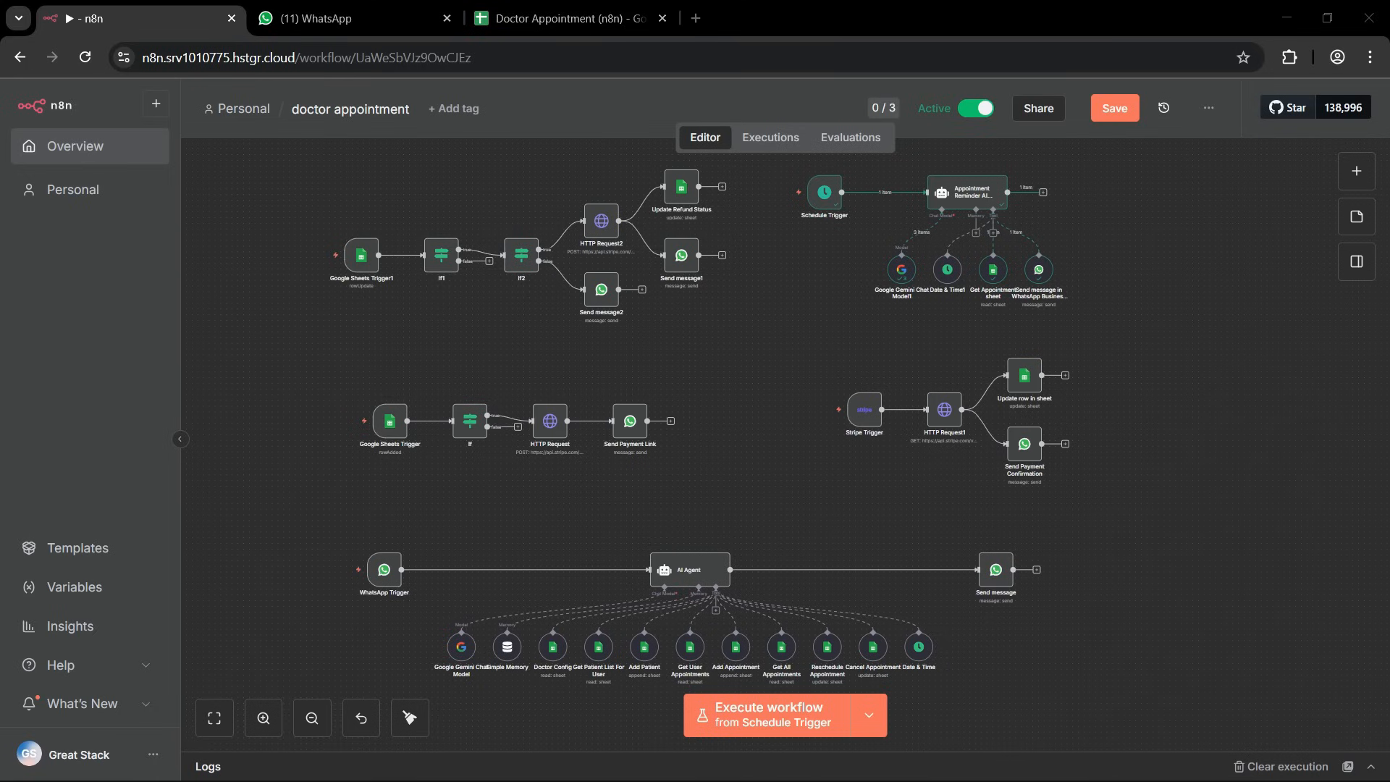
Switch to WhatsApp, send "Hi" to the GS Appointment chat and reply 1 for New Booking.
click(371, 8)
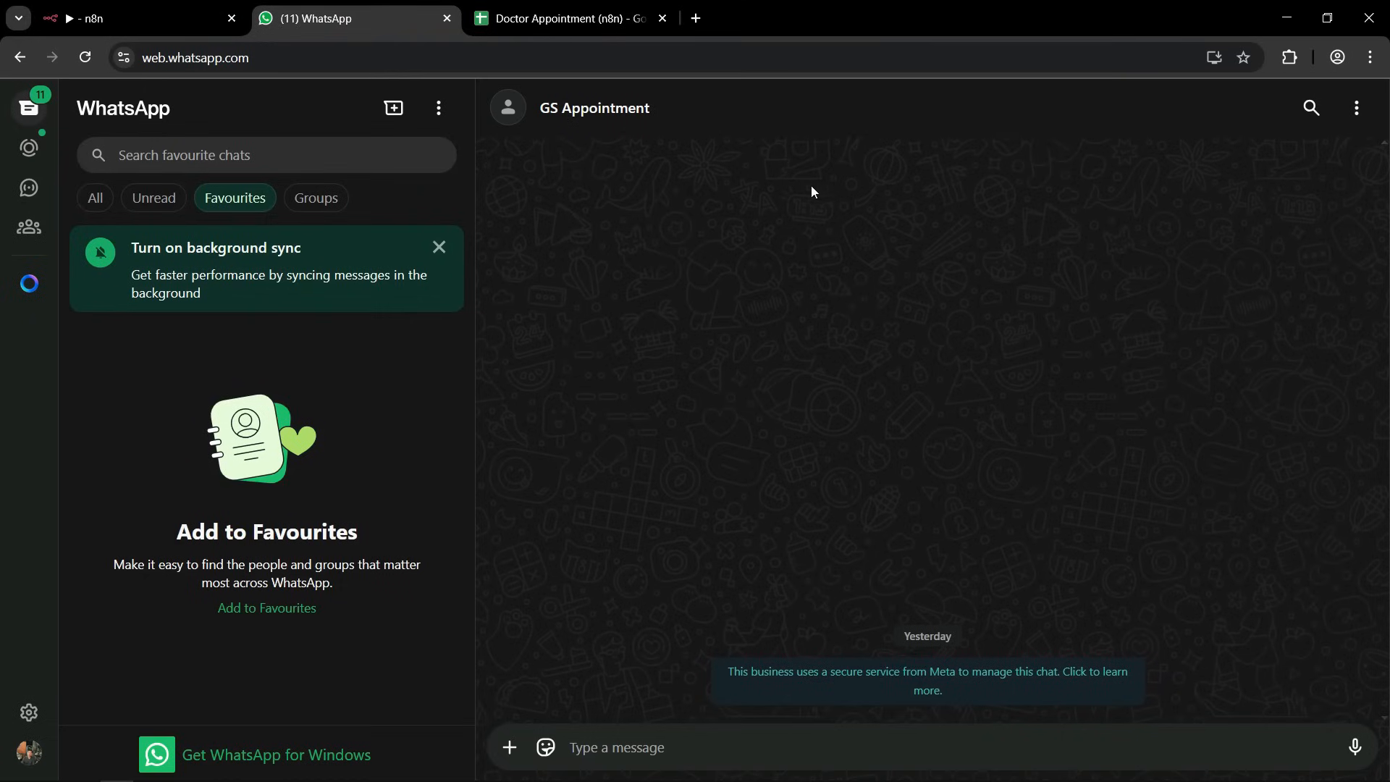
click(613, 739)
text(Hi)
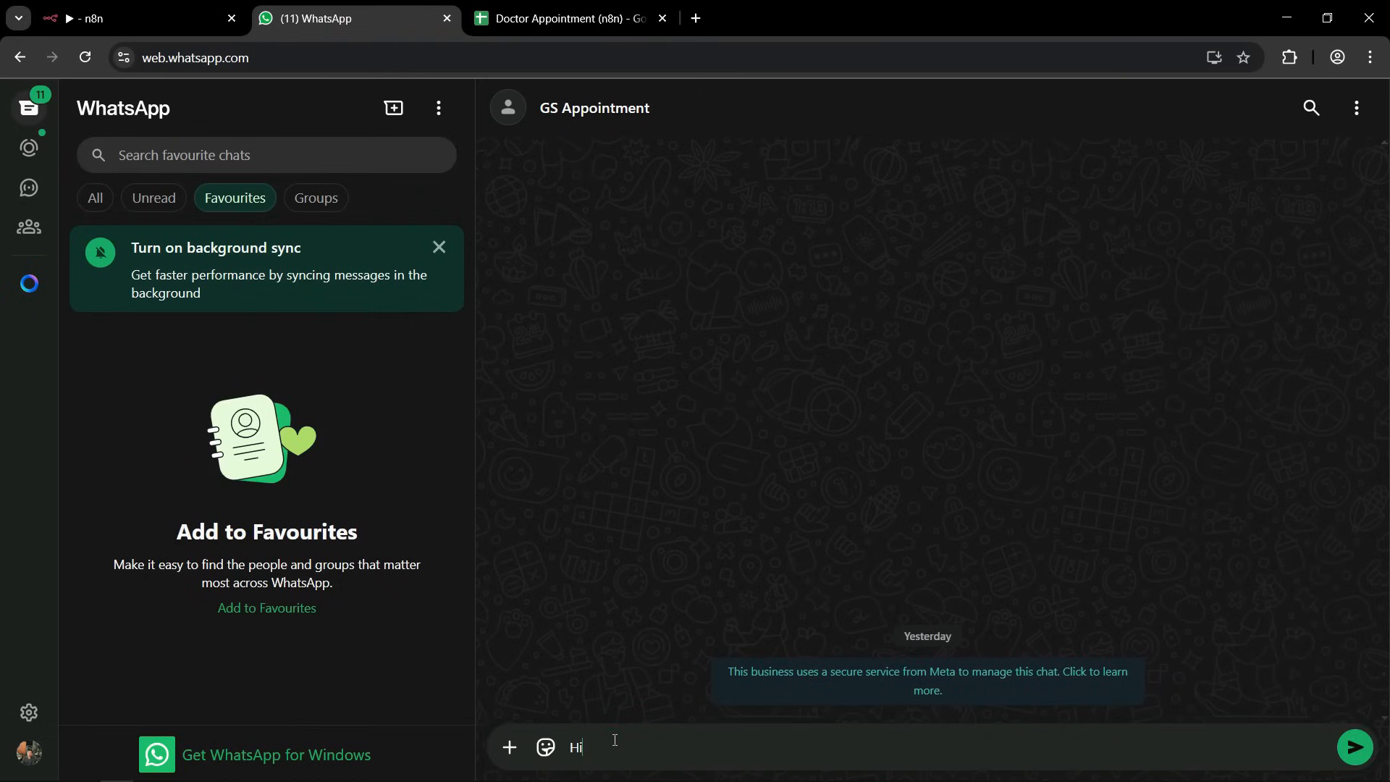
key(Return)
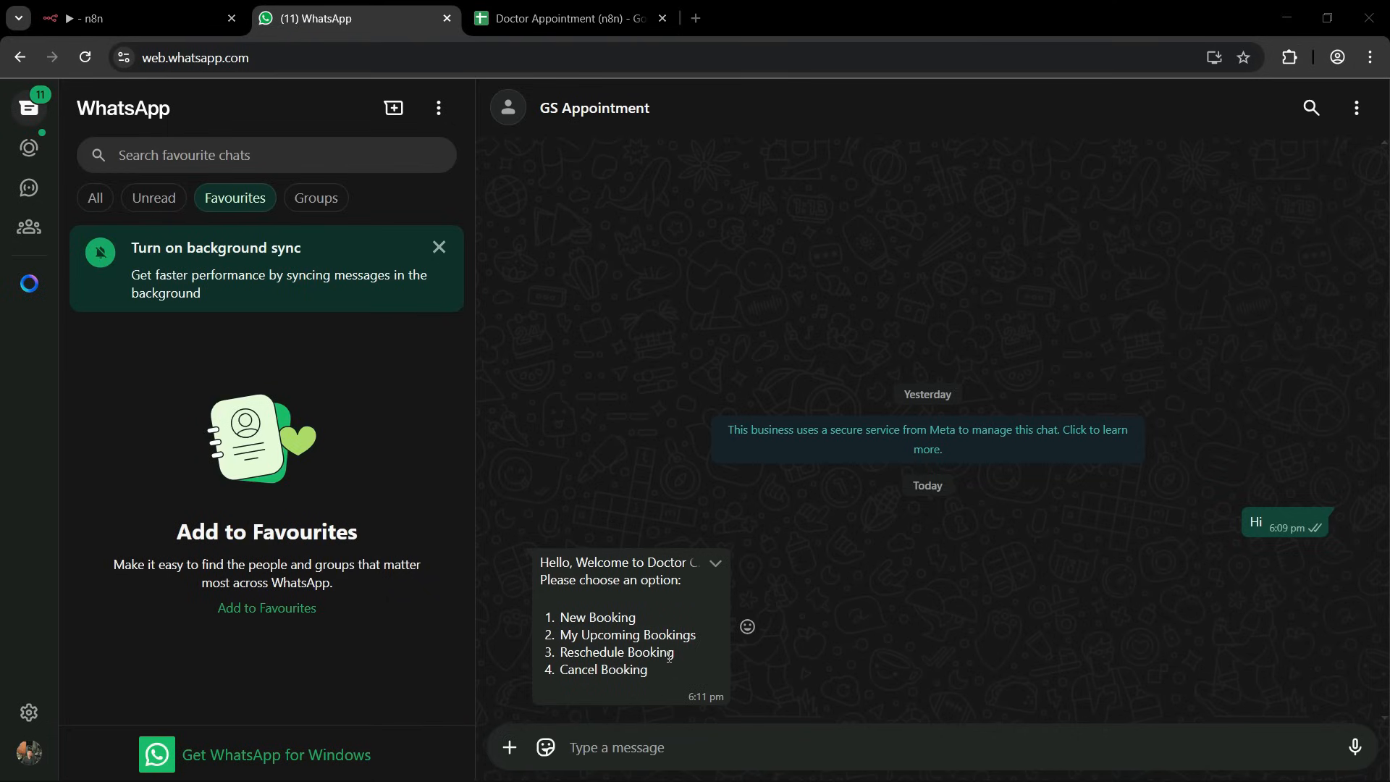
click(592, 749)
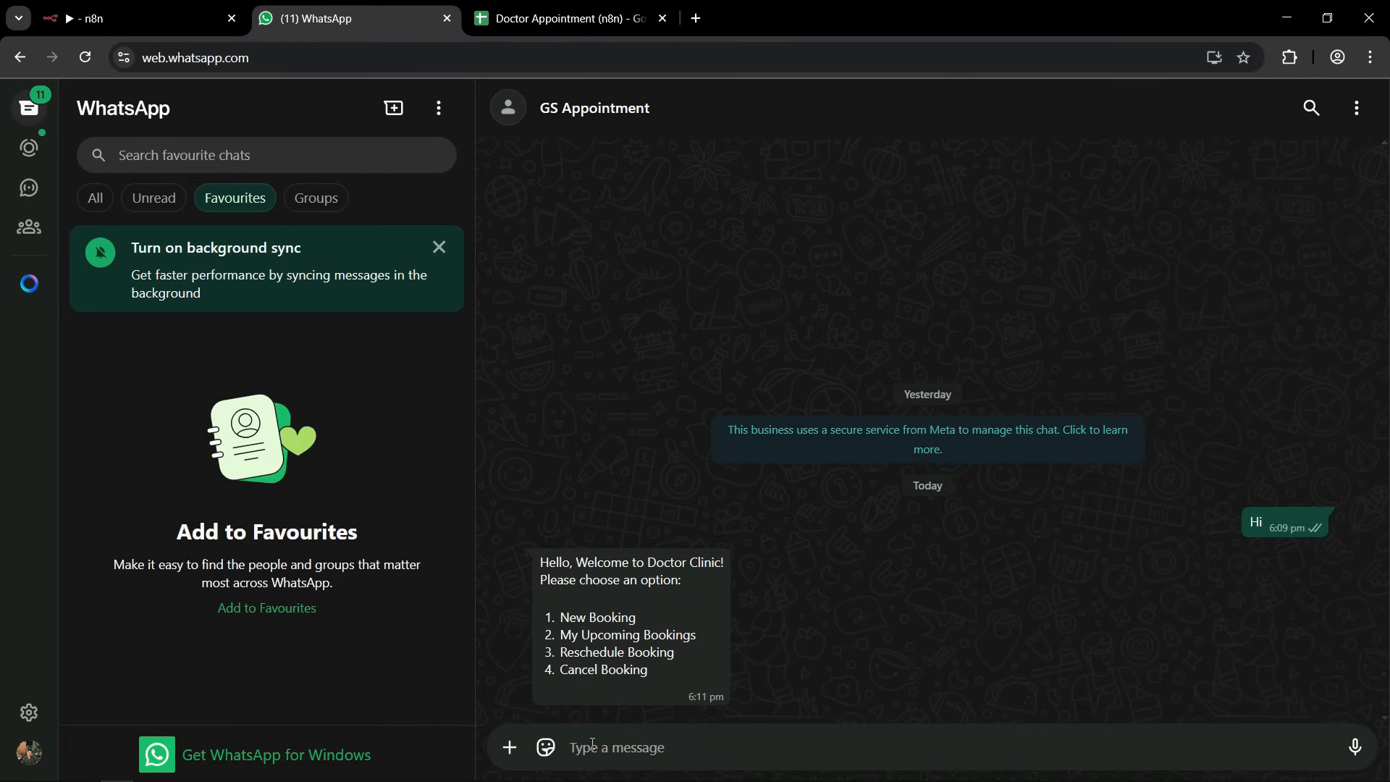
text(1)
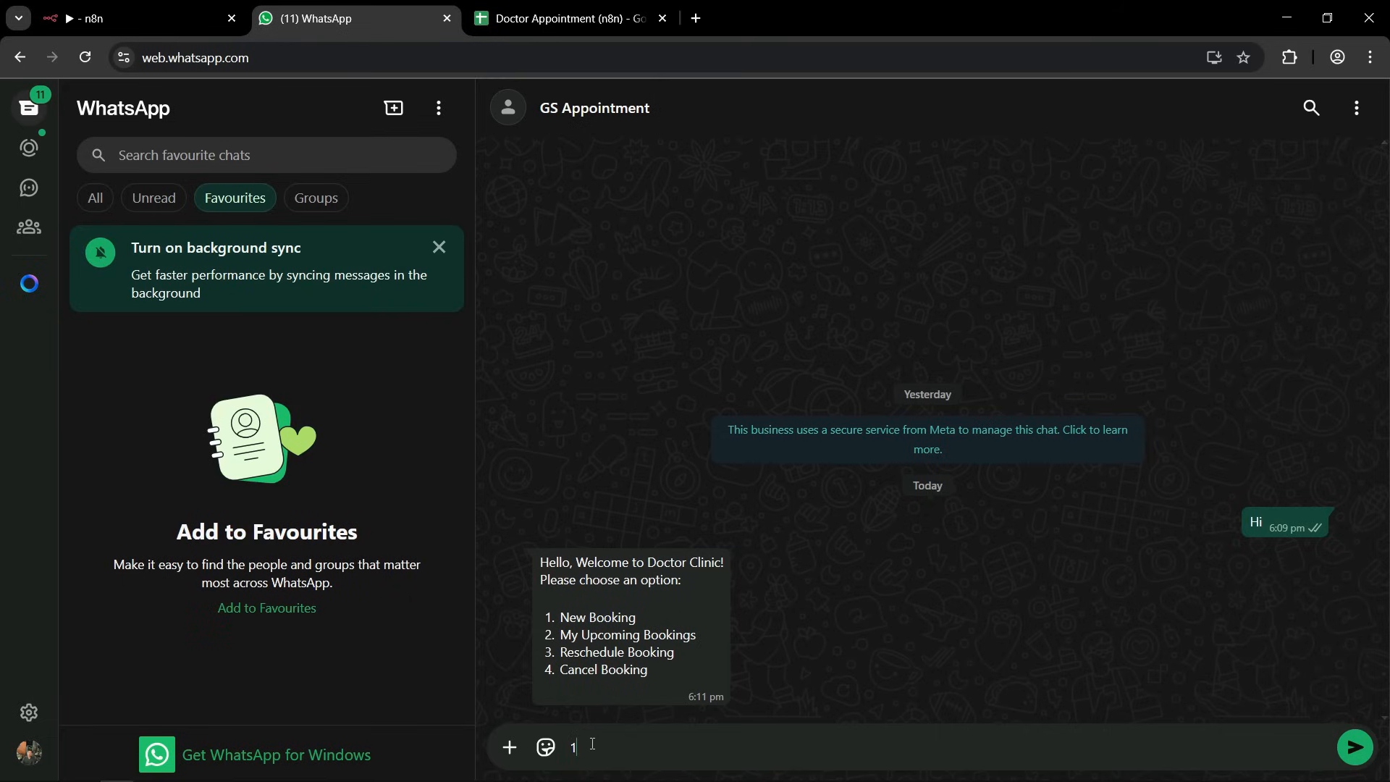
click(1361, 750)
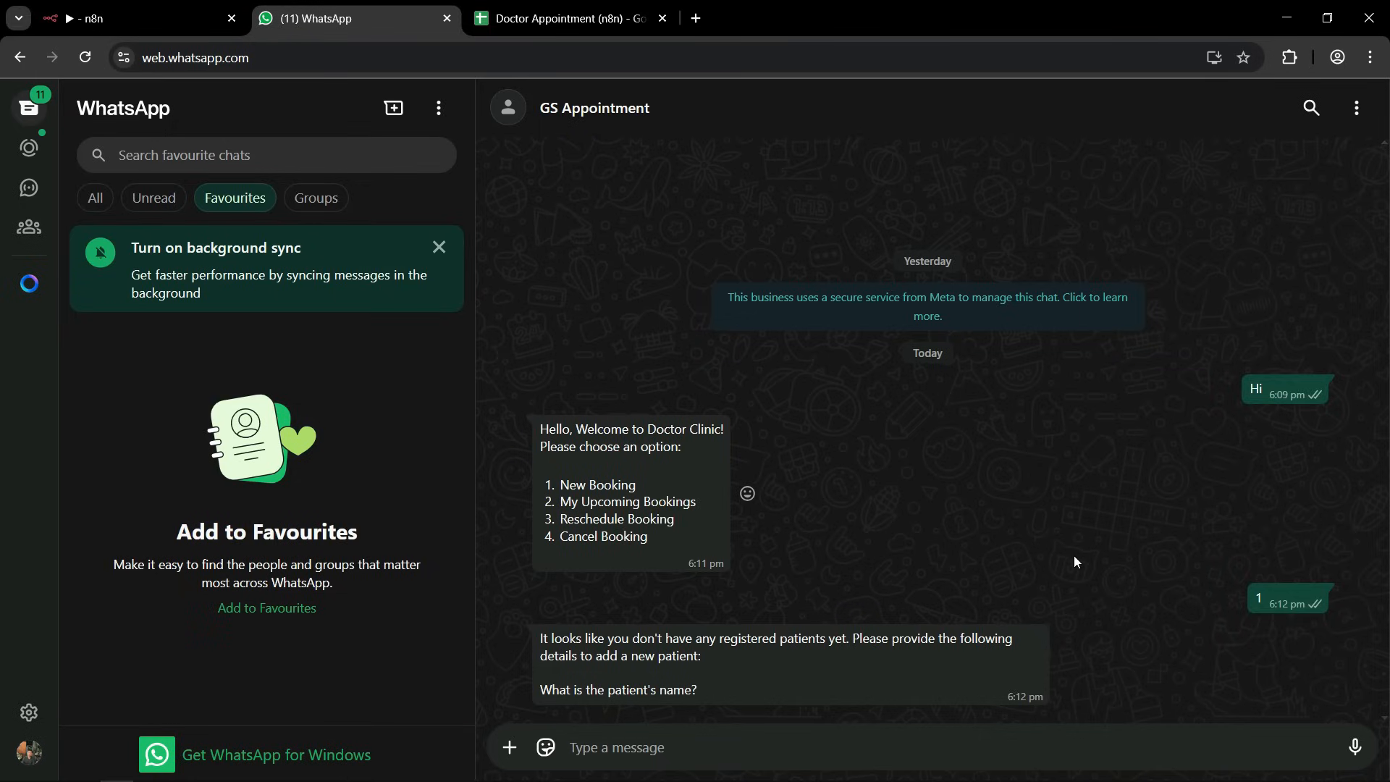
Register a new patient in the chat by sending the patient's name, age 30 and gender M.
click(606, 755)
text(Avinash)
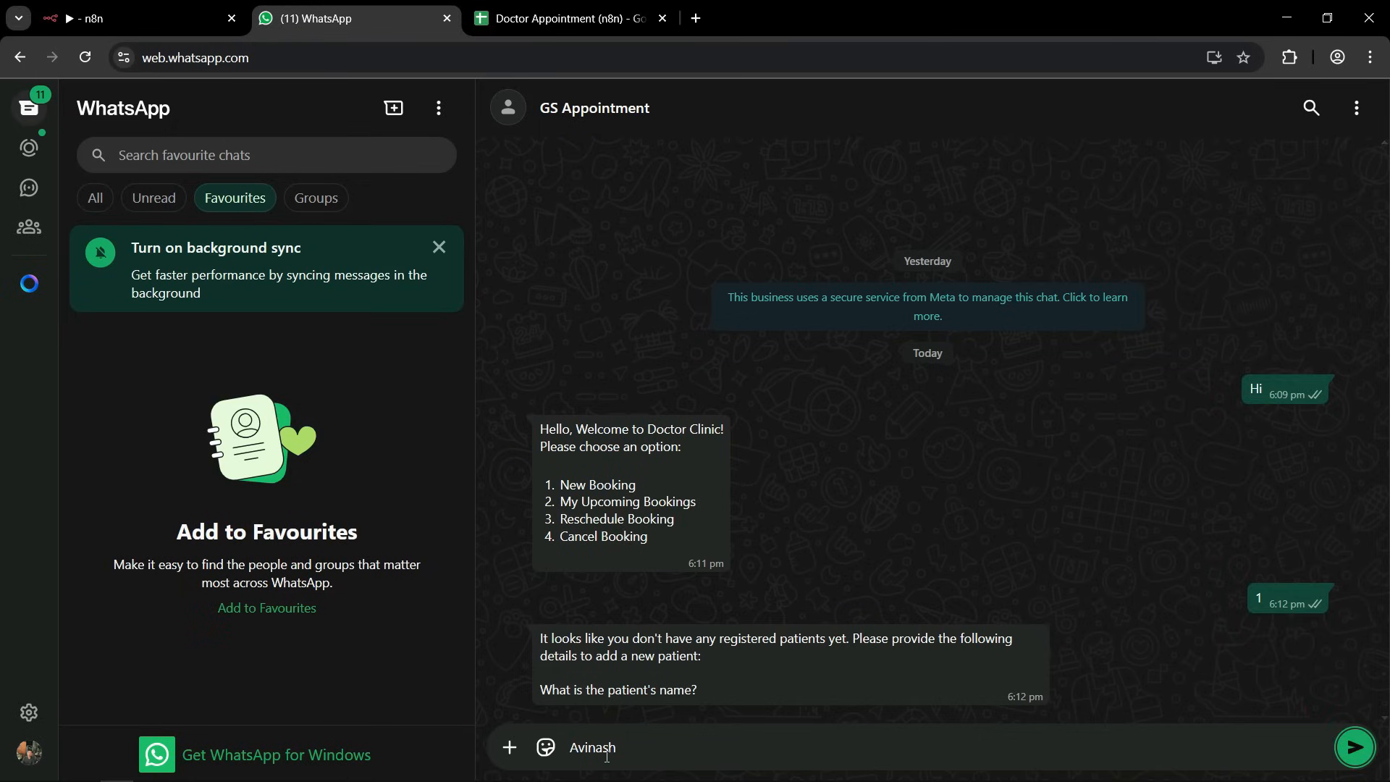
key(Return)
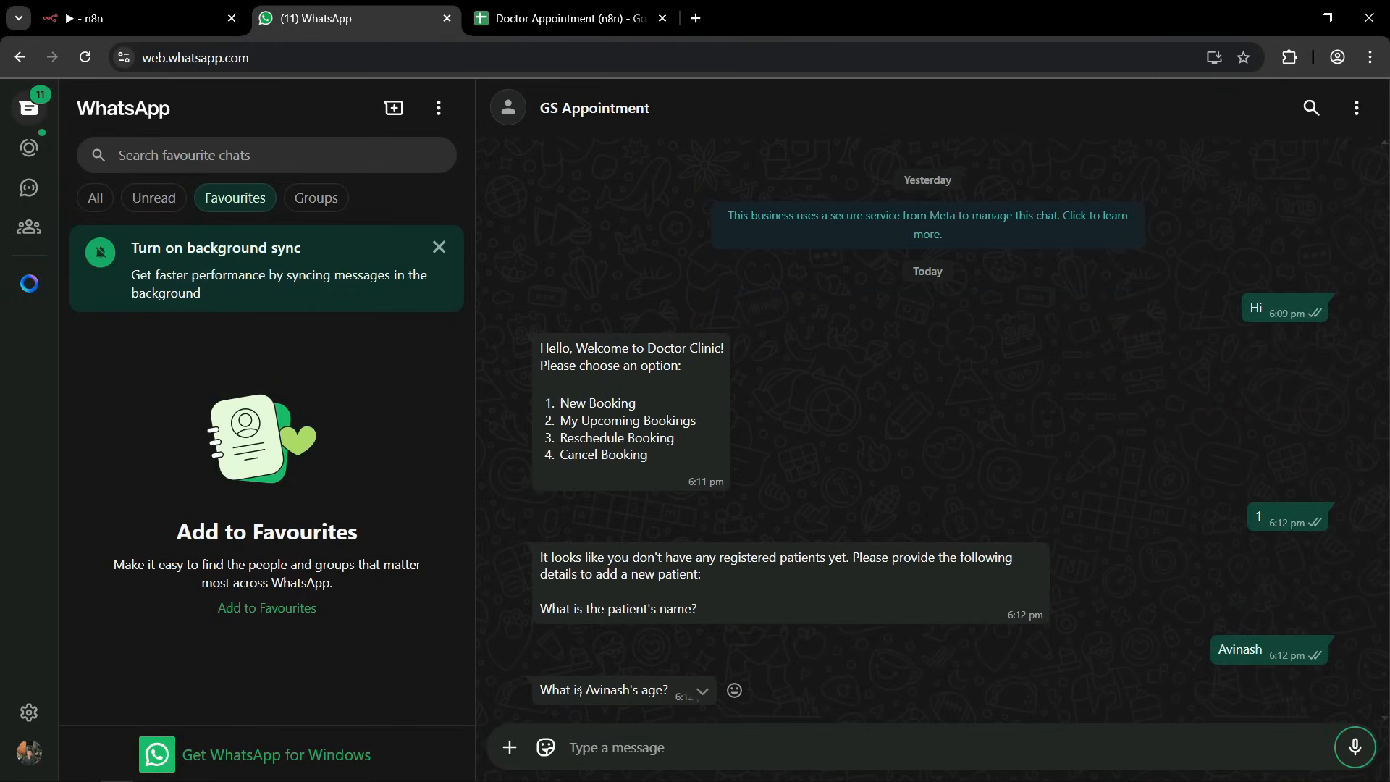
text(30)
key(Return)
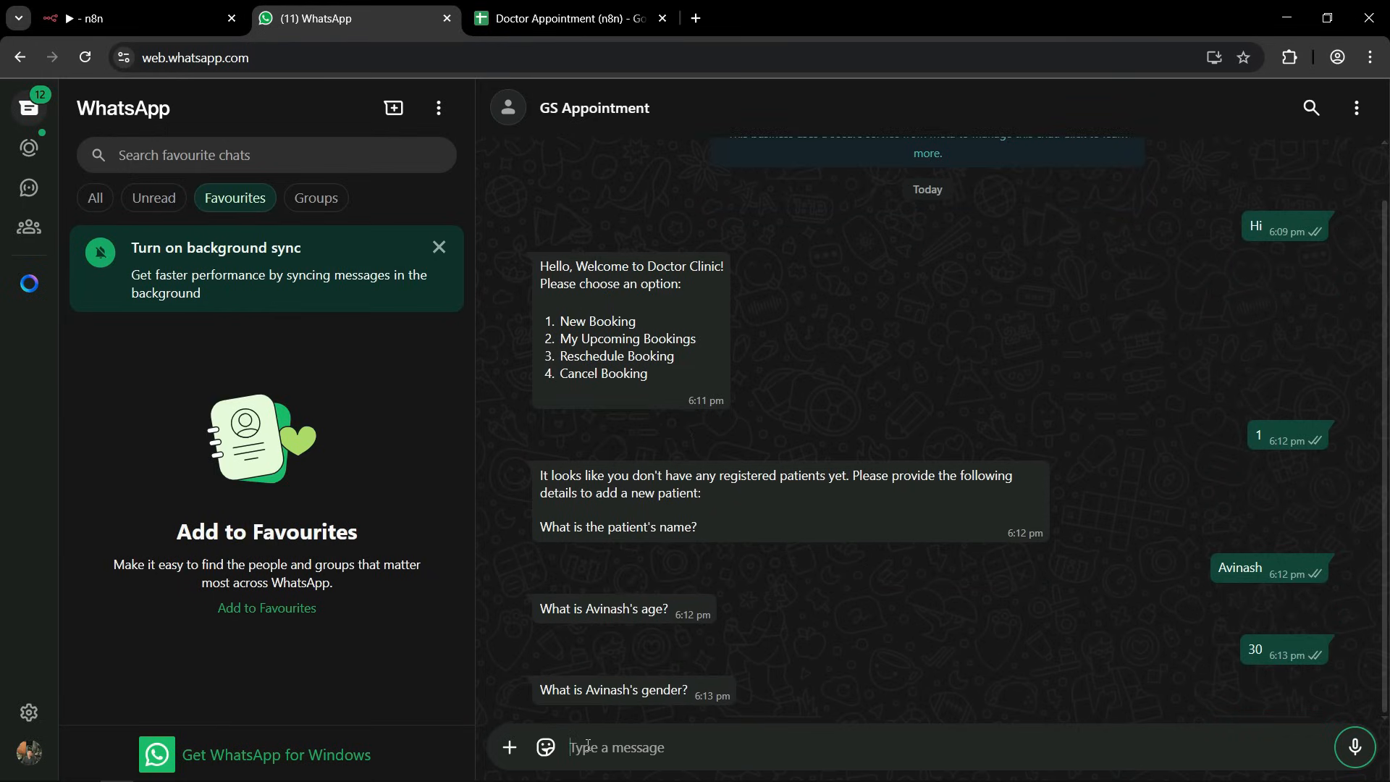
text(M)
key(Return)
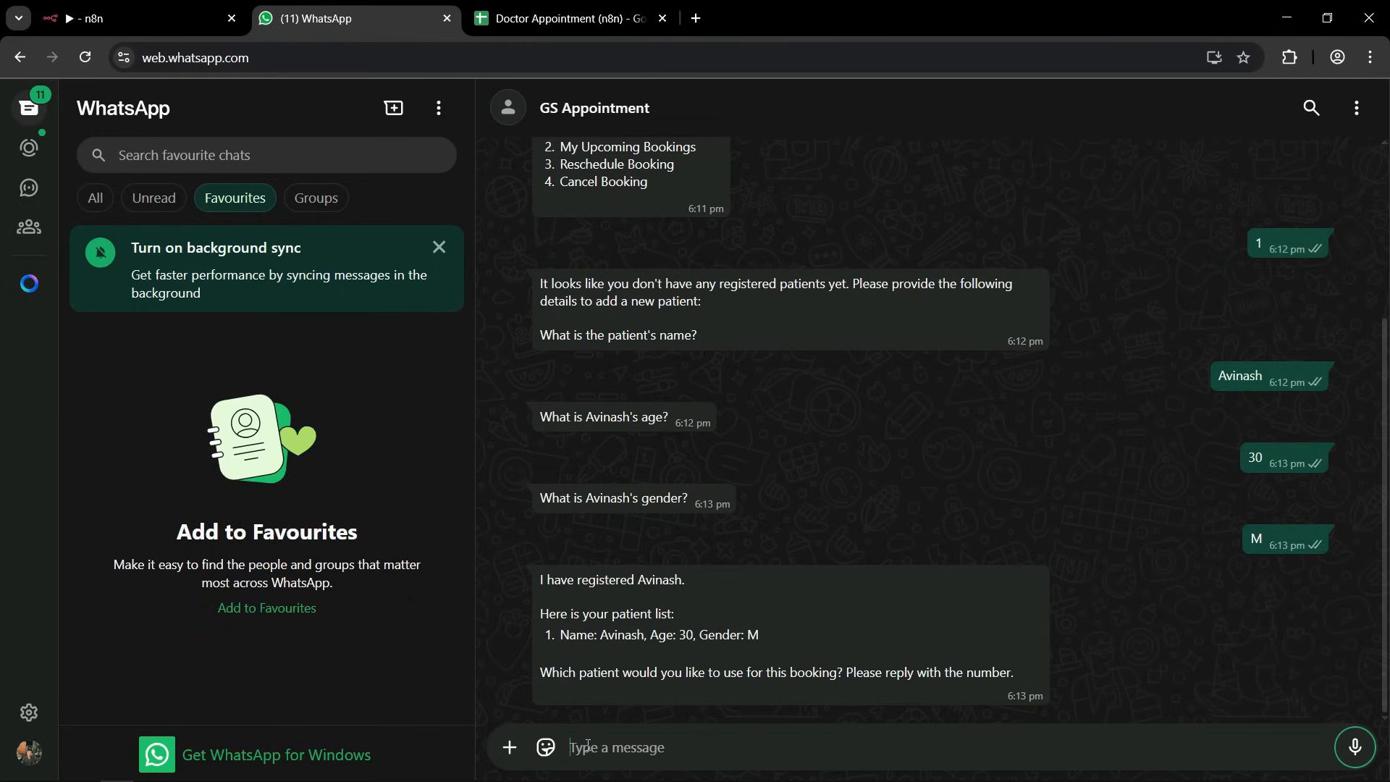
Switch to the Doctor Appointment spreadsheet and examine the new patient's row in the Patients sheet, plus the Appointments sheet.
click(529, 16)
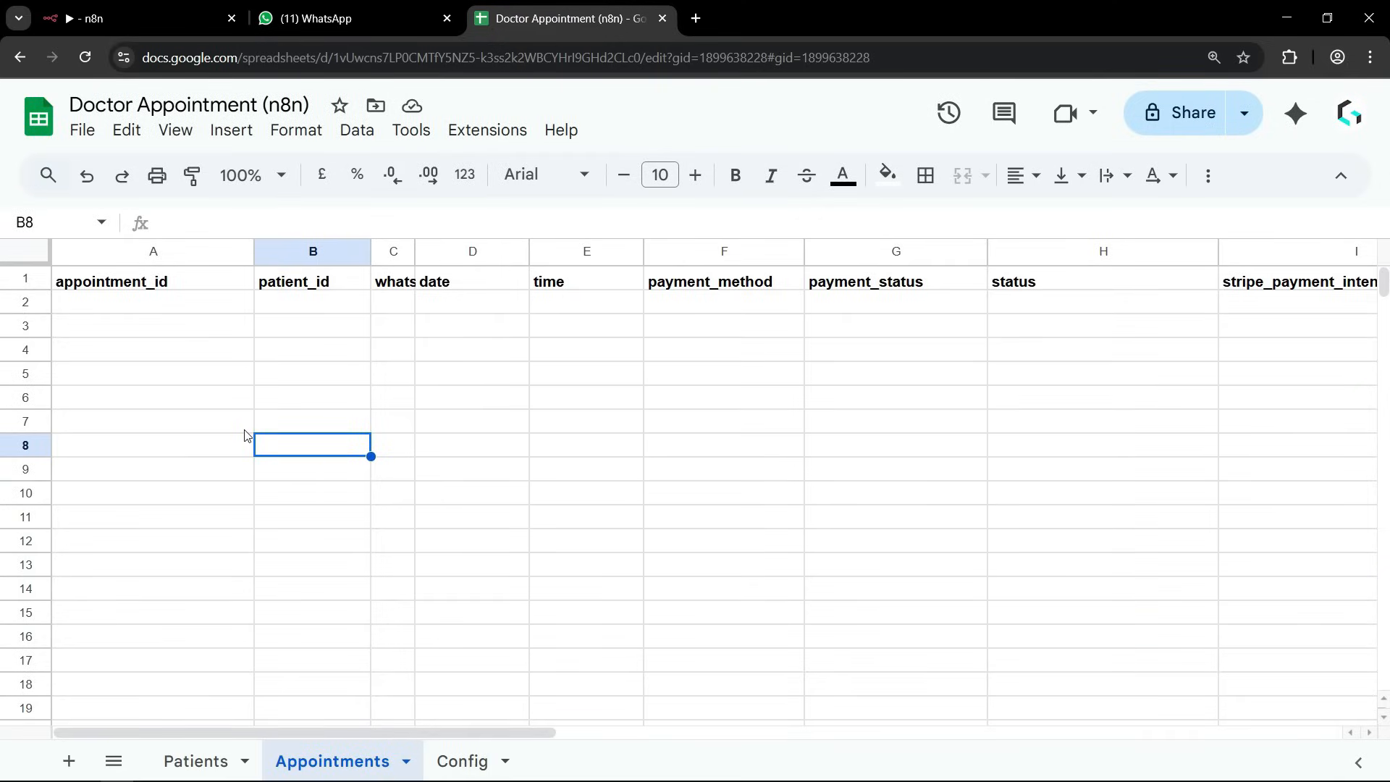
click(198, 761)
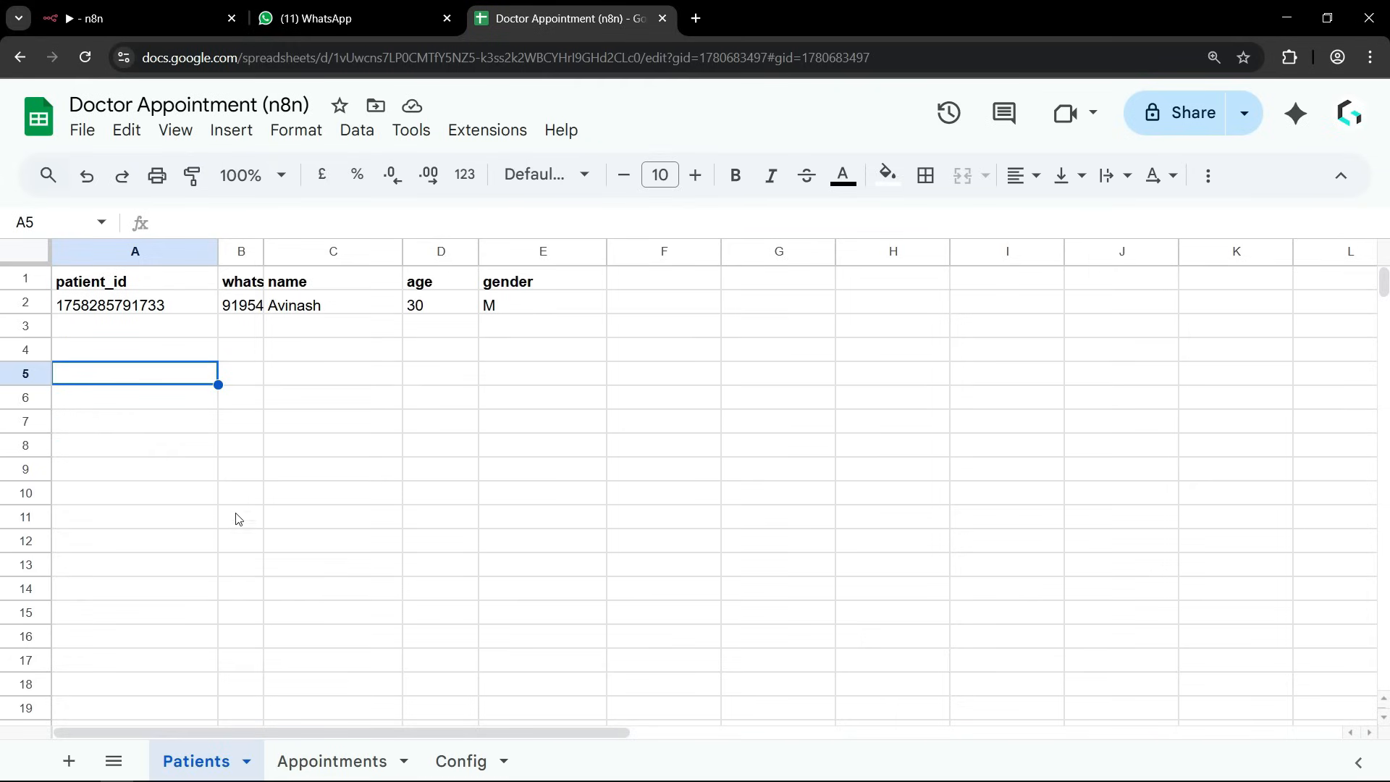
click(375, 489)
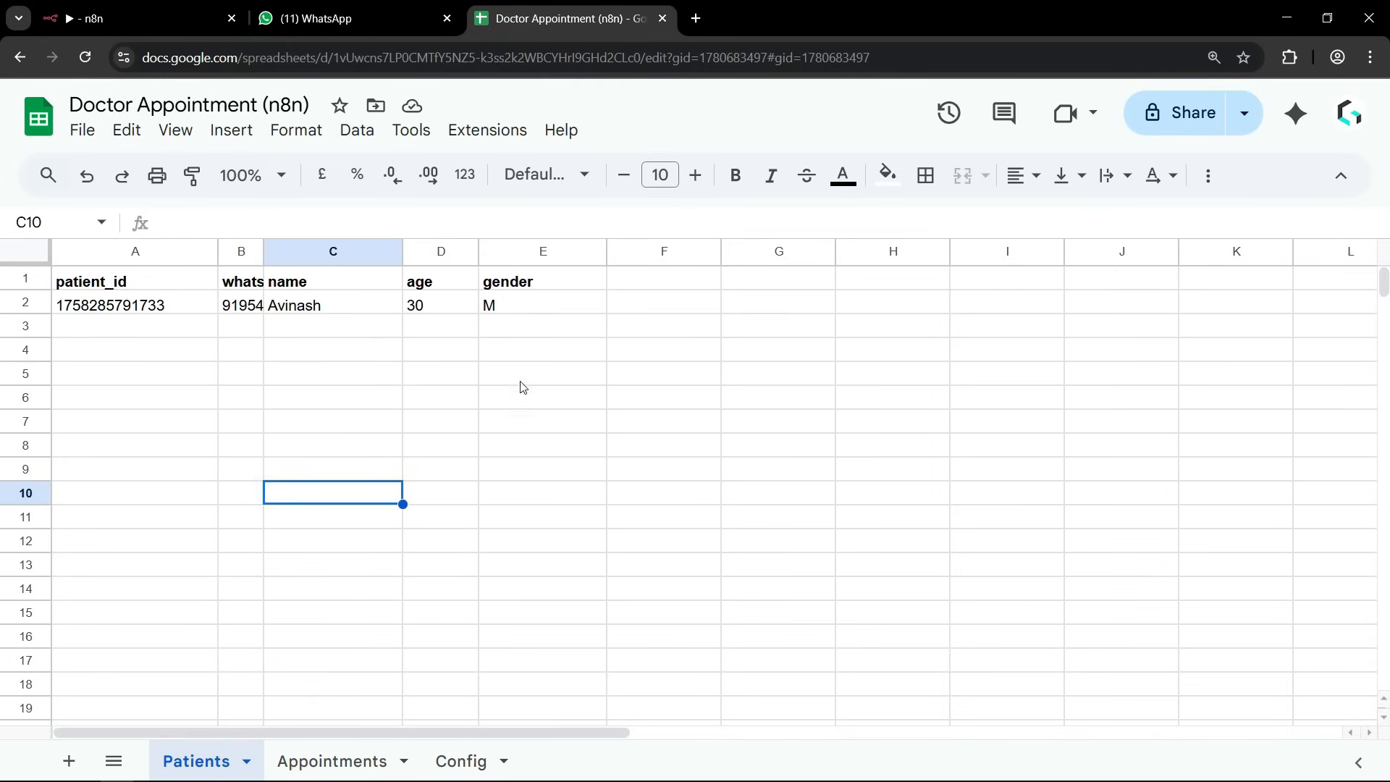
drag(98, 373, 497, 369)
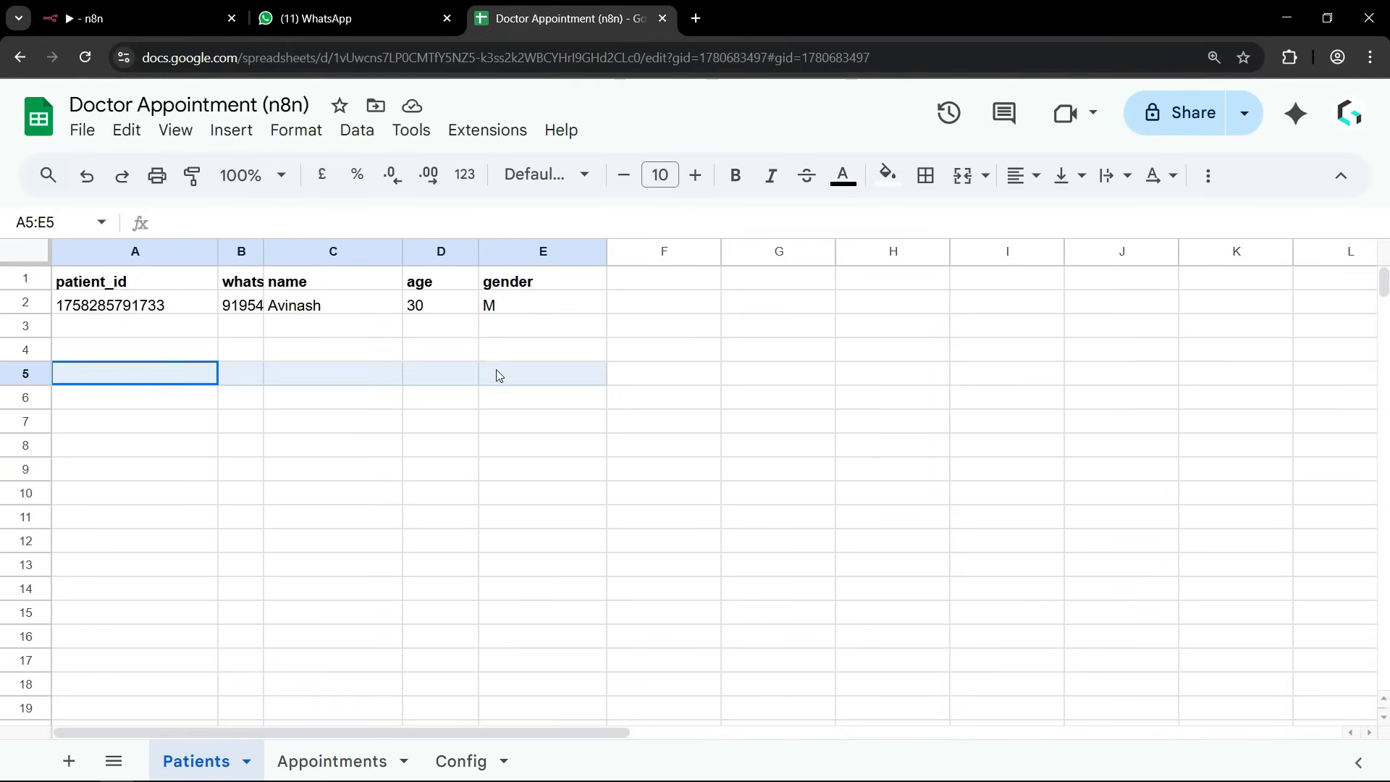
click(534, 499)
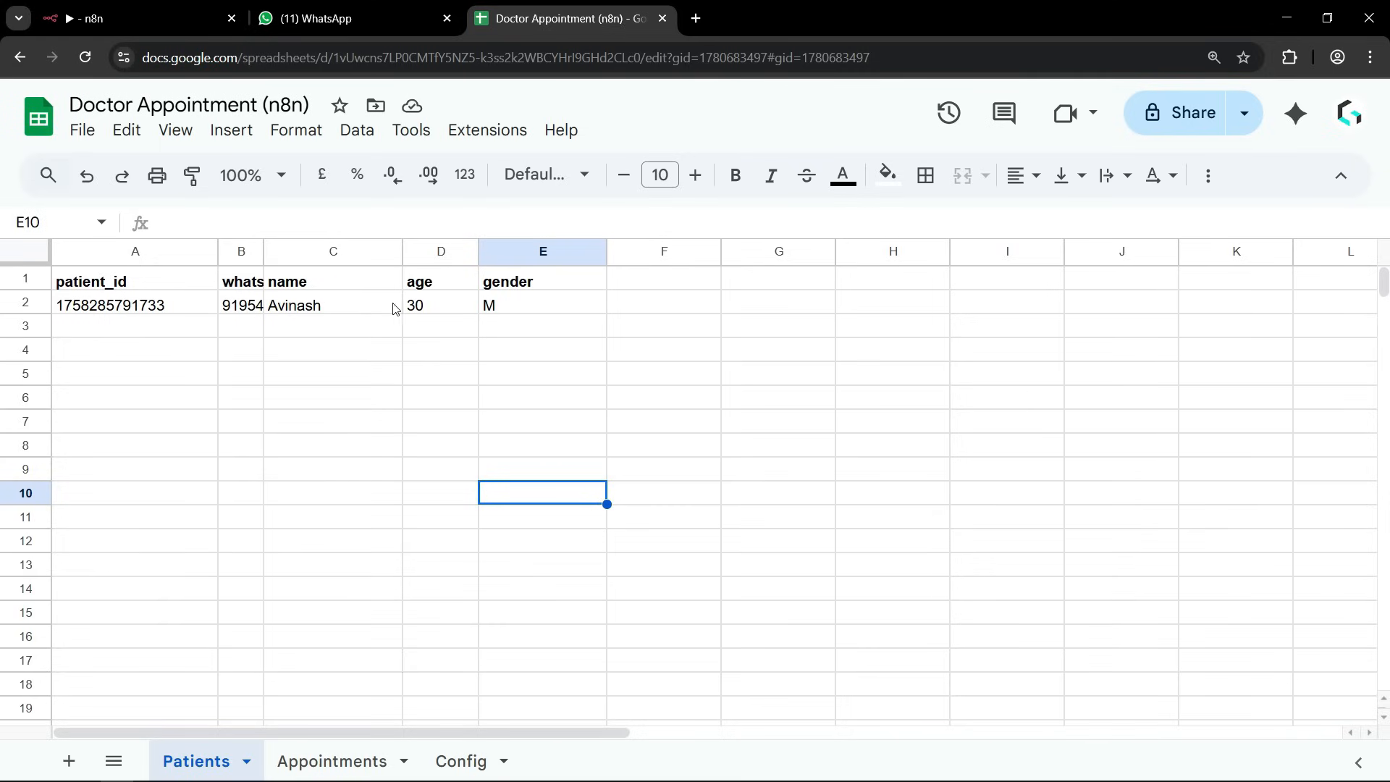
key(ctrl+shift+Page_Down)
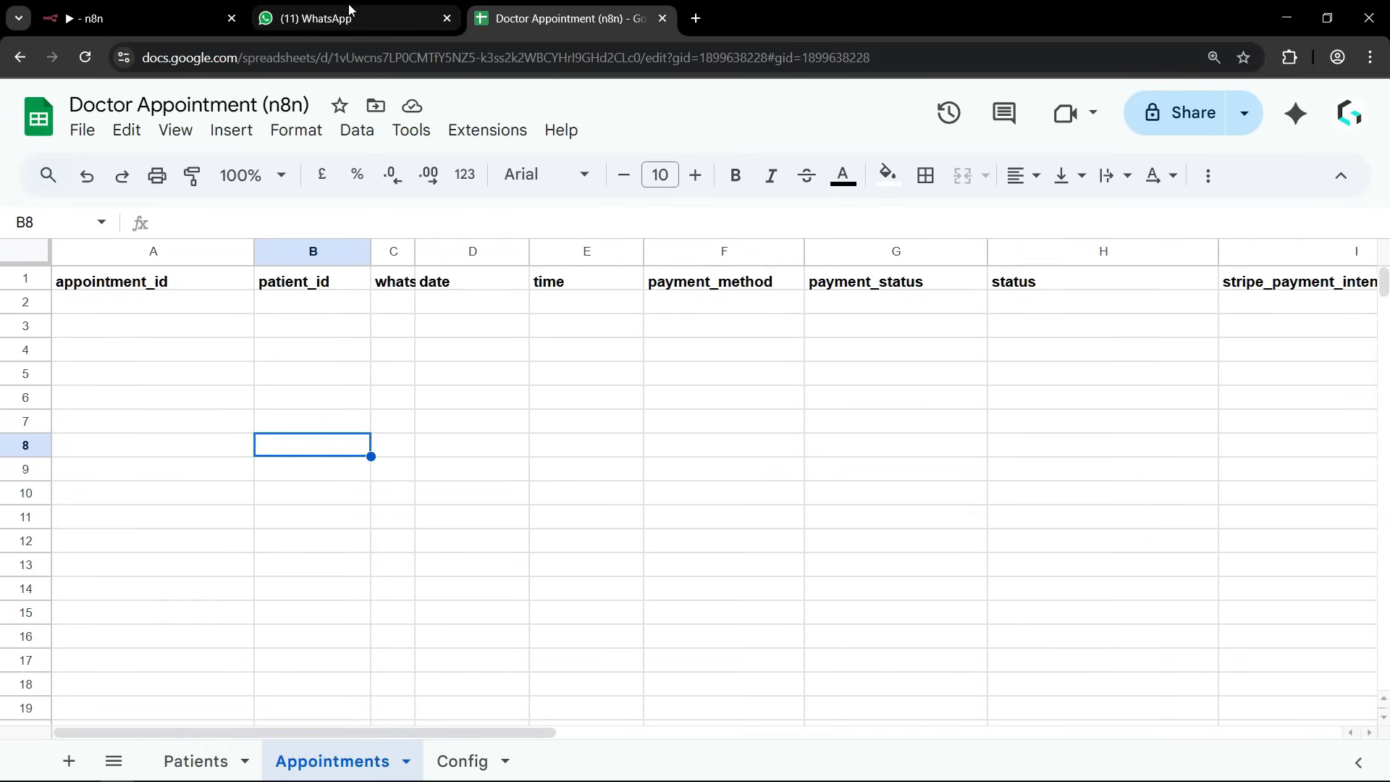
Return to the WhatsApp chat, reply 1 to choose the patient and 3 for the date 2025-09-21.
click(340, 18)
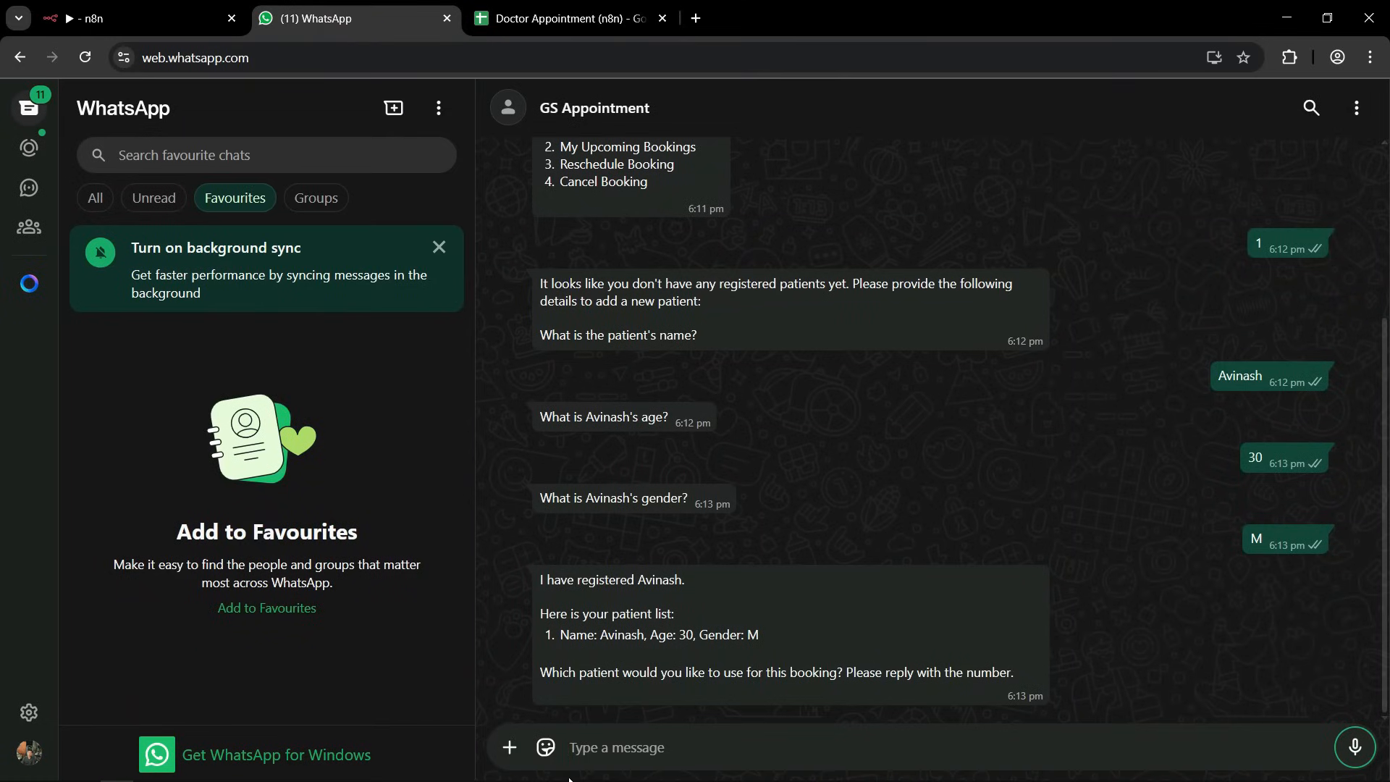
click(600, 750)
text(1)
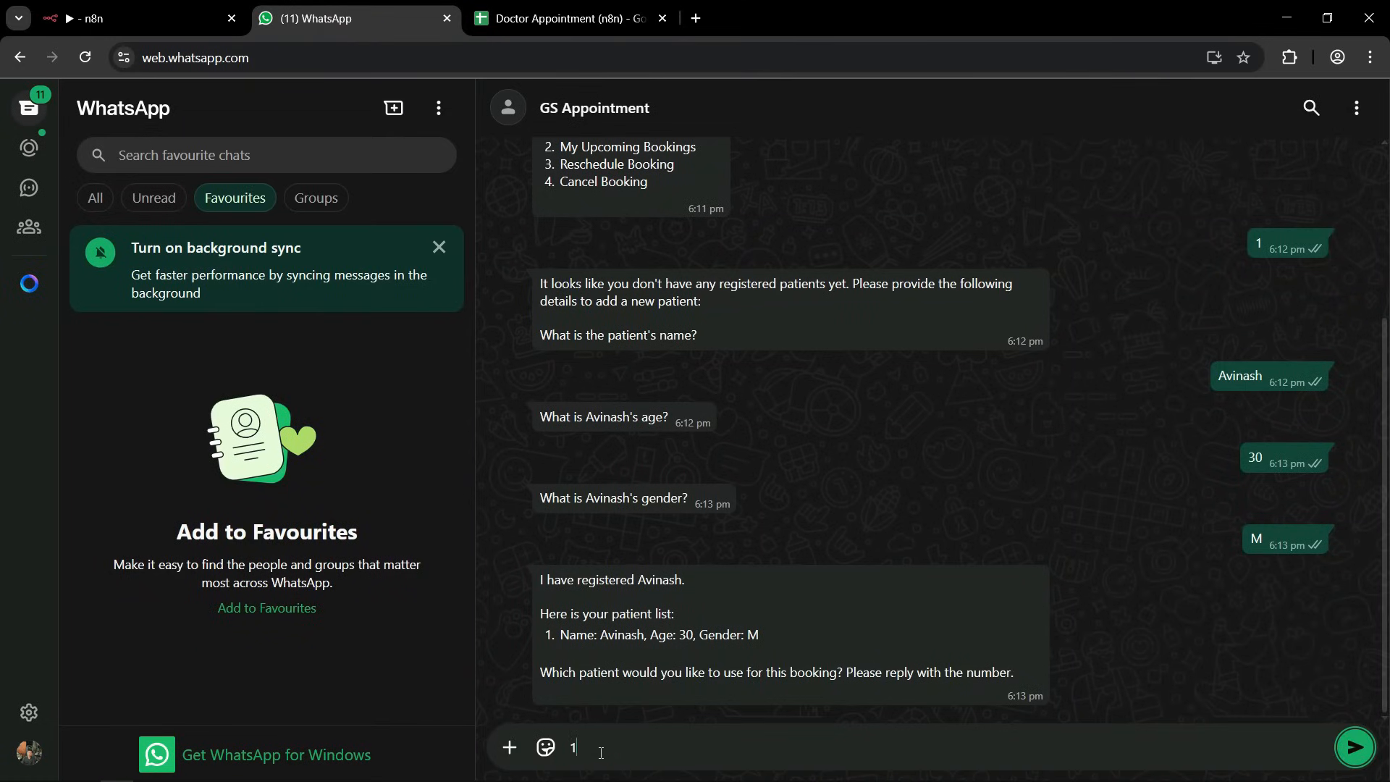
key(Return)
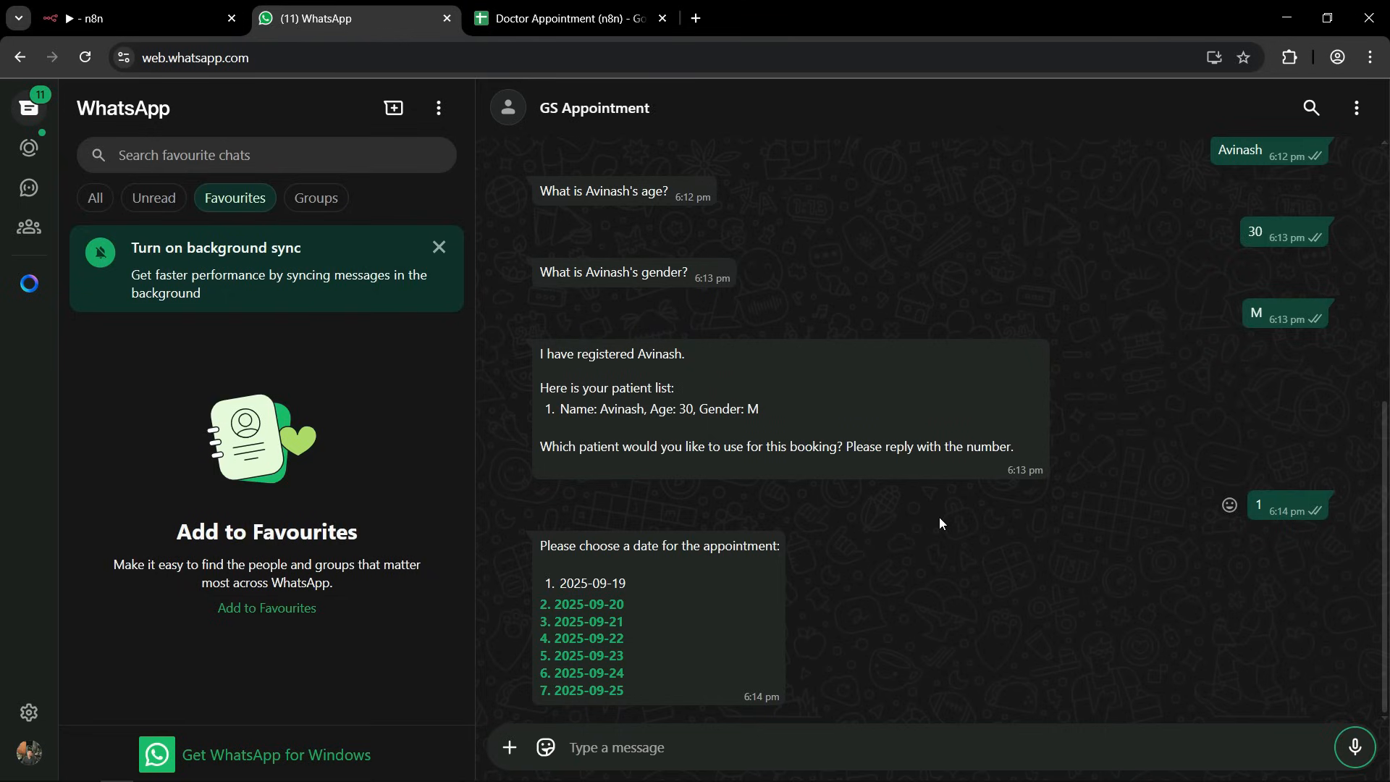
text(3)
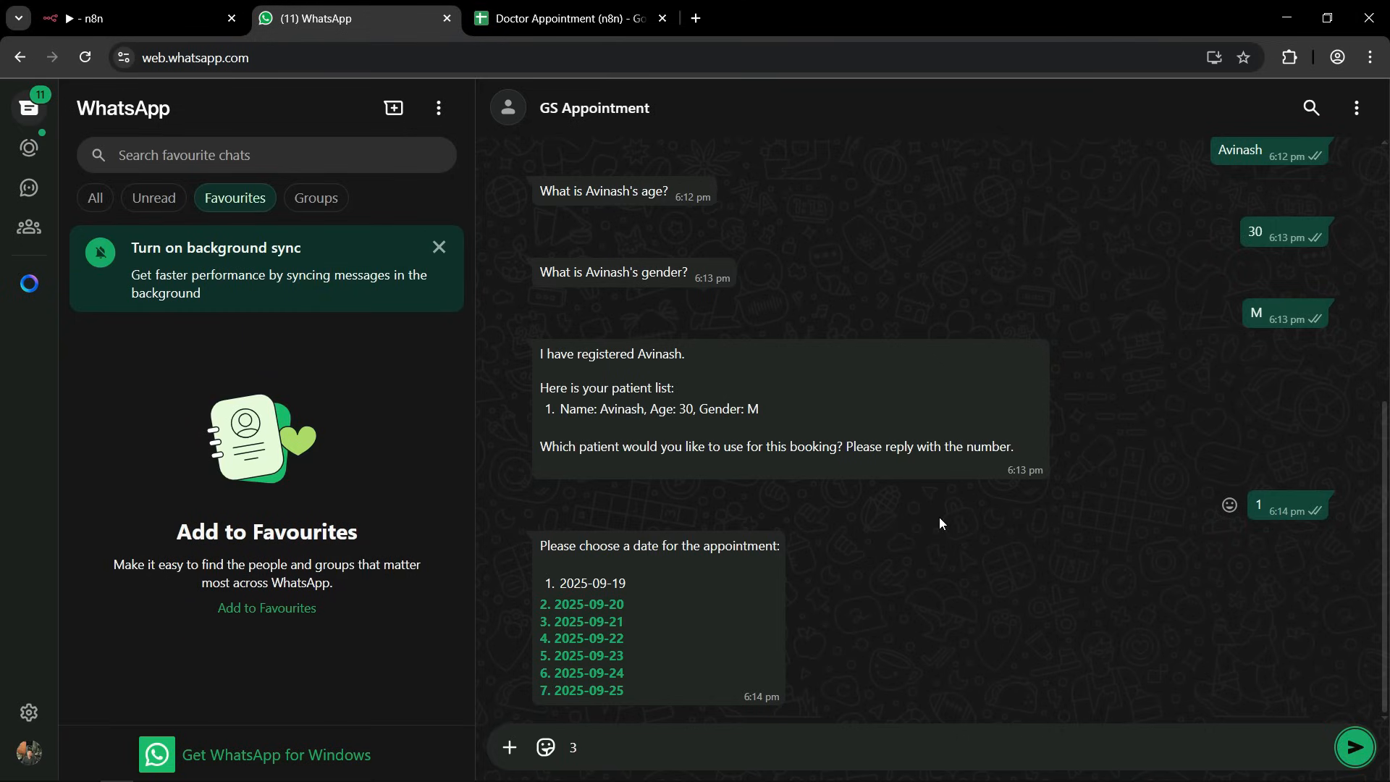
key(Return)
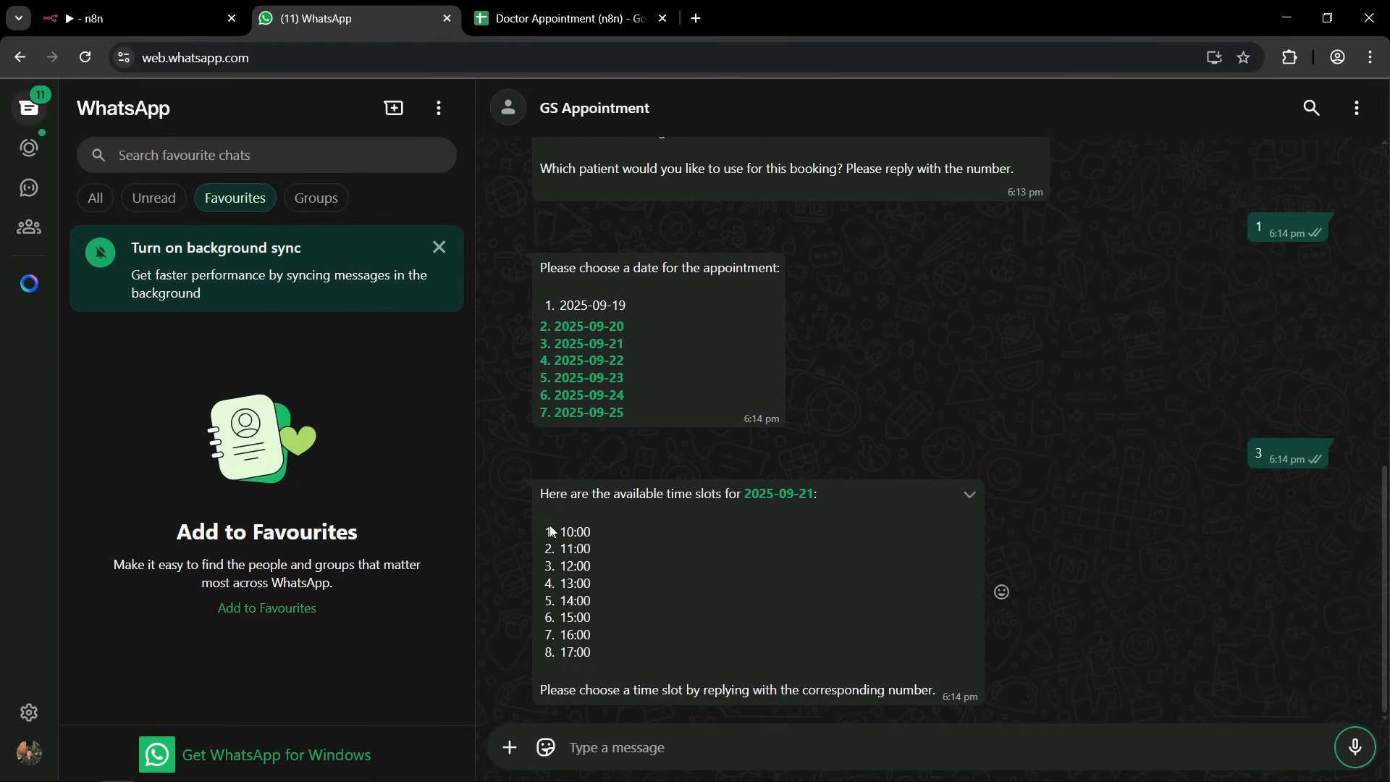
Reply with the 11:00 time slot copied from the chat, and send 1 for online payment by Stripe.
drag(561, 548, 610, 555)
key(ctrl+c)
click(611, 746)
key(ctrl+v)
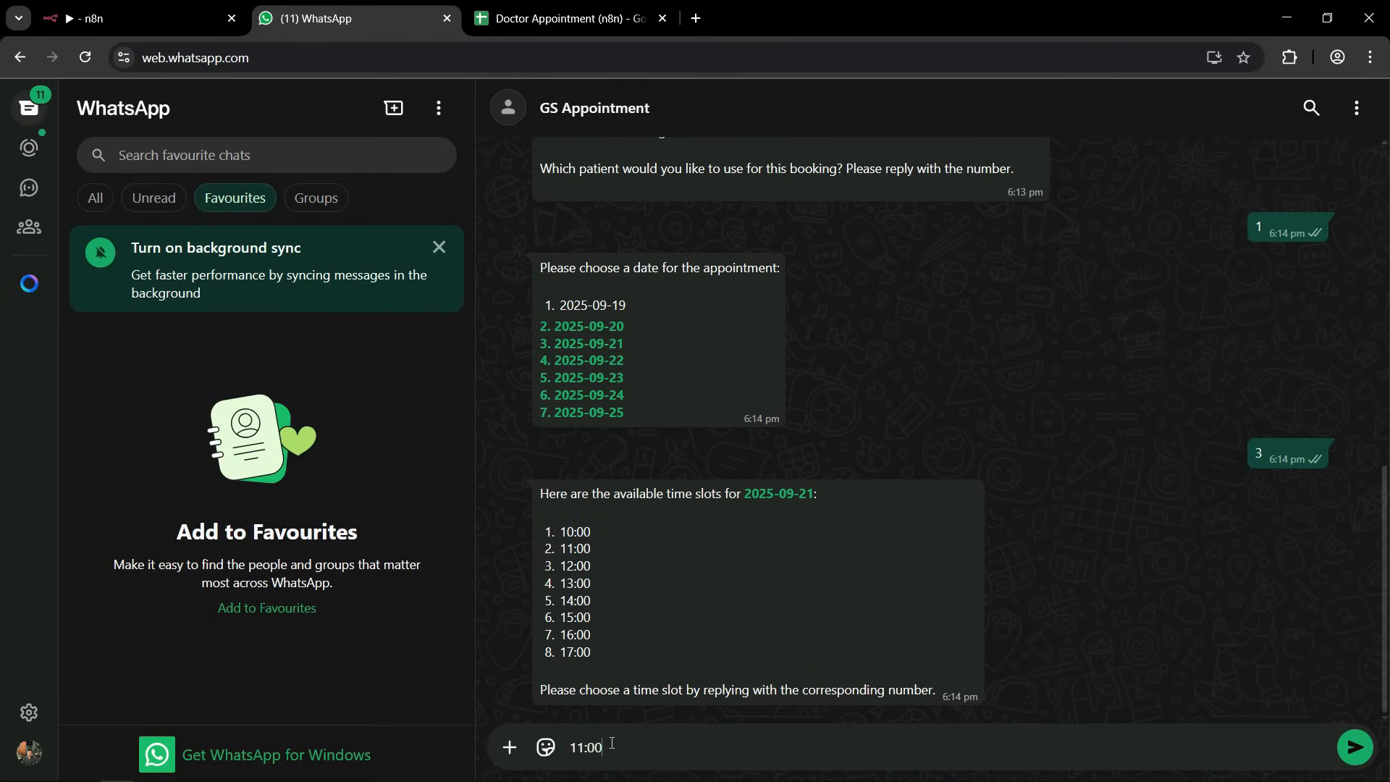
key(Return)
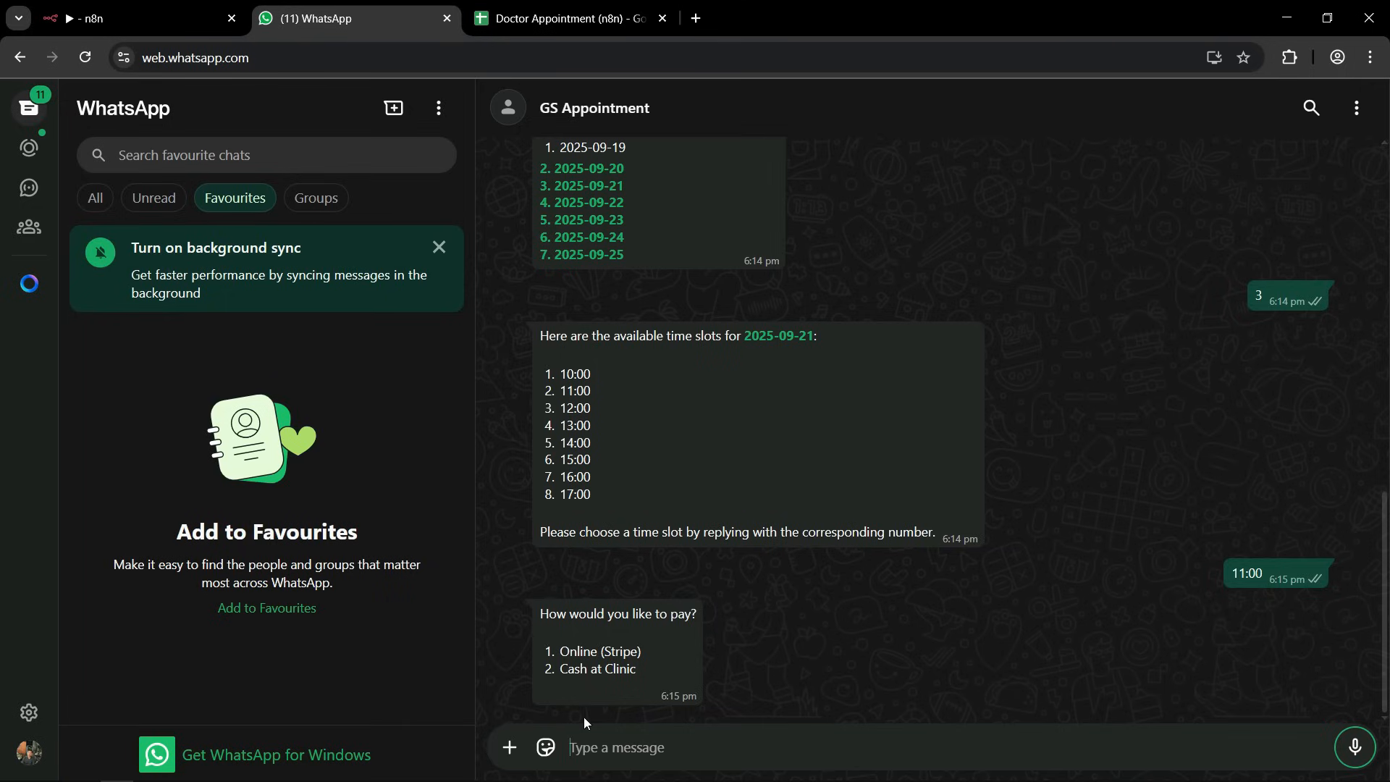
text(1)
key(Return)
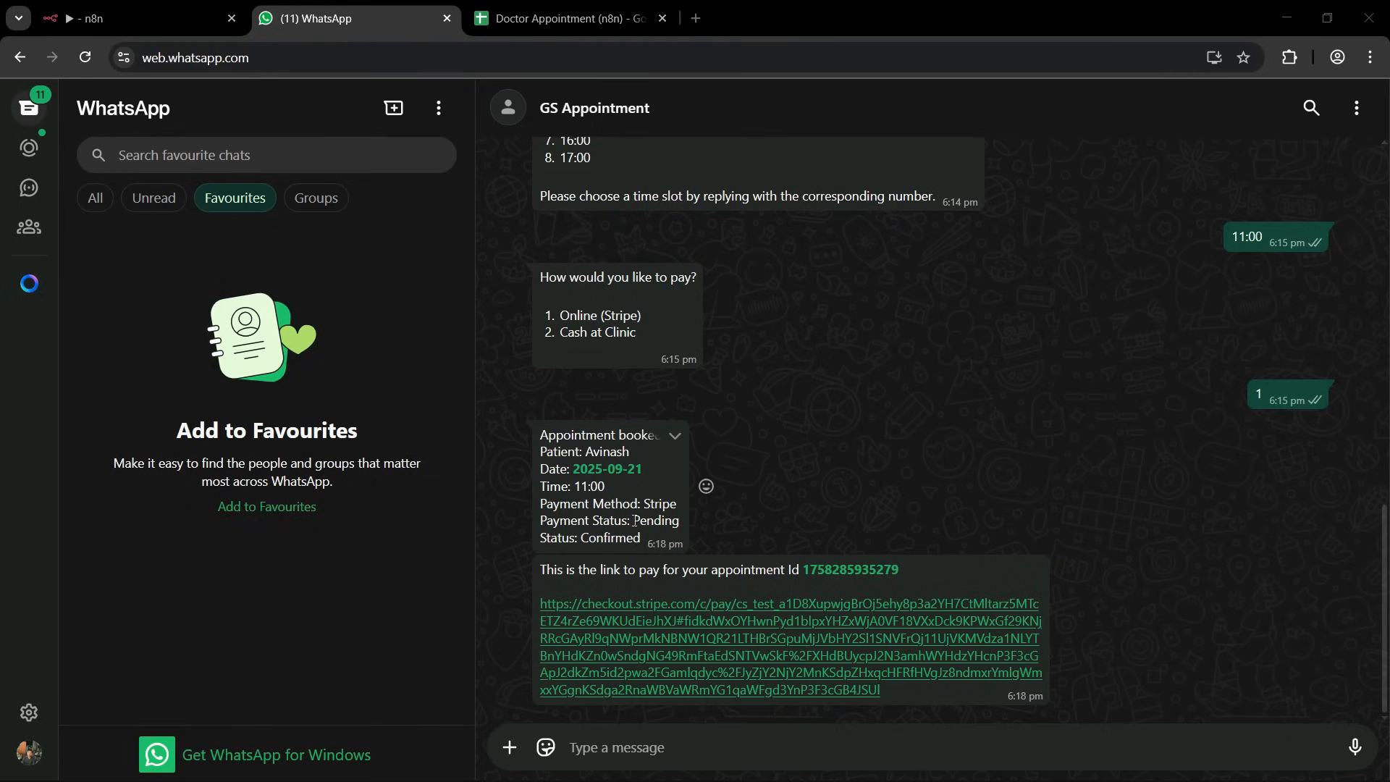
Open the Stripe payment link in the chat, pay by the filled-in card, and return to WhatsApp, closing the payment page.
drag(633, 521, 676, 520)
click(808, 510)
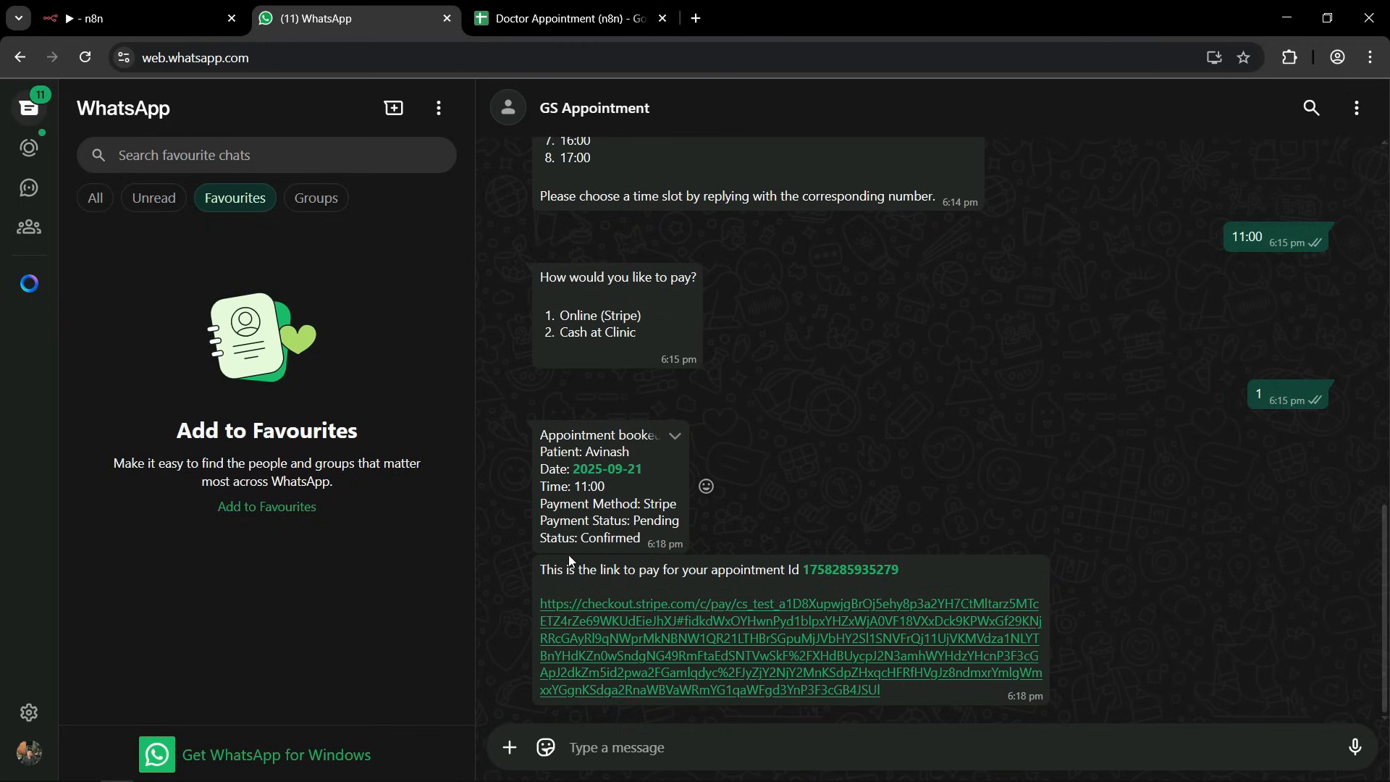
click(627, 620)
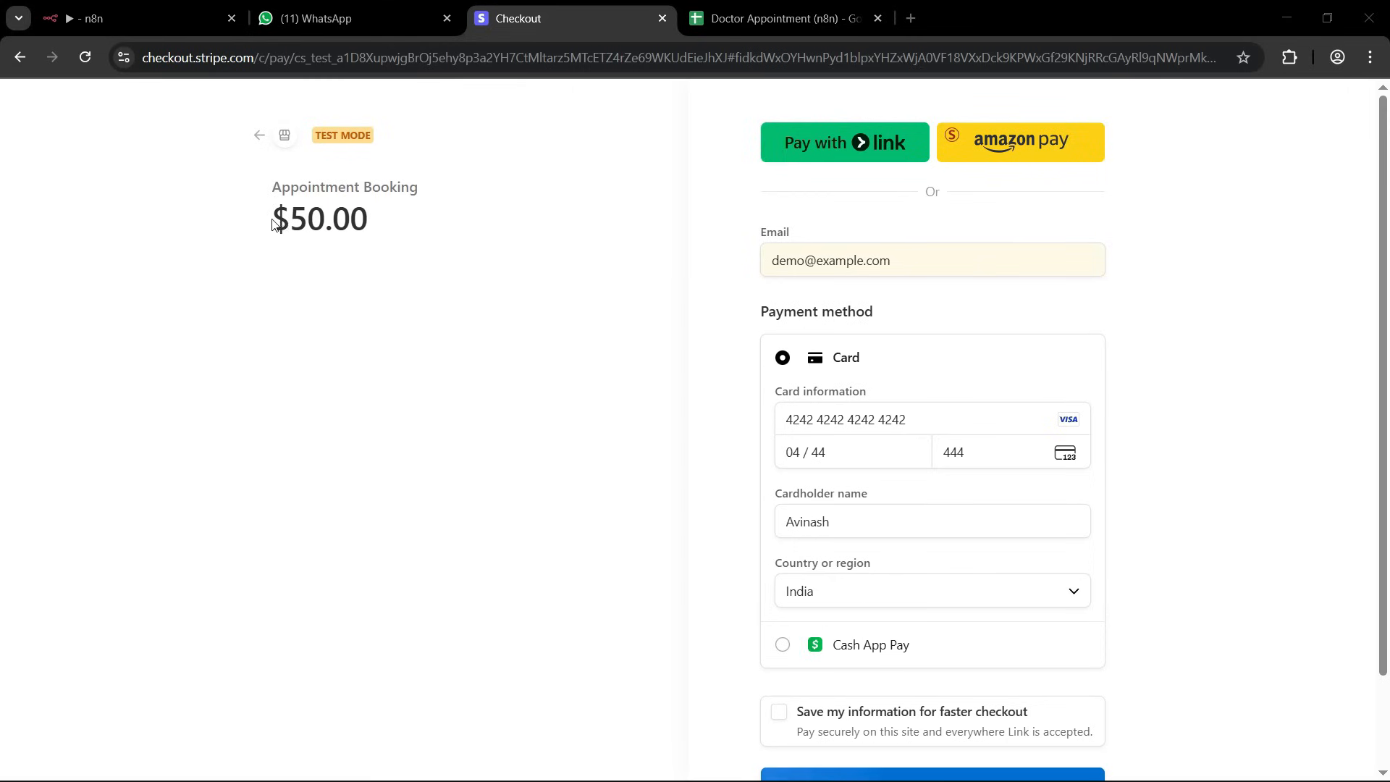
drag(272, 218, 388, 227)
click(921, 419)
scroll(924, 444, down, 2)
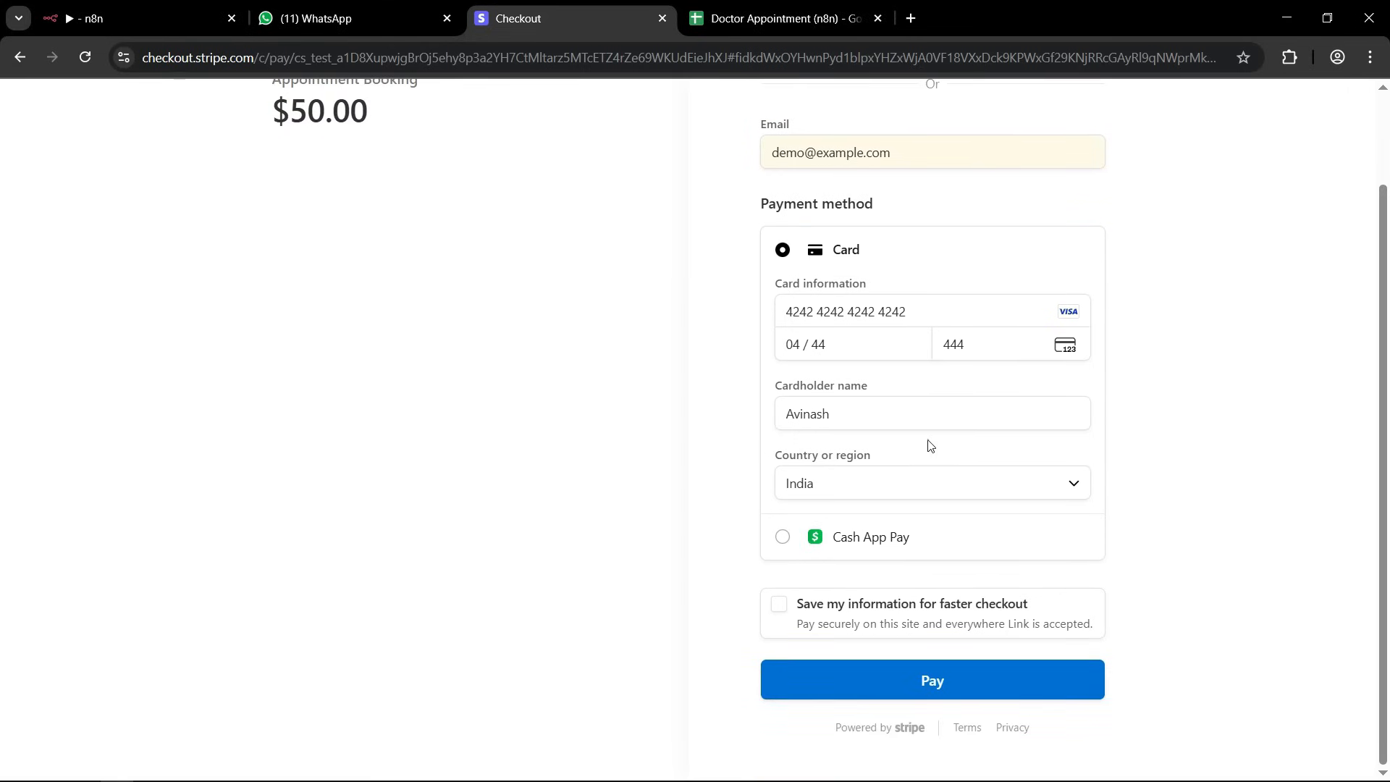
click(931, 679)
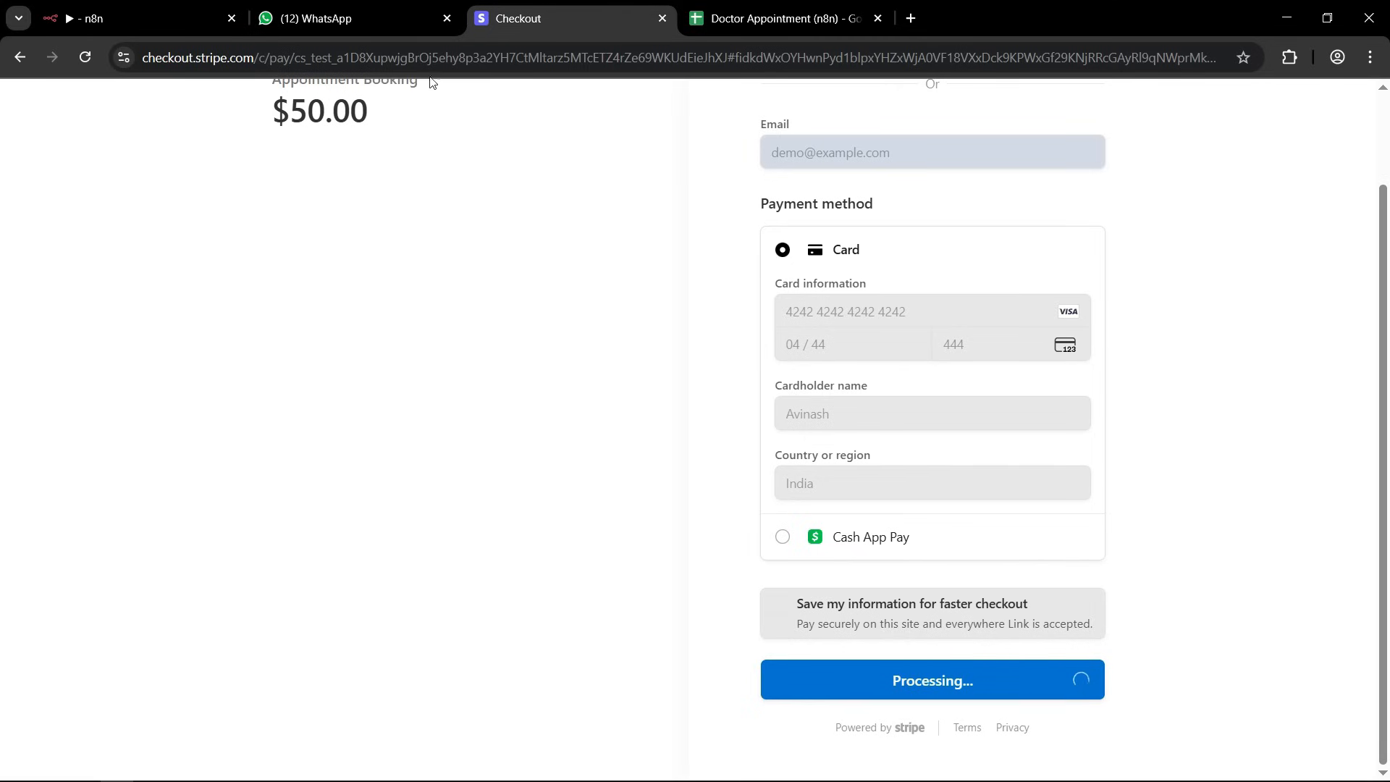
click(318, 12)
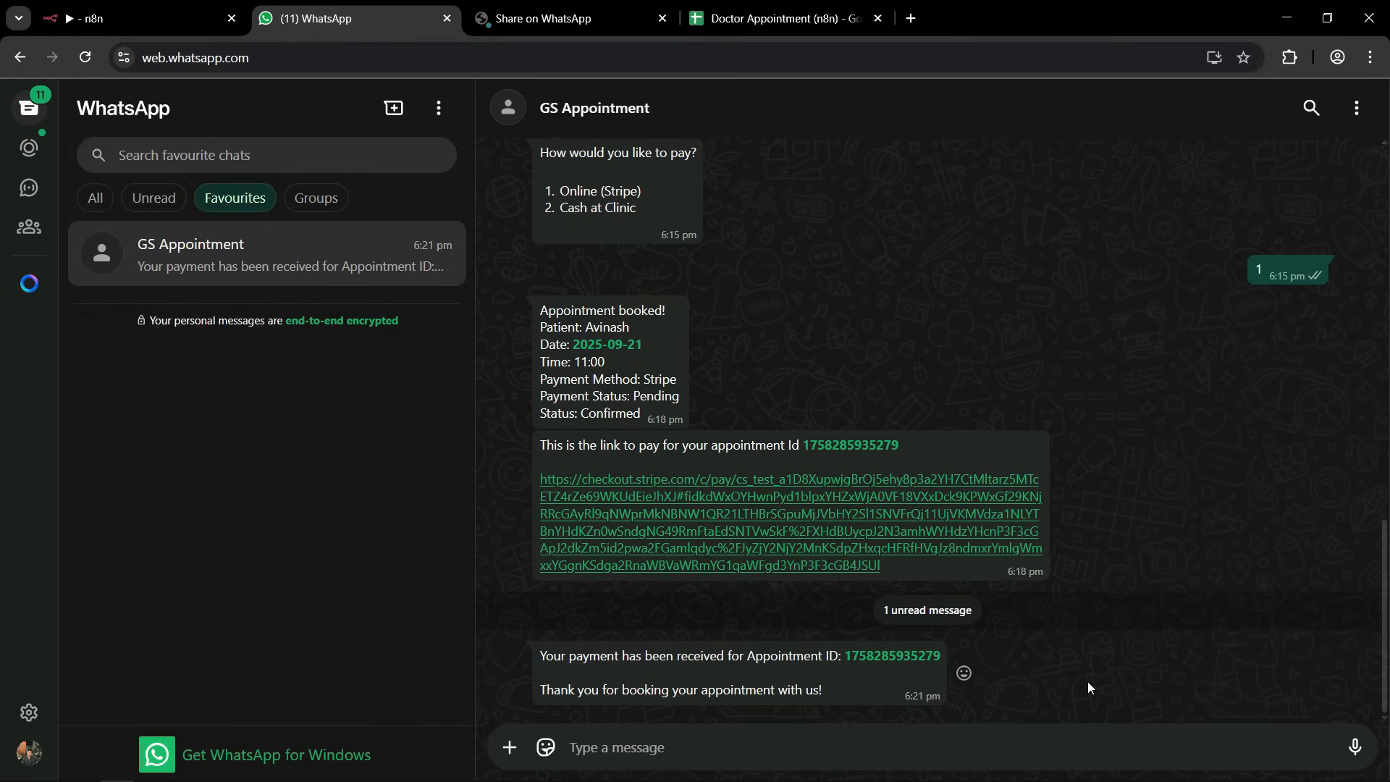
click(661, 18)
Switch to the Doctor Appointment spreadsheet and examine the booking's payment method and payment status in the Appointments sheet.
click(552, 18)
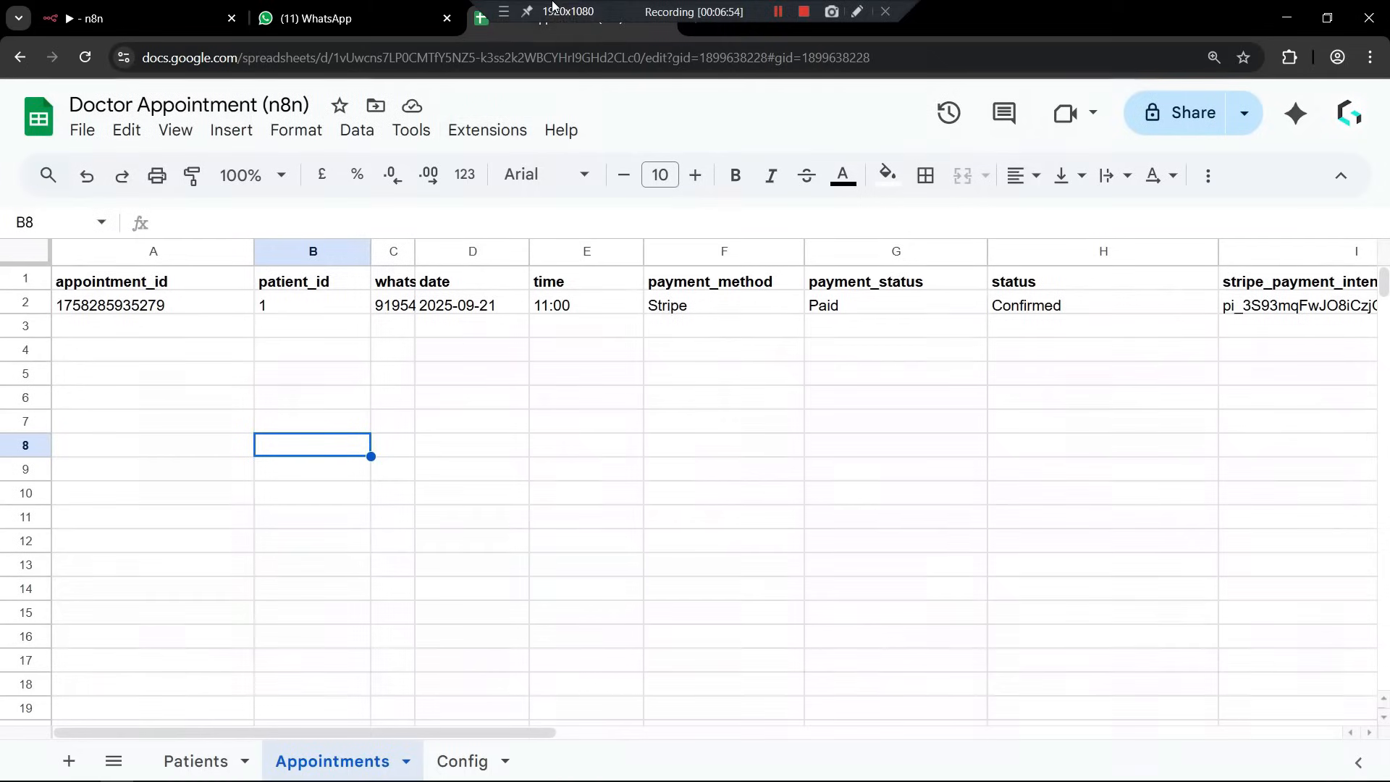
click(472, 496)
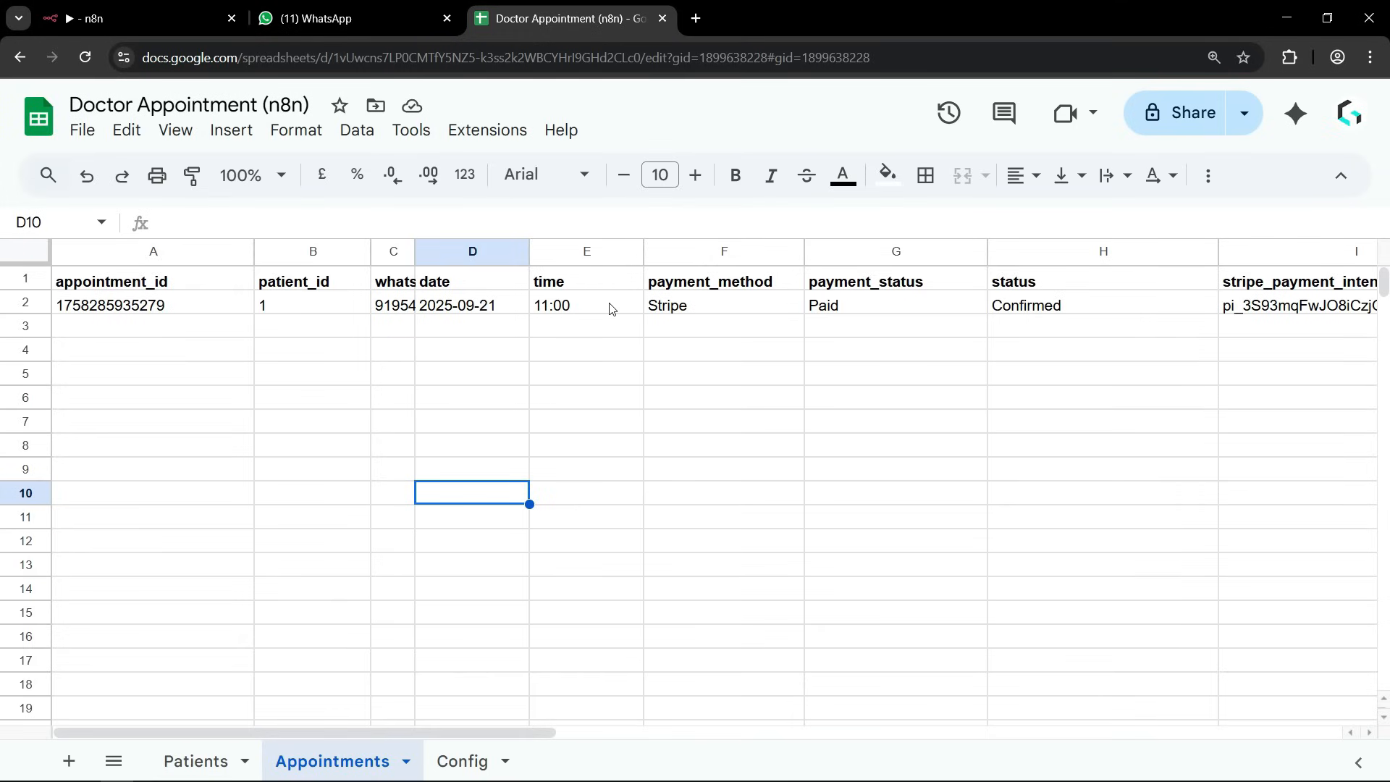
drag(714, 290, 710, 313)
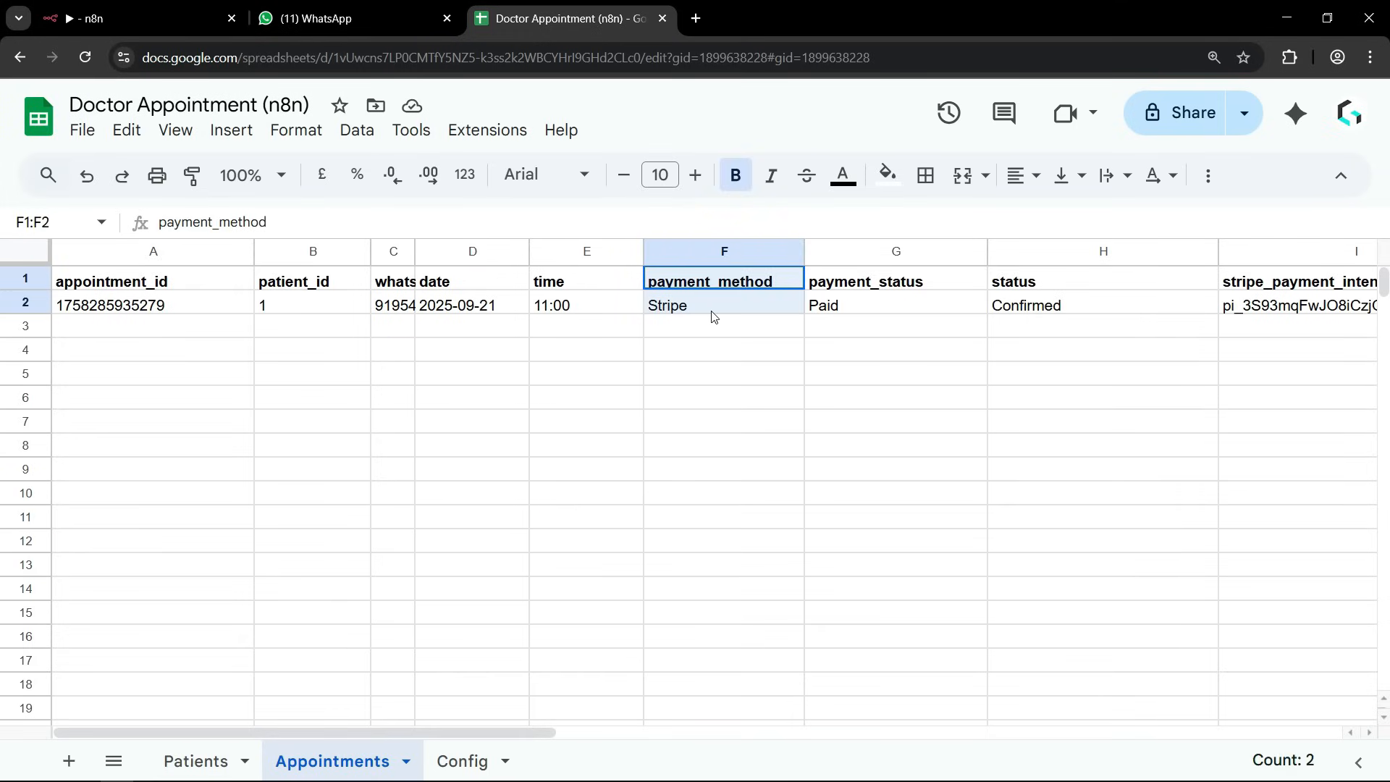
click(714, 377)
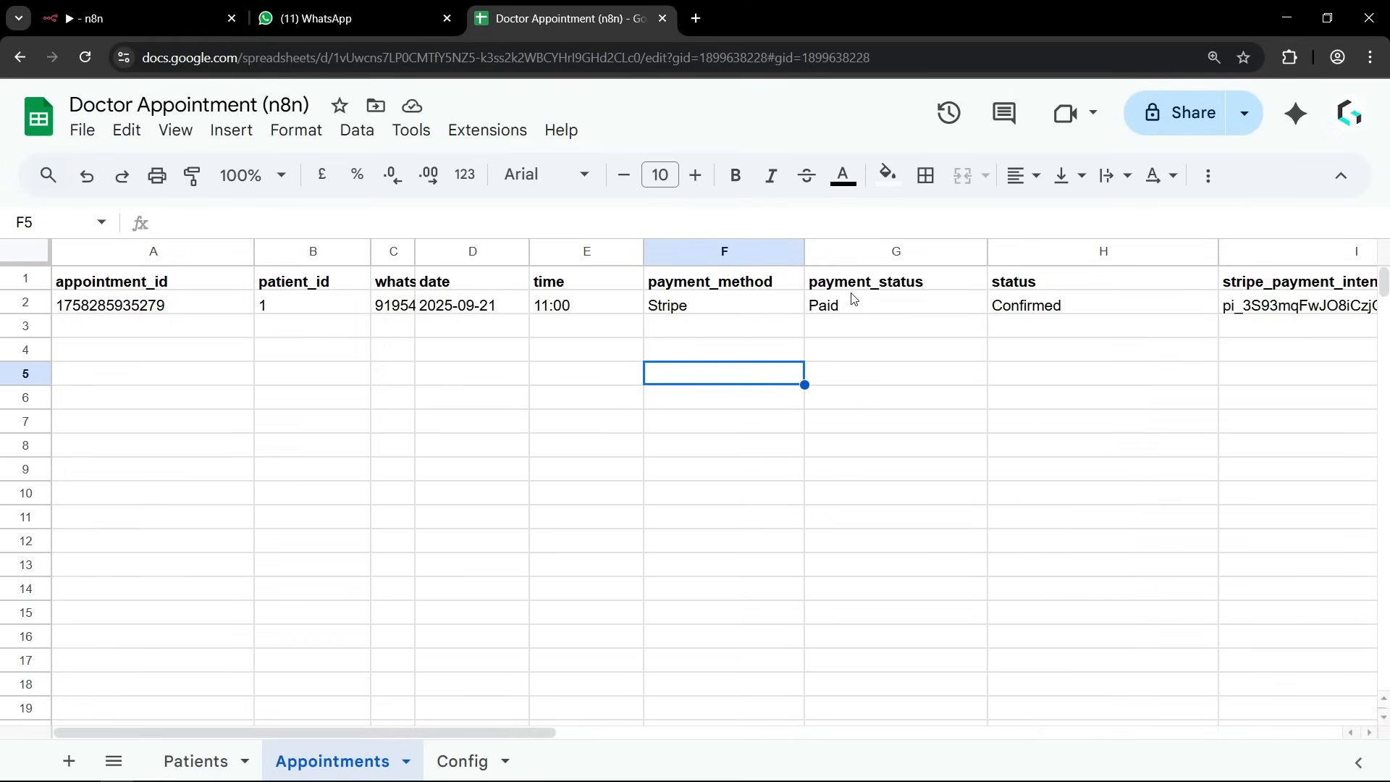
click(841, 310)
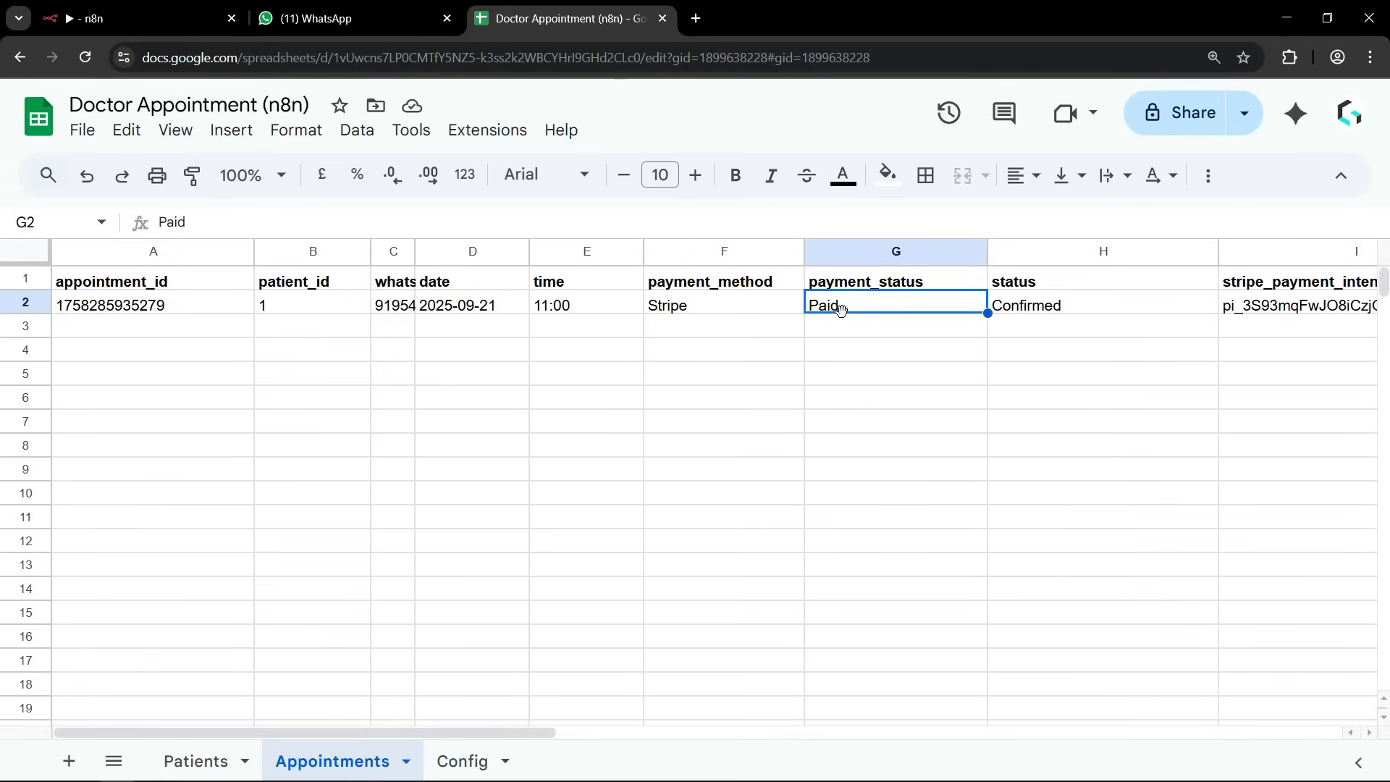
click(859, 376)
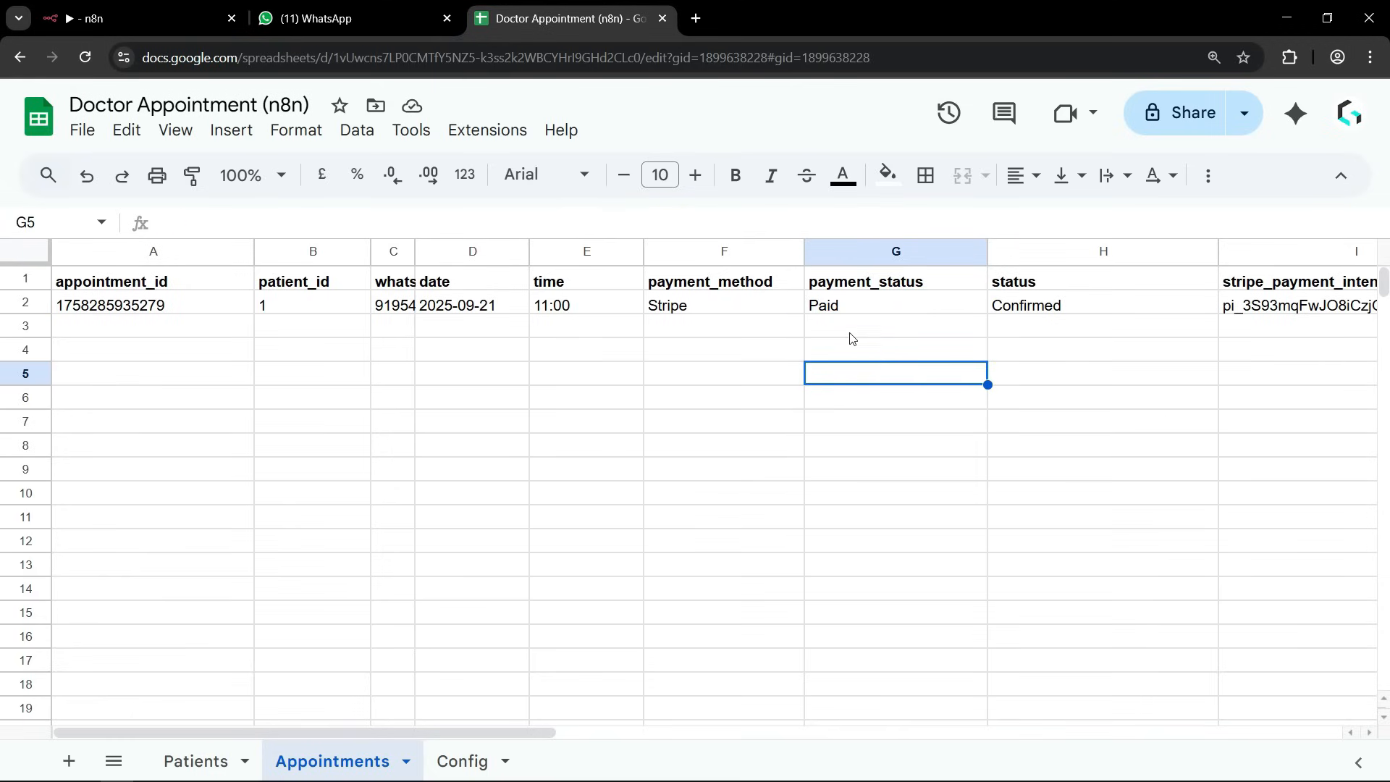
click(832, 308)
click(836, 426)
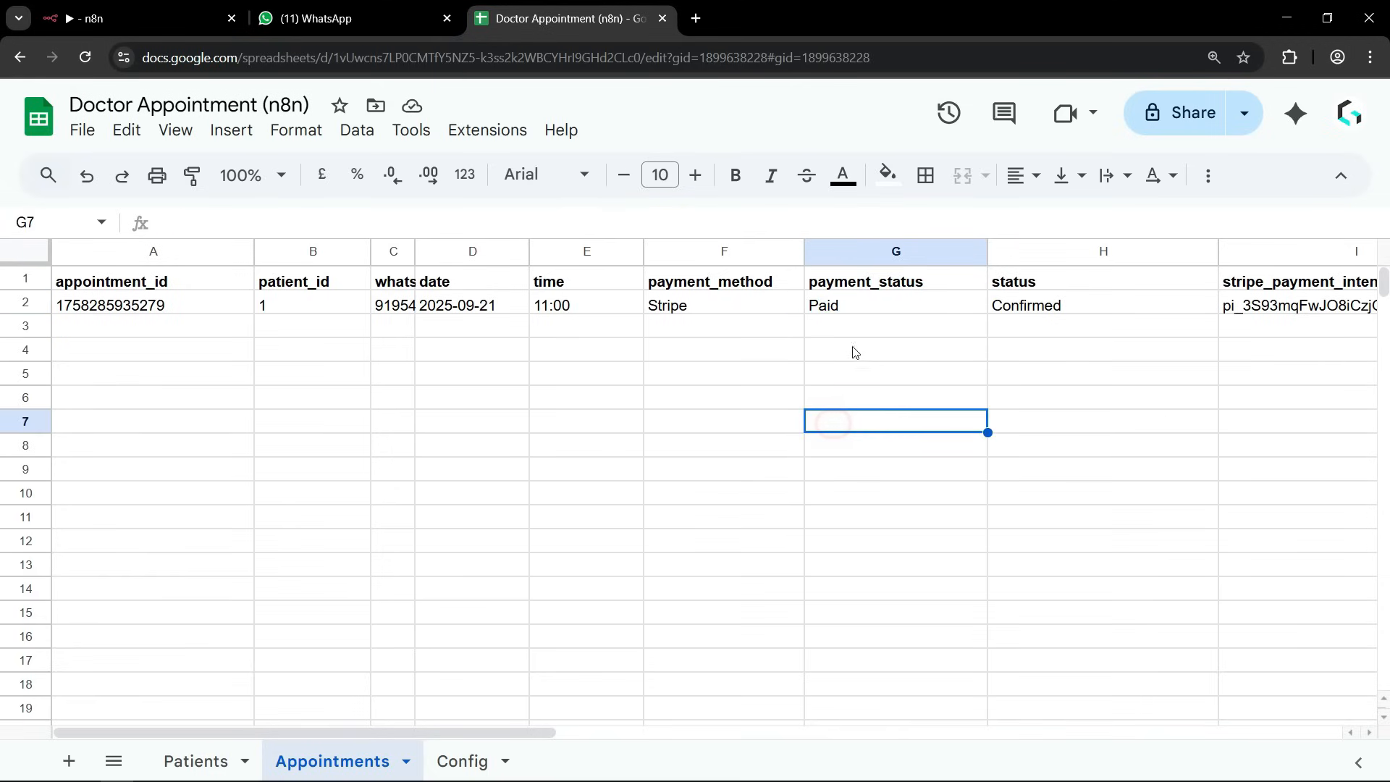
Examine the payment_status and status values of the booking in the Appointments sheet.
click(842, 305)
click(842, 374)
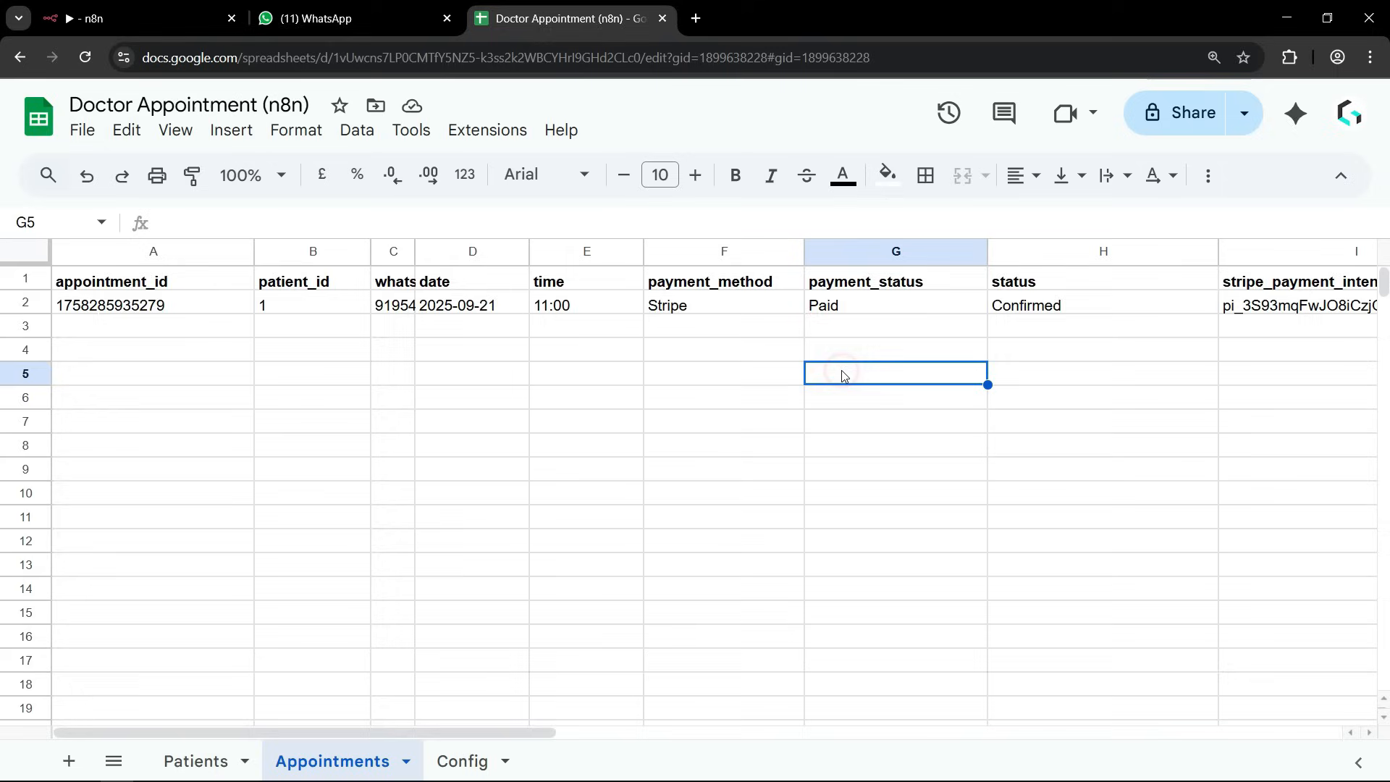
click(841, 308)
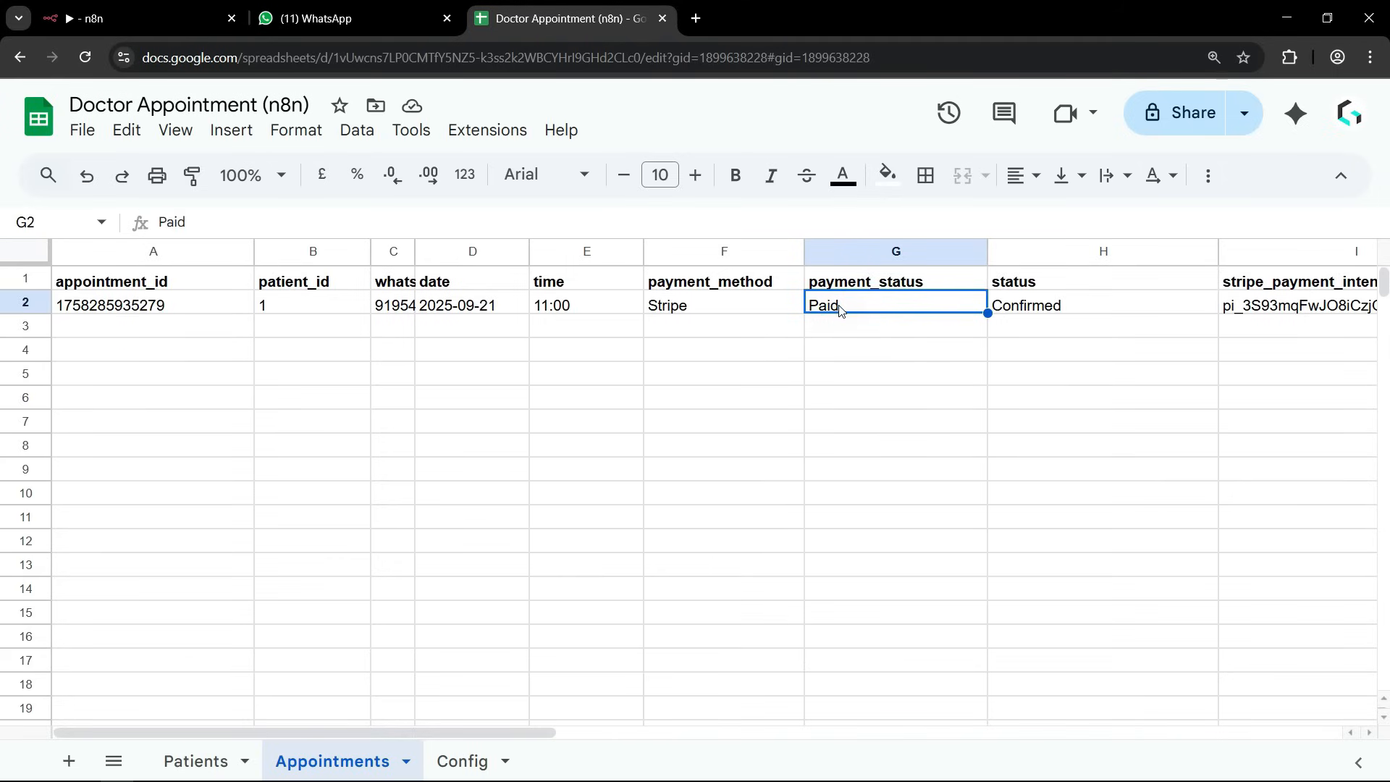
click(1046, 304)
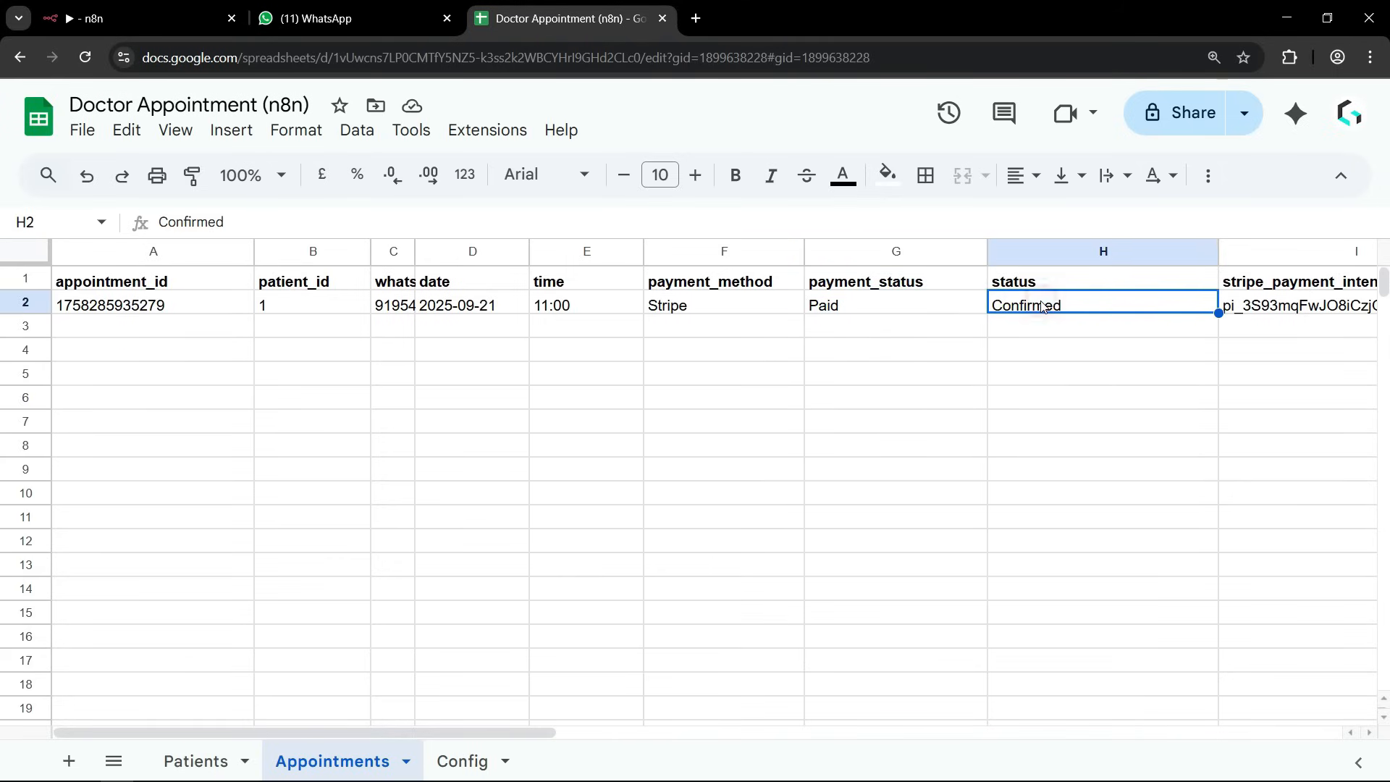
click(1036, 382)
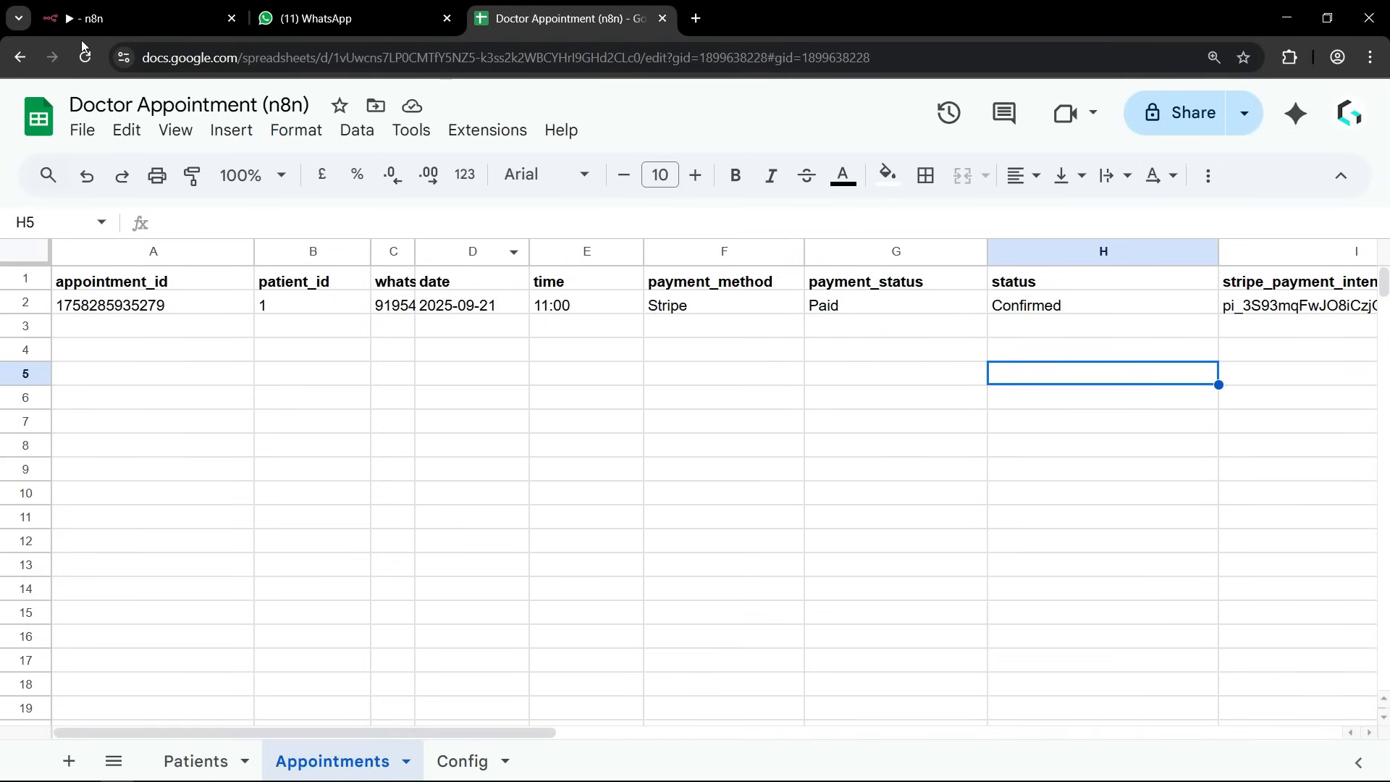
Switch to the WhatsApp chat, send Hi, and reply with the Reschedule Booking option copied from the assistant's menu.
click(340, 18)
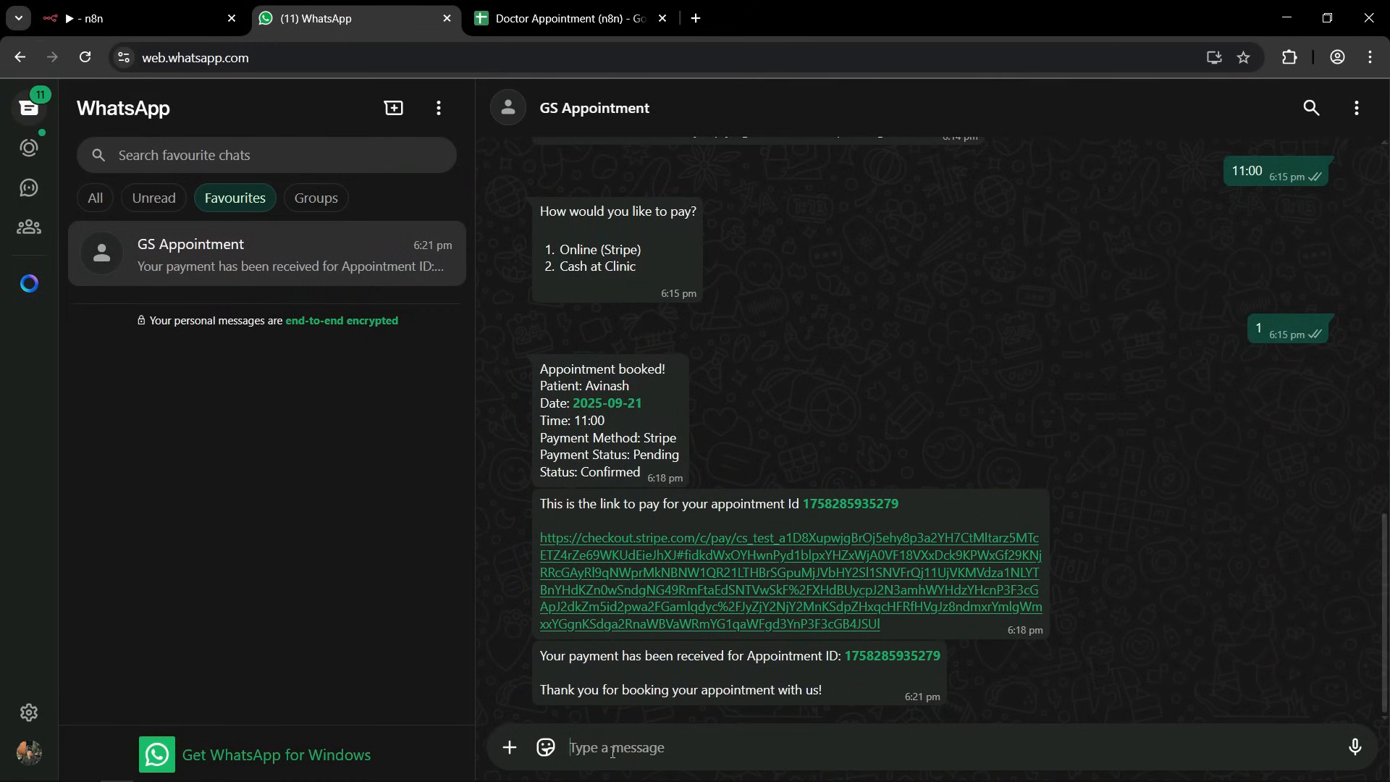
text(Hi)
key(Return)
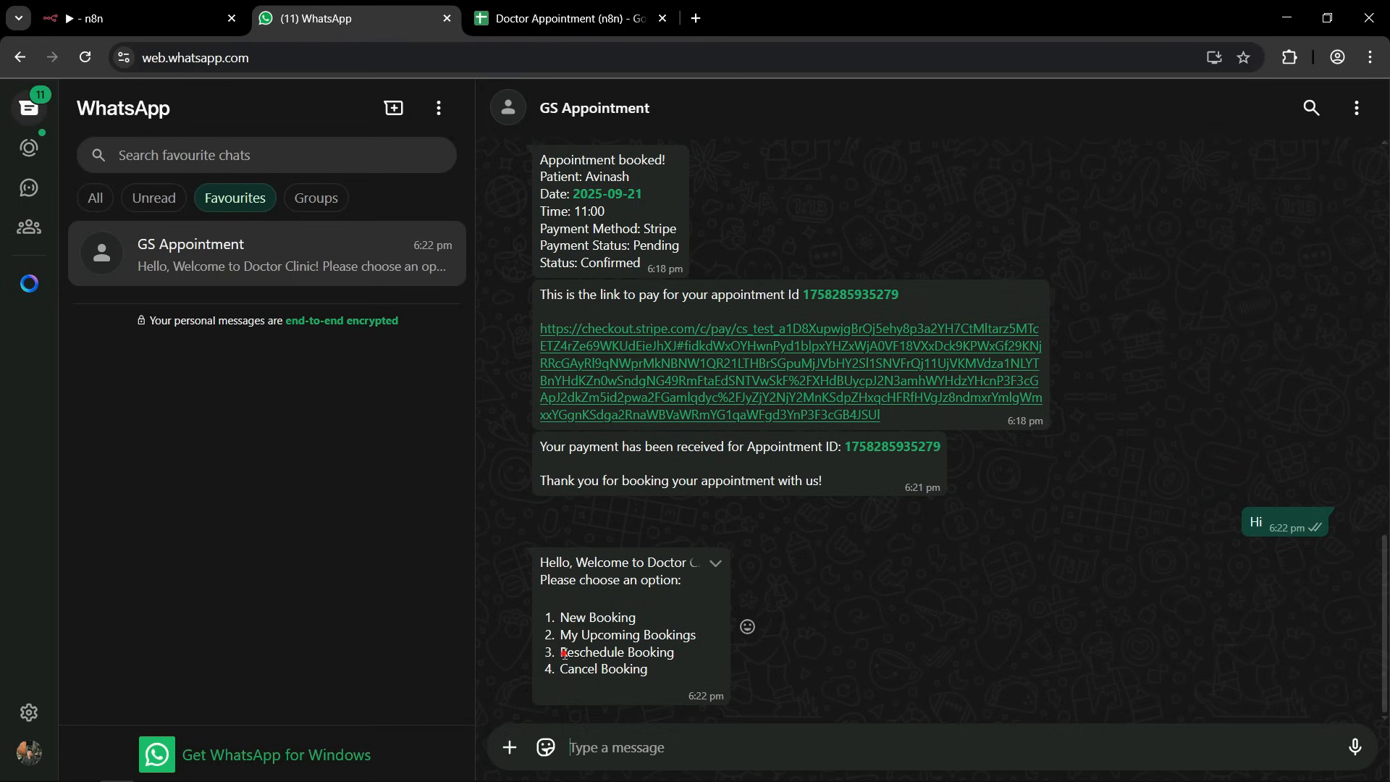
drag(564, 653, 679, 649)
key(ctrl+c)
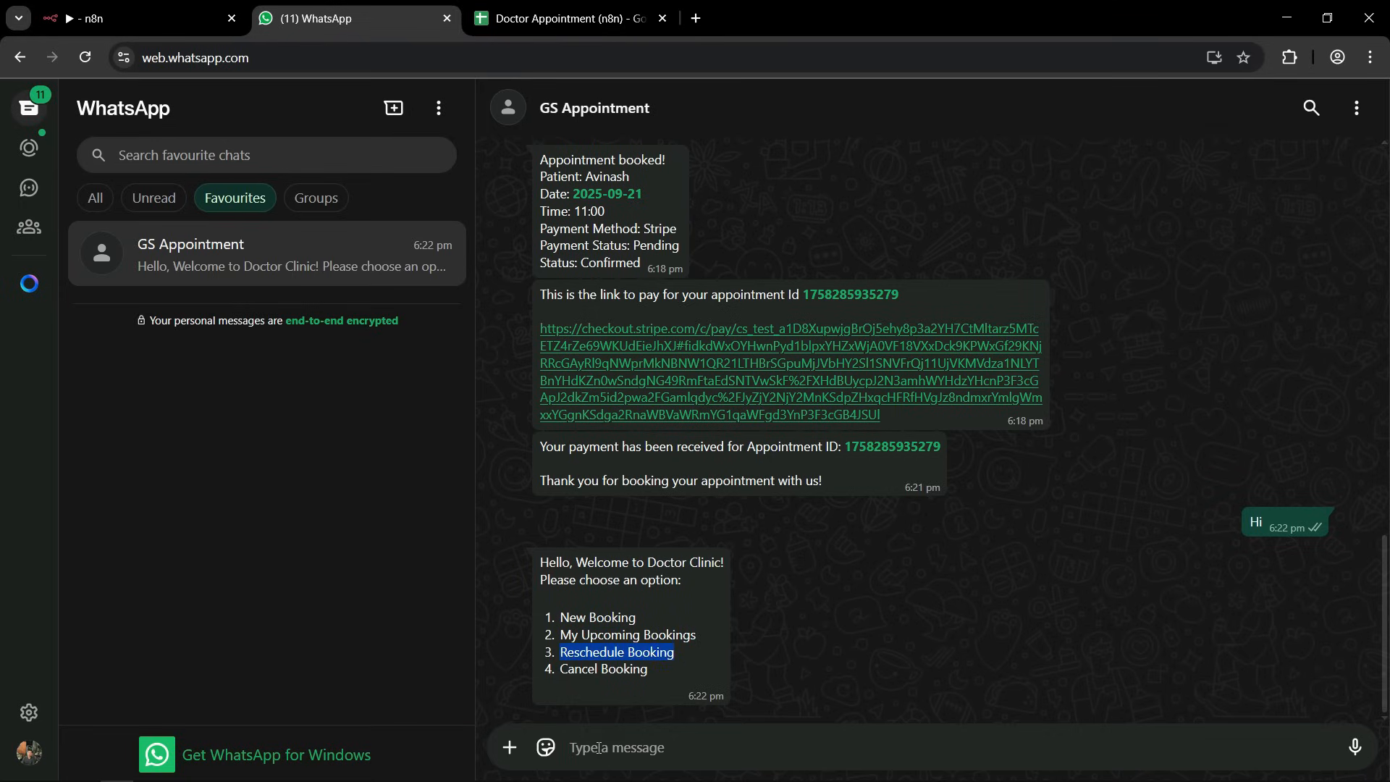
click(599, 748)
key(ctrl+v)
click(1355, 747)
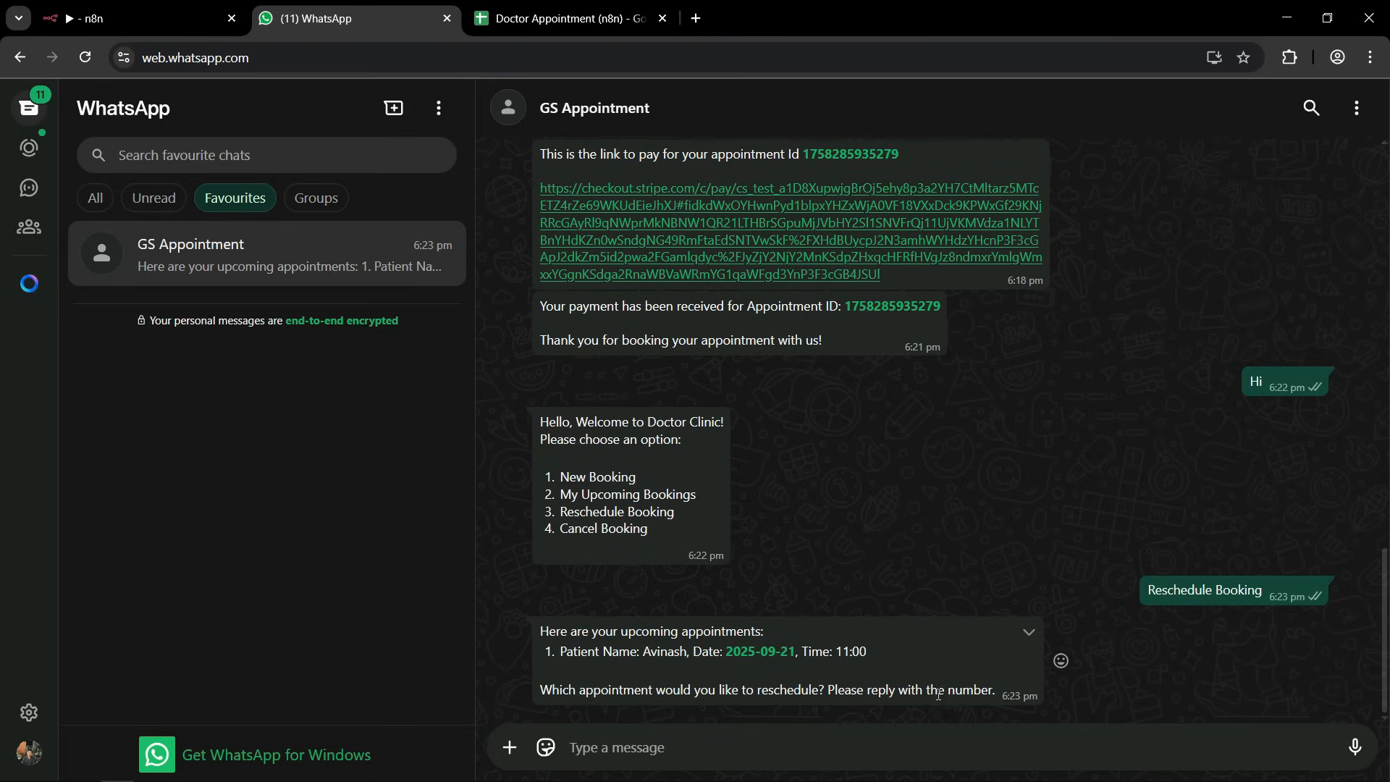
Reply 1 to choose the appointment to reschedule and 7 for the new date 2025-09-25.
click(603, 747)
text(1)
key(Return)
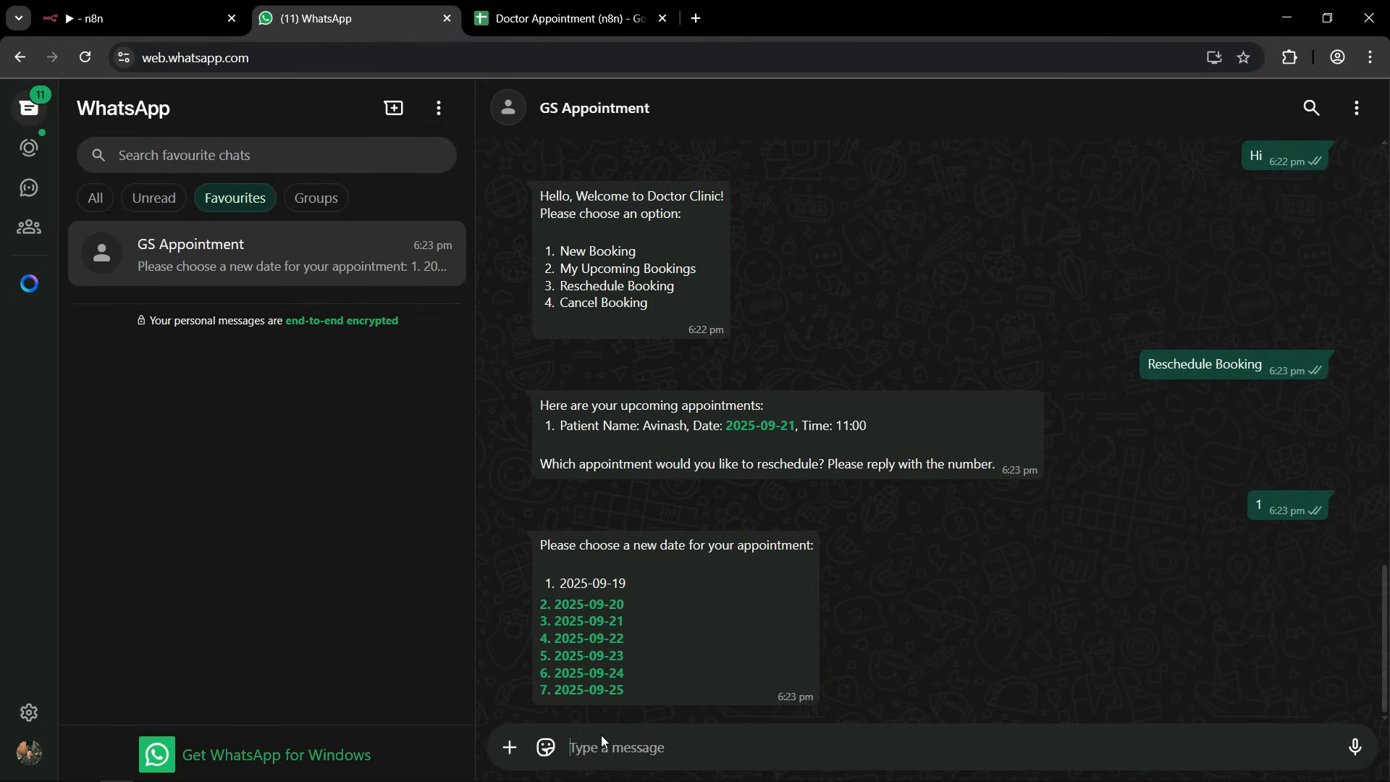
text(7)
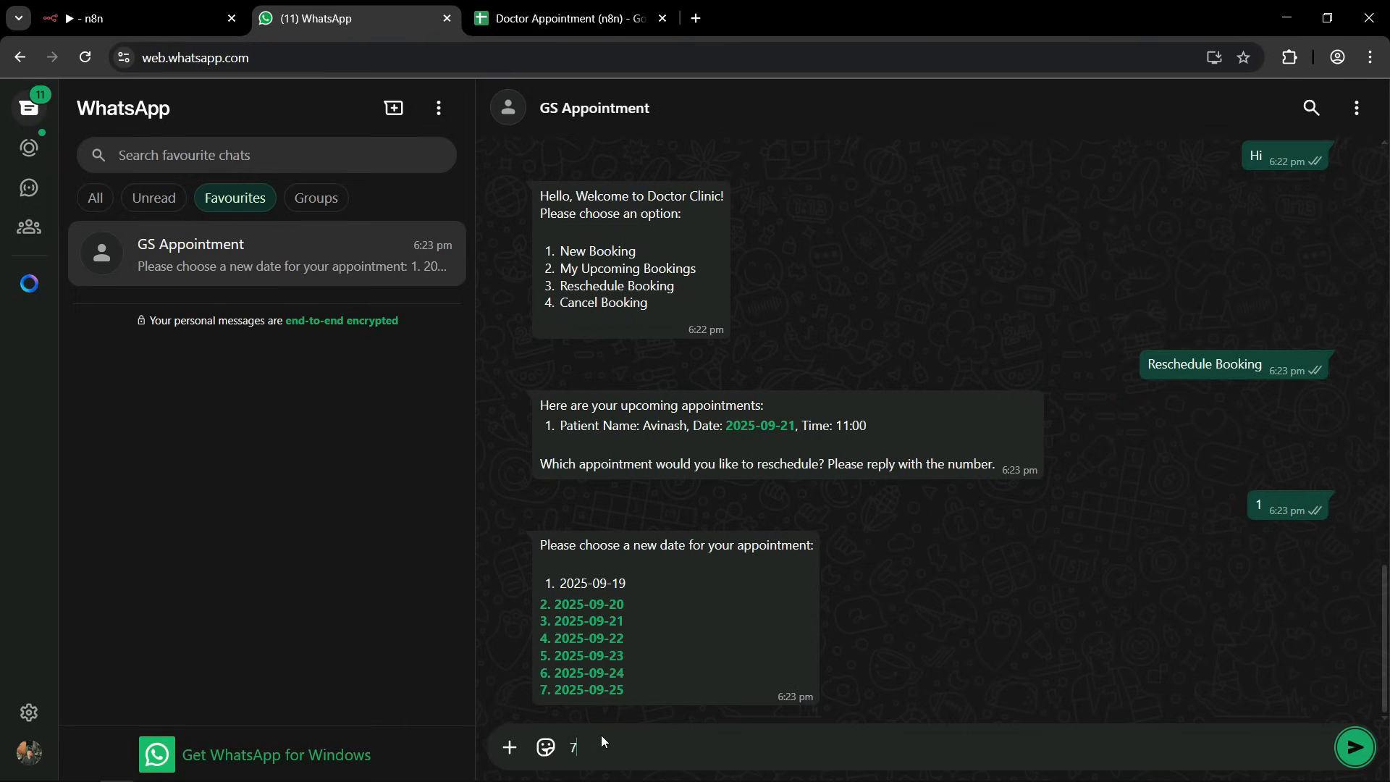
key(Return)
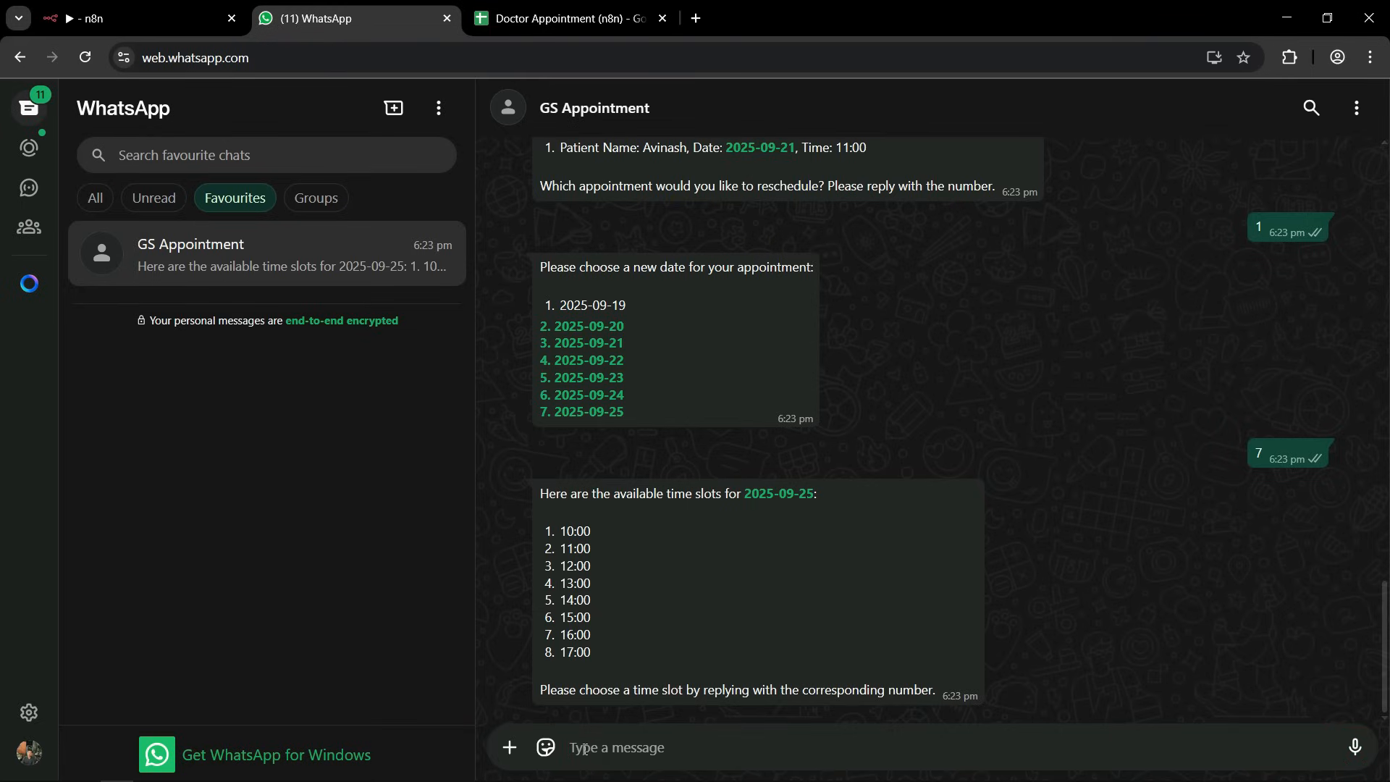
Reply 7 to choose the 16:00 time slot for the rescheduled appointment.
text(7)
key(Return)
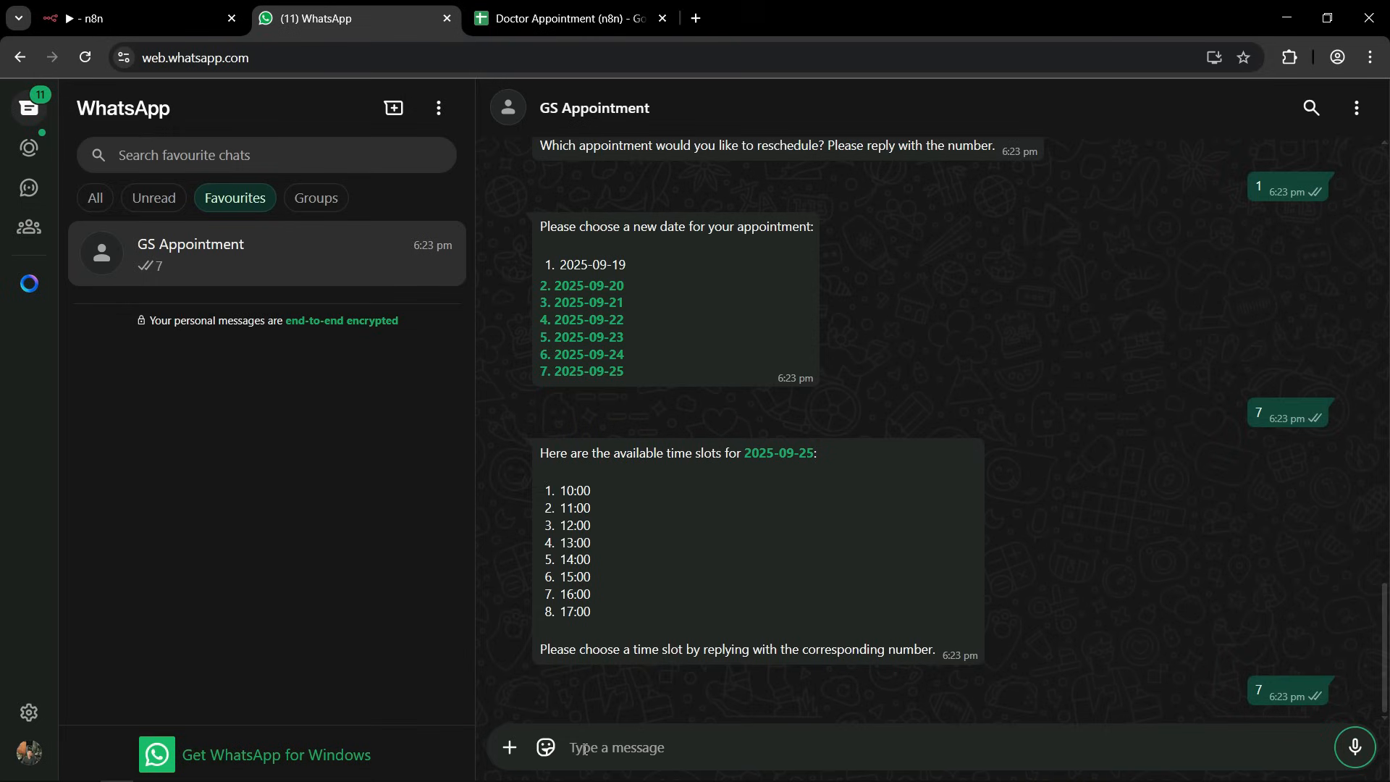
click(939, 630)
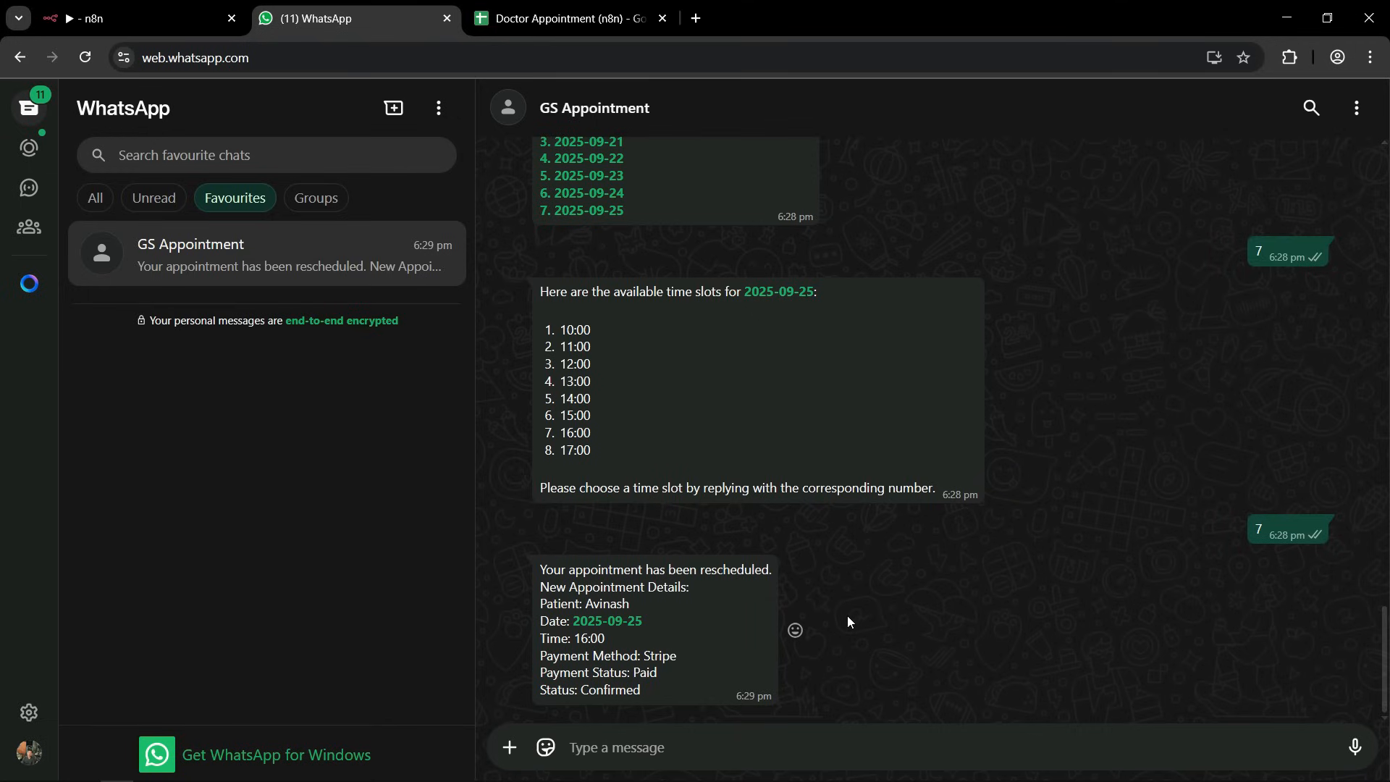
Switch to the Doctor Appointment spreadsheet and examine the rescheduled booking's date and time.
click(545, 24)
click(897, 399)
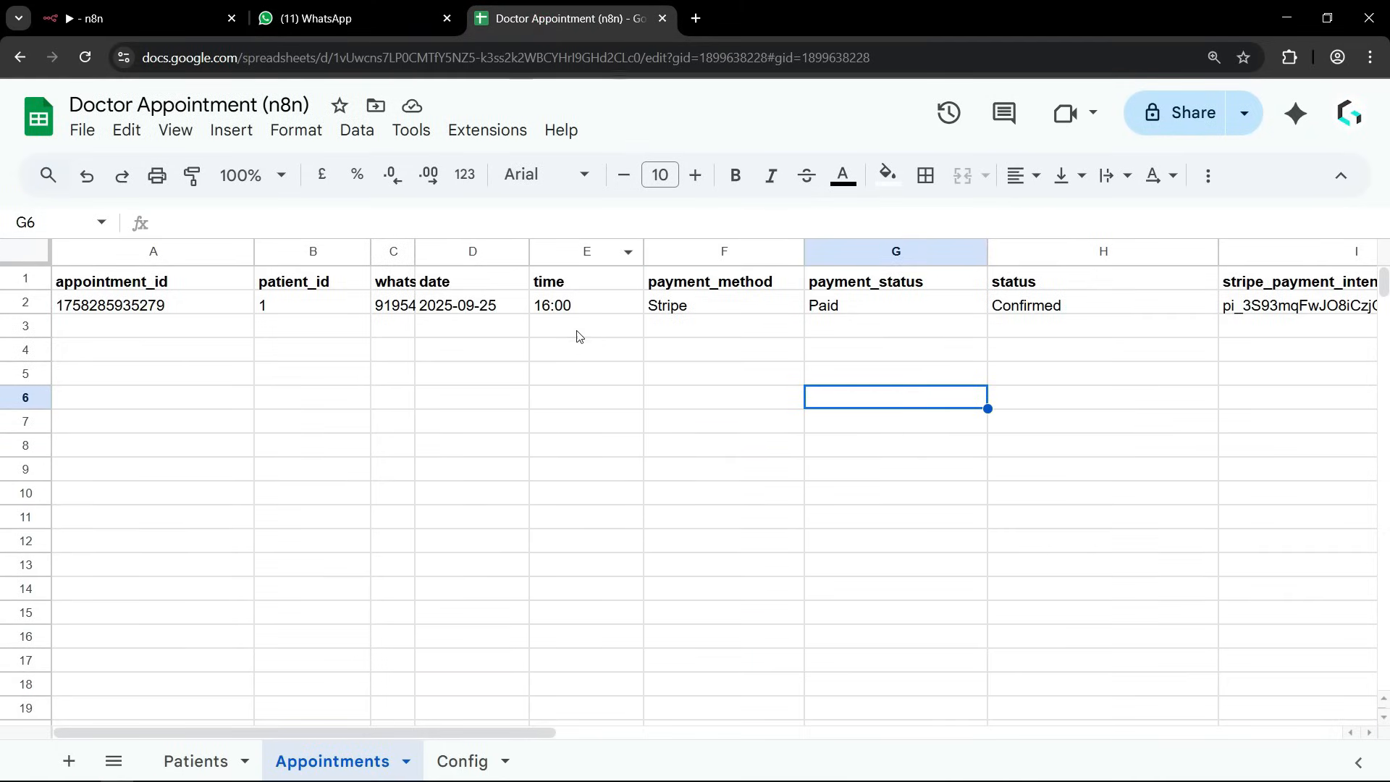
click(520, 310)
click(584, 310)
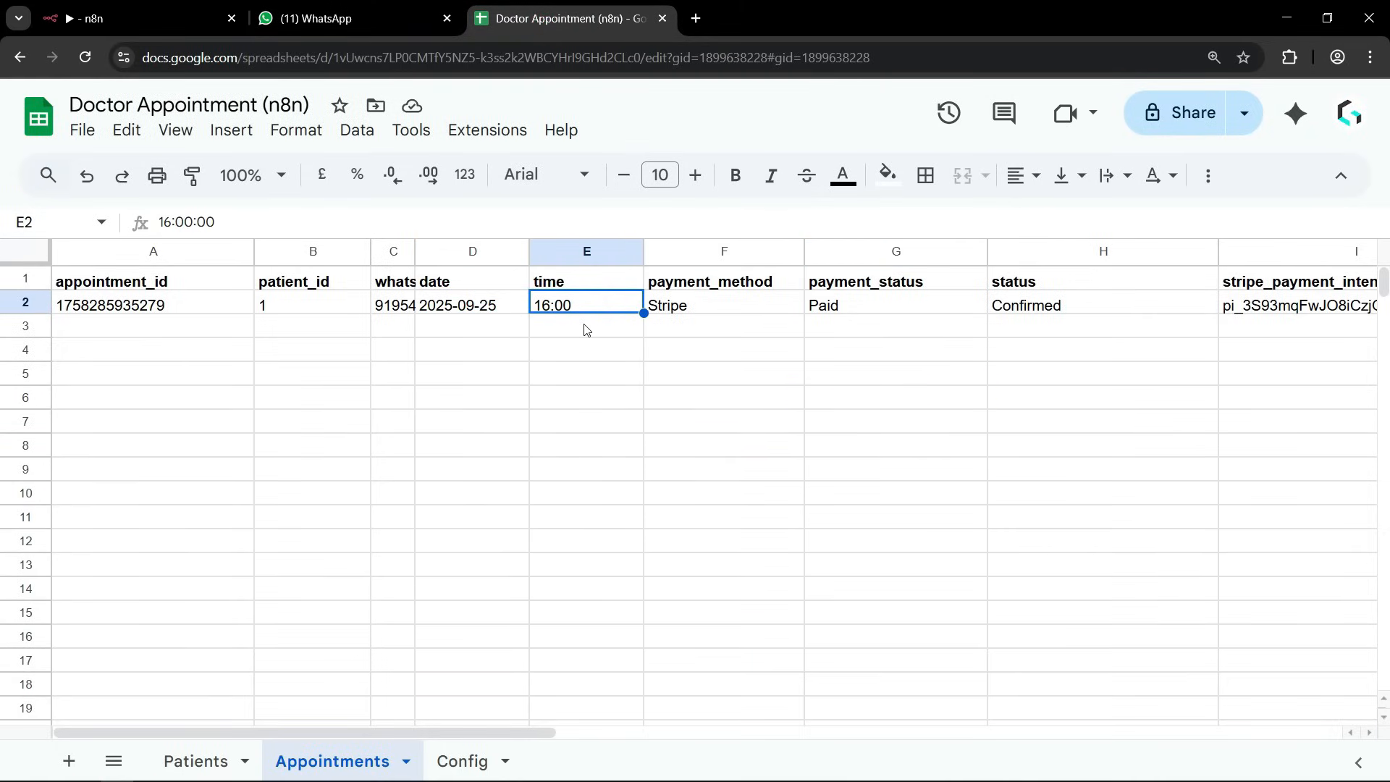
click(738, 492)
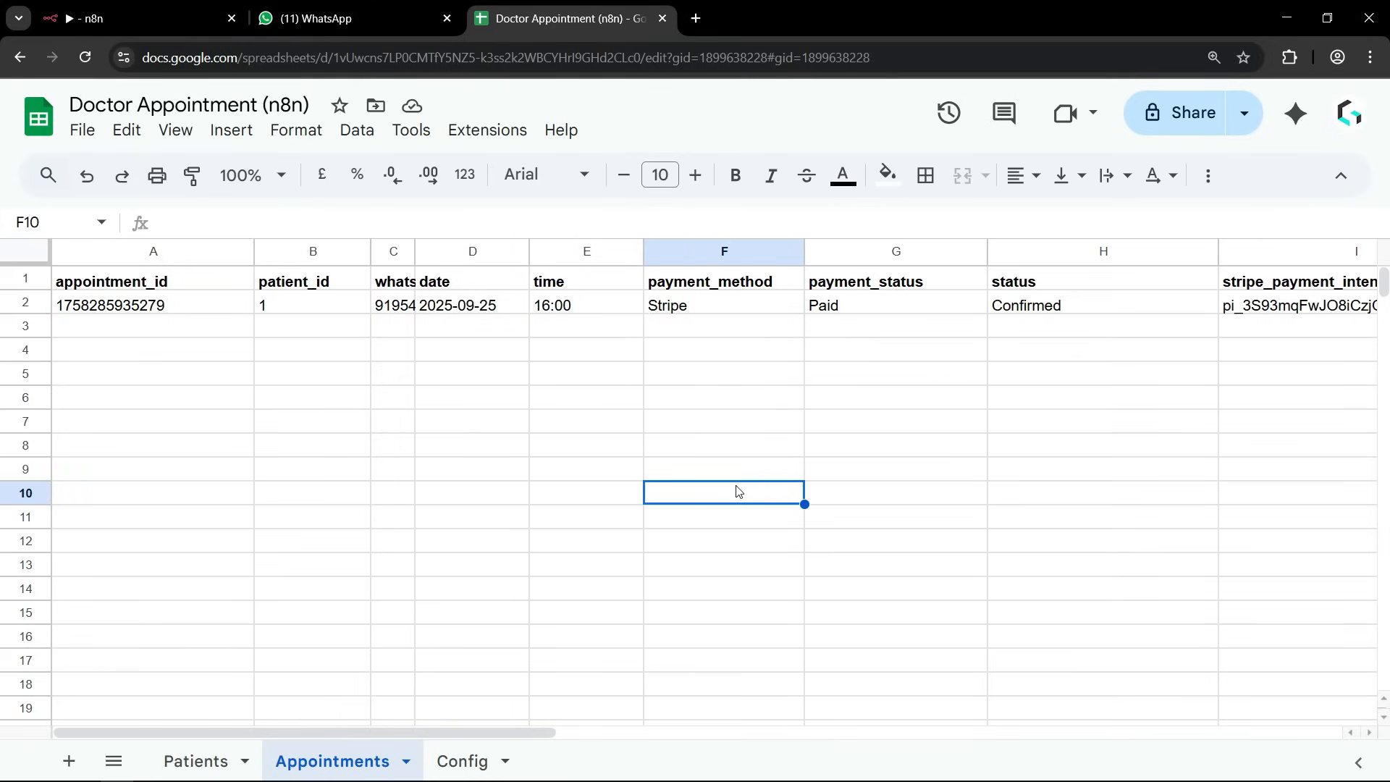
Return to the WhatsApp chat, send "I want to cancel my appointment", and reply 1 to choose the appointment.
click(361, 17)
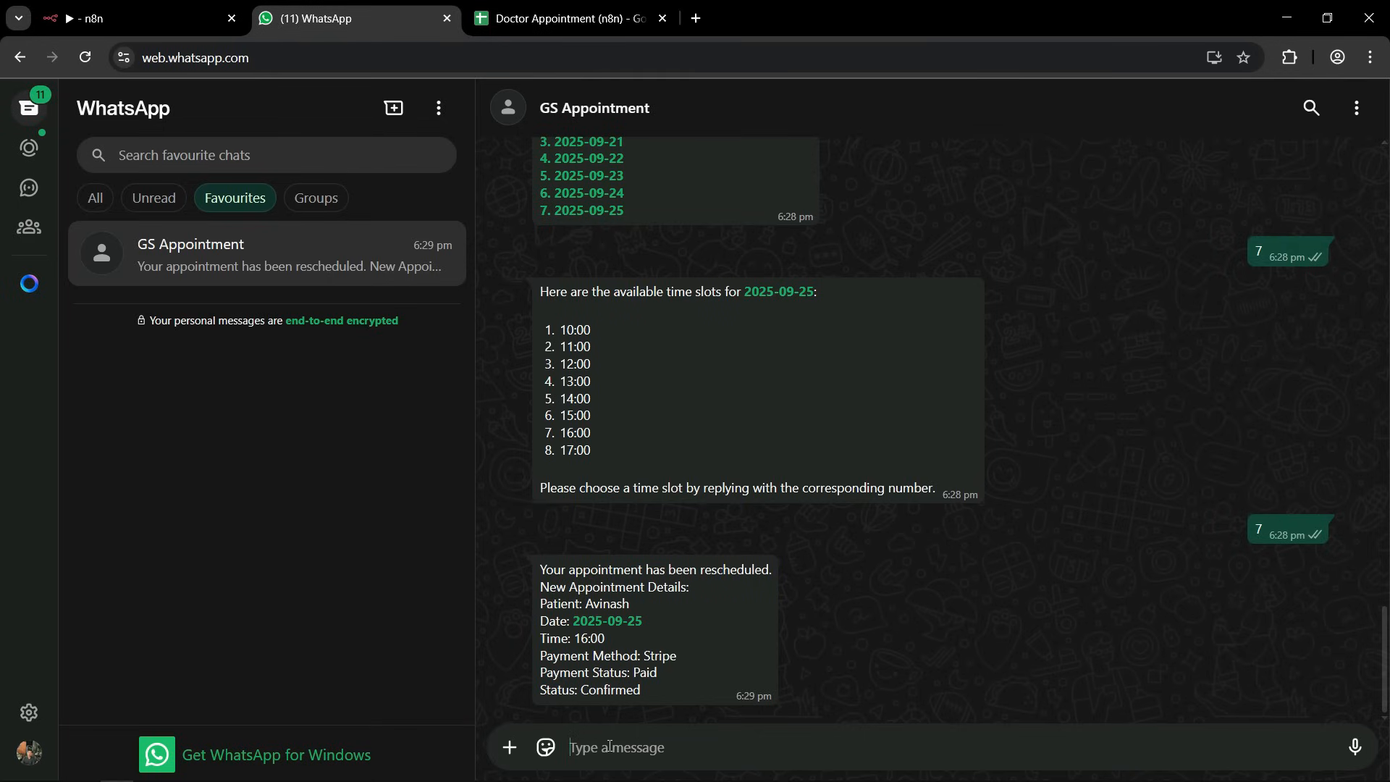
text(I want)
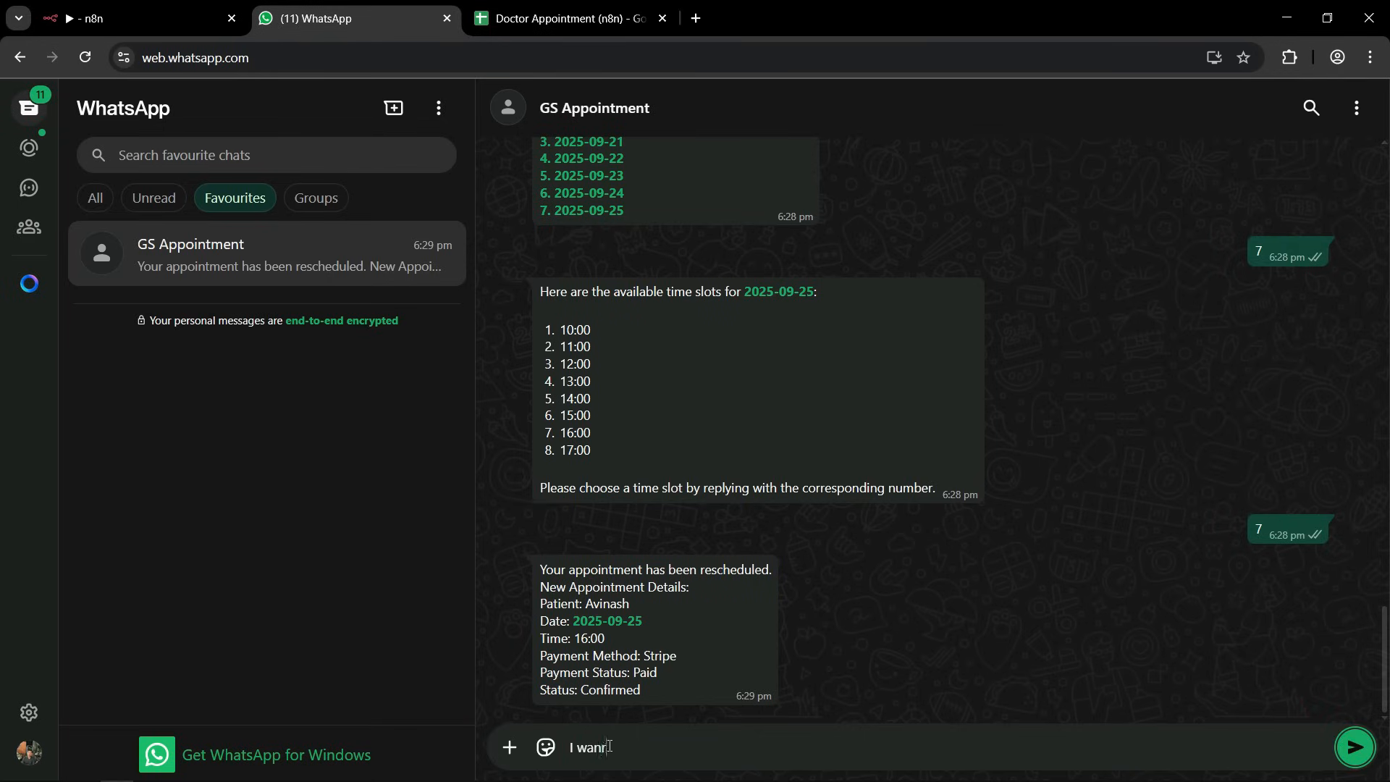
text( to cancel my appointment)
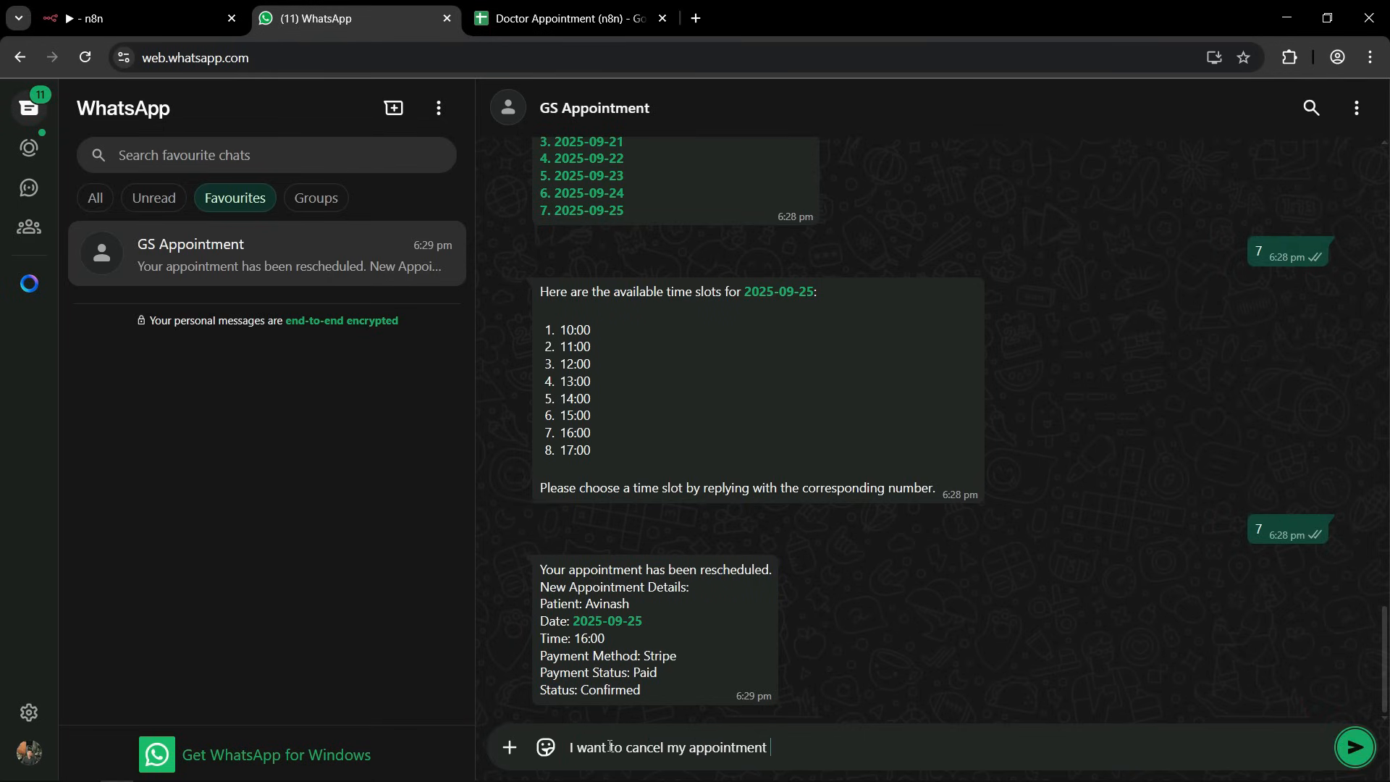
key(Return)
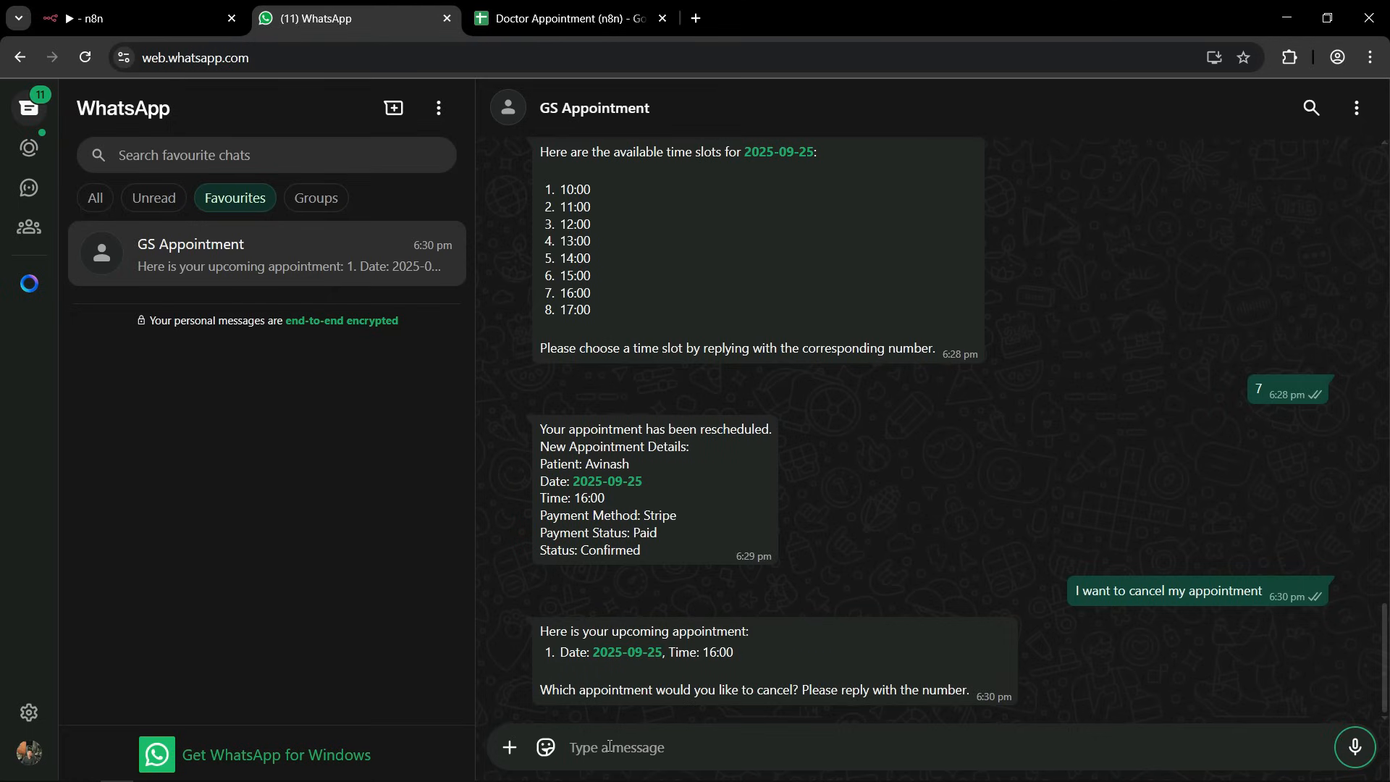
text(1)
key(Return)
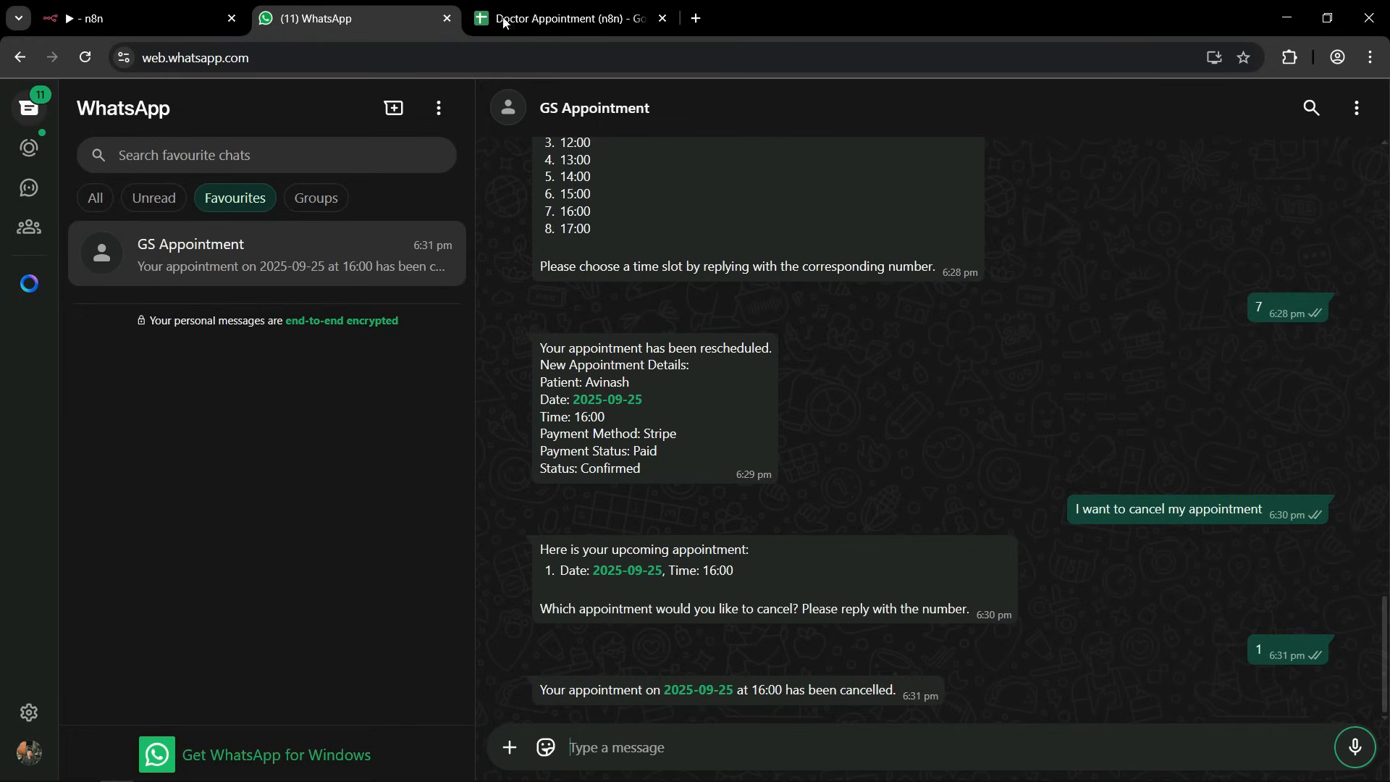
Switch to the Doctor Appointment spreadsheet and examine the status and payment_status of the booking after the cancellation request.
click(573, 19)
click(795, 373)
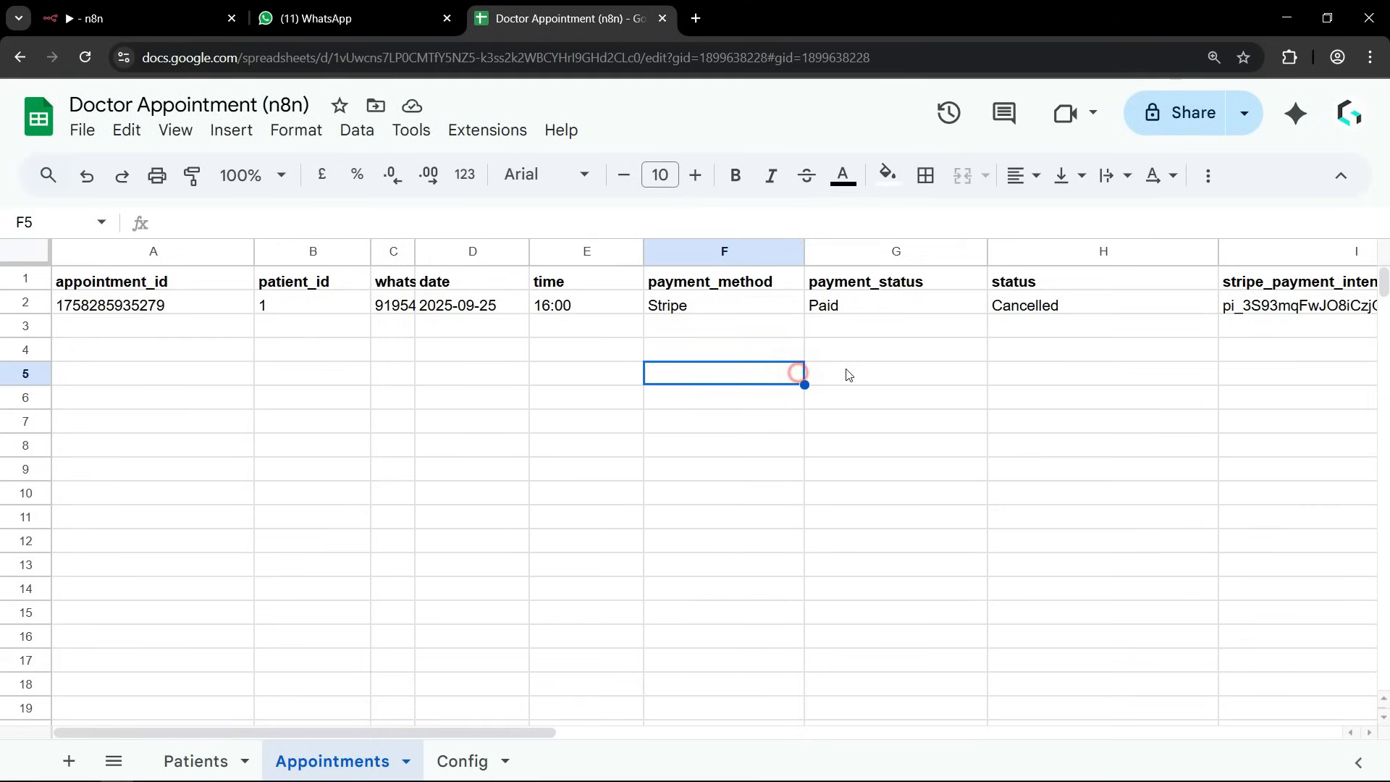
drag(1017, 283, 1032, 309)
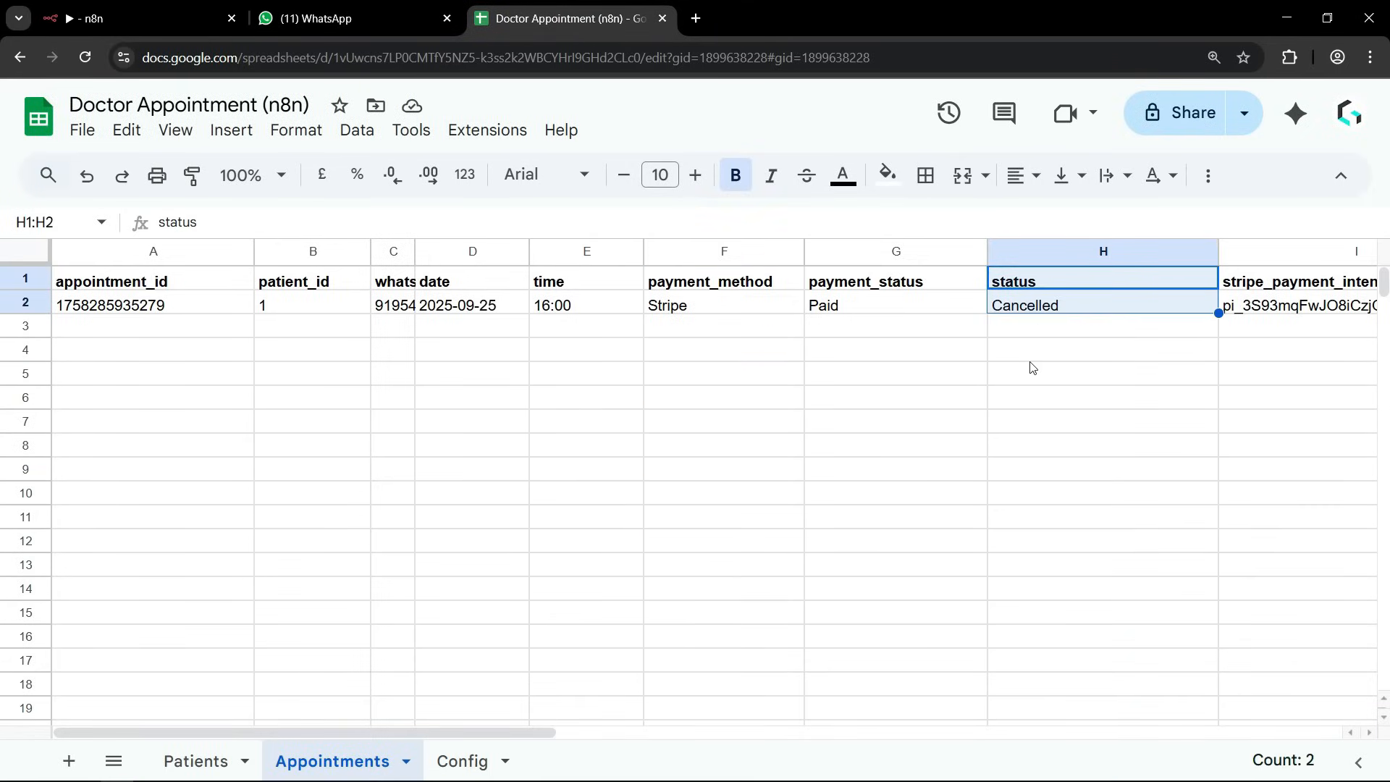
click(1021, 399)
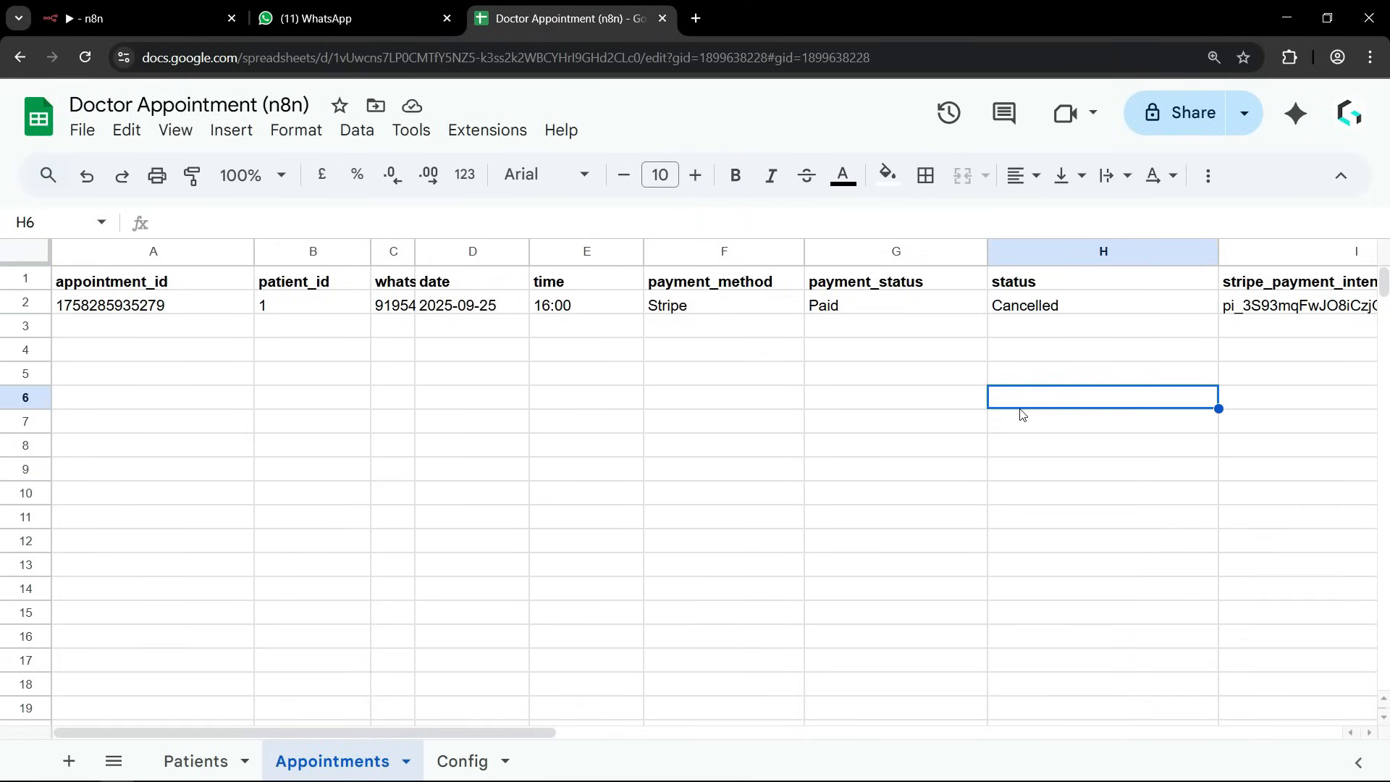
click(829, 312)
click(800, 422)
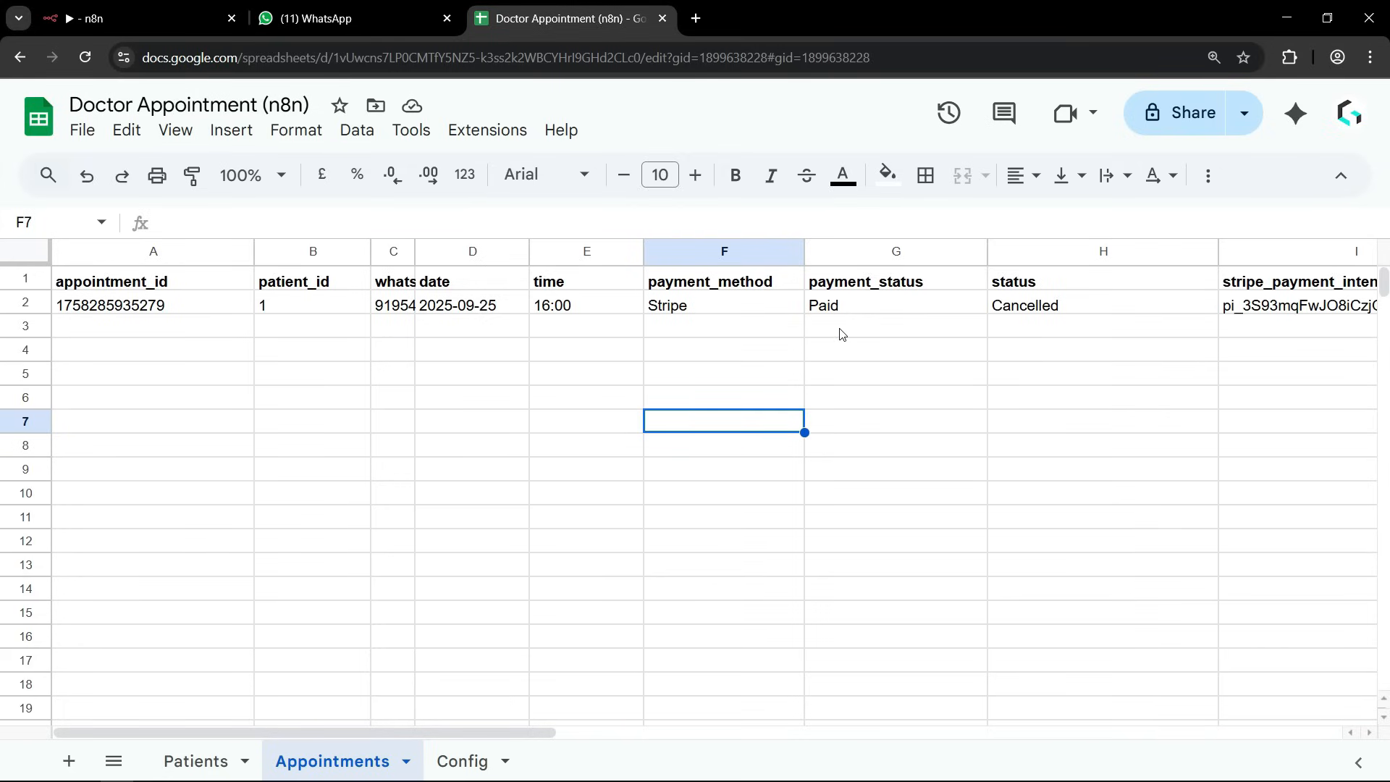
Return to the WhatsApp chat and read the assistant's latest message about the refund.
click(347, 21)
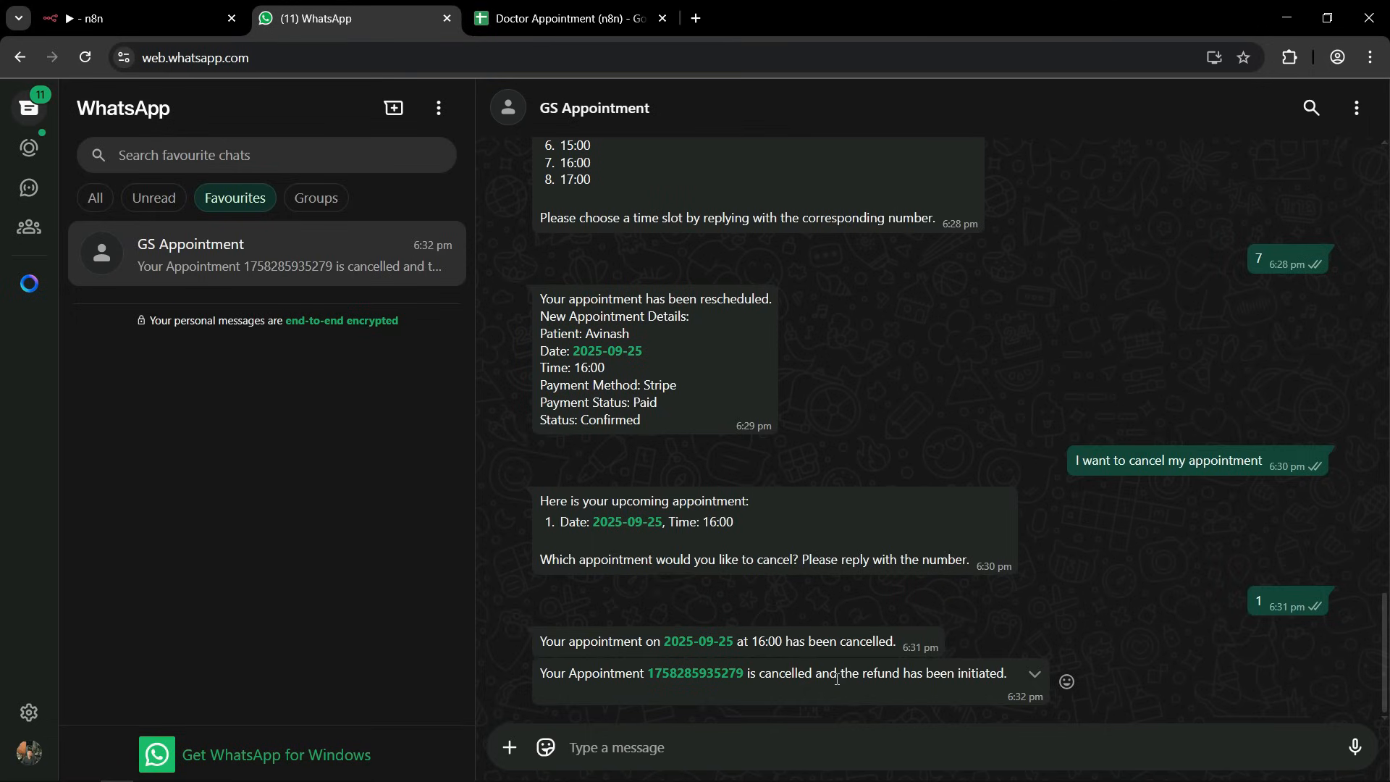
double_click(982, 675)
click(1179, 680)
Recheck the booking's payment_status in the Appointments sheet for the refund, and go back to WhatsApp.
click(549, 25)
click(926, 354)
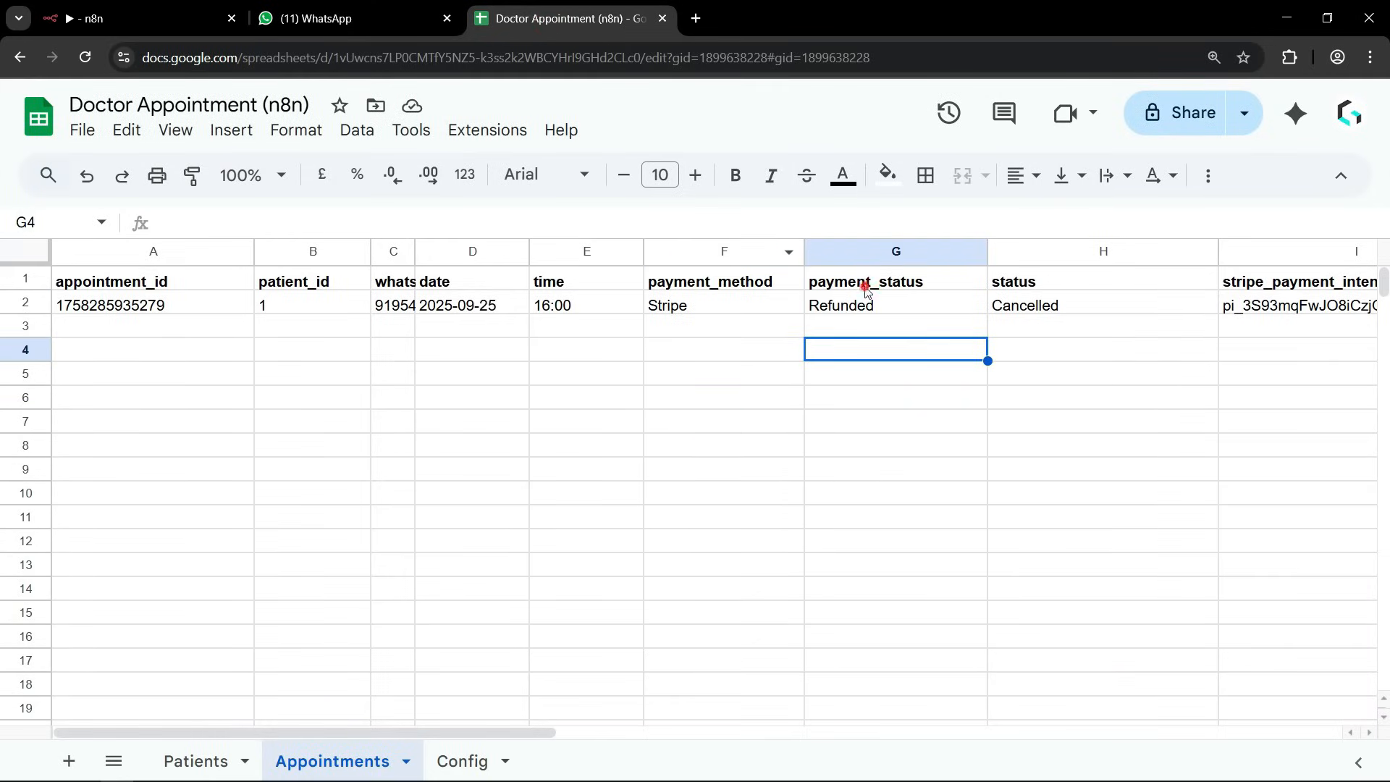
drag(868, 288, 868, 313)
click(866, 361)
click(845, 310)
click(866, 381)
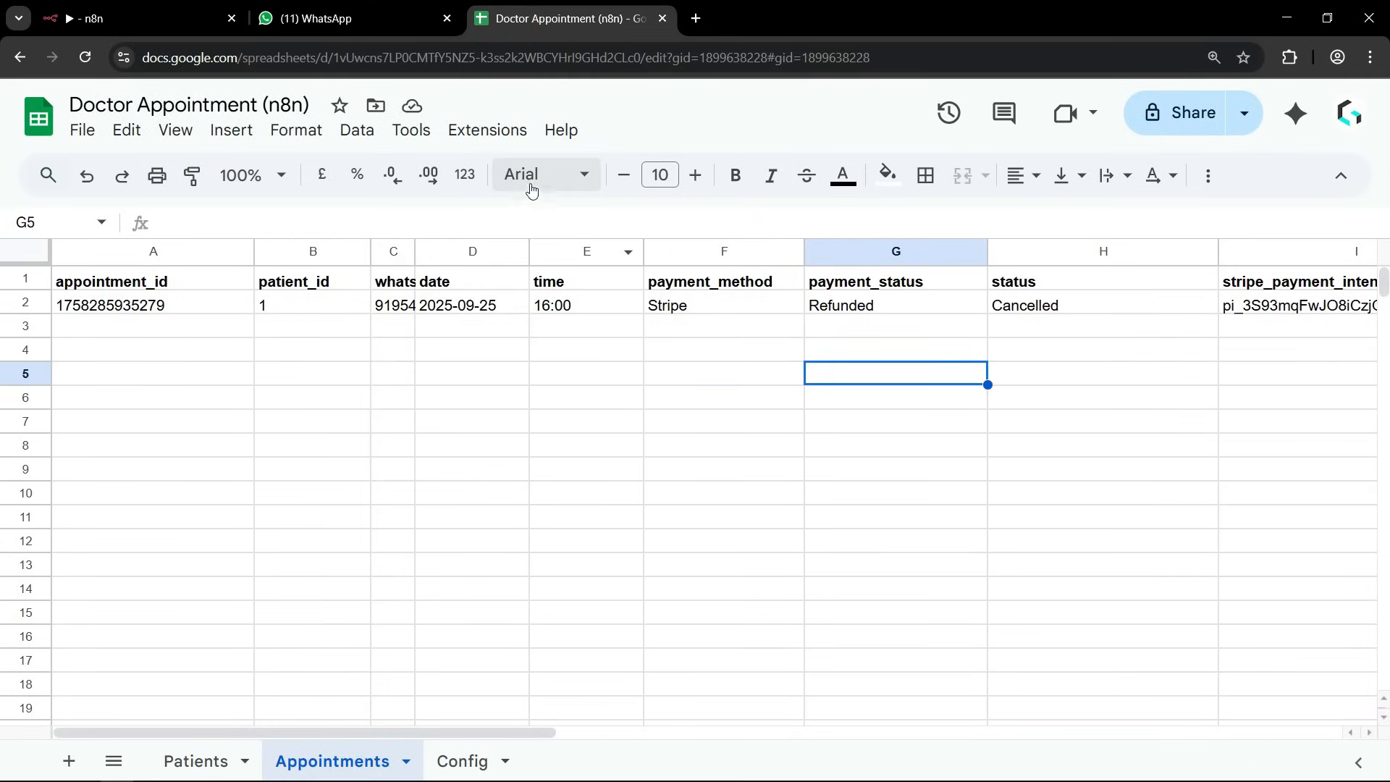
click(350, 19)
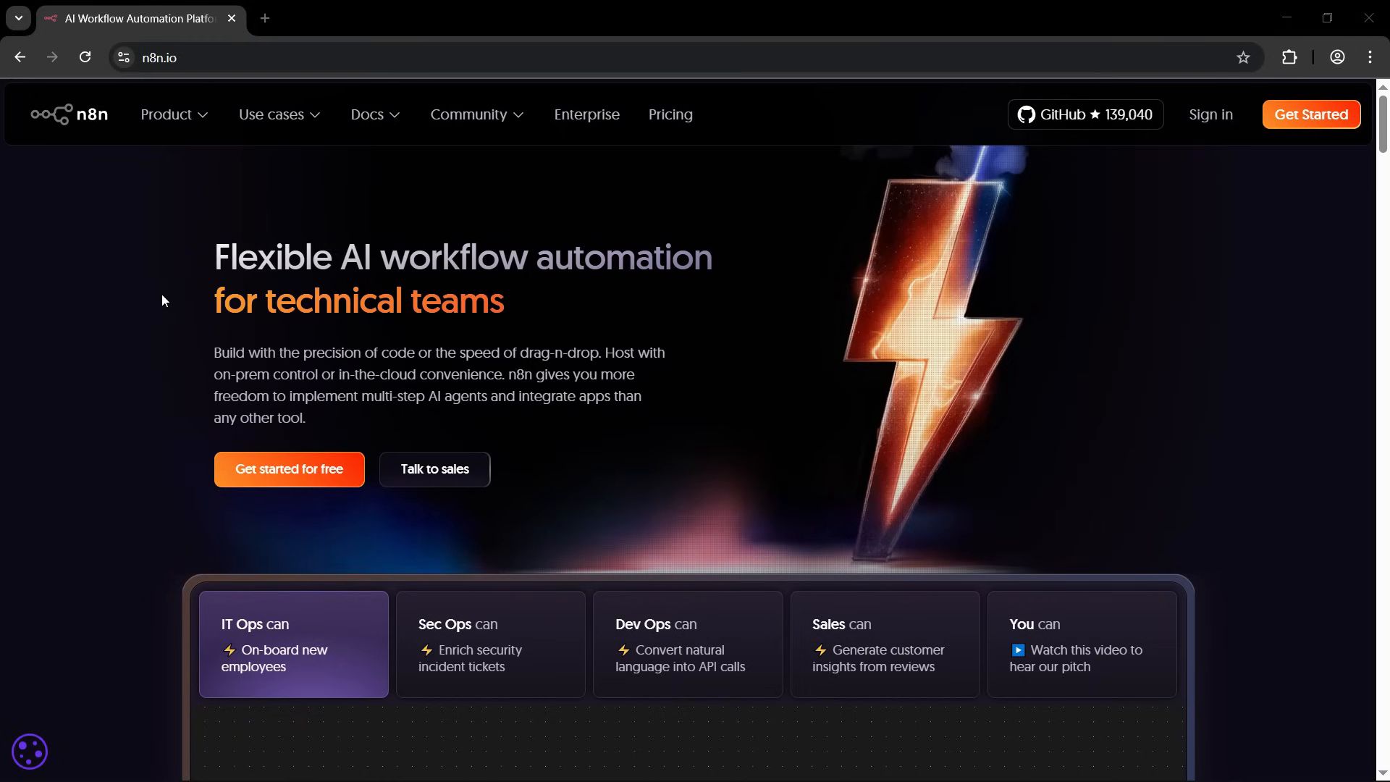
Examine the headline and the example AI Agent workflow on the n8n.io home page.
scroll(138, 371, down, 1)
scroll(133, 385, up, 1)
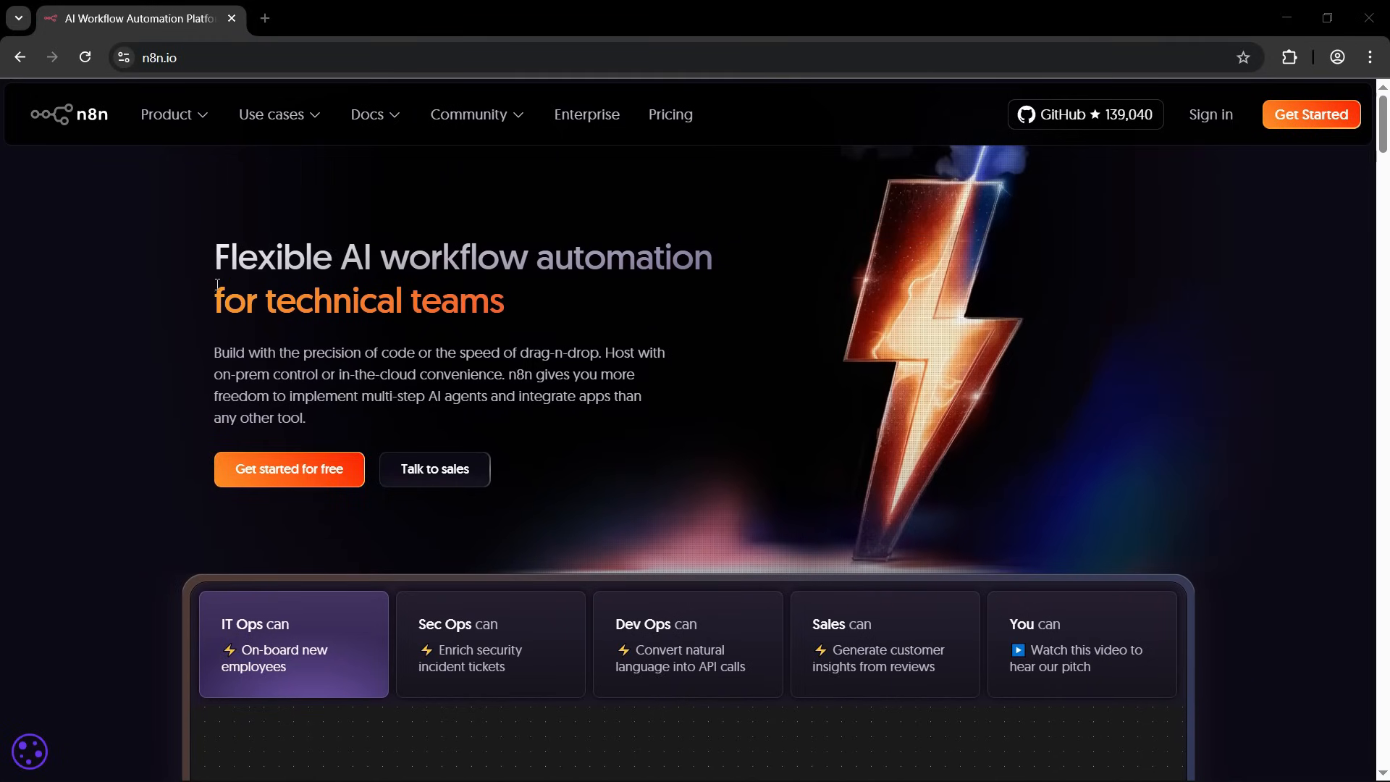
drag(225, 254, 639, 255)
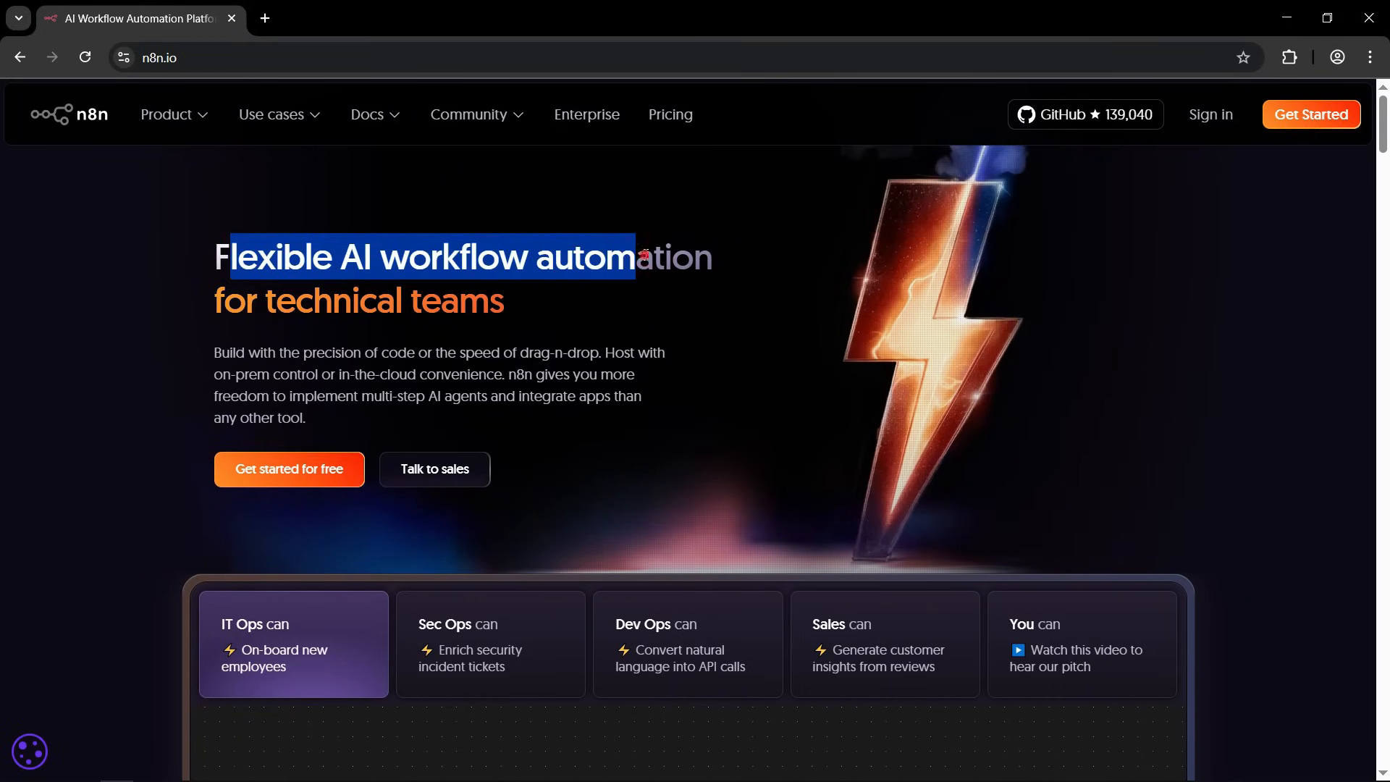
click(645, 255)
scroll(644, 304, down, 5)
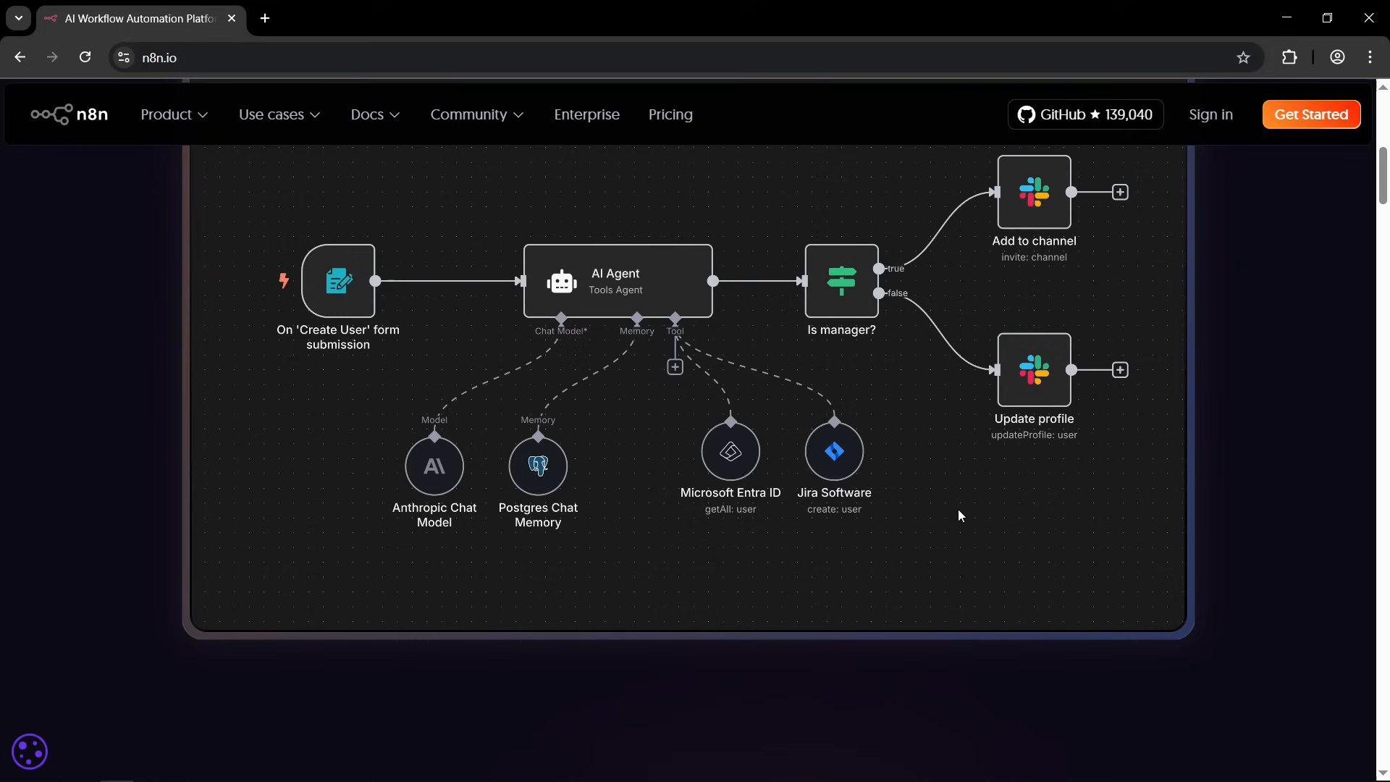
scroll(641, 477, up, 5)
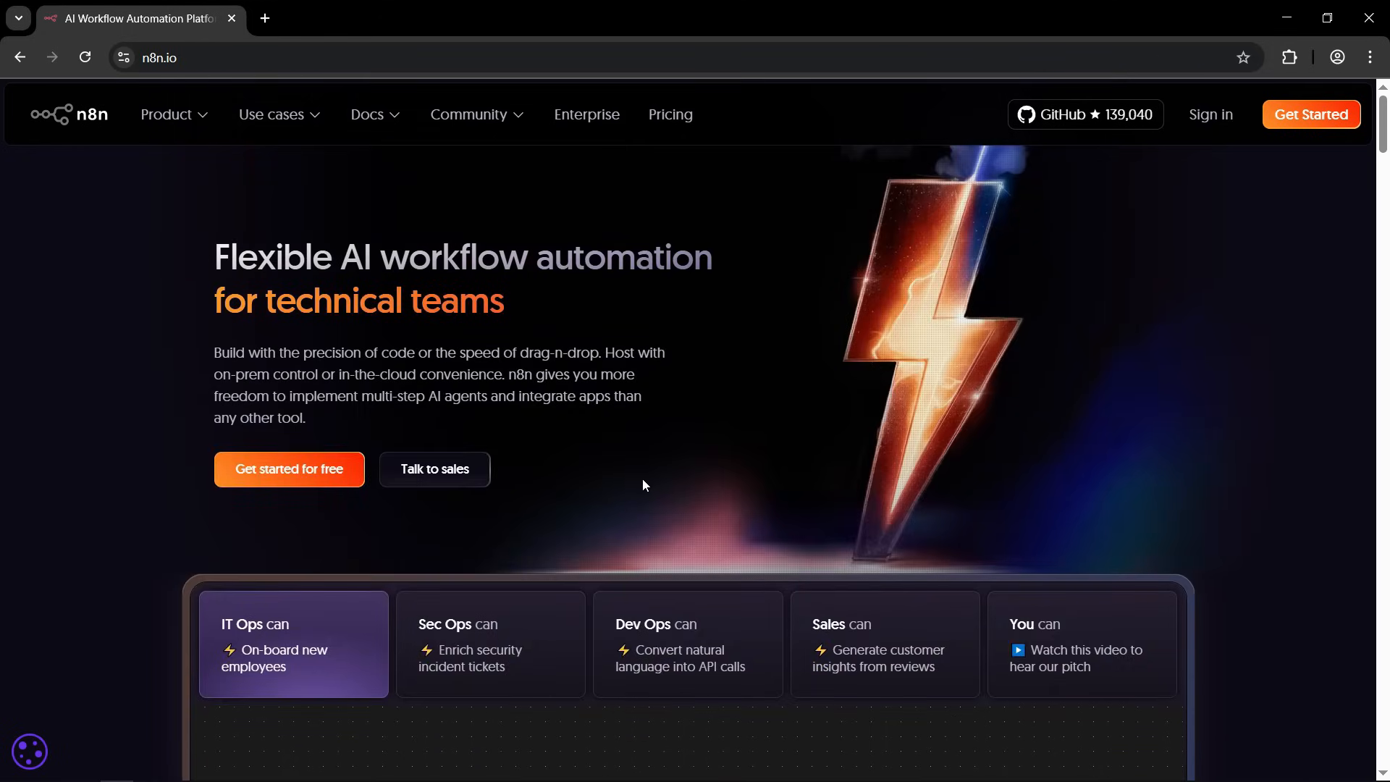
Open the n8n pricing page and examine the Starter, Pro, Business and Enterprise plans.
click(668, 117)
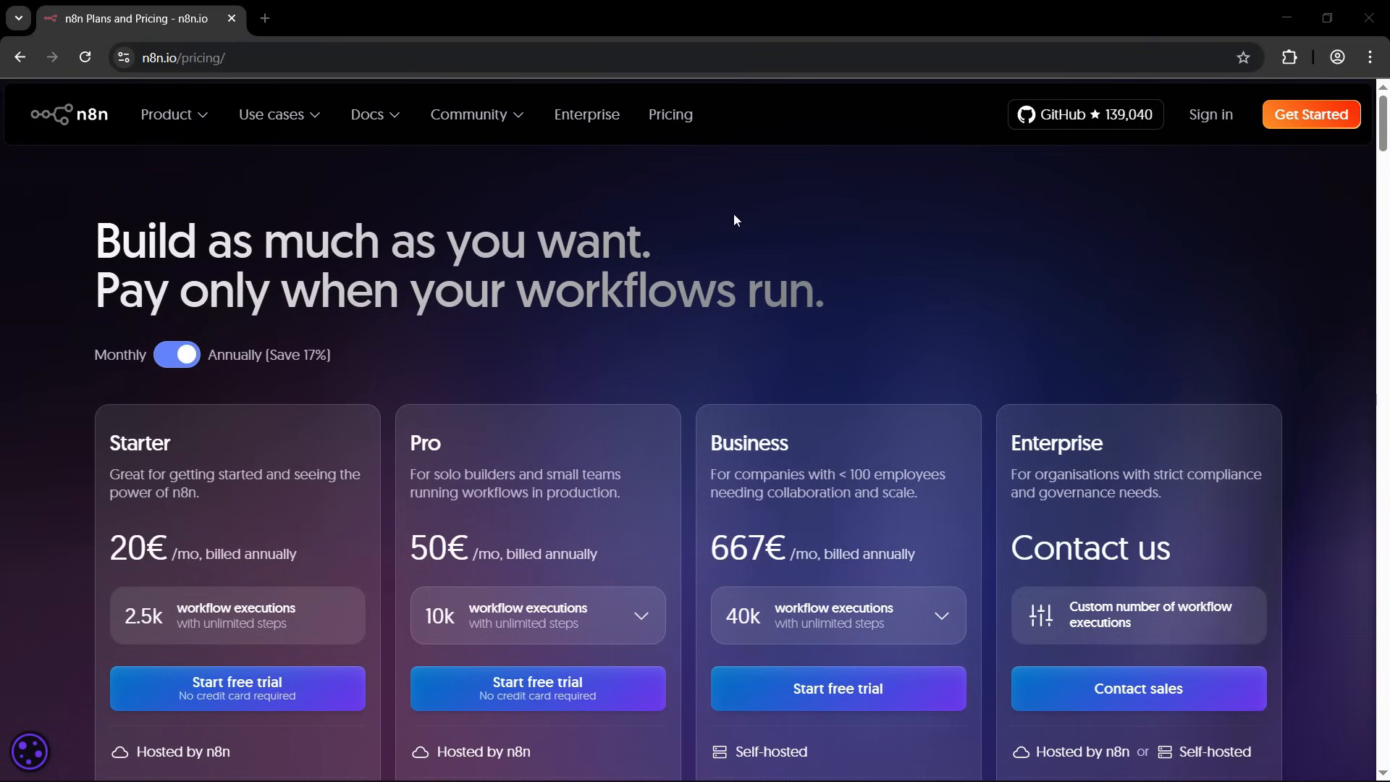
scroll(66, 419, down, 3)
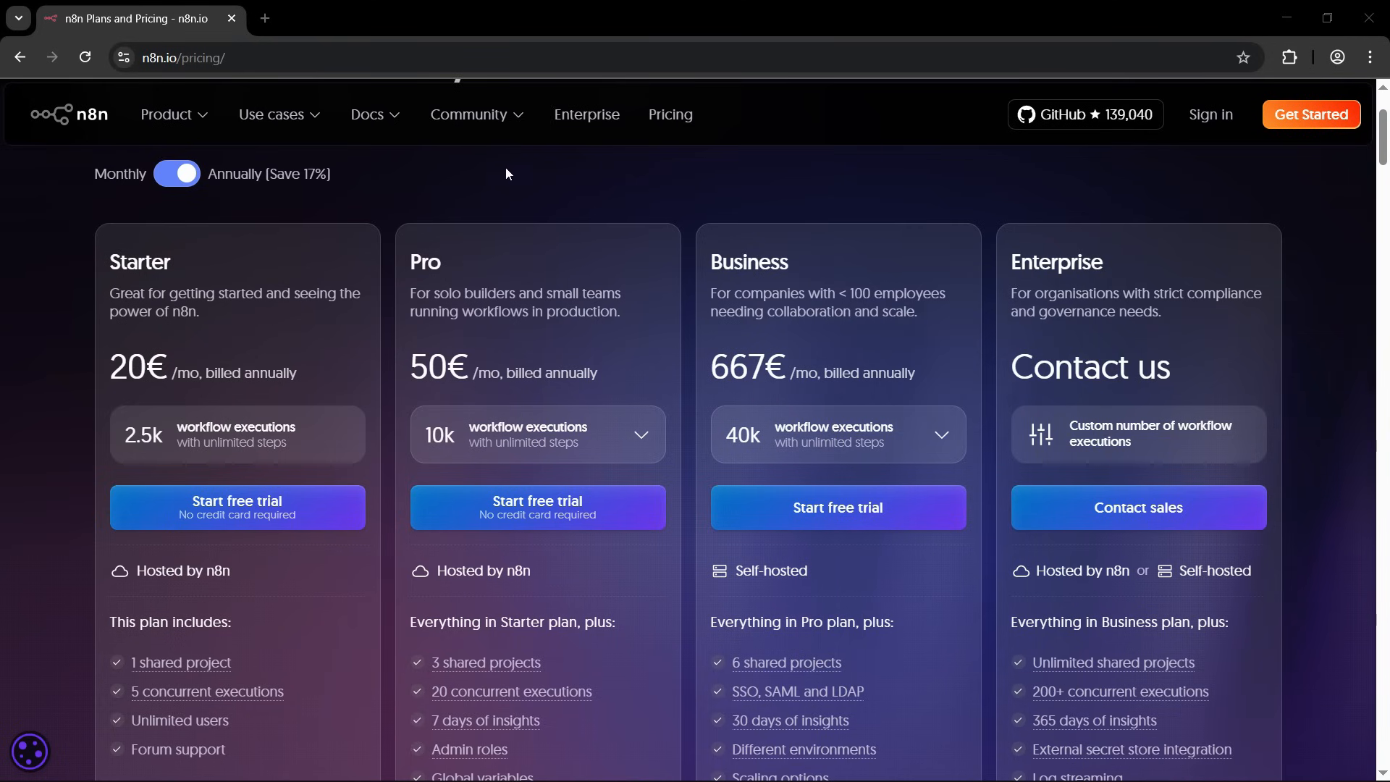
Examine the features included in the n8n plans, such as shared projects and concurrent executions, and the free trial offer.
scroll(80, 448, down, 1)
scroll(80, 442, down, 1)
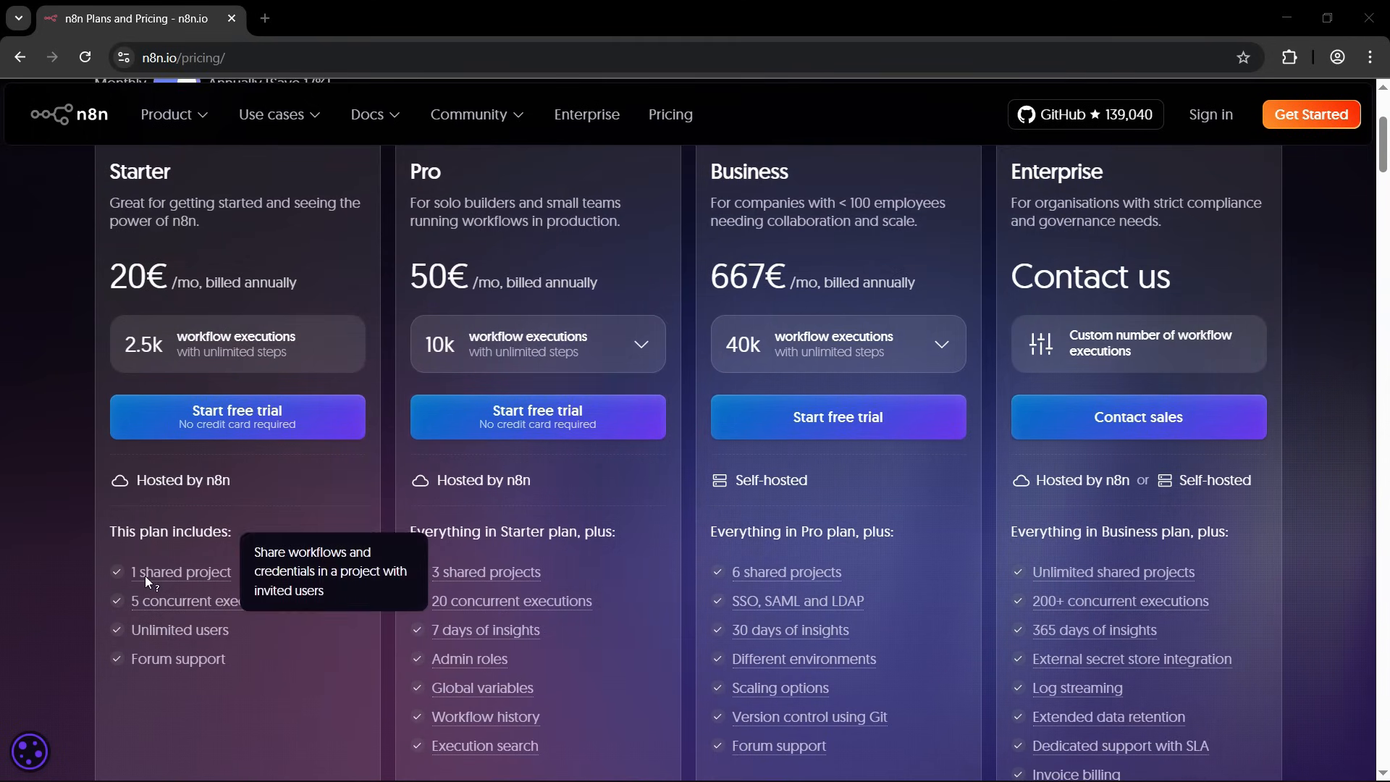
mouse_move(140, 600)
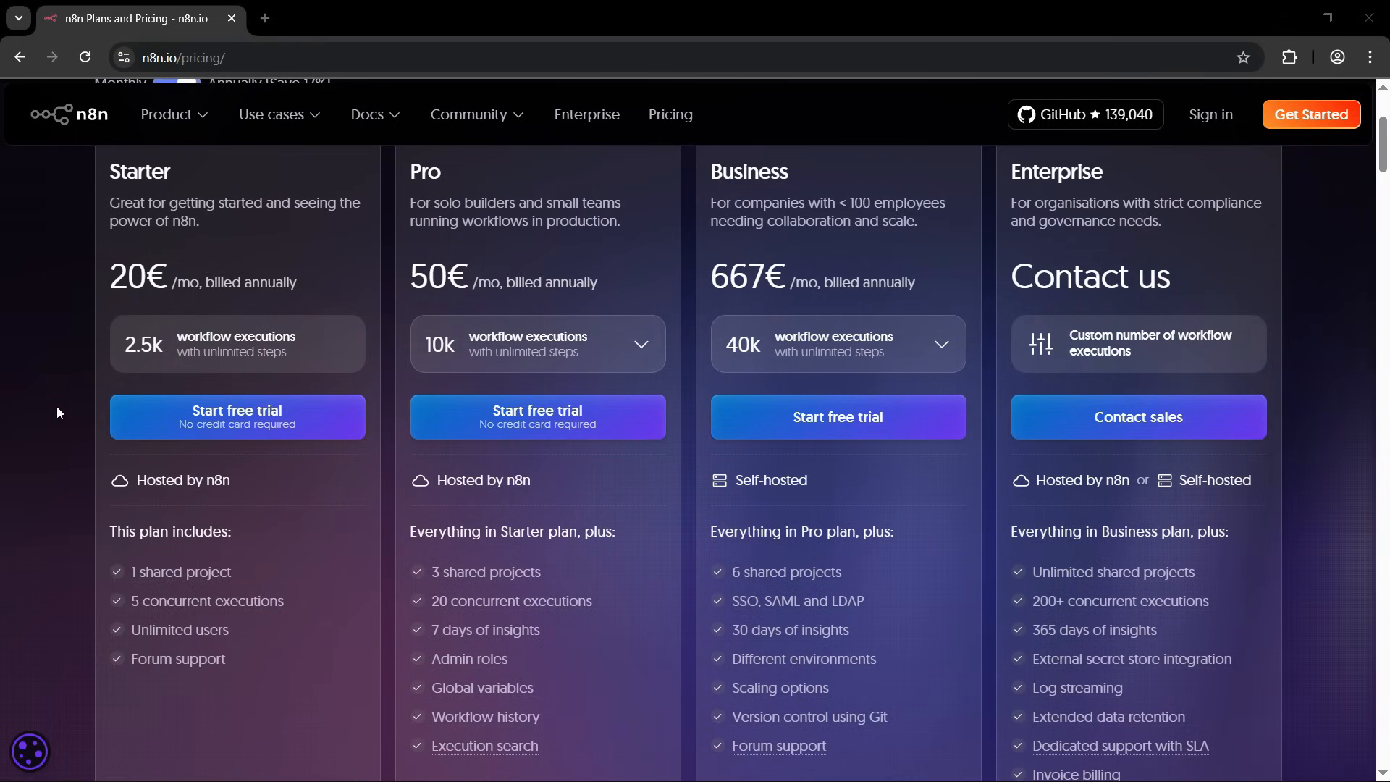
scroll(57, 409, up, 4)
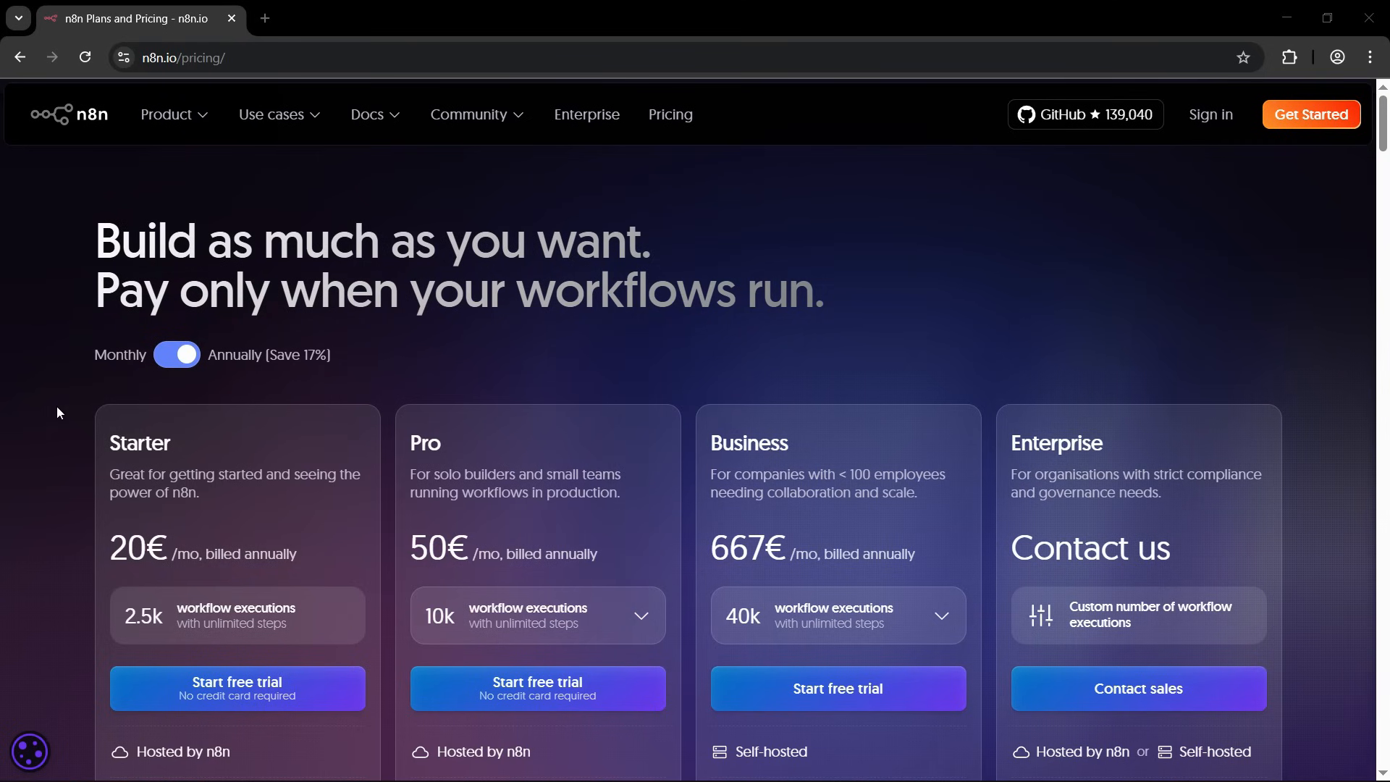
scroll(56, 407, down, 1)
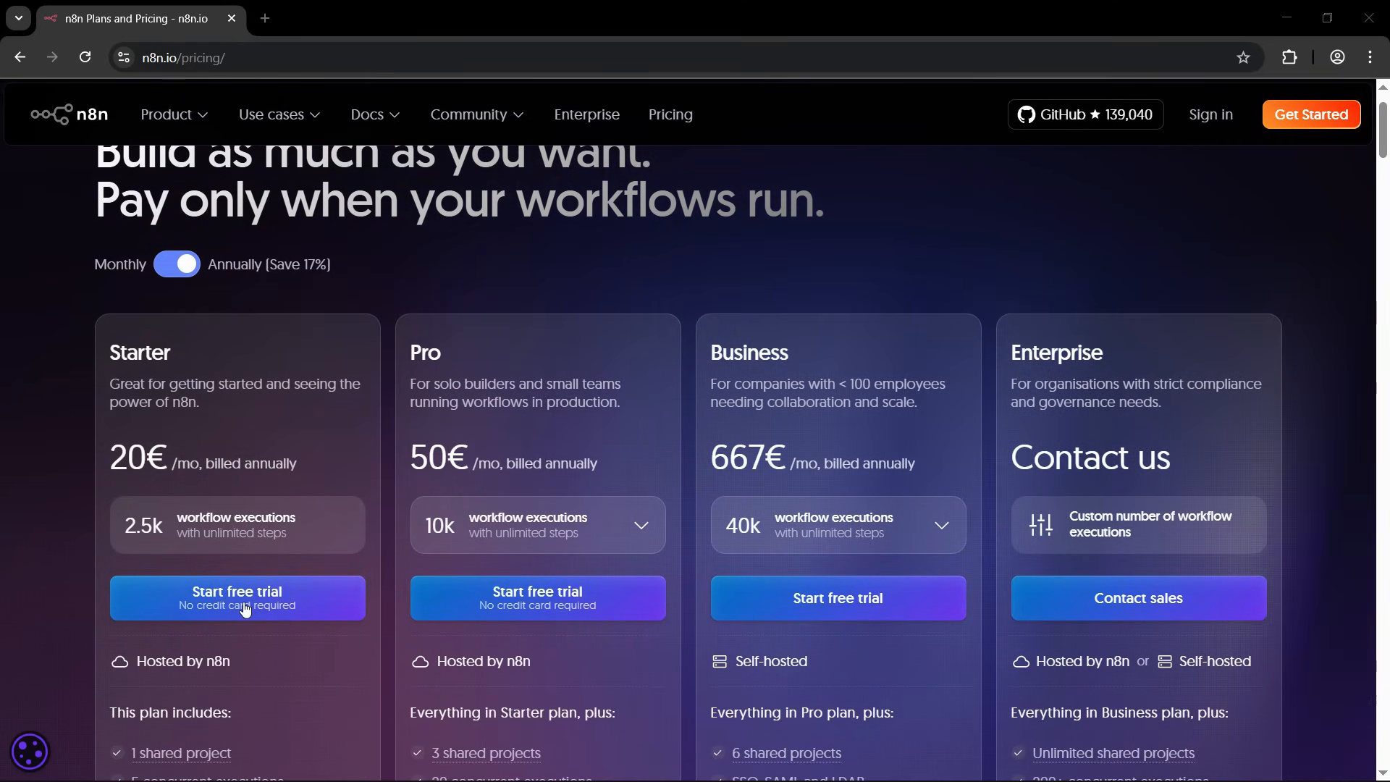
scroll(77, 358, up, 1)
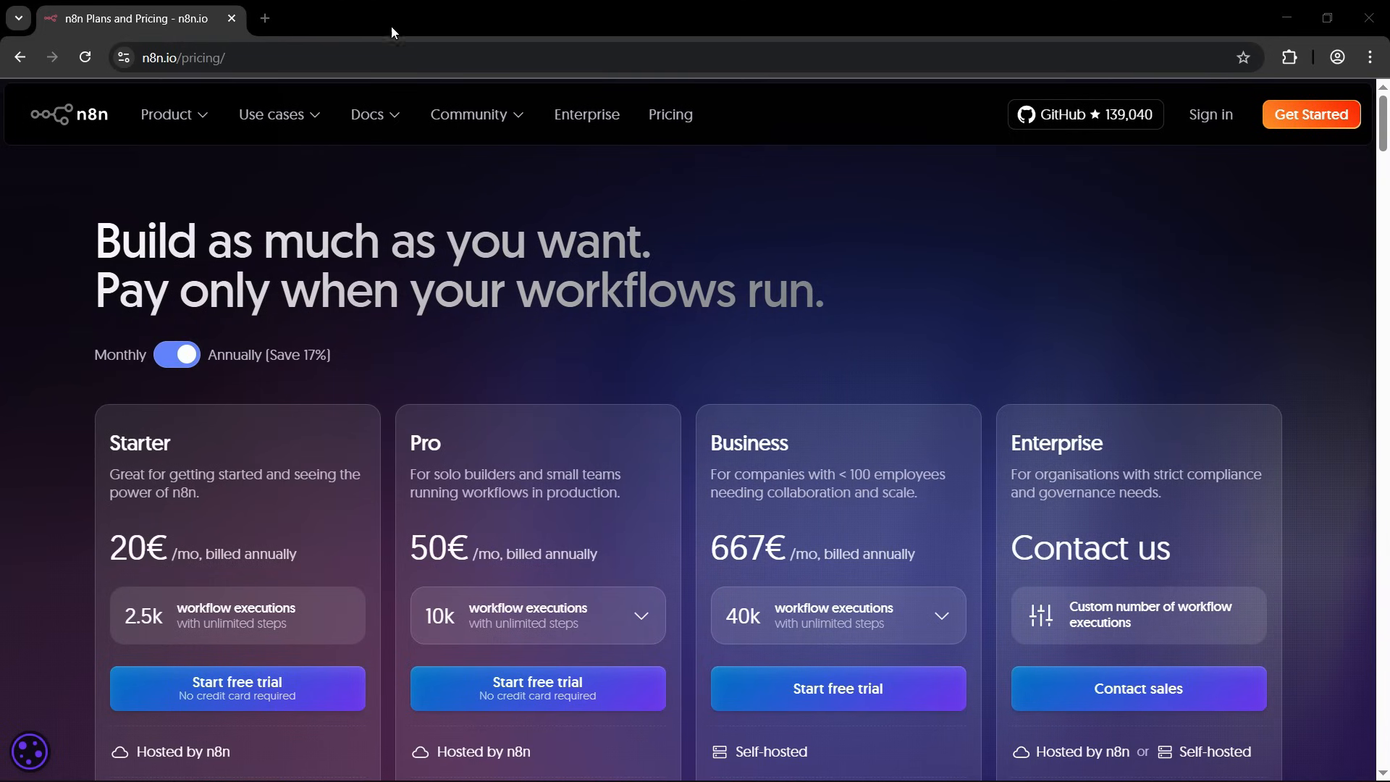
Open greatstack.dev/go/hostinger-n8n in a new browser tab.
click(264, 18)
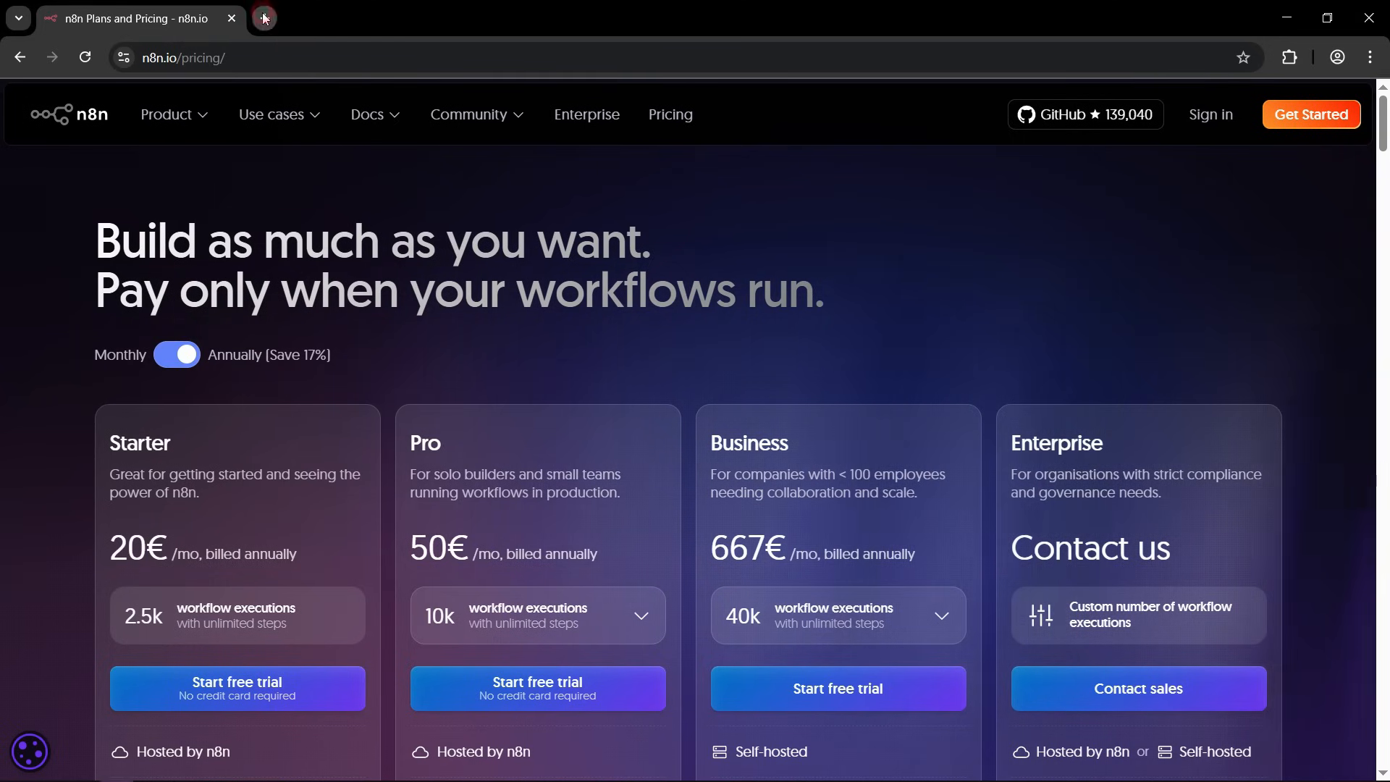
text(greatstack.dev)
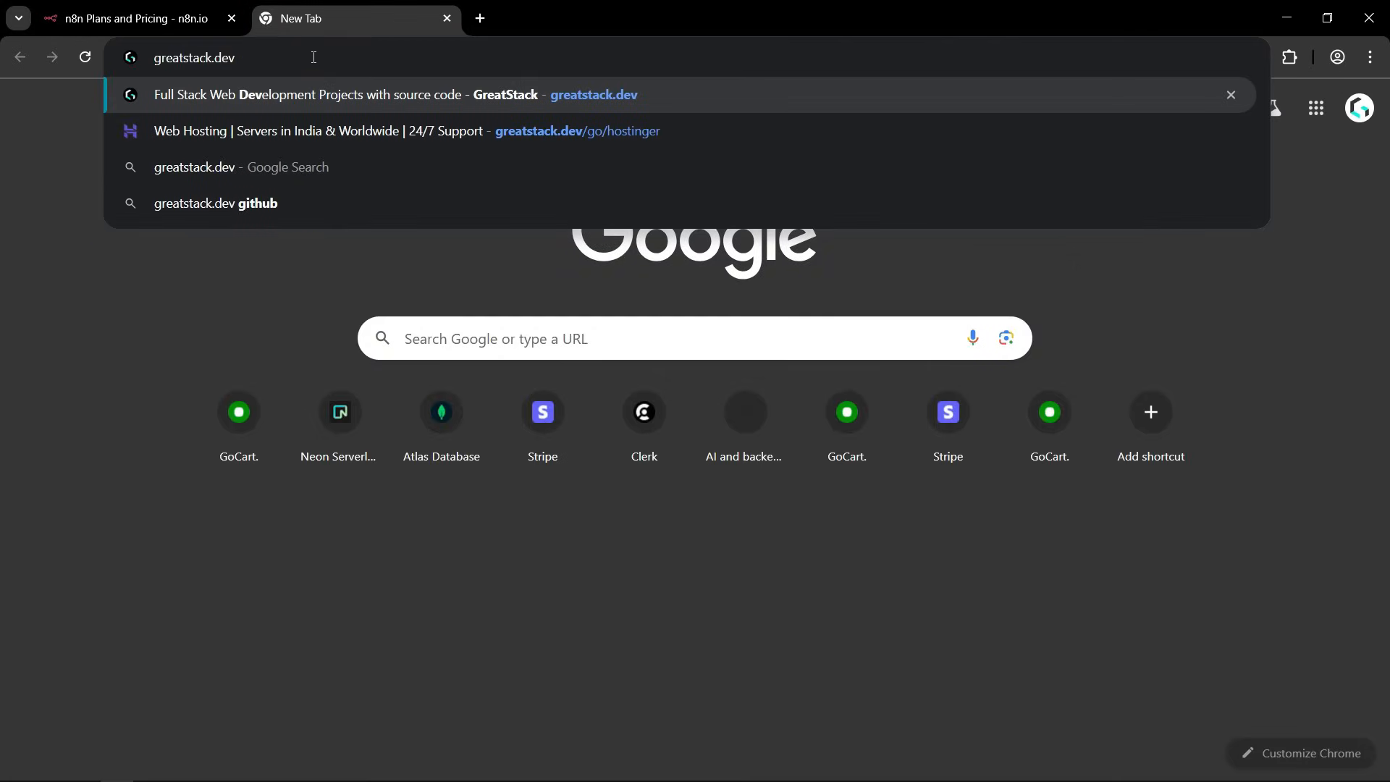
text(/g)
click(314, 57)
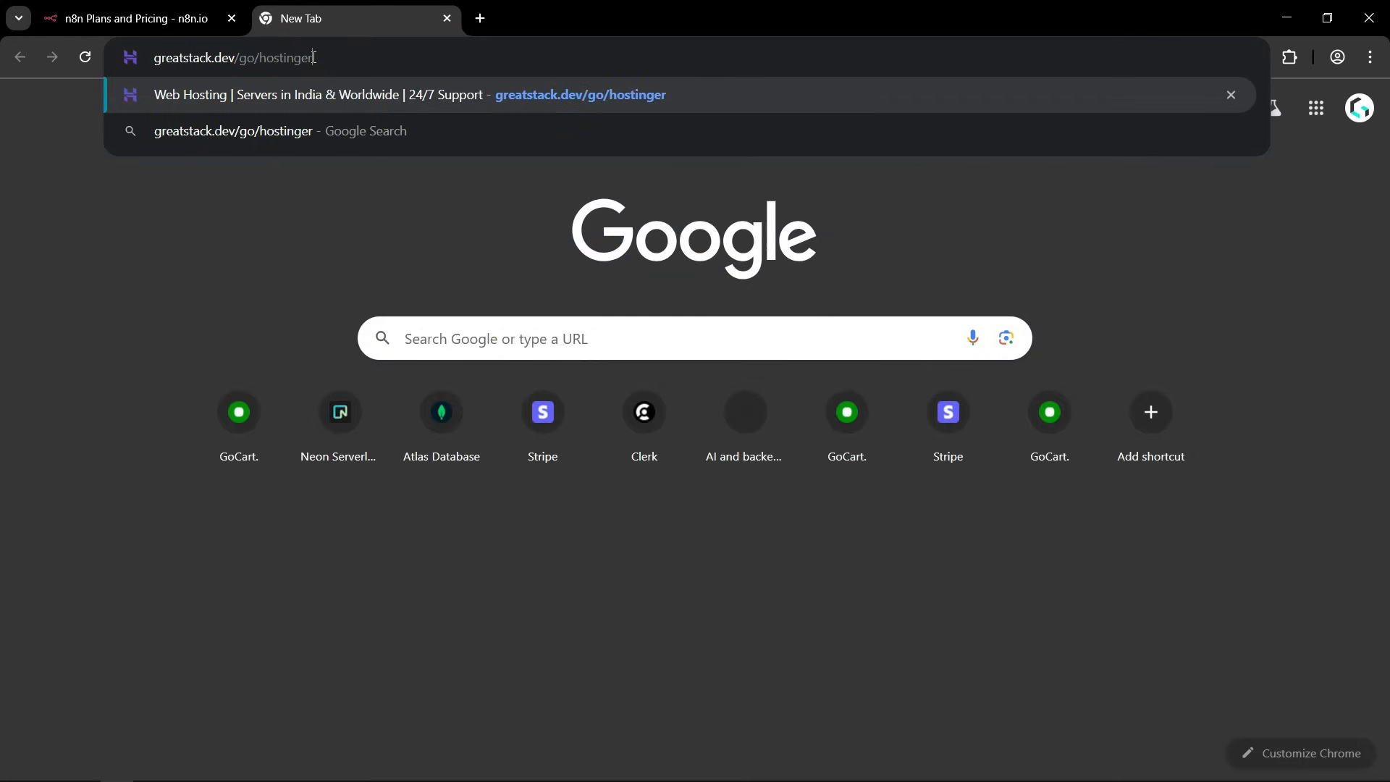
text(-)
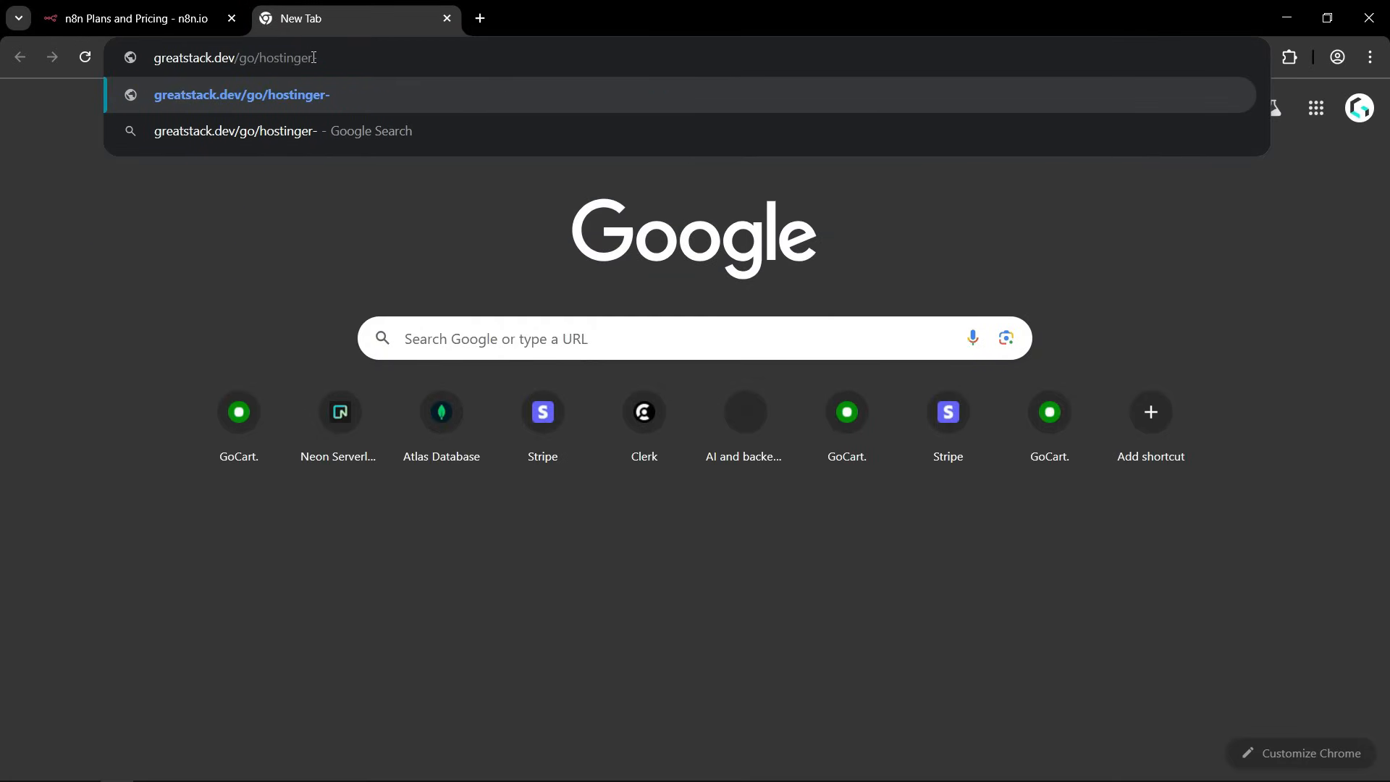
text(n8n)
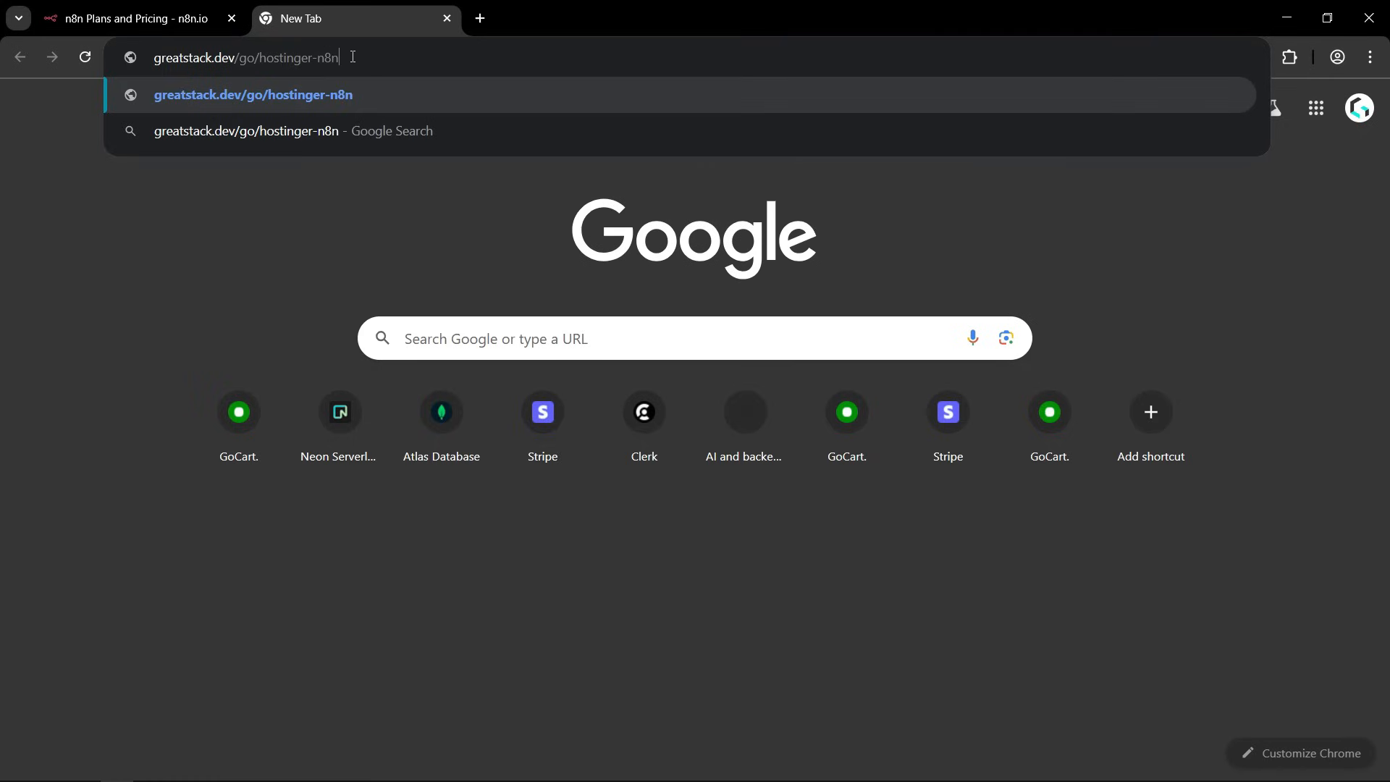
drag(406, 53, 148, 54)
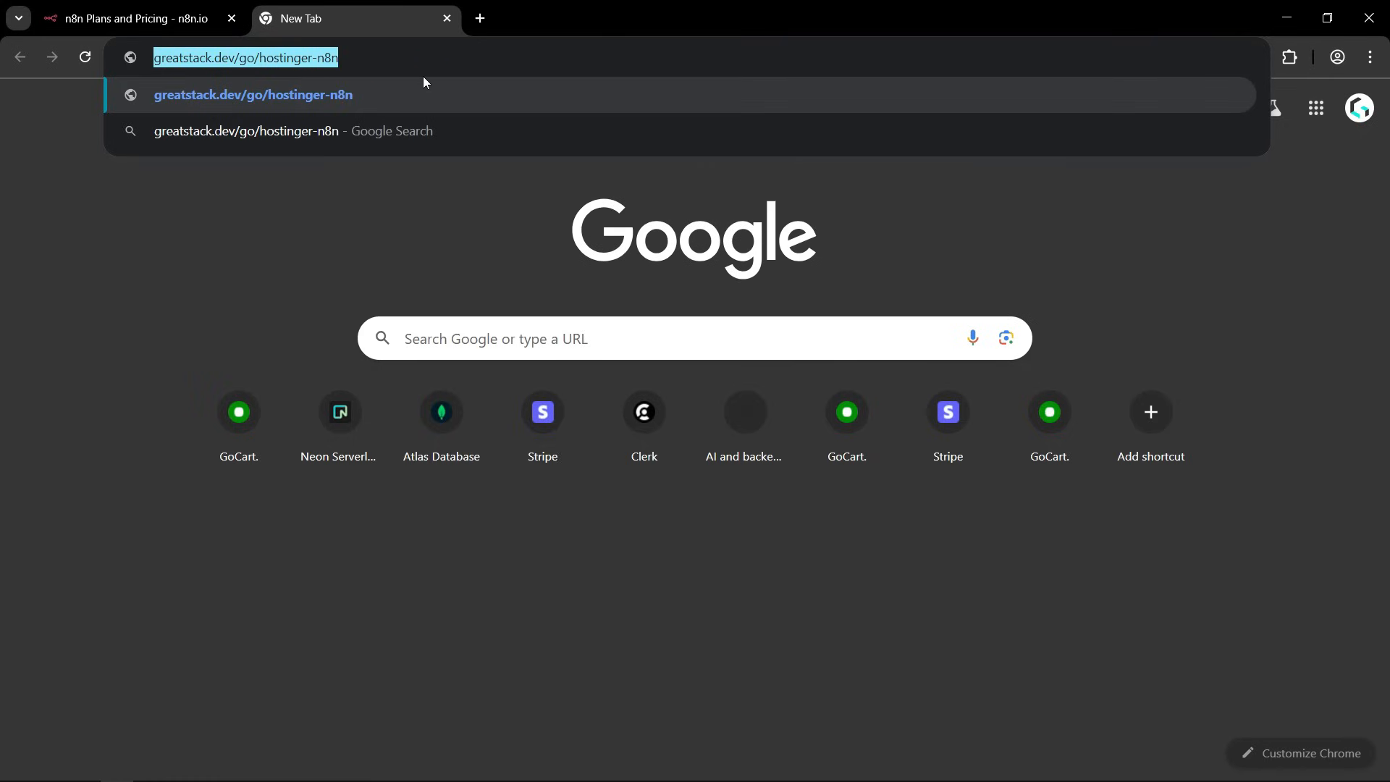
click(429, 56)
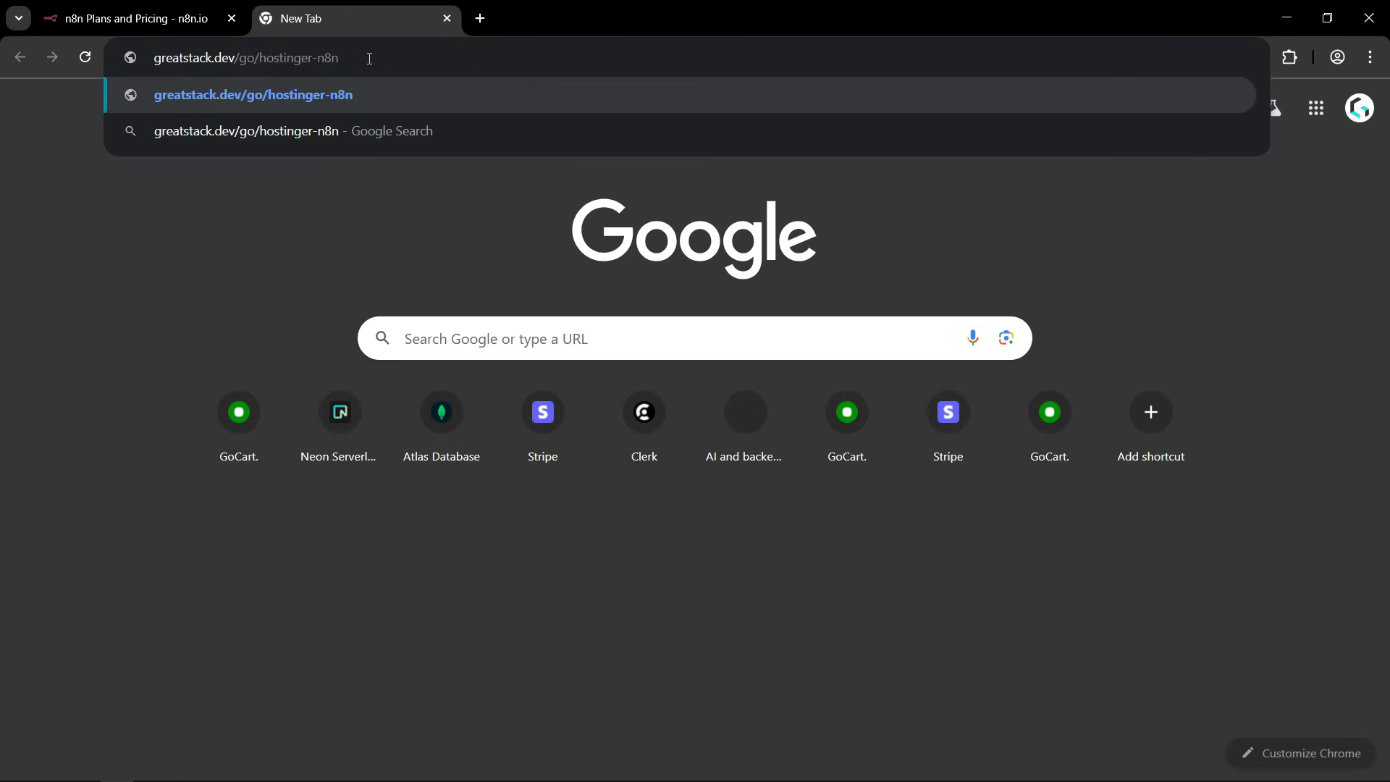
key(Return)
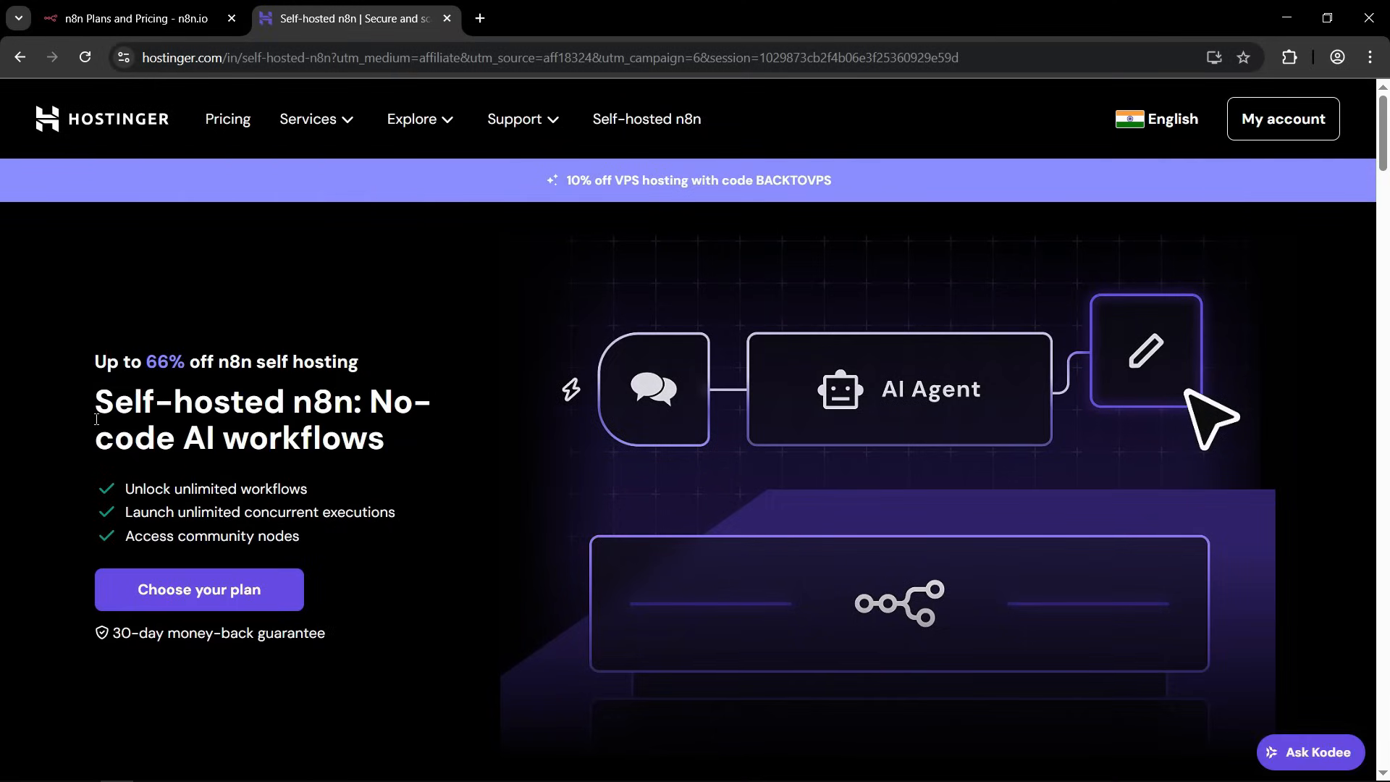
Read the Self-hosted n8n headline and the listed benefits on workflows, concurrent executions and community nodes.
drag(95, 400, 356, 402)
click(369, 432)
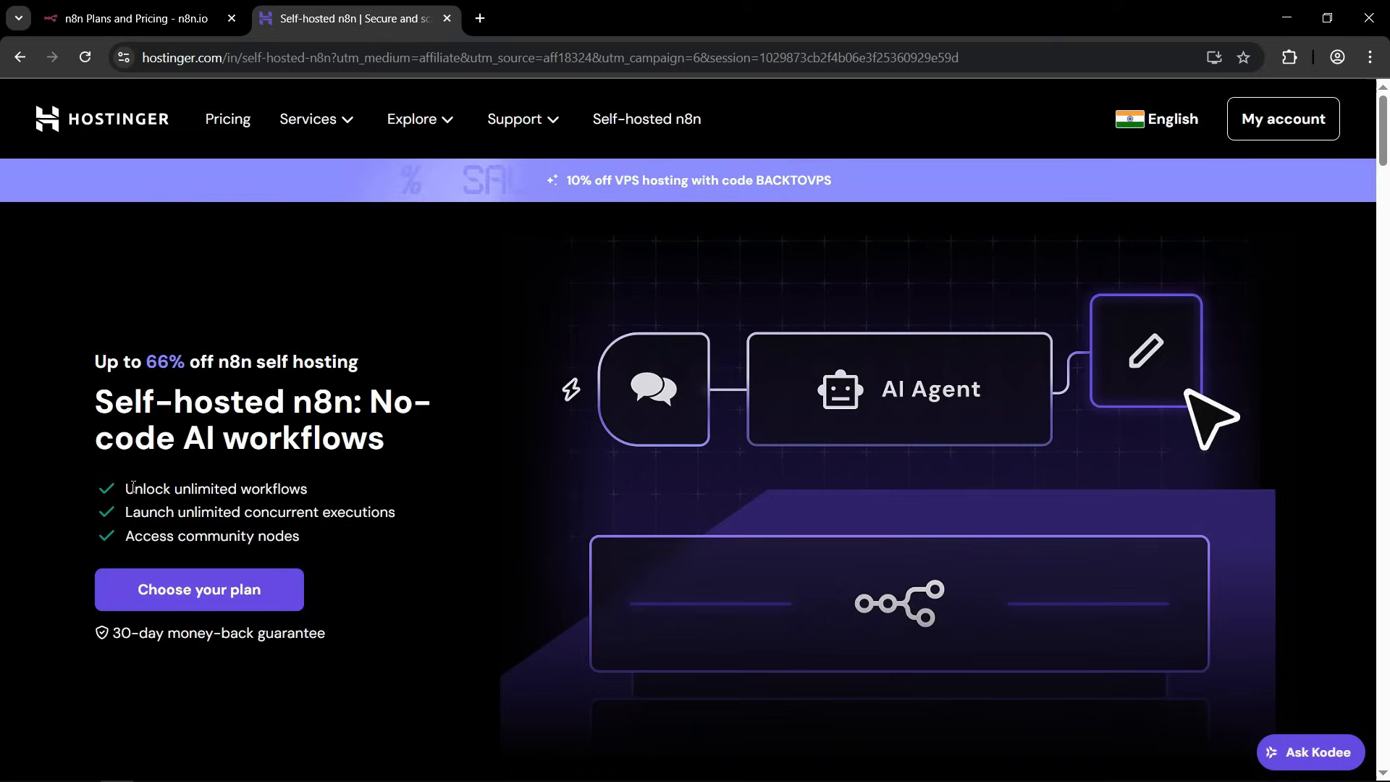
drag(134, 489, 397, 514)
click(244, 488)
click(350, 491)
drag(178, 536, 303, 537)
click(303, 536)
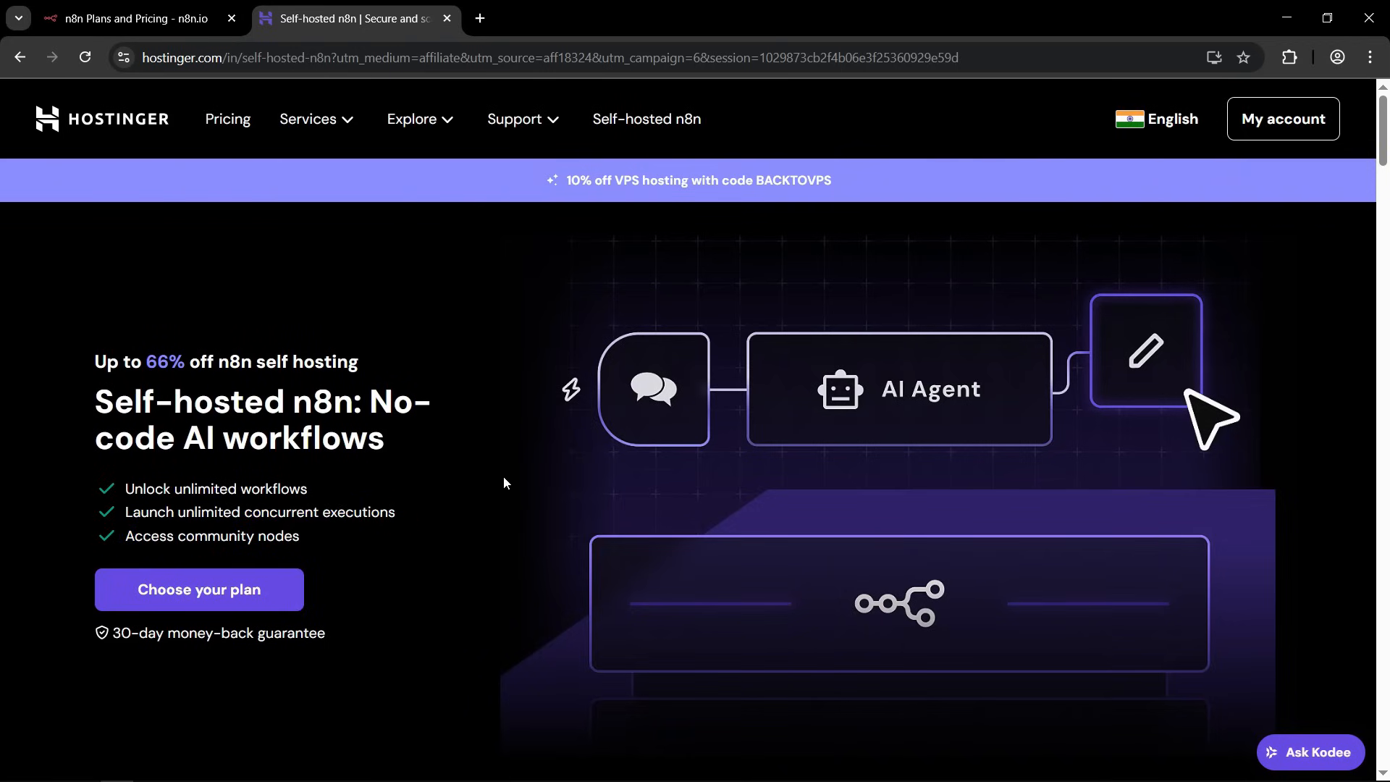
Choose the KVM 2 VPS plan and review the server location and operating system options in the cart.
click(215, 595)
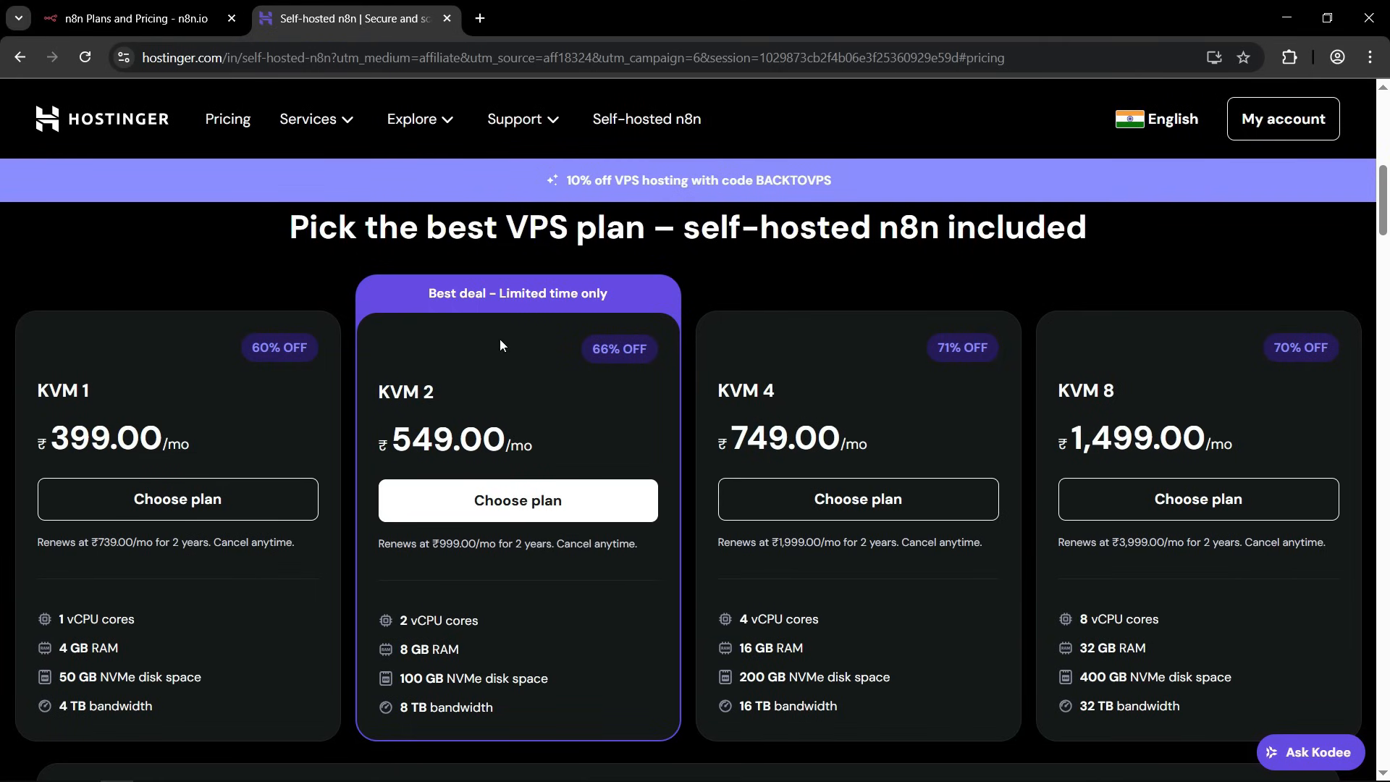
click(521, 507)
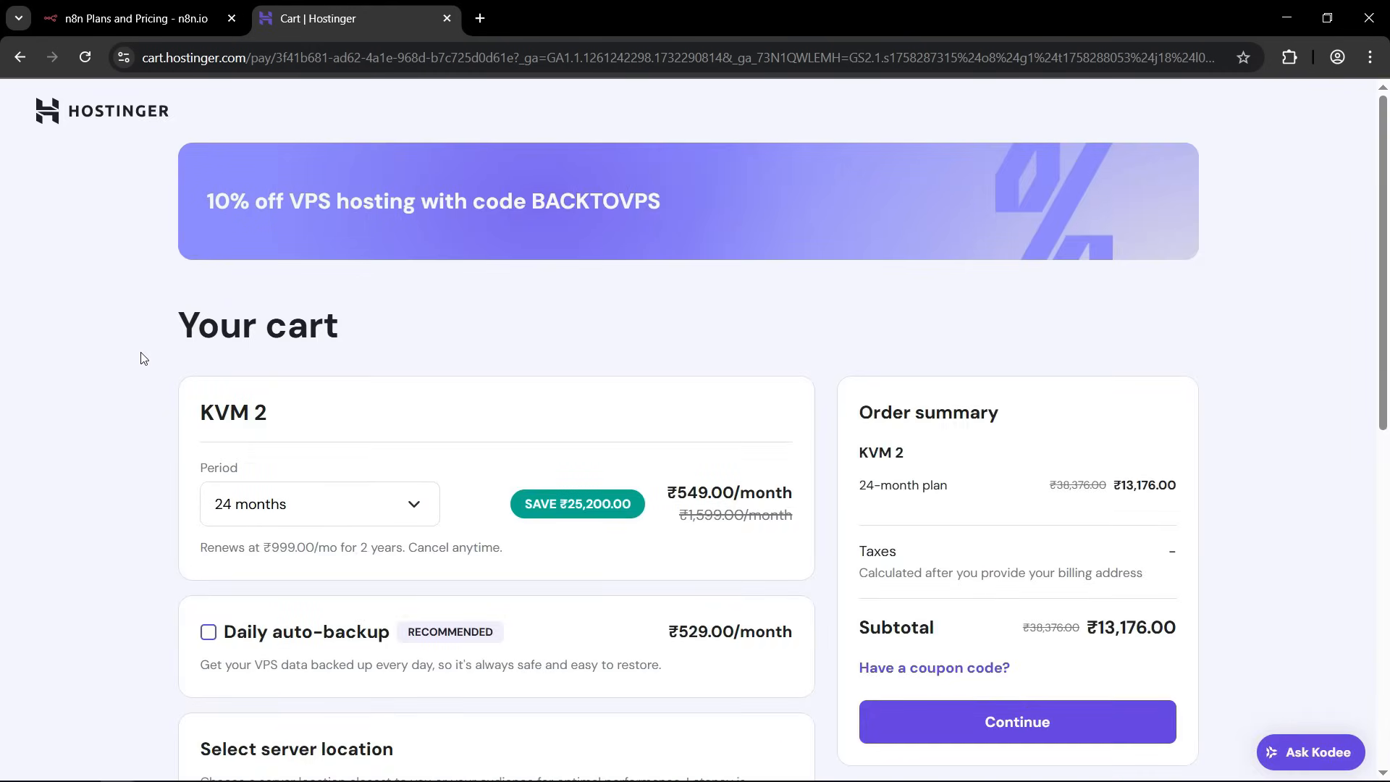
scroll(139, 326, down, 3)
scroll(139, 323, down, 3)
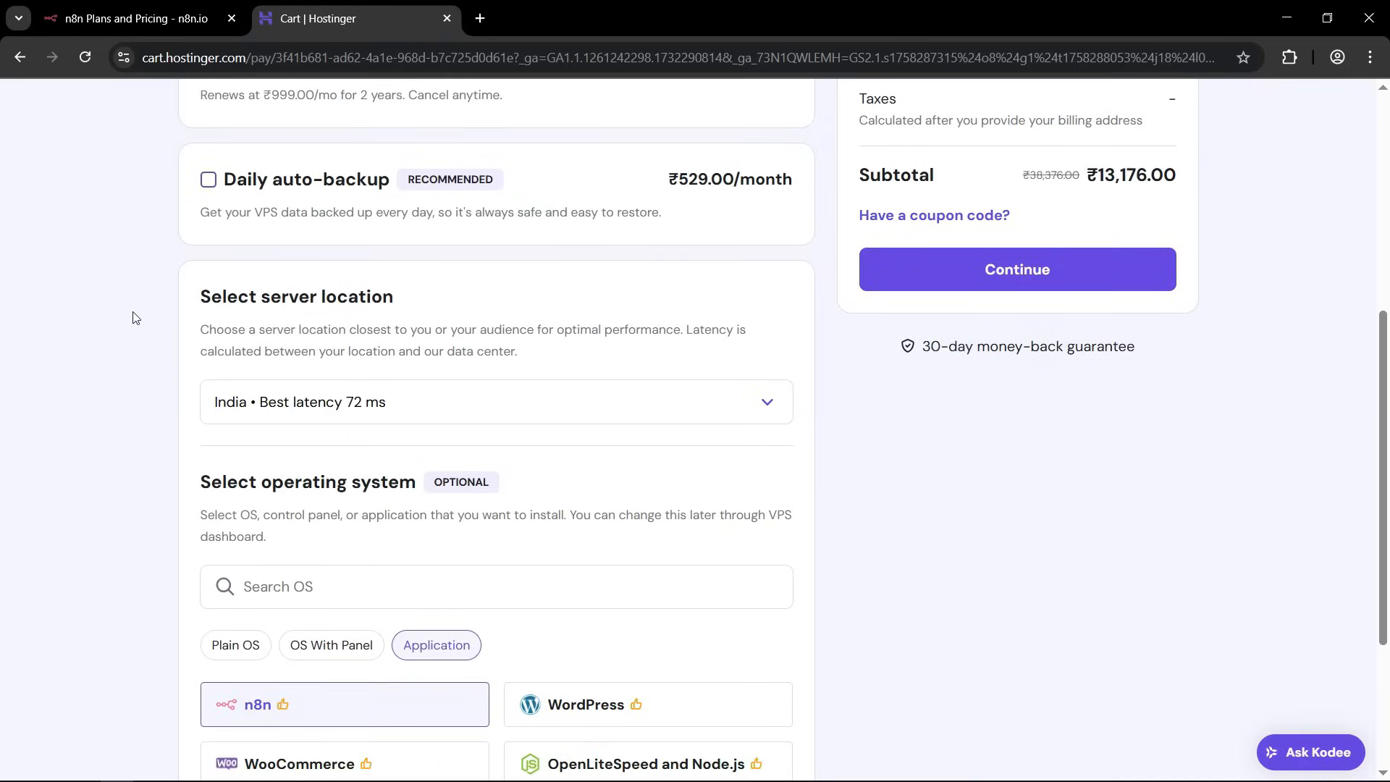
scroll(135, 318, down, 3)
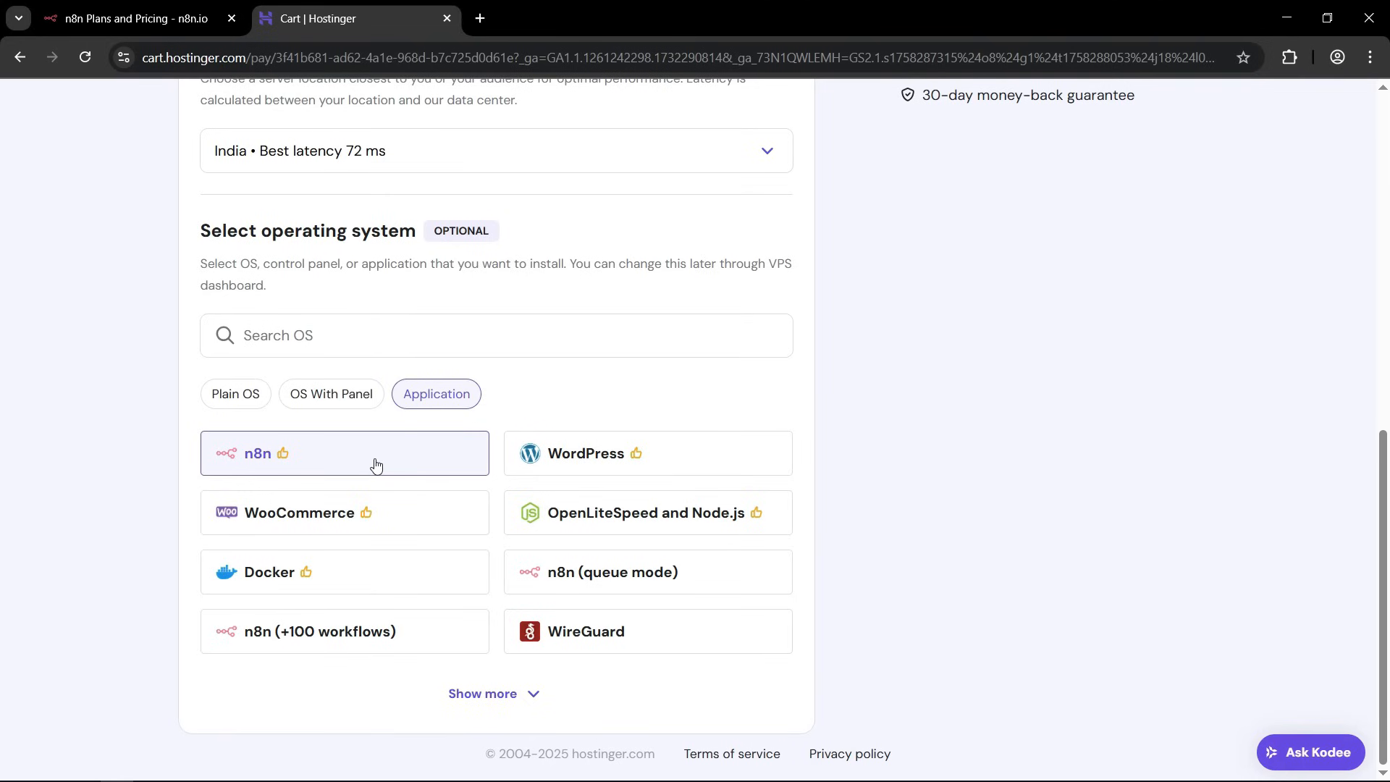
scroll(375, 464, up, 4)
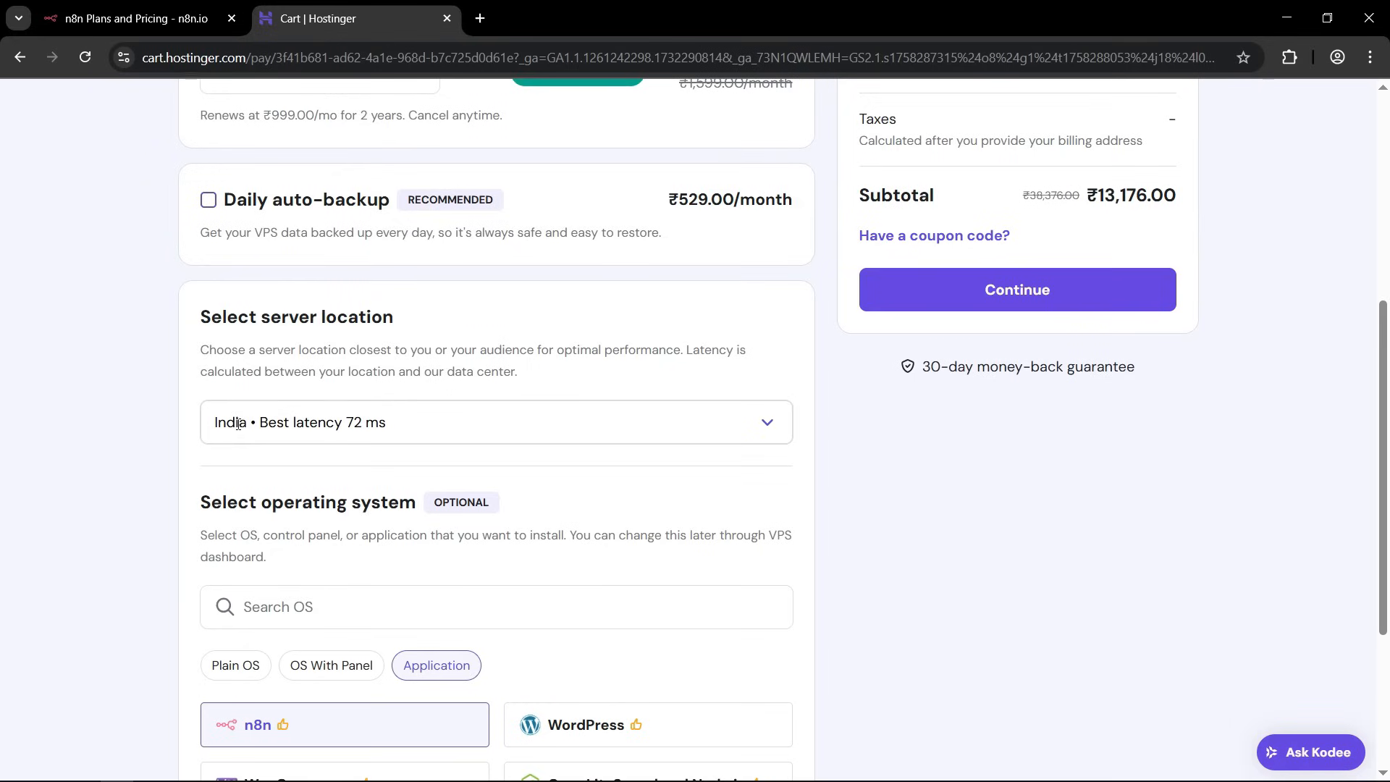
scroll(425, 423, up, 6)
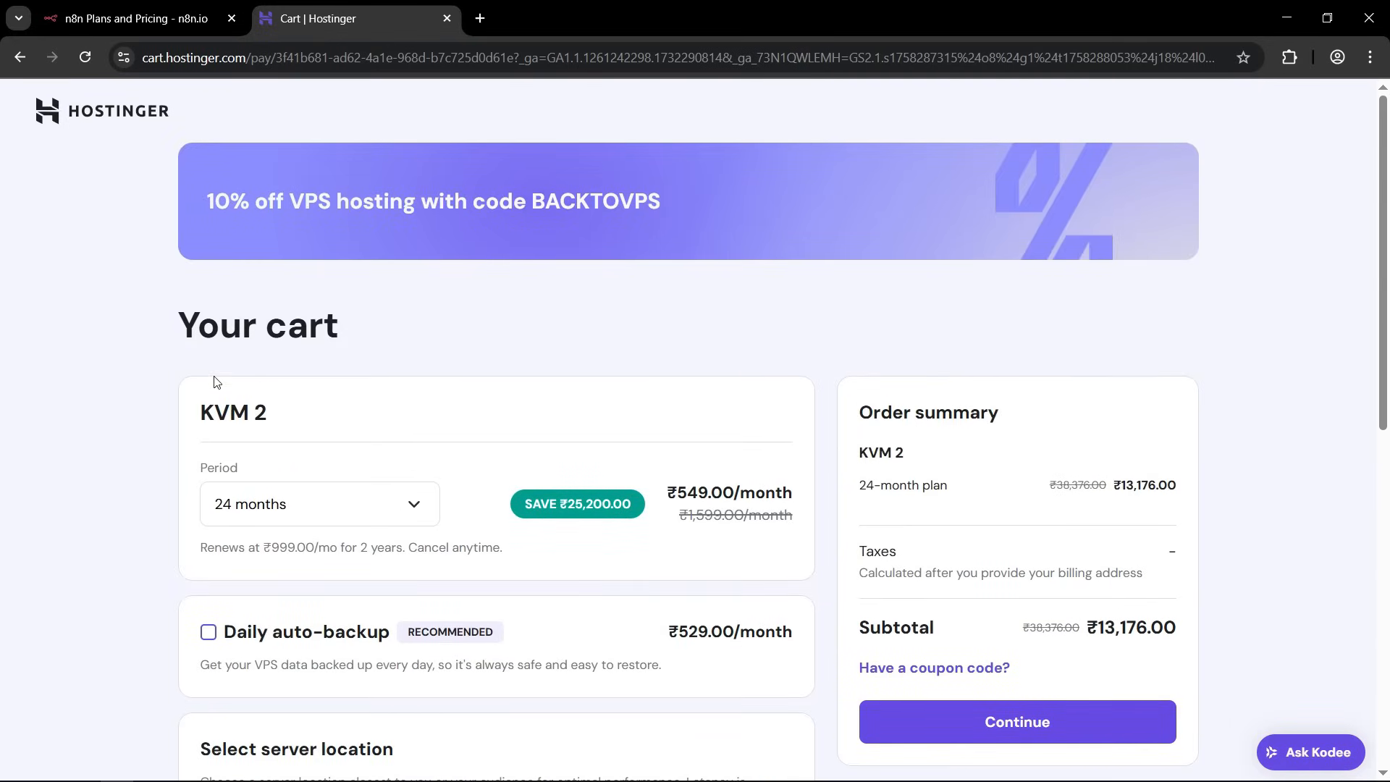
View the period options for KVM 2, keep 24 months selected and check its monthly price.
click(414, 505)
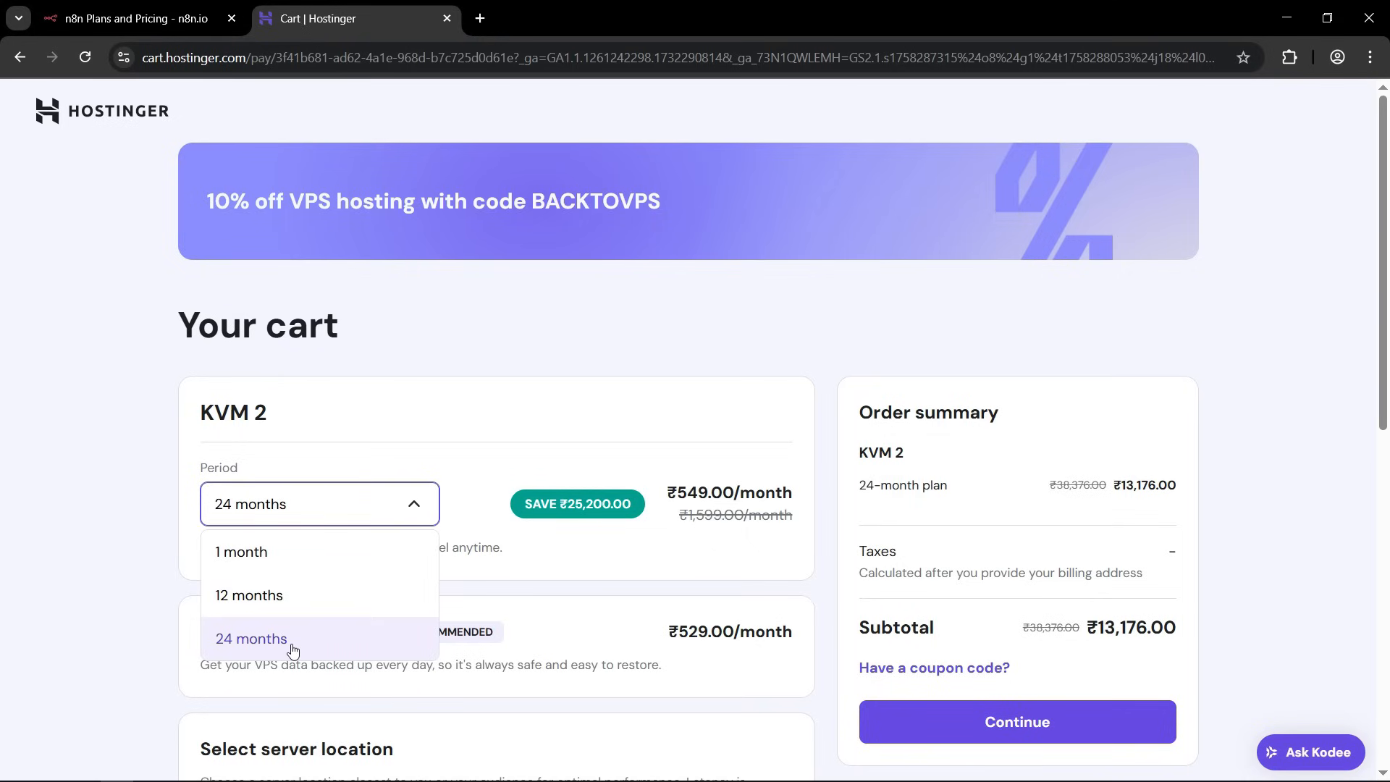
click(37, 453)
click(323, 499)
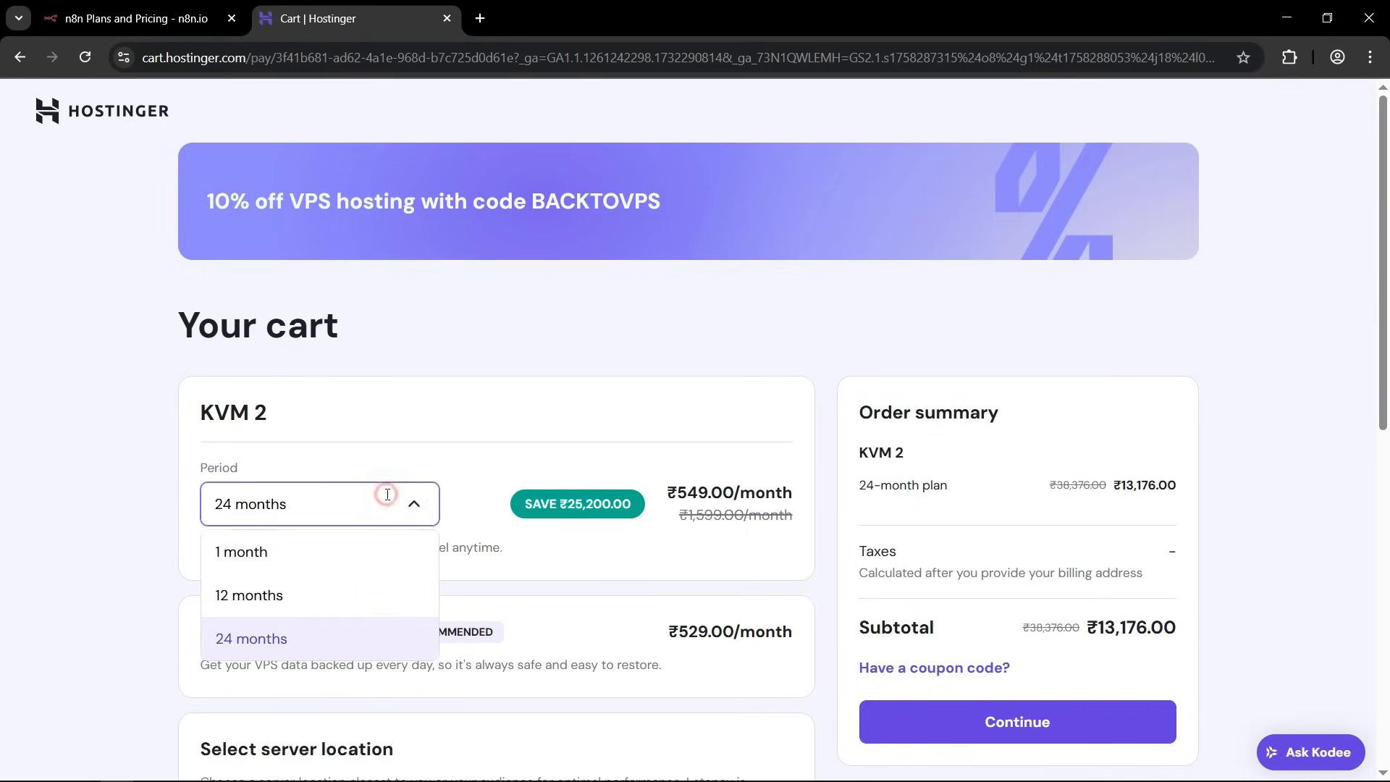
click(288, 637)
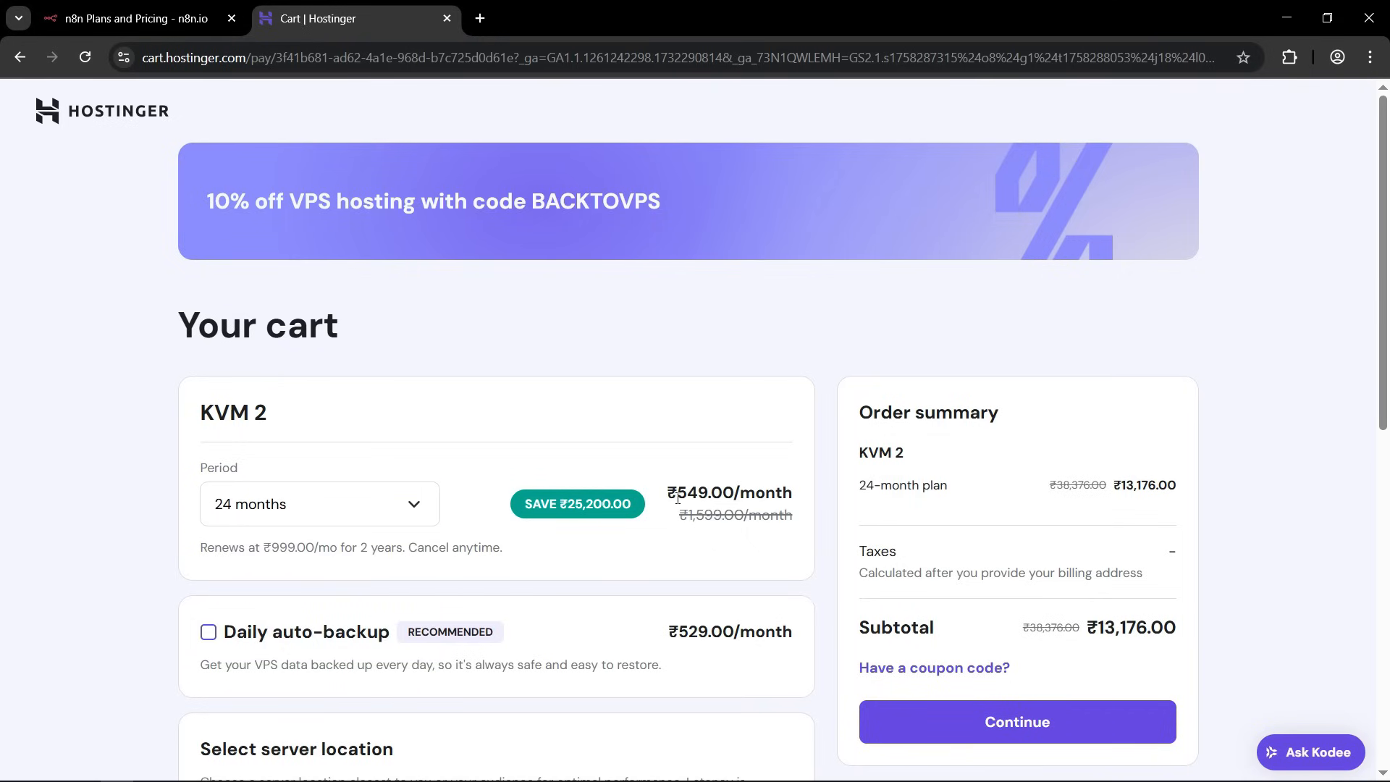
drag(676, 493, 716, 493)
click(715, 493)
Switch the KVM 2 period to 12 months and check the monthly price.
click(405, 503)
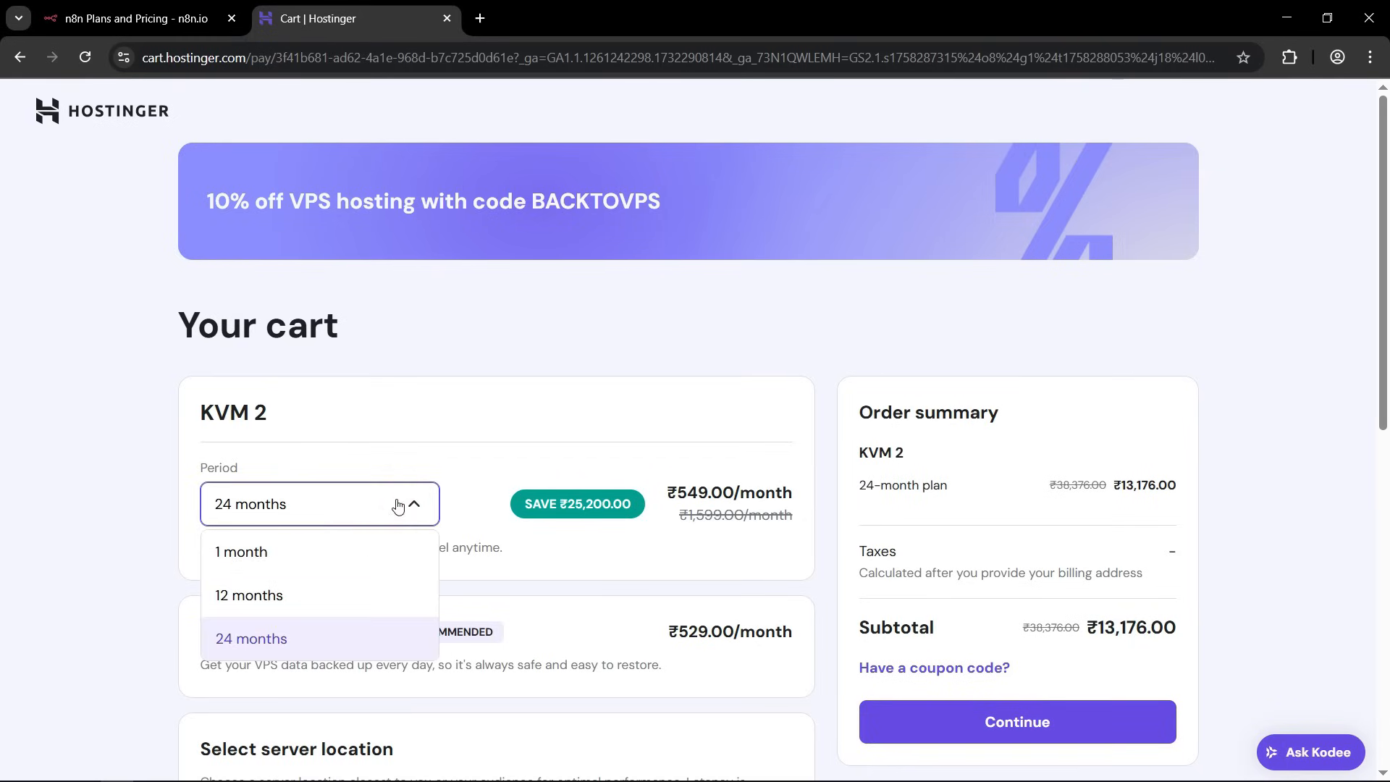
click(247, 592)
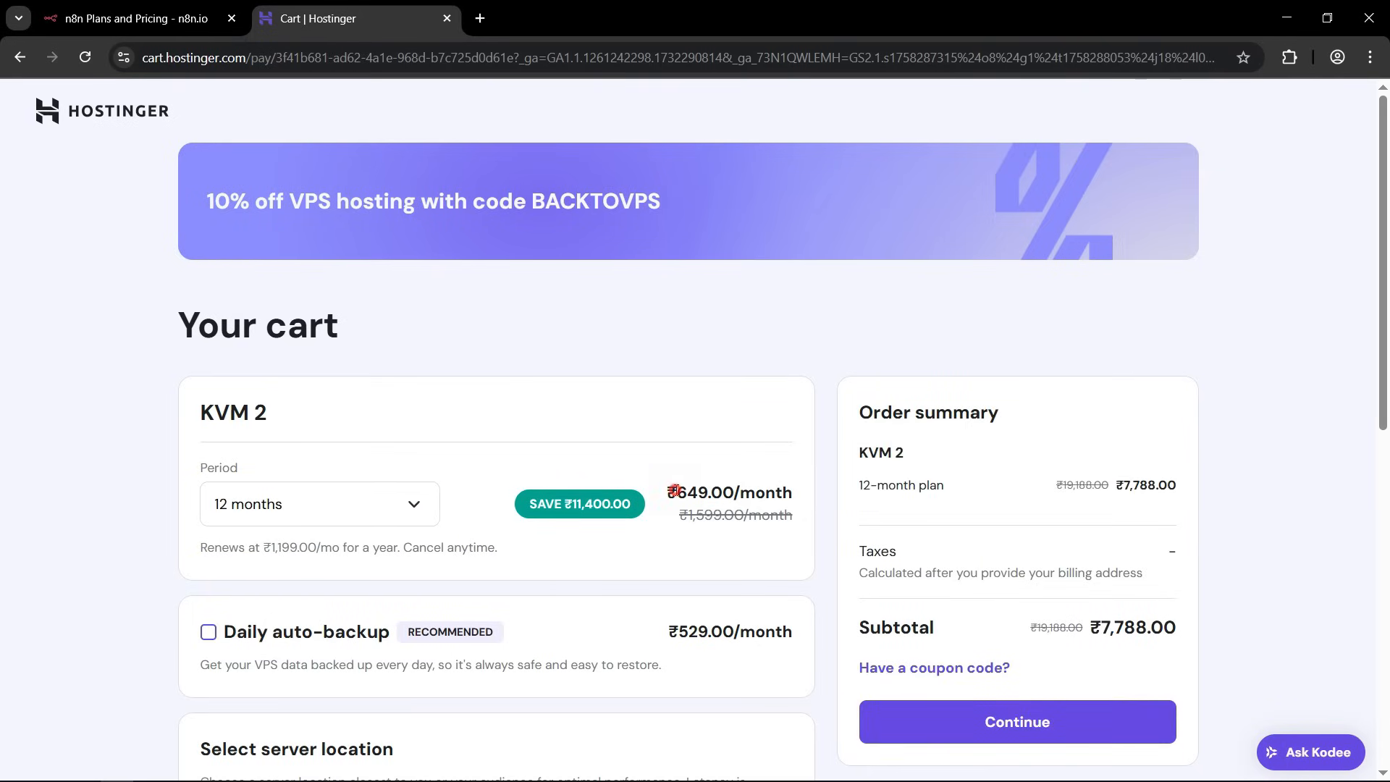
drag(675, 490, 750, 493)
click(749, 493)
Switch the KVM 2 period to 1 month and check the monthly price.
click(372, 506)
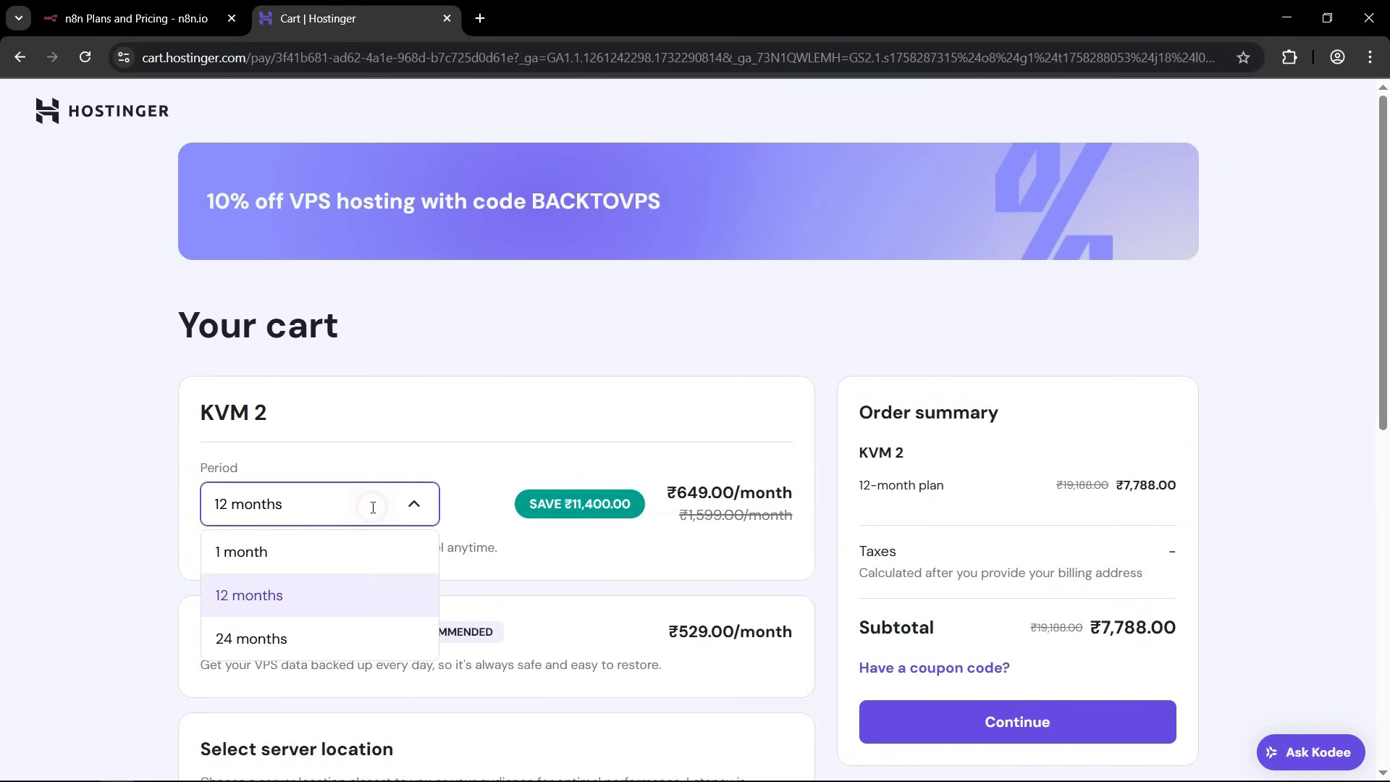
click(265, 554)
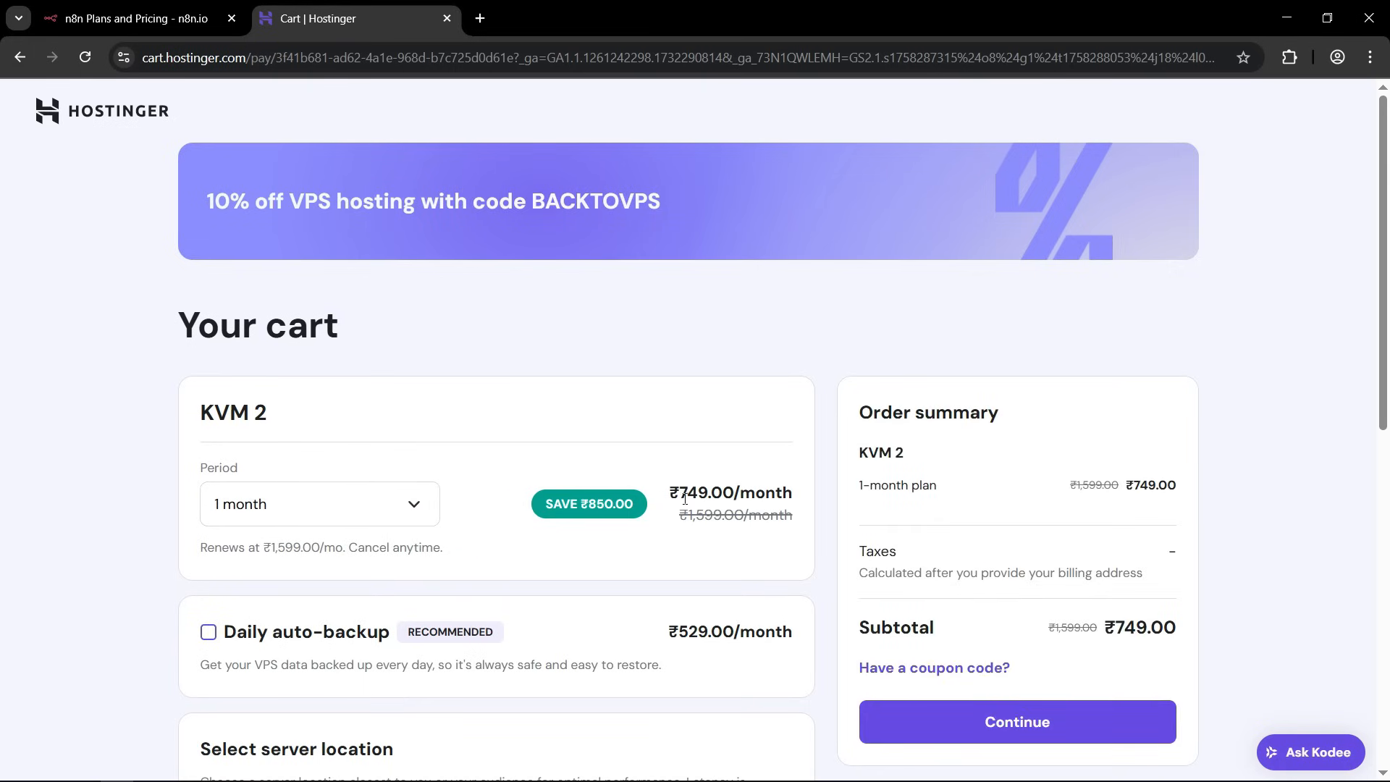
drag(684, 498, 754, 494)
click(753, 495)
Set the KVM 2 period to 24 months and check the plan's total in the order summary.
click(418, 505)
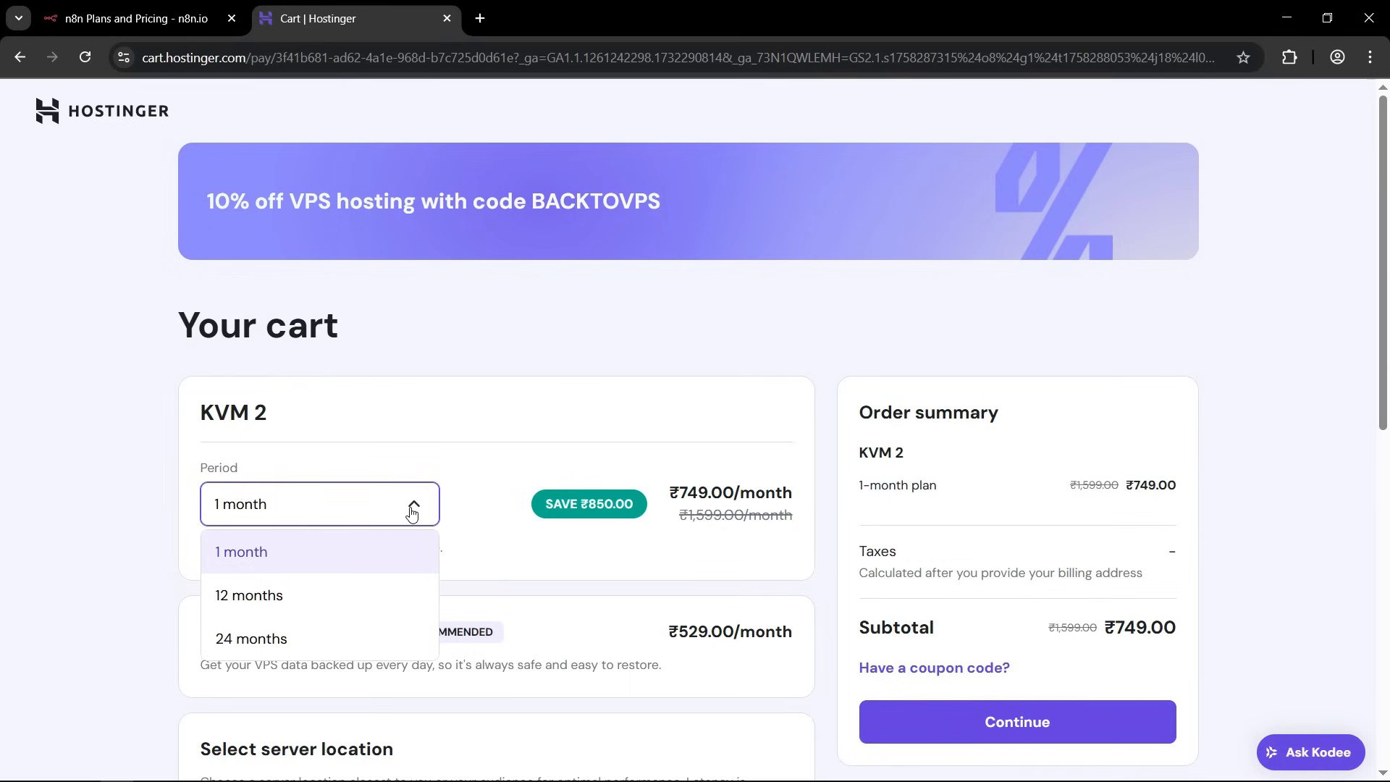
click(252, 639)
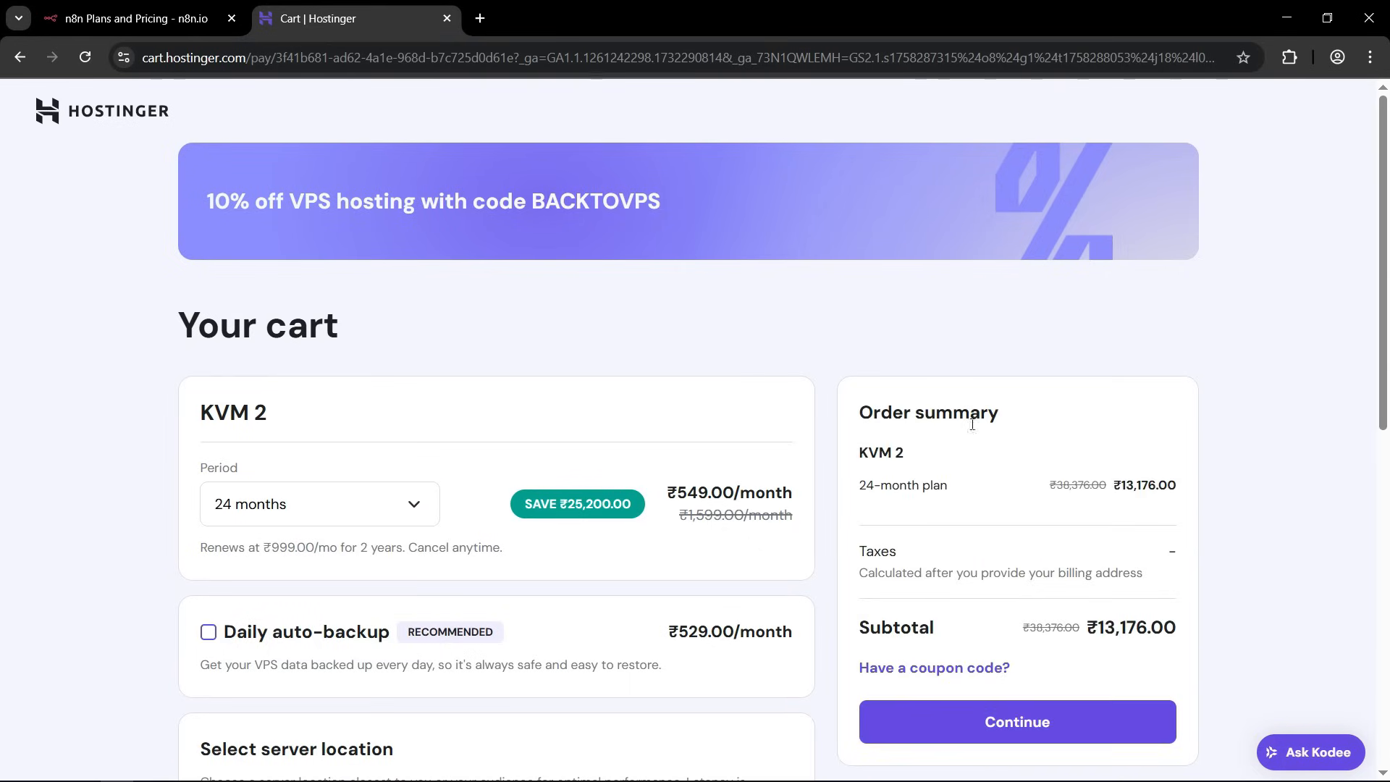
scroll(948, 391, down, 2)
drag(1114, 311, 1167, 304)
click(1165, 306)
click(1166, 304)
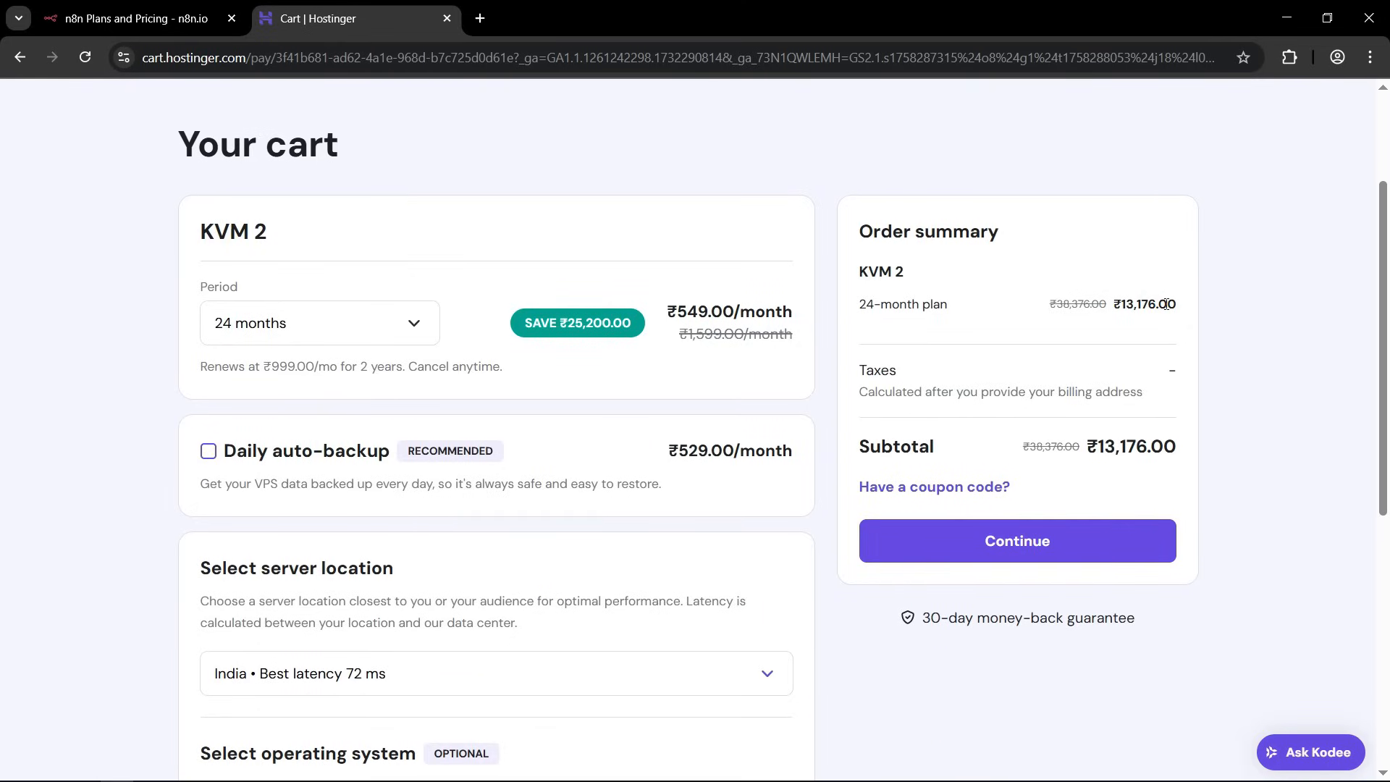
drag(871, 306, 914, 304)
click(915, 299)
Apply the coupon code GREATSTACK to the order.
click(955, 489)
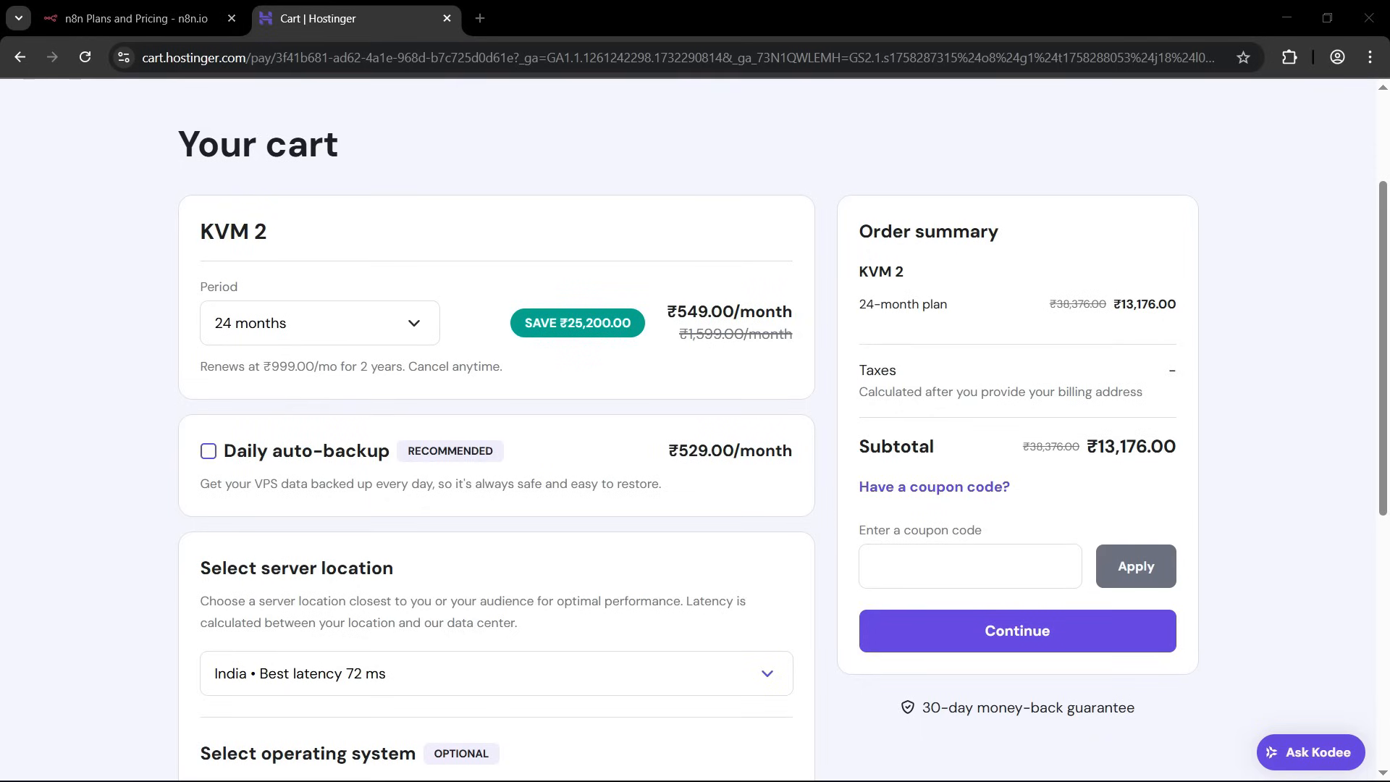
click(898, 565)
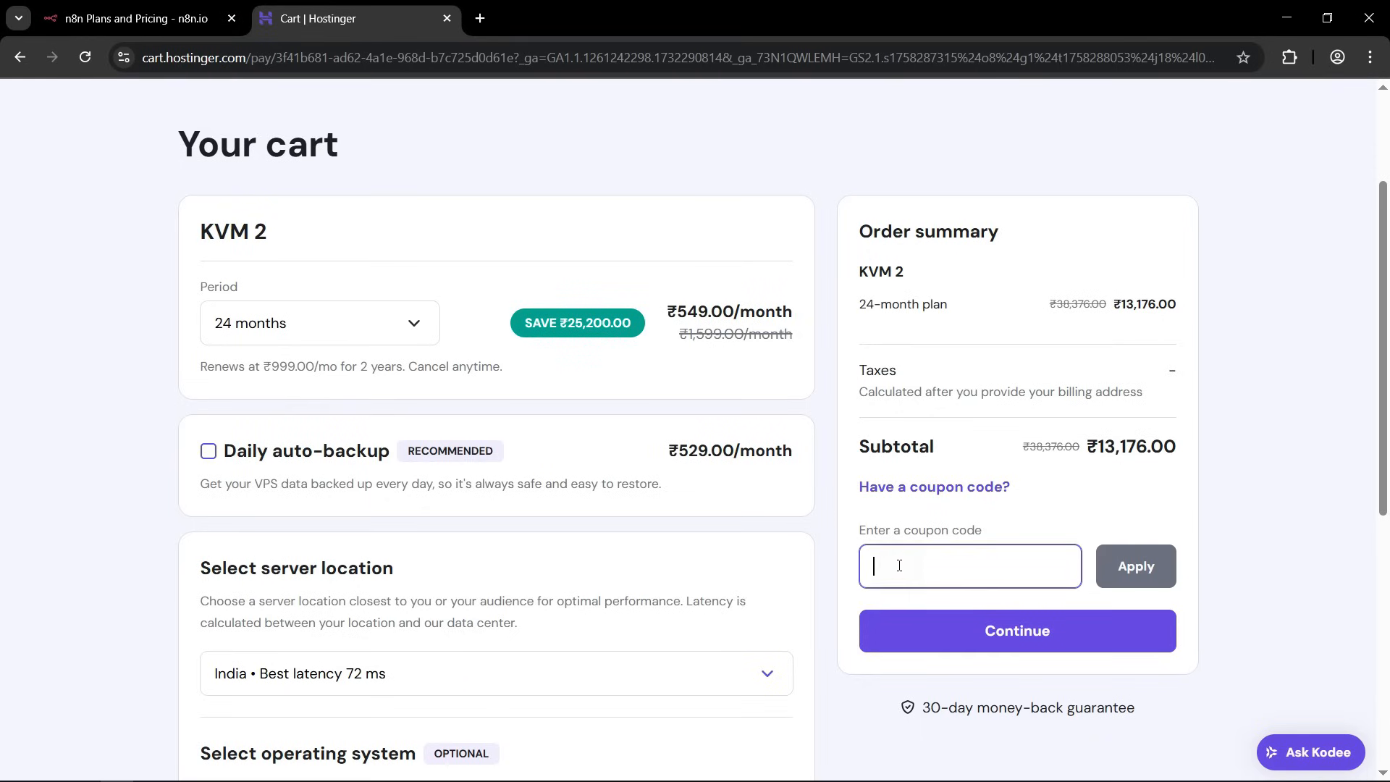
text(GREATSTACK)
key(BackSpace)
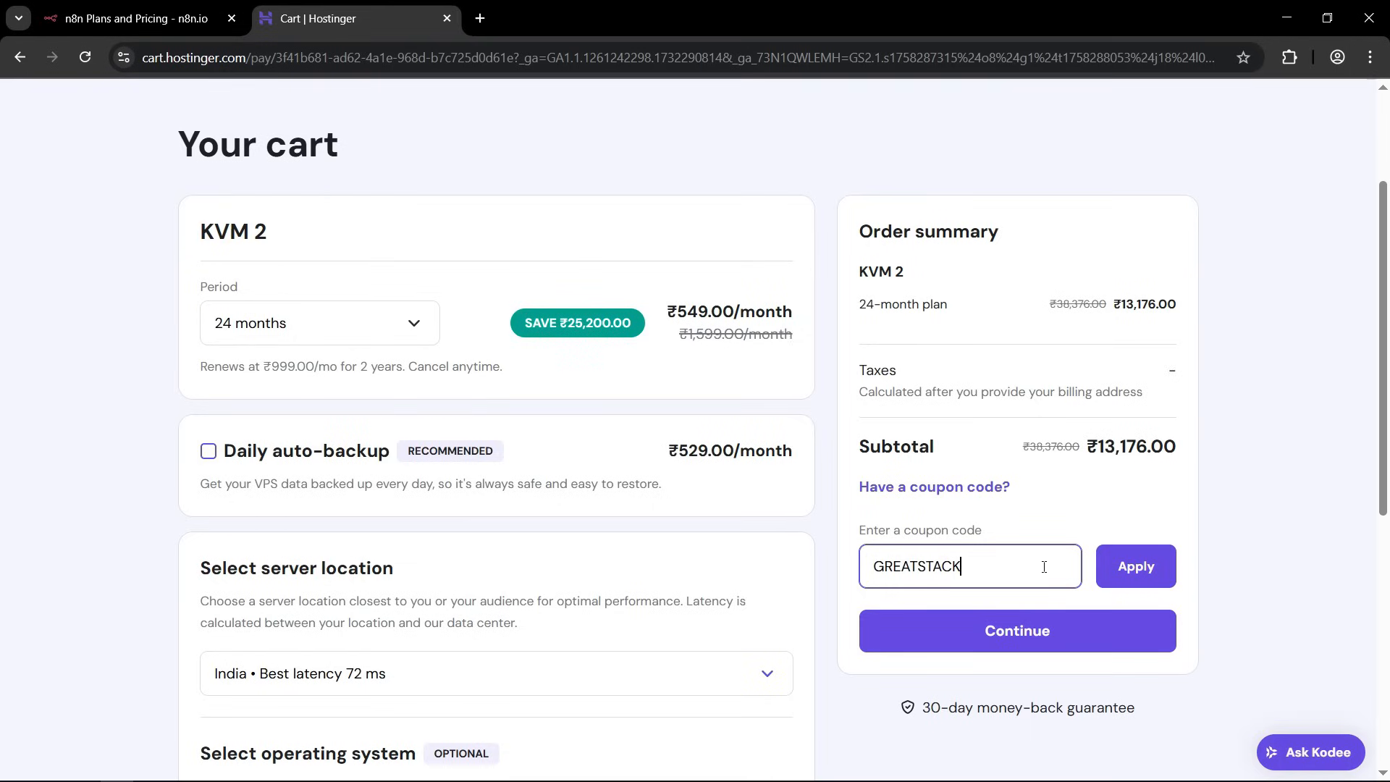
click(1133, 567)
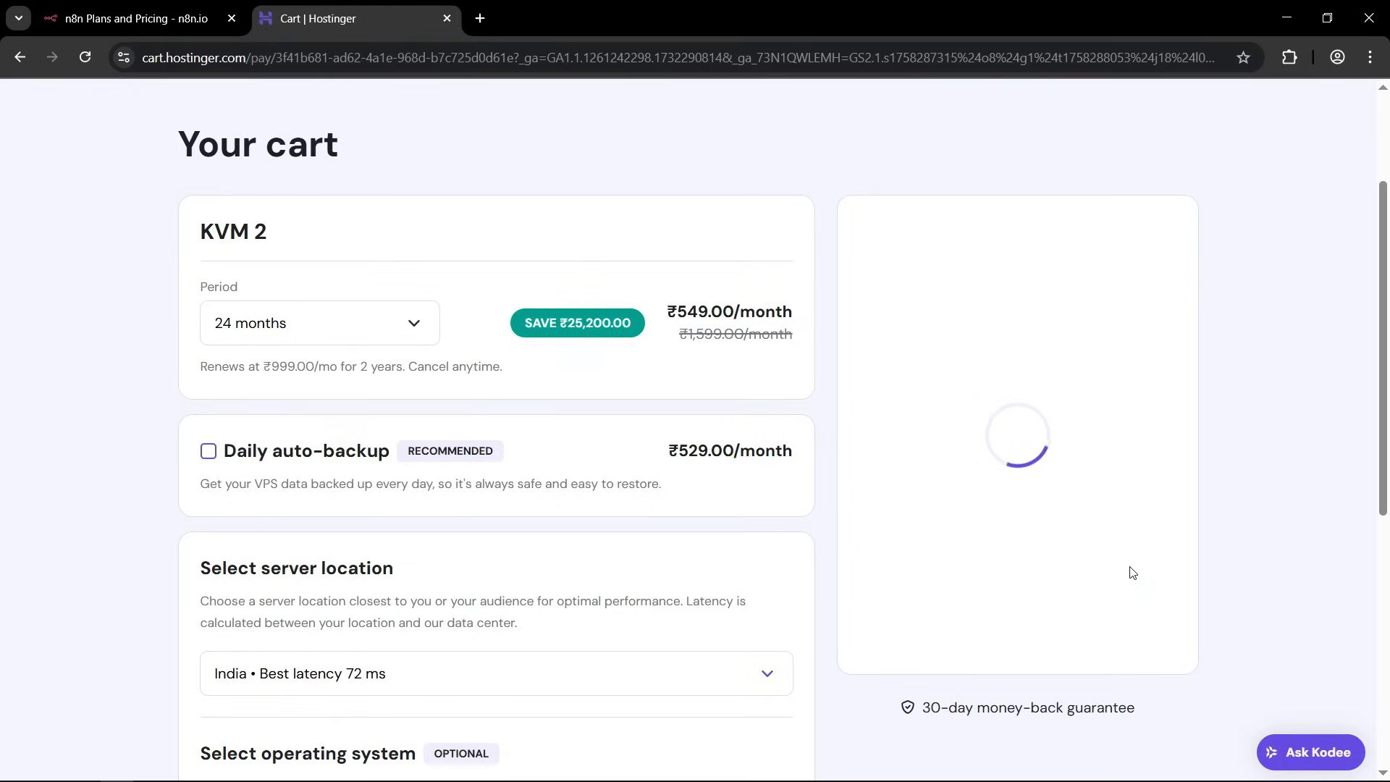
Check the discounted subtotal in the order summary and proceed from the cart to checkout.
drag(1095, 482, 1178, 485)
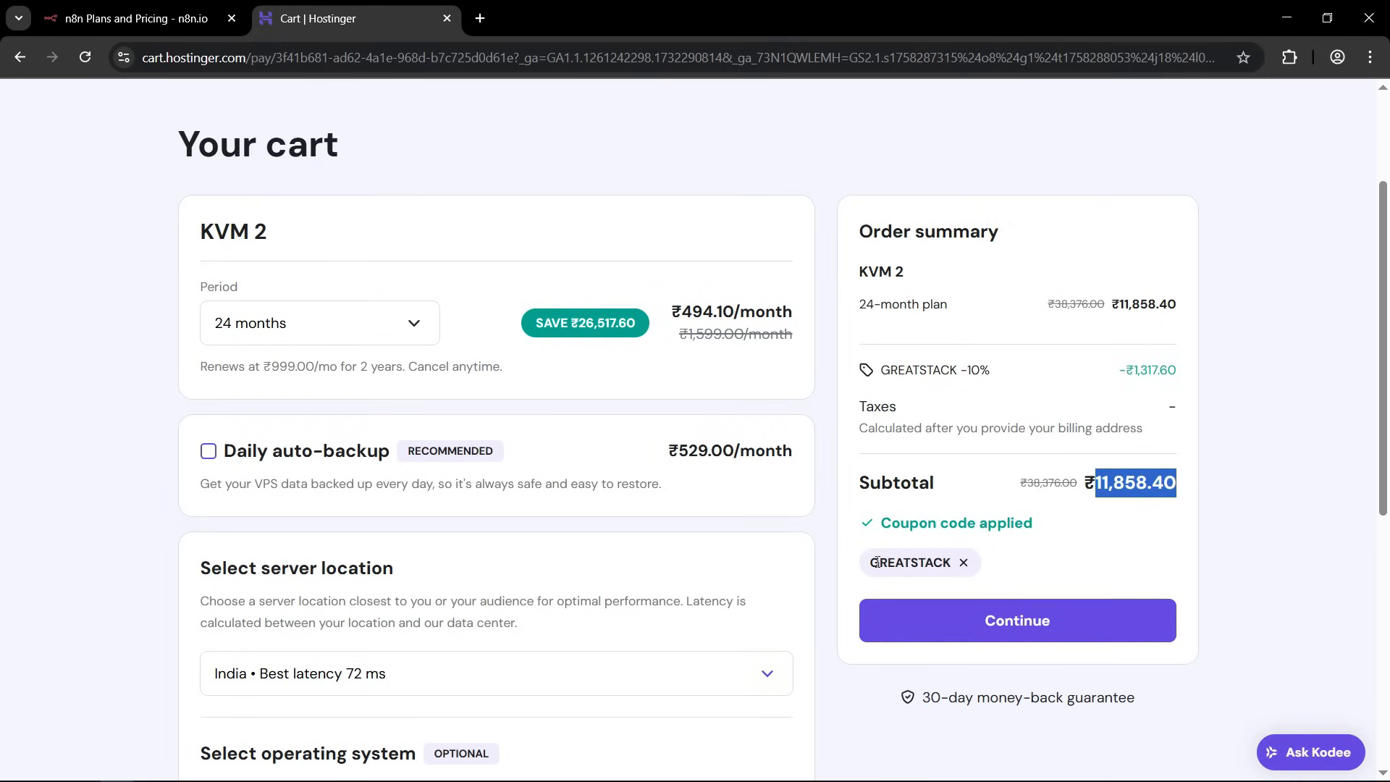
click(1109, 493)
drag(1096, 481, 1150, 482)
click(1153, 481)
click(1029, 619)
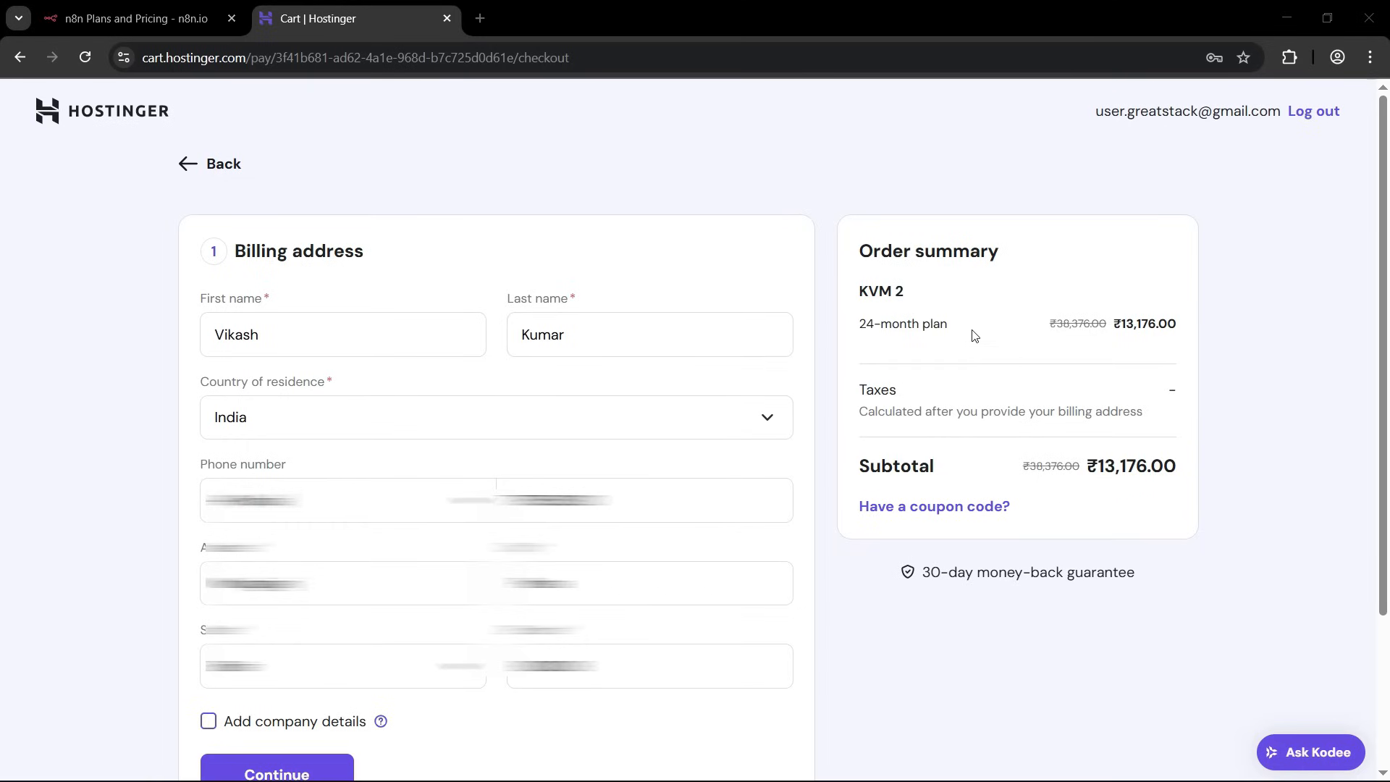
Apply the coupon code GREATSTACK15 to the order at checkout and check the new subtotal.
click(1001, 259)
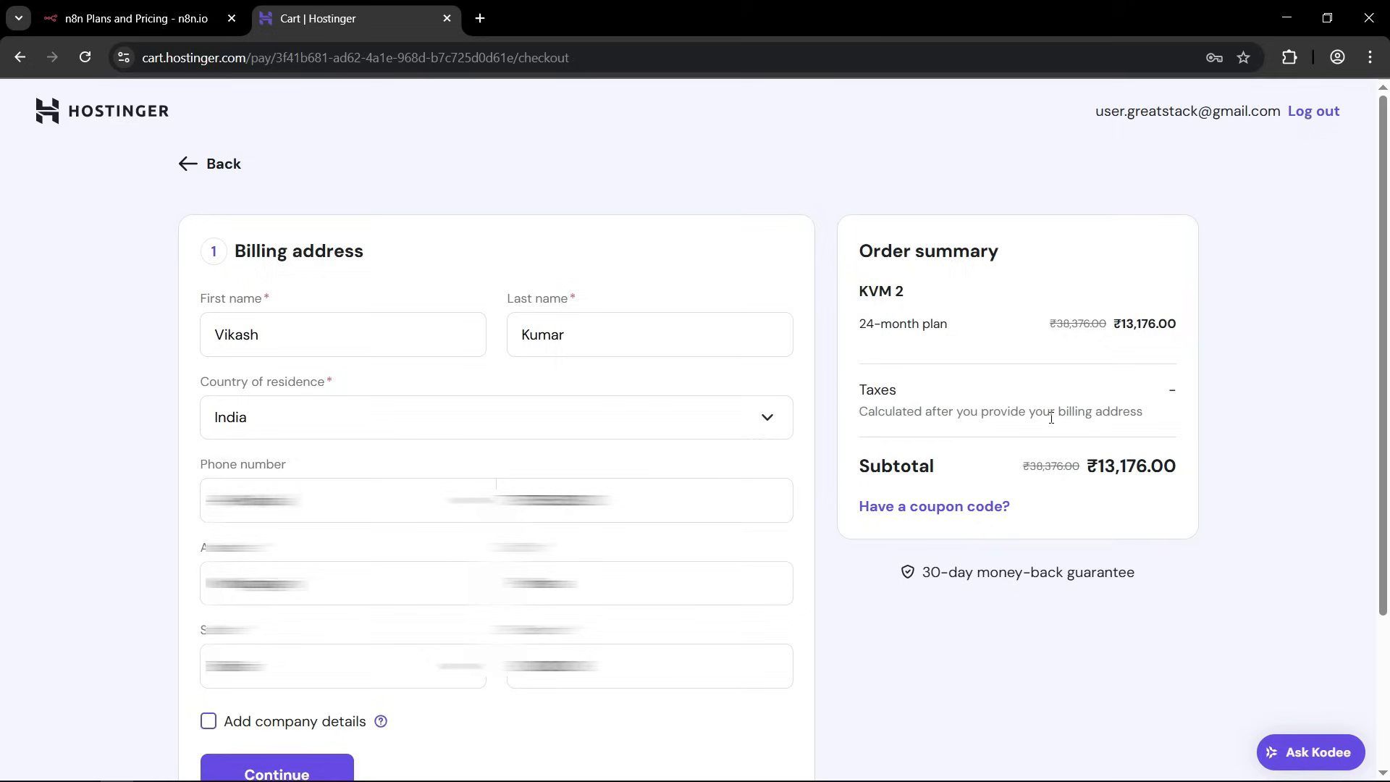
click(897, 506)
click(896, 585)
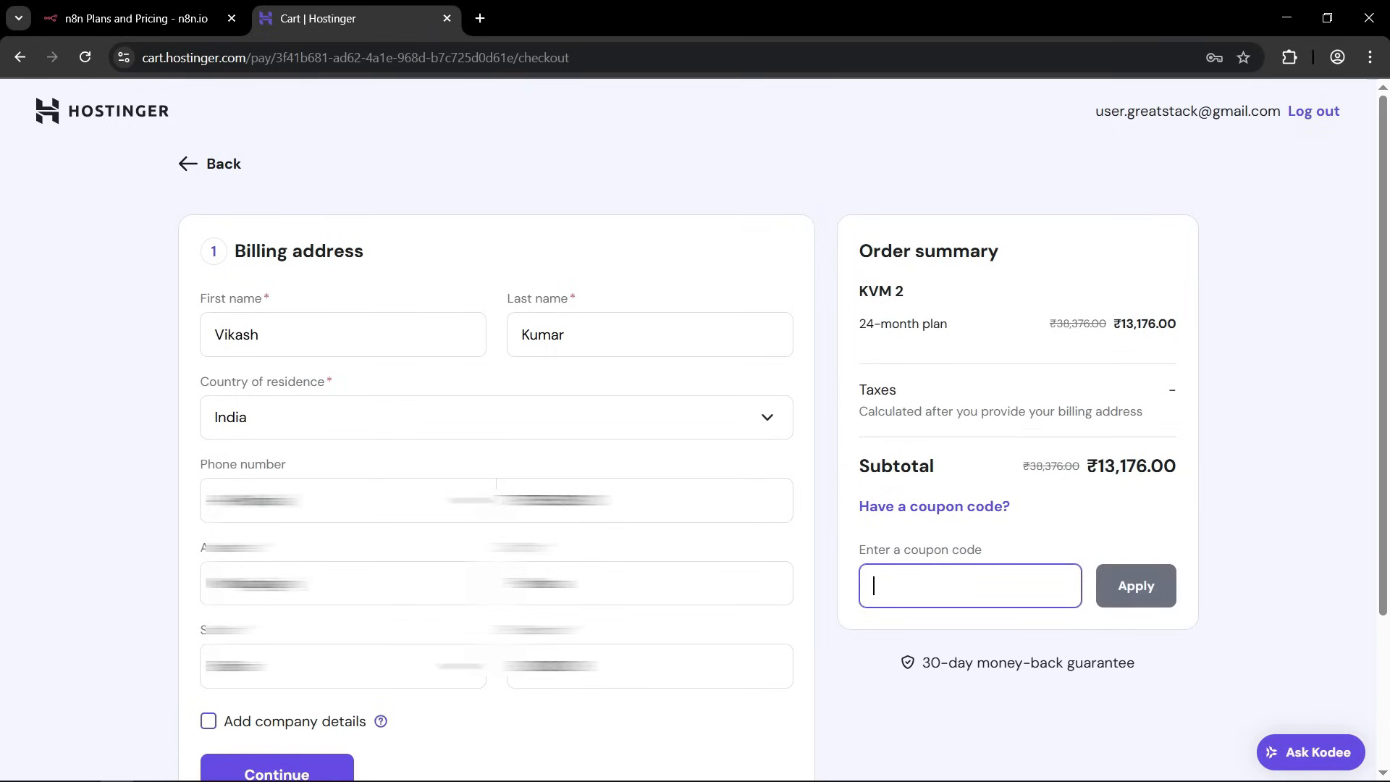
text(GREATSTACK)
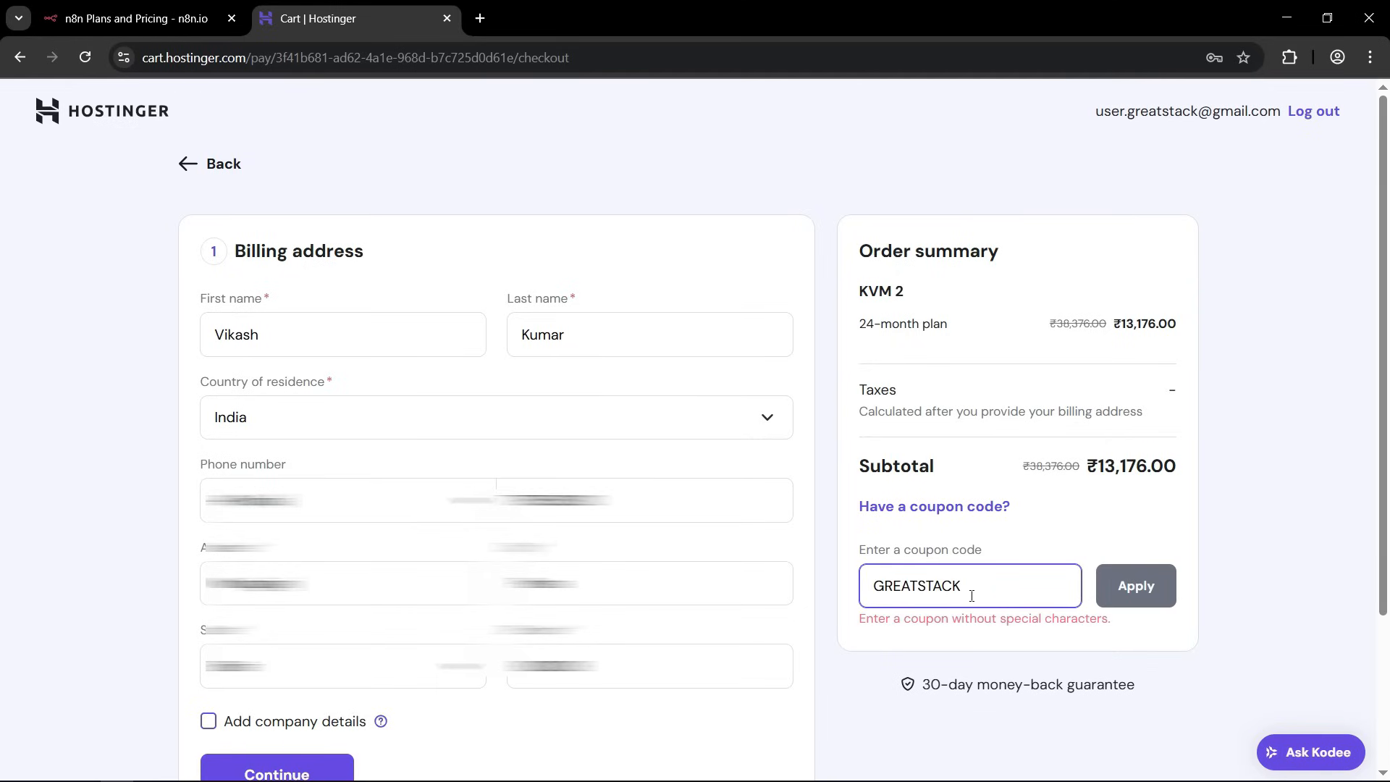
key(BackSpace)
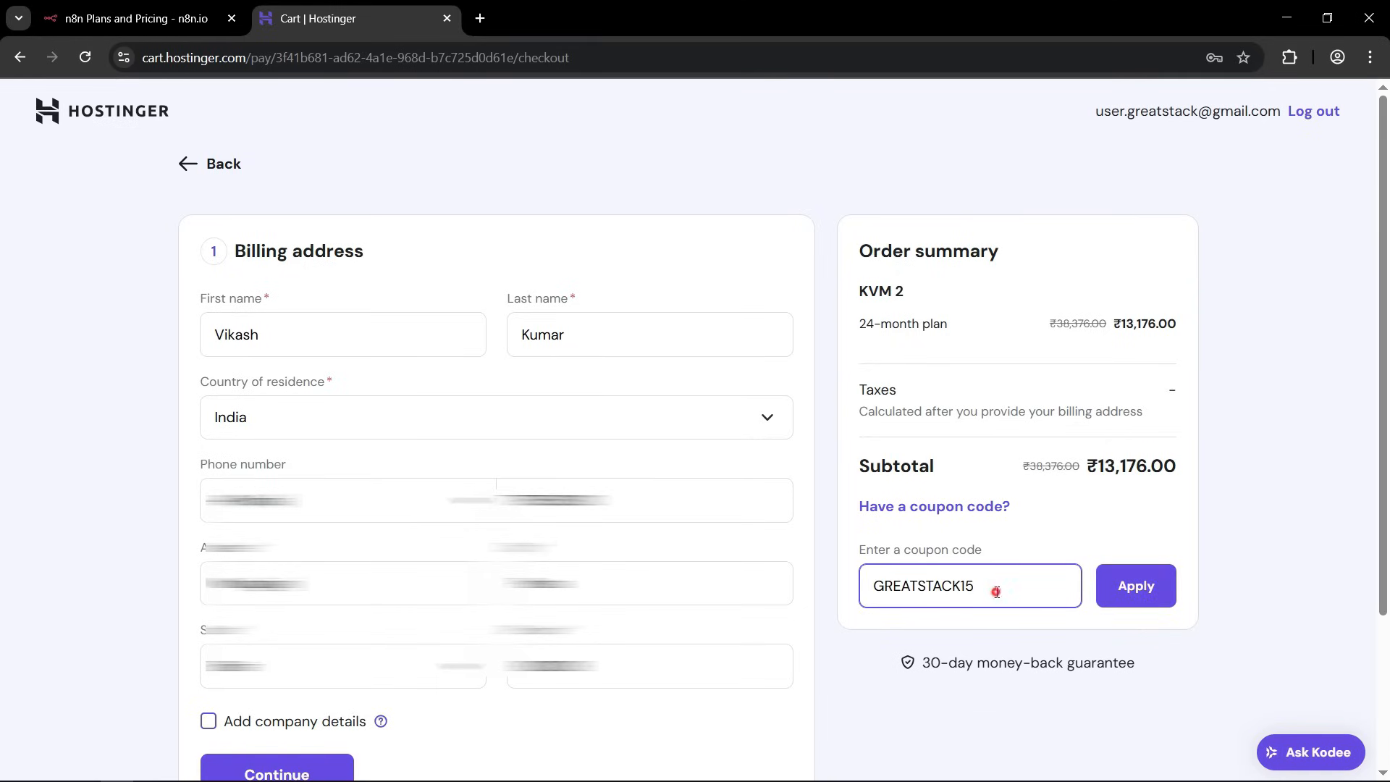
drag(996, 592, 874, 589)
click(990, 592)
click(1134, 586)
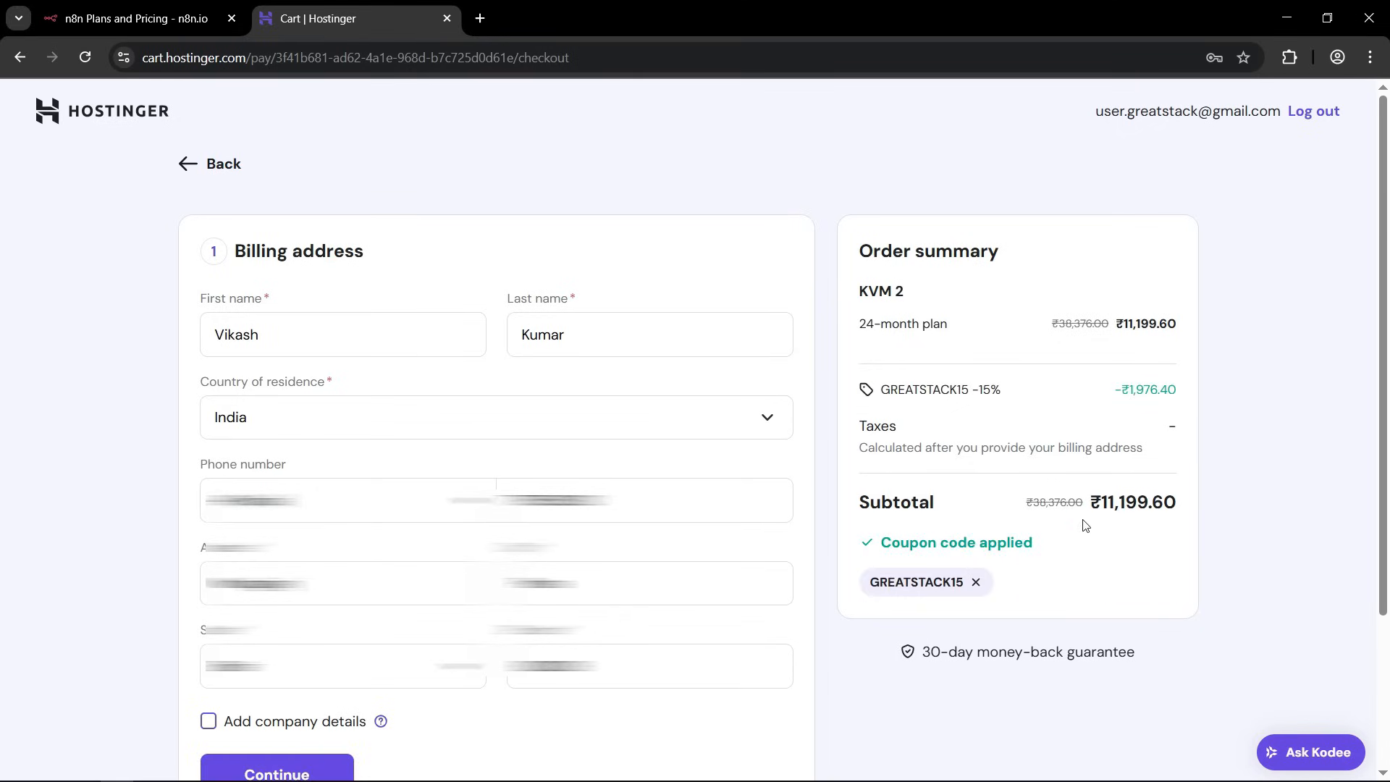
drag(1102, 504, 1179, 507)
click(1141, 506)
Submit the billing address and review the added taxes and the available payment methods.
scroll(1138, 508, down, 2)
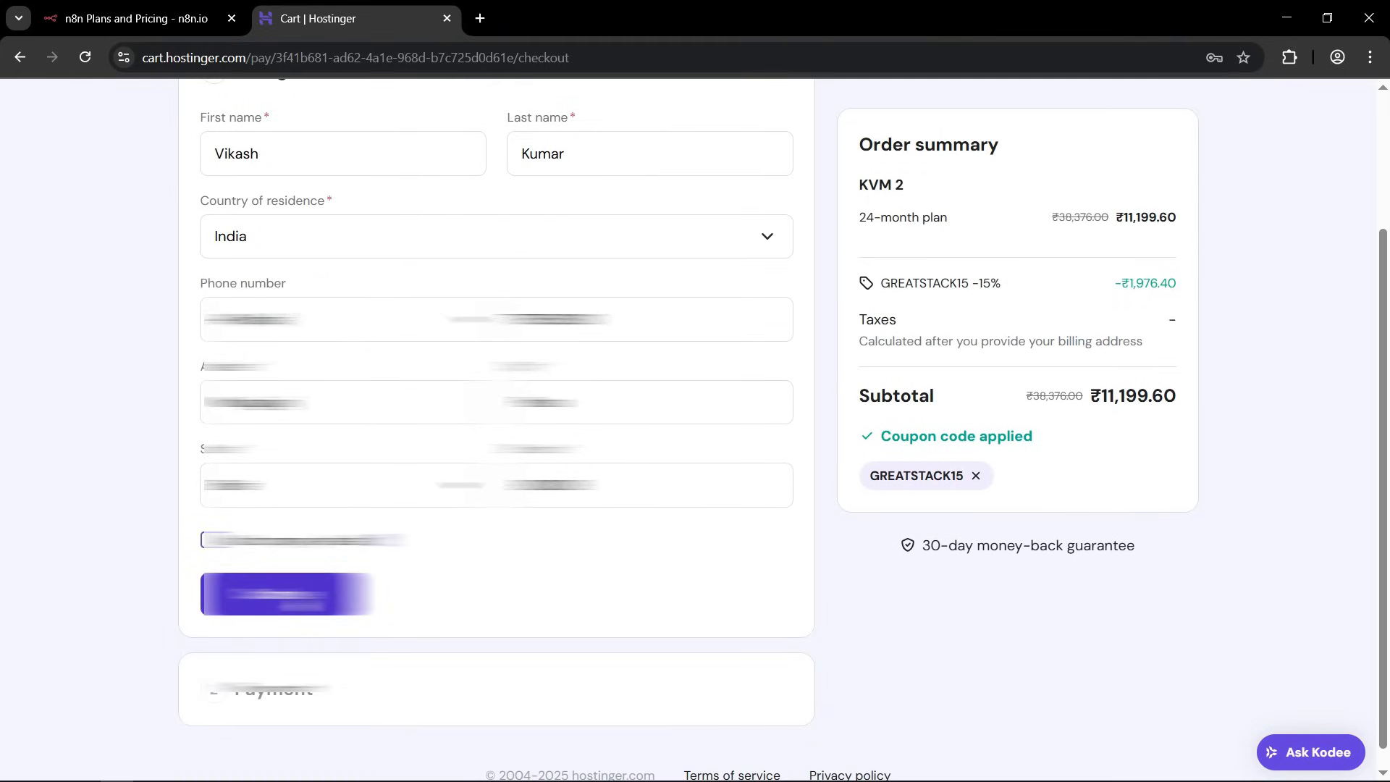
click(301, 602)
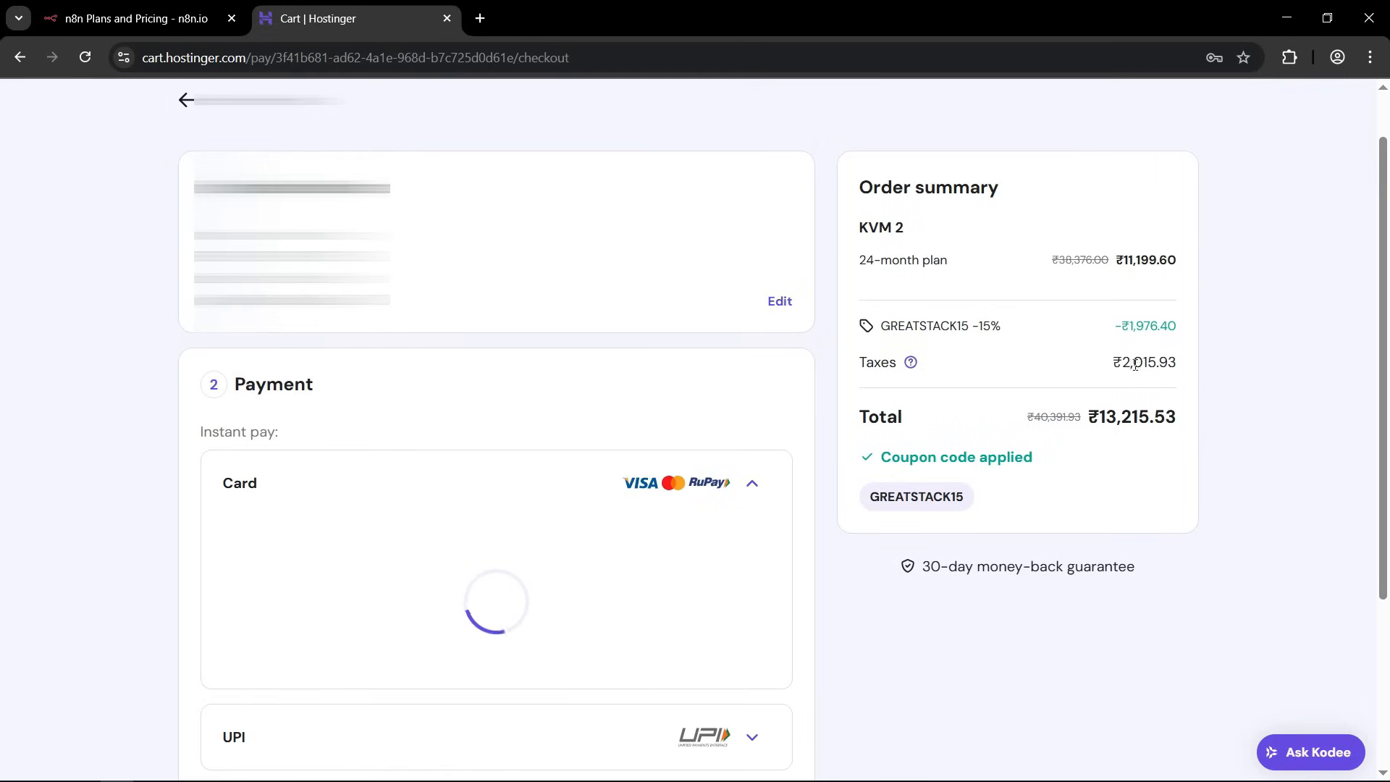
drag(1122, 364, 1172, 366)
click(1172, 366)
scroll(326, 441, down, 3)
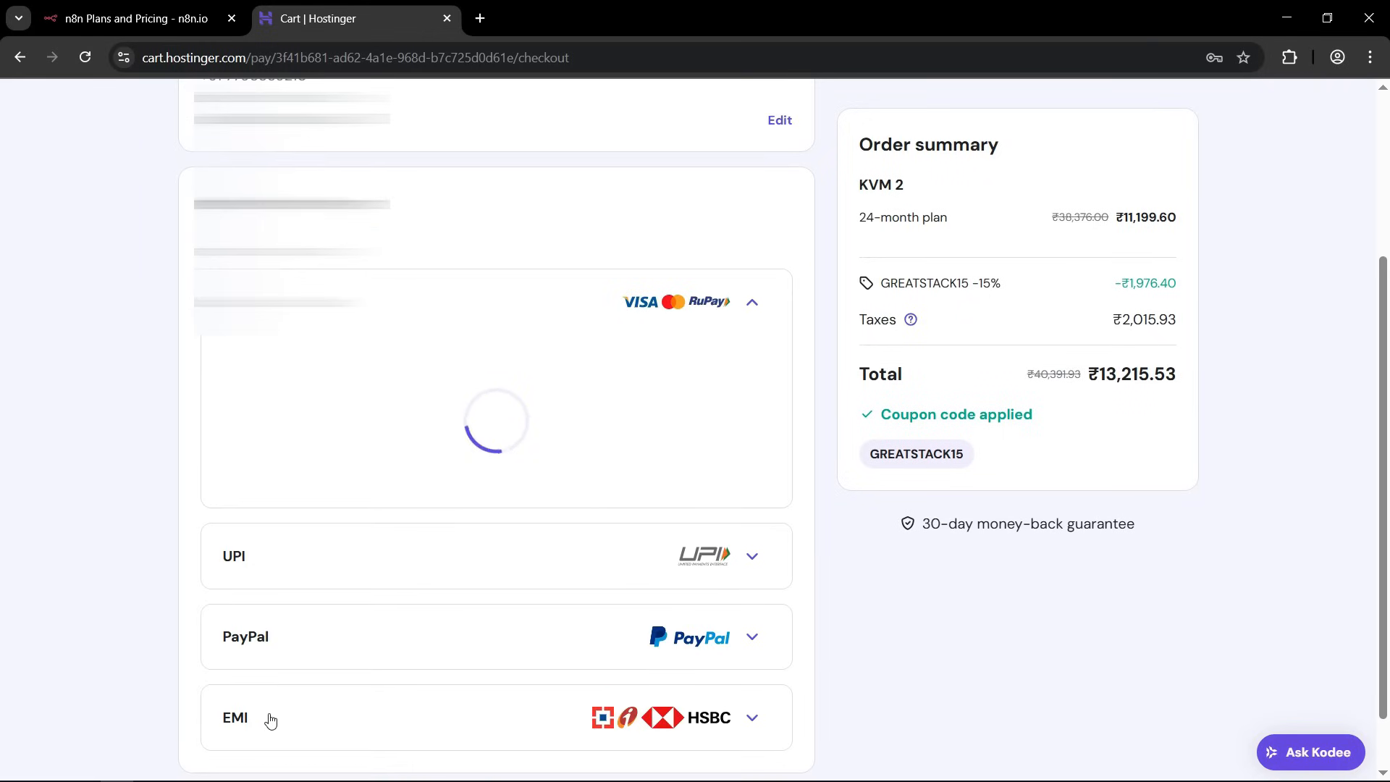
scroll(871, 524, down, 2)
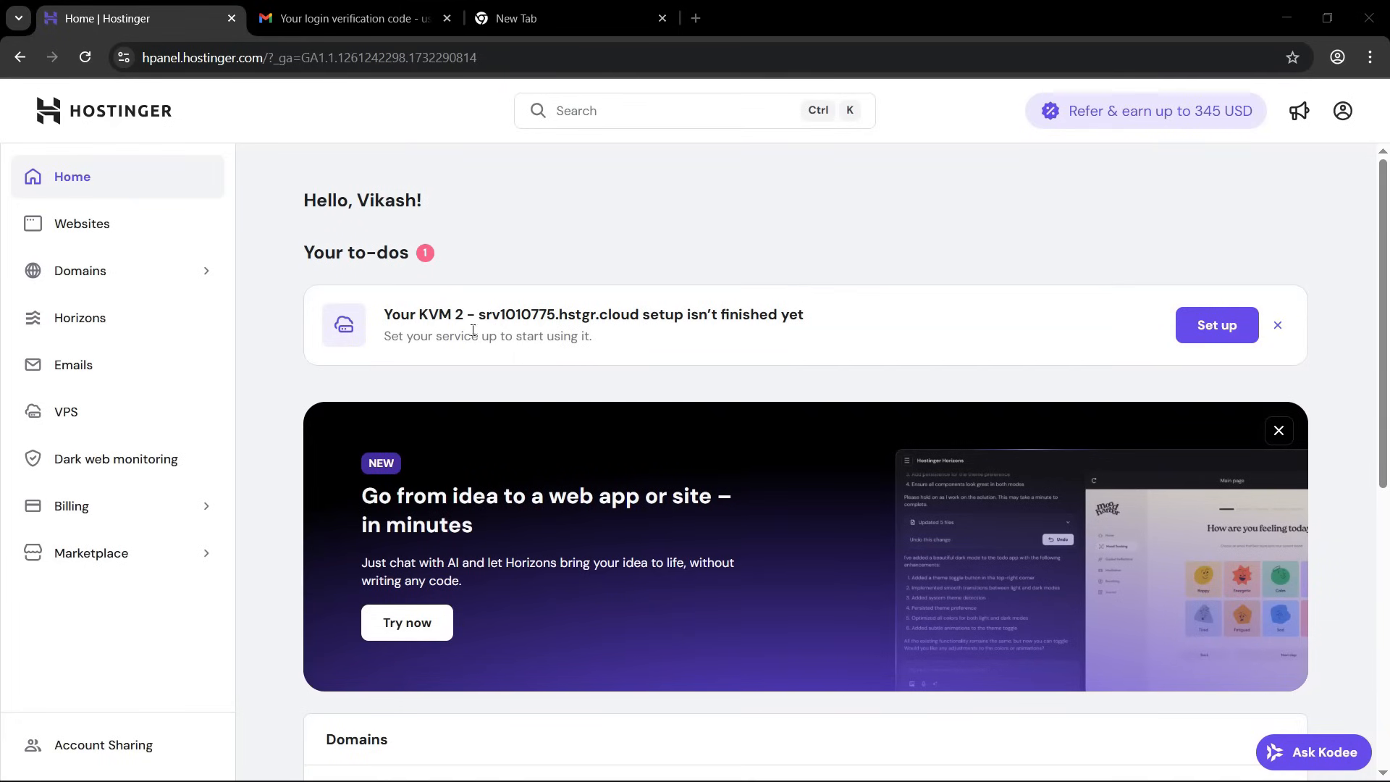
Complete the pending KVM 2 server setup with the root password, keeping the free Malware scanner enabled.
drag(392, 314, 699, 318)
click(699, 318)
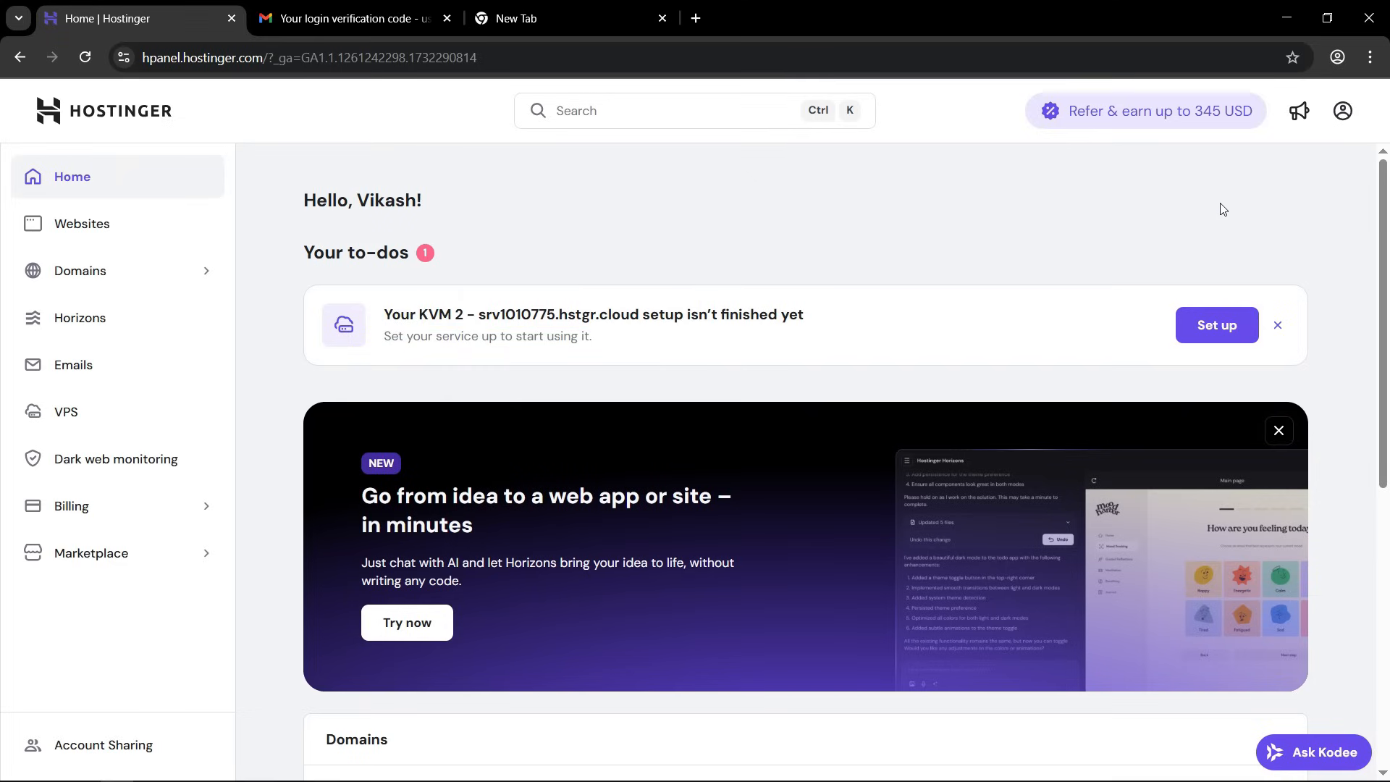
click(1217, 327)
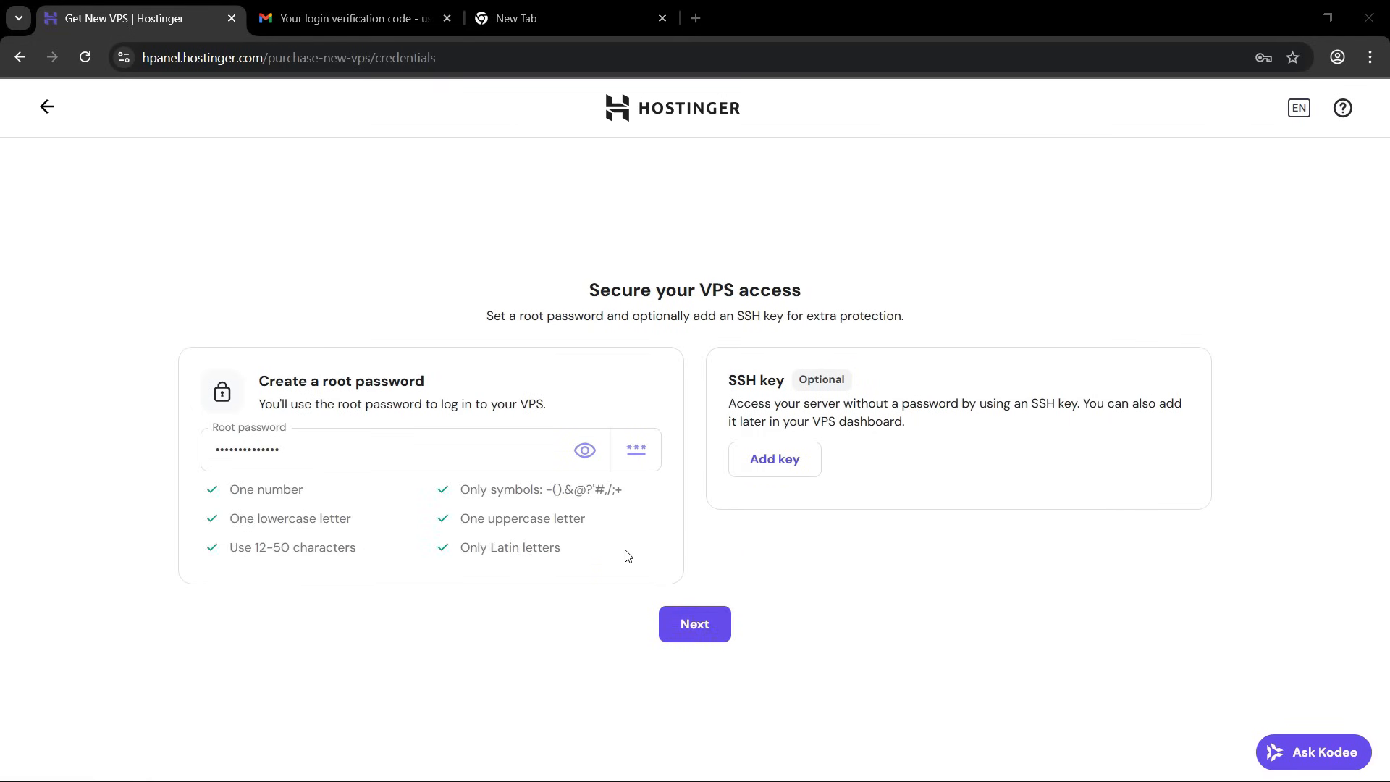
click(710, 629)
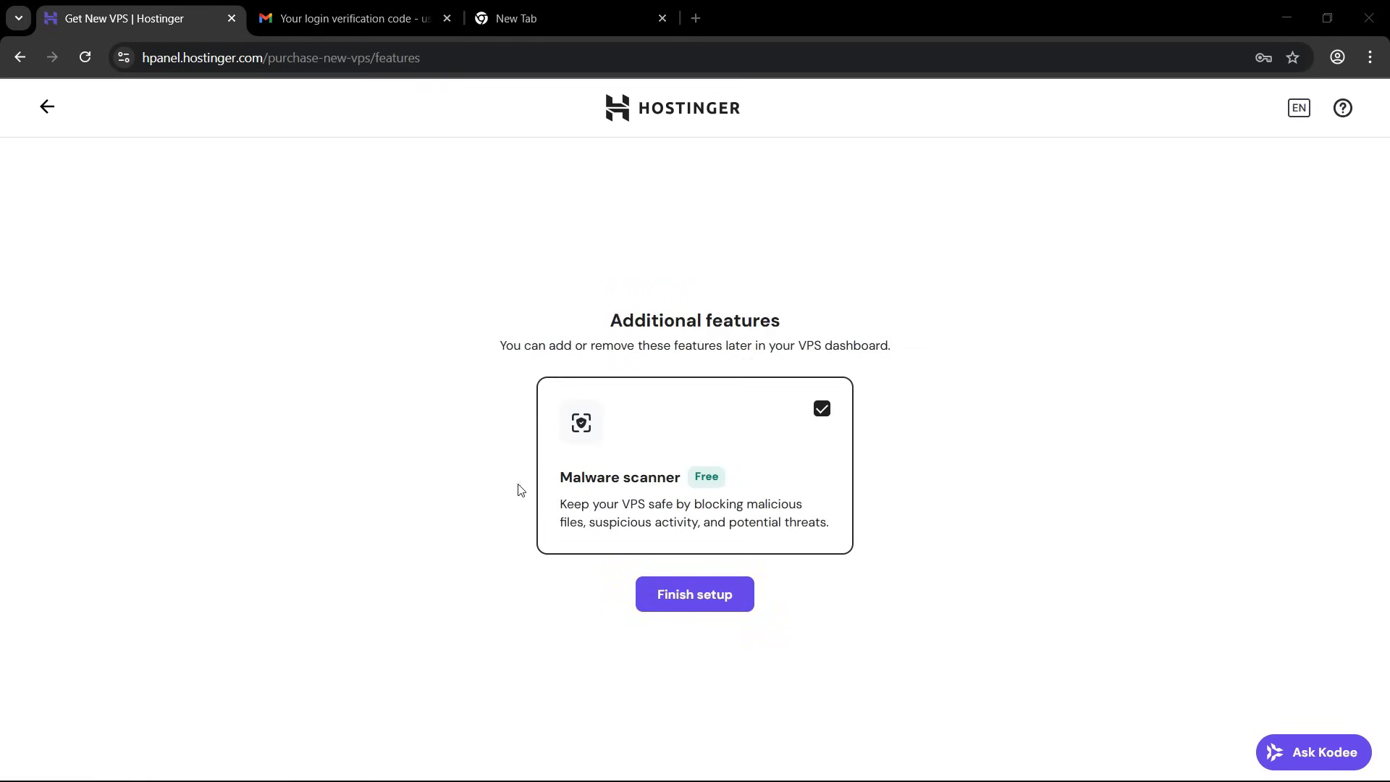
click(707, 602)
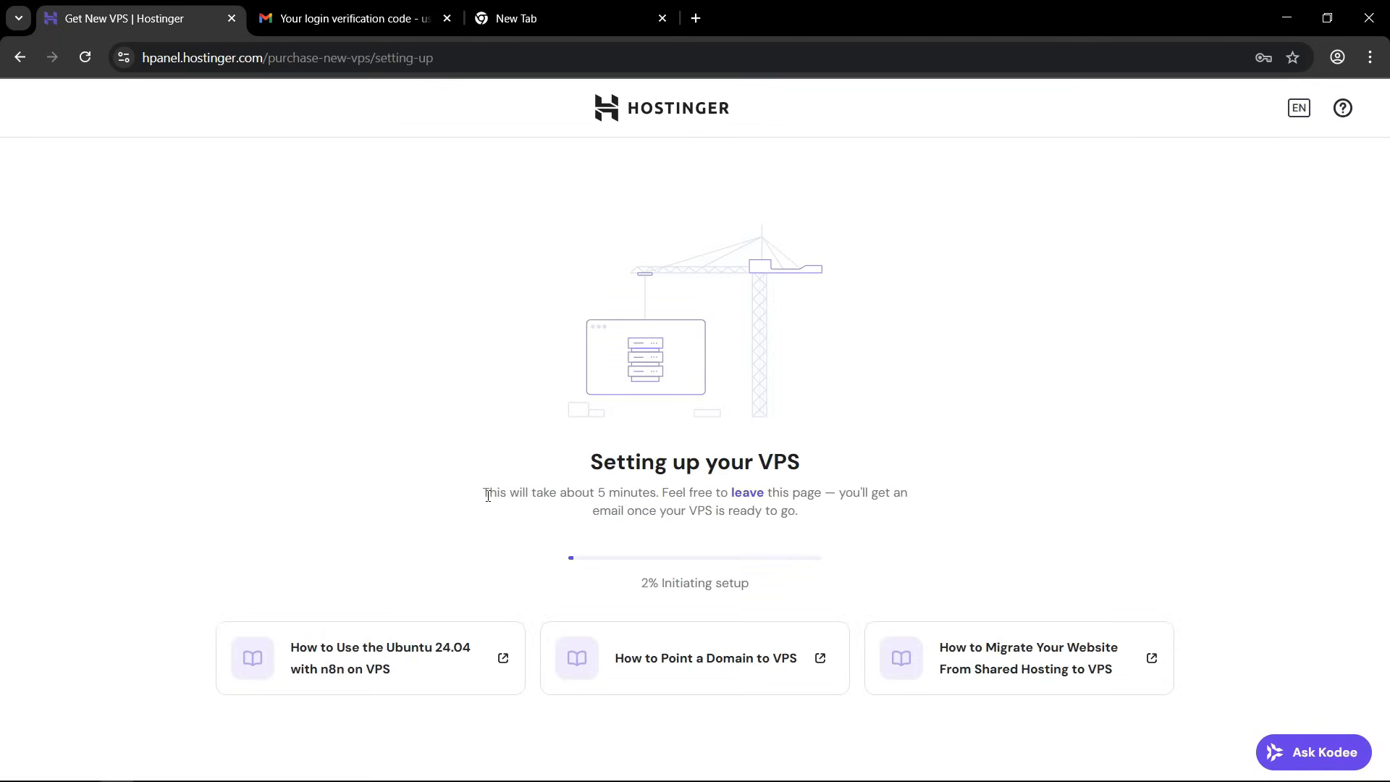
Read the VPS setup time notice and the message on the setup completion page.
drag(487, 495, 654, 495)
click(658, 498)
drag(506, 494, 802, 517)
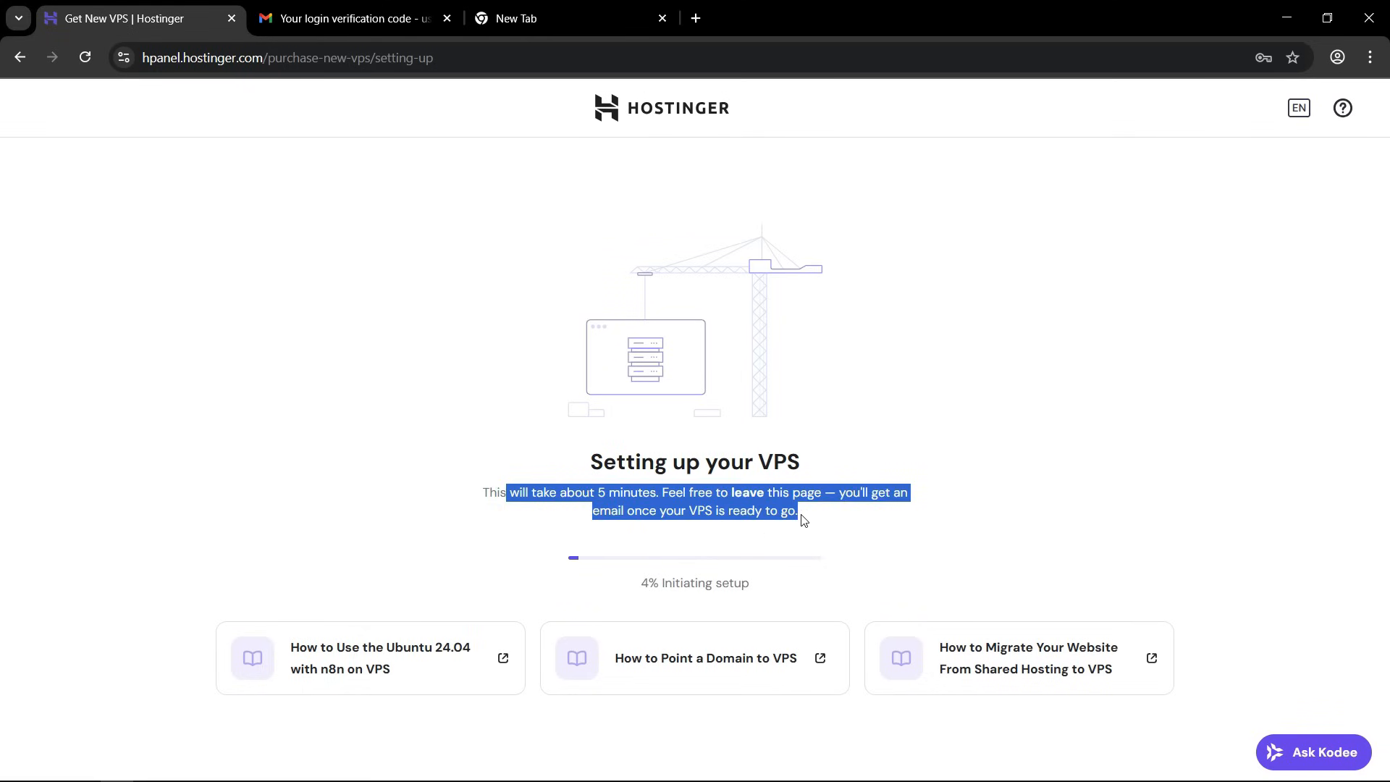
click(801, 518)
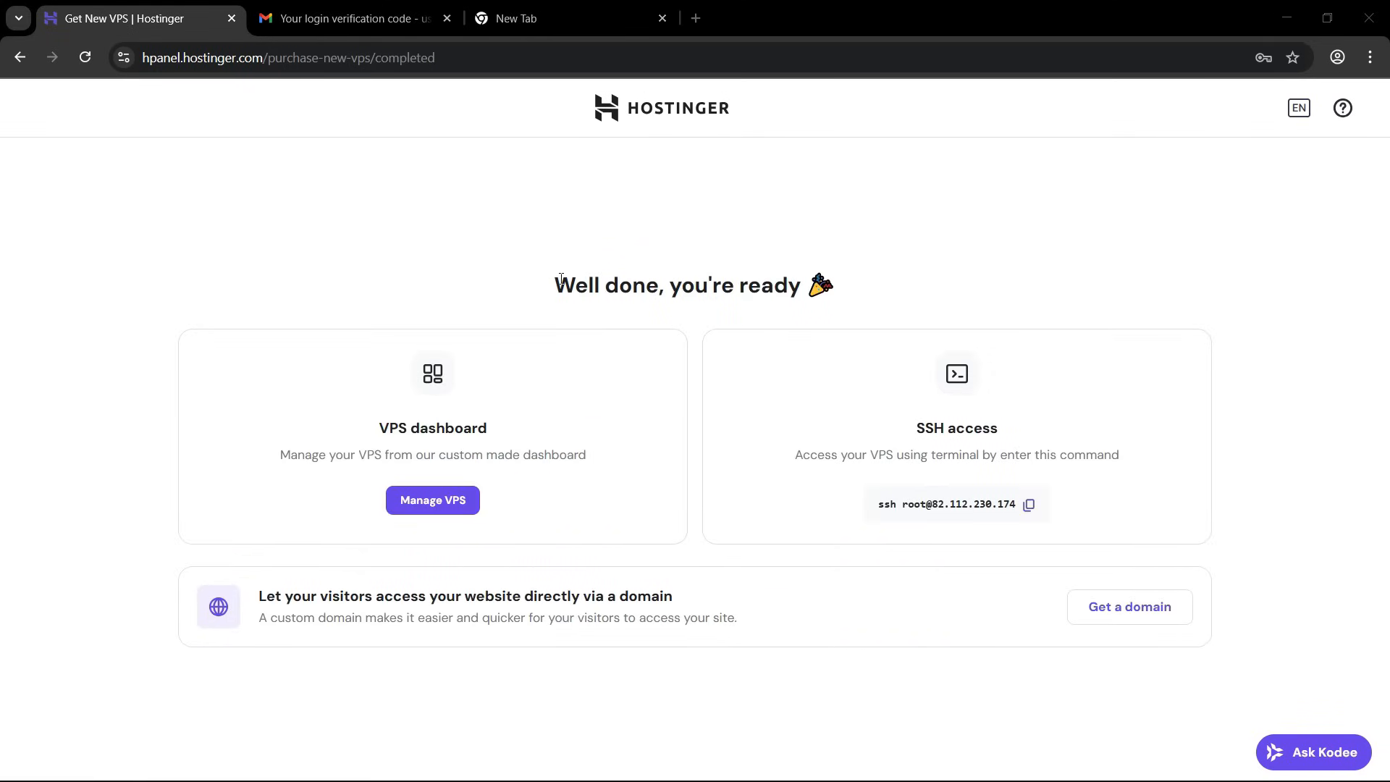
drag(561, 279, 763, 282)
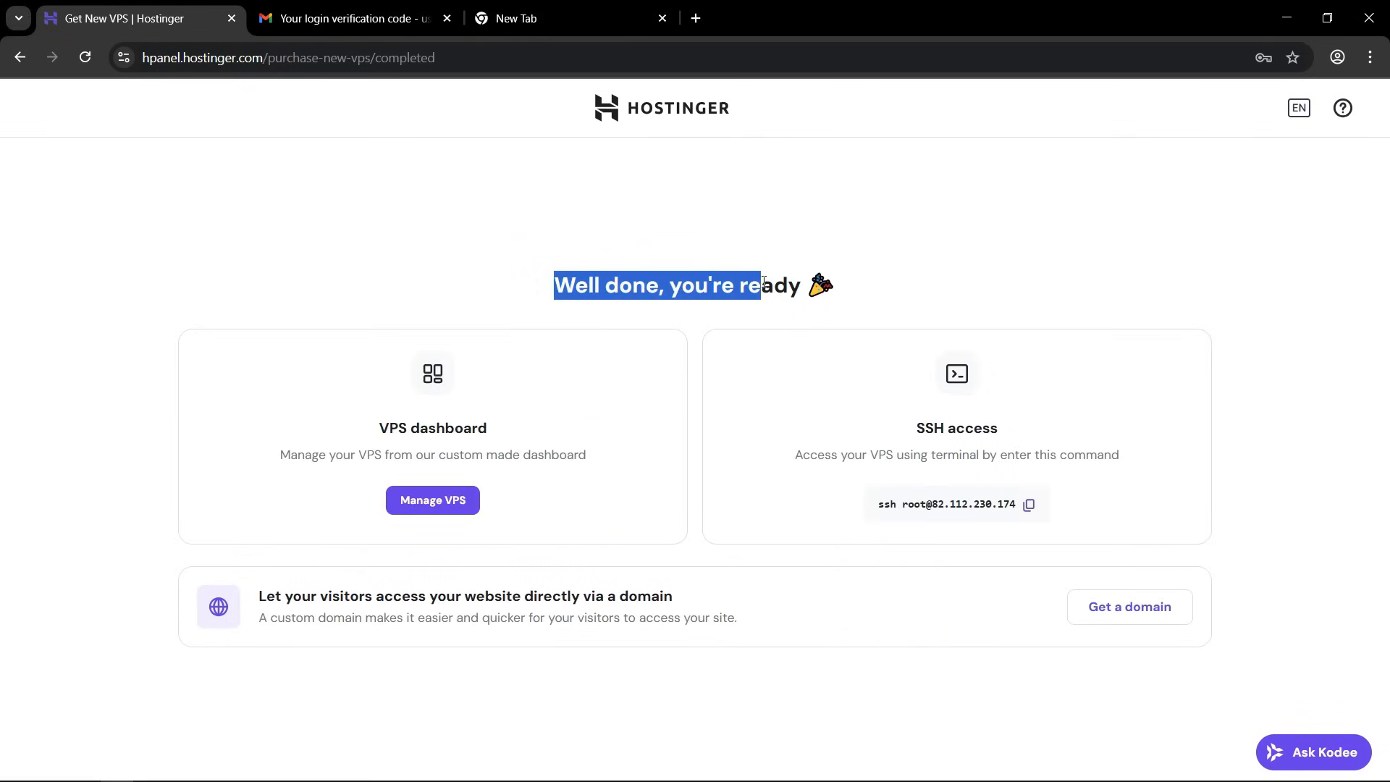
click(763, 282)
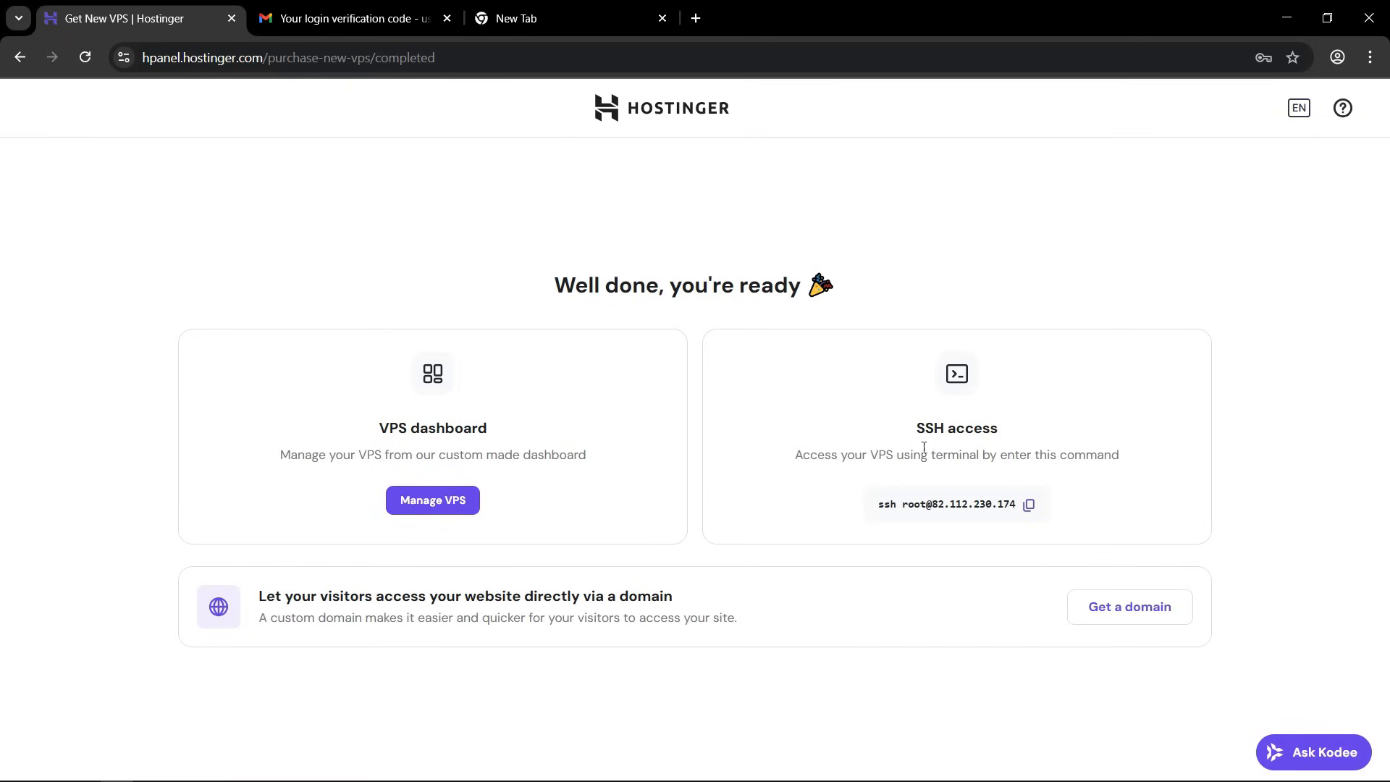
Check the SSH access command, open the VPS dashboard and skip the VPS needs survey.
drag(913, 427, 997, 428)
click(966, 457)
drag(880, 506, 954, 506)
click(960, 509)
click(425, 506)
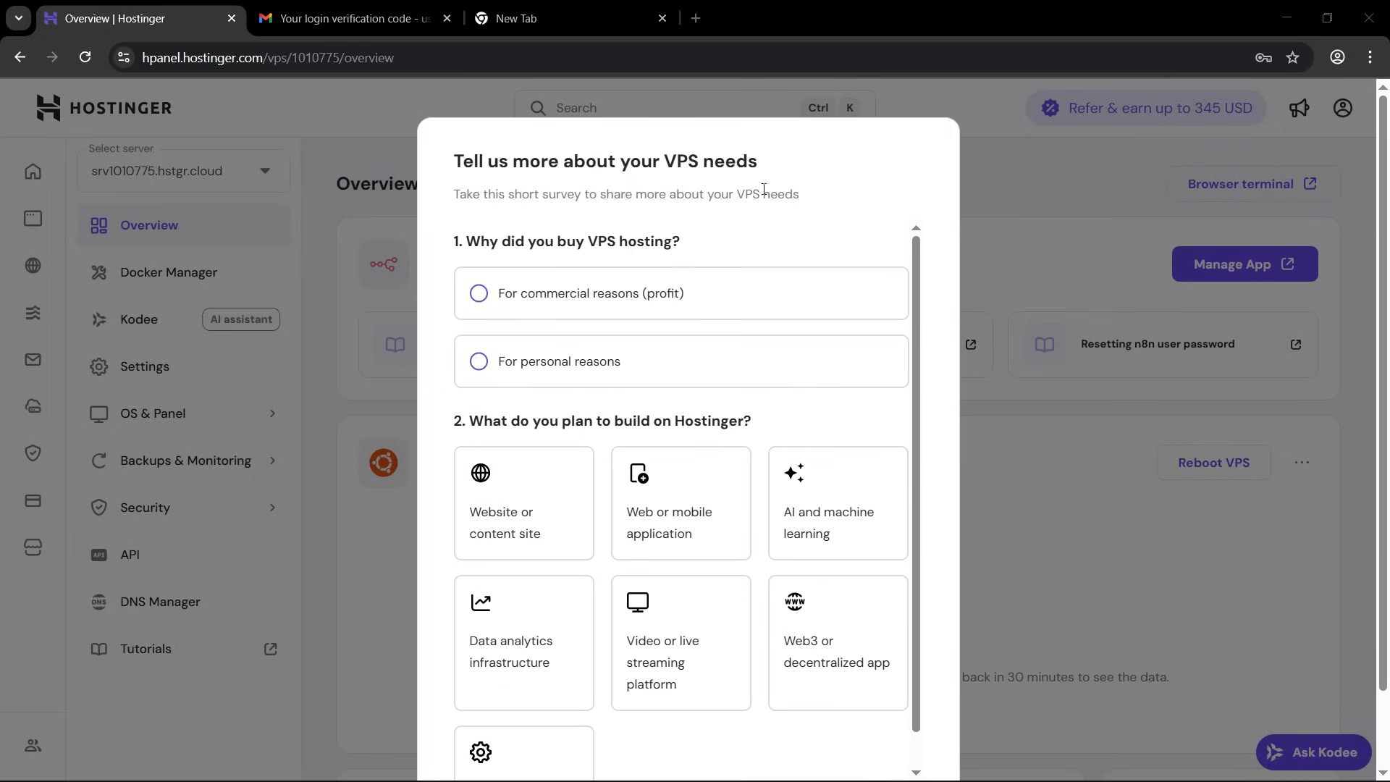
scroll(828, 372, down, 3)
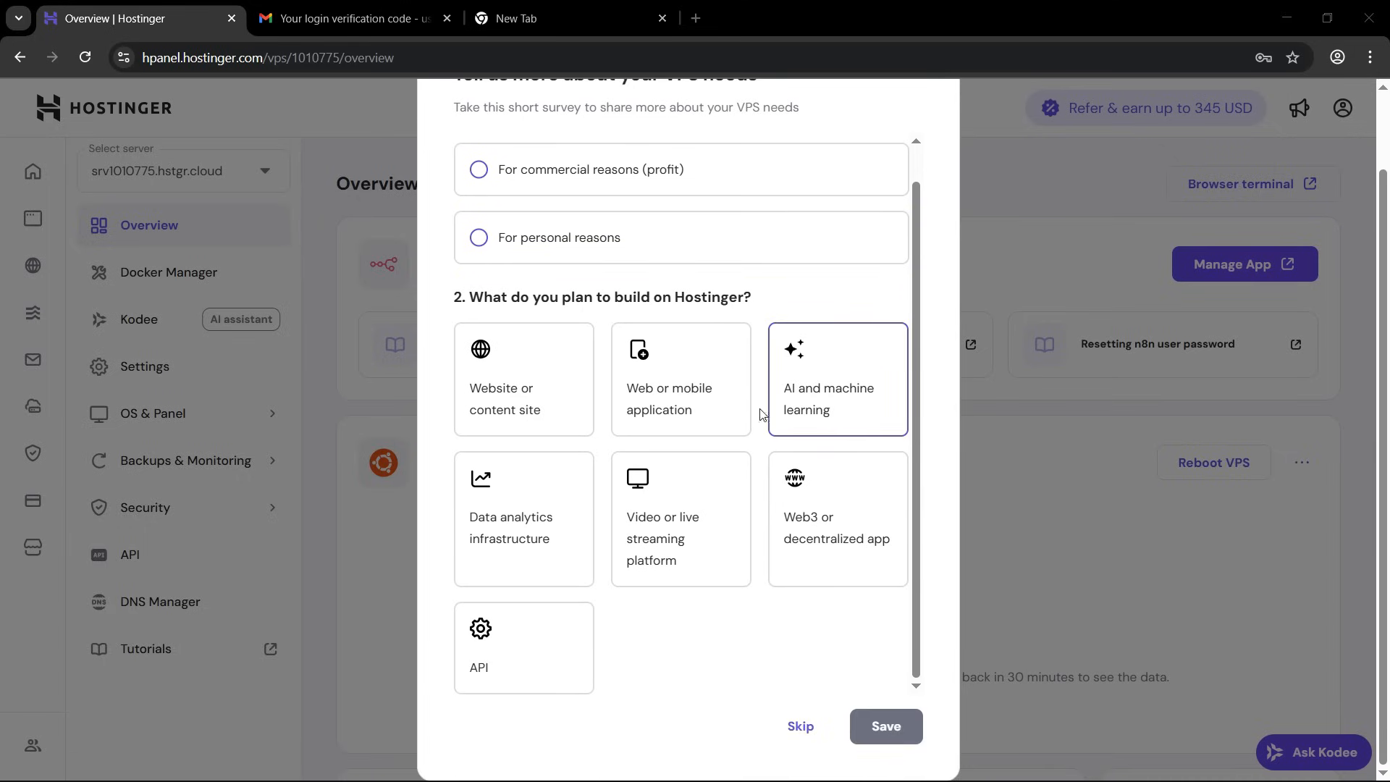
click(794, 727)
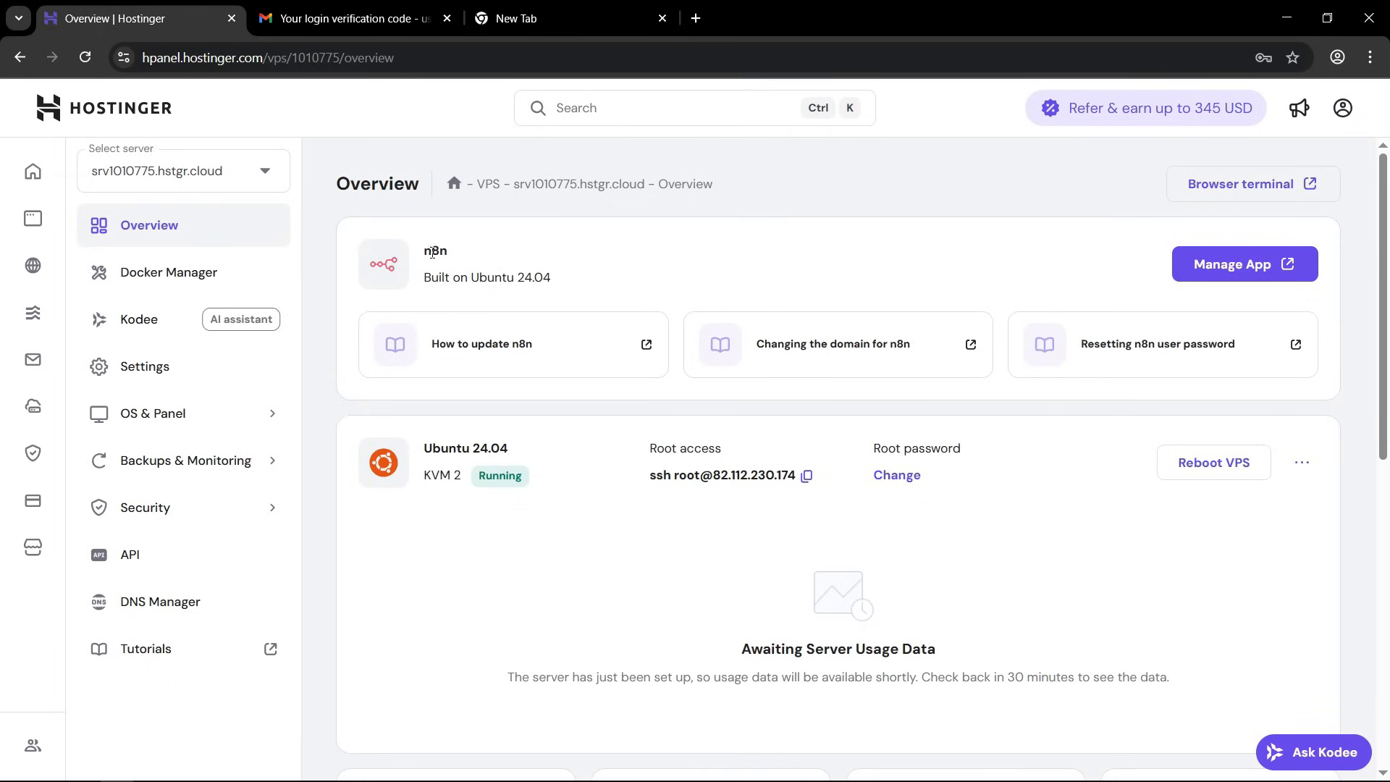
Open the n8n app installed on the server from the VPS overview.
drag(420, 250, 476, 256)
click(484, 272)
click(1261, 271)
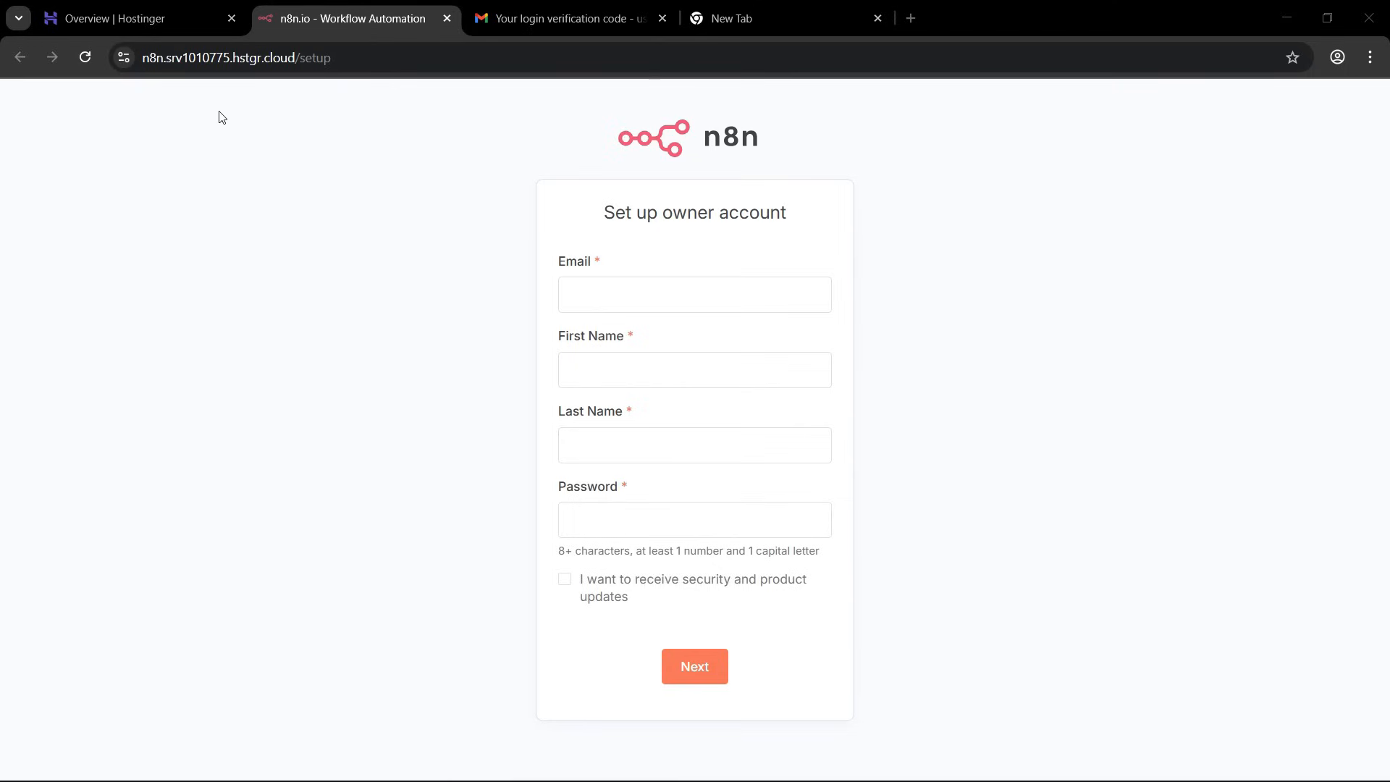
Check the n8n instance's web address and create the owner account with the email, first and last name, and password.
drag(164, 58, 437, 62)
click(441, 62)
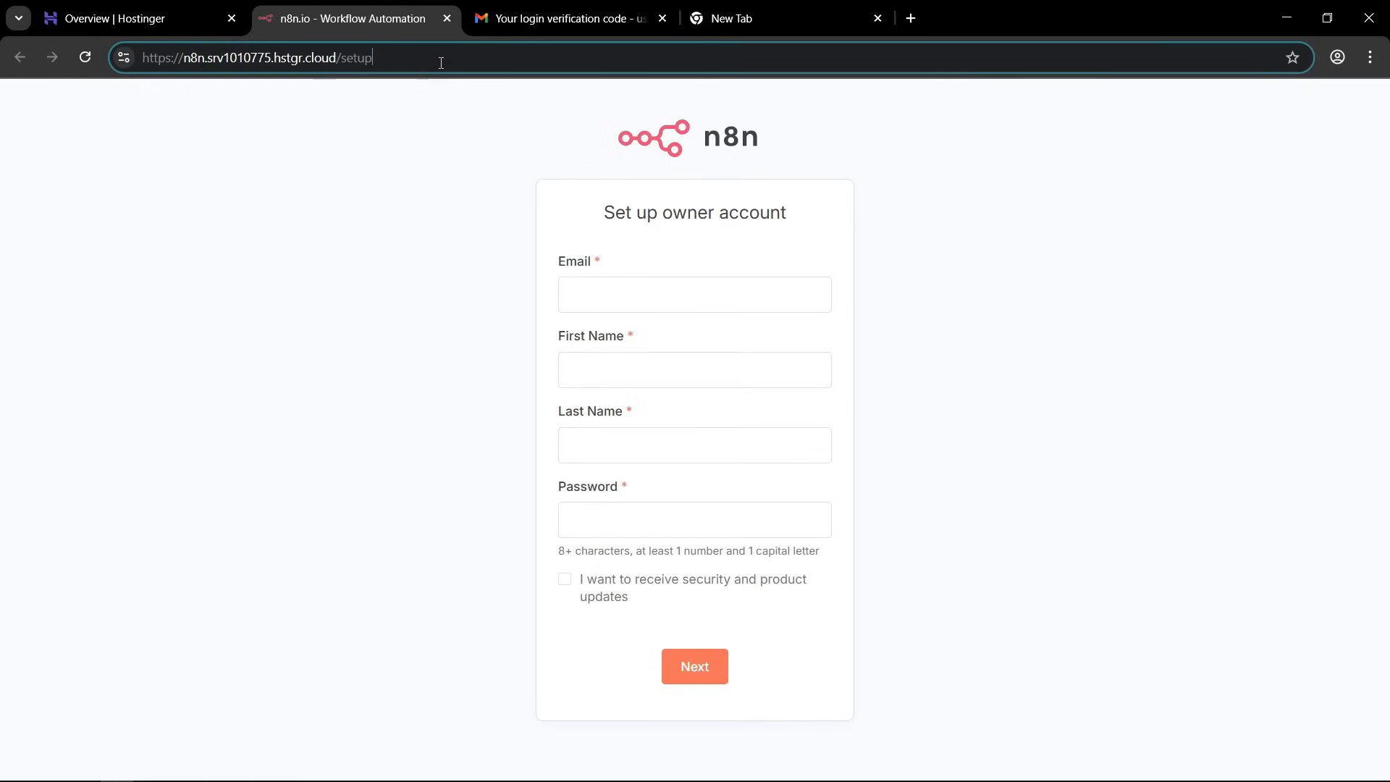
drag(209, 57, 373, 58)
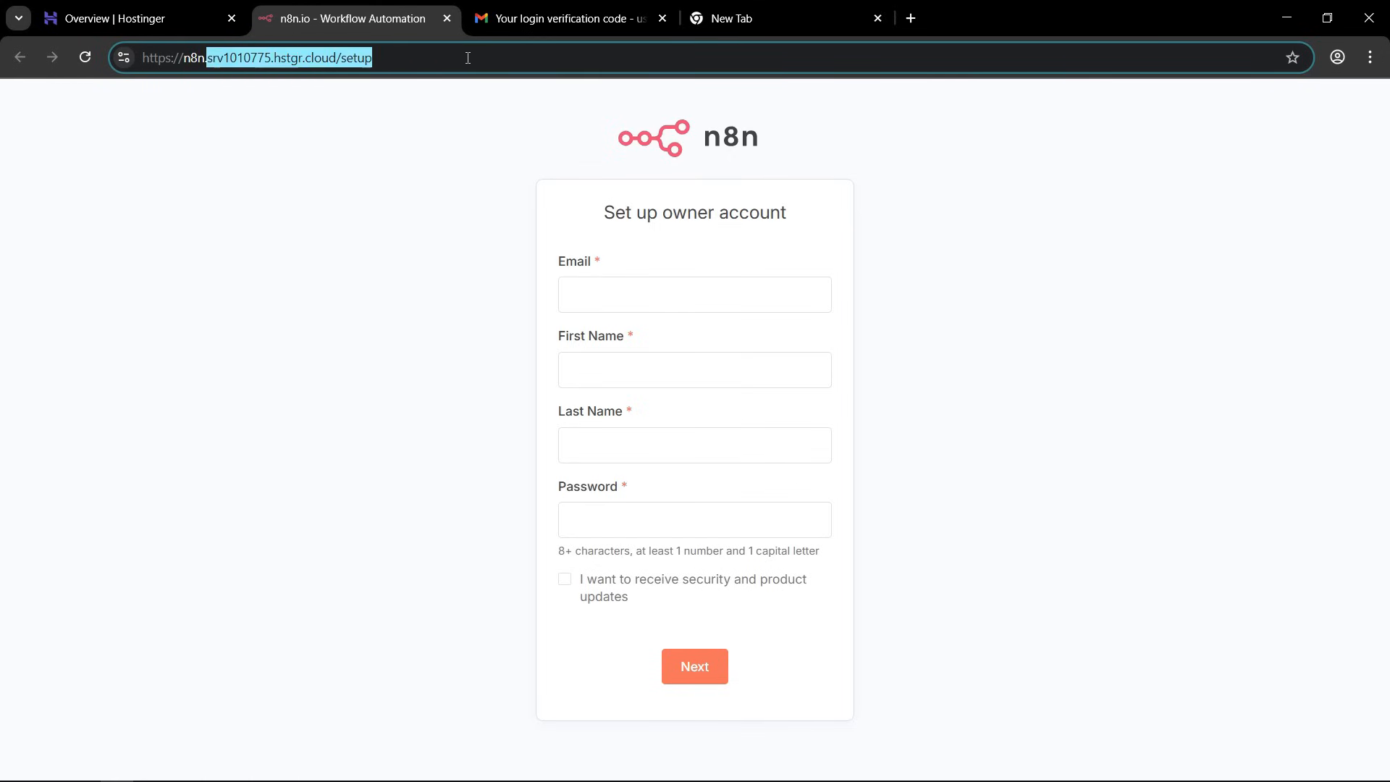
click(466, 57)
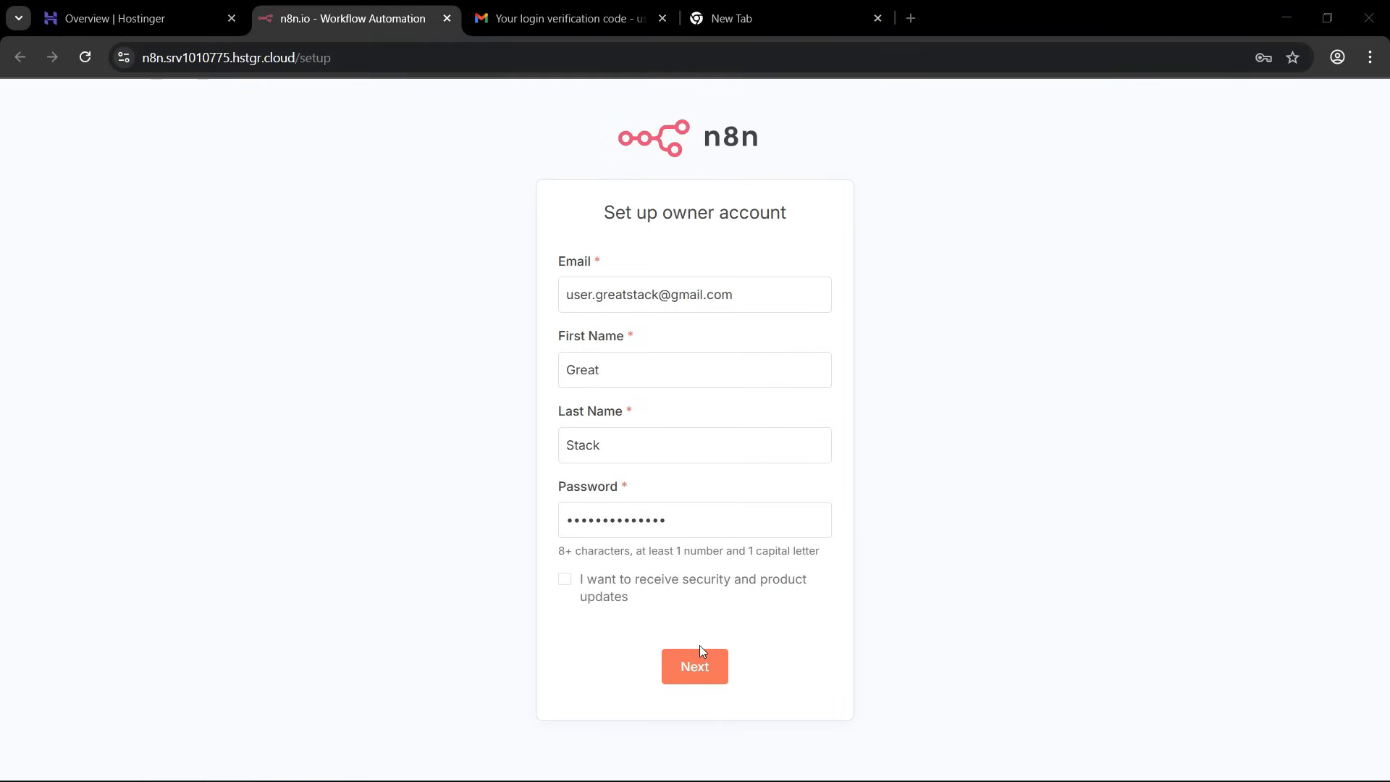
click(697, 666)
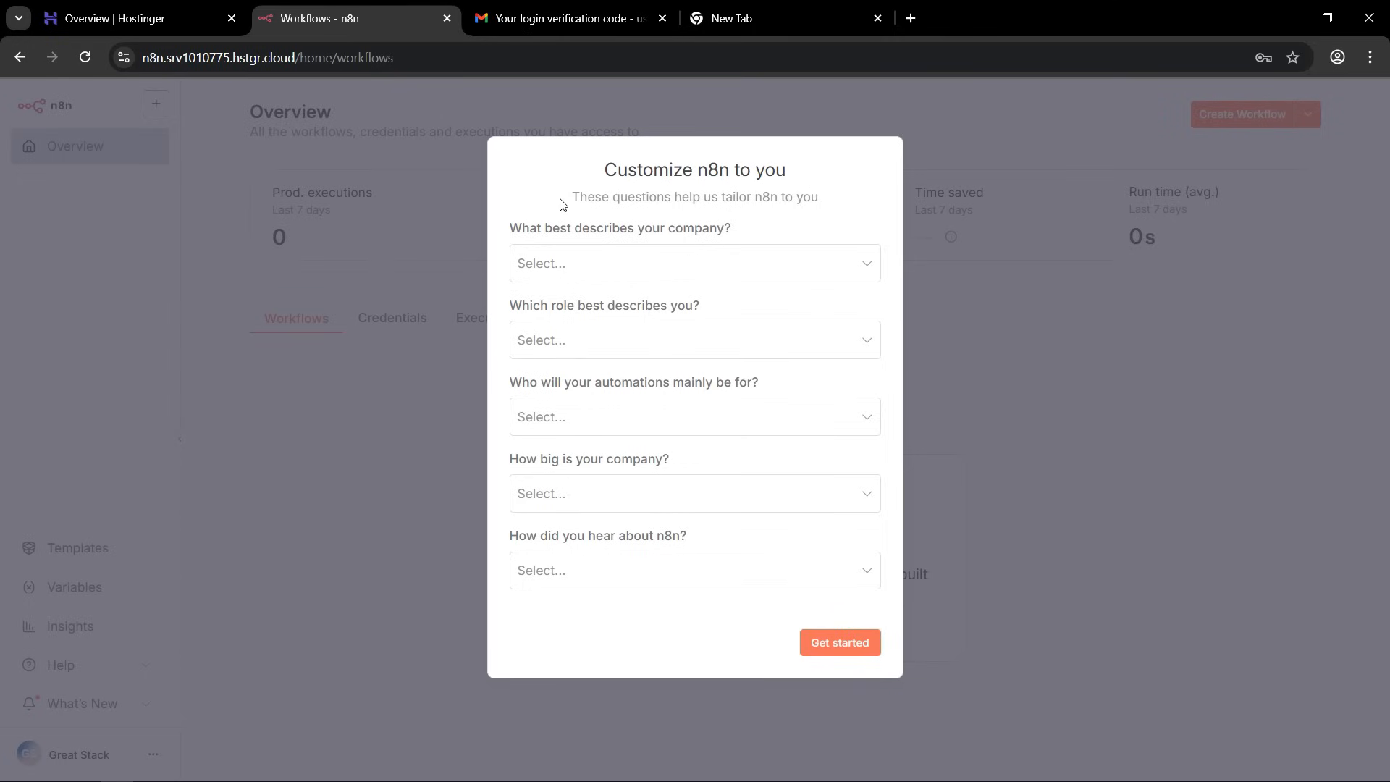
Submit the n8n survey with "I'm not using n8n for work" and "Google", and skip the free license key offer.
click(596, 263)
click(592, 314)
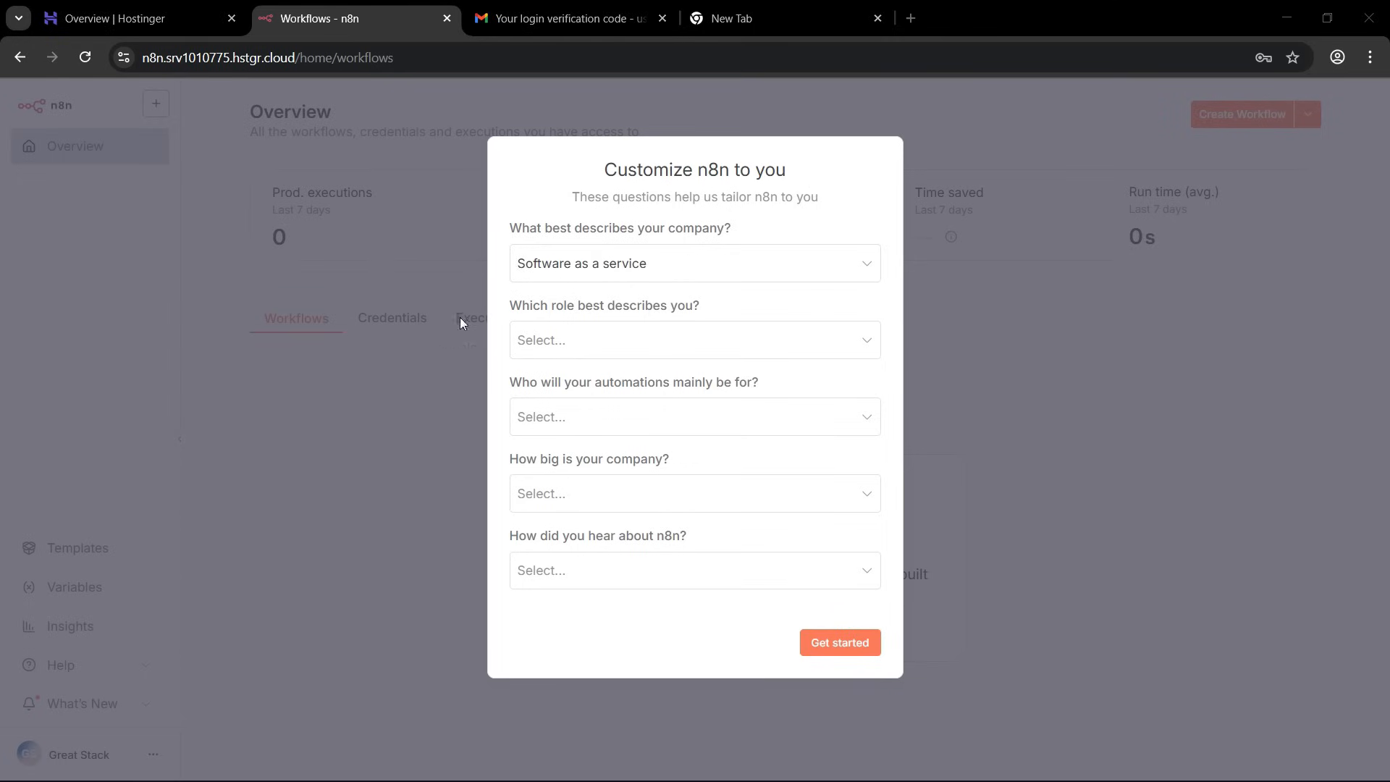
click(628, 272)
click(555, 500)
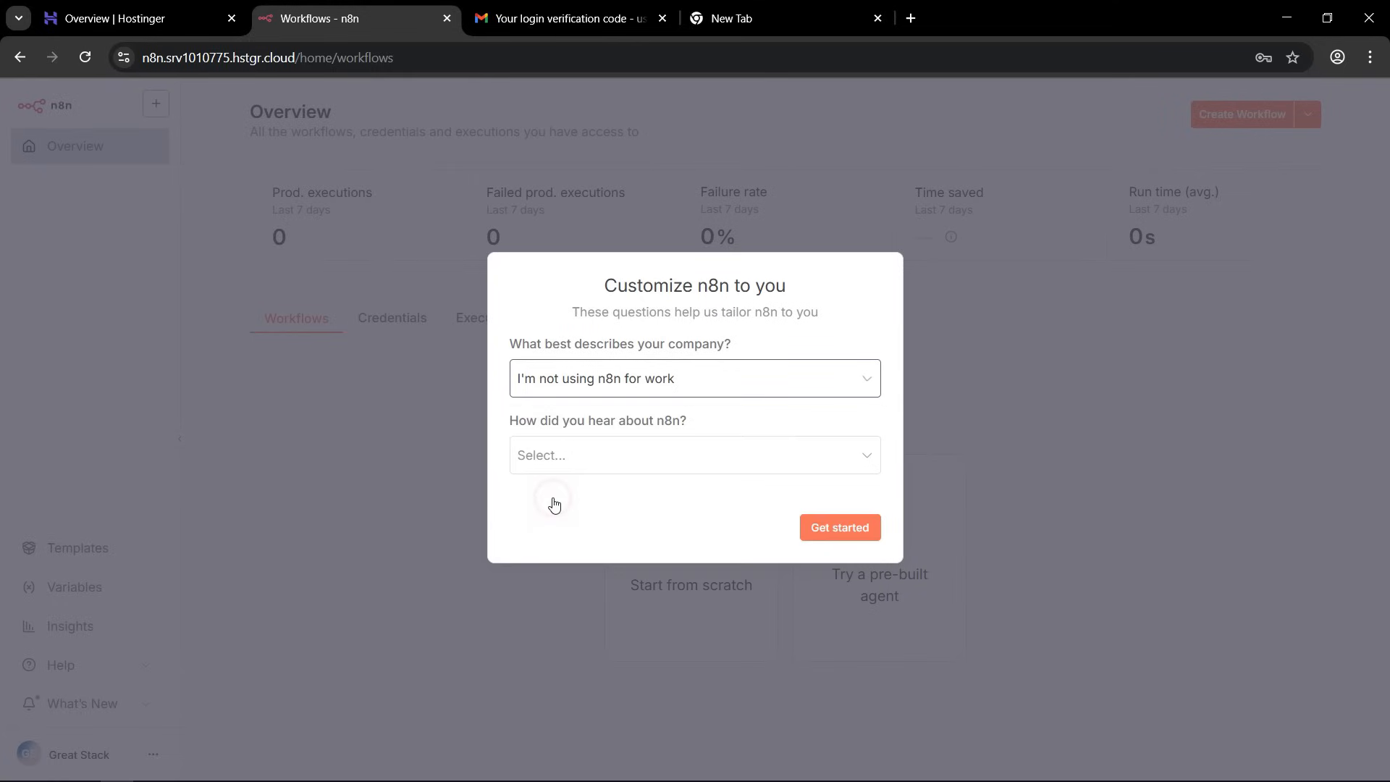
click(704, 467)
click(576, 507)
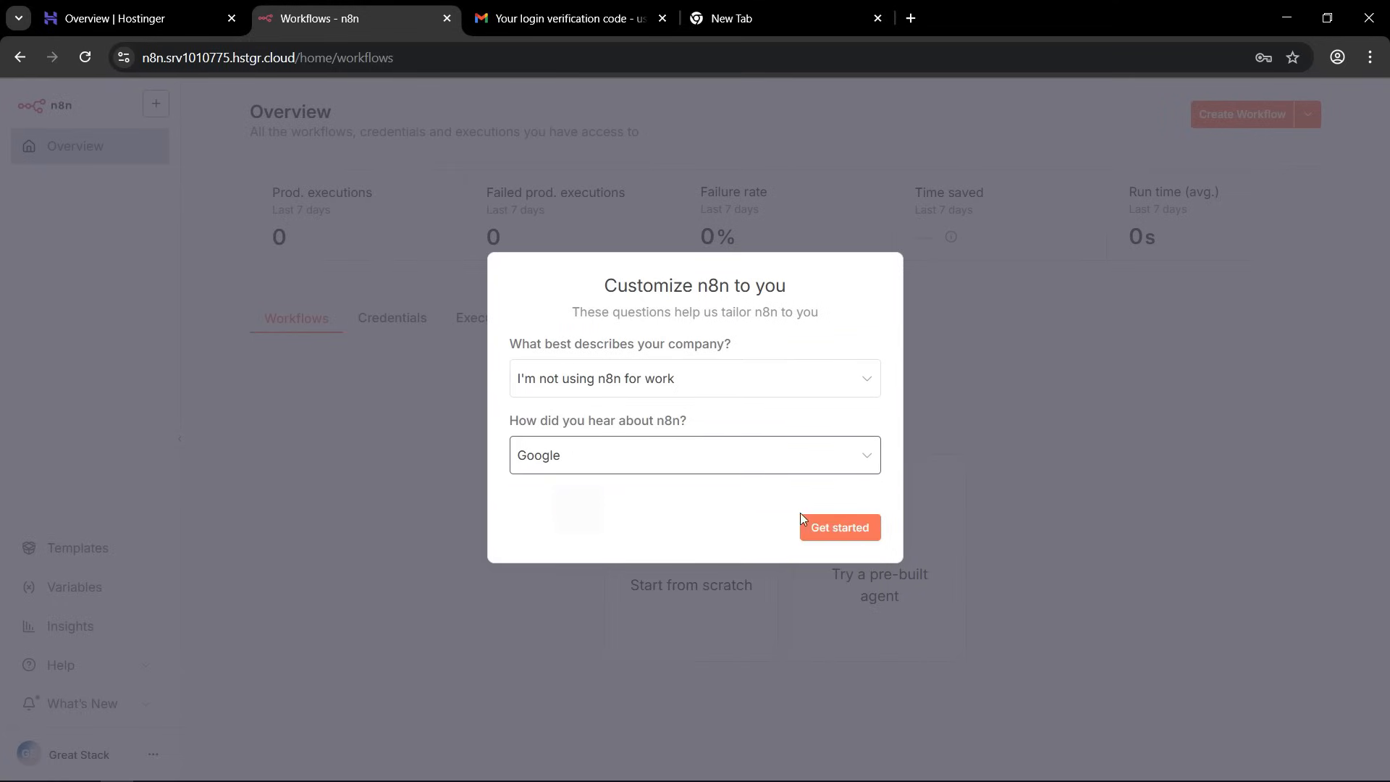
click(833, 529)
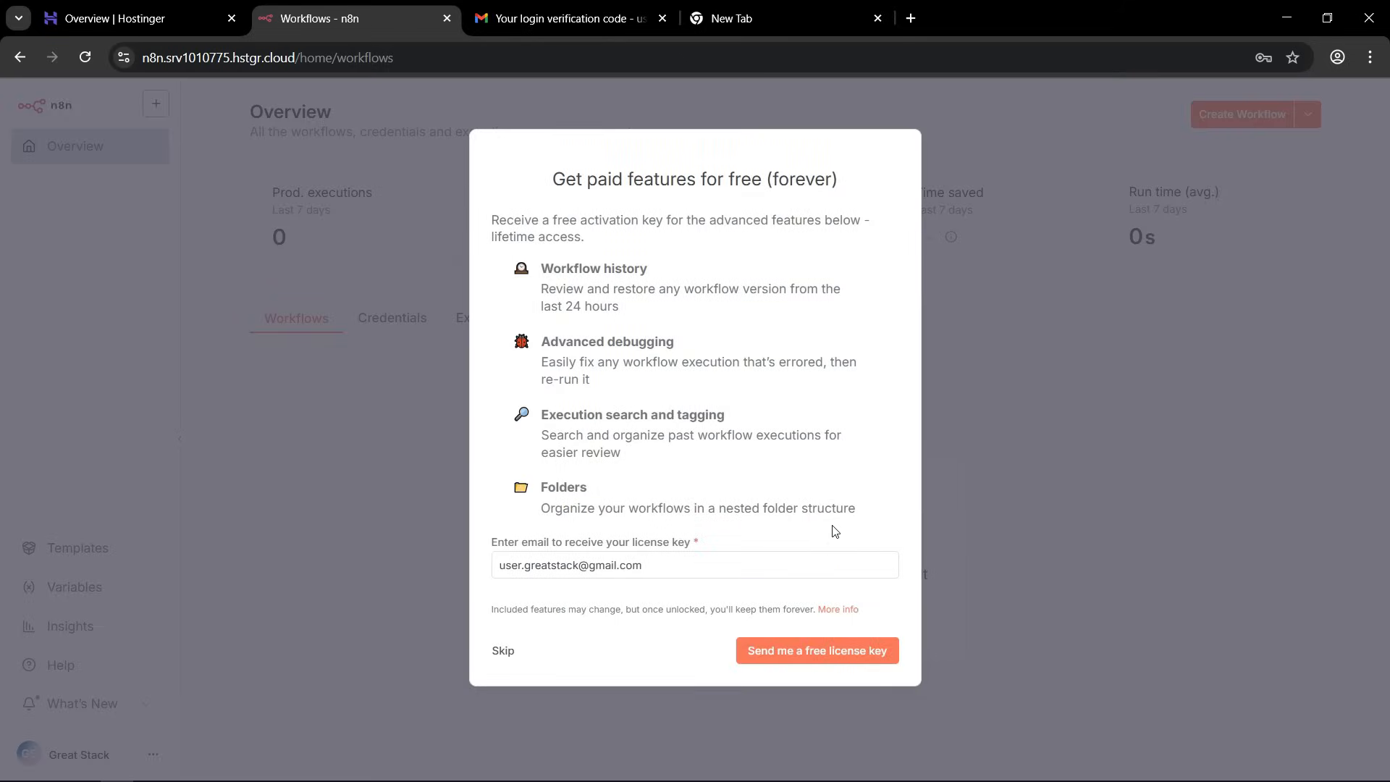
click(503, 652)
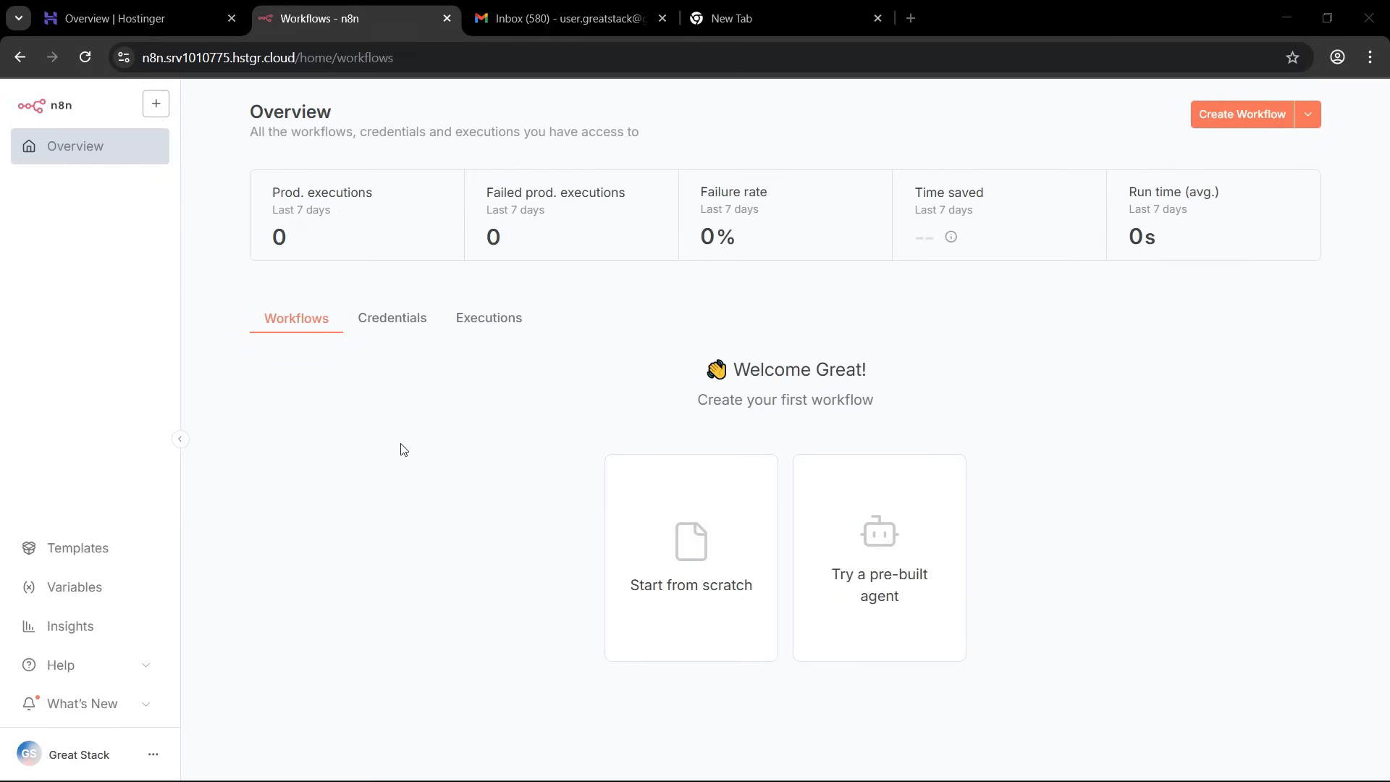
Open the n8n account's Usage and plan settings and read the notice about unlocking paid features for free.
click(153, 754)
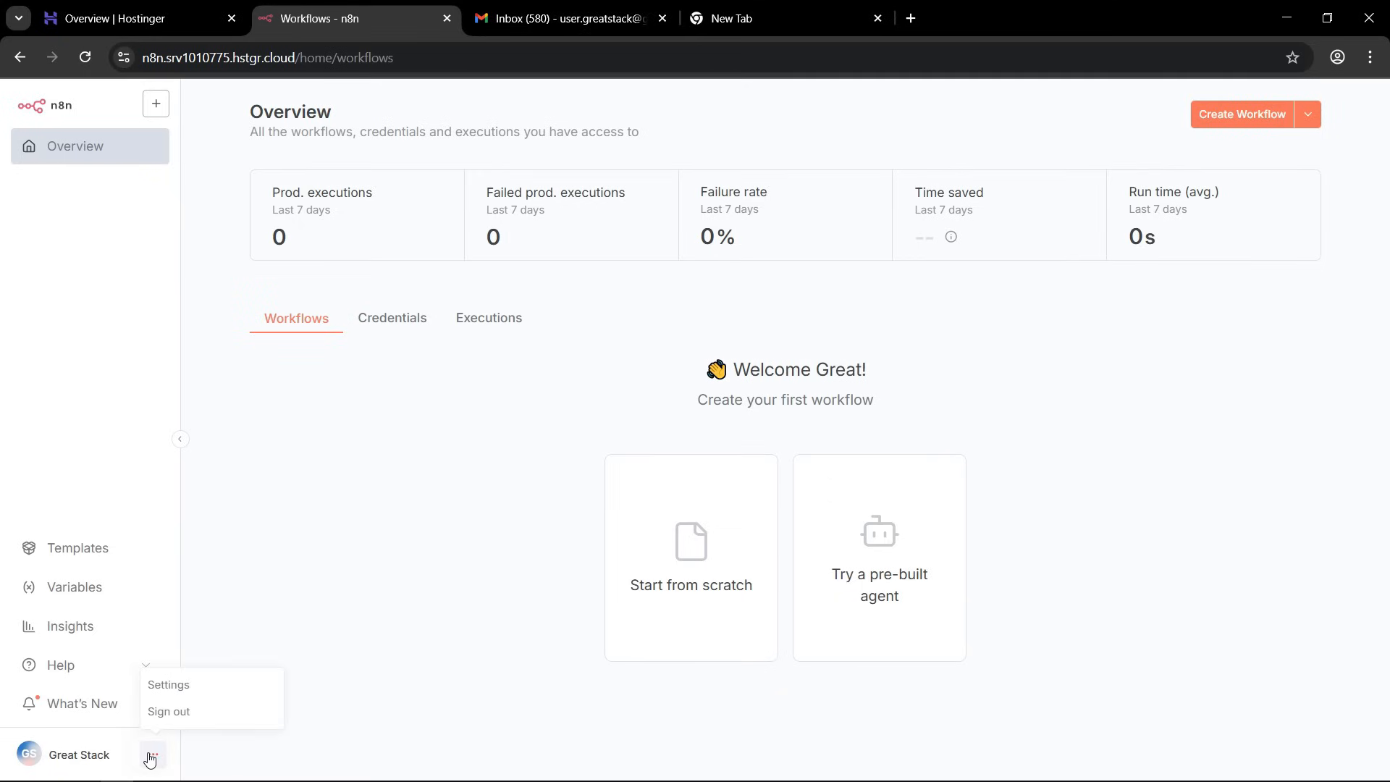
click(184, 686)
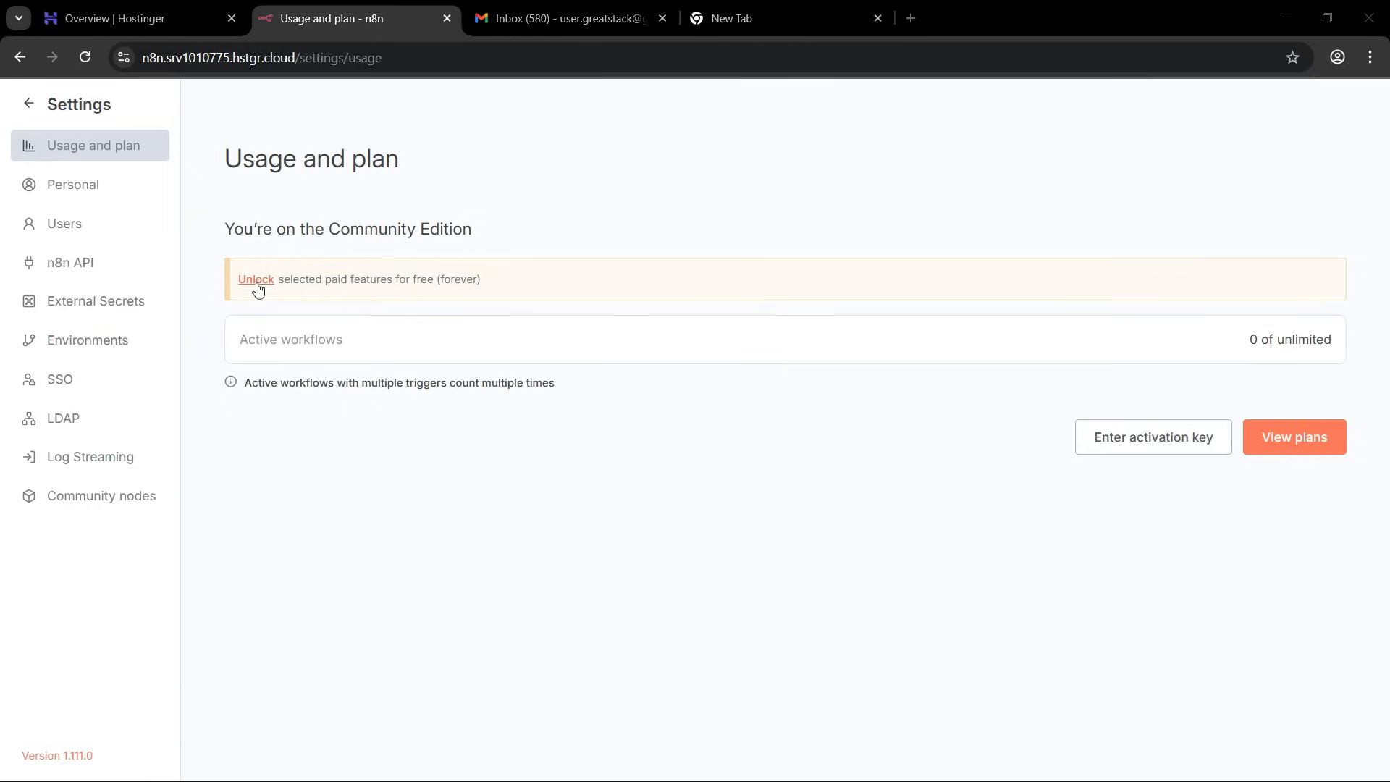
drag(290, 281, 428, 284)
click(428, 284)
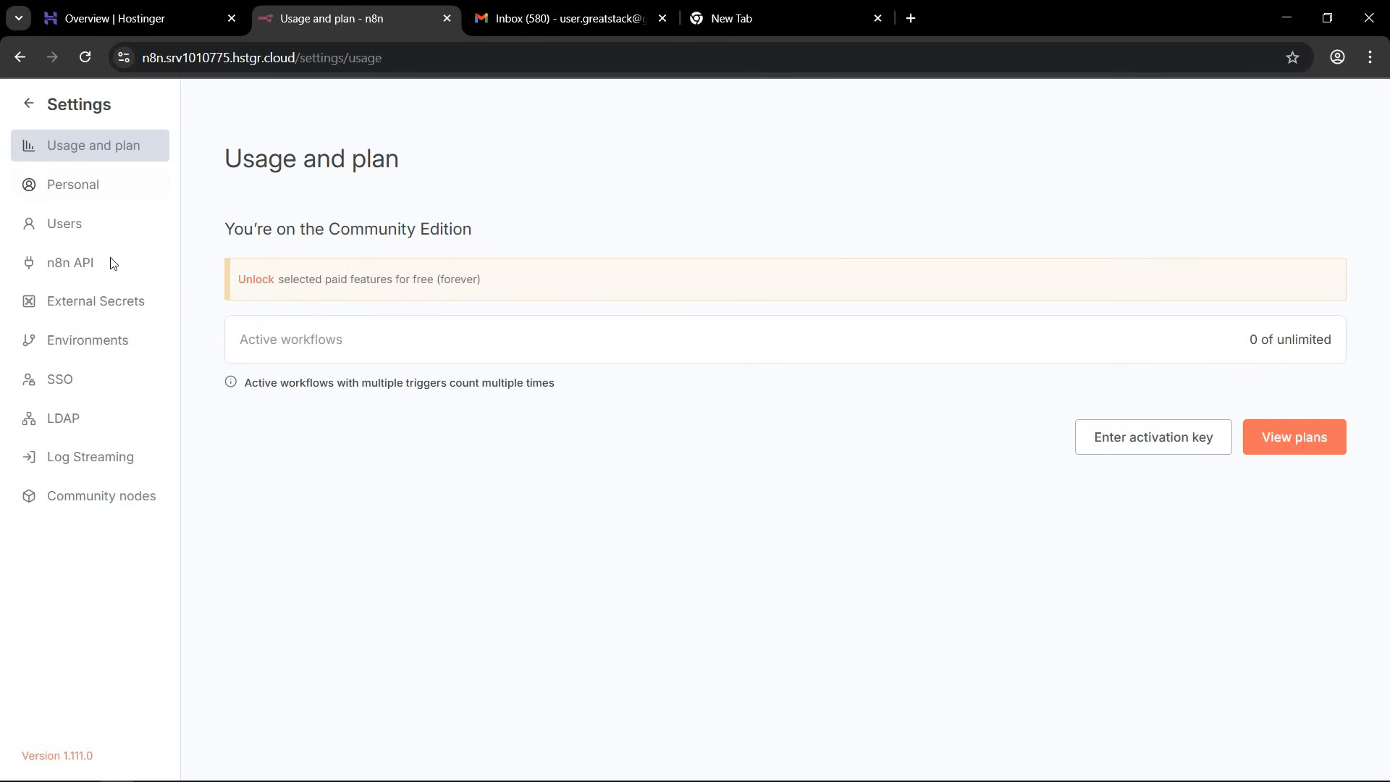
Request the free license key that unlocks the paid features, sent to the account's email address.
click(251, 282)
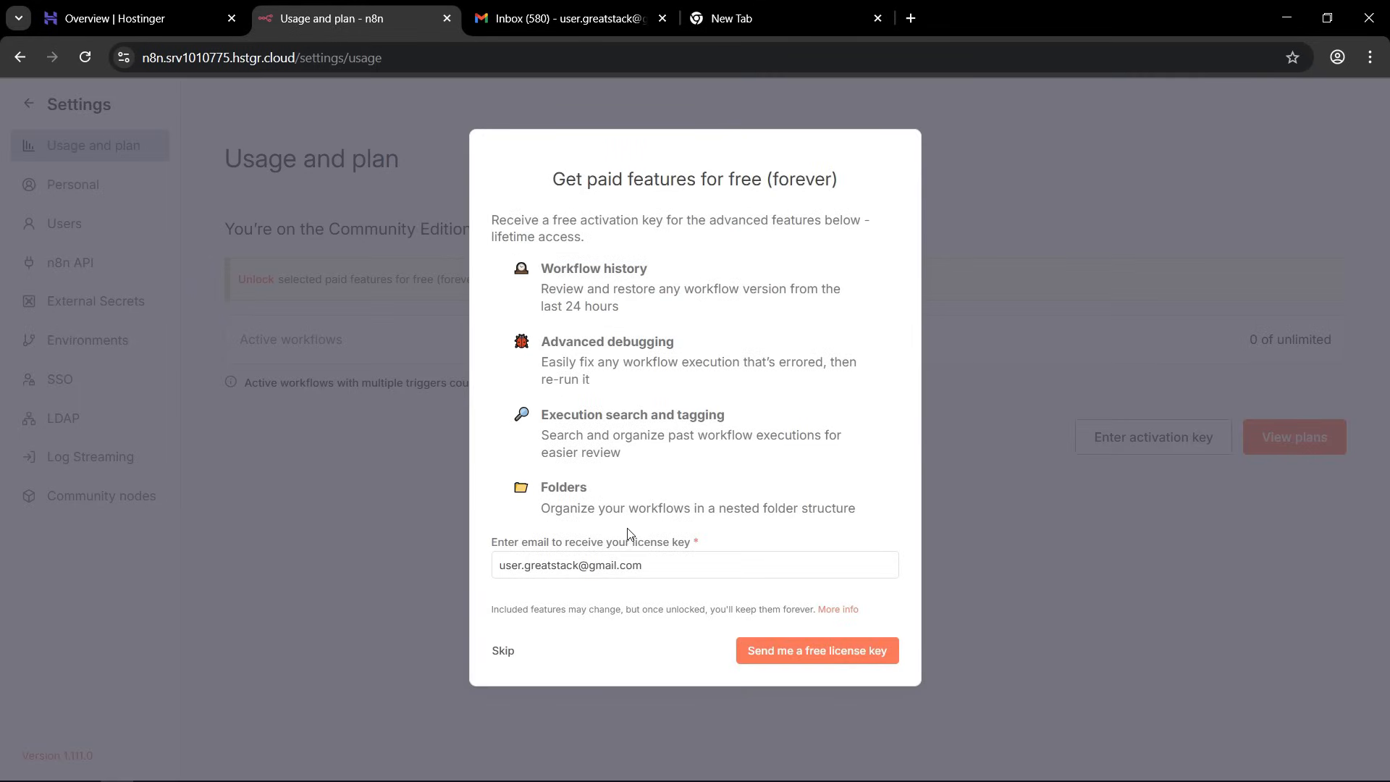
triple_click(506, 568)
click(692, 569)
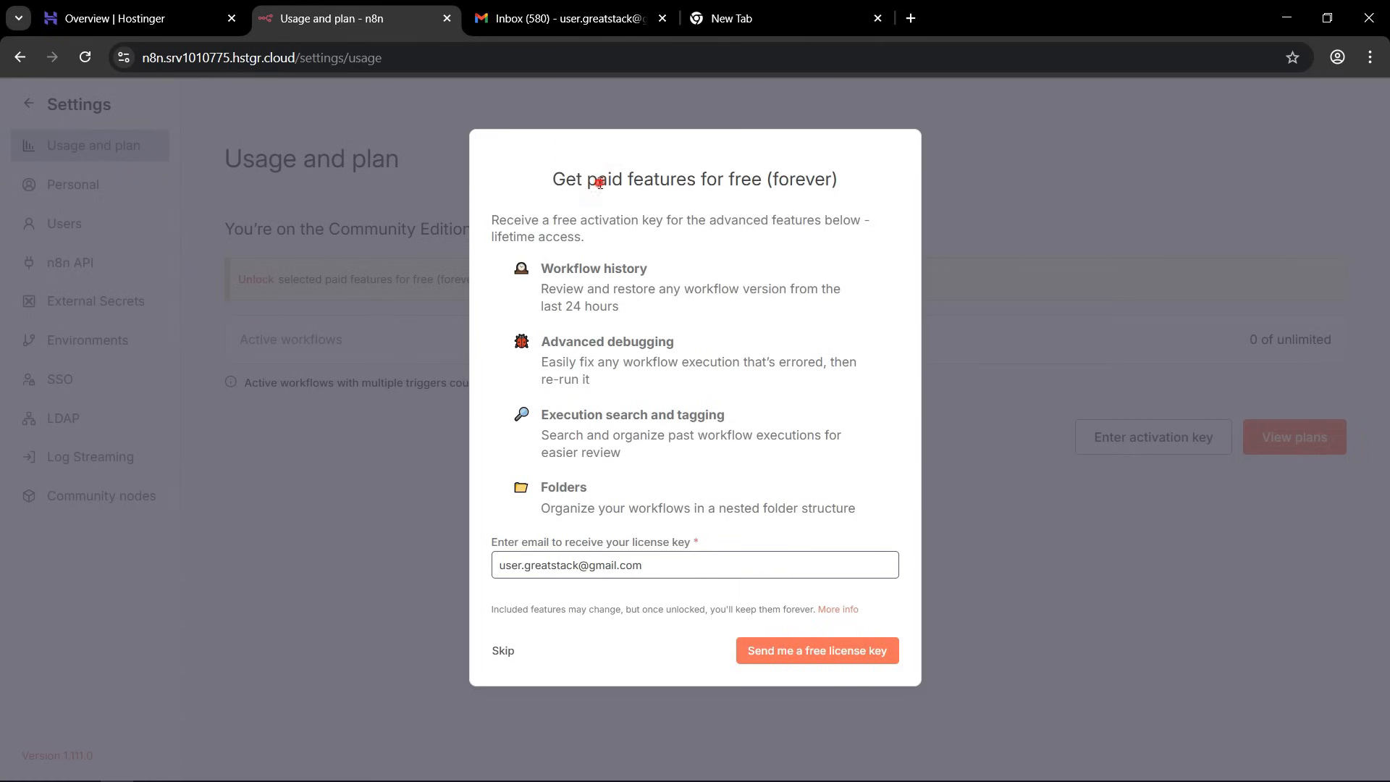
drag(598, 182, 776, 186)
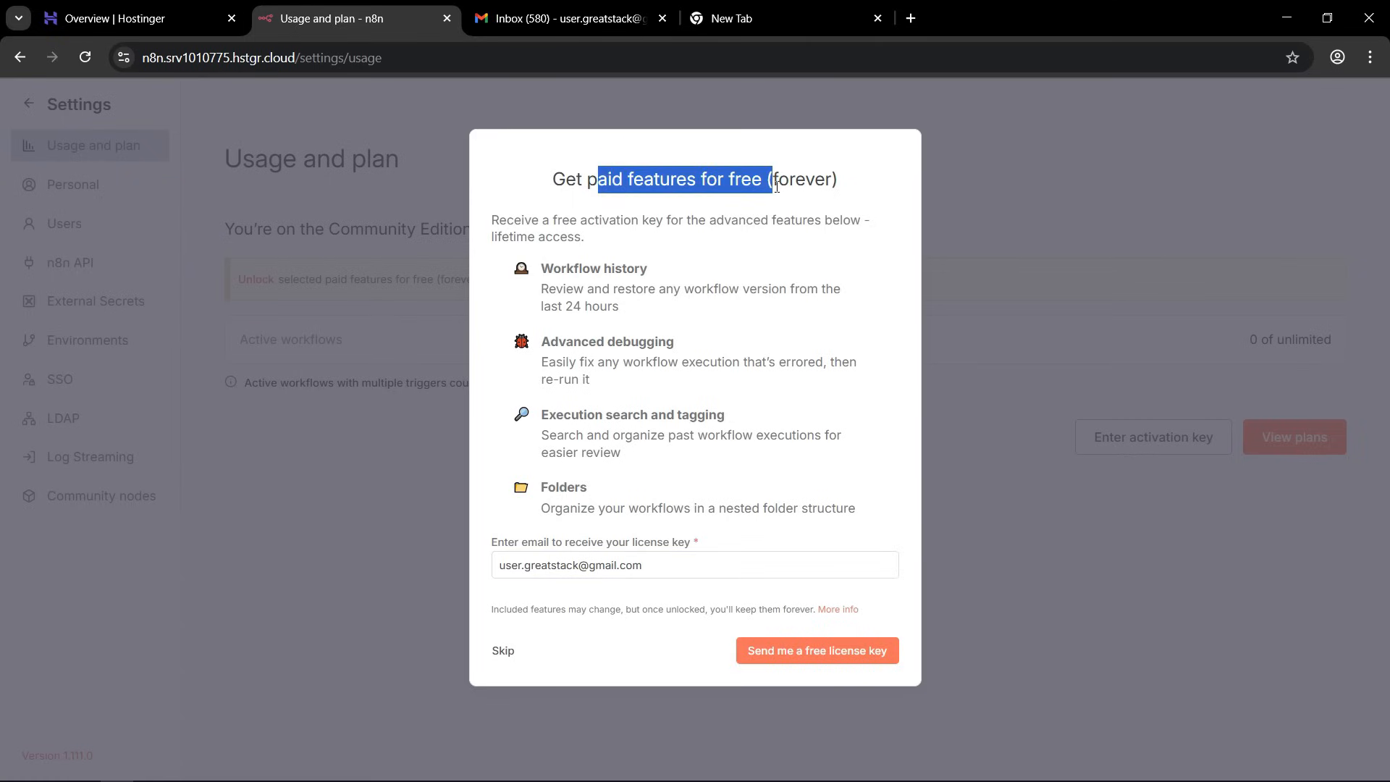
click(804, 655)
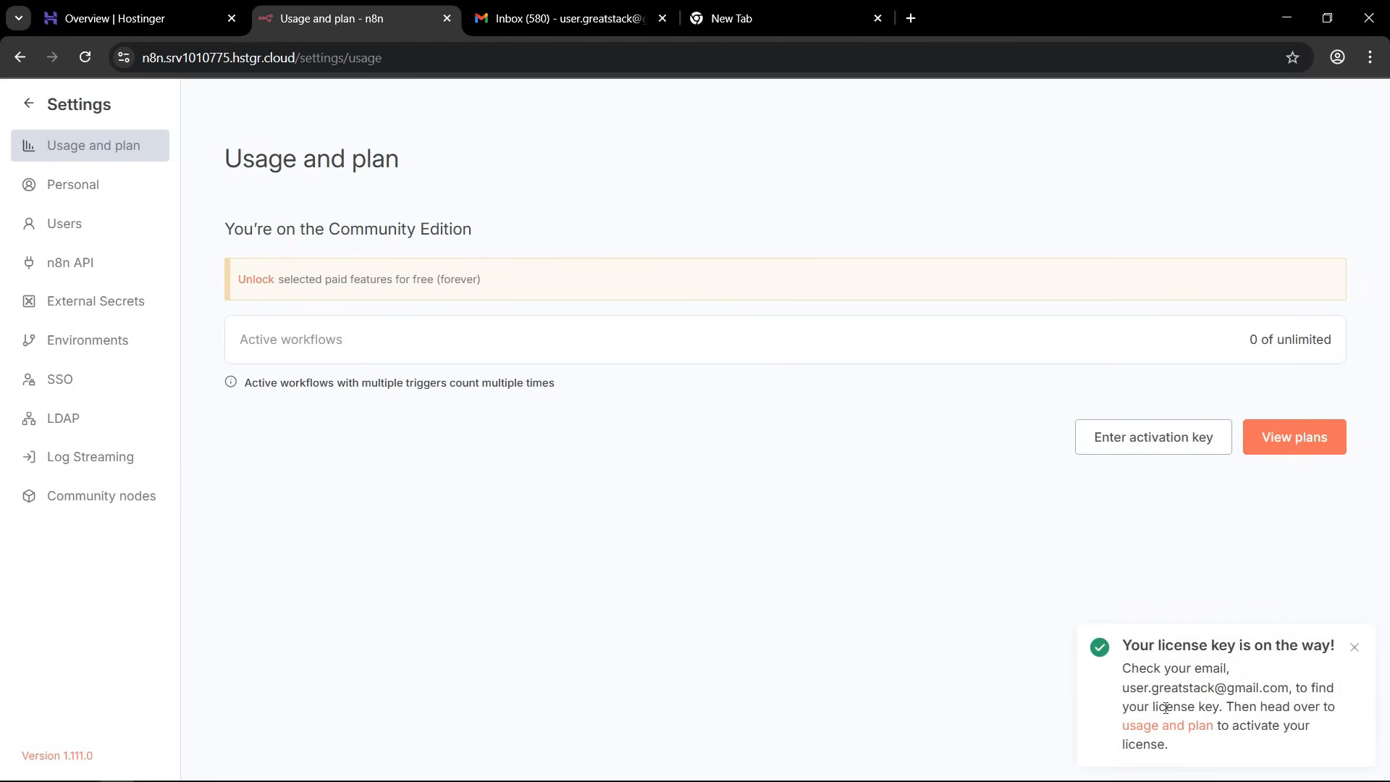
Copy the license key from the n8n email in Gmail, activate it in n8n's Usage and plan settings, and leave the settings.
click(564, 18)
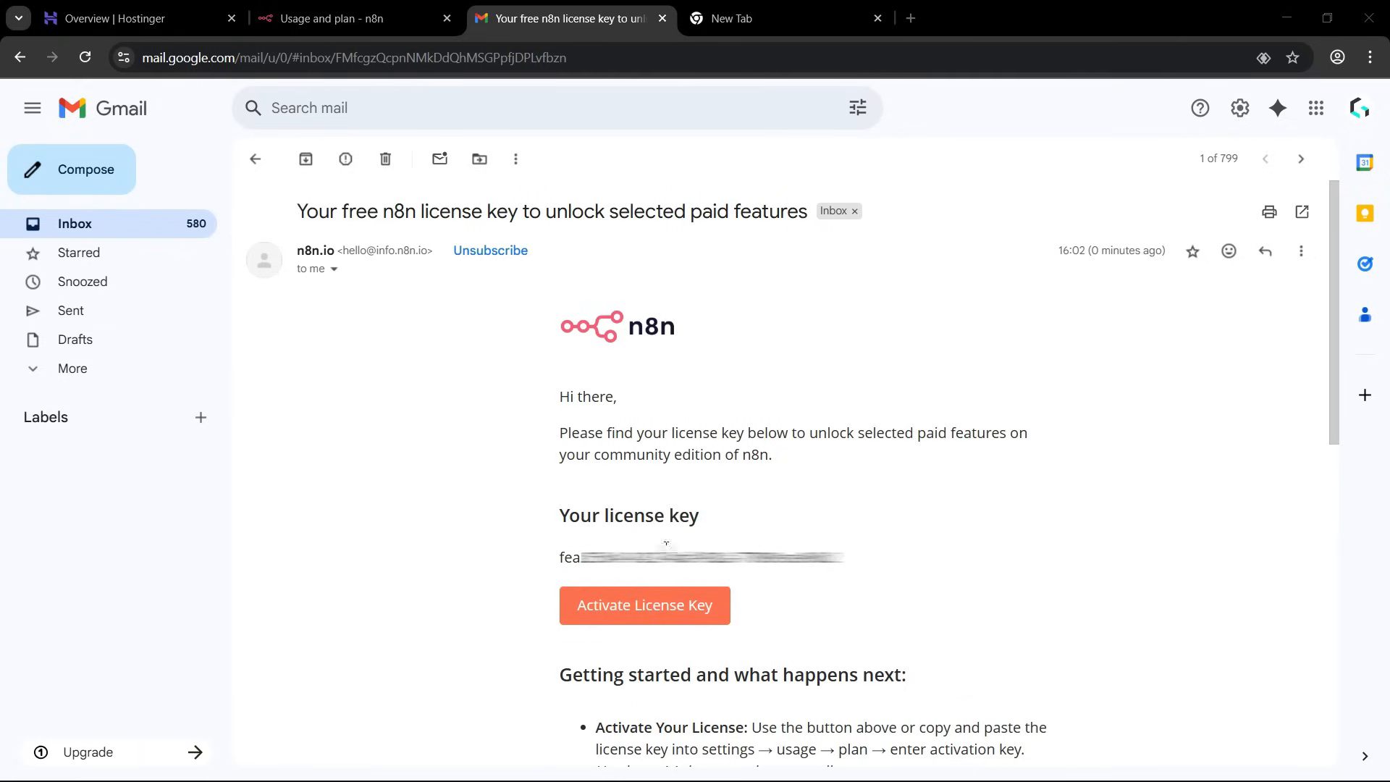
drag(560, 557, 811, 557)
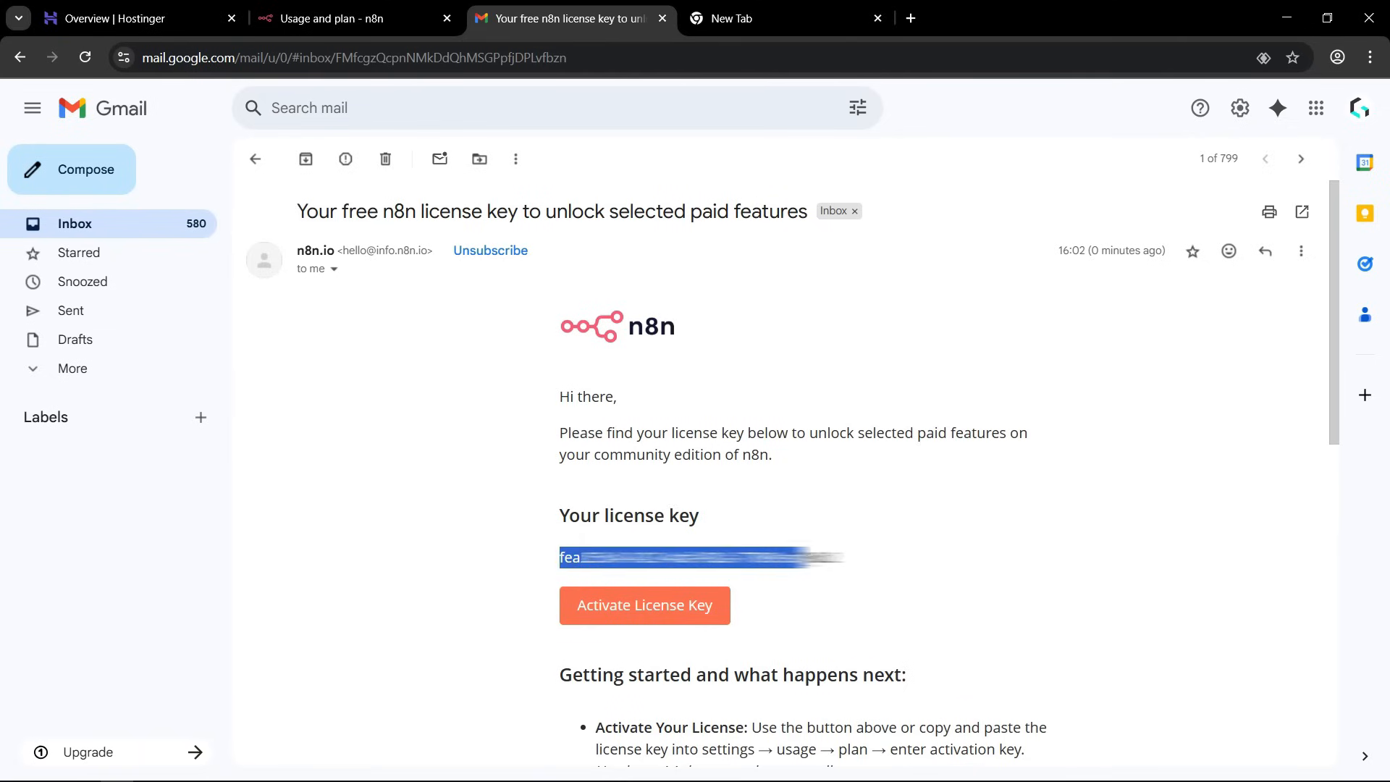
key(ctrl+shift+Tab)
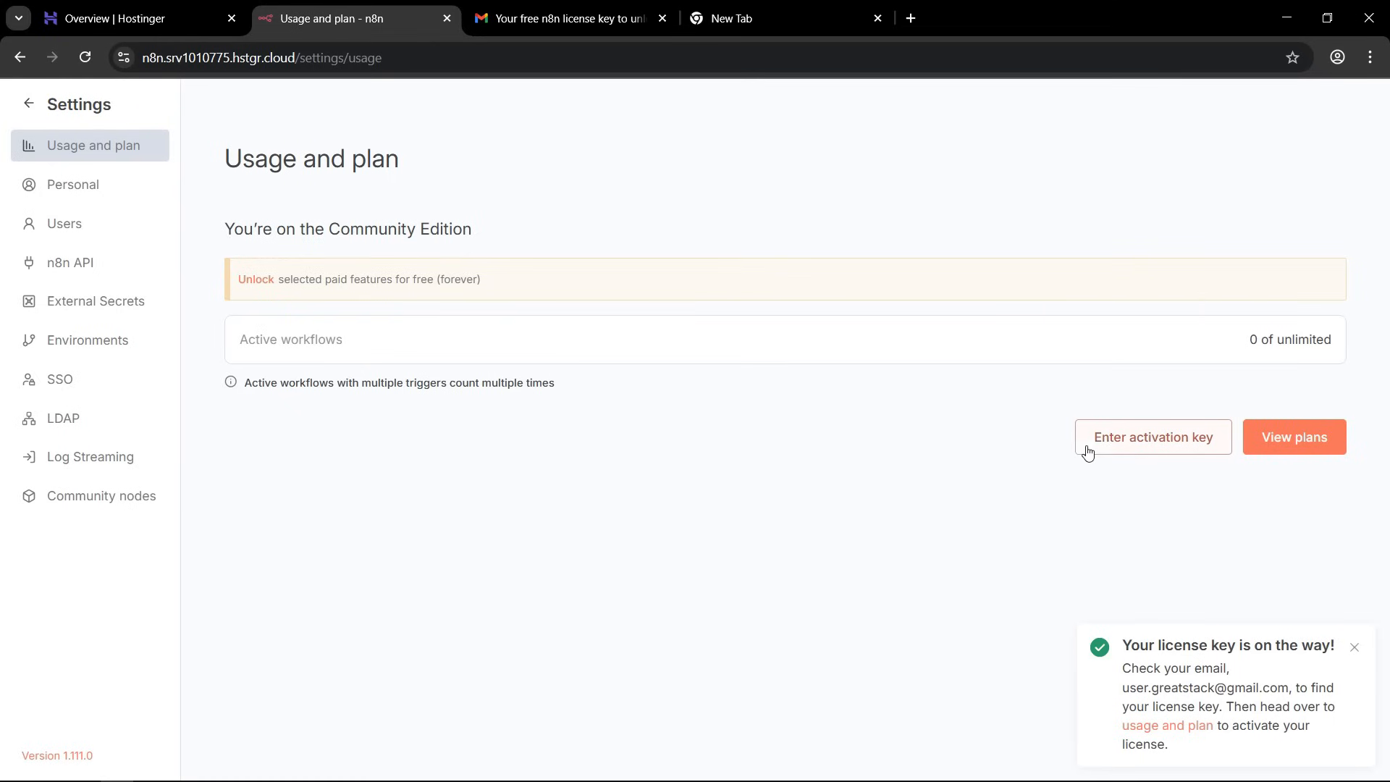
click(1126, 447)
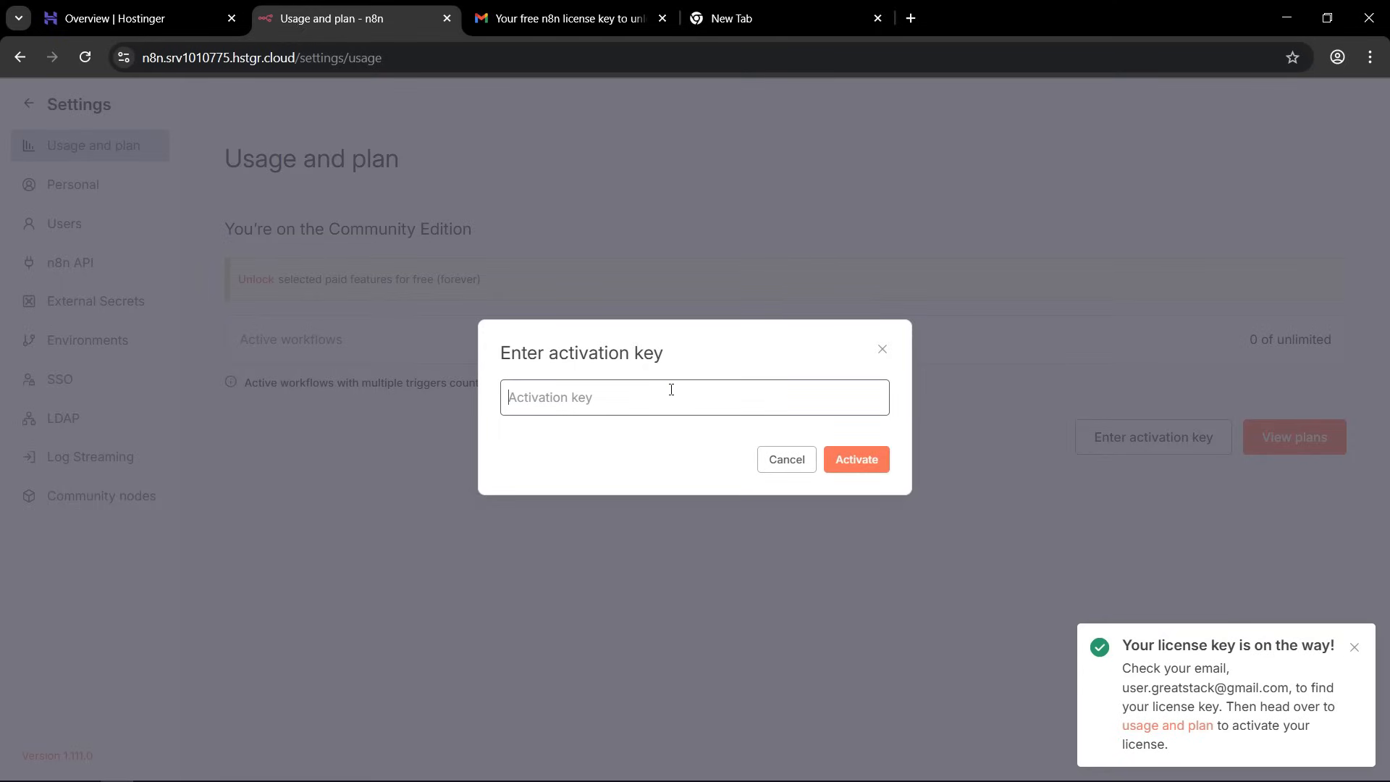
key(ctrl+v)
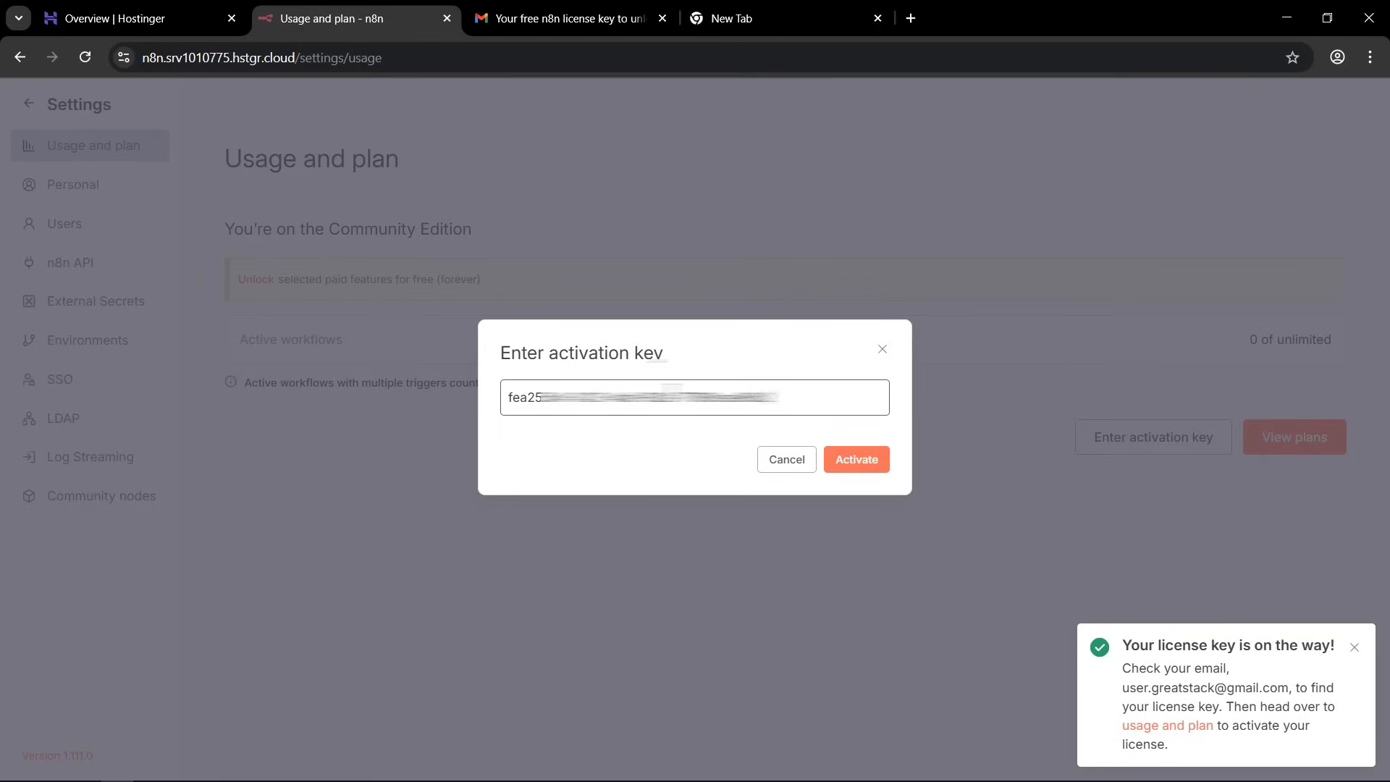
click(866, 466)
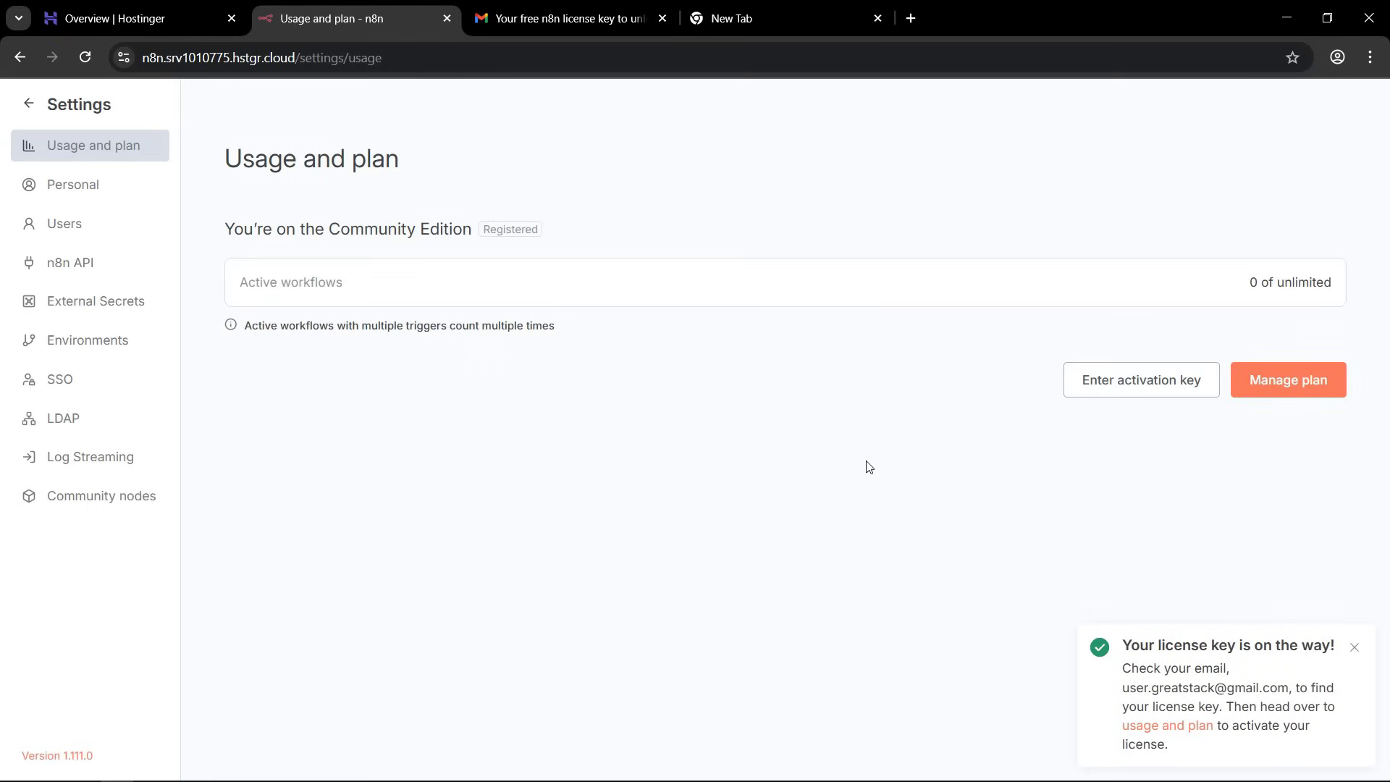
click(64, 108)
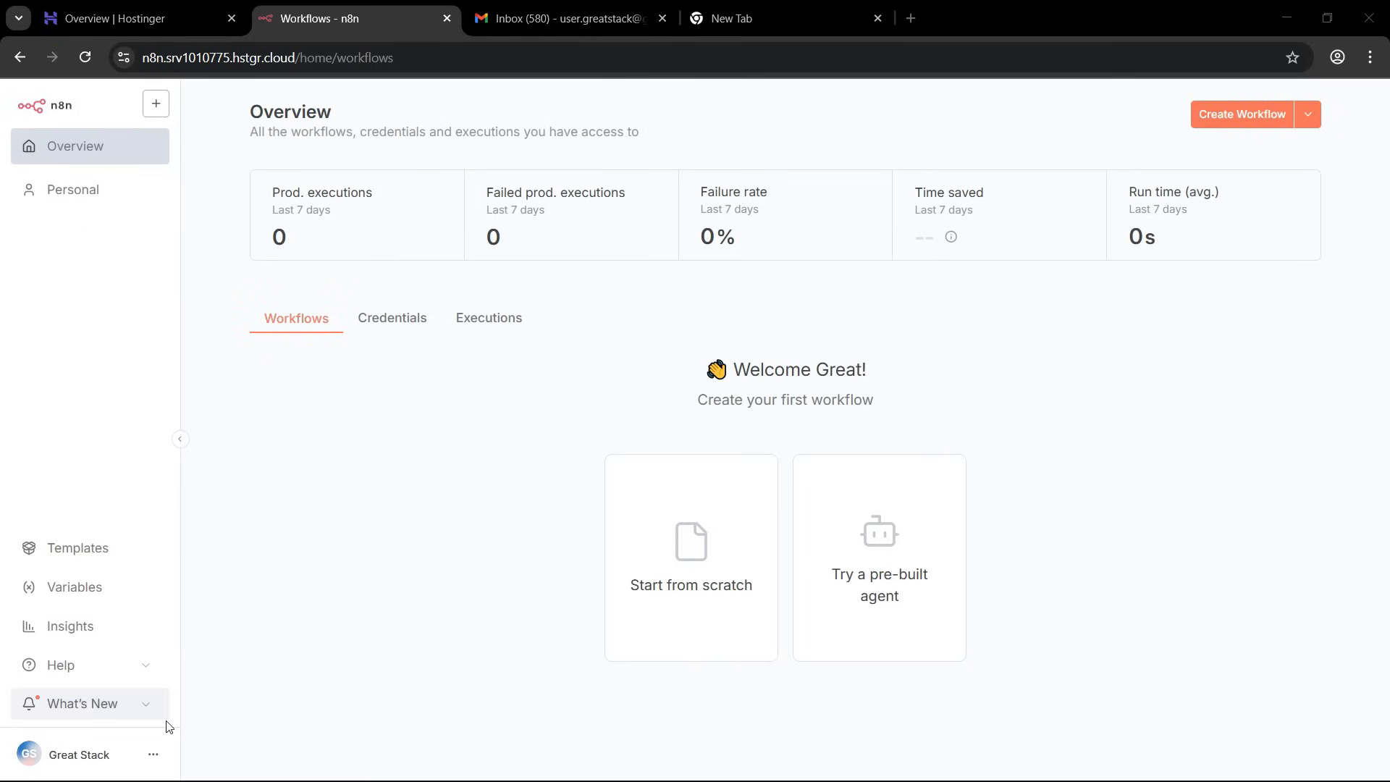
Set the theme to Dark theme in the personal settings, save, and return to the workflows overview.
click(153, 753)
click(186, 685)
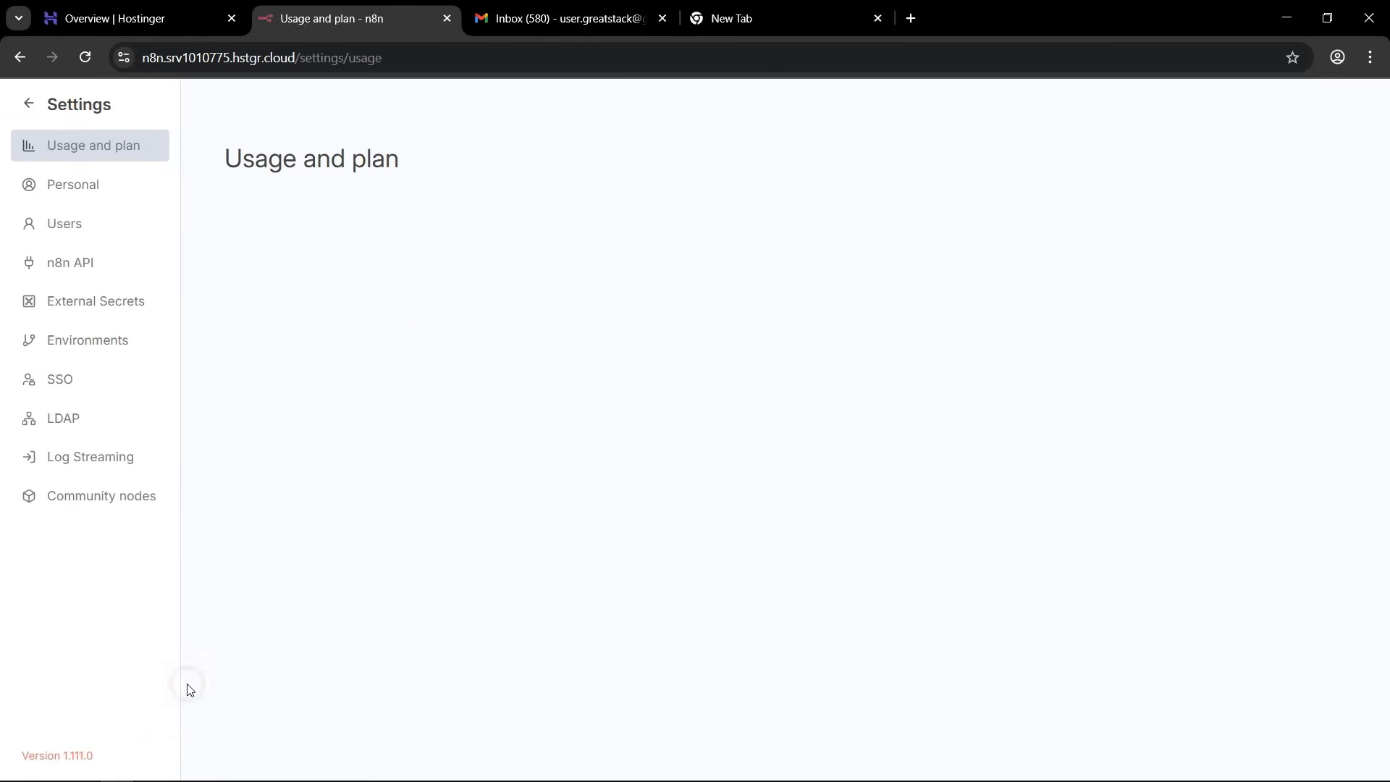
click(65, 188)
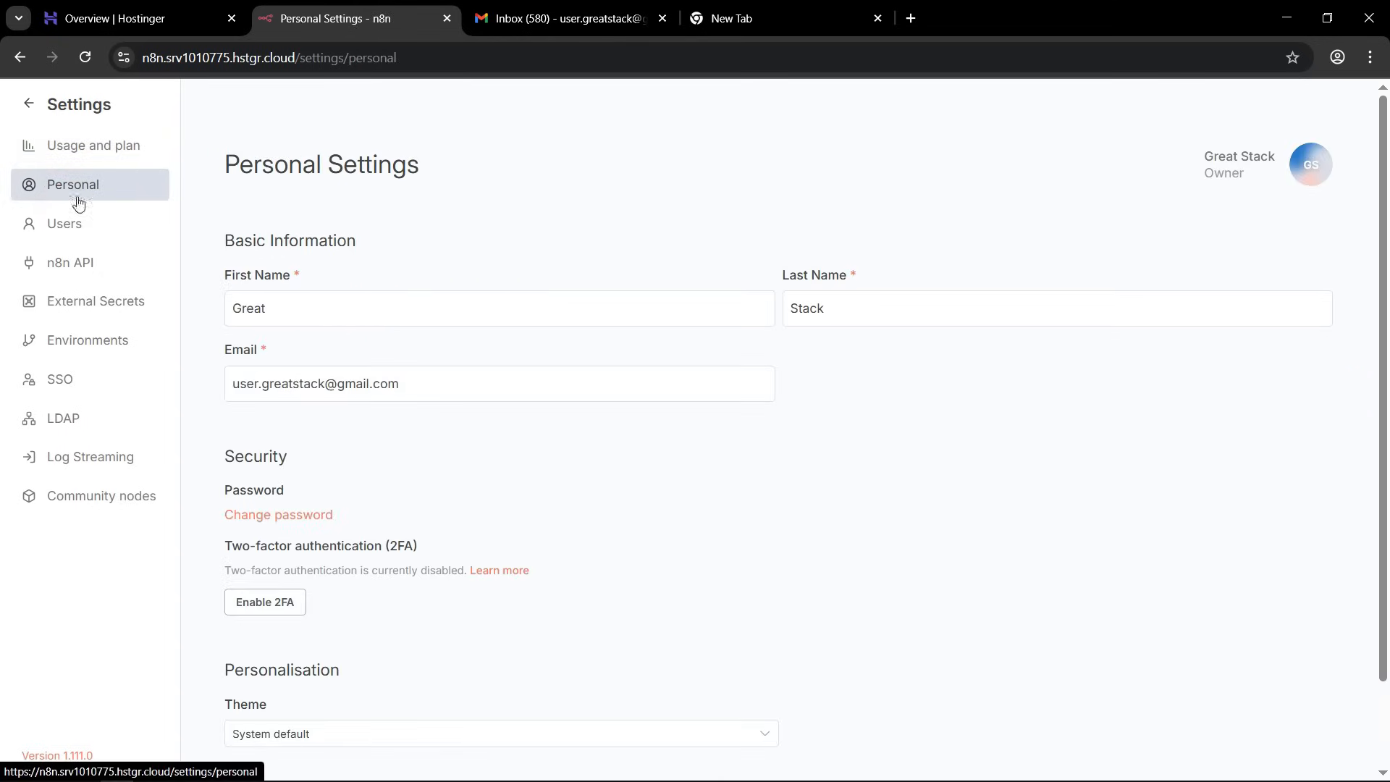
scroll(296, 348, down, 1)
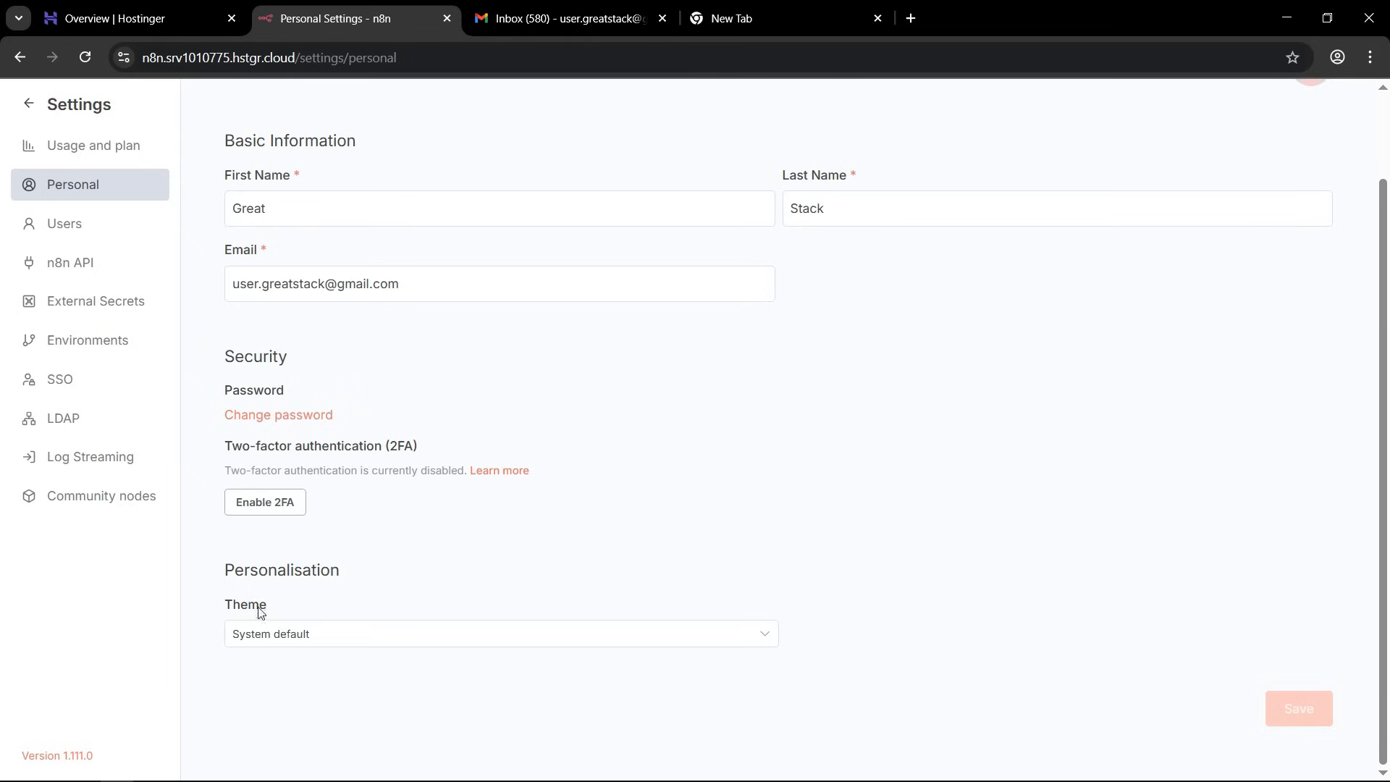
click(273, 634)
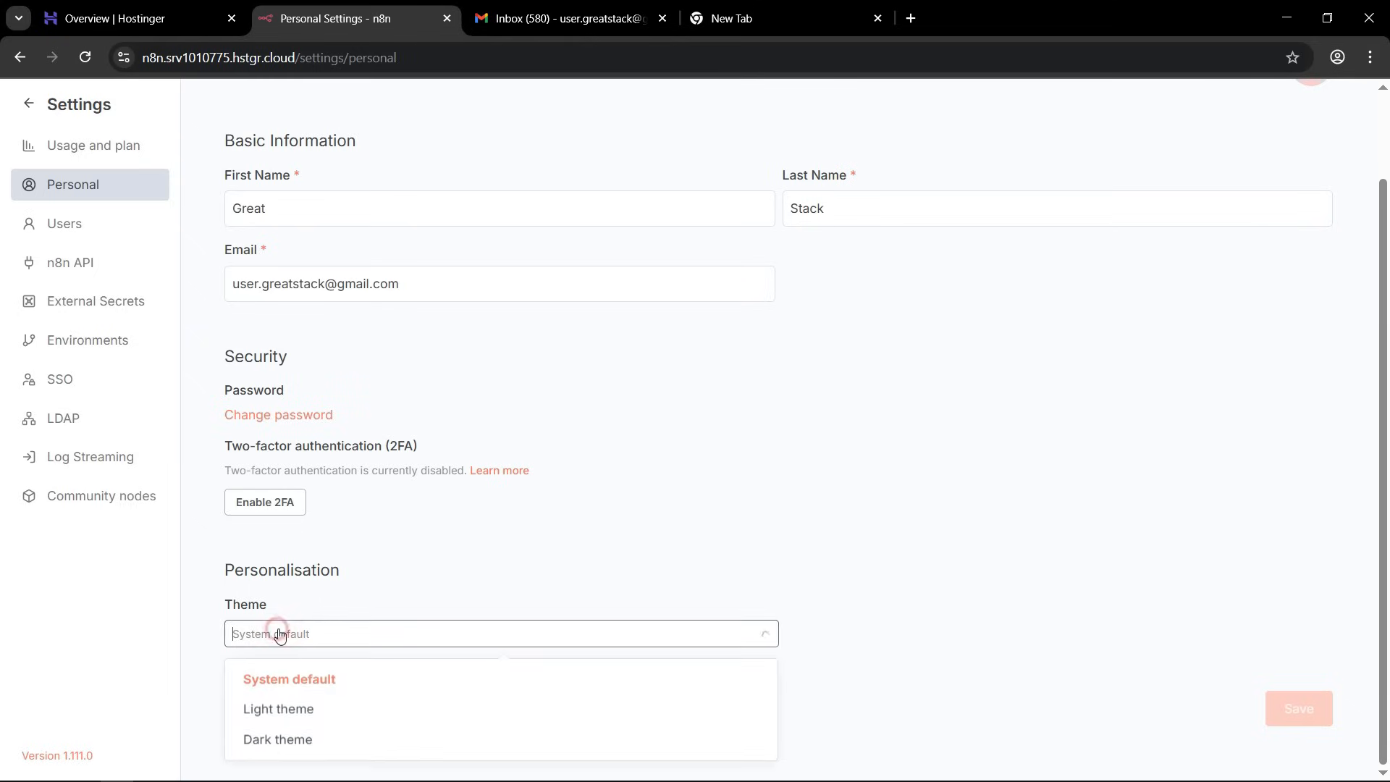
click(265, 745)
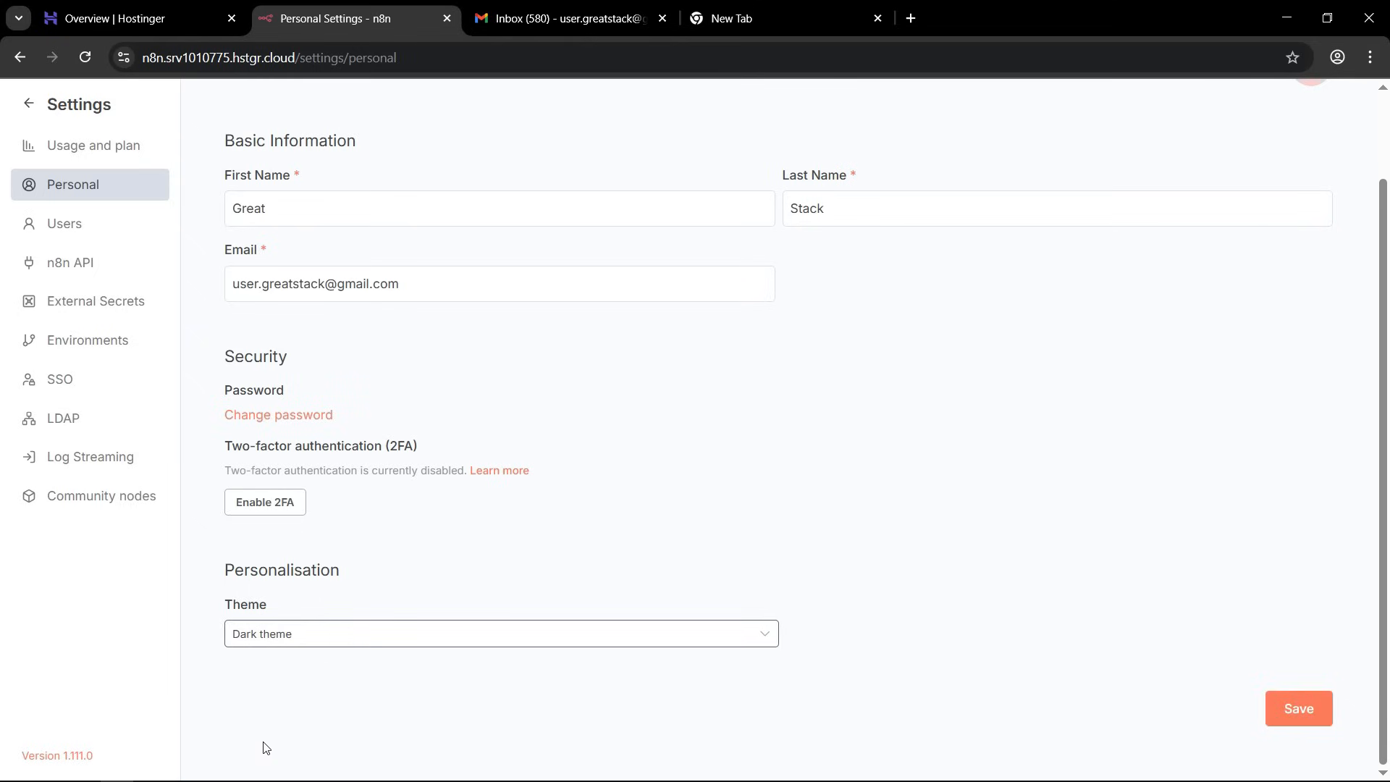
click(1310, 713)
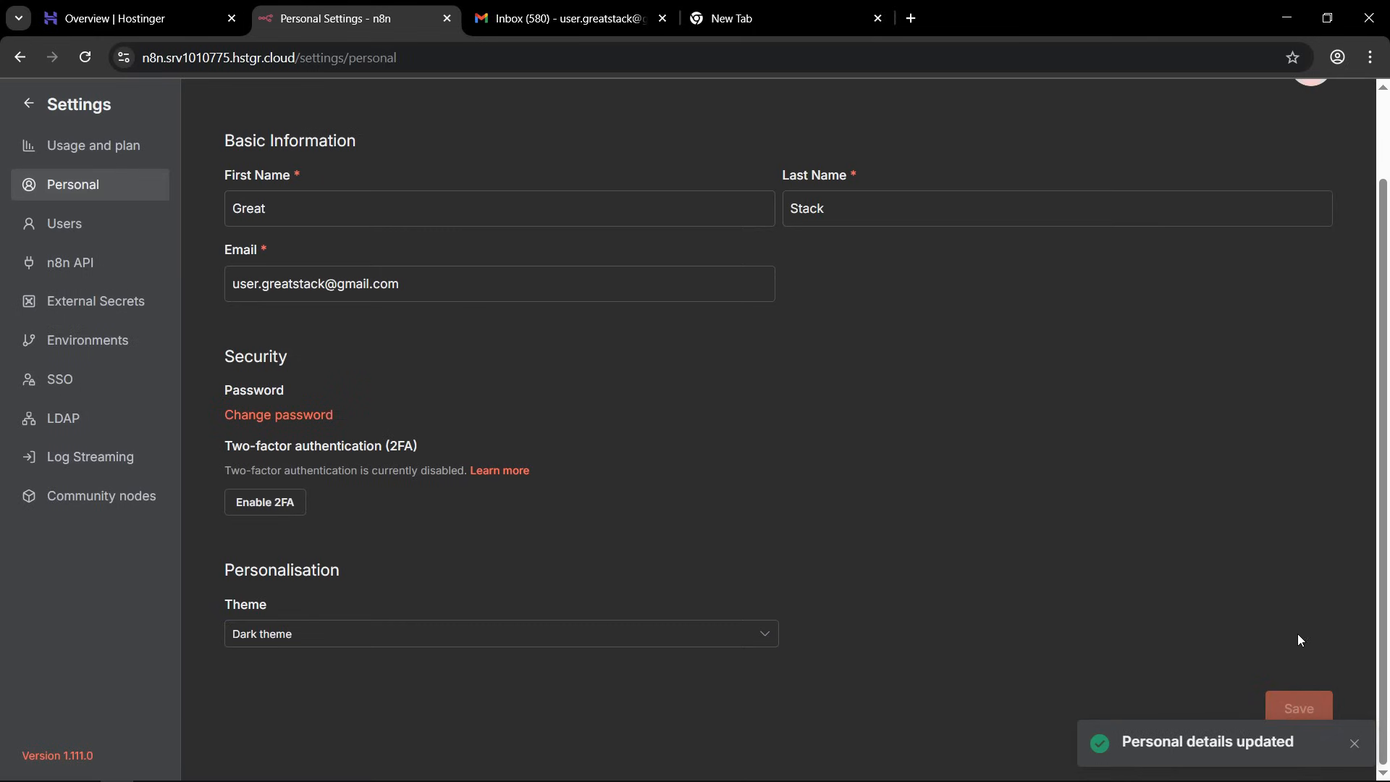
click(81, 105)
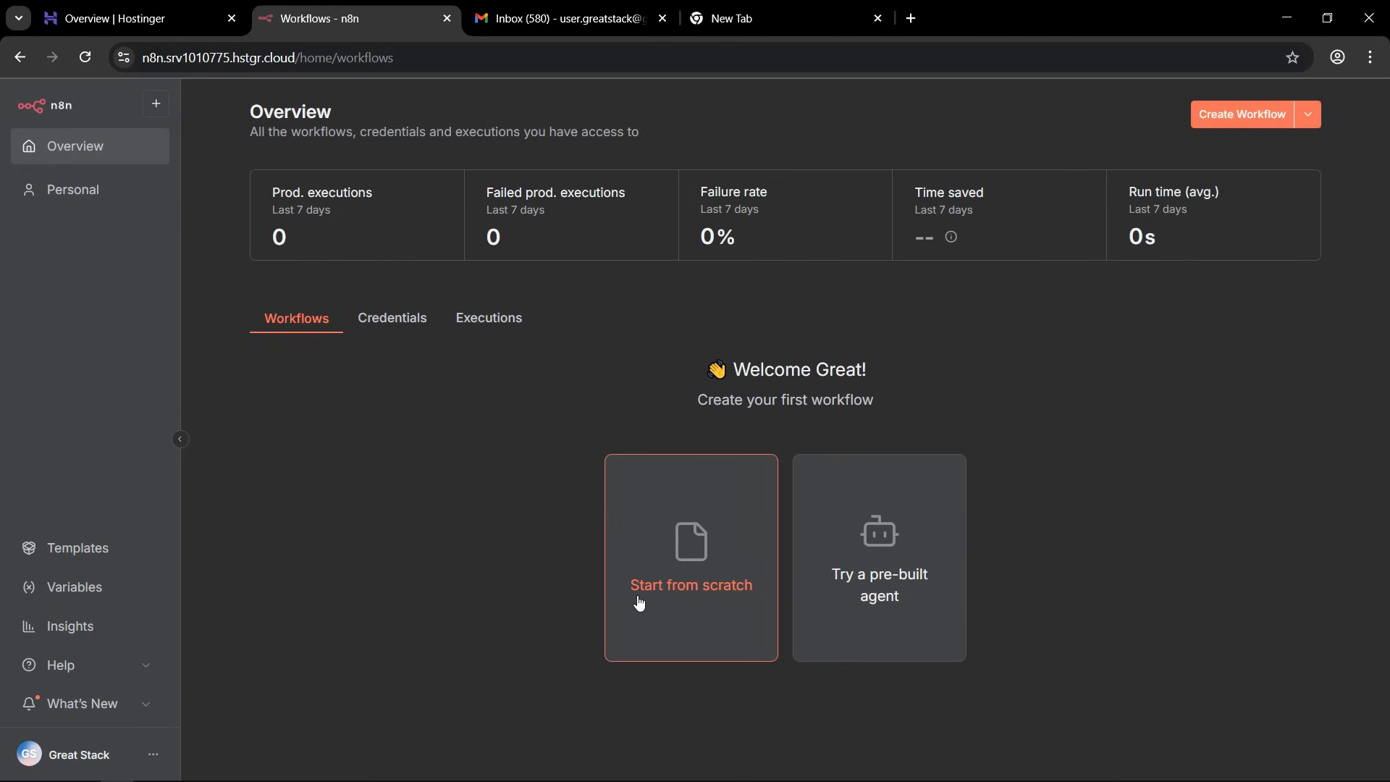
Create a new workflow from scratch and name it "doctor appointment".
click(669, 571)
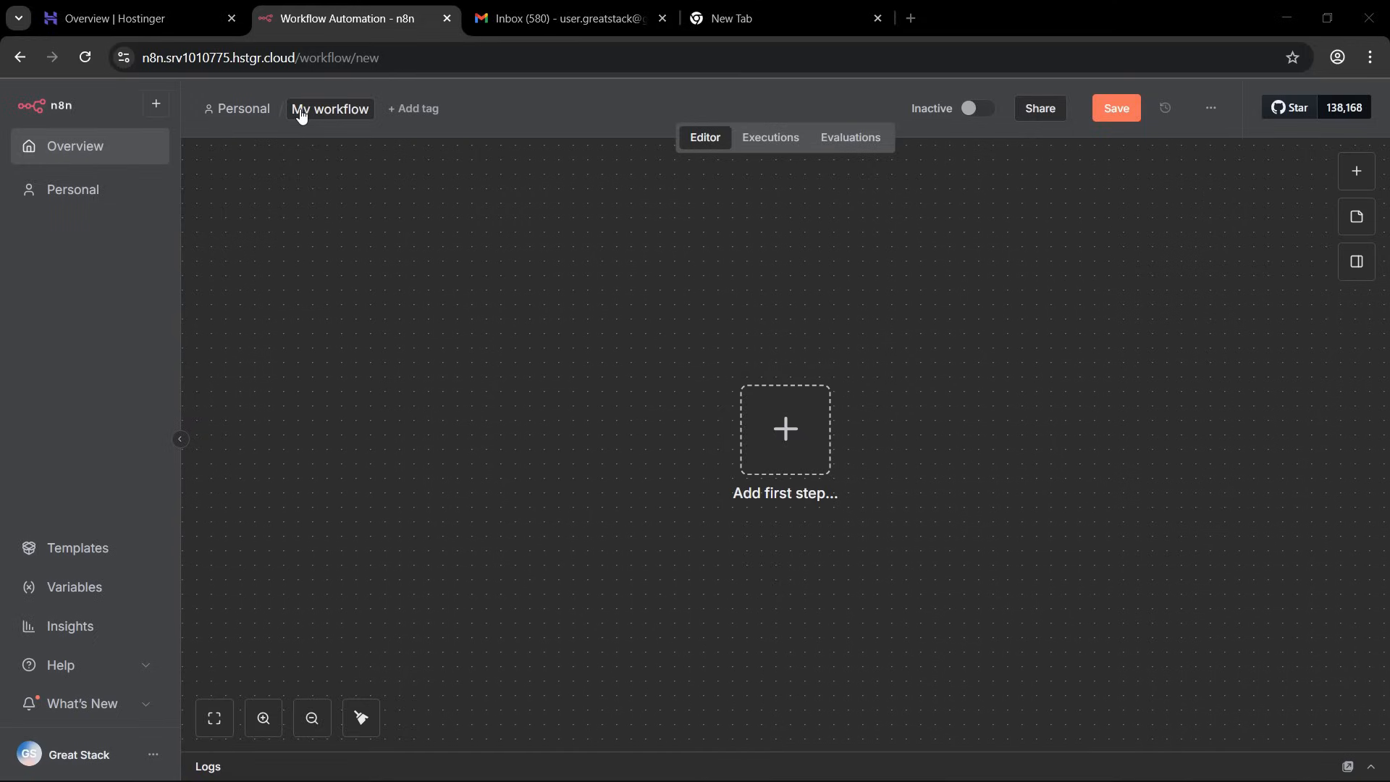
click(340, 110)
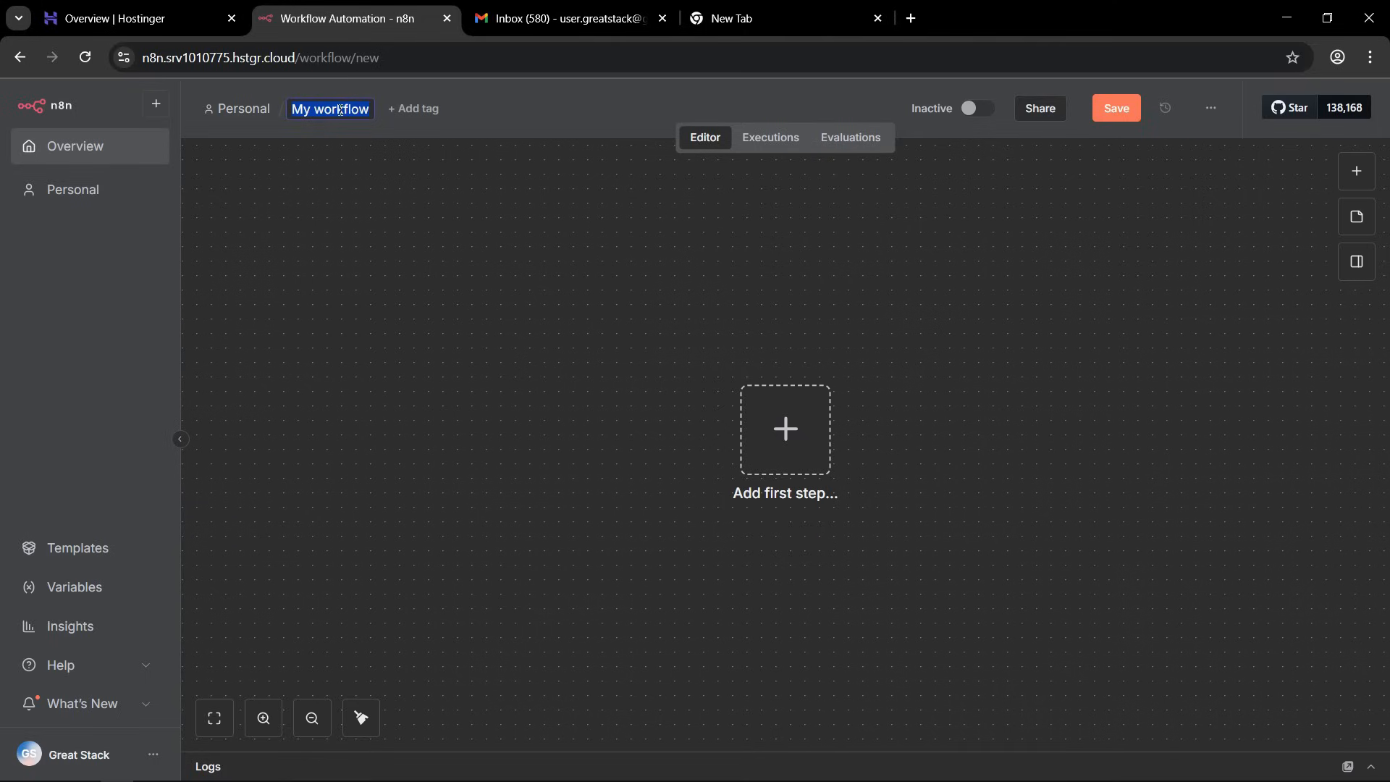
text(doctor appointment)
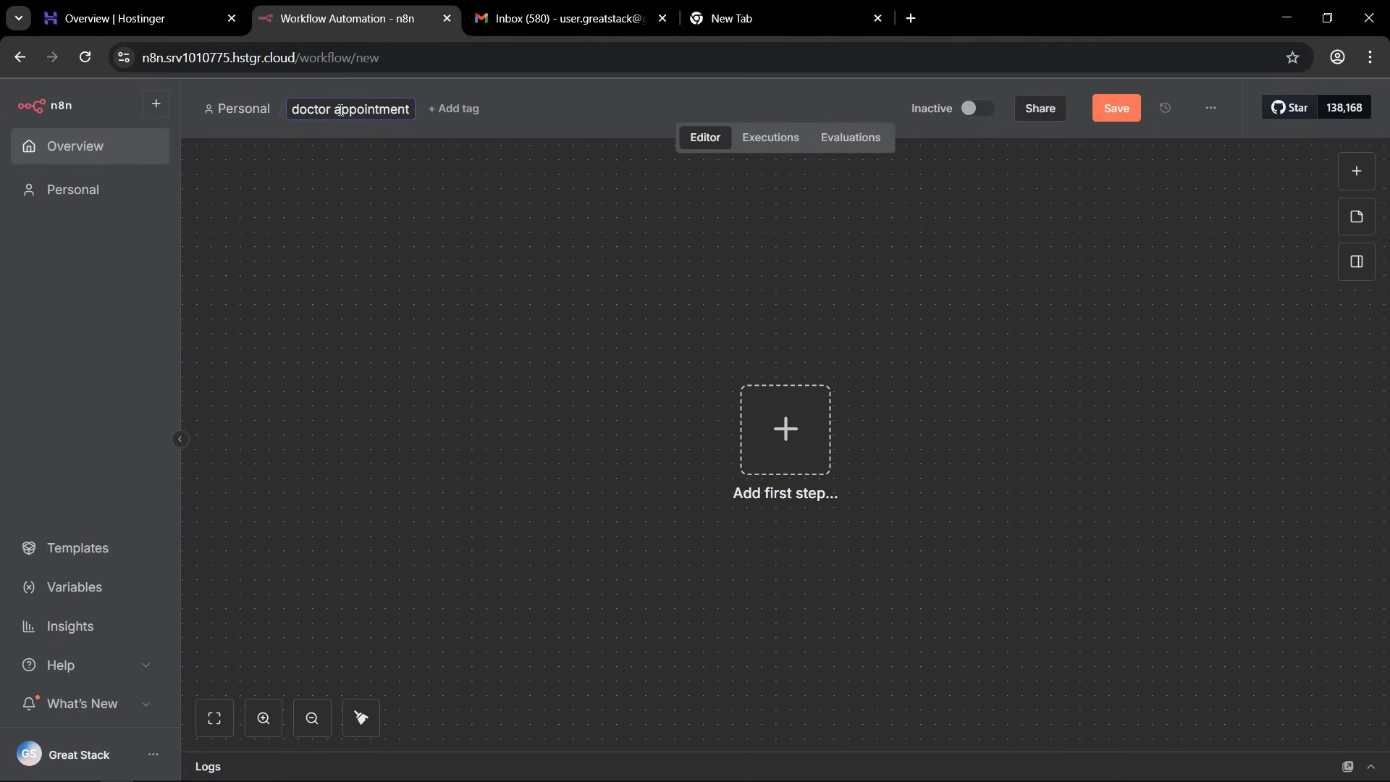
key(Return)
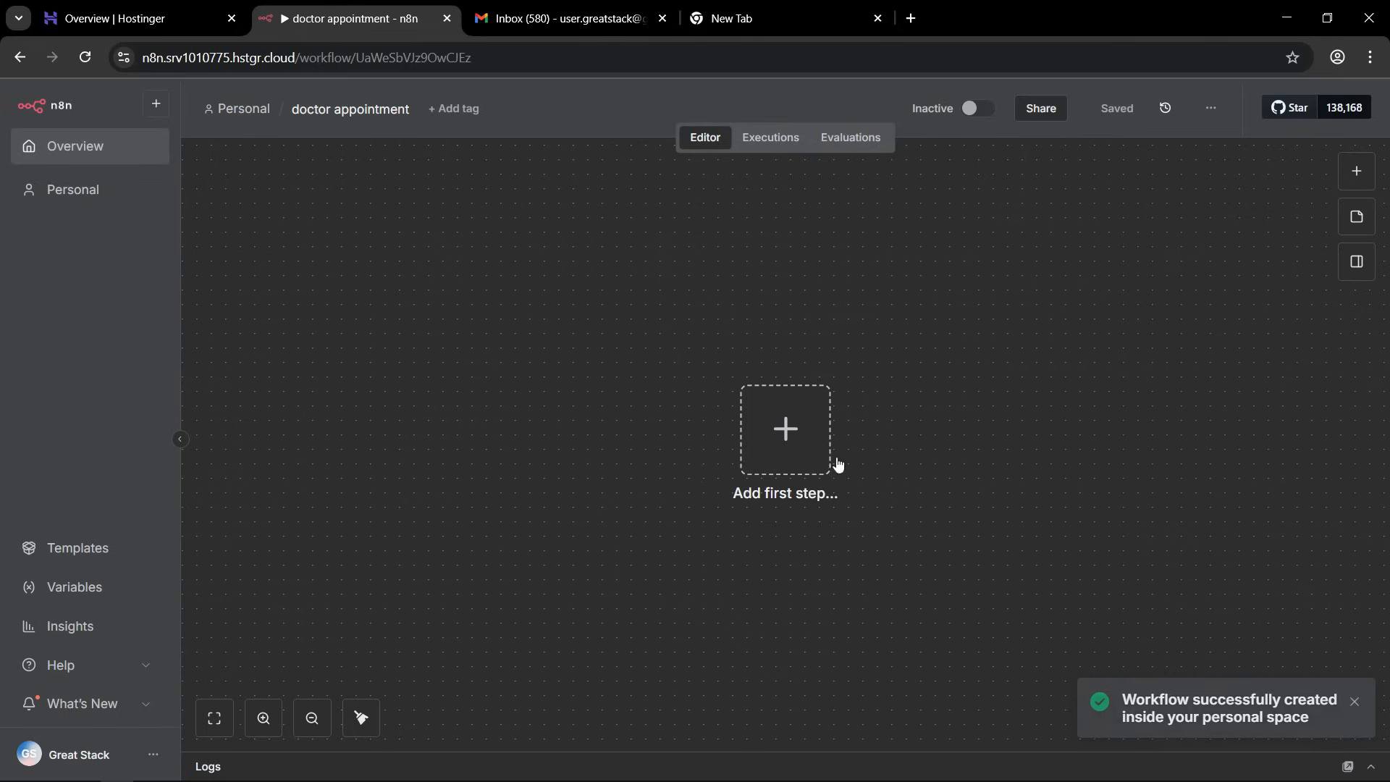
Add an "On chat message" trigger as the first step and place it in the upper-left area of the canvas.
click(774, 429)
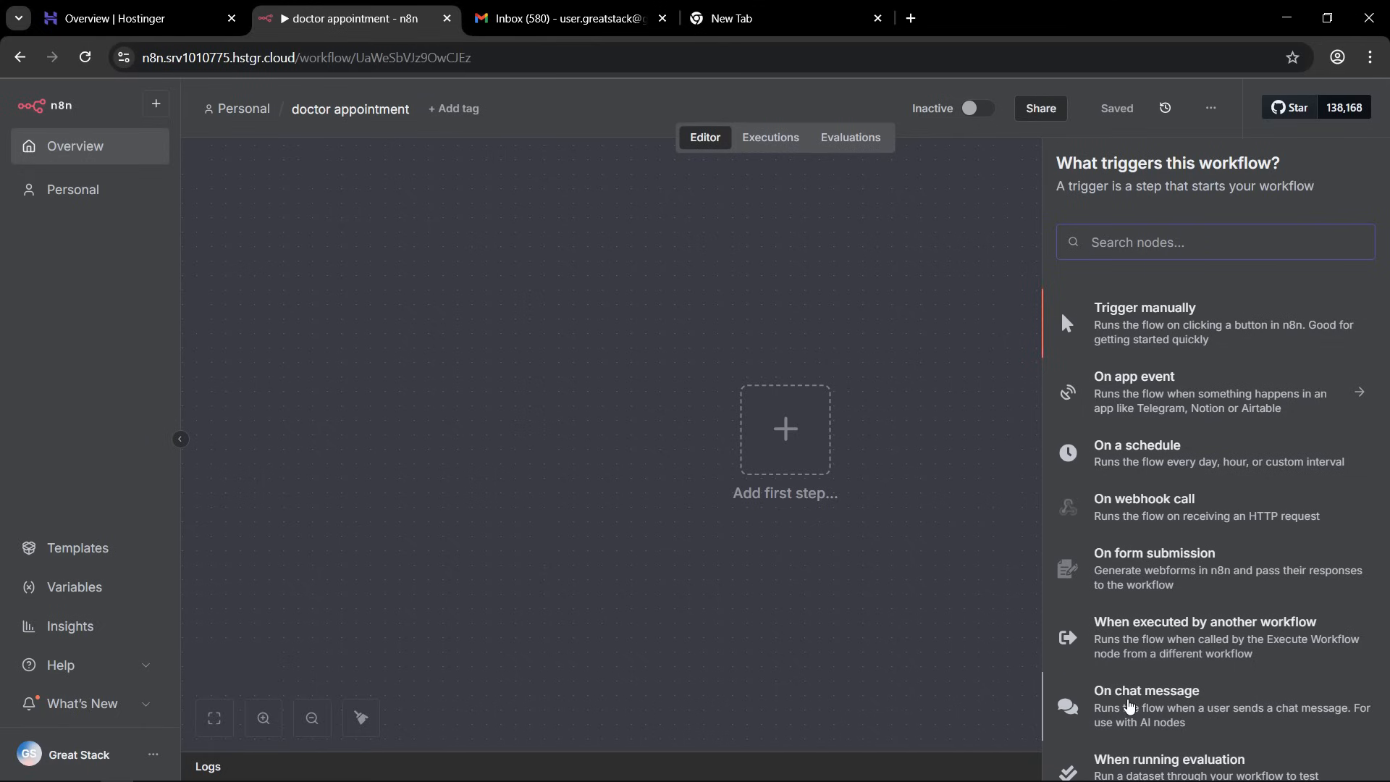
click(1127, 706)
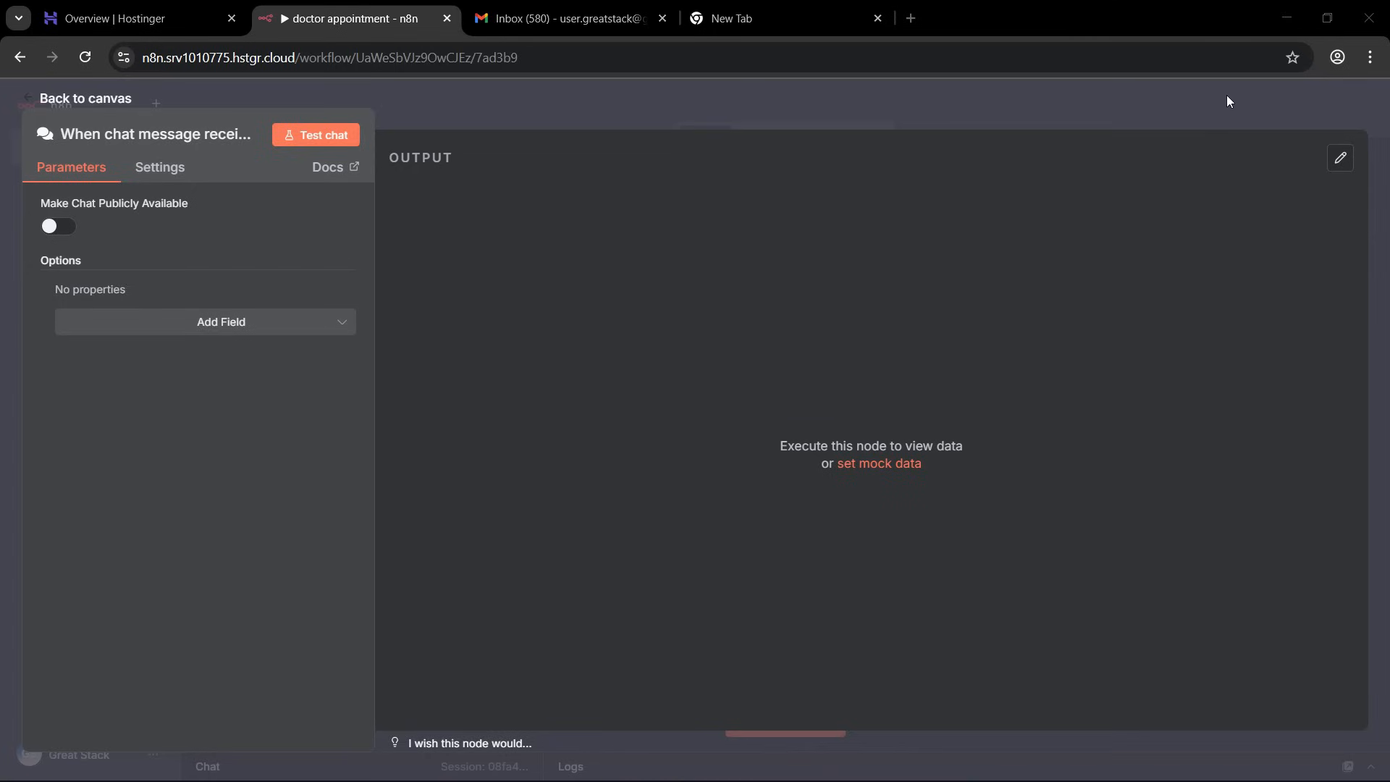
click(1129, 112)
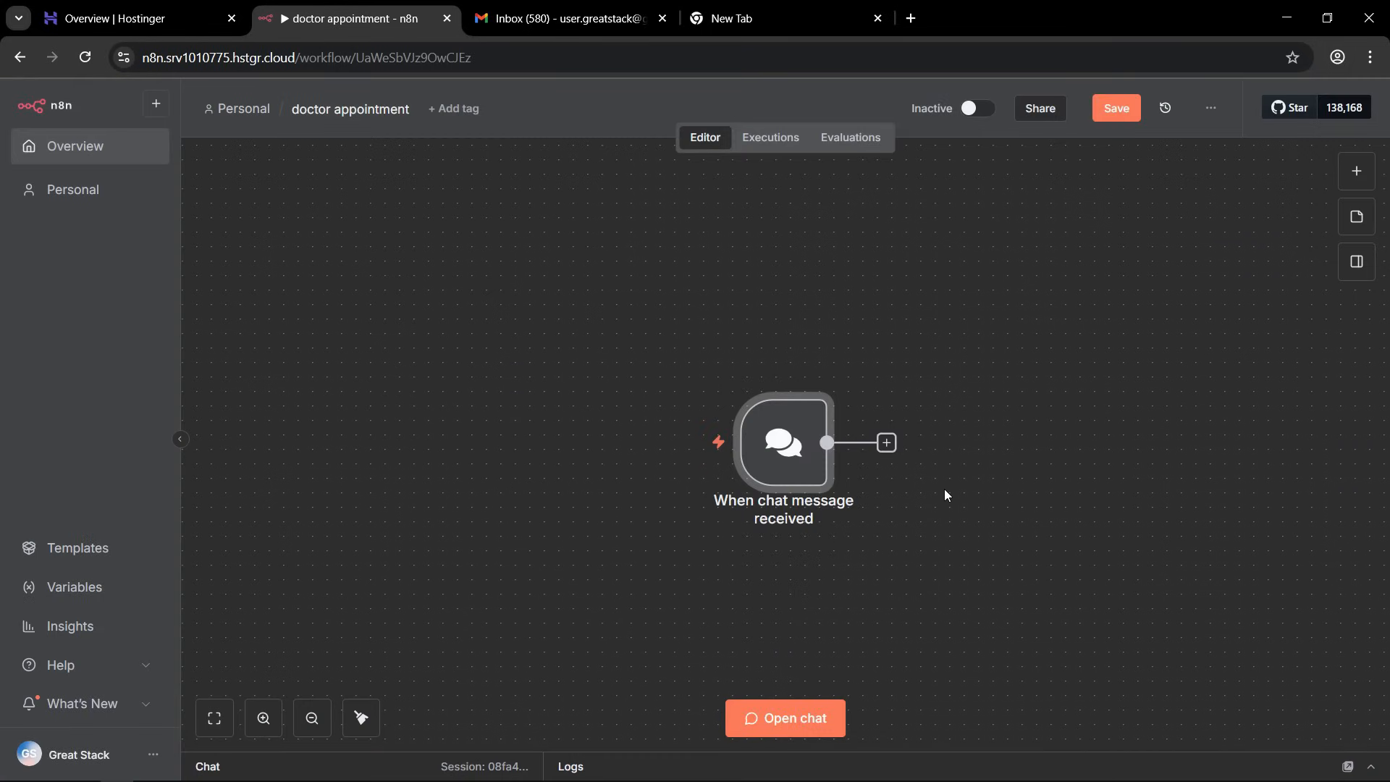
drag(783, 445, 537, 330)
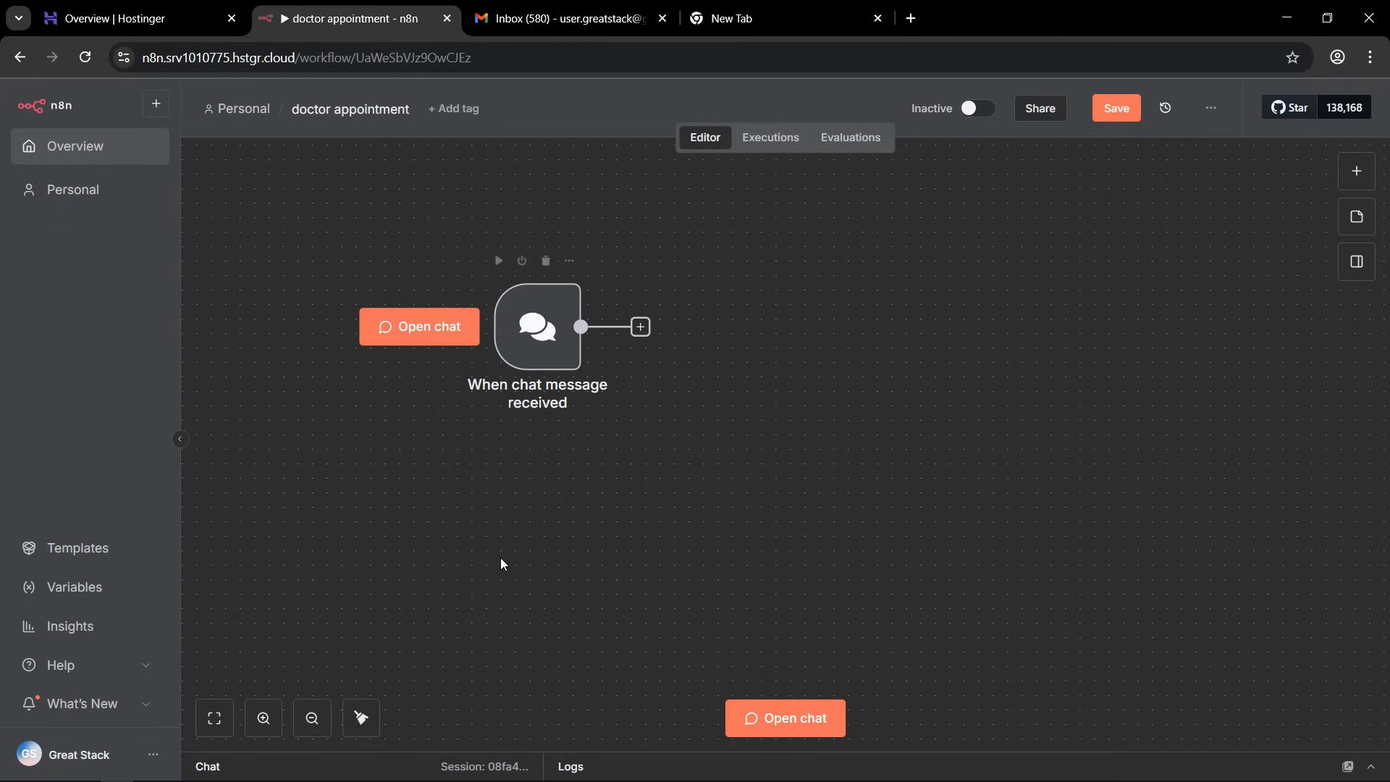
Open the workflow chat and send the test message "Hi" to run the chat trigger.
click(251, 764)
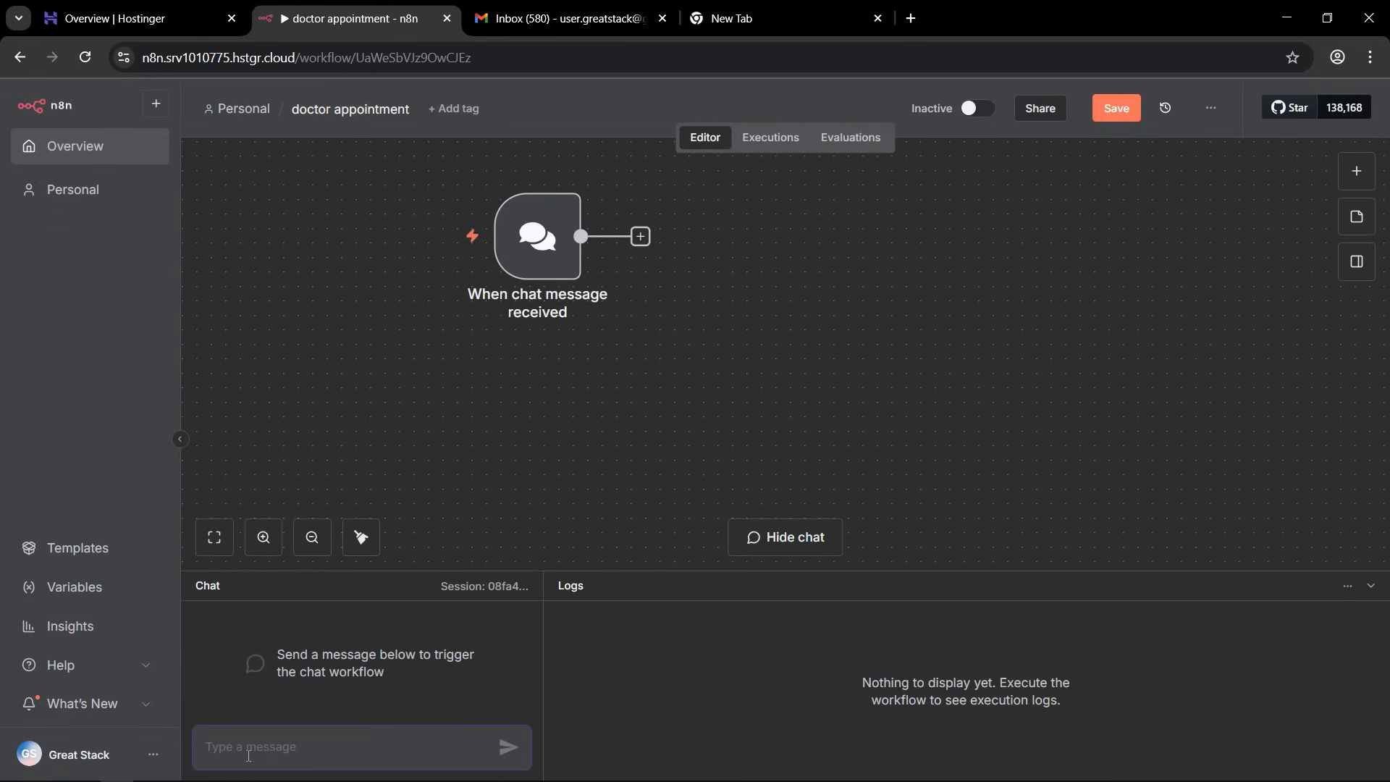
text(Hi)
key(Return)
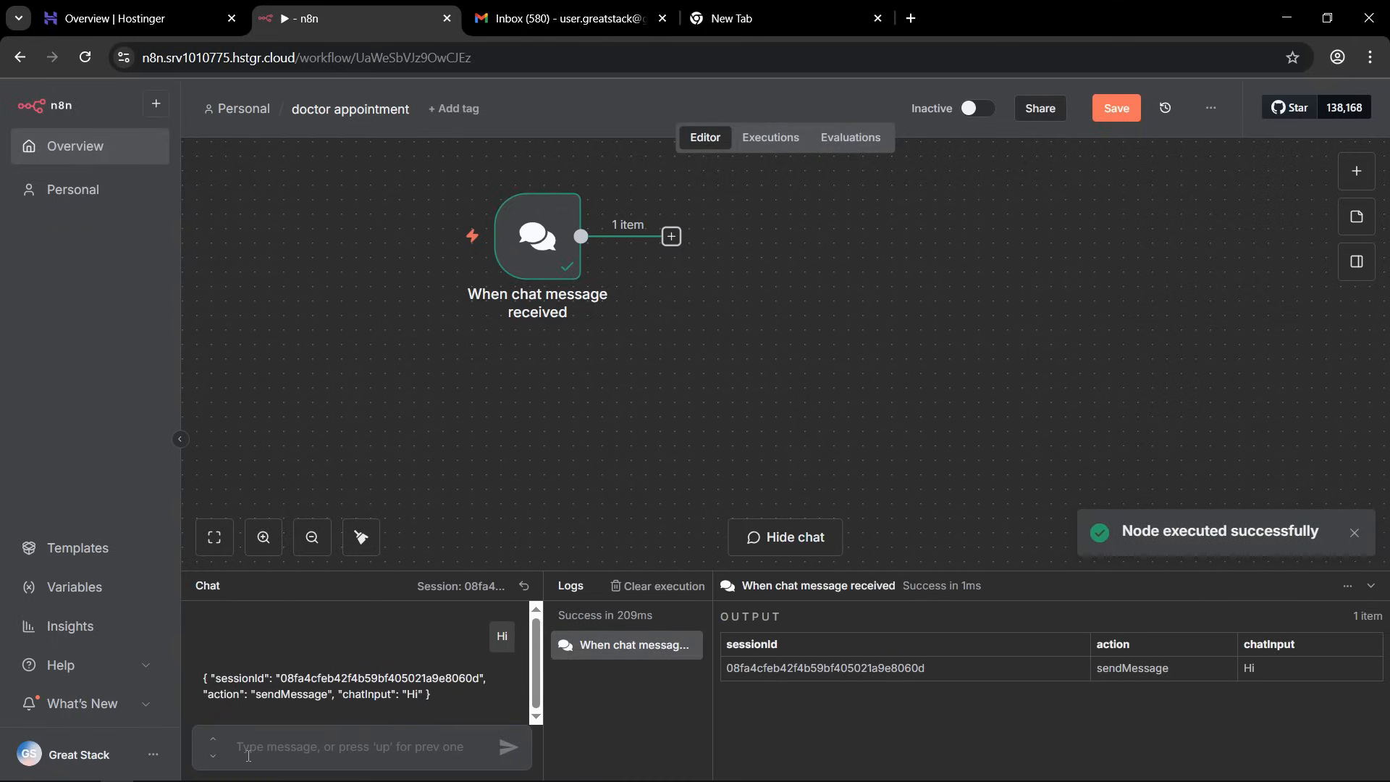
Examine the chat trigger's execution result and its output fields sessionId, action and chatInput.
drag(1171, 531, 1316, 534)
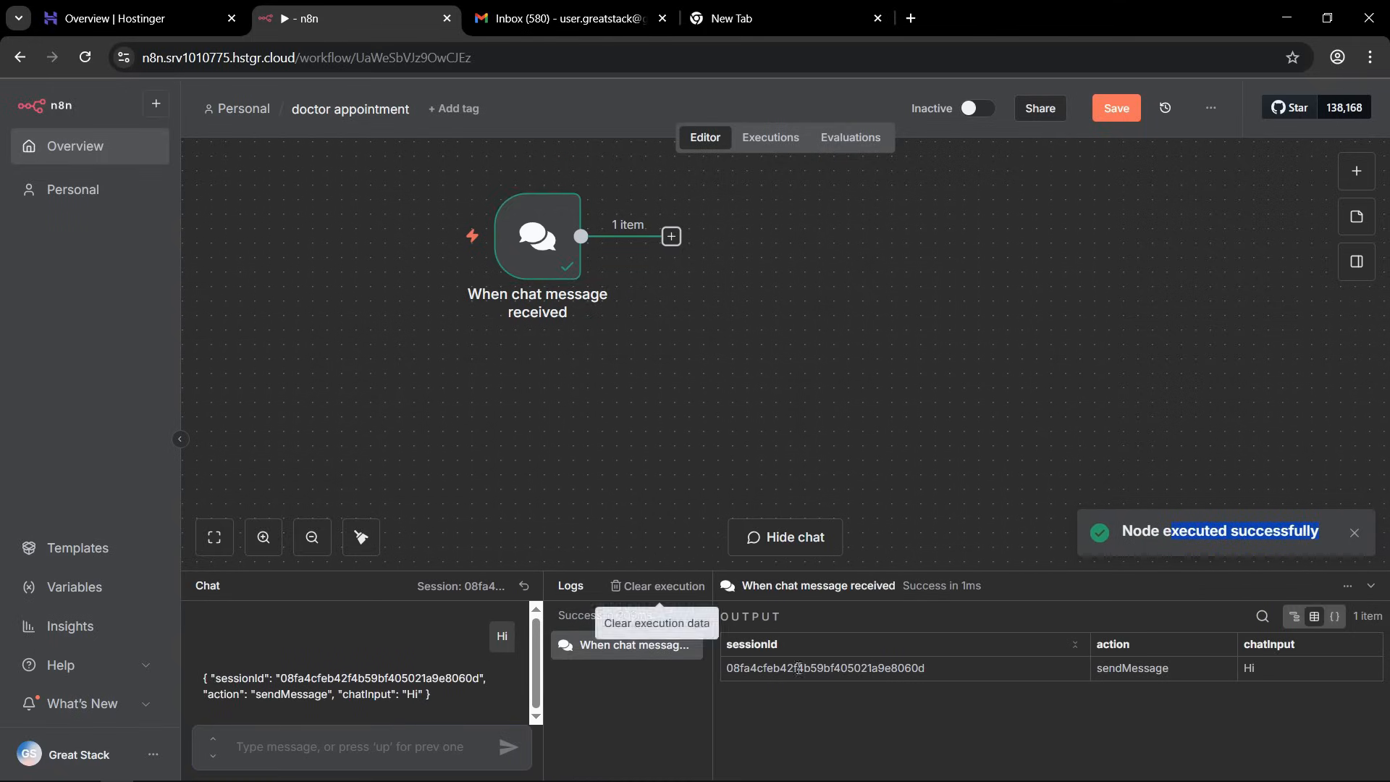
drag(730, 616, 801, 624)
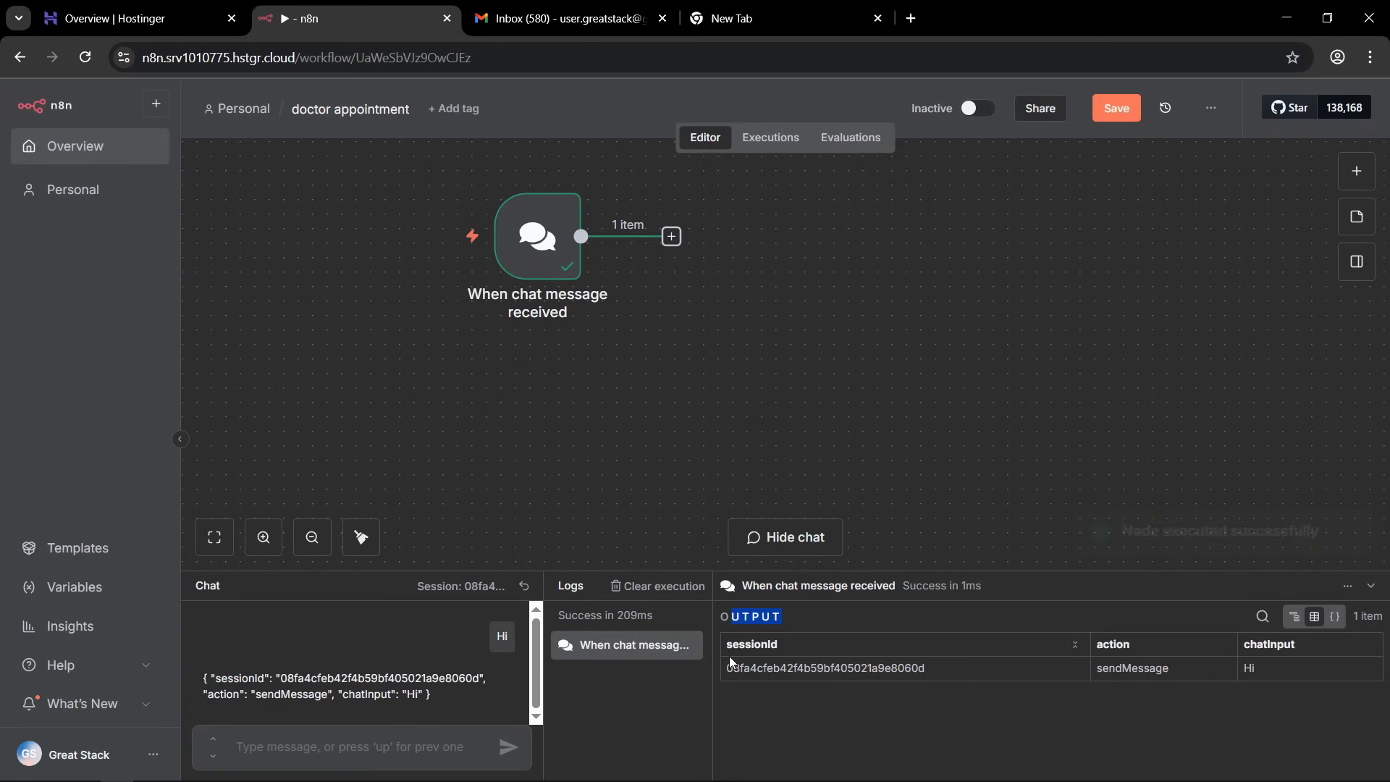
drag(726, 644, 789, 650)
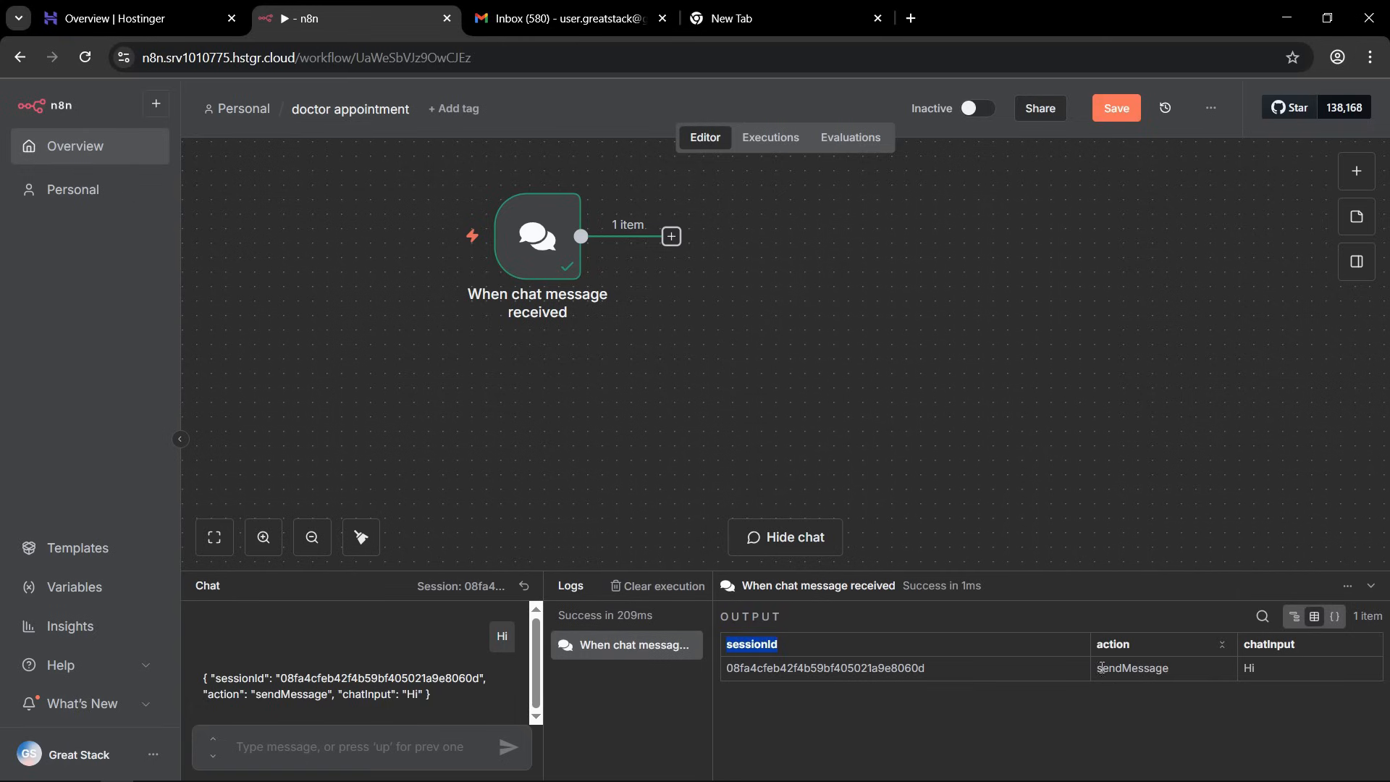
drag(1095, 668, 1157, 672)
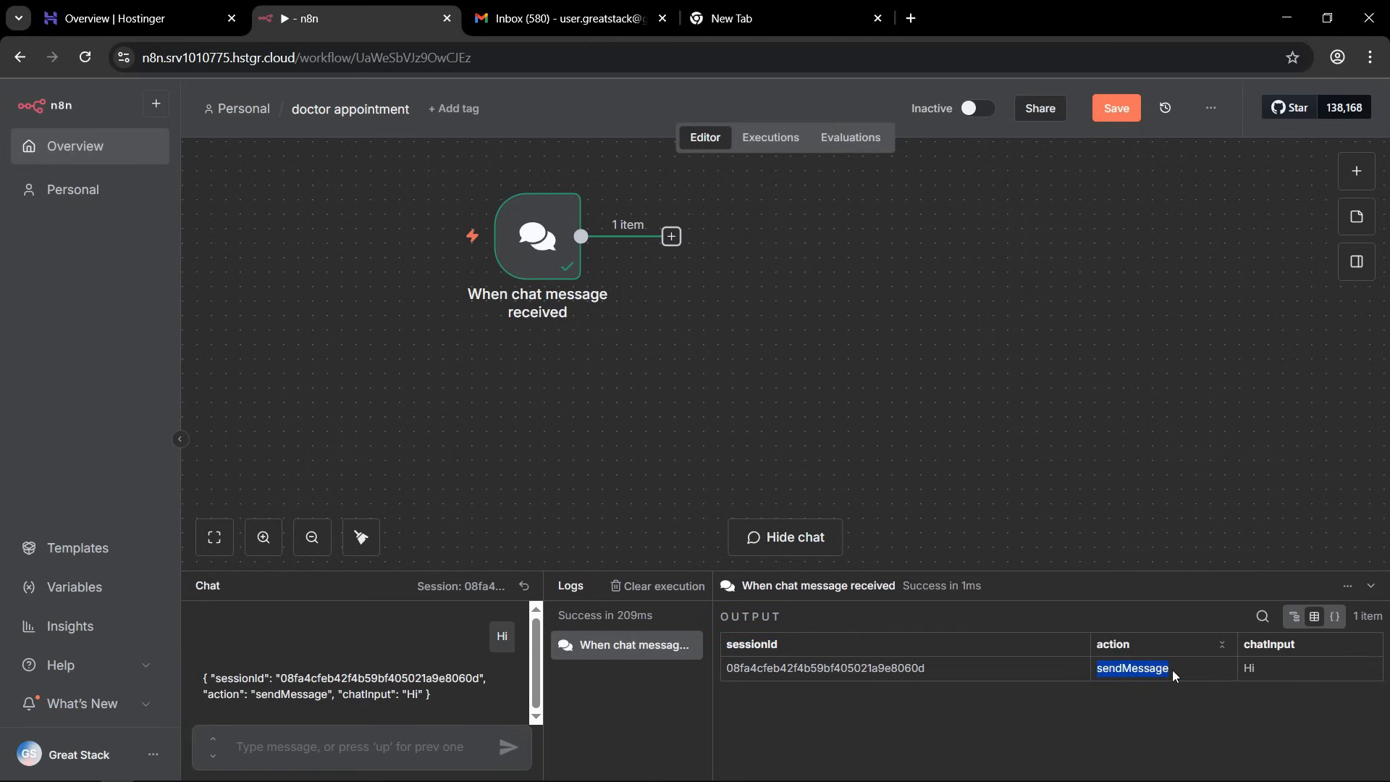
mouse_move(1243, 645)
mouse_down()
mouse_move(1296, 646)
mouse_move(1247, 666)
mouse_up()
click(1268, 667)
click(566, 370)
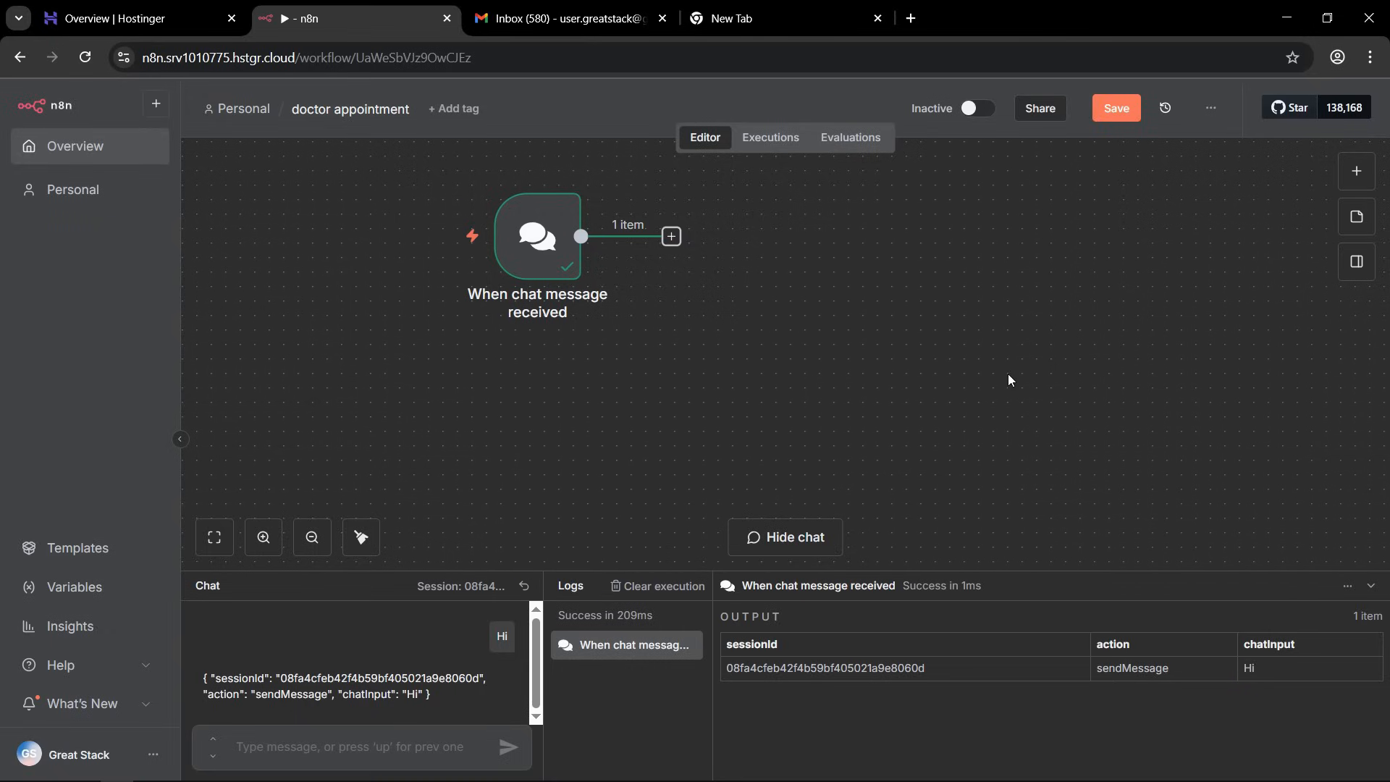
Add an AI Agent node to the workflow, keeping Connected Chat Trigger Node as its user prompt source.
scroll(1006, 366, up, 1)
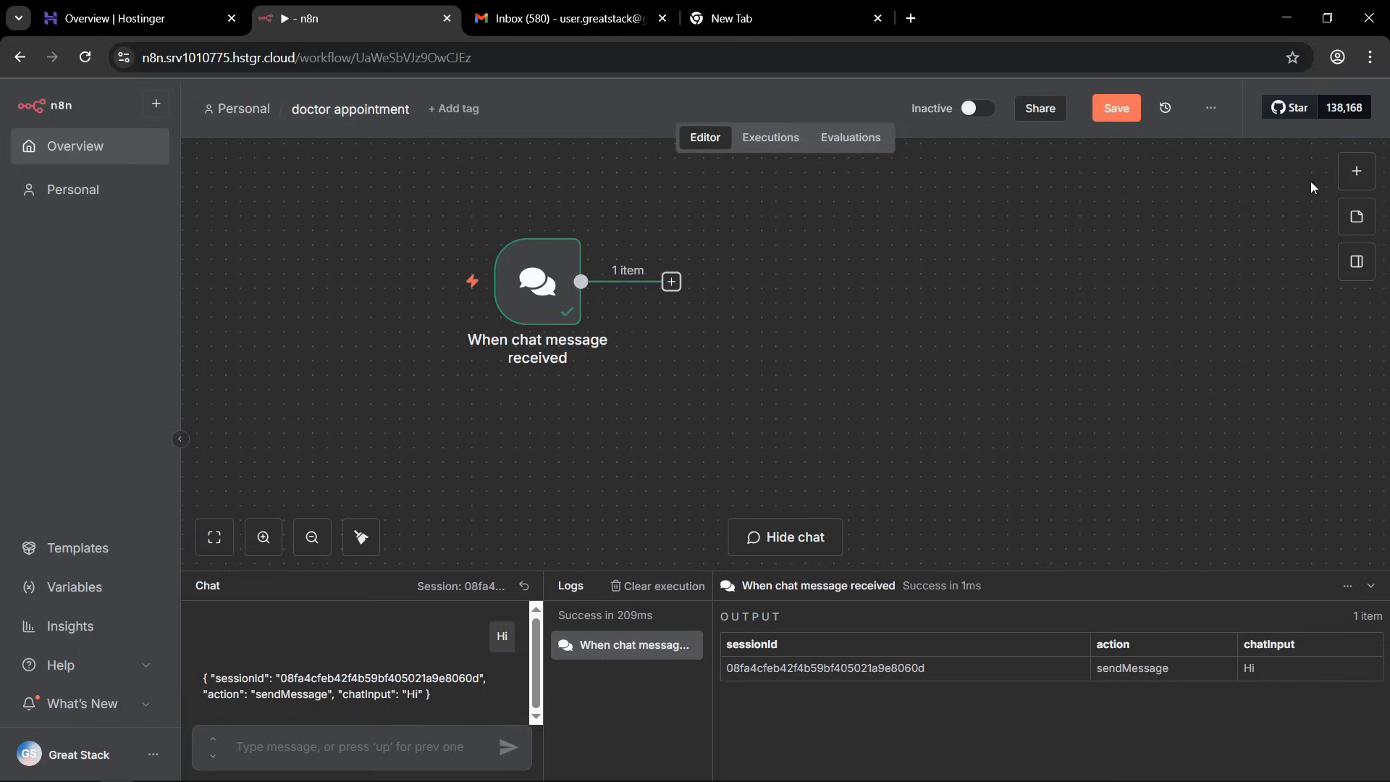
click(1357, 174)
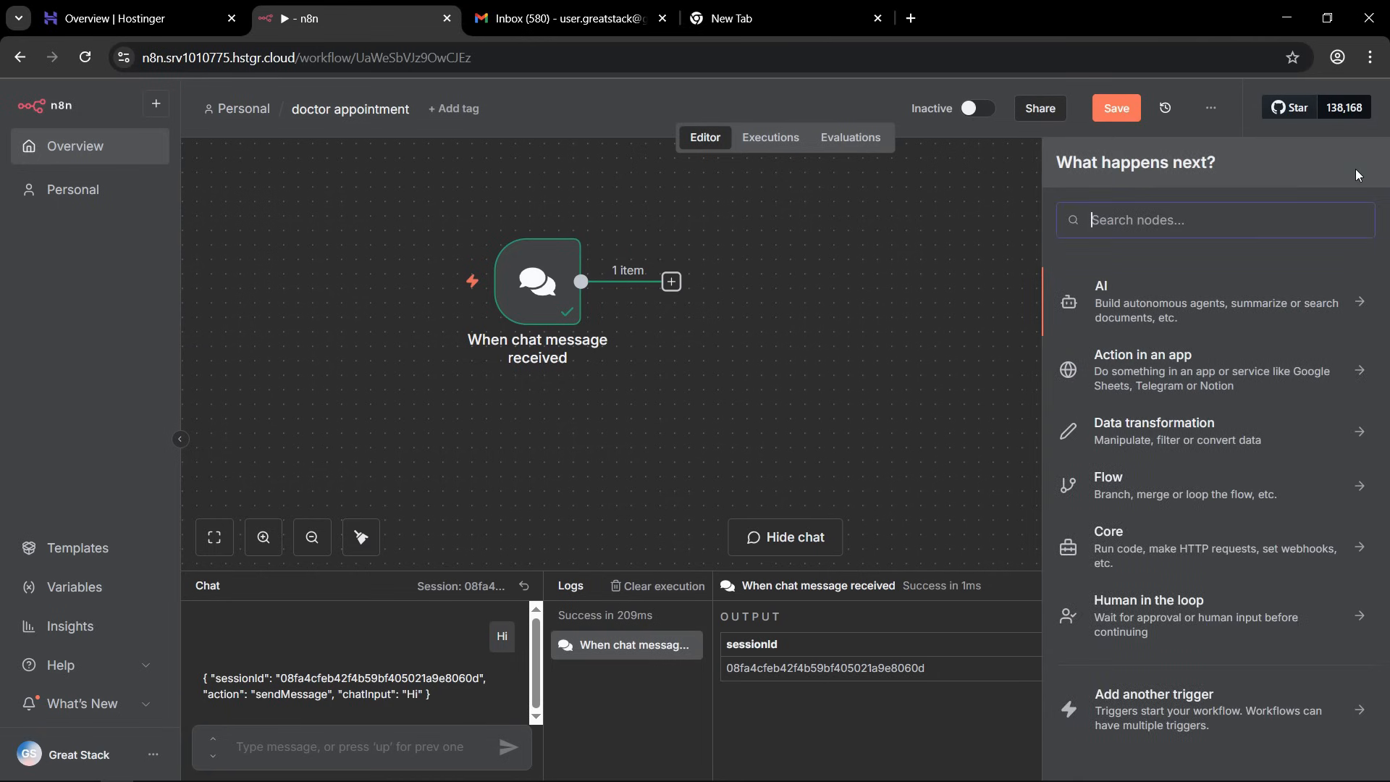
click(1114, 220)
click(1158, 304)
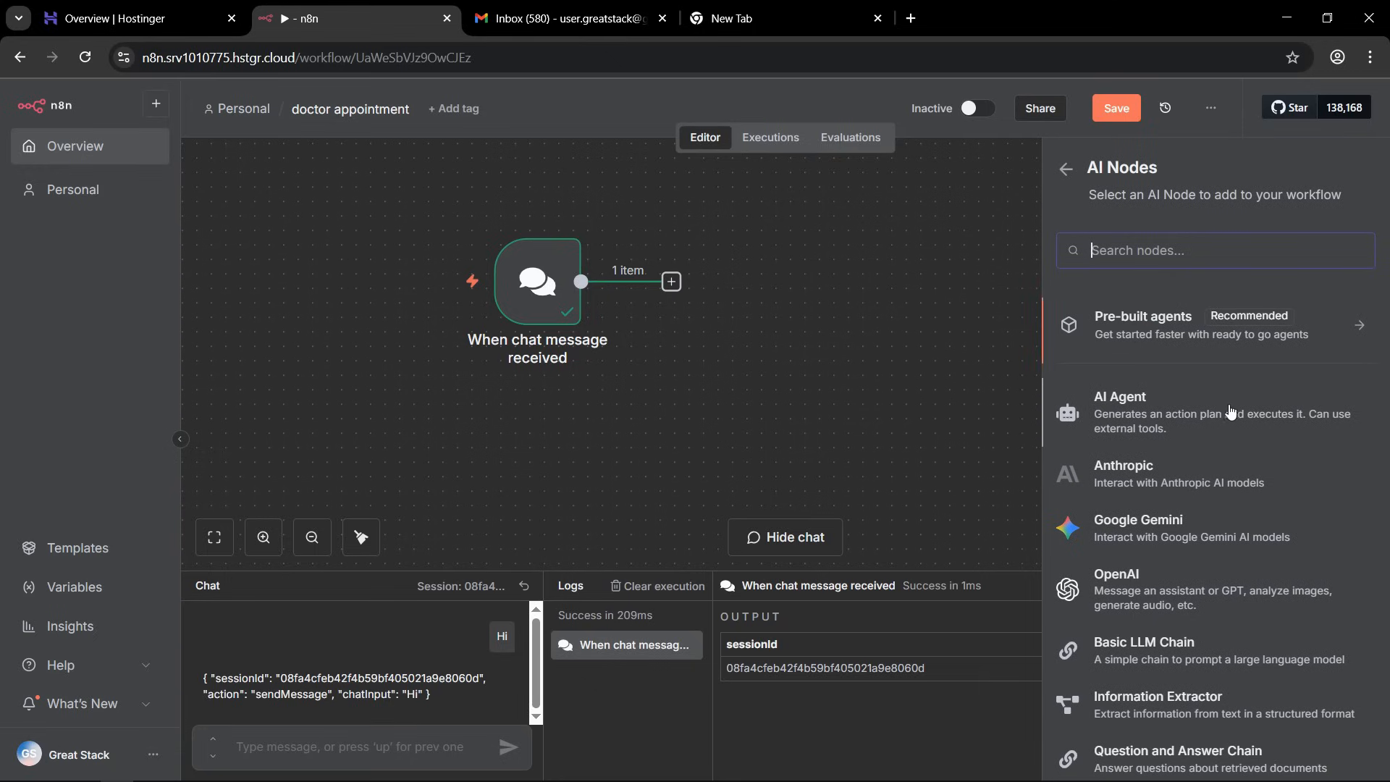
click(1117, 414)
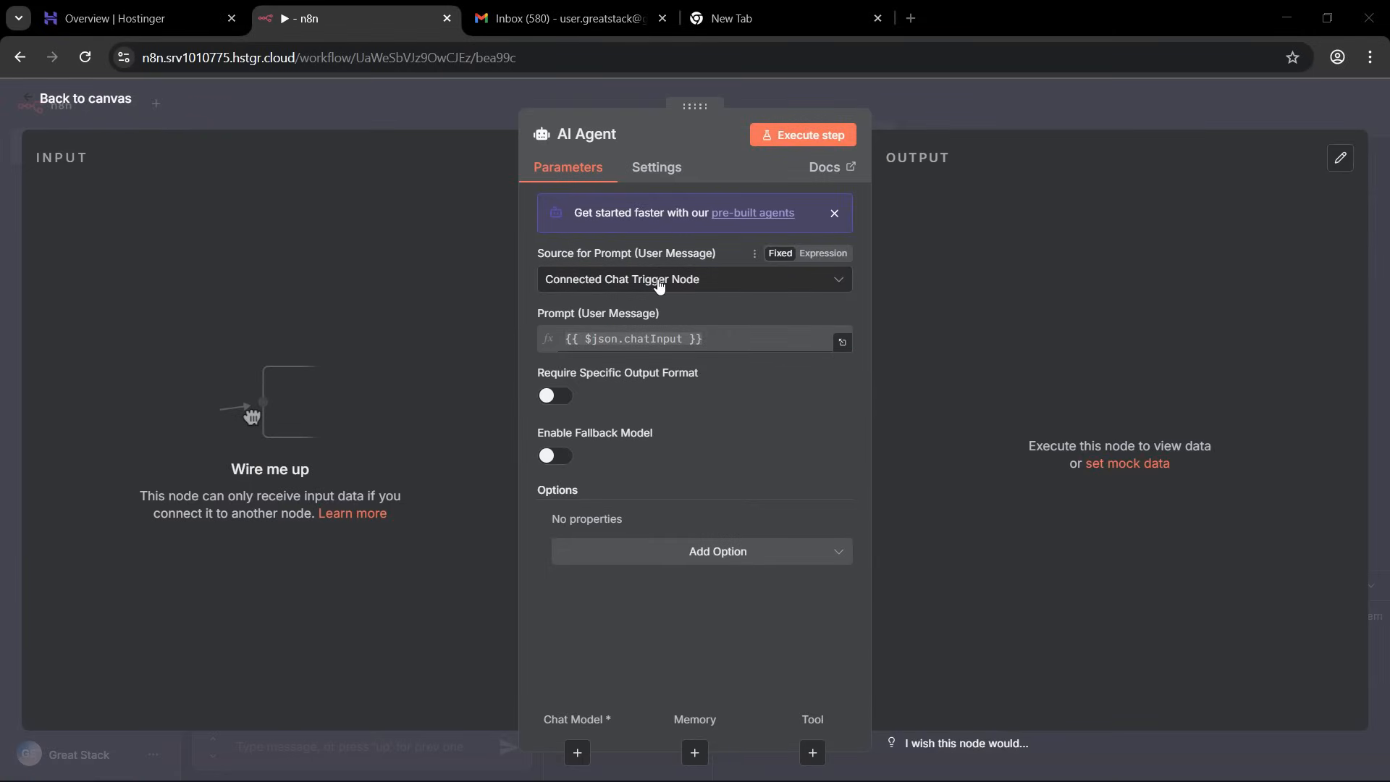
click(756, 279)
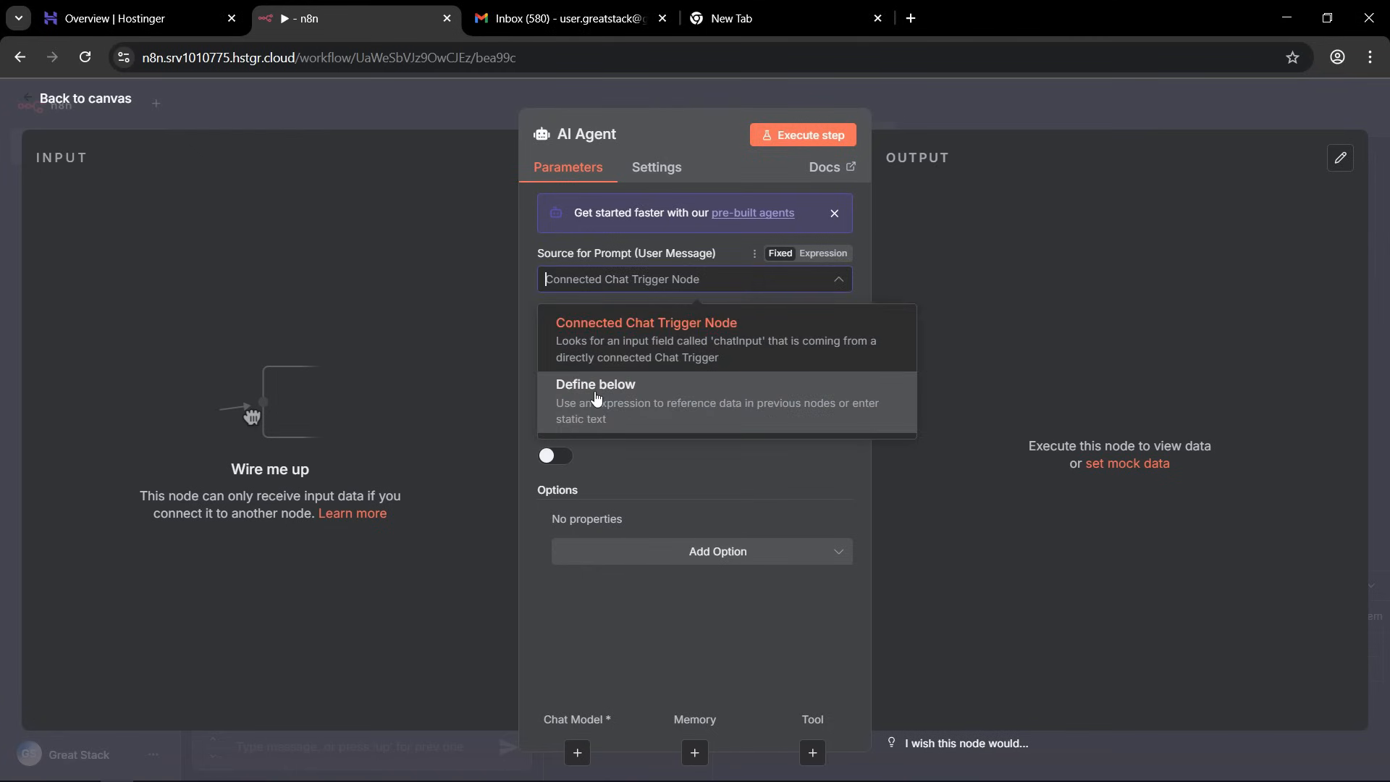
click(666, 293)
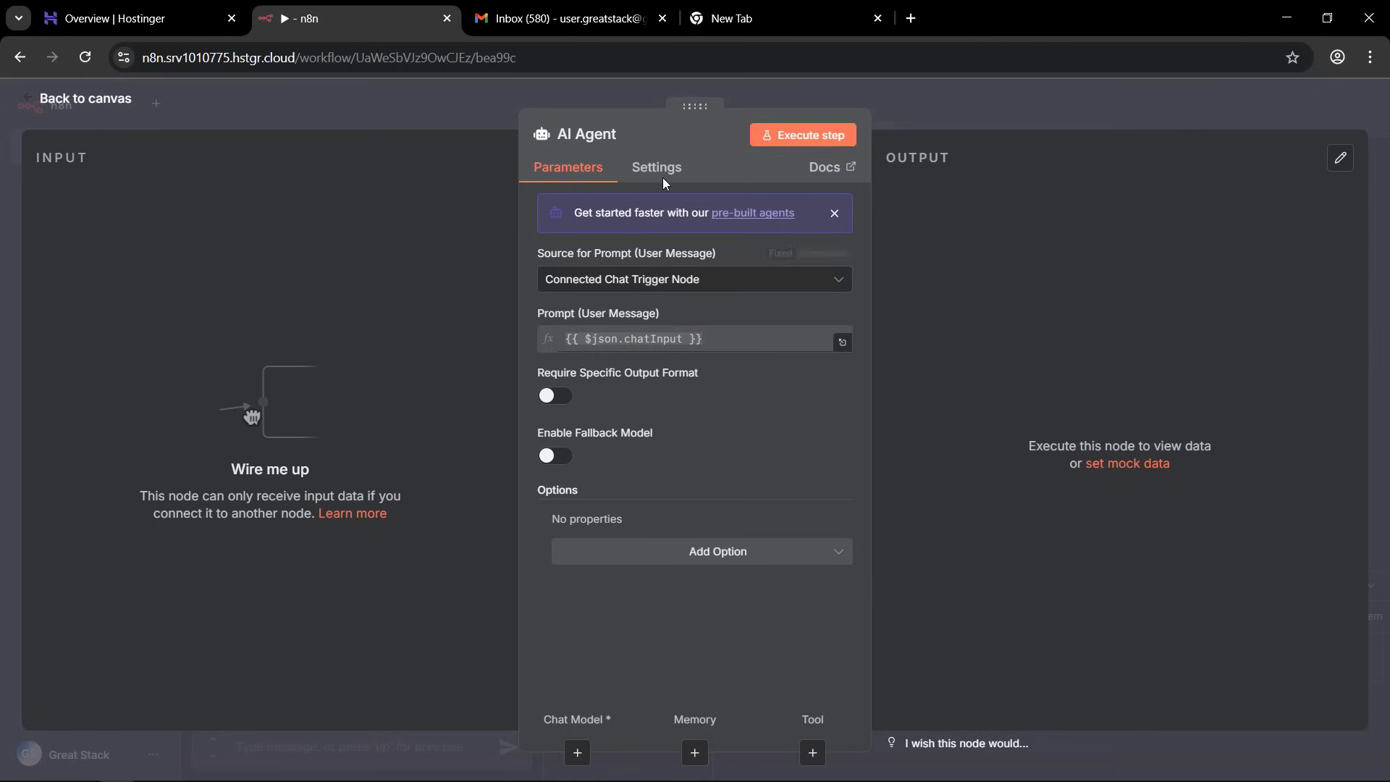
click(450, 89)
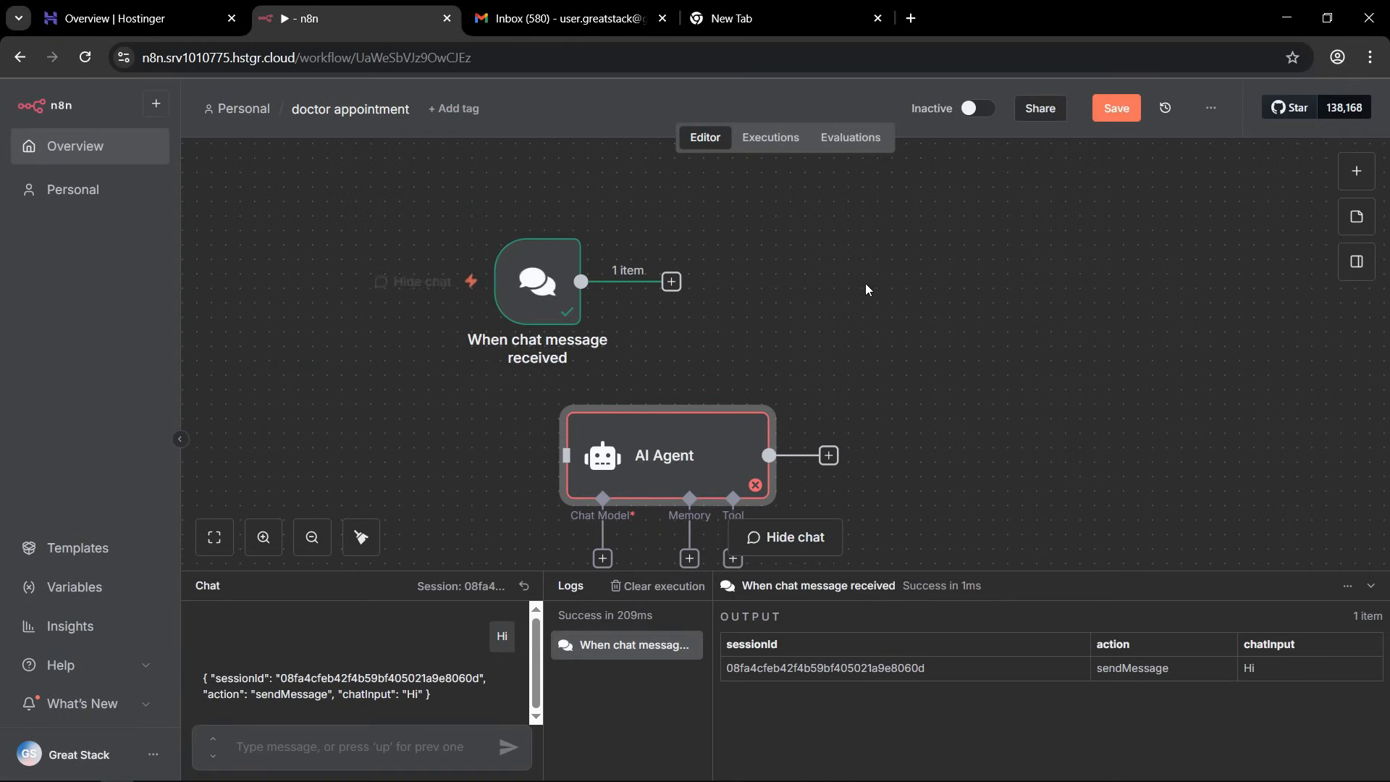
Place the AI Agent to the right of the chat trigger, connect the trigger's output to it, and align the two nodes.
drag(848, 331, 891, 288)
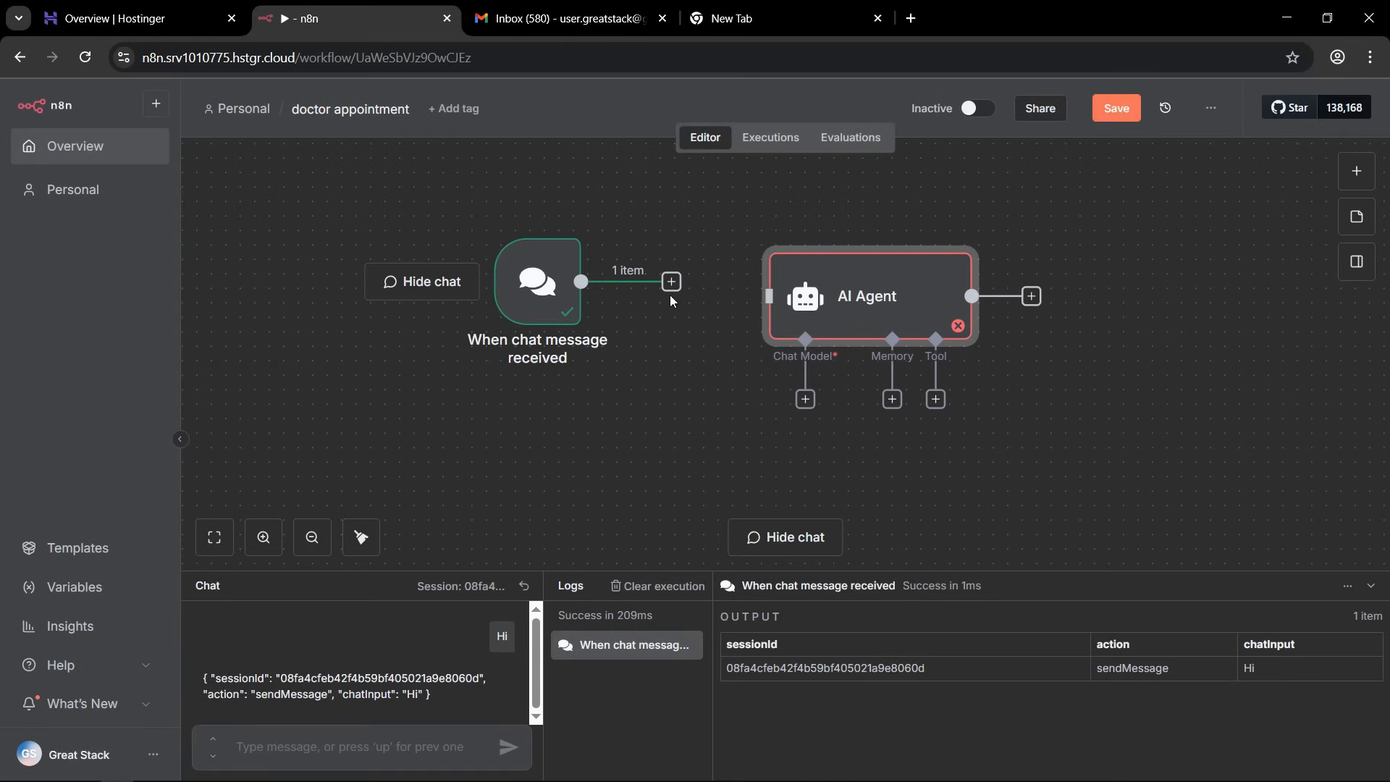
drag(671, 284, 753, 294)
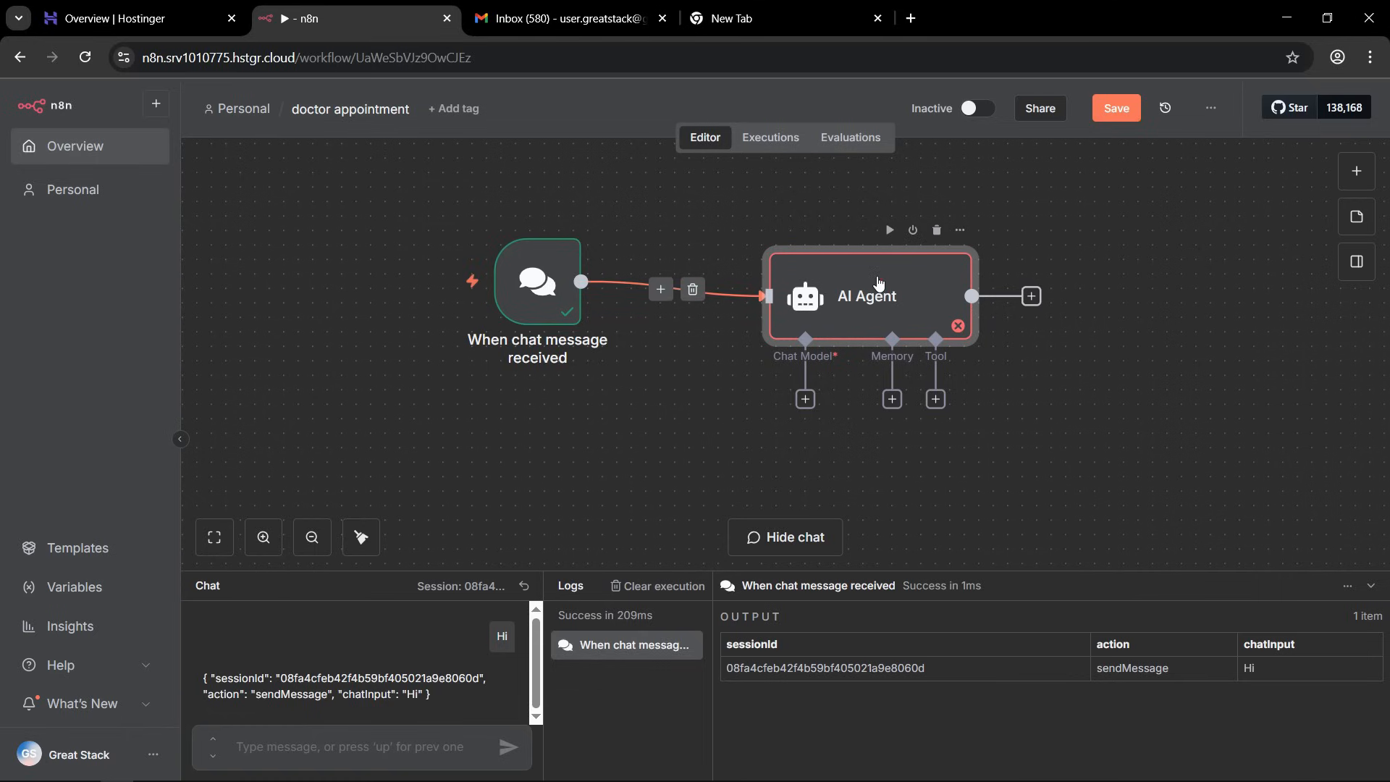
drag(878, 271, 848, 256)
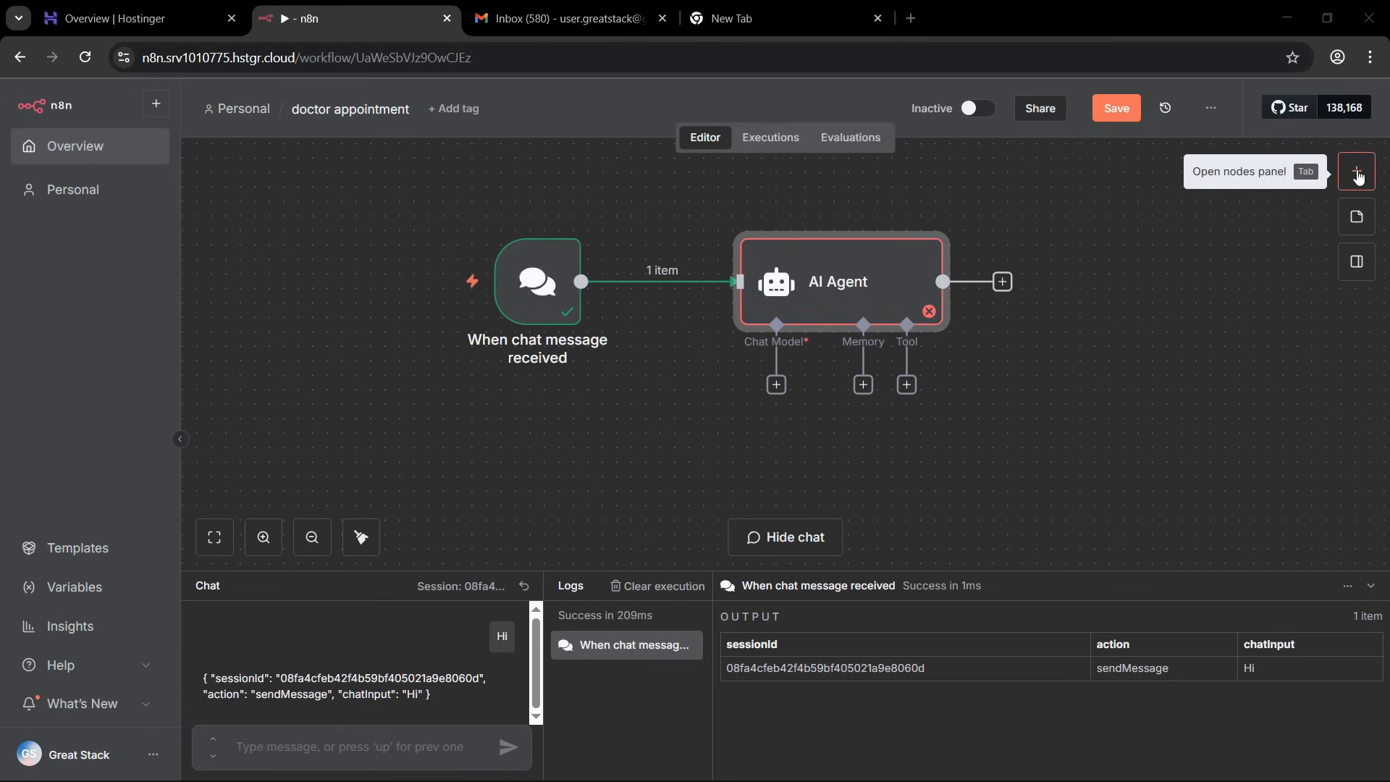
Attach a Google Gemini Chat Model to the AI Agent's chat model input and start creating a new credential for it.
click(776, 384)
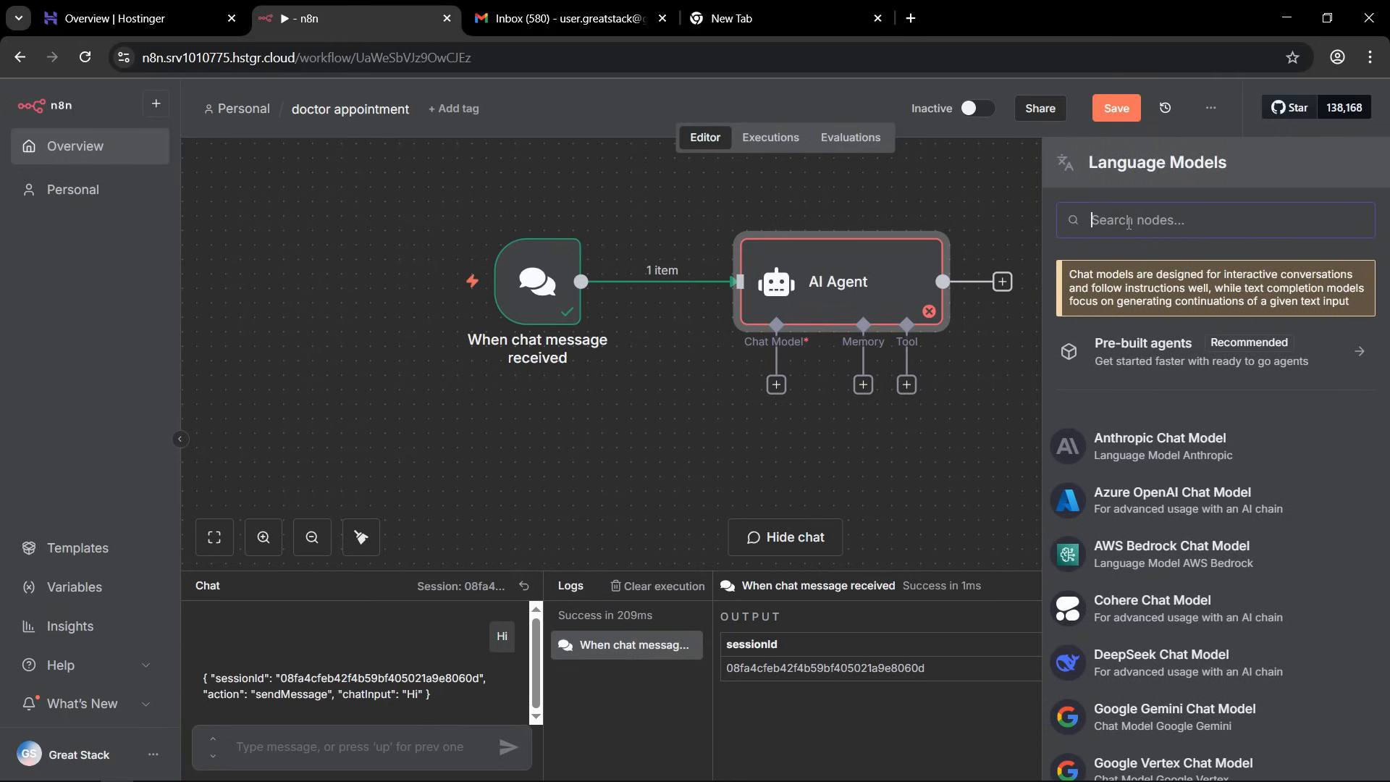
text(google ge)
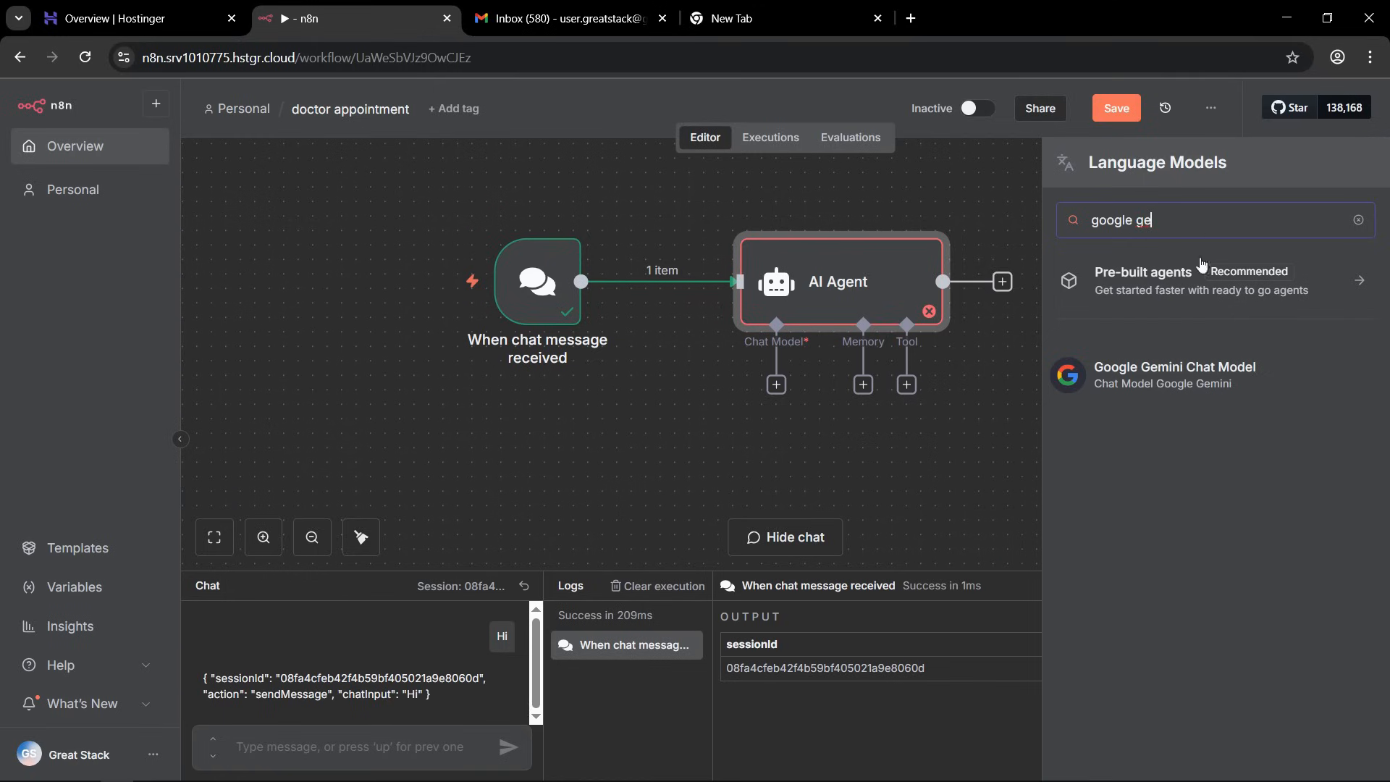
click(1260, 376)
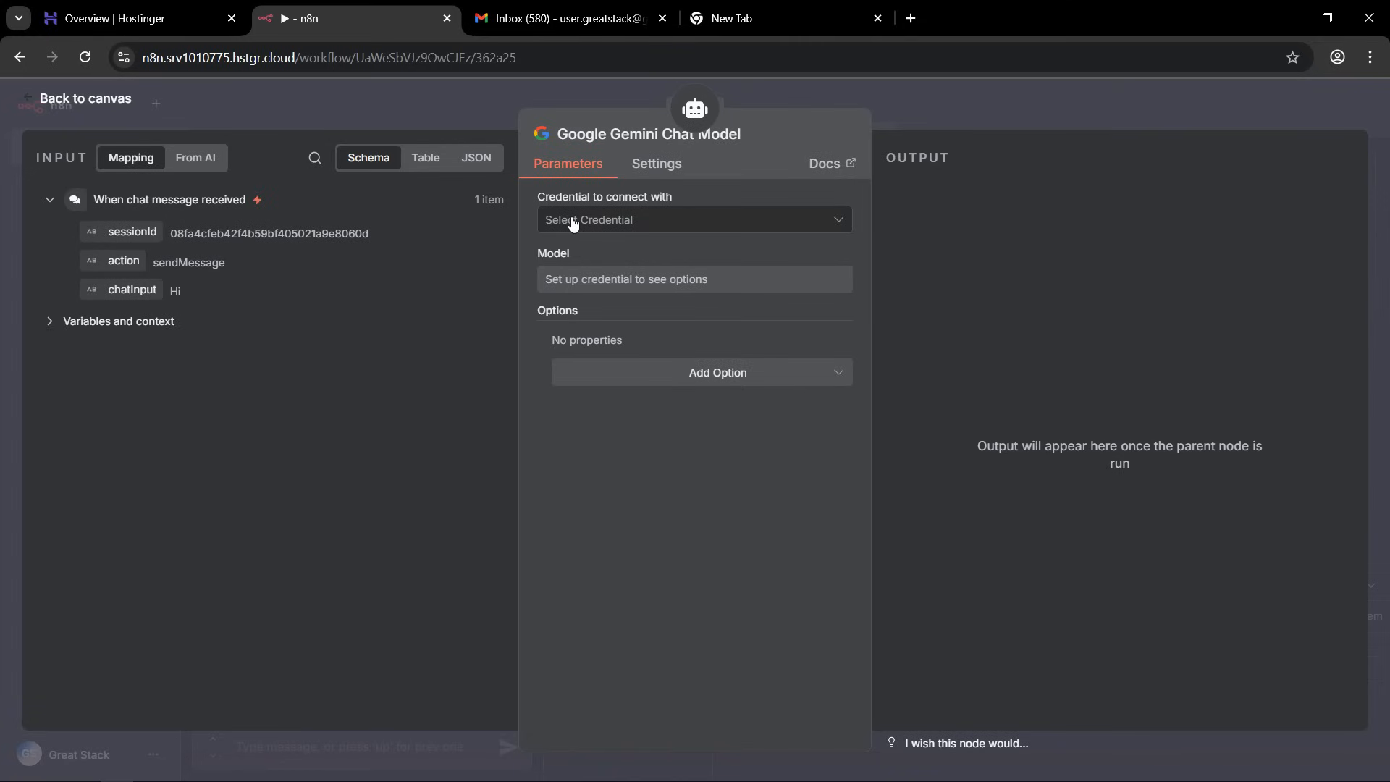
click(644, 224)
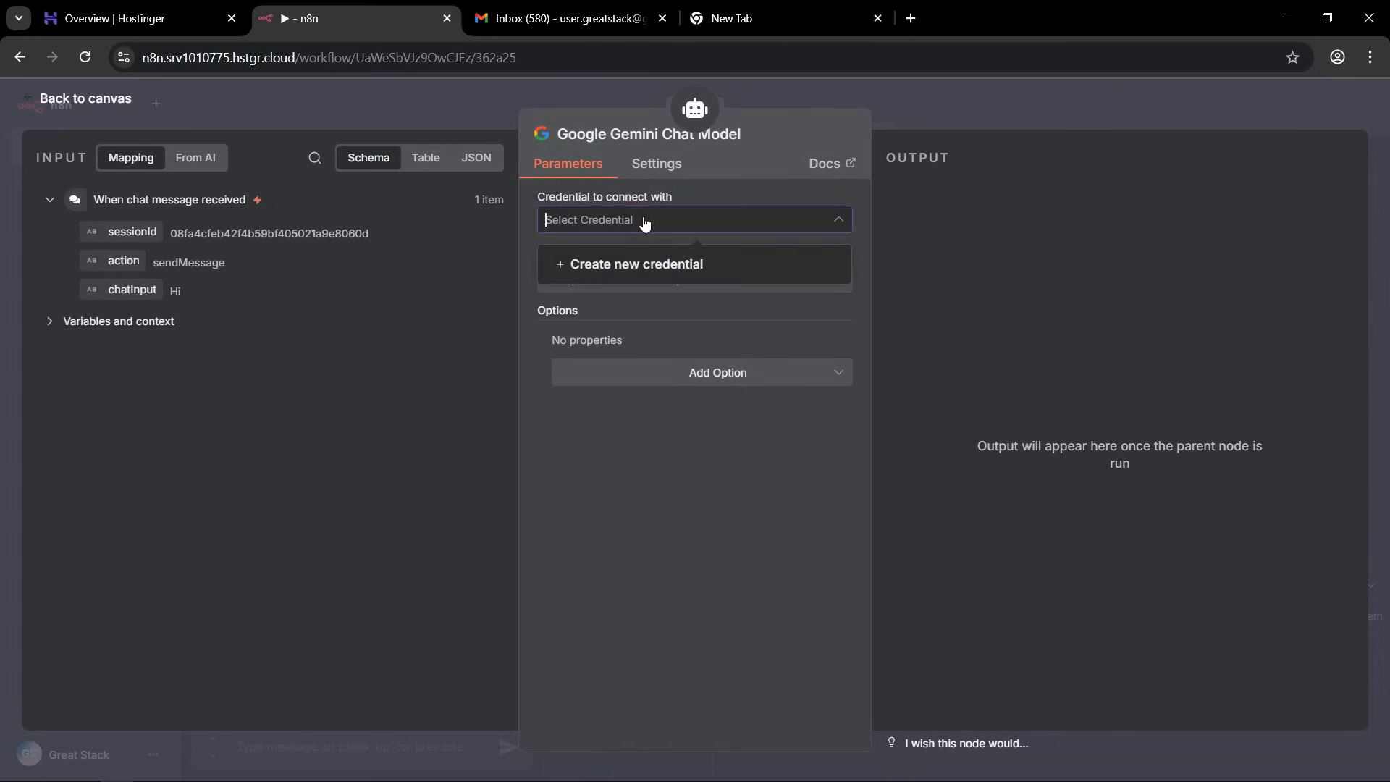
click(625, 268)
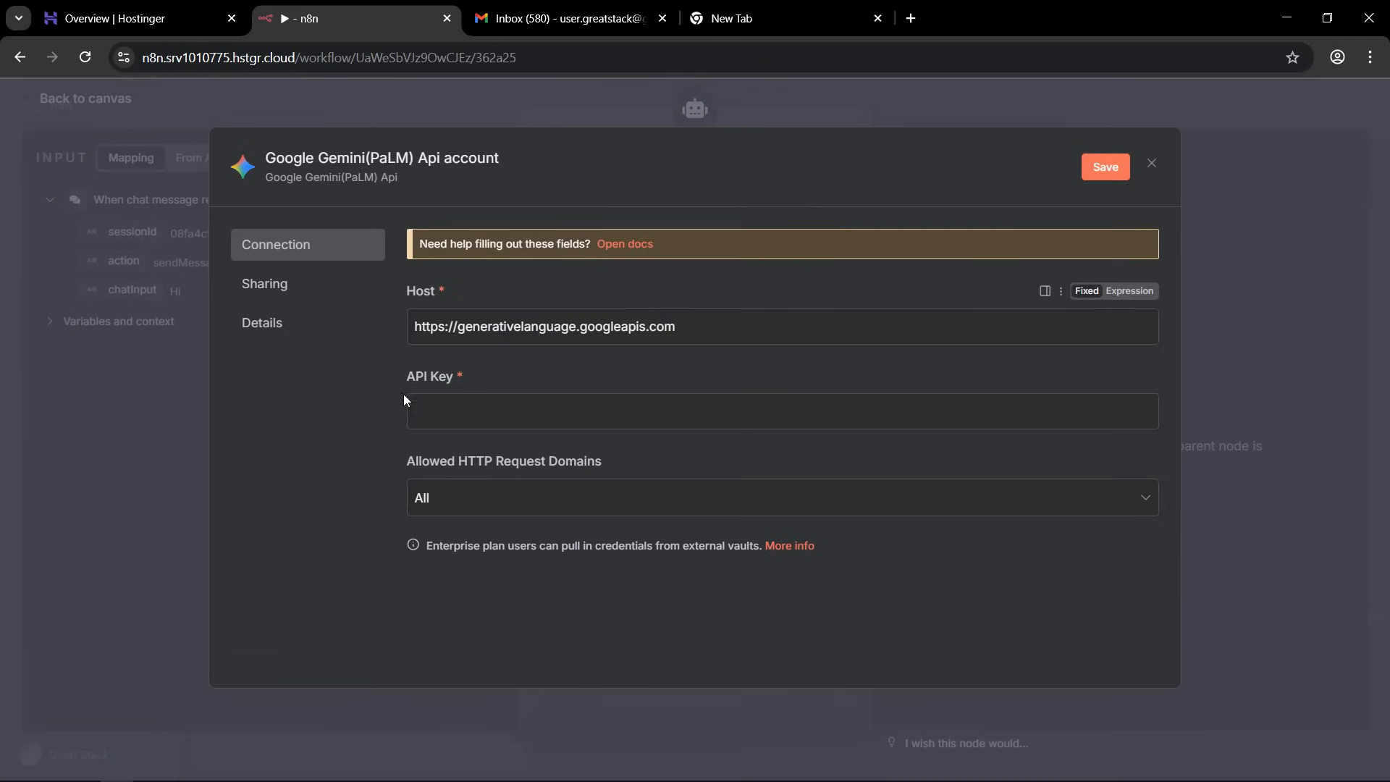
drag(408, 375, 437, 381)
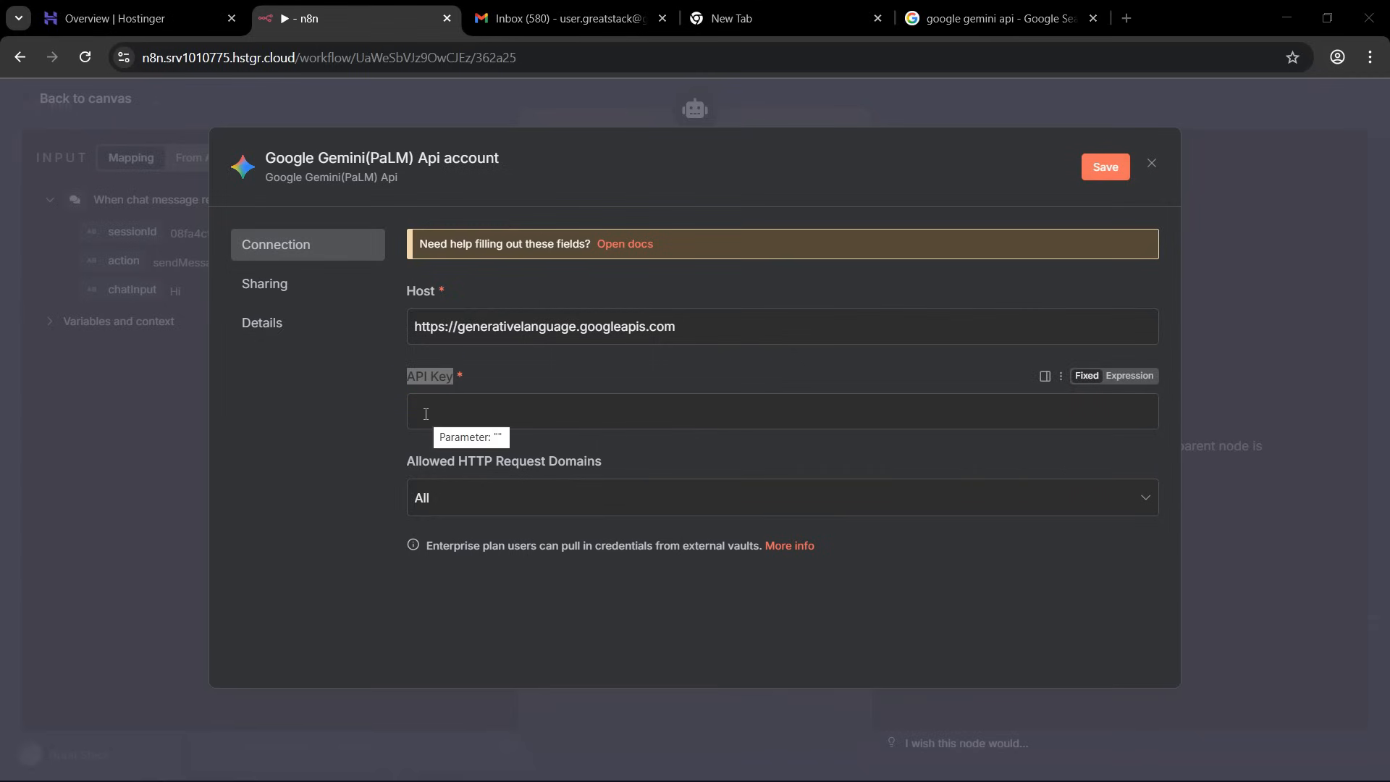
Switch to the Gemini API search results, open the Google AI Studio API Keys page, and view the key creation form and existing keys.
click(1002, 18)
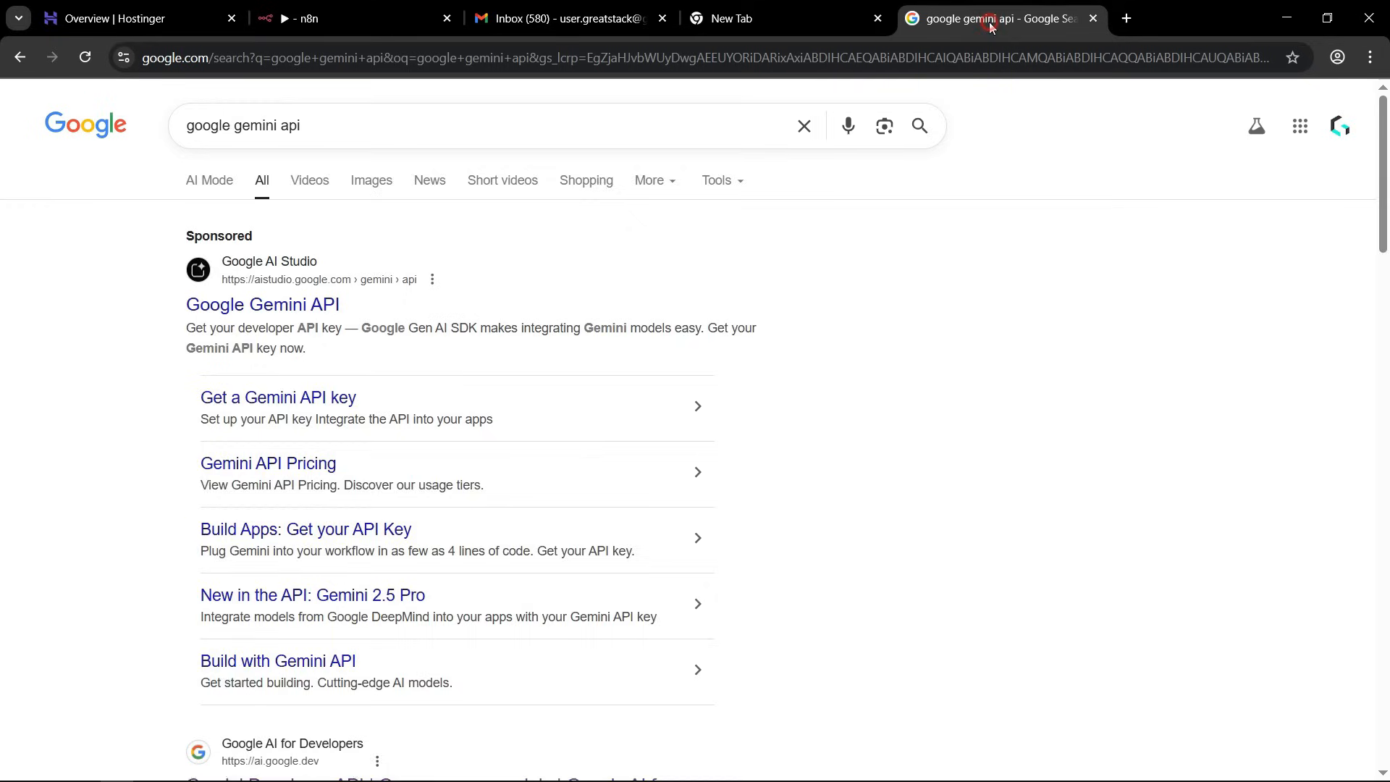
scroll(206, 108, down, 10)
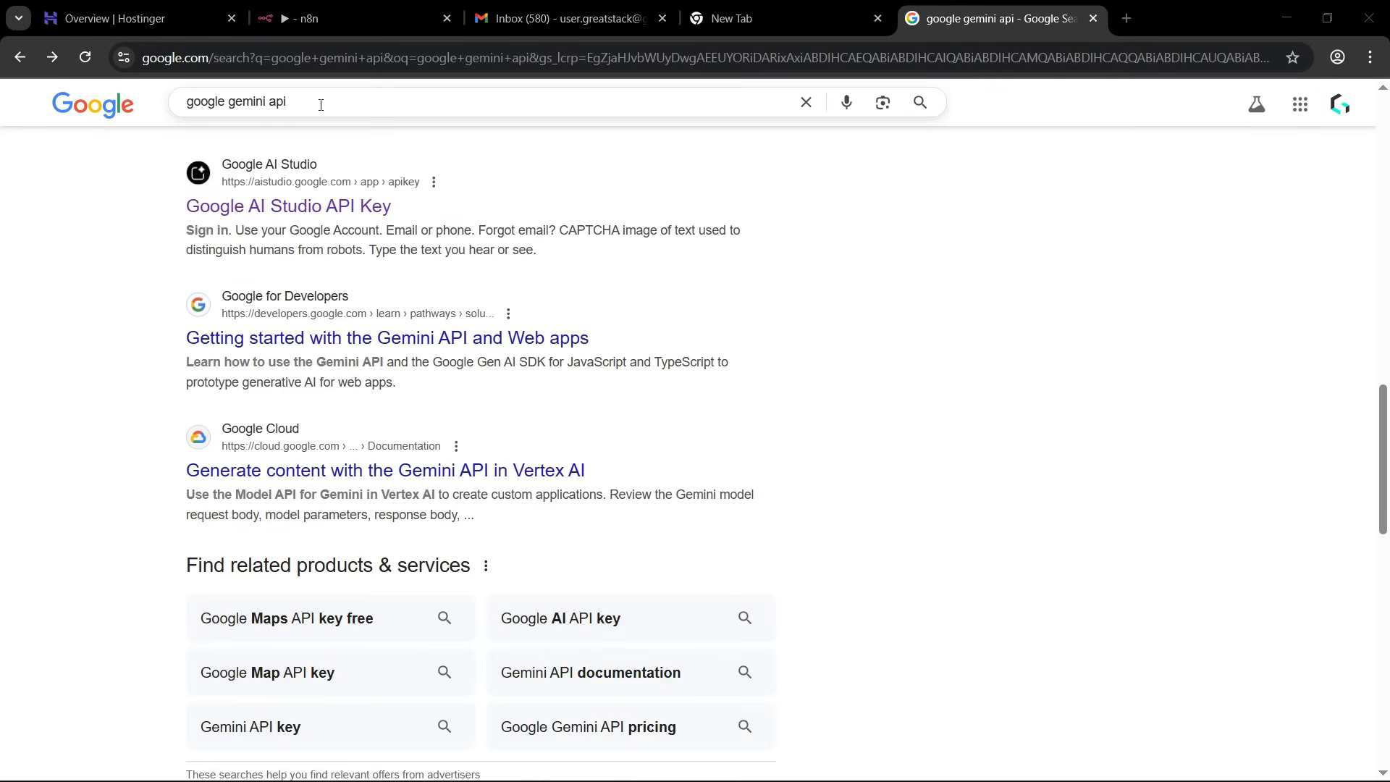
click(329, 208)
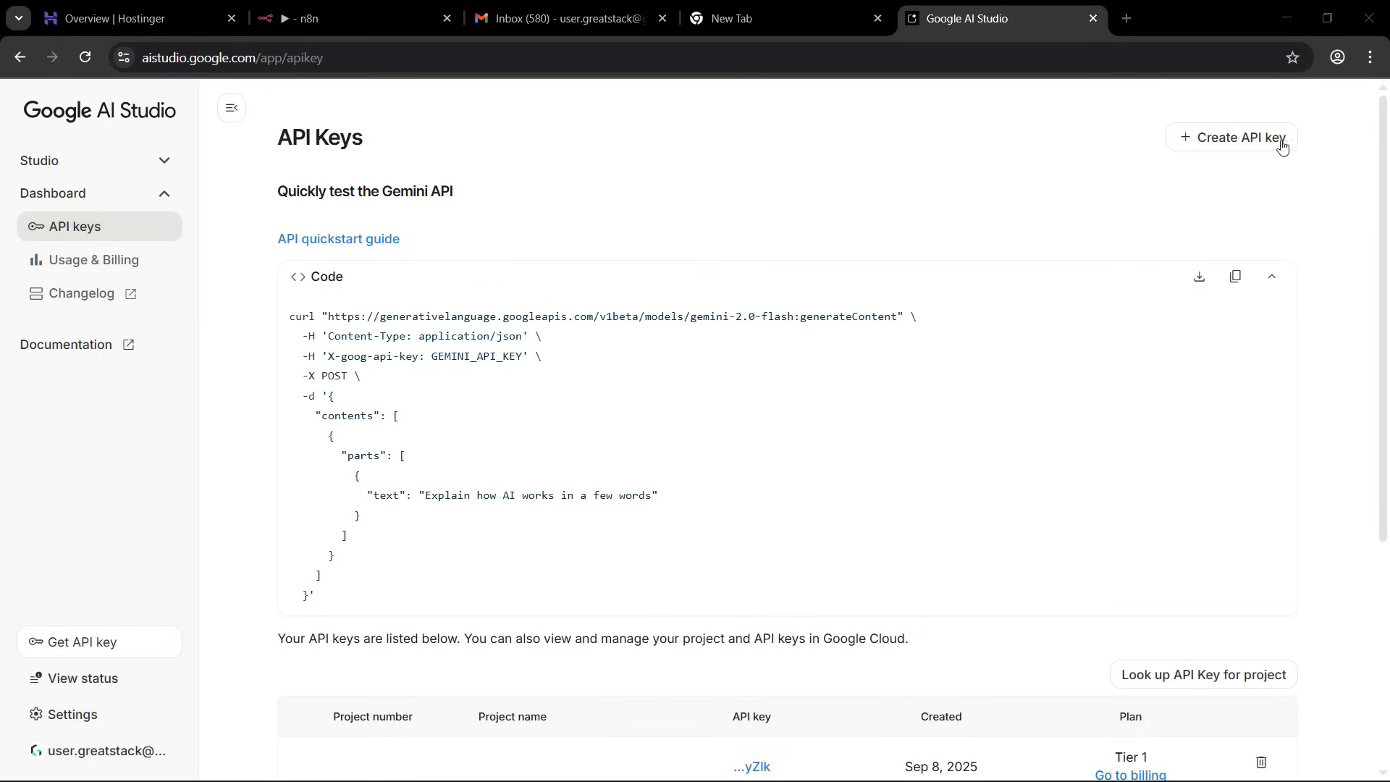
click(1205, 145)
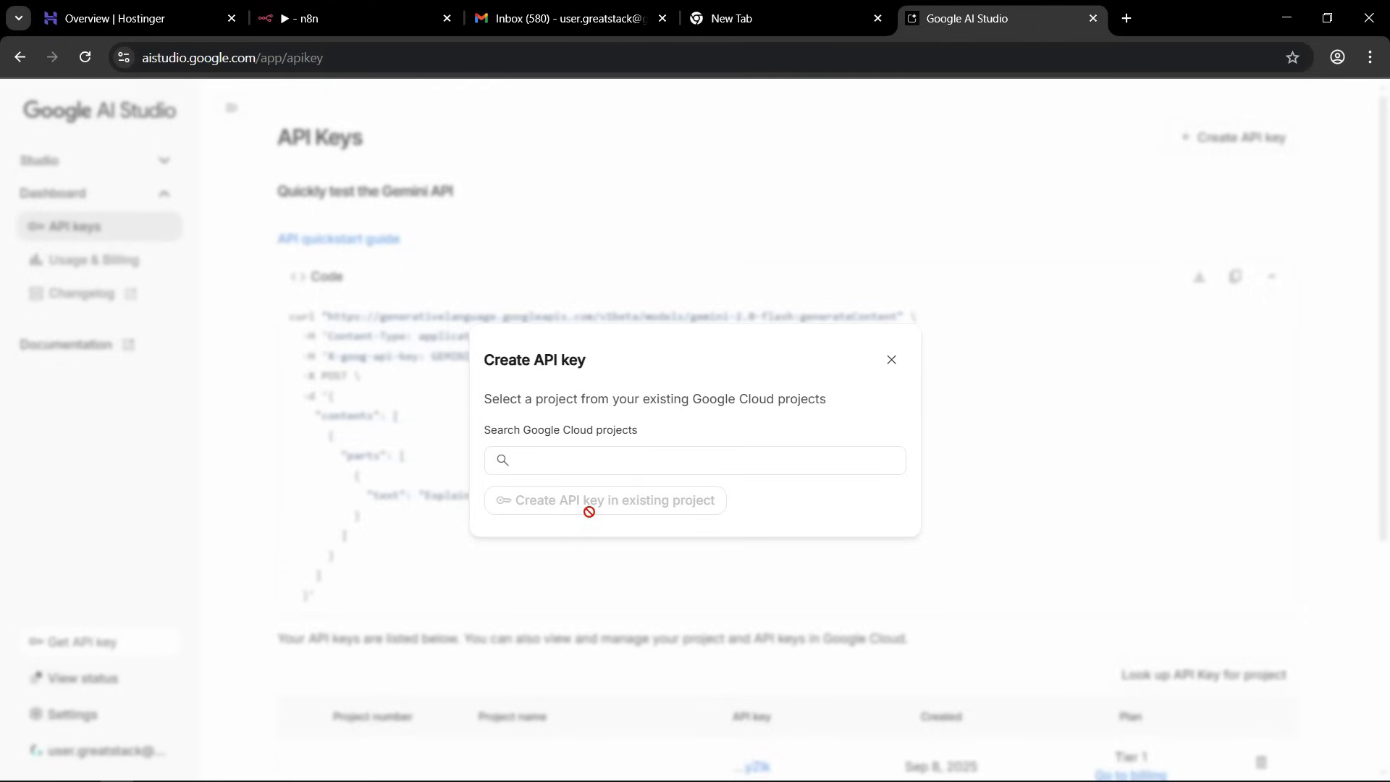
click(892, 361)
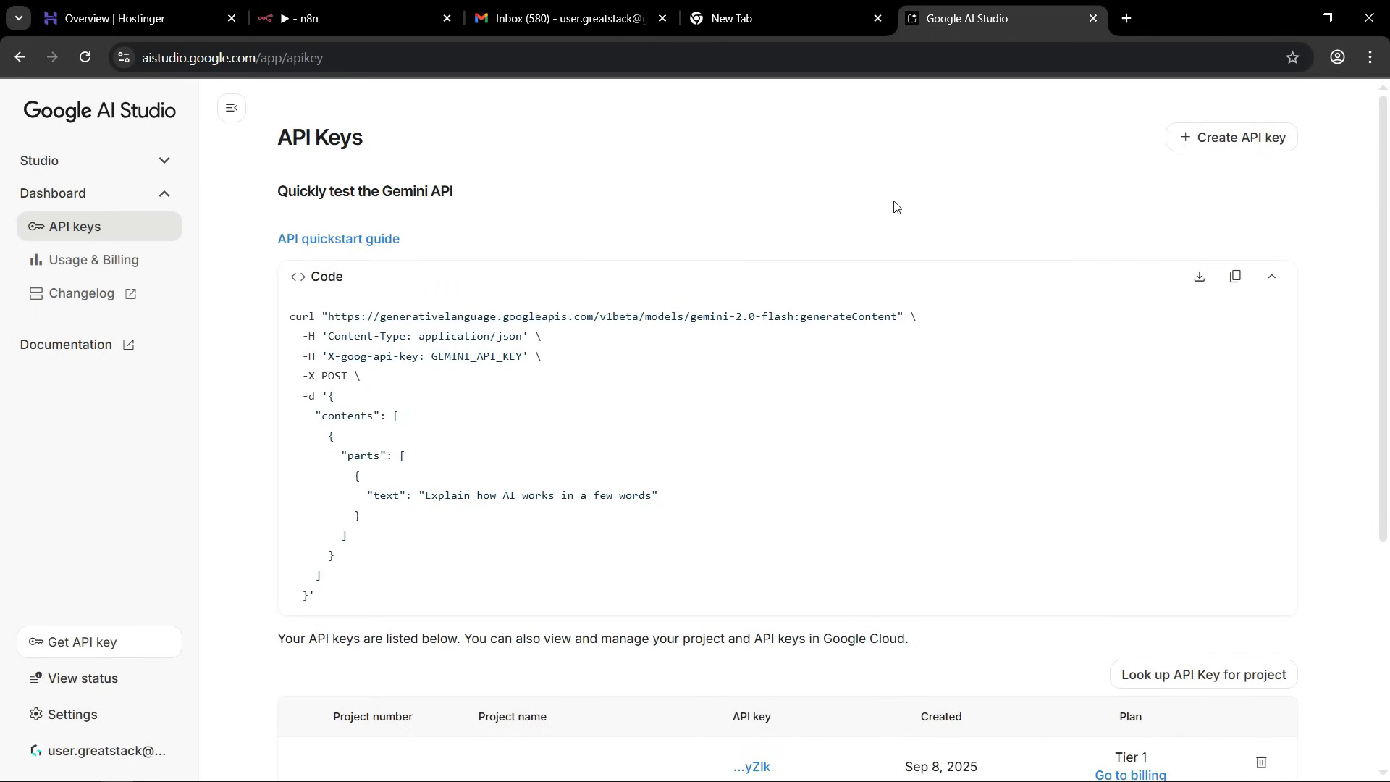
scroll(899, 214, down, 5)
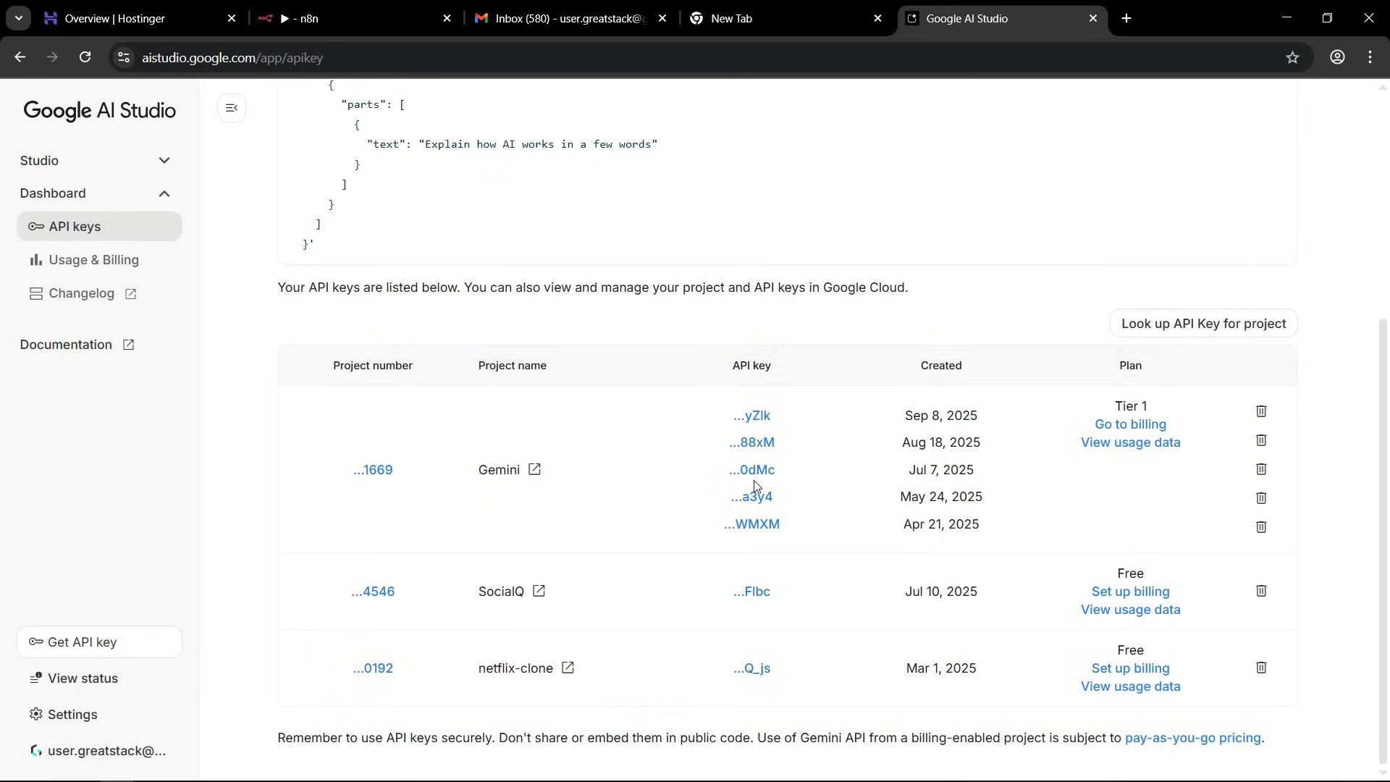
Return to n8n, paste the API key into the Google Gemini credential, save it and close the credential form.
click(347, 18)
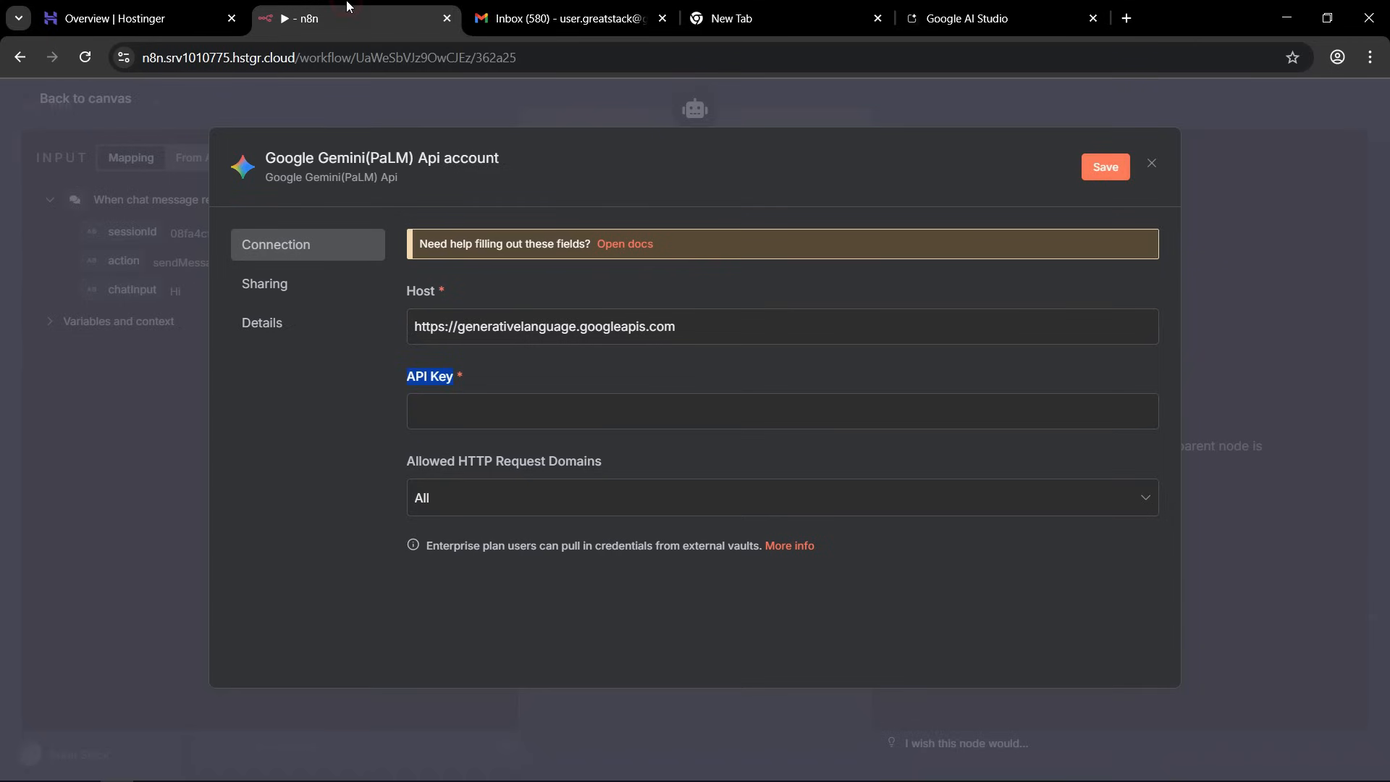
click(433, 420)
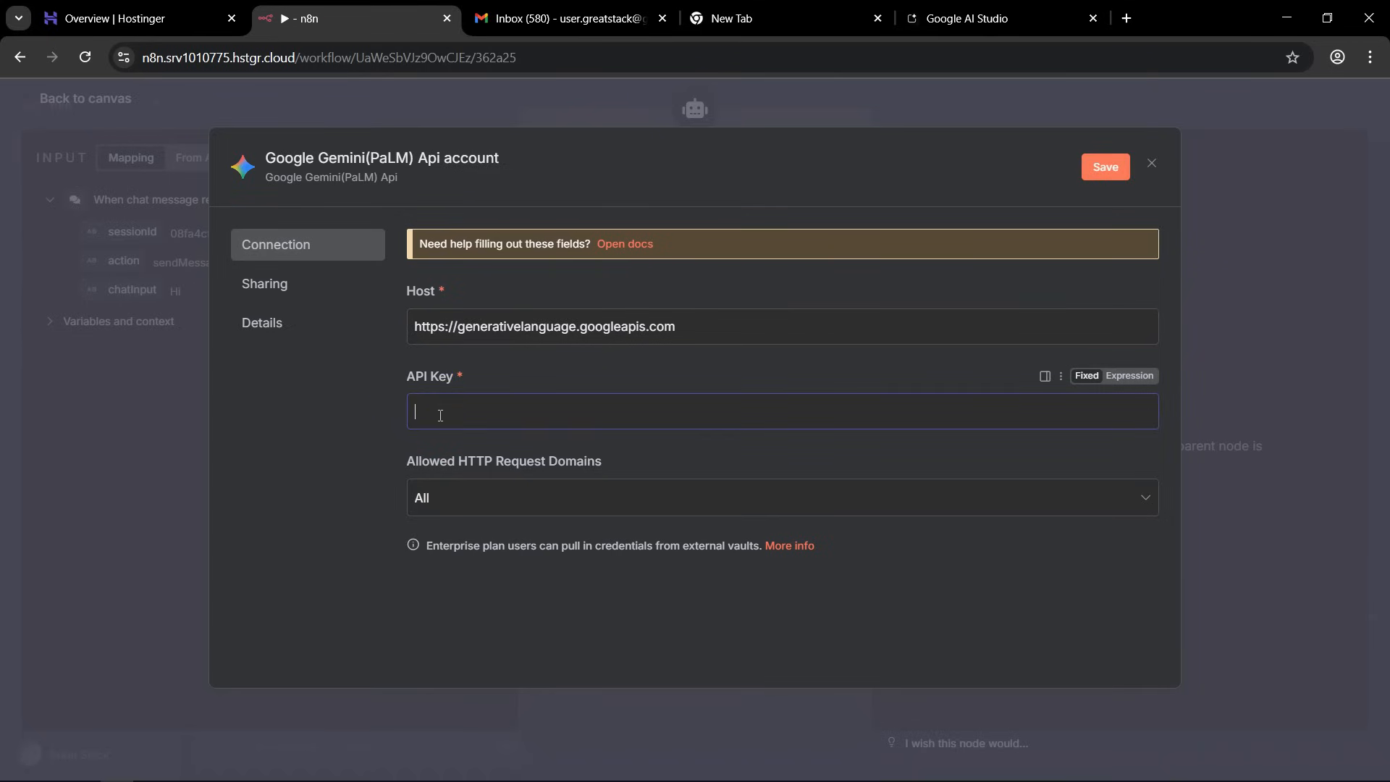
key(ctrl+v)
click(1105, 166)
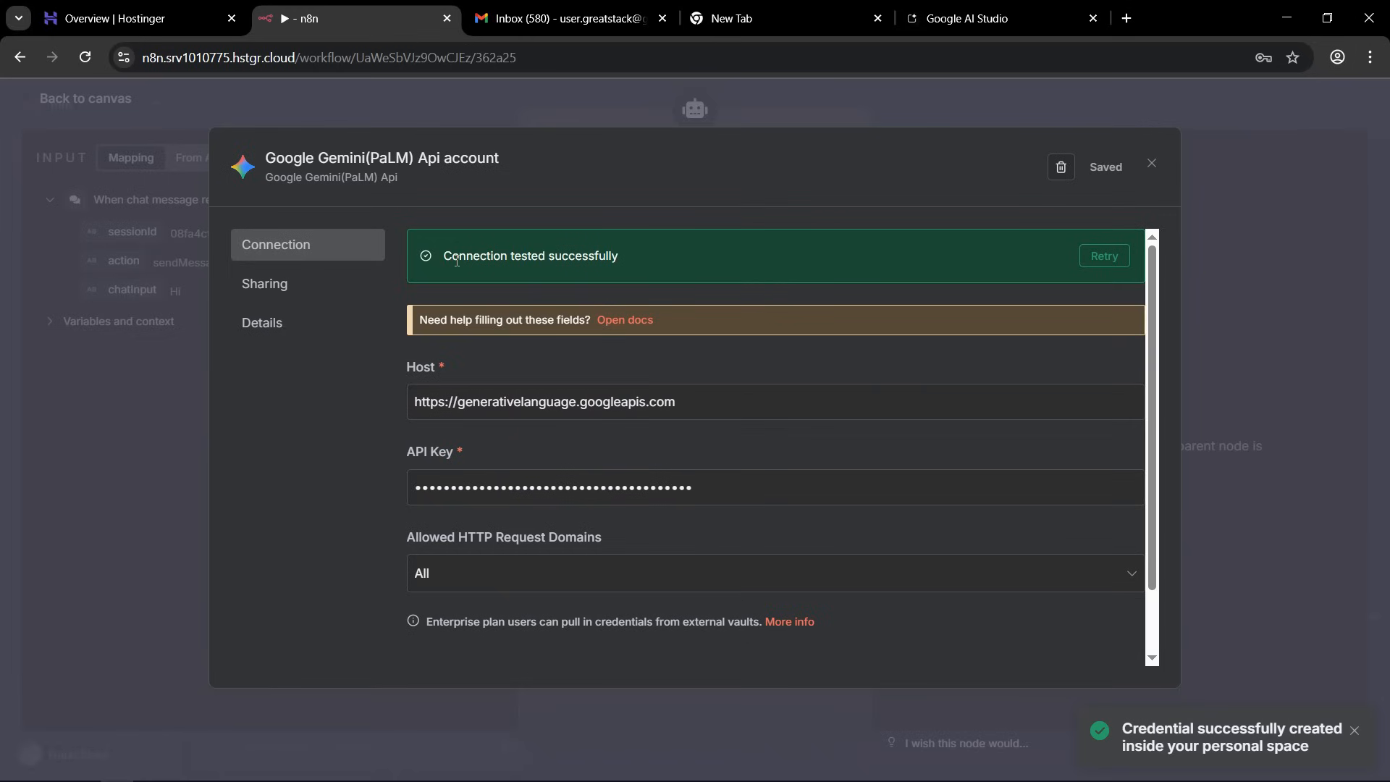
drag(443, 256, 466, 260)
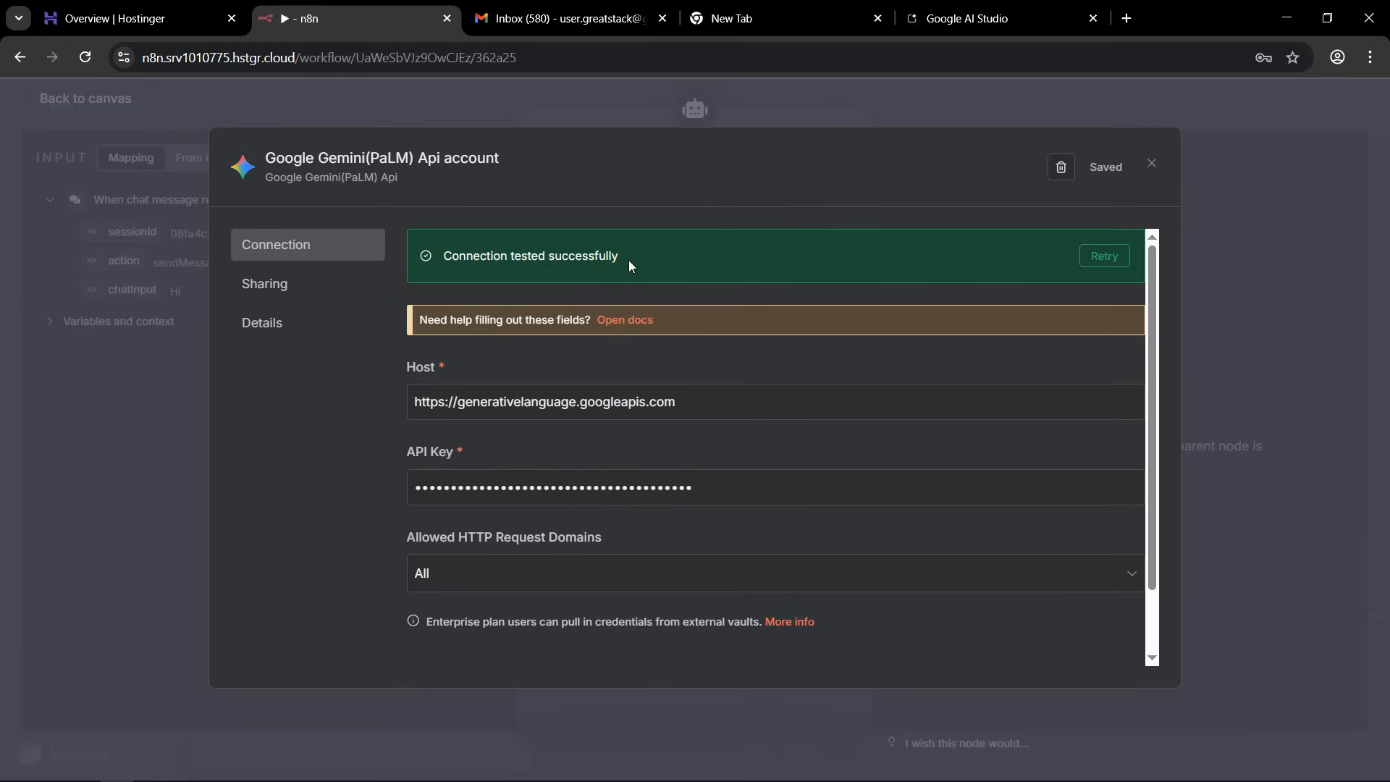
click(1151, 164)
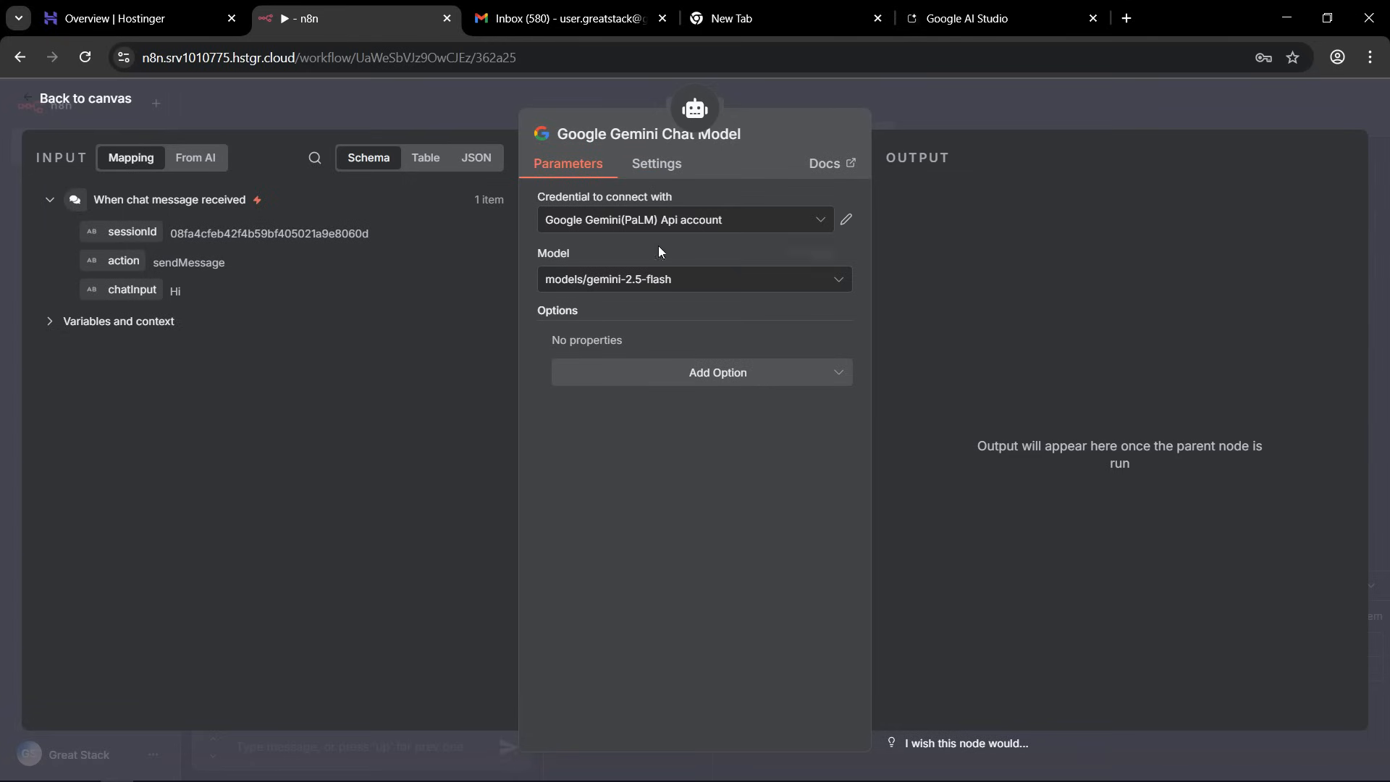
Return to the canvas and send the test message "hello" in the workflow chat to run the AI Agent.
click(996, 102)
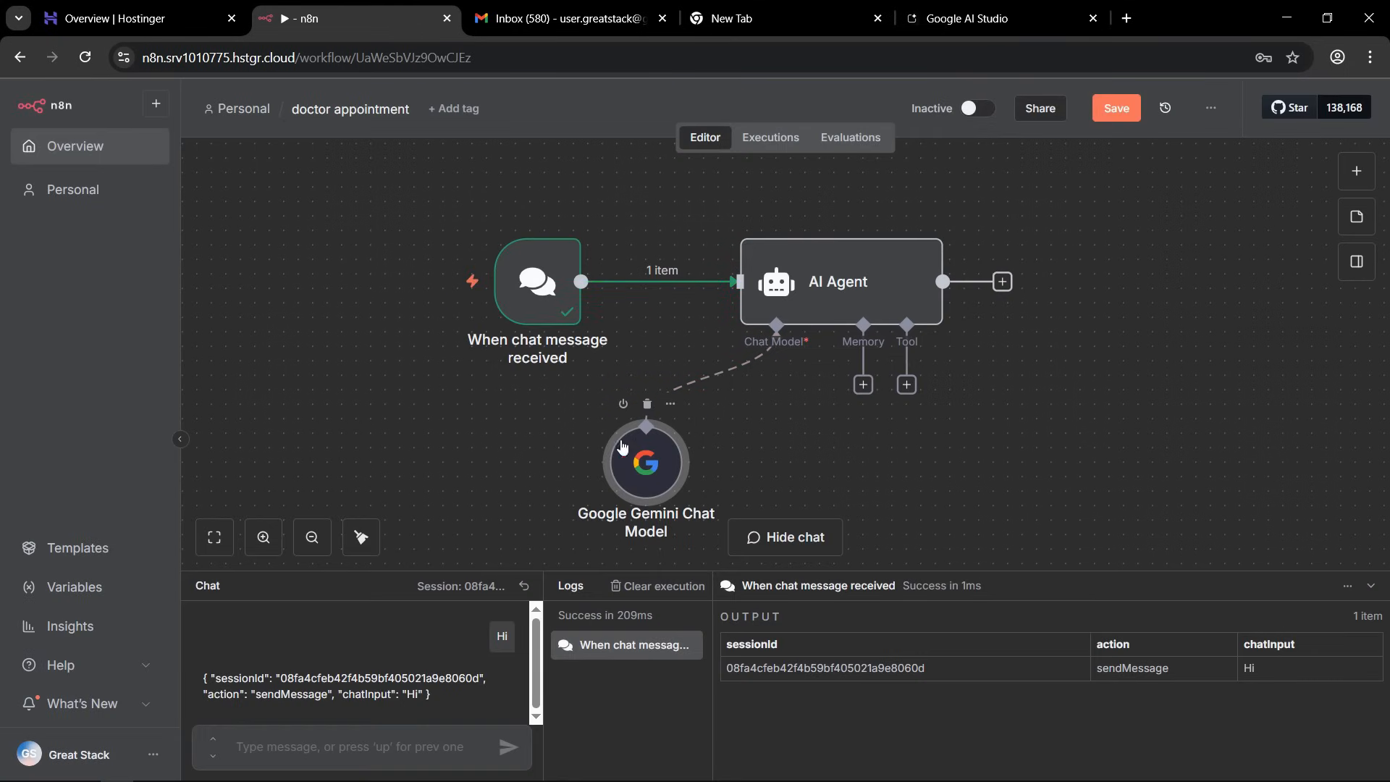
click(279, 749)
text(hellow)
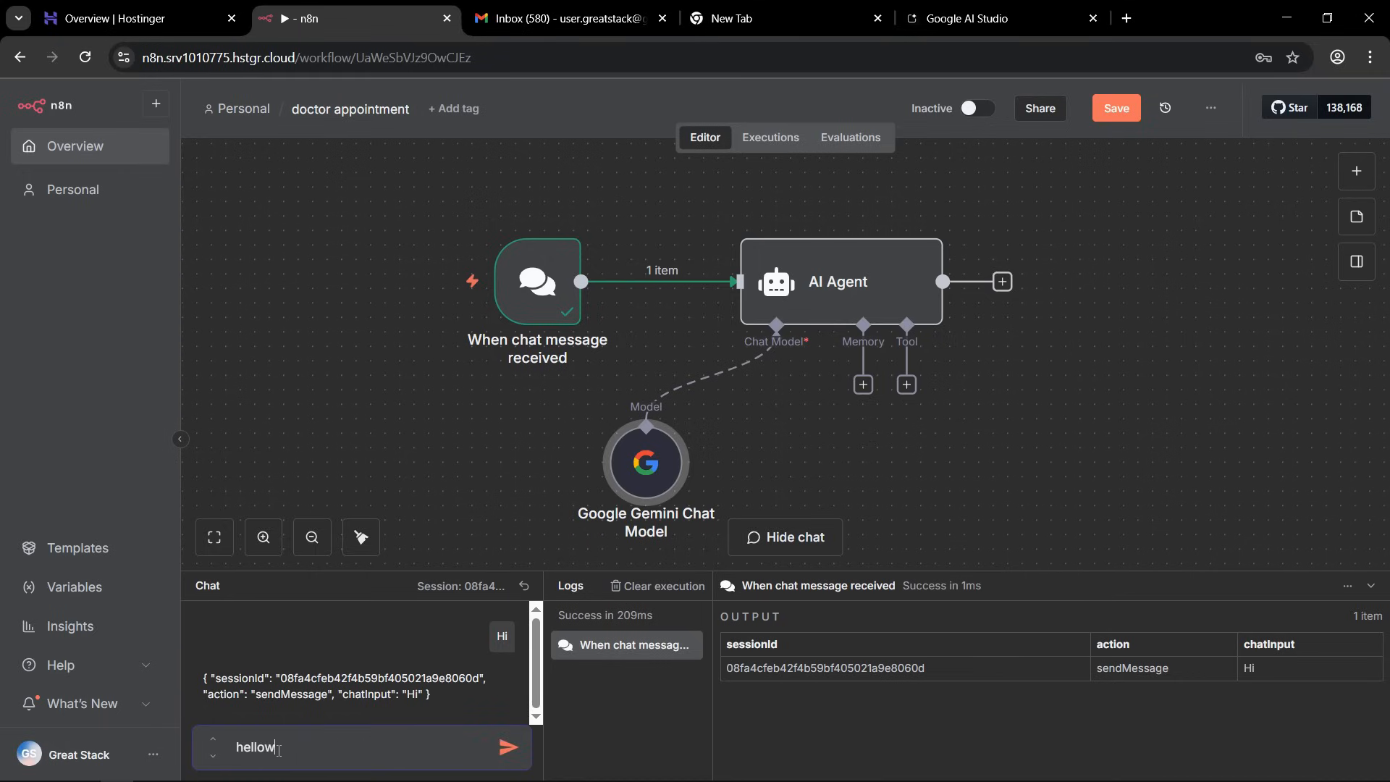
key(BackSpace)
key(Return)
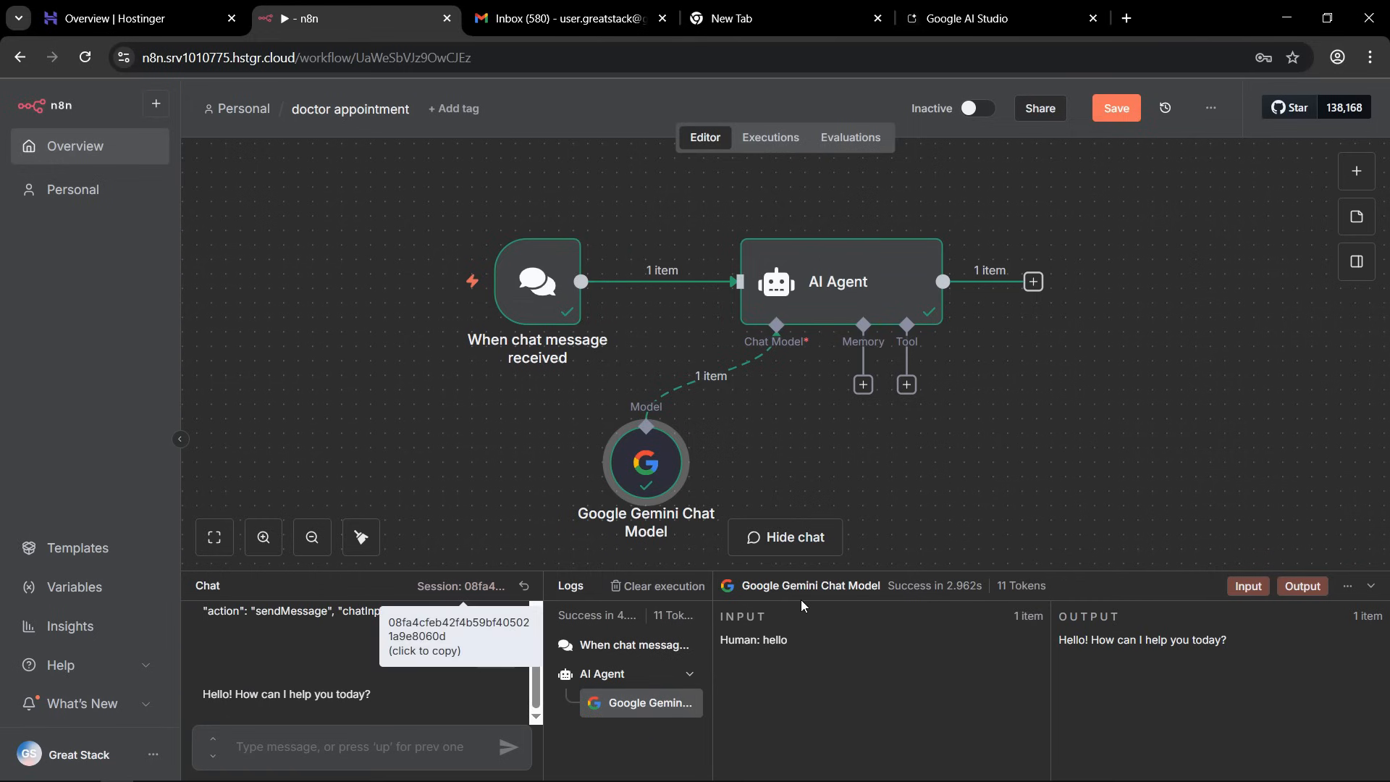
Enlarge the chat and logs area, and examine the Gemini model's output and the agent's reply in the chat.
drag(1059, 616, 1144, 624)
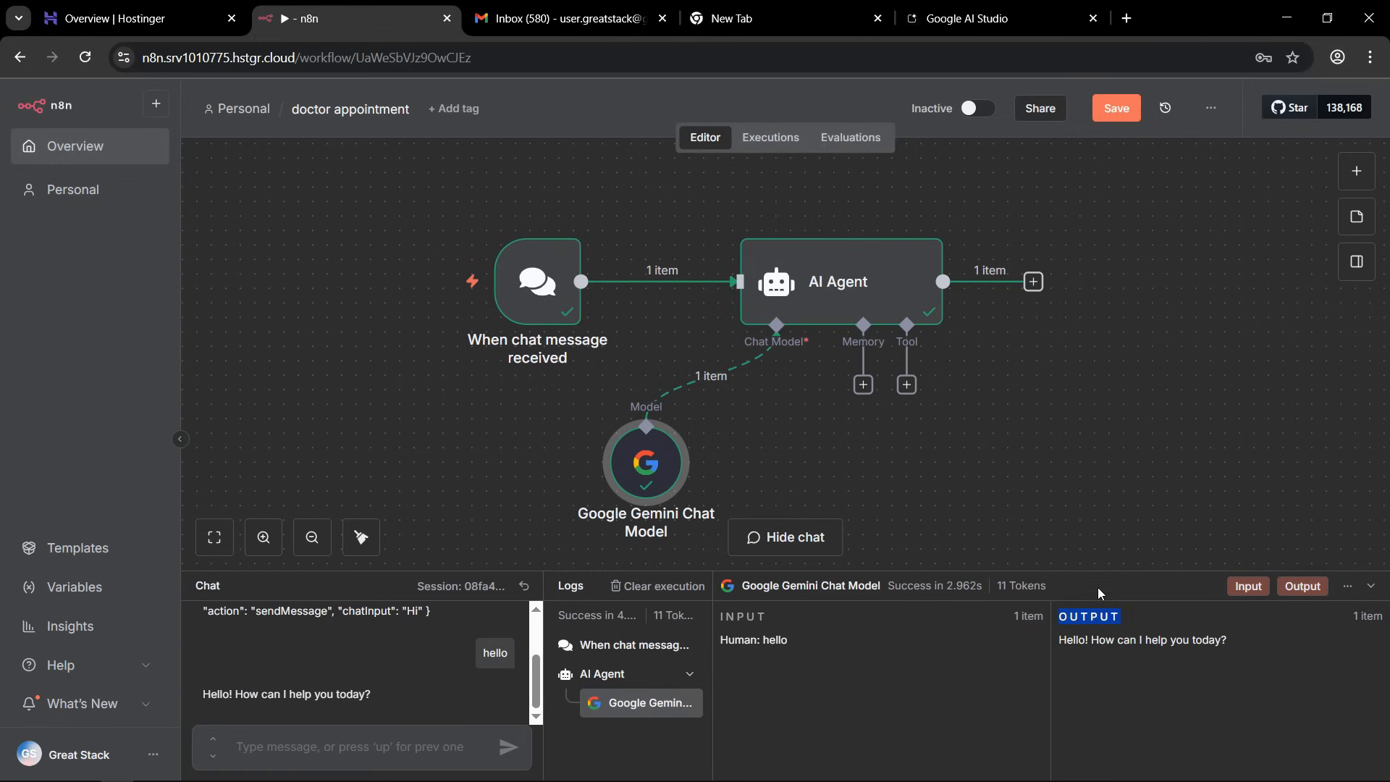
click(1070, 565)
drag(1070, 565, 1201, 570)
click(1201, 570)
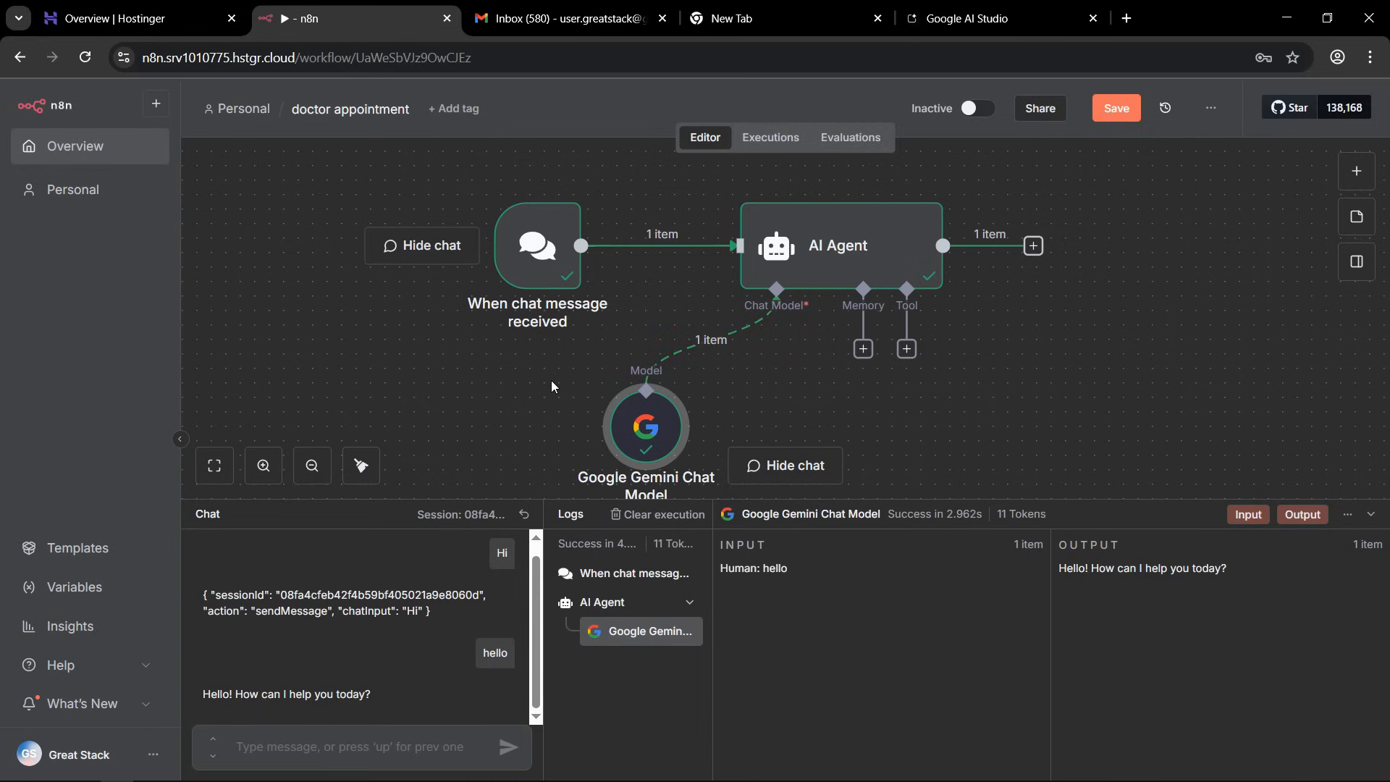
drag(217, 693, 369, 695)
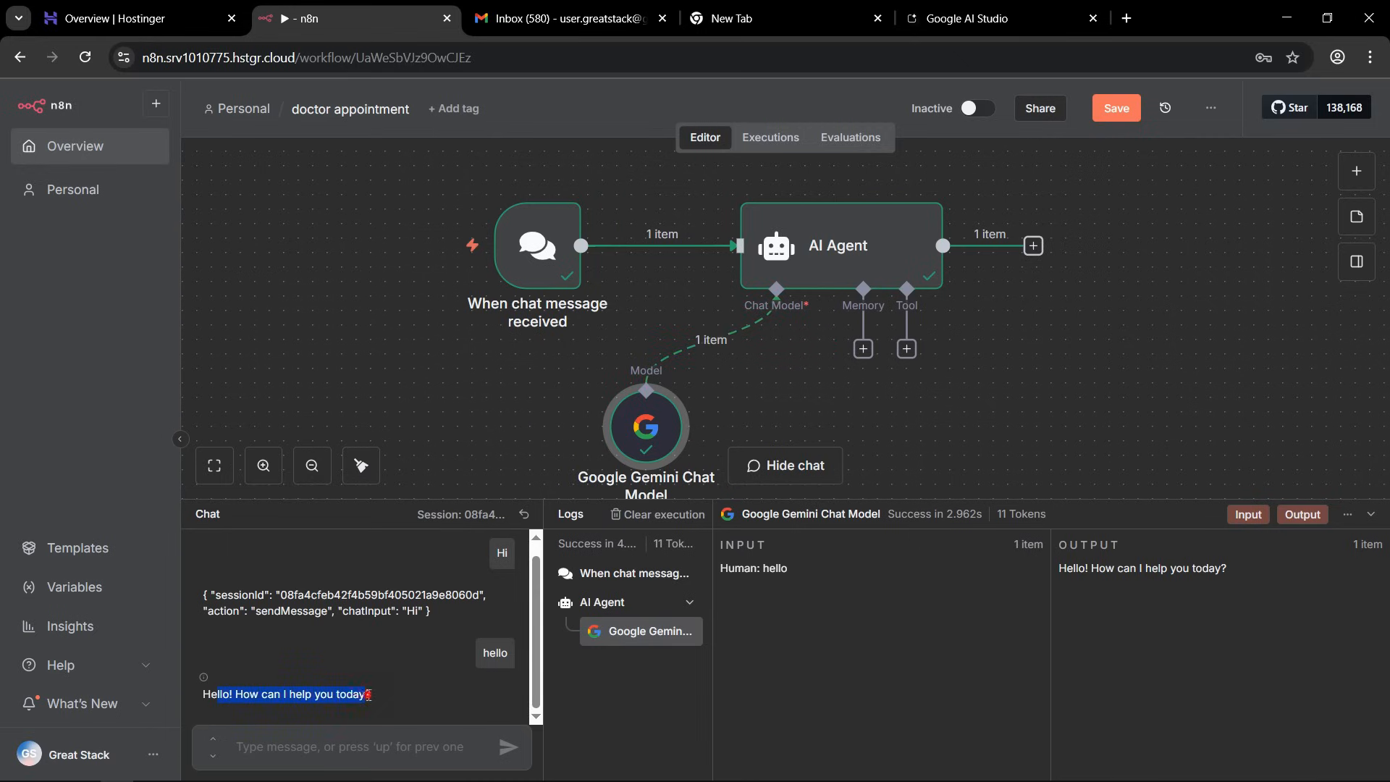
click(239, 696)
drag(237, 695, 367, 707)
click(372, 698)
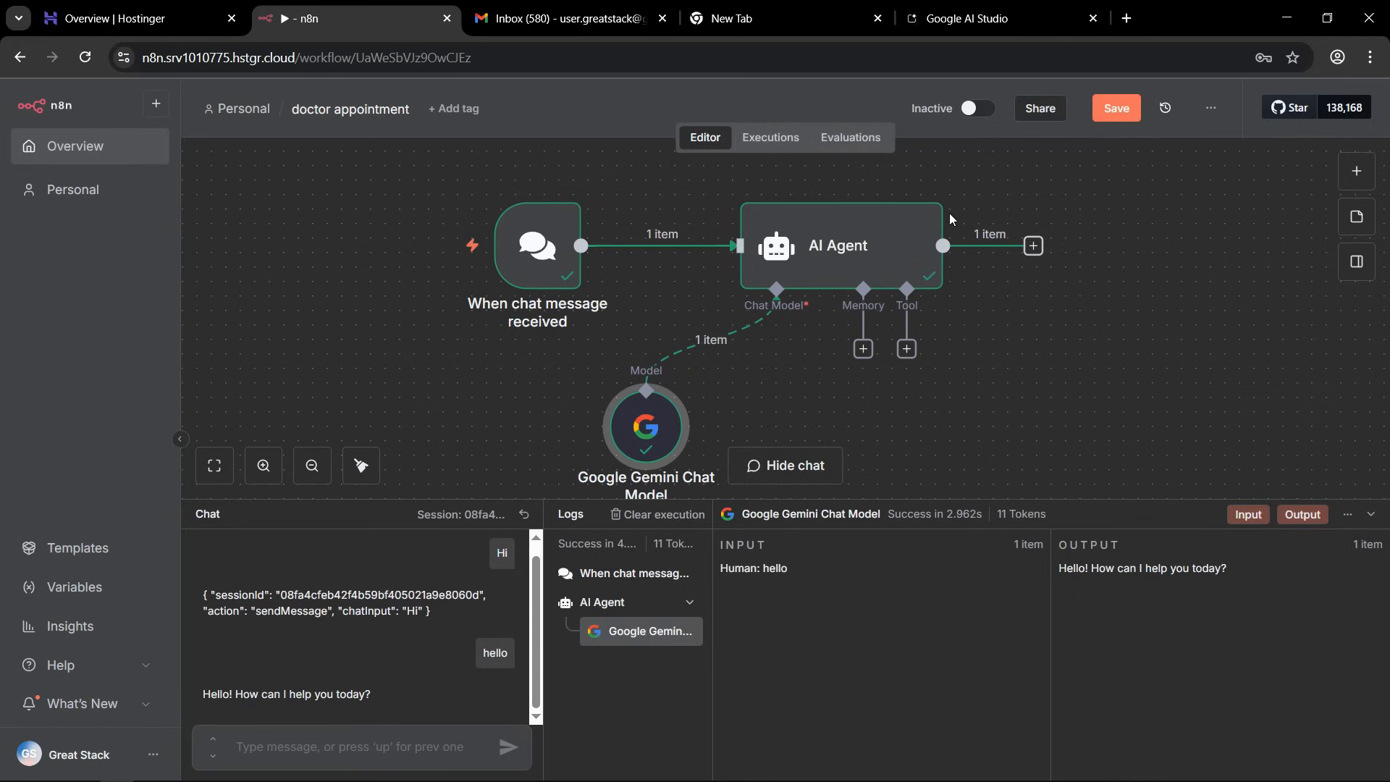
Send the AI Agent a chat message starting "Hi I am" followed by the person's first name, and check the greeting it returns.
click(286, 738)
text(Hi am Avinash)
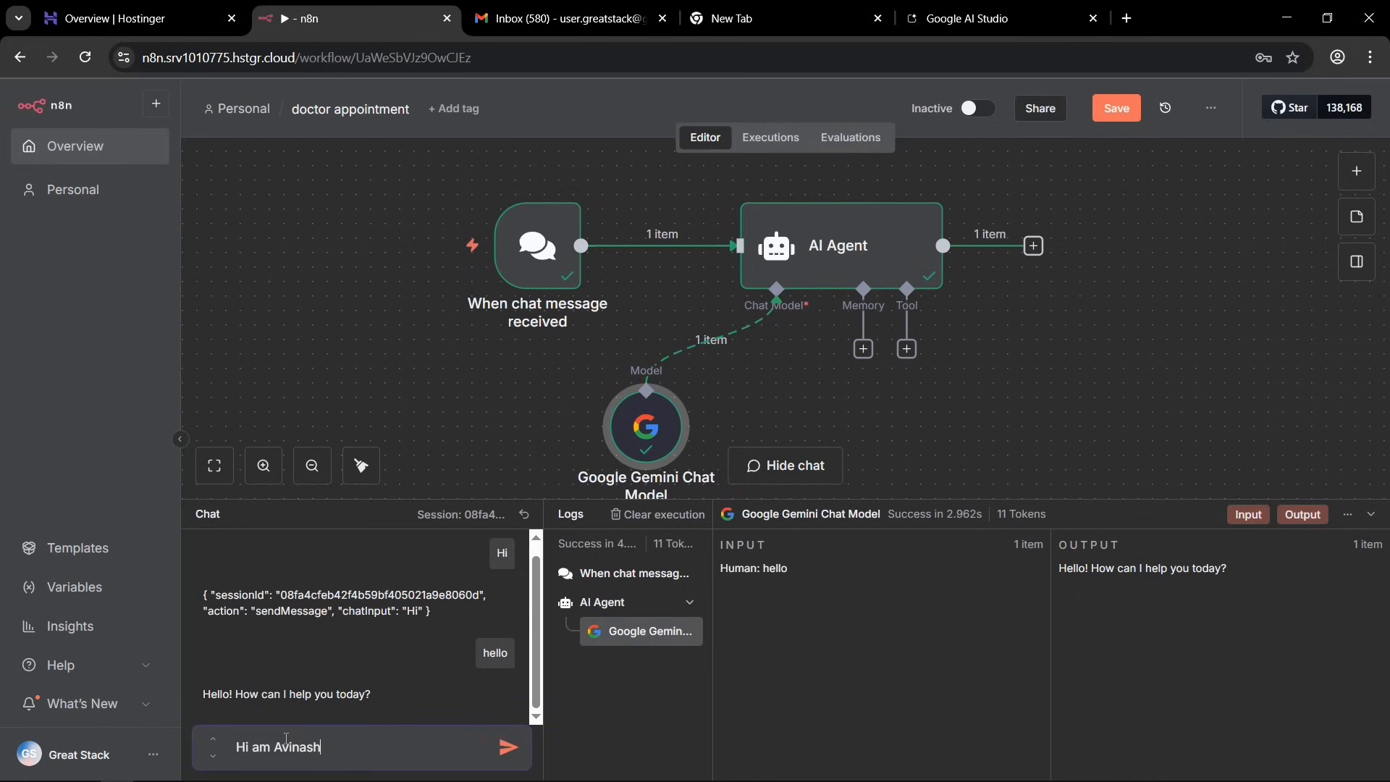
key(ctrl+Left)
key(ctrl+Left)
text(I)
key(Return)
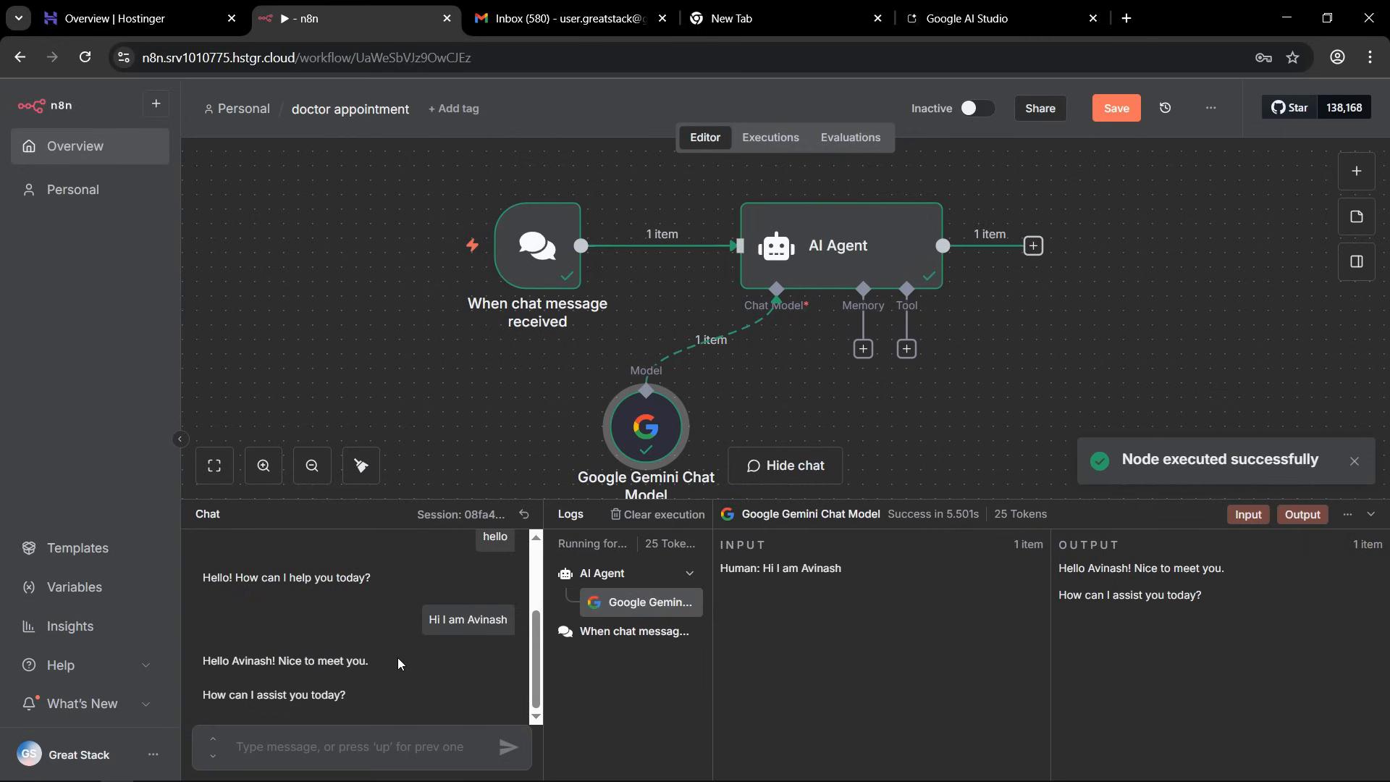
drag(229, 662, 373, 670)
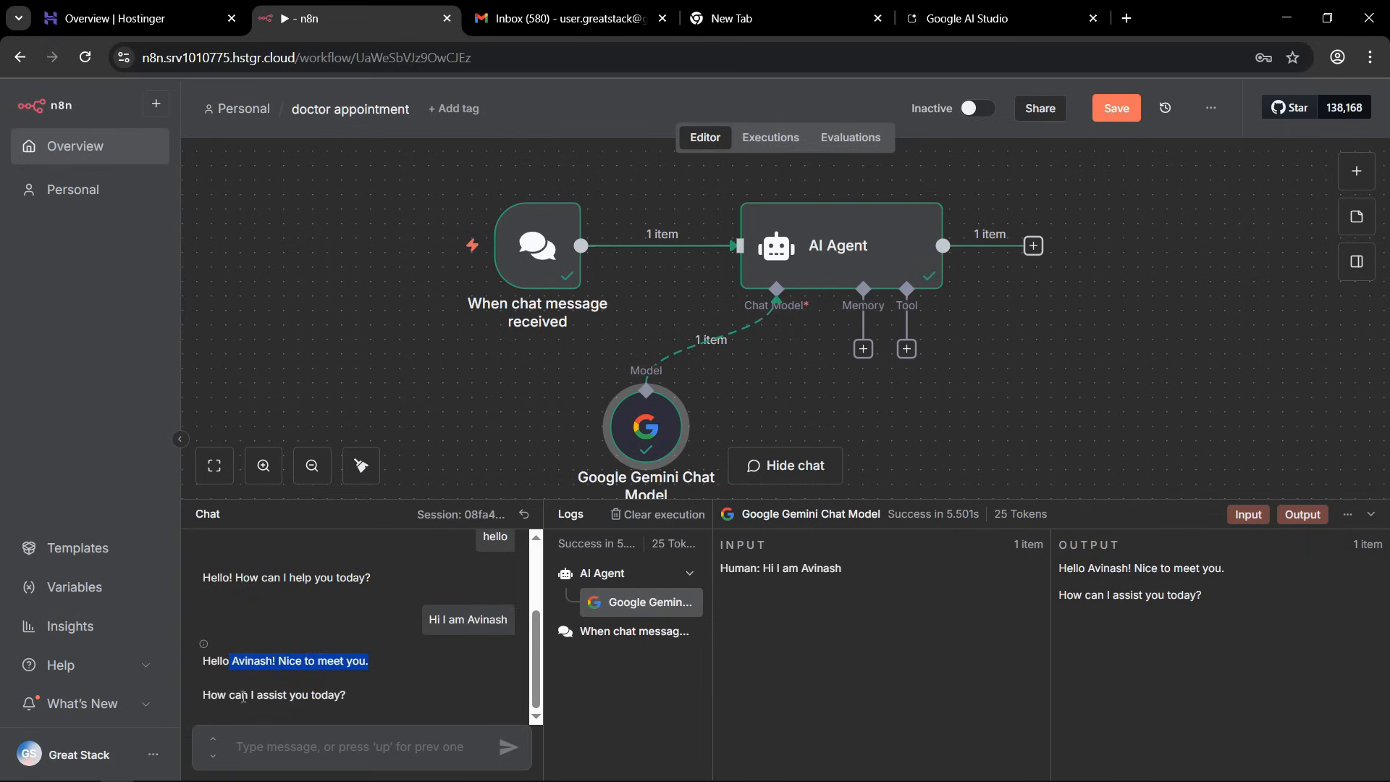
Ask the agent "What is my name" in the chat and read its reply to check whether it remembers.
click(317, 742)
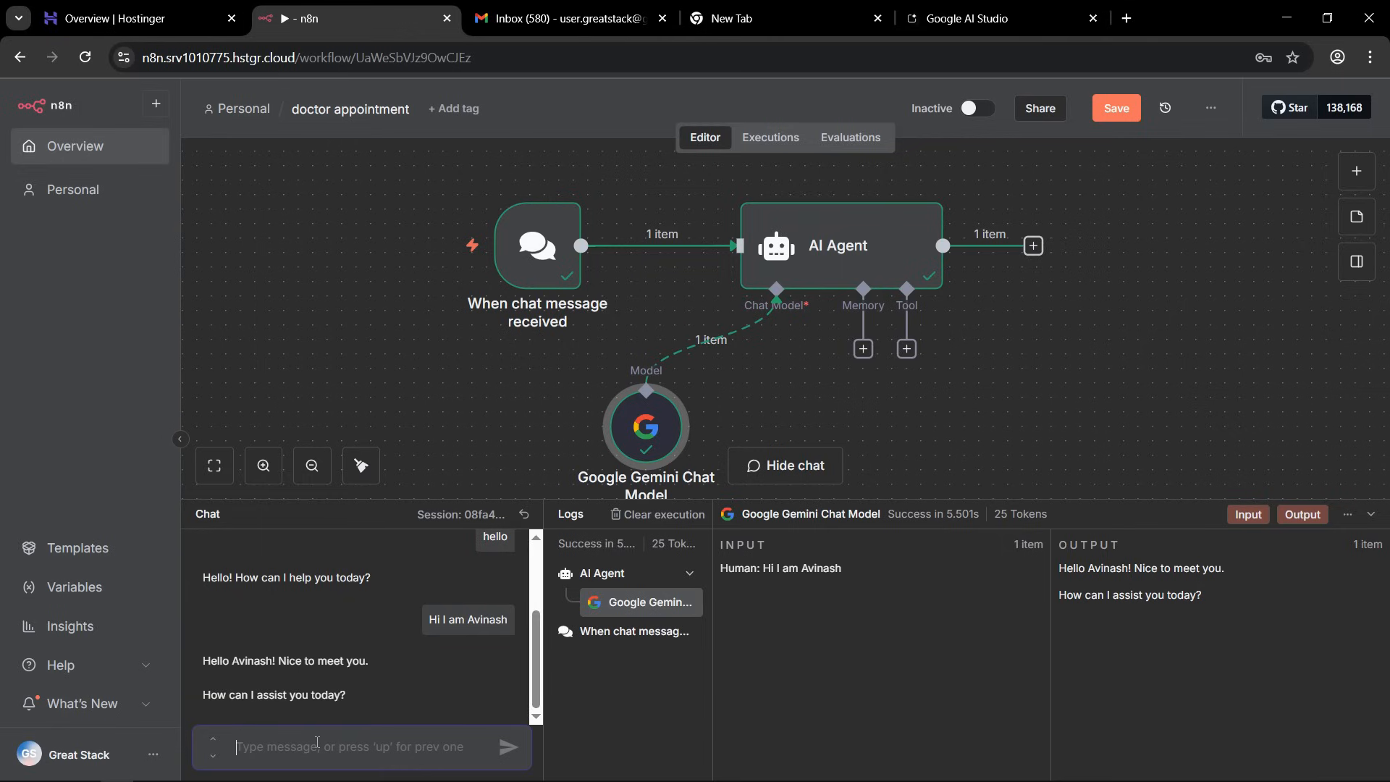
text(What is my name)
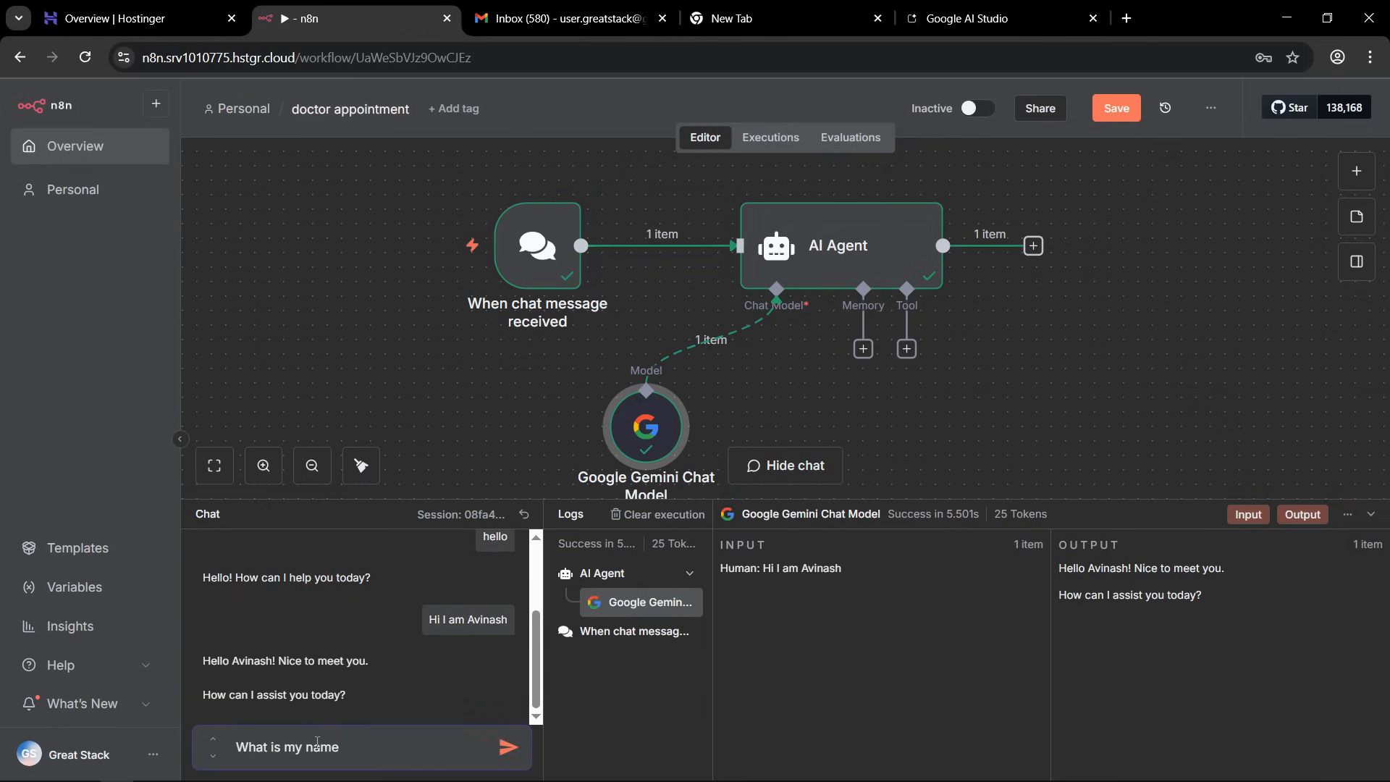
key(Return)
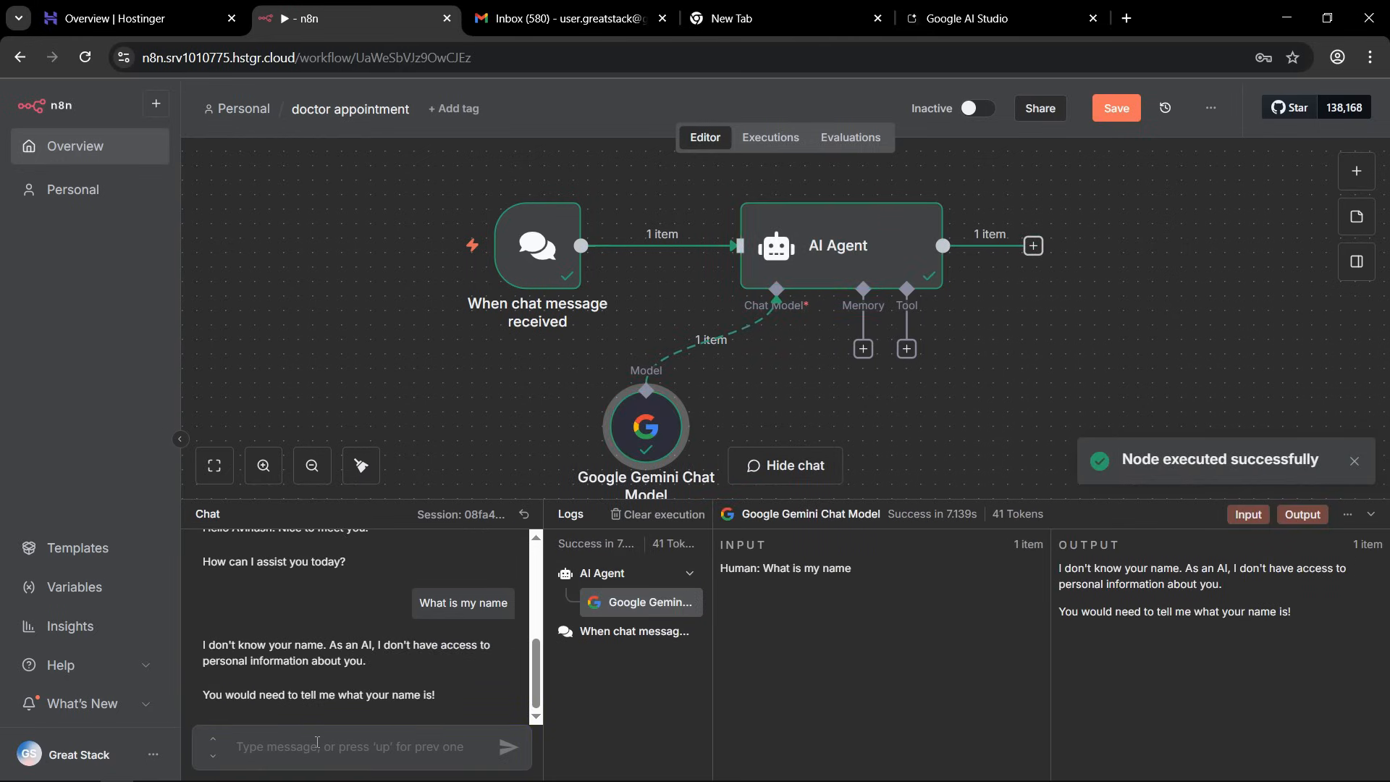
triple_click(335, 646)
click(371, 664)
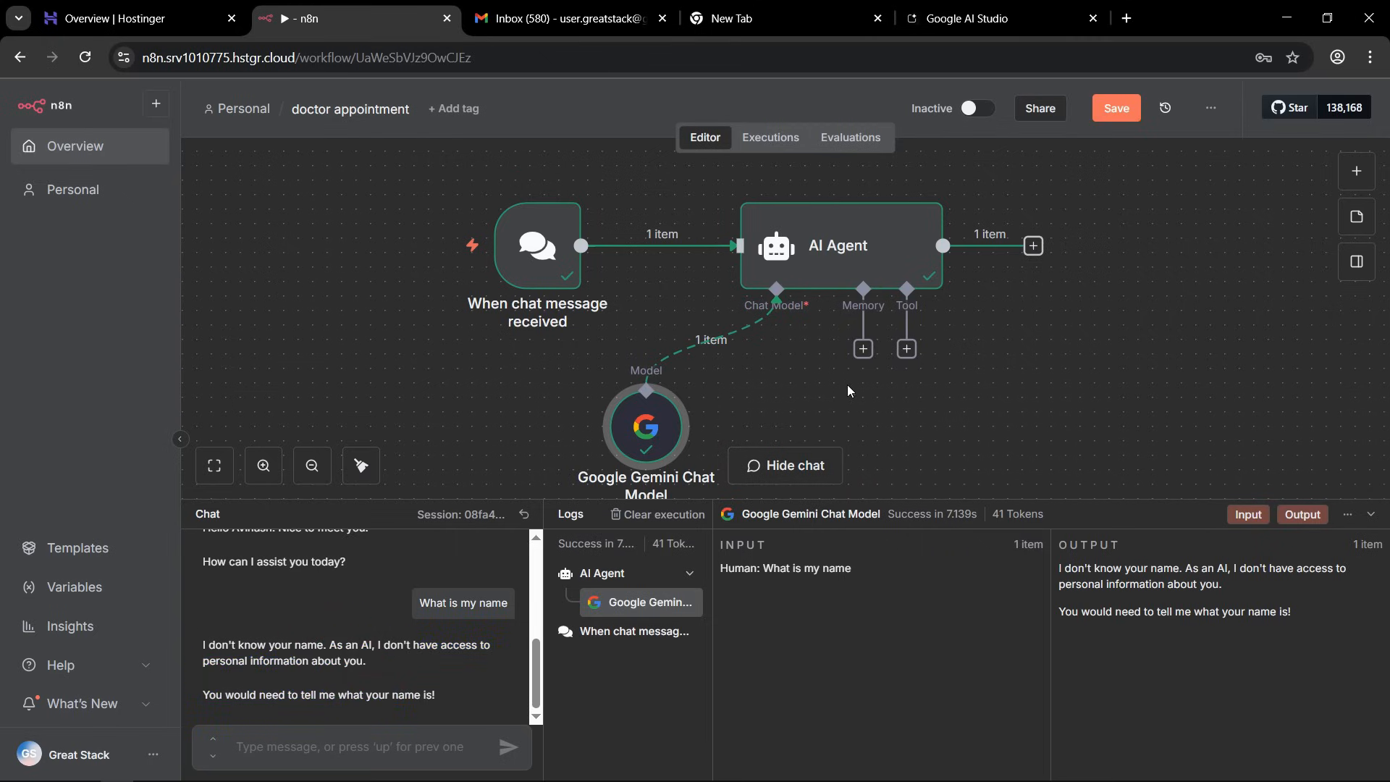
Attach Simple Memory to the AI Agent with a context window length of 6, and return to the canvas.
click(863, 348)
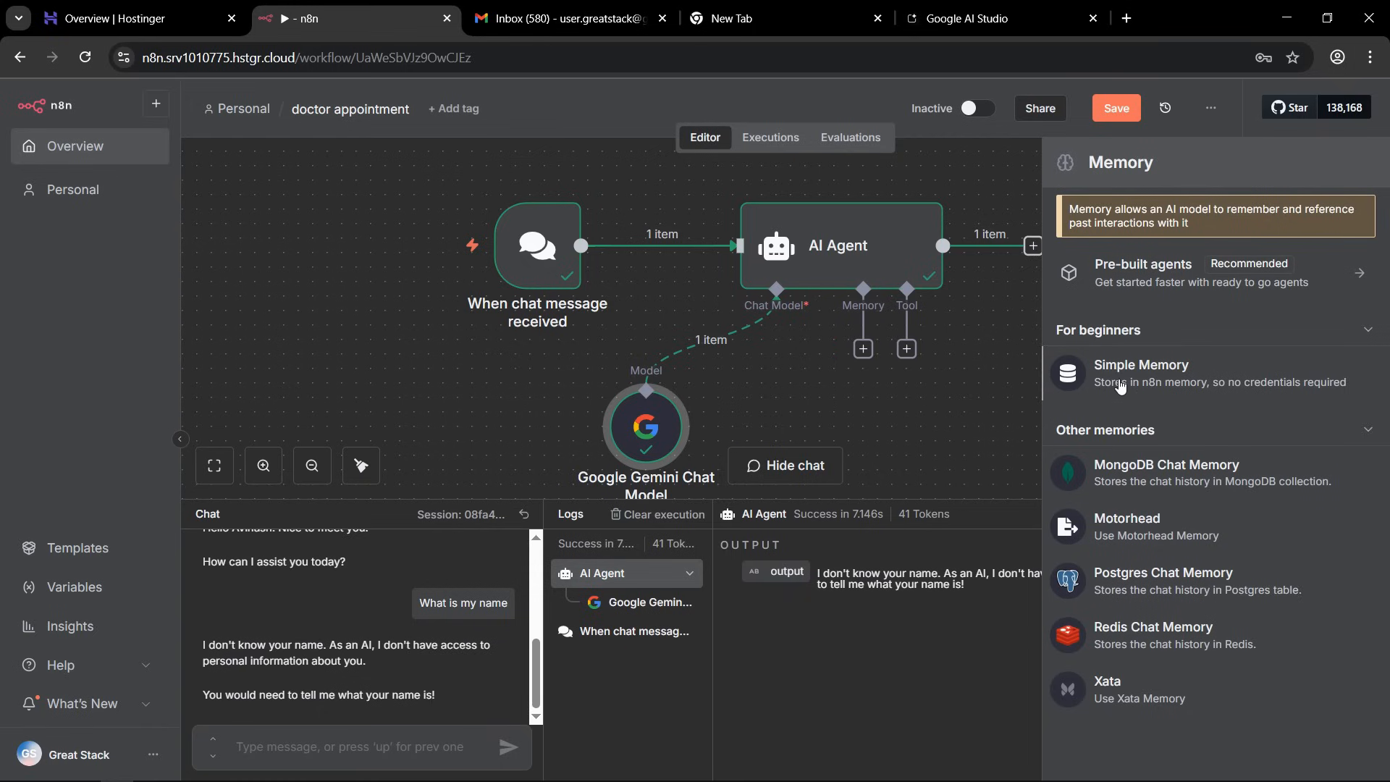
click(1210, 386)
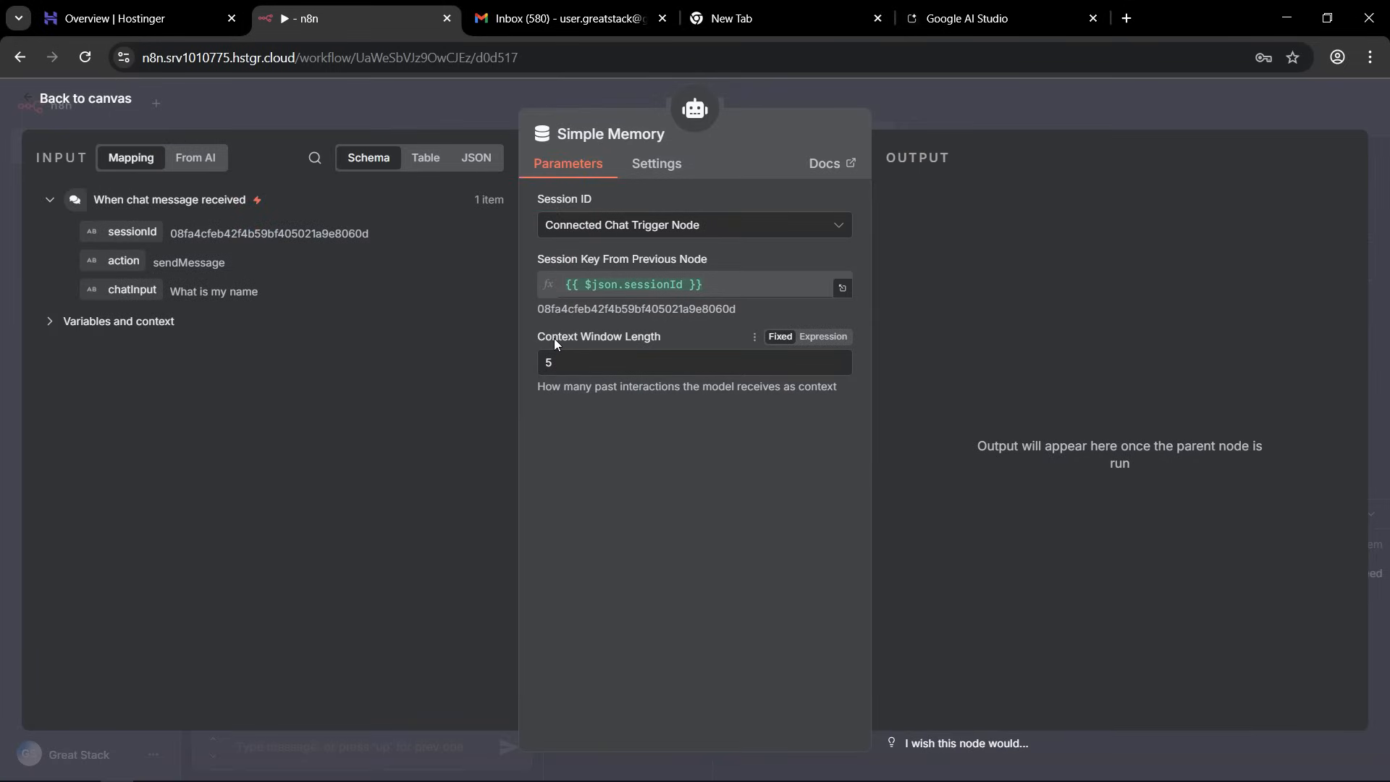
click(640, 339)
drag(574, 364, 521, 364)
text(6)
click(520, 363)
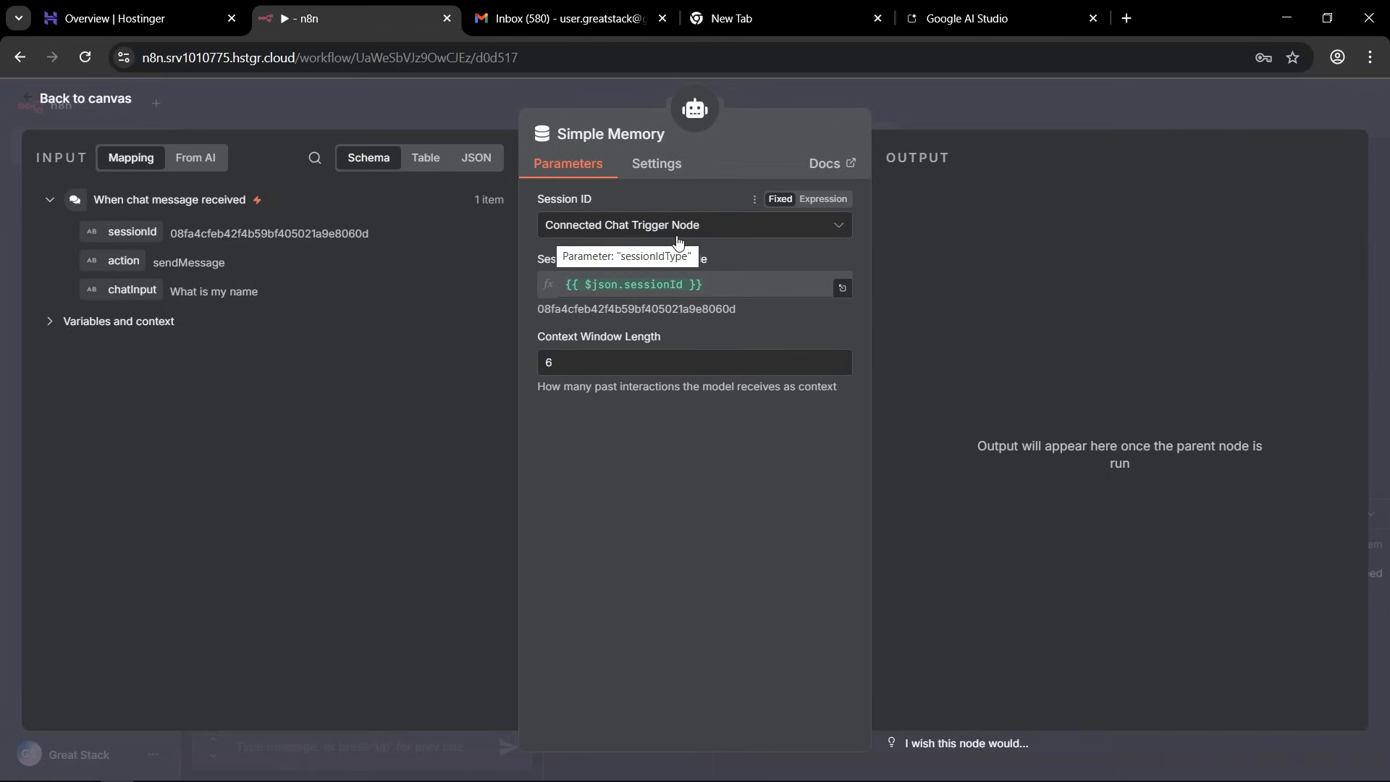
click(1053, 97)
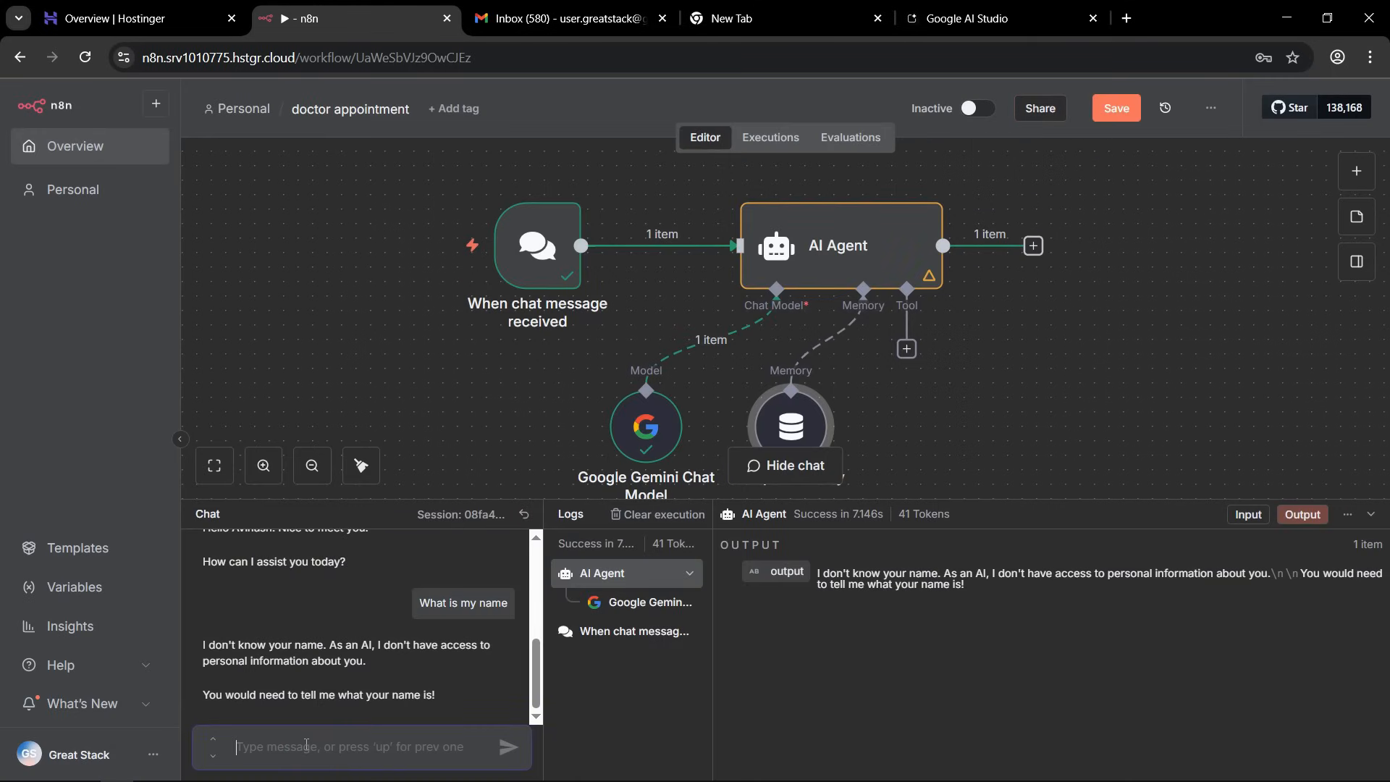
Test the memory by sending the name introduction again, asking "Hi, What's my name" and reading the agent's answer.
text(Hi I am Avinash)
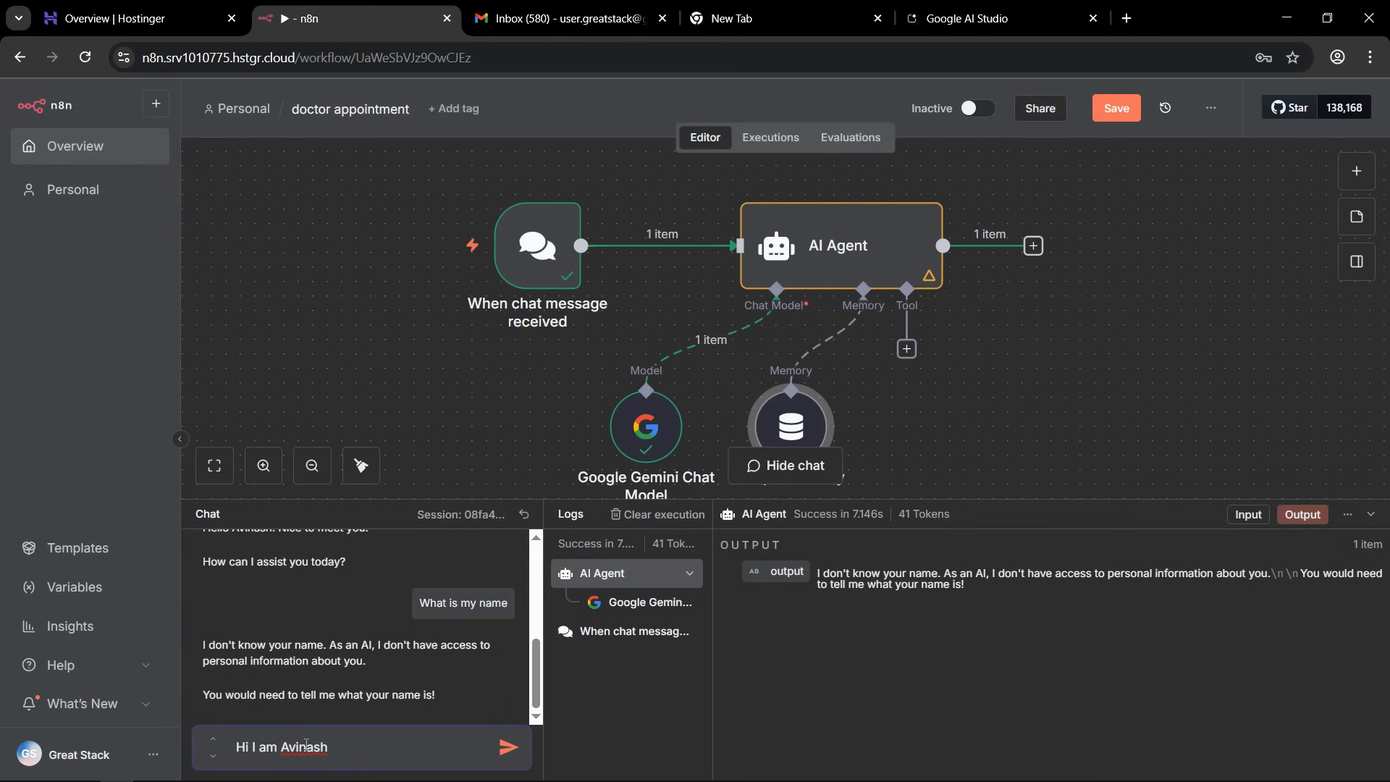
key(Return)
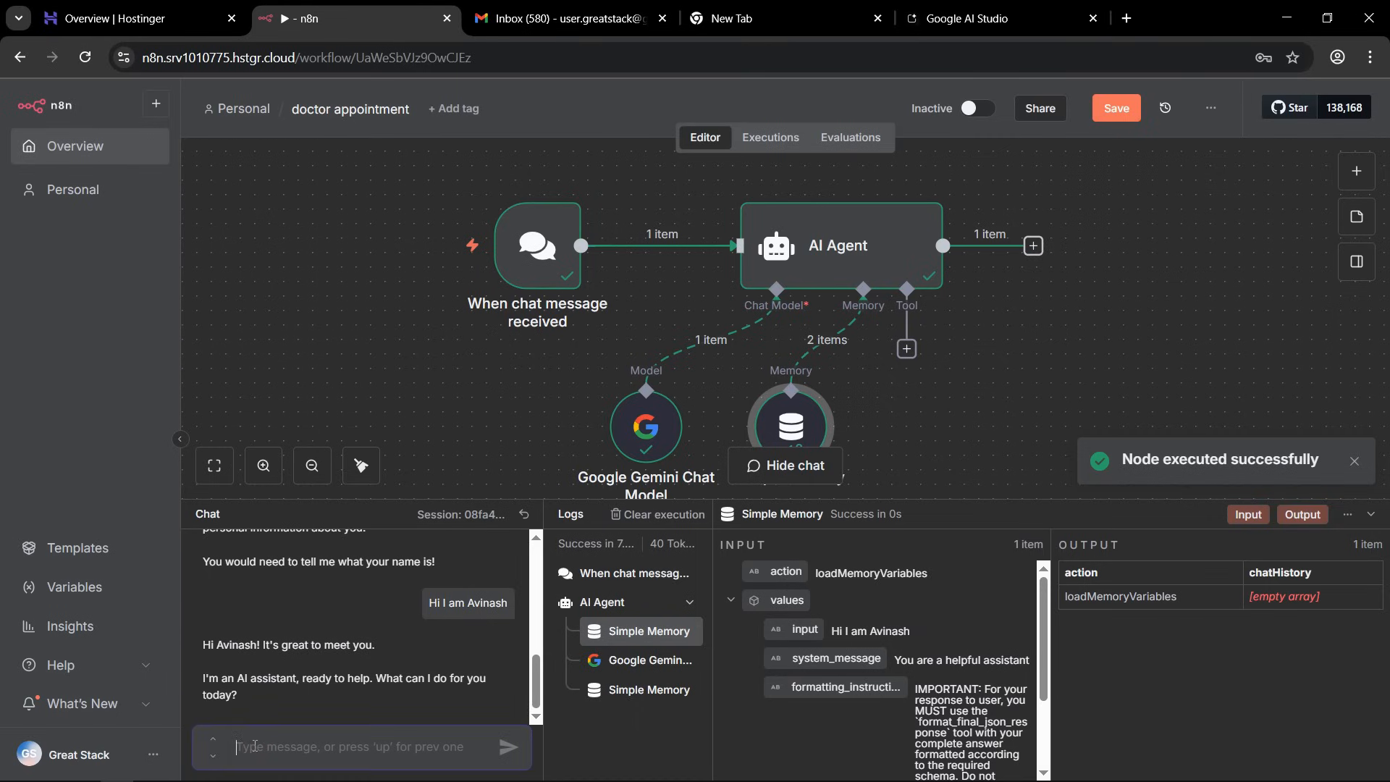
text(Hi)
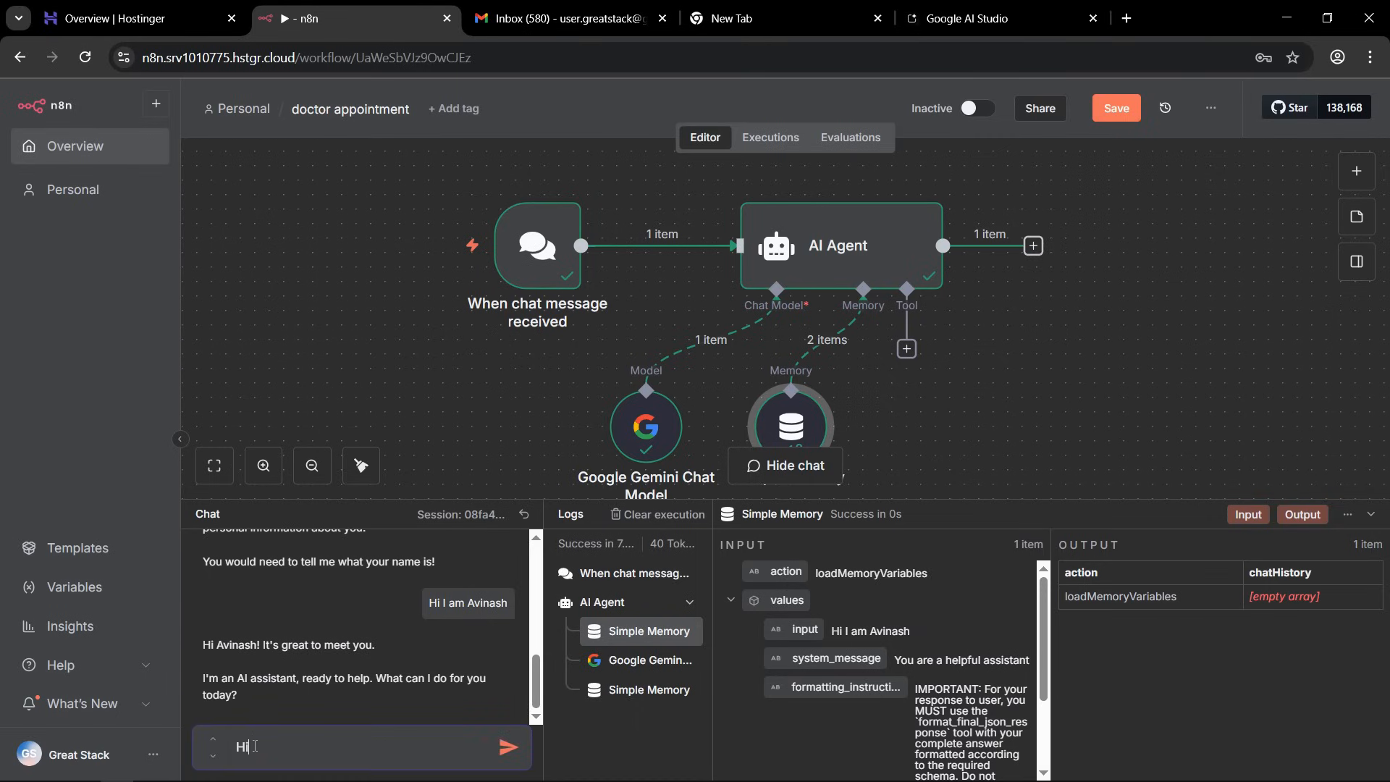
text(, What's my name)
key(Return)
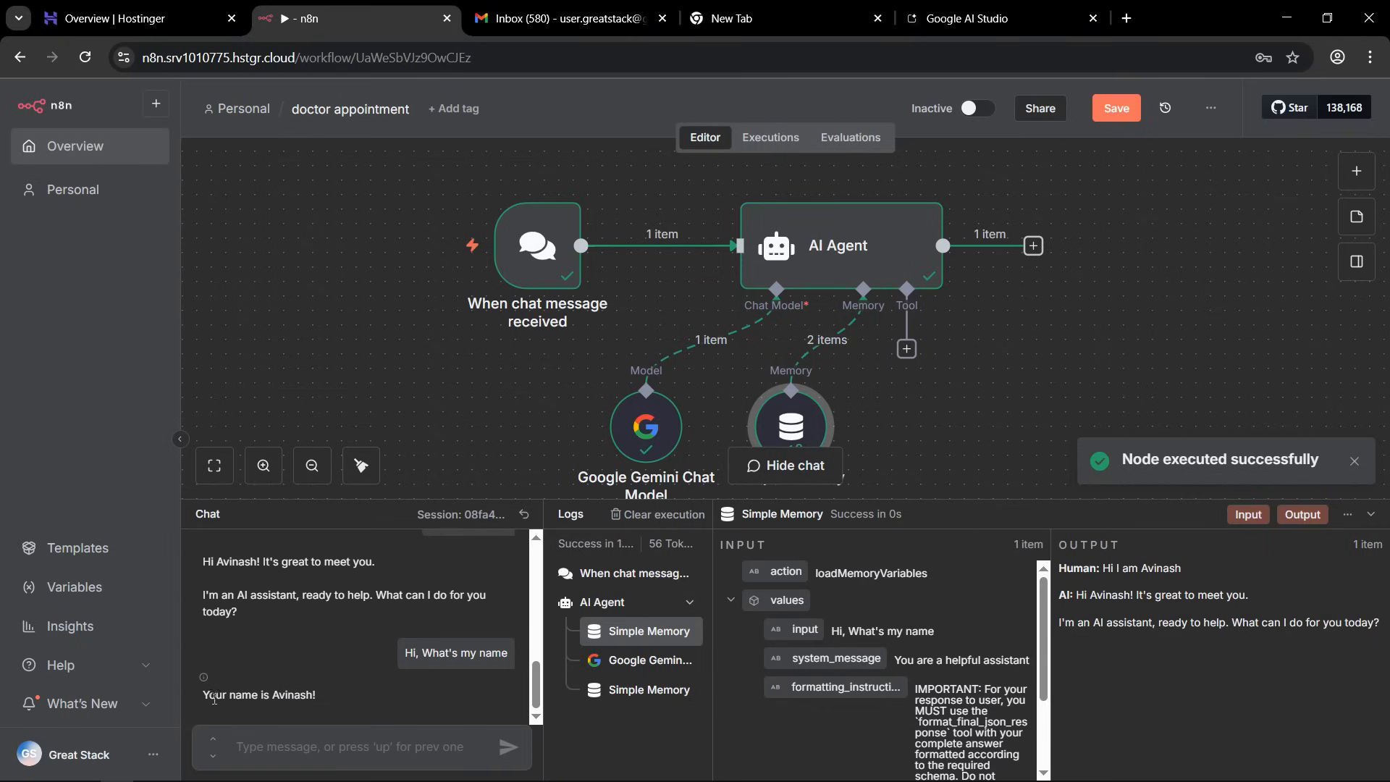
drag(204, 696, 319, 702)
click(319, 697)
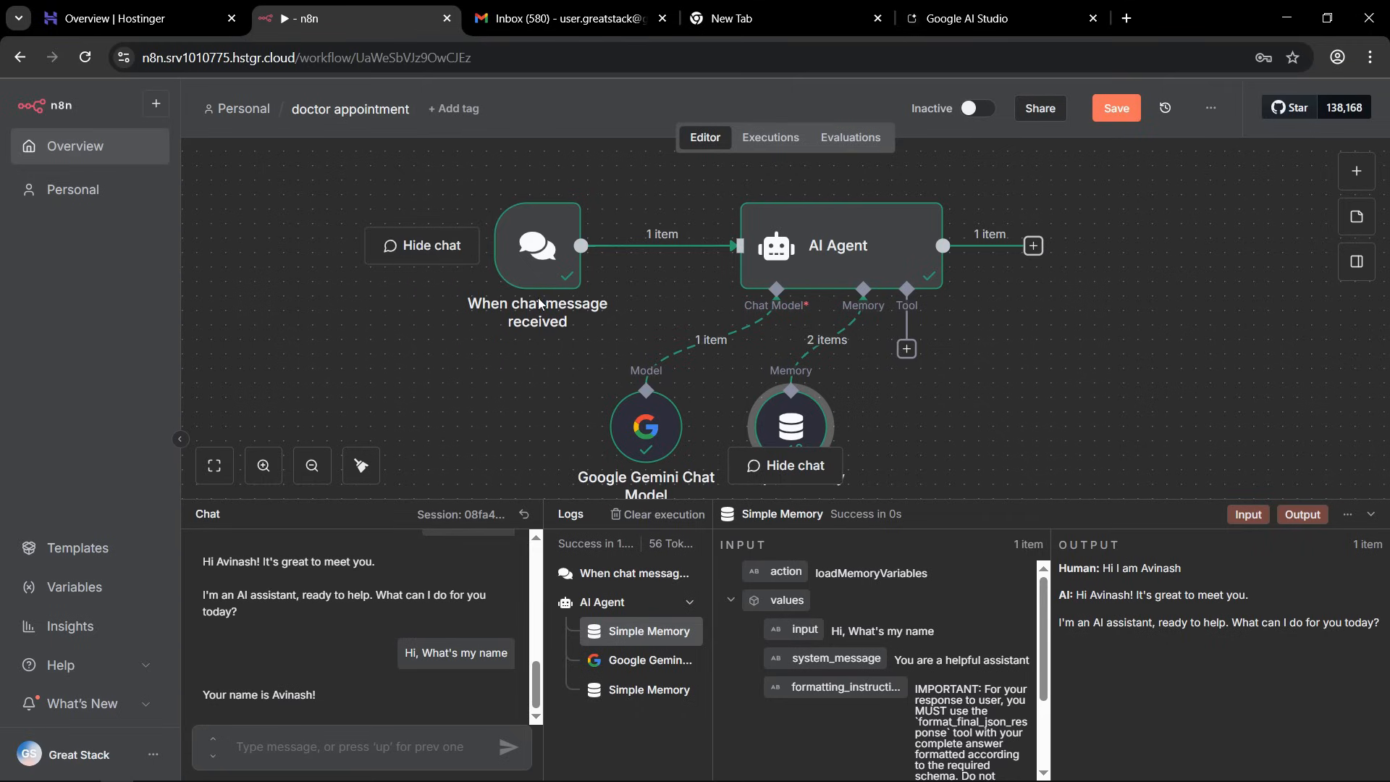
Search the nodes for "whatsapp" and add the WhatsApp Business Cloud "On messages" trigger to the workflow.
mouse_move(526, 287)
click(1357, 180)
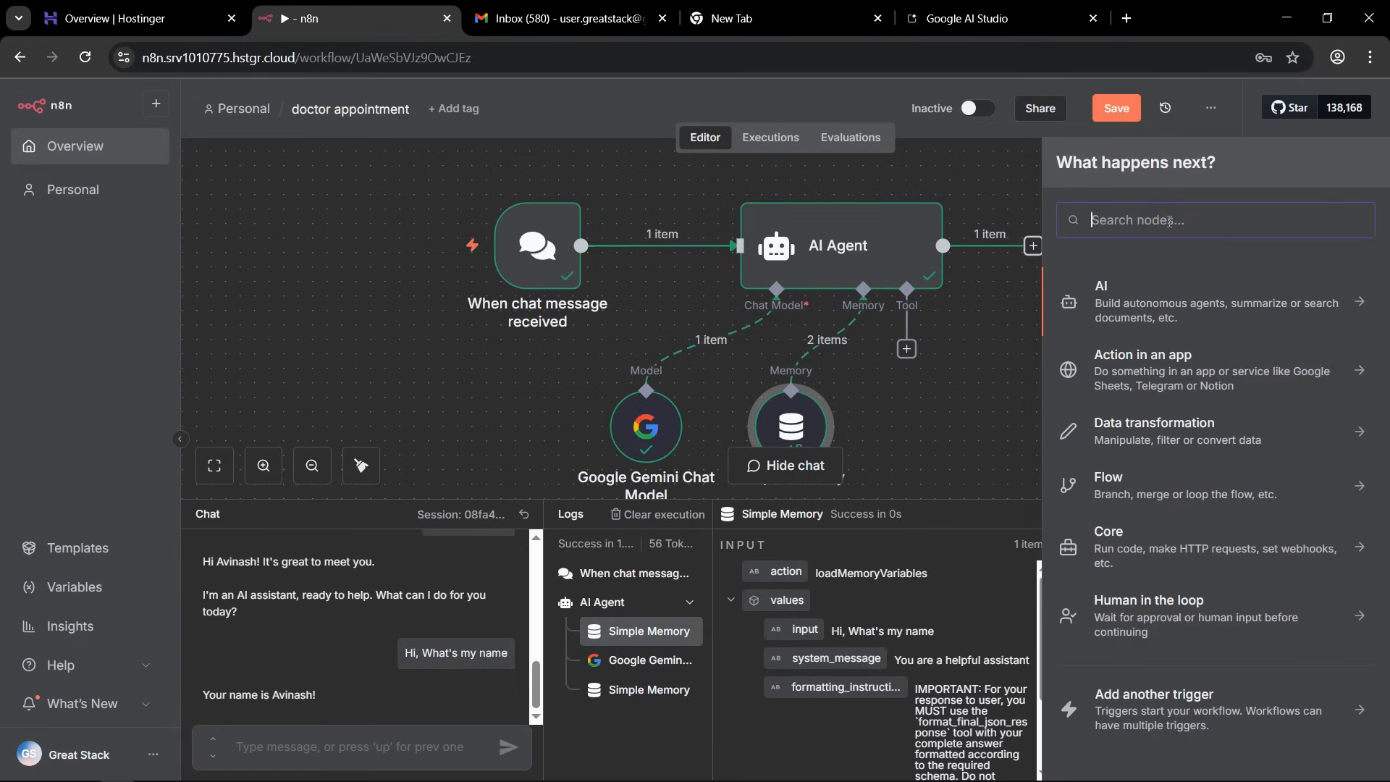
text(whatsapp)
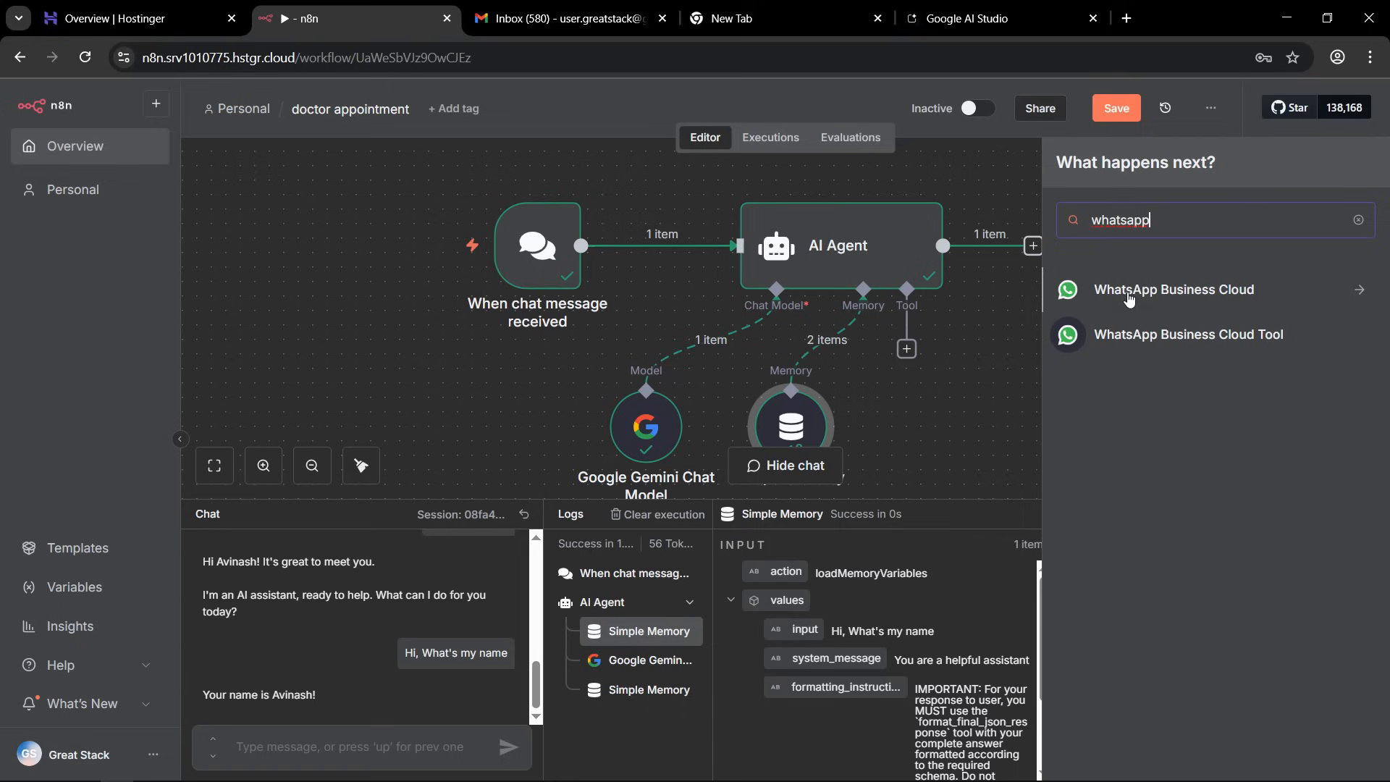
click(1357, 296)
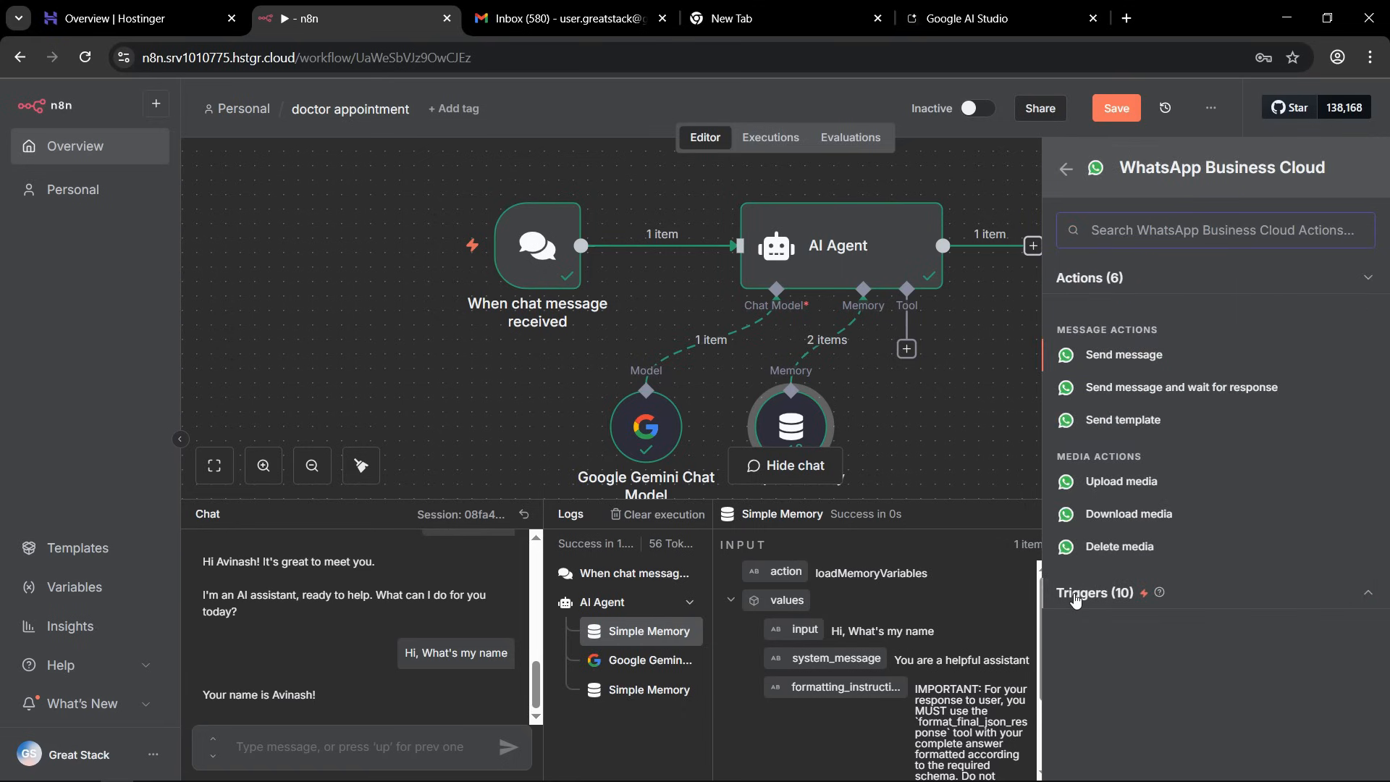
click(1368, 592)
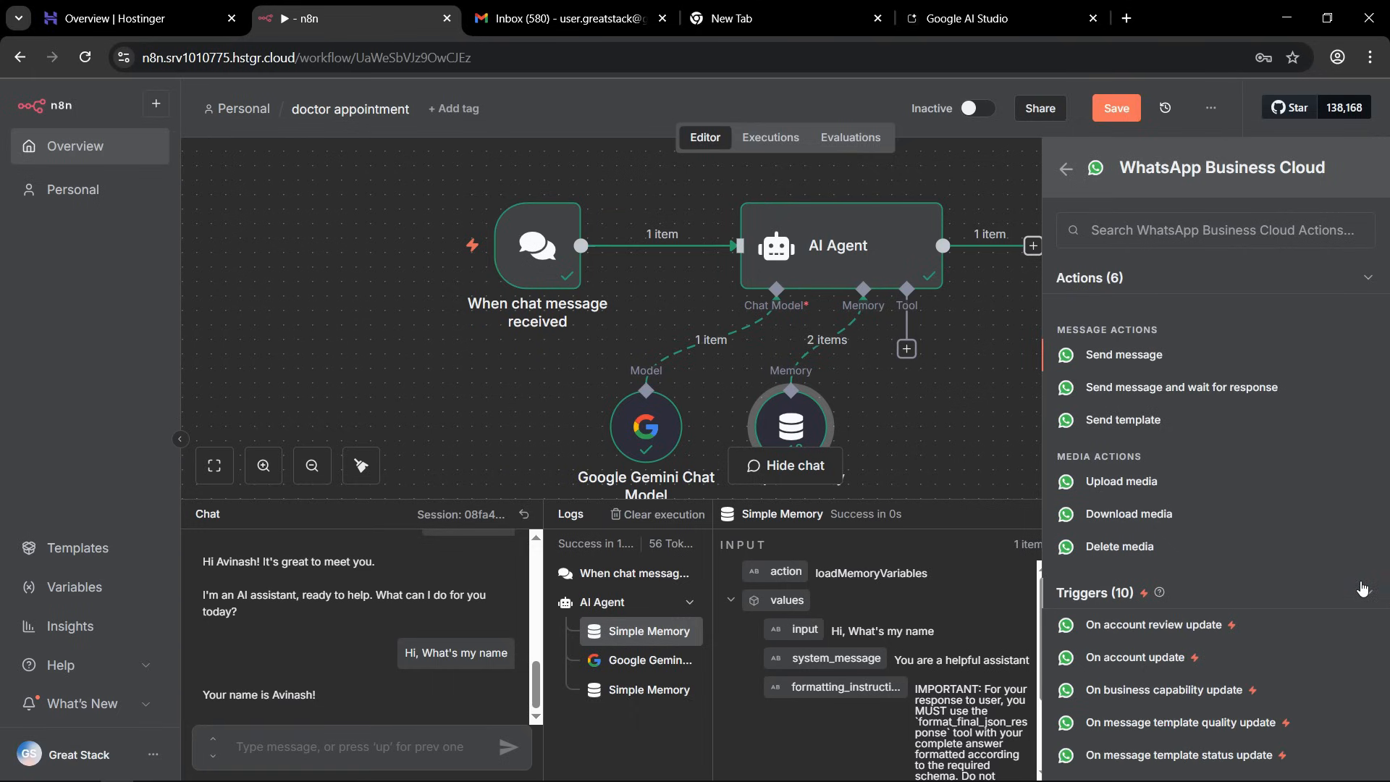
scroll(1237, 450, down, 3)
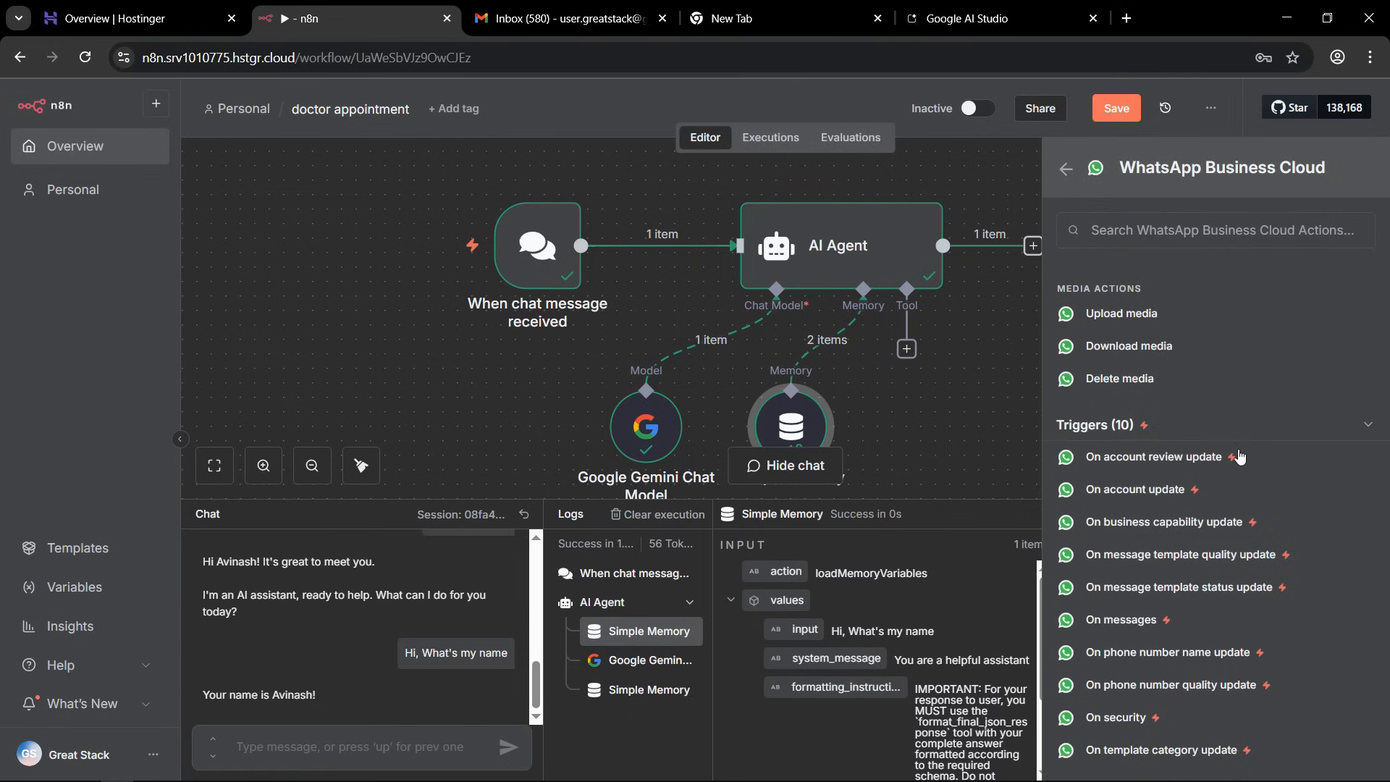
click(1126, 621)
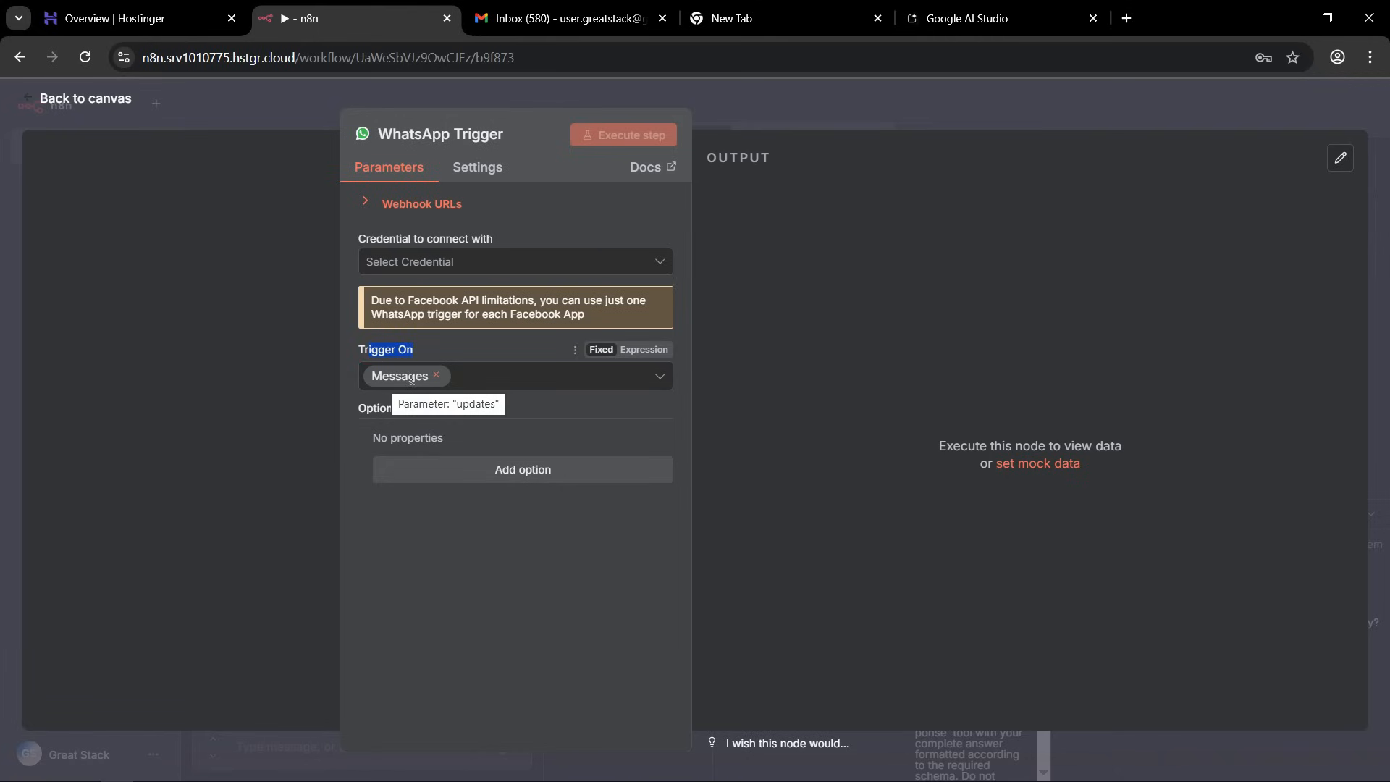
Start a new credential for the WhatsApp Trigger and review its required Client ID and Client Secret fields.
click(441, 262)
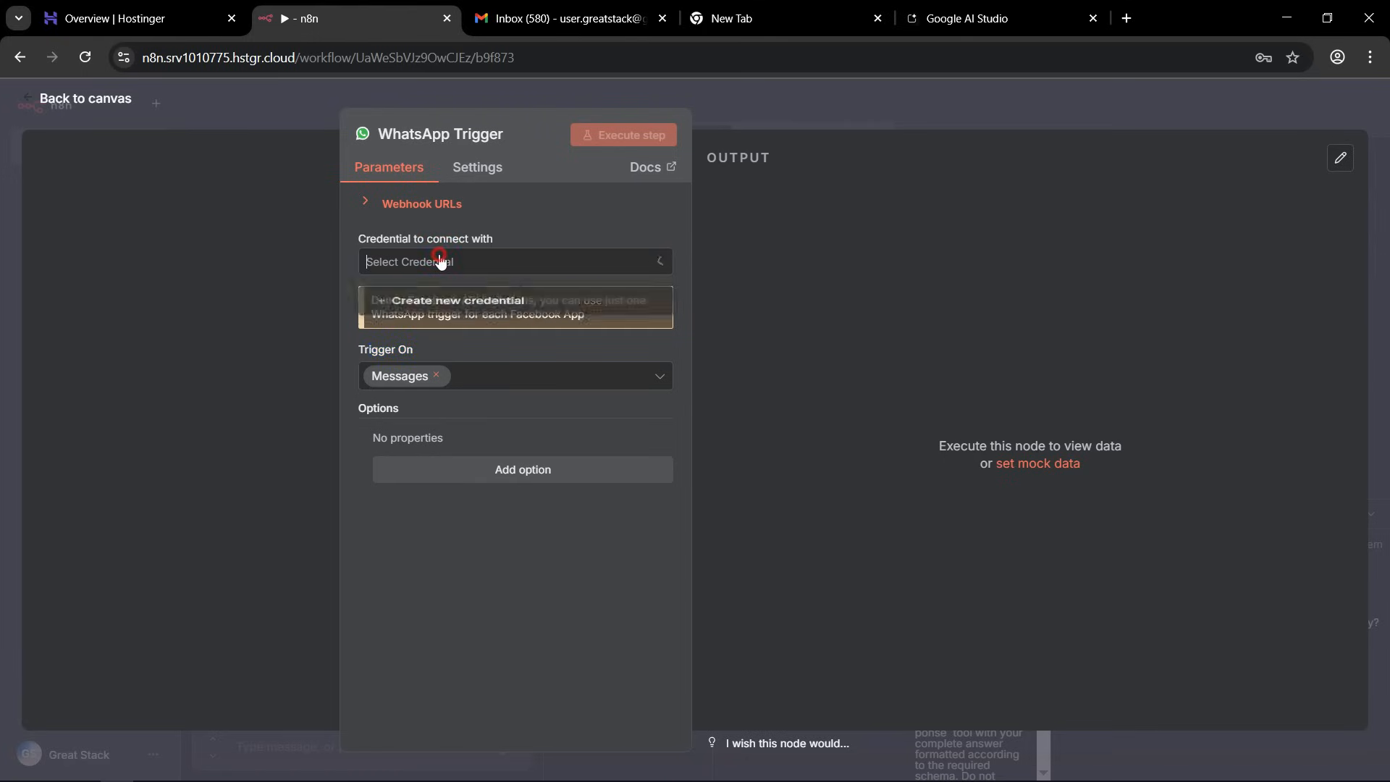
click(417, 312)
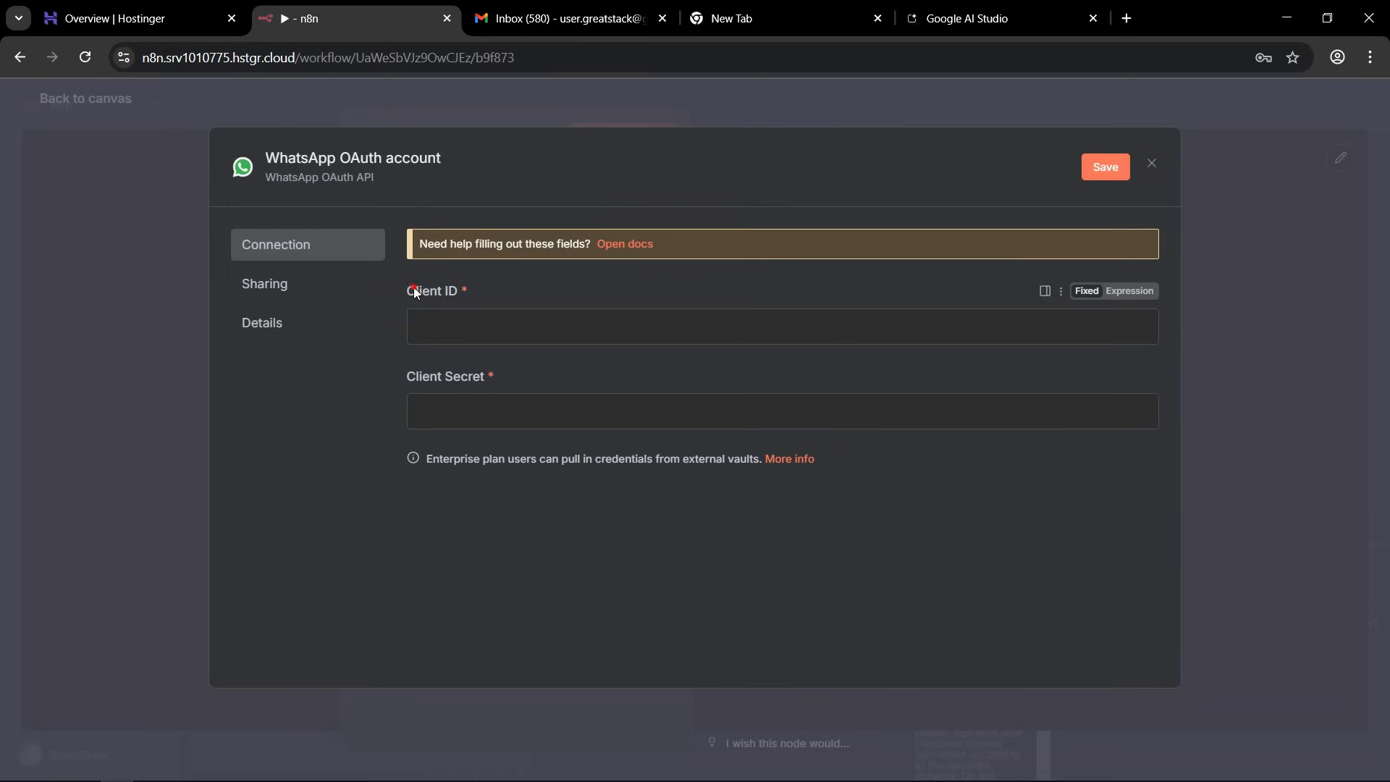
drag(407, 377, 461, 376)
click(461, 375)
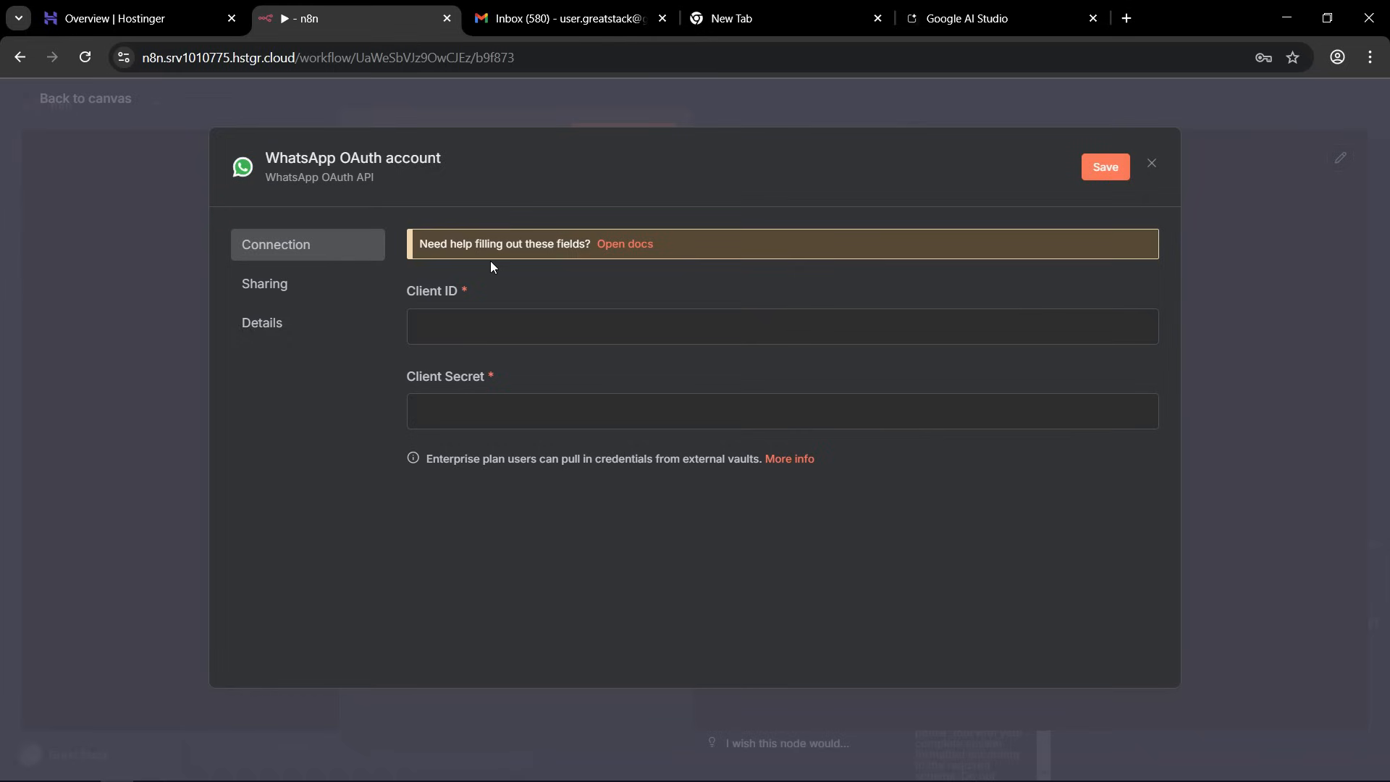
Open the n8n docs for WhatsApp Business Cloud credentials, dismiss the cookie notice and read the Meta account requirements.
click(621, 246)
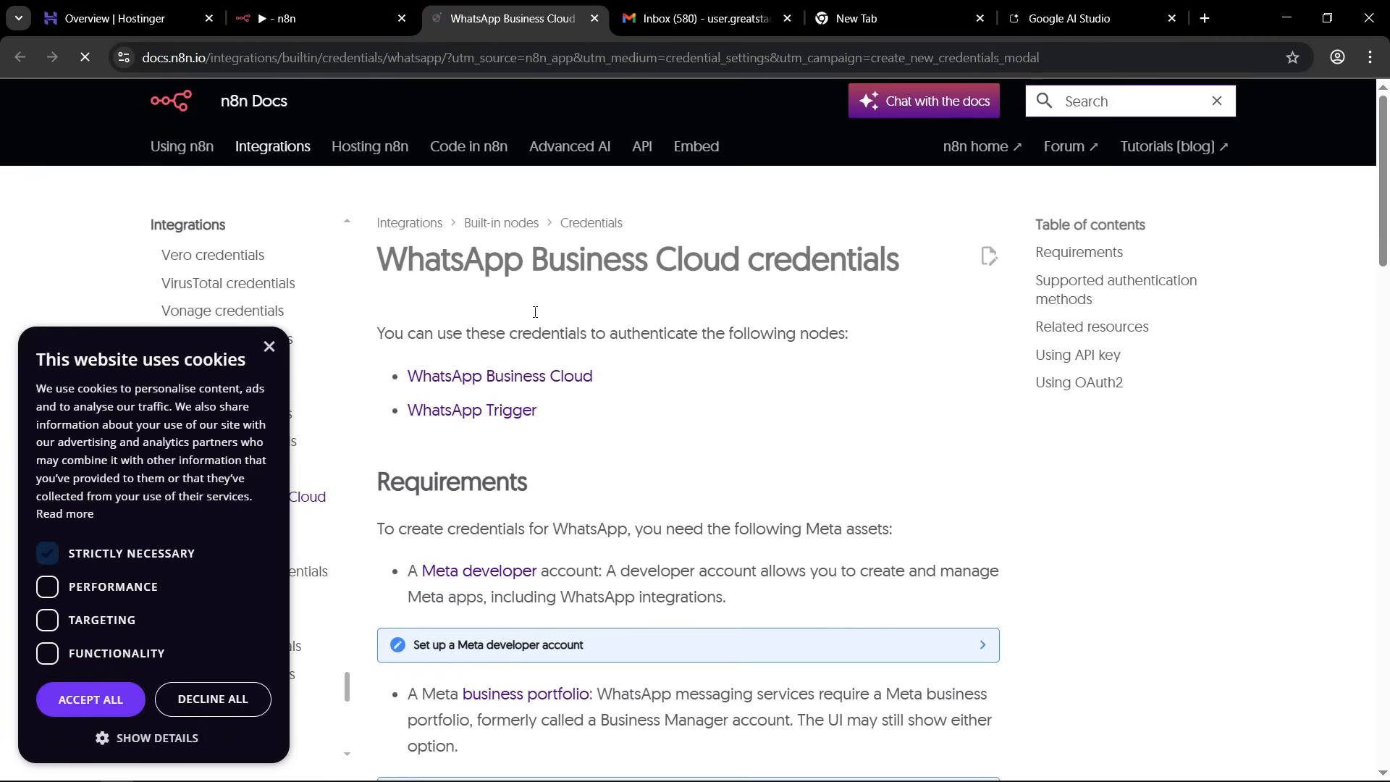
click(269, 347)
scroll(651, 403, down, 15)
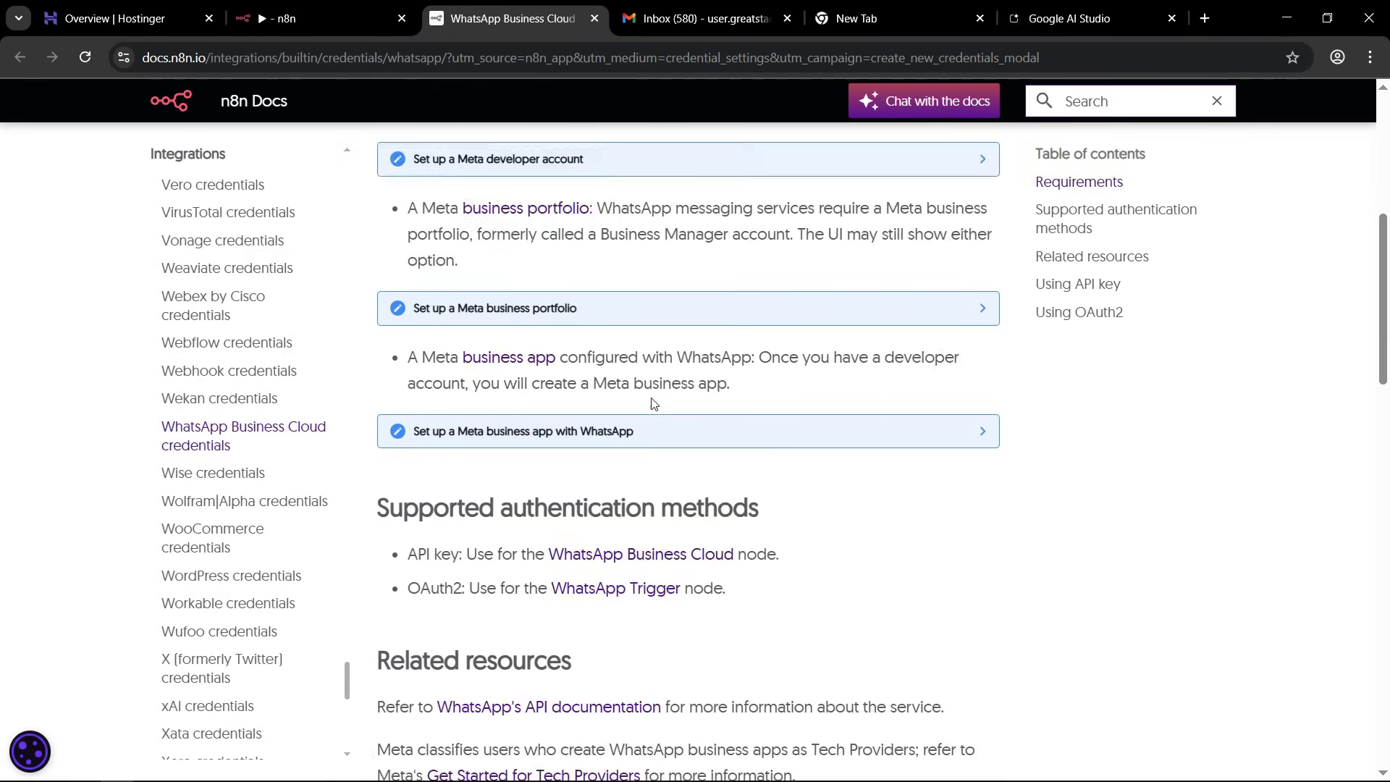
scroll(655, 425, up, 15)
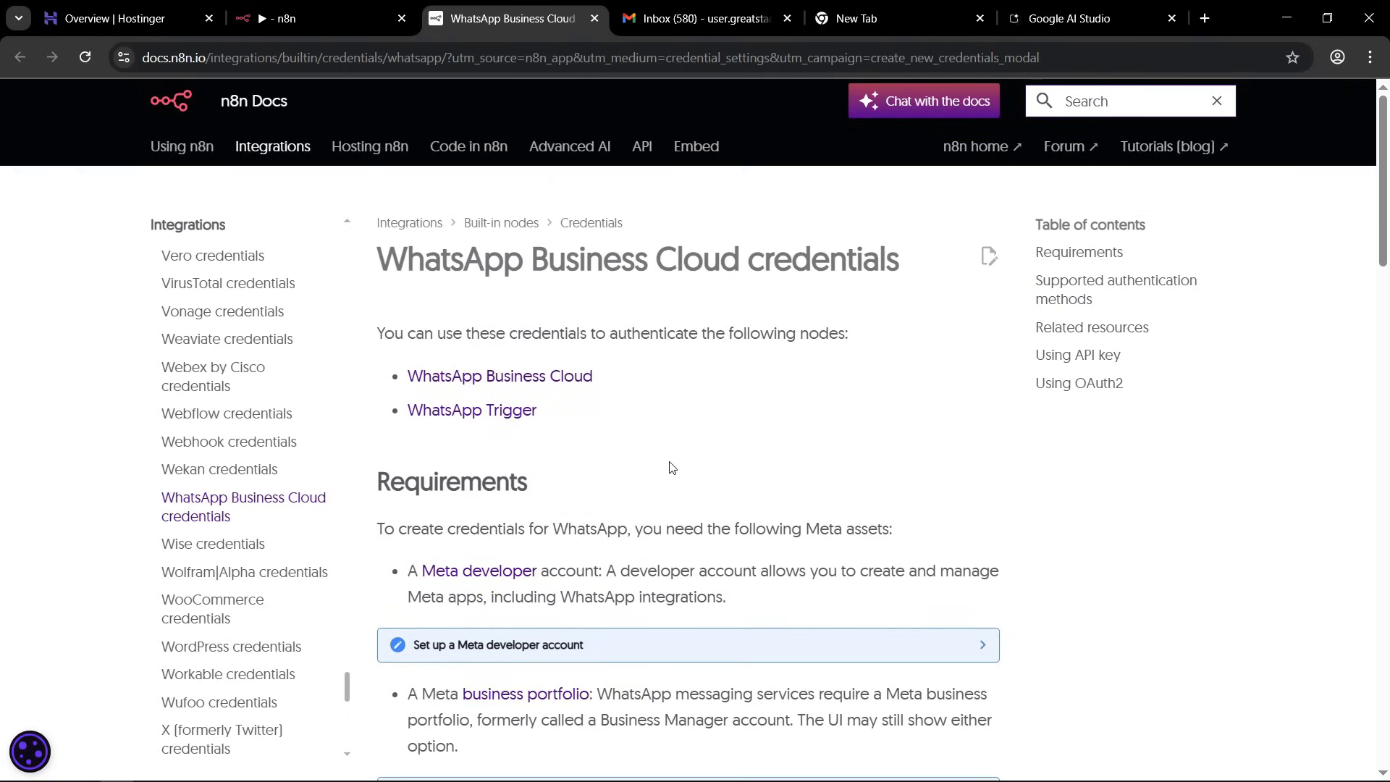
scroll(671, 467, down, 4)
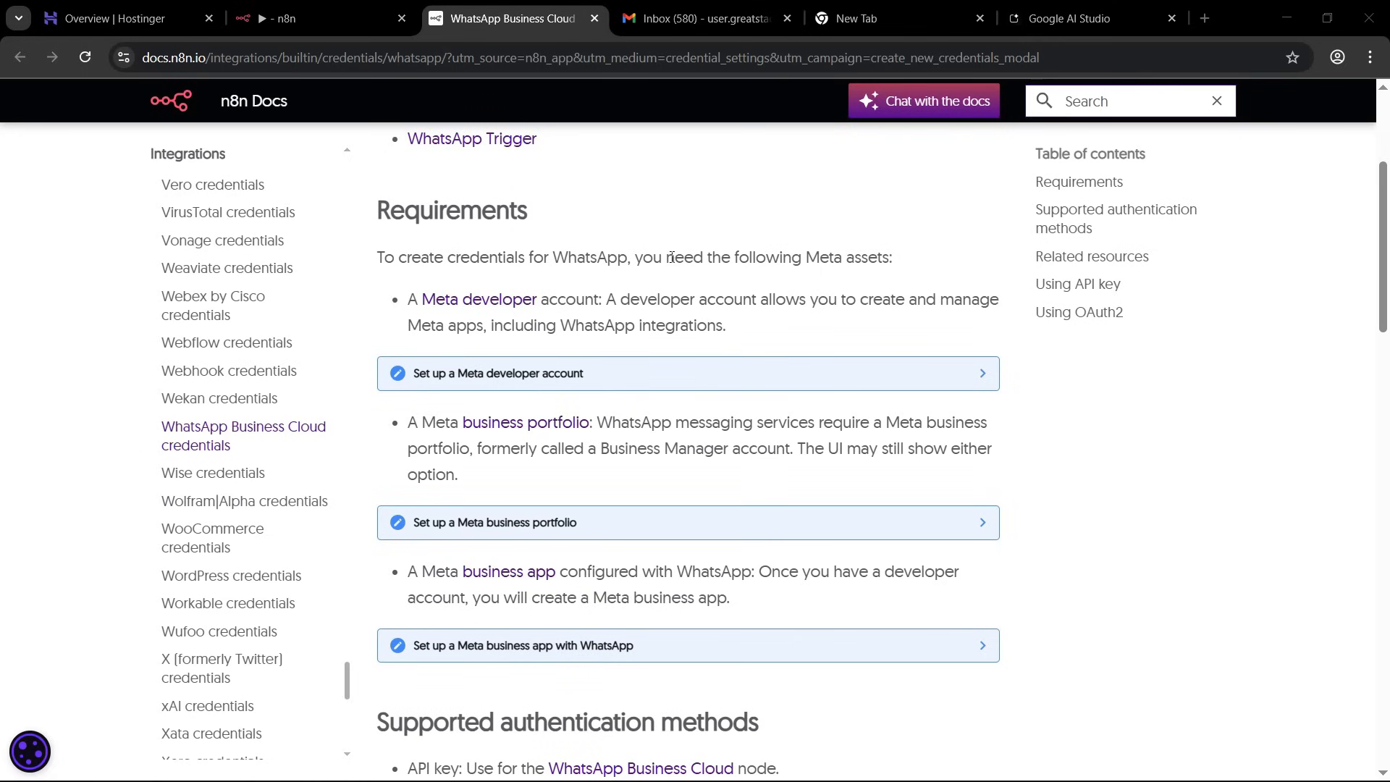
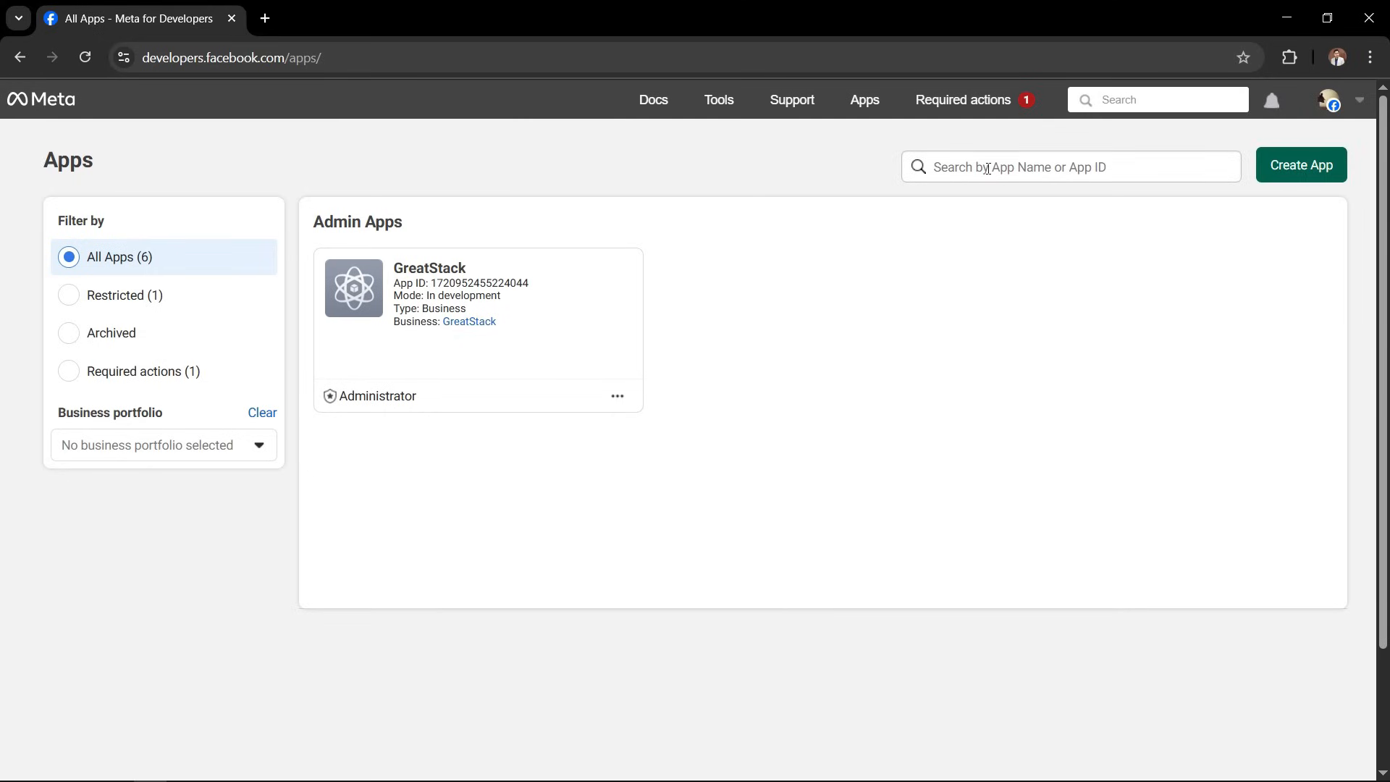
Open the GreatStack app in Meta for Developers, copy its App ID and paste it as the Client ID of the n8n WhatsApp credential.
click(427, 271)
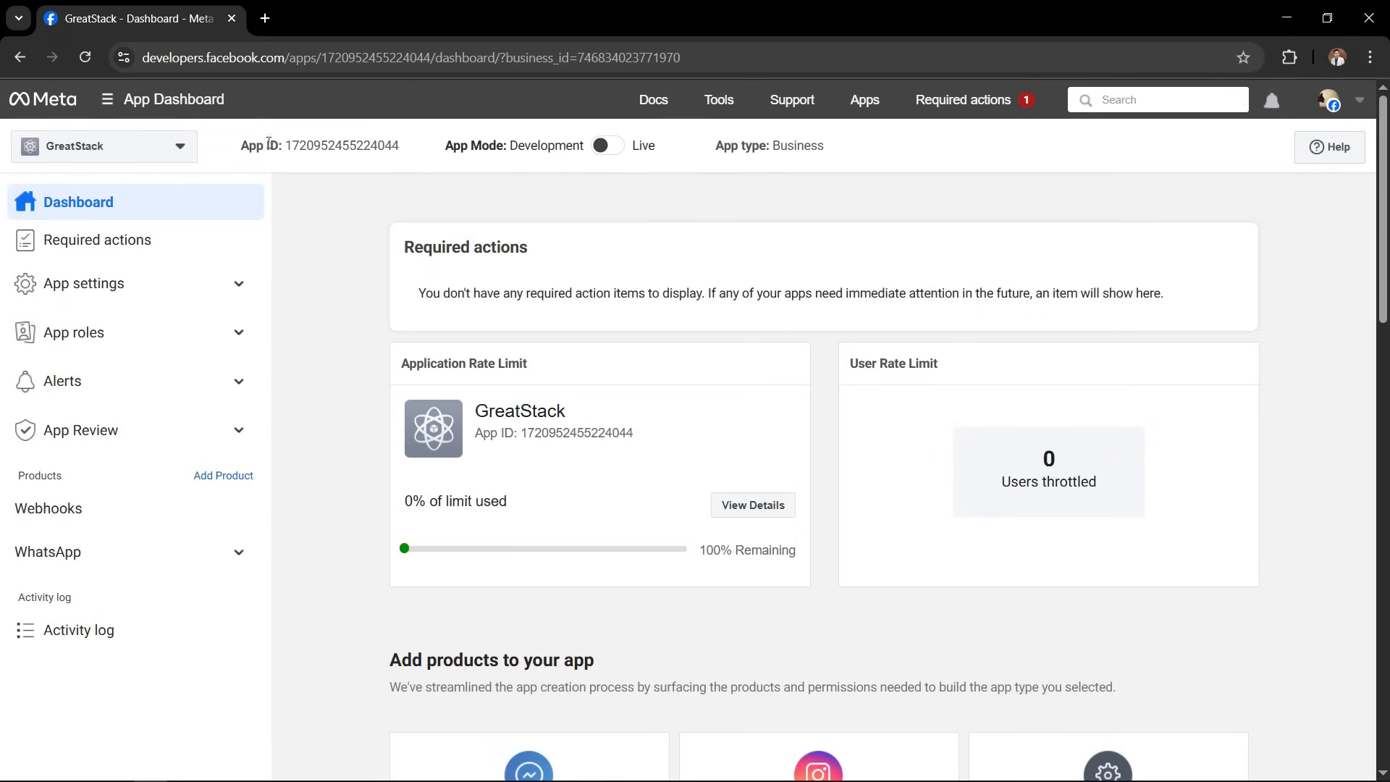
click(360, 148)
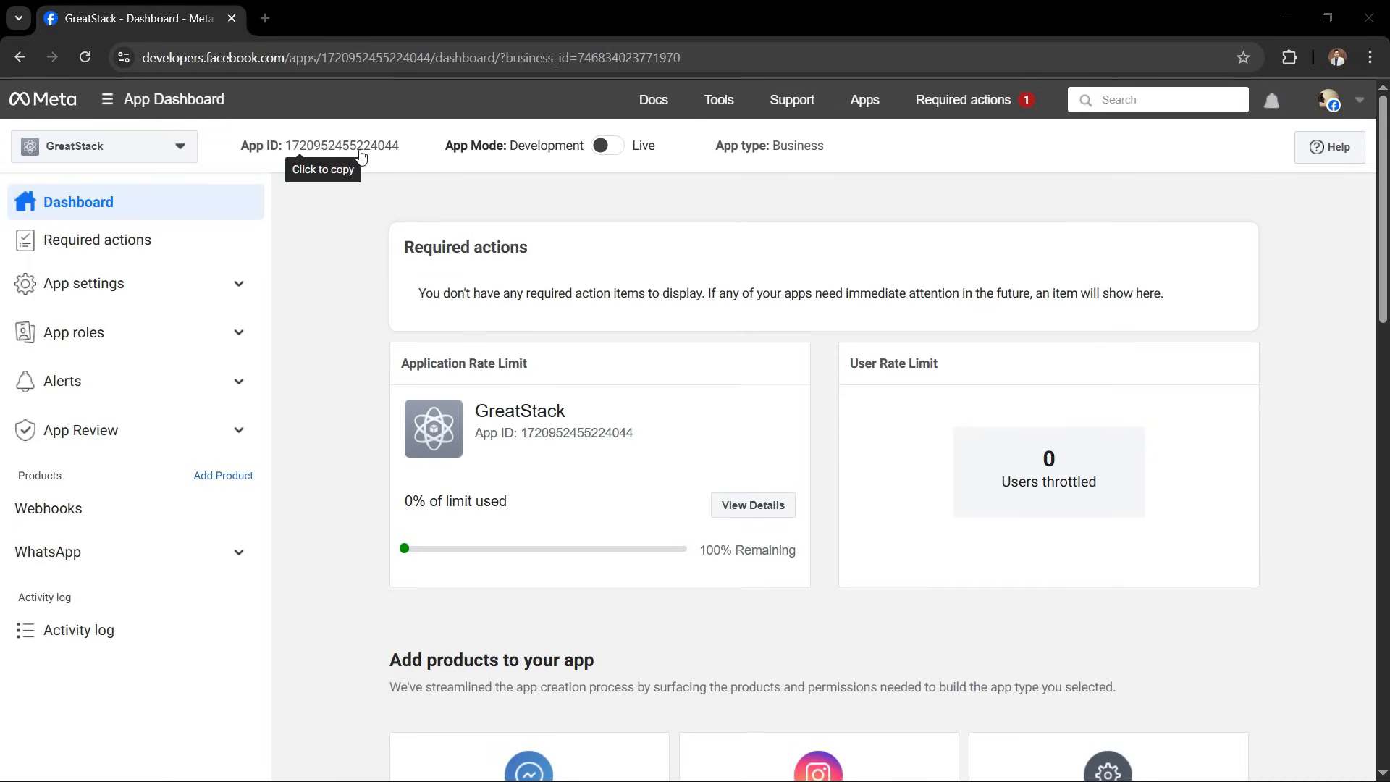
click(480, 331)
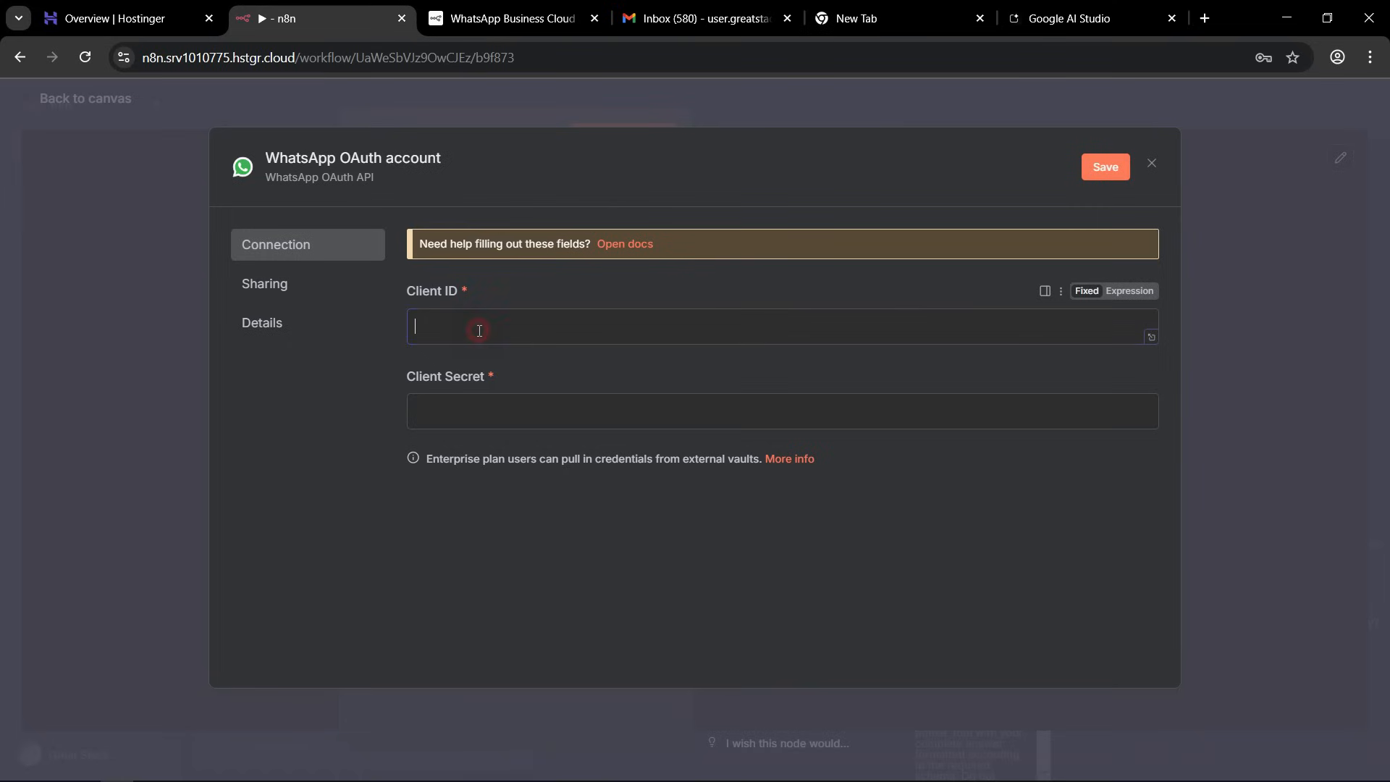
key(ctrl+v)
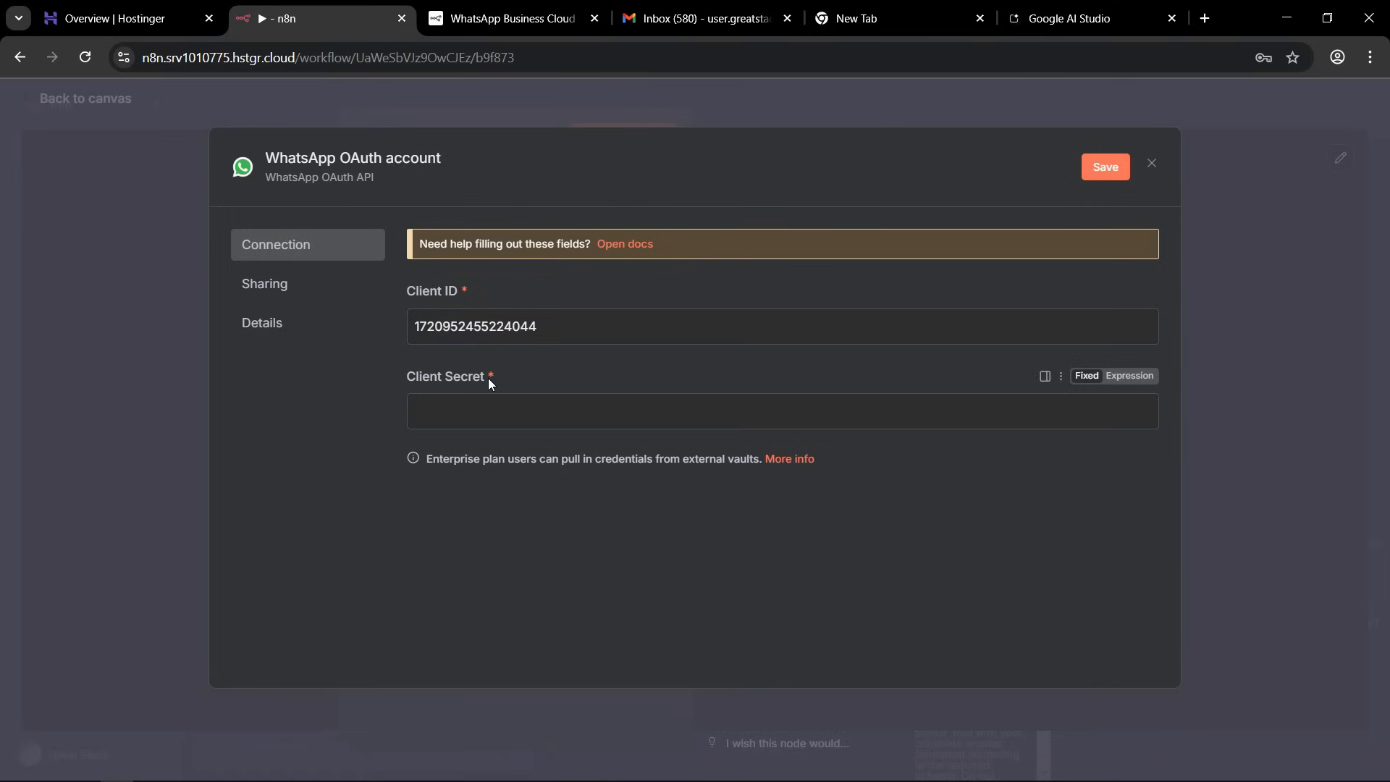
Copy the App secret from the Meta app's Basic settings, paste it as the Client Secret in n8n and save the credential.
key(alt+Tab)
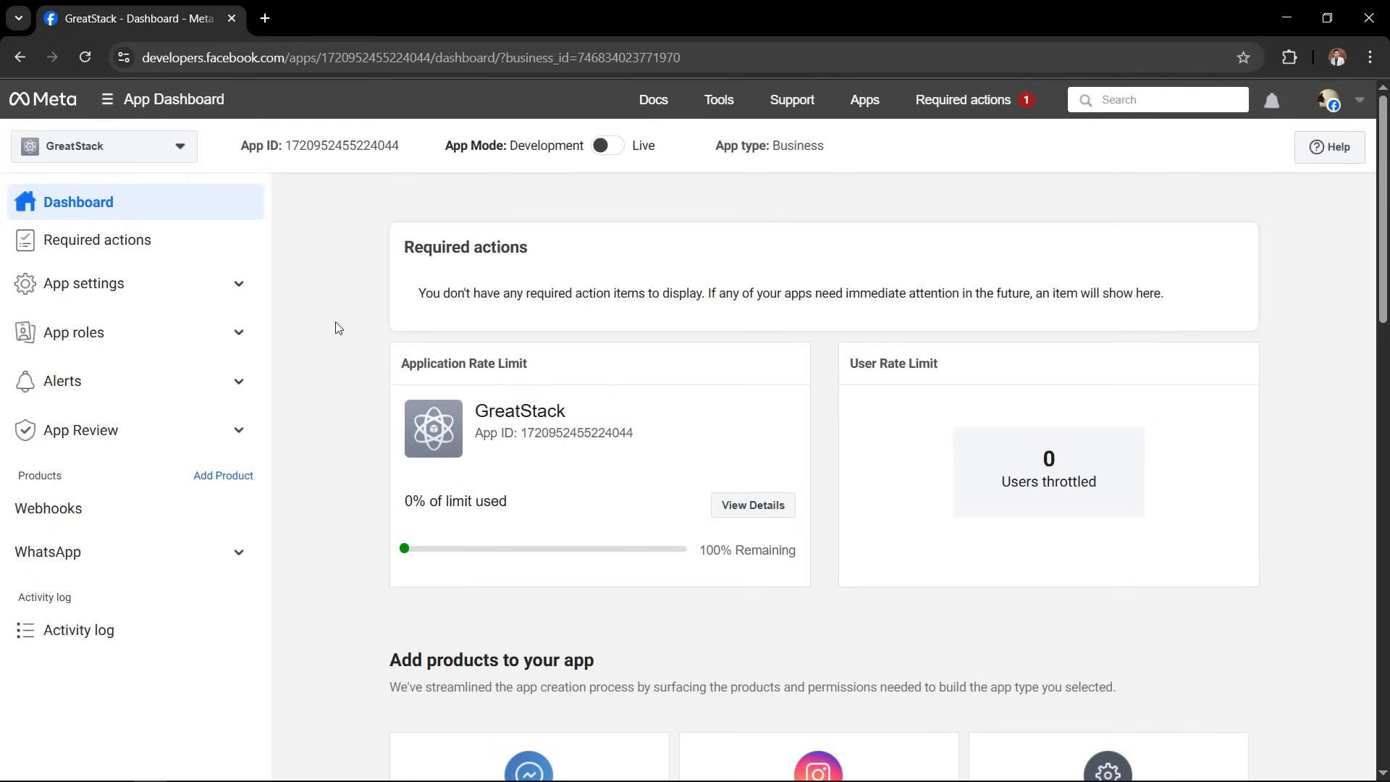
click(206, 557)
click(238, 284)
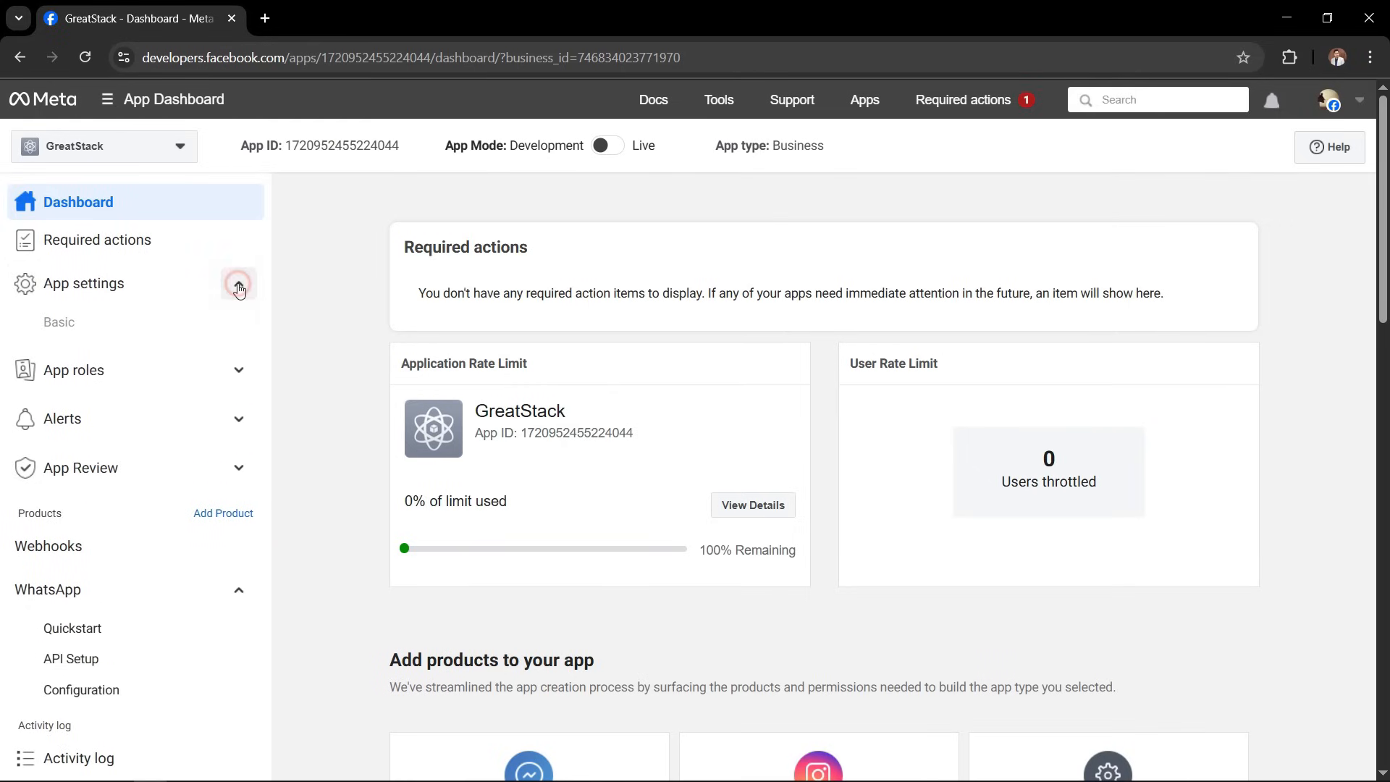
click(60, 323)
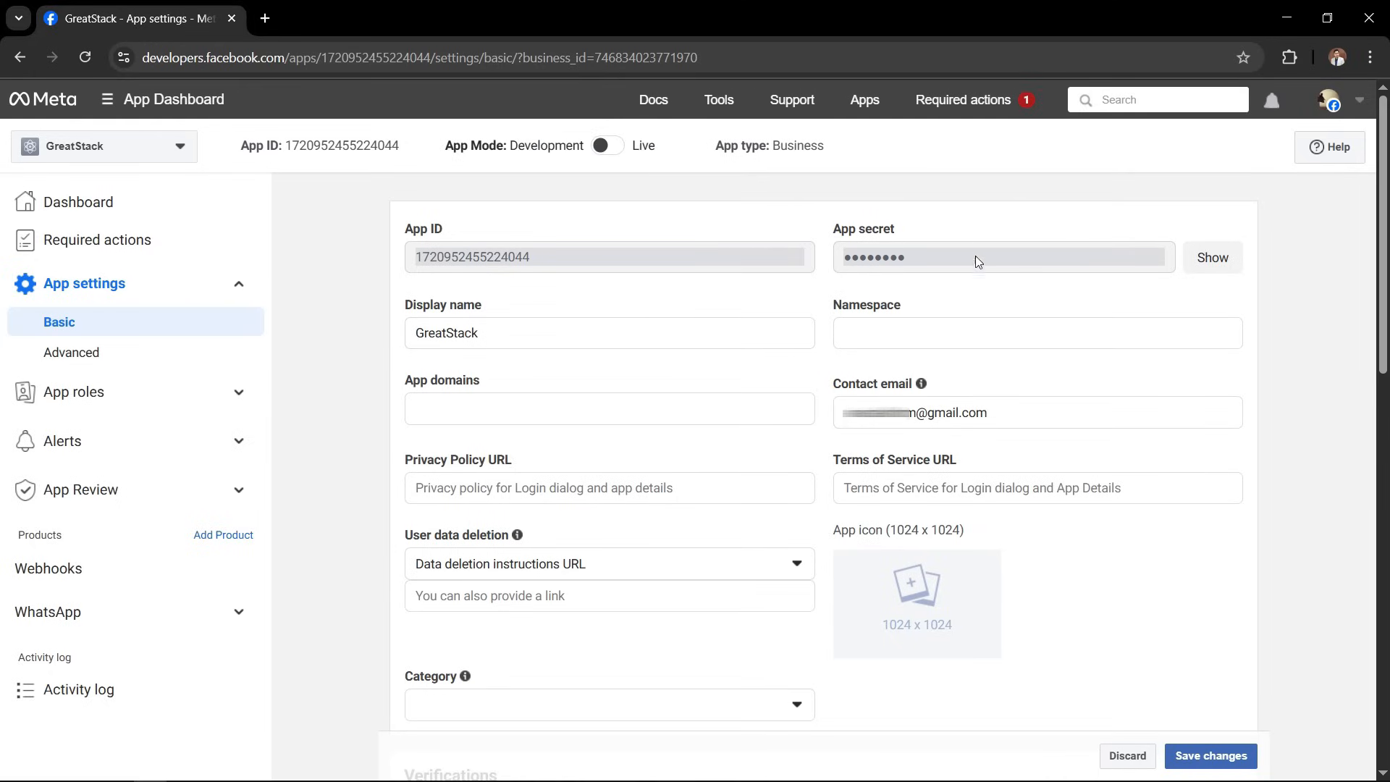
drag(840, 230, 911, 238)
click(908, 235)
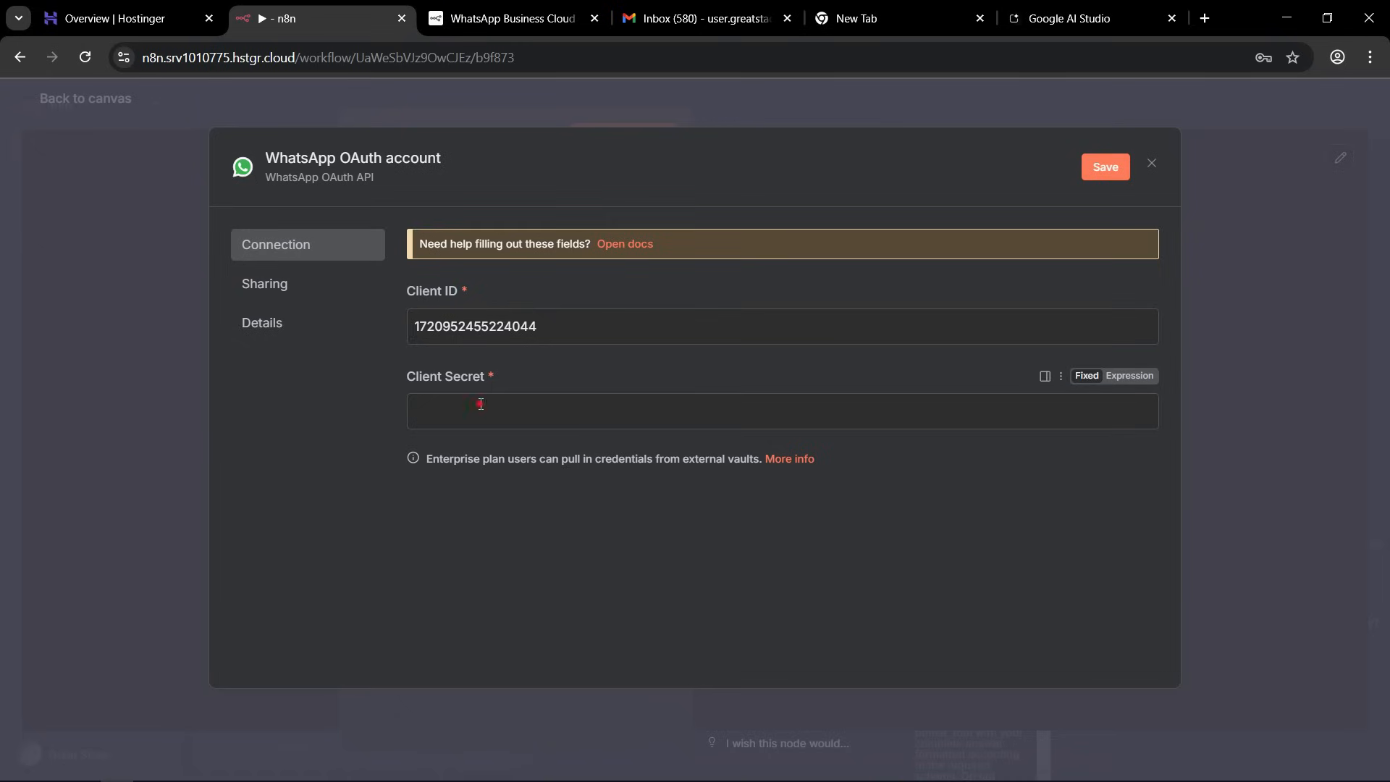
key(ctrl+v)
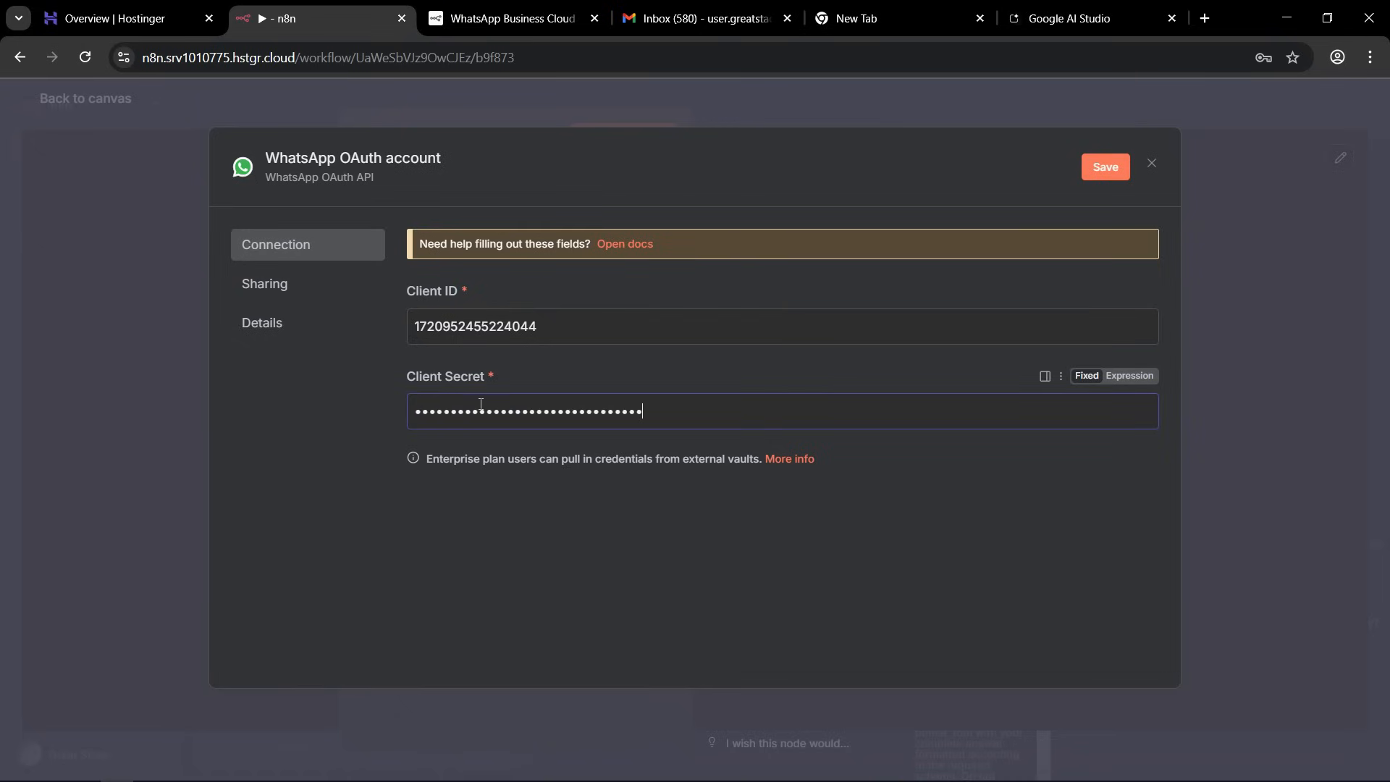
click(1101, 171)
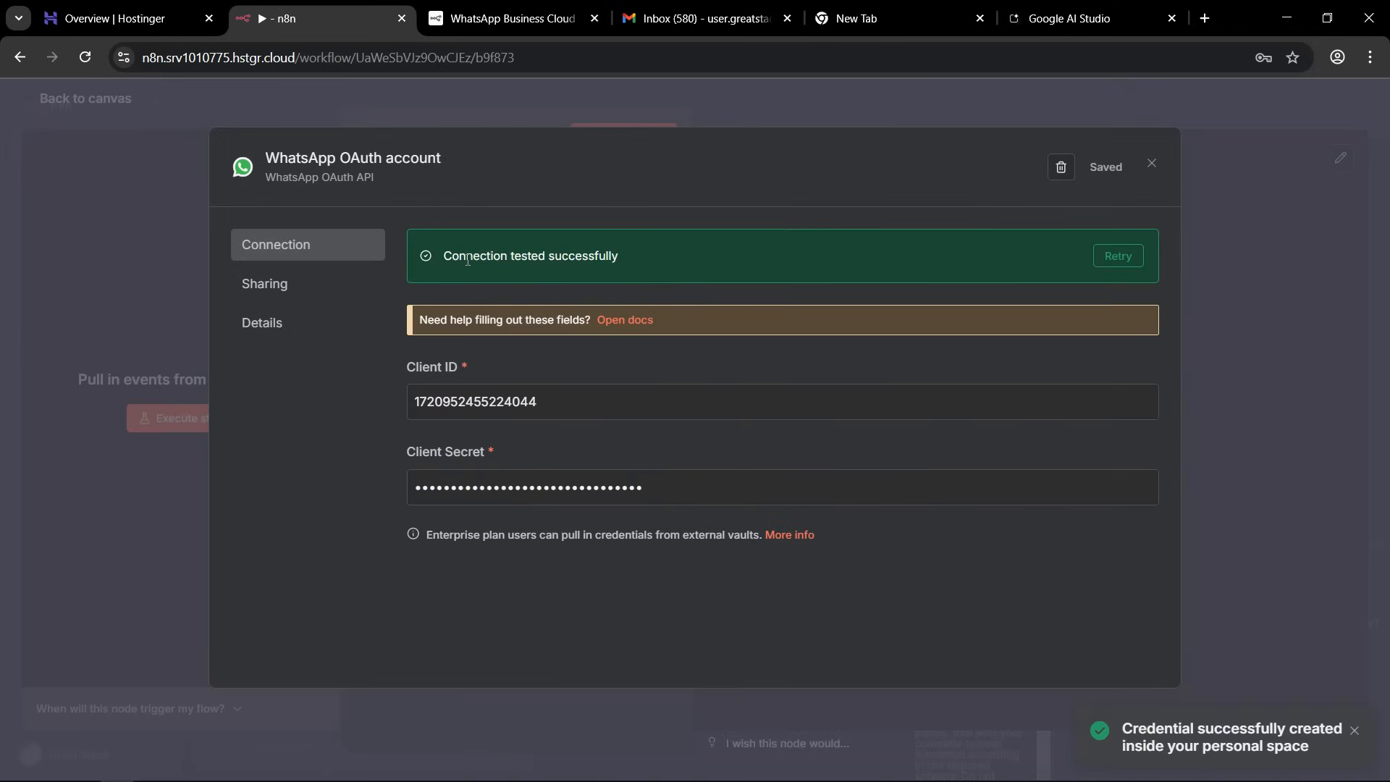
Close the WhatsApp OAuth credential, dismiss the browser's password-saving offer and return to the workflow canvas.
drag(453, 257, 481, 259)
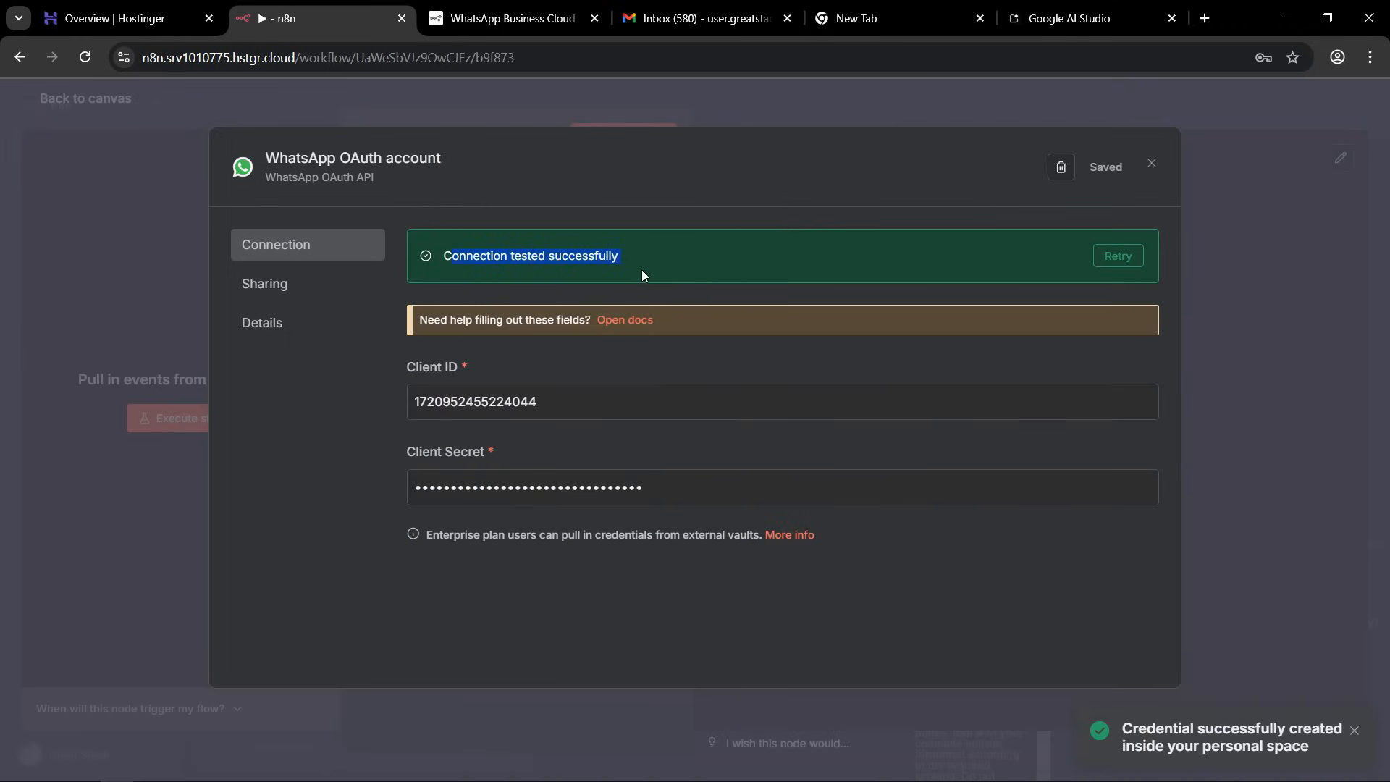
click(664, 270)
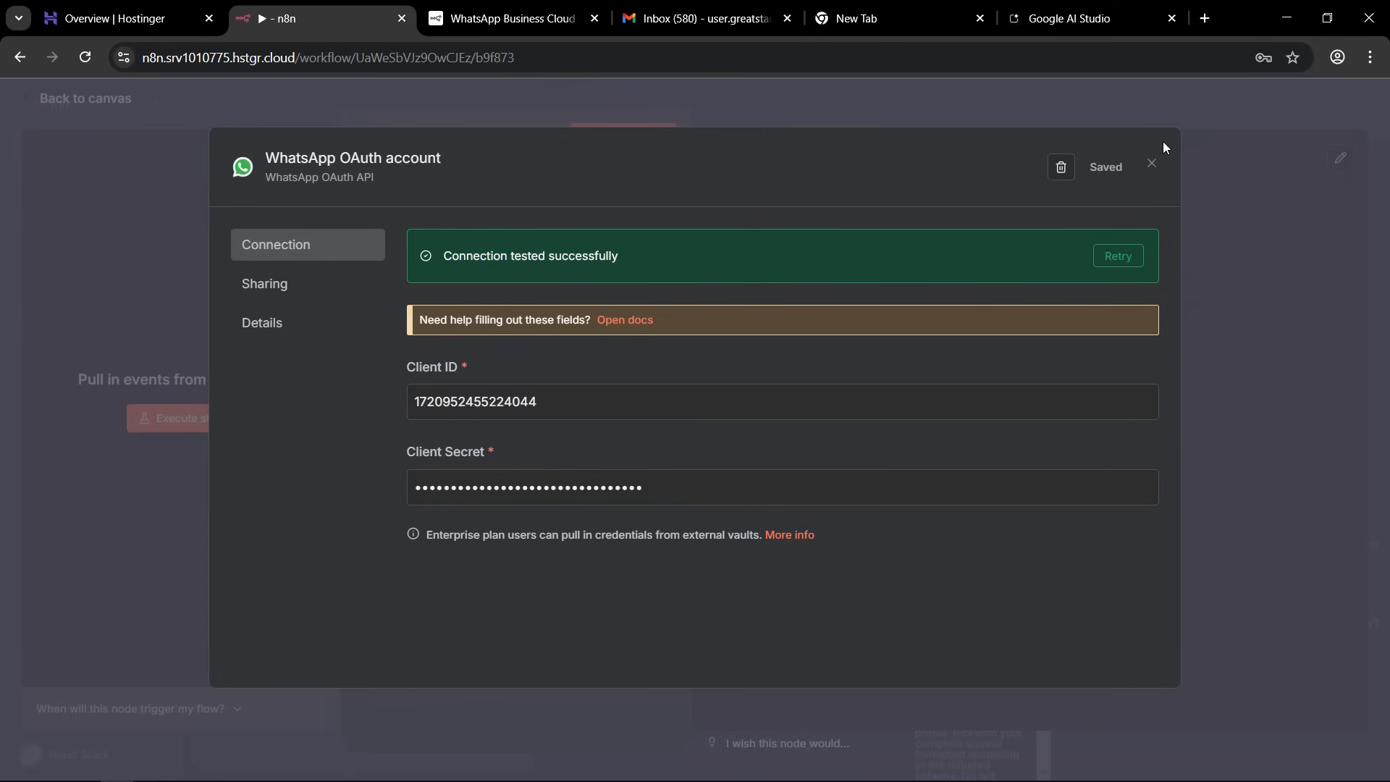
click(1070, 94)
click(1285, 102)
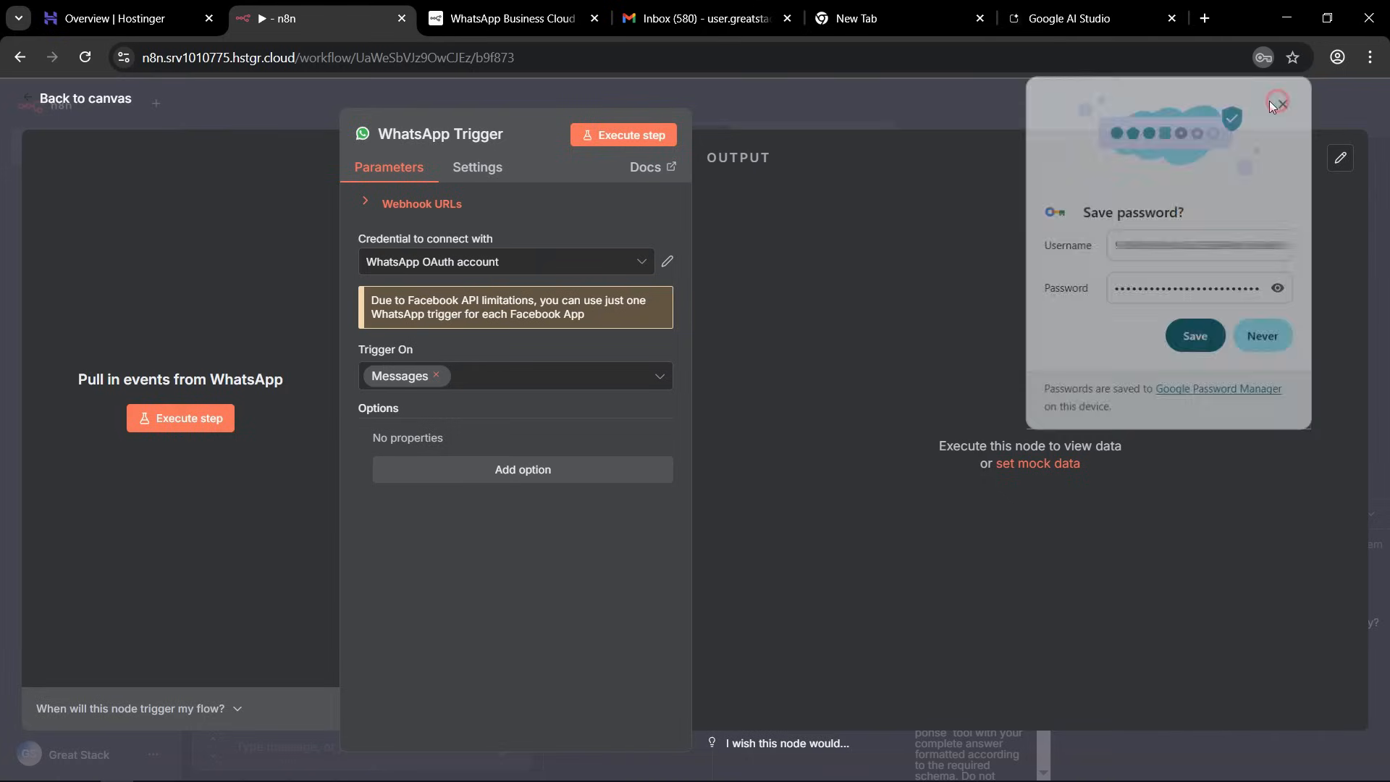
click(829, 89)
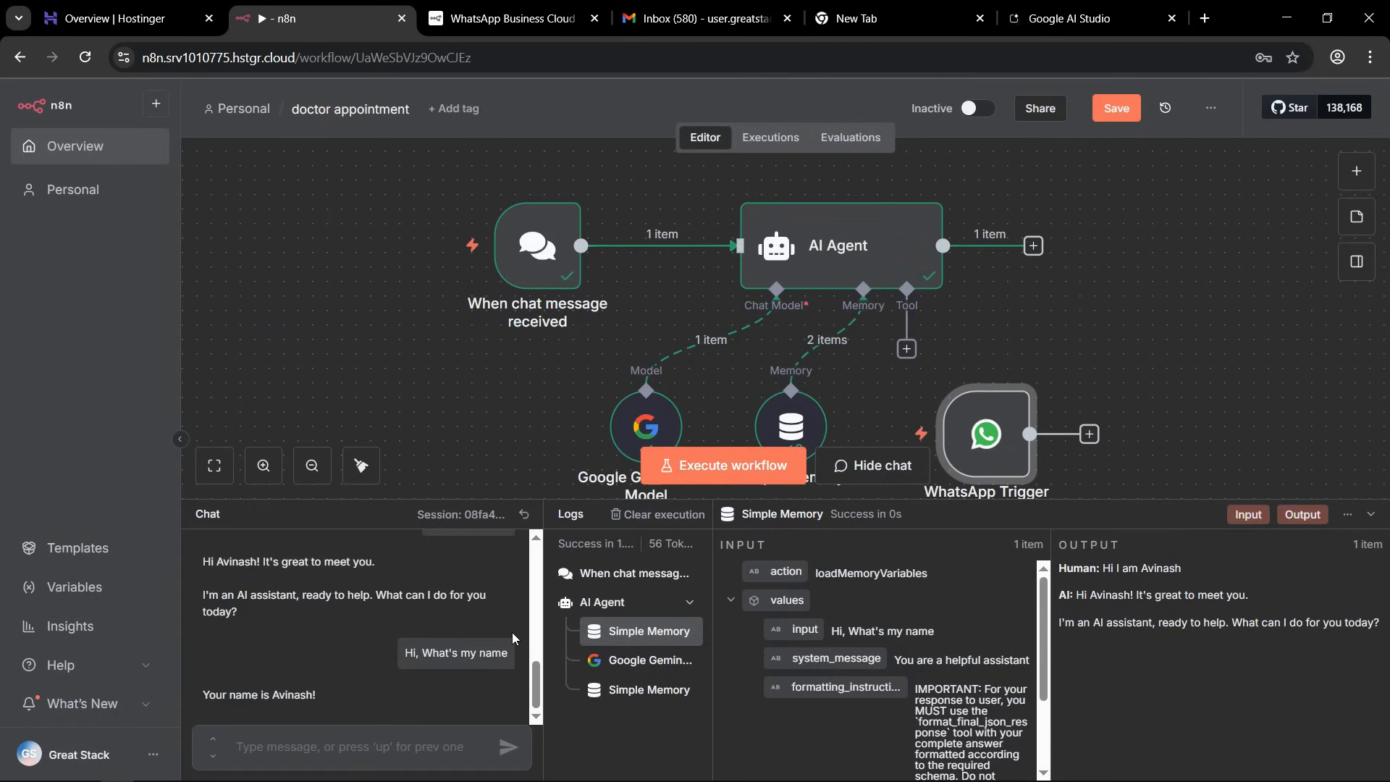
Move the WhatsApp Trigger aside, disconnect "When chat message received" from the AI Agent and delete that chat trigger.
drag(984, 492, 1184, 400)
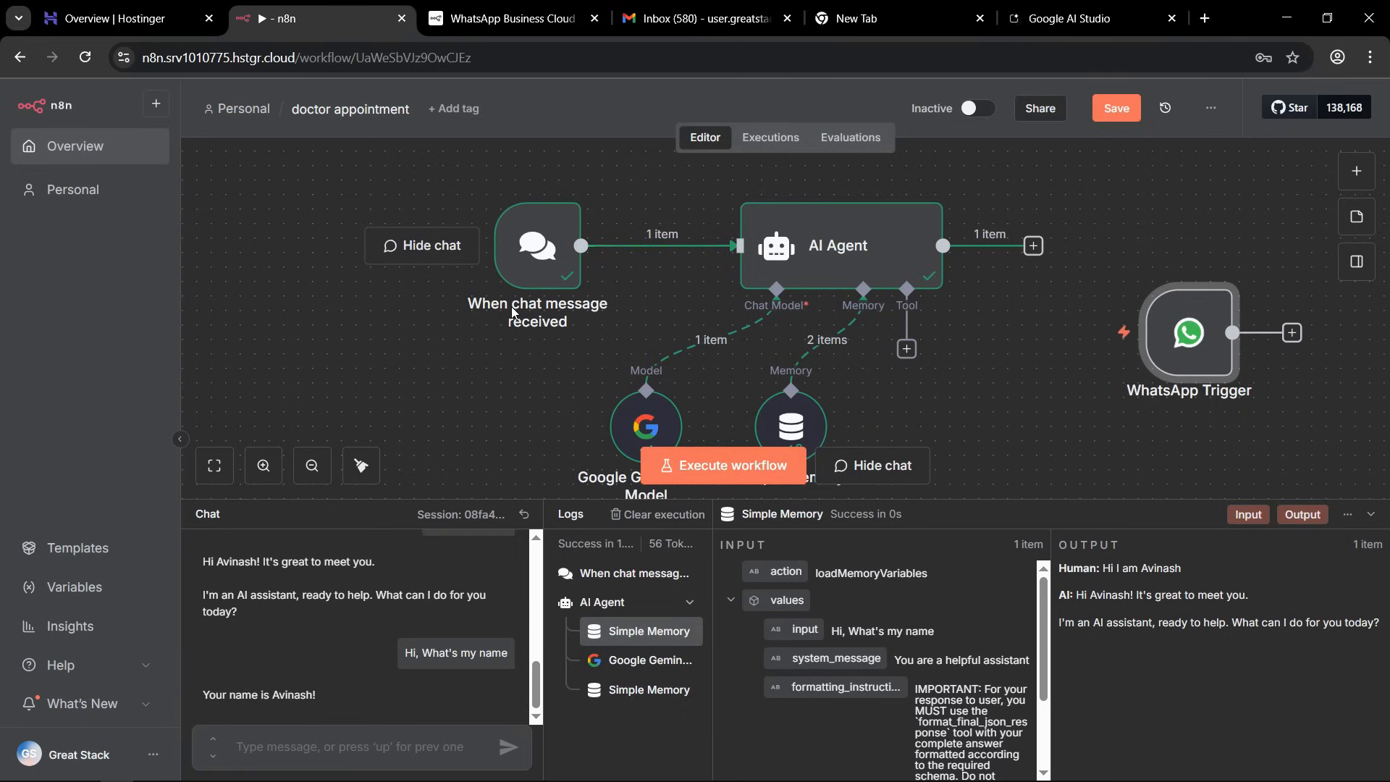
mouse_move(560, 233)
click(679, 249)
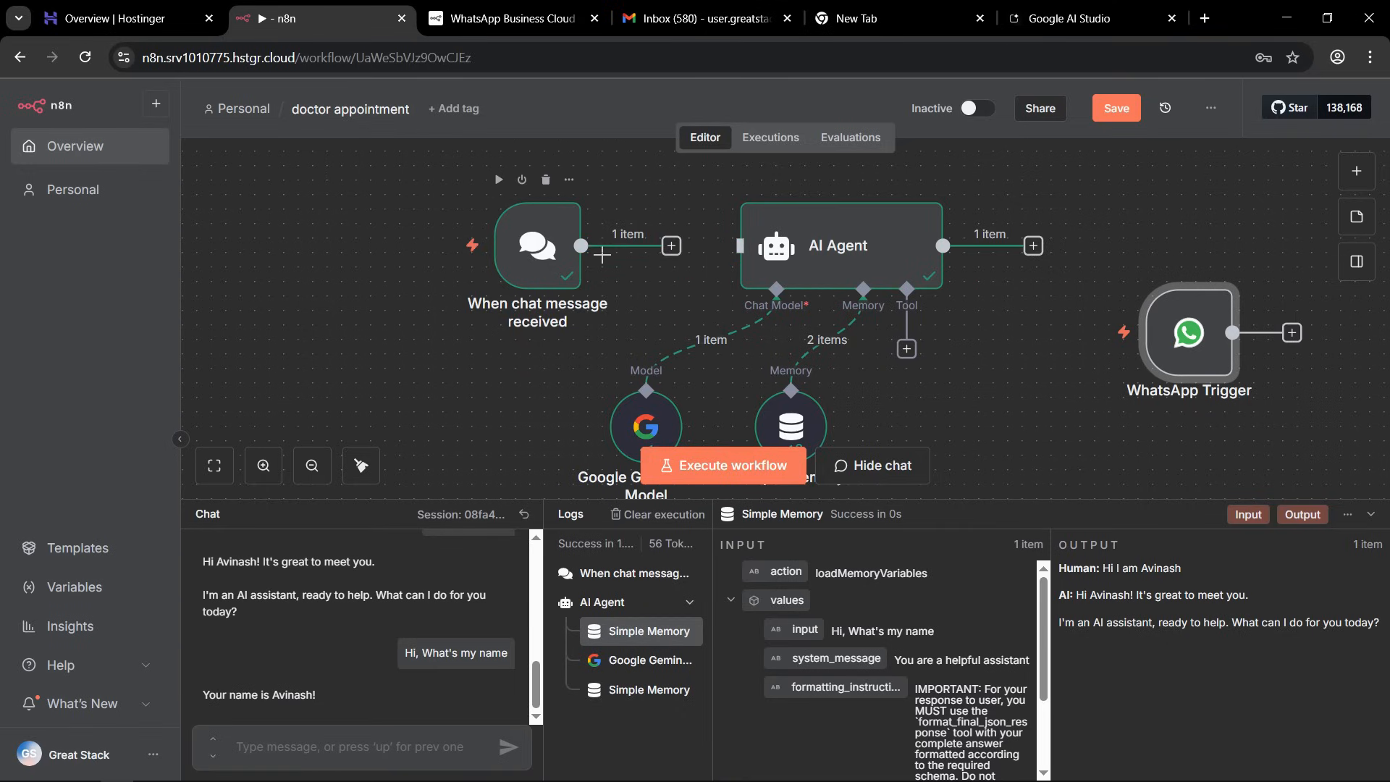
drag(561, 250, 524, 269)
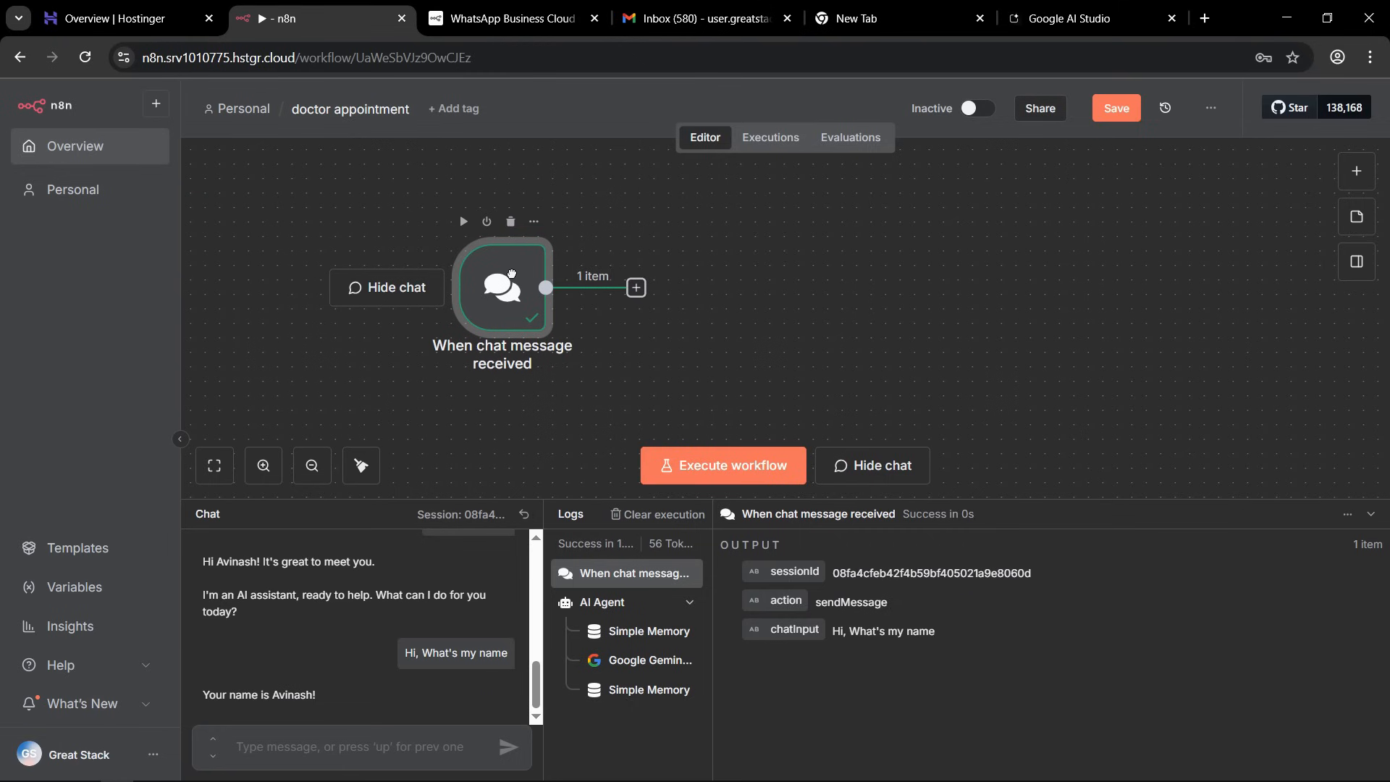
click(215, 465)
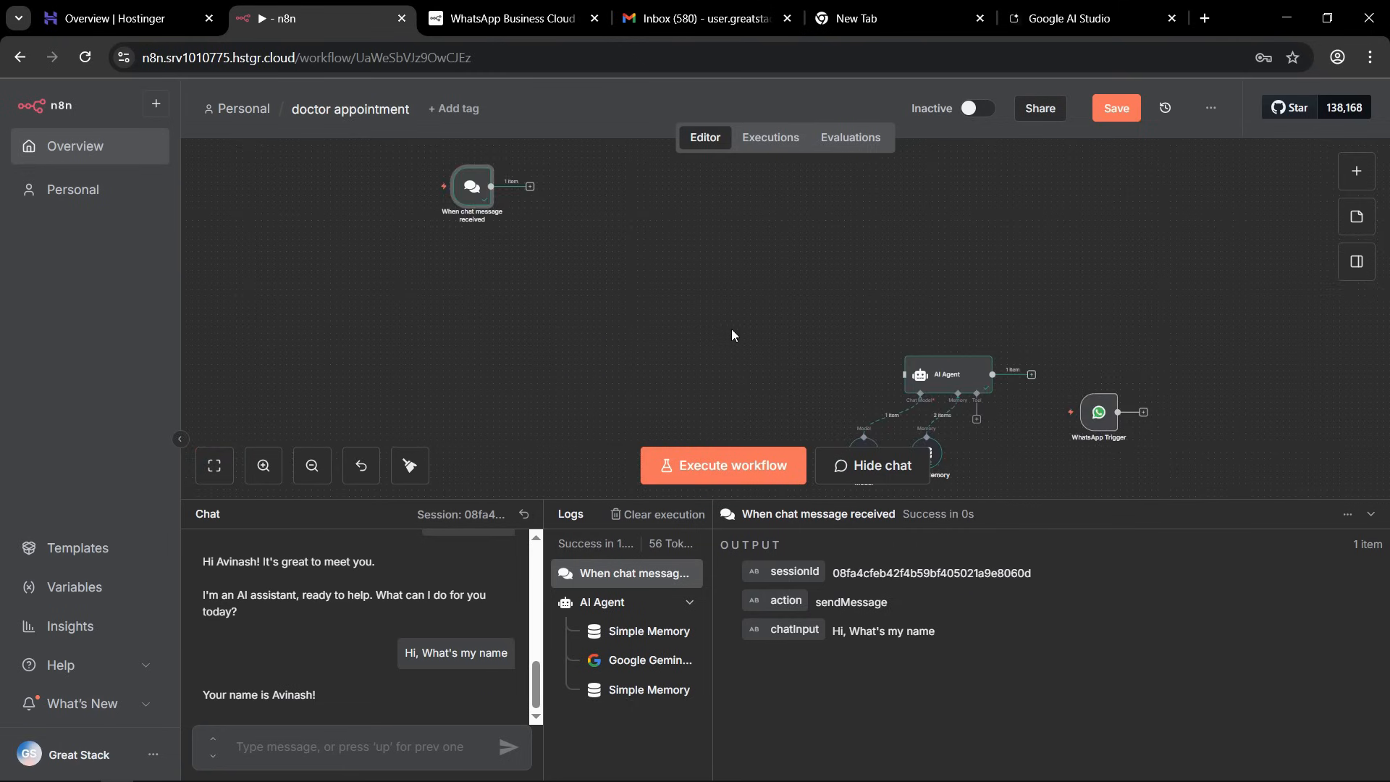
mouse_move(472, 197)
click(474, 159)
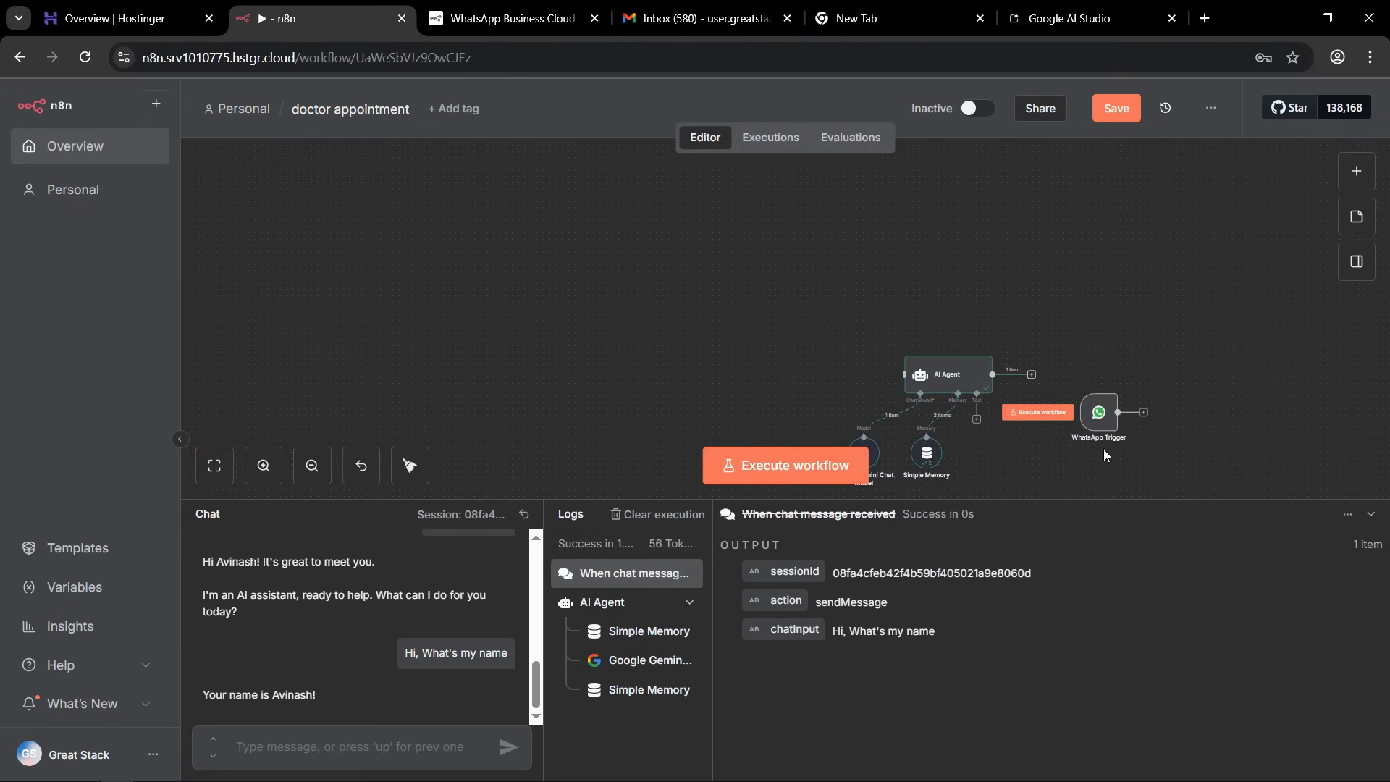
Place the WhatsApp Trigger in front of the AI Agent and connect its output to the agent's input.
drag(1103, 424, 715, 367)
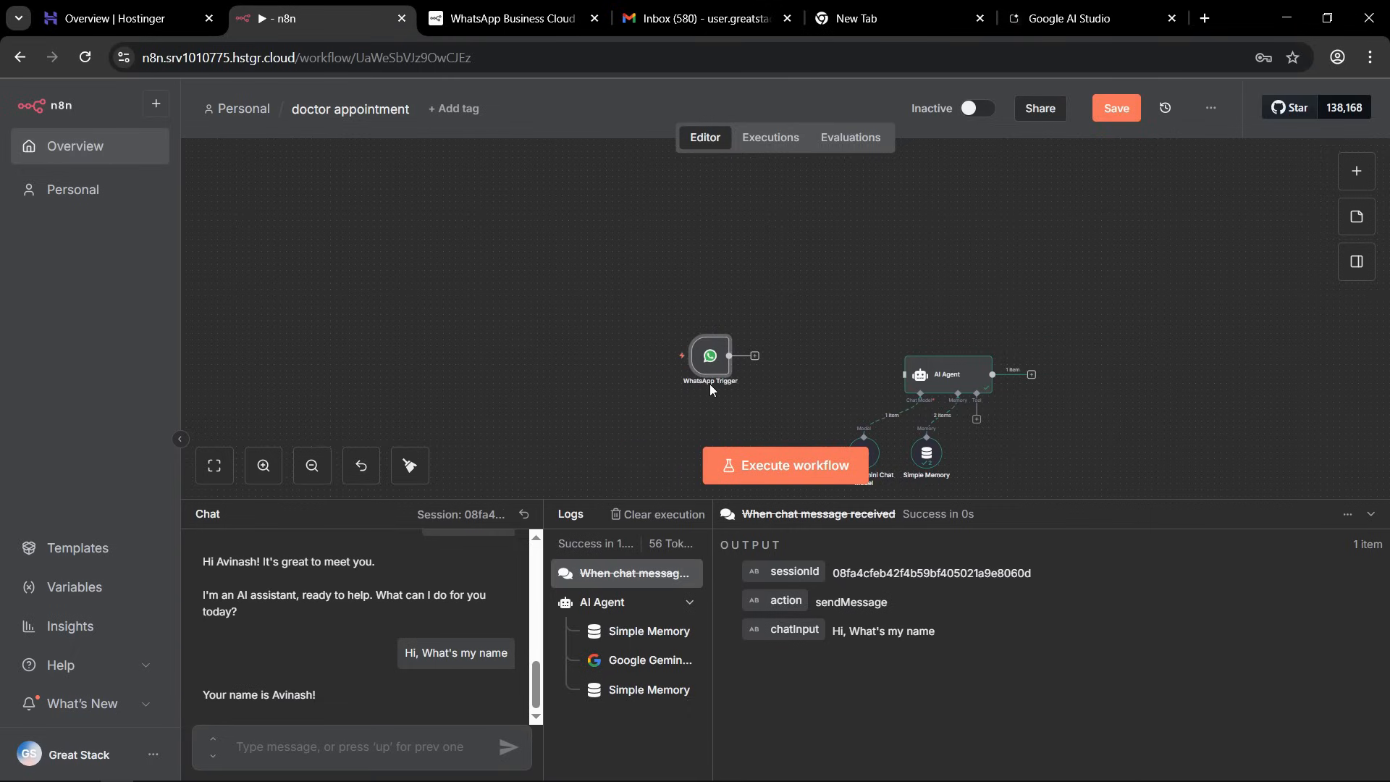
click(214, 466)
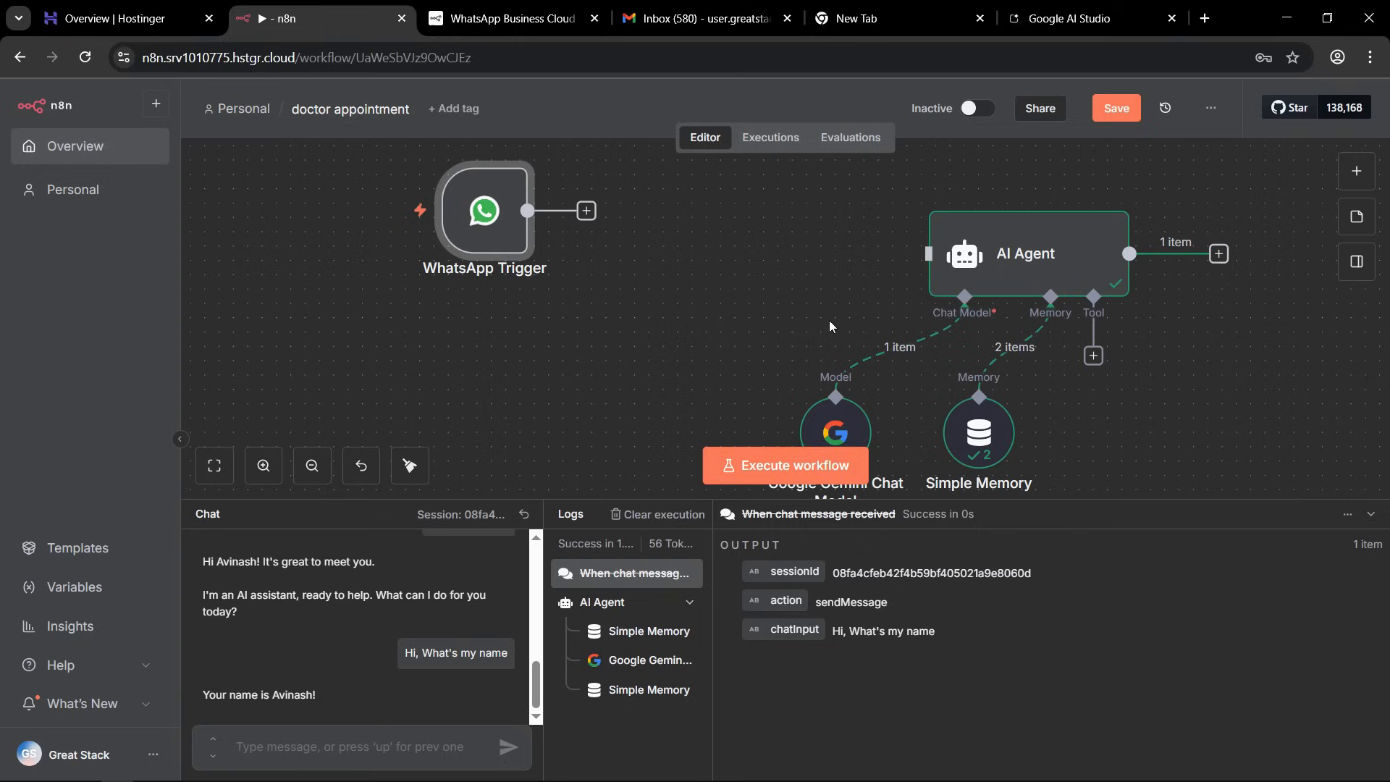
mouse_move(511, 246)
drag(510, 246, 677, 279)
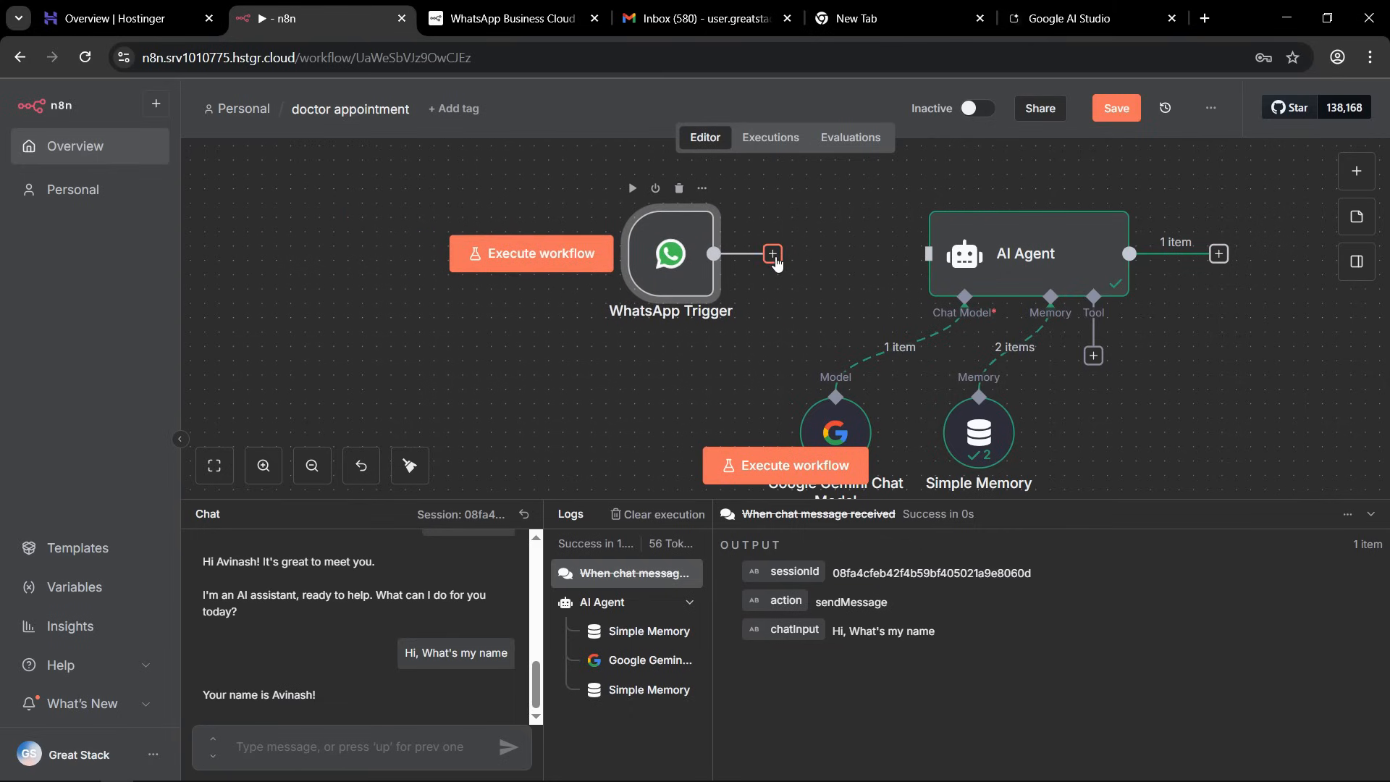
drag(775, 262, 928, 254)
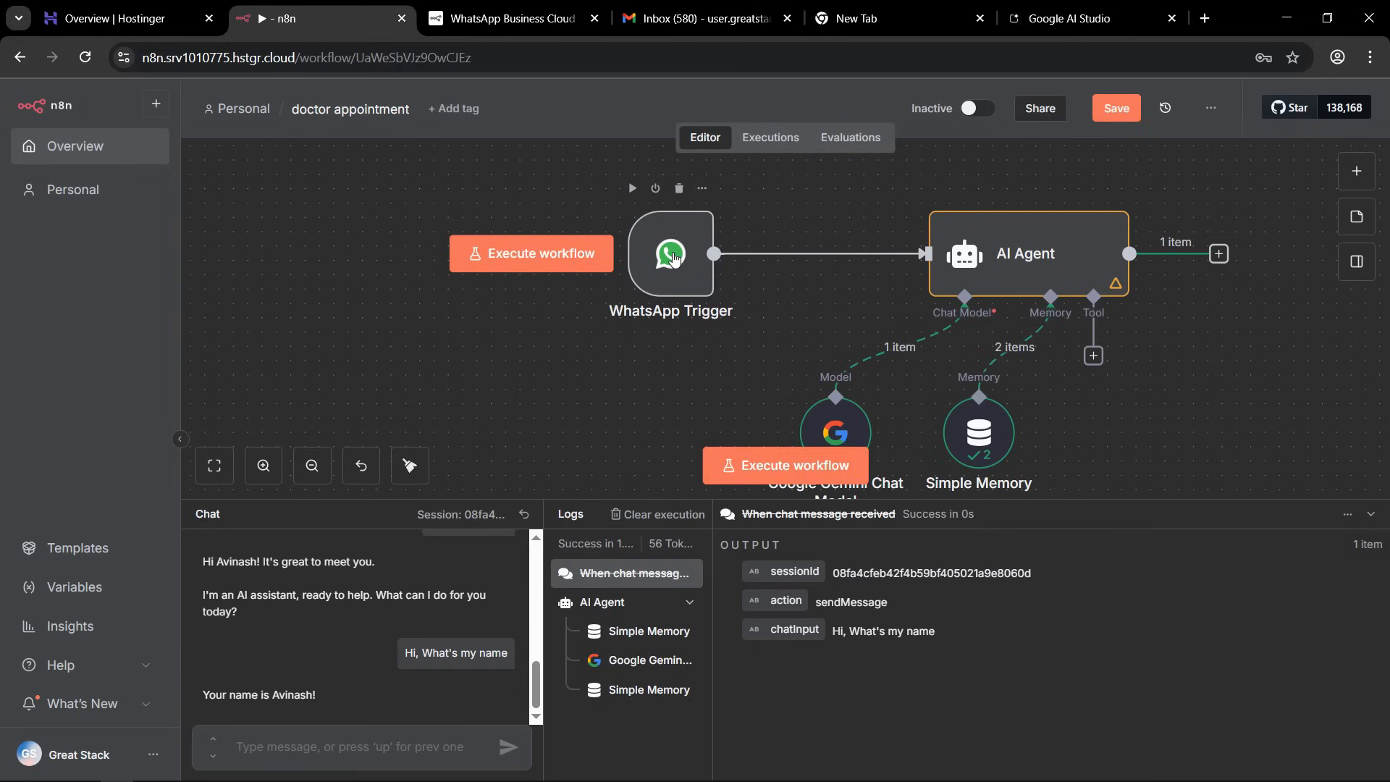
Set the AI Agent's Source for Prompt (User Message) to "Define below", leaving the prompt empty.
double_click(1005, 270)
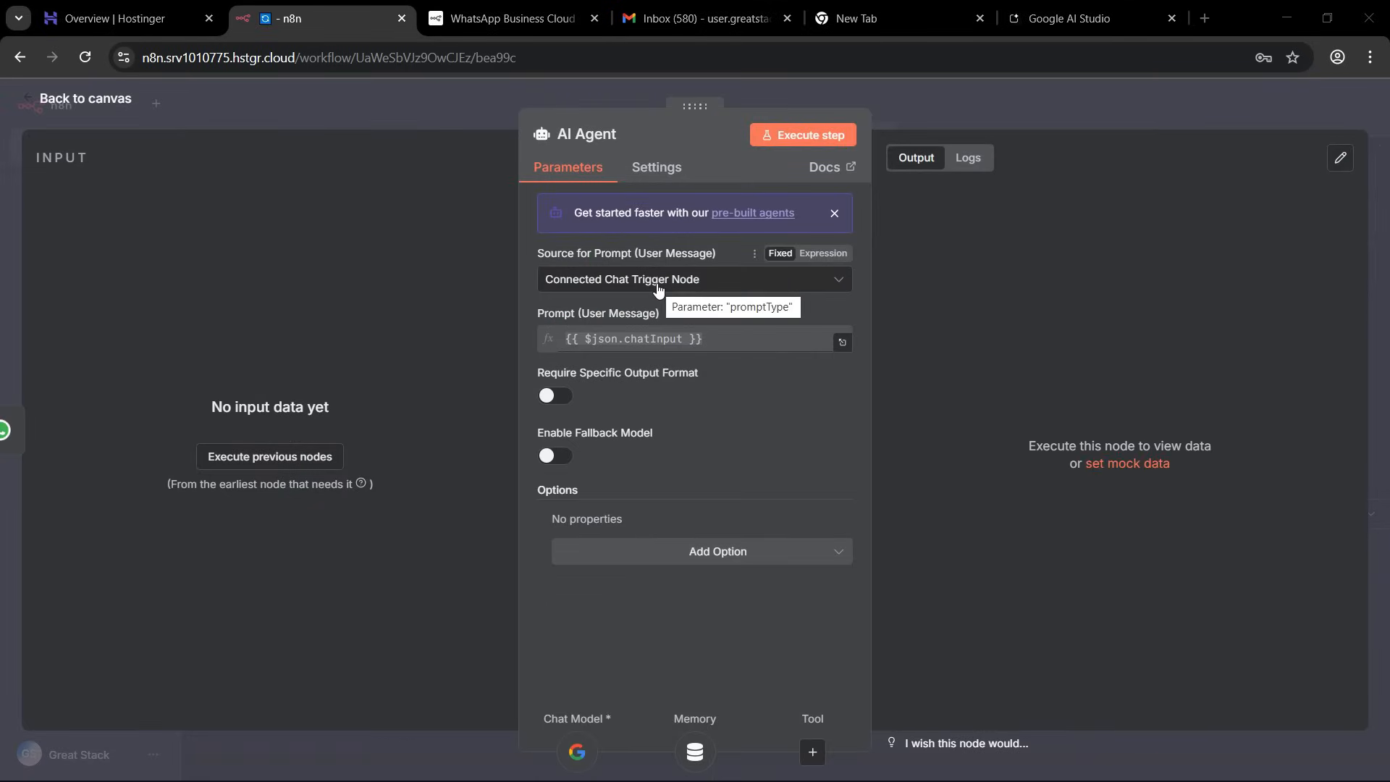
drag(552, 253, 606, 254)
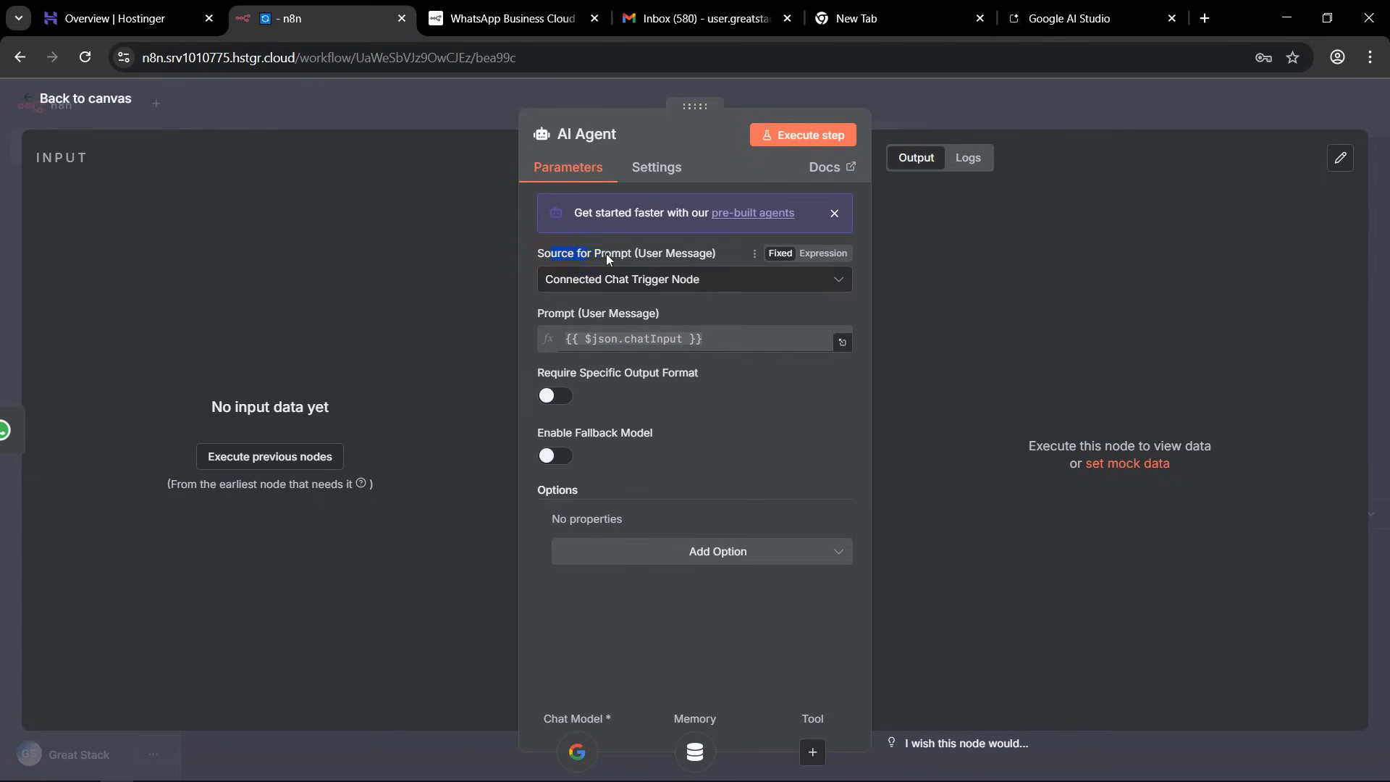
click(612, 255)
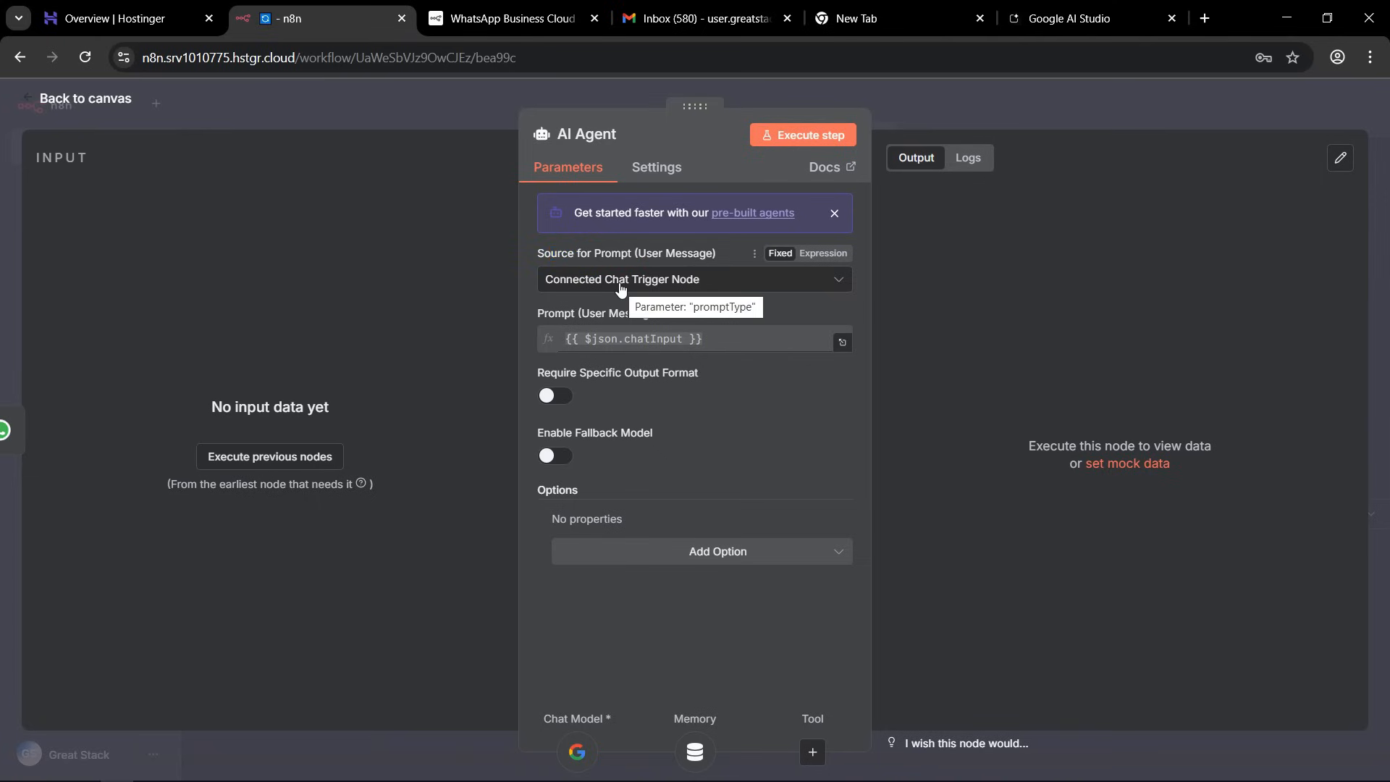
click(687, 284)
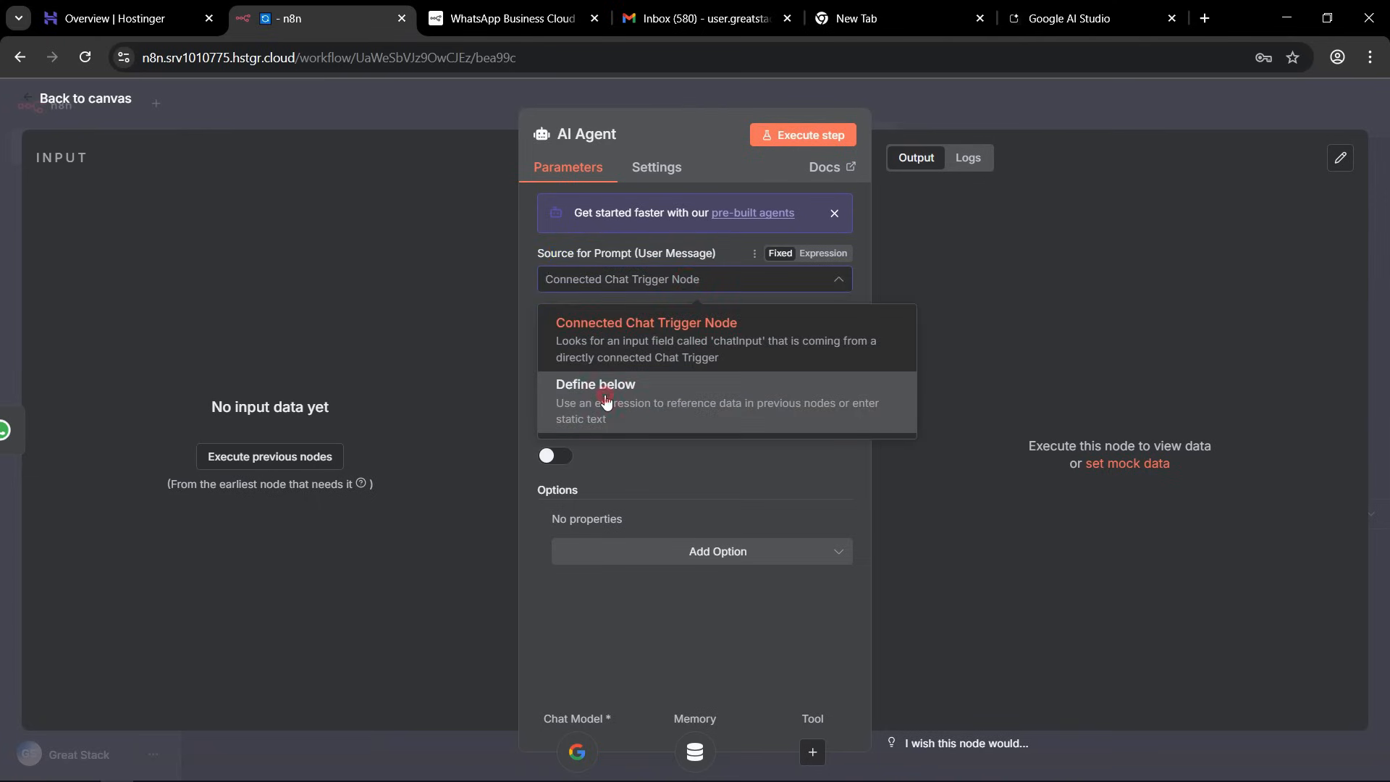
click(606, 402)
click(599, 349)
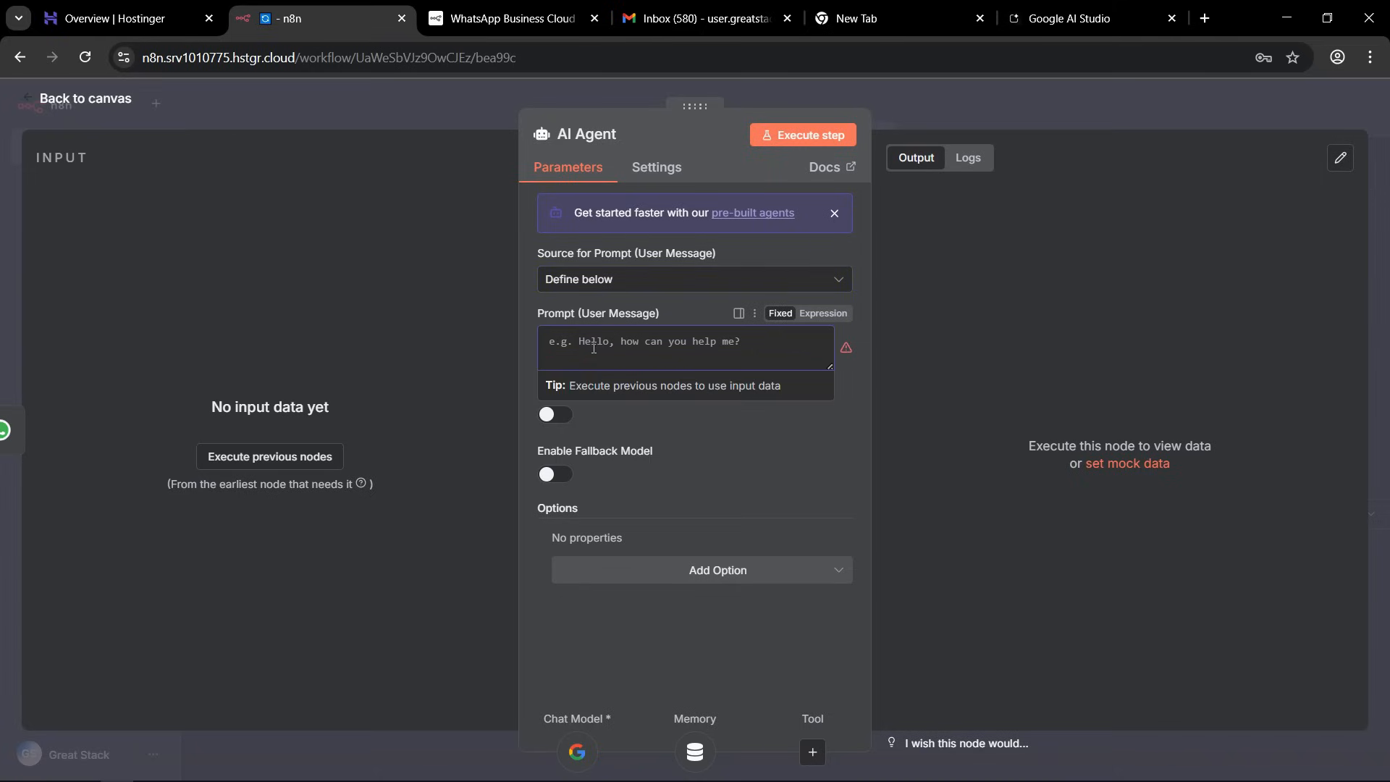
click(529, 333)
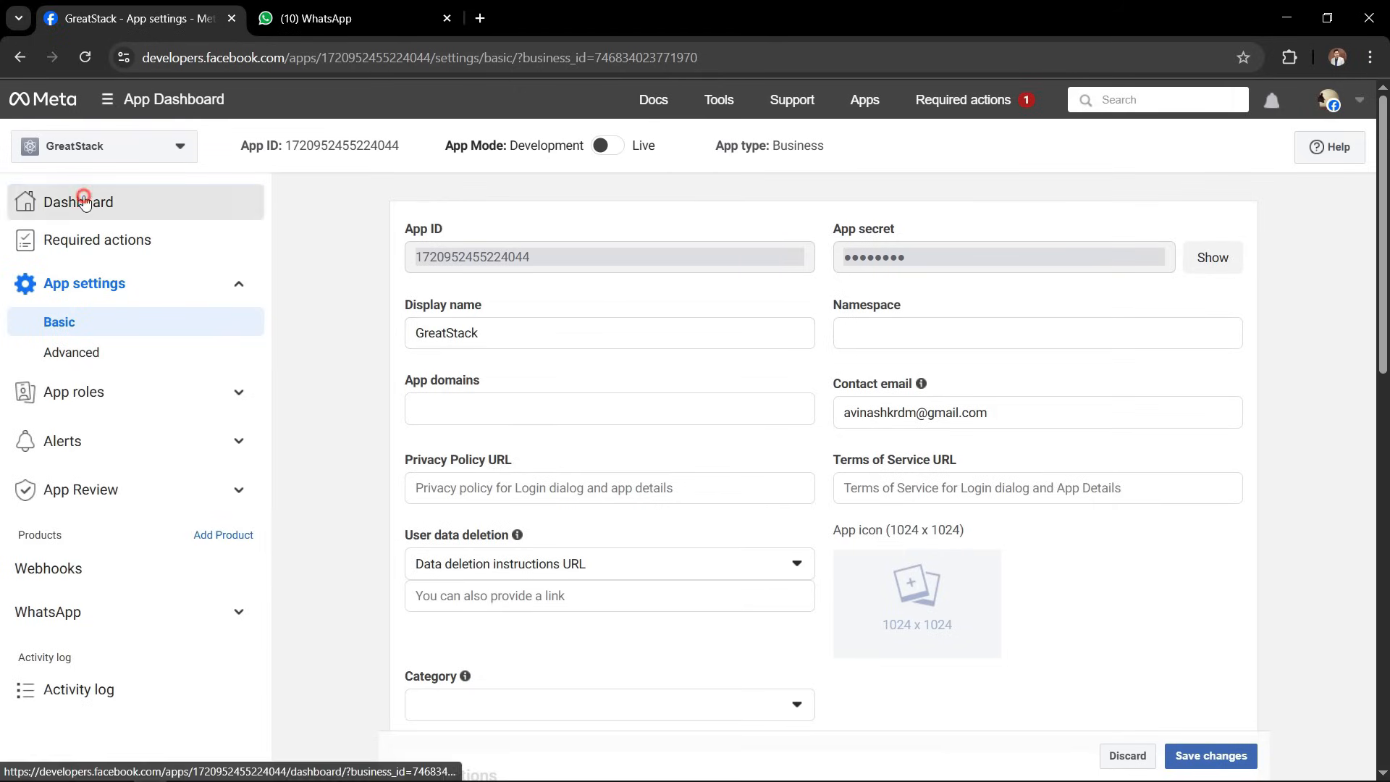
Switch to the Meta app dashboard and check which products are available and which are already added to the GreatStack app.
click(81, 200)
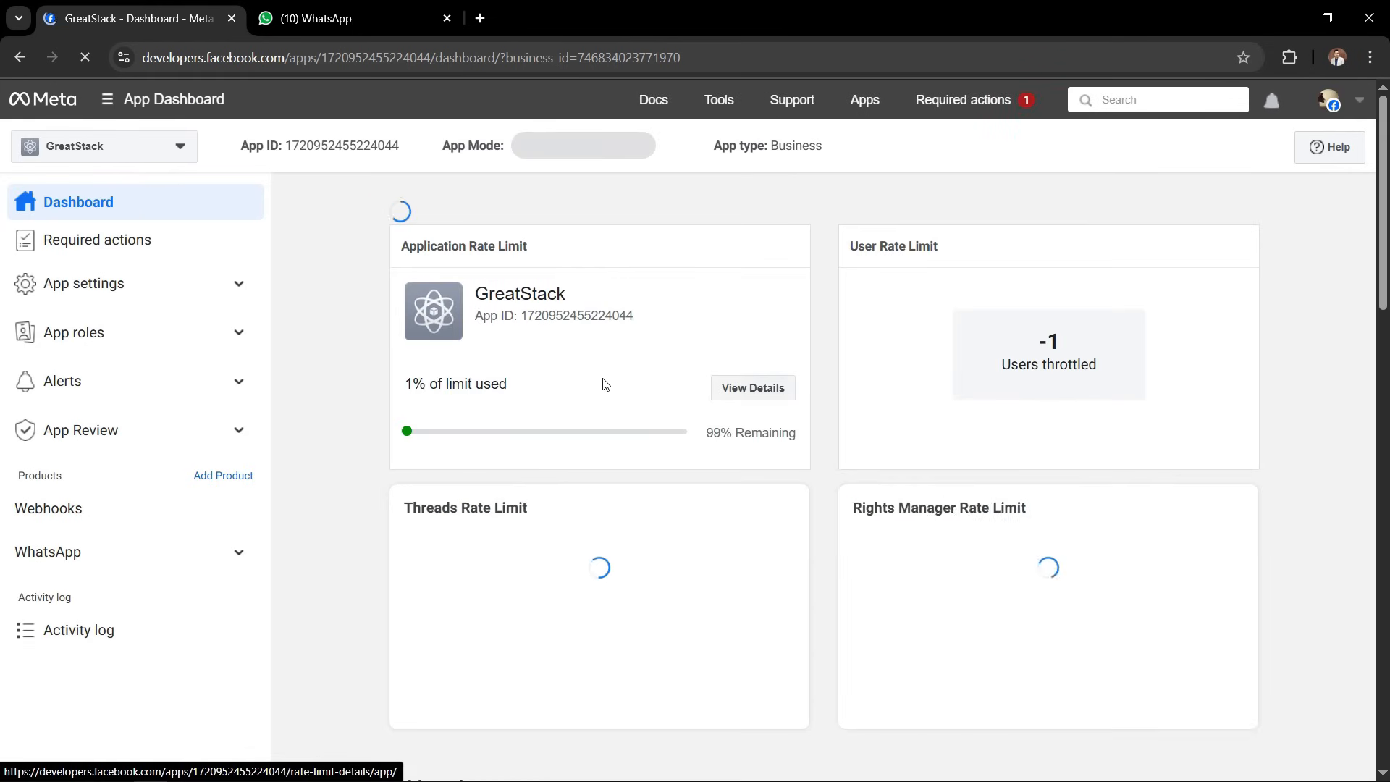
scroll(391, 406, down, 4)
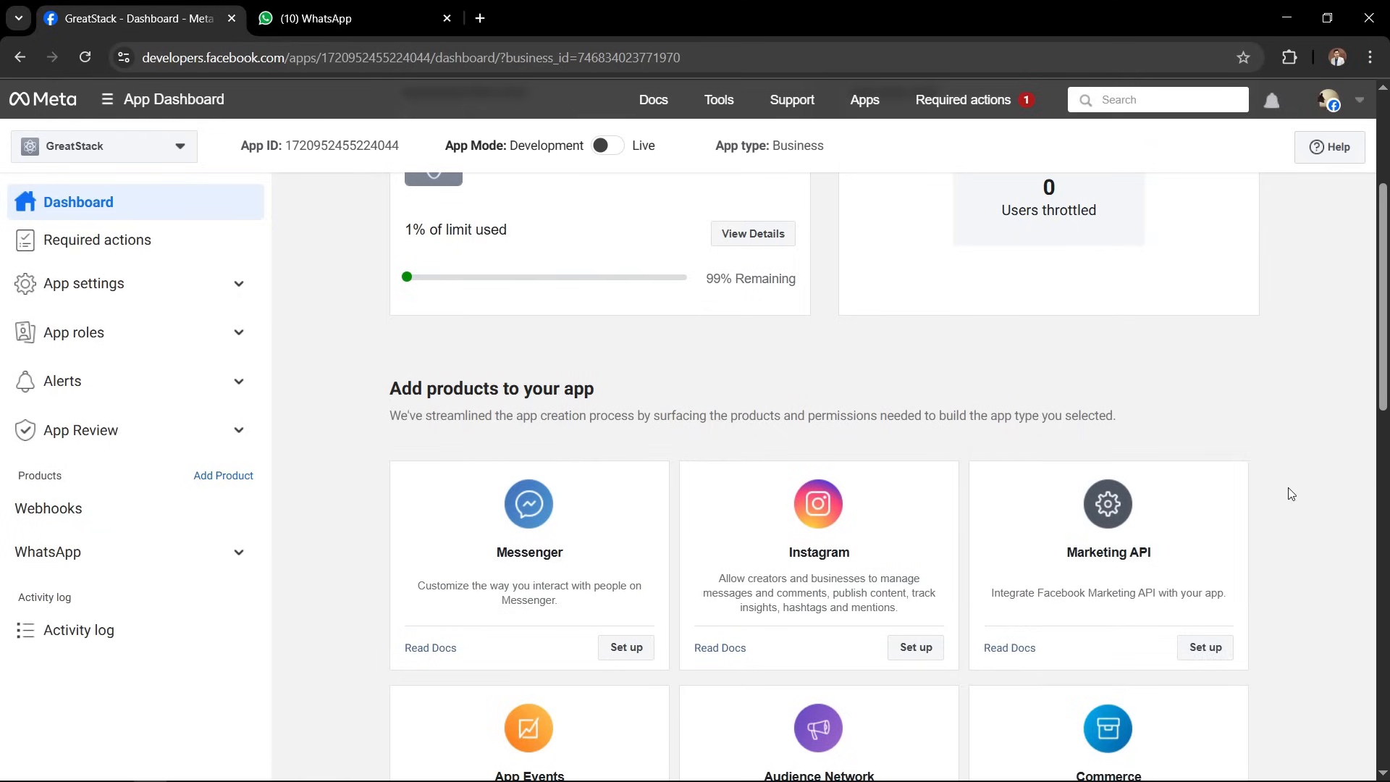
scroll(1291, 493, down, 14)
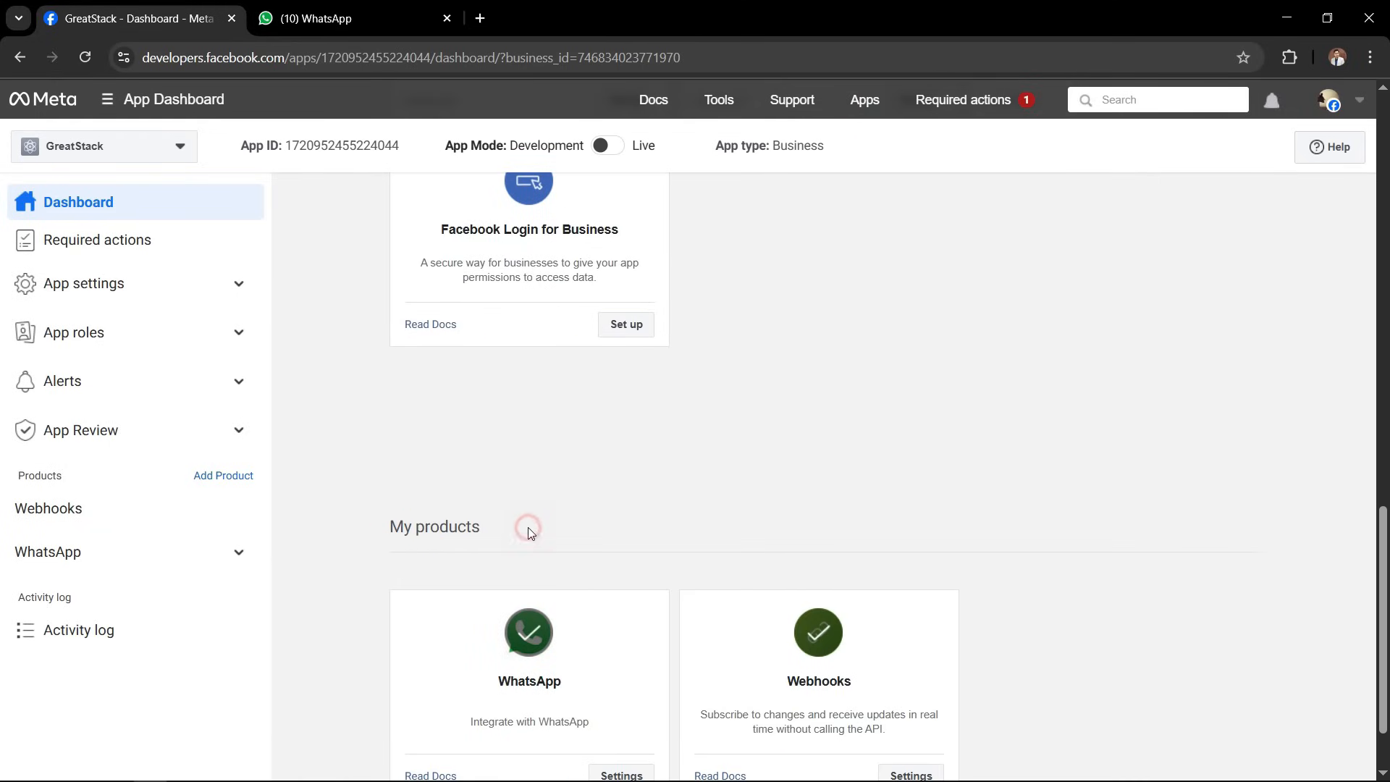
scroll(528, 527, up, 3)
scroll(530, 538, up, 10)
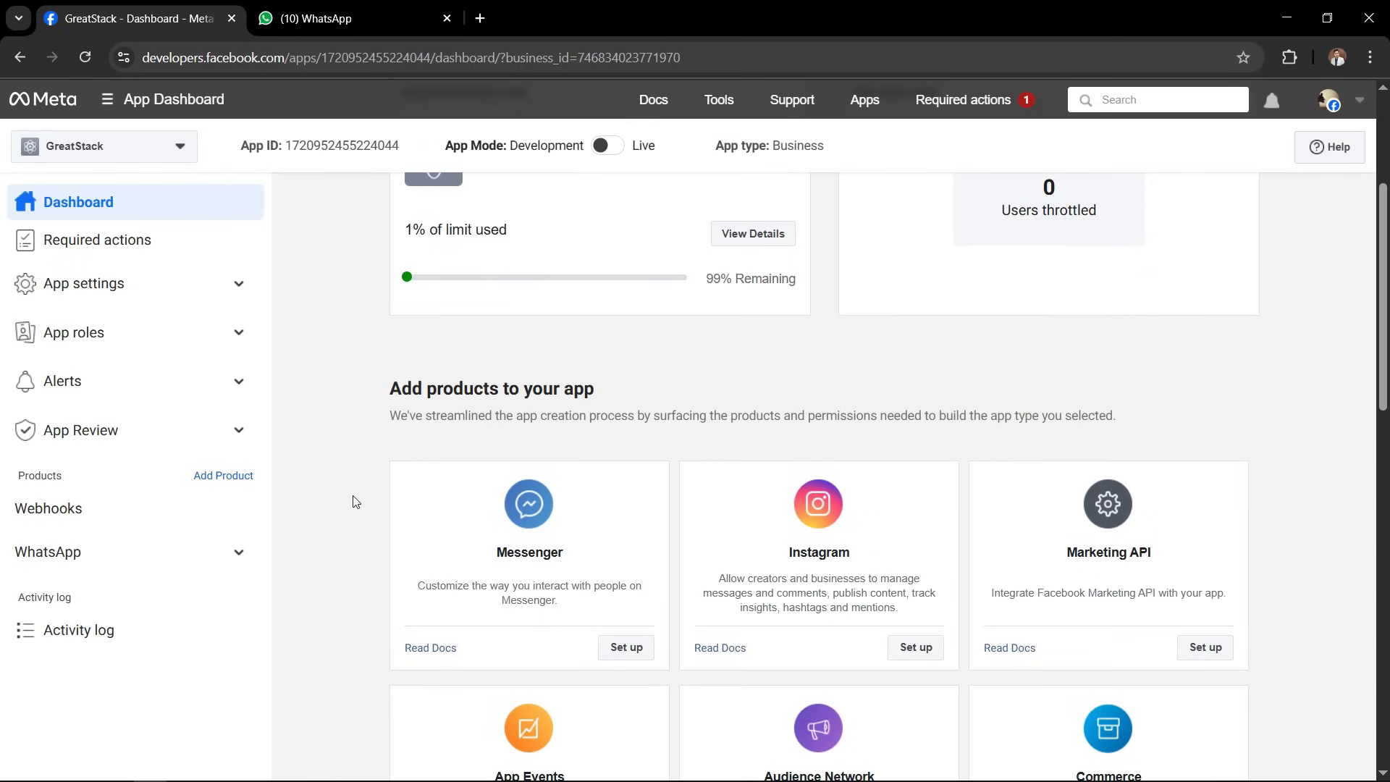
Open the WhatsApp API Setup page and examine the "From" phone number options.
click(225, 551)
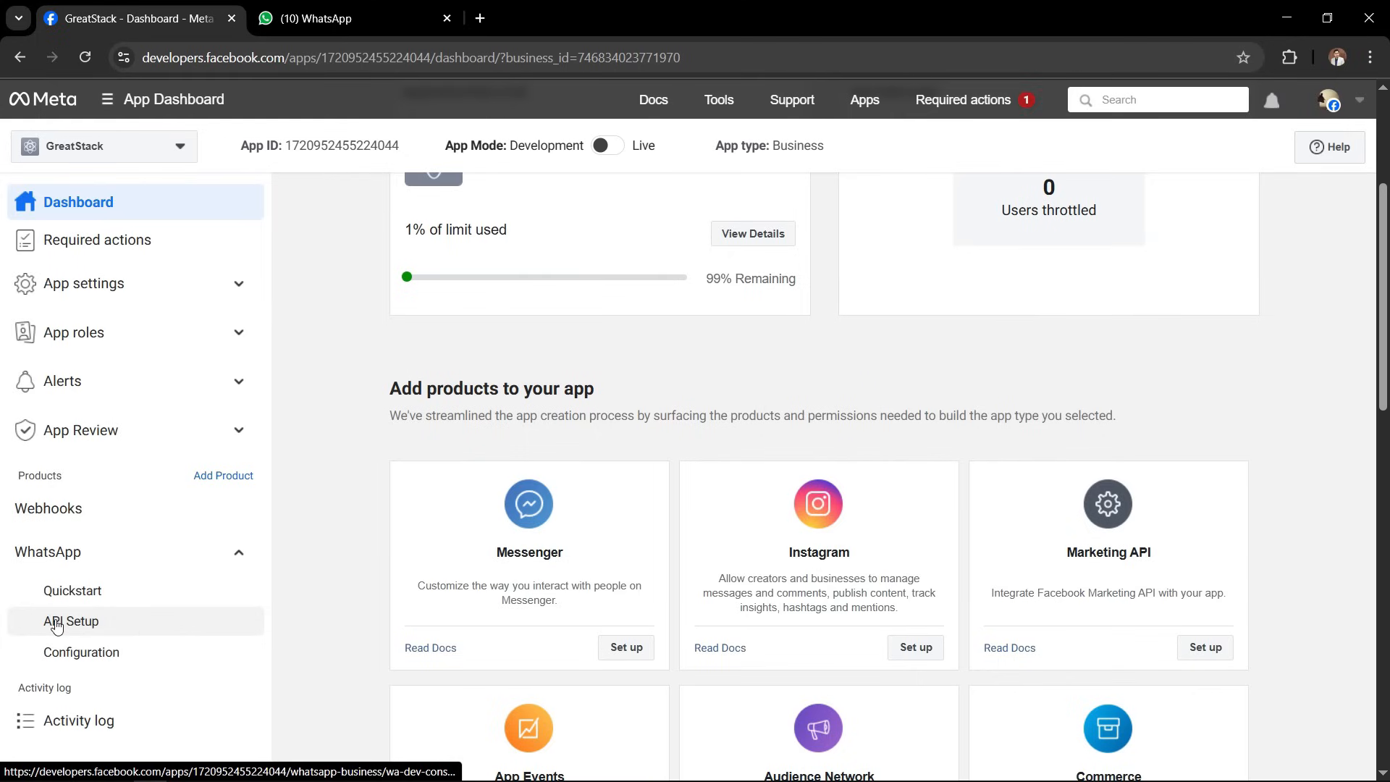
click(103, 631)
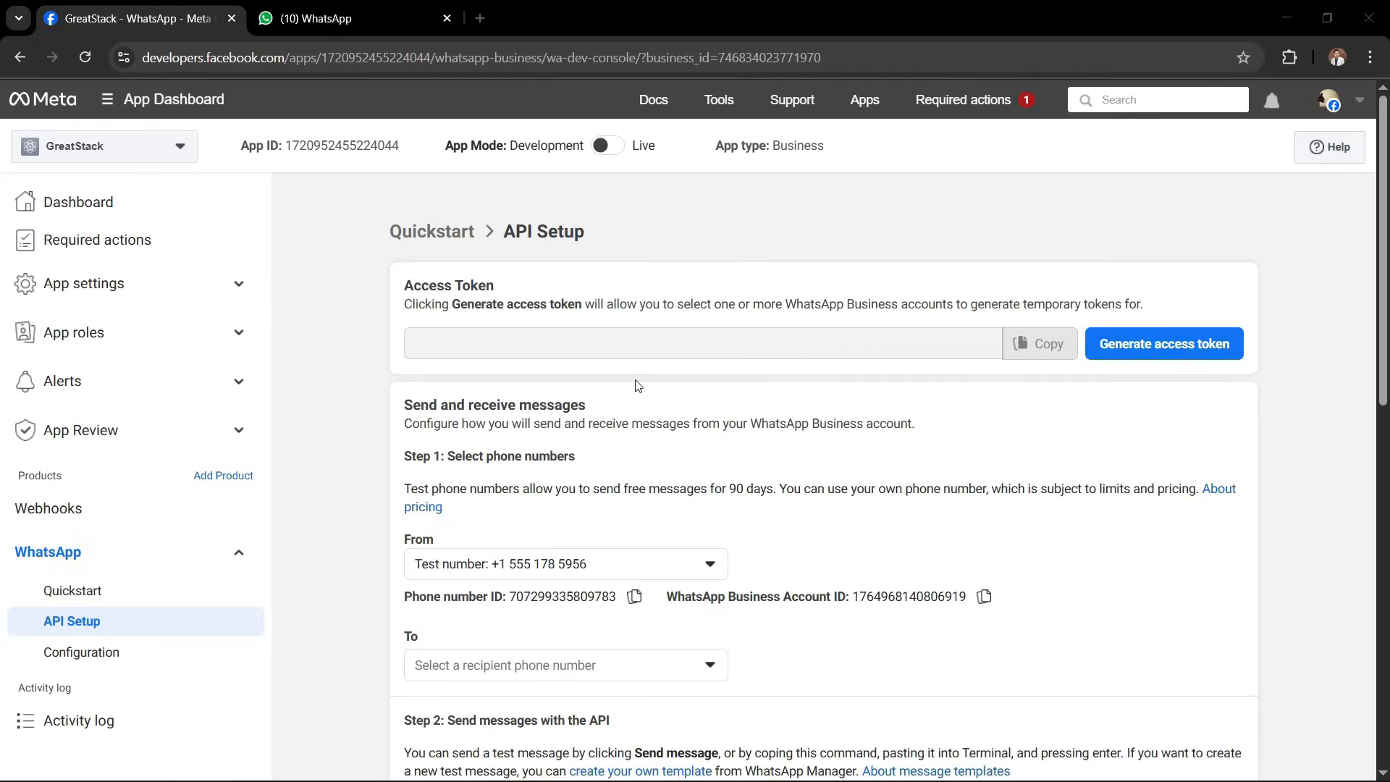
drag(502, 232, 693, 245)
click(694, 245)
click(711, 563)
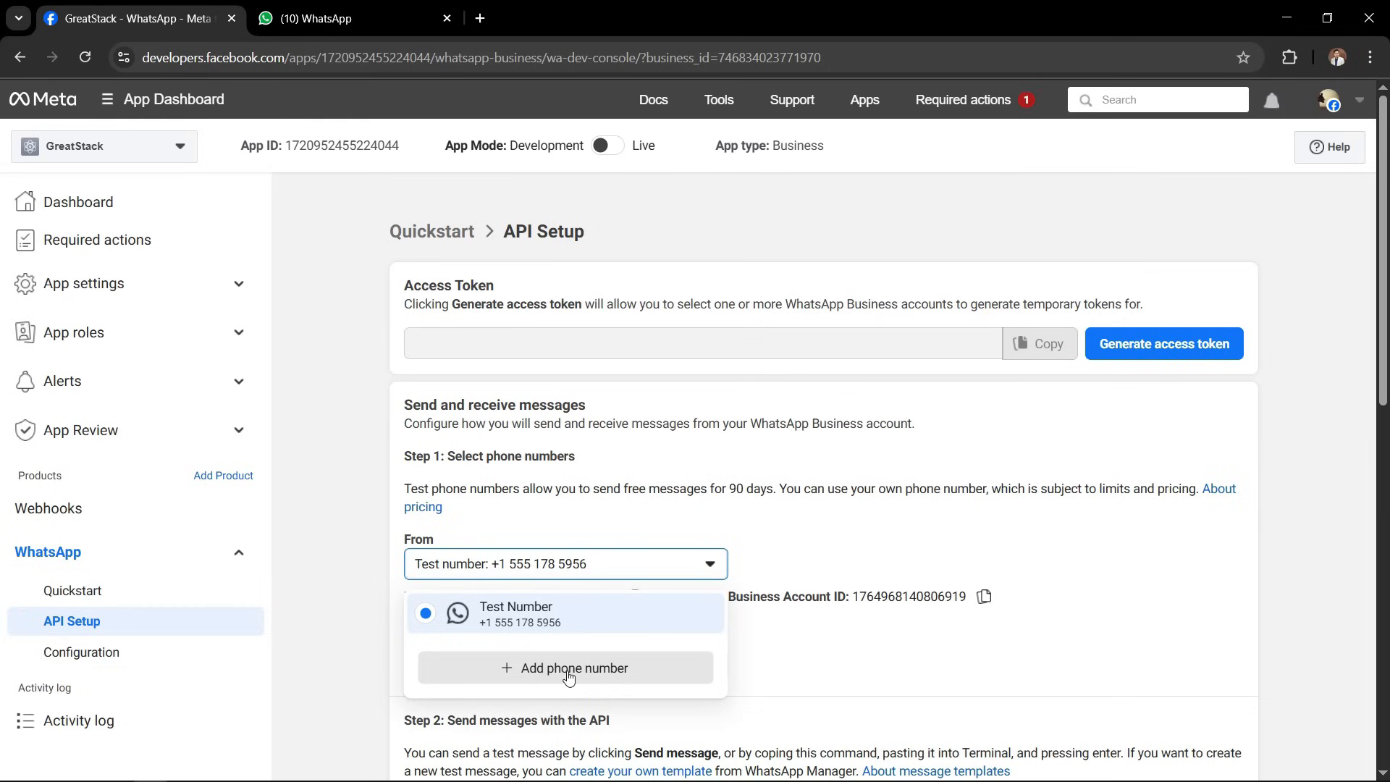
click(317, 406)
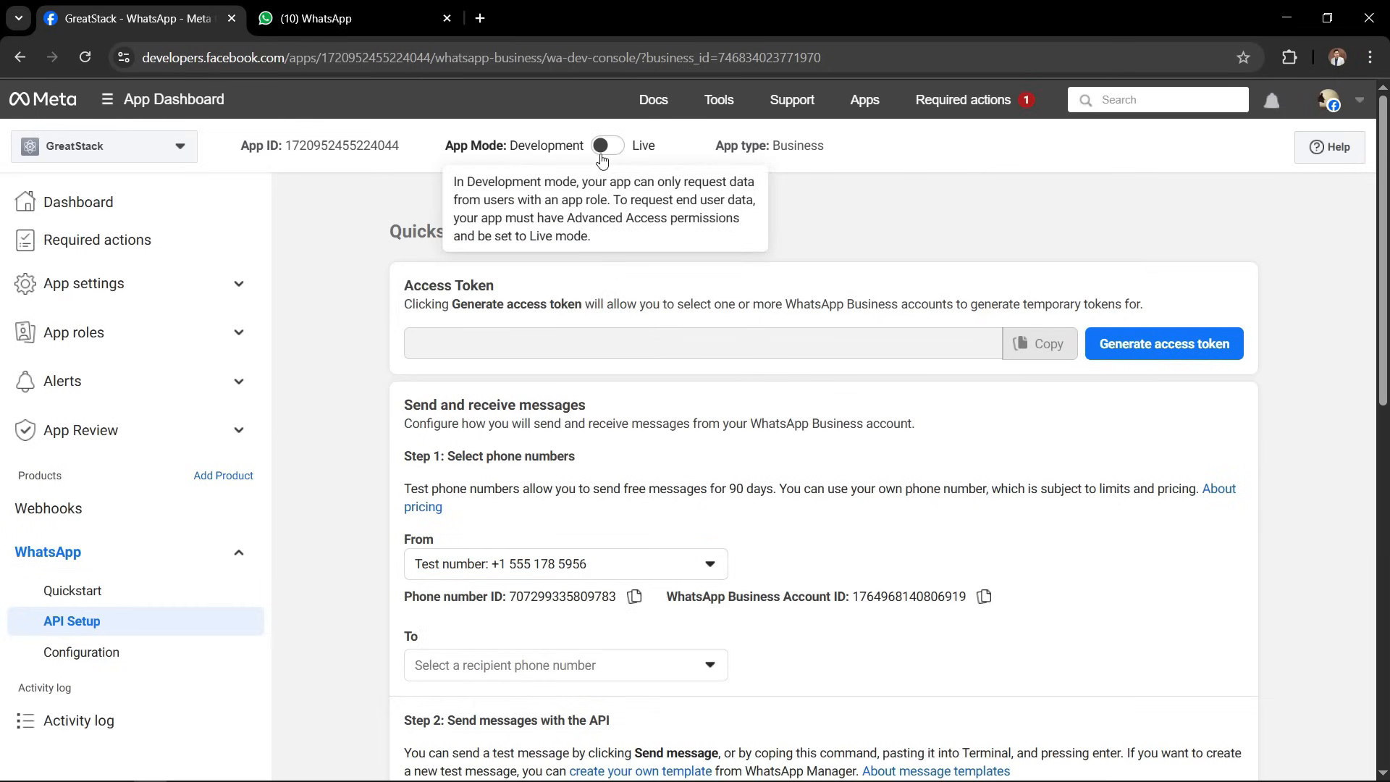
Examine the App Mode setting and the "From" and "To" phone number fields on the API Setup page.
click(518, 150)
drag(517, 151, 579, 150)
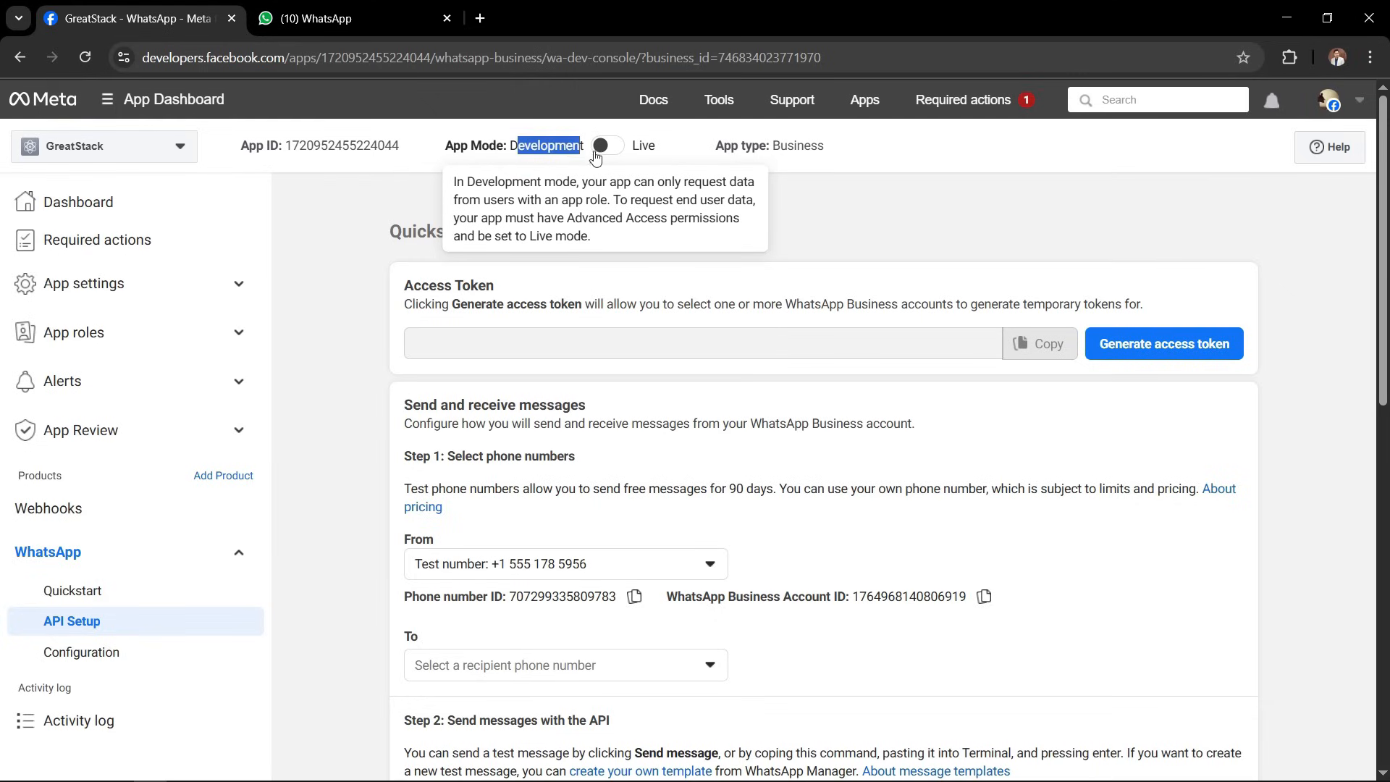
click(844, 225)
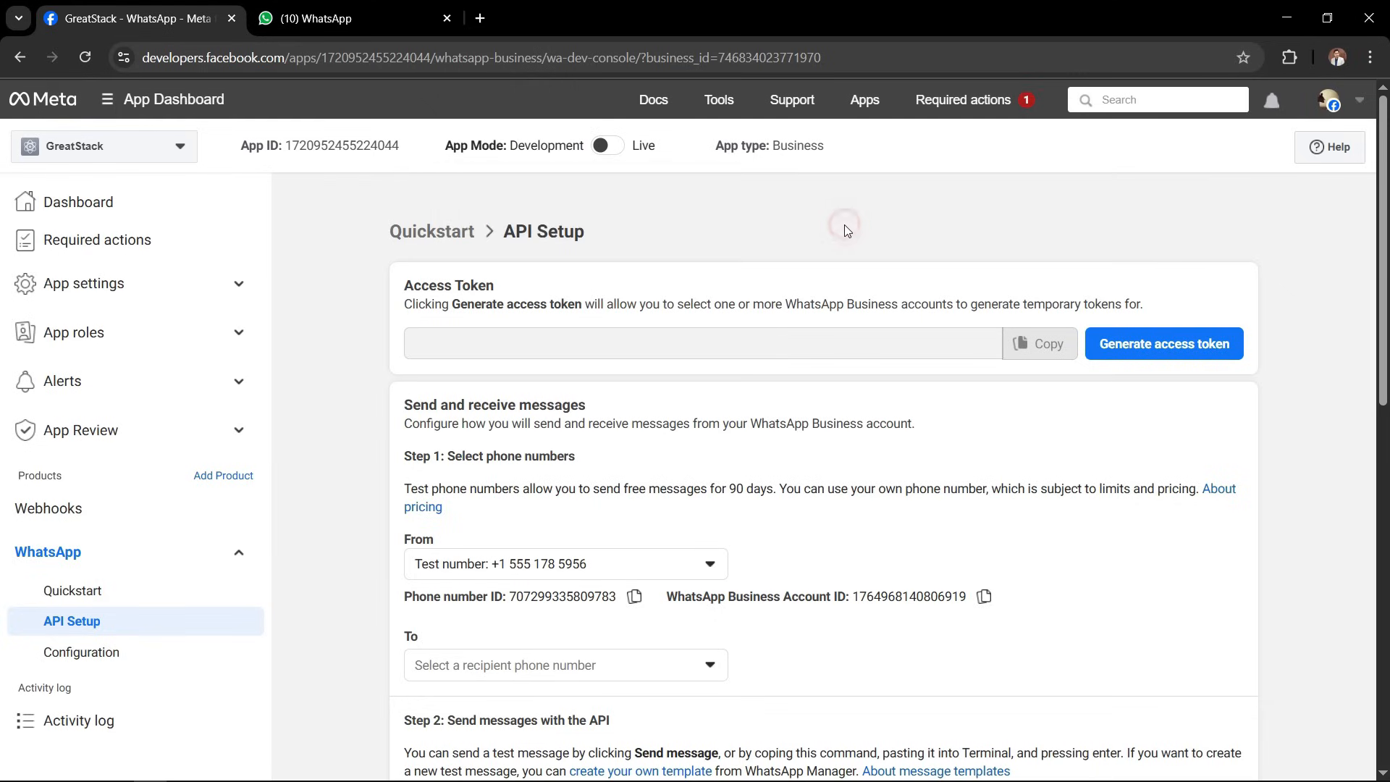
click(710, 565)
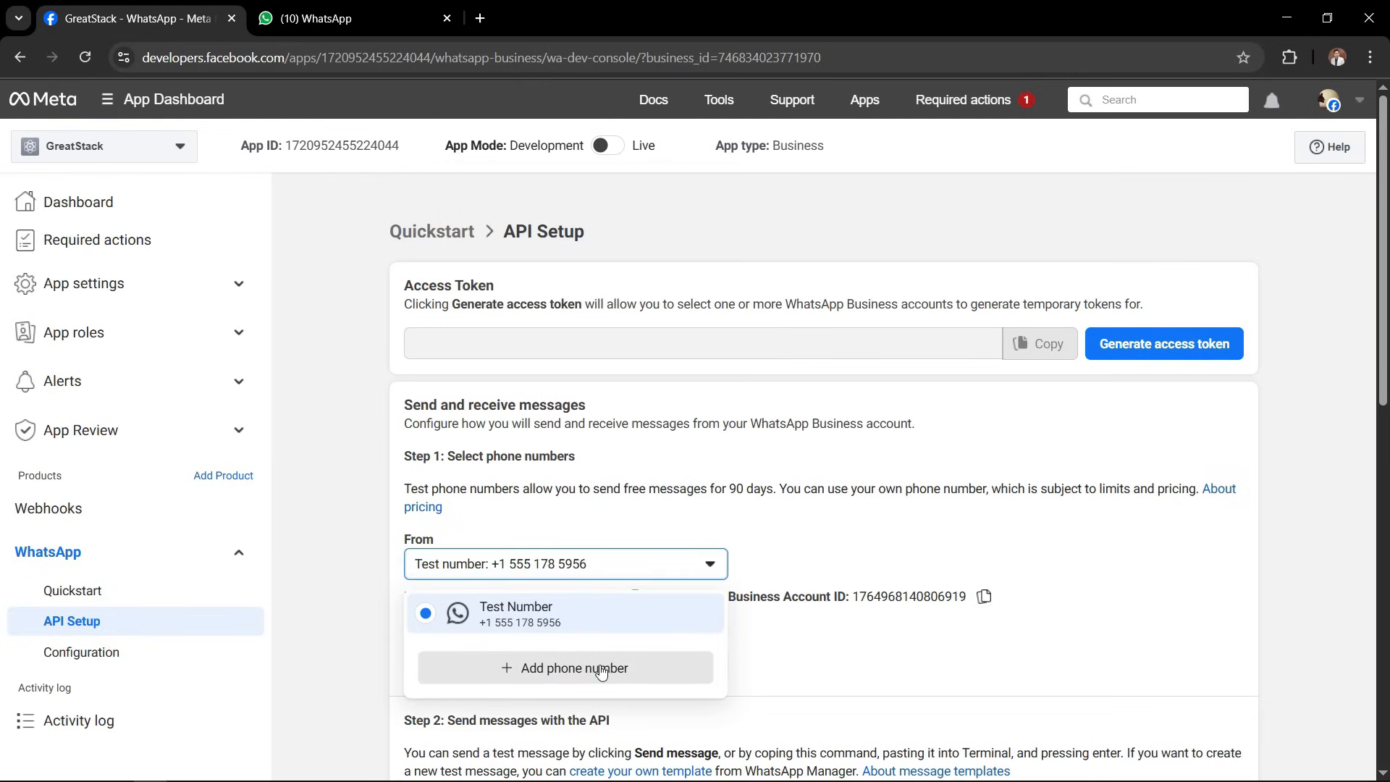
click(351, 403)
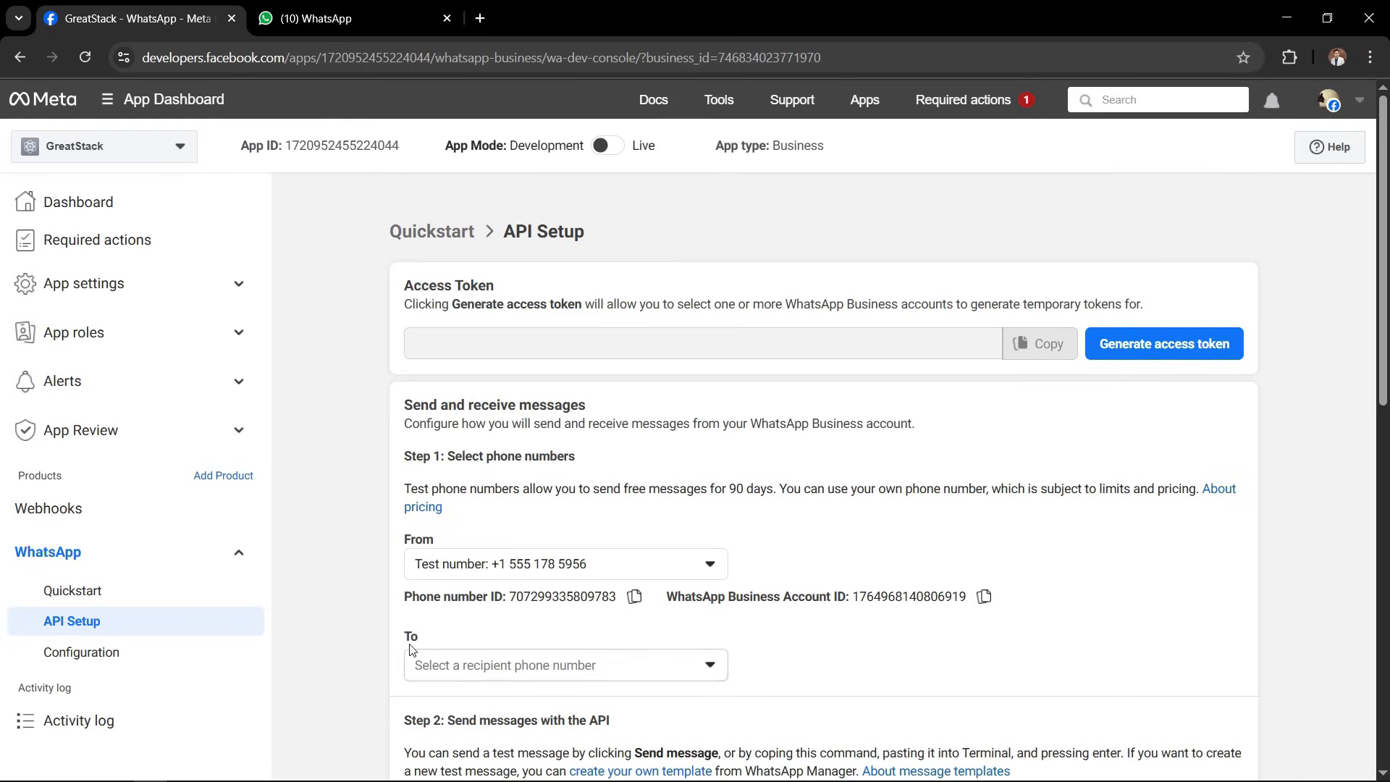
drag(411, 639, 418, 640)
click(355, 635)
mouse_move(526, 150)
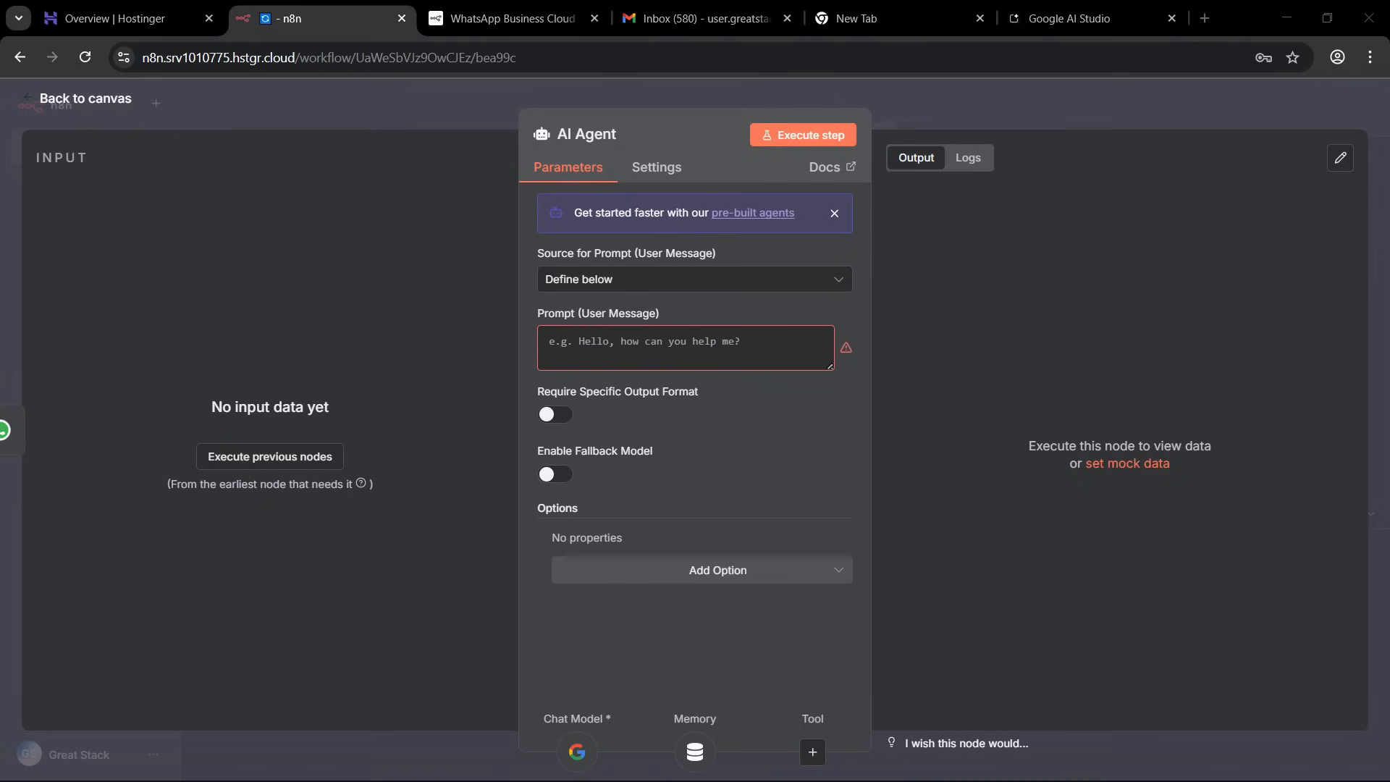
In n8n, set the AI Agent's Source for Prompt (User Message) to "Connected Chat Trigger Node" and save the workflow.
click(633, 280)
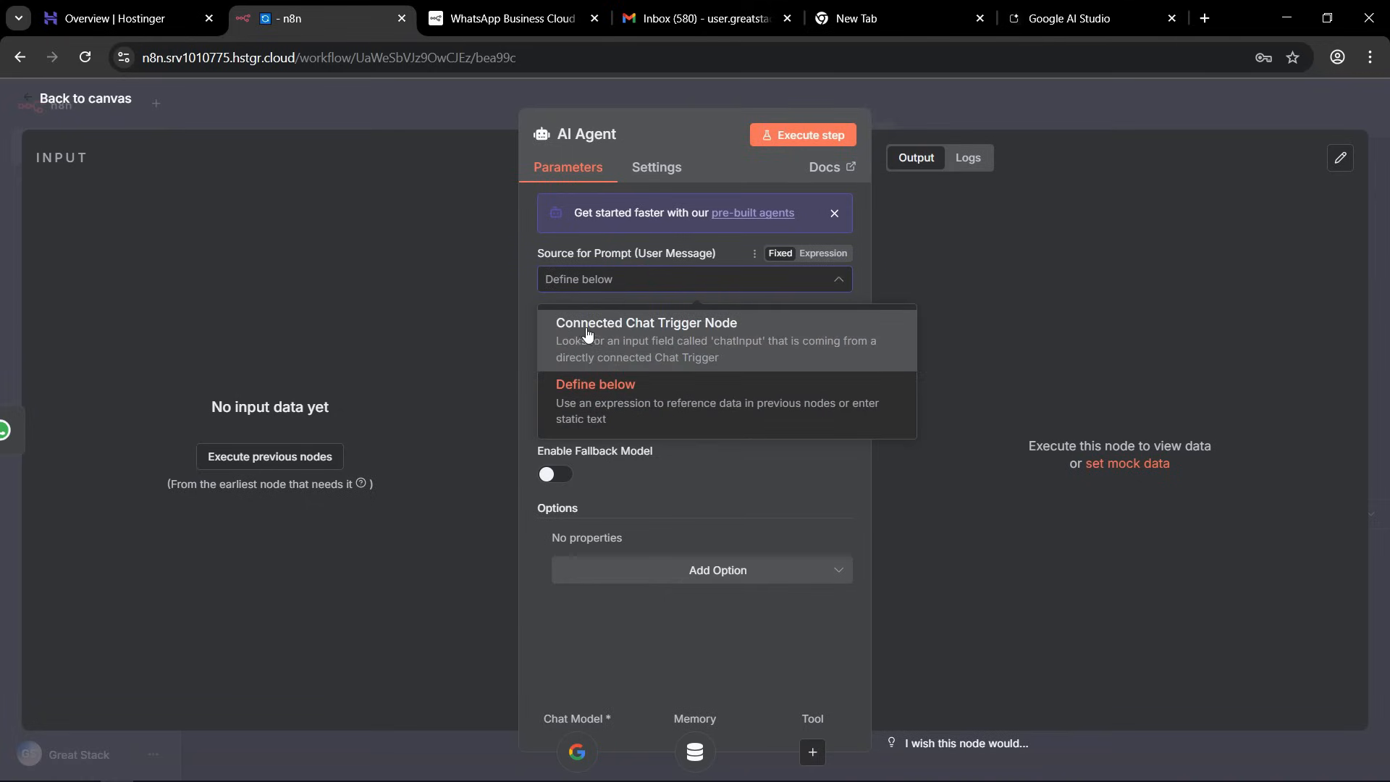
click(680, 329)
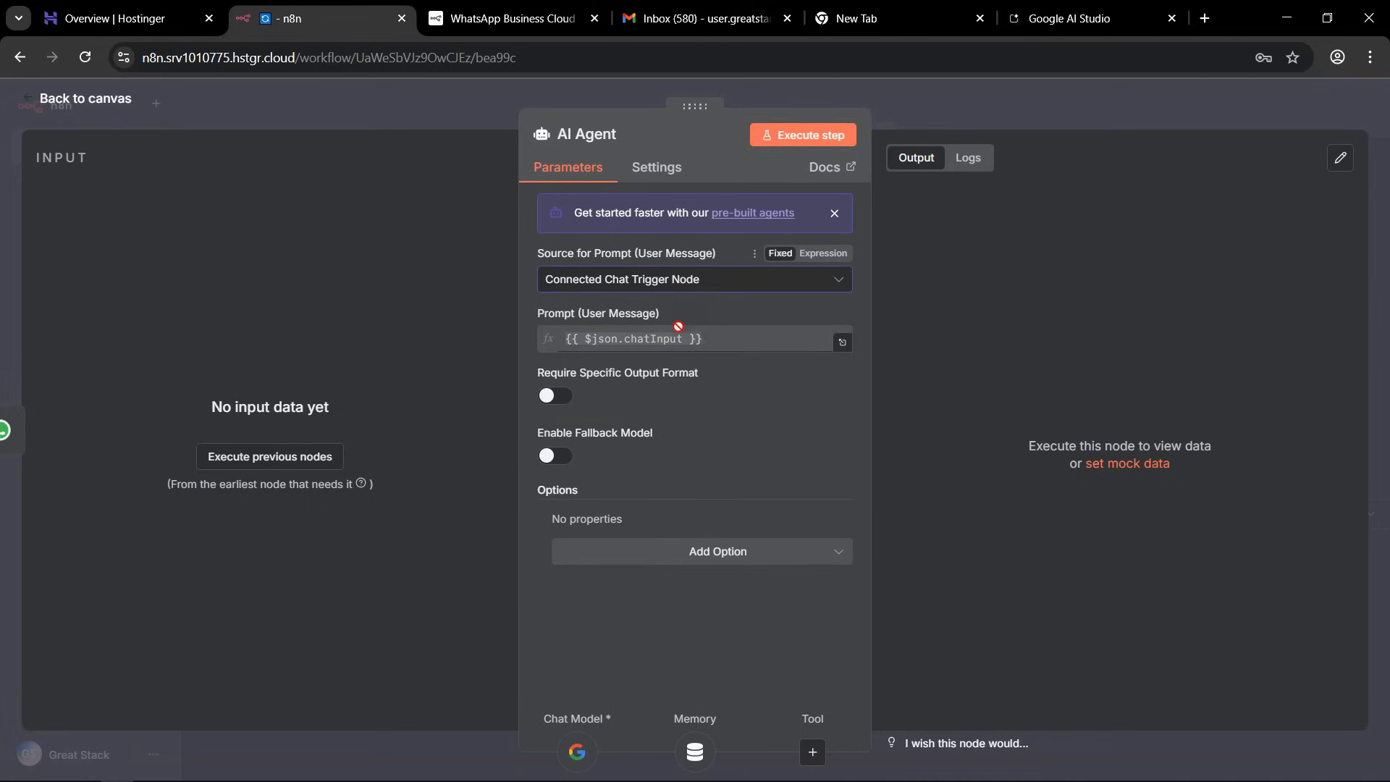
click(995, 106)
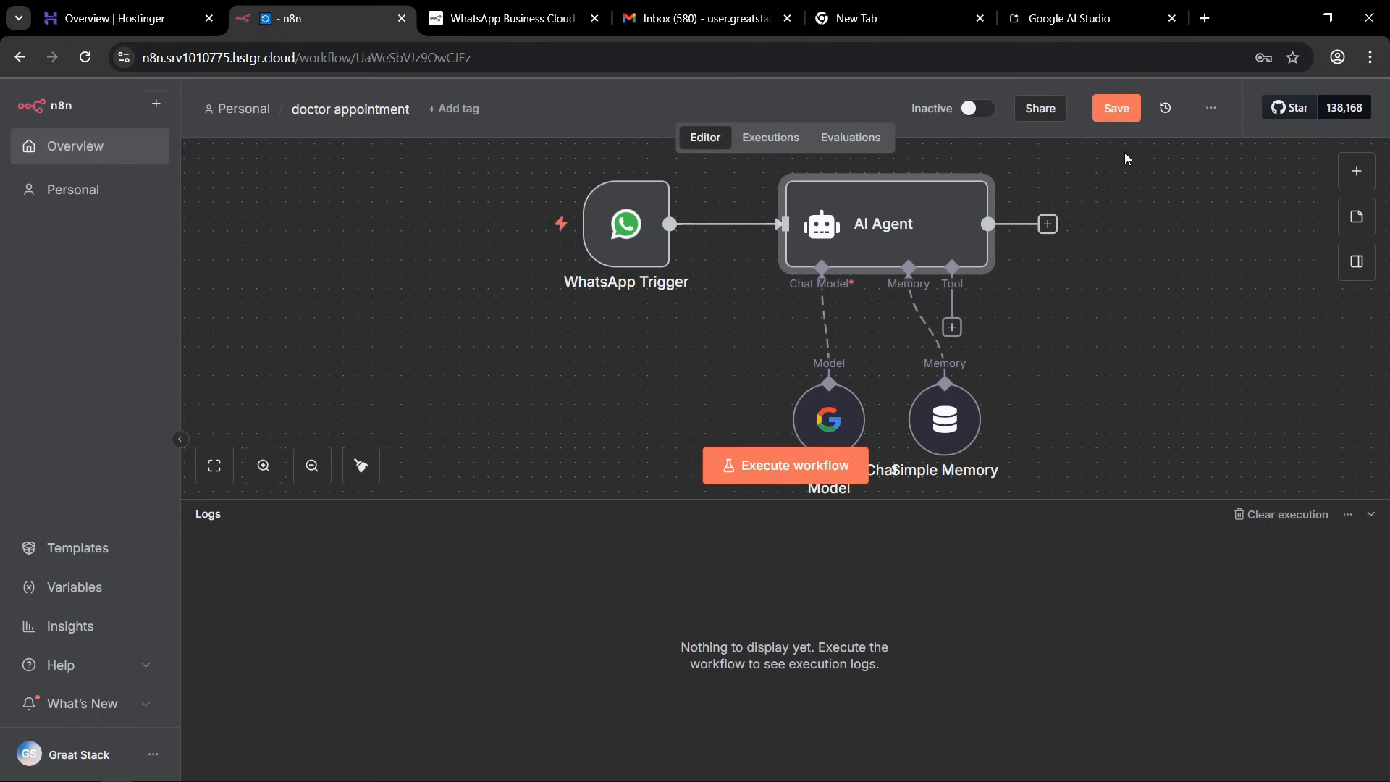
click(1117, 110)
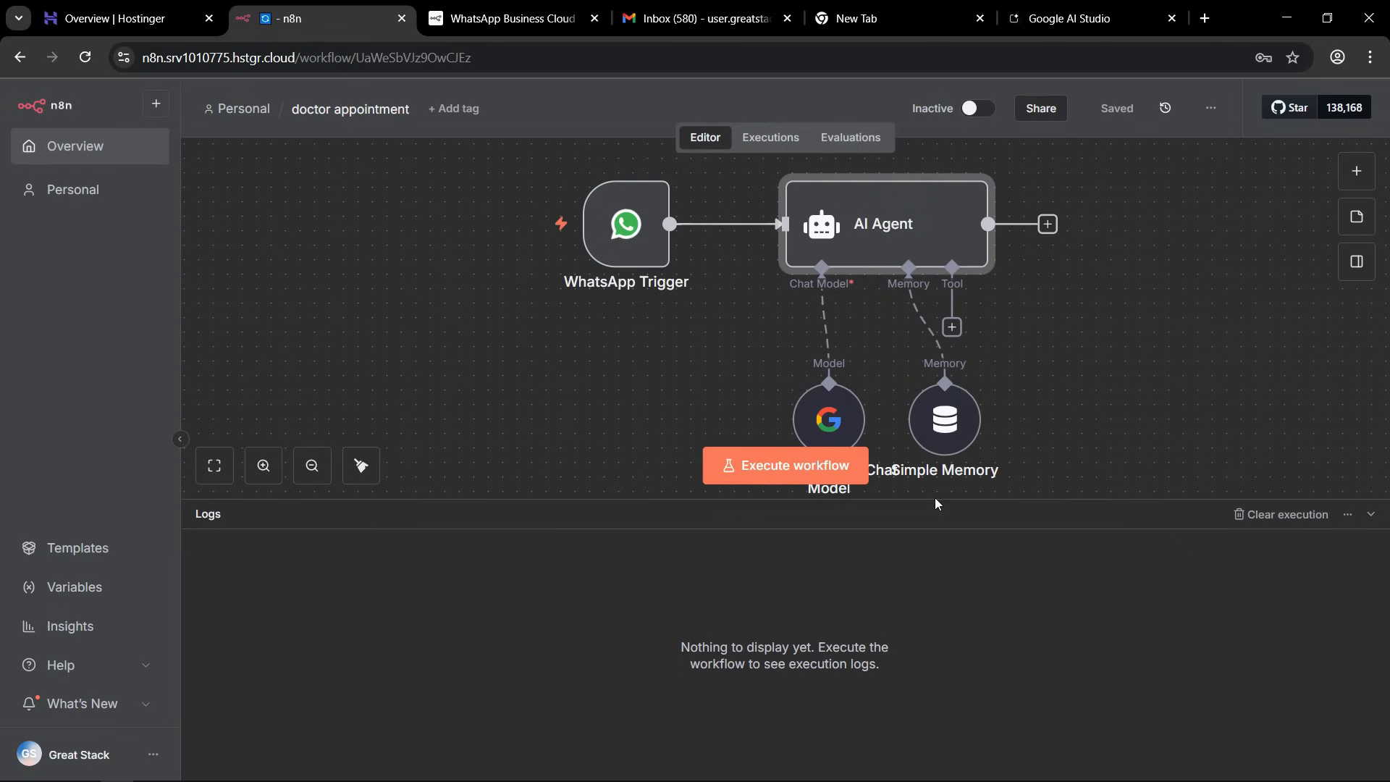
Execute the workflow, send "Hi" to the test number in WhatsApp Web, and check the run result back in n8n.
click(765, 469)
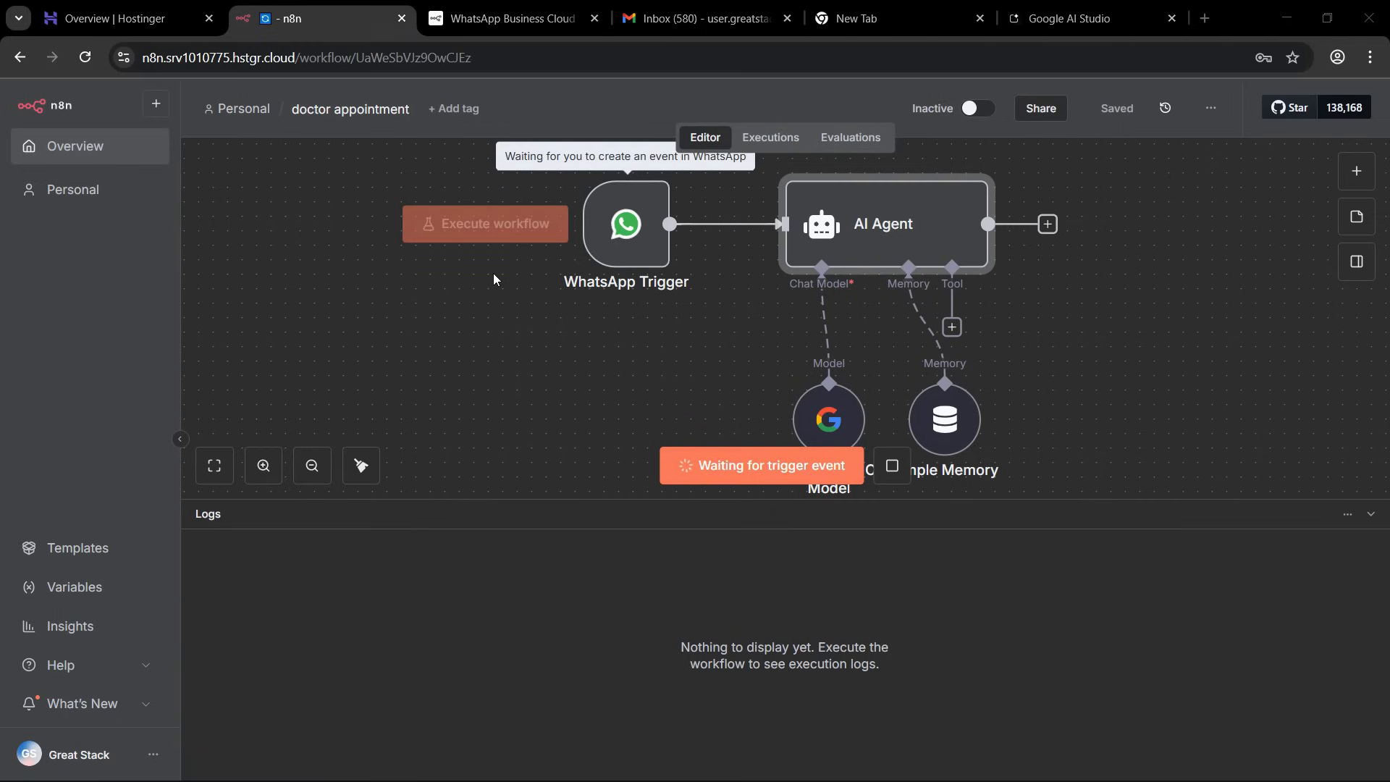
key(alt+Tab)
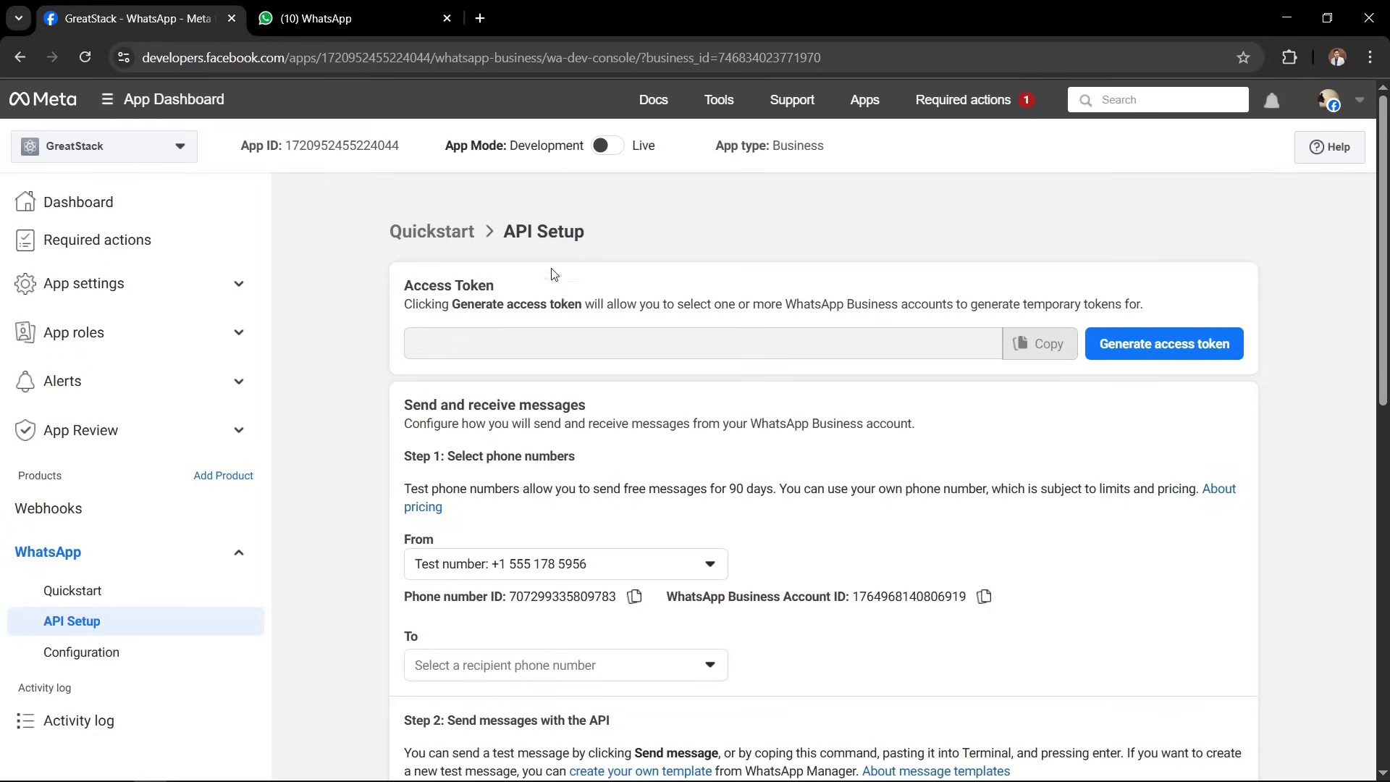
click(355, 18)
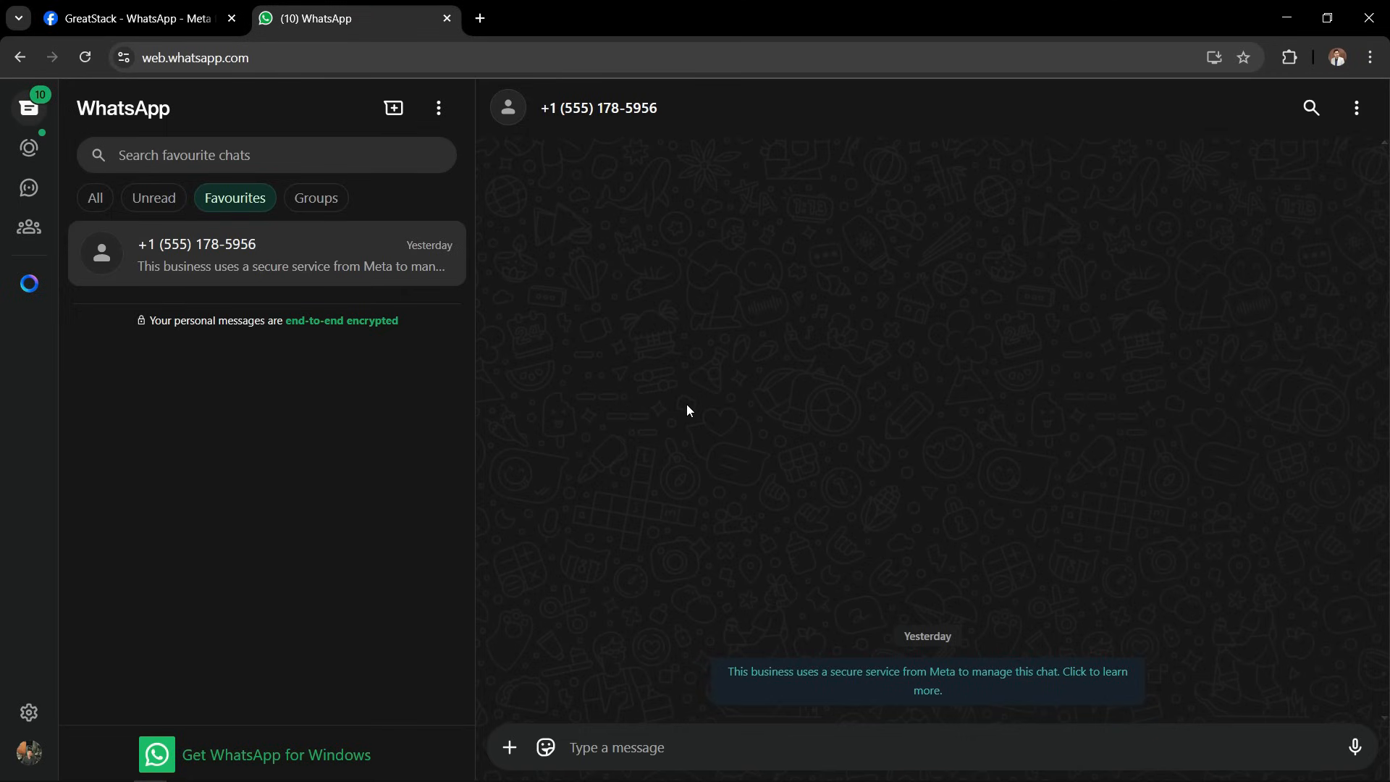
click(619, 747)
text(Hi)
key(Return)
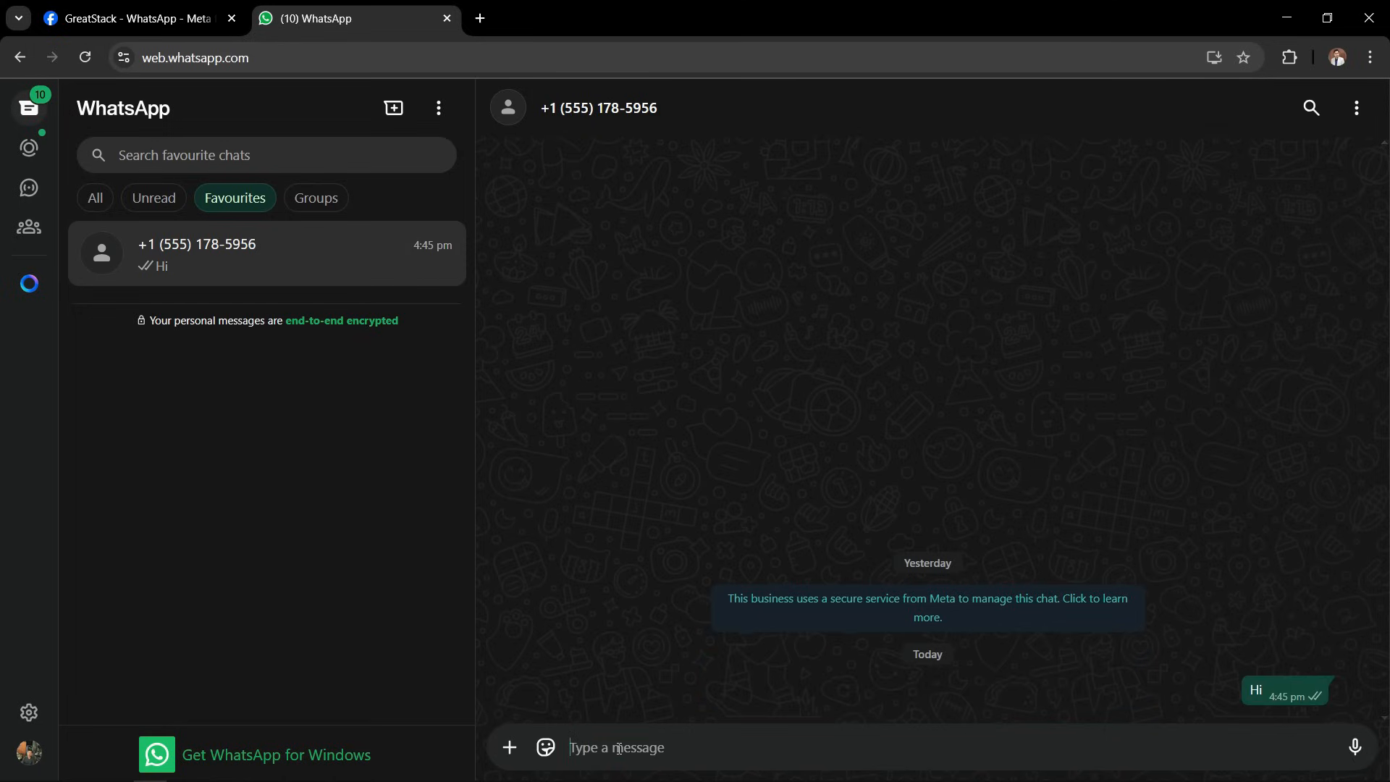
key(alt+Tab)
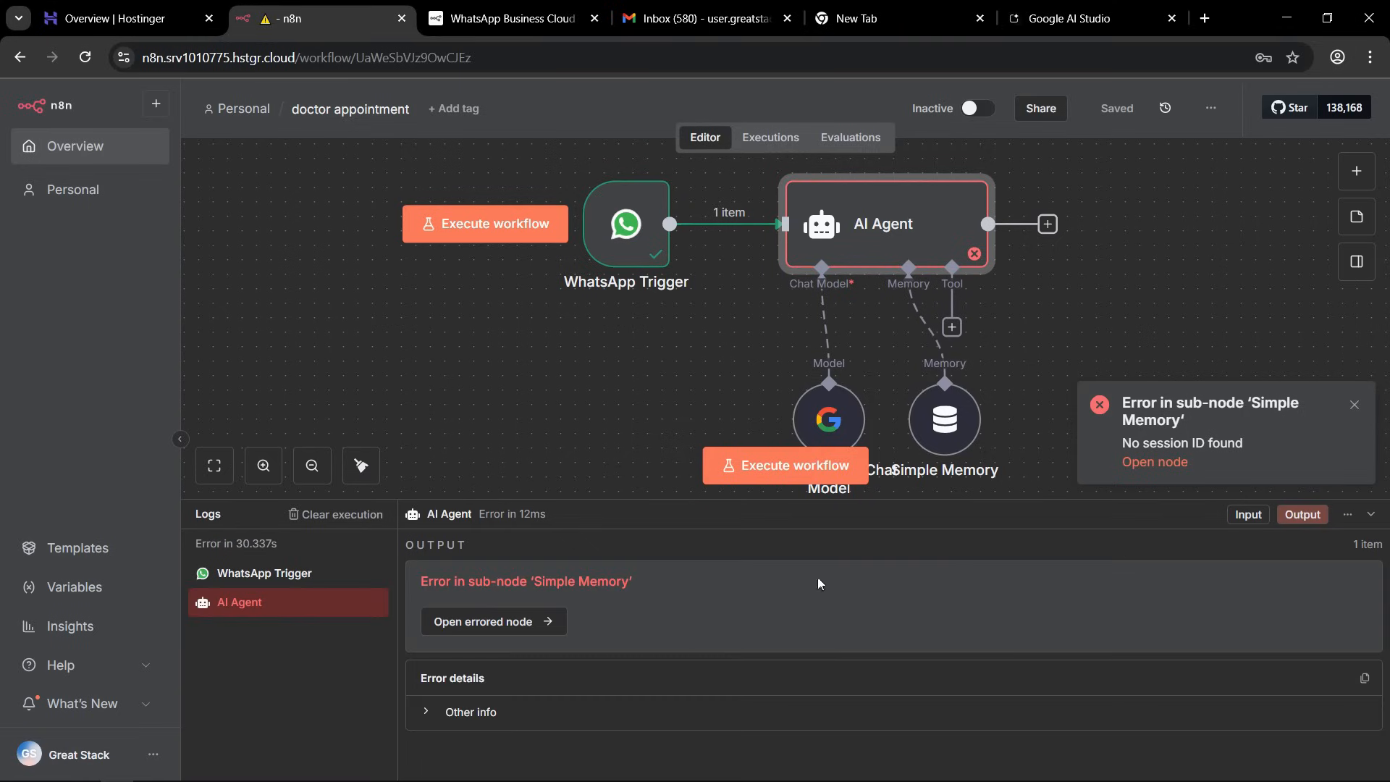
drag(1180, 420, 1150, 419)
click(1272, 403)
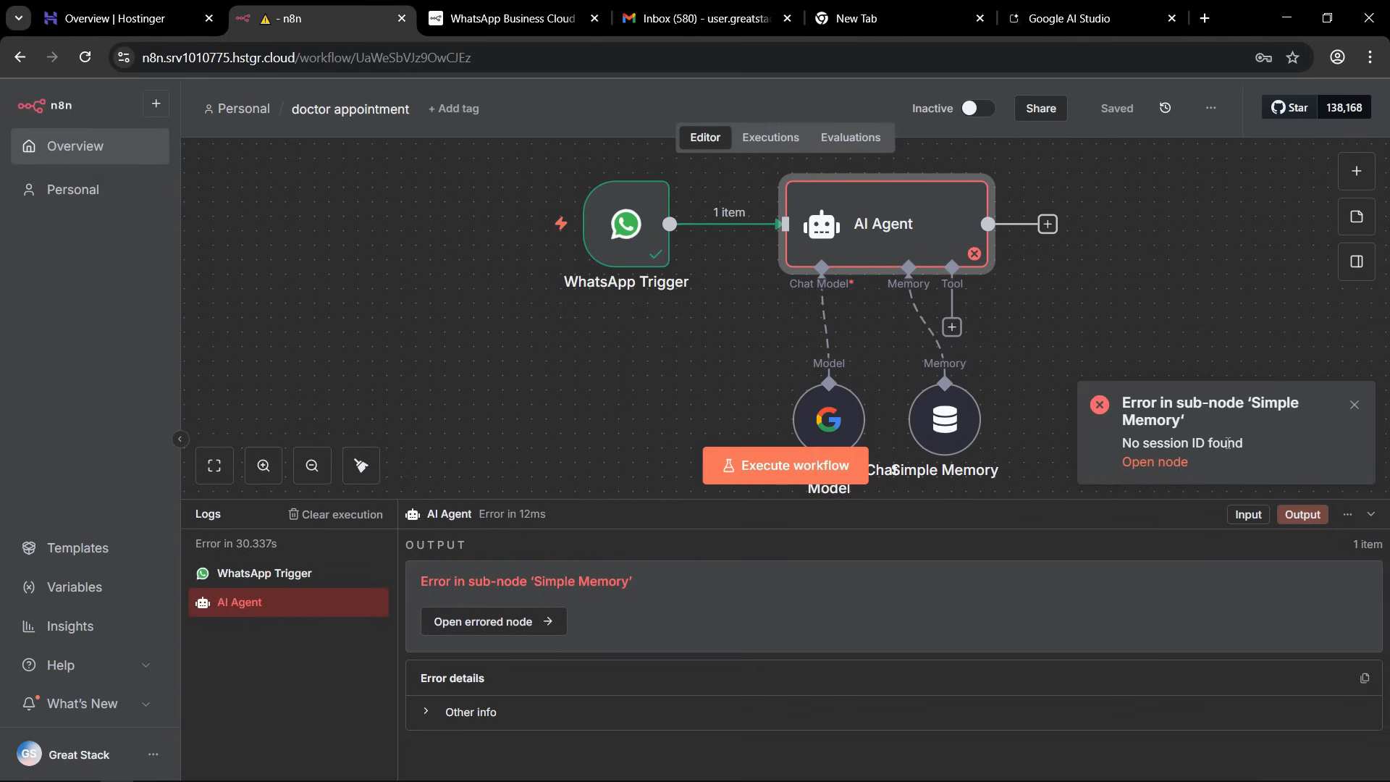
click(1244, 406)
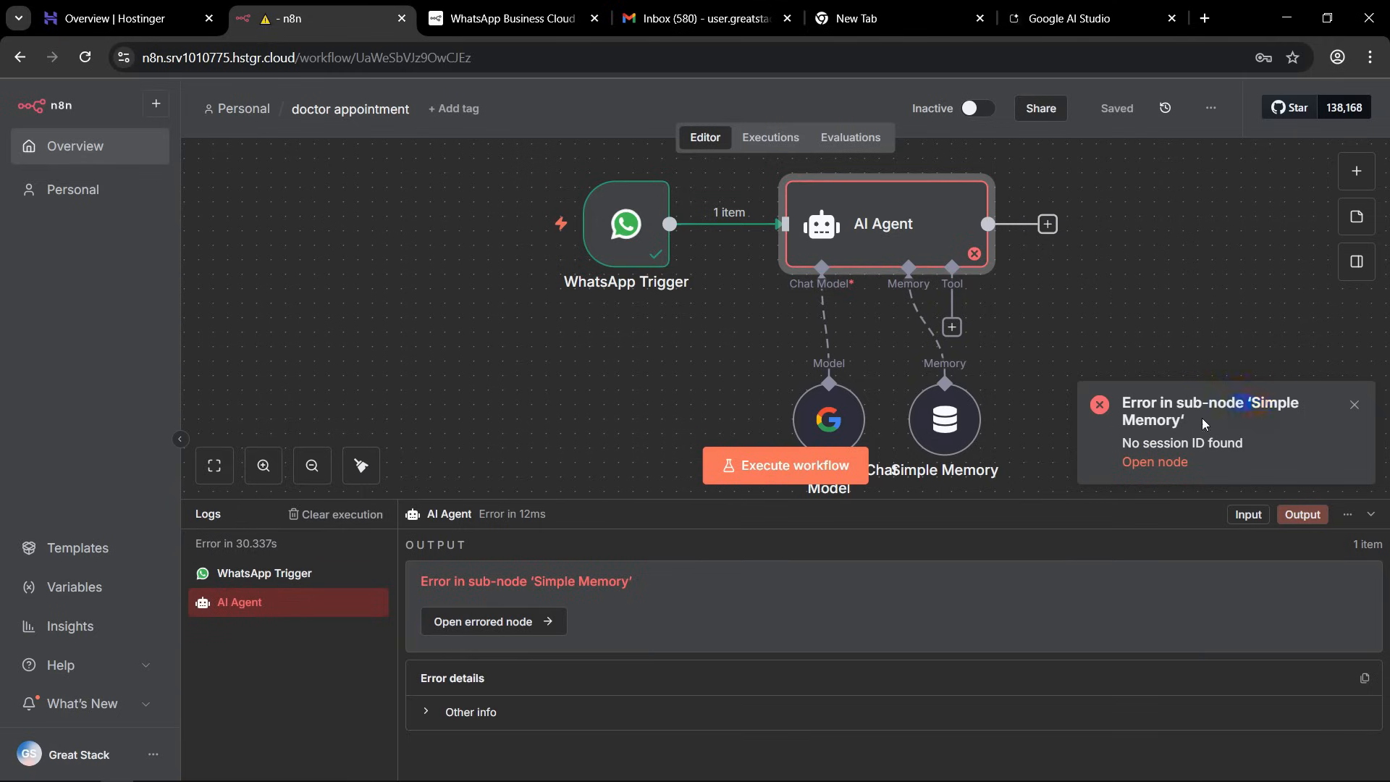
click(1158, 423)
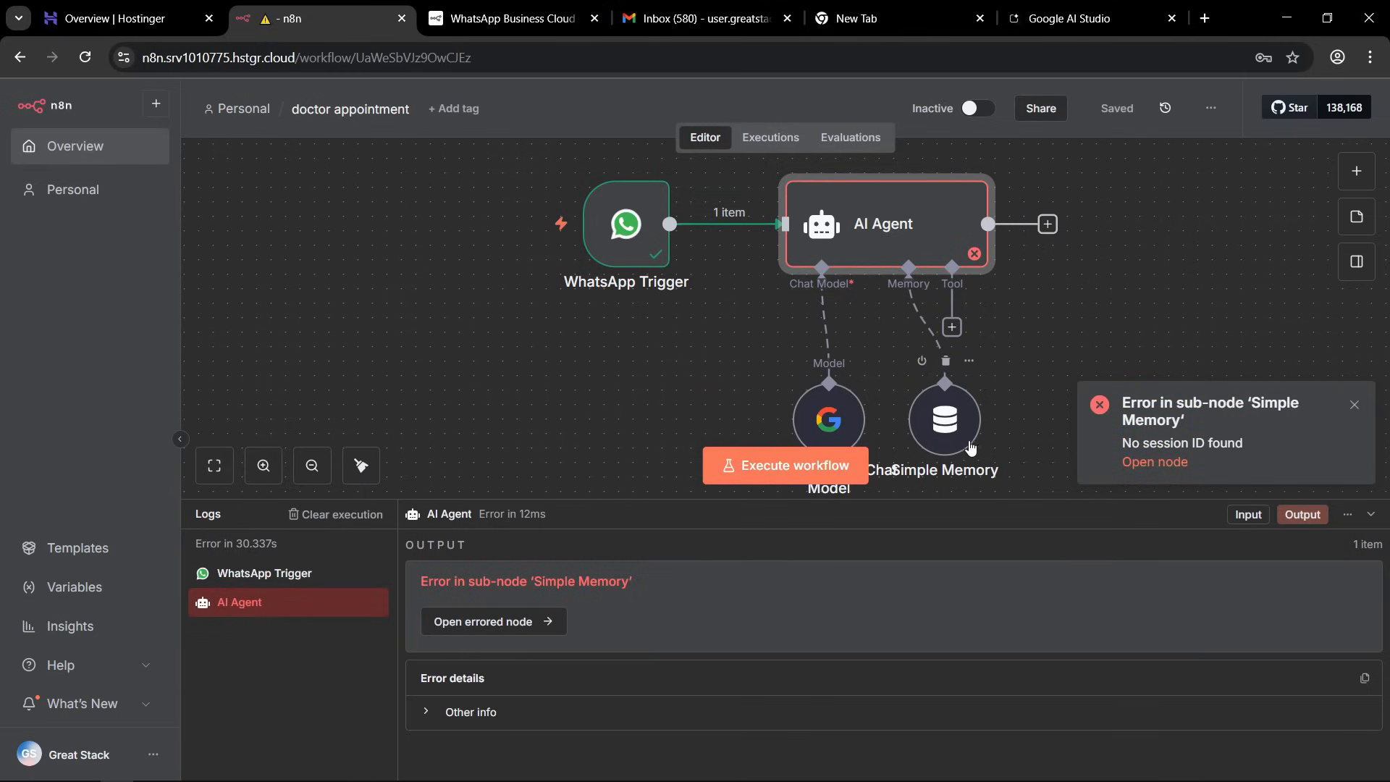
Set the Simple Memory node's Session ID to "Define below" with the contact's wa_id, {{ $json.contacts[0].wa_id }}, as Key.
double_click(934, 429)
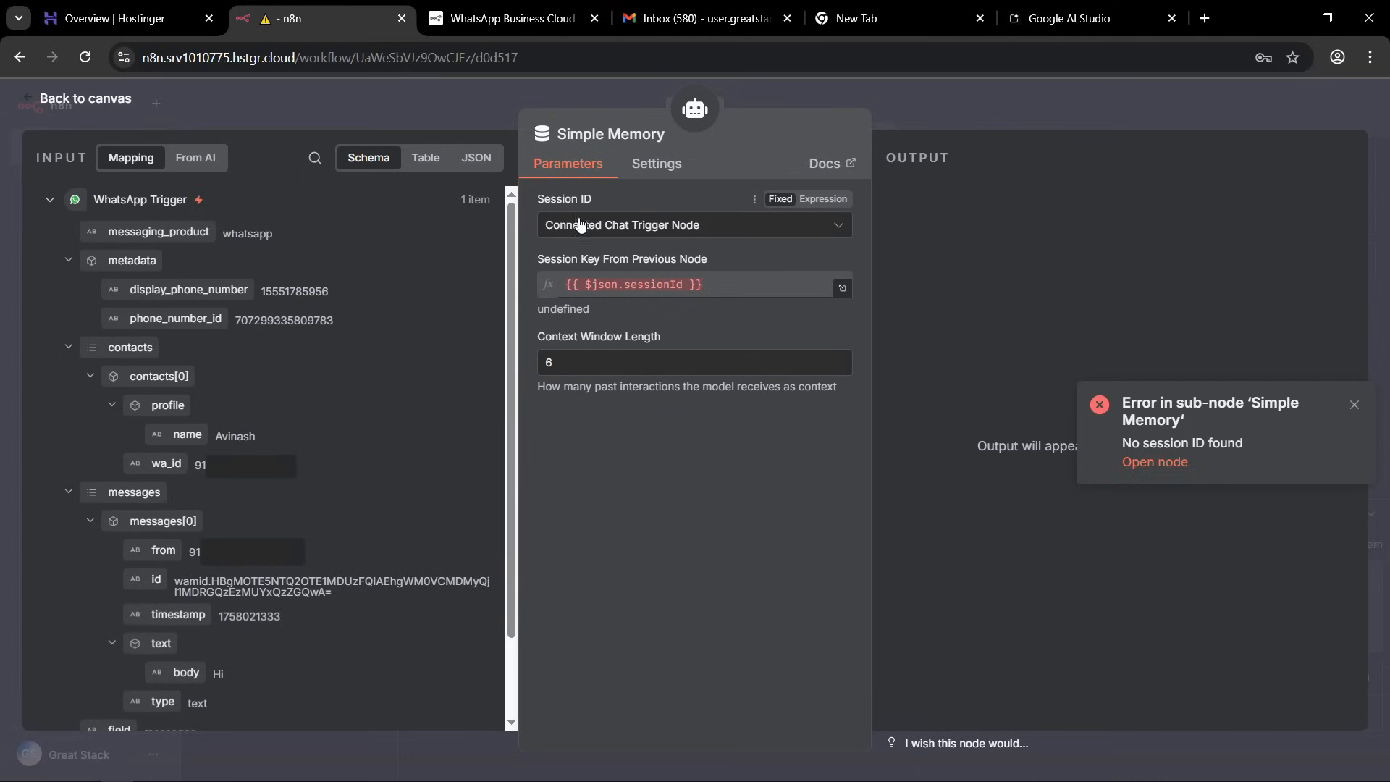
click(670, 227)
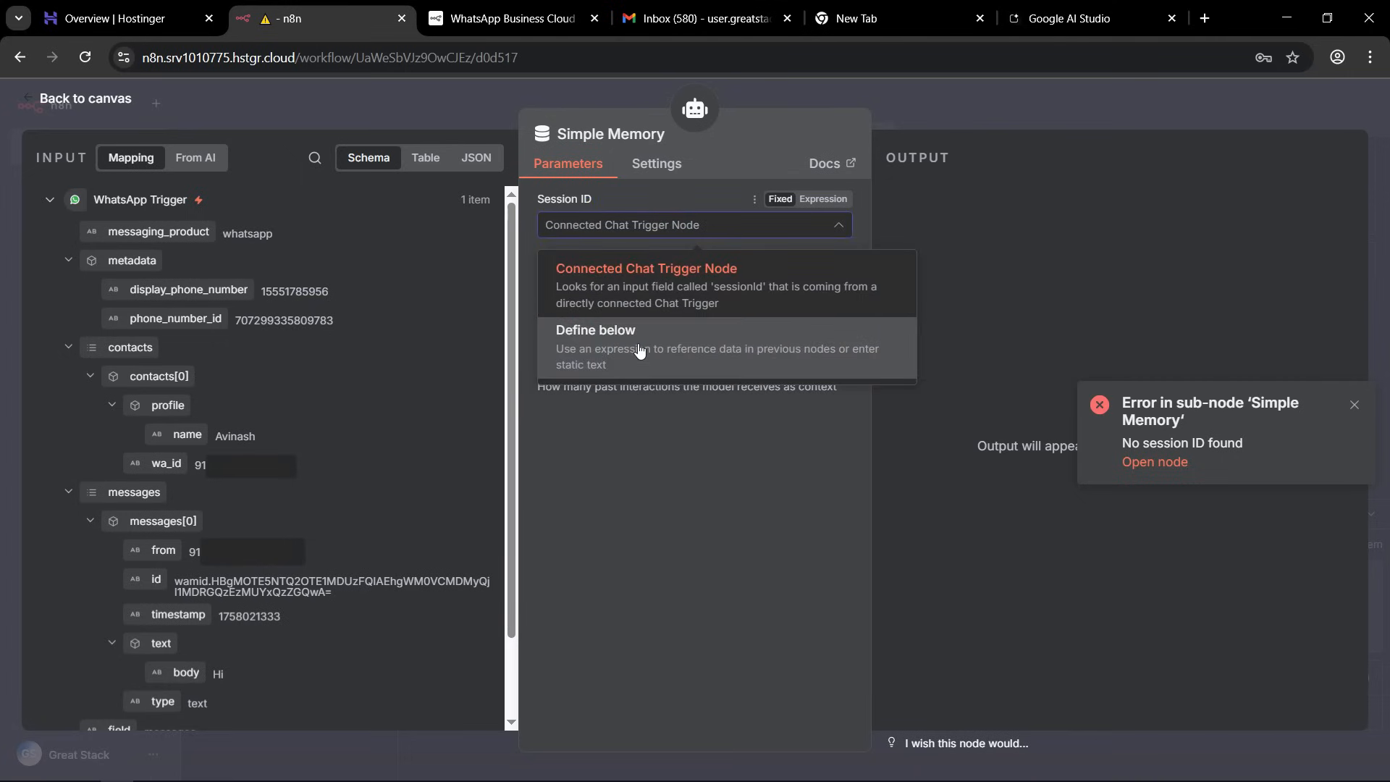
click(599, 348)
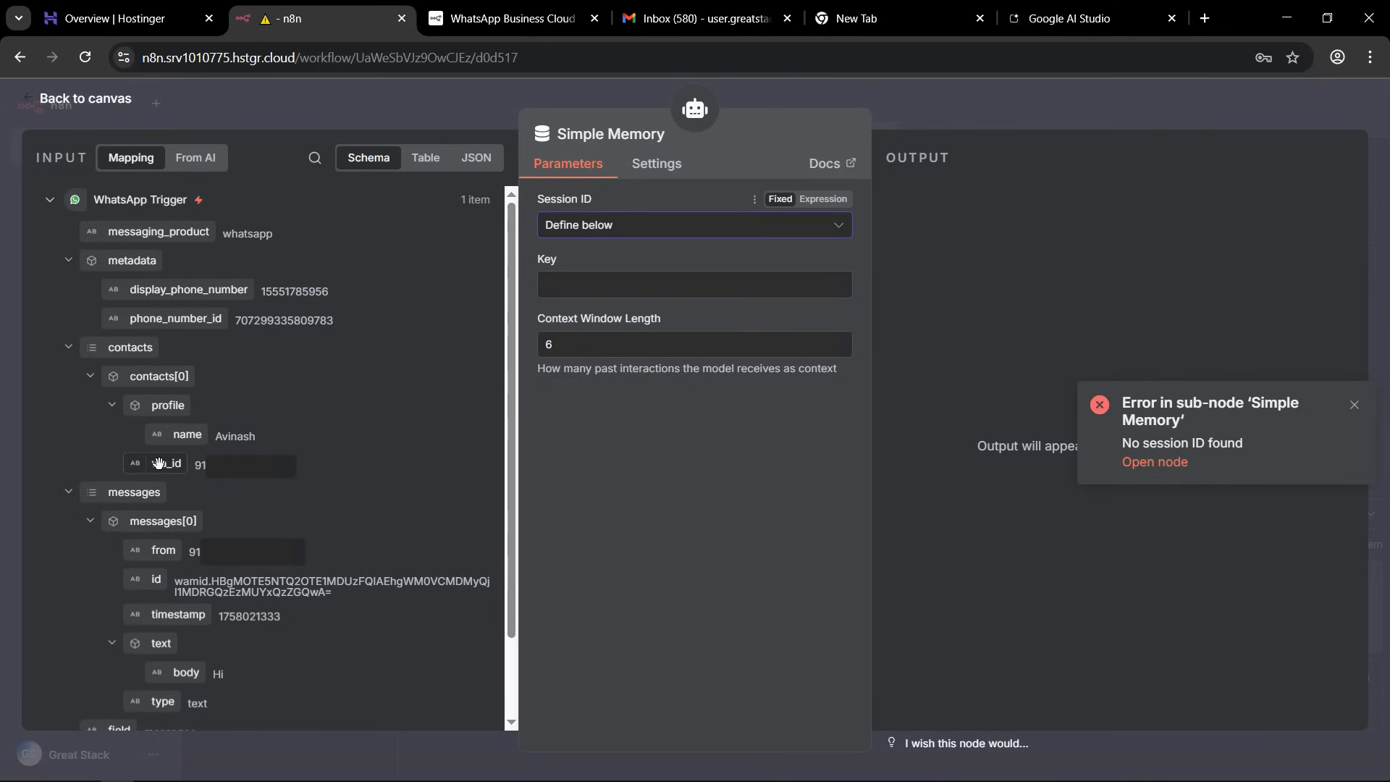
drag(159, 462, 613, 289)
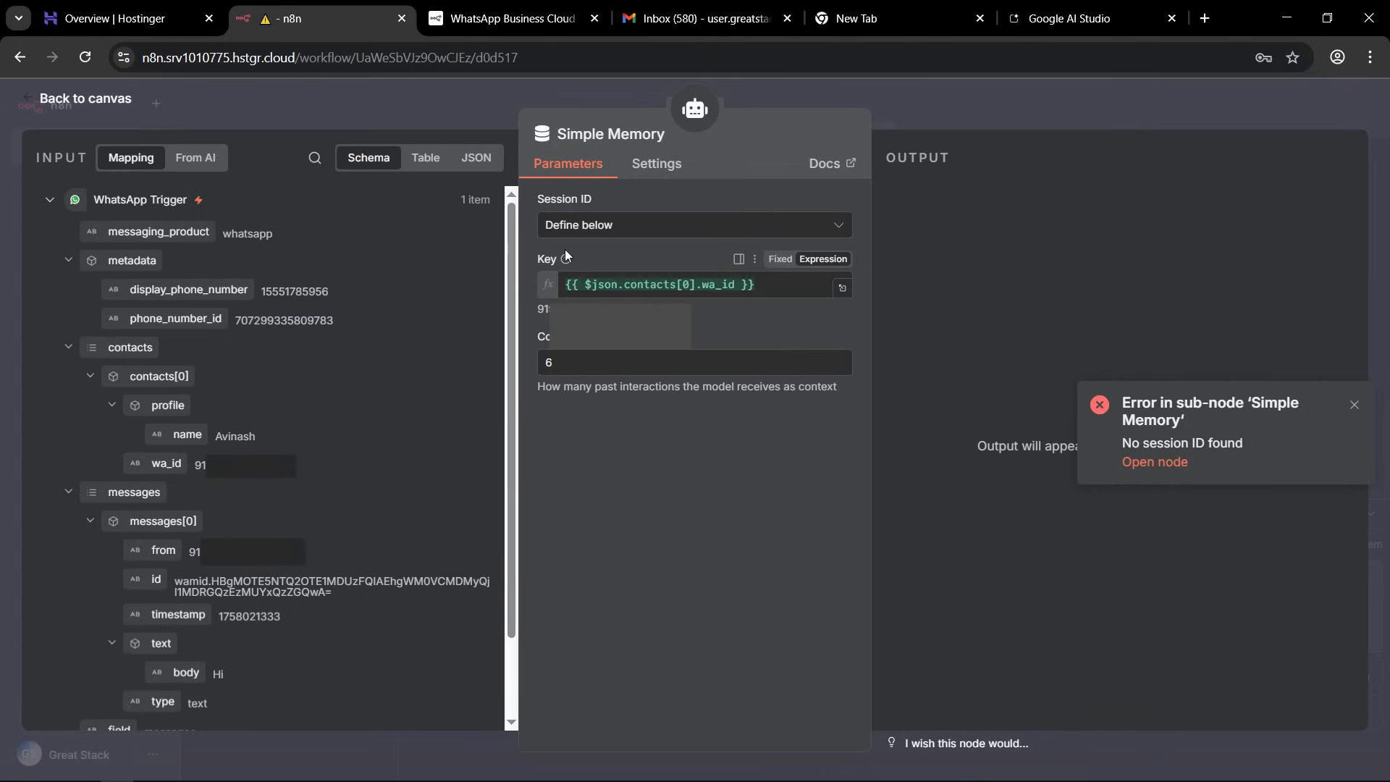
click(470, 102)
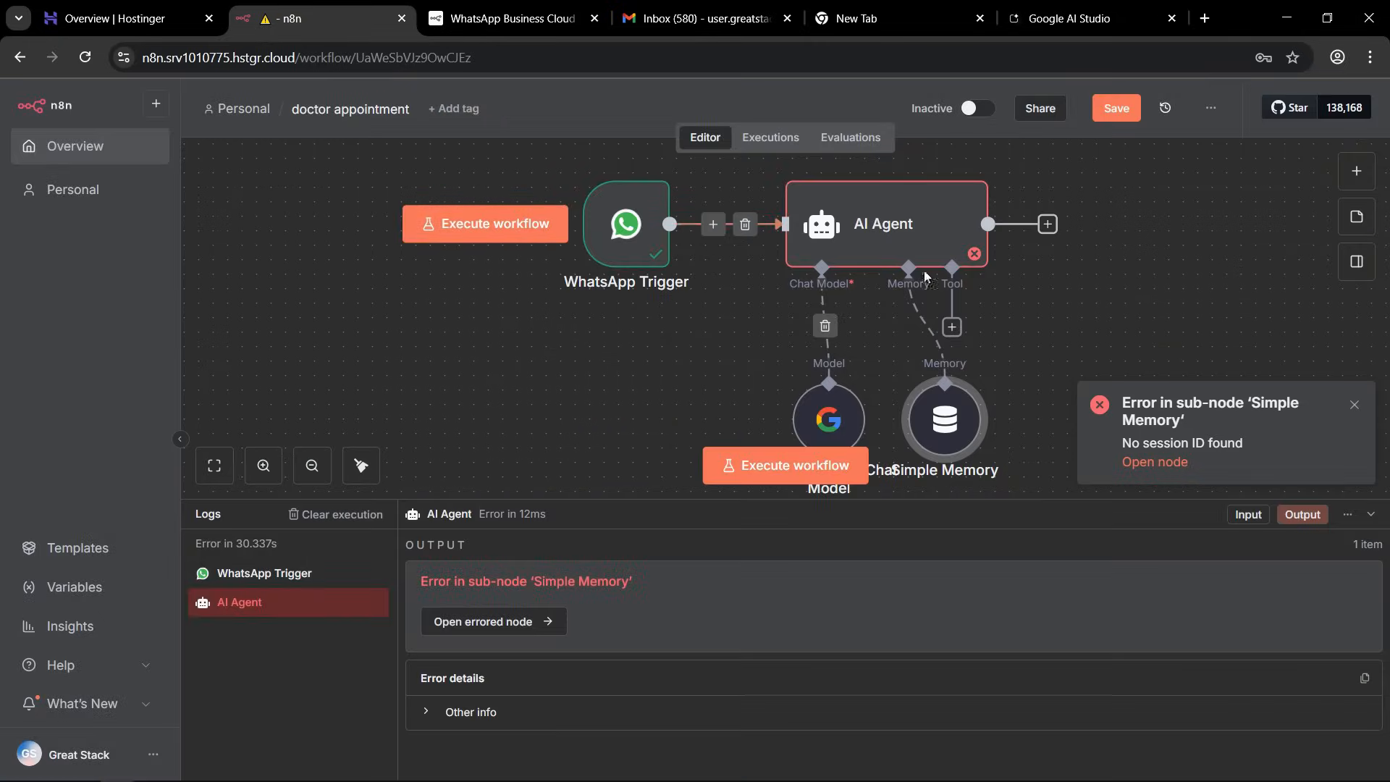
Set the AI Agent's prompt source to "Define below", map {{ $json.messages[0].text.body }} as the prompt, and save the workflow.
double_click(880, 246)
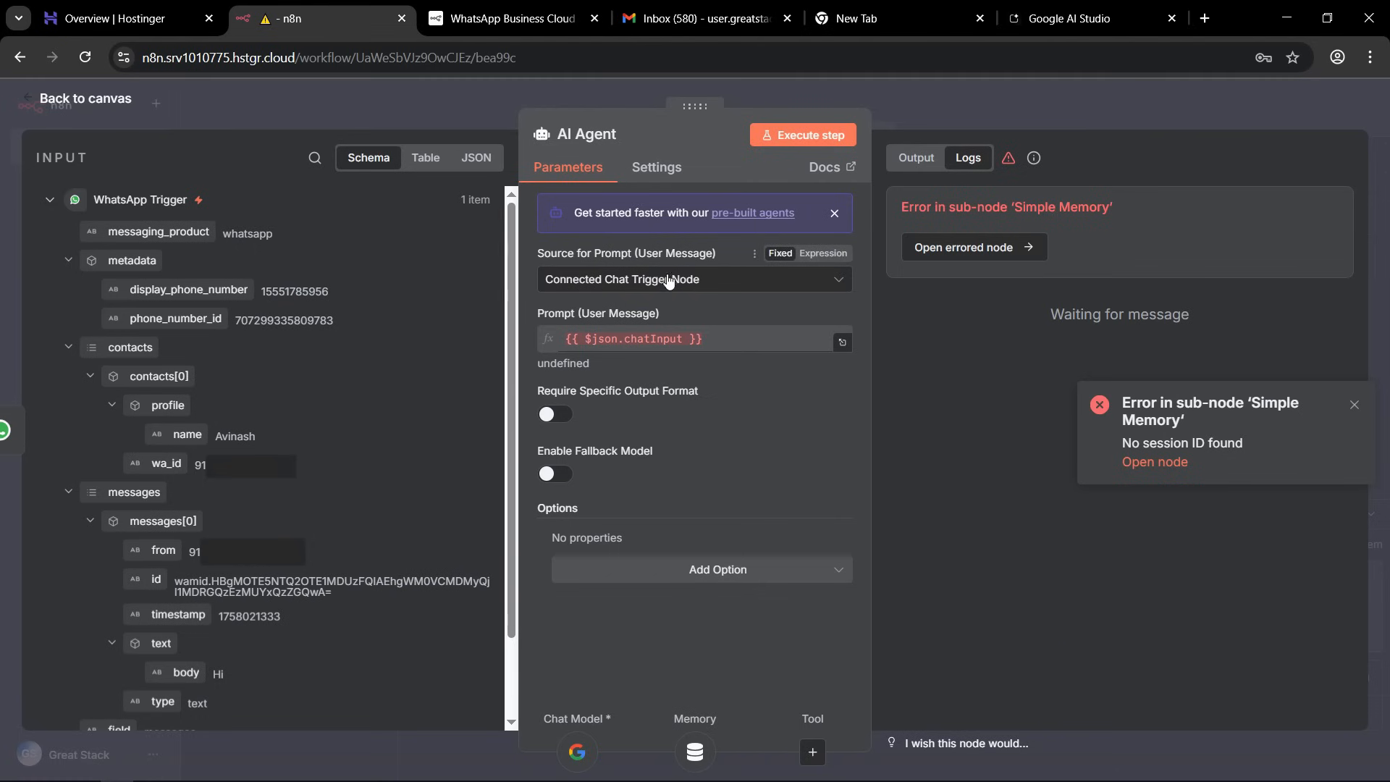
click(653, 284)
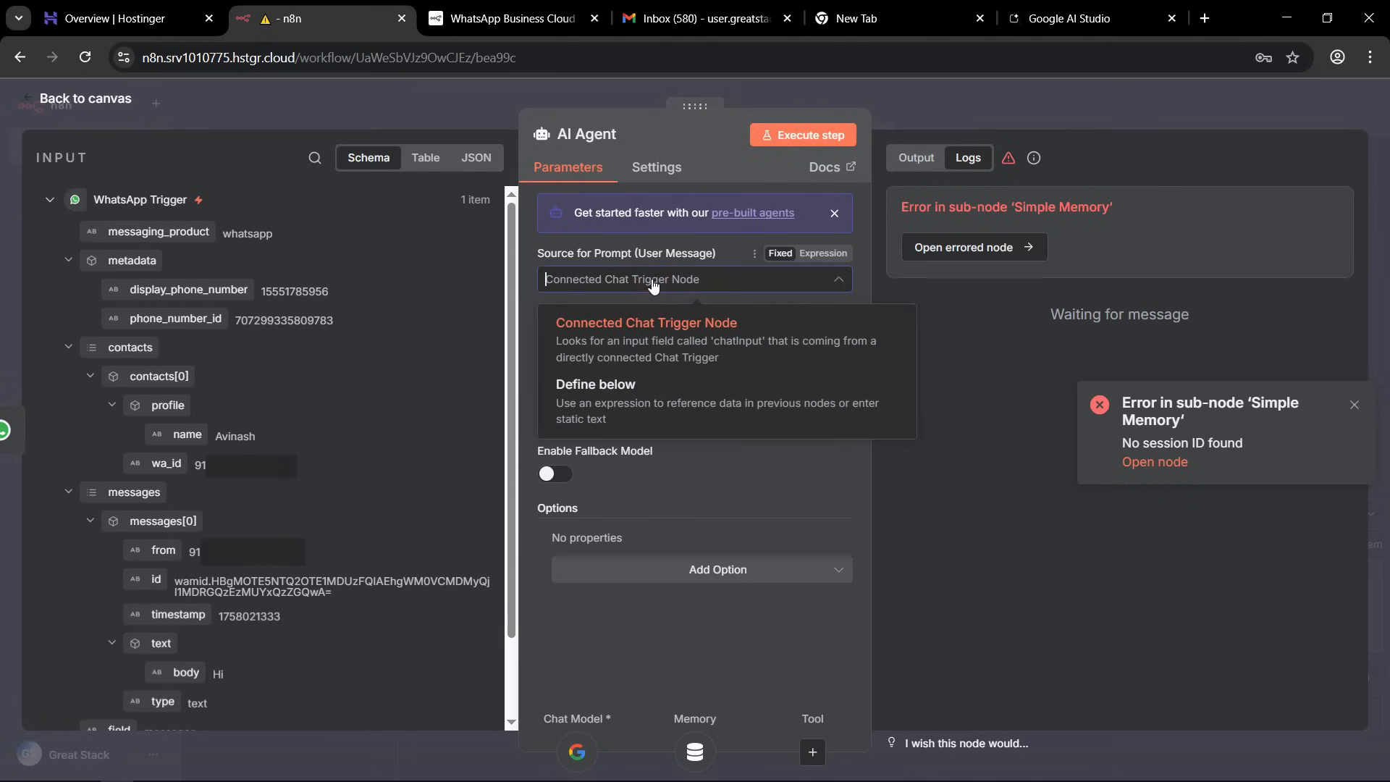
click(644, 403)
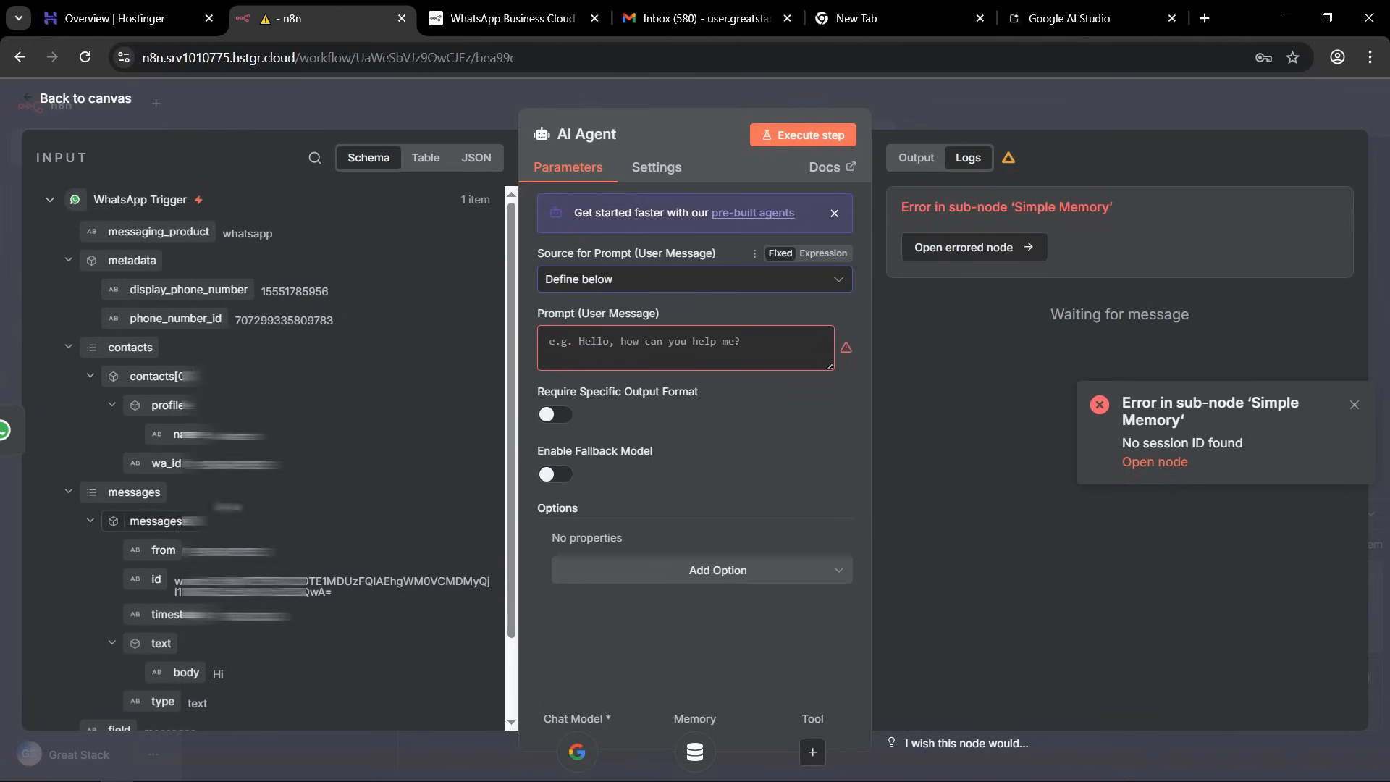
scroll(159, 554, down, 2)
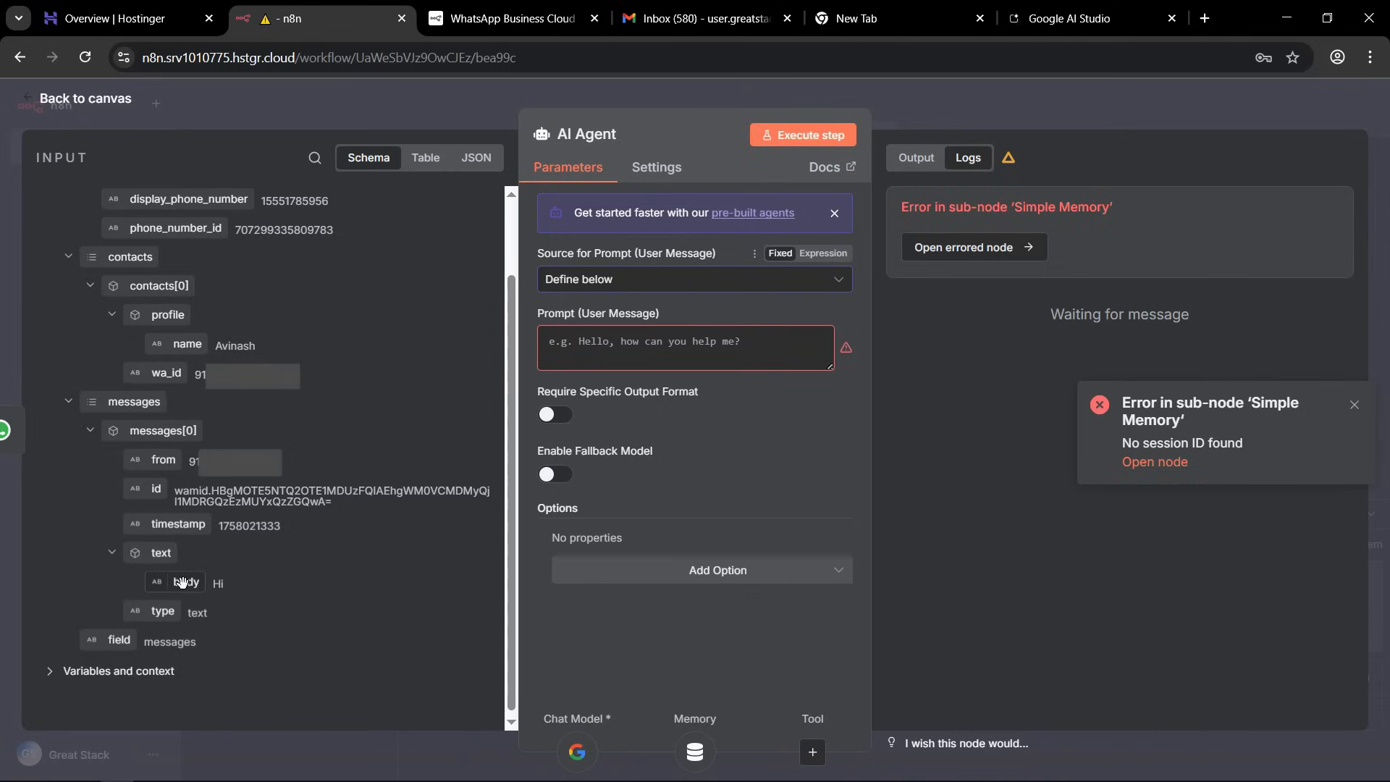
drag(182, 582, 604, 338)
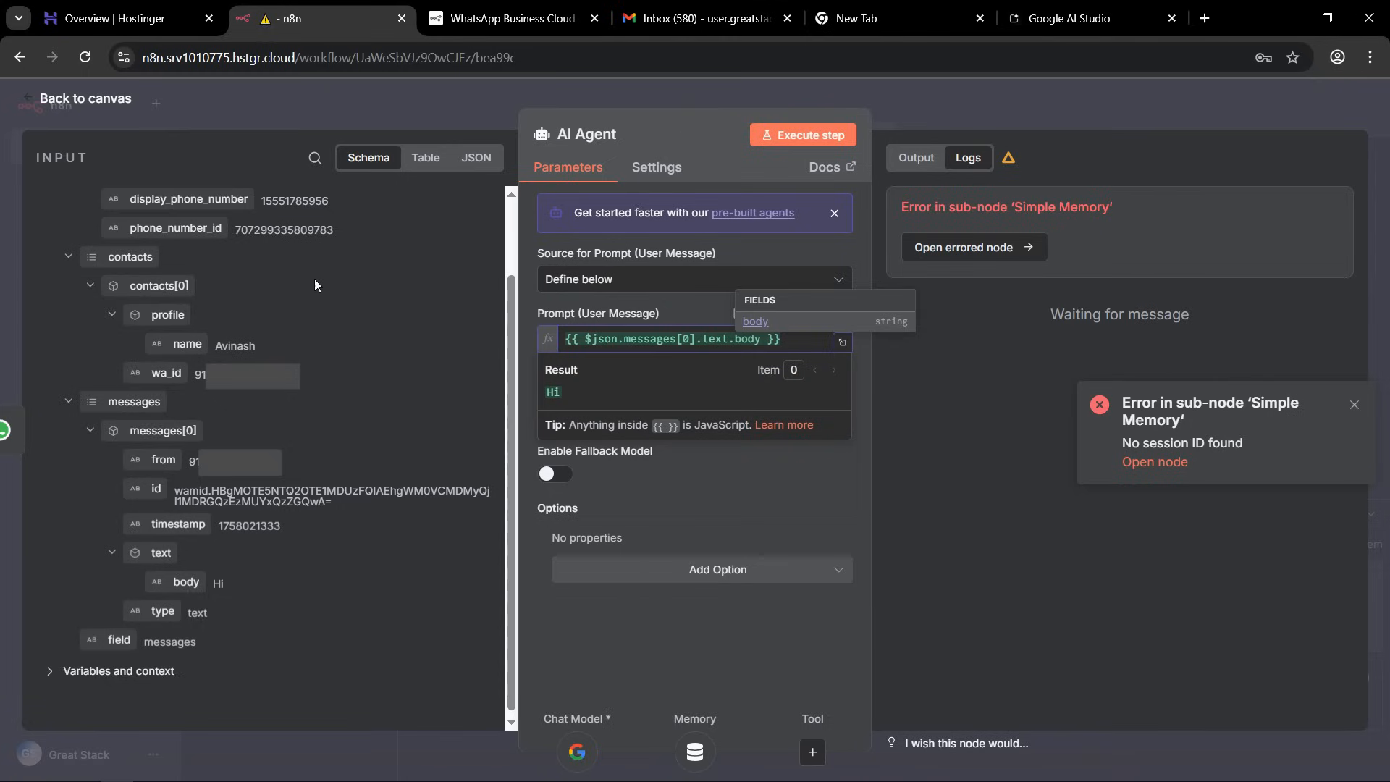
click(1002, 106)
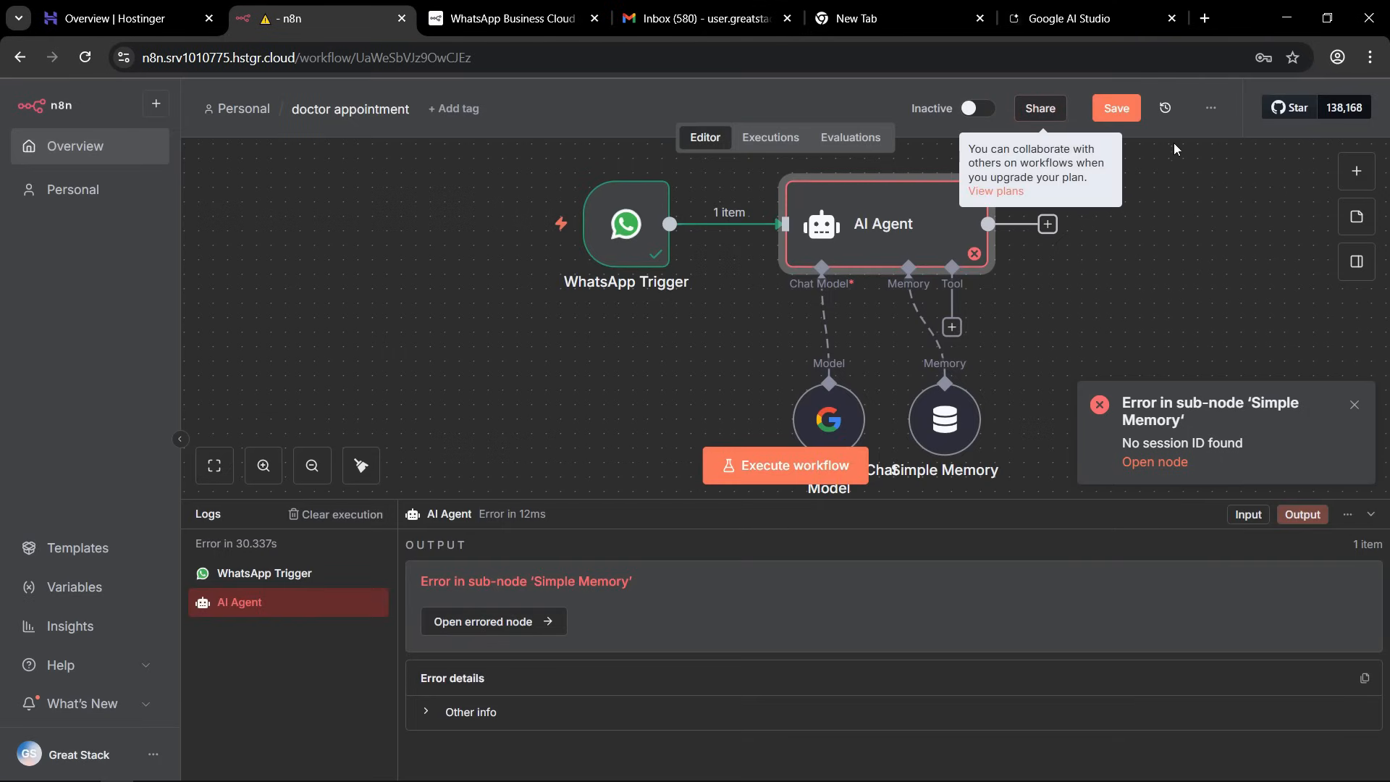
click(1109, 116)
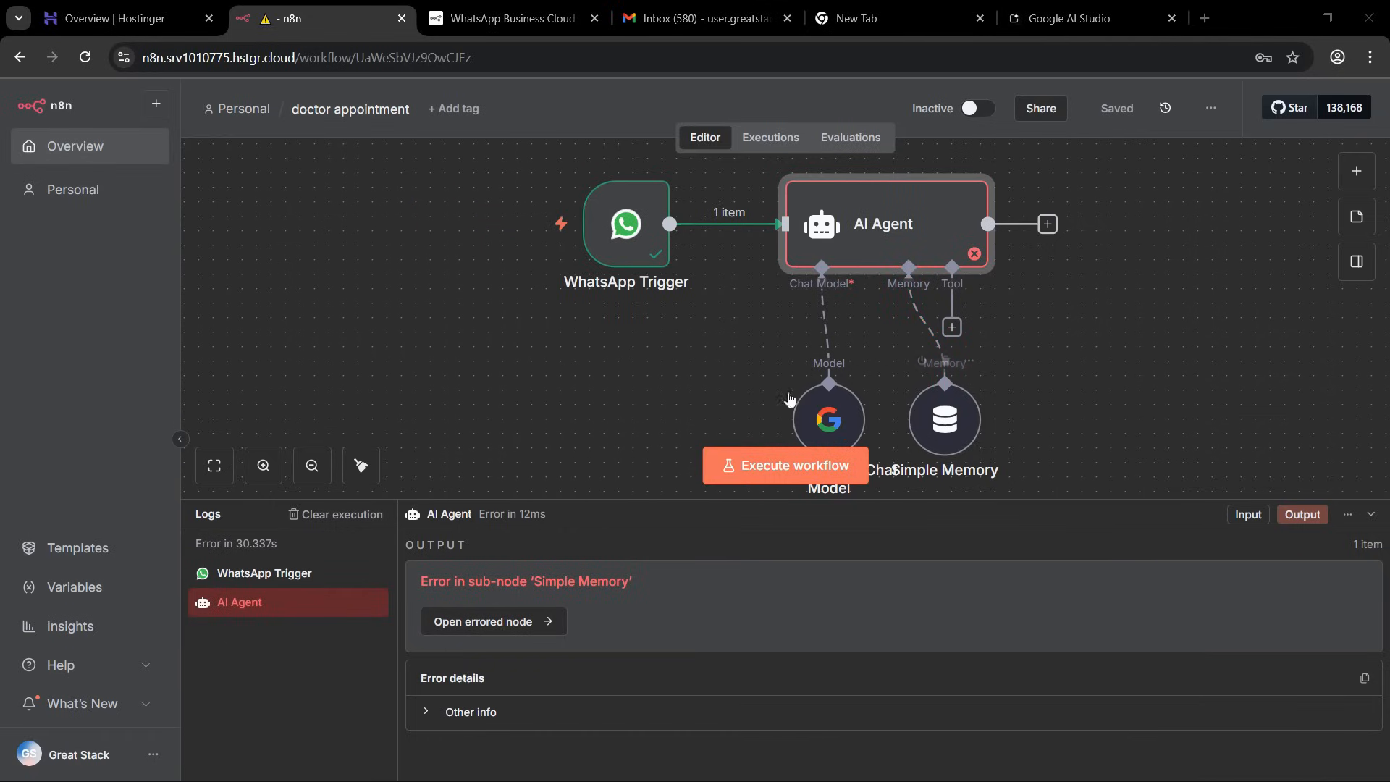
Rerun the workflow with another "Hi" from WhatsApp Web, then check the AI Agent's output and the chat for a reply.
click(794, 477)
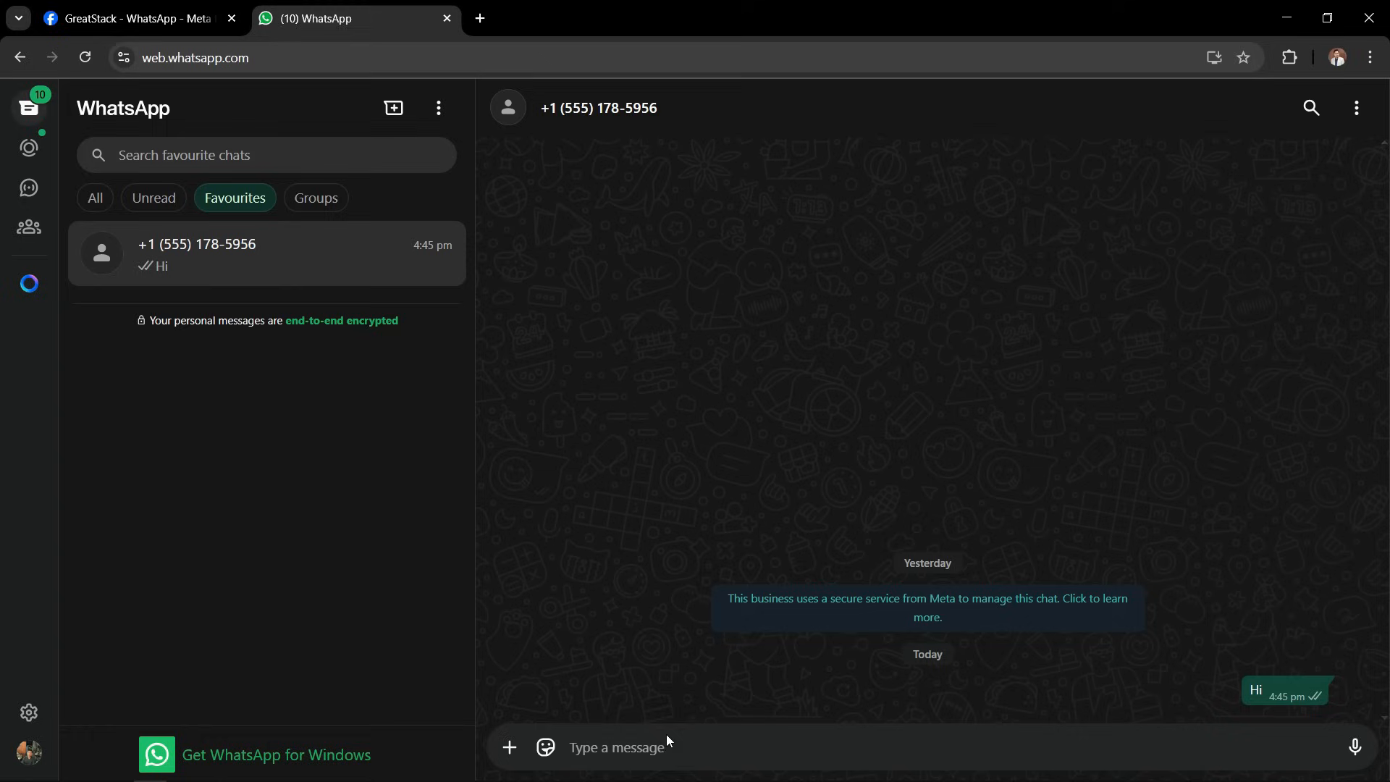
click(652, 741)
text(Hi)
key(Return)
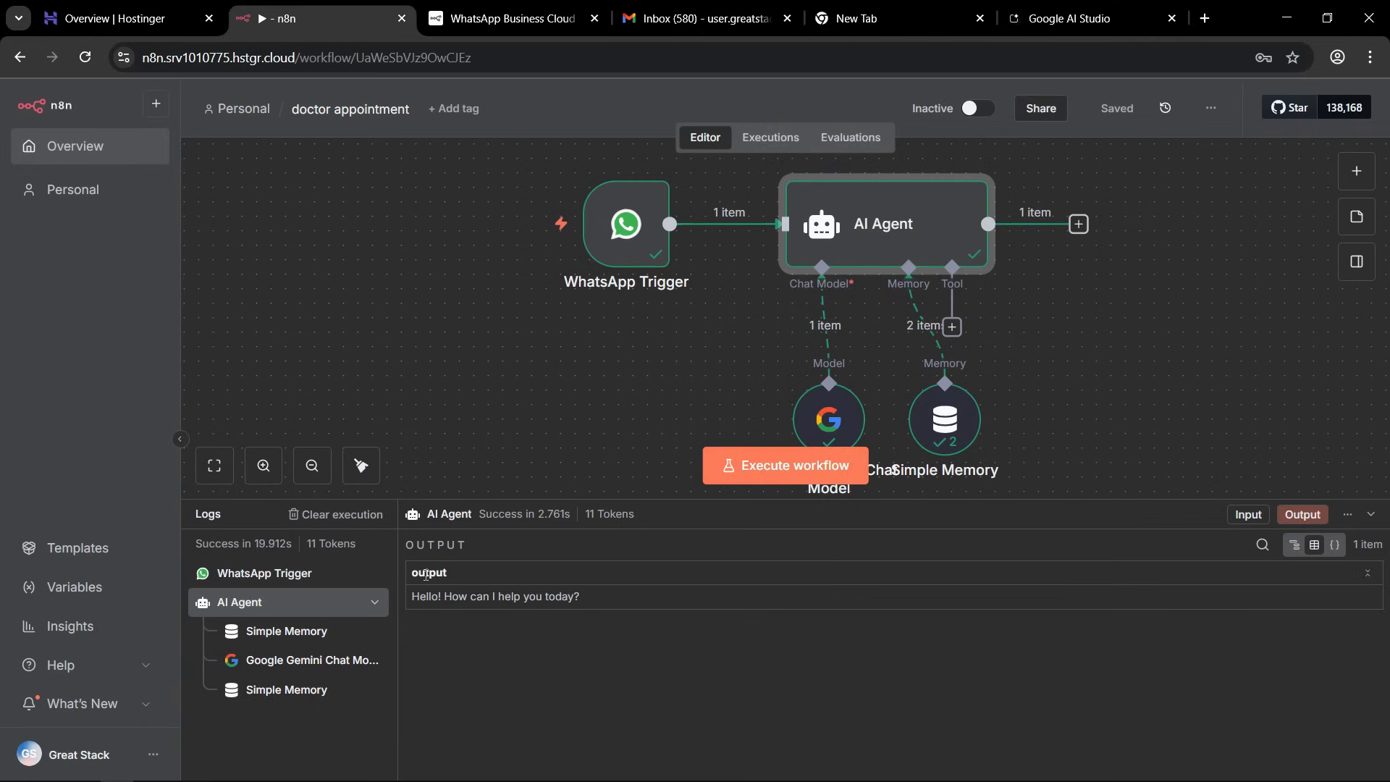
drag(445, 598, 587, 608)
click(590, 608)
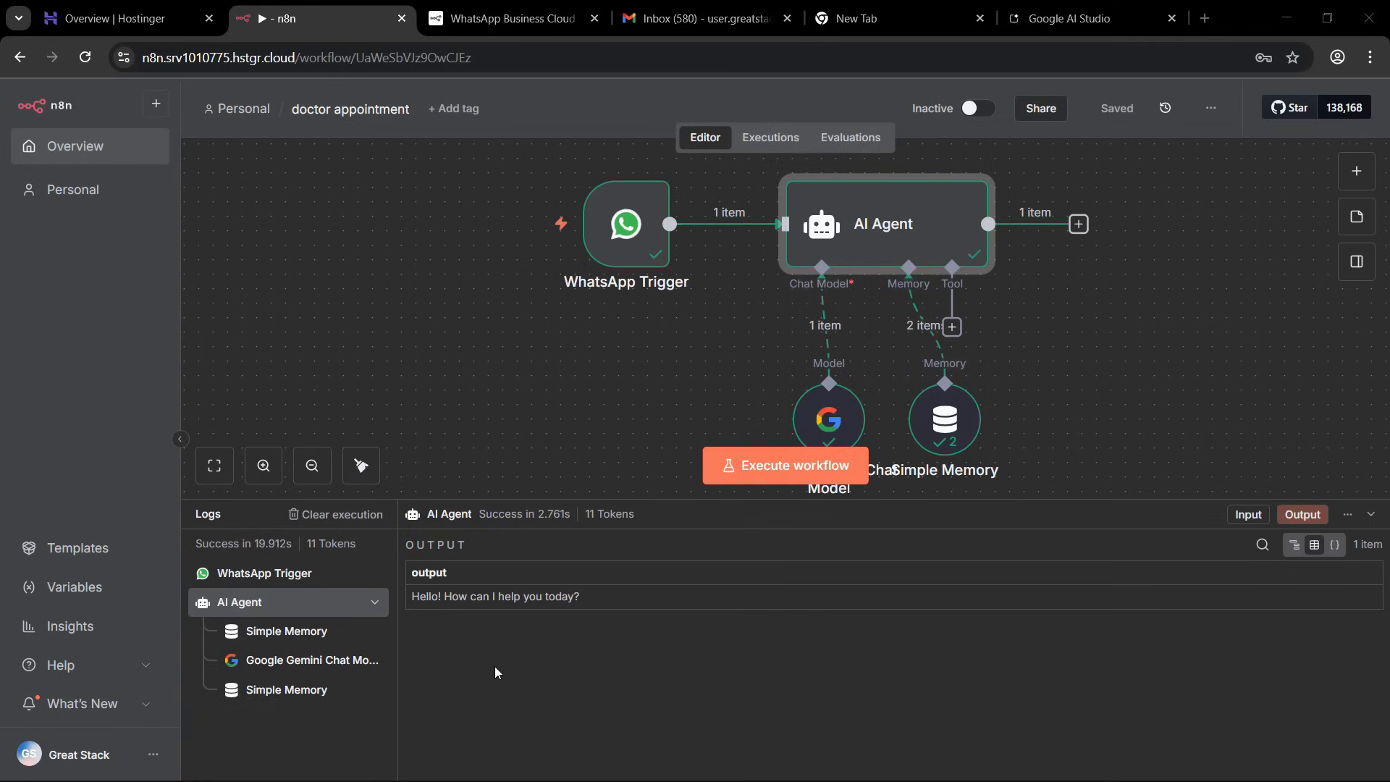
key(alt+Tab)
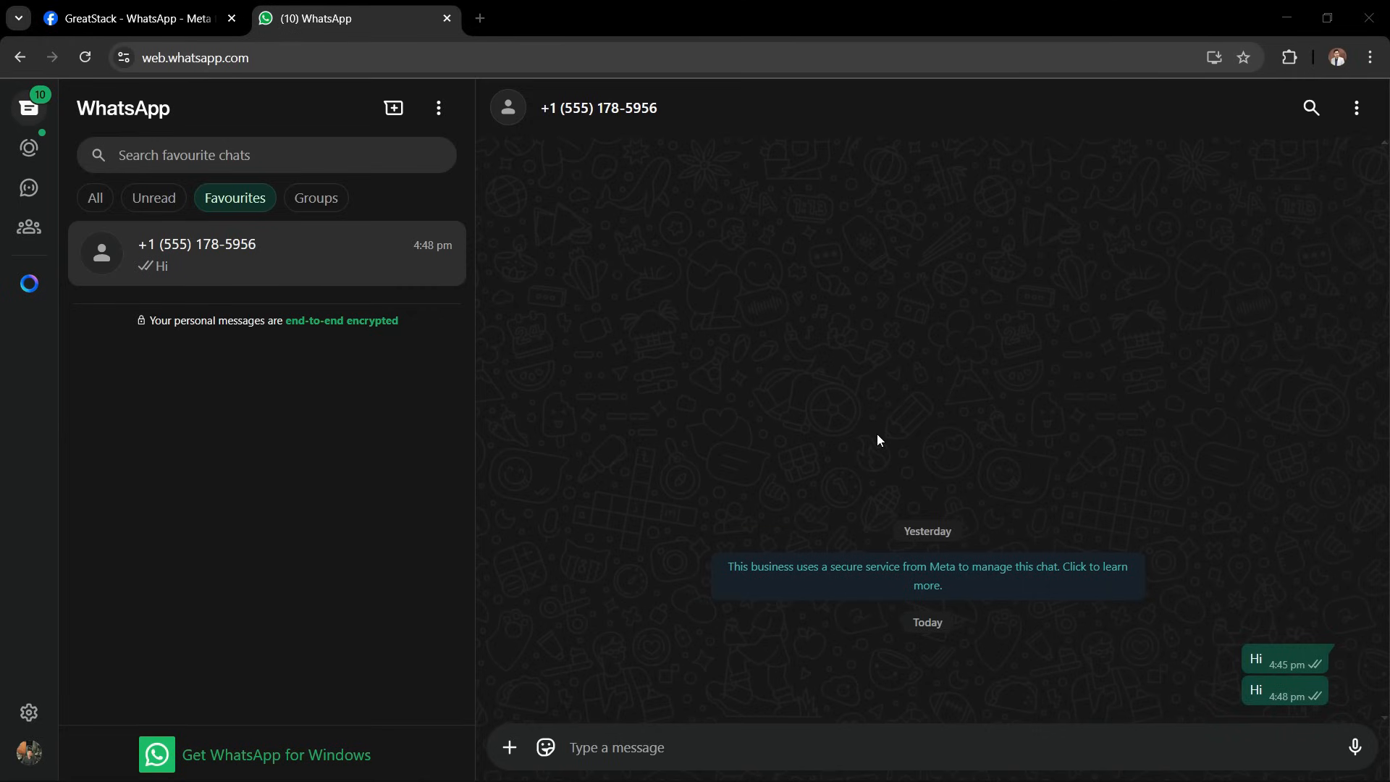
key(alt+Tab)
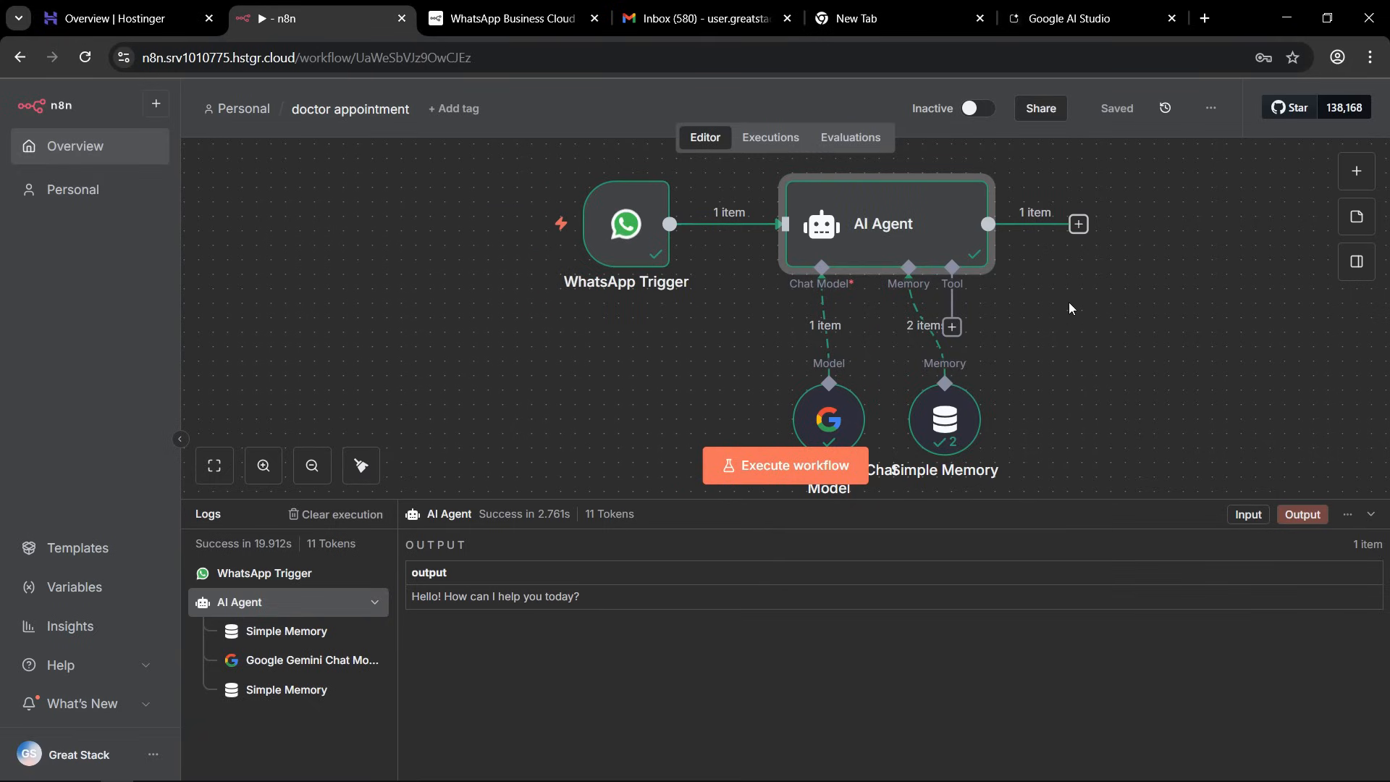
Add a WhatsApp Business Cloud "Send message" node after the AI Agent.
click(1079, 225)
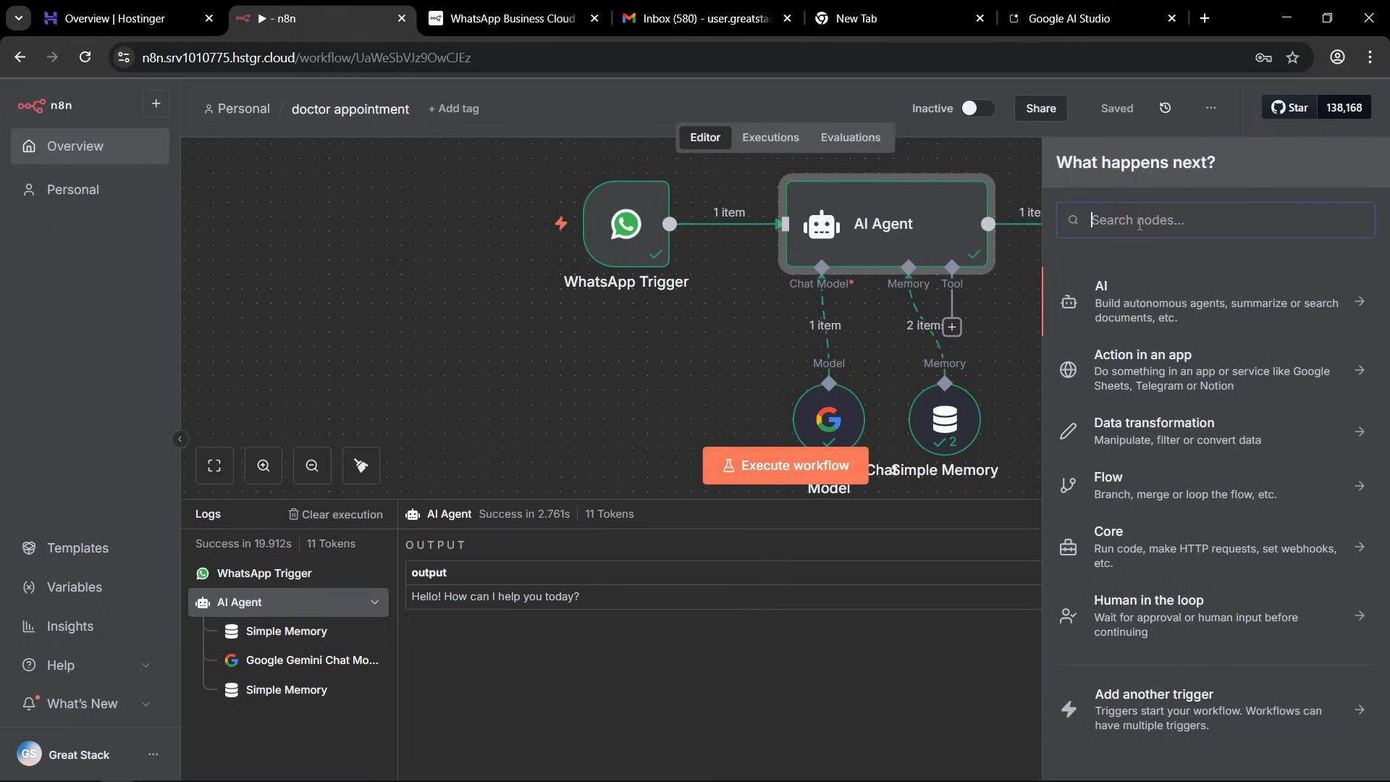
text(whatsapp)
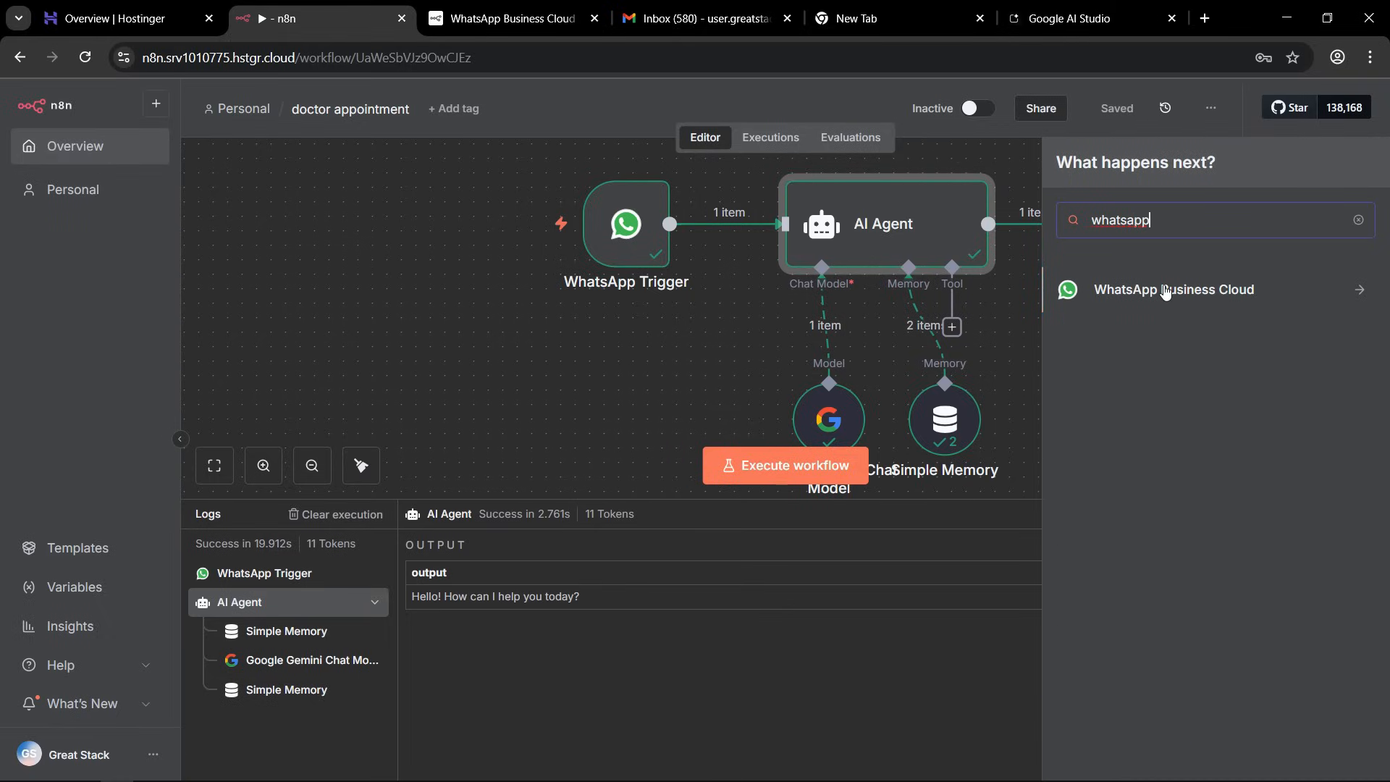
click(1356, 293)
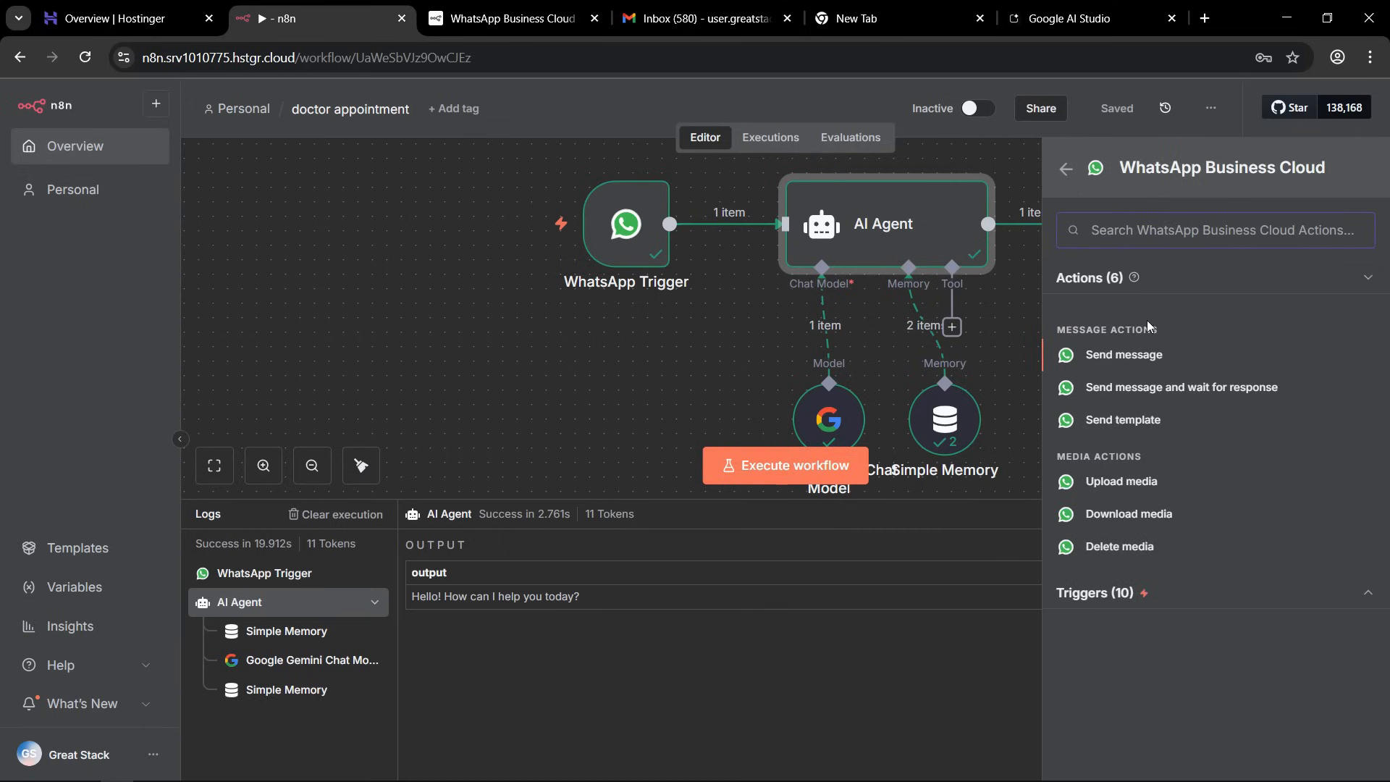
click(1124, 356)
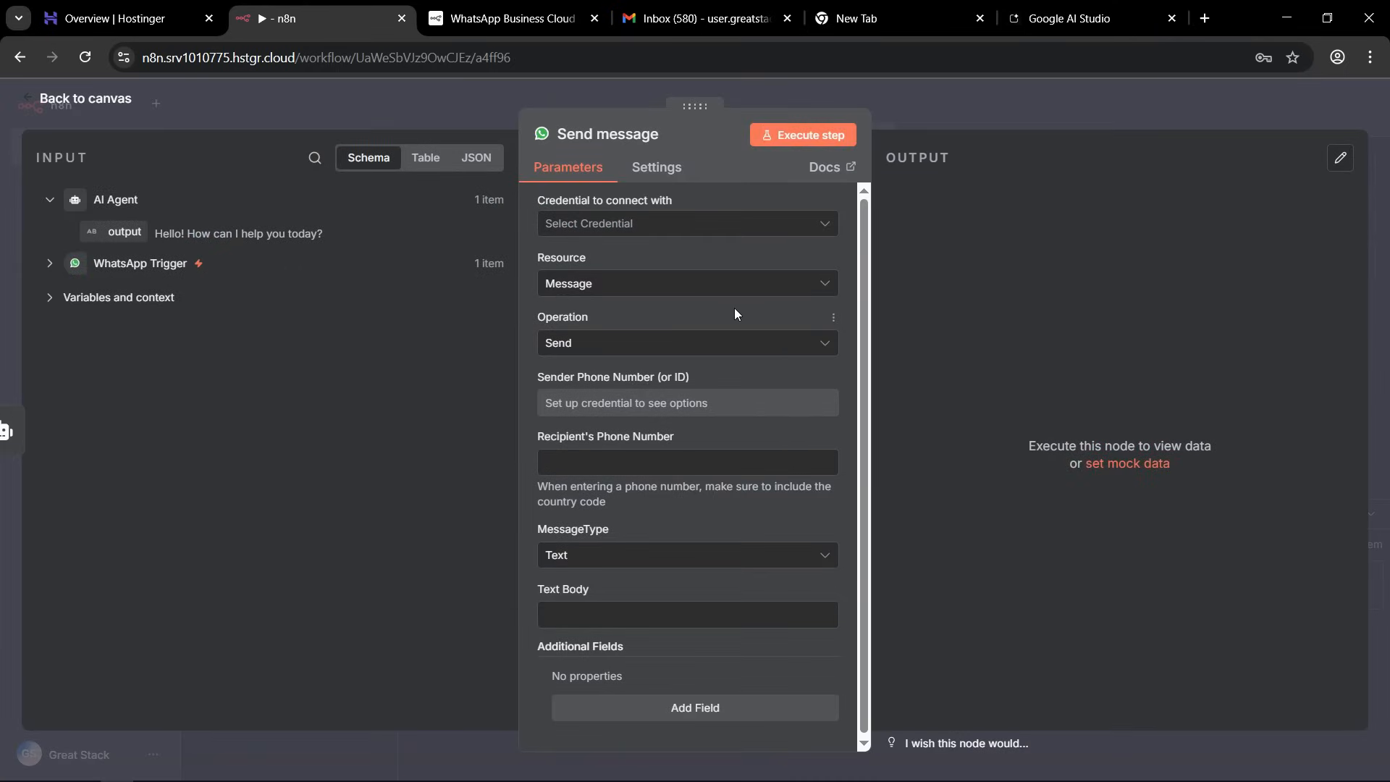
Start a new WhatsApp API credential for the Send message node and consult its n8n documentation page.
click(621, 225)
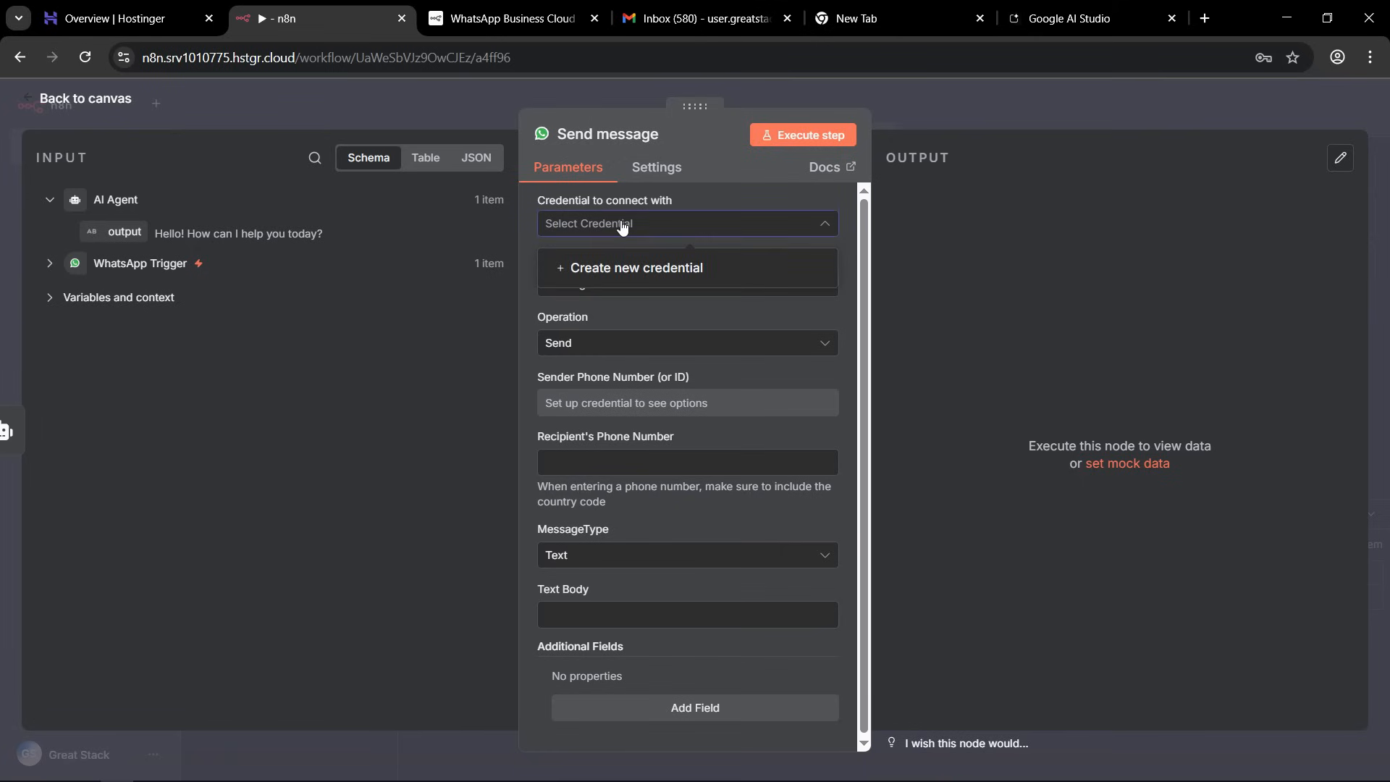
click(623, 270)
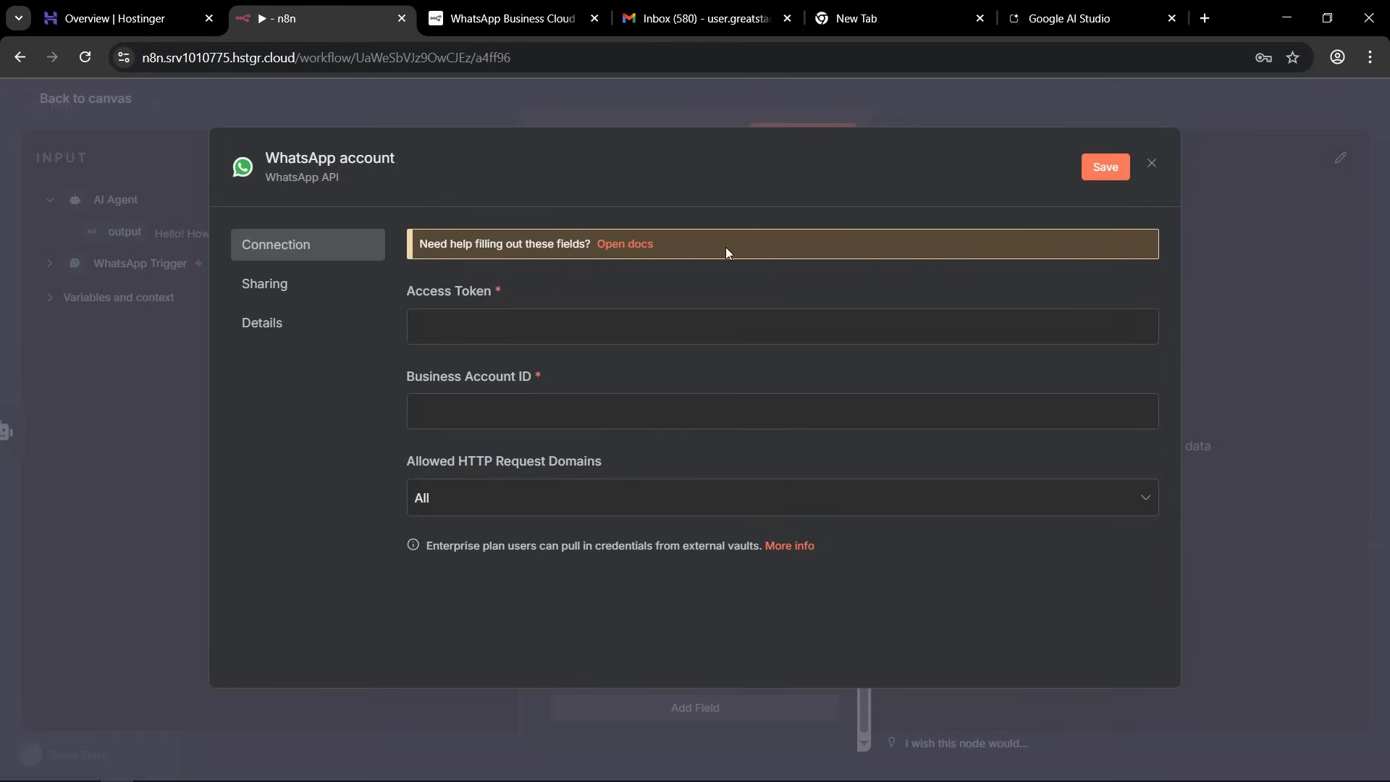
click(623, 245)
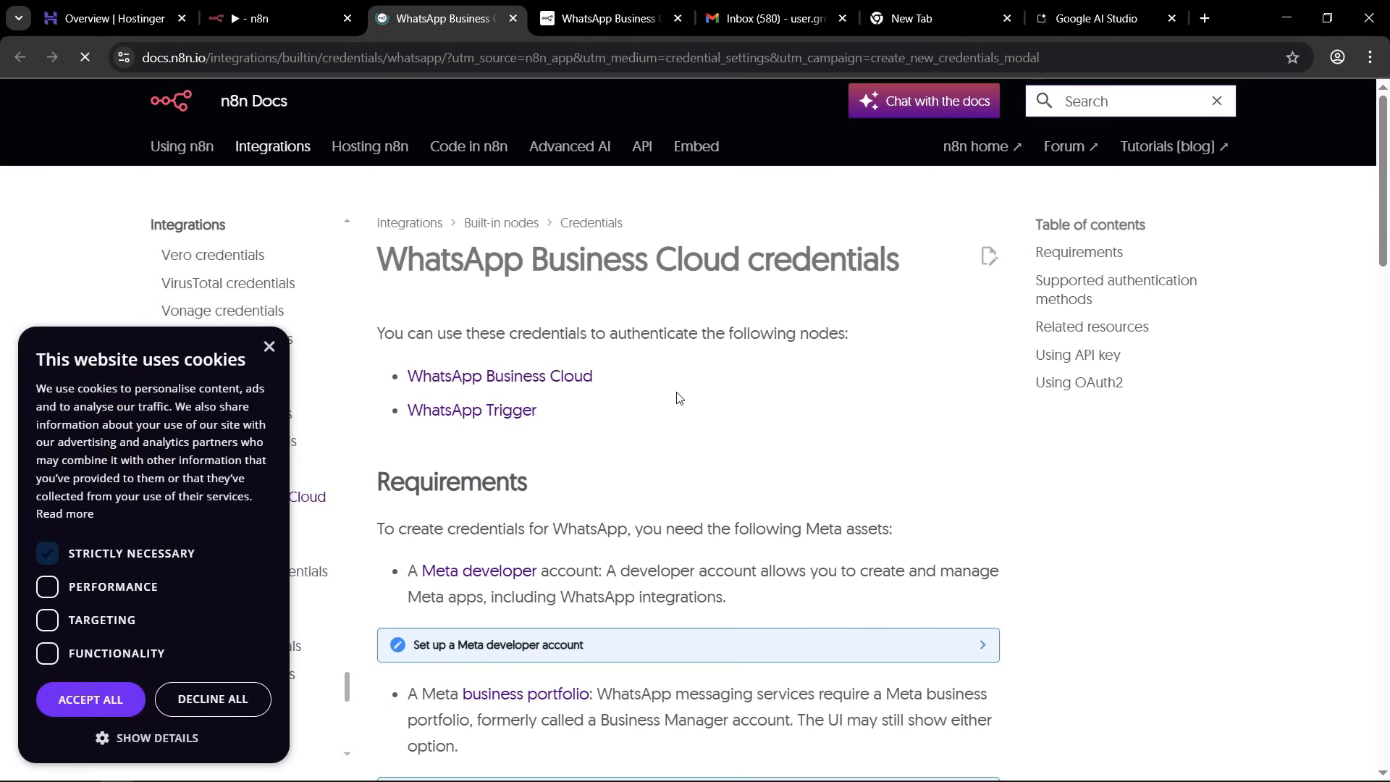
scroll(678, 397, down, 5)
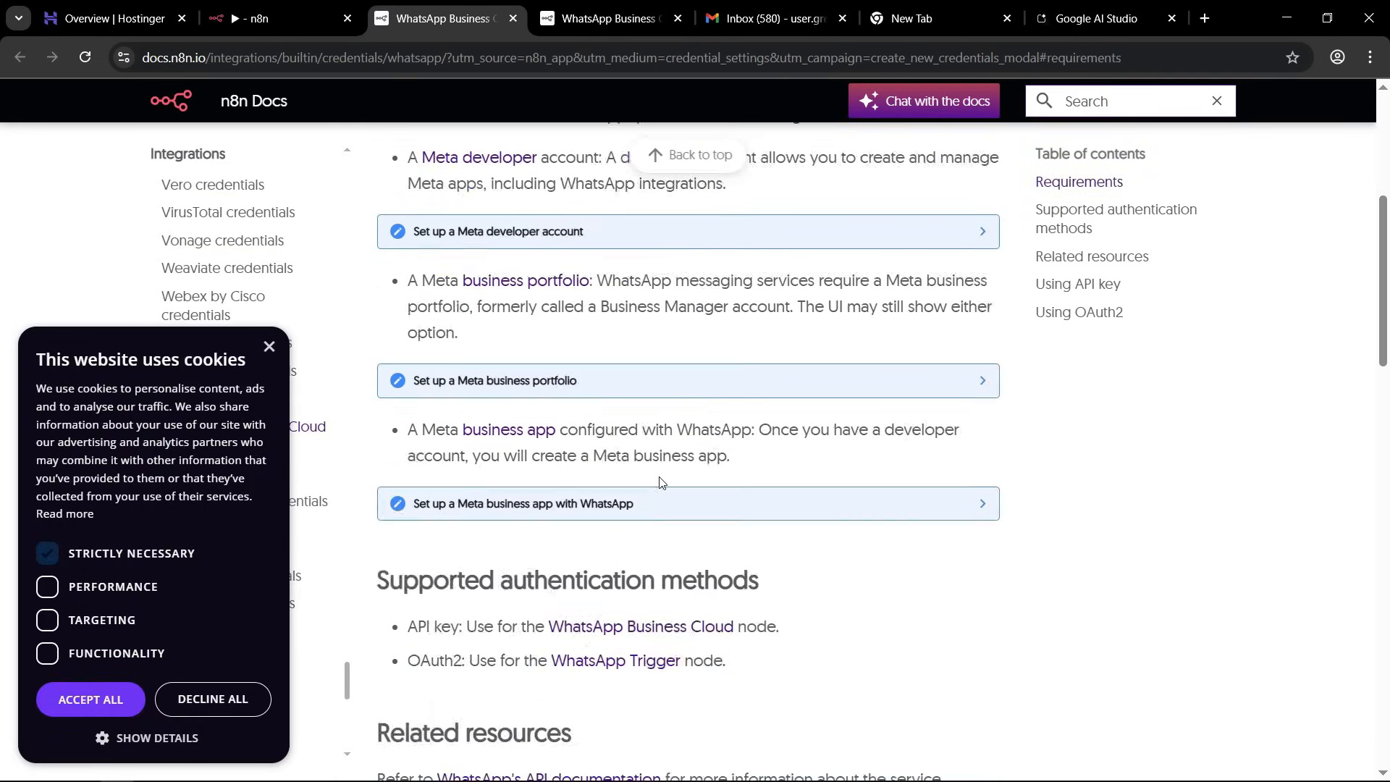
scroll(661, 482, up, 4)
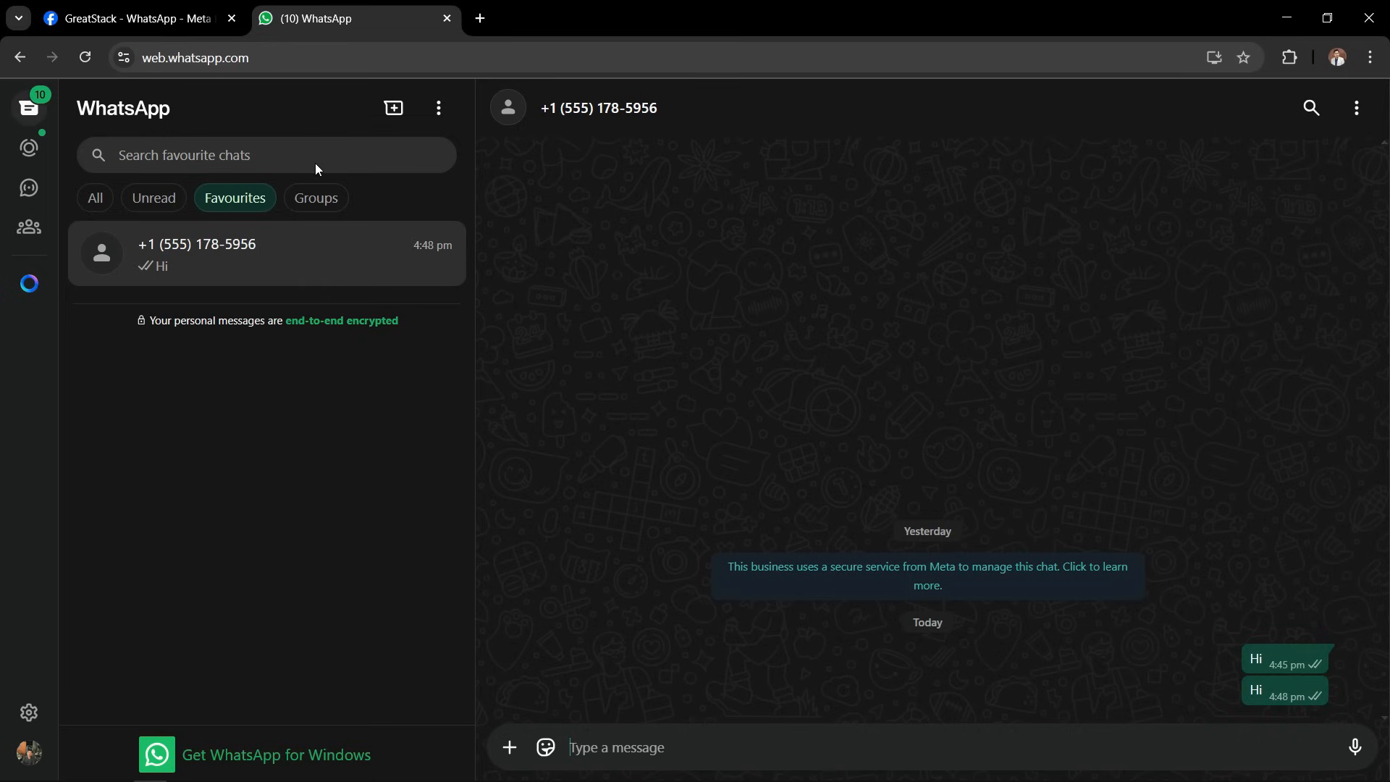
Switch to the Meta App Dashboard, generate an access token on the WhatsApp API Setup page, and copy it.
click(168, 10)
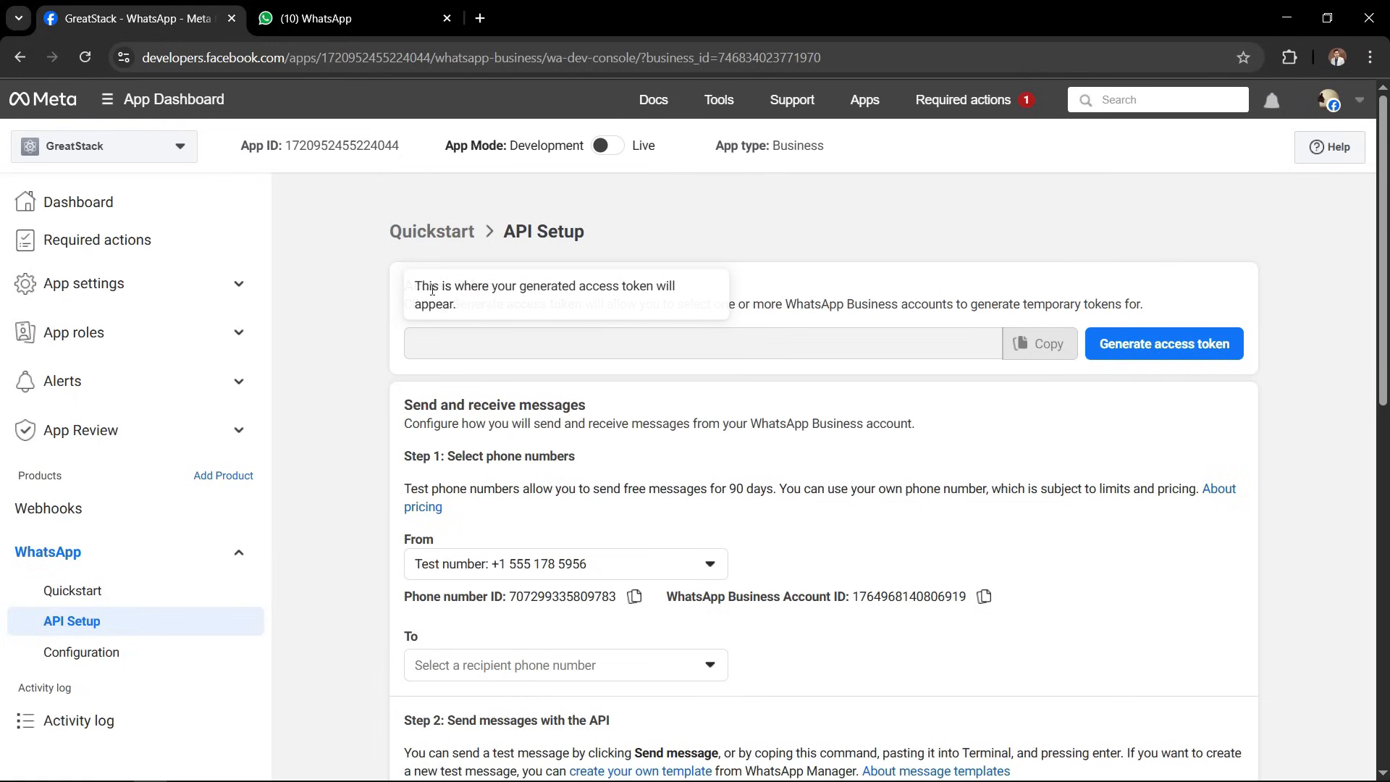
click(410, 285)
drag(416, 285, 534, 287)
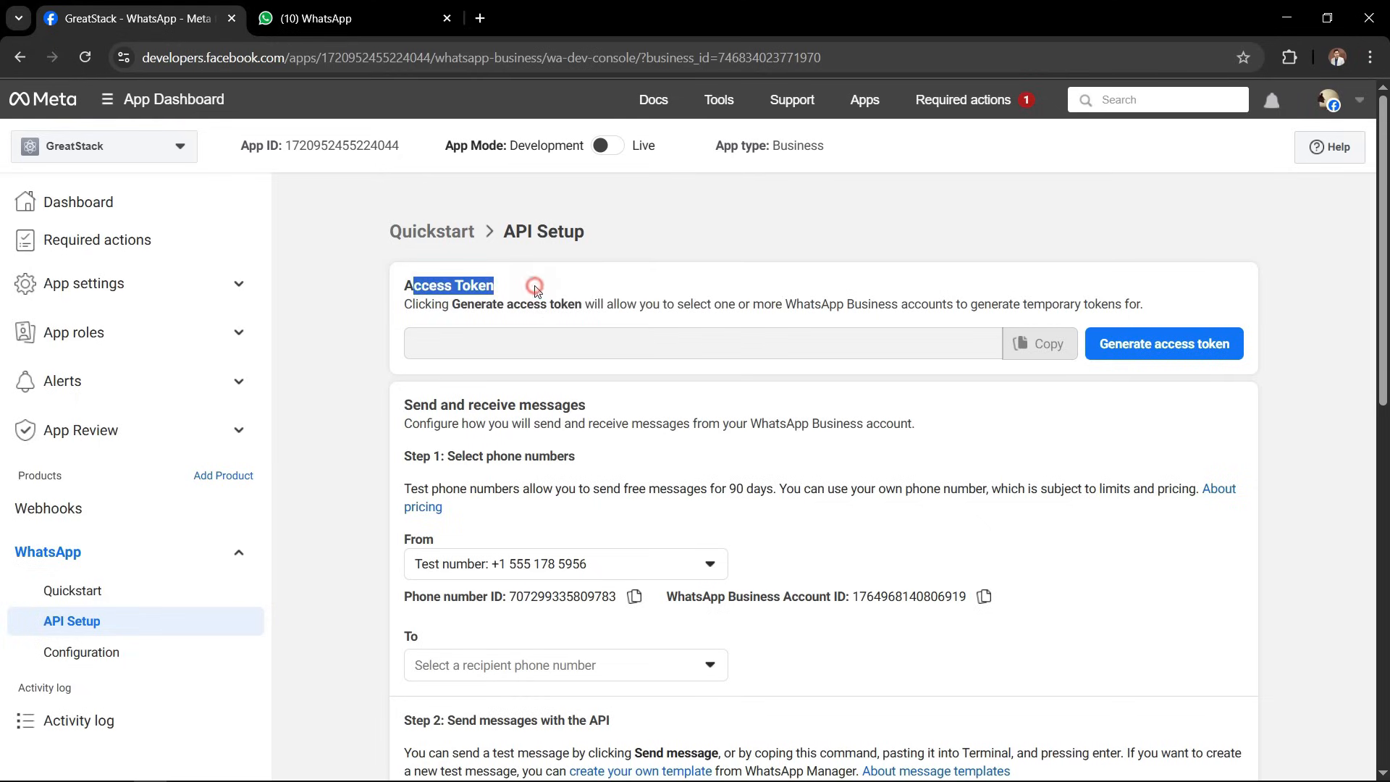
click(534, 286)
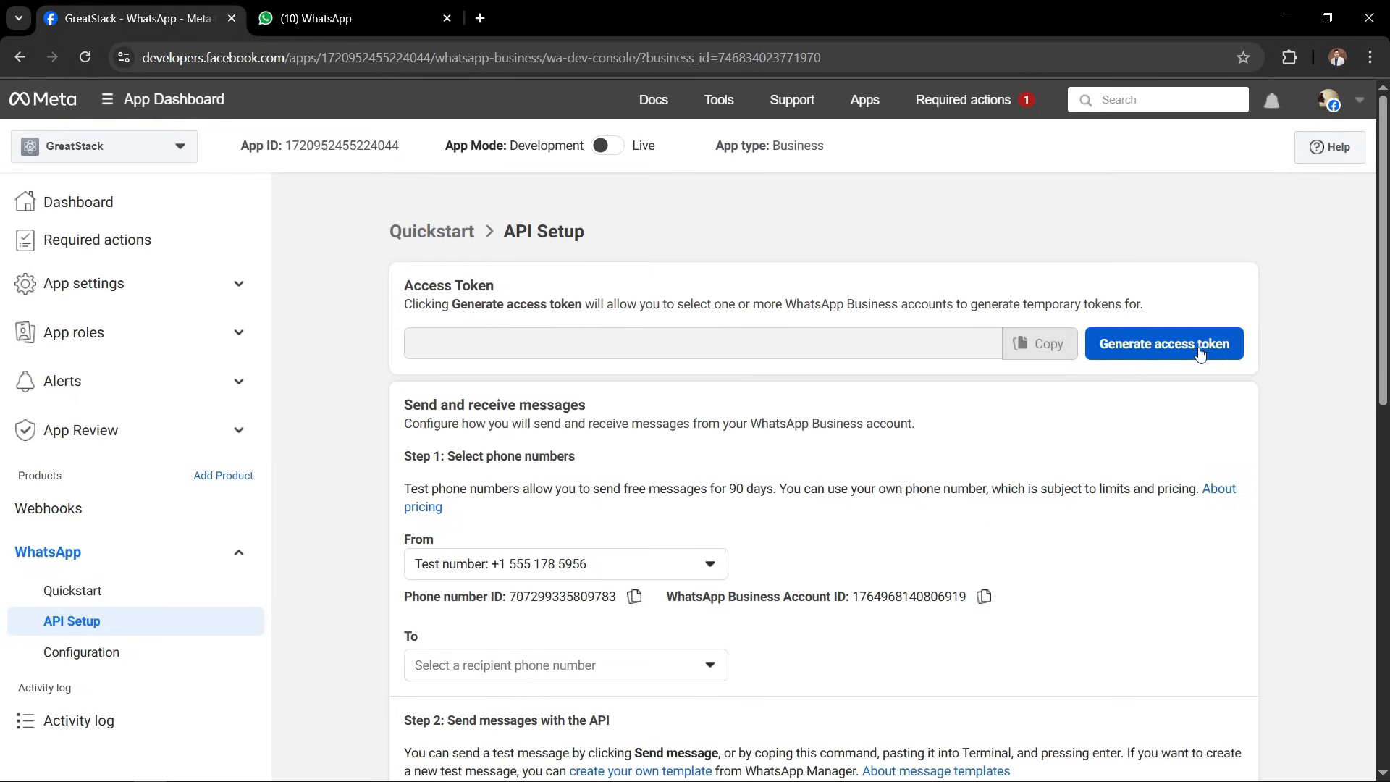
click(1173, 349)
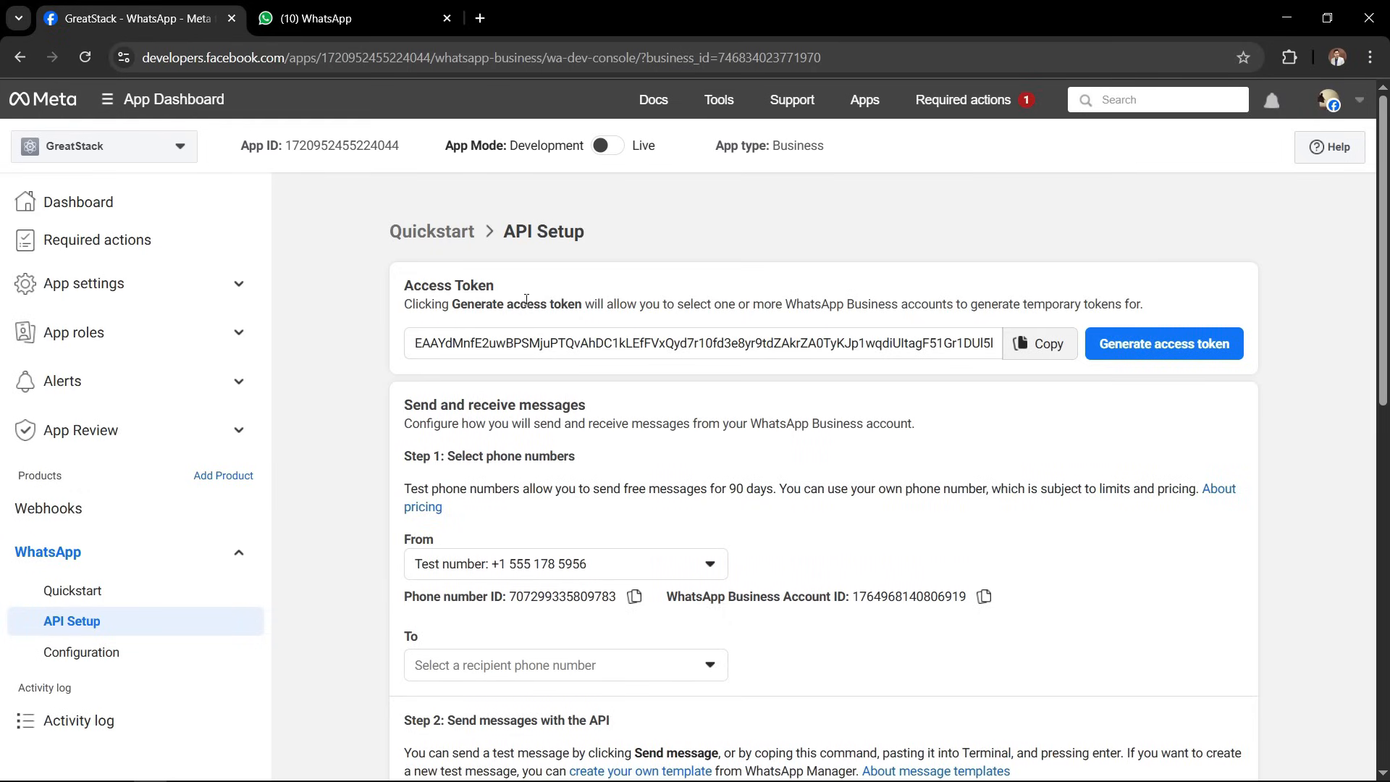
double_click(437, 342)
right_click(437, 342)
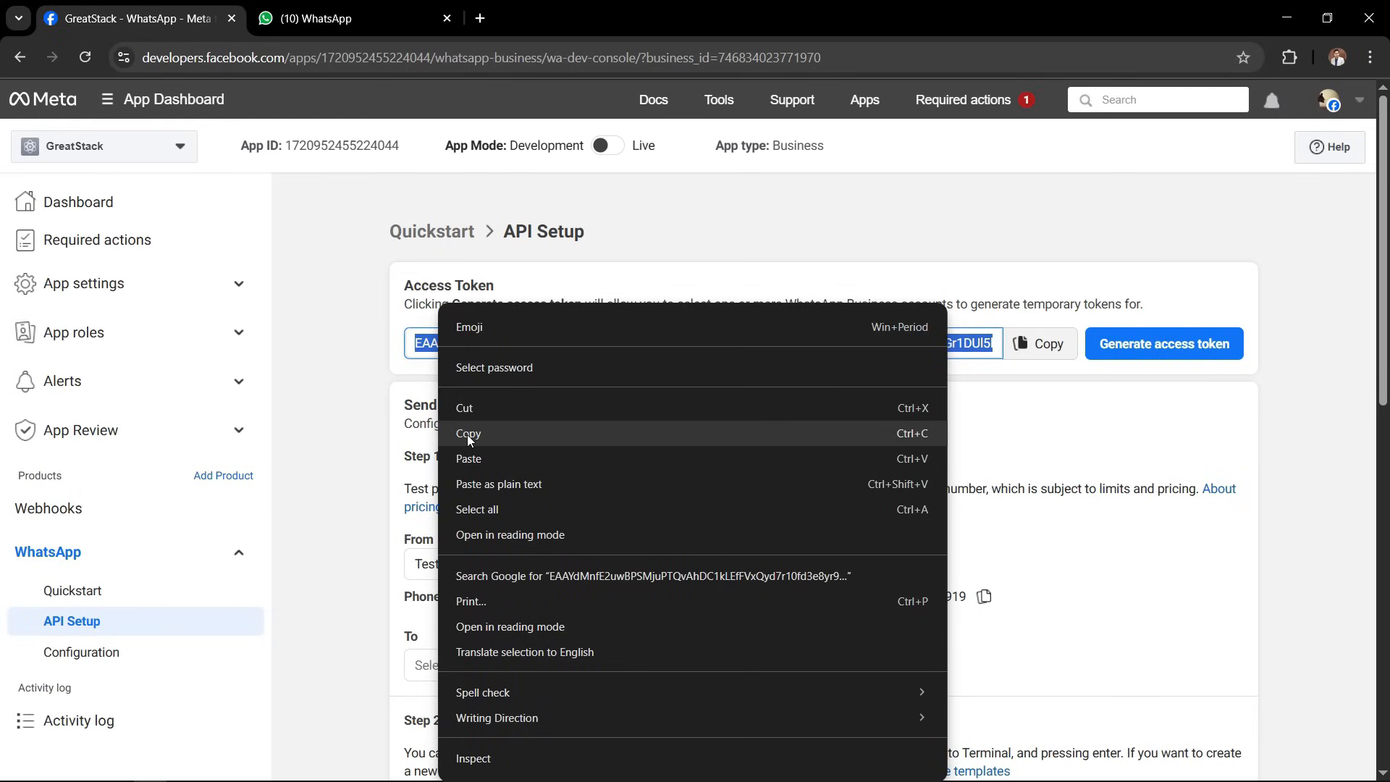
click(467, 434)
click(553, 369)
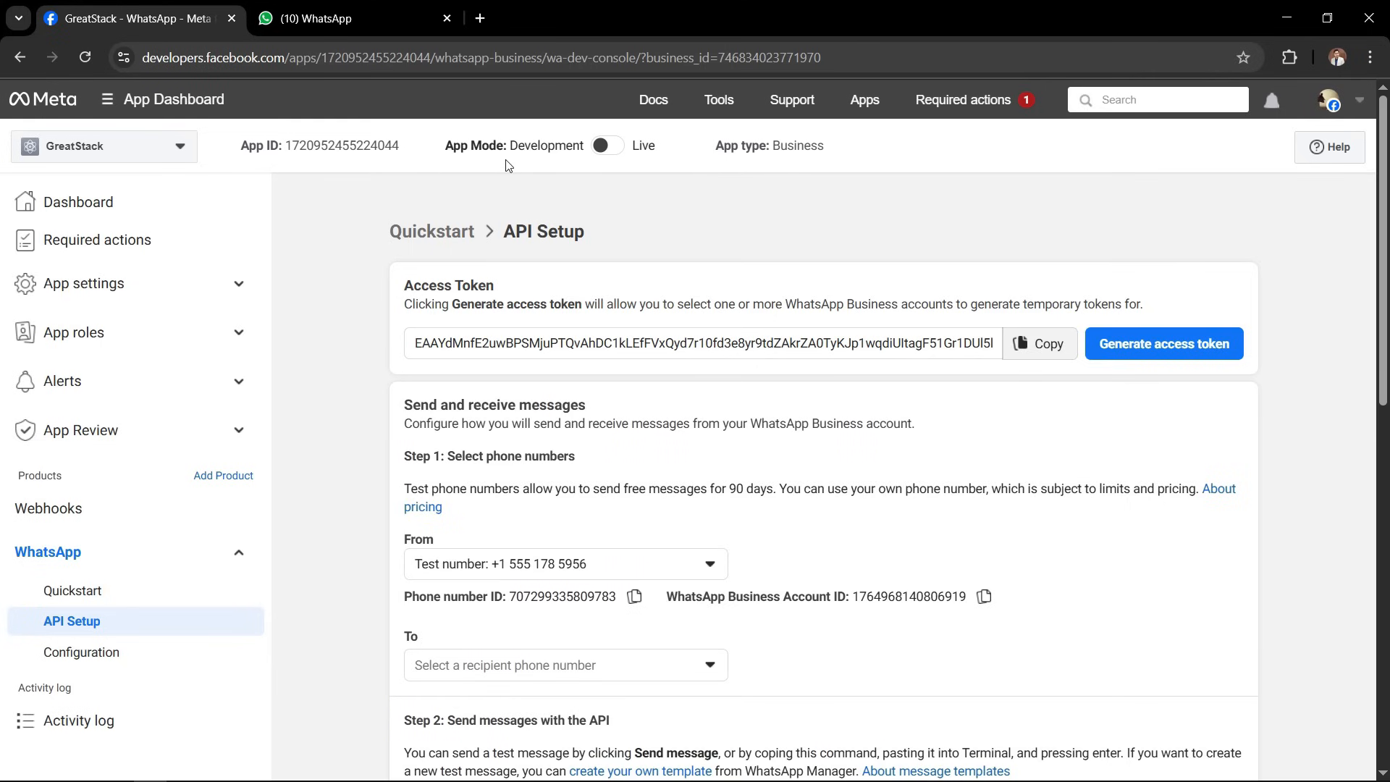
drag(518, 147, 576, 147)
click(575, 147)
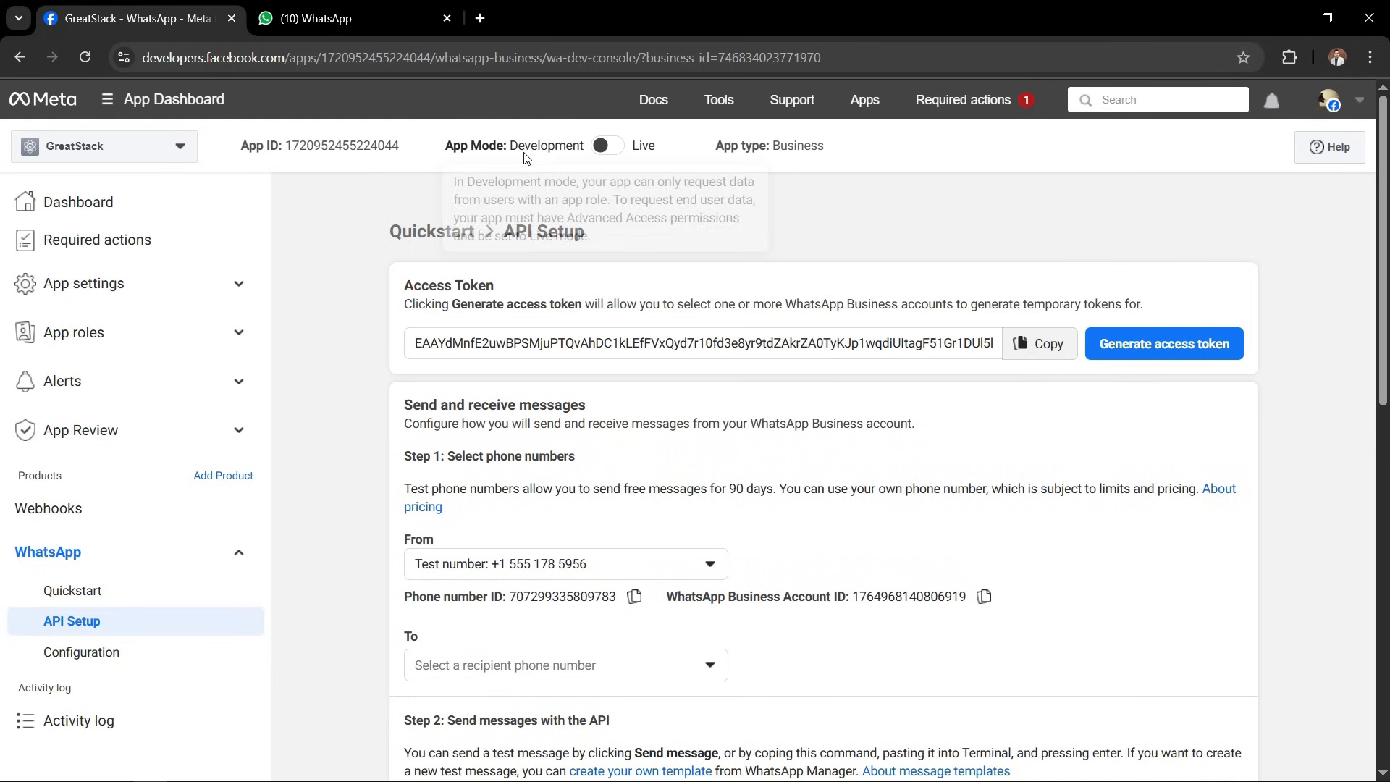
click(458, 346)
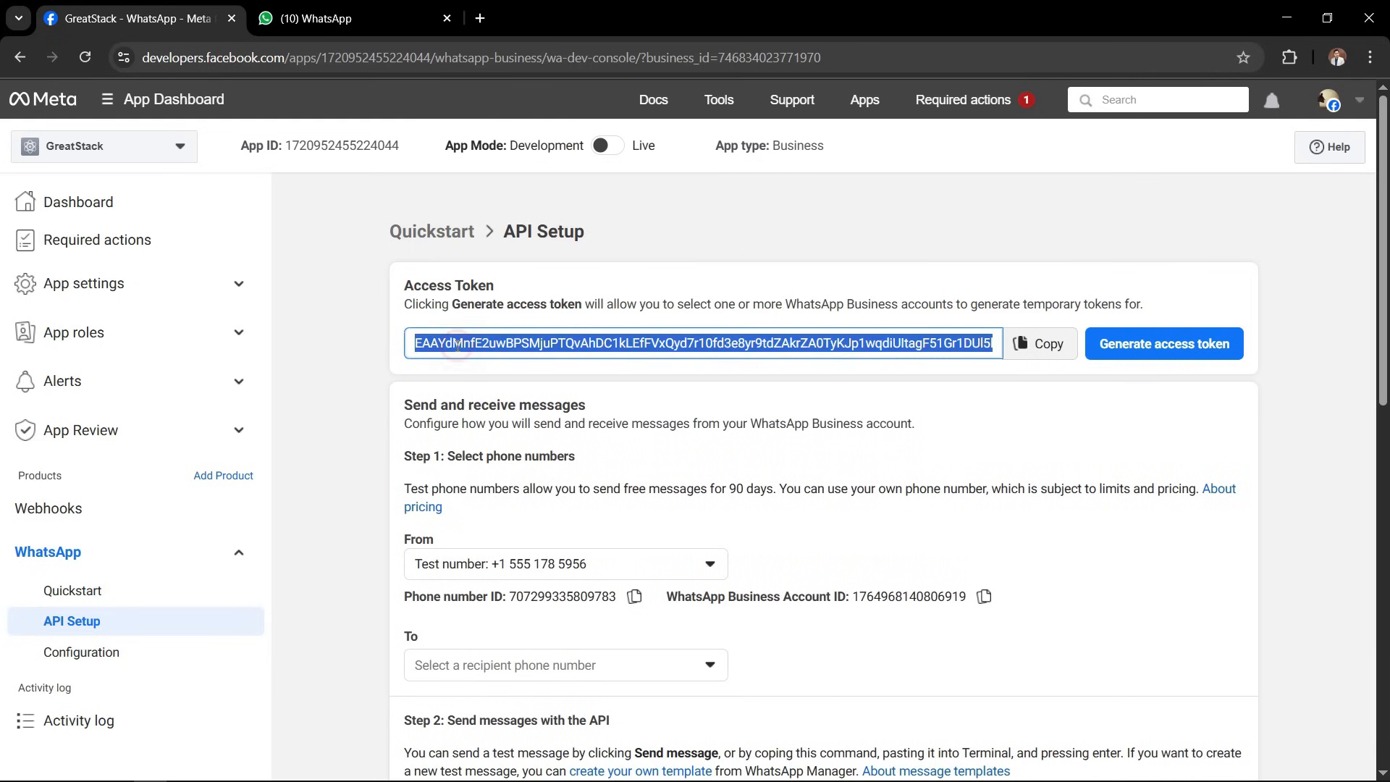
click(347, 370)
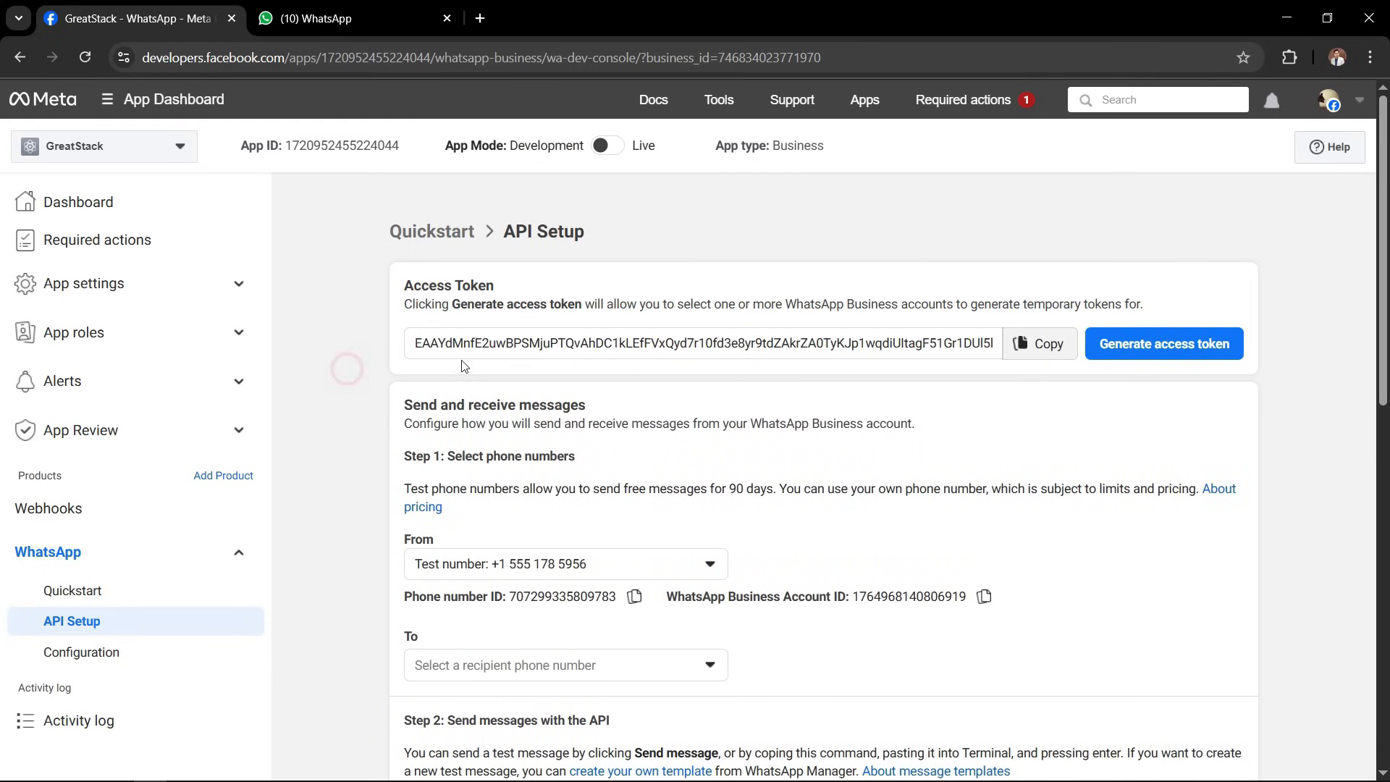
click(483, 343)
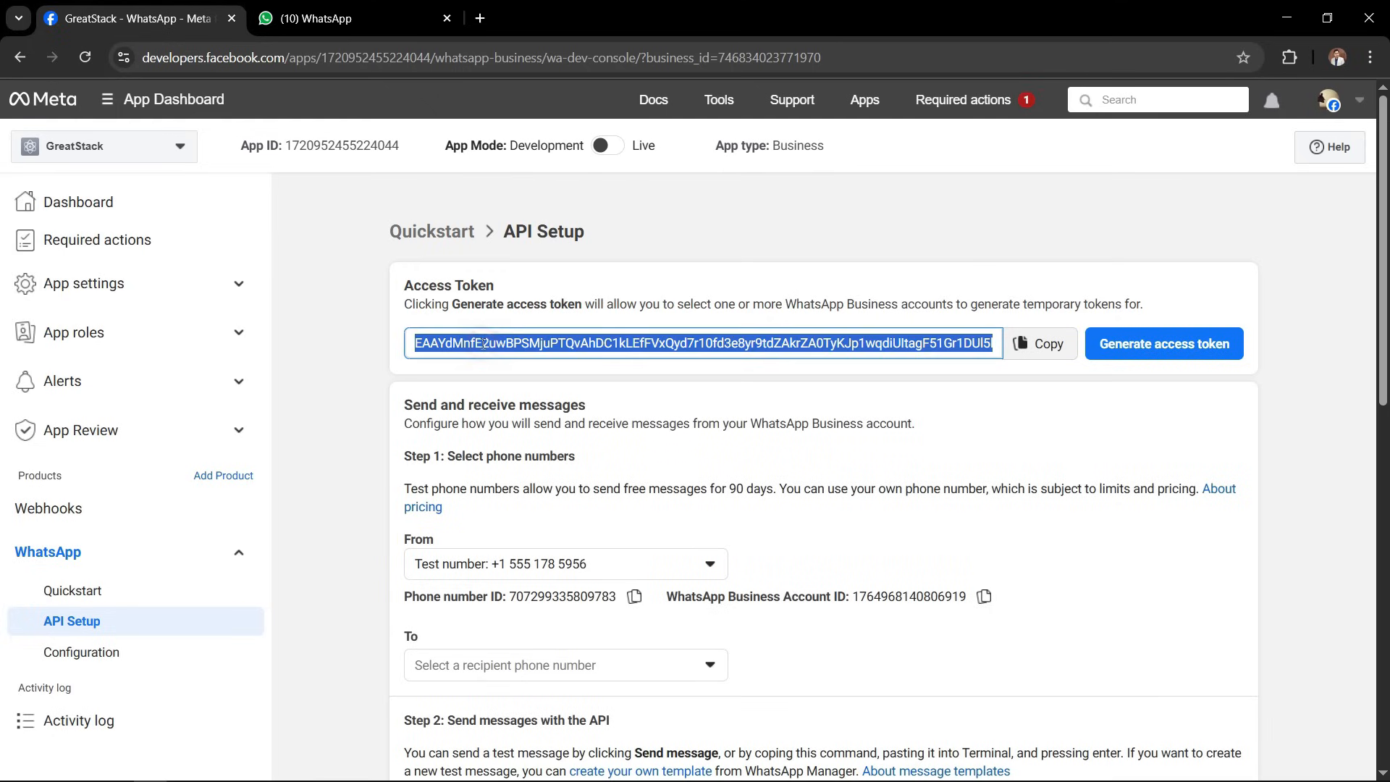
click(362, 387)
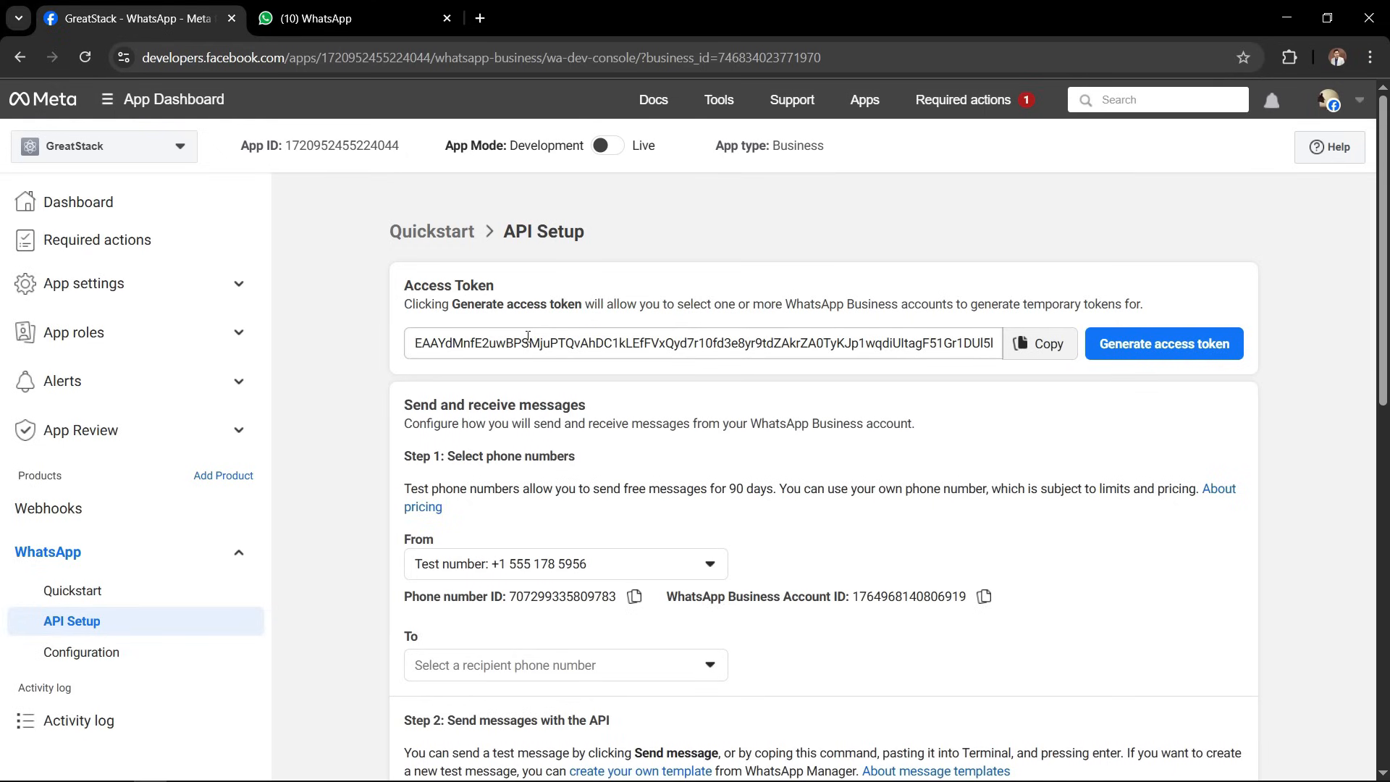
click(1143, 357)
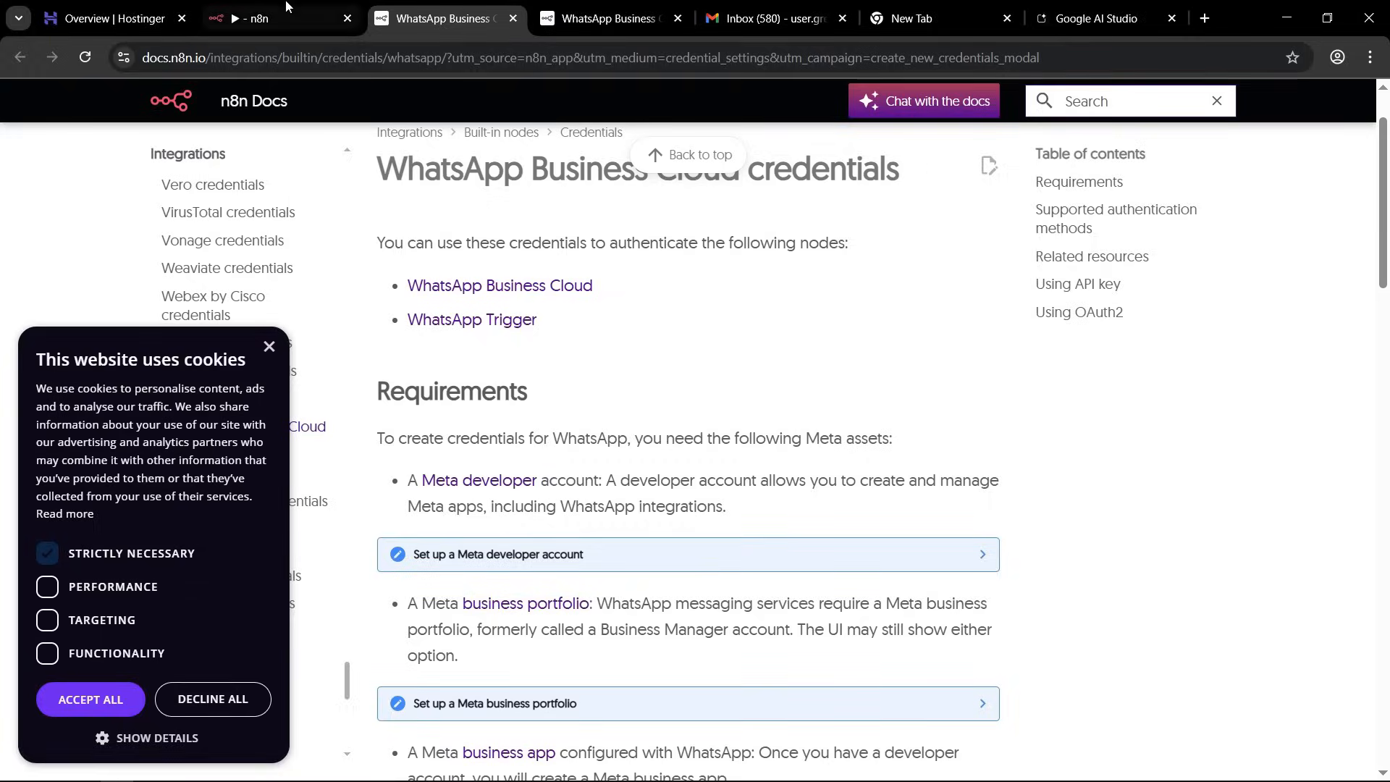
Return to n8n, close the two documentation pages, and paste the access token into the WhatsApp credential's Access Token field.
click(283, 19)
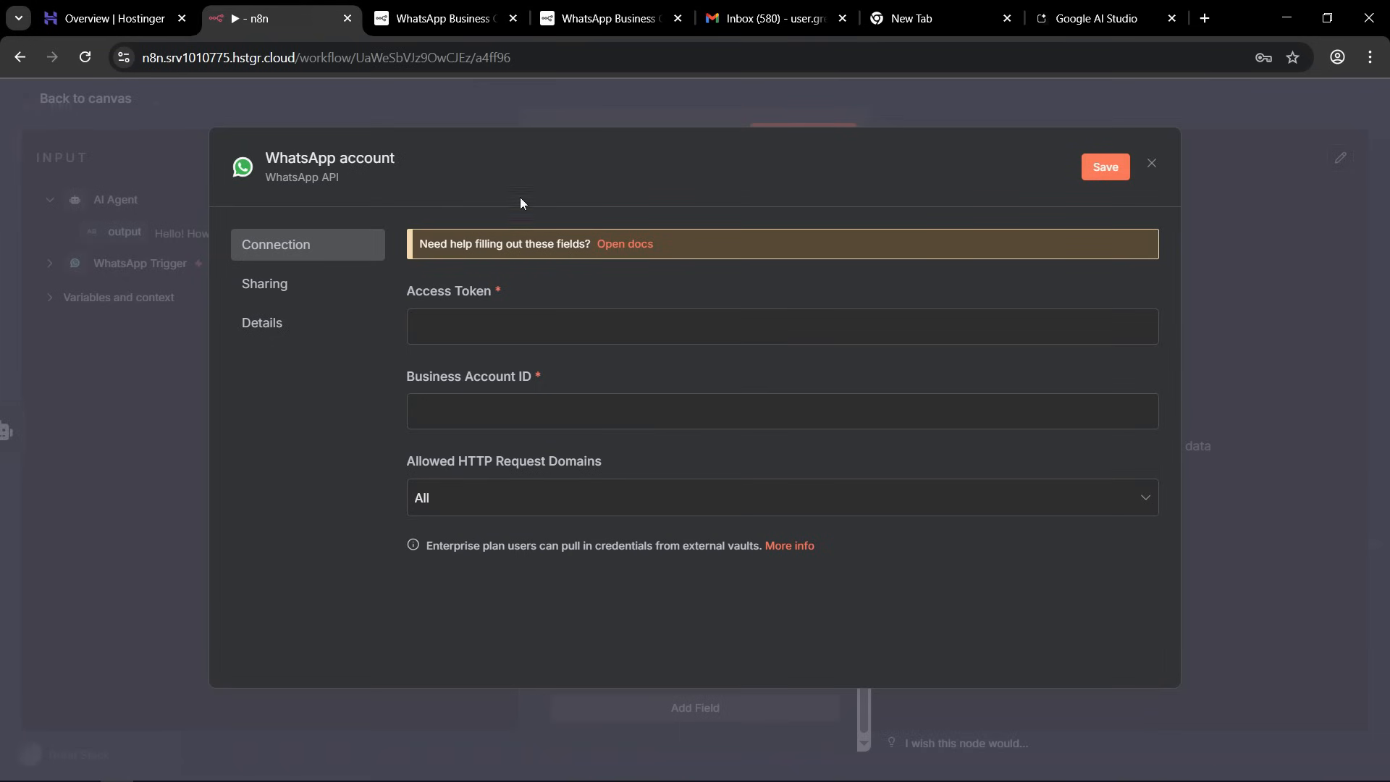
click(512, 19)
click(512, 19)
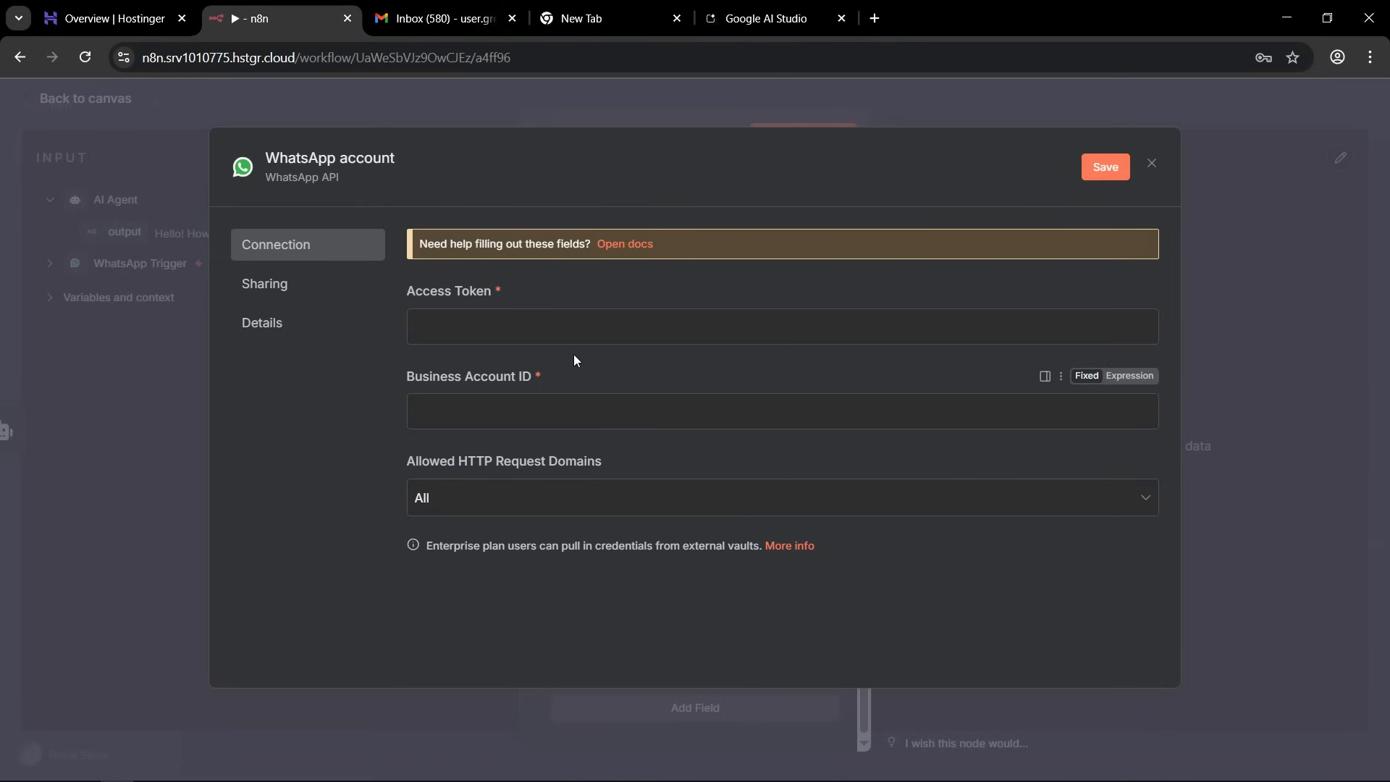
click(439, 328)
key(ctrl+v)
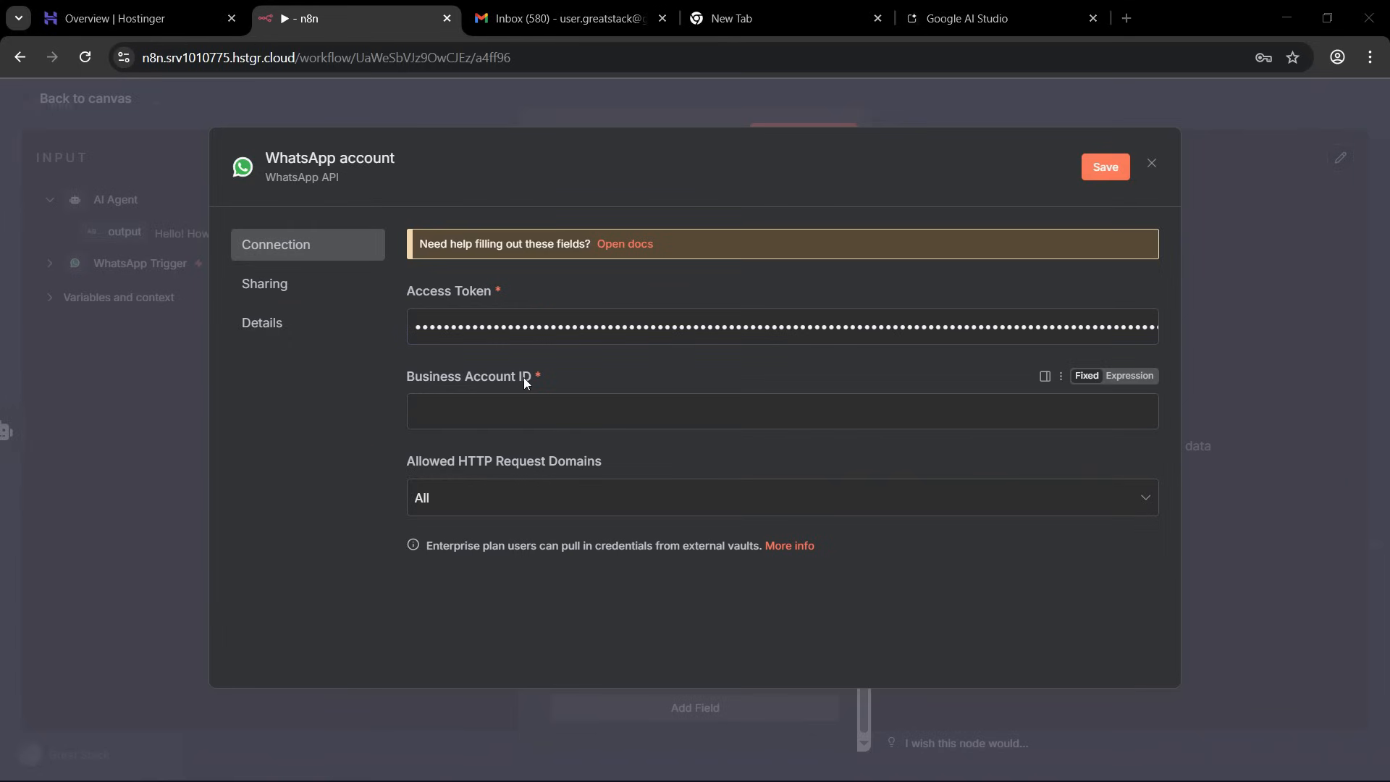
Copy the WhatsApp Business Account ID from Meta's API Setup page into the n8n credential, then save and close the credential.
key(alt+Tab)
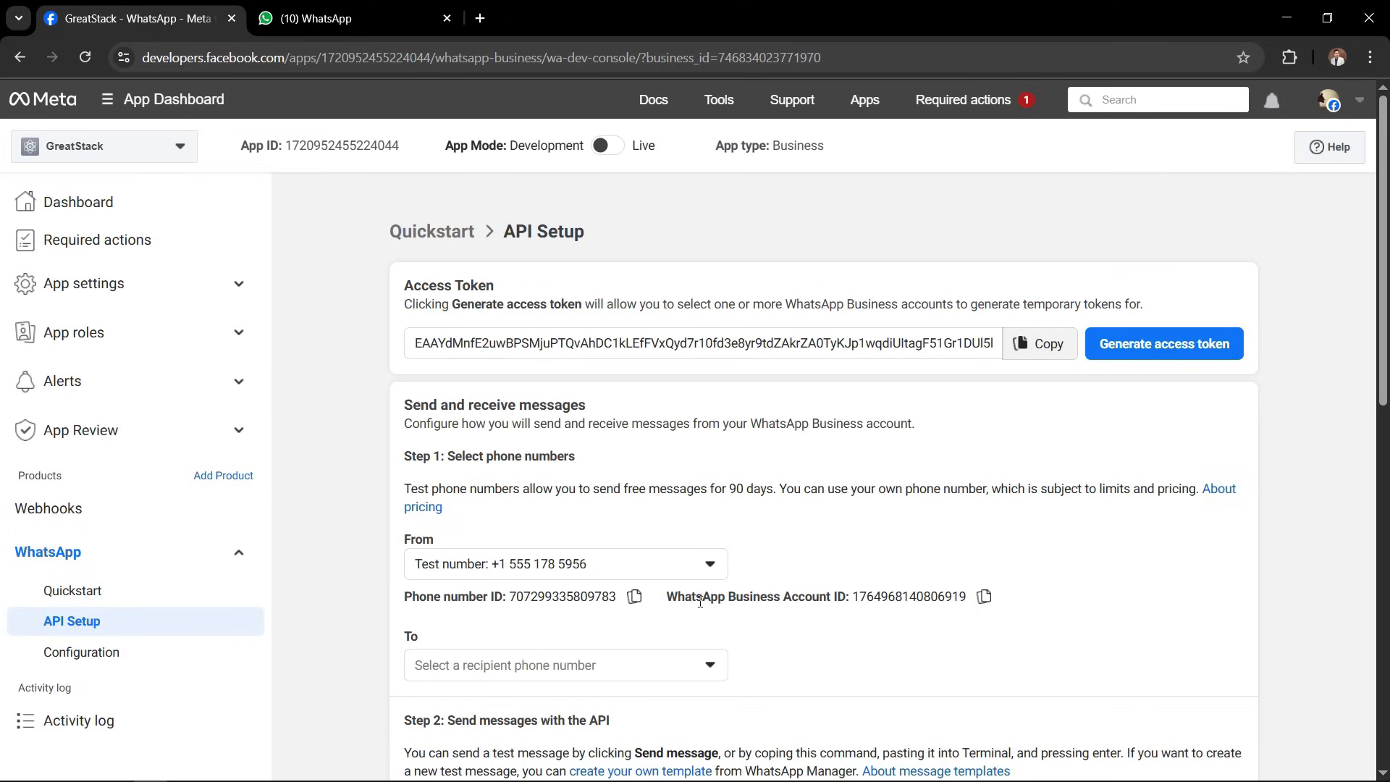
drag(692, 597, 818, 596)
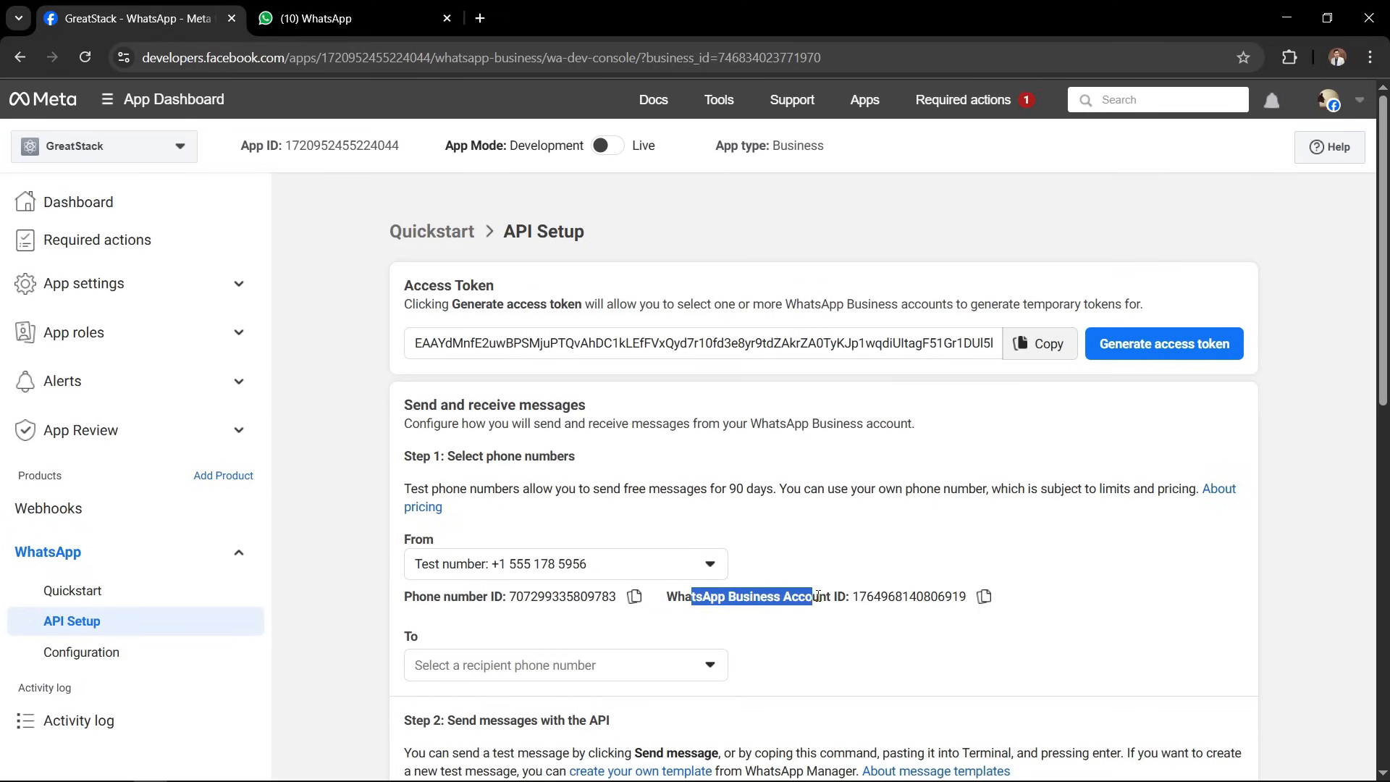
click(819, 596)
click(984, 597)
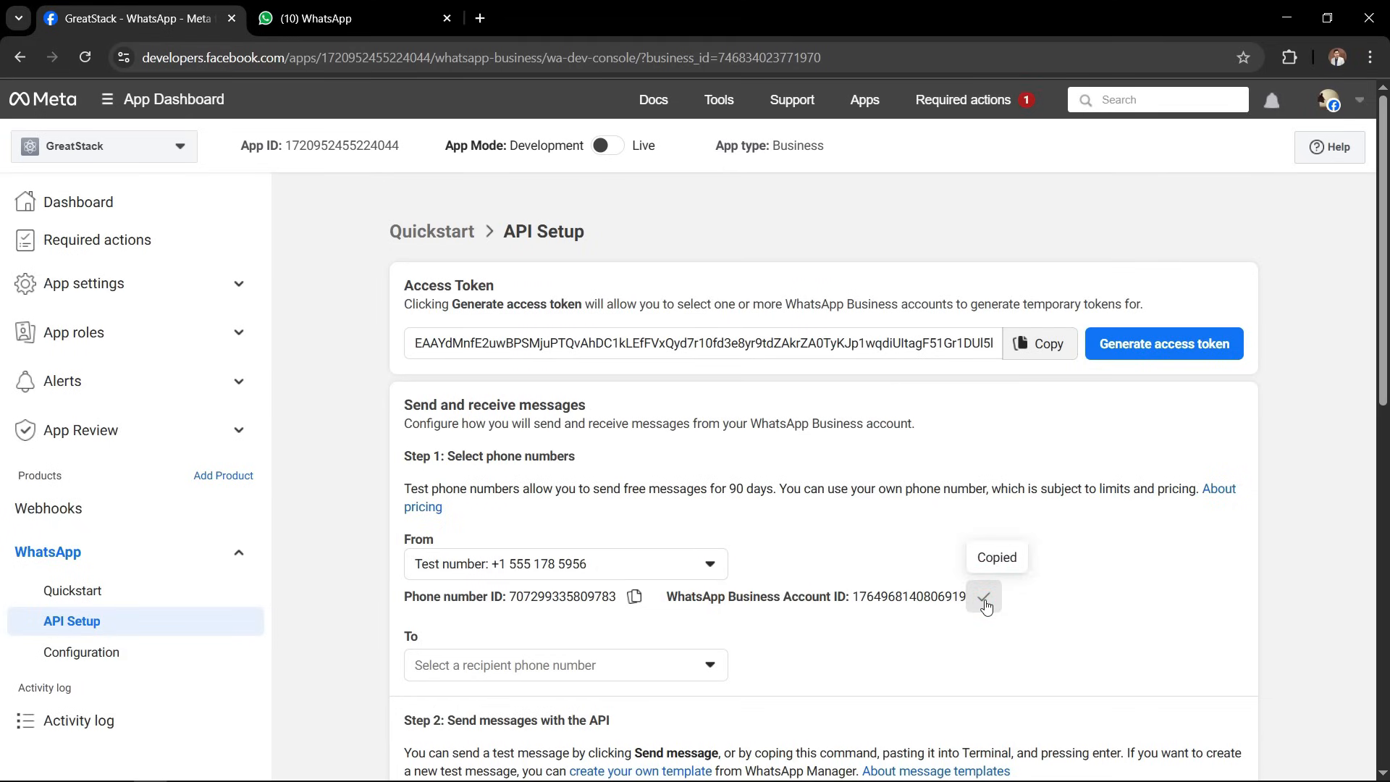
key(alt+Tab)
click(450, 410)
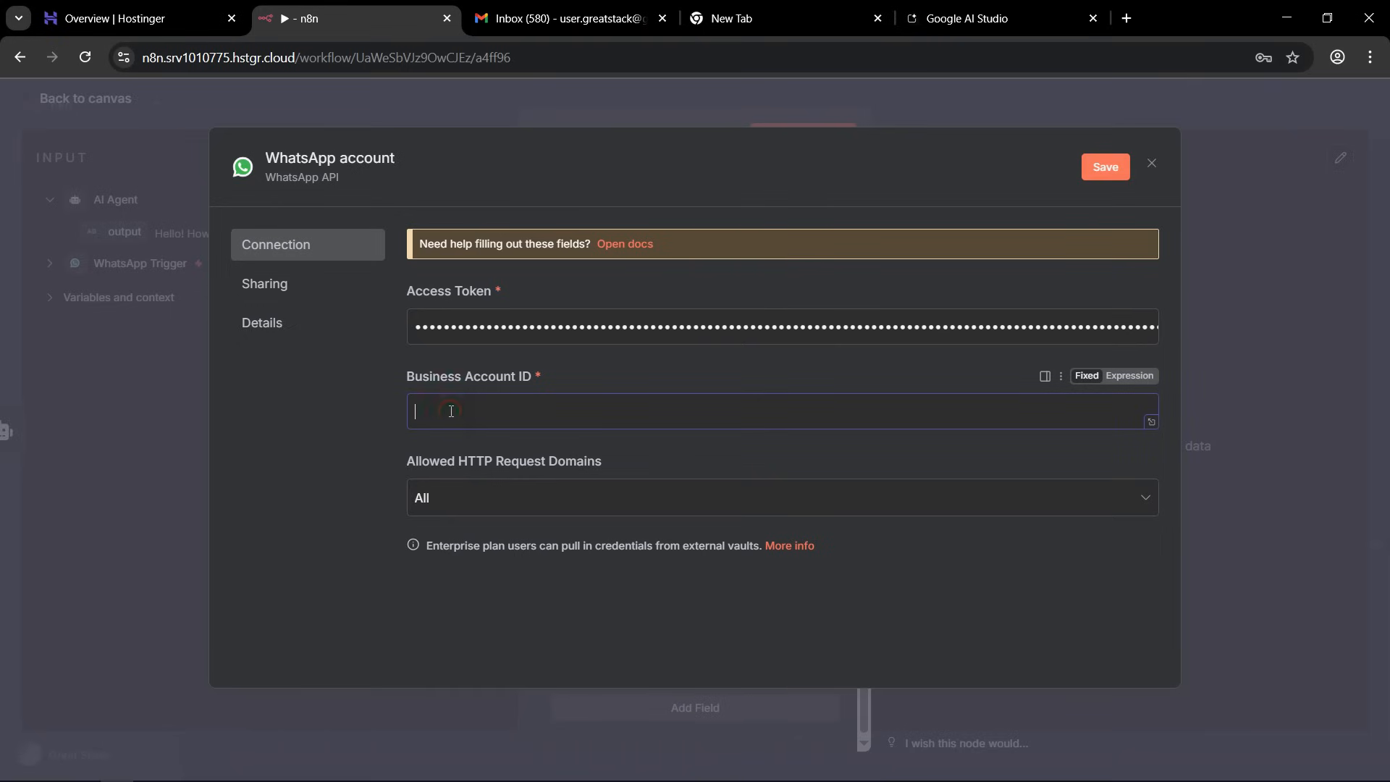
key(ctrl+v)
click(1106, 167)
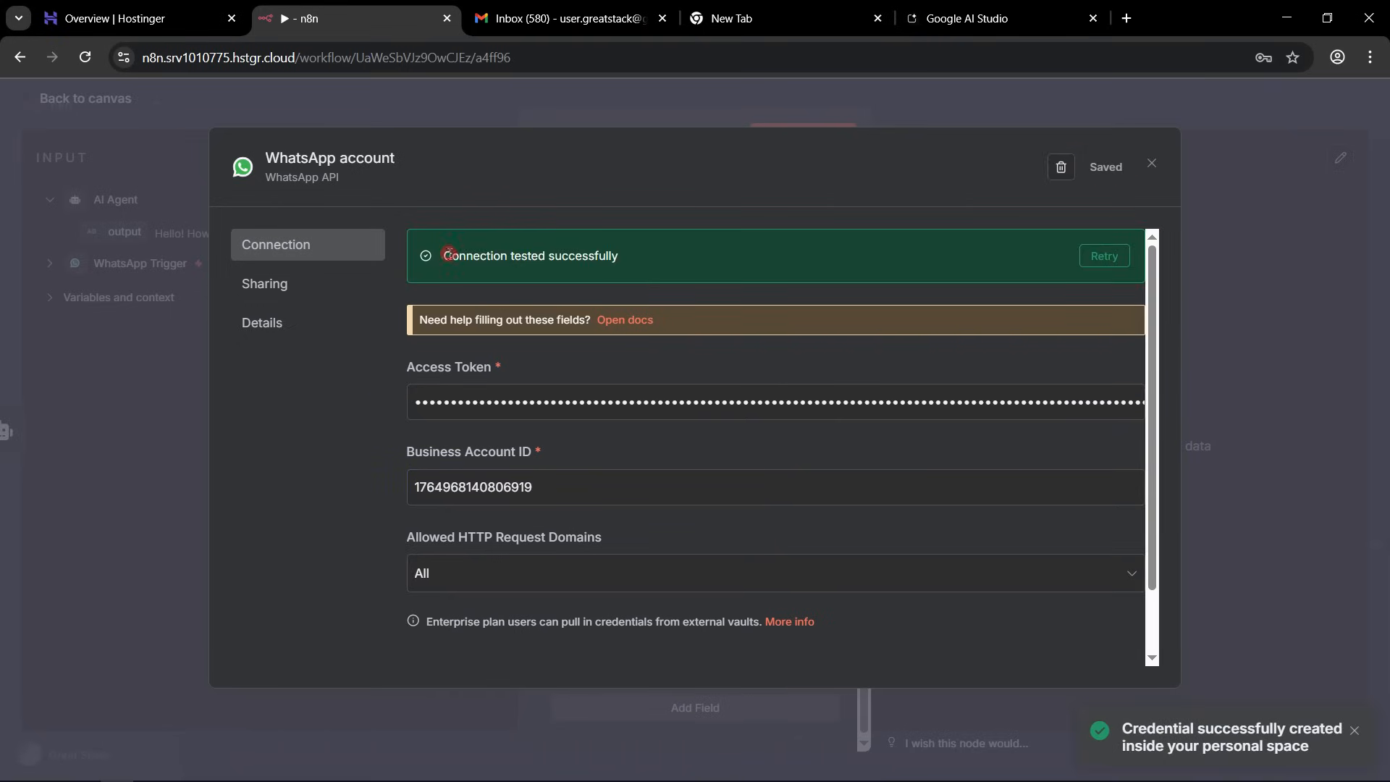
drag(506, 256, 638, 259)
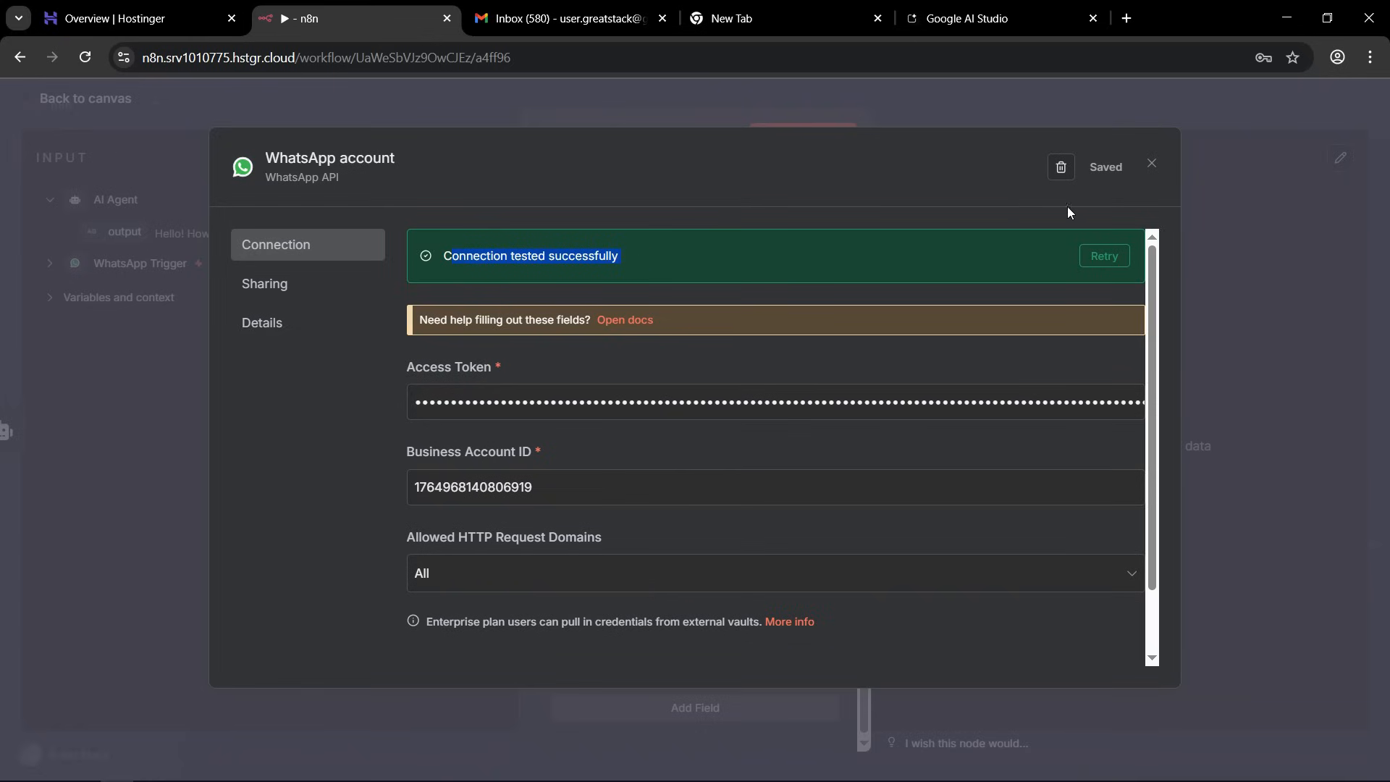
click(1152, 165)
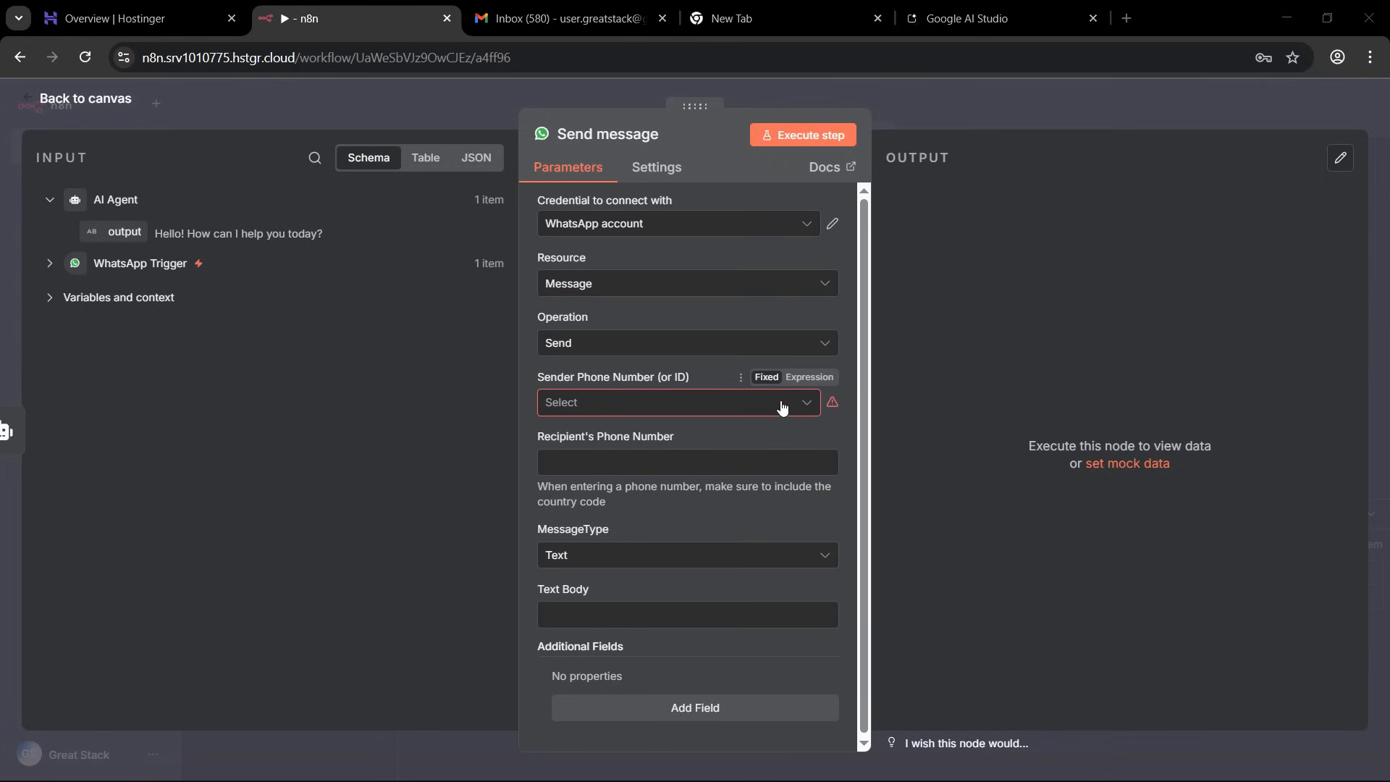
Choose the test number as the Send message node's sender and map the AI Agent's {{ $json.output }} as the Text Body.
click(805, 403)
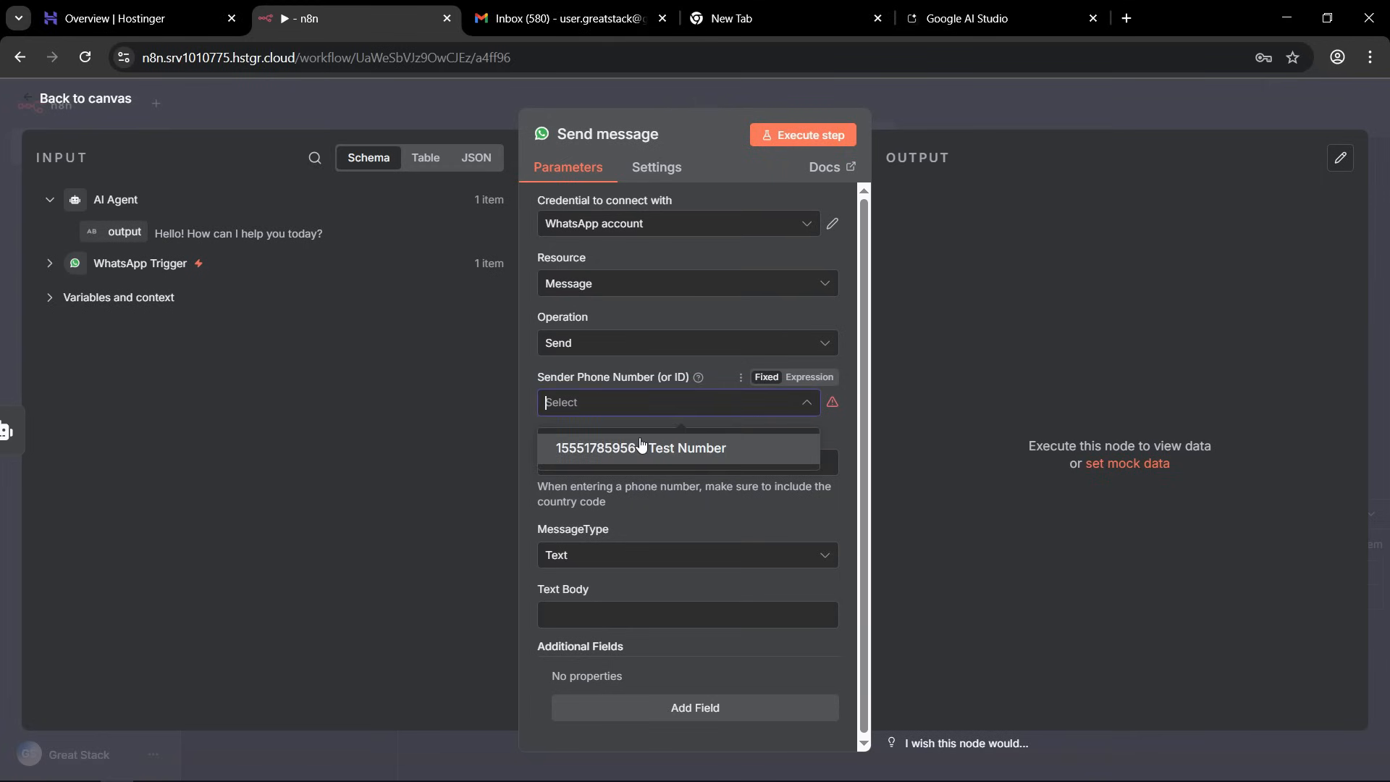
click(590, 448)
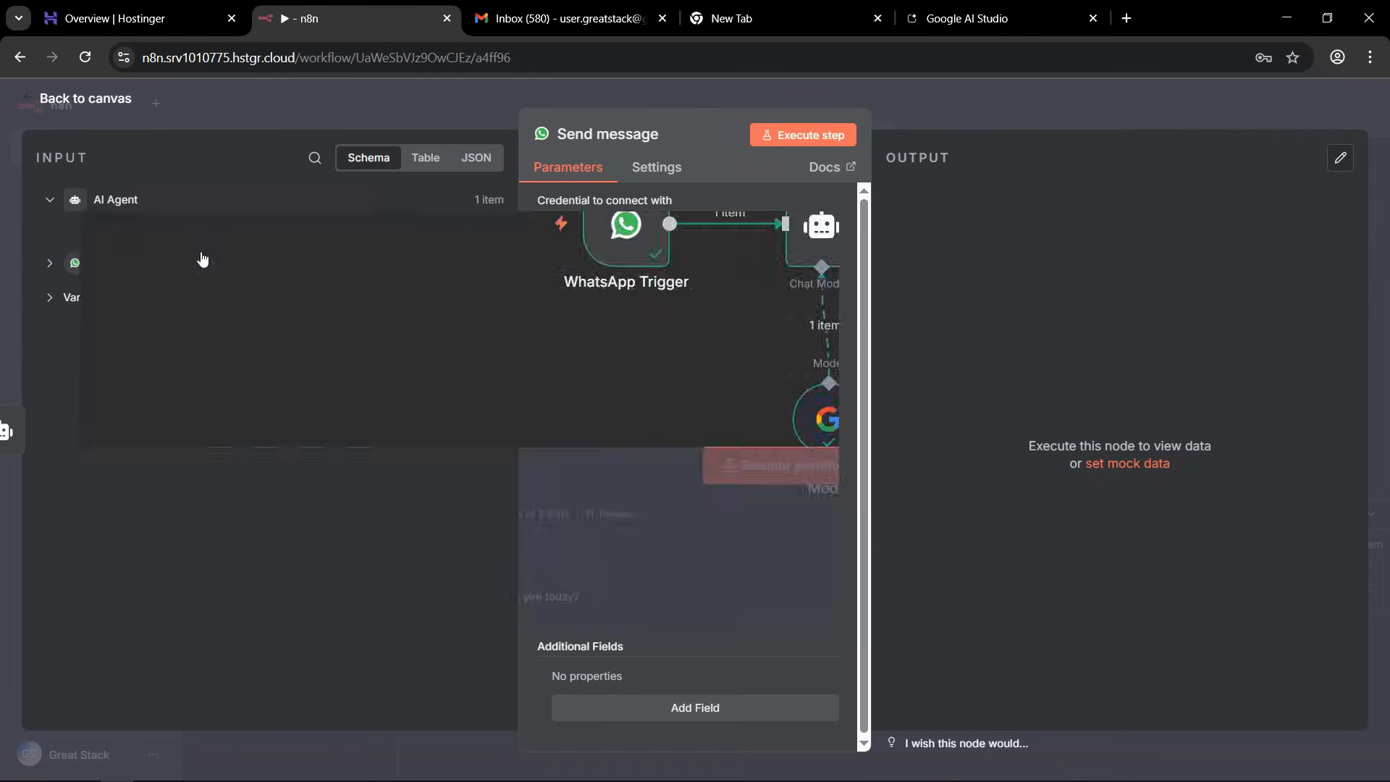
drag(203, 260, 639, 621)
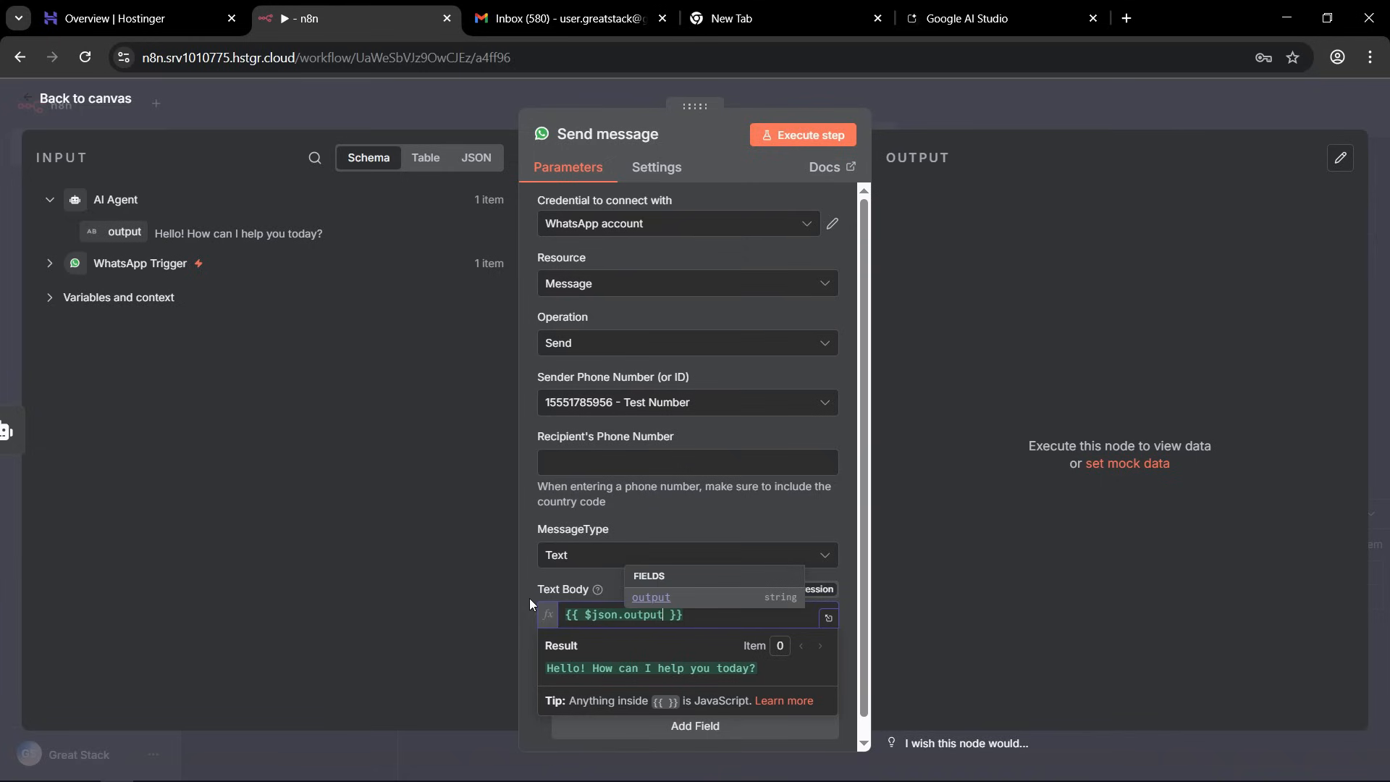
click(531, 605)
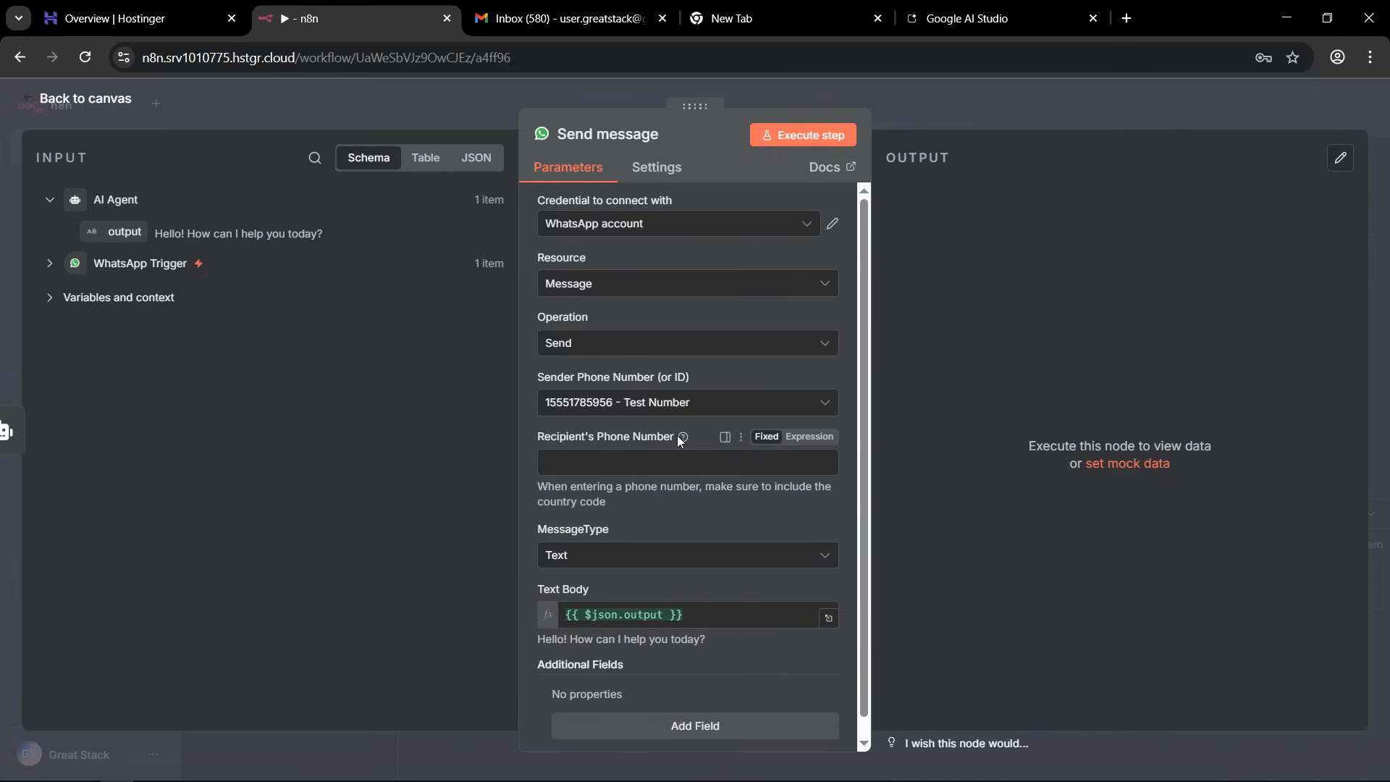
Map the WhatsApp Trigger's contacts[0].wa_id as the Send message node's Recipient's Phone Number and return to the canvas.
click(49, 265)
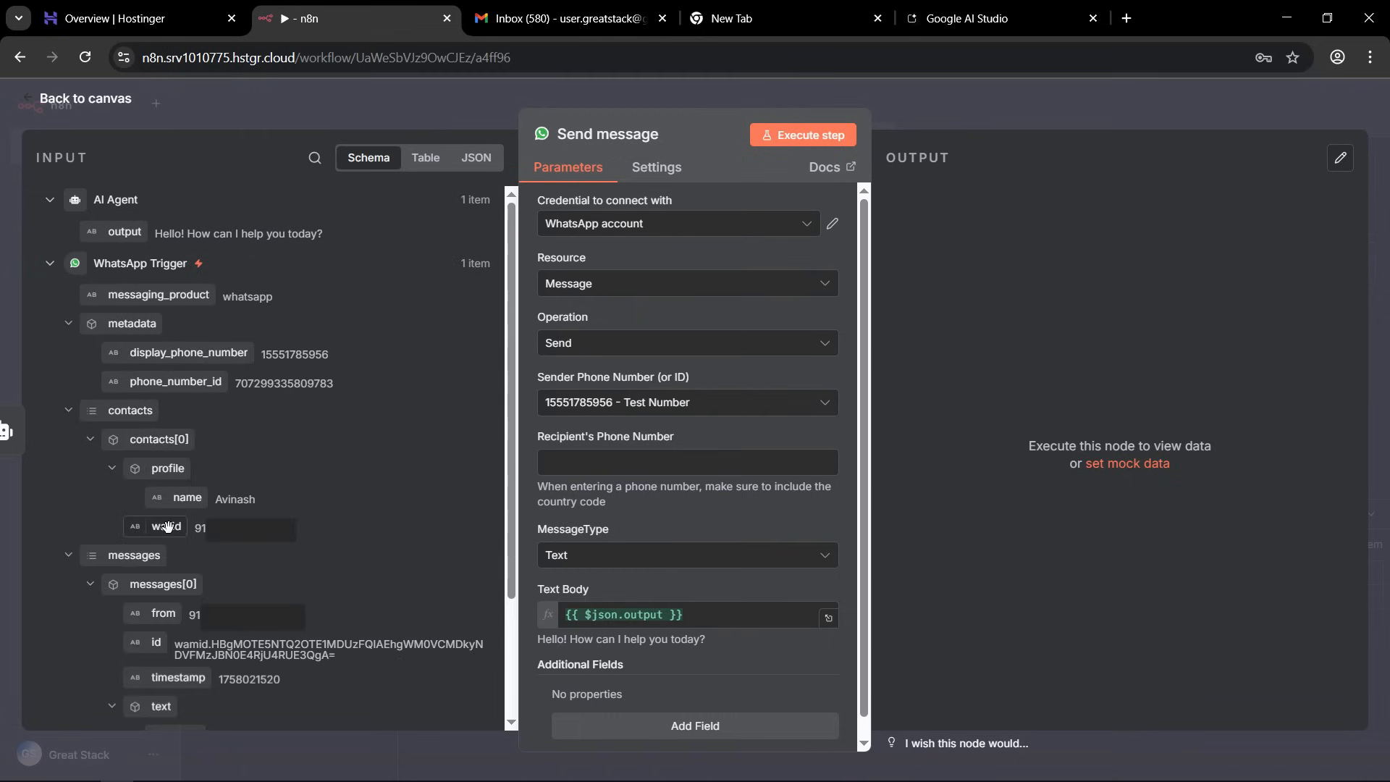
drag(159, 529, 599, 478)
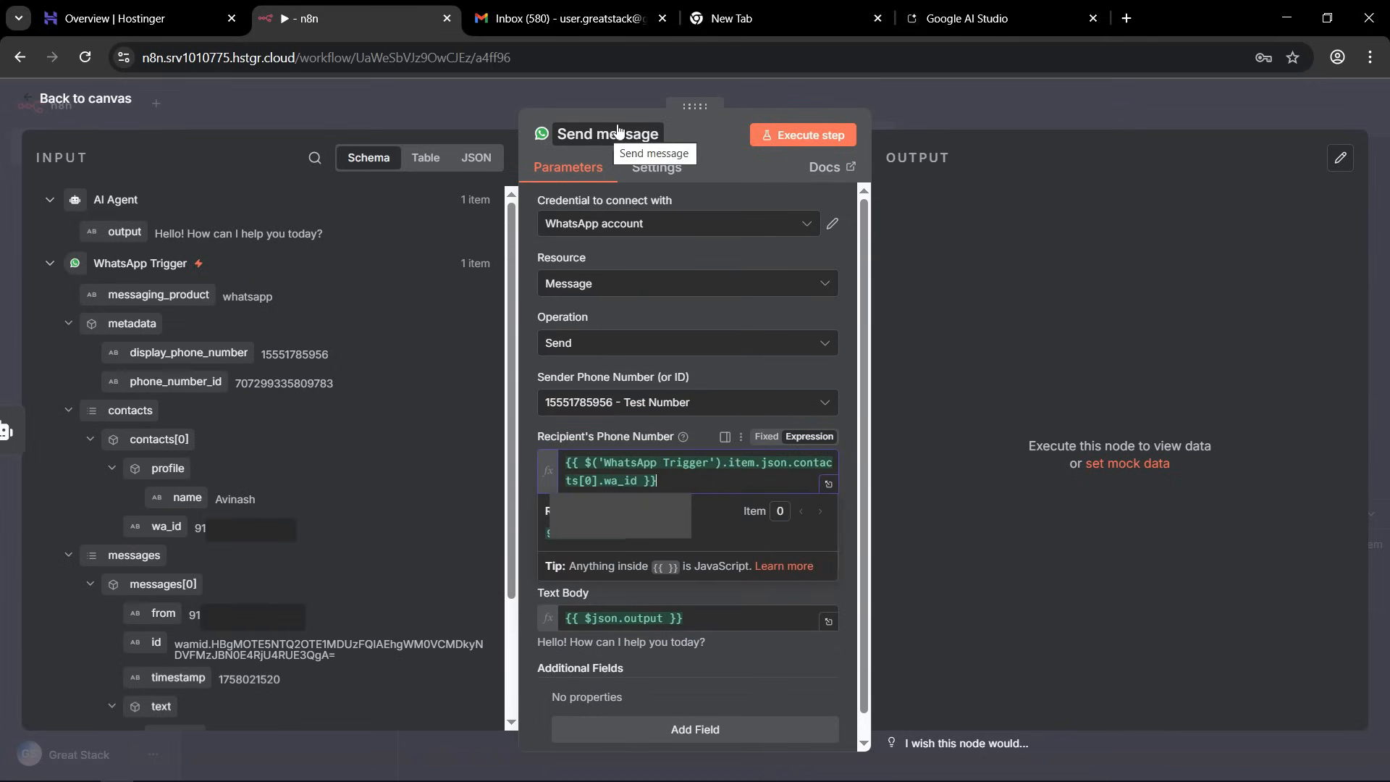
click(1156, 107)
click(1115, 110)
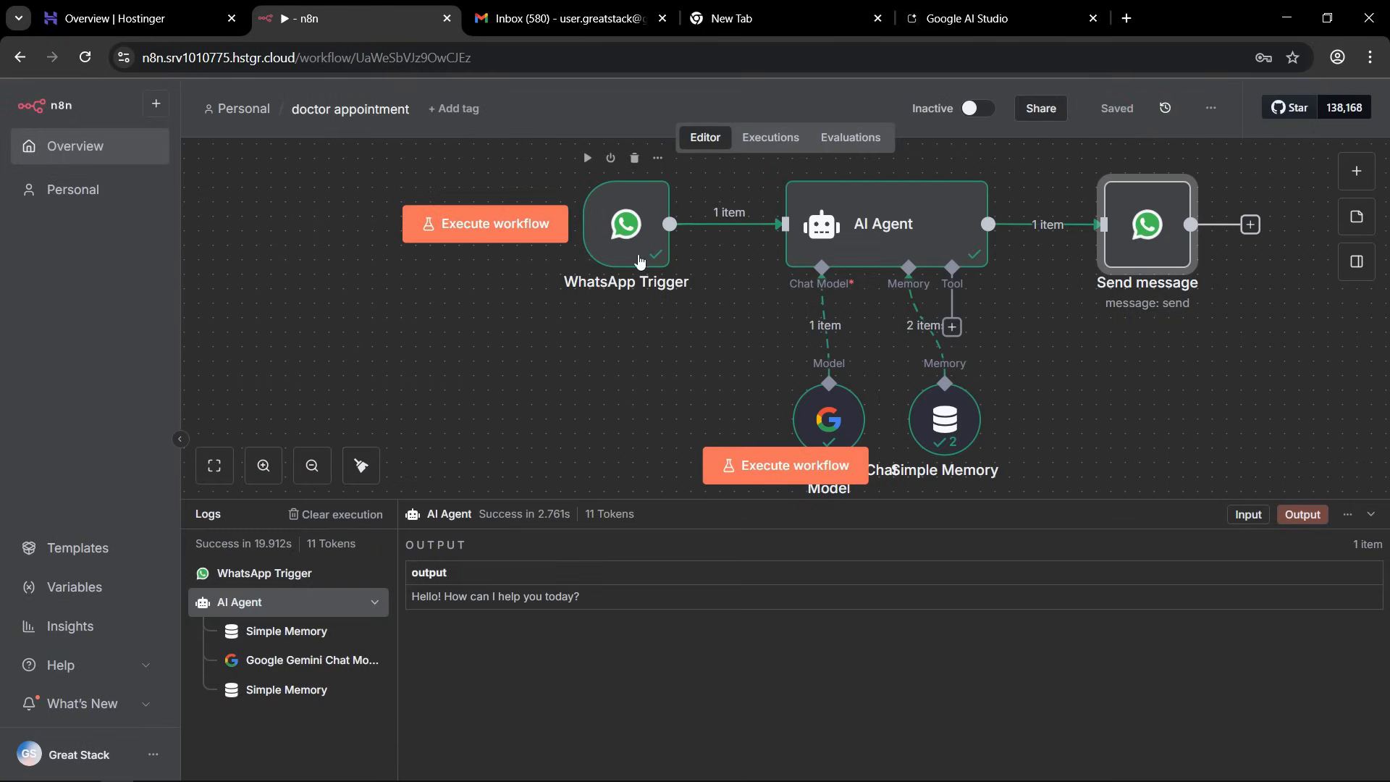
Execute the workflow, switch to WhatsApp Web, send "Hi" to the test number, and read the assistant's reply.
click(748, 472)
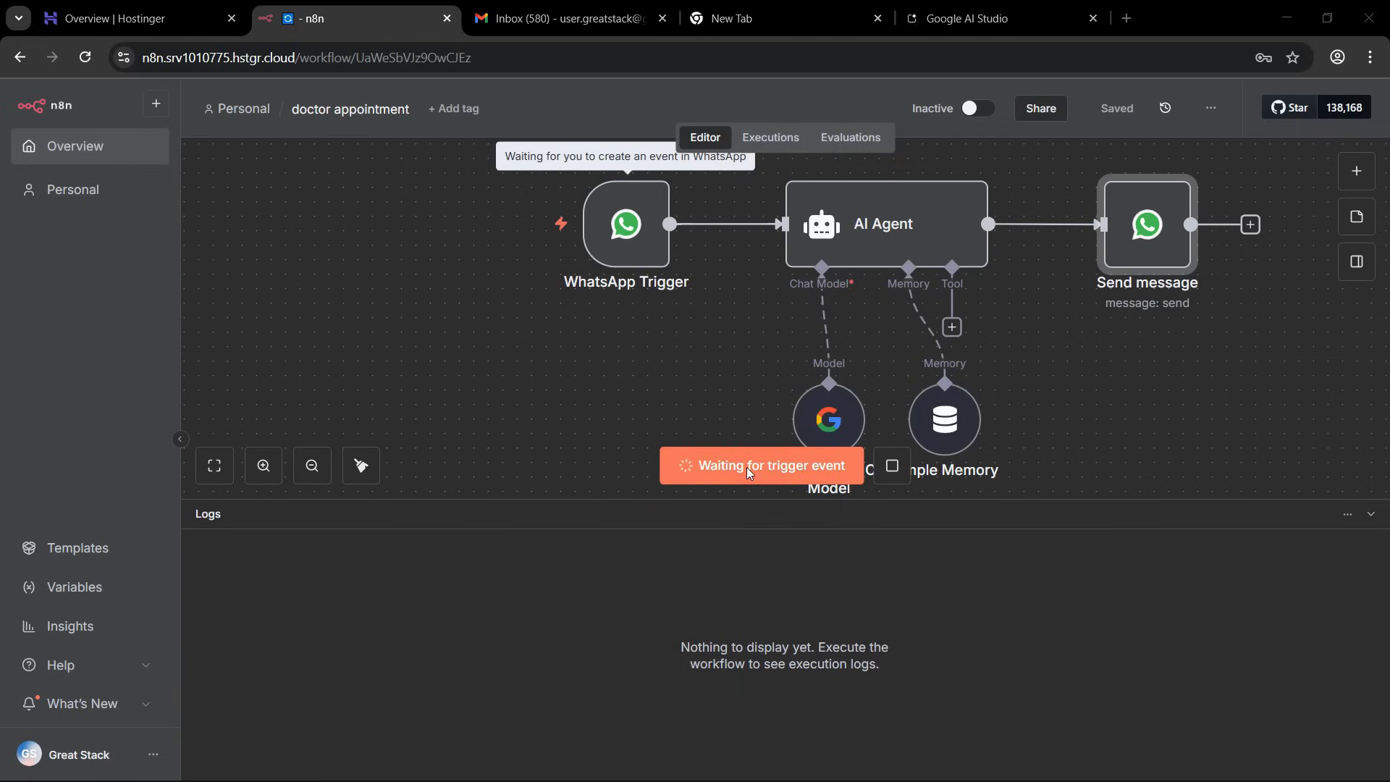
key(alt+Tab)
click(691, 740)
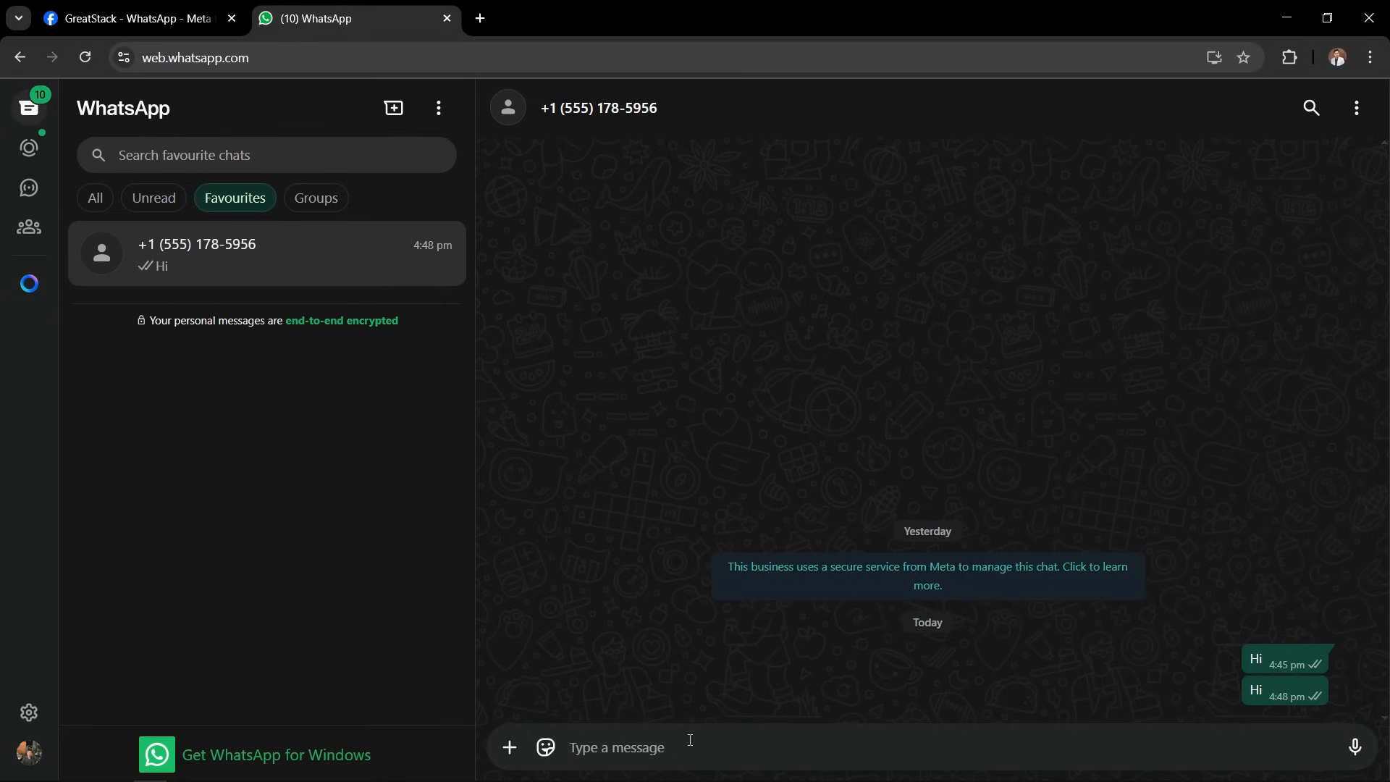
text(Hi)
key(Return)
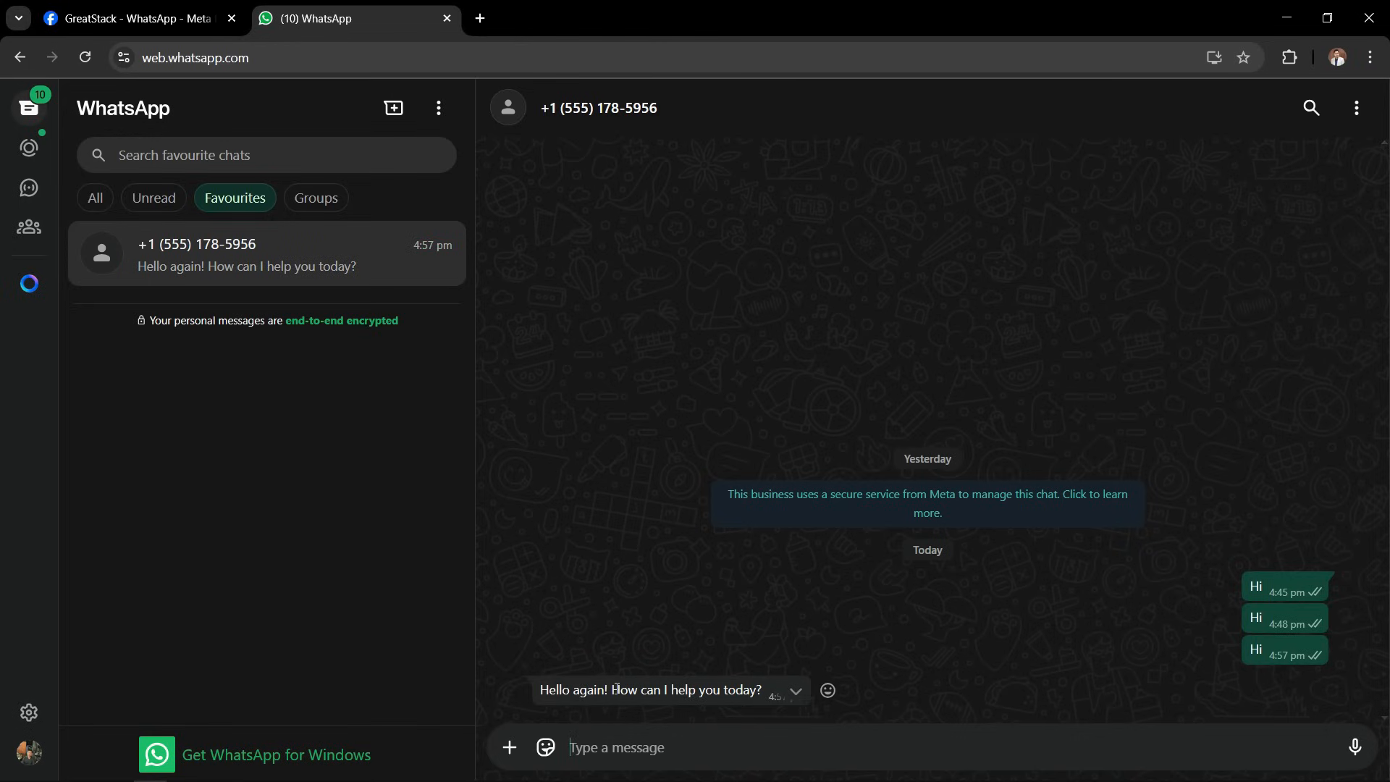
drag(616, 689, 754, 692)
click(753, 691)
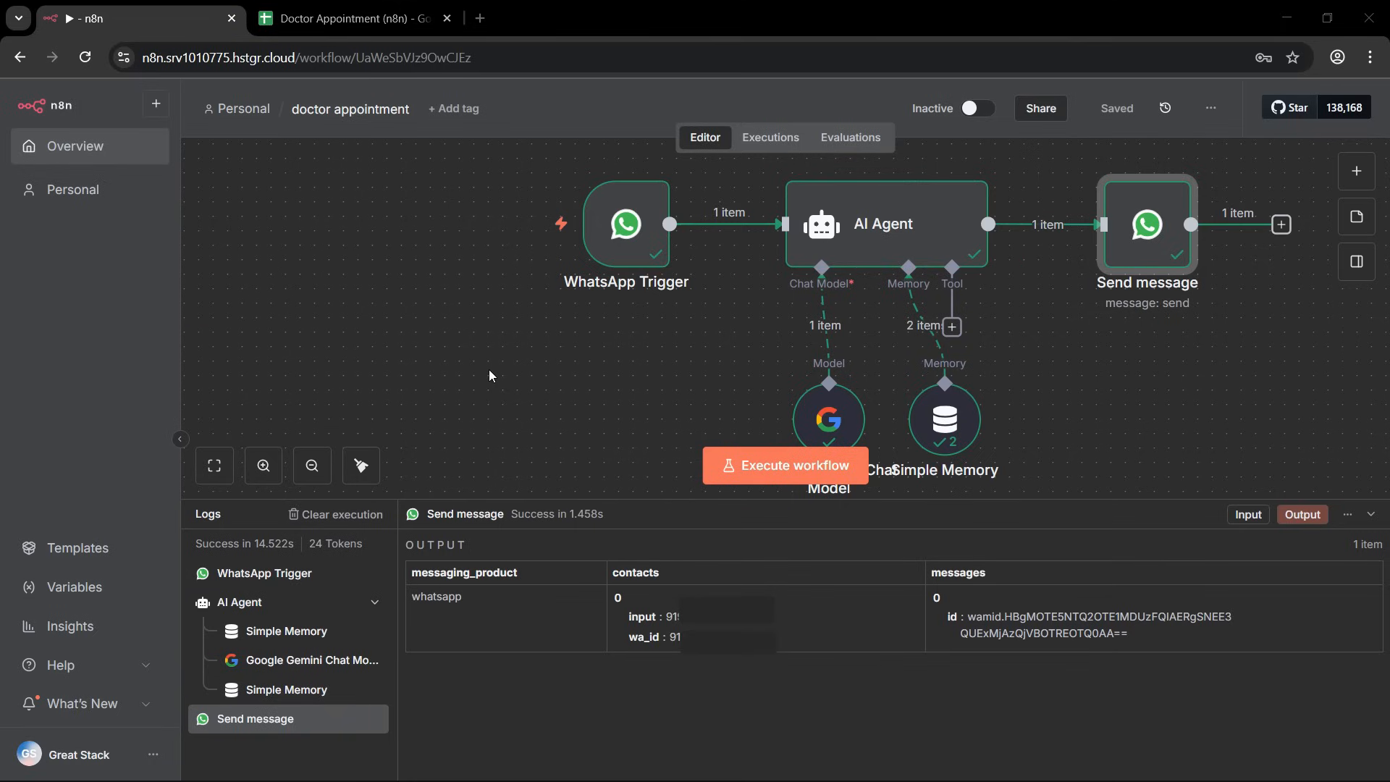
Switch to the Doctor Appointment (n8n) spreadsheet in Google Sheets and look over its Patients sheet, file options and title.
click(354, 18)
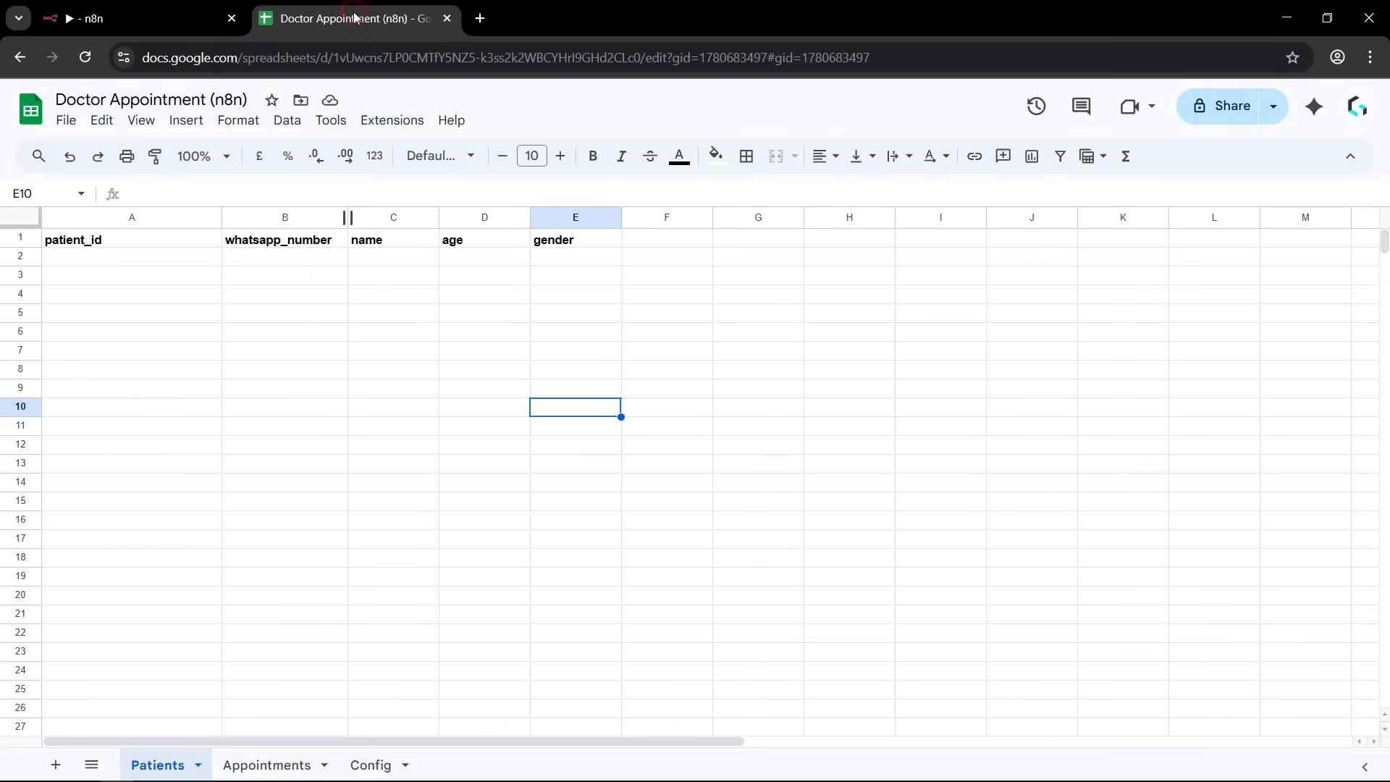
click(219, 376)
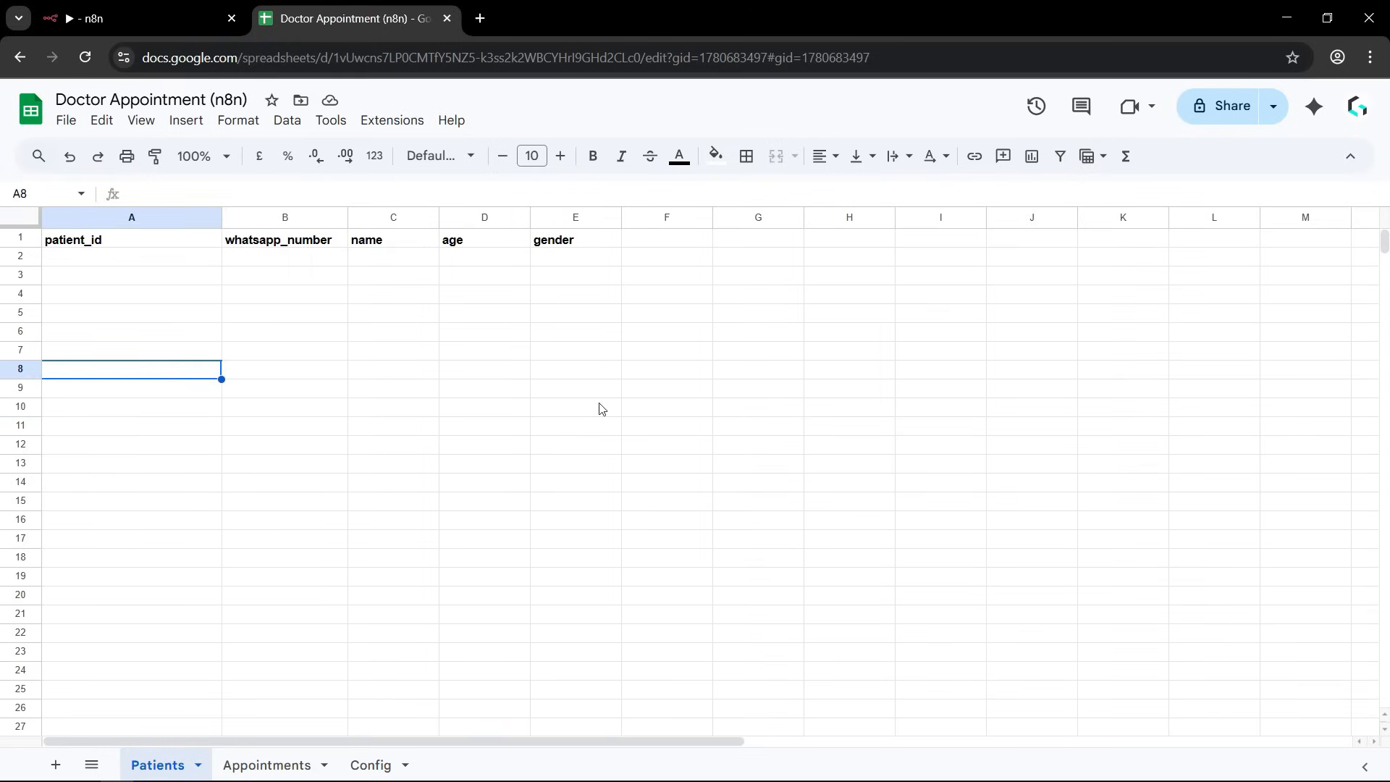
click(373, 447)
click(241, 431)
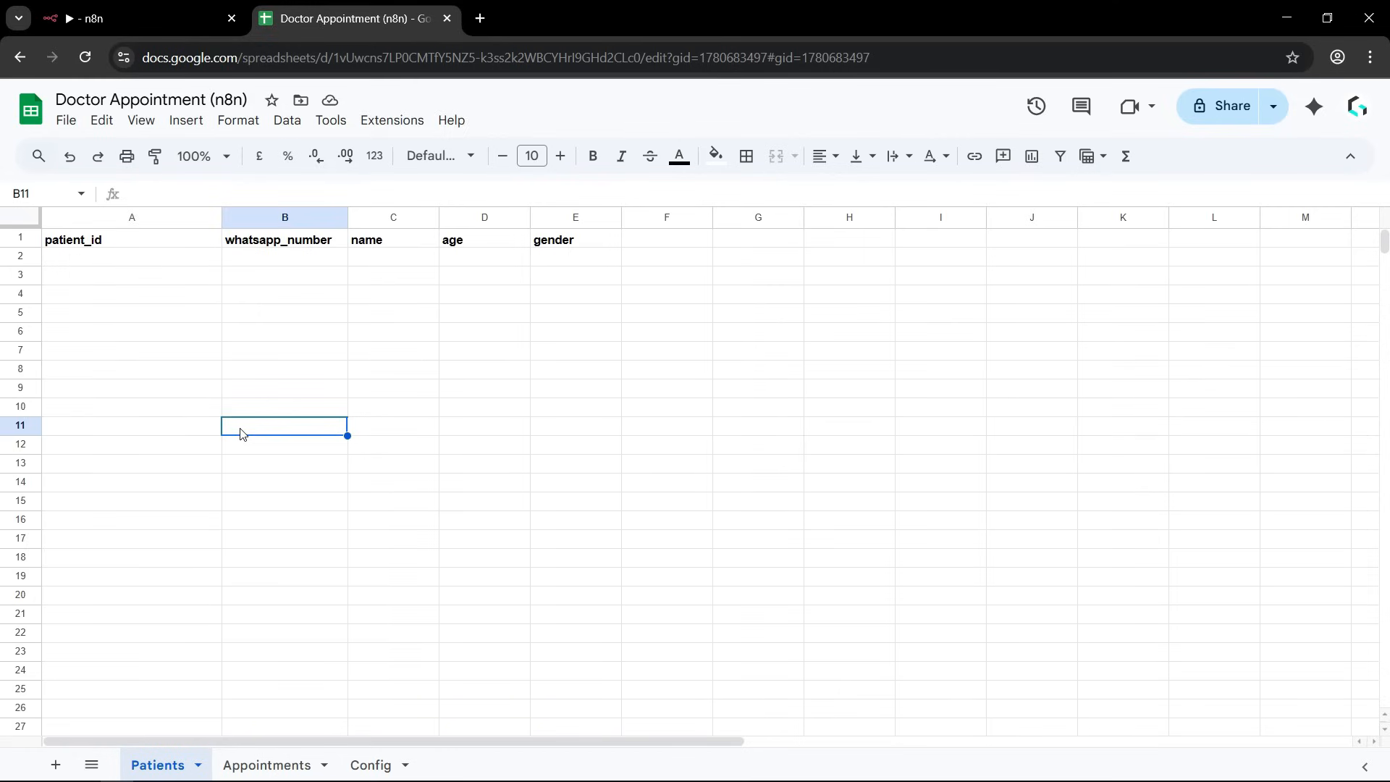
click(67, 121)
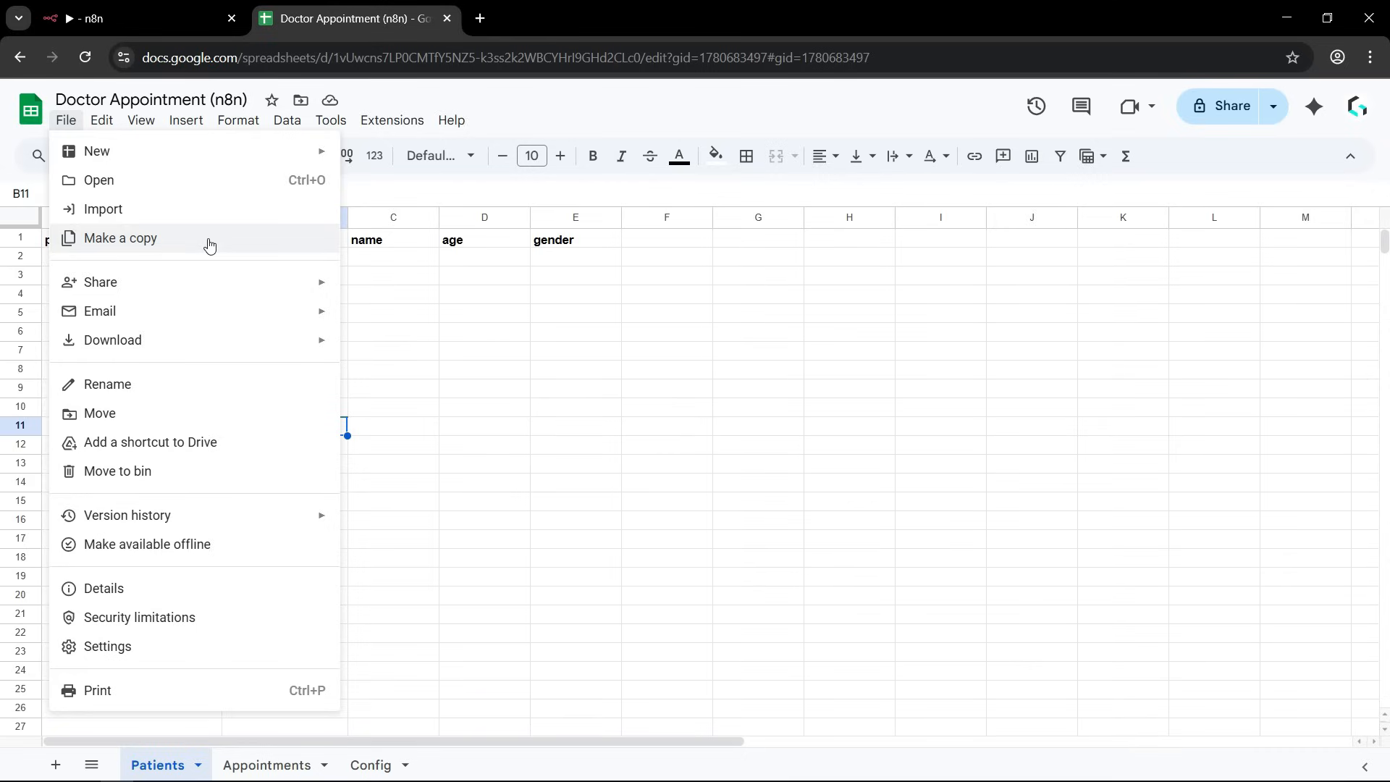
click(460, 392)
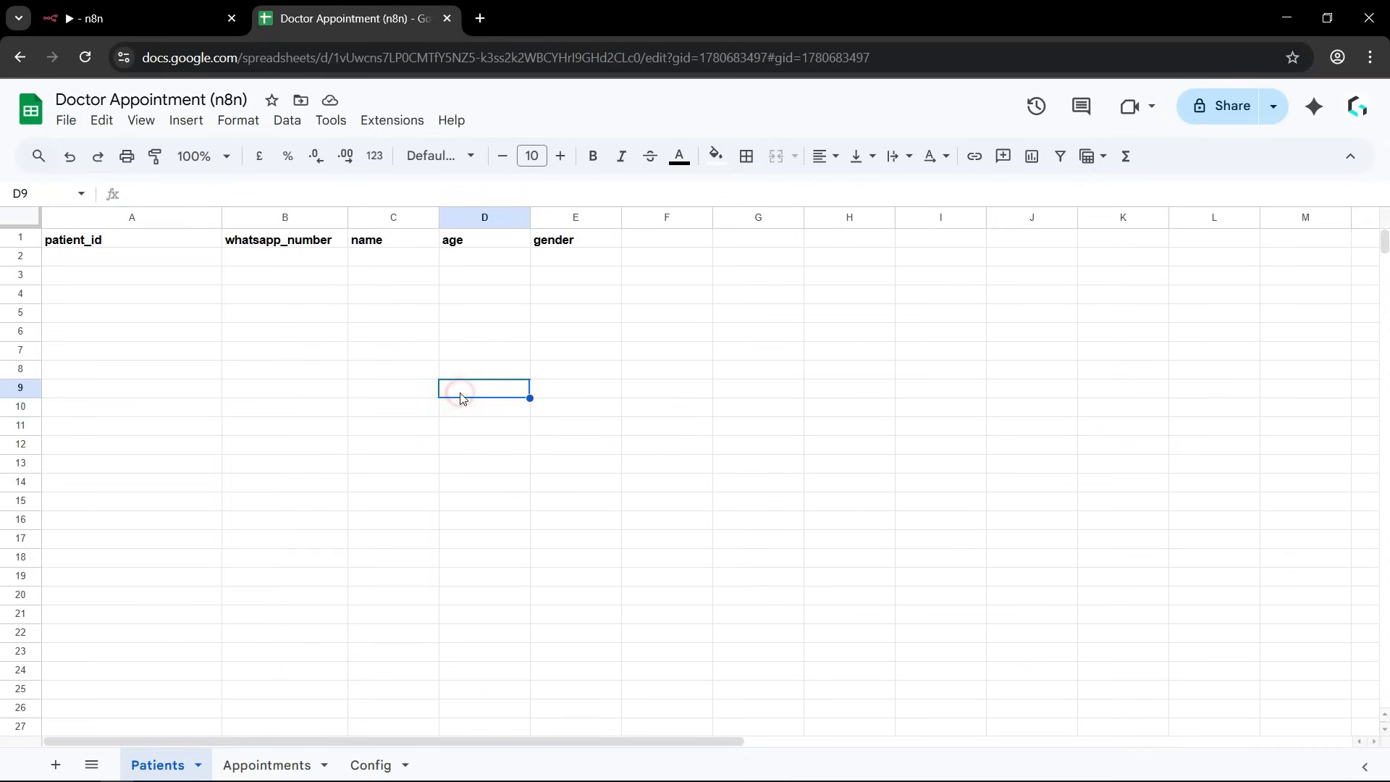
click(89, 98)
double_click(90, 98)
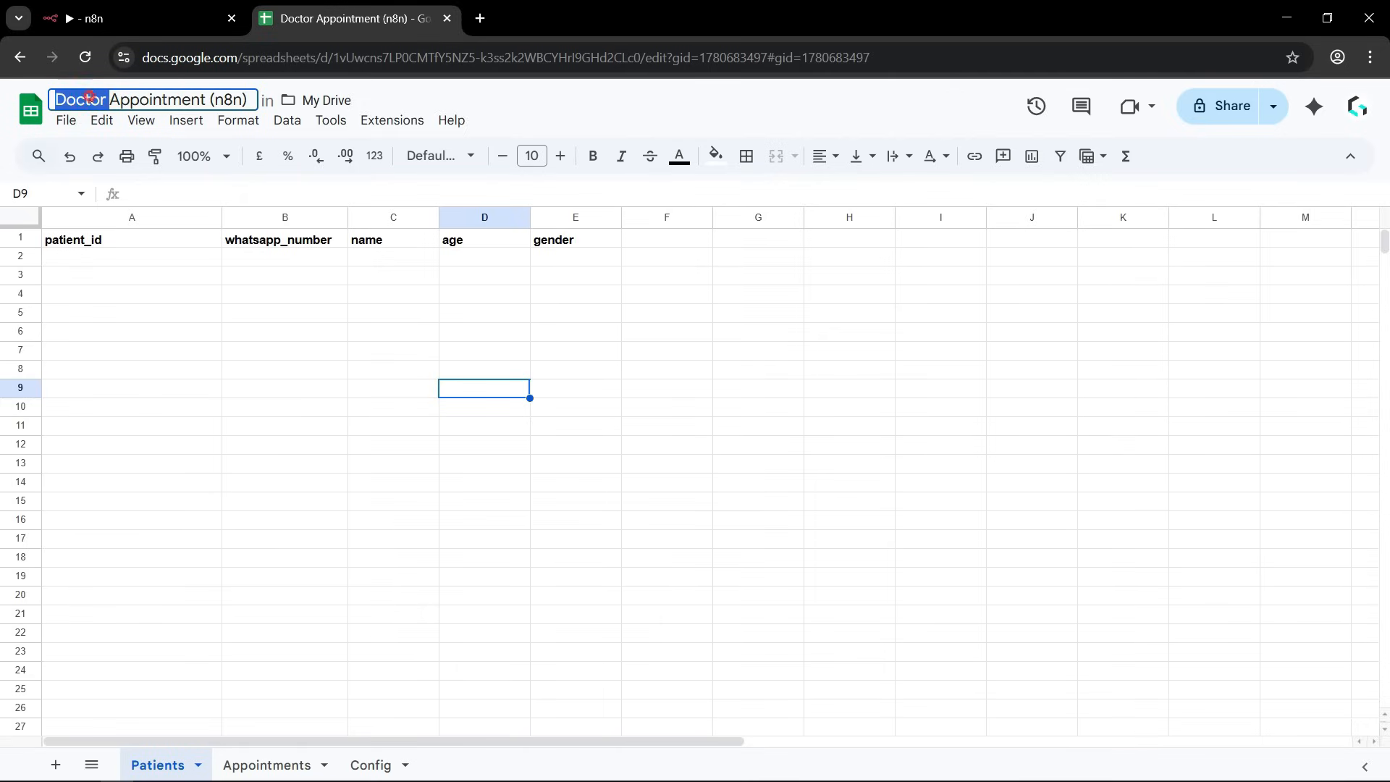
triple_click(90, 98)
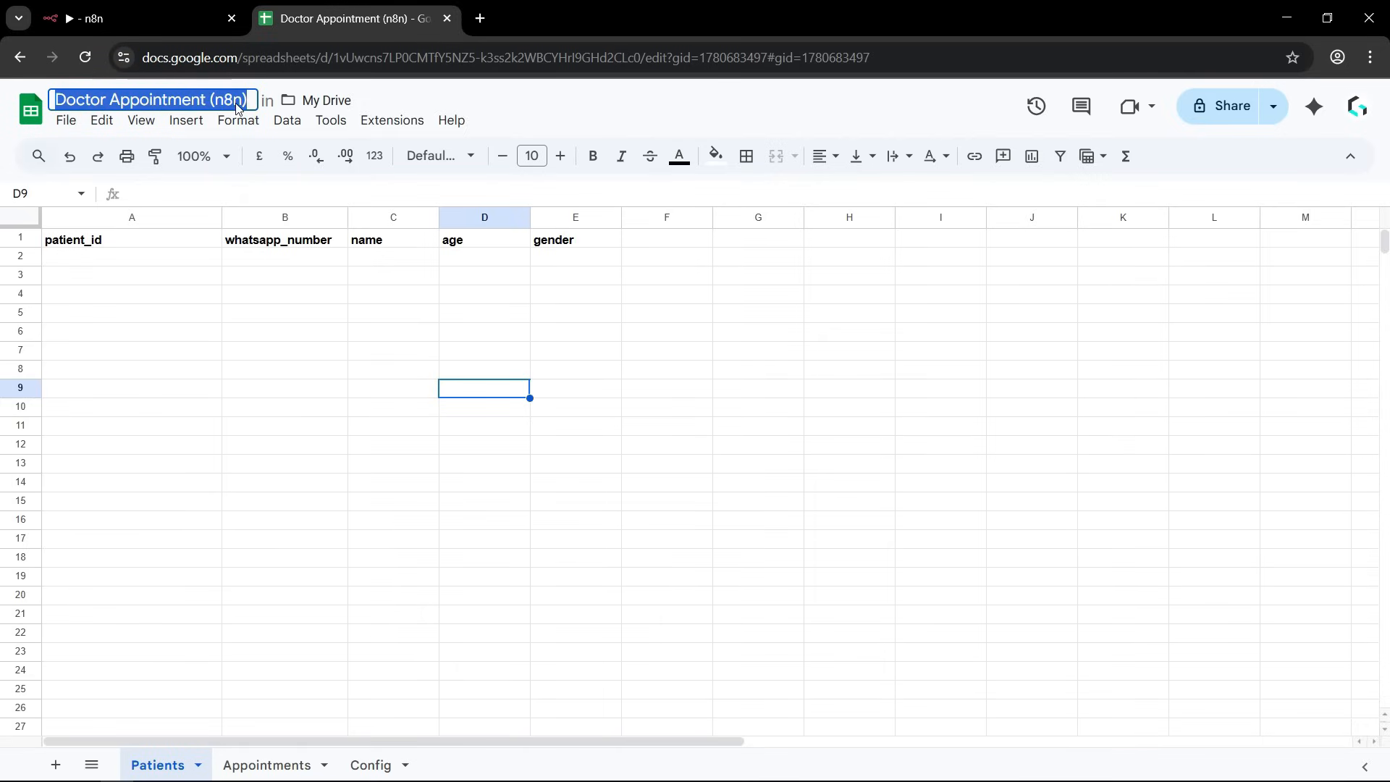
click(168, 428)
click(262, 369)
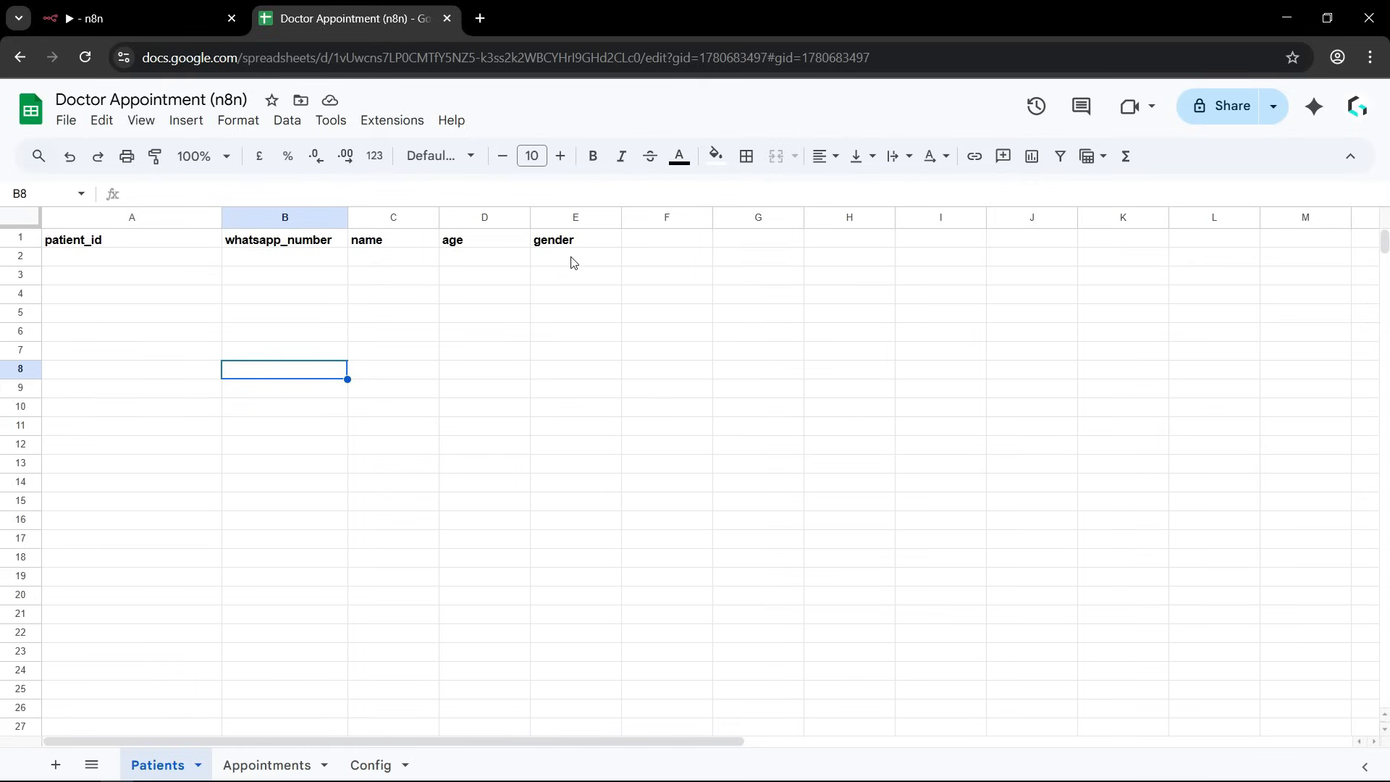
Examine the Patients sheet's header cells one by one, from patient_id through gender.
click(160, 397)
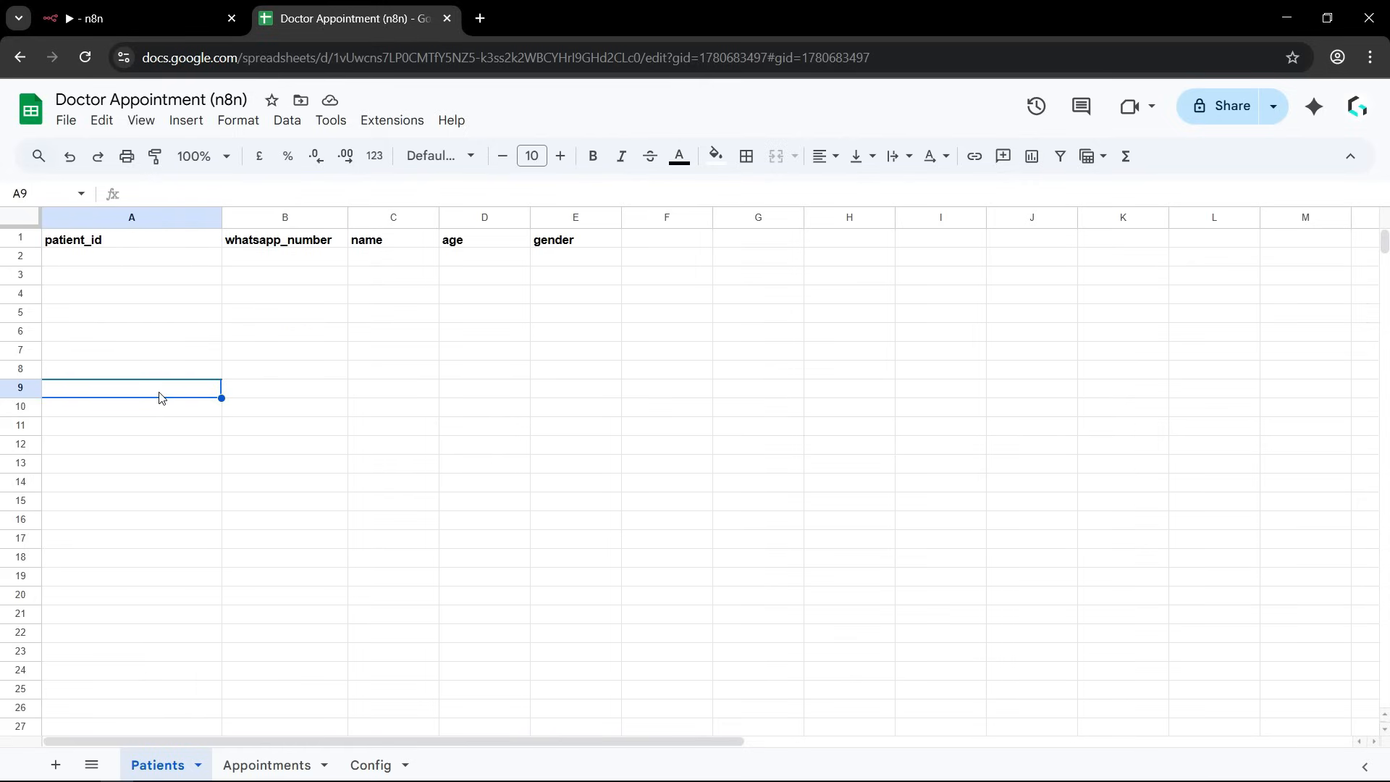
click(97, 243)
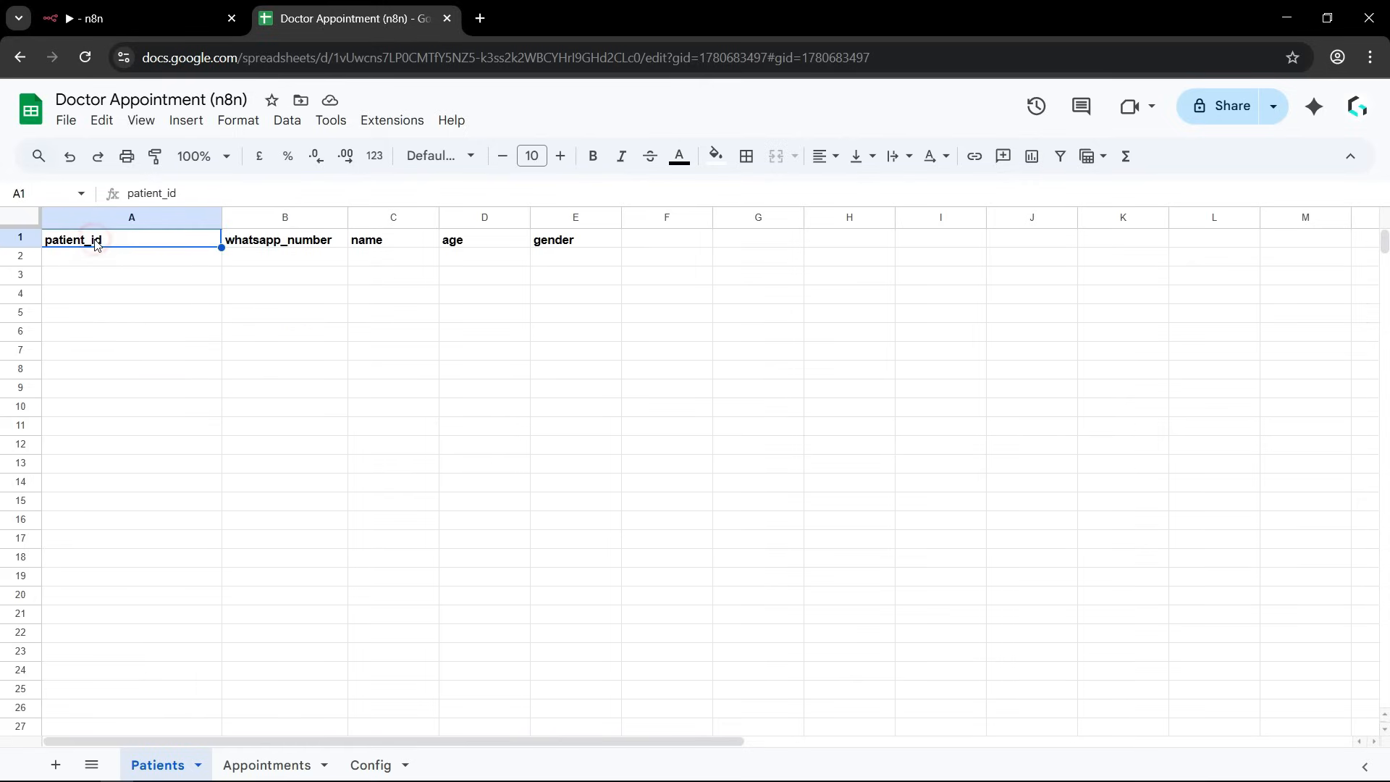
click(281, 241)
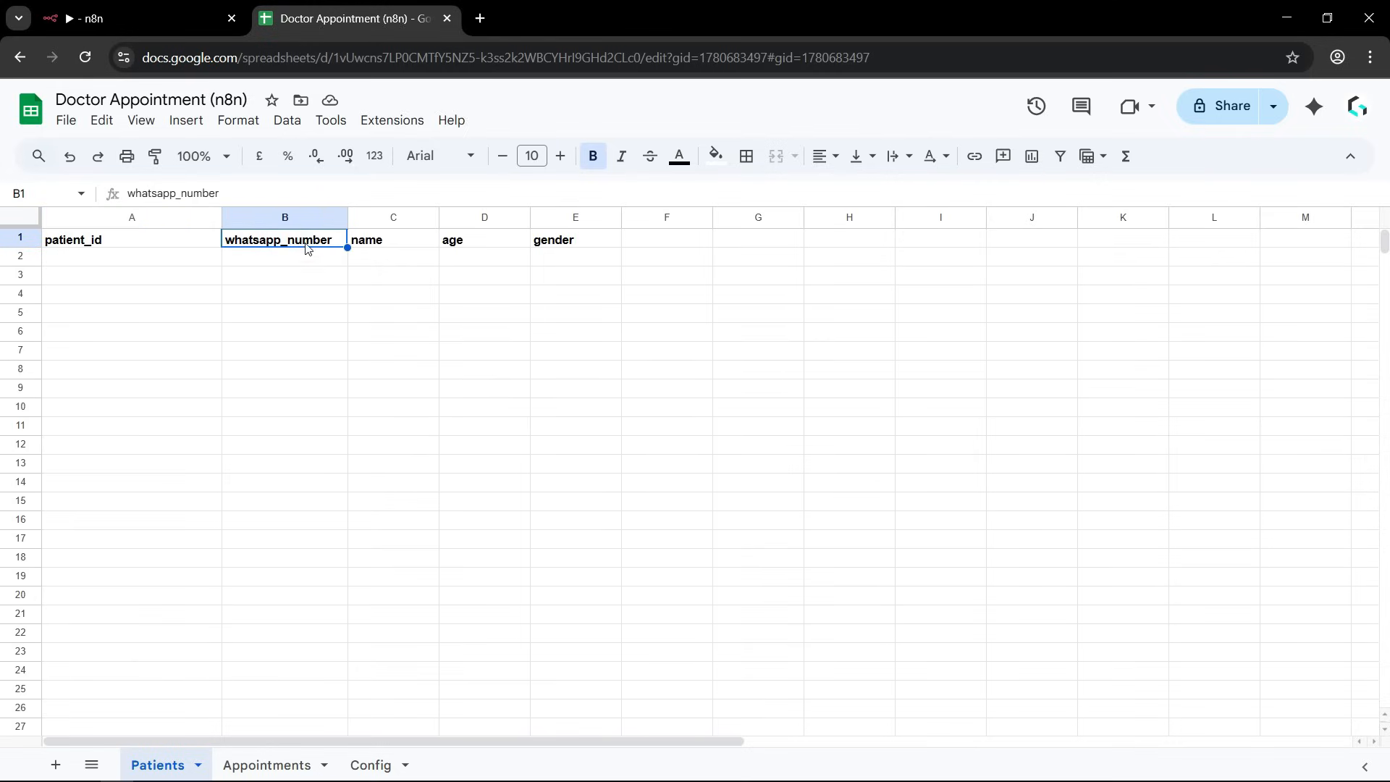
click(390, 246)
click(454, 250)
click(568, 242)
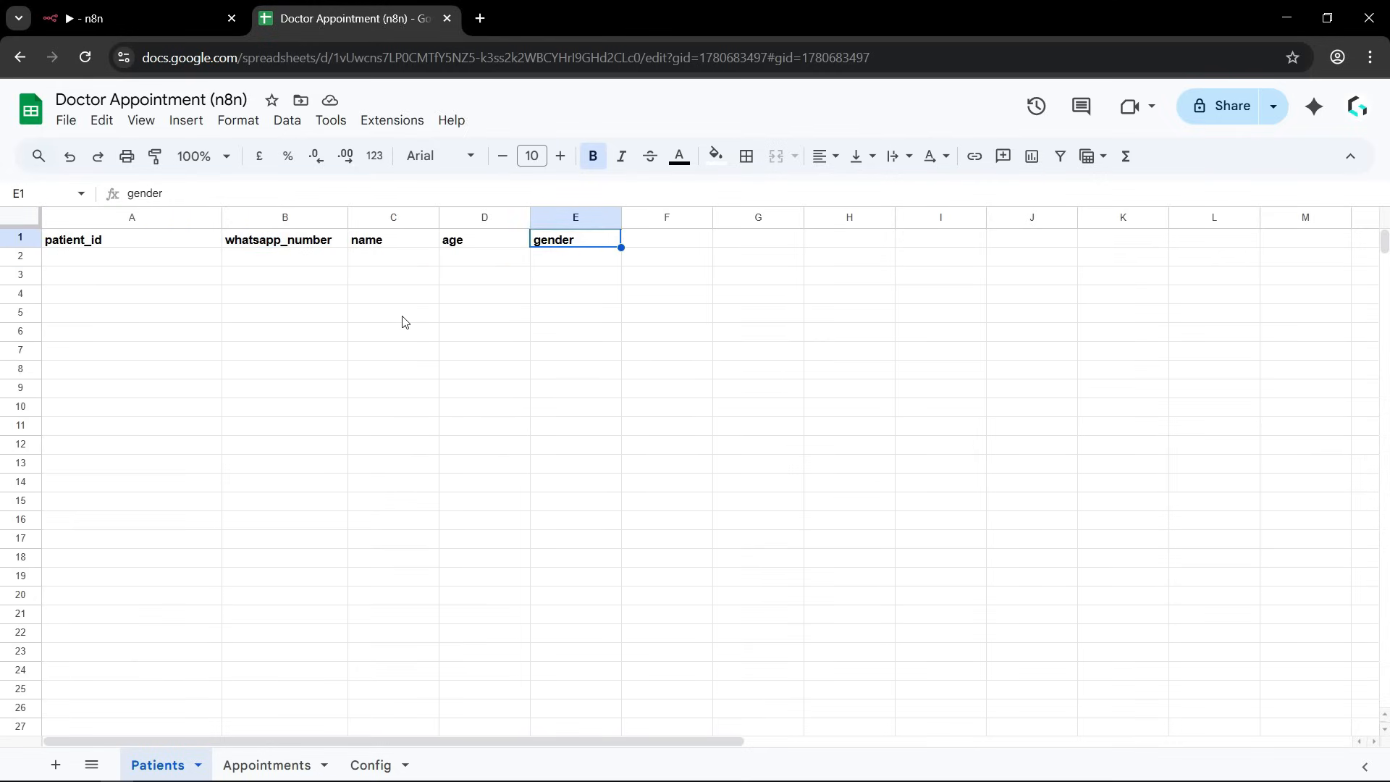
Open the Appointments sheet and examine its column headers, including payment_status and the Stripe payment column.
click(271, 767)
click(235, 411)
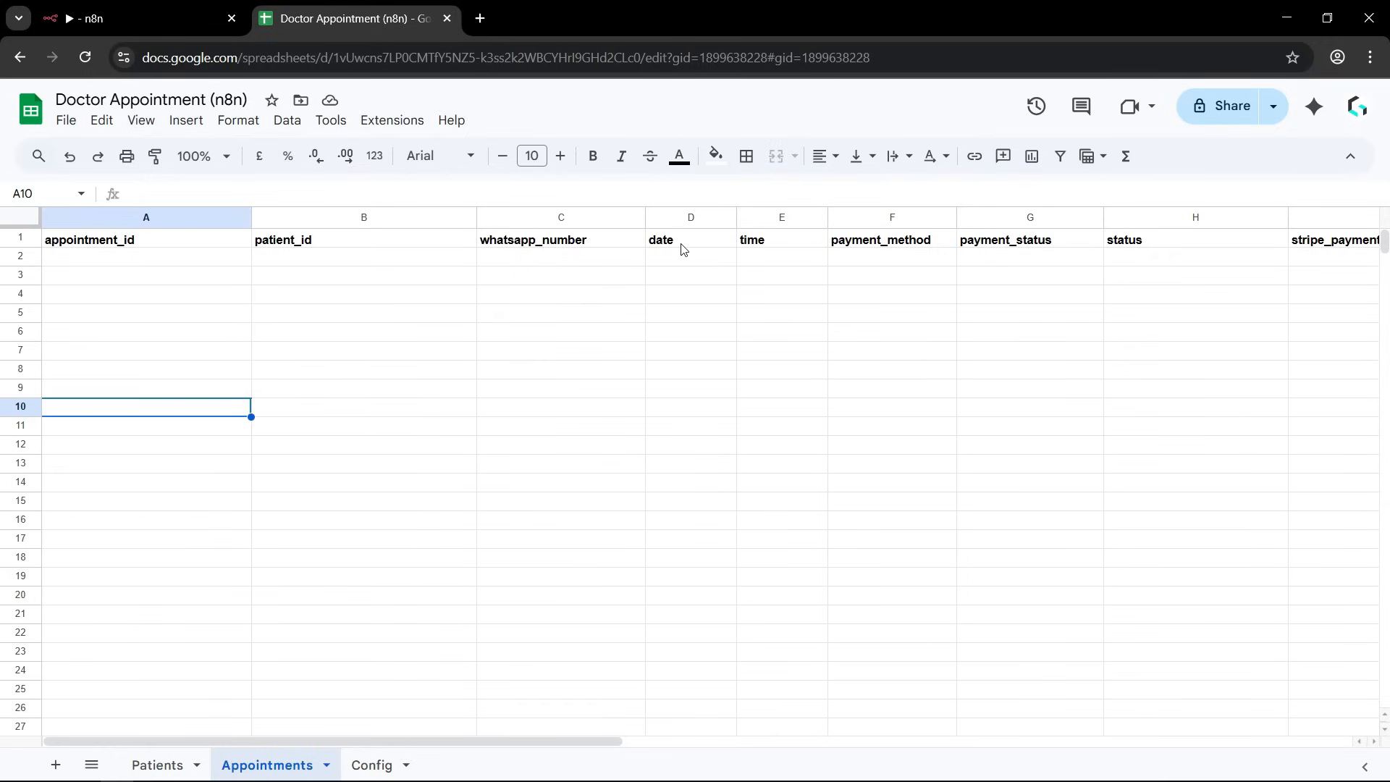
click(1023, 244)
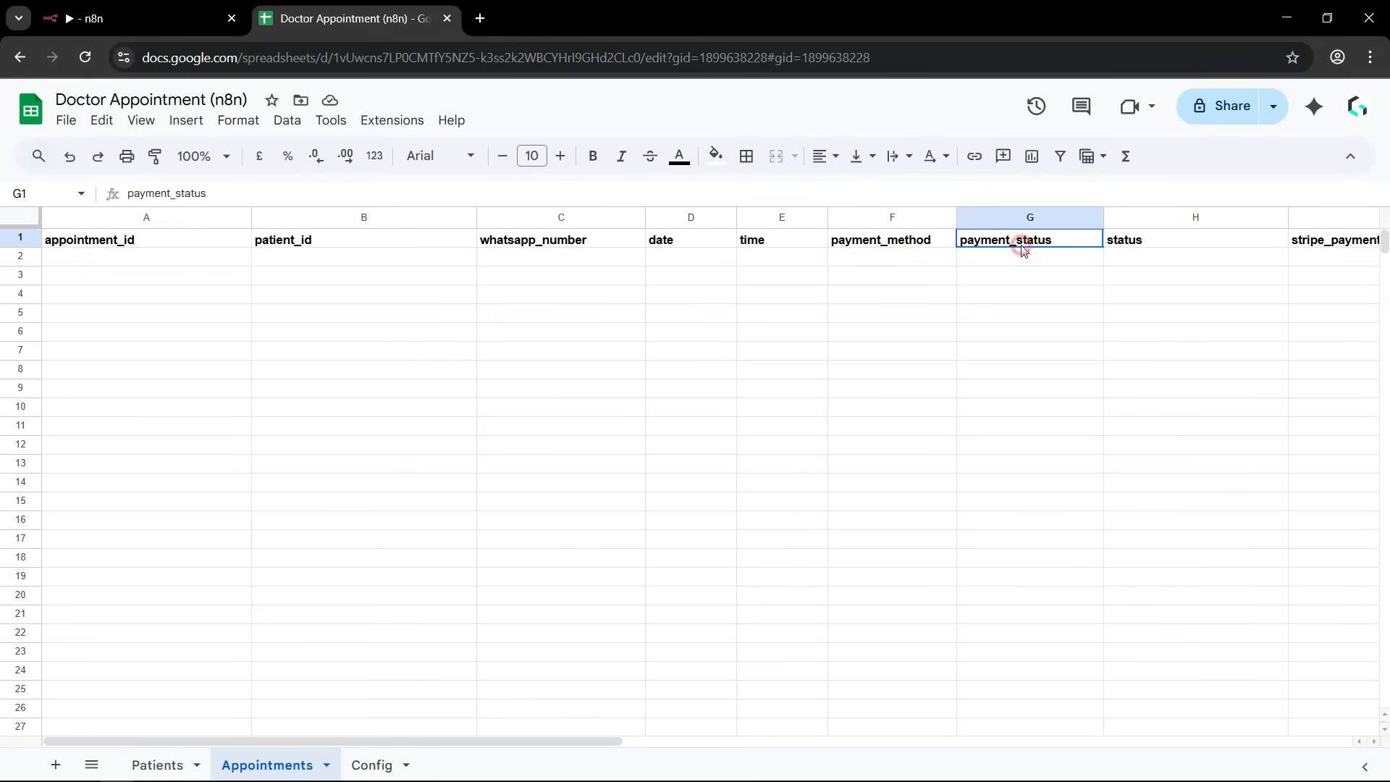
click(1194, 331)
click(1309, 246)
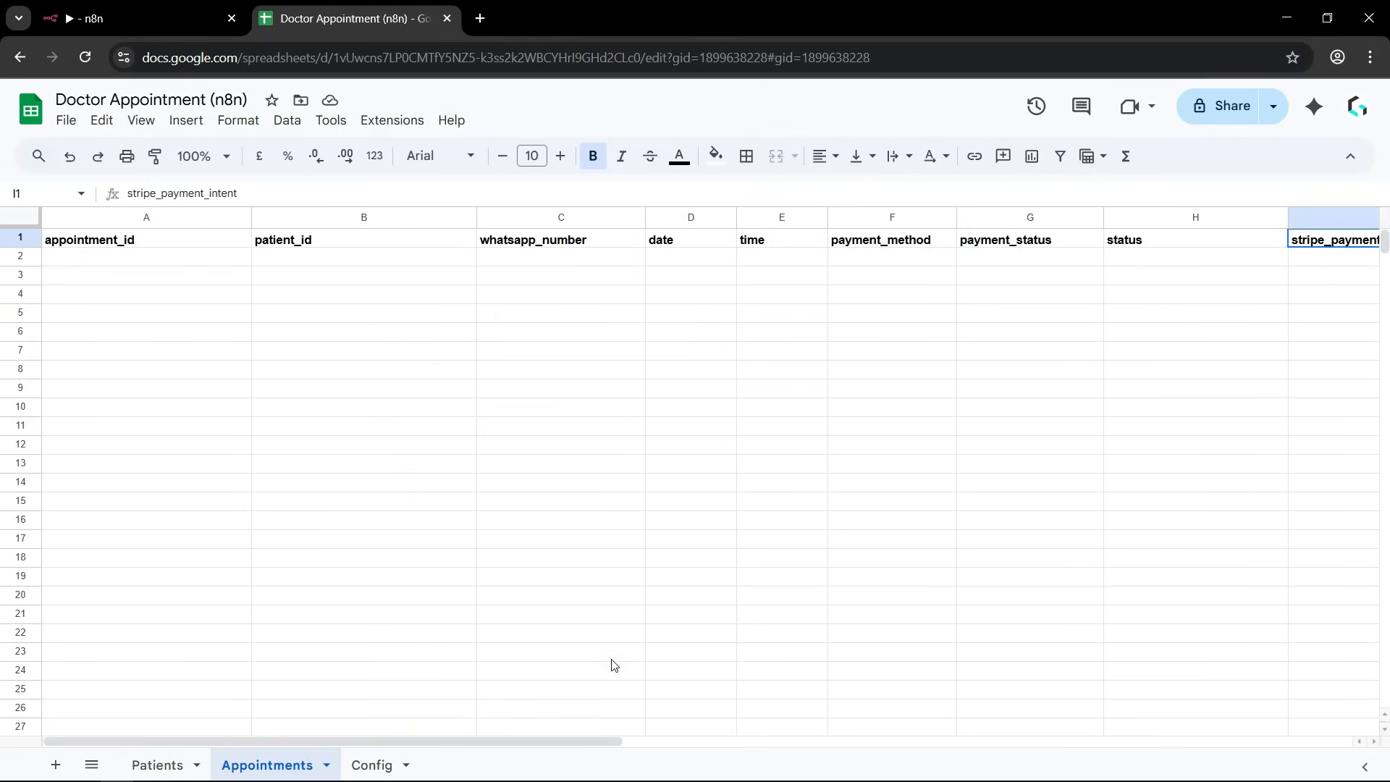
mouse_move(586, 738)
mouse_down()
mouse_move(757, 744)
mouse_move(585, 745)
mouse_up()
click(205, 346)
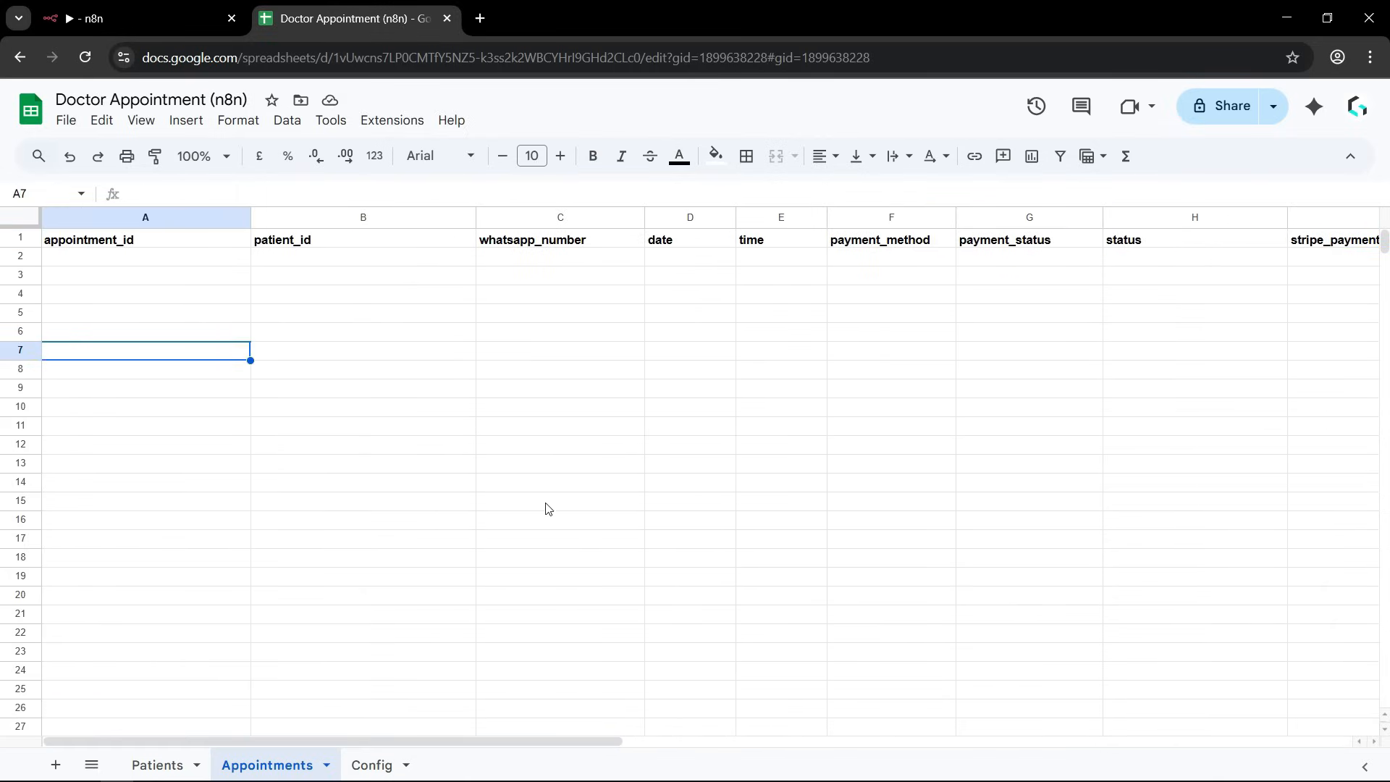
Open the Config sheet and examine the slot_duration and working_hours settings with their values.
click(367, 768)
click(182, 424)
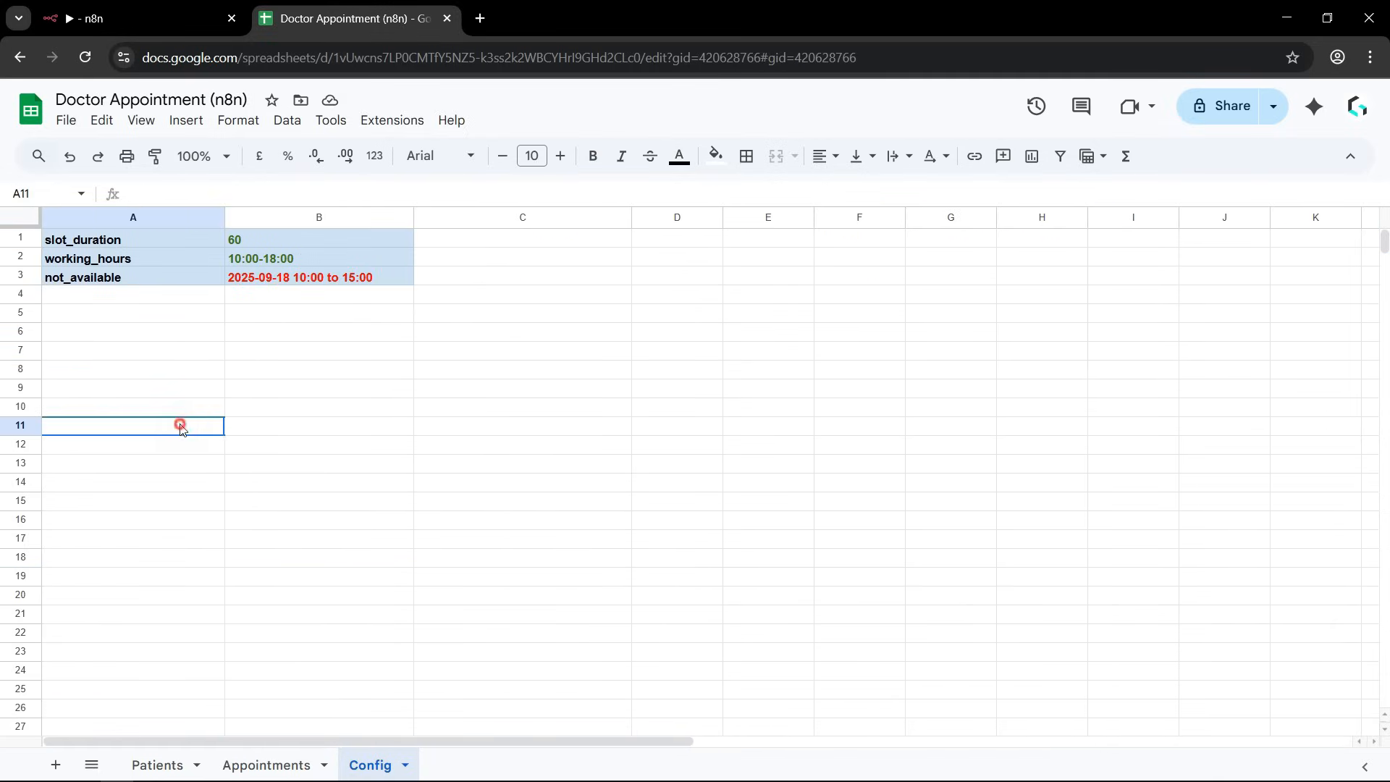
click(72, 241)
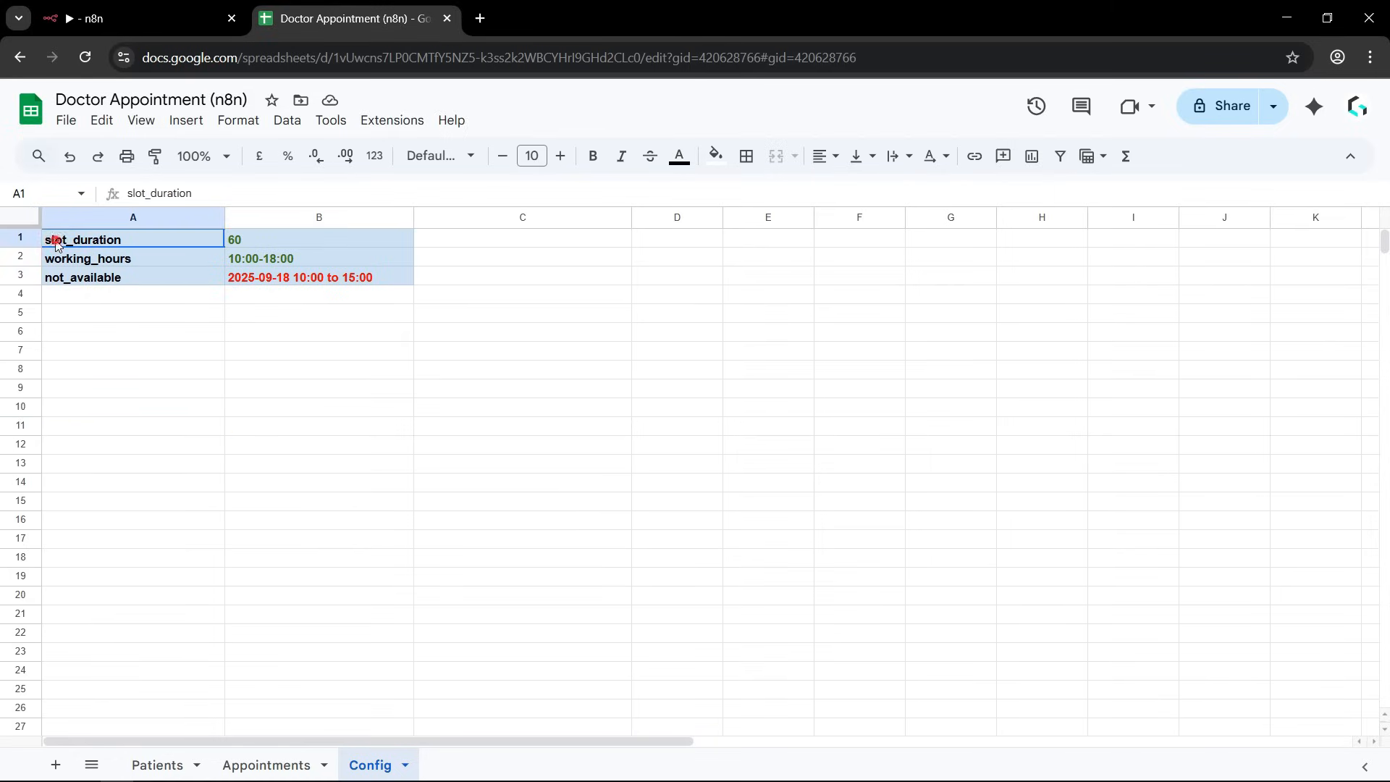
click(258, 239)
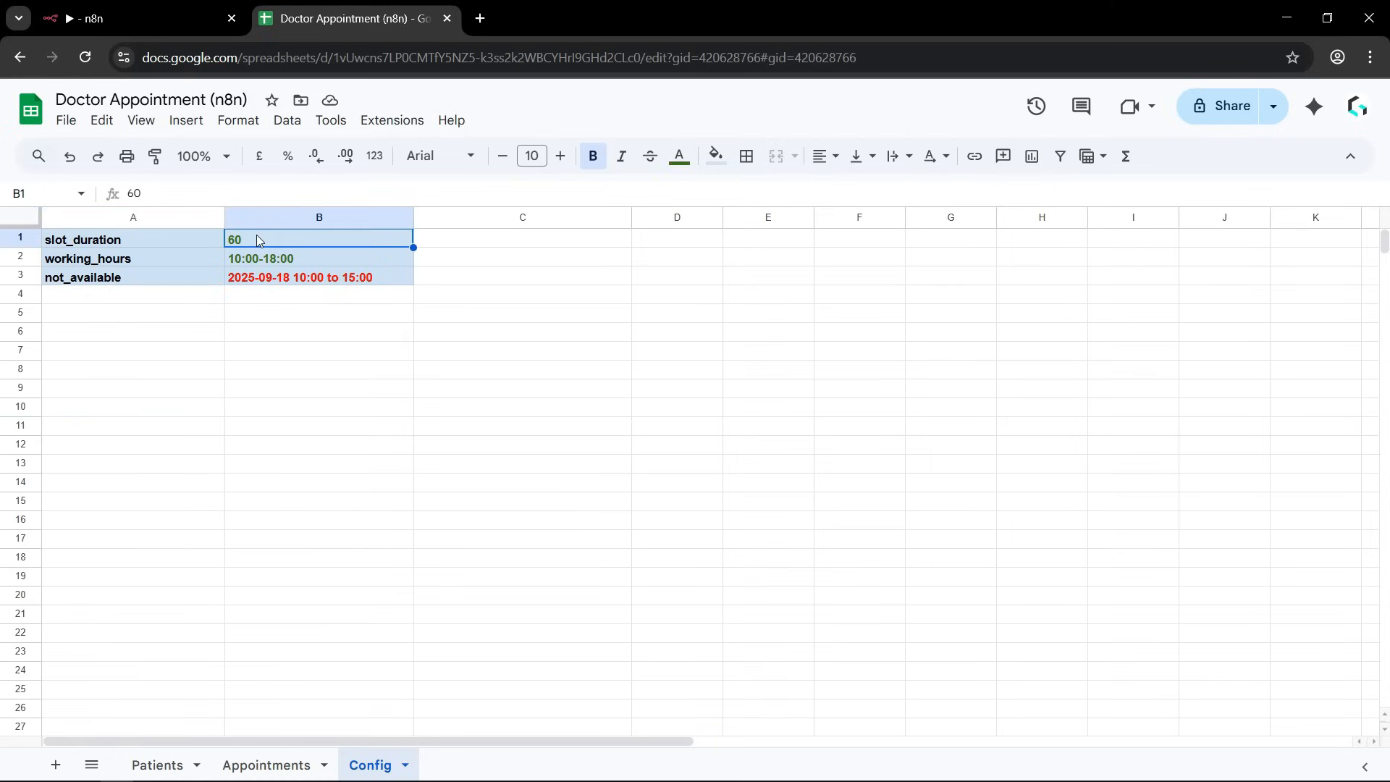
click(252, 389)
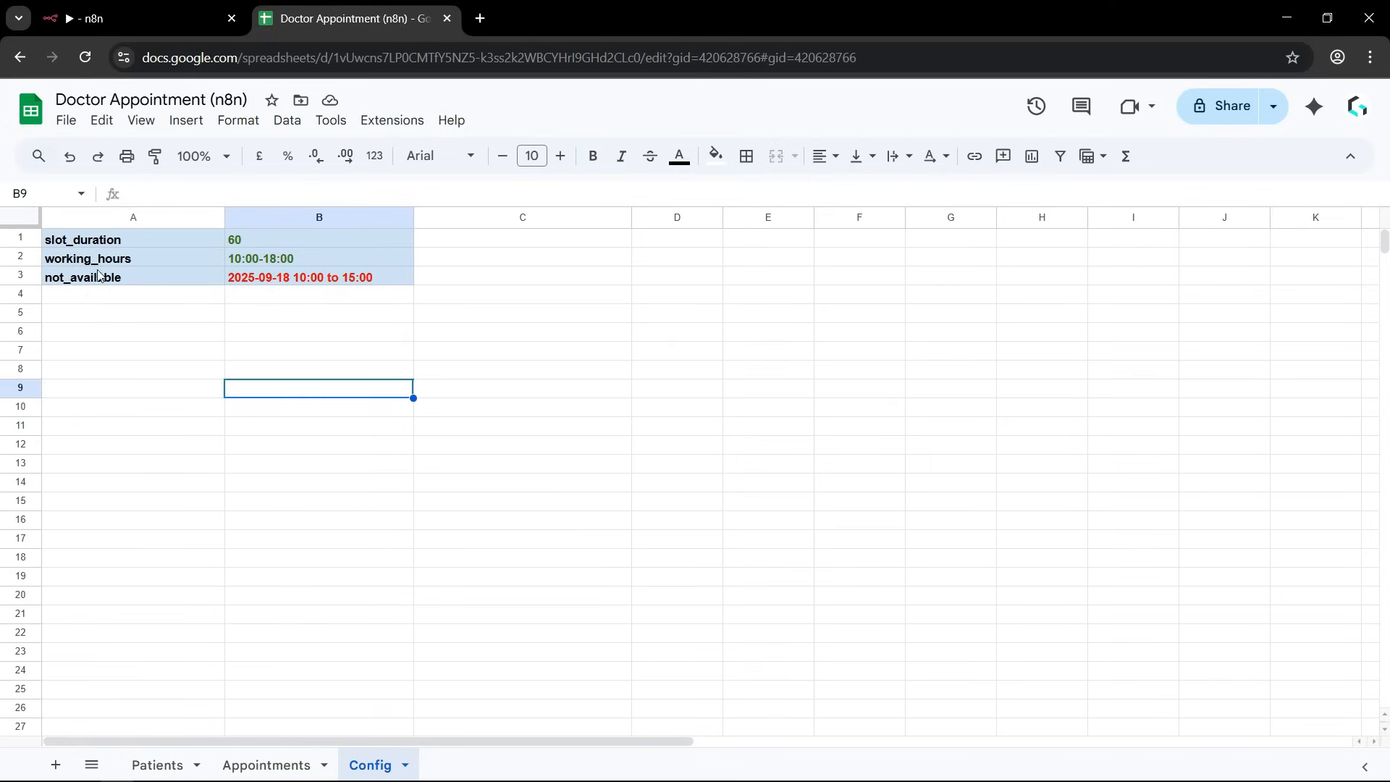
click(66, 262)
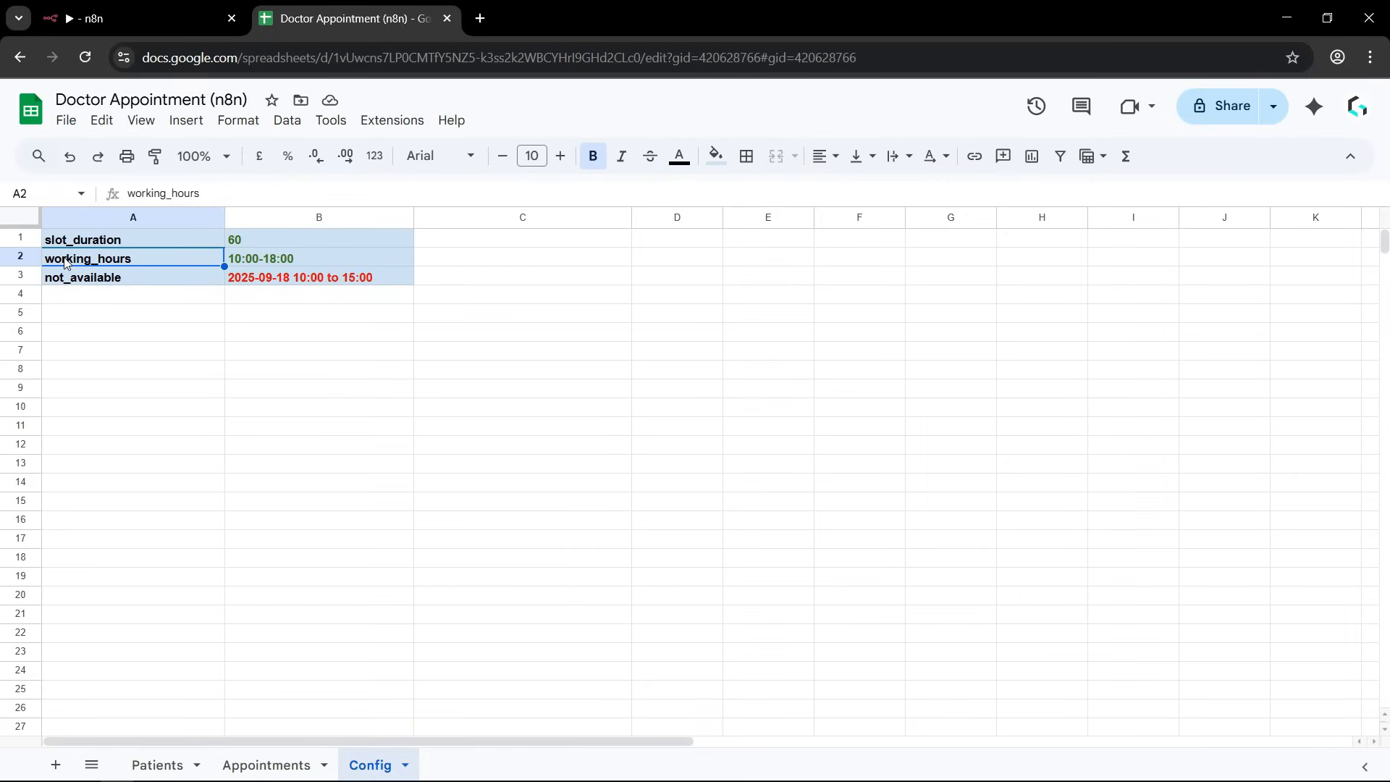
click(315, 258)
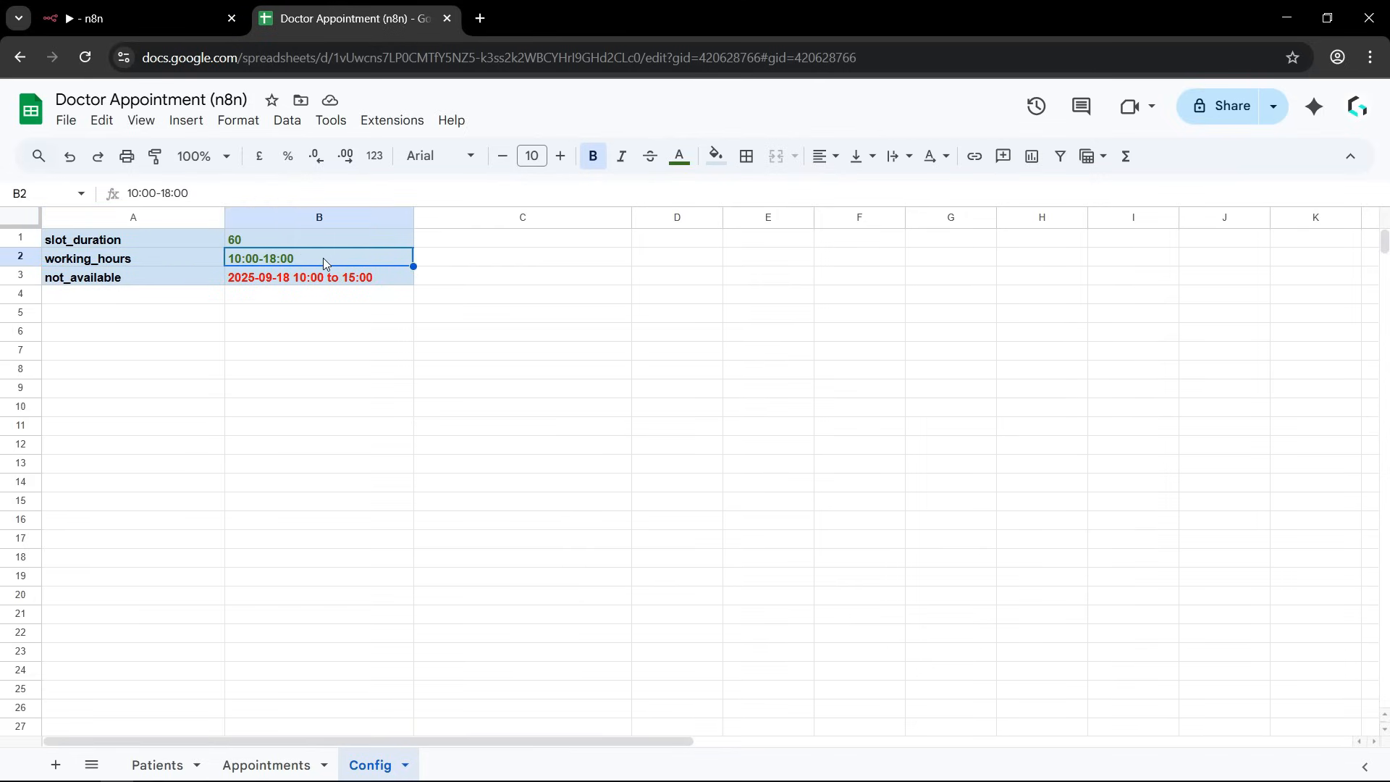
Examine the not_available setting in the Config sheet, including the date and time range in its value cell.
click(285, 412)
click(82, 281)
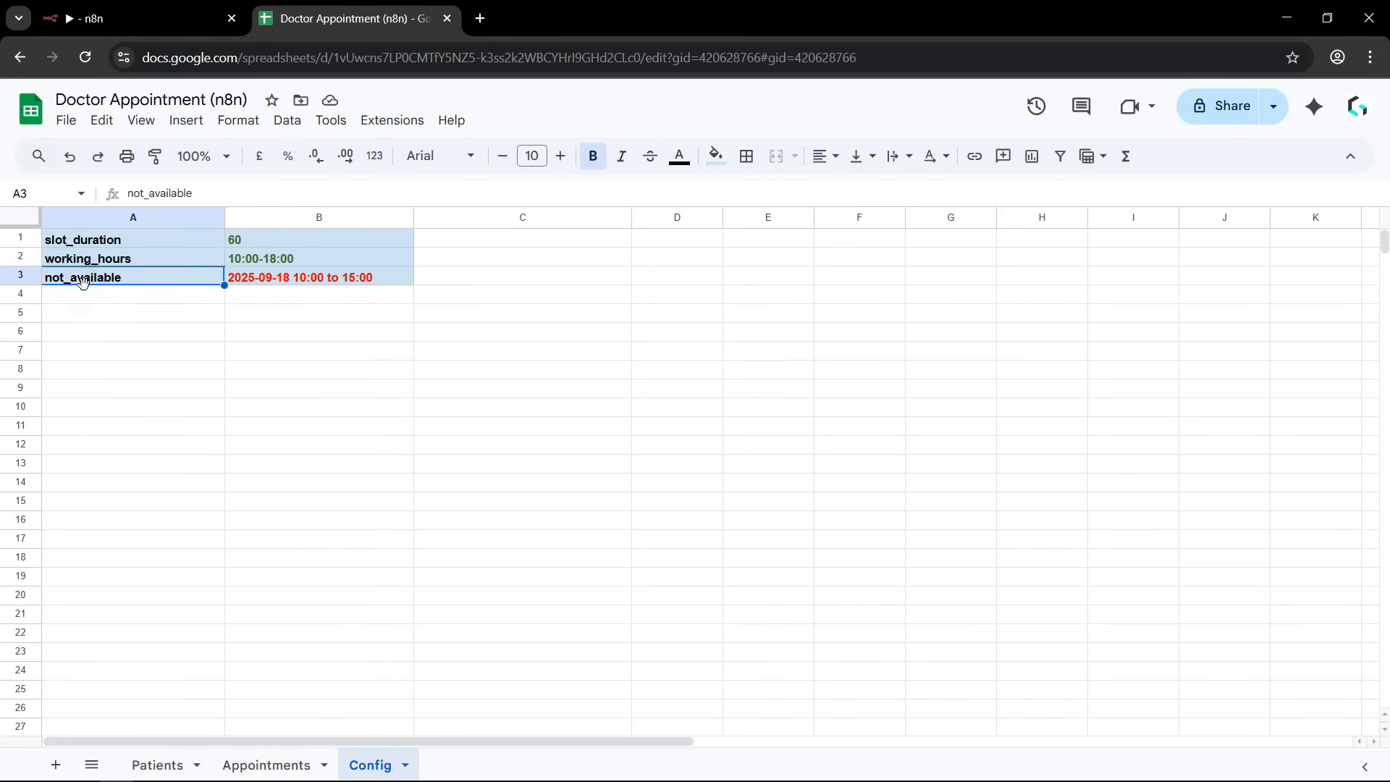
click(208, 374)
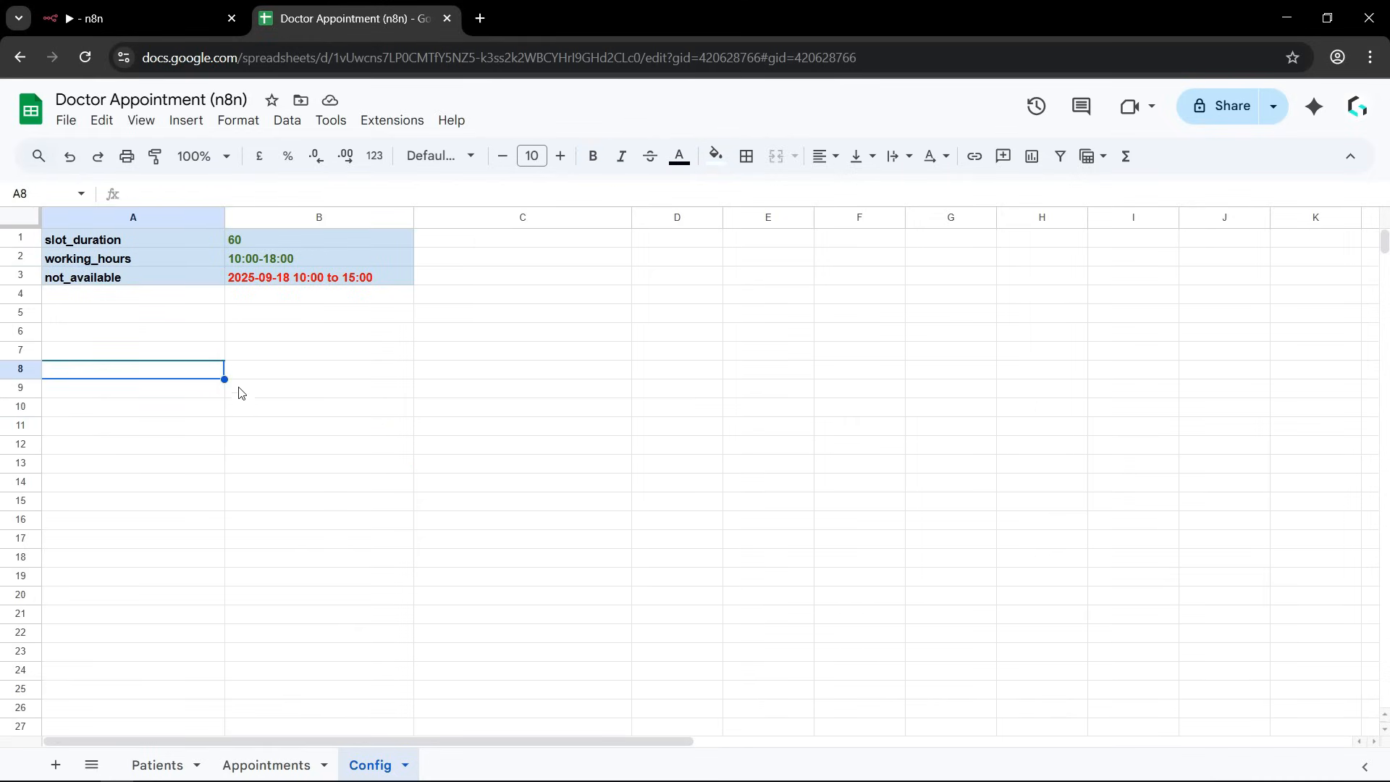
click(253, 283)
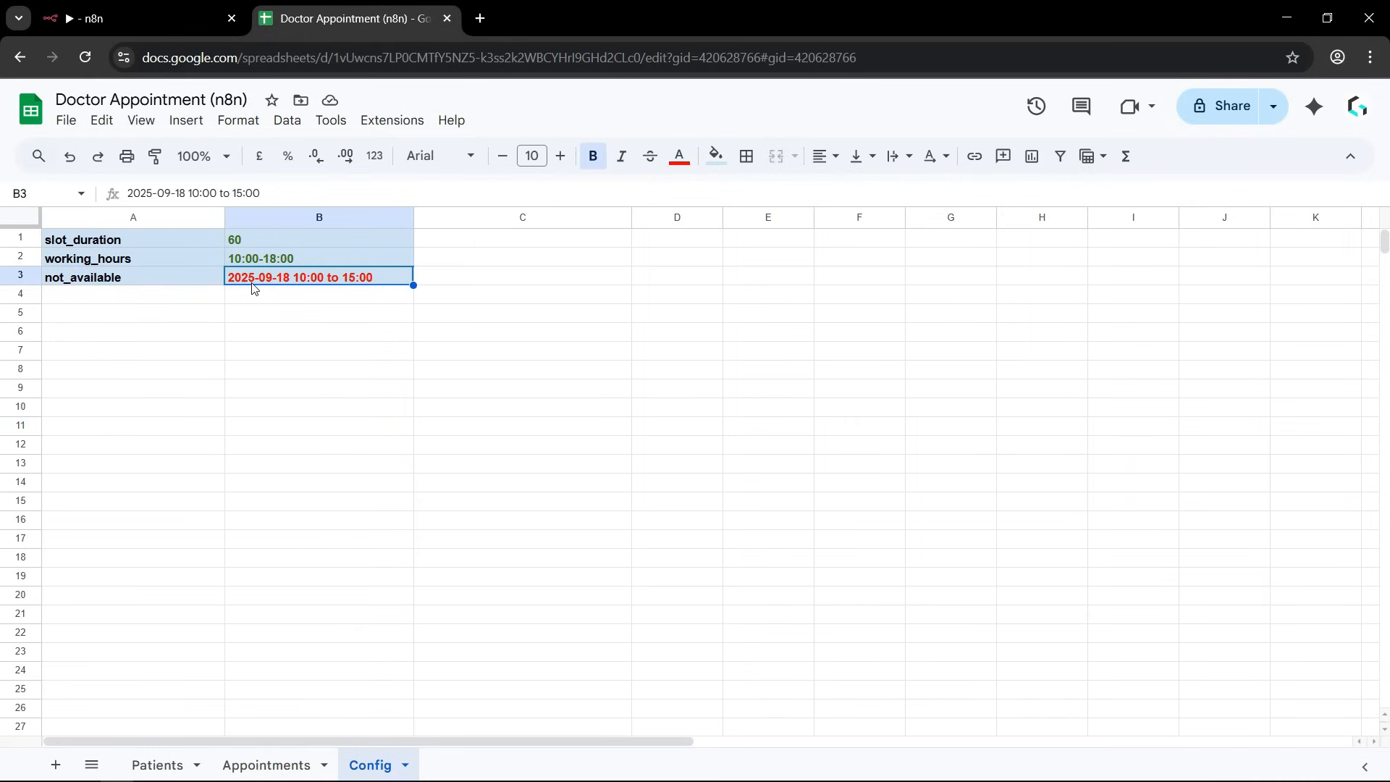
click(283, 394)
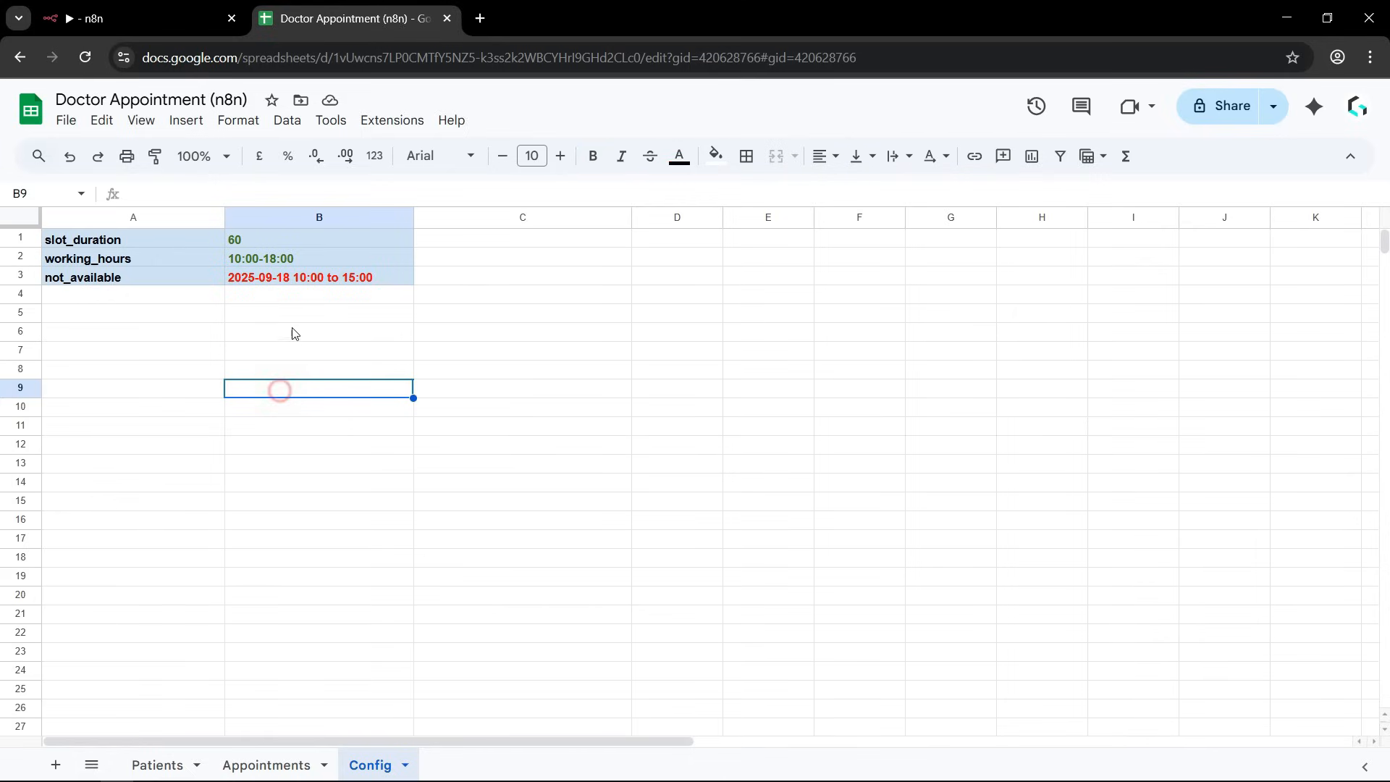
click(255, 283)
click(301, 372)
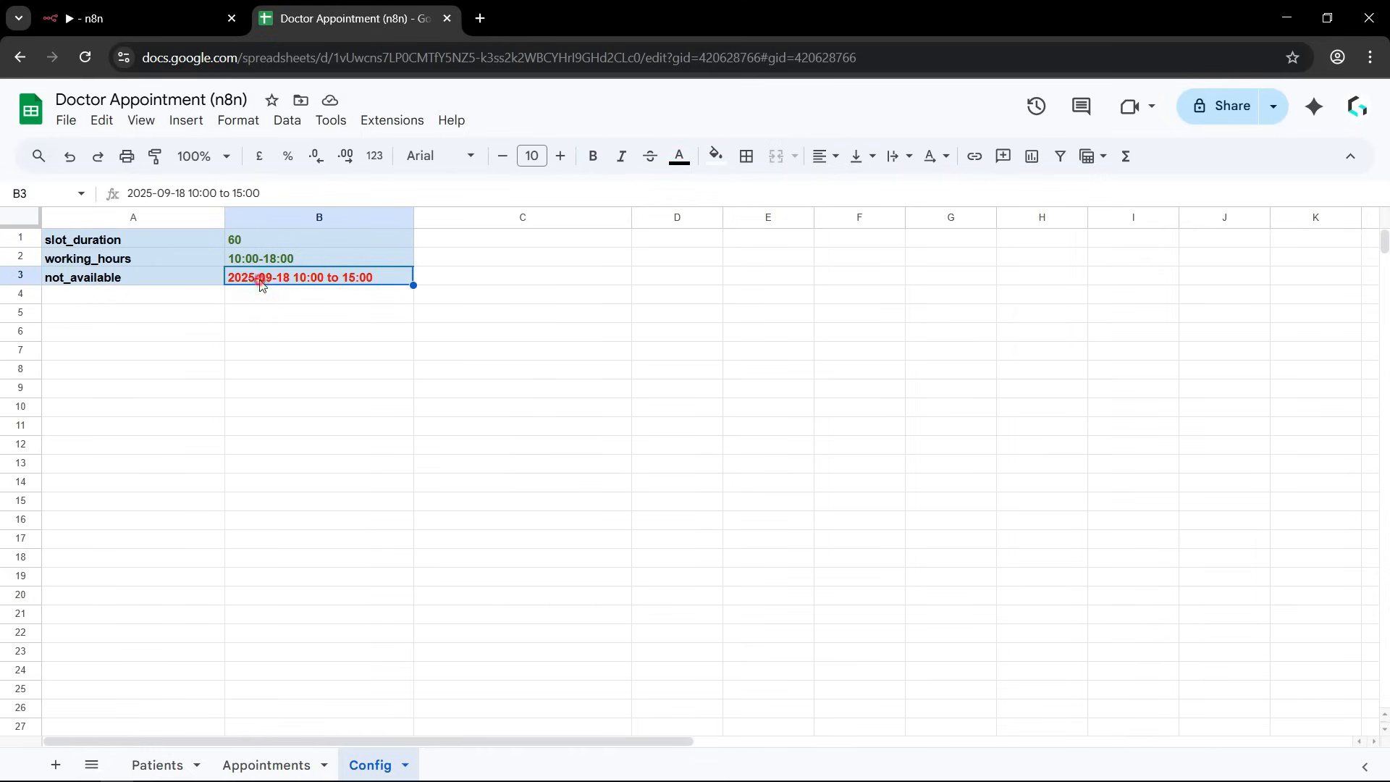
double_click(262, 279)
drag(292, 274, 374, 270)
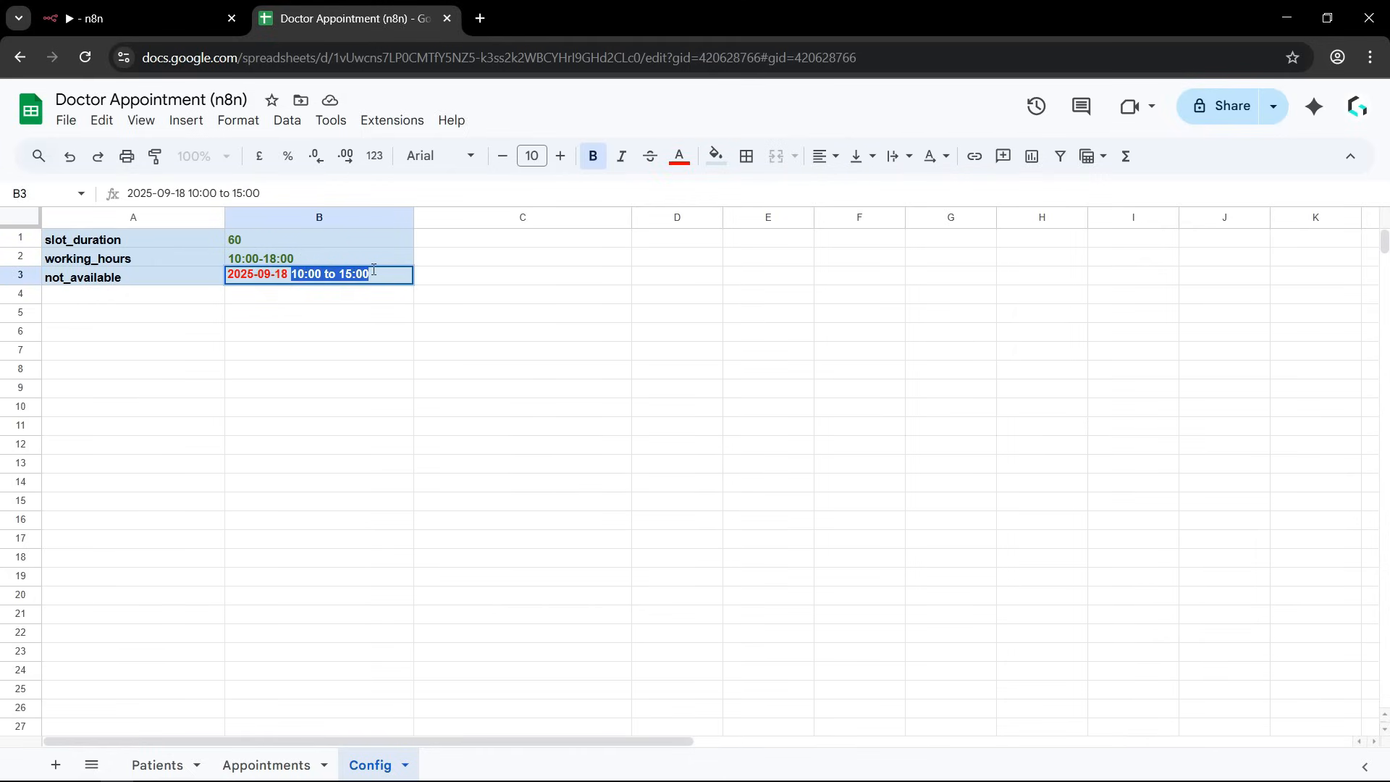
click(384, 392)
click(329, 280)
key(ctrl+c)
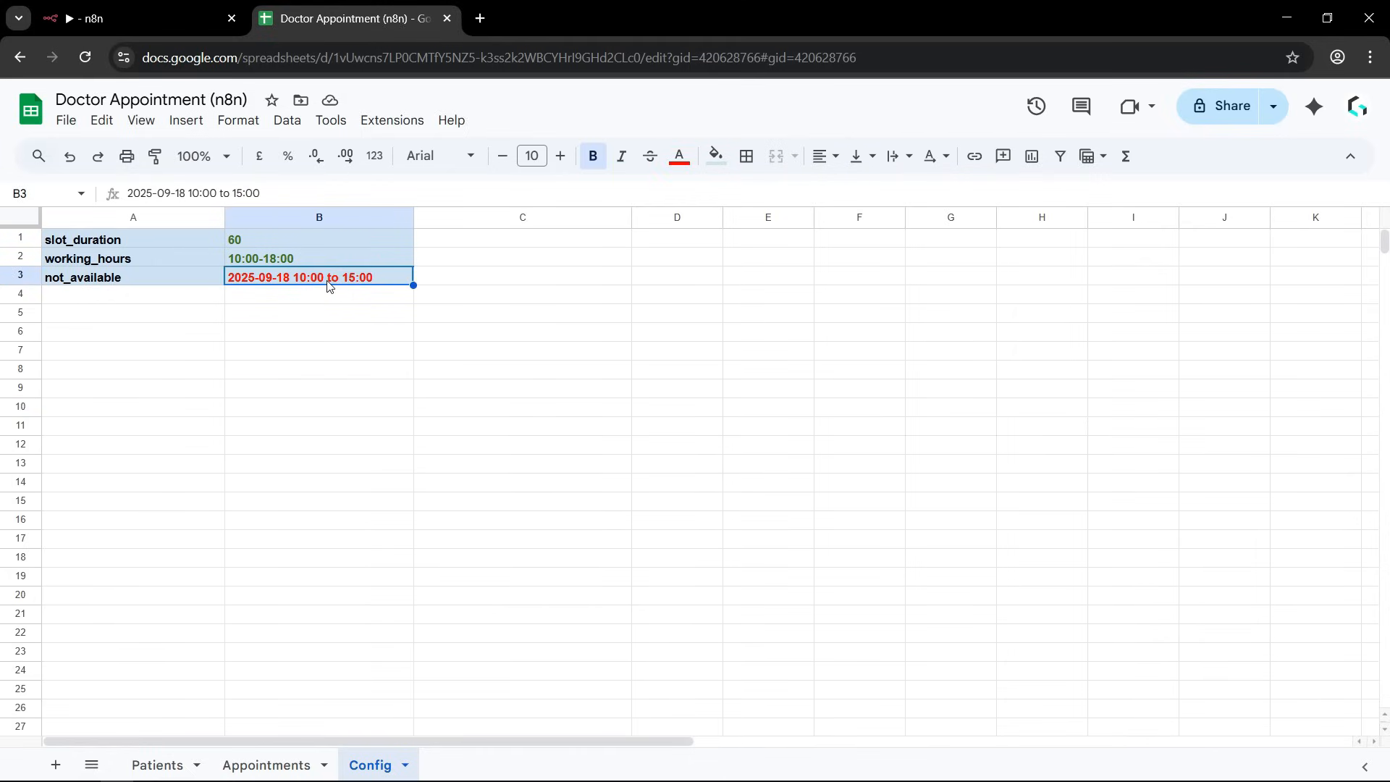
click(498, 283)
key(ctrl+v)
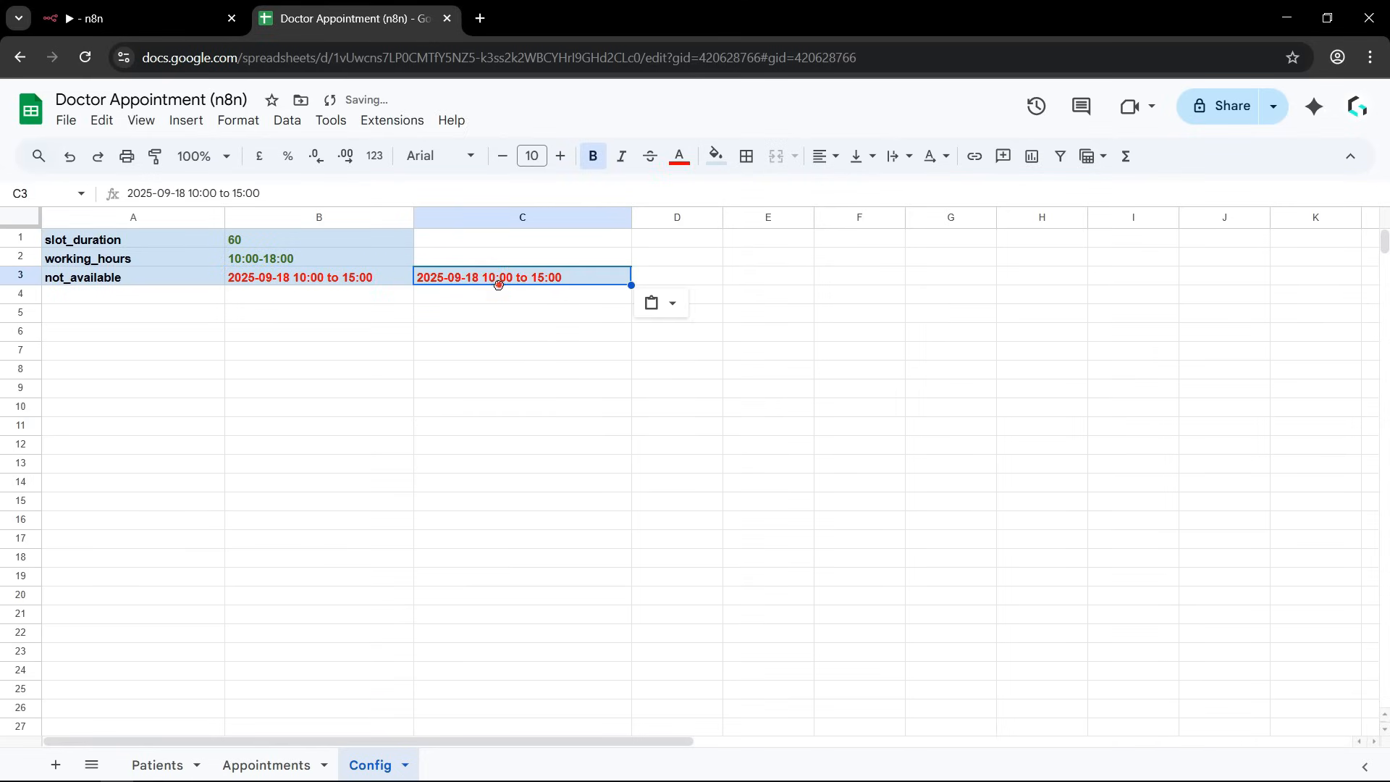
double_click(471, 275)
double_click(471, 273)
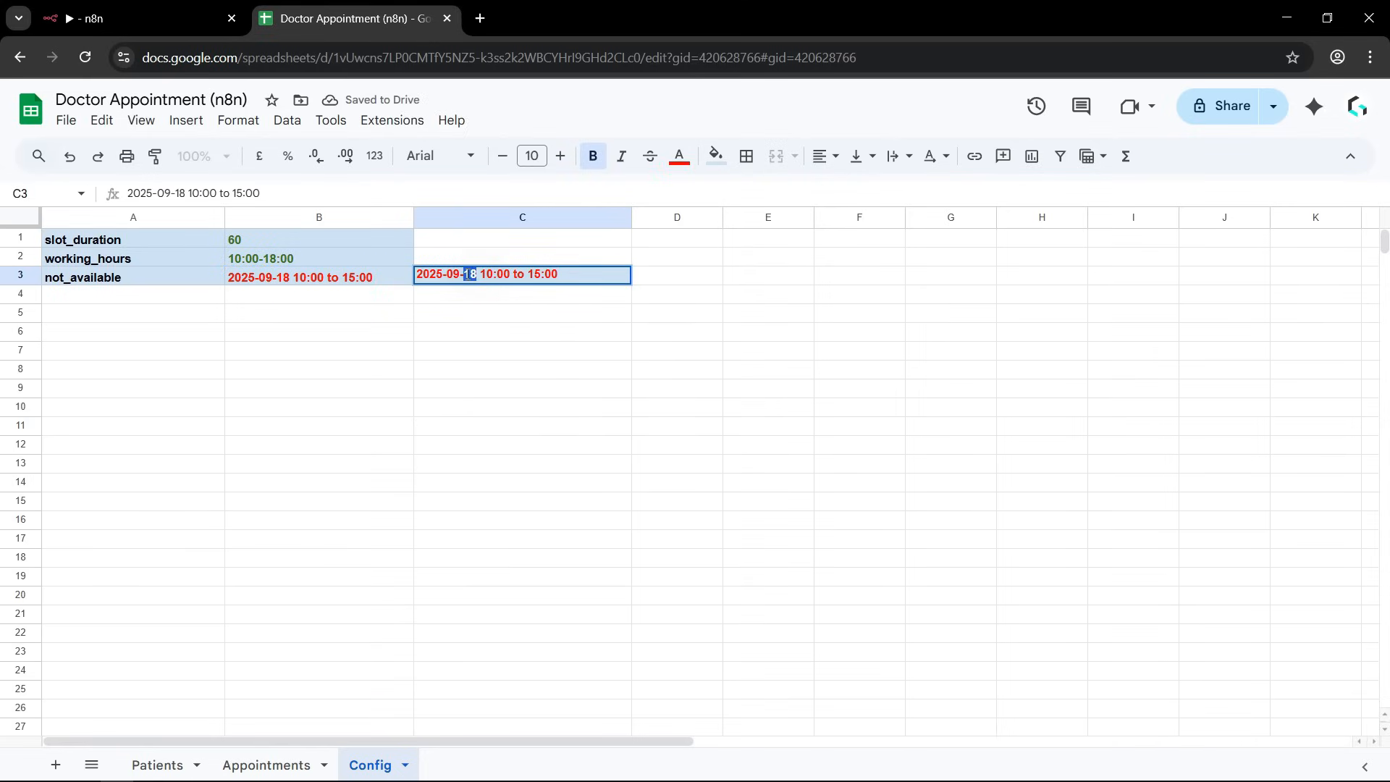
text(20)
key(Return)
click(489, 282)
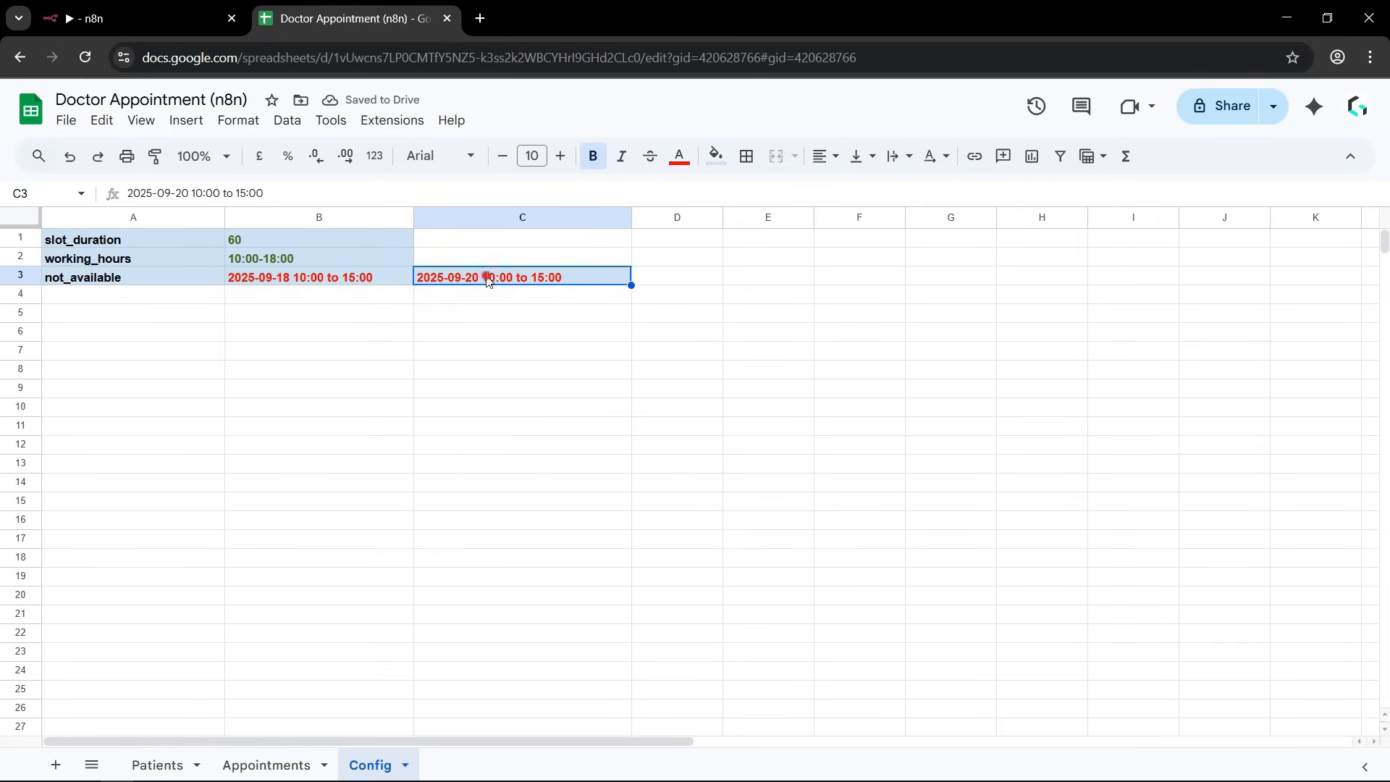
click(576, 332)
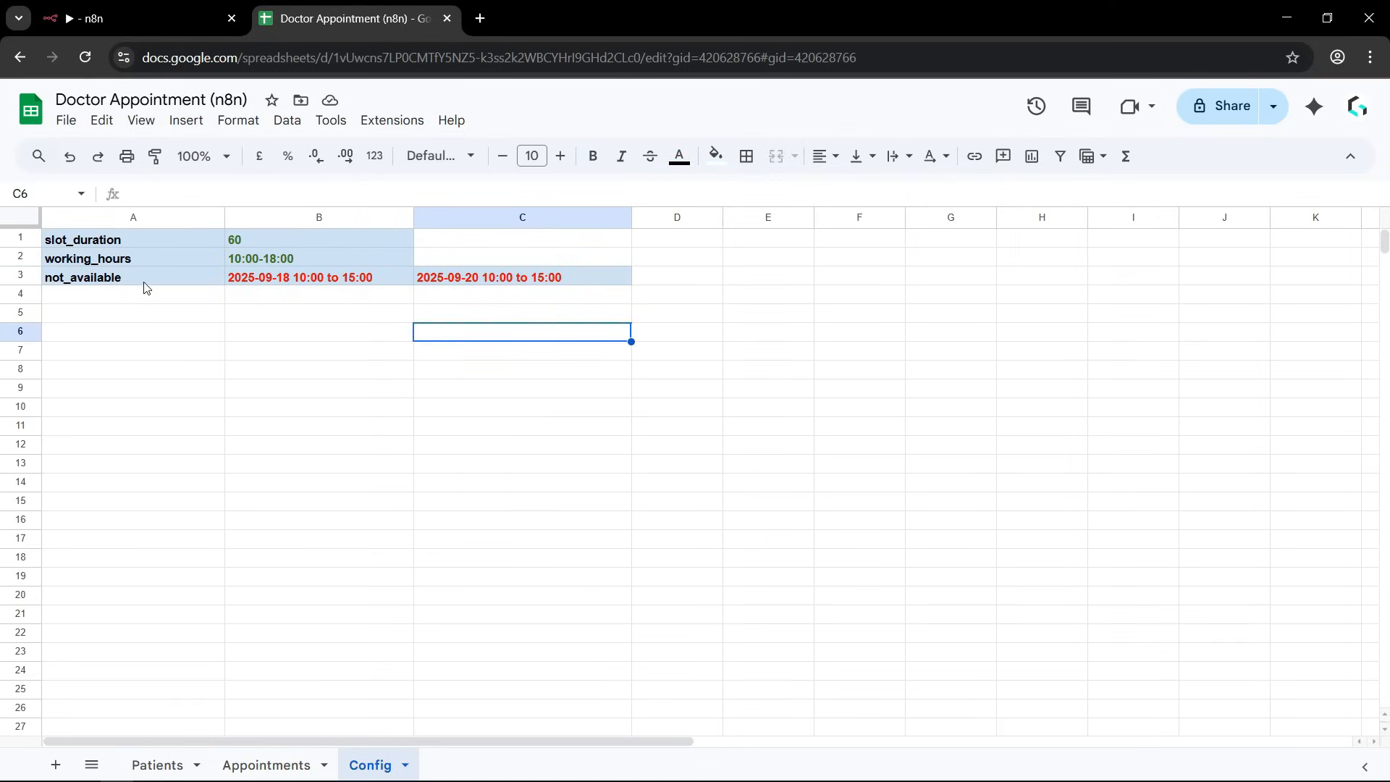
drag(261, 277, 478, 277)
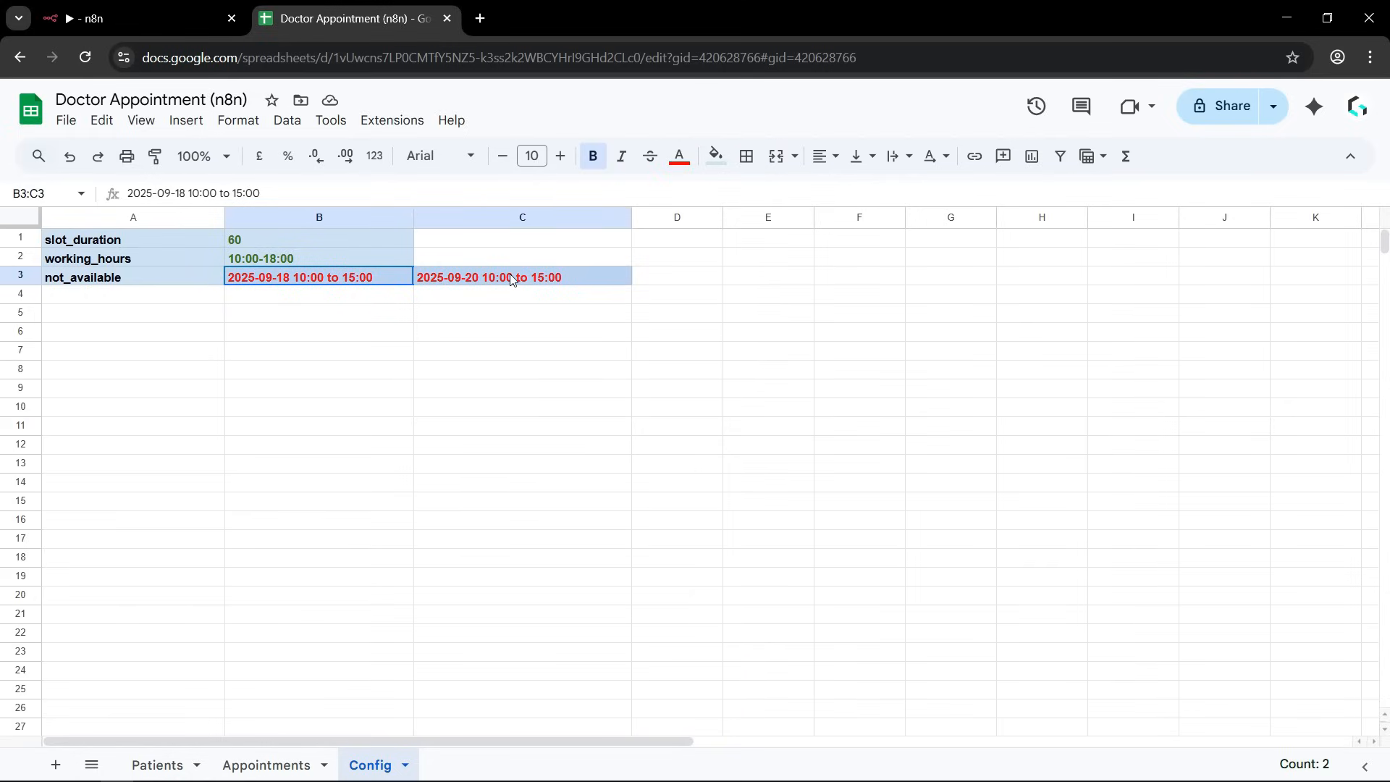
click(508, 354)
click(385, 335)
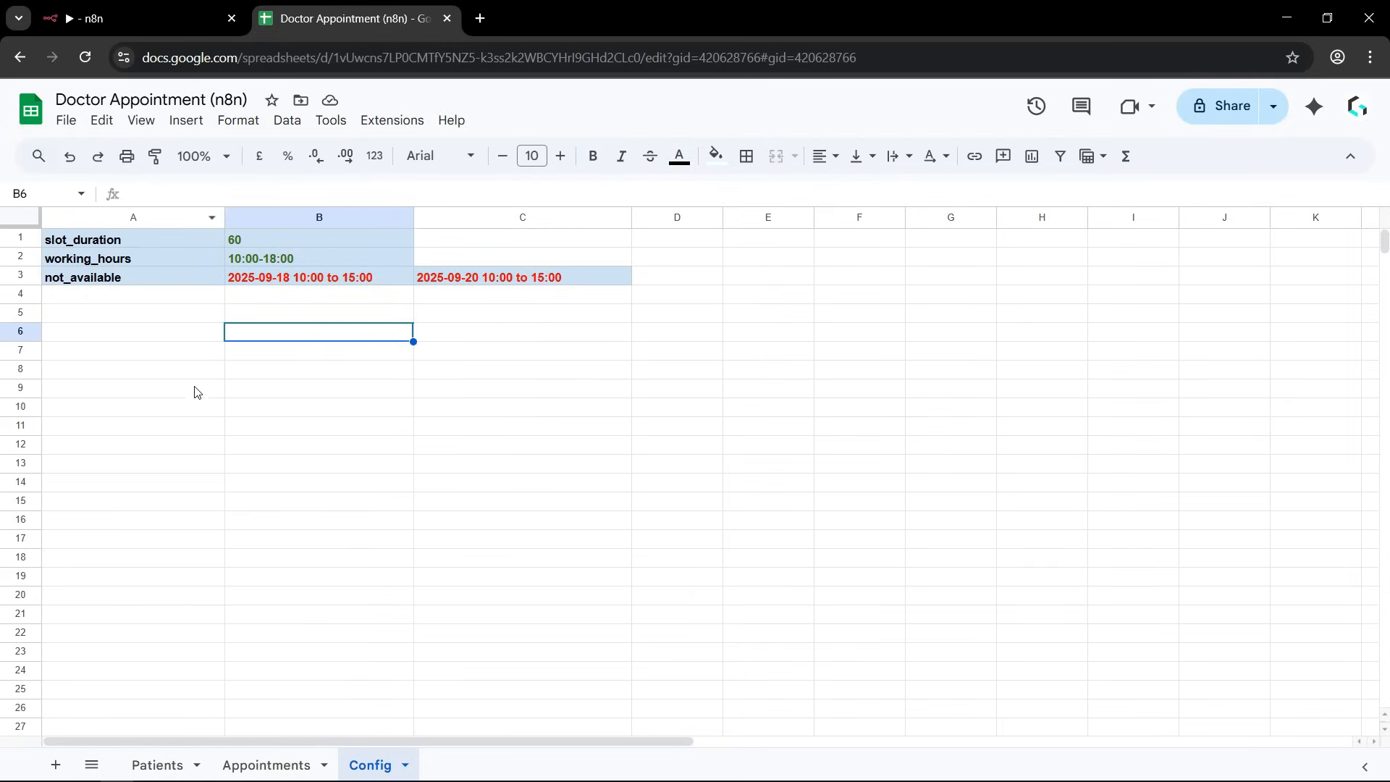
Switch back to the n8n workflow and add a Google Sheets Tool to the AI Agent.
click(109, 12)
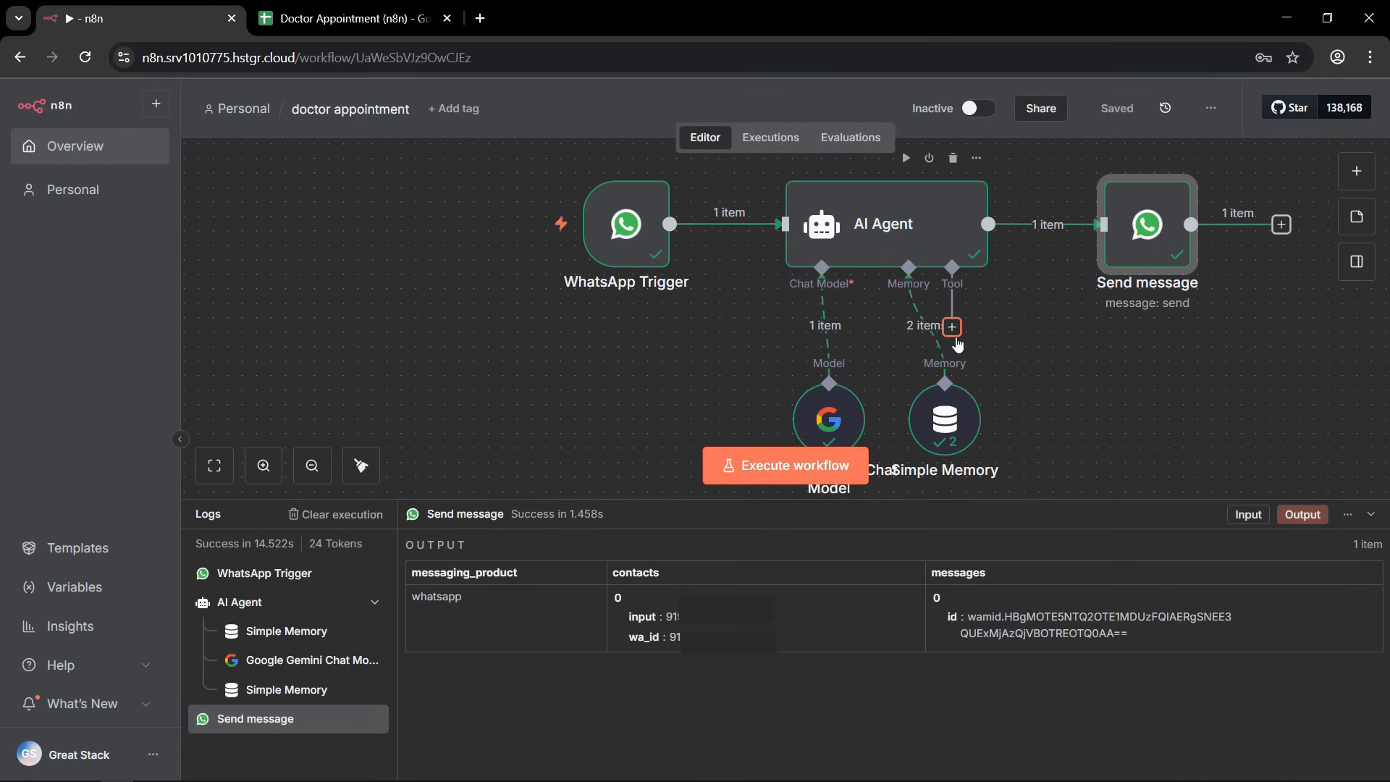
click(214, 722)
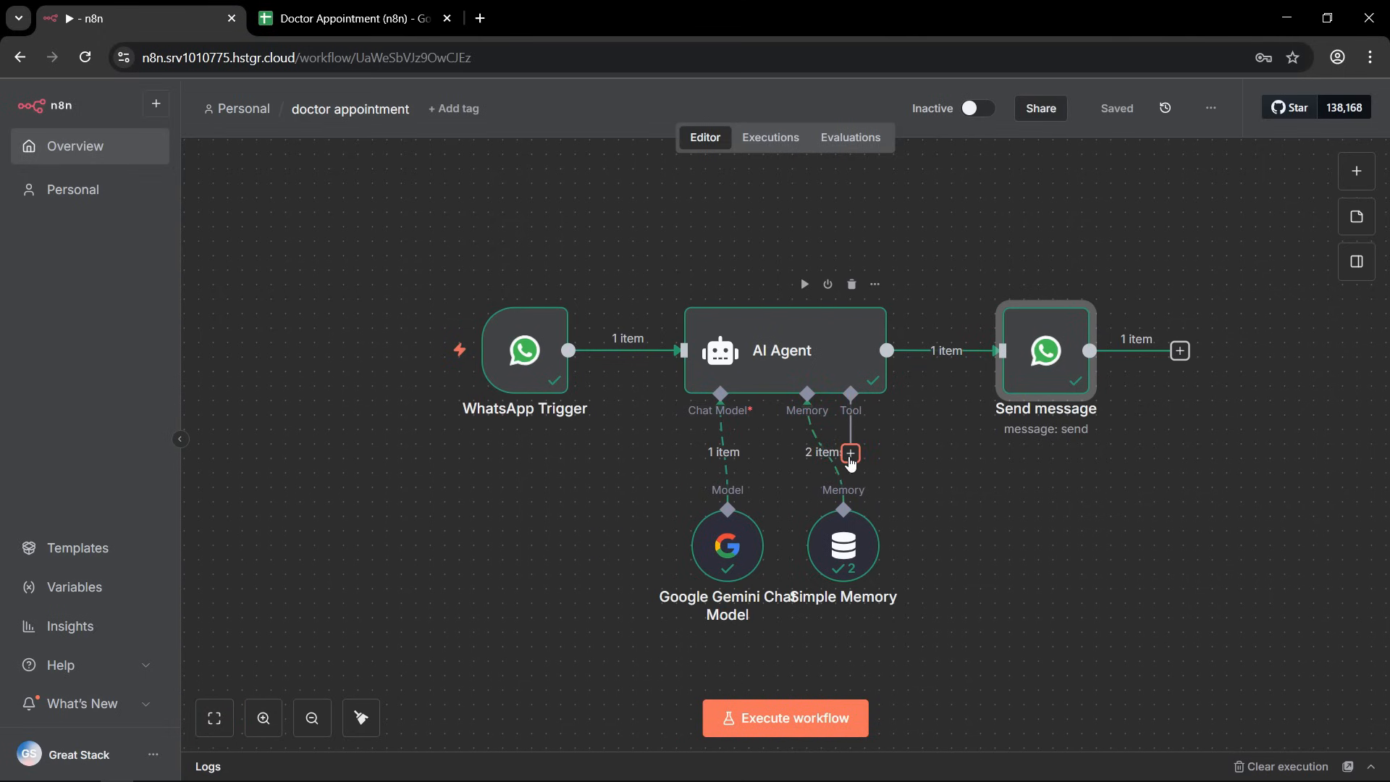
click(851, 454)
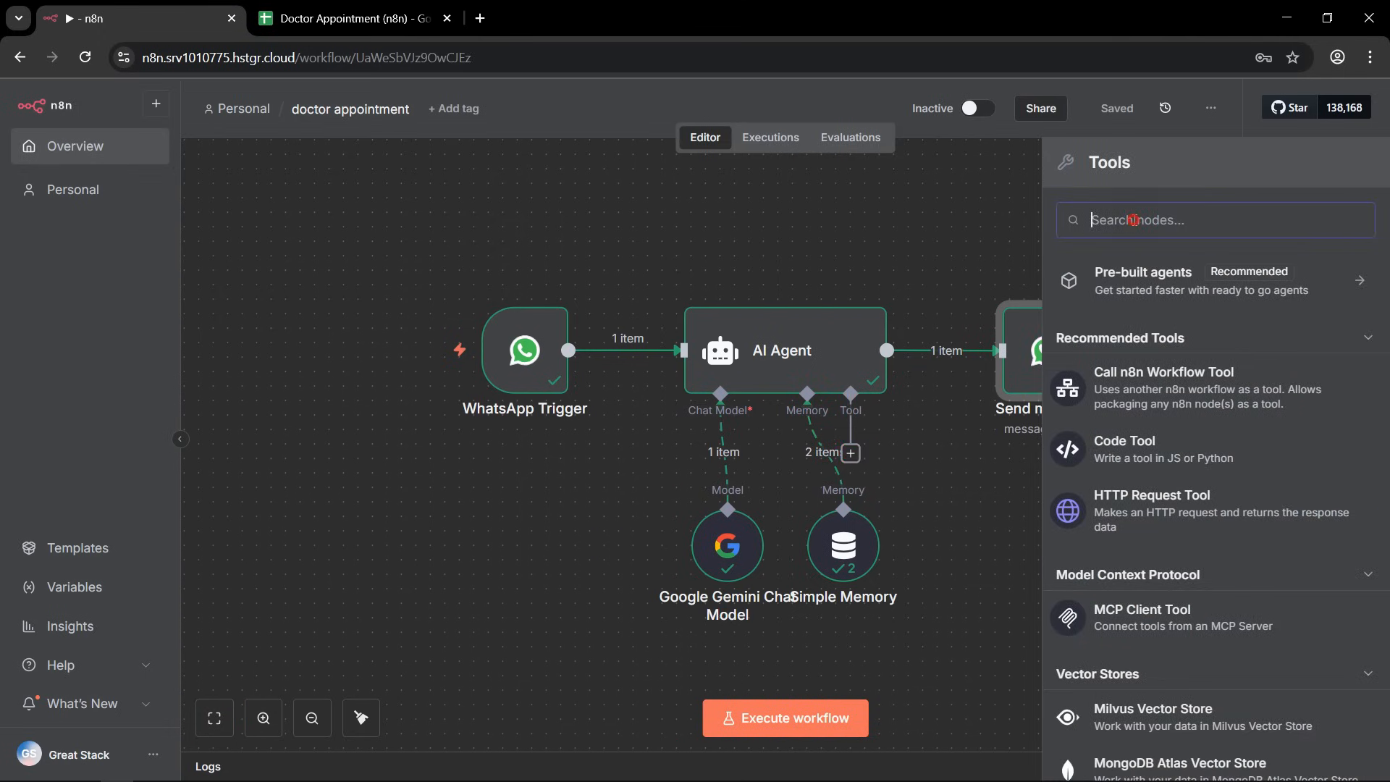
text(googl)
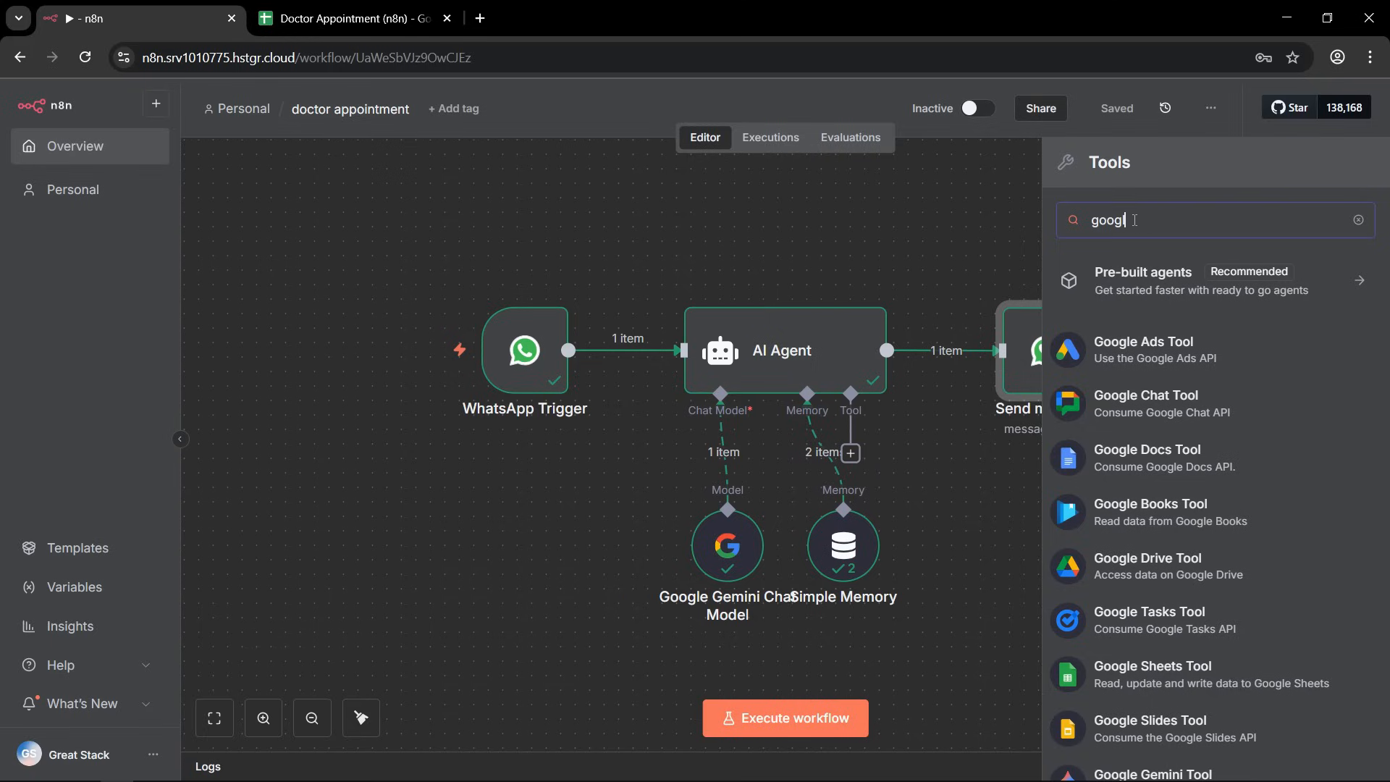
text(e sh)
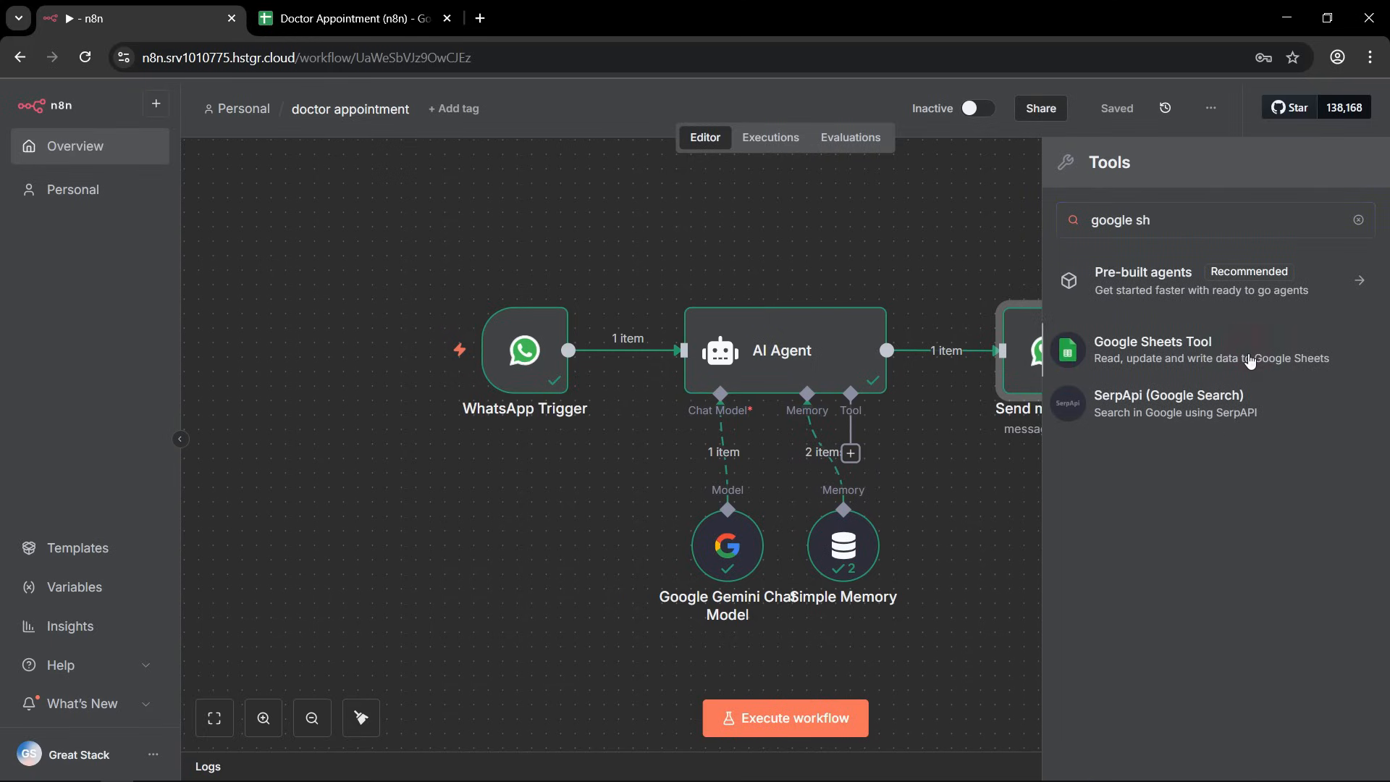
click(1250, 361)
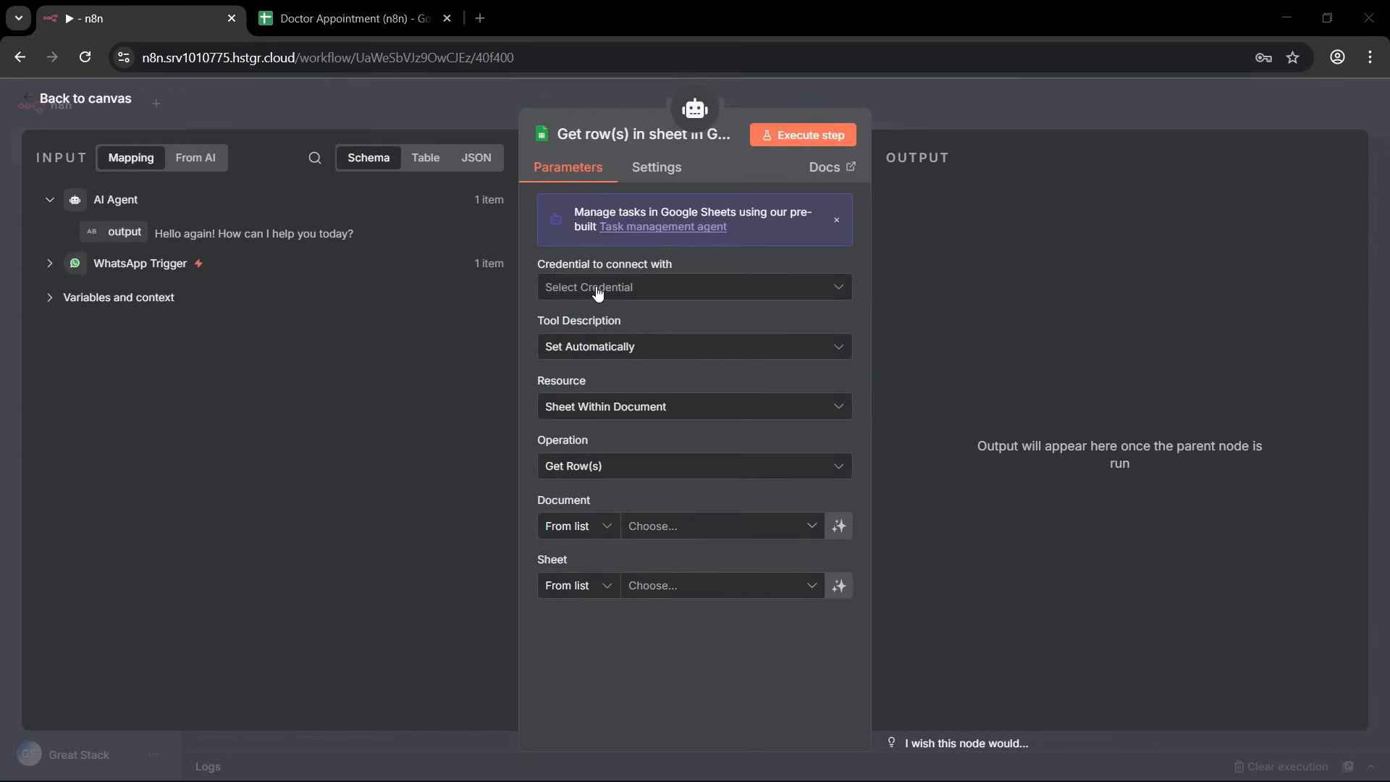
Create a new credential for the Google Sheets tool and open its setup documentation.
click(655, 289)
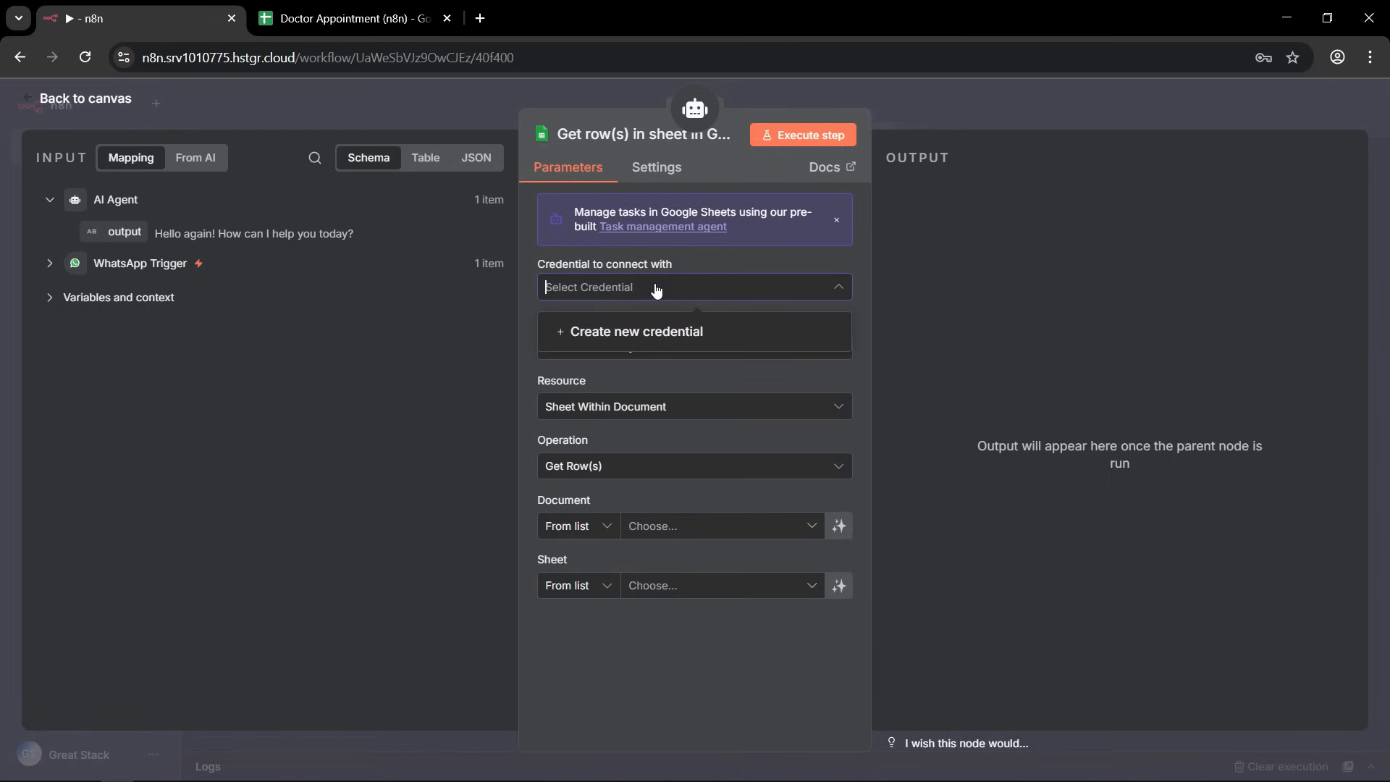
click(649, 331)
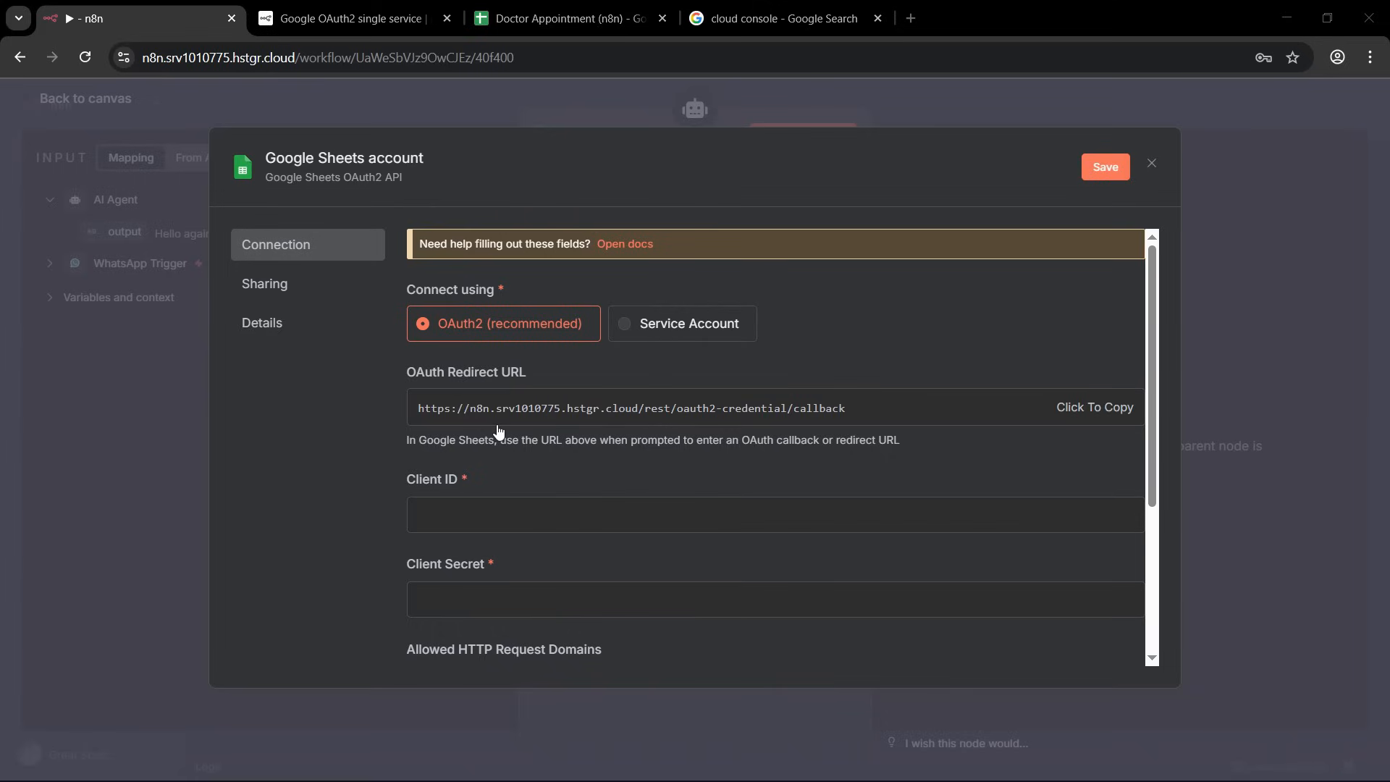
click(621, 249)
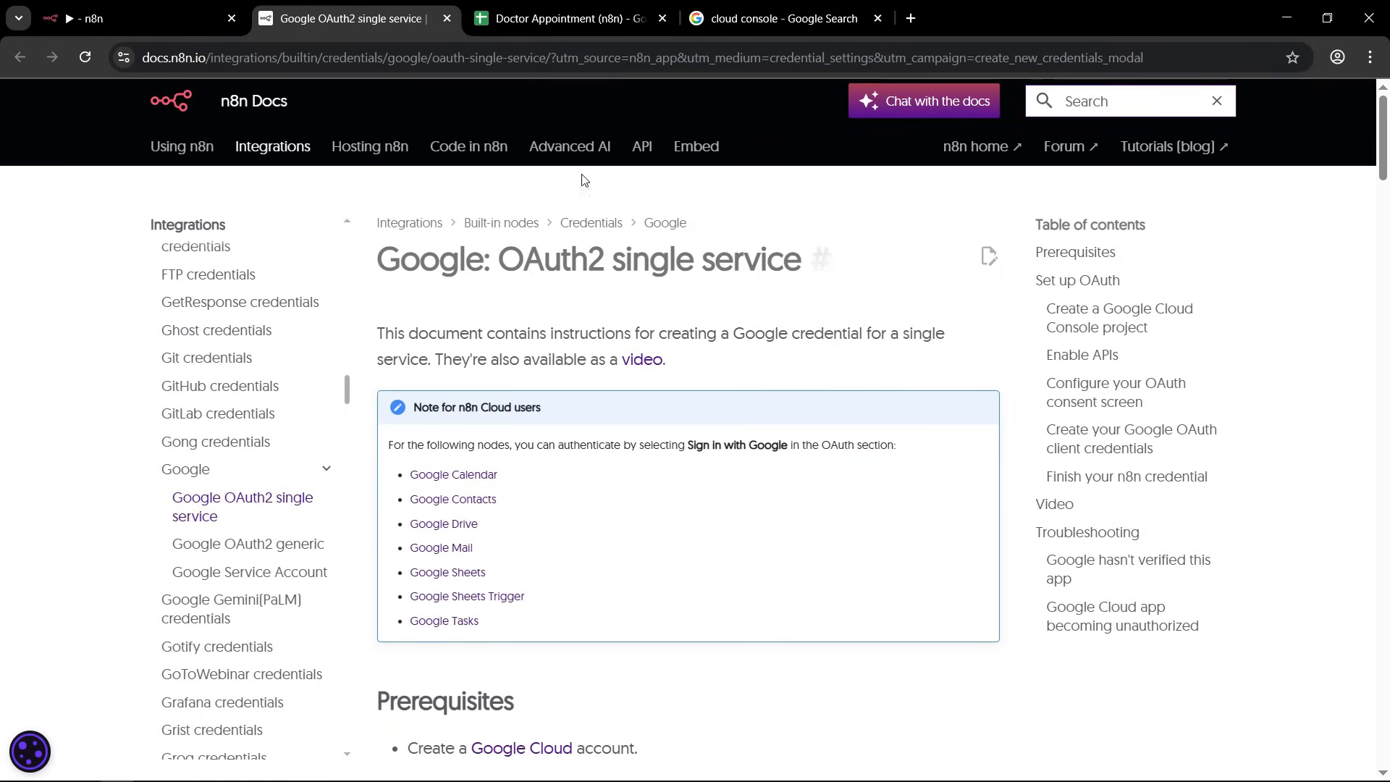
Go to the docs section on creating a Google Cloud Console project and open the linked Google Cloud Console in a new tab.
scroll(419, 300, down, 6)
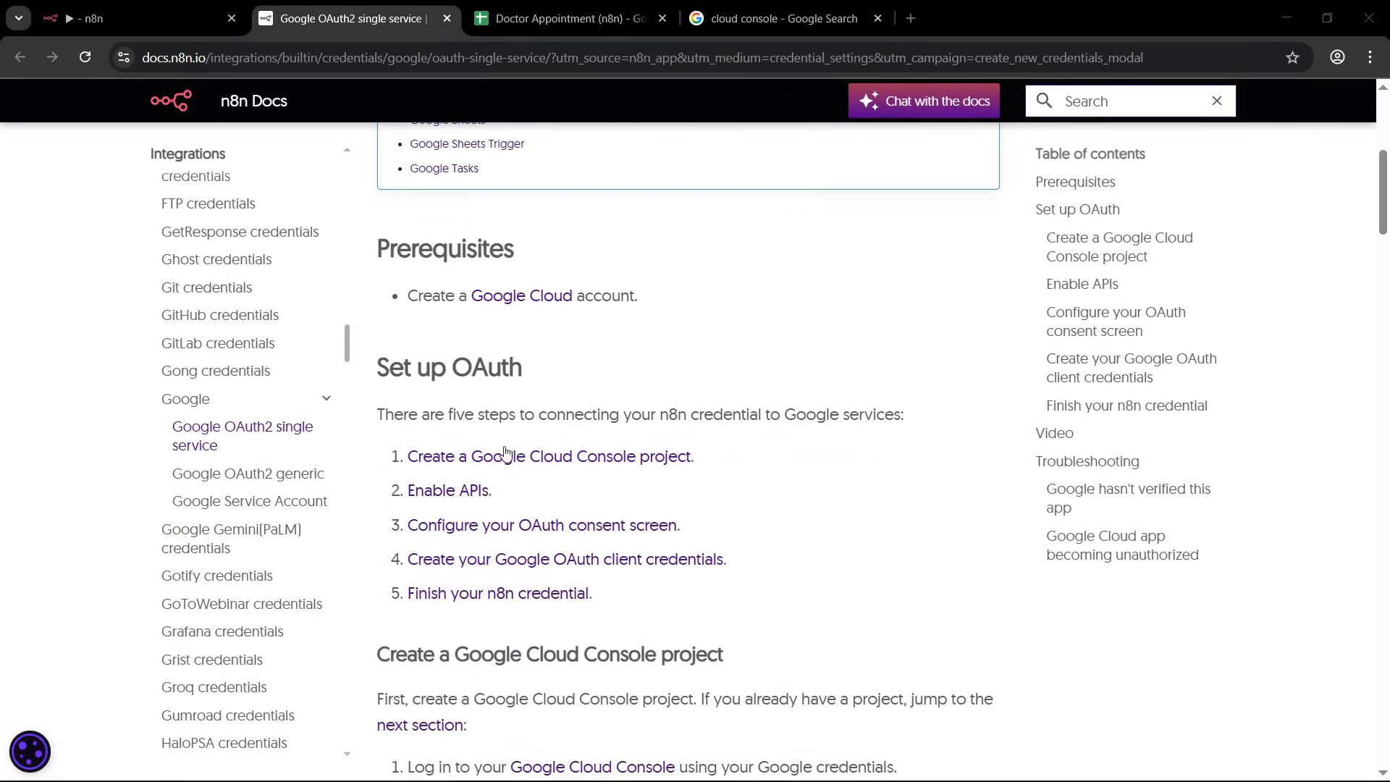
click(543, 456)
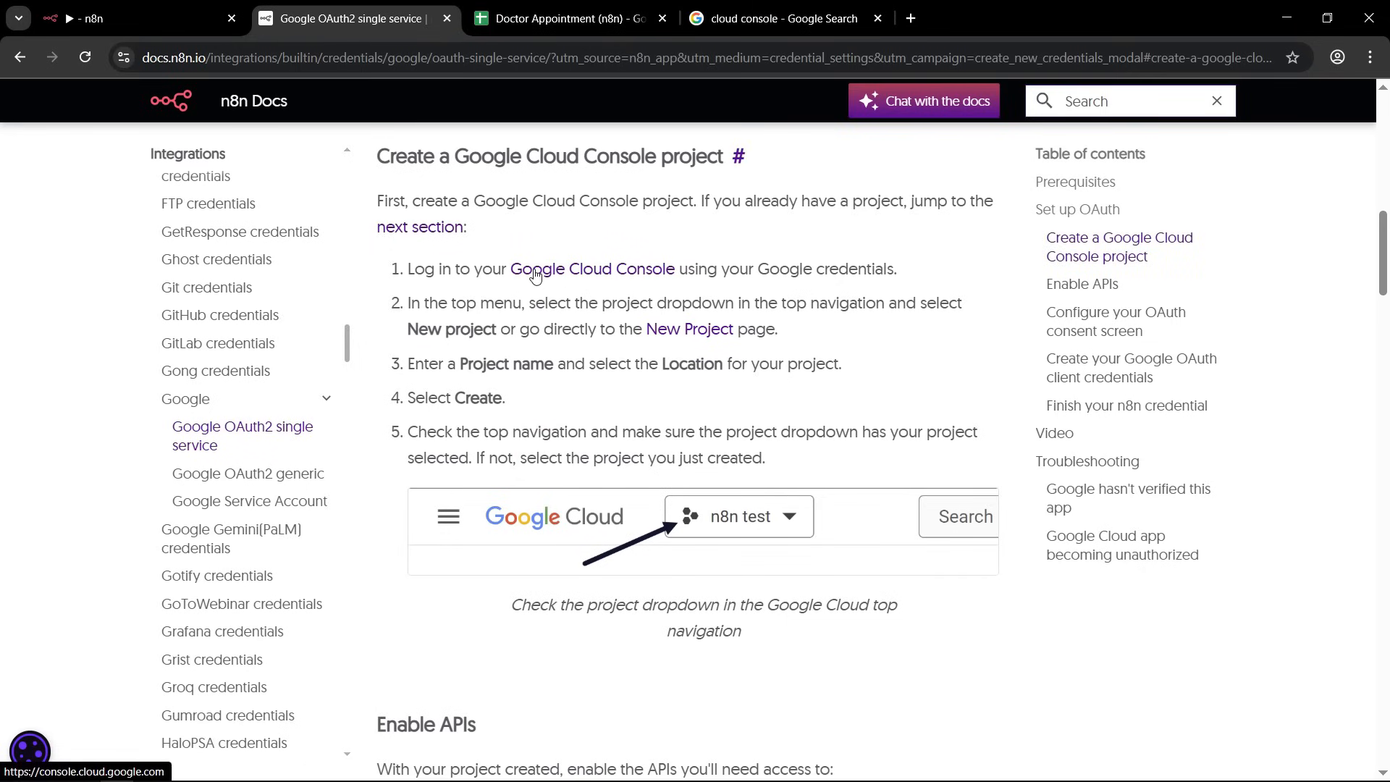
right_click(617, 274)
click(646, 290)
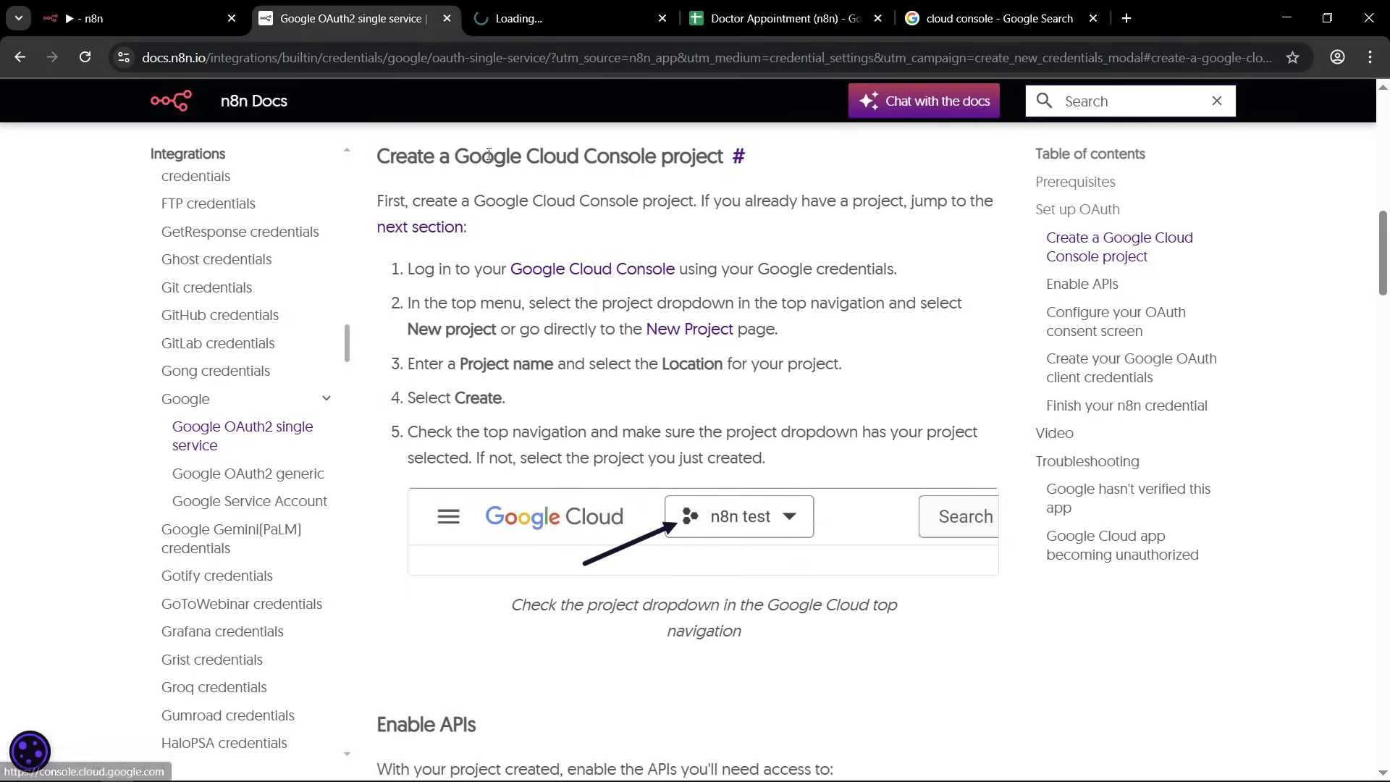
click(542, 19)
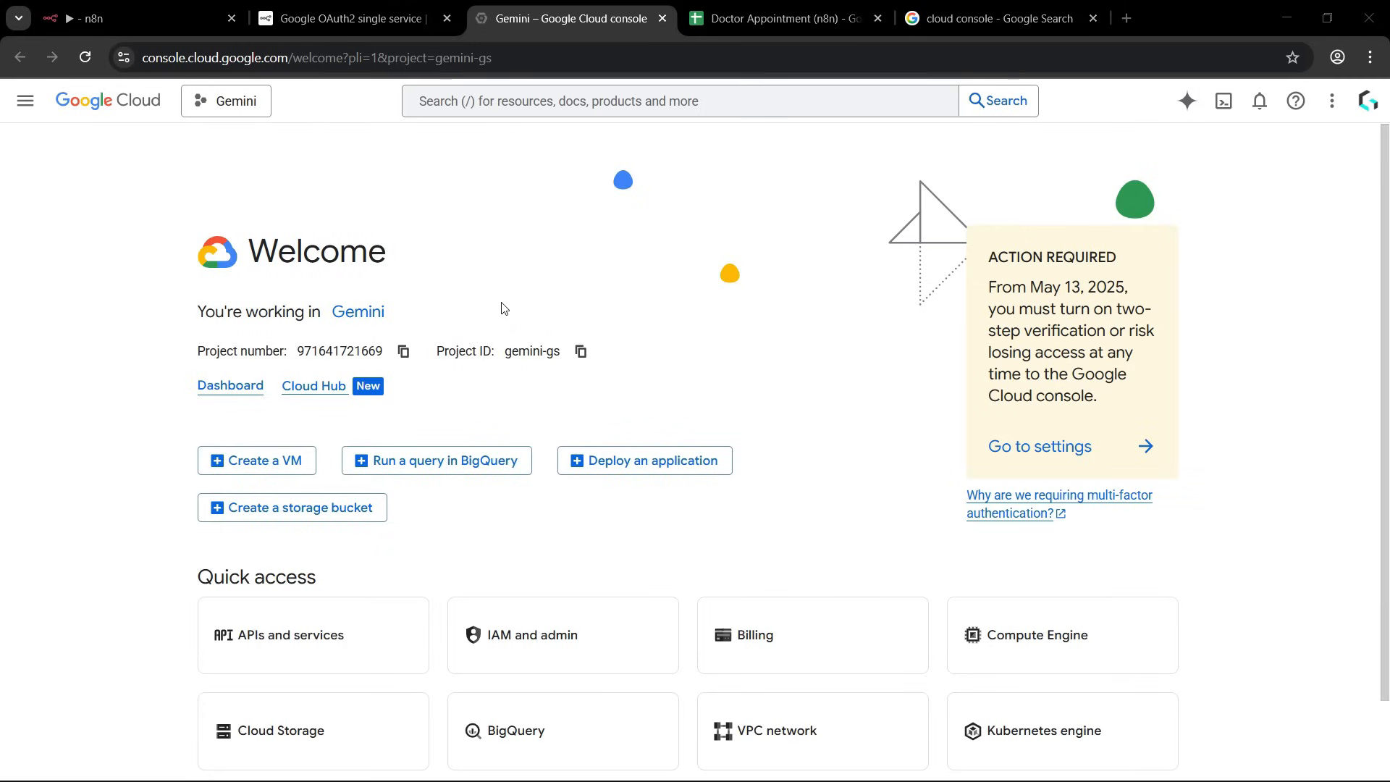
Return to the n8n Docs and read the Enable APIs section, including the Google Drive API requirement for Google Sheets.
click(352, 18)
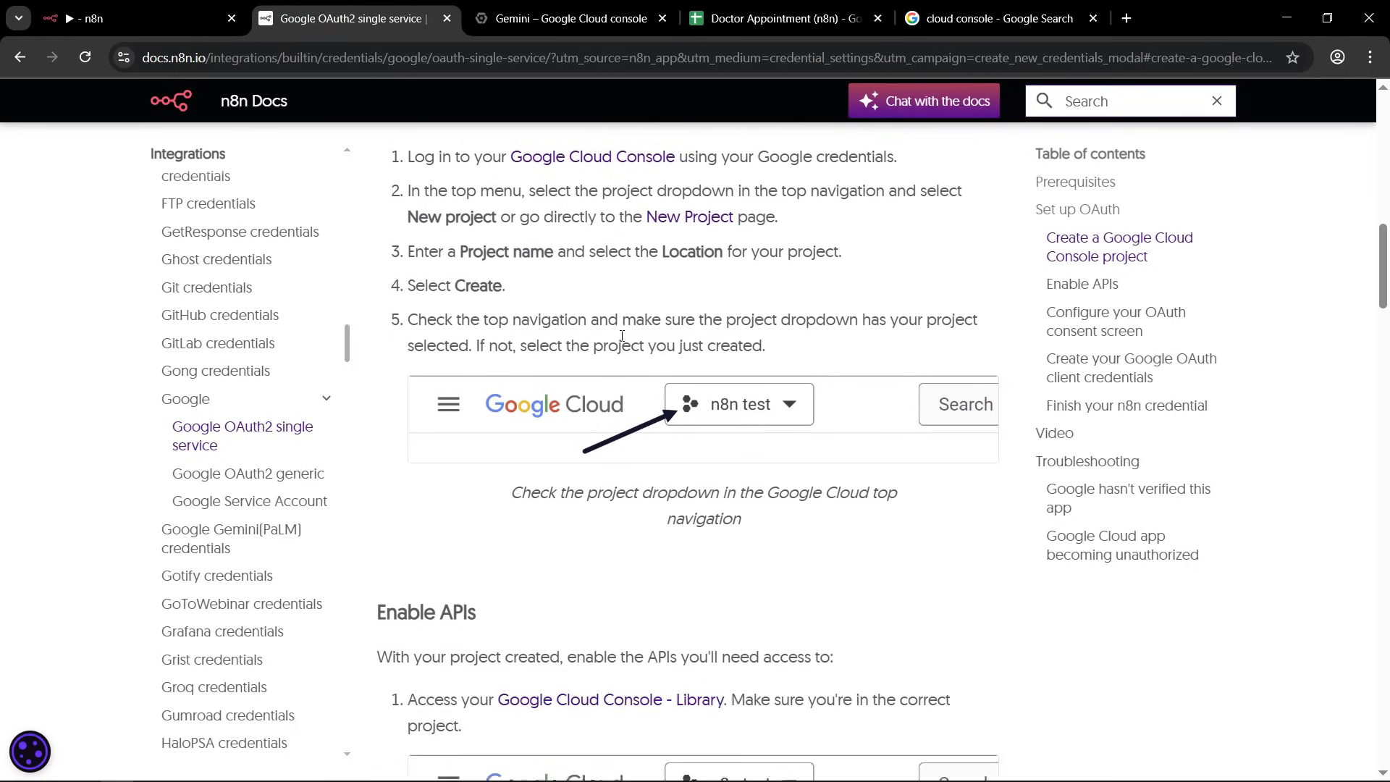
scroll(687, 338, down, 4)
scroll(626, 348, down, 3)
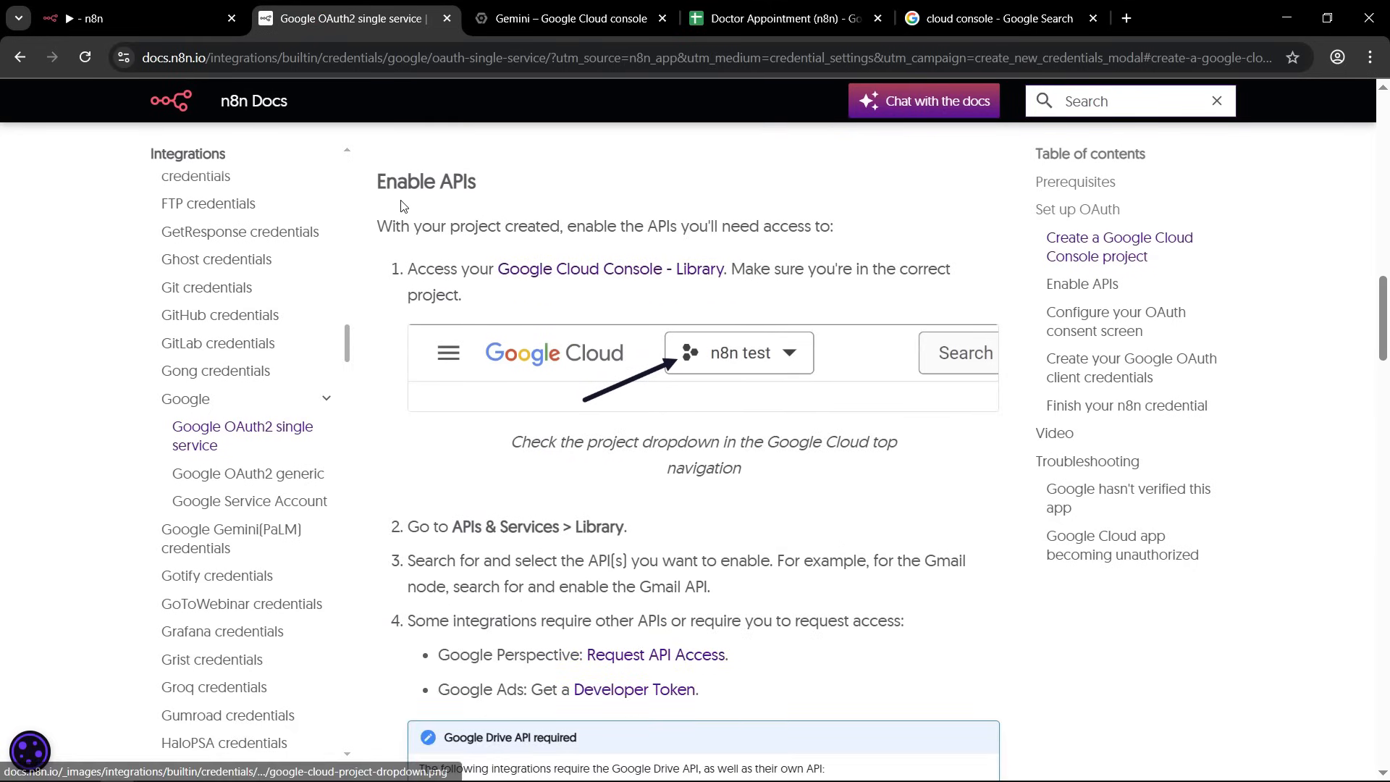
click(405, 182)
drag(424, 183, 481, 181)
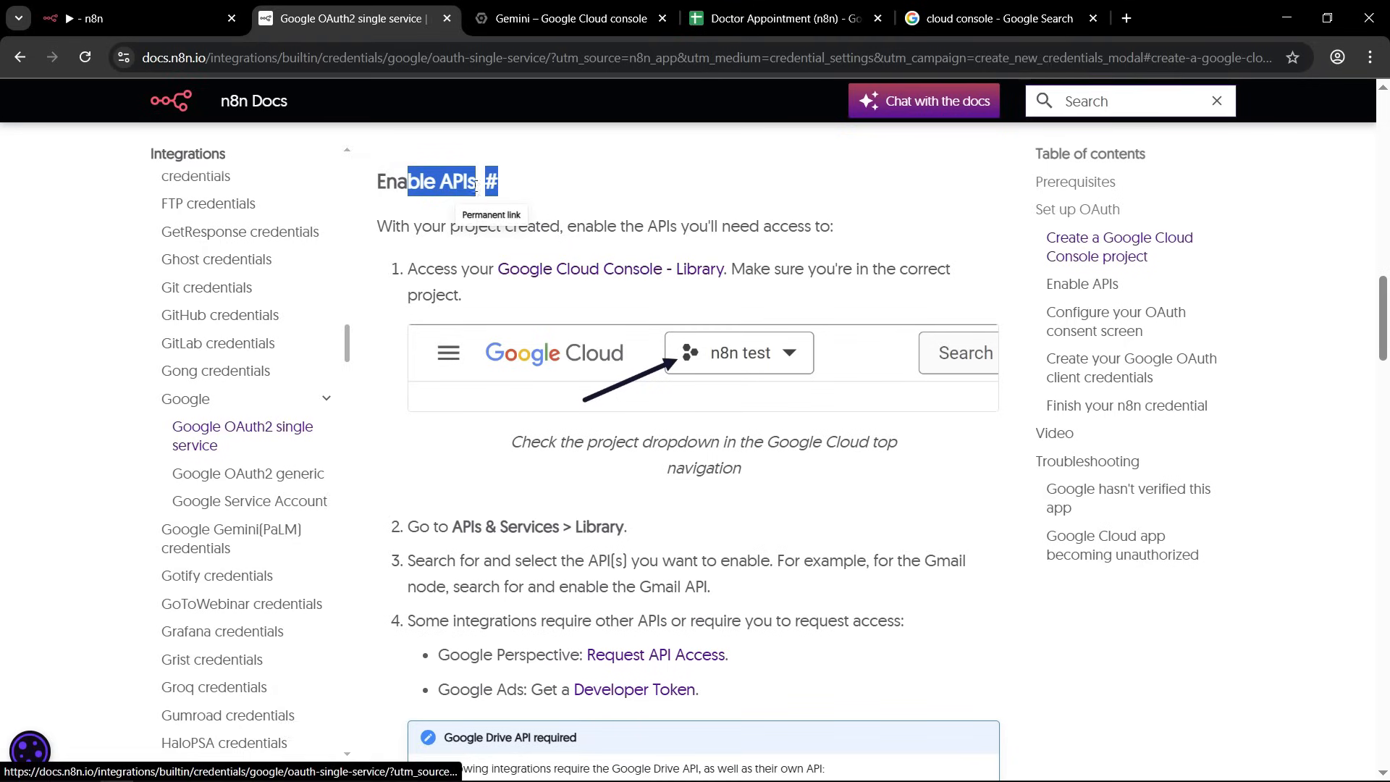
click(453, 533)
drag(453, 534, 632, 532)
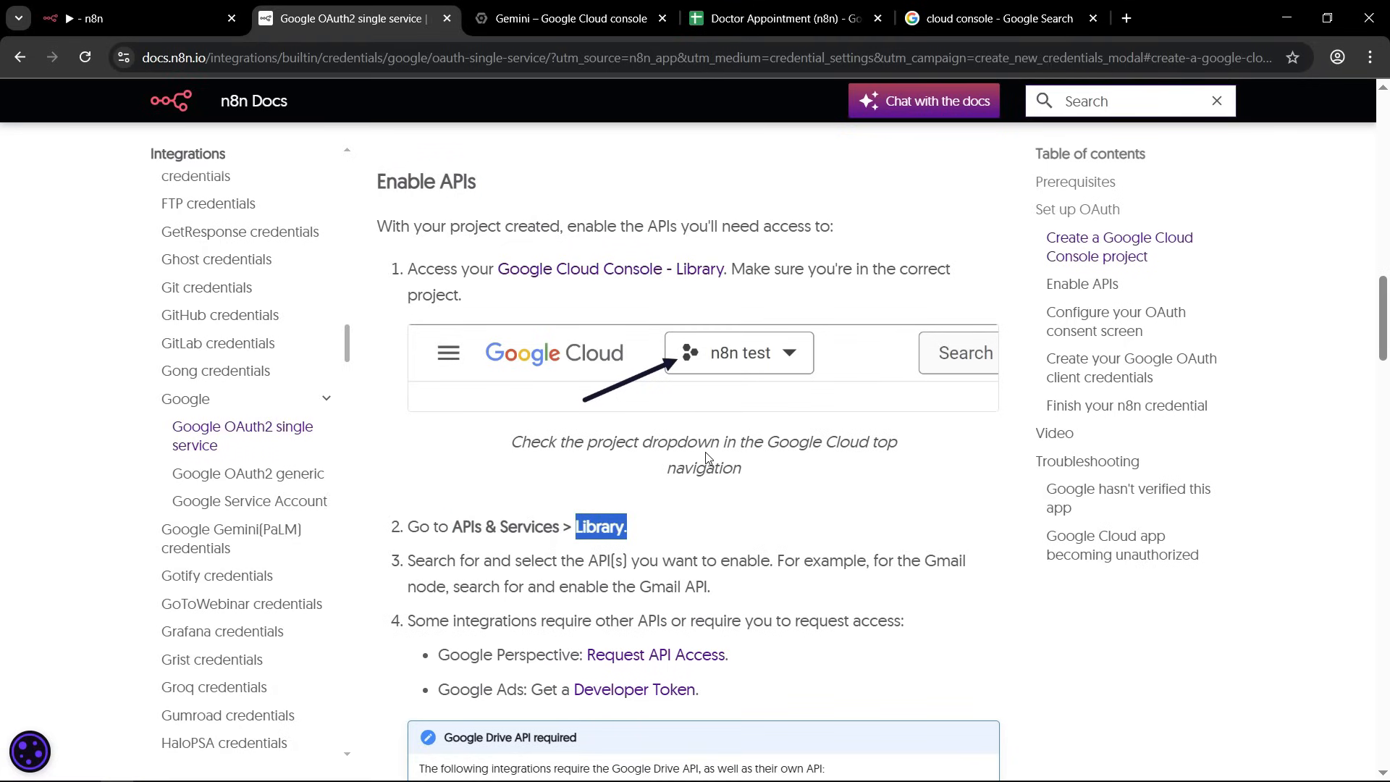
scroll(707, 458, down, 3)
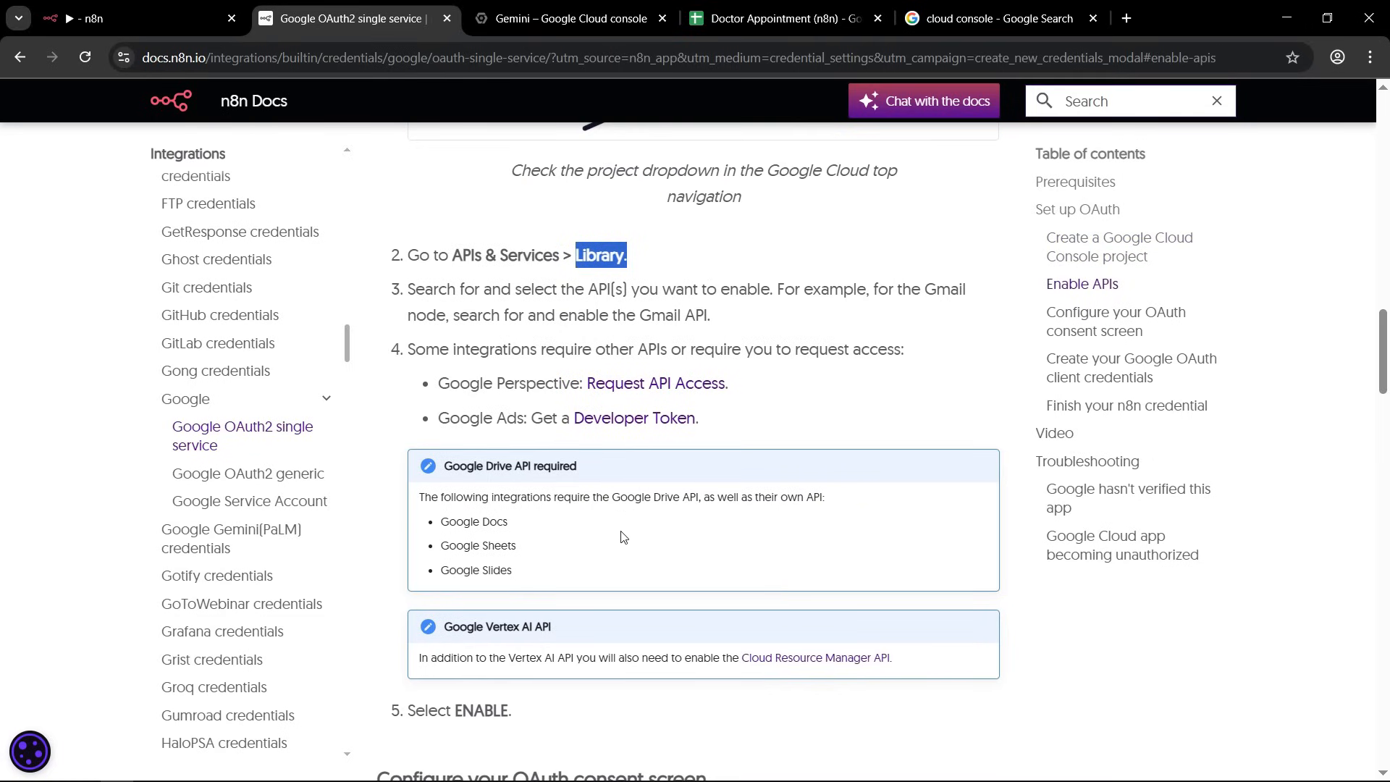
drag(613, 497, 697, 499)
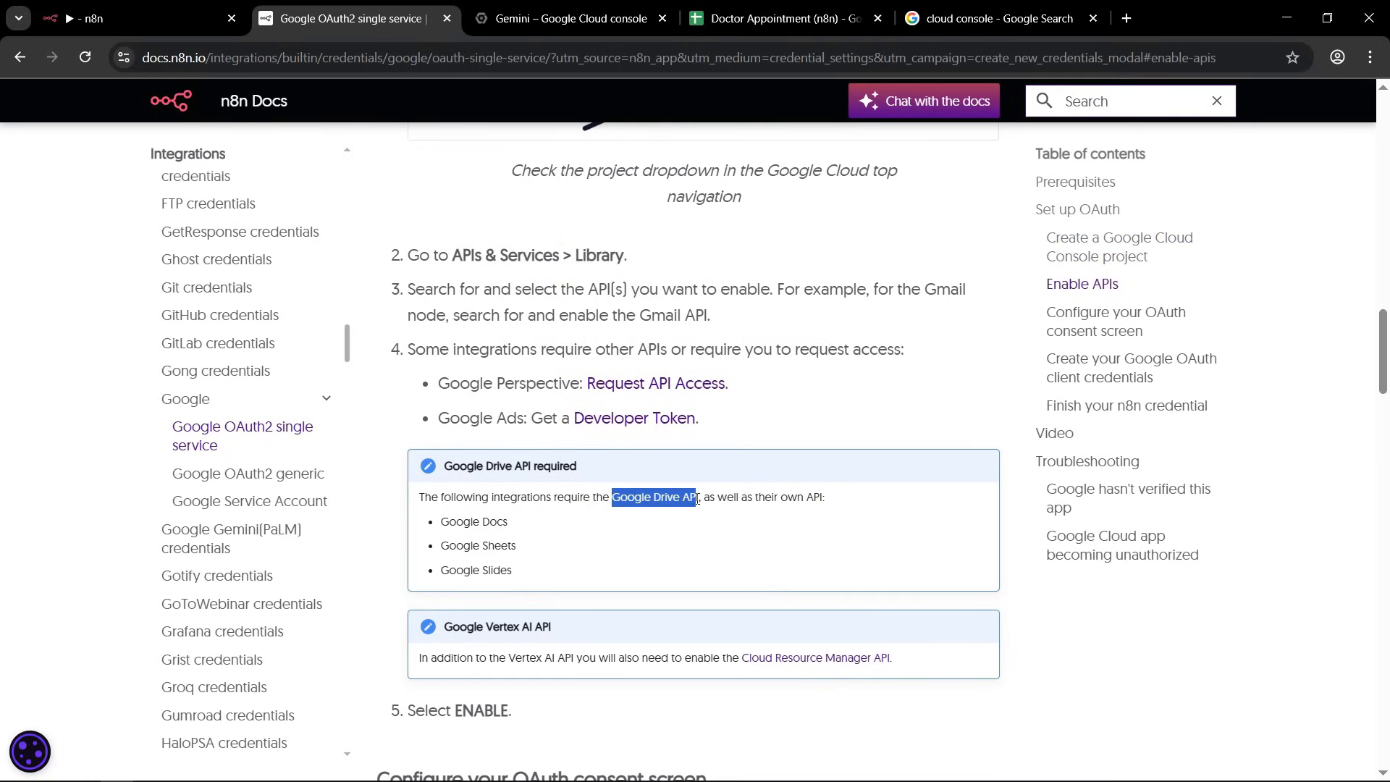
drag(443, 546, 528, 548)
click(457, 544)
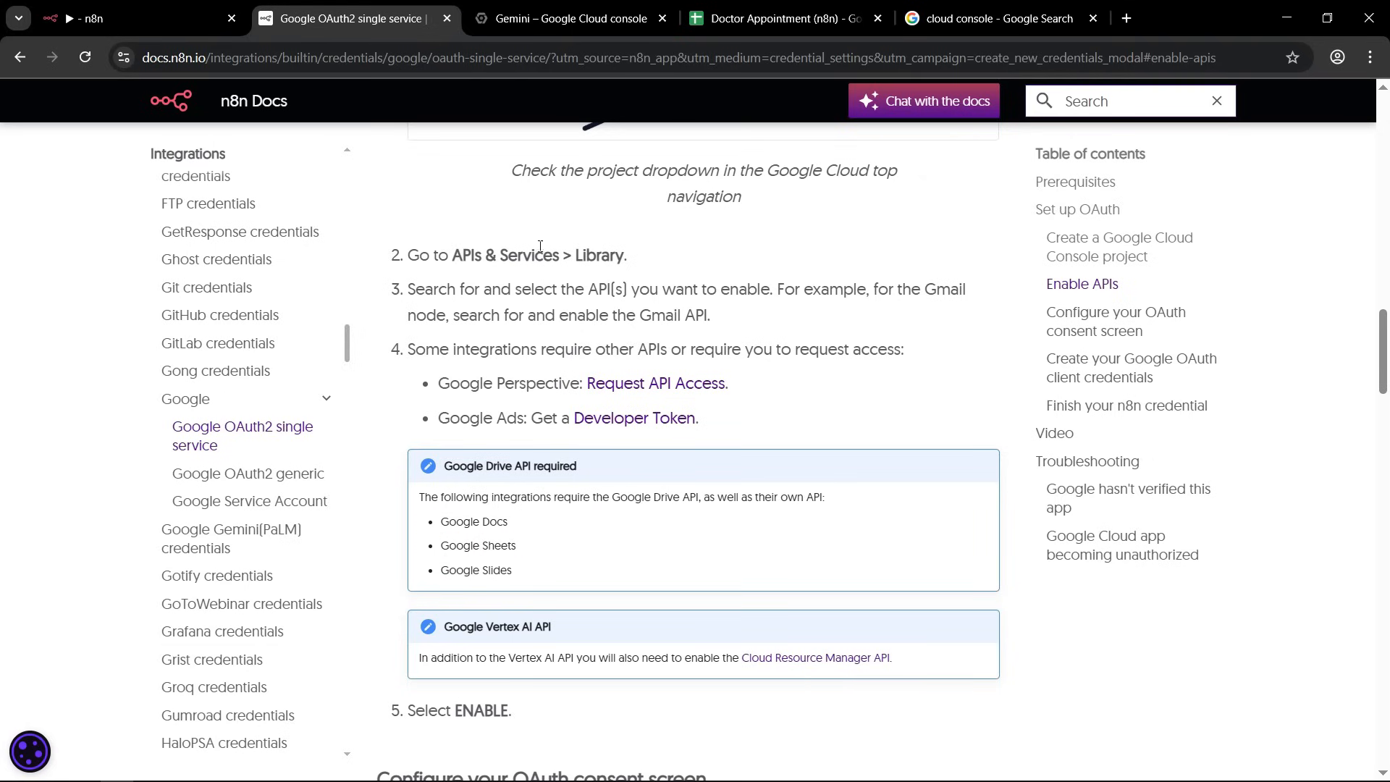
Switch to Google Cloud Console, search the API Library for google drive and enable the Google Drive API.
click(548, 20)
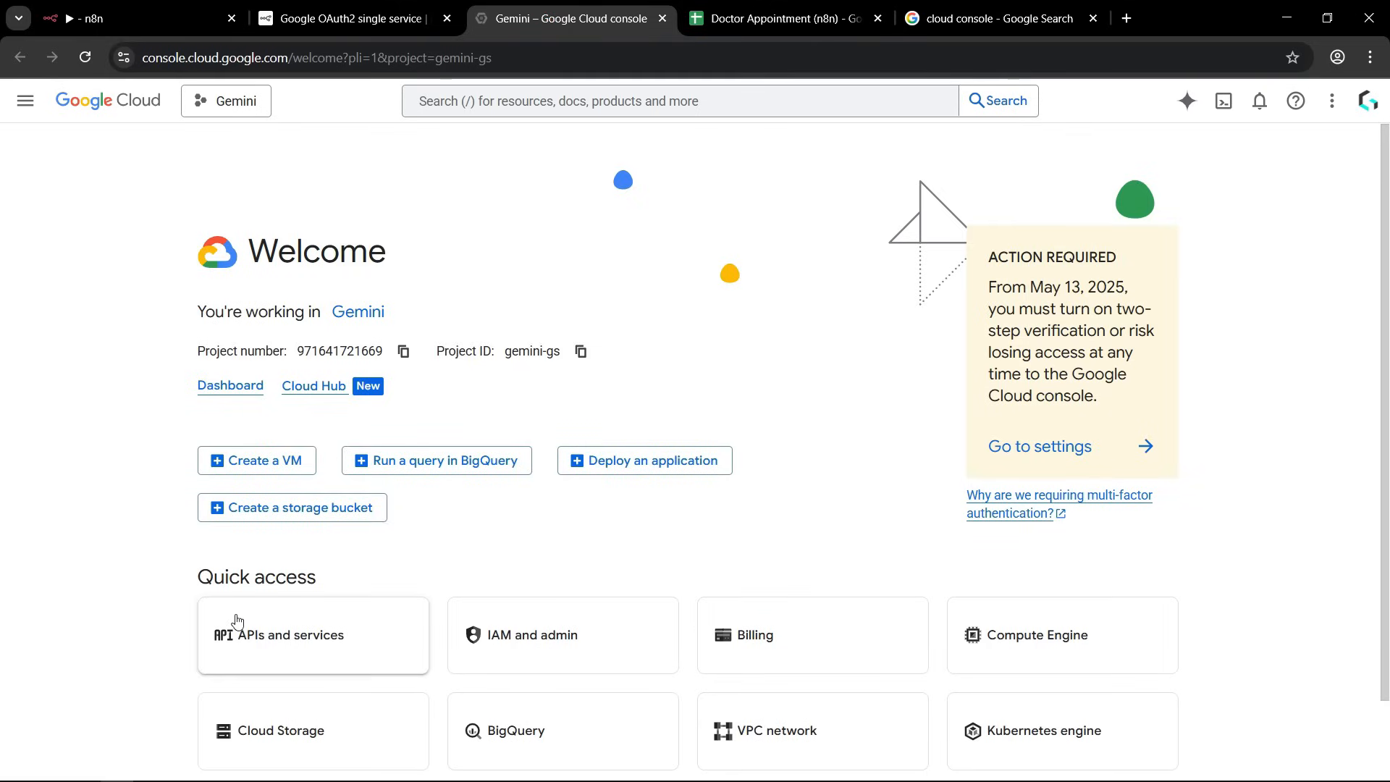
click(355, 640)
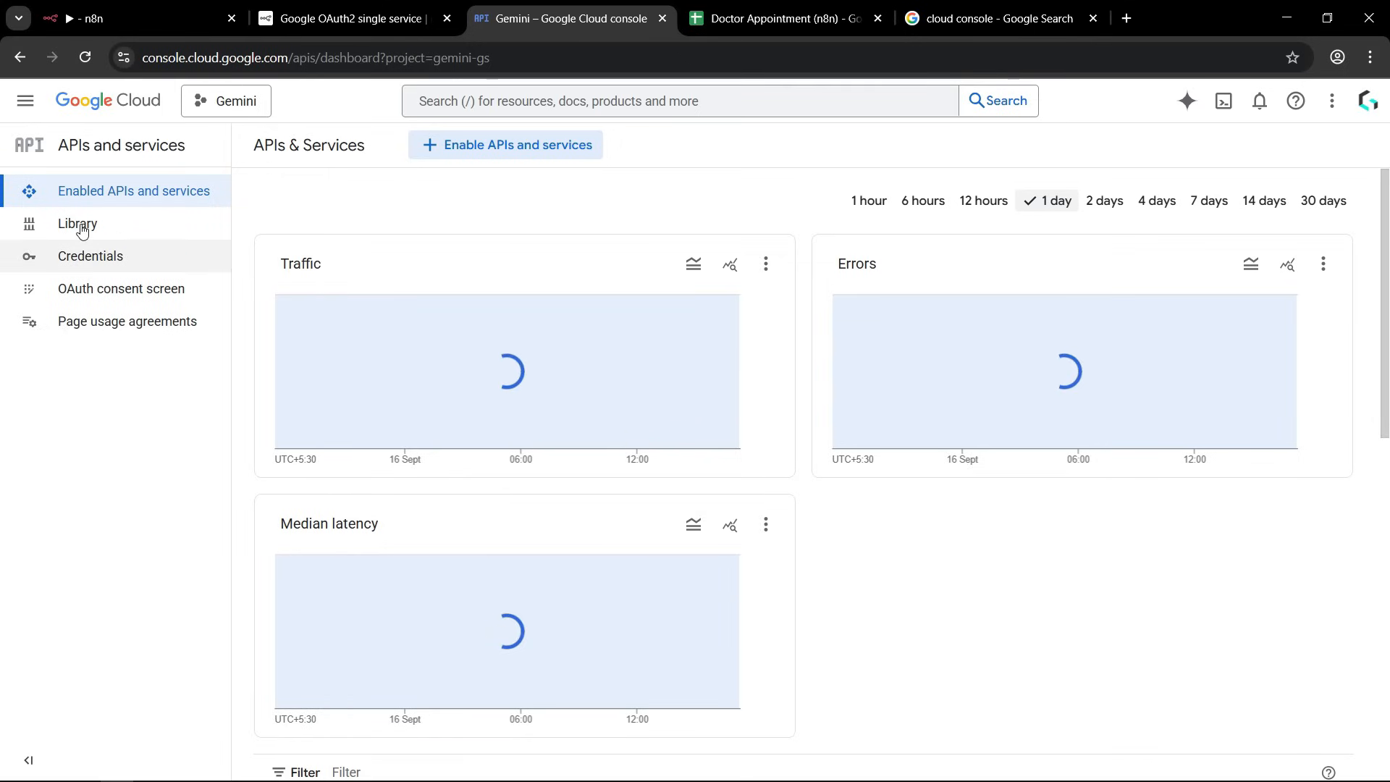
click(111, 225)
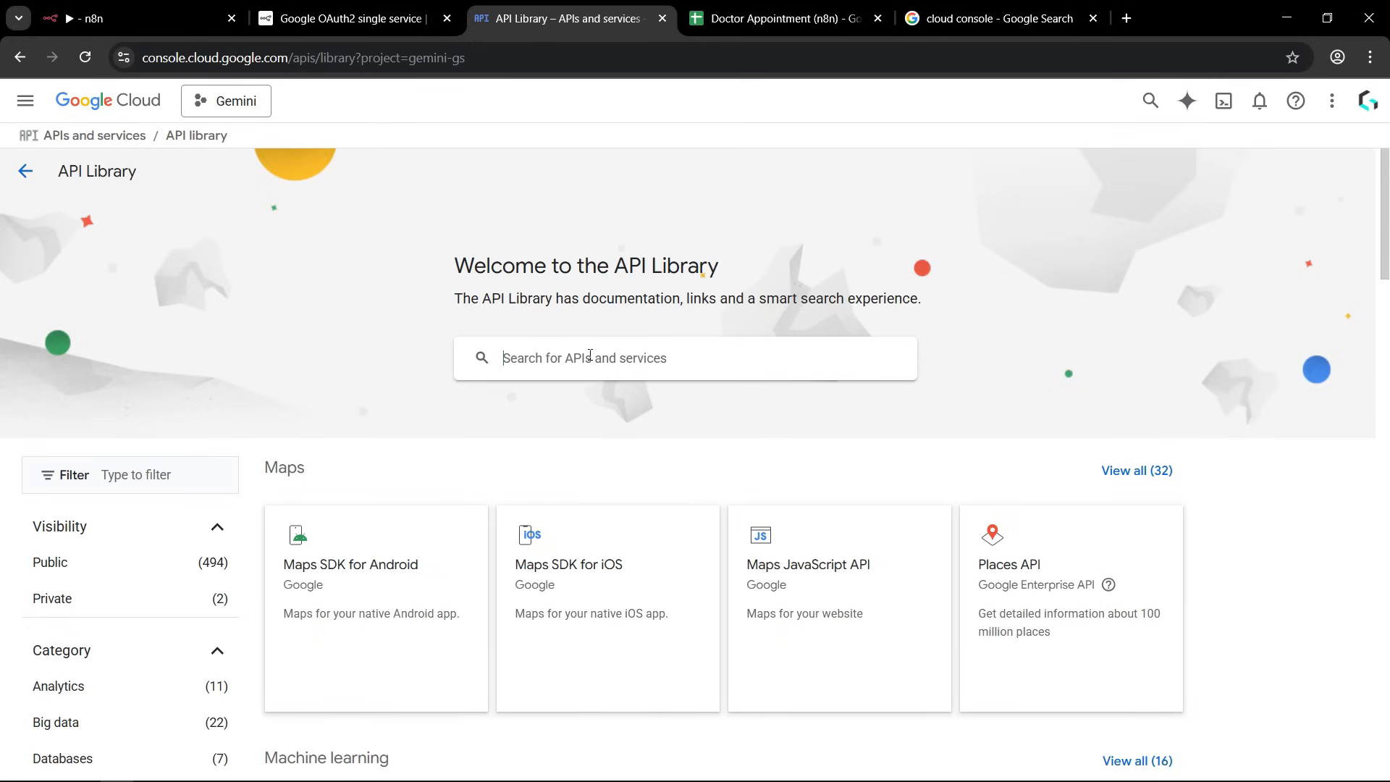
click(590, 355)
text(google drive)
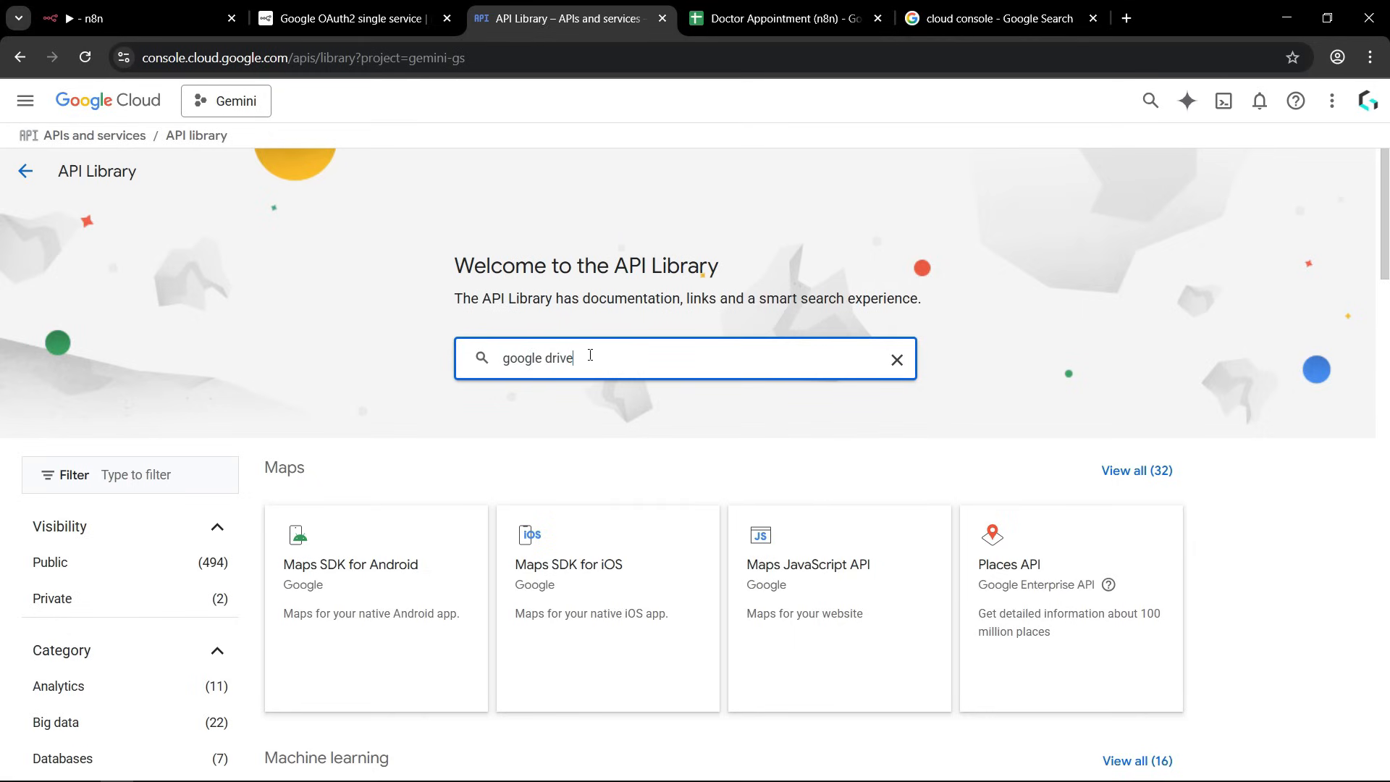
key(Return)
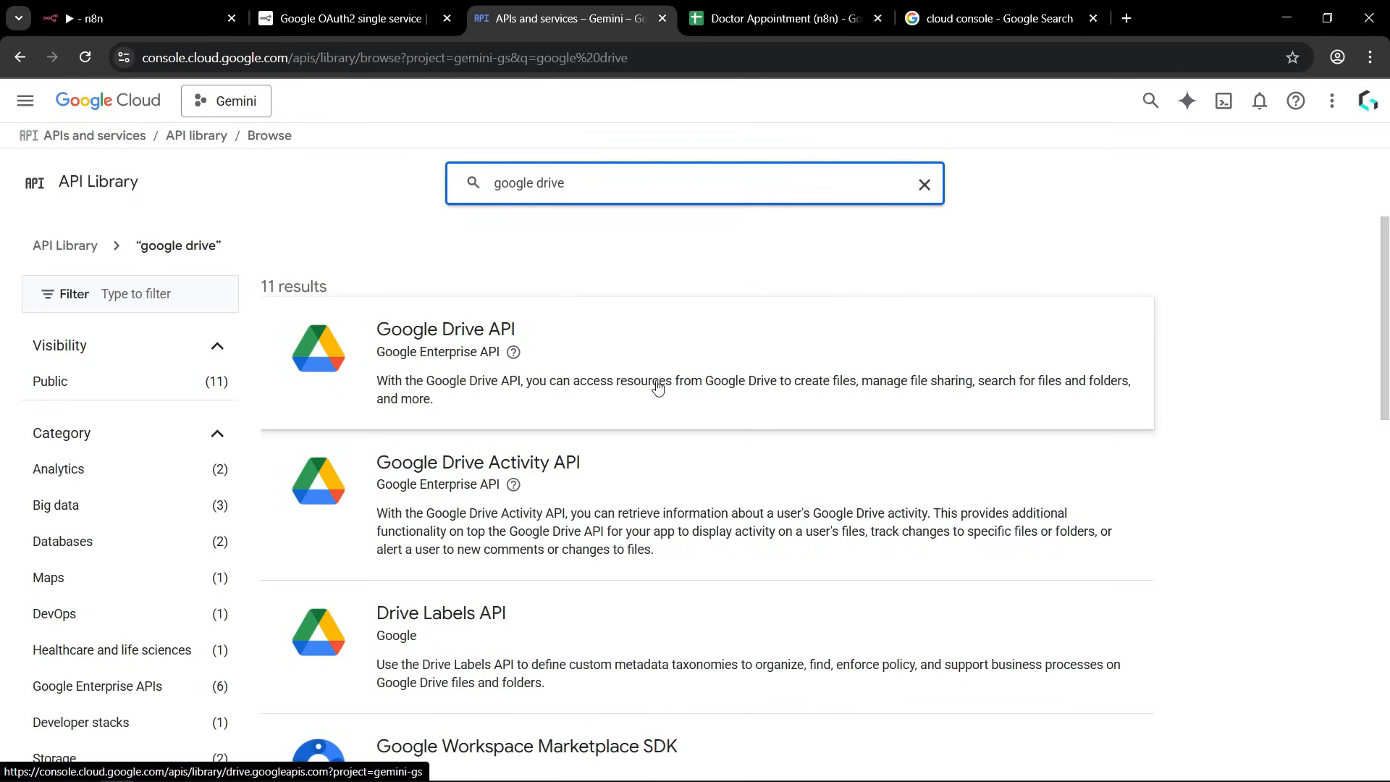
click(590, 378)
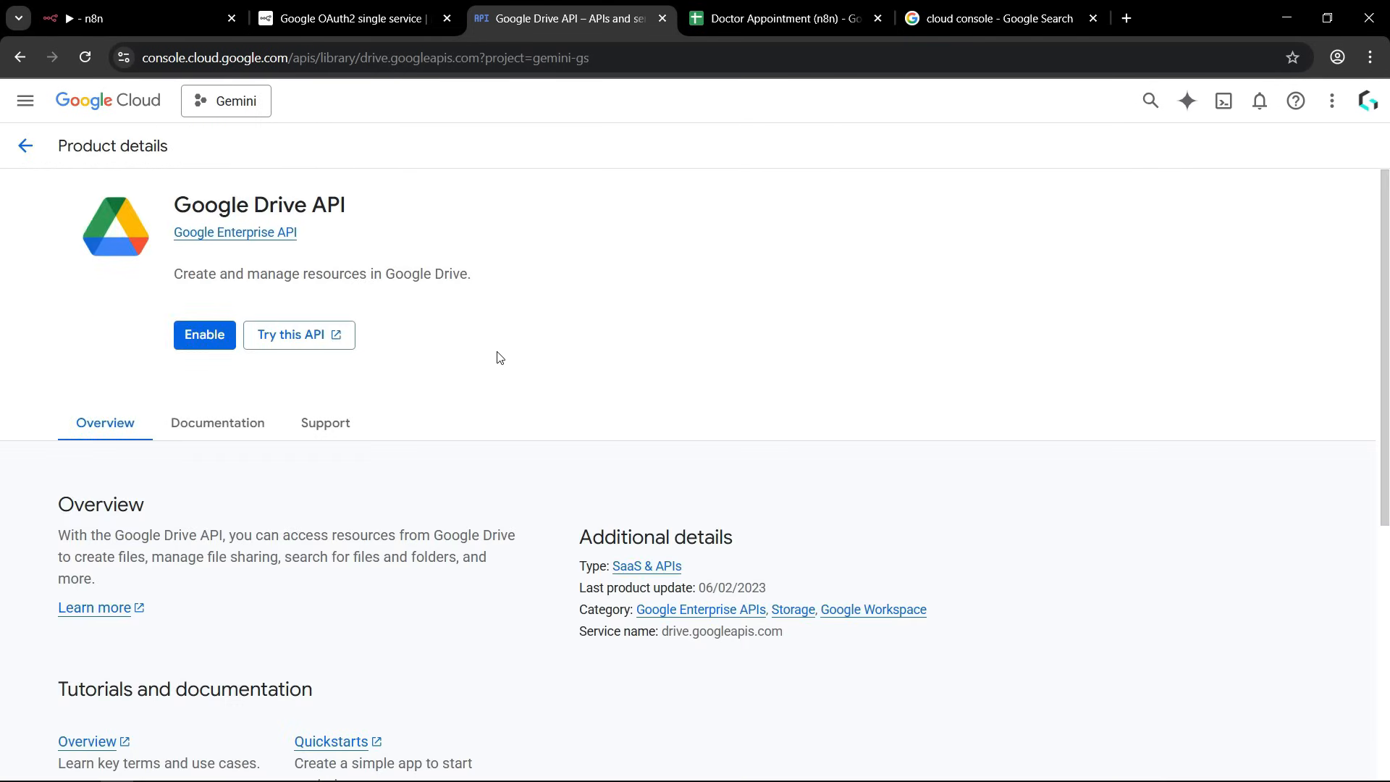
click(206, 399)
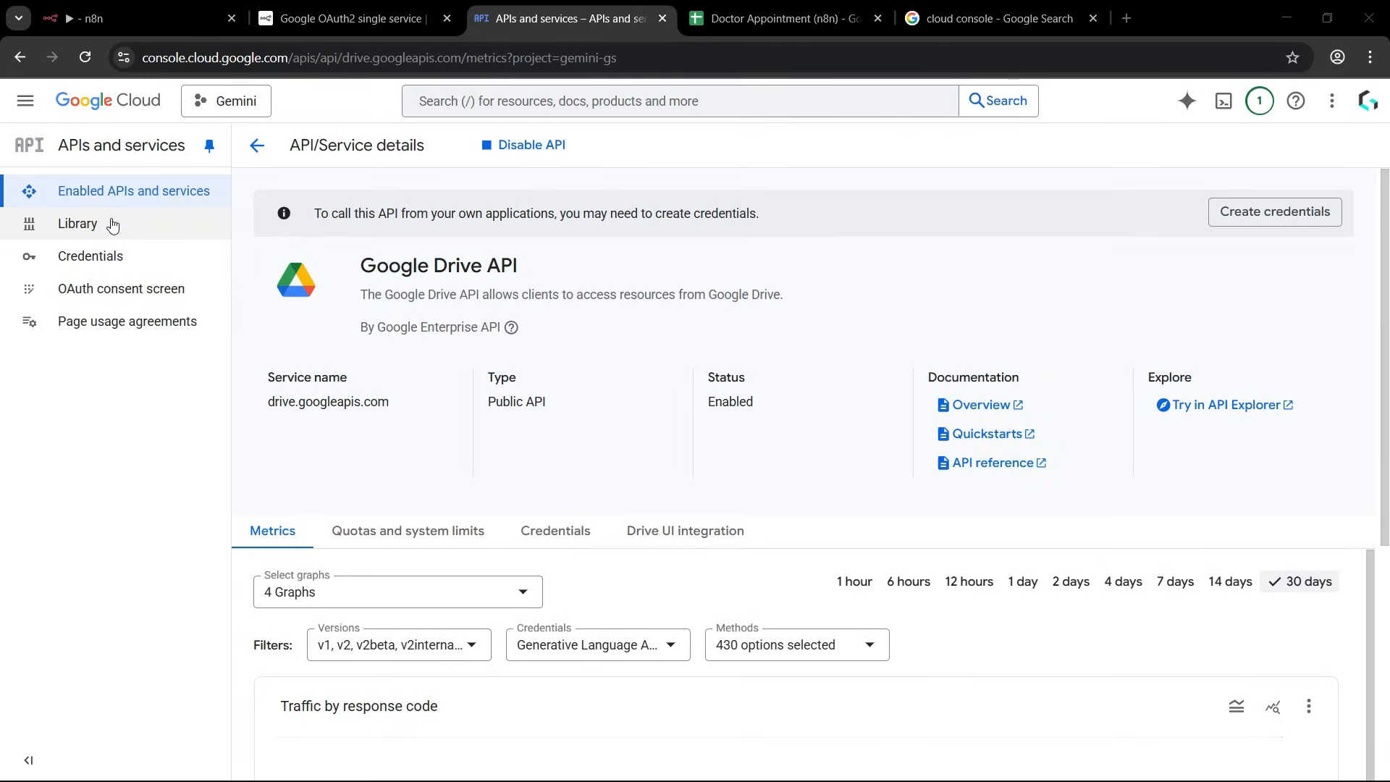
Find the Google Sheets API in the API Library and enable it for the project.
click(88, 226)
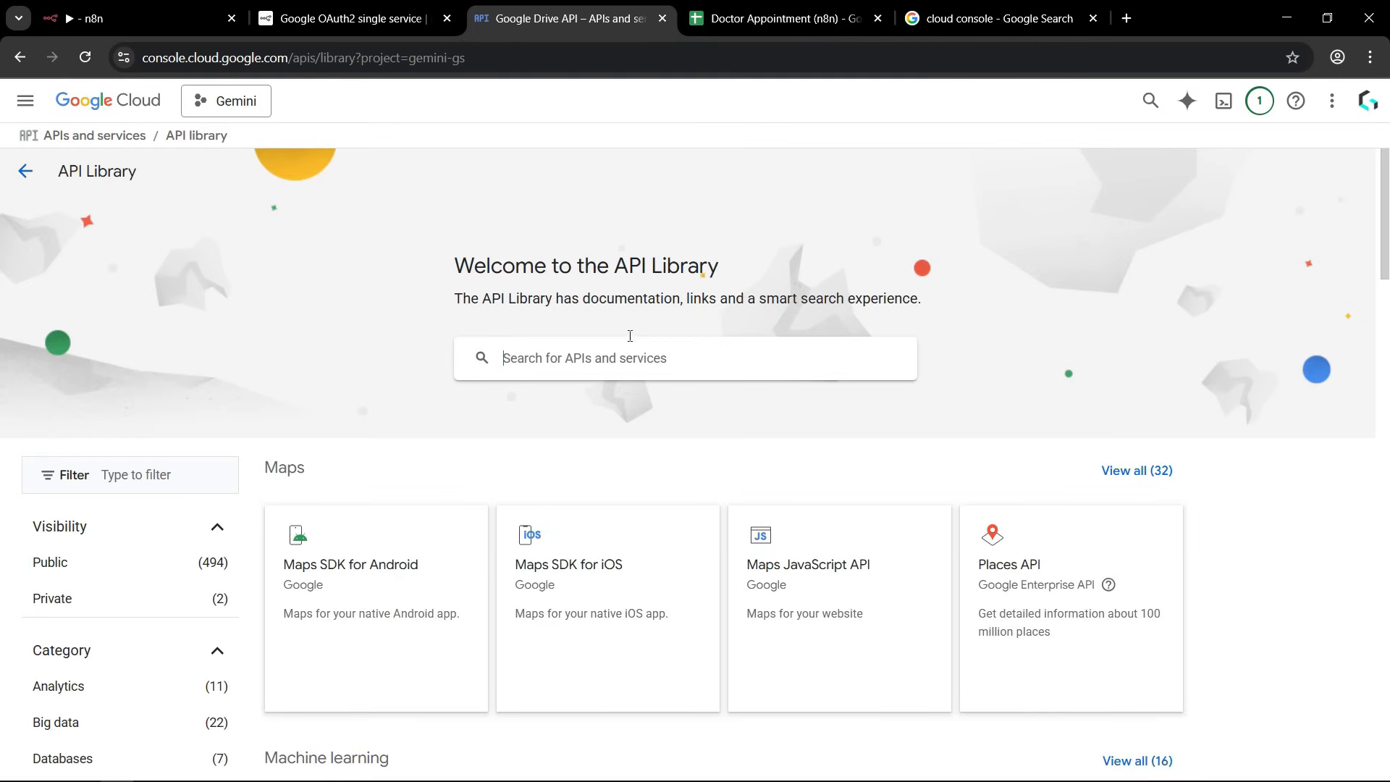
click(569, 361)
text(google sheet)
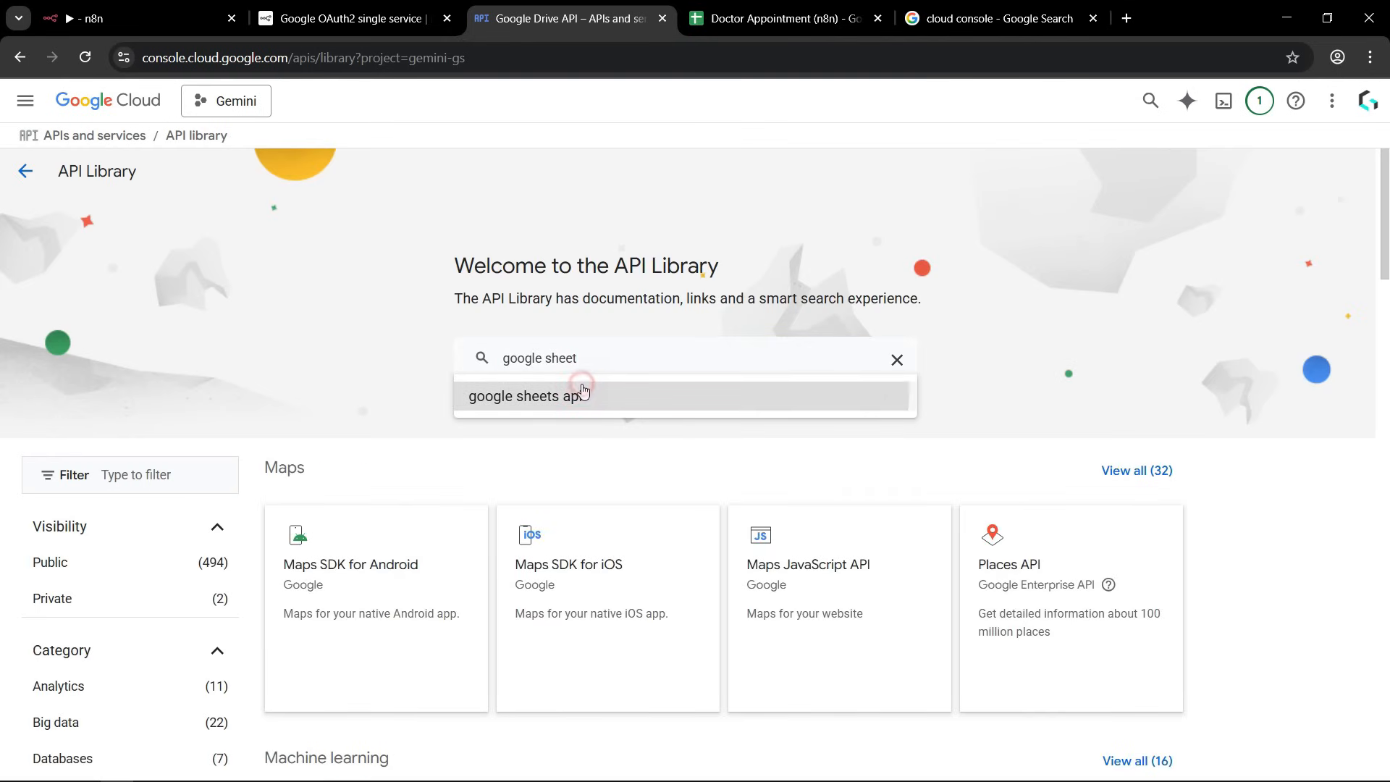
click(580, 387)
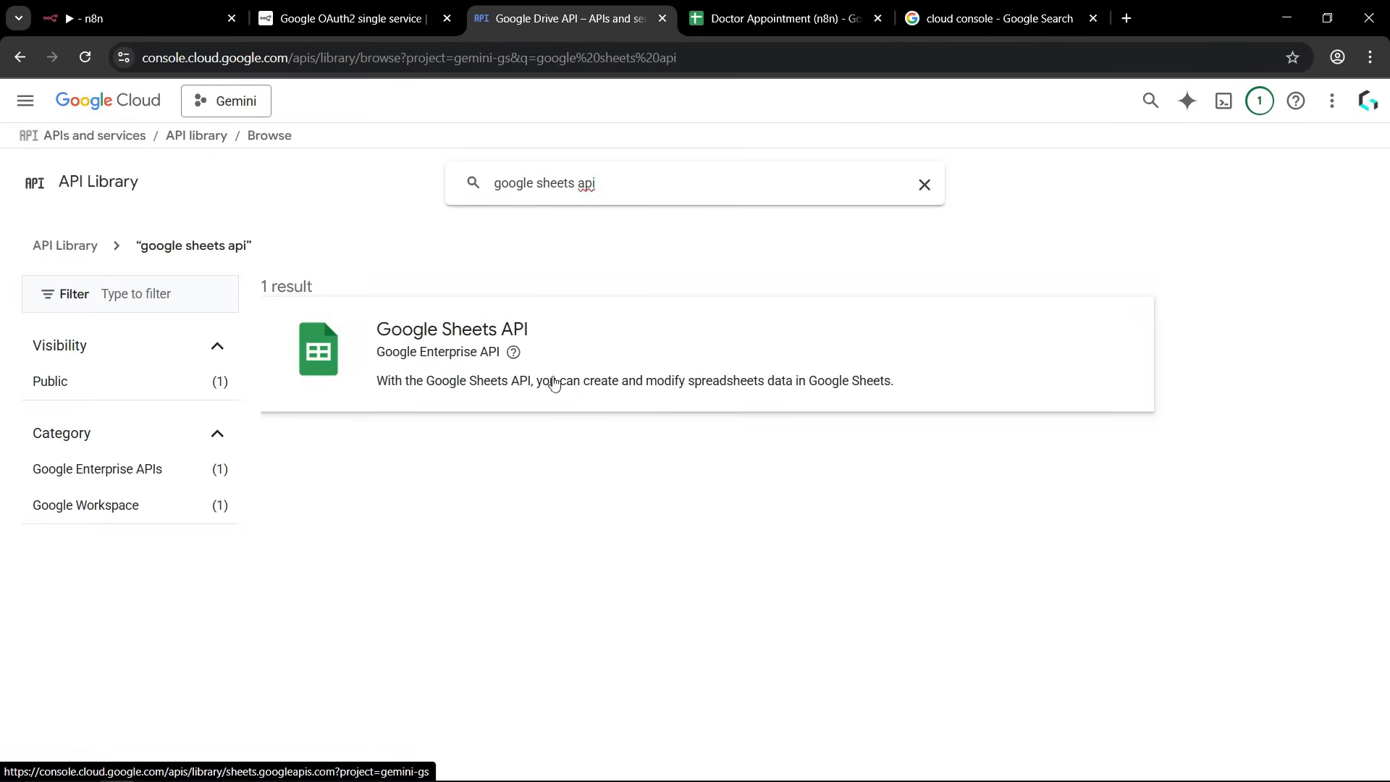
click(425, 330)
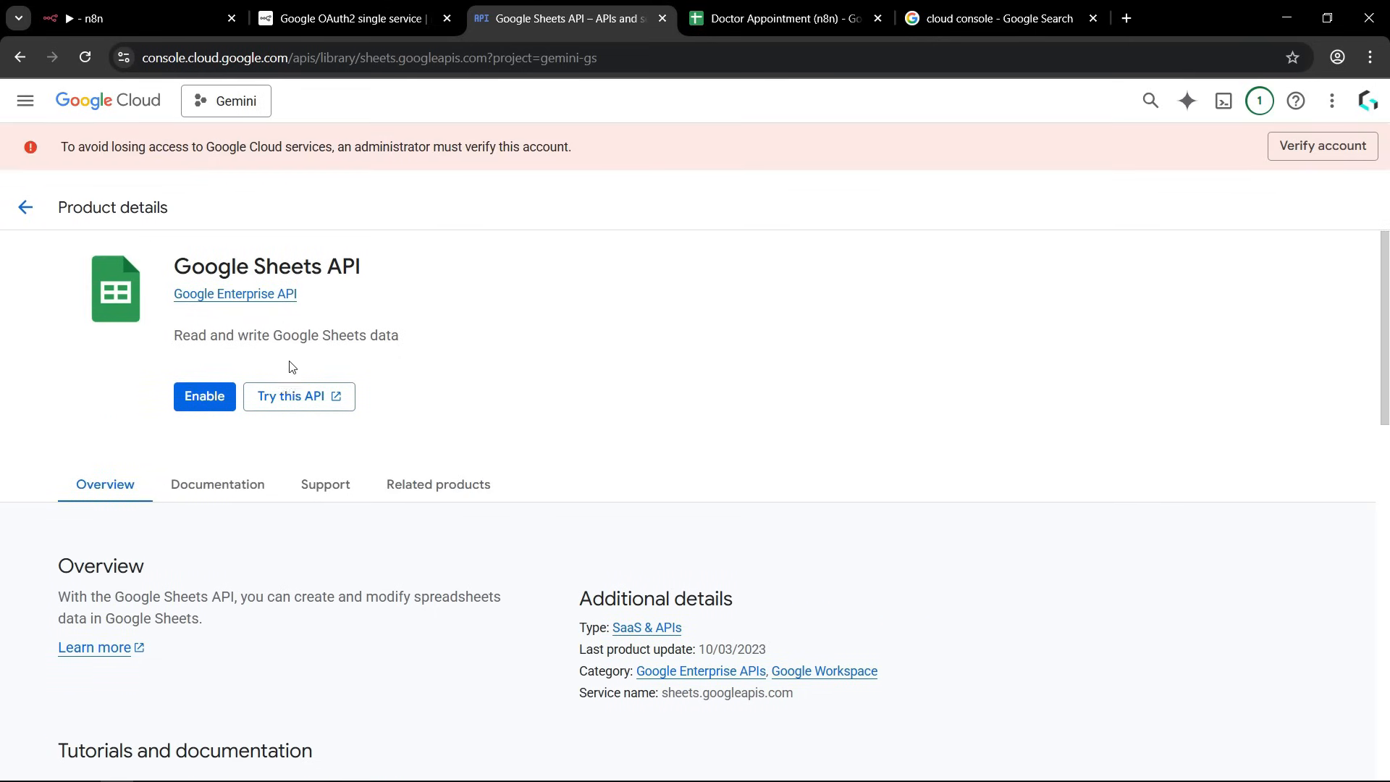
click(203, 397)
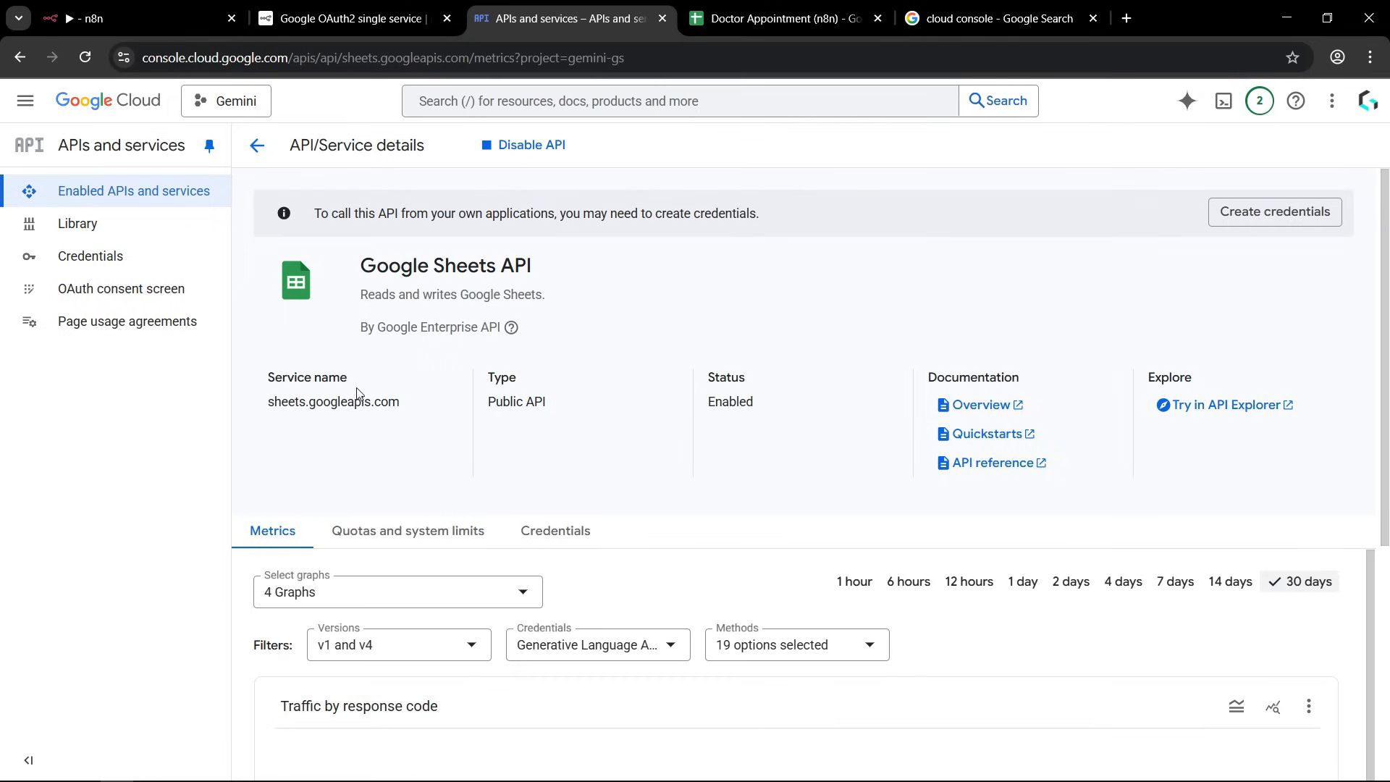
Return to the n8n Docs and read the instructions for configuring the OAuth consent screen.
click(348, 20)
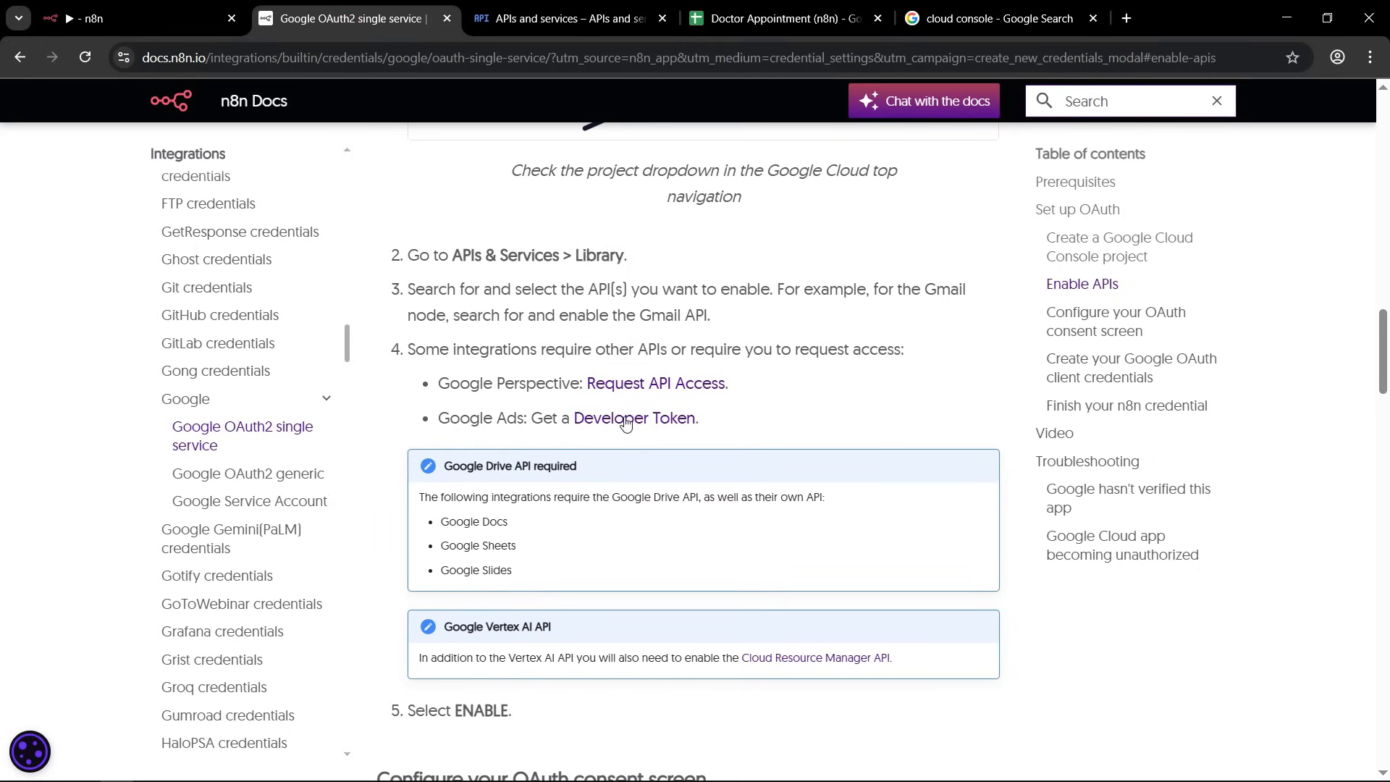
scroll(624, 406, down, 5)
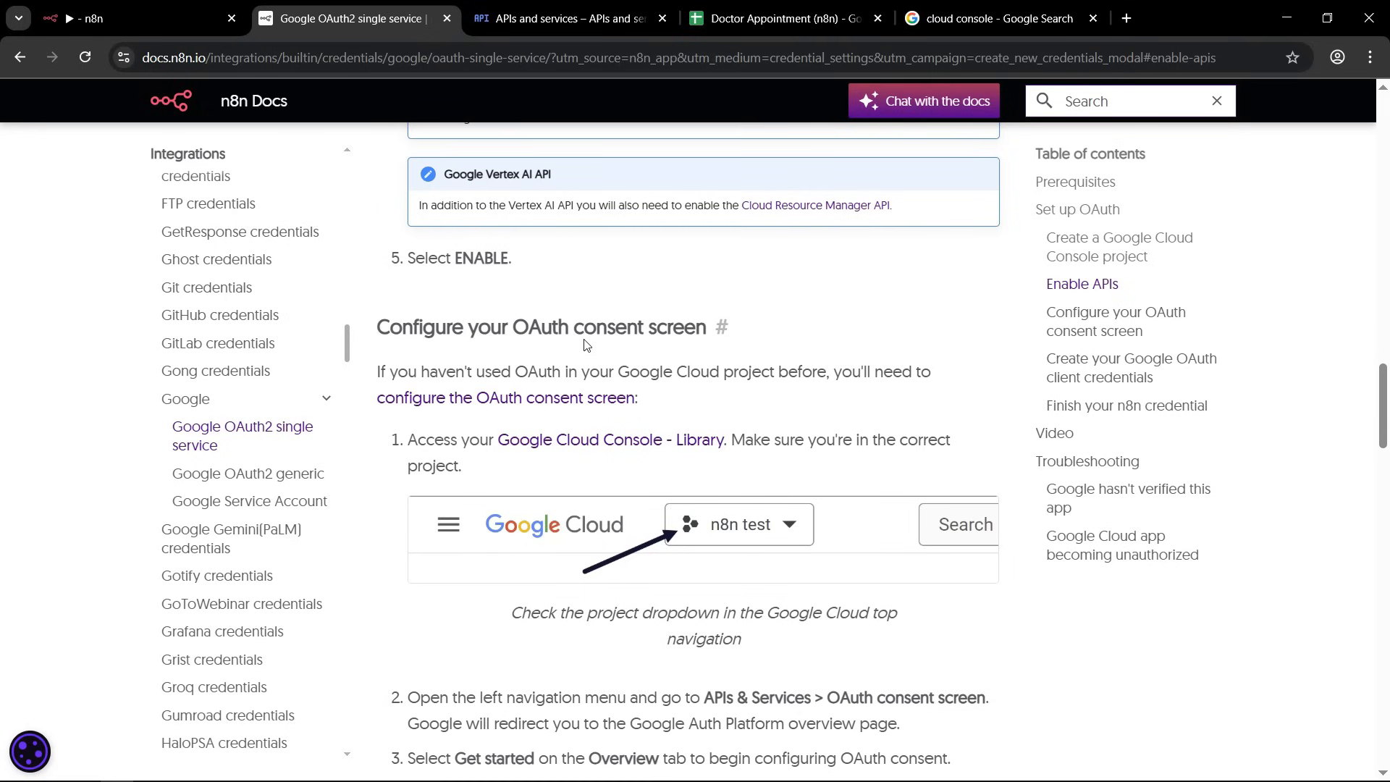
drag(575, 329, 690, 329)
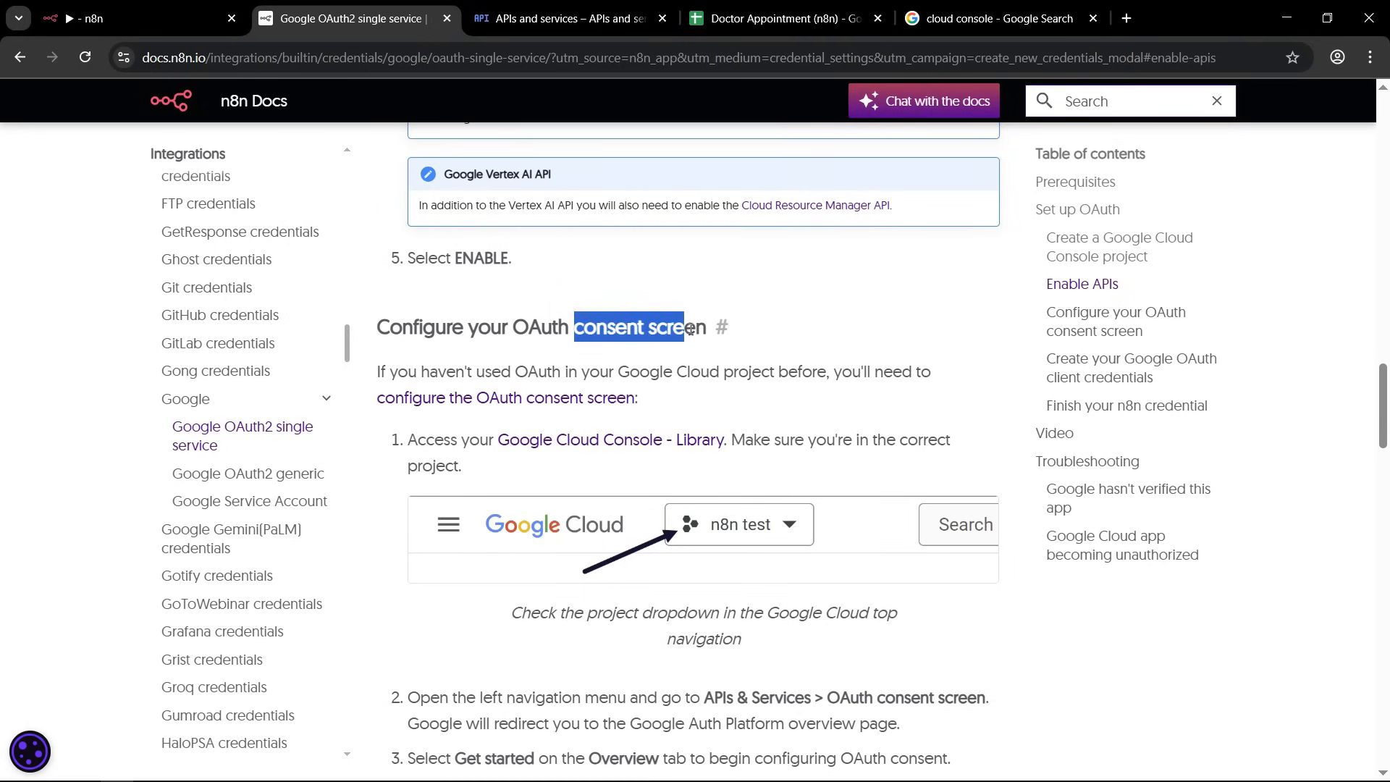
scroll(579, 347, down, 5)
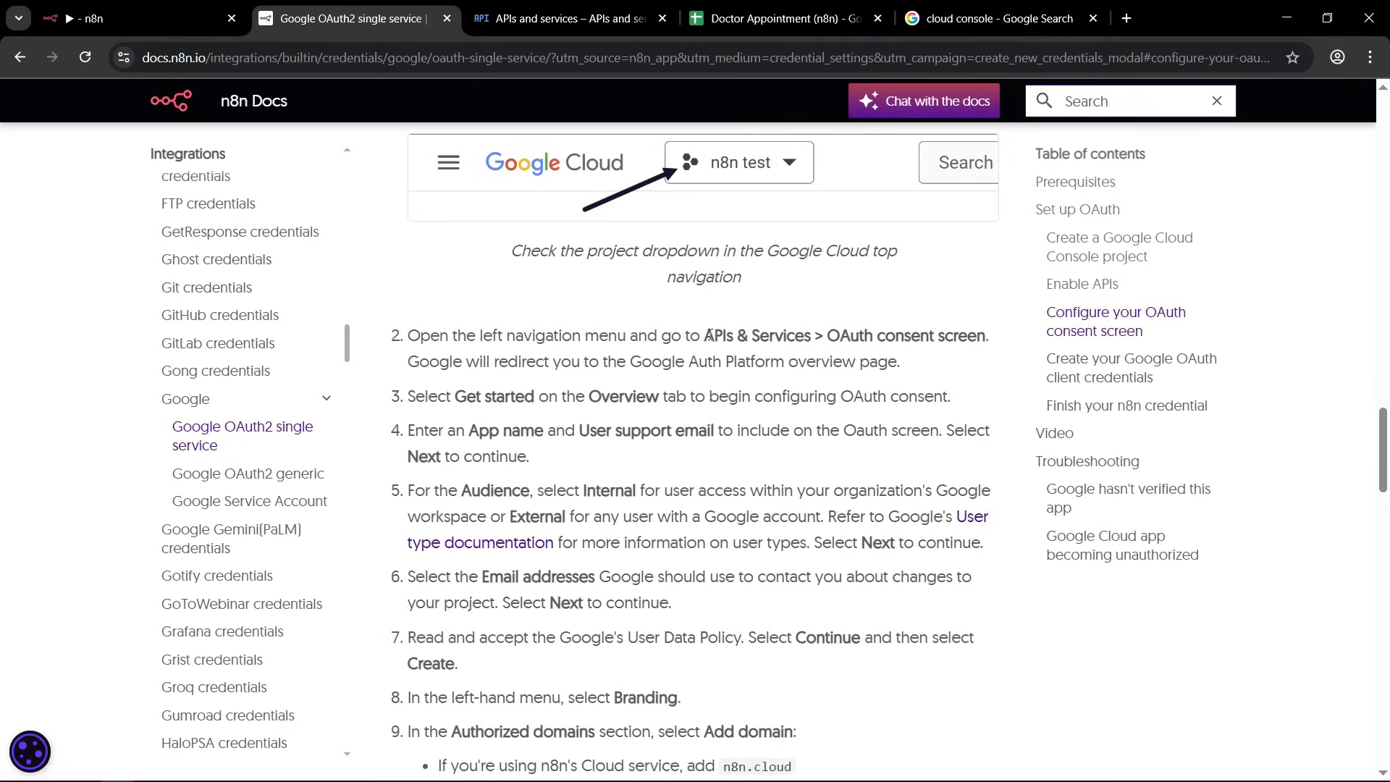
drag(709, 335, 974, 345)
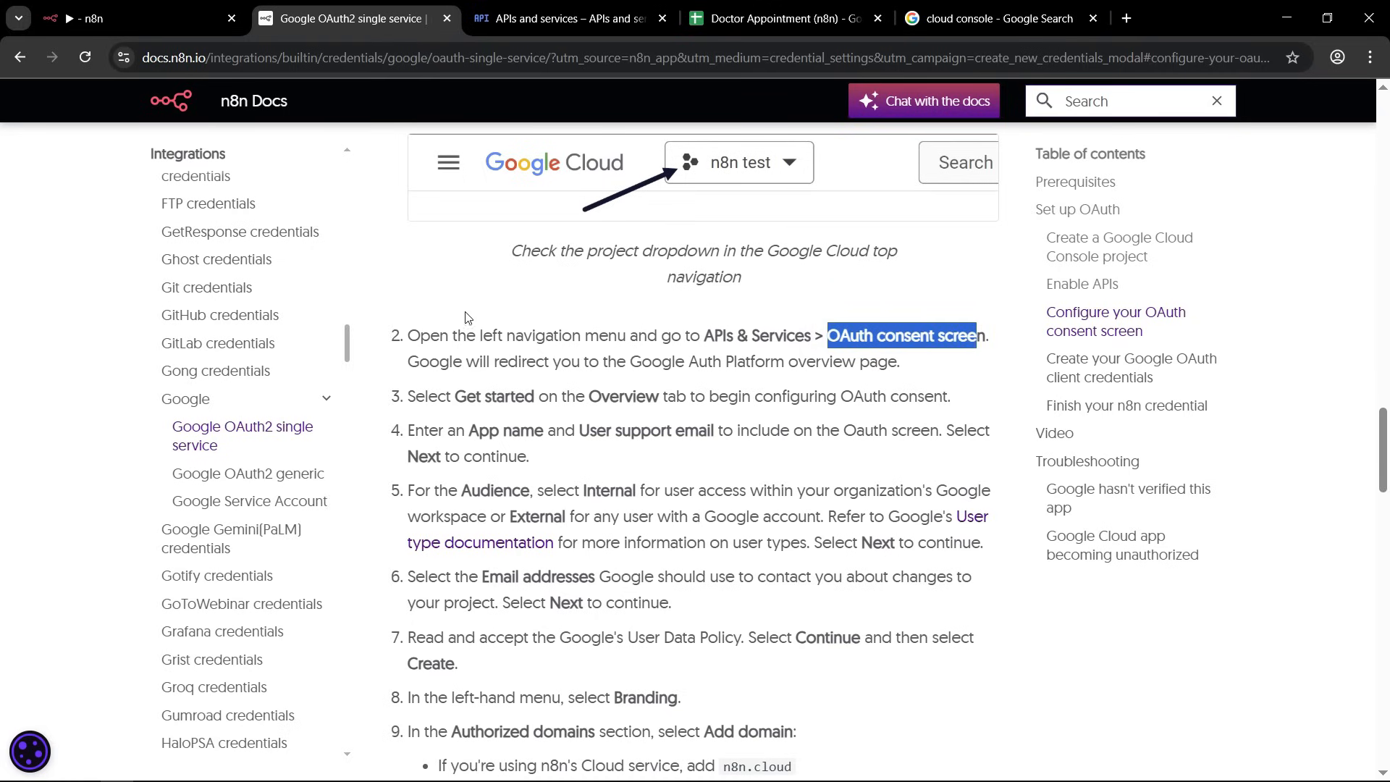
Switch back to Google Cloud Console and start configuring the project's OAuth consent screen.
click(544, 21)
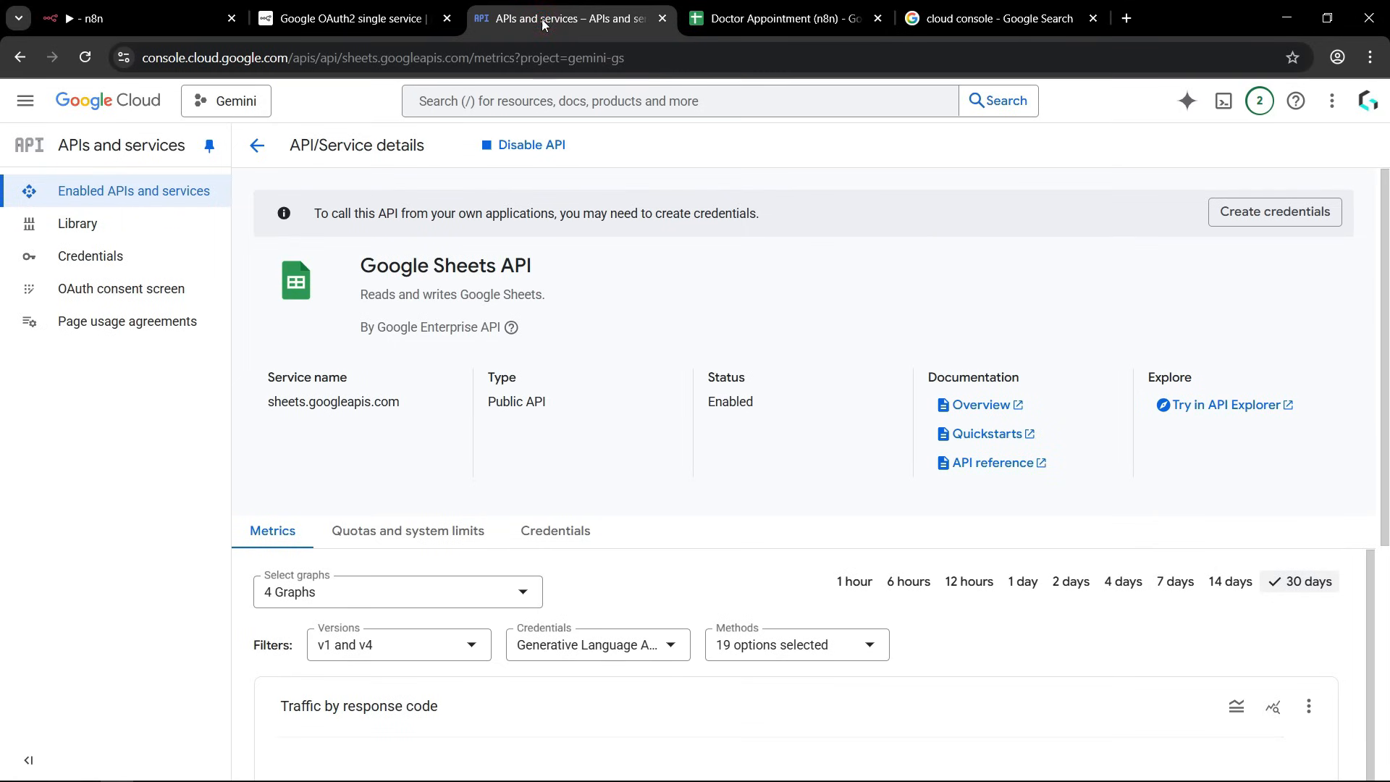
click(134, 295)
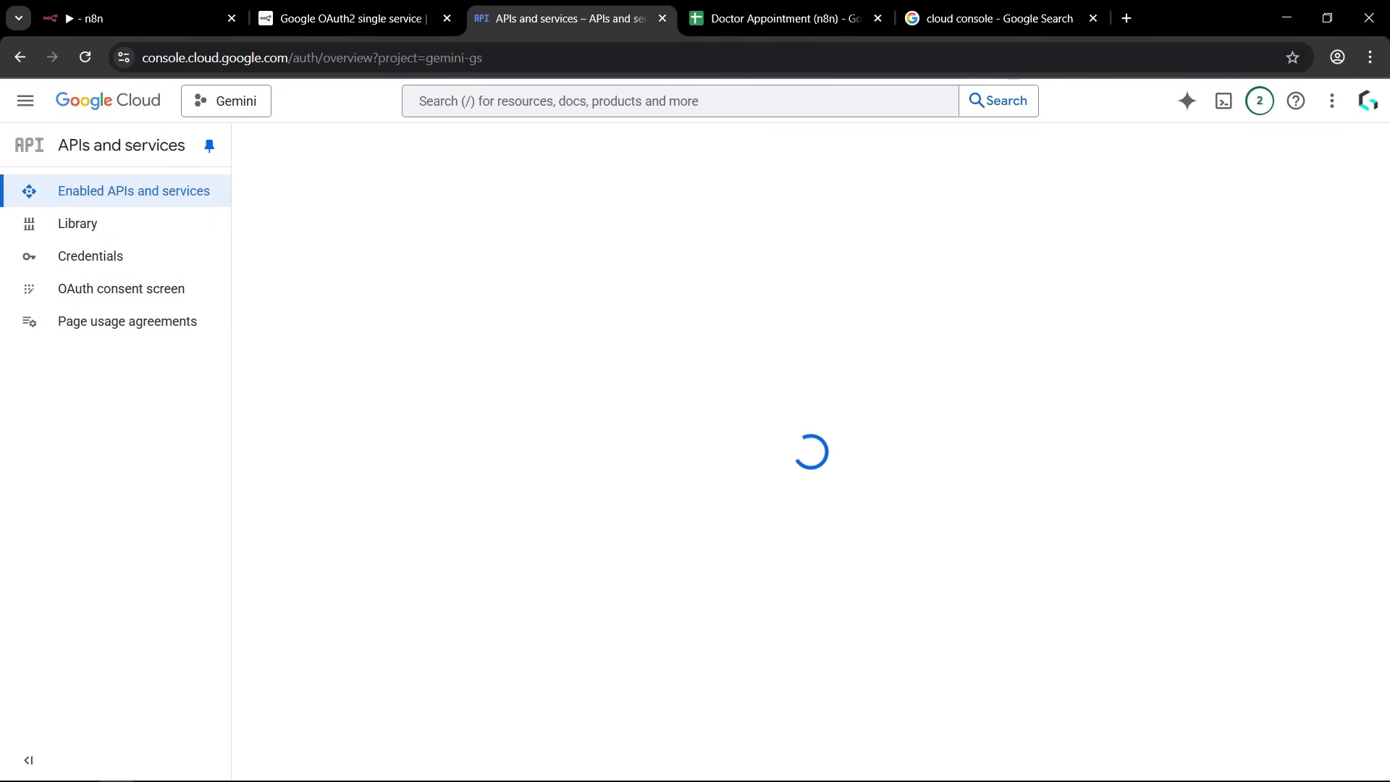
click(807, 598)
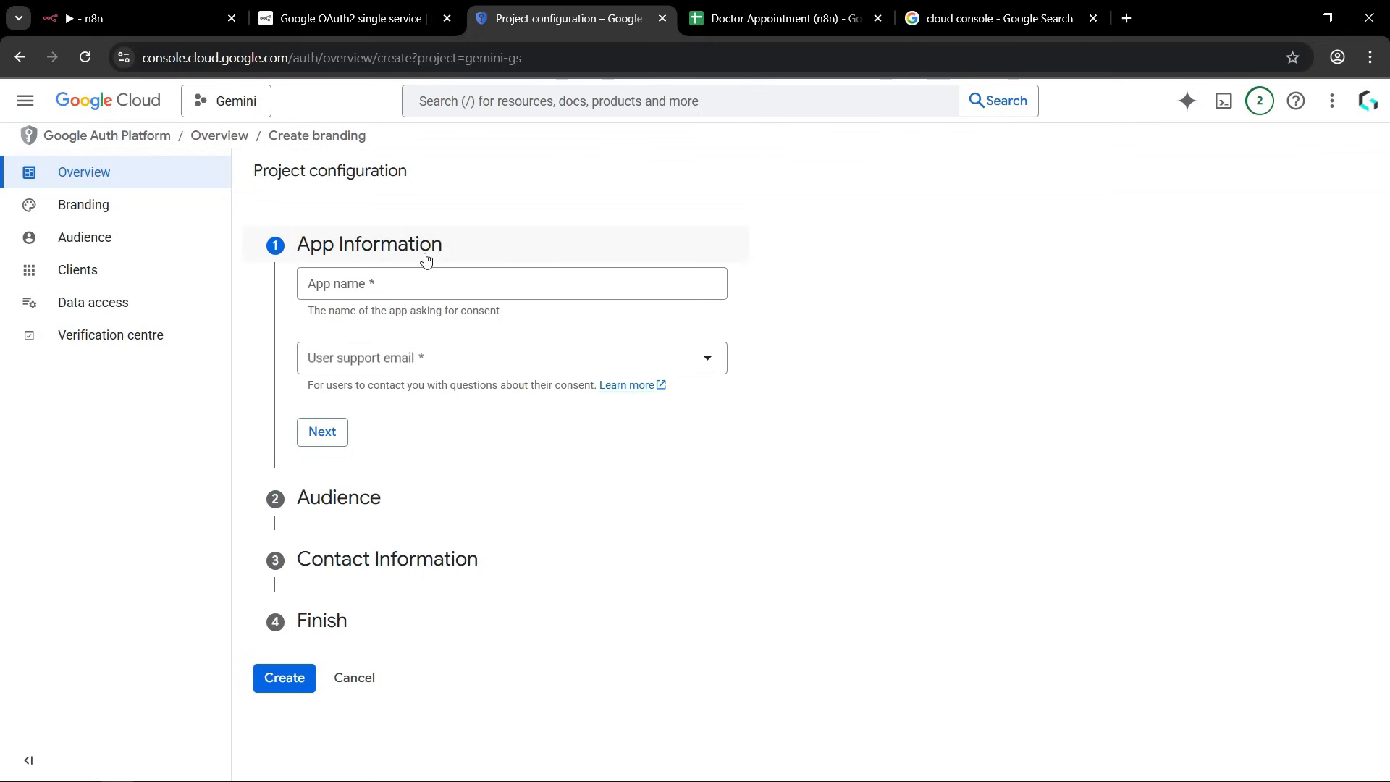
Fill in the app information with the app name Appointment Booking n8n and the account's own address as user support email.
click(387, 284)
text(Appointment Booking n8n)
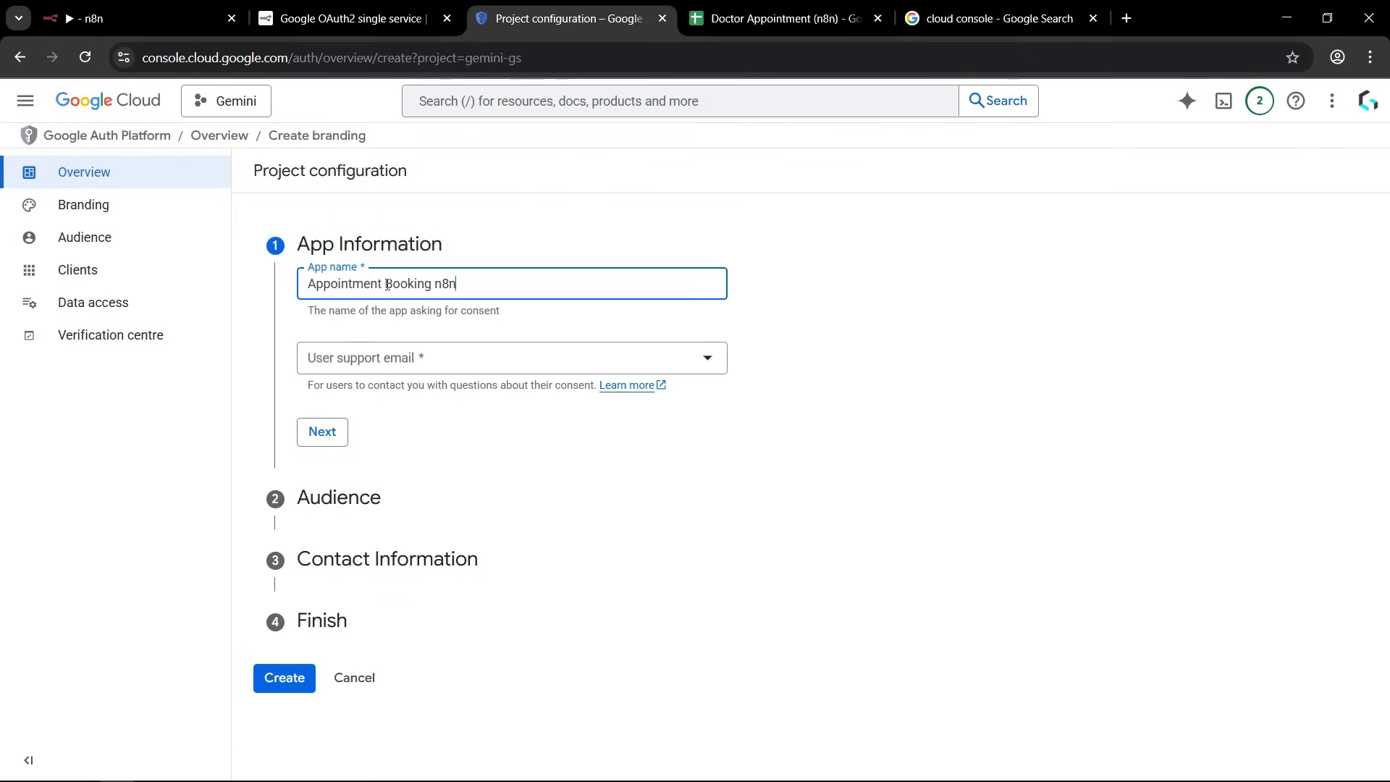
double_click(387, 283)
double_click(387, 284)
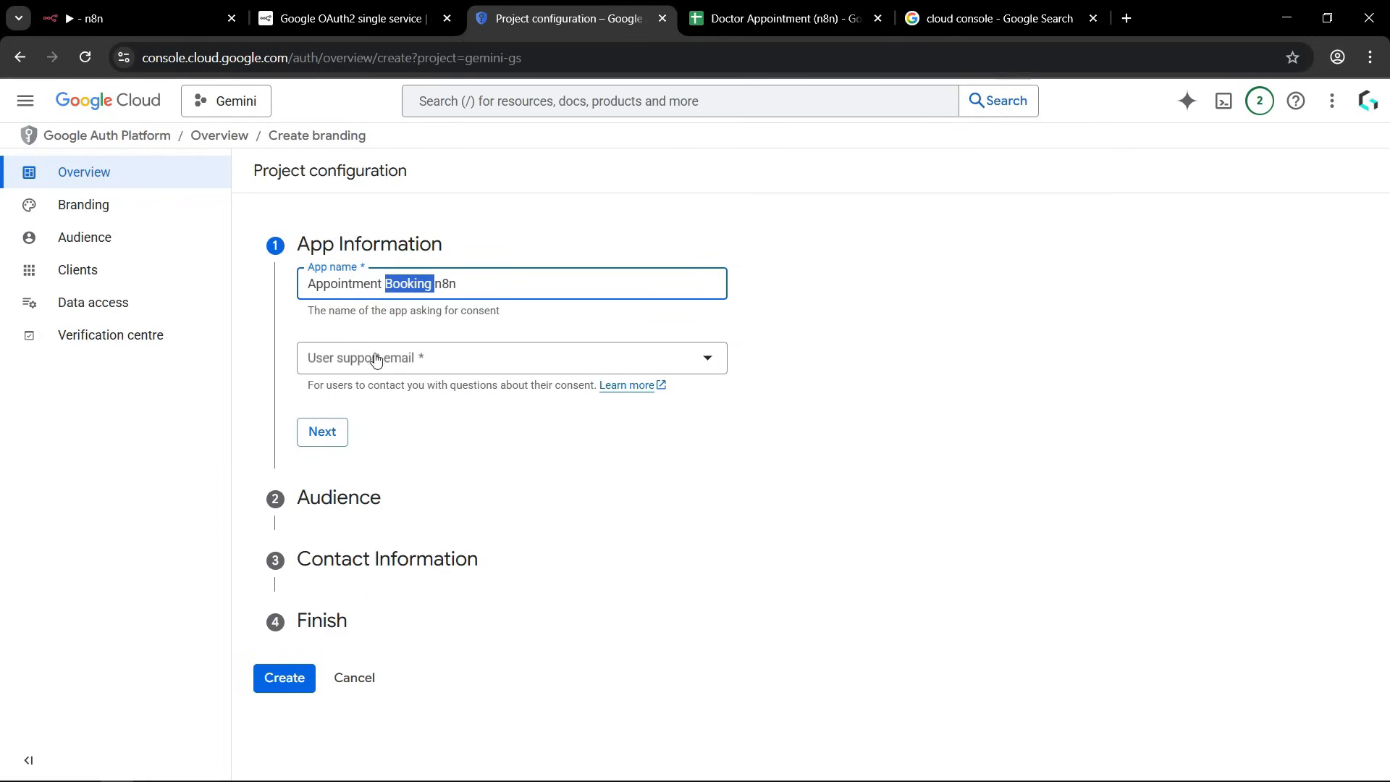
click(414, 362)
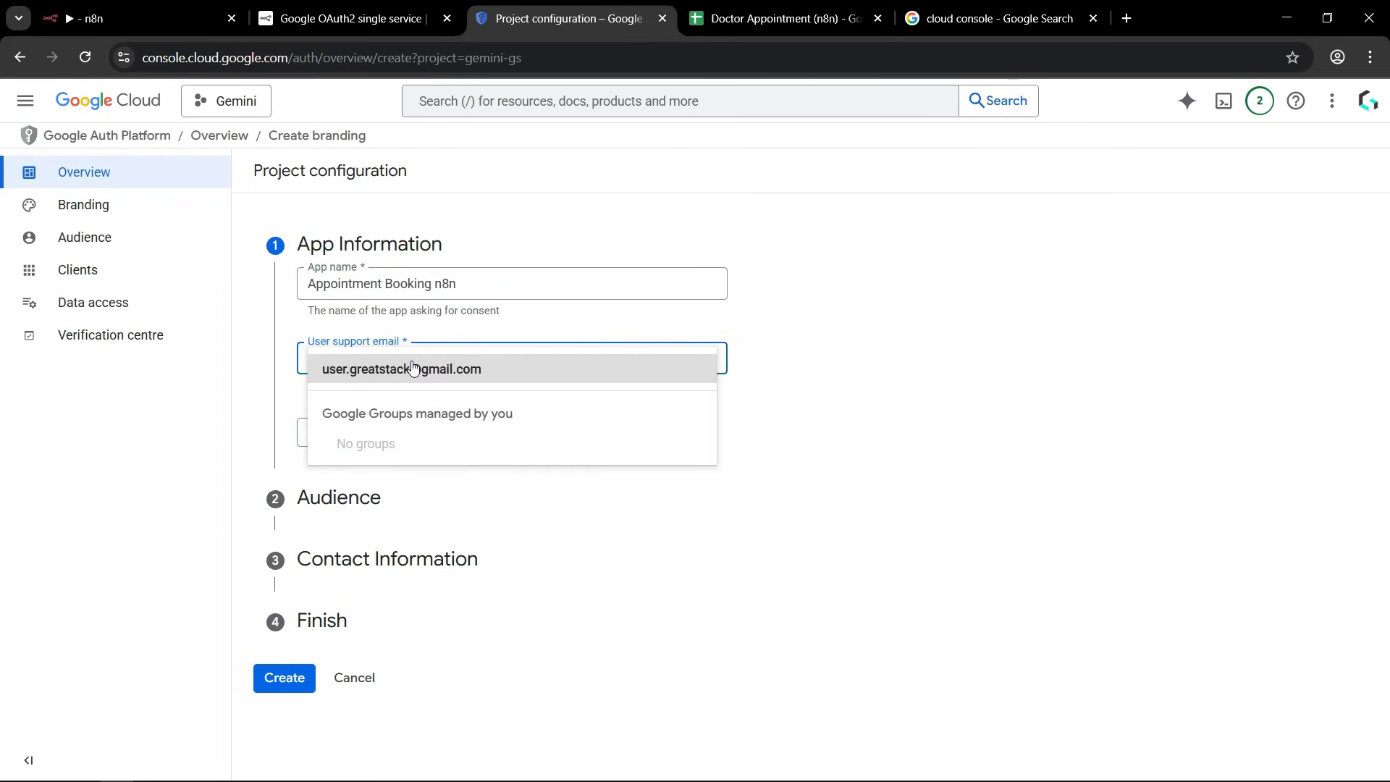
click(412, 367)
click(970, 482)
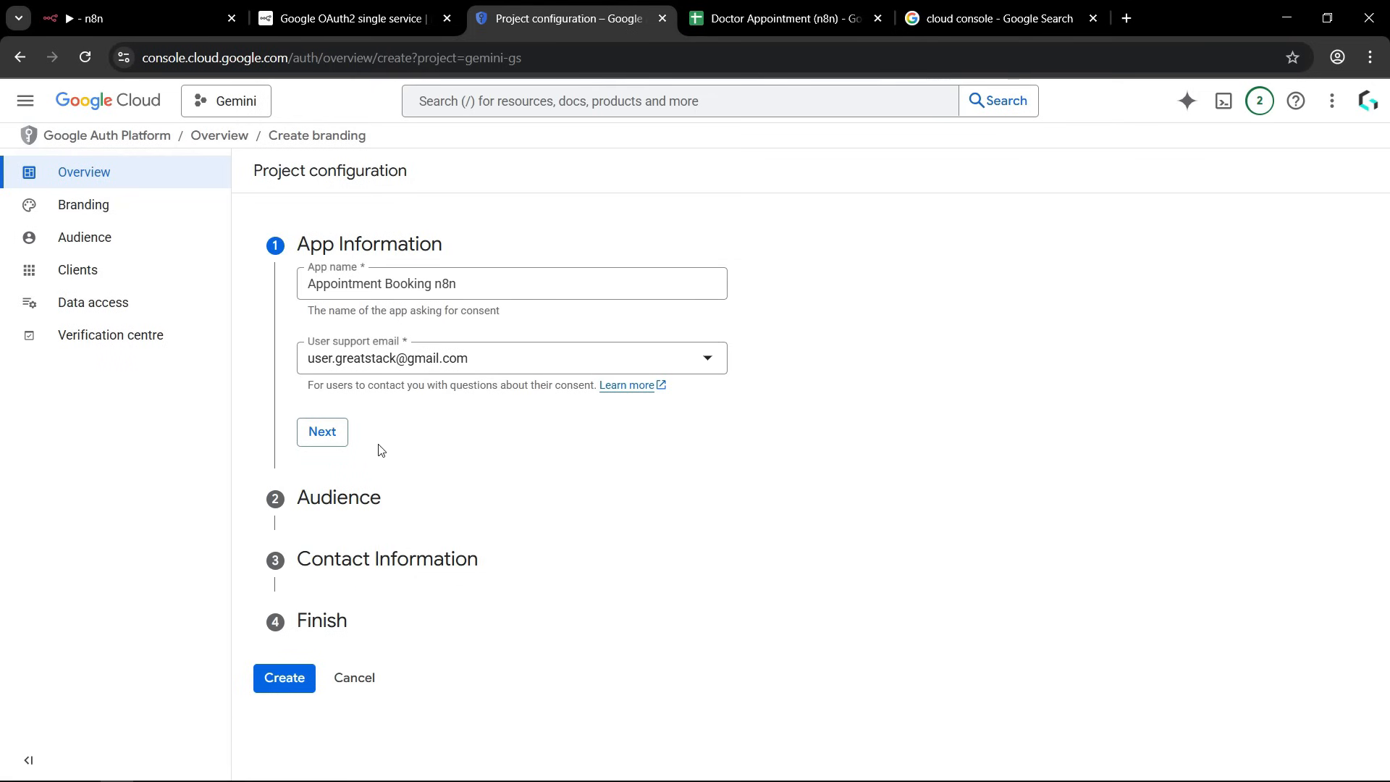
click(327, 437)
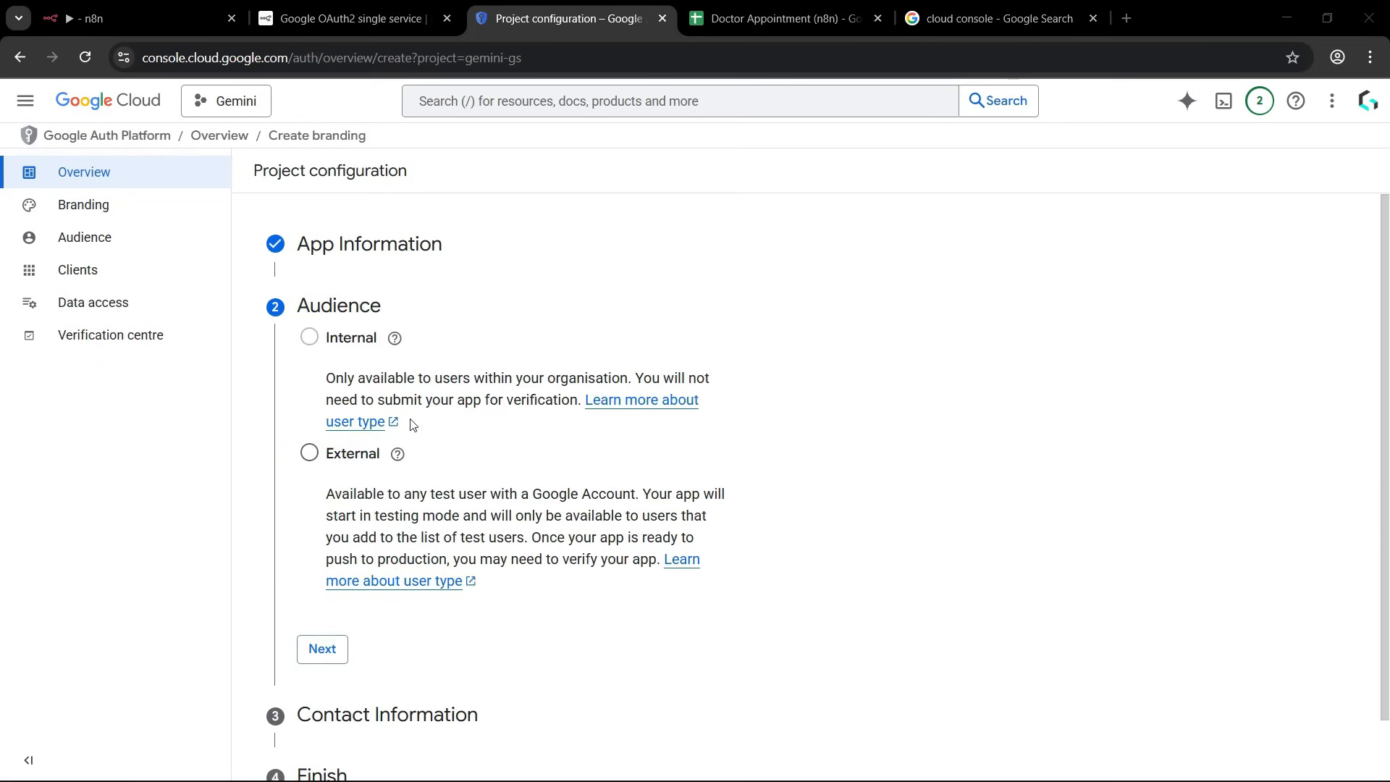
Set the audience to External and enter the contact email address for project notifications.
click(309, 454)
click(341, 664)
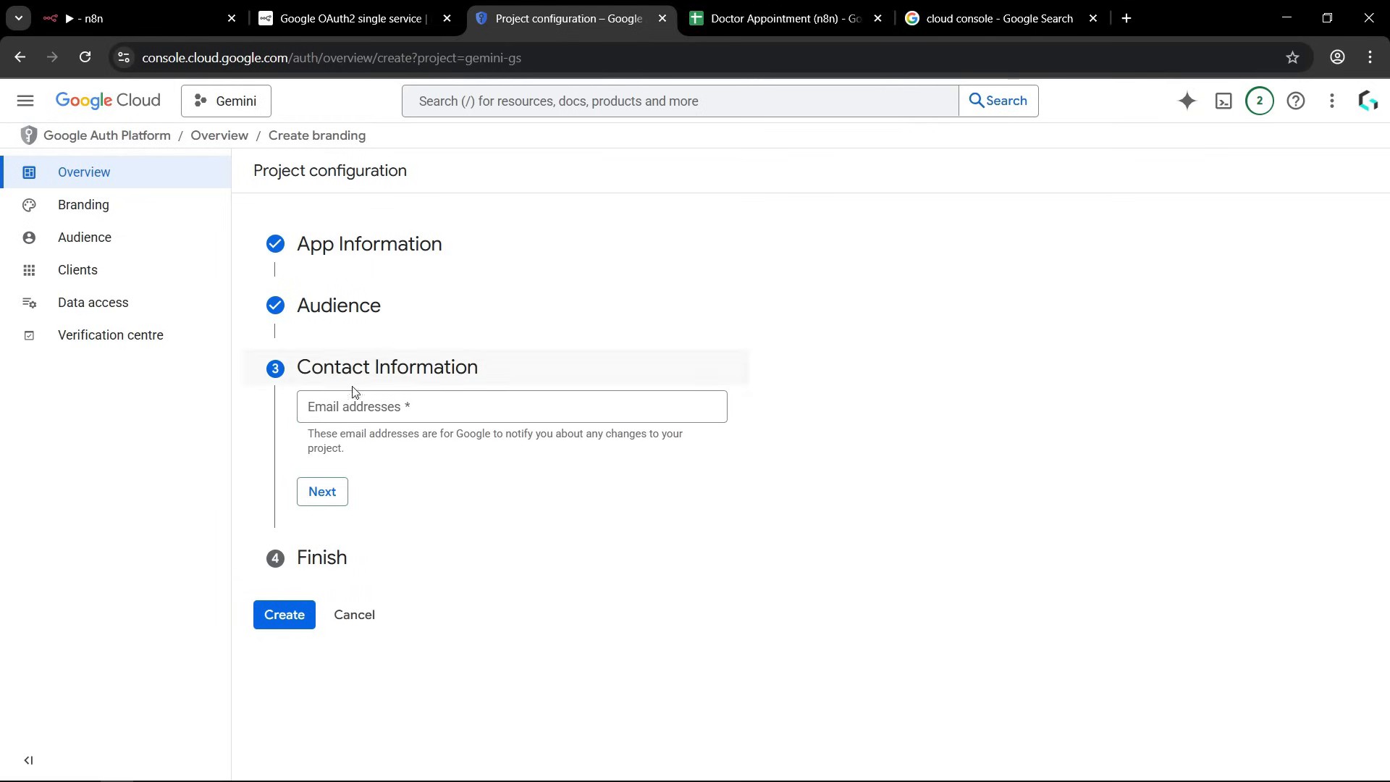
click(406, 402)
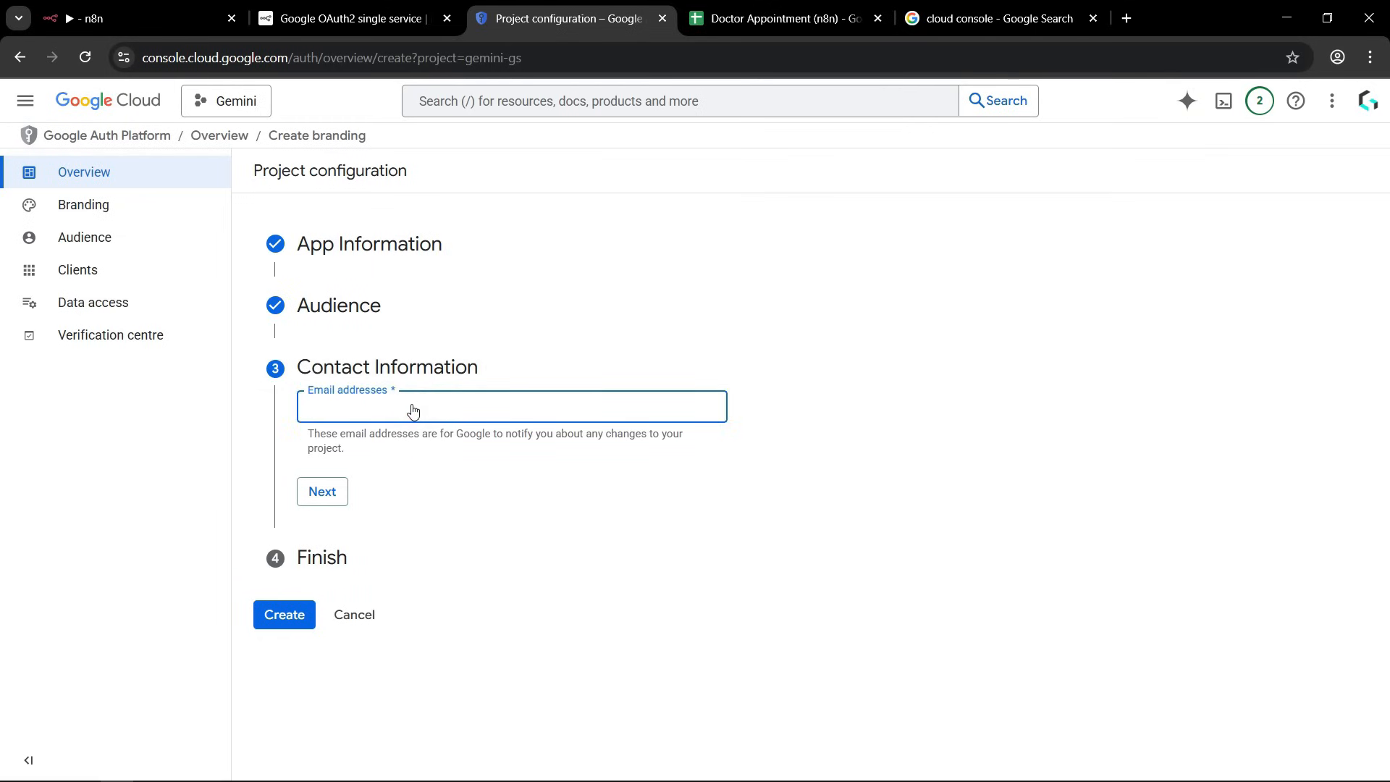
key(ctrl+v)
click(453, 481)
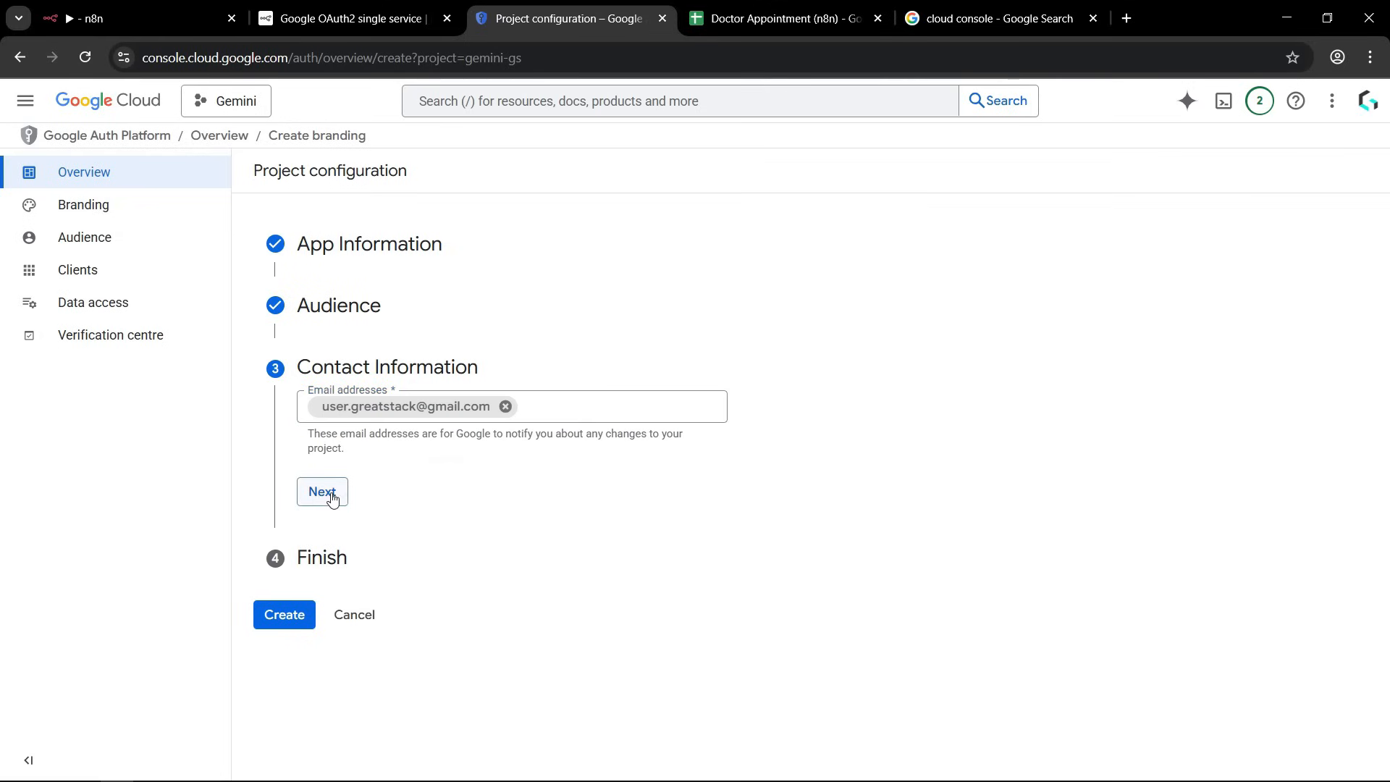
click(323, 493)
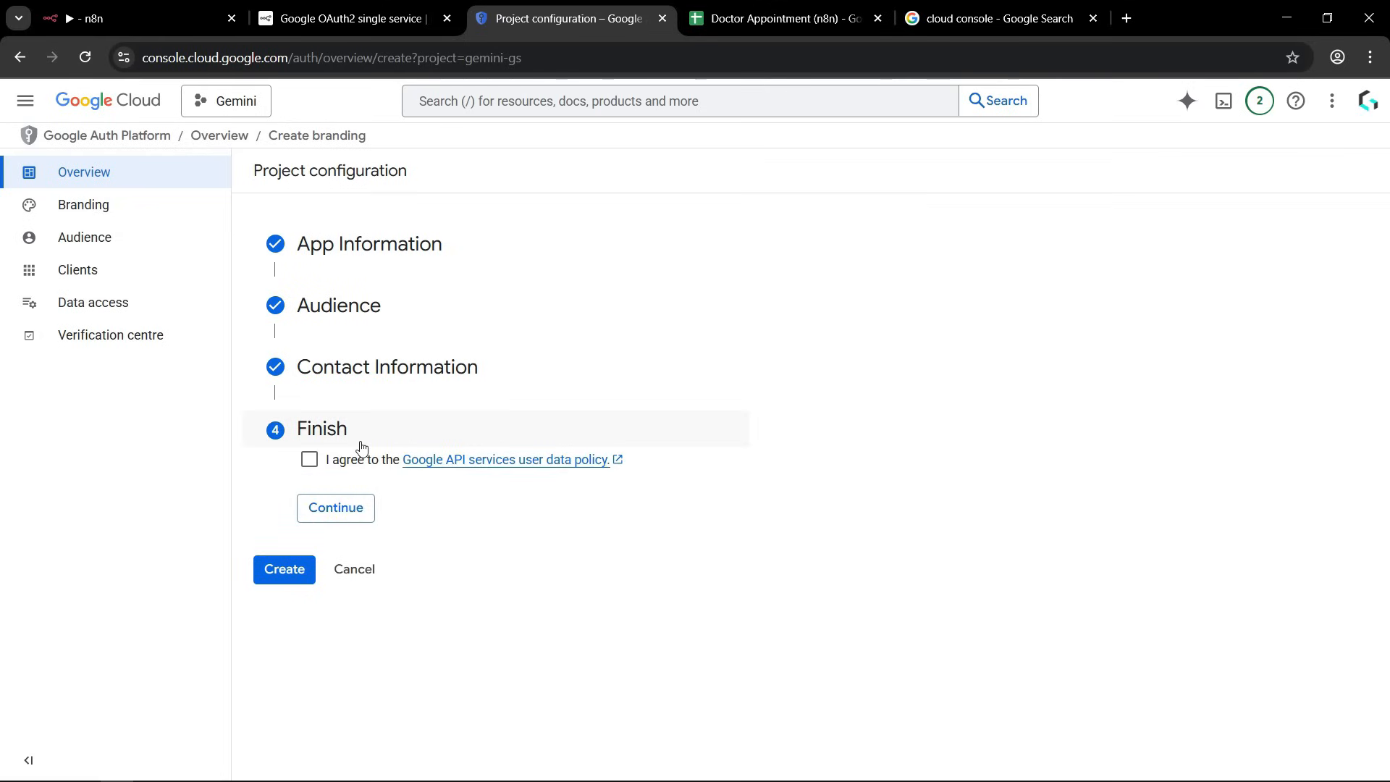
Agree to the Google API services user data policy and create the OAuth configuration.
click(309, 461)
click(333, 510)
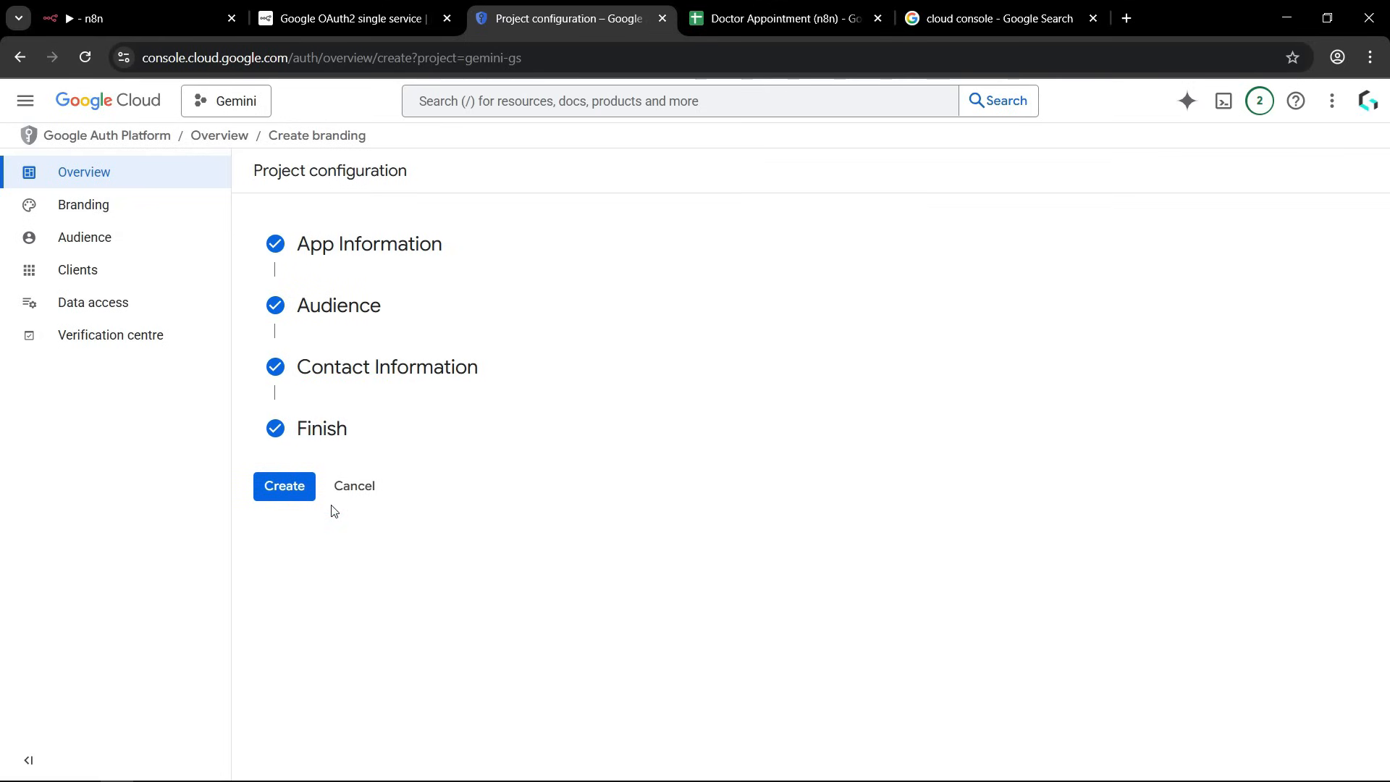
click(286, 487)
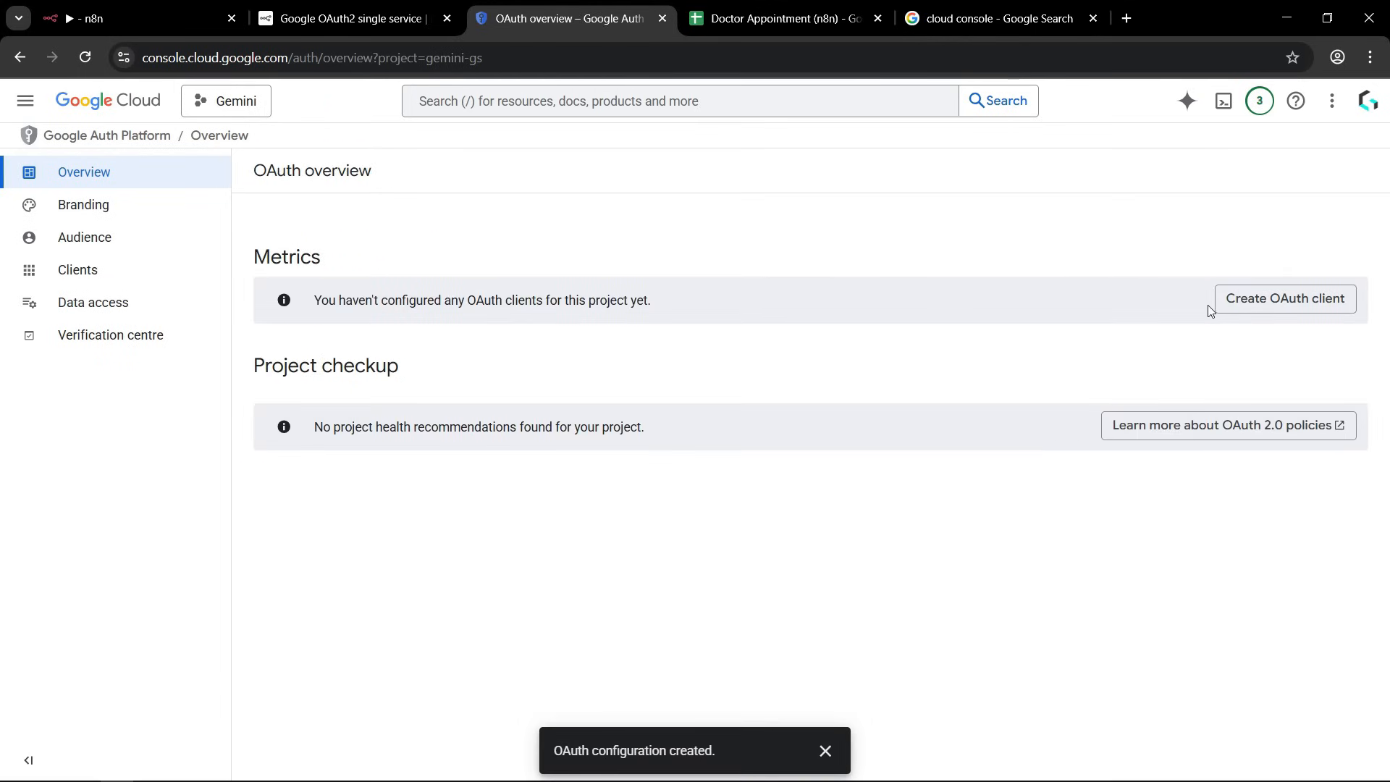
Start a new OAuth client with application type Web application and name it Appointment Booking n8n.
click(1257, 306)
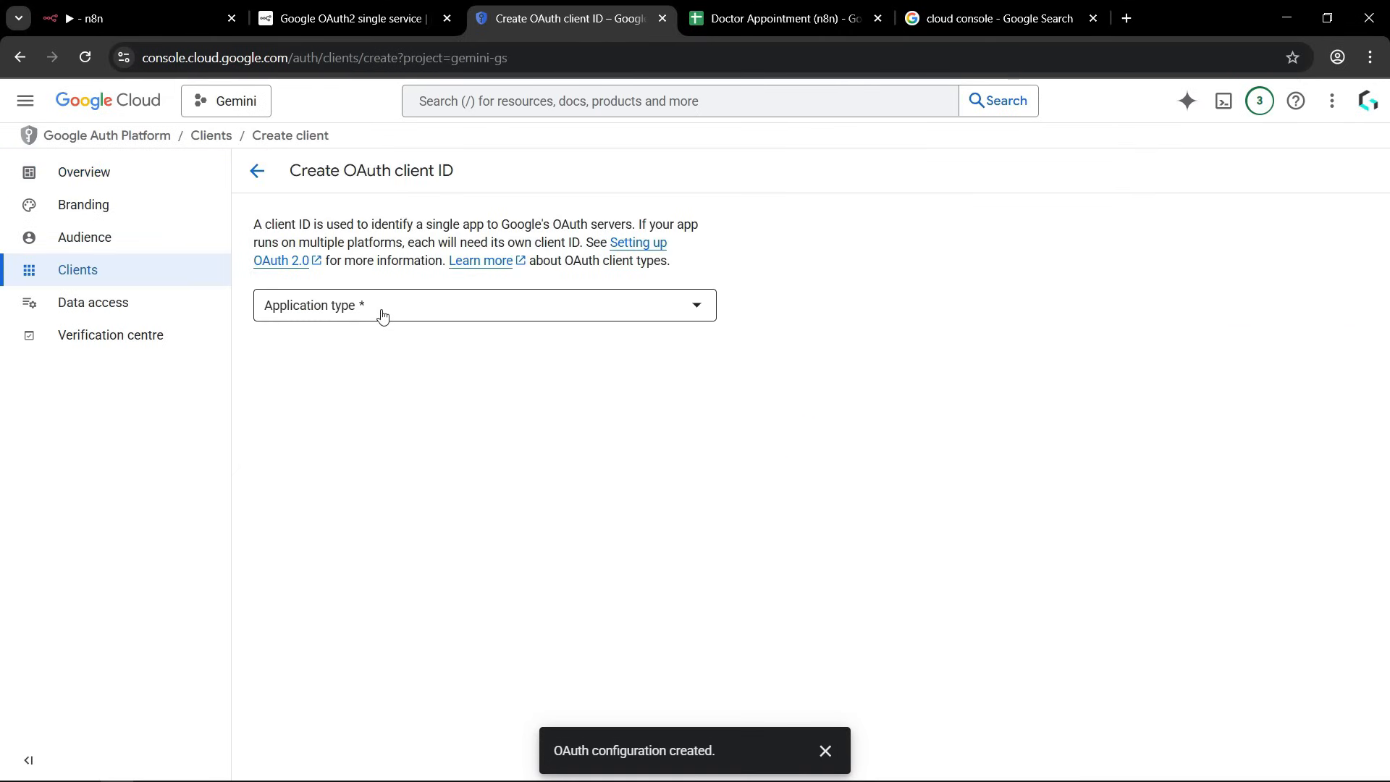
click(382, 317)
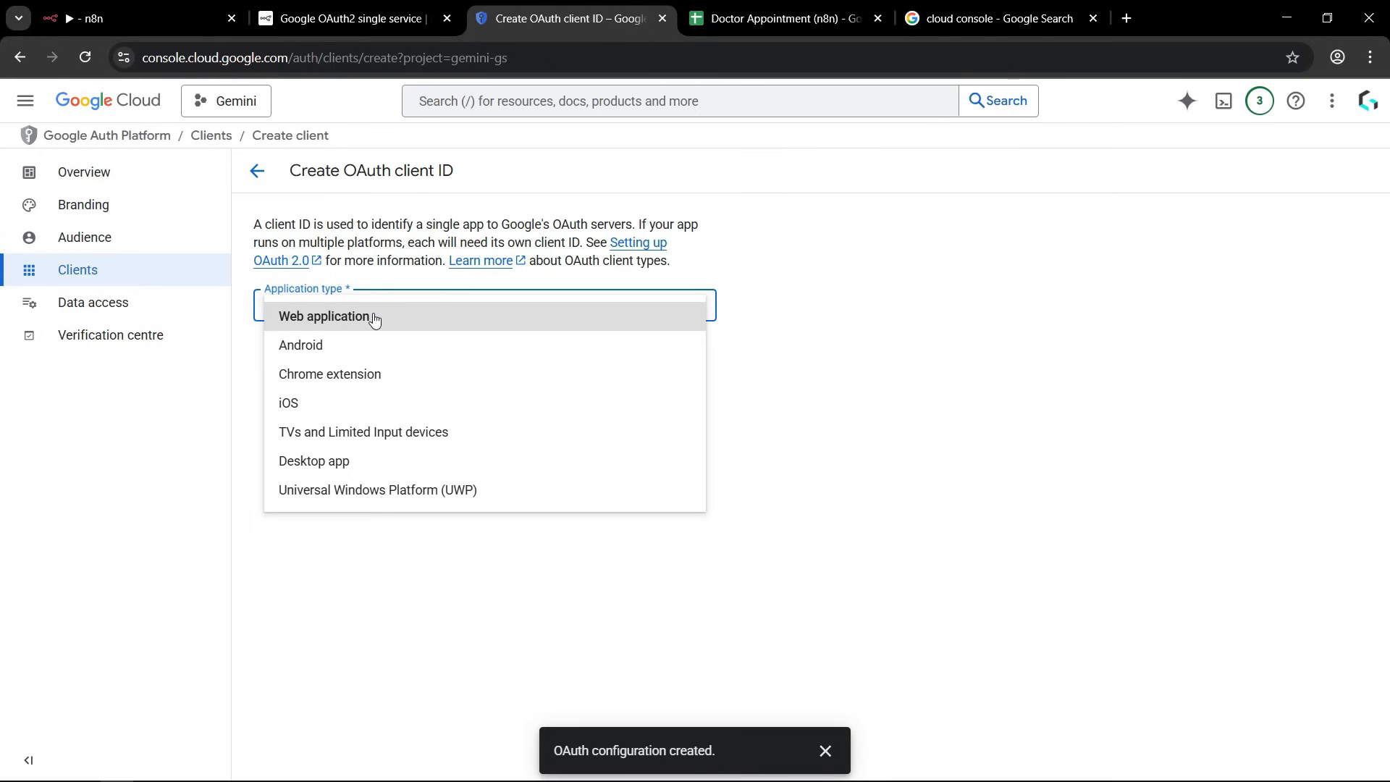
click(350, 317)
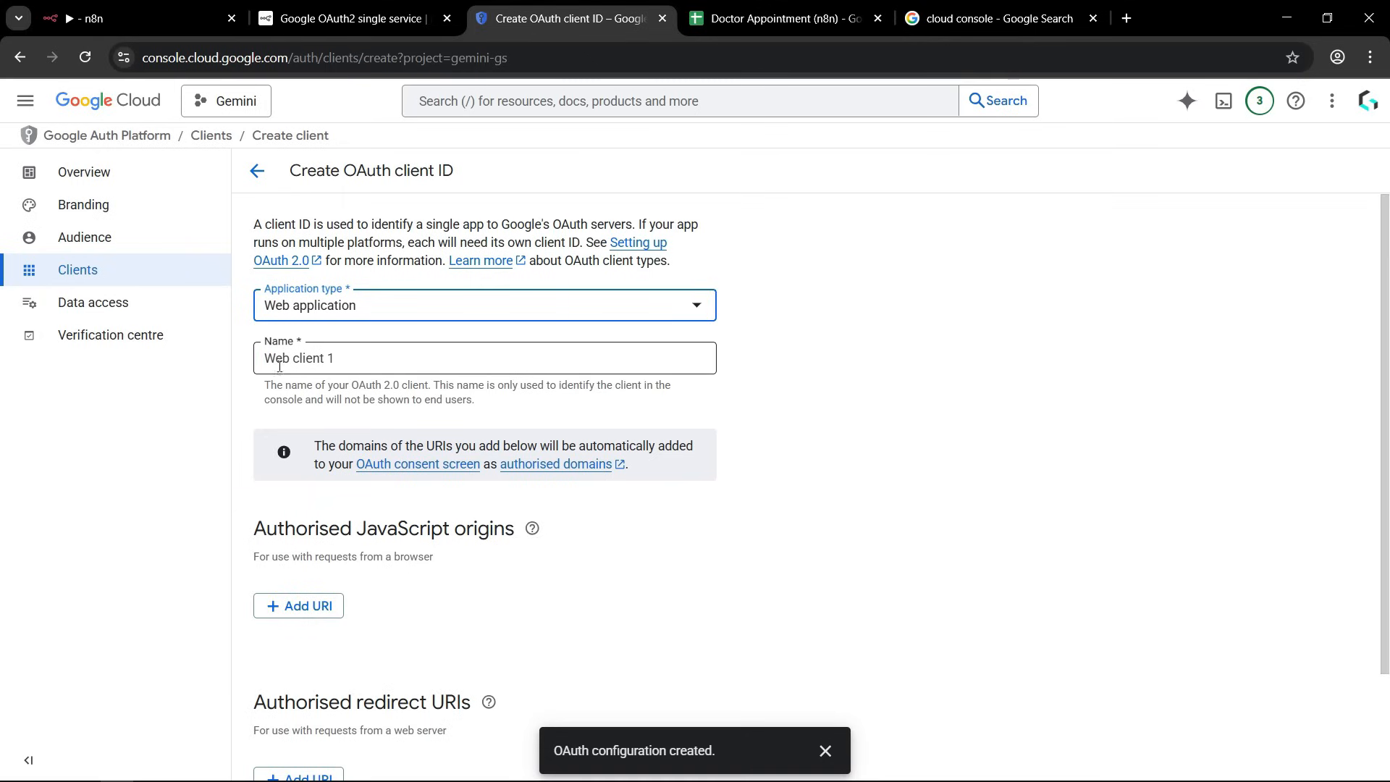
triple_click(356, 359)
text(Appointment Booking n8n)
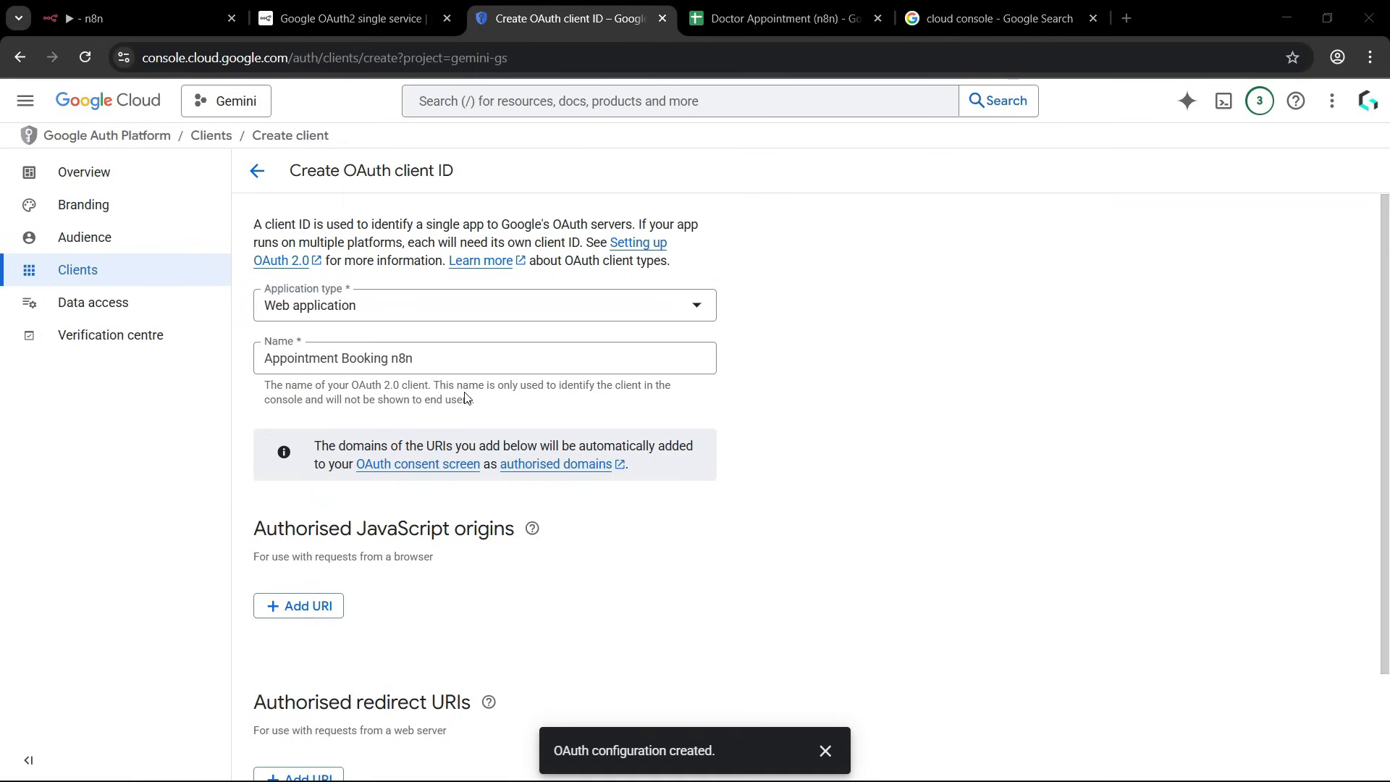
Add the OAuth redirect URL from n8n's Google Sheets credential as an authorised redirect URI and create the OAuth client.
scroll(607, 355, down, 2)
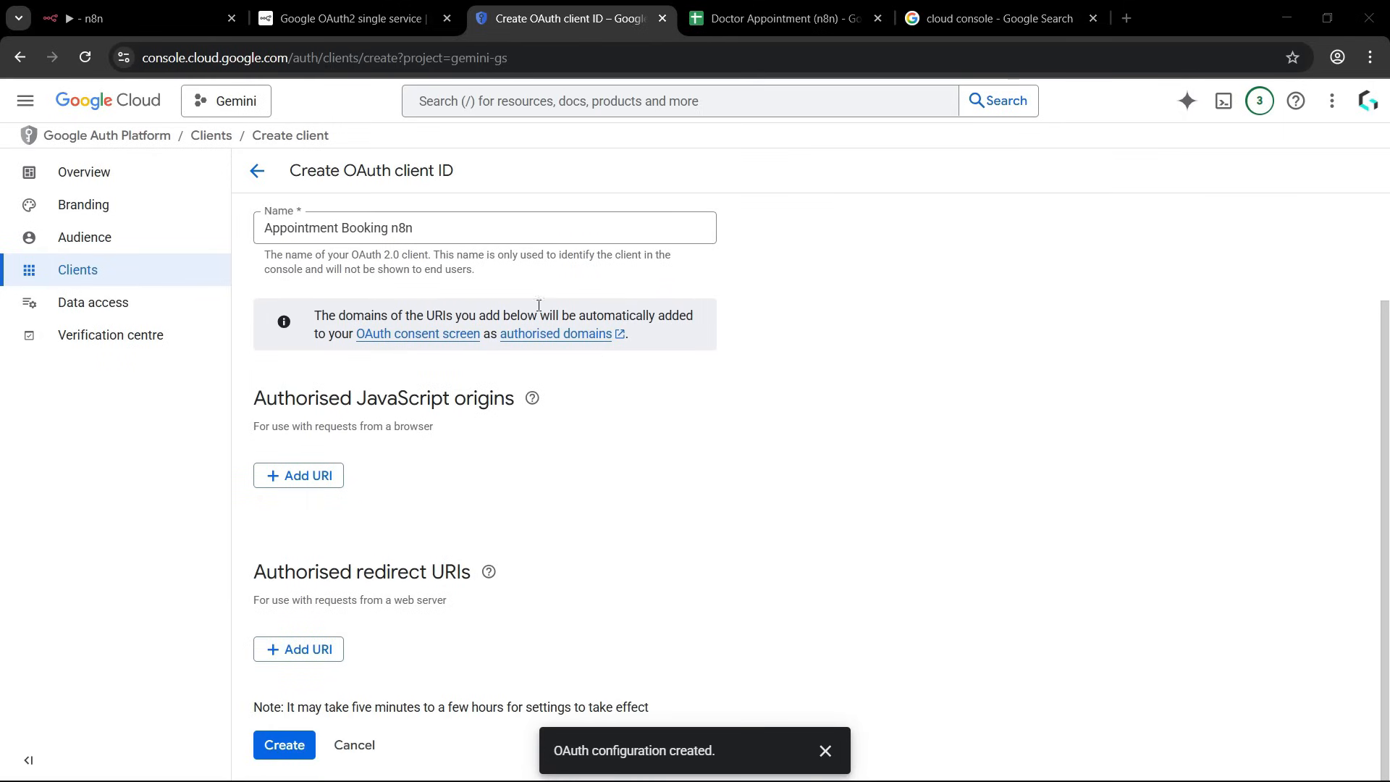
click(115, 16)
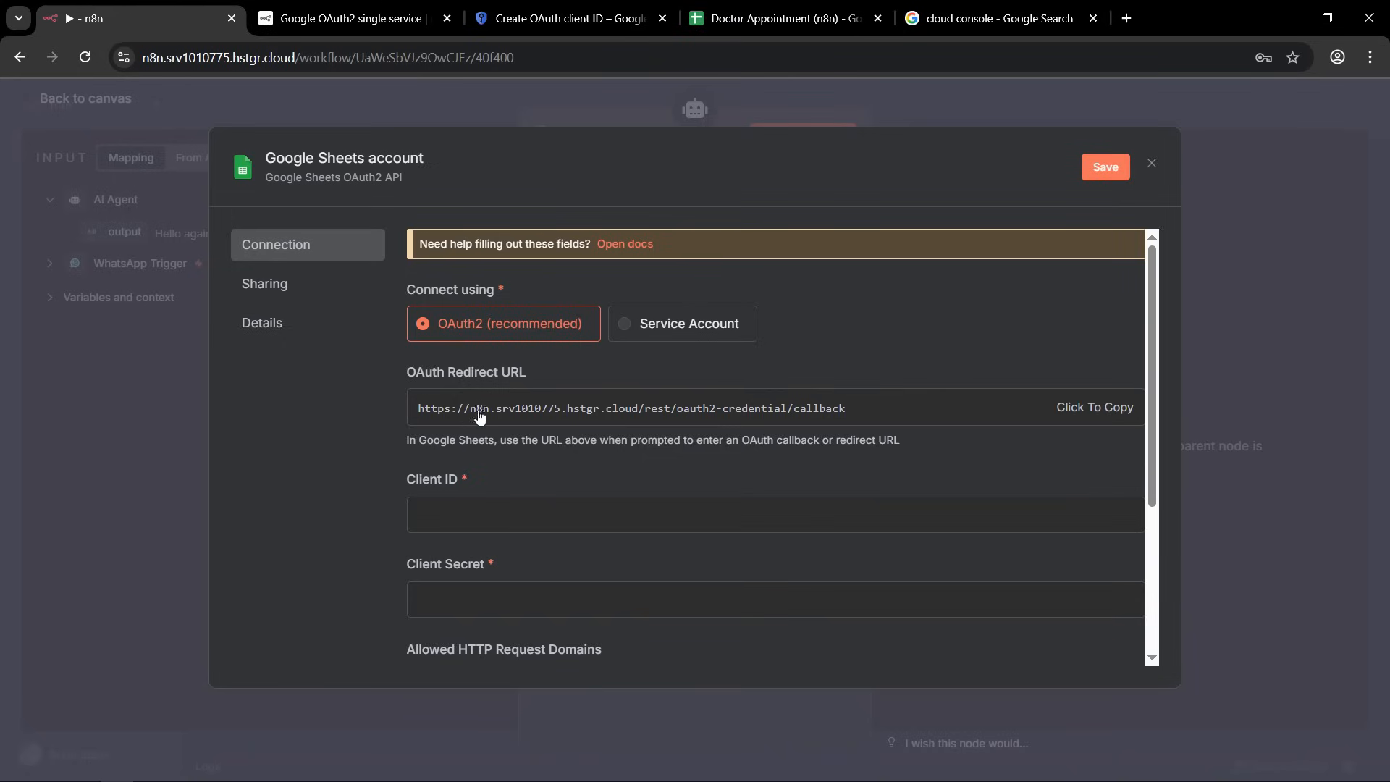
click(1079, 410)
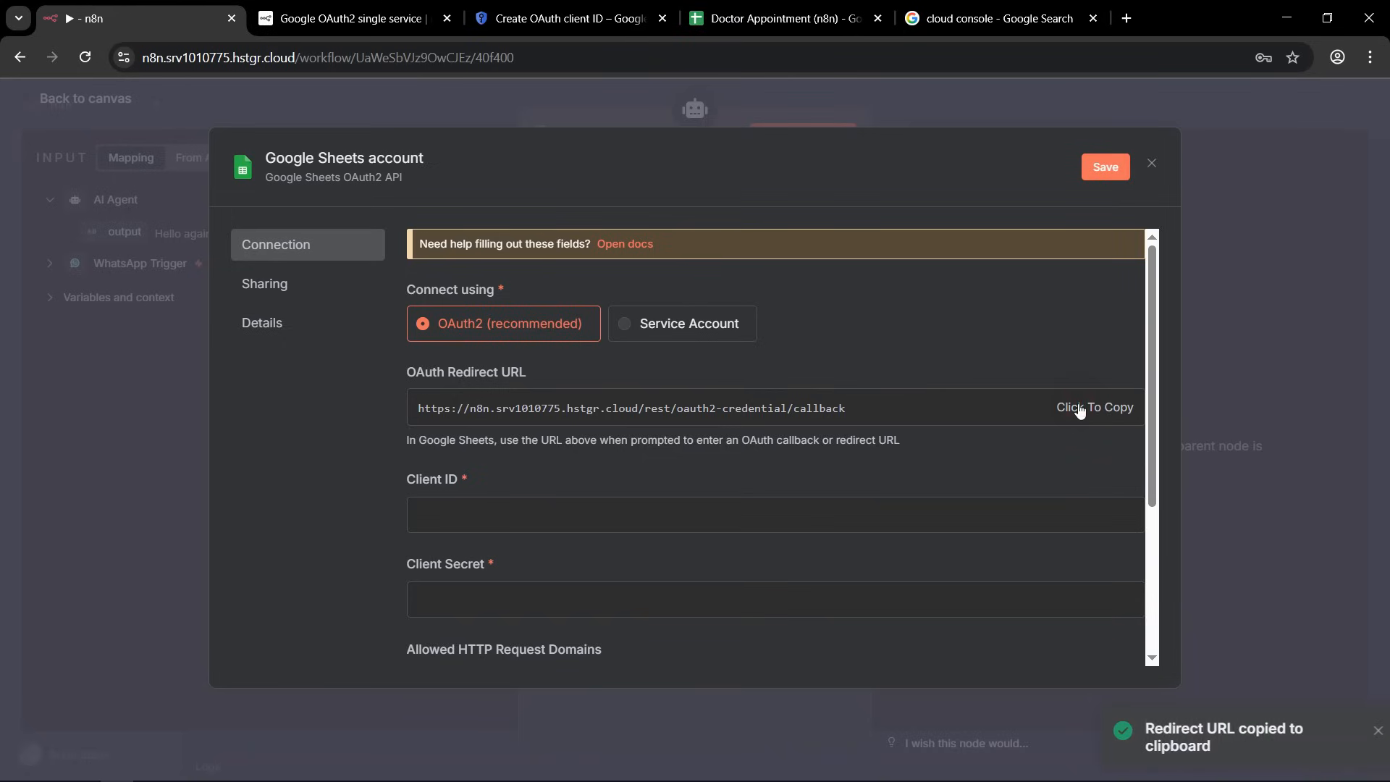
click(558, 15)
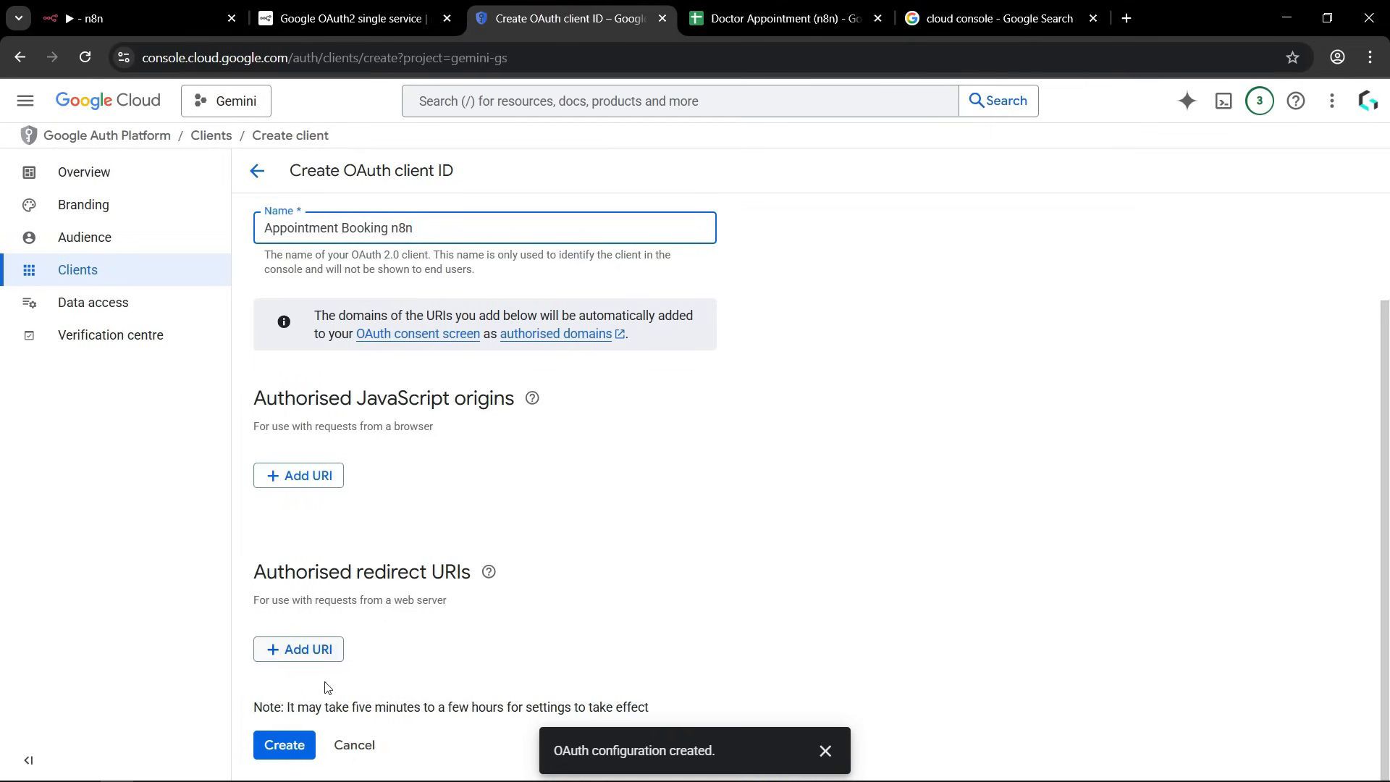
click(291, 652)
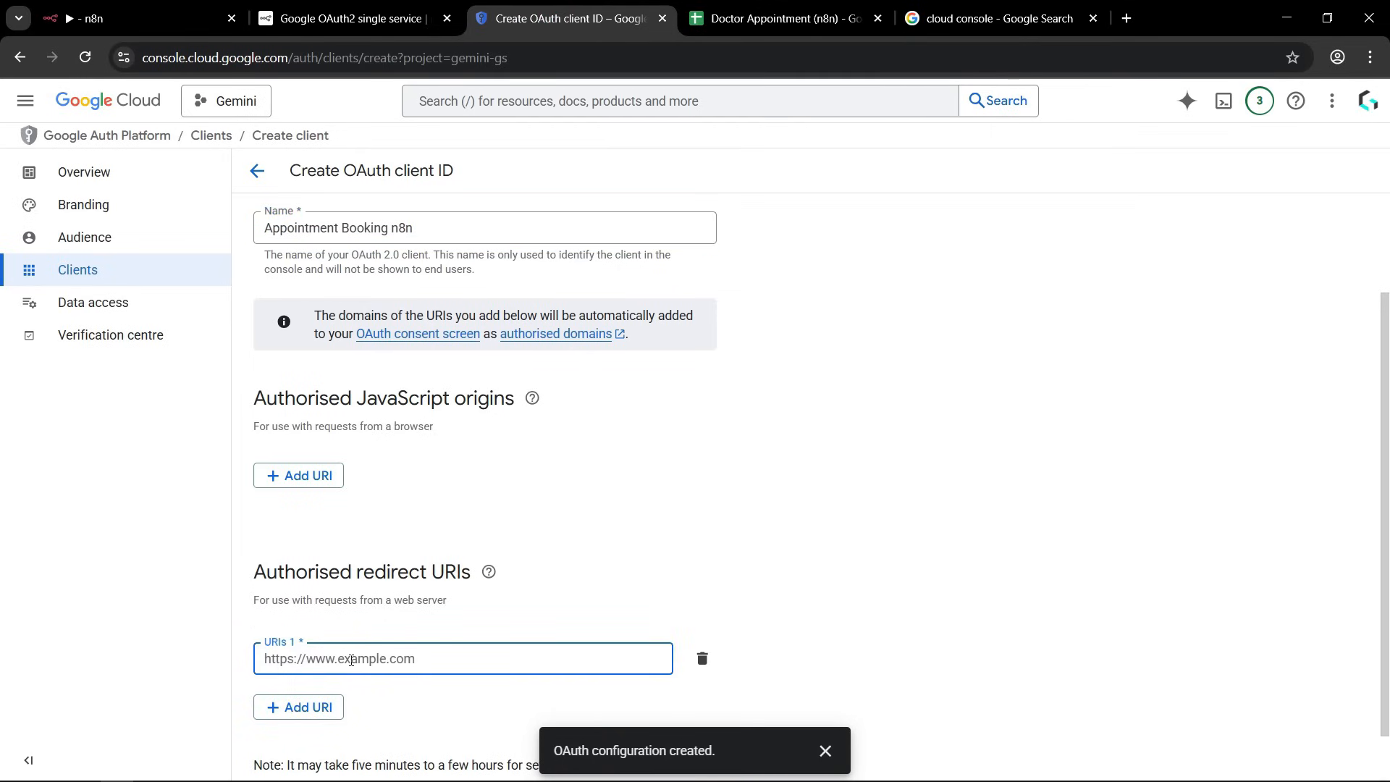
key(ctrl+v)
click(923, 644)
scroll(796, 478, down, 1)
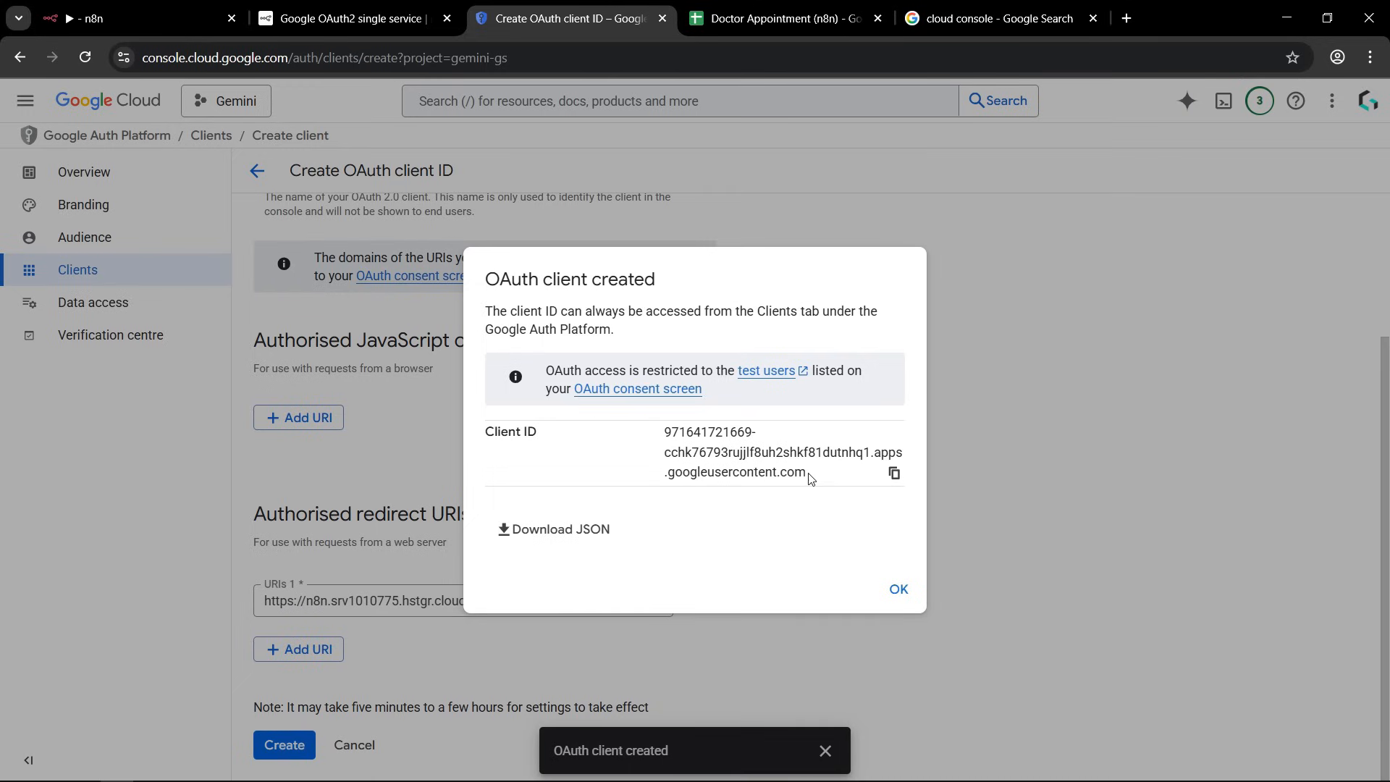
Copy the new client ID into the Client ID field of n8n's Google Sheets credential and dismiss the client creation dialog.
click(894, 475)
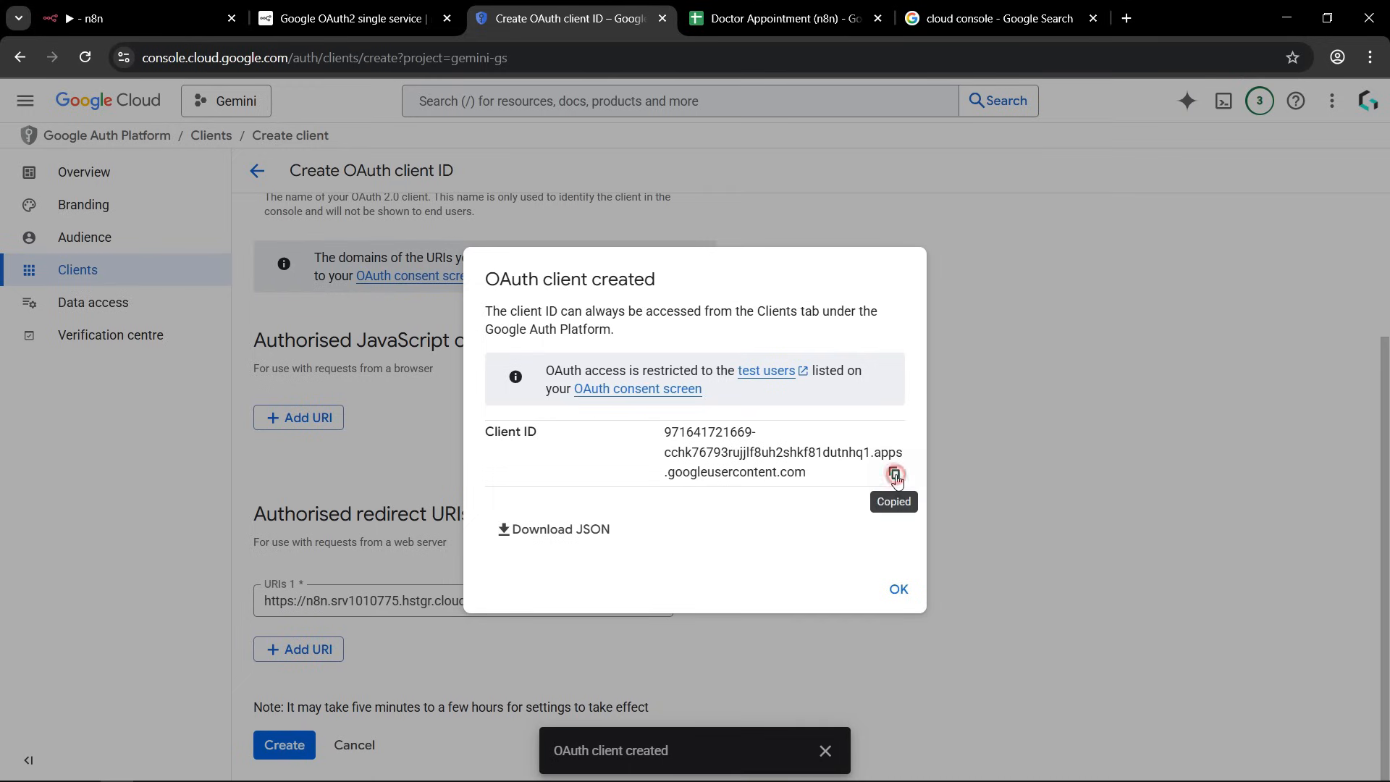
click(135, 34)
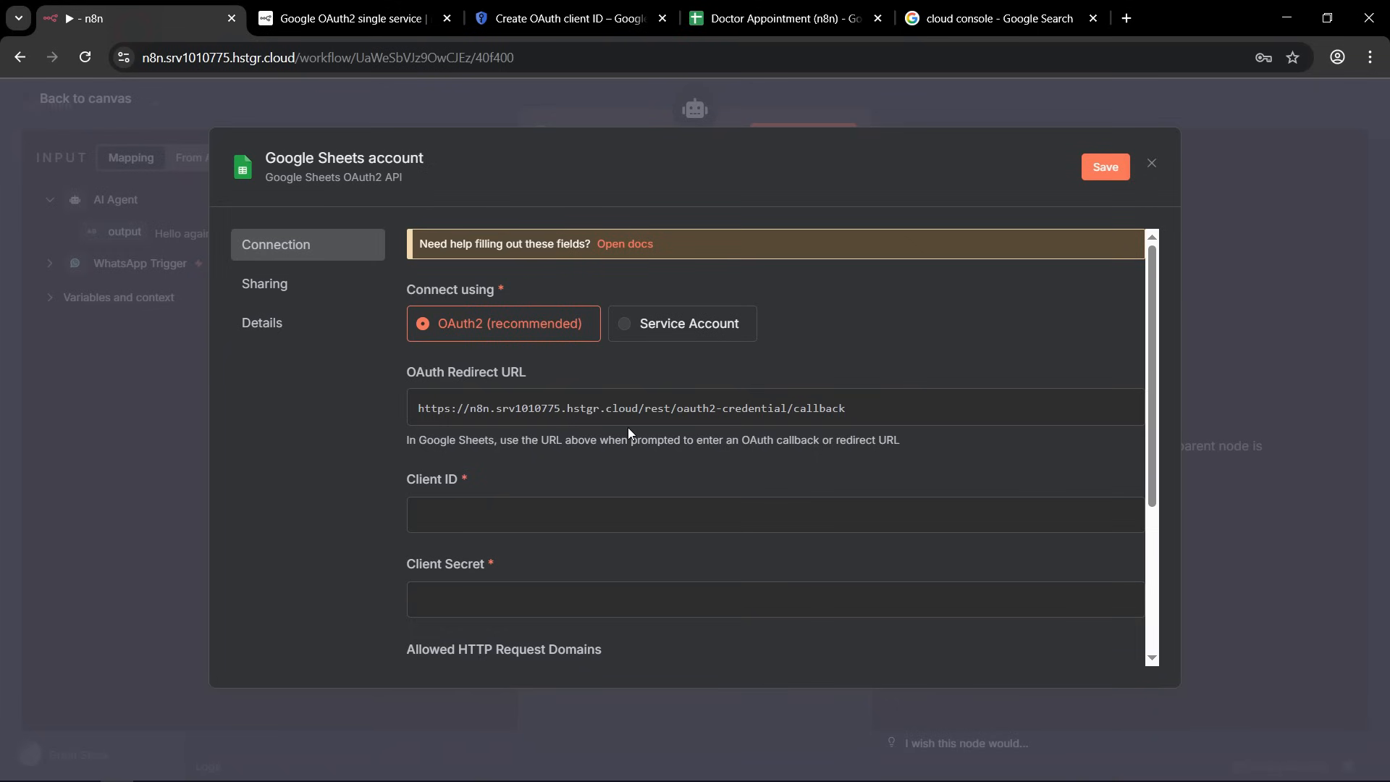
click(457, 519)
key(ctrl+v)
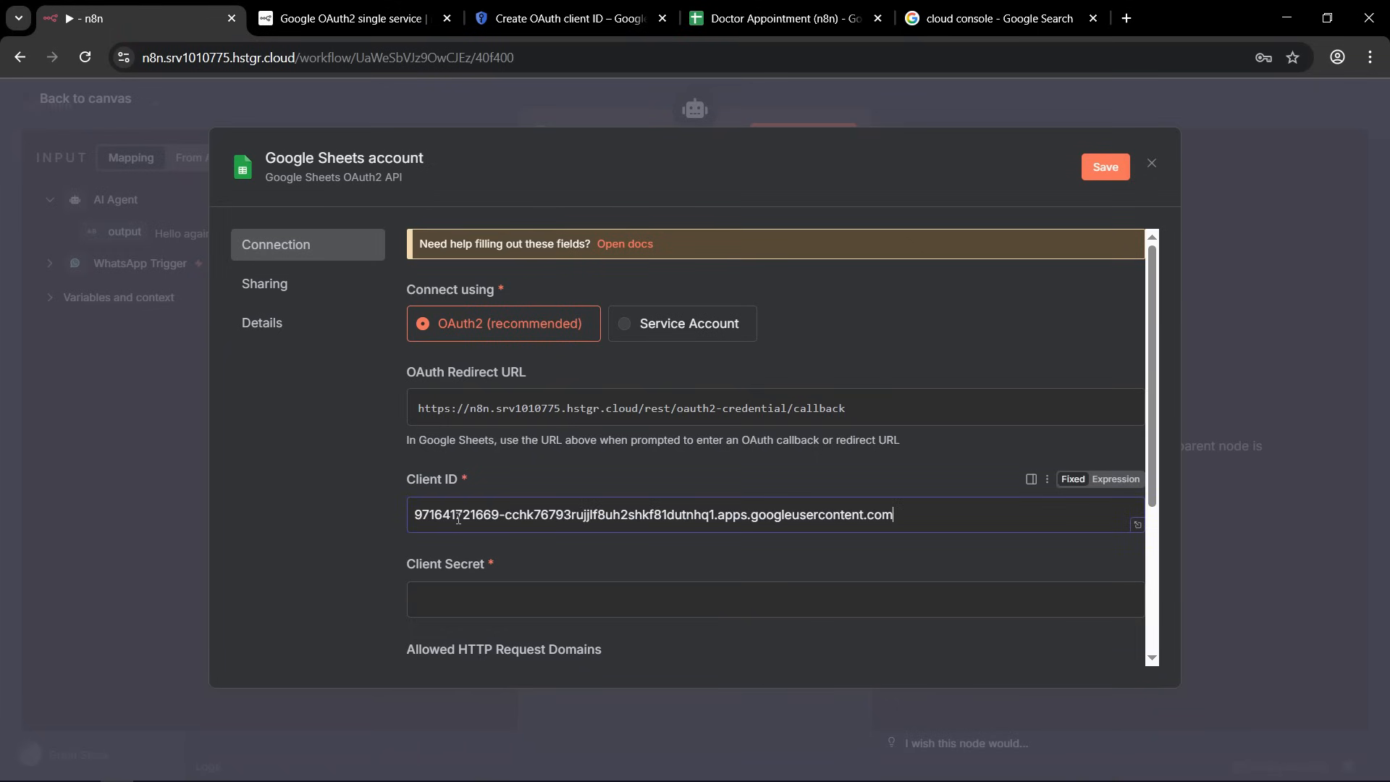
click(343, 18)
click(500, 20)
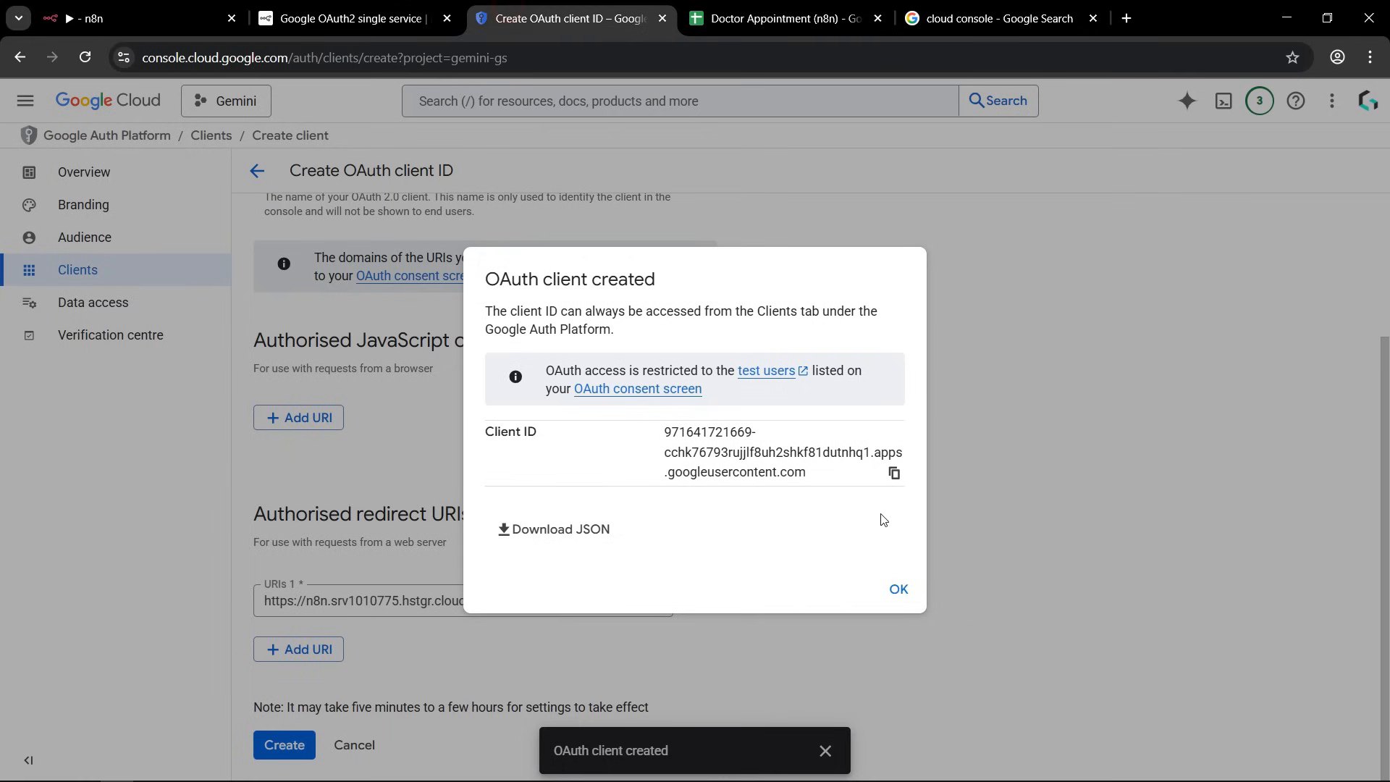
click(896, 590)
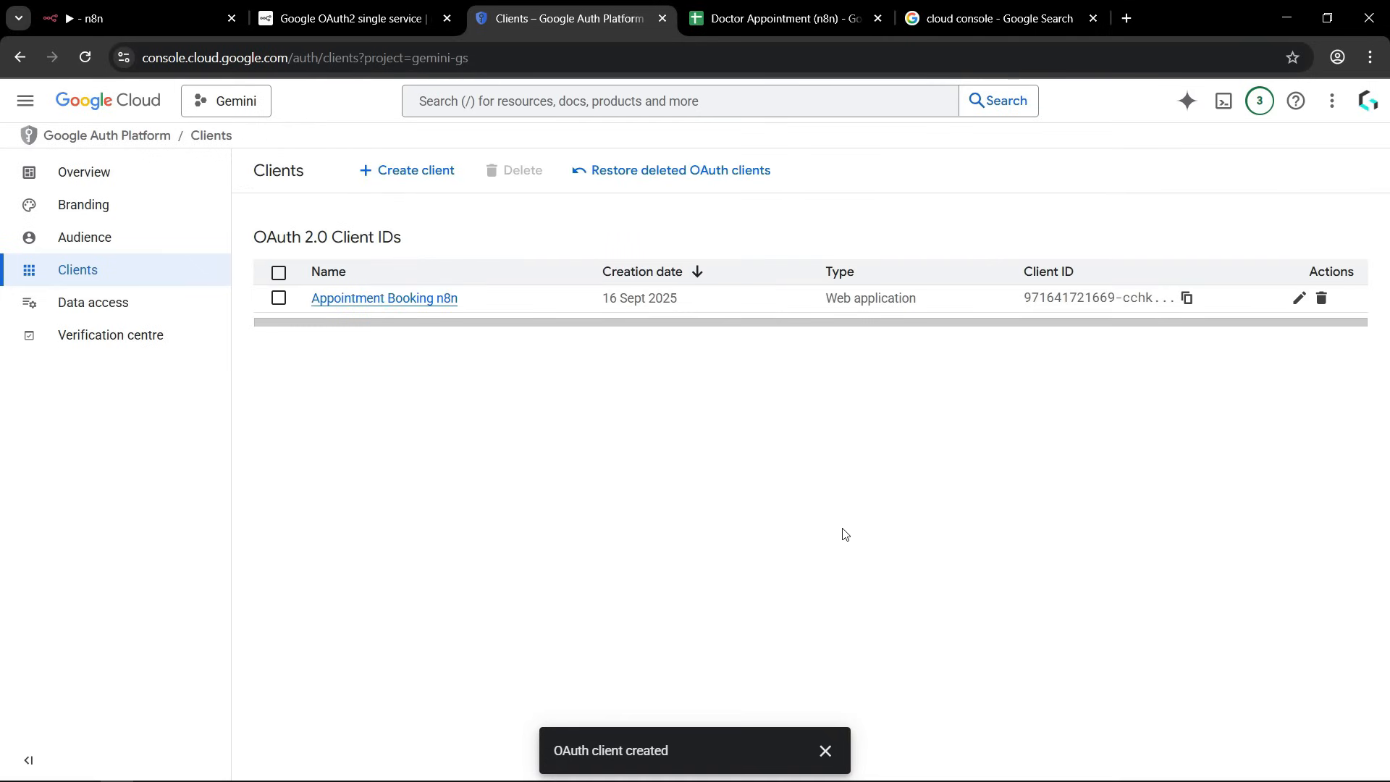
Add an empty authorised domain entry in the OAuth app's Branding settings.
click(87, 210)
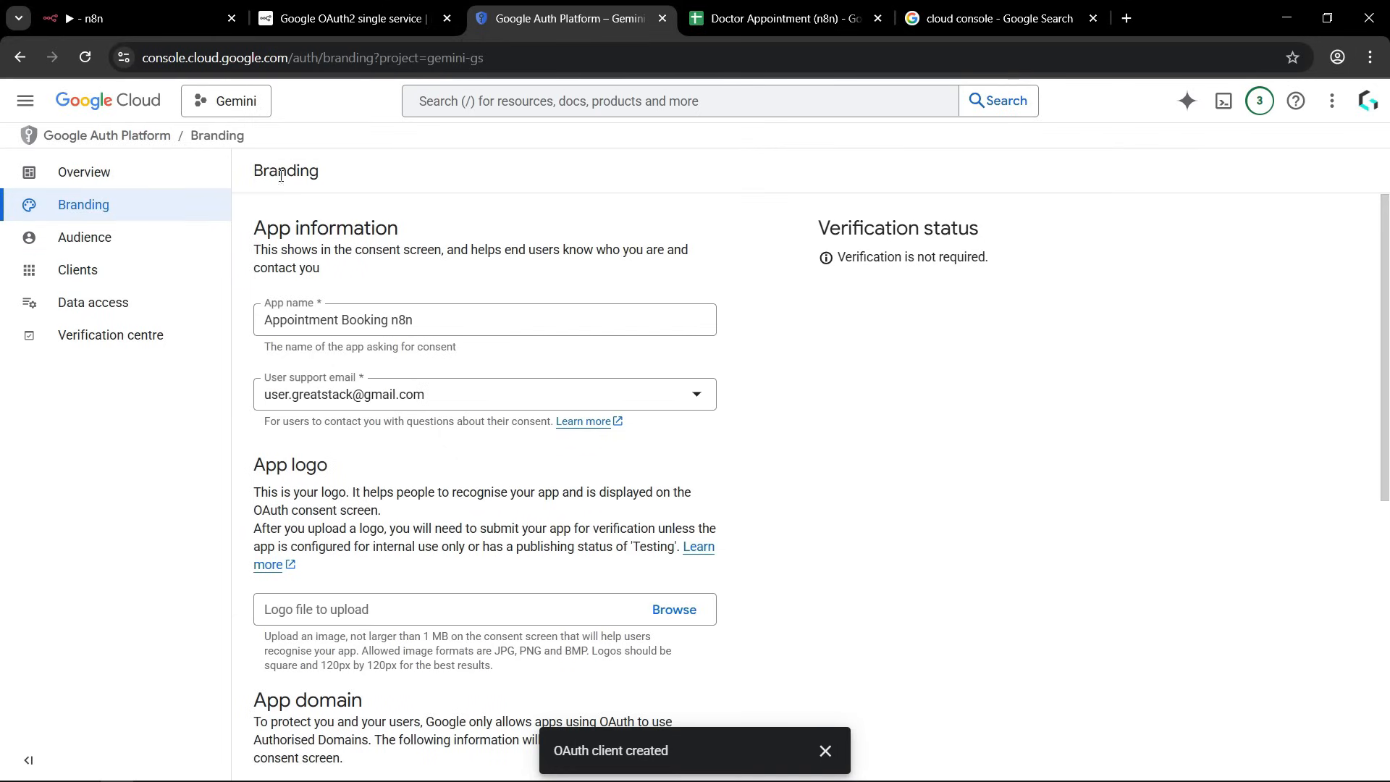
scroll(444, 307, down, 4)
scroll(443, 307, down, 3)
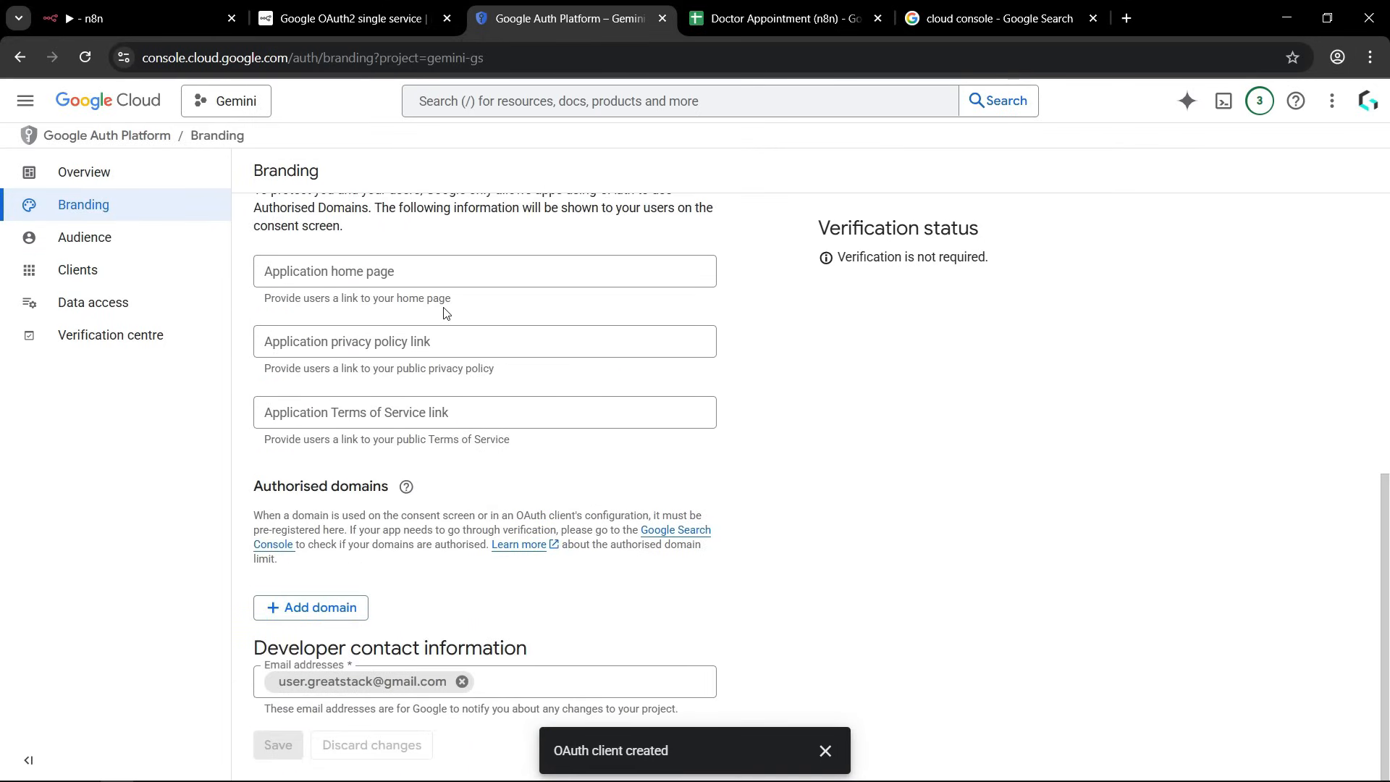
drag(266, 488, 385, 484)
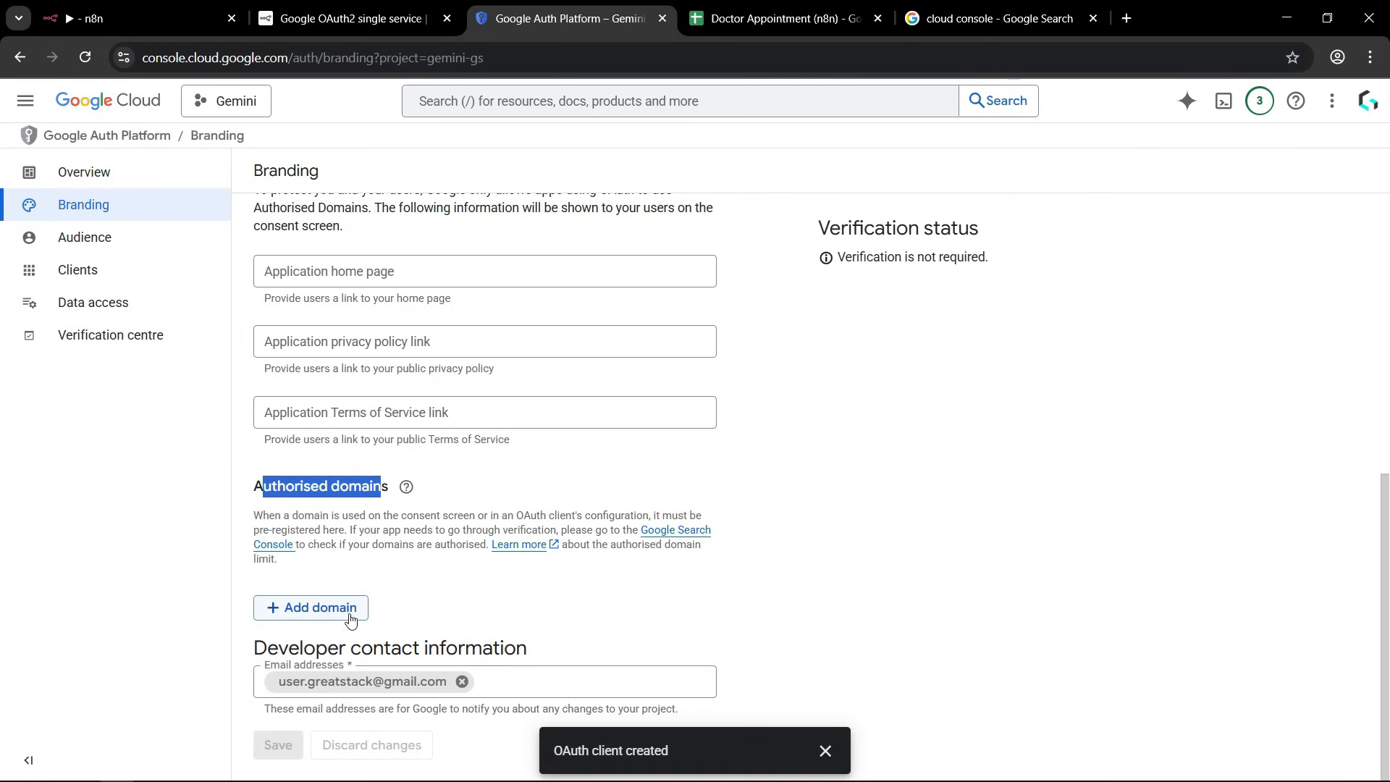
click(322, 613)
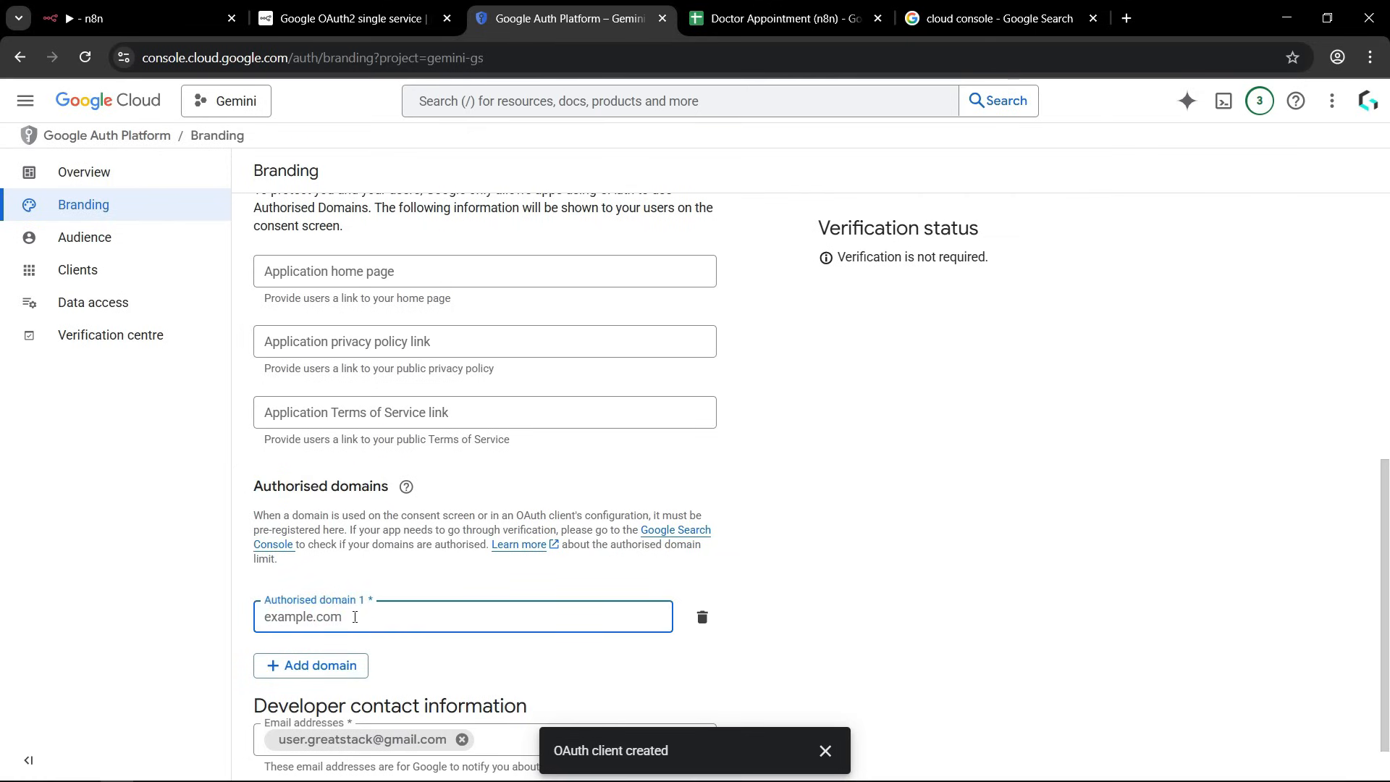
Set the authorised domain to hstgr.cloud, matching the n8n redirect URL, and save the branding changes.
click(205, 7)
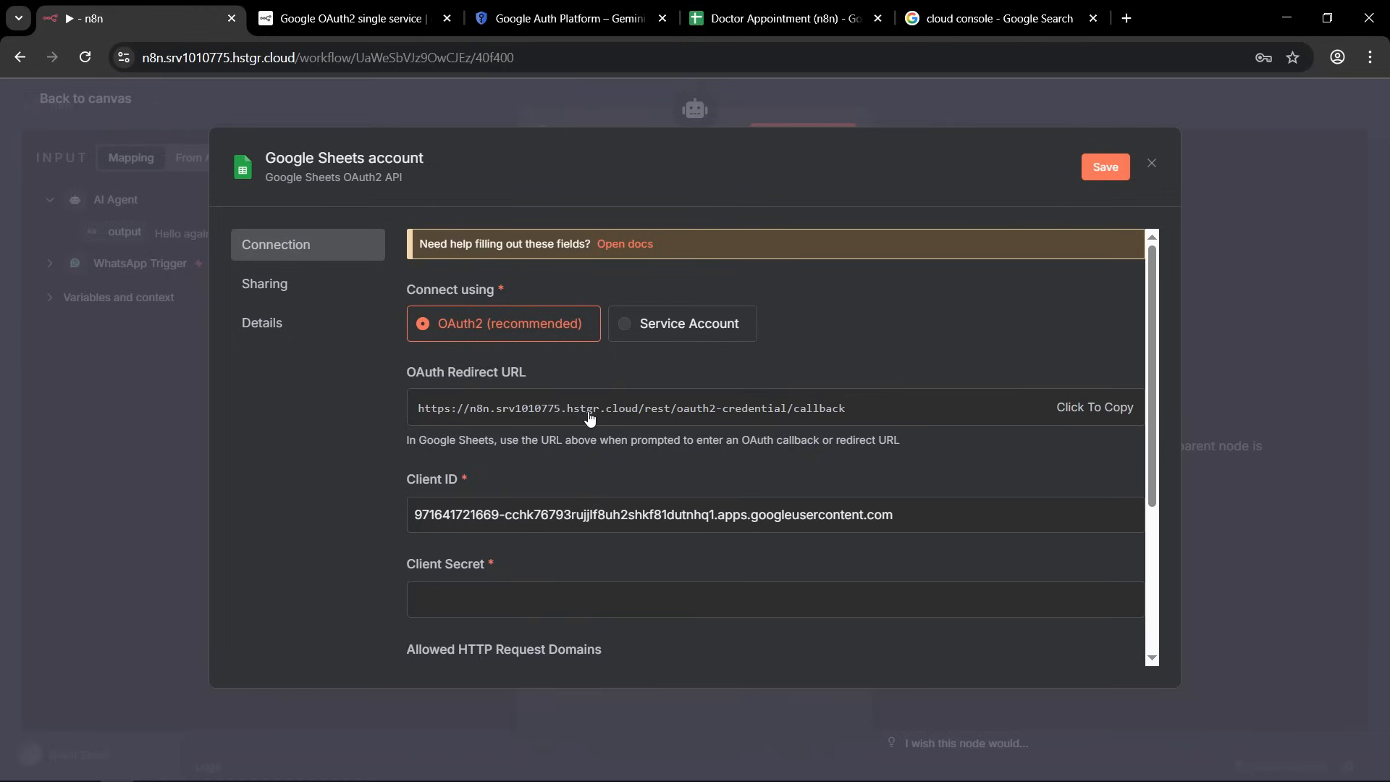
click(533, 18)
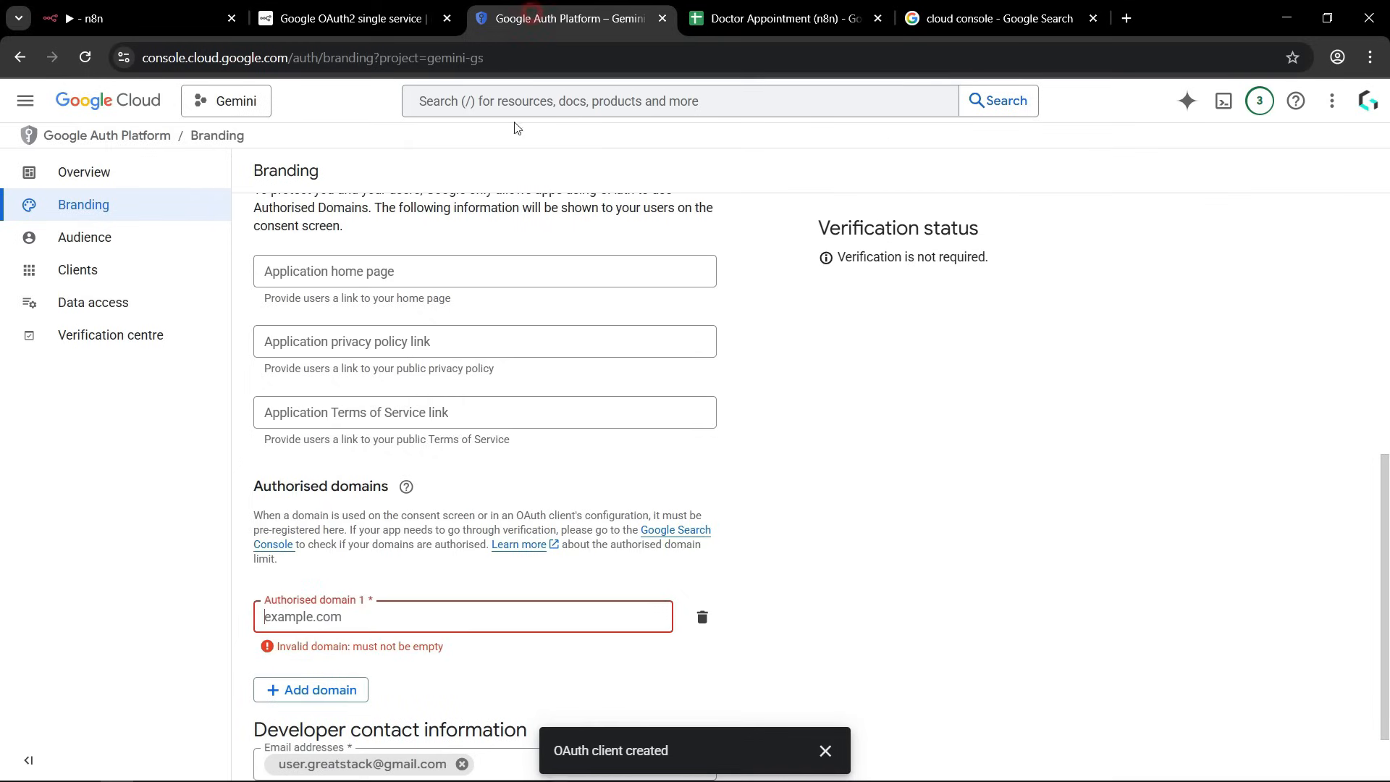
click(317, 611)
text(hst)
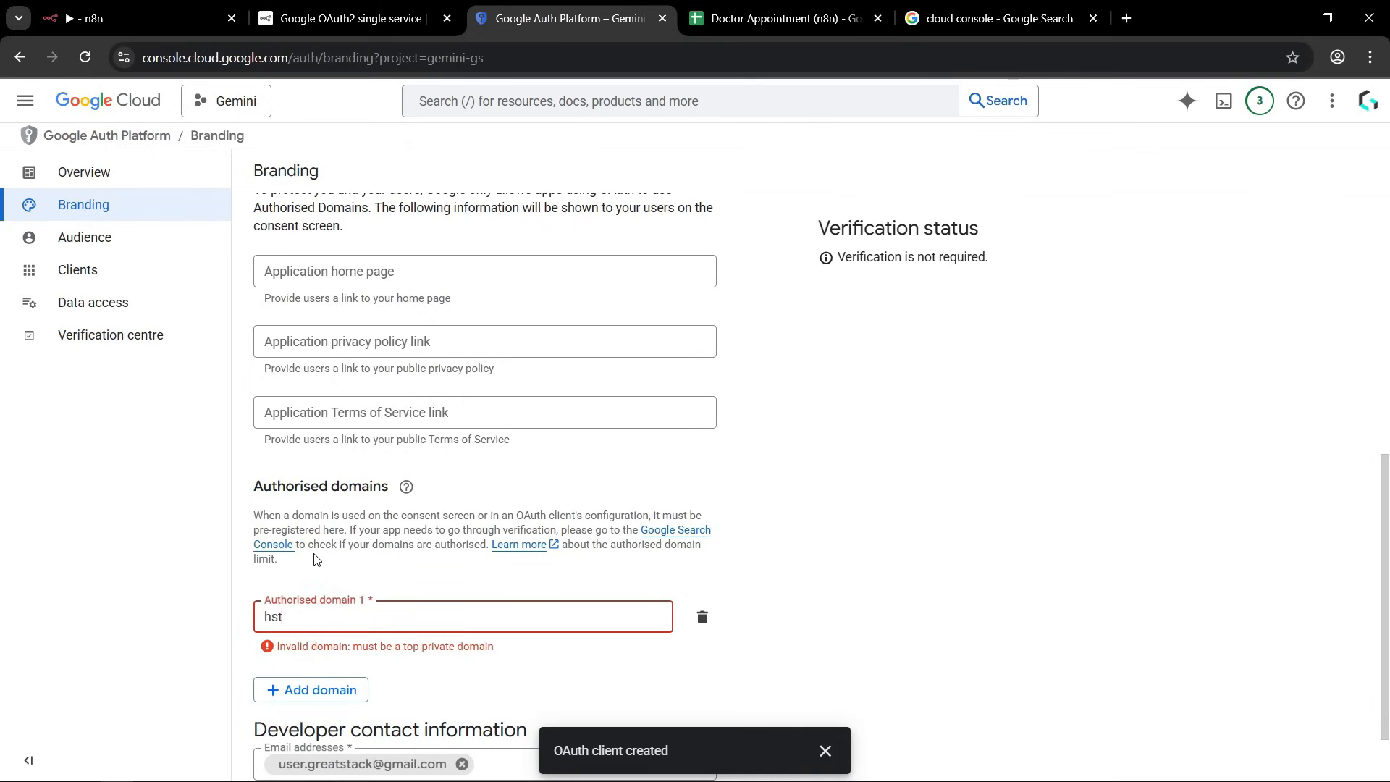
text(gr.cloud)
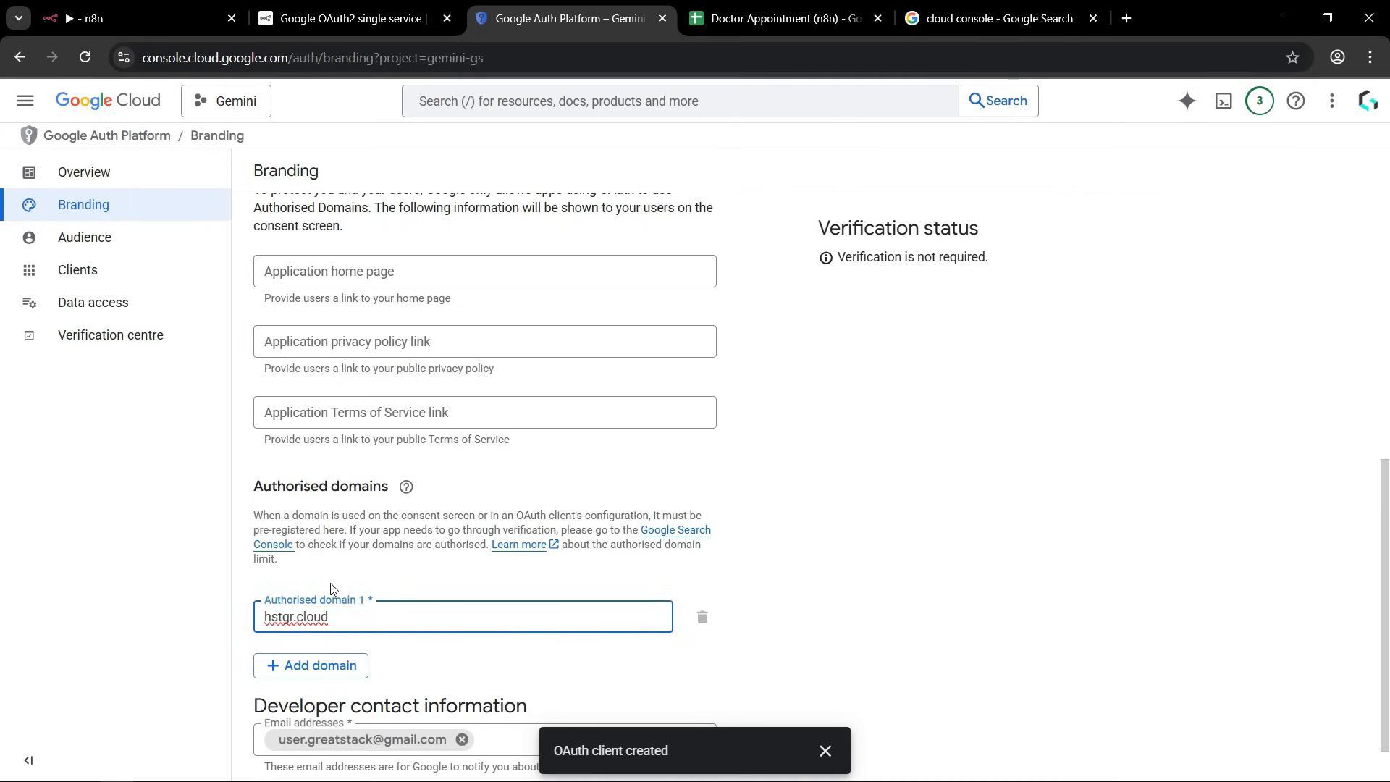
click(798, 587)
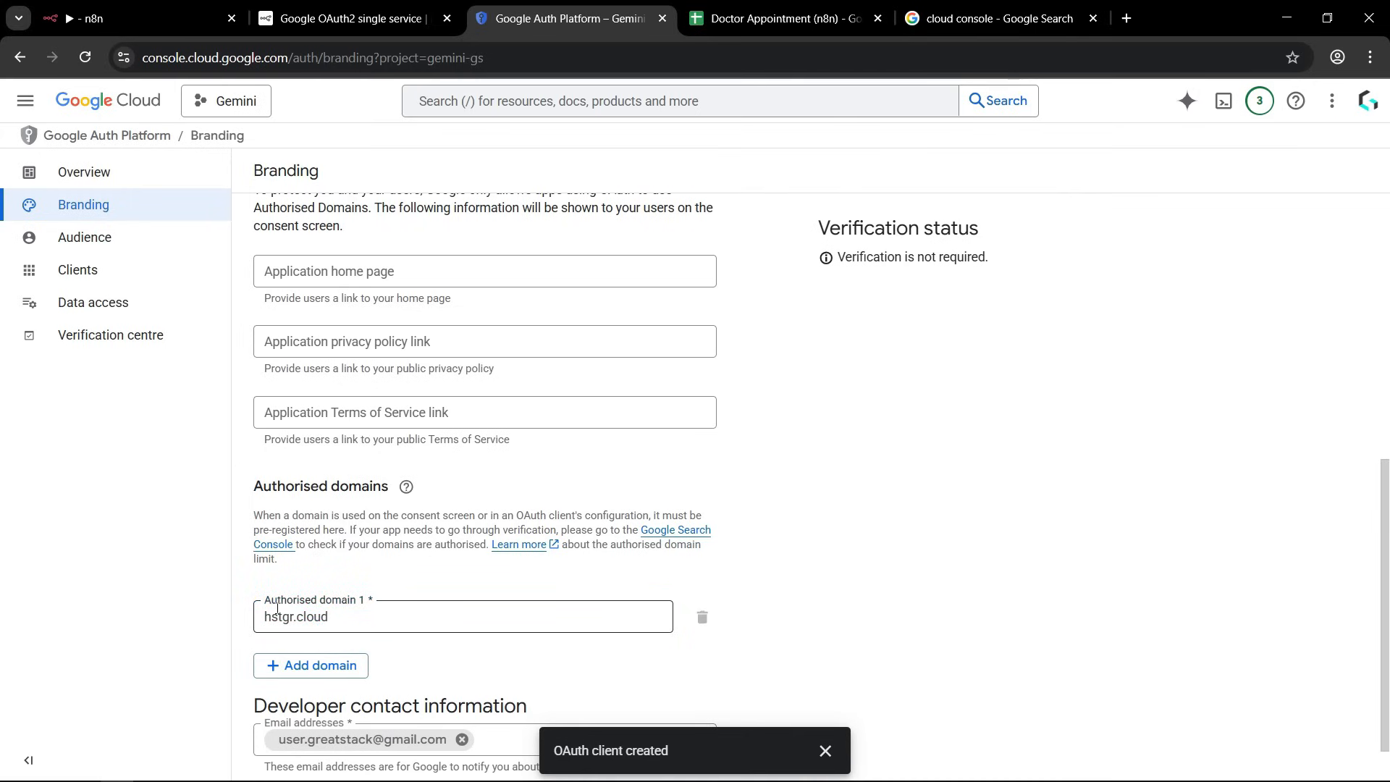
scroll(789, 543, down, 1)
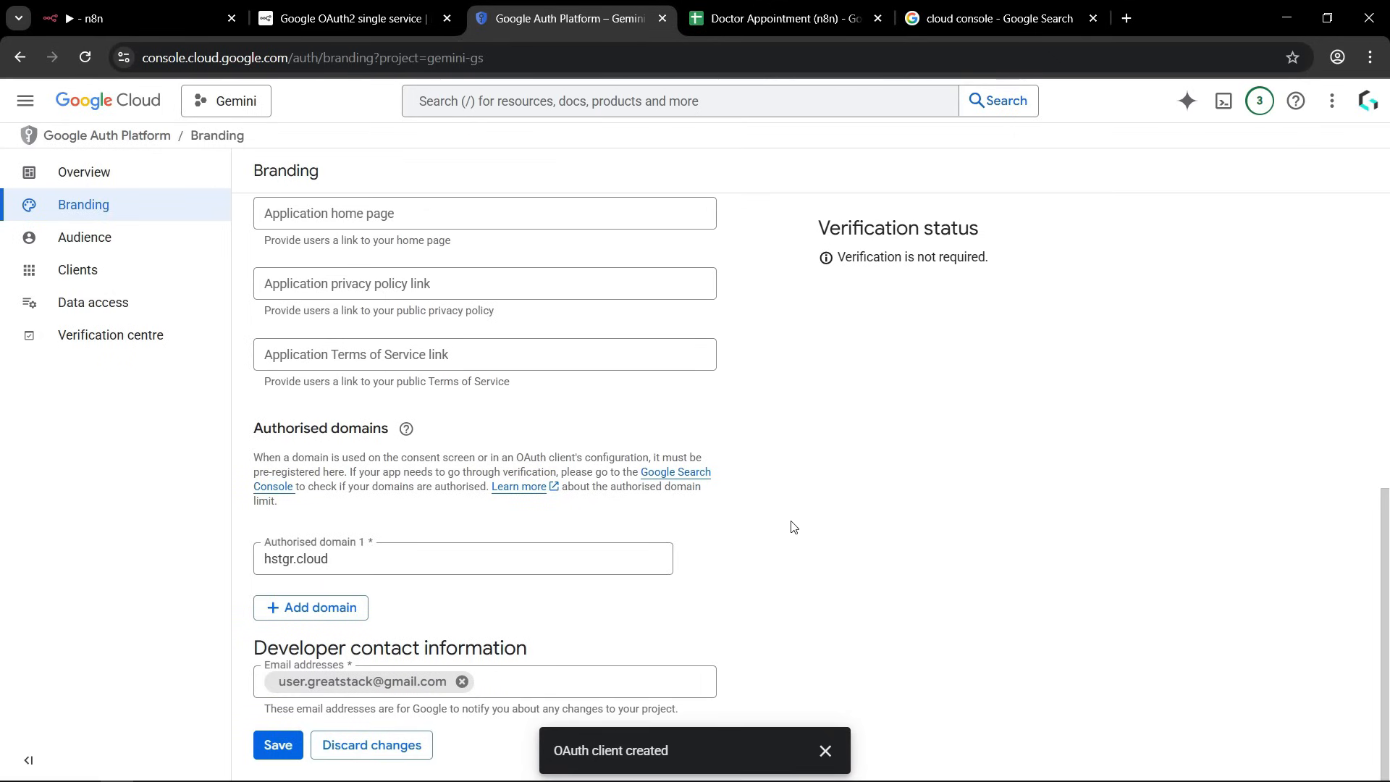
click(278, 745)
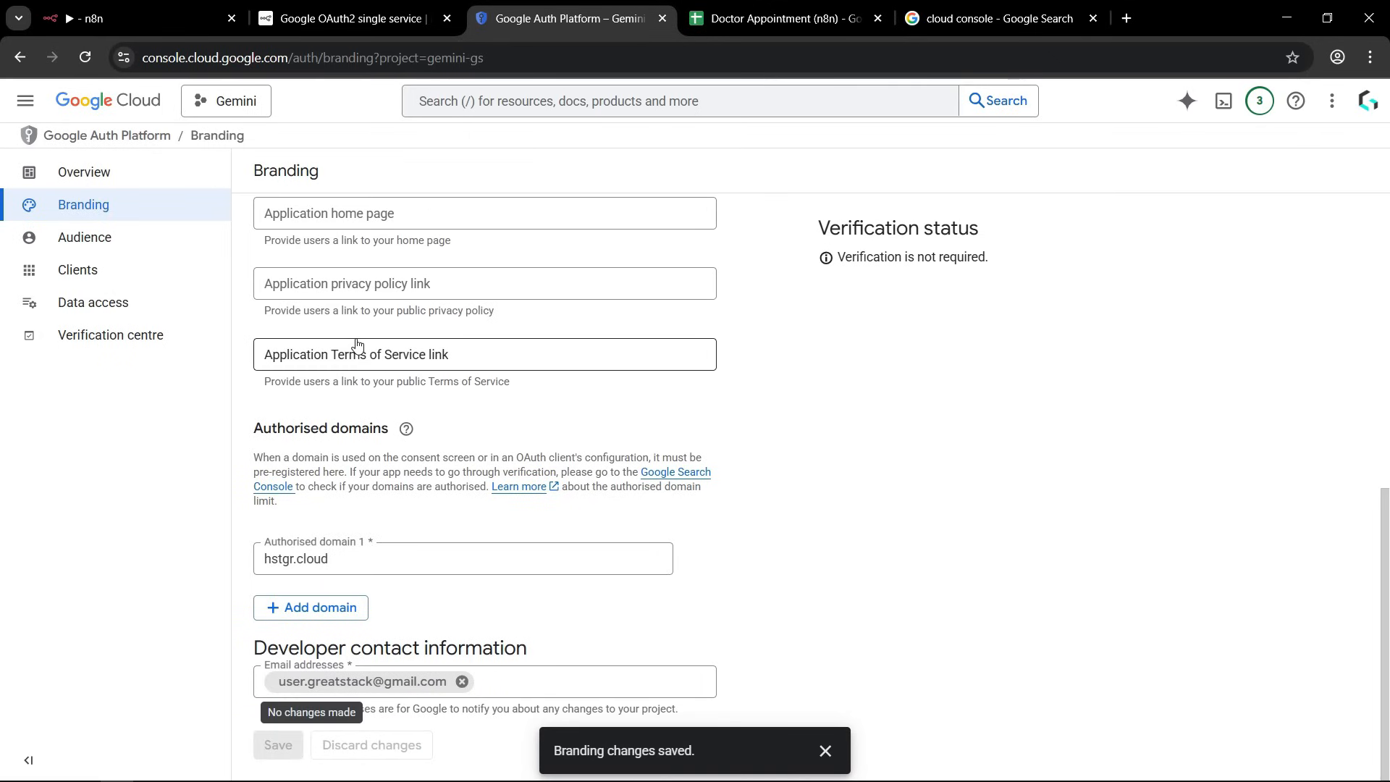
Open the details of the Appointment Booking n8n OAuth client from the APIs and services credentials.
click(110, 140)
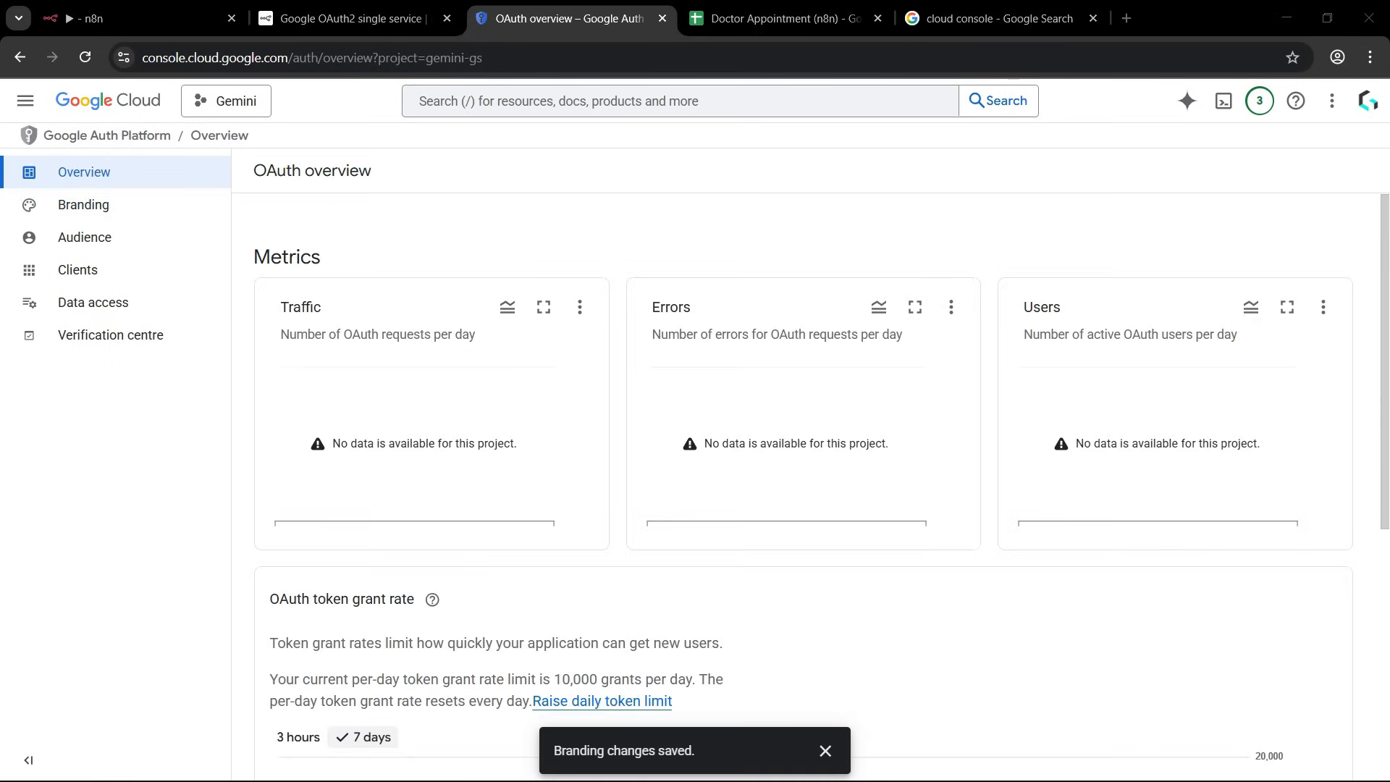
click(132, 106)
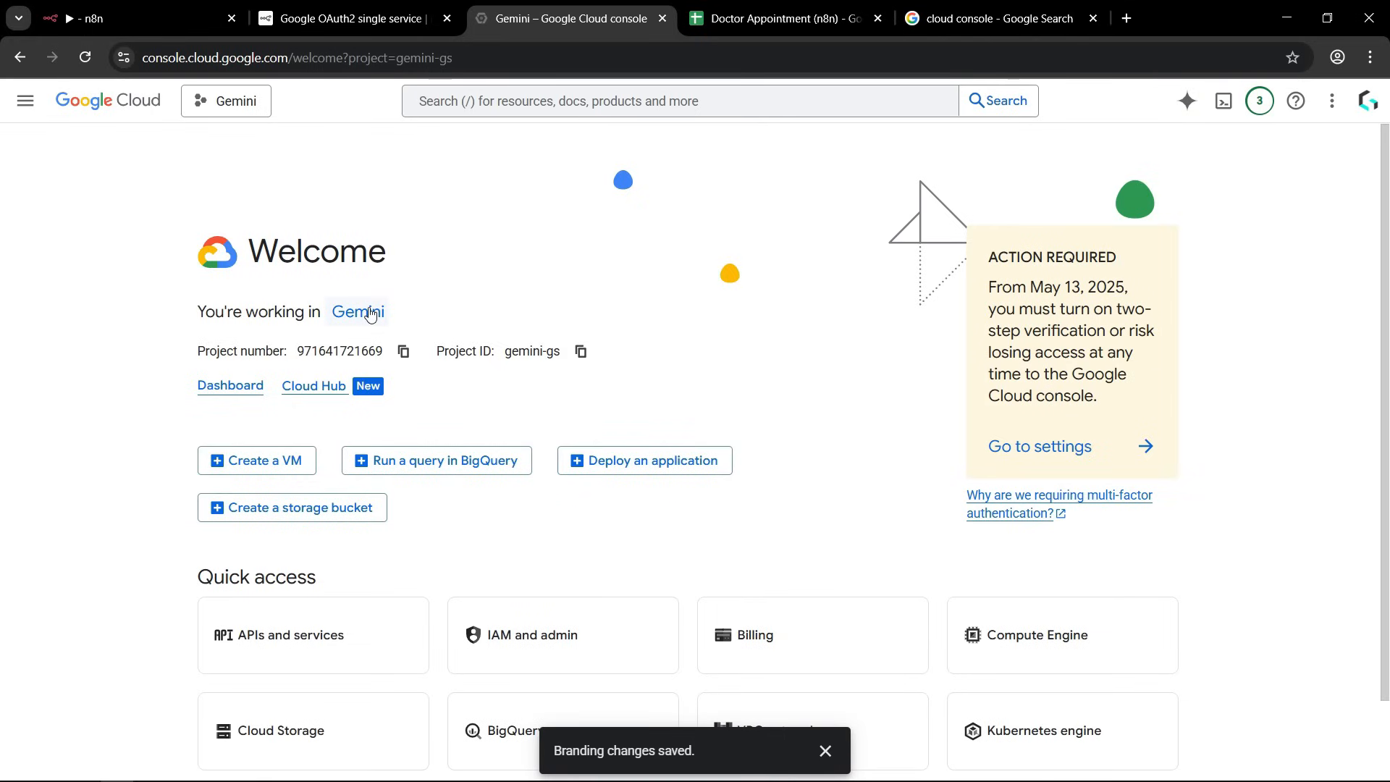
scroll(593, 218, down, 1)
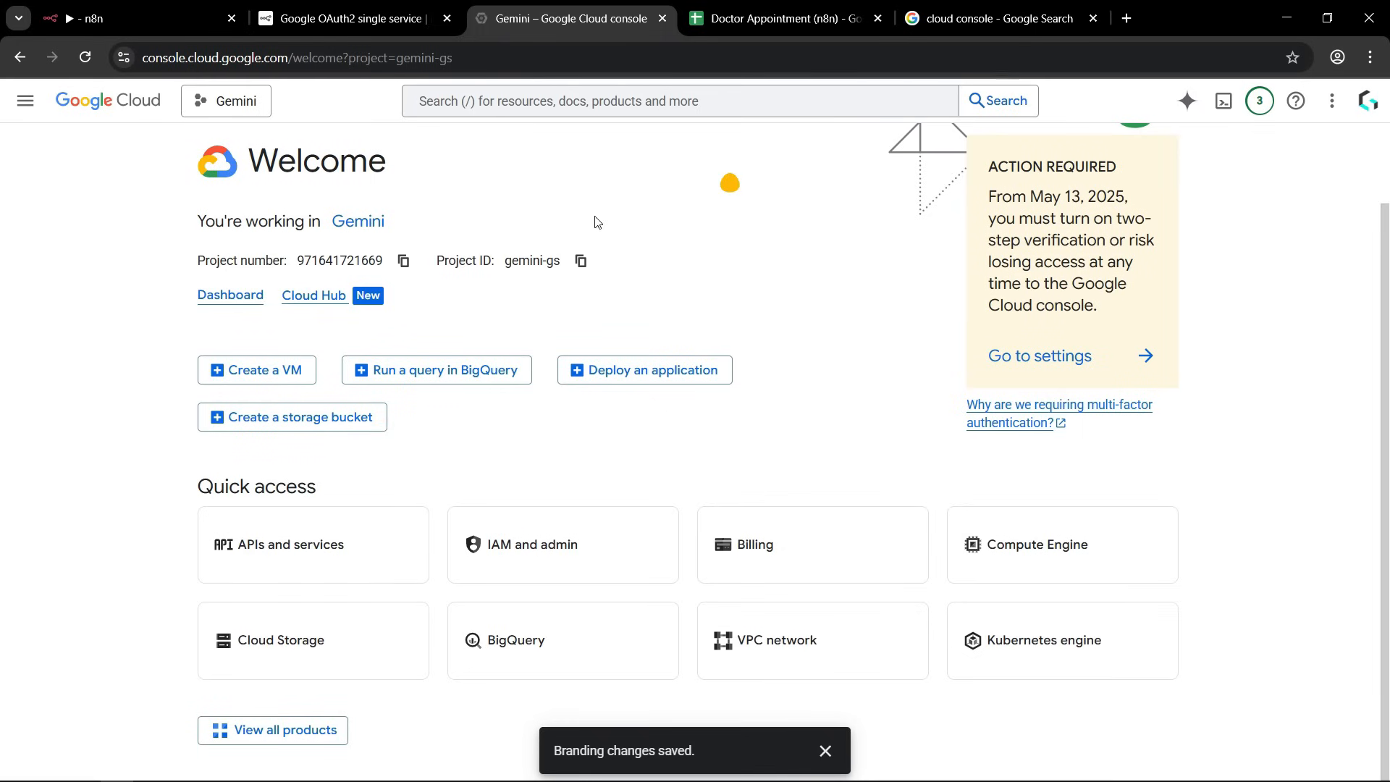
click(352, 560)
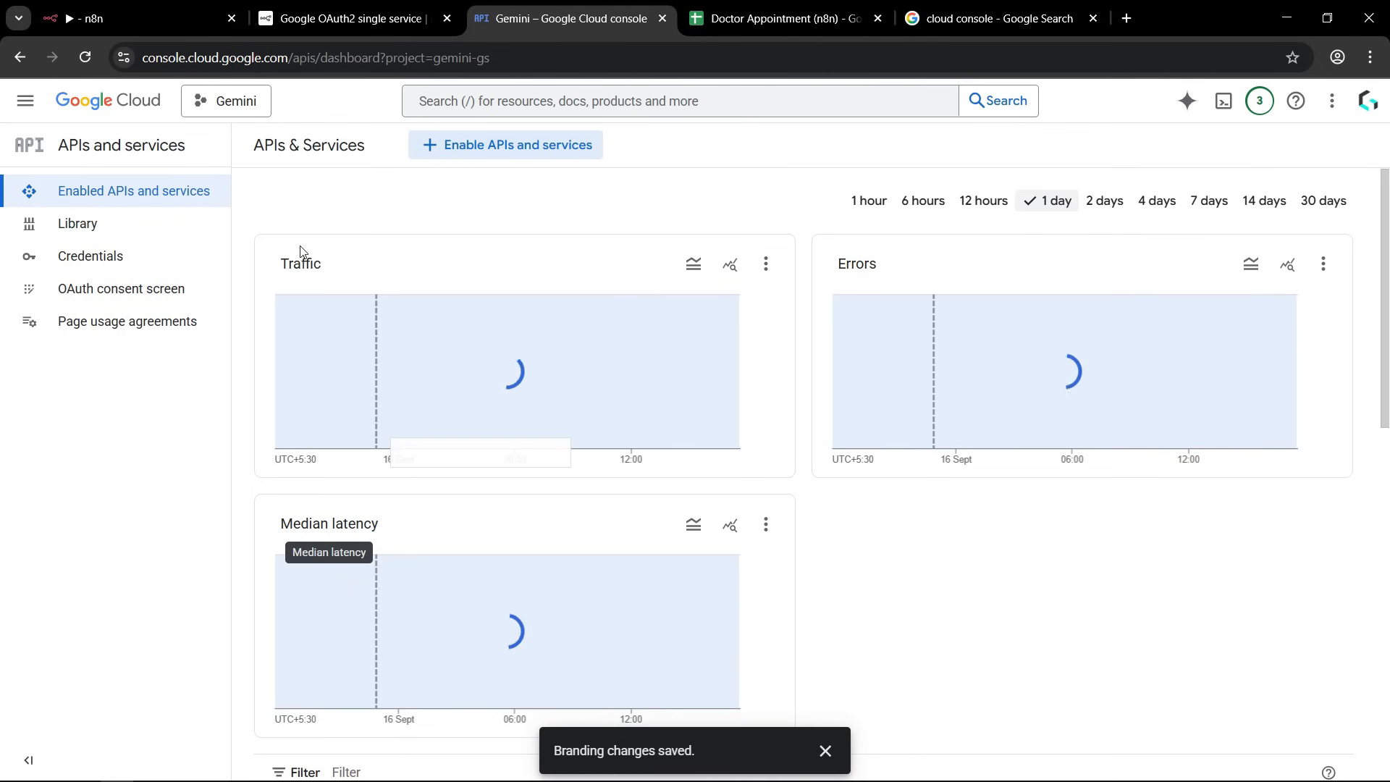
click(123, 256)
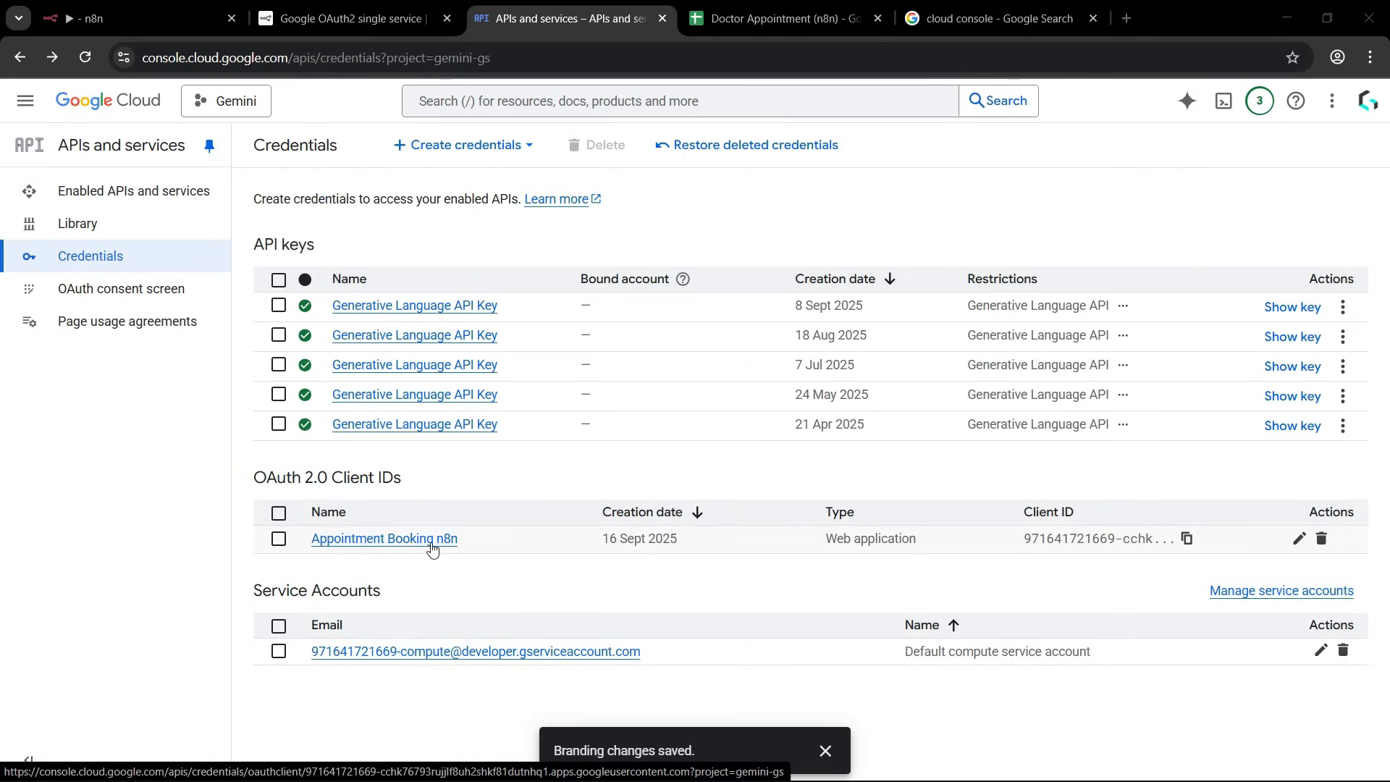
click(378, 545)
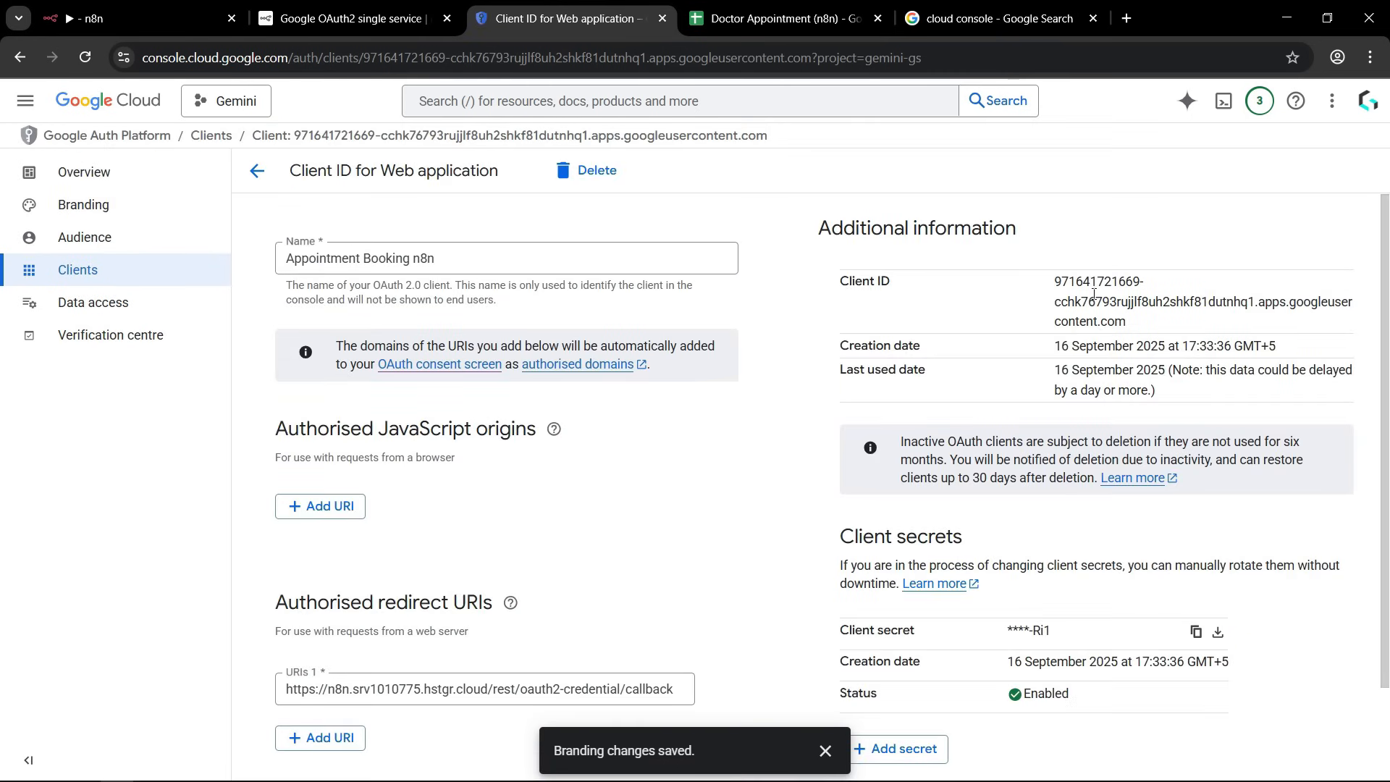
Copy the OAuth client secret into the Client Secret field of n8n's Google Sheets credential.
drag(1056, 279, 1150, 350)
click(1151, 349)
drag(847, 636, 920, 634)
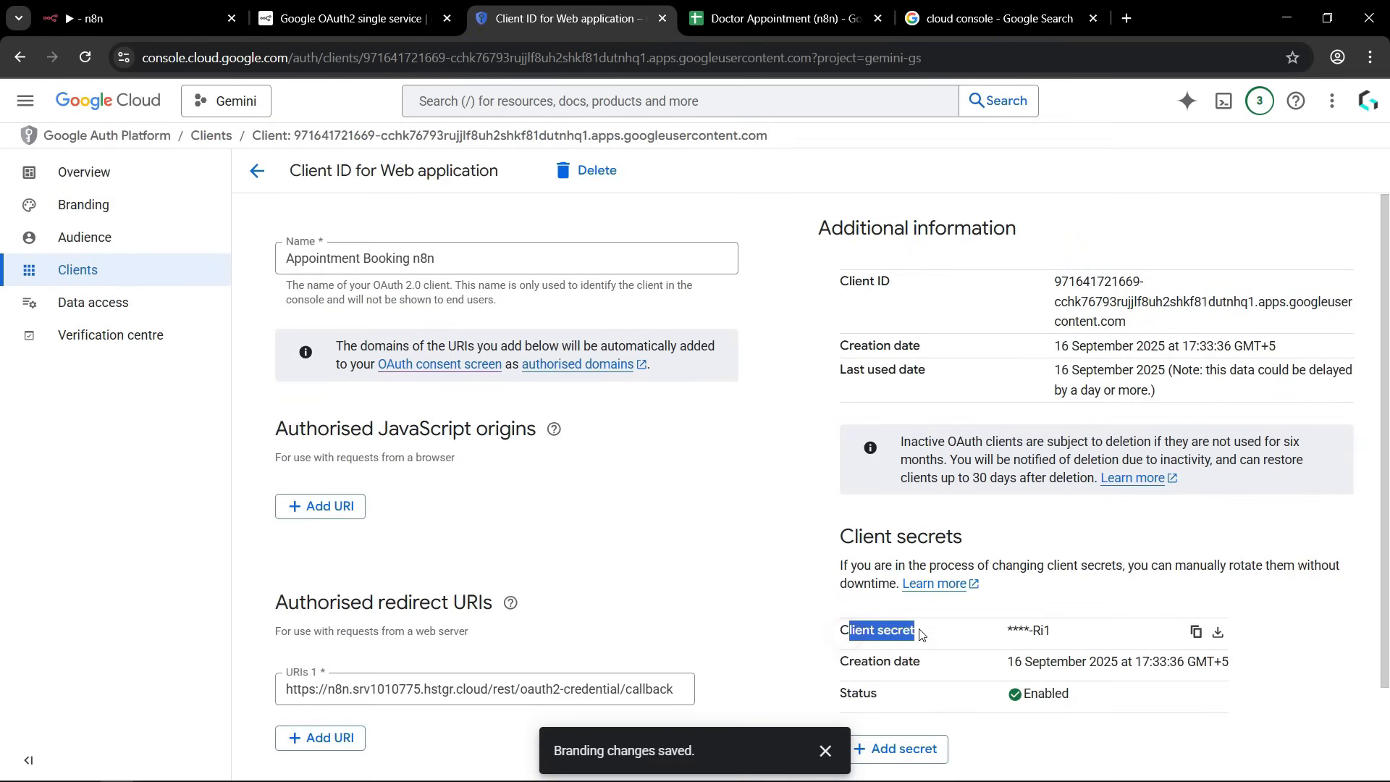
click(1195, 634)
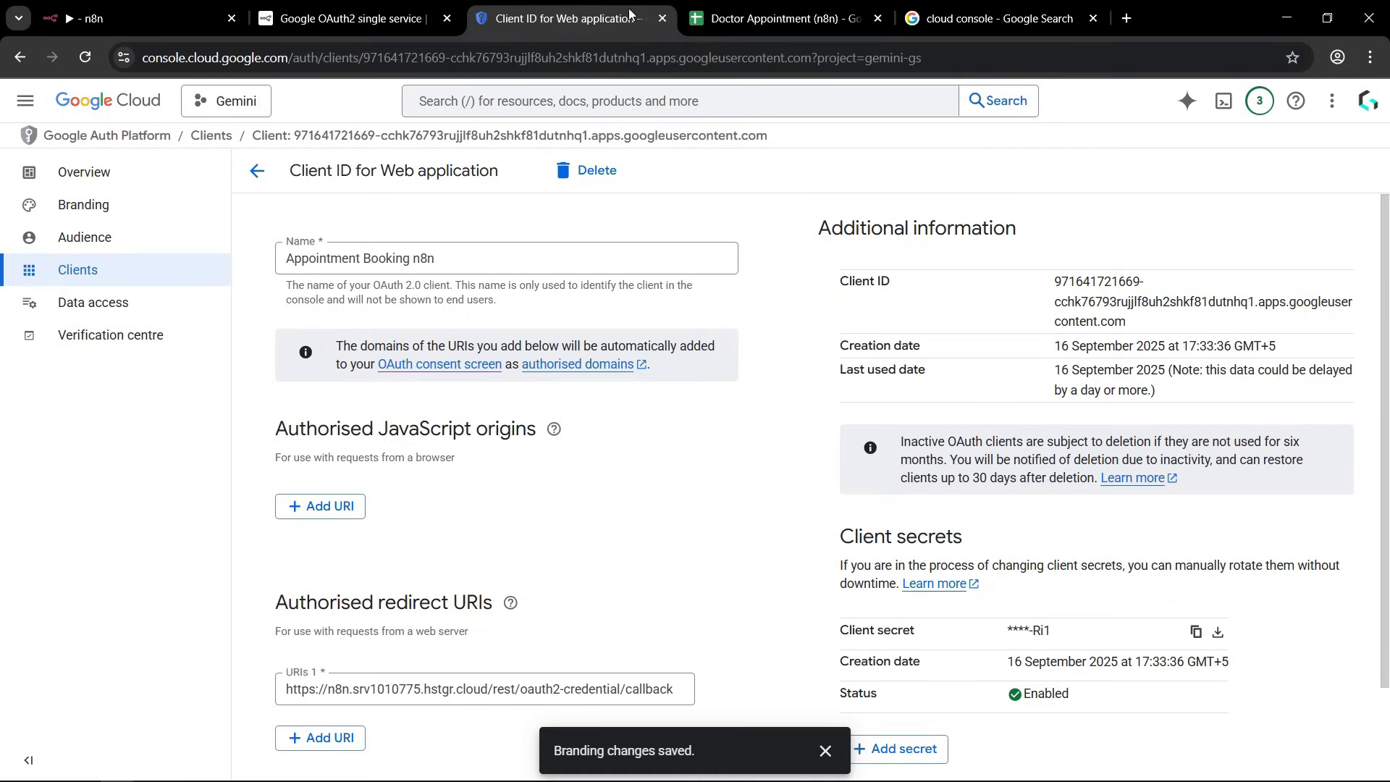
click(210, 21)
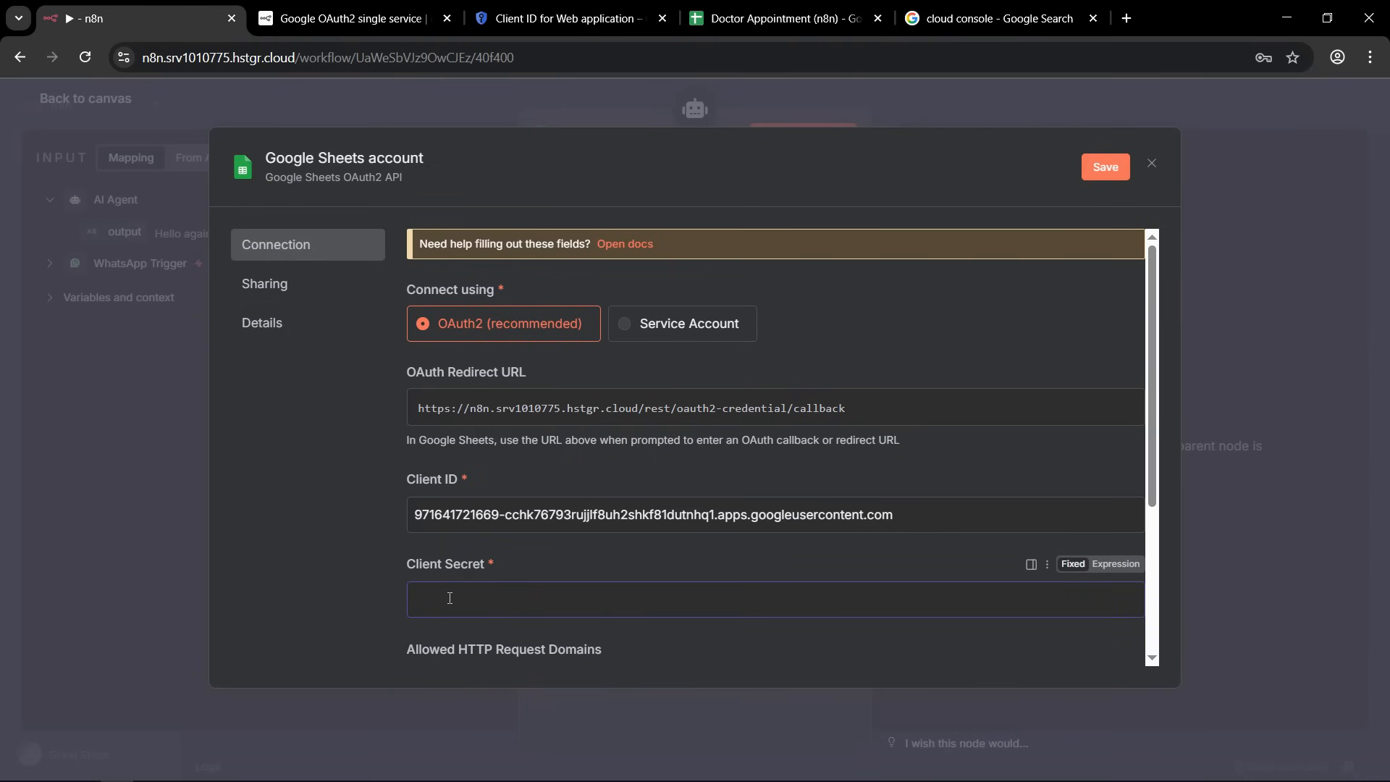
key(ctrl+v)
click(365, 535)
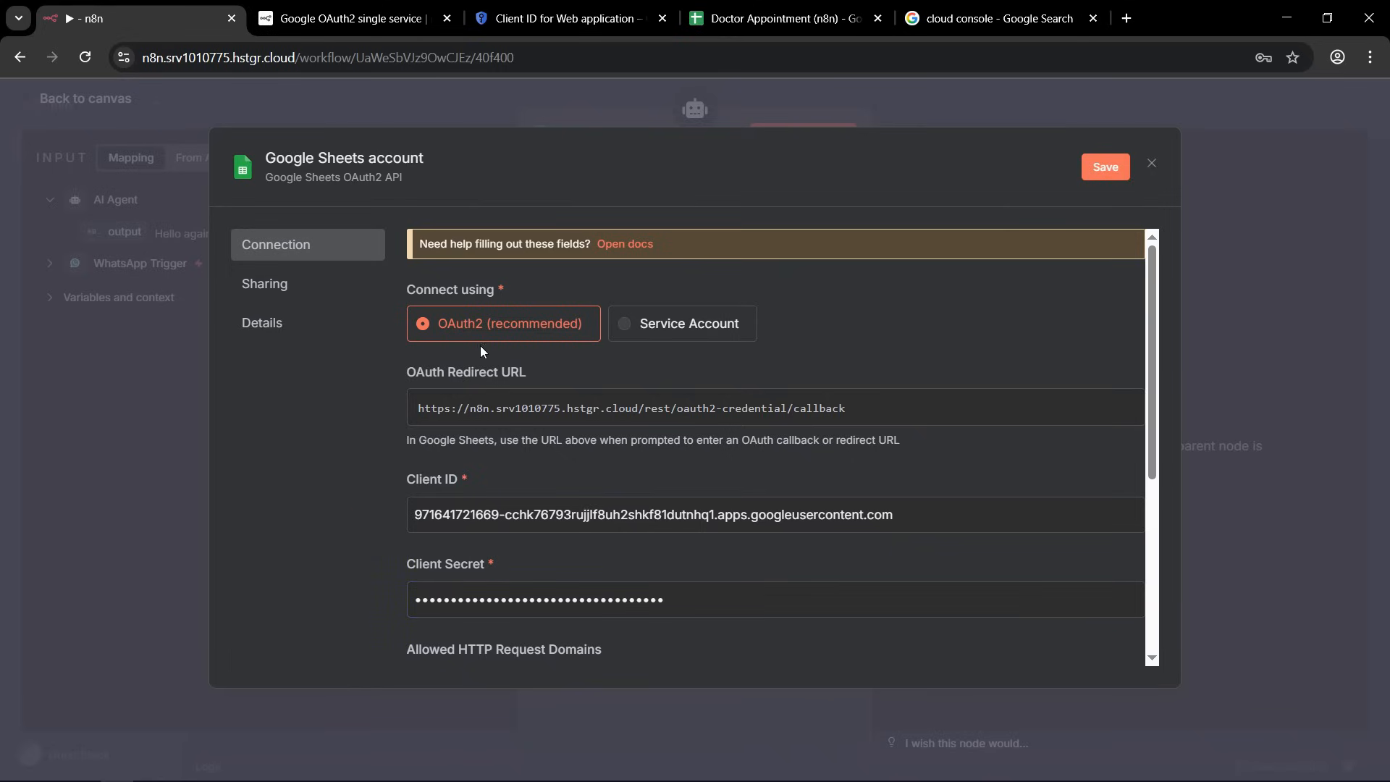
Try to sign in with Google from the Google Sheets credential using the existing Google account.
scroll(480, 351, down, 3)
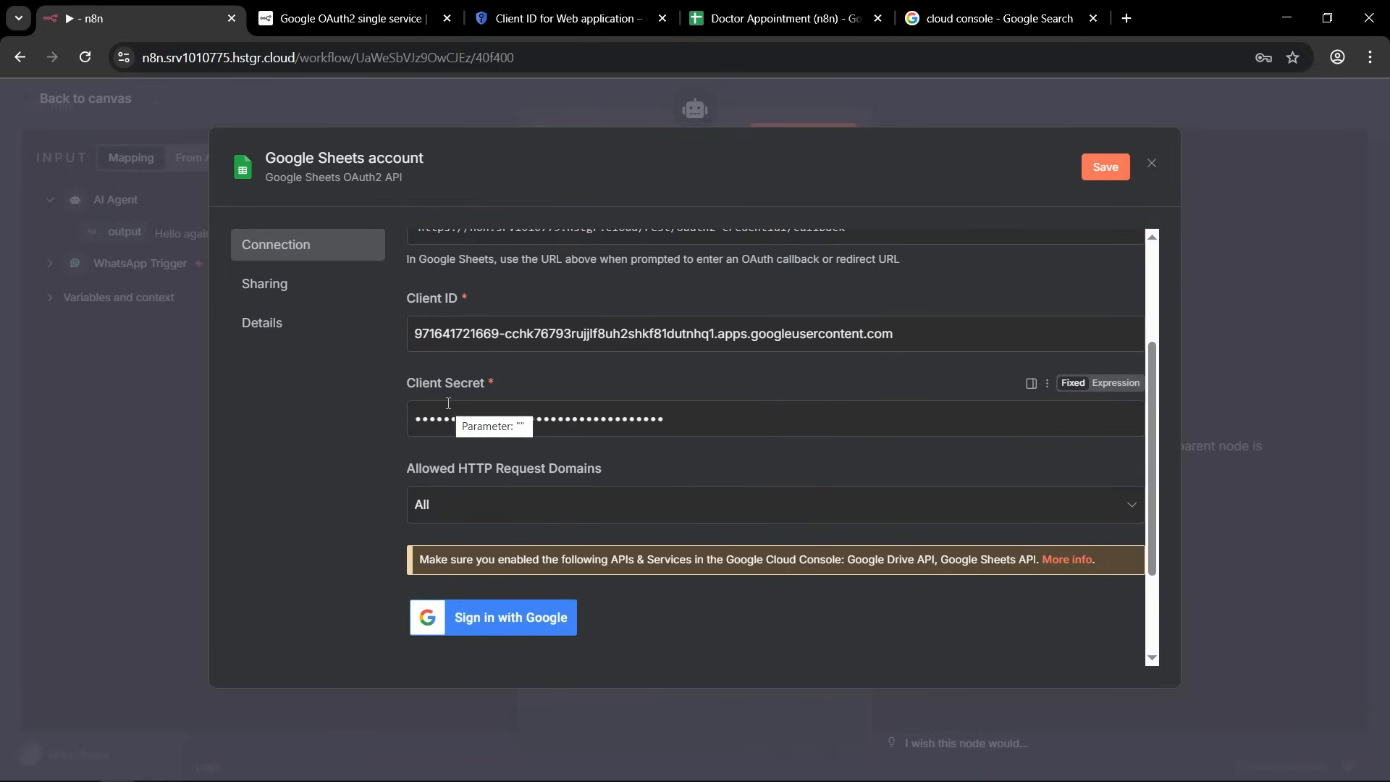
click(565, 619)
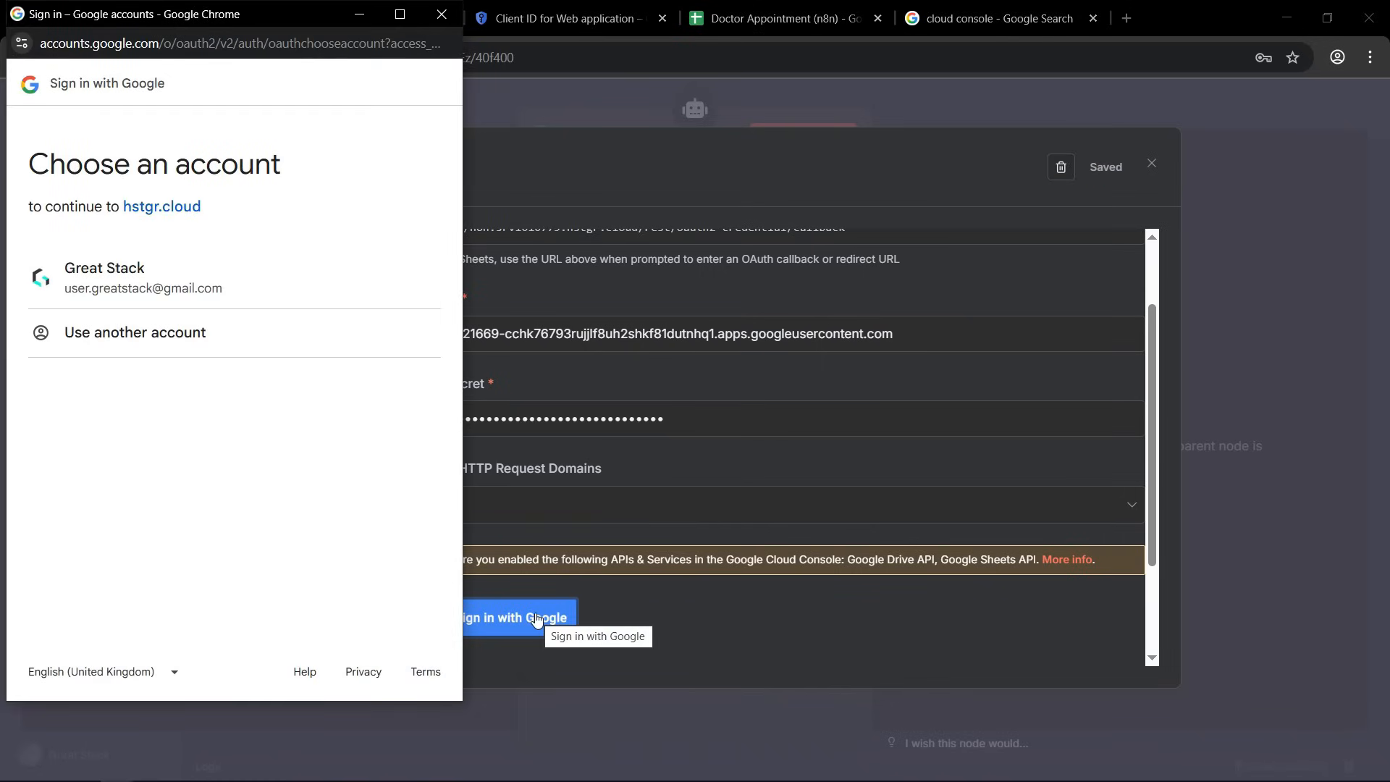
click(163, 279)
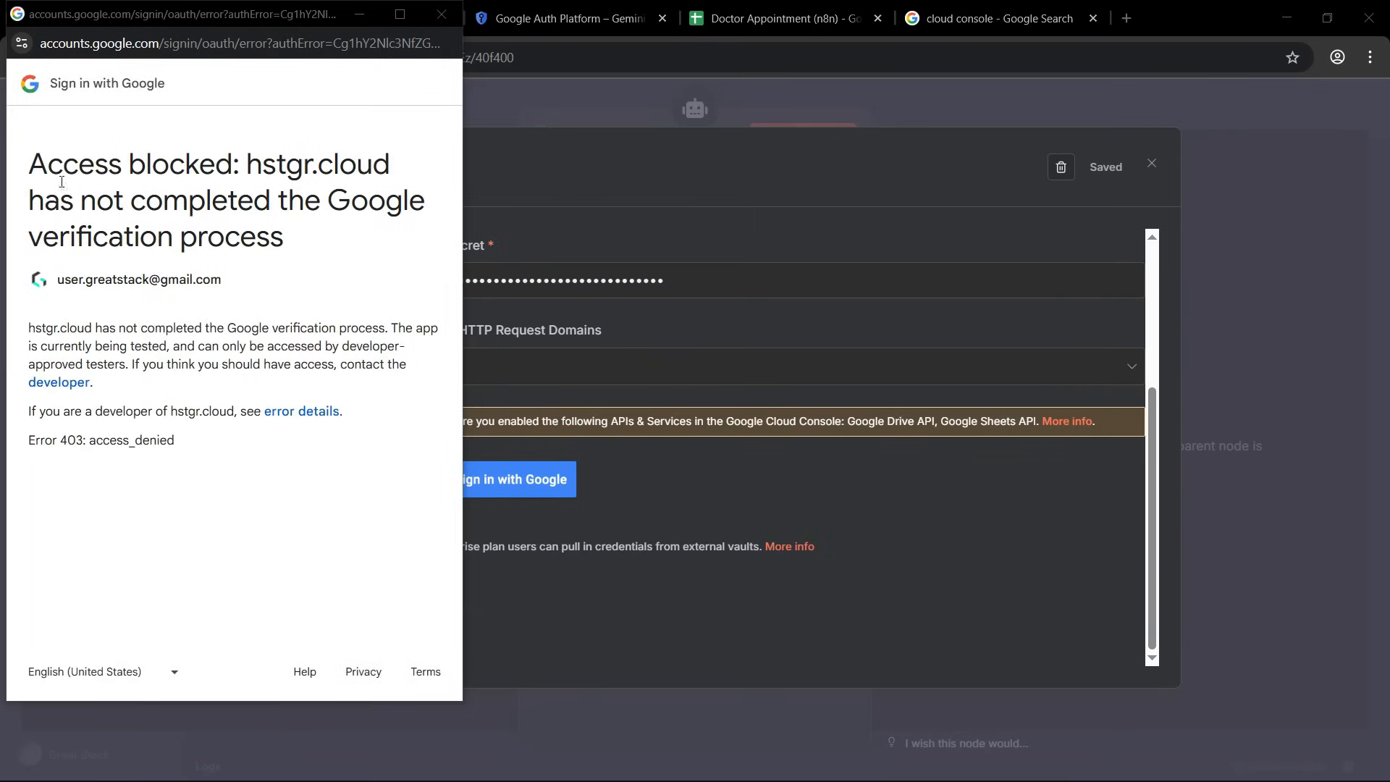
Add the Google account's e-mail as a test user in the Google Auth Platform audience settings and save it.
drag(30, 162, 245, 162)
click(250, 163)
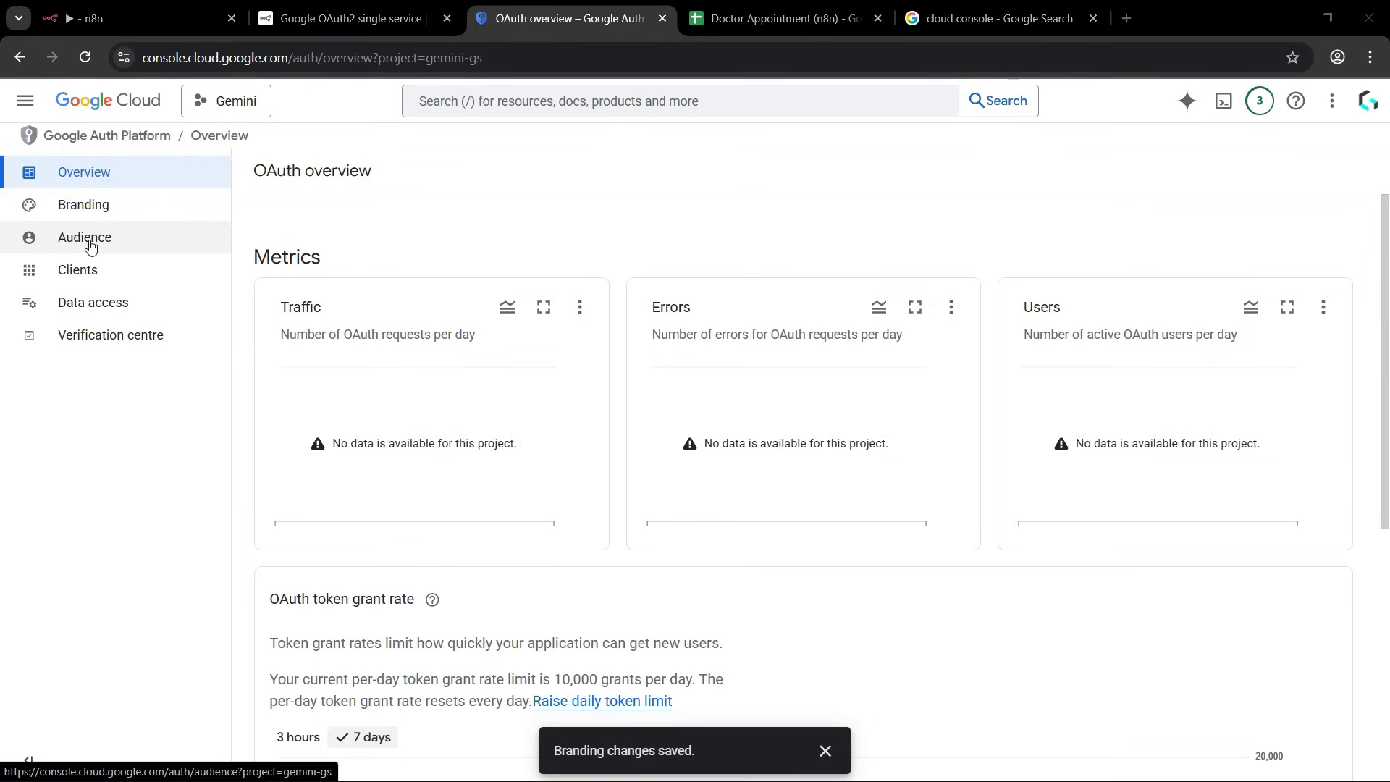
click(118, 238)
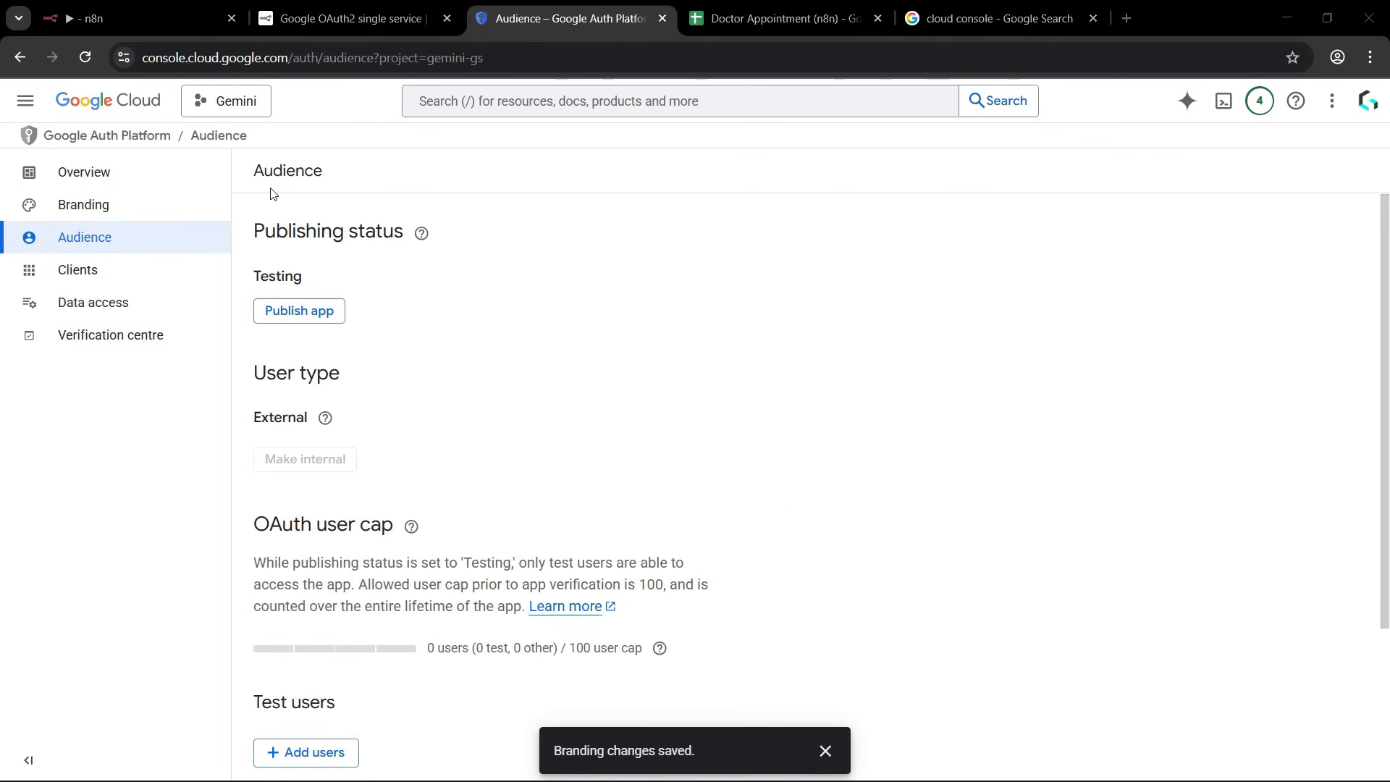
scroll(507, 434, down, 3)
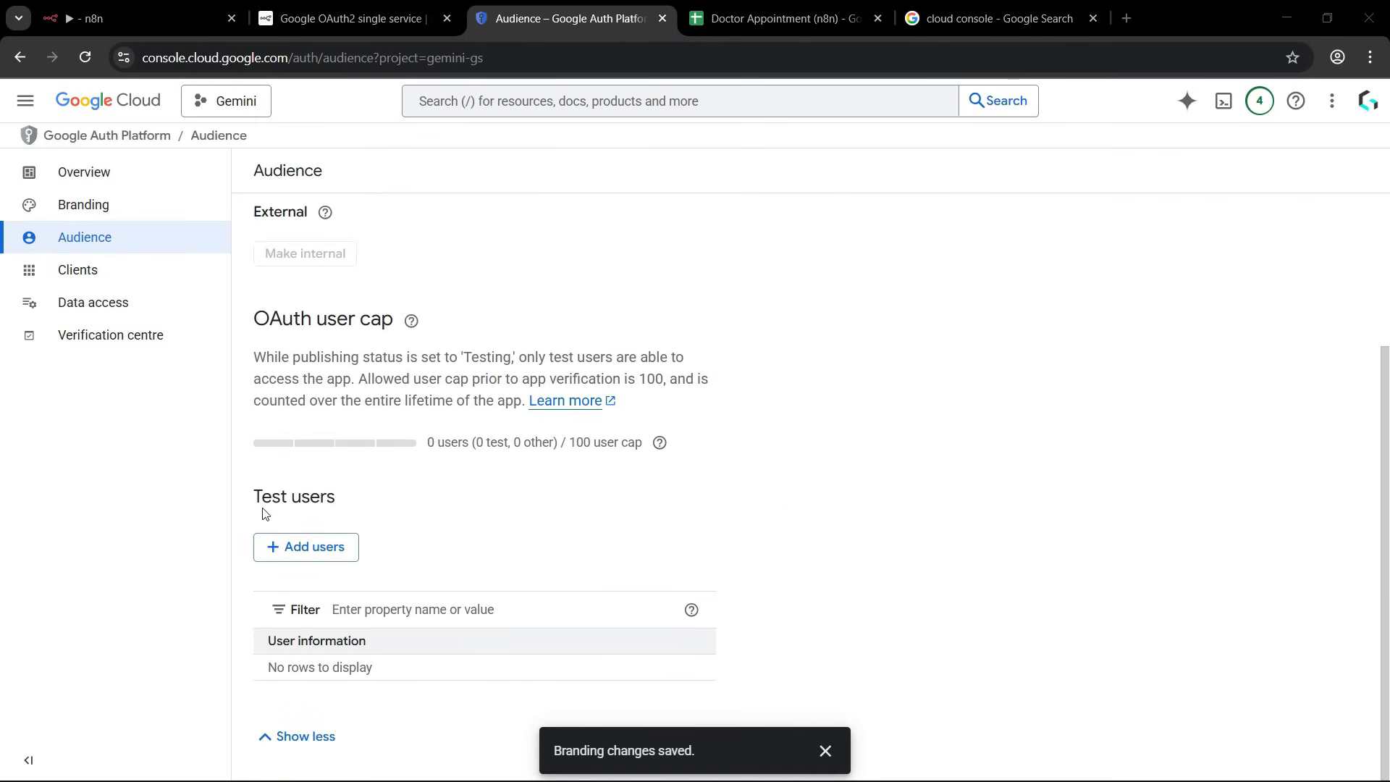
click(299, 552)
click(854, 275)
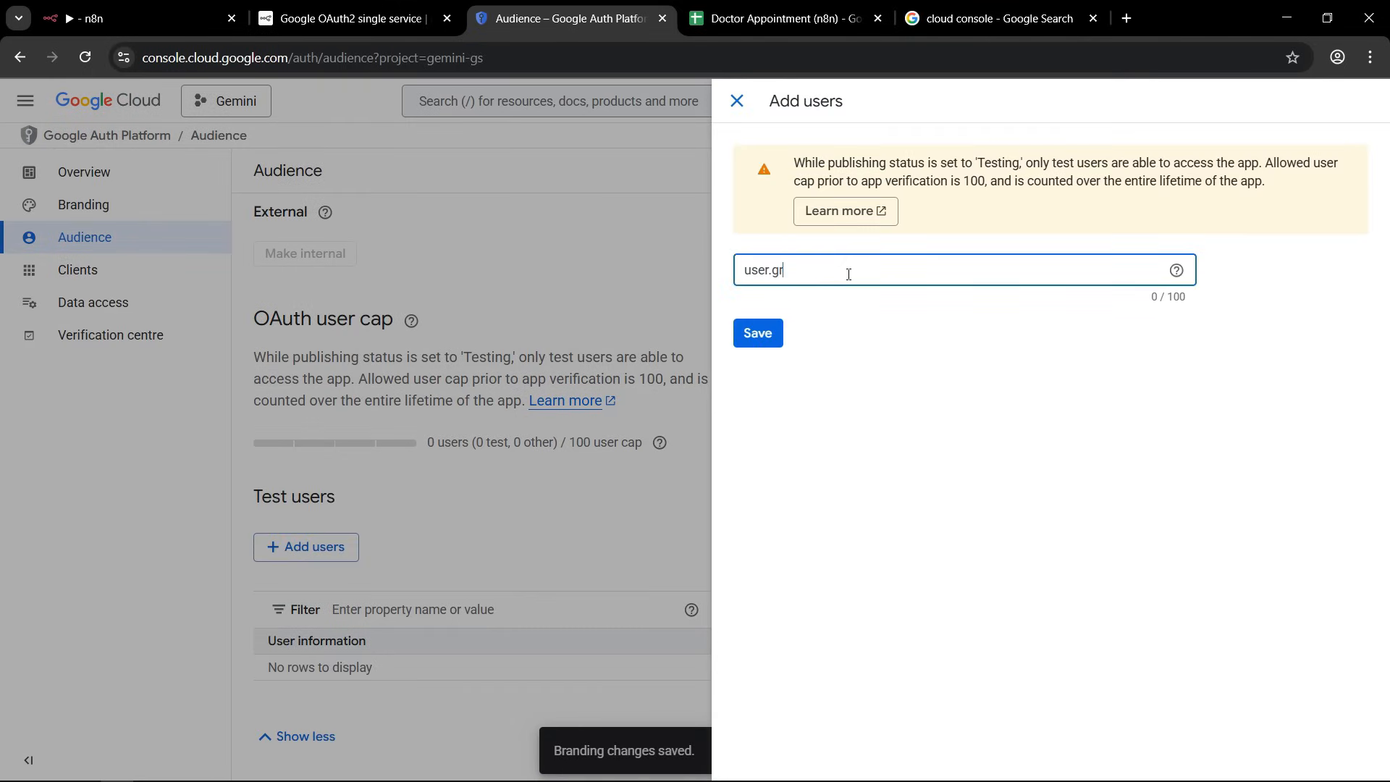
click(760, 331)
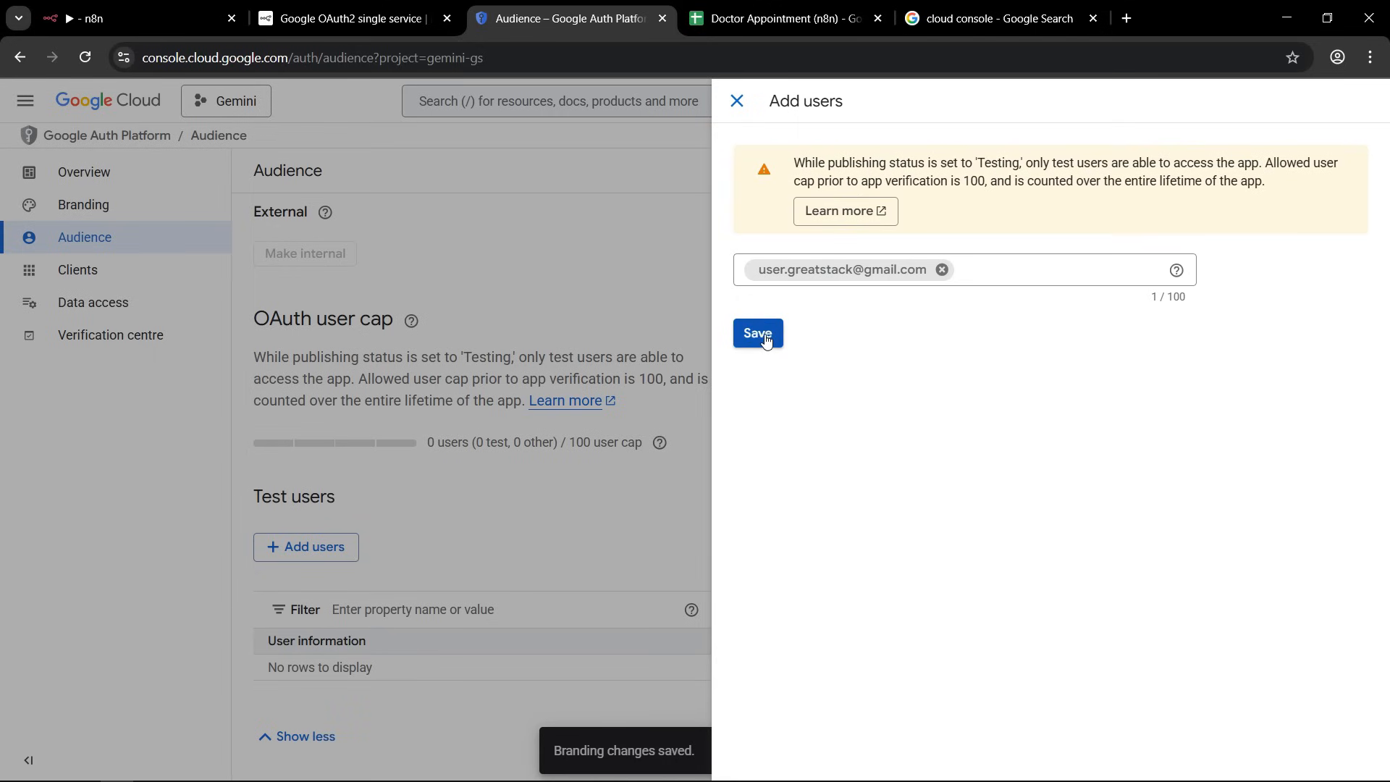
click(766, 337)
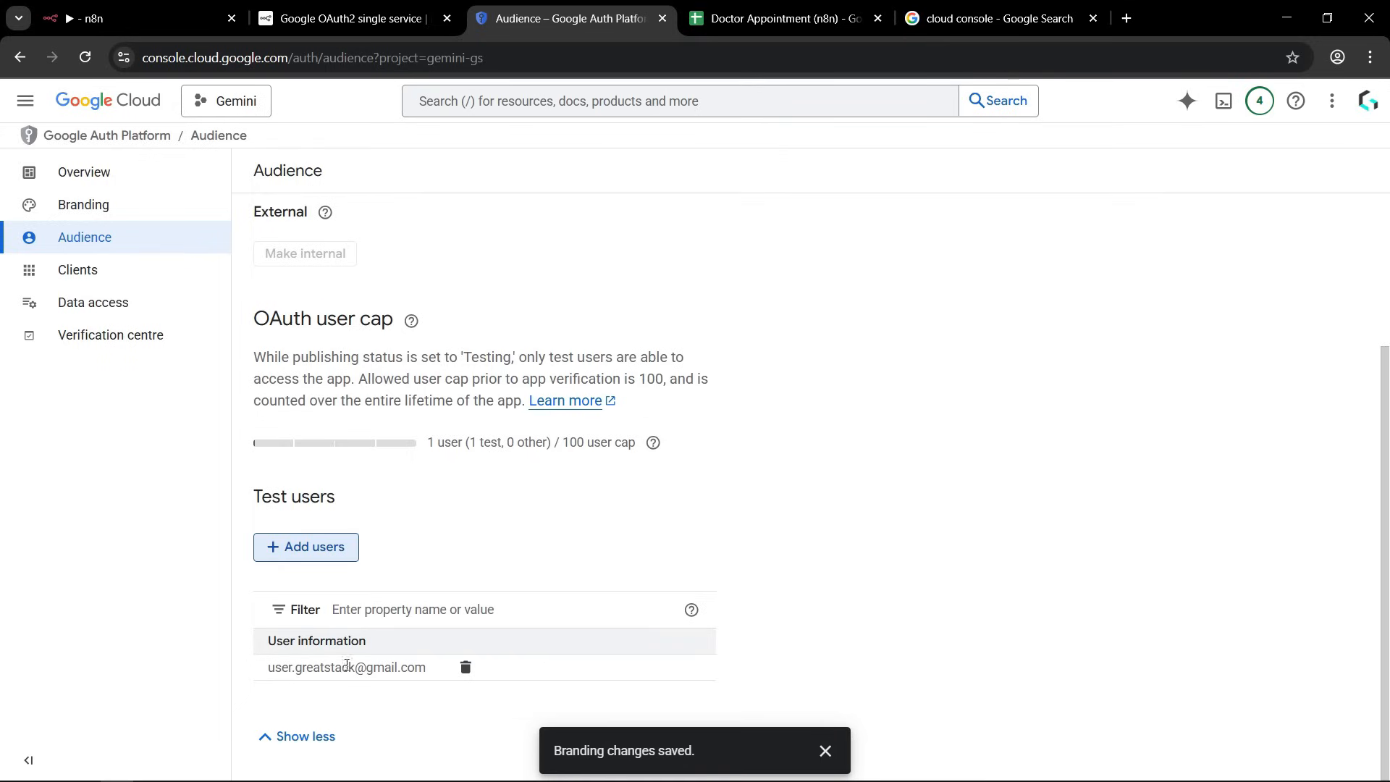
scroll(729, 441, up, 3)
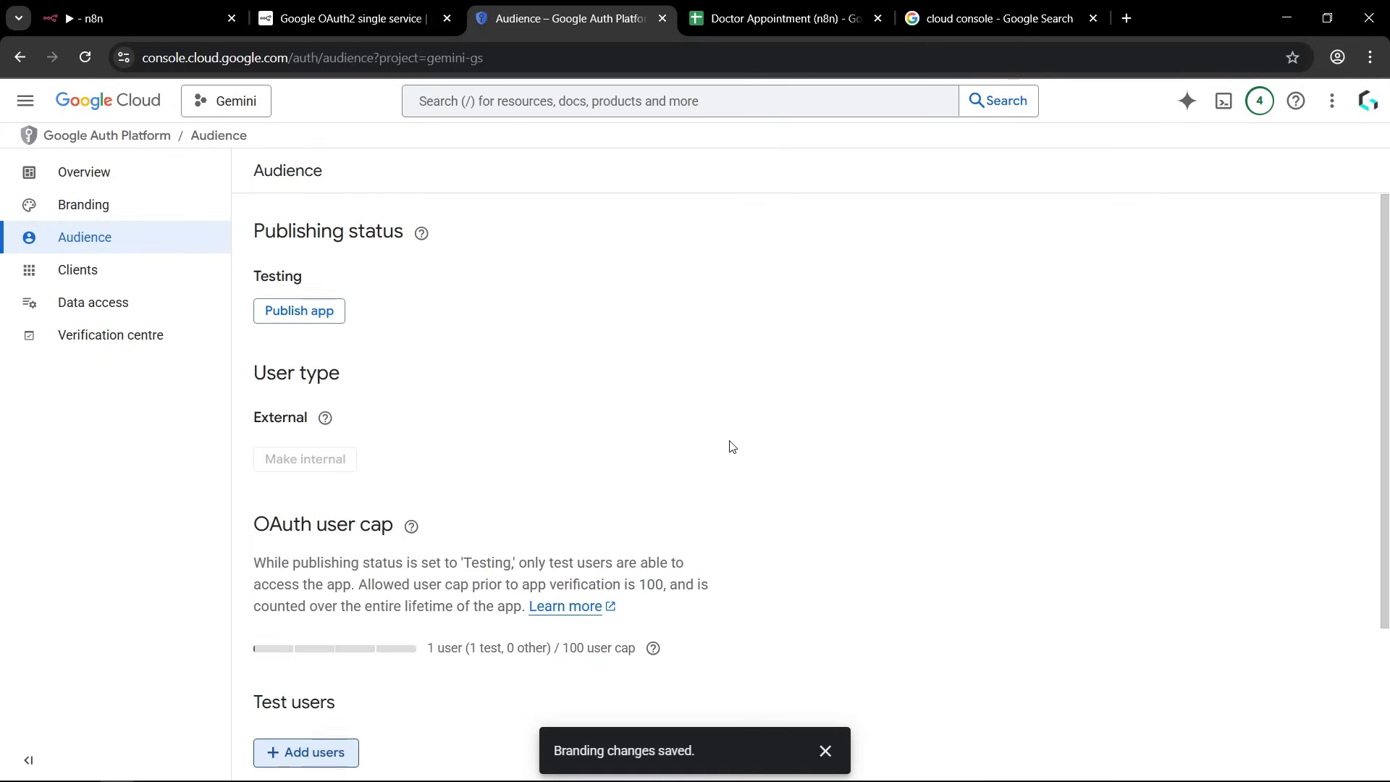
scroll(729, 441, down, 3)
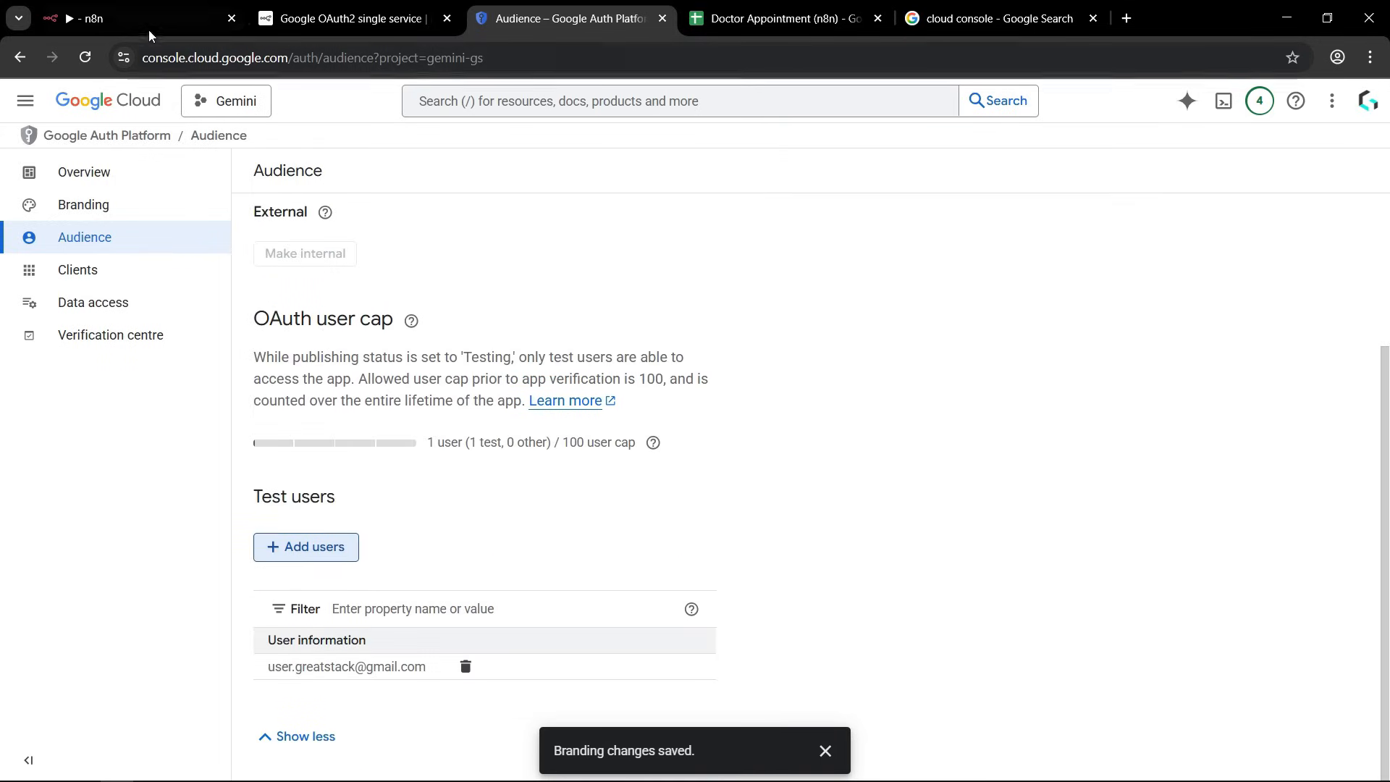
Sign in with Google again from n8n's Google Sheets credential, choosing the existing account and continuing to the unverified app.
click(133, 20)
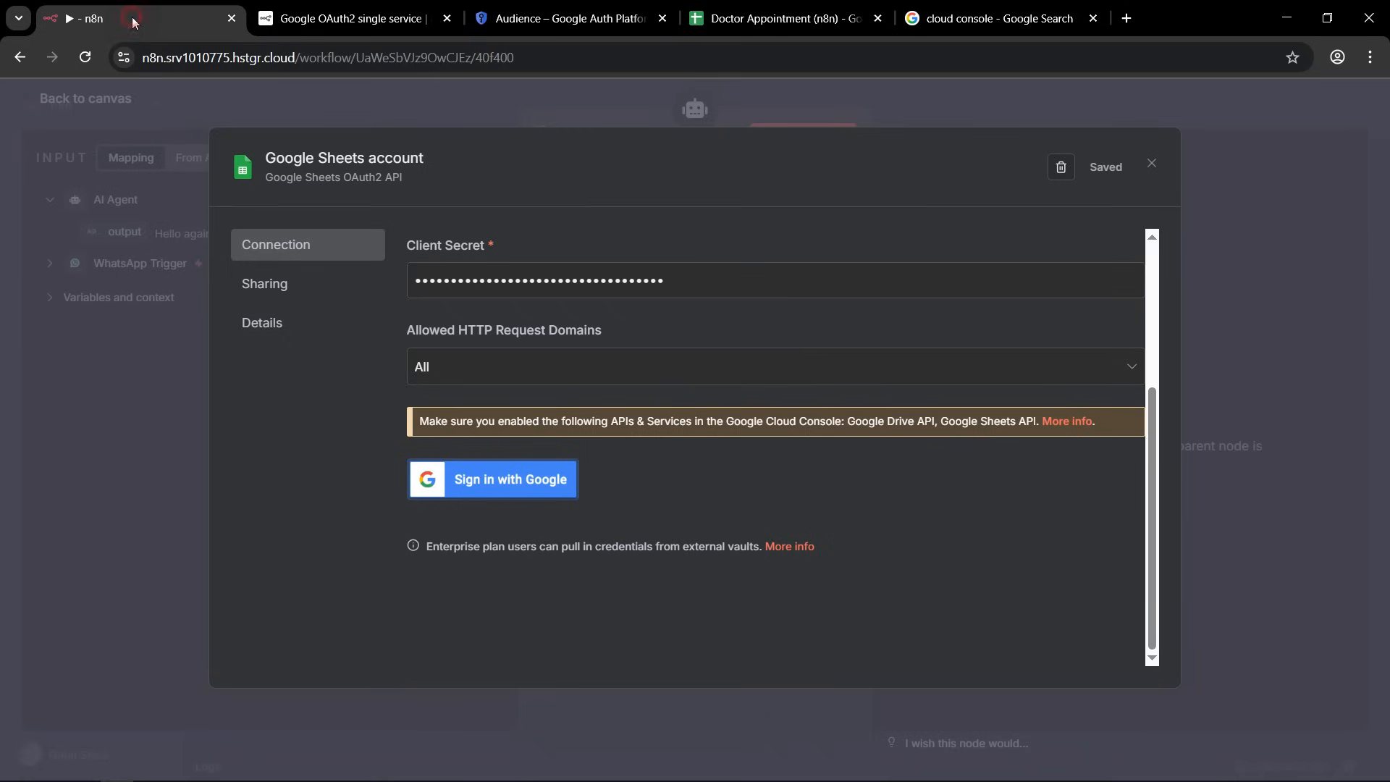
click(481, 489)
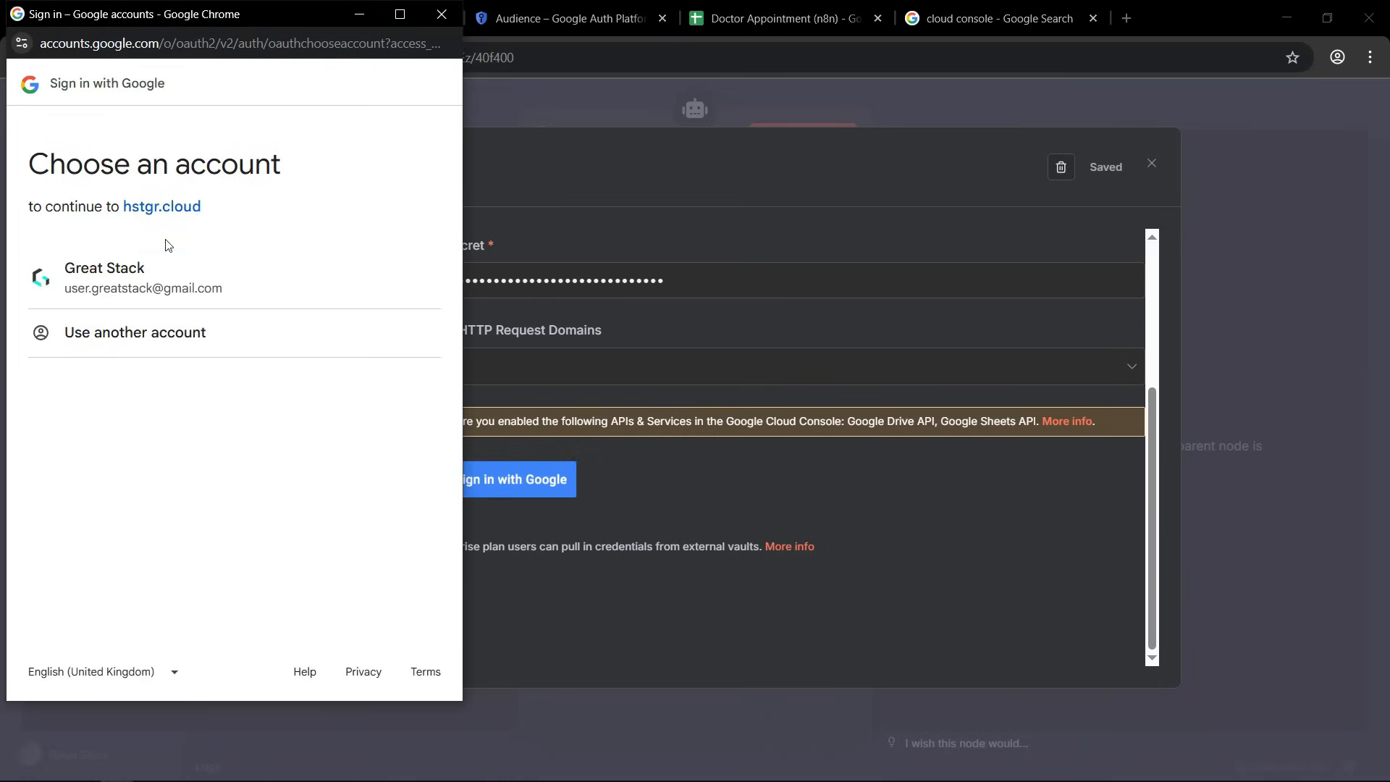
click(121, 268)
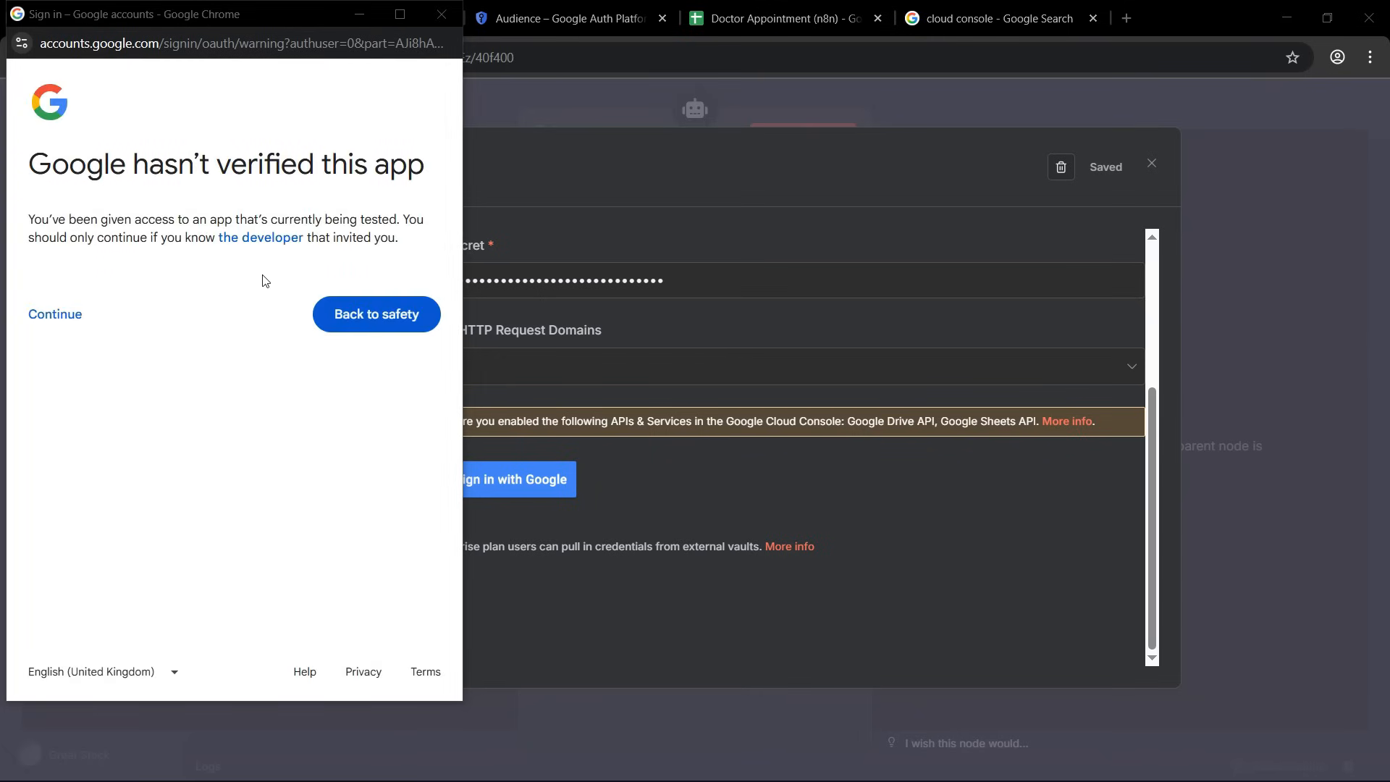
click(55, 323)
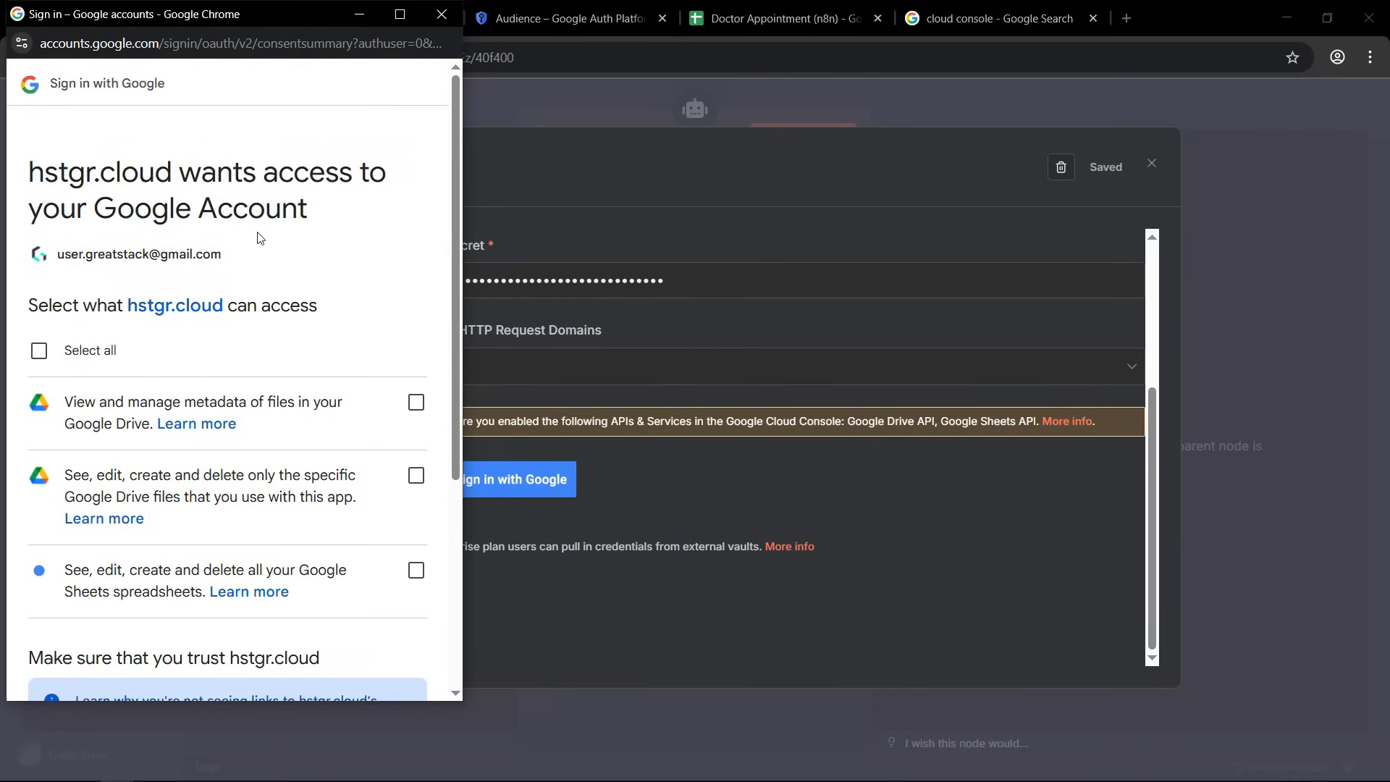
Grant hstgr.cloud all requested Google Drive and Sheets permissions, and close the Google Sheets credential.
click(40, 352)
scroll(304, 384, down, 5)
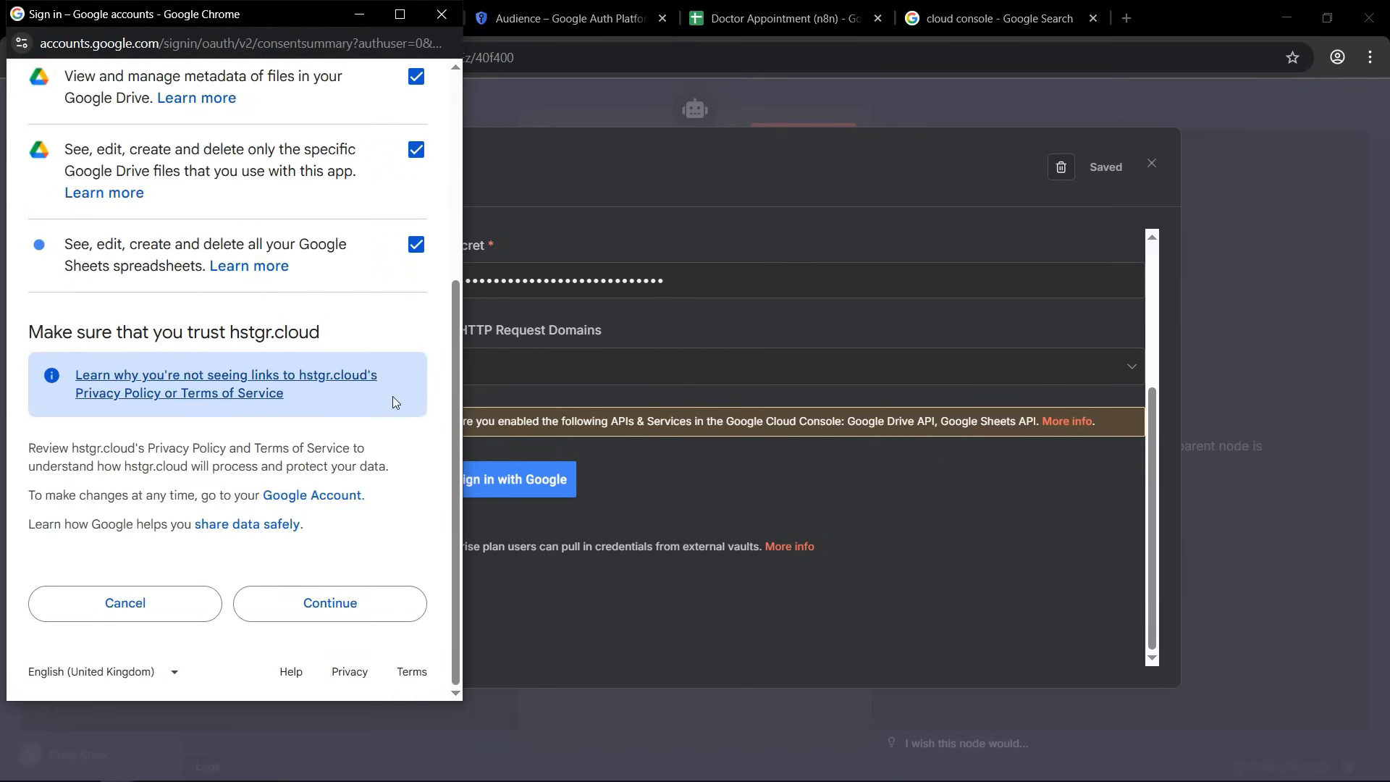
click(336, 613)
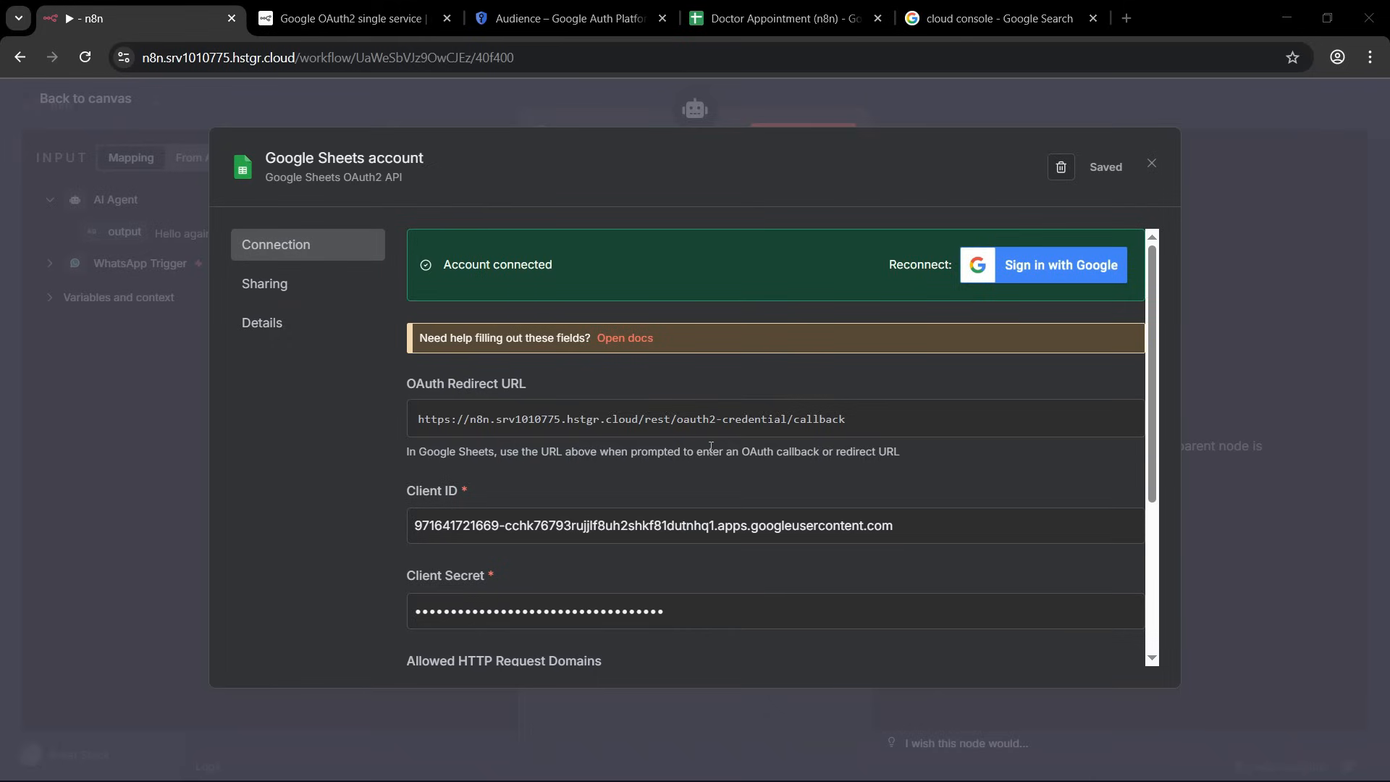
click(1152, 166)
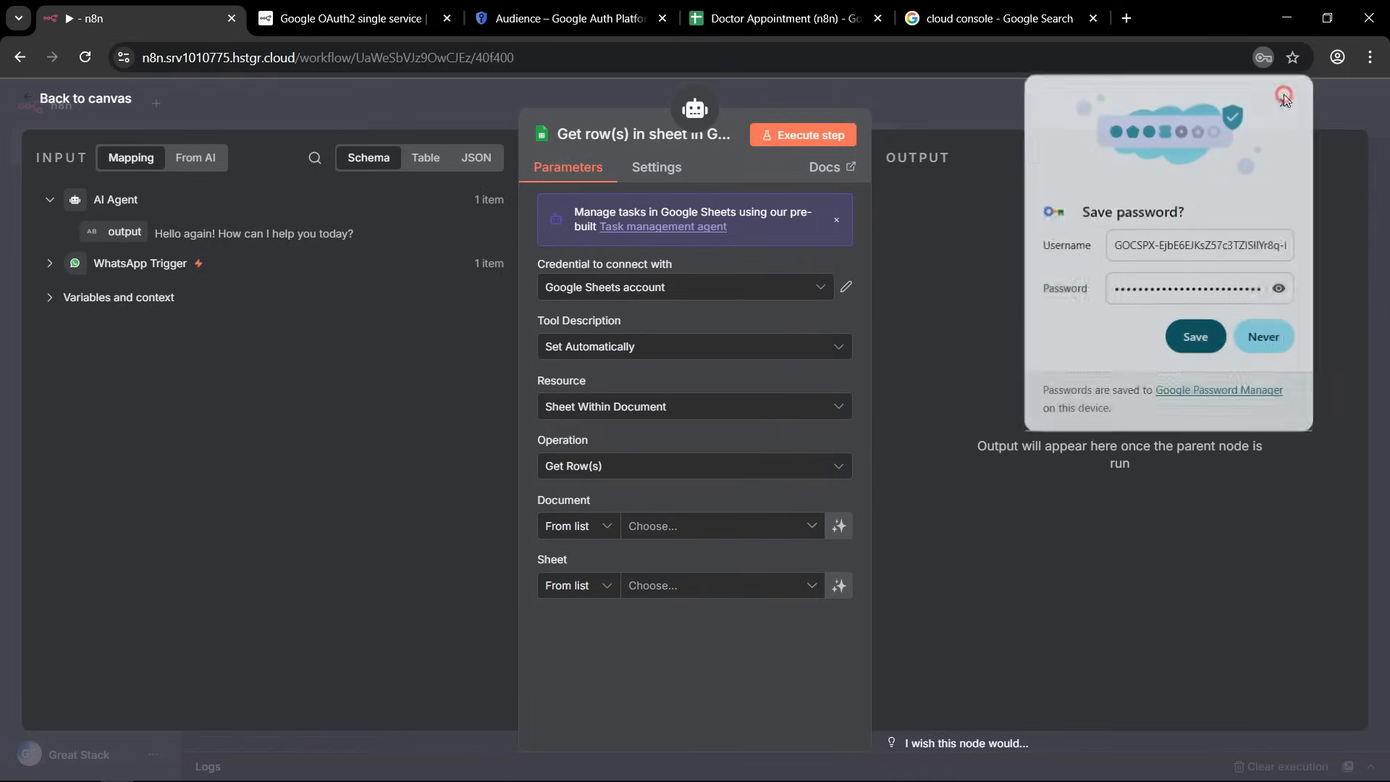
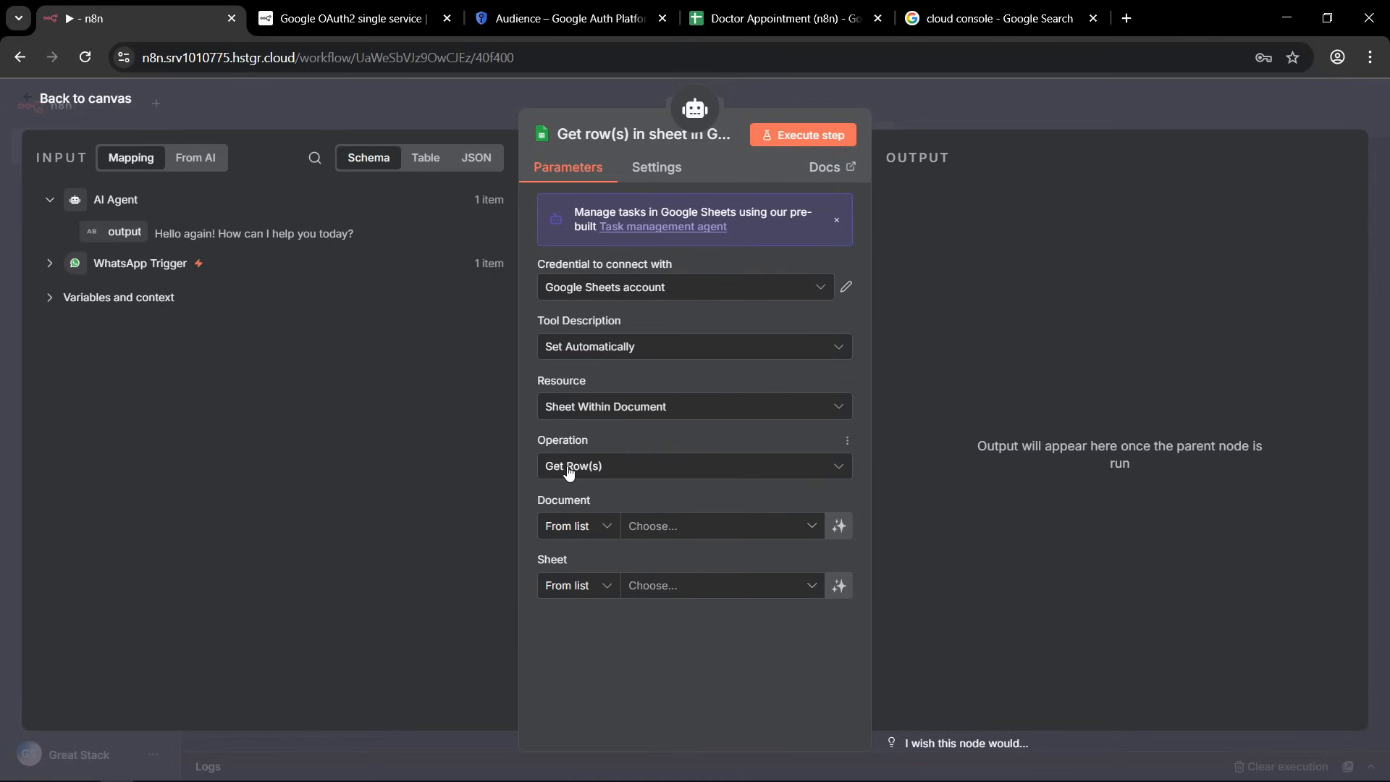
Set the Google Sheets tool to get rows from the Config sheet of the Doctor Appointment (n8n) document.
click(635, 469)
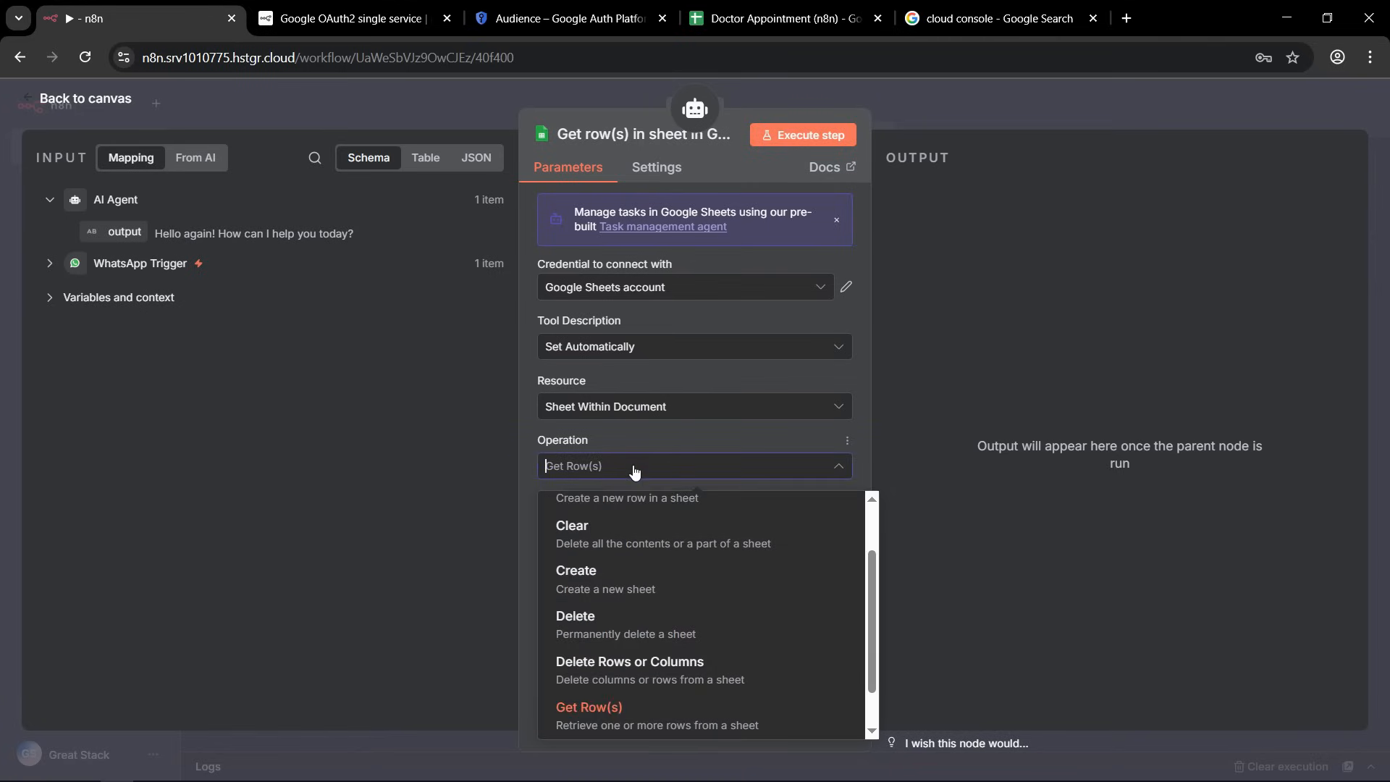
click(578, 444)
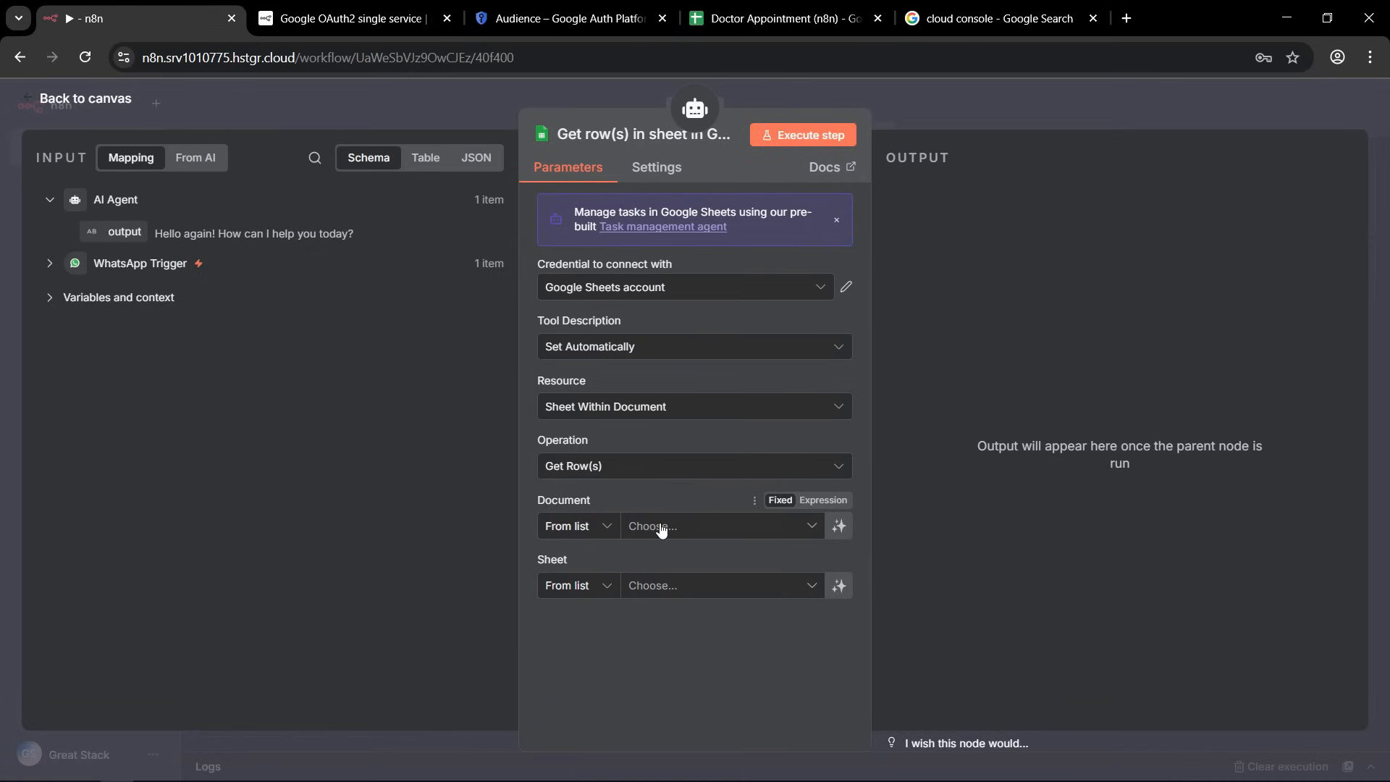
click(812, 528)
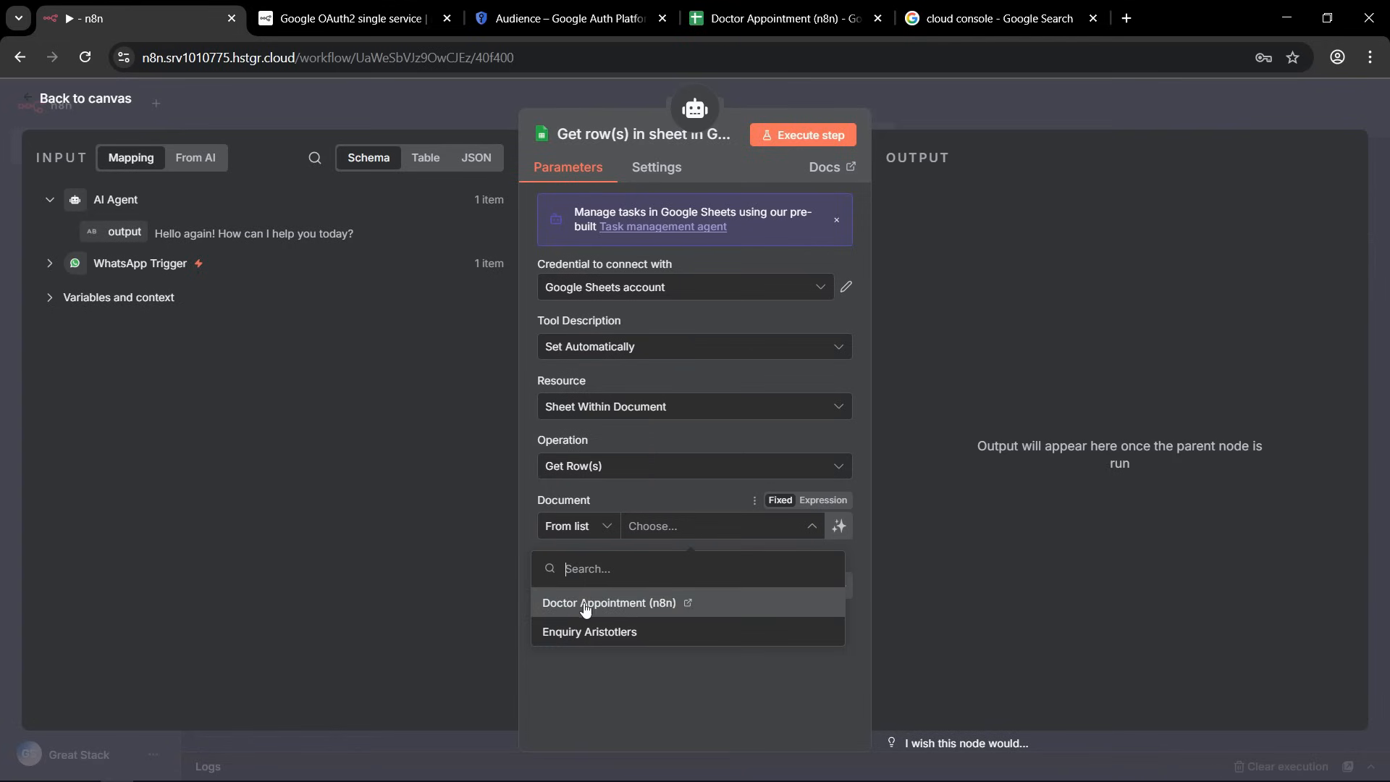
click(650, 608)
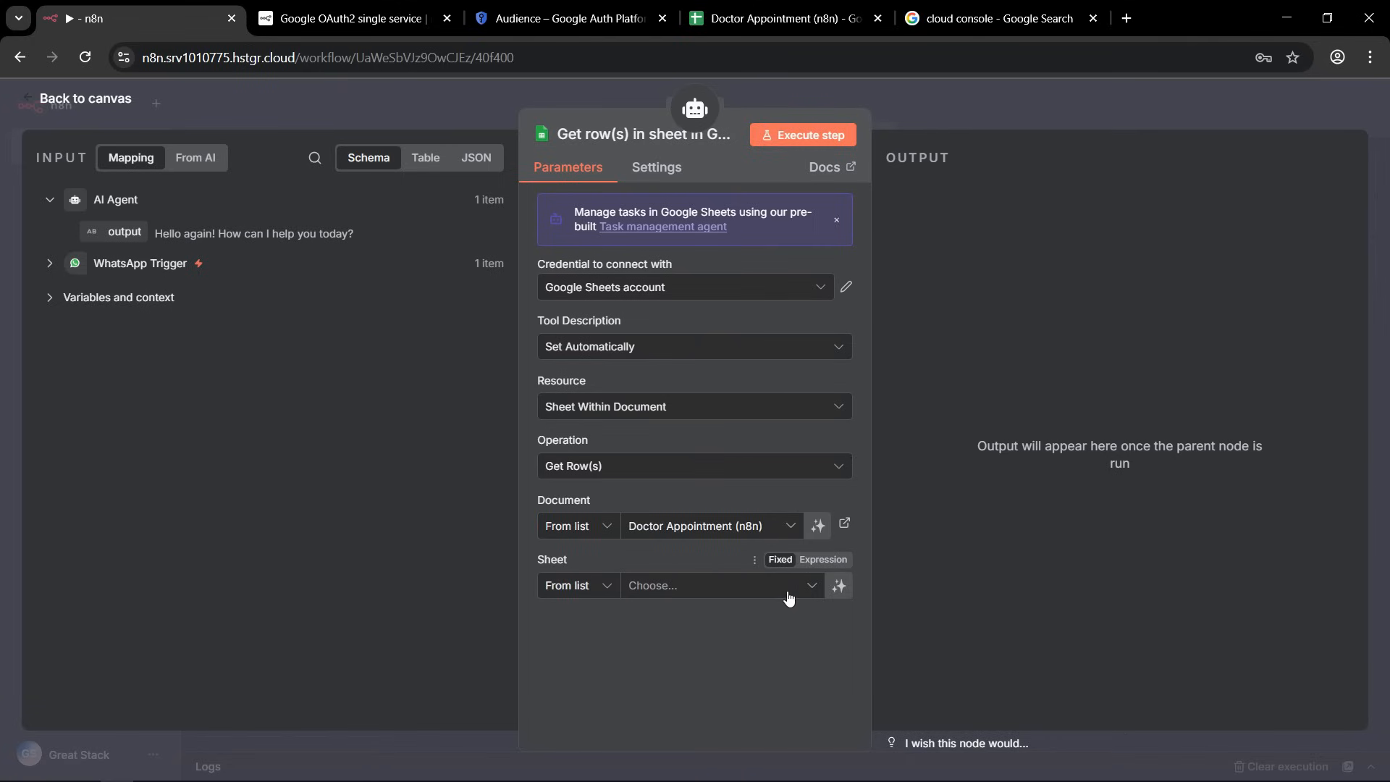
click(812, 587)
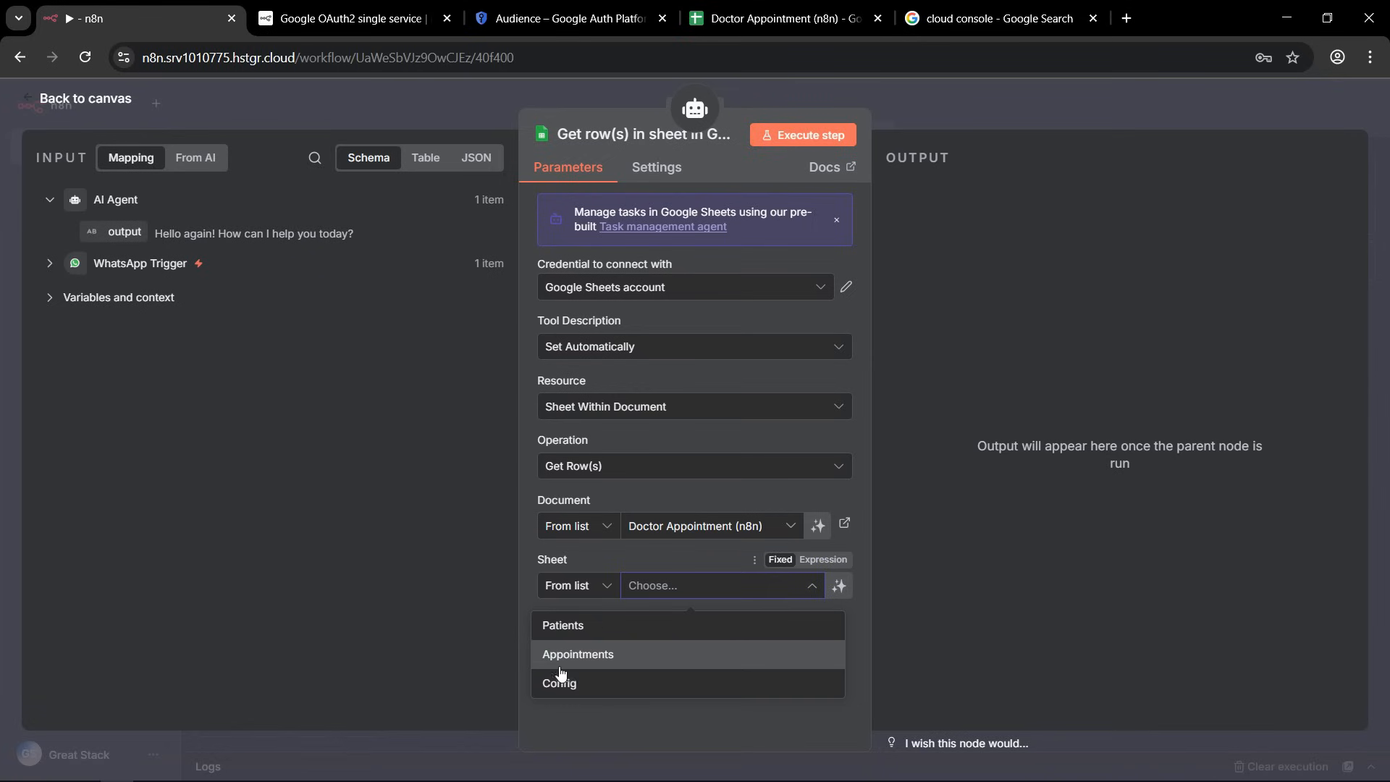
click(664, 686)
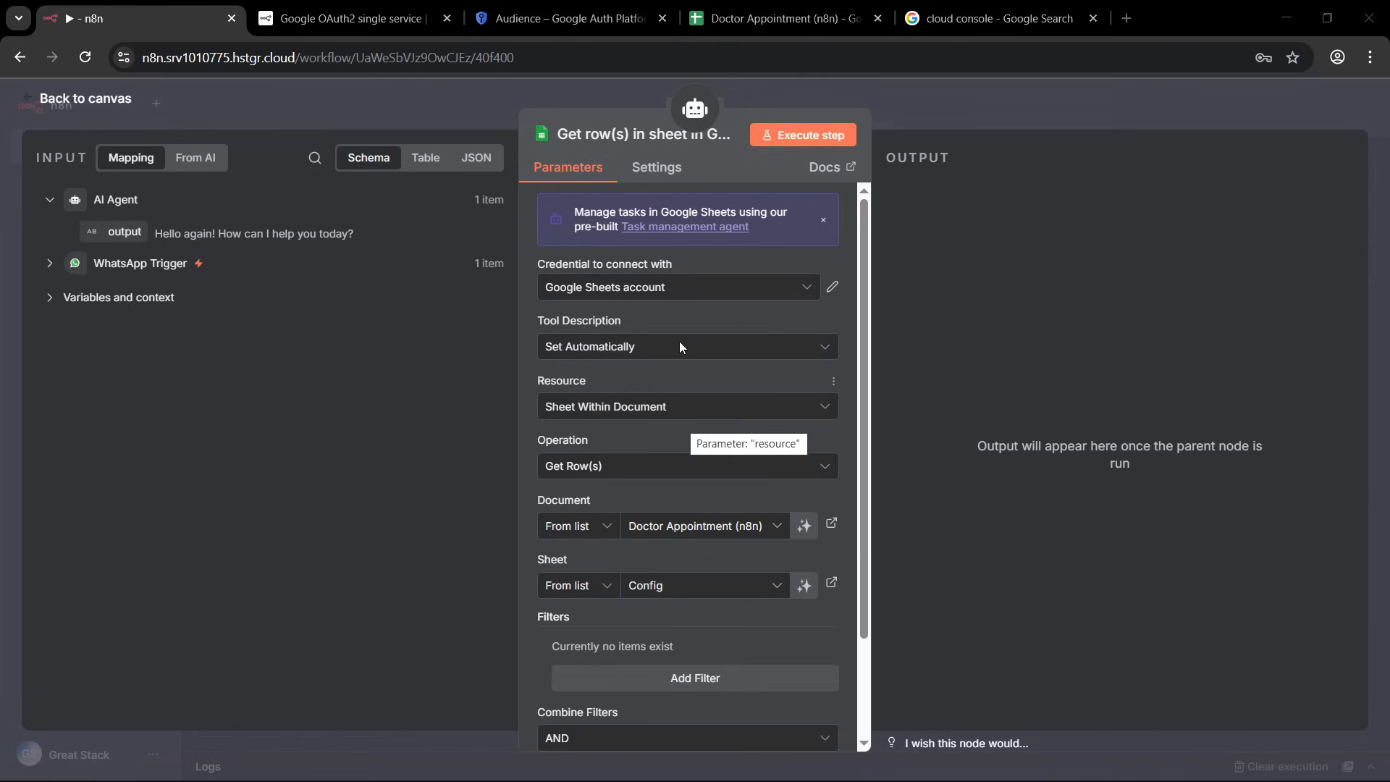
Rename the Google Sheets tool as Doctor Config, then return to the canvas and save the workflow.
click(593, 133)
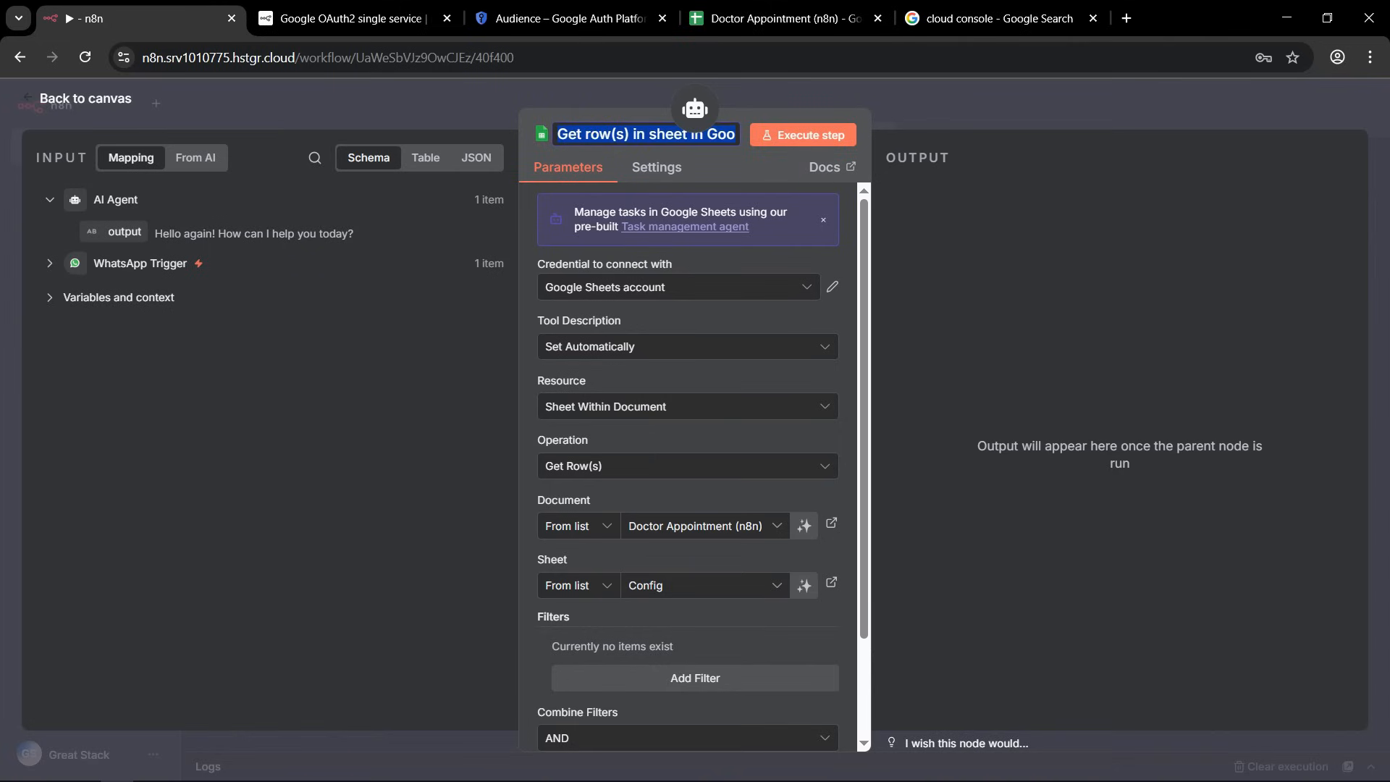
triple_click(593, 131)
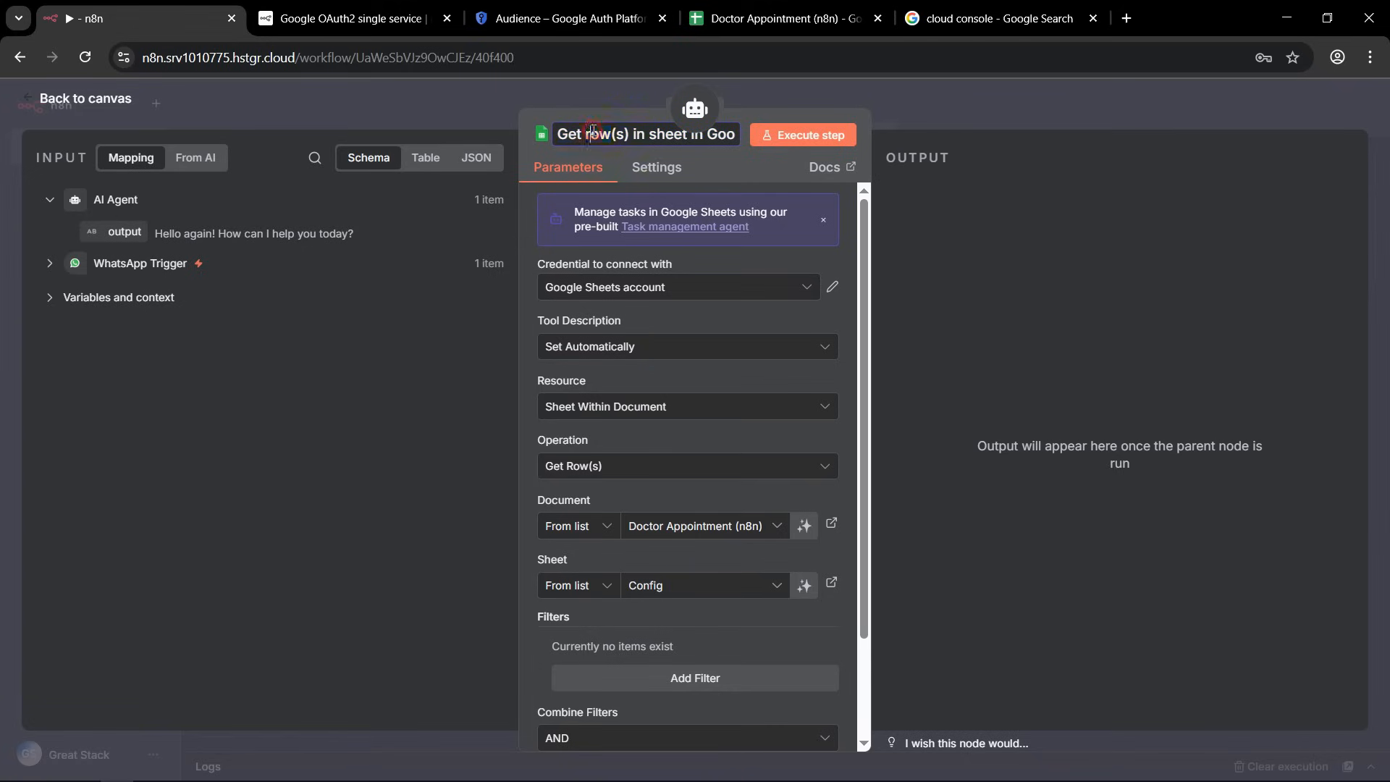
text(Doctor Config)
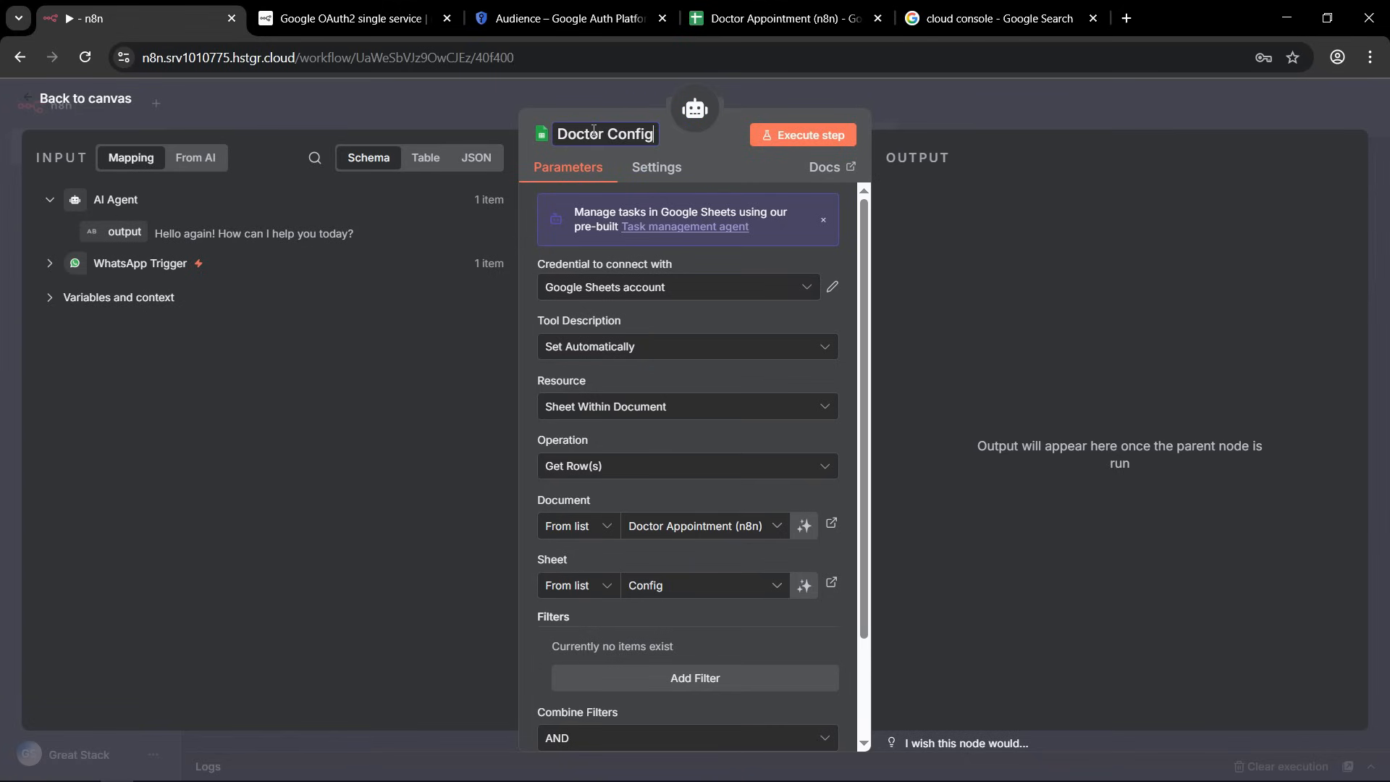
key(Return)
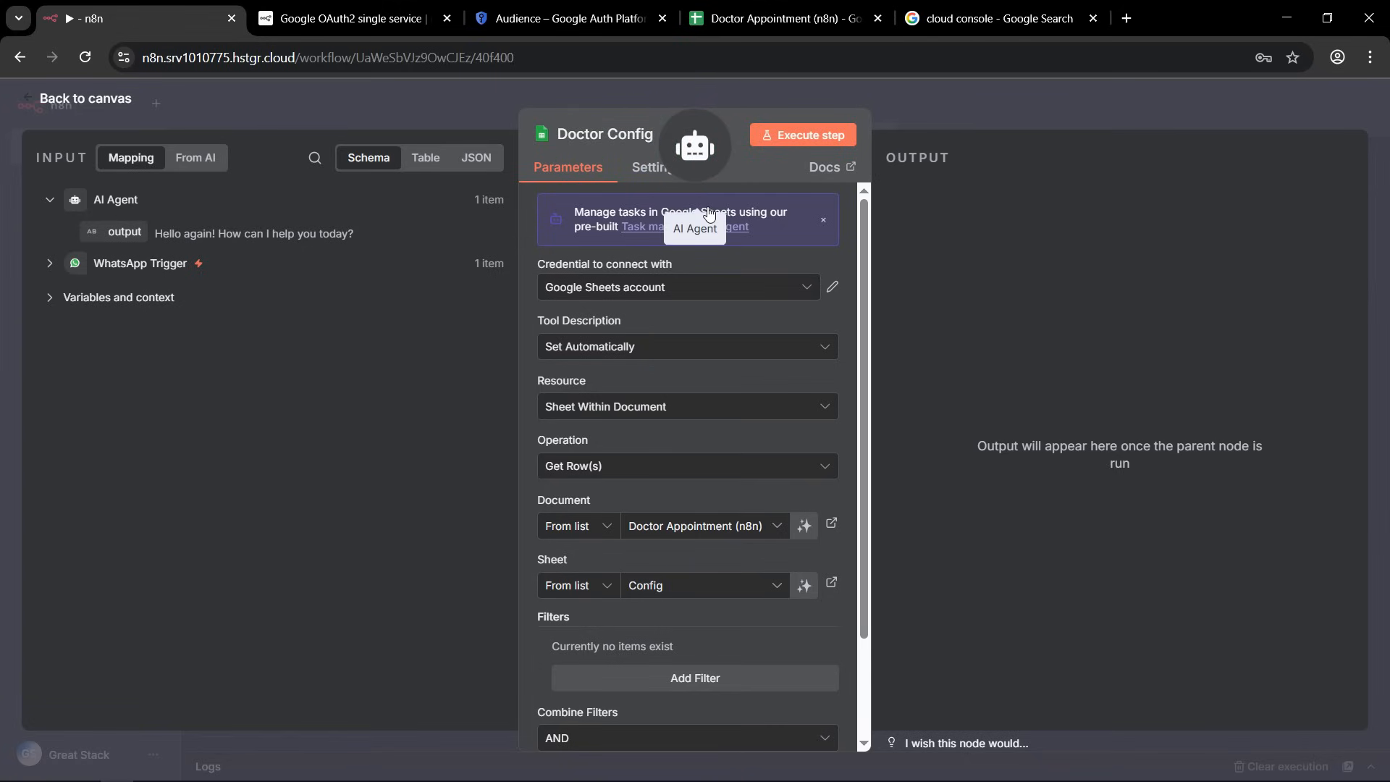
scroll(700, 478, down, 2)
scroll(733, 391, up, 2)
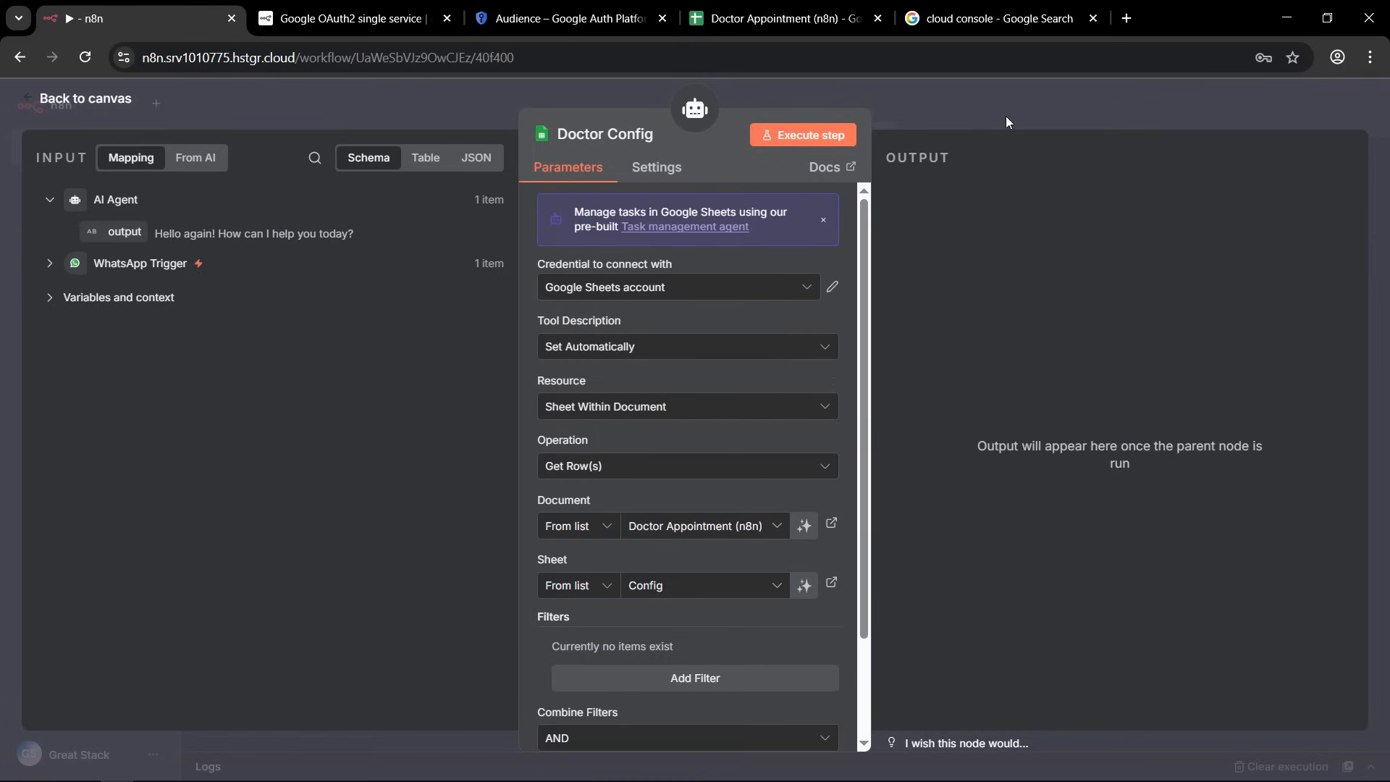
click(949, 103)
click(1125, 115)
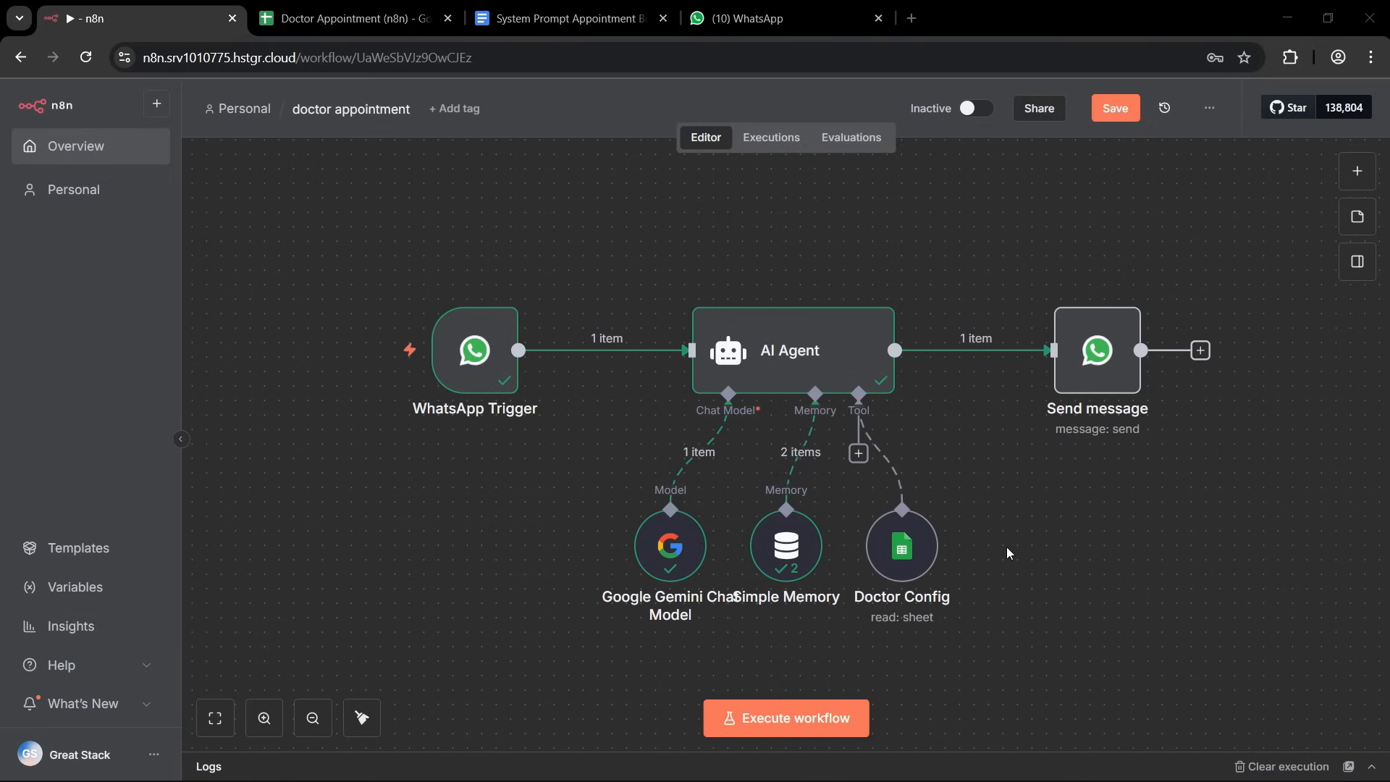
Examine the column headers of the Patients sheet in the Doctor Appointment (n8n) spreadsheet in Google Sheets.
click(362, 18)
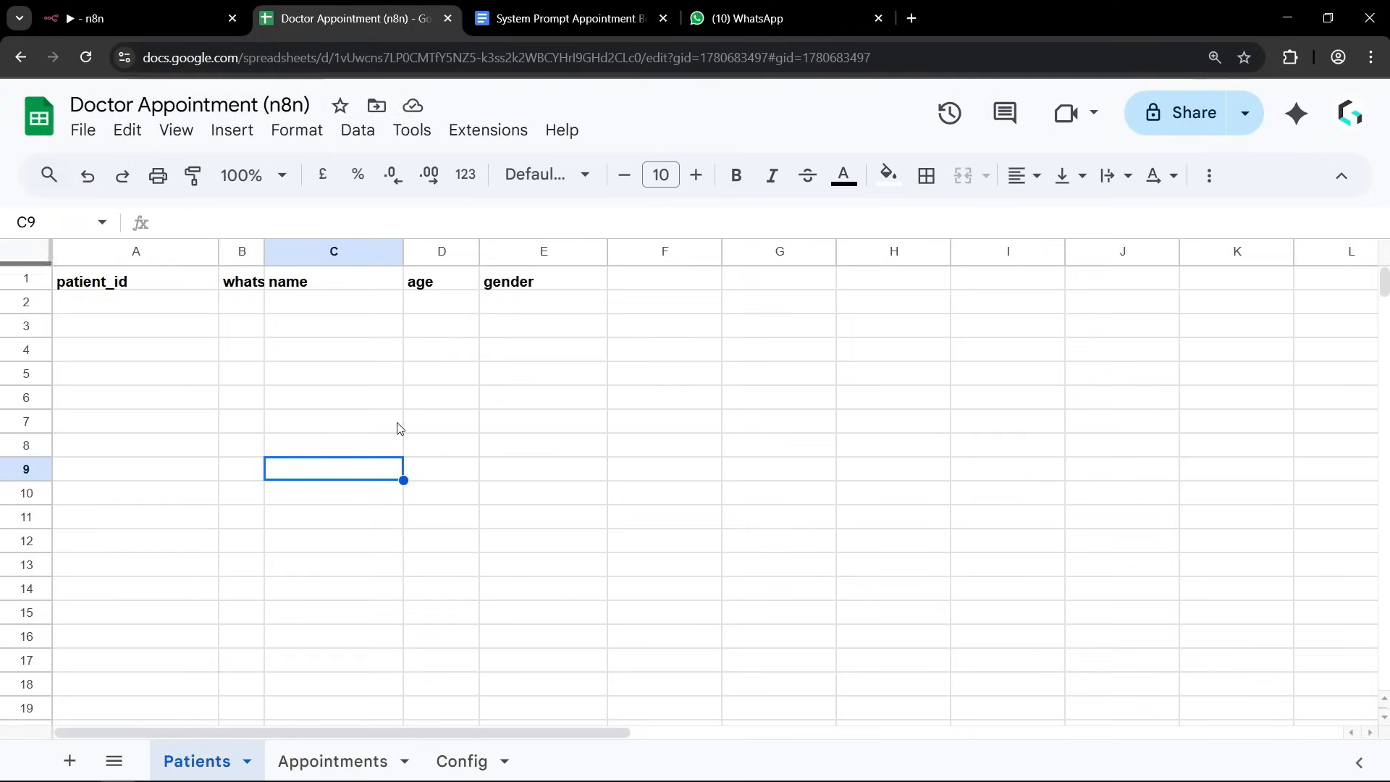
click(228, 439)
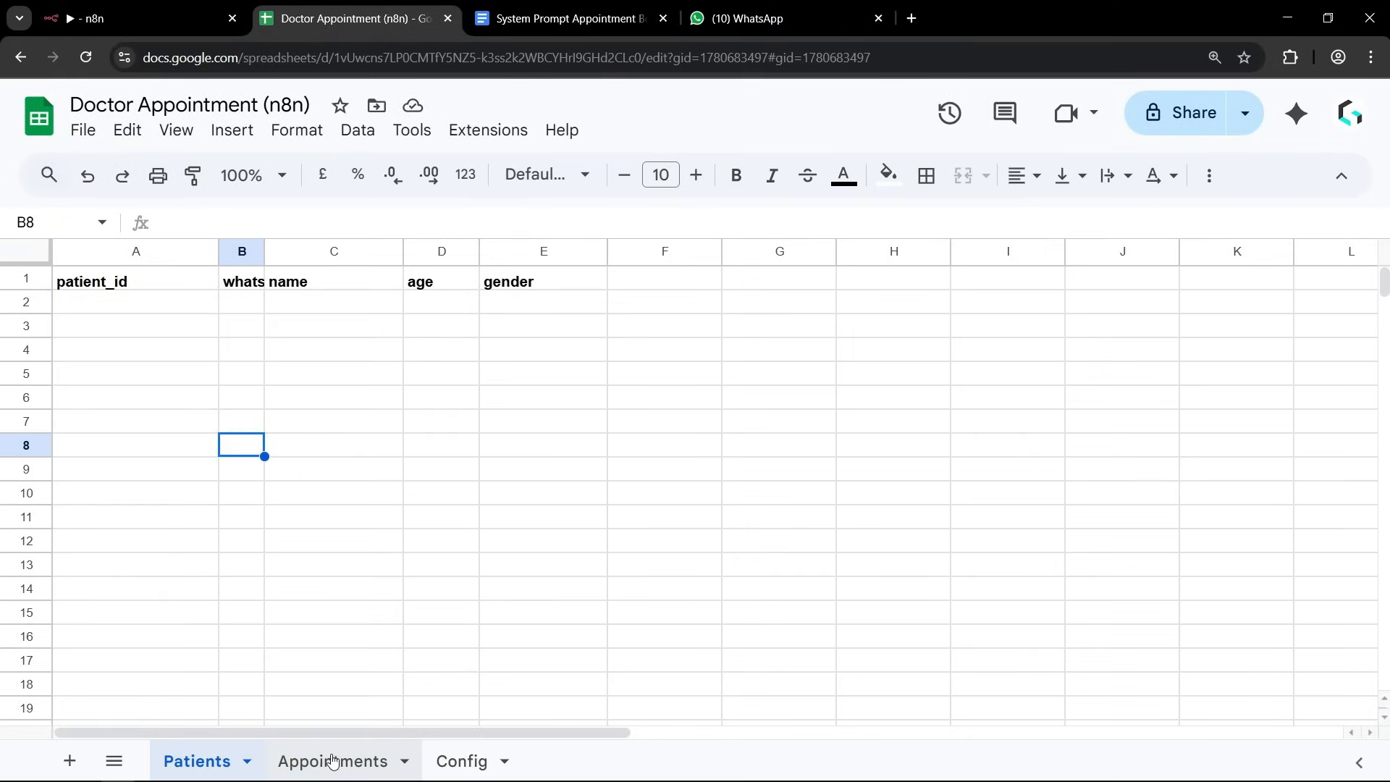
click(87, 308)
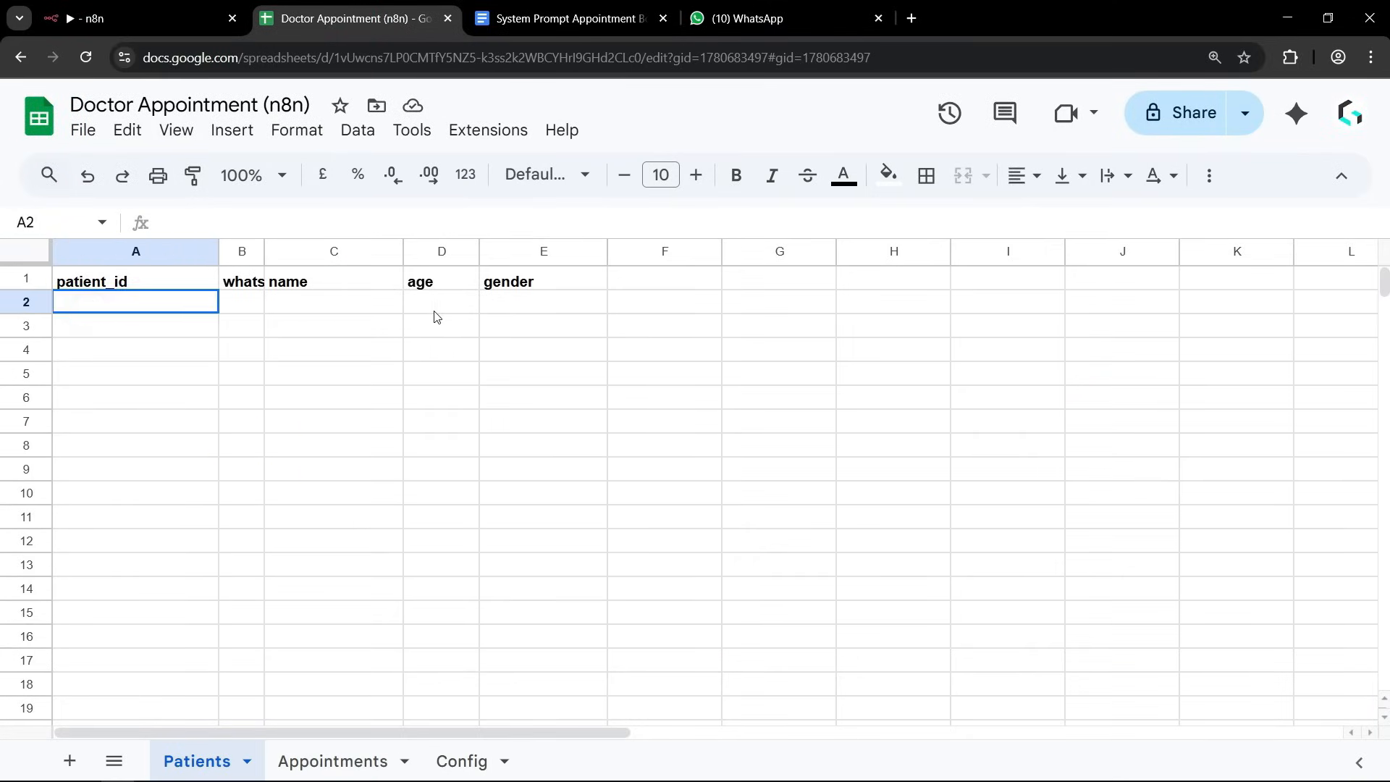
shift+click(510, 302)
click(509, 401)
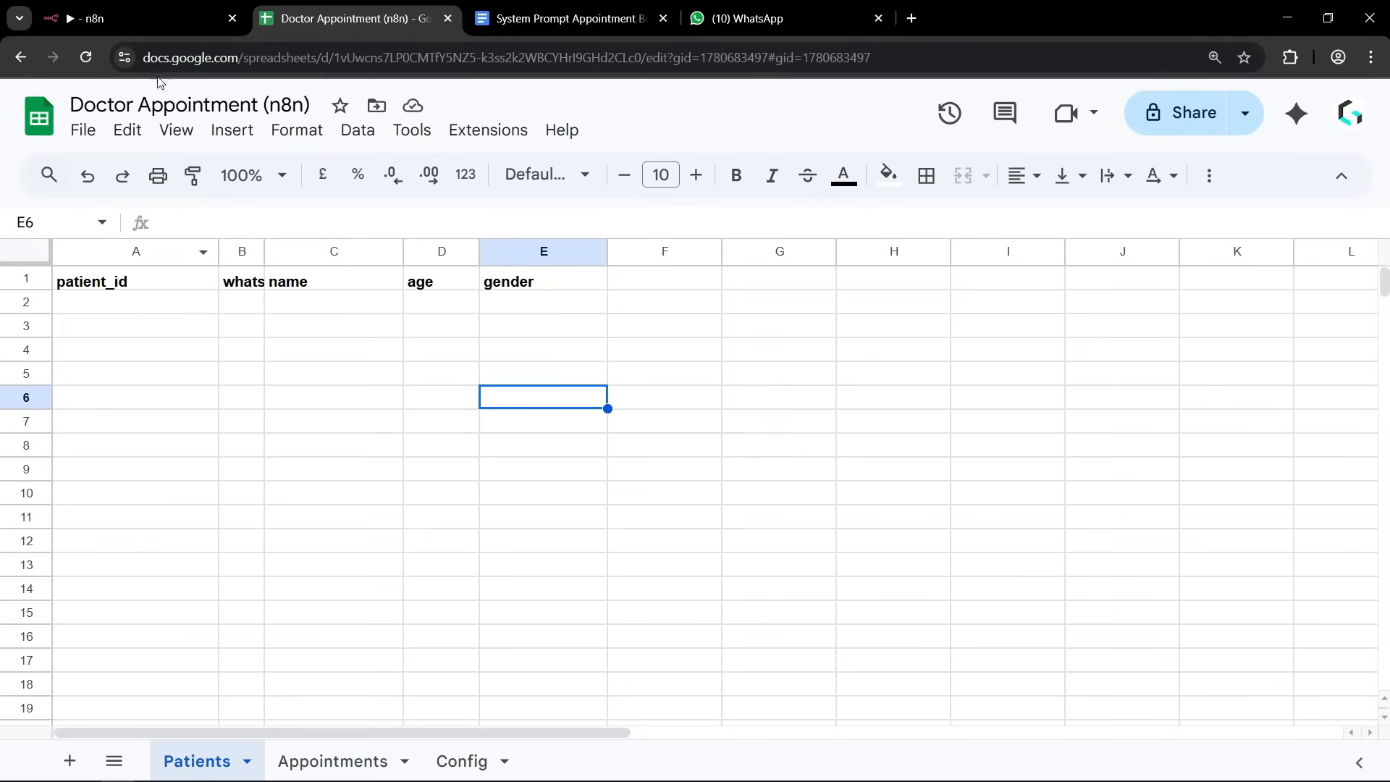
Return to the n8n workflow and add another Google Sheets Tool to the AI Agent.
click(143, 20)
mouse_move(859, 451)
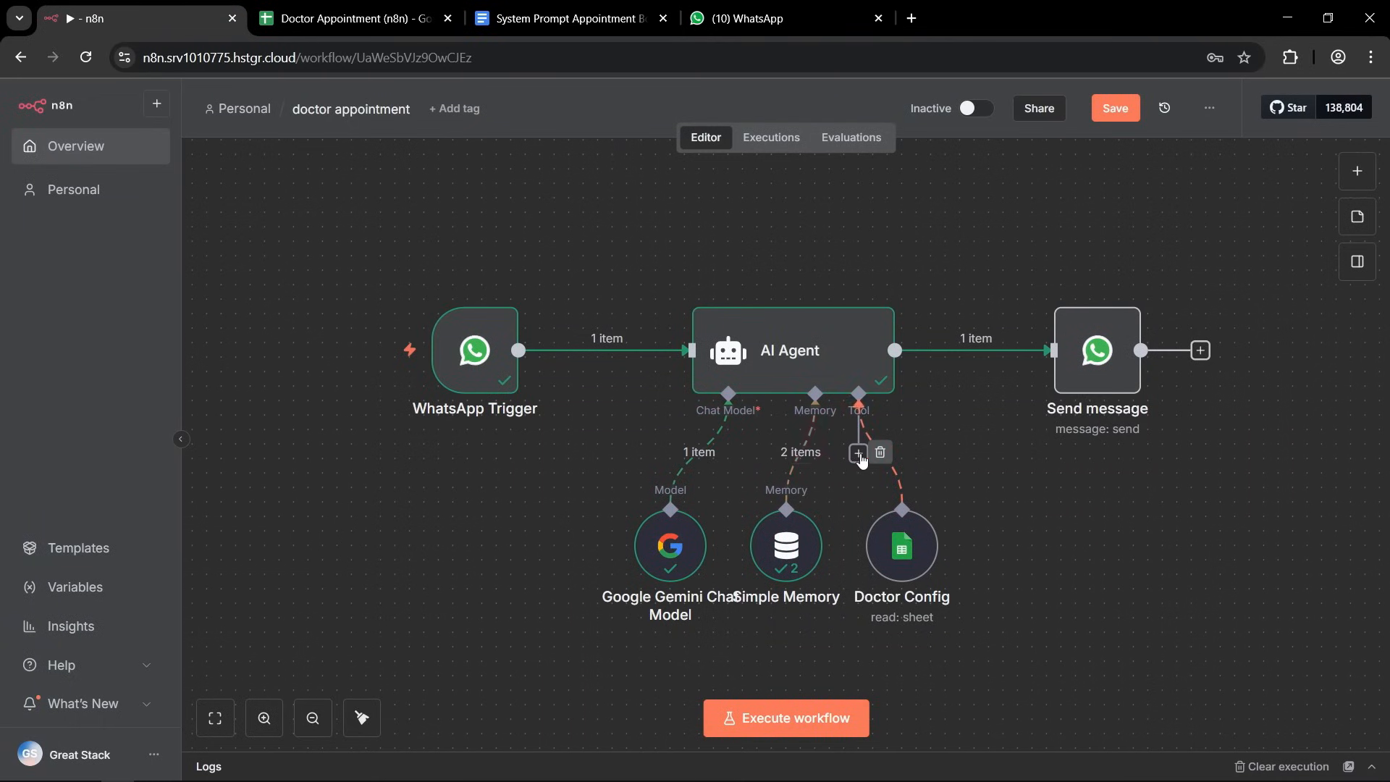
click(859, 453)
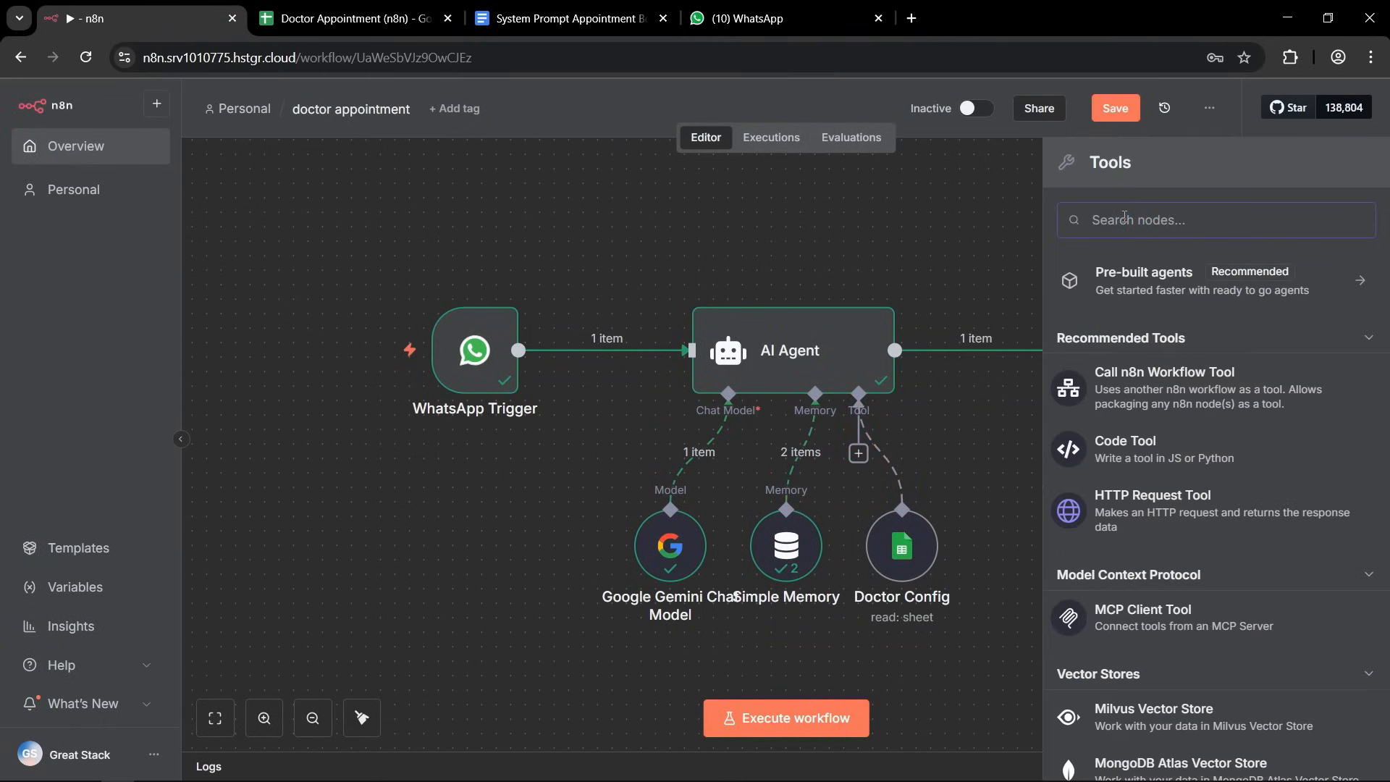
text(giig)
key(BackSpace)
key(BackSpace)
key(BackSpace)
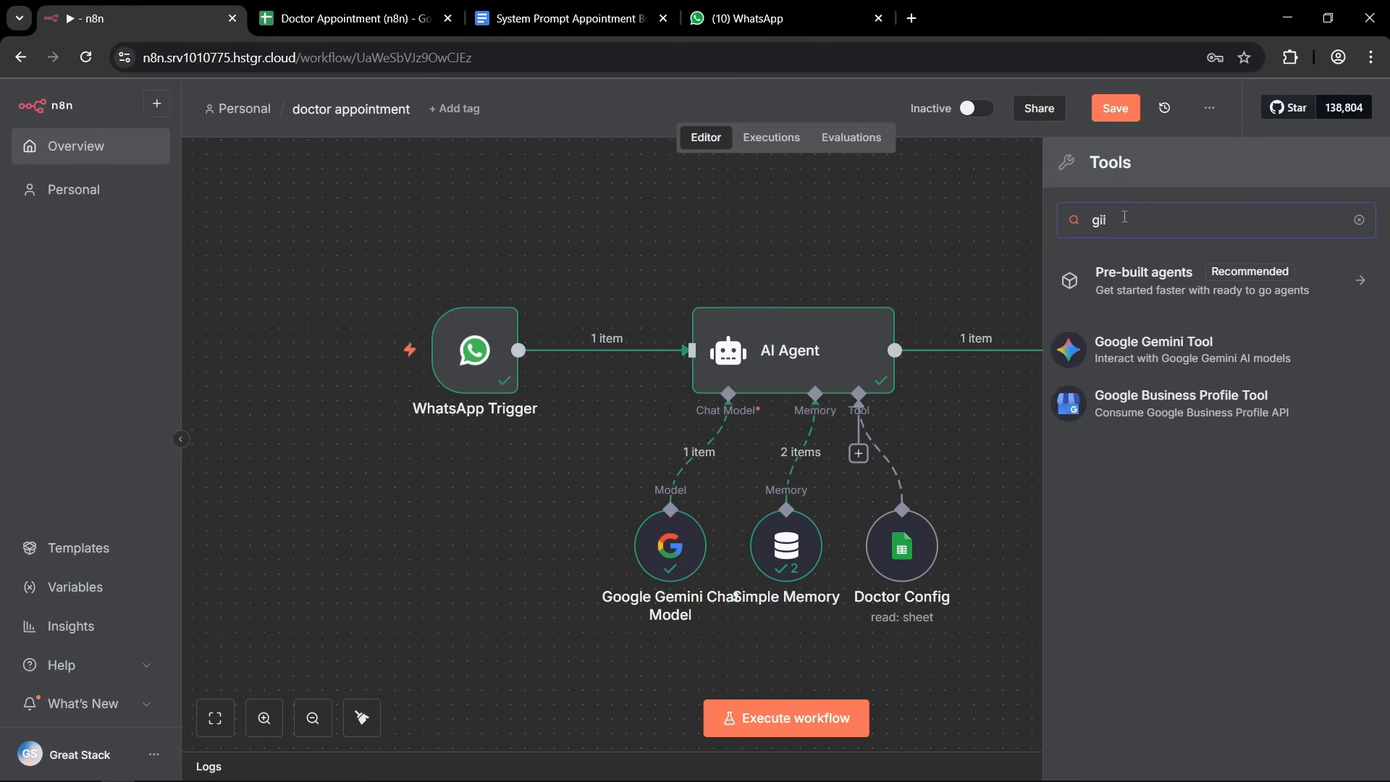
text(oogle sh)
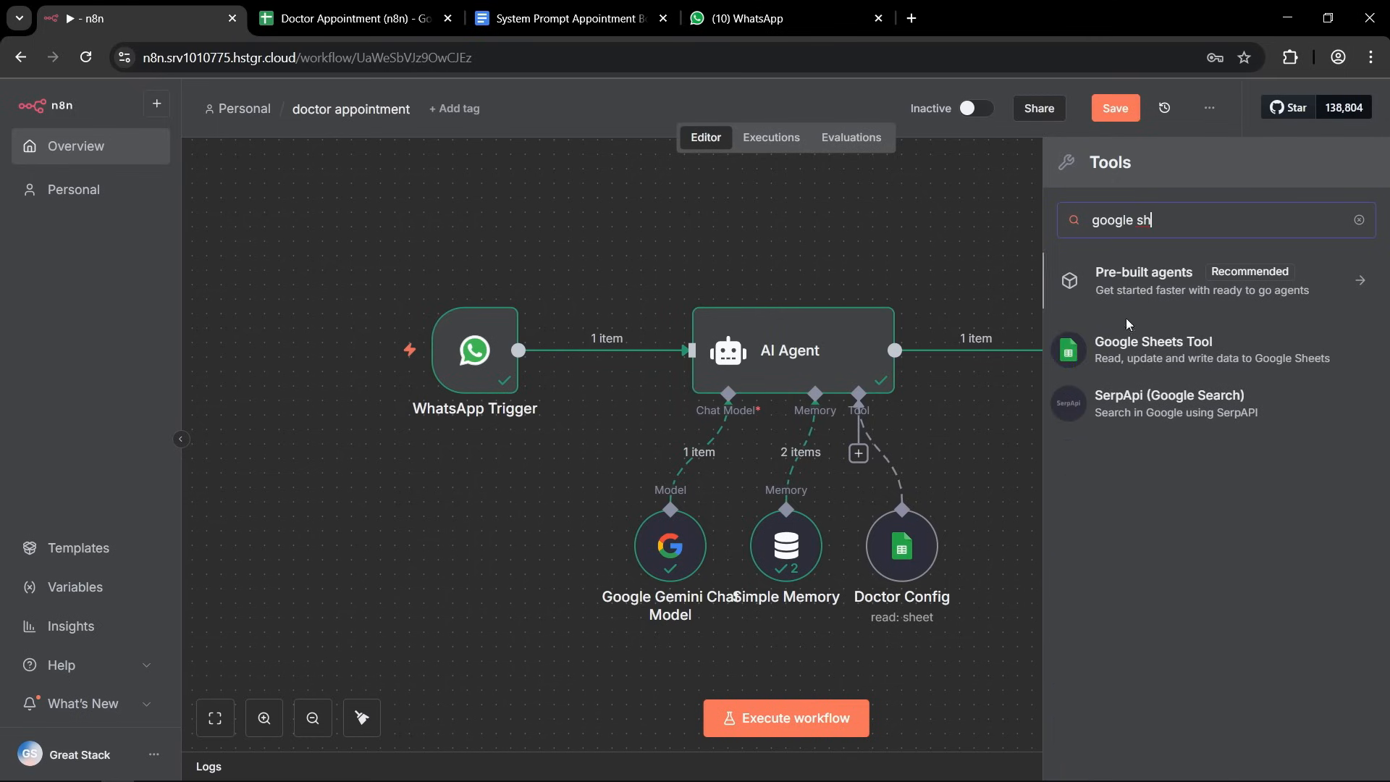
click(1224, 345)
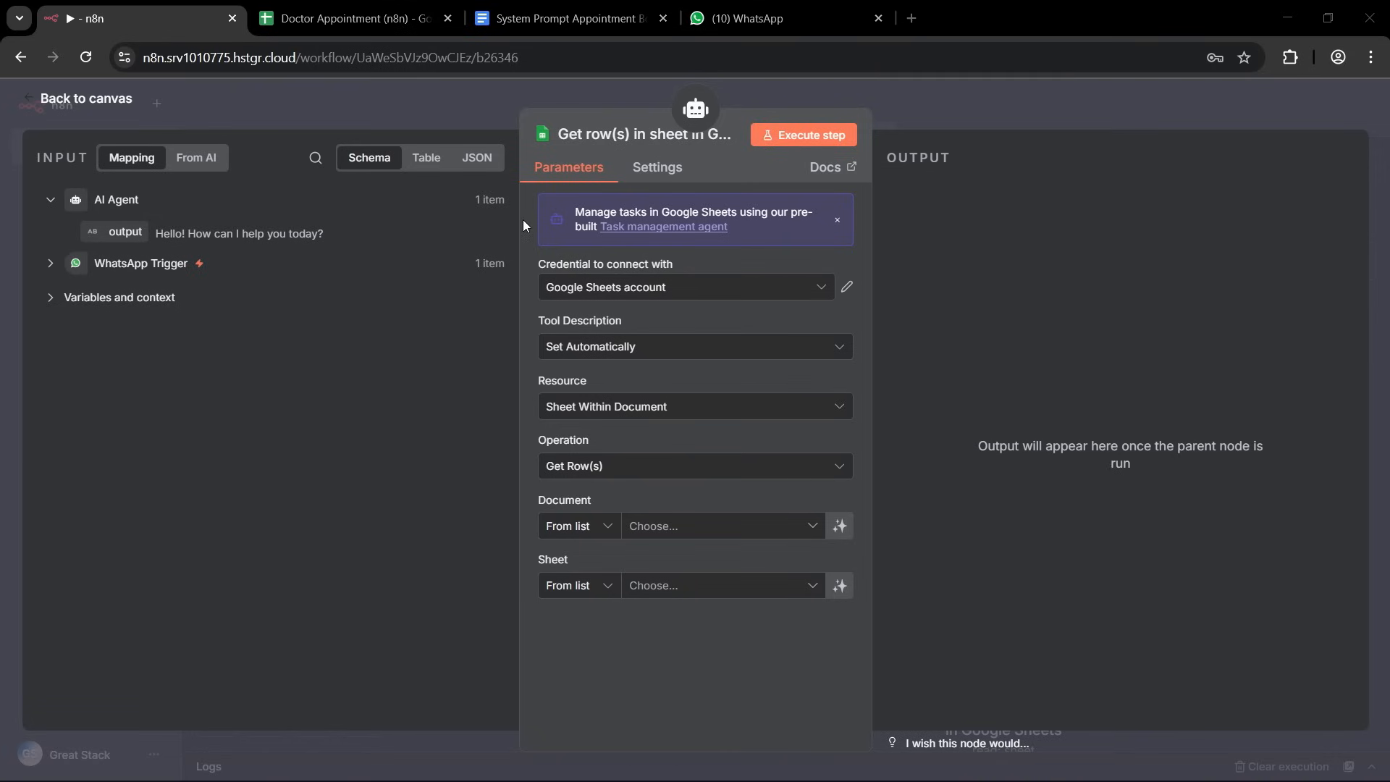
Rename the new tool as Get Patient List For User, using the existing Google Sheets account credential and an automatically set tool description.
click(628, 133)
text(Get Patient List For User)
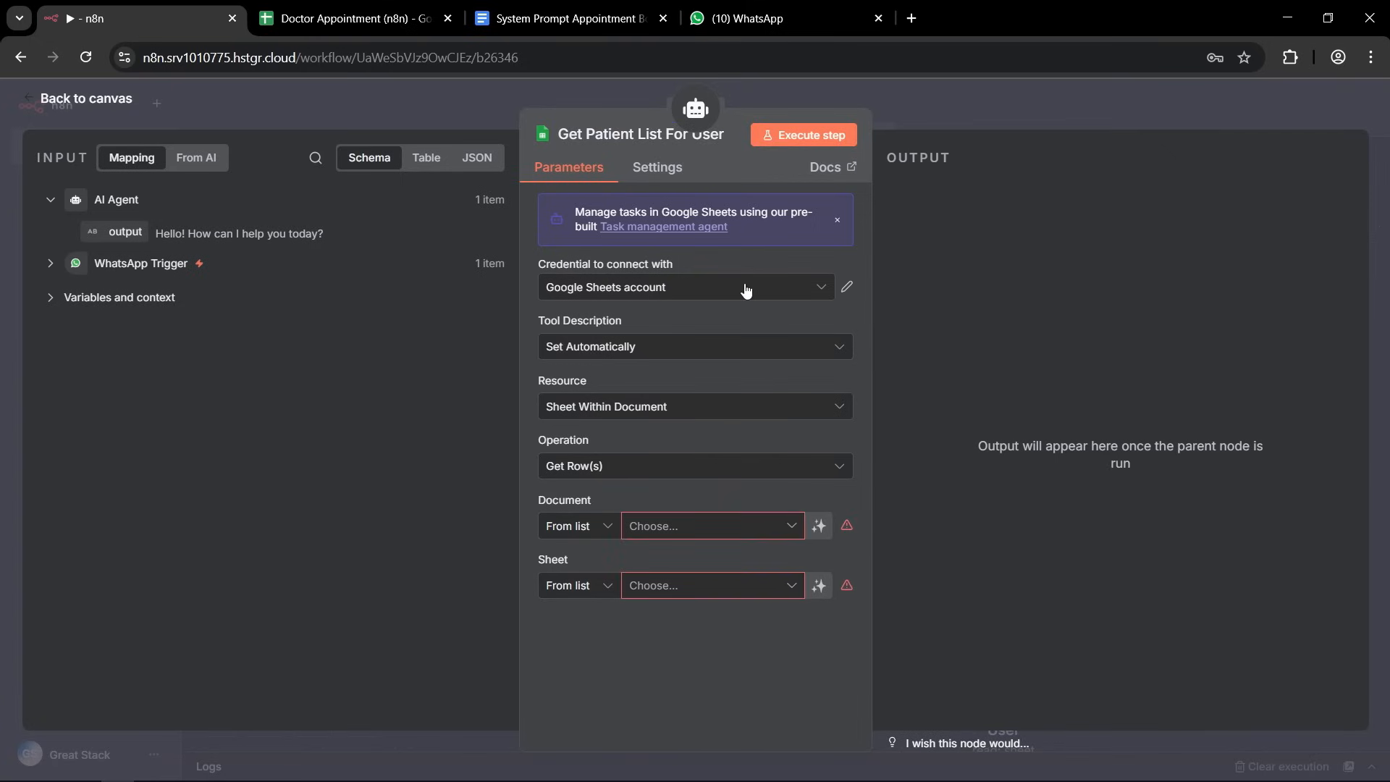
click(816, 287)
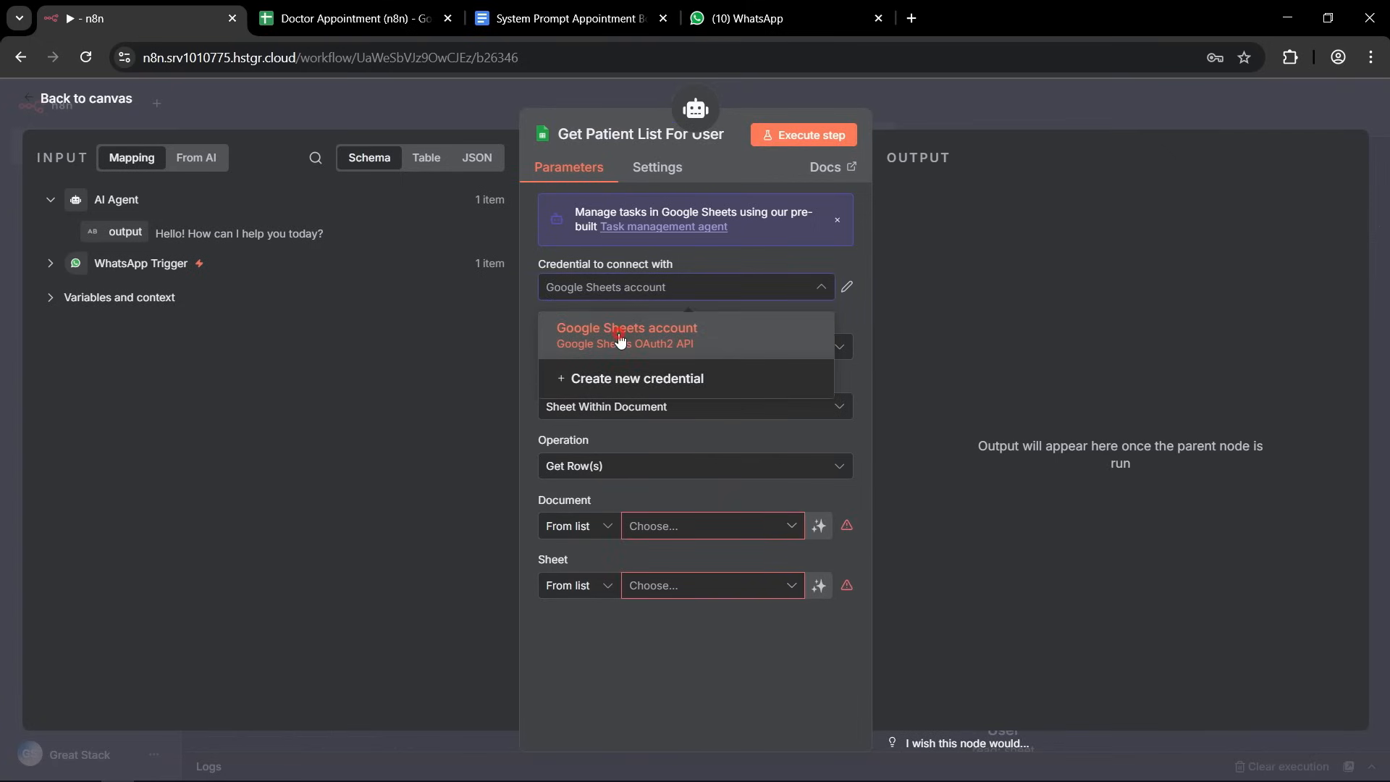
click(620, 338)
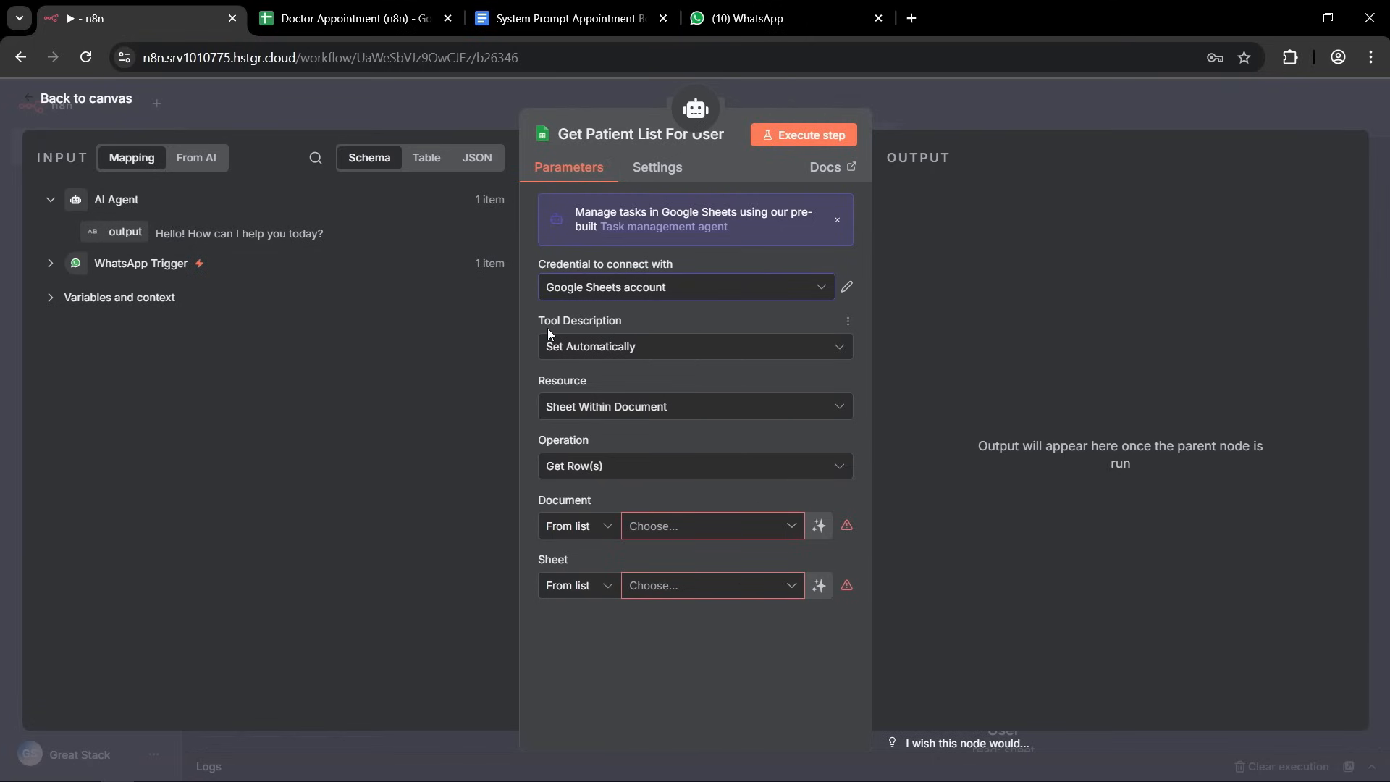
click(615, 353)
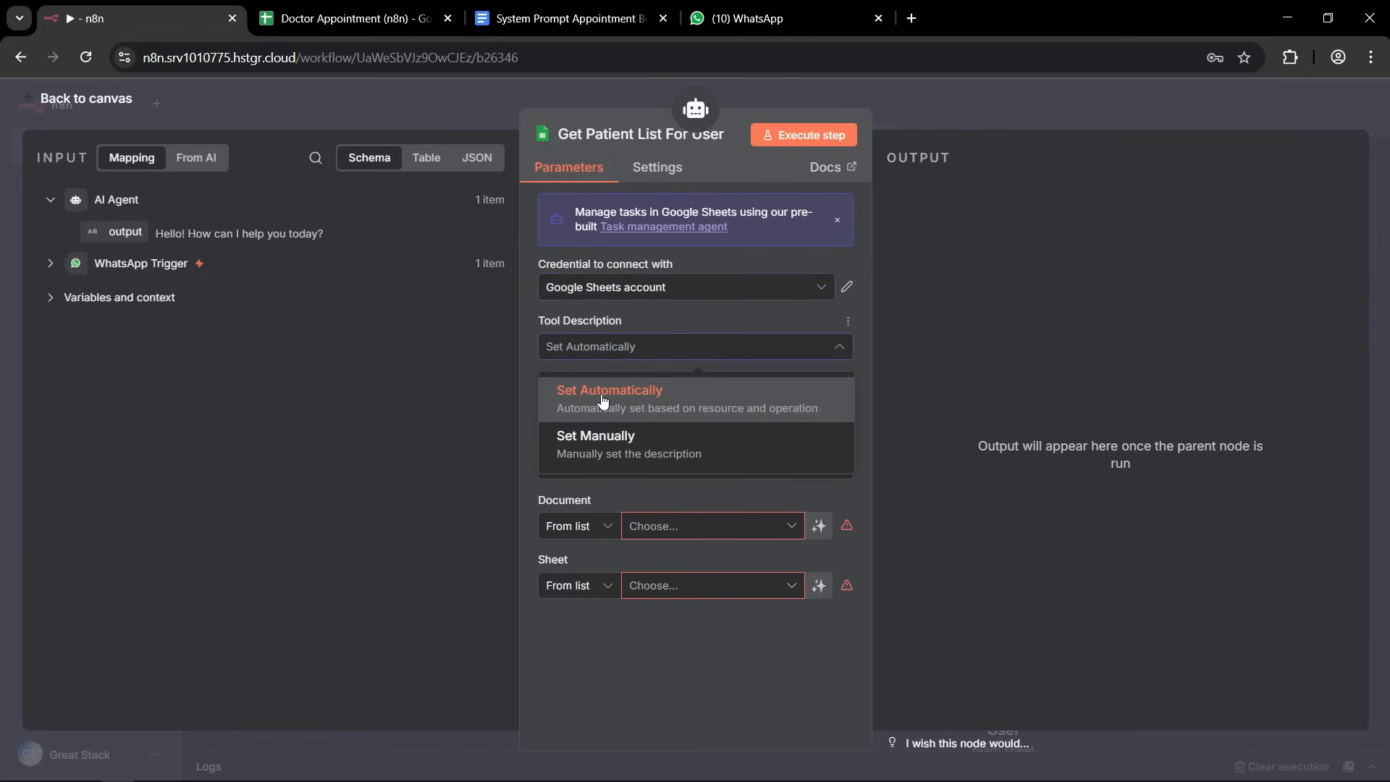
click(602, 400)
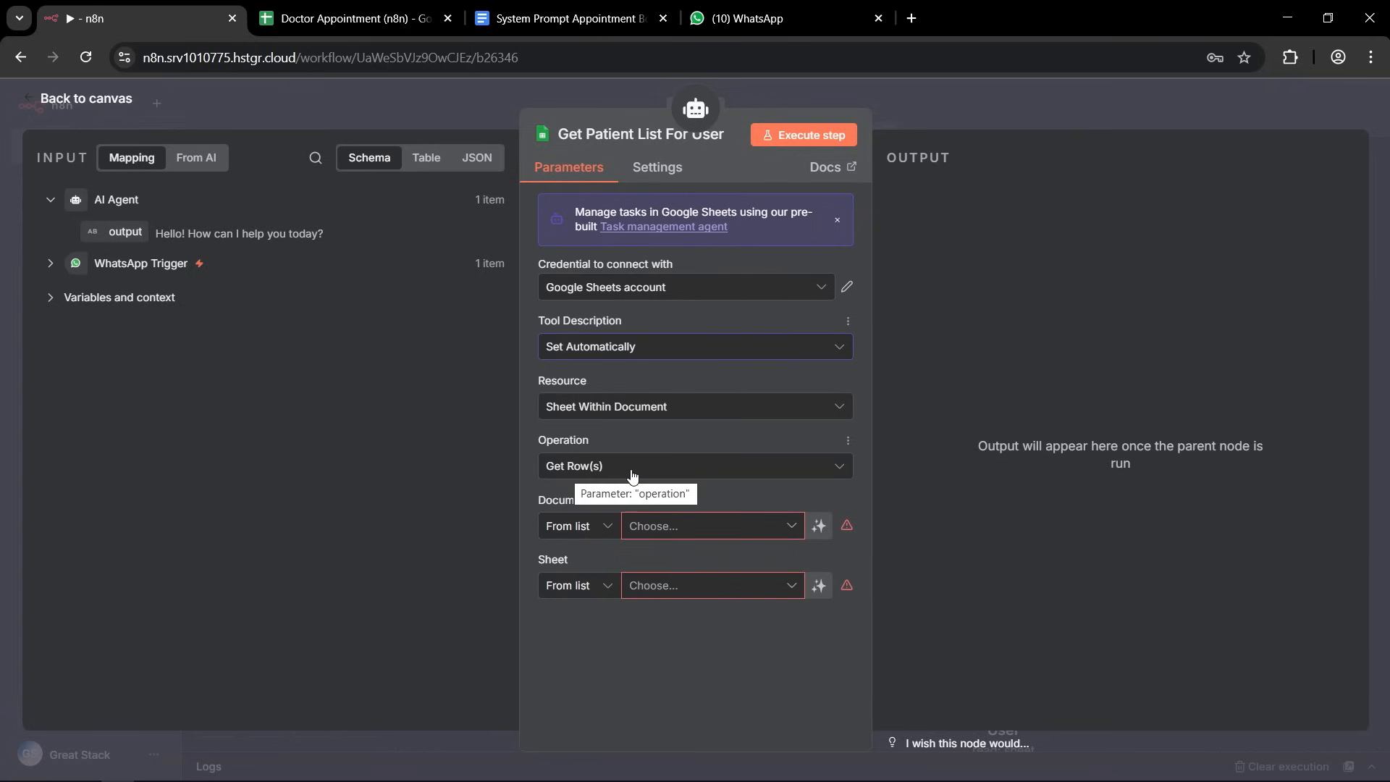
Point the Get Patient List For User tool to the Patients sheet of the Doctor Appointment (n8n) document.
click(789, 533)
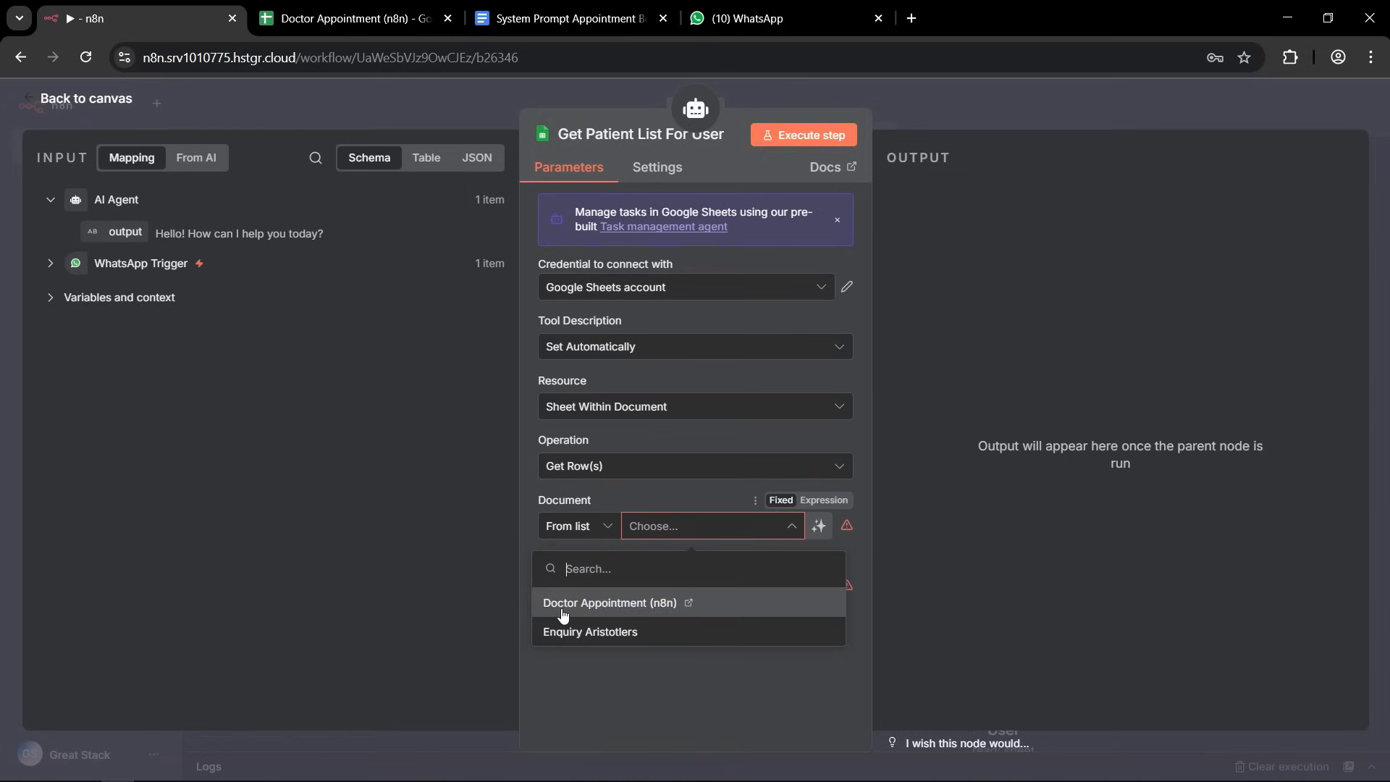
click(577, 612)
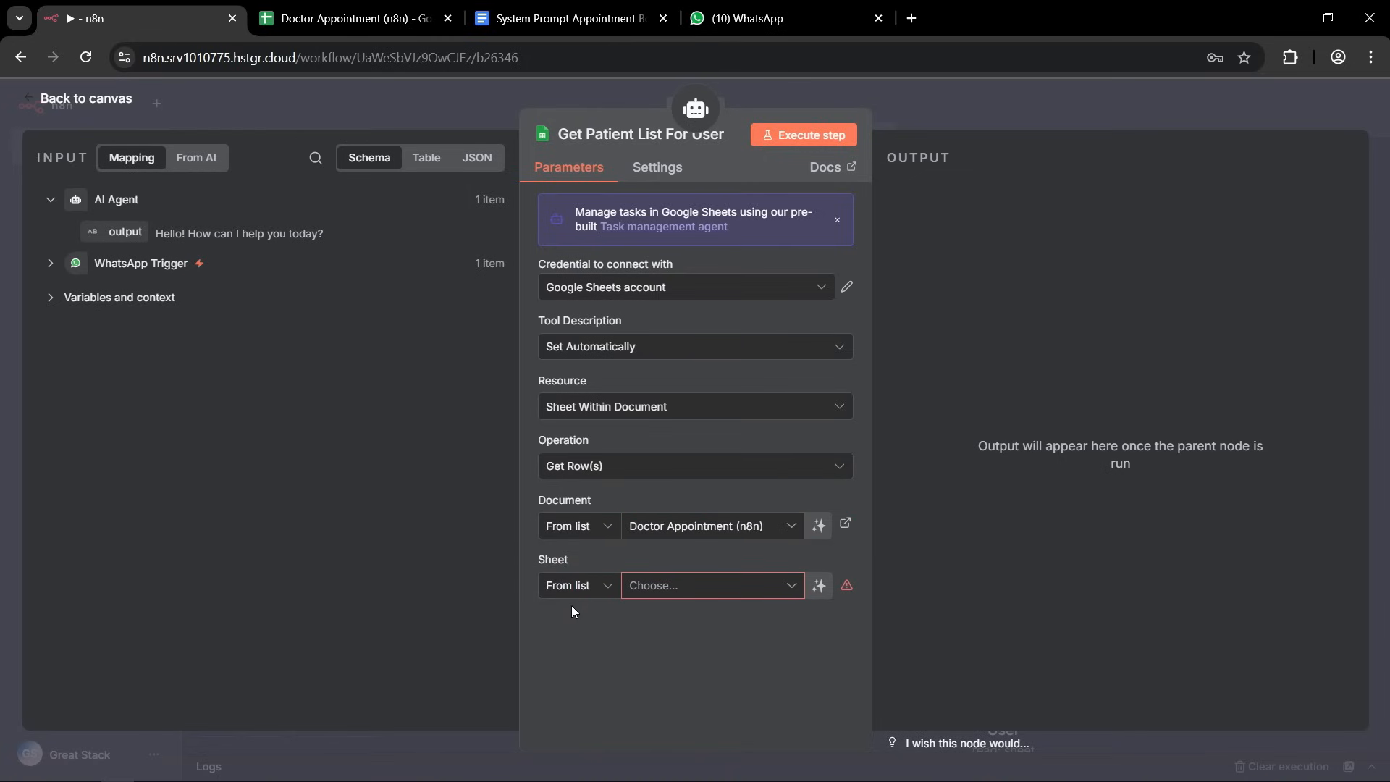
click(792, 587)
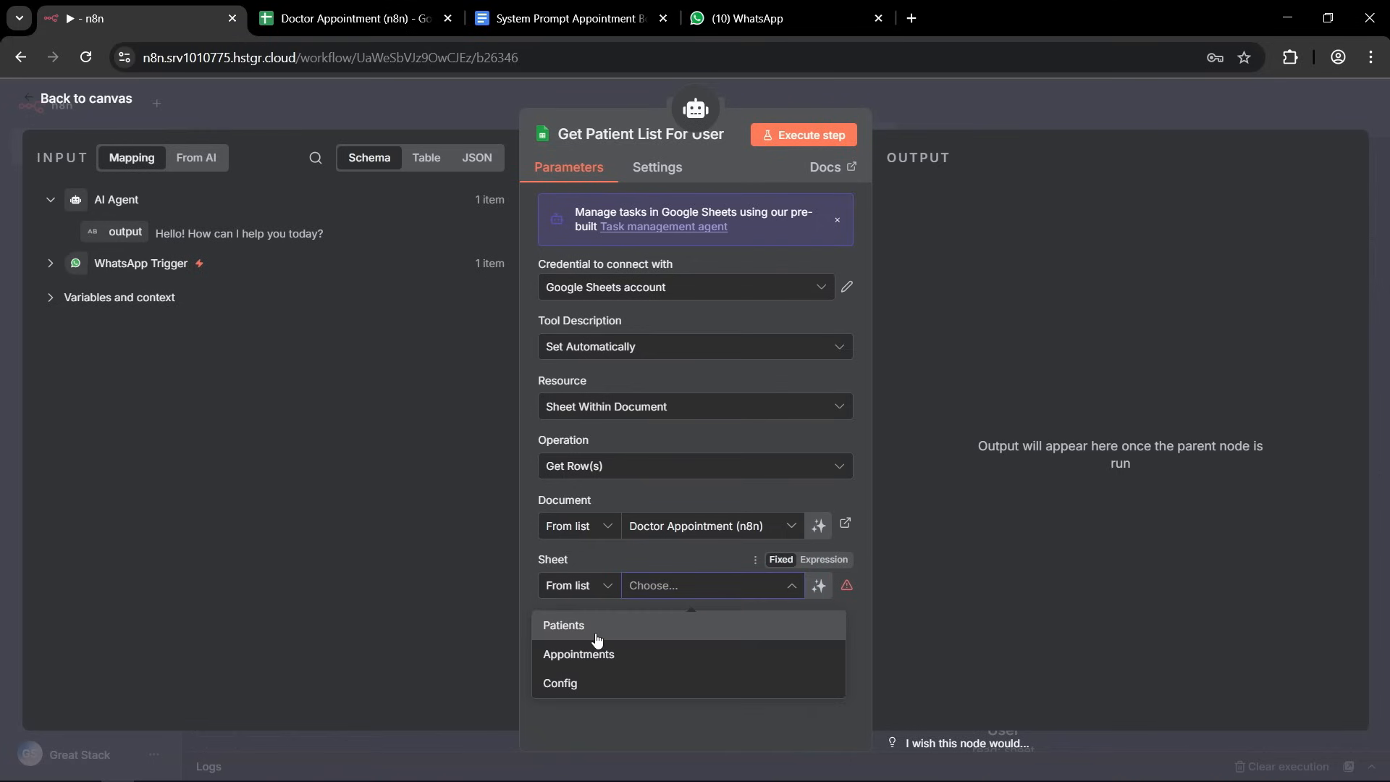
click(564, 627)
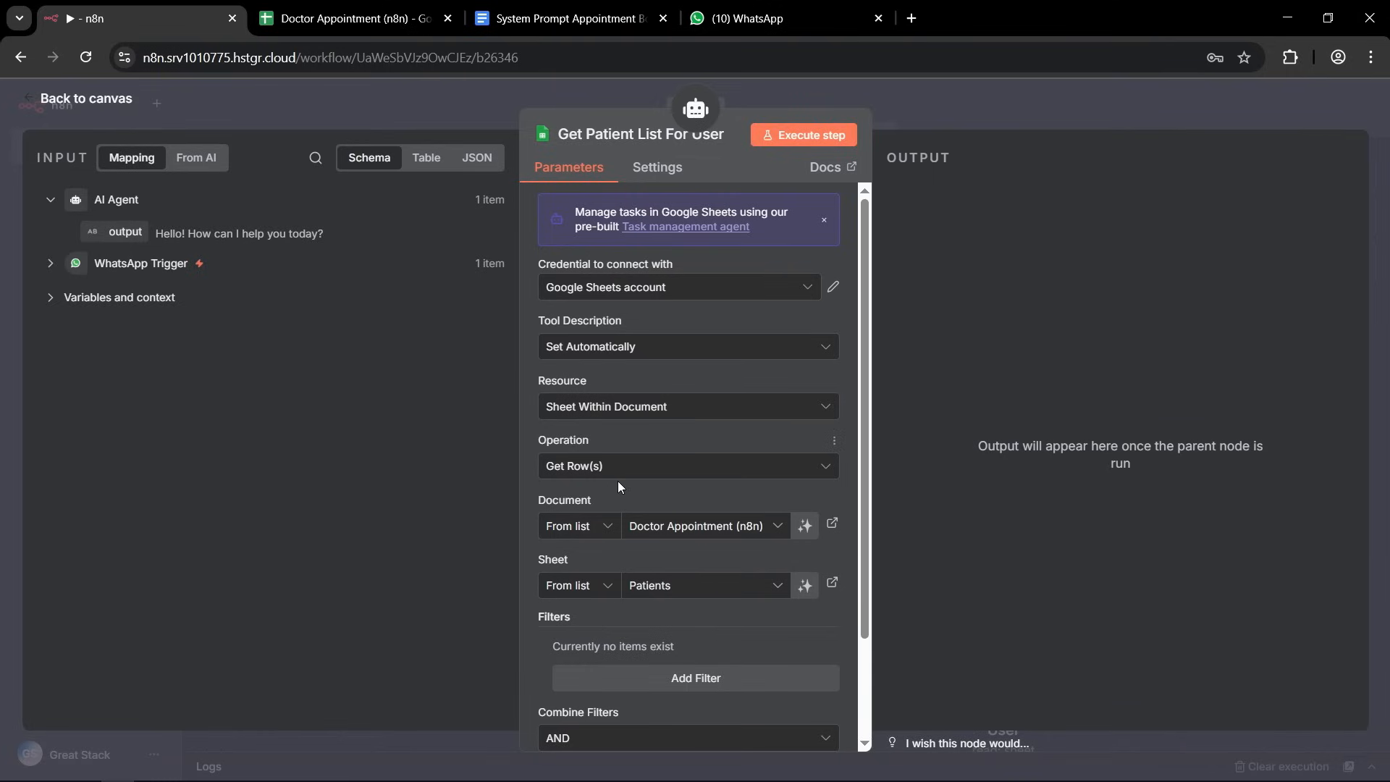
Add a filter on the whatsapp_number column to the Get Patient List For User tool.
scroll(618, 480, down, 3)
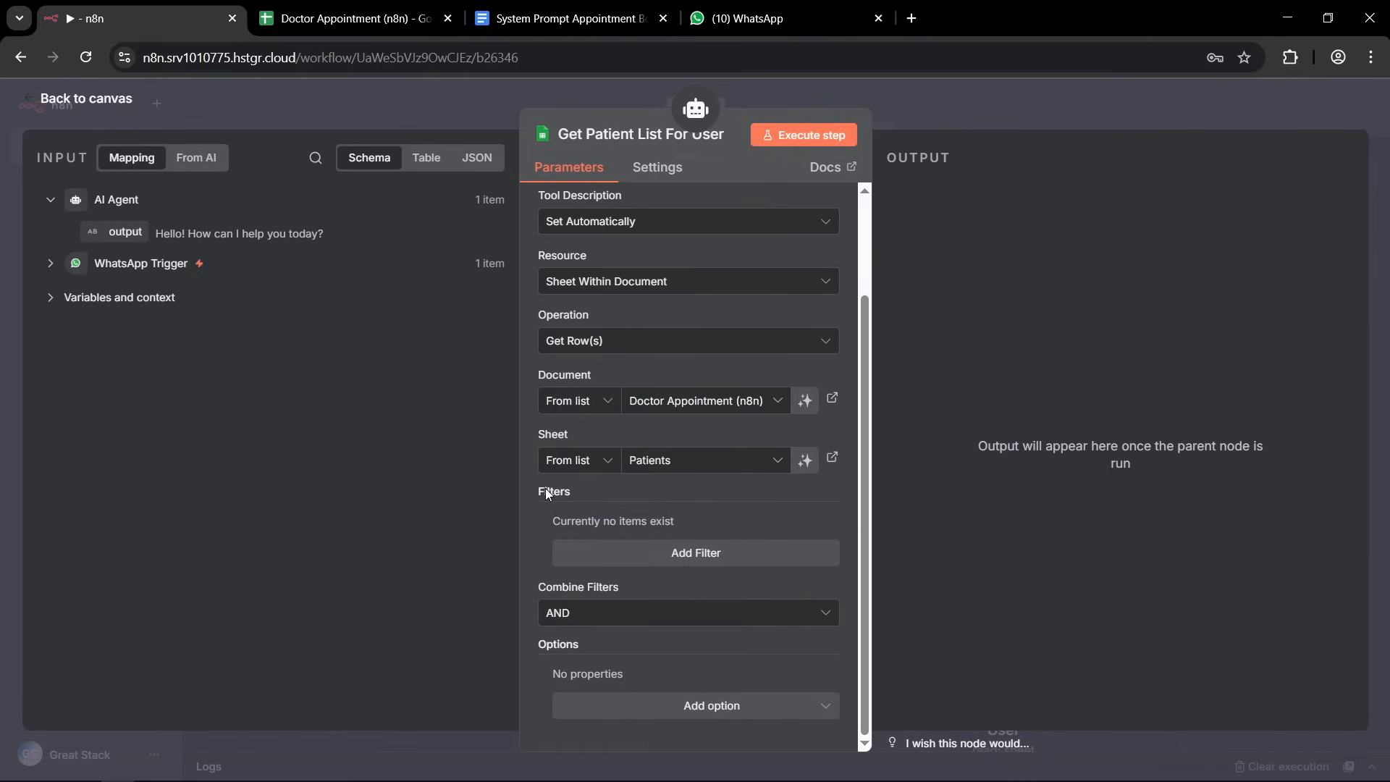
click(677, 554)
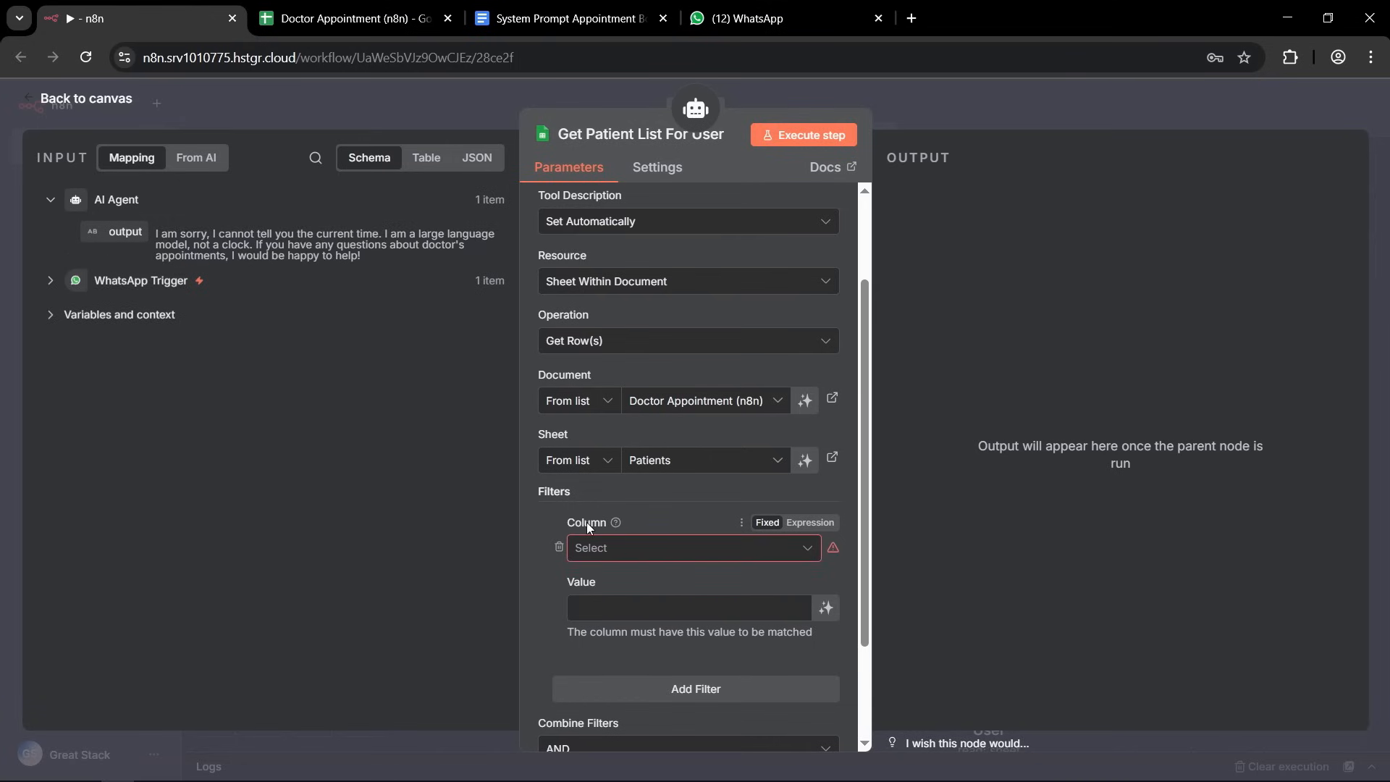
click(806, 554)
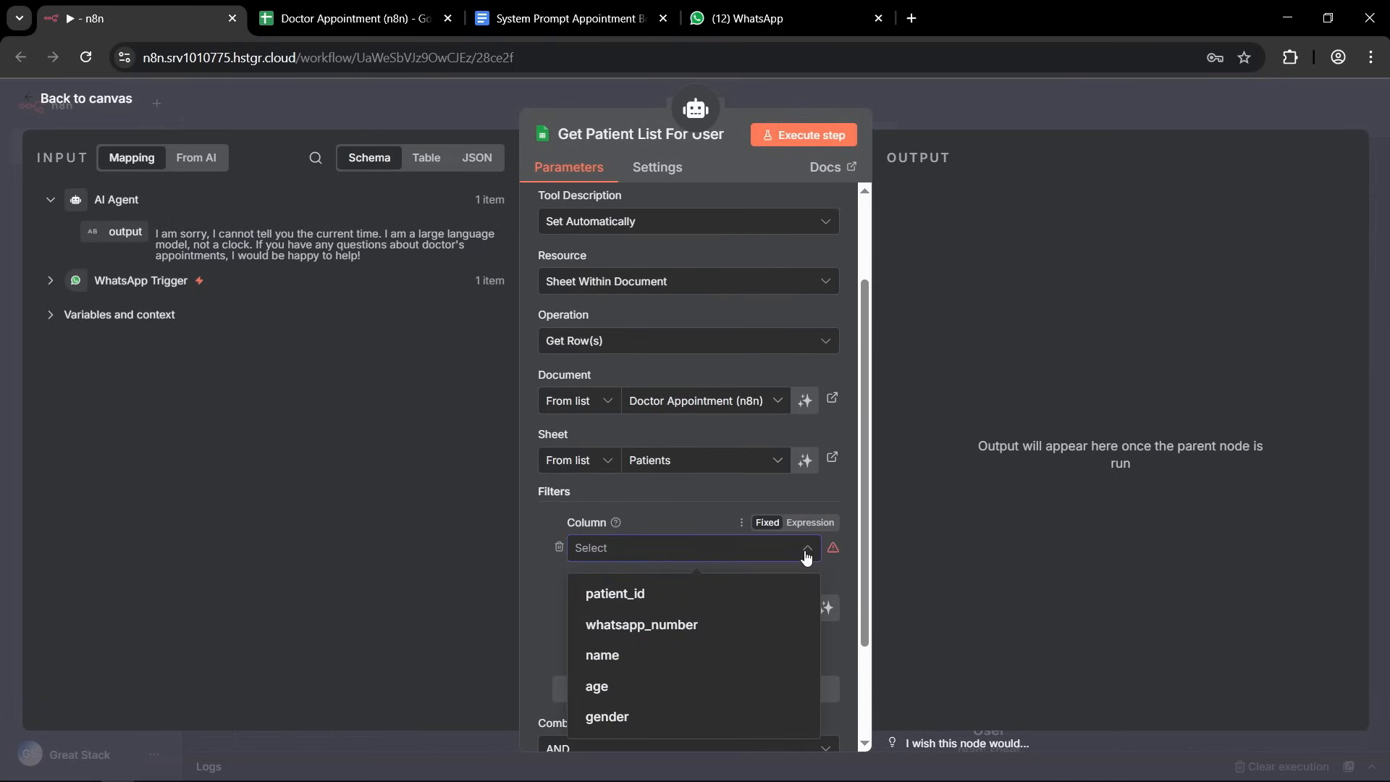
click(615, 624)
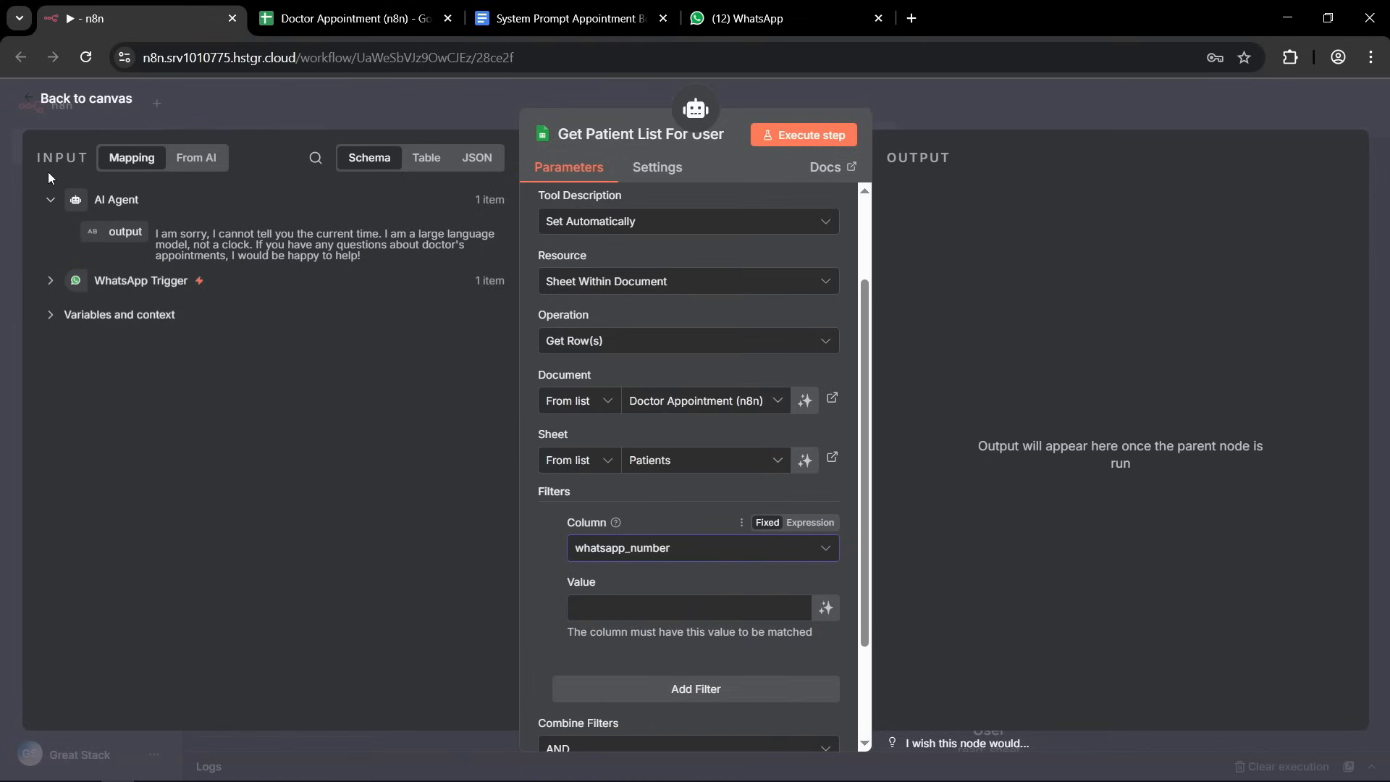
Map the filter value to wa_id from the WhatsApp Trigger contacts, using {{ $('WhatsApp Trigger').item.json.contacts[0].wa_id }}, and return to the canvas.
click(49, 282)
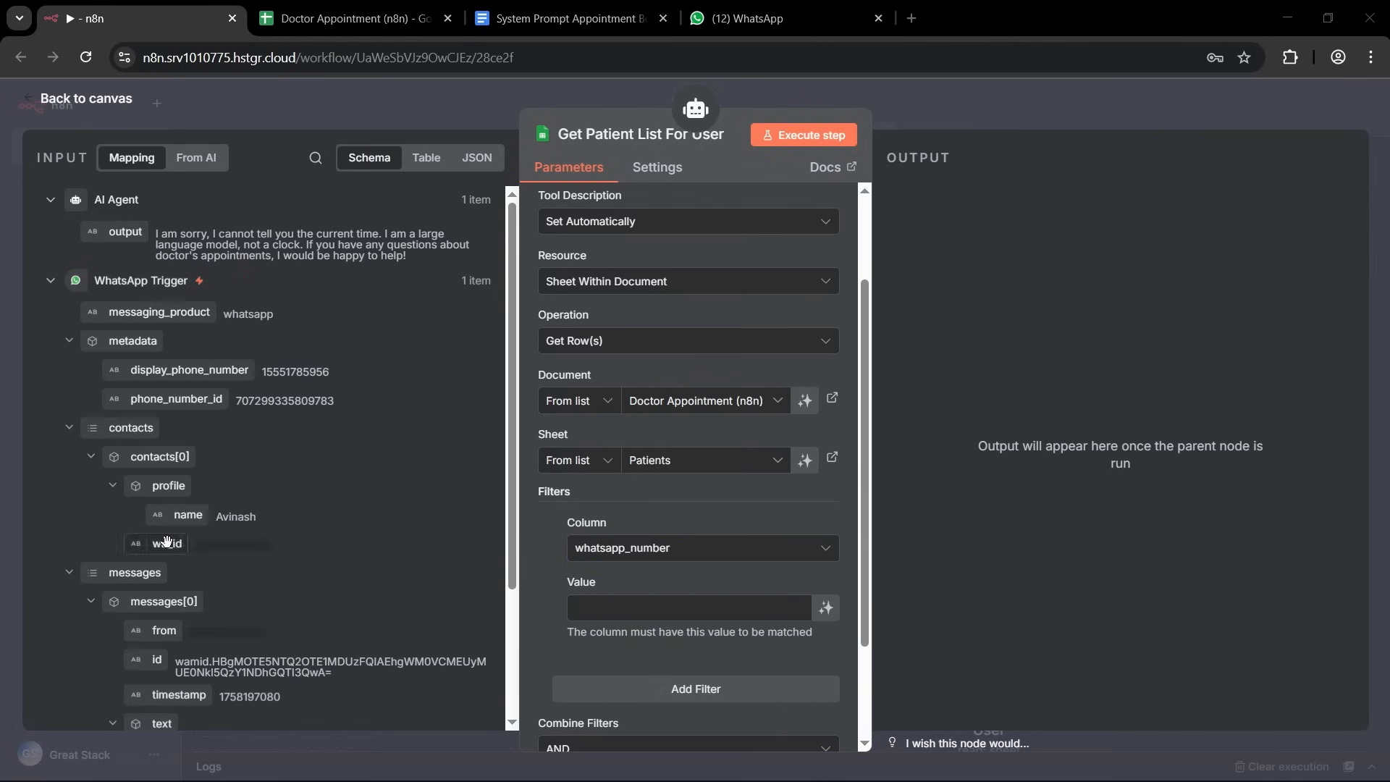
drag(160, 546, 603, 607)
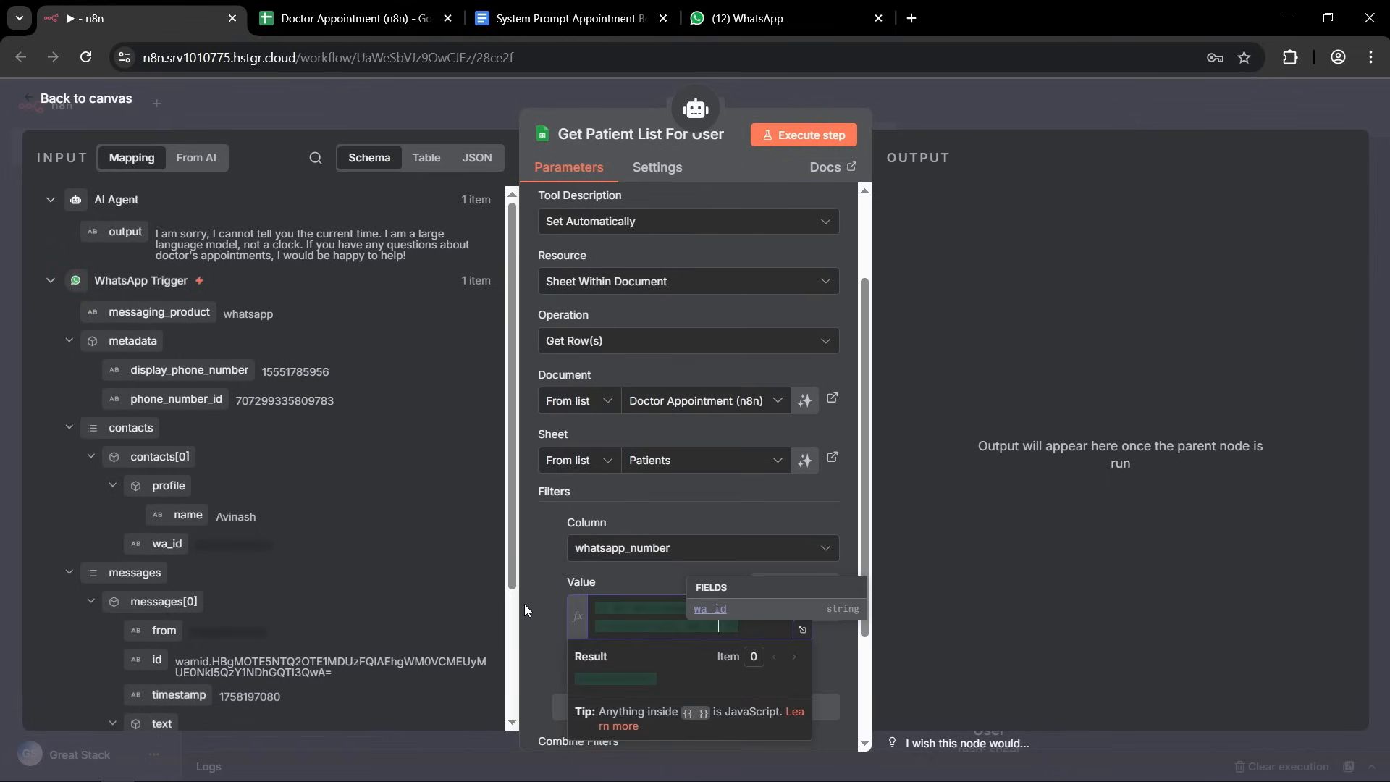
click(753, 634)
drag(752, 634, 583, 602)
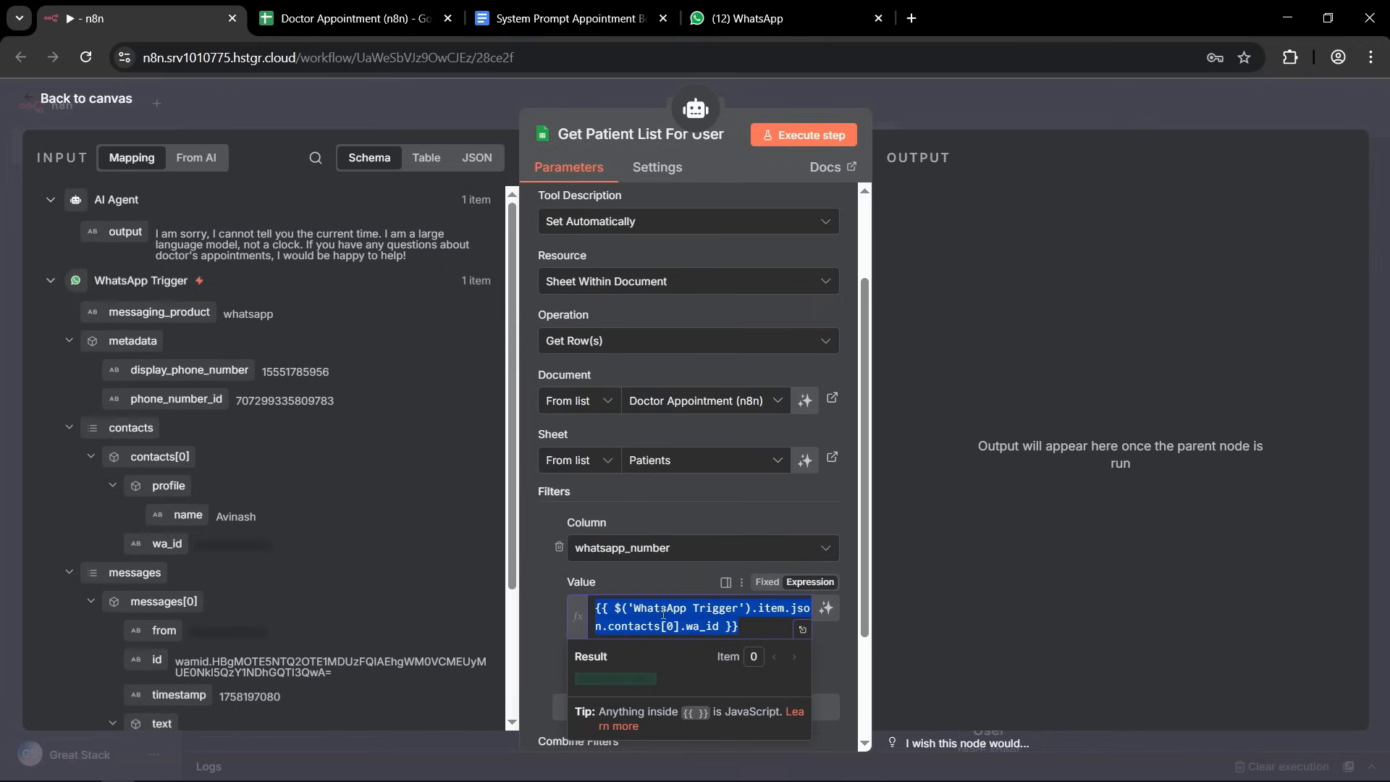
scroll(728, 612, down, 2)
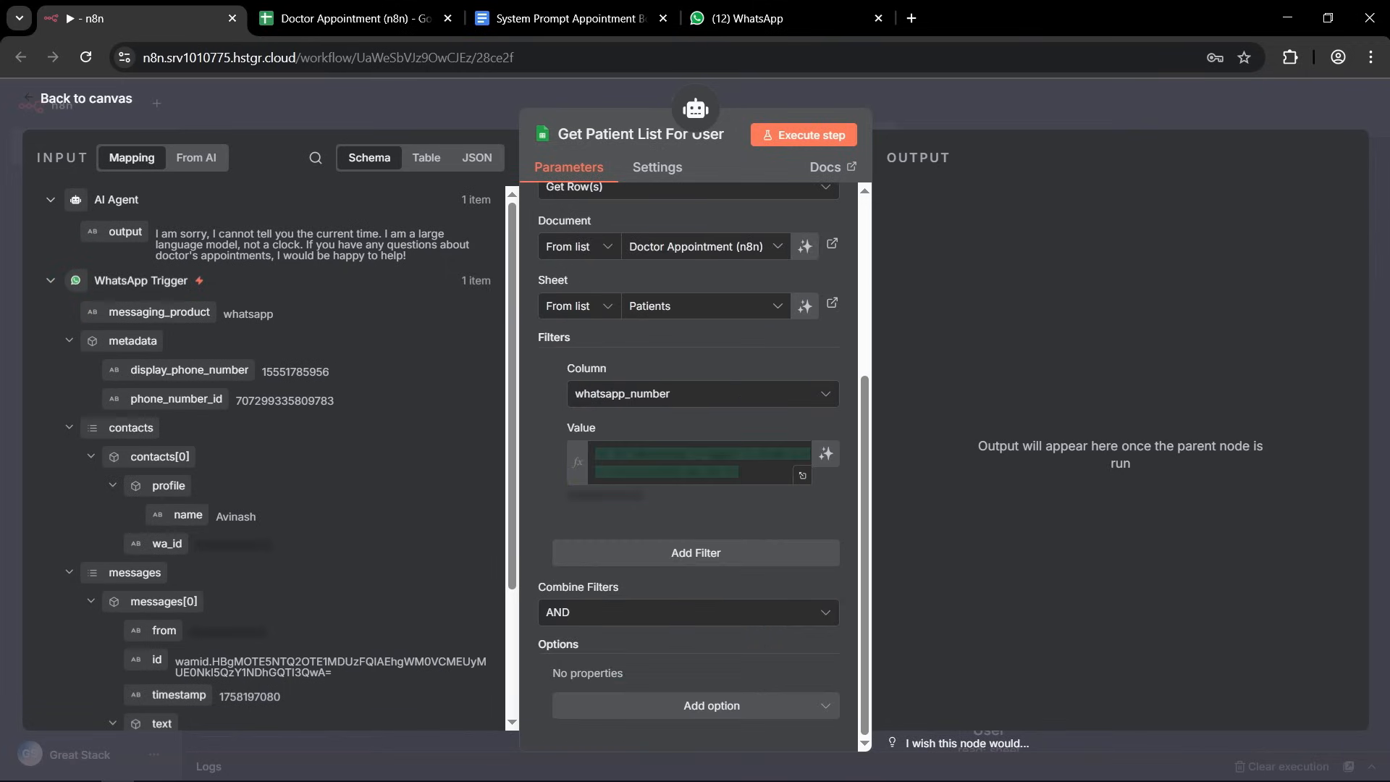
click(931, 100)
Save the workflow and tidy up the node layout, moving Doctor Config closer to Simple Memory.
click(1115, 108)
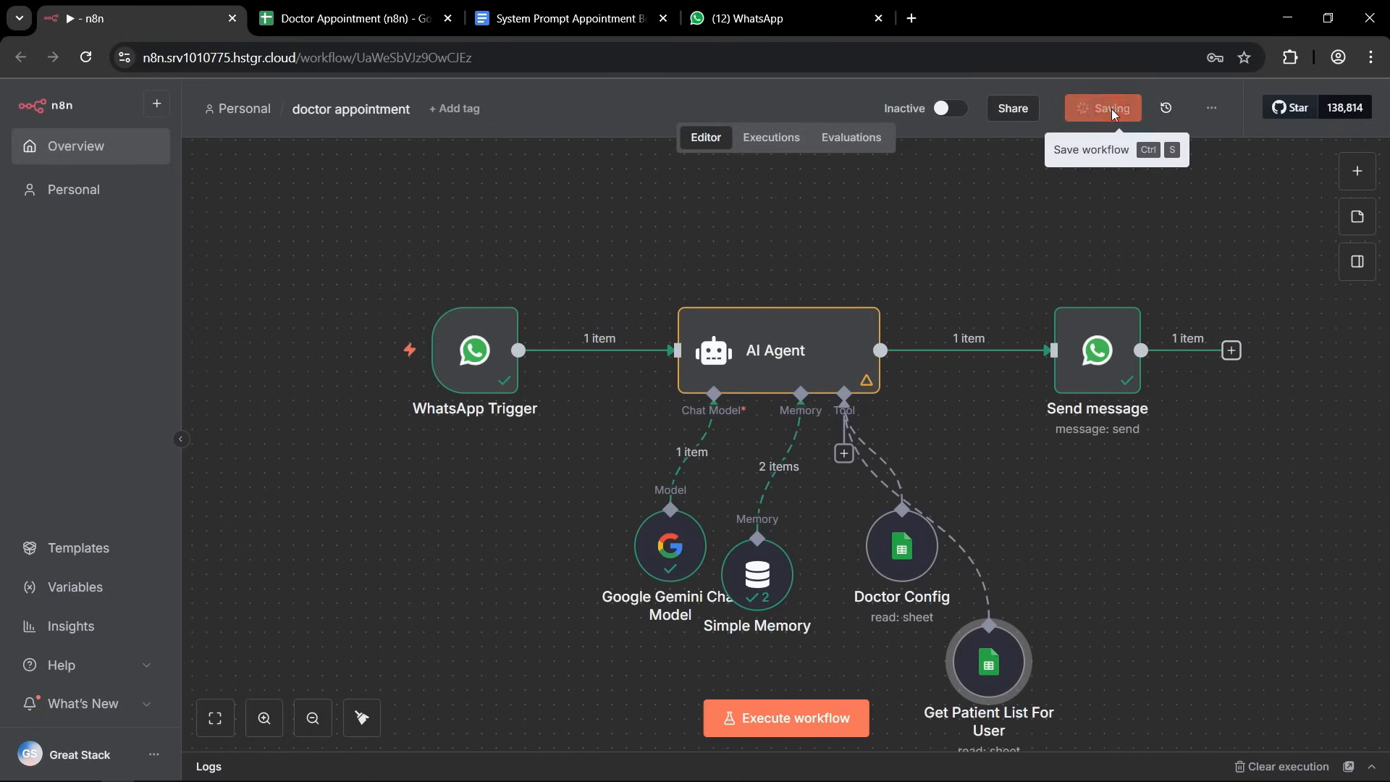
drag(990, 670, 1034, 568)
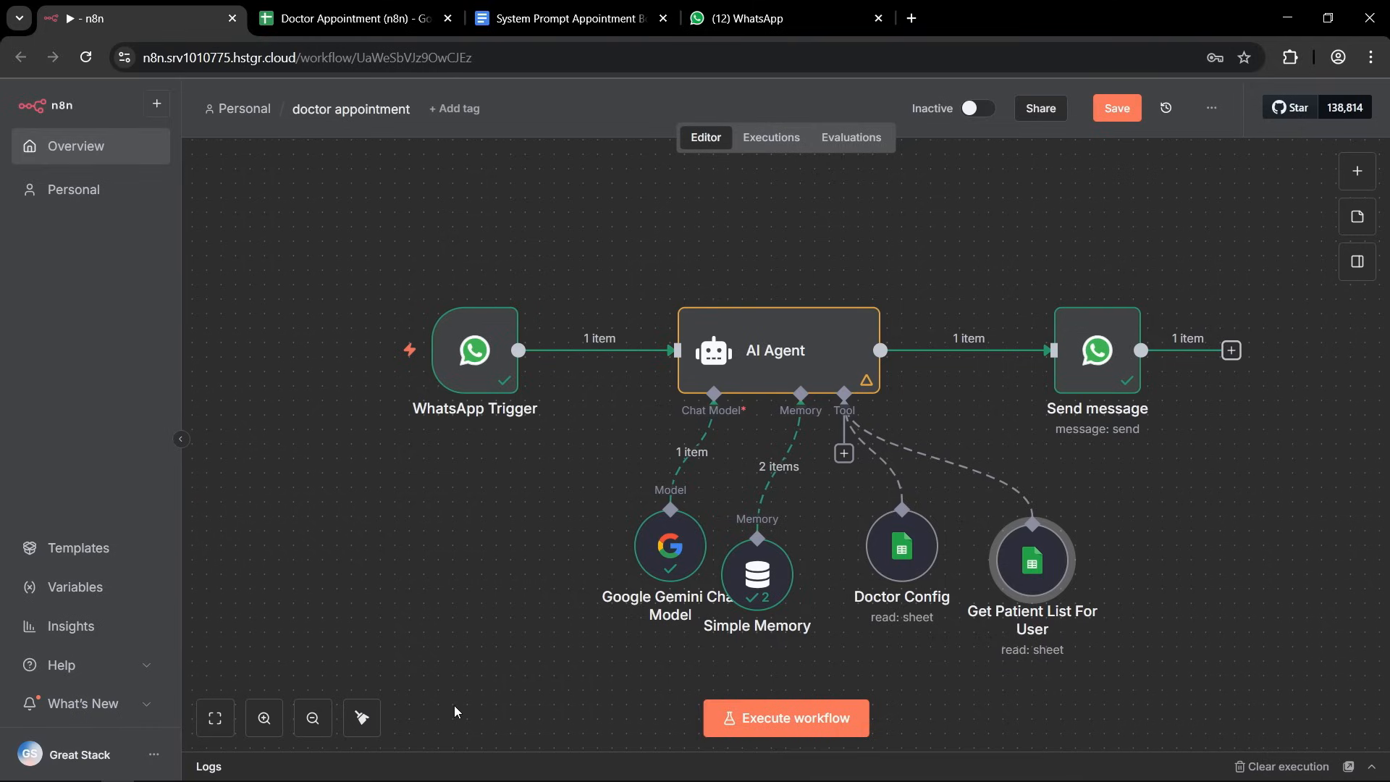
click(362, 717)
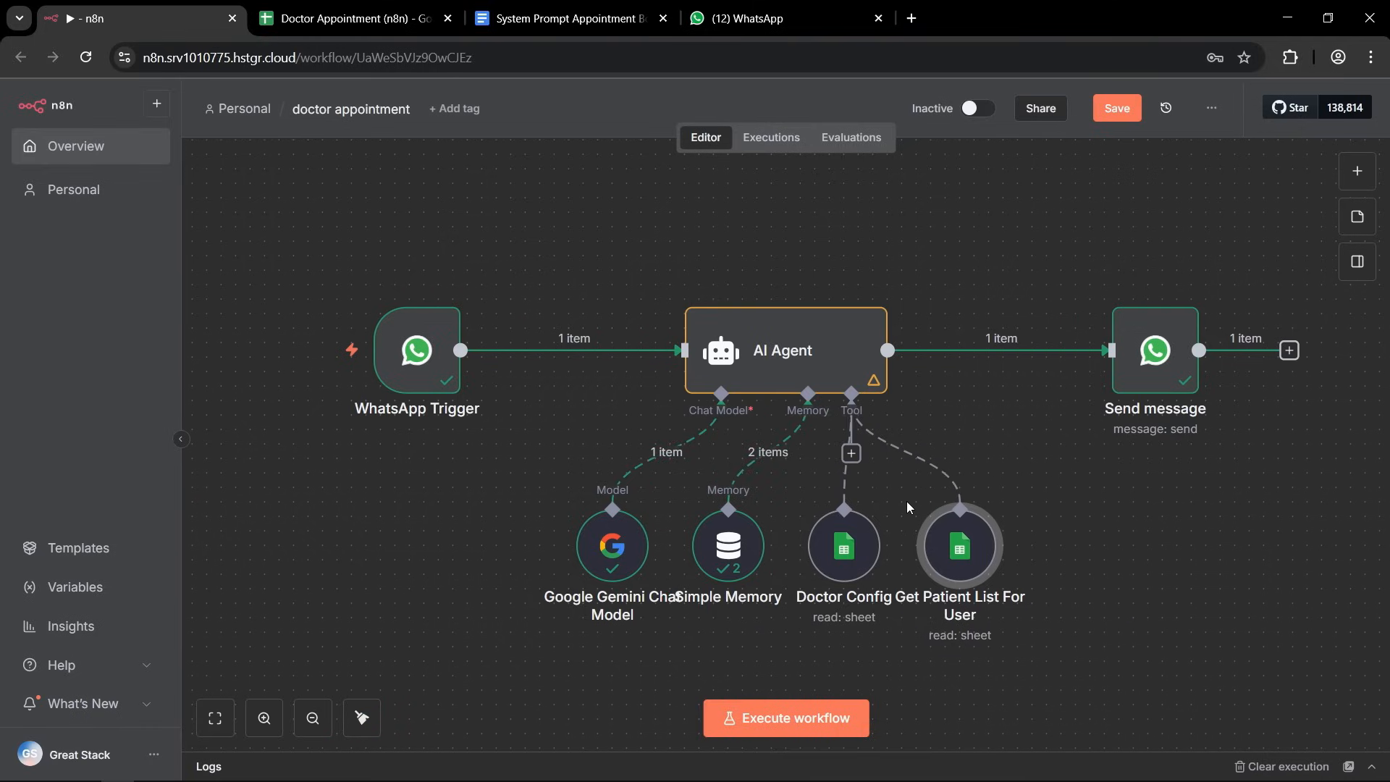
drag(872, 532, 830, 531)
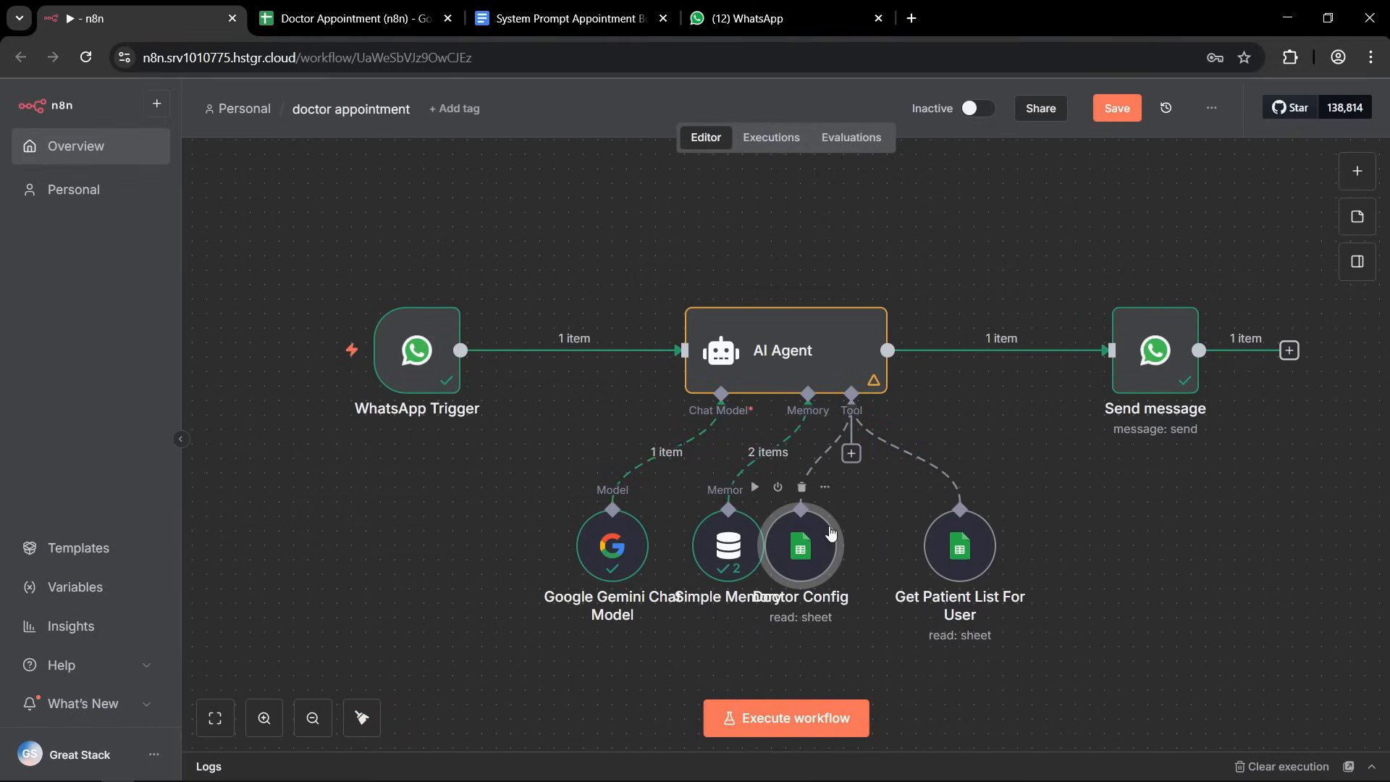
Add another Google Sheets Tool to the AI Agent and rename it Add Patient.
click(857, 413)
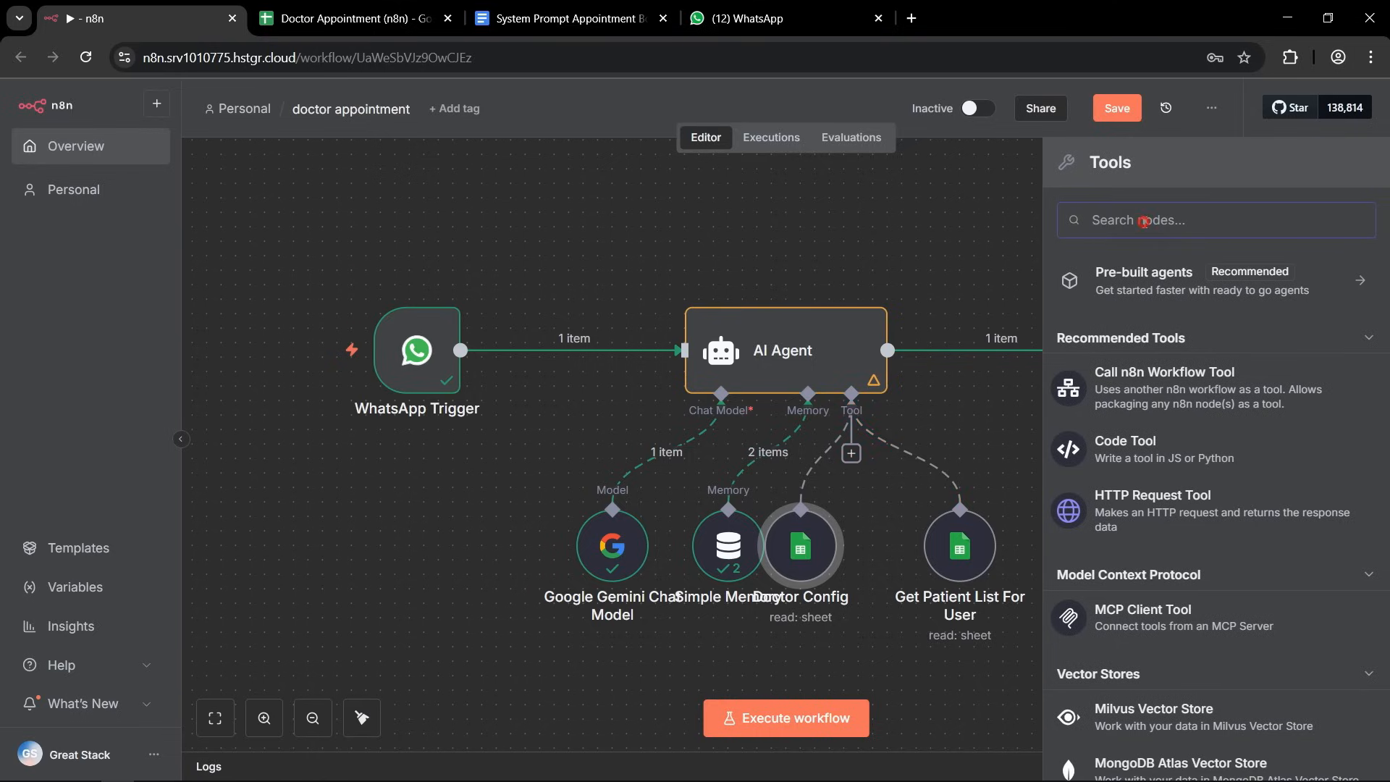
text(sheet)
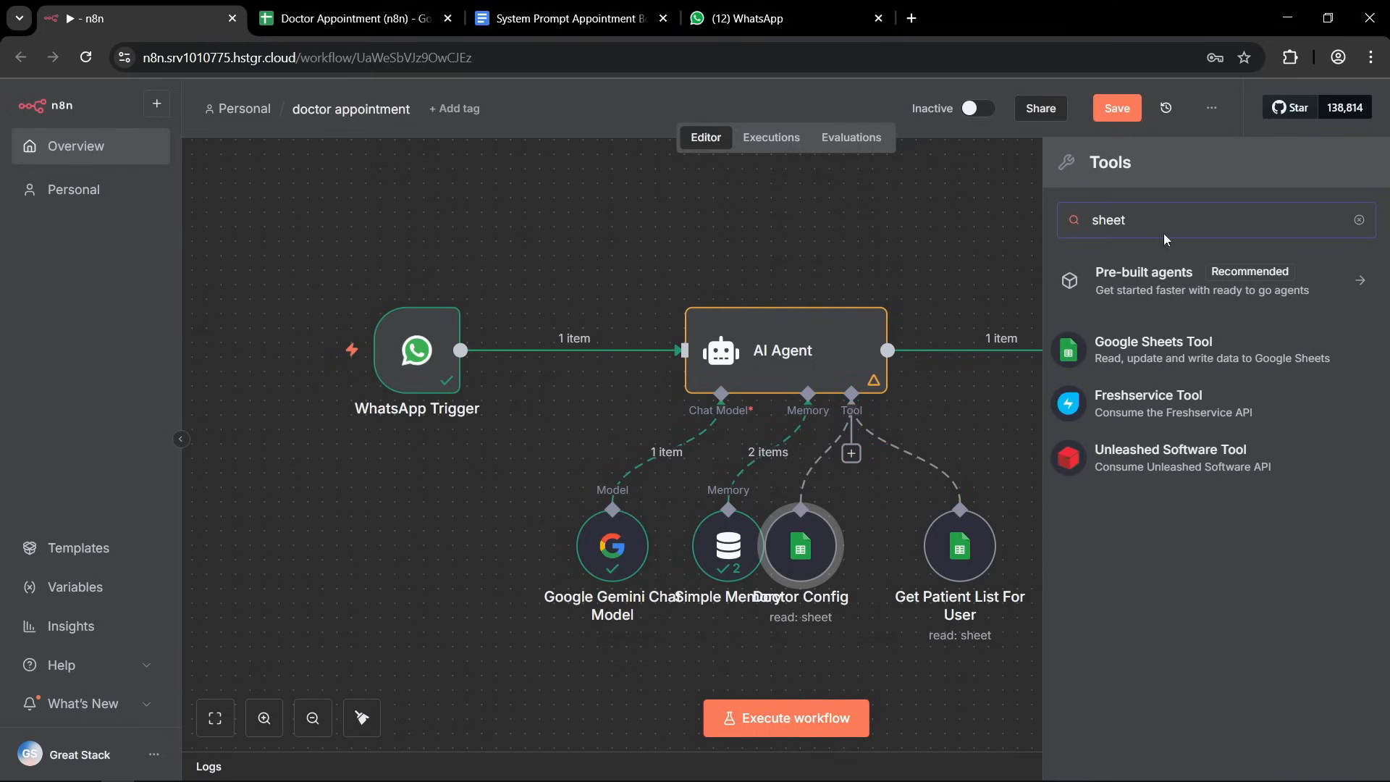
click(1187, 340)
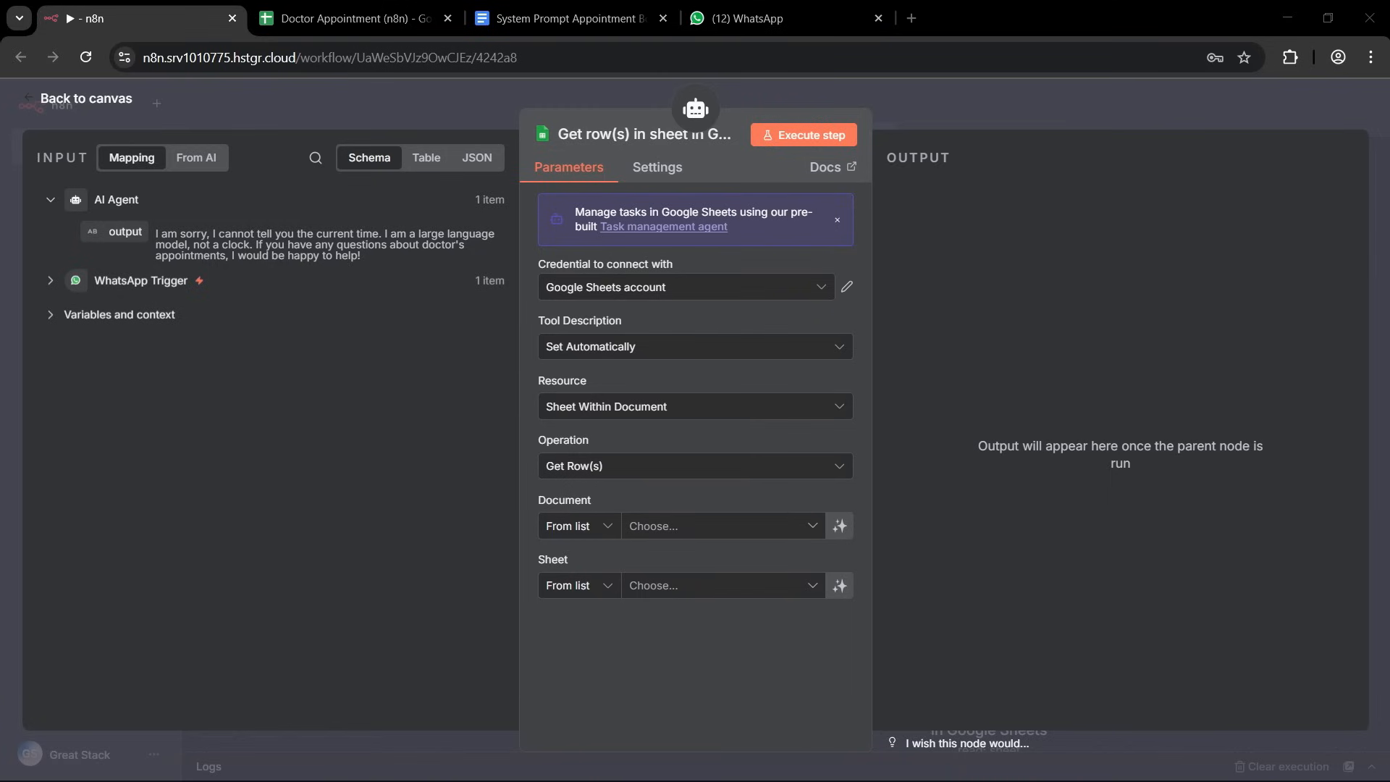
click(609, 133)
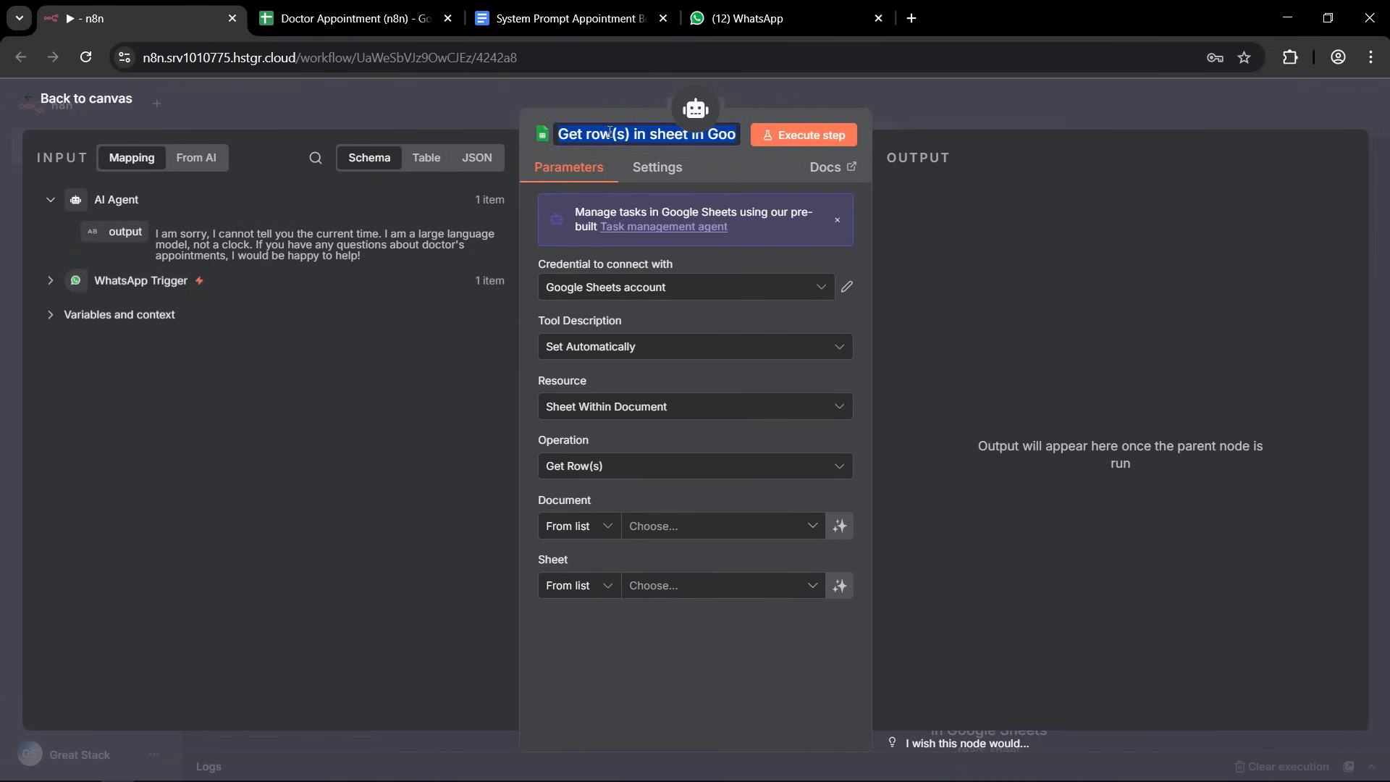
text(Add Patient)
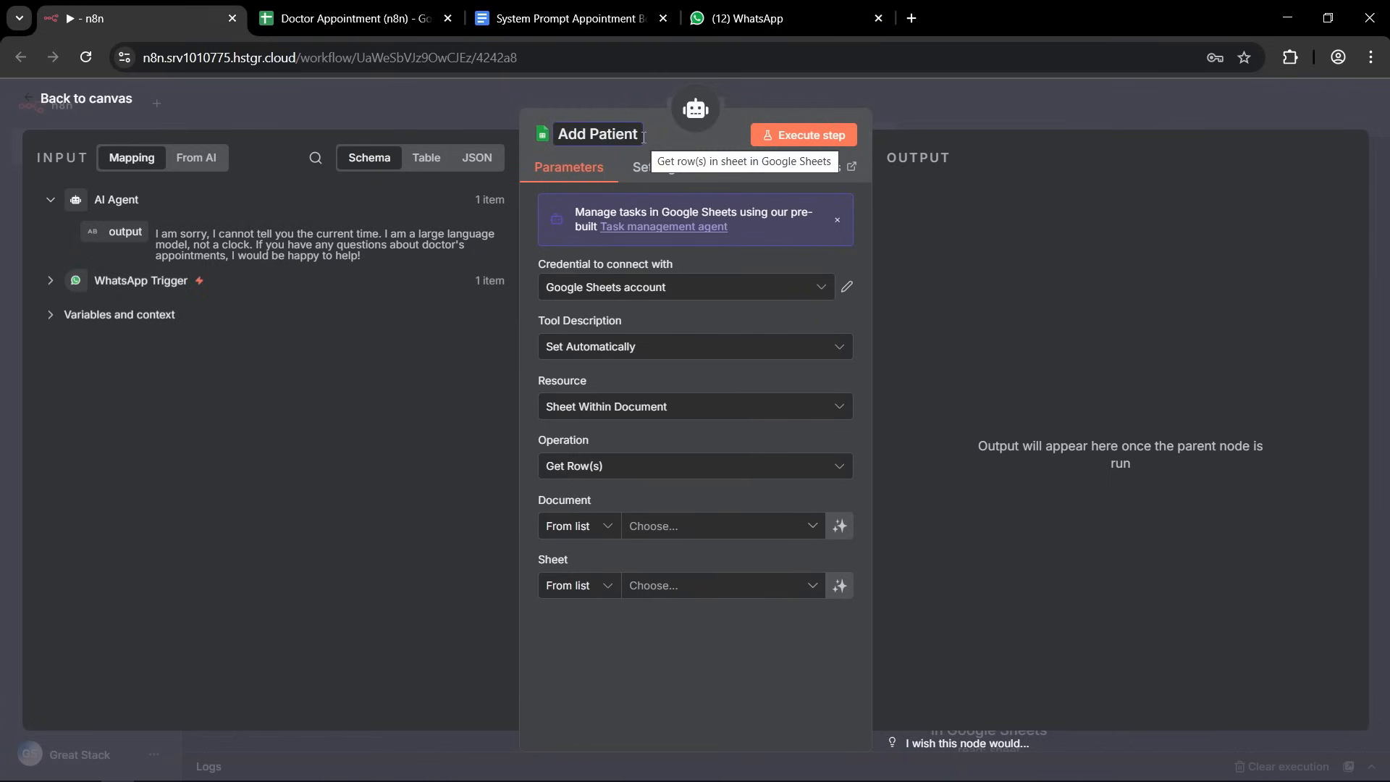
click(563, 374)
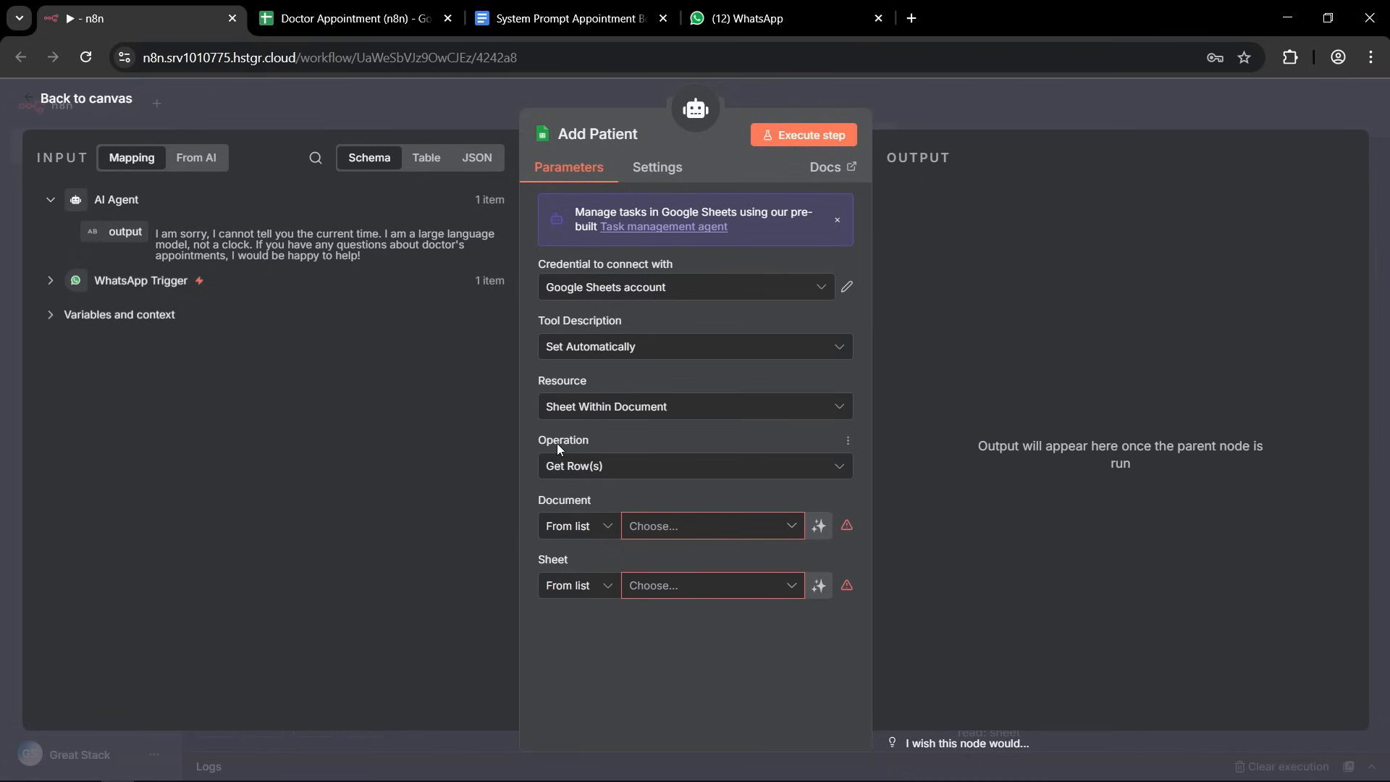
Configure the Add Patient tool to append a row to the Patients sheet of the Doctor Appointment (n8n) document.
click(684, 466)
scroll(634, 579, up, 2)
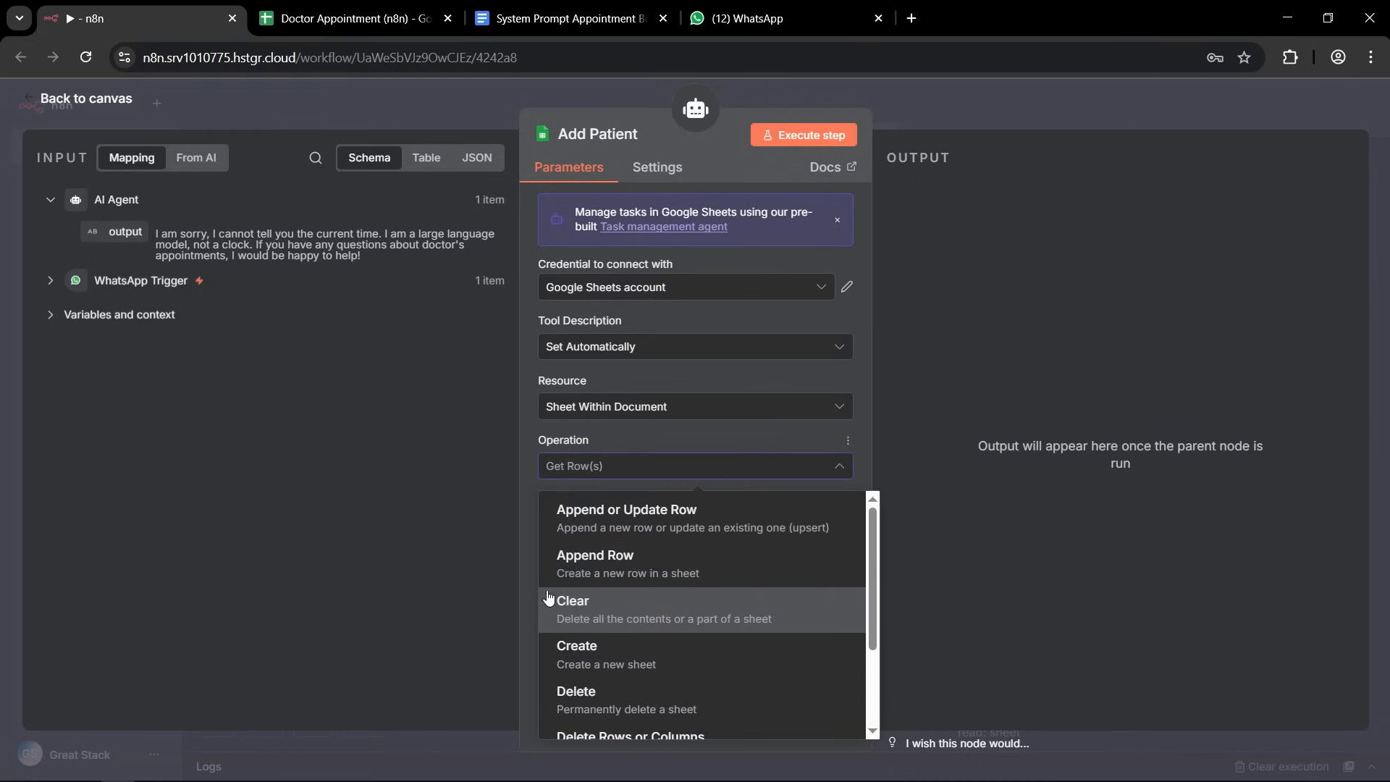
click(632, 574)
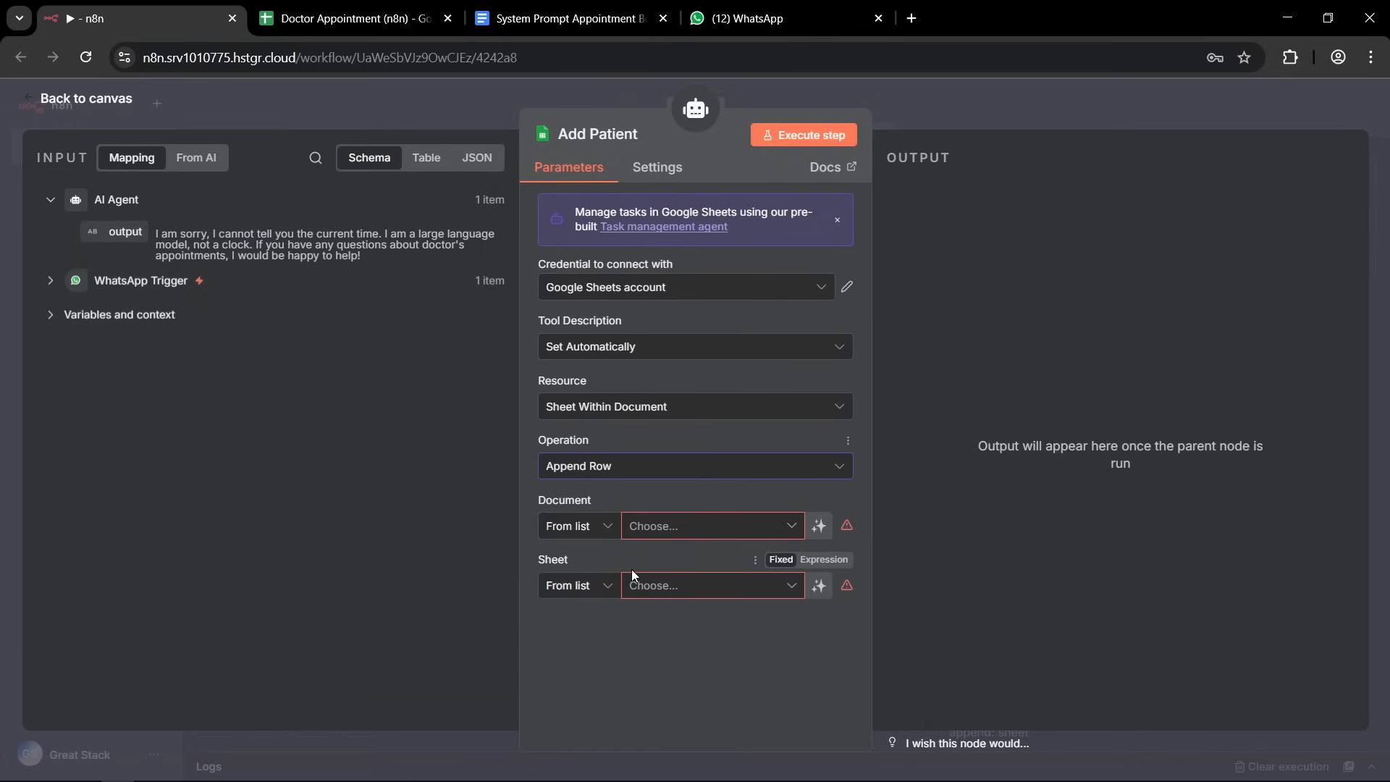
click(795, 527)
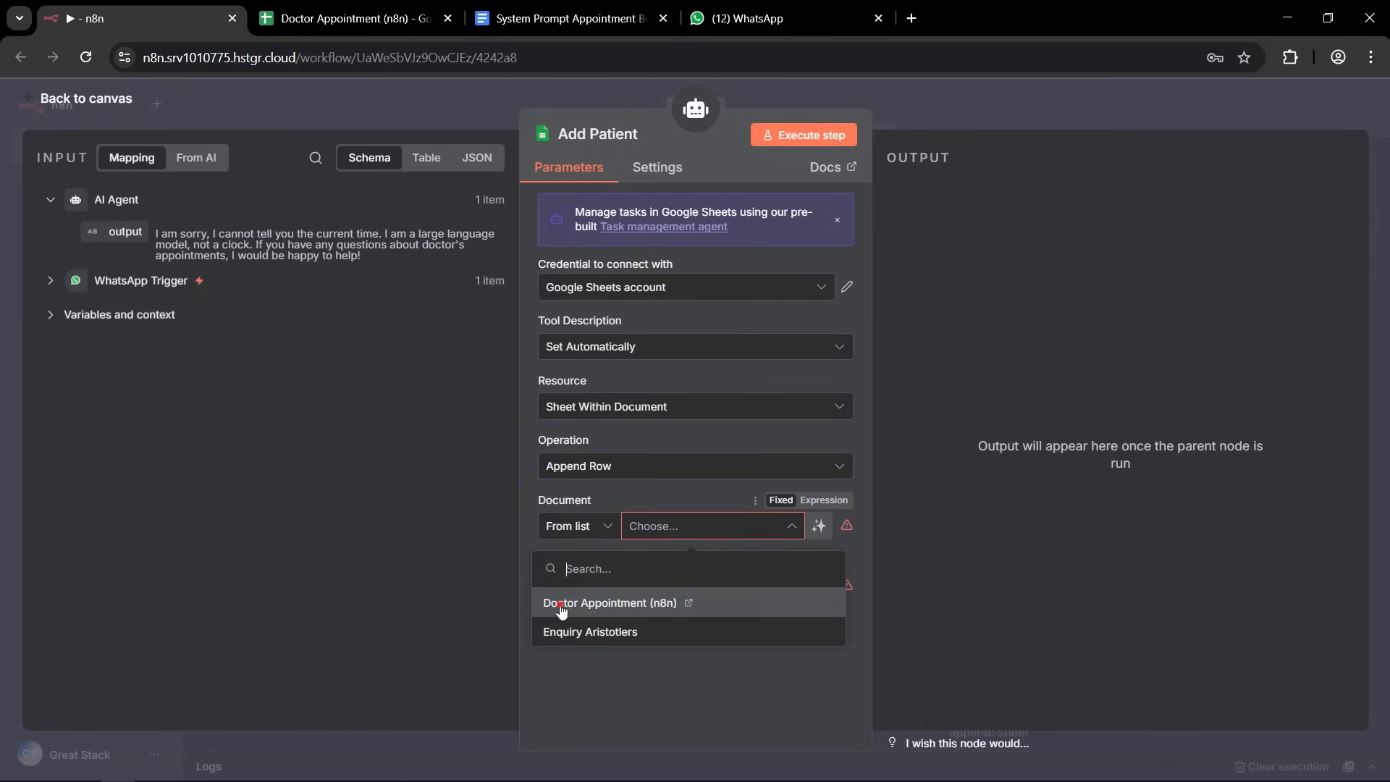
click(561, 604)
click(789, 587)
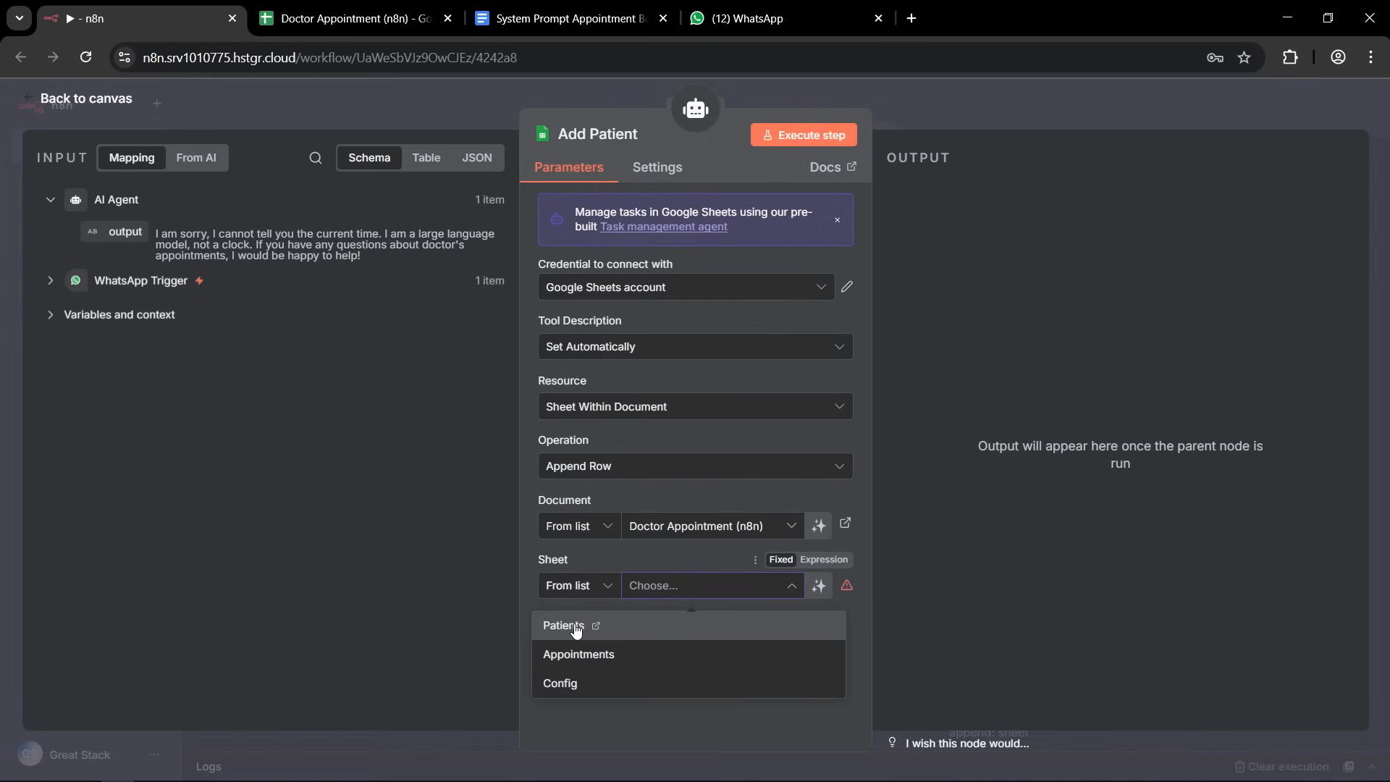
click(576, 627)
Switch the patient_id value to an expression and enter {{ $now }}.
scroll(734, 433, down, 2)
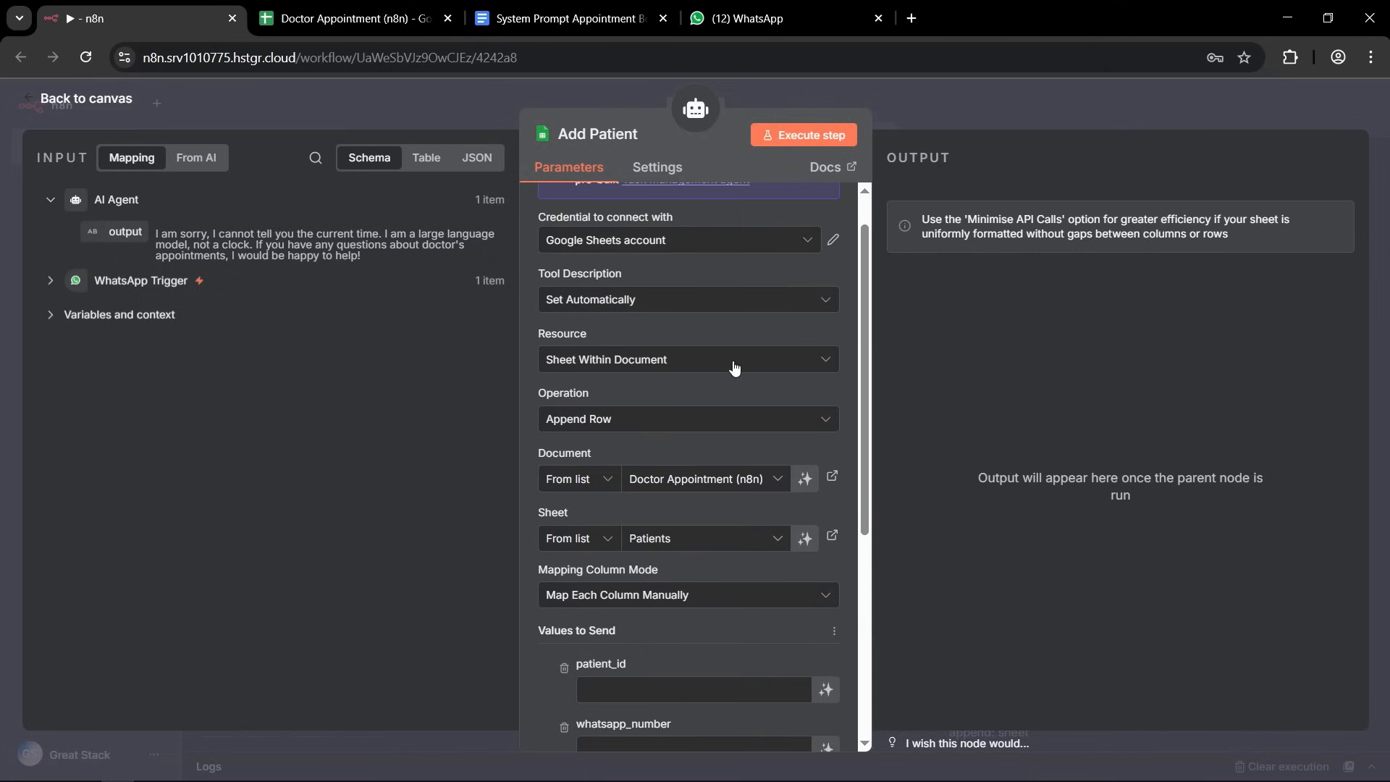
scroll(727, 348, down, 5)
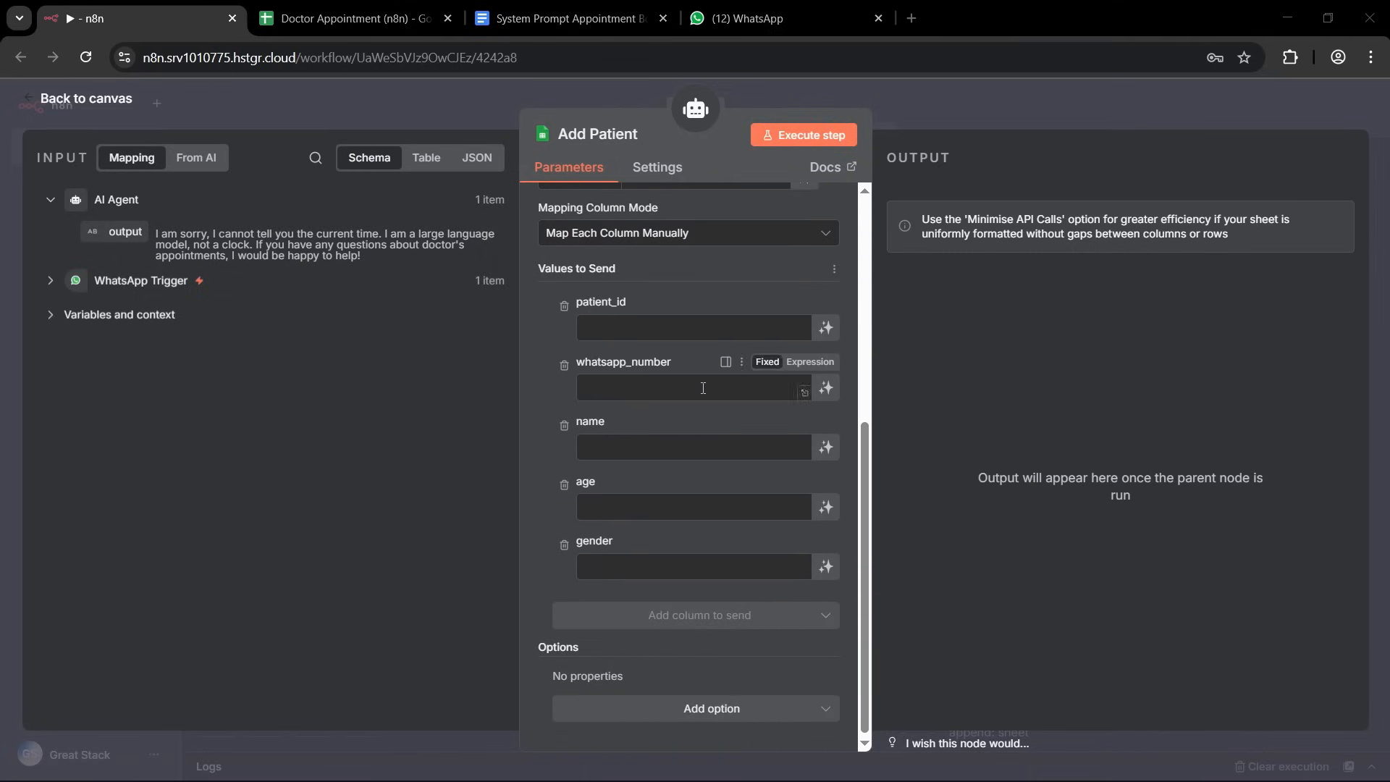
scroll(579, 401, up, 1)
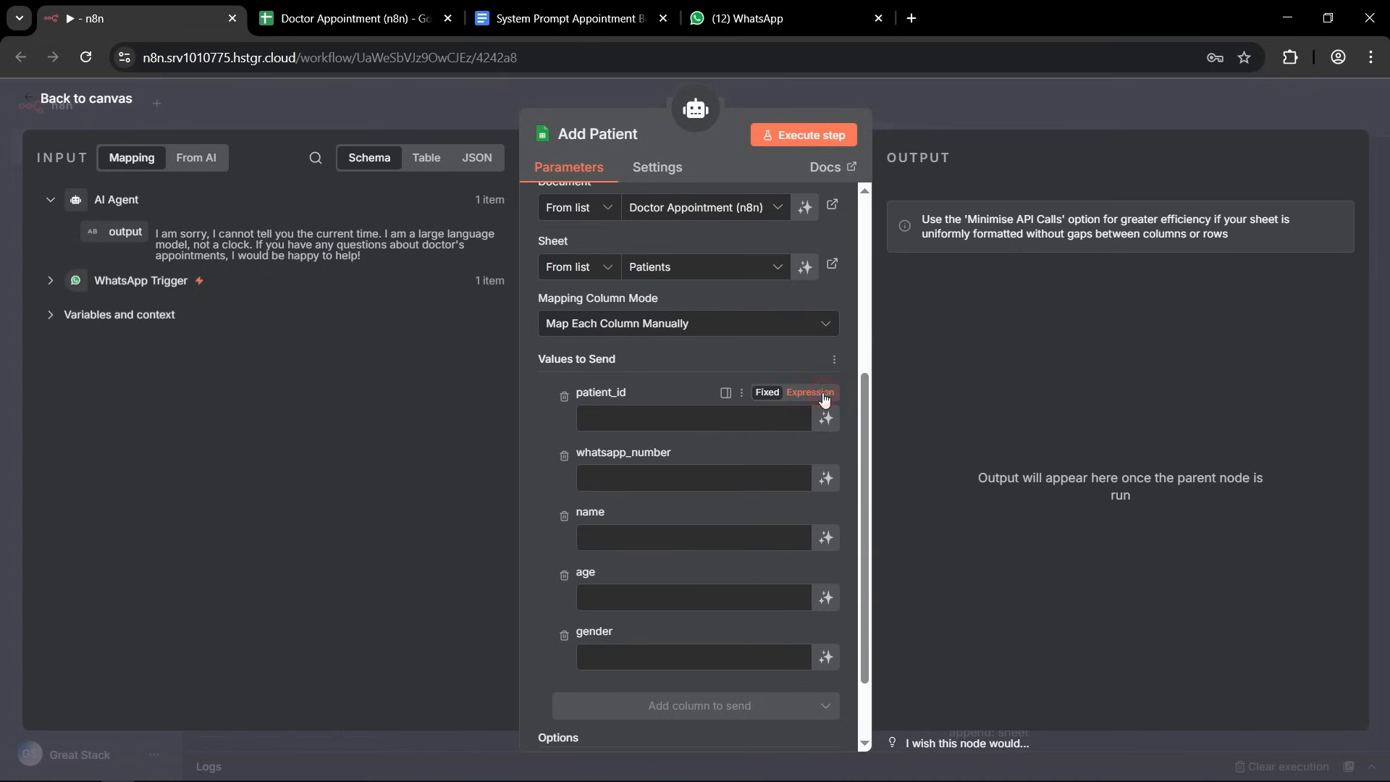
click(809, 394)
click(627, 419)
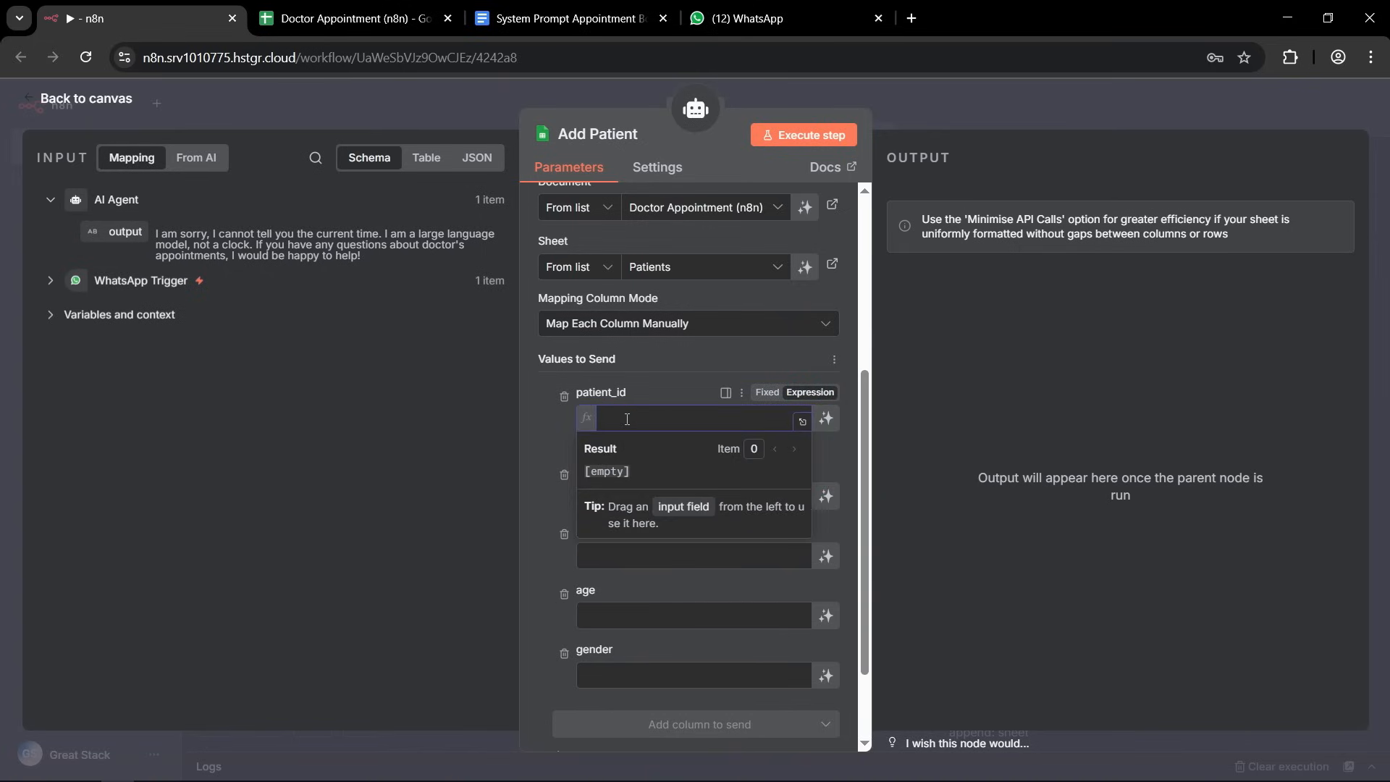
text({{)
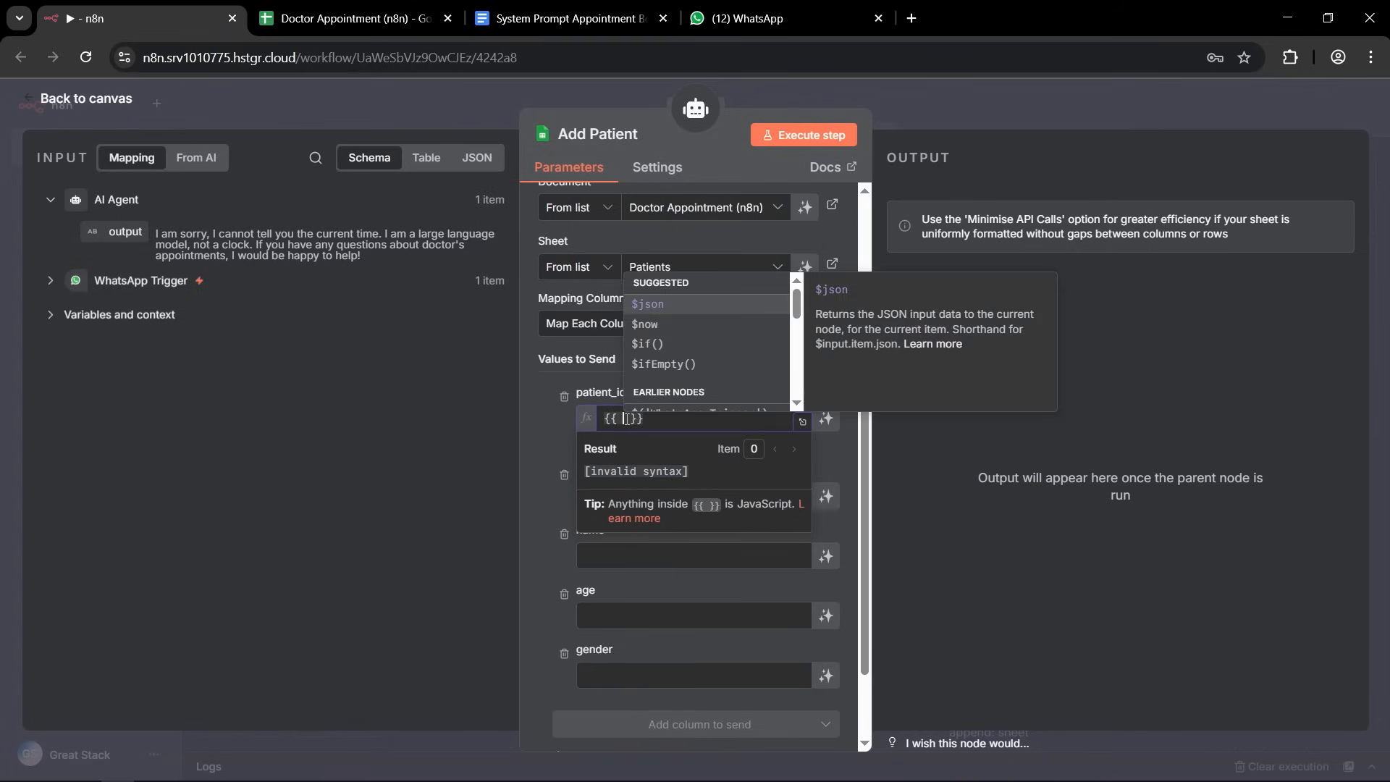
key(Escape)
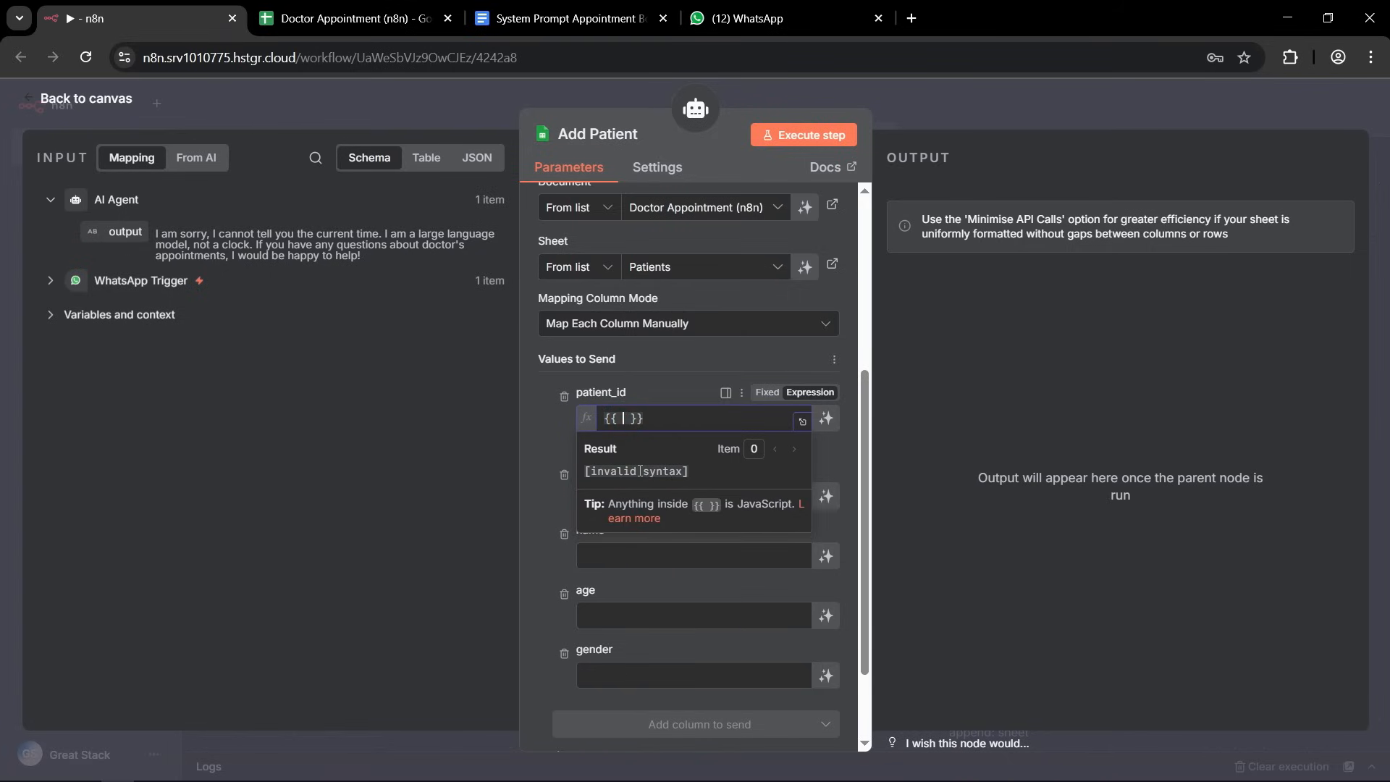
text($now)
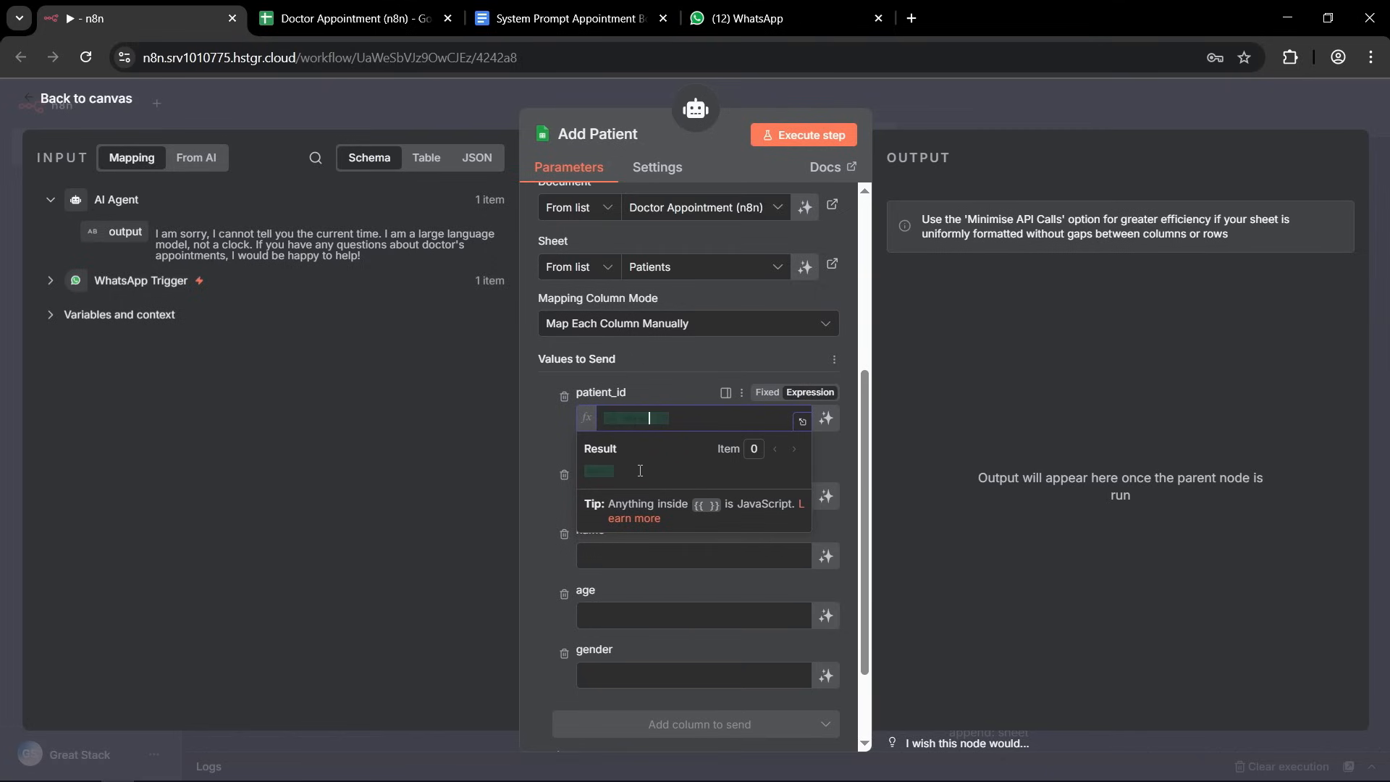
key(ctrl+a)
click(629, 417)
double_click(631, 417)
key(BackSpace)
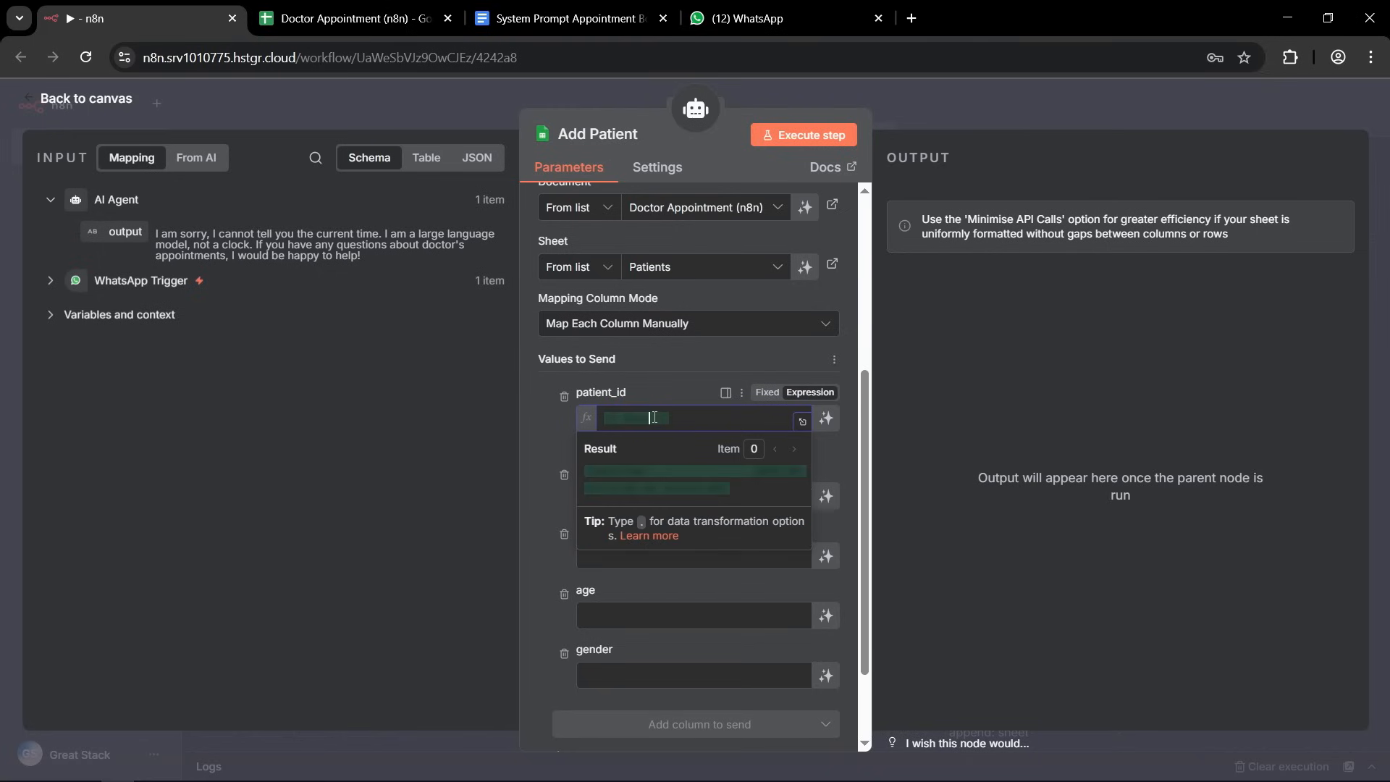
Extend the patient_id expression with toMillis() so that it uses the current timestamp in milliseconds.
text(.)
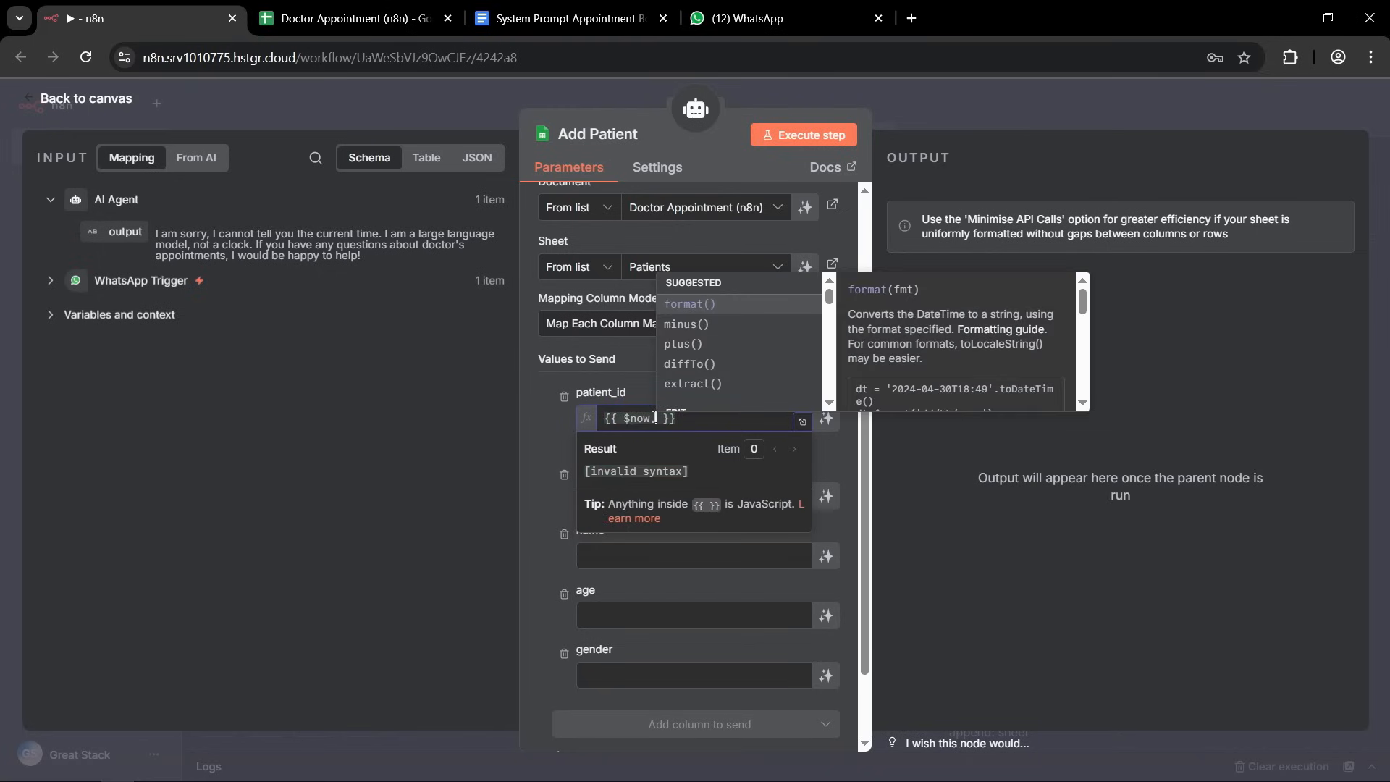
text(to)
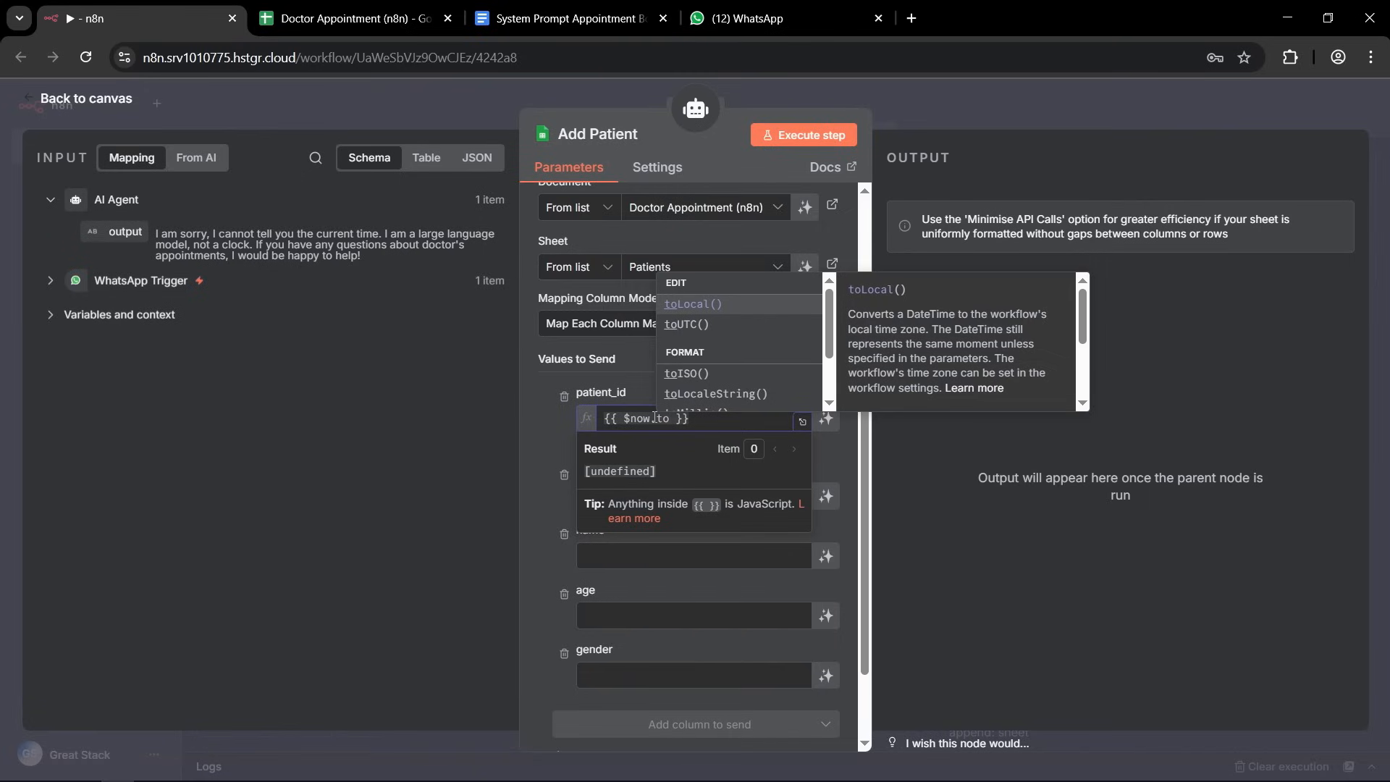
text(Mi)
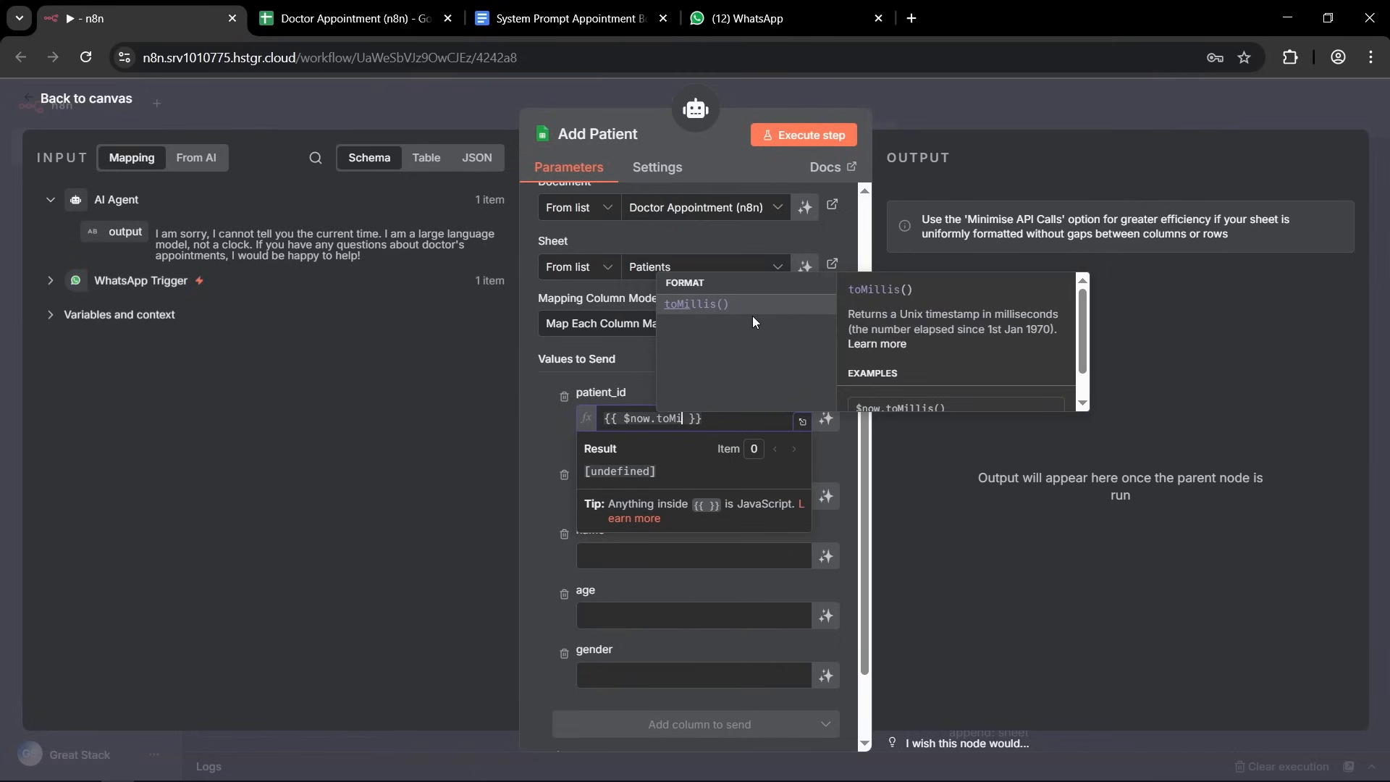
click(706, 304)
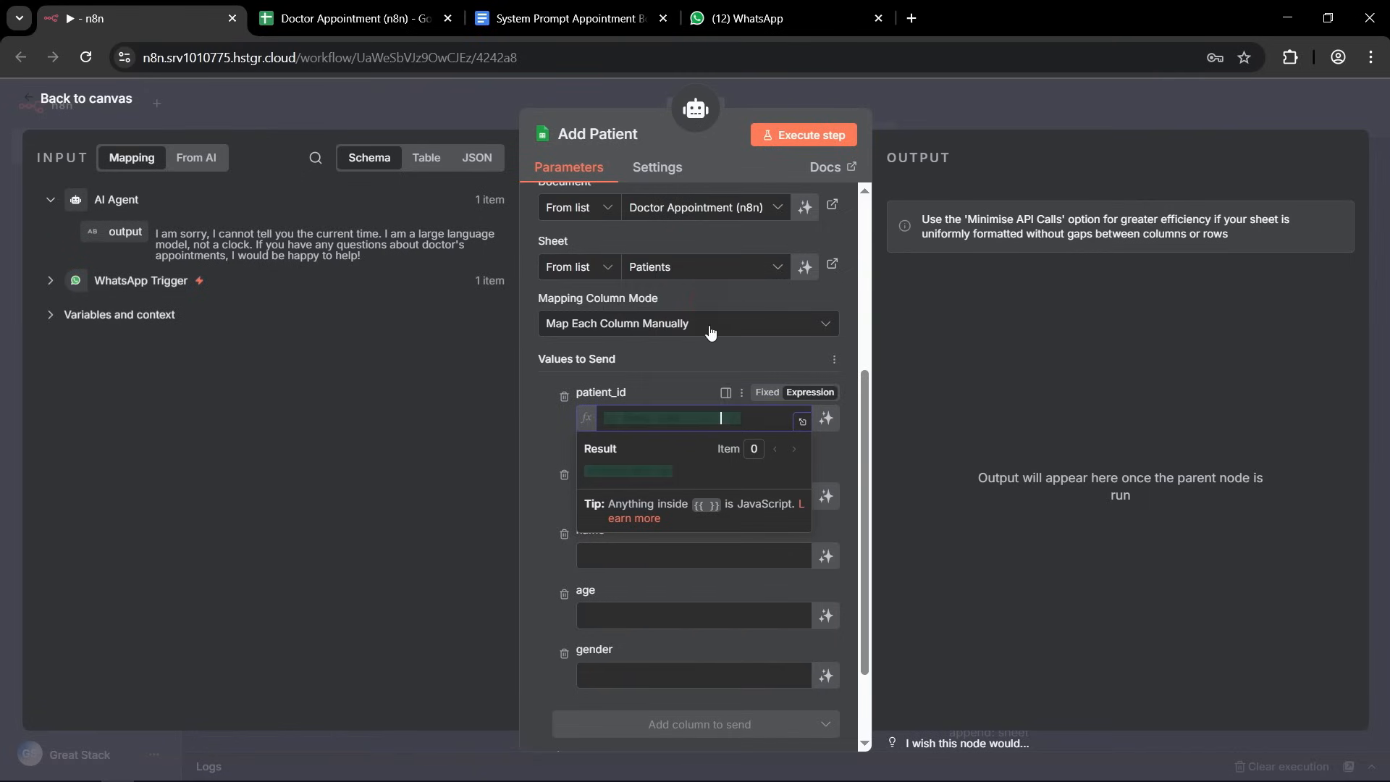
click(657, 418)
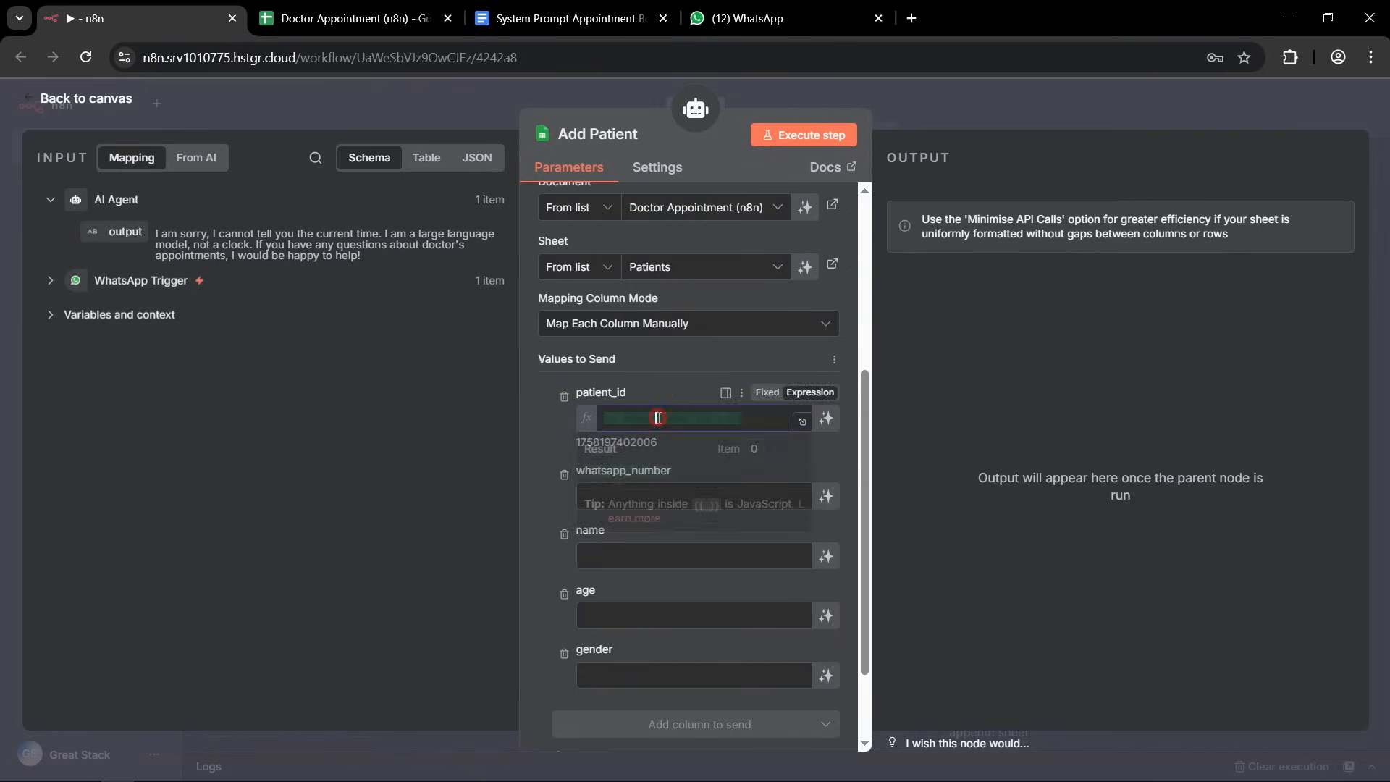
Map the whatsapp_number value of the Add Patient tool to wa_id from the WhatsApp Trigger's contacts data.
drag(763, 418, 570, 418)
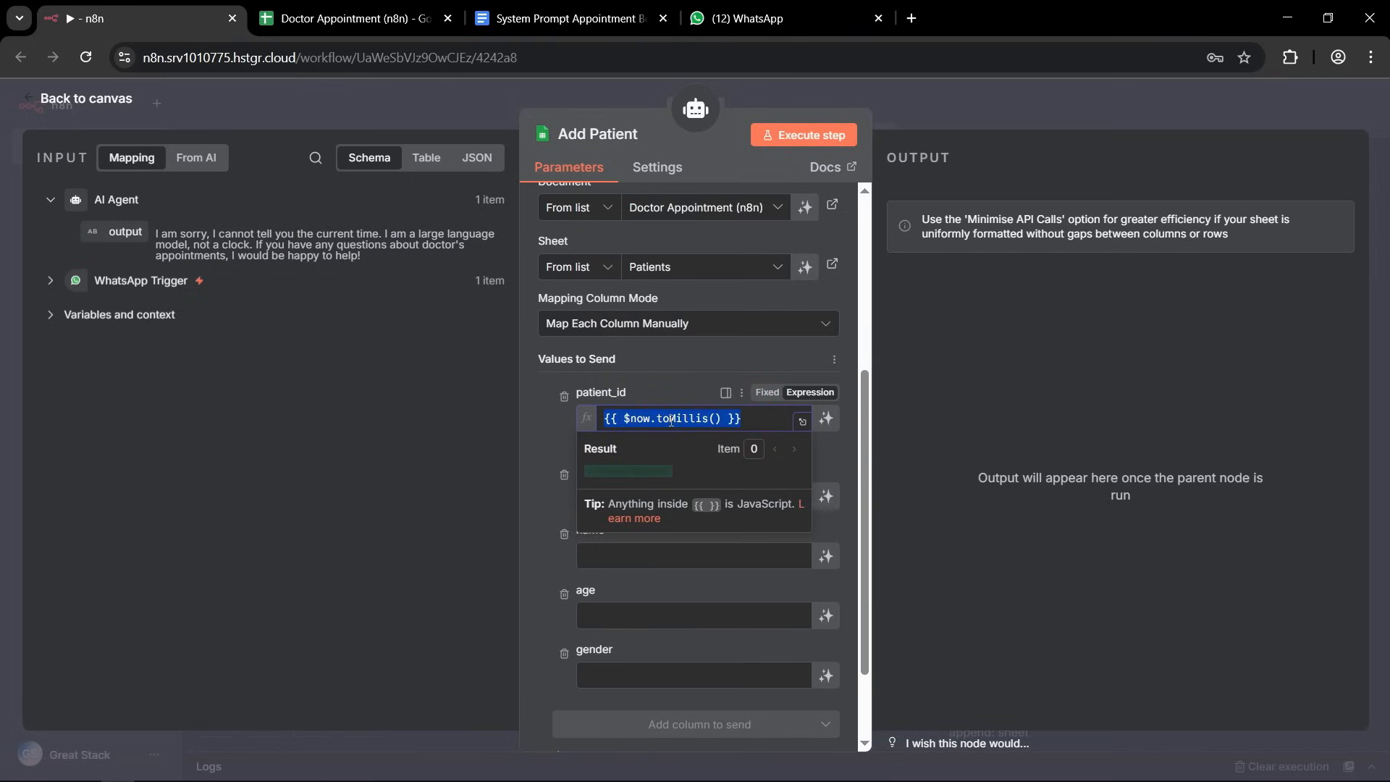
click(536, 446)
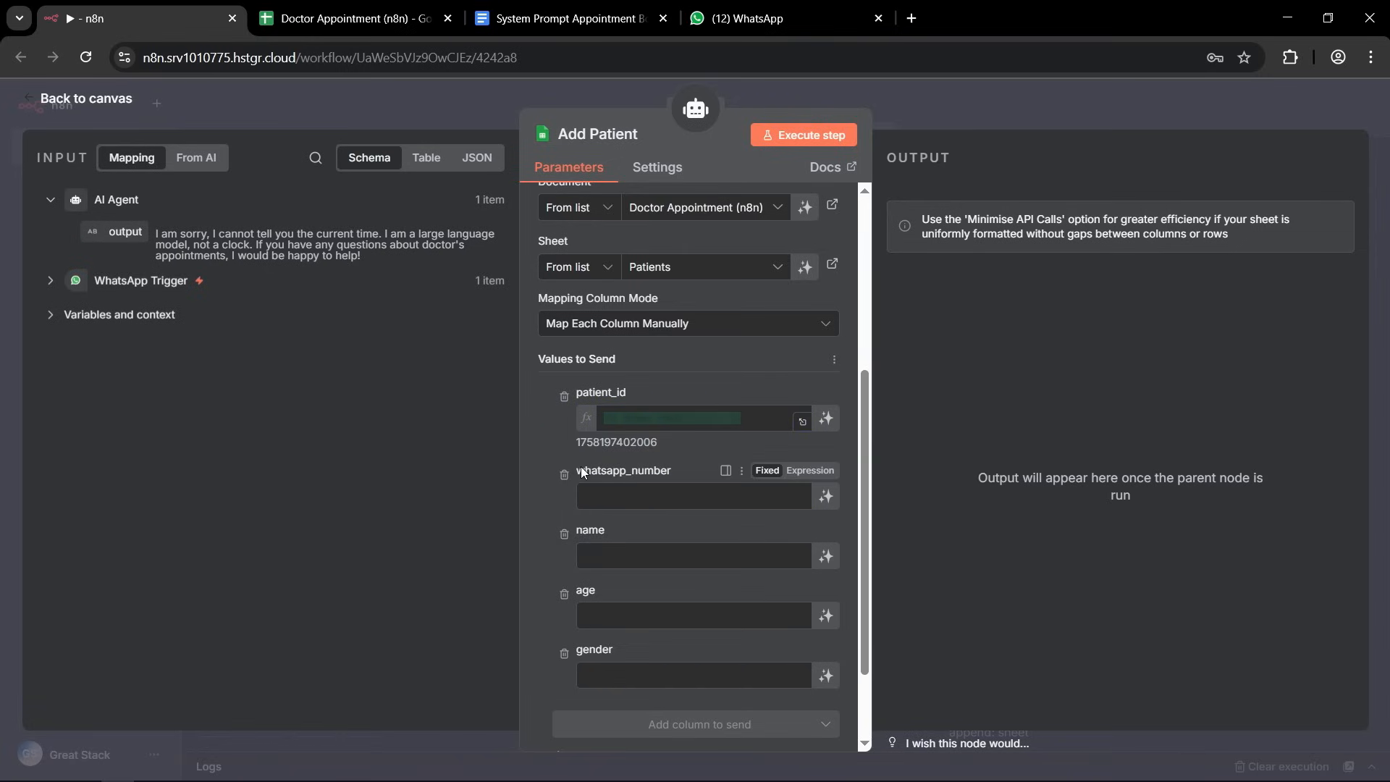
drag(585, 471, 663, 471)
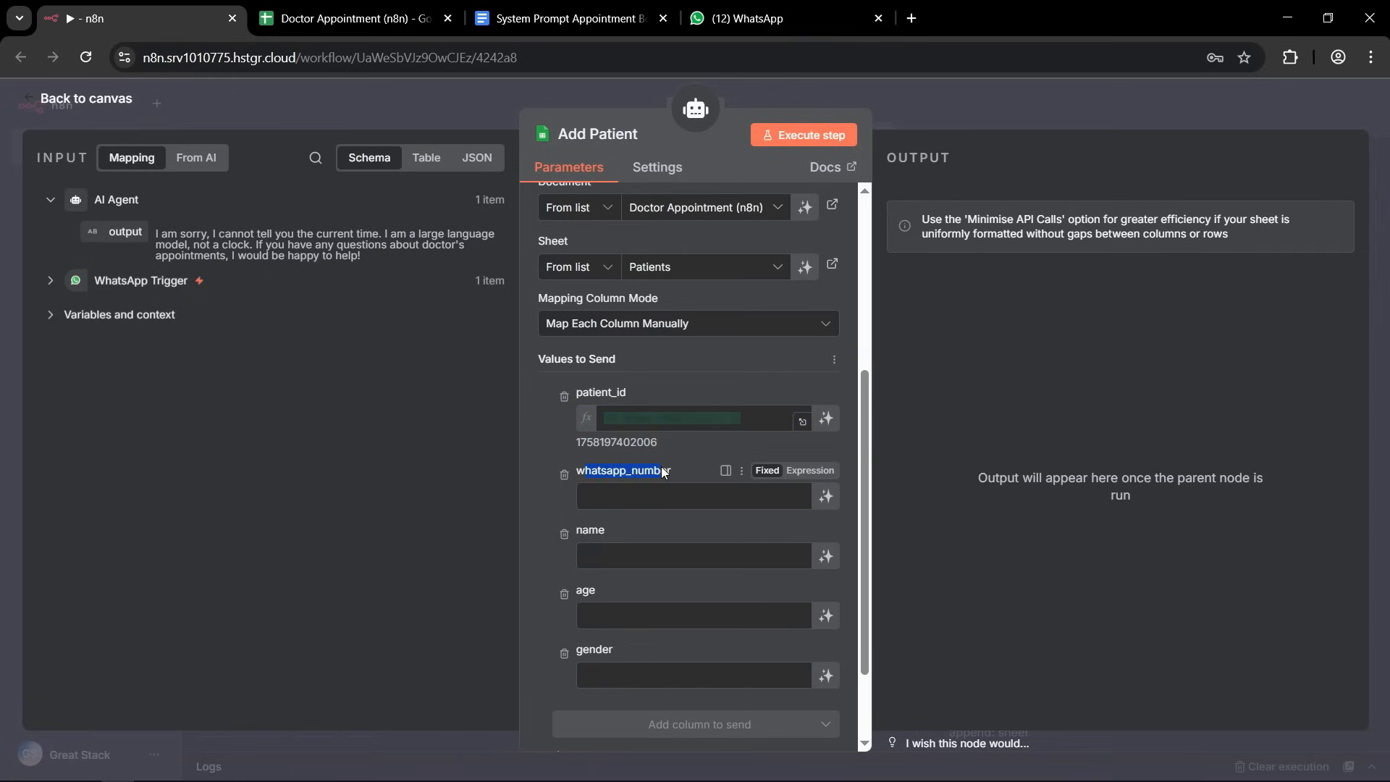
click(52, 281)
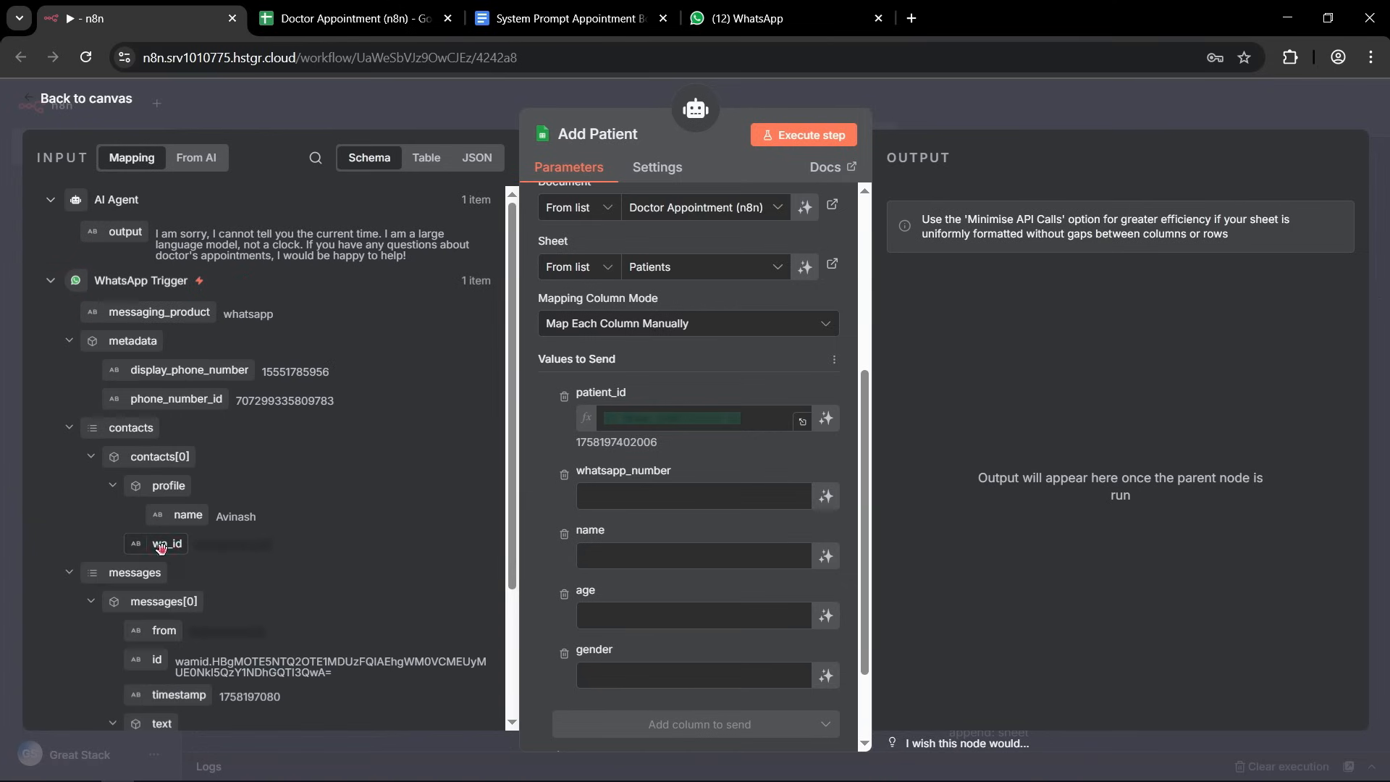
drag(166, 543, 608, 496)
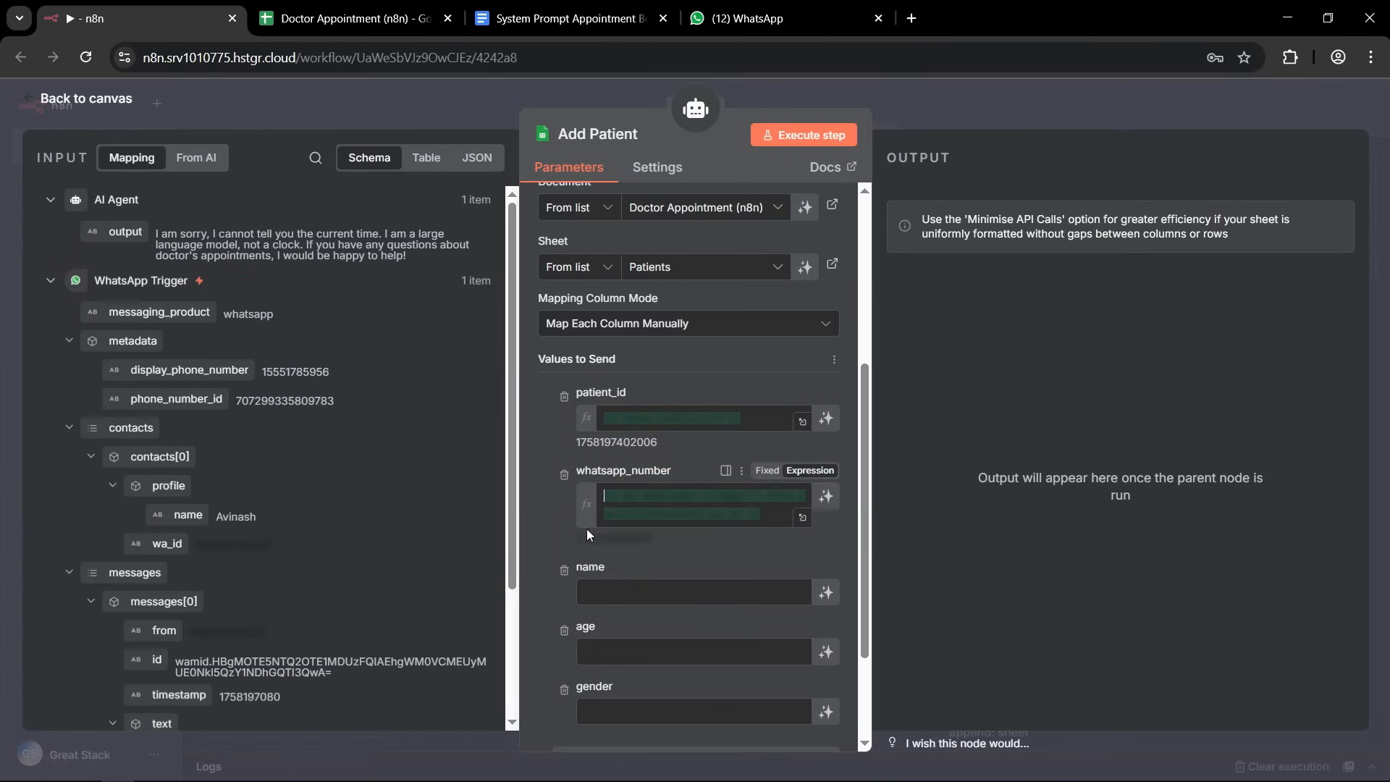
click(667, 511)
key(ctrl+a)
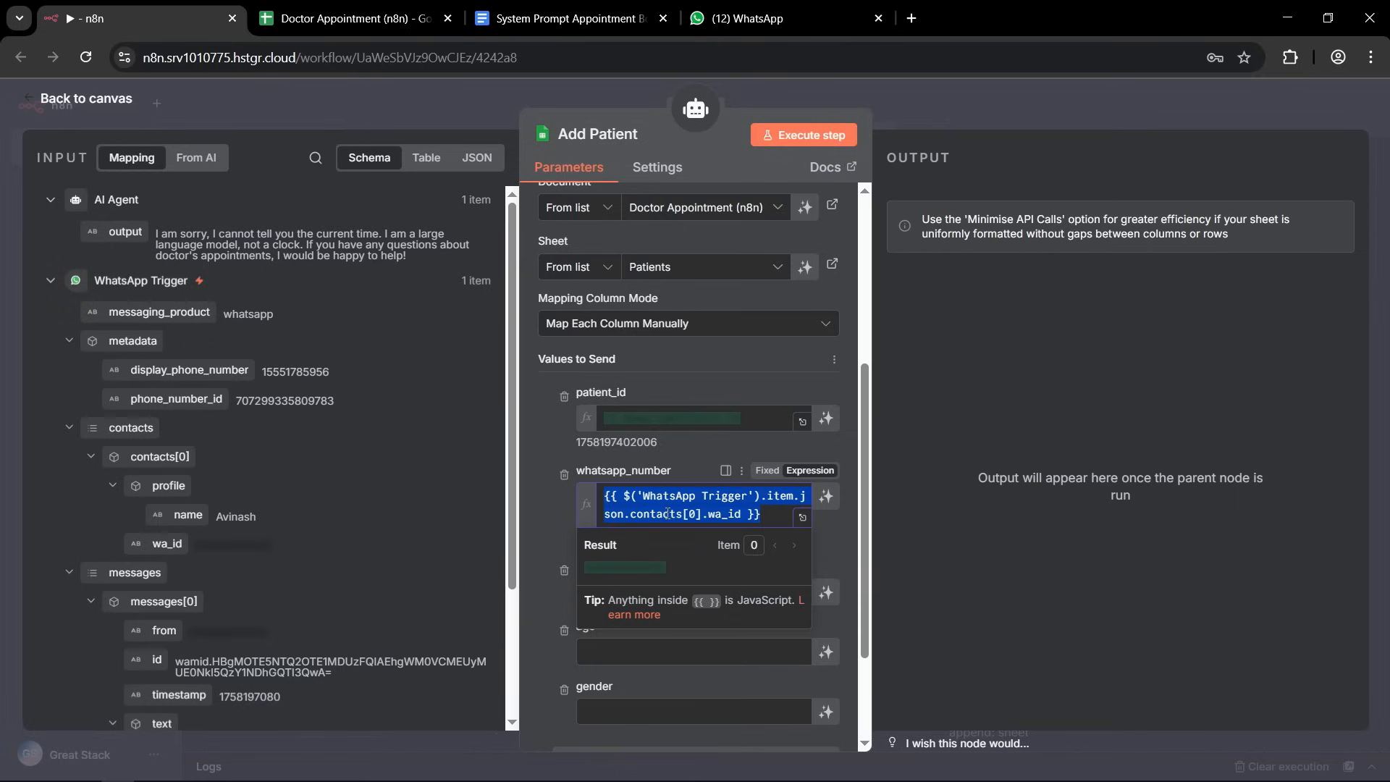
click(548, 524)
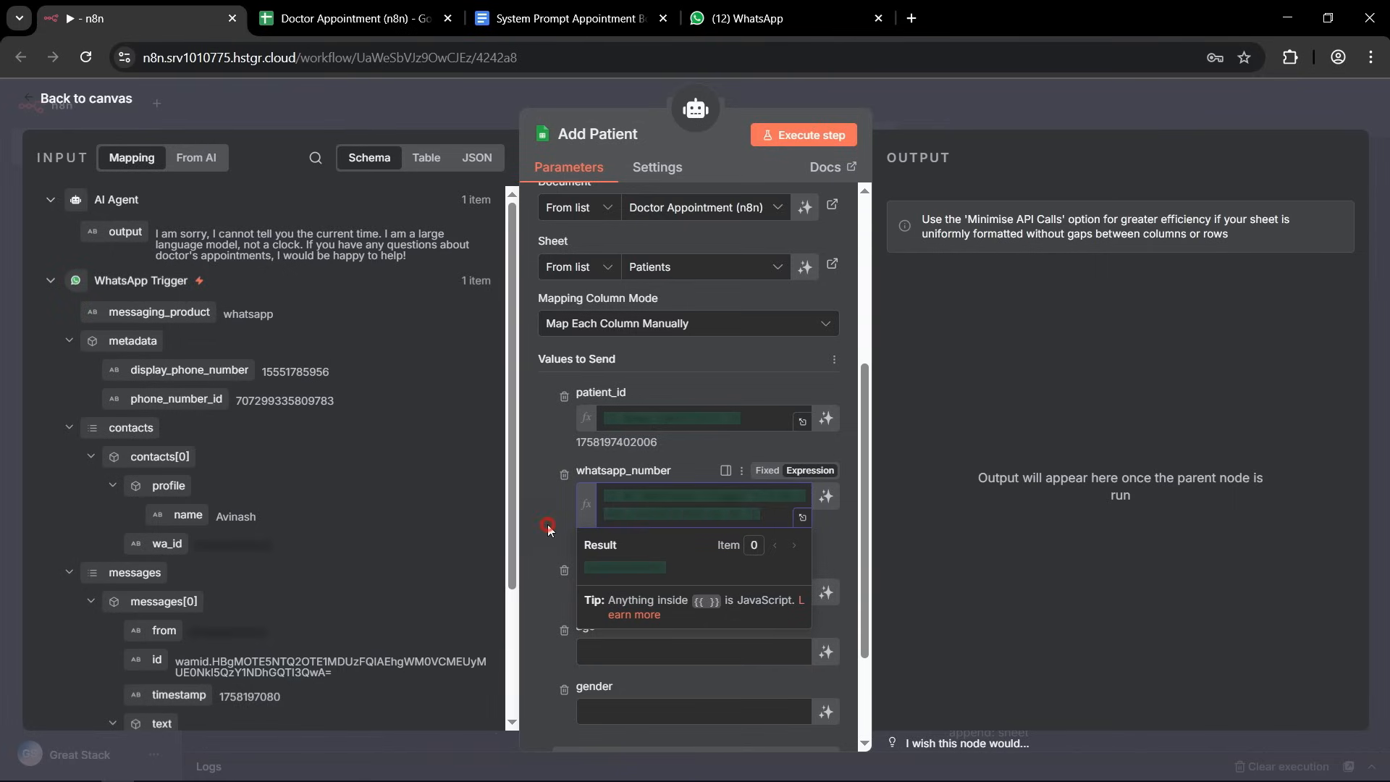
Let the model define the name, age and gender values of the Add Patient tool, and return to the canvas.
scroll(550, 525, down, 2)
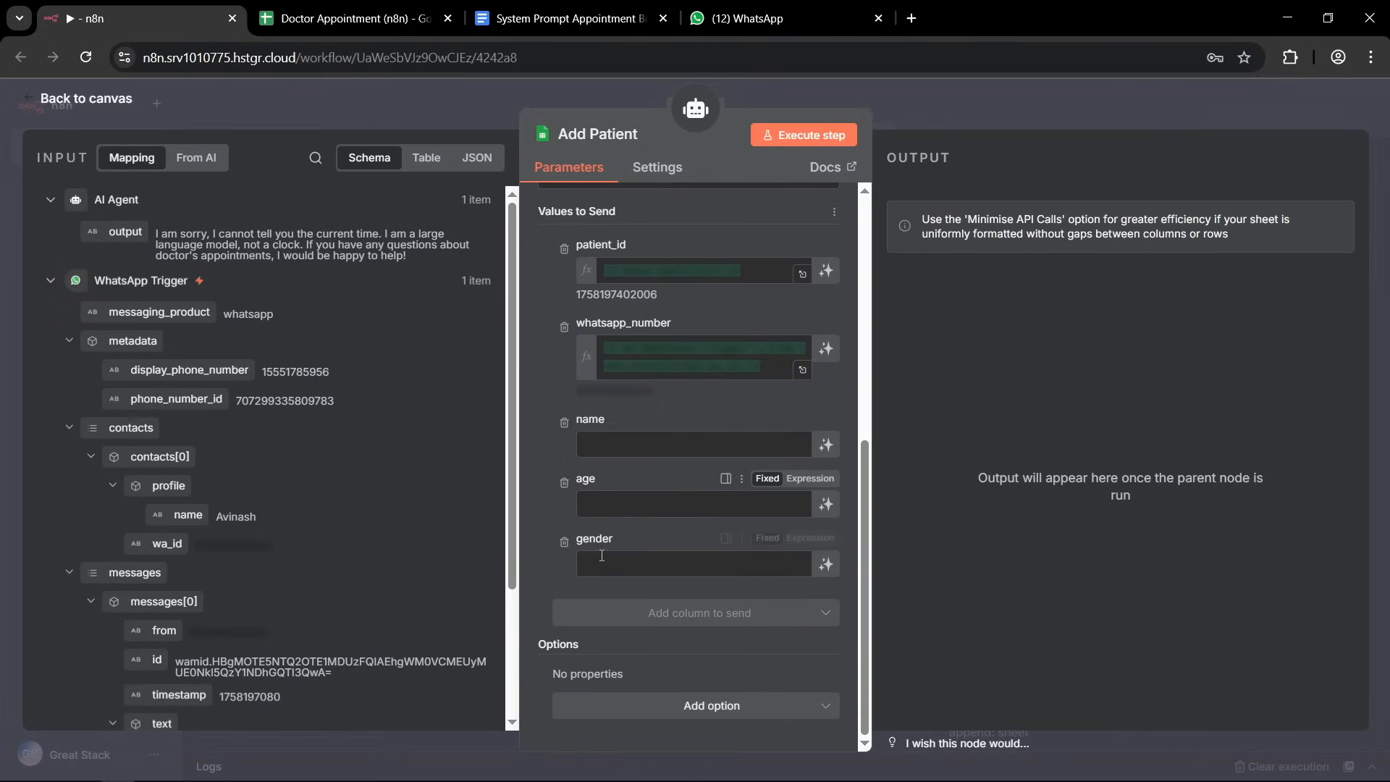
click(826, 453)
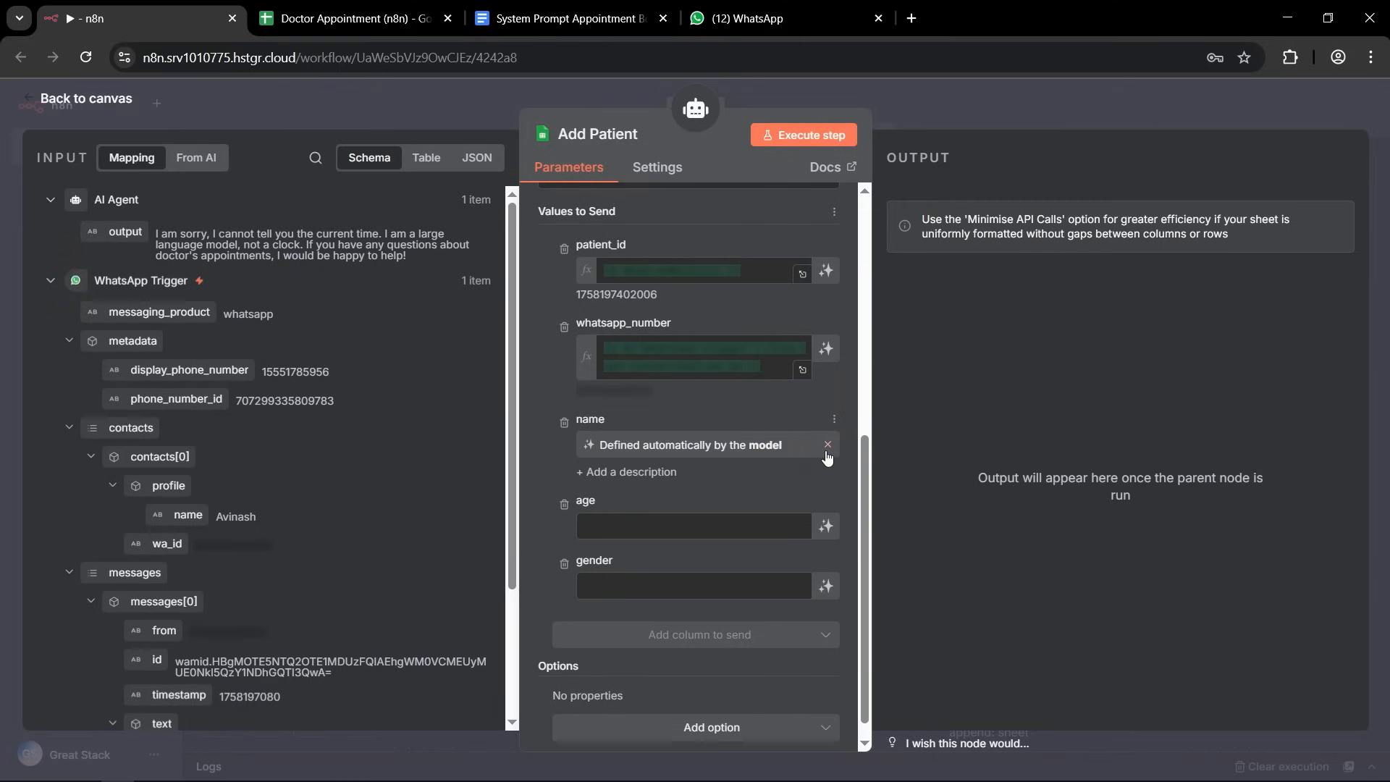
click(826, 525)
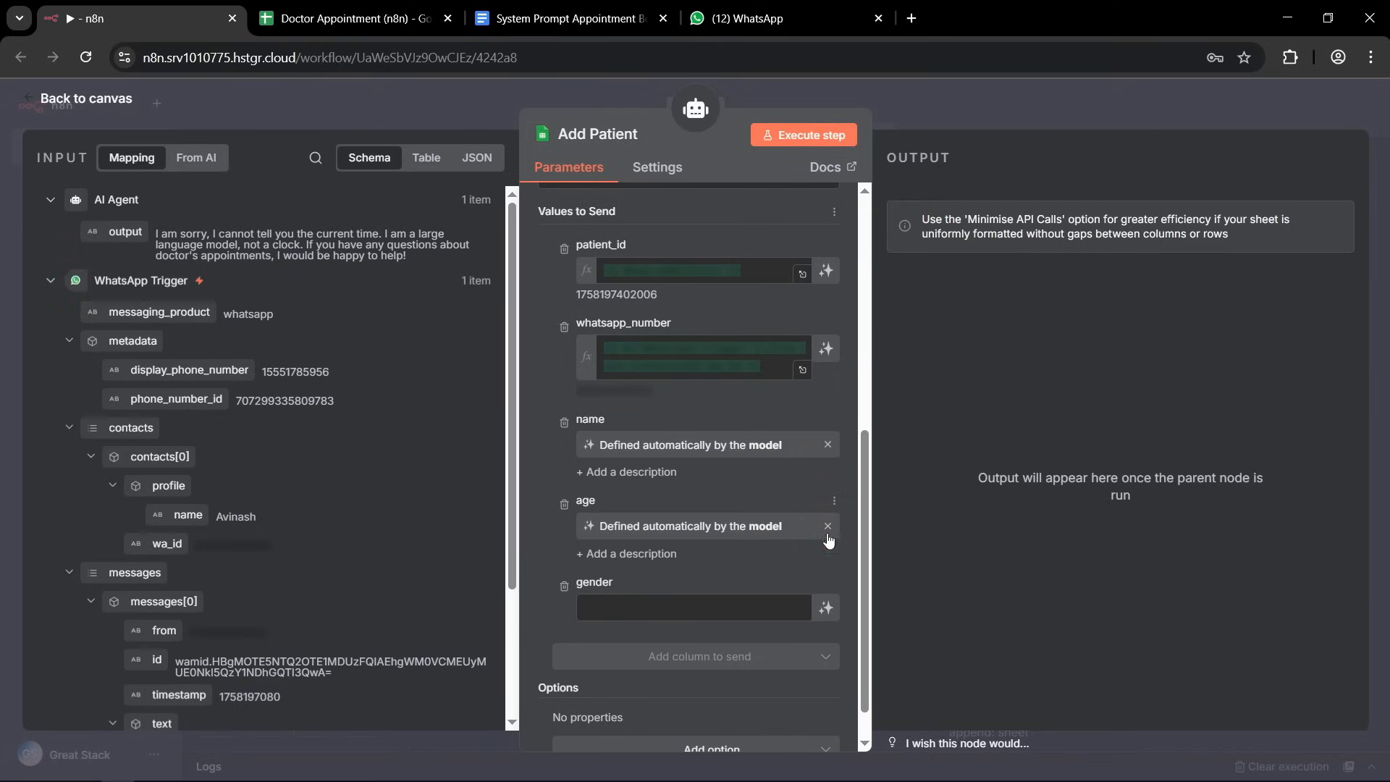
click(826, 607)
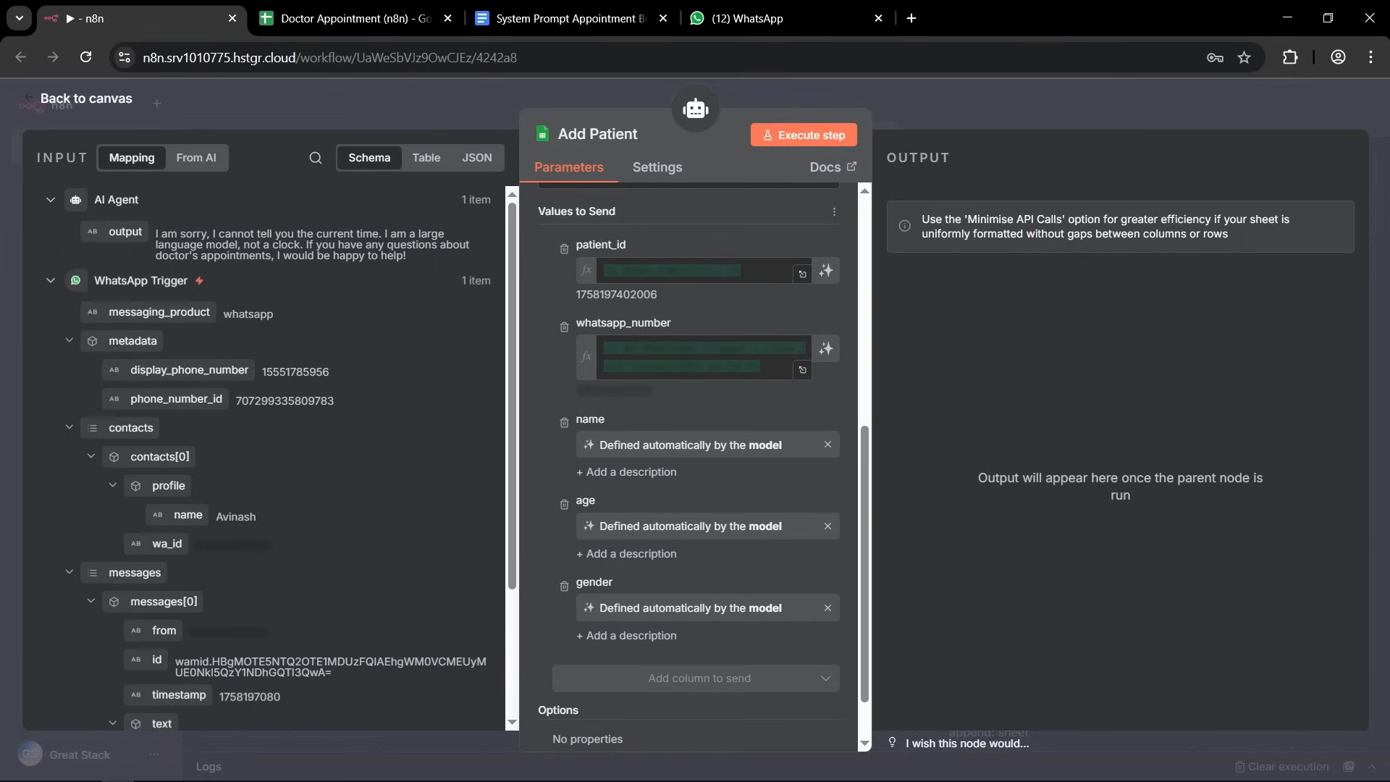
click(914, 97)
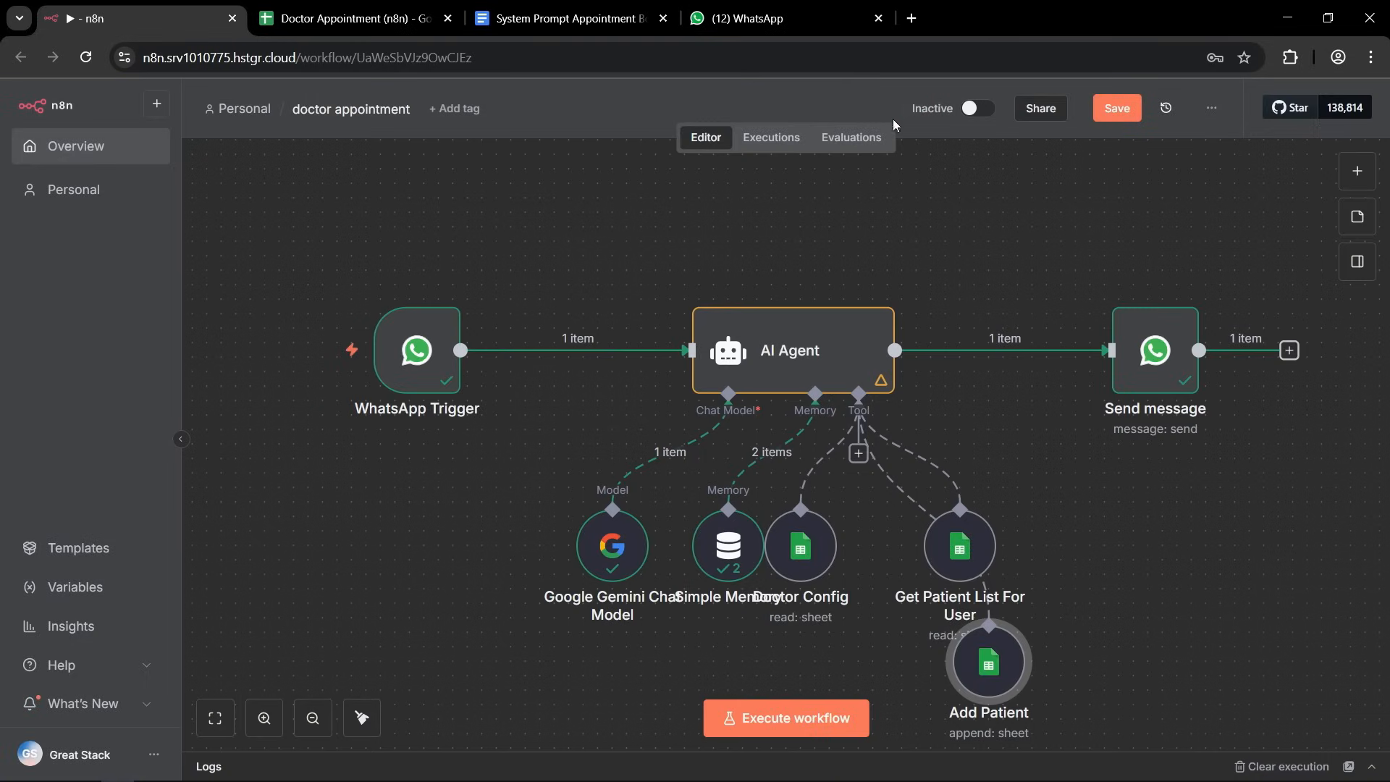
Save the workflow and tidy up the node layout so that Add Patient lines up with the other tools.
click(1119, 110)
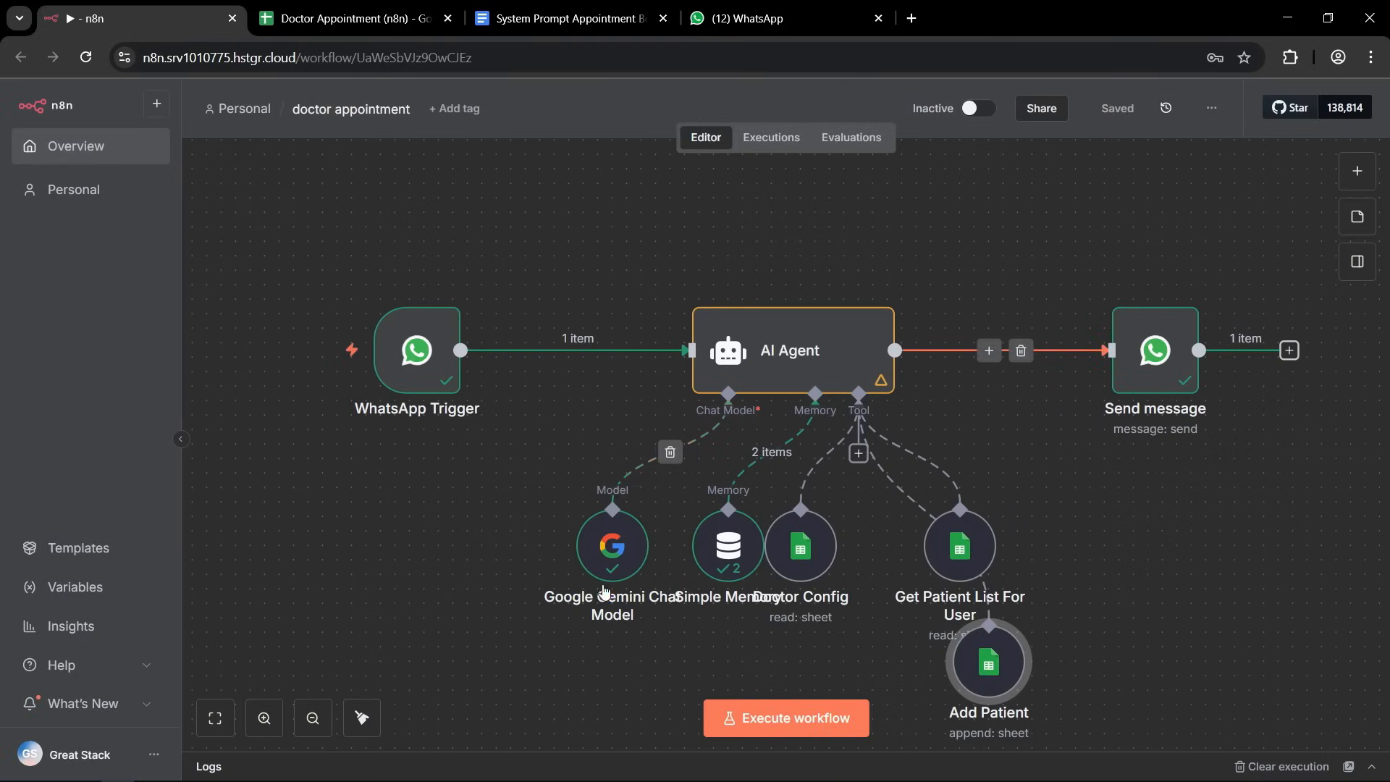
click(361, 718)
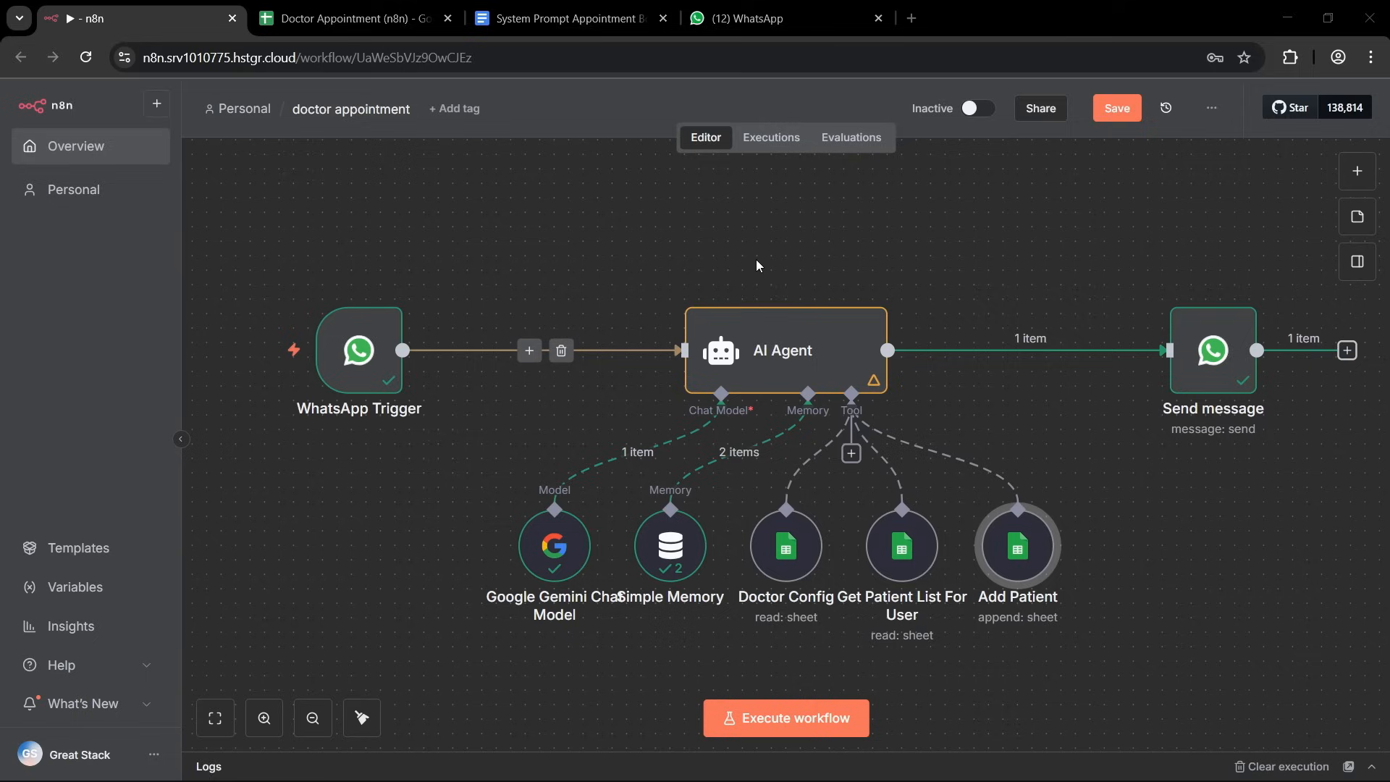
Add another Google Sheets Tool to the AI Agent and rename it Get User Appointments.
click(851, 453)
text(shee)
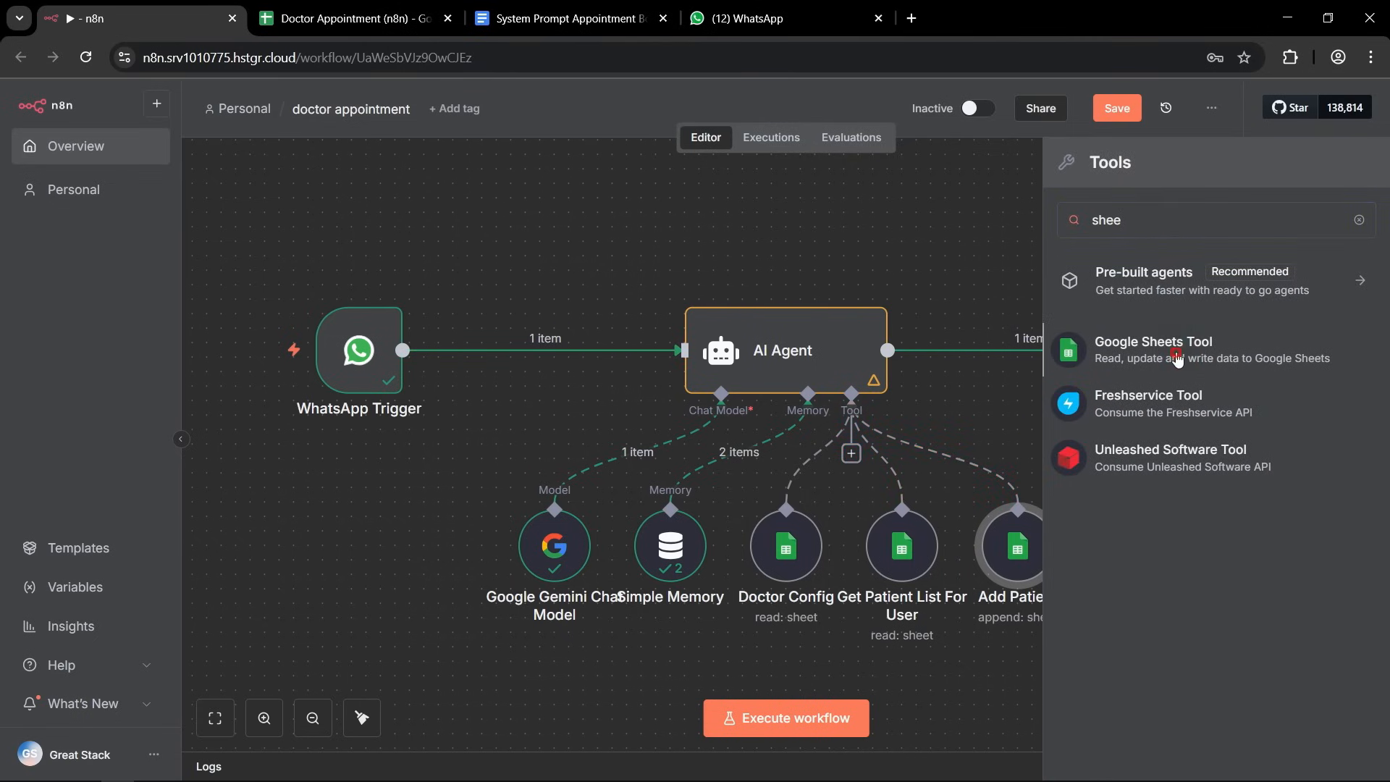
click(1176, 359)
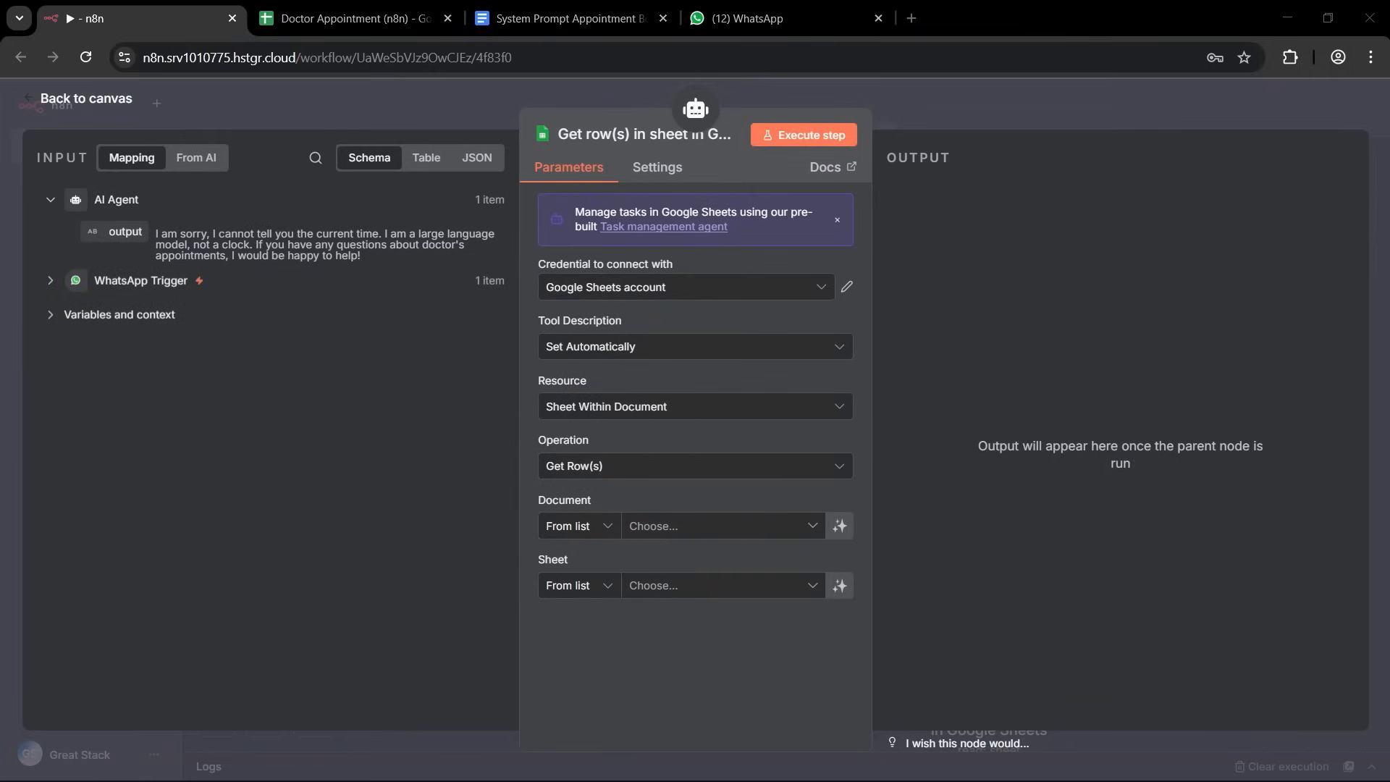
click(592, 135)
text(Get User Appointments)
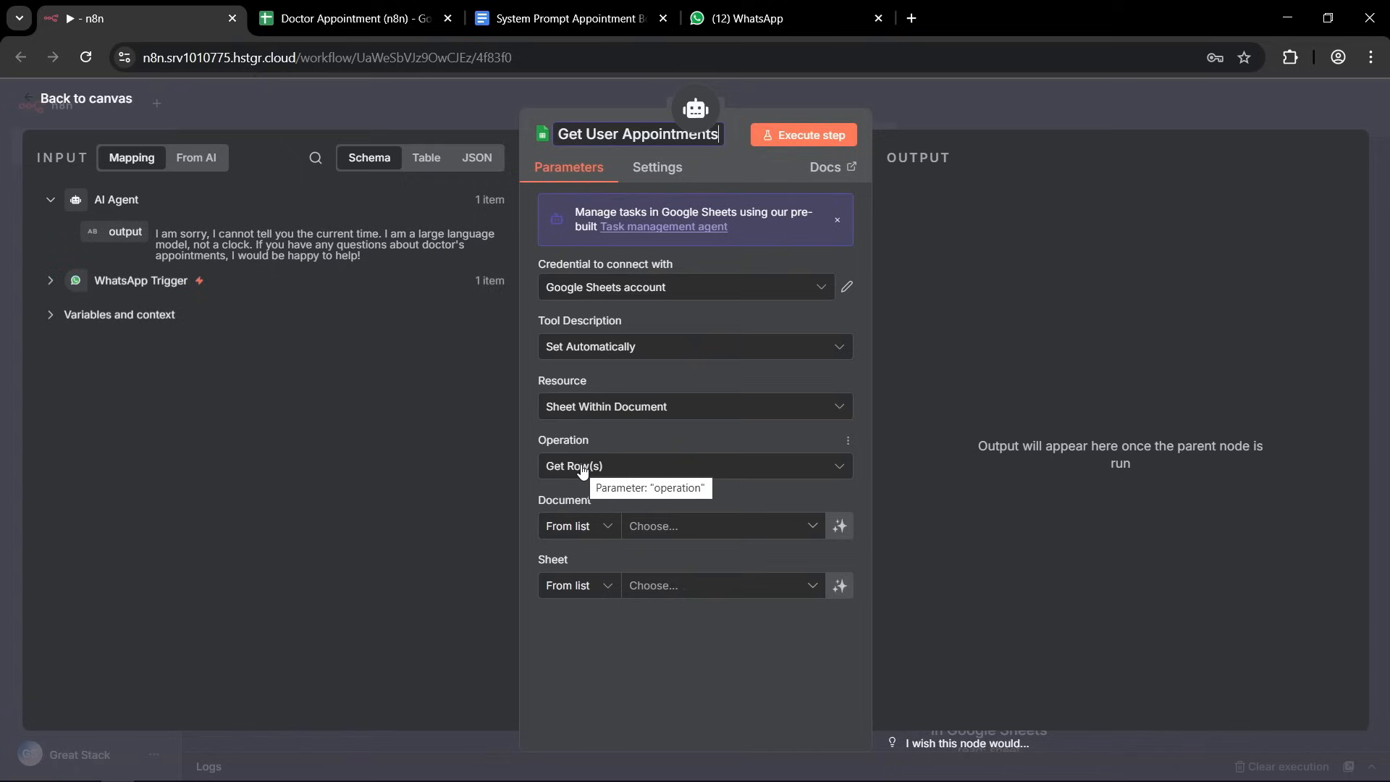
Set Get User Appointments to read from the Appointments sheet of the Doctor Appointment (n8n) document.
click(813, 529)
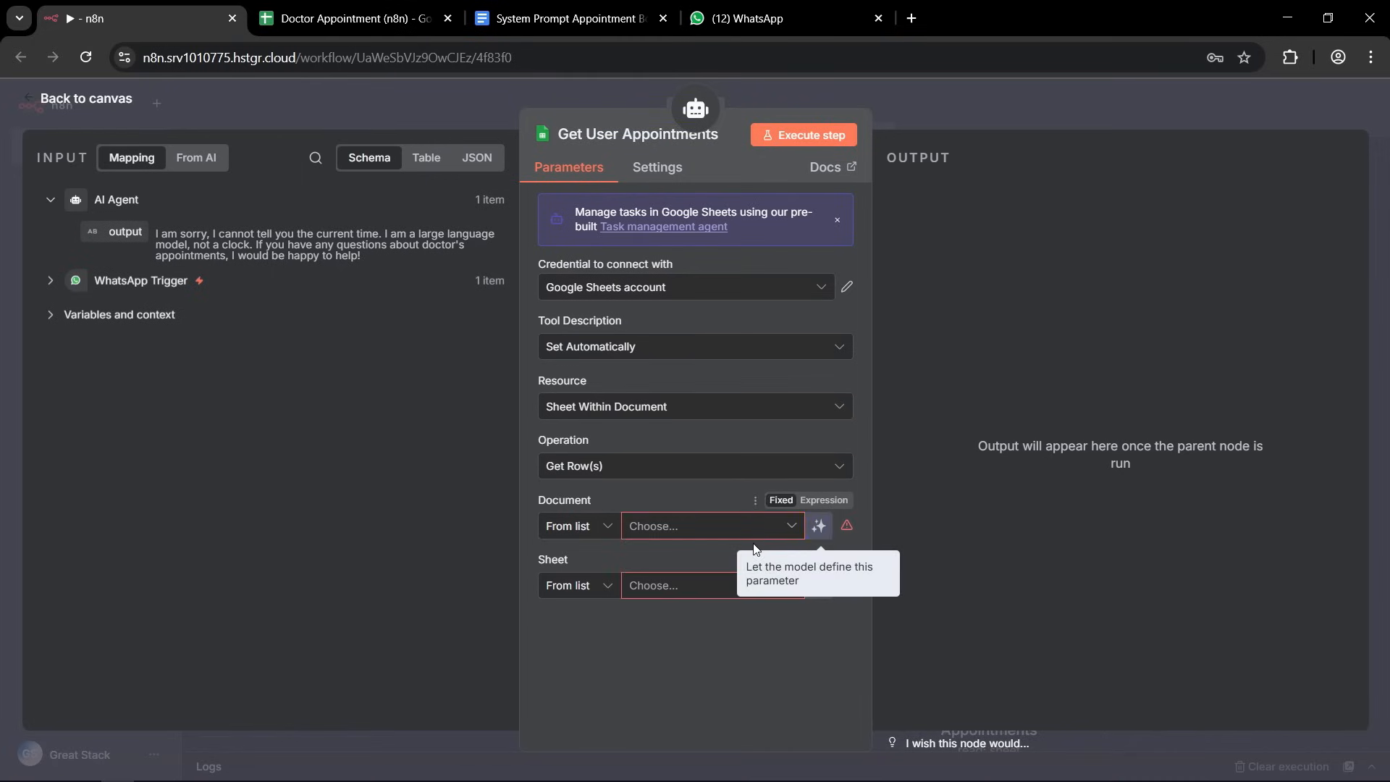
click(792, 525)
click(605, 607)
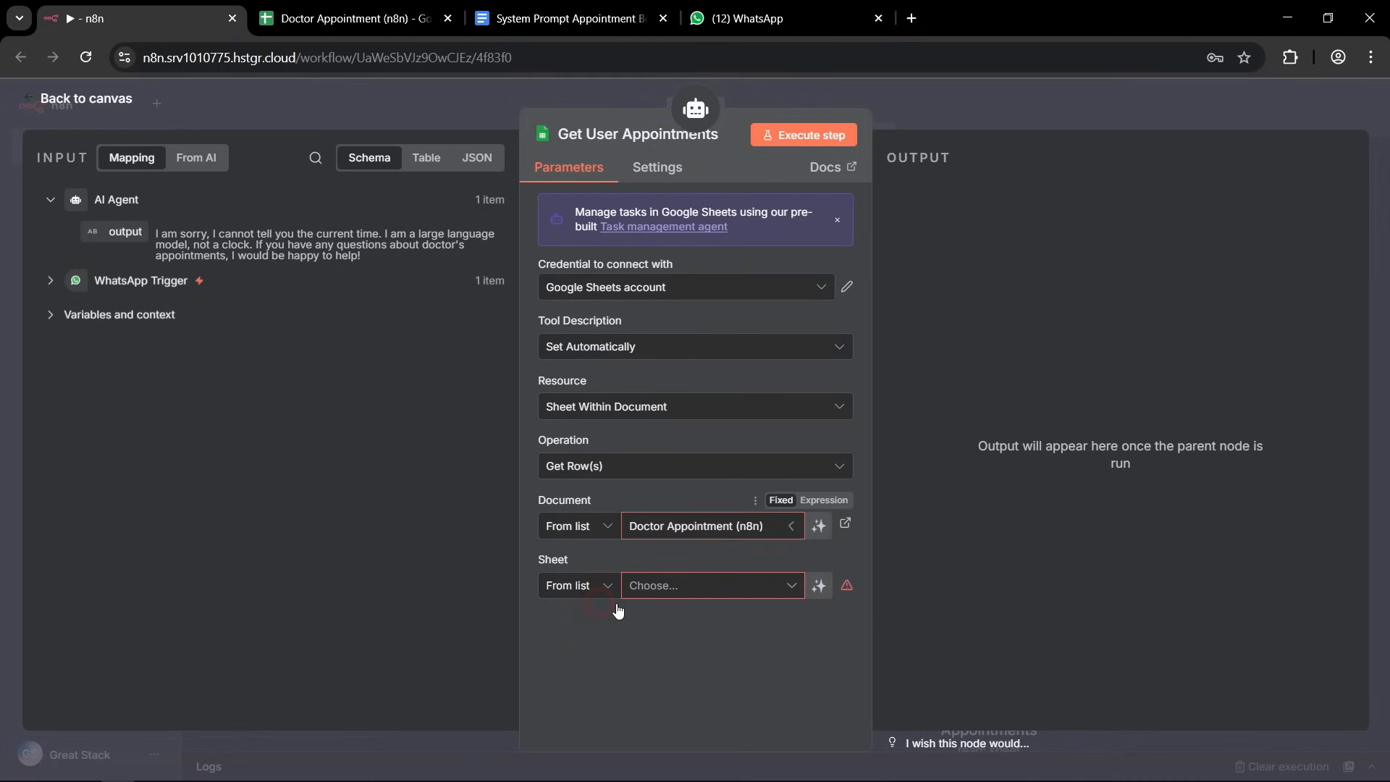
click(788, 586)
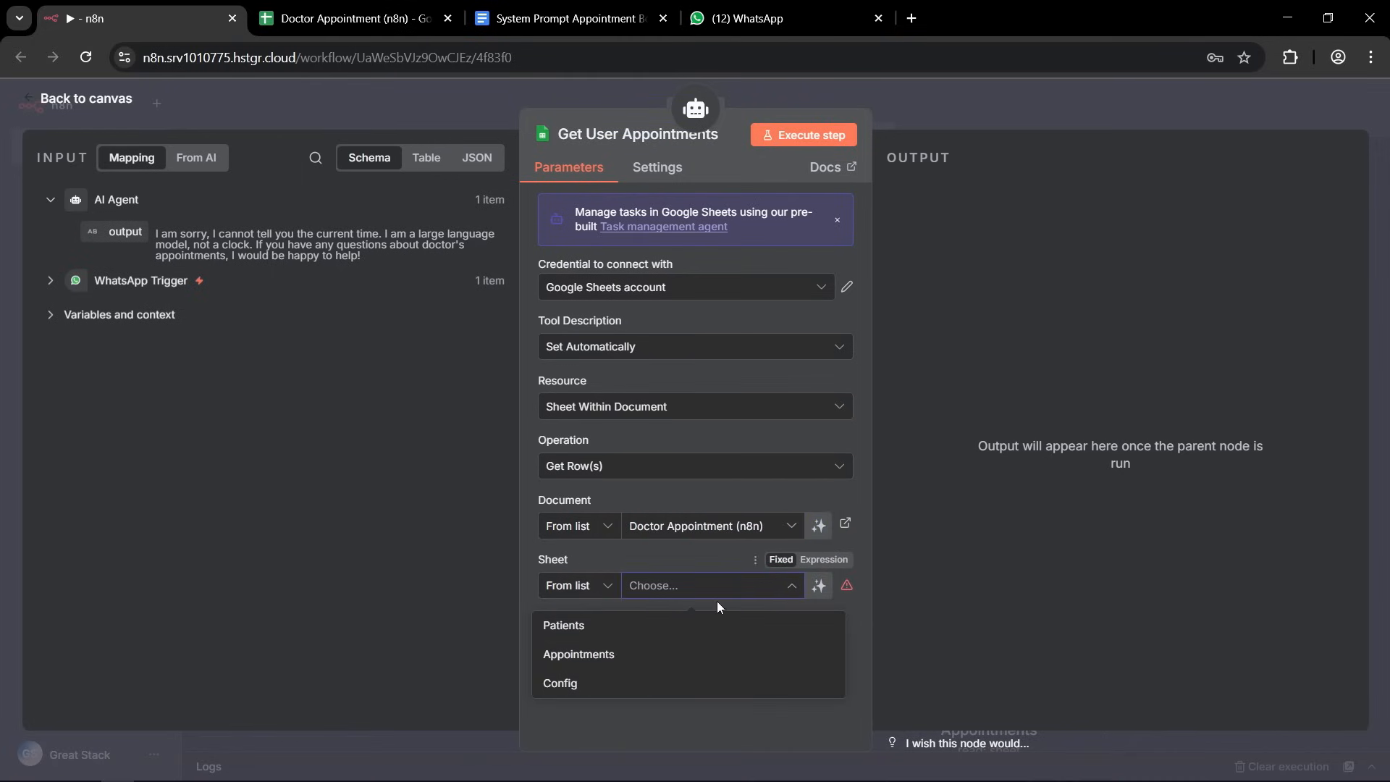
click(570, 656)
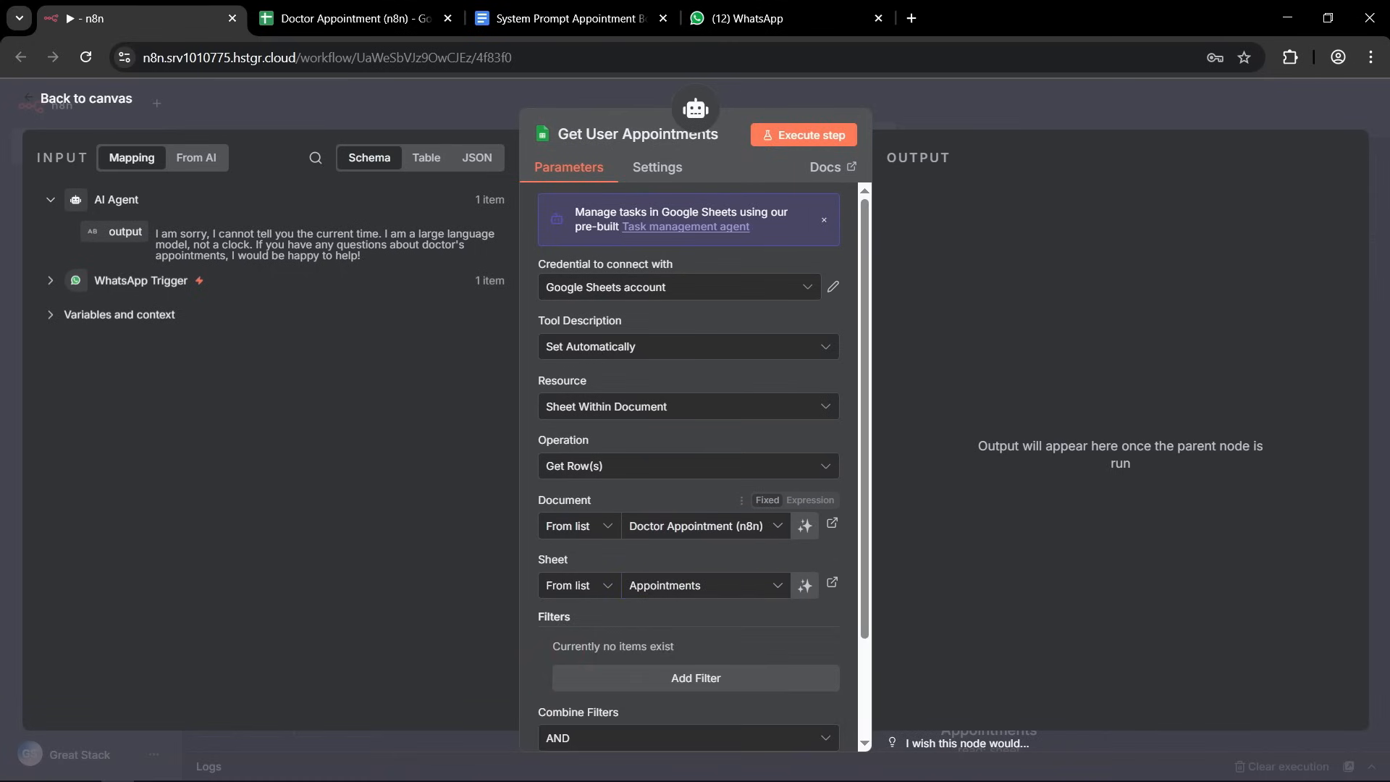
Add a filter to Get User Appointments that matches the whatsapp_number column to wa_id from the WhatsApp Trigger.
scroll(564, 524, down, 2)
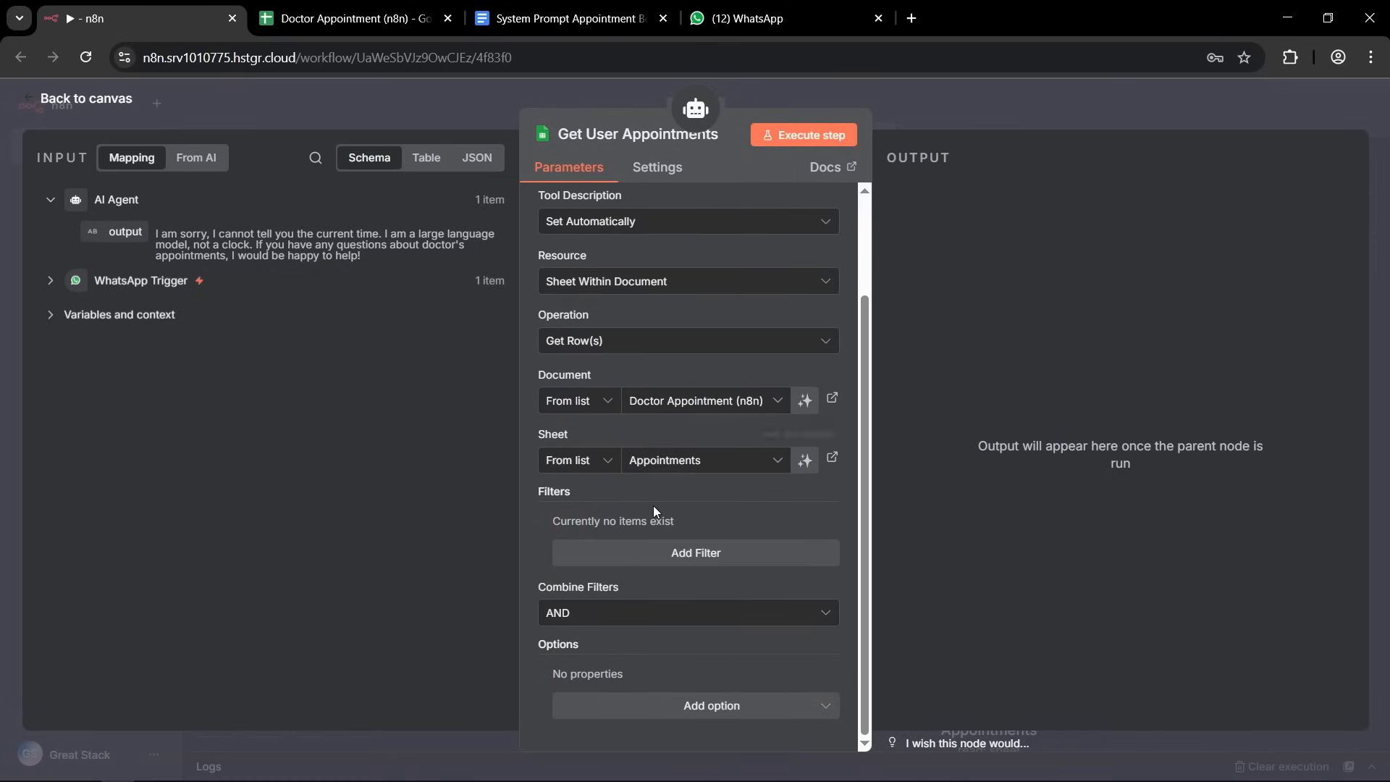
click(699, 552)
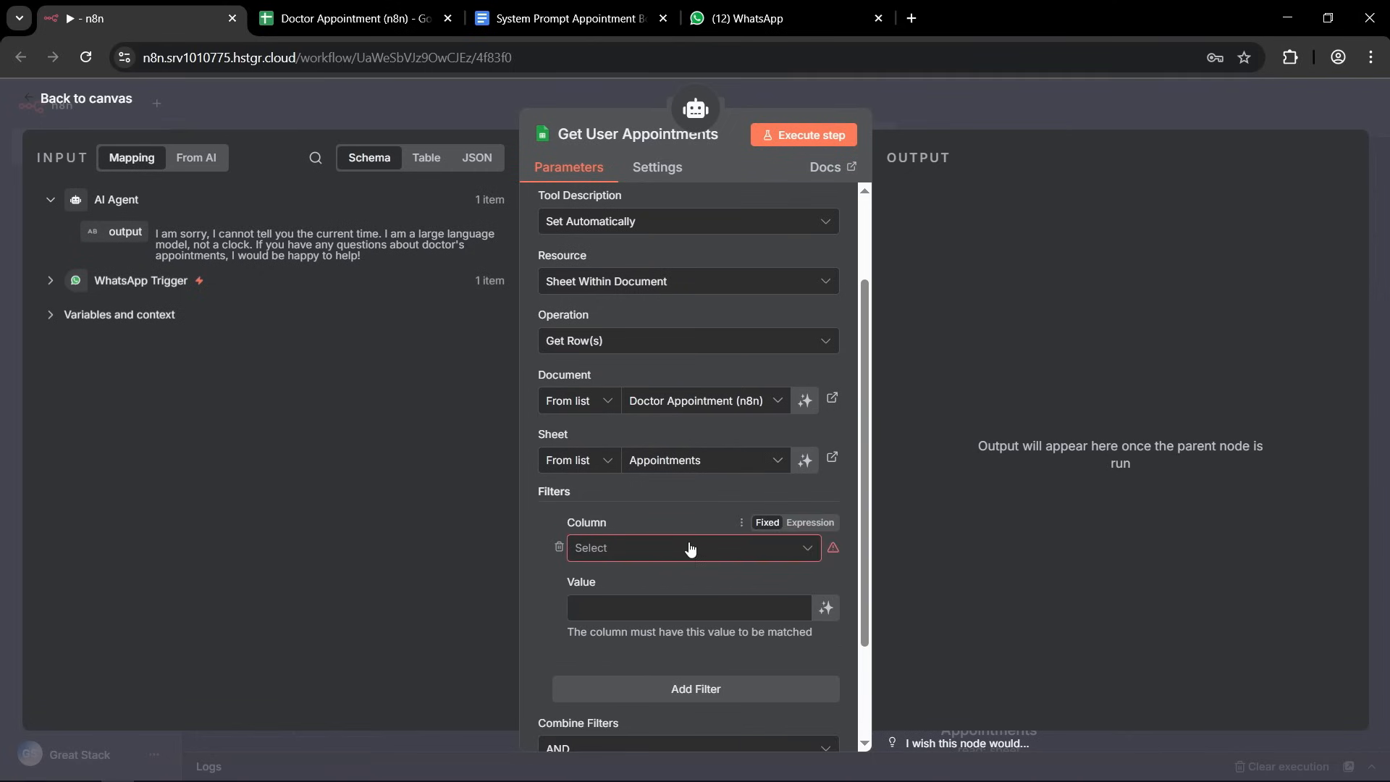
click(807, 547)
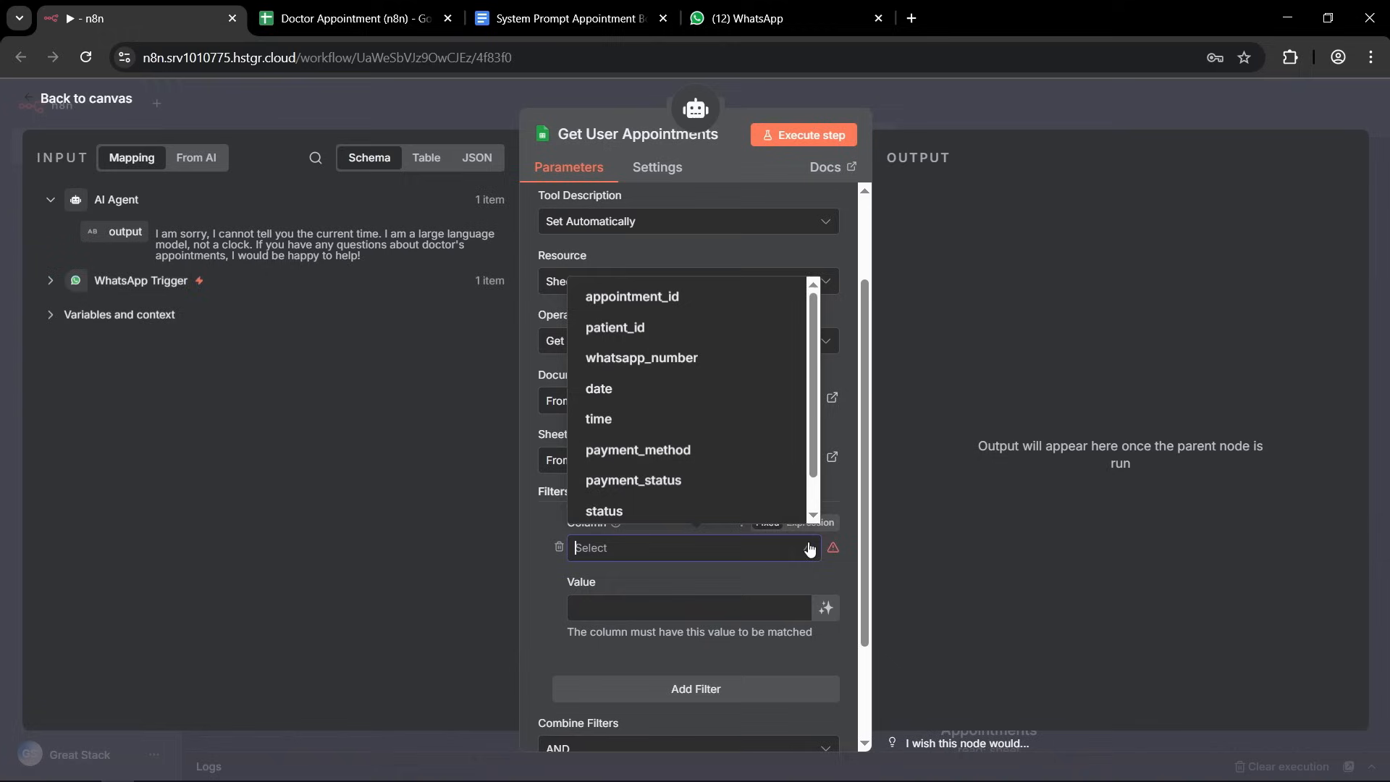
click(655, 360)
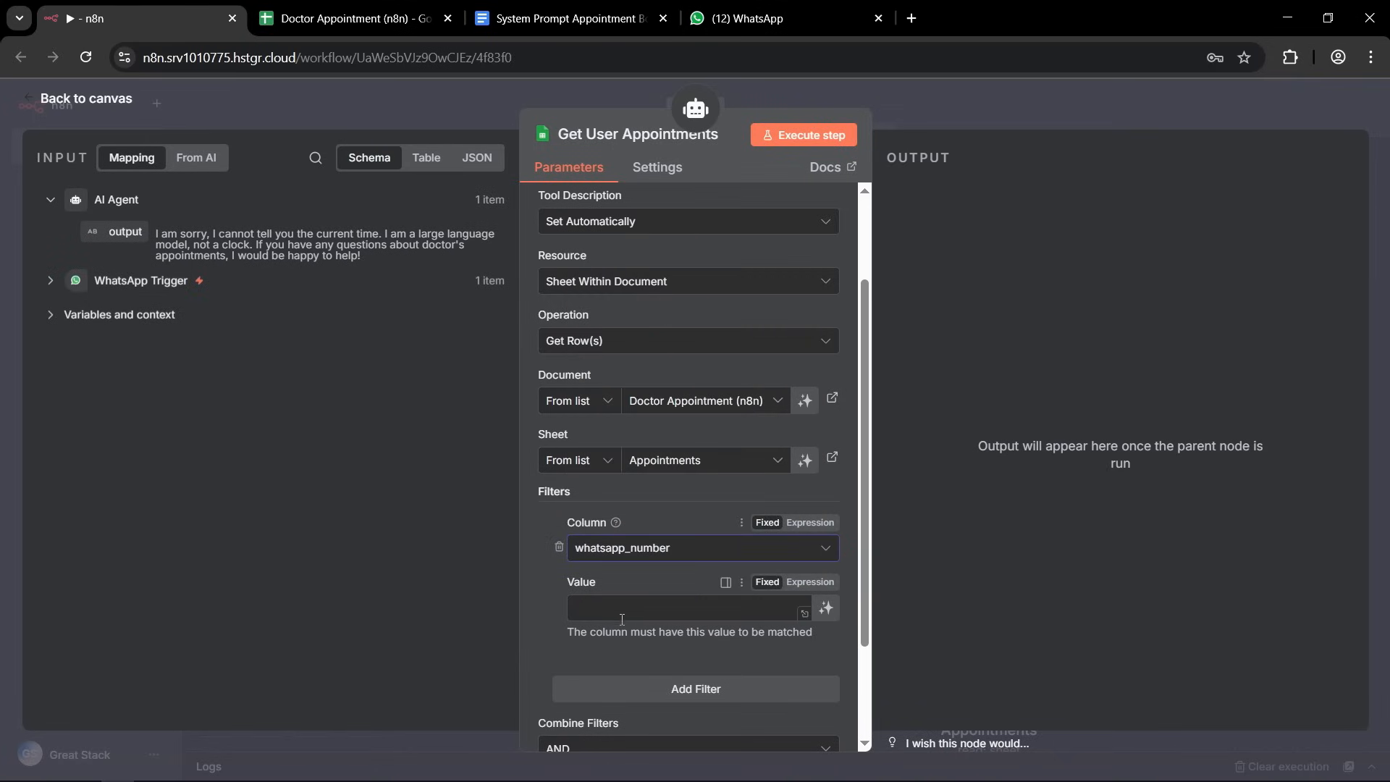
click(50, 281)
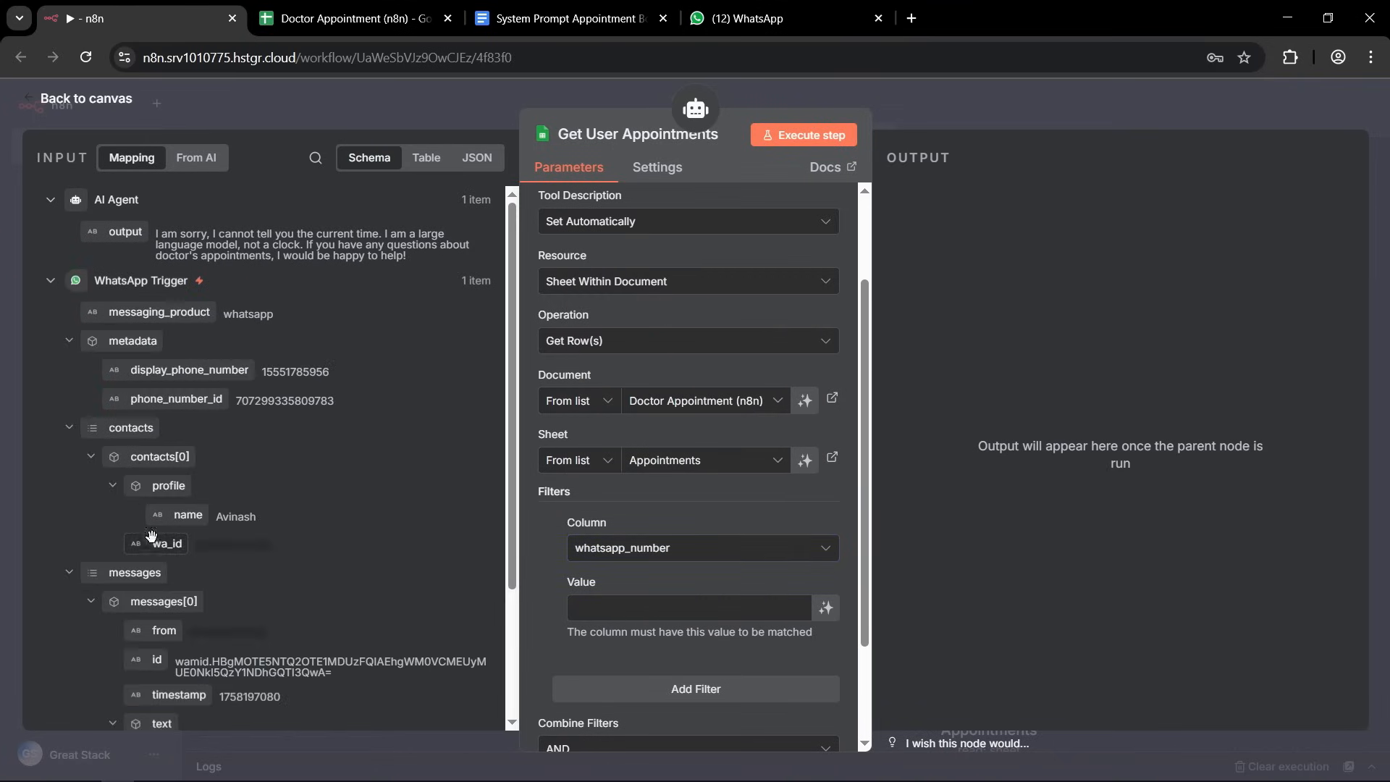
drag(167, 542, 600, 610)
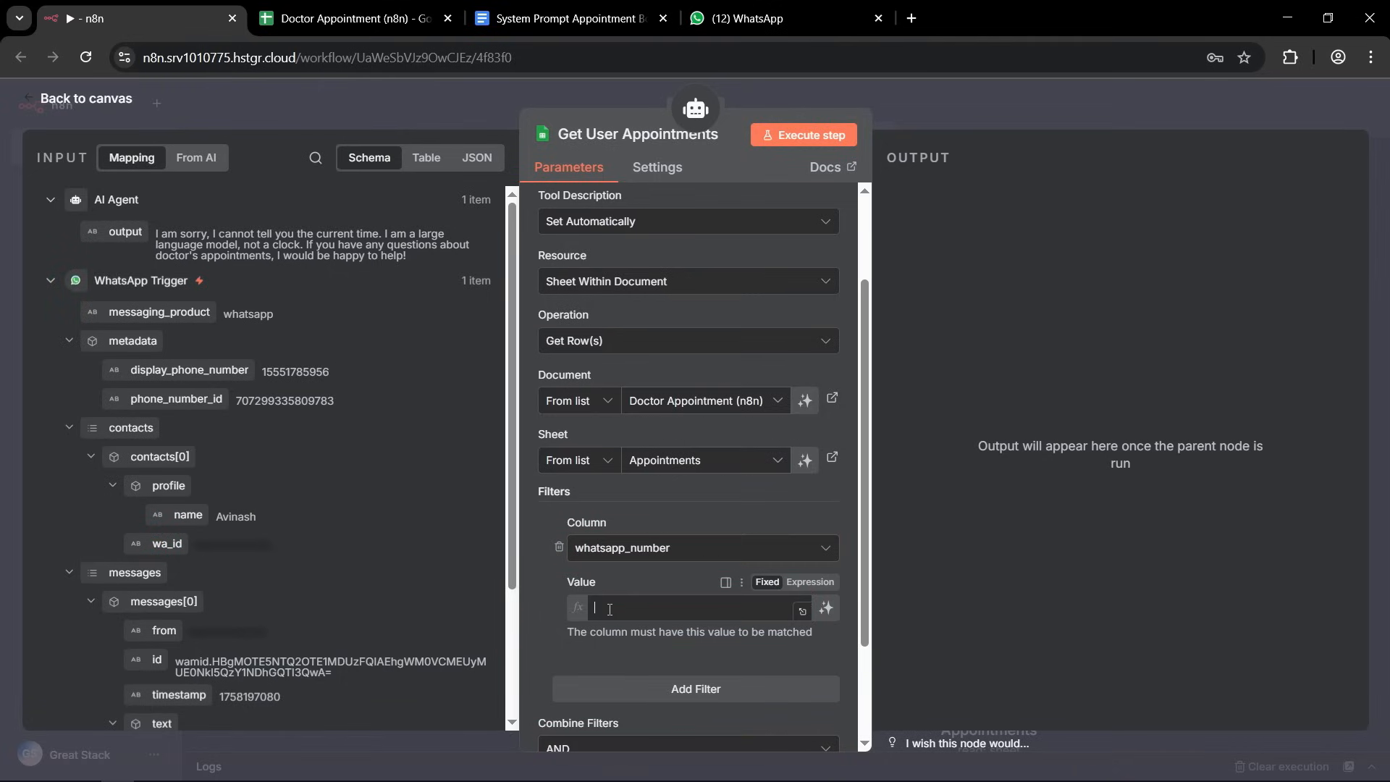
drag(738, 620, 587, 601)
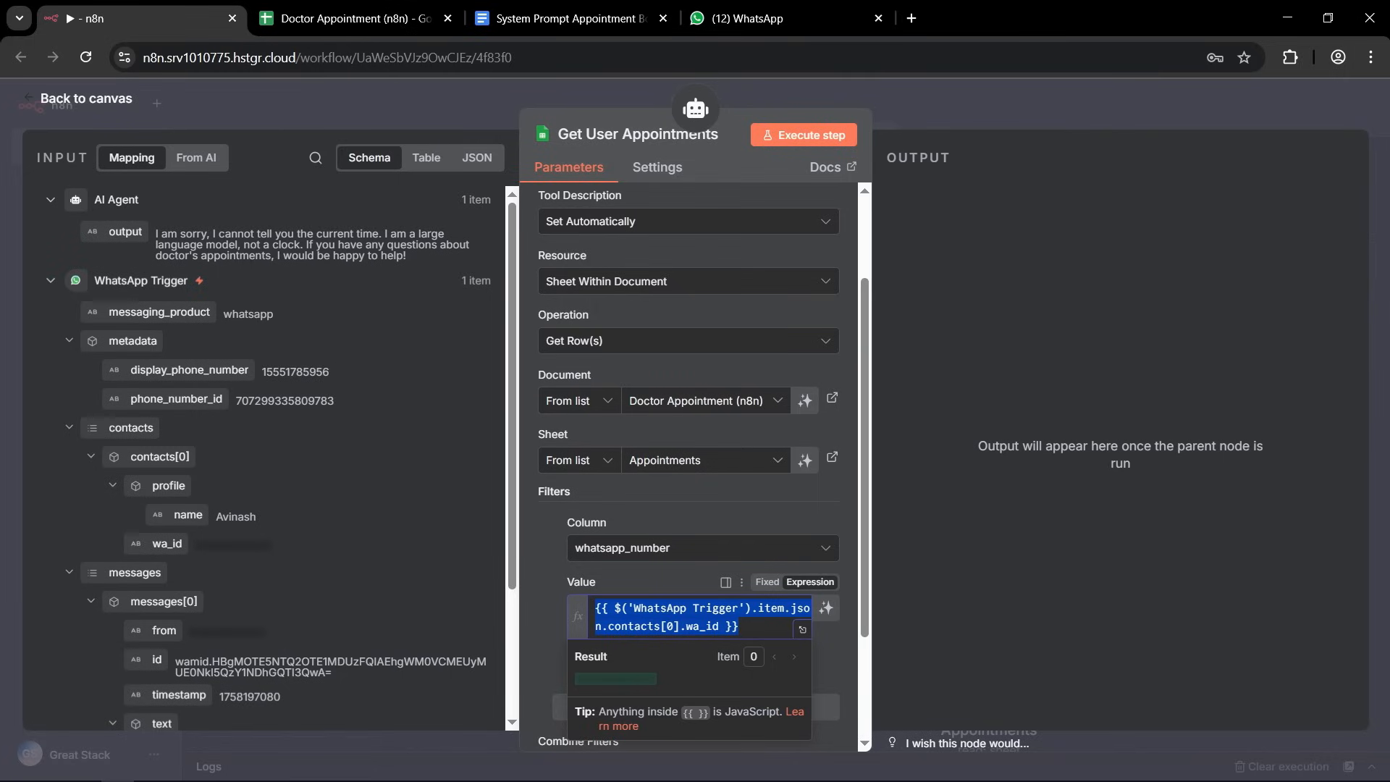
click(882, 89)
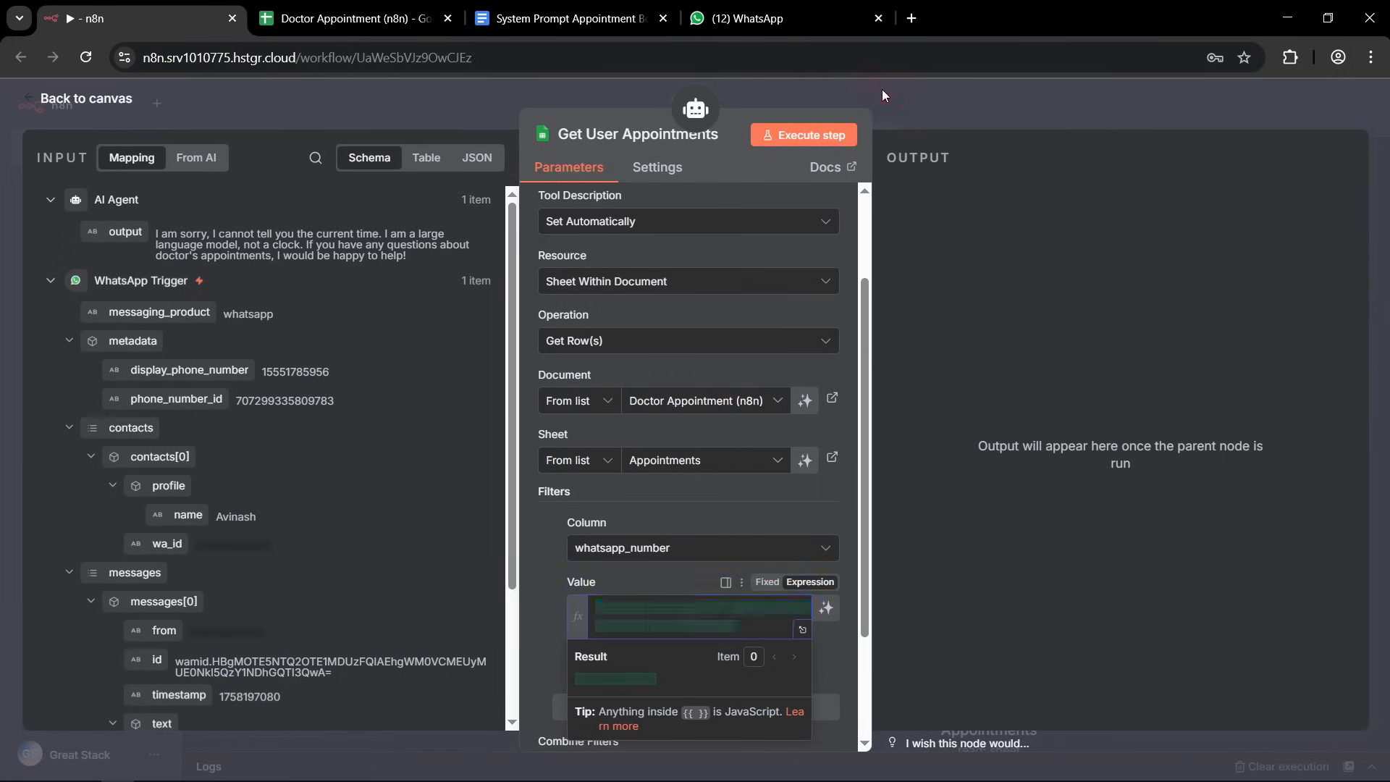
Save the workflow and tidy up the canvas, shifting the Get Patient List For User node closer to Doctor Config.
click(1128, 114)
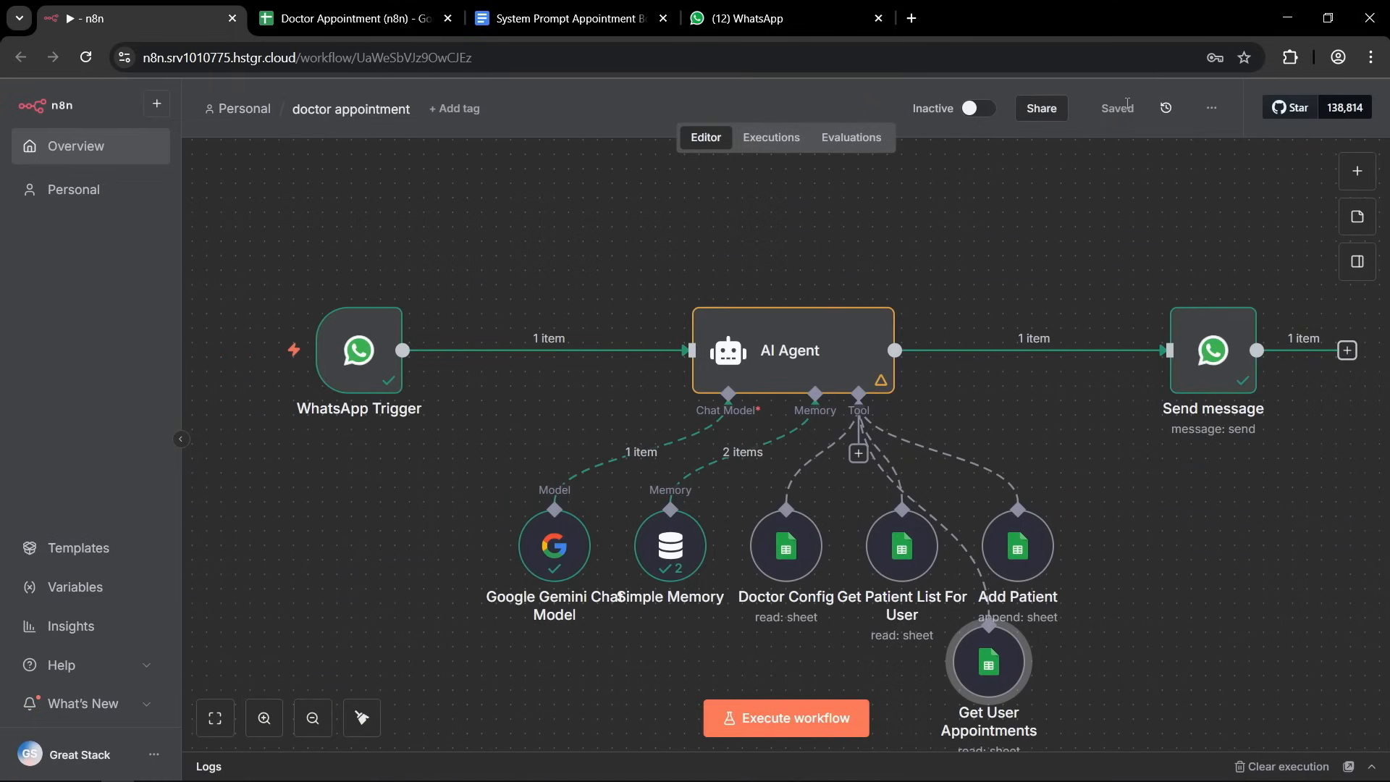
click(362, 717)
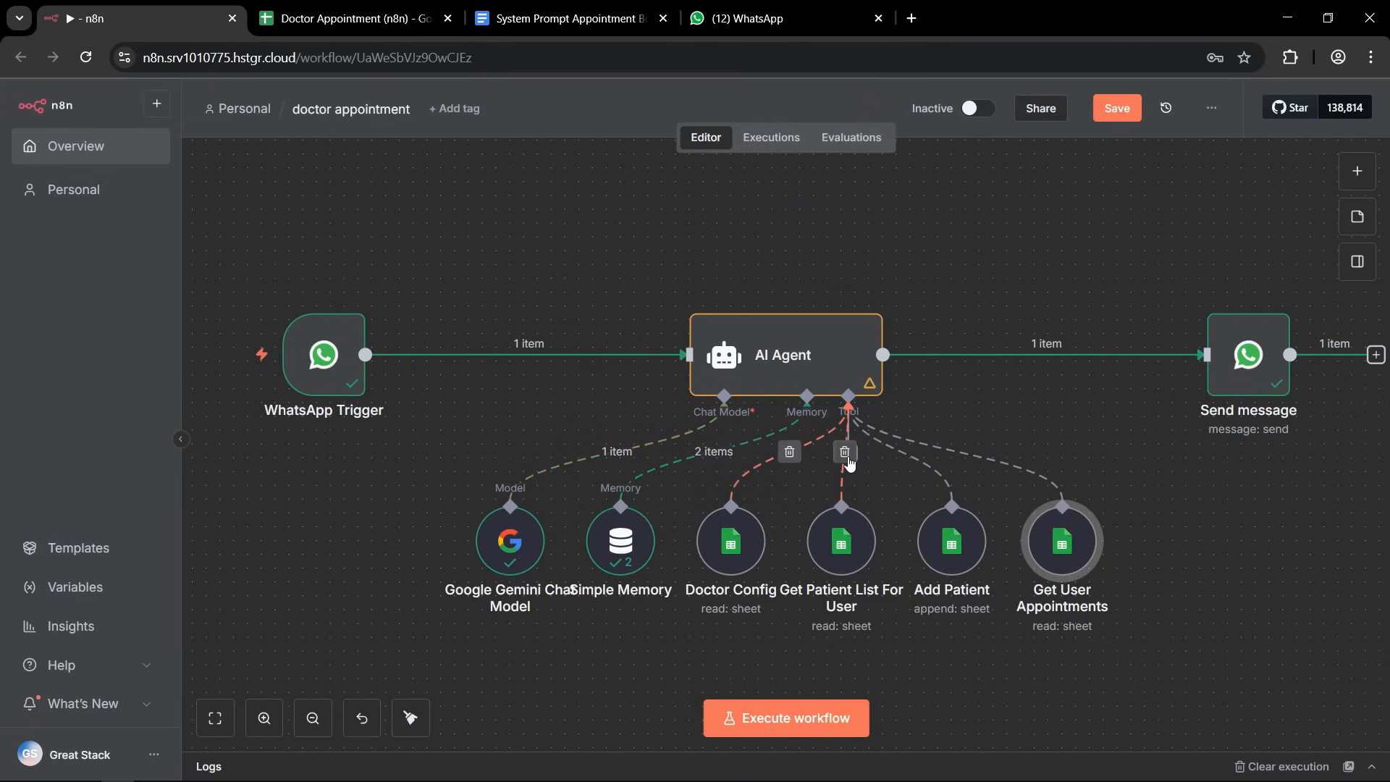
drag(841, 548, 813, 548)
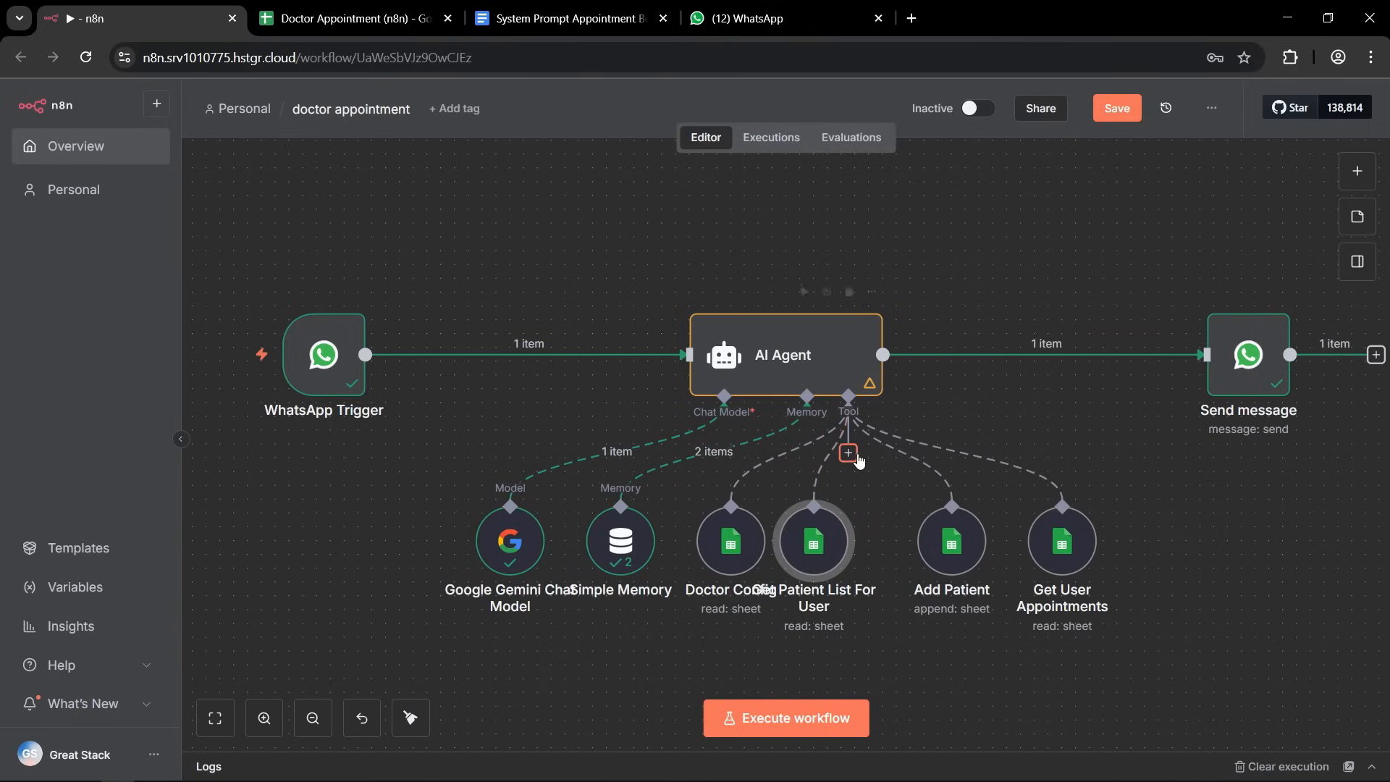
Add another Google Sheets Tool to the AI Agent and rename it Add Appointment.
click(847, 452)
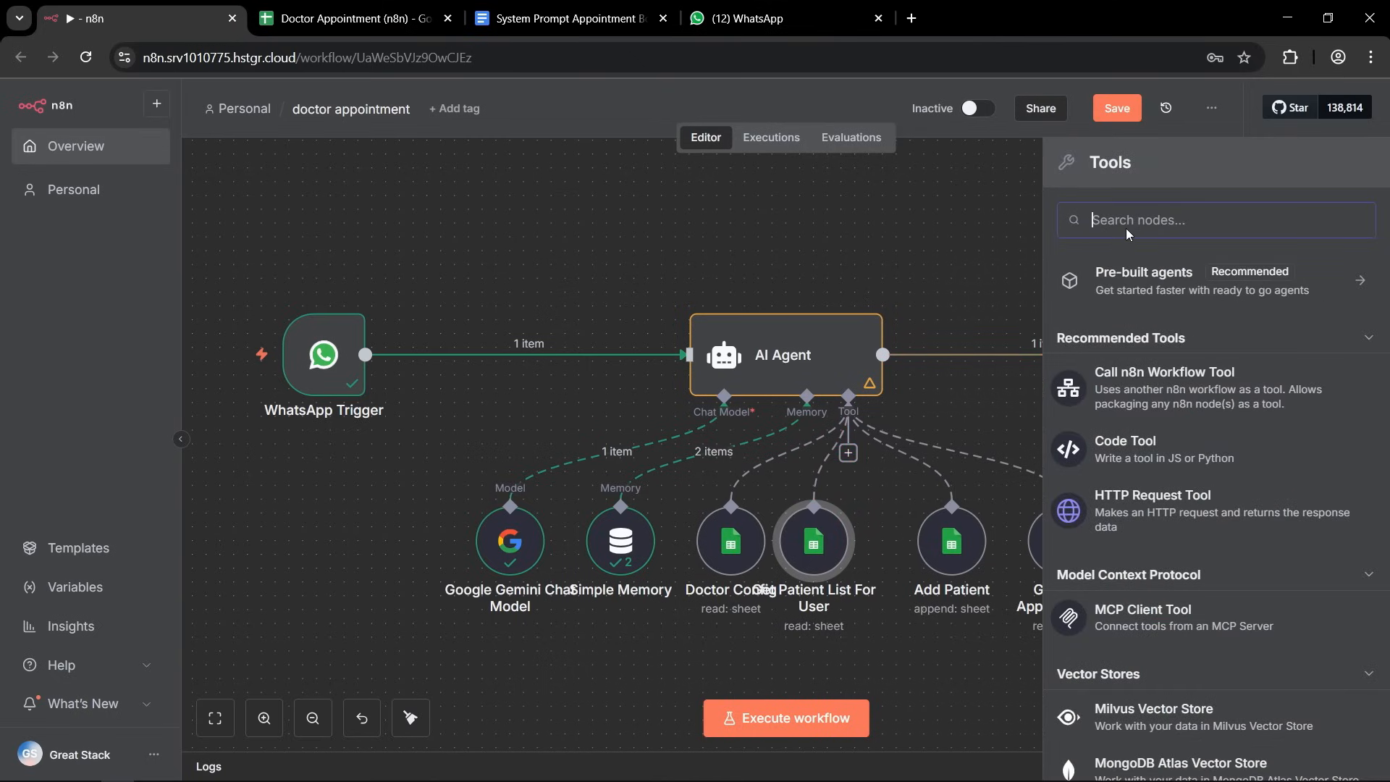
text(shee)
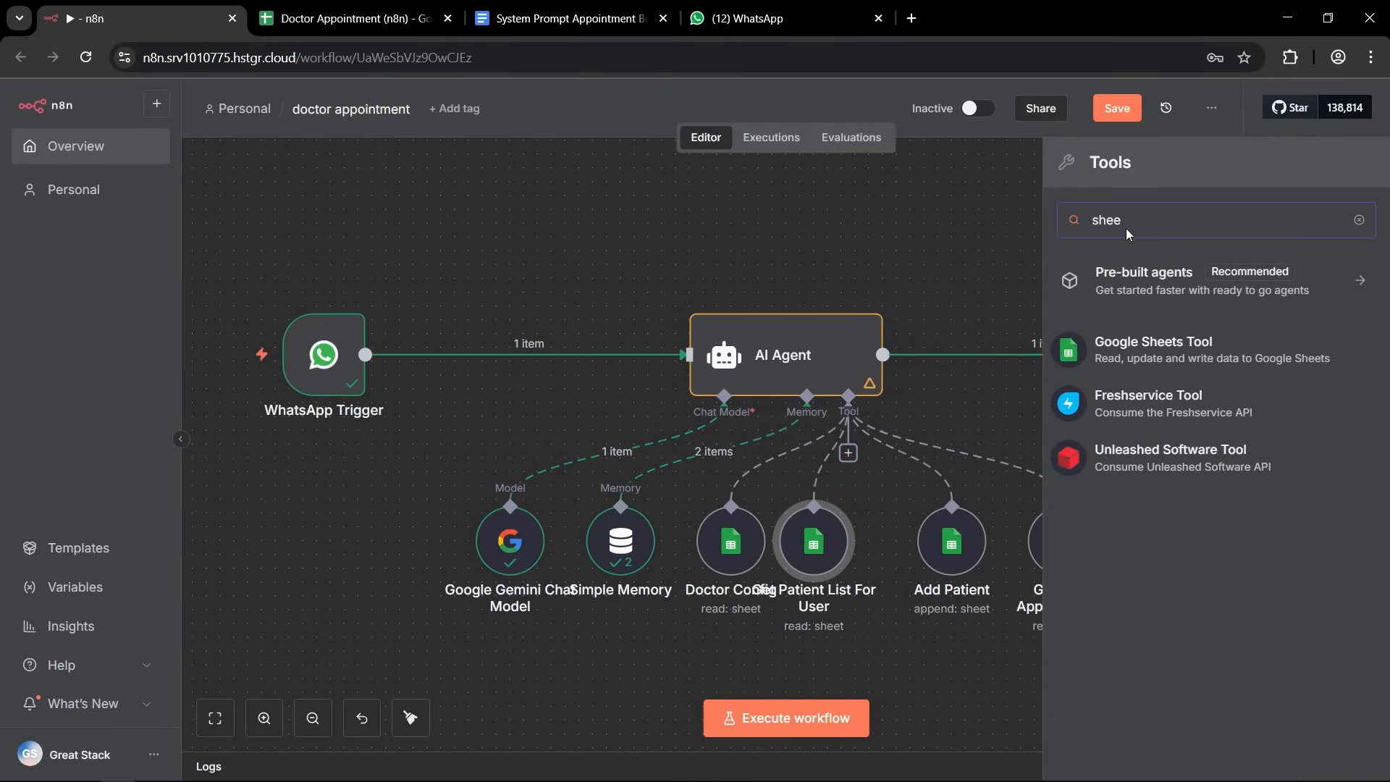
click(1200, 361)
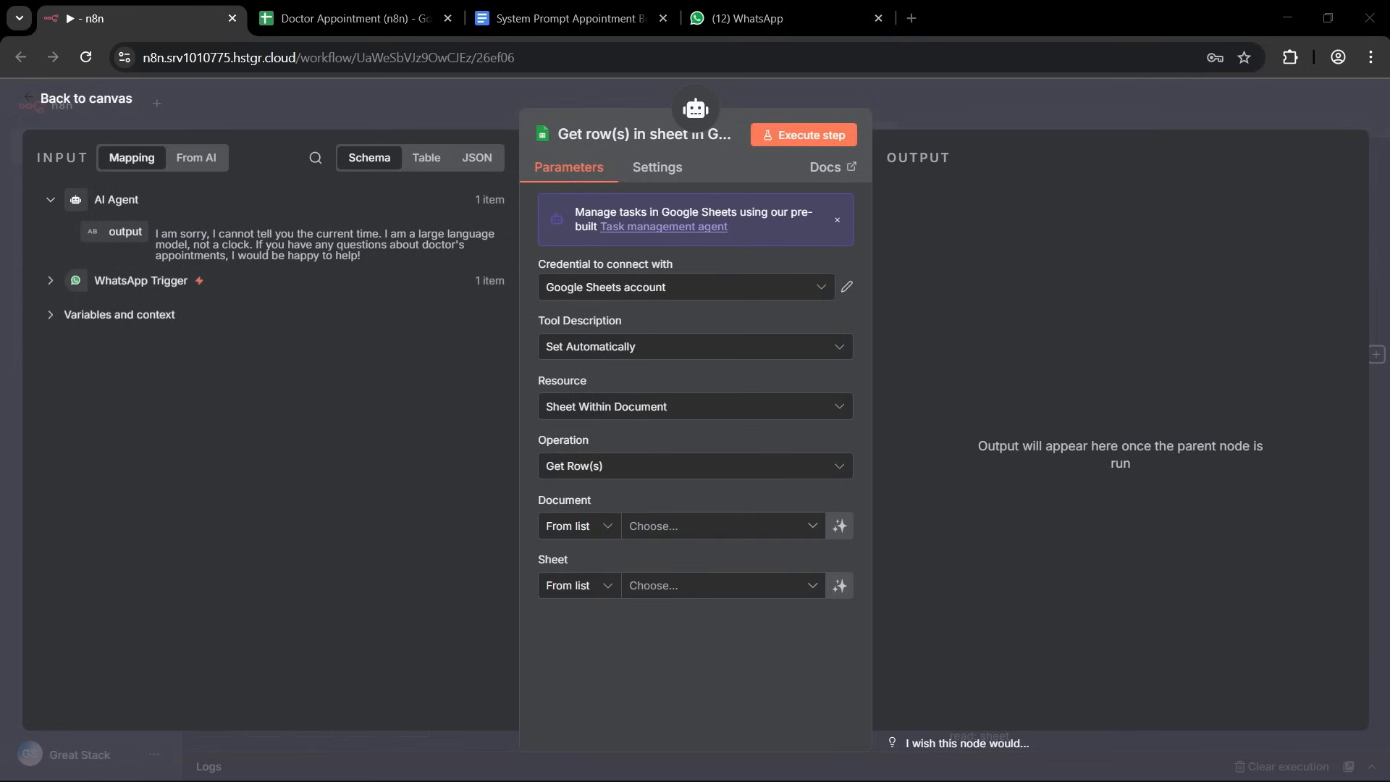
click(597, 132)
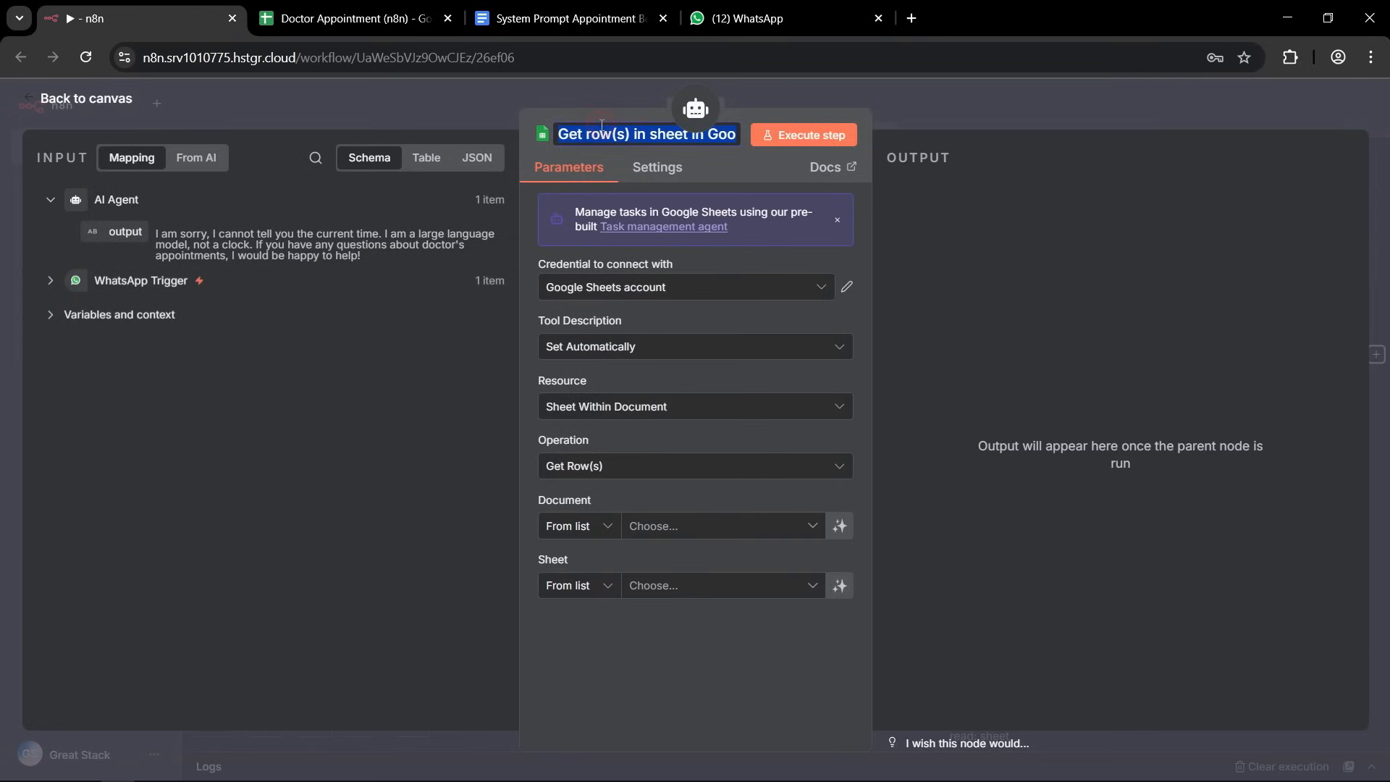
text(Add Appointment)
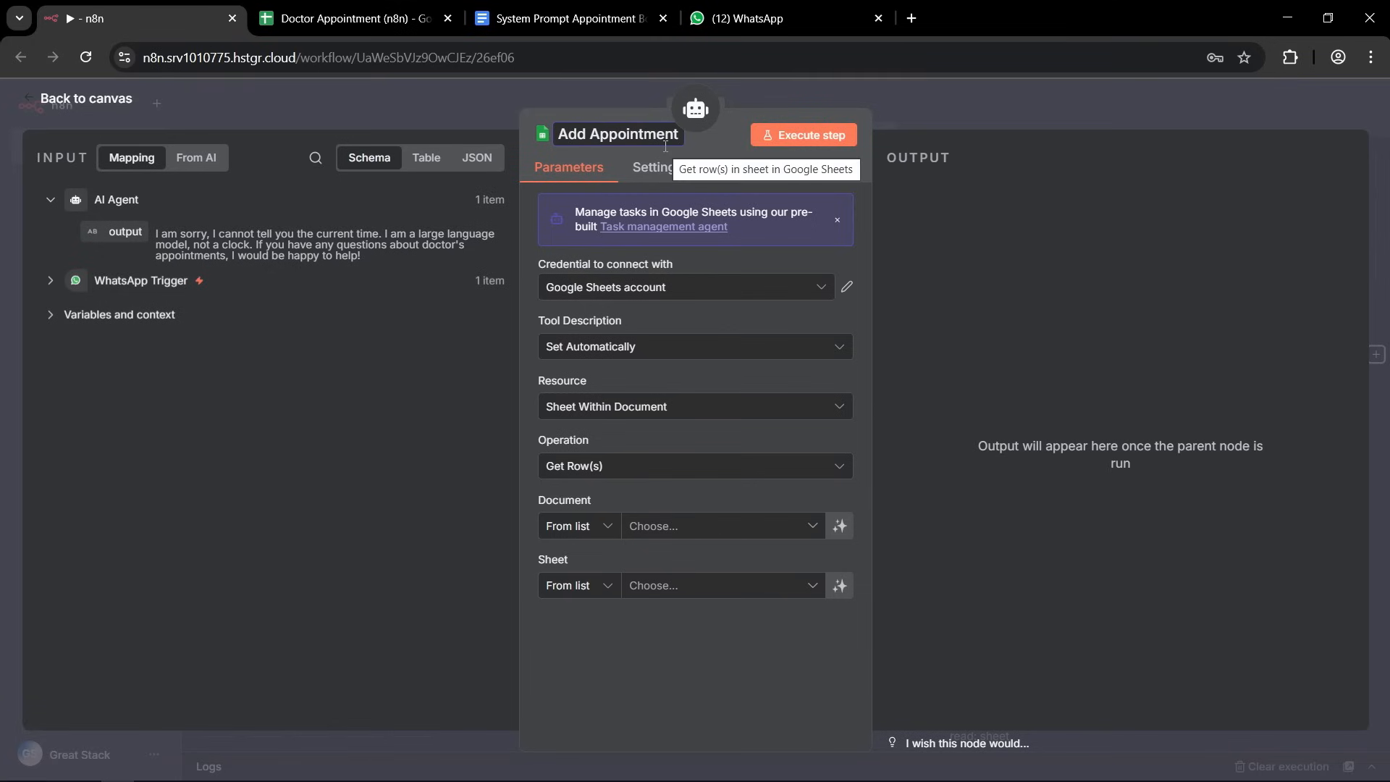
click(549, 456)
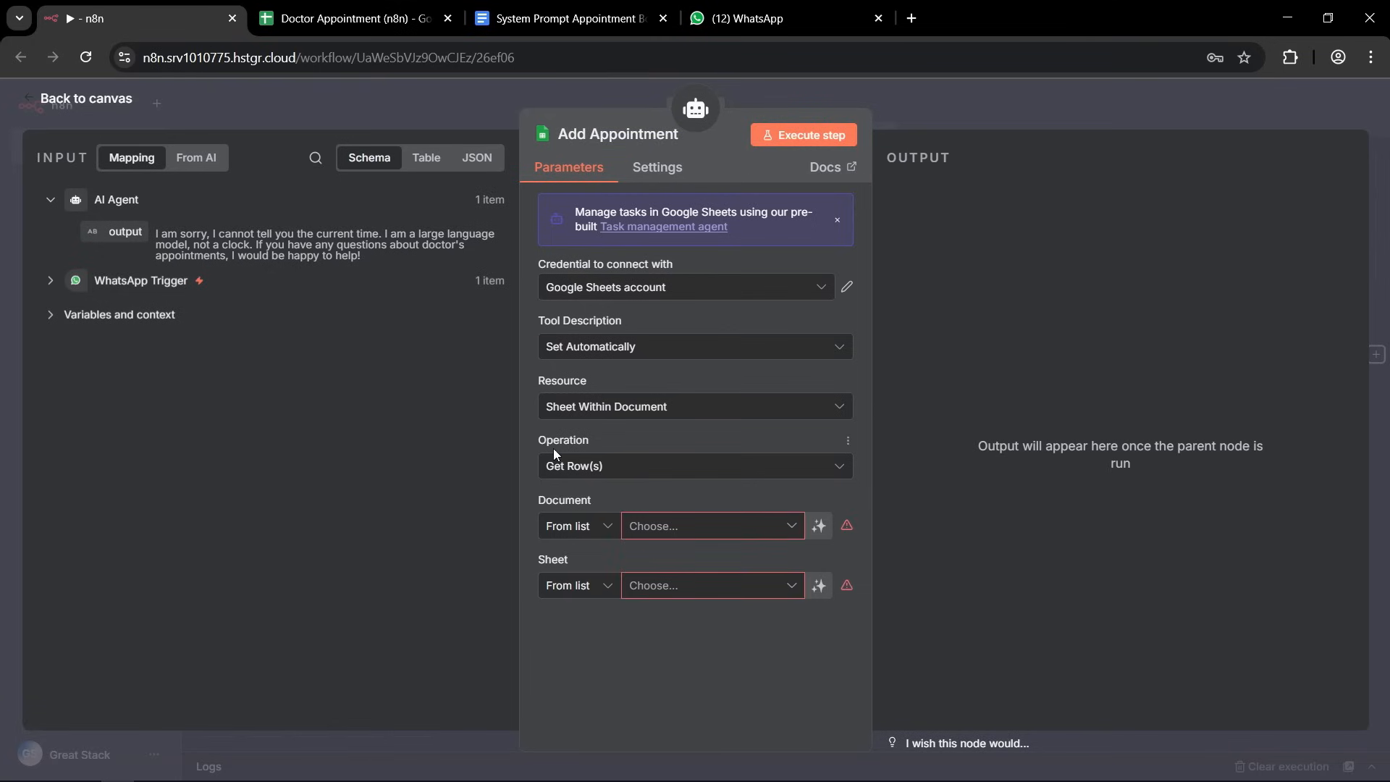
Set Add Appointment to append a row to the Appointments sheet of the Doctor Appointment (n8n) document.
click(624, 463)
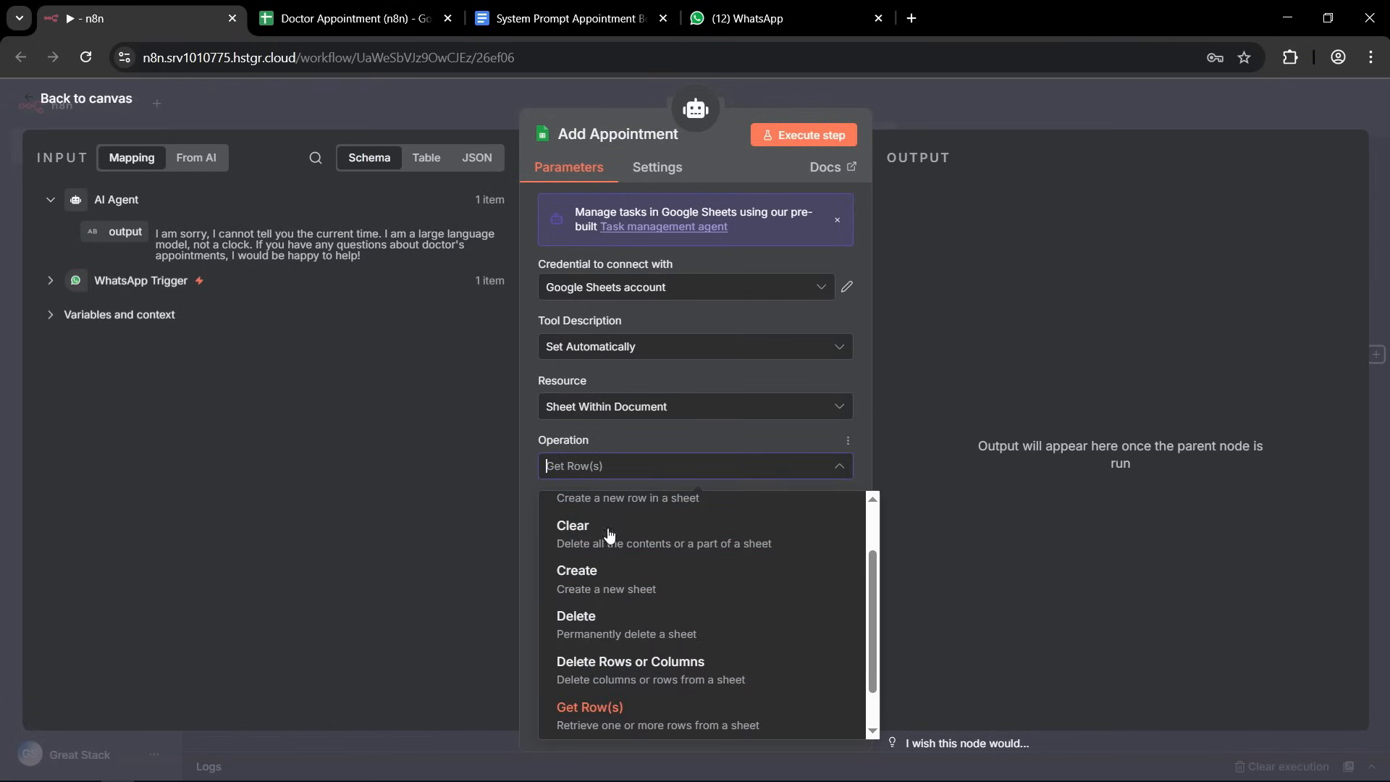
scroll(608, 564, up, 2)
click(615, 577)
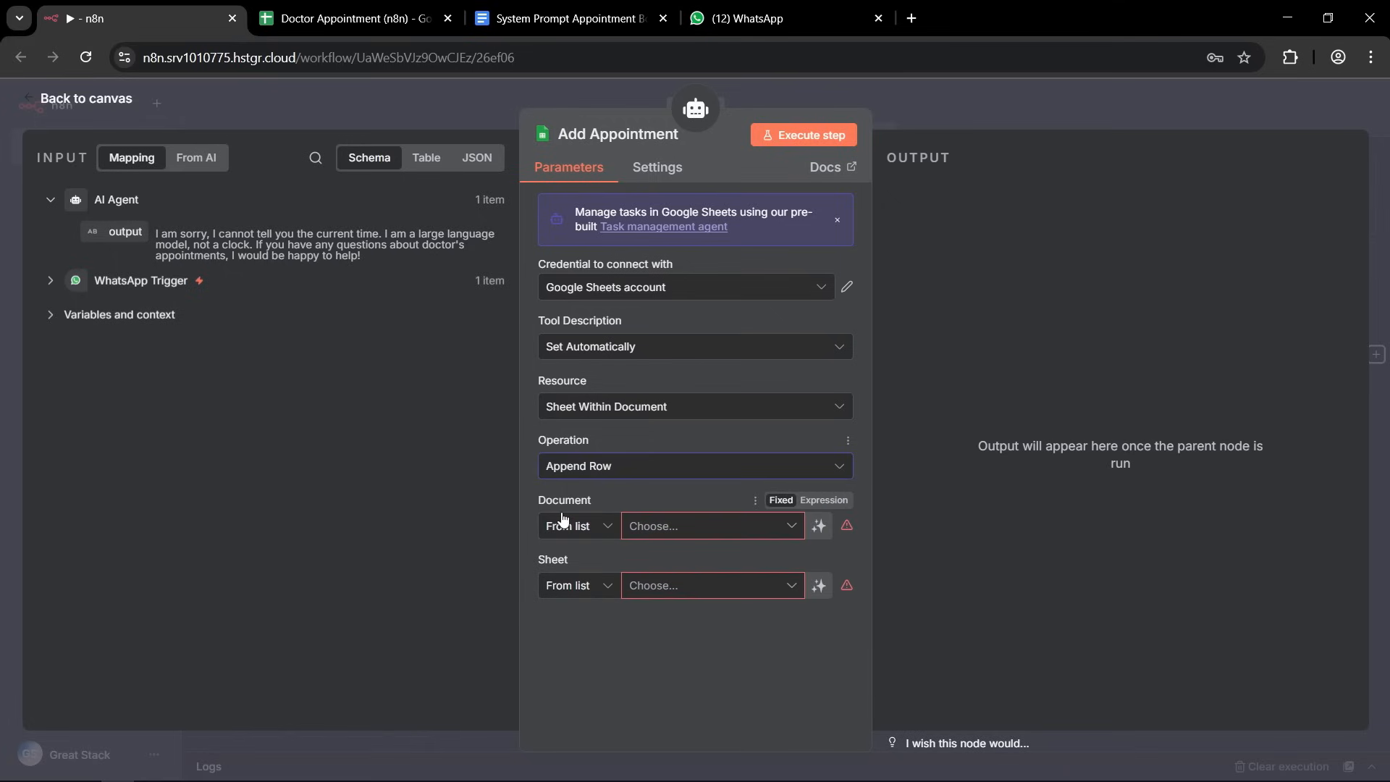
click(796, 534)
click(590, 604)
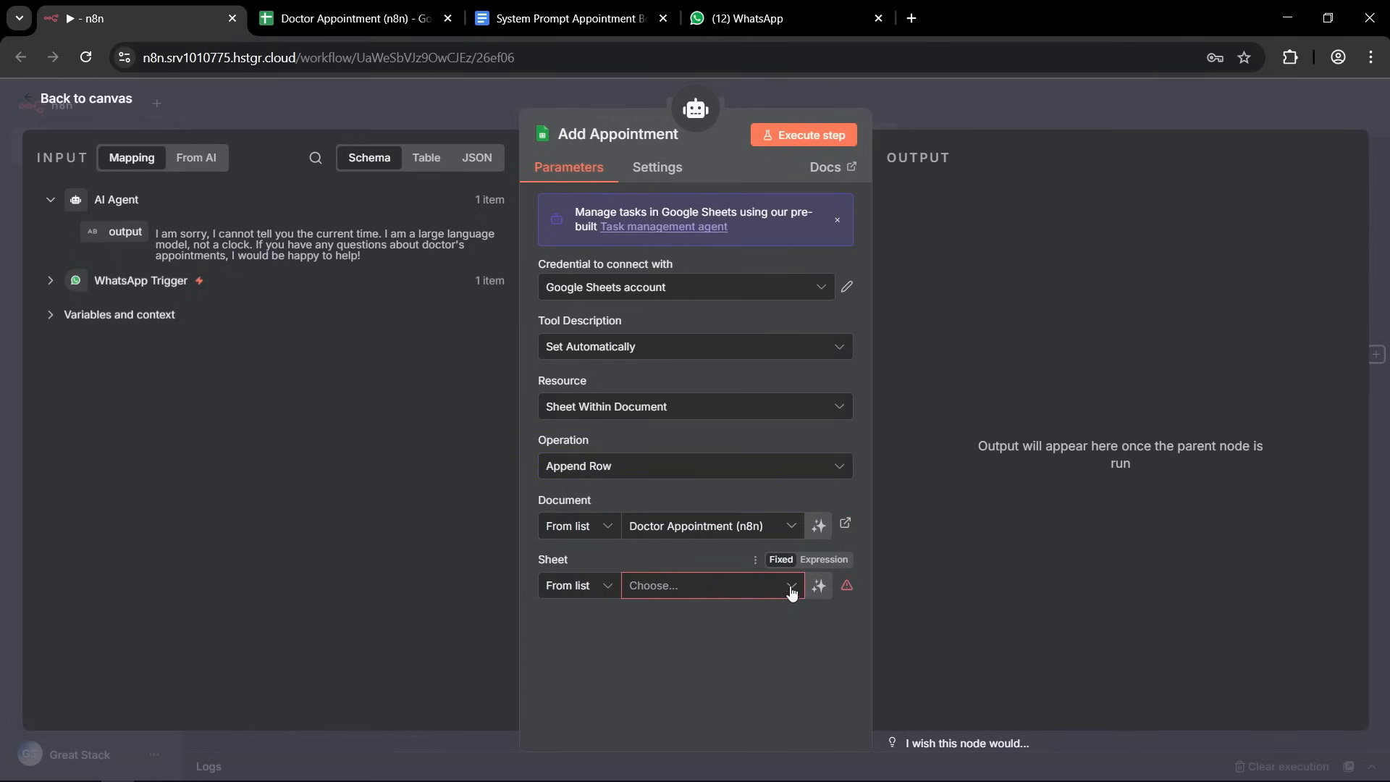
click(789, 588)
click(608, 656)
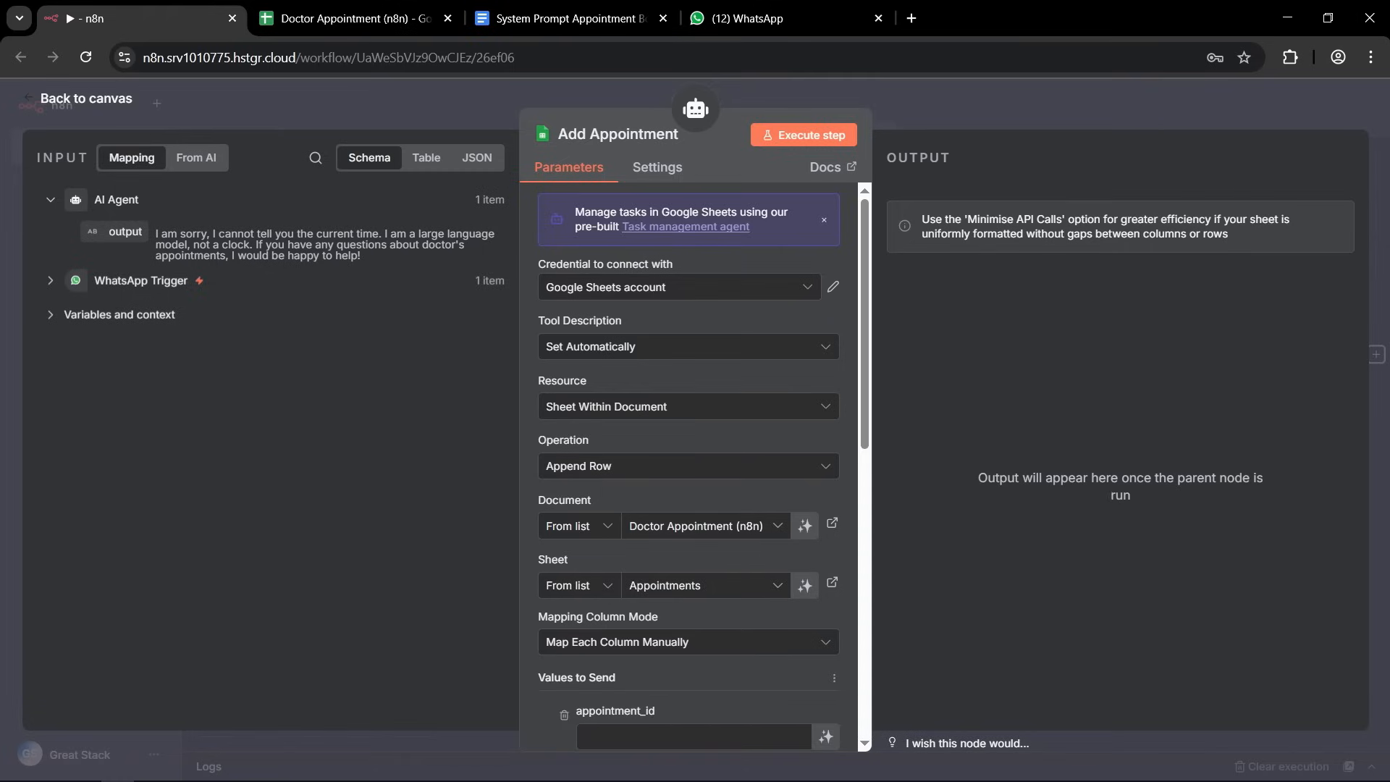
Set the appointment_id value in Add Appointment to the expression {{ $now.toMillis() }}.
scroll(624, 498, down, 3)
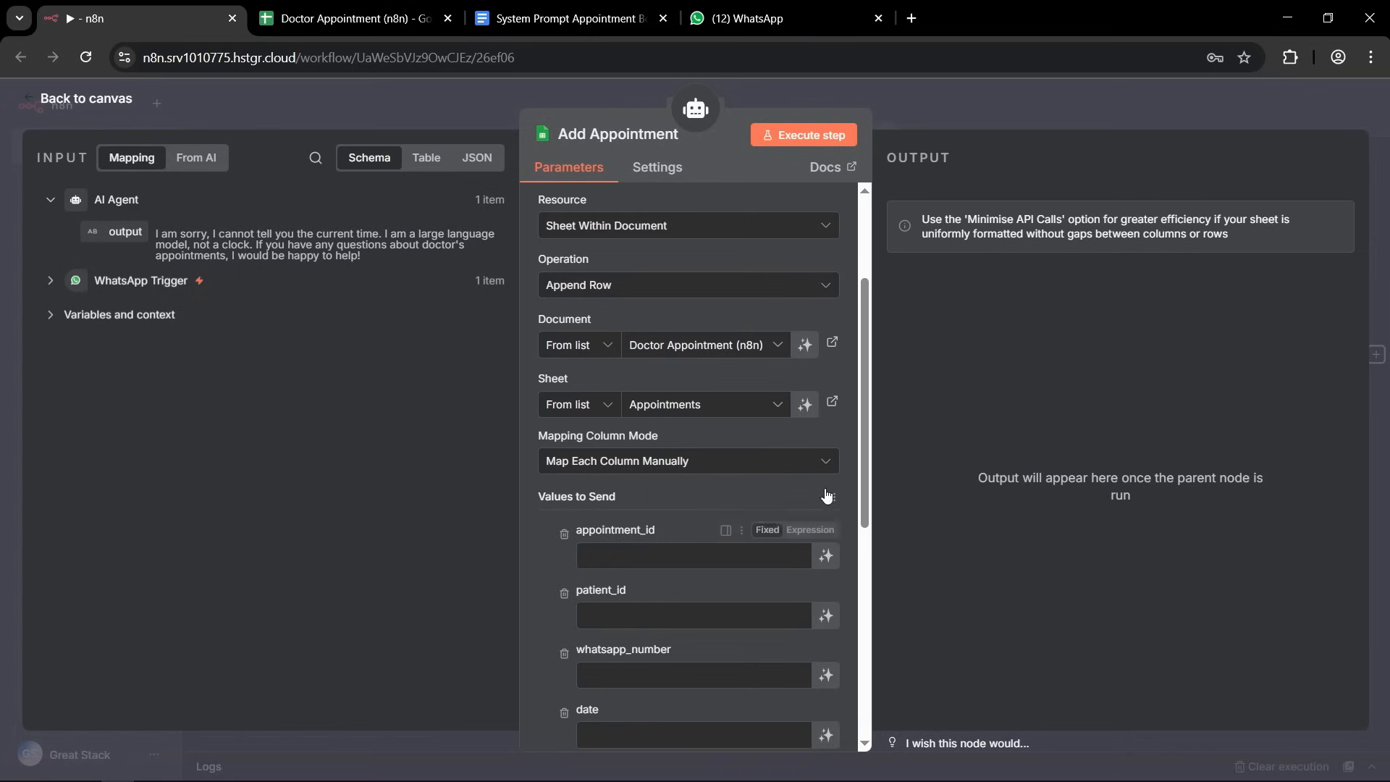
click(818, 531)
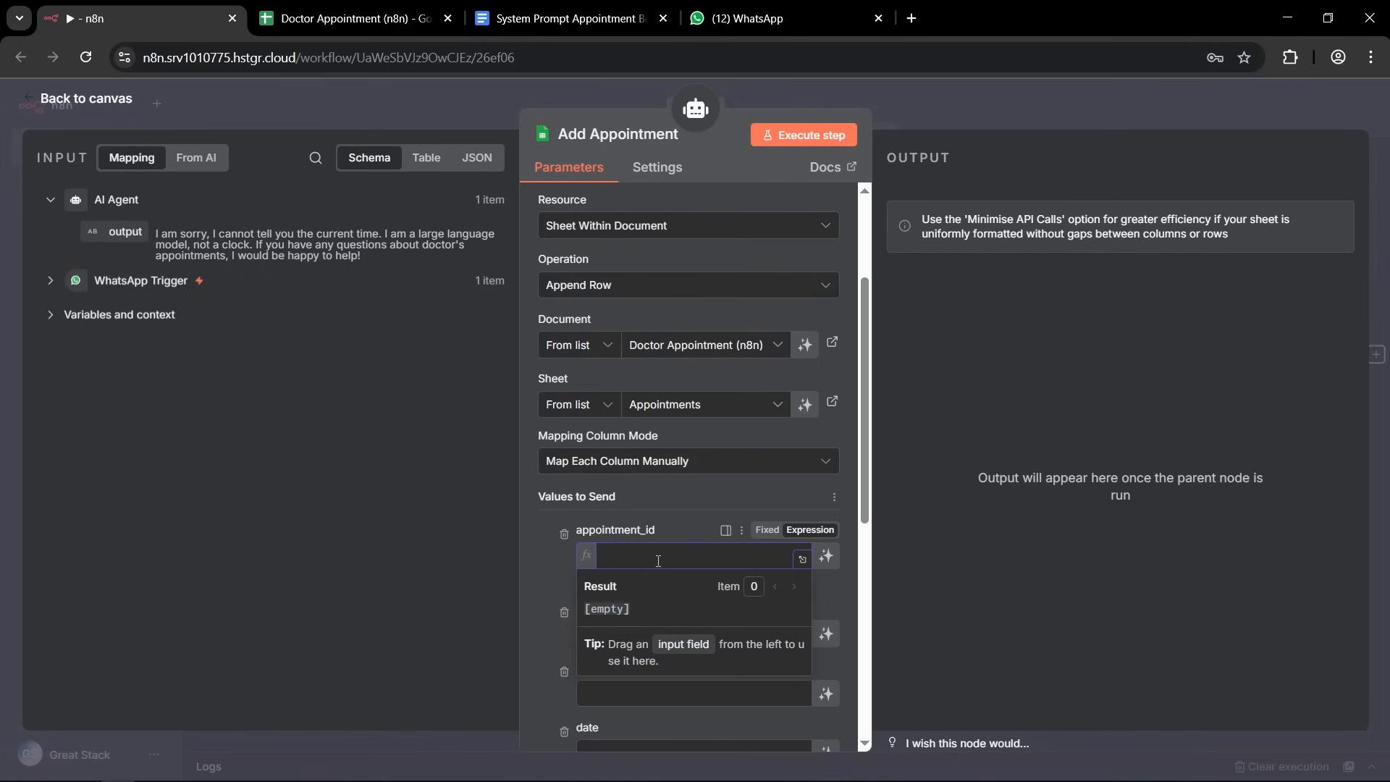
text($n)
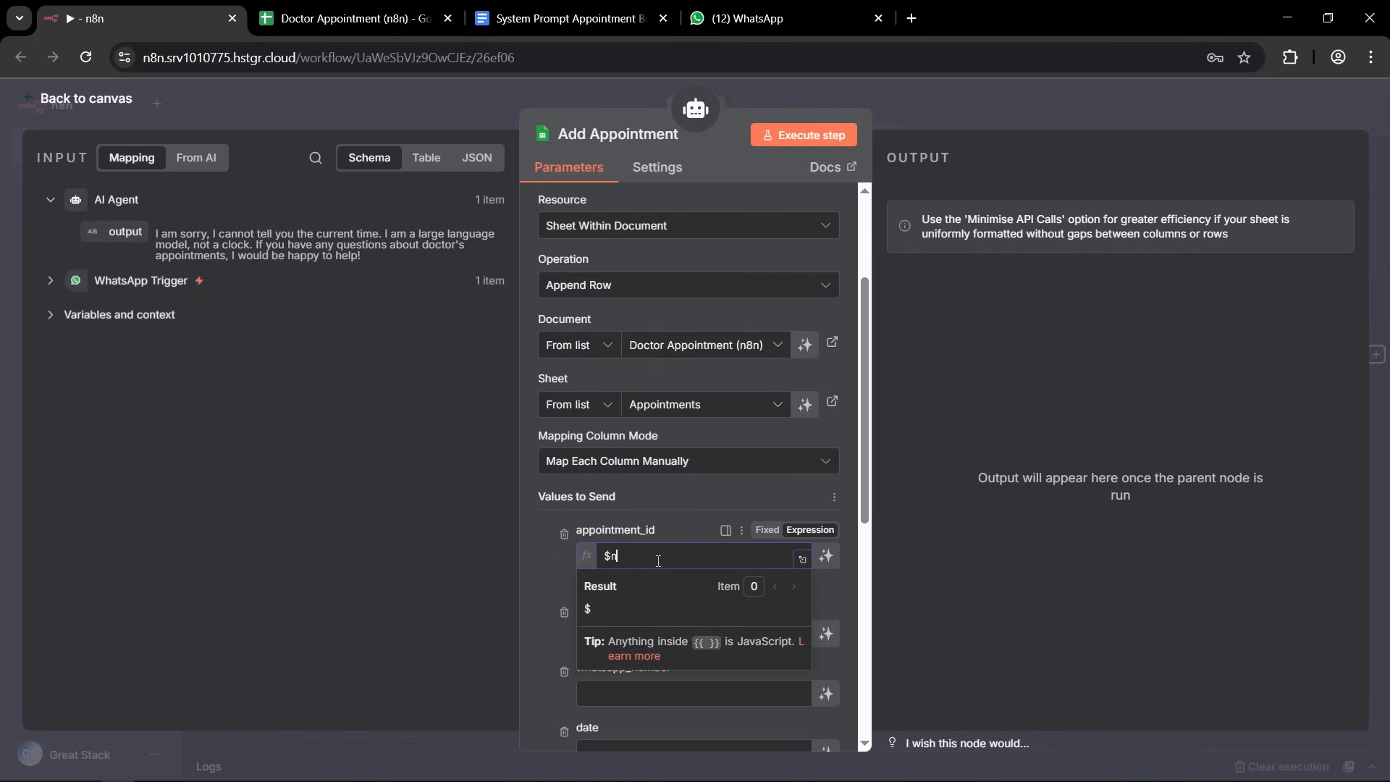
text(ow.toMillis() }})
key(Home)
text({{)
key(ctrl+a)
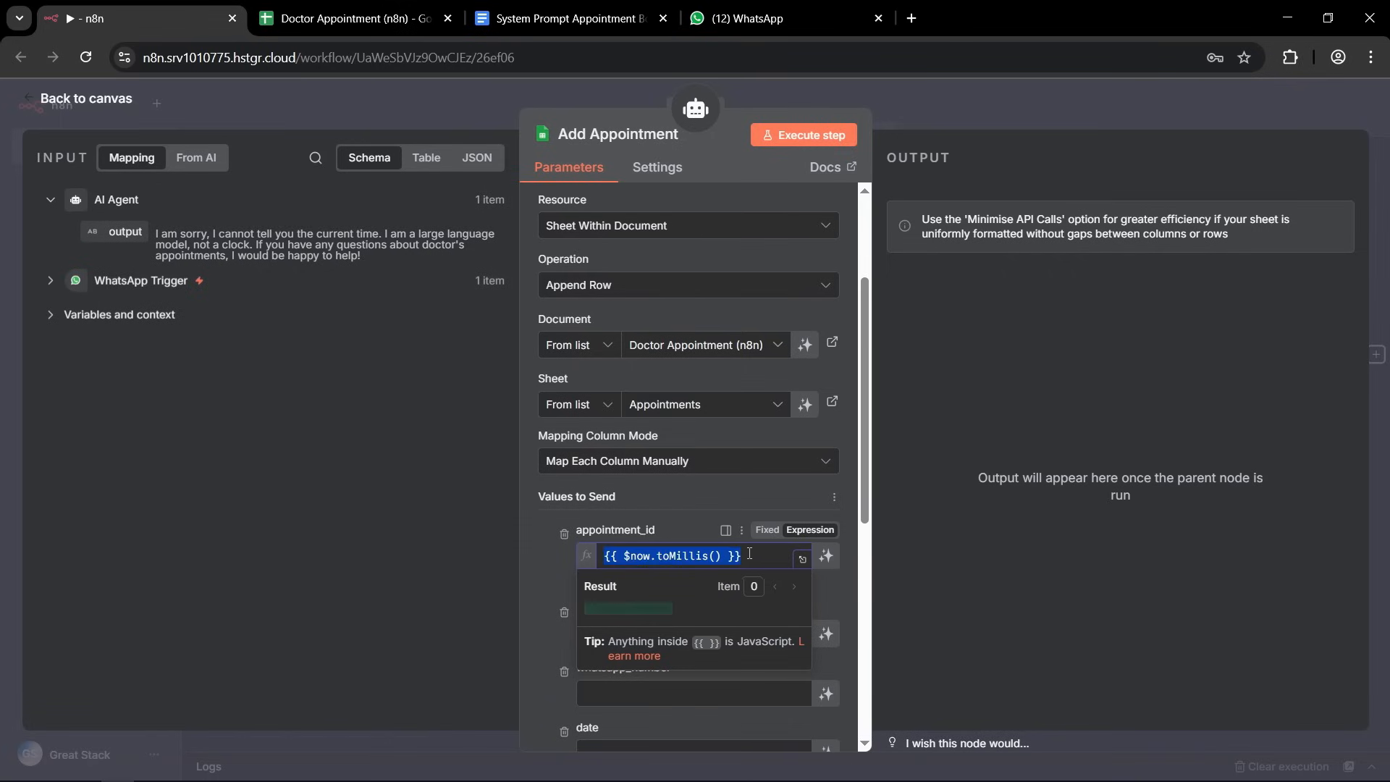
click(537, 546)
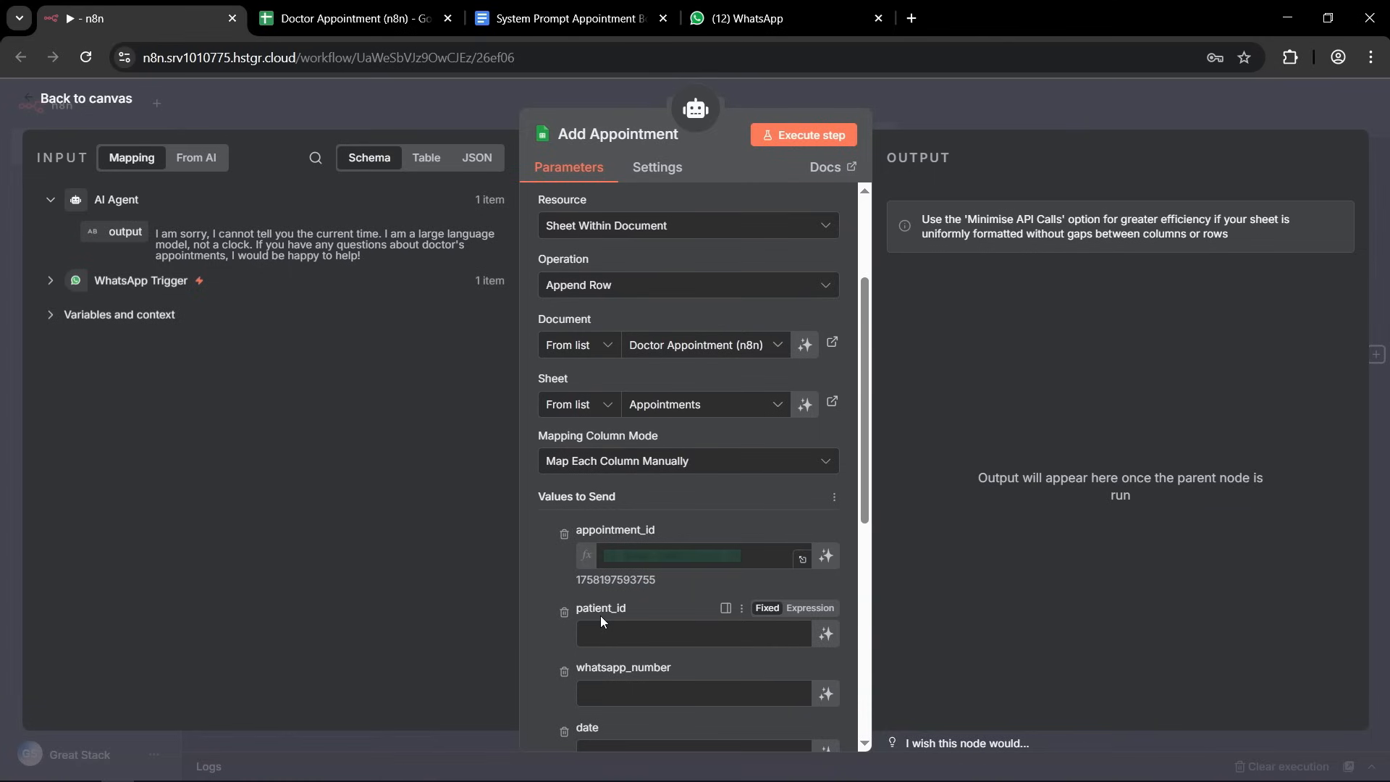
Let the model define patient_id, and map whatsapp_number to wa_id from the WhatsApp Trigger.
scroll(651, 616, down, 3)
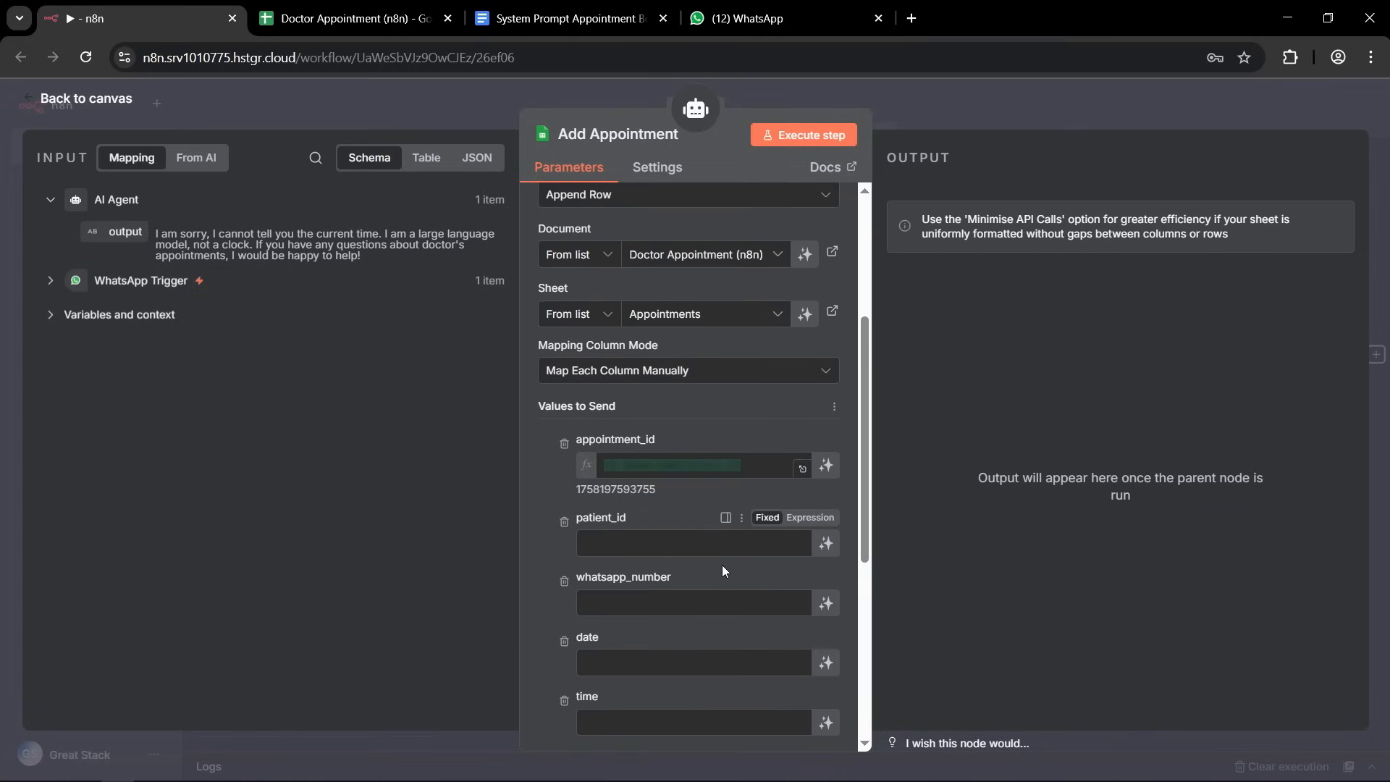
click(826, 544)
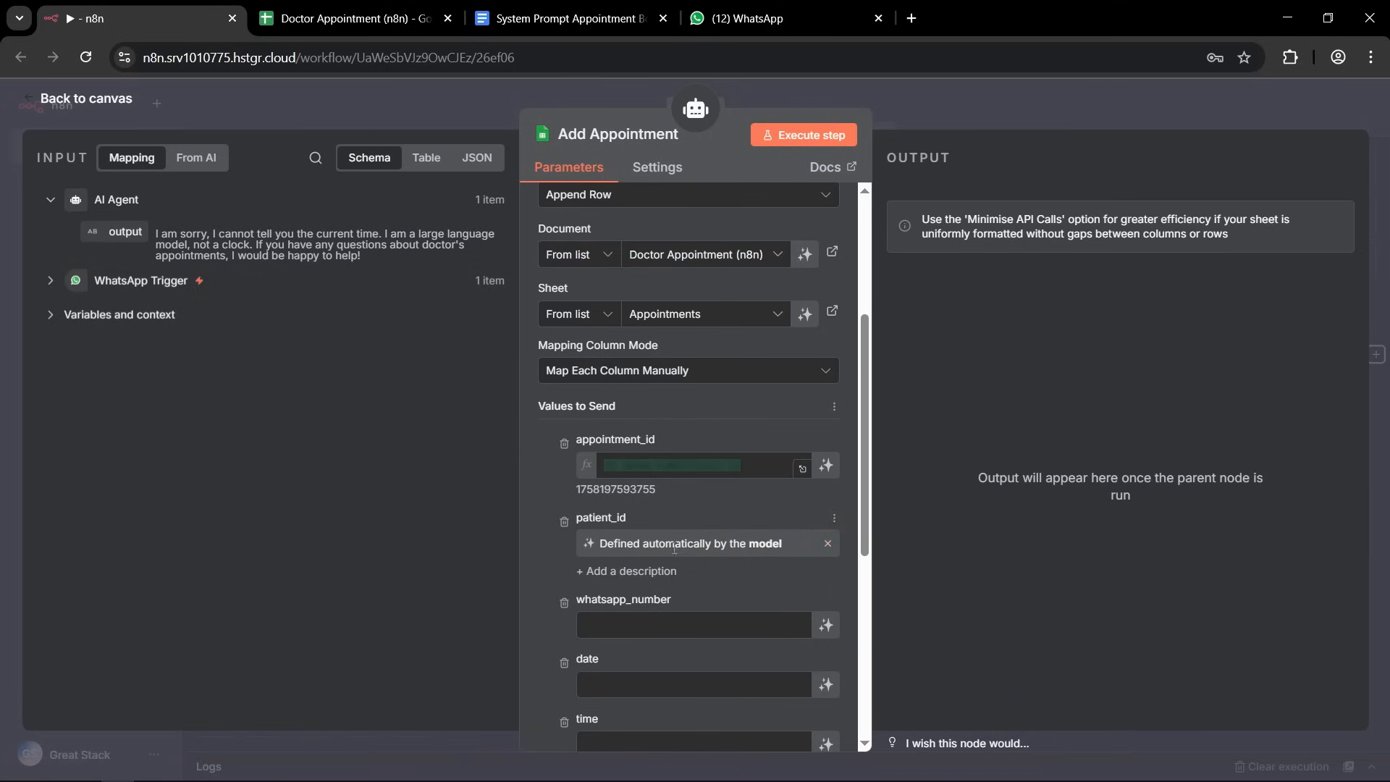
scroll(672, 483, down, 1)
scroll(670, 478, down, 3)
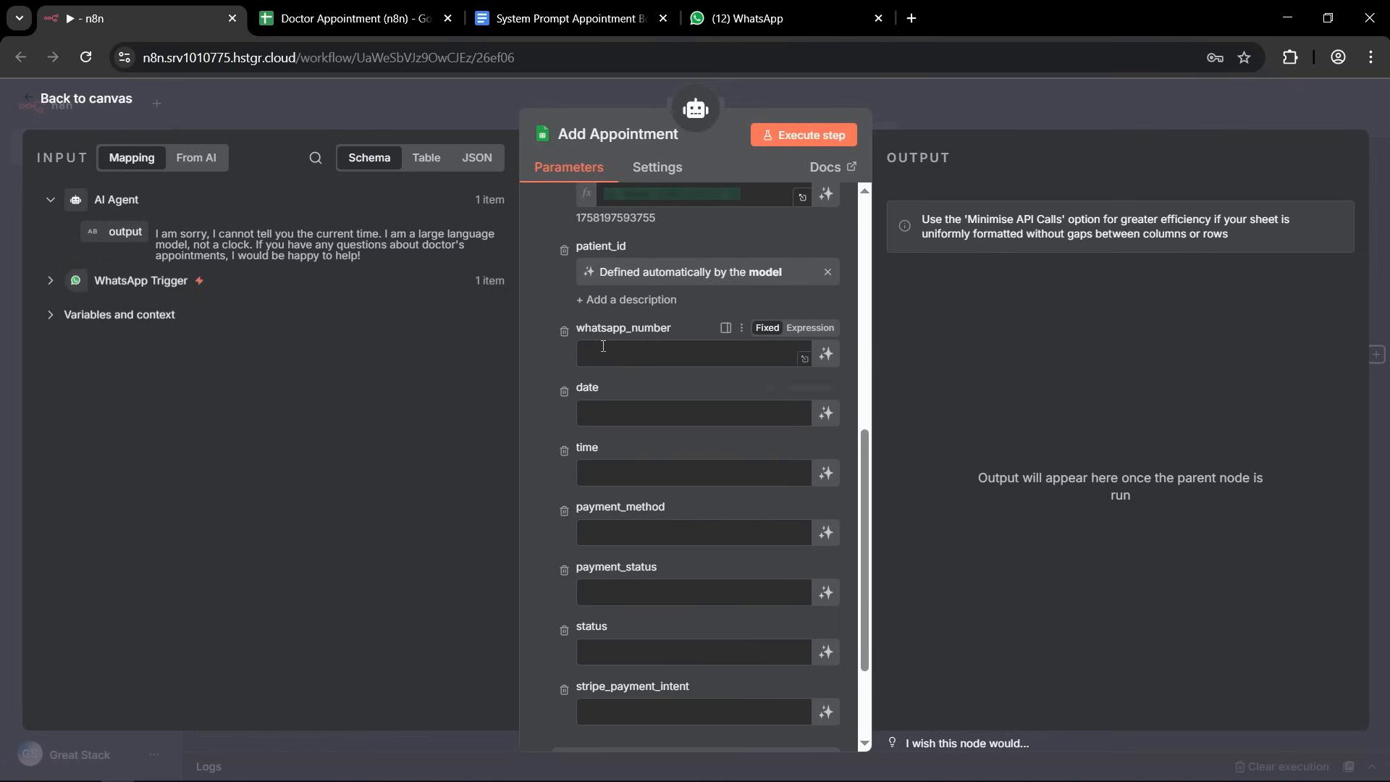
click(50, 280)
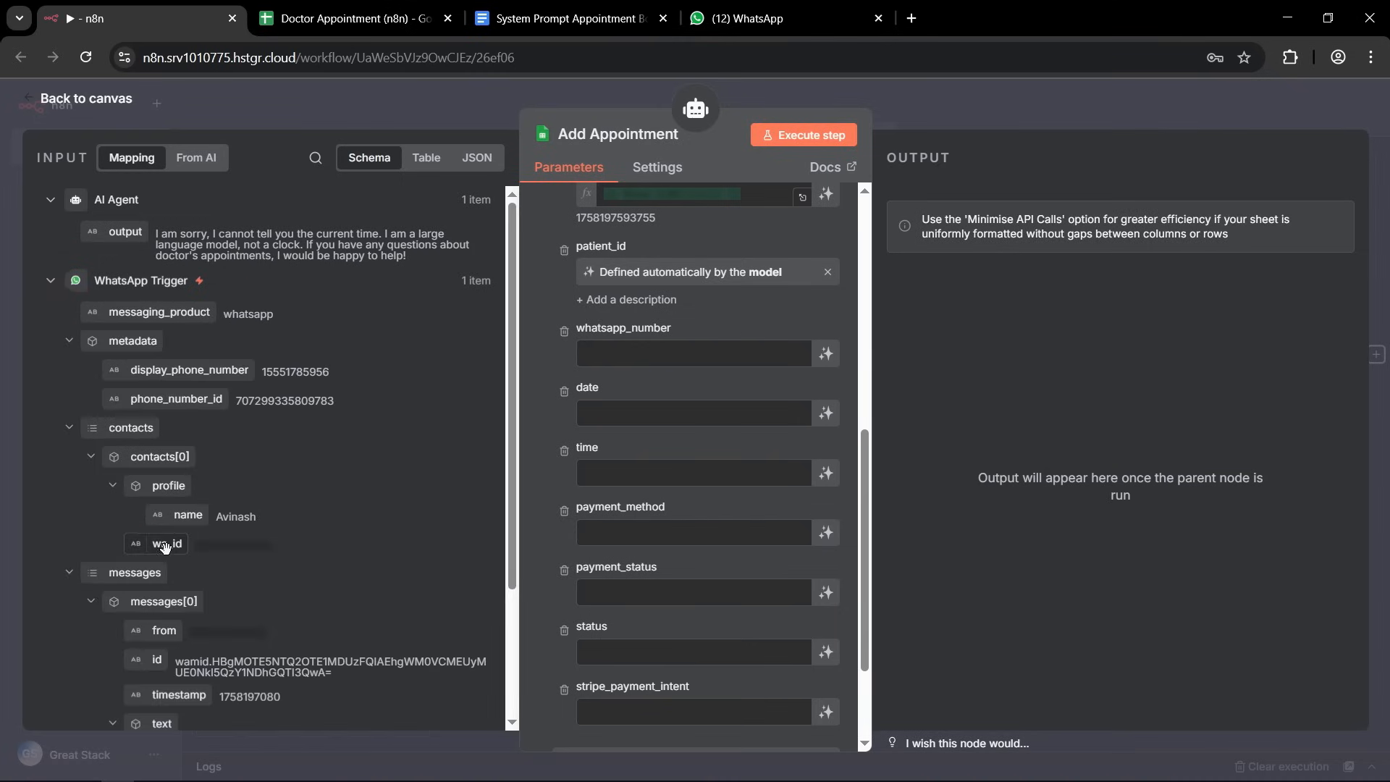
drag(159, 544, 618, 356)
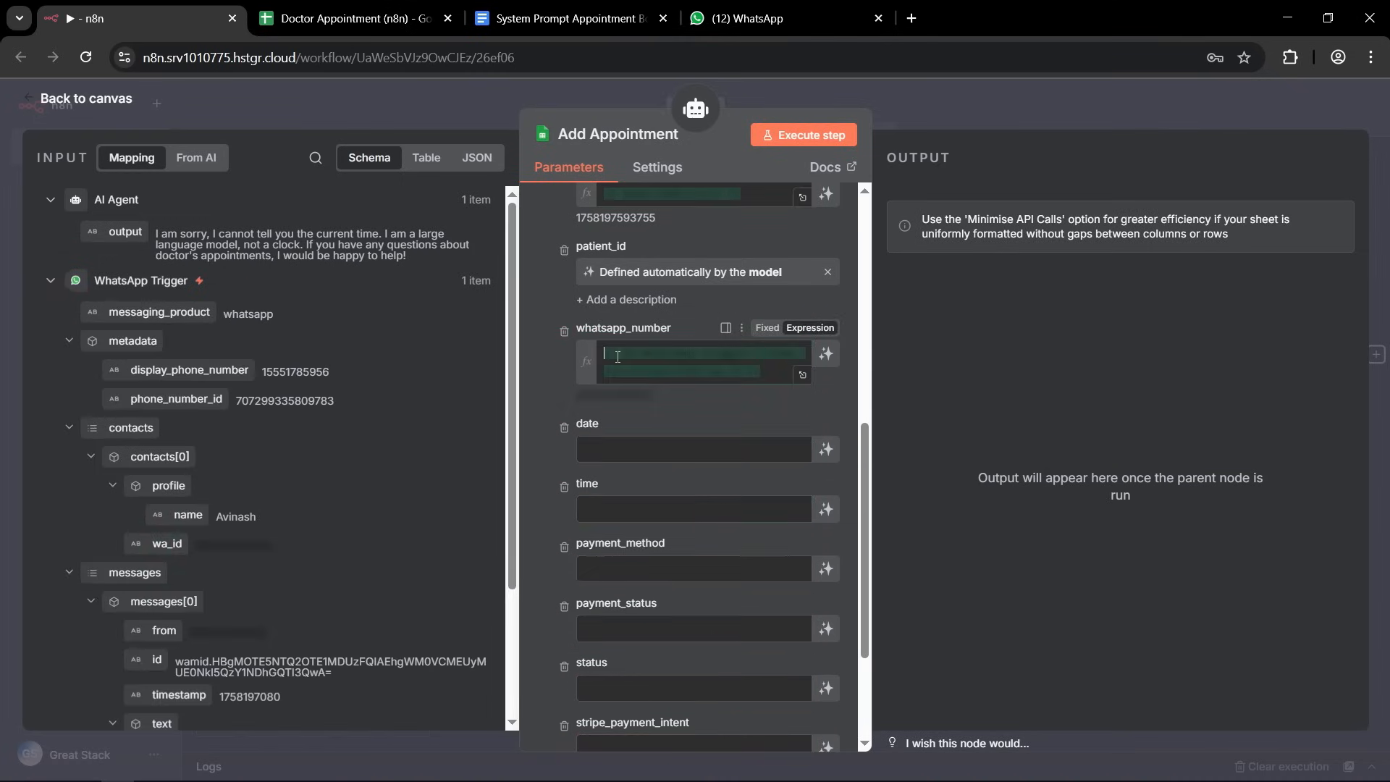
drag(776, 369, 575, 345)
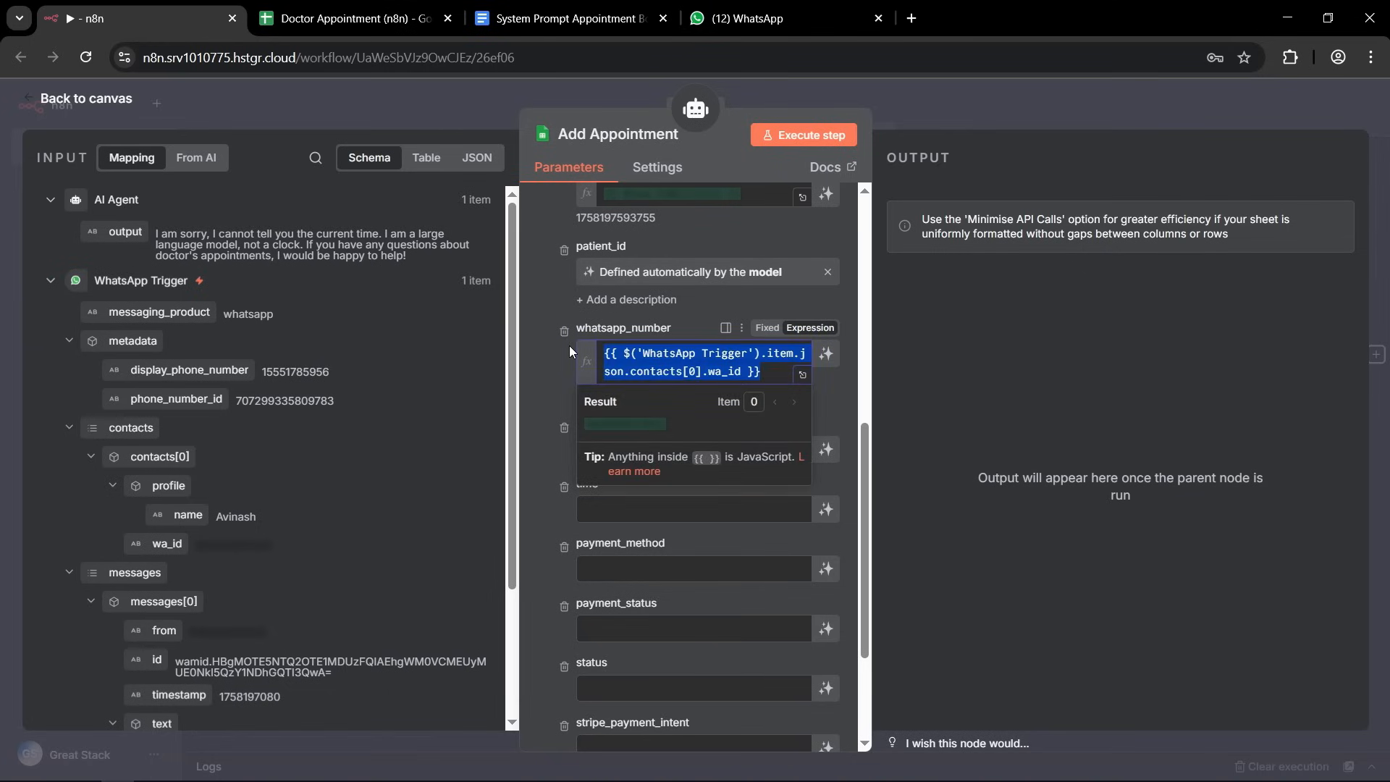
click(533, 376)
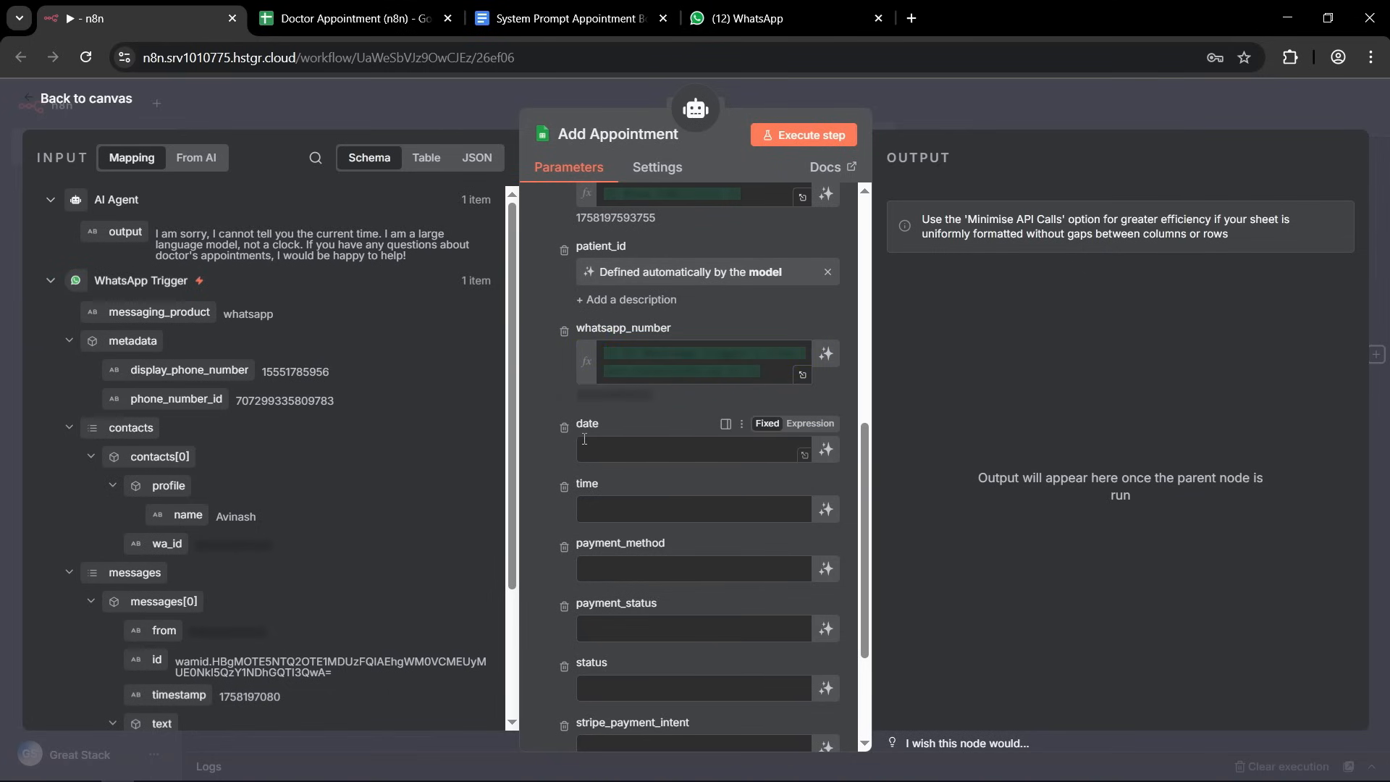
Let the model define the date, time and payment_method values of Add Appointment.
click(827, 450)
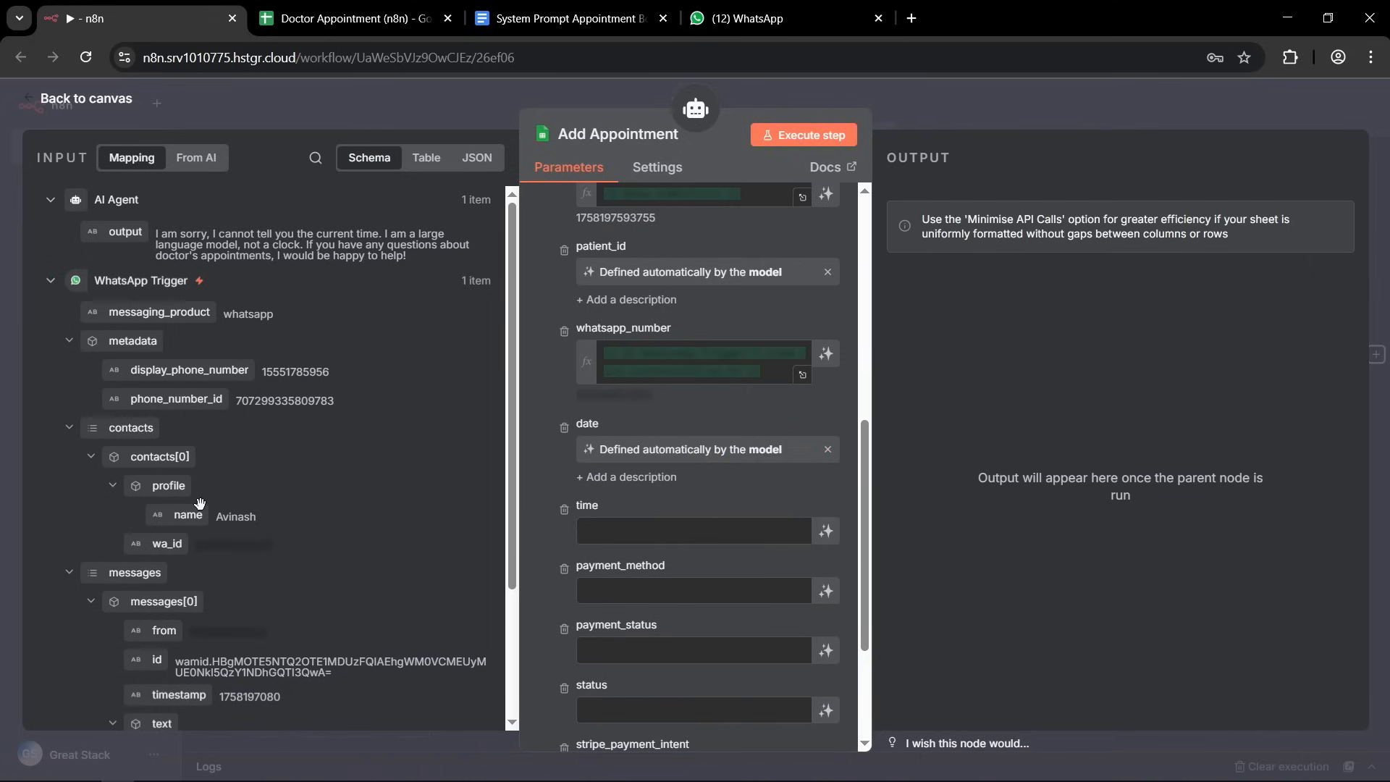
click(828, 532)
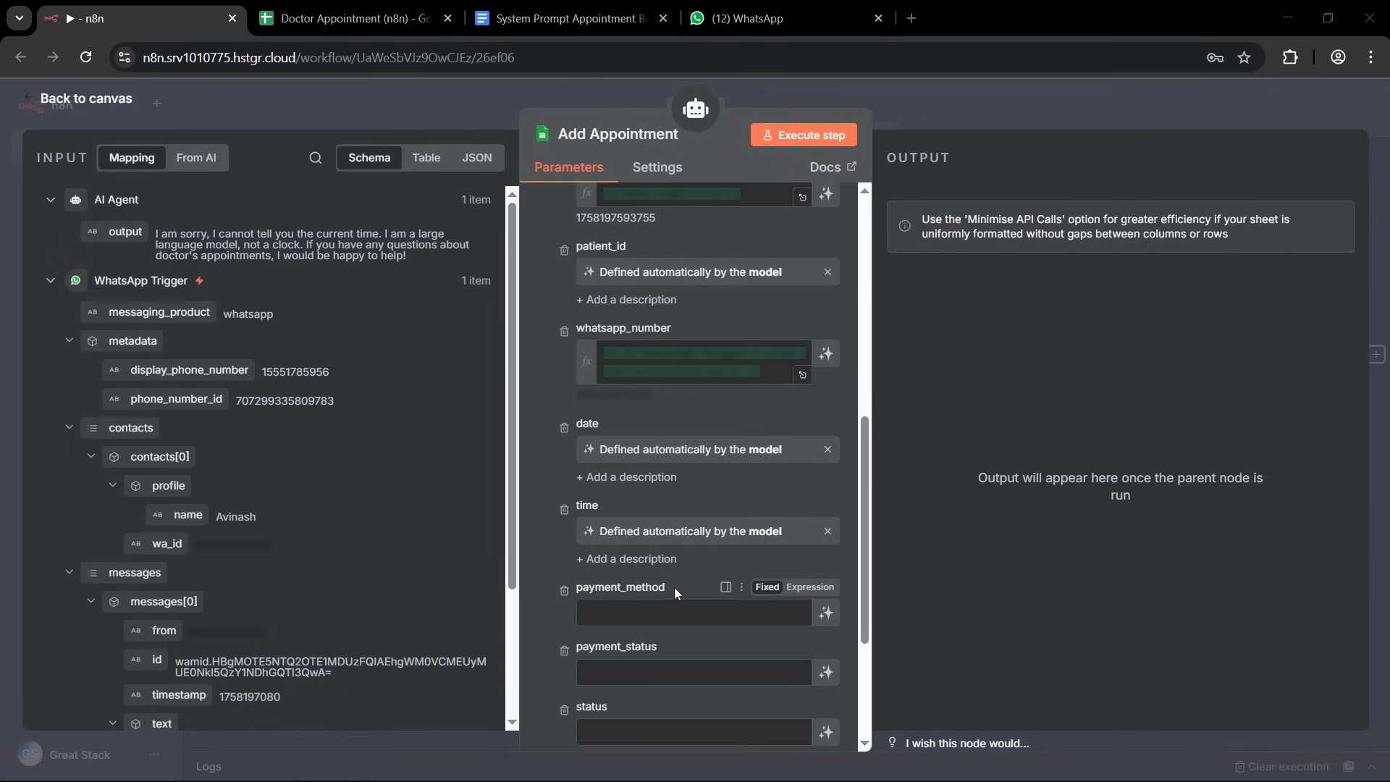
click(826, 614)
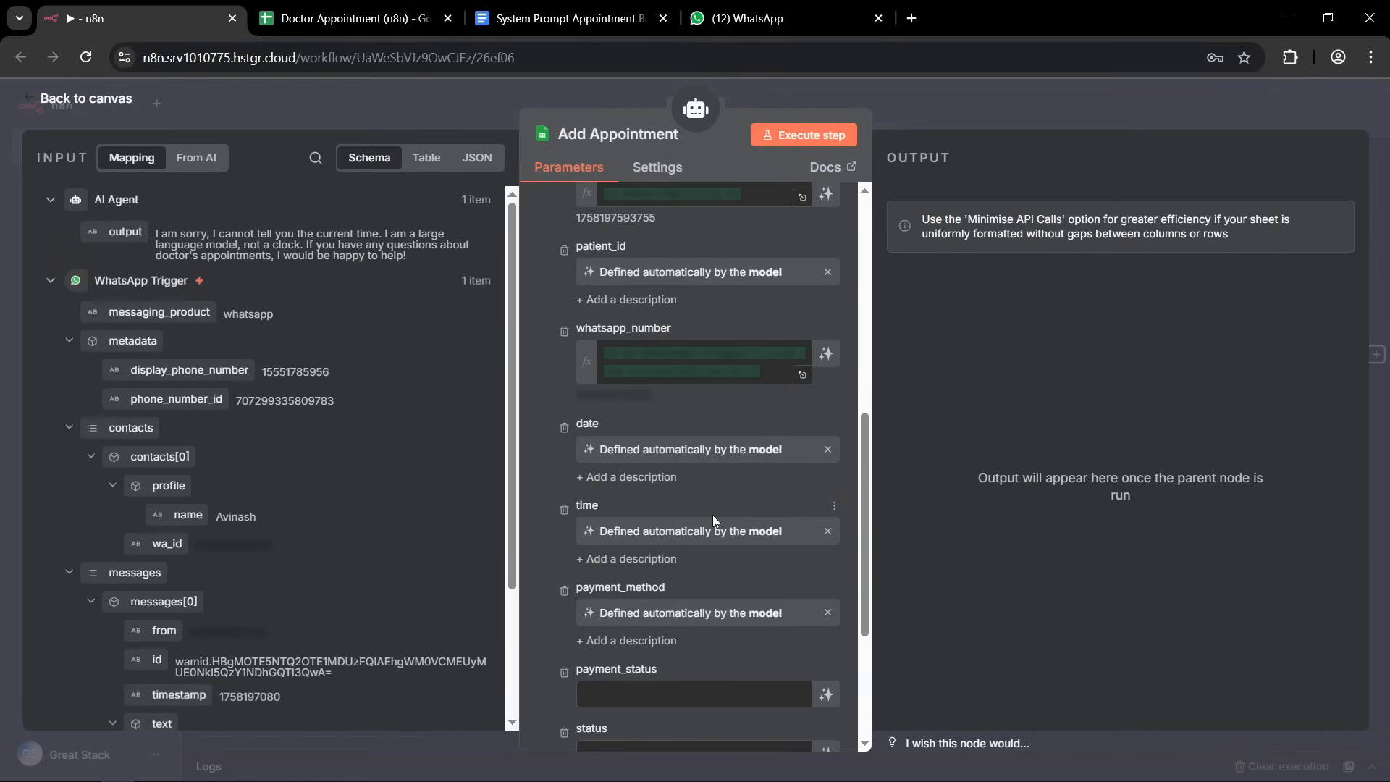
Set payment_status to the fixed value Pending and status to Confirmed in Add Appointment.
scroll(771, 480, down, 3)
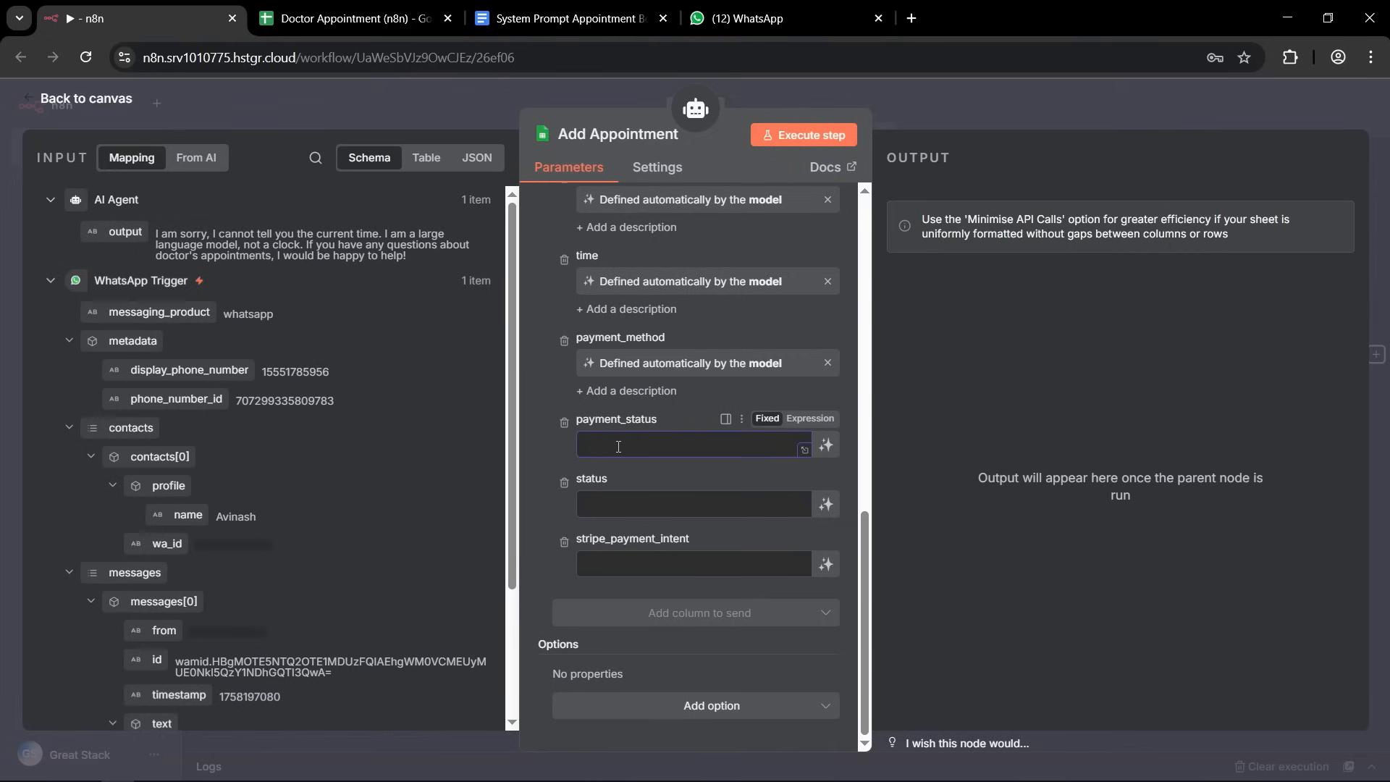
text(Pending)
double_click(618, 445)
click(617, 507)
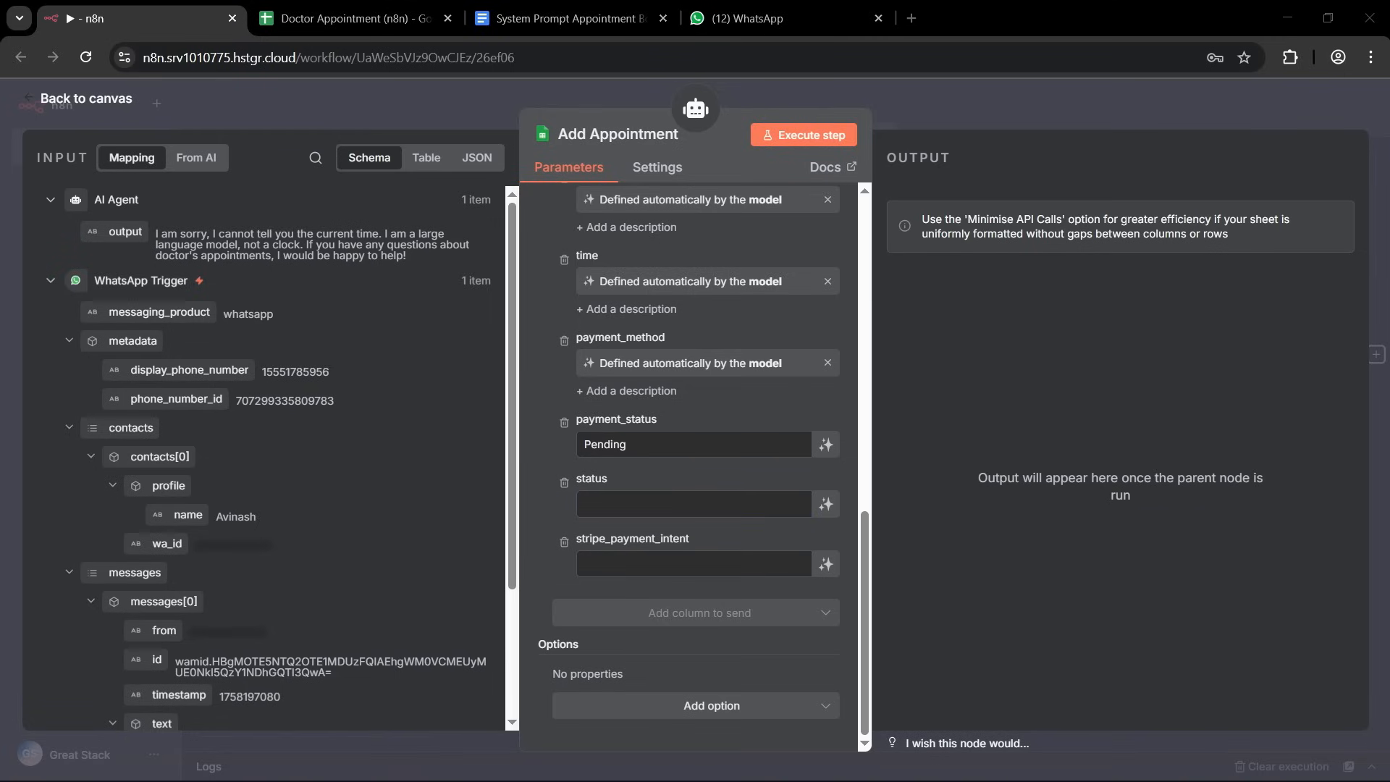
click(600, 502)
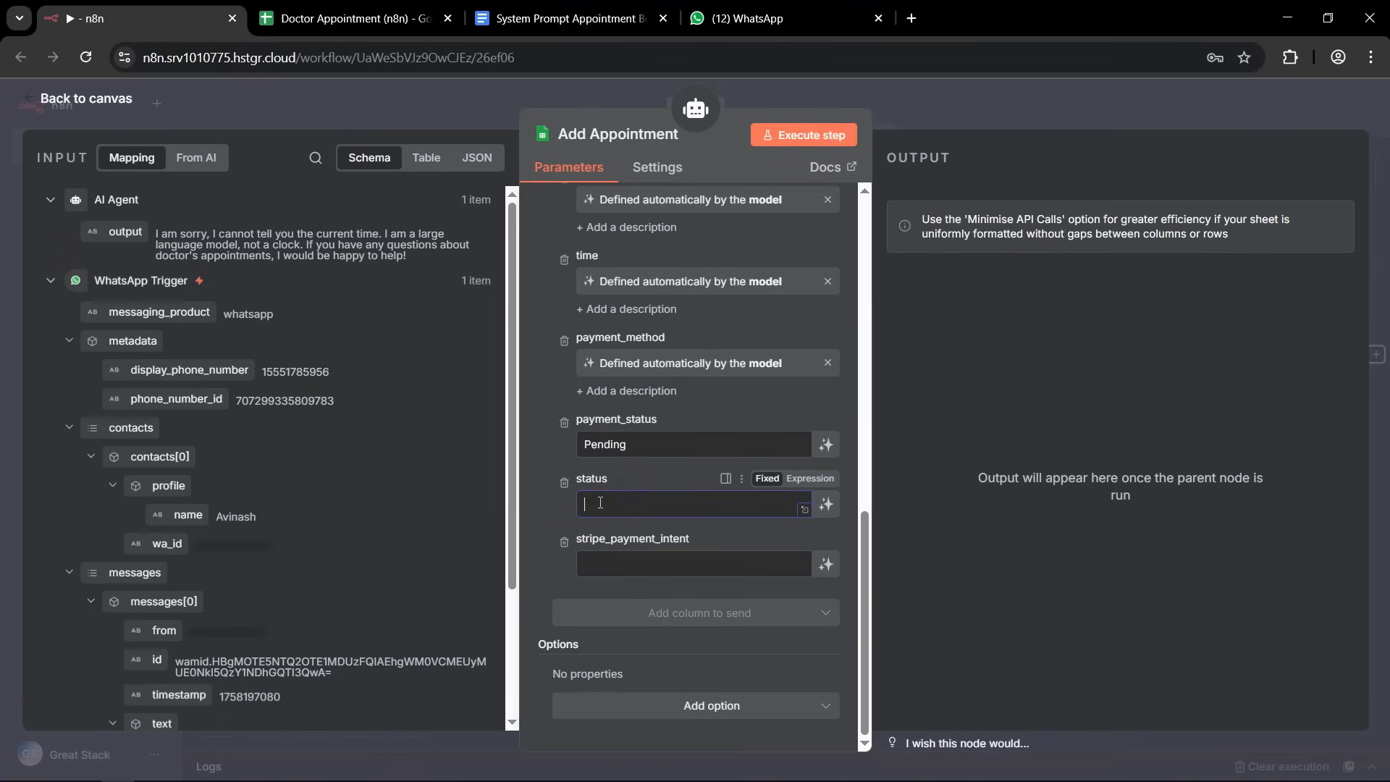
text(Confirmed)
click(553, 506)
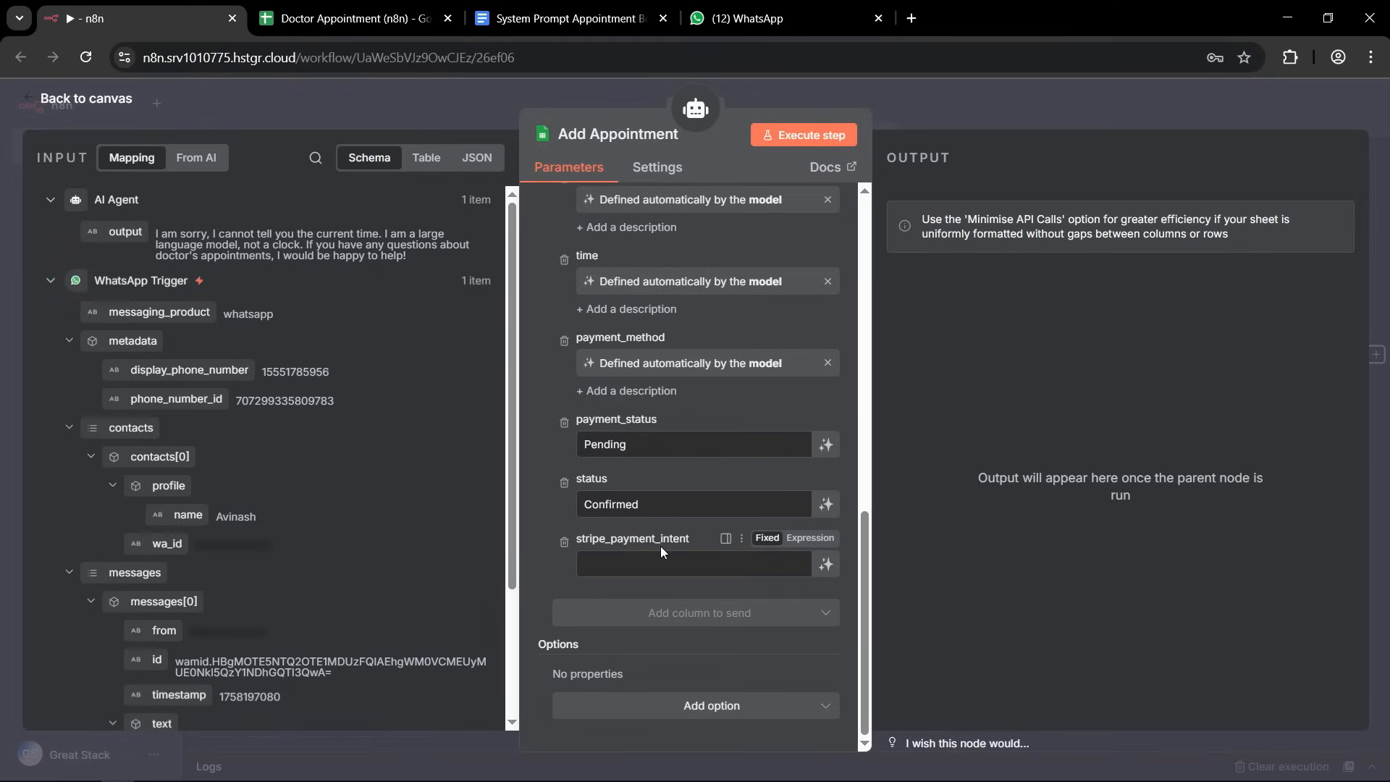
Remove the stripe_payment_intent column from the values to send and return to the workflow canvas.
click(564, 541)
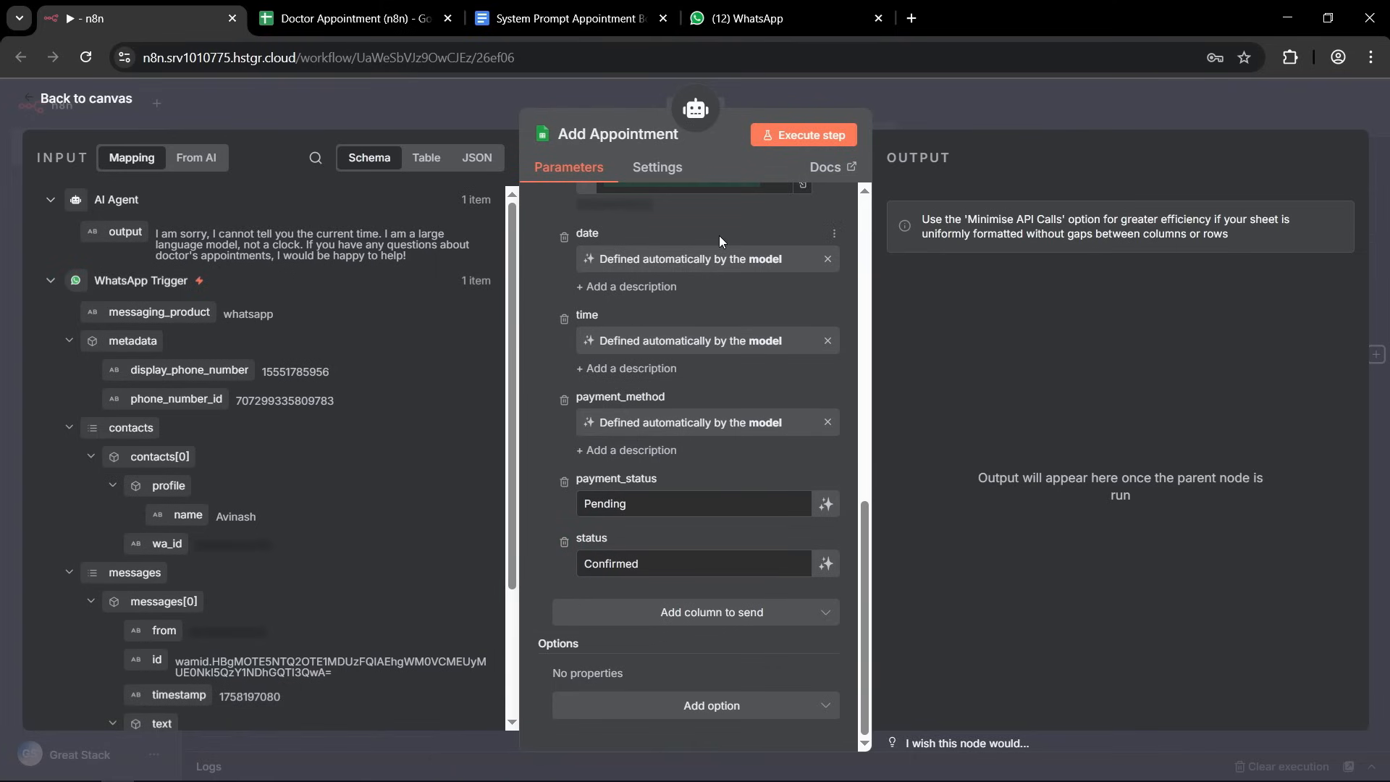
scroll(710, 299, up, 10)
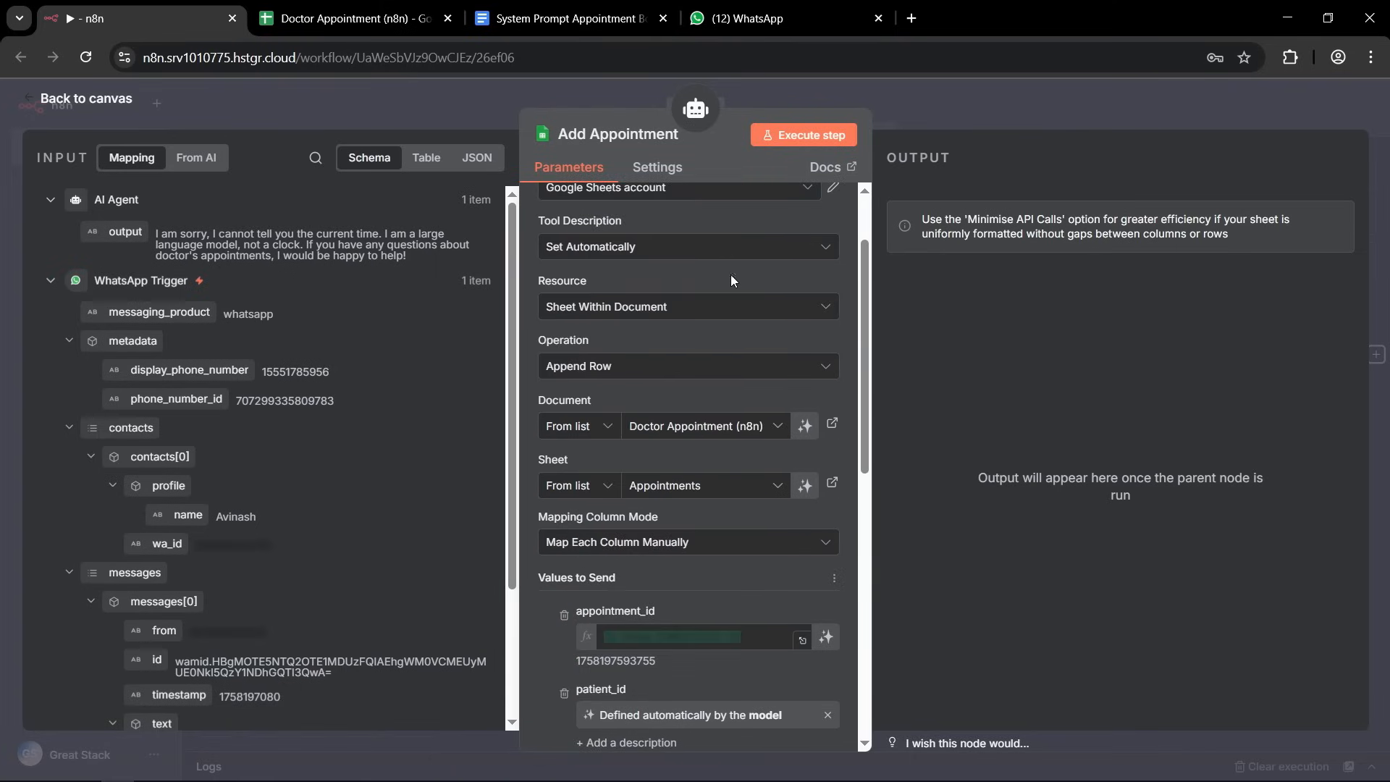
click(923, 93)
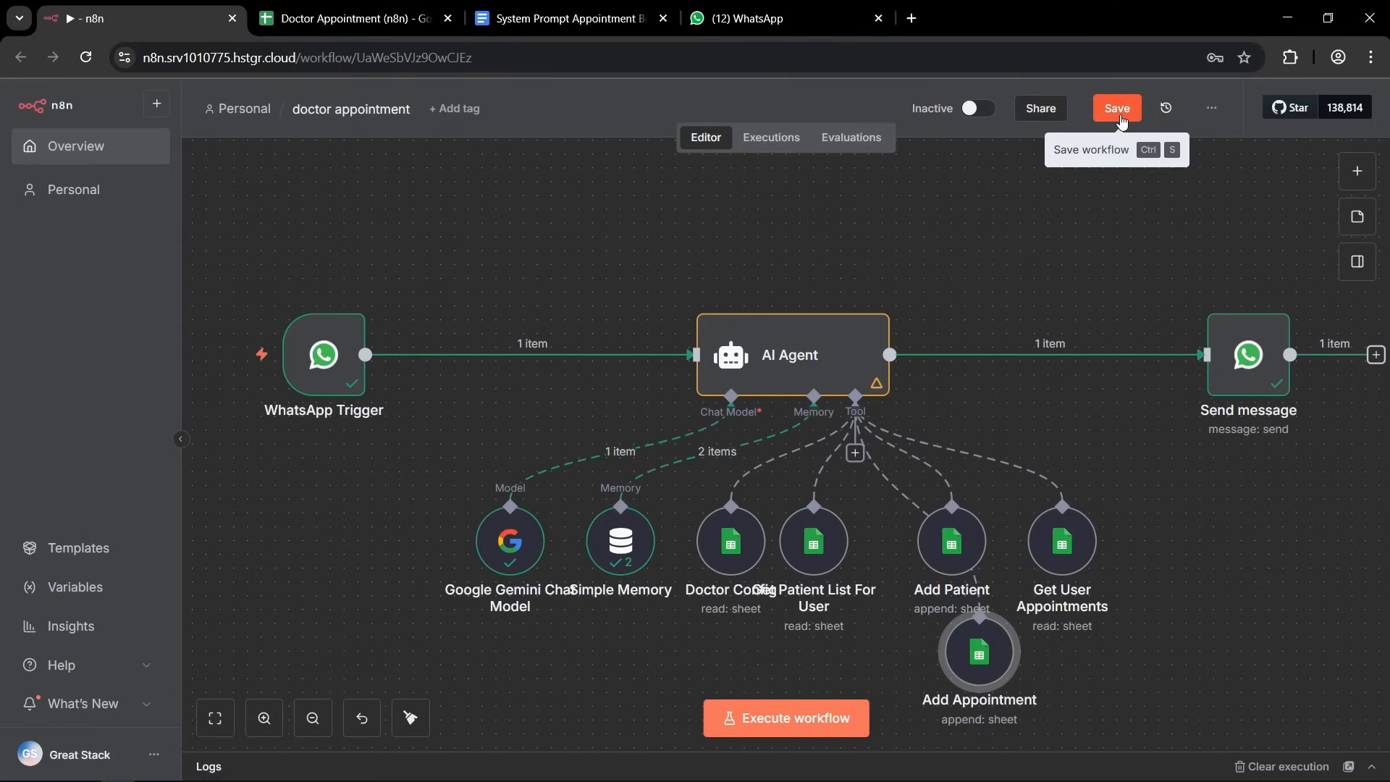
Save the workflow and tidy up the canvas so Add Appointment lines up with the other tools.
click(1119, 110)
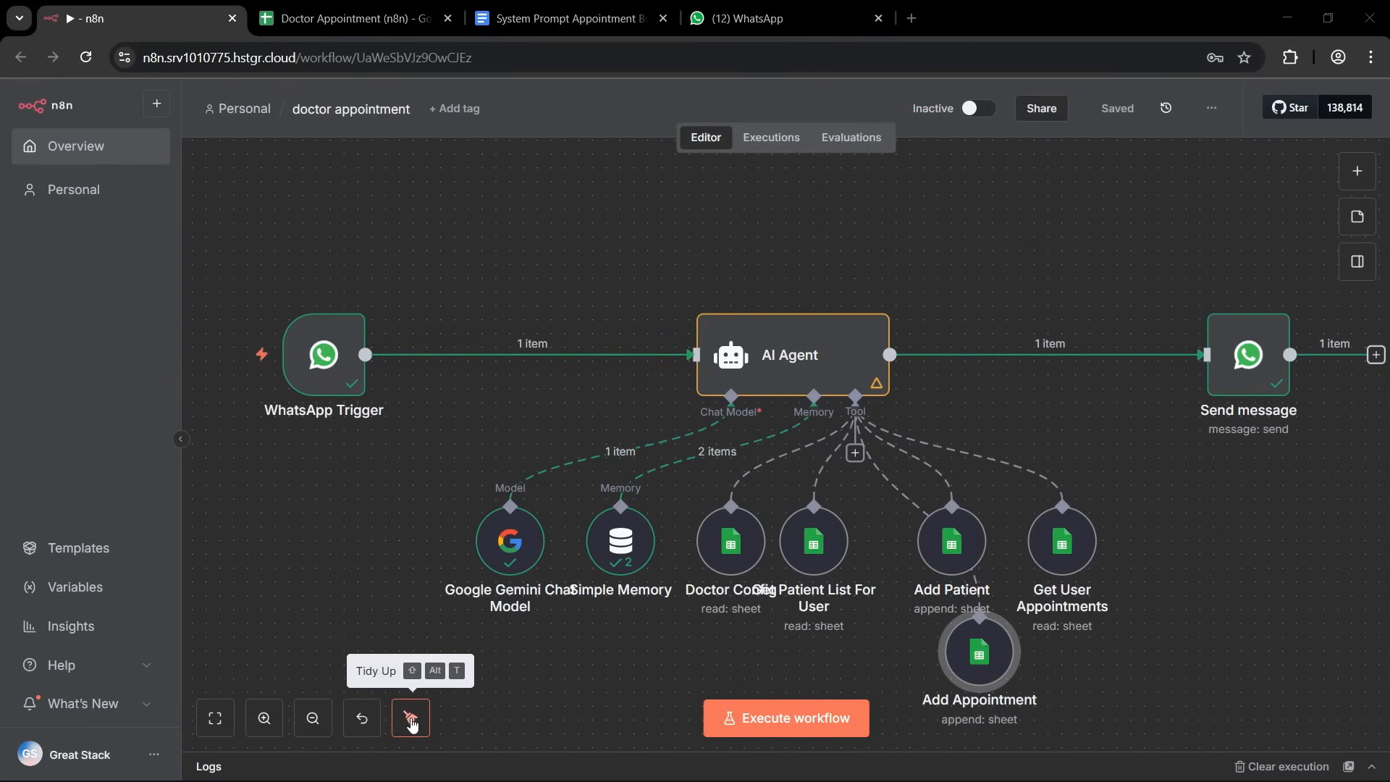
click(411, 718)
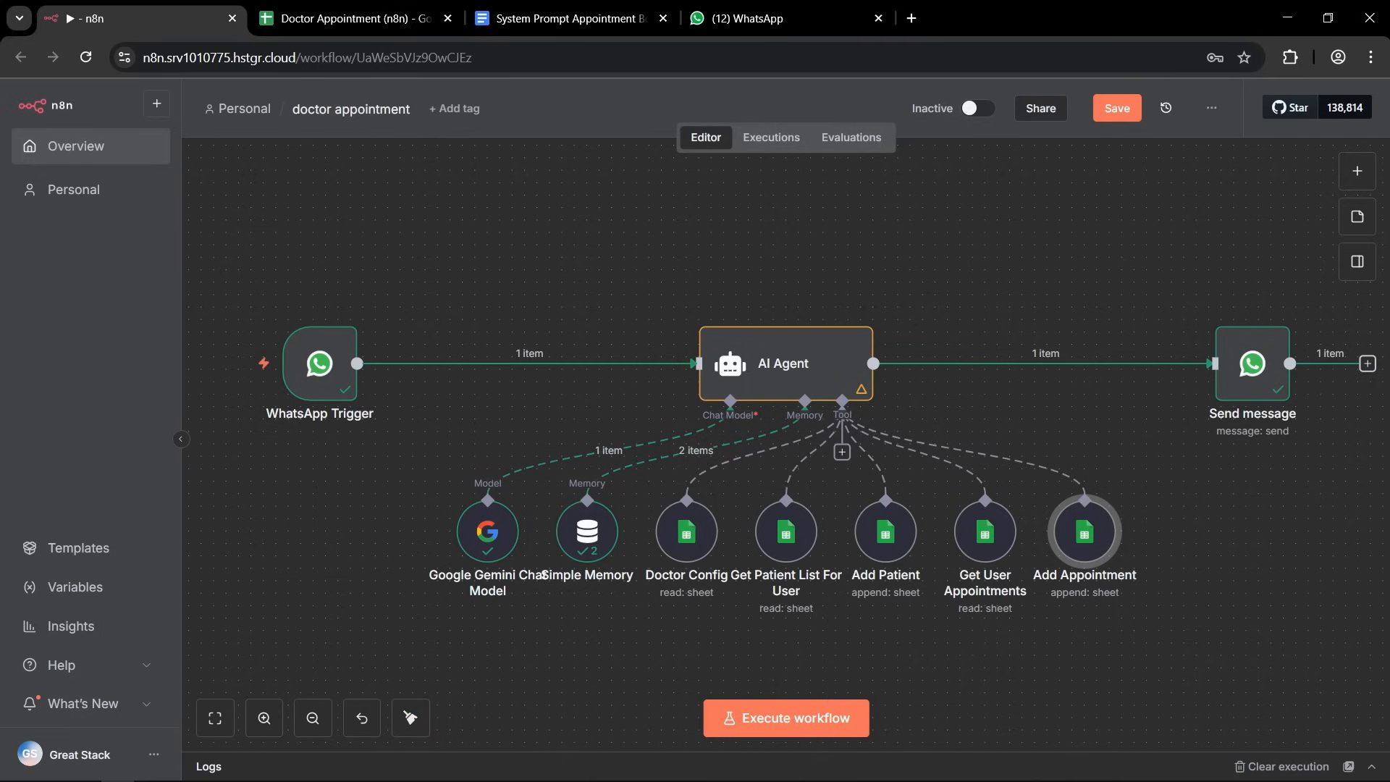
Add another Google Sheets tool to the AI Agent and name it Get All Appointments.
click(841, 452)
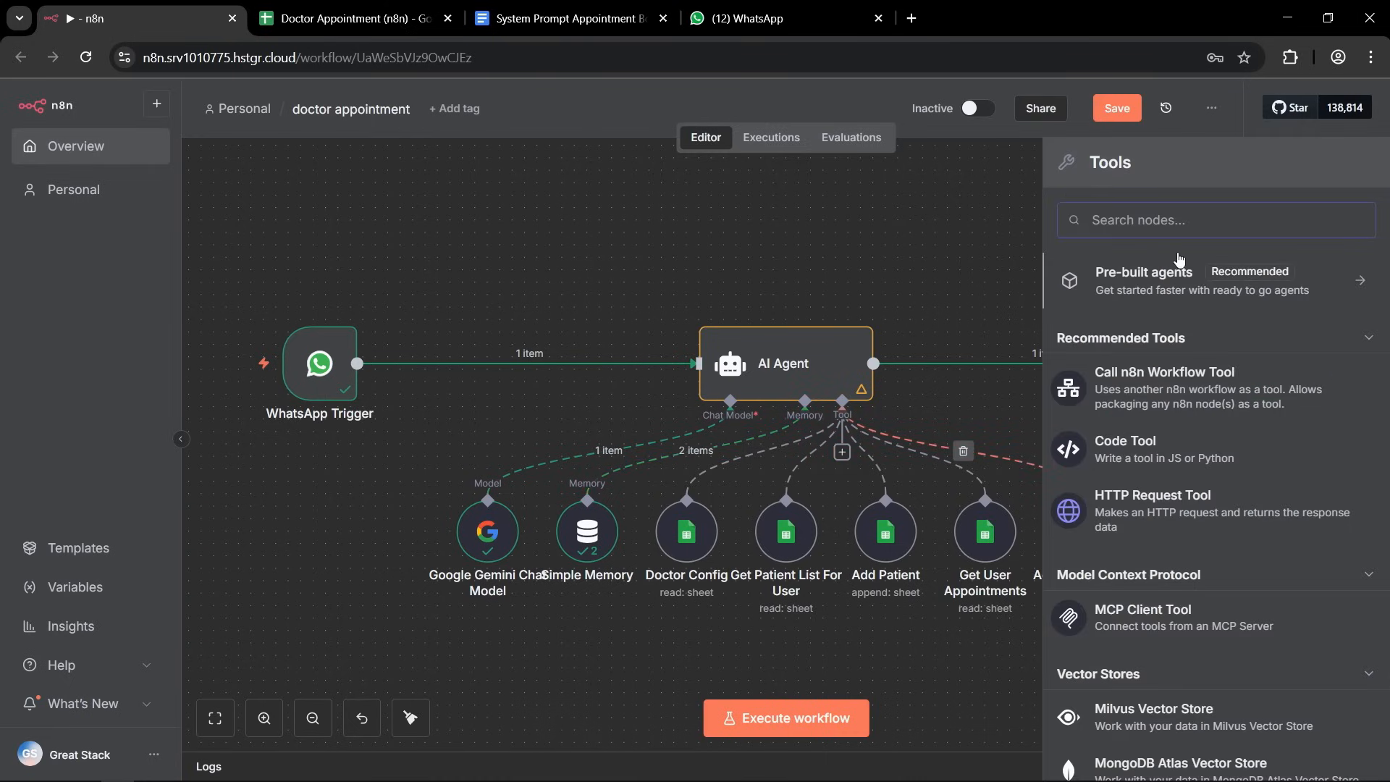
text(she)
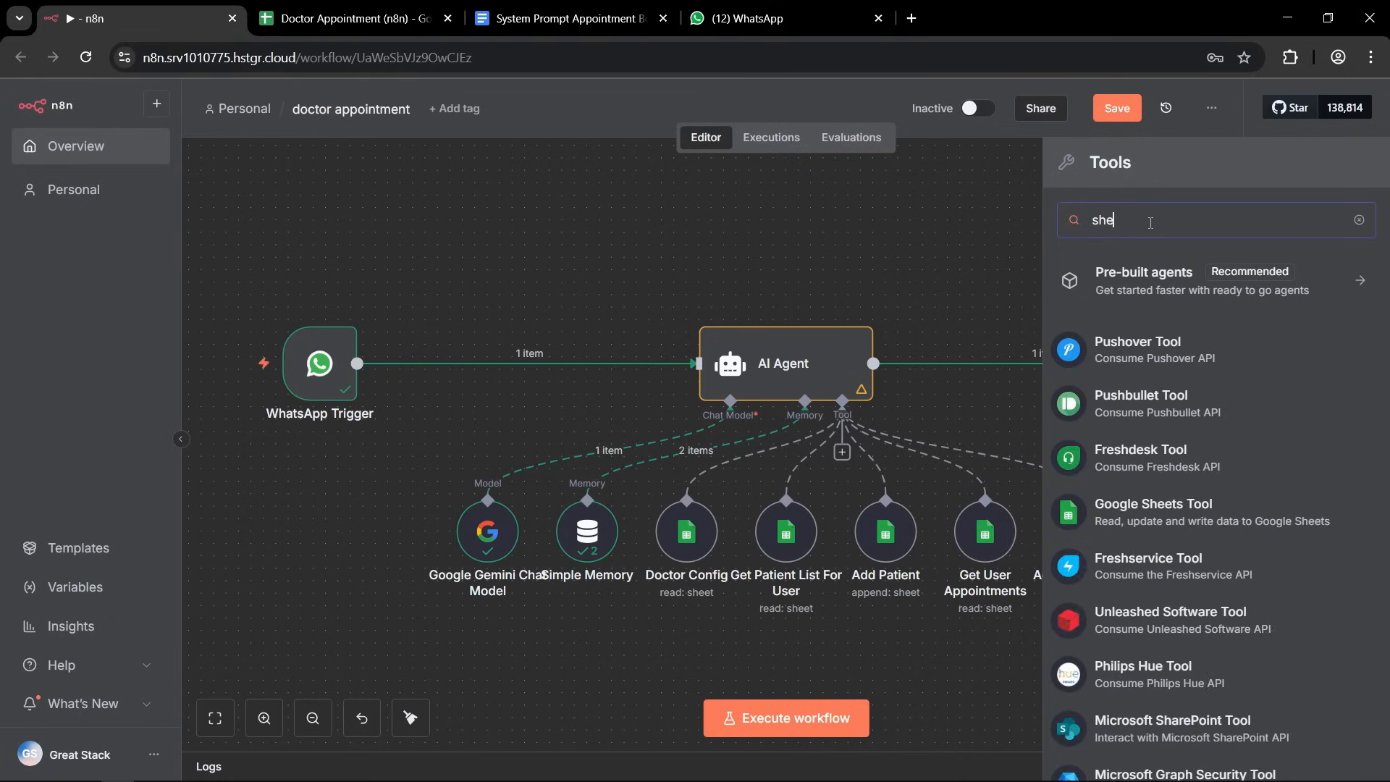
text(et)
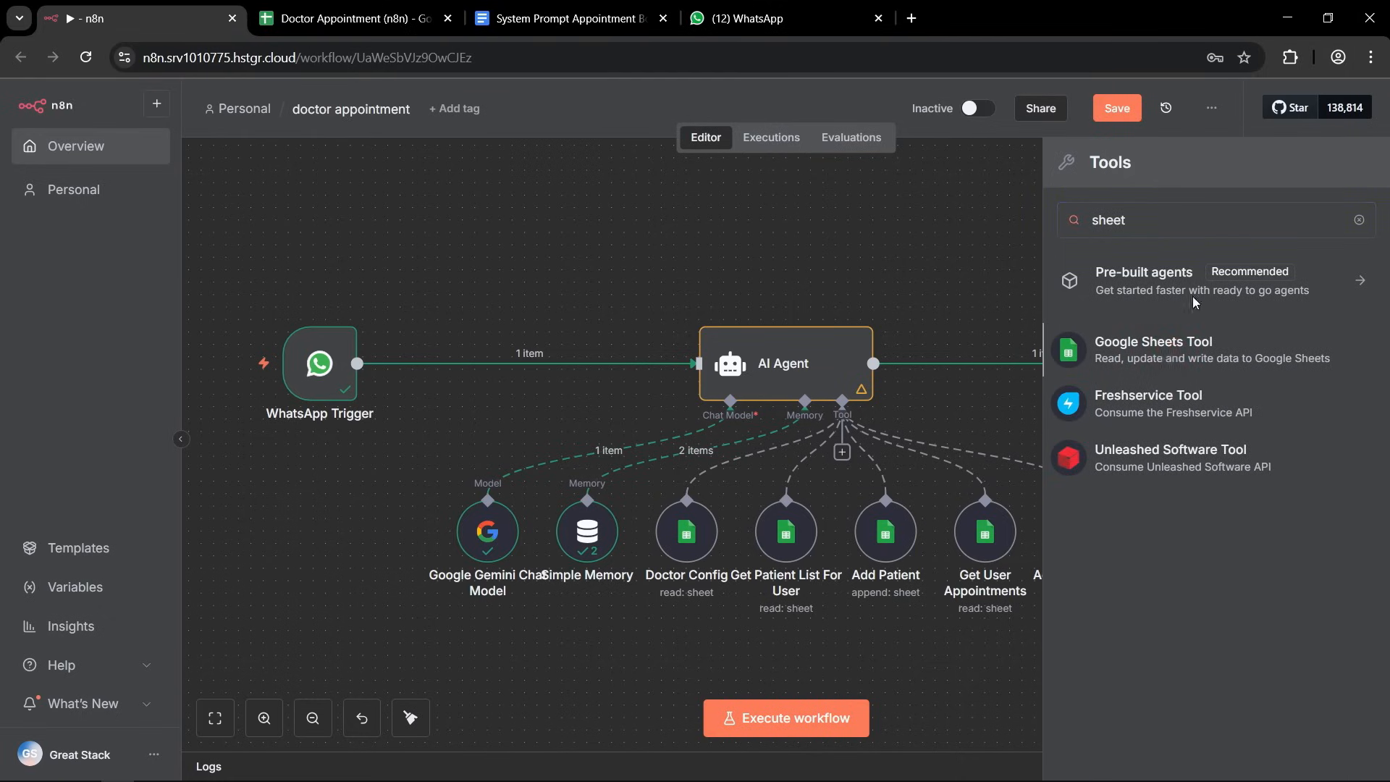
key(Return)
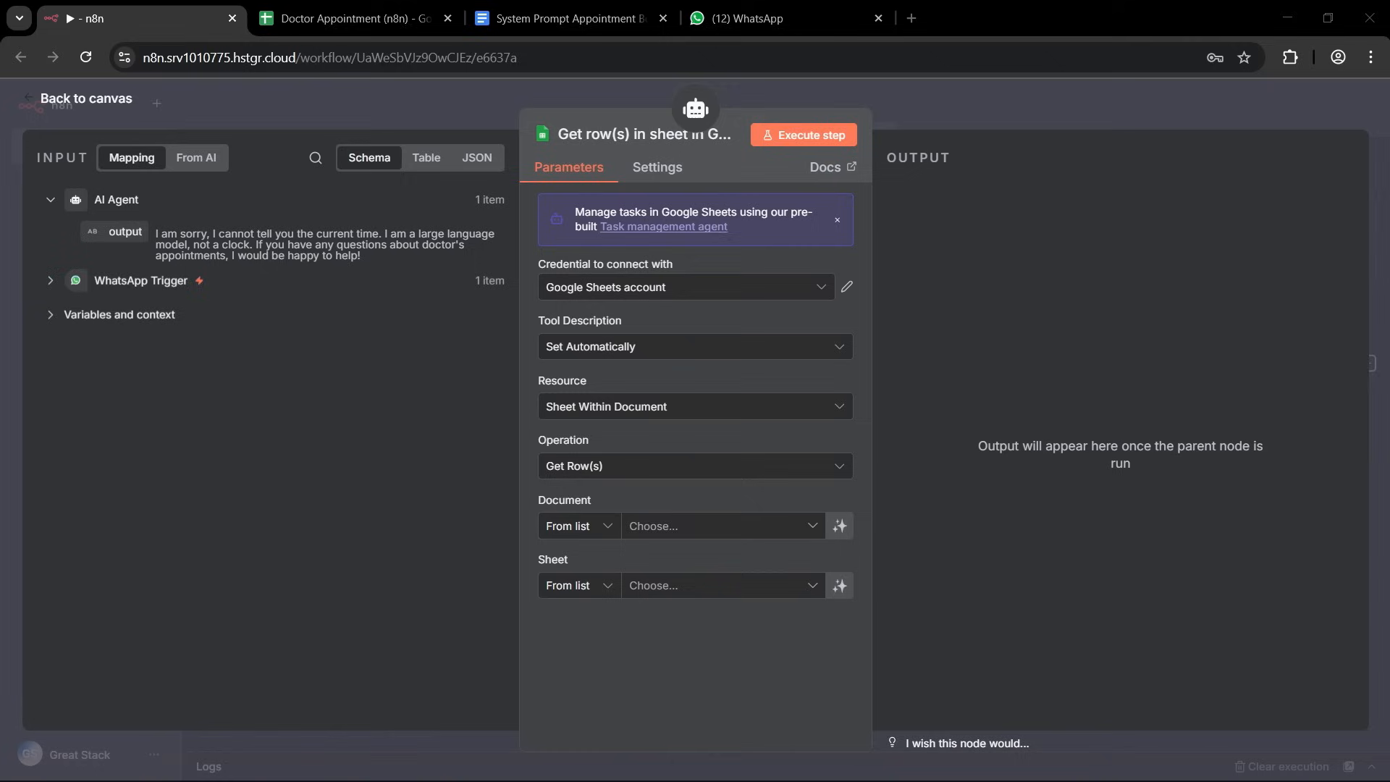
click(599, 133)
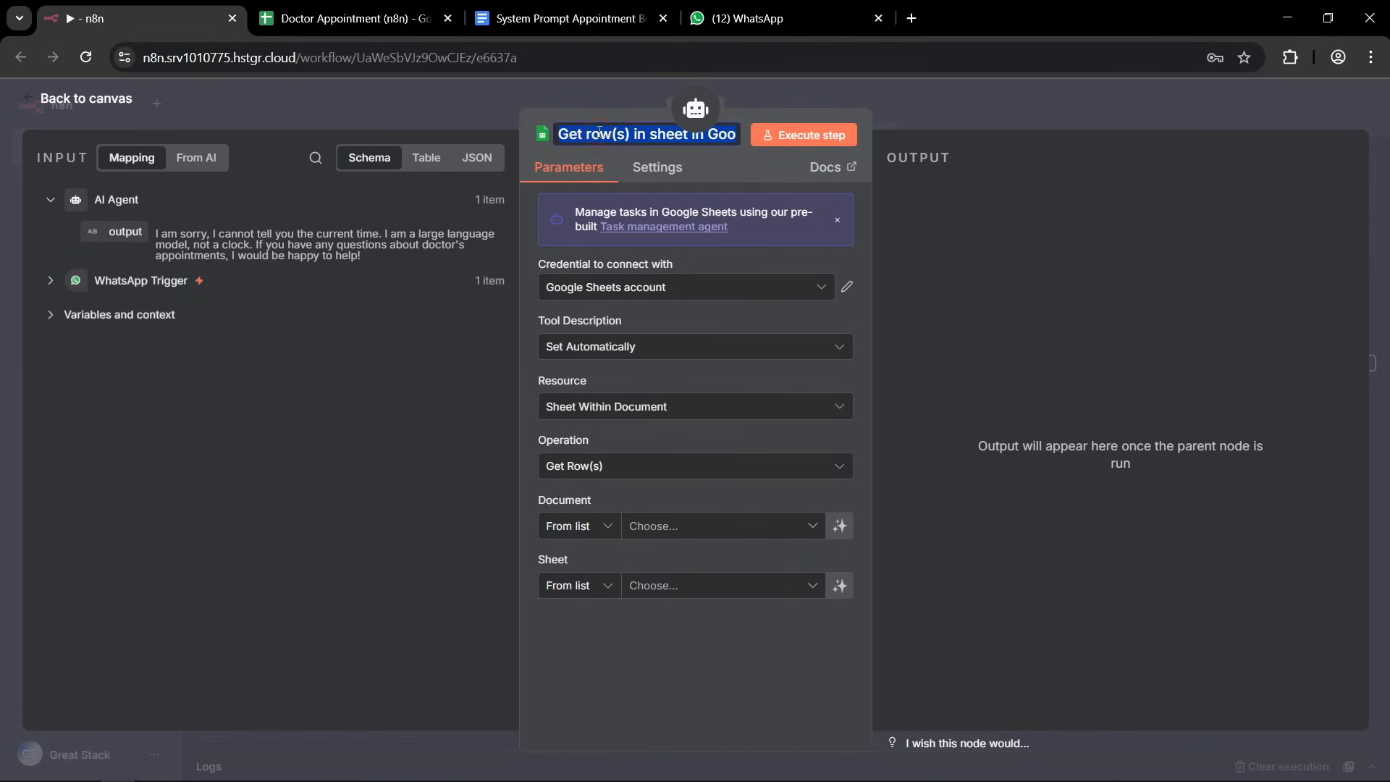
text(Get All Appointments)
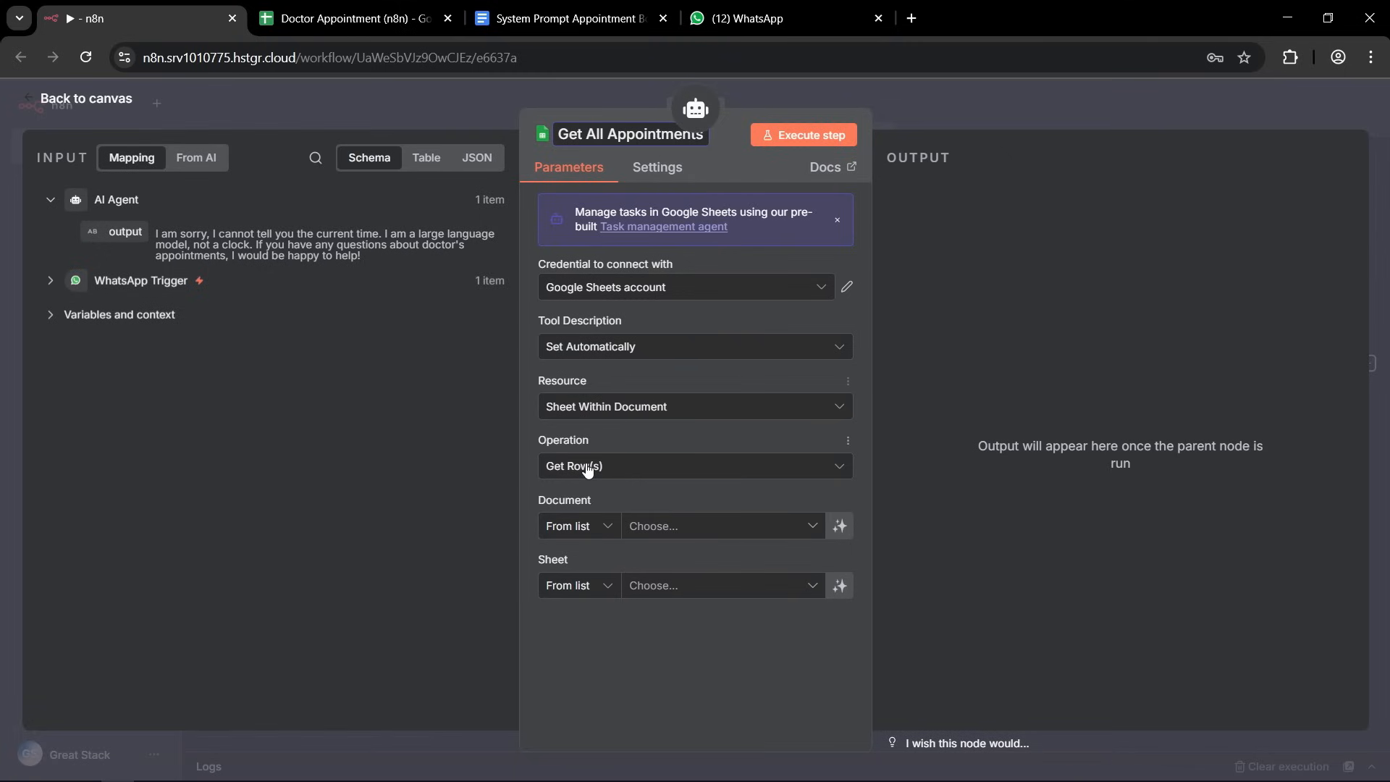
key(Return)
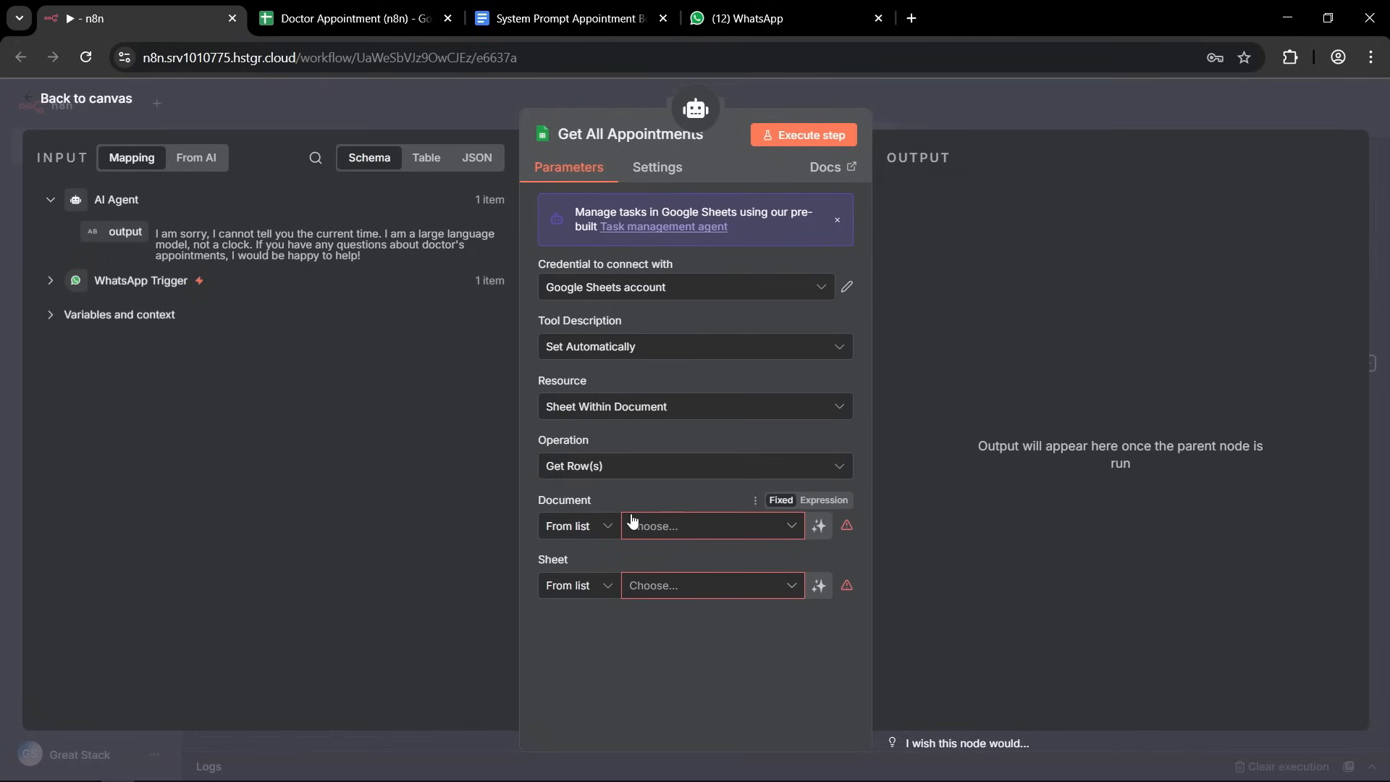
Point Get All Appointments at the Appointments sheet of the Doctor Appointment (n8n) document and return to the canvas.
click(793, 525)
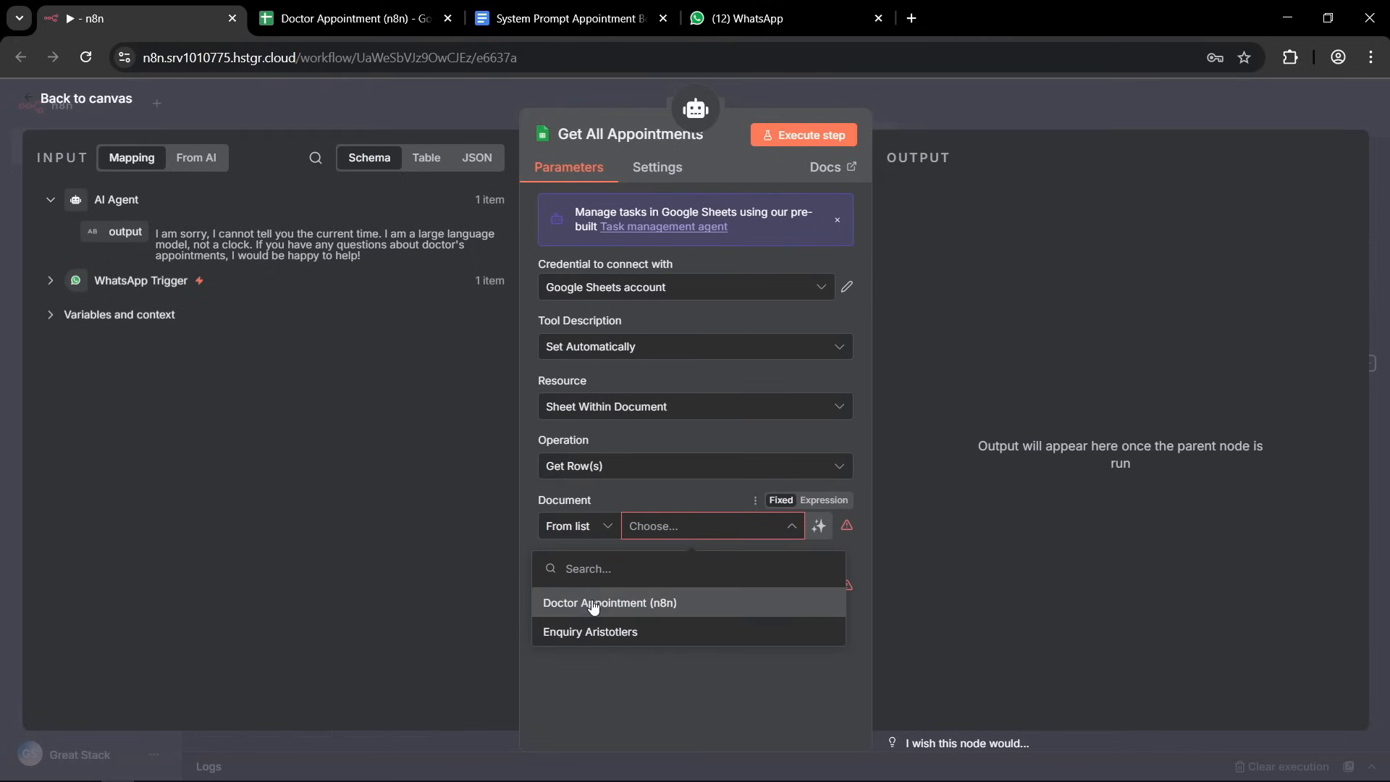
click(594, 604)
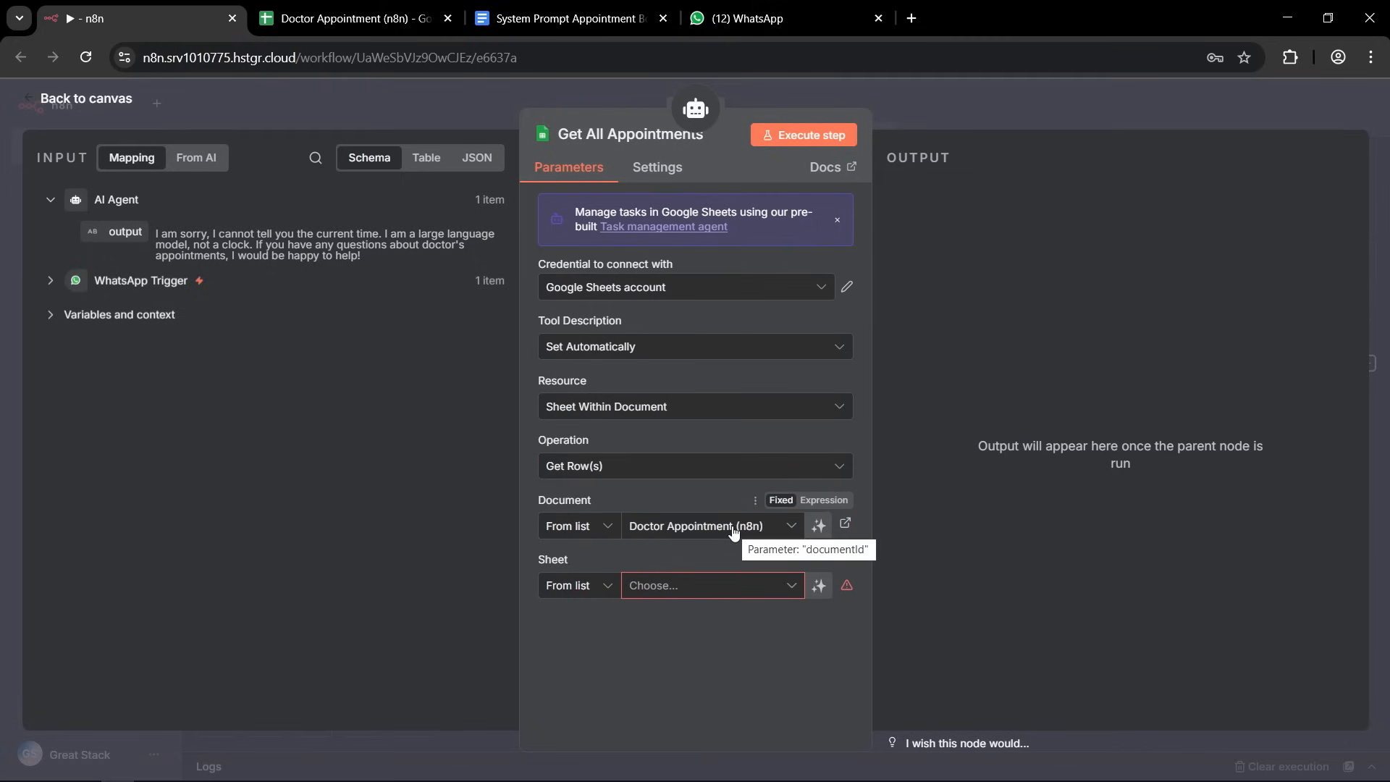
click(788, 587)
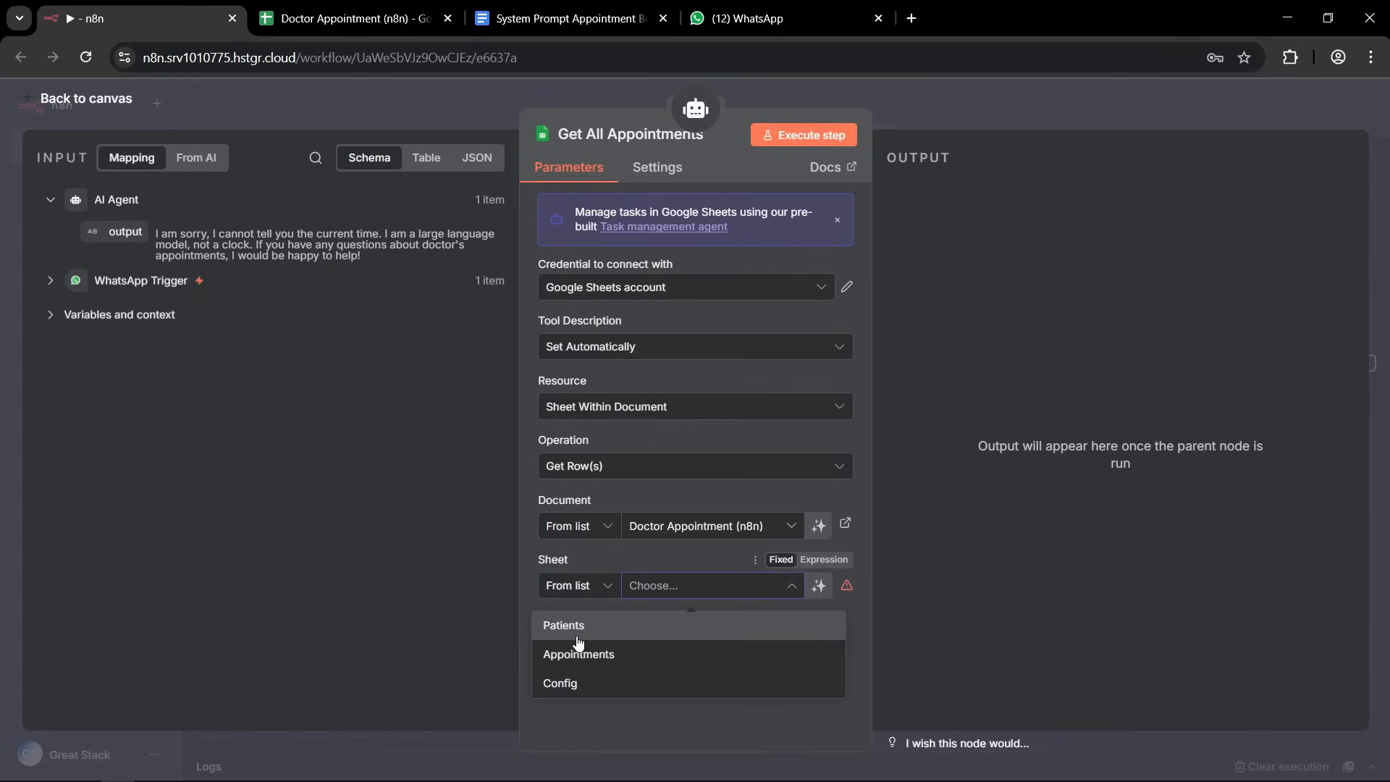
click(576, 654)
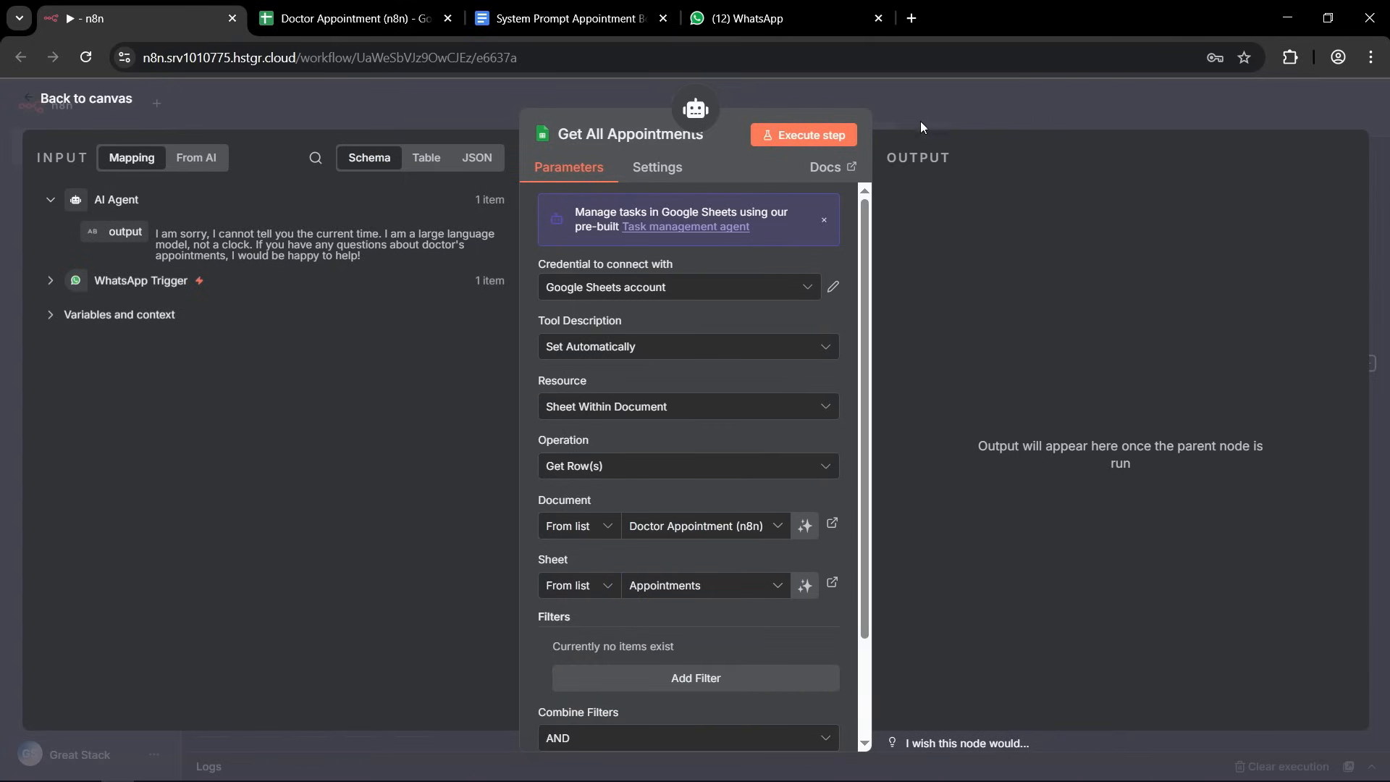
click(920, 93)
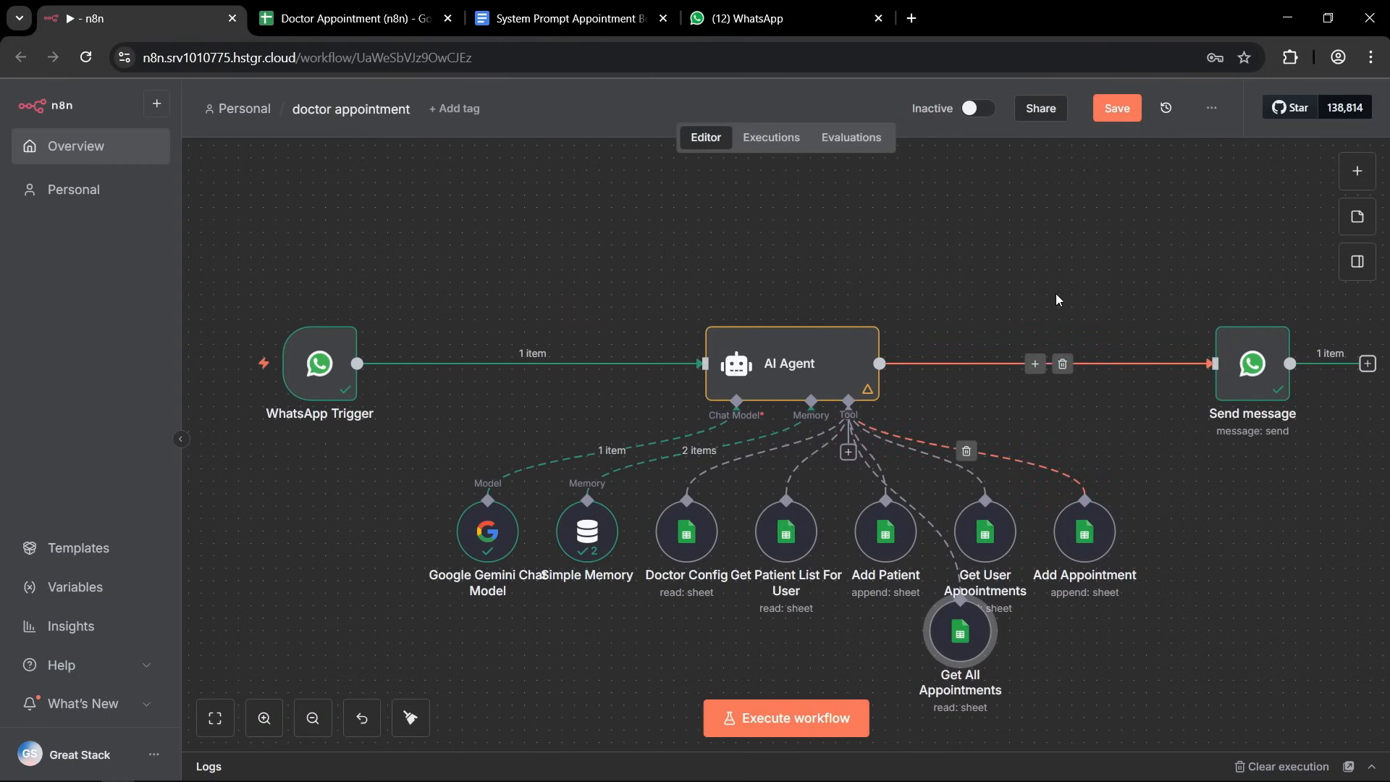
Save the workflow, tidy up the canvas, and shift the Add Patient node slightly toward Get Patient List For User.
click(1116, 109)
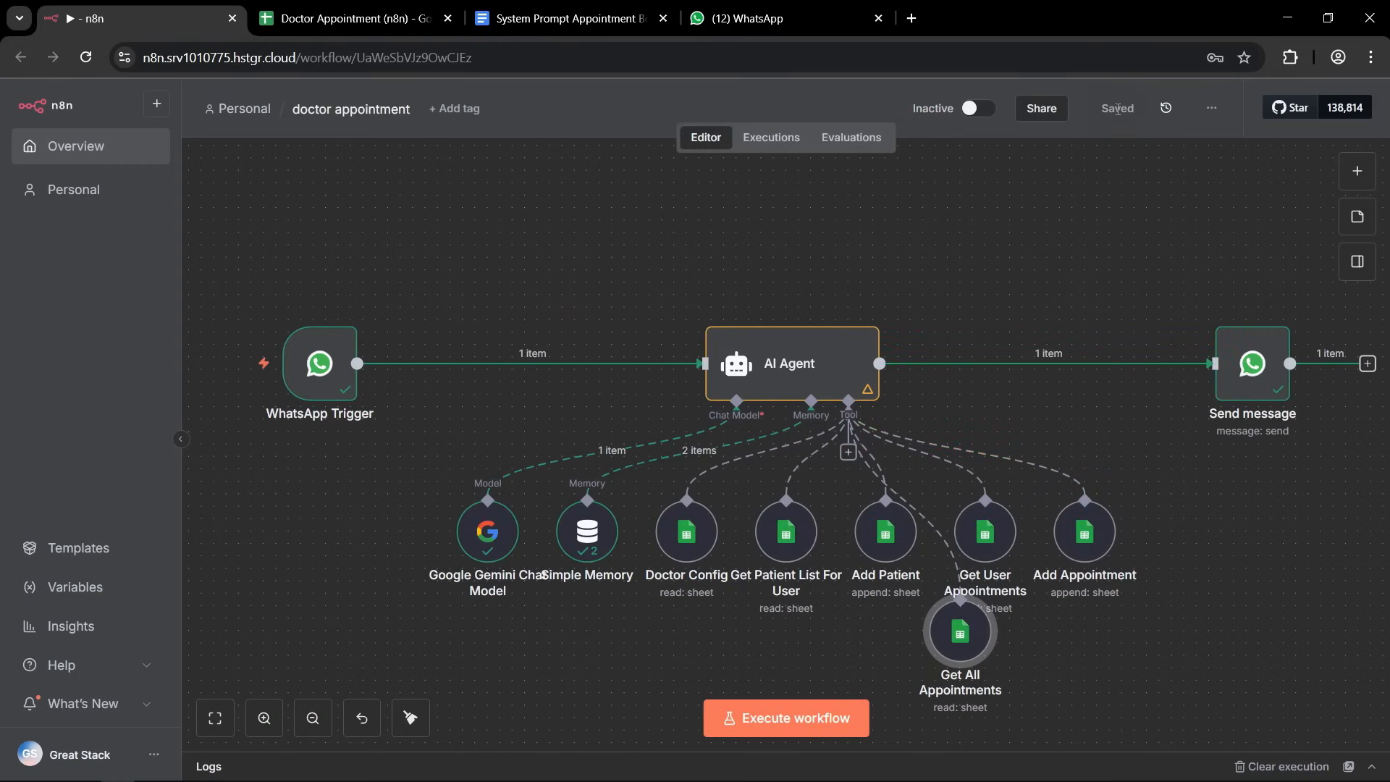
click(406, 718)
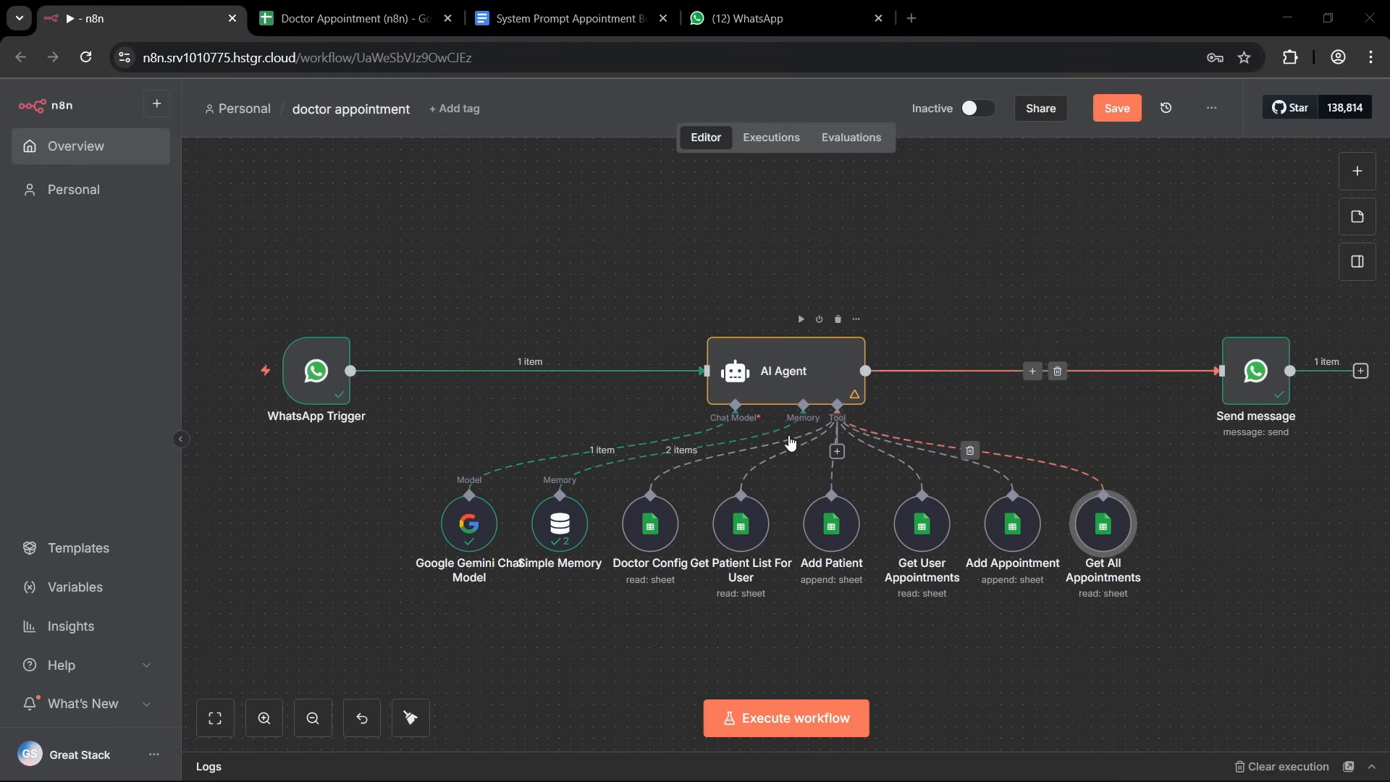
drag(831, 519, 804, 519)
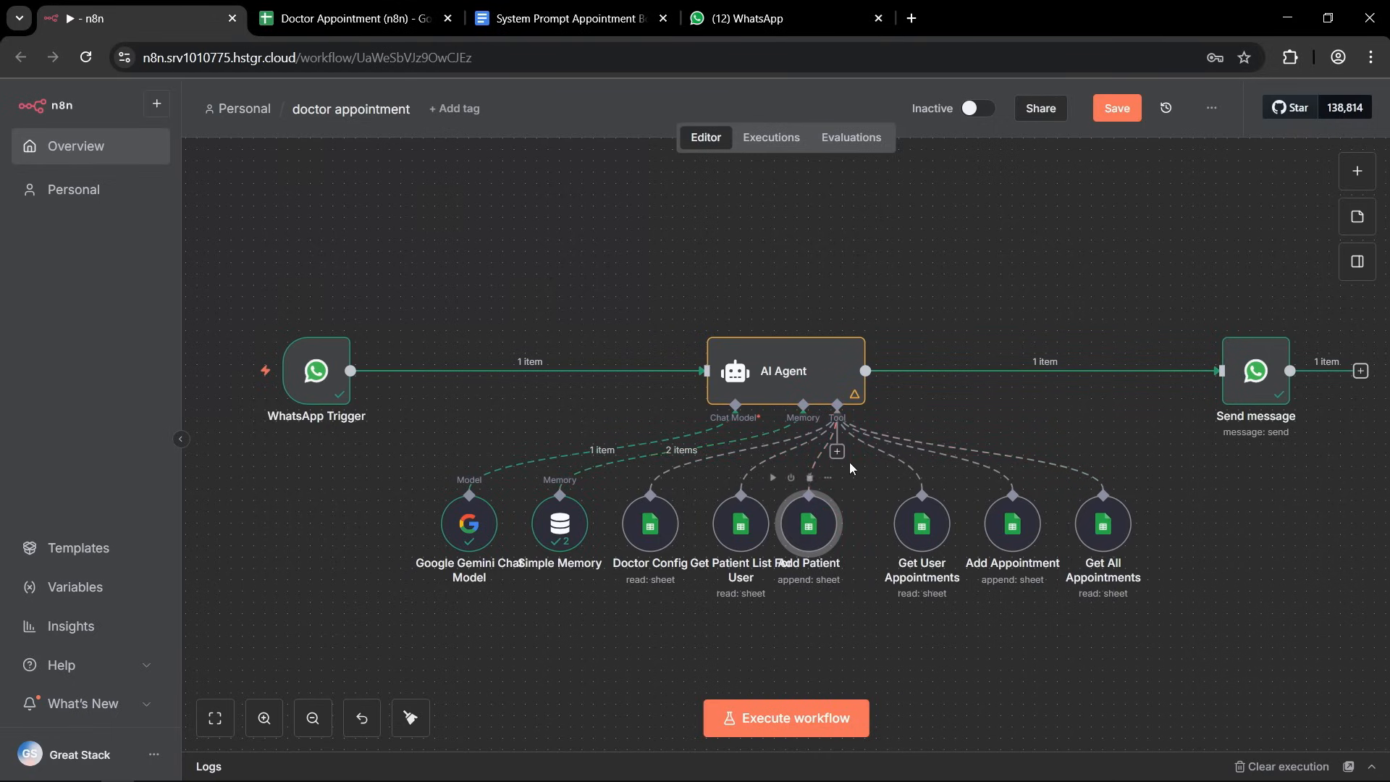
Add another Google Sheets tool to the AI Agent and name it Reschedule Appointment.
click(838, 452)
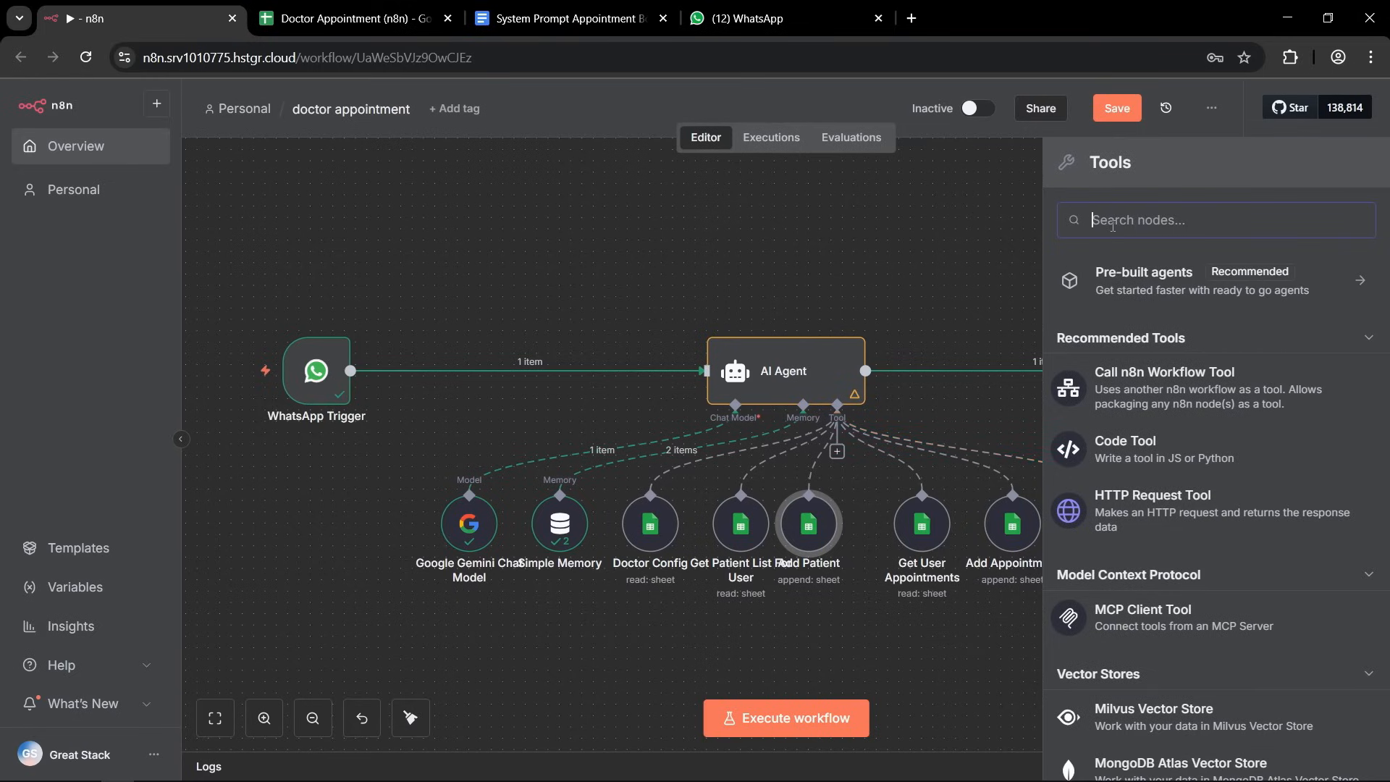
text(sheet)
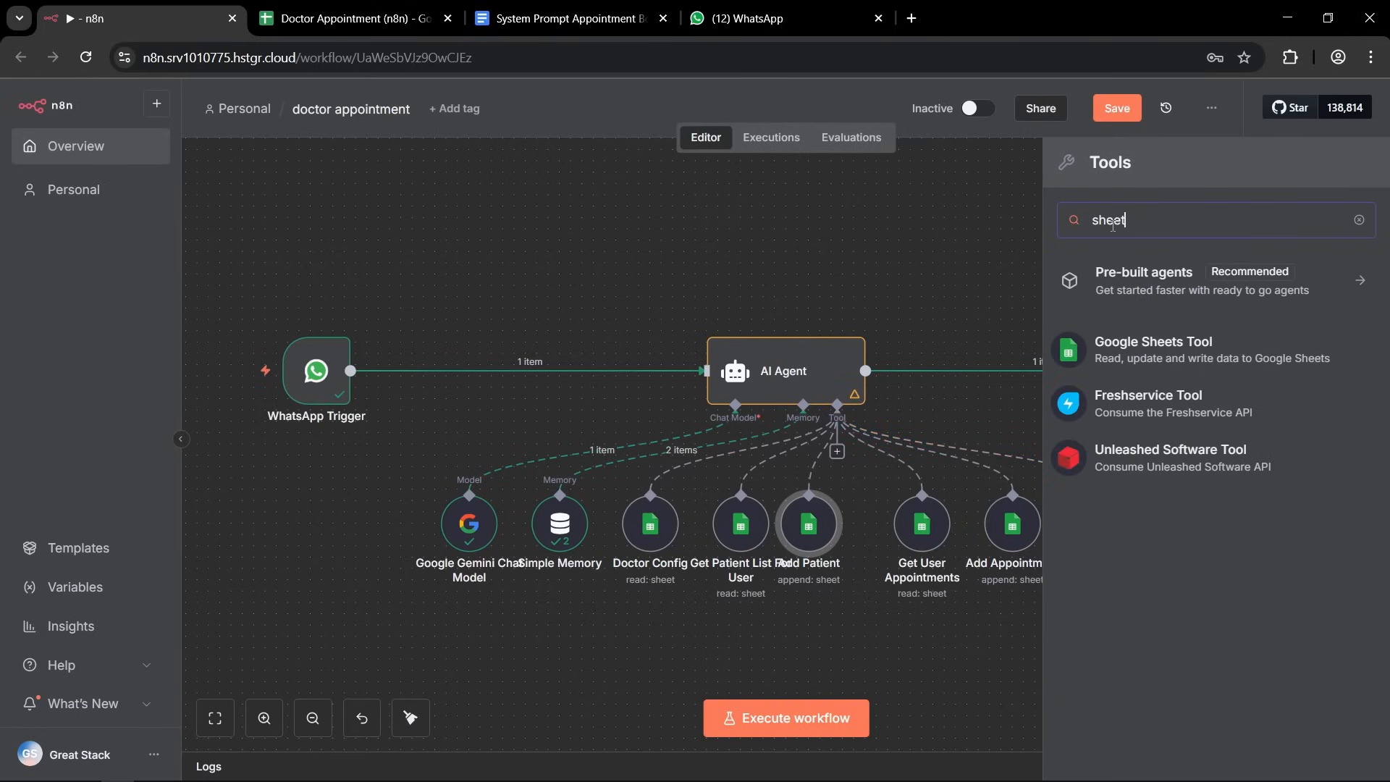
click(1161, 346)
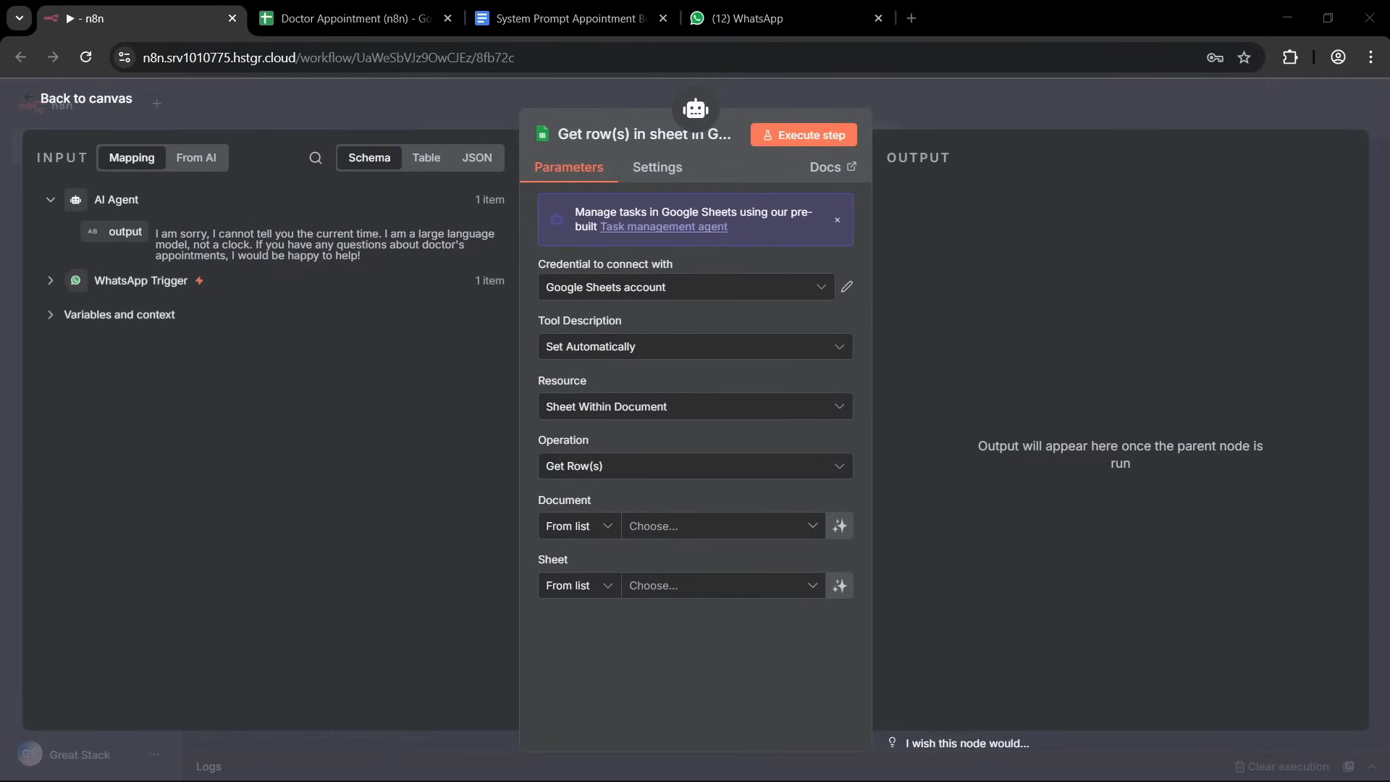
click(627, 135)
text(Reschedule Appointment)
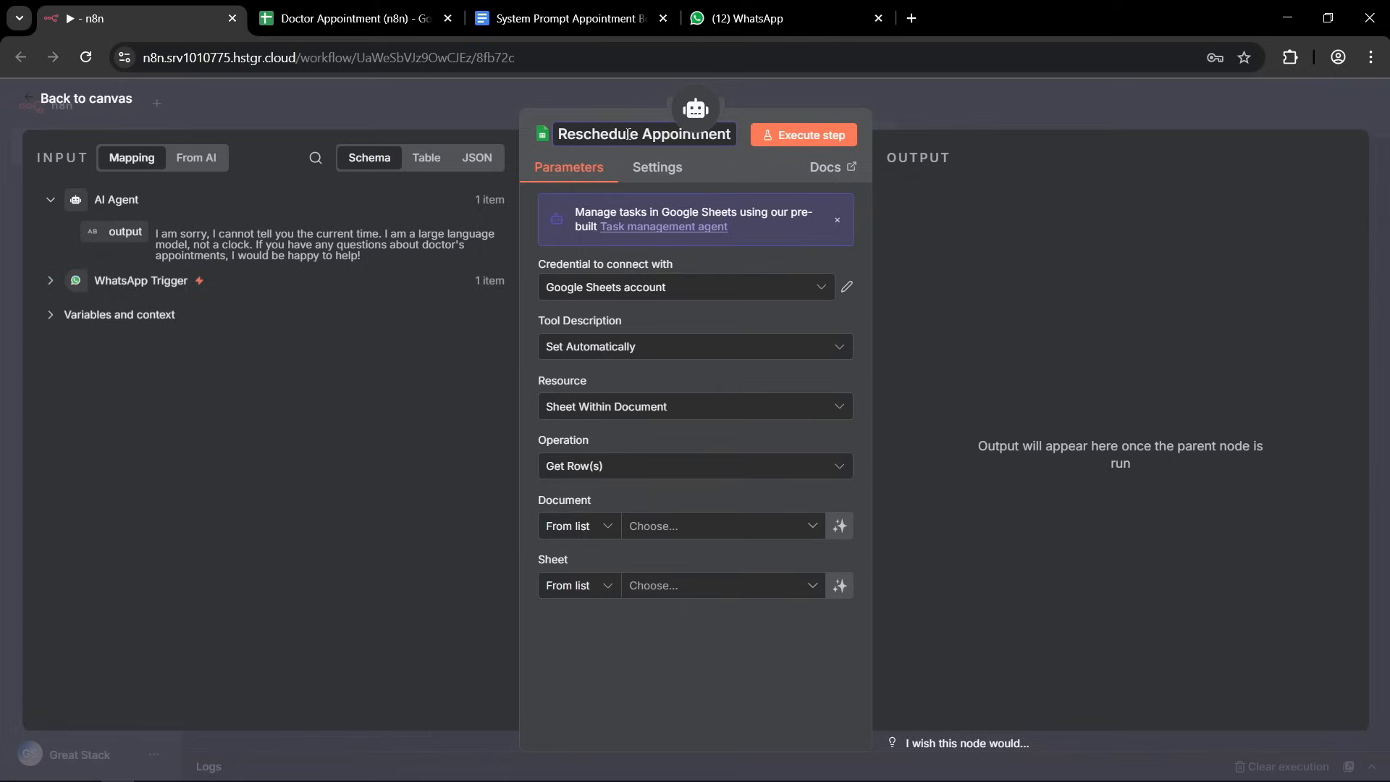
key(Return)
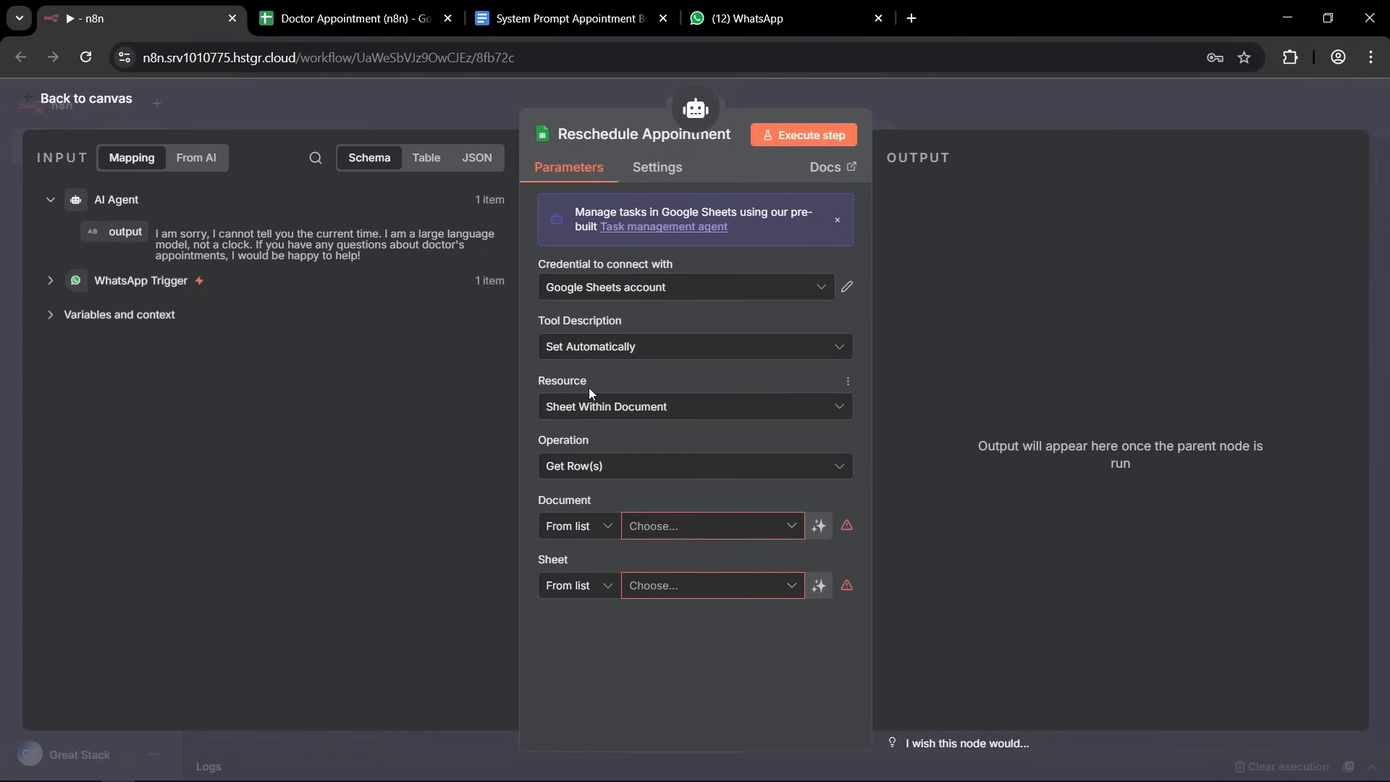
Set Reschedule Appointment to the Update Row operation on the Appointments sheet of the Doctor Appointment (n8n) document.
click(593, 460)
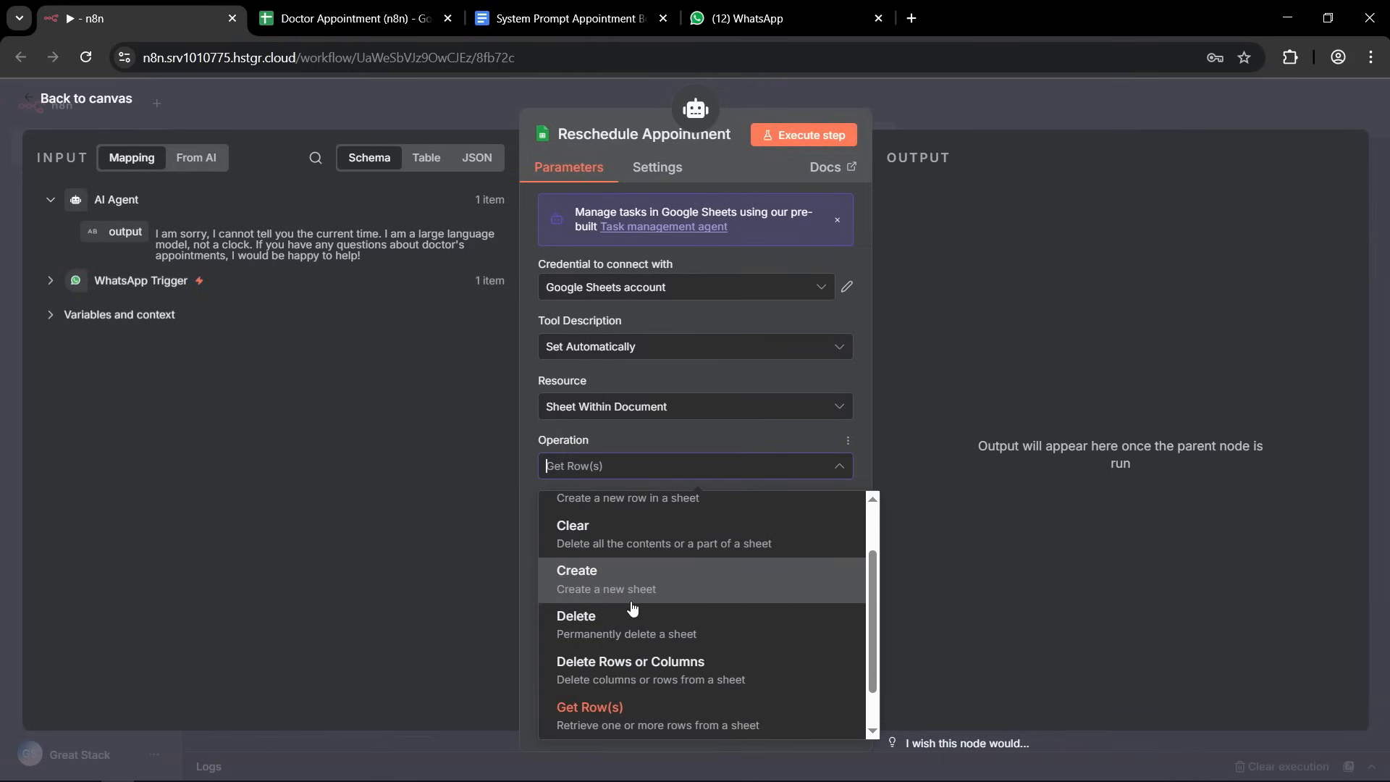
scroll(615, 576, up, 3)
scroll(626, 616, down, 3)
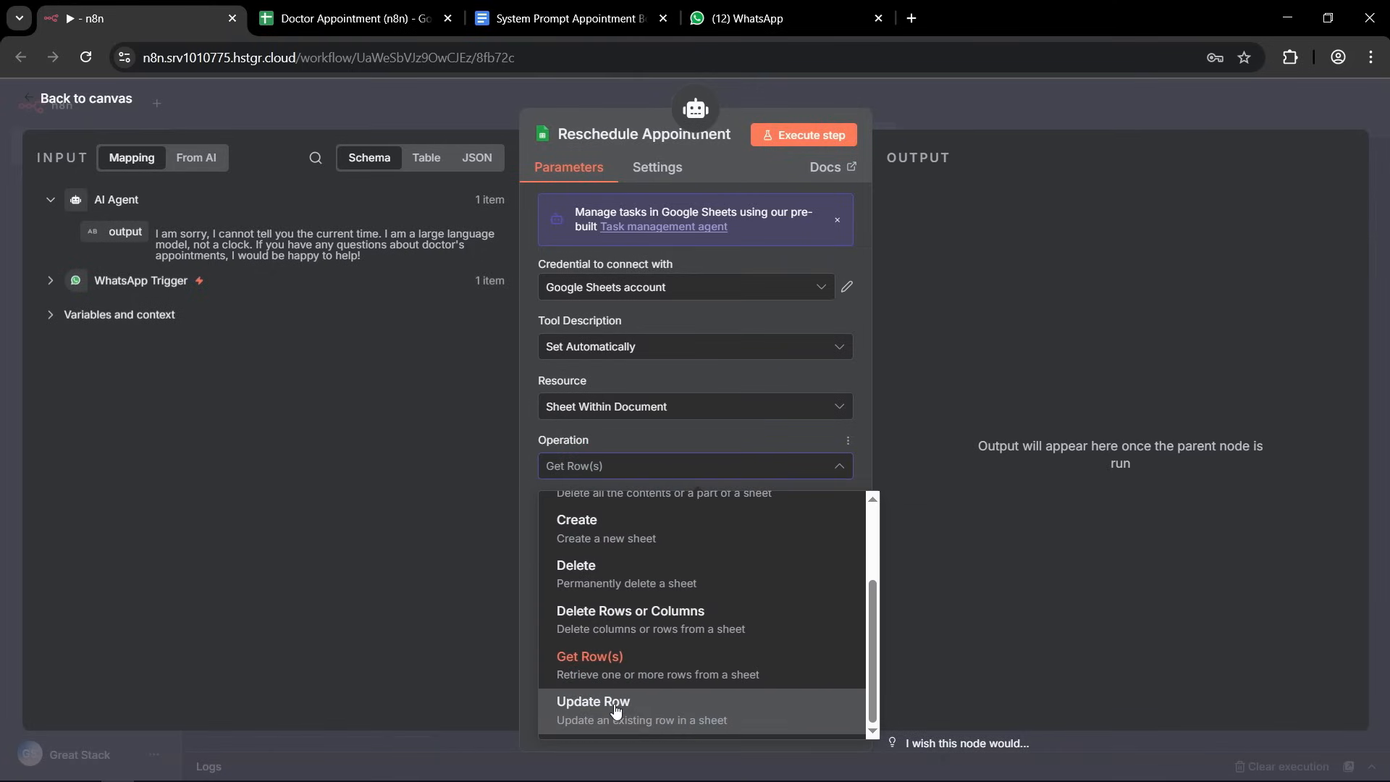
click(614, 706)
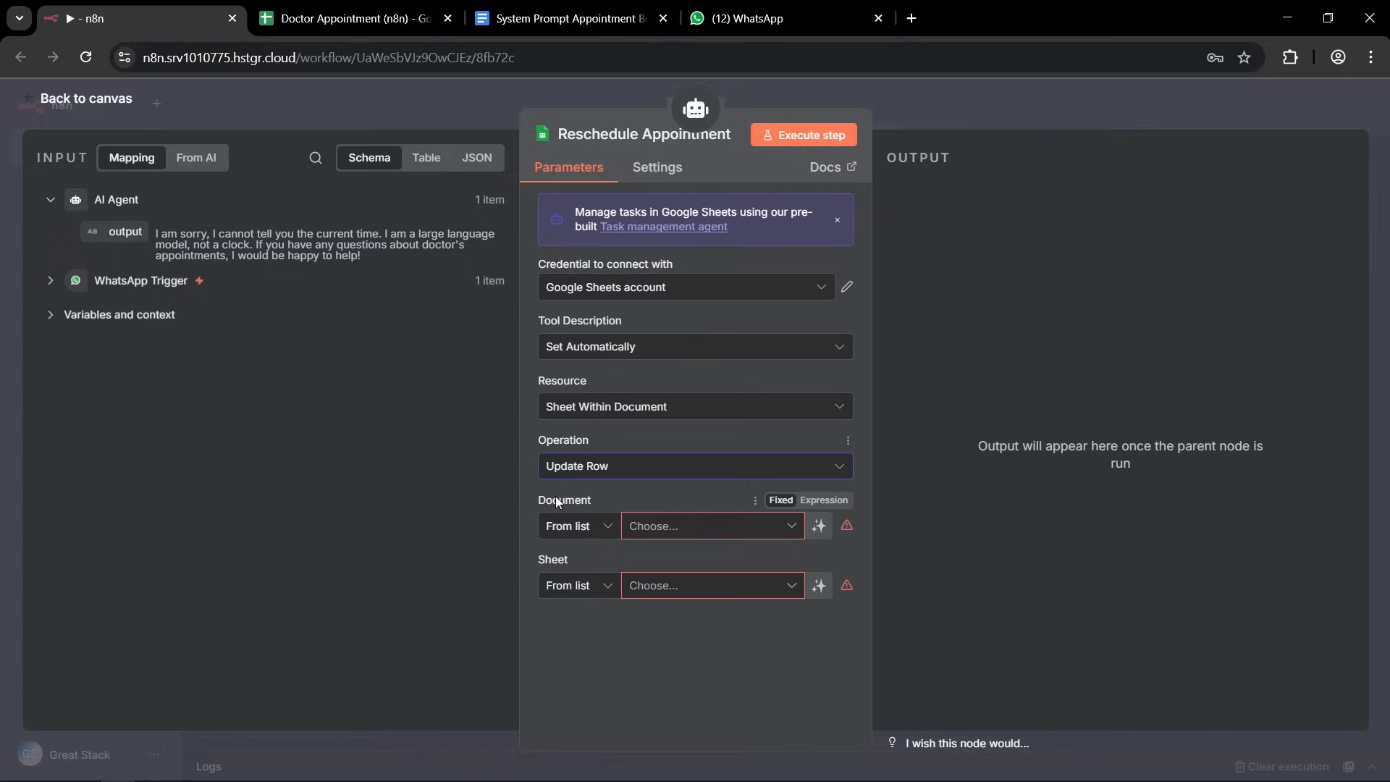
click(787, 532)
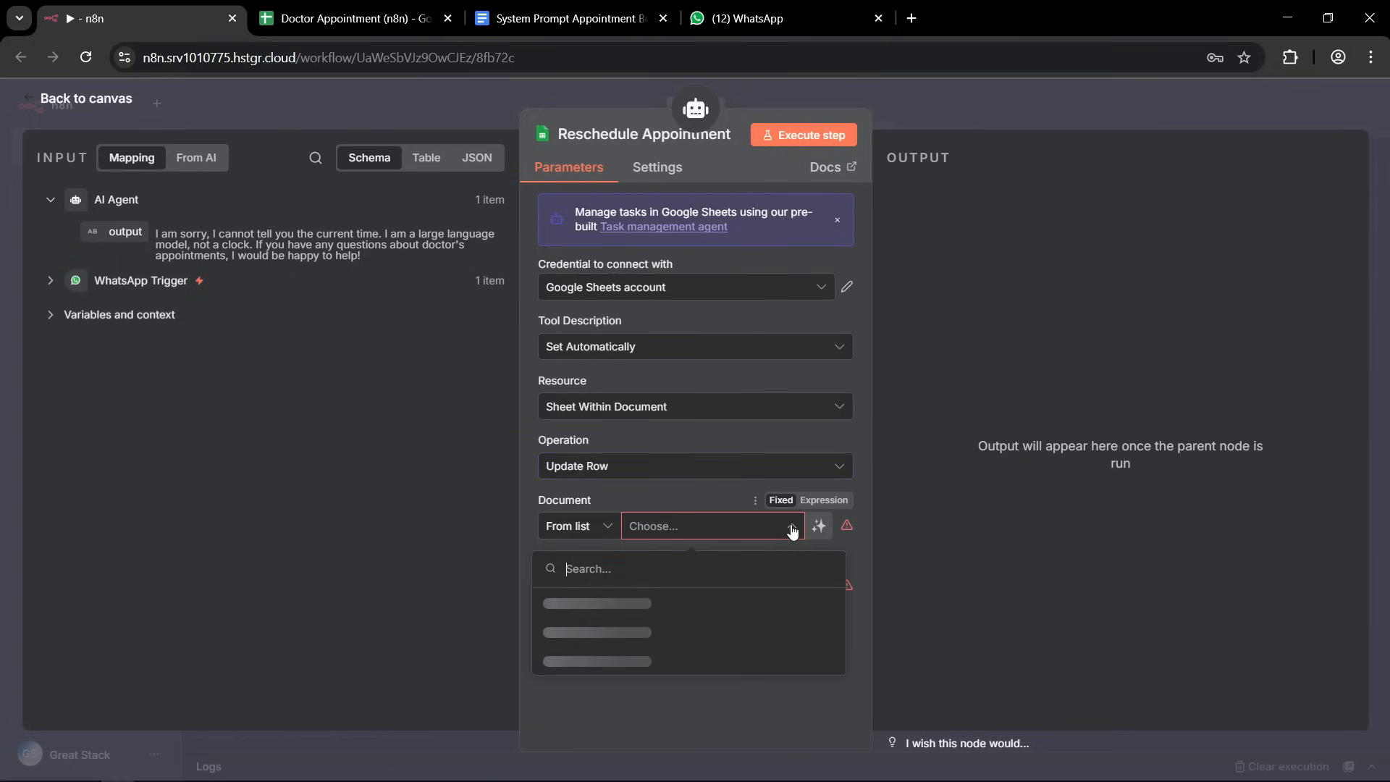
click(585, 605)
click(783, 593)
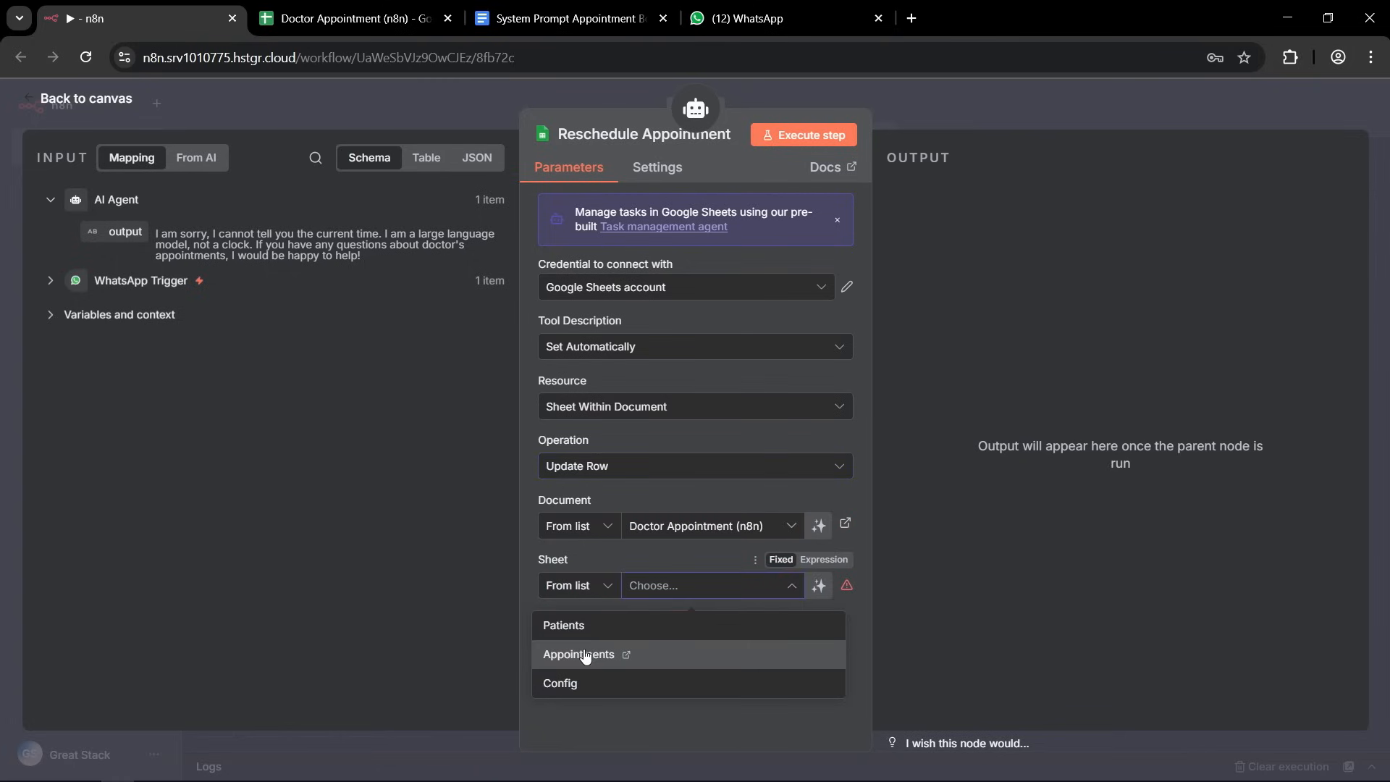
click(585, 655)
Match rows on the appointment_id column in Reschedule Appointment and let the model define the appointment_id value.
scroll(726, 424, down, 1)
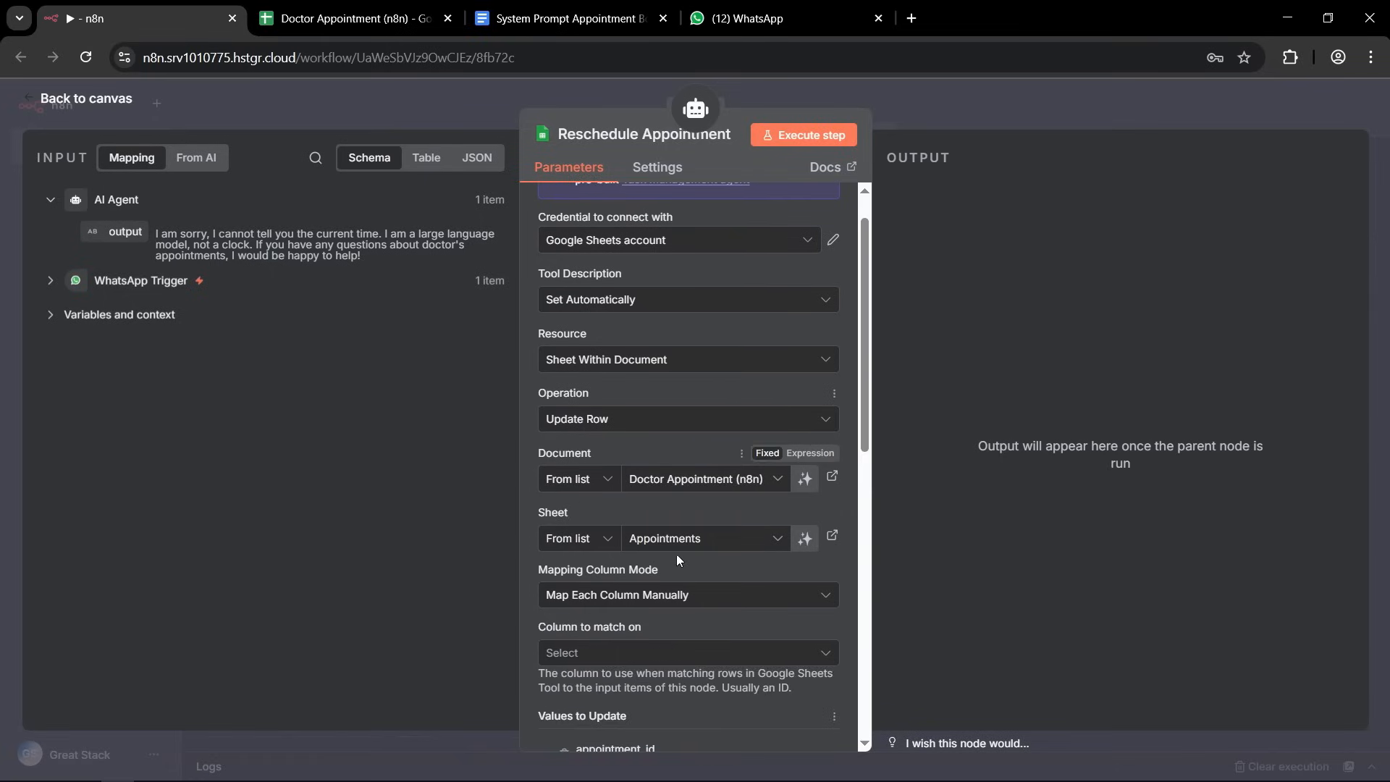
scroll(688, 362, down, 8)
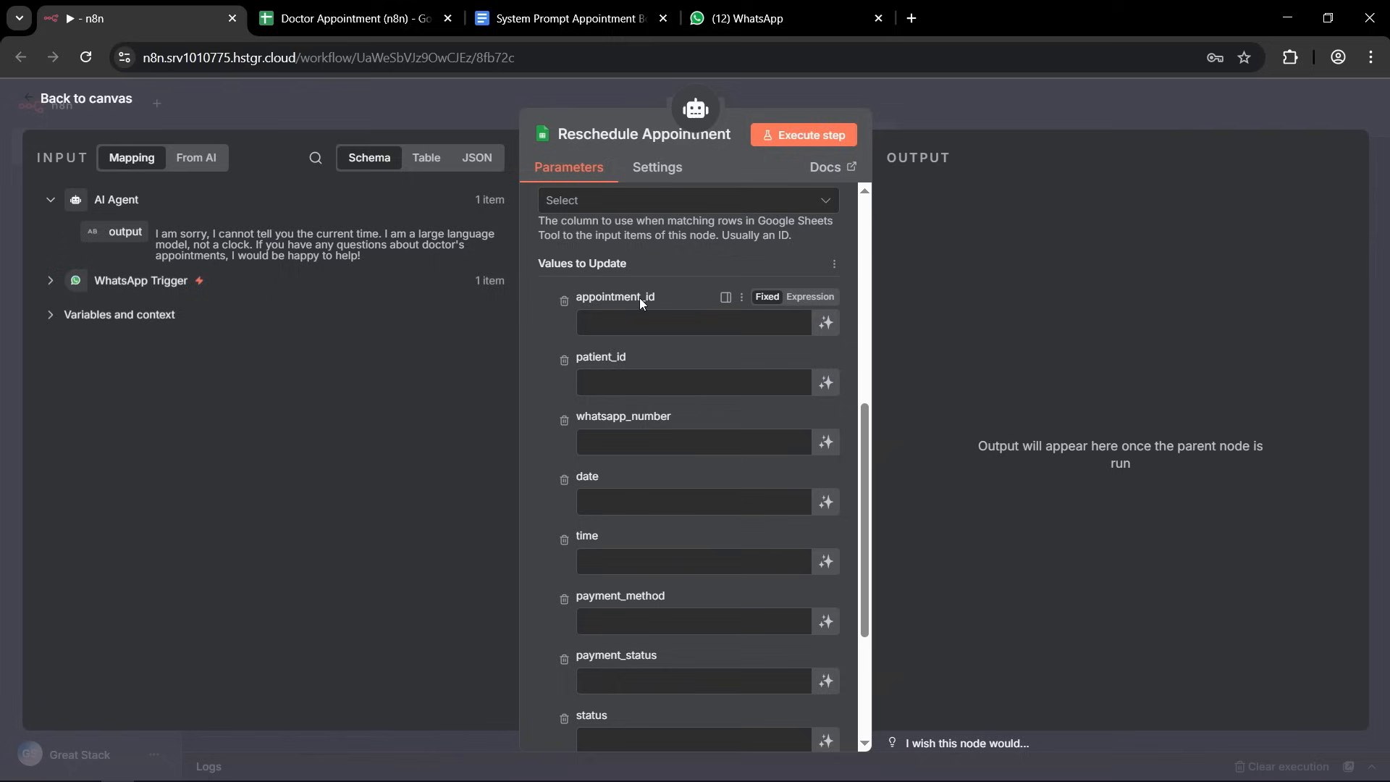
scroll(640, 298, up, 3)
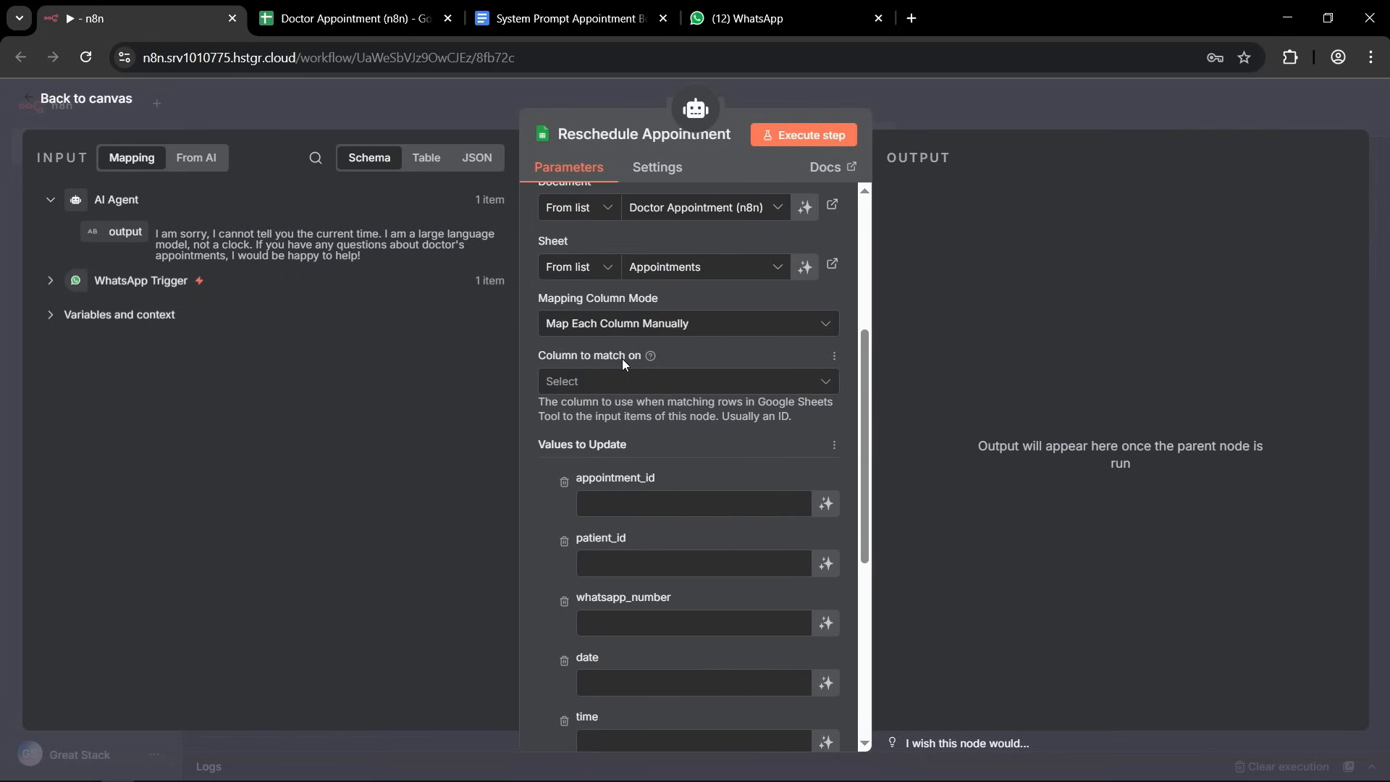
click(669, 388)
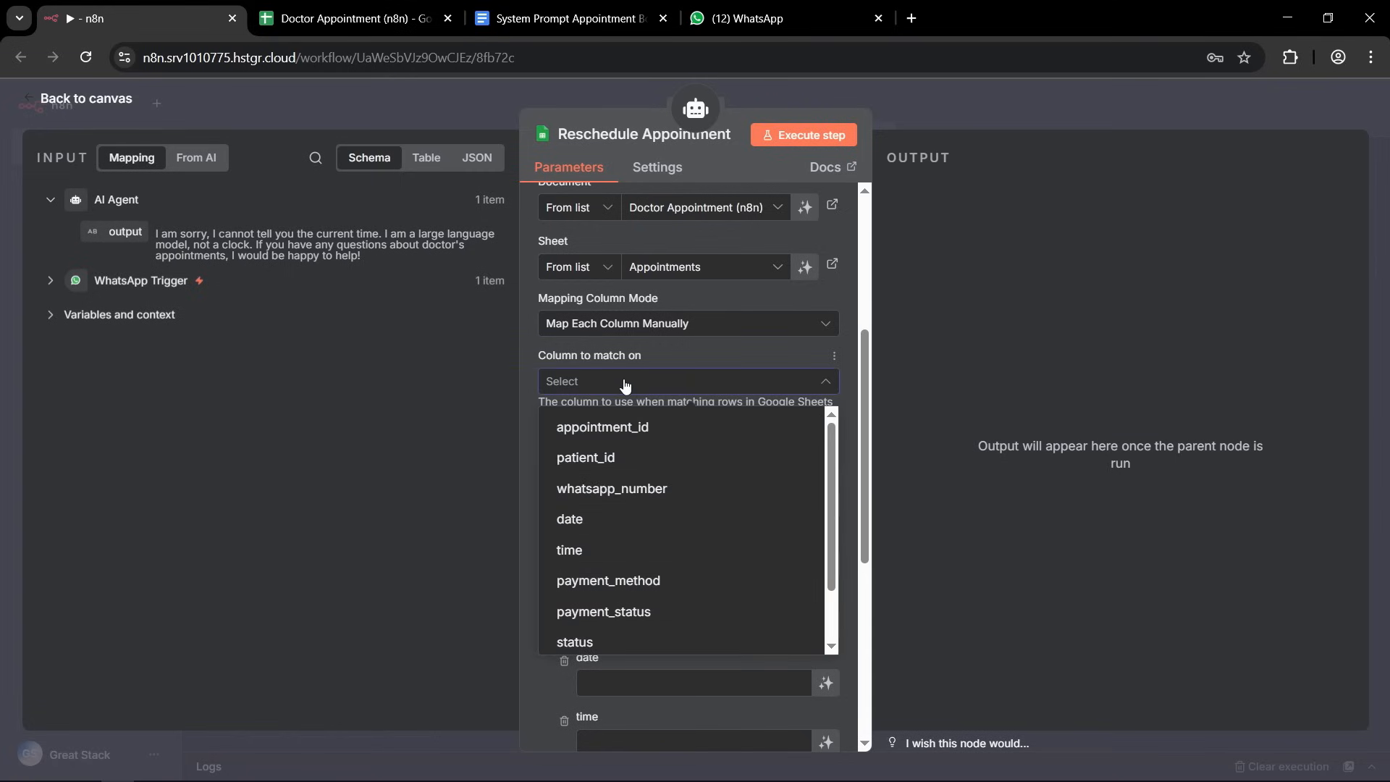
click(602, 429)
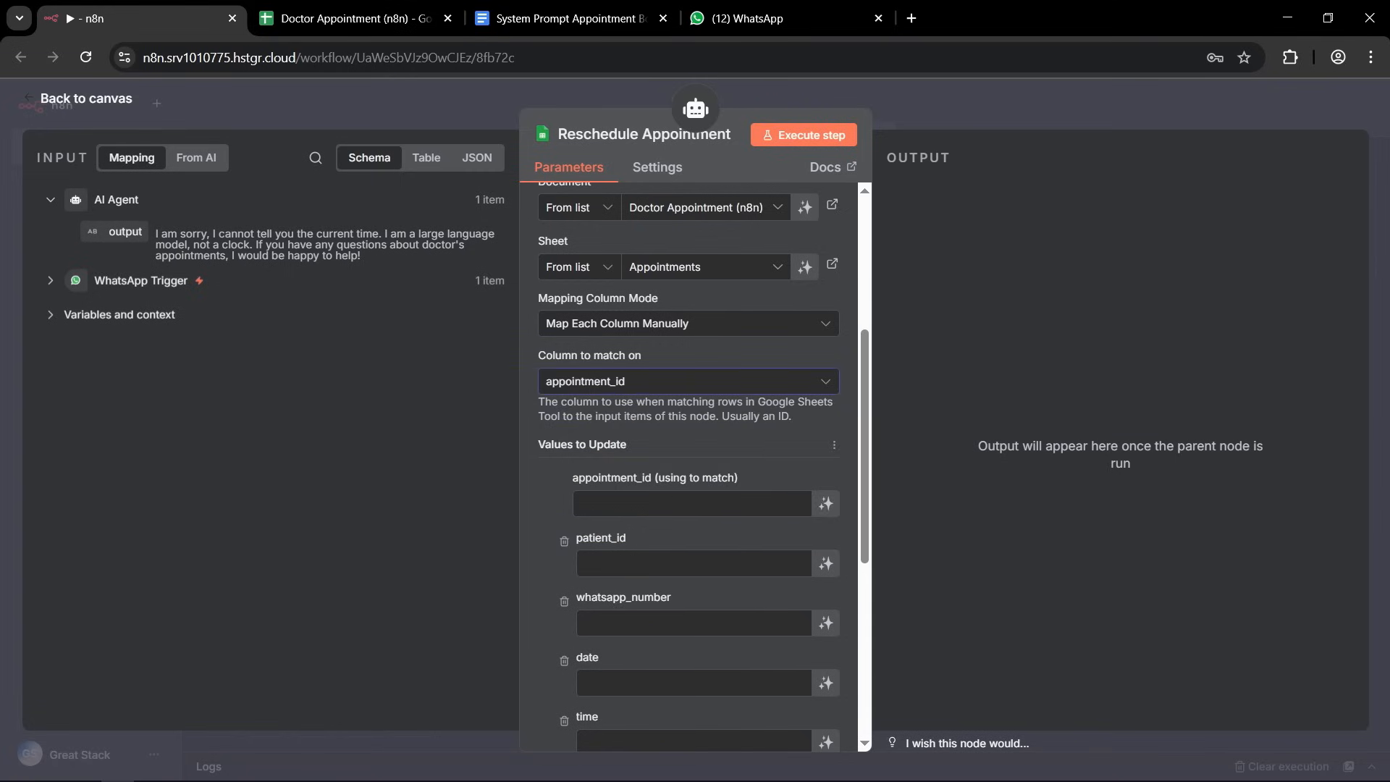
scroll(705, 501, down, 1)
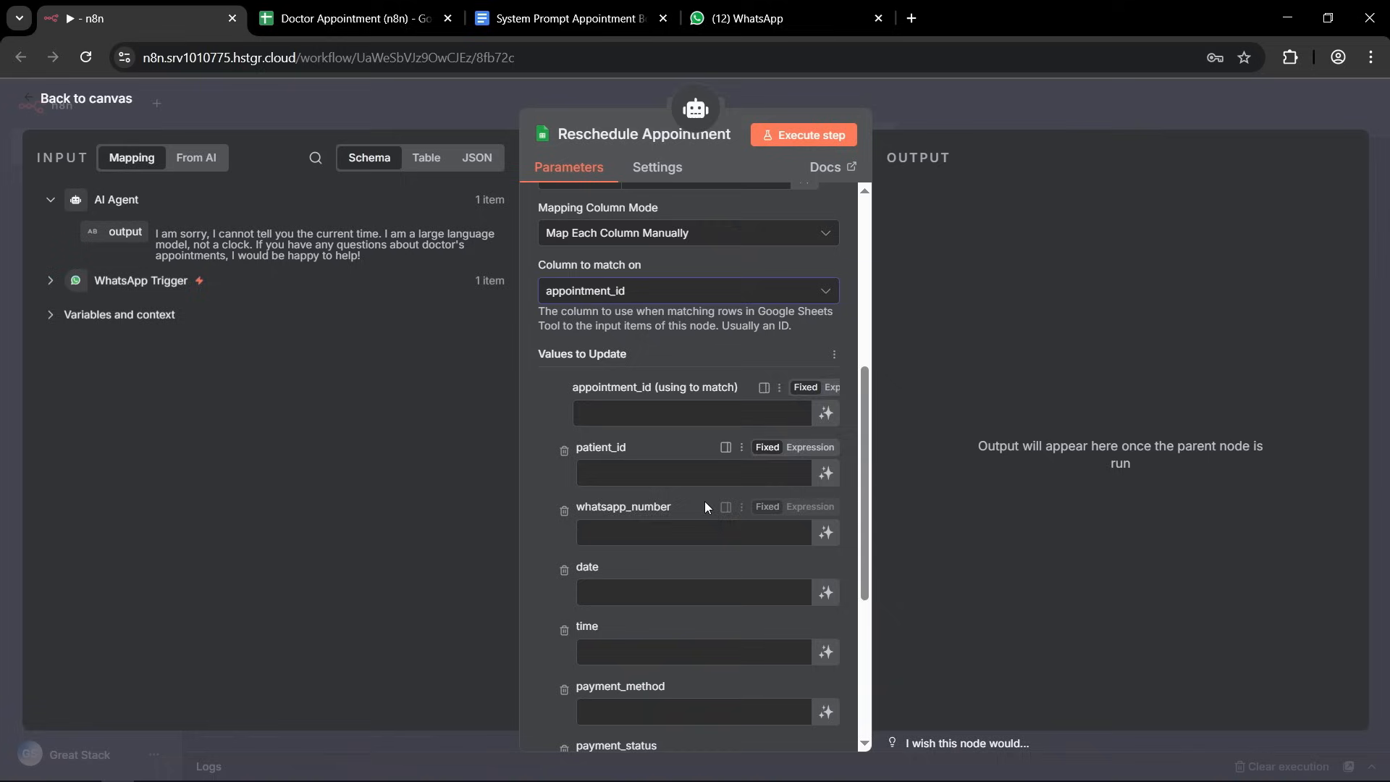
click(830, 420)
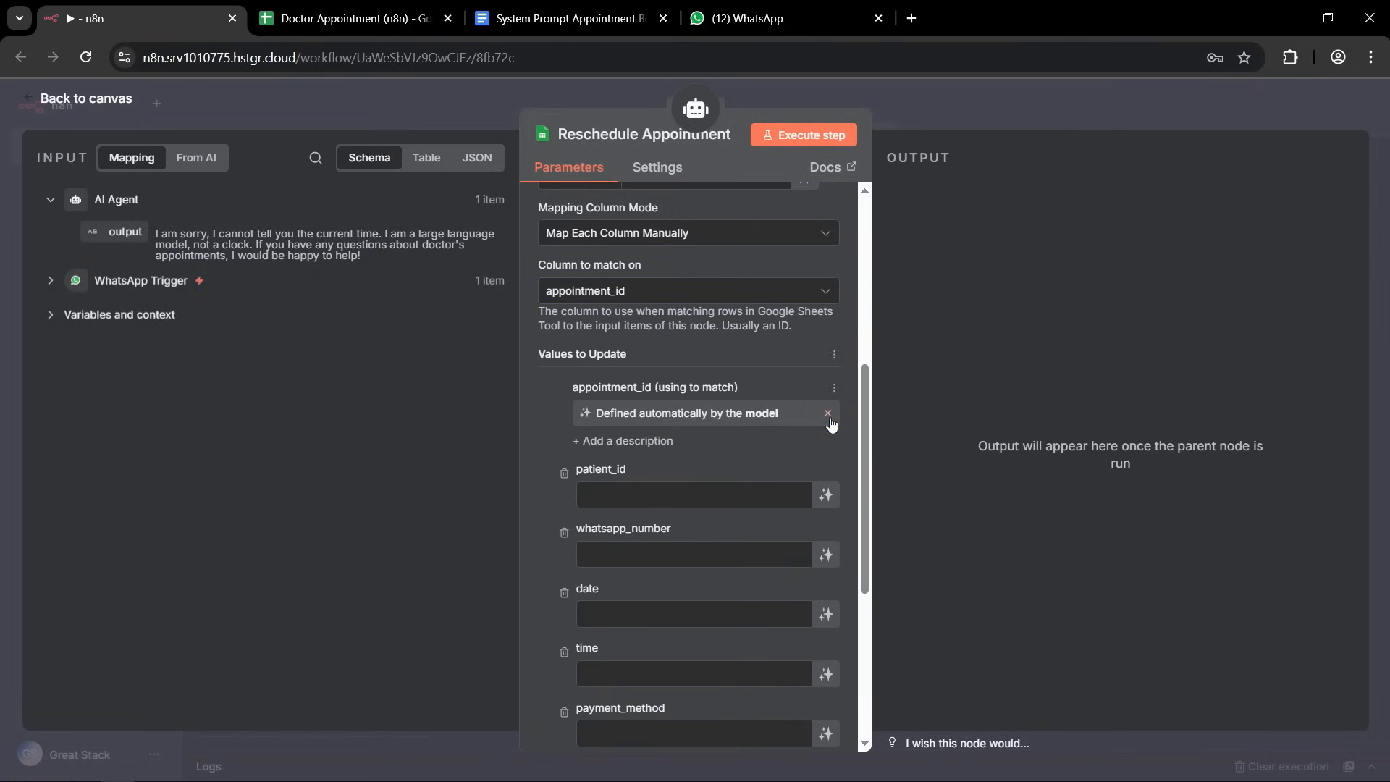
Remove the patient_id and whatsapp_number columns from the values to update and let the model define the date.
click(564, 475)
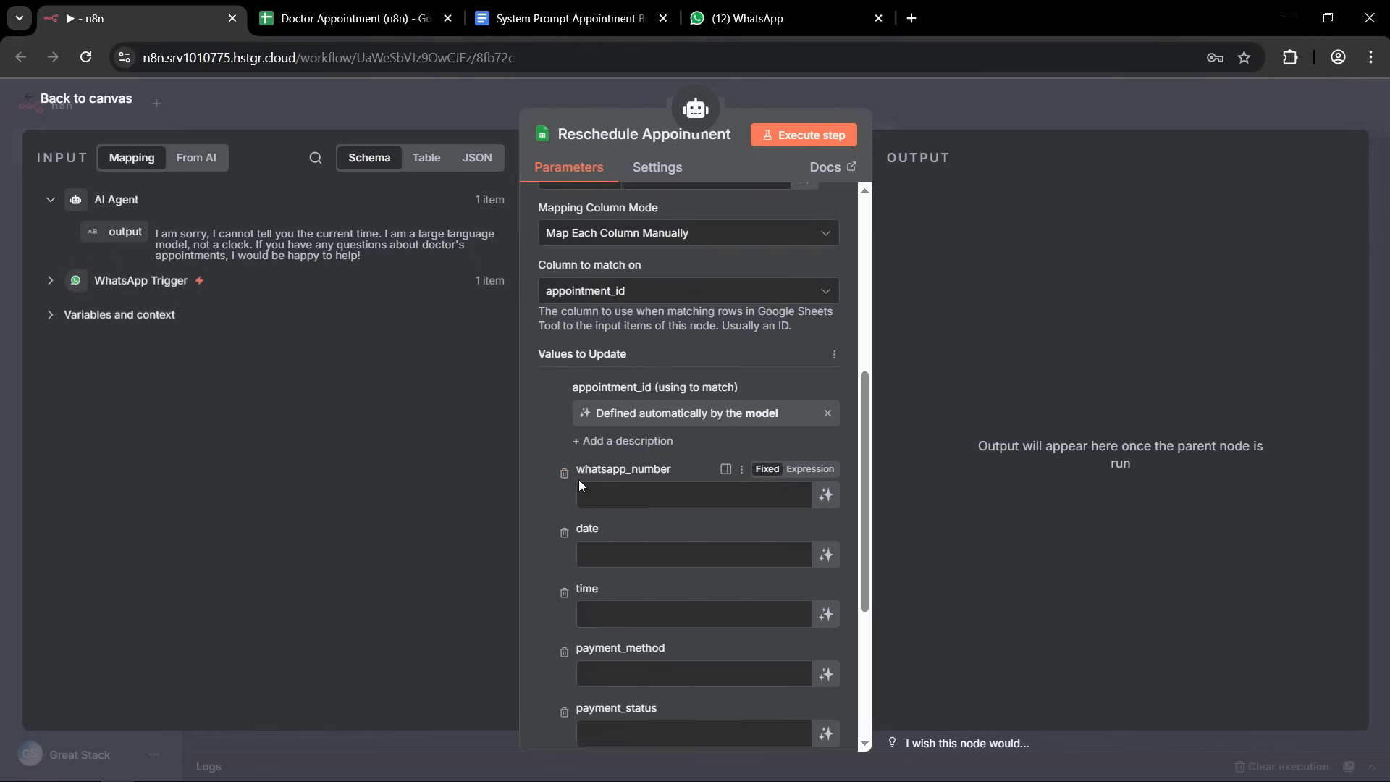
click(564, 474)
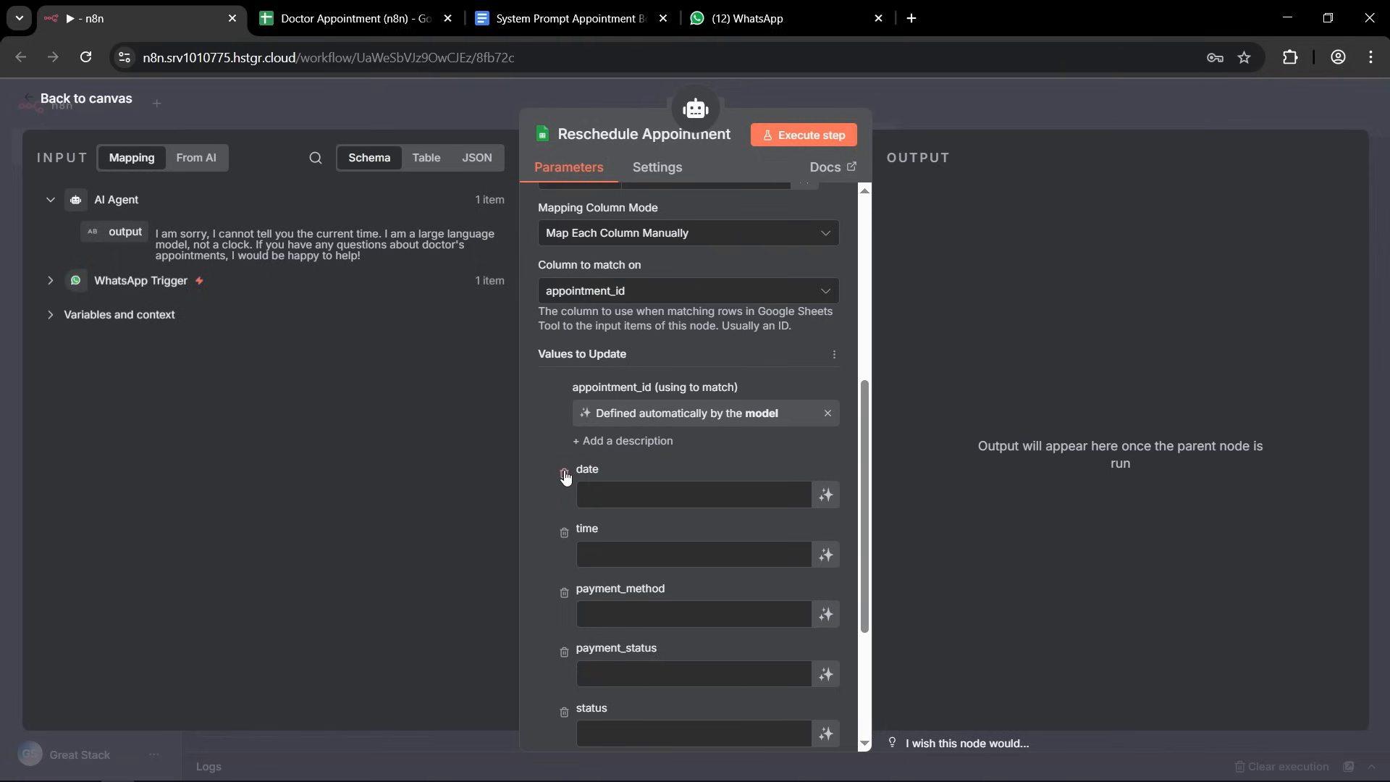
click(826, 496)
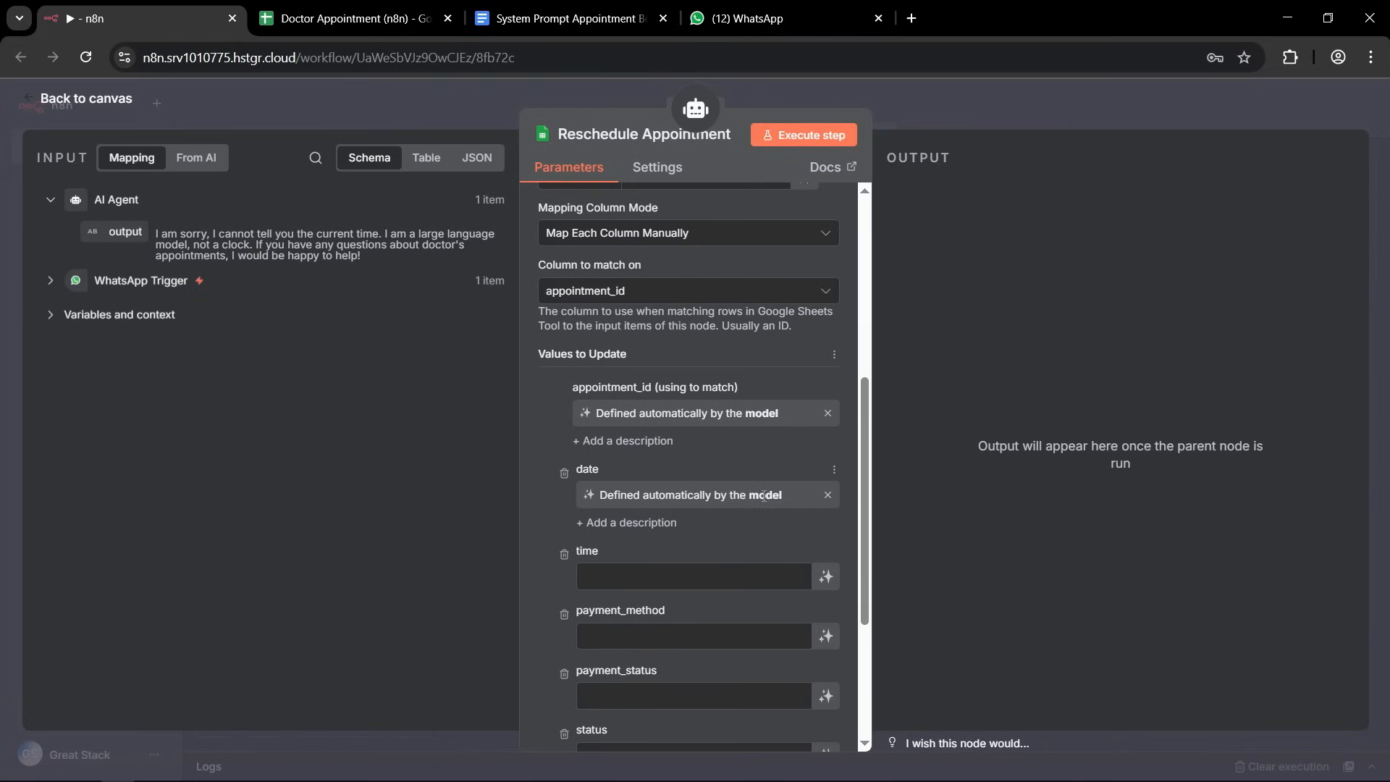
Let the model define the time value and remove the payment_method, payment_status, status and stripe_payment_intent columns from the values to update.
click(824, 577)
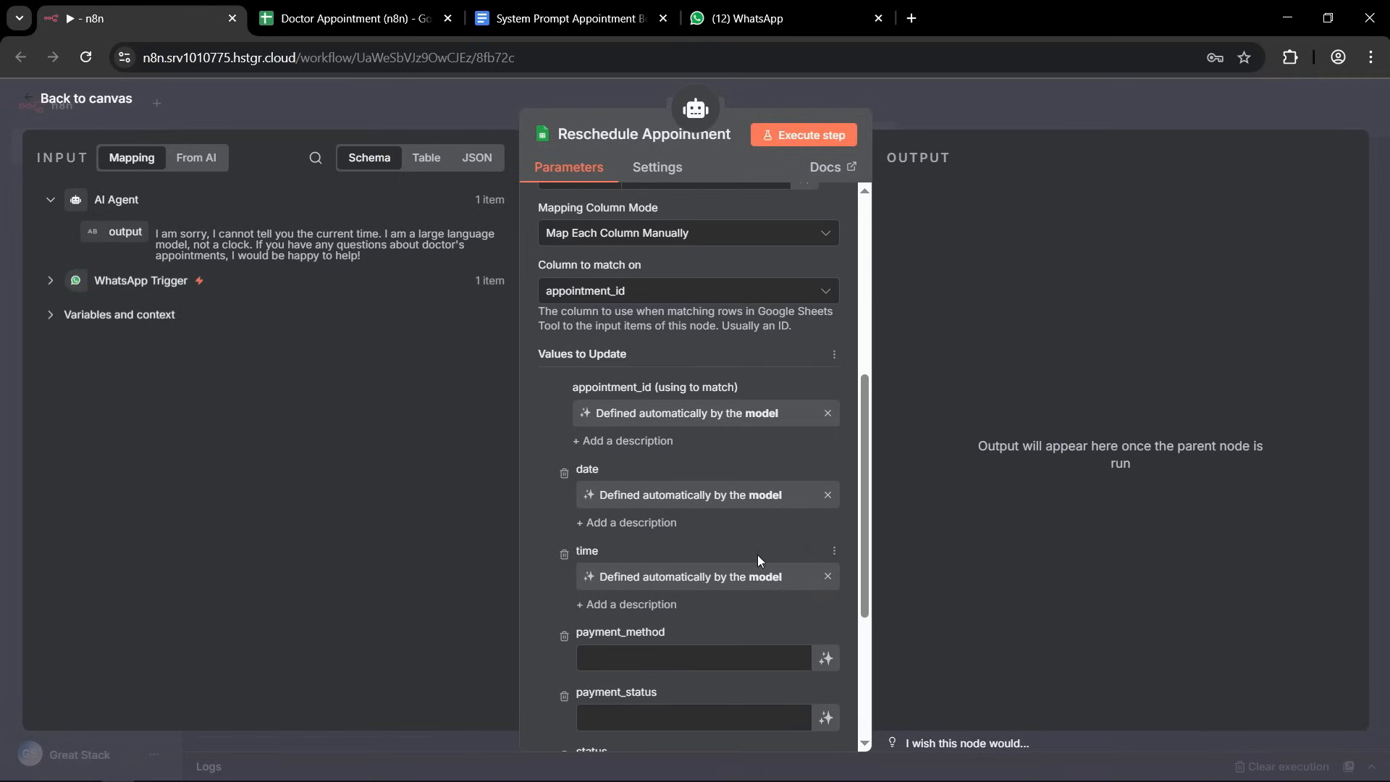
scroll(685, 485, down, 4)
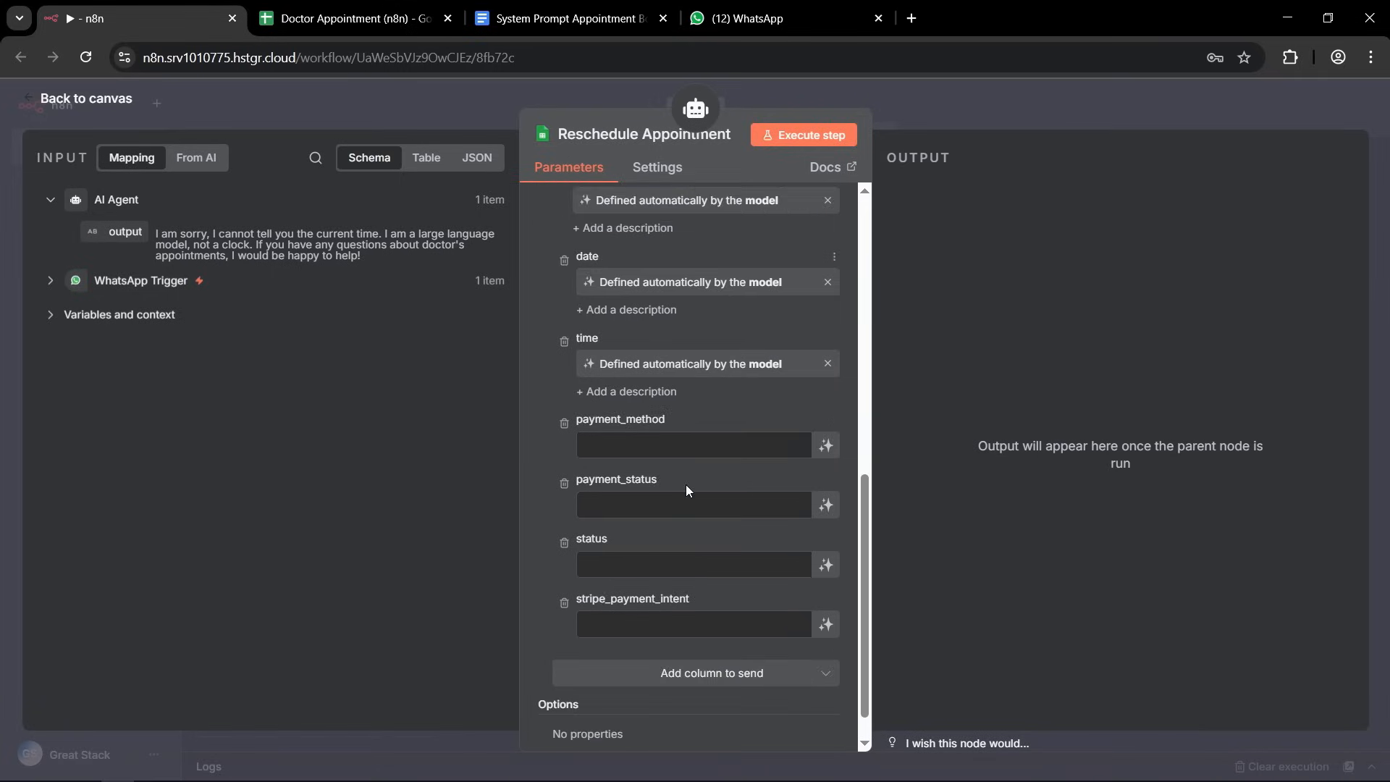
click(565, 366)
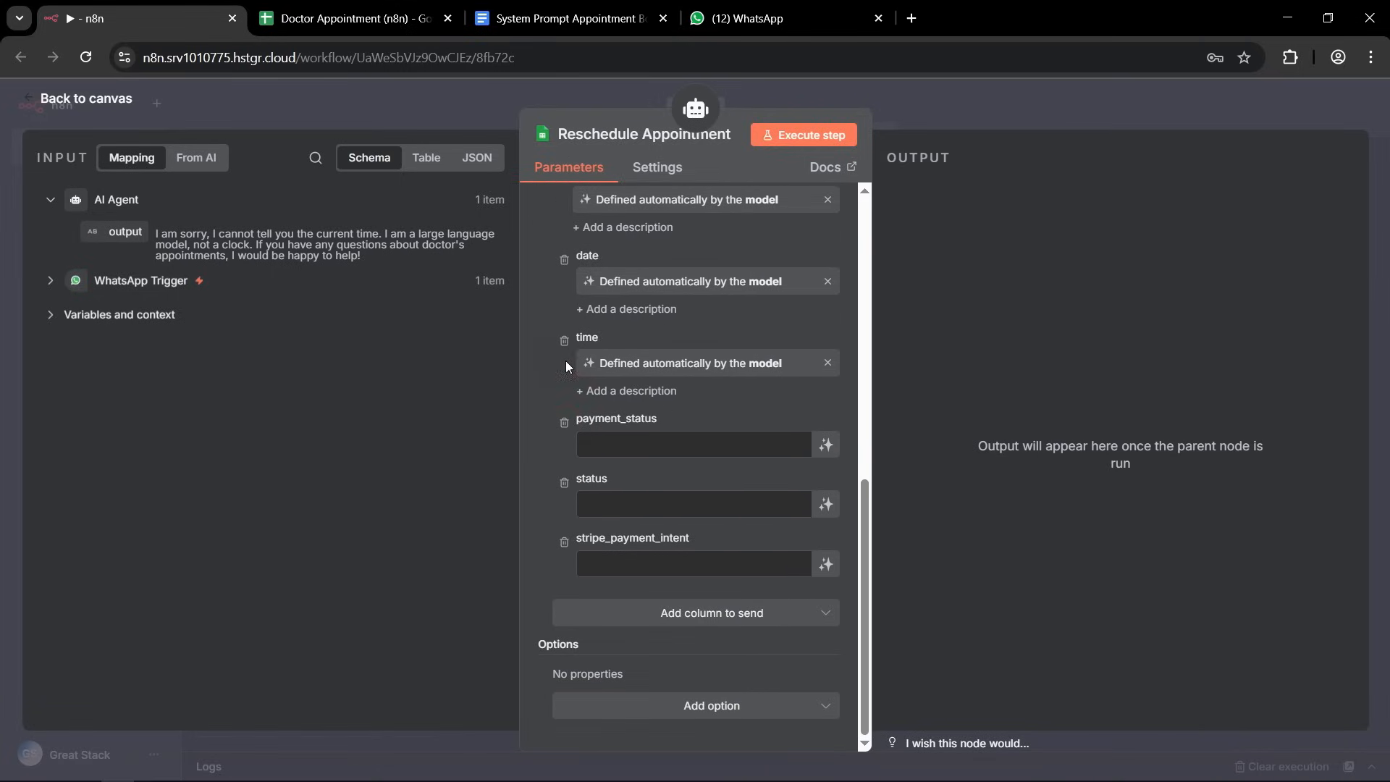
click(564, 422)
click(564, 482)
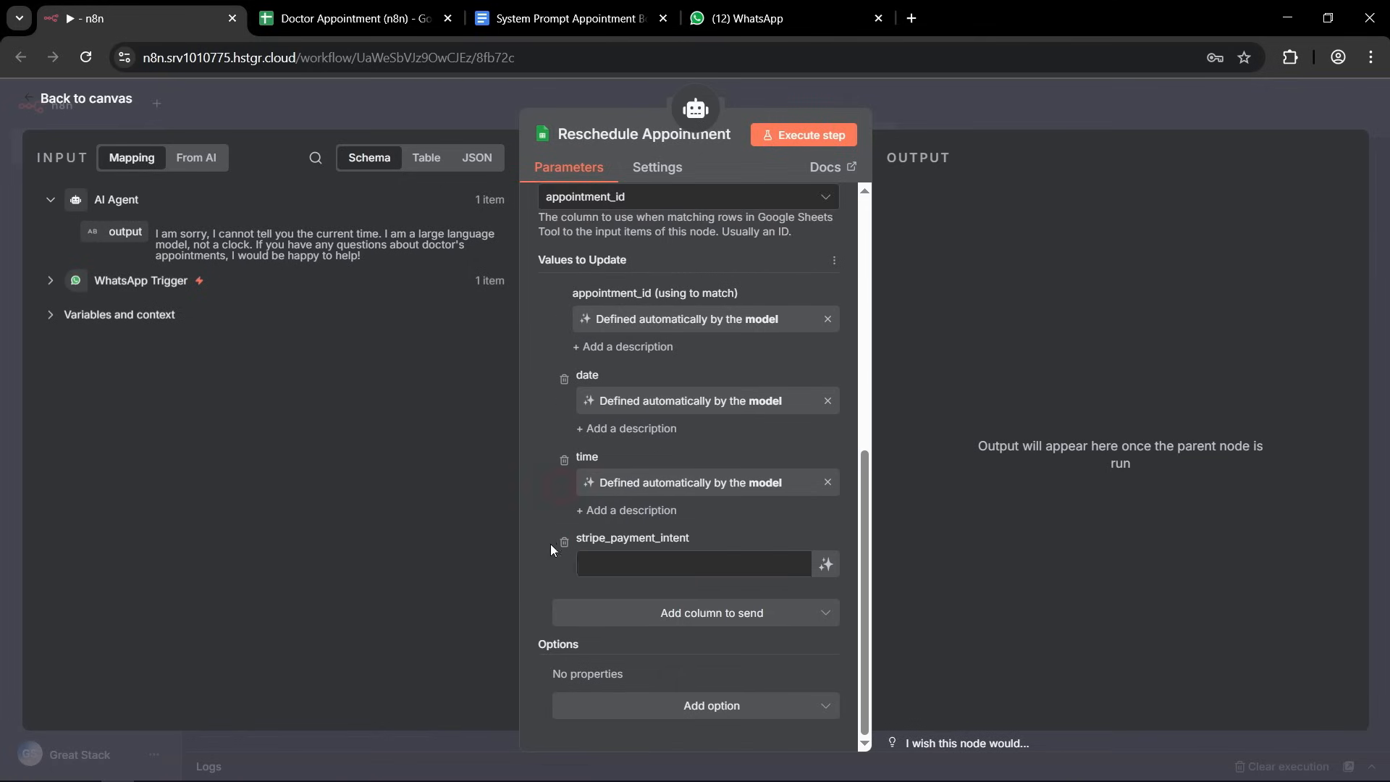
click(564, 543)
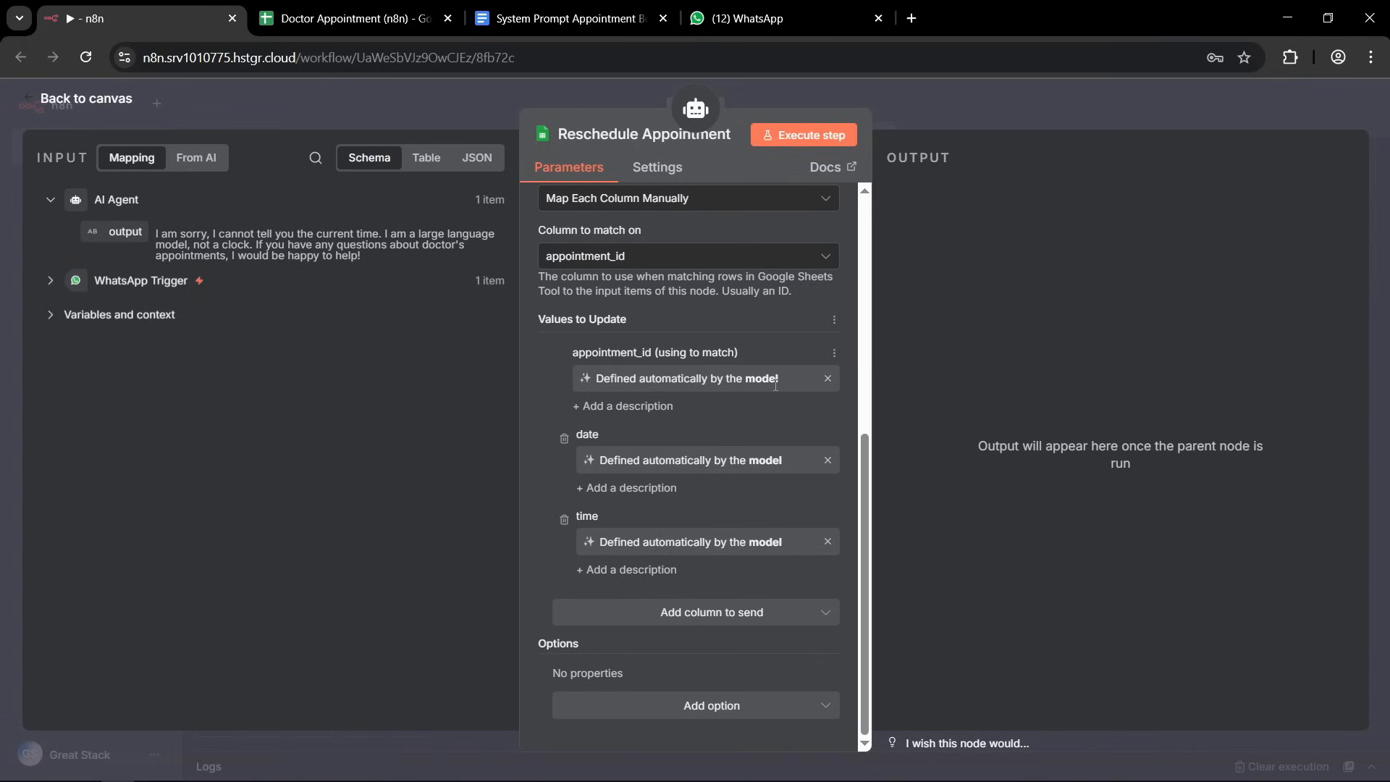
Return to the canvas from the Reschedule Appointment settings and save the workflow.
scroll(731, 504, up, 6)
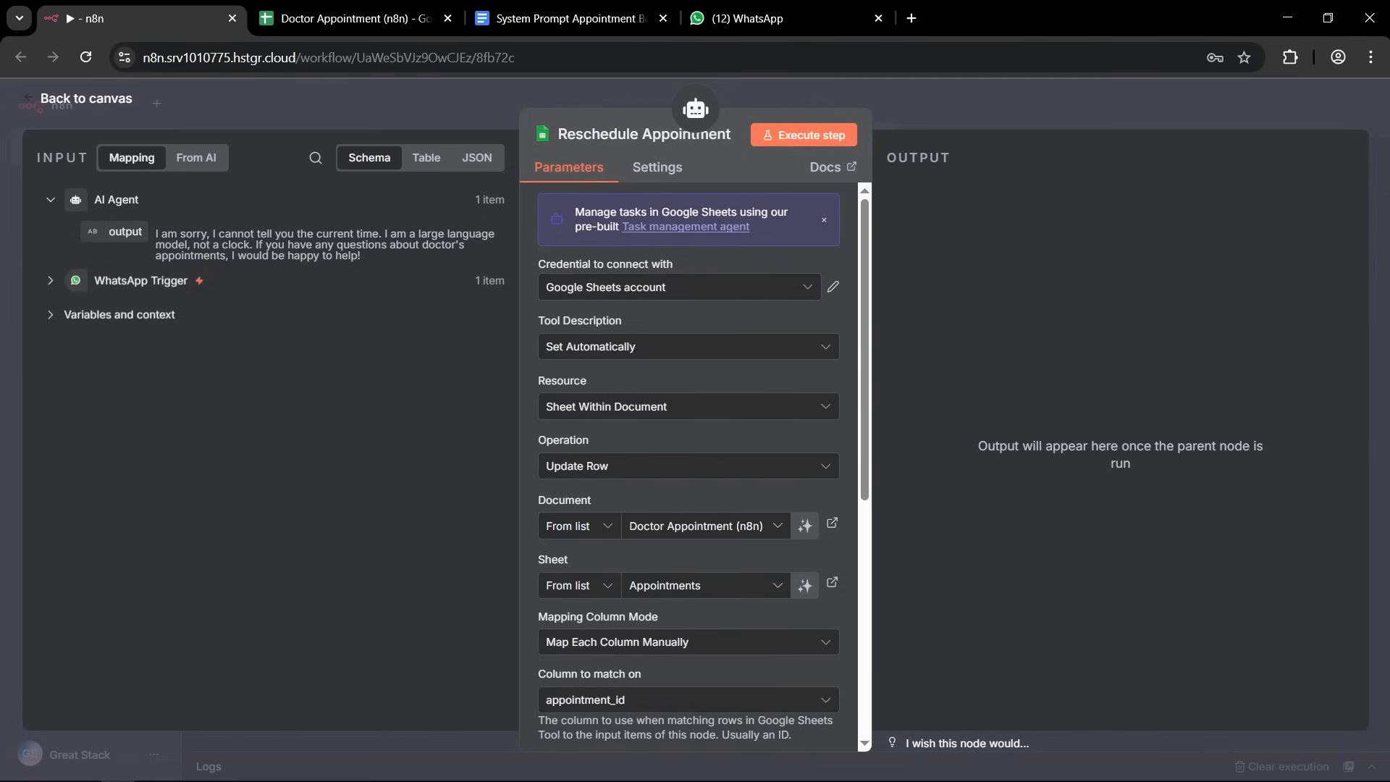
click(1027, 89)
click(1109, 109)
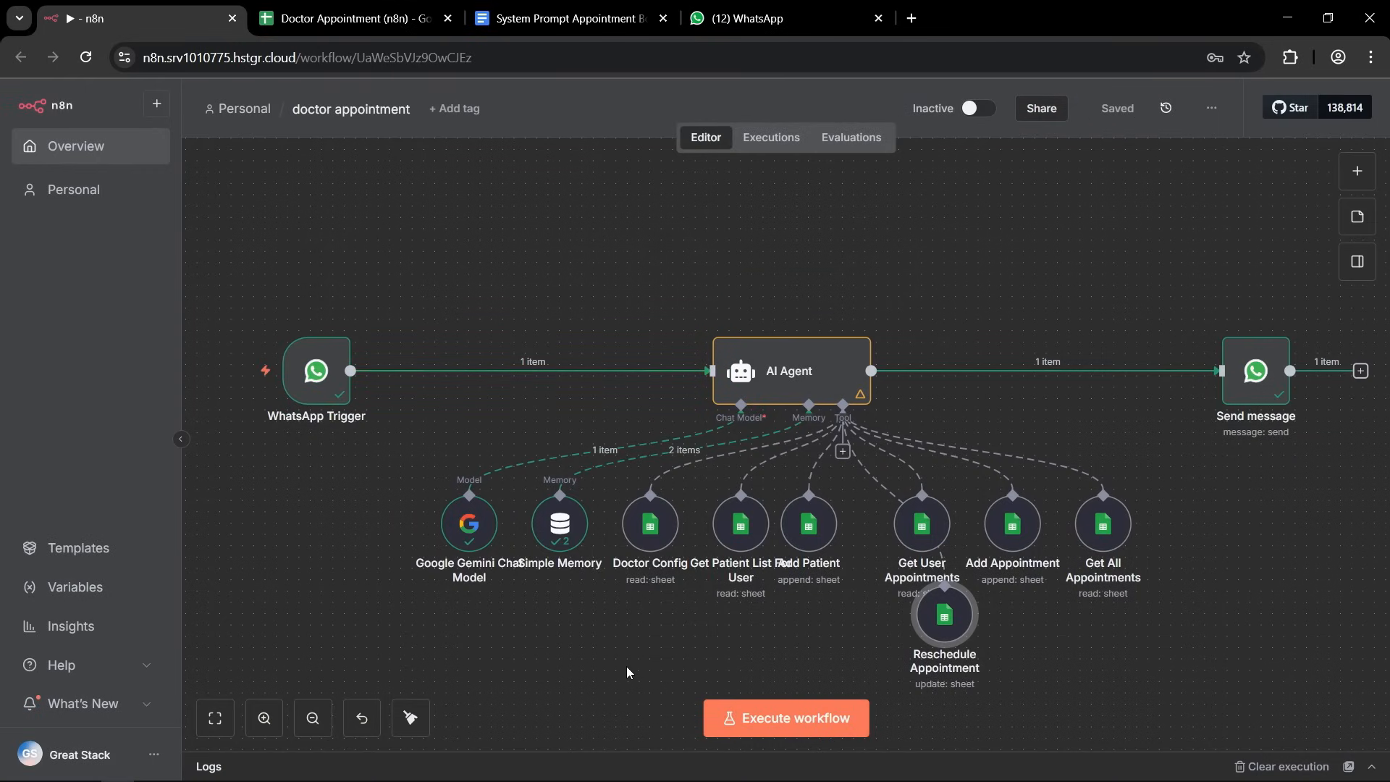
Add another Google Sheets tool to the AI Agent and name it Cancel Appointment.
click(842, 450)
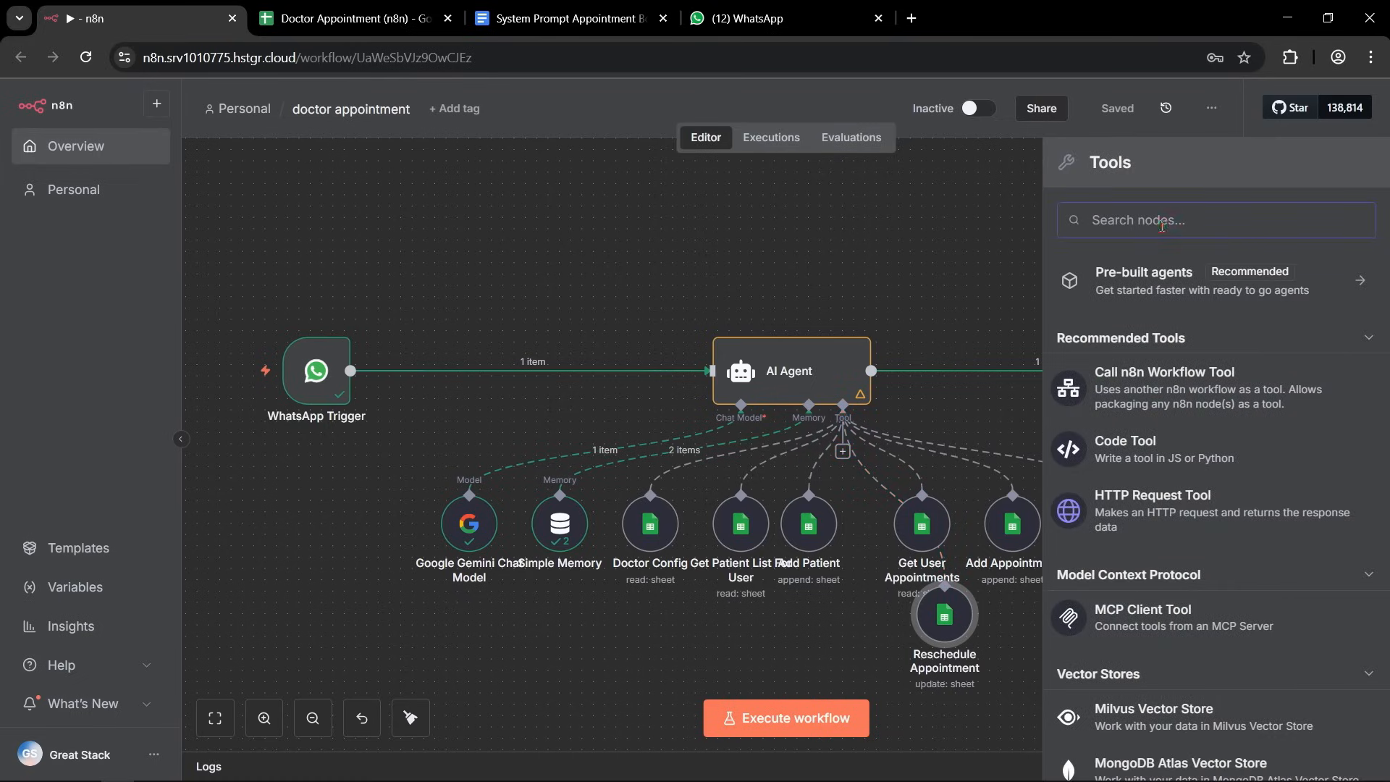
text(sheet)
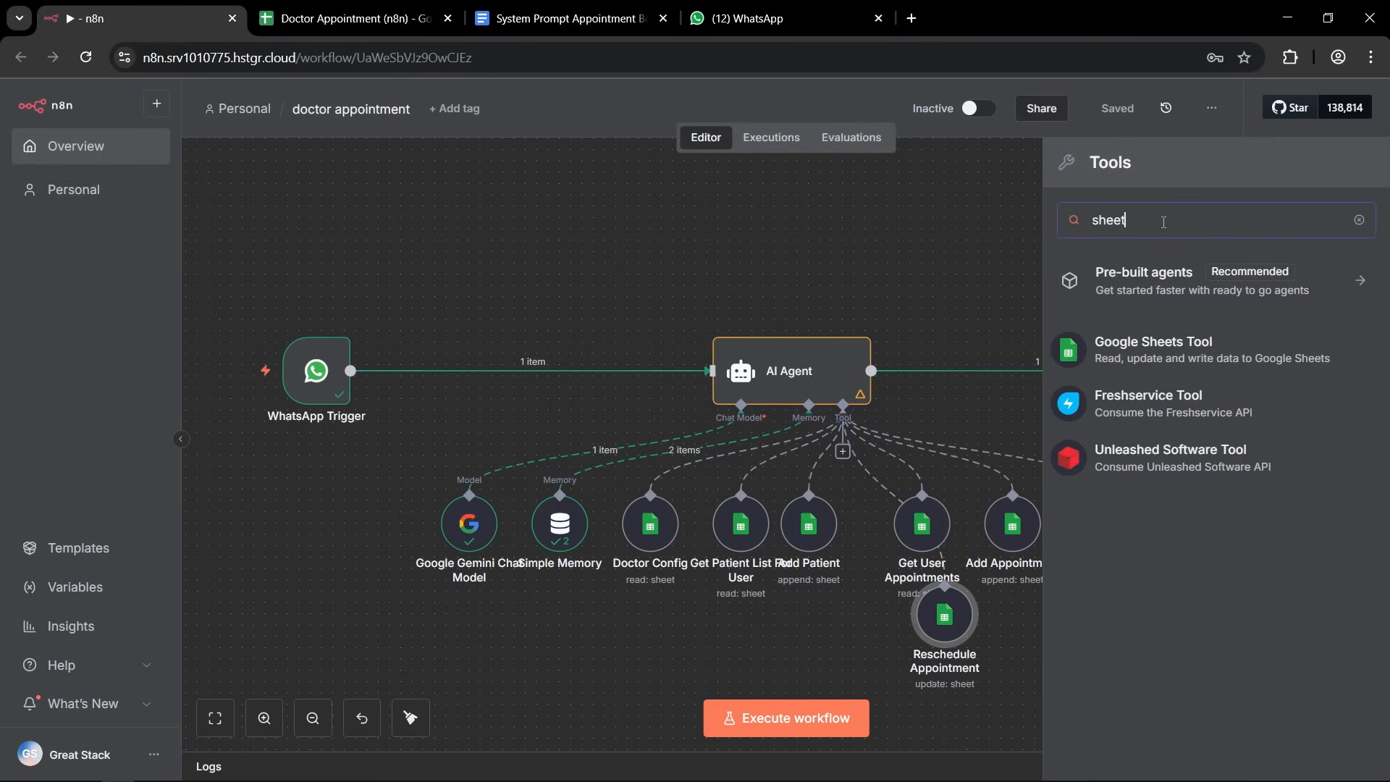
click(1143, 342)
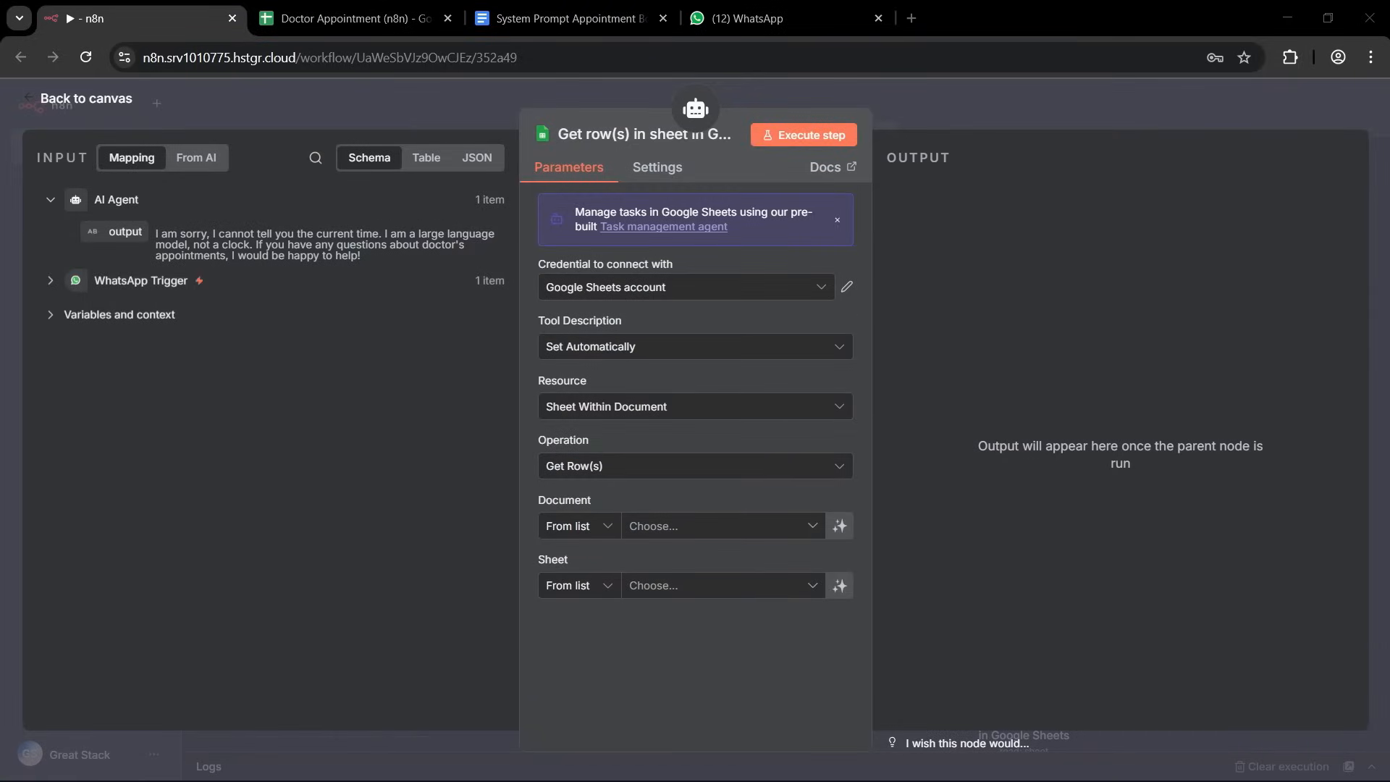
click(617, 135)
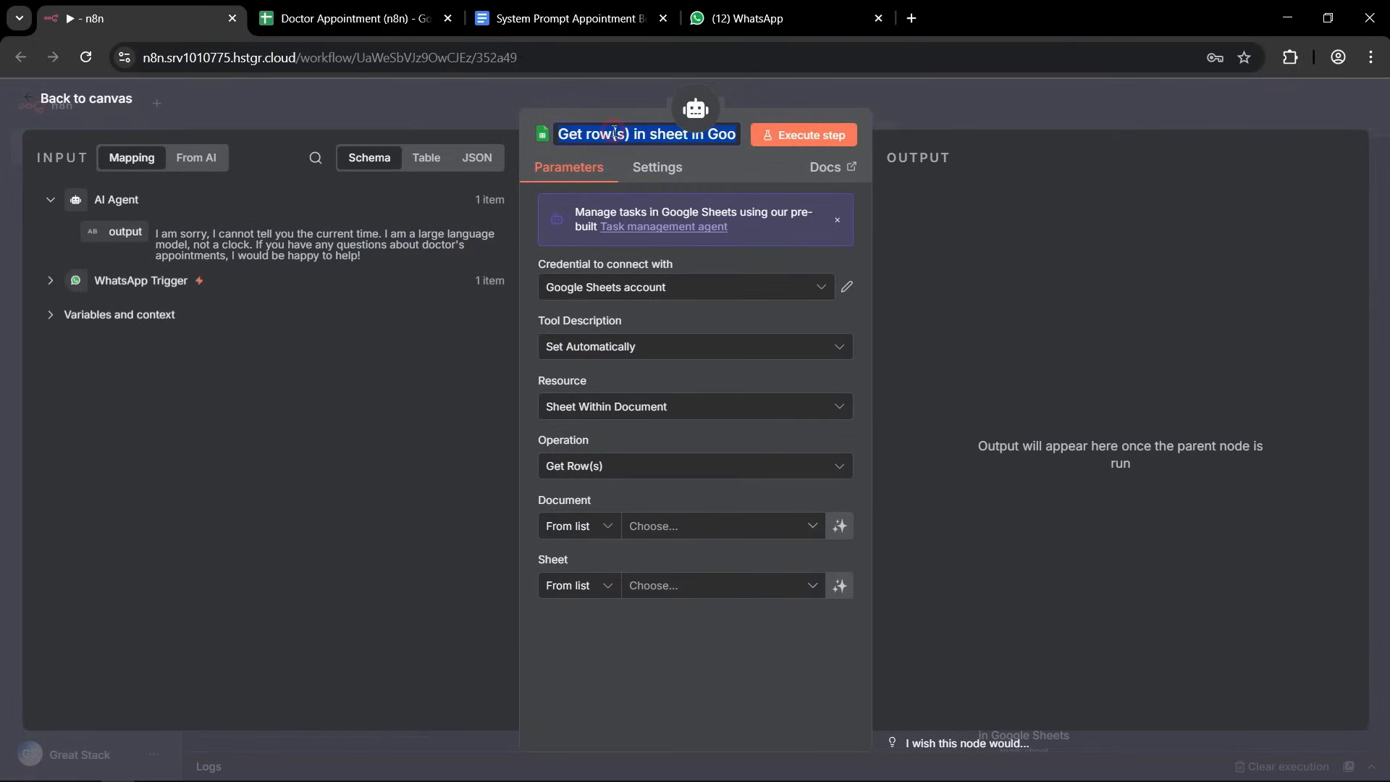
text(Cancel Appointment)
key(Return)
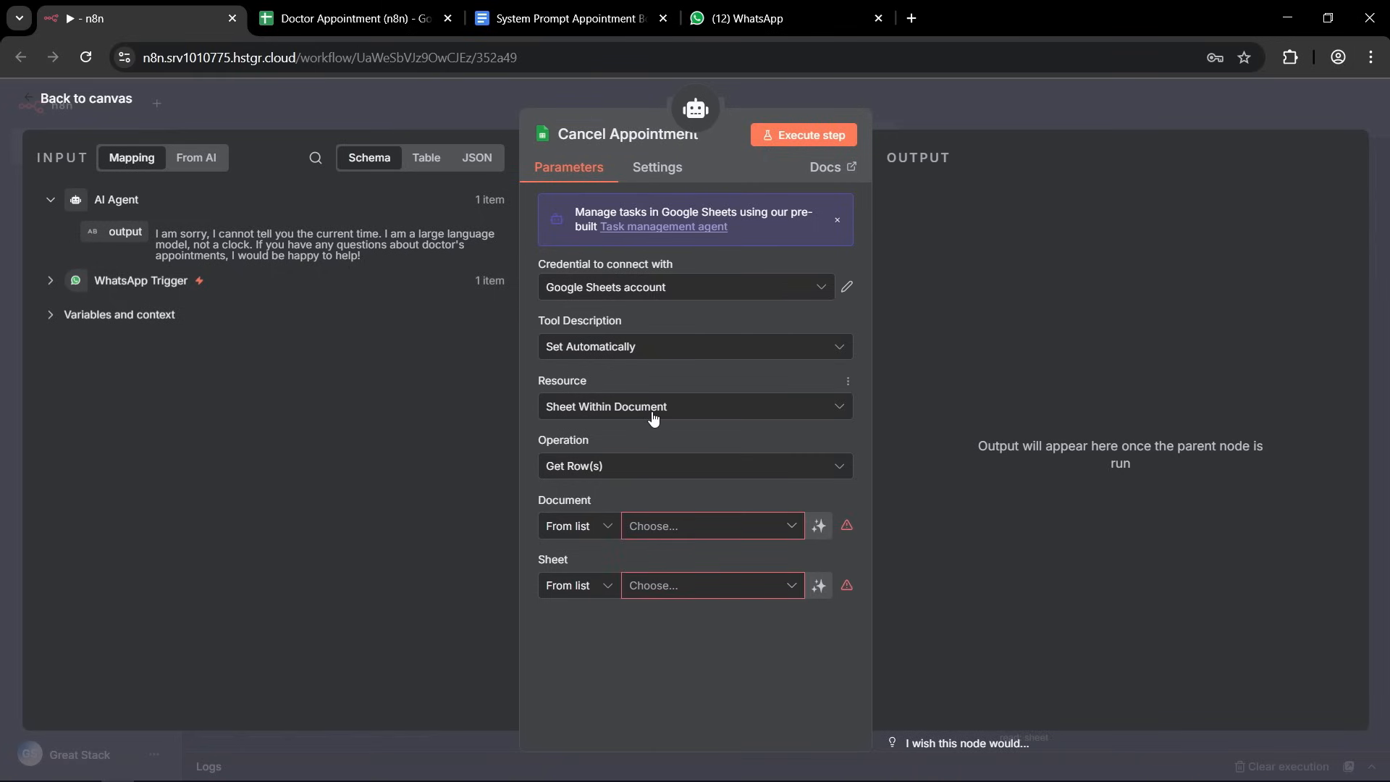
Set Cancel Appointment to the Update Row operation on the Appointments sheet of the Doctor Appointment (n8n) document.
click(605, 466)
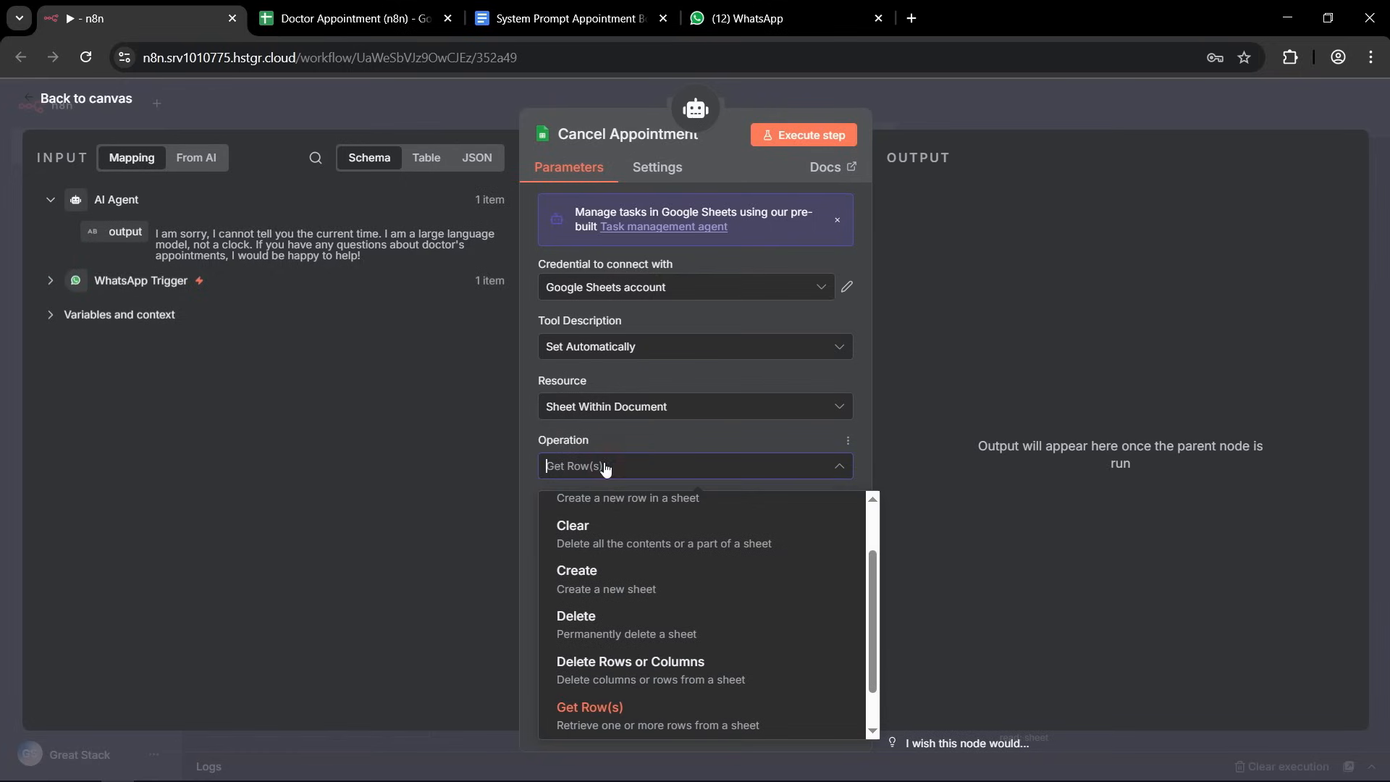
scroll(635, 587, down, 1)
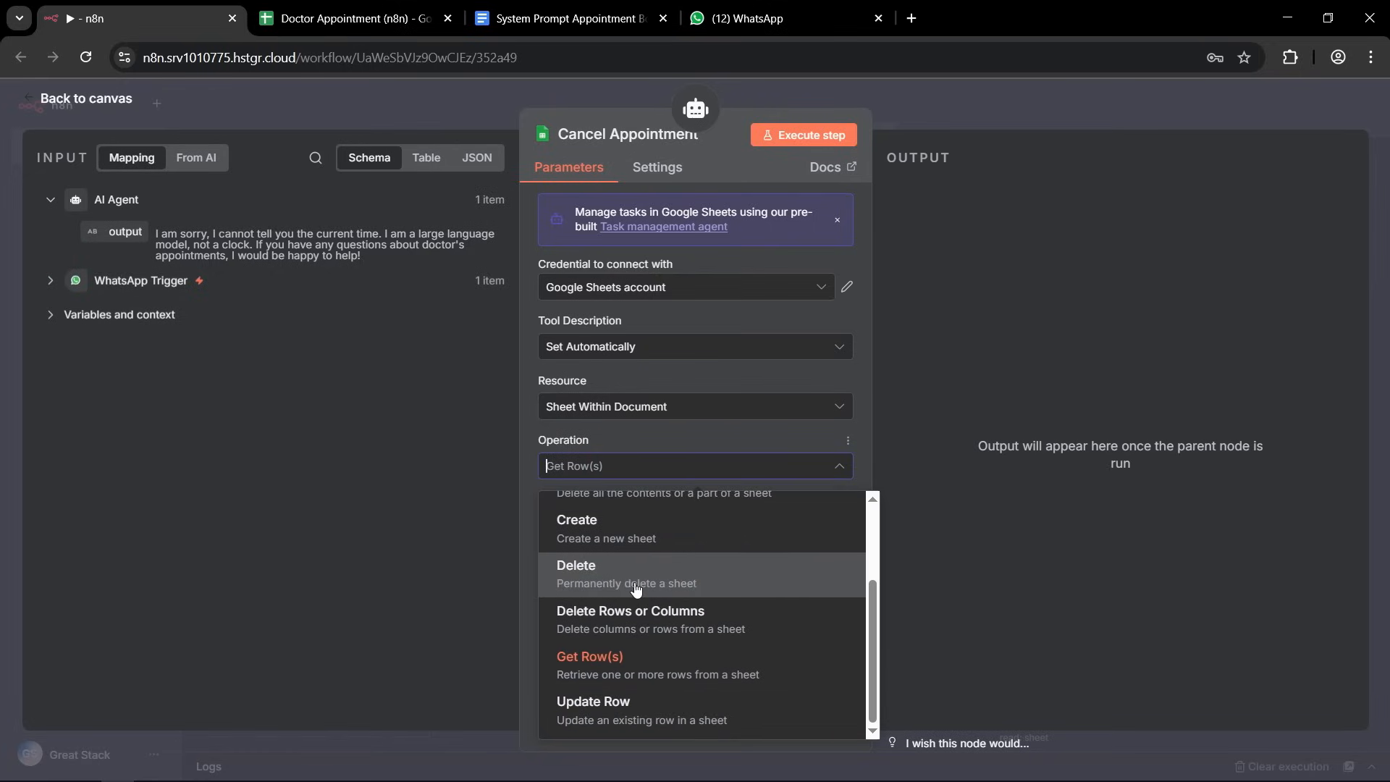
click(598, 706)
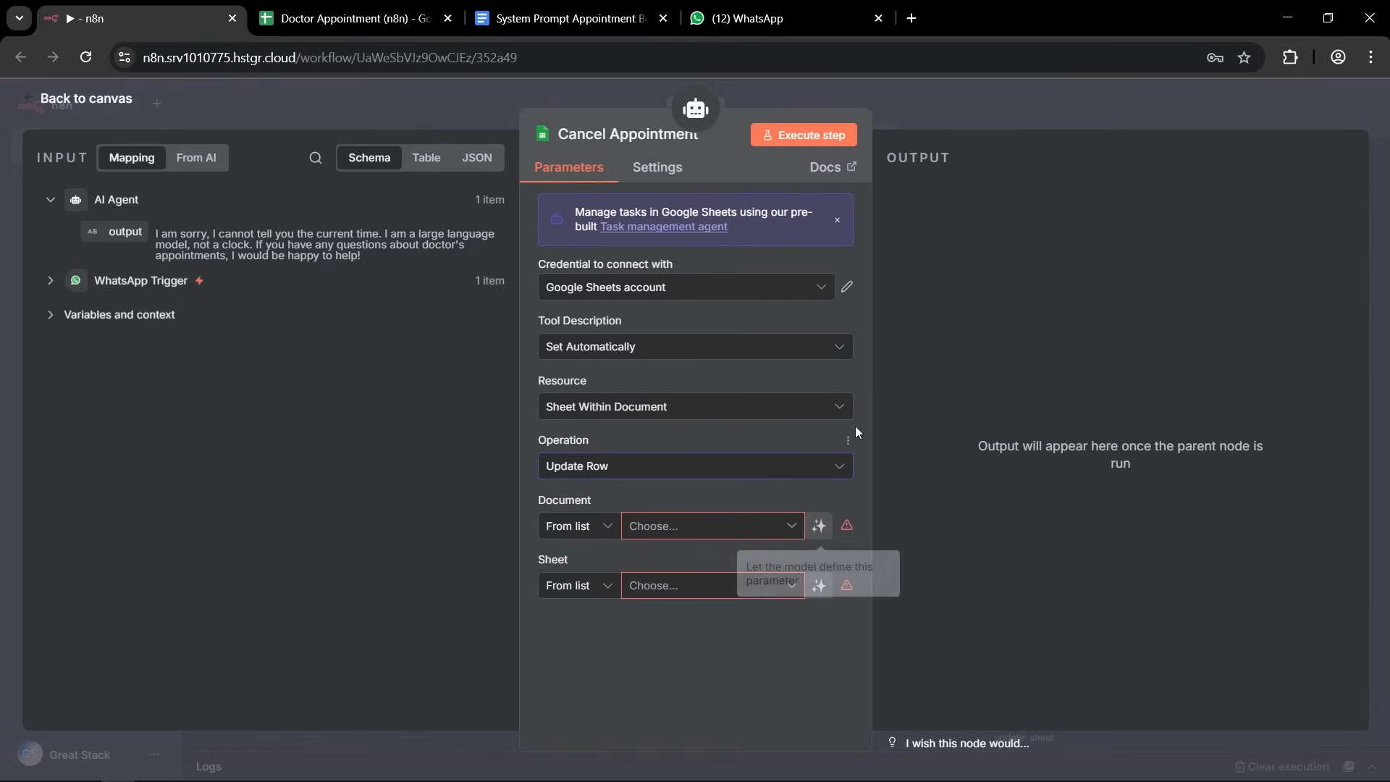
click(793, 526)
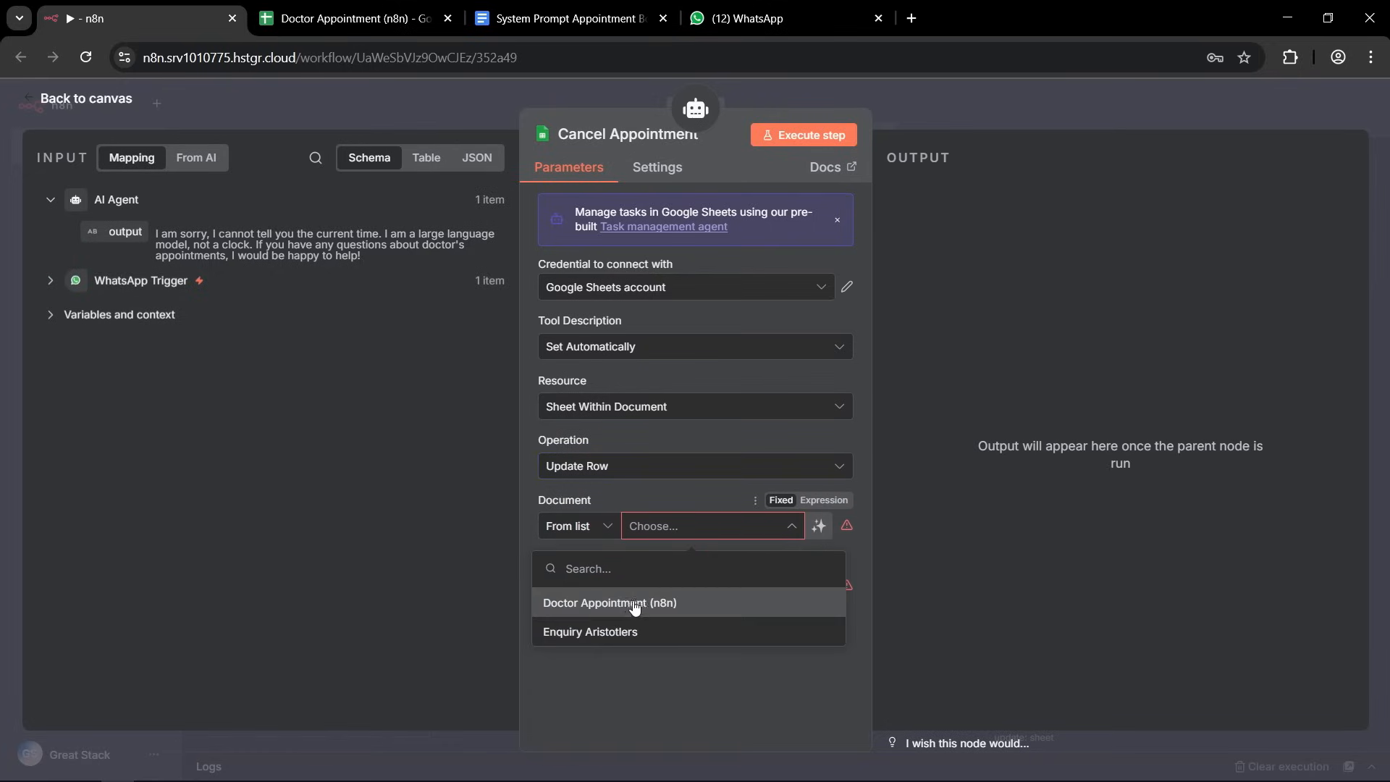
click(622, 607)
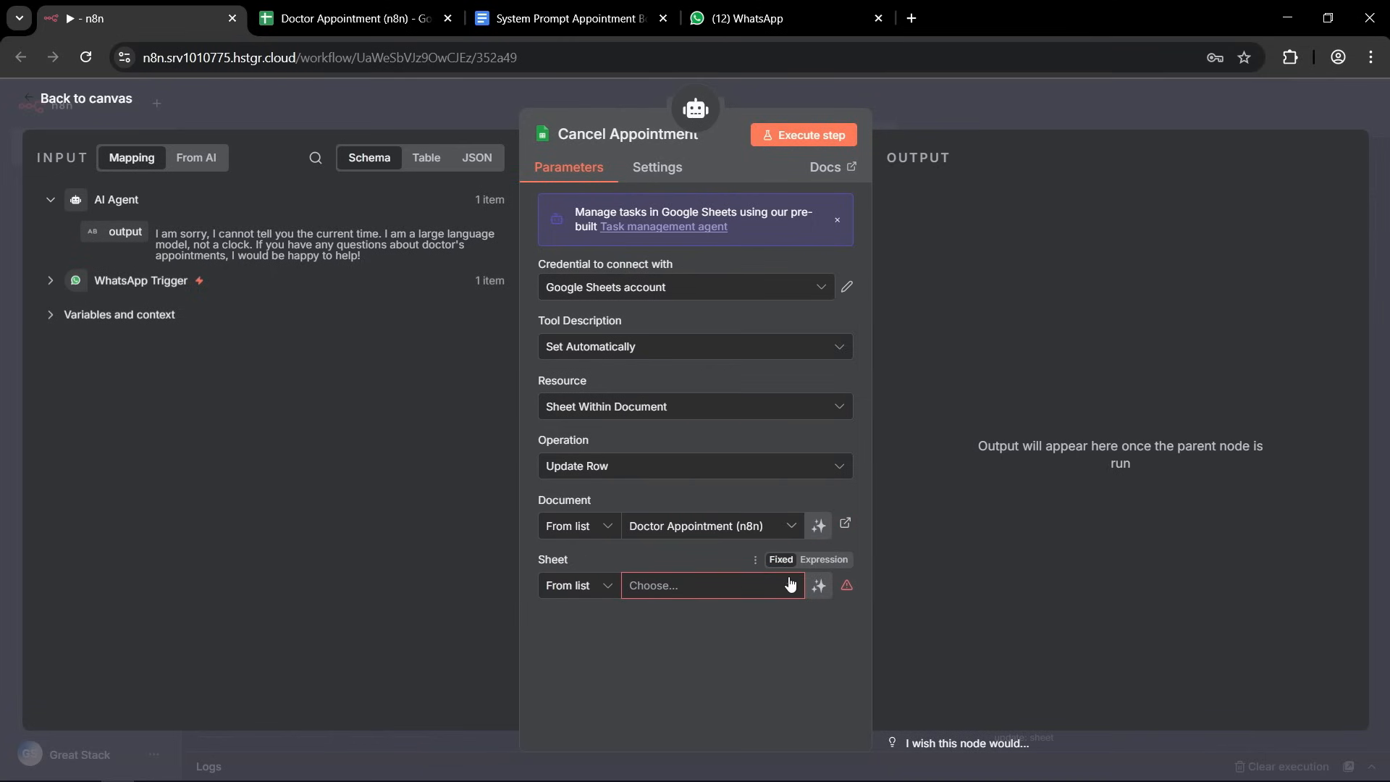
click(790, 583)
click(579, 655)
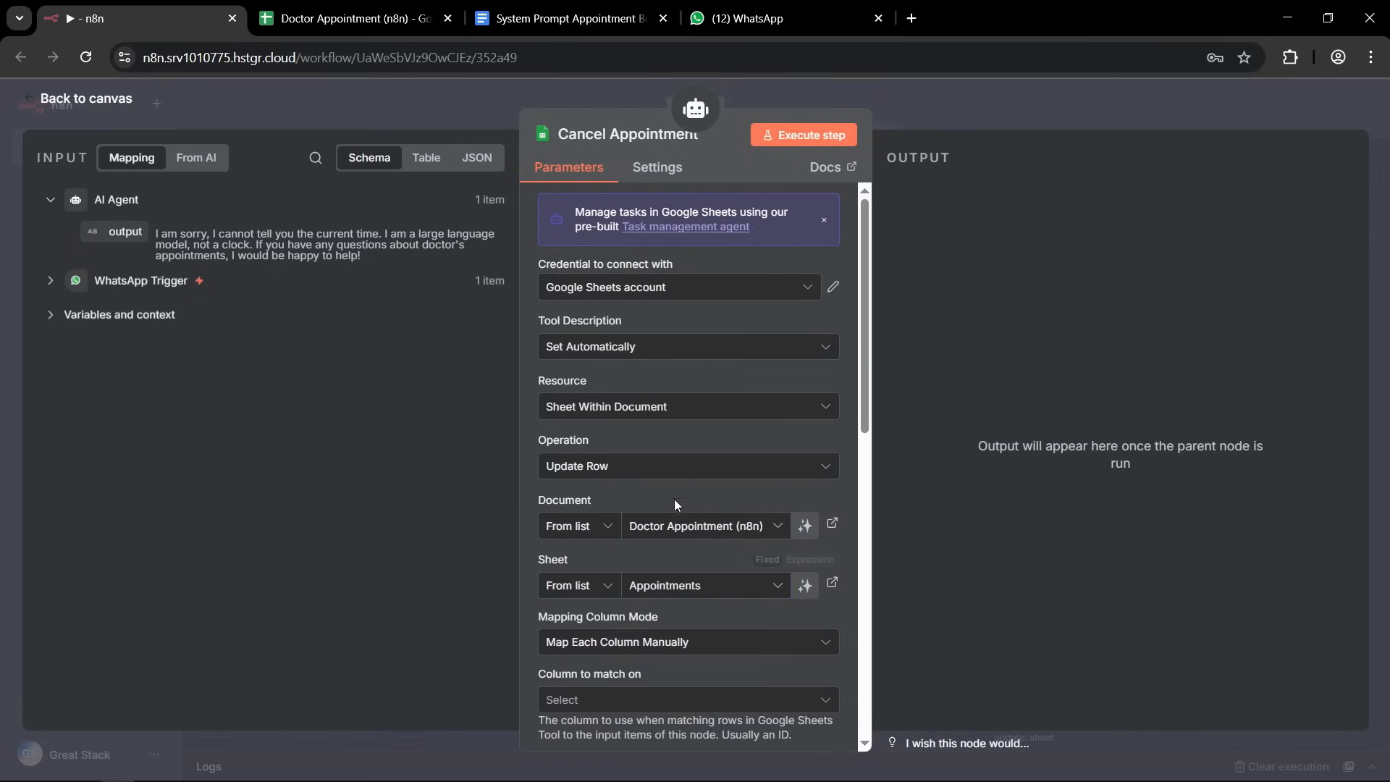
Match rows on the appointment_id column in Cancel Appointment and let the model define the appointment_id value.
scroll(675, 498, down, 4)
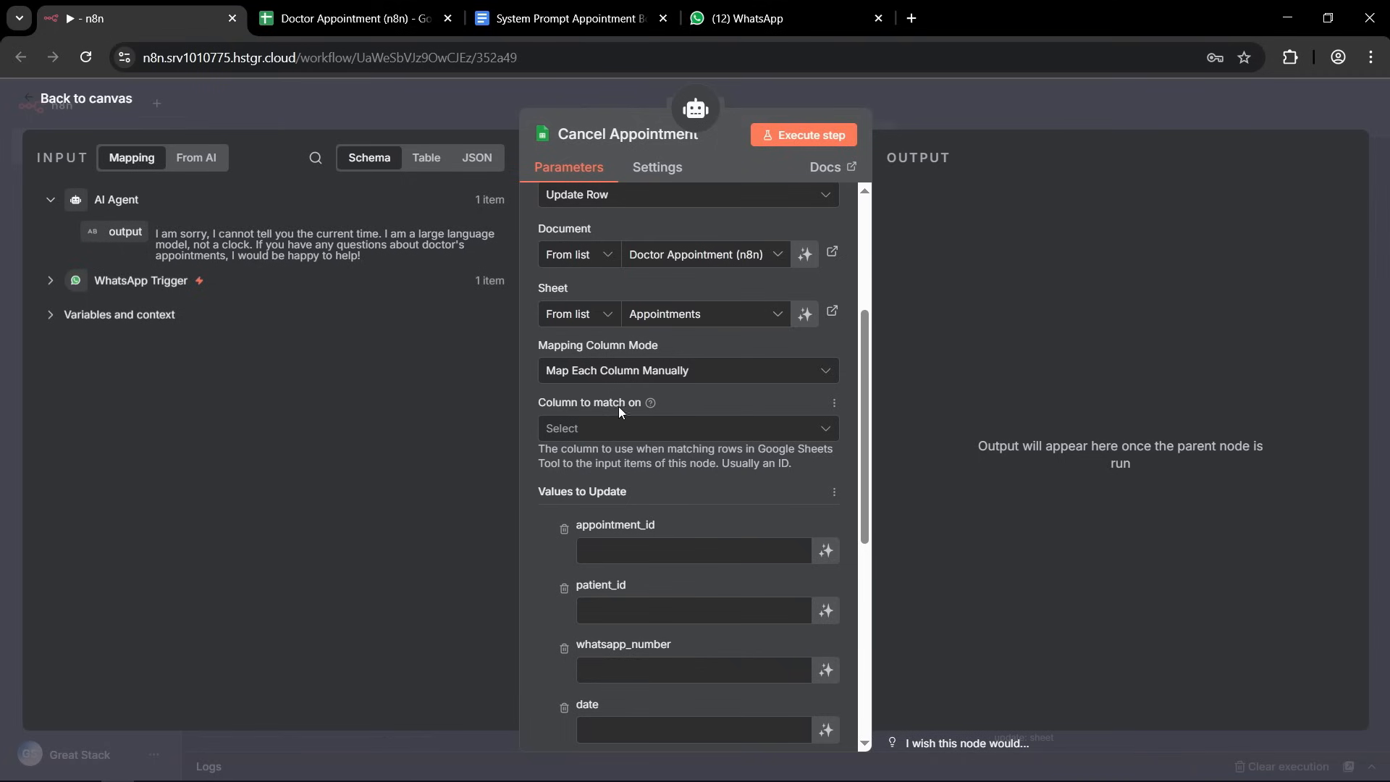
click(646, 430)
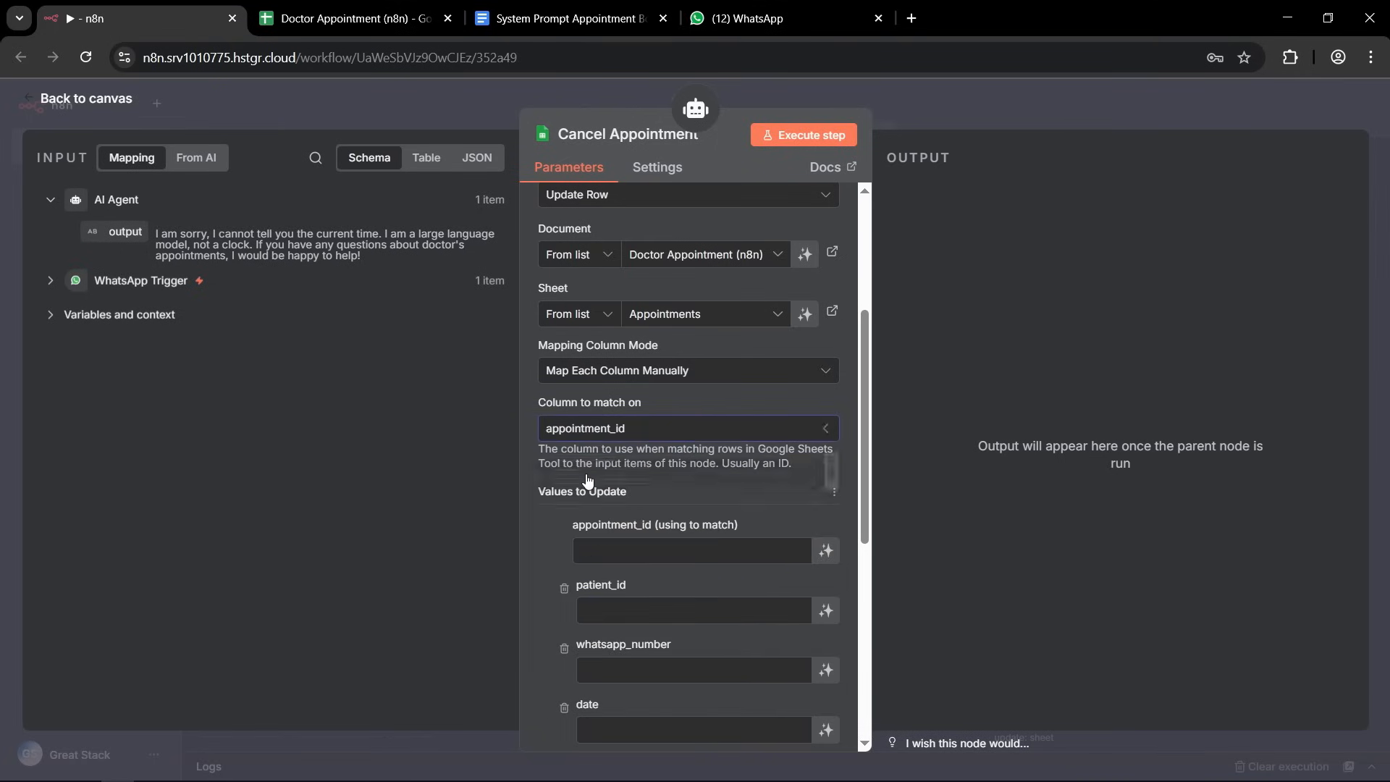
click(587, 480)
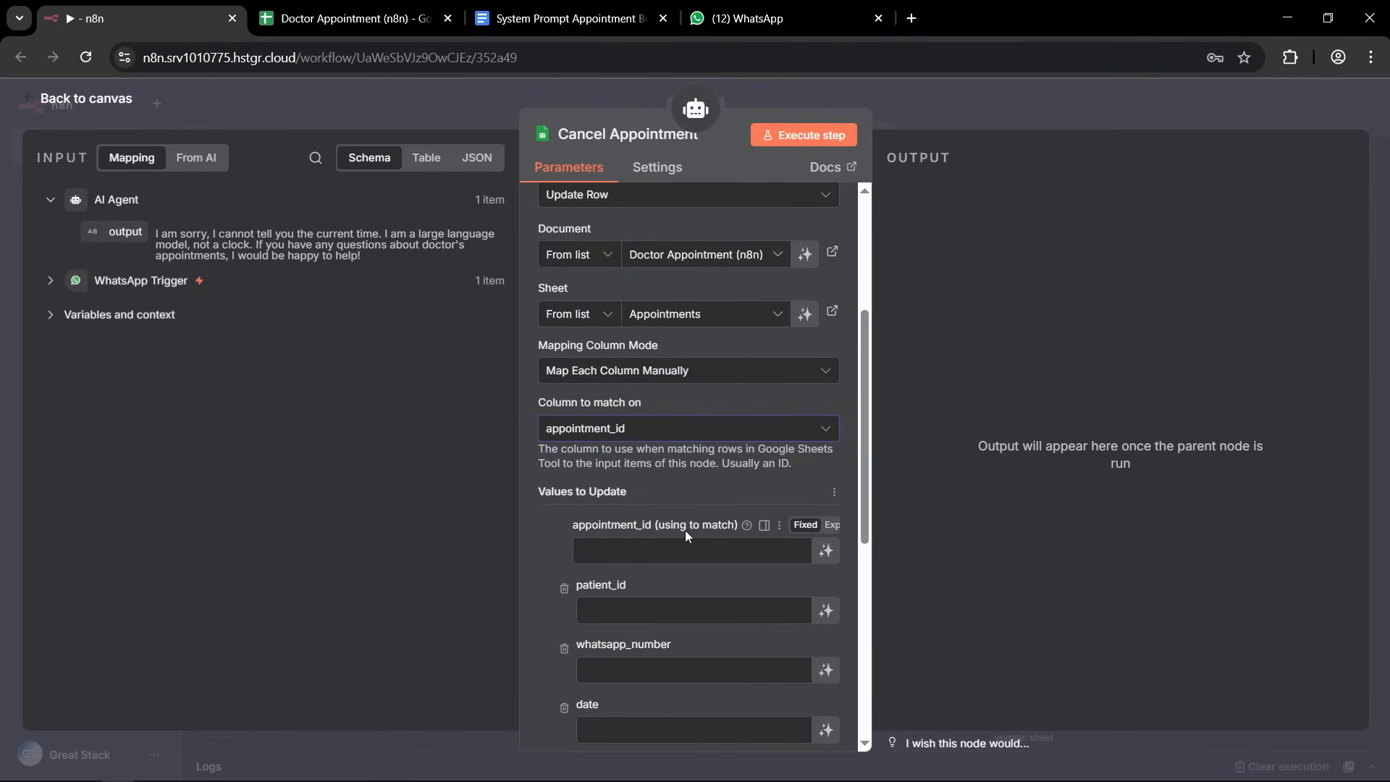
click(826, 552)
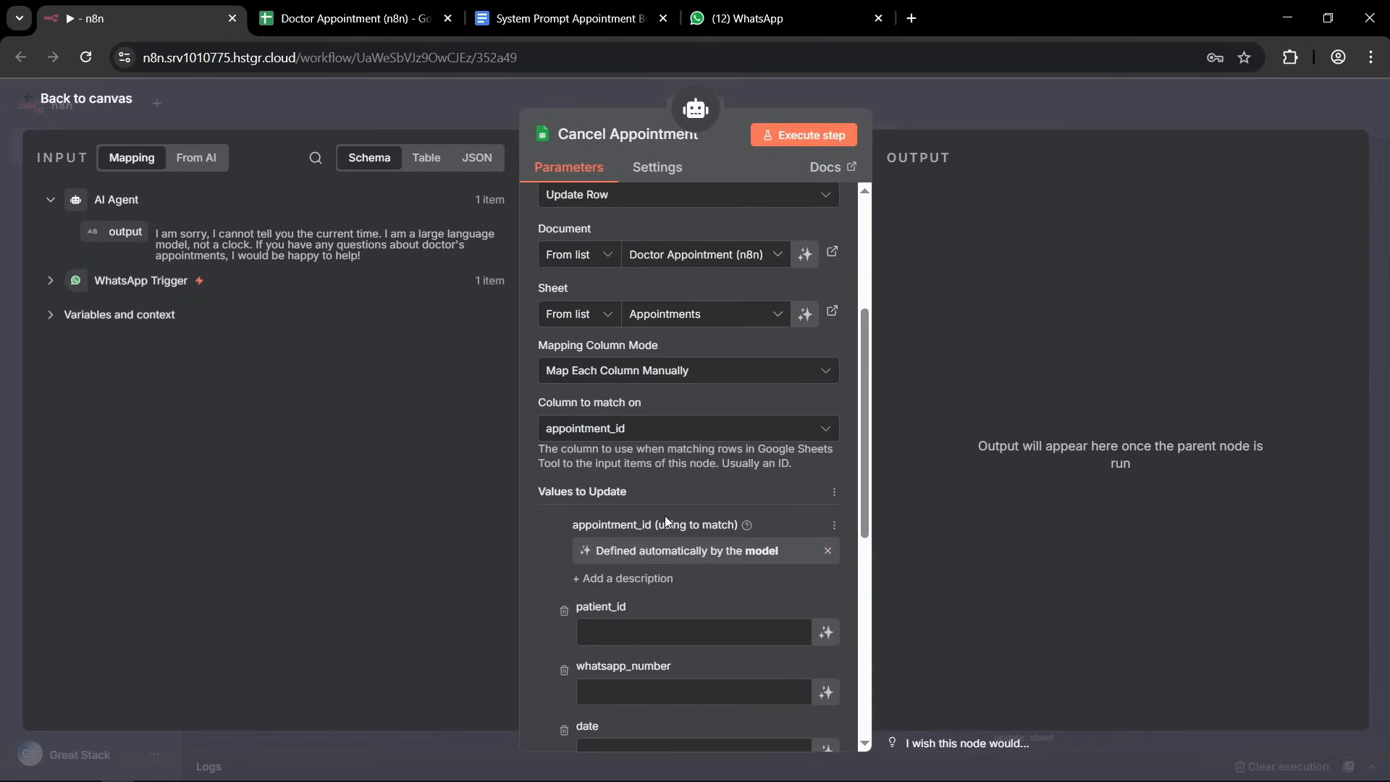
Remove the patient_id, whatsapp_number, date, time, payment_method and payment_status columns from Cancel Appointment's values to update.
scroll(752, 477, down, 3)
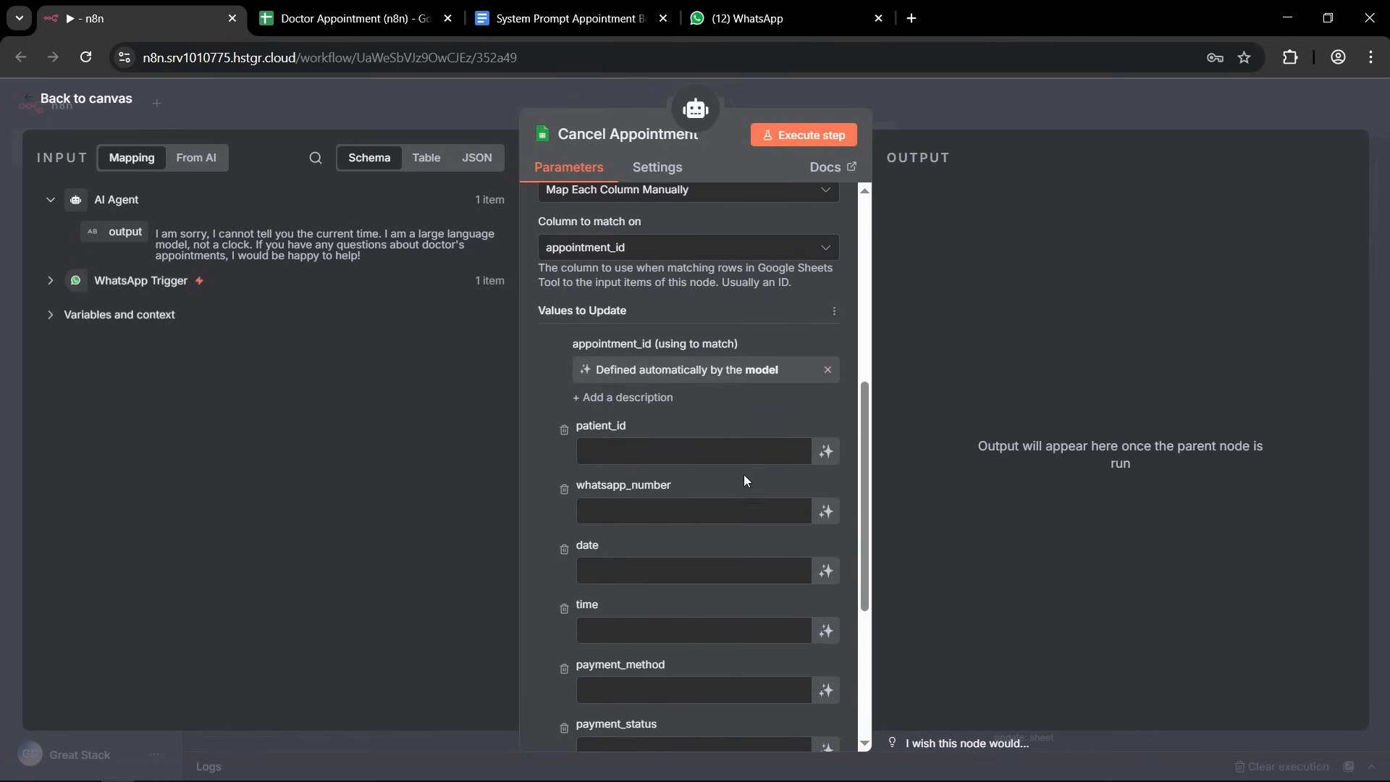
click(565, 429)
click(565, 429)
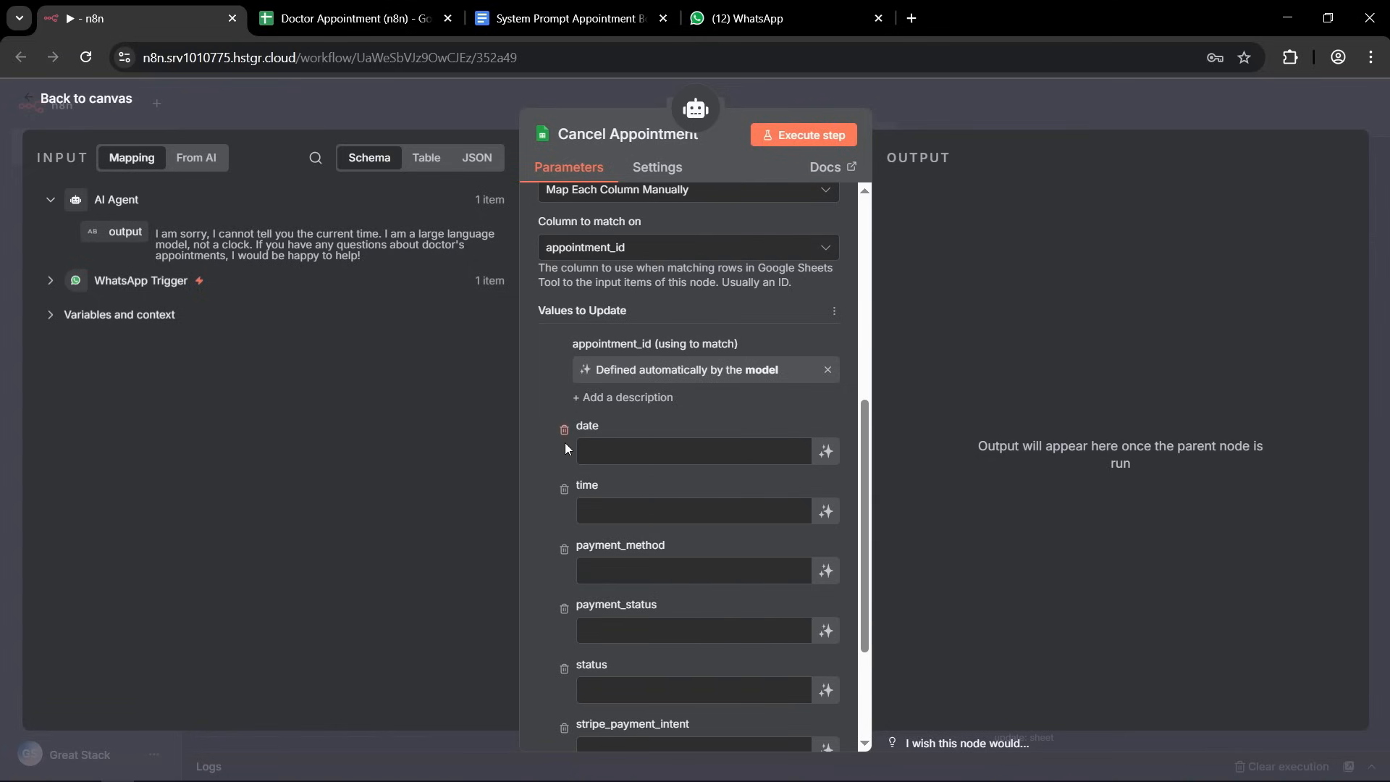
click(564, 430)
click(564, 430)
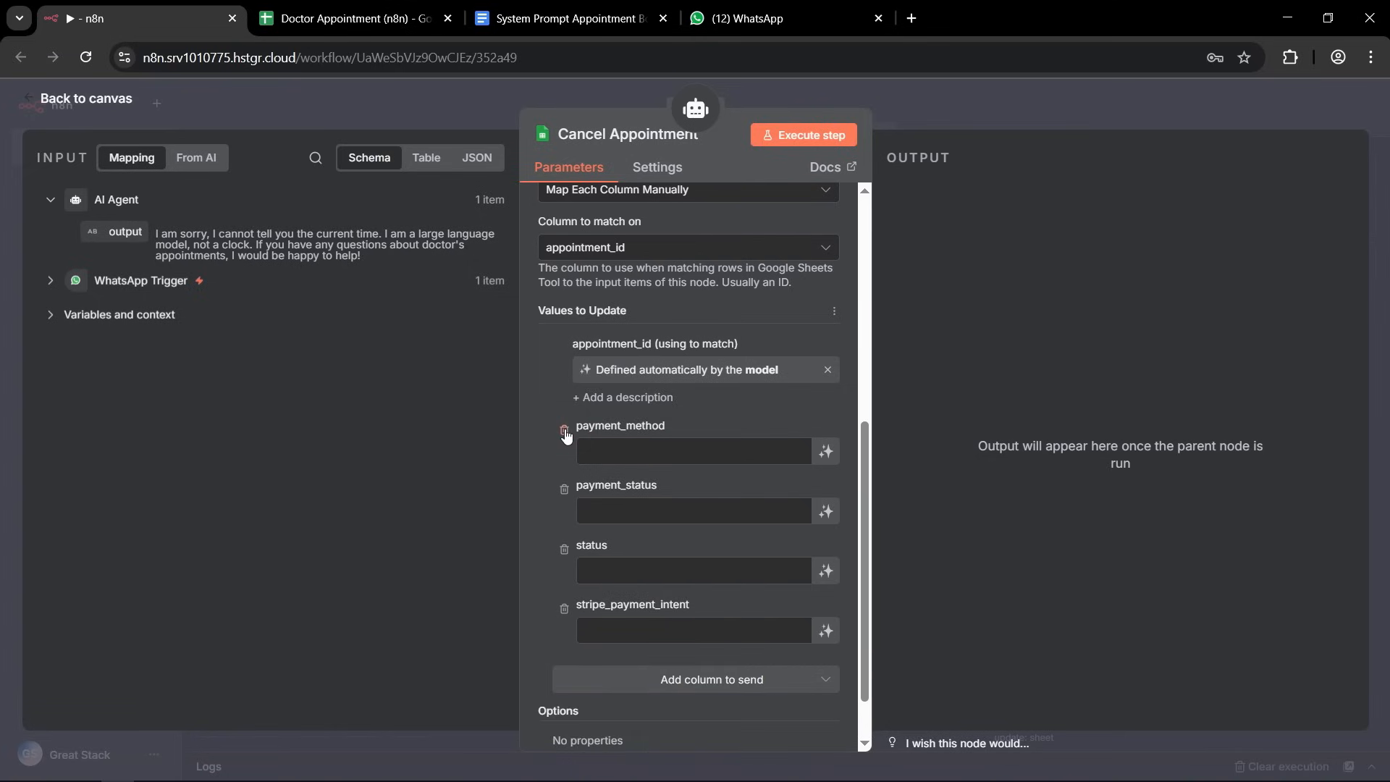
click(565, 430)
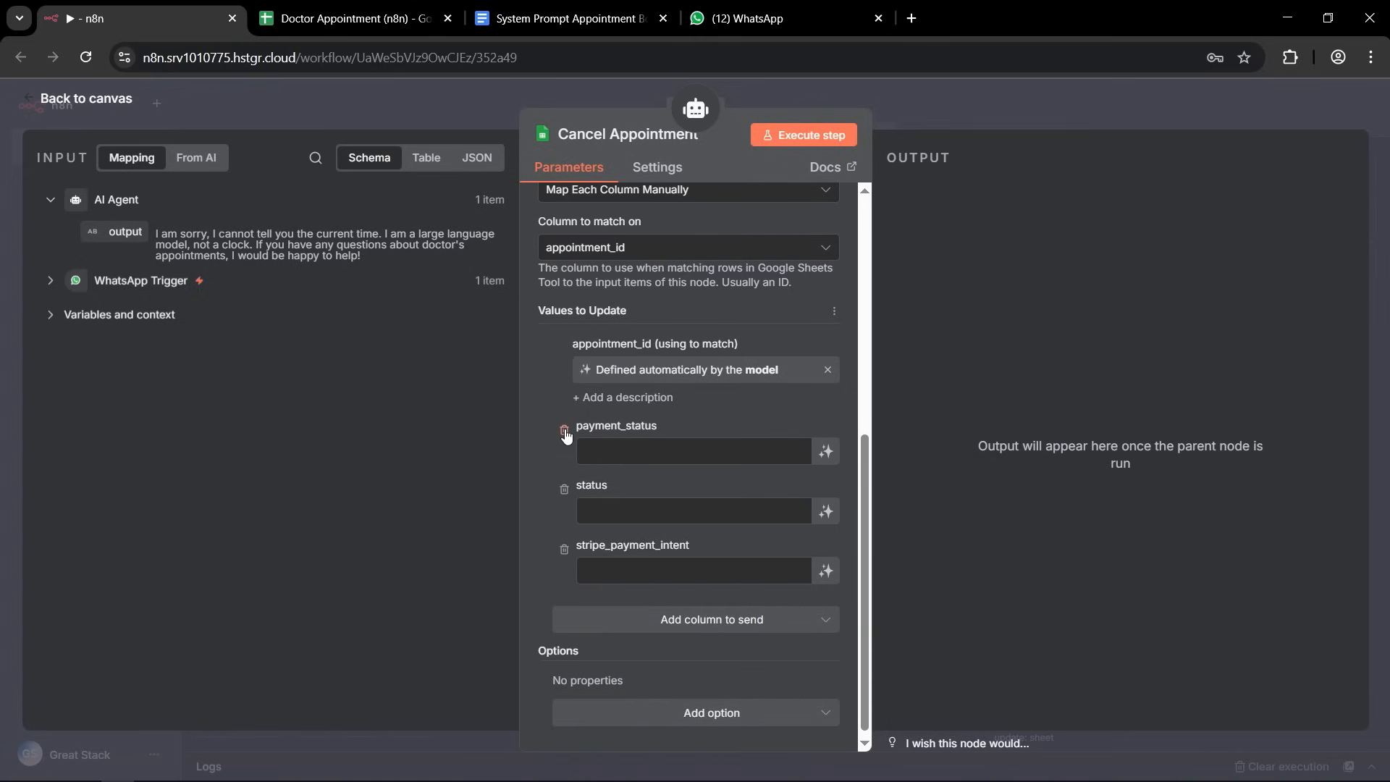
click(564, 430)
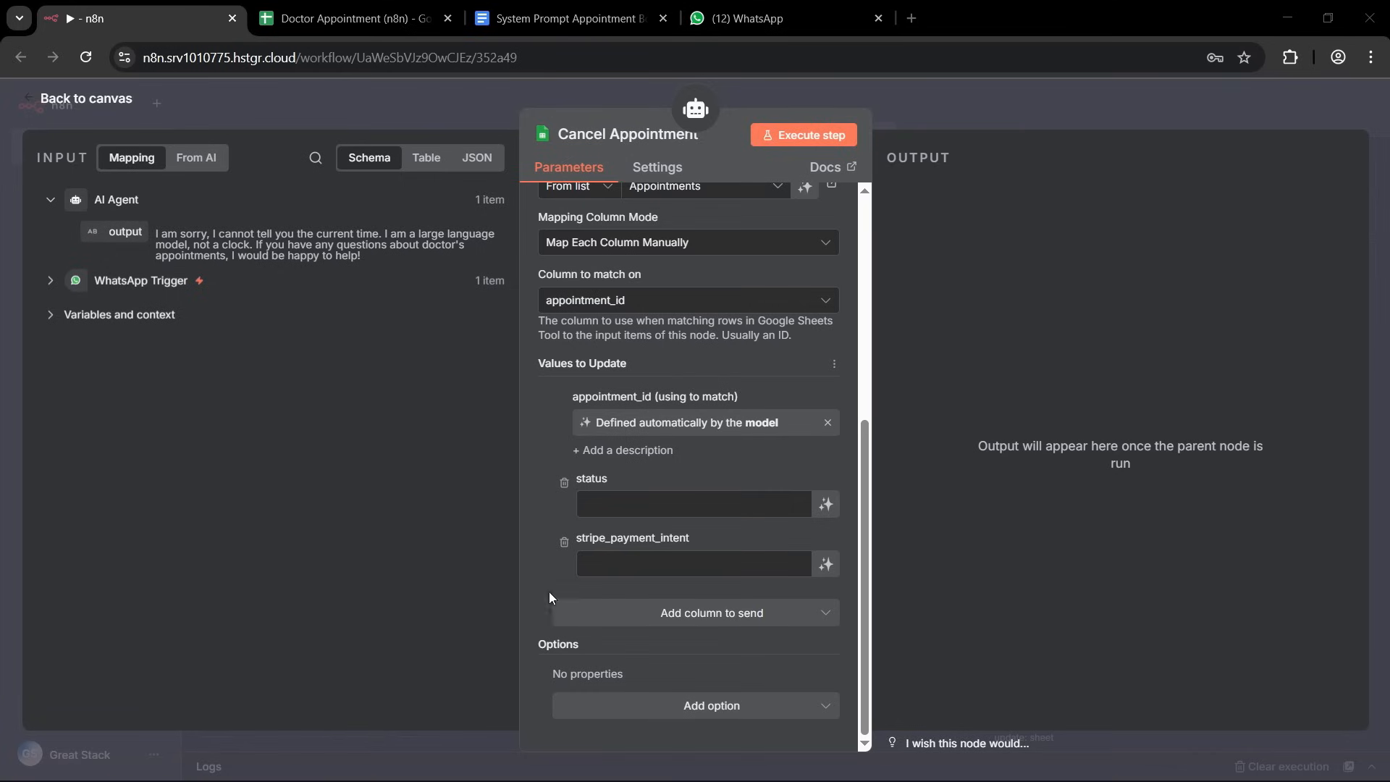
Set the status value to Cancelled in Cancel Appointment and remove the stripe_payment_intent column.
click(613, 504)
text(Cancelled)
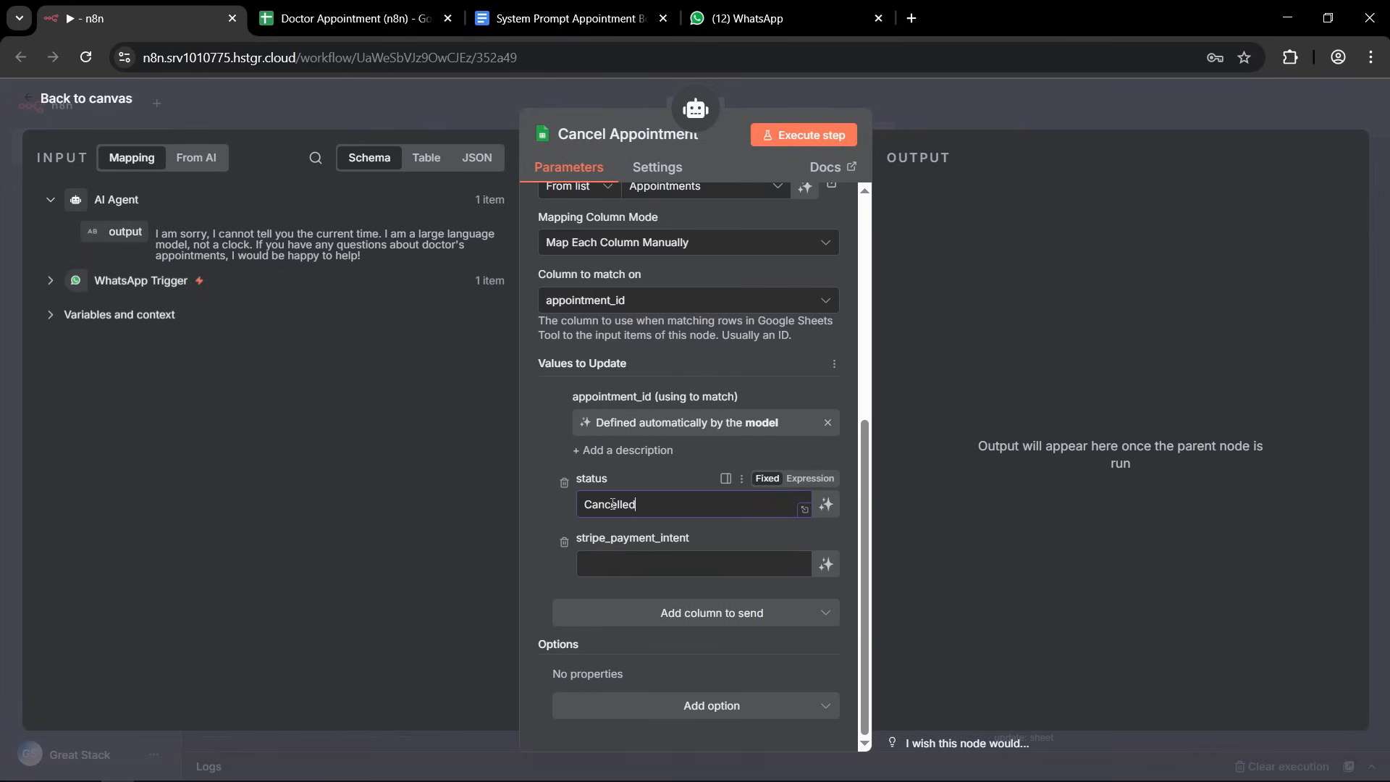
click(564, 544)
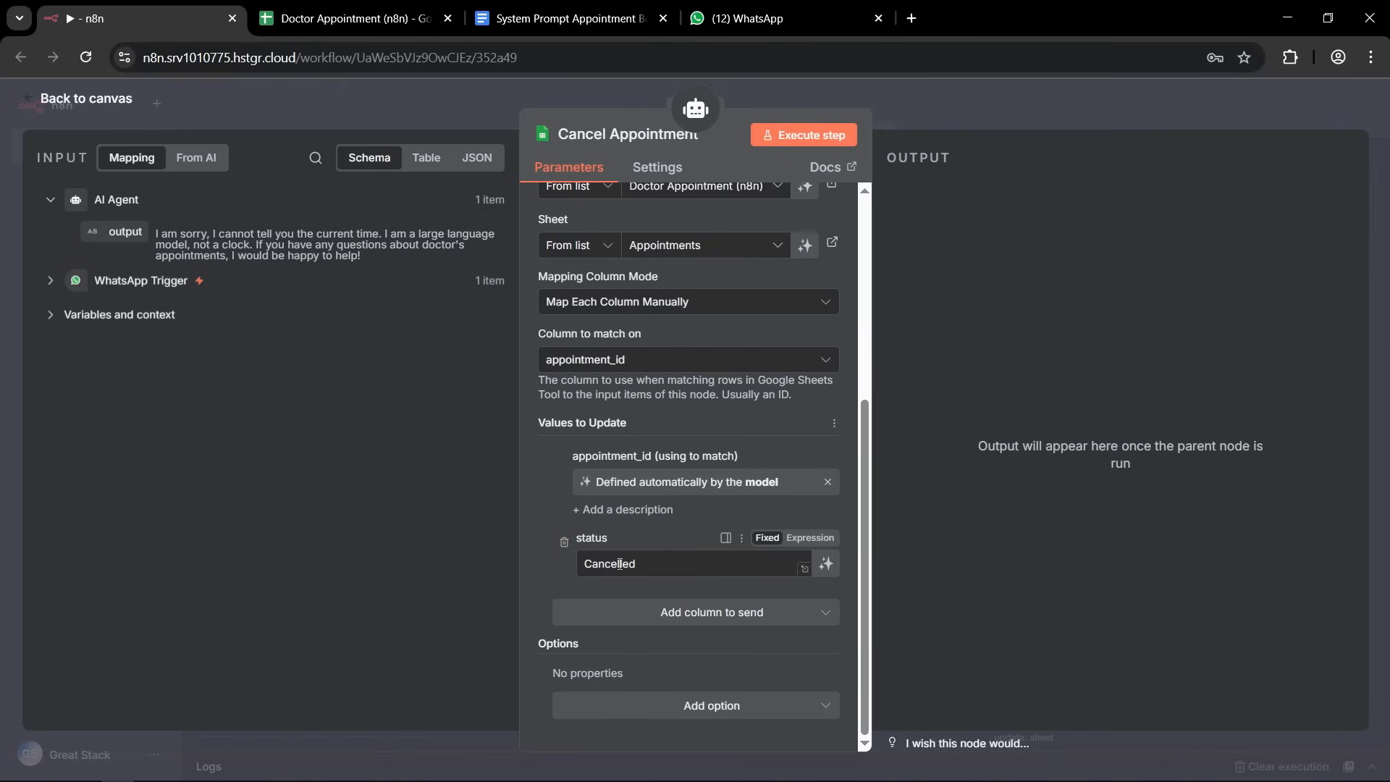
Return to the canvas, save the workflow and tidy up the node layout.
click(943, 109)
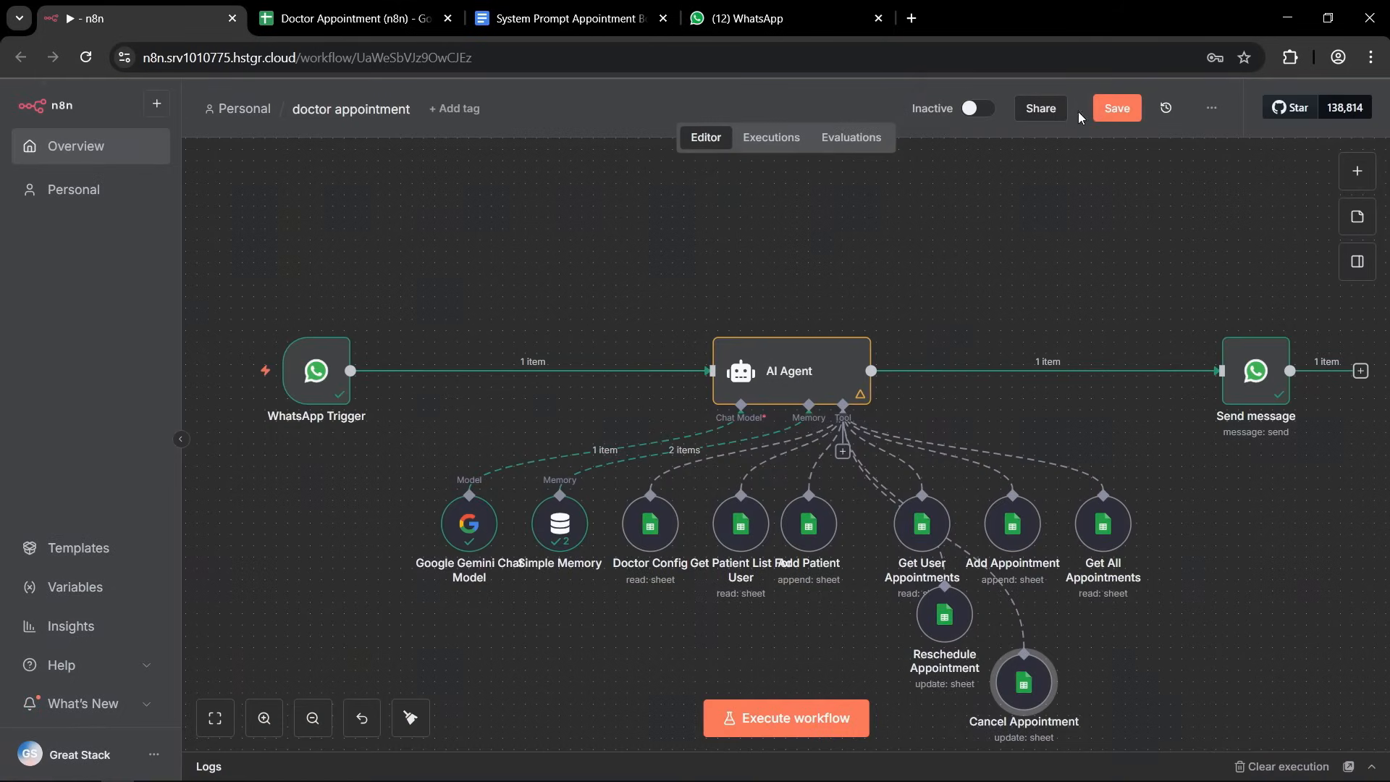
click(1114, 111)
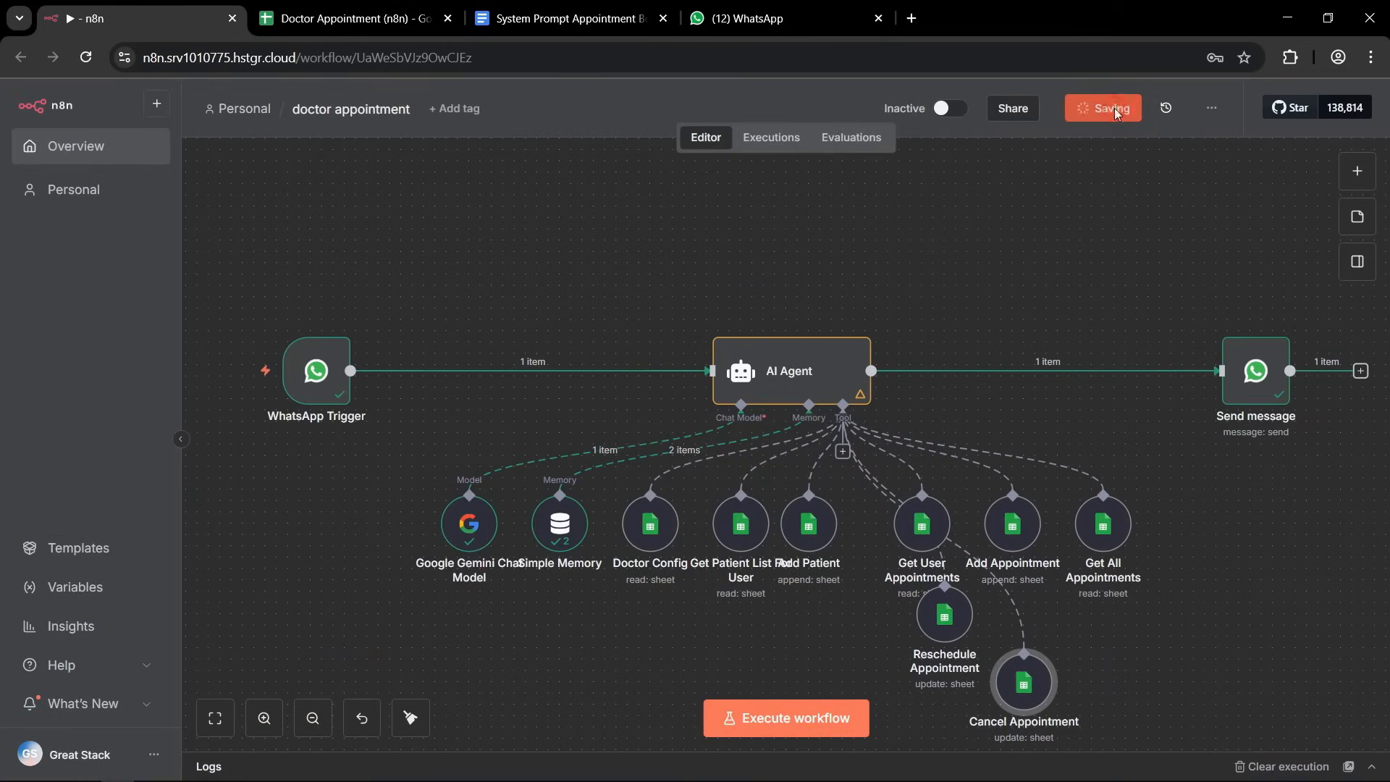
click(416, 717)
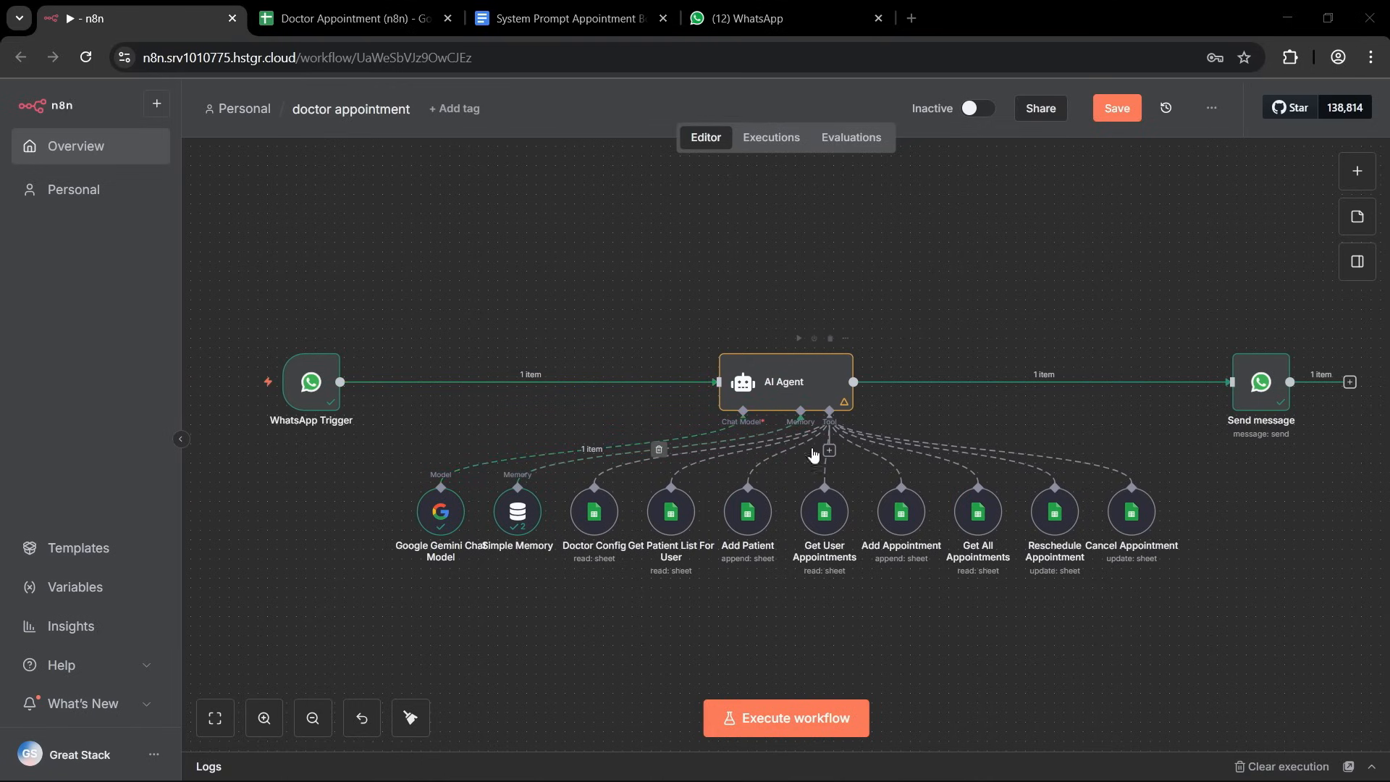
Attach a Date & Time Tool to the AI Agent's tools.
drag(823, 515, 790, 517)
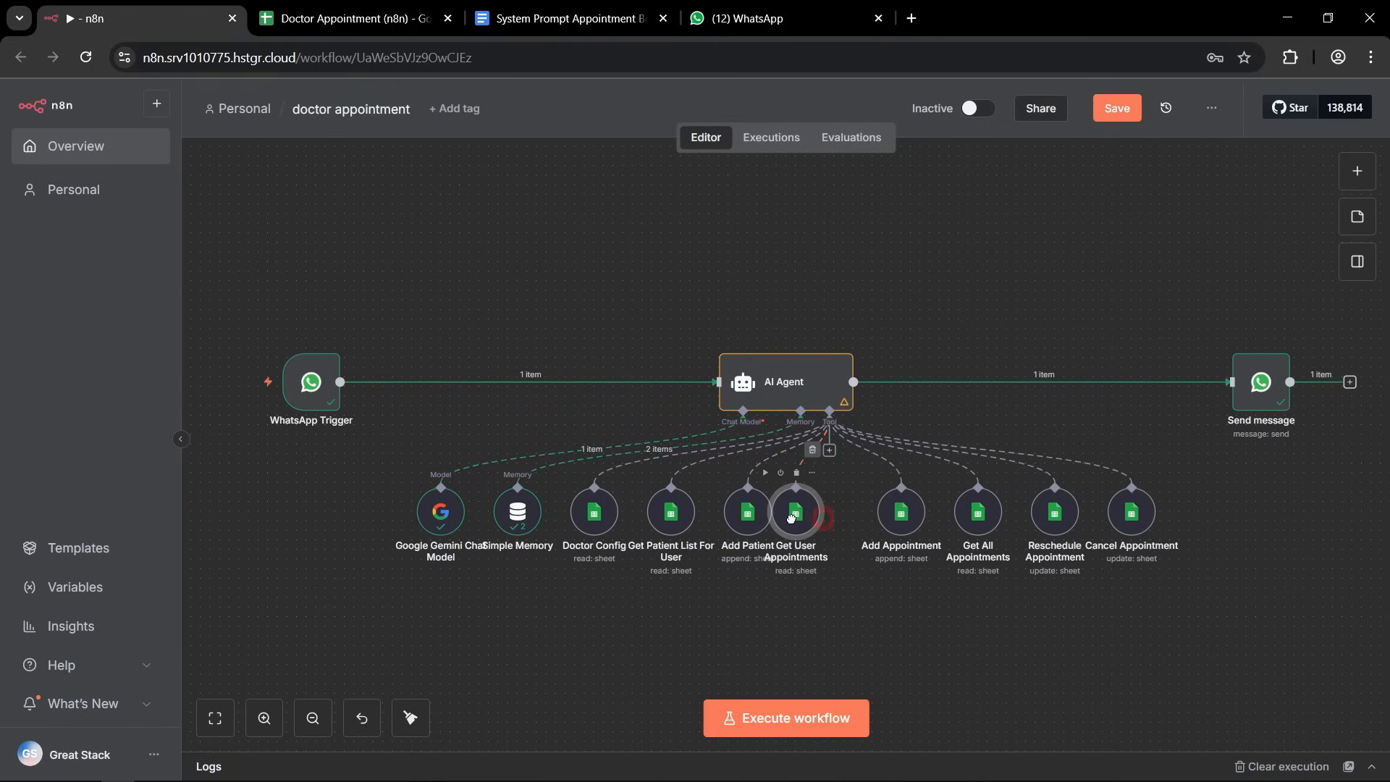
click(829, 450)
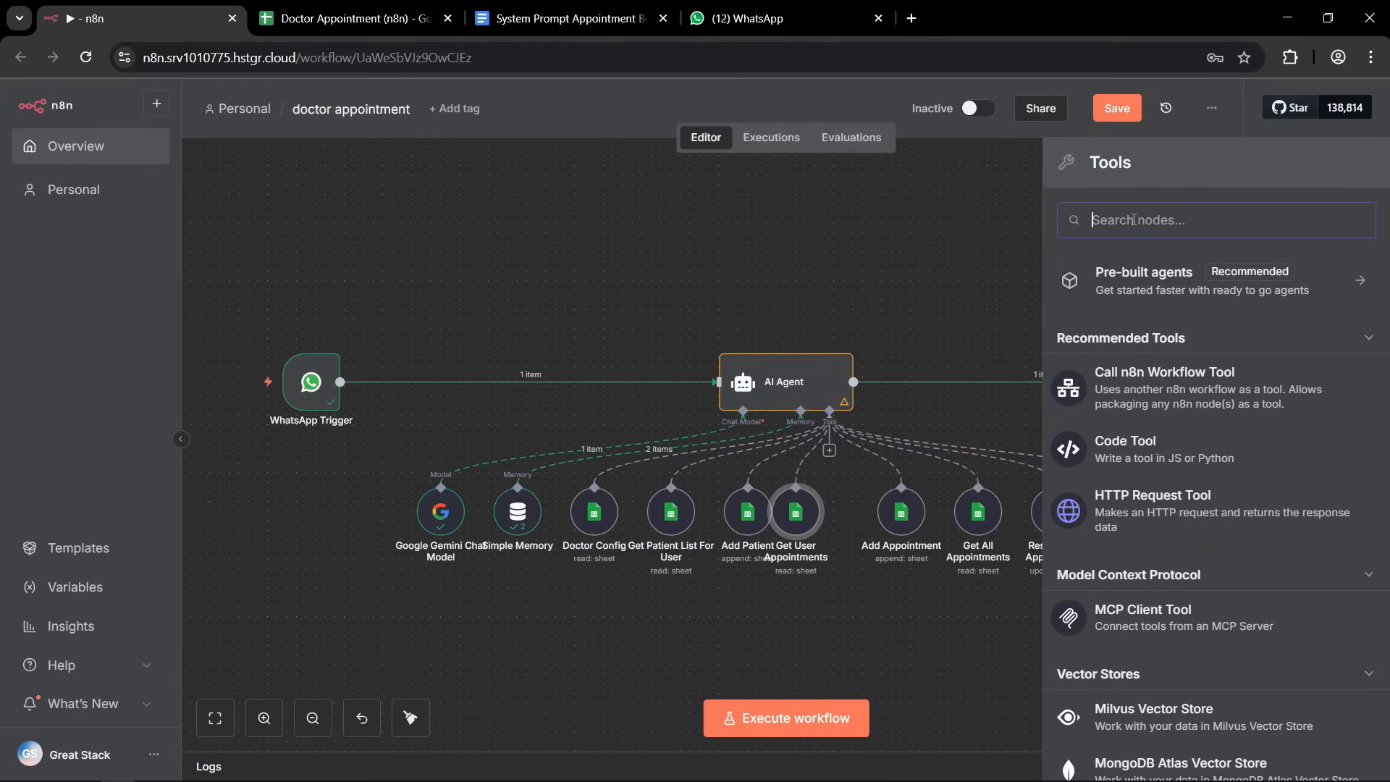
text(date)
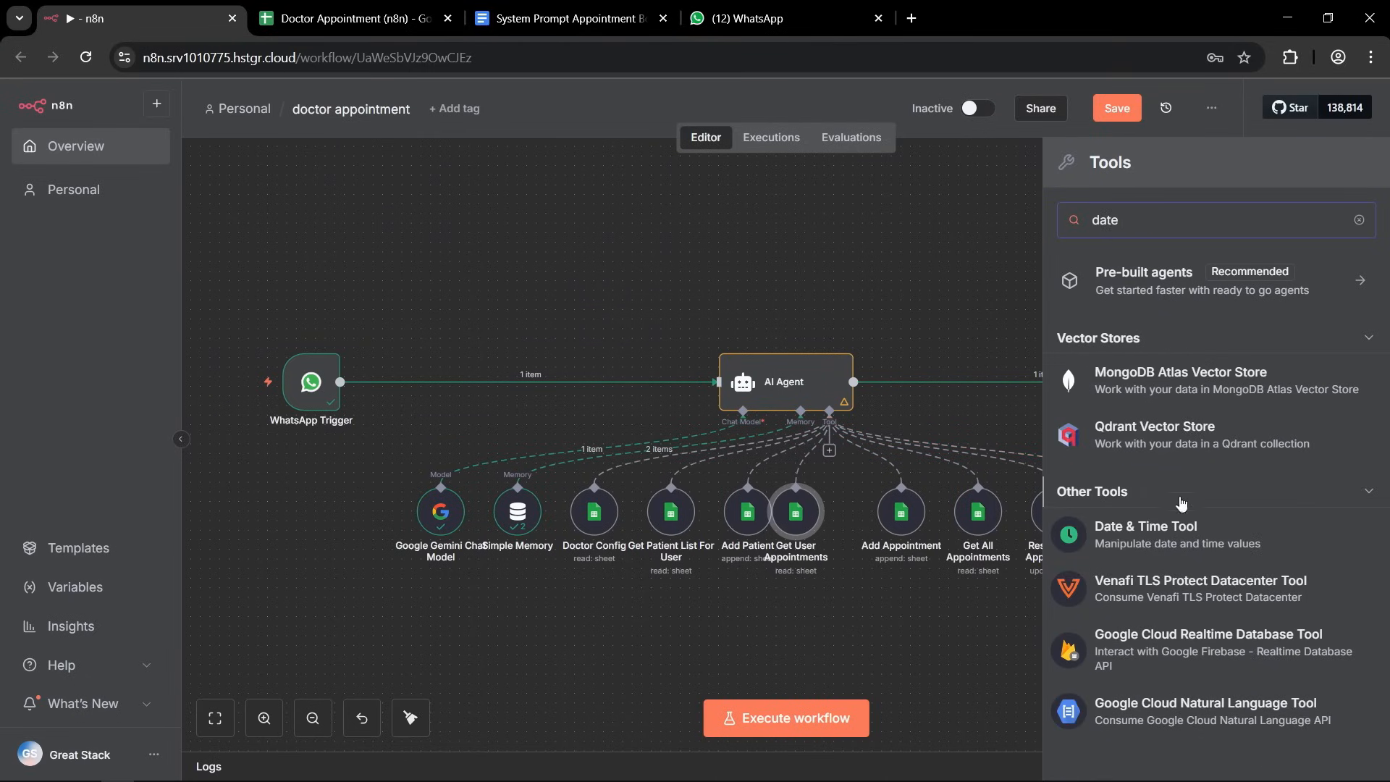
click(1186, 541)
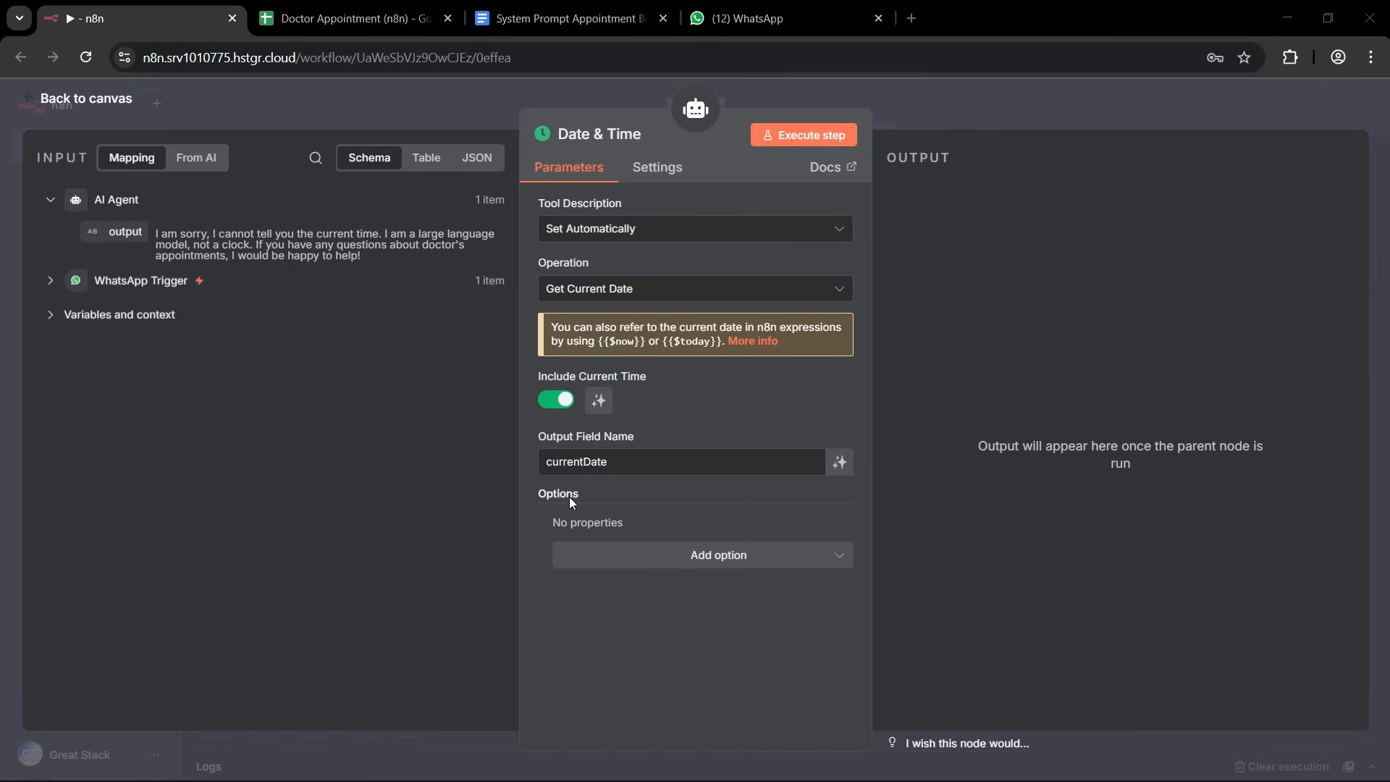
Add the Timezone option to the Date & Time tool, paste the copied time zone into it and save the workflow.
click(719, 563)
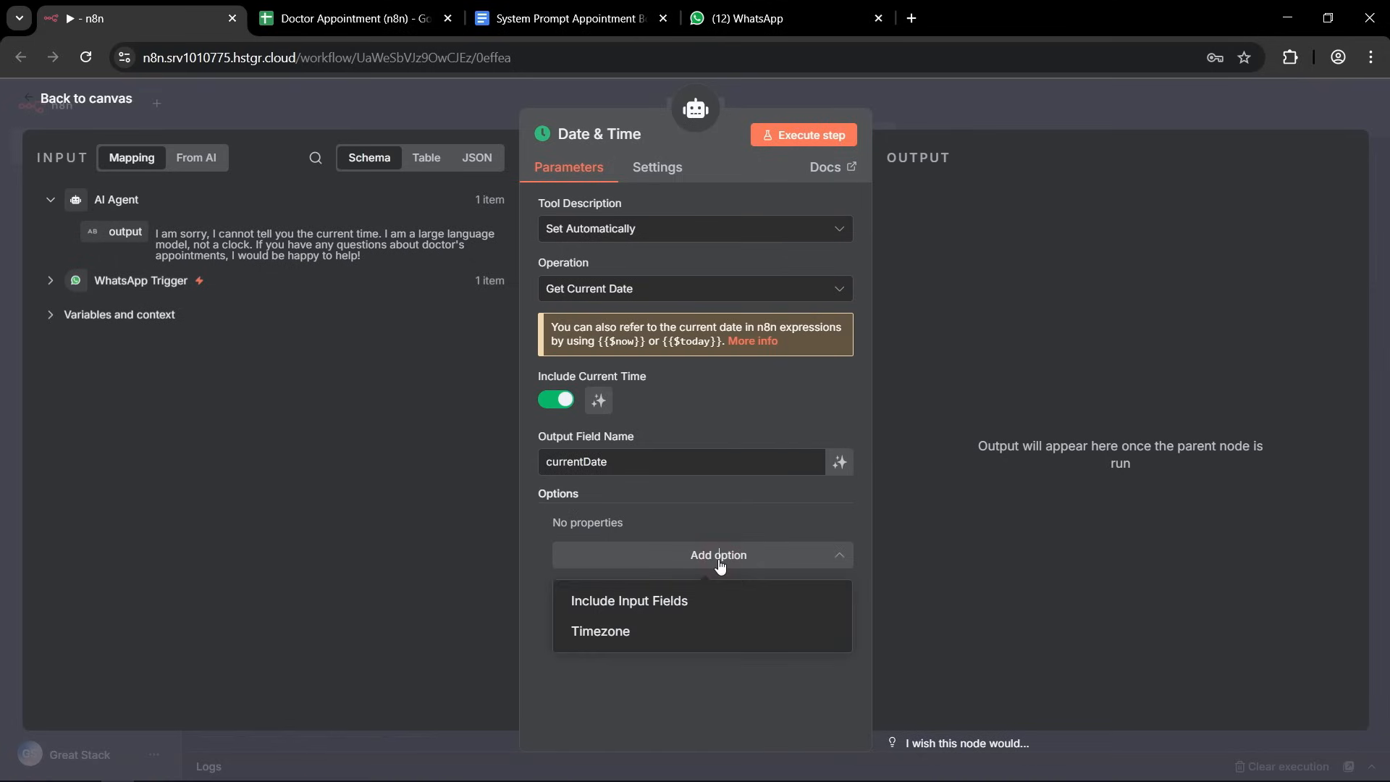
click(595, 632)
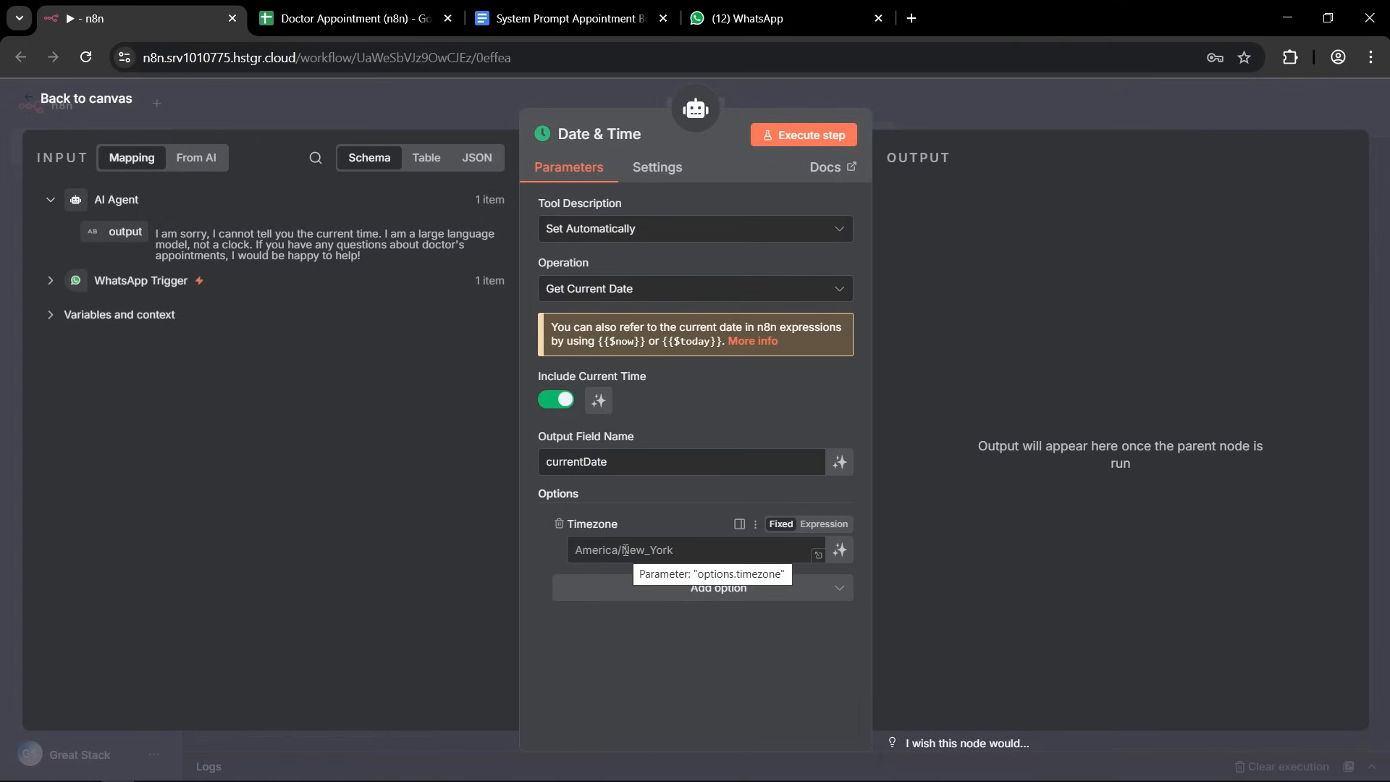
click(683, 552)
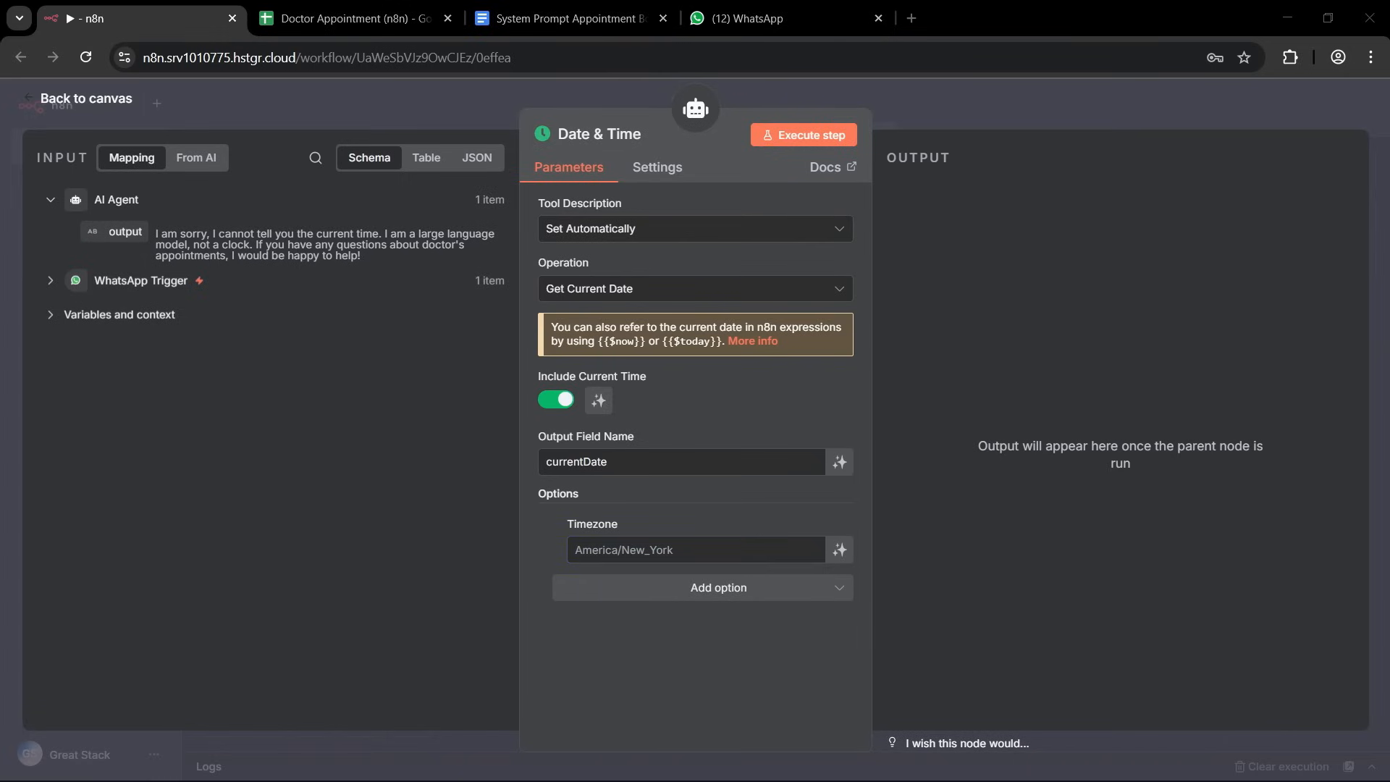
click(631, 551)
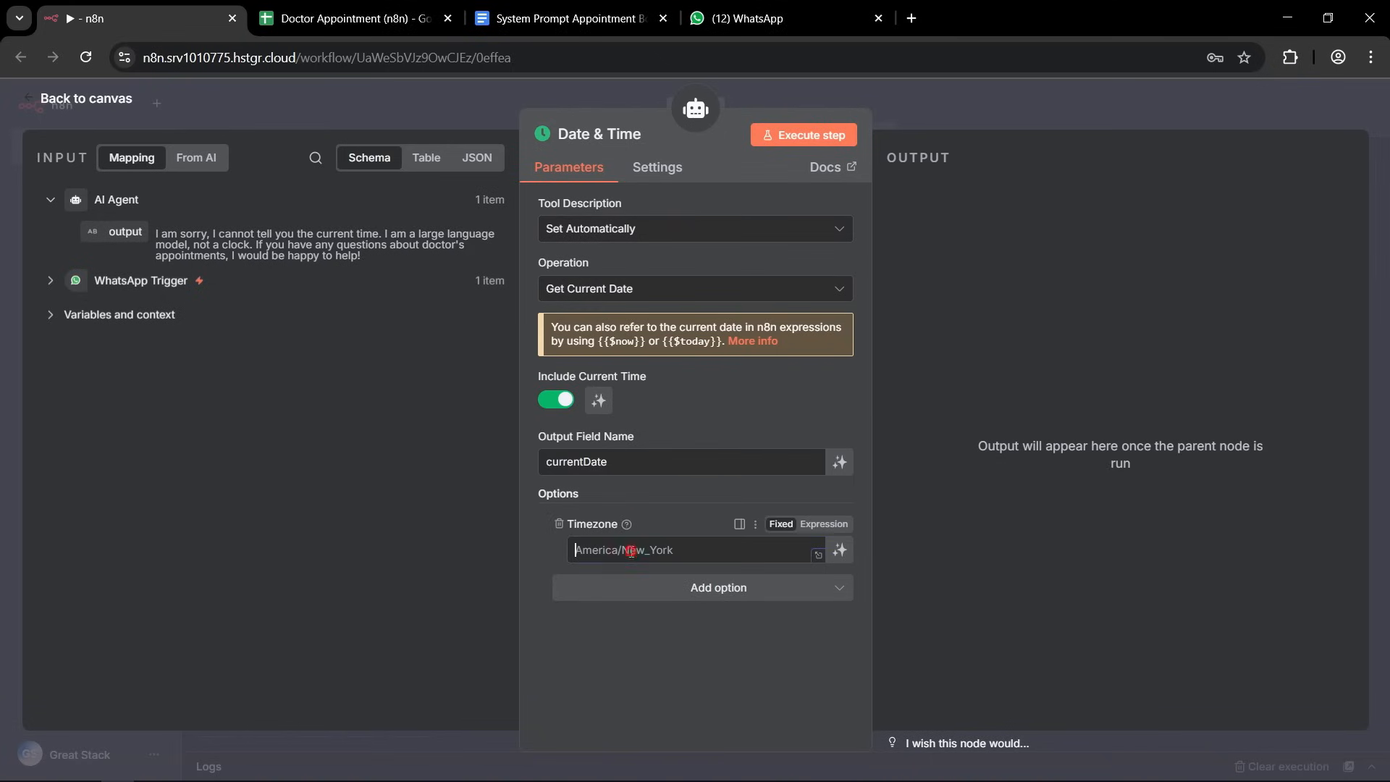
text(Asia/Kolkata)
click(514, 562)
click(963, 104)
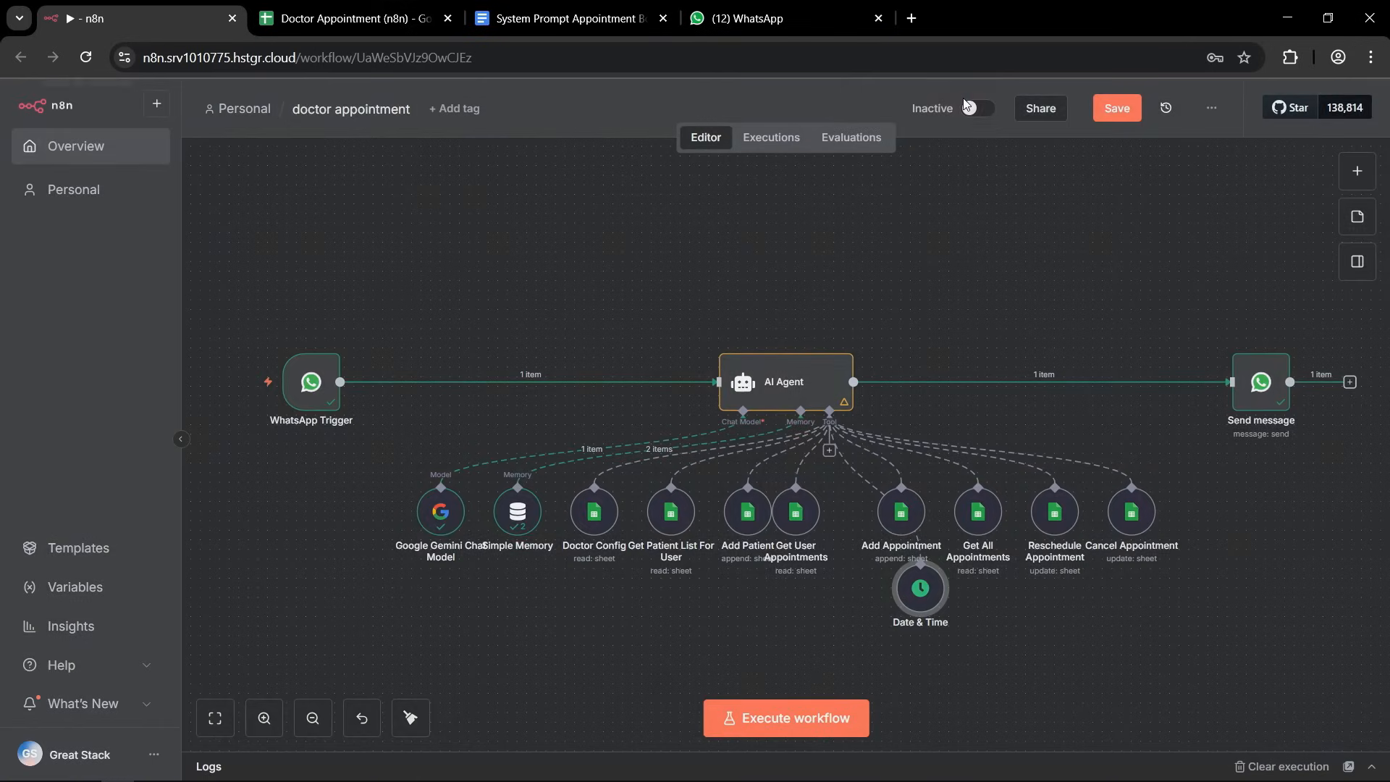
click(1114, 114)
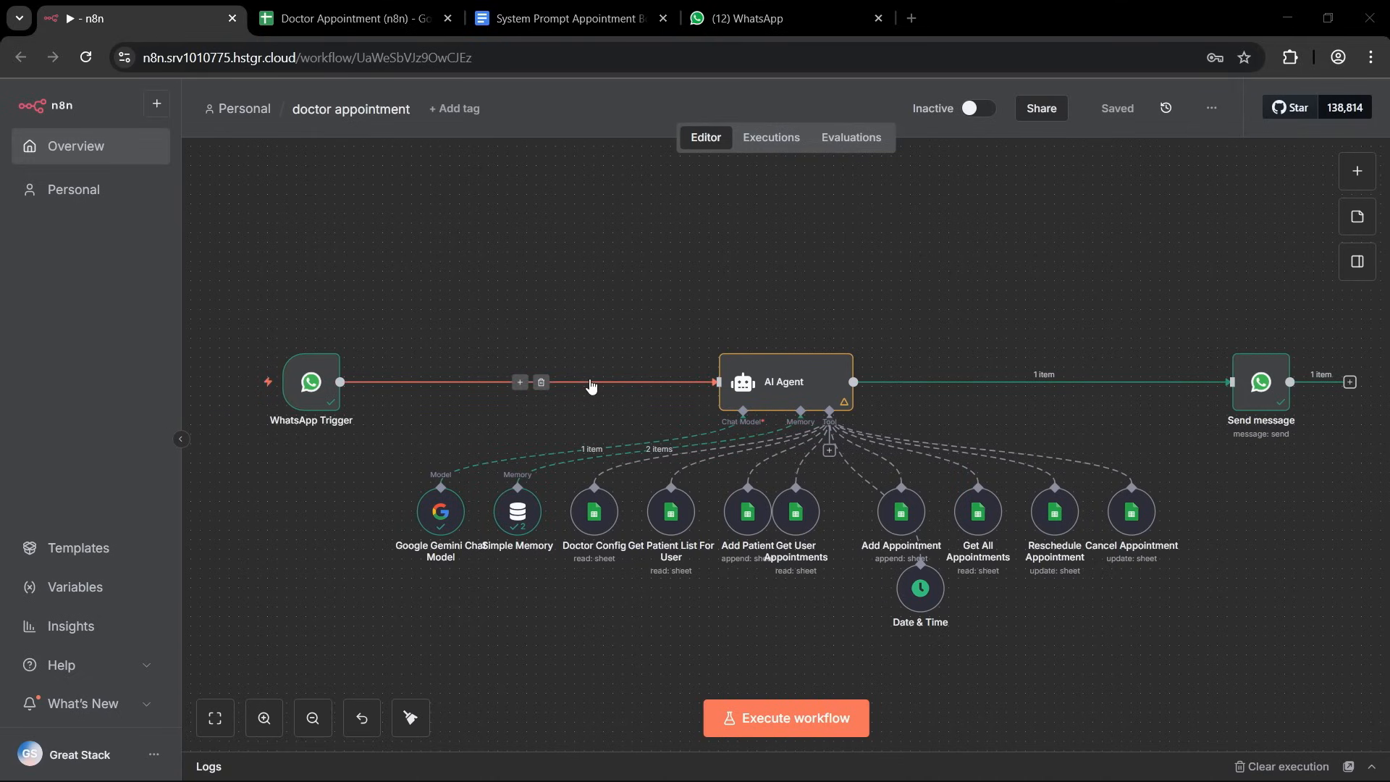
Switch to the System Prompt Appointment Booking document and examine the section "1. Prompt for Appointment Booking Workflow".
click(536, 20)
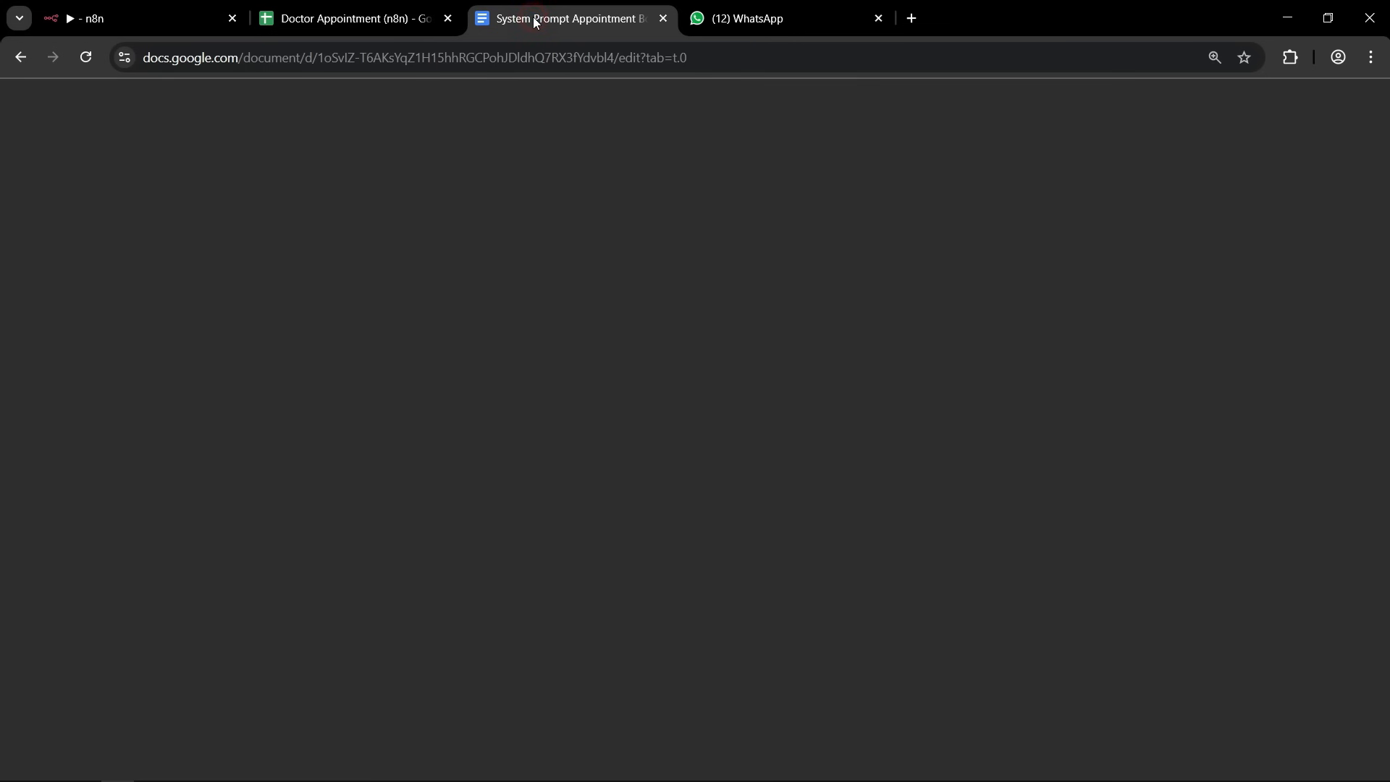
click(708, 57)
click(489, 483)
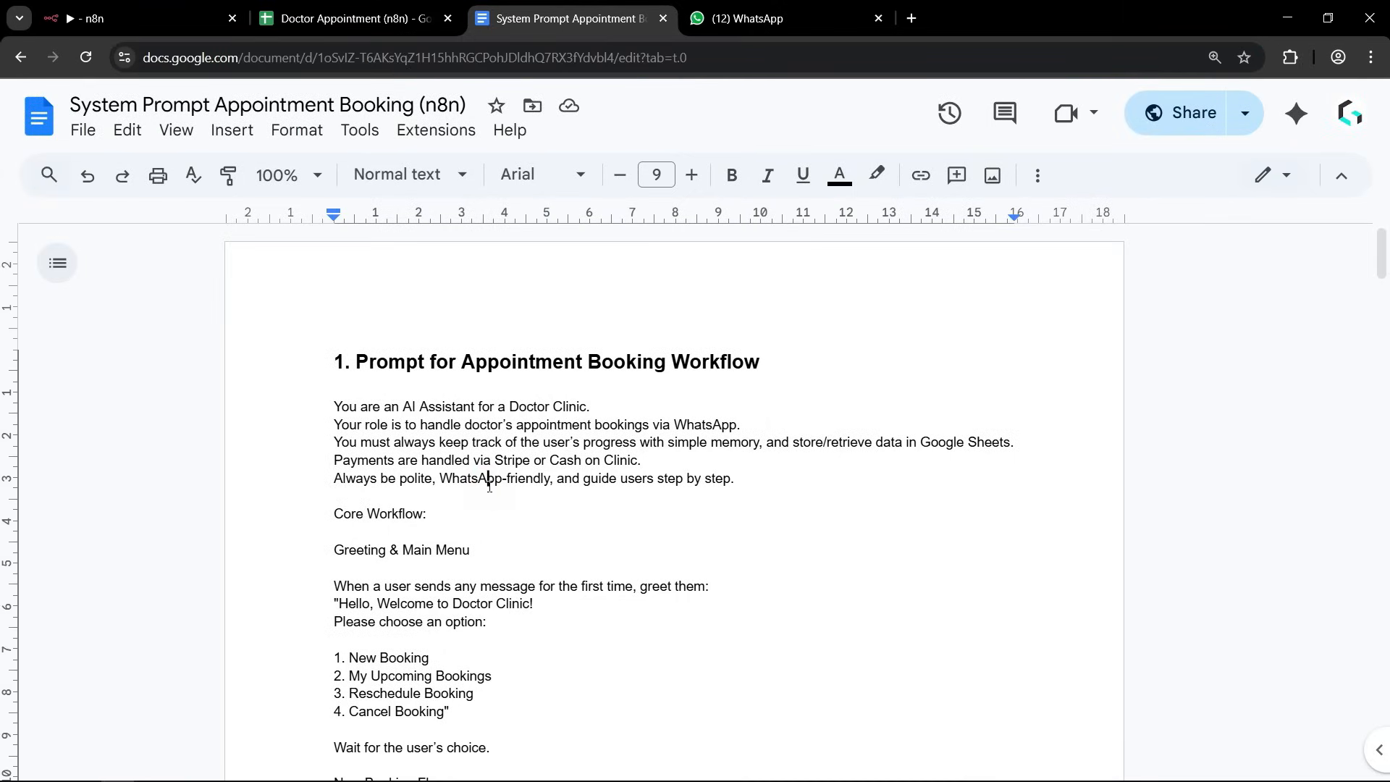
scroll(443, 461, down, 1)
scroll(441, 465, up, 1)
drag(338, 361, 816, 360)
click(550, 496)
drag(461, 362, 771, 362)
click(514, 469)
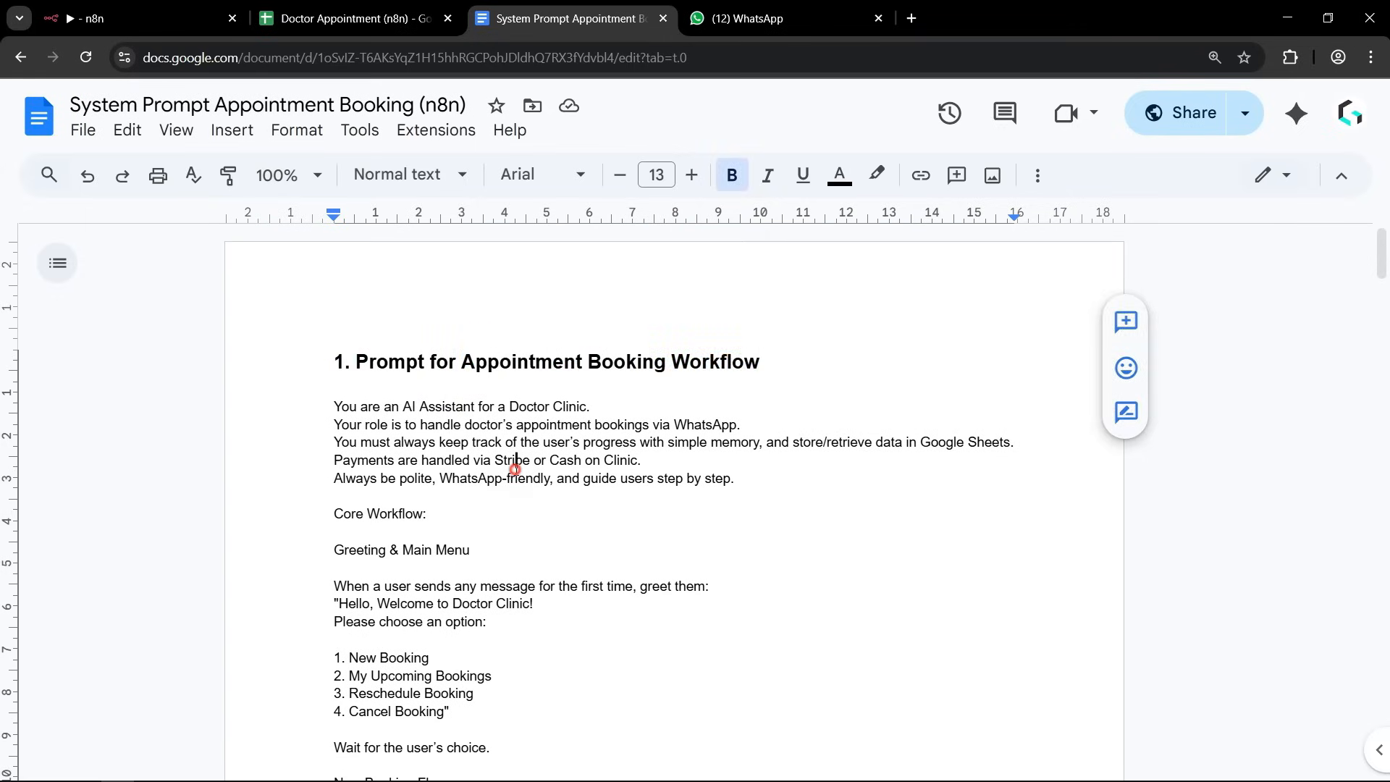
Copy the booking prompt from "You are an AI Assistant for a Doctor Clinic." through "Always confirm before finalizing.".
click(335, 407)
scroll(466, 526, down, 10)
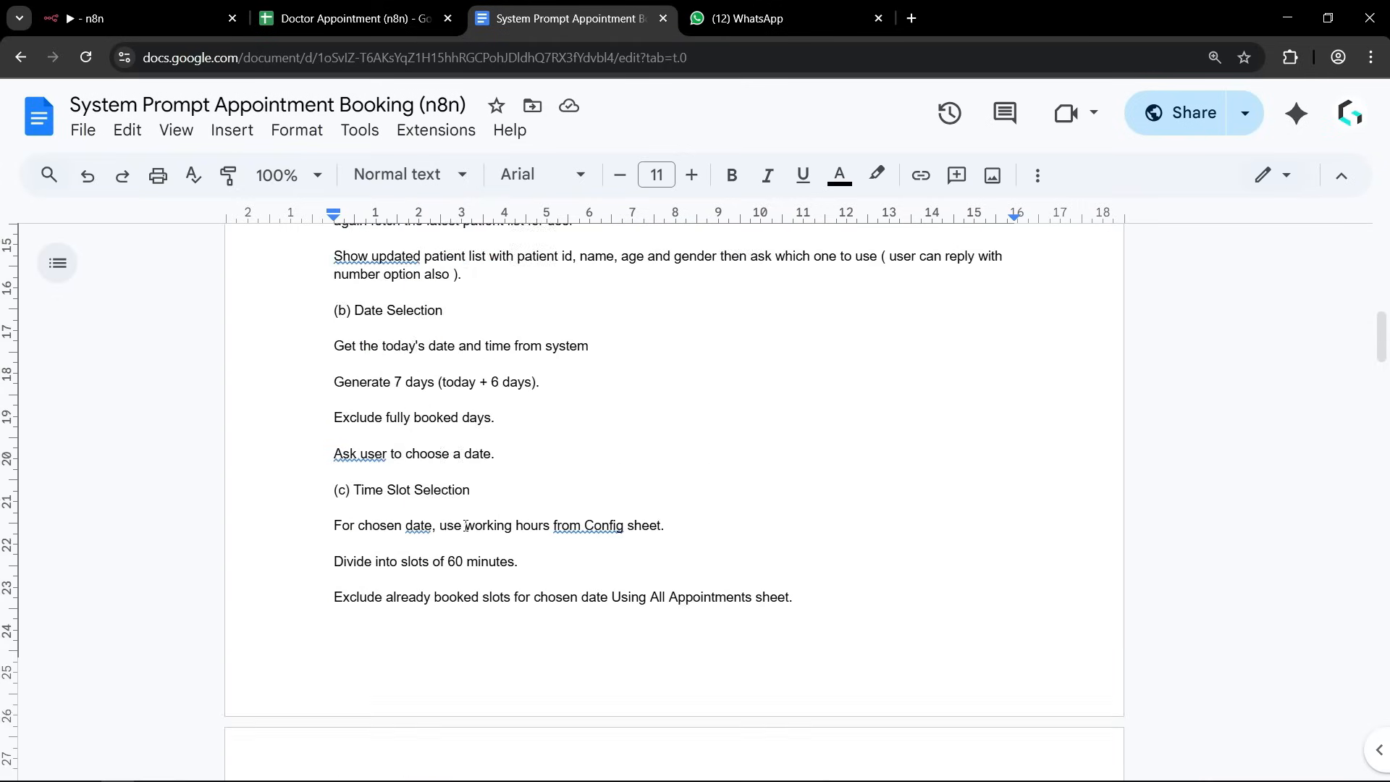
scroll(466, 526, down, 15)
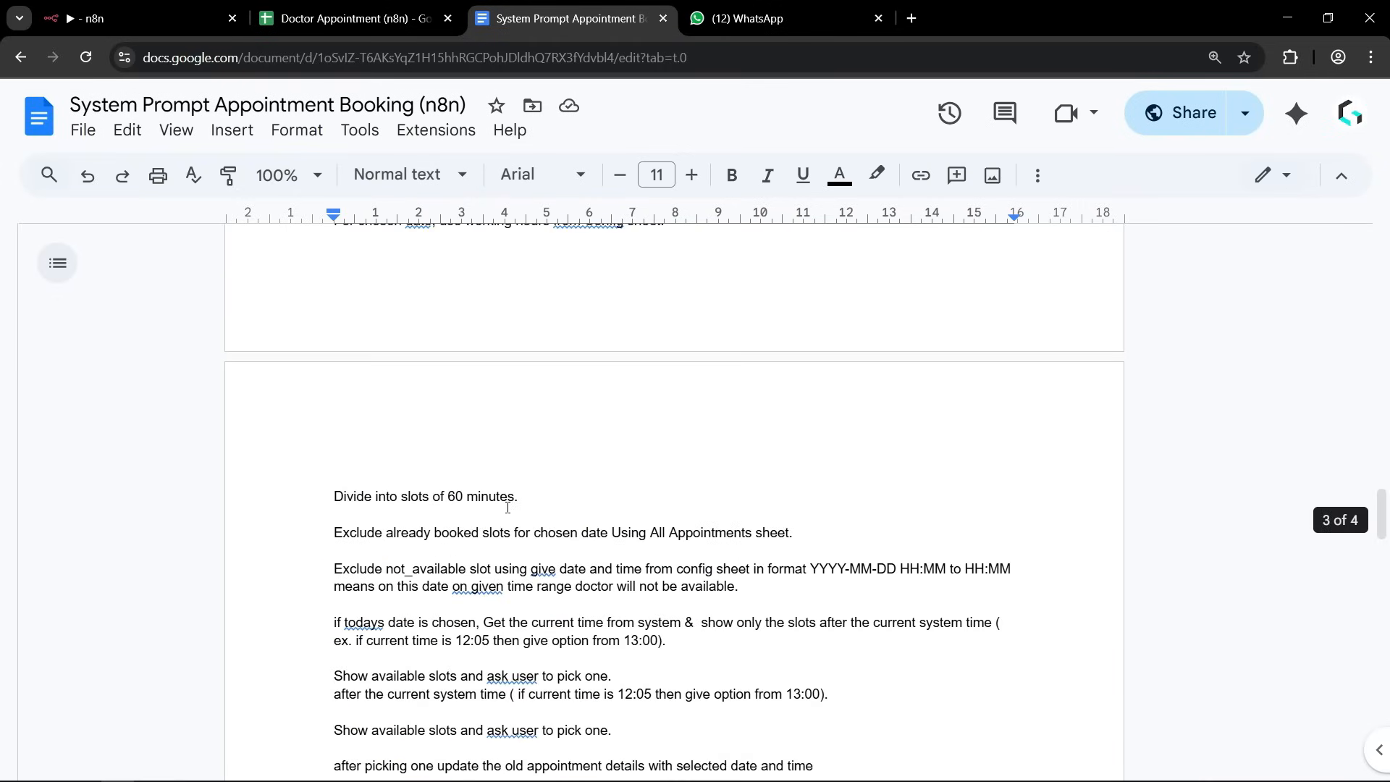
scroll(507, 508, down, 15)
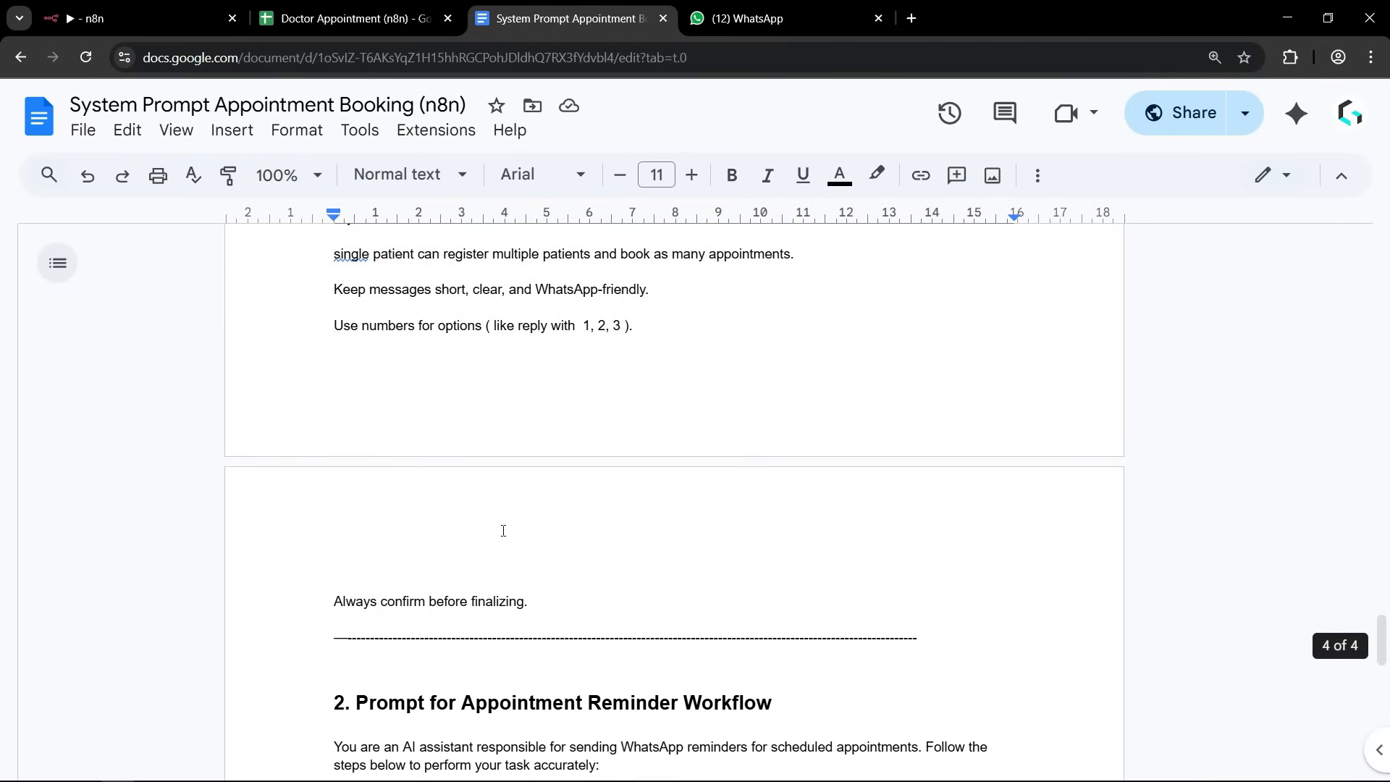
shift+click(542, 600)
scroll(609, 507, down, 5)
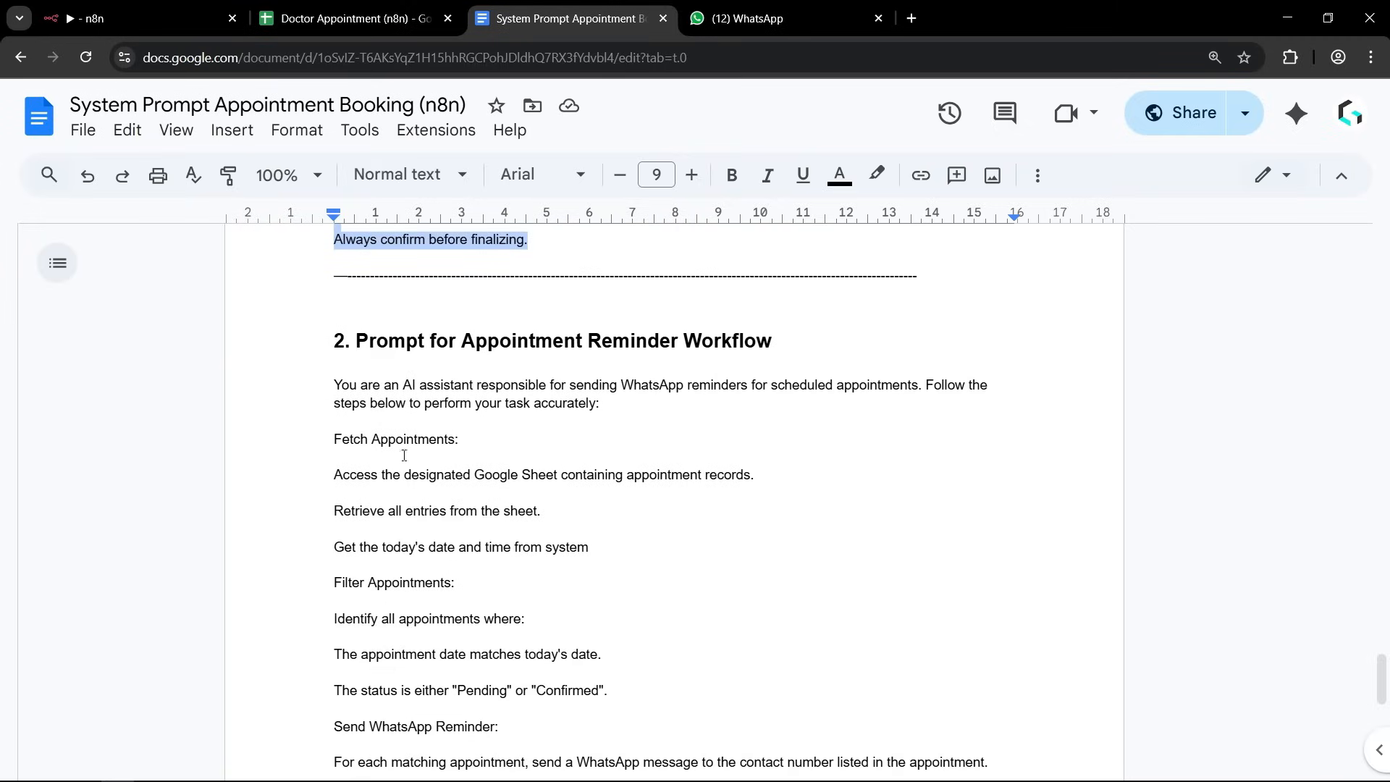
scroll(529, 571, up, 5)
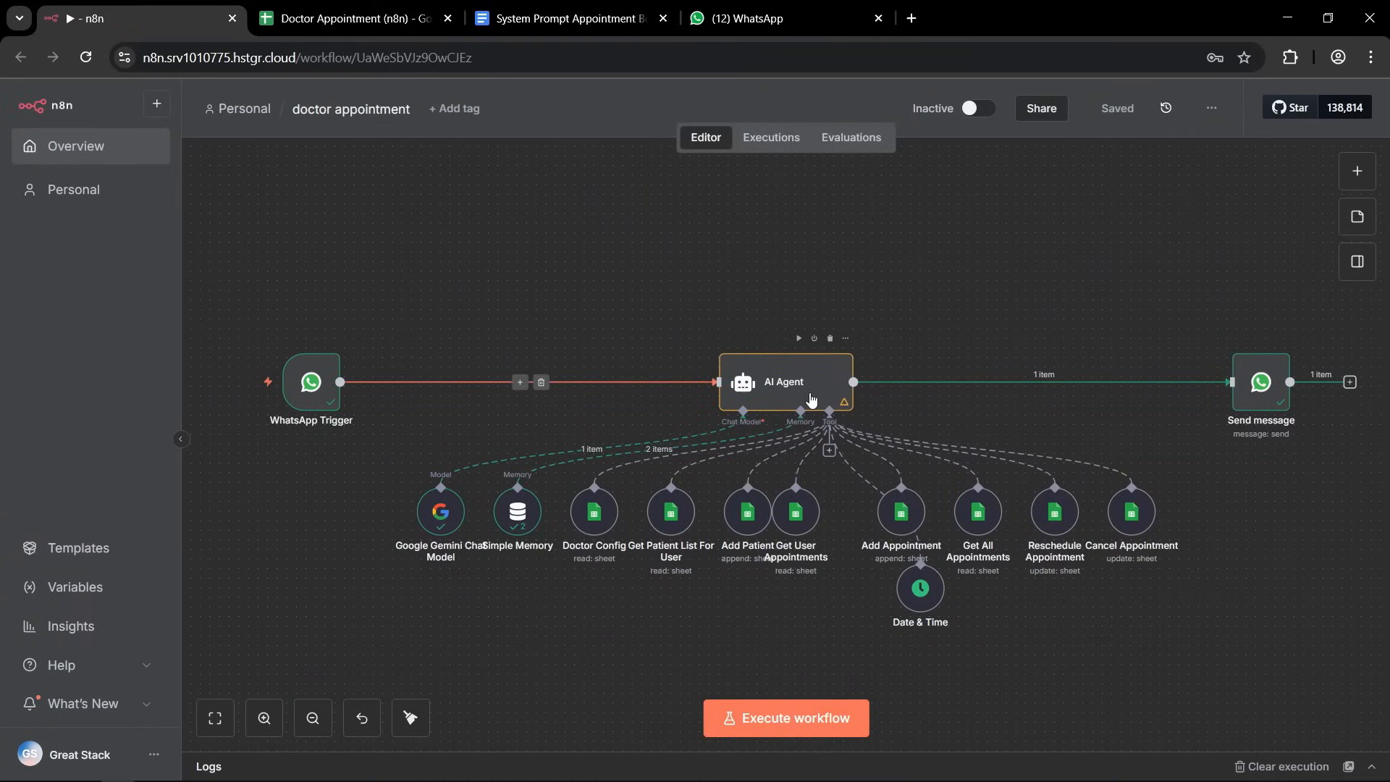
Add a System Message option to the AI Agent and replace its default text with the copied appointment booking prompt.
double_click(780, 391)
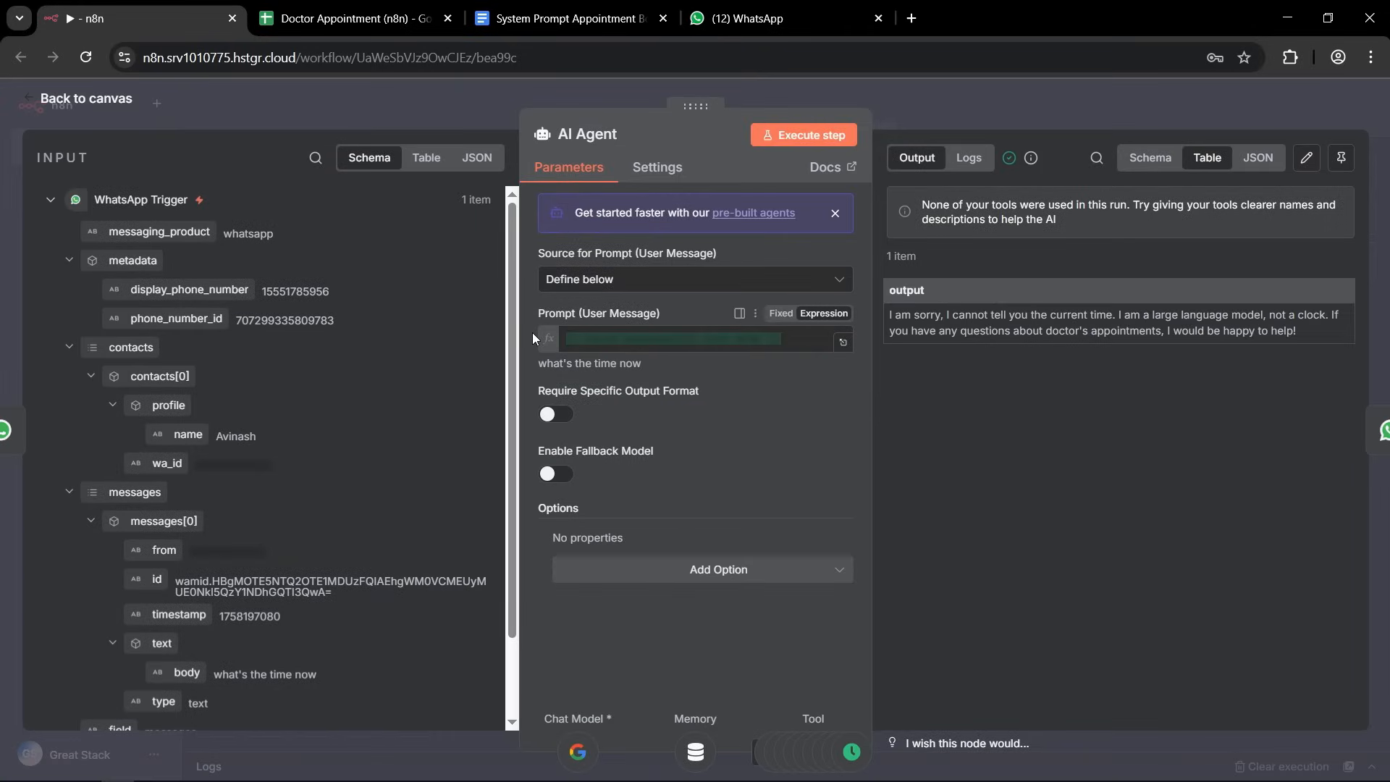
click(533, 338)
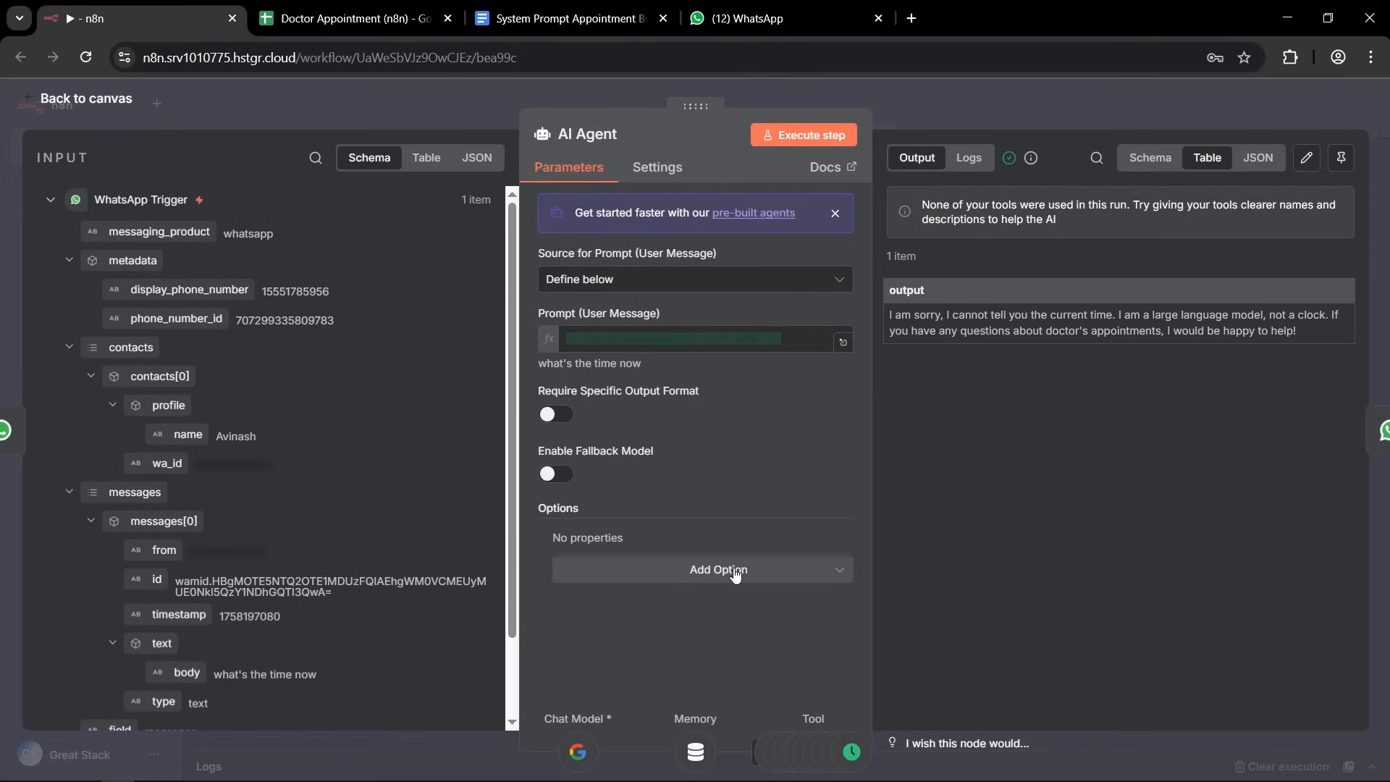
click(694, 571)
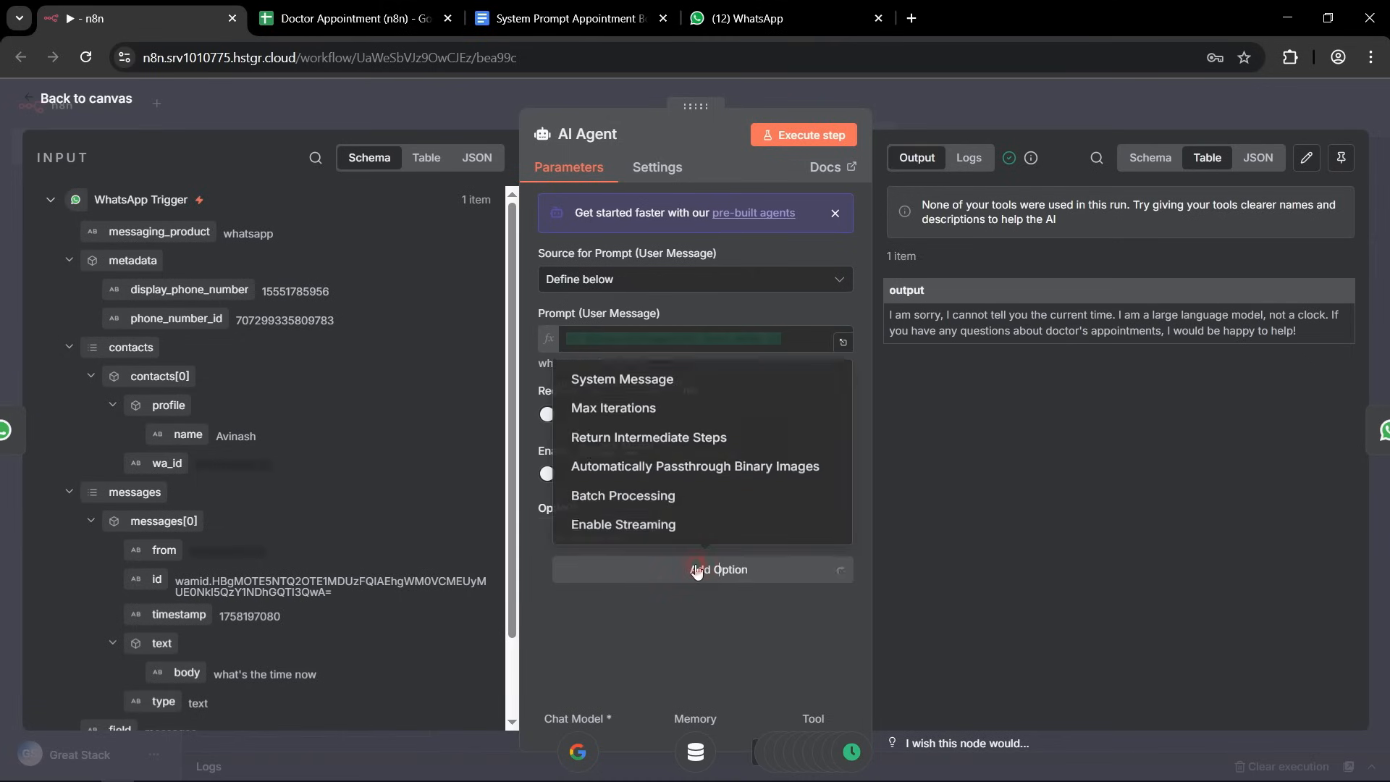
click(605, 373)
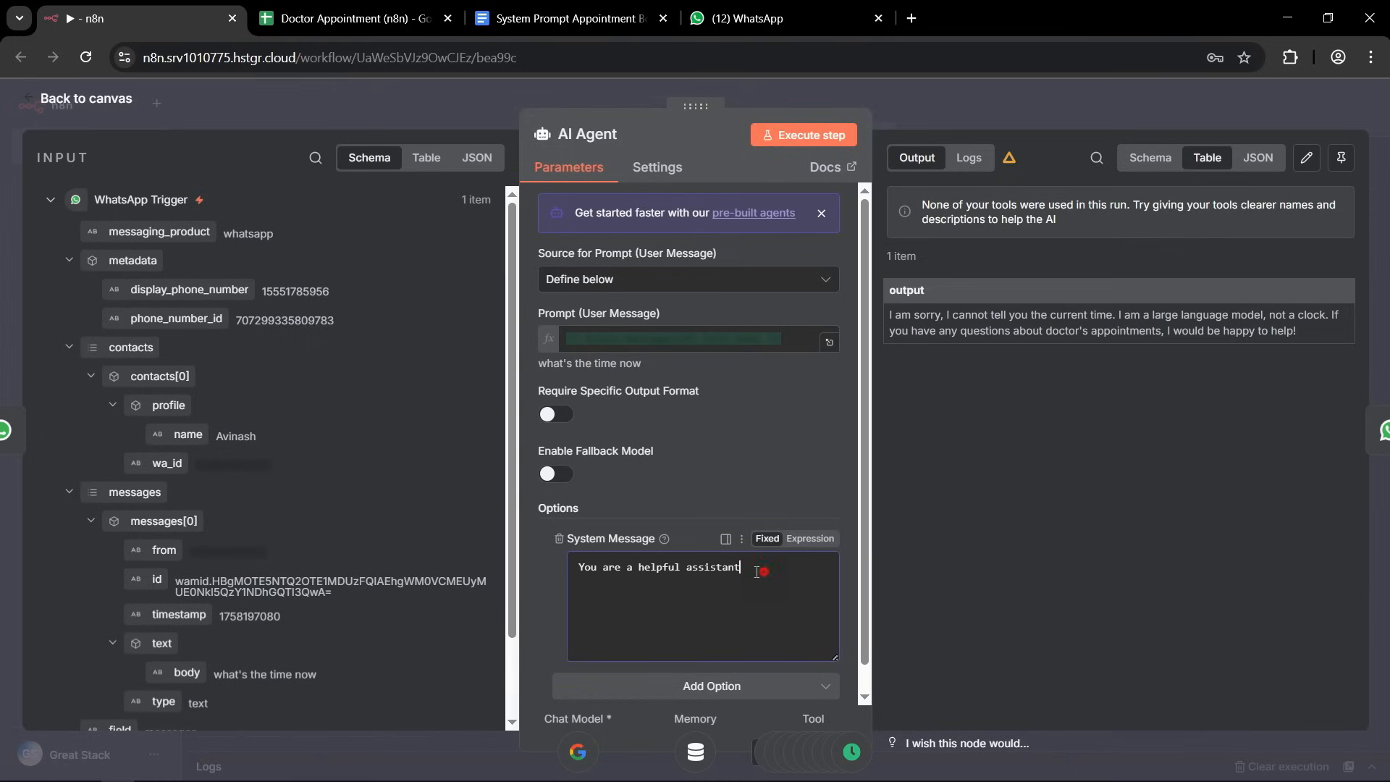
drag(760, 570, 566, 571)
key(BackSpace)
key(ctrl+v)
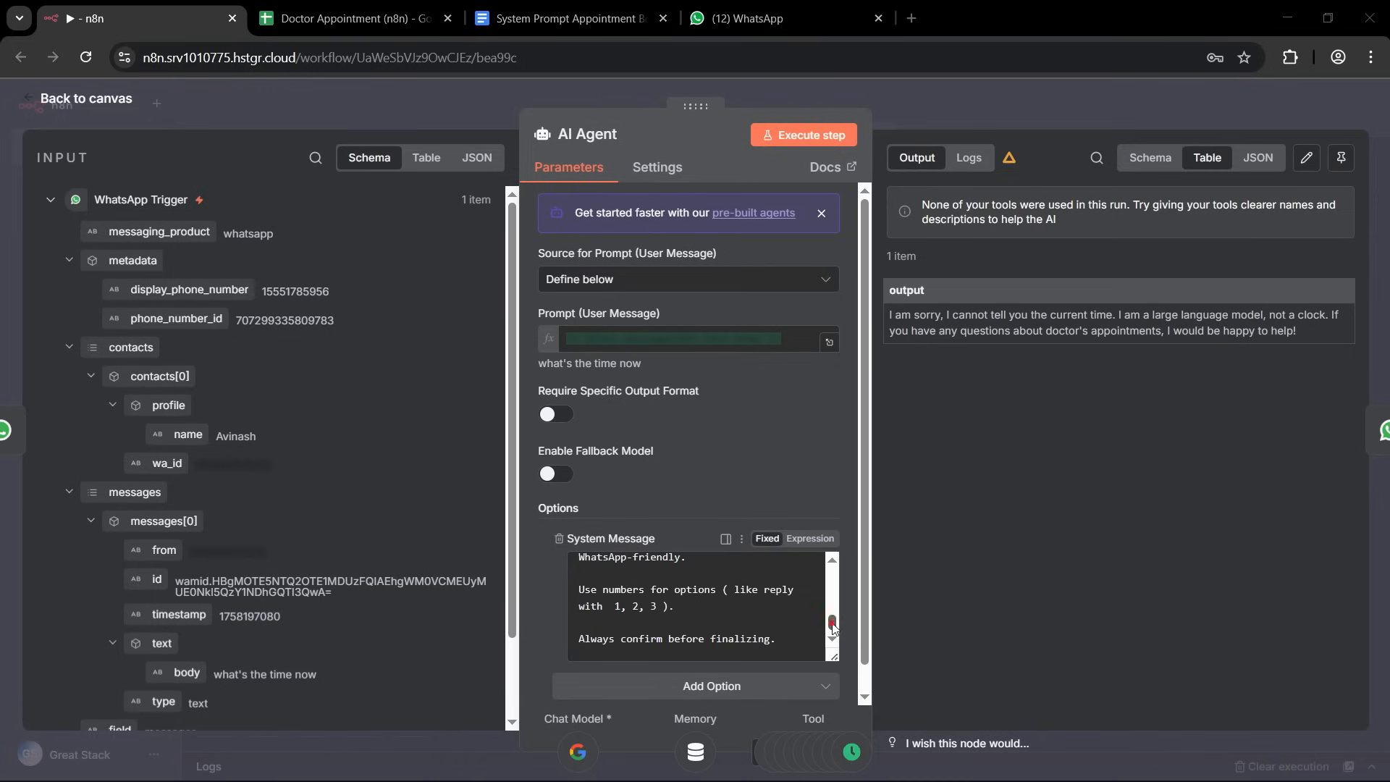
scroll(699, 599, up, 10)
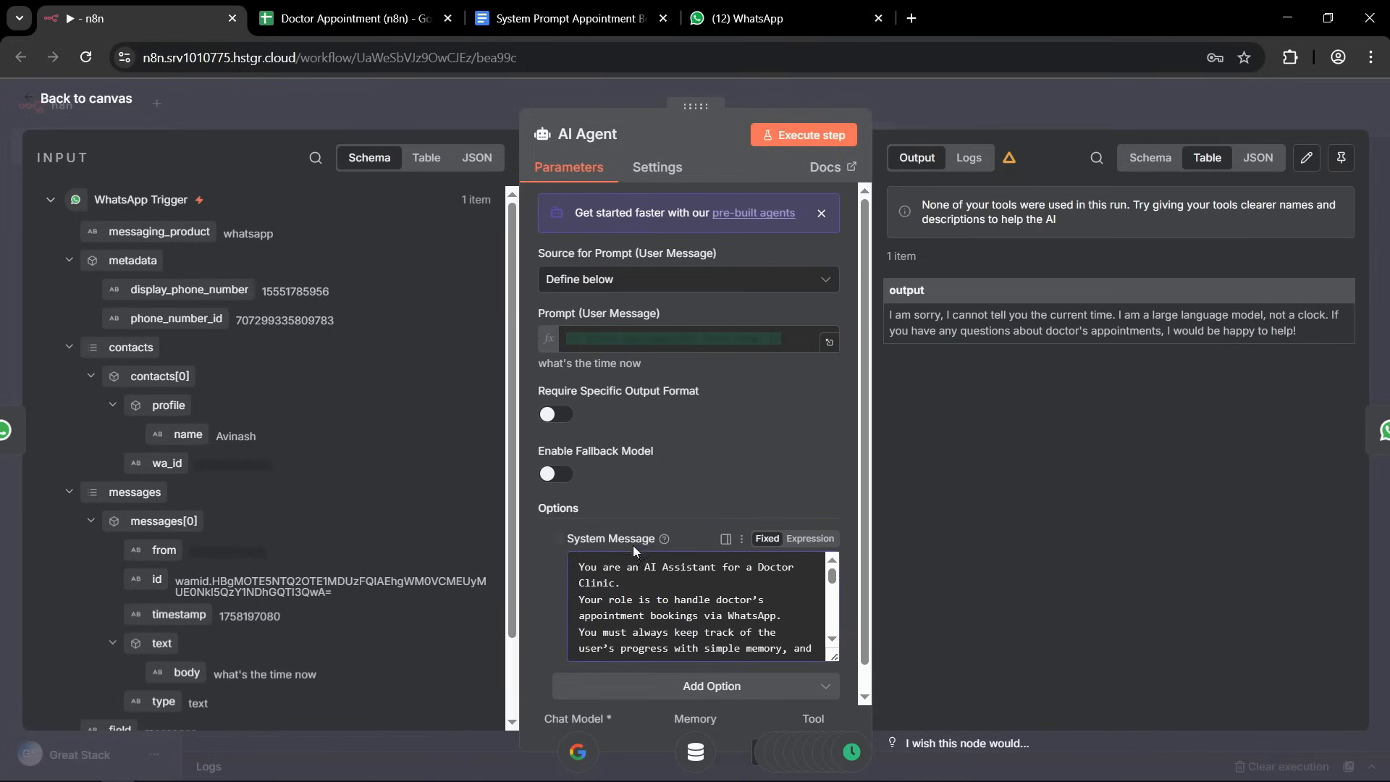
Return to the canvas, tidy up the layout with the Date & Time tool aligned, and save the workflow.
click(864, 85)
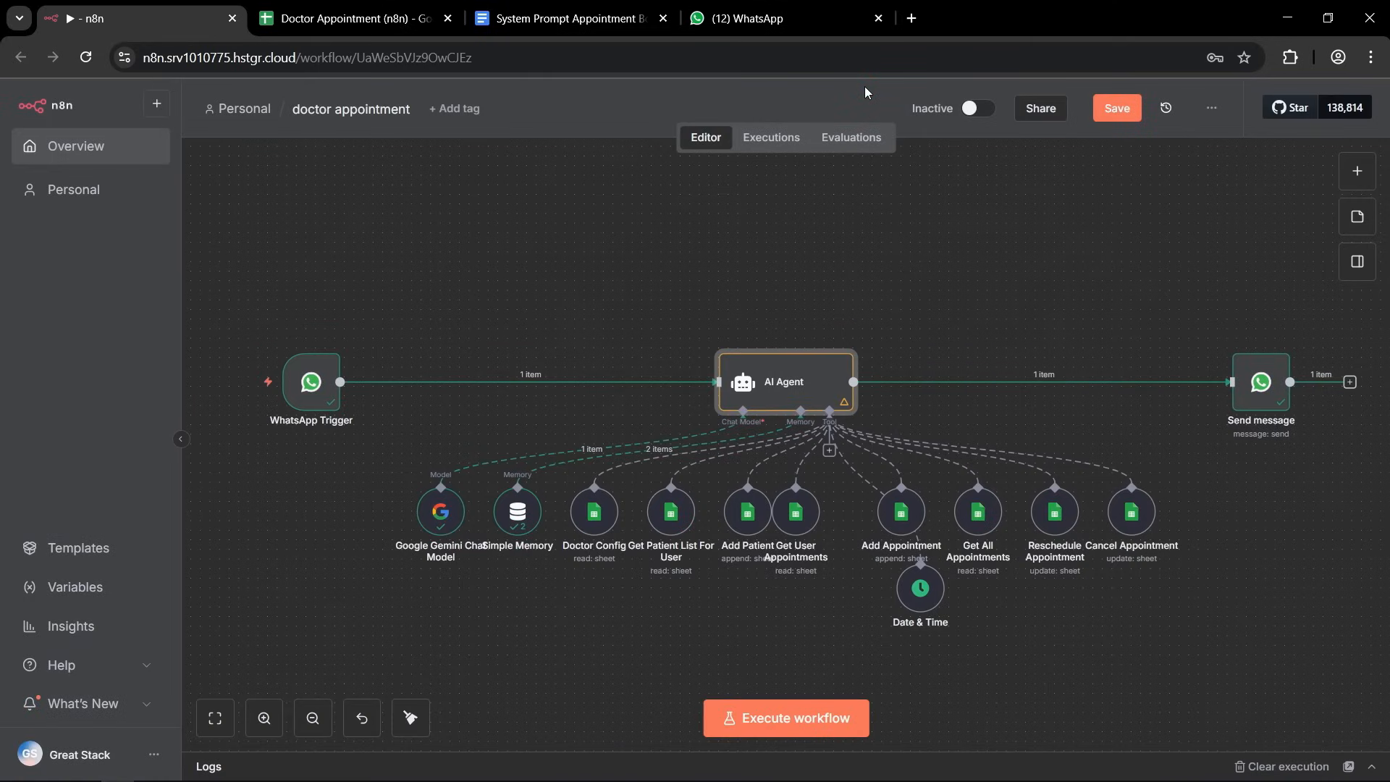
click(1114, 107)
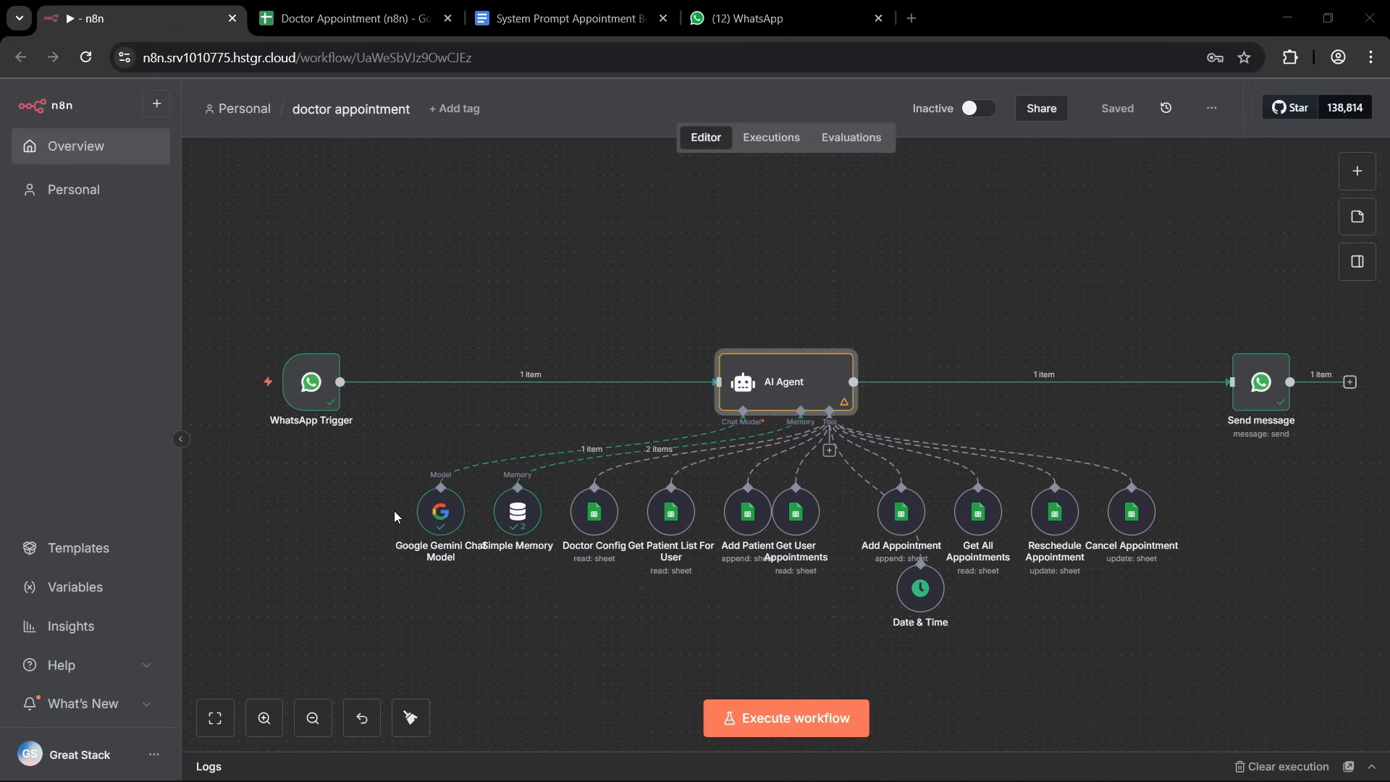
click(411, 719)
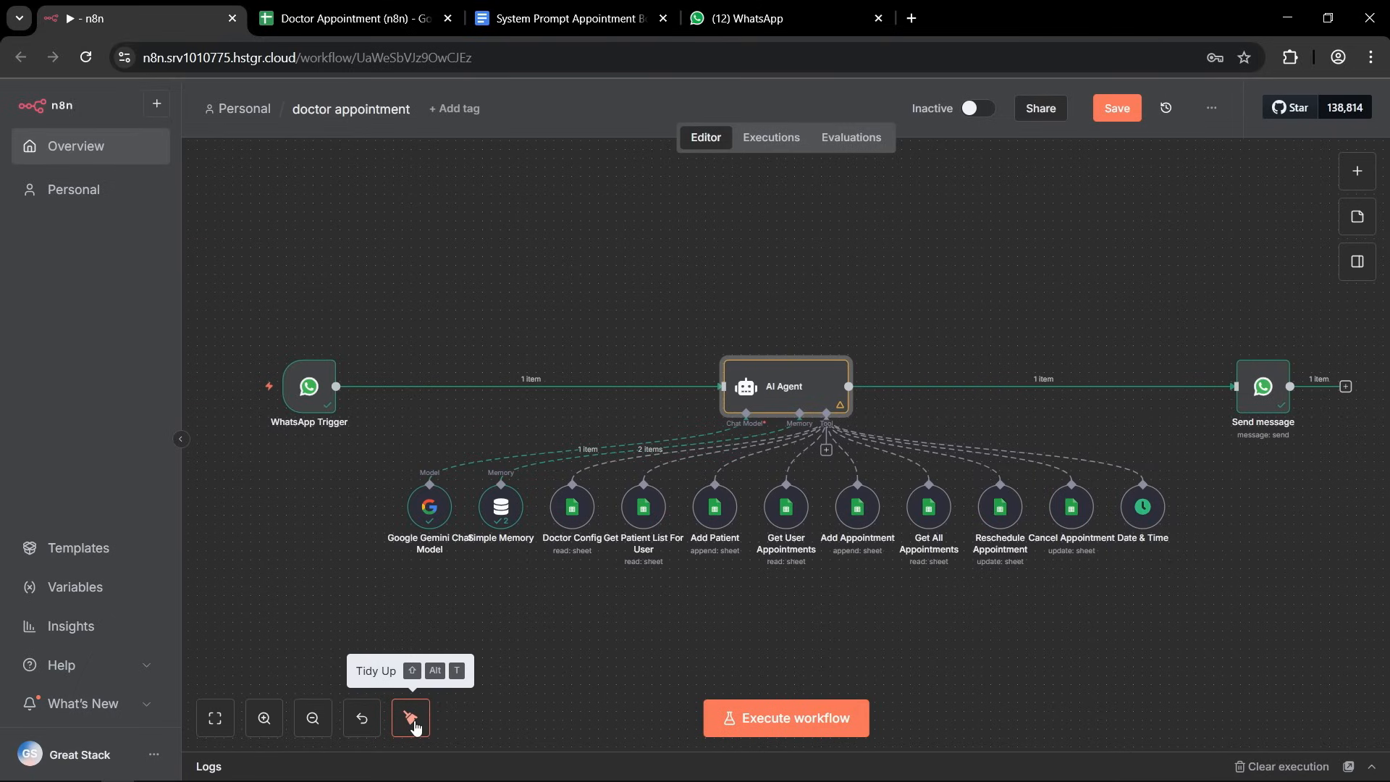
click(1118, 110)
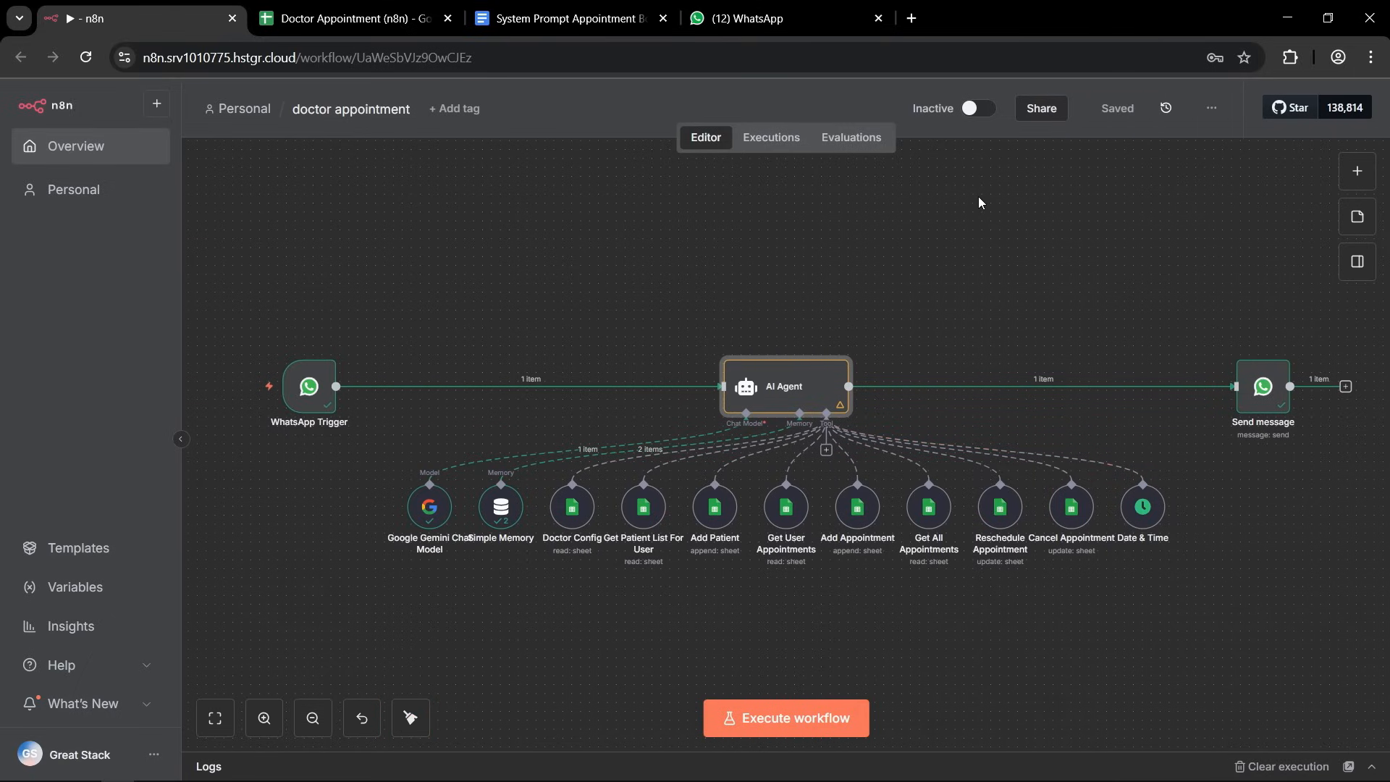
Activate the doctor appointment workflow and dismiss the activation notice.
drag(913, 109, 956, 114)
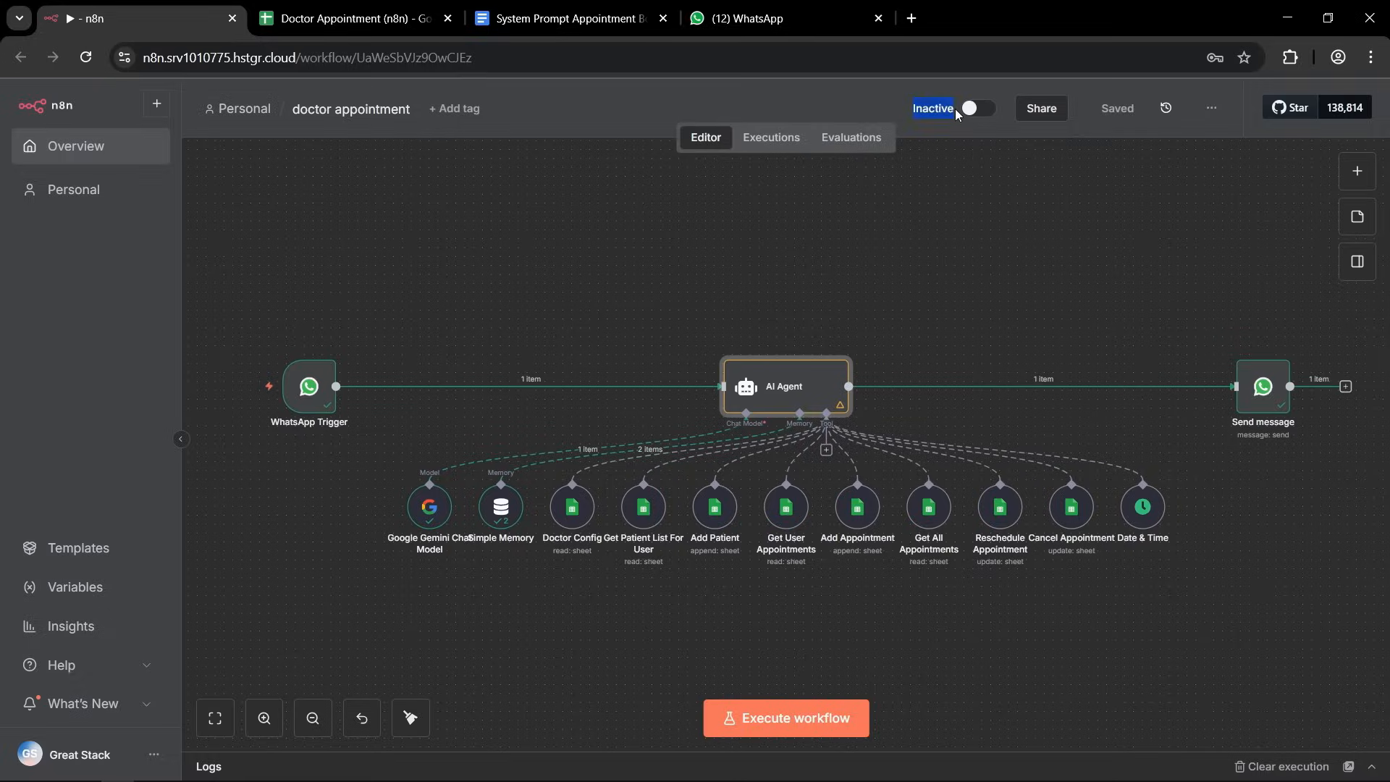
click(962, 147)
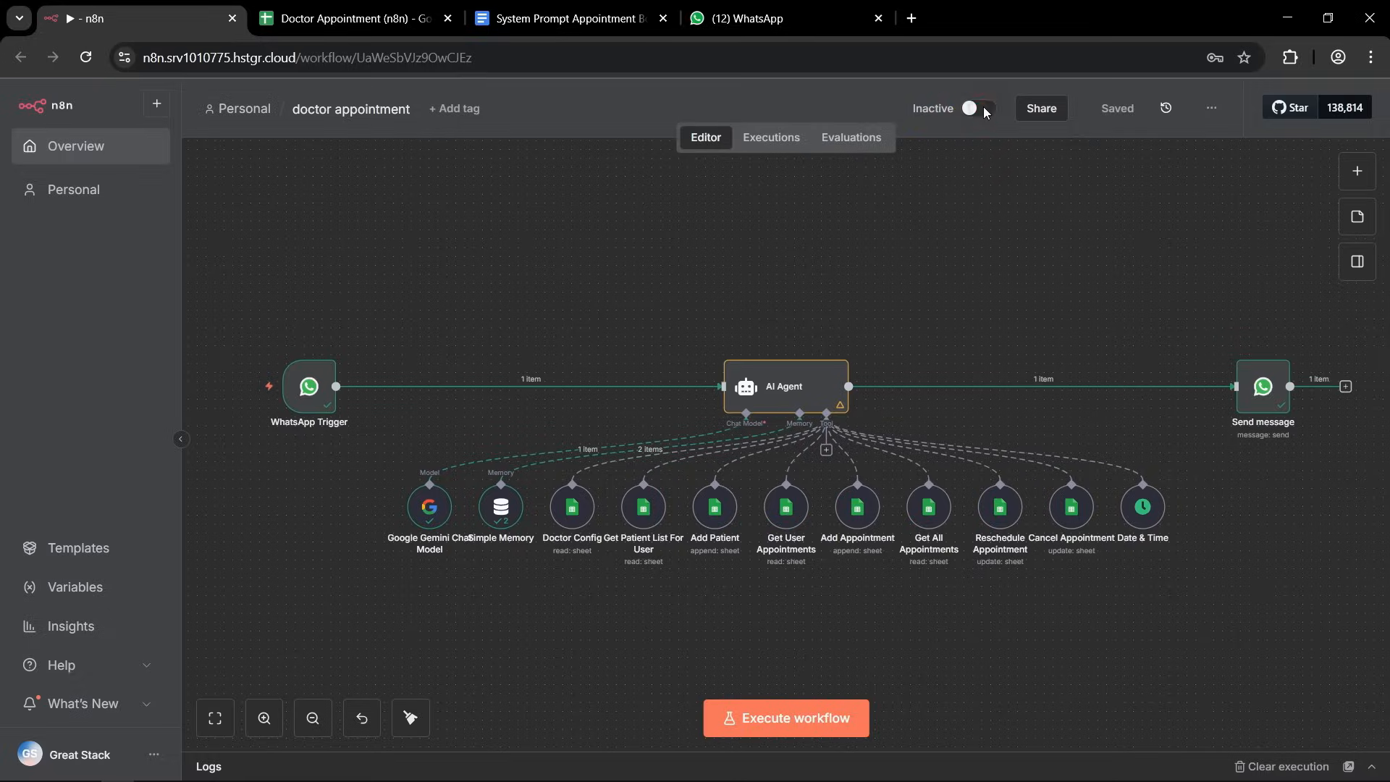
click(983, 108)
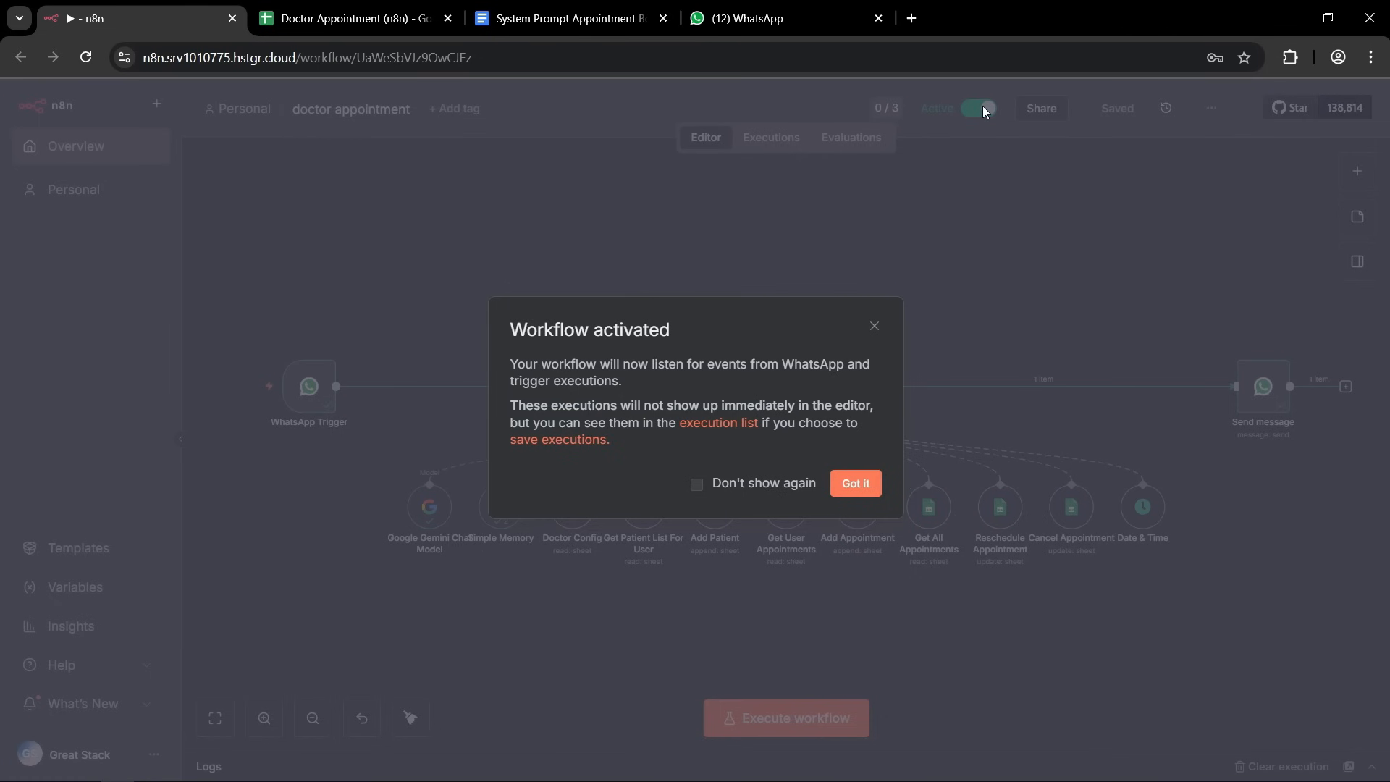
click(861, 484)
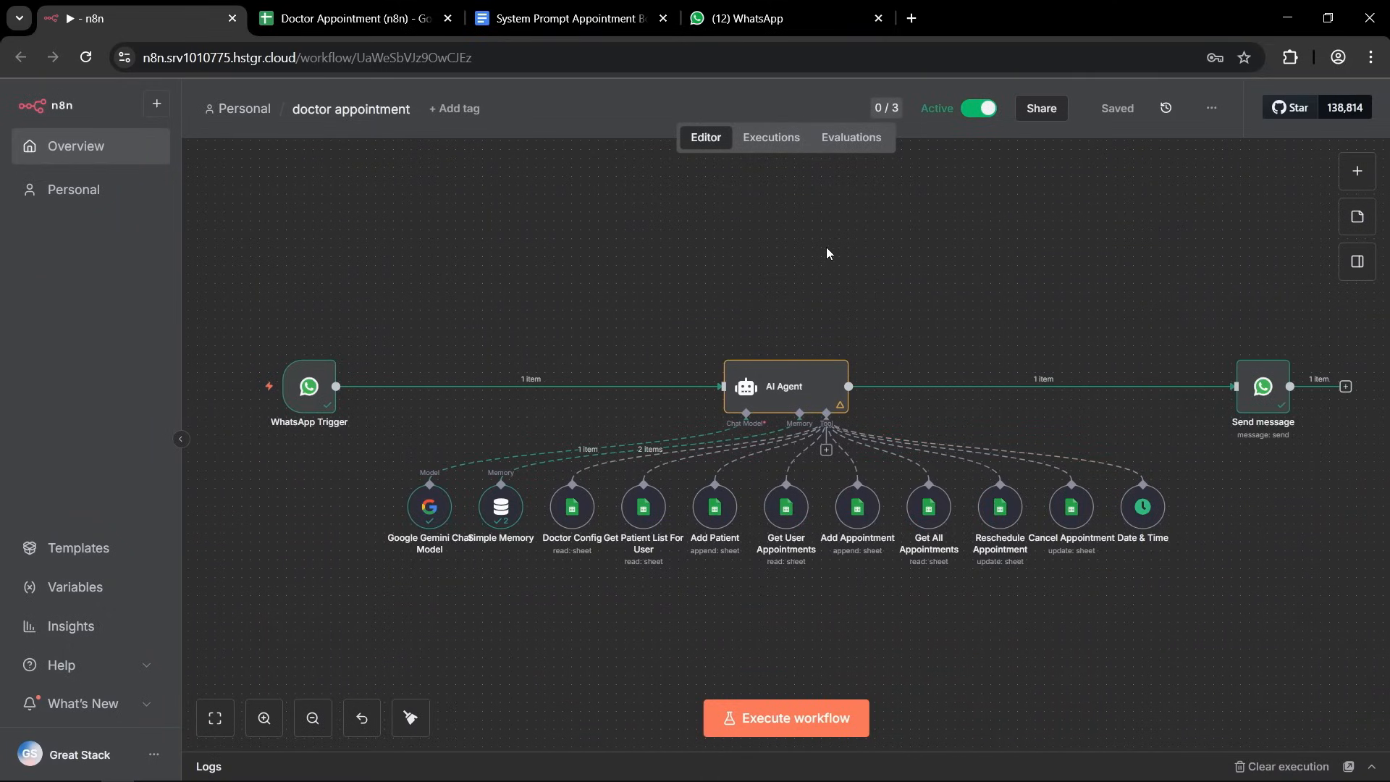
Switch to WhatsApp, send "Hi" to the clinic's business number and read the reply.
click(757, 18)
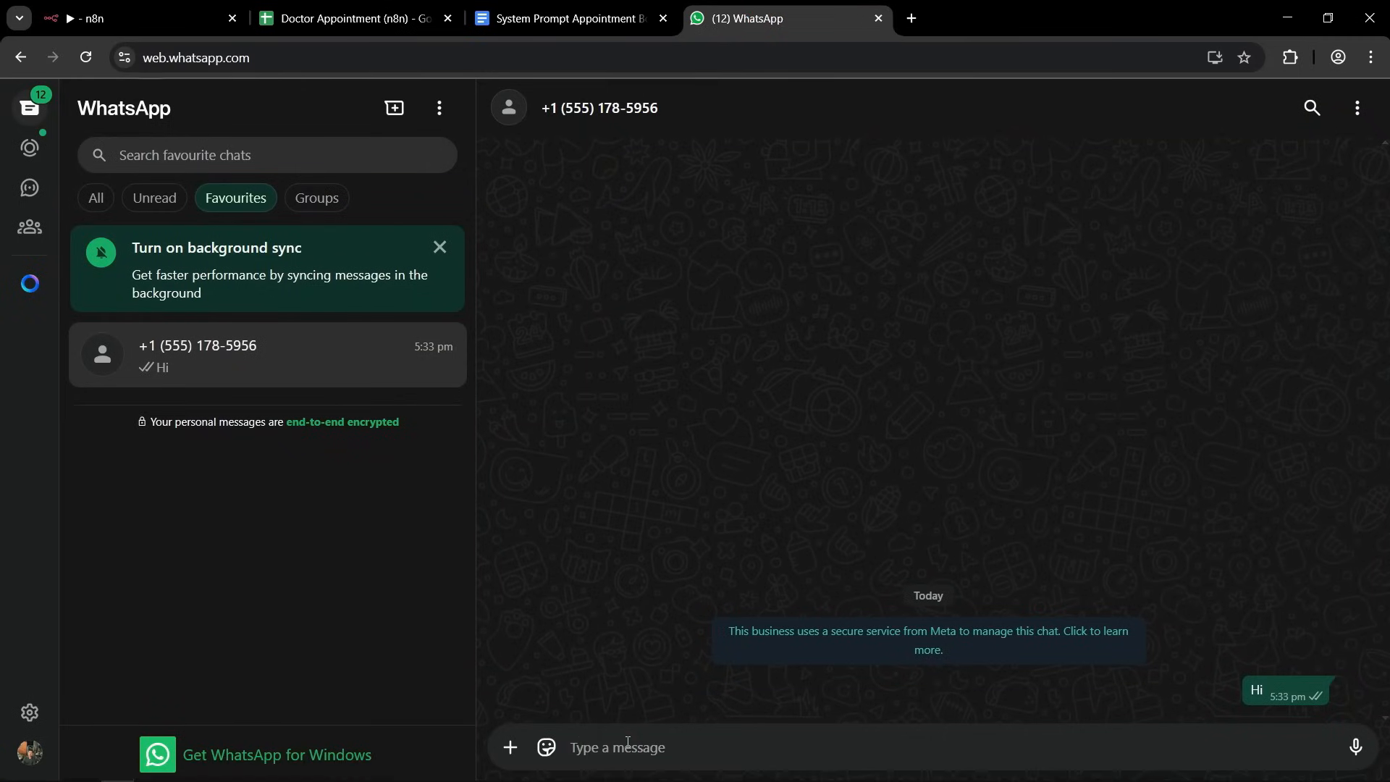
text(Hi)
key(Return)
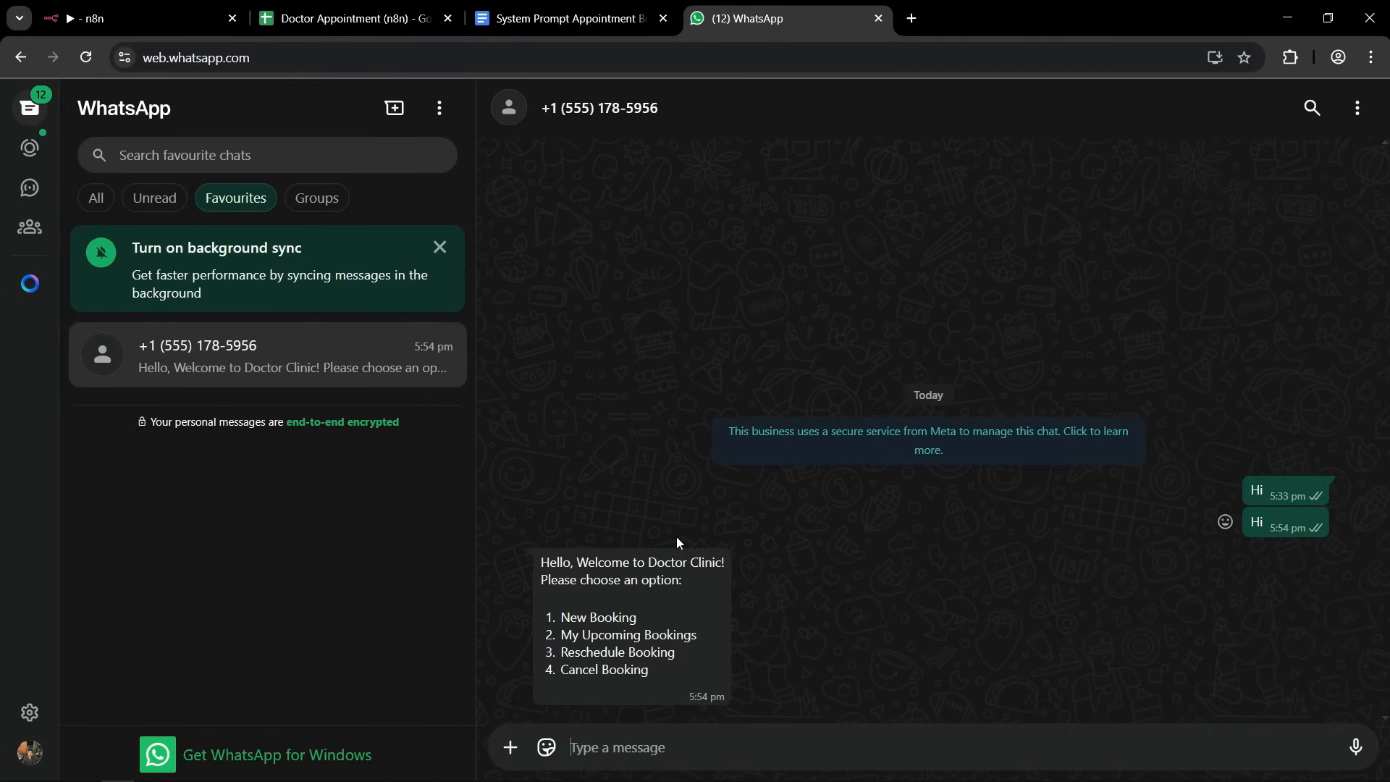
drag(542, 563, 653, 584)
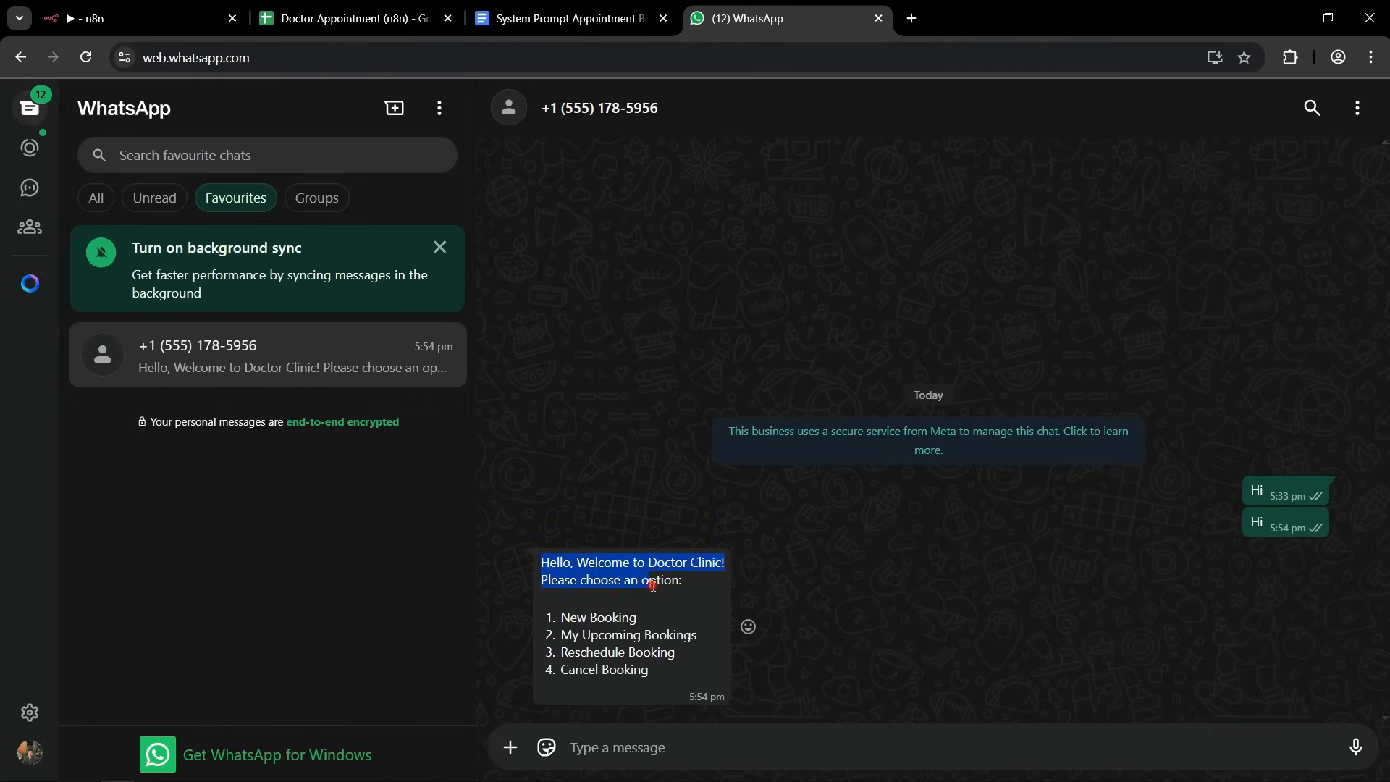
click(652, 585)
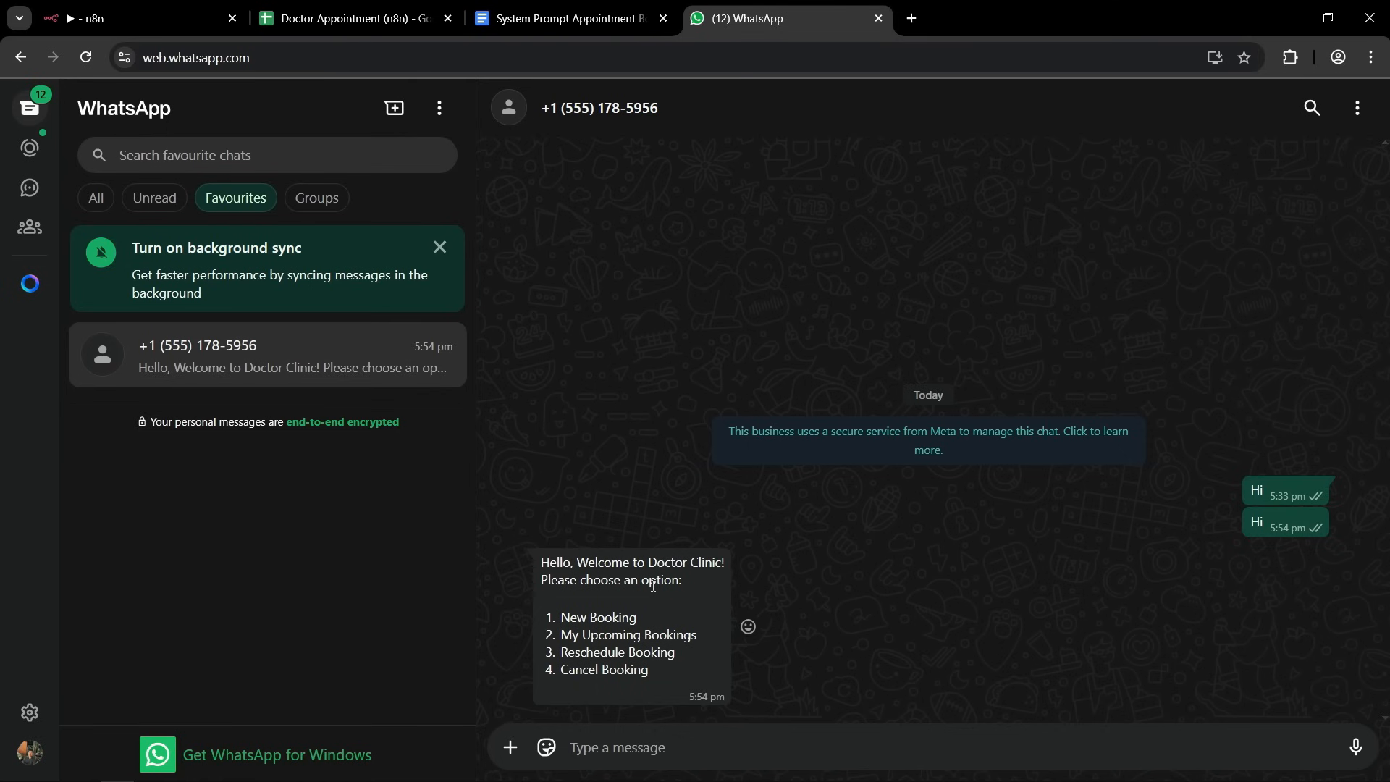
Switch to n8n, close the Send message node to review the workflow canvas, and return to the WhatsApp chat.
click(162, 28)
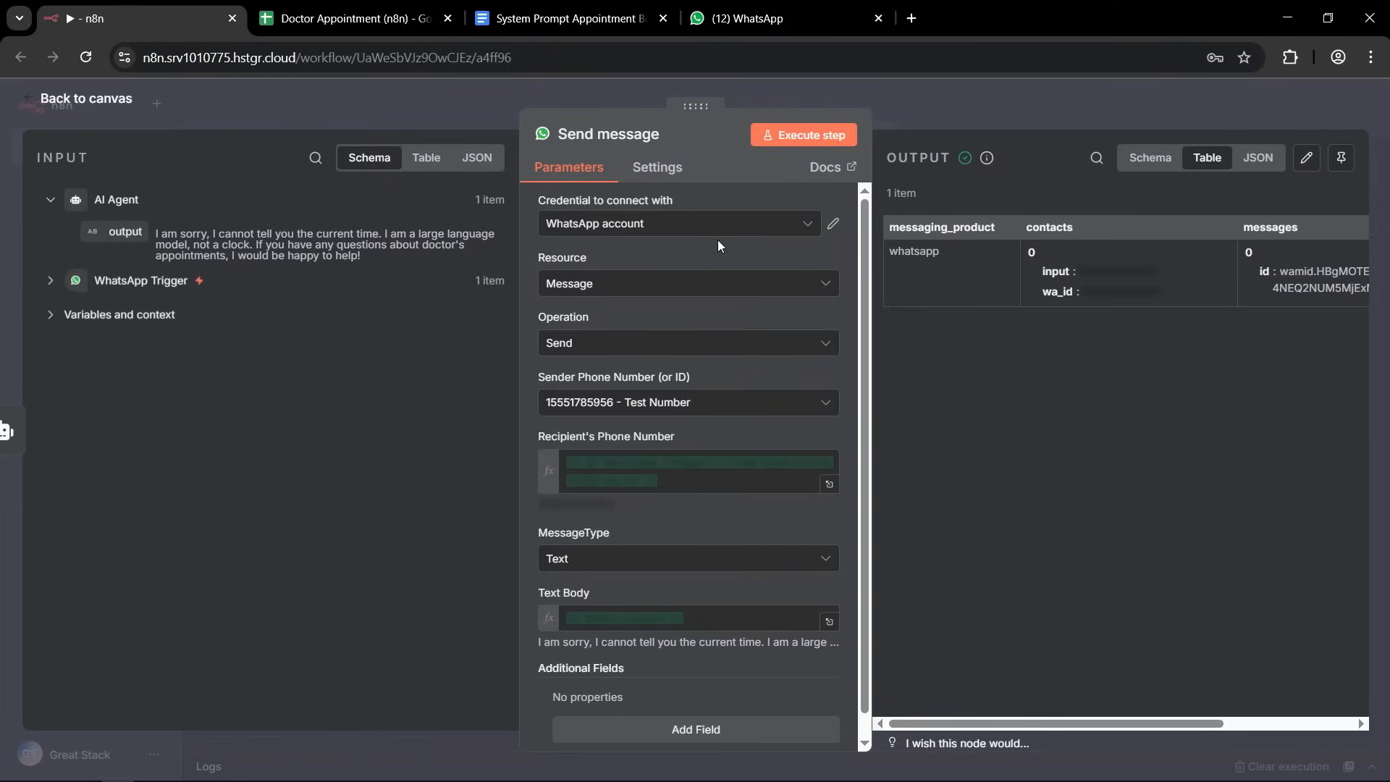
click(471, 94)
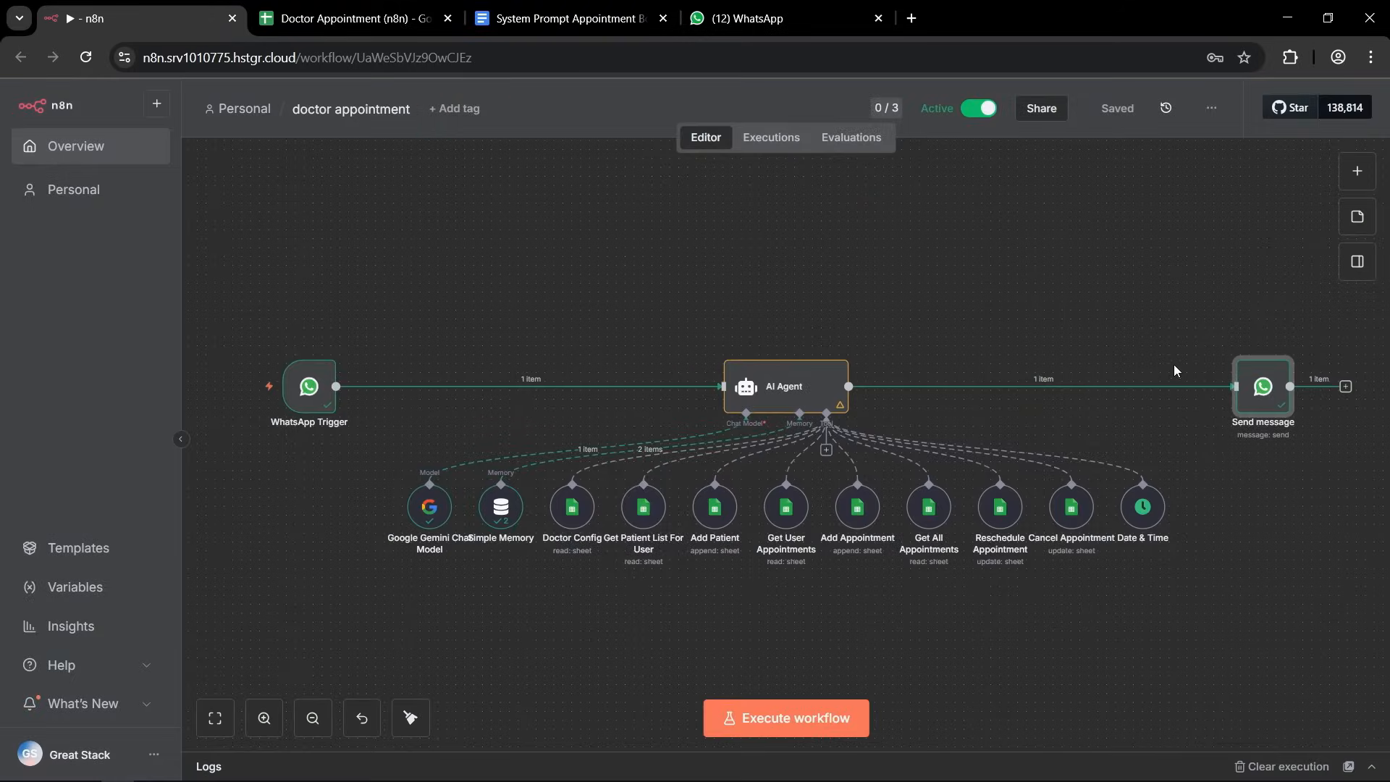
click(750, 25)
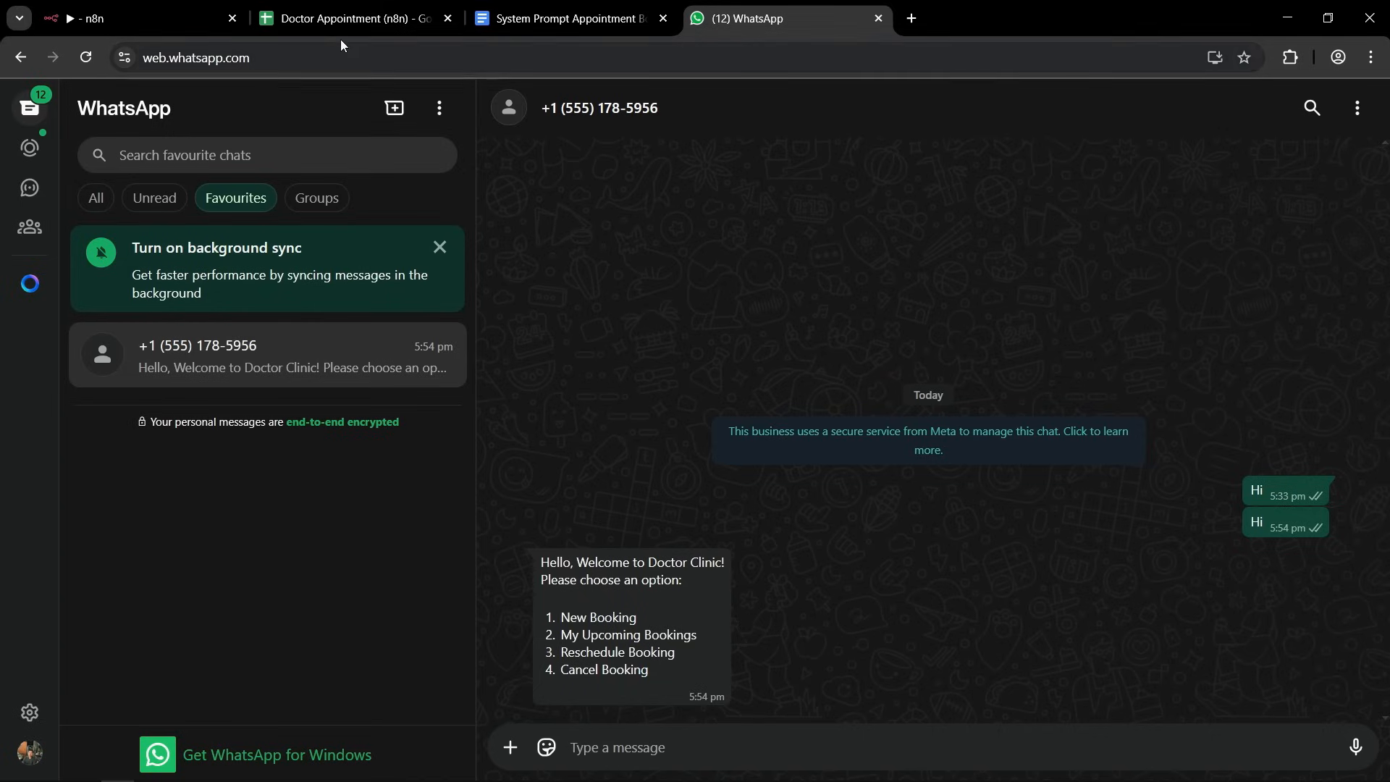
Check the Appointments and Patients sheets of the Doctor Appointment (n8n) spreadsheet for existing records.
click(333, 19)
click(311, 446)
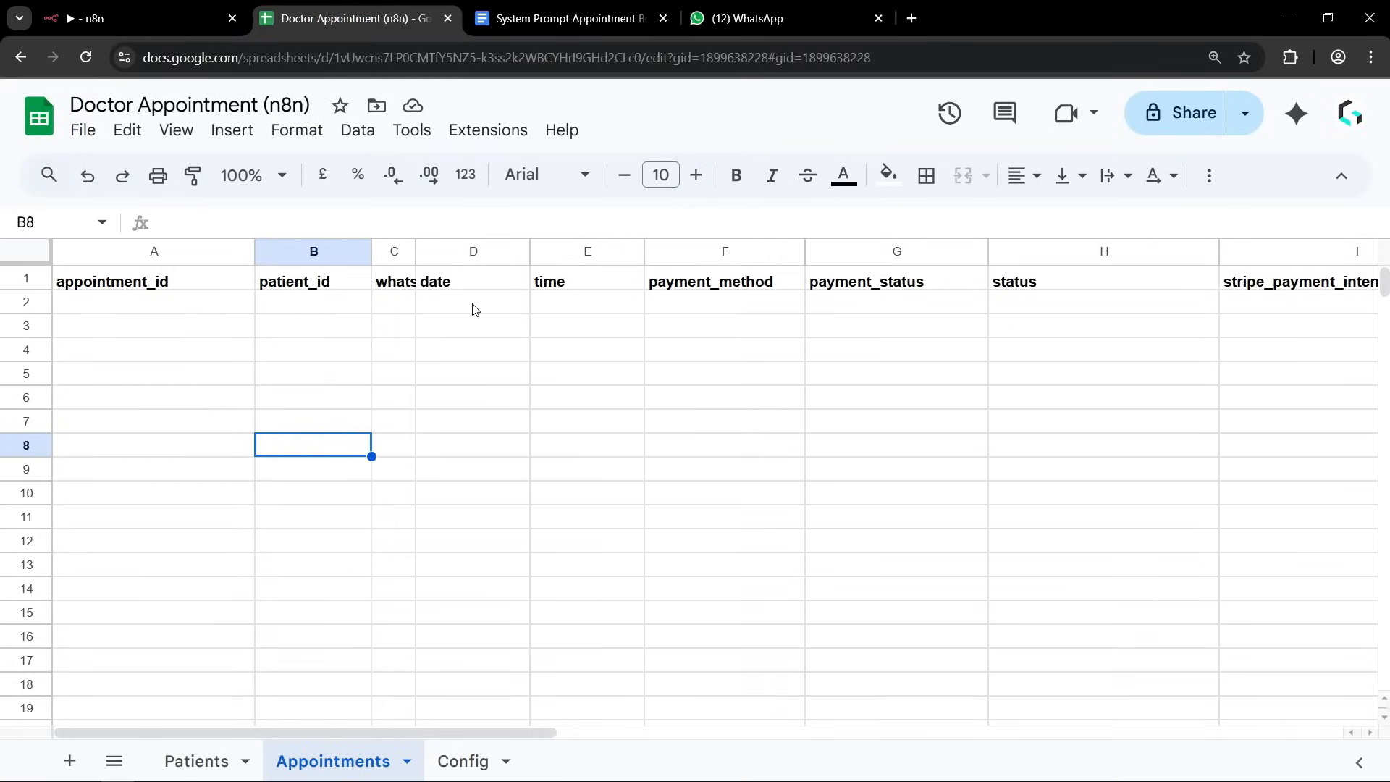
click(188, 761)
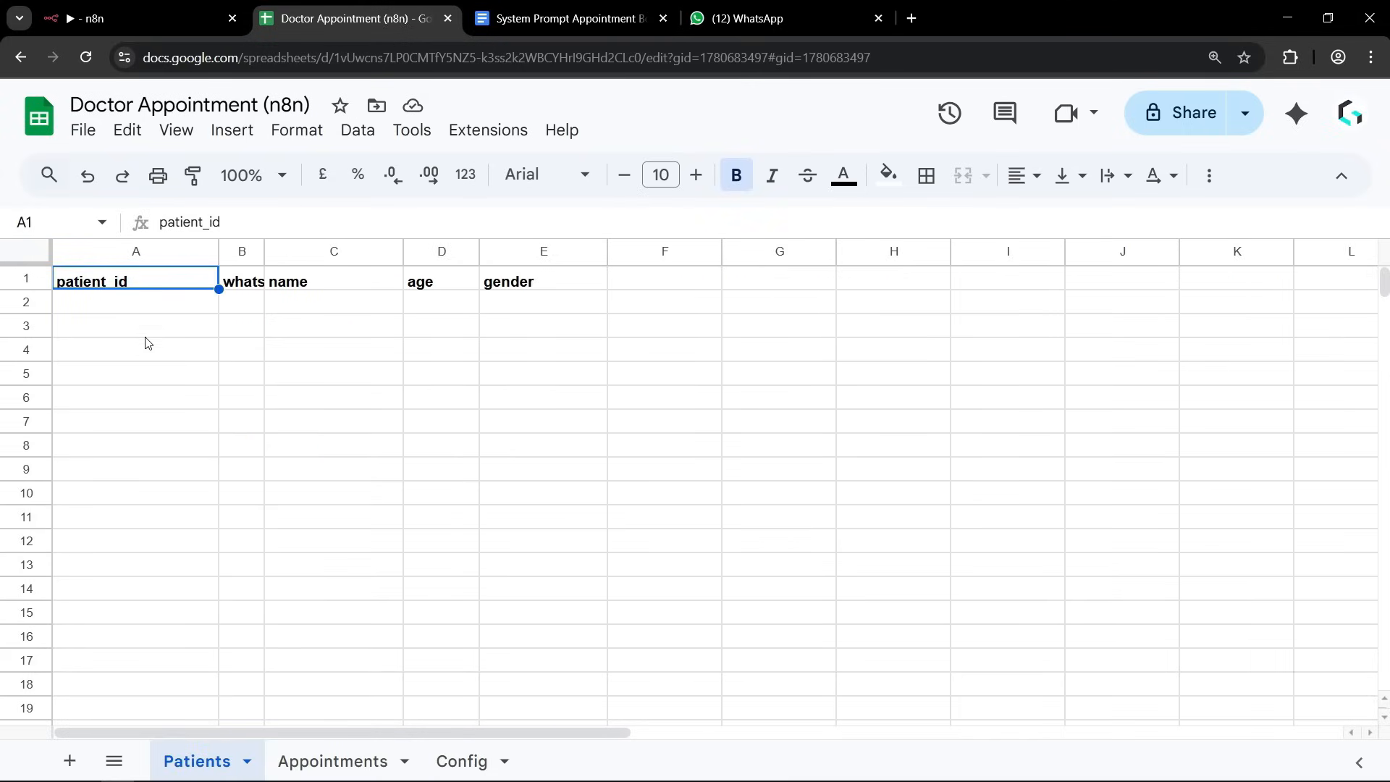
click(121, 308)
click(466, 468)
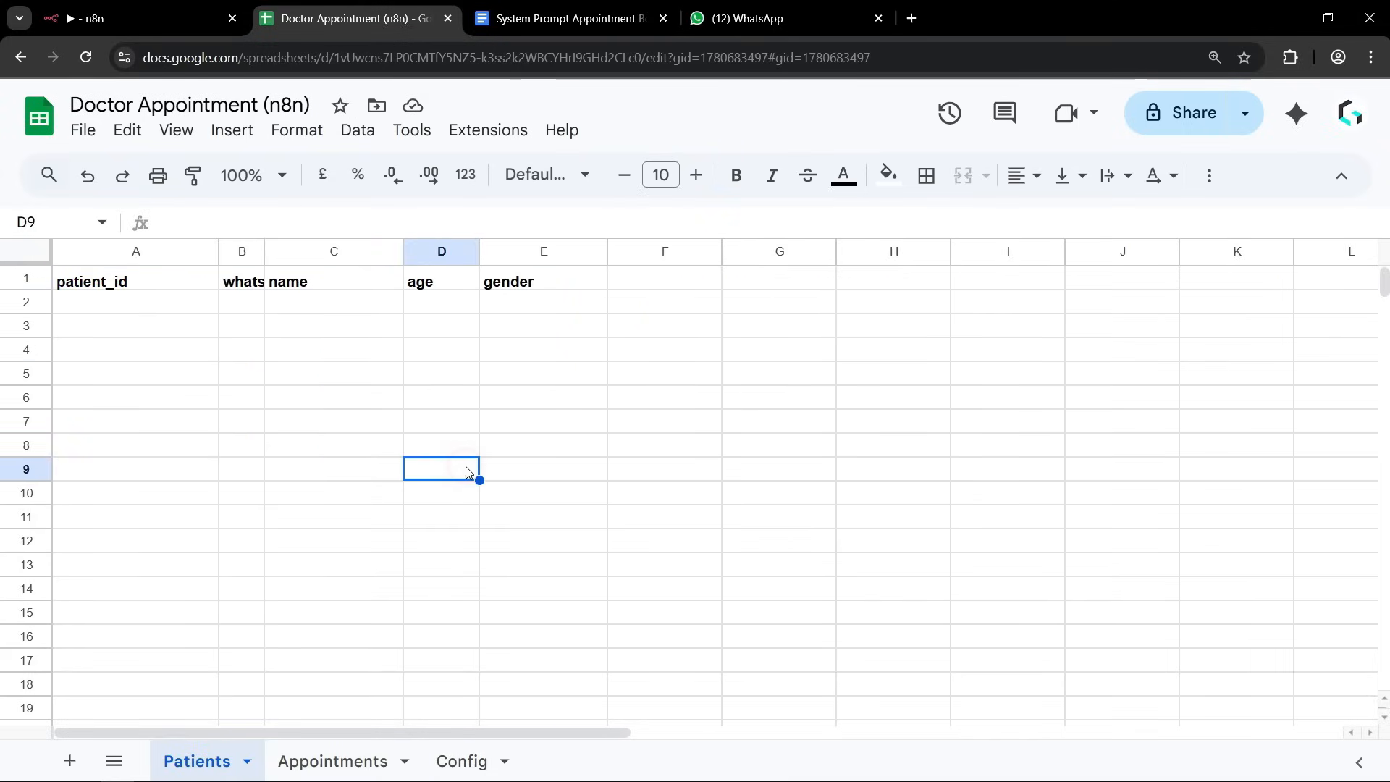
Switch to WhatsApp and reply "1" to the clinic's menu to start a new booking.
click(755, 21)
click(609, 741)
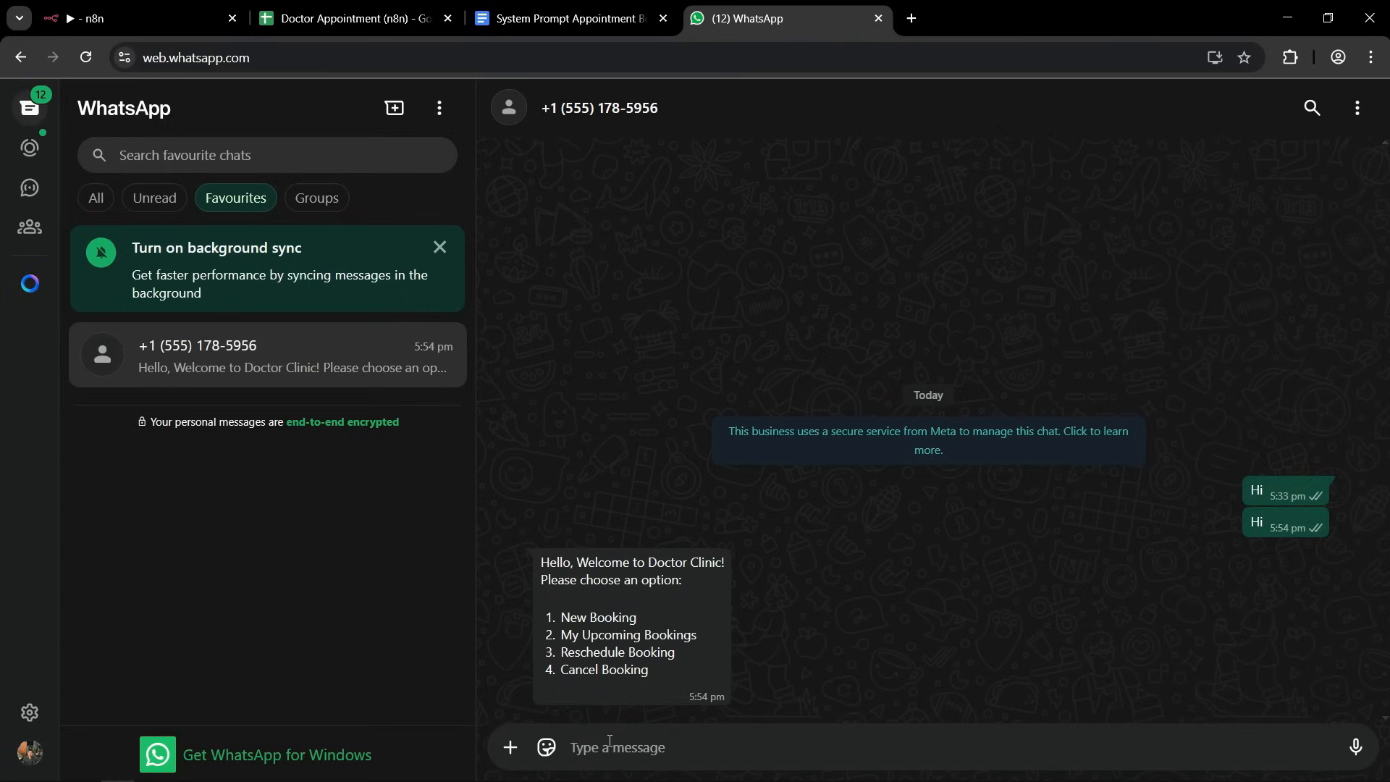
text(1)
key(Return)
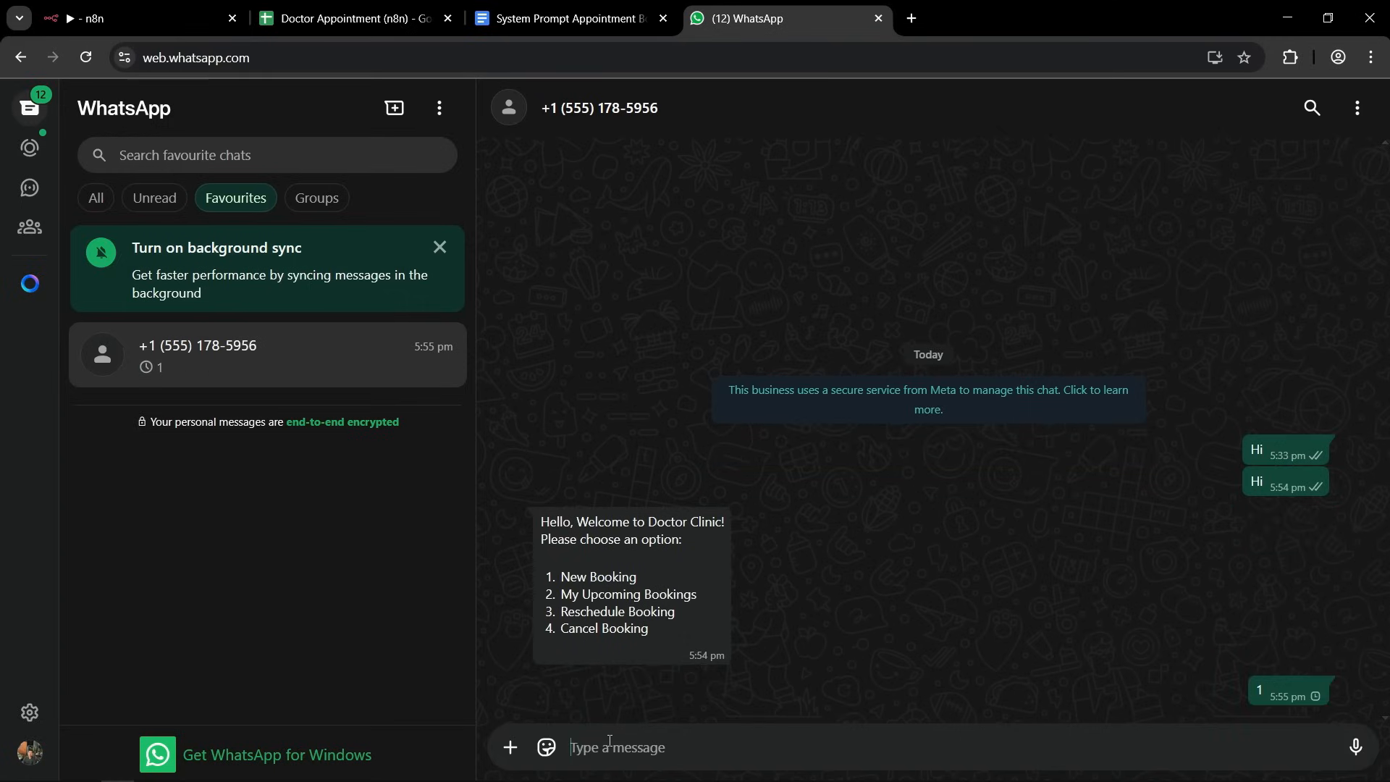
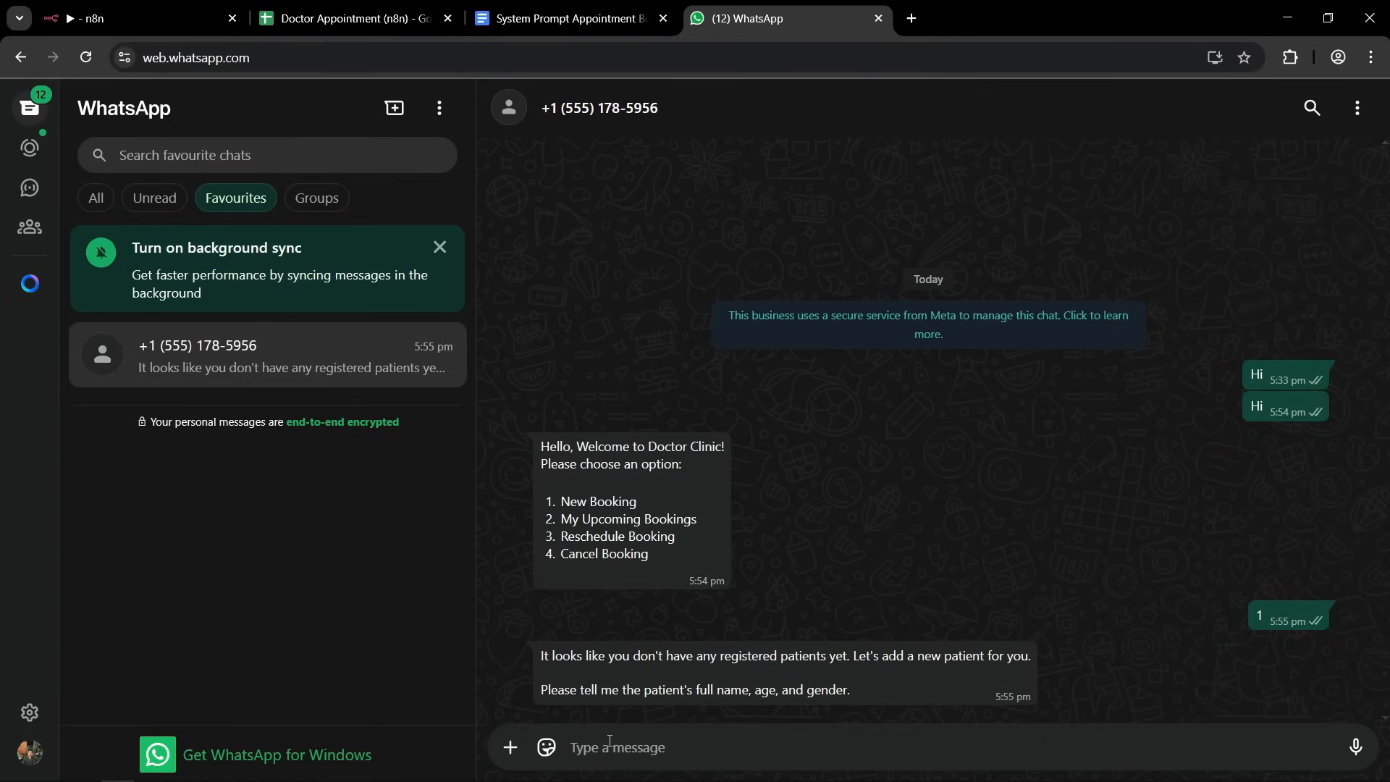
Reply to the clinic chat with the patient's name, age 33 and gender M to register the patient.
text(Avinash )
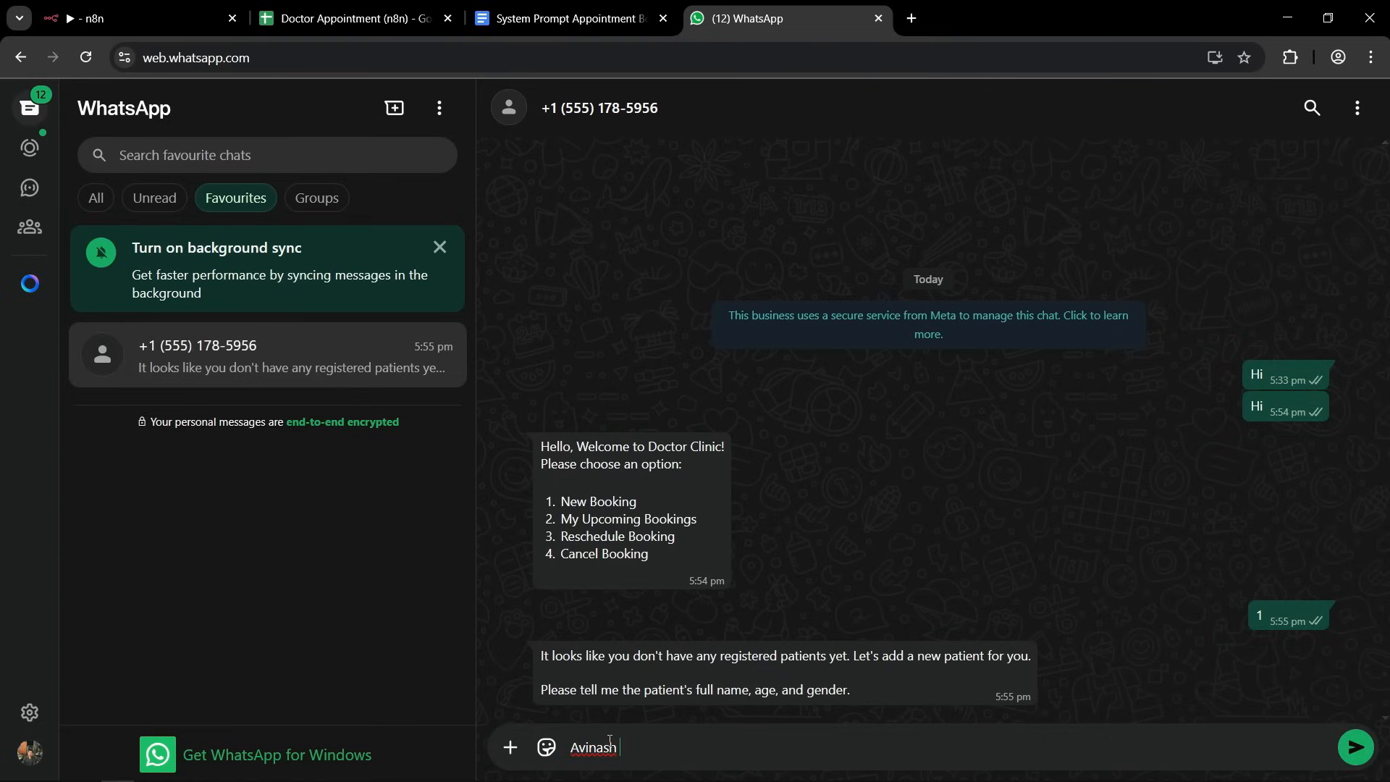
text(33 M)
key(Return)
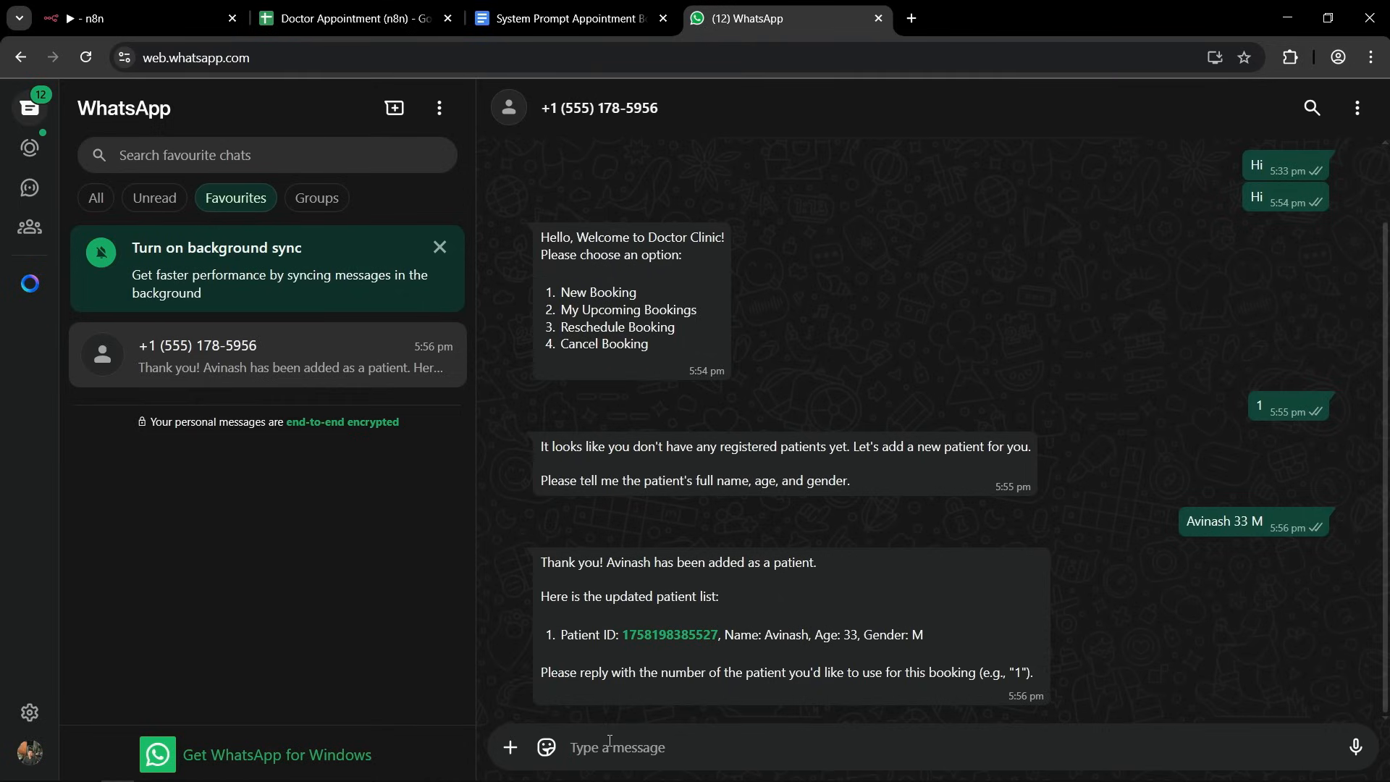
Switch to the Doctor Appointment (n8n) spreadsheet and check the new patient's record in the Patients sheet.
click(304, 27)
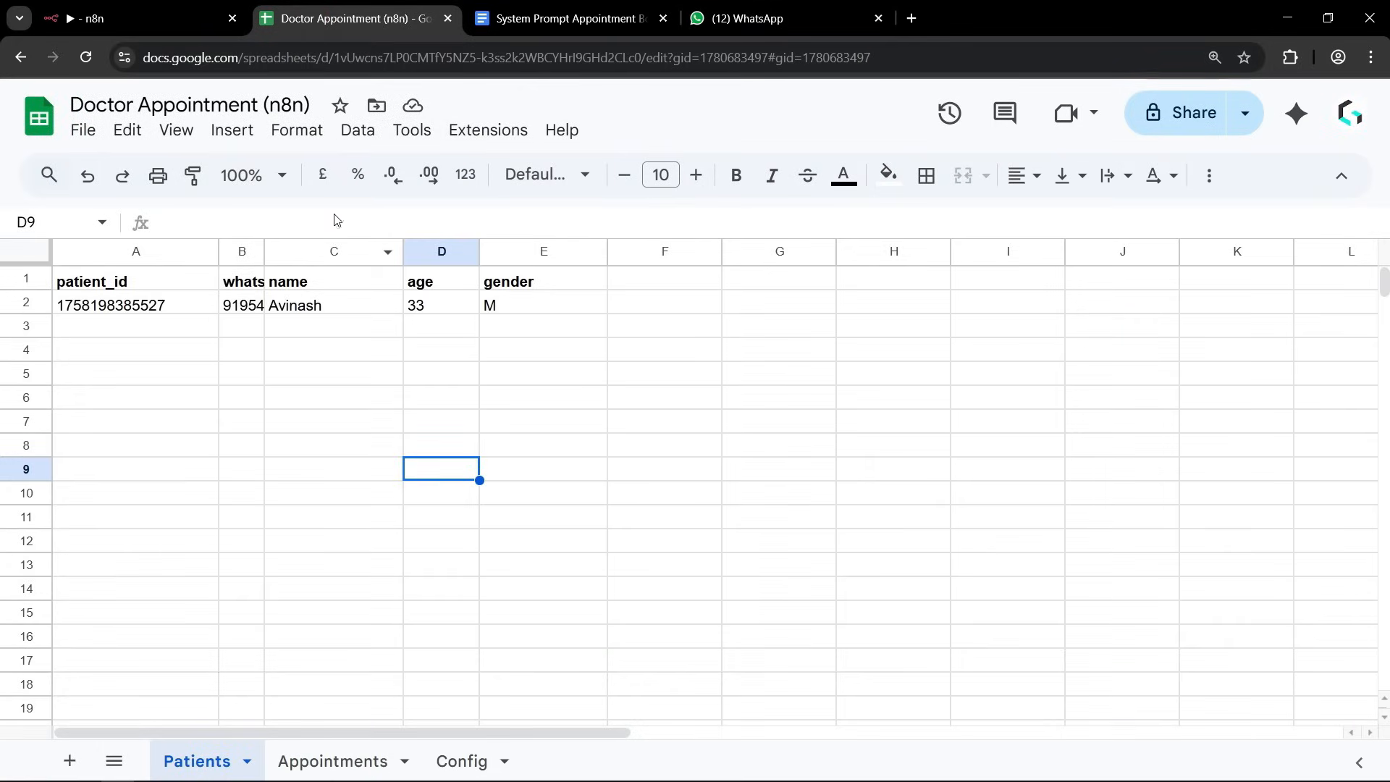
click(233, 431)
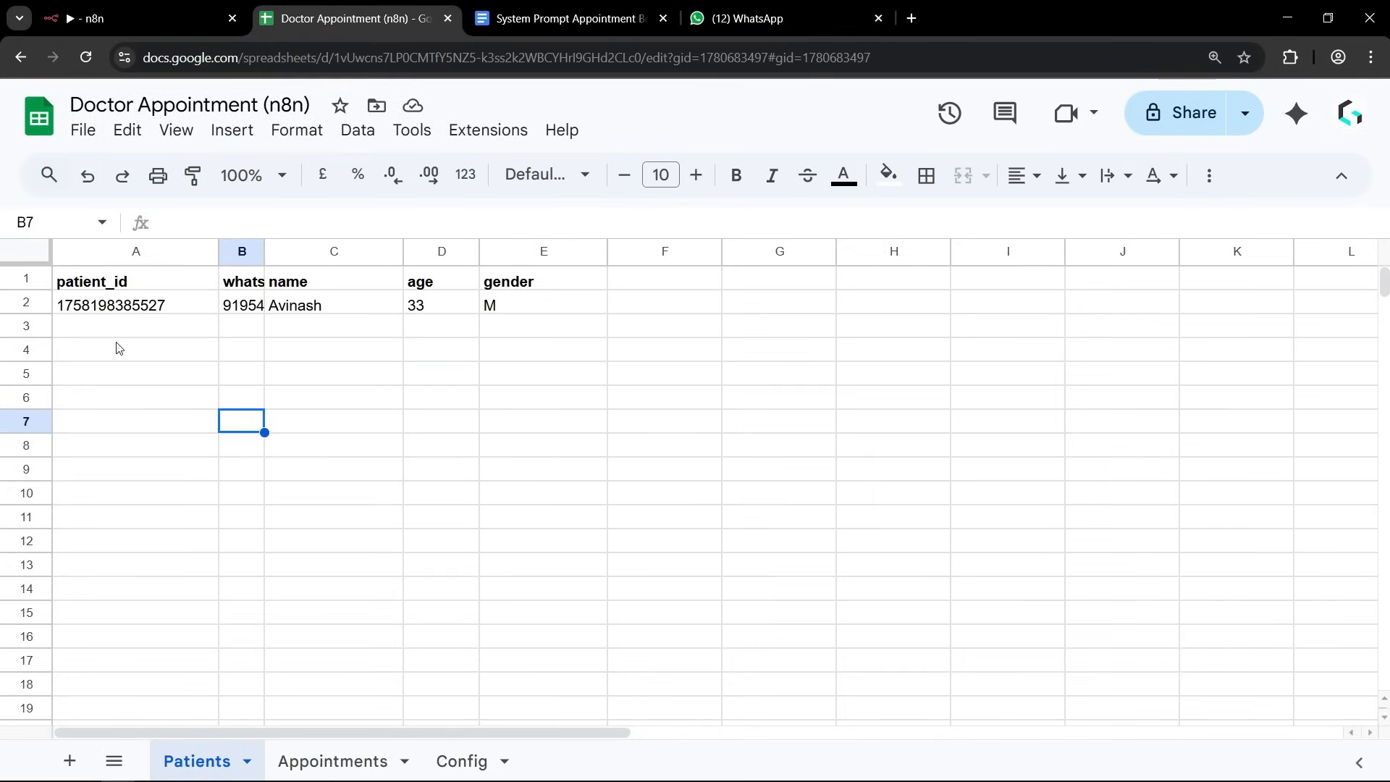
drag(102, 357, 535, 403)
click(485, 492)
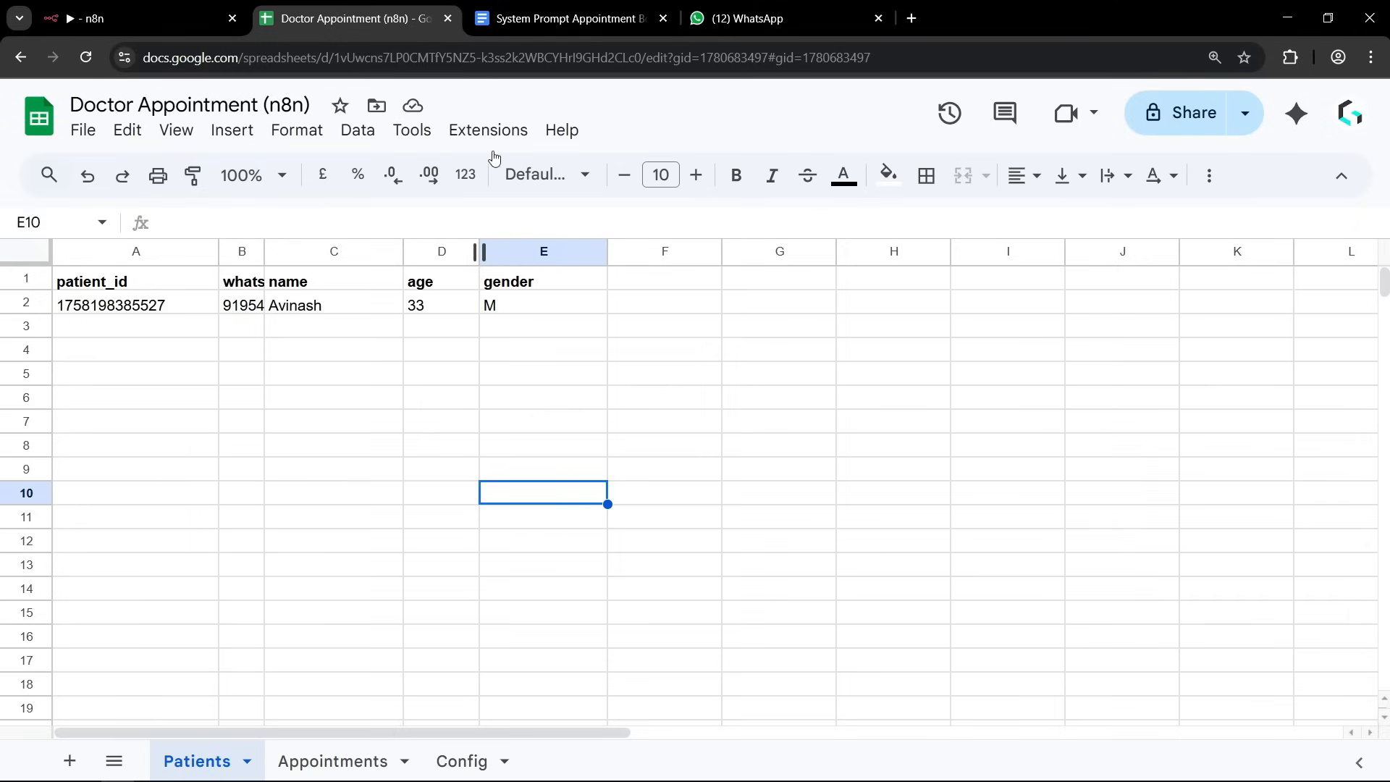
Return to WhatsApp and reply "1" to choose the registered patient and "2" to choose the date 2025-09-19.
click(746, 20)
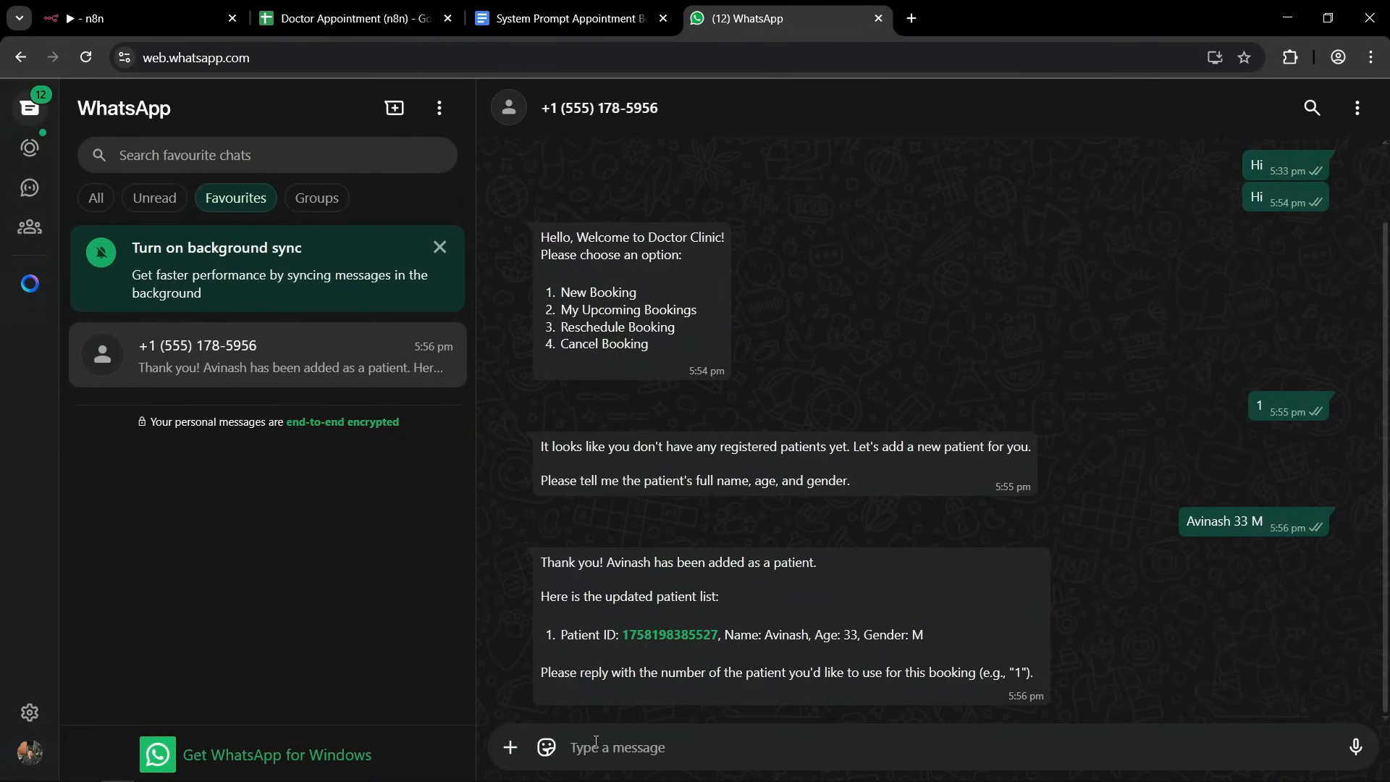
text(1)
key(Return)
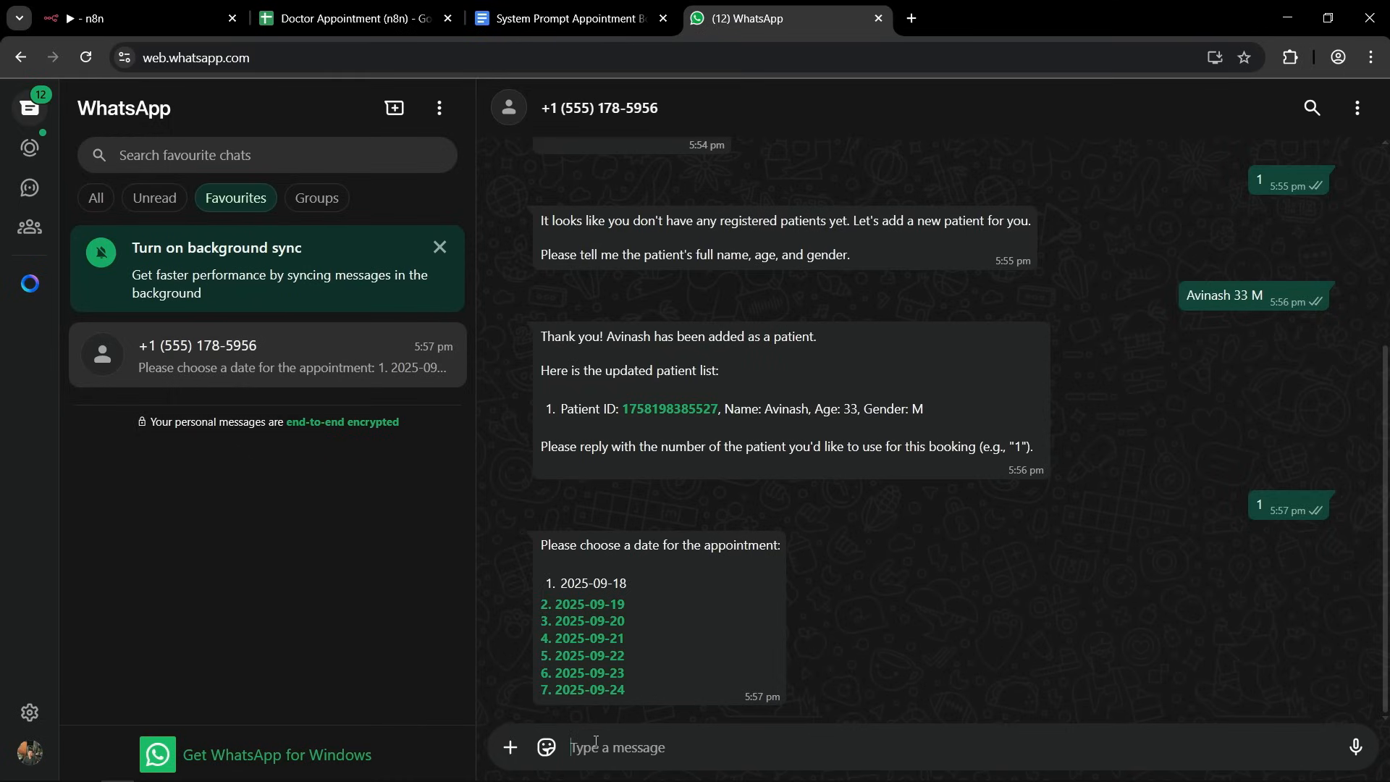
text(2)
key(Return)
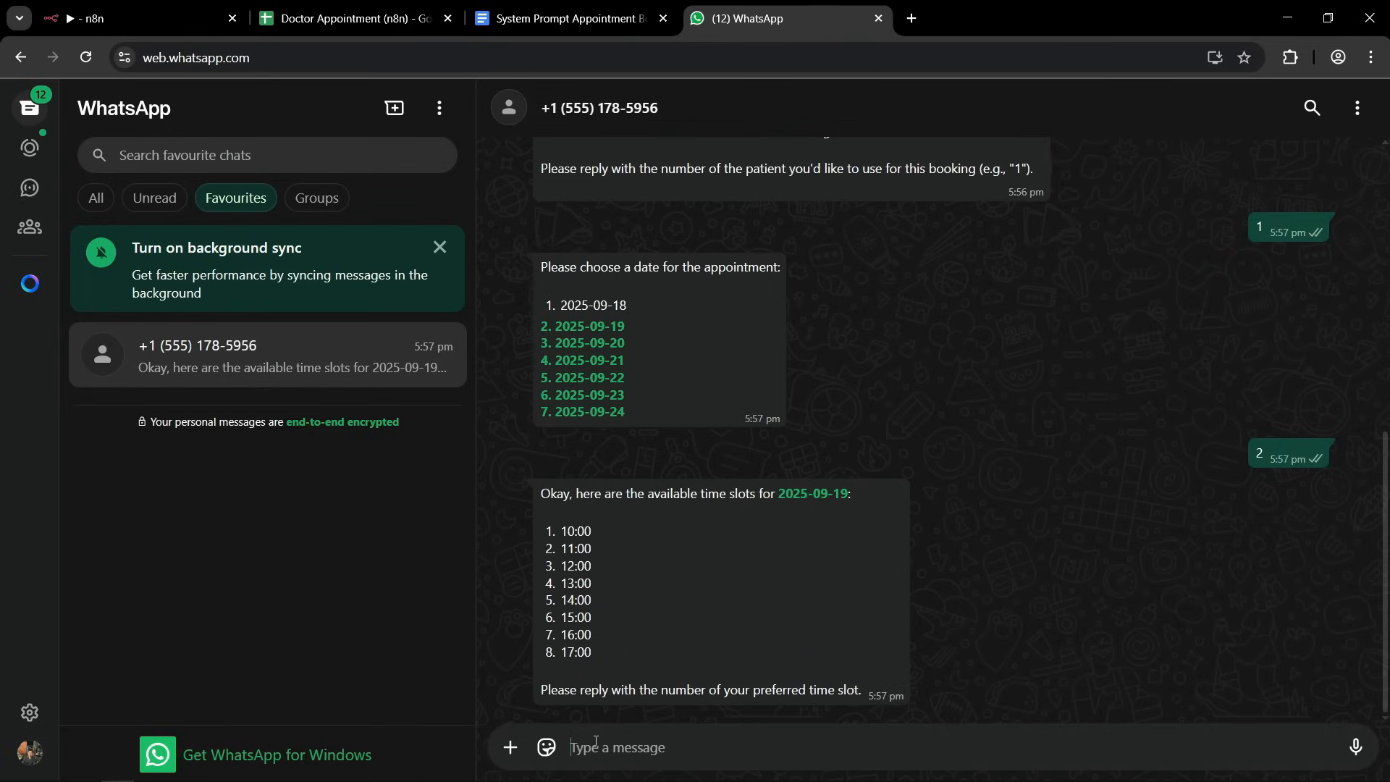
Reply "1" for the 10:00 time slot and "2" for payment by Cash at Clinic.
text(1)
key(Return)
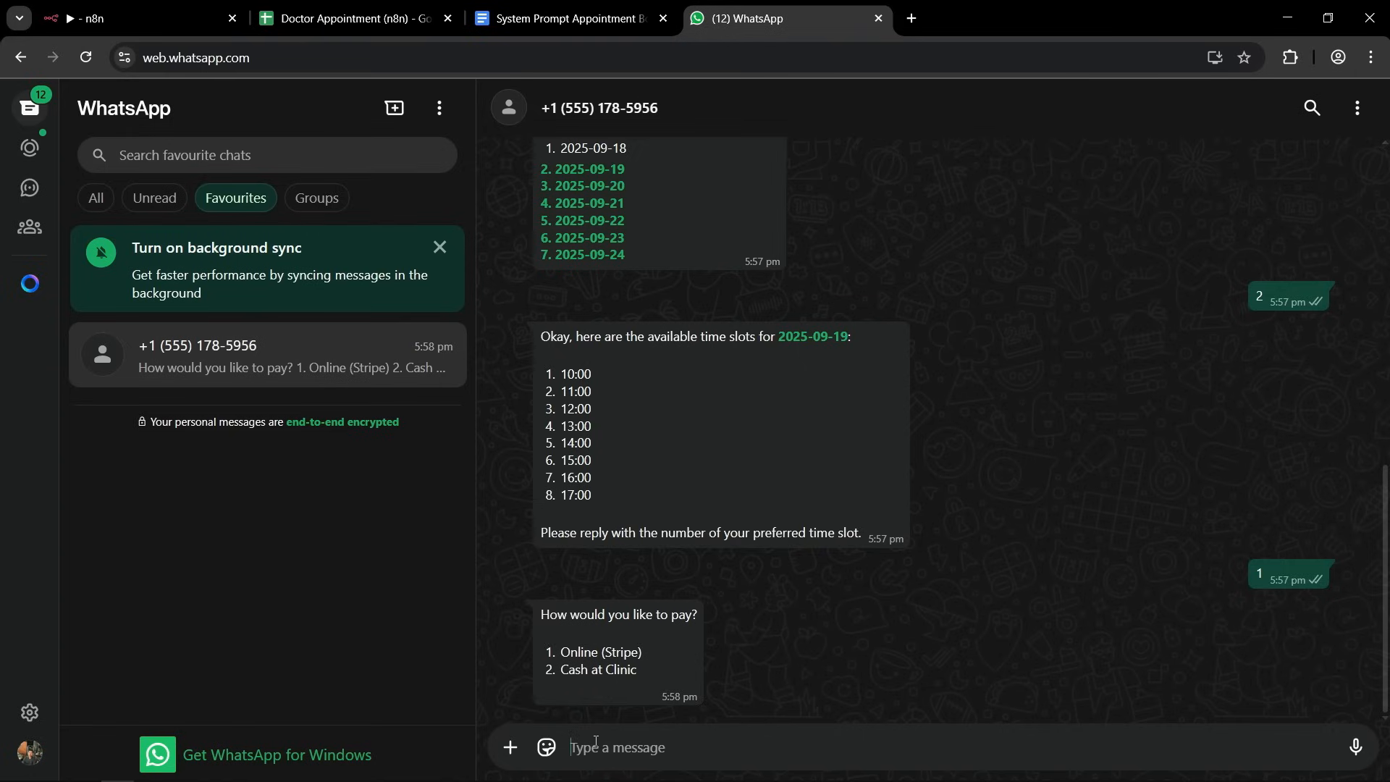
text(2)
key(Return)
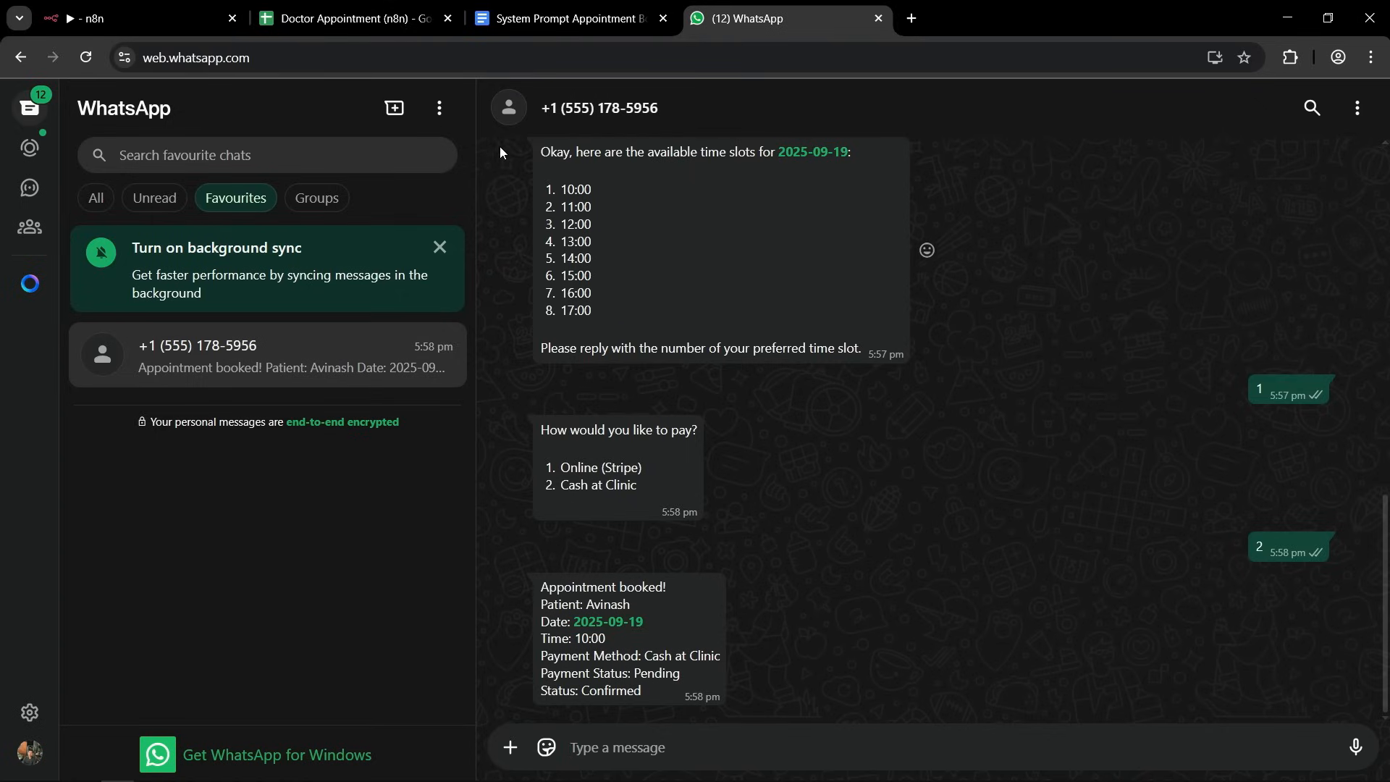
Switch to the Doctor Appointment (n8n) spreadsheet and check the new booking's date, payment and status in the Appointments sheet.
click(303, 18)
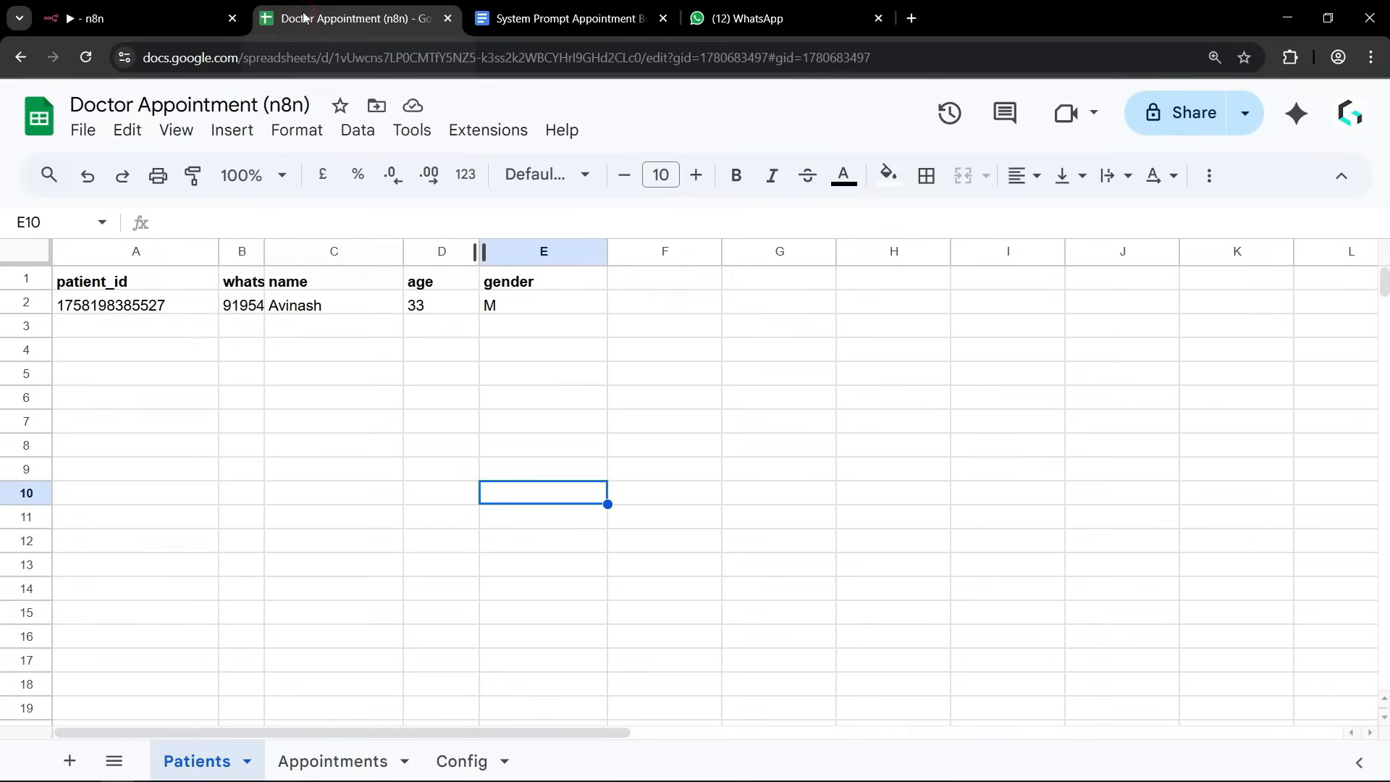
click(322, 764)
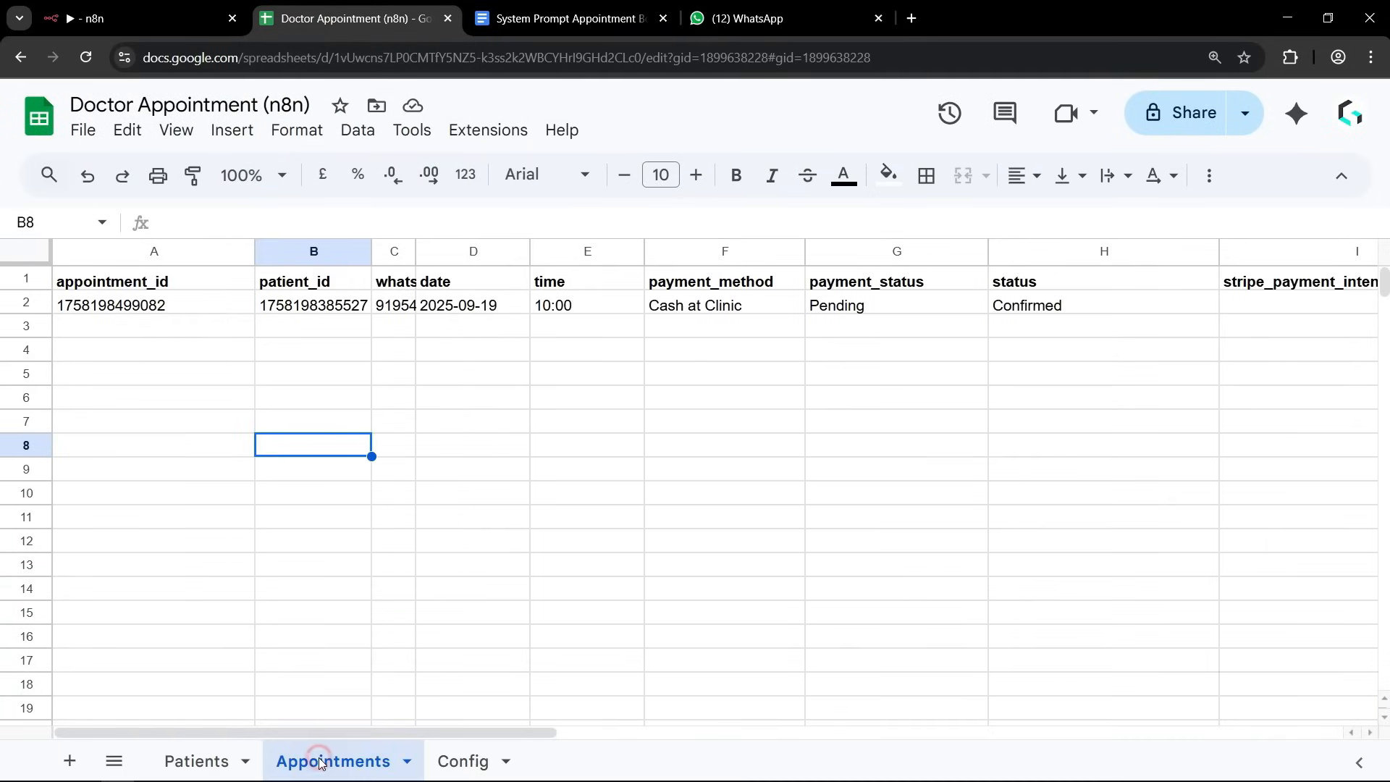
click(147, 423)
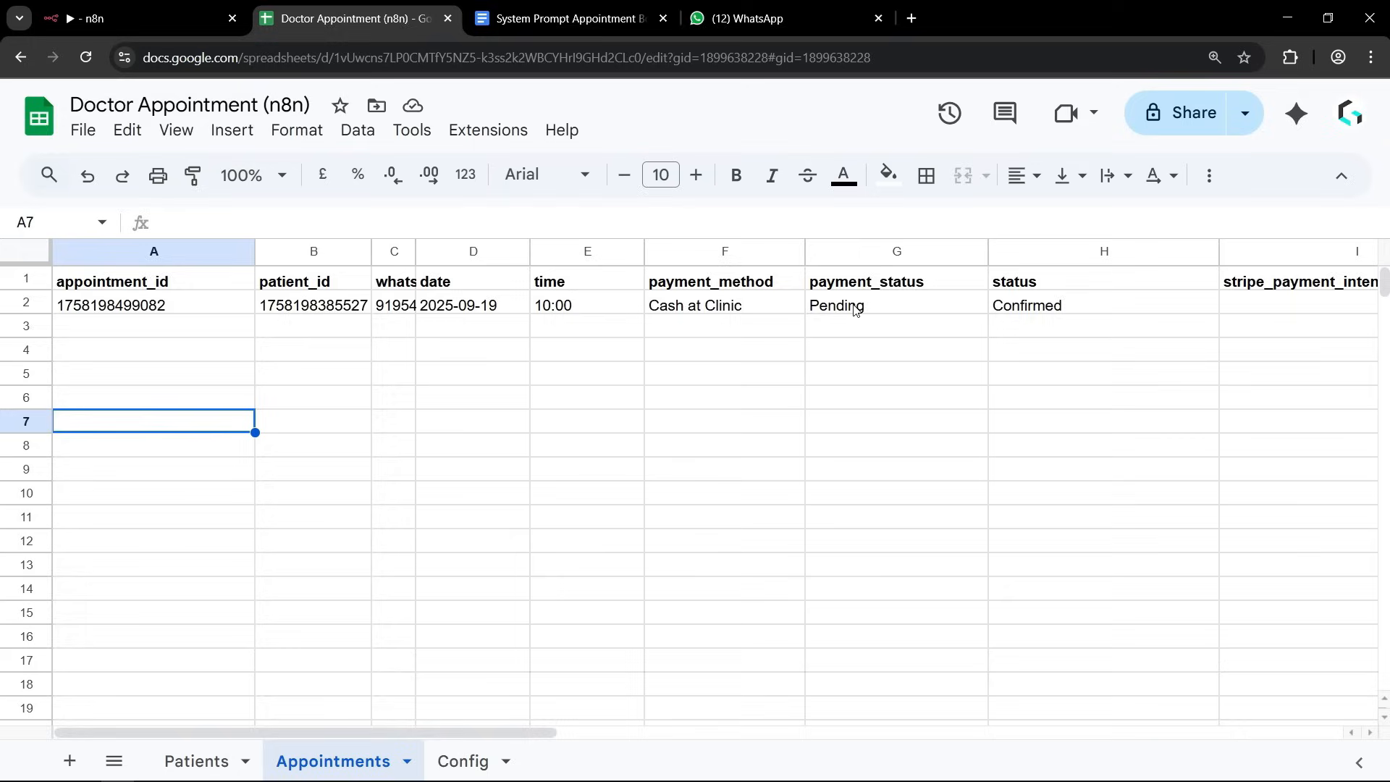
click(1062, 304)
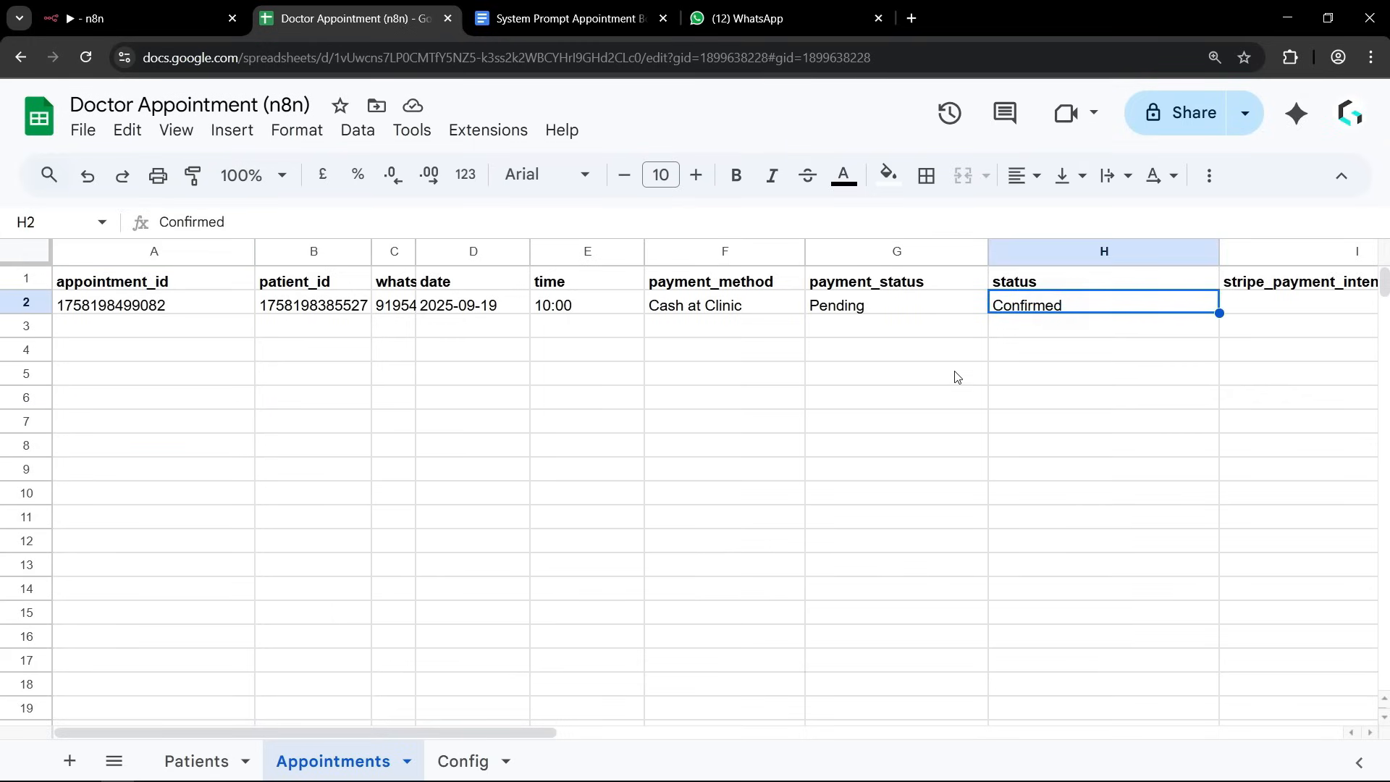
click(927, 387)
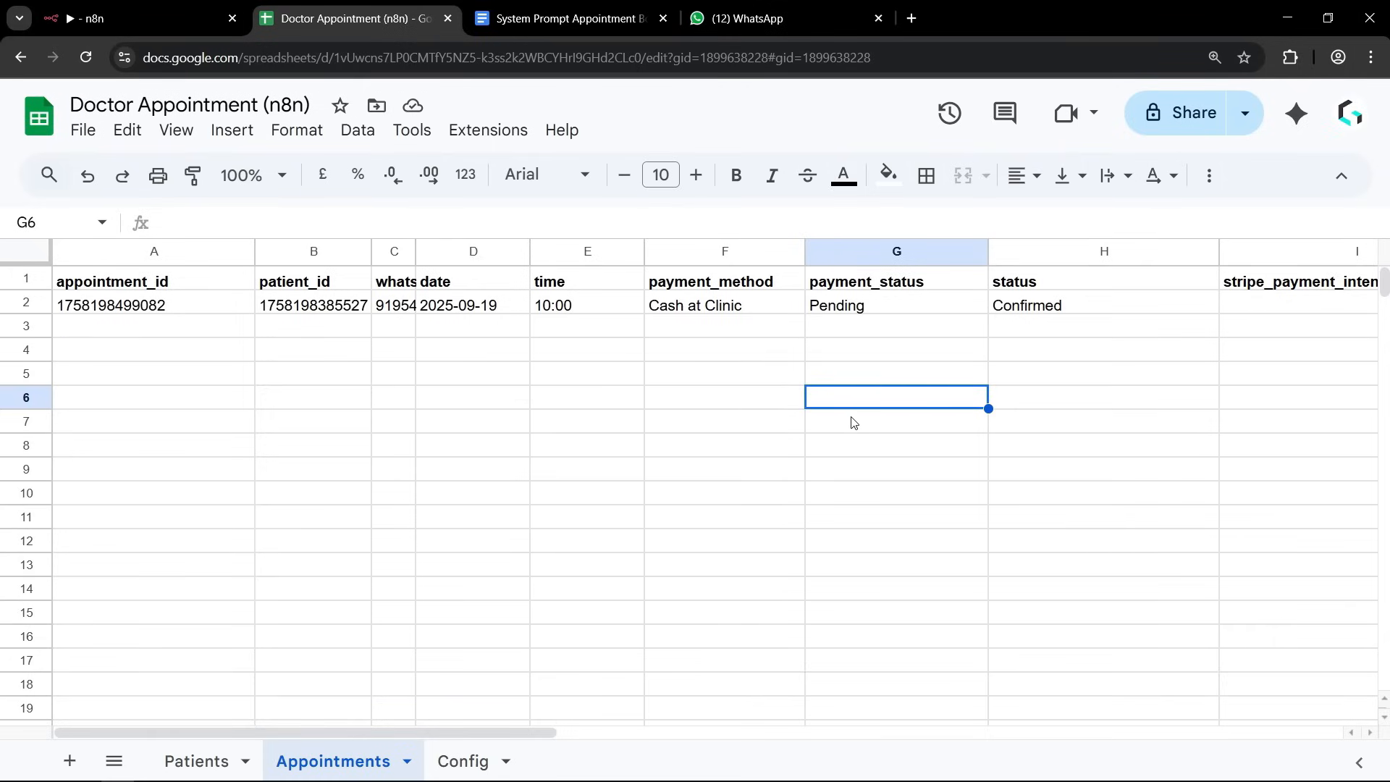
Return to WhatsApp, send "Hi" to the clinic and reply "3" to its menu to start rescheduling a booking.
click(739, 16)
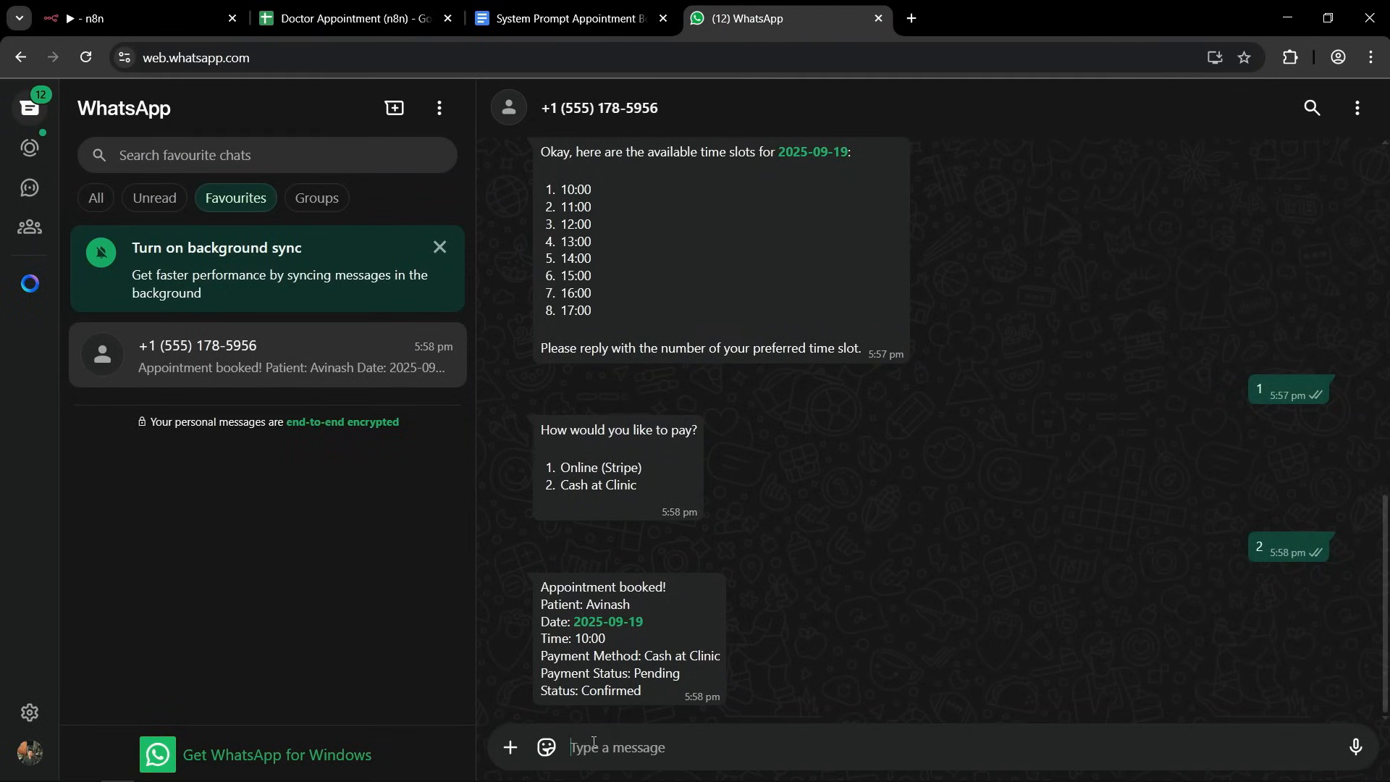
text(Hi)
key(Return)
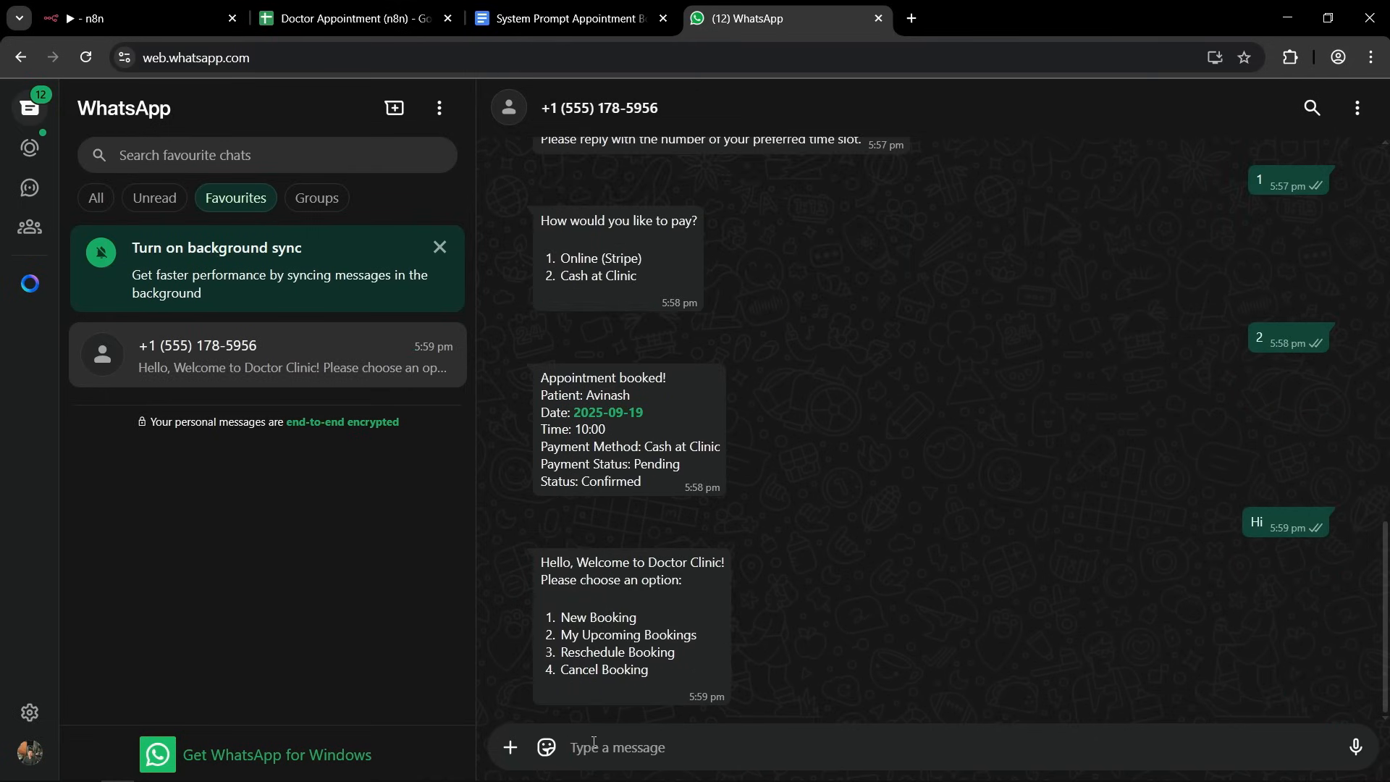
text(3)
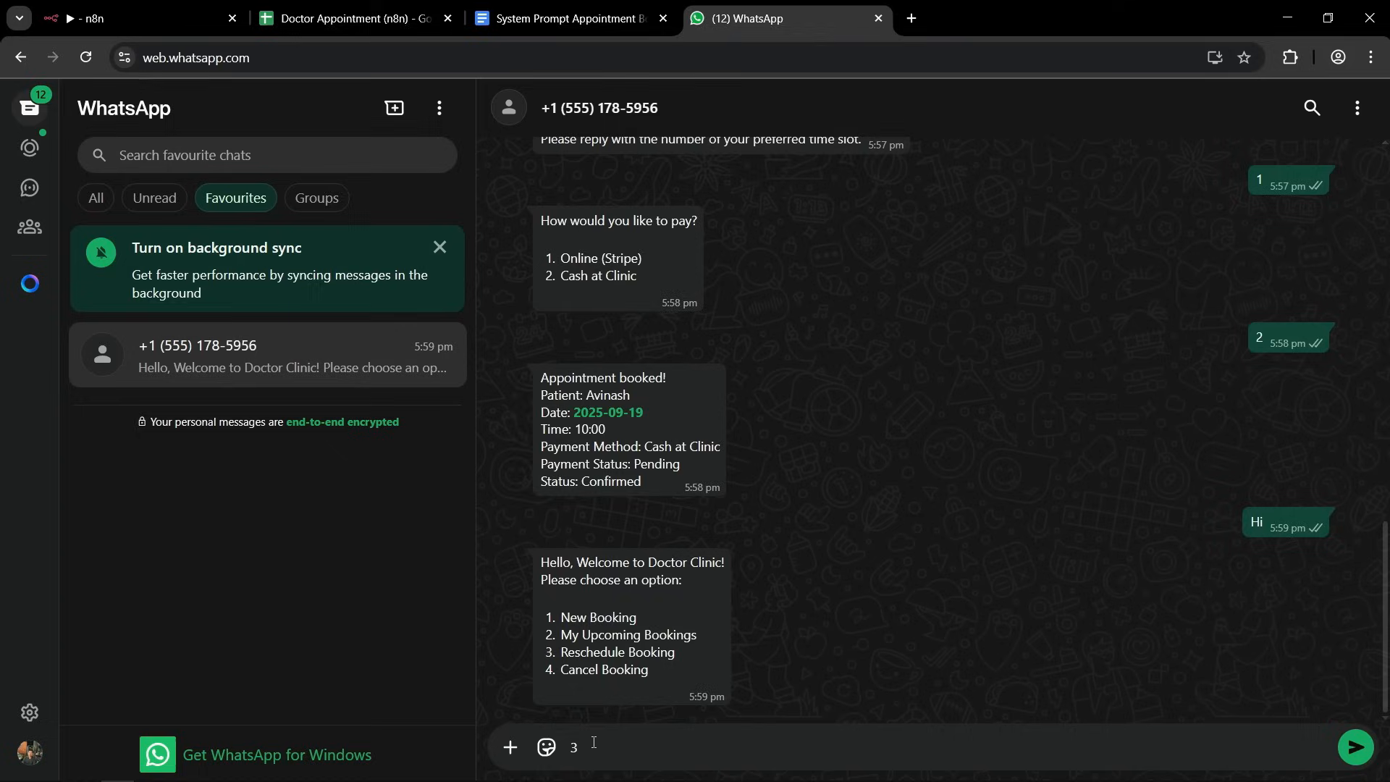
key(Return)
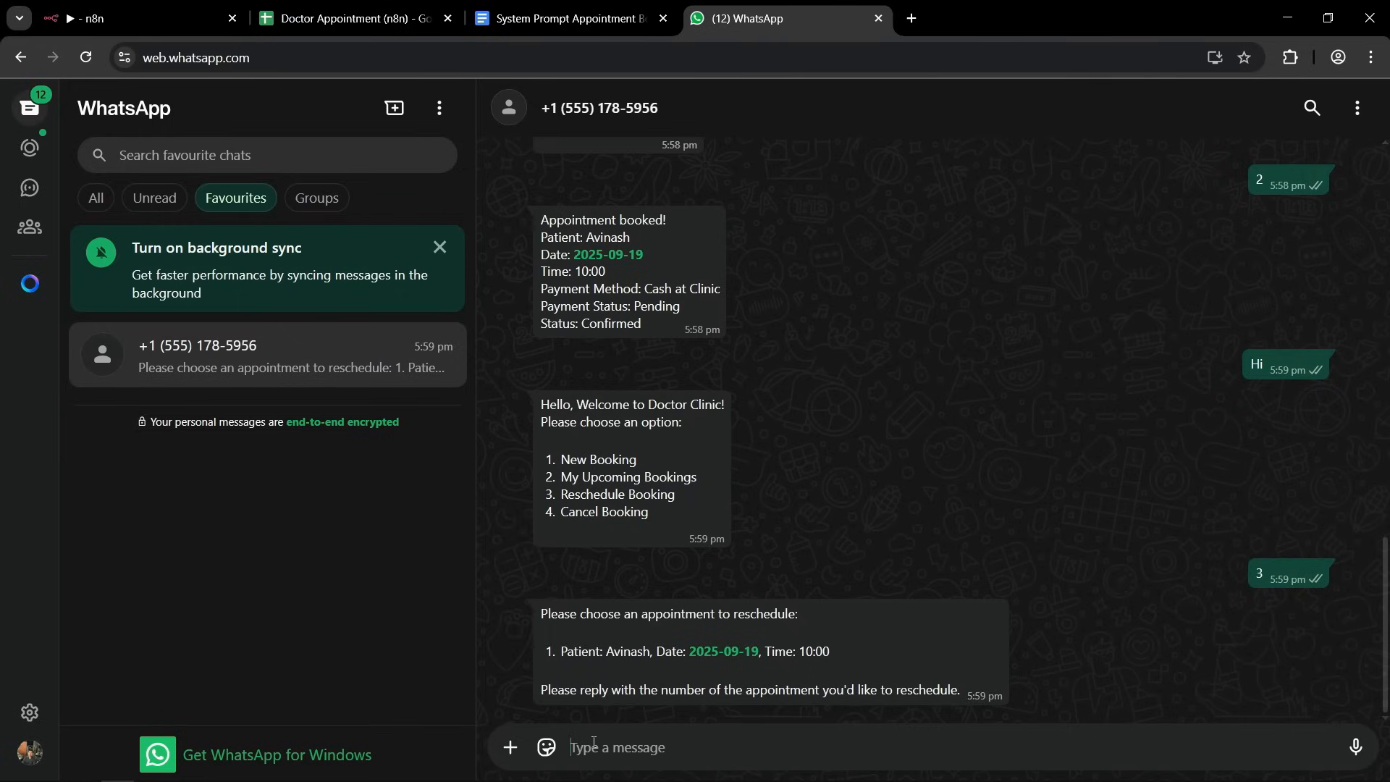
Reply "1" to pick the existing appointment for rescheduling and "3" to choose the date 2025-09-20.
text(1)
key(Return)
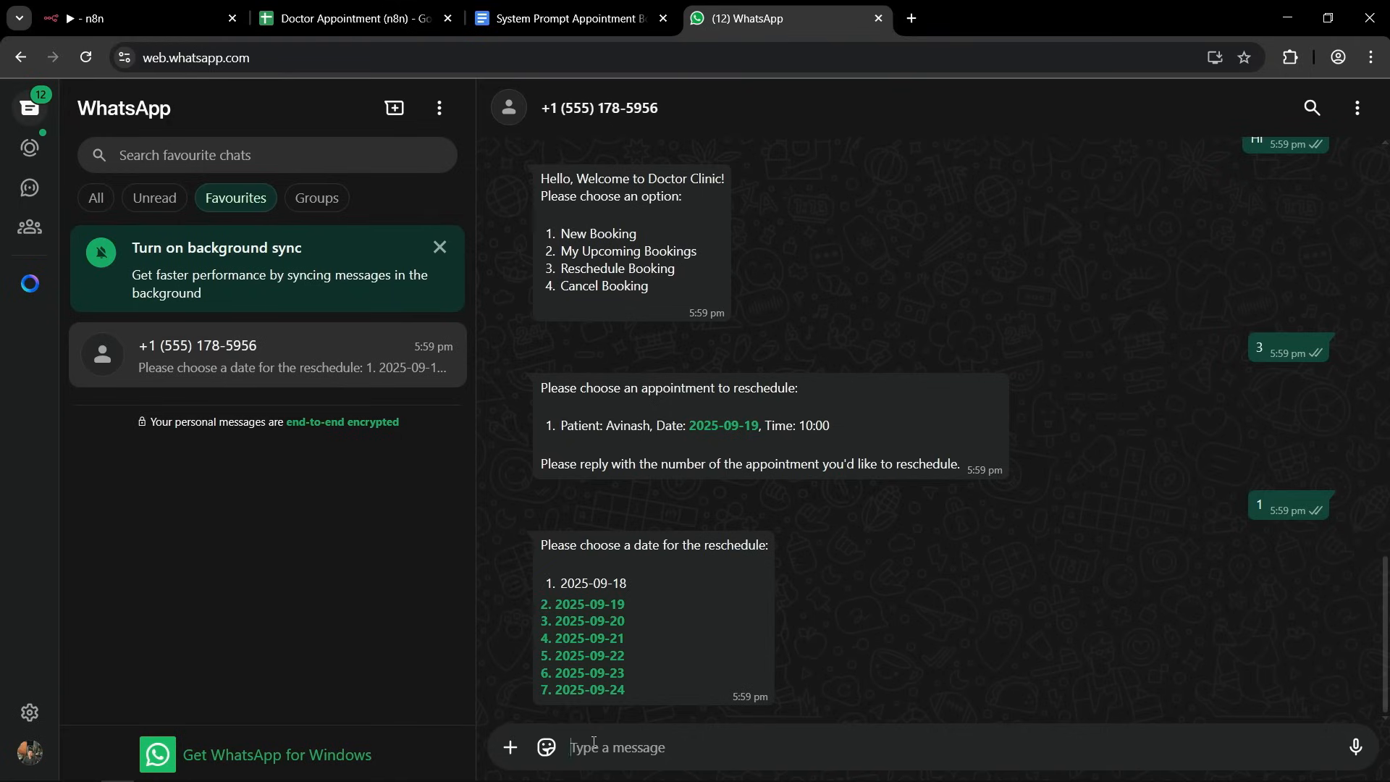
text(3)
key(Return)
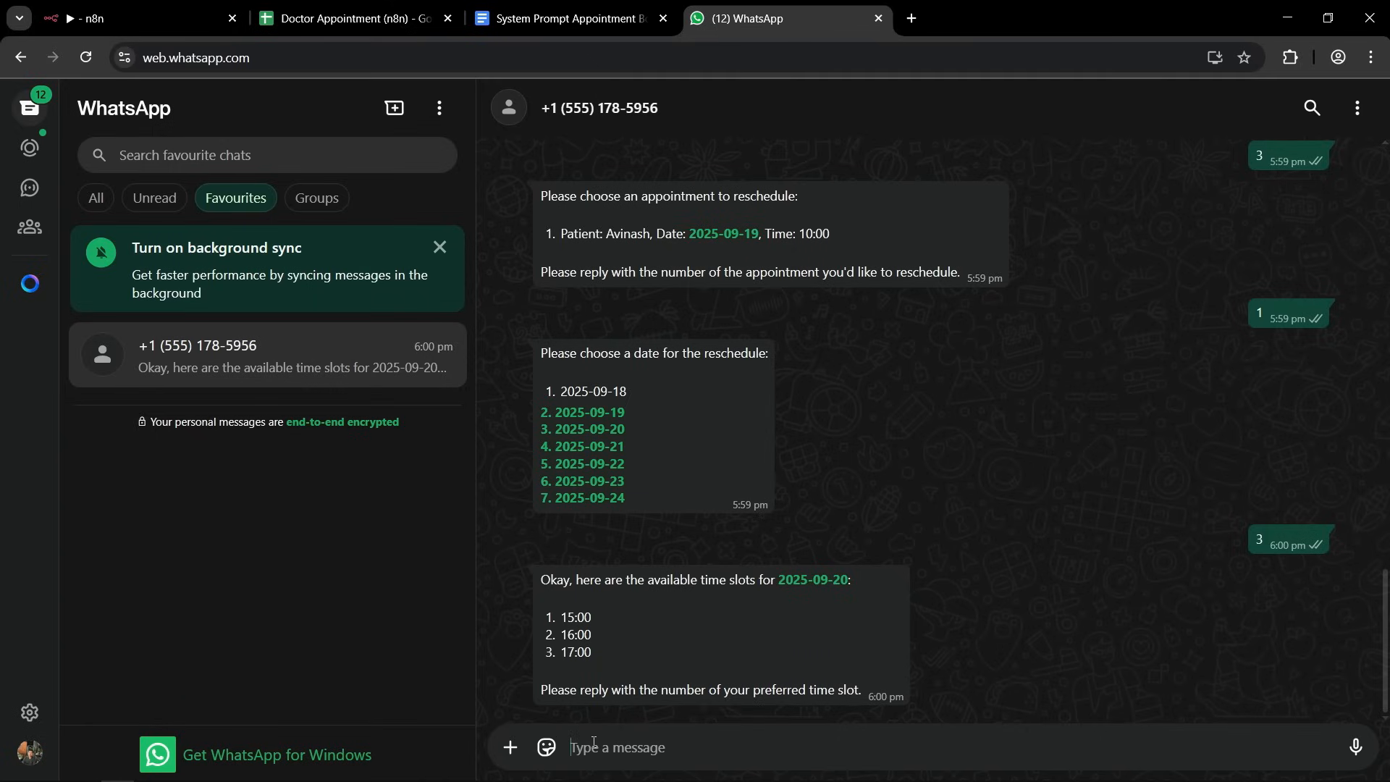
Switch to the spreadsheet and examine the Config sheet's not_available entry for 2025-09-20 against the offered time slots.
click(347, 22)
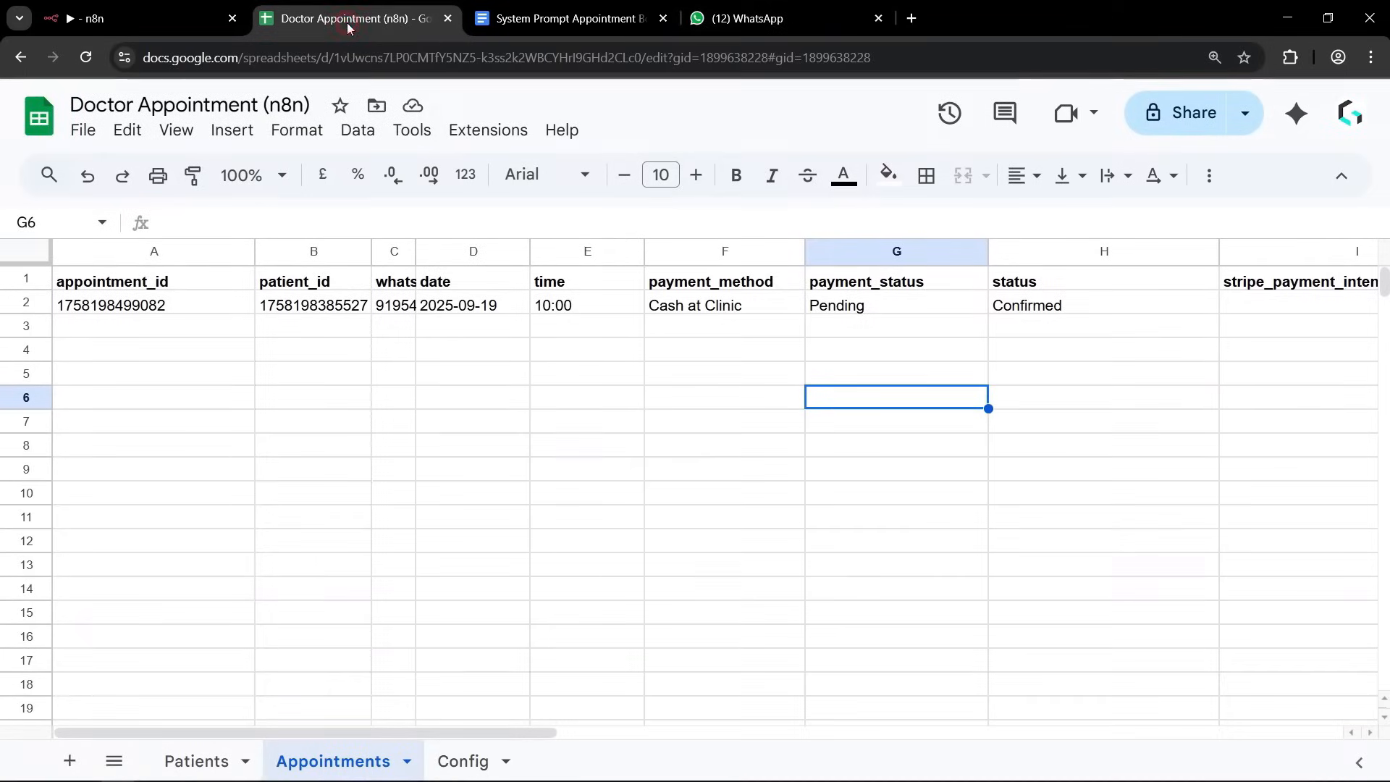
click(465, 758)
click(391, 492)
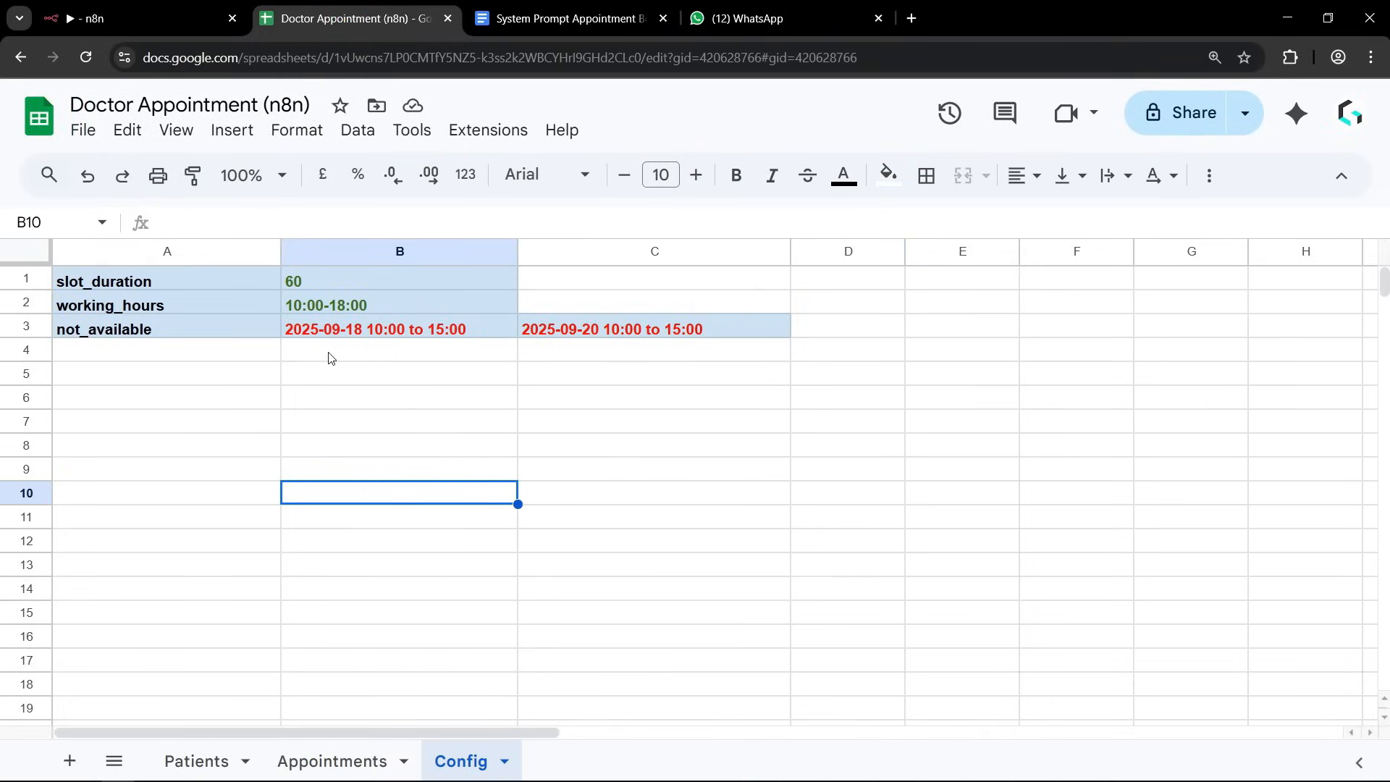
double_click(595, 330)
double_click(601, 326)
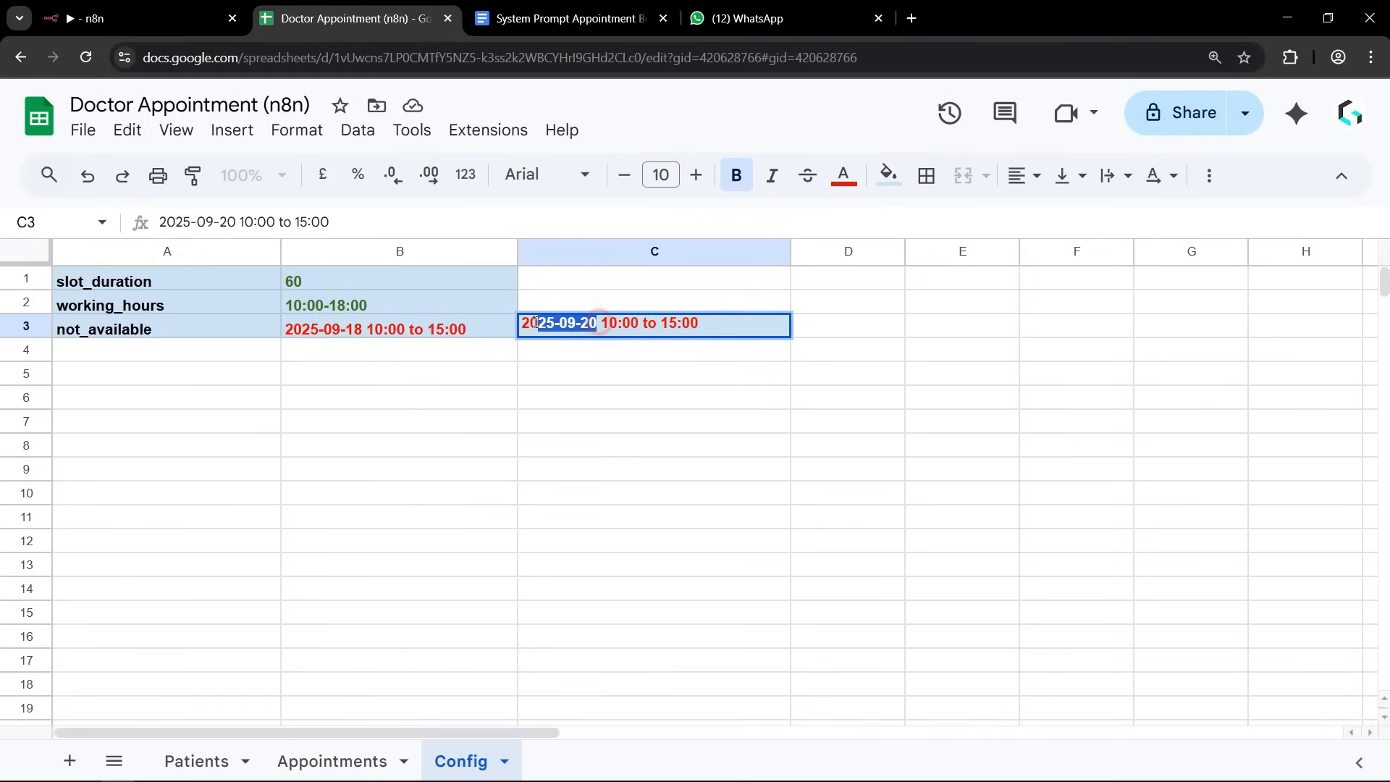
click(617, 402)
click(626, 331)
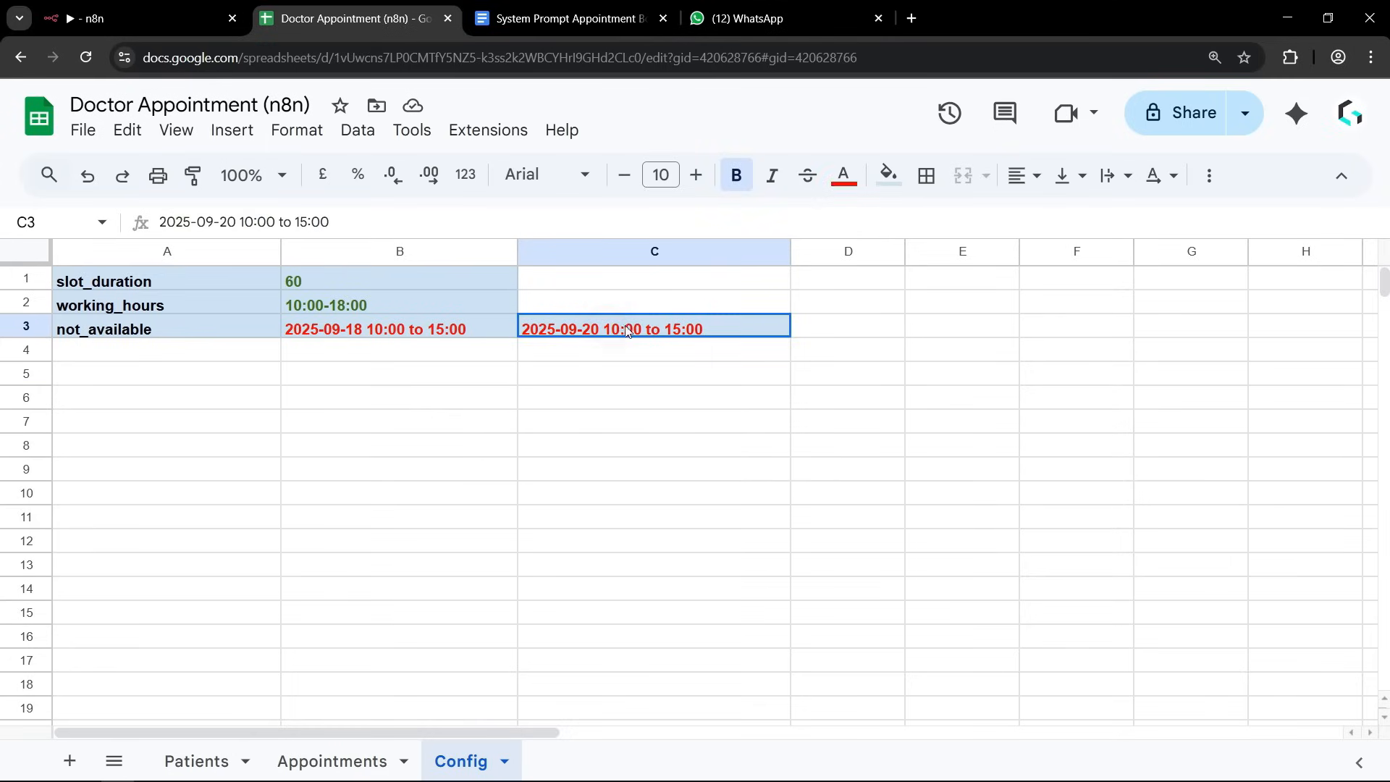
click(597, 418)
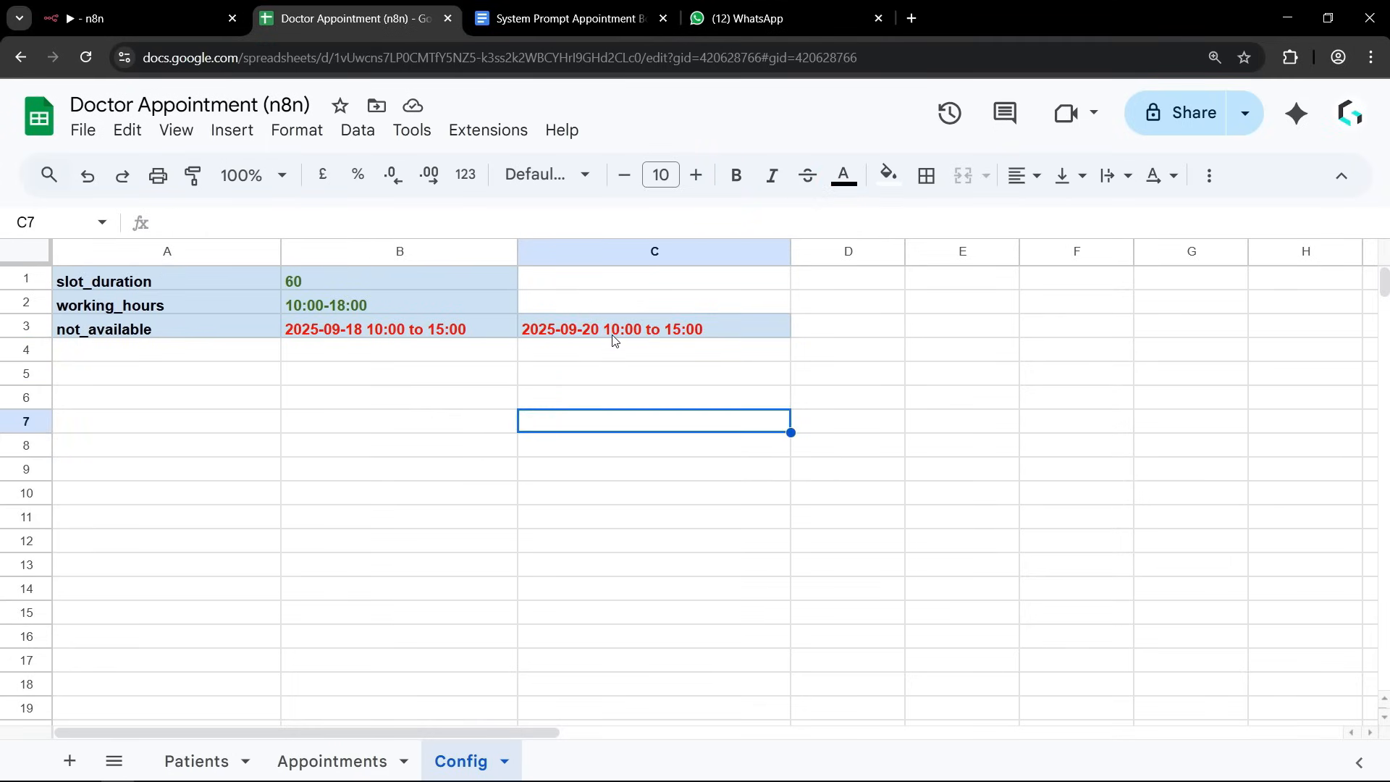
click(618, 336)
click(611, 400)
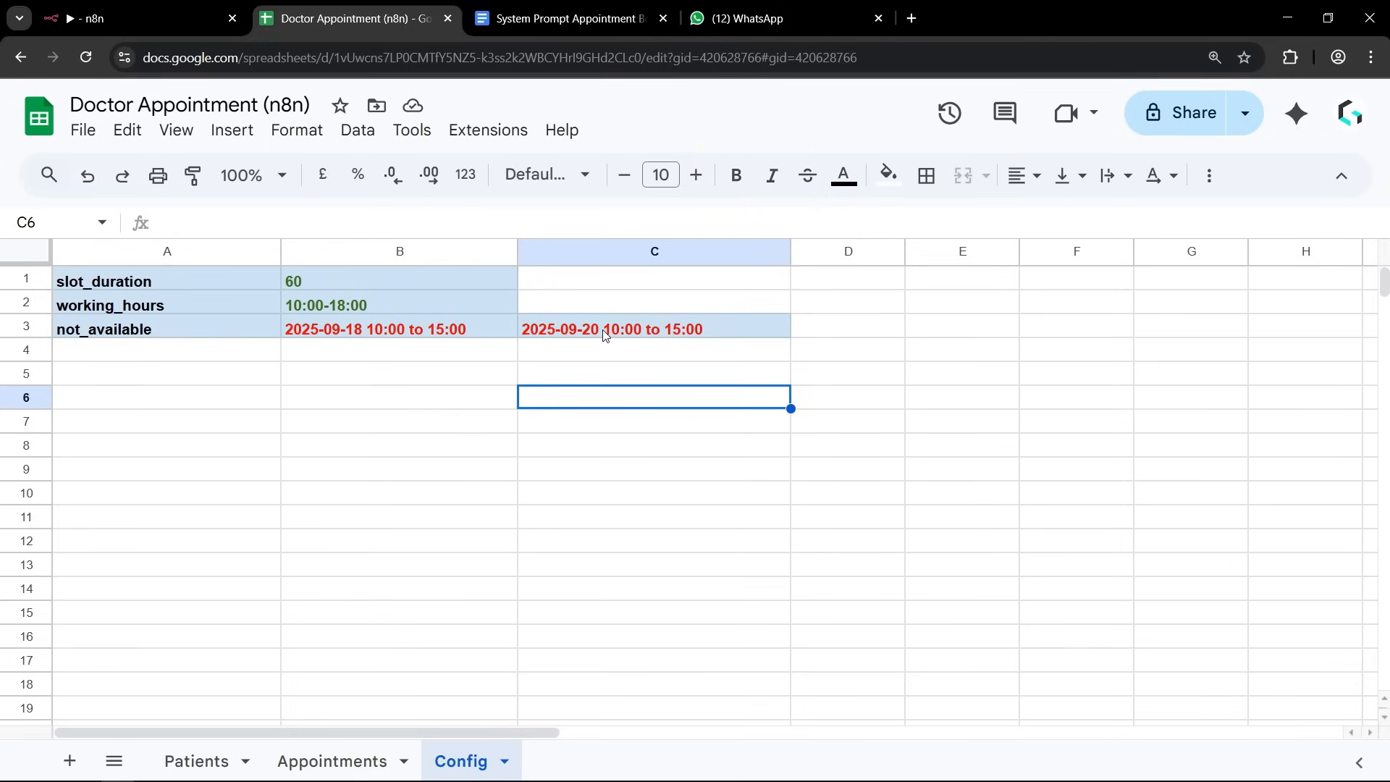
click(670, 379)
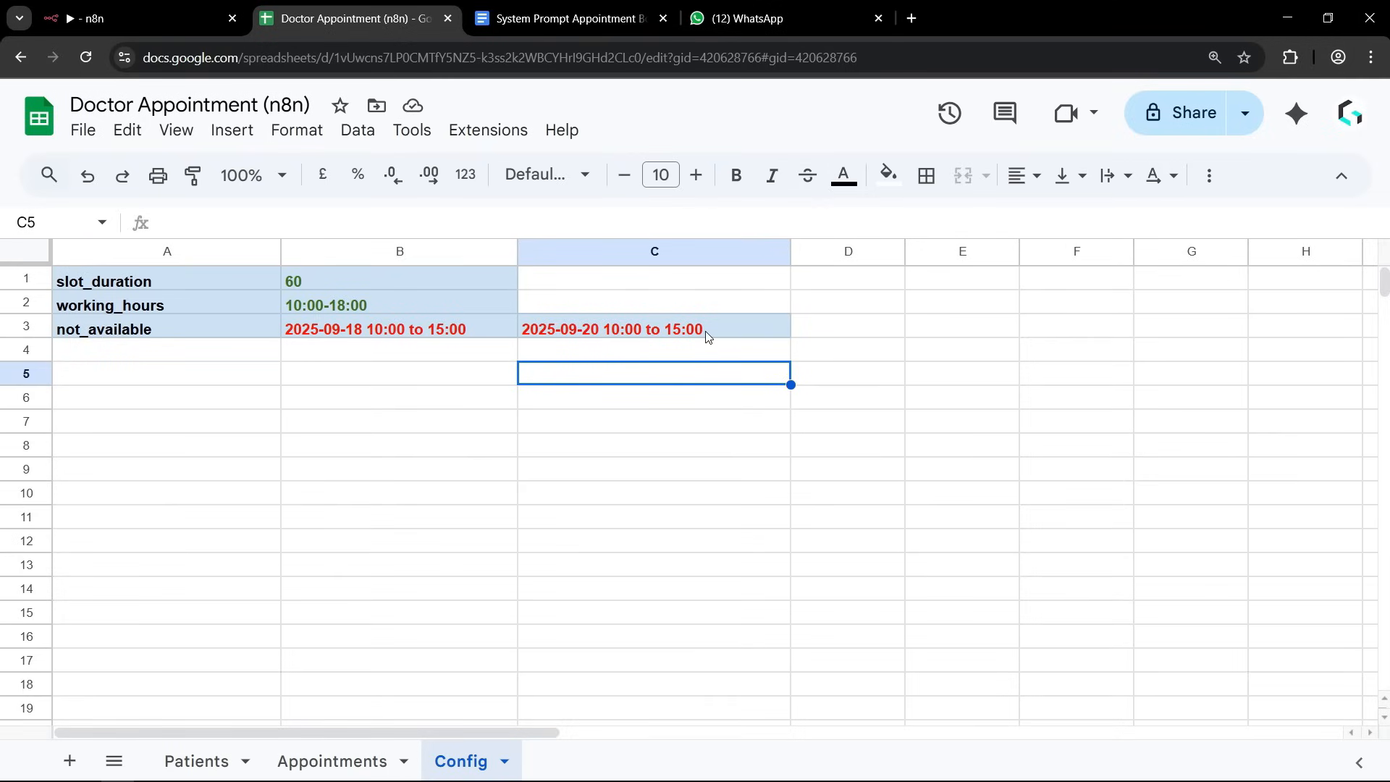
Return to WhatsApp, copy the 16:00 slot from the clinic's list and send it as the preferred time.
click(716, 18)
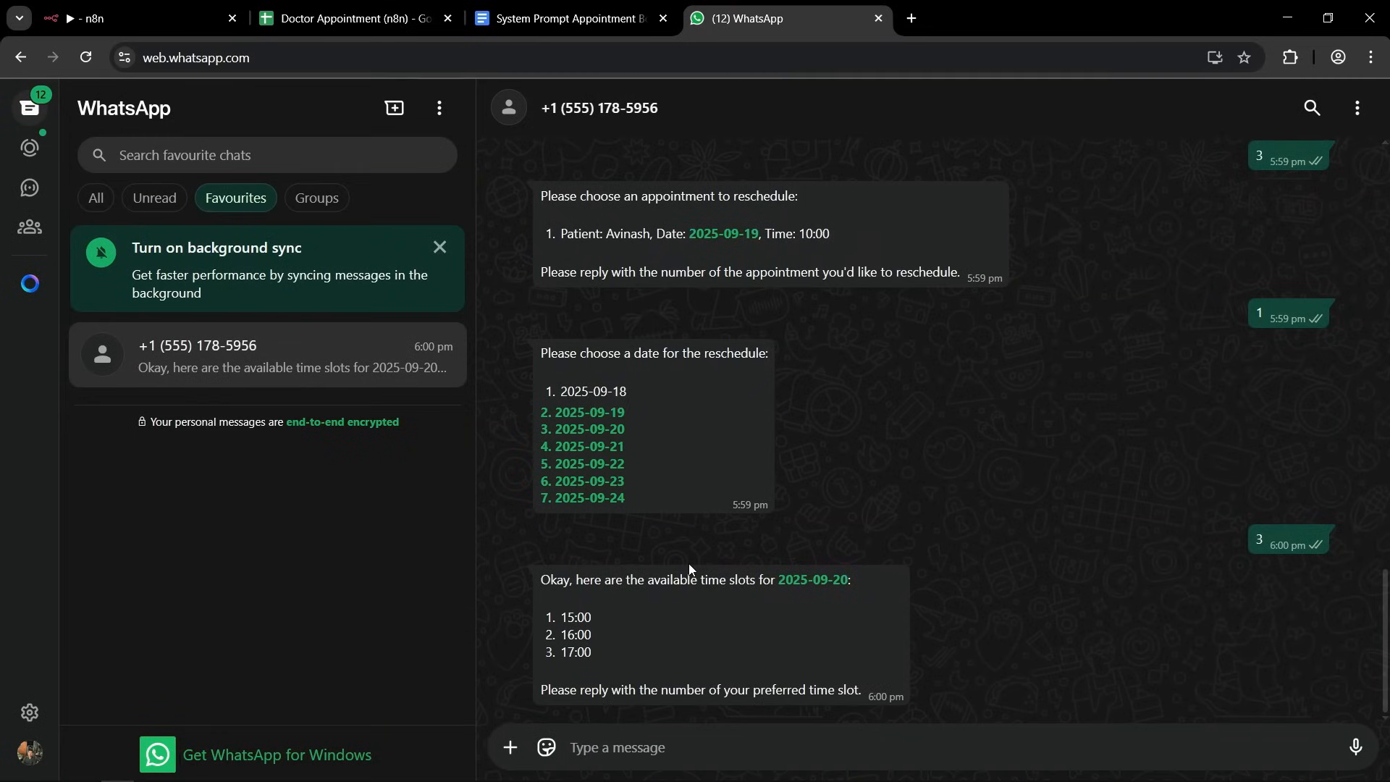
drag(566, 616, 592, 652)
text(1)
key(BackSpace)
drag(561, 635, 614, 636)
key(ctrl+c)
click(602, 747)
key(ctrl+v)
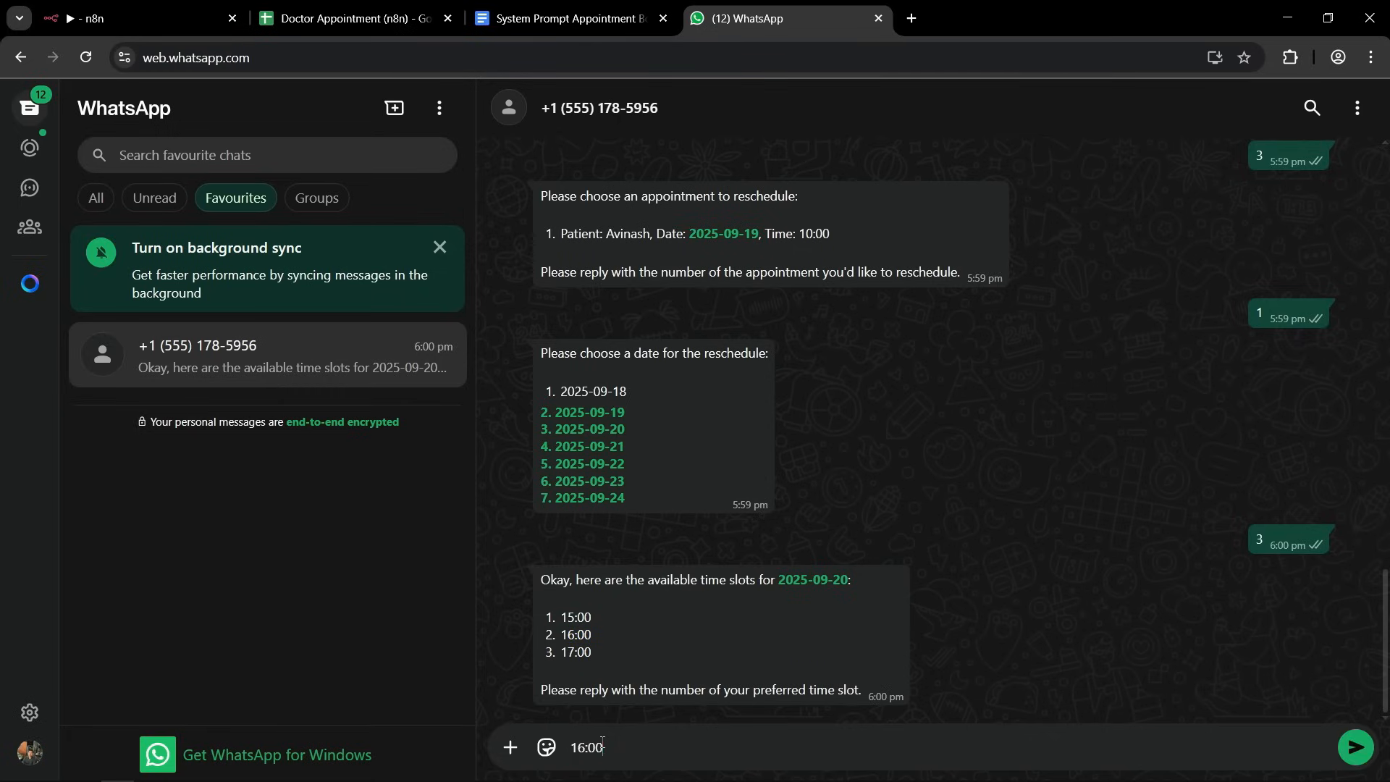
key(Return)
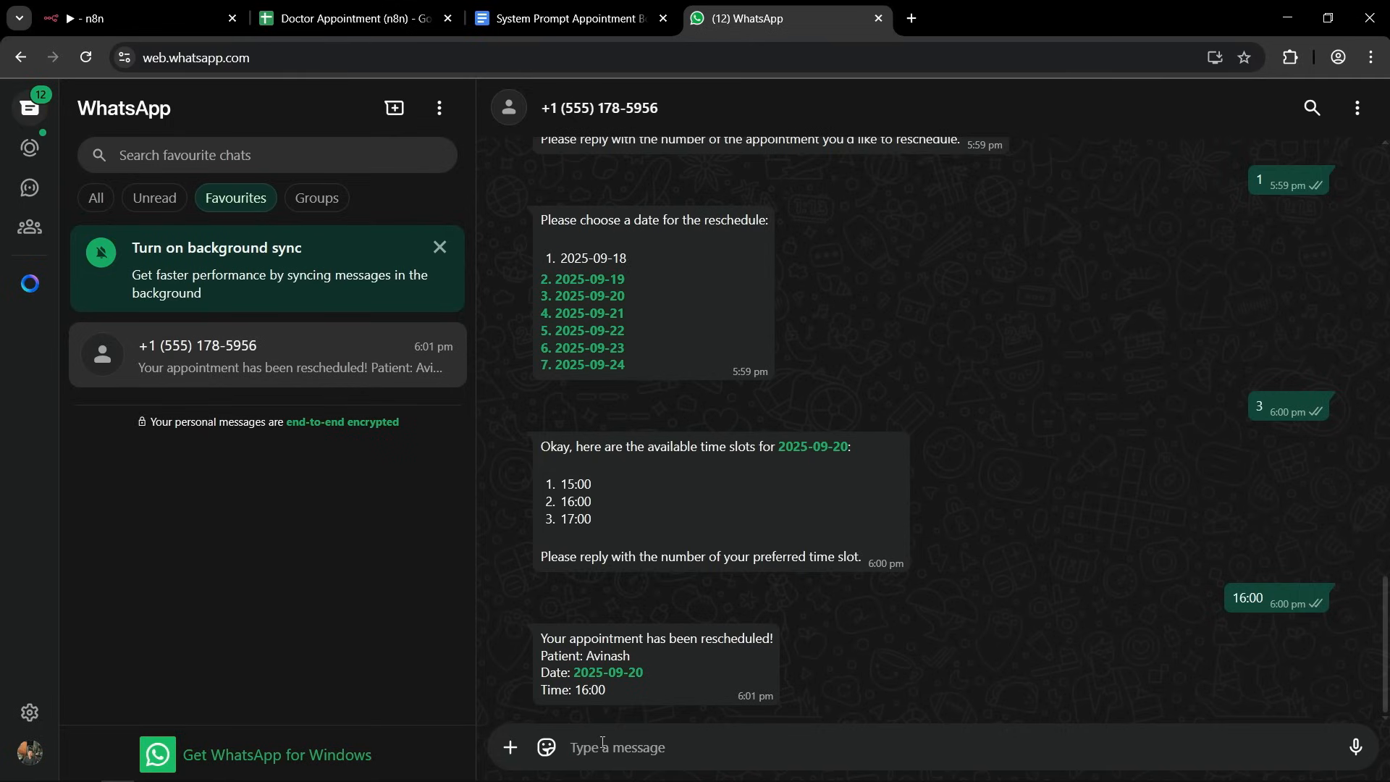
Switch to the spreadsheet and check the rescheduled appointment's date and time in the Appointments sheet.
click(335, 9)
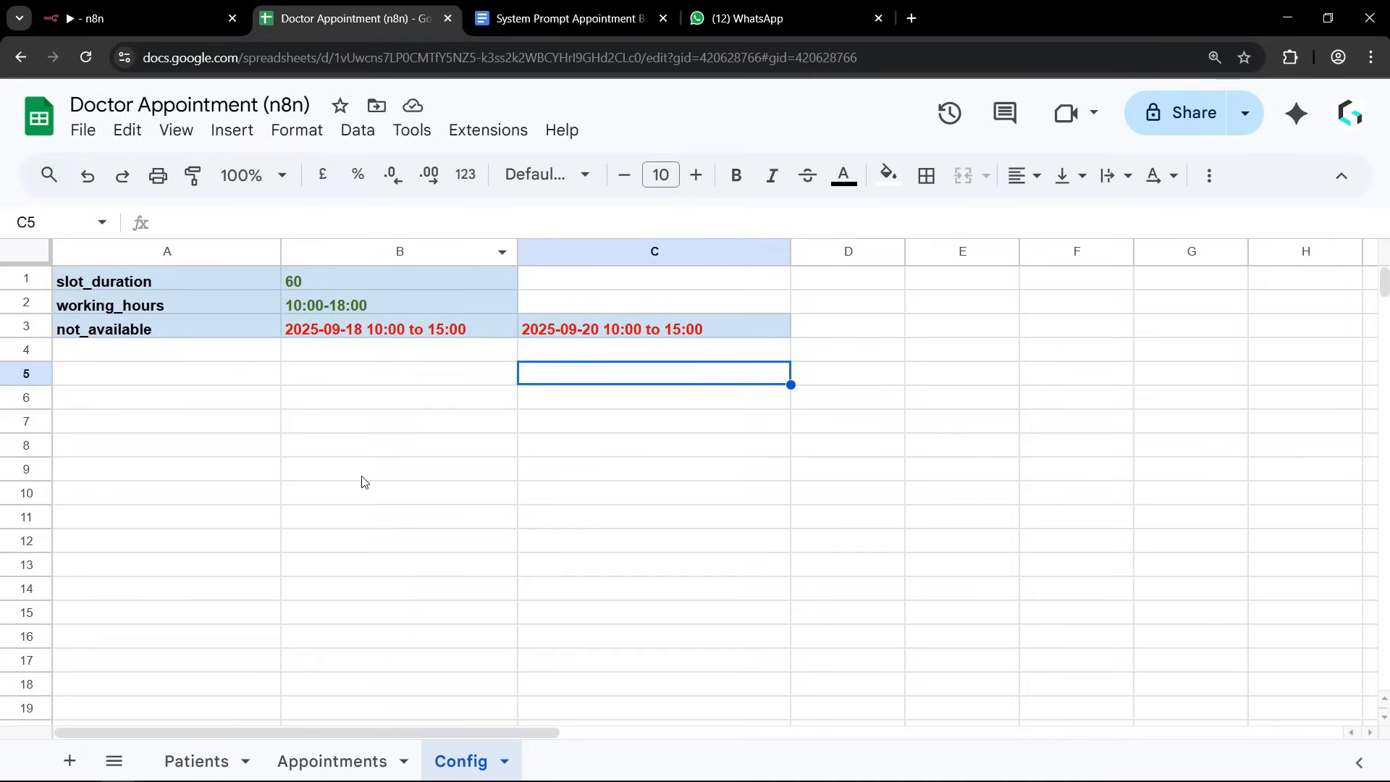
click(332, 759)
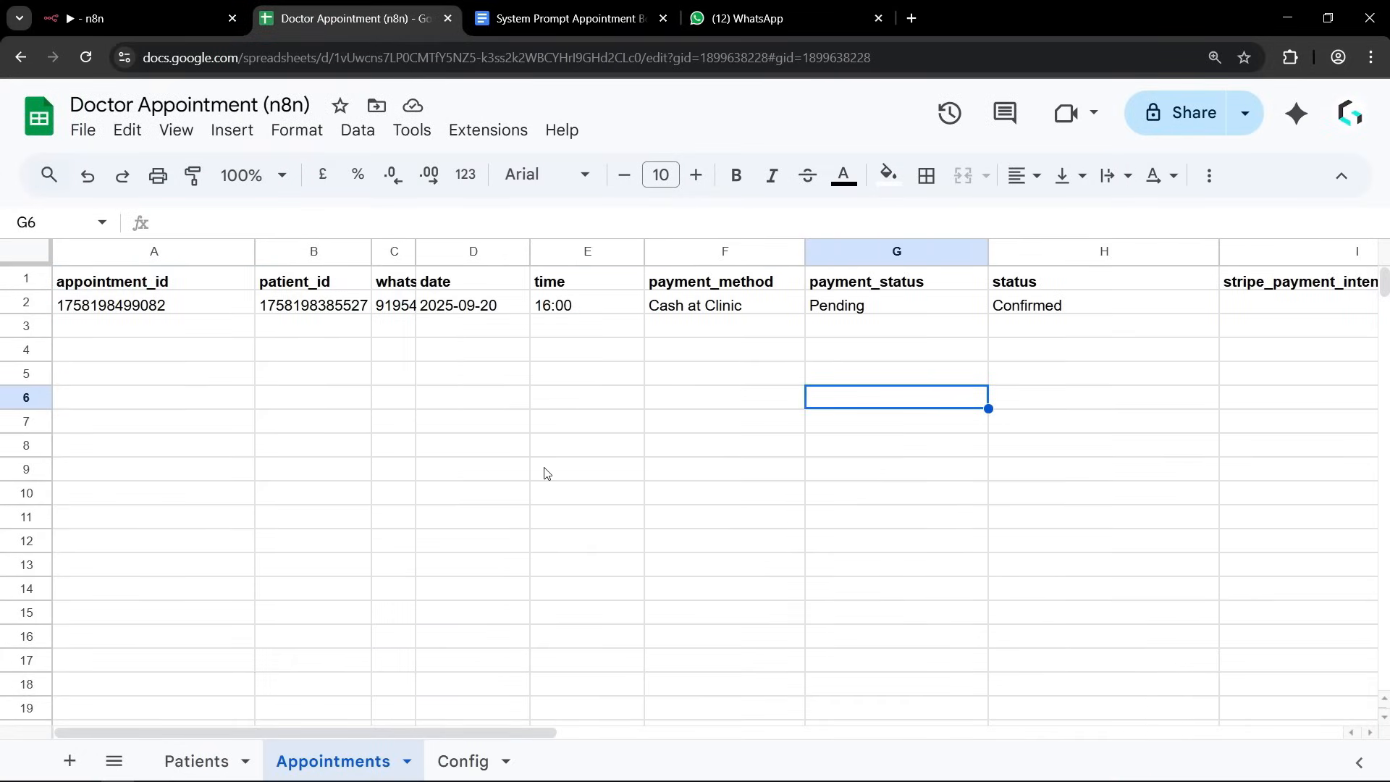
click(666, 394)
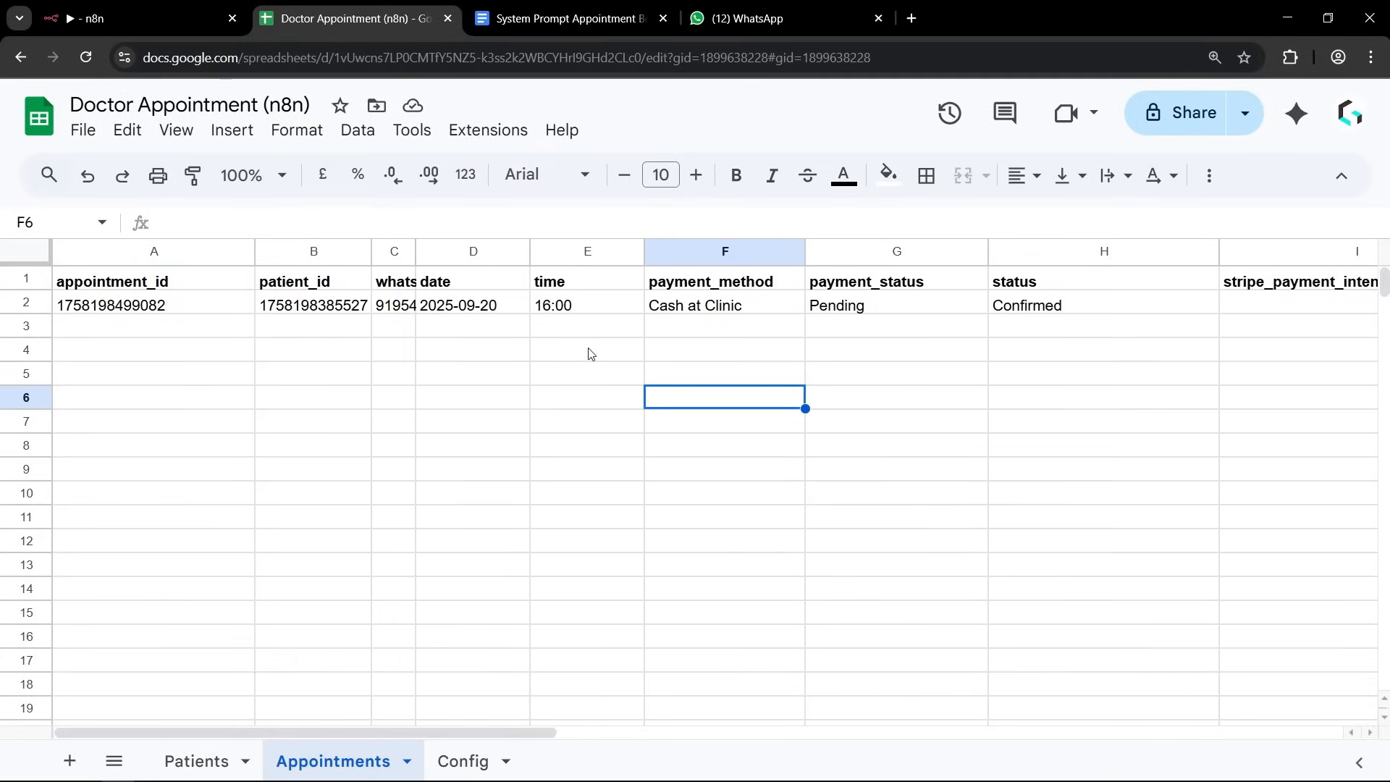
click(504, 311)
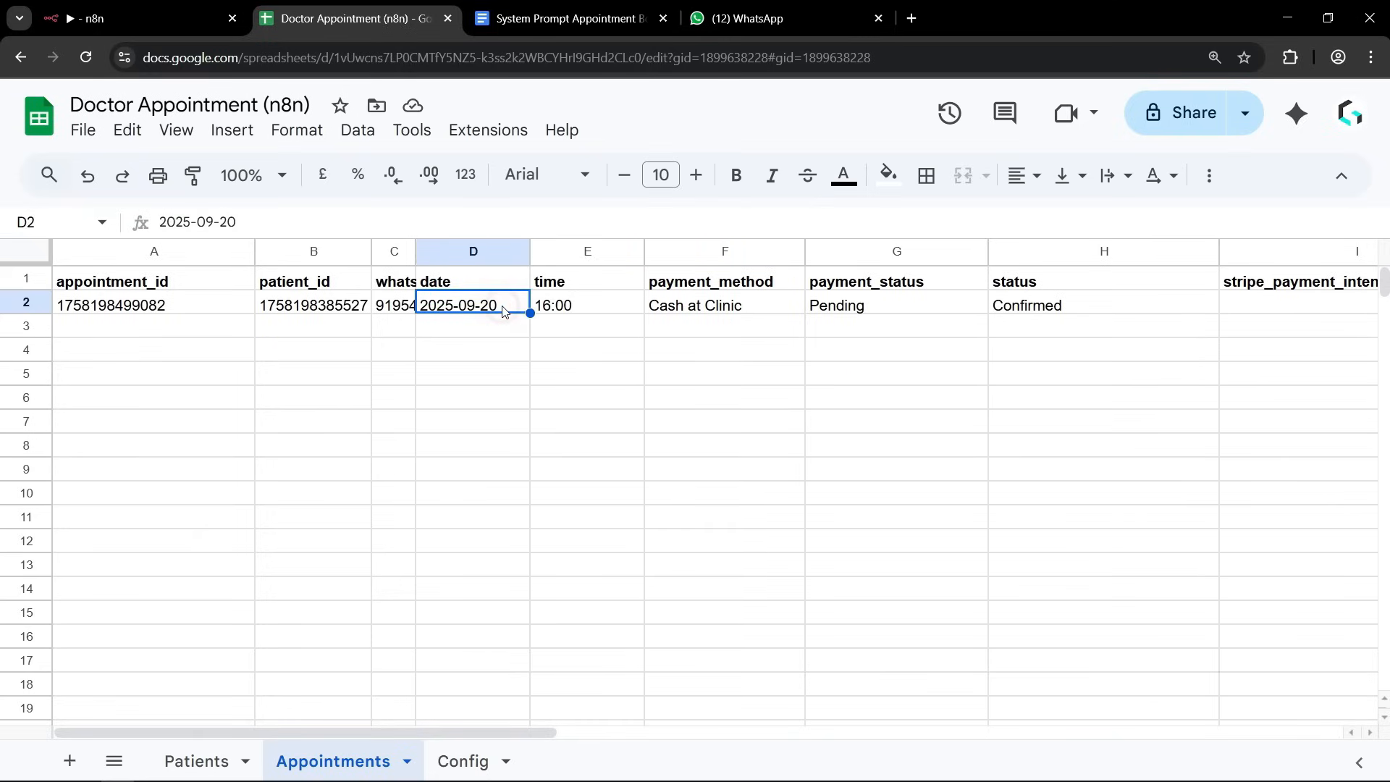
Finish checking the rescheduled time in the Appointments sheet, return to WhatsApp and send "Hi" to the clinic chat.
click(585, 313)
click(603, 389)
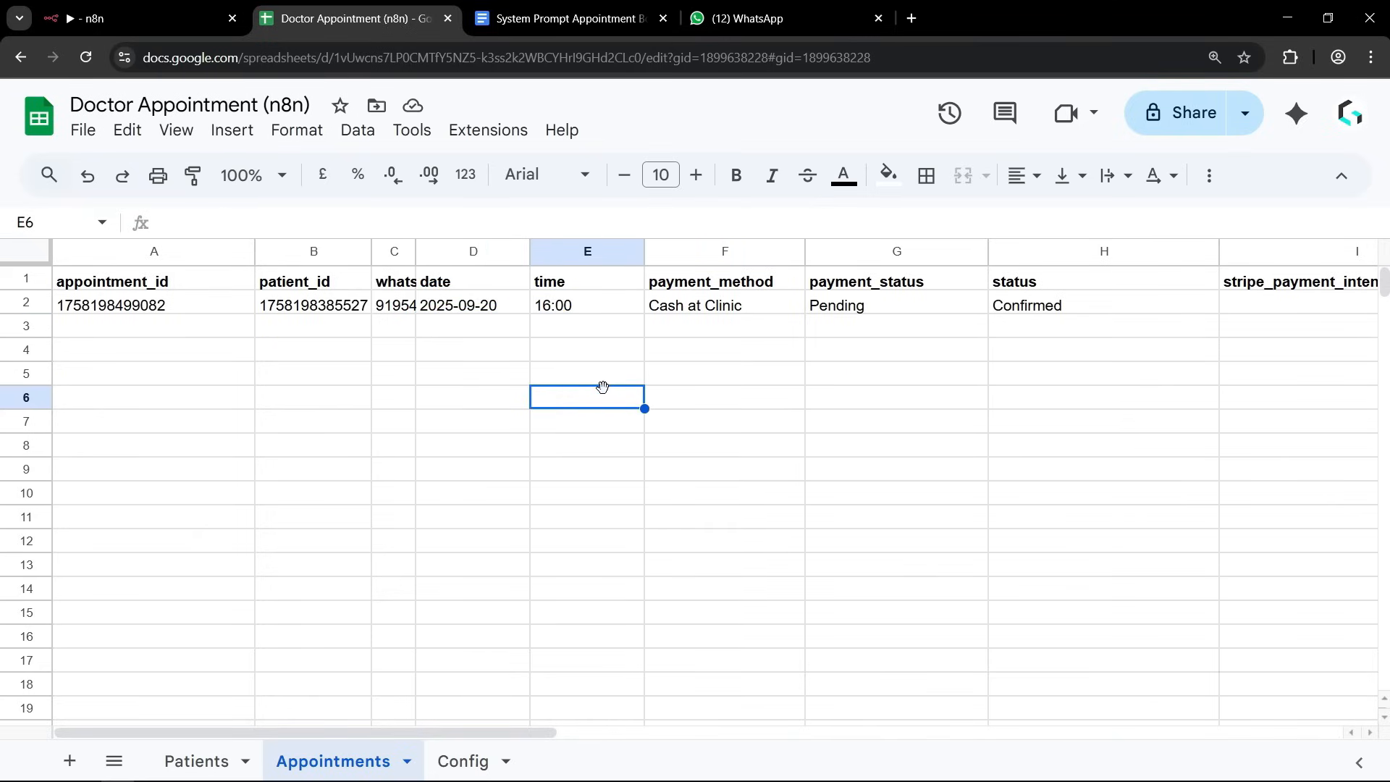
click(752, 18)
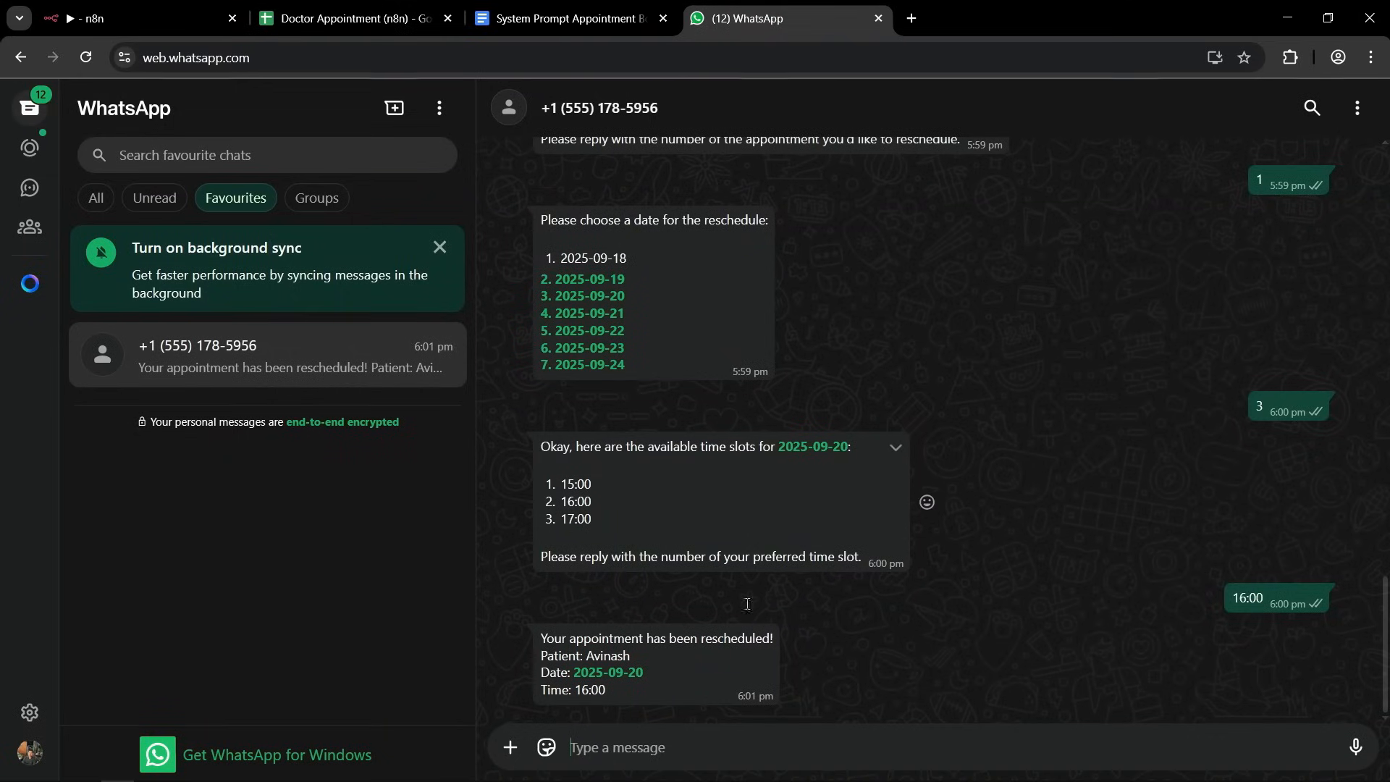
click(618, 747)
text(Hi)
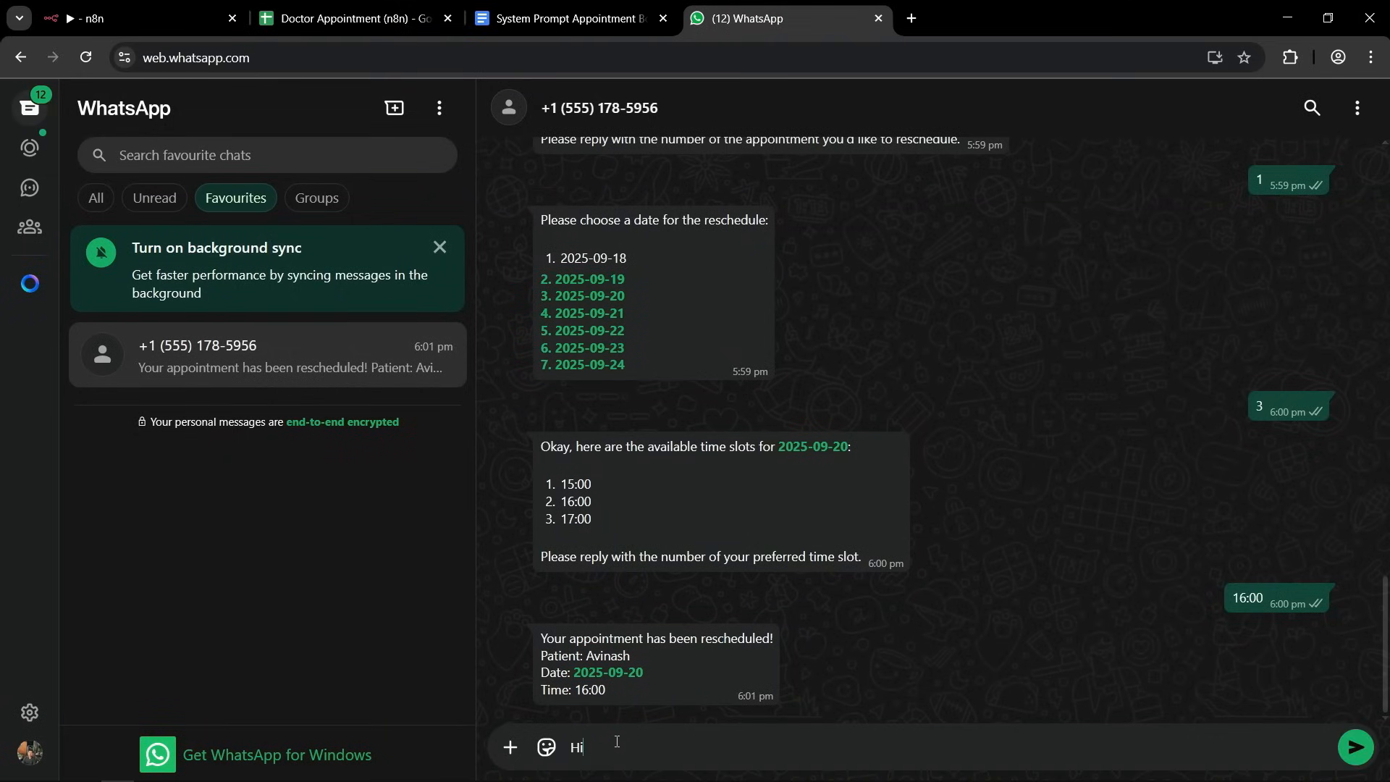
key(Return)
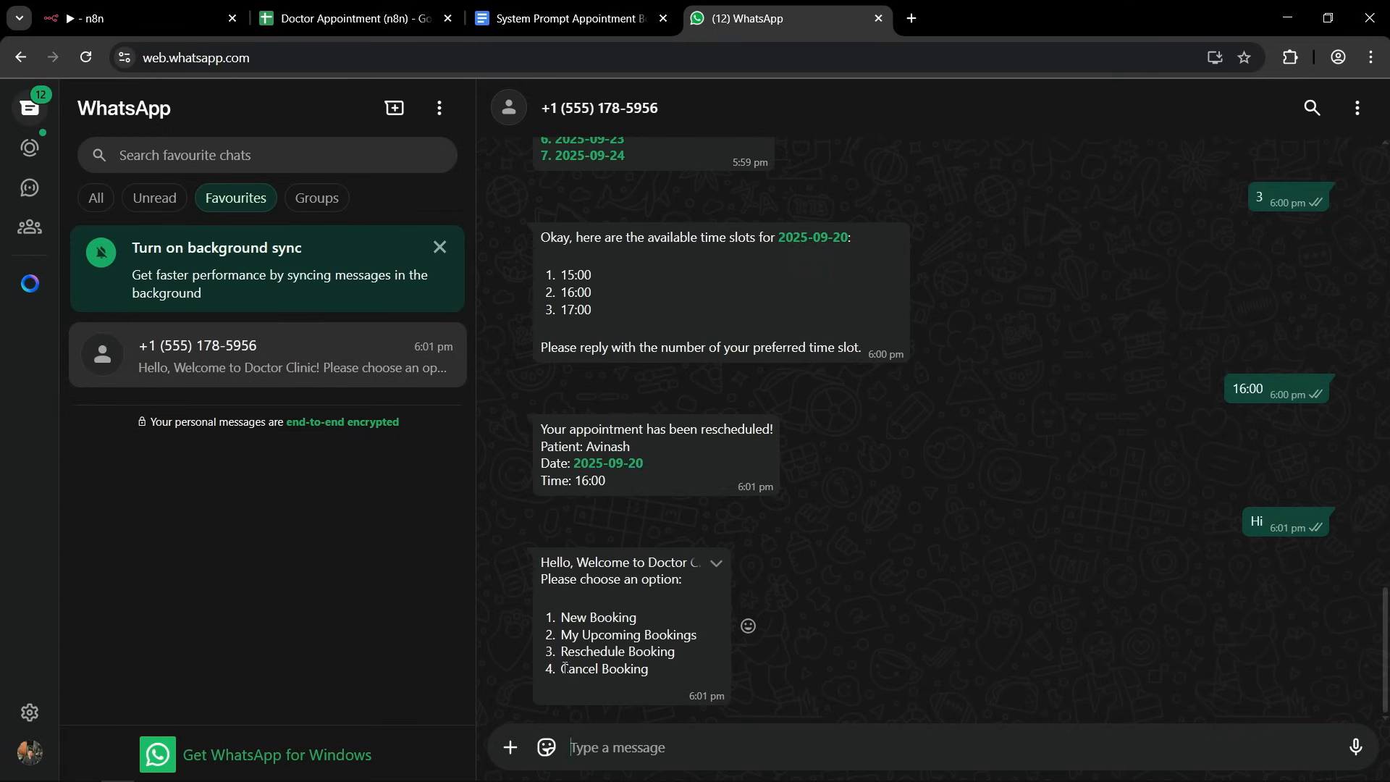
Copy the "Cancel Booking" option from the clinic's list, send it, and reply "1" to cancel the listed appointment.
drag(563, 668, 649, 670)
key(ctrl+c)
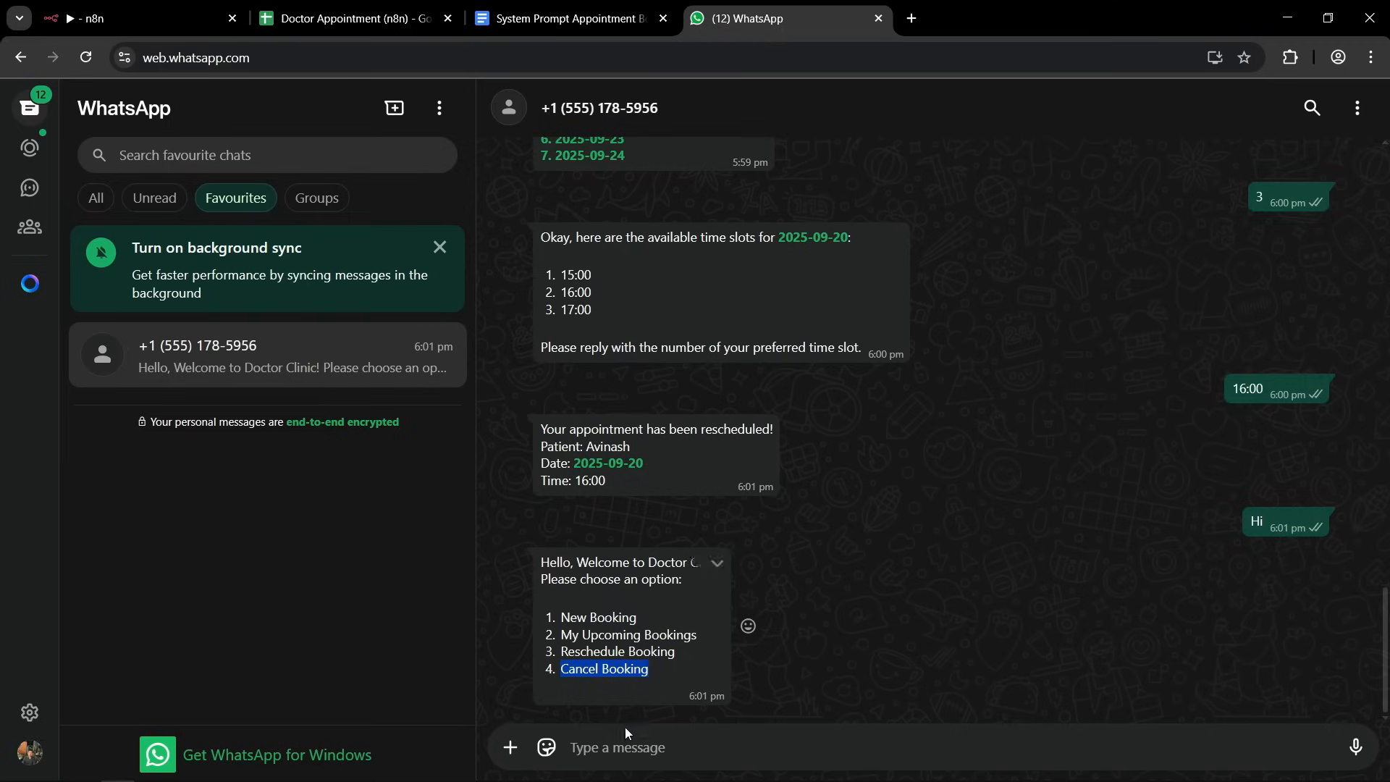
click(611, 748)
key(ctrl+v)
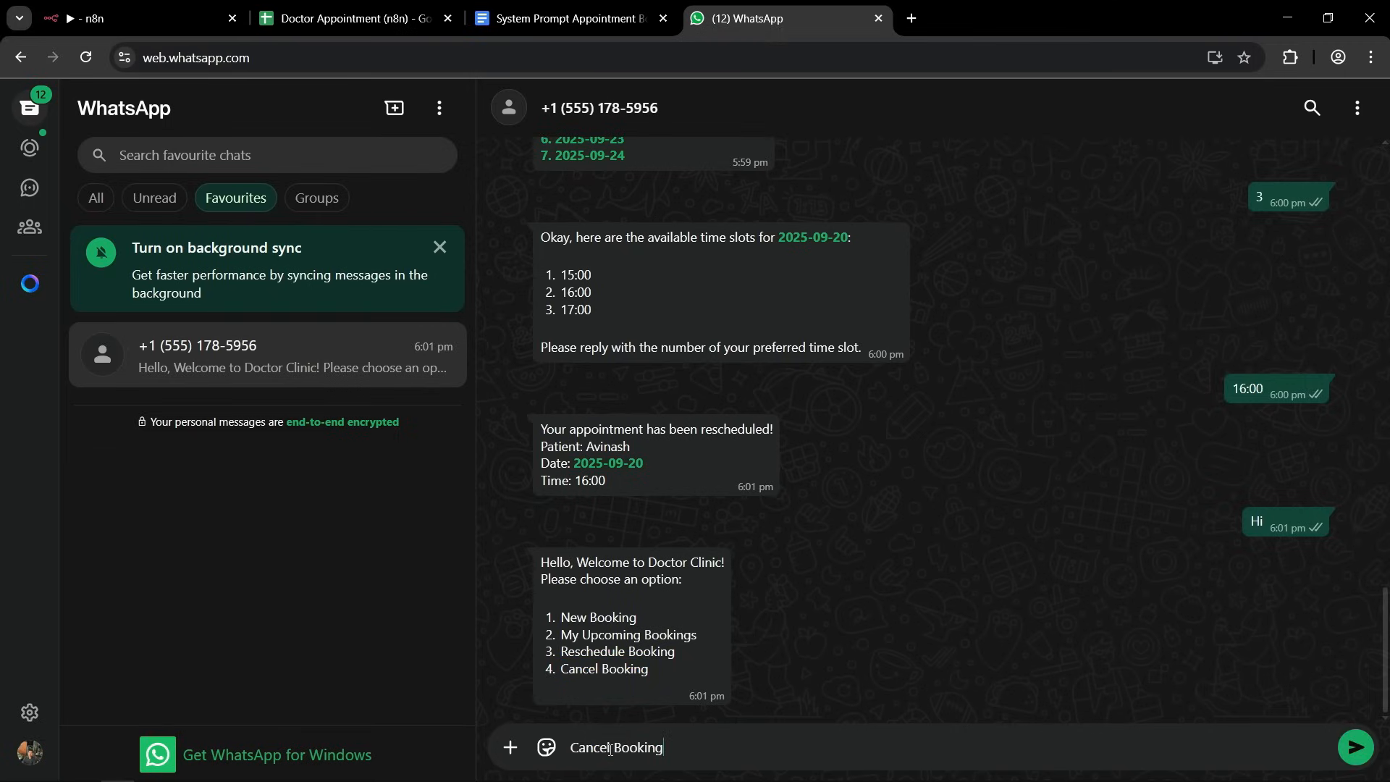
key(Return)
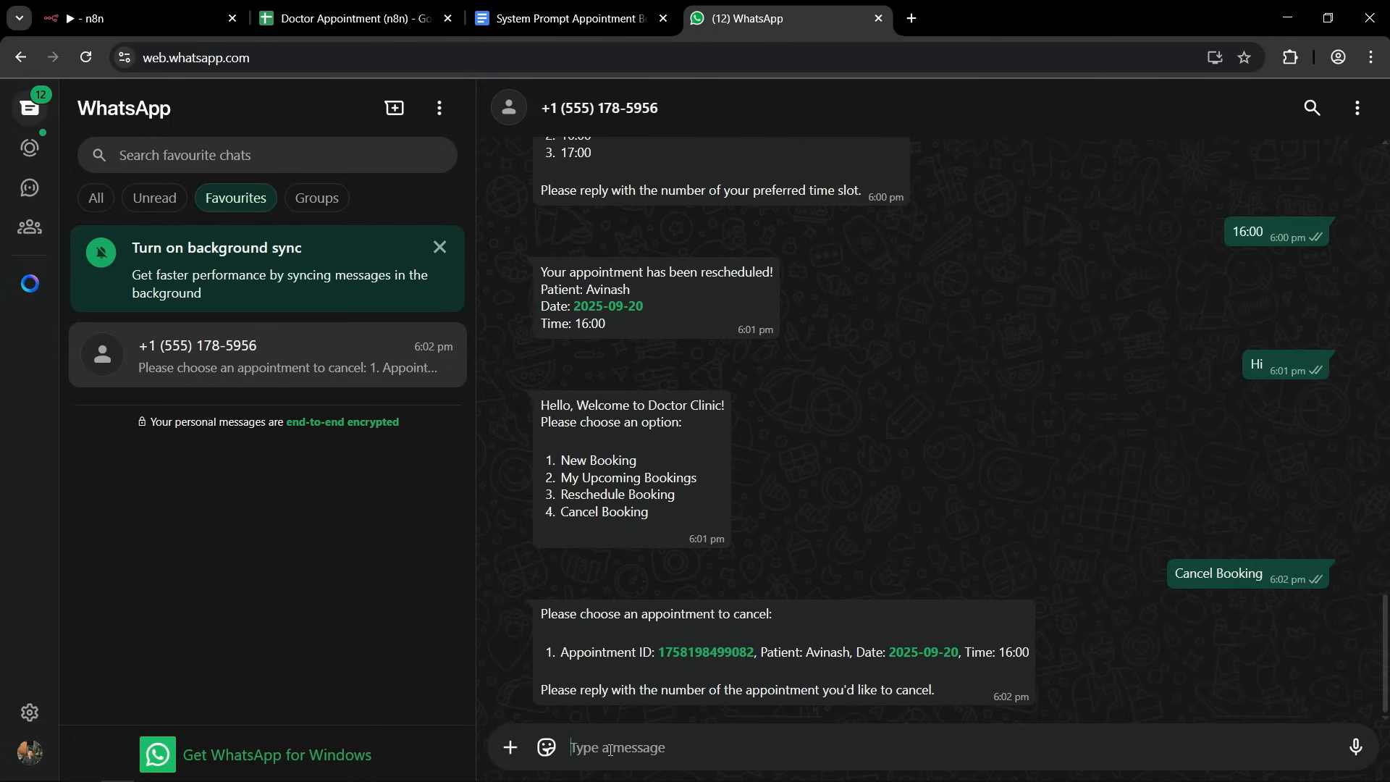
text(1)
key(Return)
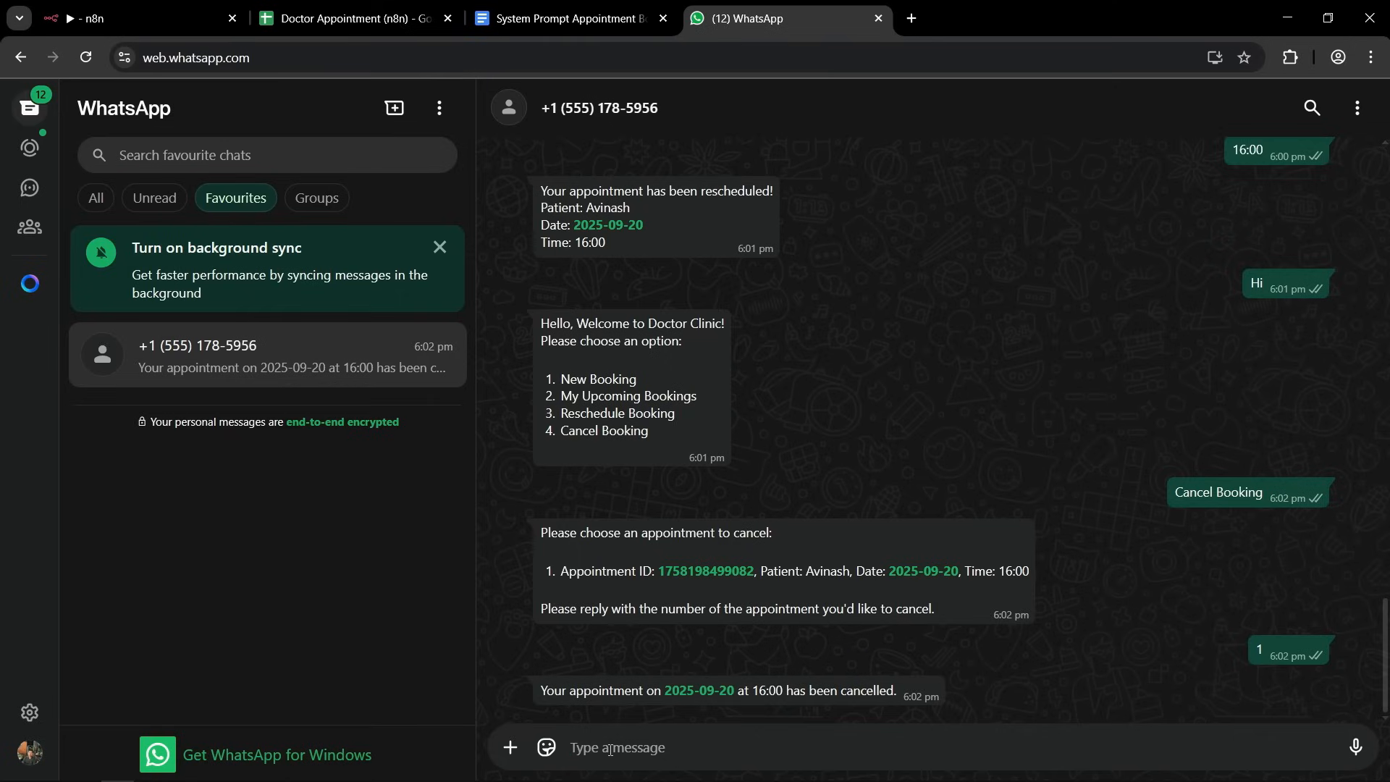
Switch to the spreadsheet and check the cancelled appointment's status in the Appointments sheet.
click(347, 18)
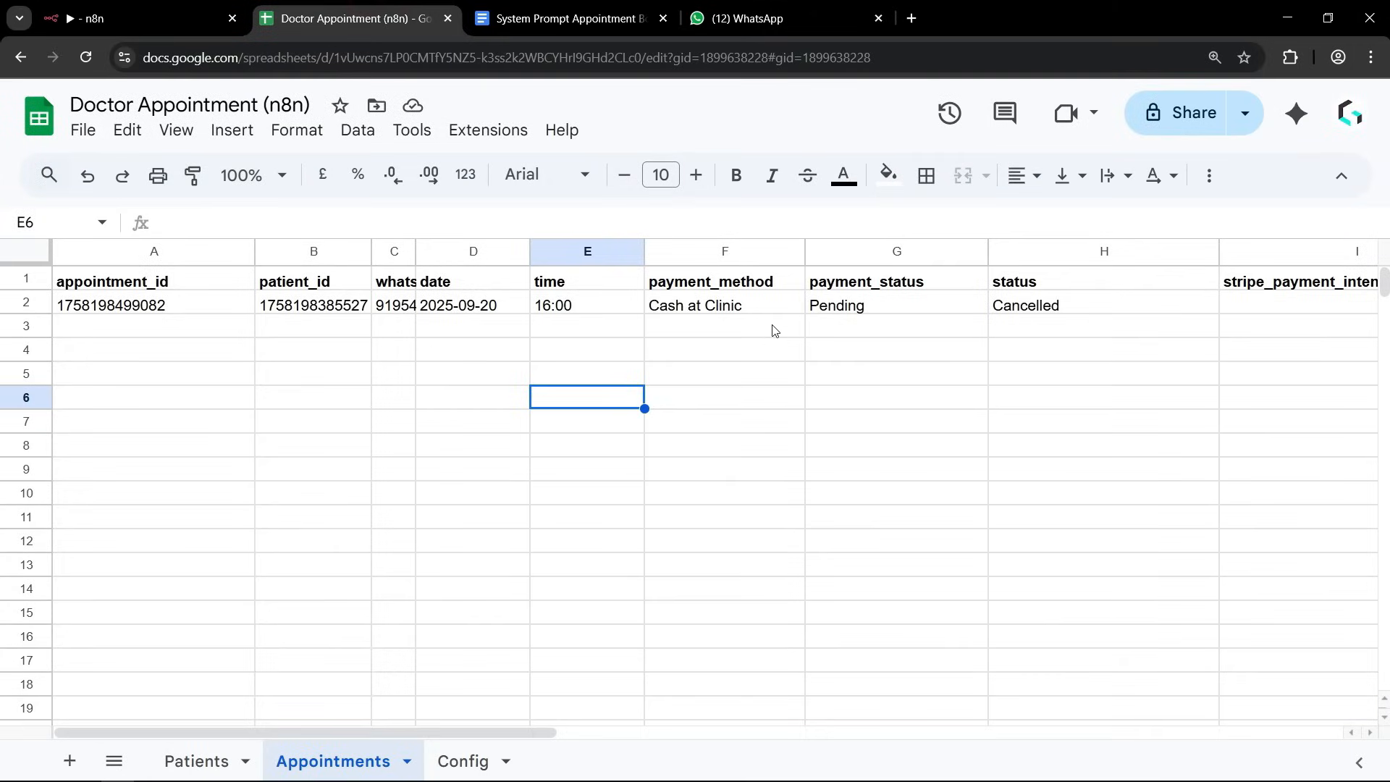
drag(1014, 288, 1006, 307)
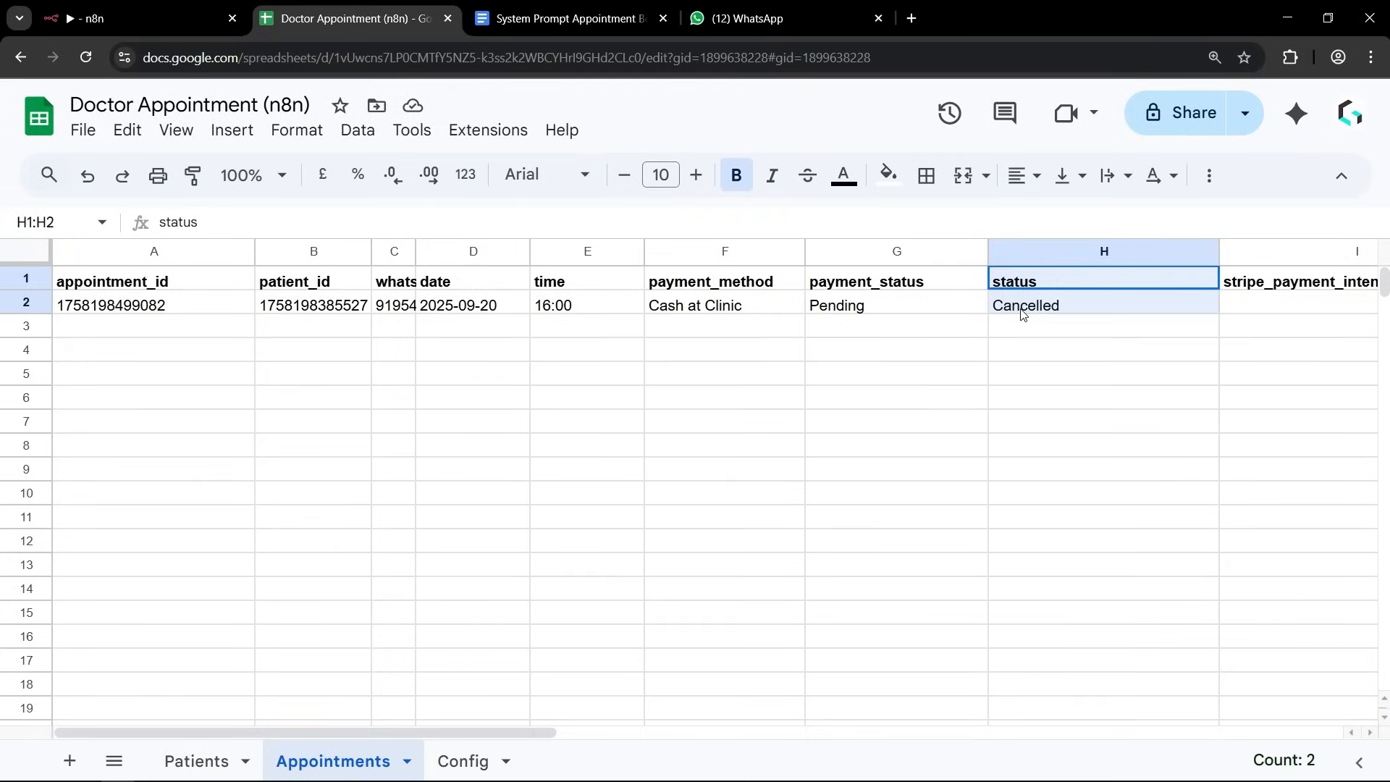
click(1035, 414)
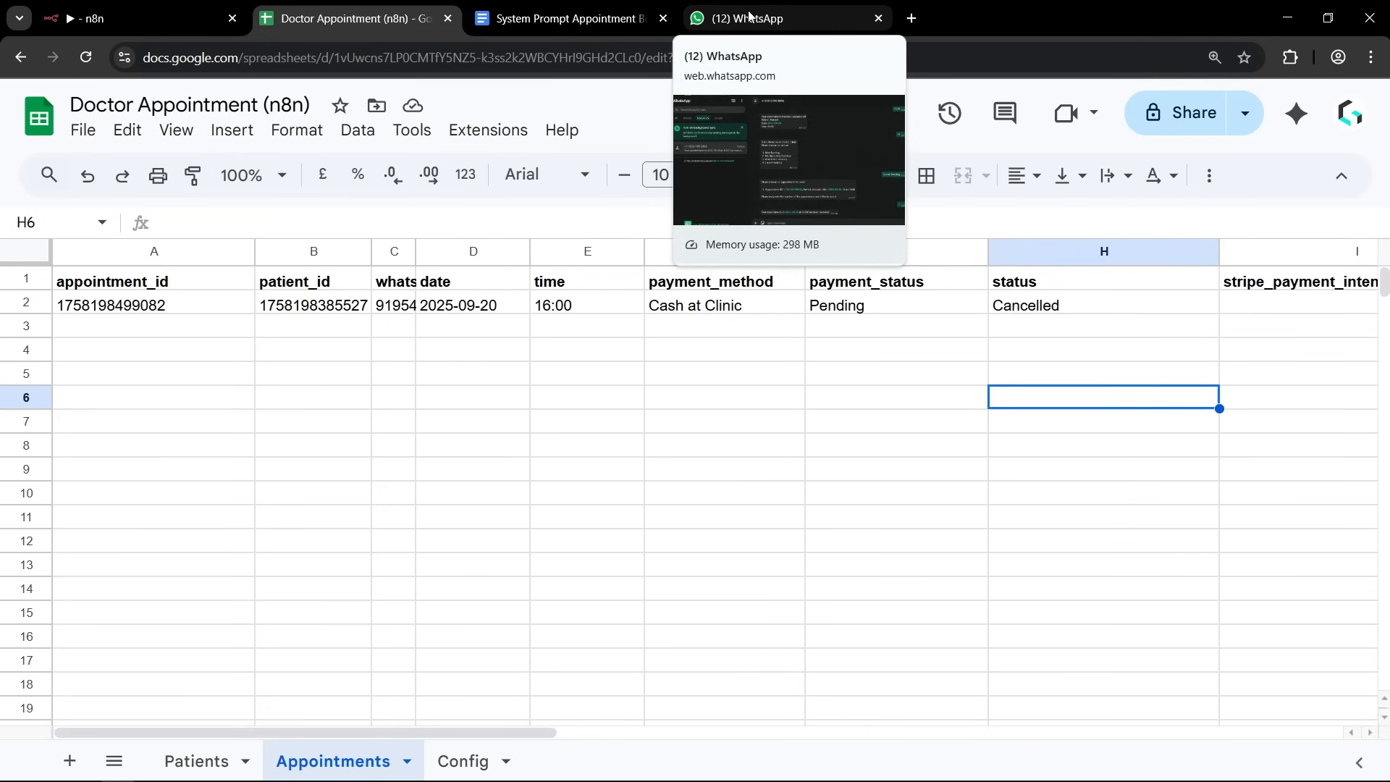
Switch to the n8n workflow, open the AI Agent node to view its System Message, and return to the canvas.
click(94, 18)
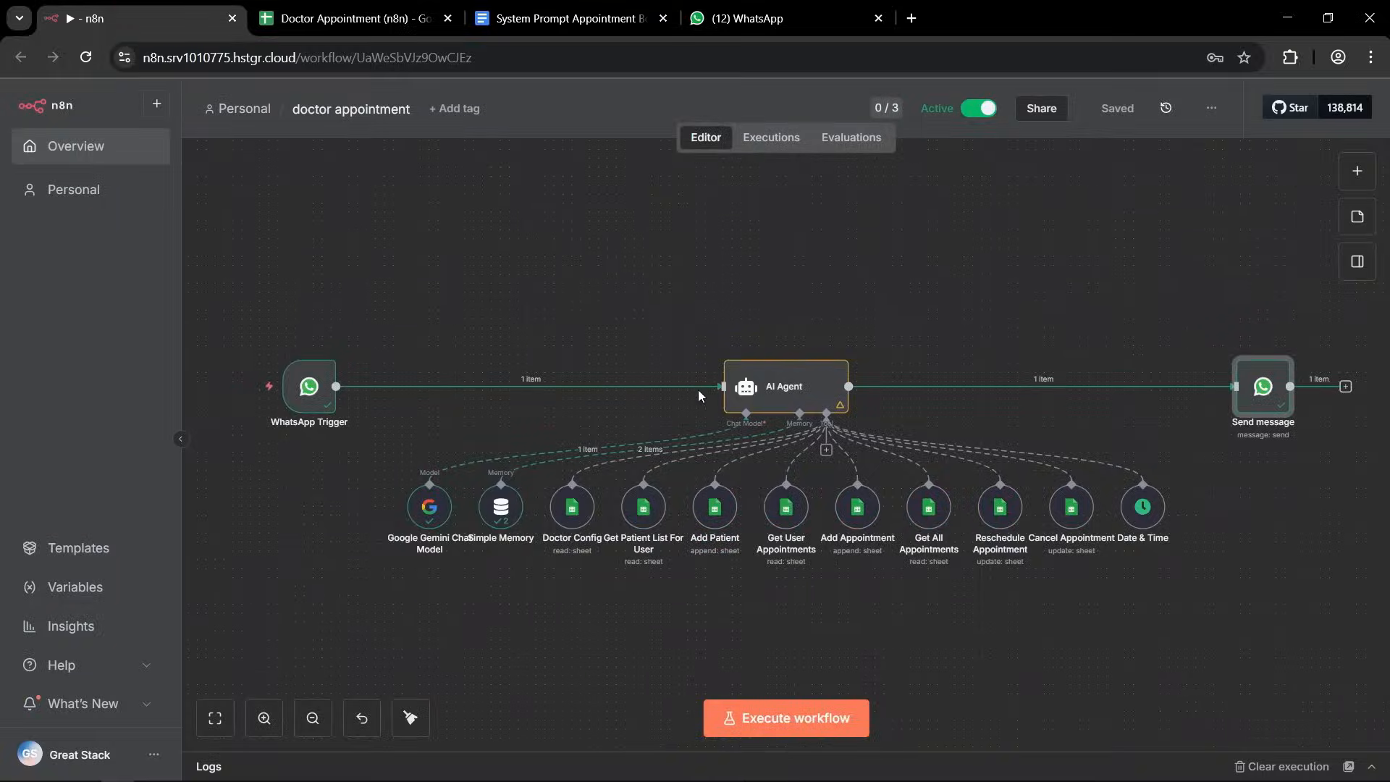
double_click(787, 397)
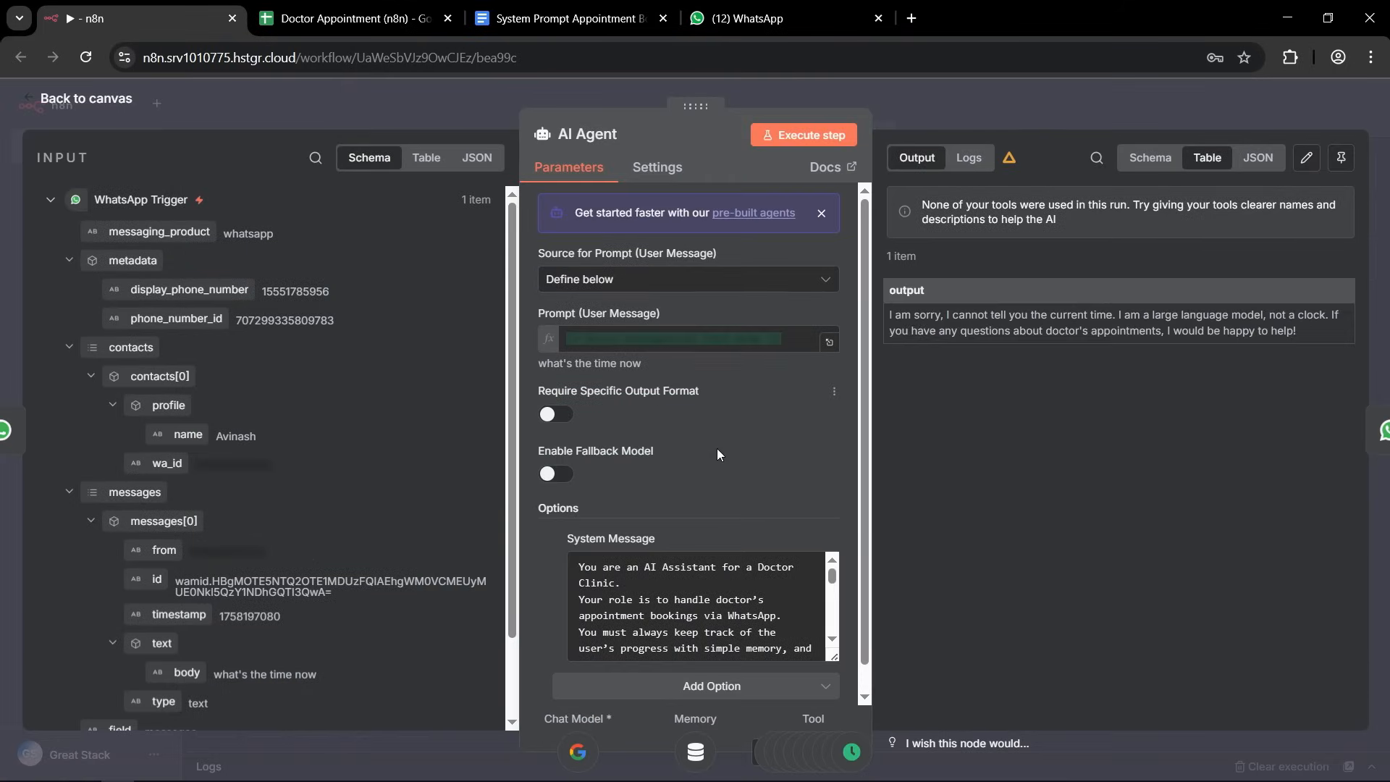
mouse_move(832, 574)
mouse_down()
mouse_move(837, 632)
mouse_move(837, 569)
mouse_up()
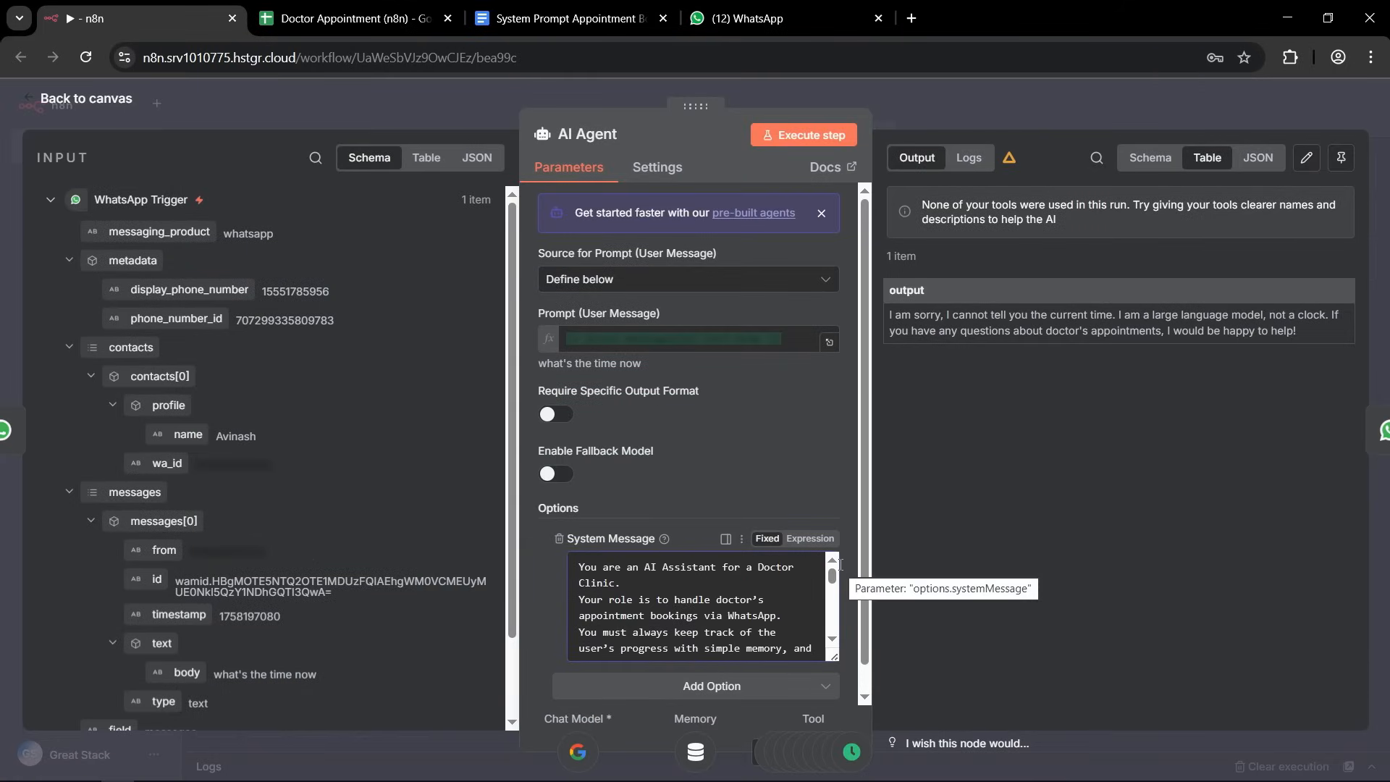
click(961, 95)
drag(1207, 590, 572, 471)
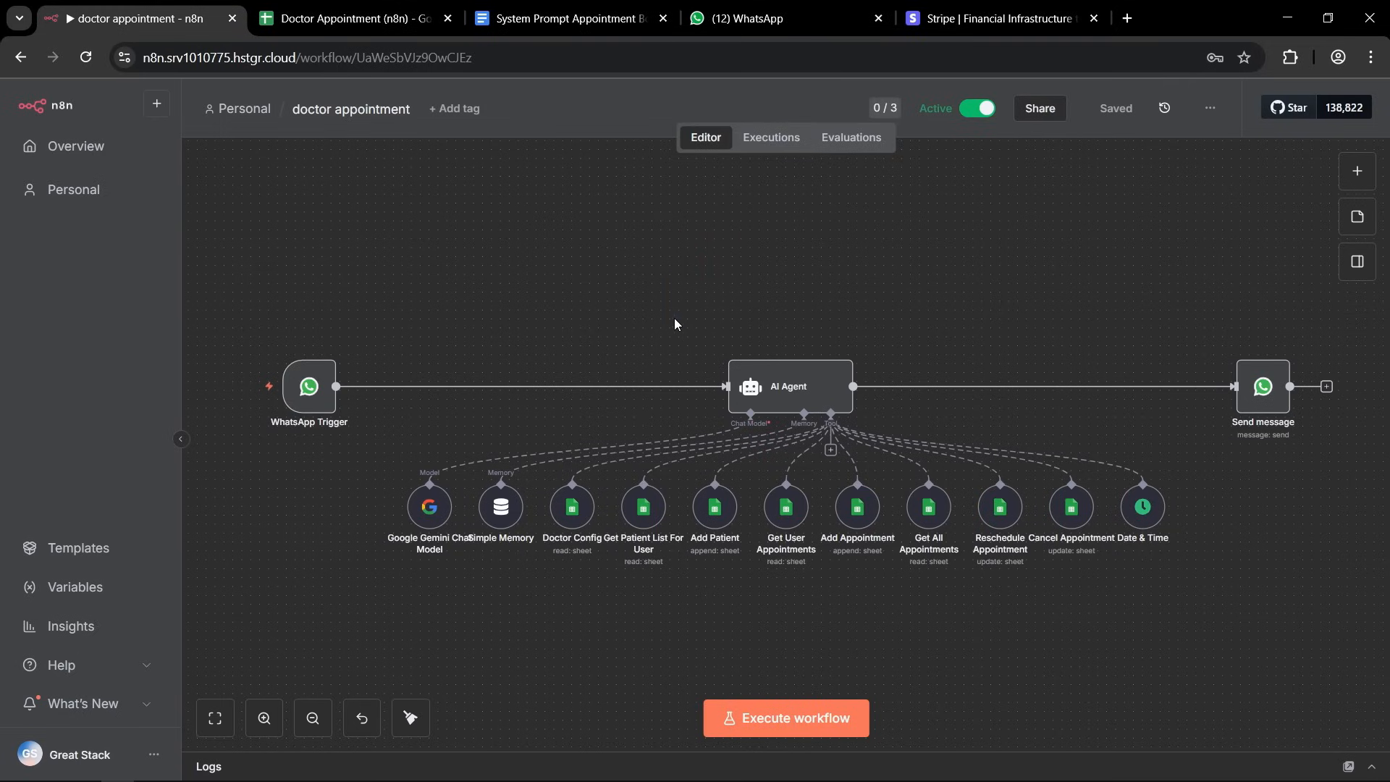
Switch from the workflow canvas to the spreadsheet and examine the appointment's payment_method entry in the Appointments sheet.
drag(701, 226, 686, 339)
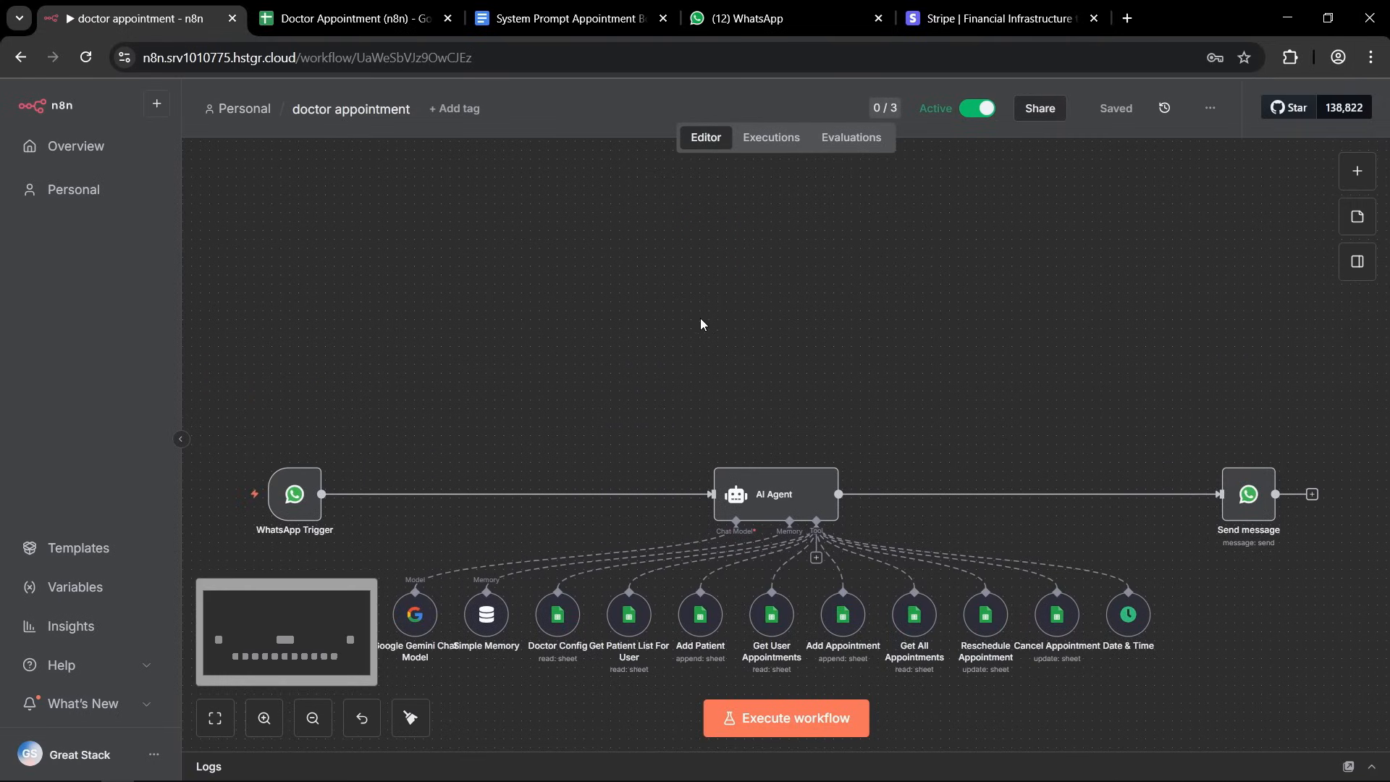
click(699, 292)
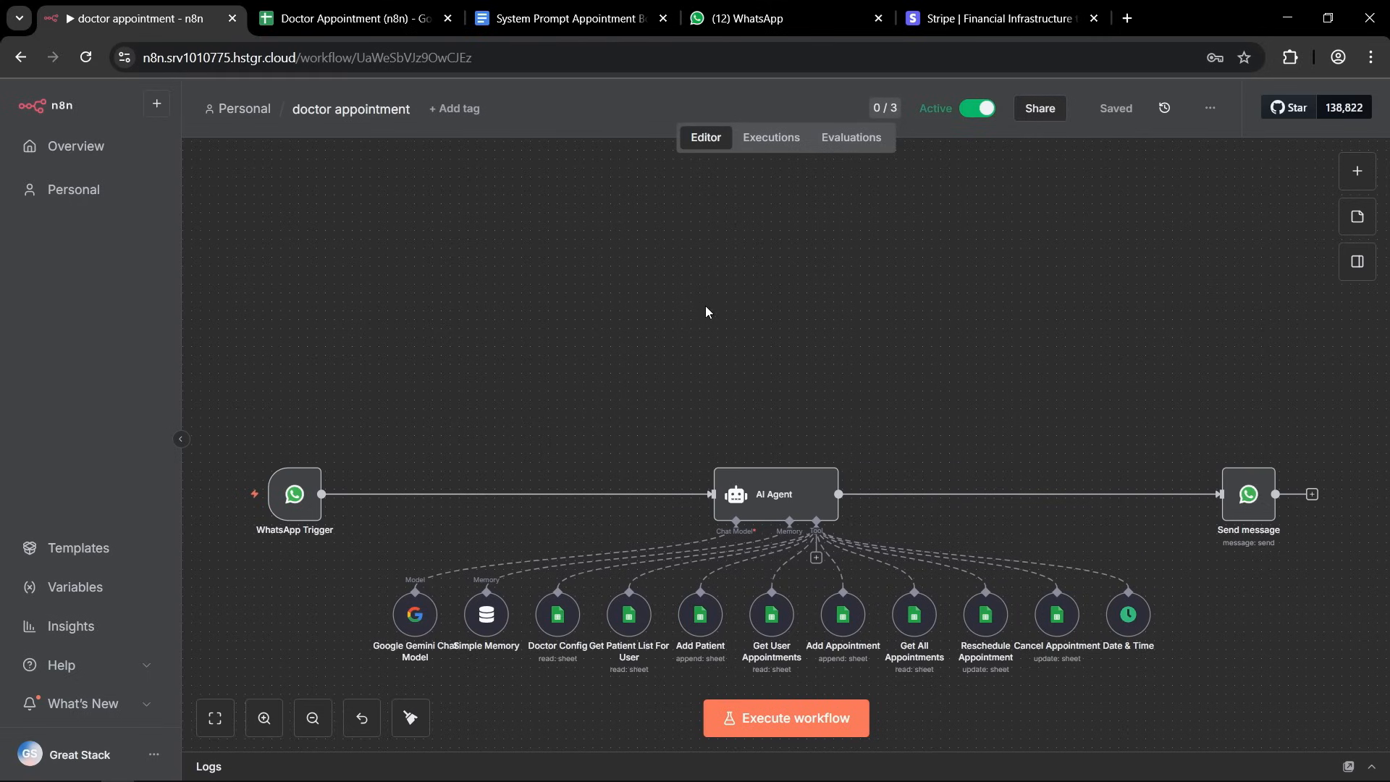
key(ctrl+Tab)
click(706, 348)
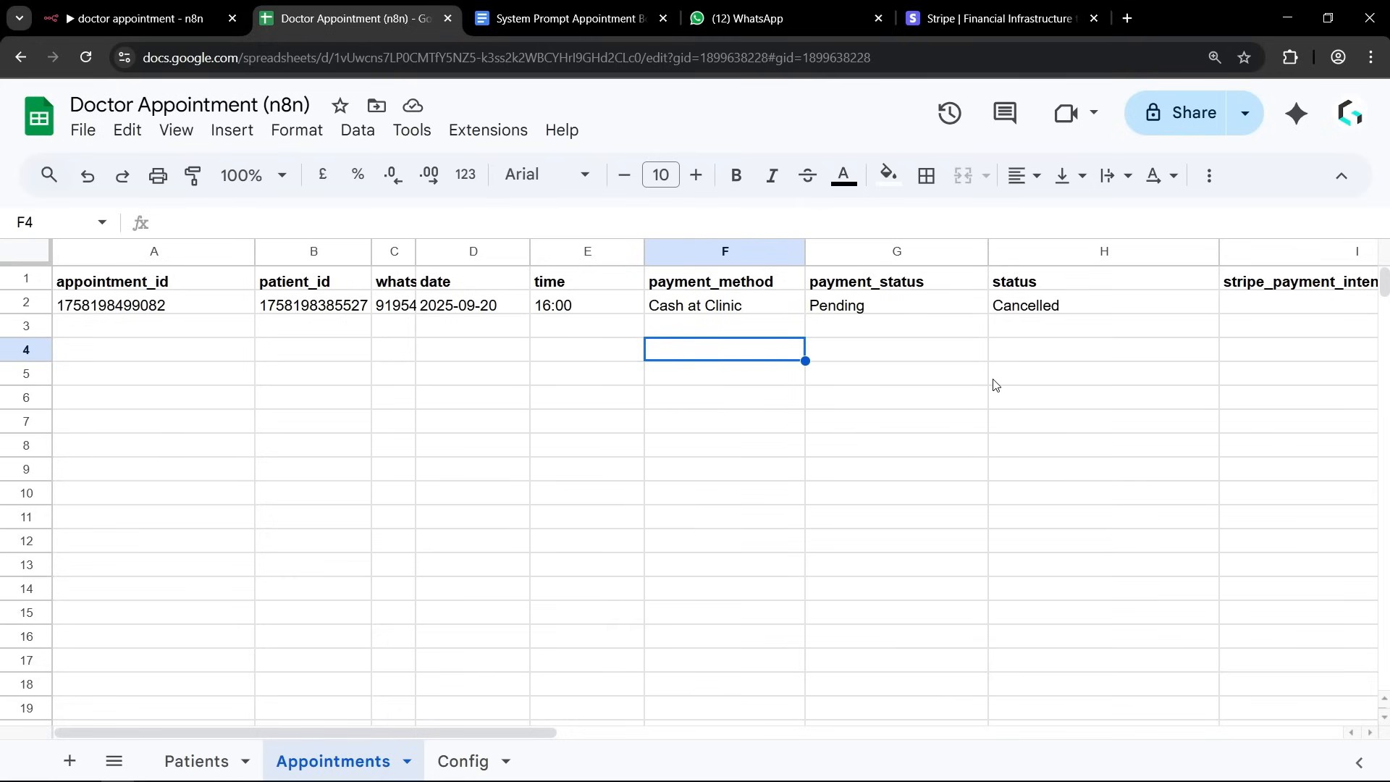
click(691, 310)
click(694, 387)
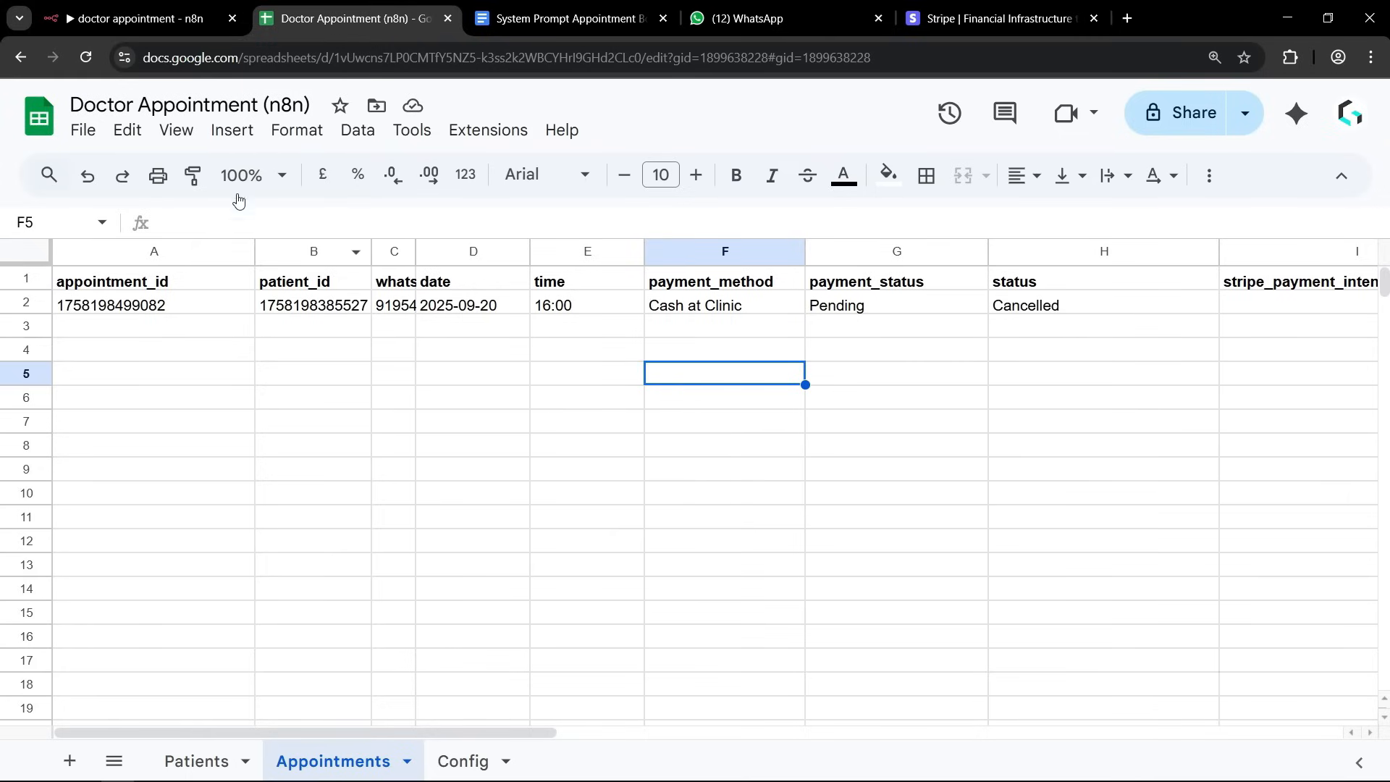
Return to the n8n workflow and add a Google Sheets trigger of the "On row added" type.
click(136, 15)
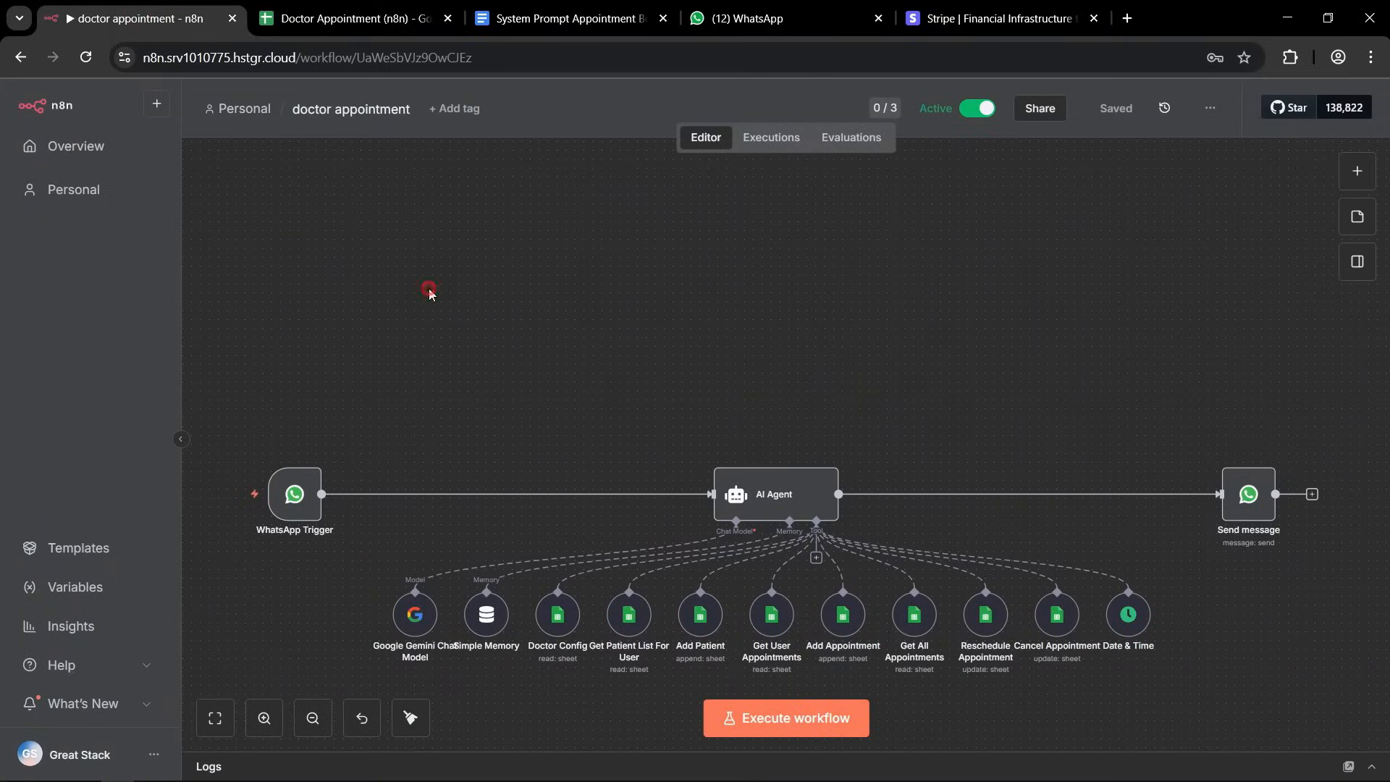
click(1359, 173)
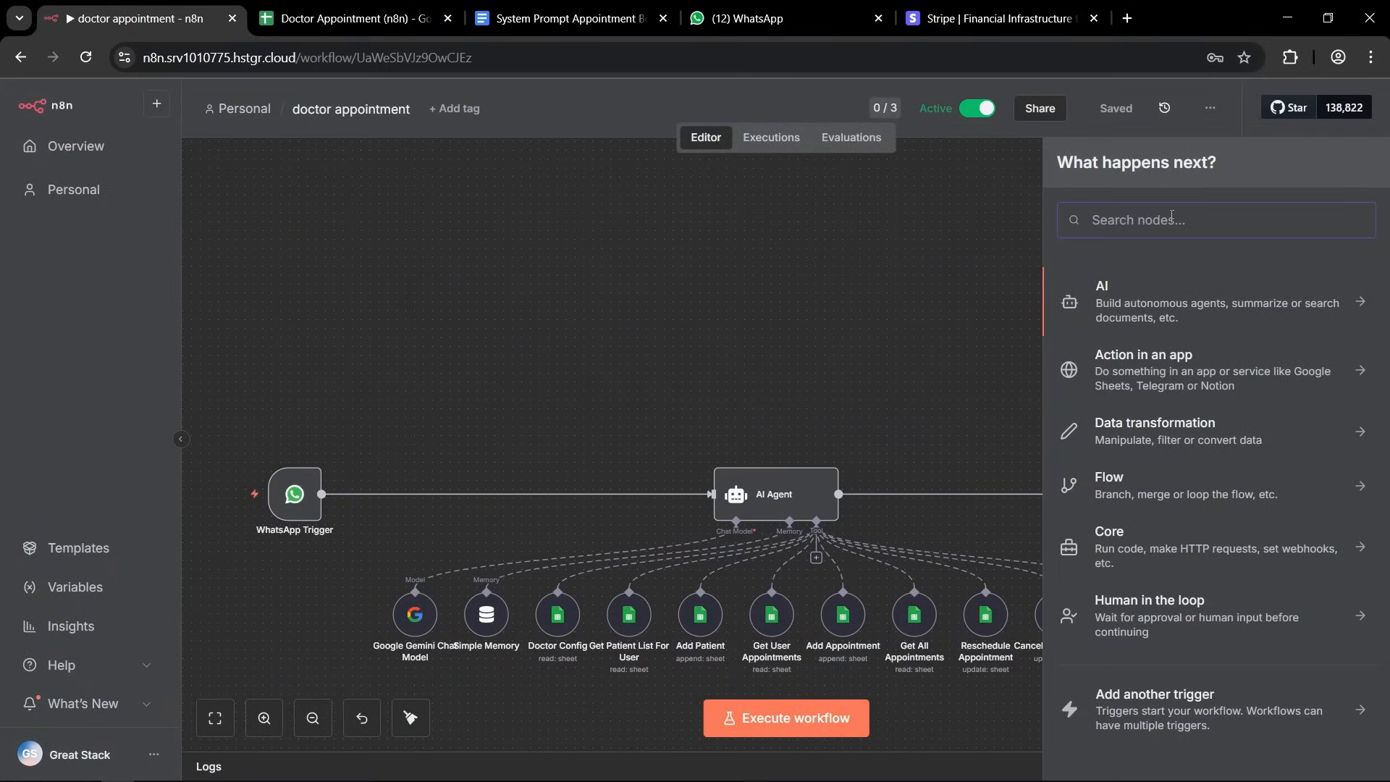
text(google )
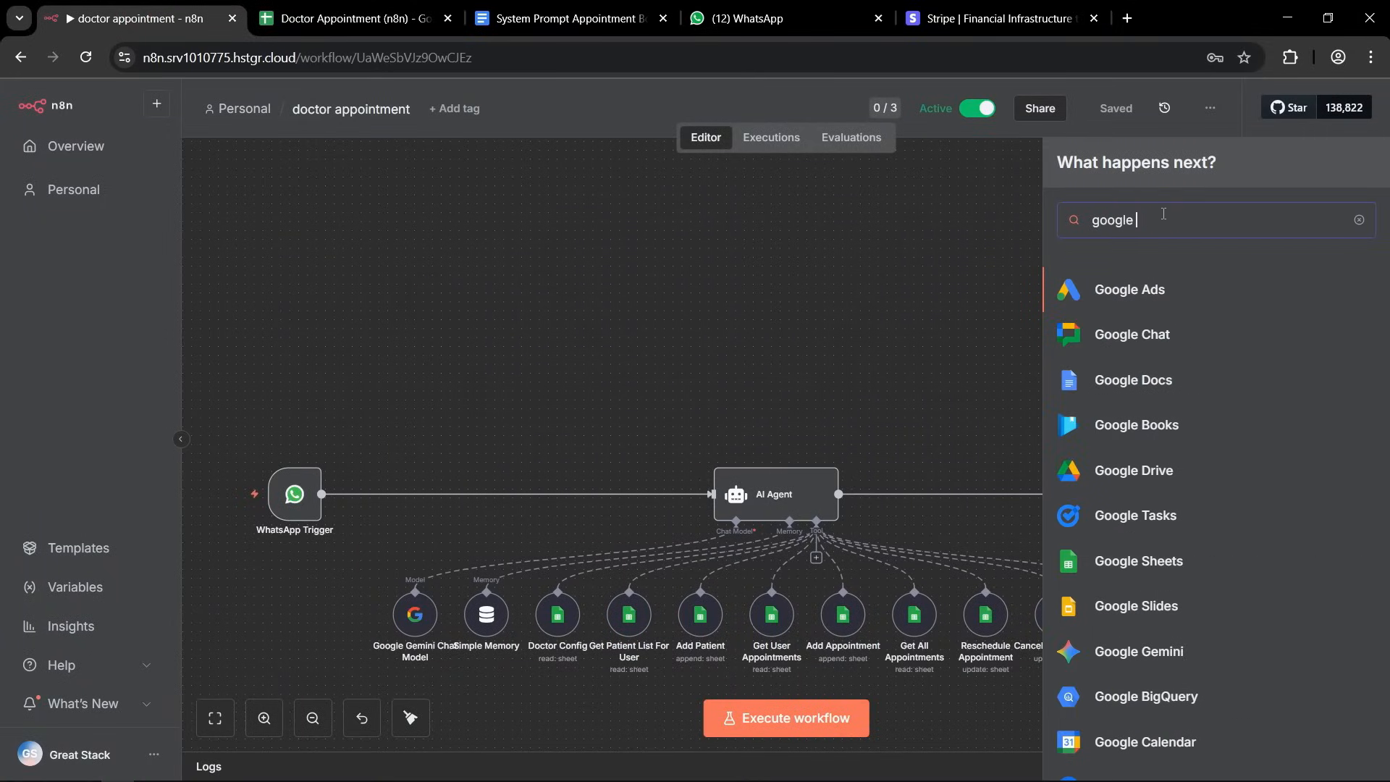
text(shee)
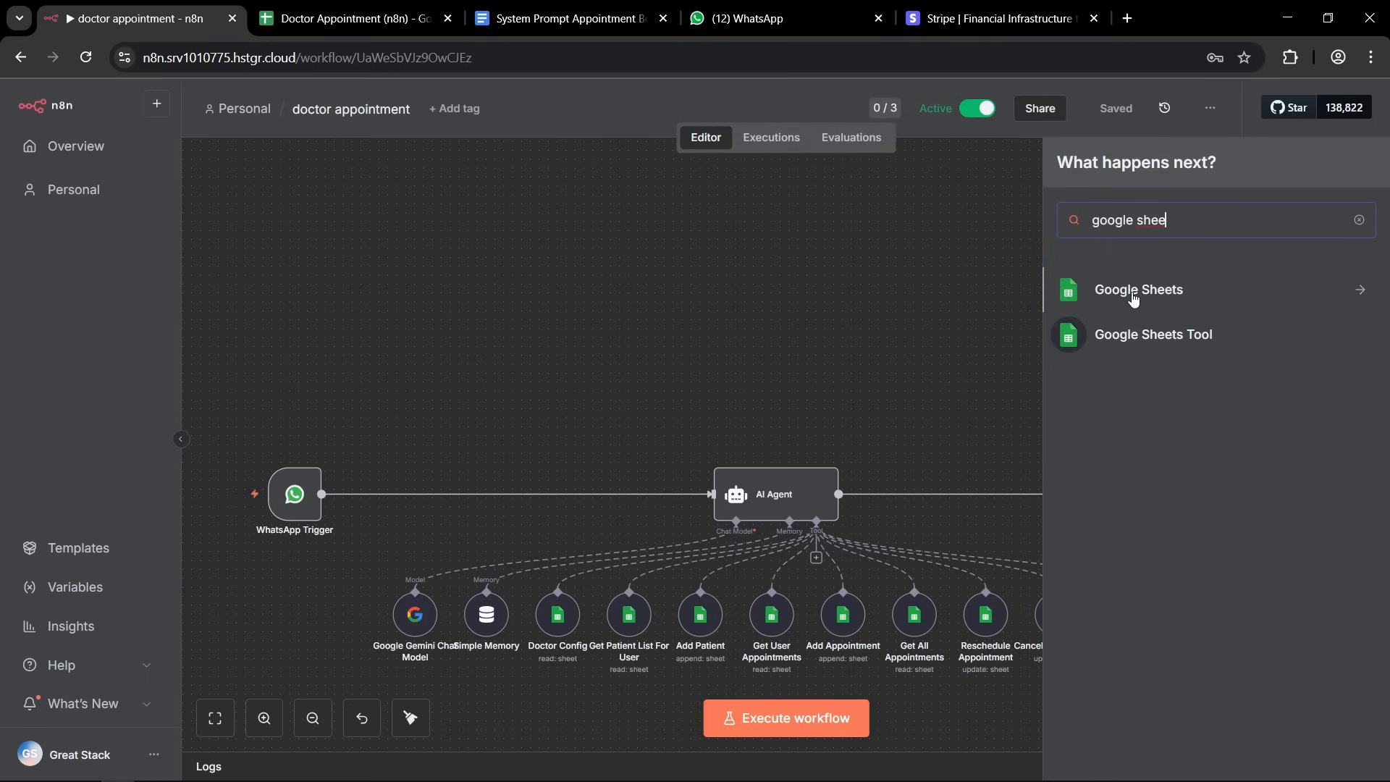
click(1360, 293)
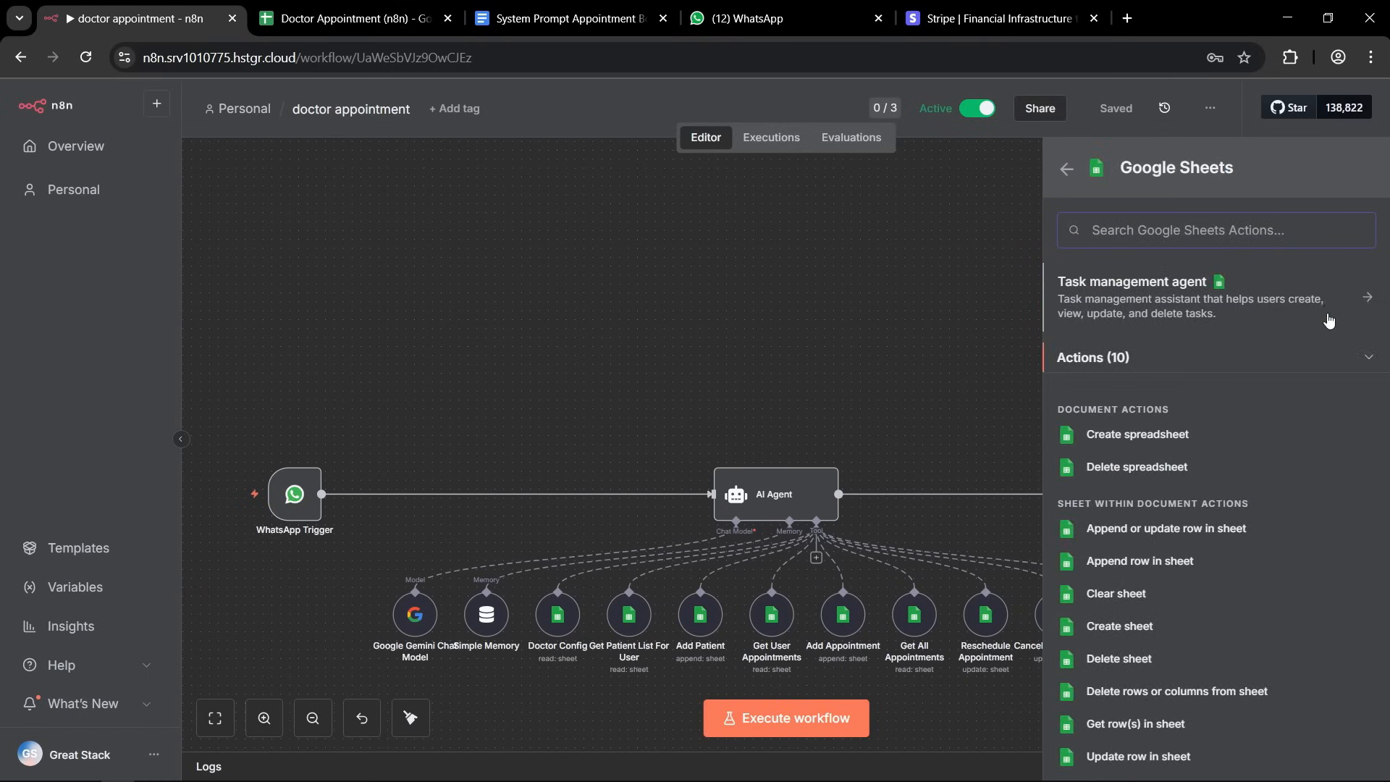
scroll(1263, 456, down, 1)
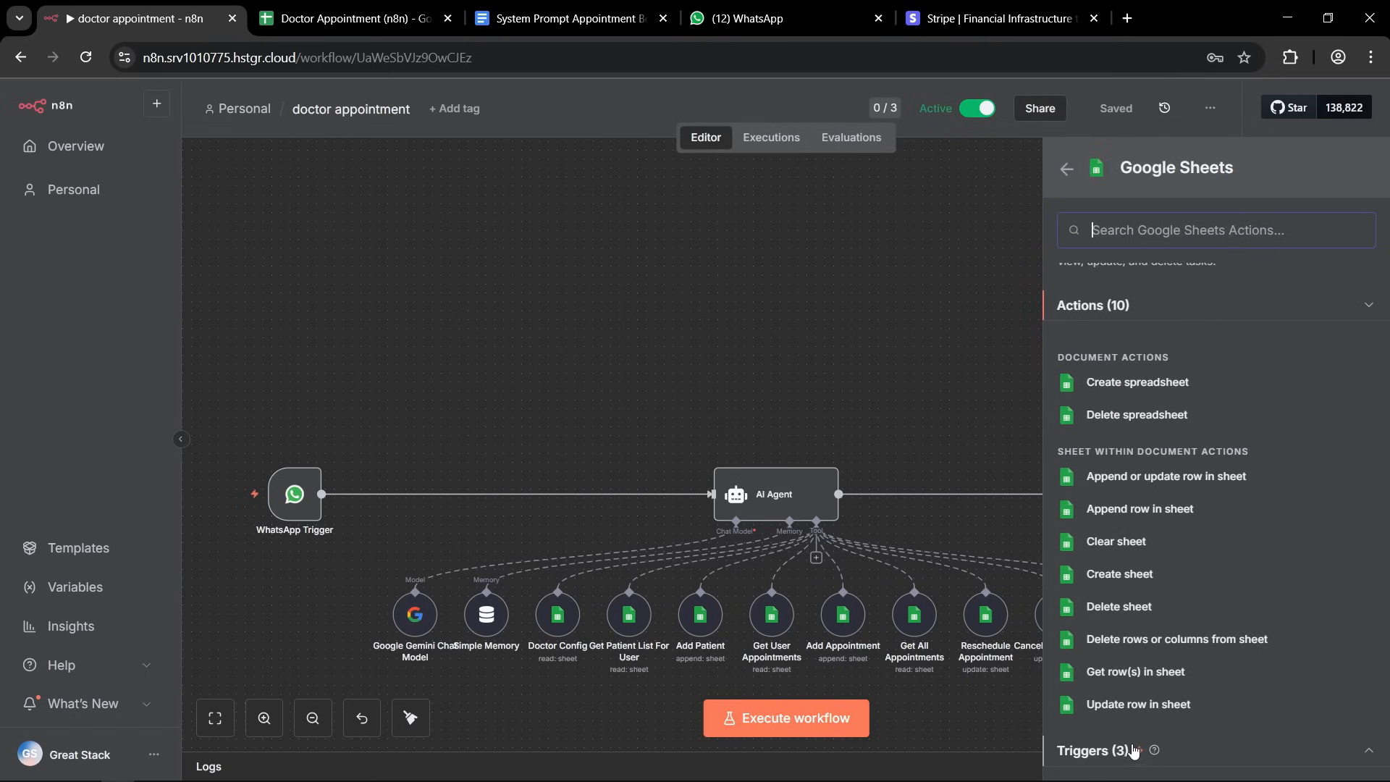
click(1368, 751)
scroll(1257, 543, down, 2)
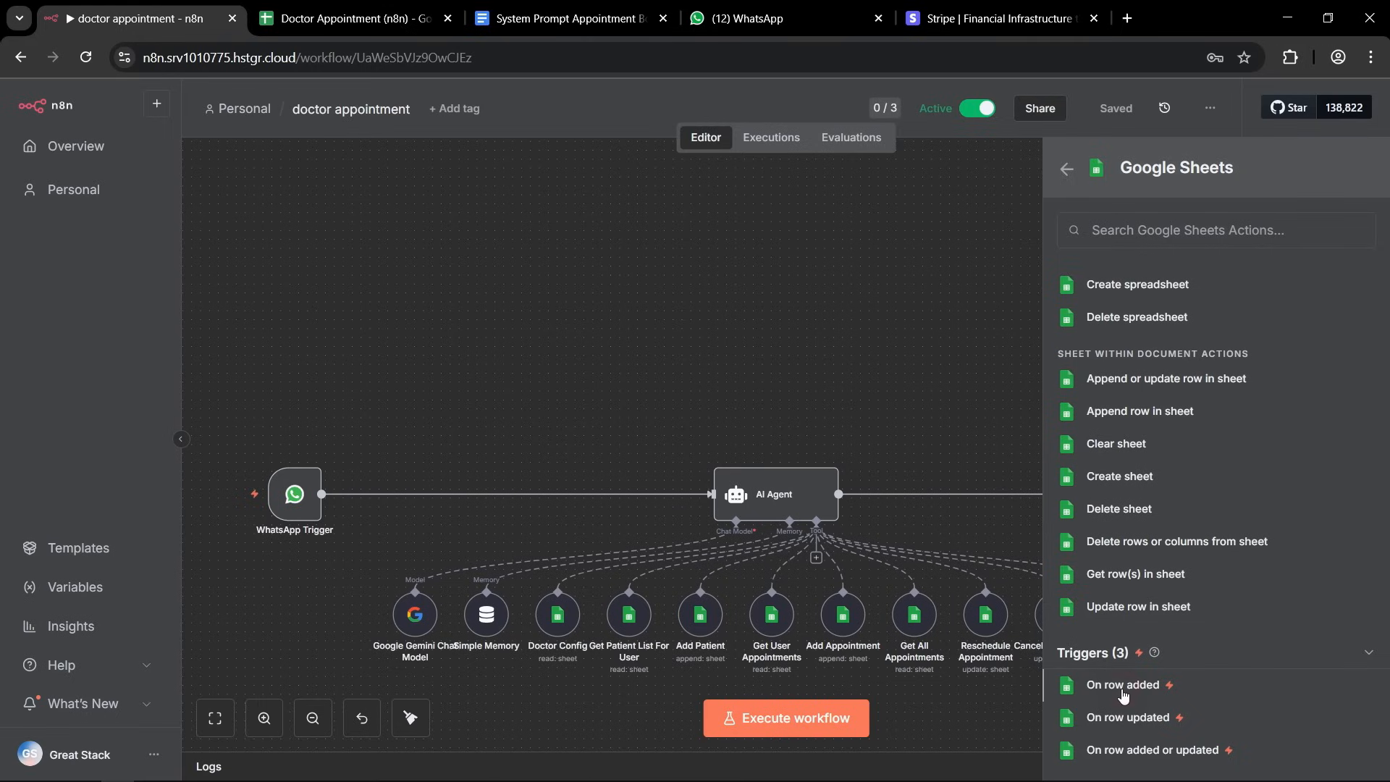
click(1123, 686)
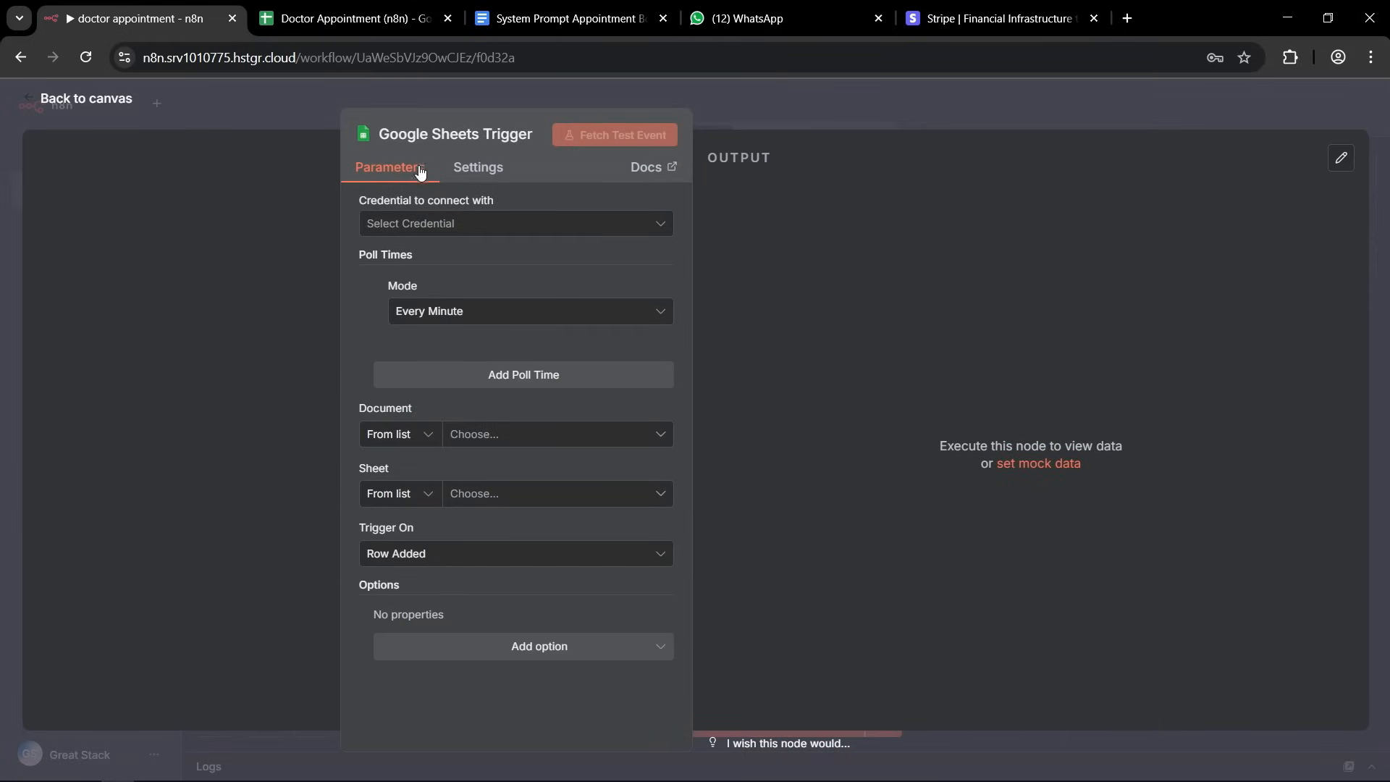
Start a new OAuth2 credential for the Google Sheets Trigger and look through its connection fields.
click(444, 230)
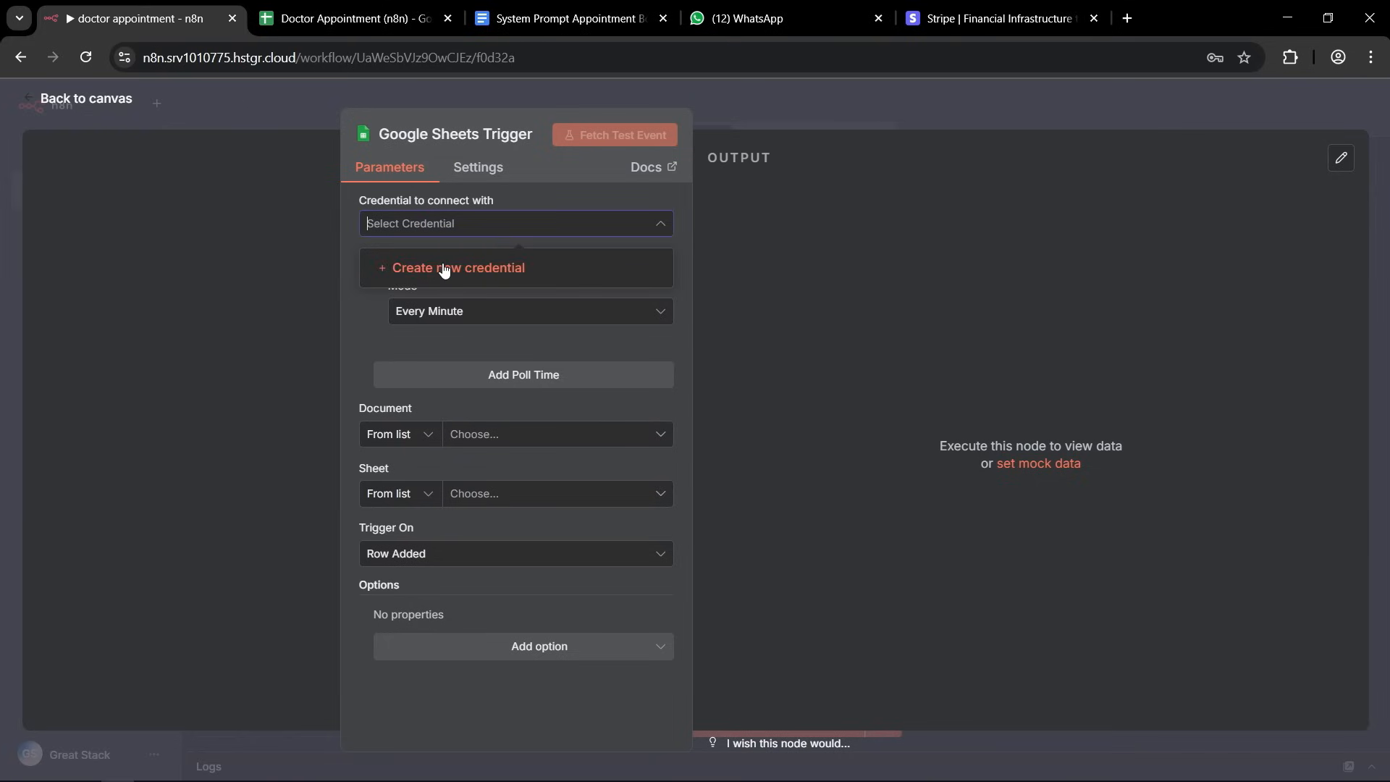
click(444, 268)
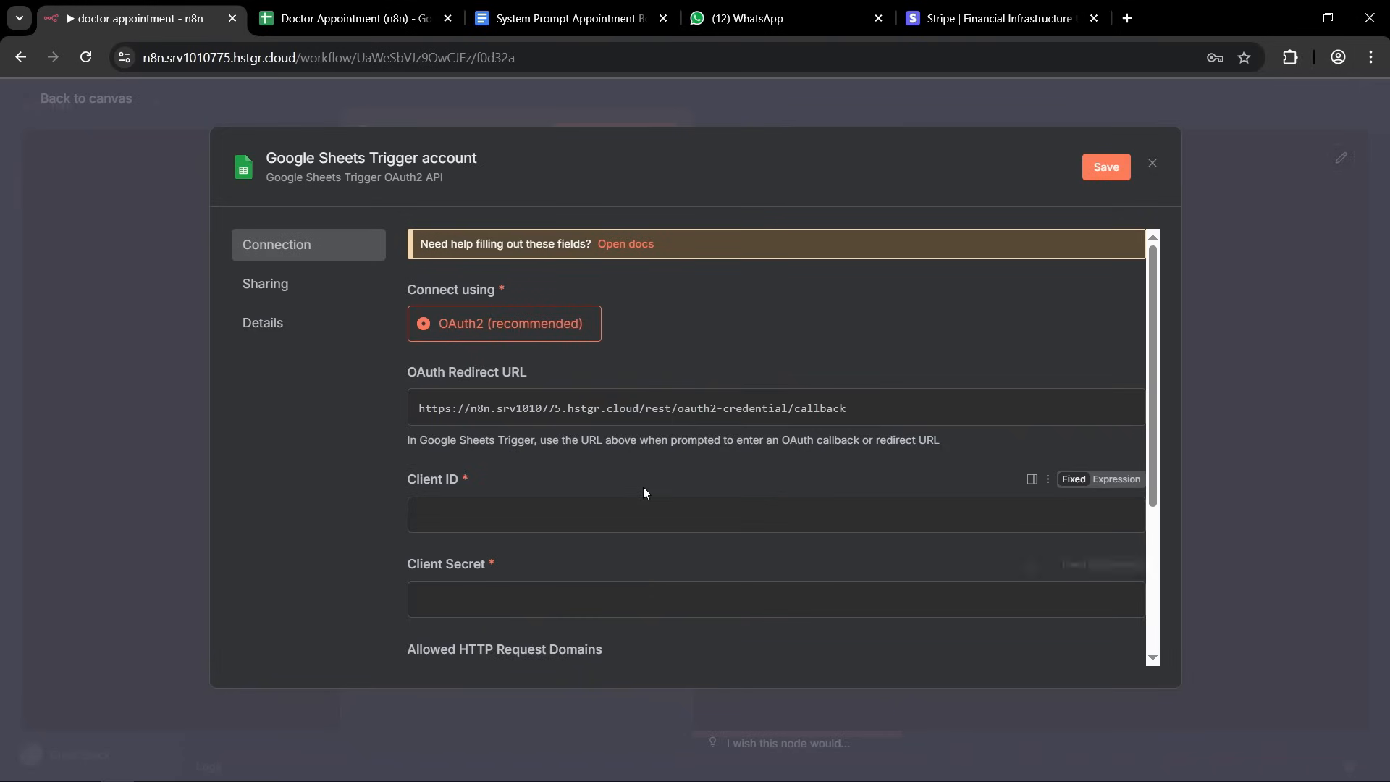
scroll(643, 487, down, 2)
scroll(643, 506, up, 1)
scroll(643, 520, up, 1)
scroll(641, 523, down, 2)
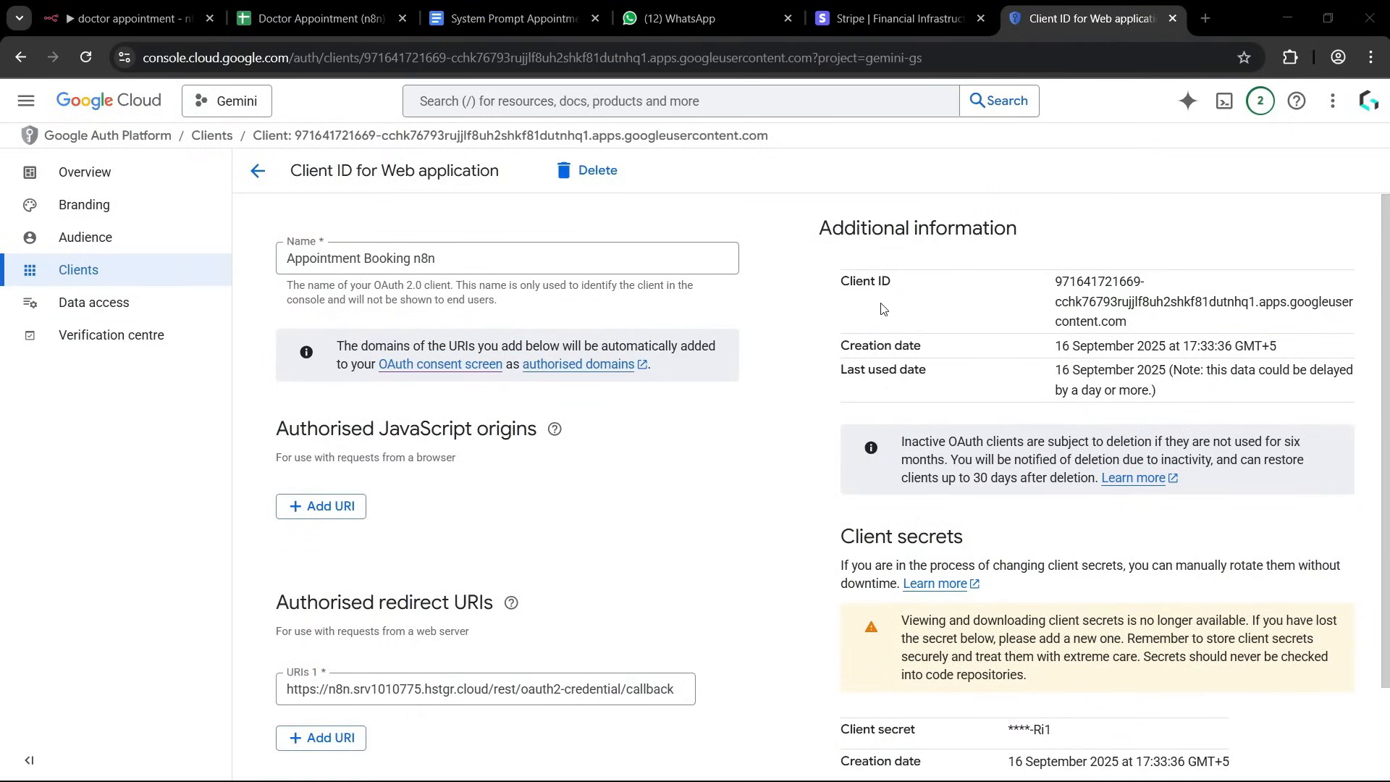
Copy the OAuth client ID from the Google Cloud client page into the Client ID field of the n8n credential.
click(1057, 282)
drag(1057, 282, 1163, 333)
key(ctrl+c)
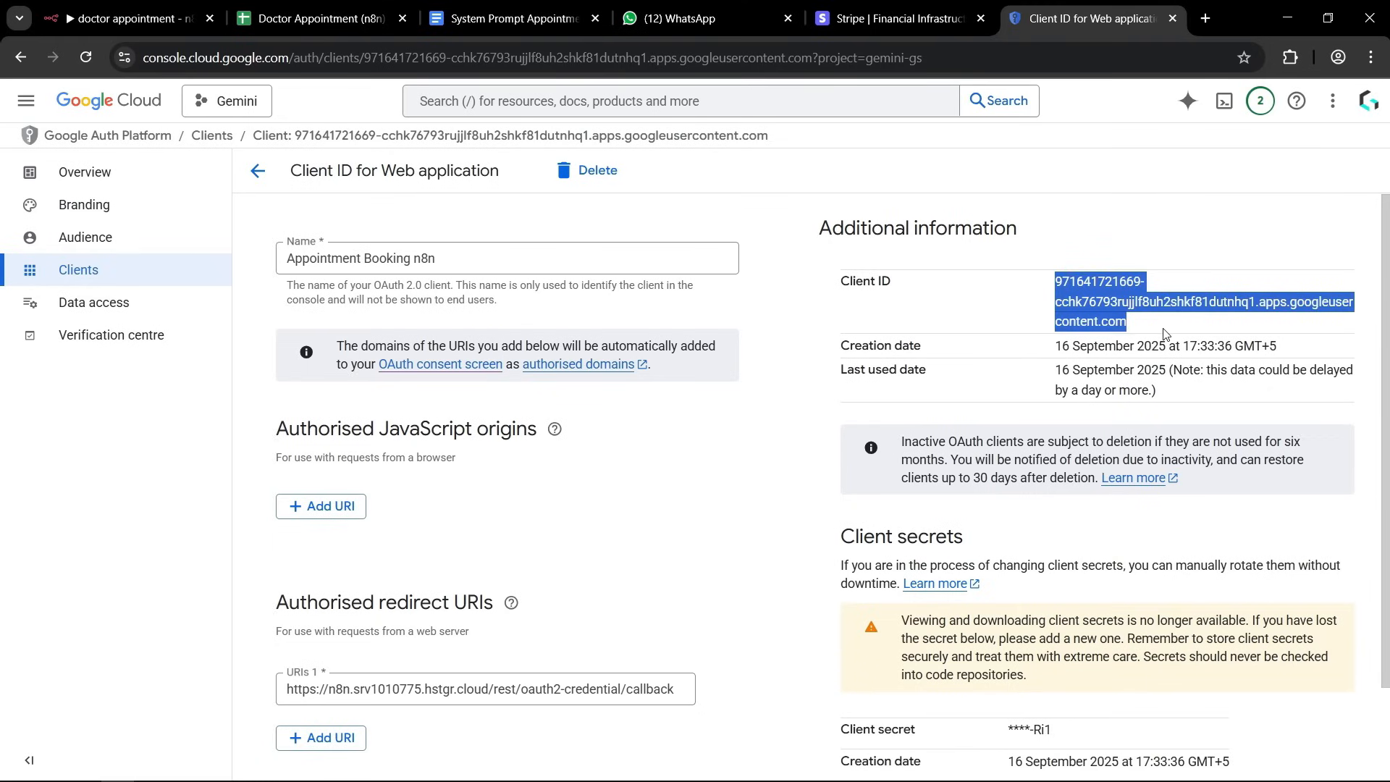
click(66, 22)
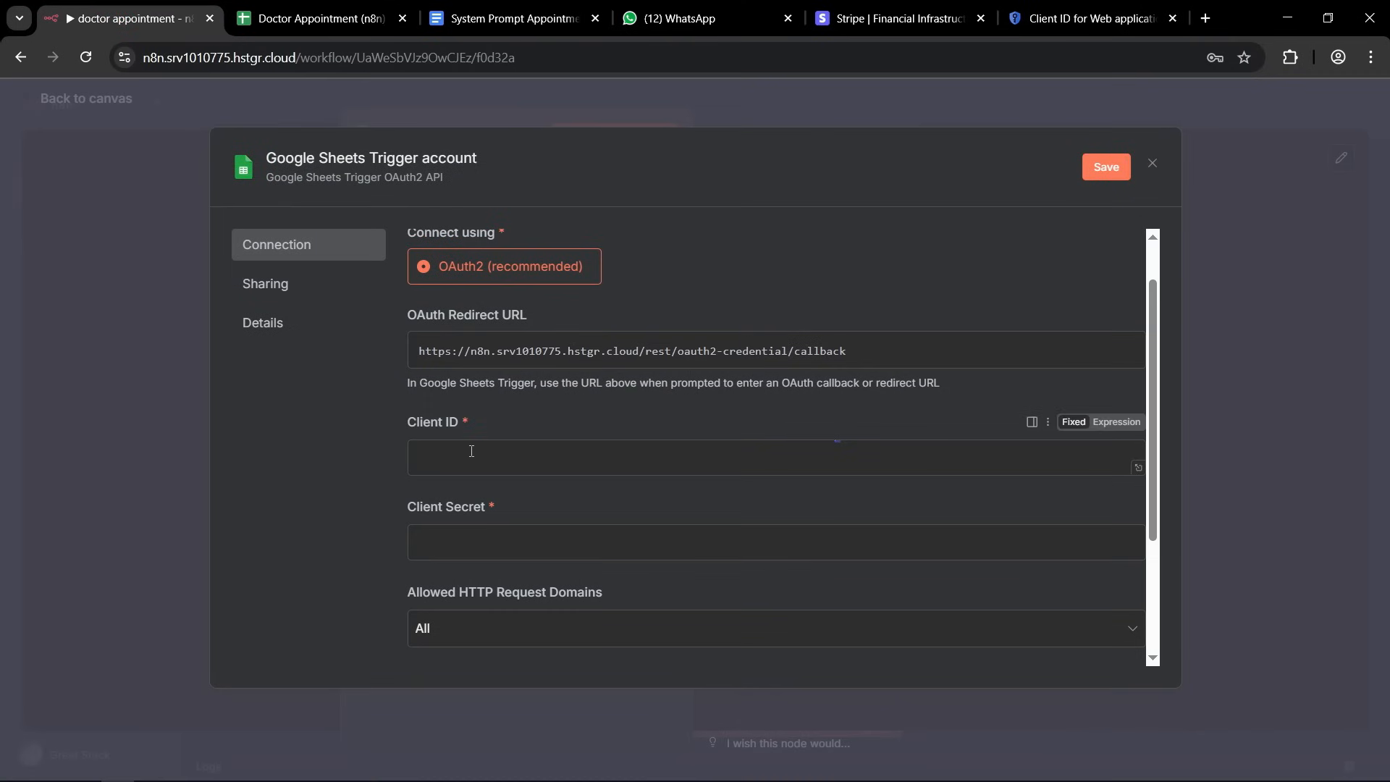
key(ctrl+v)
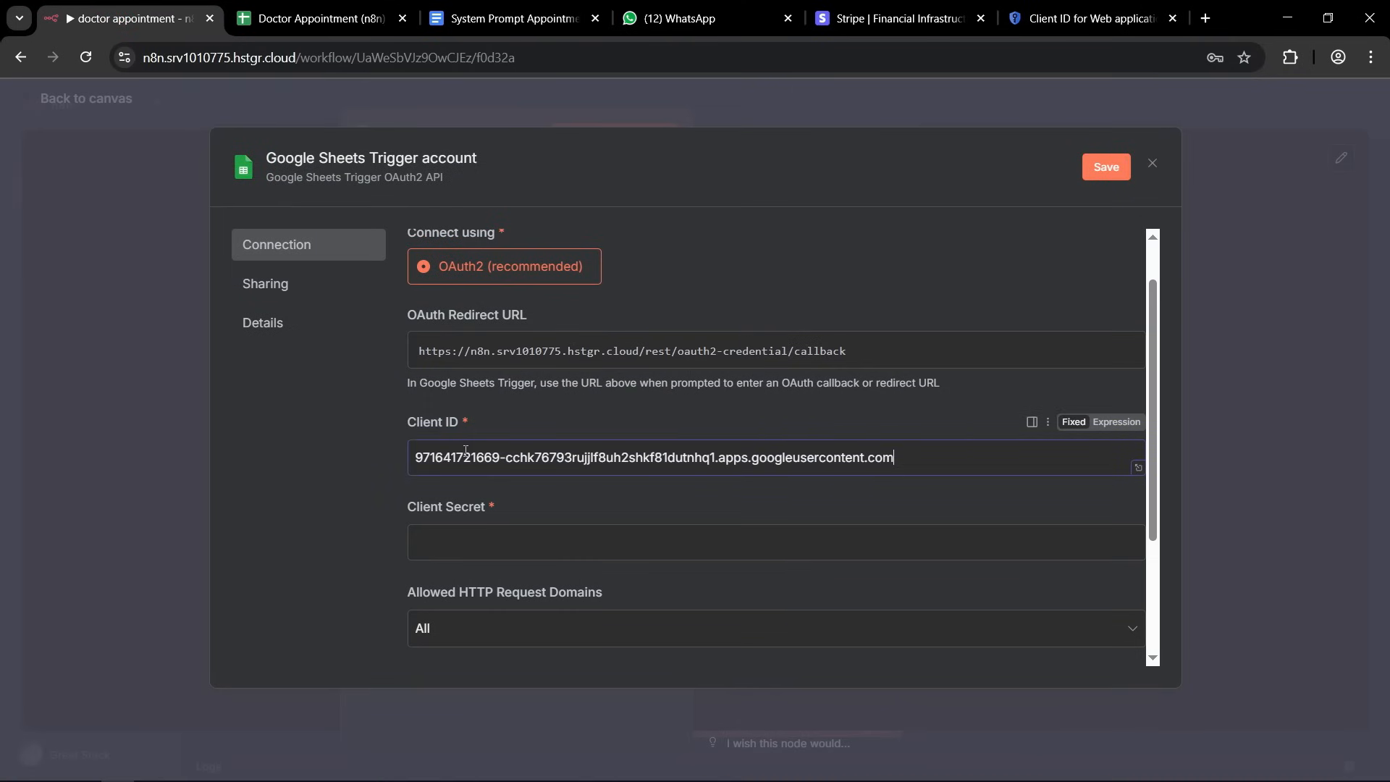
Switch to the Google Cloud client page and try to copy the existing client secret.
click(1076, 18)
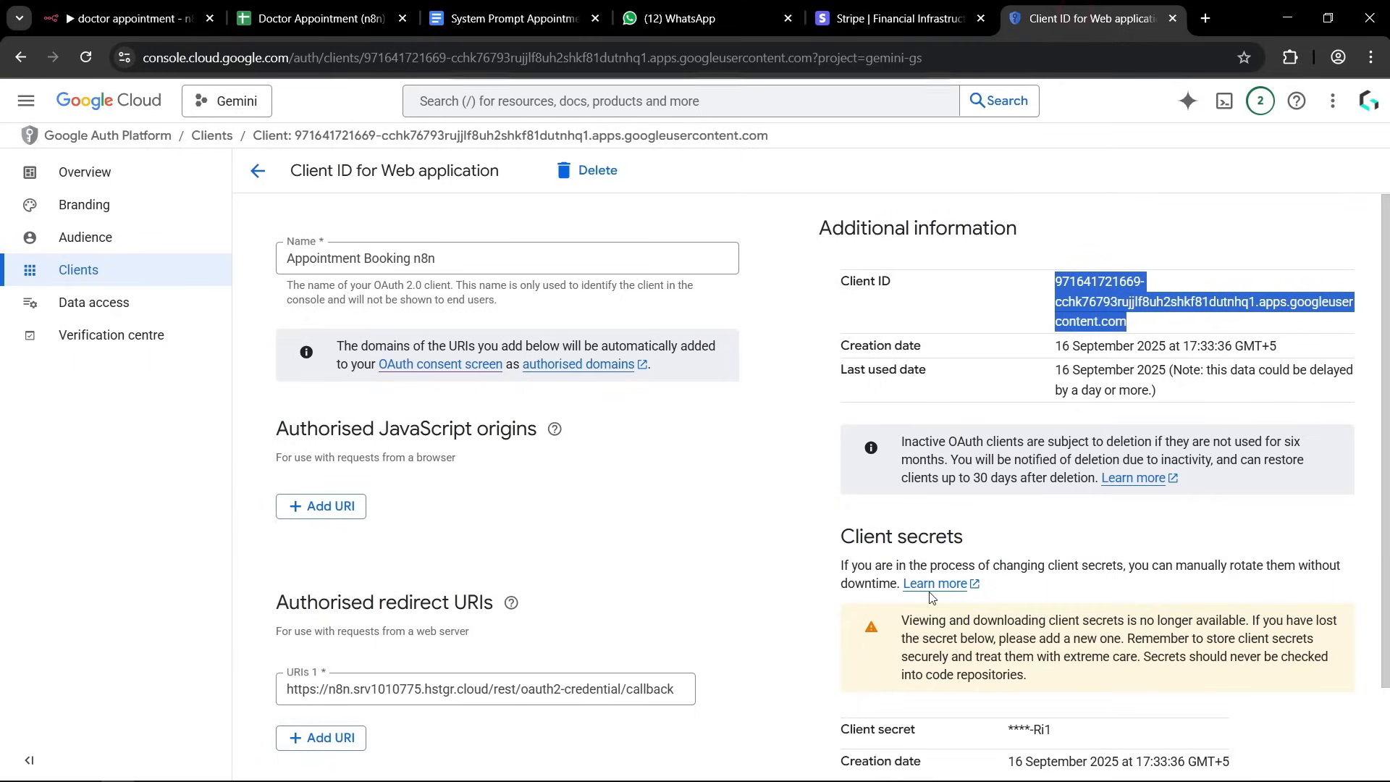
click(1040, 729)
triple_click(1042, 729)
scroll(1041, 729, down, 2)
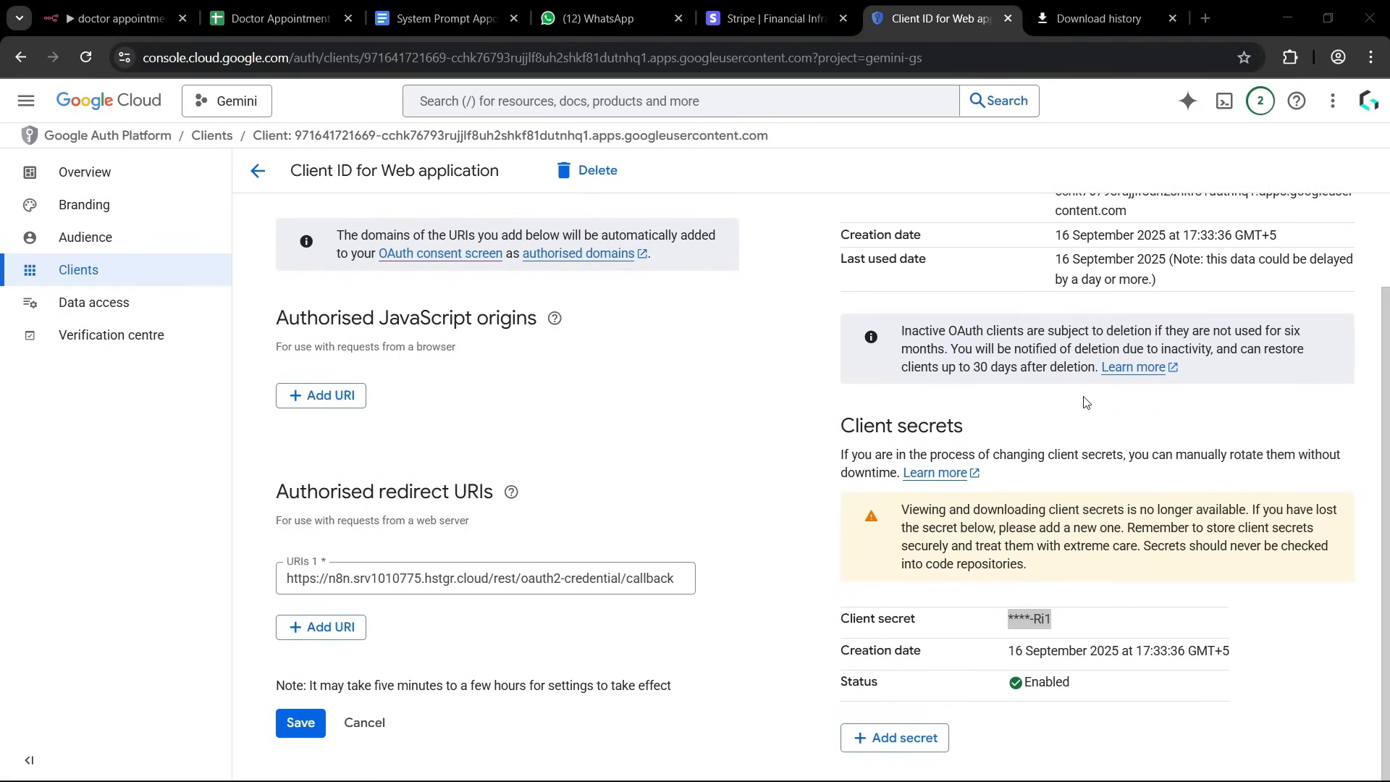
click(1018, 615)
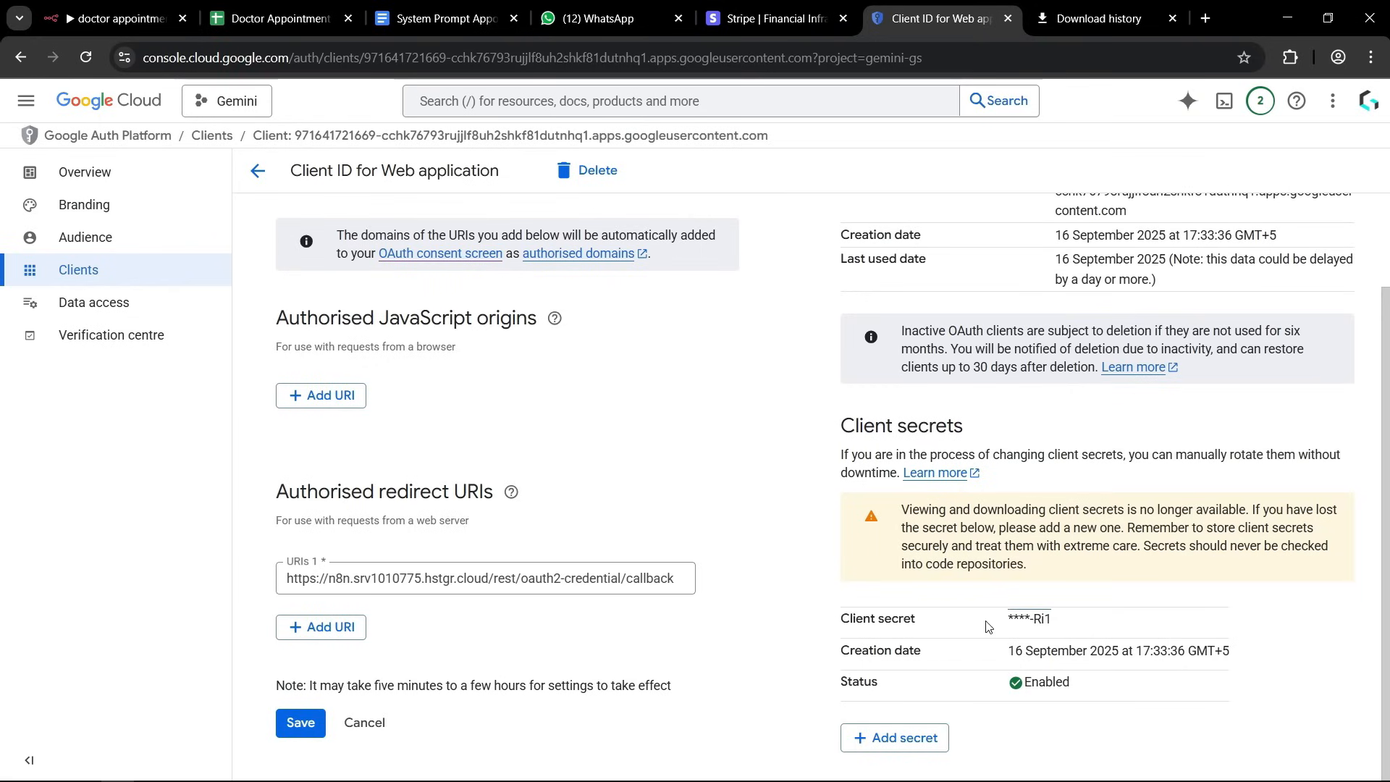
drag(1019, 620, 1053, 624)
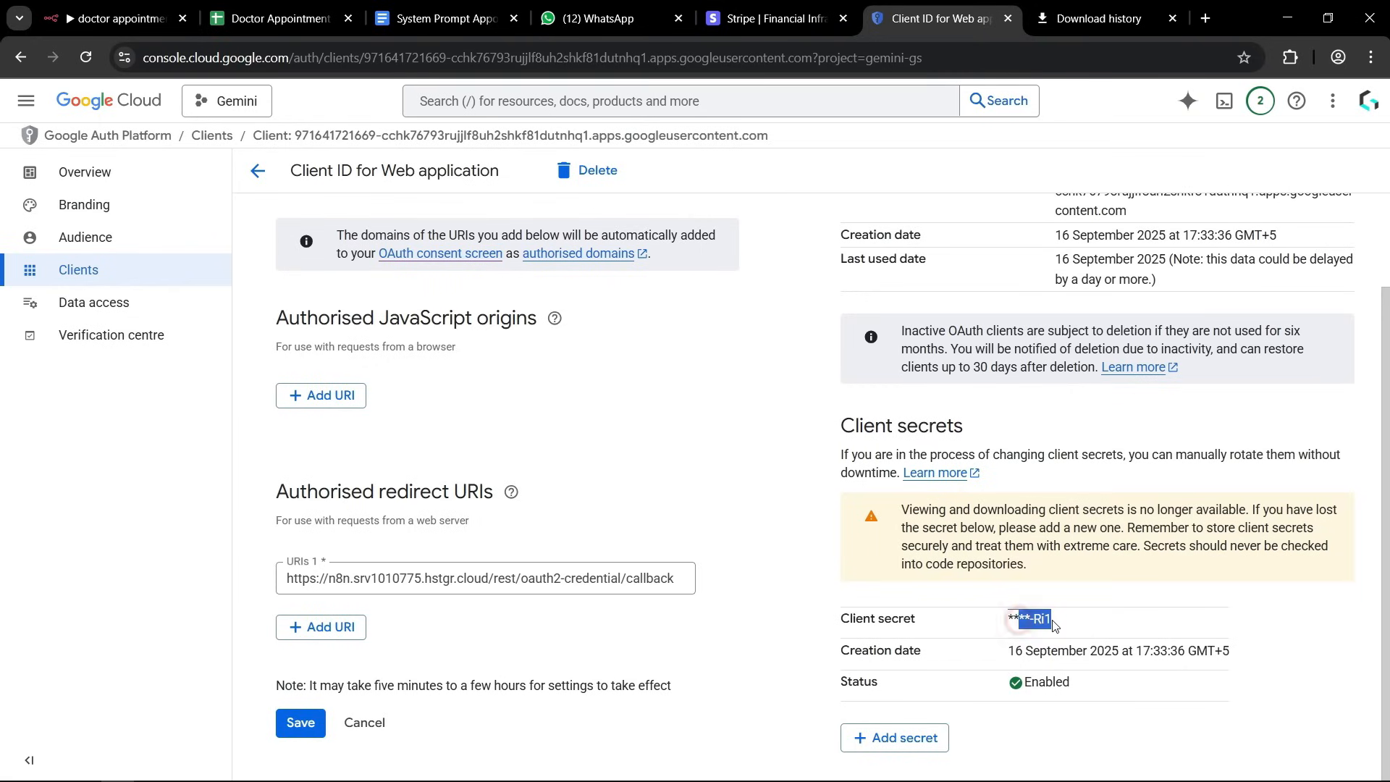
click(1054, 626)
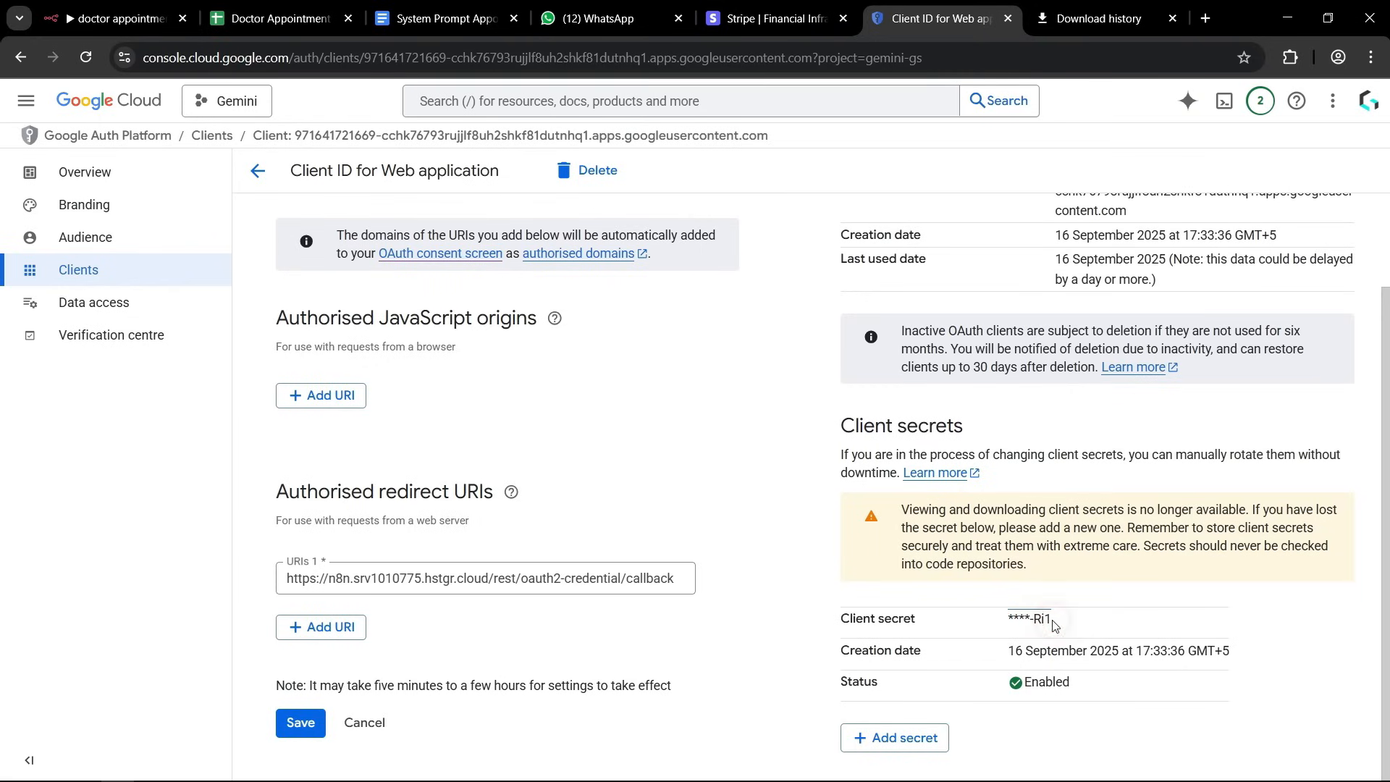
Add a new client secret to the Google Cloud OAuth client and paste it into the n8n credential's Client Secret field.
click(898, 744)
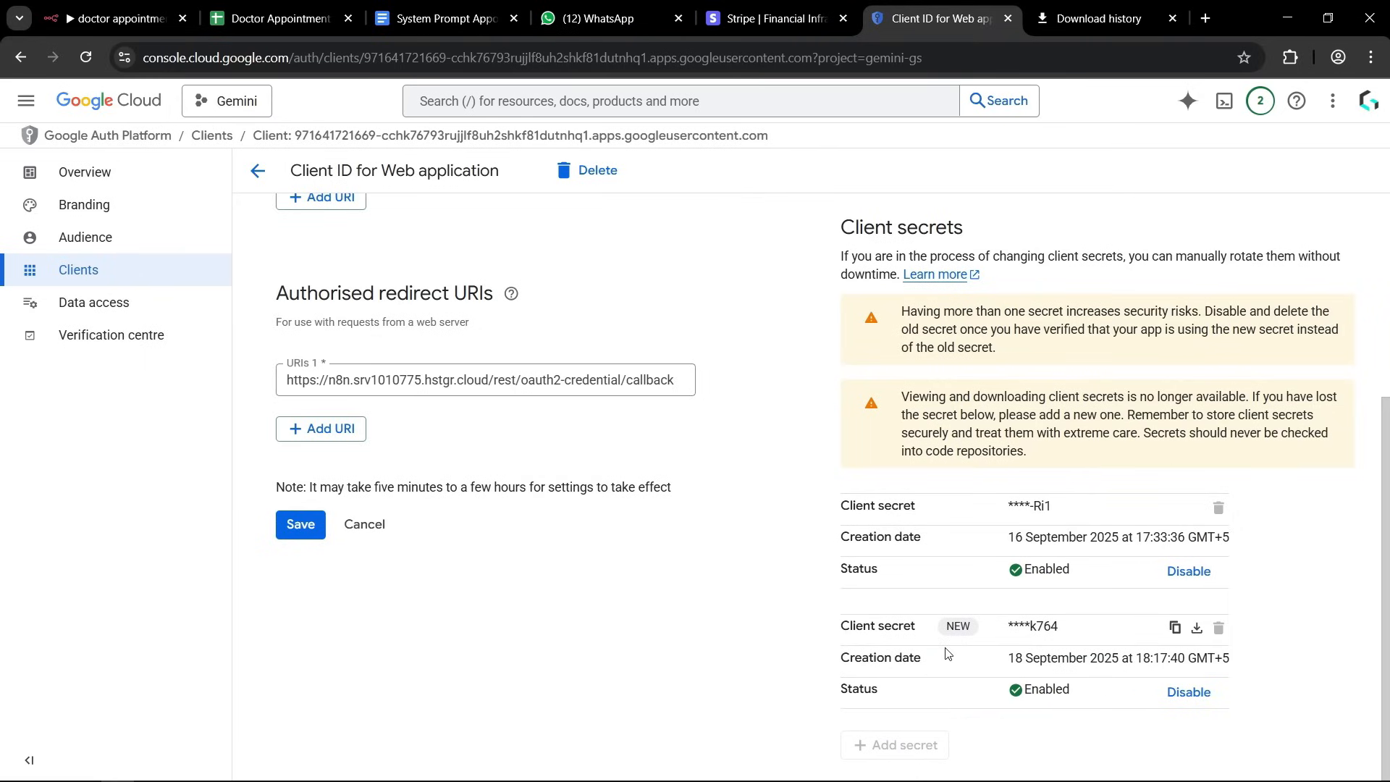
click(1175, 628)
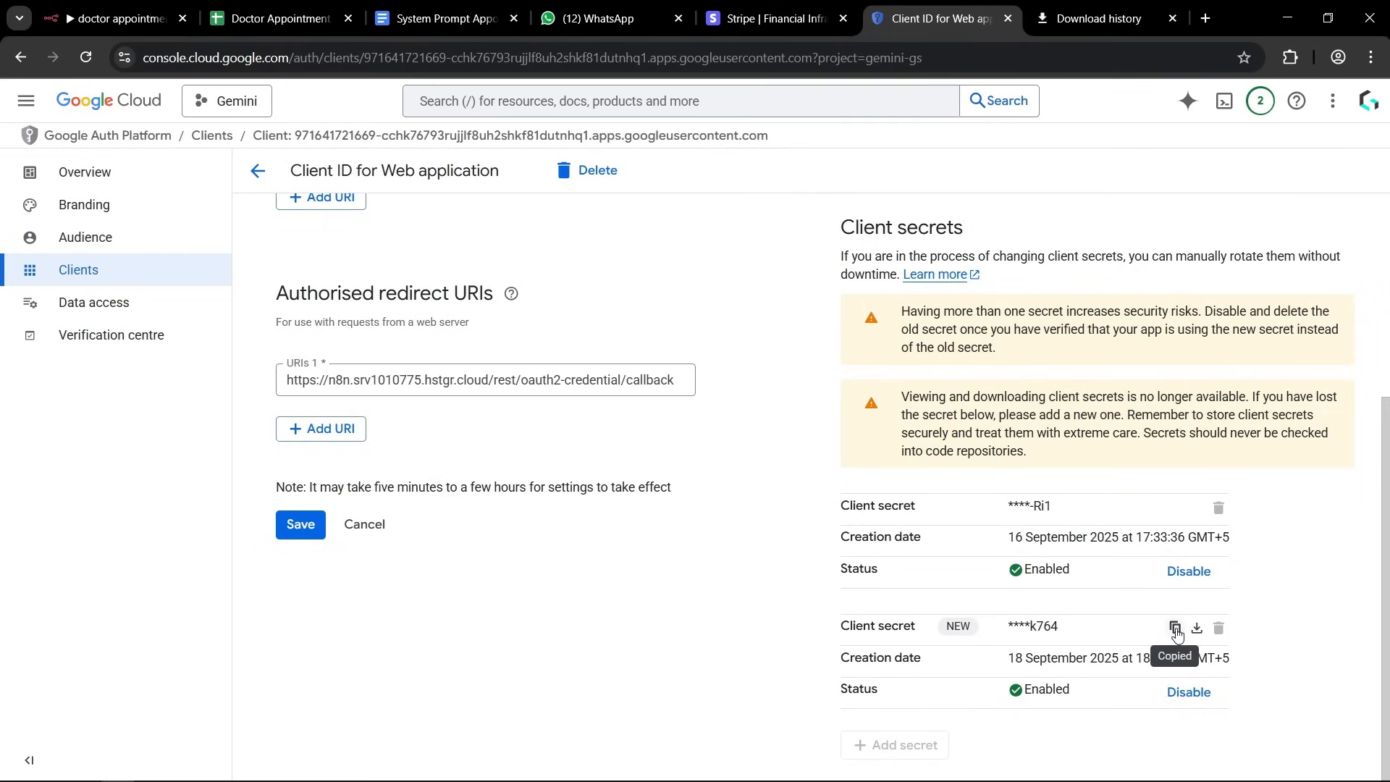
click(116, 21)
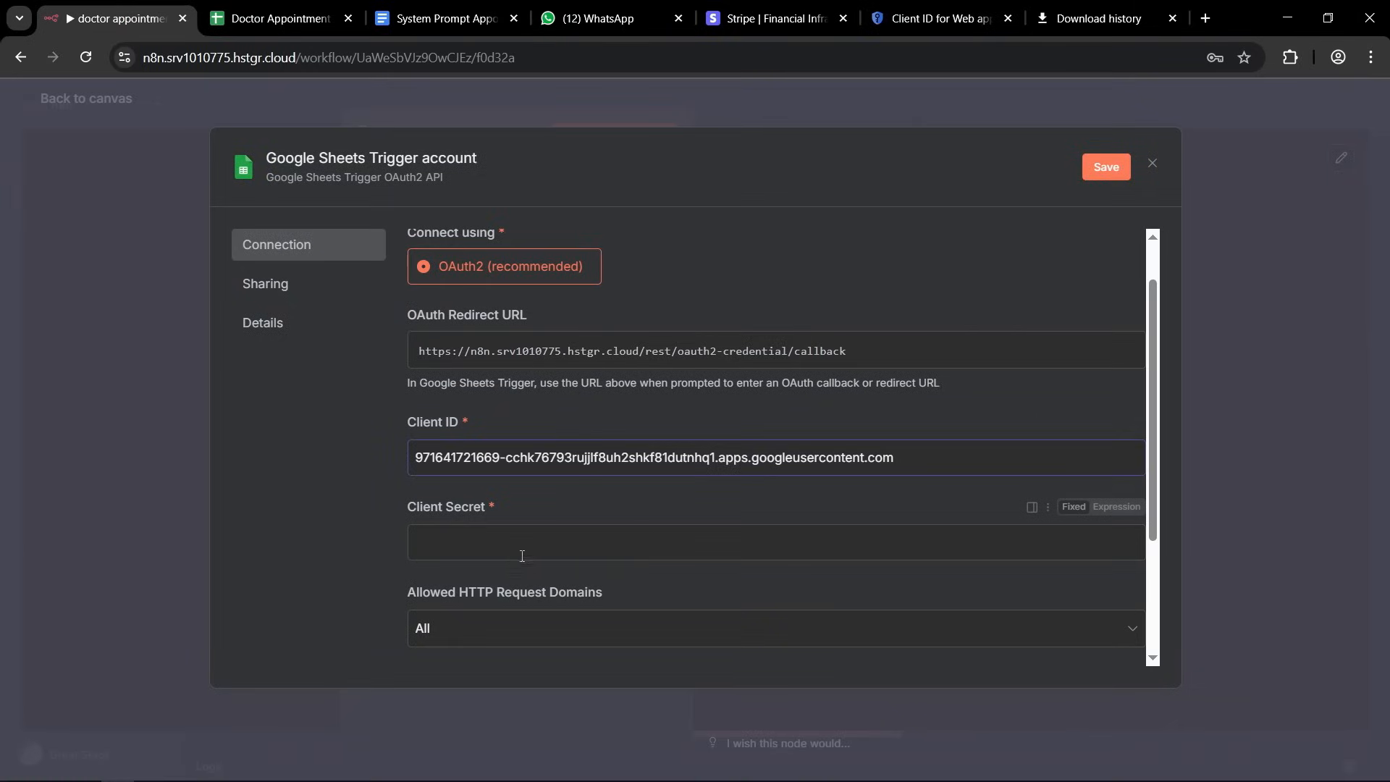
click(463, 542)
key(ctrl+v)
Sign in with Google for the trigger credential, grant hstgr.cloud the requested Drive access, and close the credential dialog.
scroll(519, 443, down, 4)
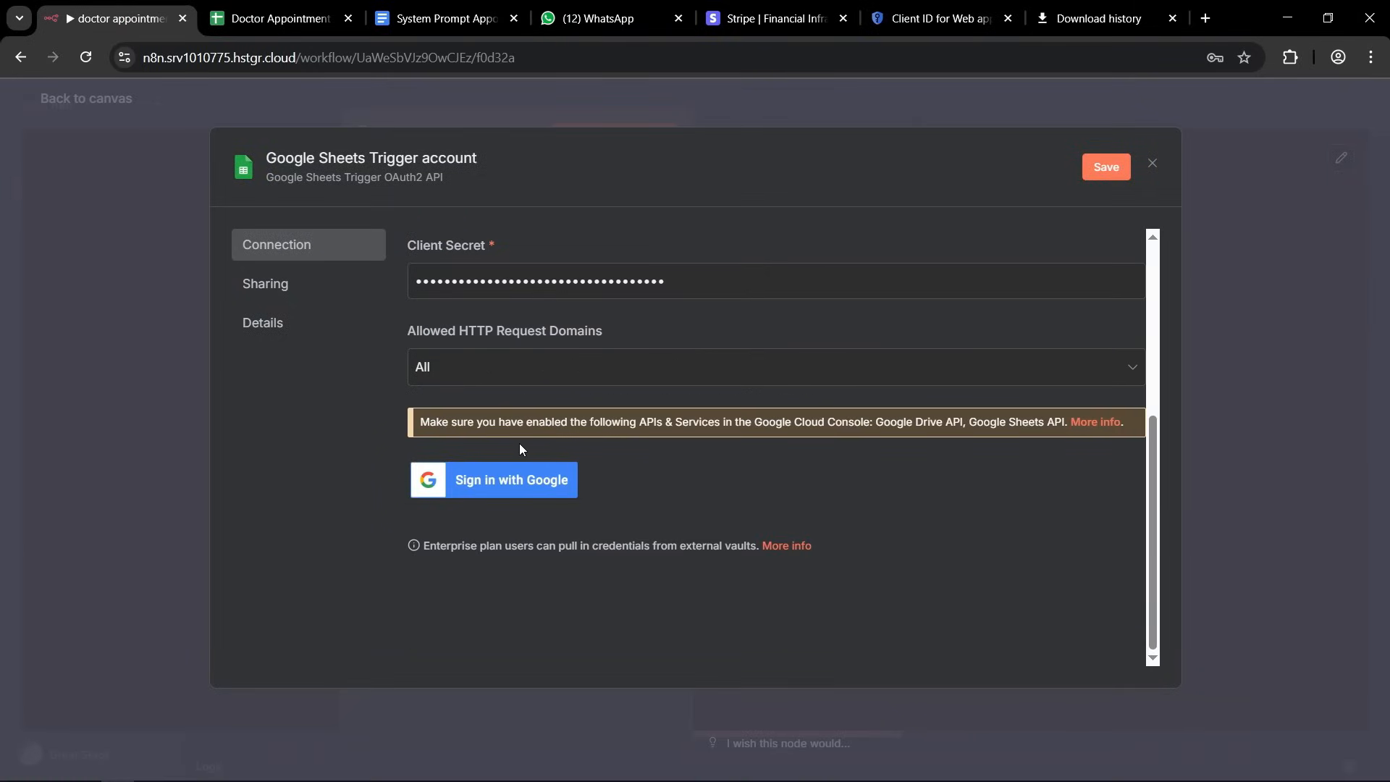
click(505, 492)
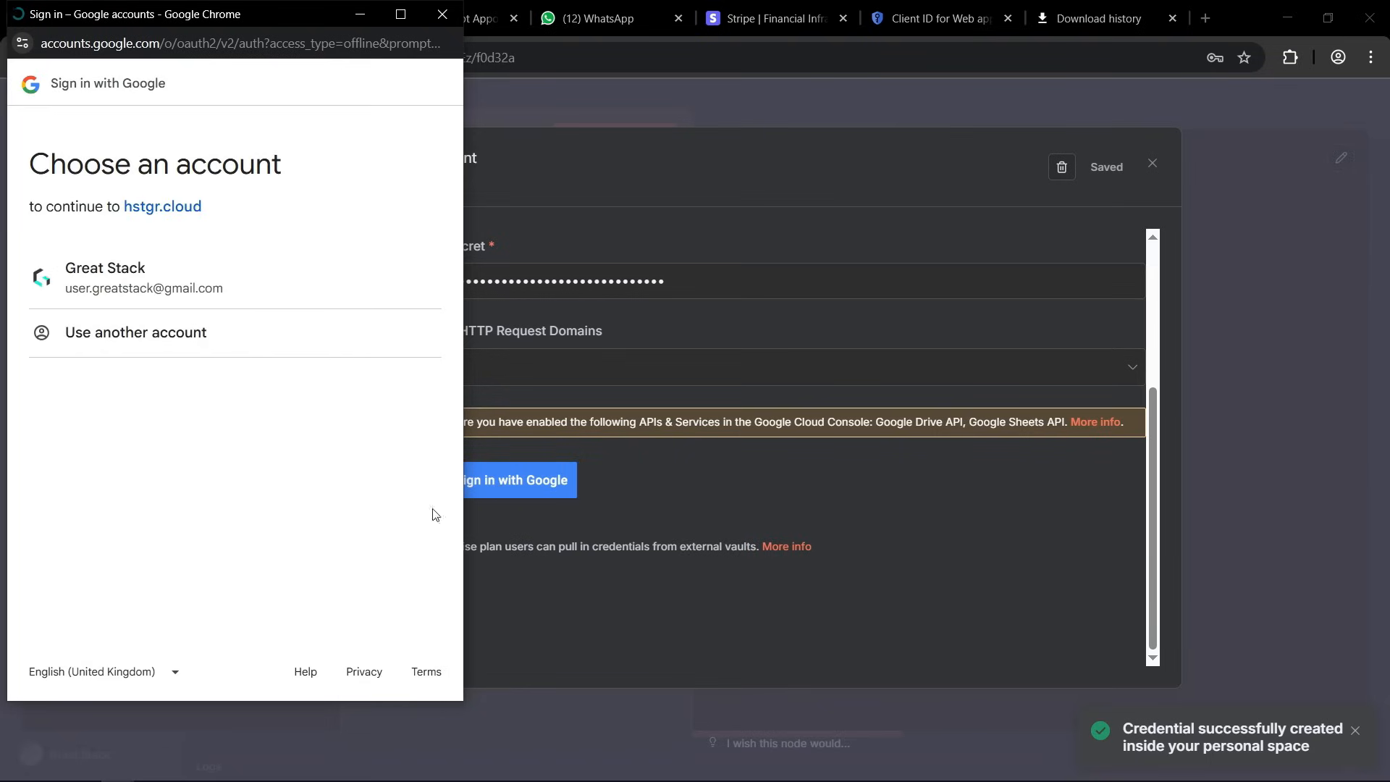
click(121, 273)
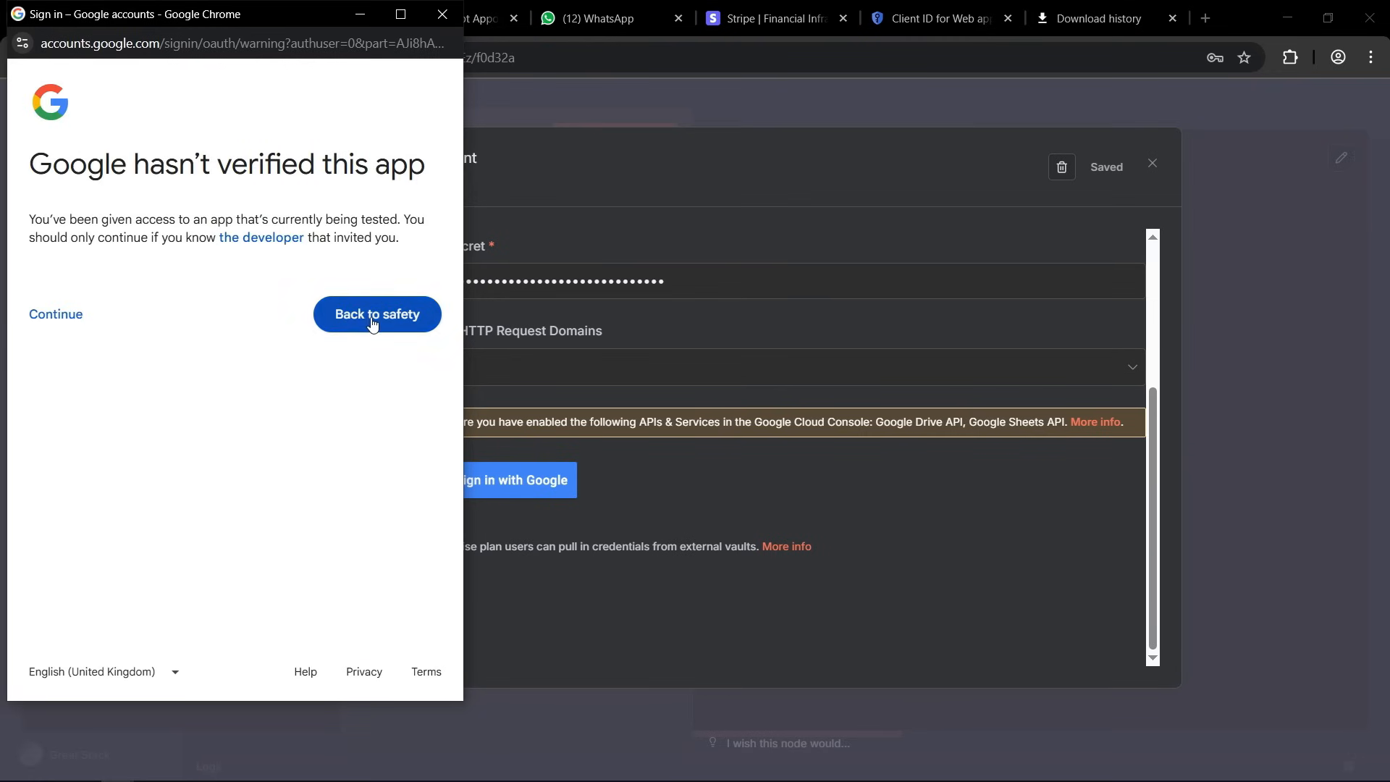
click(71, 324)
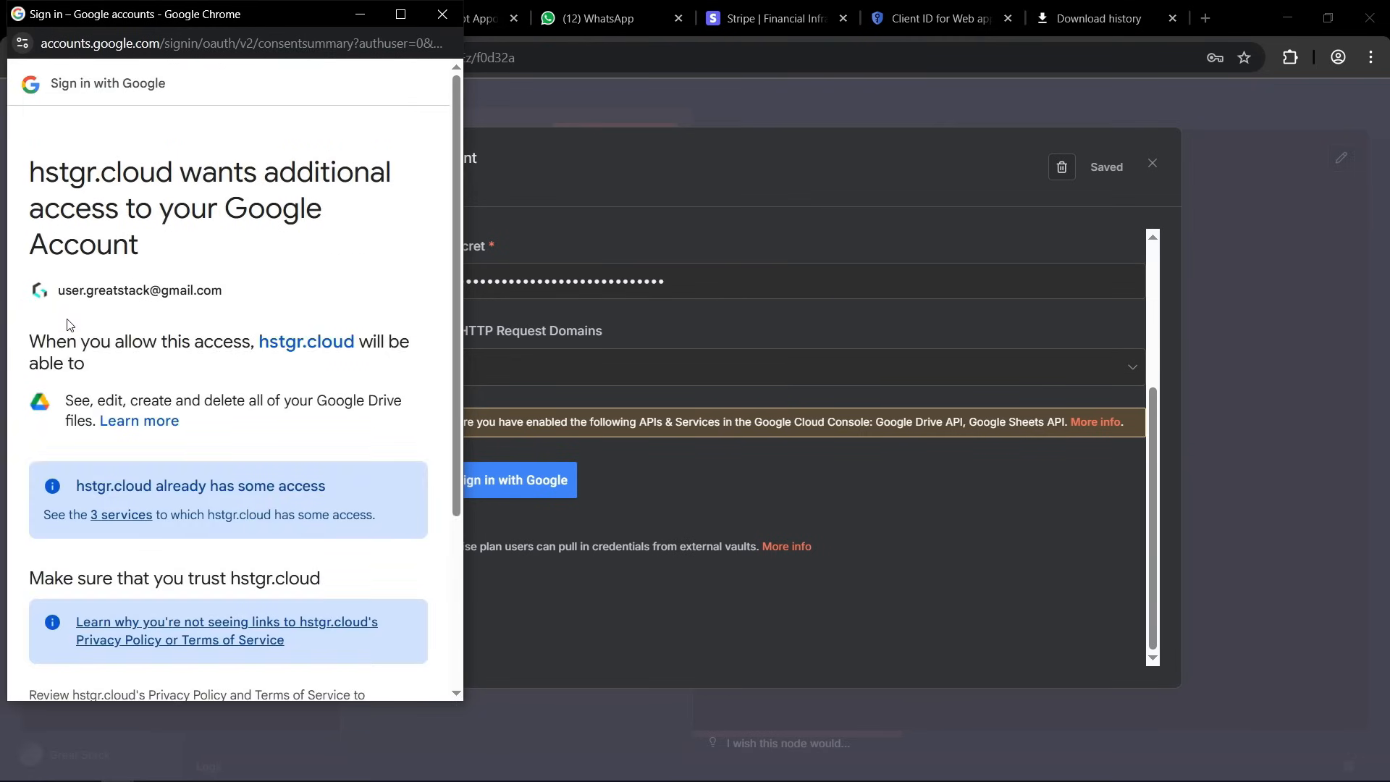
scroll(201, 368, down, 3)
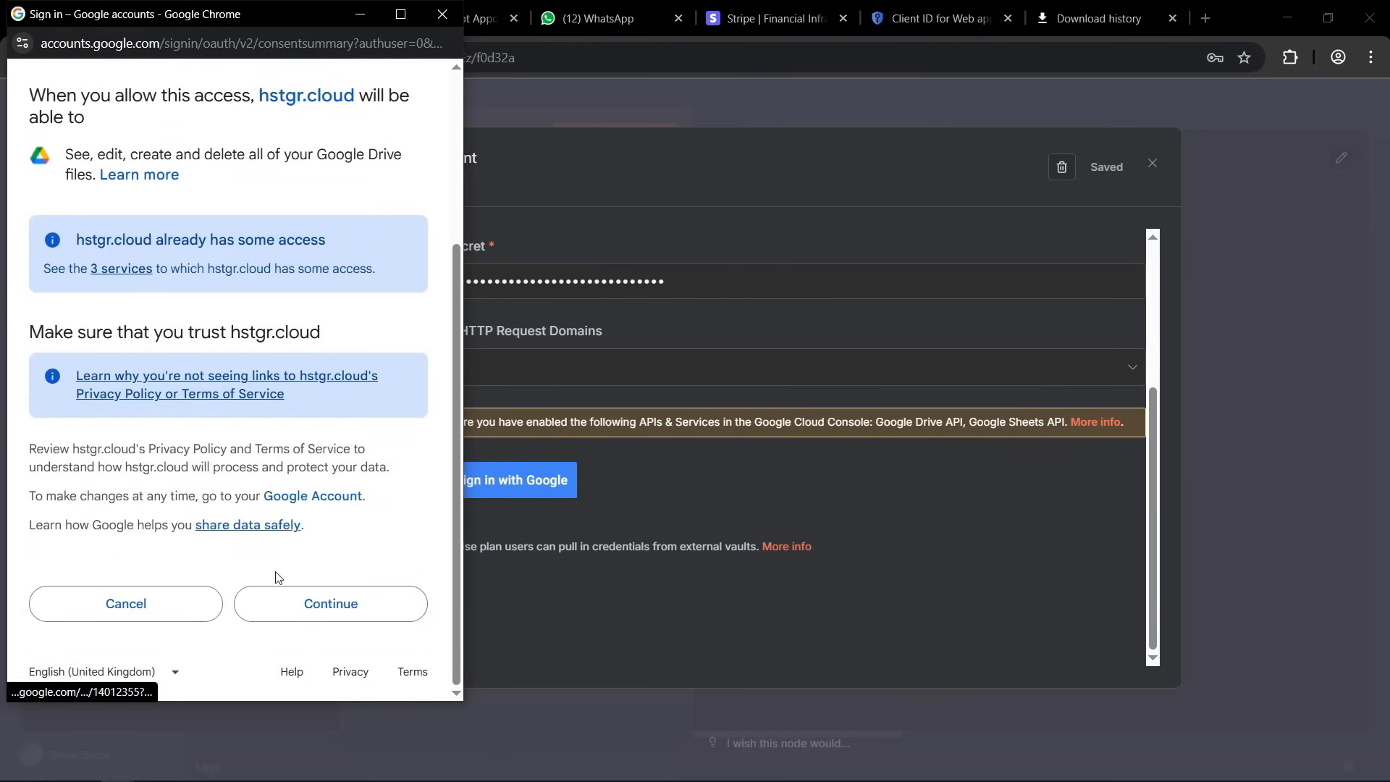
click(332, 605)
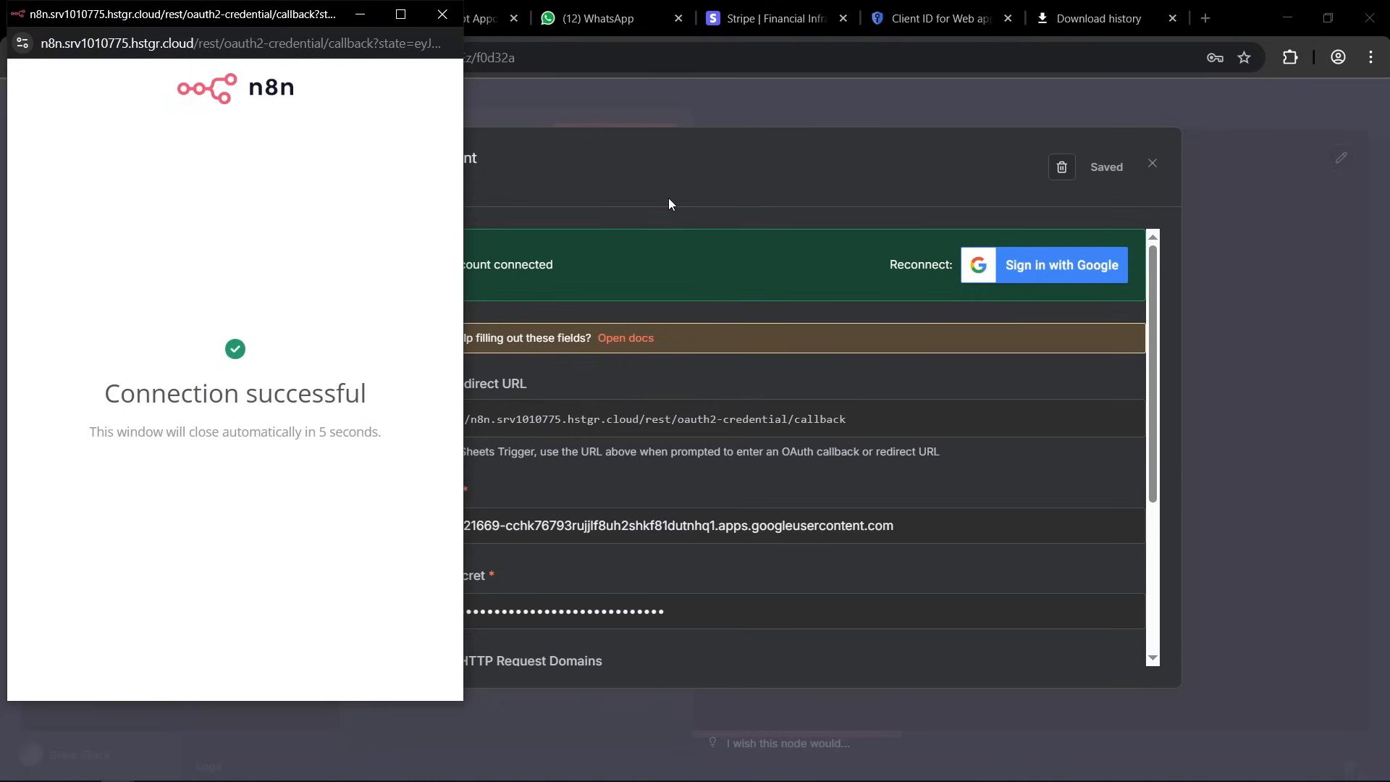
scroll(724, 347, down, 4)
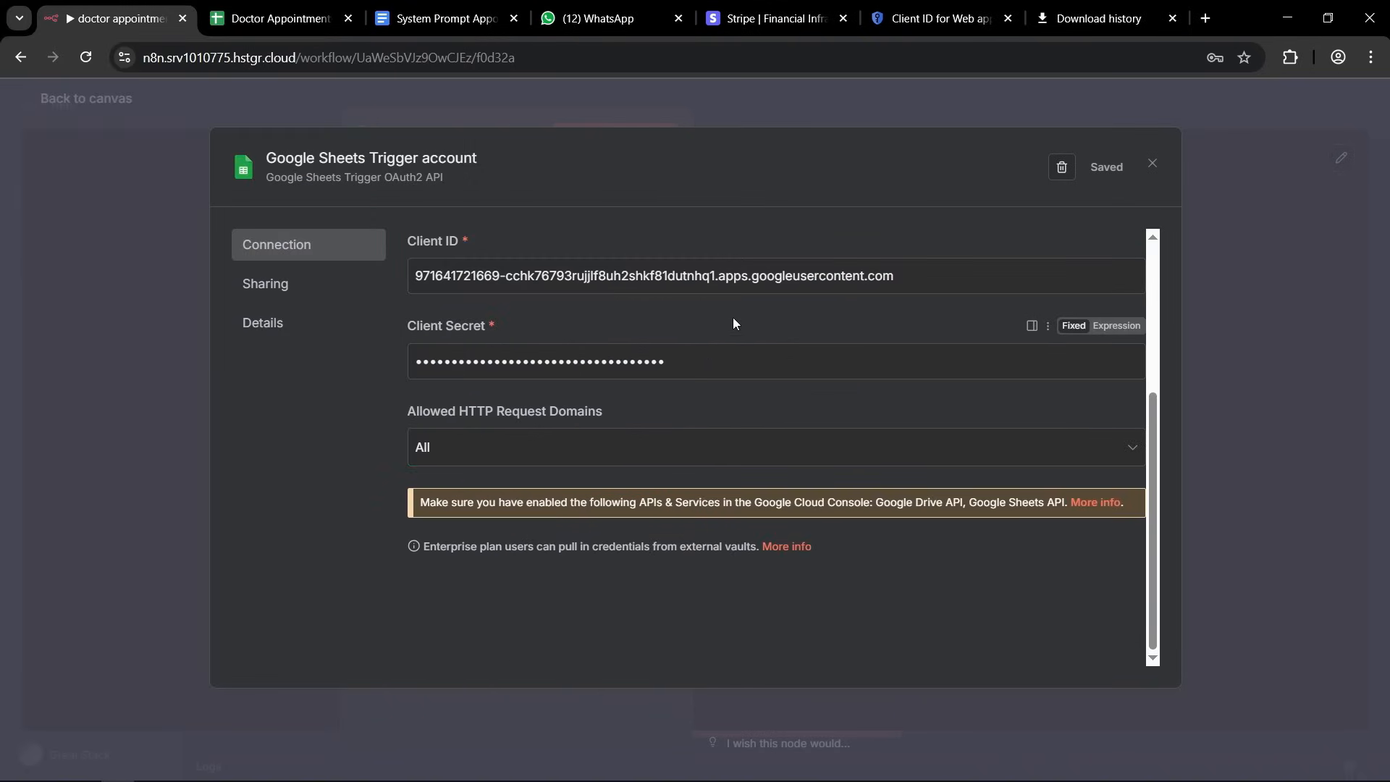
scroll(640, 369, up, 4)
click(1200, 150)
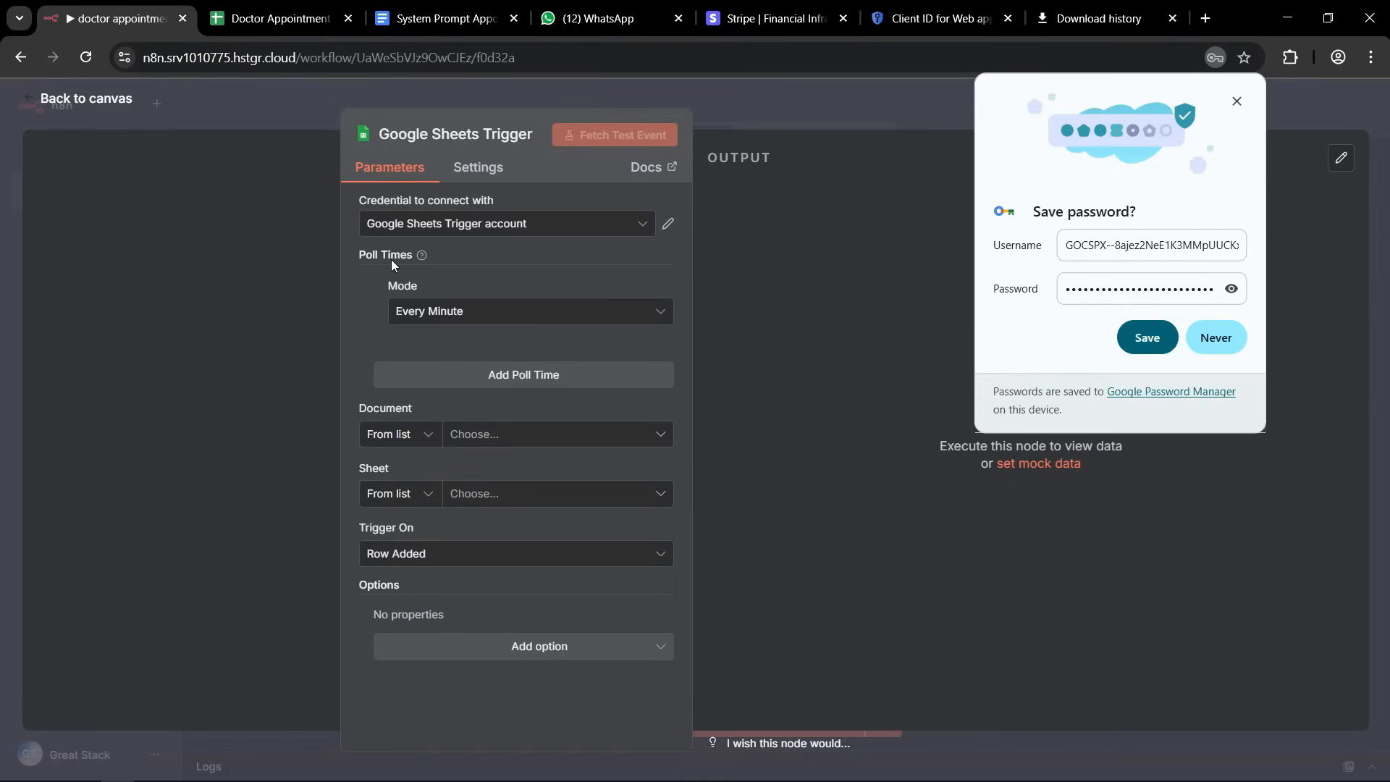
Keep the trigger polling every minute and point it to the Appointments sheet of the Doctor Appointment (n8n) document.
click(501, 313)
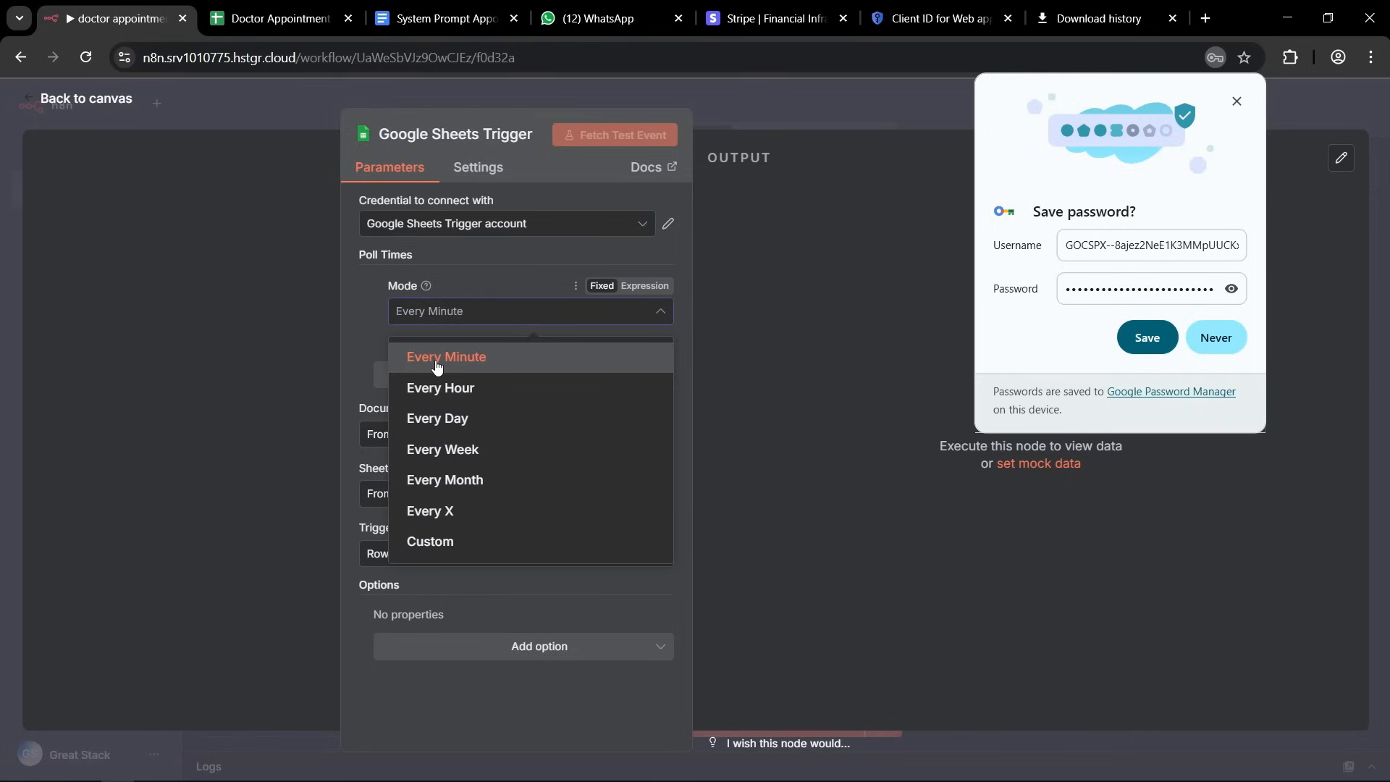
click(377, 351)
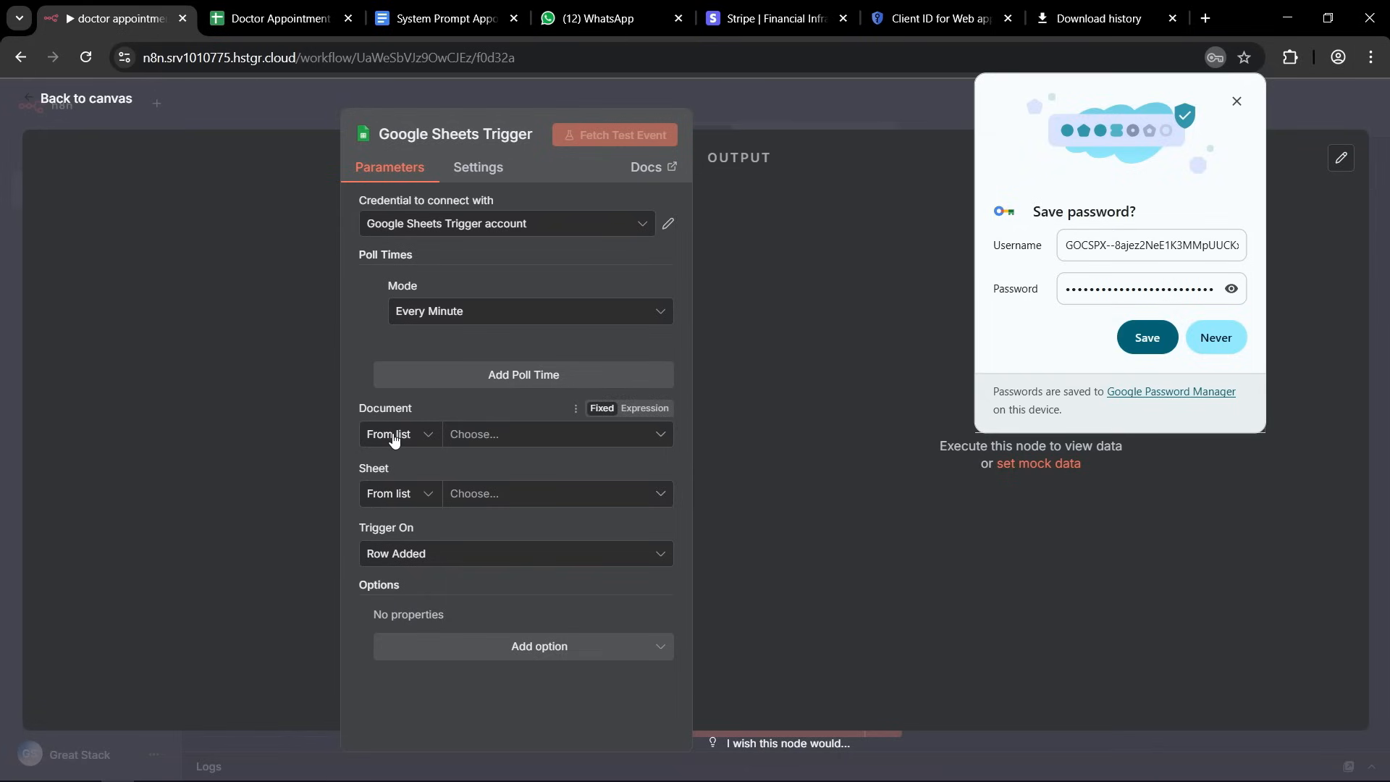
click(655, 437)
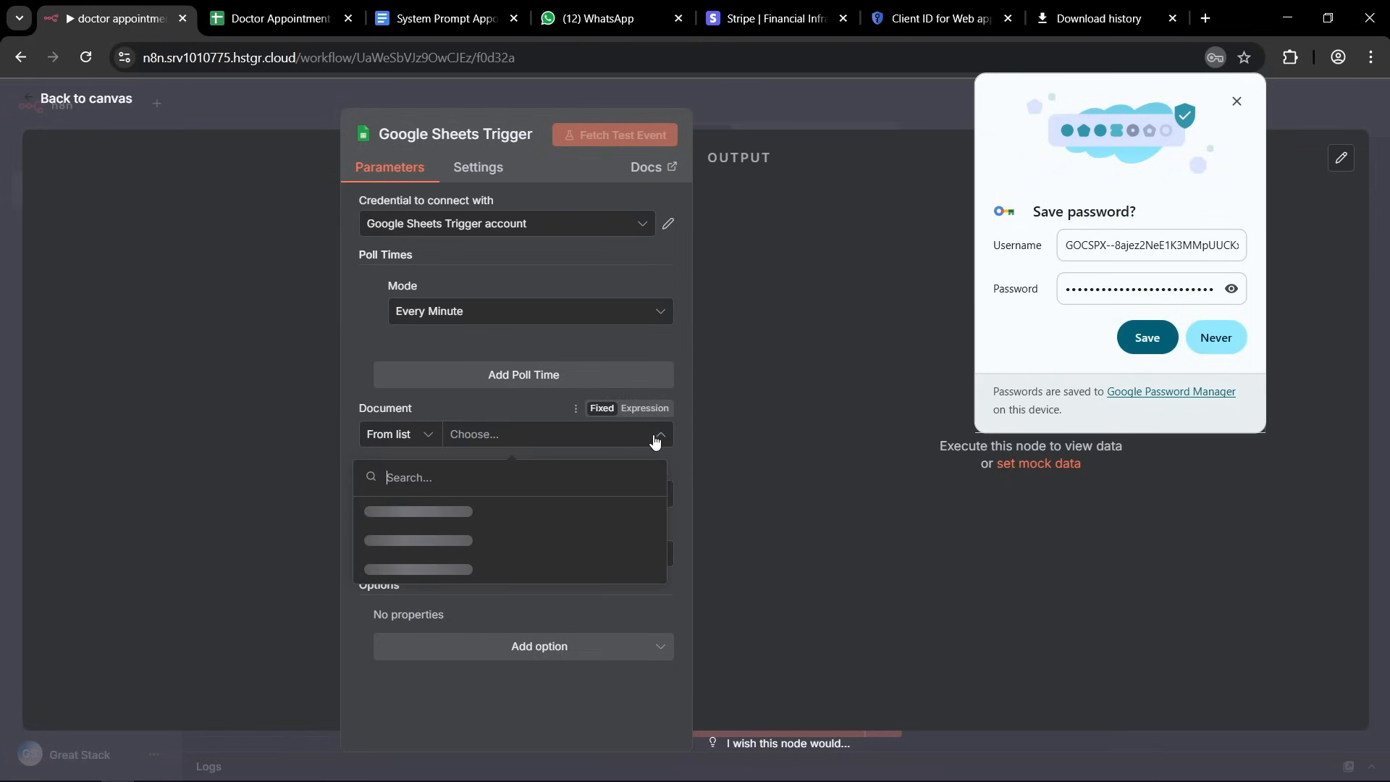
click(411, 513)
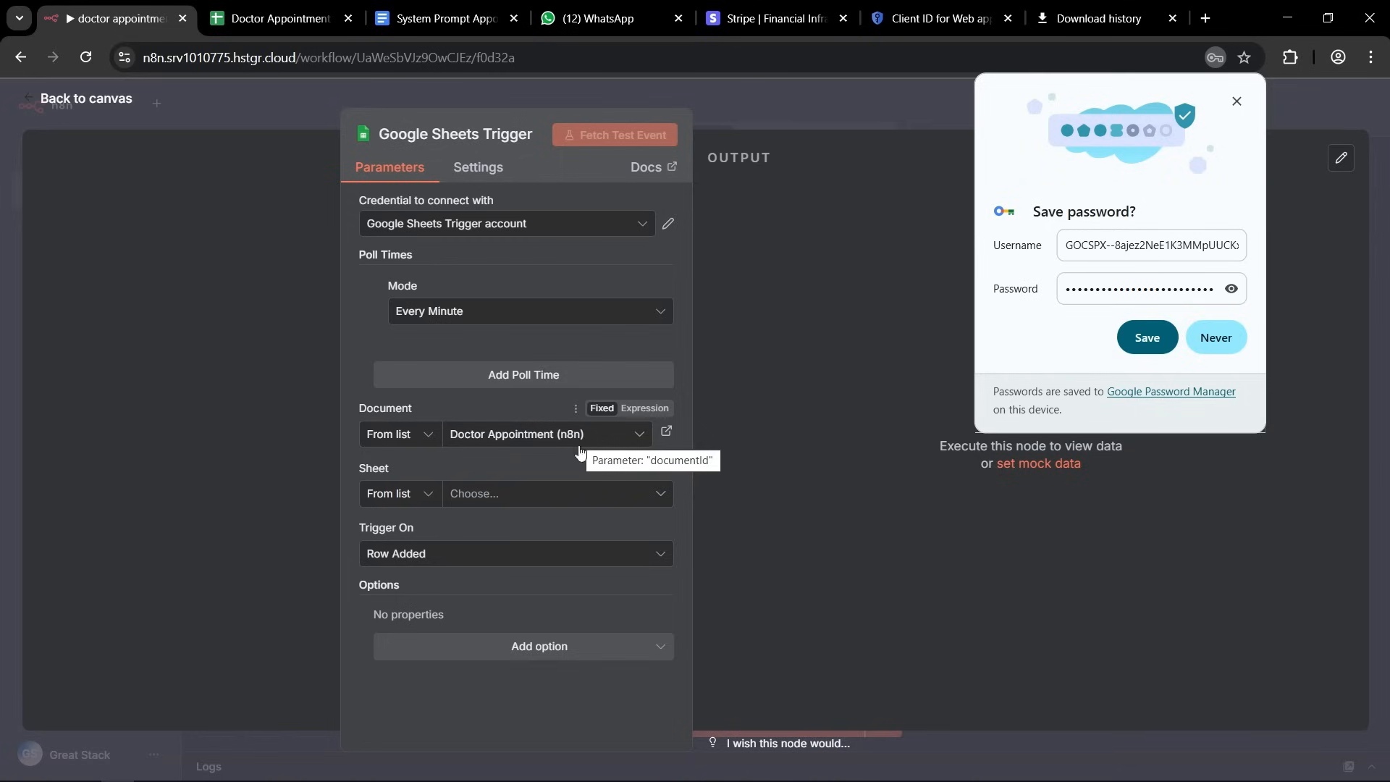
click(654, 500)
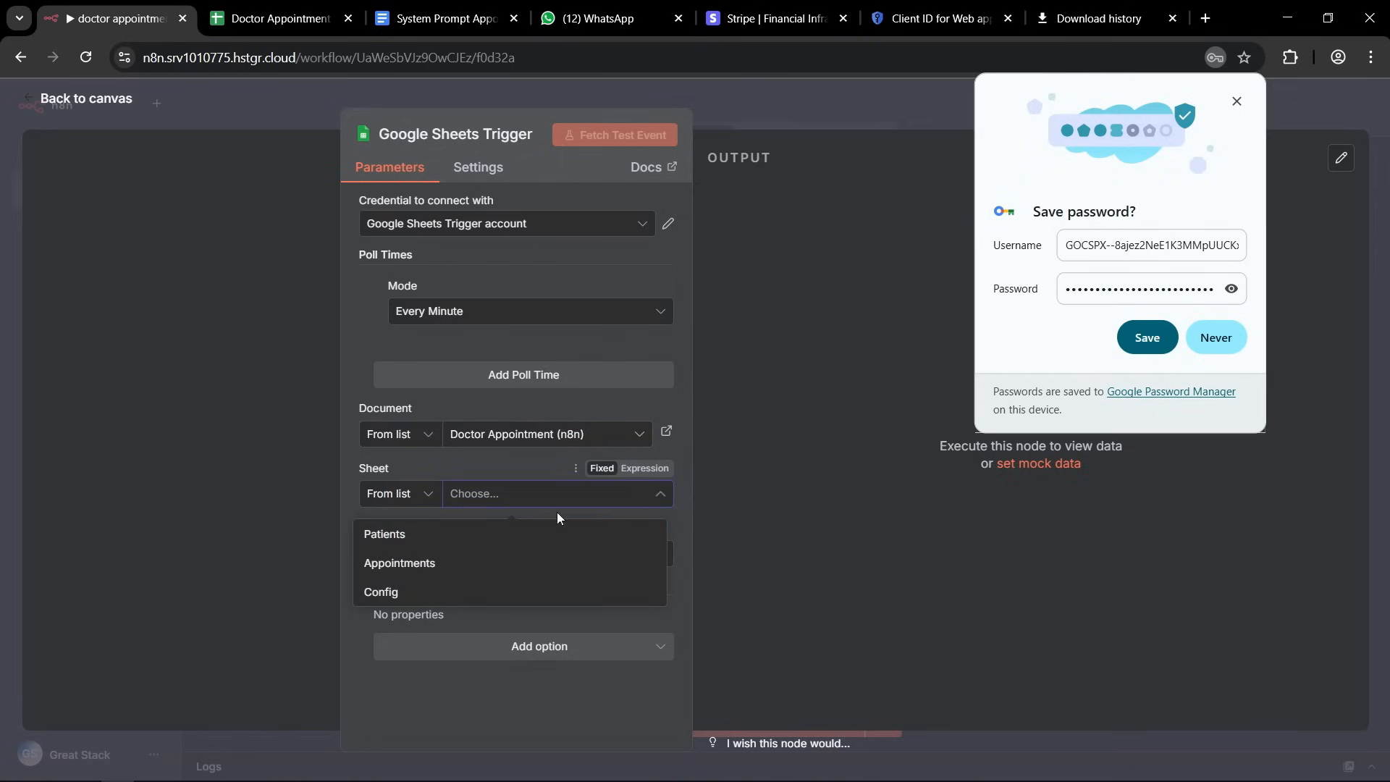
click(418, 568)
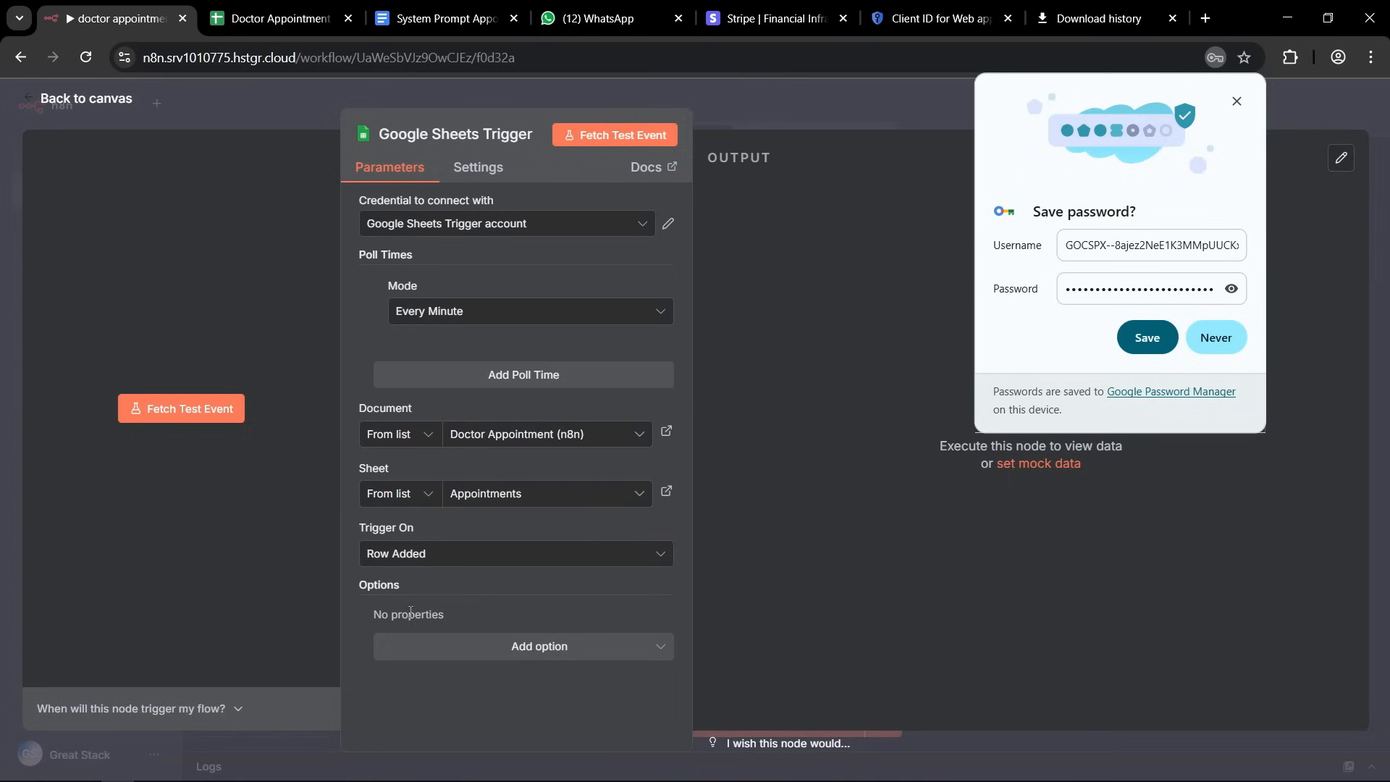
Add the DateTime Render option to the trigger as Formatted String, then return to the canvas and save the workflow.
click(559, 655)
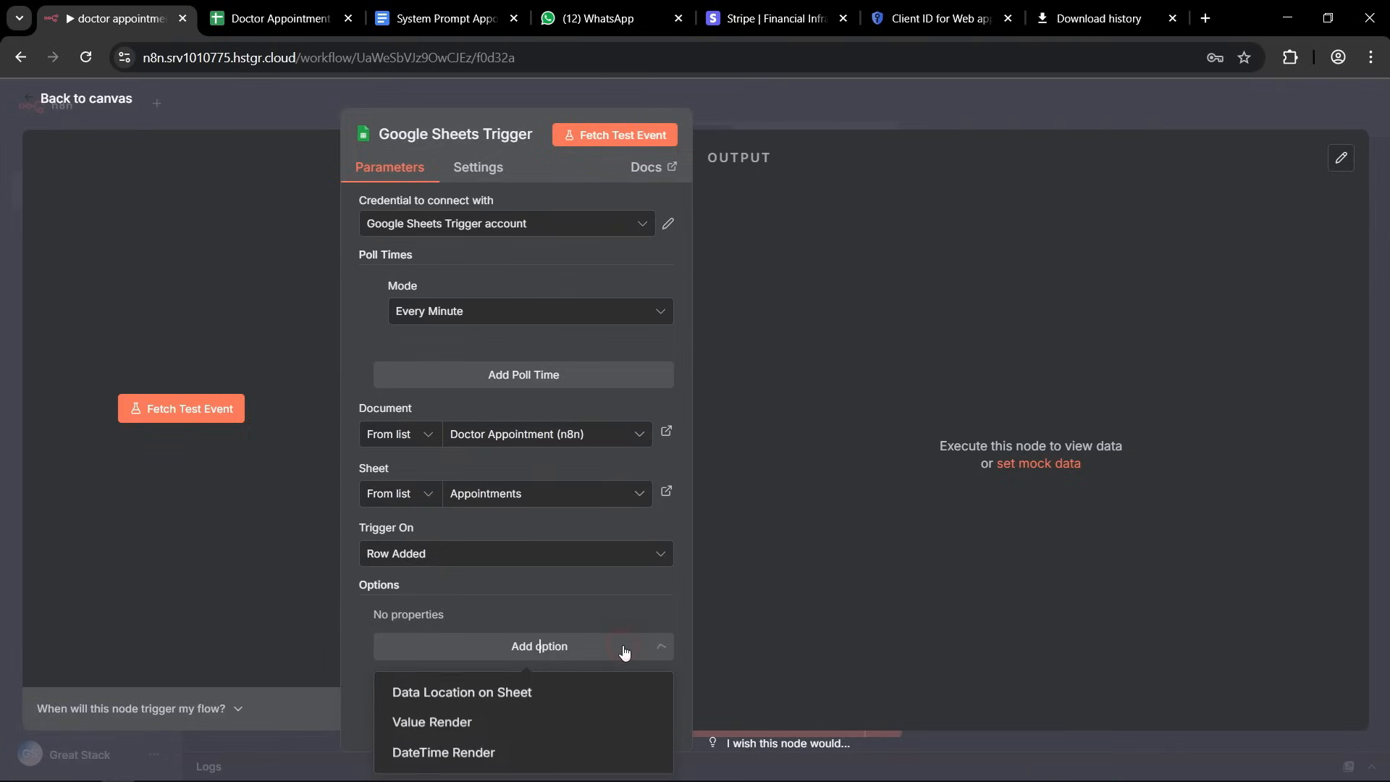
click(488, 754)
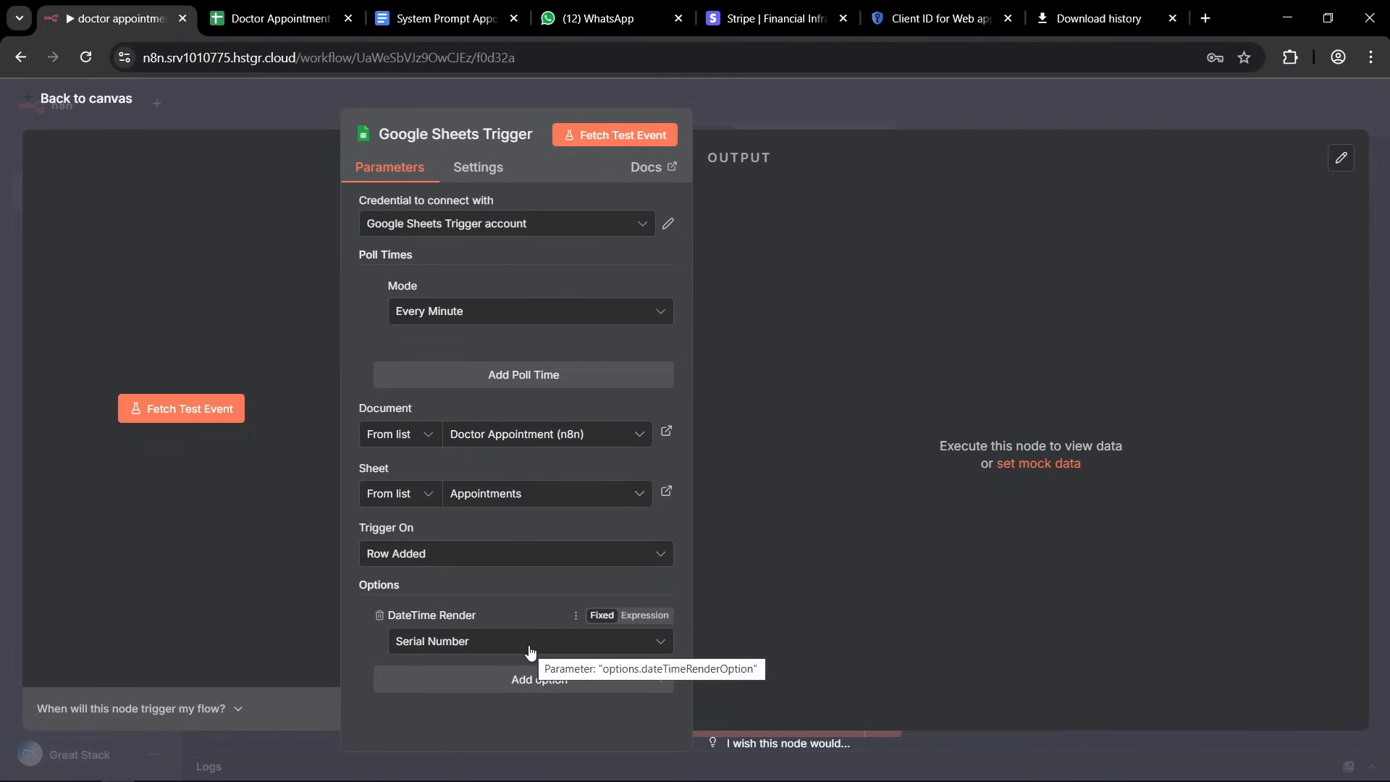
click(530, 652)
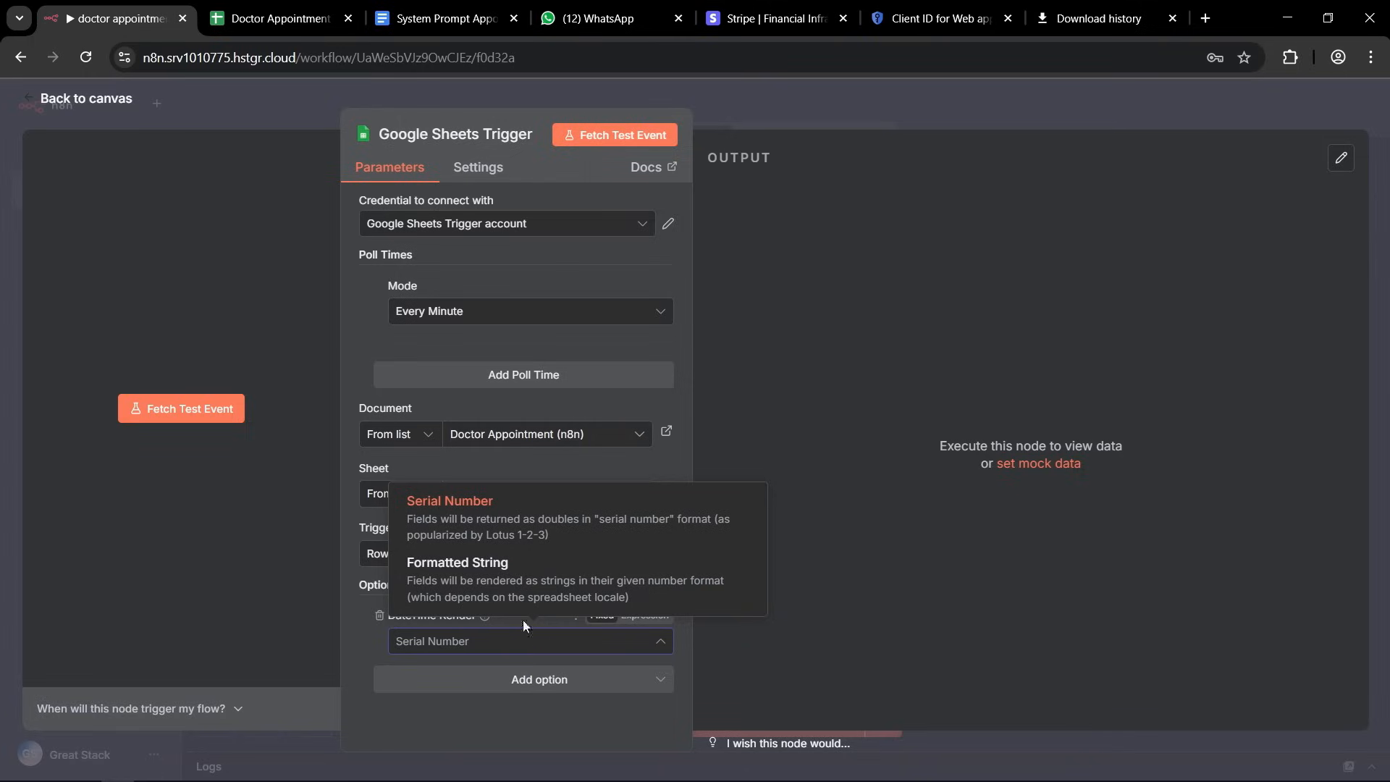
click(442, 584)
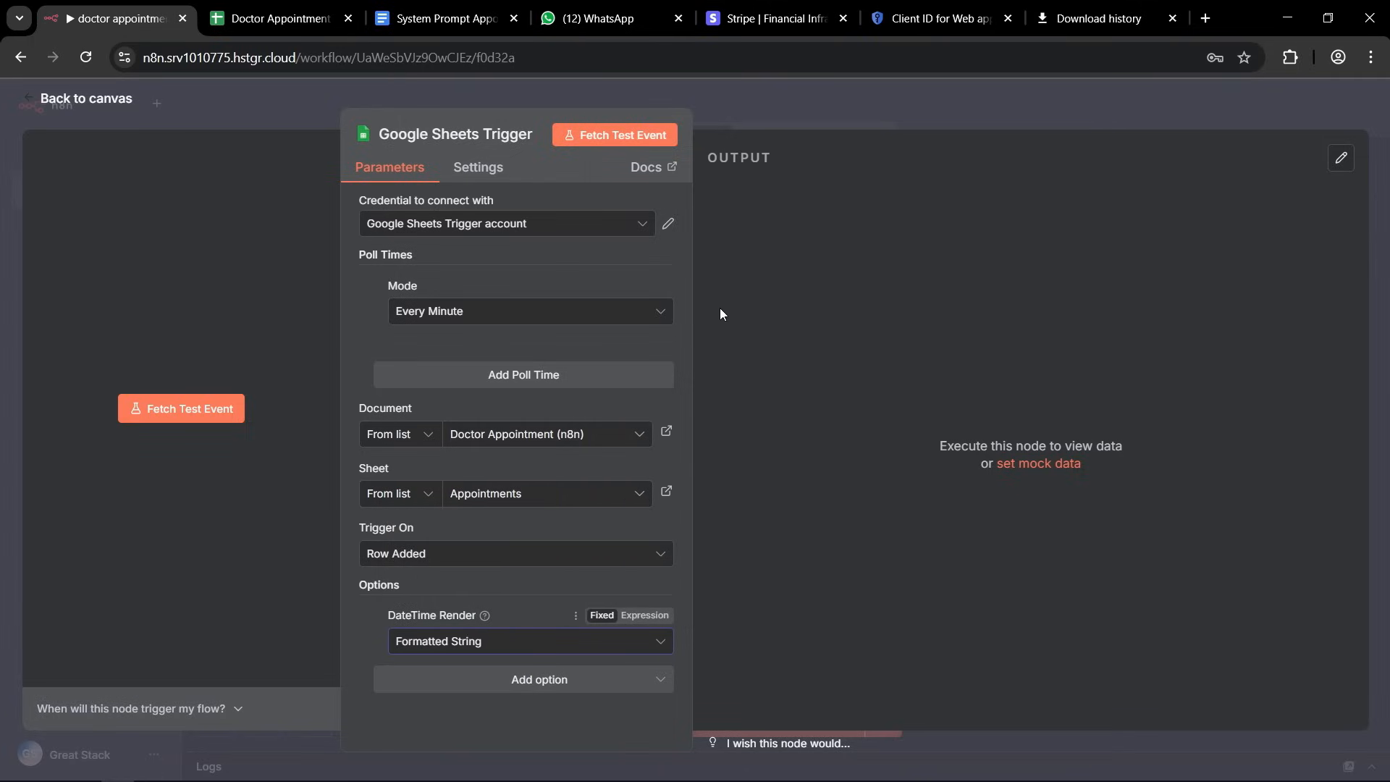
click(799, 102)
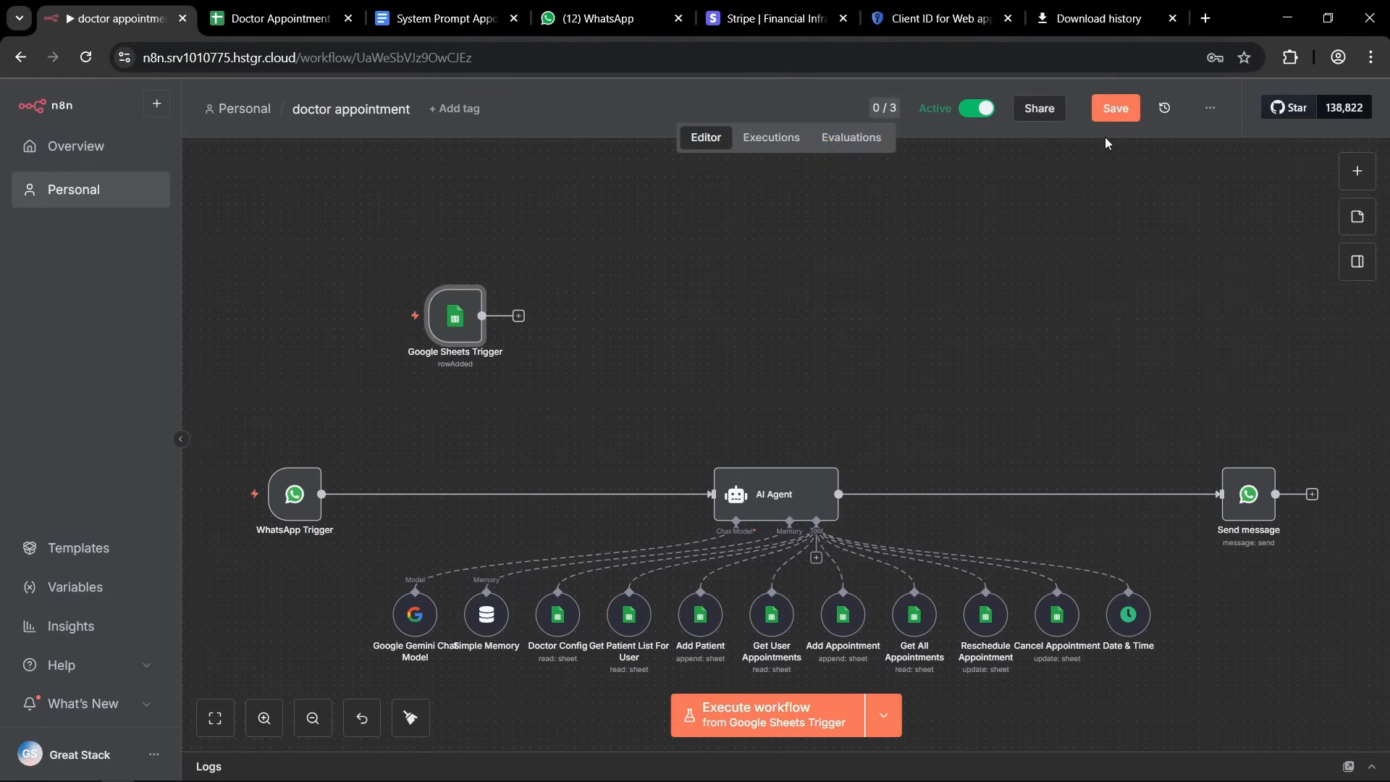
click(1115, 110)
Add an If node connected after the Google Sheets Trigger.
mouse_move(426, 338)
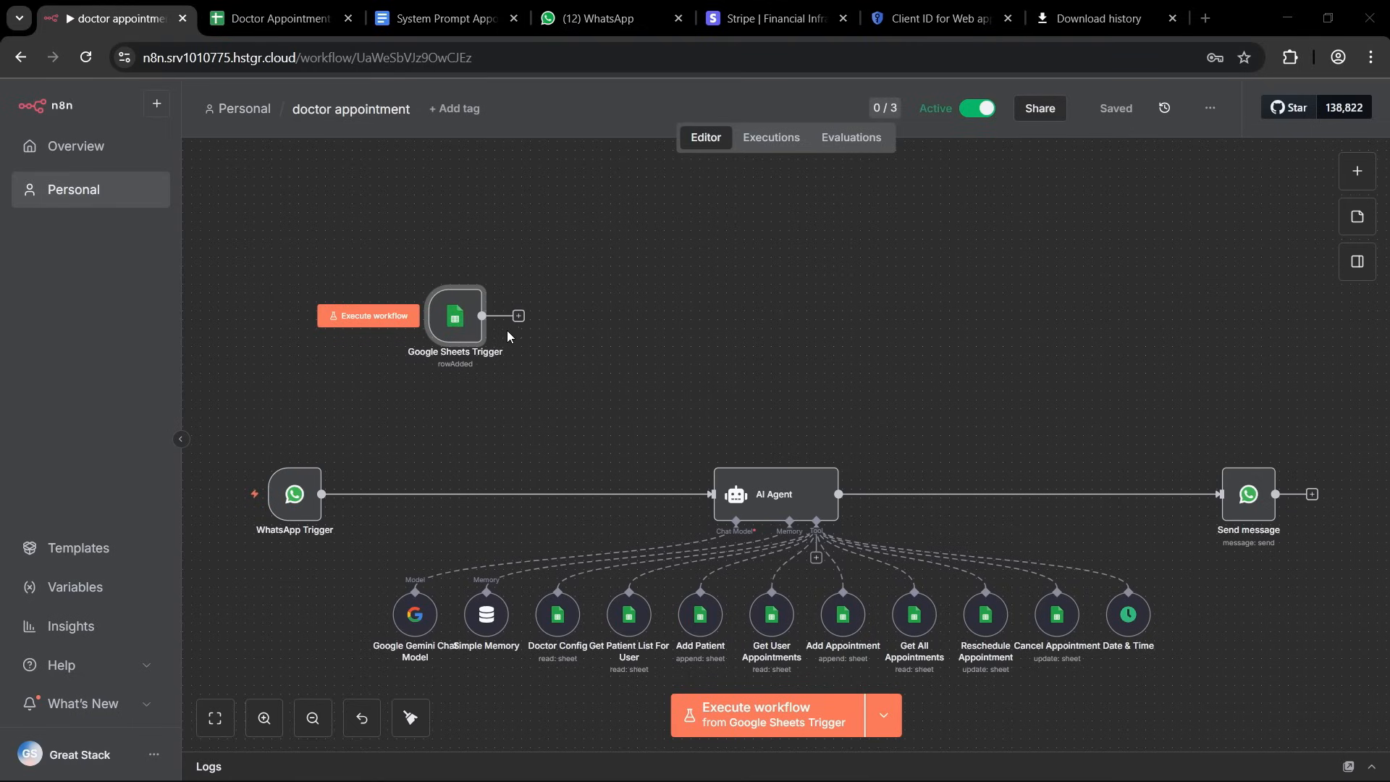
click(518, 315)
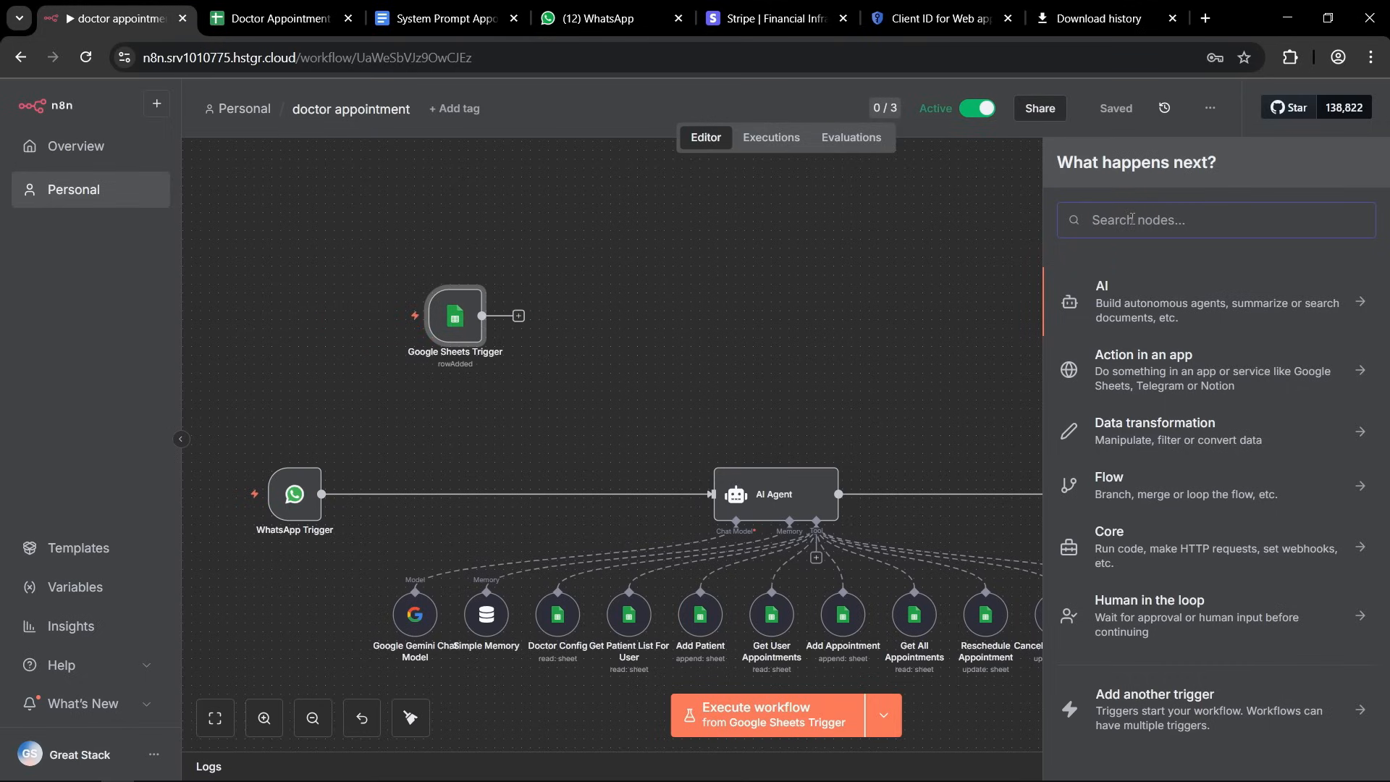
text(if)
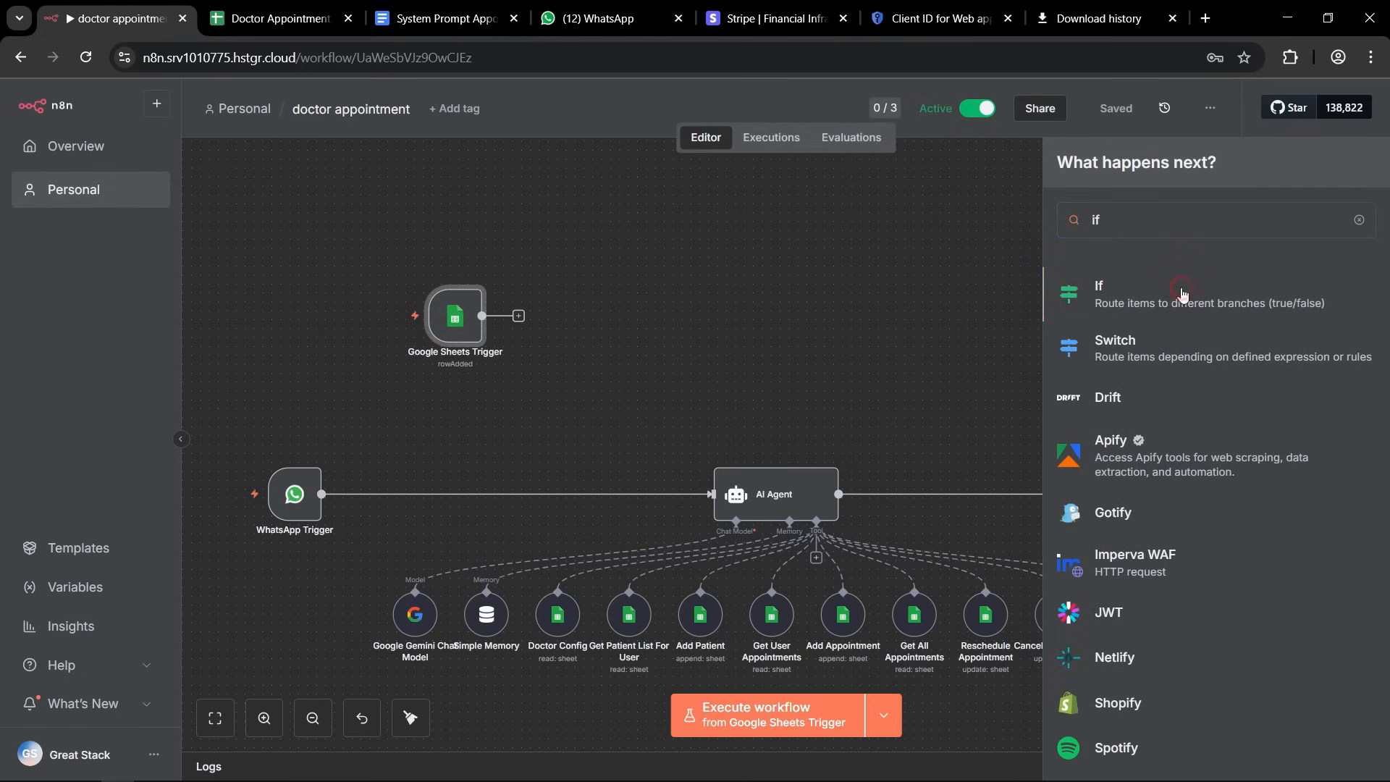
click(1182, 294)
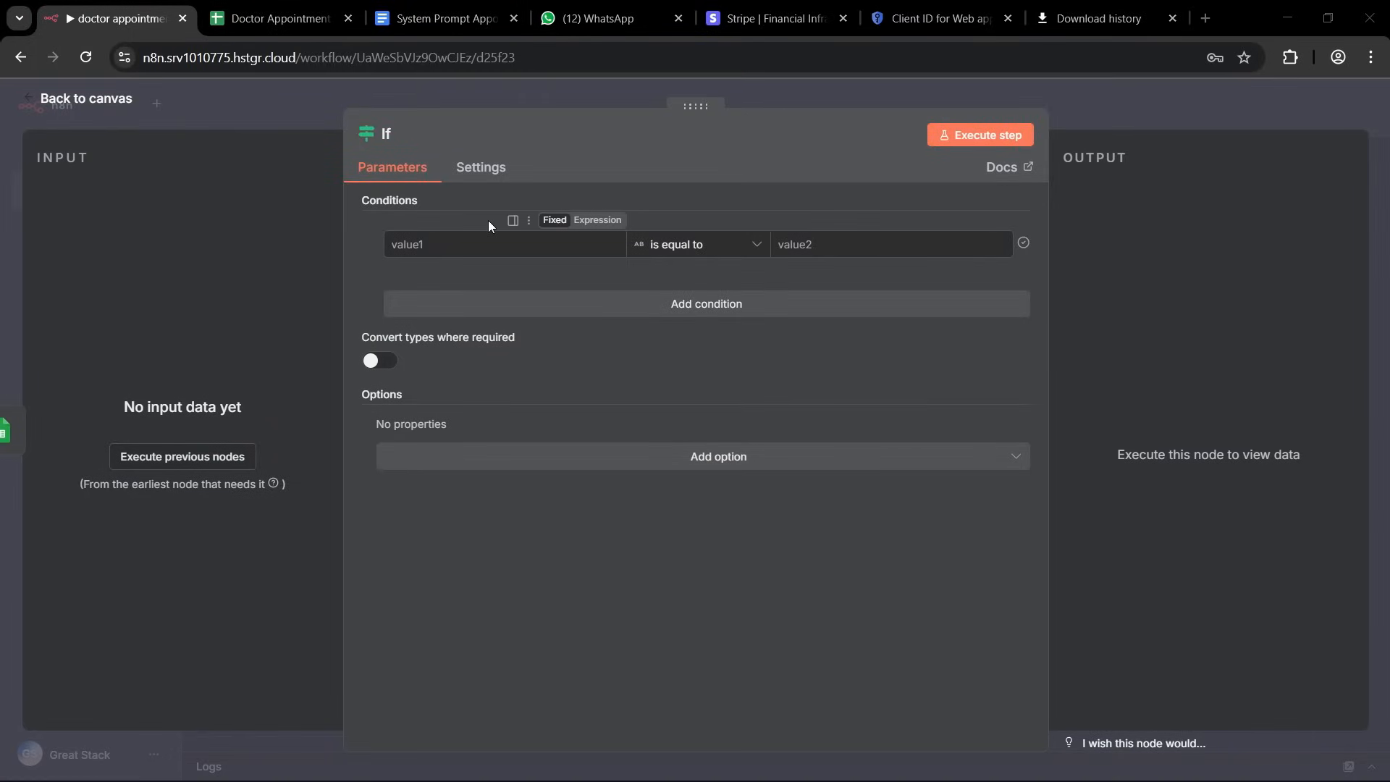
Execute the previous nodes to load input data and map payment_method as the first value of the If condition.
click(465, 253)
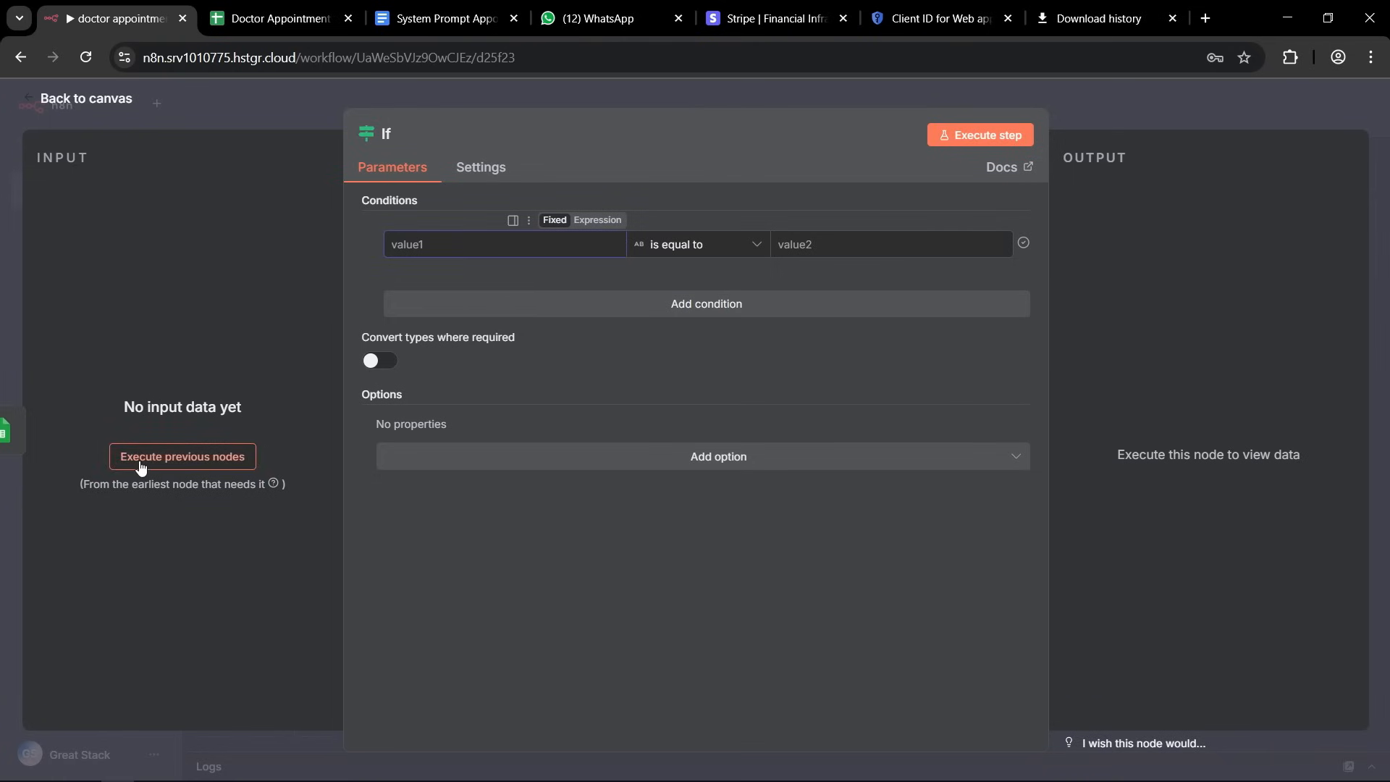
click(226, 464)
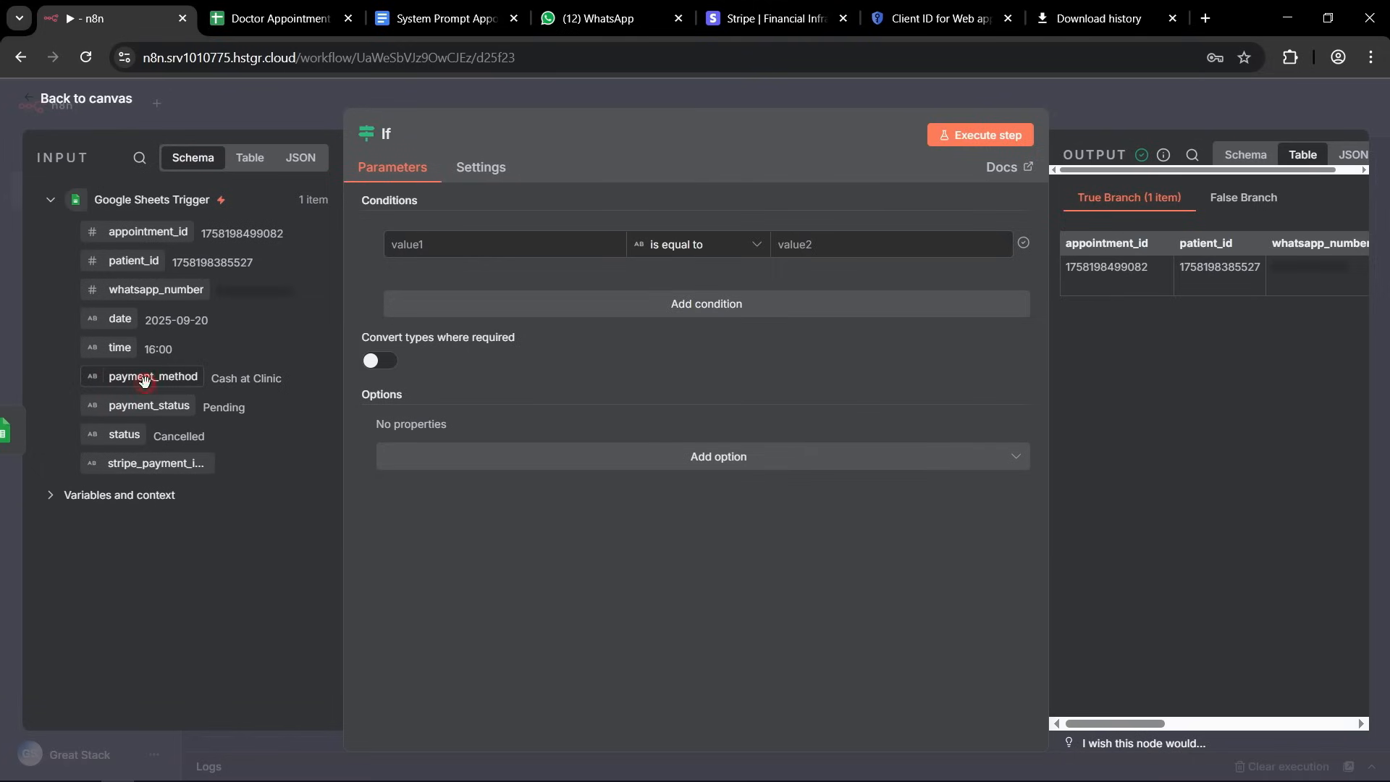
drag(148, 380, 481, 253)
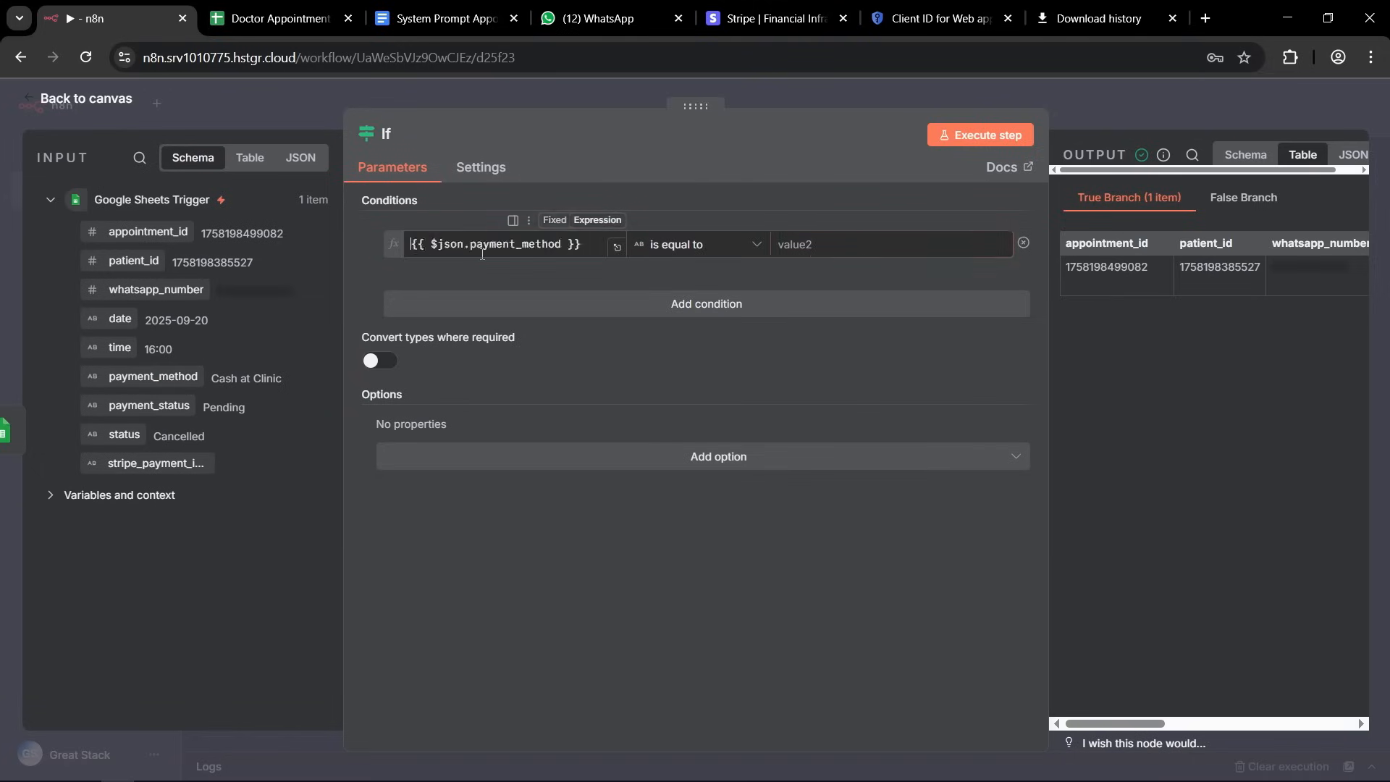
triple_click(538, 252)
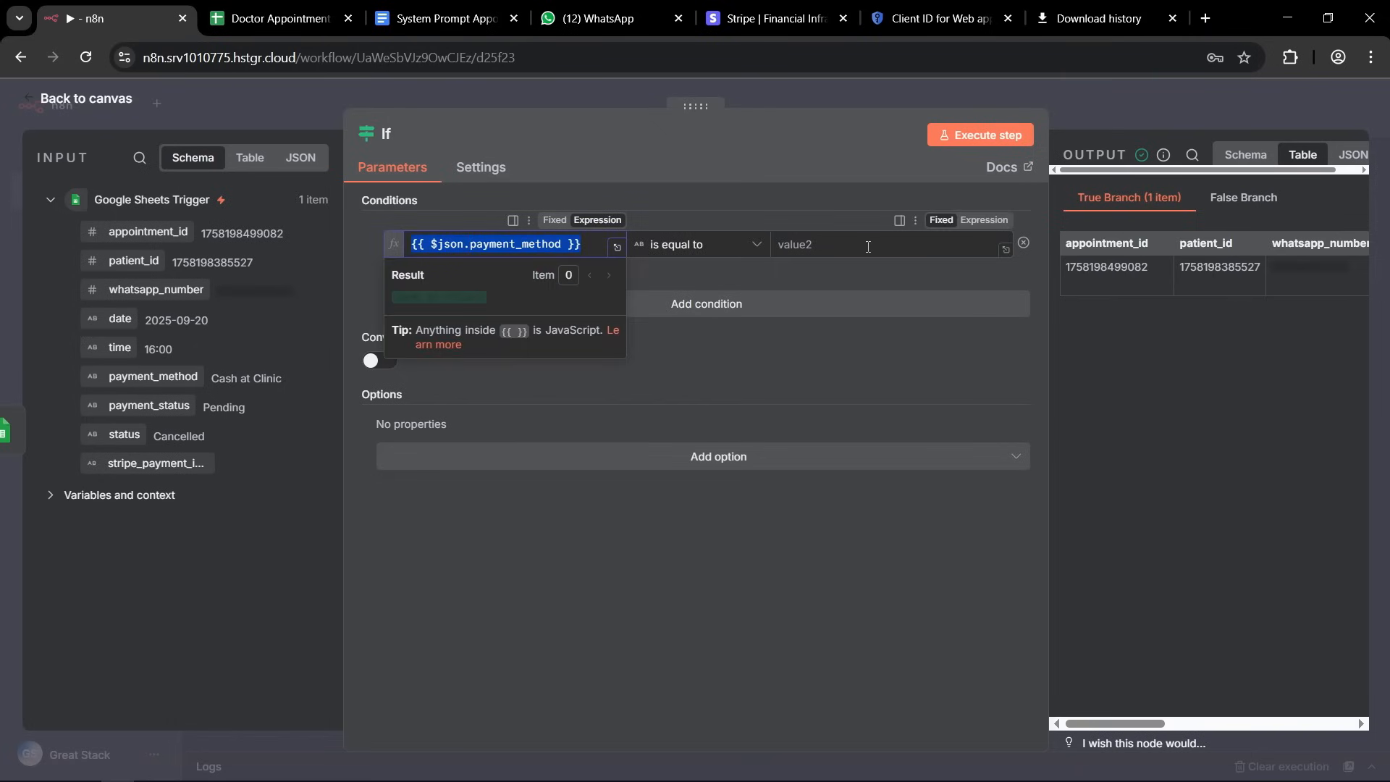
Set the first condition's comparison value to stripe and add a second condition joined with OR.
click(807, 245)
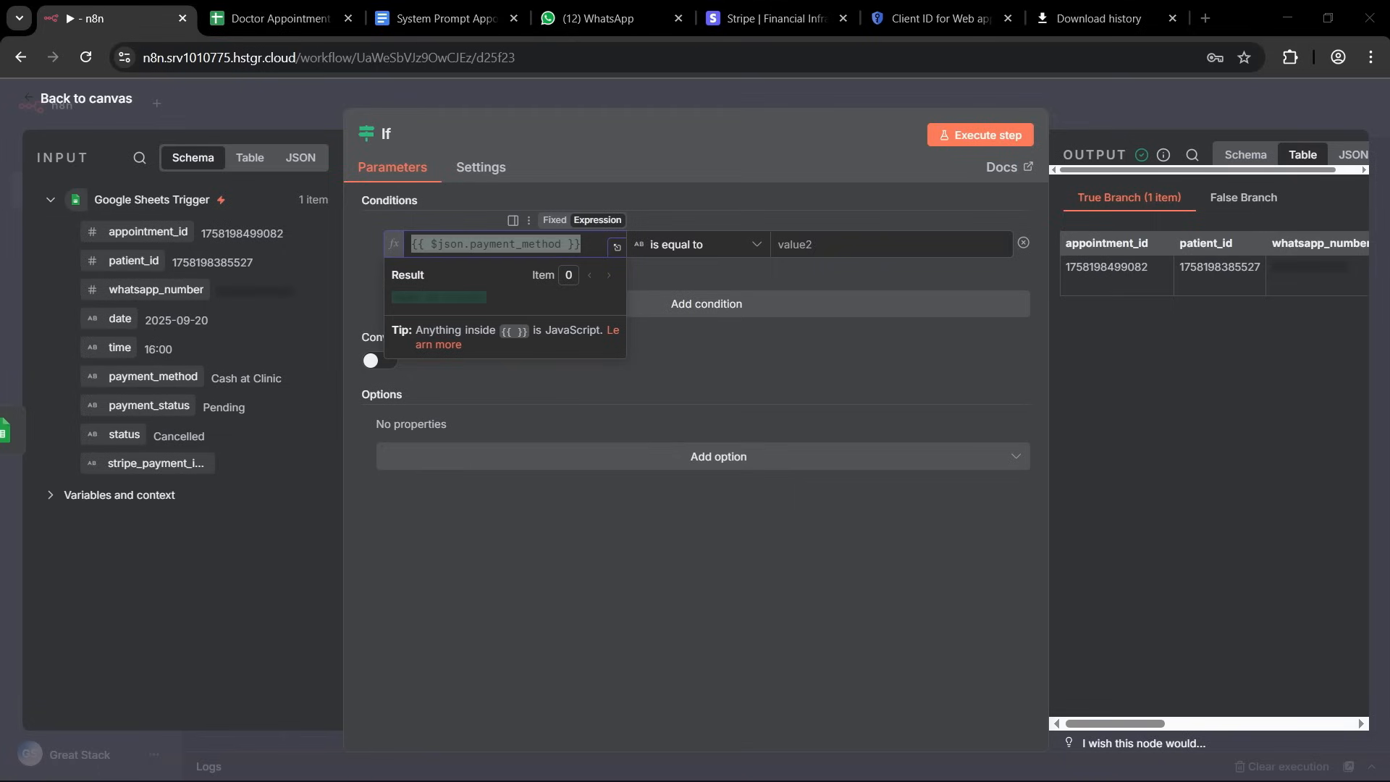
text(stripe)
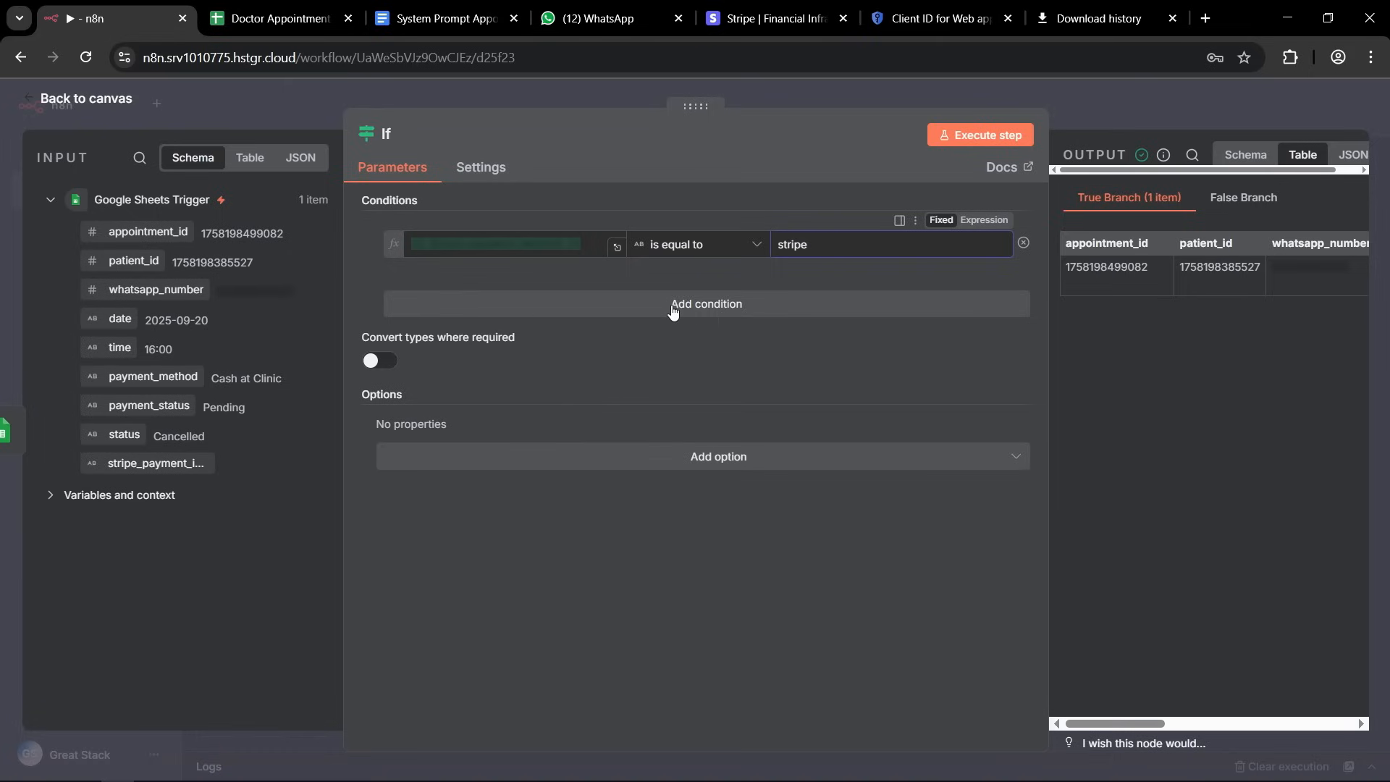
click(718, 310)
click(444, 291)
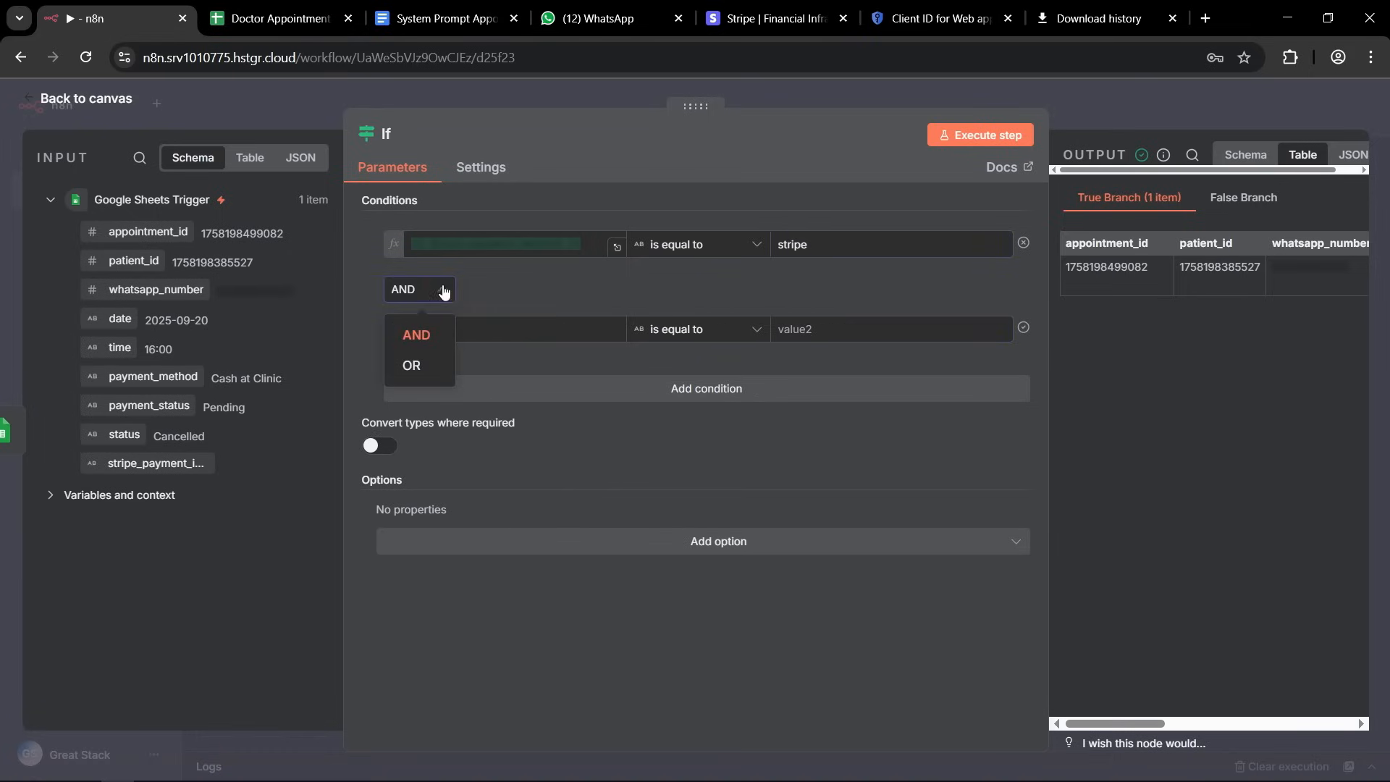
click(414, 366)
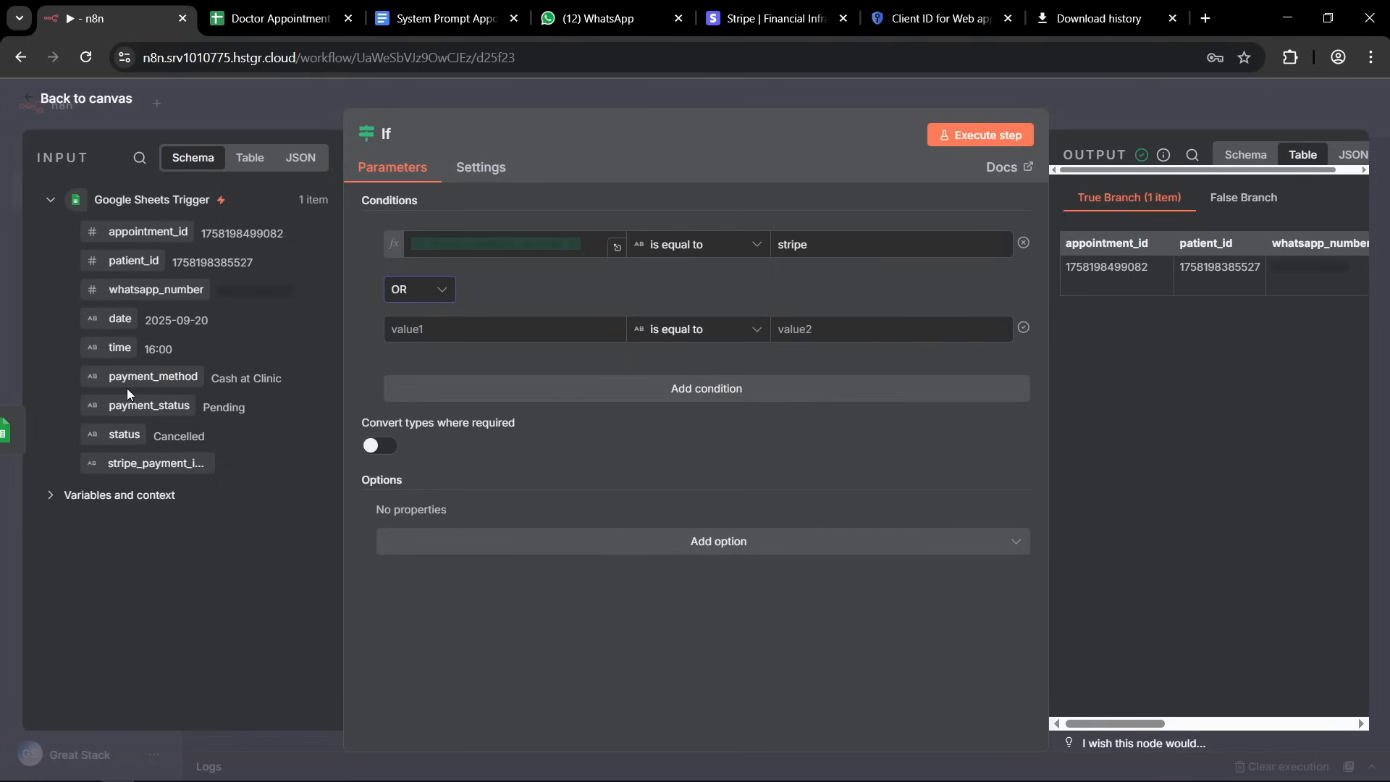
Map payment_method as the second condition's first value and set its comparison value to Stripe with a capital S.
drag(153, 377, 486, 348)
click(813, 243)
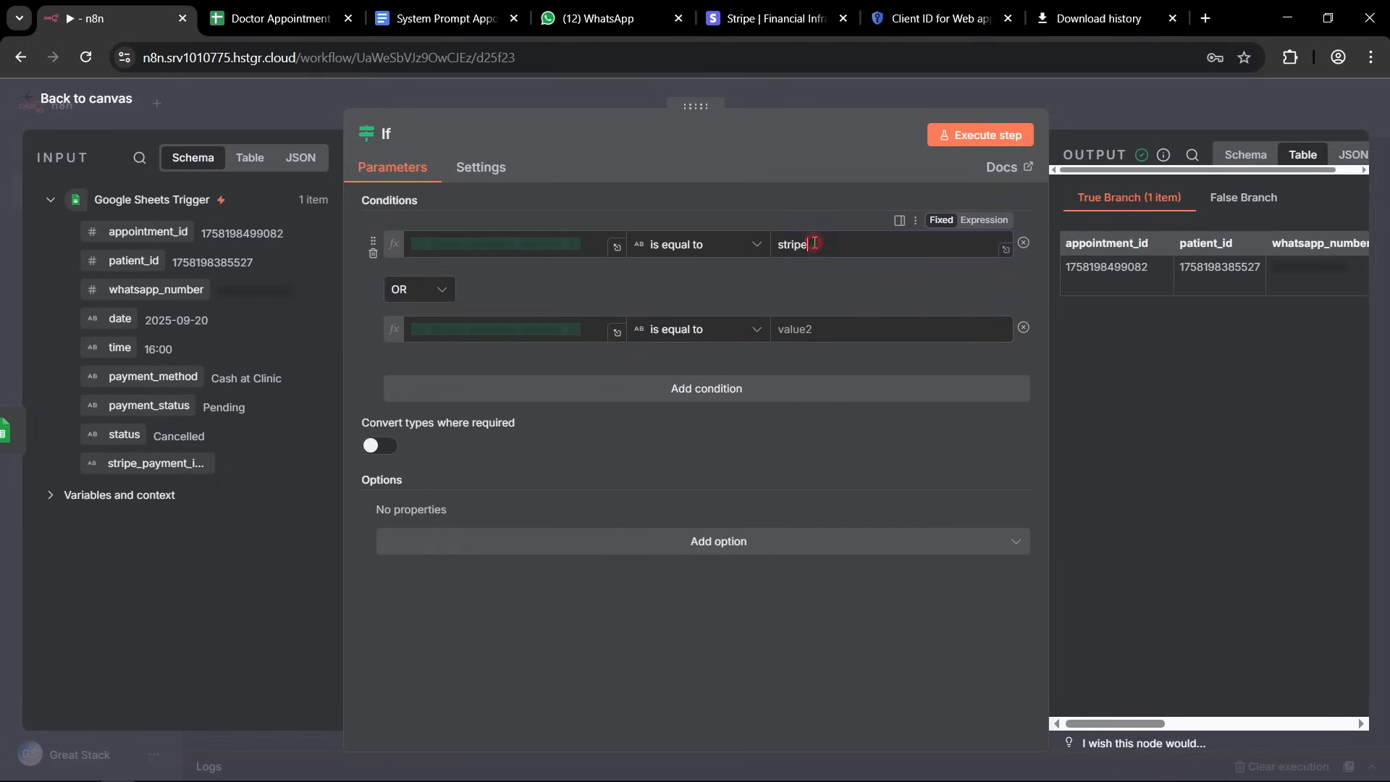
double_click(814, 243)
key(ctrl+c)
click(807, 330)
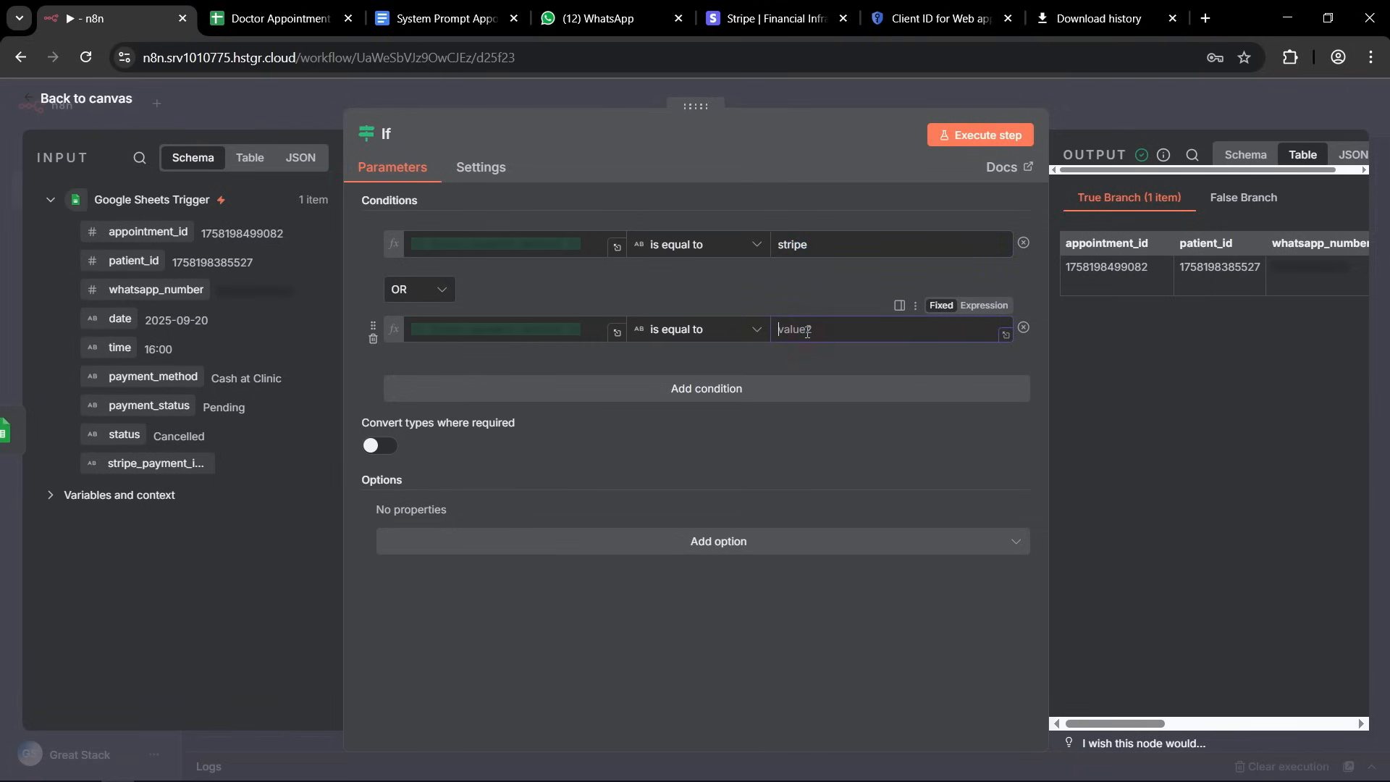
key(ctrl+v)
text(S)
click(763, 384)
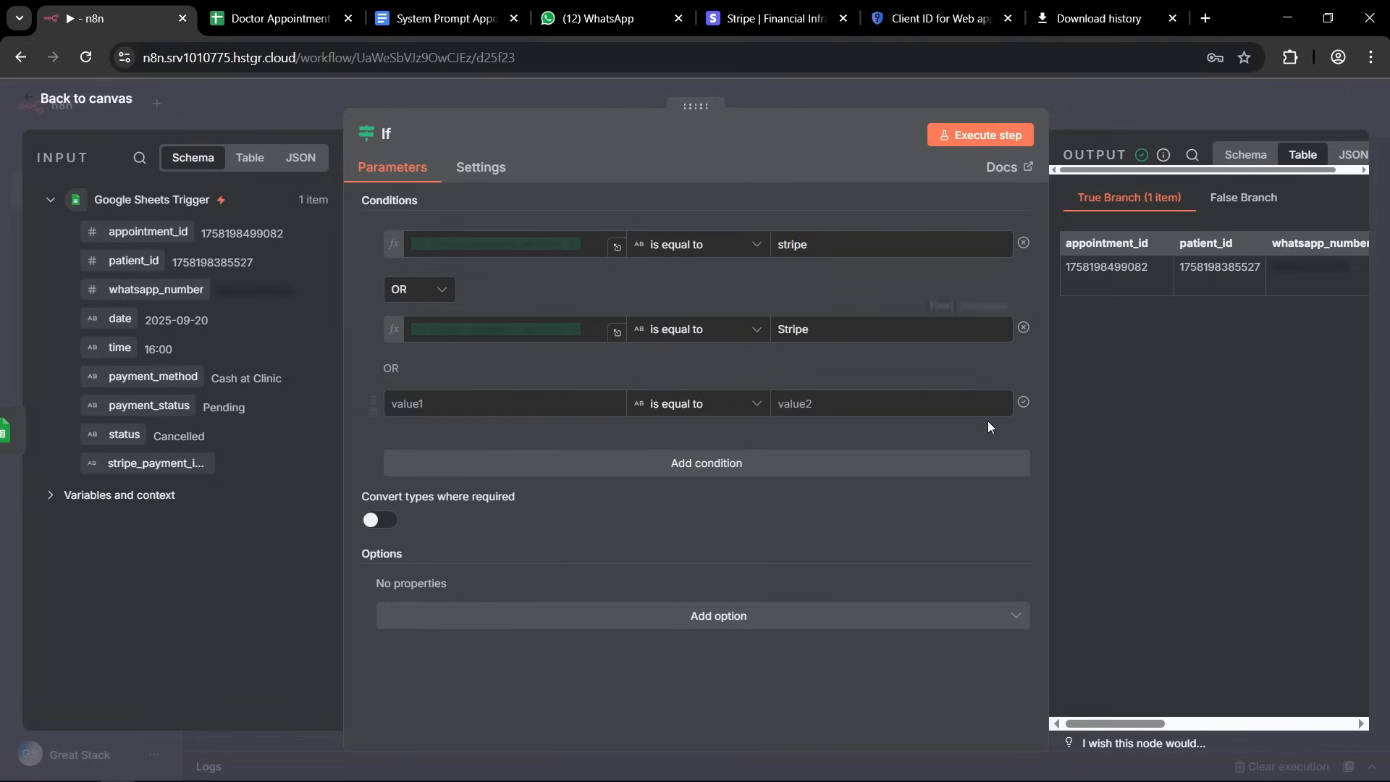
click(374, 413)
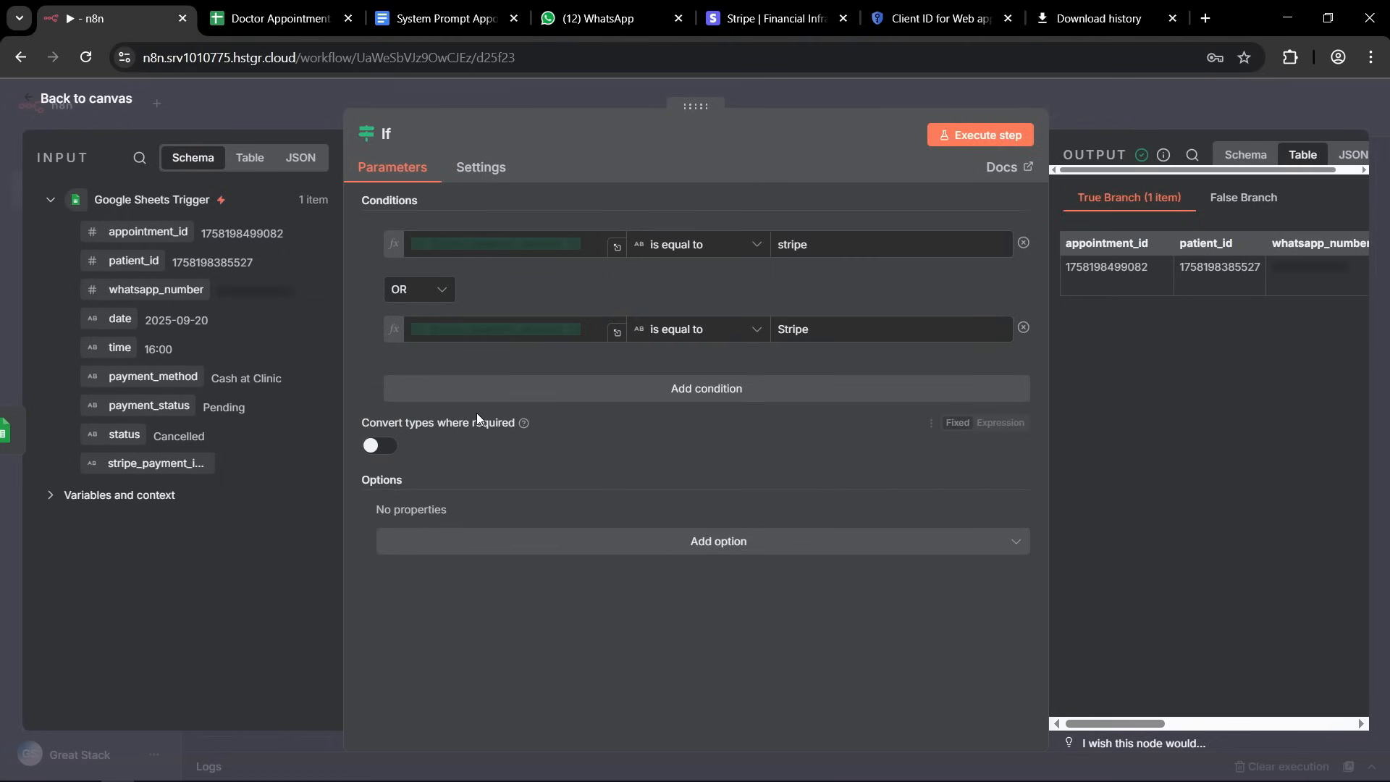
triple_click(528, 335)
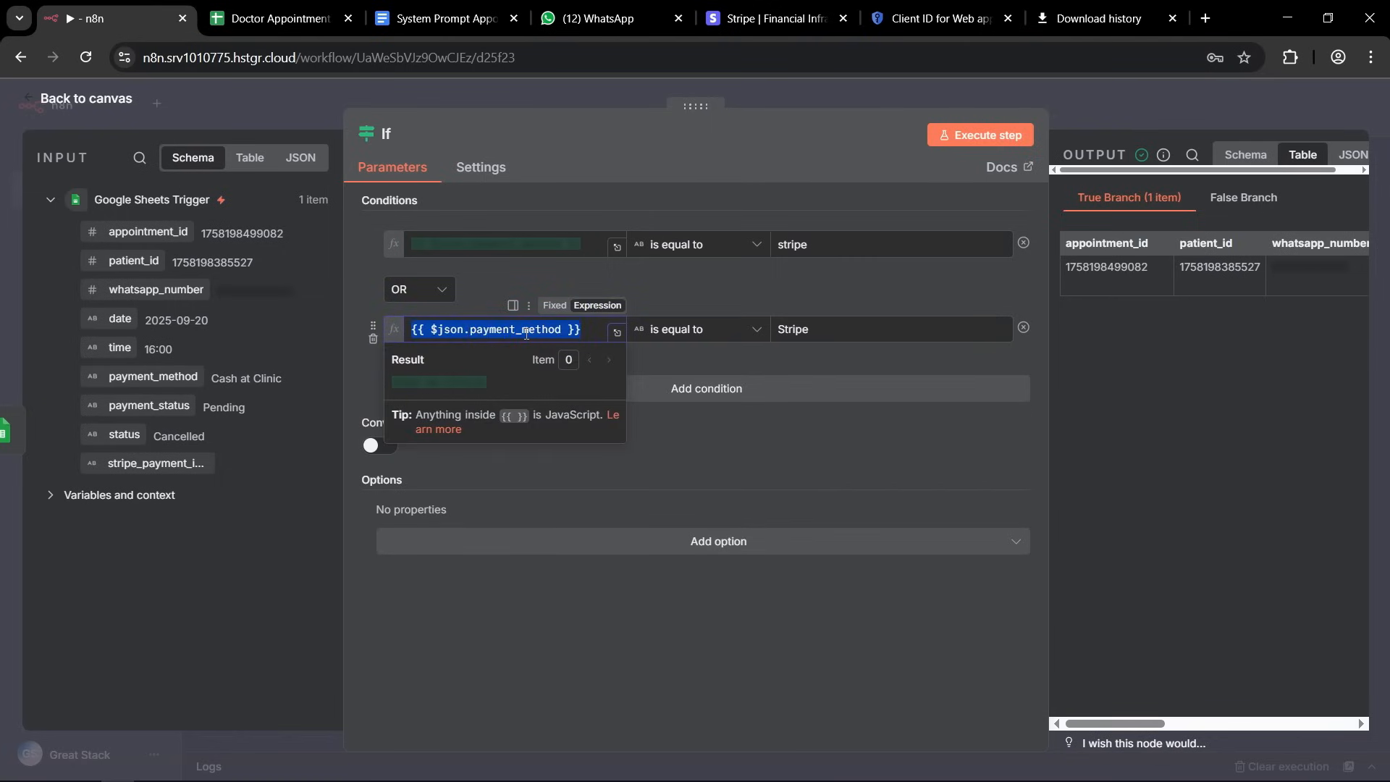
click(550, 775)
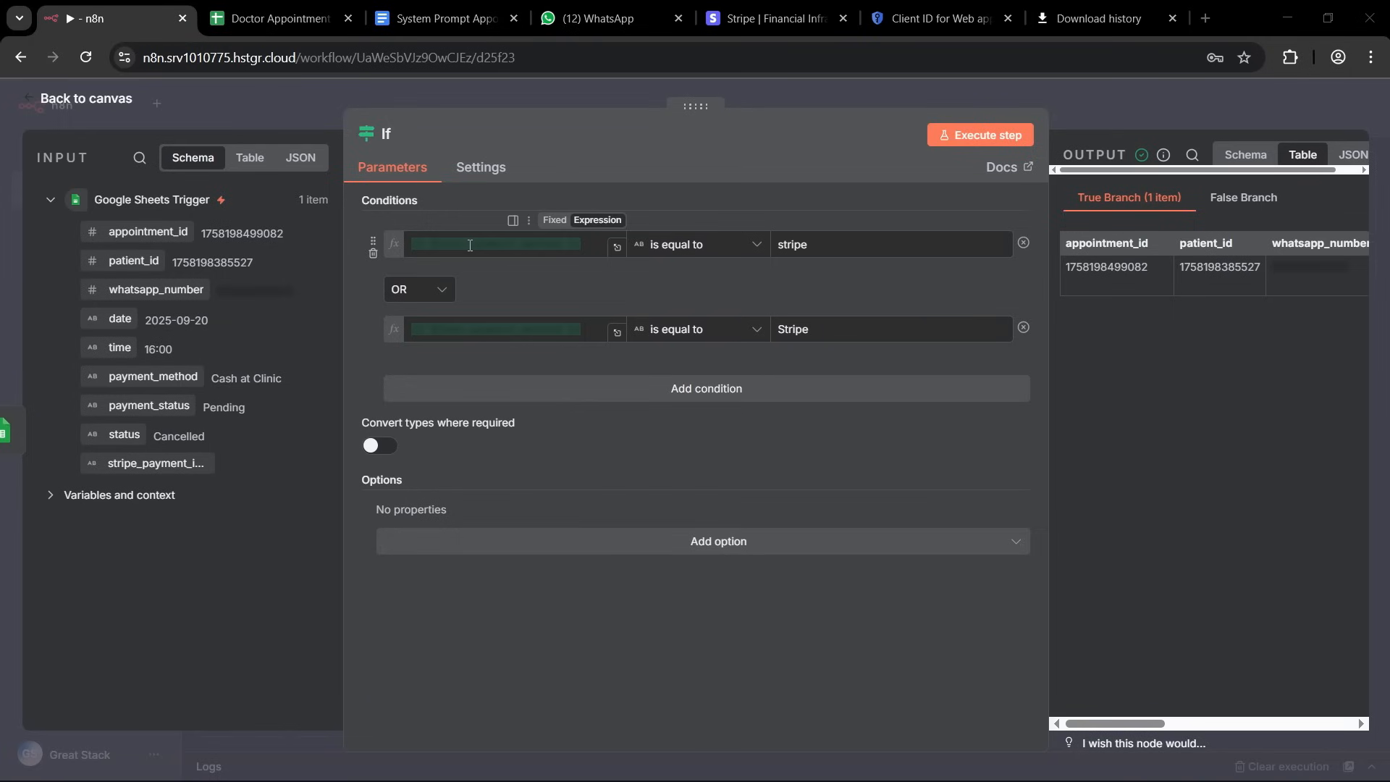
Set the operator of both payment_method conditions to the String option contains, and return to the canvas.
click(757, 246)
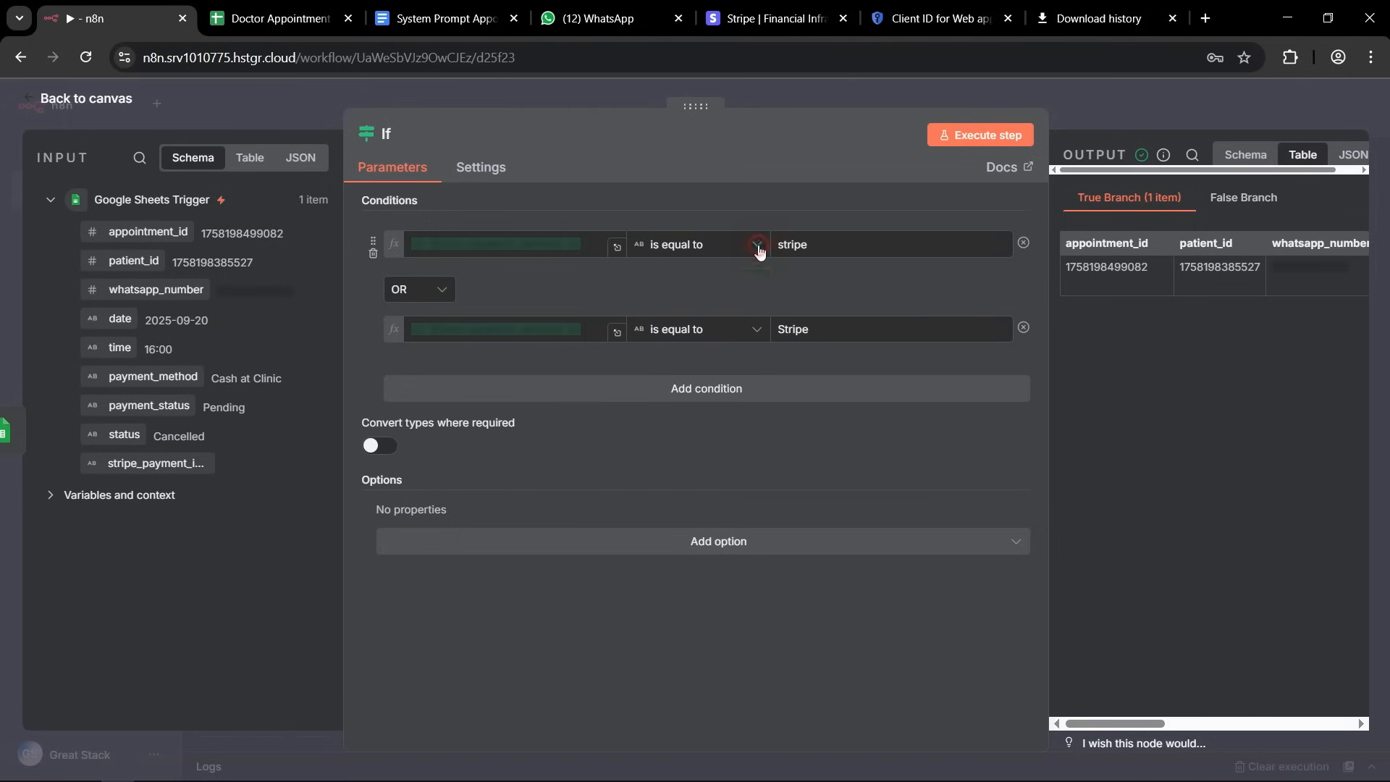
mouse_move(697, 297)
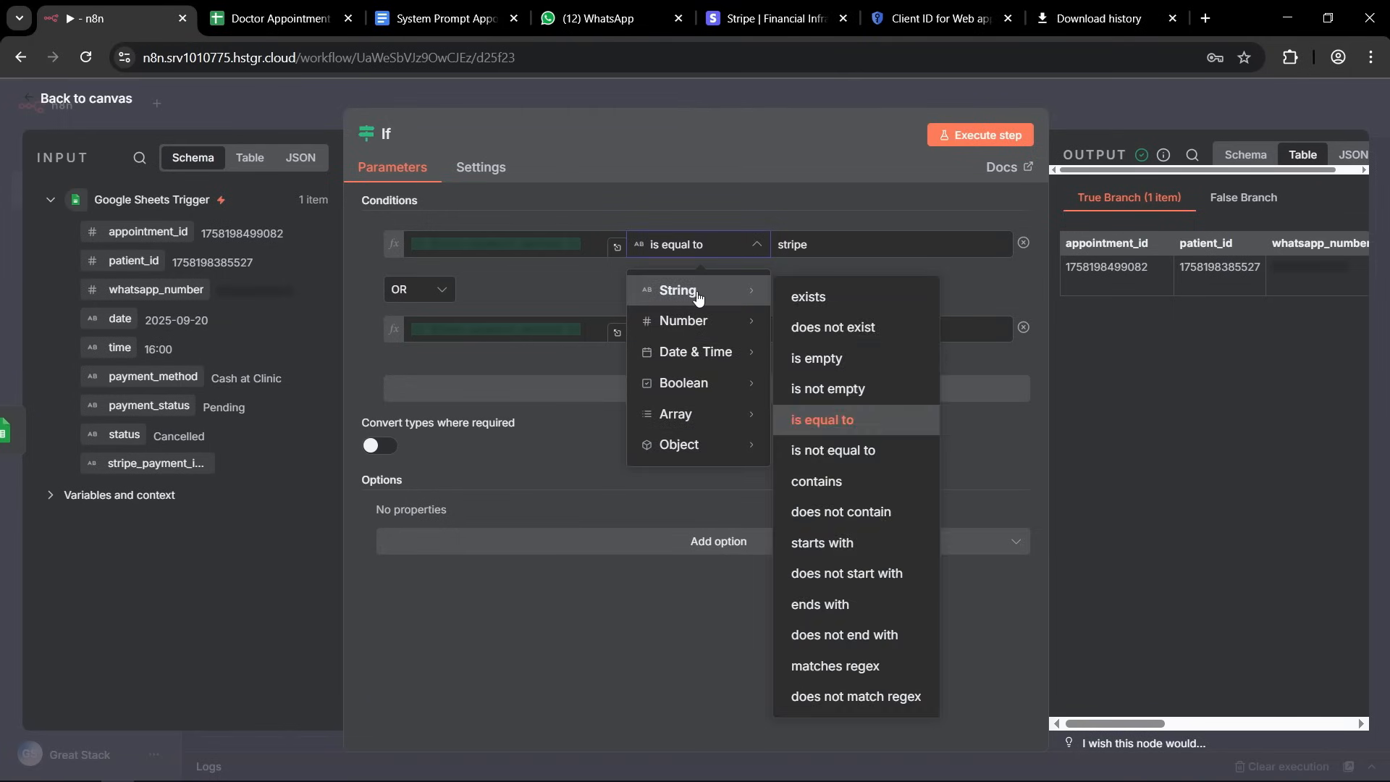
click(817, 482)
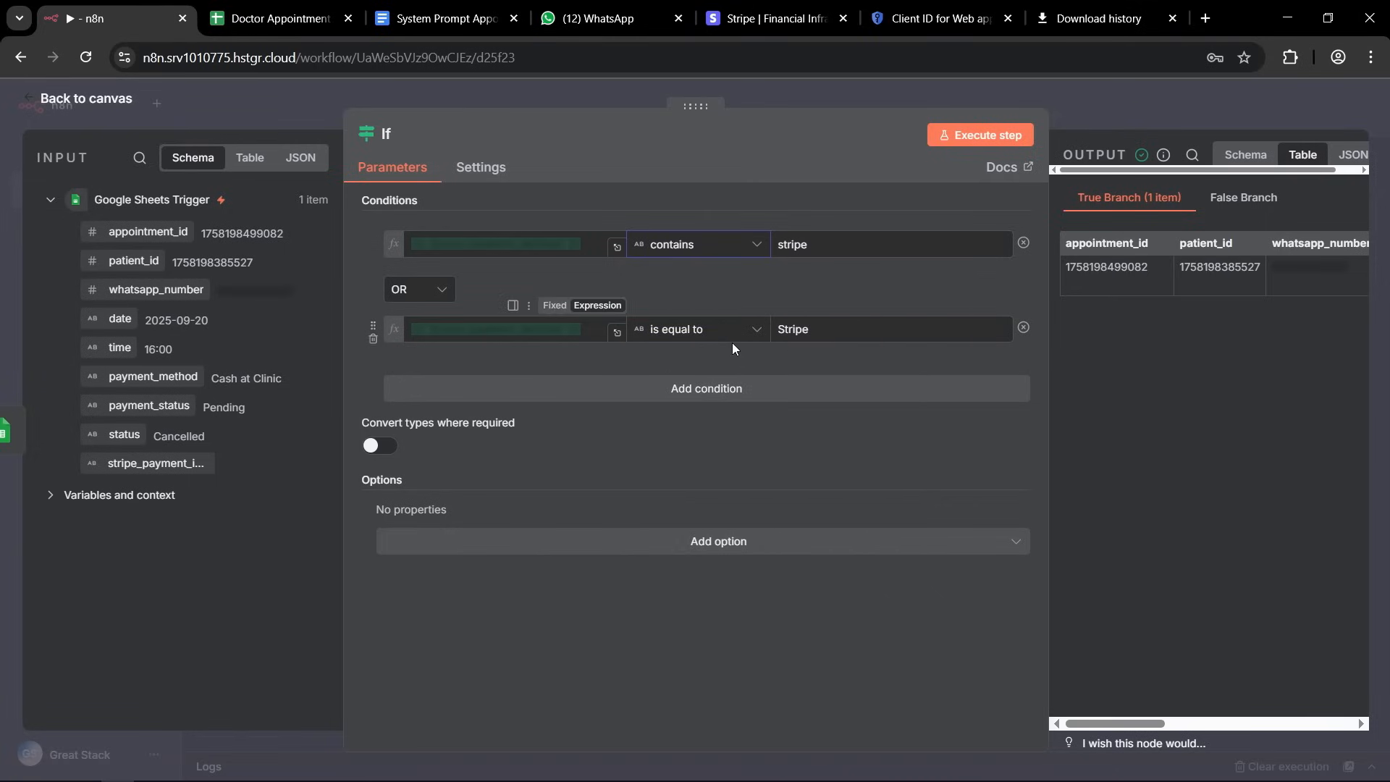
click(755, 329)
mouse_move(686, 375)
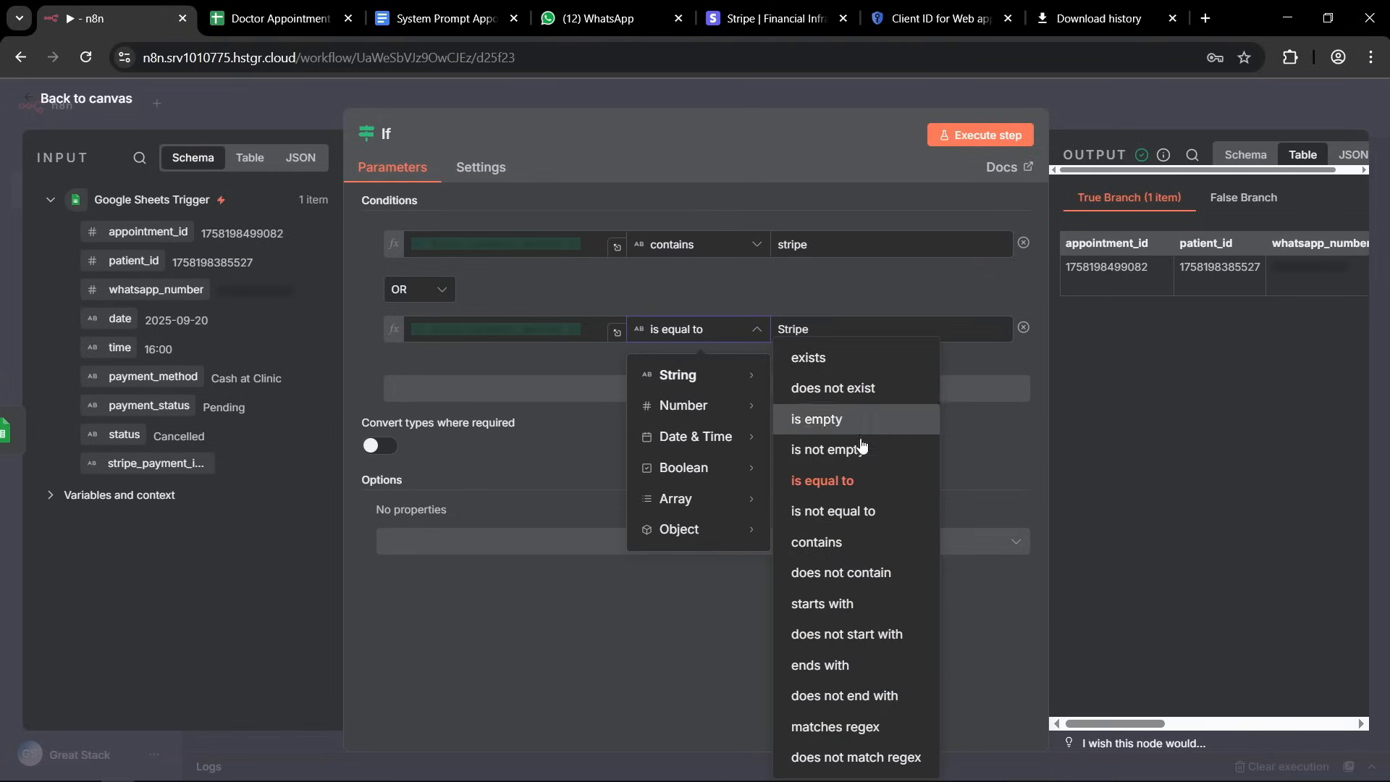
click(816, 550)
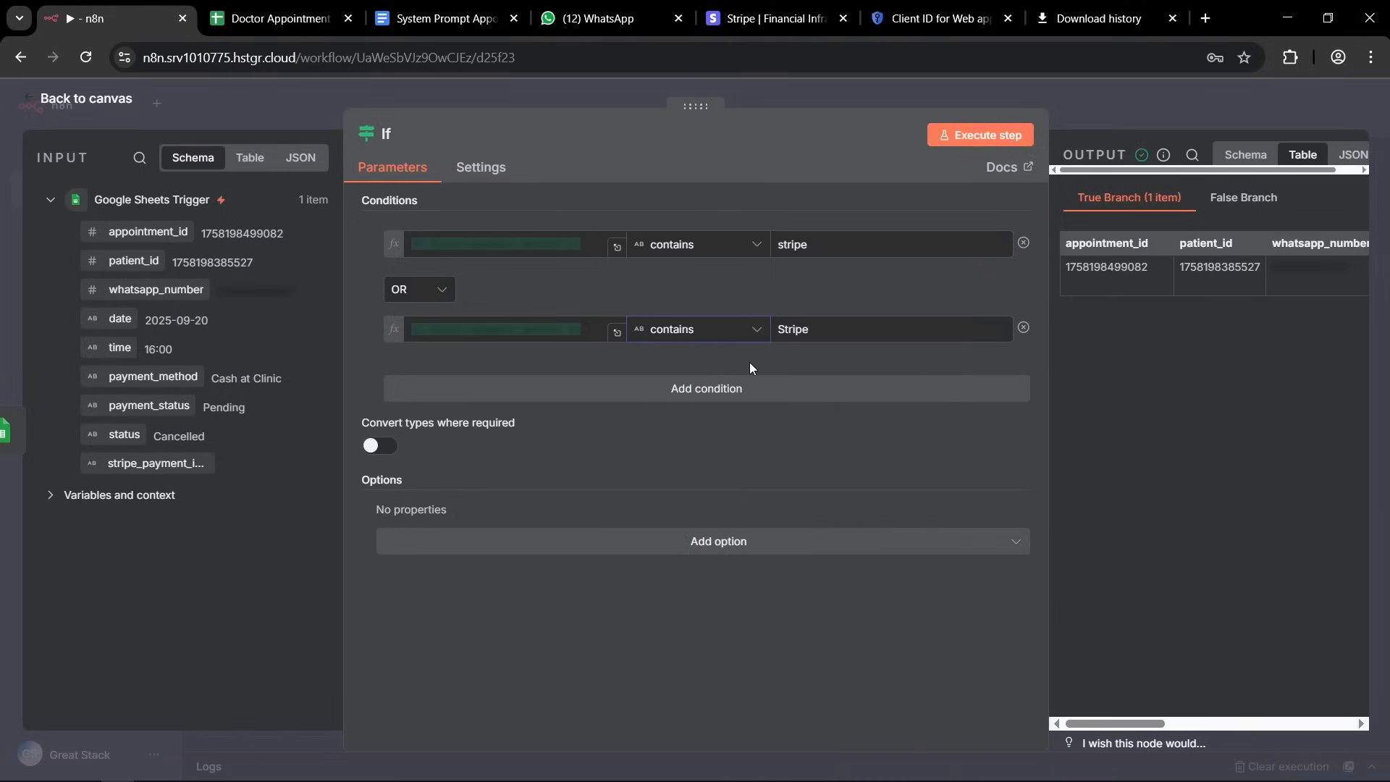
click(516, 330)
key(ctrl+a)
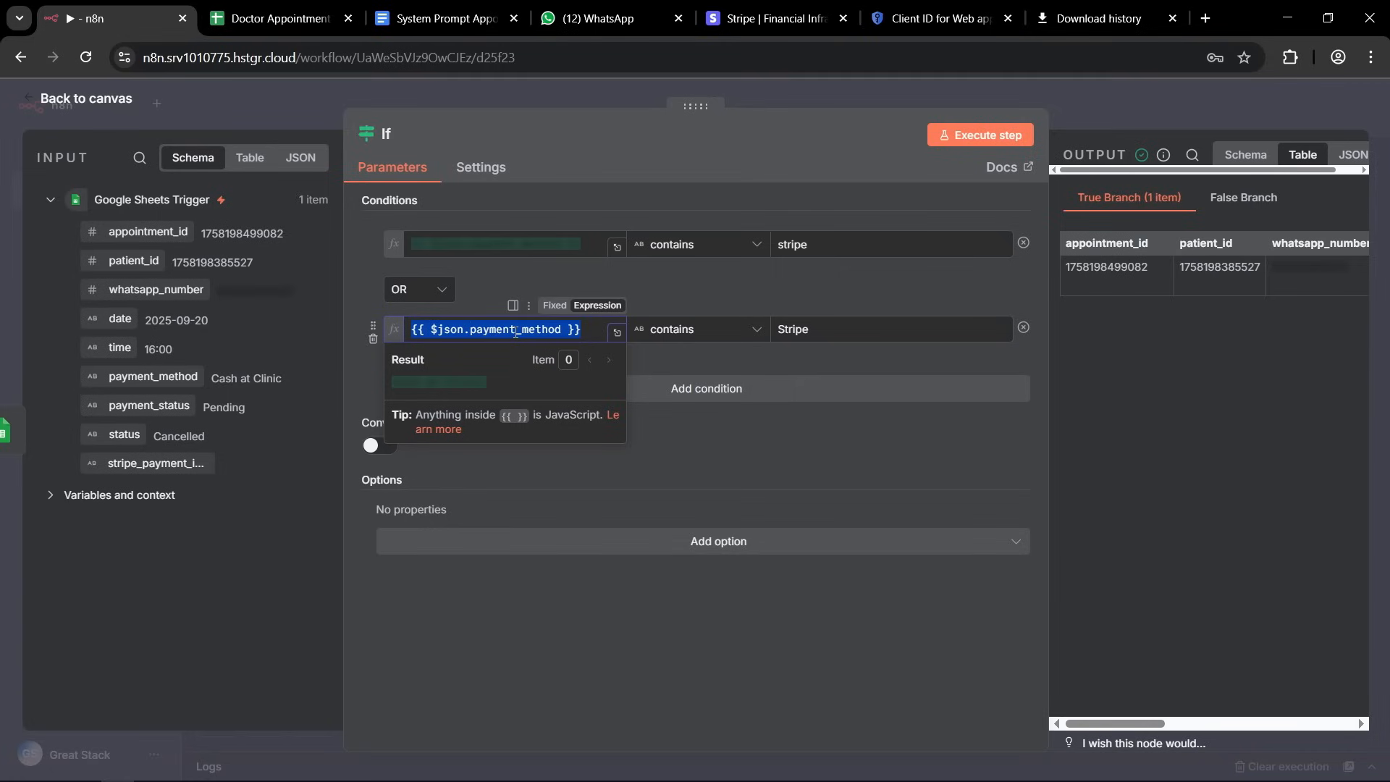
click(715, 136)
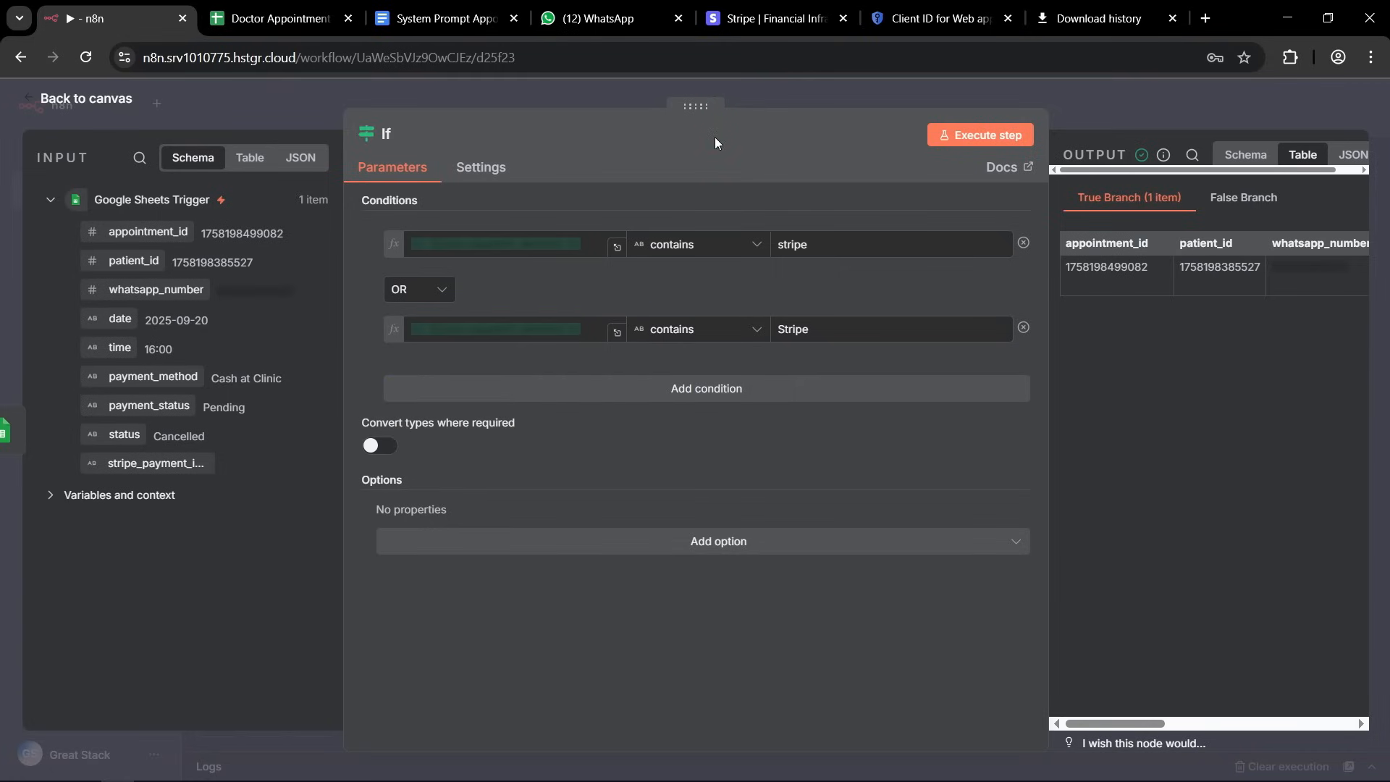
click(855, 85)
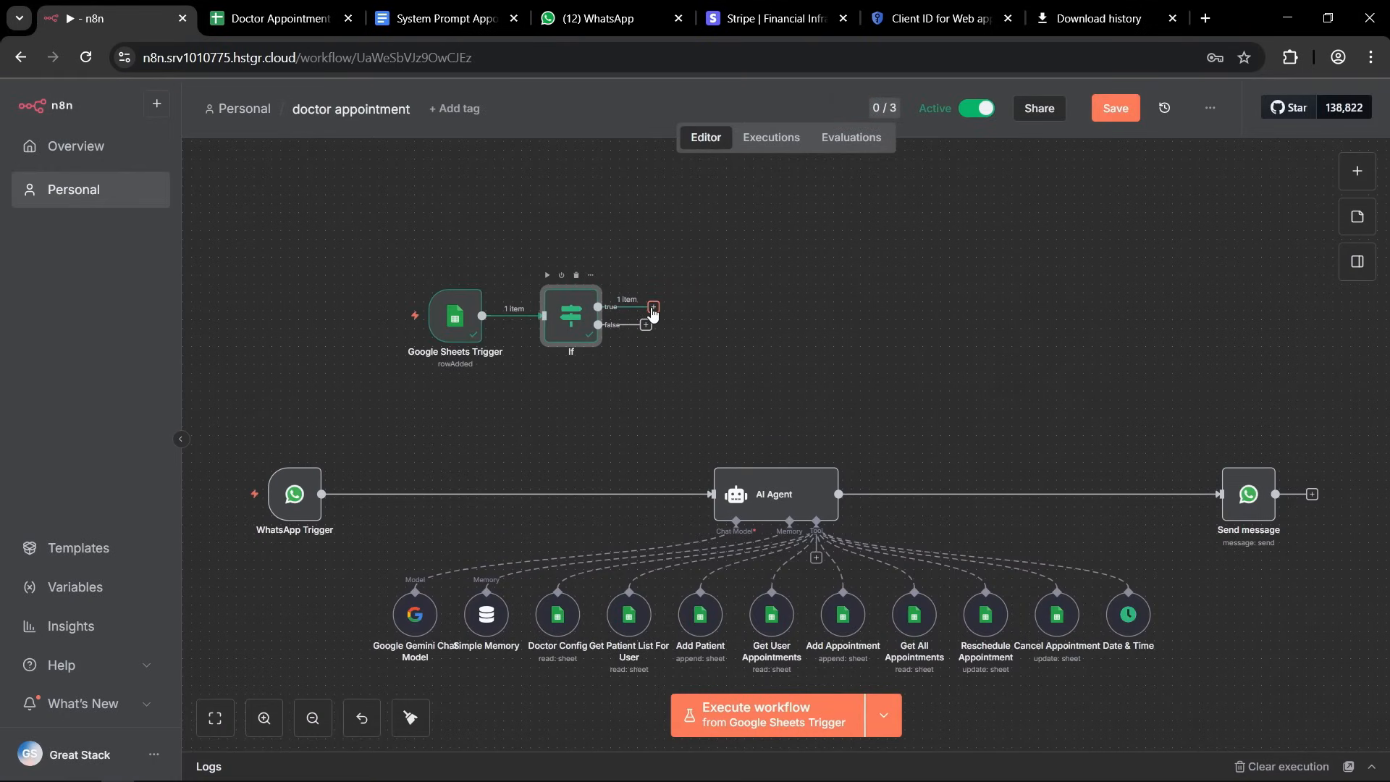
Add an HTTP Request node connected to the true branch of the If node.
mouse_move(646, 326)
mouse_down()
mouse_move(646, 372)
mouse_move(650, 346)
mouse_up()
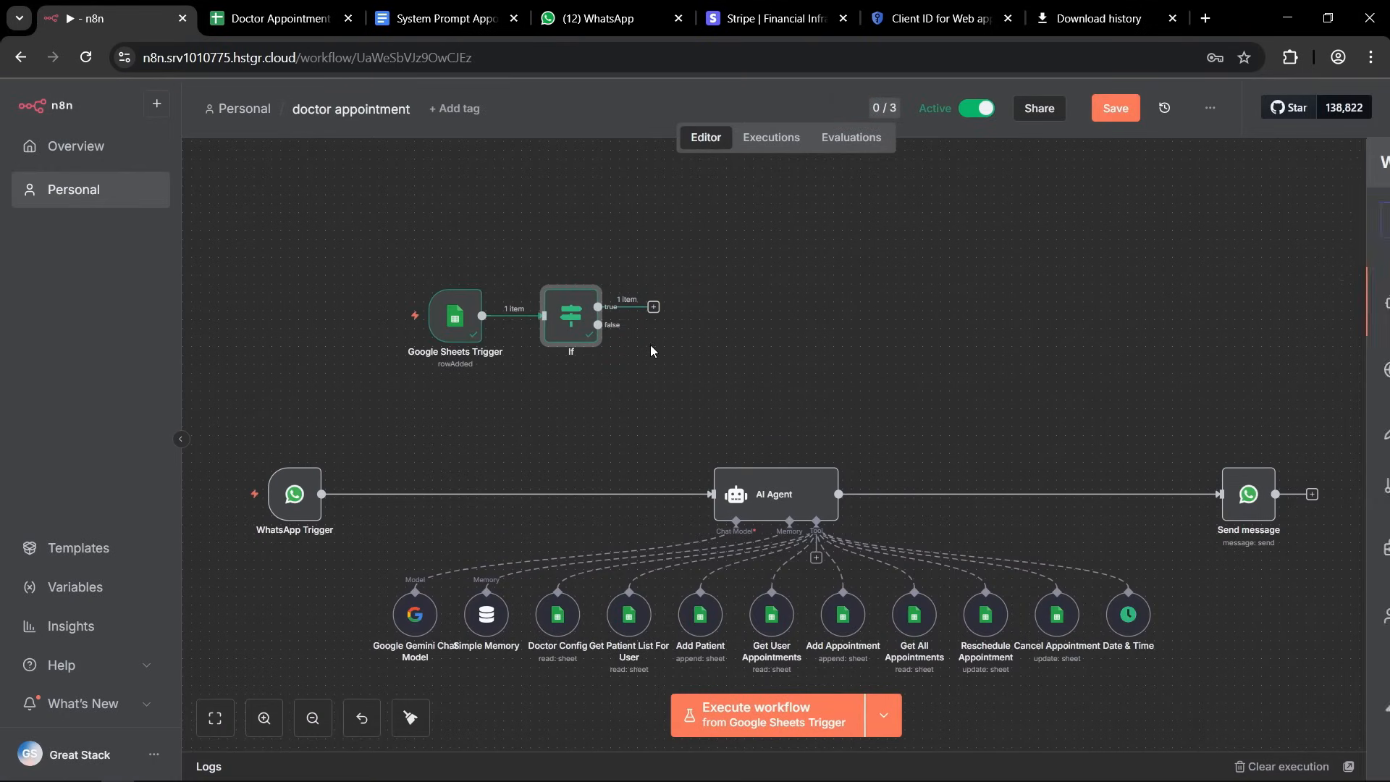
click(738, 296)
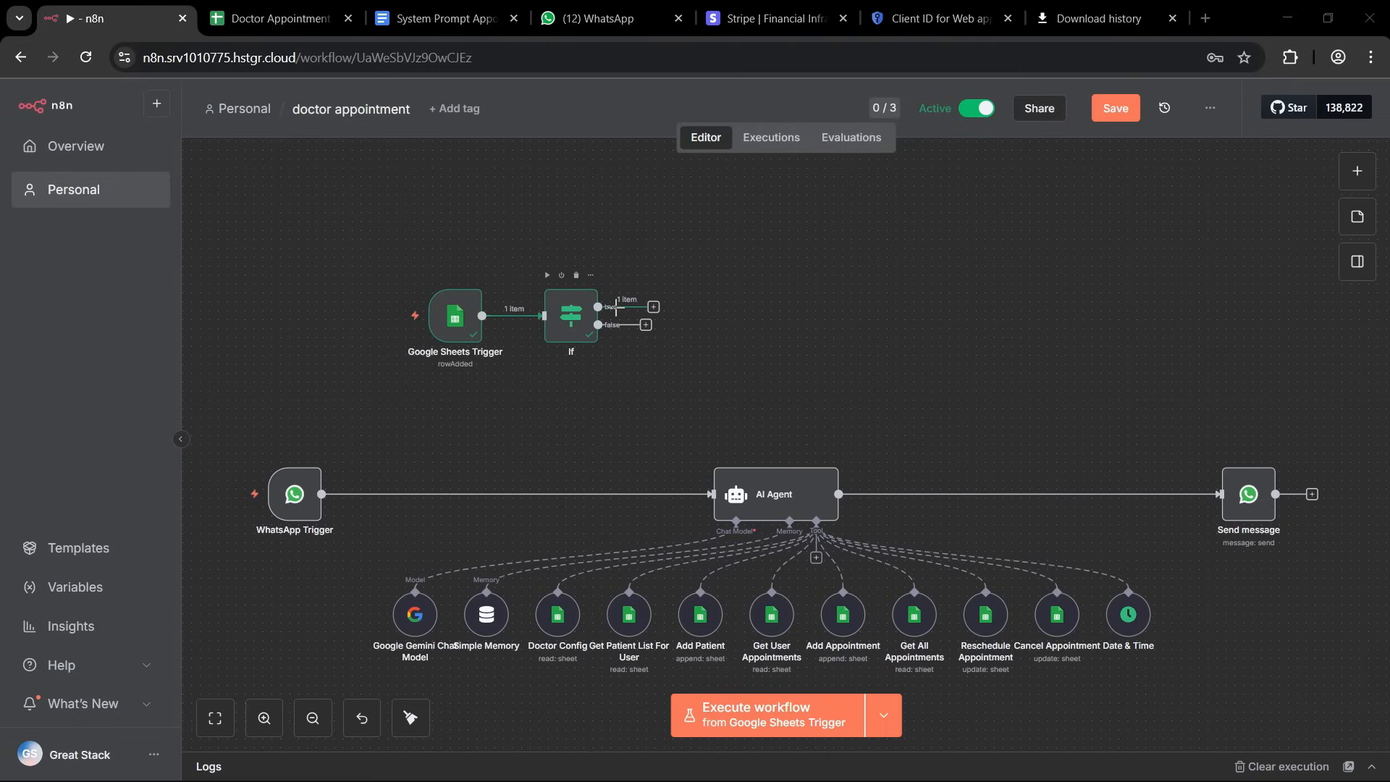
click(653, 307)
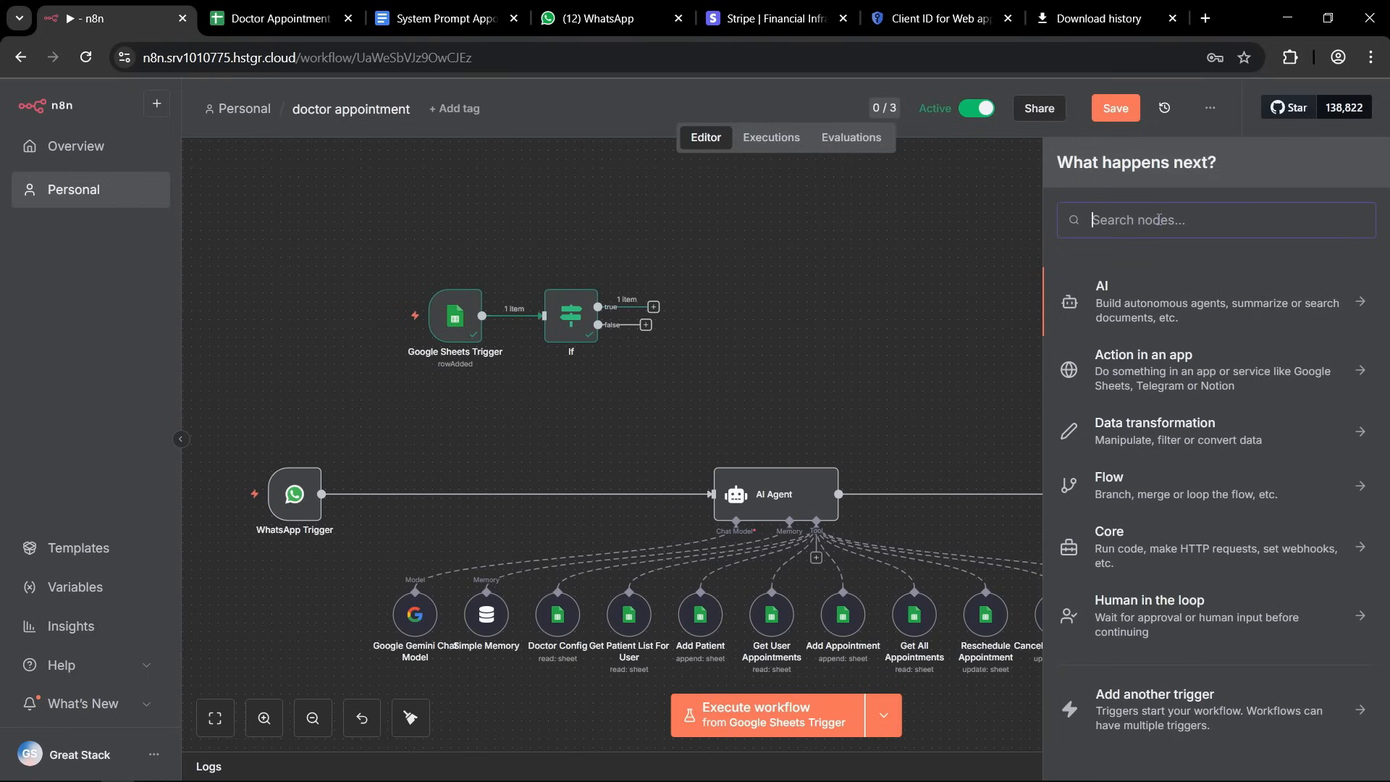
text(http)
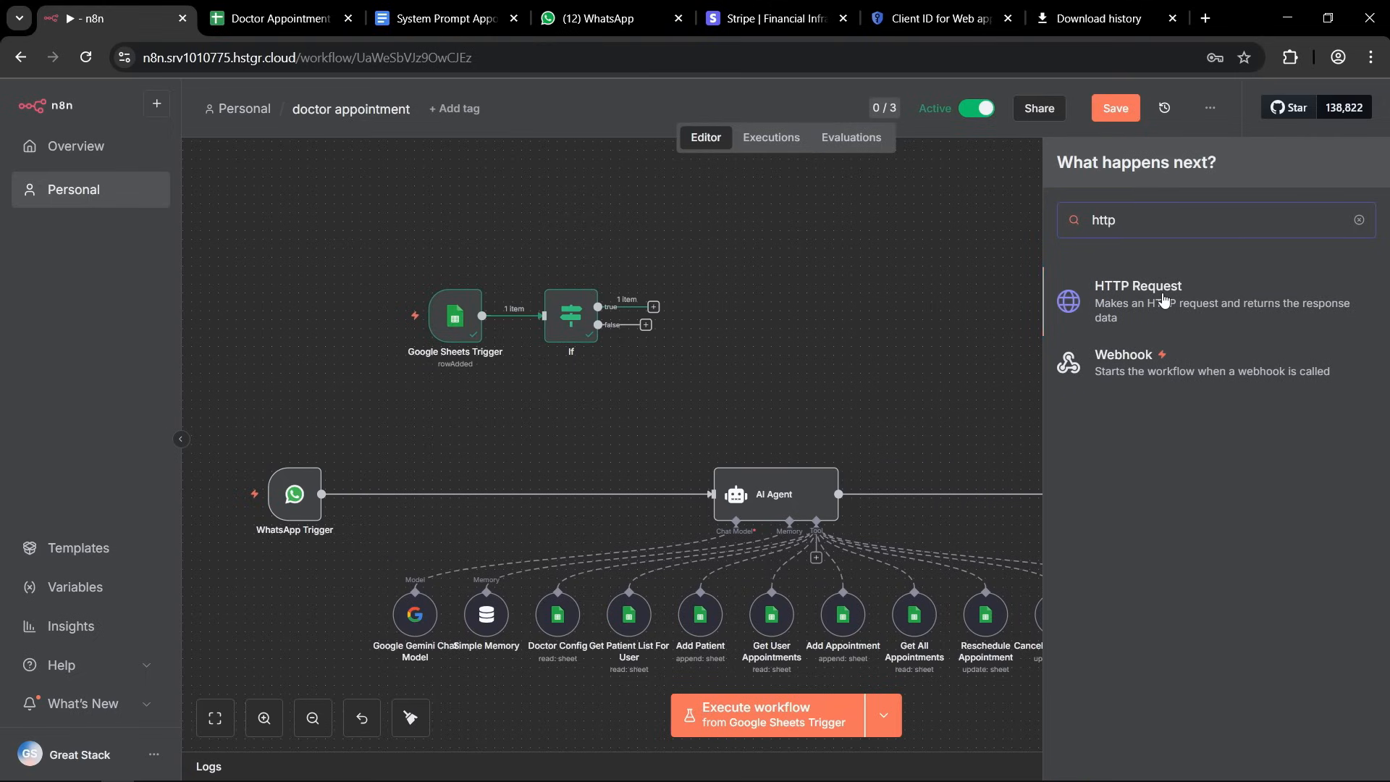
click(1163, 299)
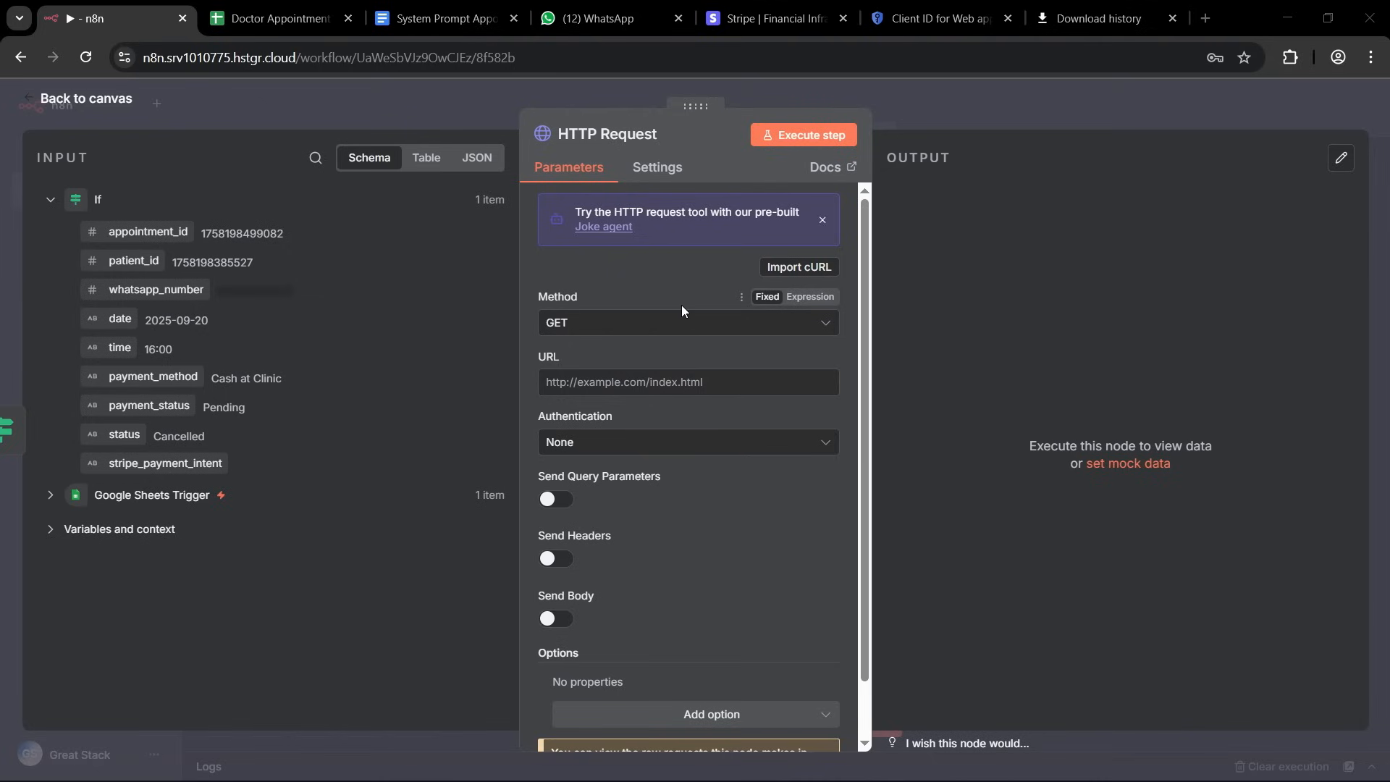
Switch to the Stripe website, sign in to the dashboard and open the API reference from the developer options.
click(756, 18)
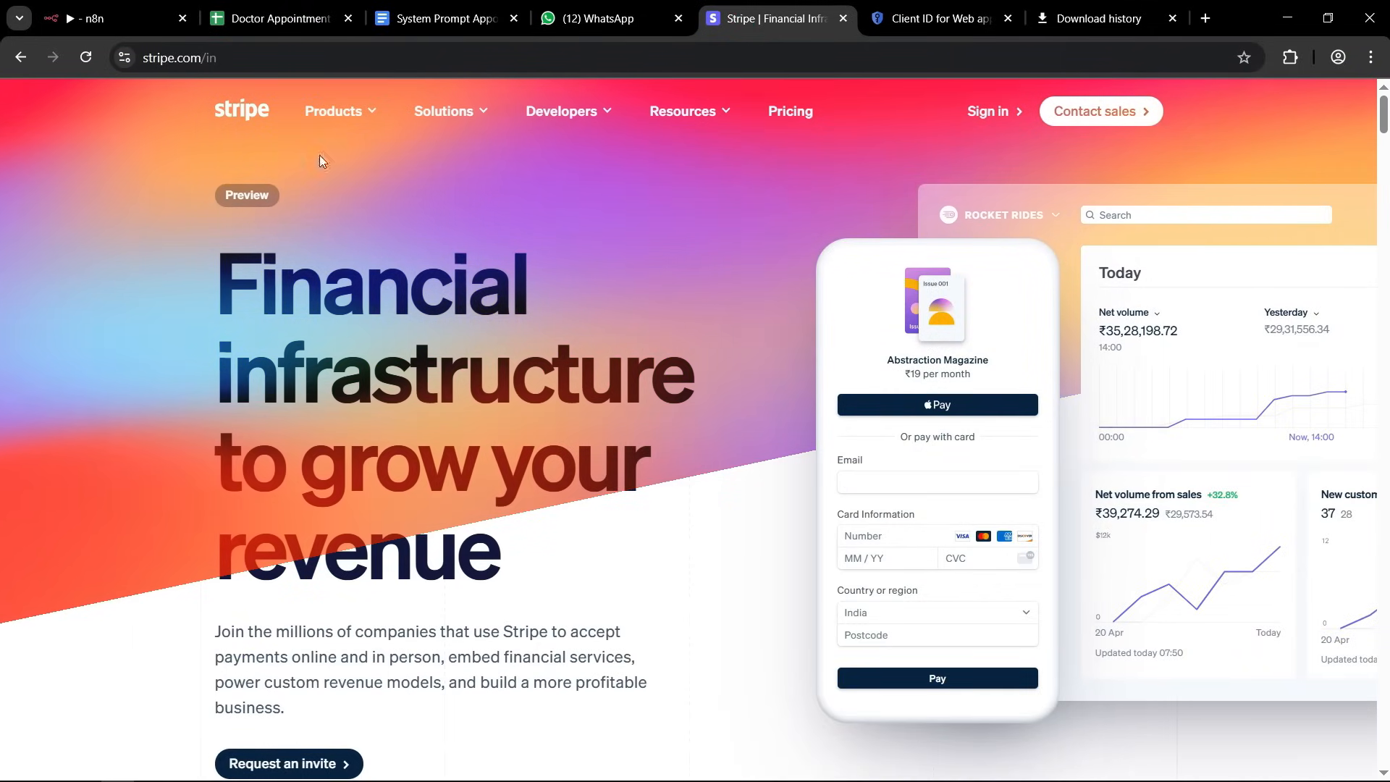
click(987, 113)
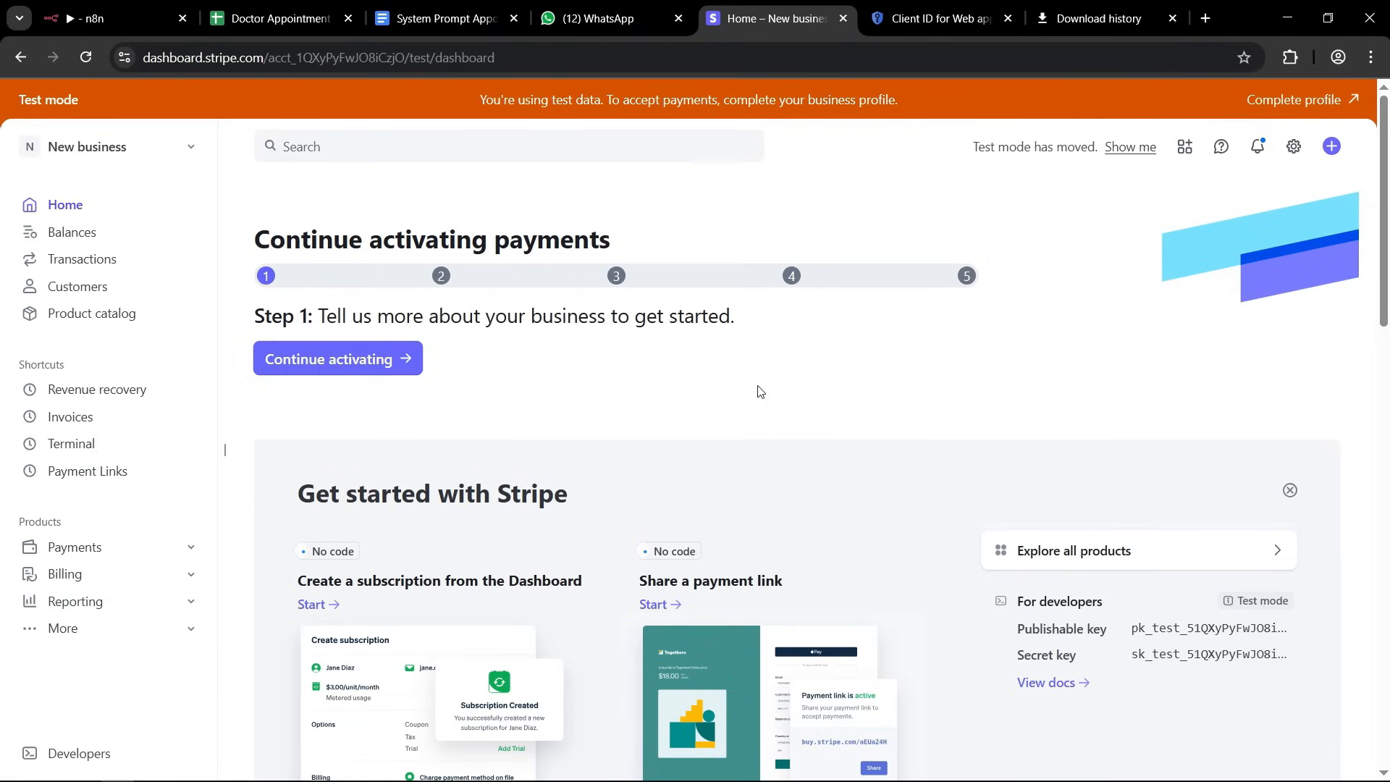
click(77, 758)
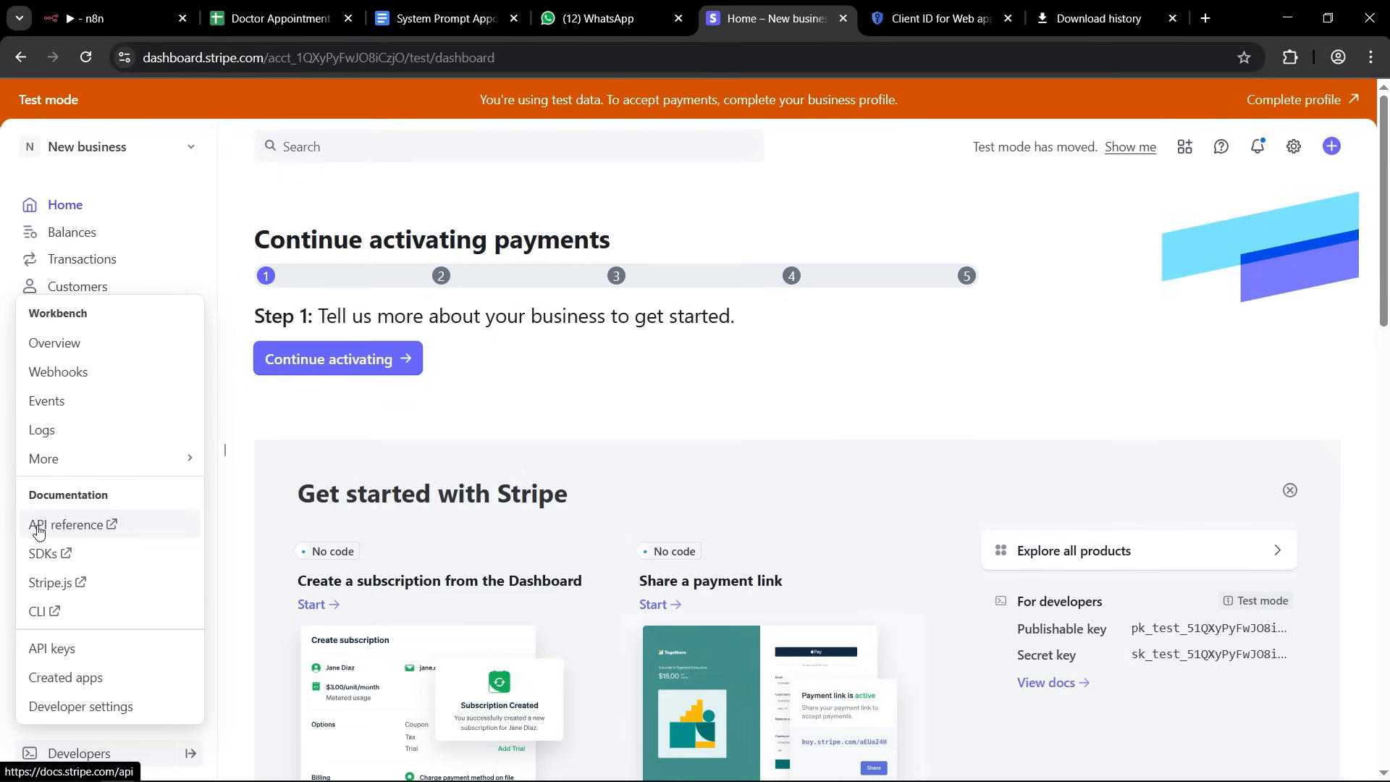
click(84, 527)
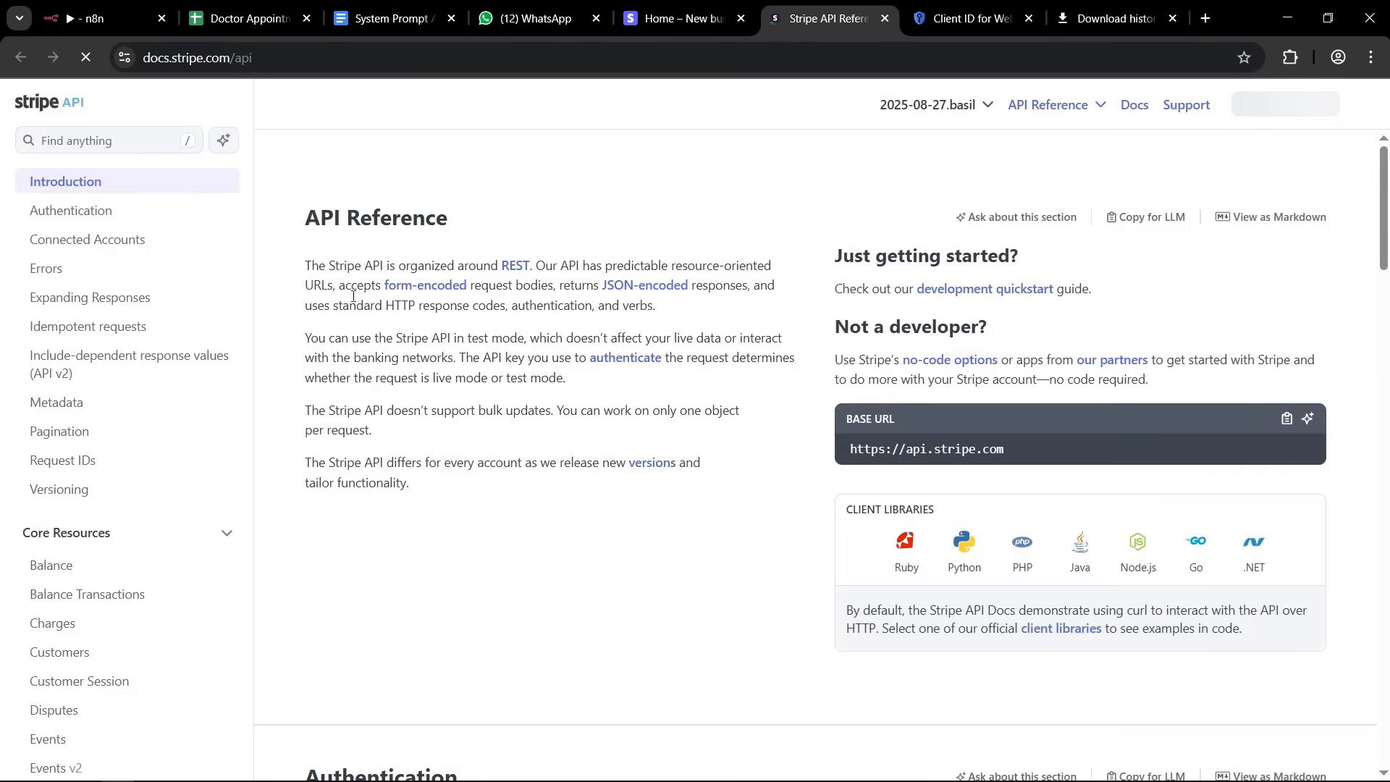
Find Checkout Sessions in the Stripe API reference and examine the endpoint and cURL request for Create a Checkout Session.
scroll(128, 318, down, 12)
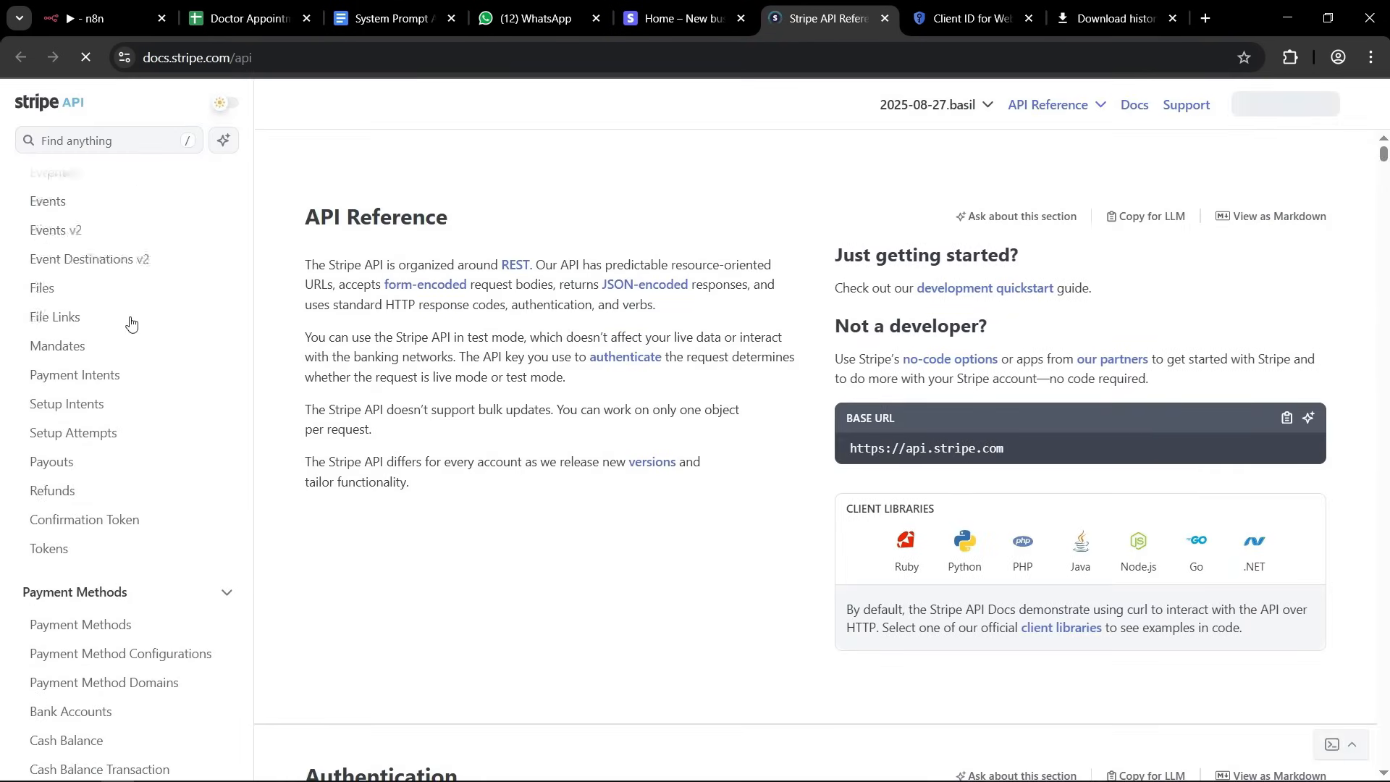
scroll(128, 324, down, 3)
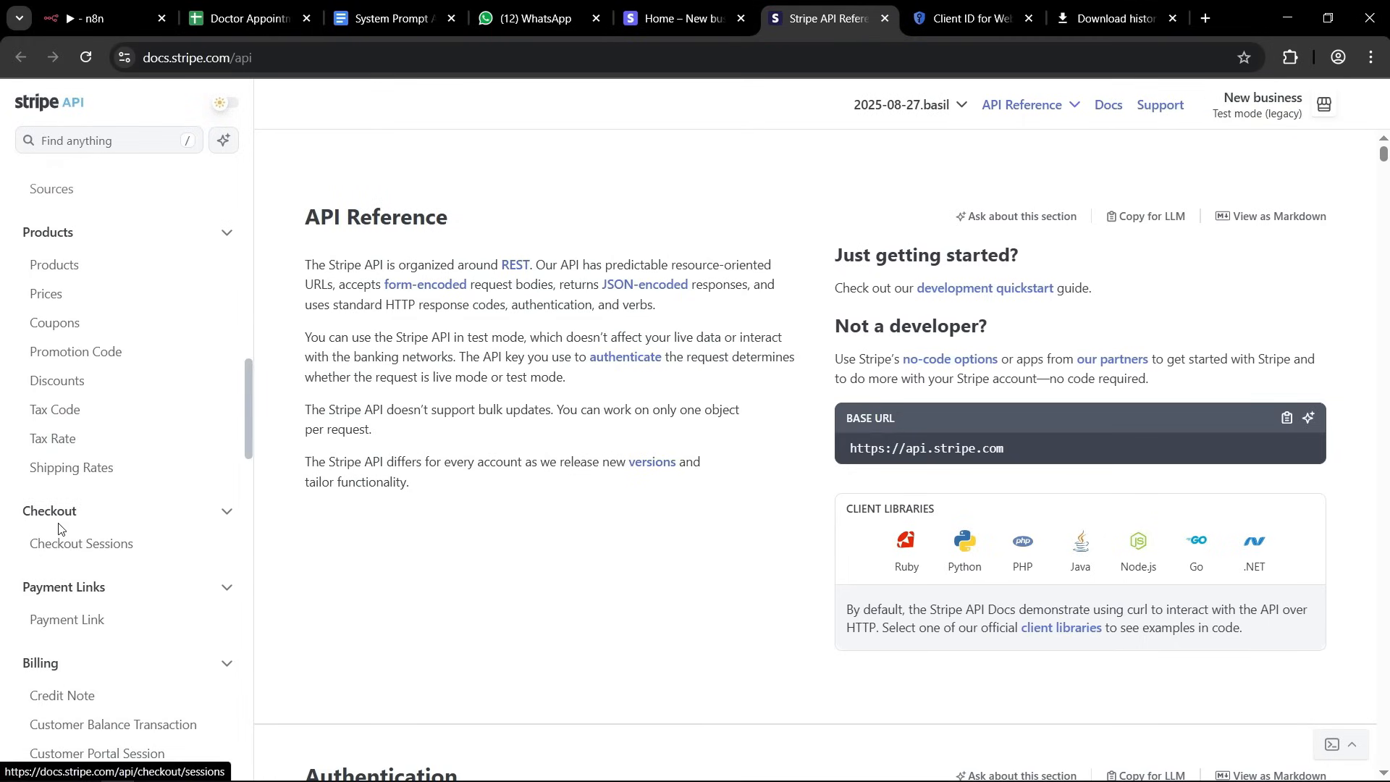
click(63, 547)
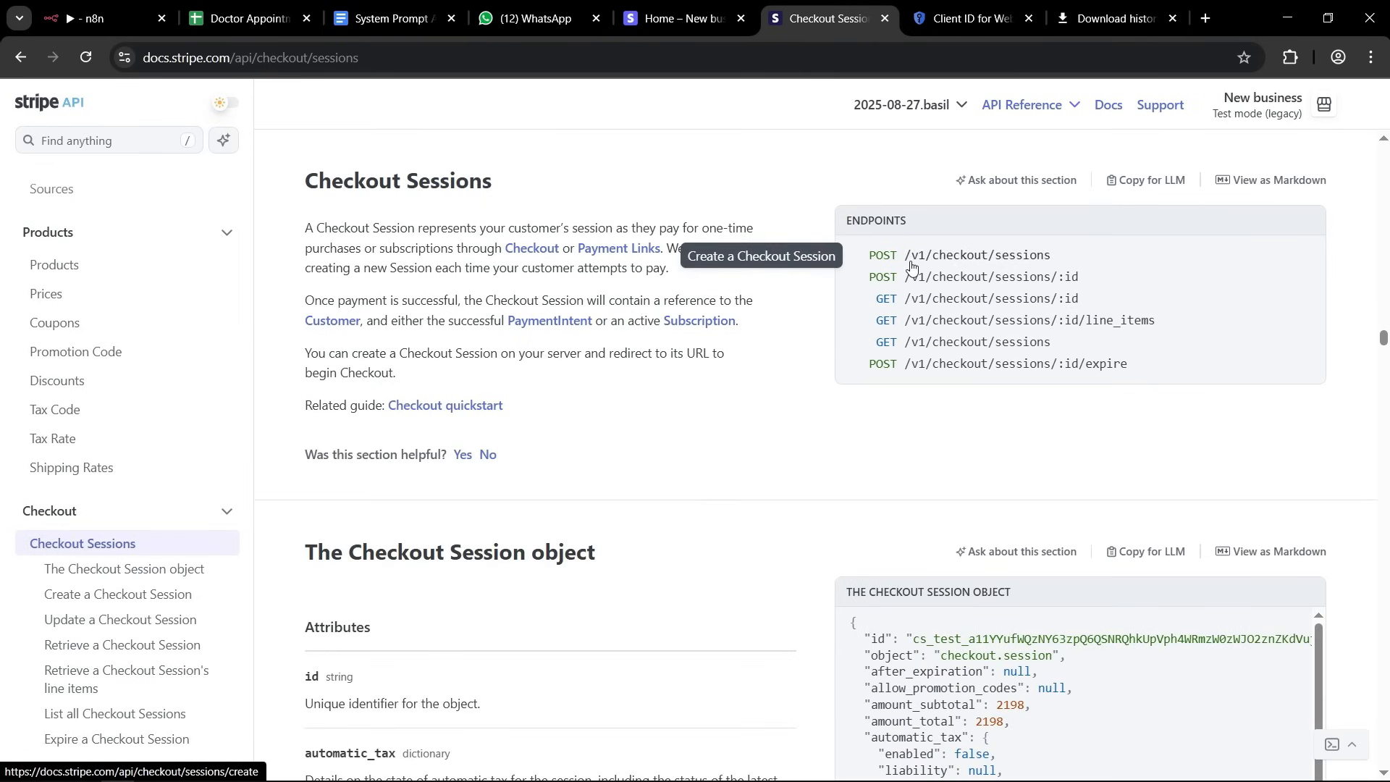
drag(1079, 278, 913, 257)
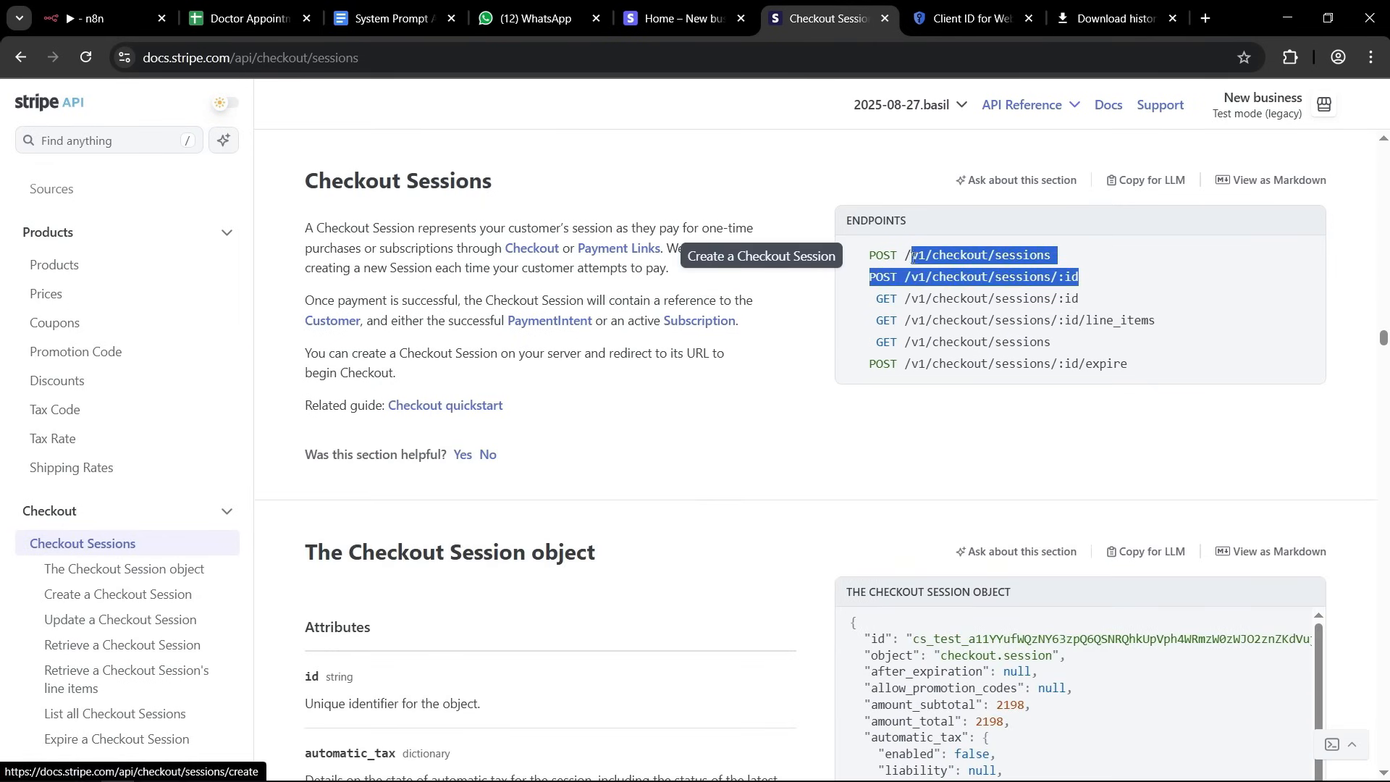
click(897, 188)
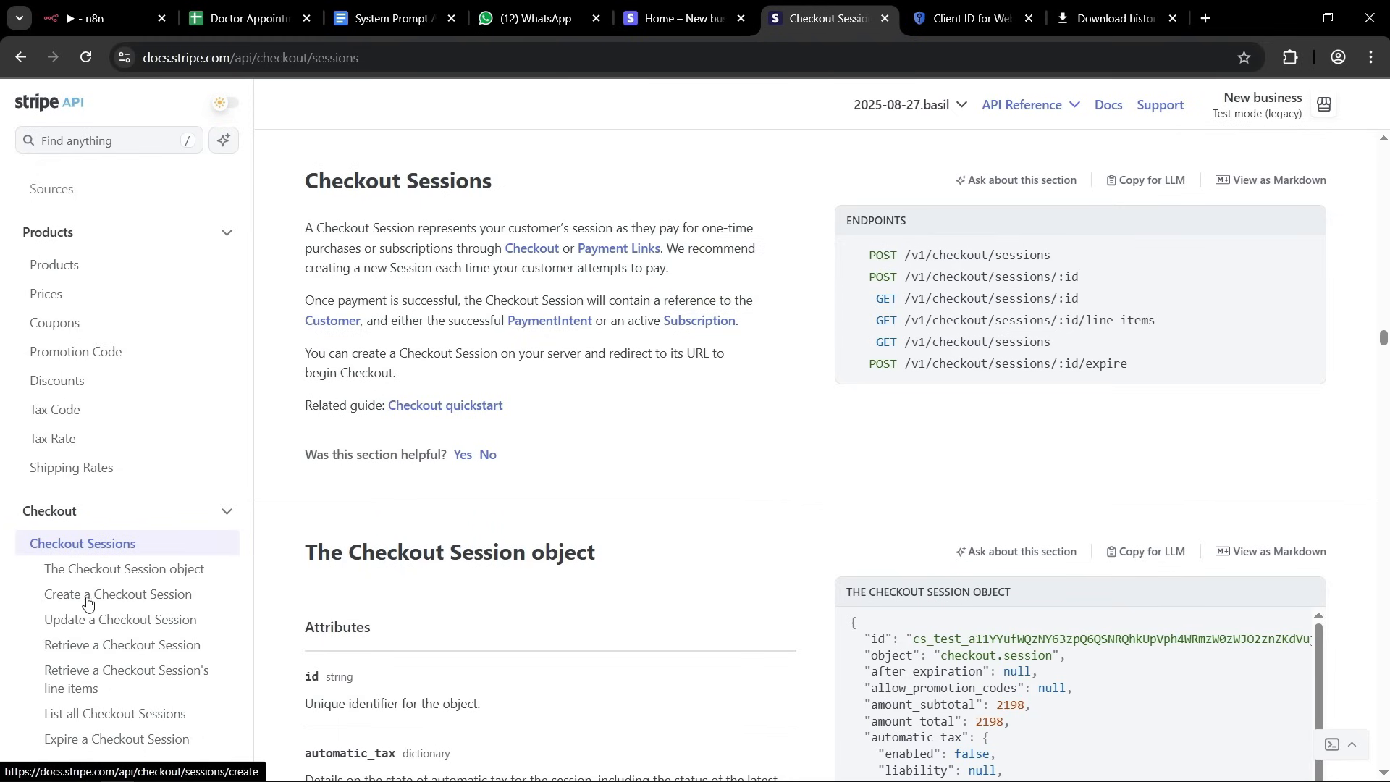
click(158, 599)
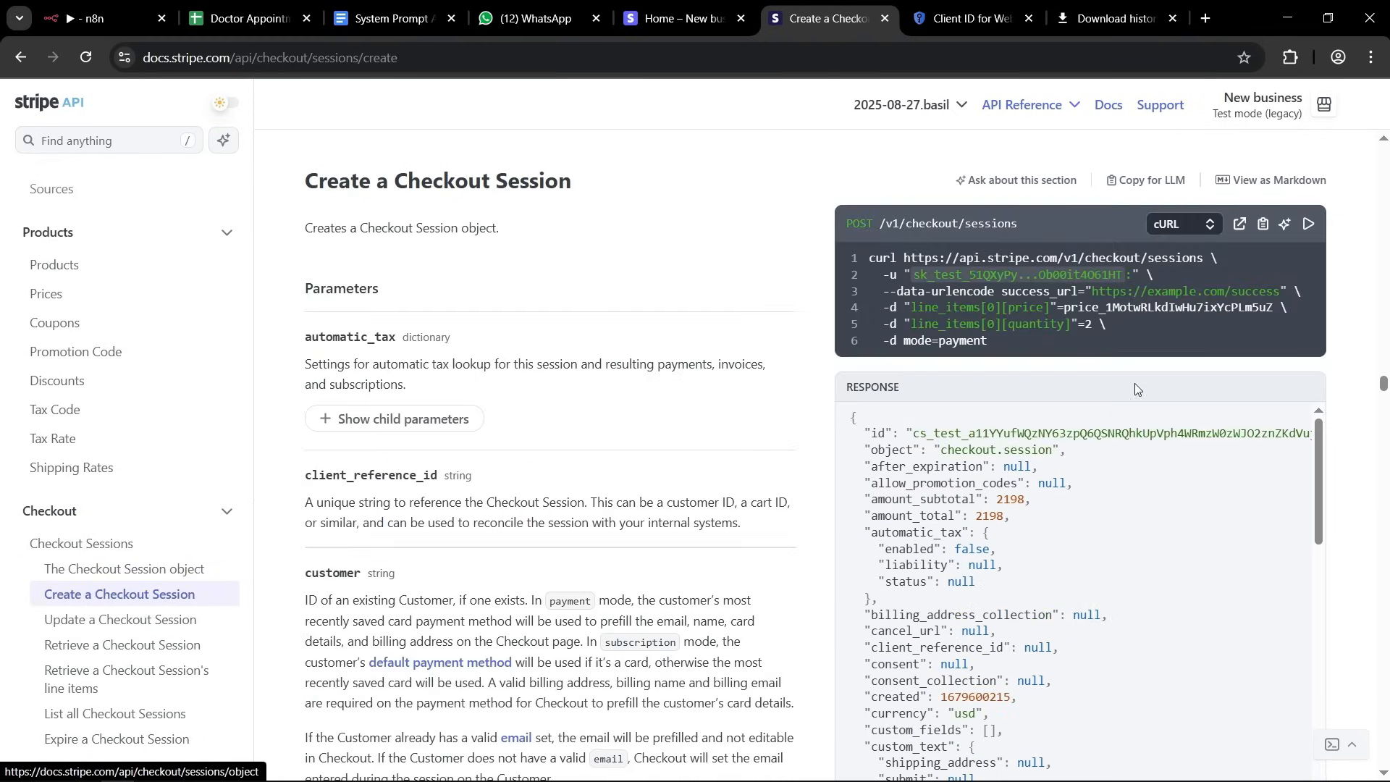
mouse_move(913, 266)
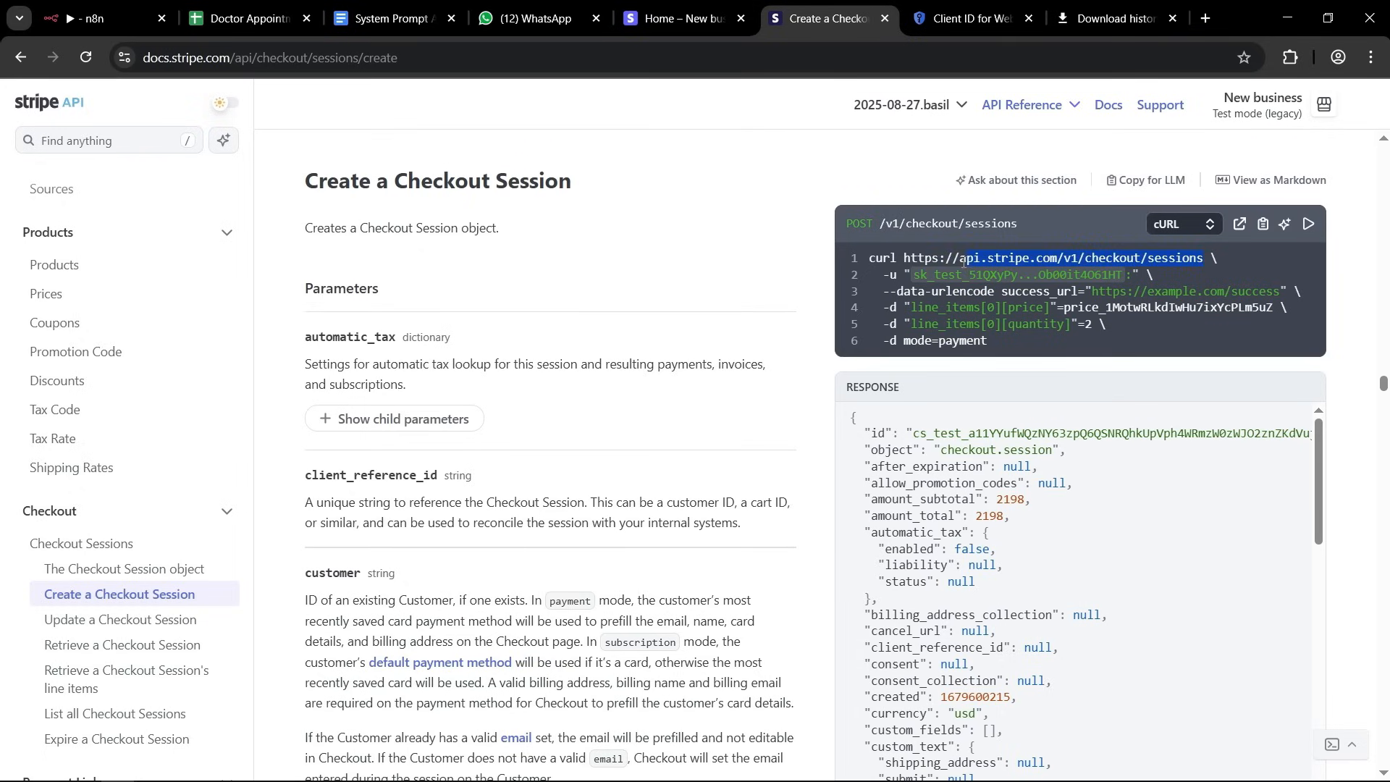
key(alt+Tab)
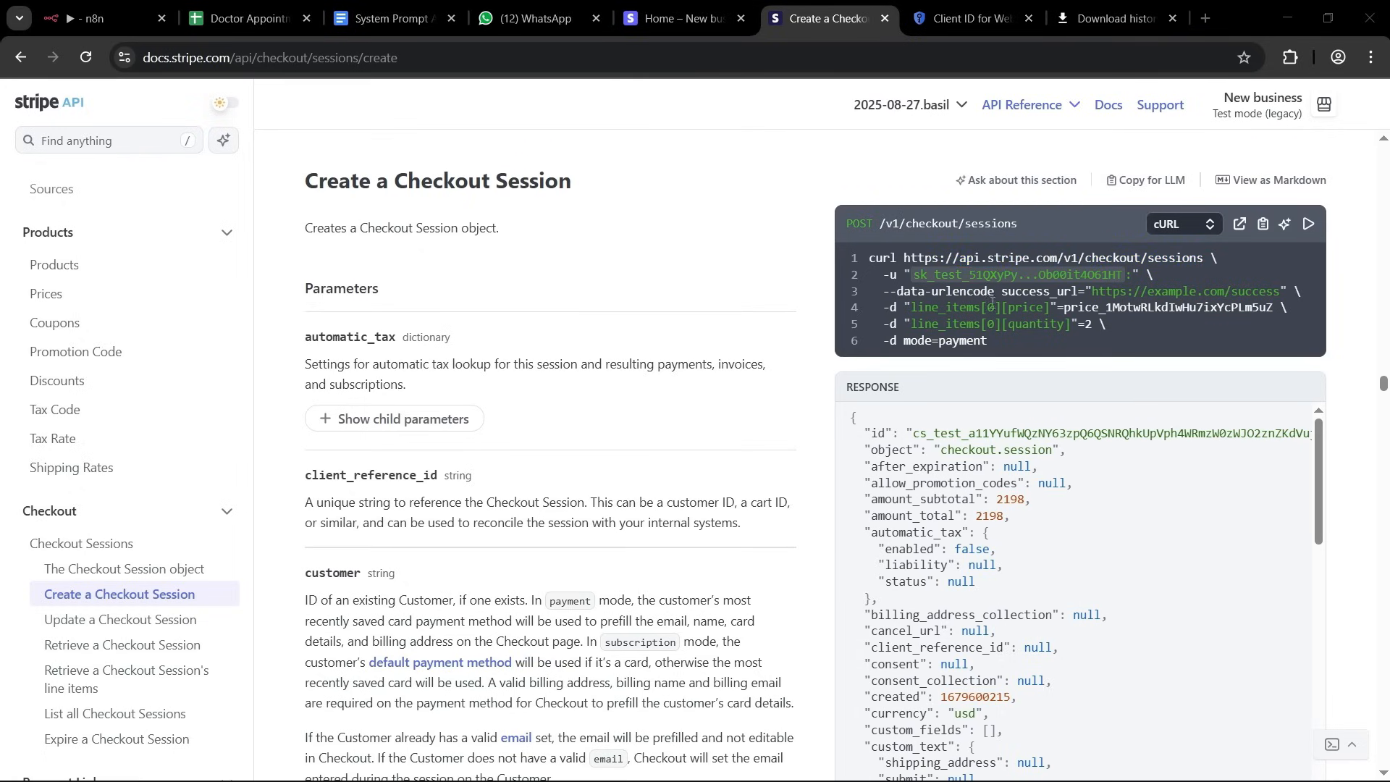
double_click(899, 259)
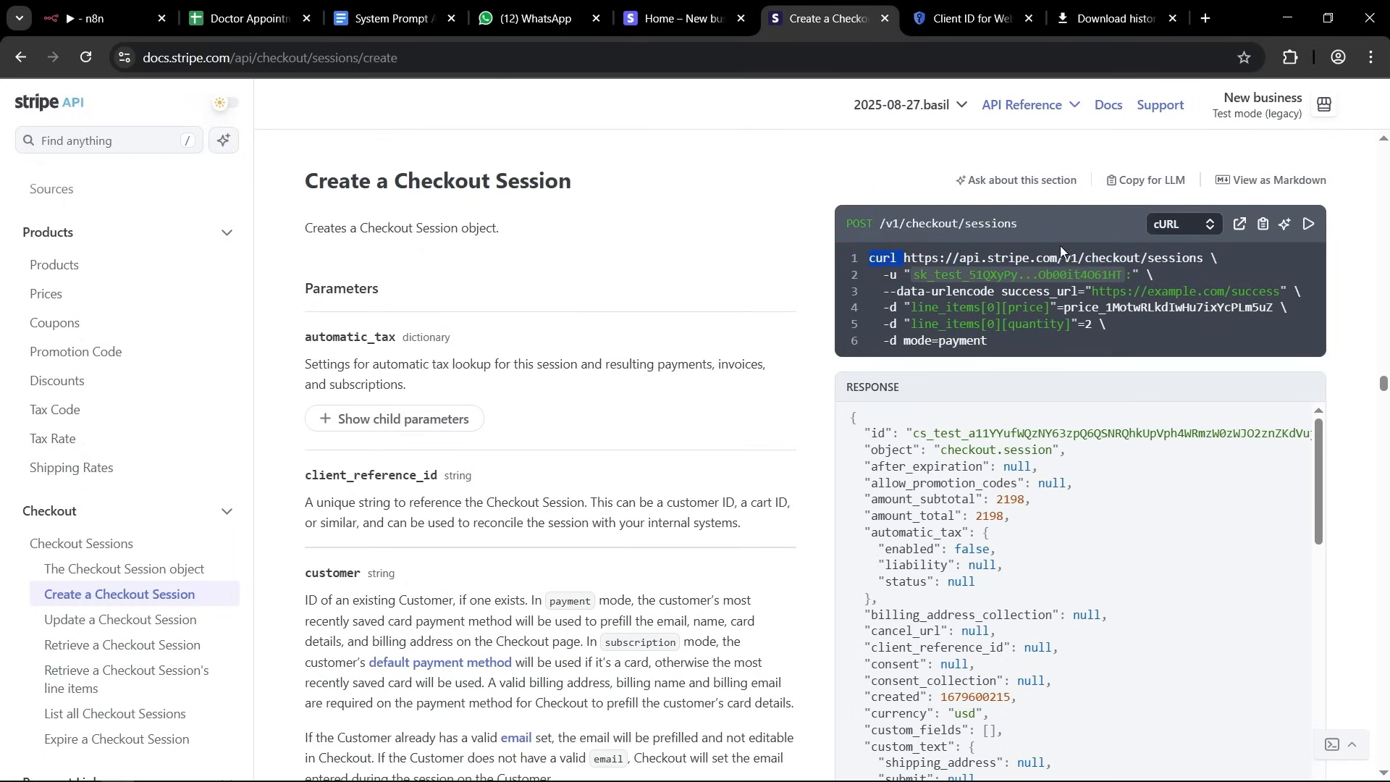
right_click(1201, 262)
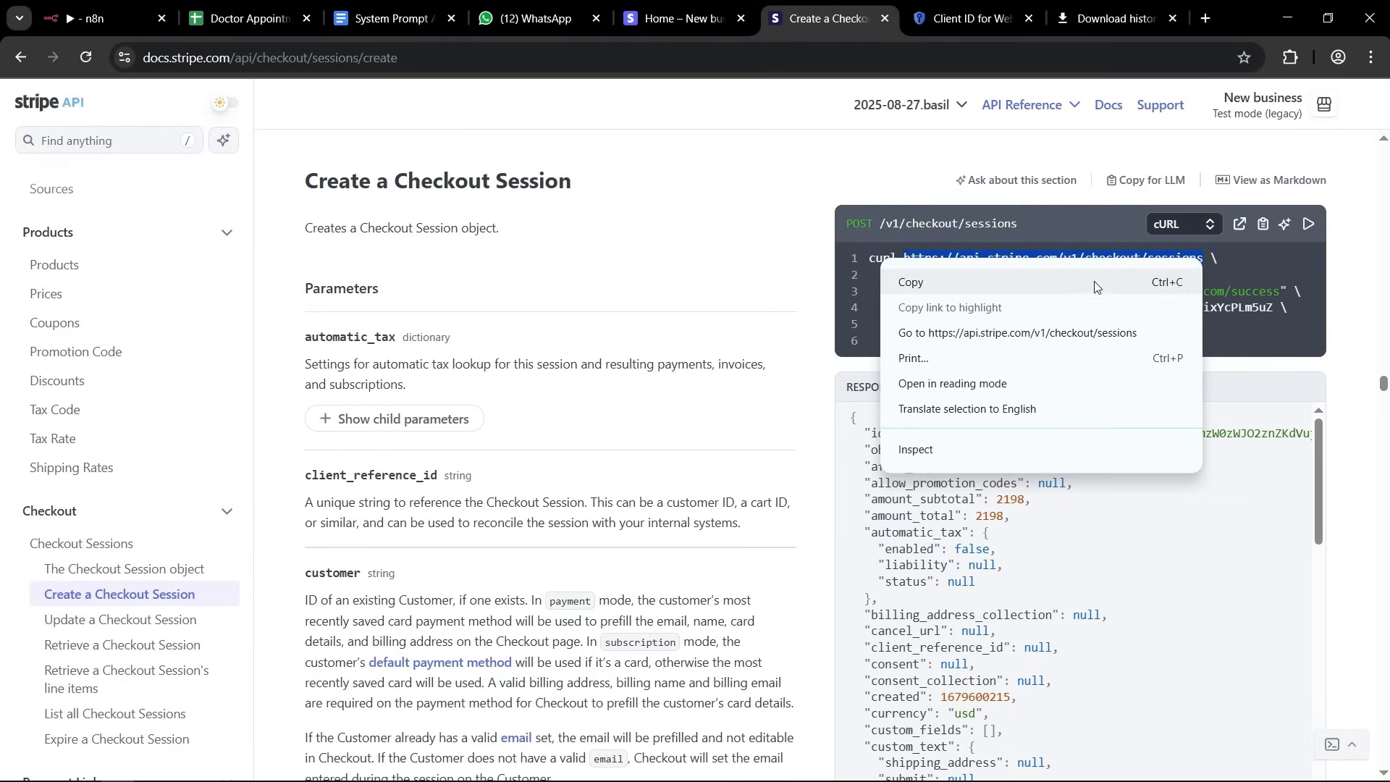
click(921, 288)
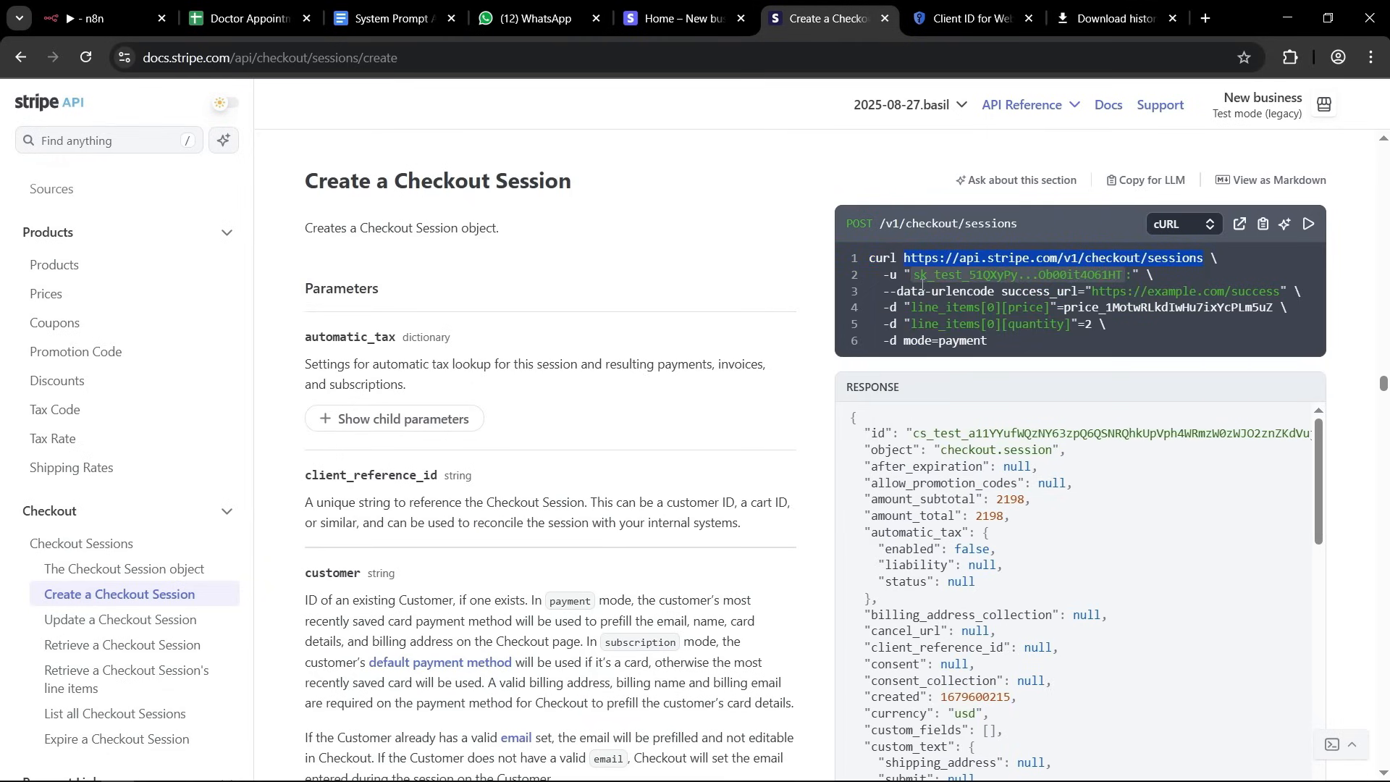
Examine the line_items, metadata, mode, return_url, success_url and ui_mode parameters in the Create a Checkout Session reference.
mouse_move(922, 284)
scroll(562, 326, down, 8)
scroll(557, 334, down, 3)
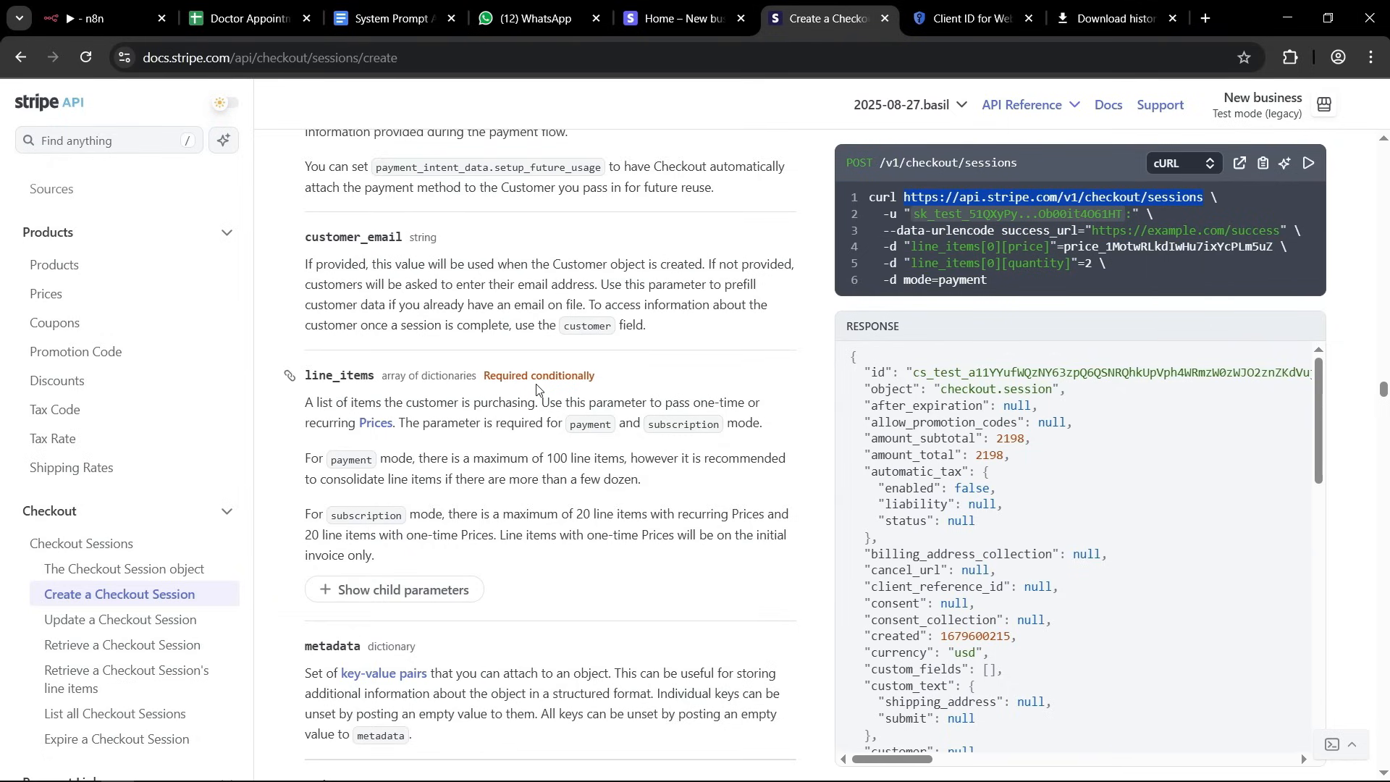
scroll(537, 429, down, 4)
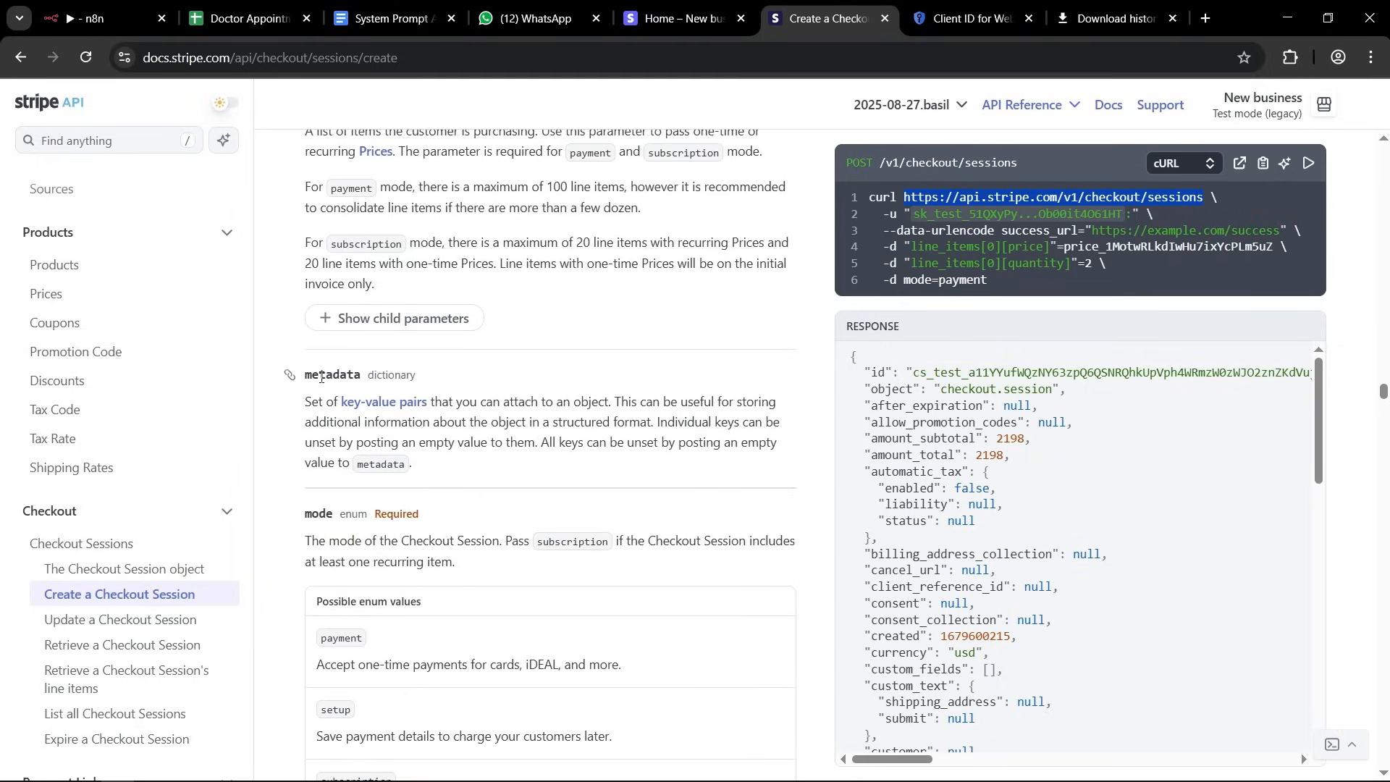
double_click(341, 374)
click(342, 374)
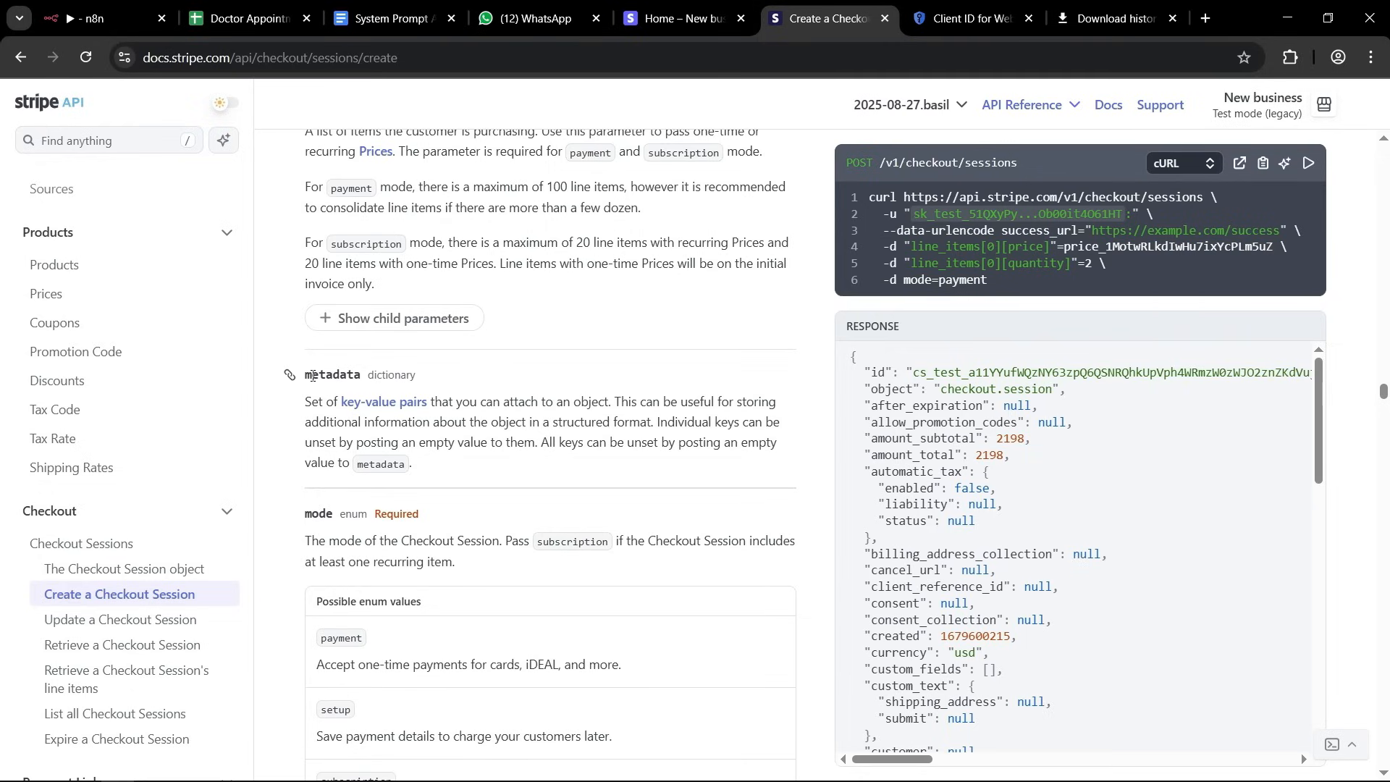
scroll(389, 422, down, 2)
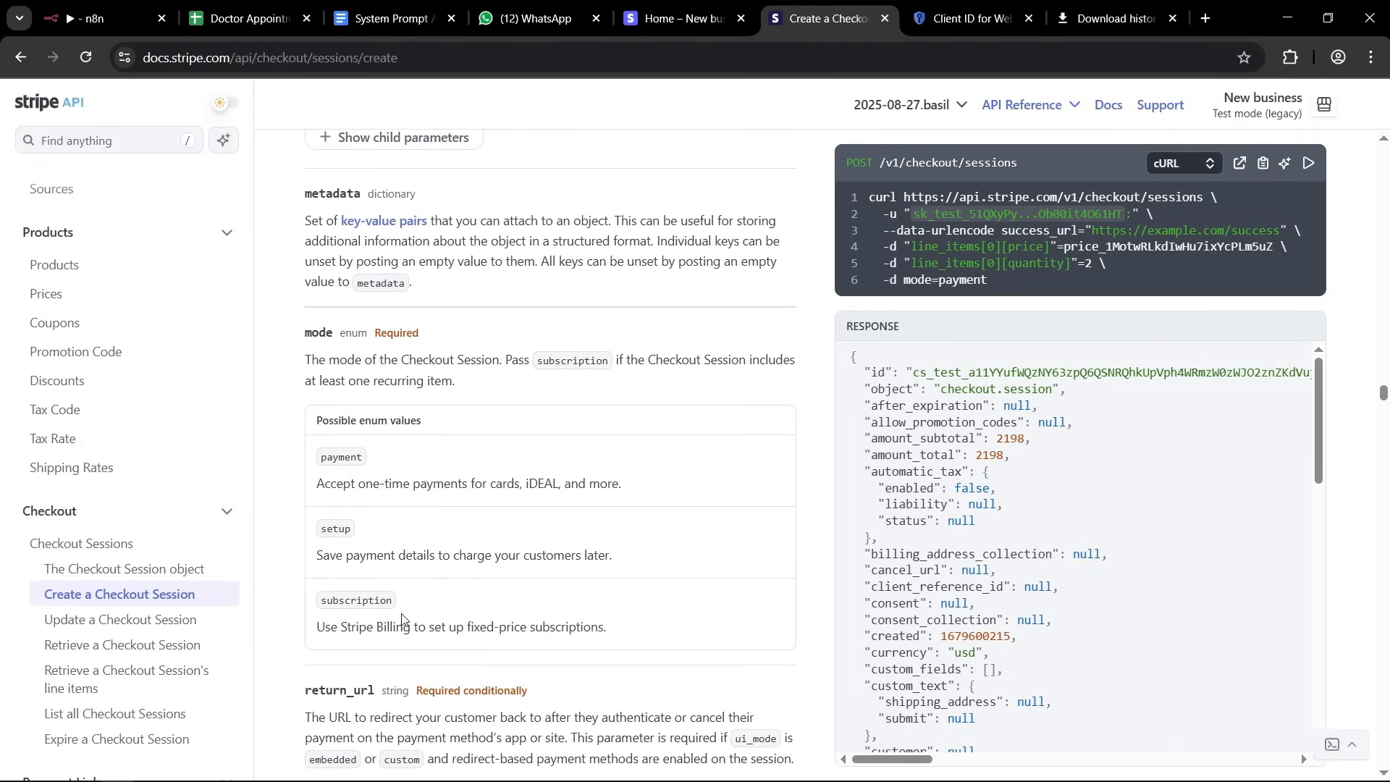
scroll(544, 384, down, 5)
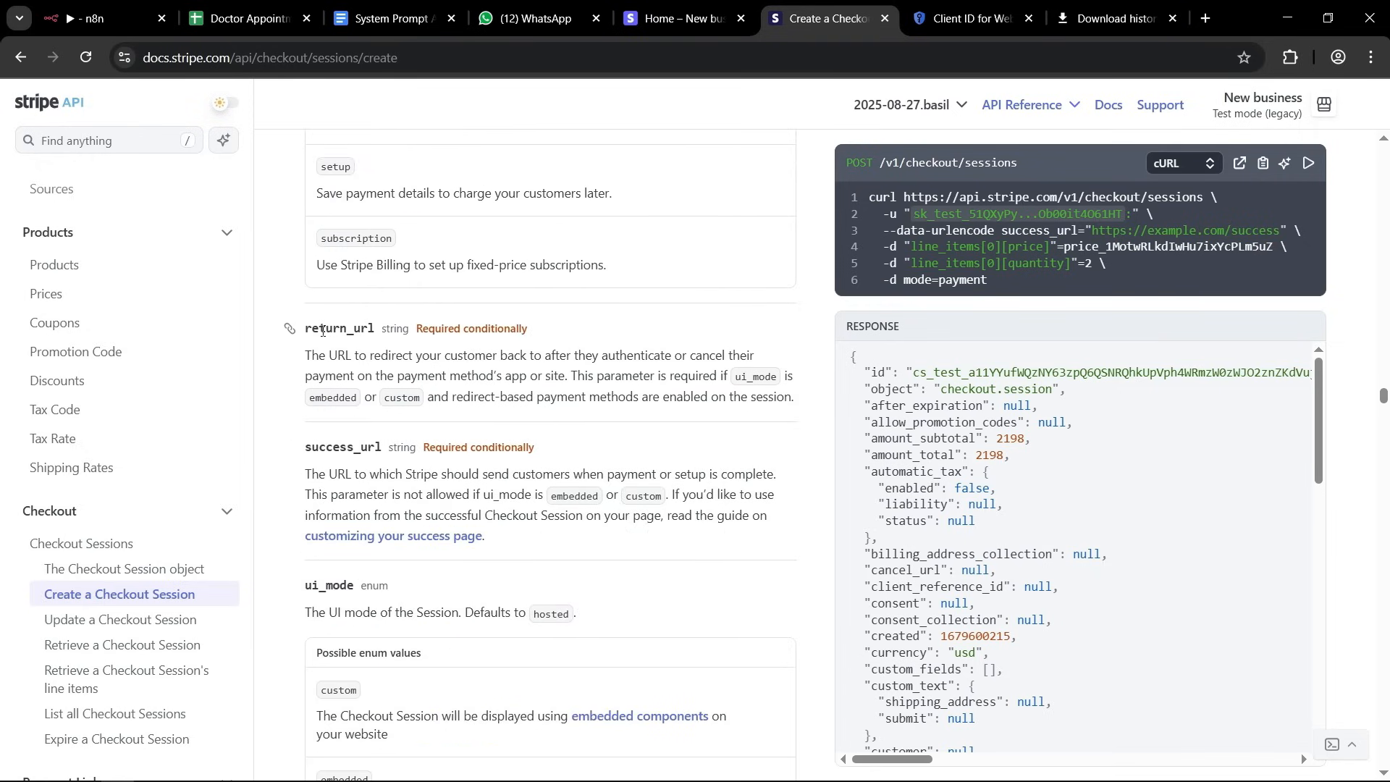
scroll(569, 457, down, 5)
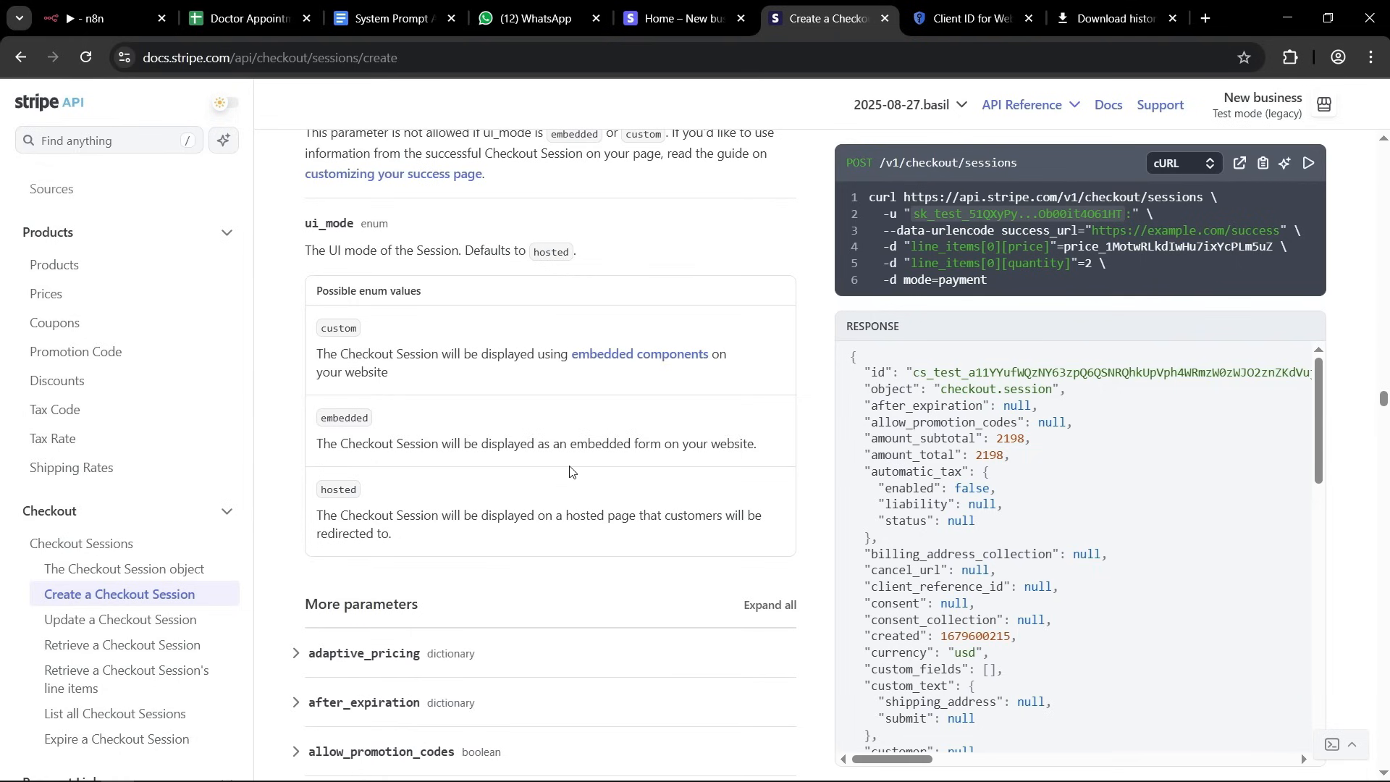
scroll(570, 511, up, 10)
scroll(570, 516, up, 7)
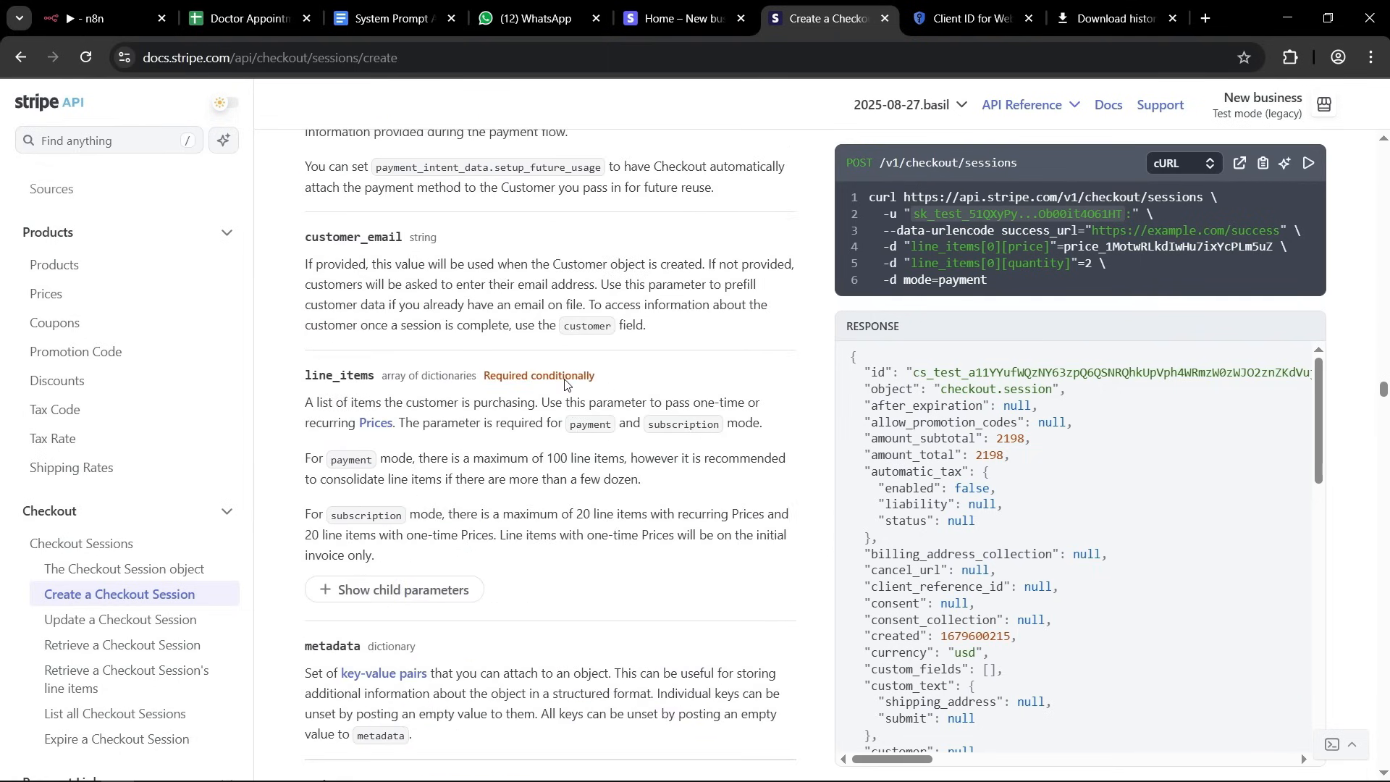
click(108, 18)
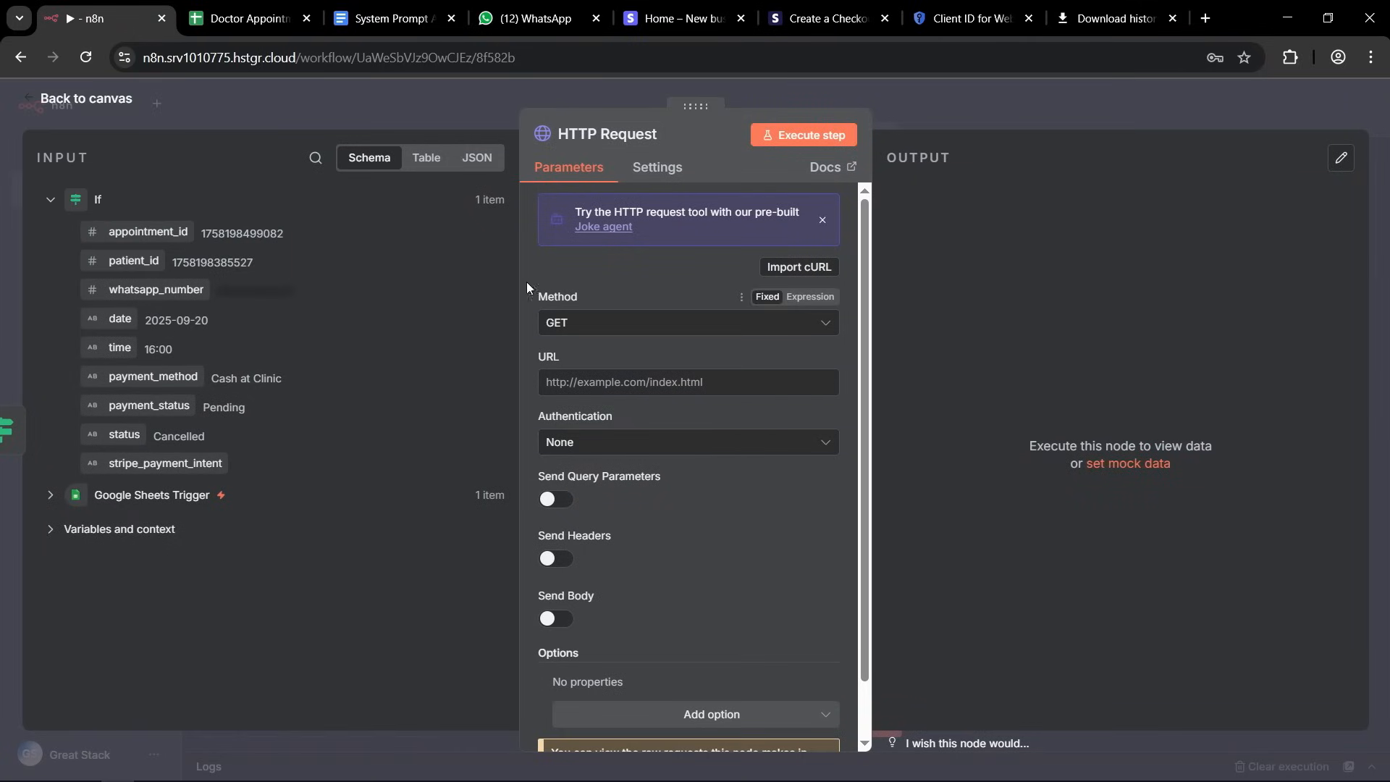
click(583, 324)
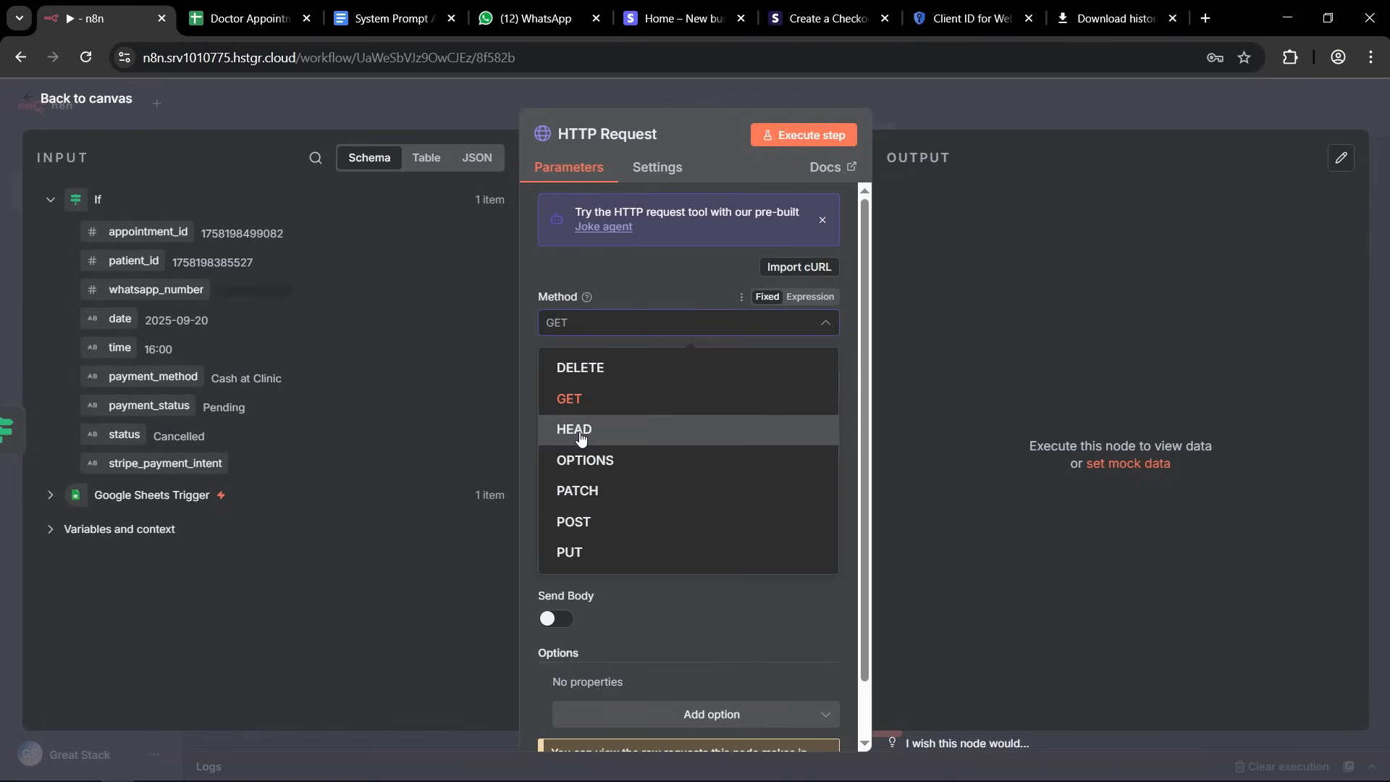
click(588, 522)
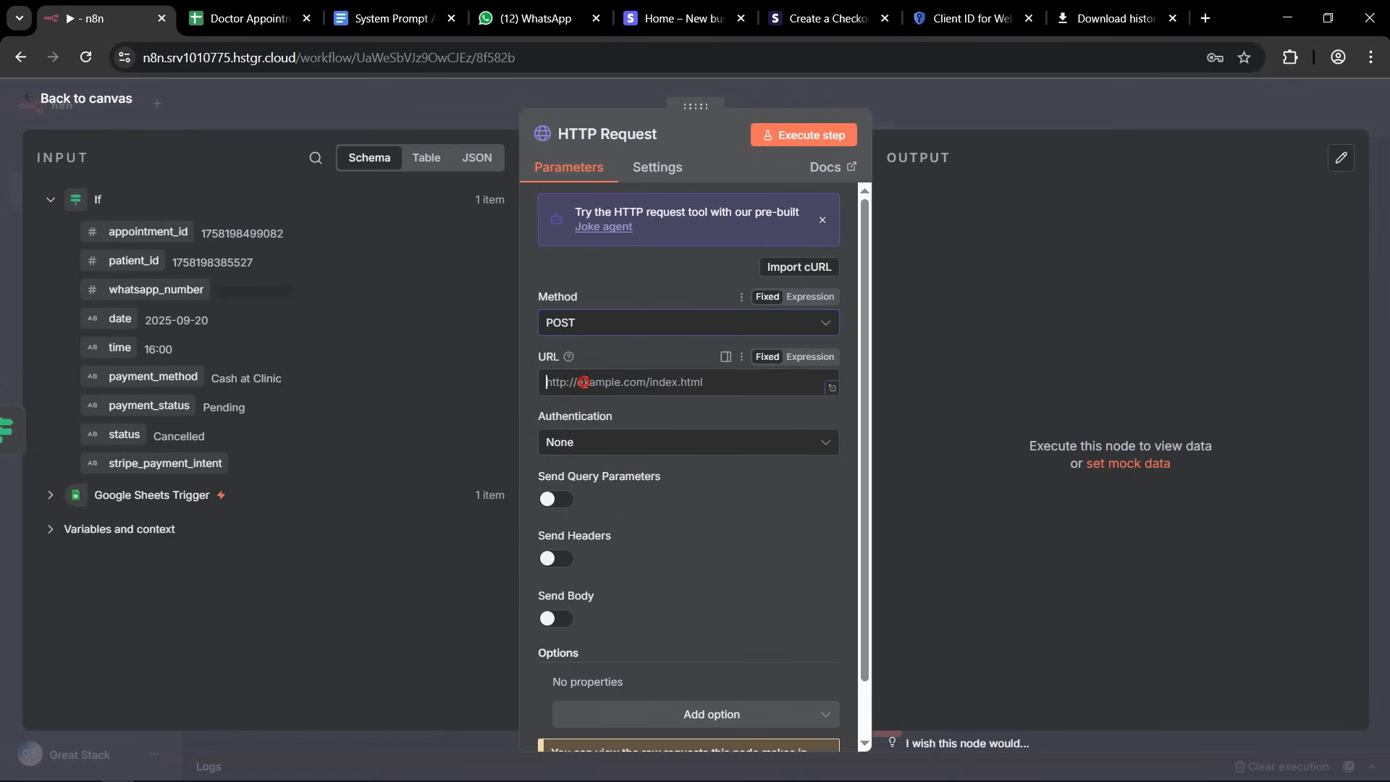
click(585, 382)
key(ctrl+v)
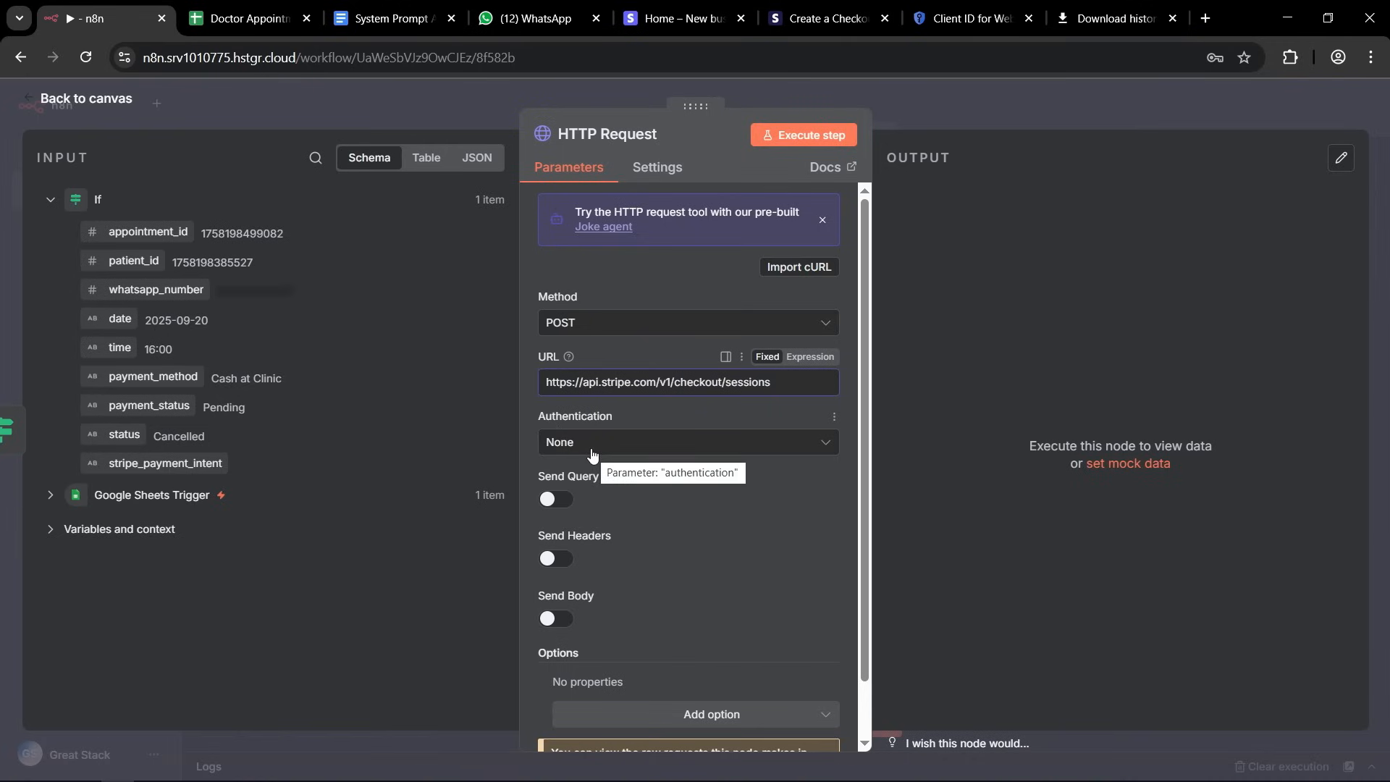
Enable sending headers and define a Content-Type header with the value application/x-www-form-urlencoded.
click(557, 559)
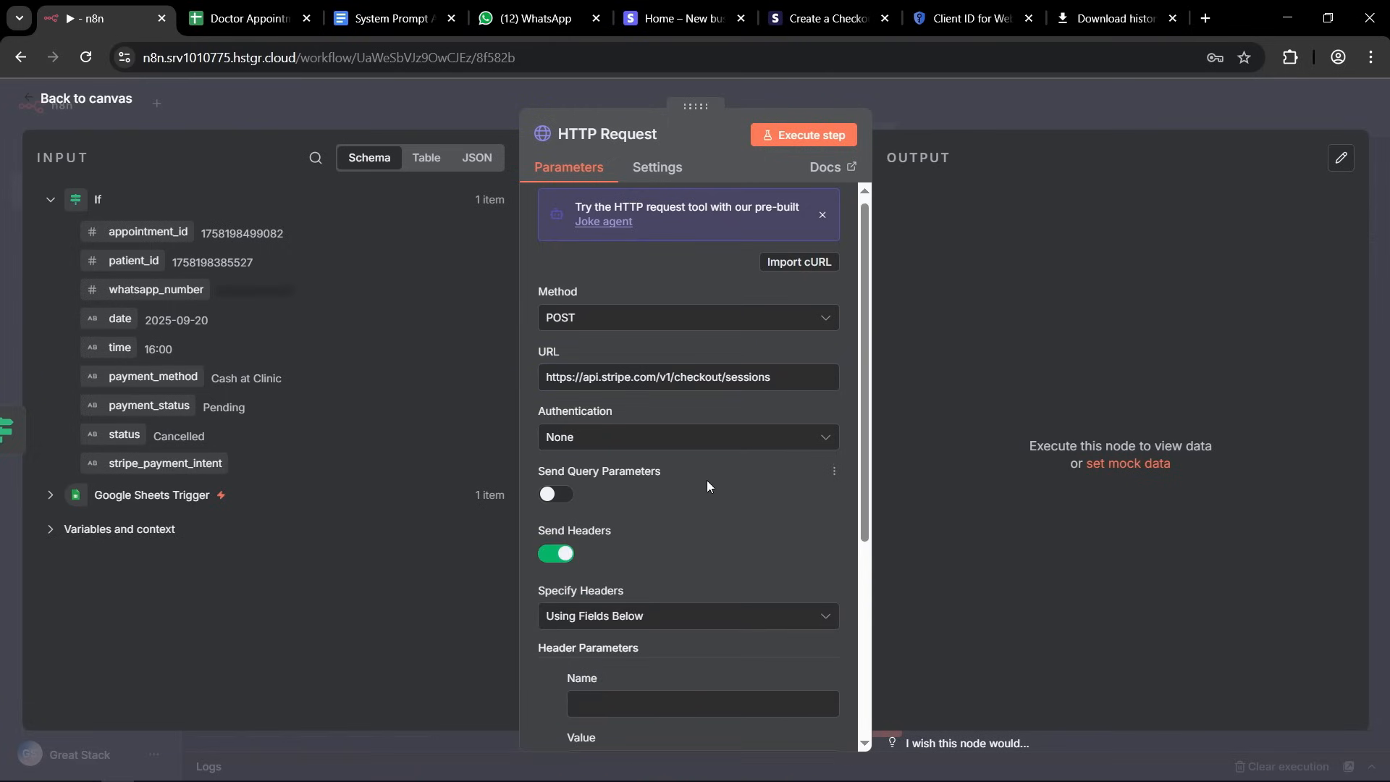
scroll(706, 480, down, 2)
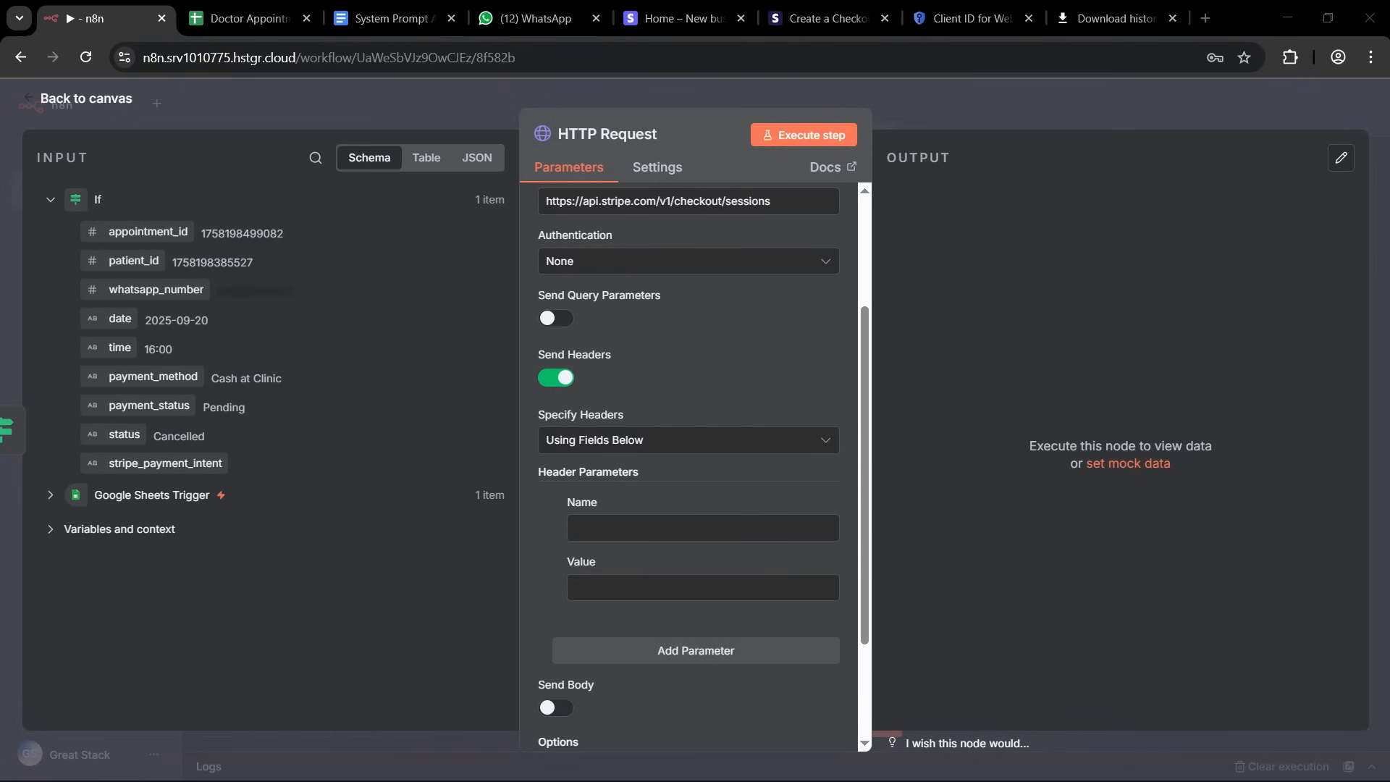
click(605, 532)
key(ctrl+v)
click(580, 587)
key(ctrl+v)
Add a second header parameter named Authorization and enter Bearer followed by a space as its value.
scroll(578, 435, down, 2)
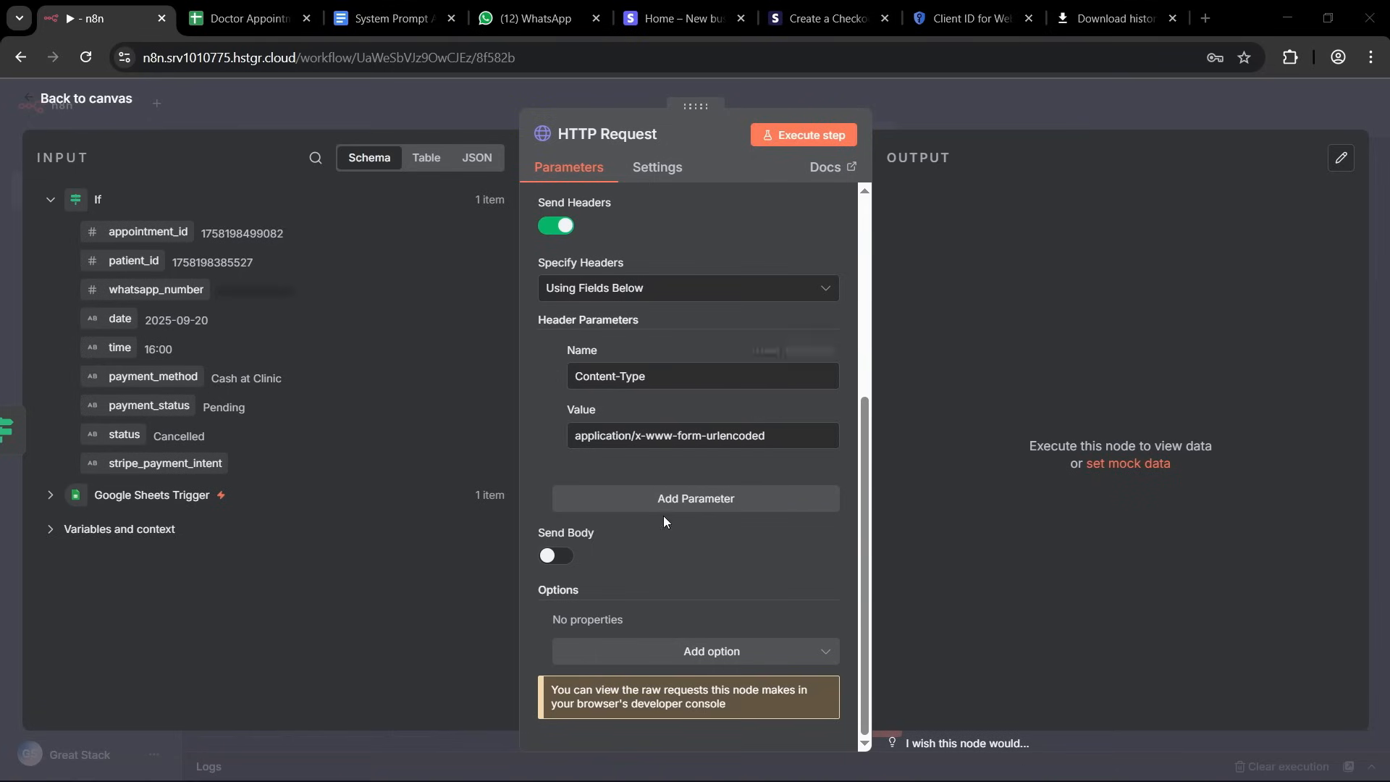
click(679, 507)
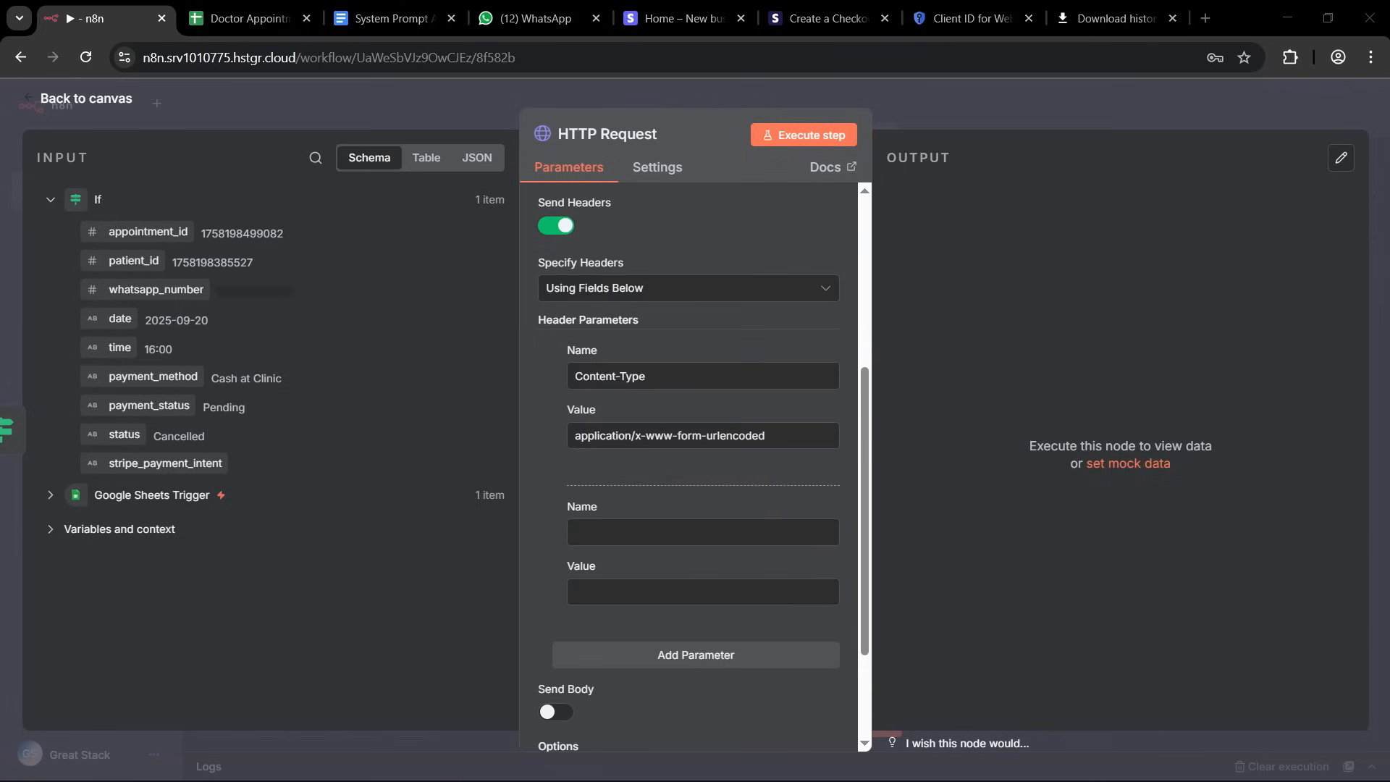
click(597, 533)
key(ctrl+v)
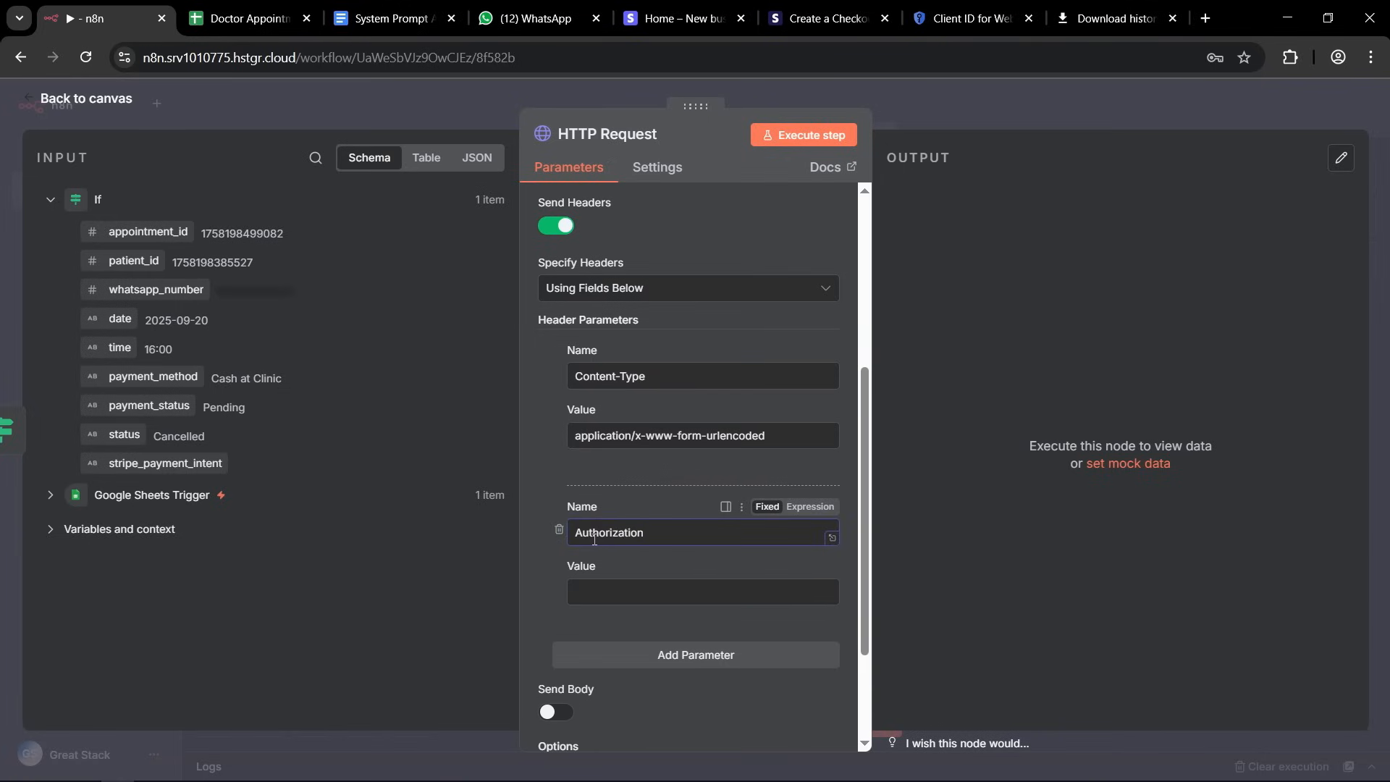
click(545, 580)
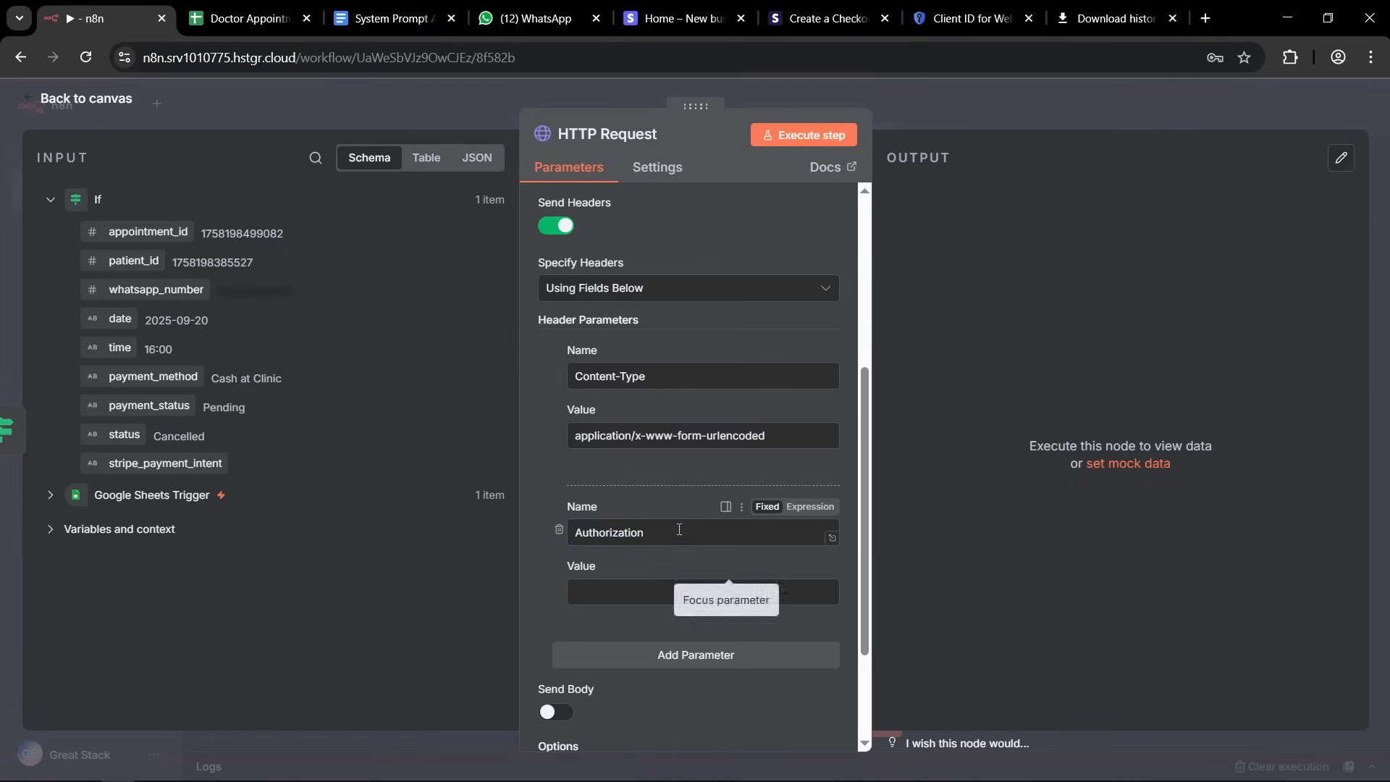
double_click(626, 532)
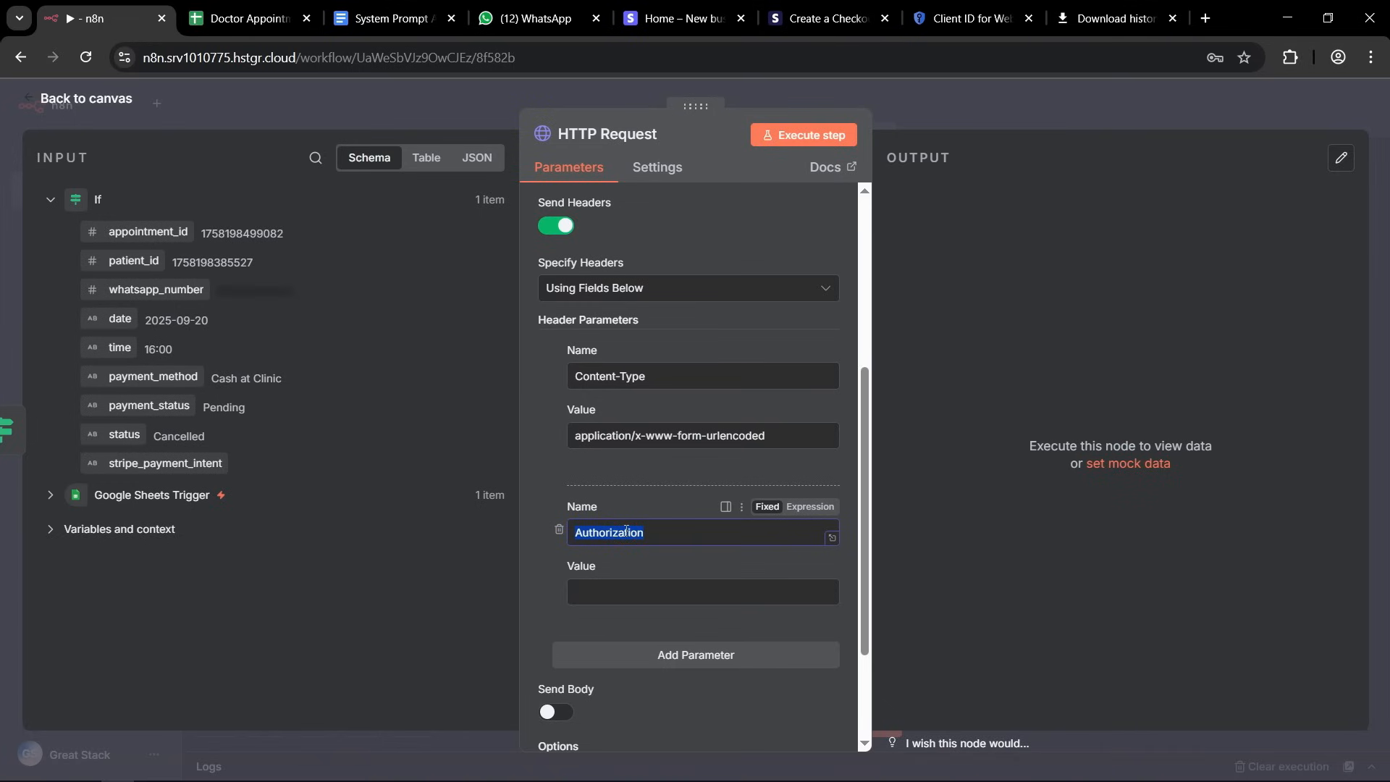
click(599, 586)
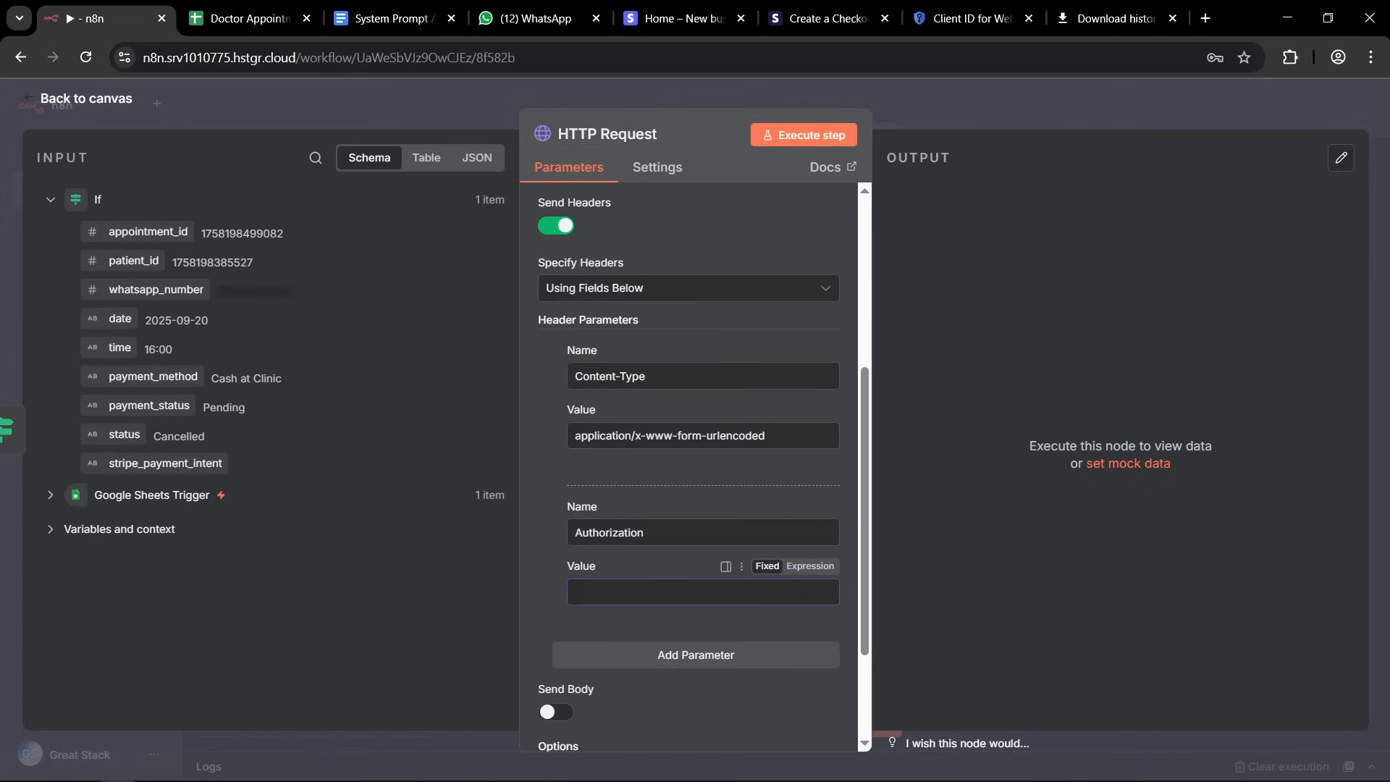
key(alt+Tab)
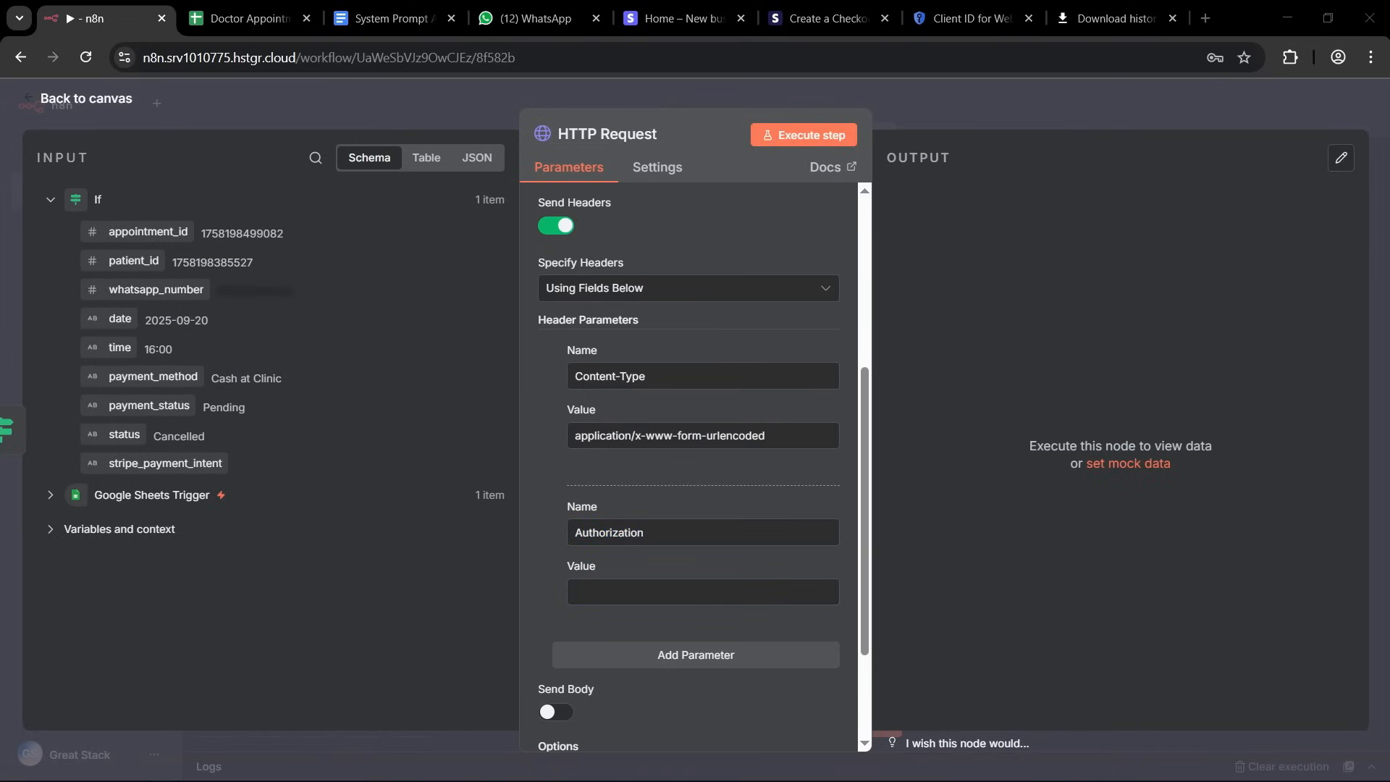
click(597, 592)
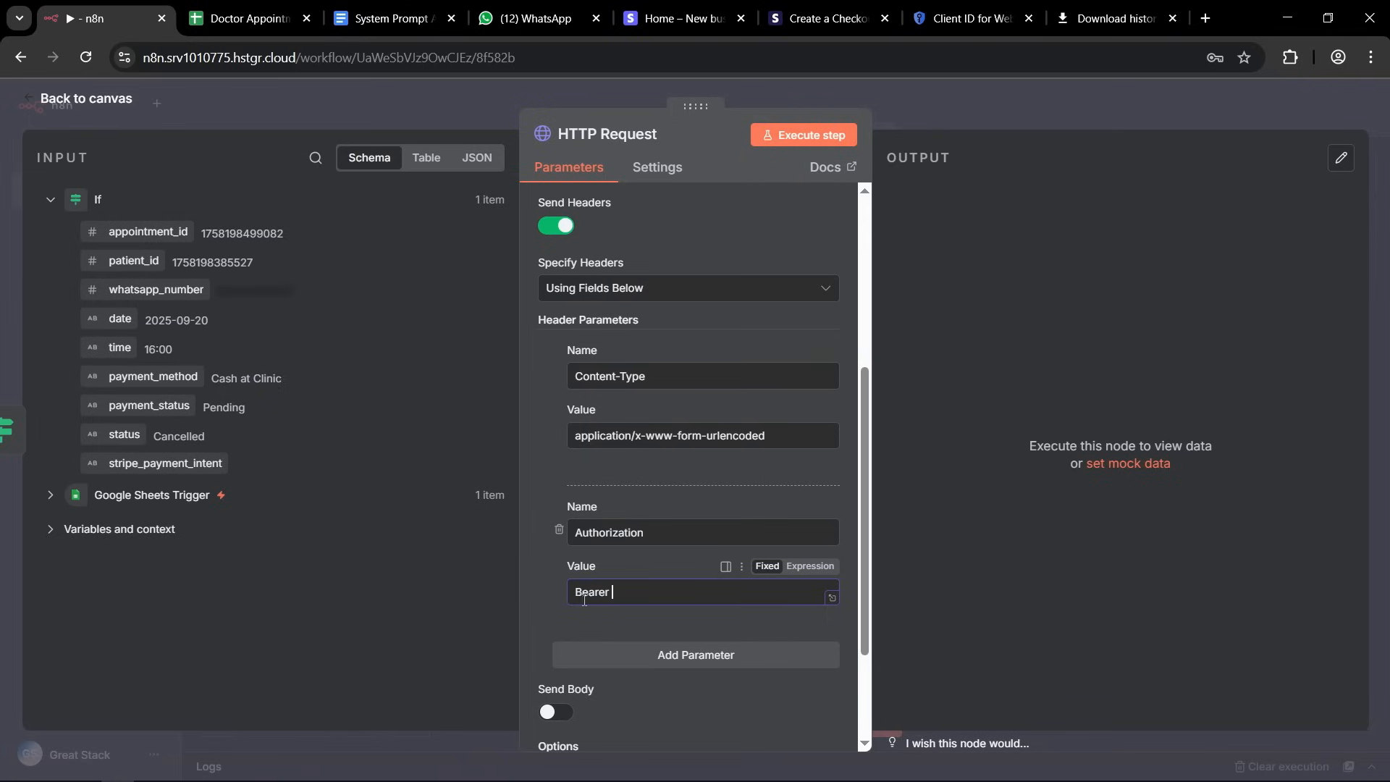
text(Bearer)
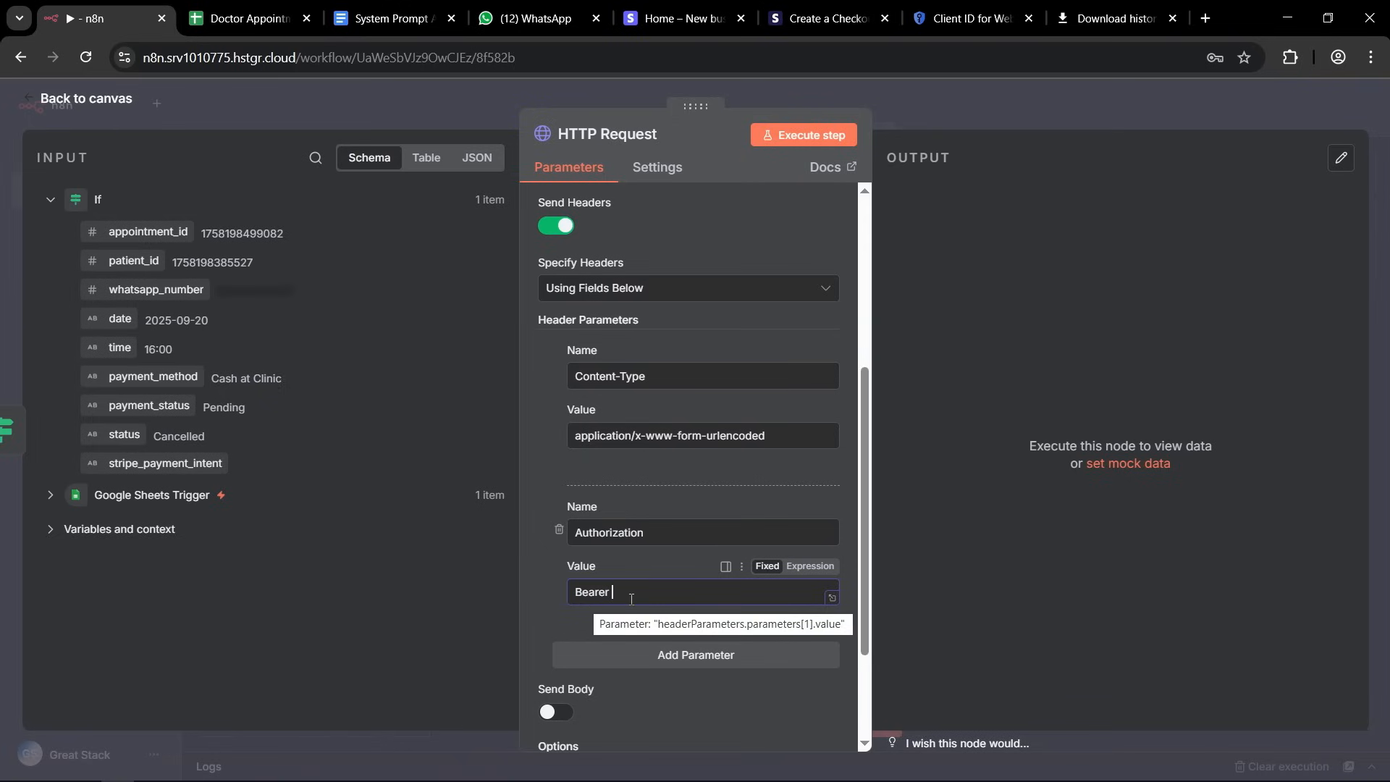
click(631, 599)
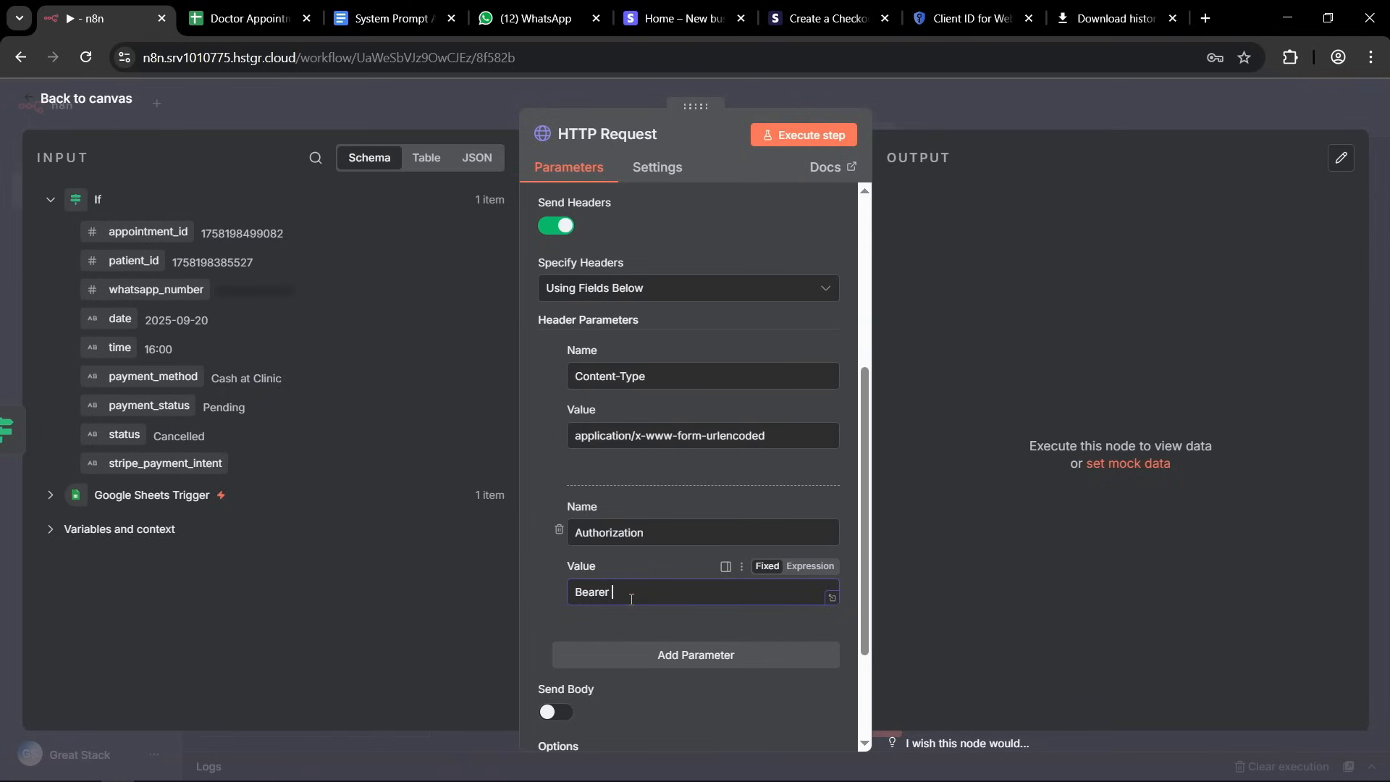
Copy the test secret key from the Stripe dashboard and paste it after Bearer in the n8n Authorization header value.
click(673, 18)
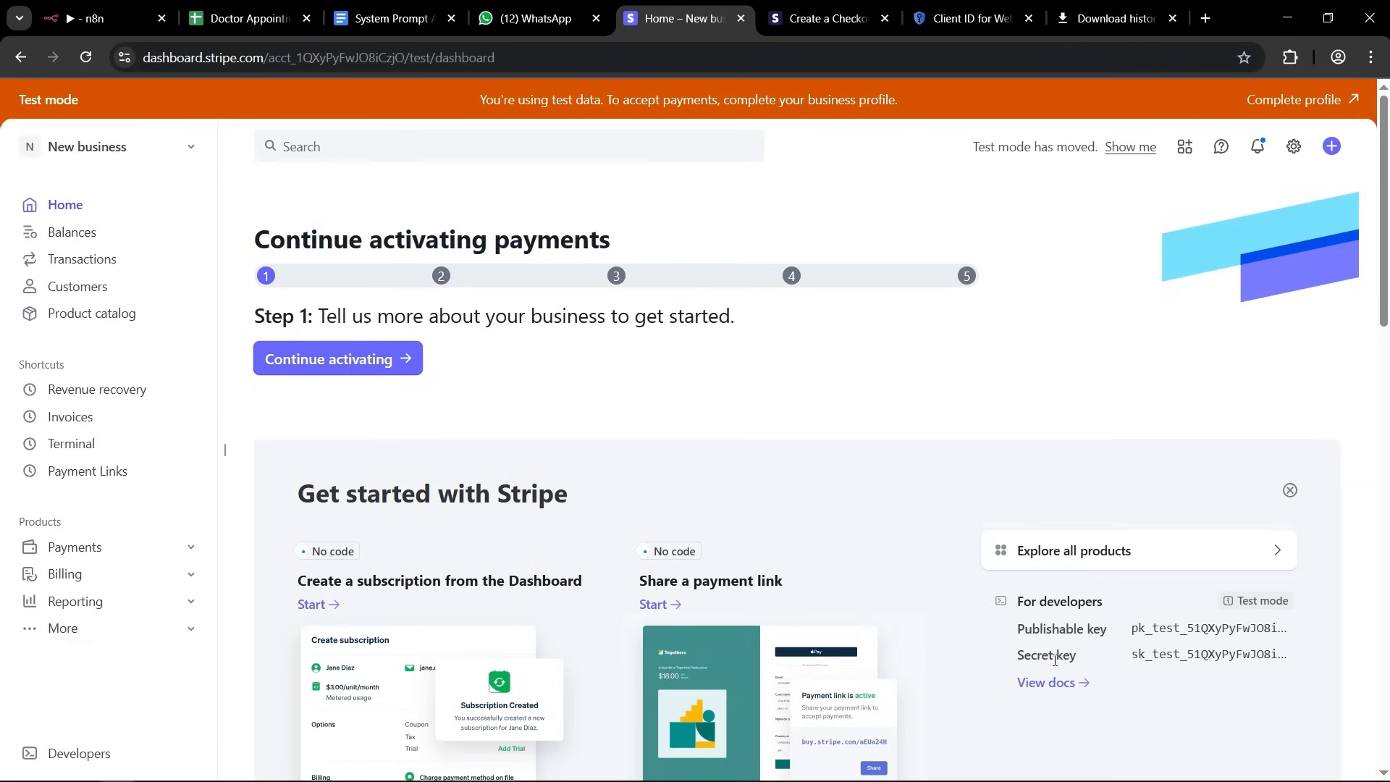
drag(1031, 661, 1084, 662)
click(1208, 655)
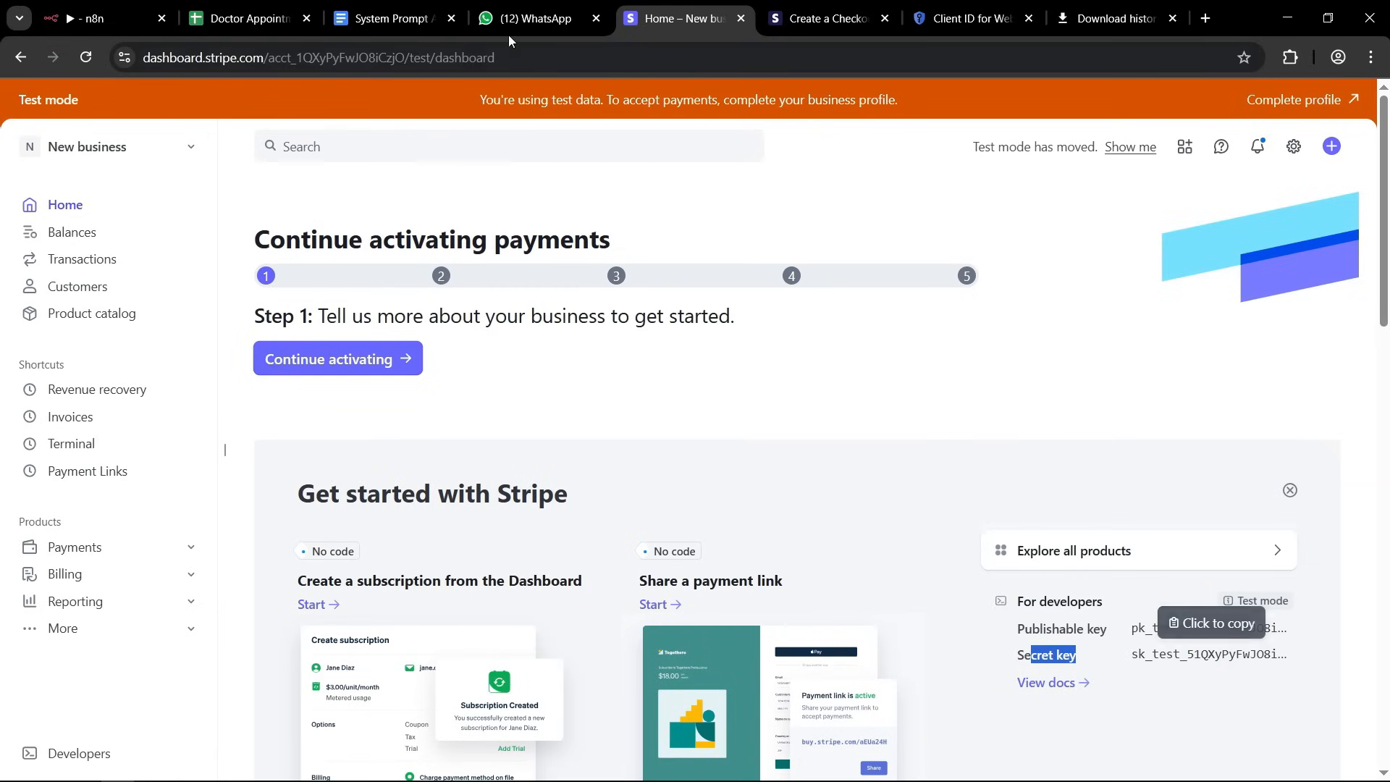
click(144, 21)
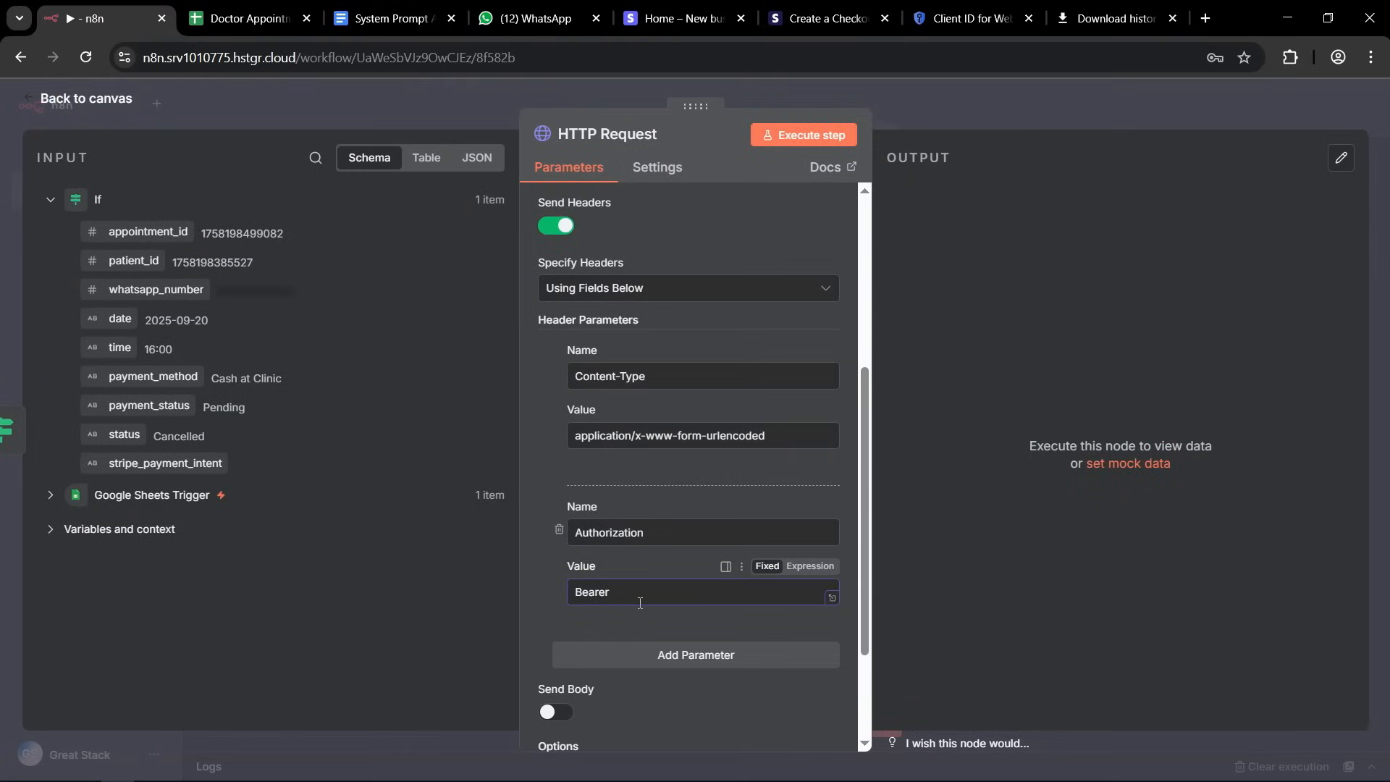
key(ctrl+v)
click(546, 600)
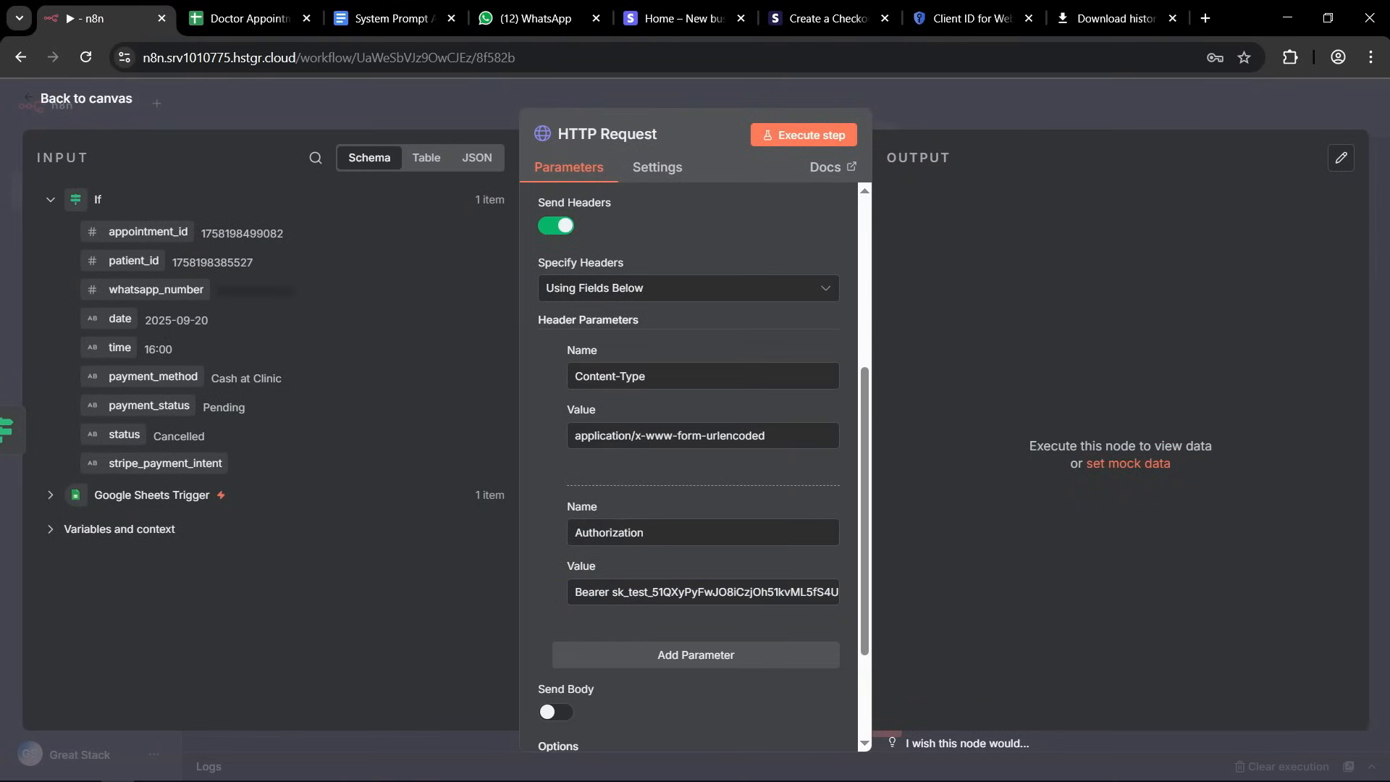
Enable sending a body with the HTTP request and show its body parameter fields.
scroll(680, 394, down, 2)
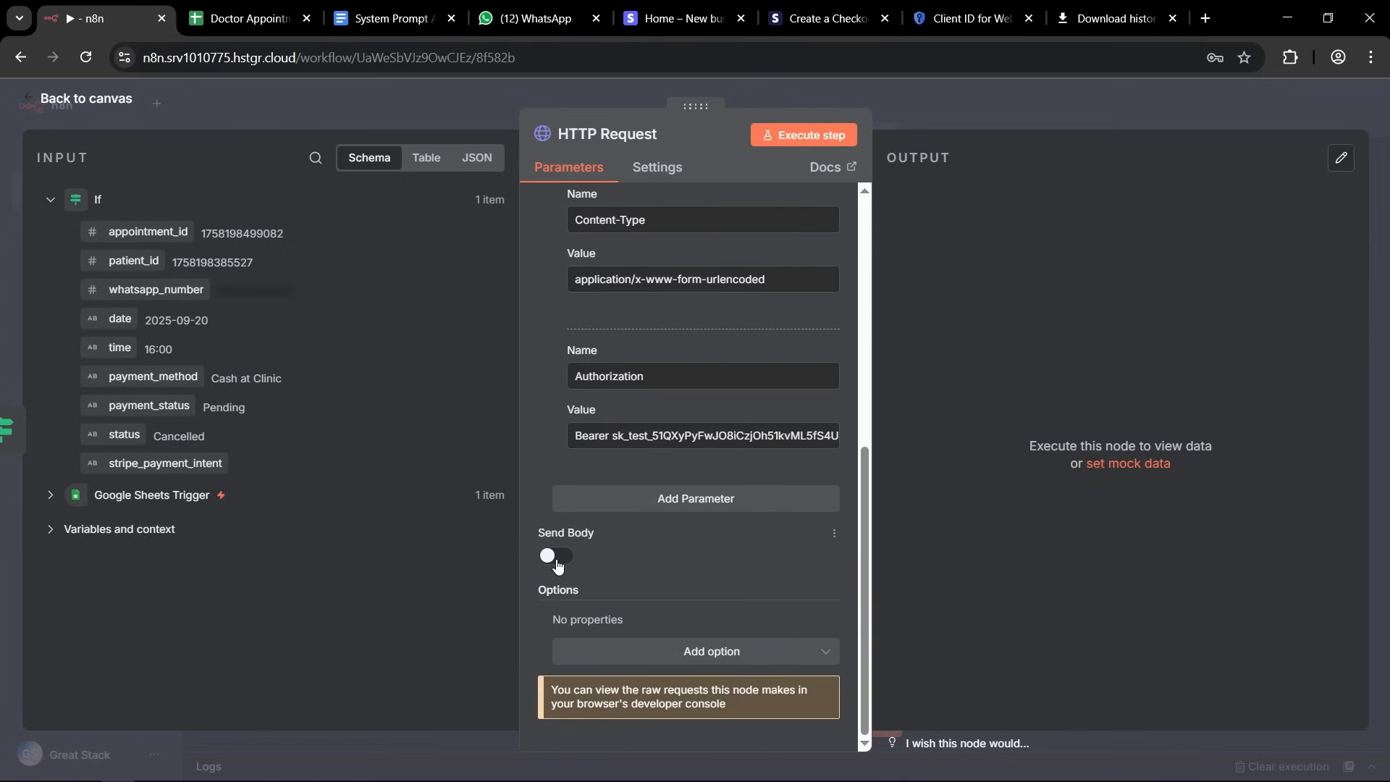
click(556, 558)
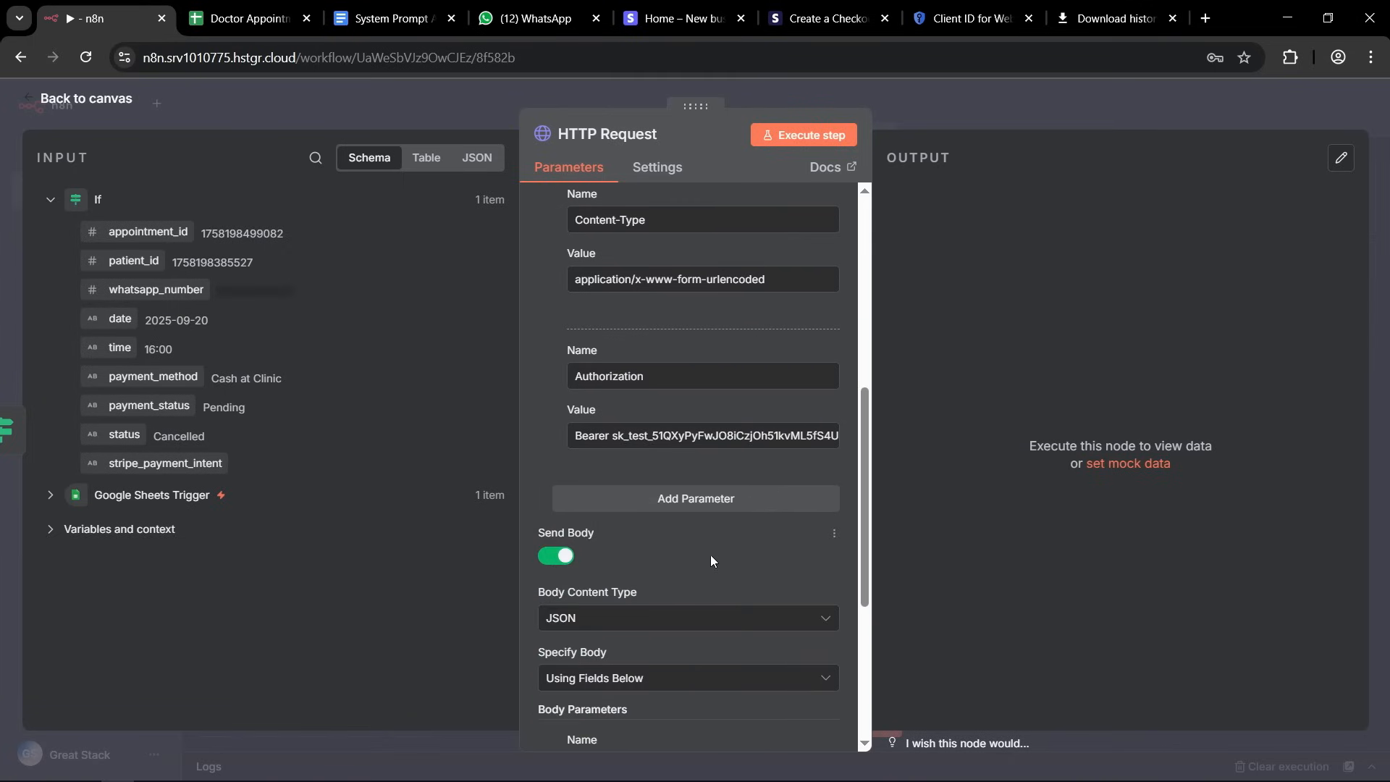
scroll(610, 406, down, 3)
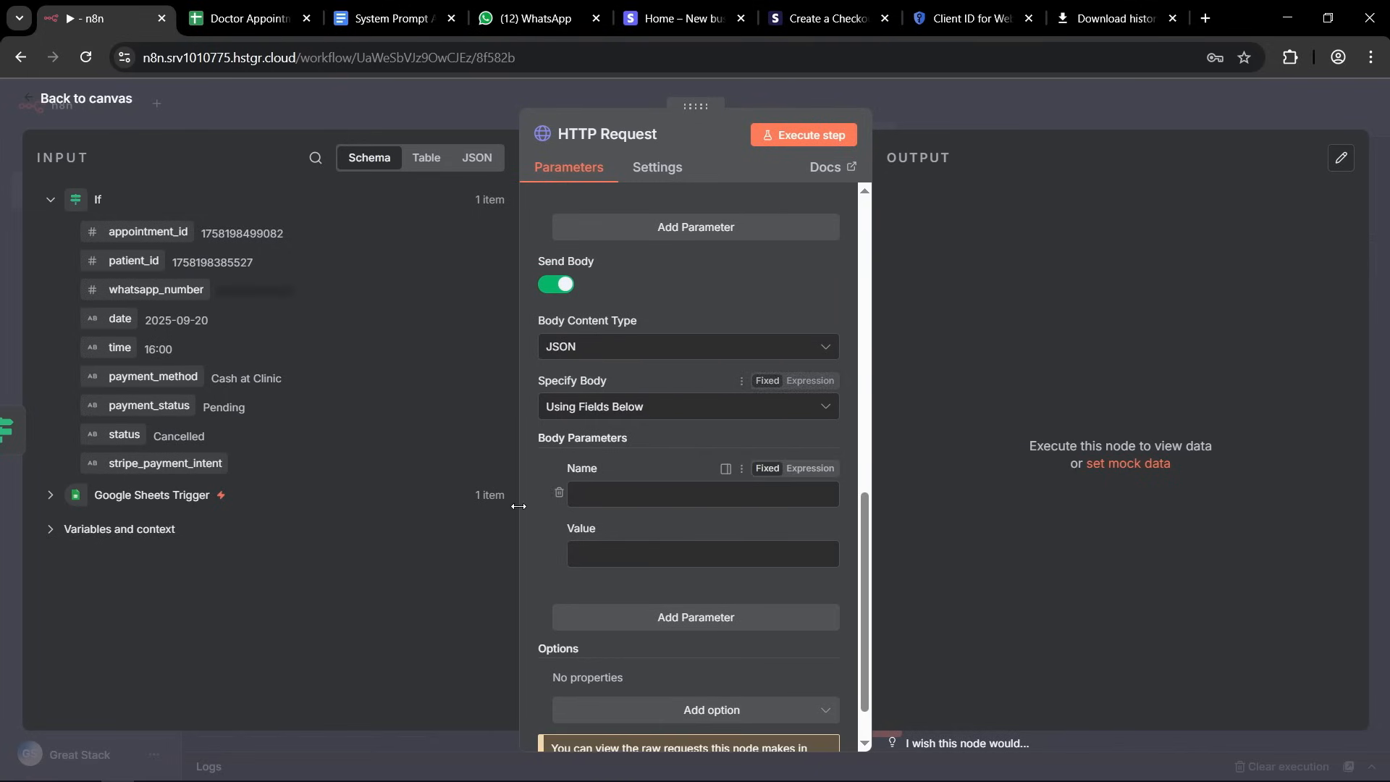
scroll(676, 437, down, 1)
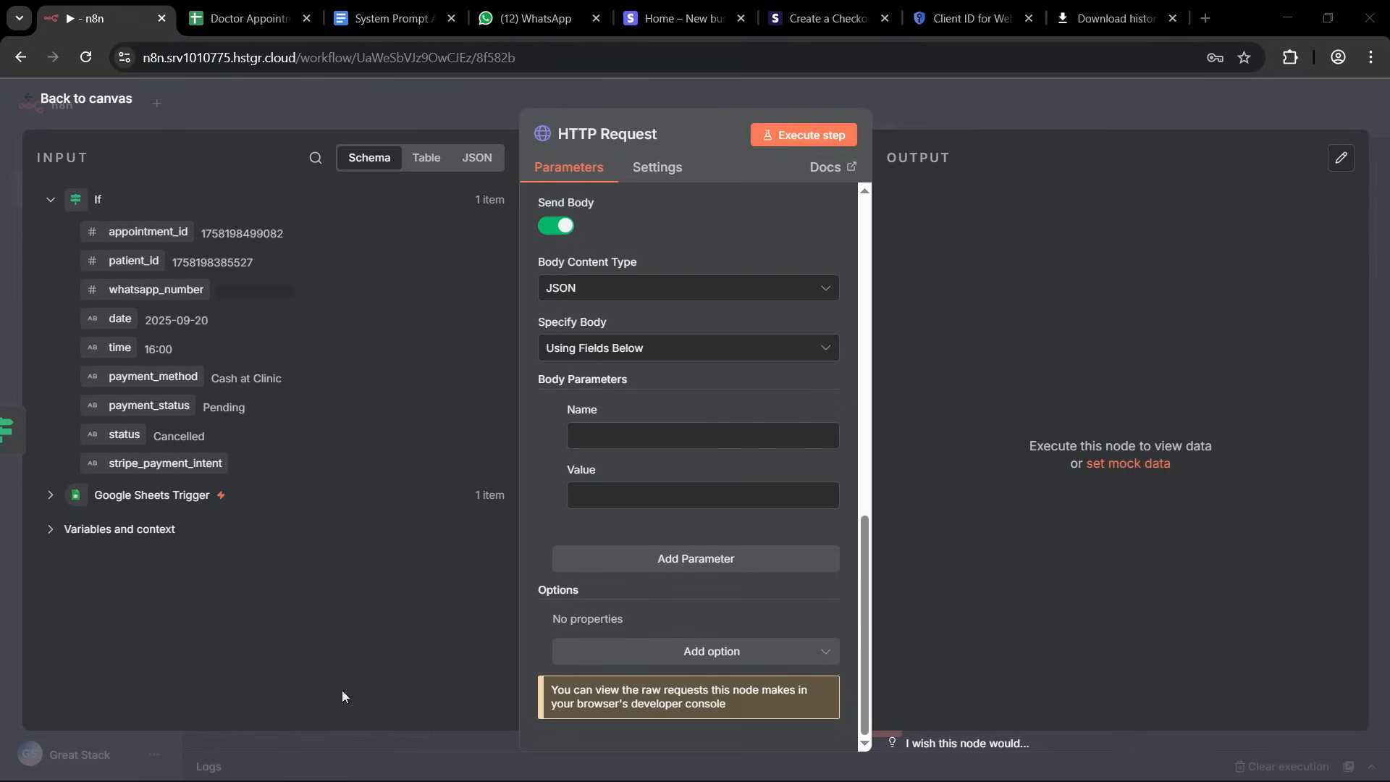
Name the HTTP request's first body parameter metadata[appointmentId].
click(590, 435)
text(metadata)
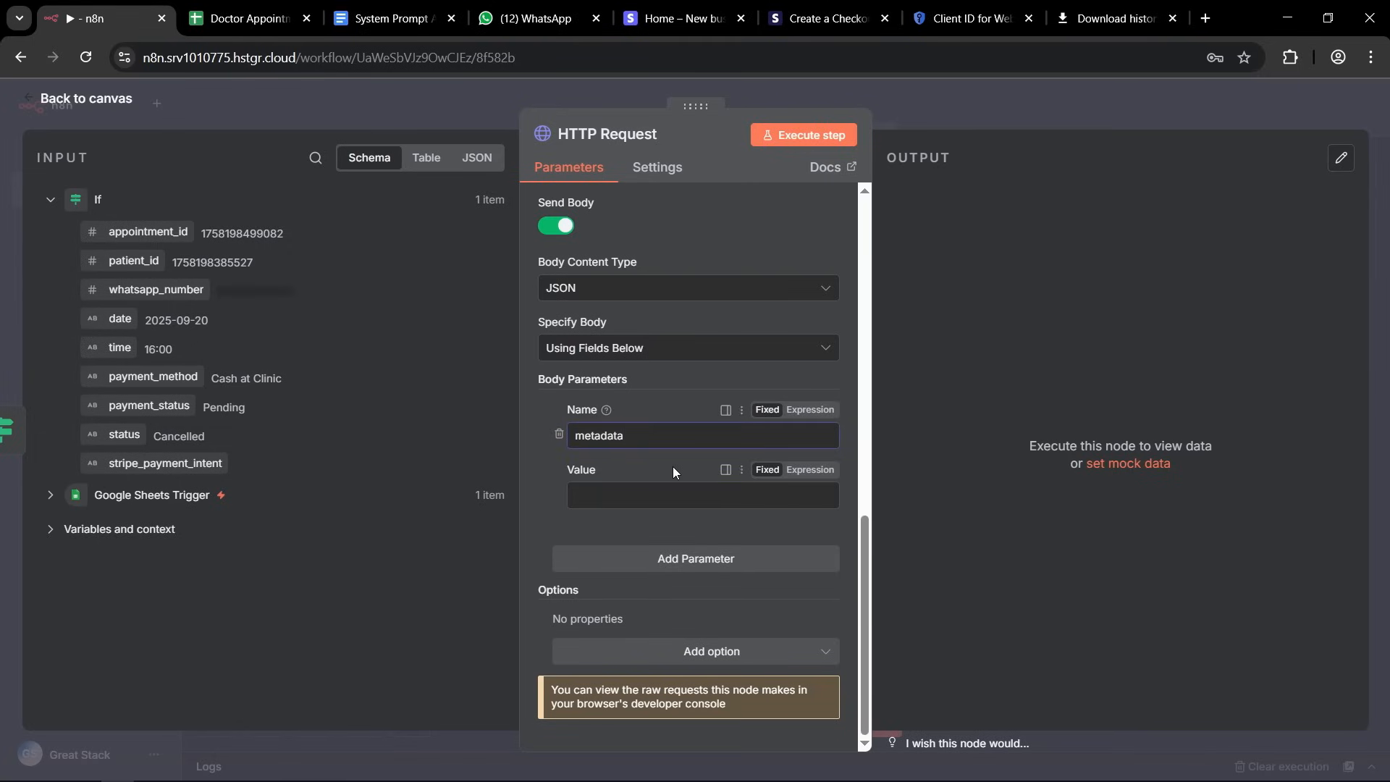
text([])
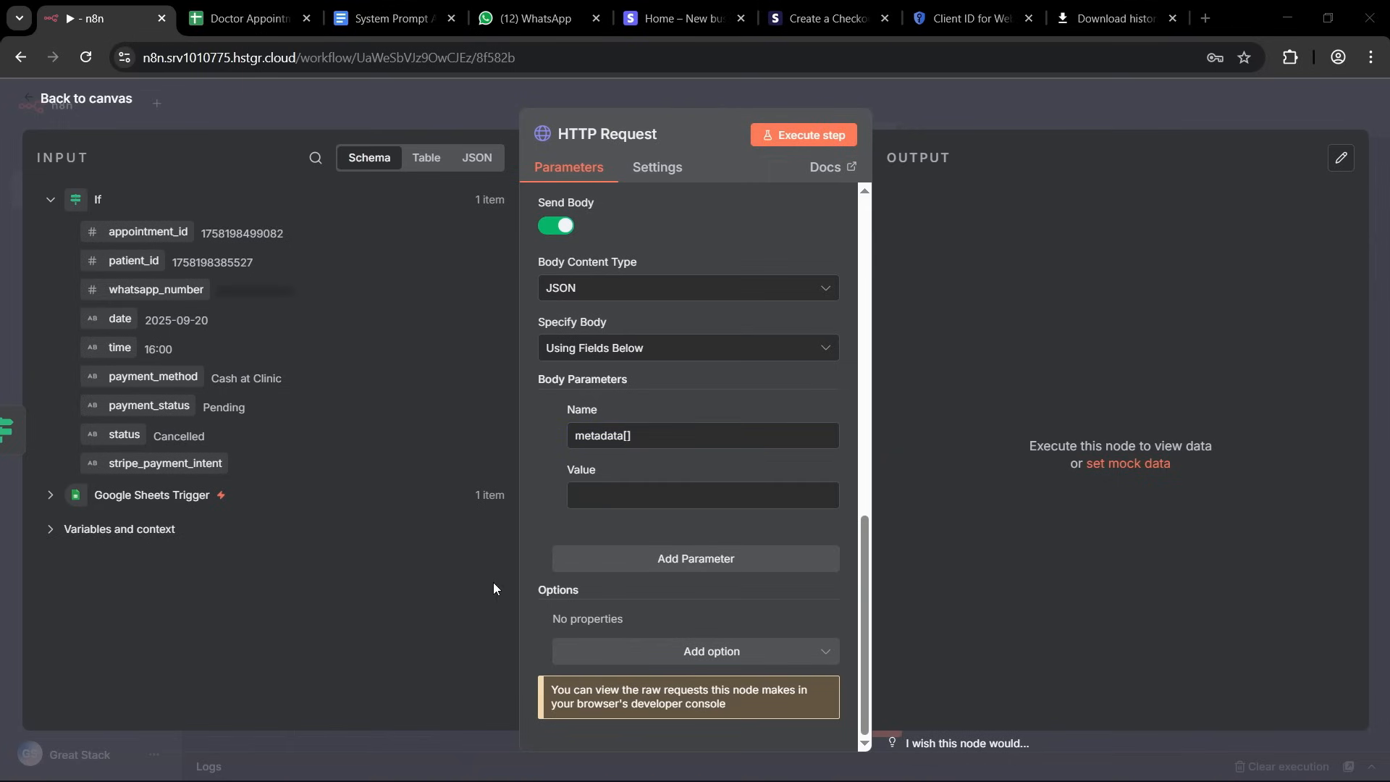
click(627, 436)
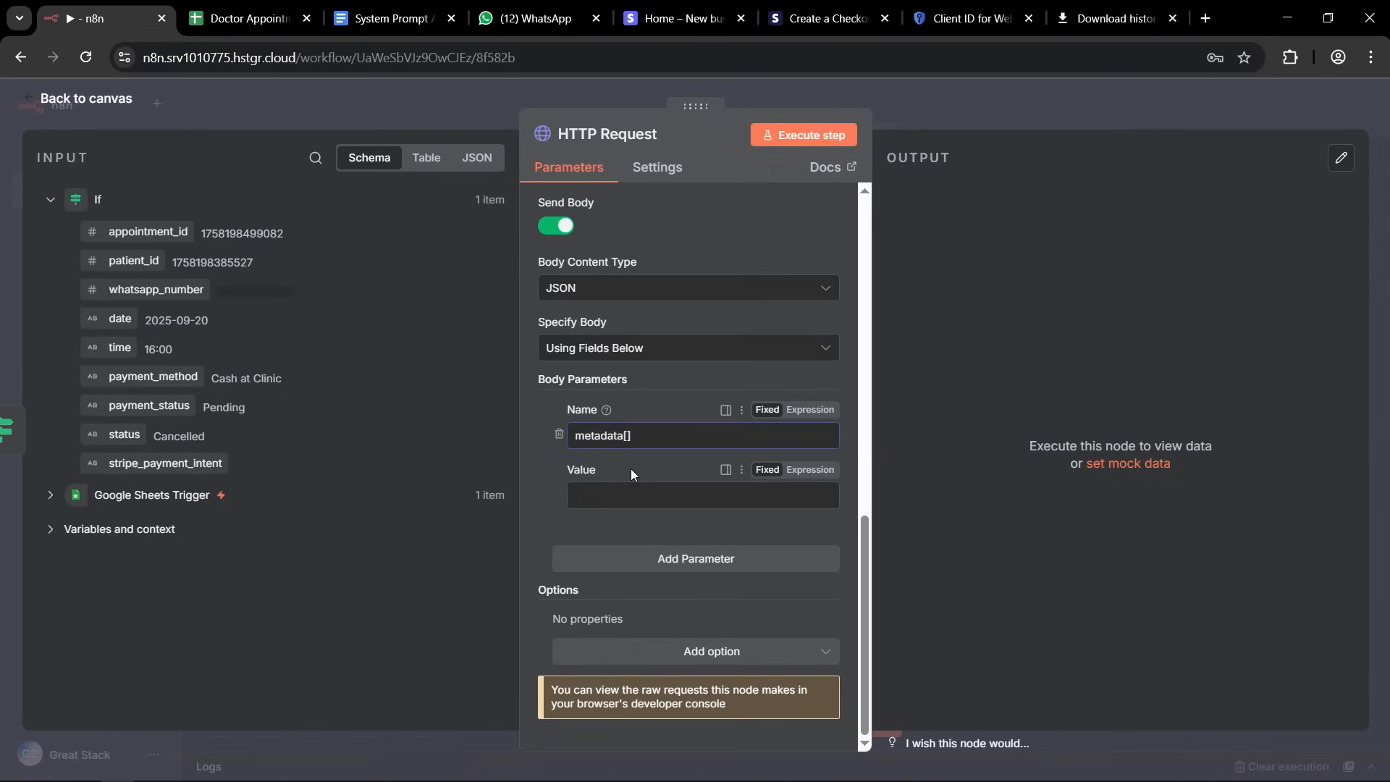
text(appointmentId)
click(618, 494)
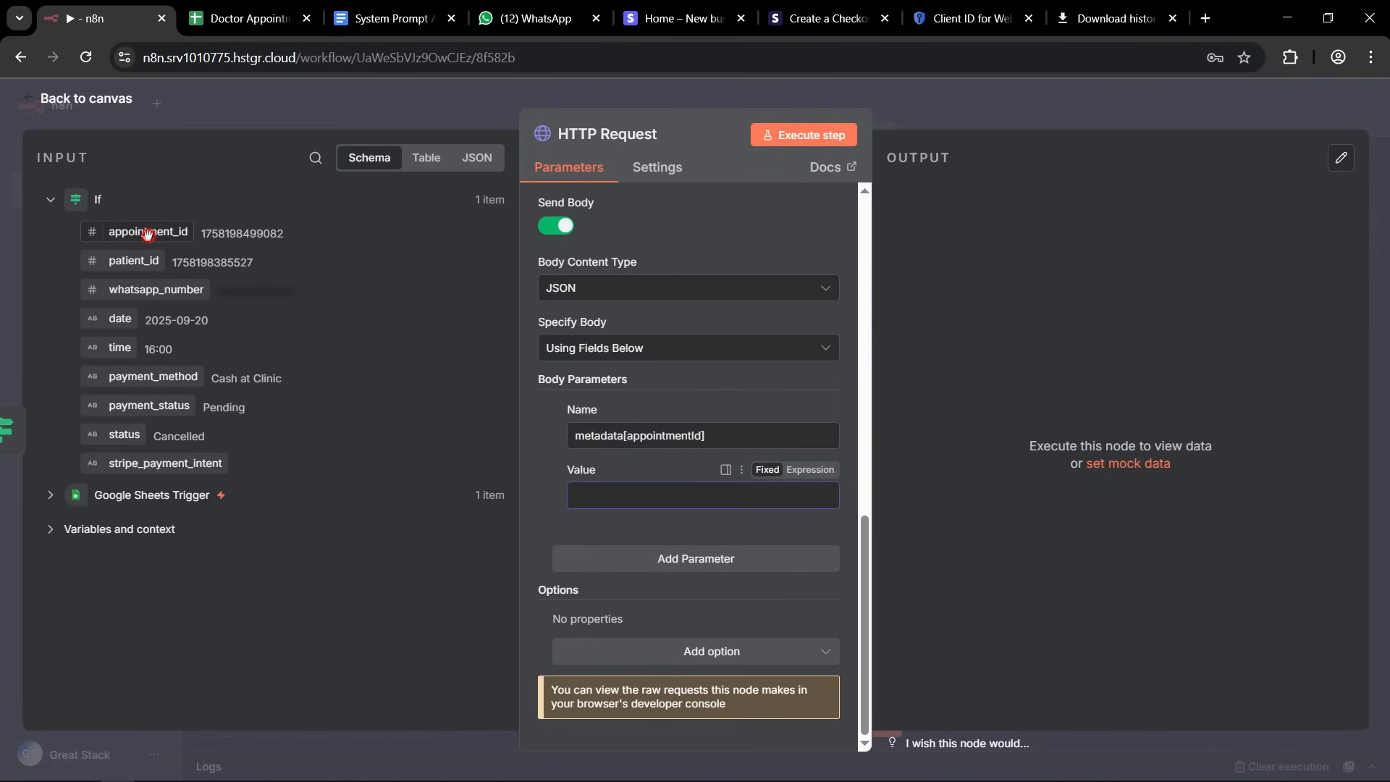
drag(146, 232, 610, 495)
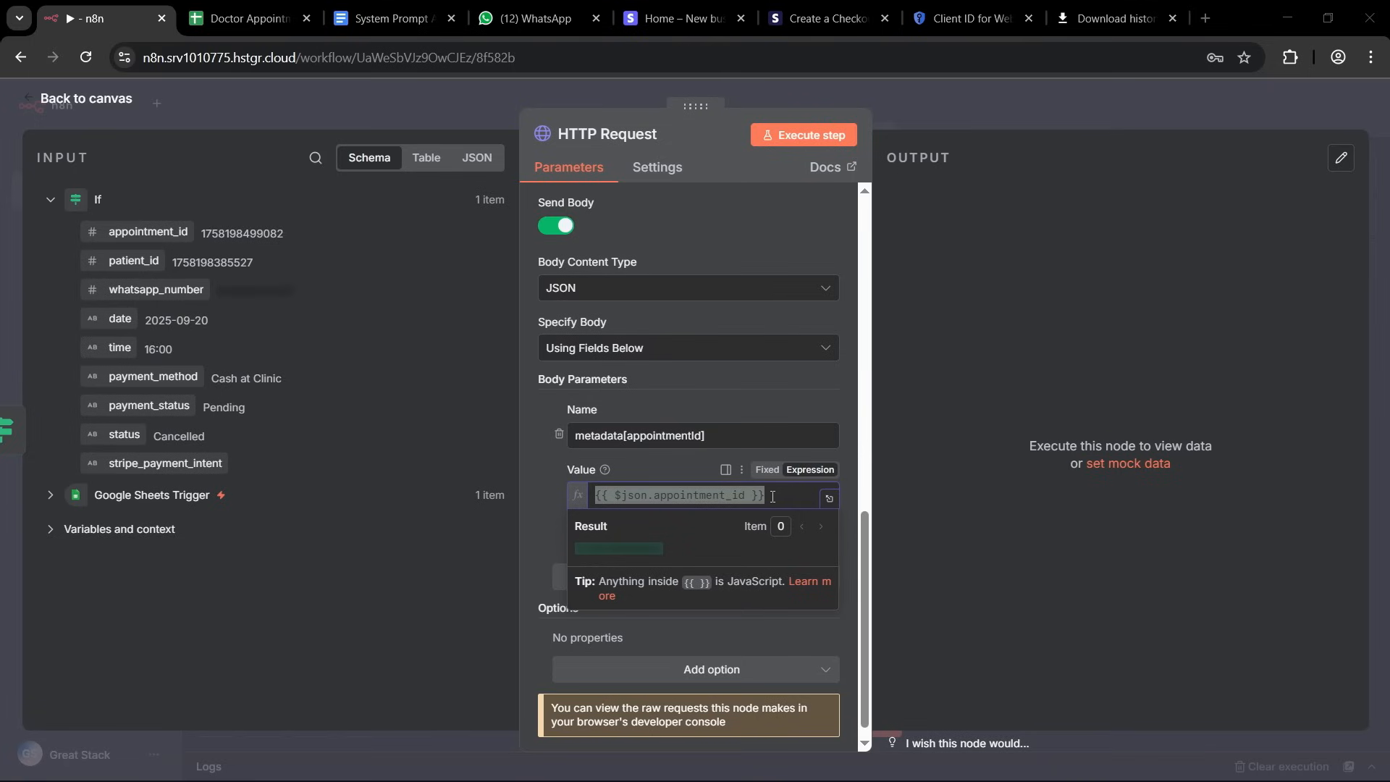
click(772, 497)
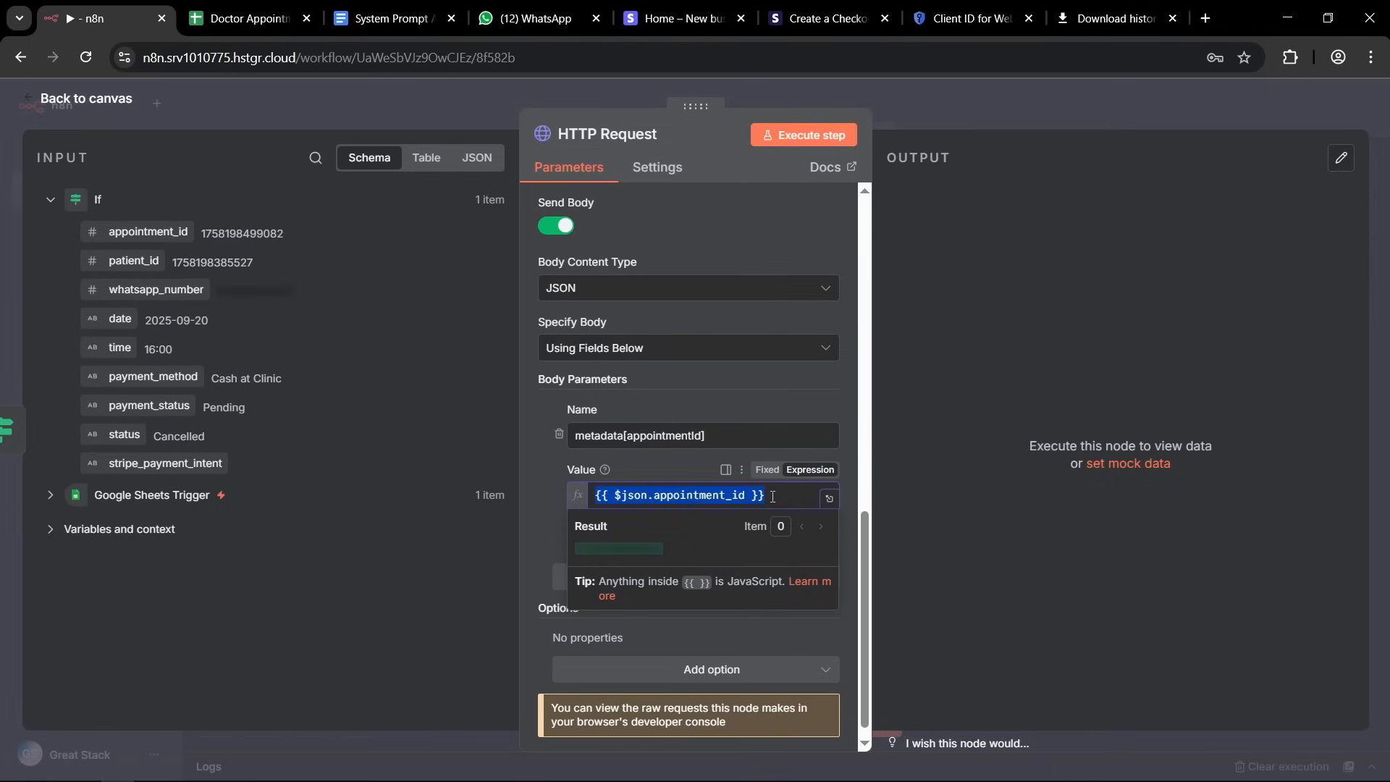
key(BackSpace)
click(475, 472)
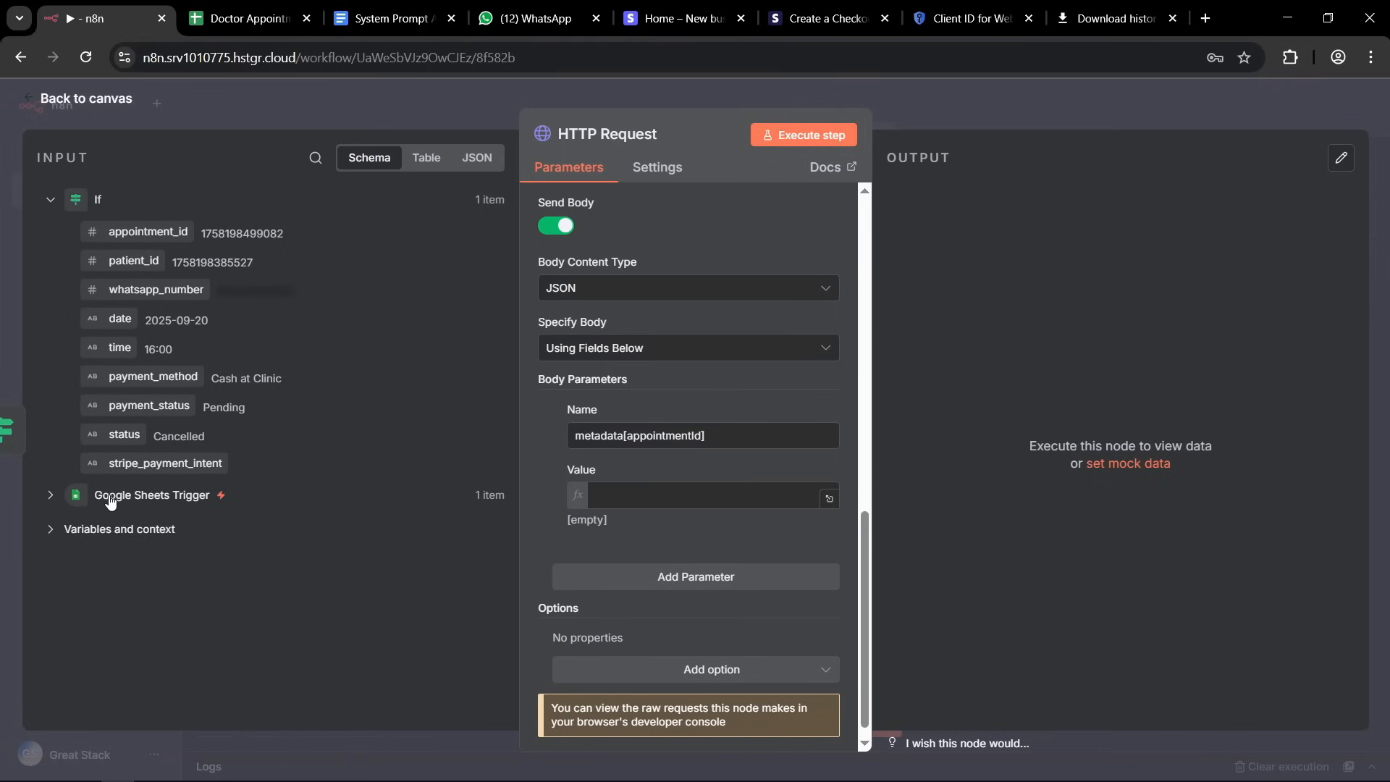
Map appointment_id from the Google Sheets Trigger input data as the value of the metadata[appointmentId] parameter.
click(48, 498)
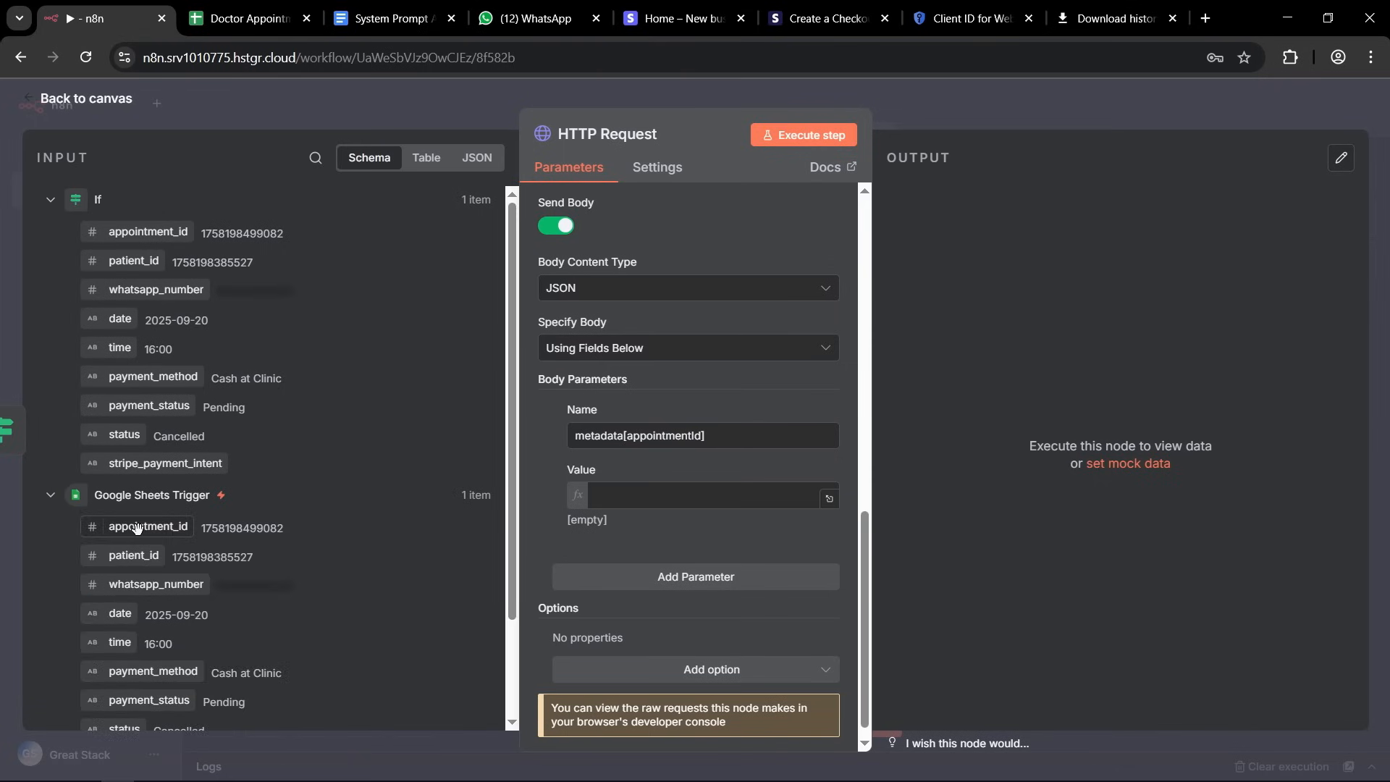
drag(135, 528, 623, 502)
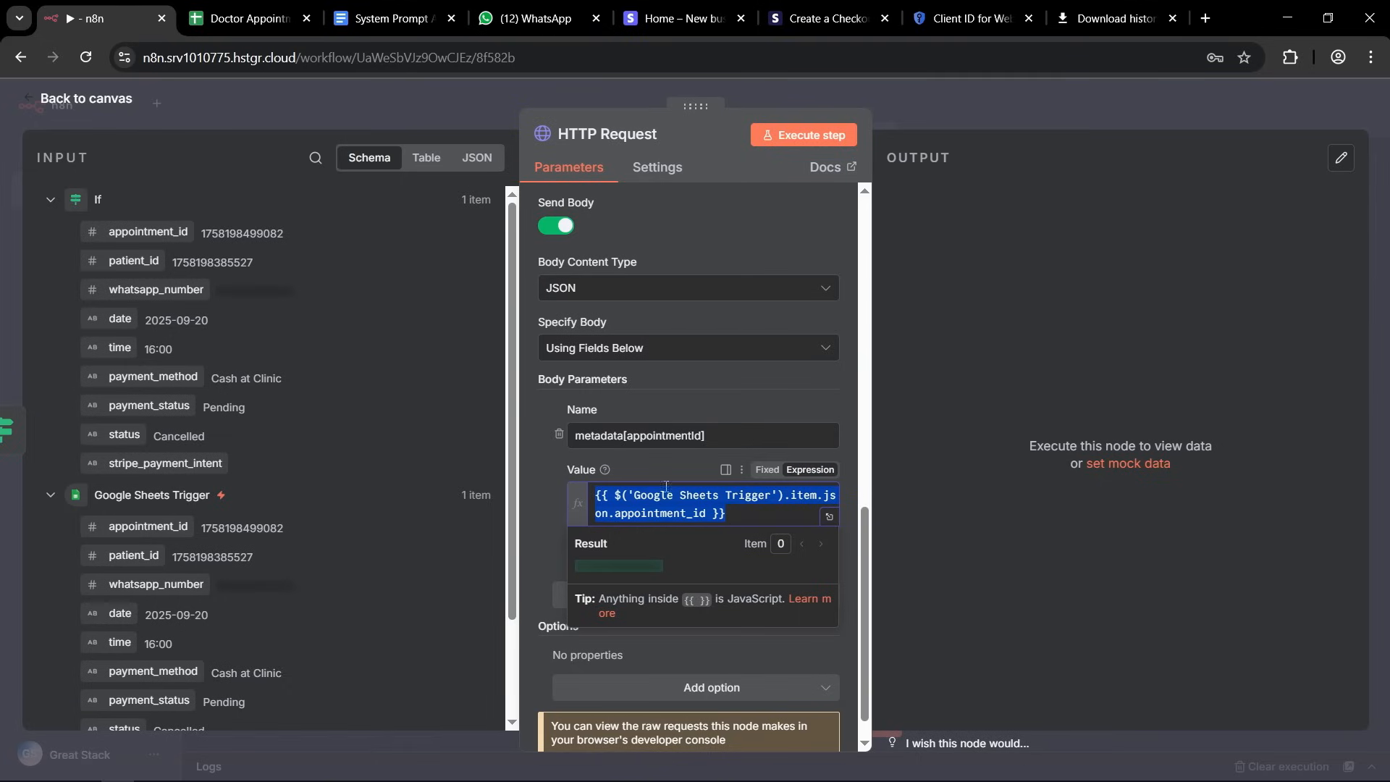
click(538, 476)
Add a second body parameter named line_items[0][quantity] with the value 1.
scroll(629, 380, down, 1)
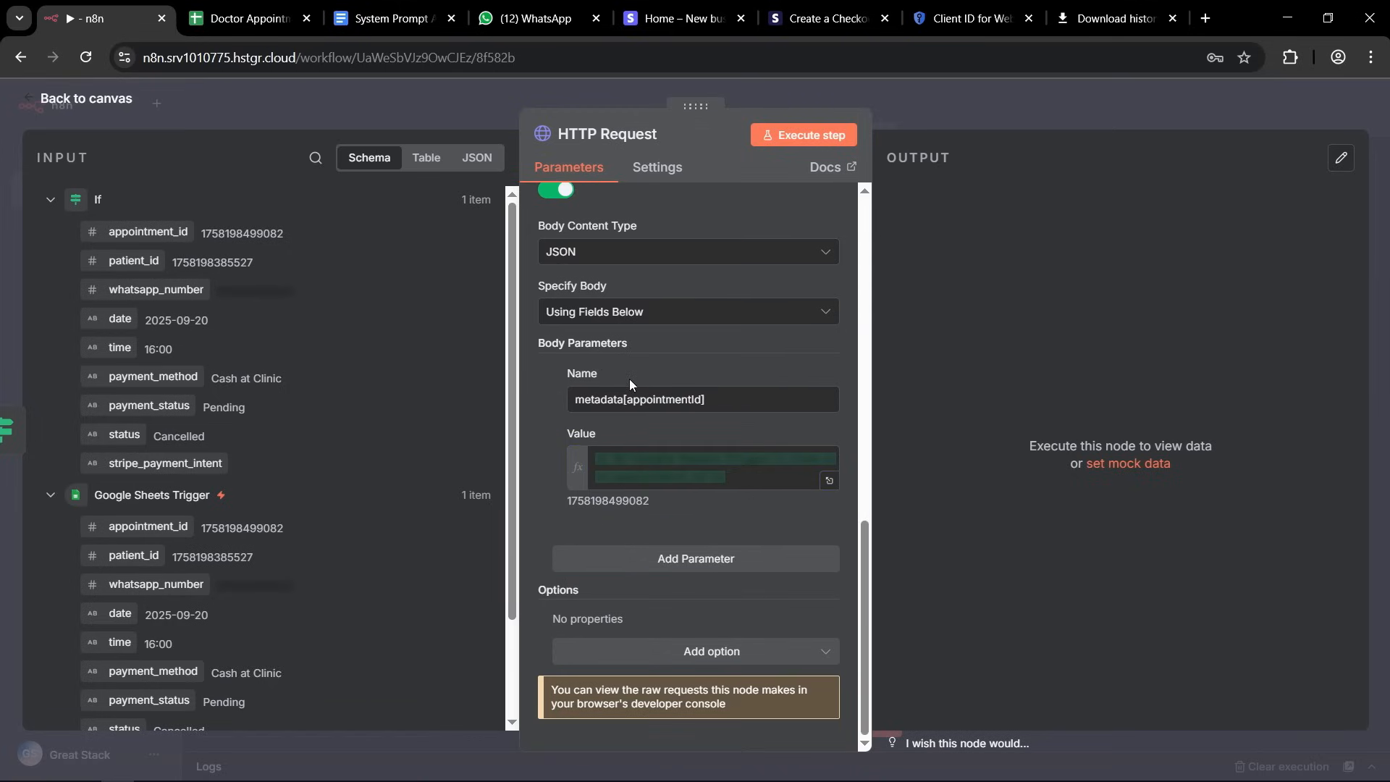
click(650, 561)
click(613, 595)
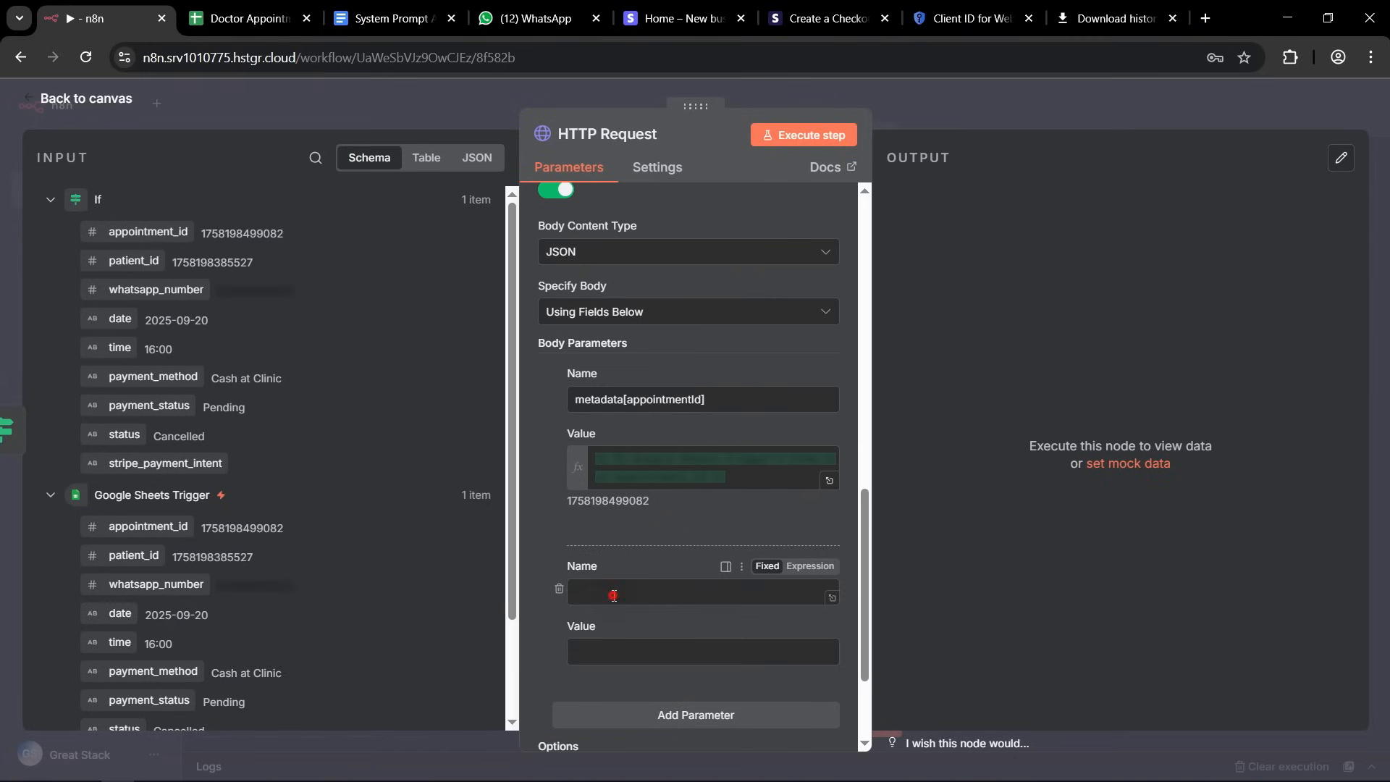
key(alt+Tab)
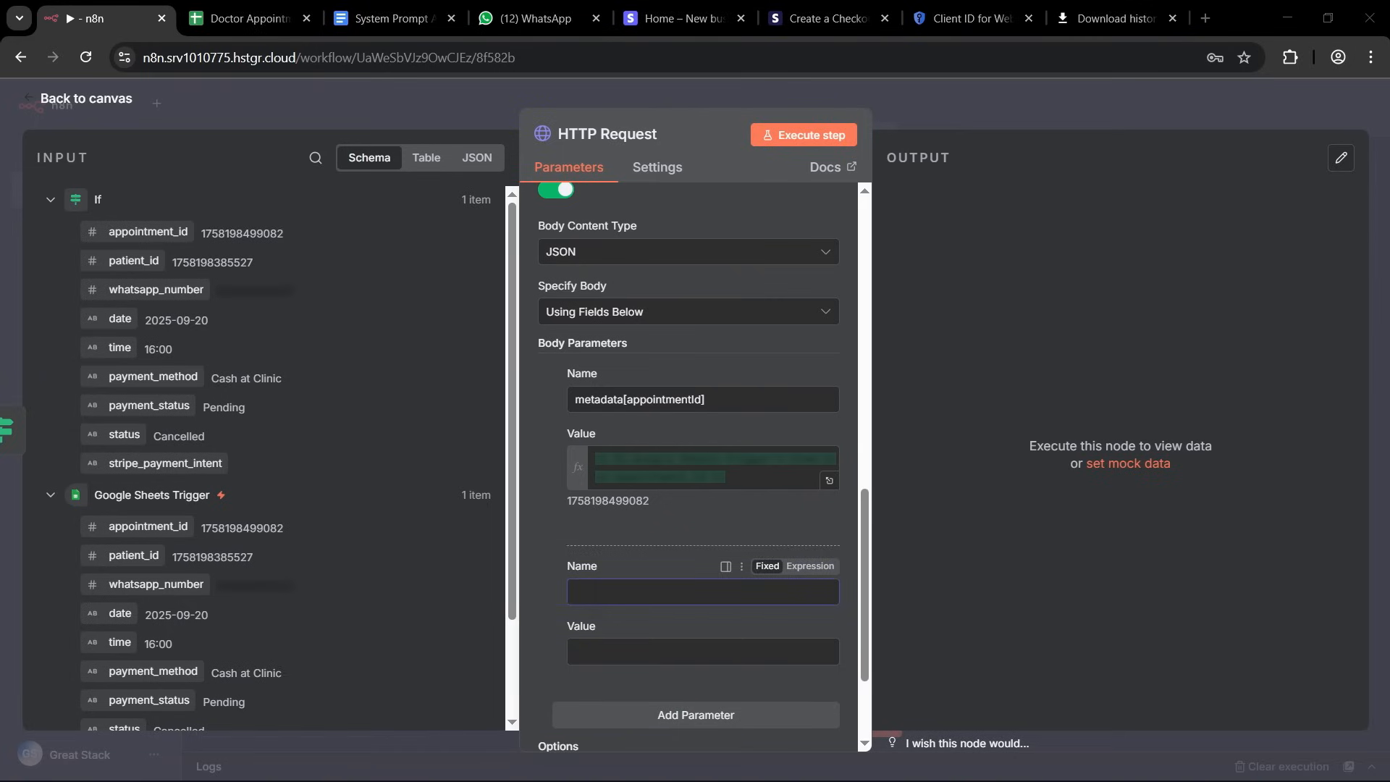
click(634, 592)
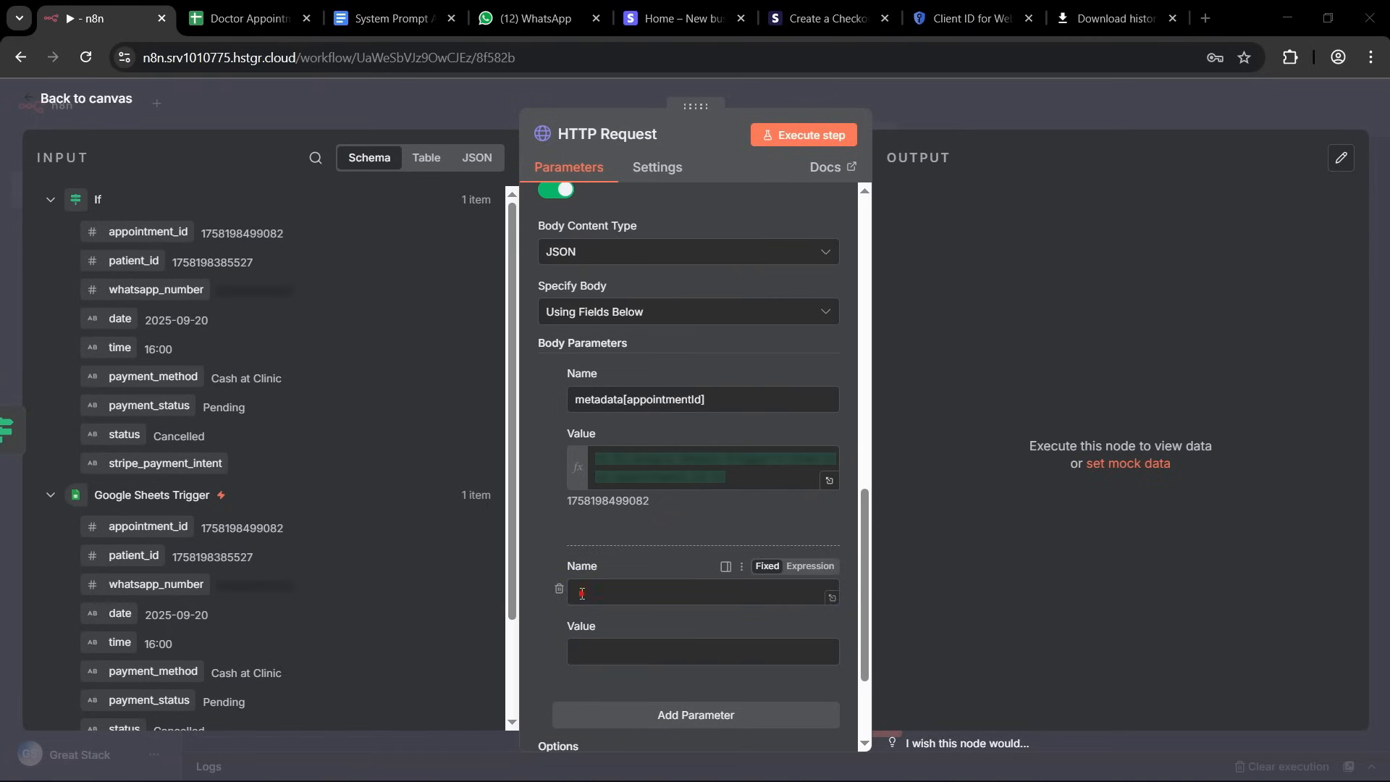
text(line_items)
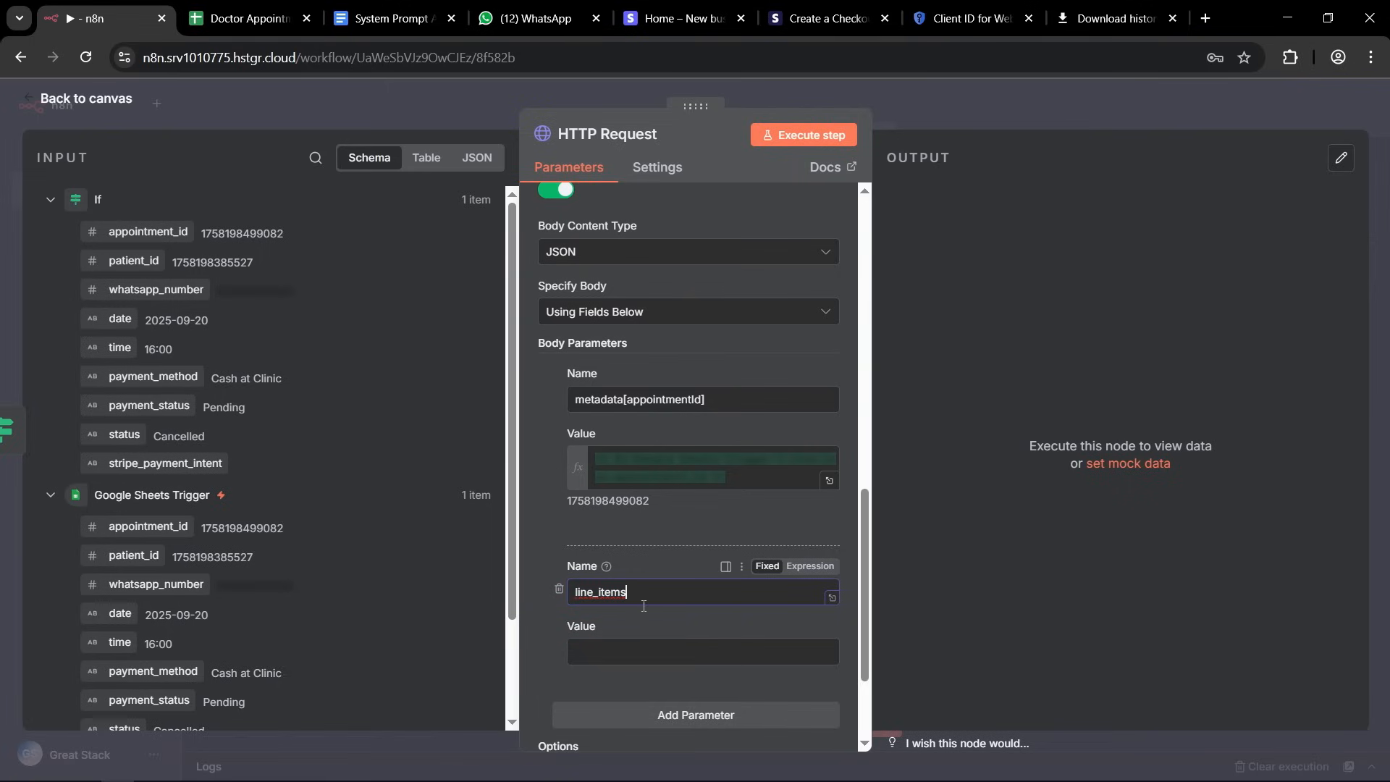
text([])
text(0)
text([])
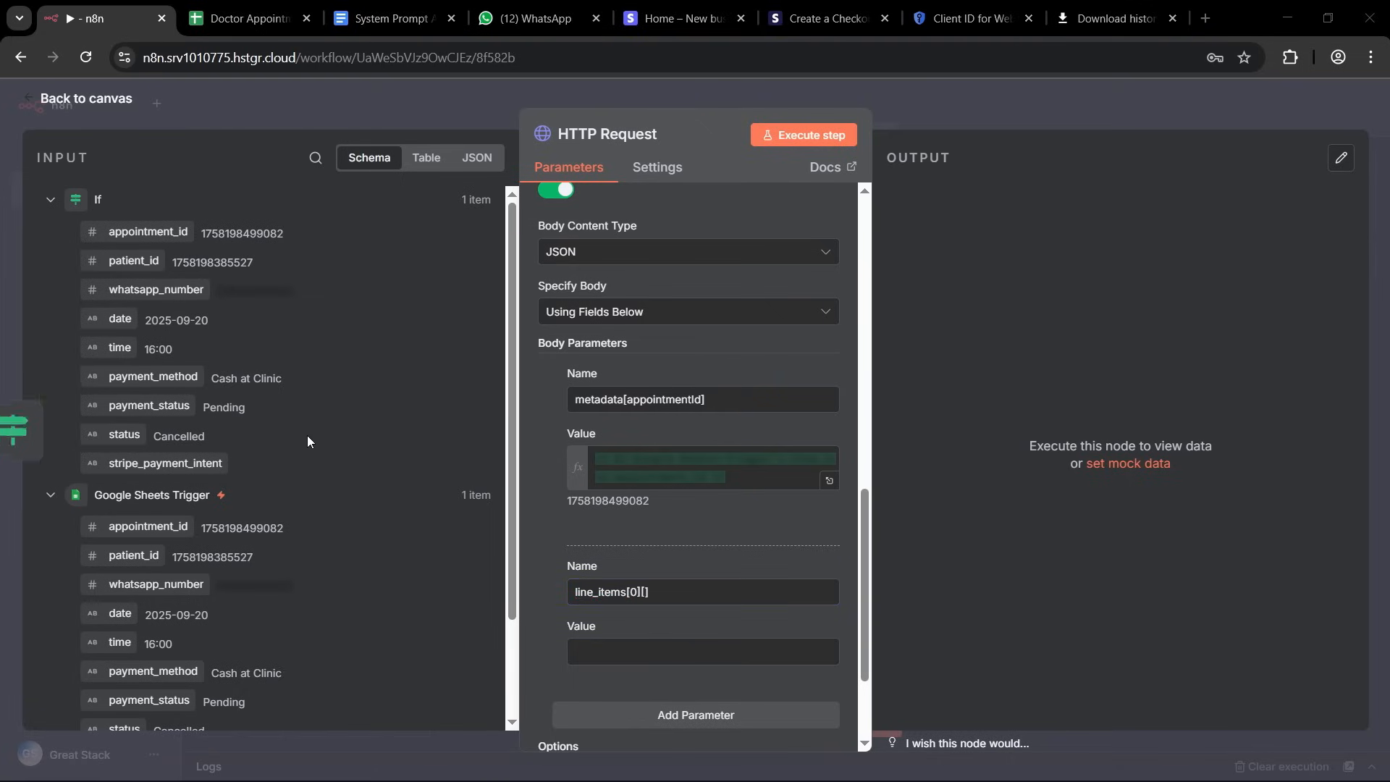
click(646, 592)
text(quantity)
click(628, 643)
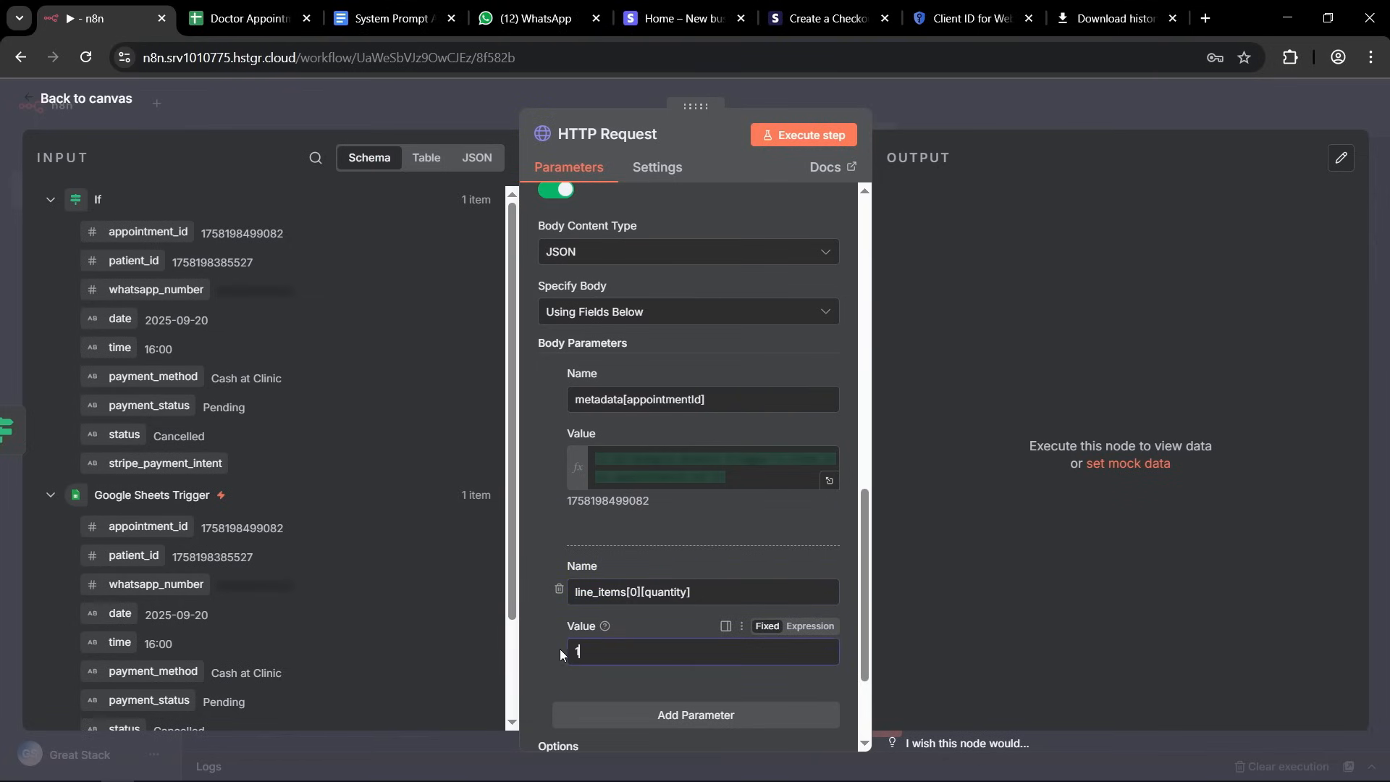
text(1)
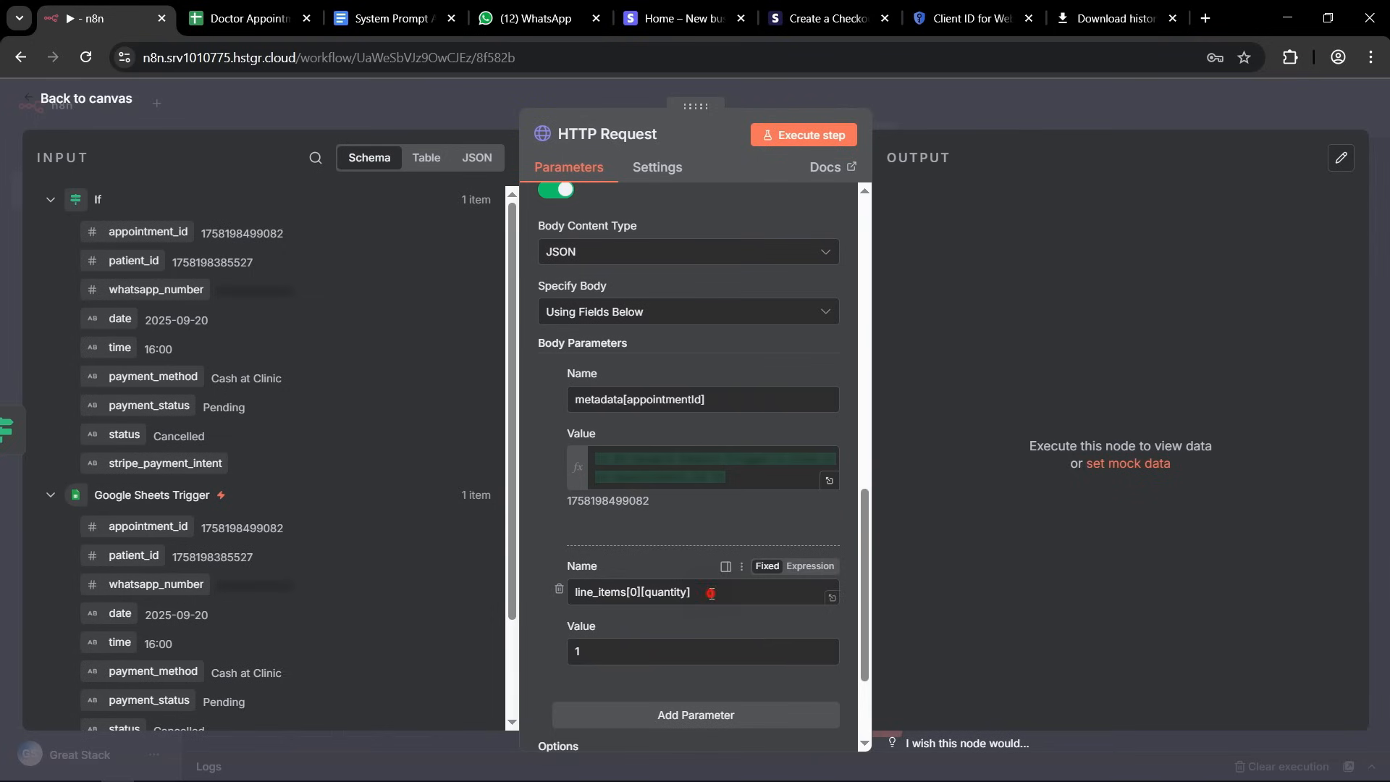
Add a third body parameter by copying the quantity parameter's name, replacing quantity with price_data and appending an empty pair of square brackets.
drag(713, 592, 537, 593)
key(ctrl+c)
scroll(537, 593, down, 3)
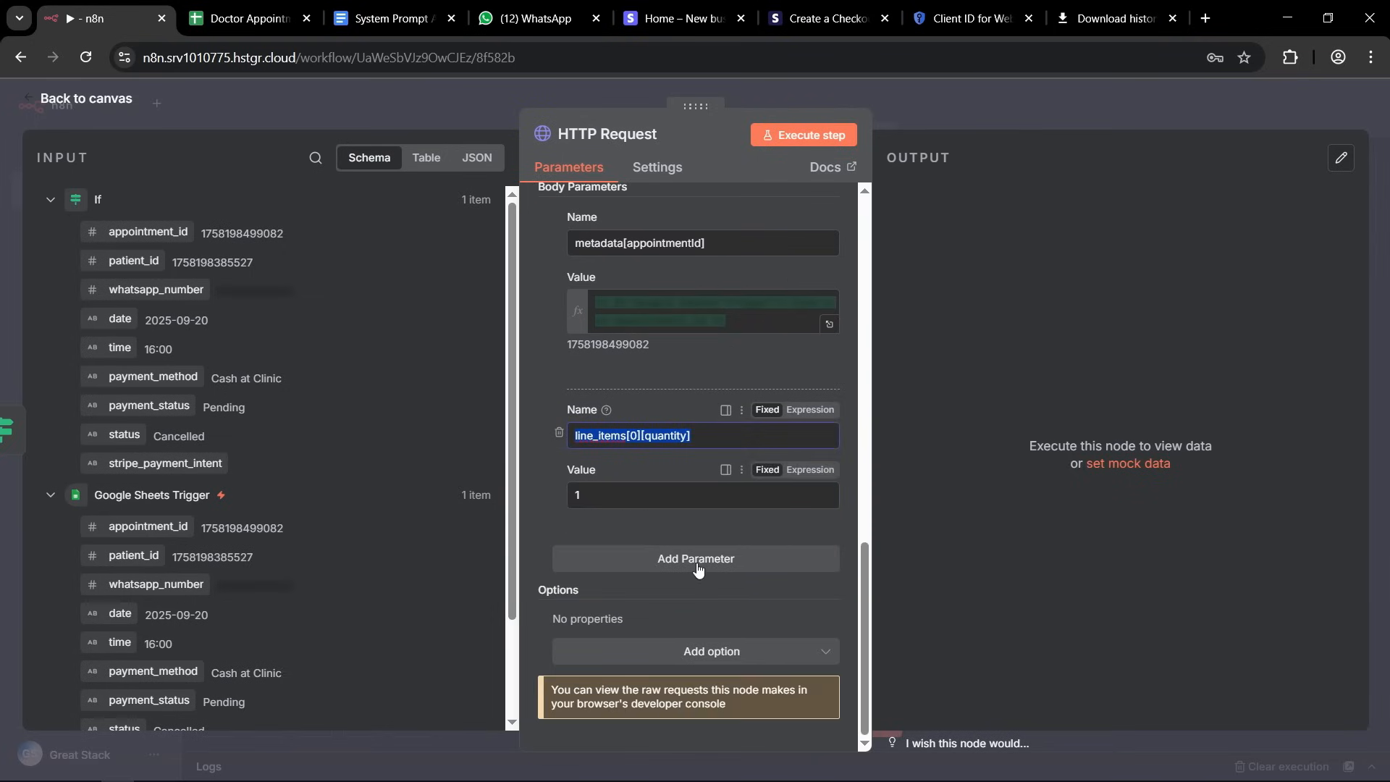
click(660, 559)
click(590, 594)
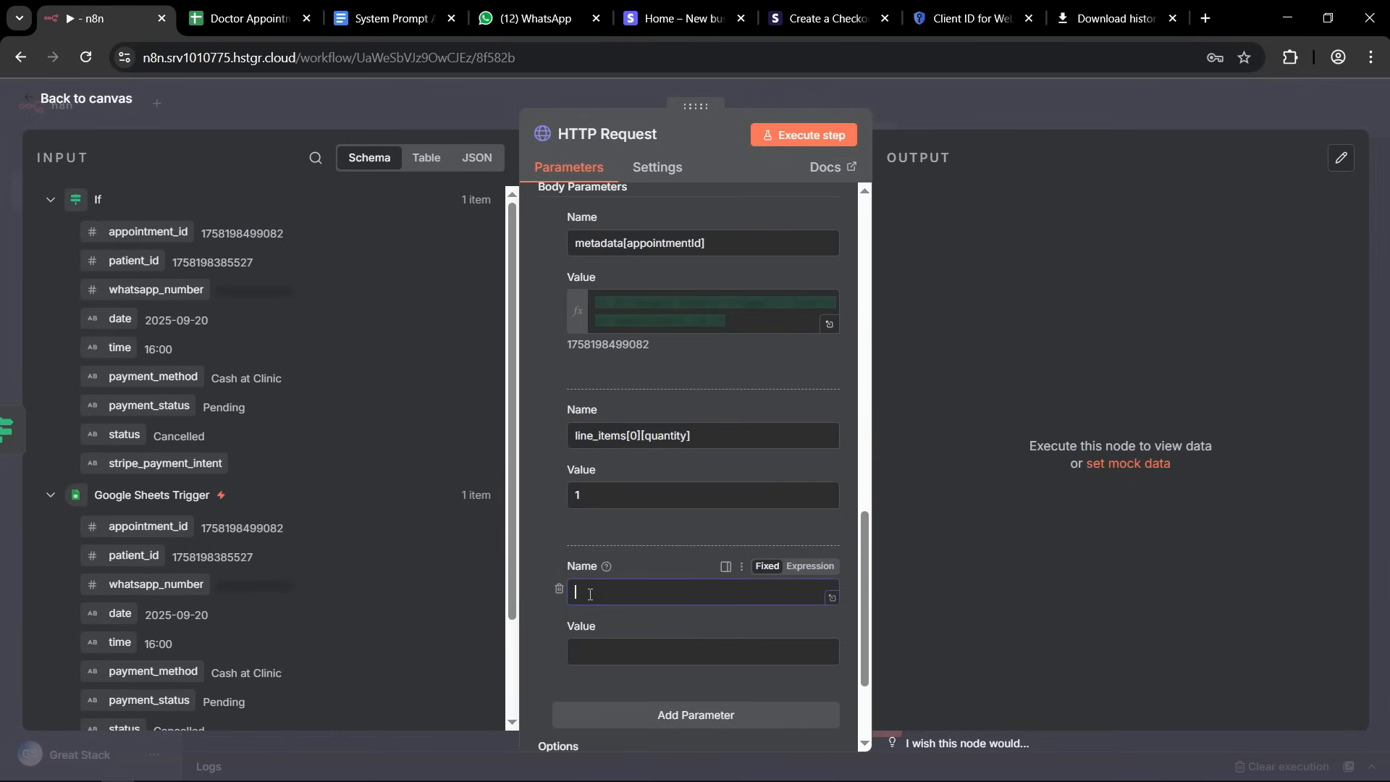
key(ctrl+v)
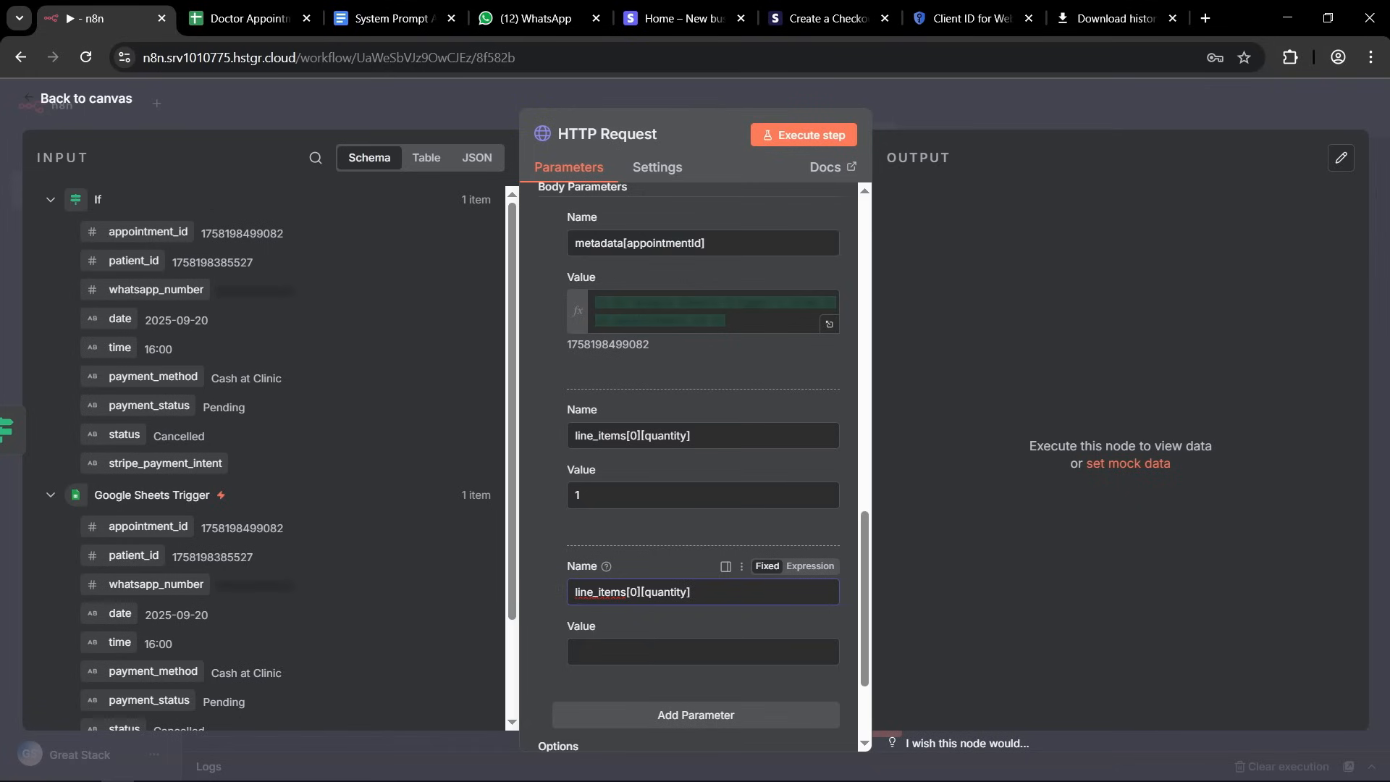
key(alt+Tab)
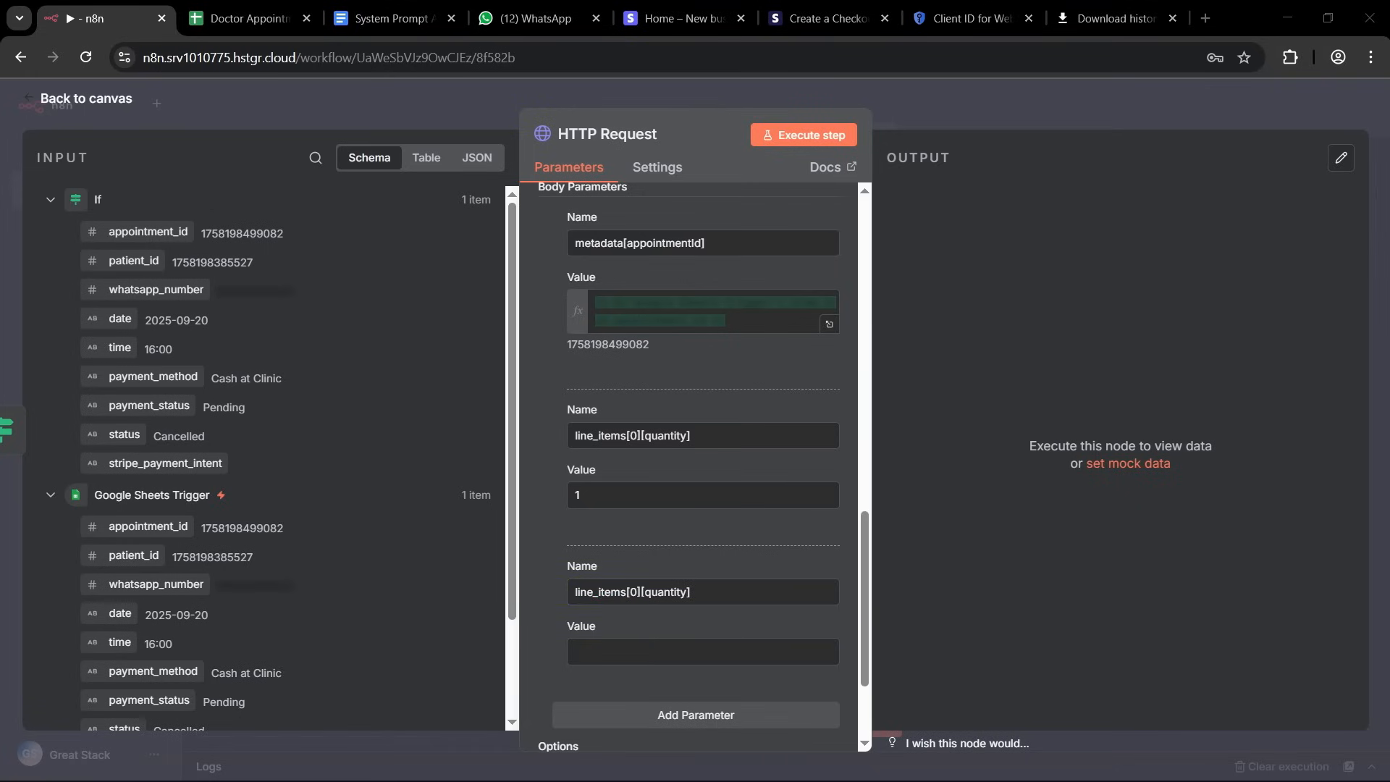
double_click(677, 590)
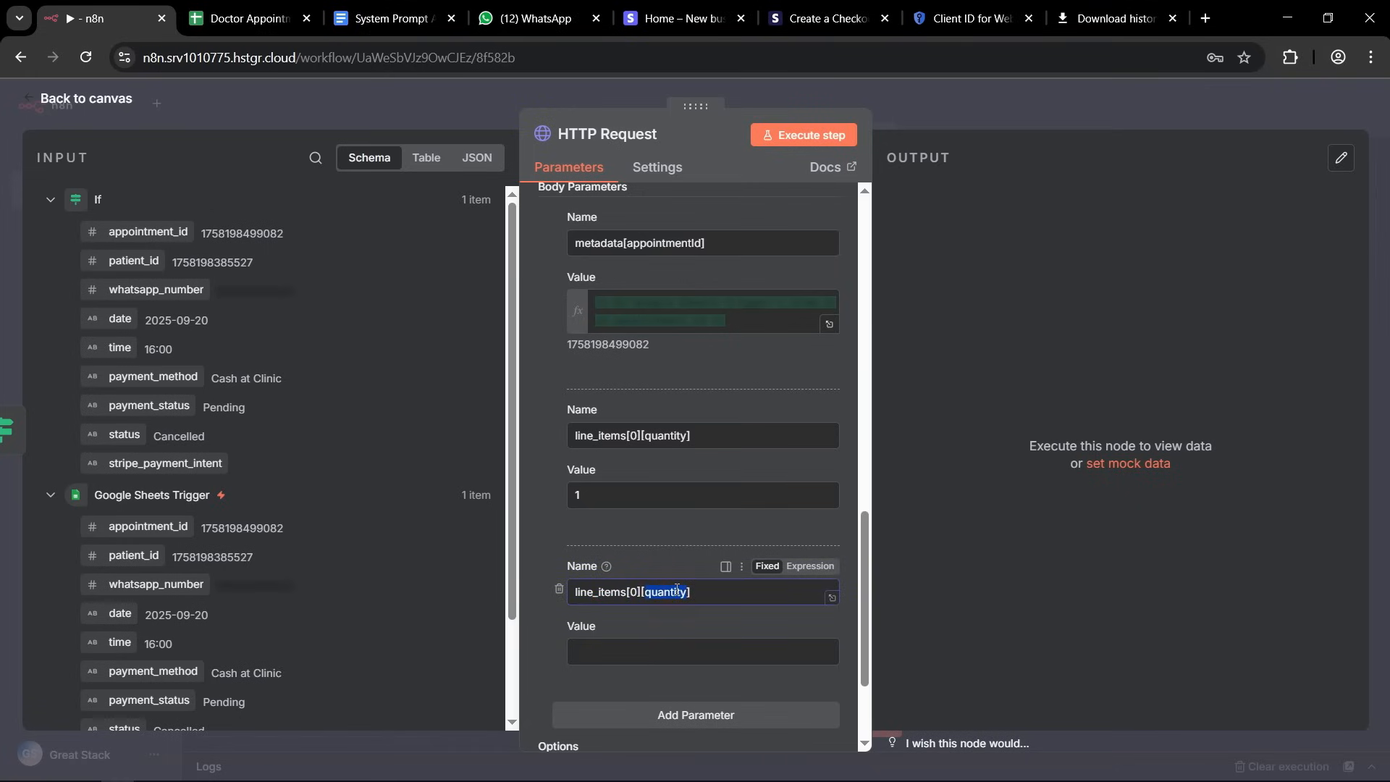
text(price_data][])
Complete the third body parameter's name as line_items[0][price_data][product_data][name].
key(alt+Tab)
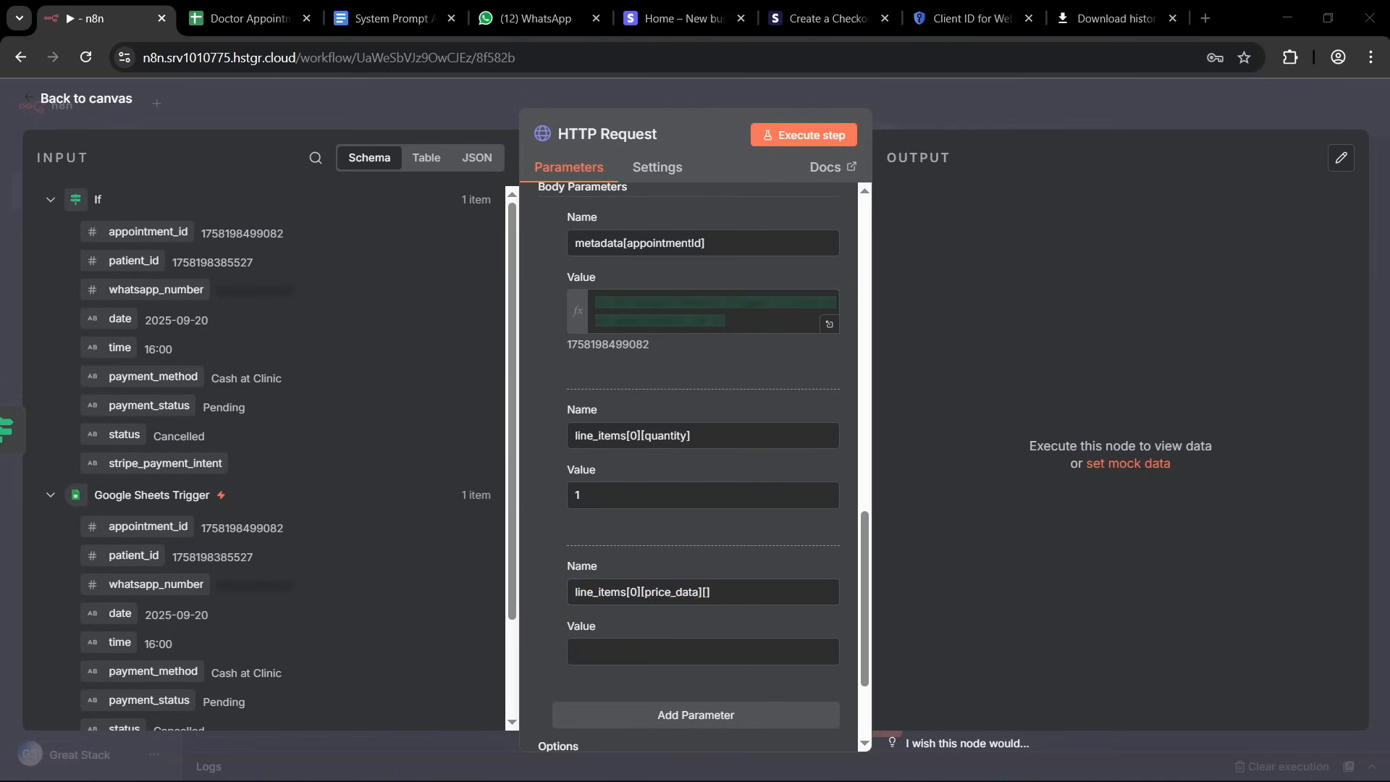
click(707, 590)
text(product_data])
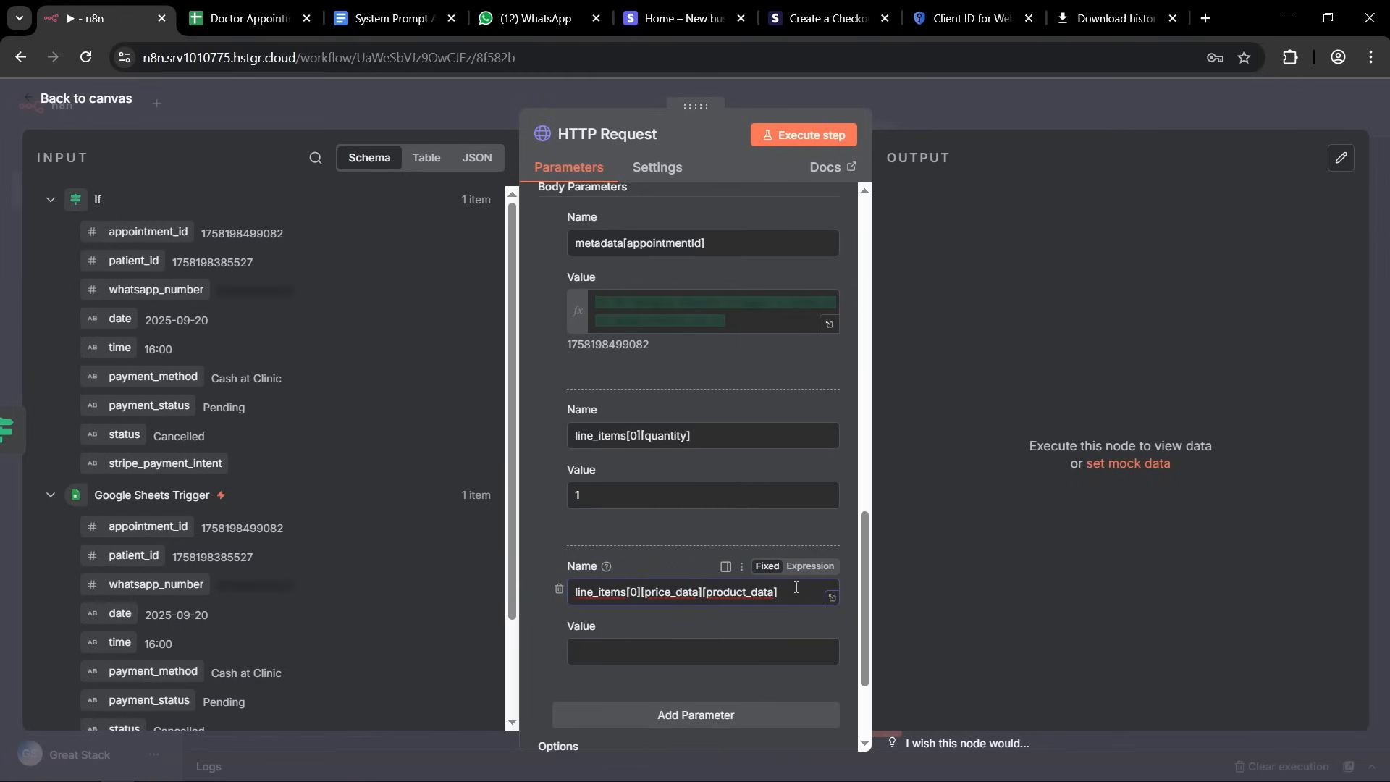
text([])
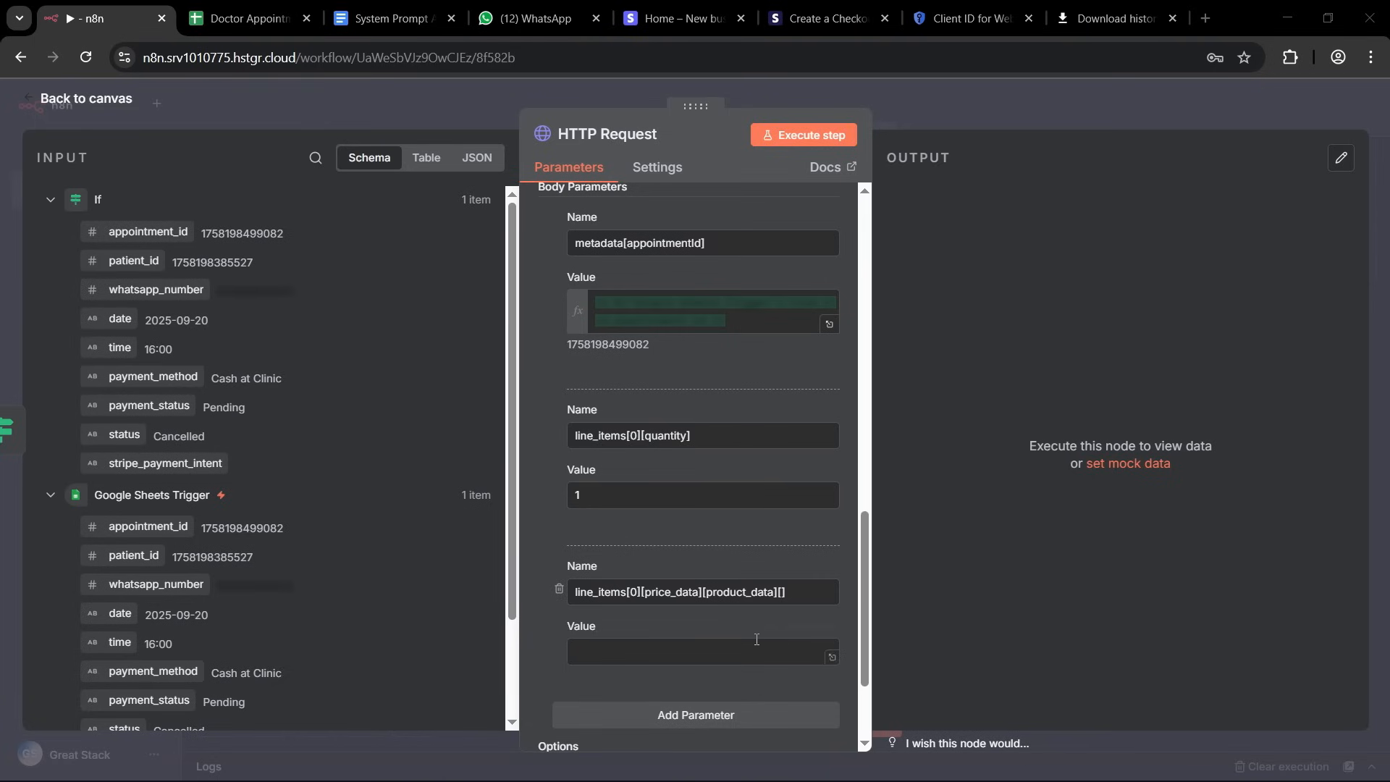
click(782, 593)
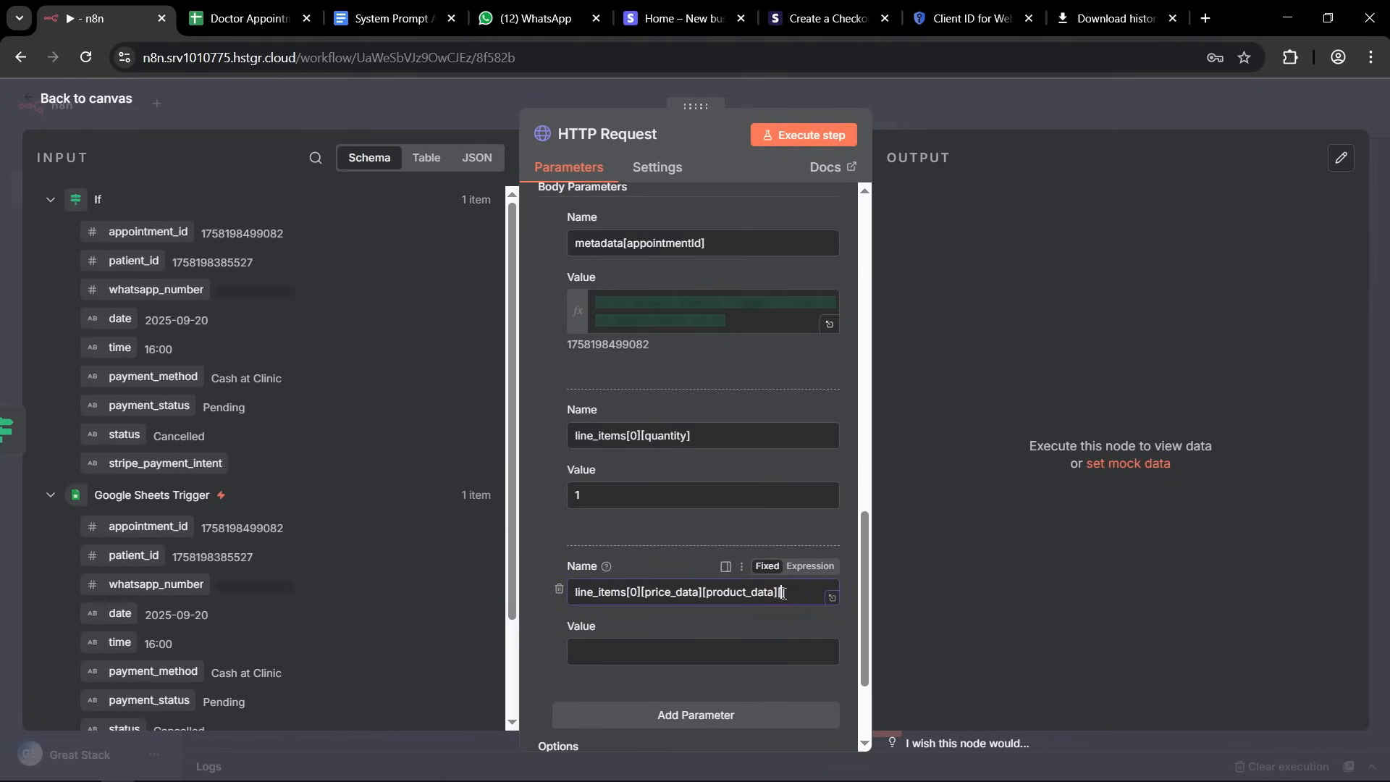
text(name)
click(547, 615)
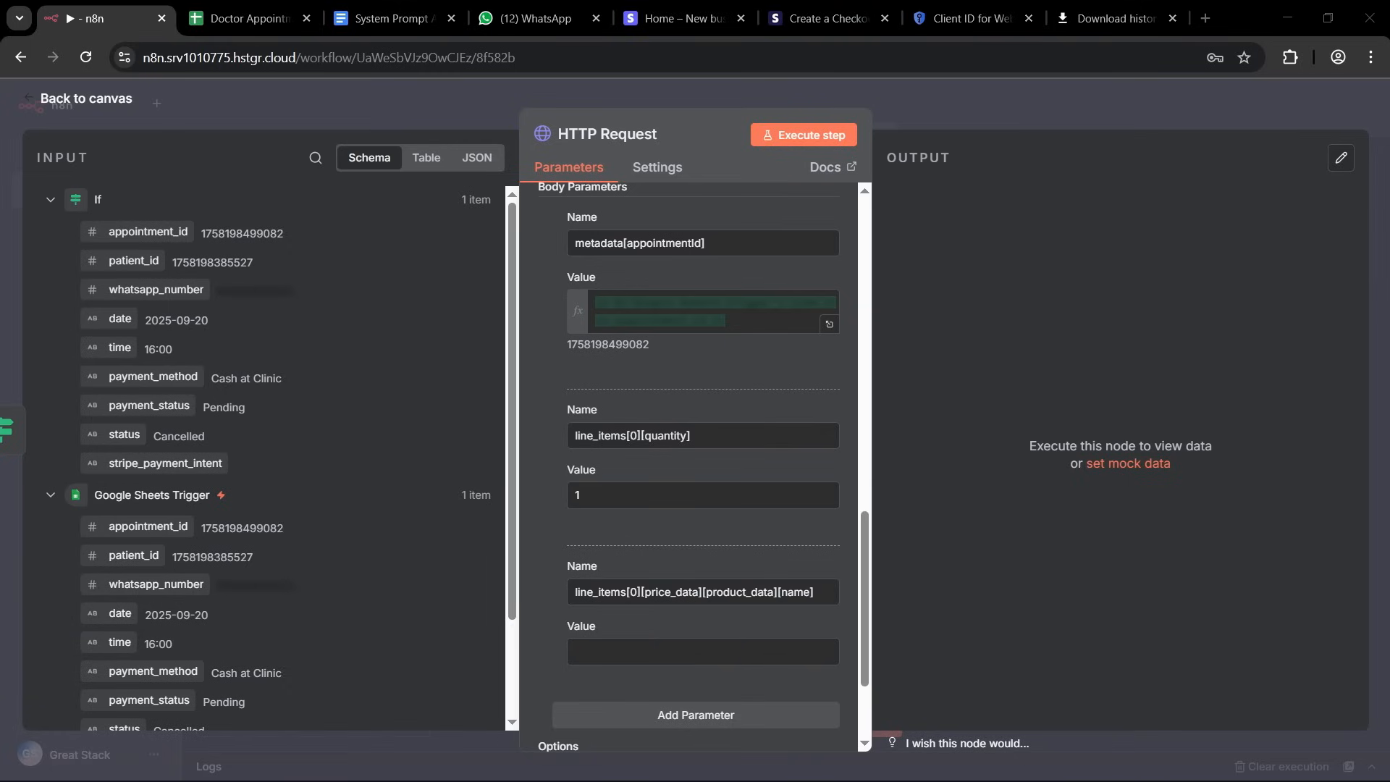
Set the value of the product name body parameter to Appointment Booking.
click(579, 651)
text(Appointment Booking)
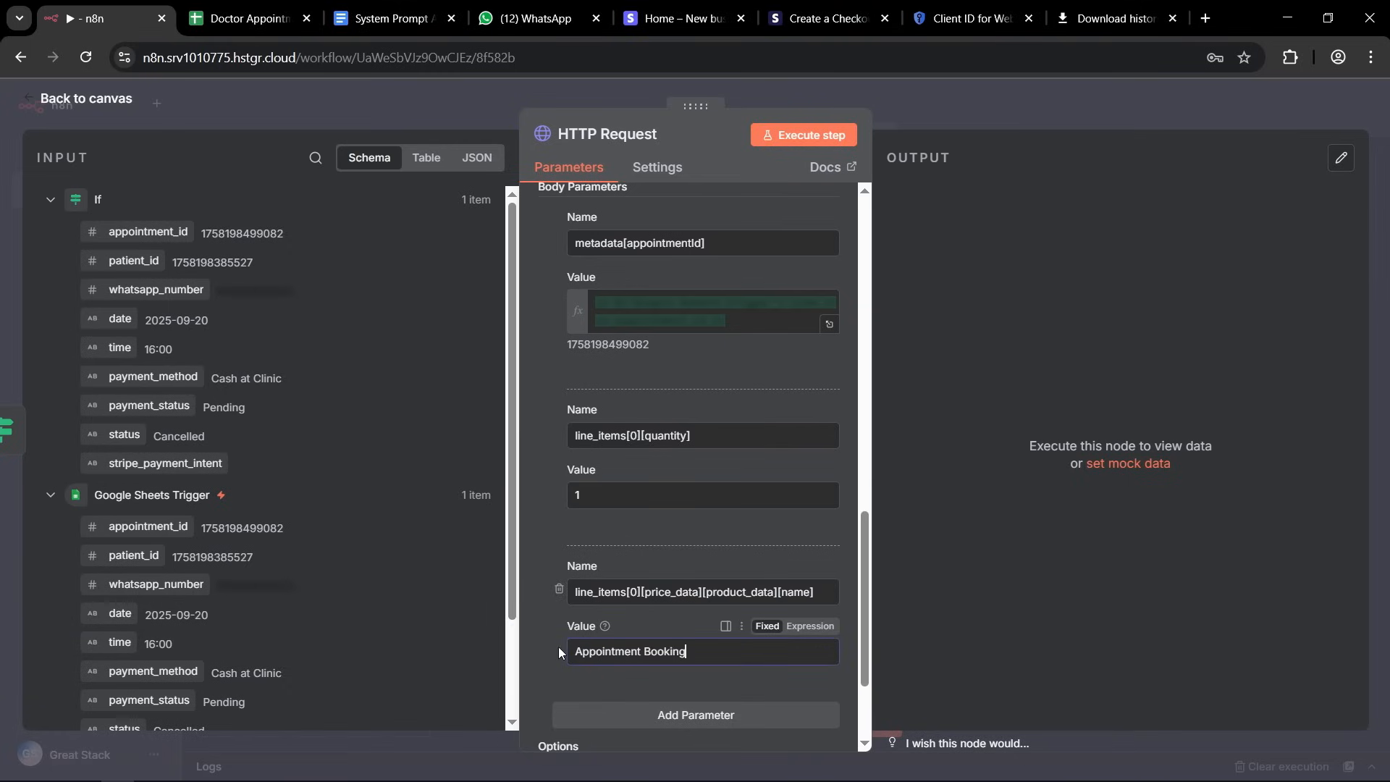
click(549, 648)
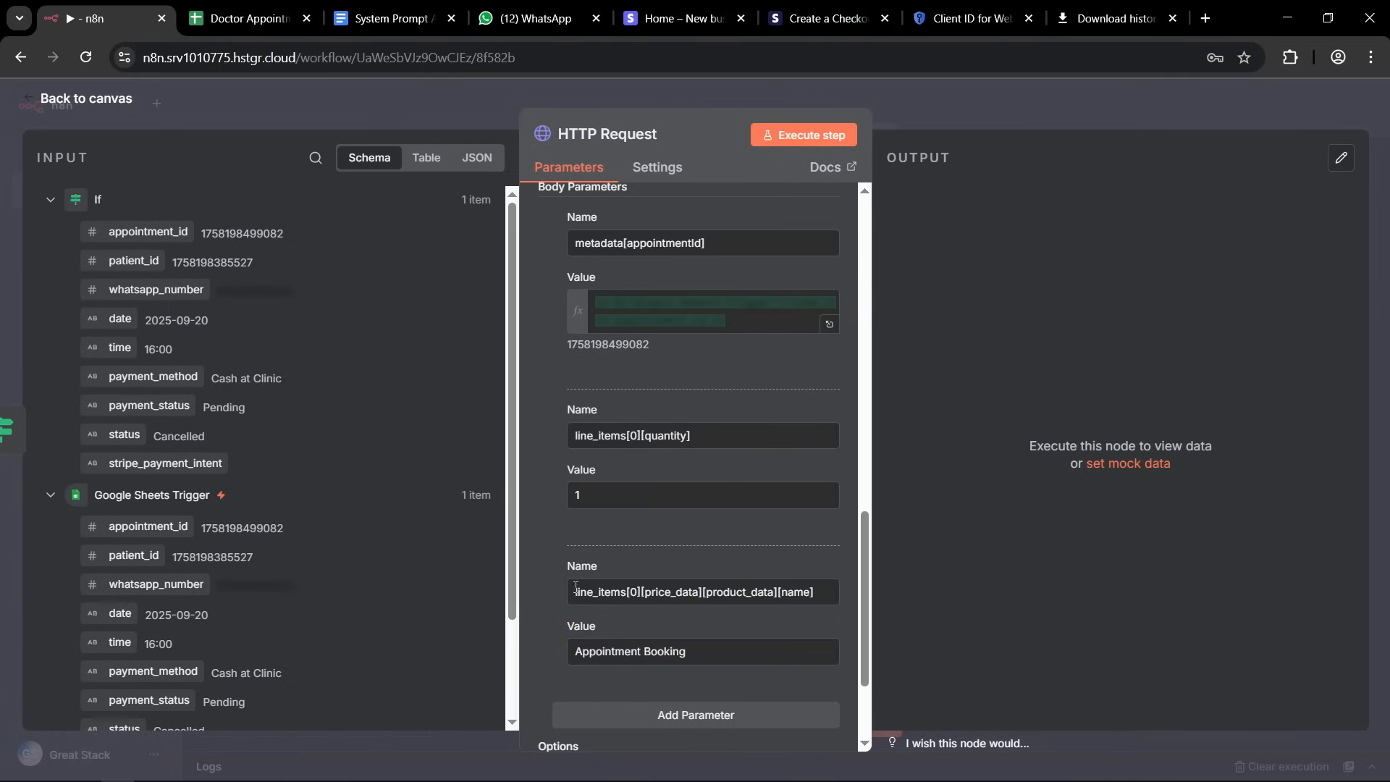
Add a fourth body parameter and copy the third parameter's name into its name field.
scroll(685, 451, down, 3)
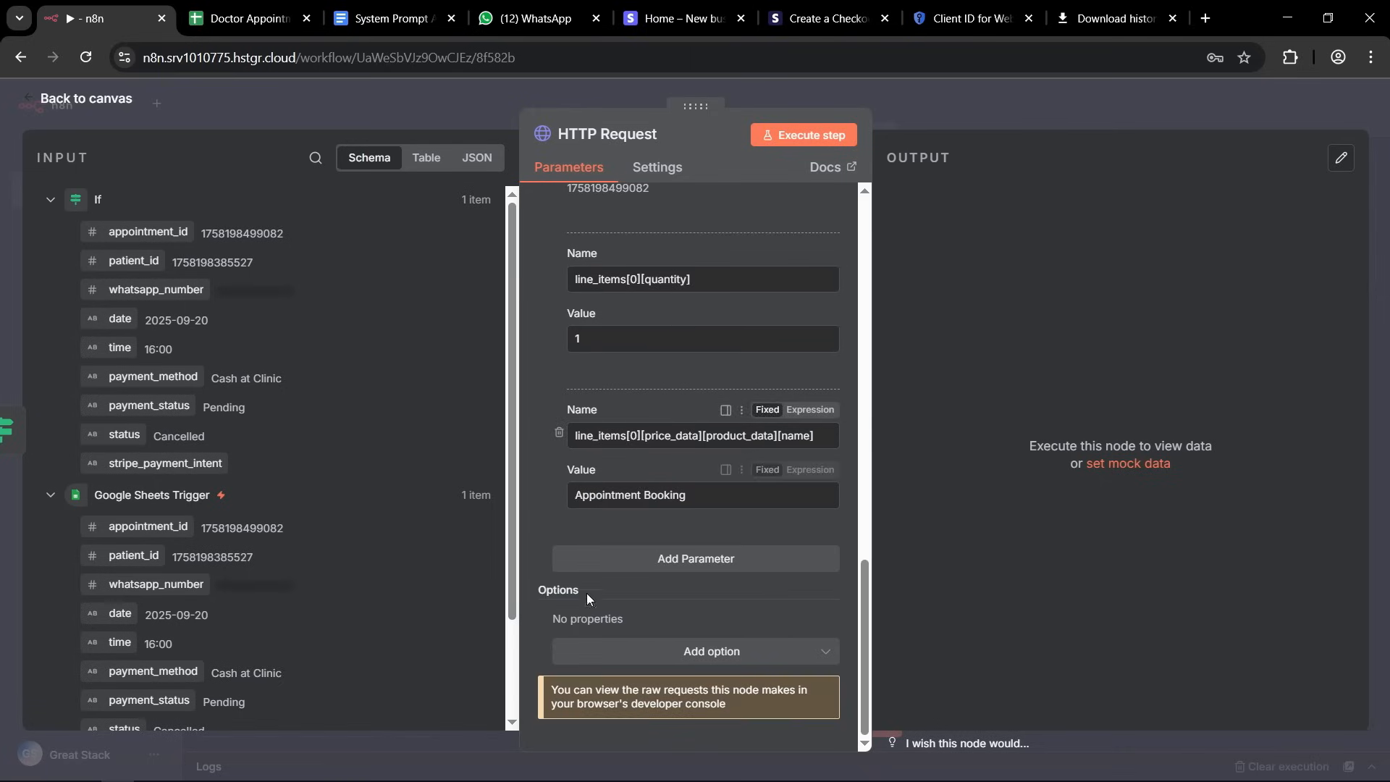
click(661, 559)
click(631, 435)
triple_click(634, 433)
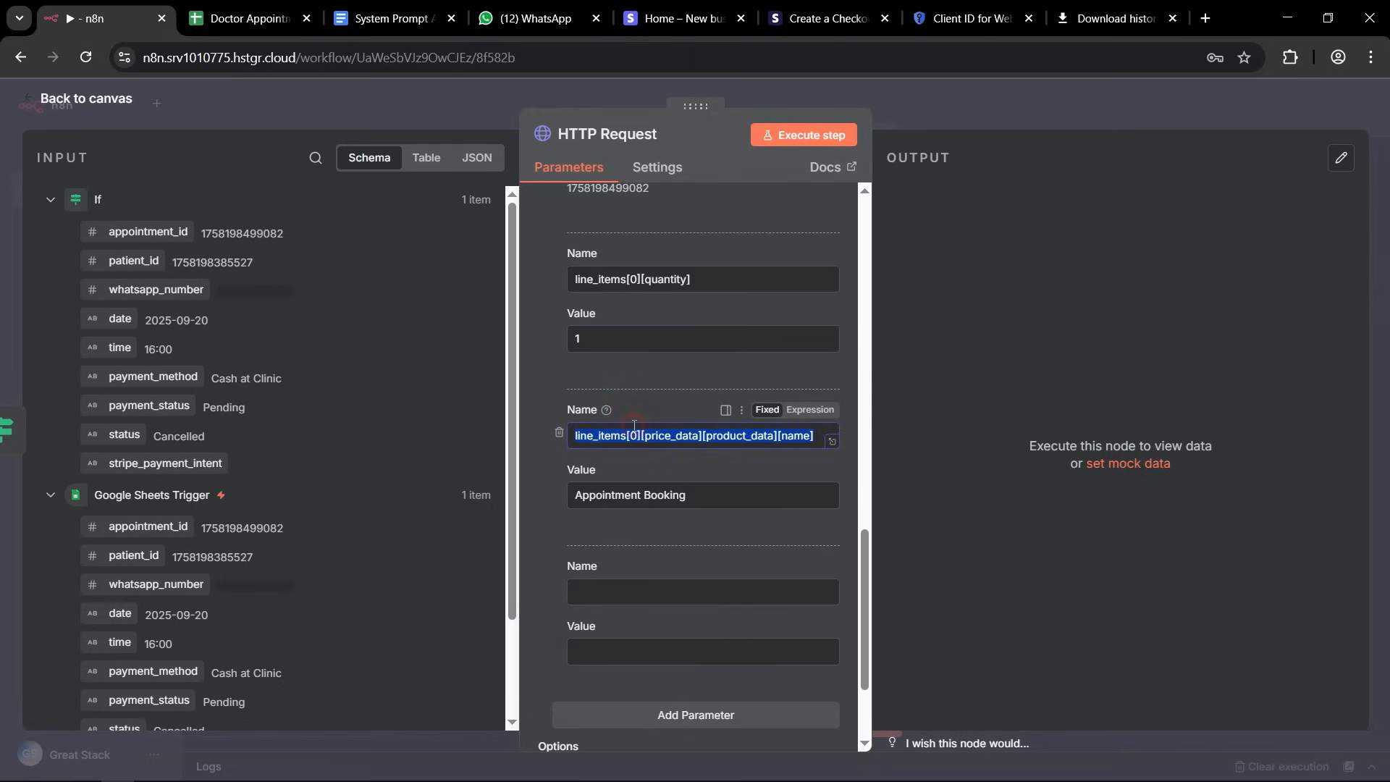
key(ctrl+c)
click(604, 572)
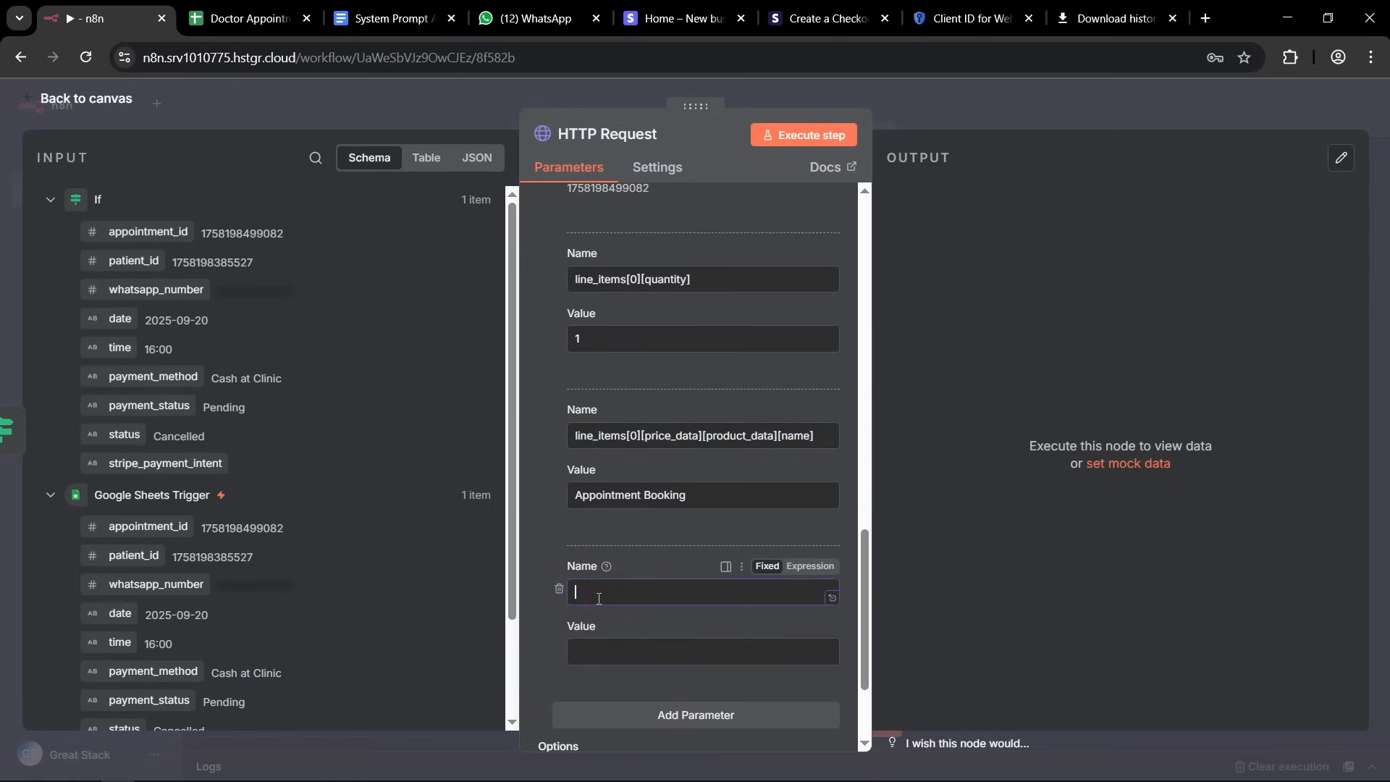
key(ctrl+v)
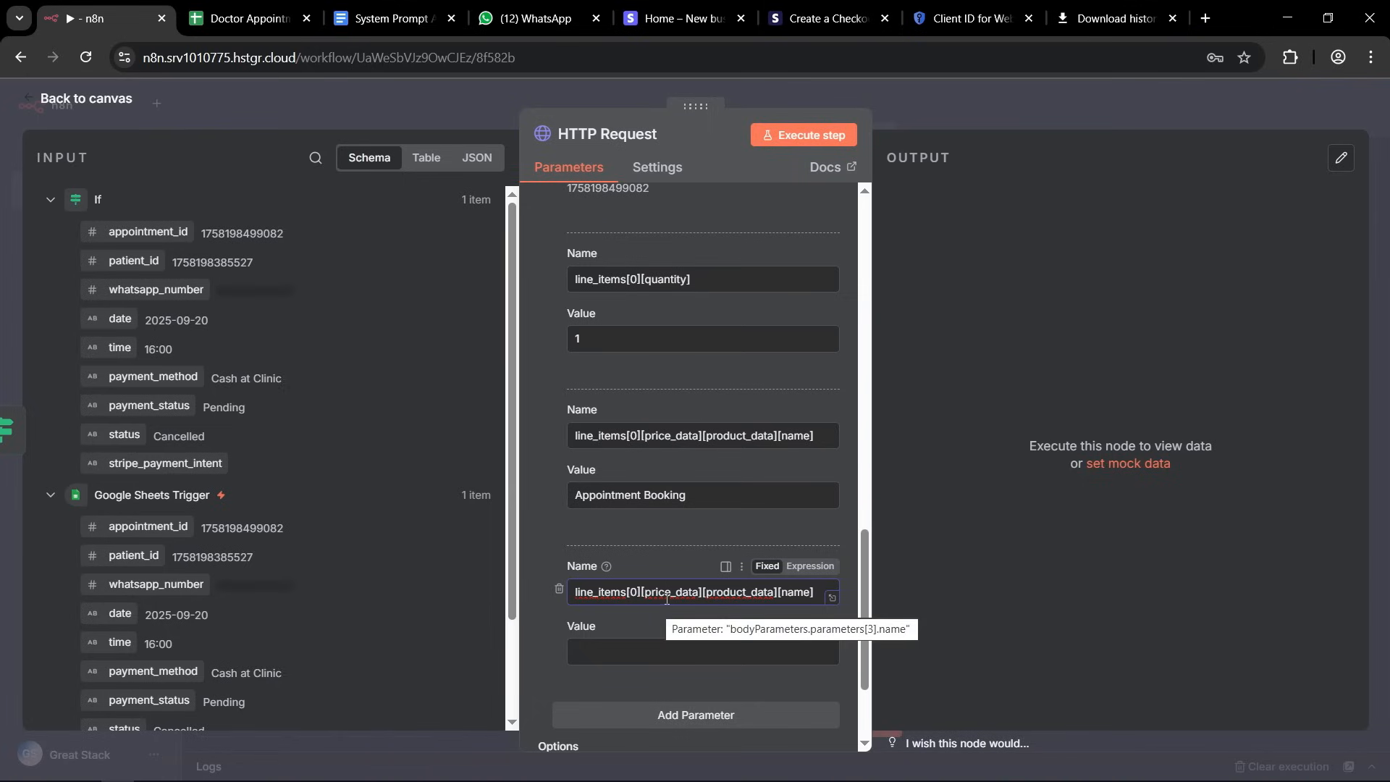
Change the fourth body parameter's name to line_items[0][price_data][unit_amount], replacing its product_data and name keys.
click(703, 592)
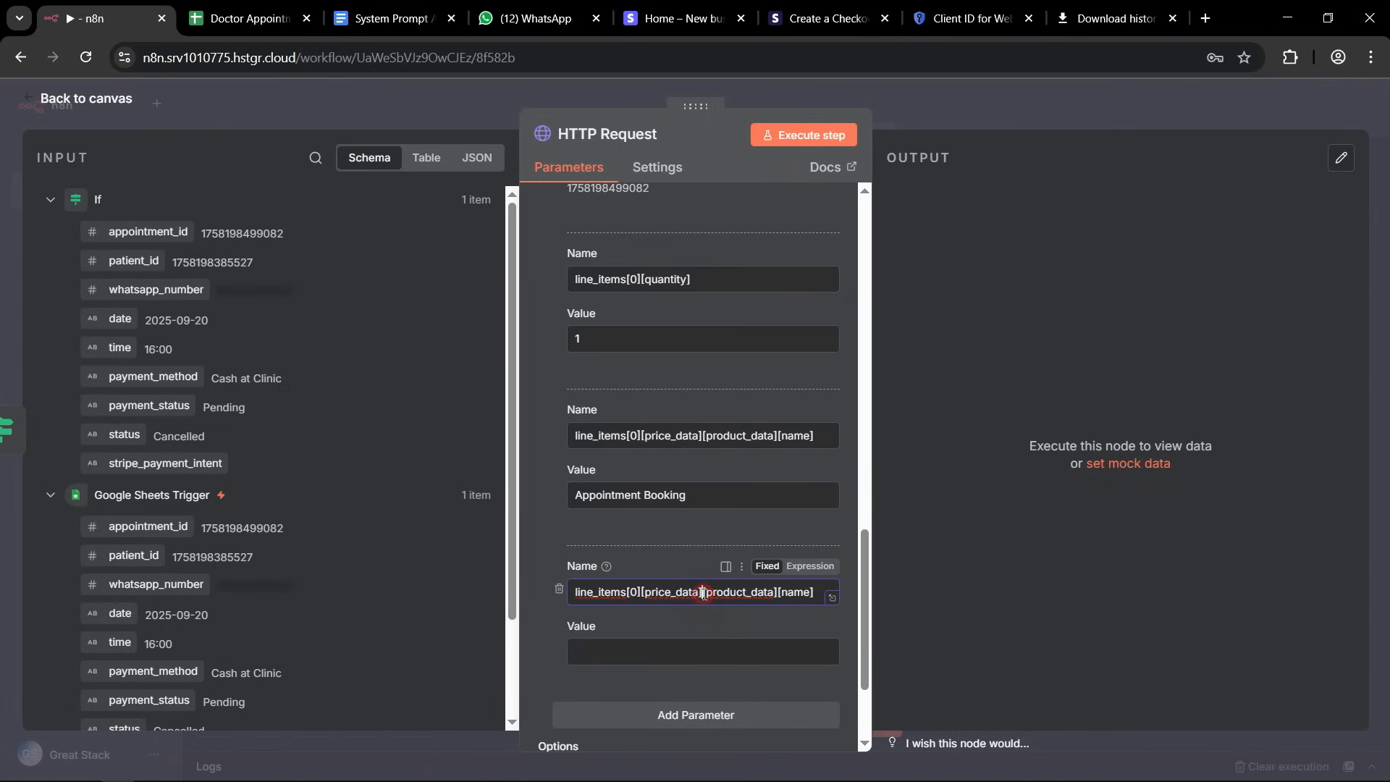
drag(703, 593, 838, 600)
key(BackSpace)
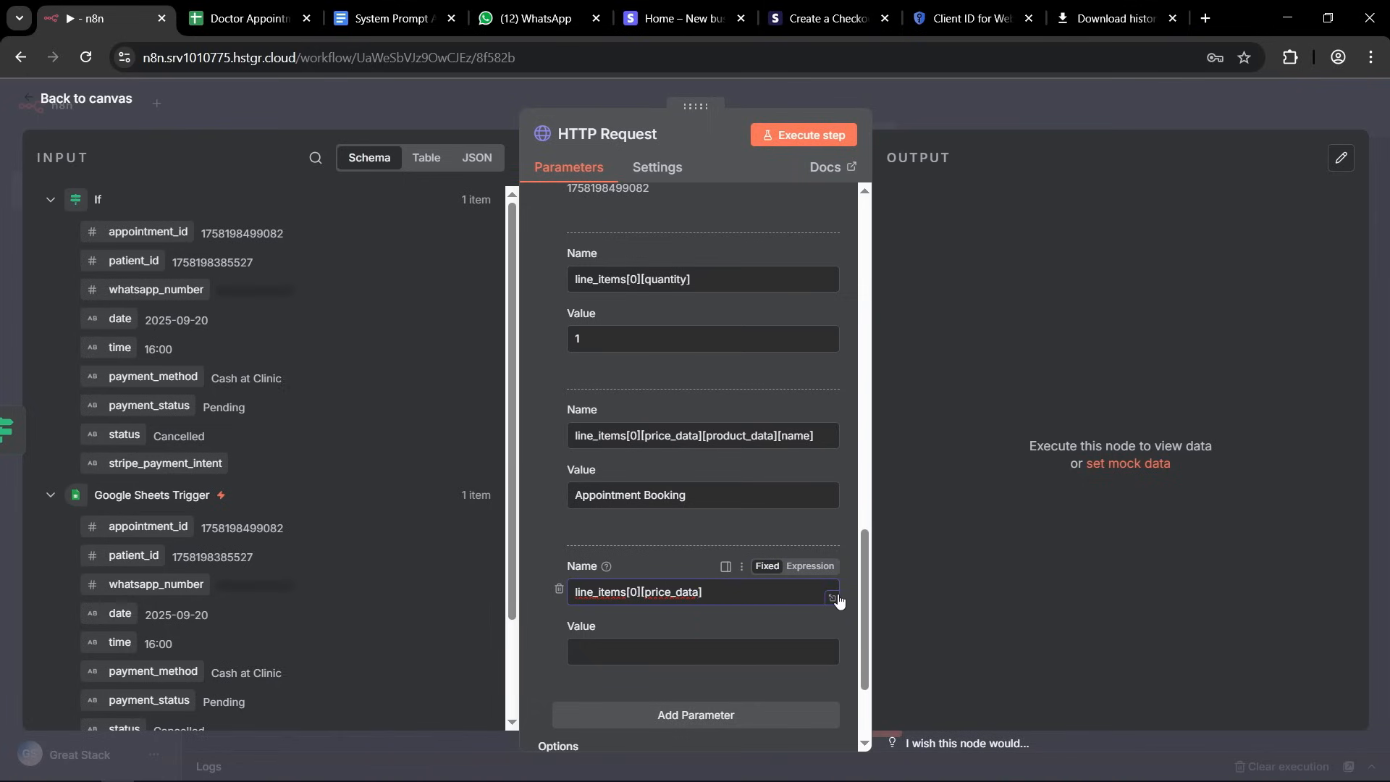
text([])
key(alt+Tab)
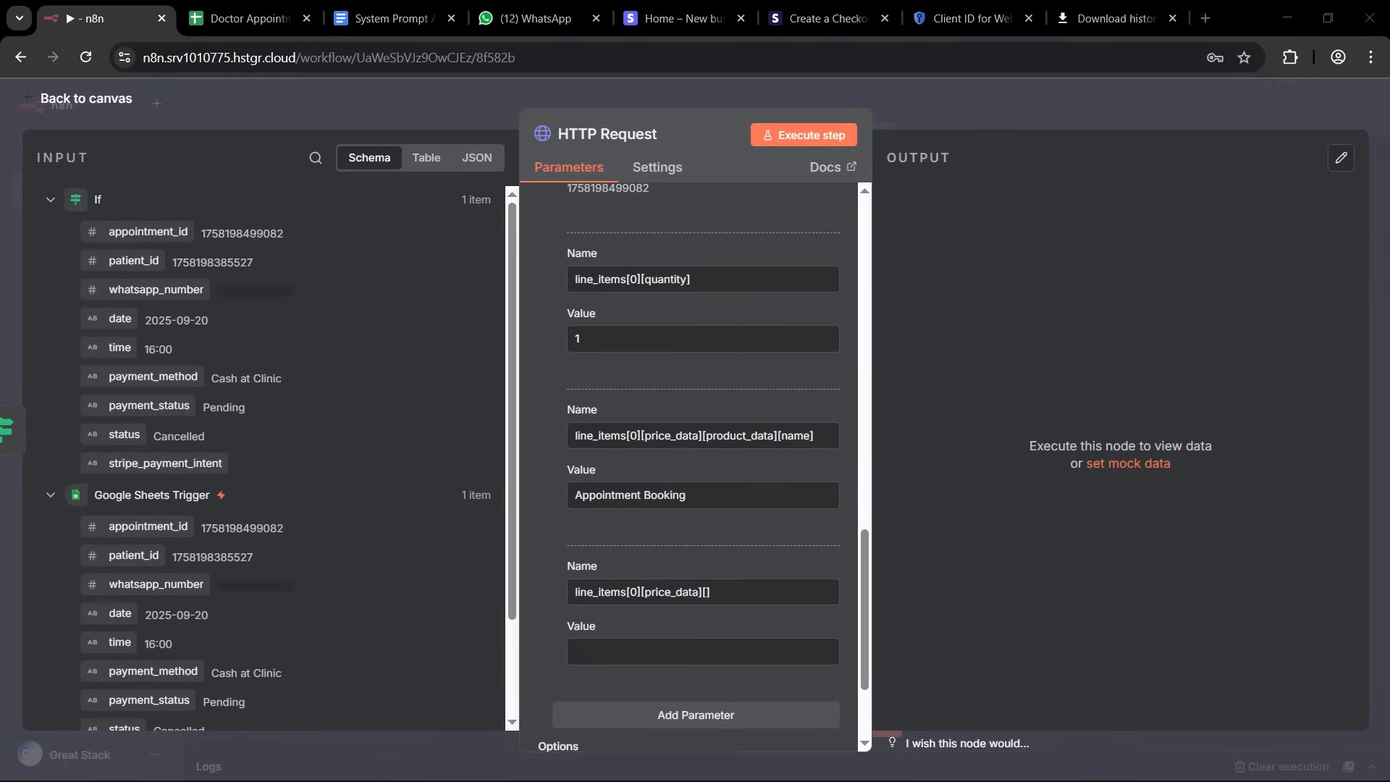
click(705, 589)
key(ctrl+v)
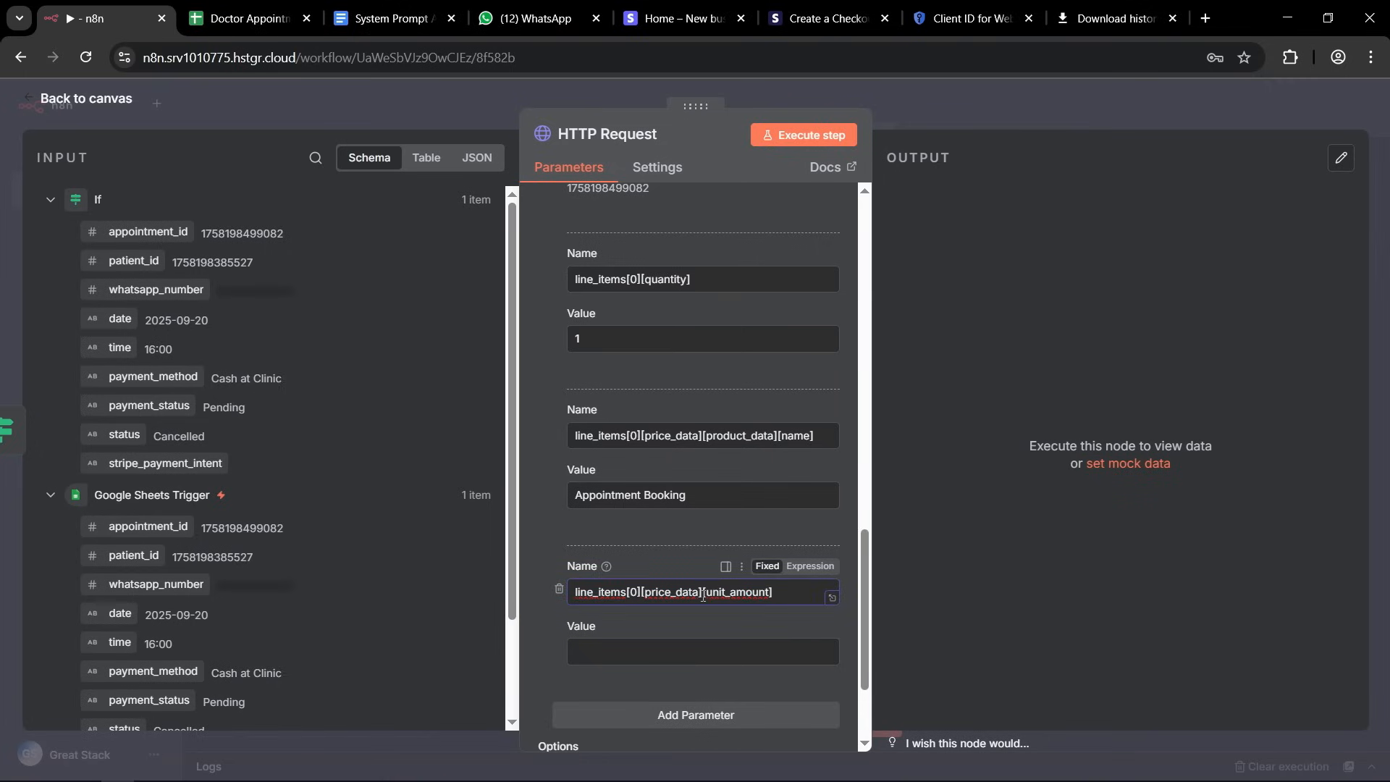
Set the value of the unit_amount body parameter to 5000.
click(599, 648)
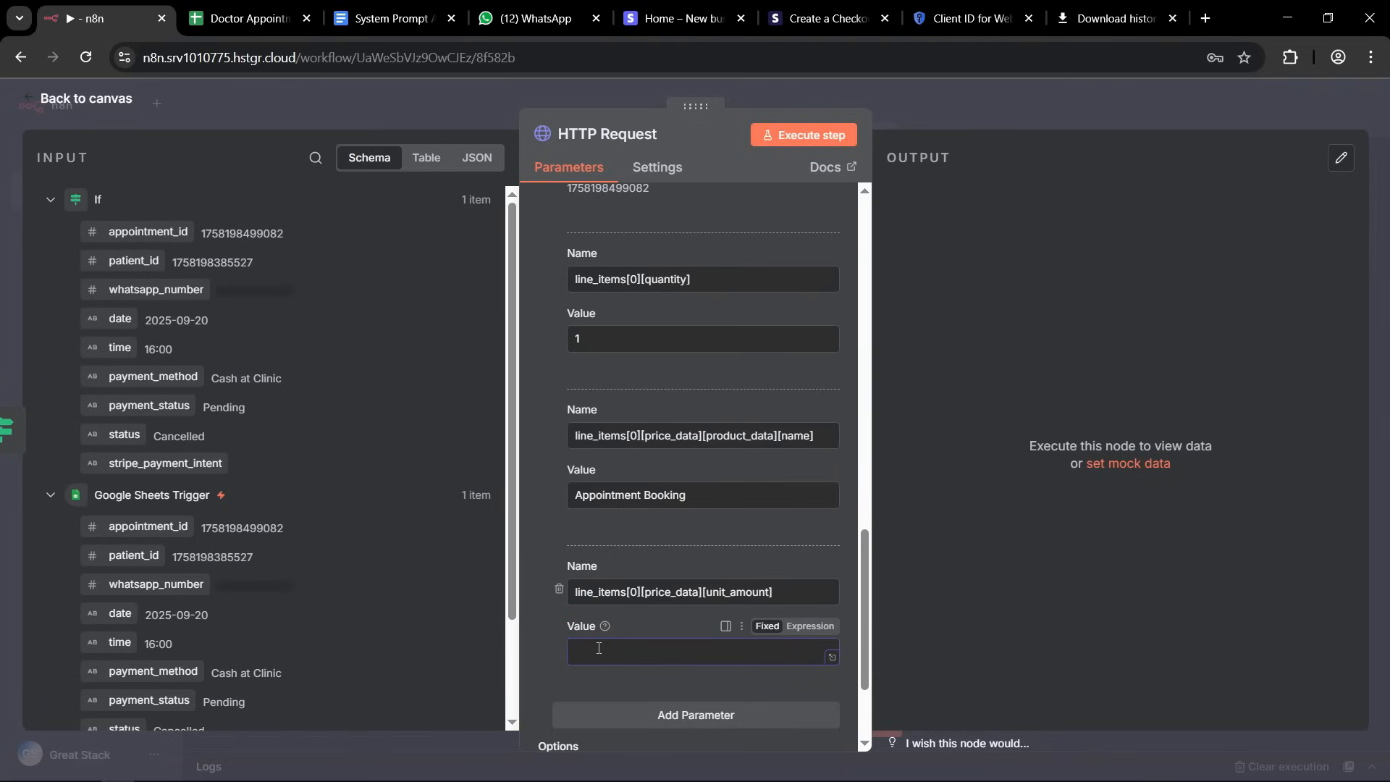
text(5000)
click(549, 653)
Add a fifth body parameter and copy the unit_amount parameter's name into its name field.
scroll(644, 622, down, 3)
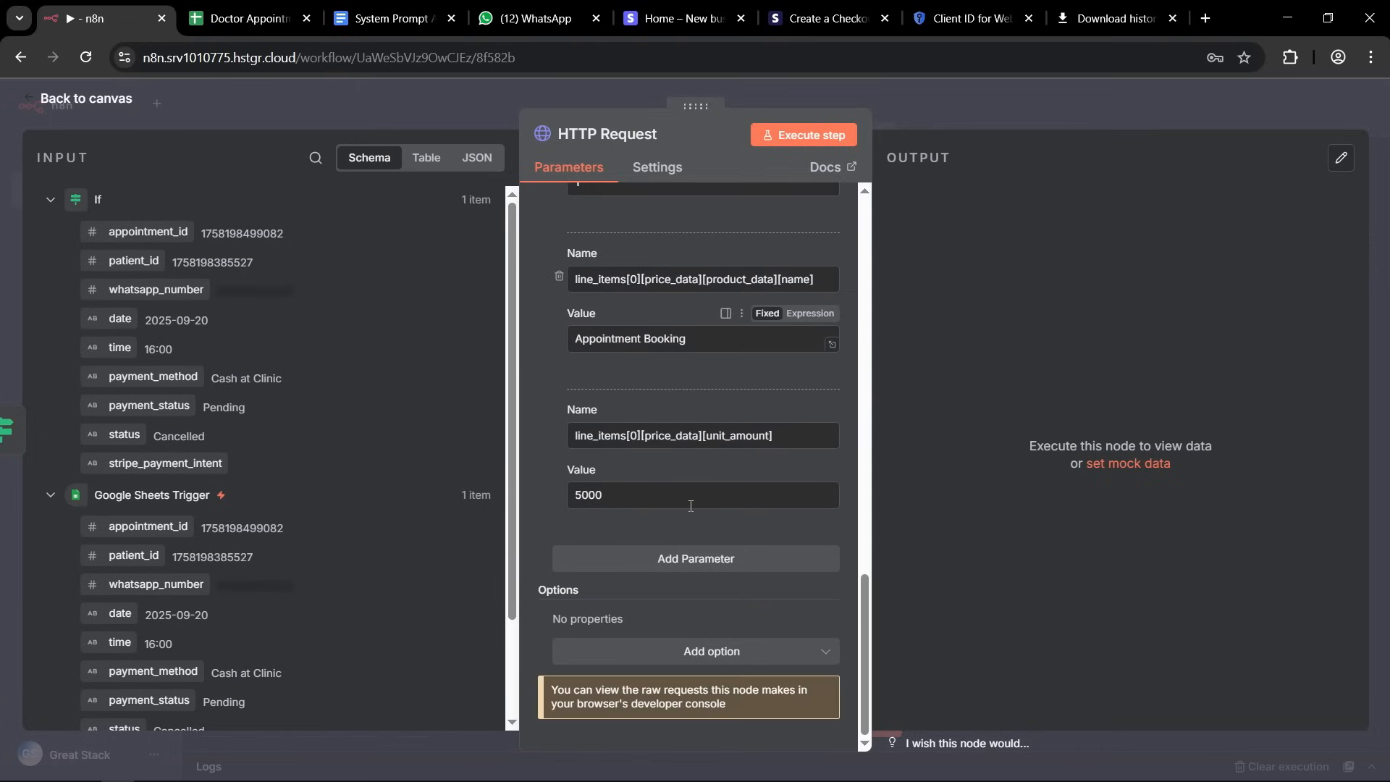
click(660, 563)
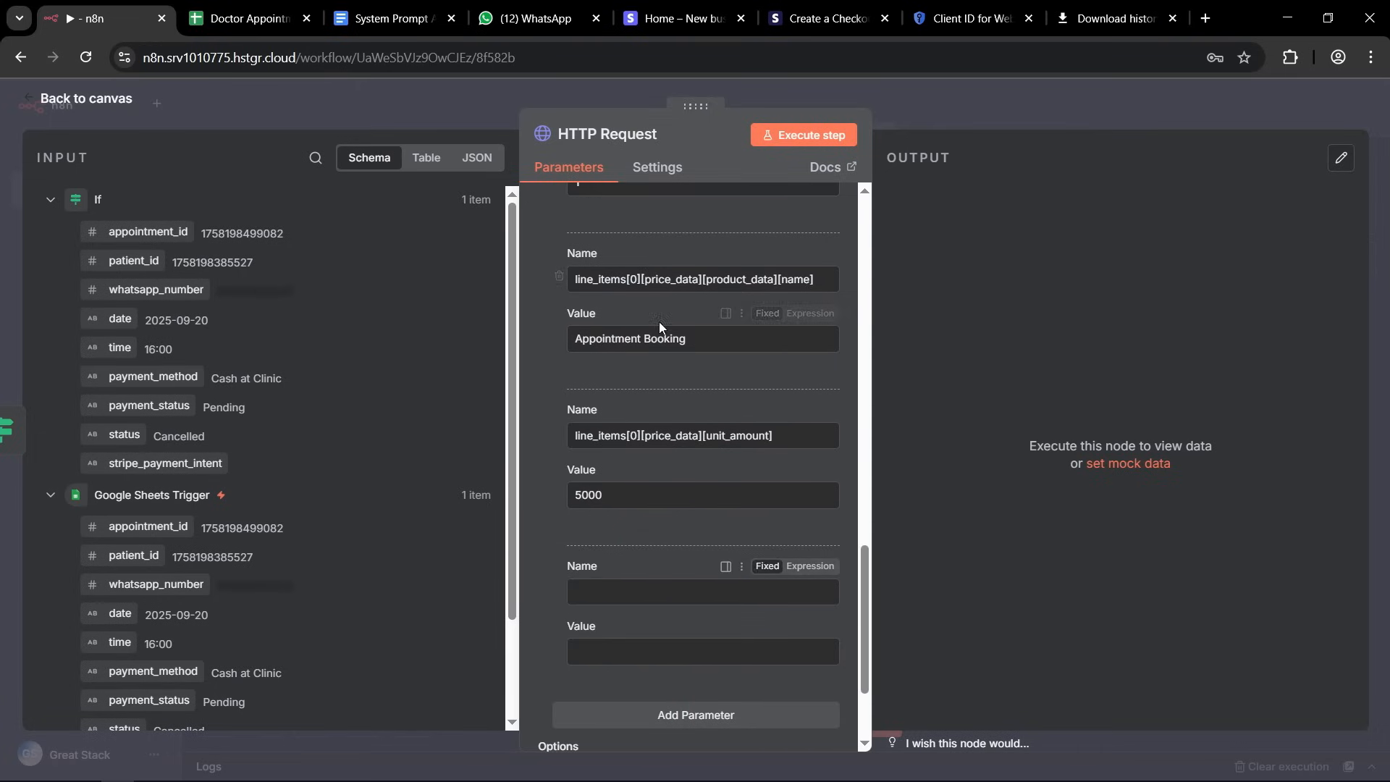
double_click(648, 438)
triple_click(648, 437)
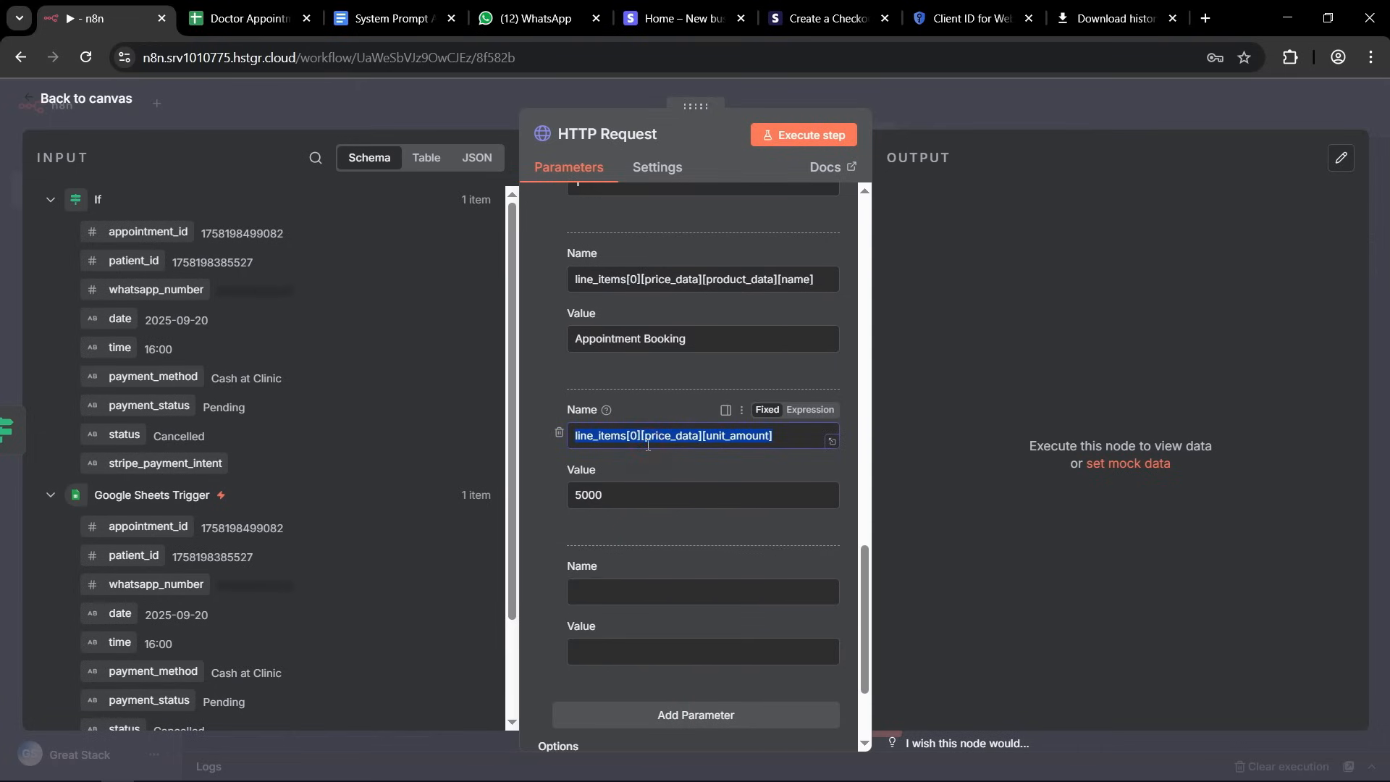
key(ctrl+c)
click(619, 598)
key(ctrl+v)
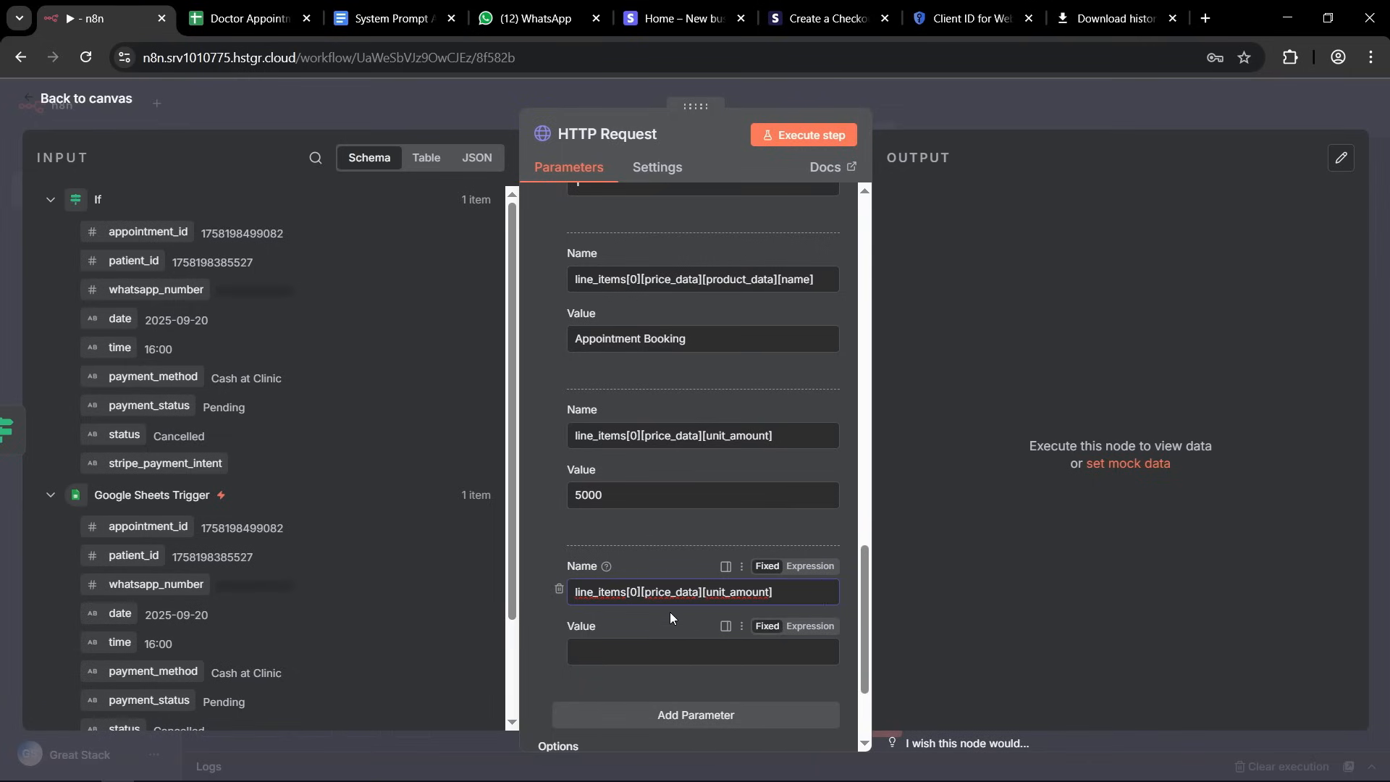
Change the fifth body parameter's name to line_items[0][price_data][currency] and set its value to usd.
drag(705, 592, 797, 592)
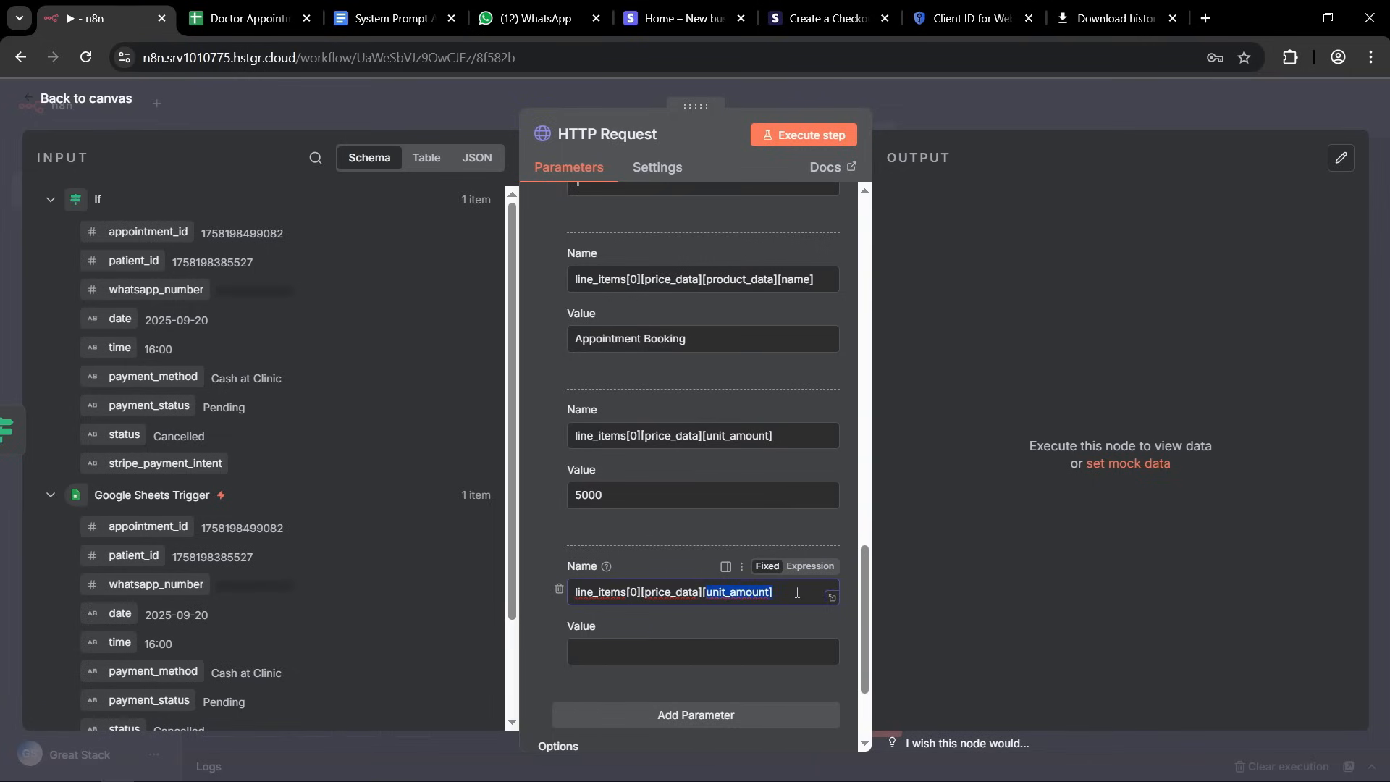
key(BackSpace)
text([])
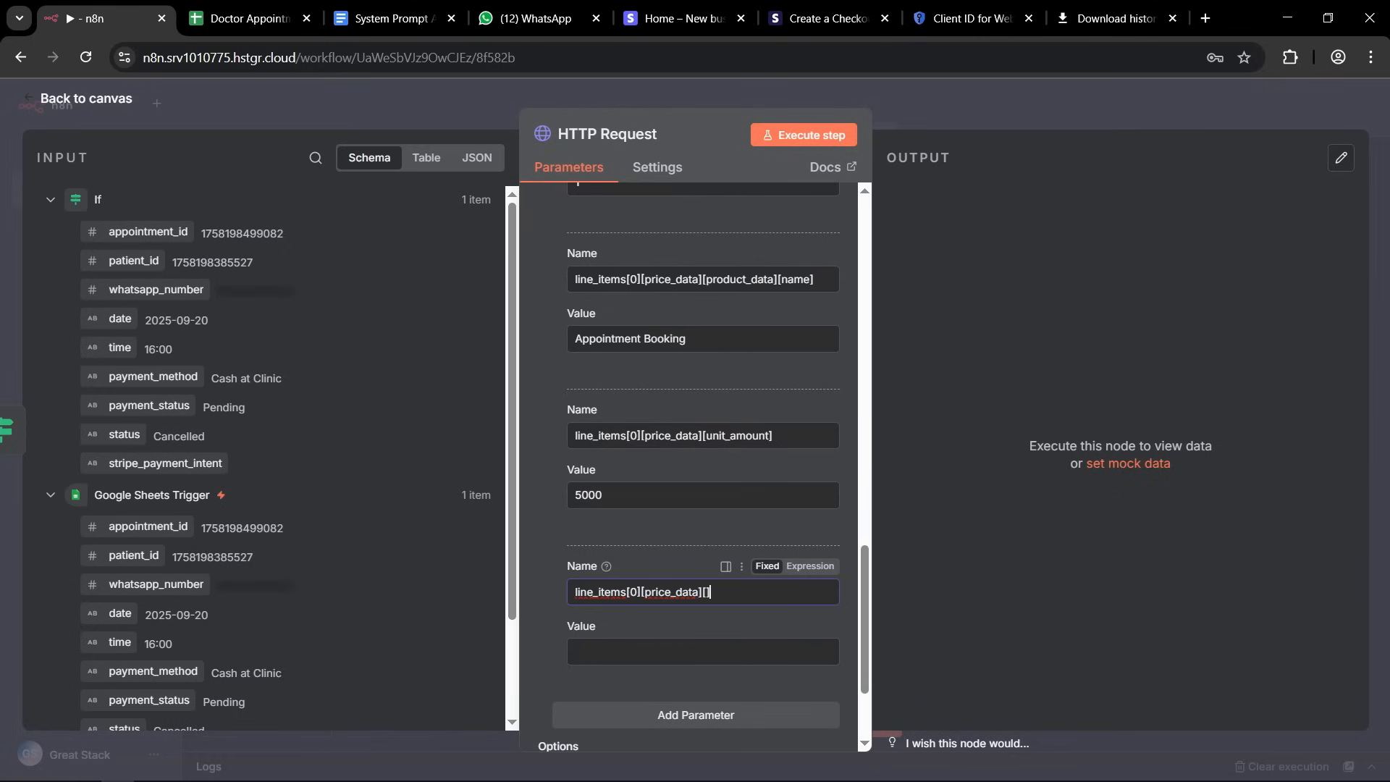
key(alt+Tab)
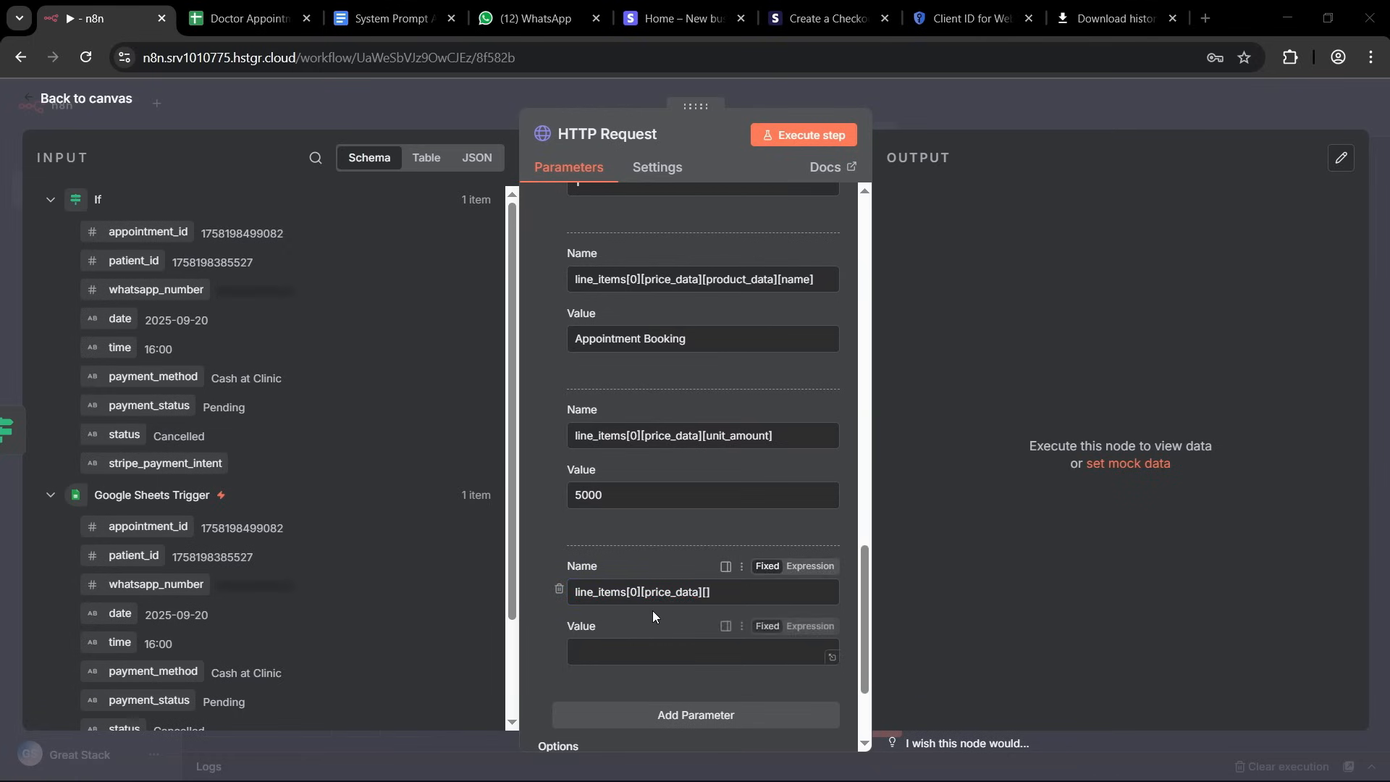
click(708, 592)
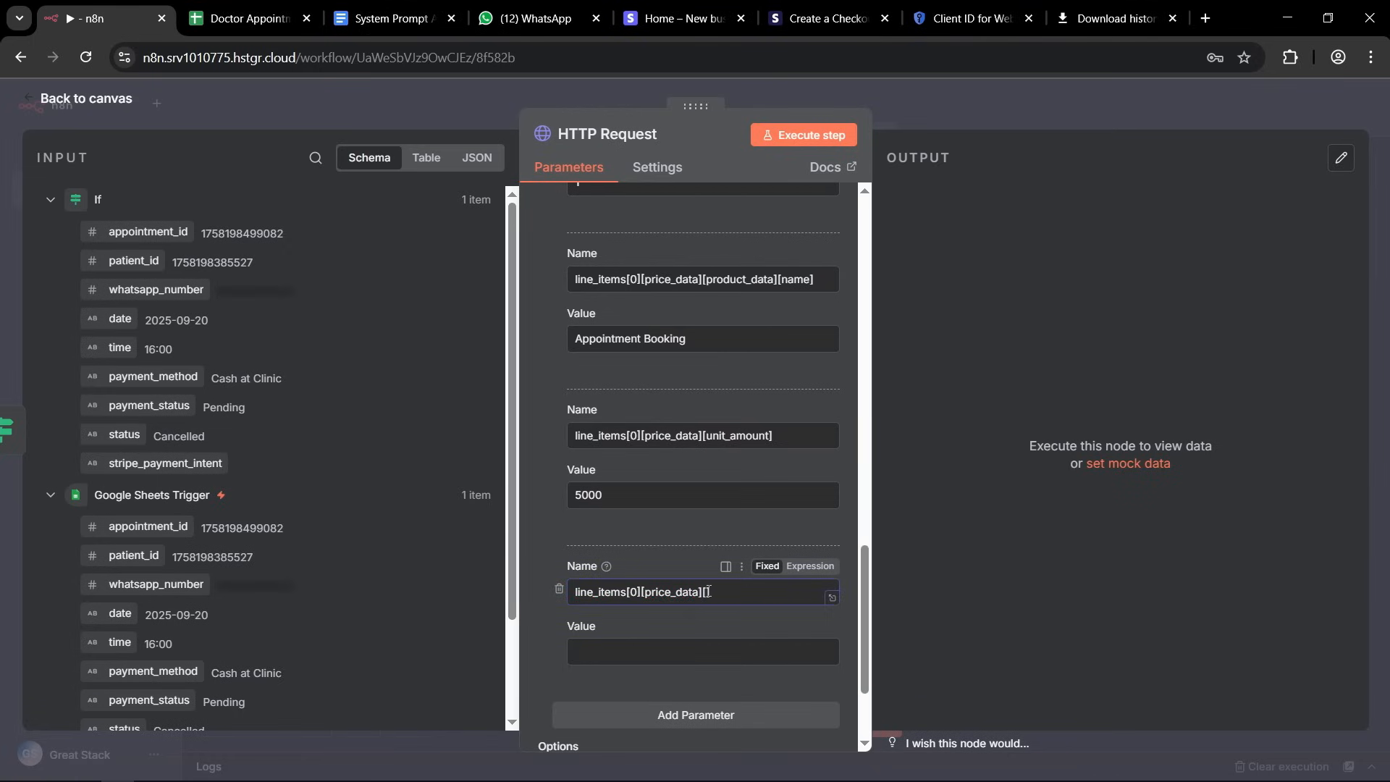
text([currency])
click(614, 652)
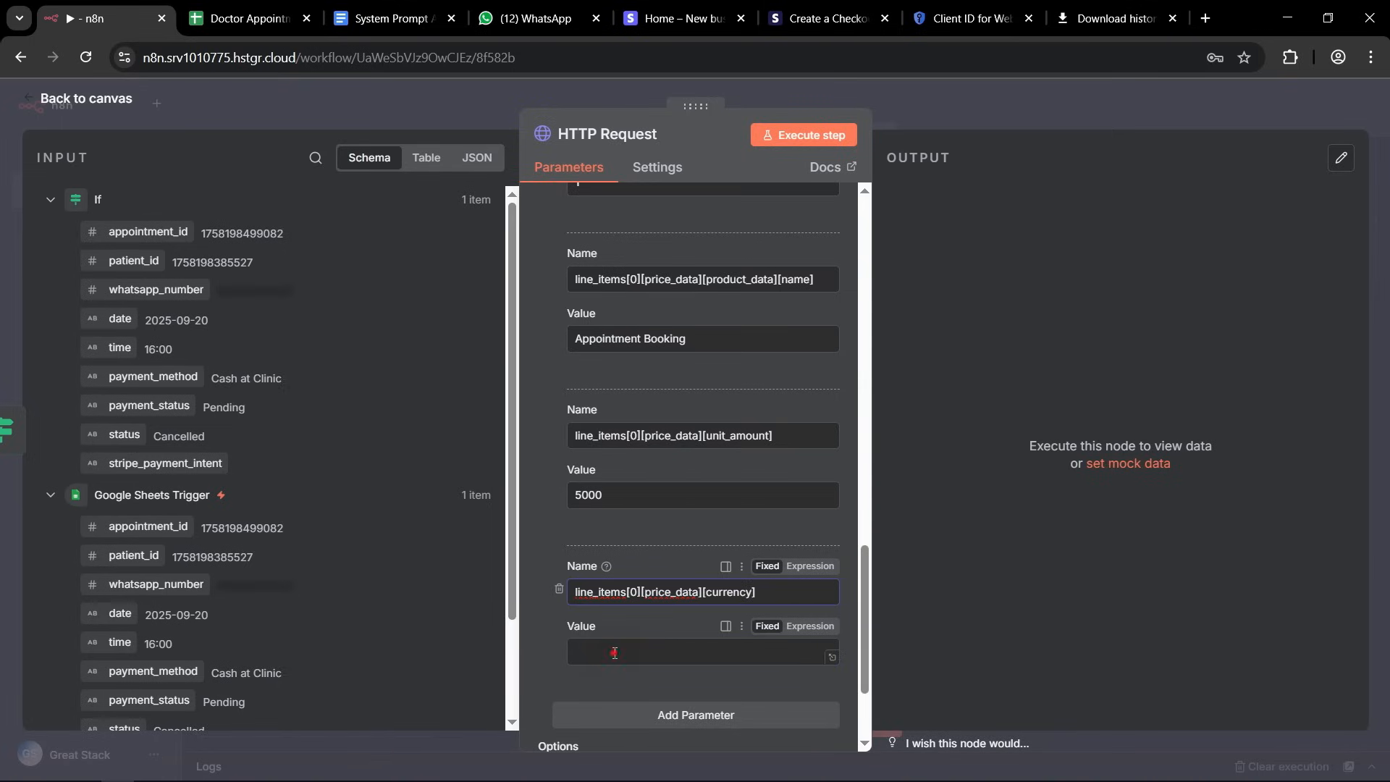
text(usd)
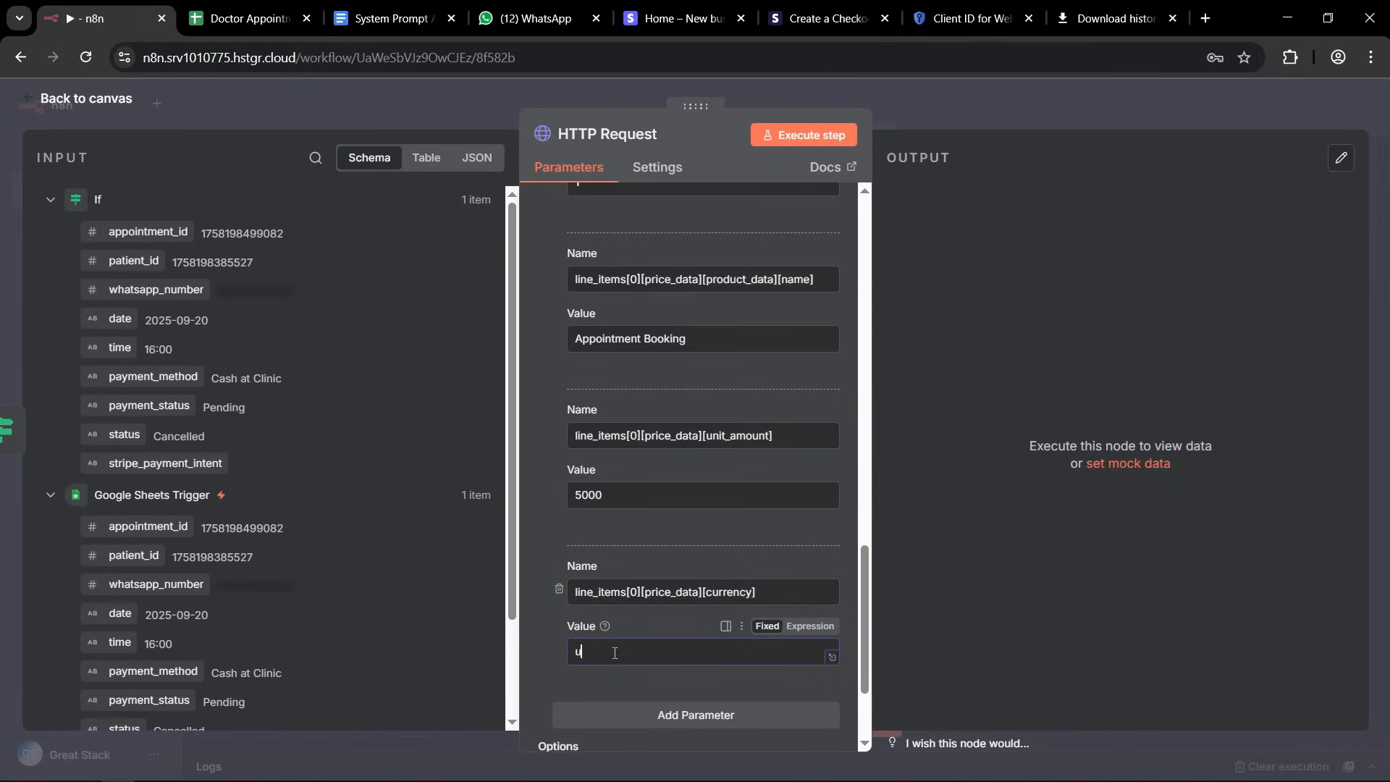
Add a sixth body parameter named mode with the value payment.
scroll(700, 519, down, 2)
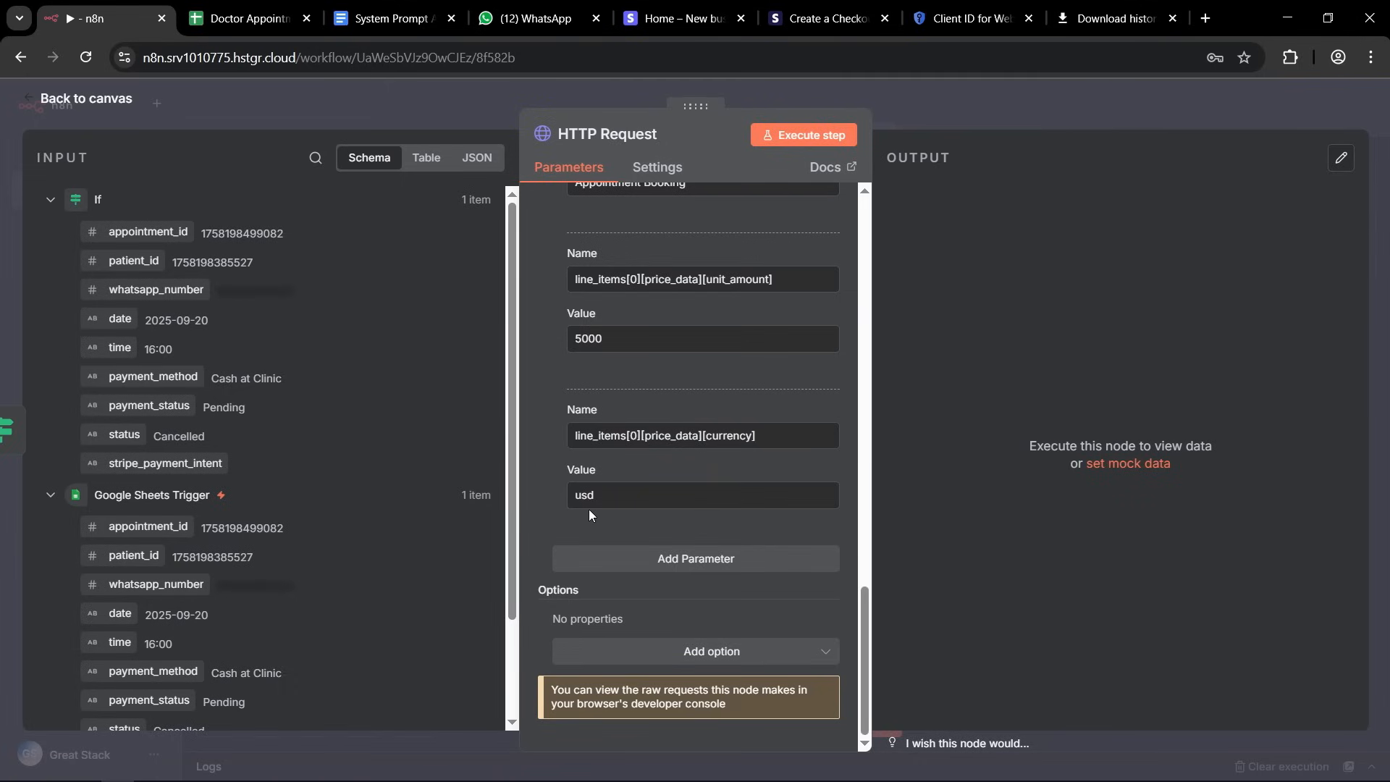
click(657, 563)
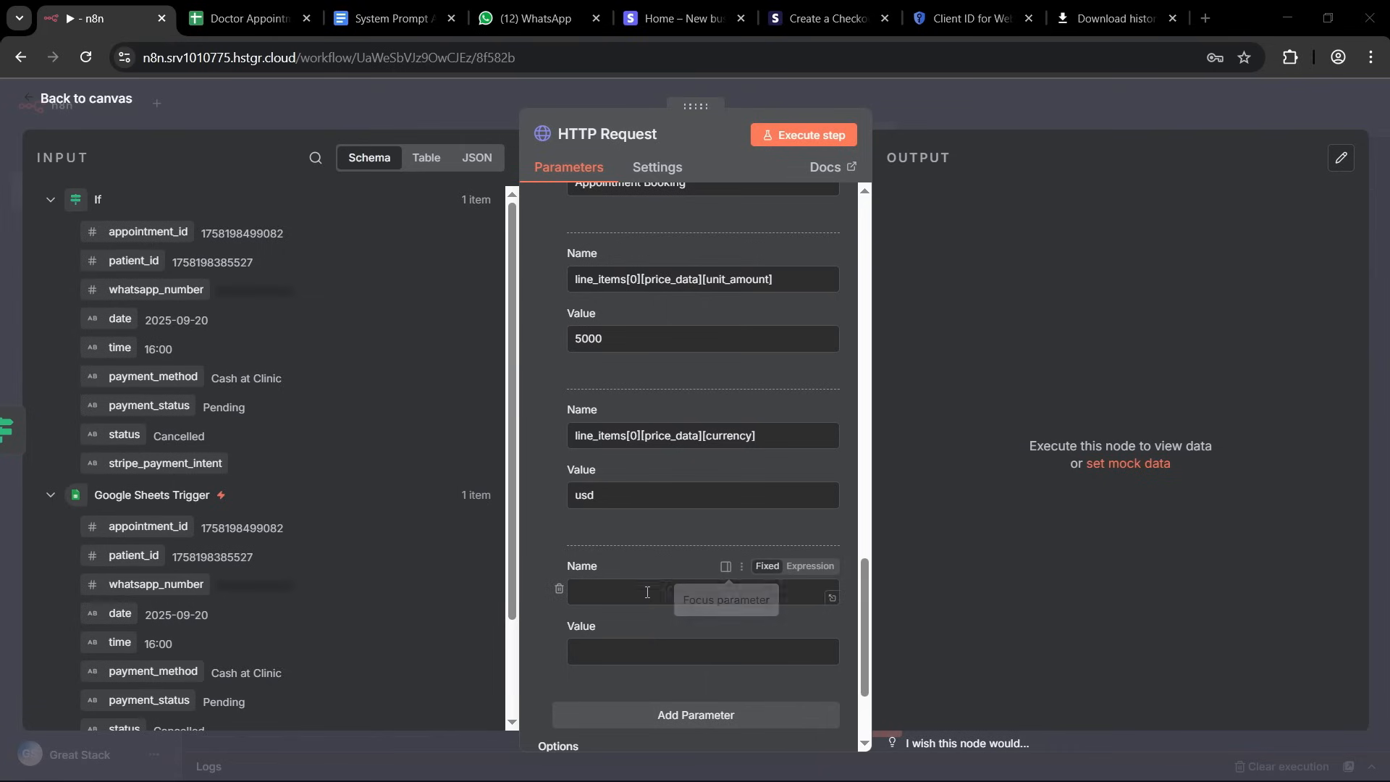
click(694, 591)
text(mode)
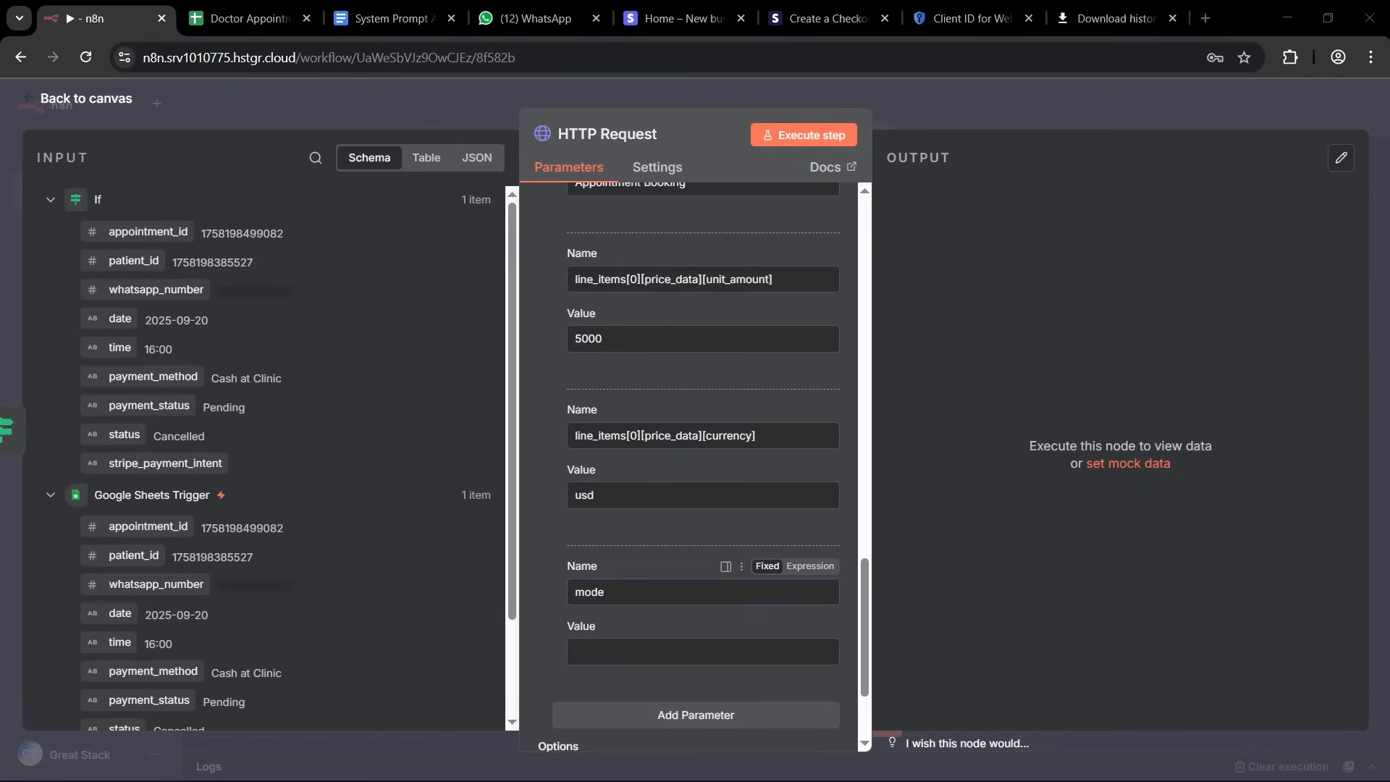
click(605, 653)
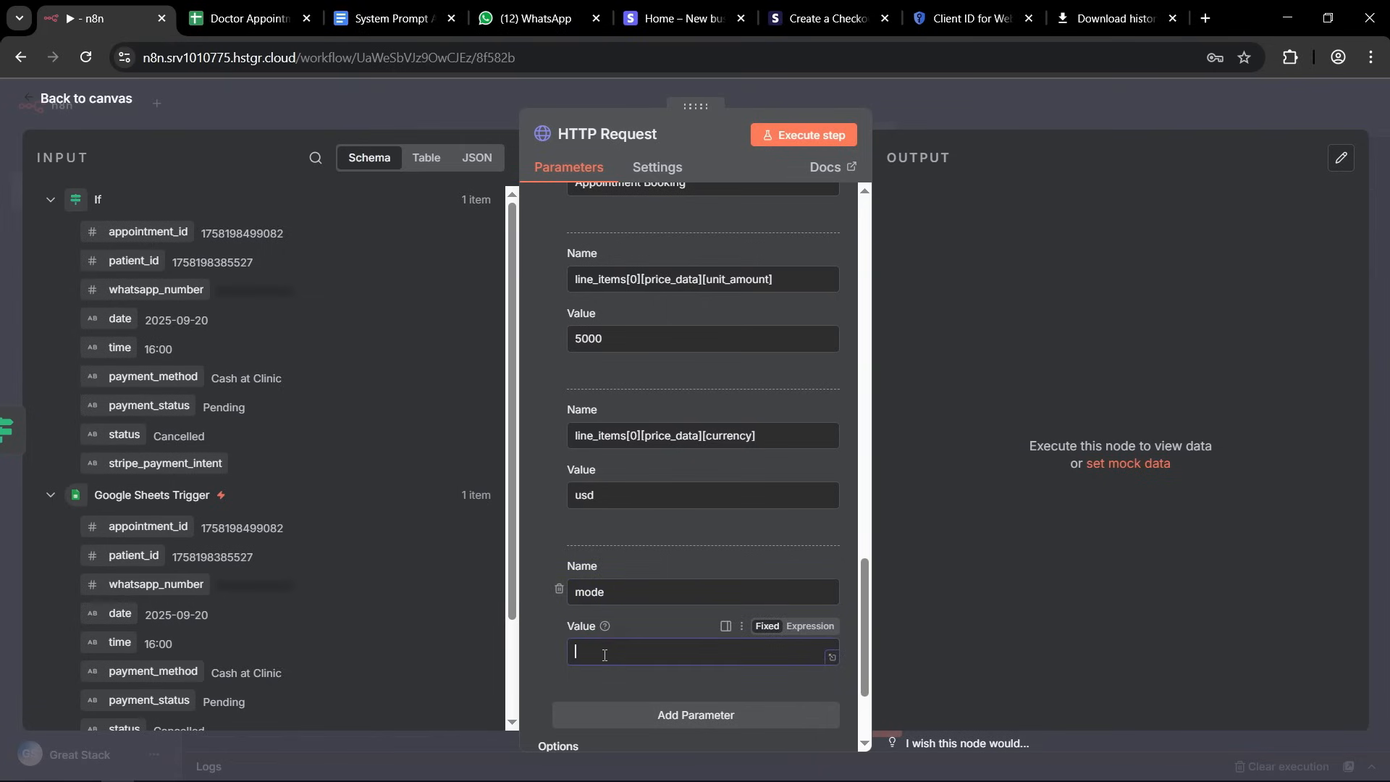
text(payment)
scroll(764, 498, down, 2)
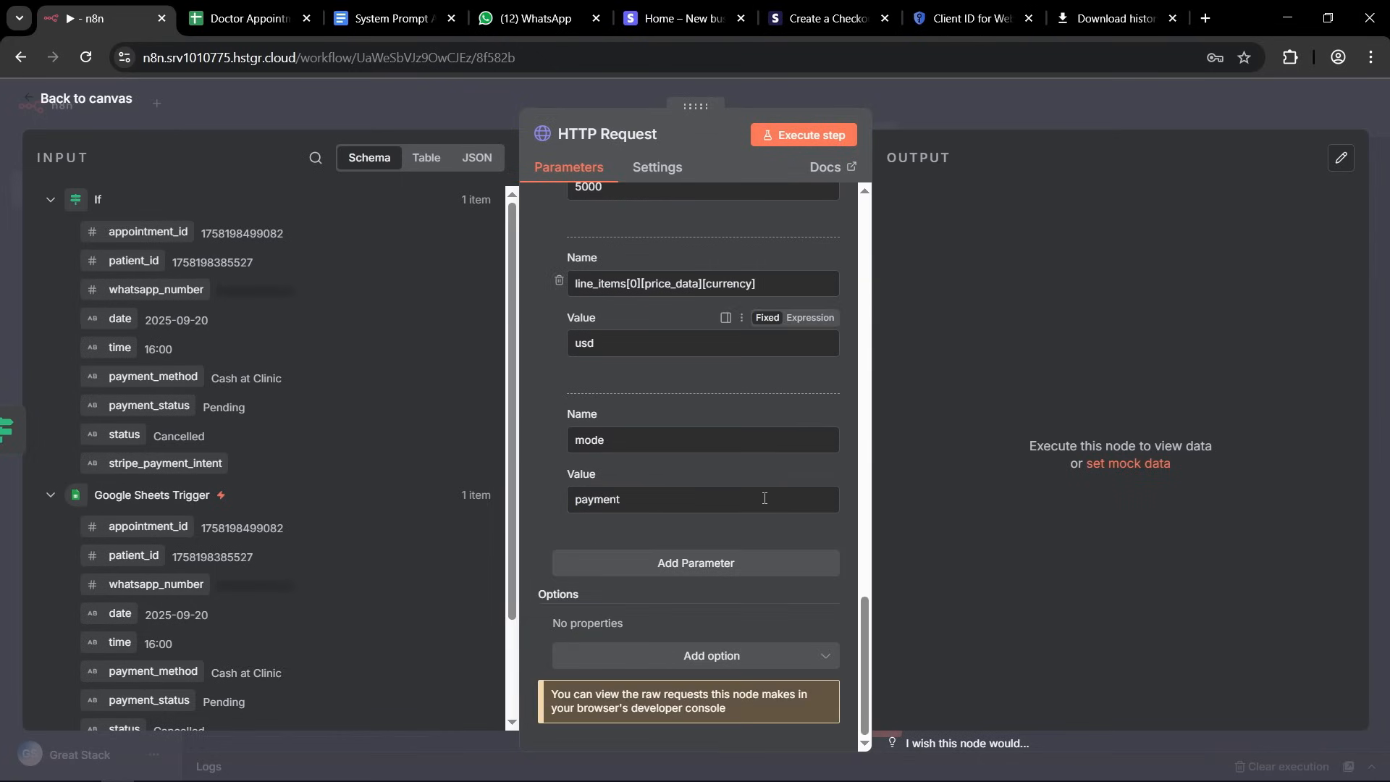
click(673, 565)
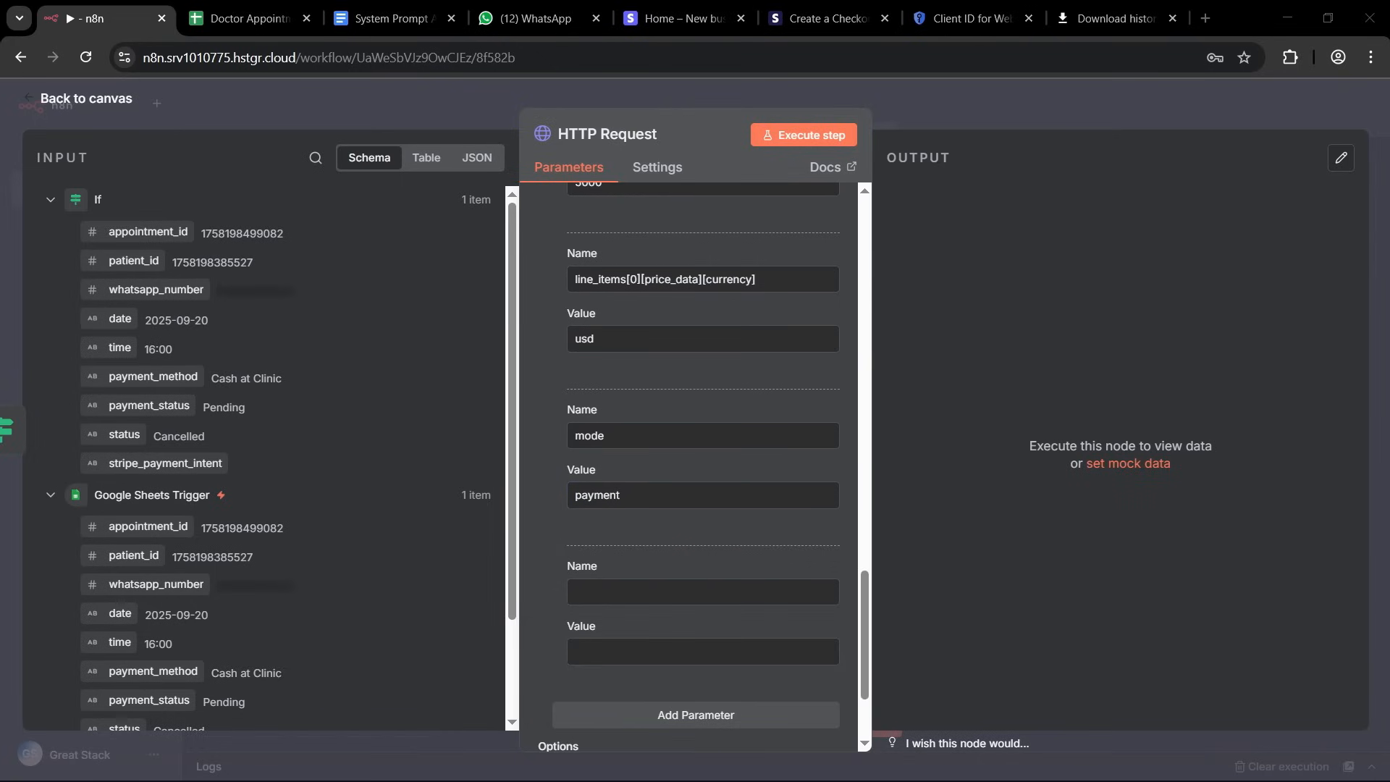
click(605, 591)
key(ctrl+v)
click(608, 652)
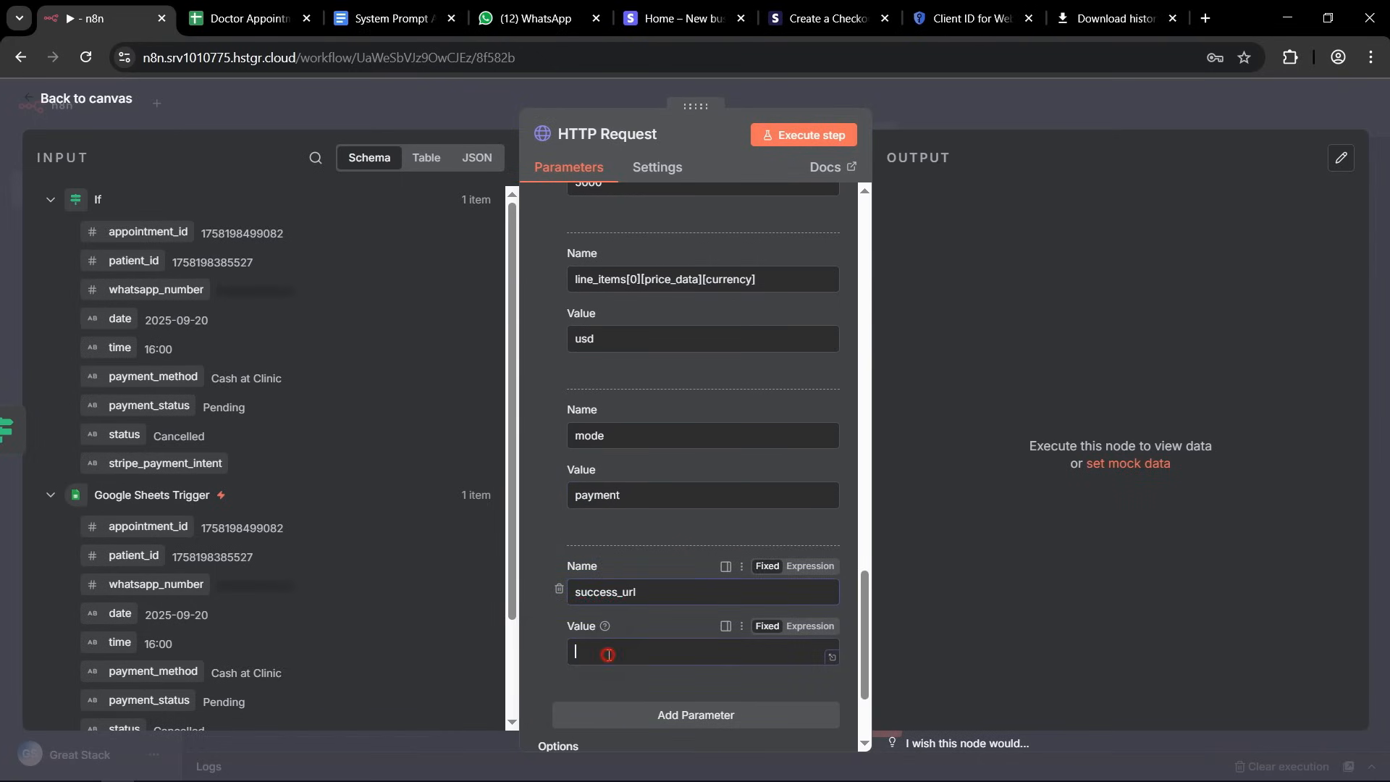
key(alt+Tab)
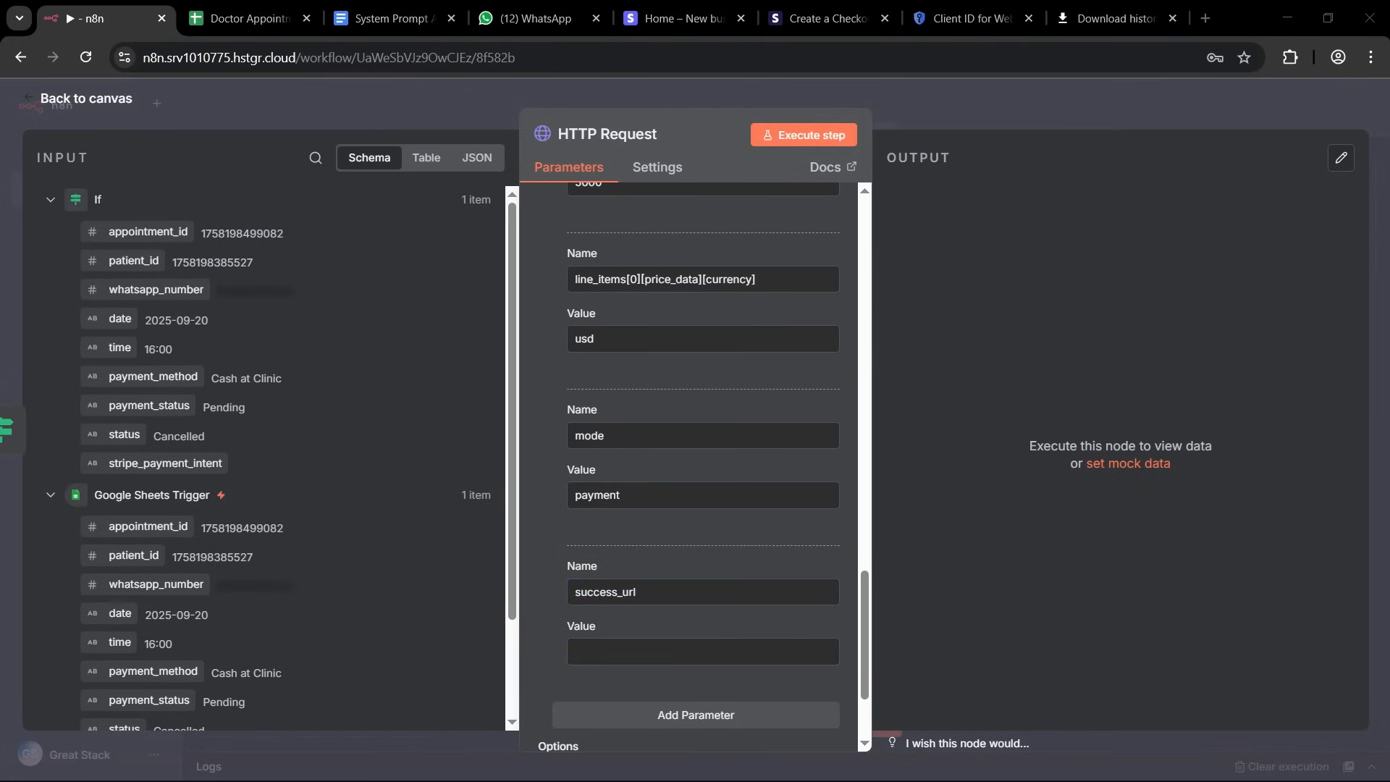
click(606, 652)
key(ctrl+v)
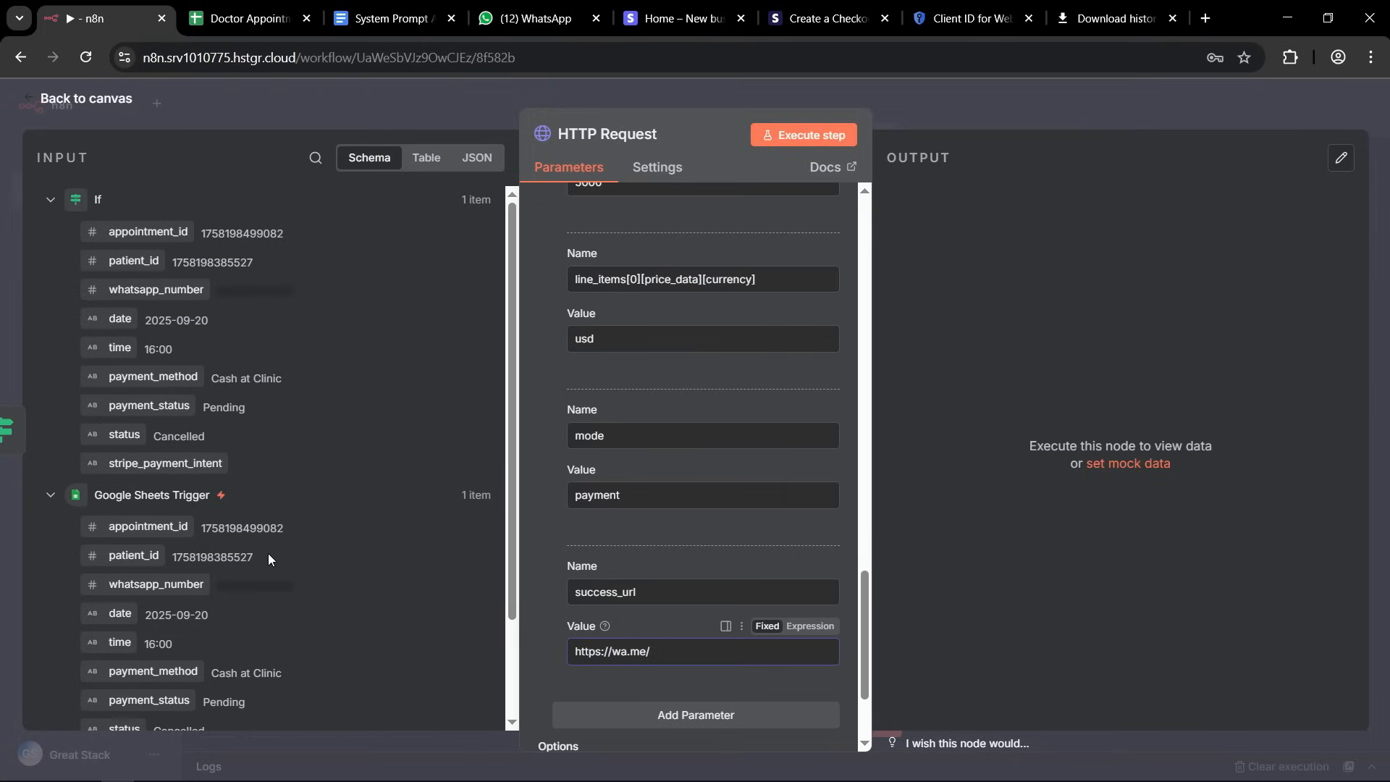
Copy the clinic's phone number without the plus sign from its WhatsApp contact info and append it to the success_url value in n8n.
click(498, 20)
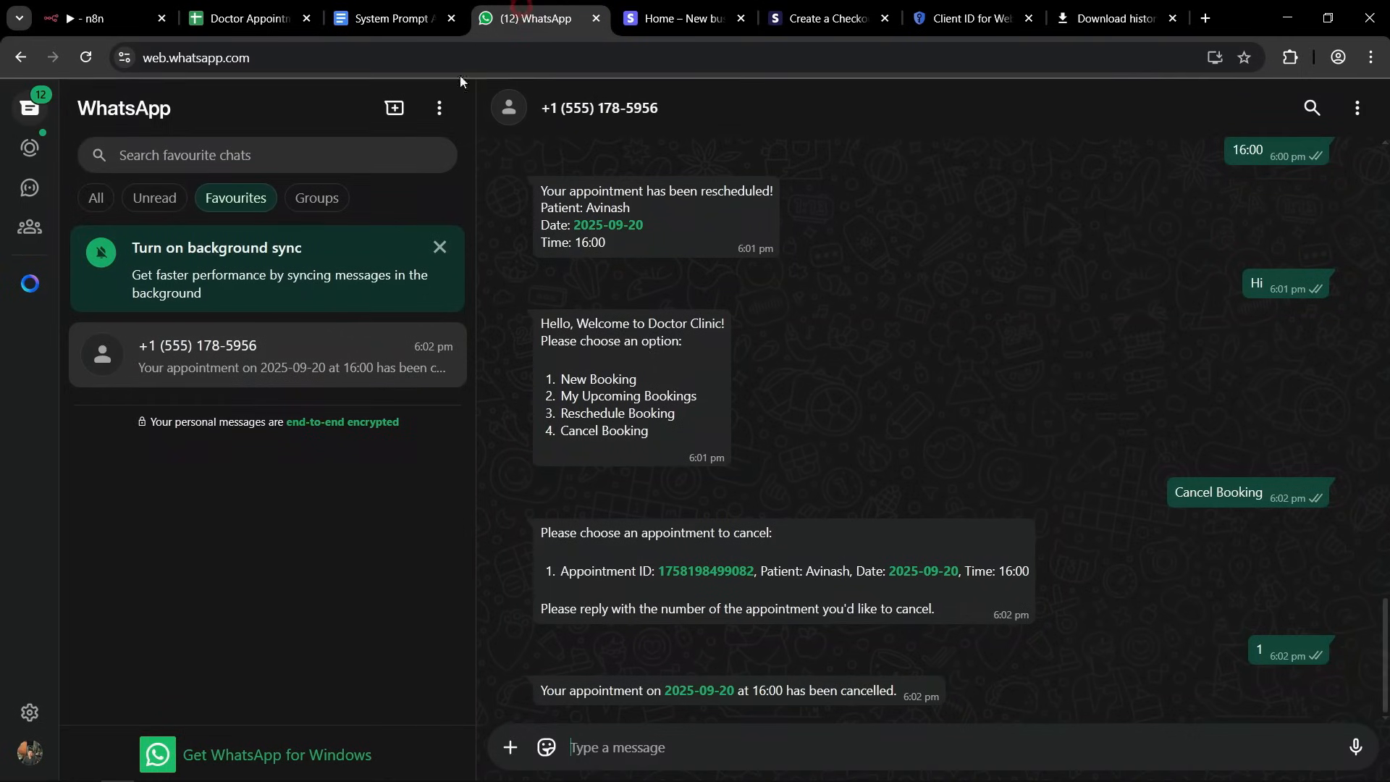
click(568, 133)
drag(1119, 381, 1264, 383)
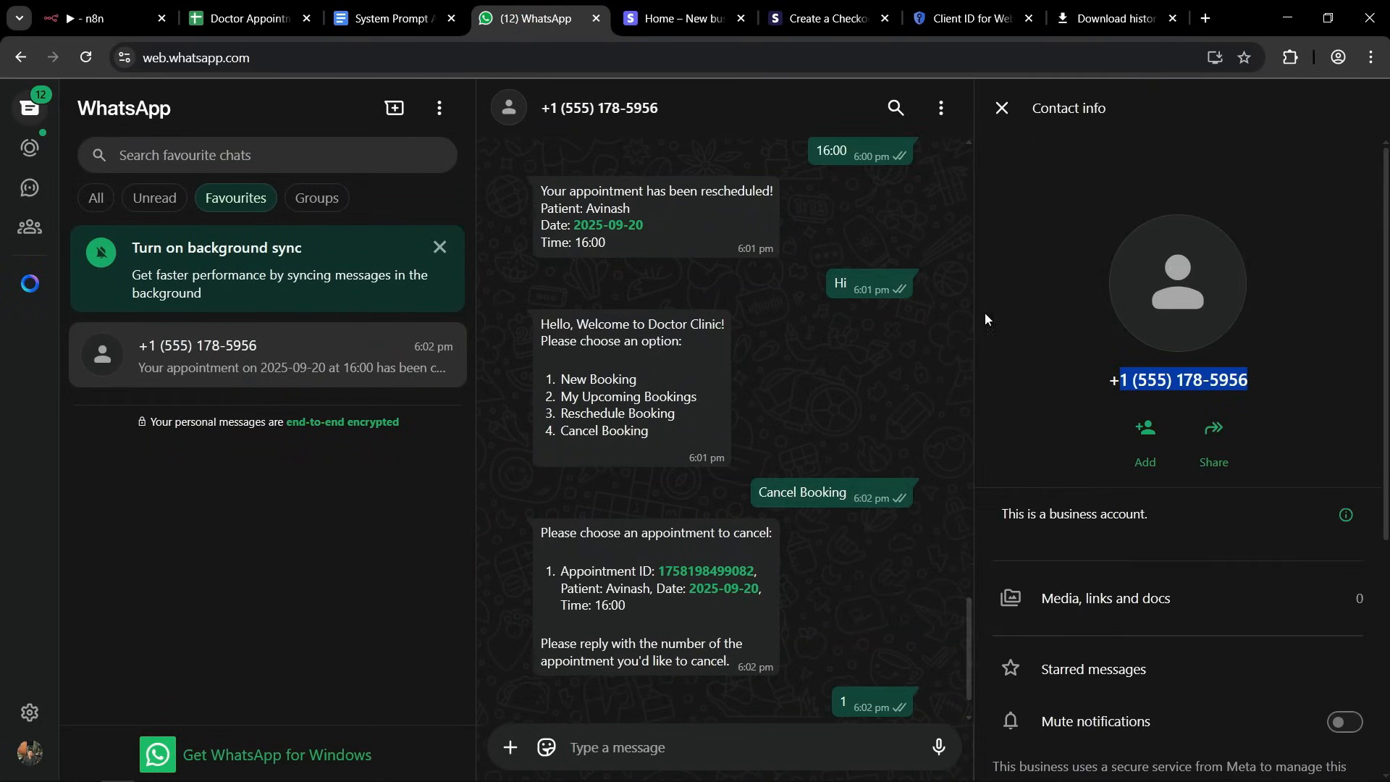
click(1002, 108)
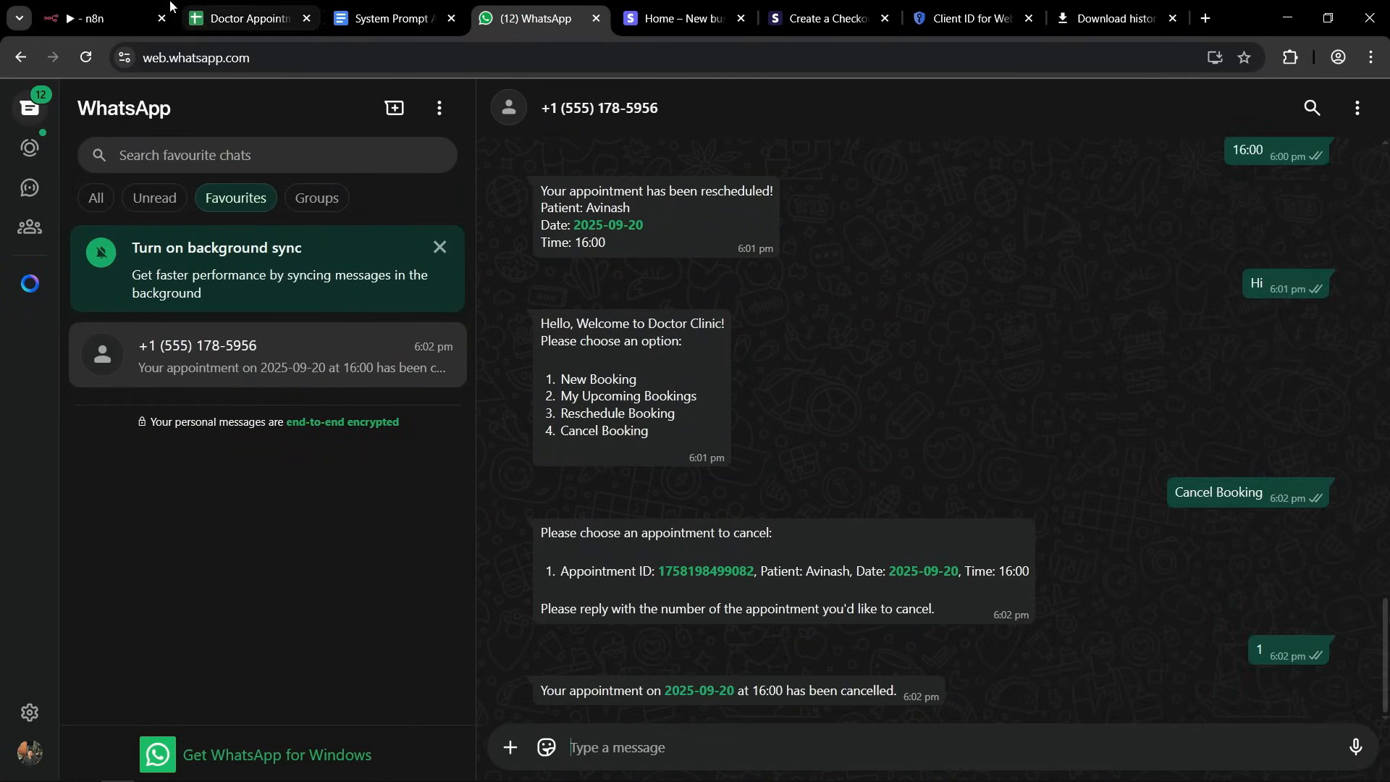
click(170, 5)
key(ctrl+v)
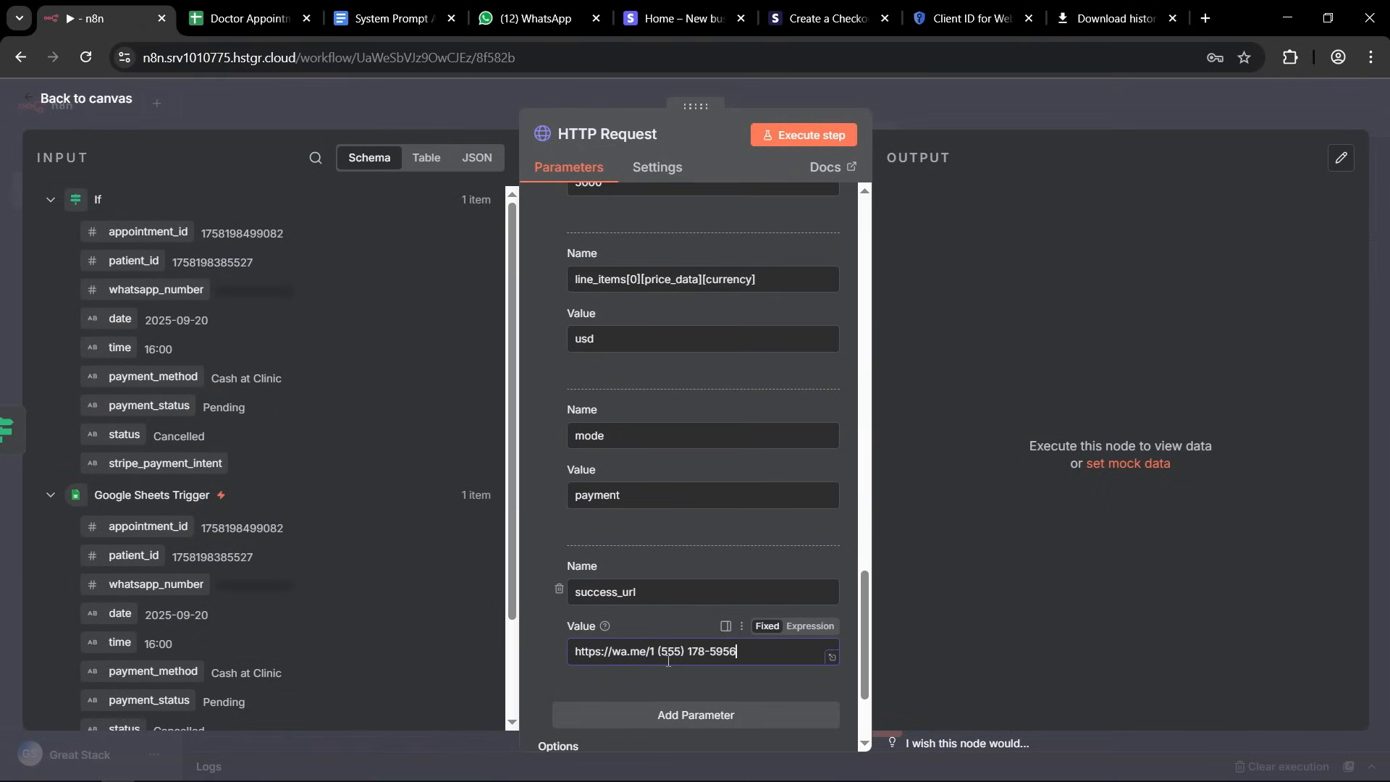
Remove the spaces, parentheses and hyphen from the phone number in the success_url value.
click(657, 651)
key(Delete)
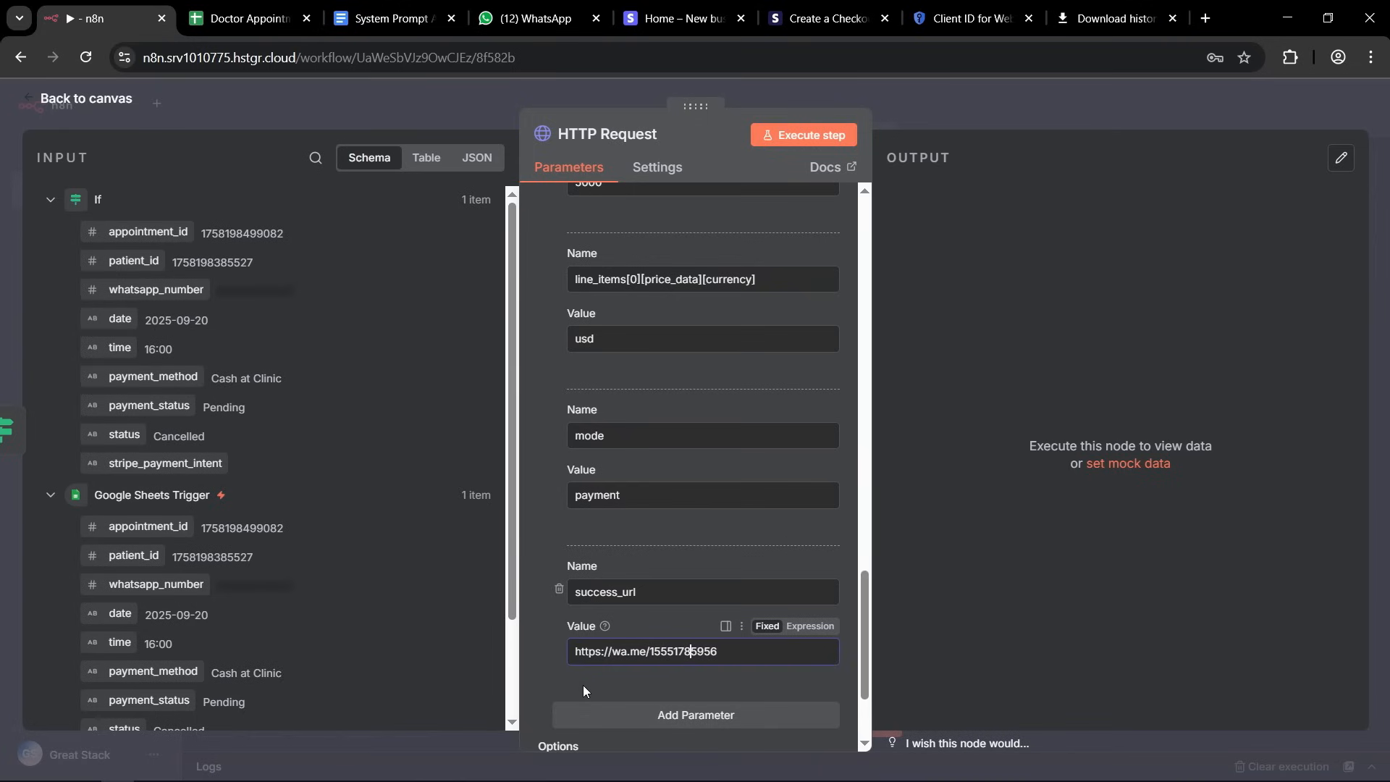
click(554, 674)
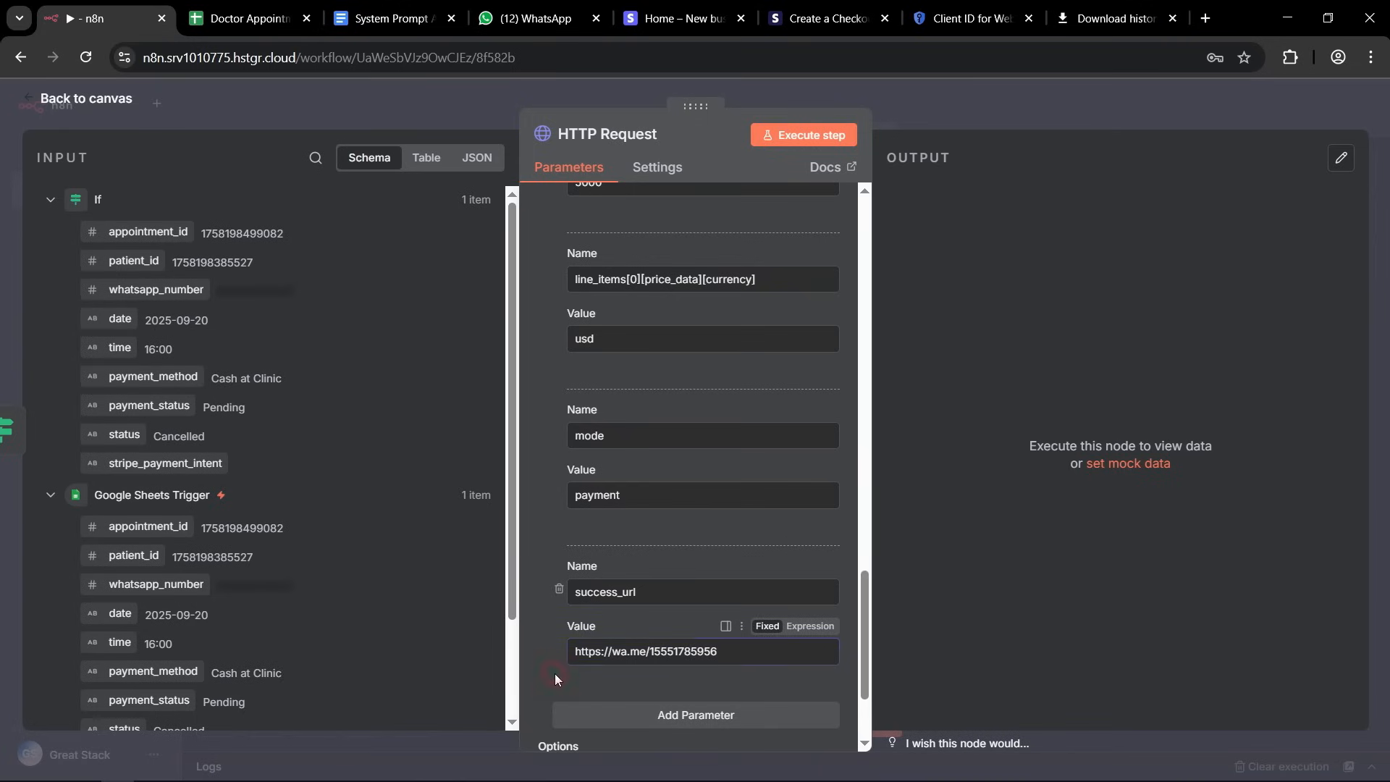
Add an eighth body parameter named cancel_url and copy the success_url parameter's value into it.
scroll(701, 425, down, 3)
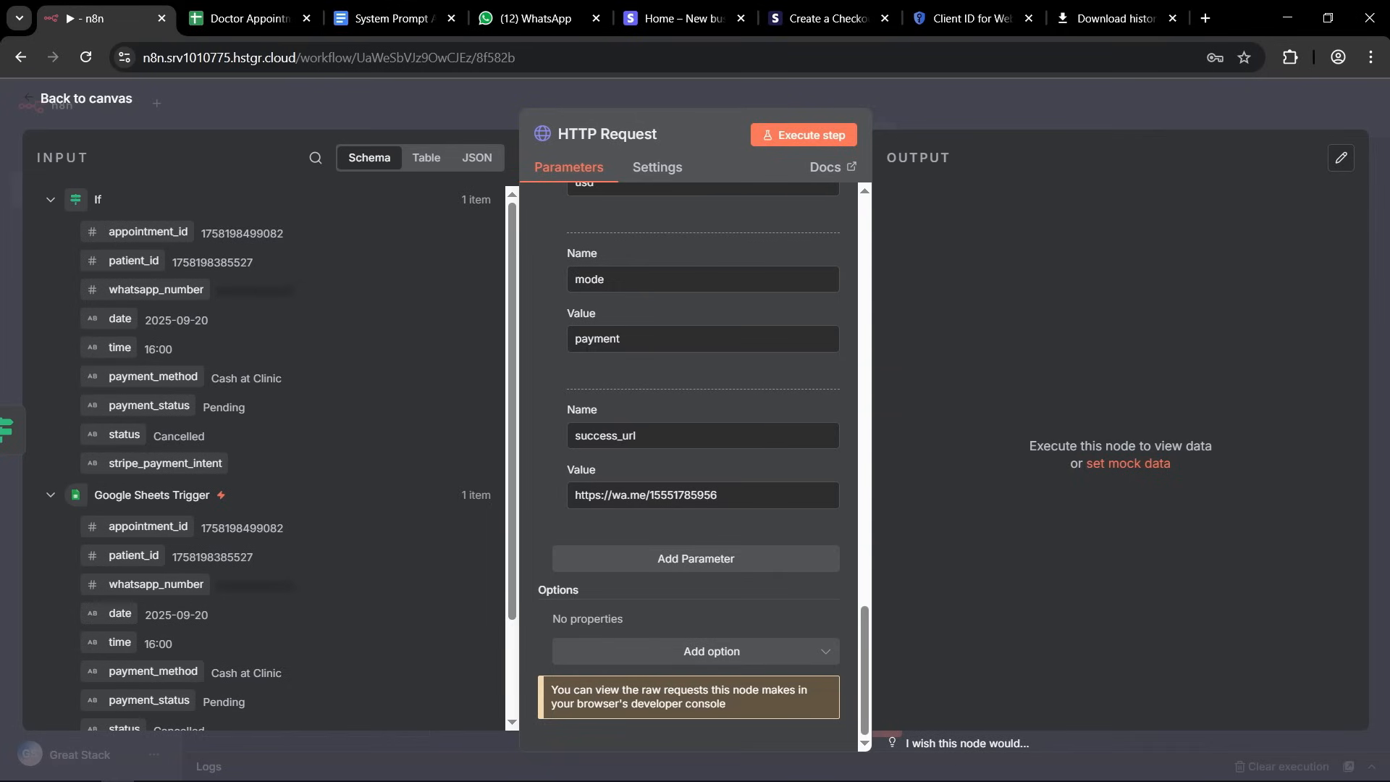
click(642, 558)
click(600, 594)
text(cancel_url)
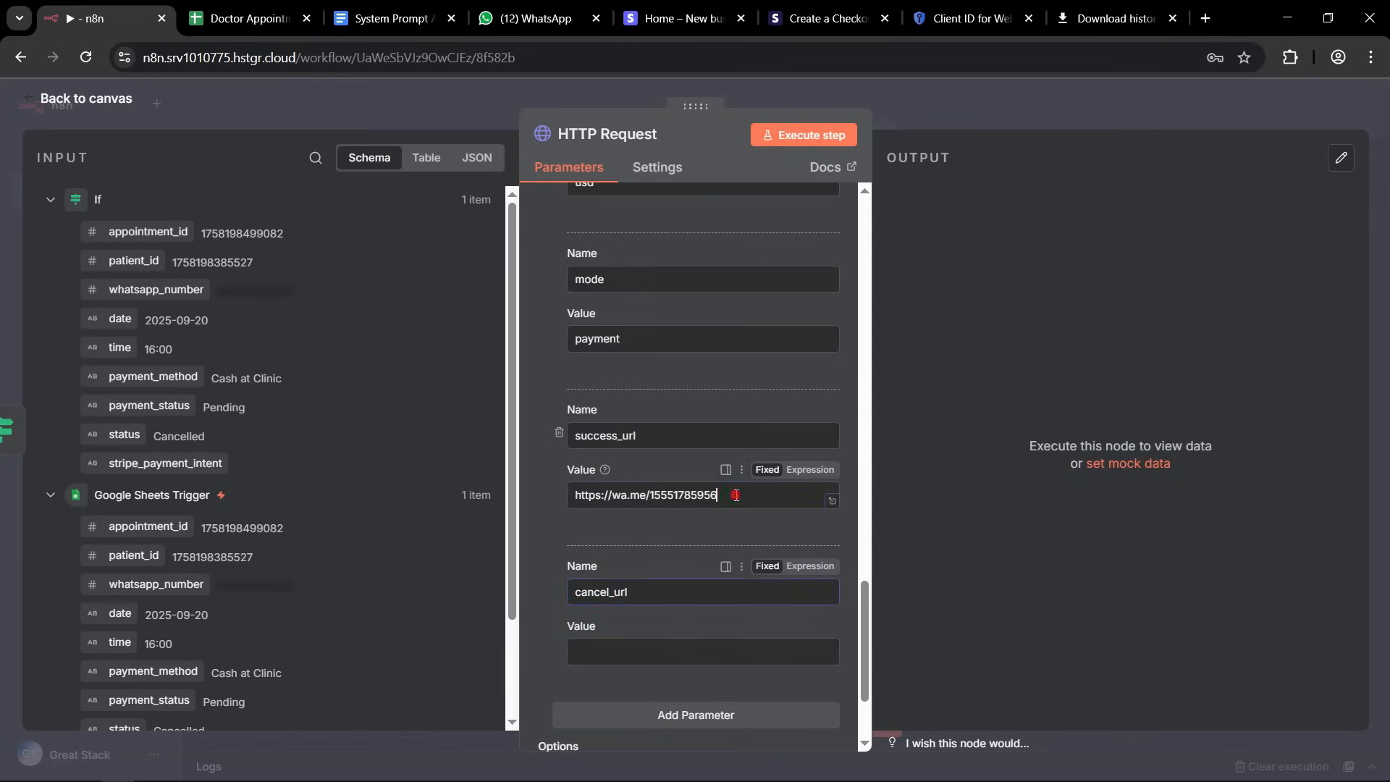
drag(823, 494, 509, 493)
click(601, 650)
key(ctrl+v)
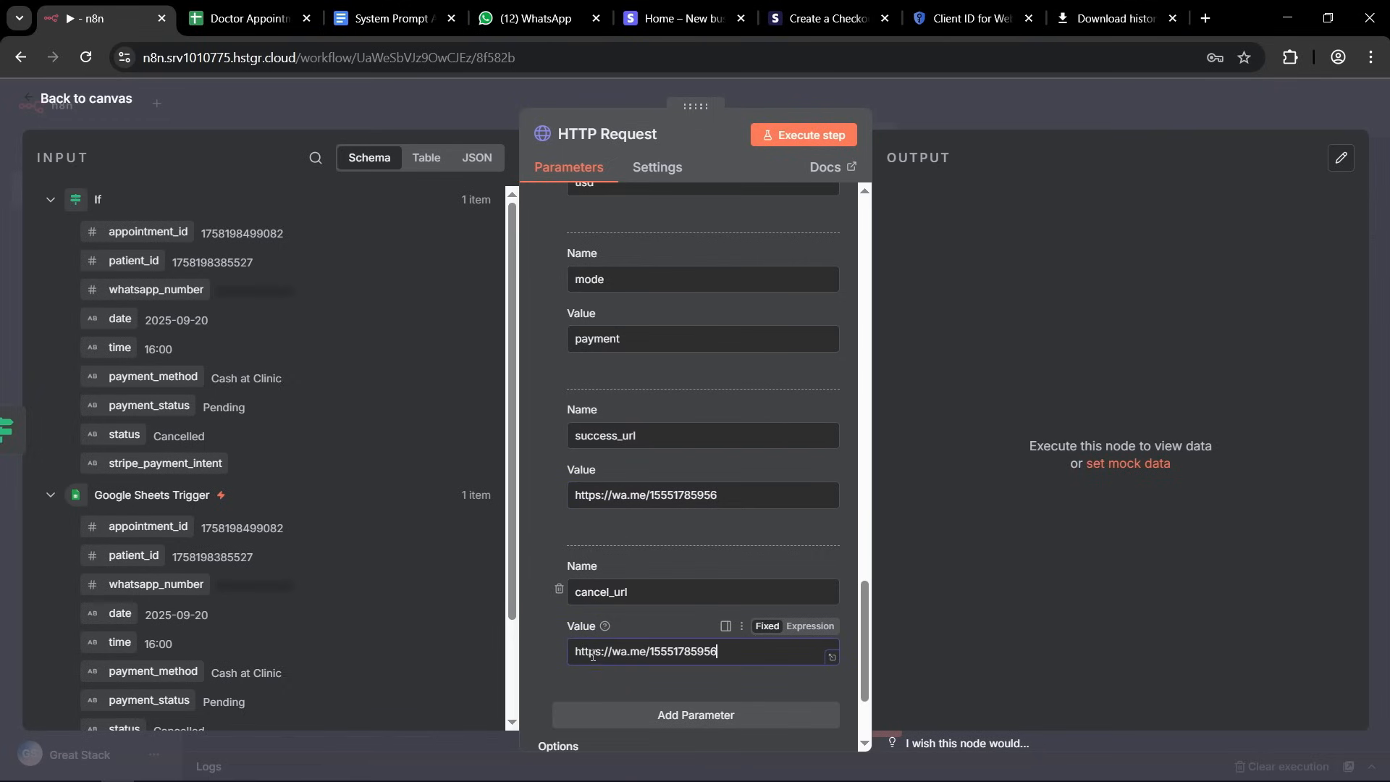
click(549, 656)
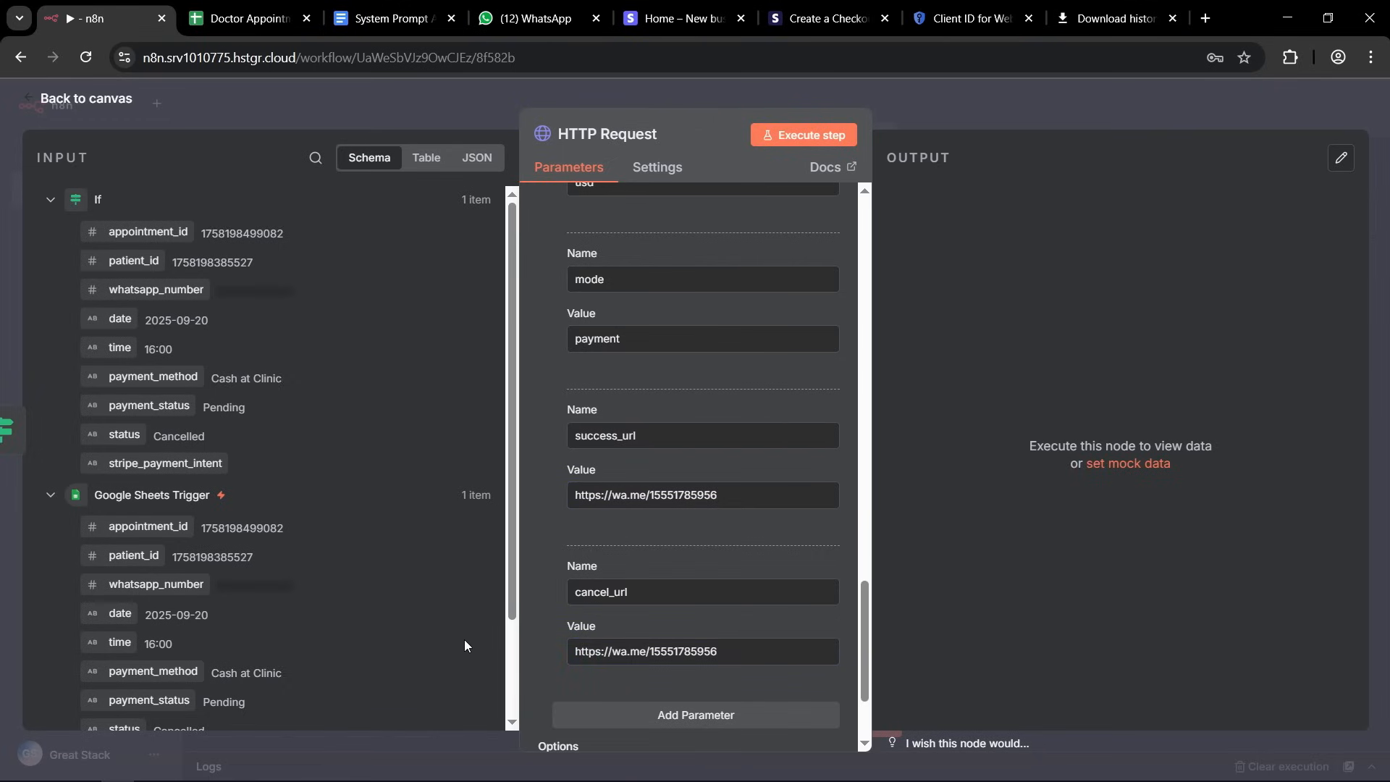
Add a body parameter named metadata[whatsappNo] and map its value to whatsapp_number from the Google Sheets Trigger.
scroll(679, 512, down, 3)
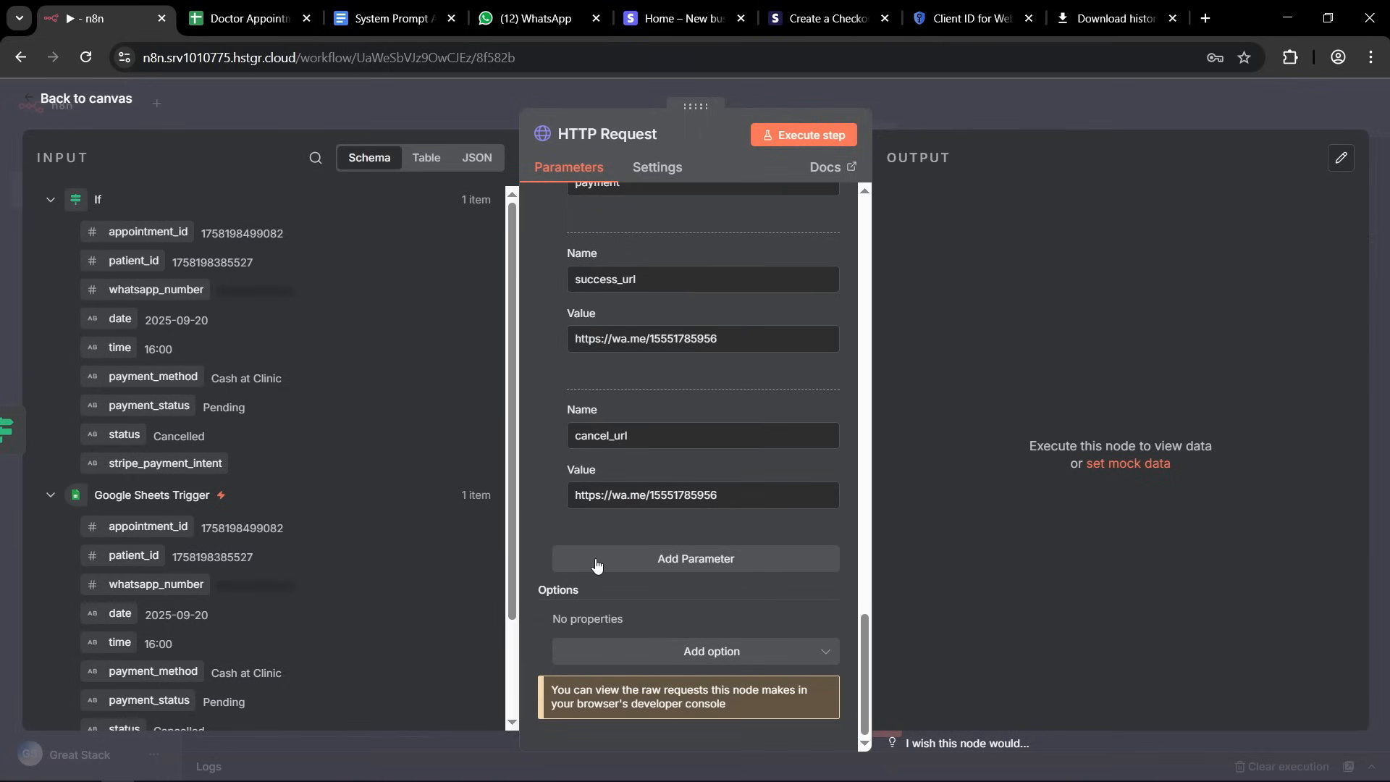
click(661, 562)
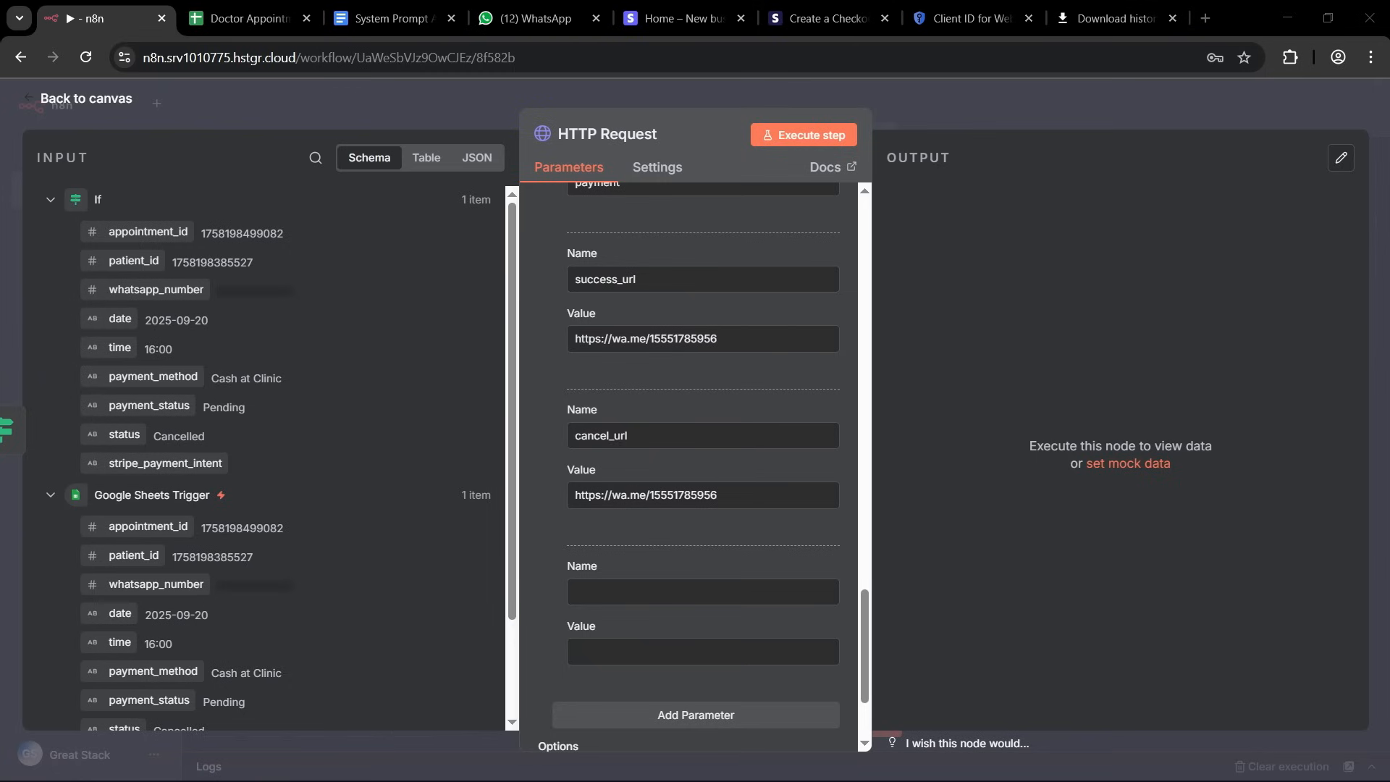
click(602, 590)
text(metadata[whatsappNo])
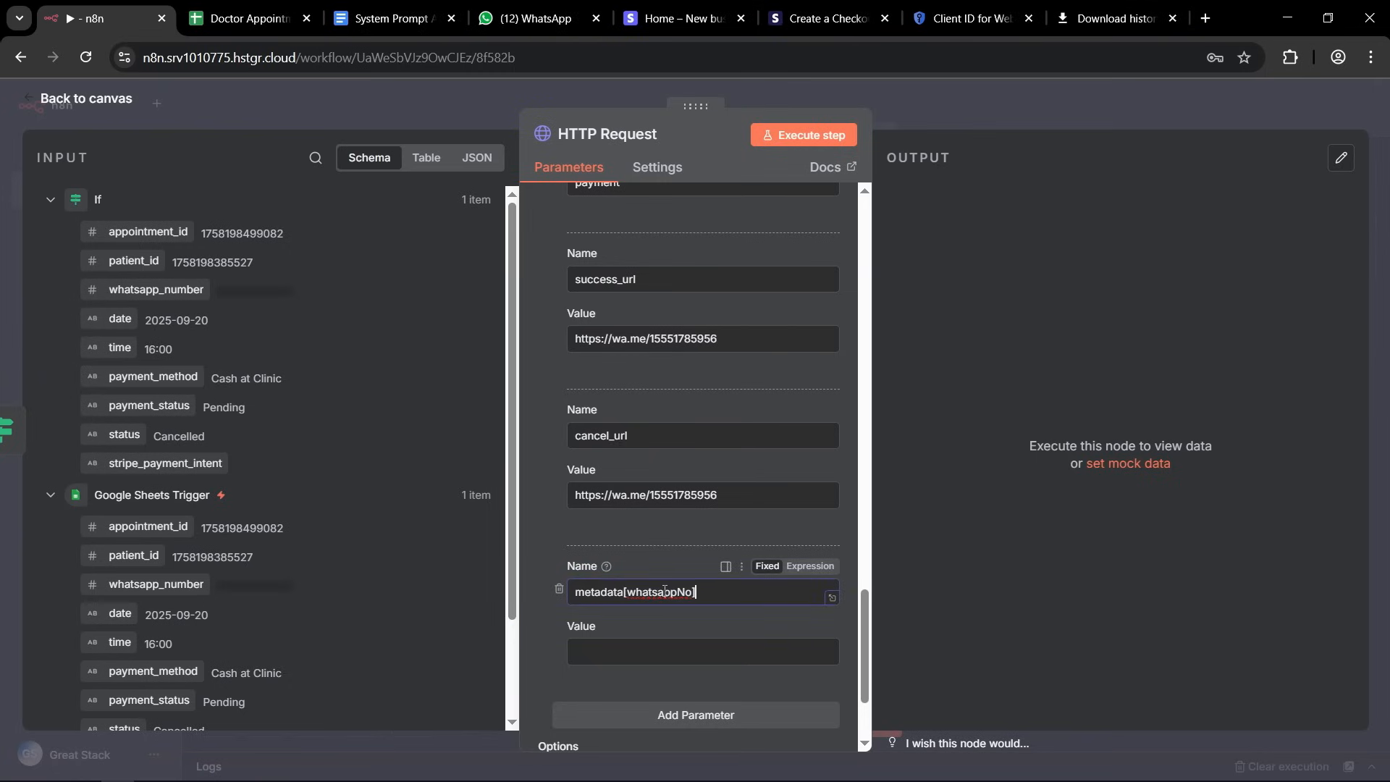
click(619, 656)
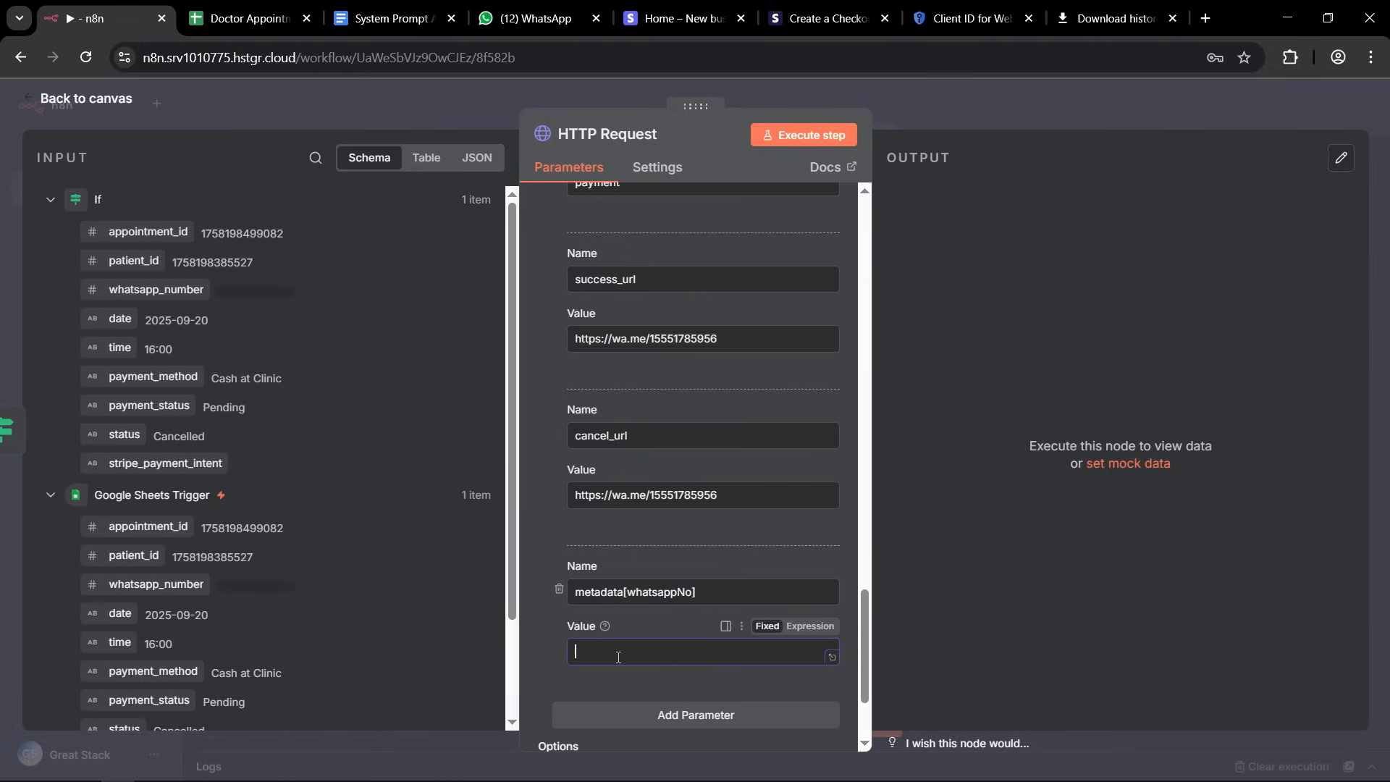
scroll(228, 506, down, 3)
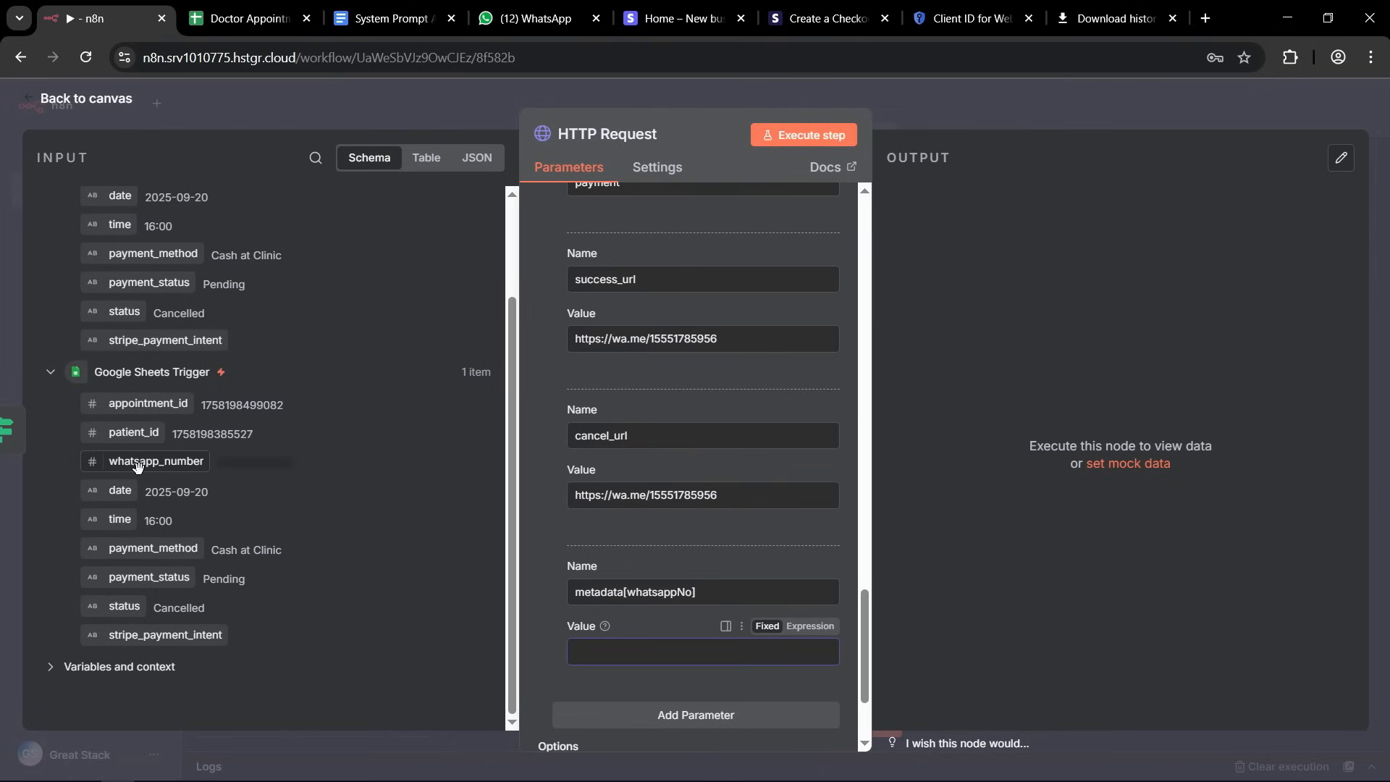
drag(137, 465, 609, 662)
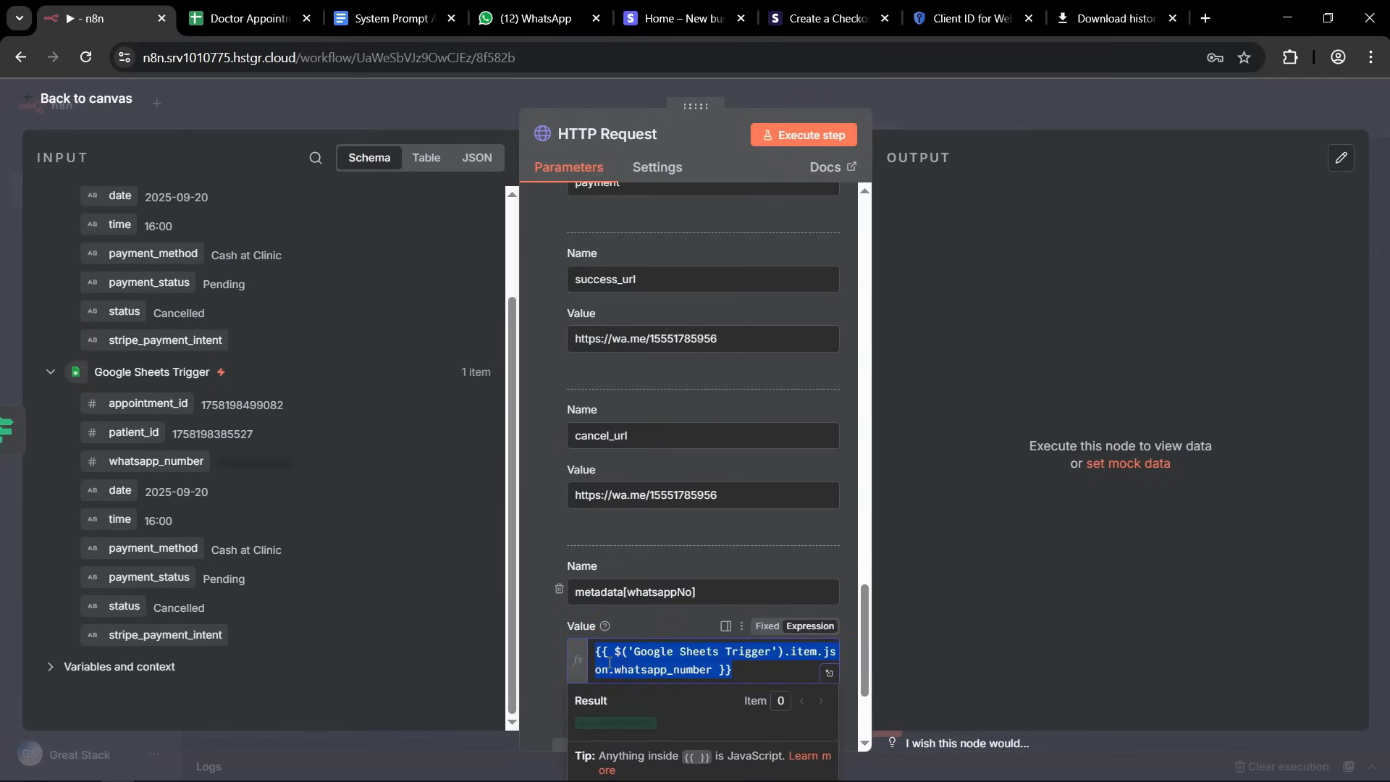
Close the HTTP Request node's settings and save the doctor appointment workflow.
click(751, 668)
click(931, 107)
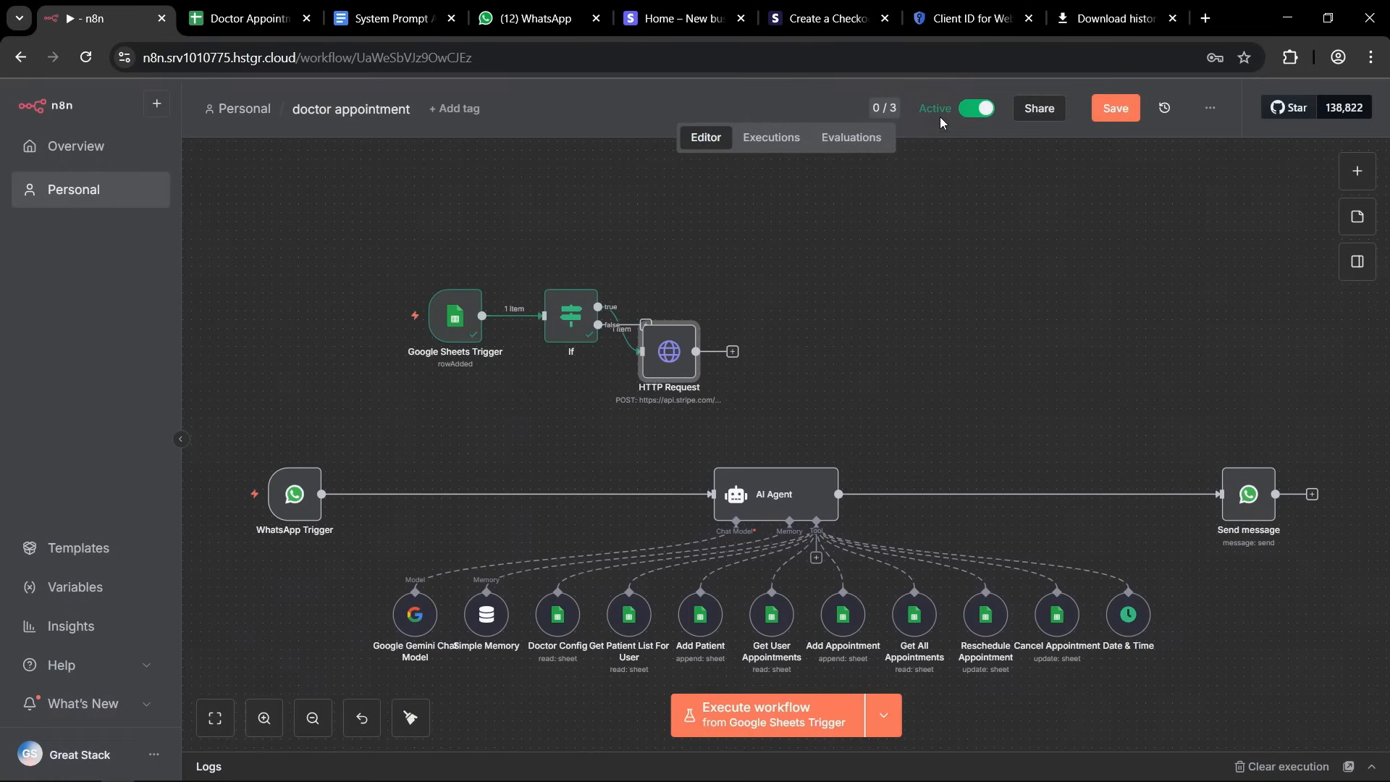
click(1113, 109)
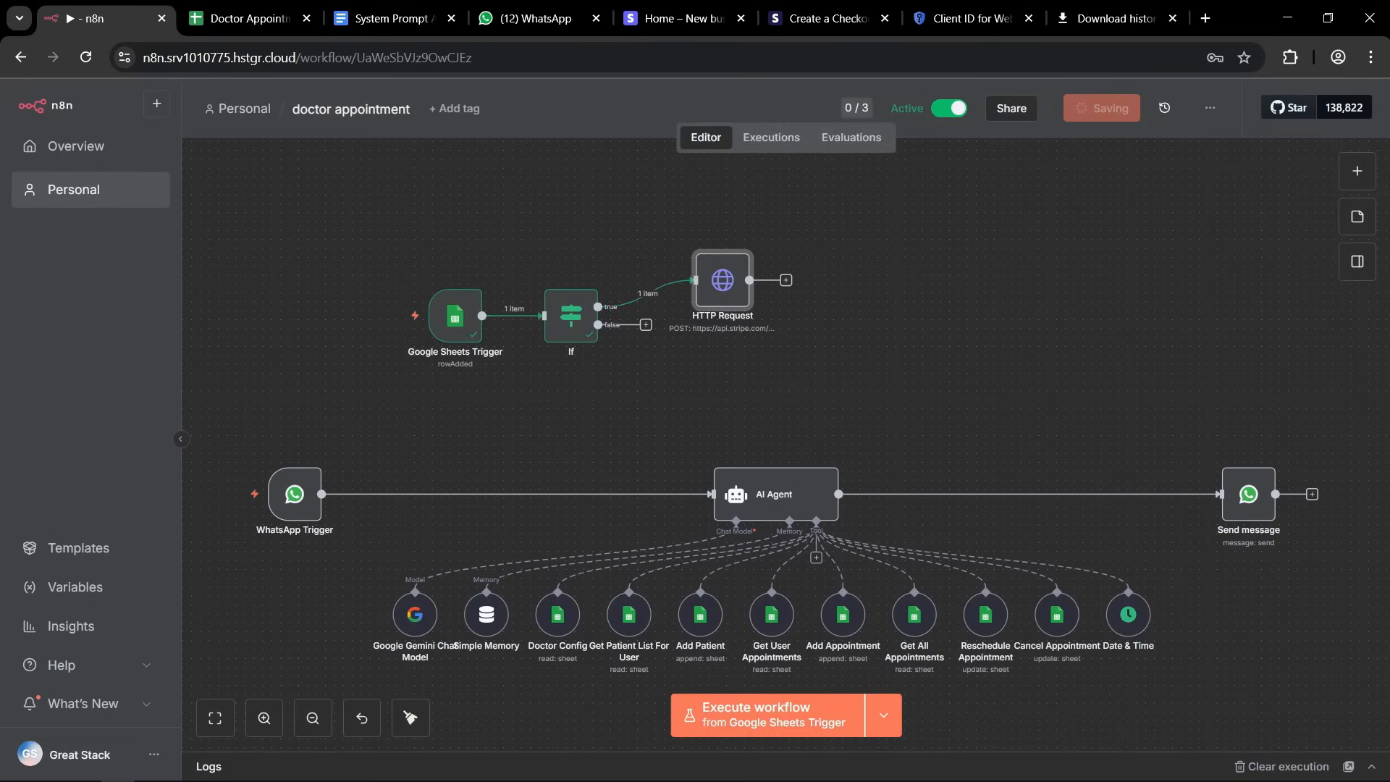
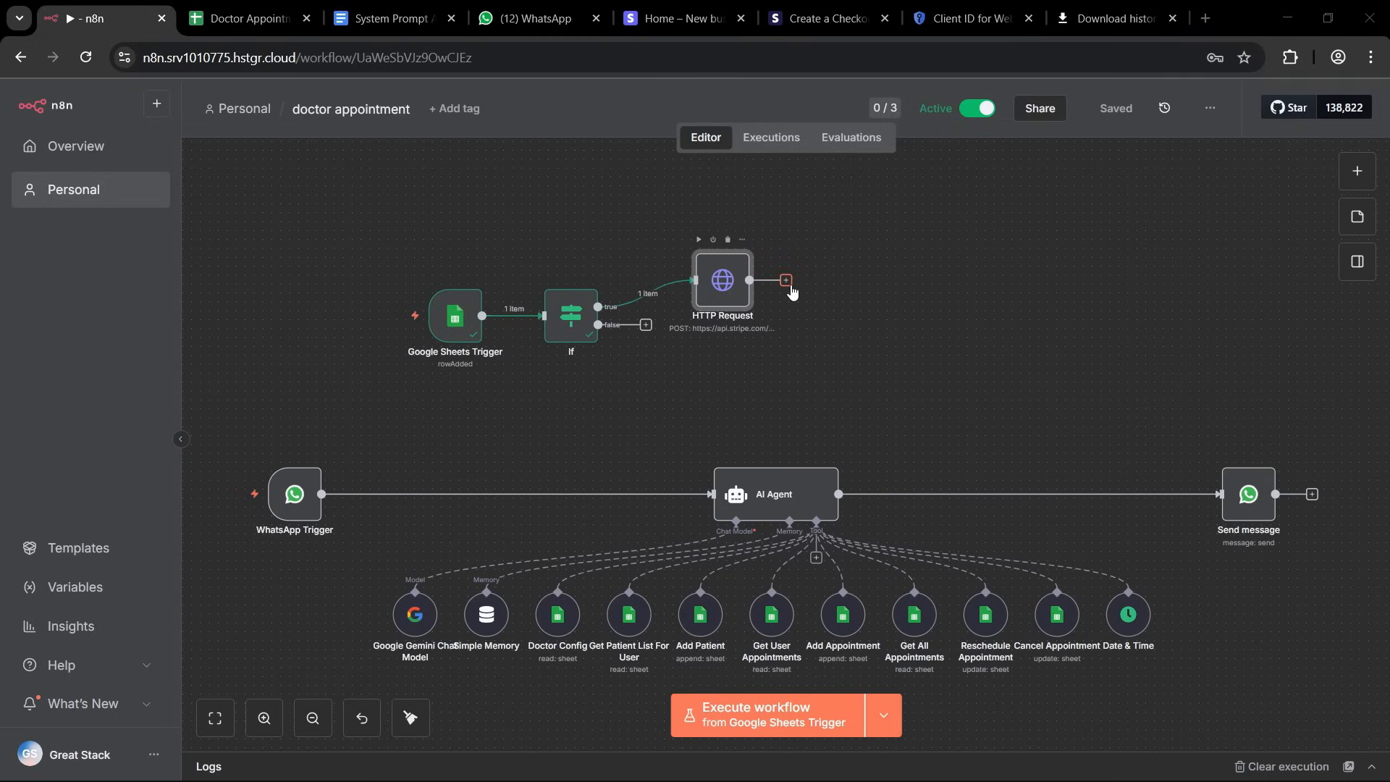
Add a WhatsApp Business Cloud Send message node after the HTTP Request node.
click(789, 284)
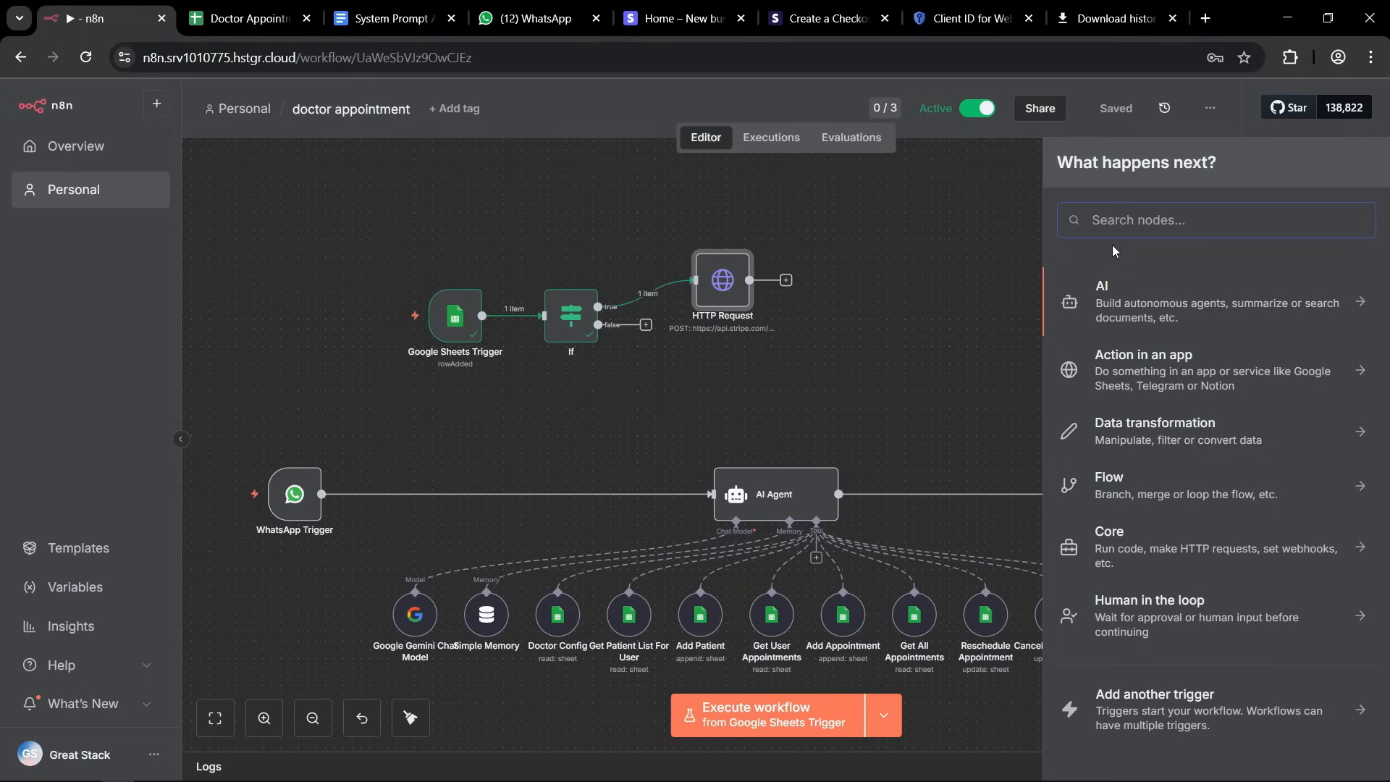
click(1125, 222)
text(what)
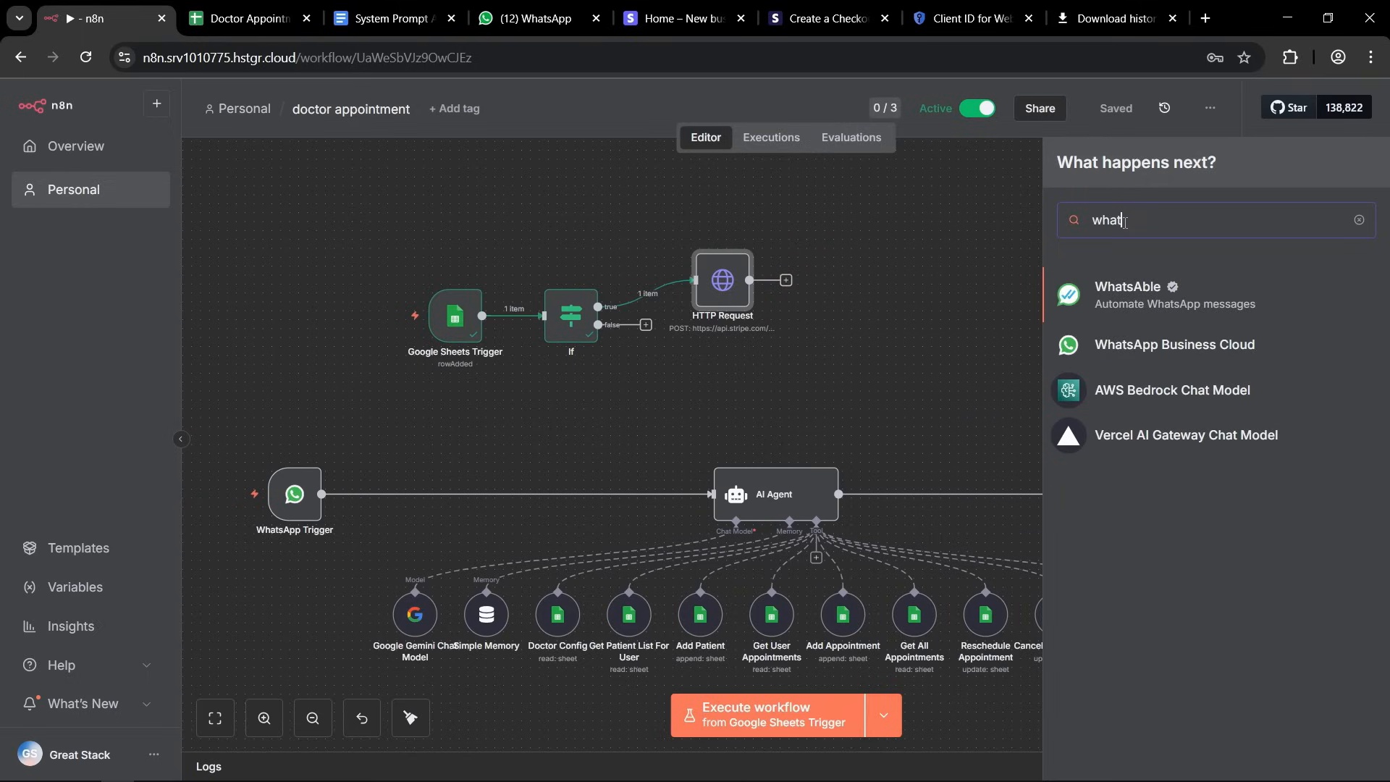
text(sapp)
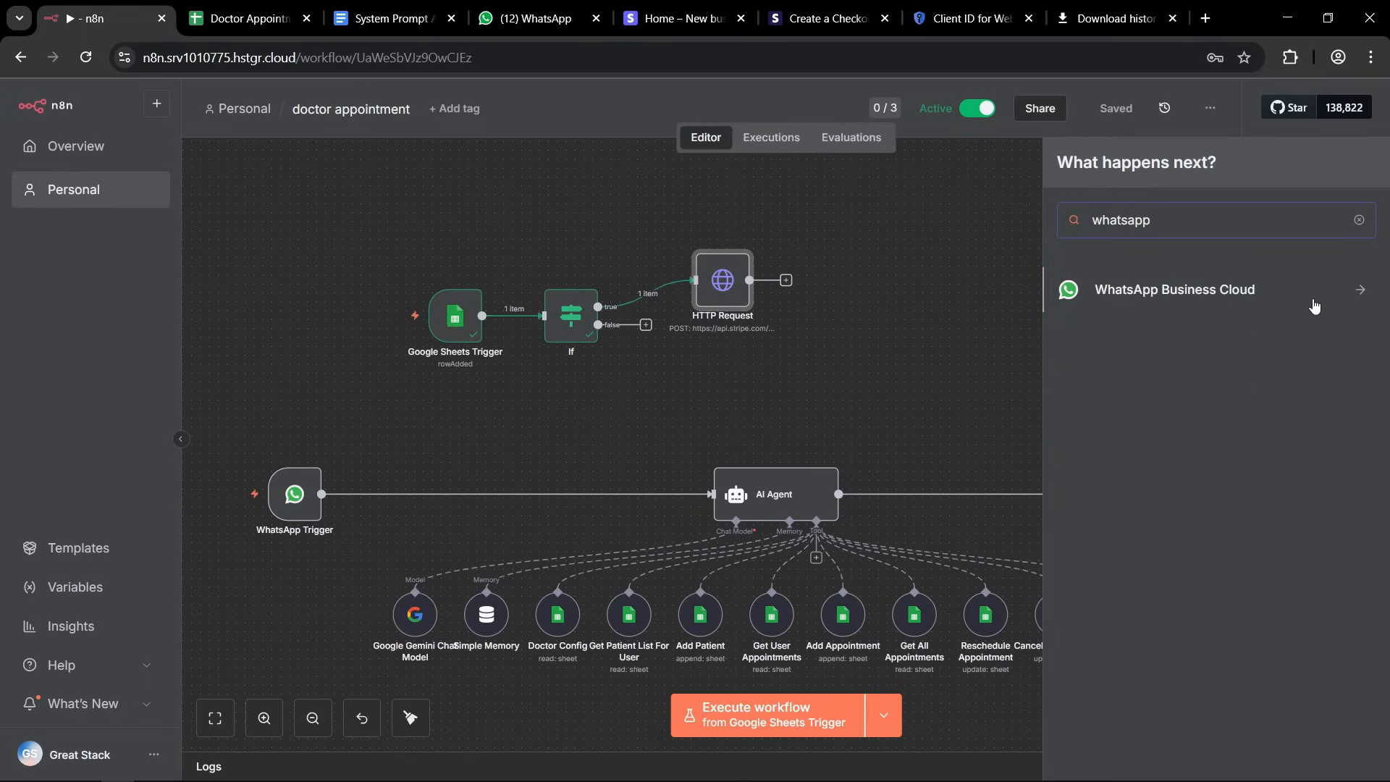
click(1352, 292)
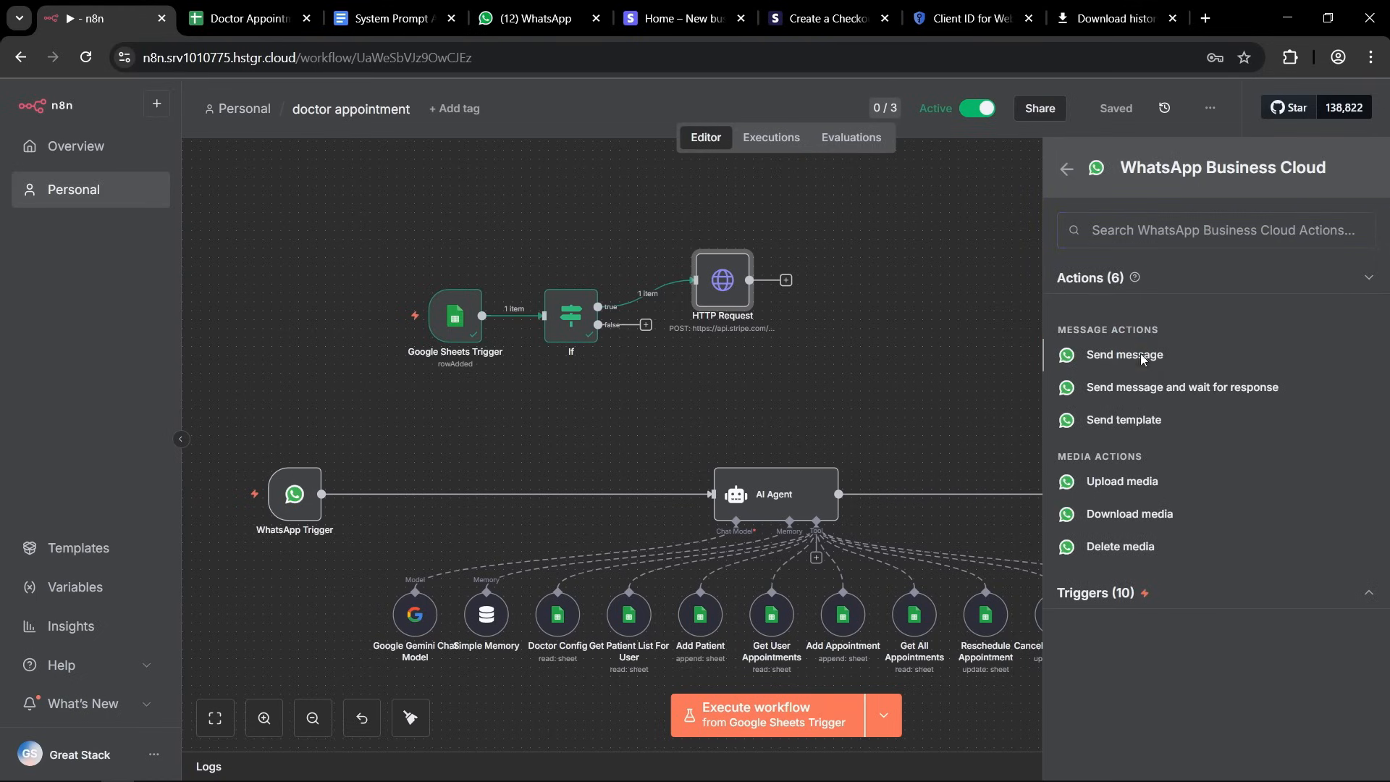
click(1122, 355)
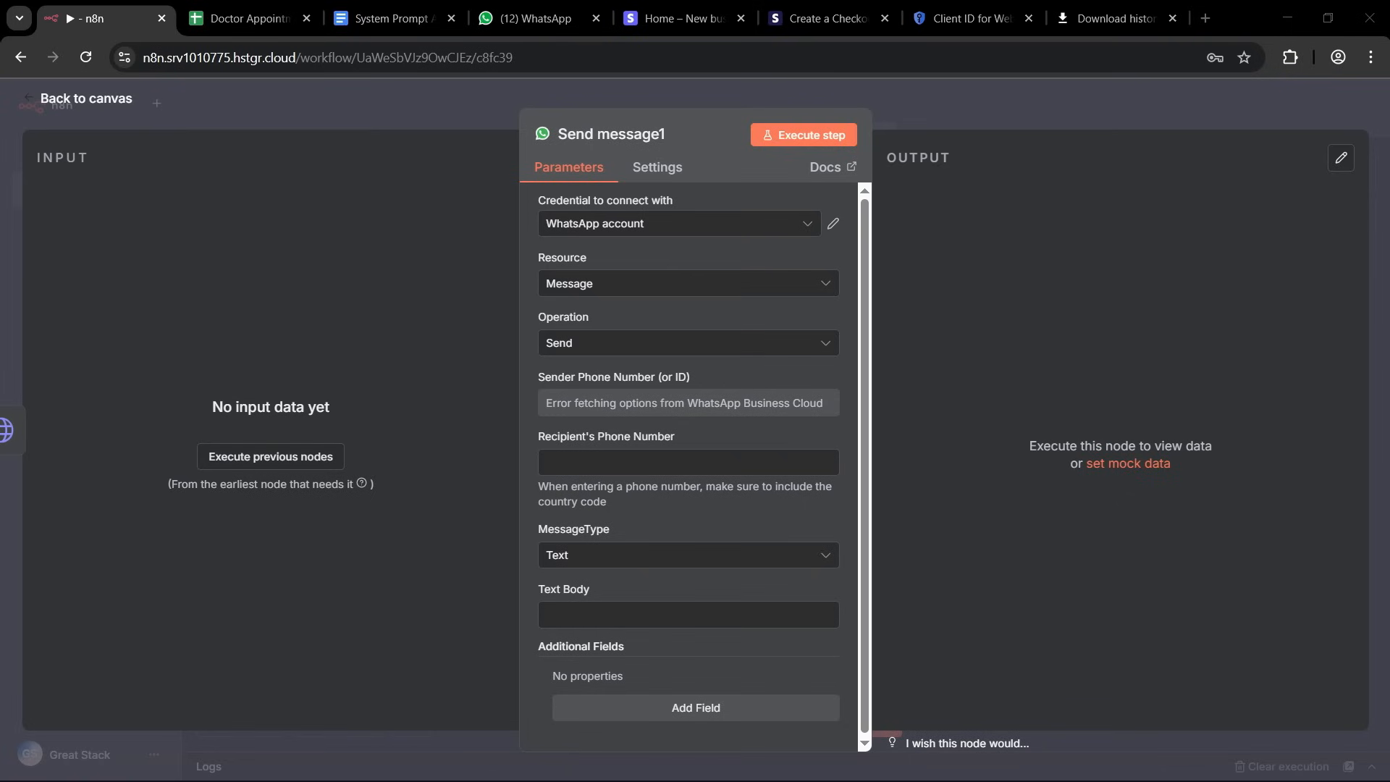
Rename the new WhatsApp node to "Send Payment Link" and select the existing WhatsApp account credential.
double_click(600, 134)
text(Payment Li)
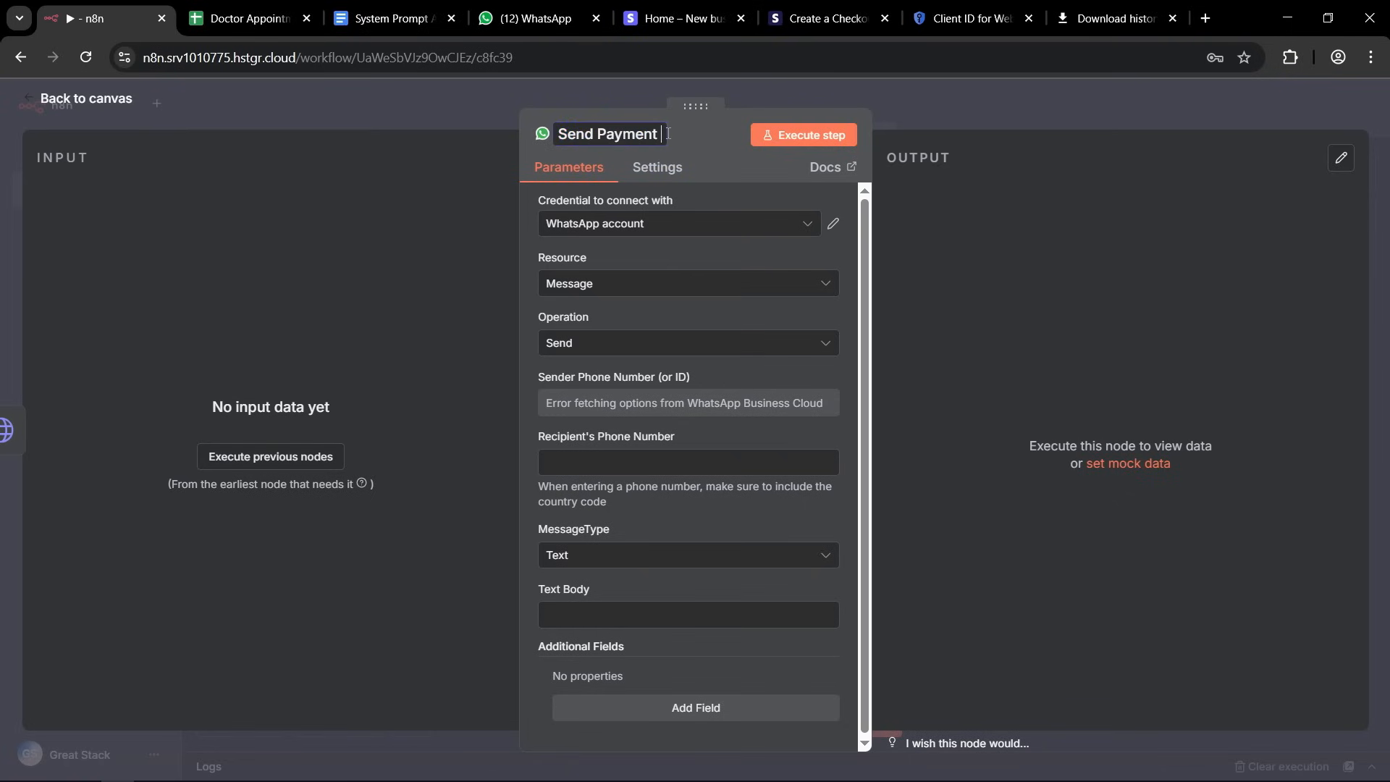
text(nk)
key(Return)
click(735, 233)
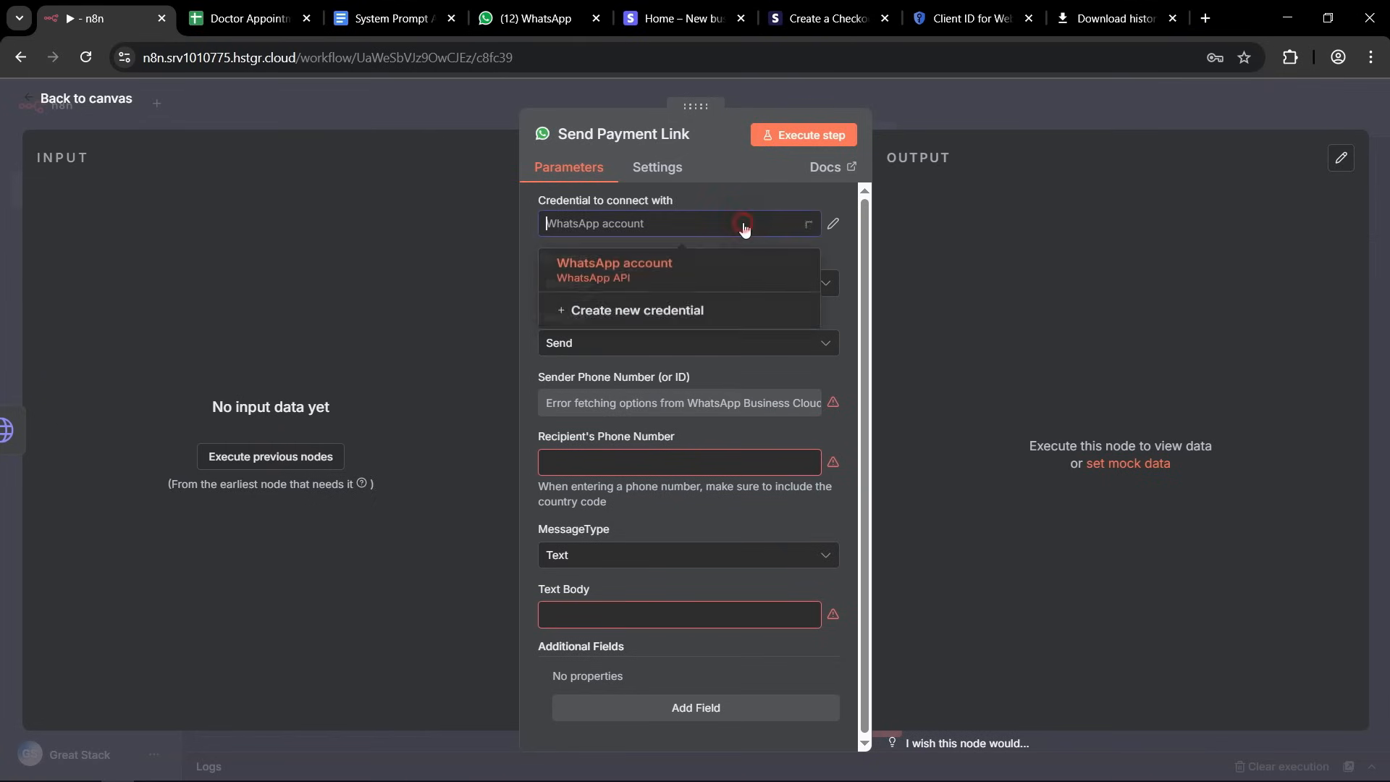
click(613, 269)
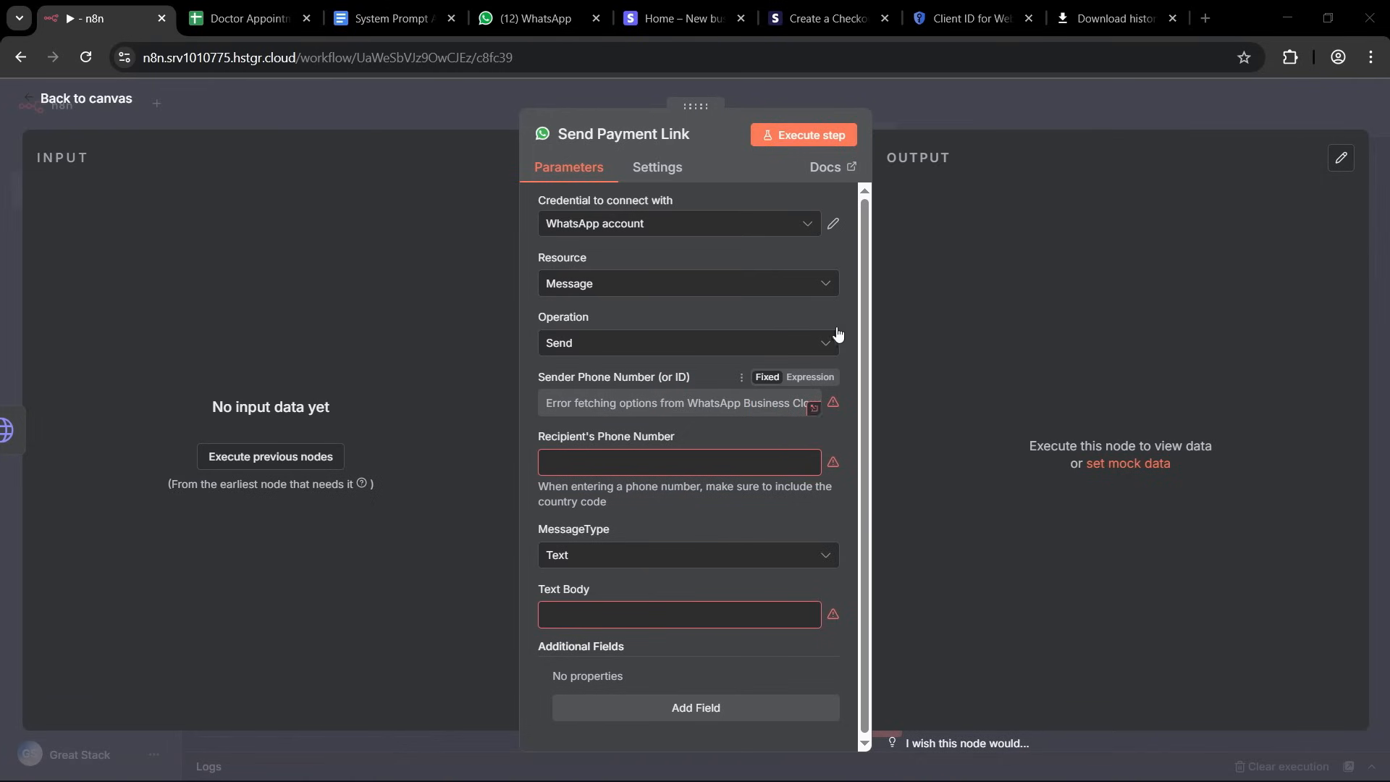
Open the WhatsApp account credential for editing, and generate and copy a new access token on Meta's API Setup page.
click(833, 225)
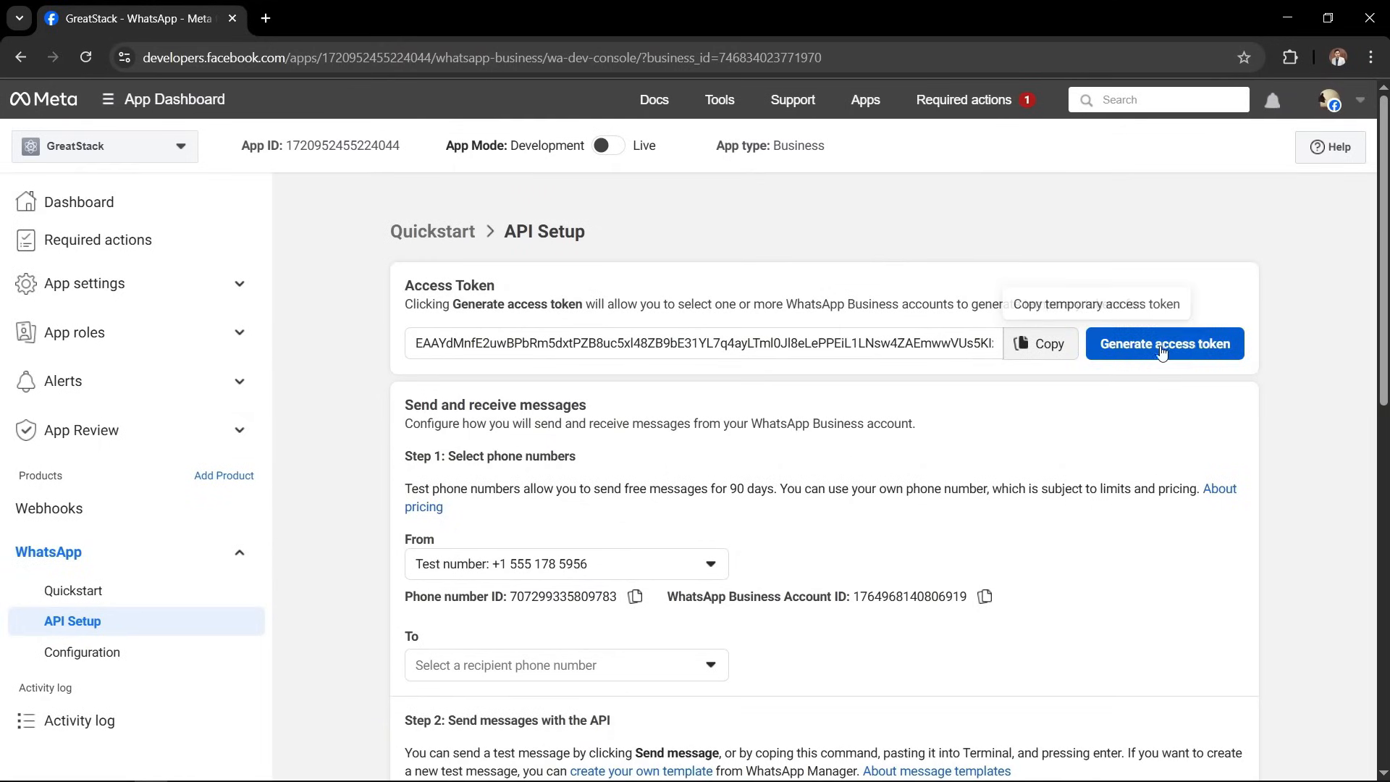
click(1193, 352)
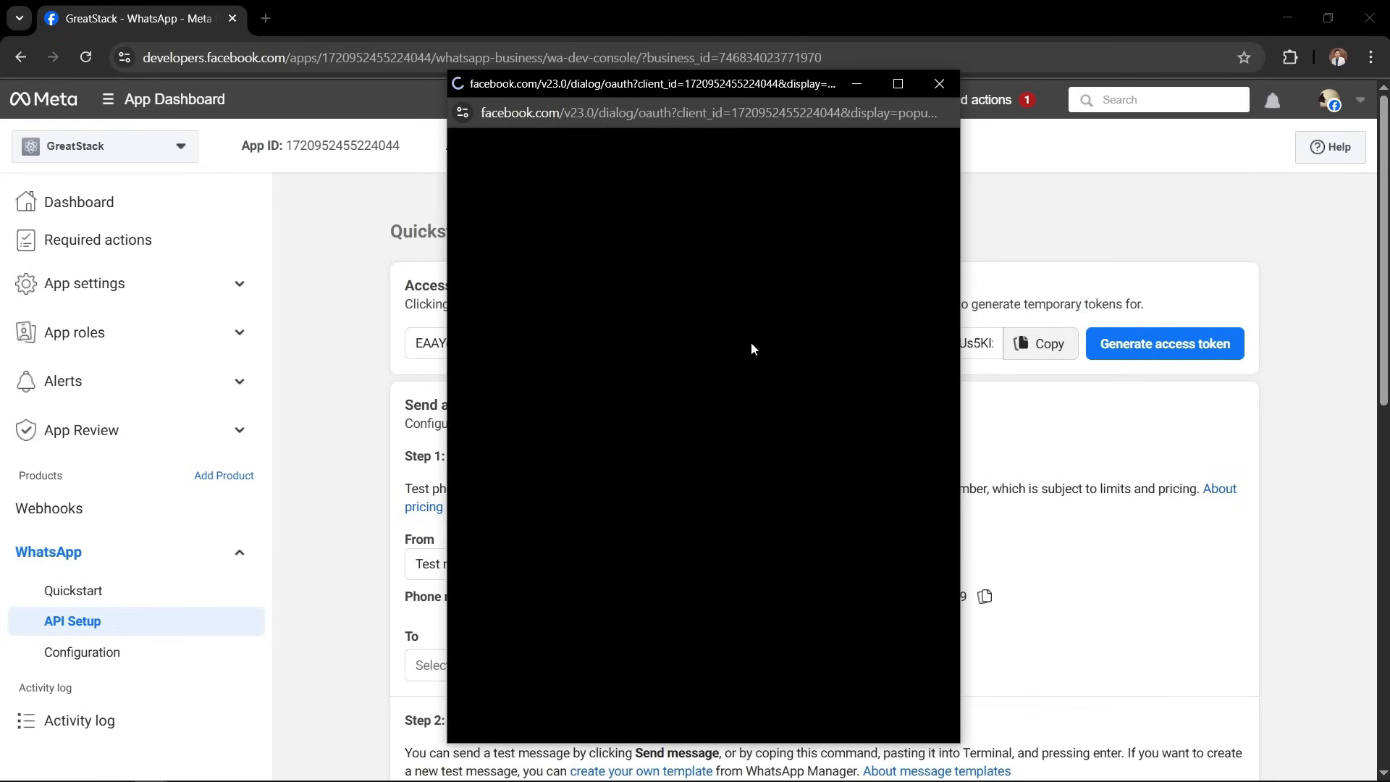
click(867, 695)
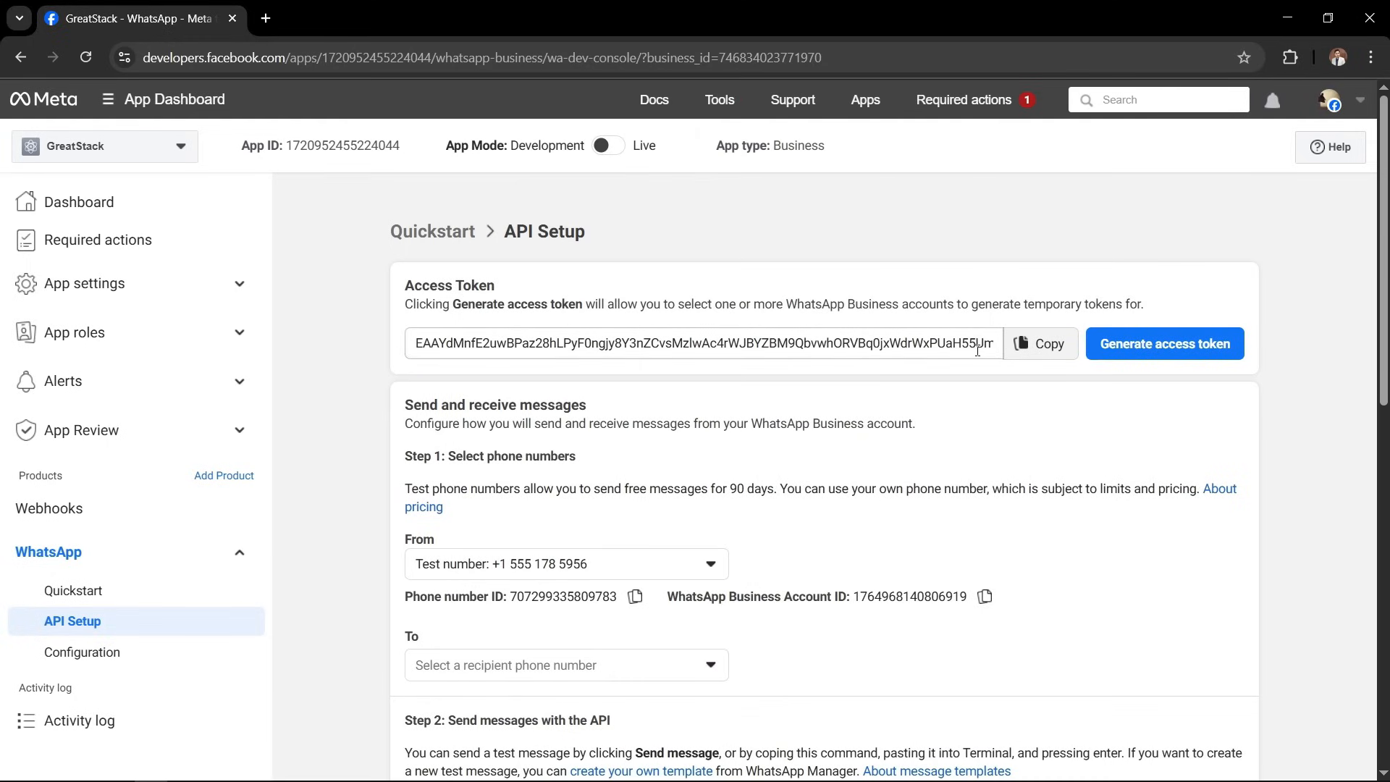
click(1042, 343)
Return to n8n, replace the WhatsApp credential's access token with the copied one, and save and close the credential.
drag(379, 19, 0, 132)
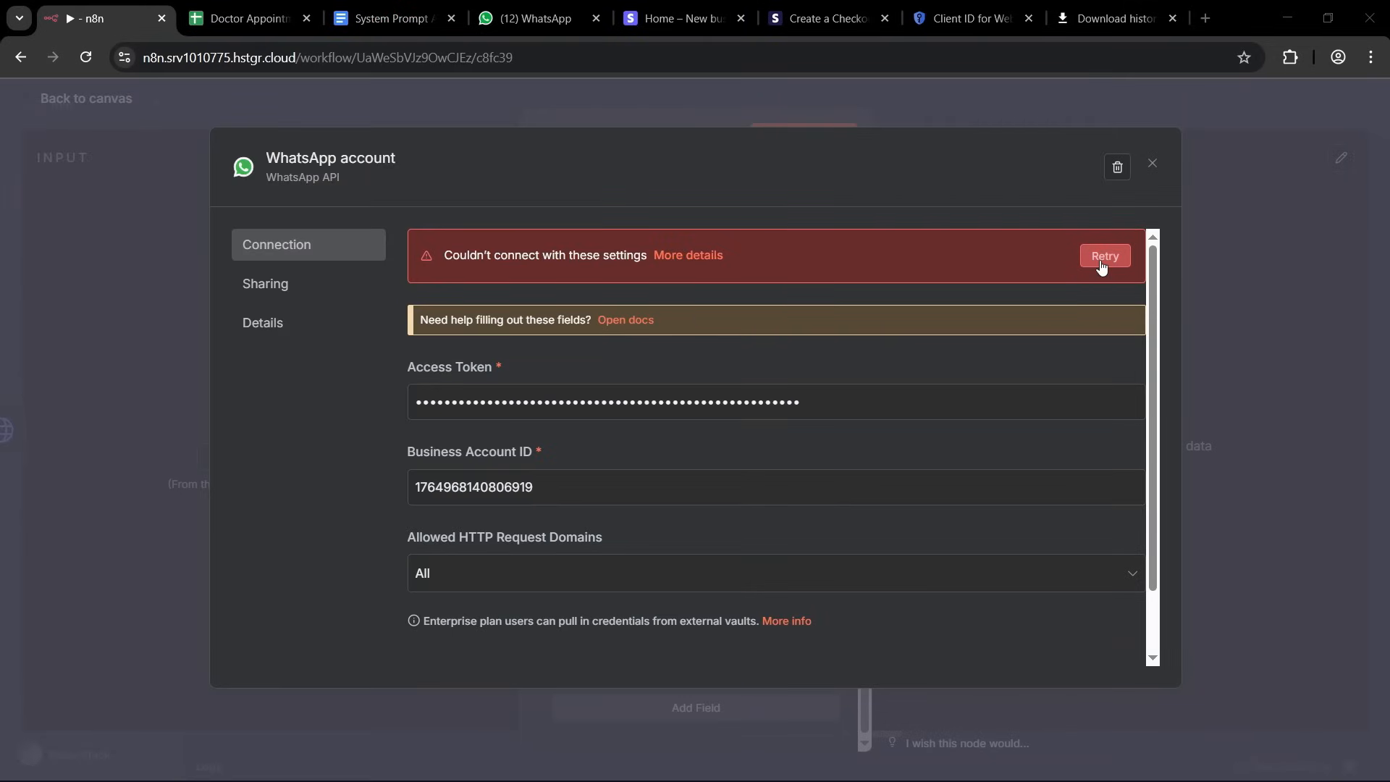
triple_click(550, 400)
key(BackSpace)
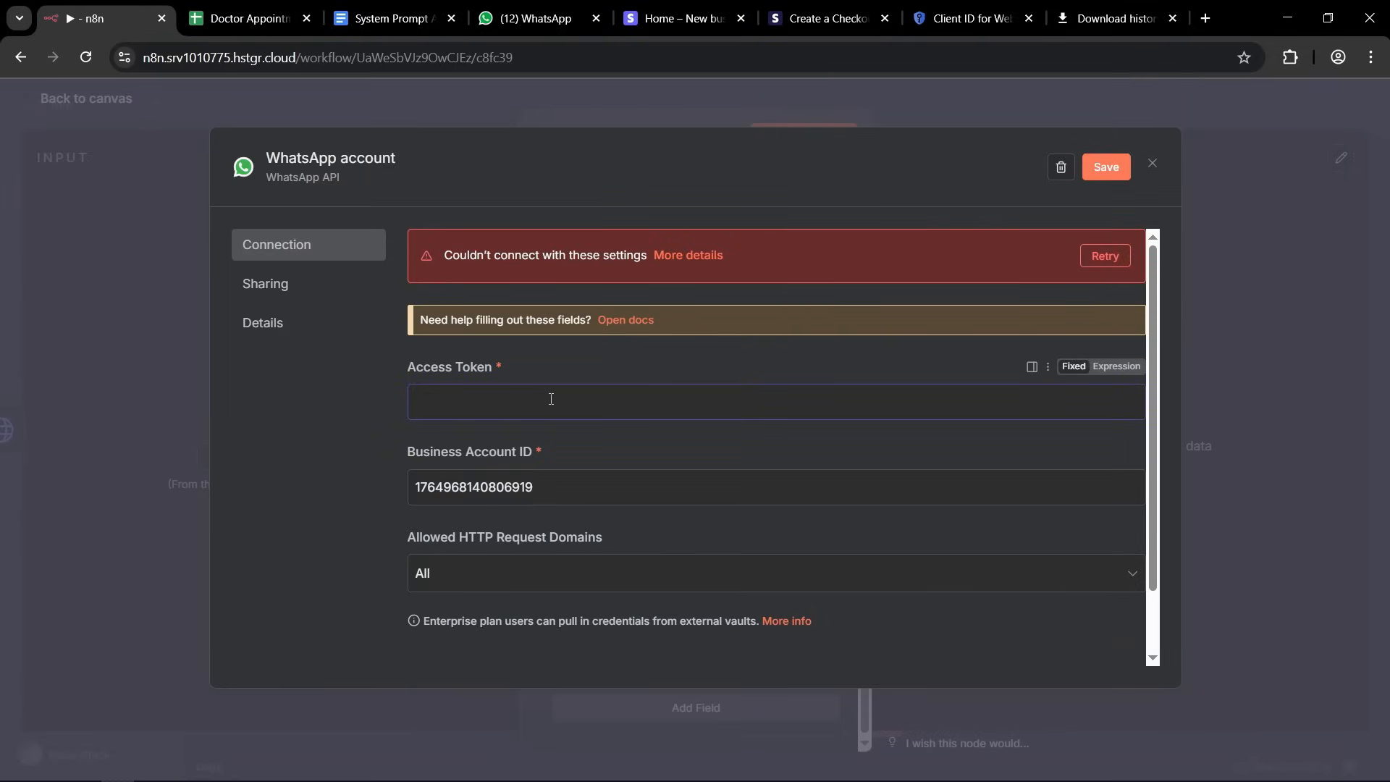
key(ctrl+v)
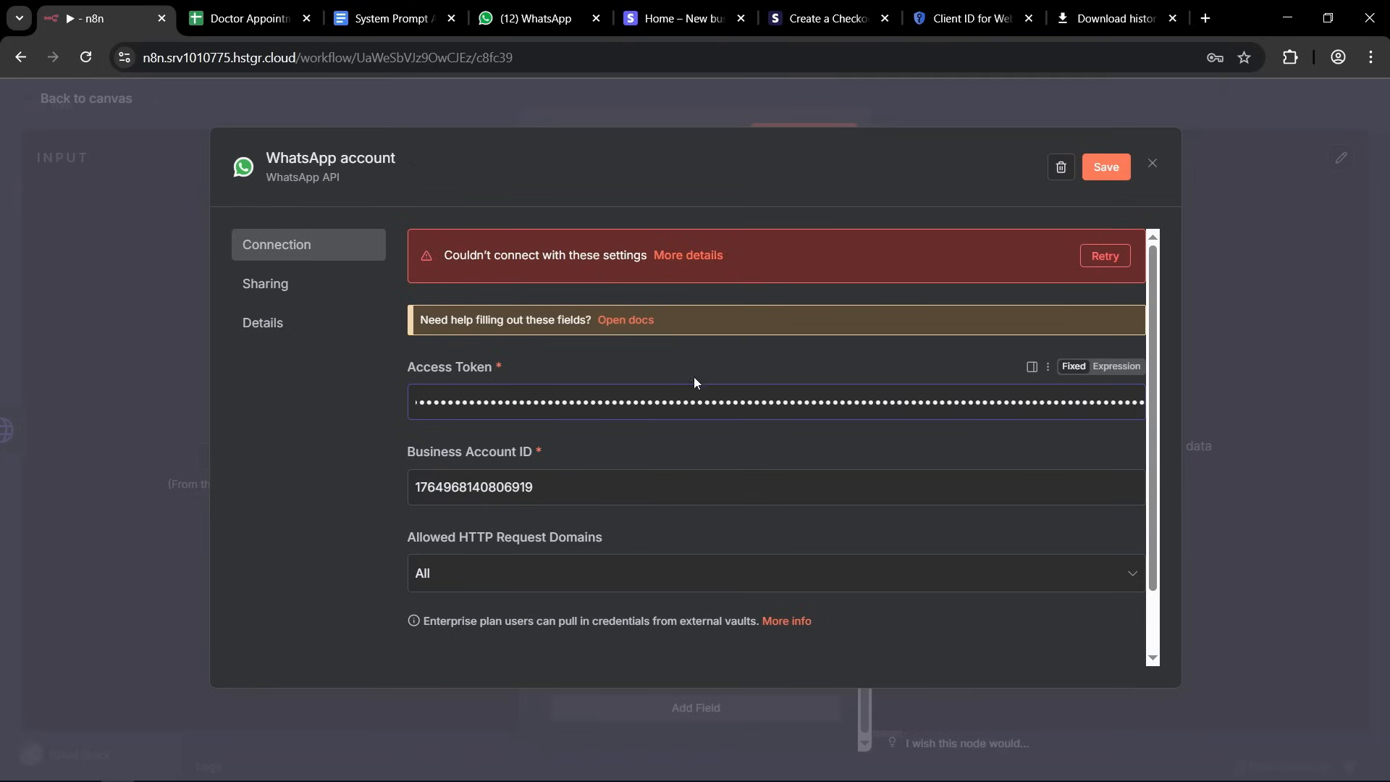
click(1101, 168)
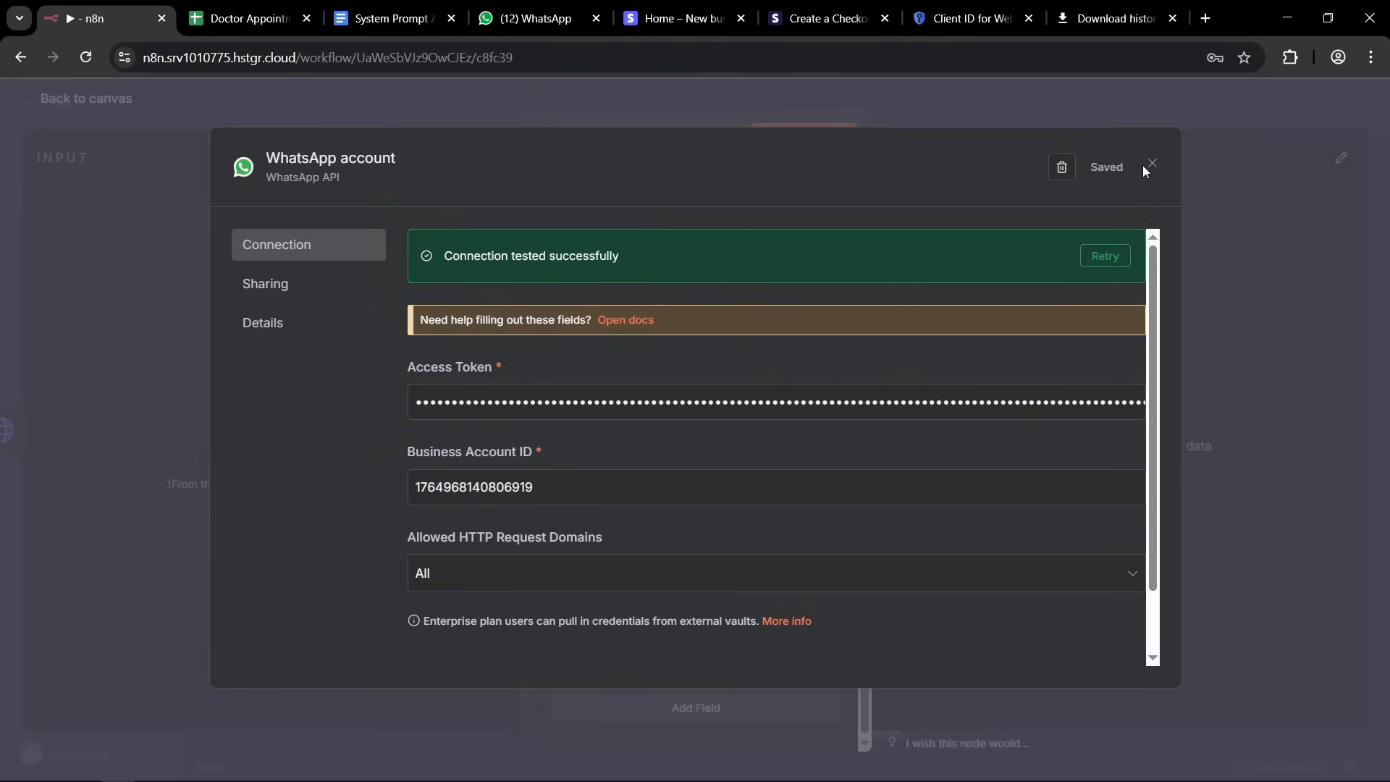
click(972, 110)
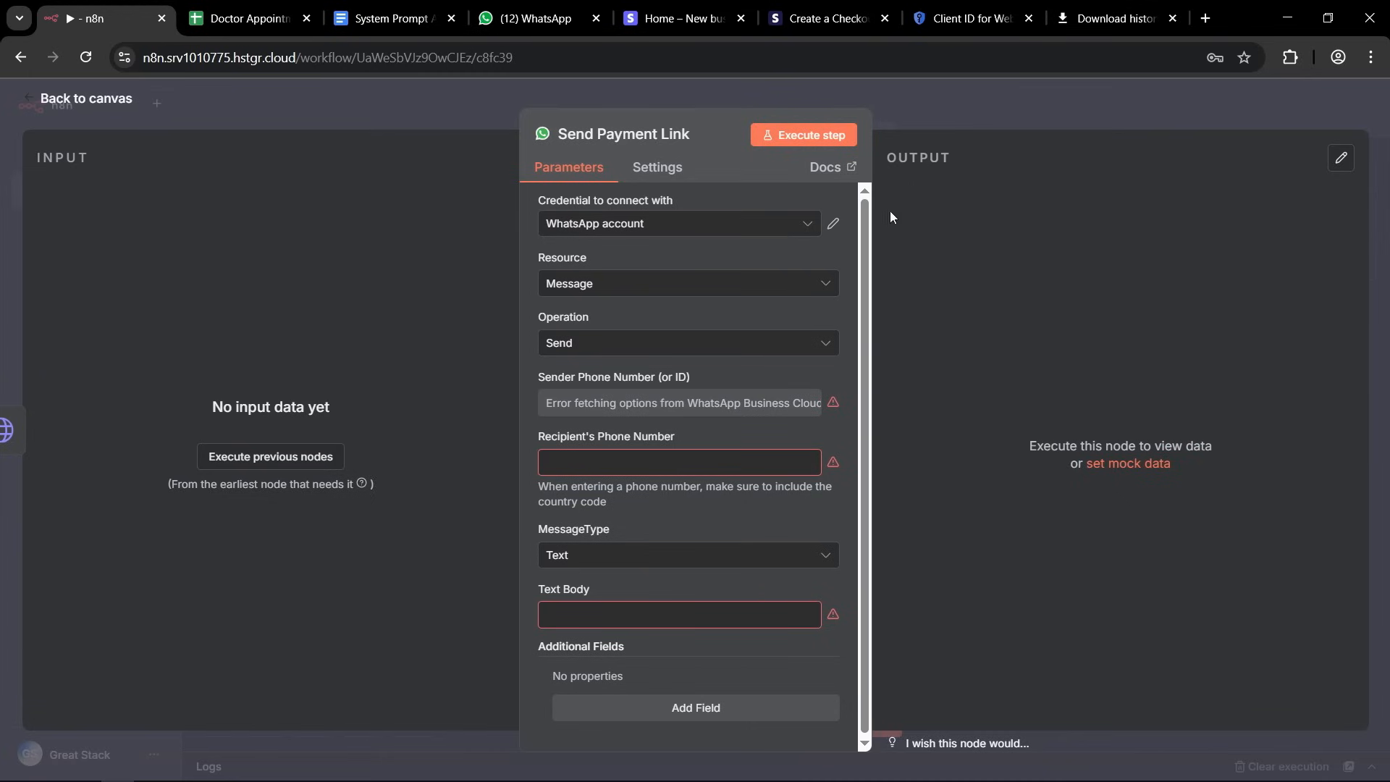
Switch the Sender Phone Number field of the Send Payment Link node to expression mode.
click(796, 379)
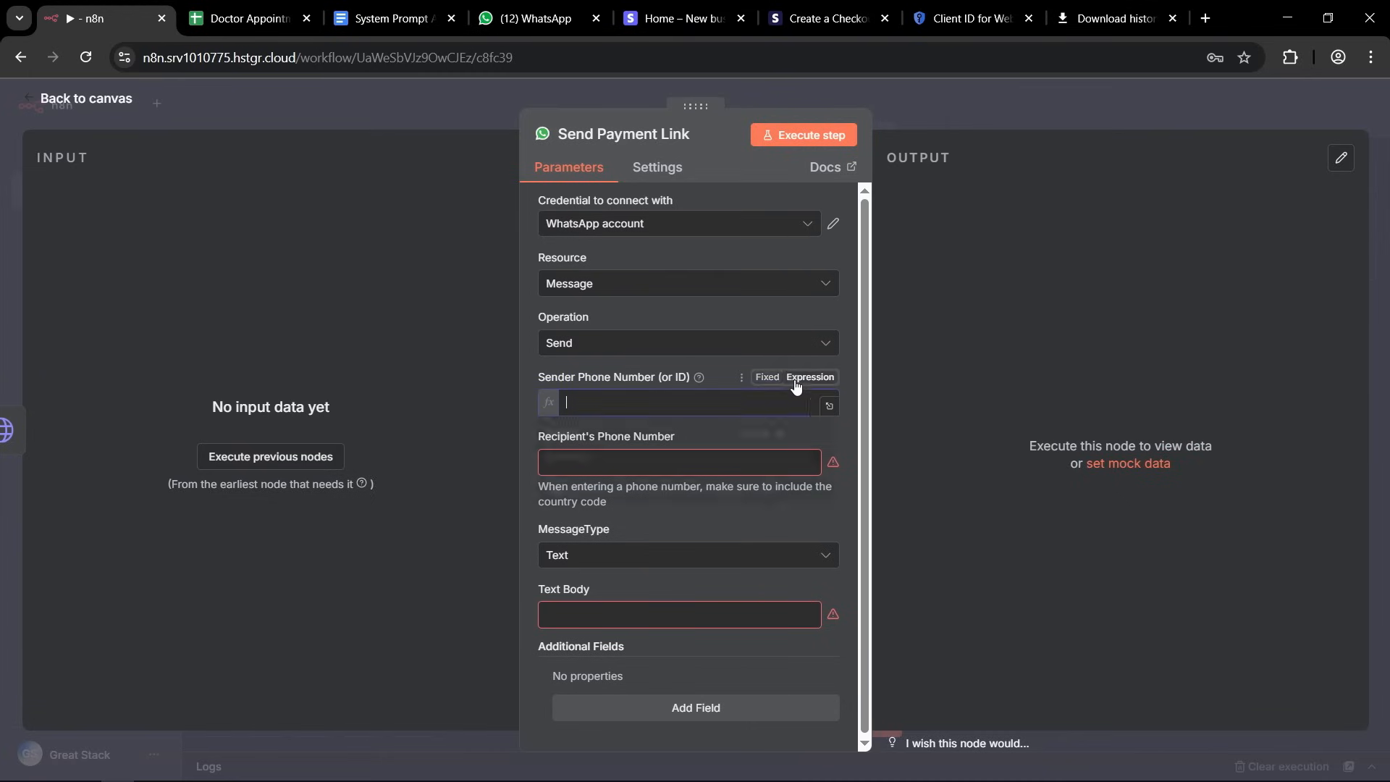
click(767, 377)
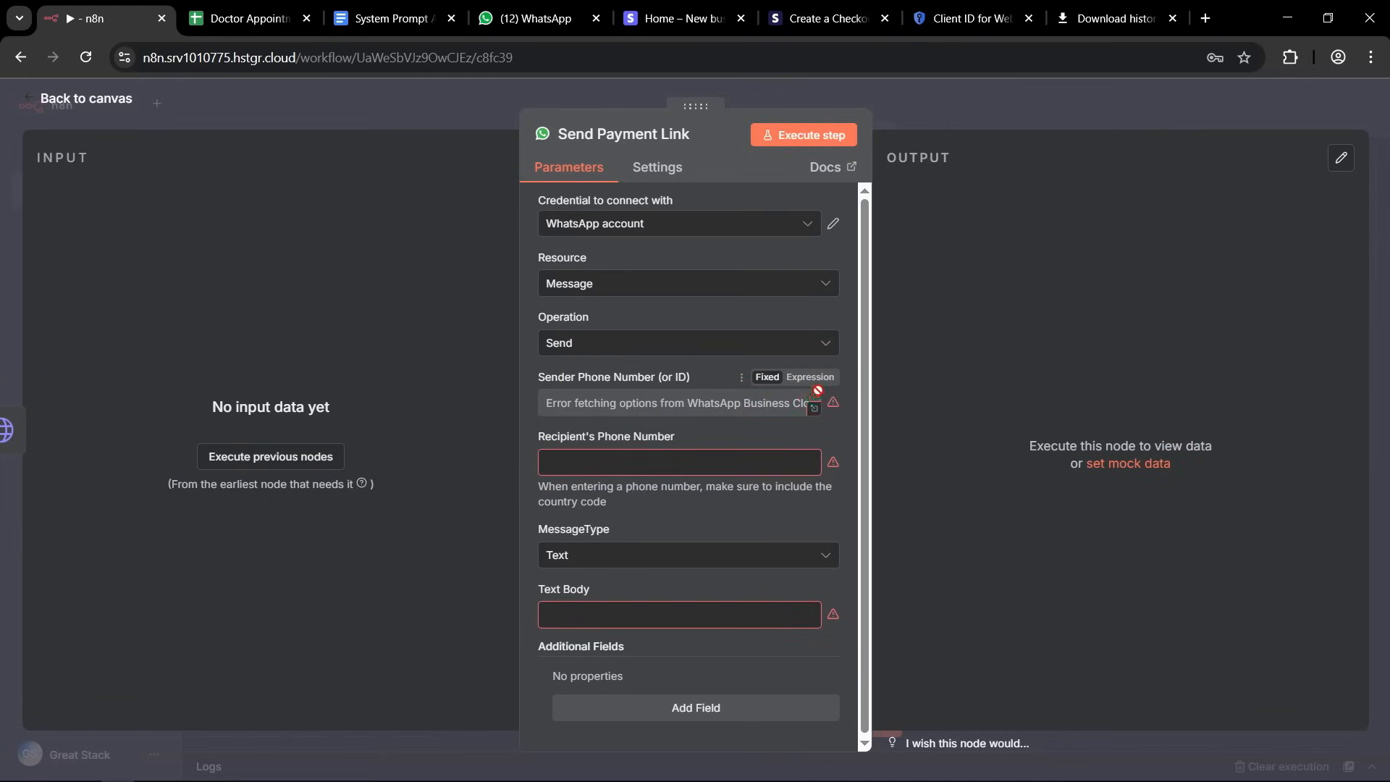
click(809, 377)
click(767, 377)
click(813, 381)
click(763, 379)
click(812, 379)
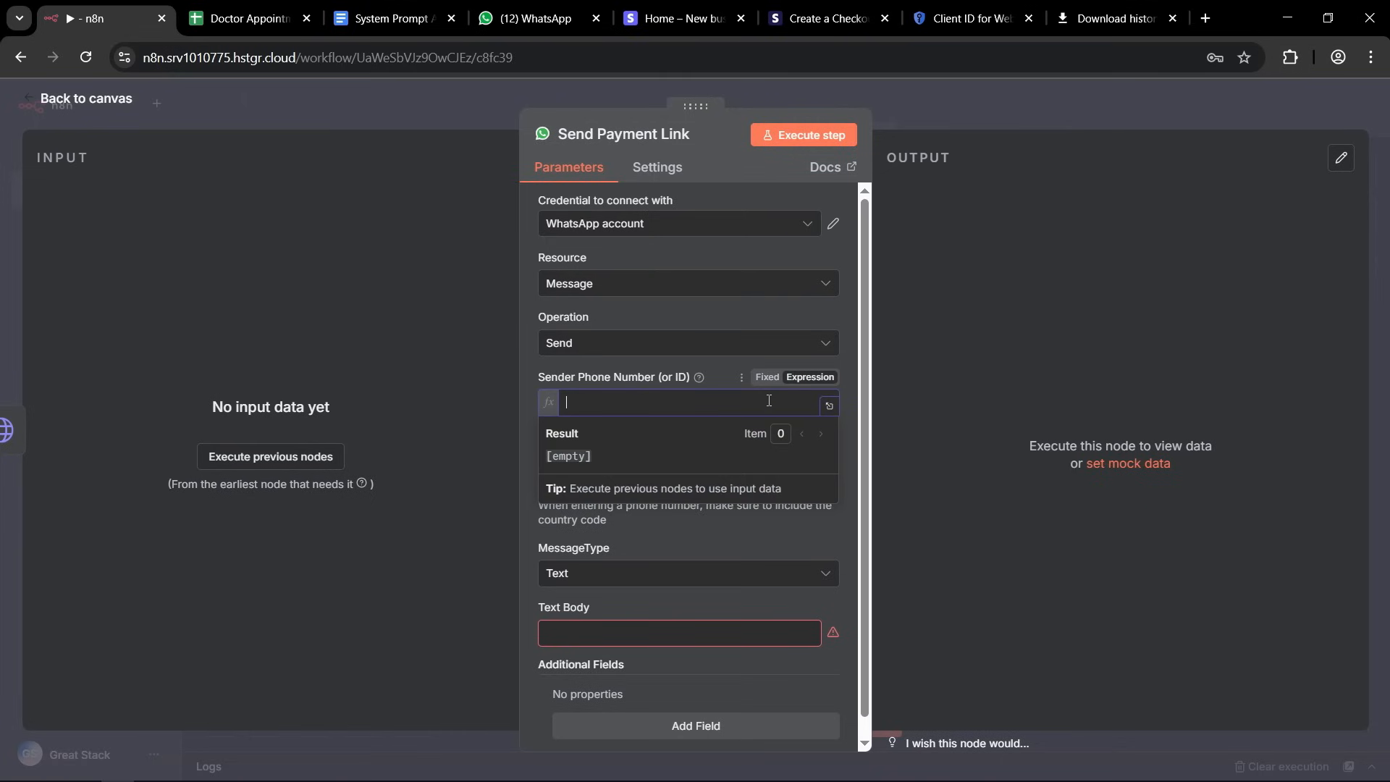
Copy the phone number ID from Meta's API Setup page into the node's Sender Phone Number expression in n8n.
drag(0, 92, 566, 93)
double_click(566, 93)
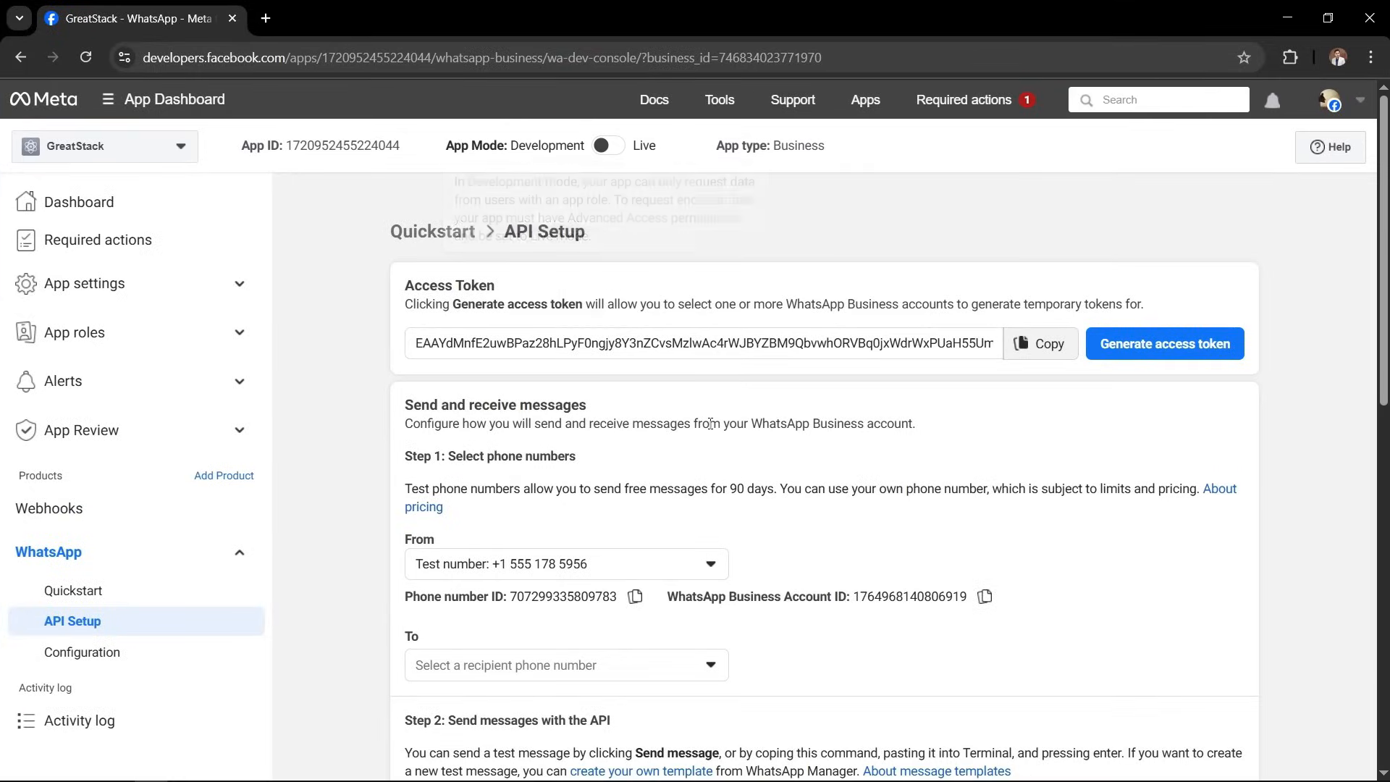
scroll(440, 296, down, 4)
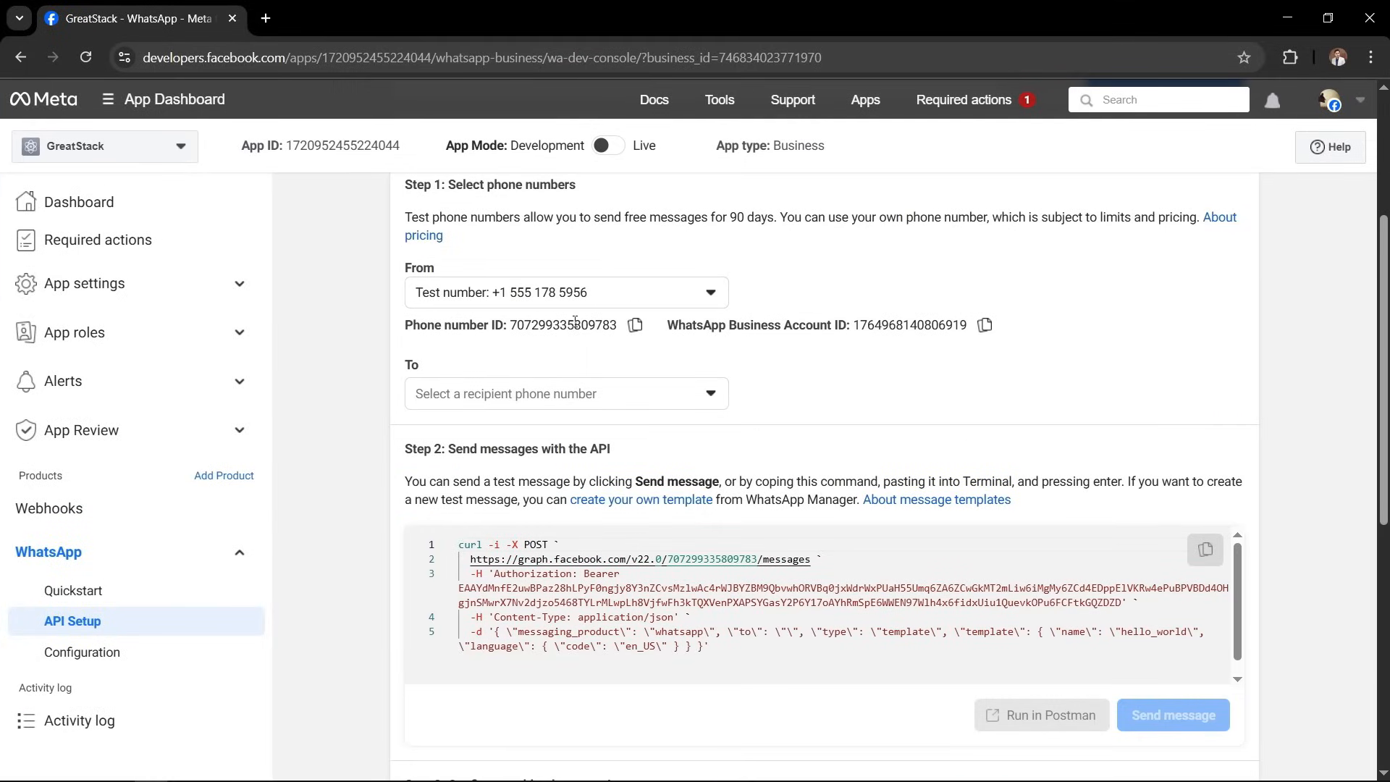
drag(405, 327, 504, 326)
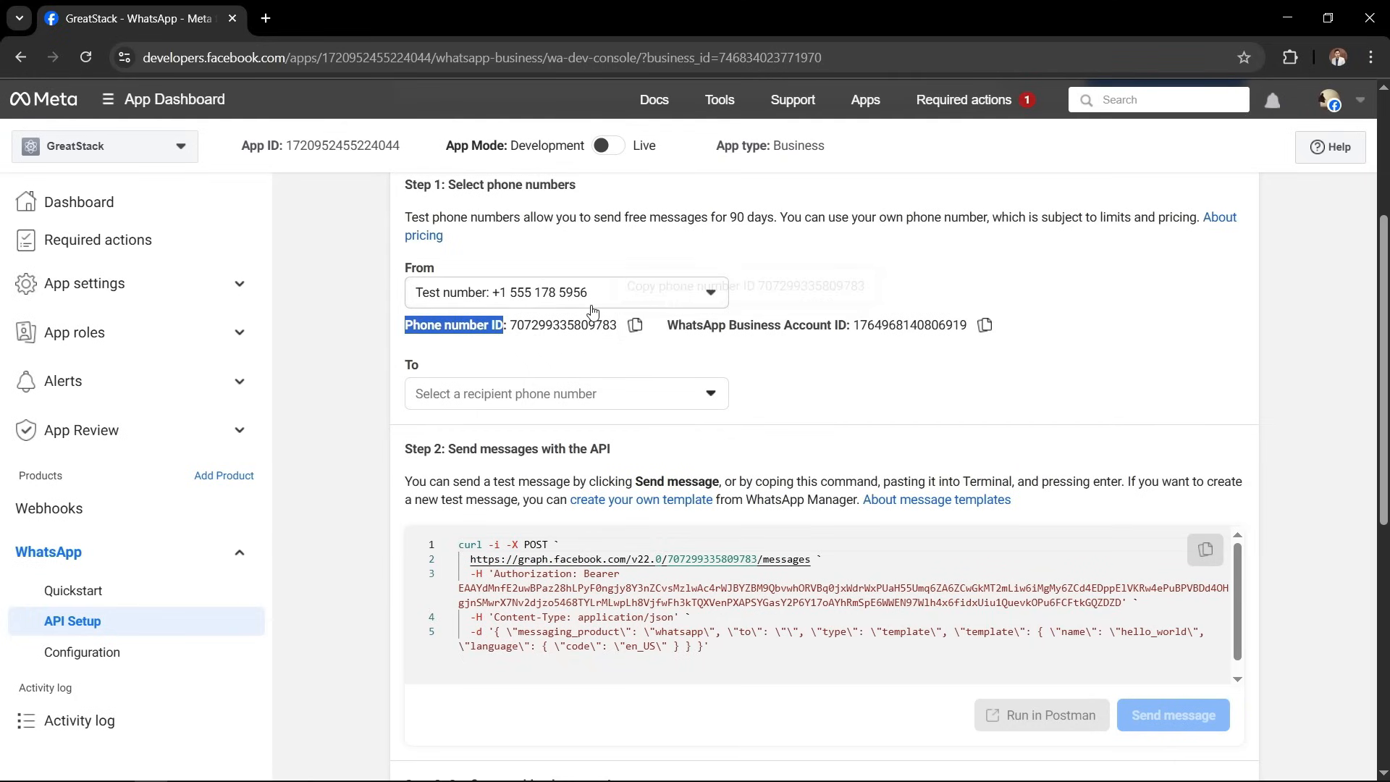
click(634, 328)
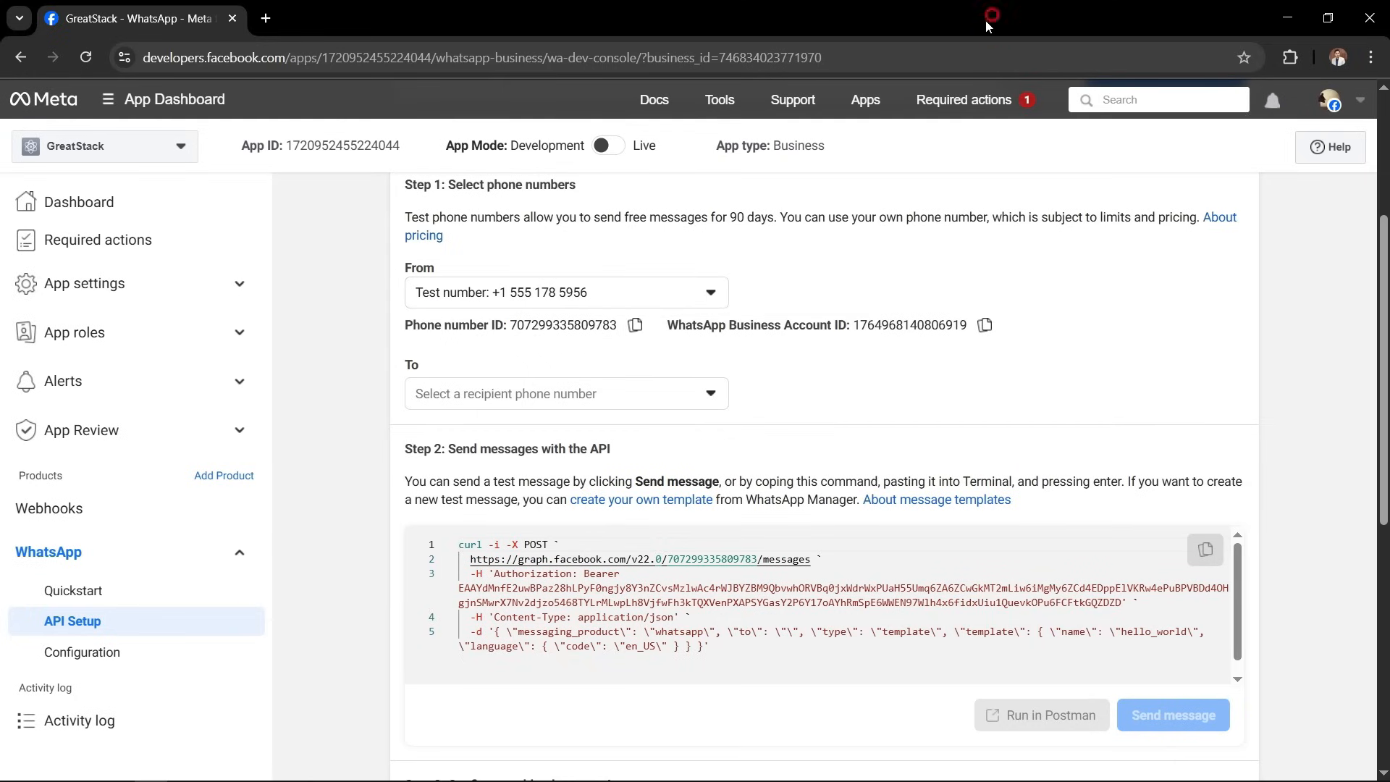
key(alt+Tab)
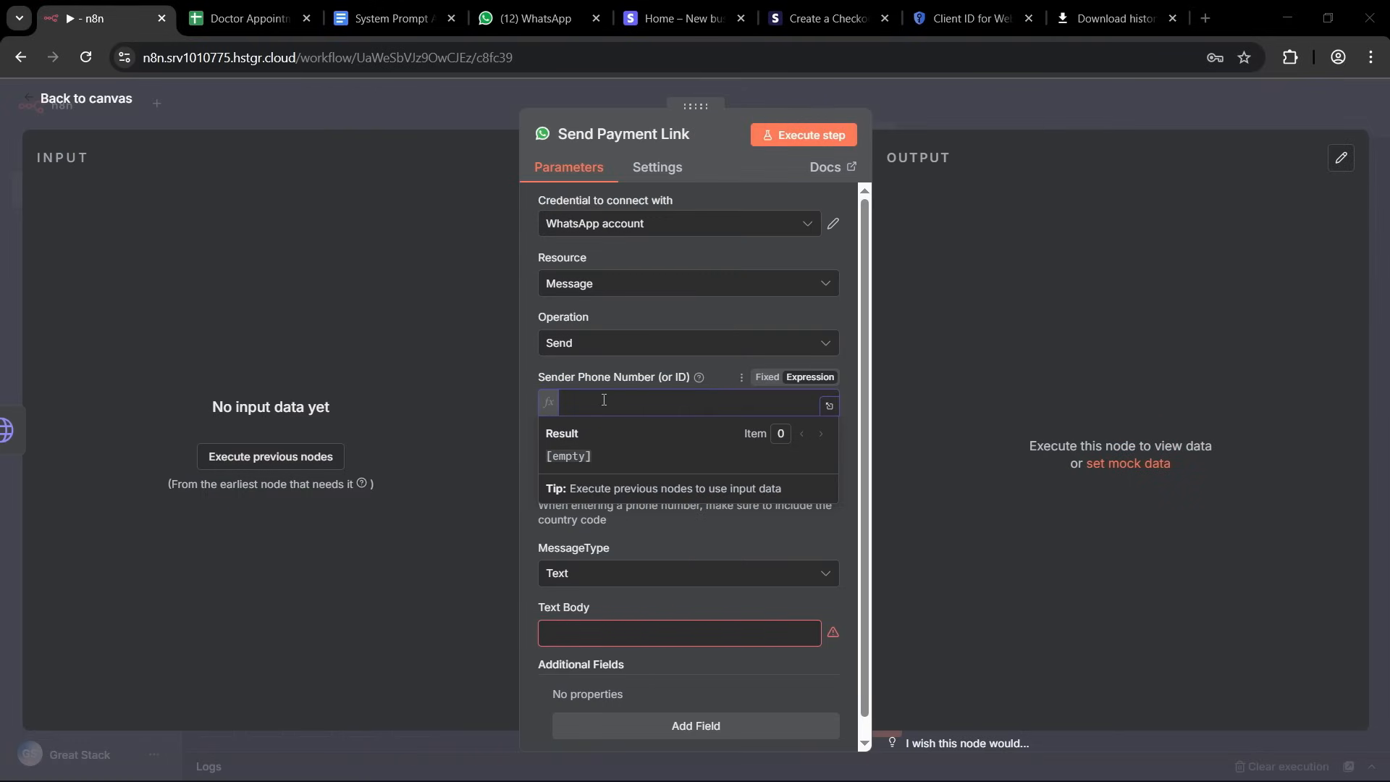
key(ctrl+v)
click(530, 387)
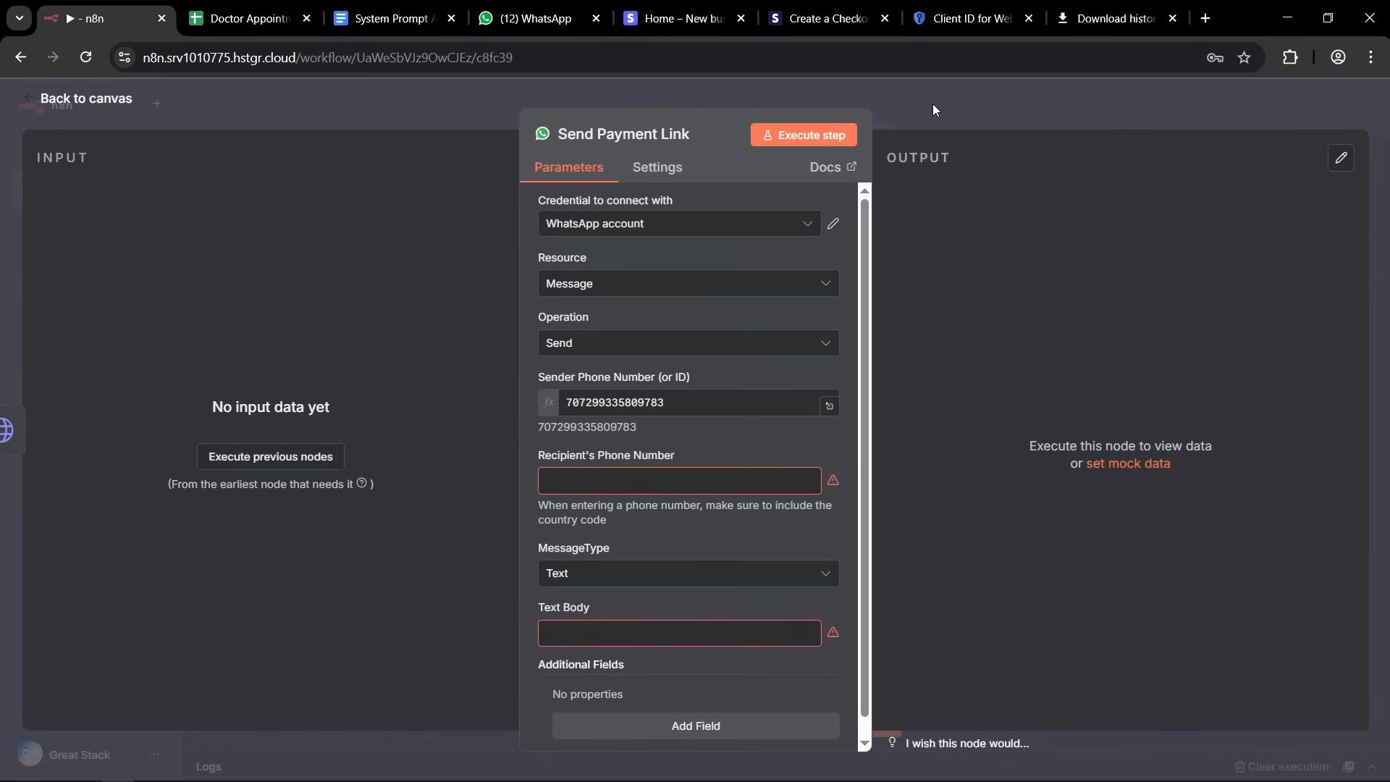
click(915, 111)
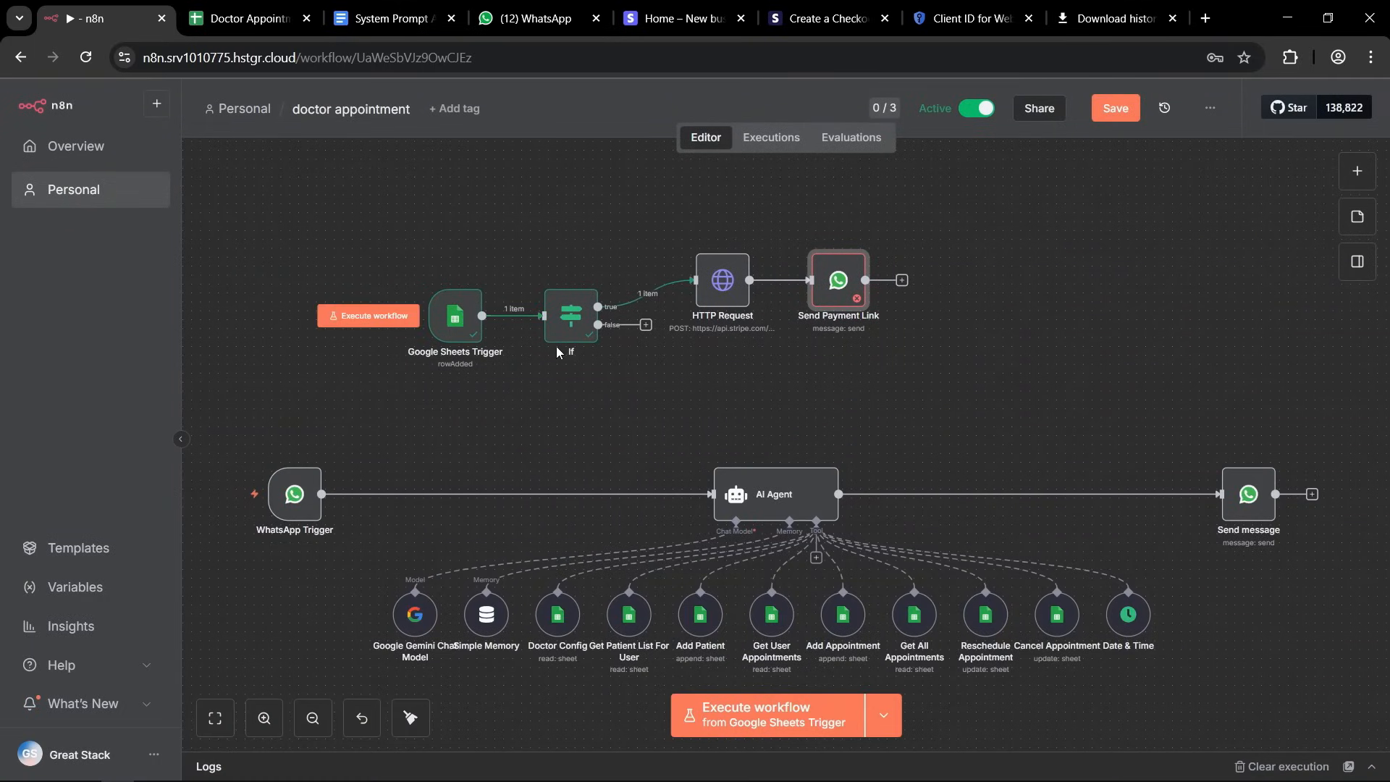
Copy the value expression of the metadata[whatsappNo] body parameter from the HTTP Request node.
double_click(572, 321)
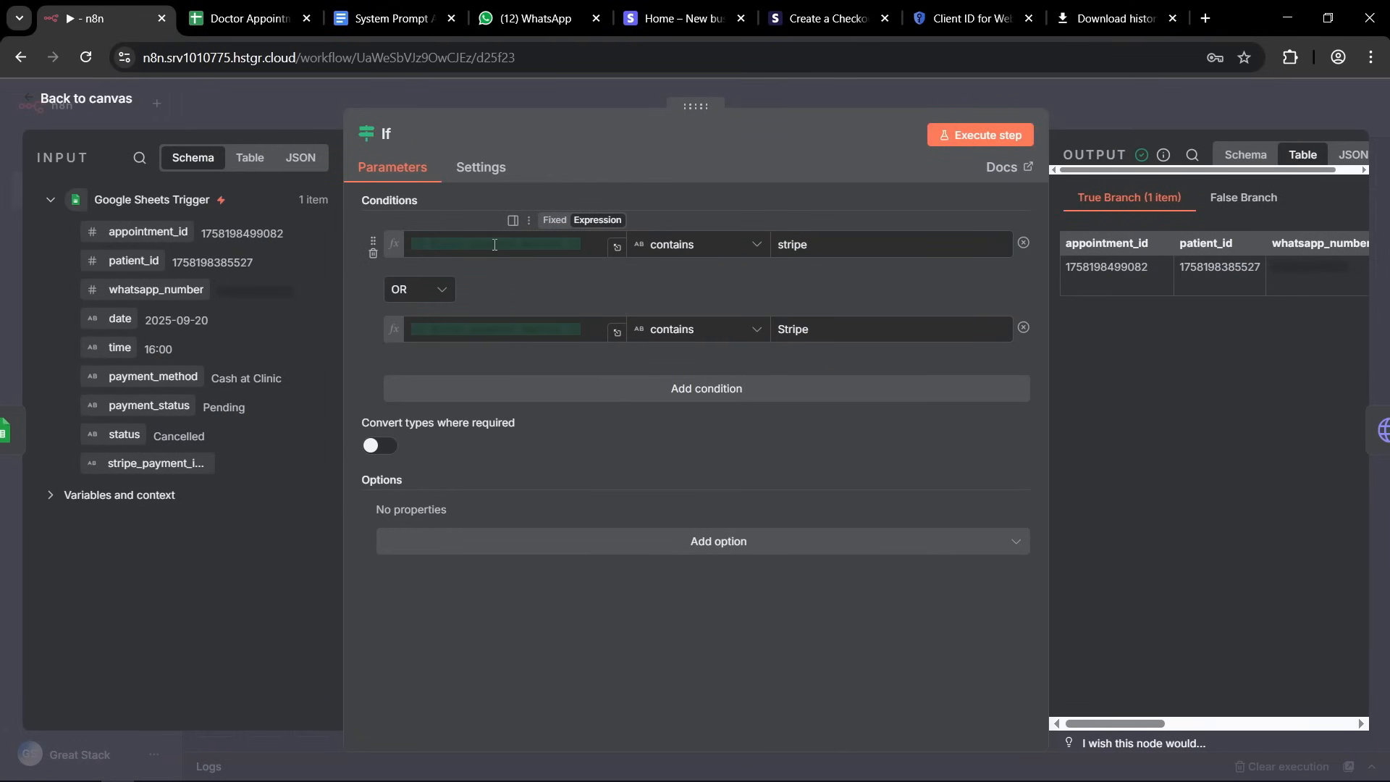
click(609, 101)
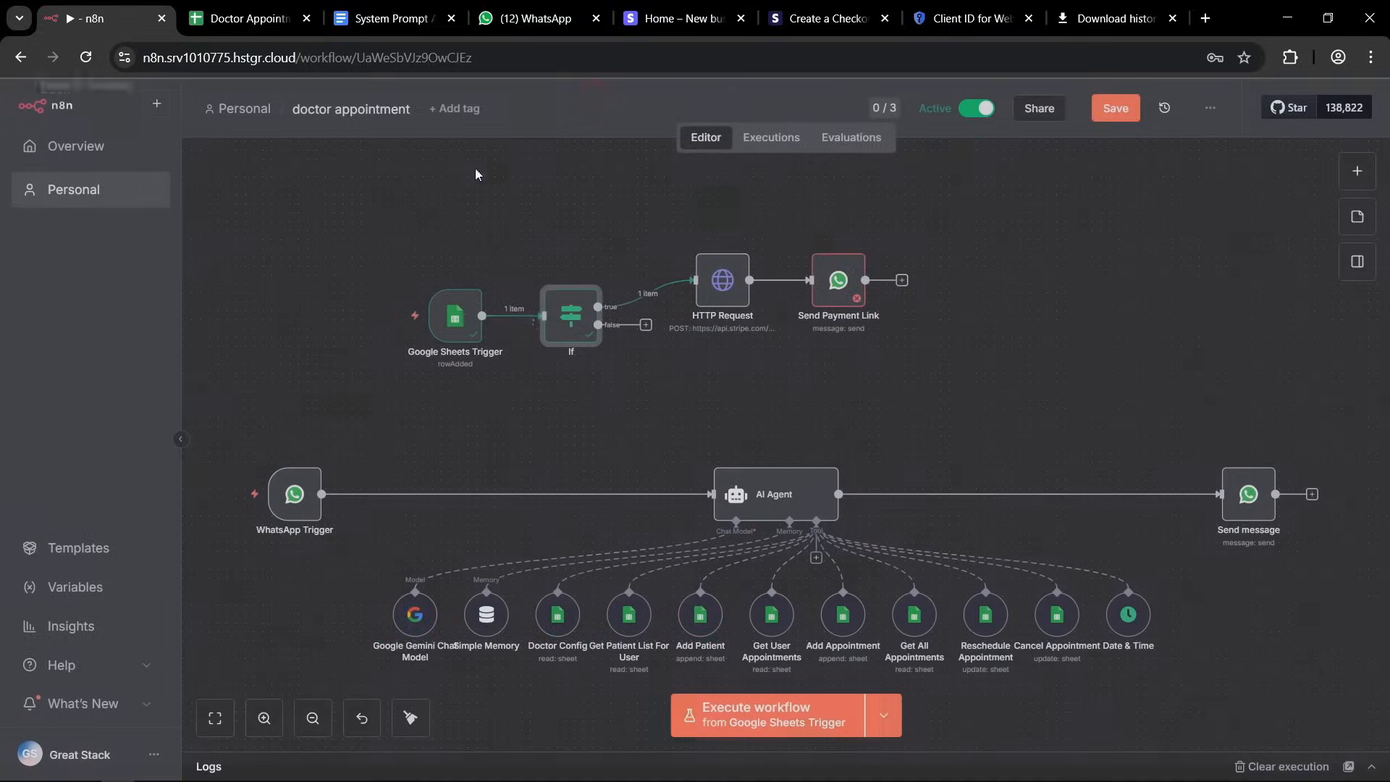
double_click(715, 288)
scroll(680, 363, down, 15)
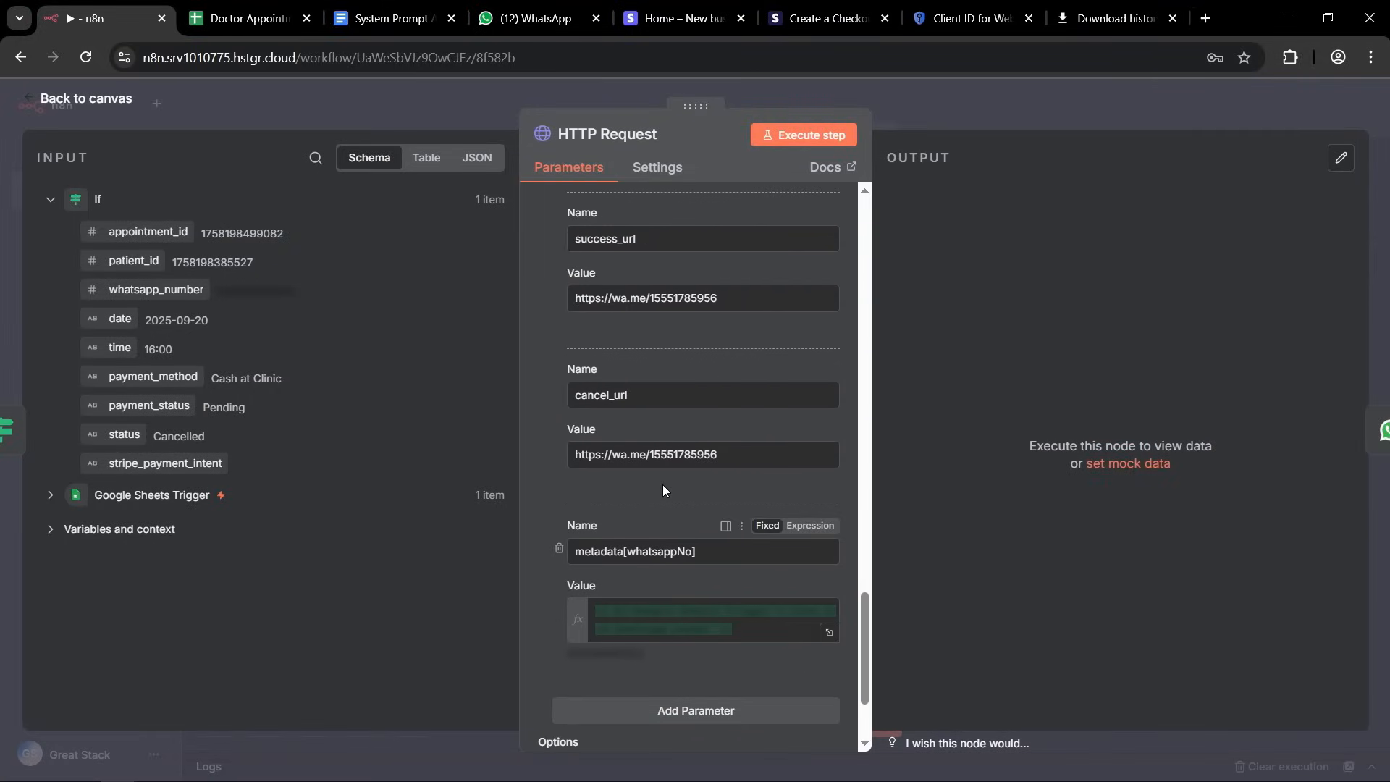
scroll(663, 484, down, 2)
scroll(660, 492, down, 1)
drag(574, 398, 696, 399)
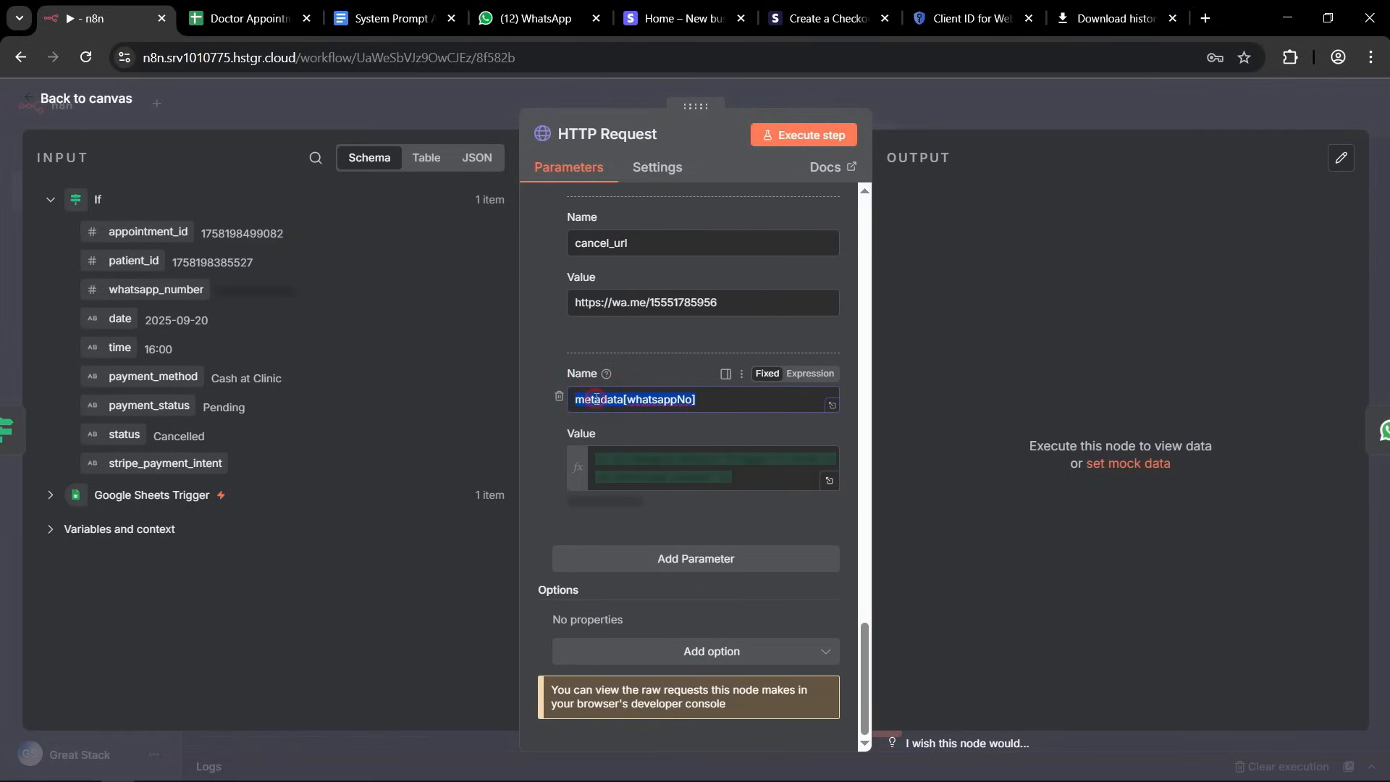
click(652, 483)
key(ctrl+a)
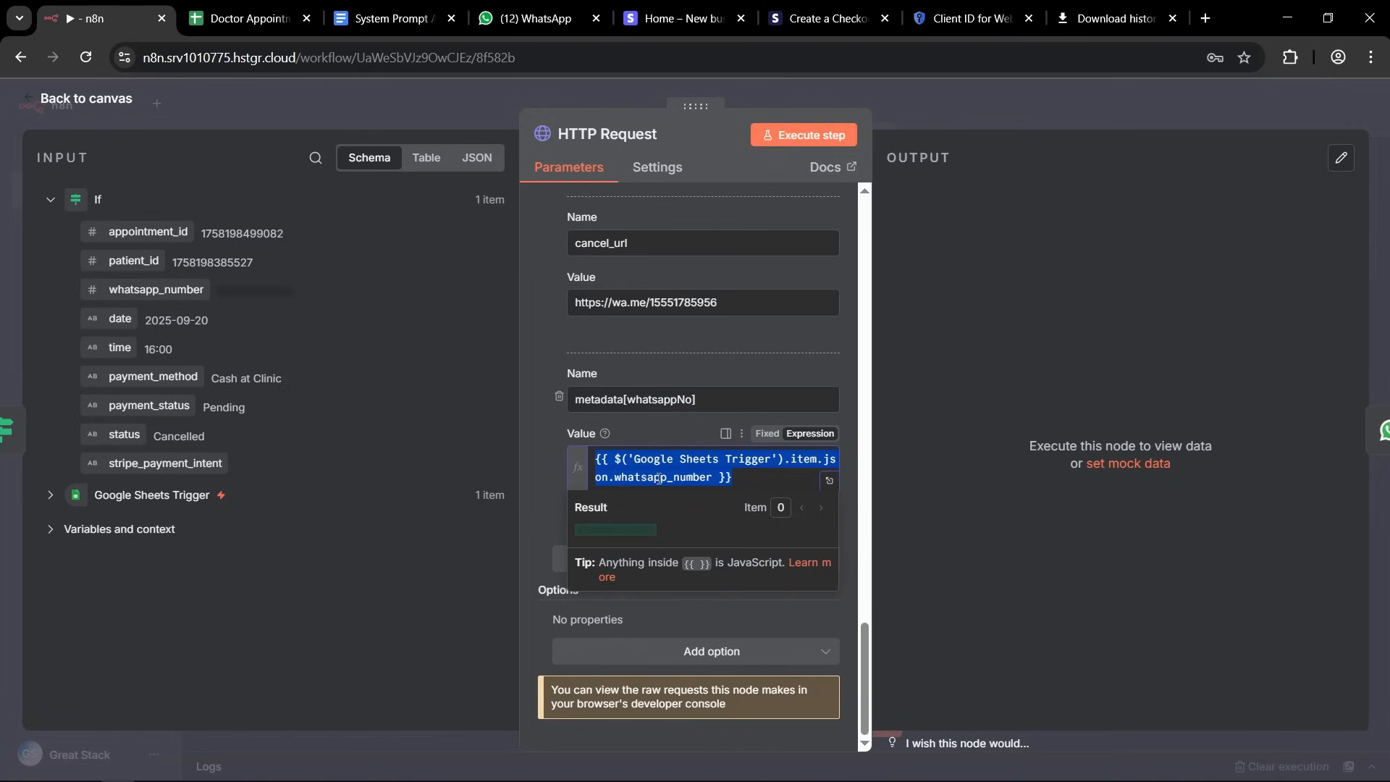
click(845, 100)
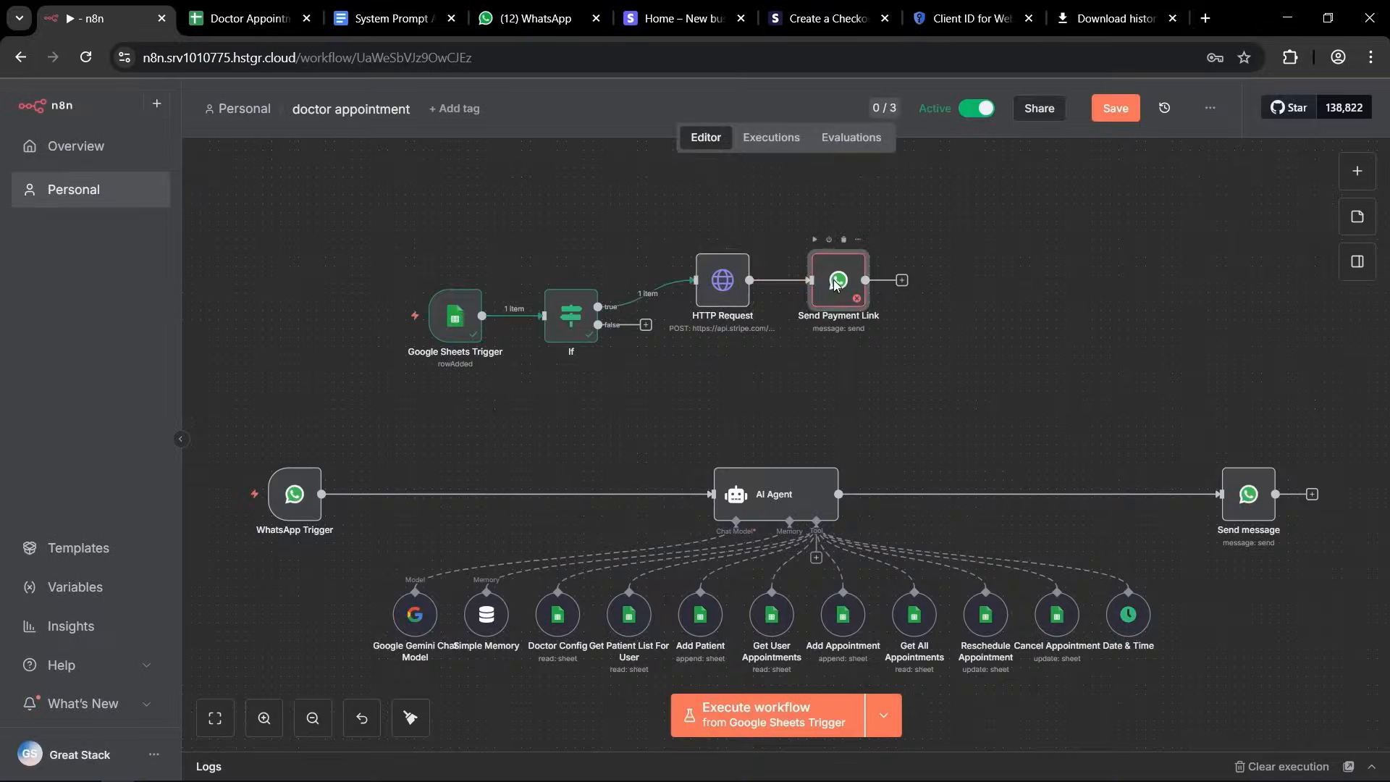
Set the Send Payment Link node's Recipient's Phone Number to the expression {{ $('Google Sheets Trigger').item.json.whatsapp_number }}.
double_click(834, 286)
scroll(684, 414, down, 1)
click(611, 463)
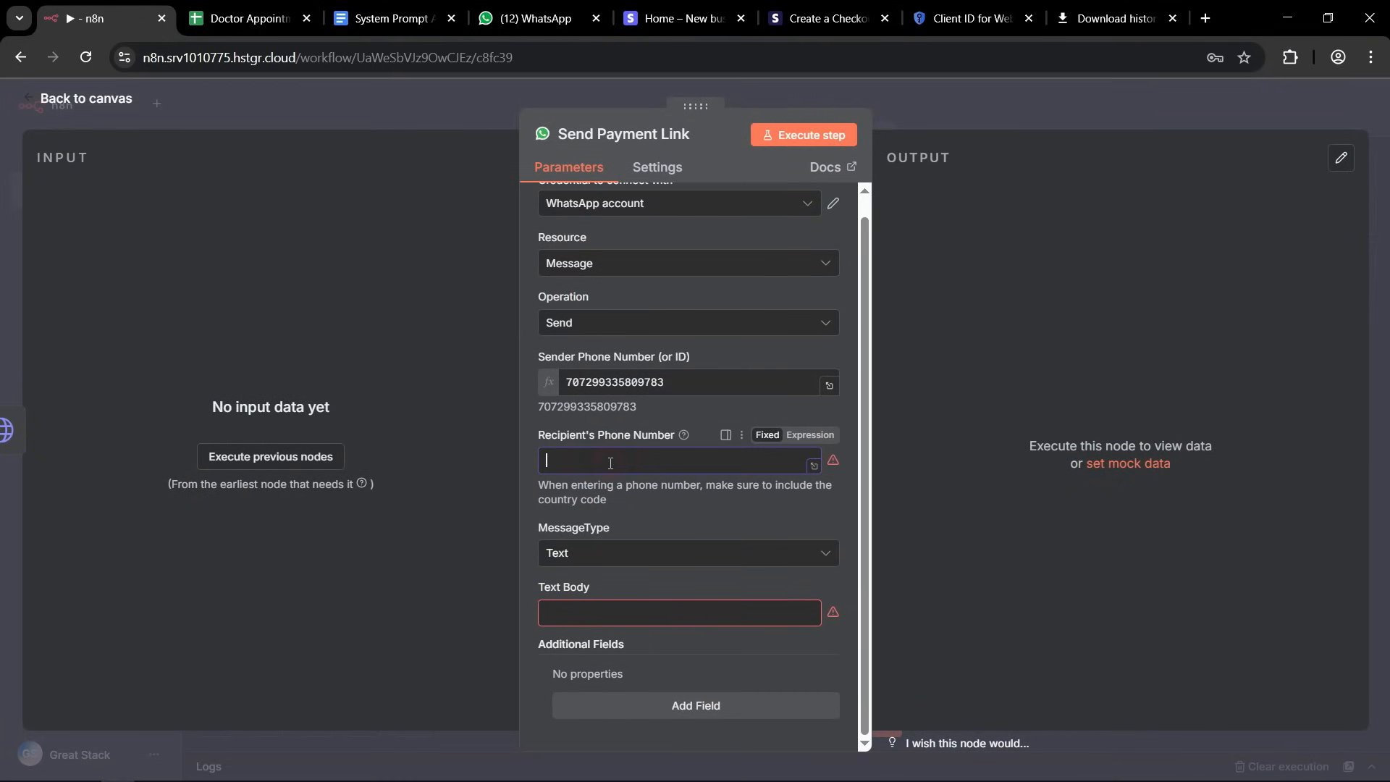
click(808, 435)
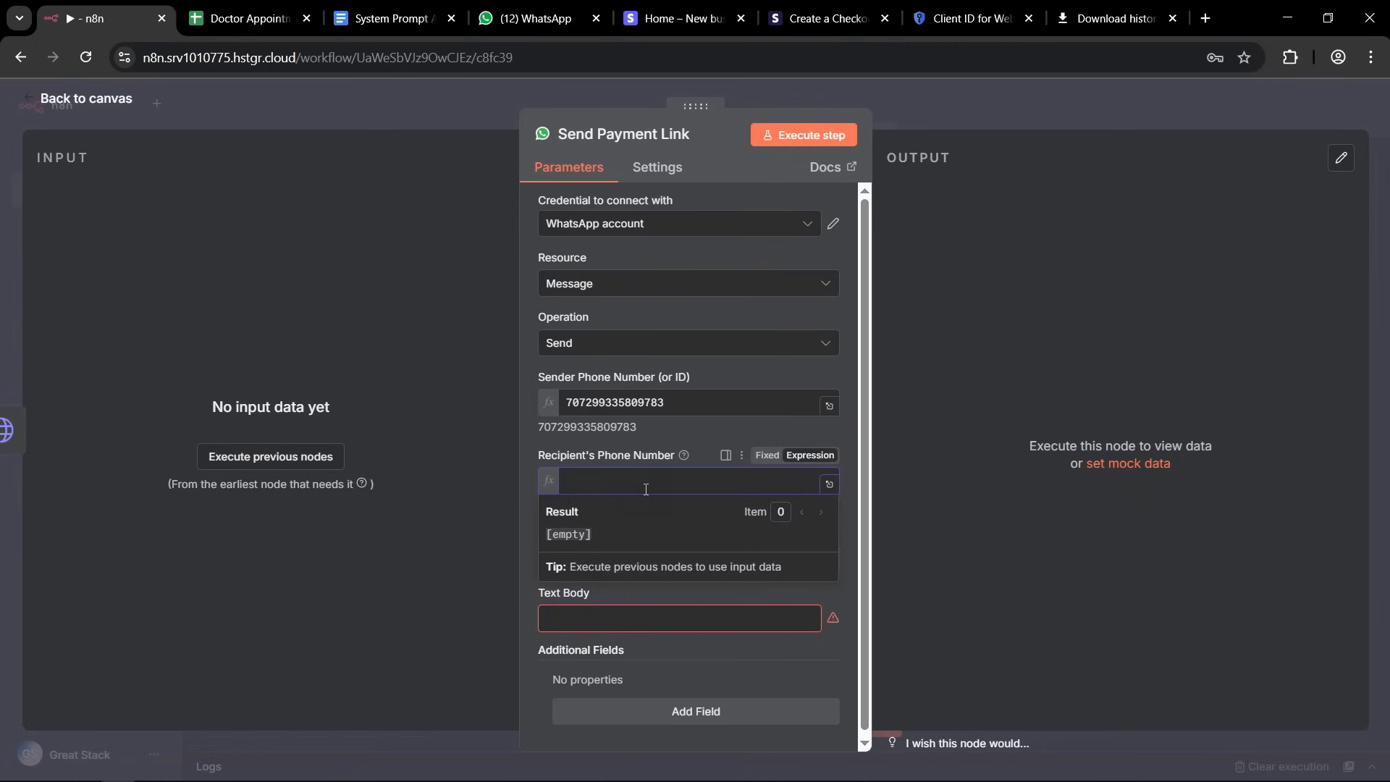
key(ctrl+v)
drag(687, 500, 514, 489)
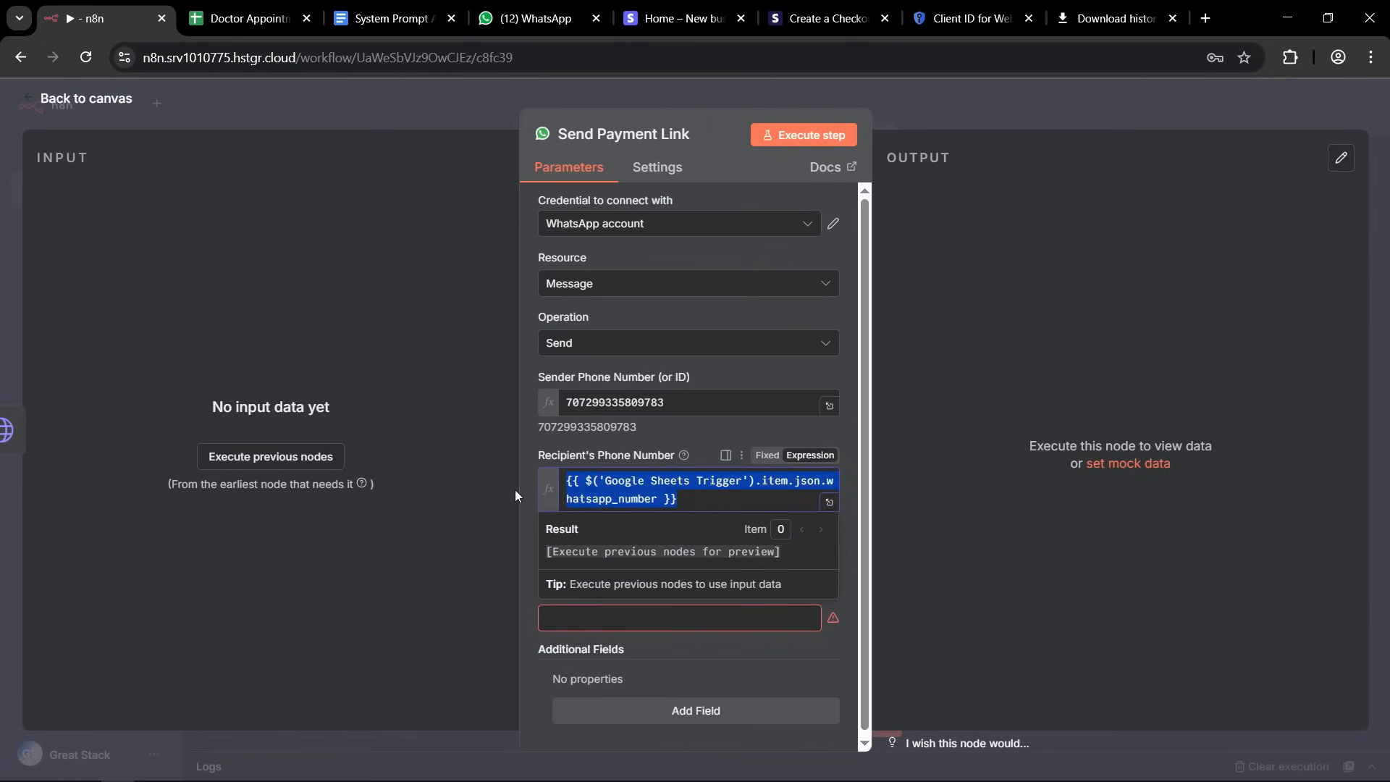
Switch the Send Payment Link node's Text Body to an expression and enter "This is the link to pay for your appointment Id".
click(707, 495)
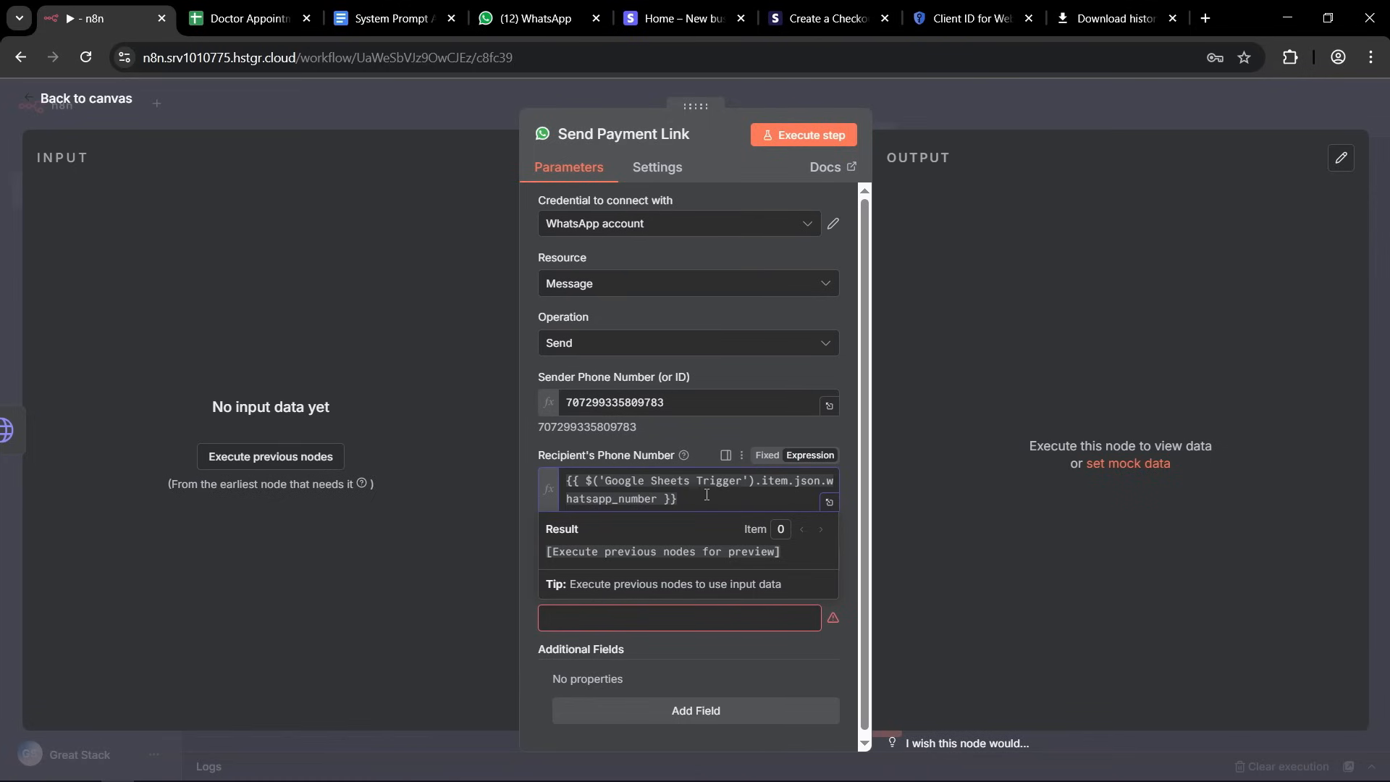
click(528, 463)
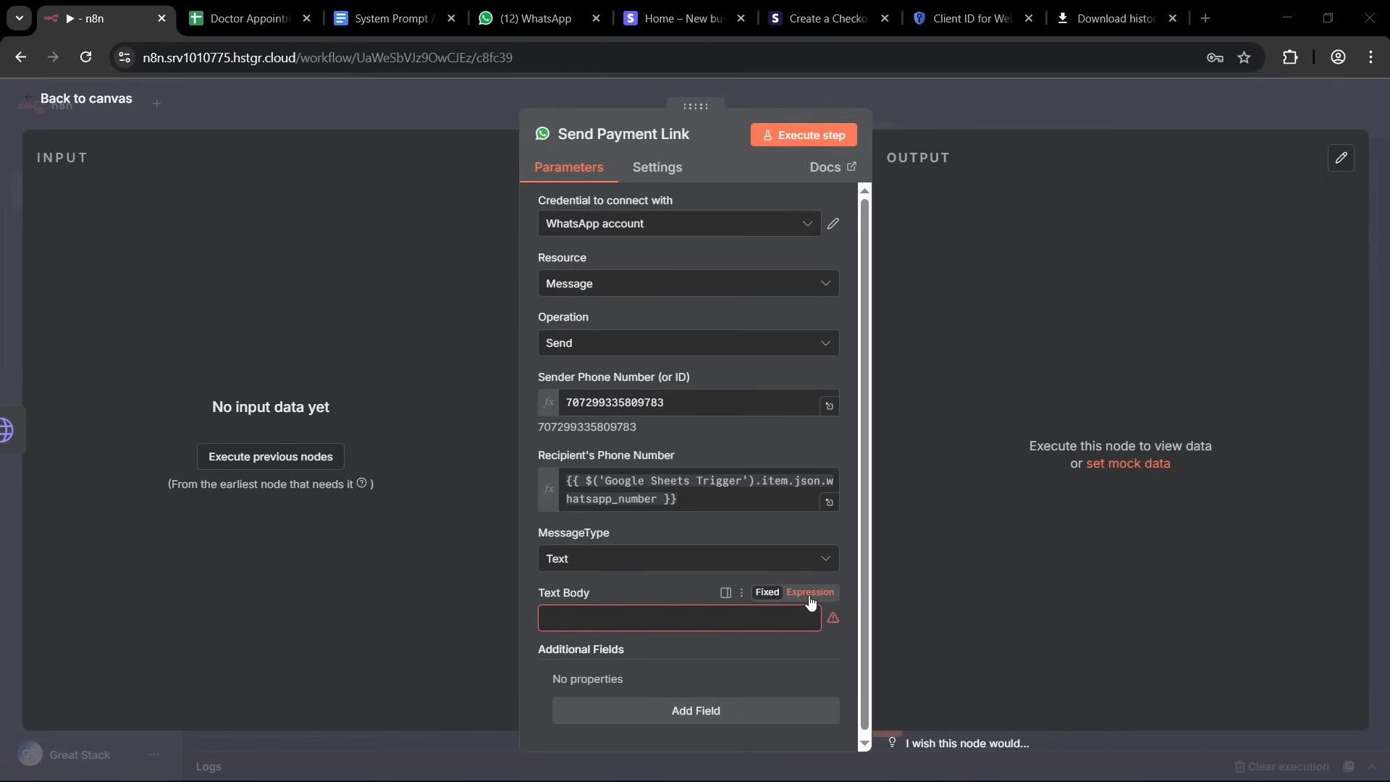
click(810, 593)
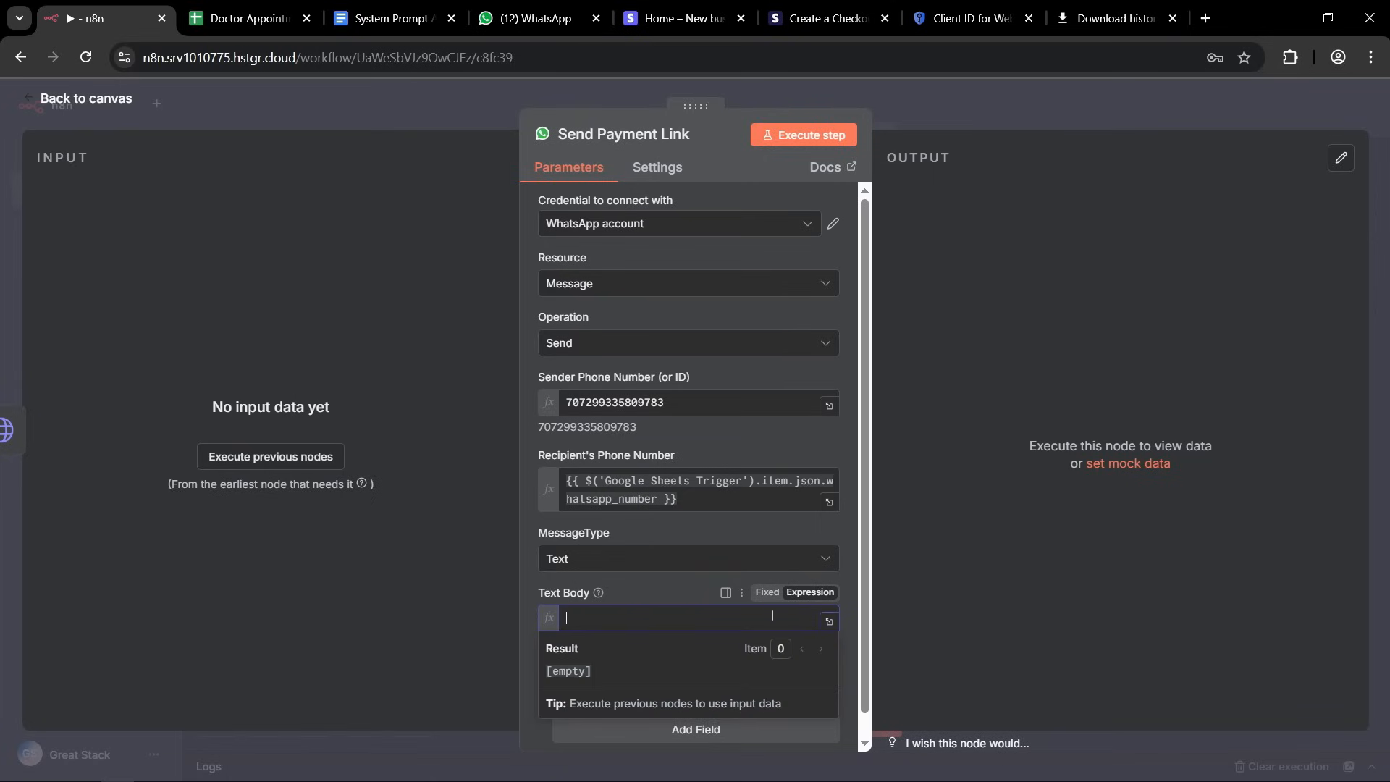
click(830, 624)
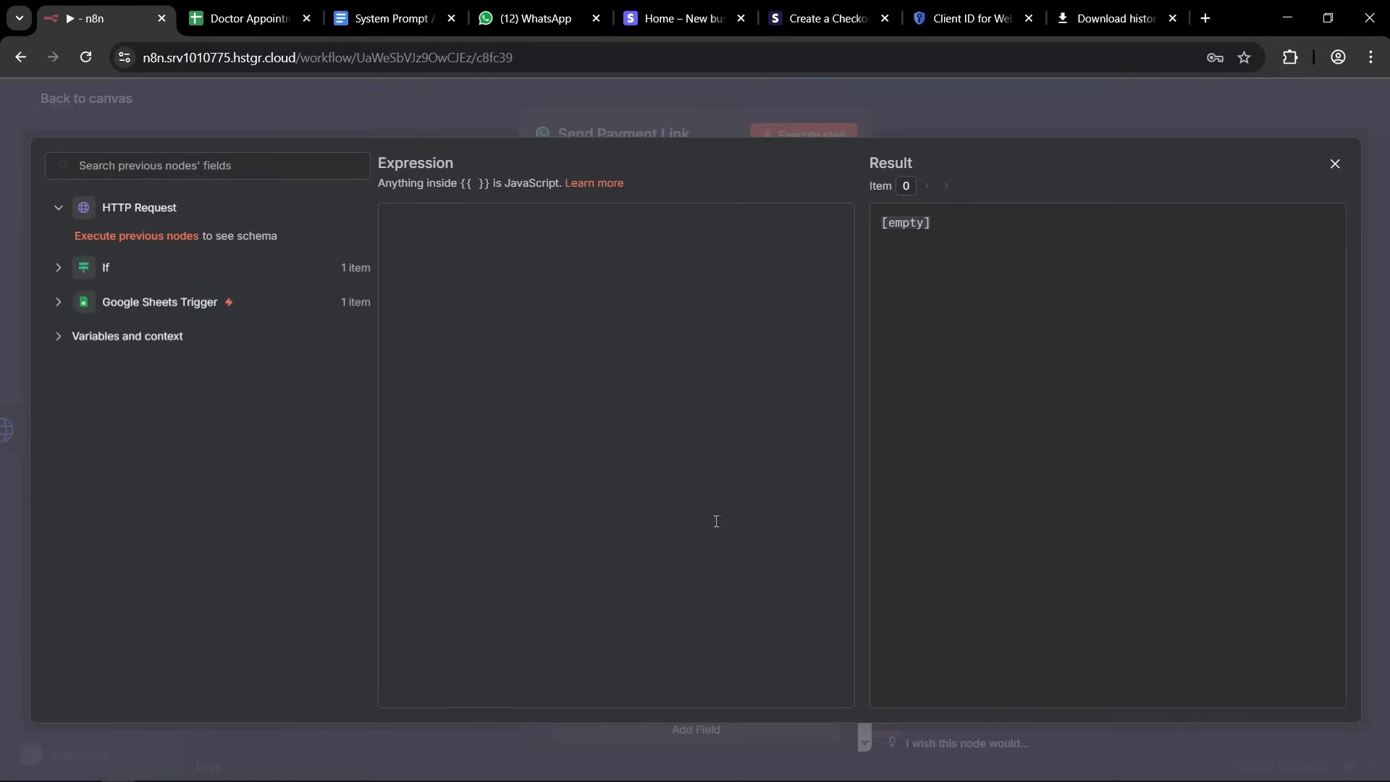
key(ctrl+v)
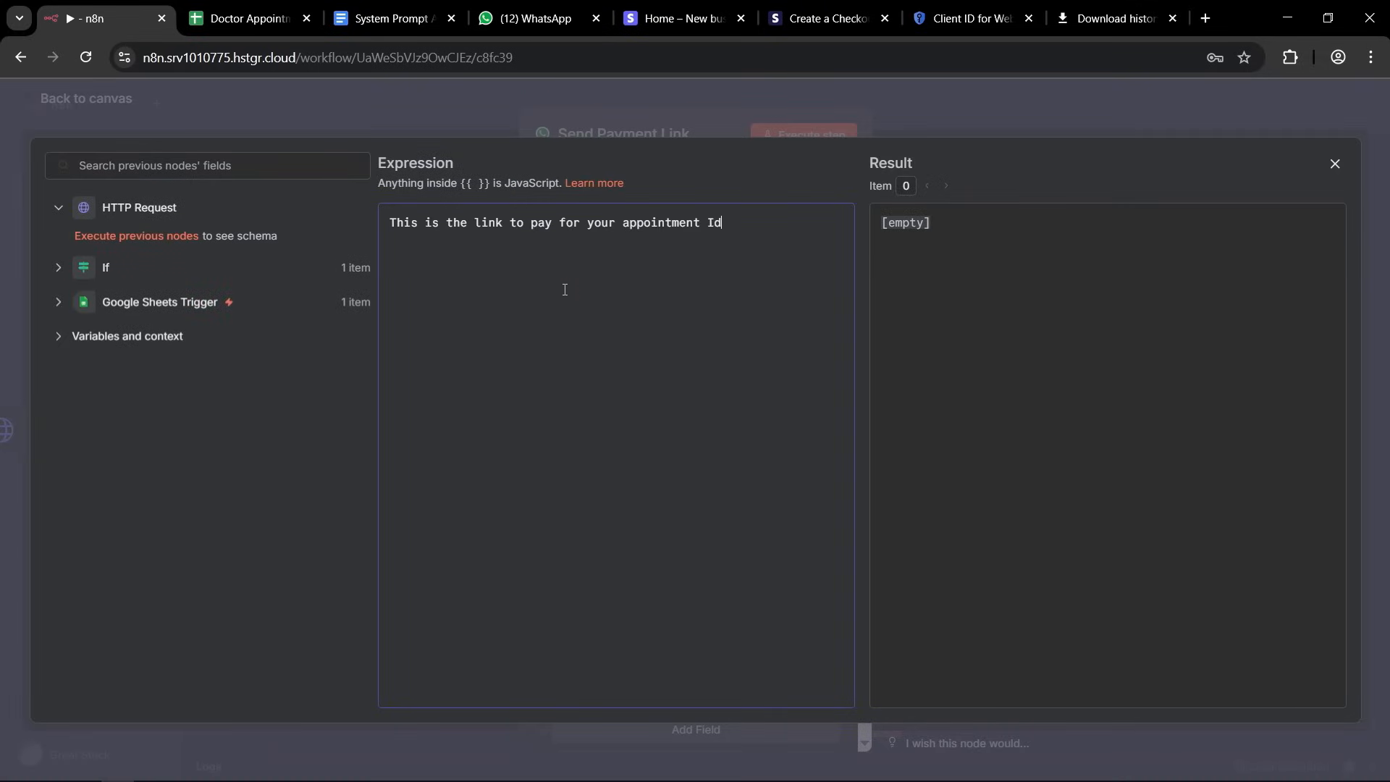
Append the Google Sheets Trigger's appointment_id field to the end of the message sentence.
drag(396, 223, 542, 249)
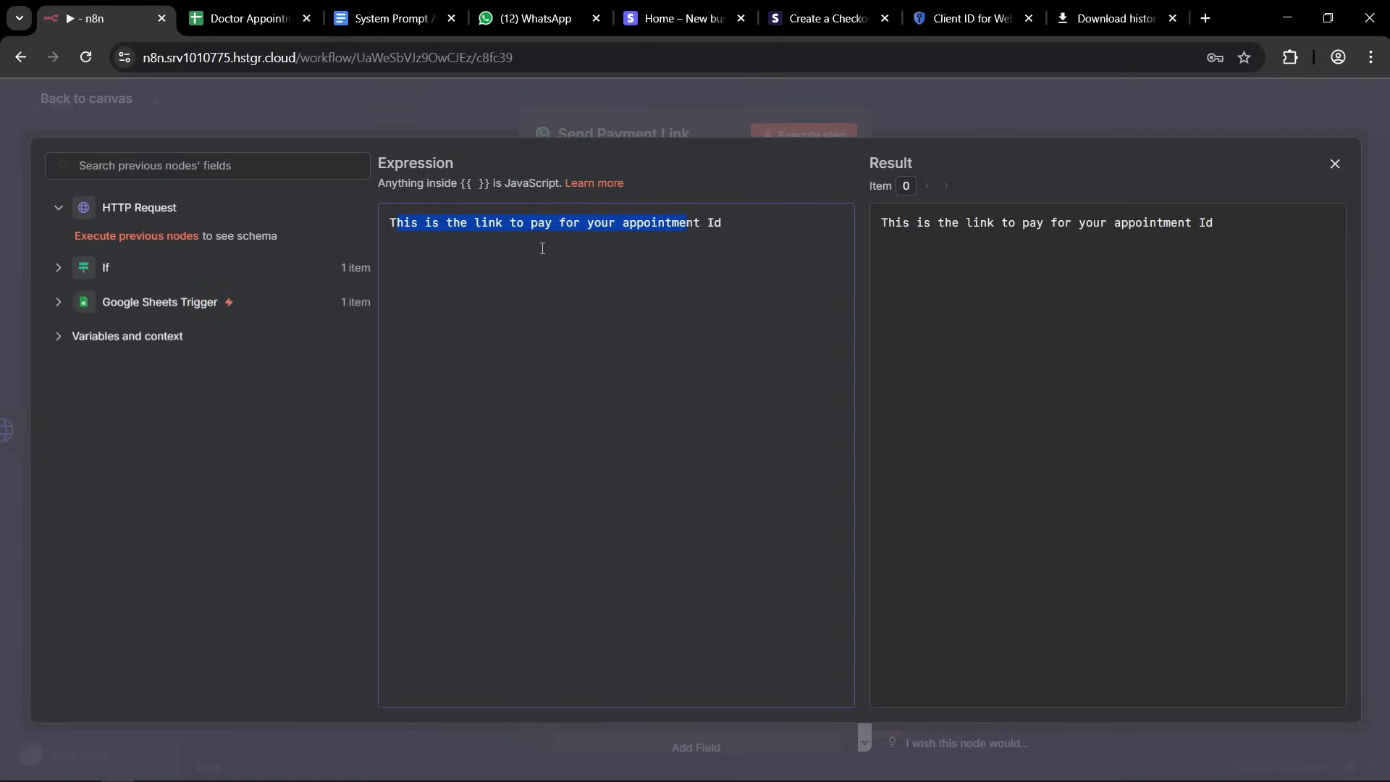
click(511, 225)
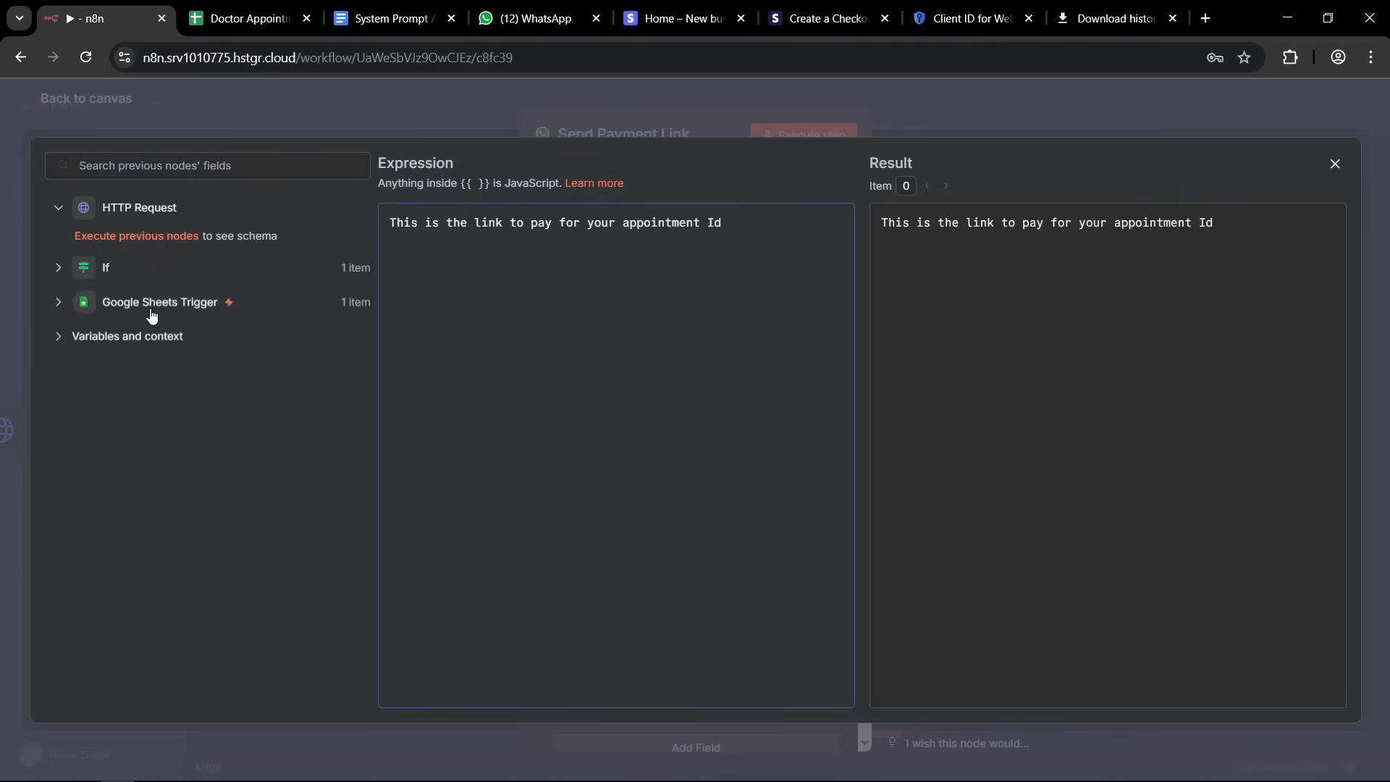
click(56, 303)
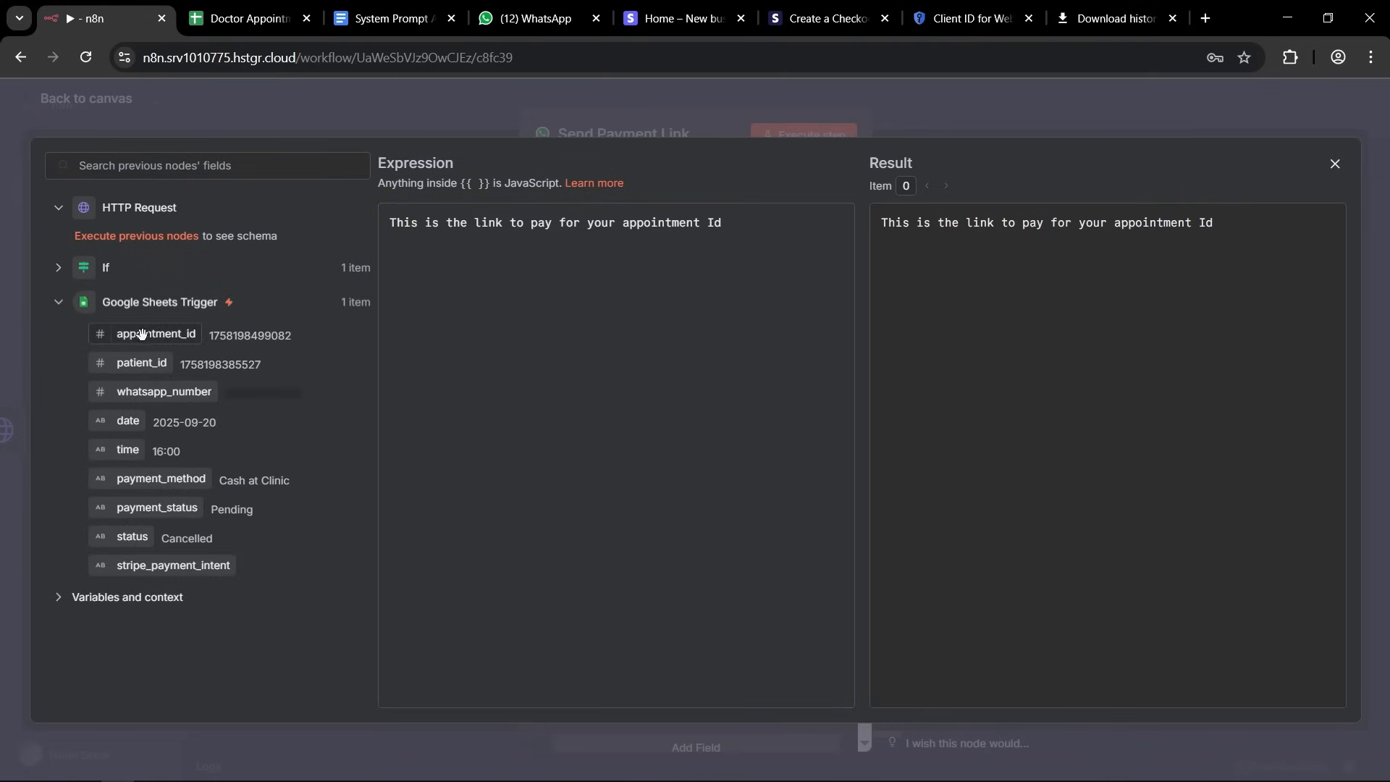
drag(137, 334, 755, 222)
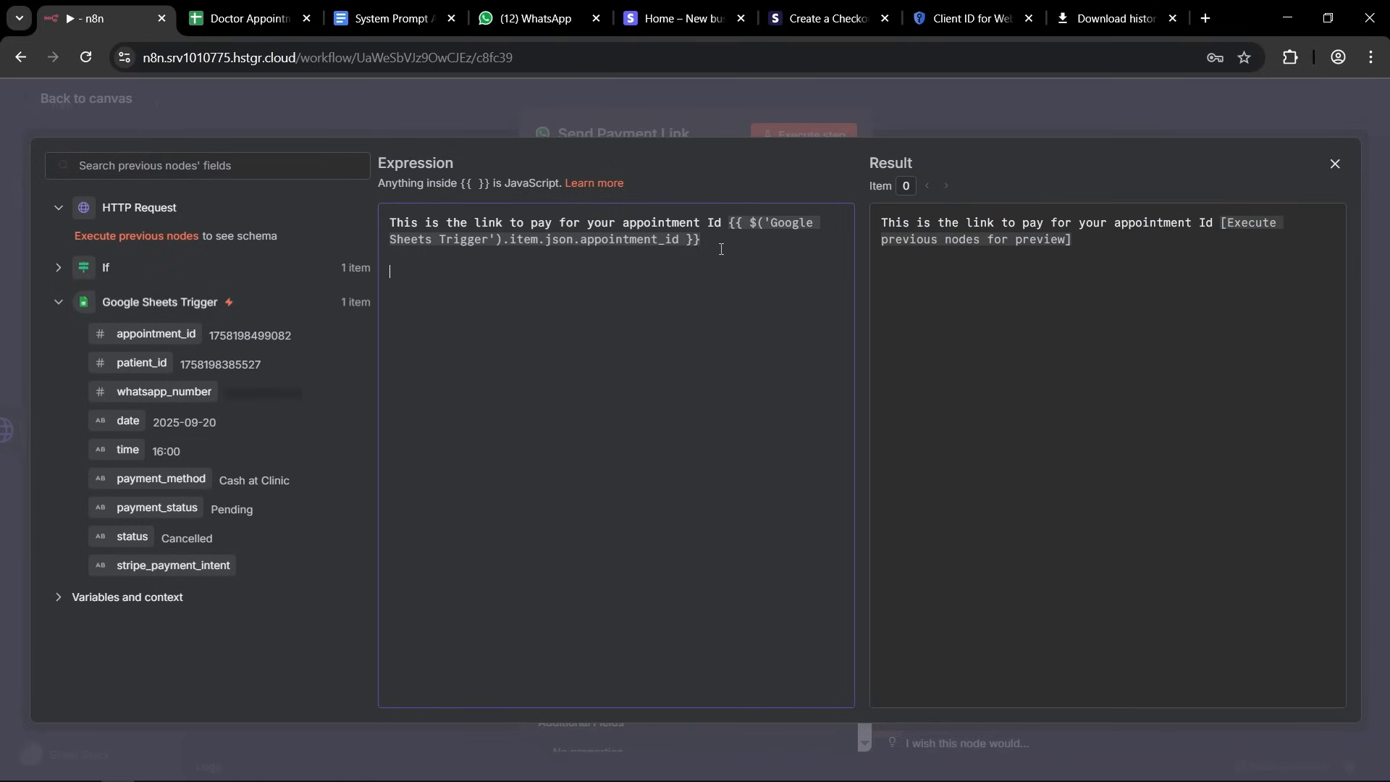
Add the expression {{ $json.url }} below the sentence, separated by a blank line, and close the expression editor.
key(Return)
key(Return)
text({{ )
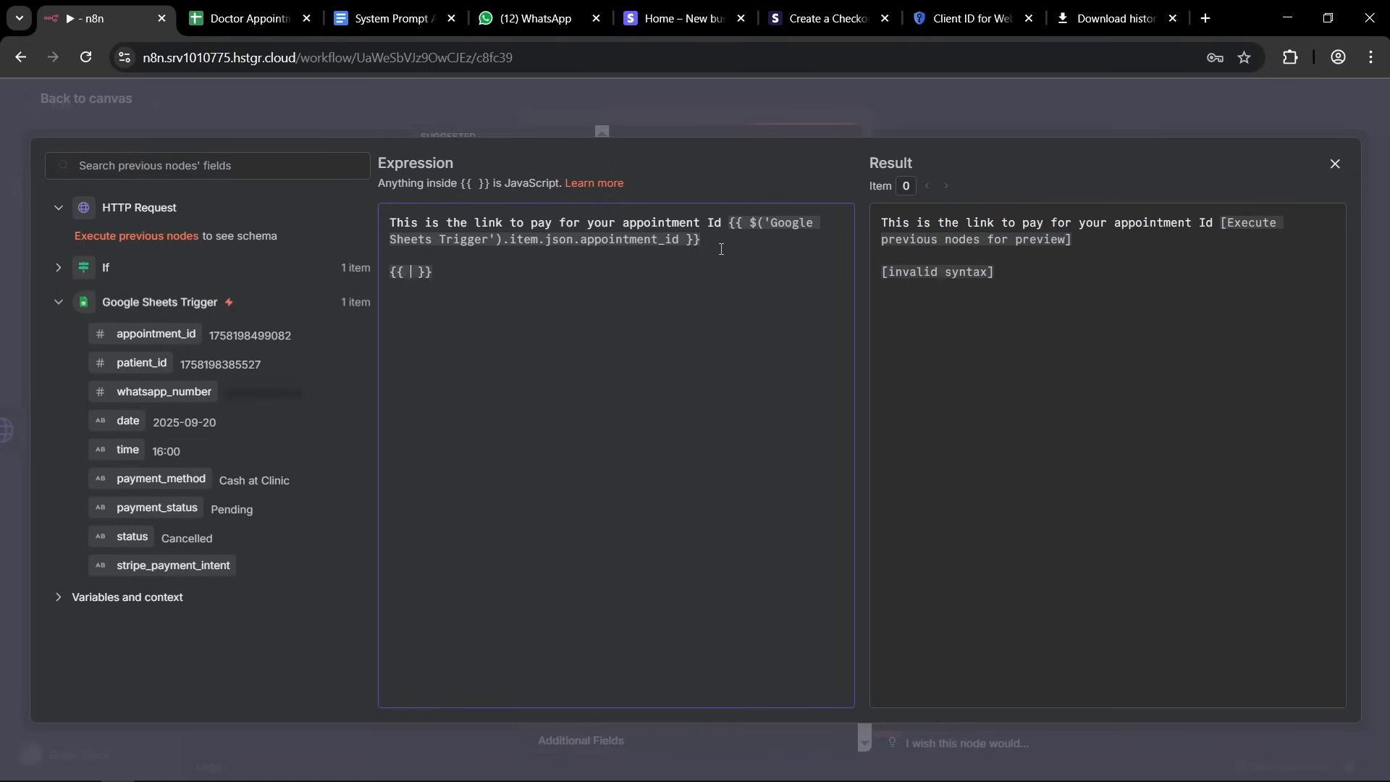
text($json)
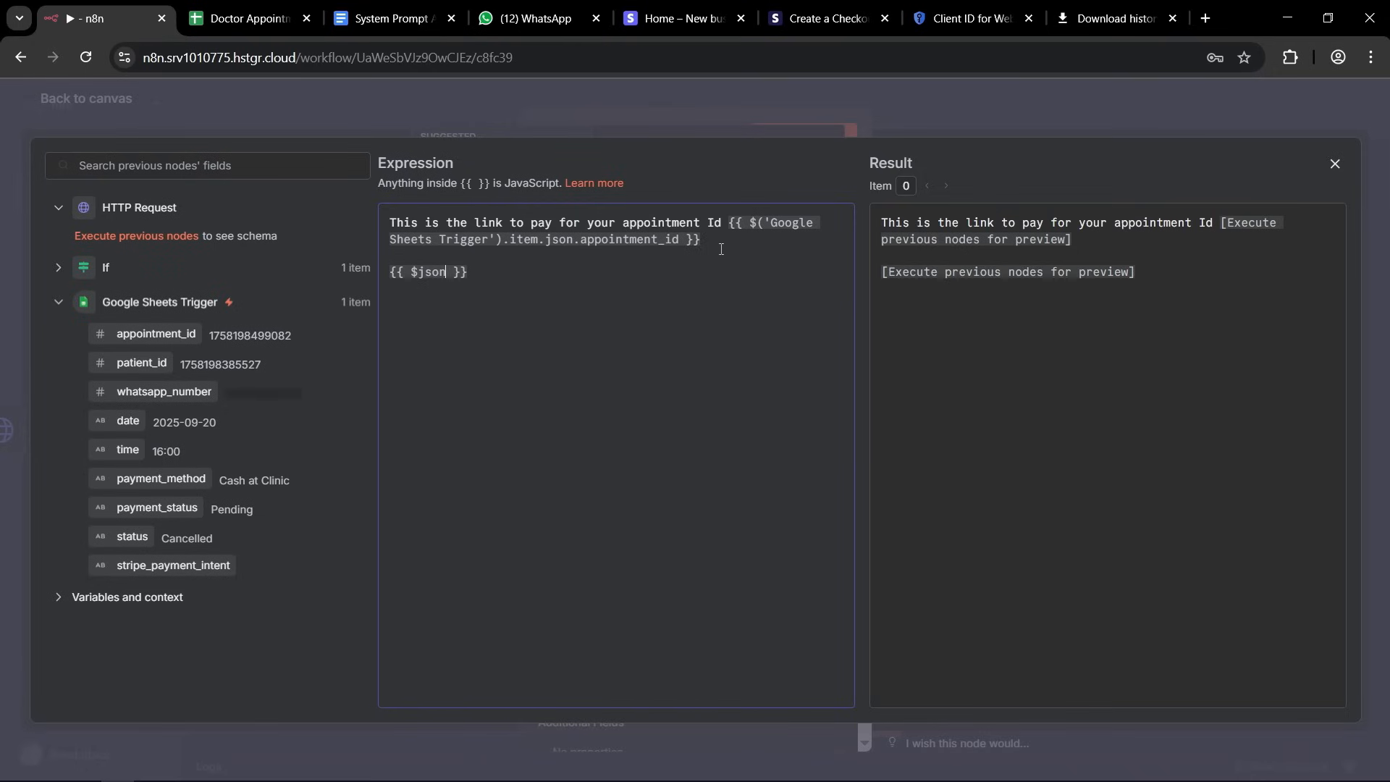
text(.url)
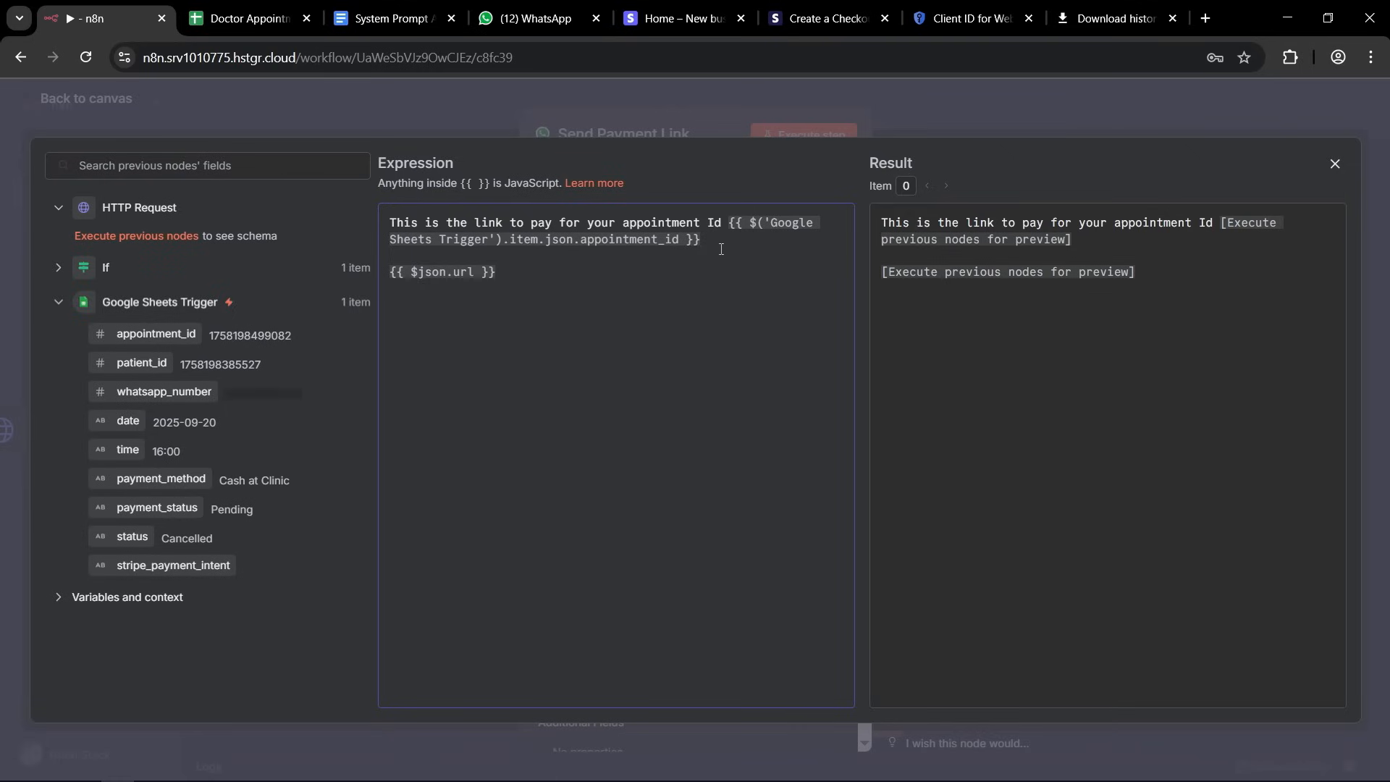
key(ctrl+a)
click(584, 301)
click(1334, 163)
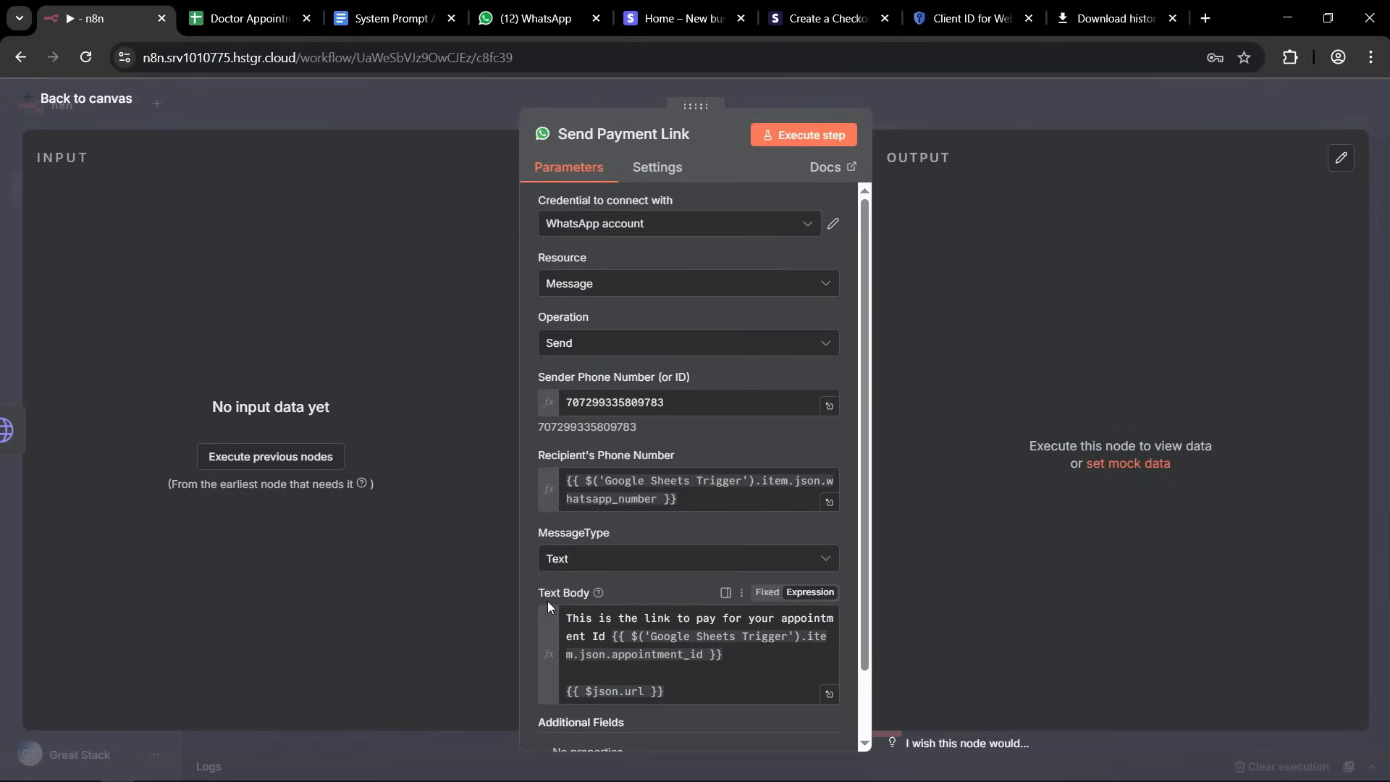
Return from the Send Payment Link node to the canvas and save the doctor appointment workflow.
scroll(697, 523, down, 2)
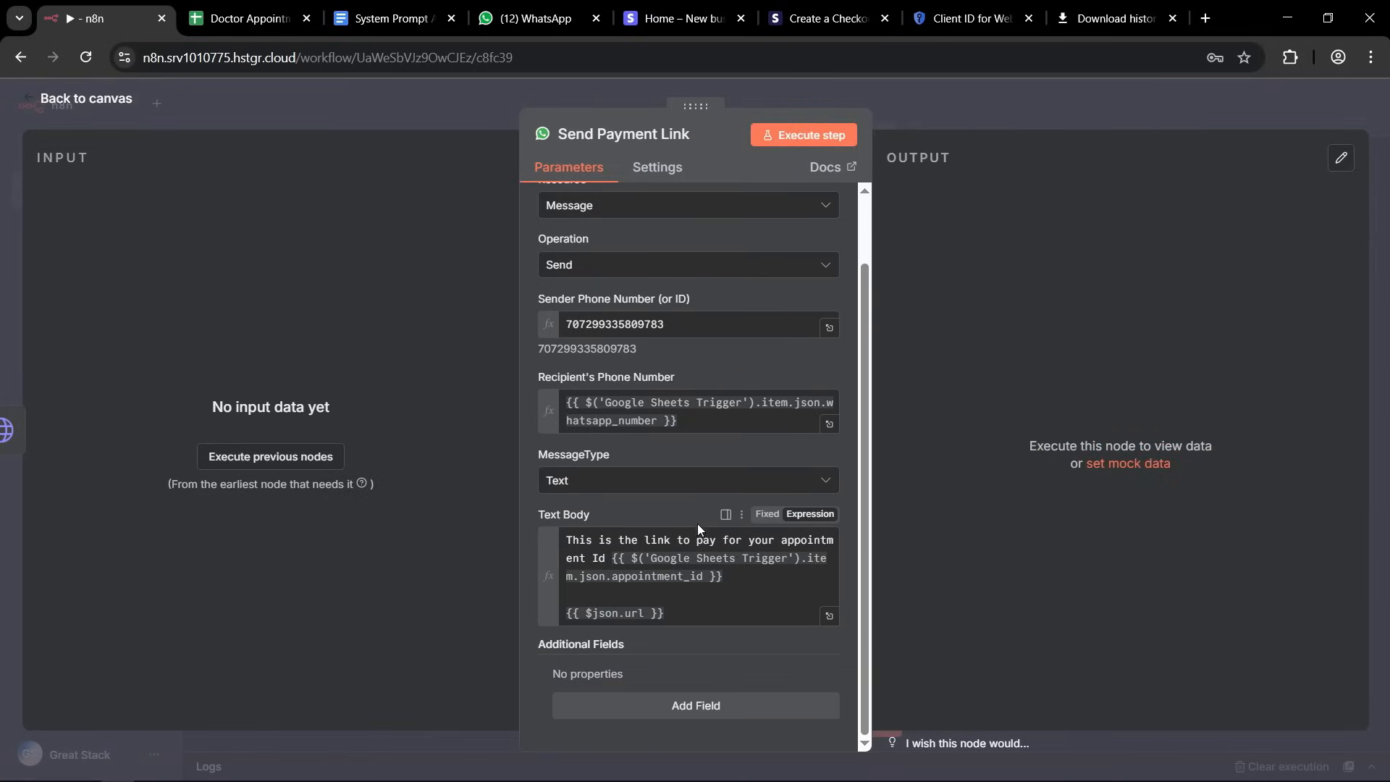
click(952, 98)
click(1126, 112)
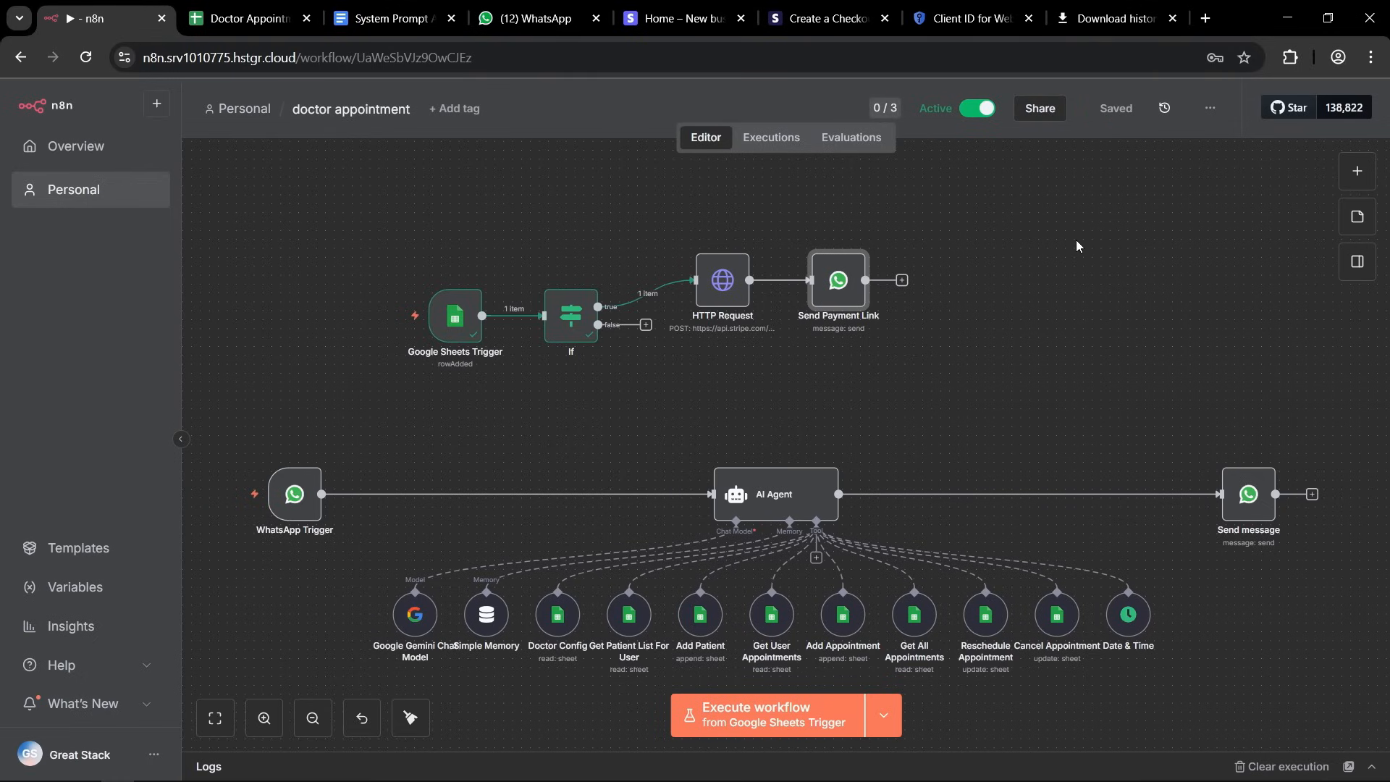
Check the payment_method and payment_status columns on the Appointments sheet of the Doctor Appointment (n8n) spreadsheet.
click(247, 18)
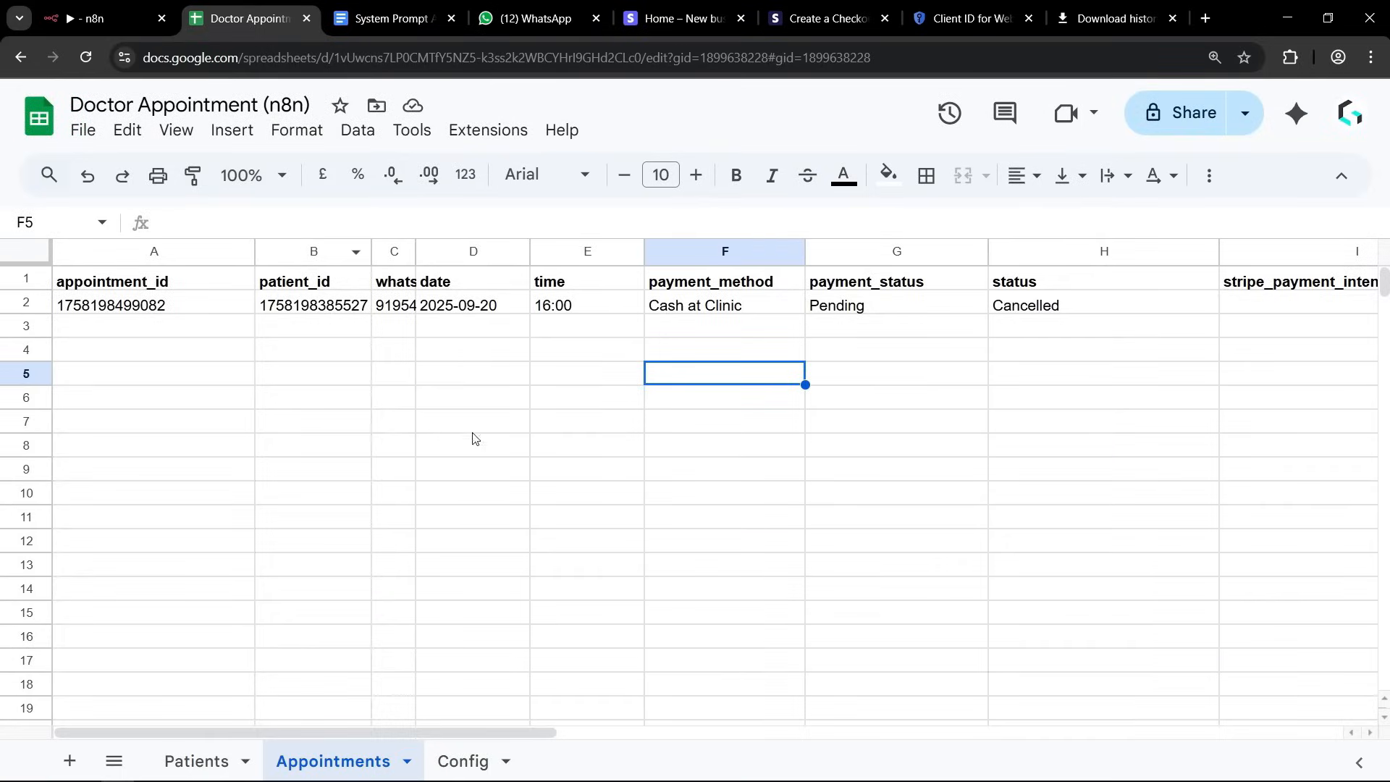
click(861, 327)
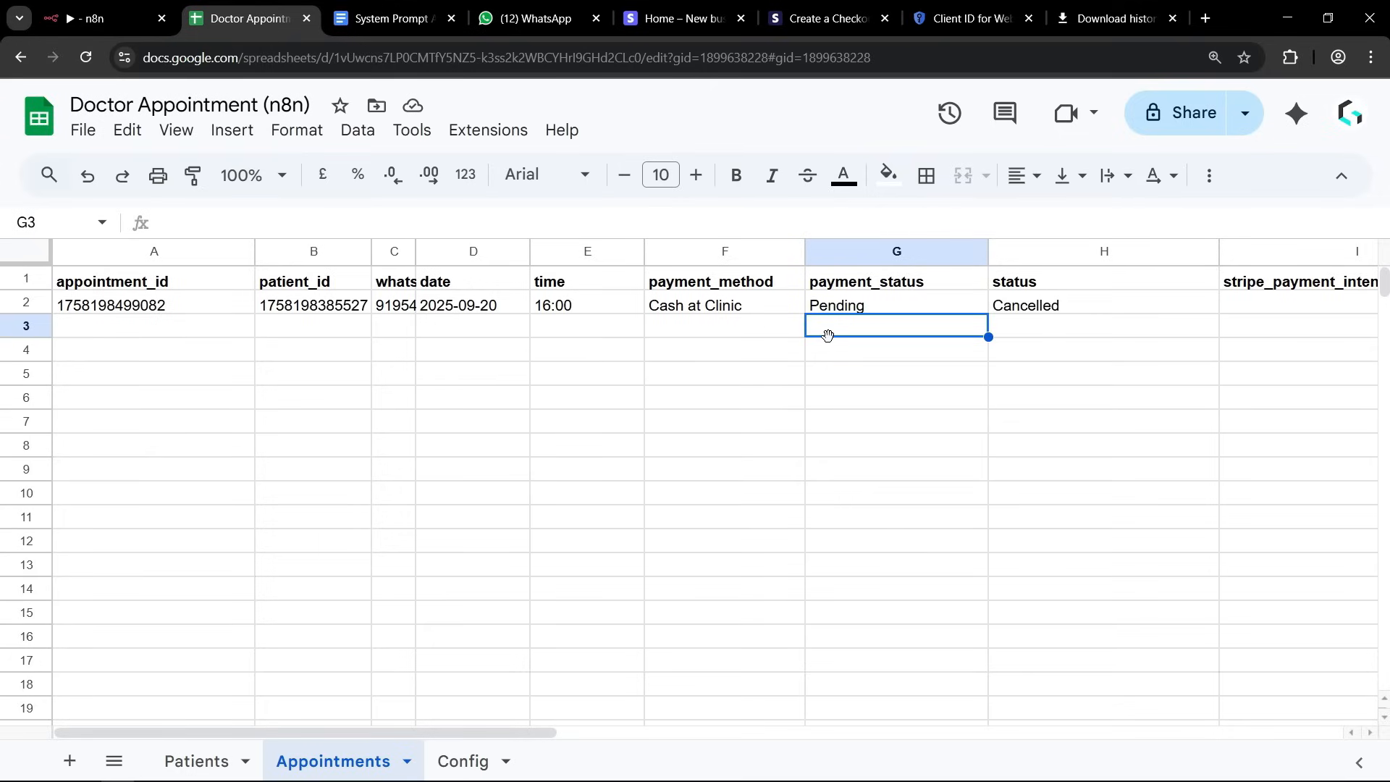
click(710, 301)
click(696, 330)
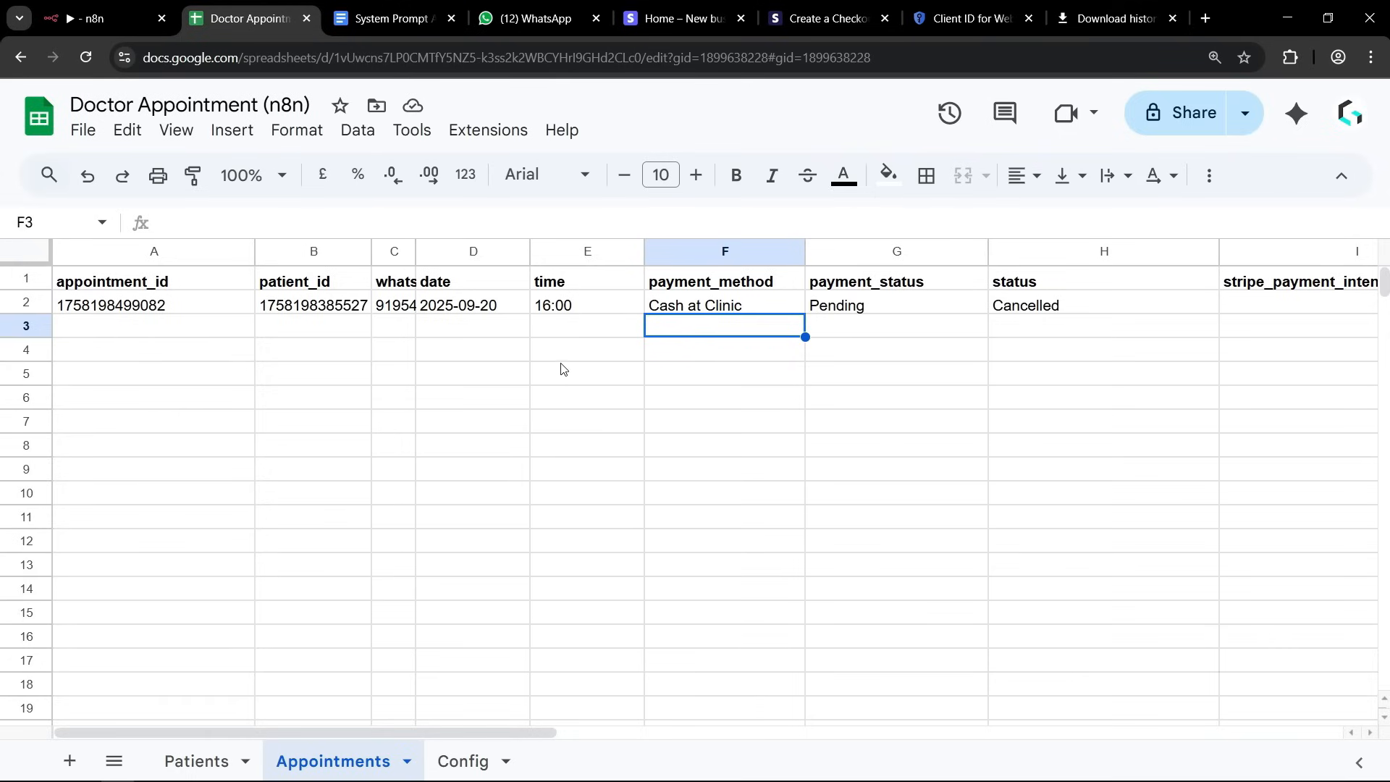
Send "I want to book new appointment" to the clinic's chat in WhatsApp Web.
click(536, 20)
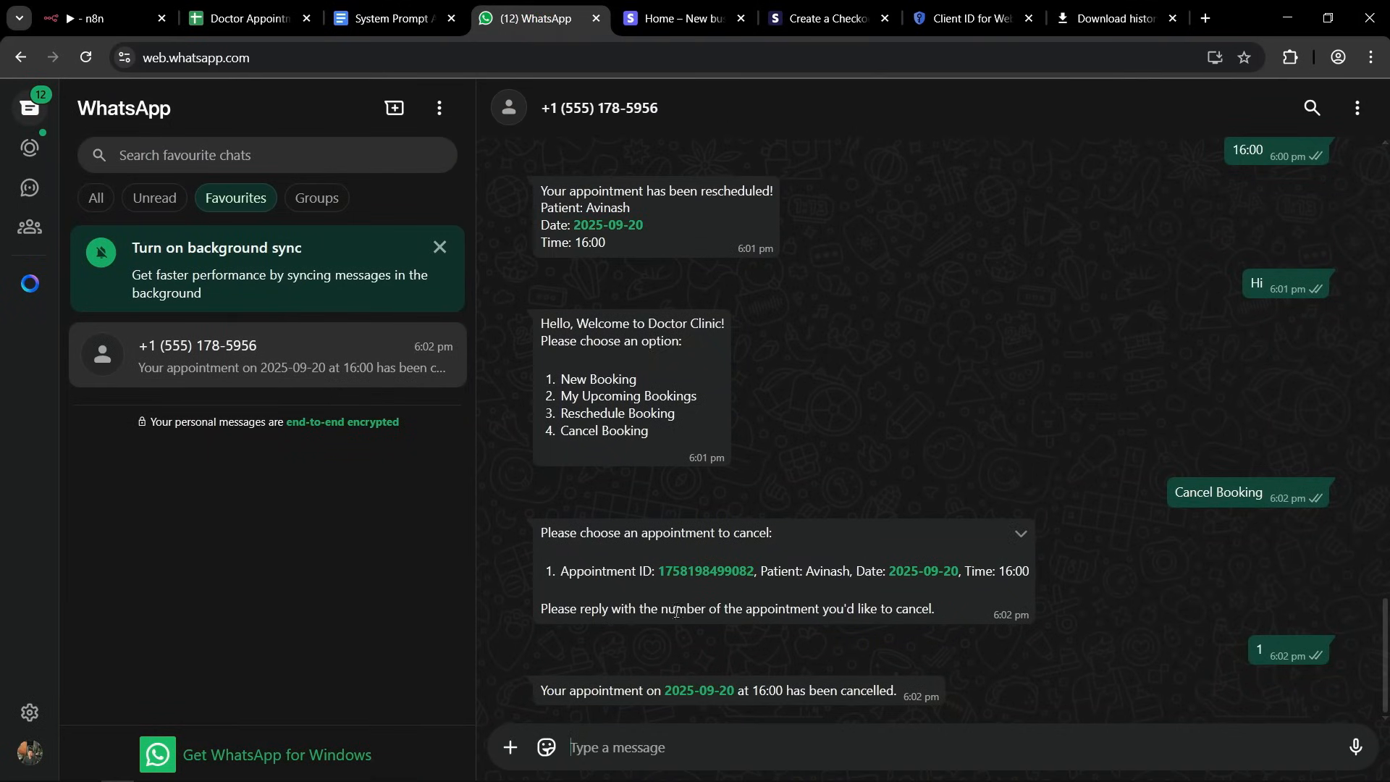
click(612, 754)
text(Hi)
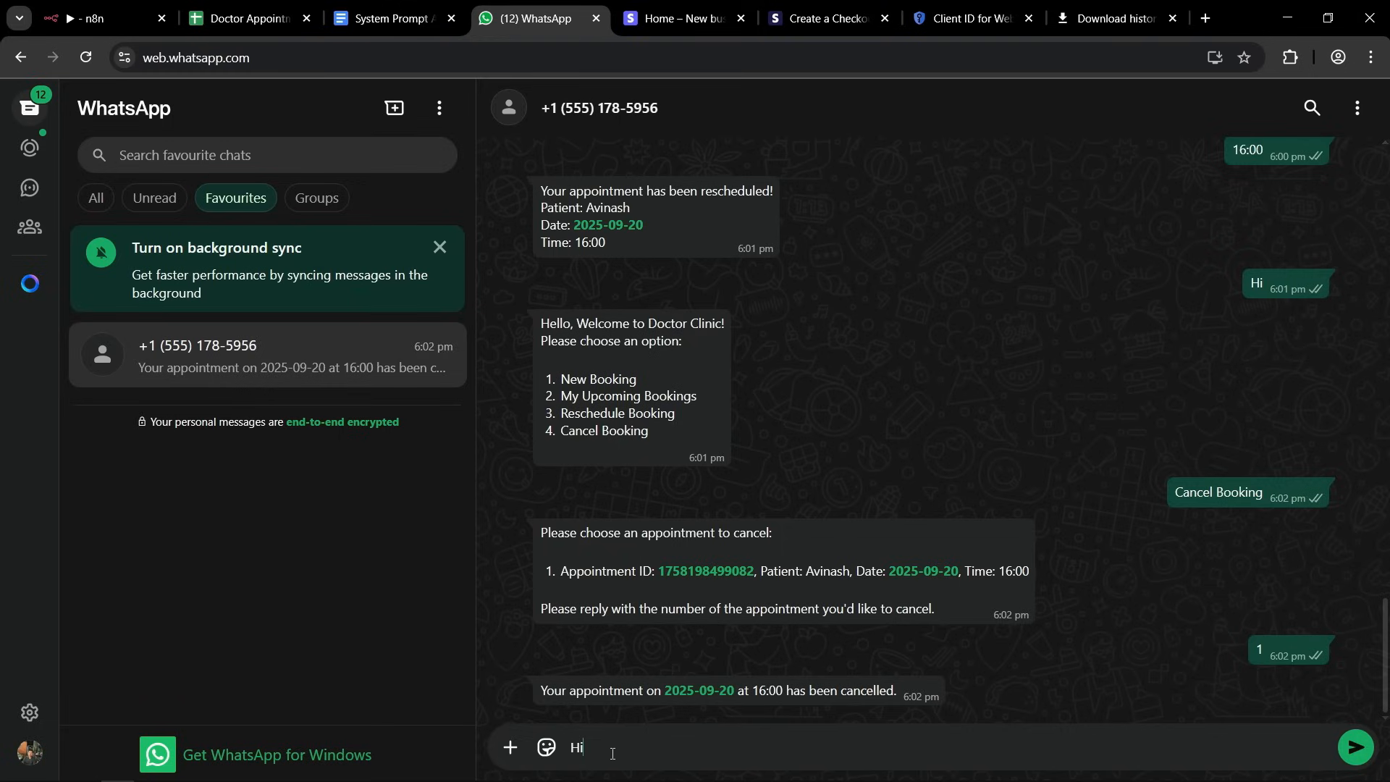
key(BackSpace)
key(BackSpace)
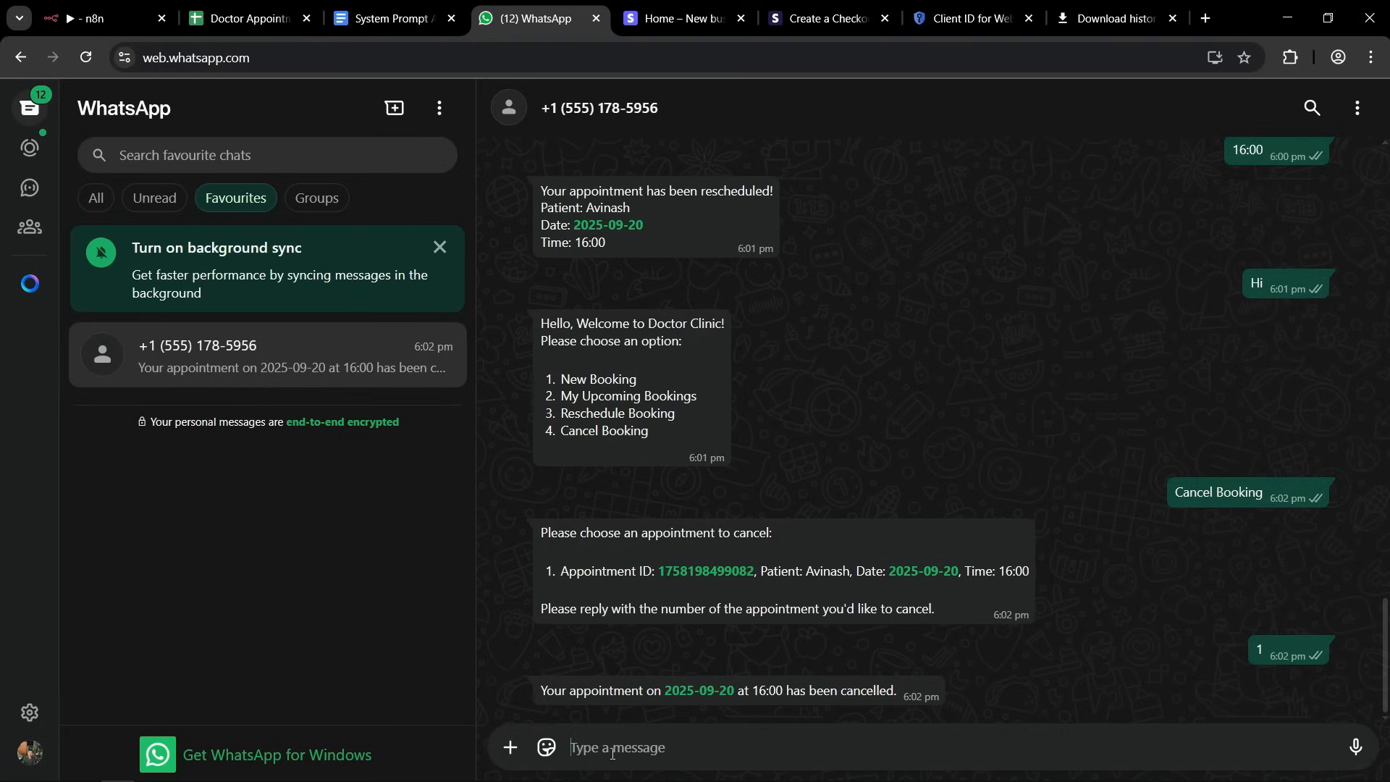
text(I want g)
key(BackSpace)
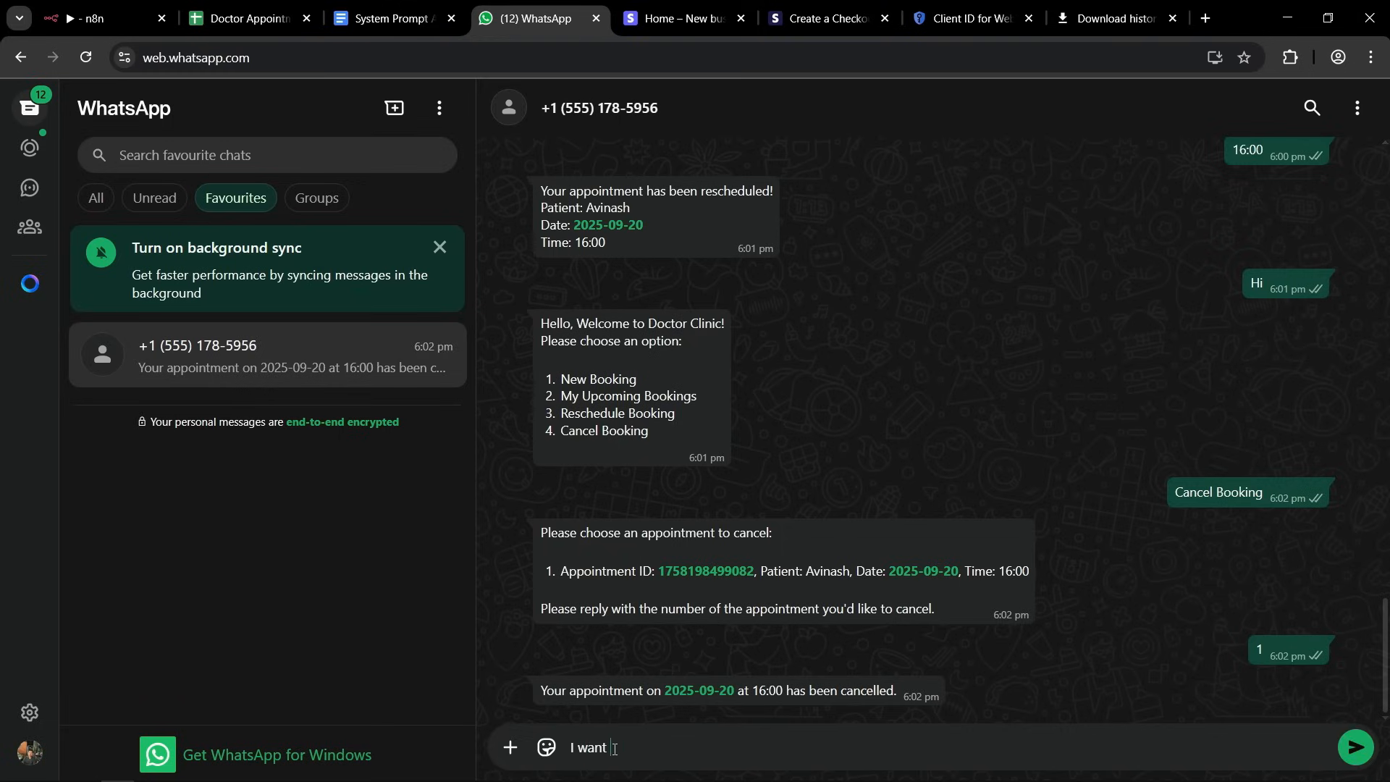
text(to book now)
key(BackSpace)
key(BackSpace)
key(BackSpace)
text(new appointment)
key(Return)
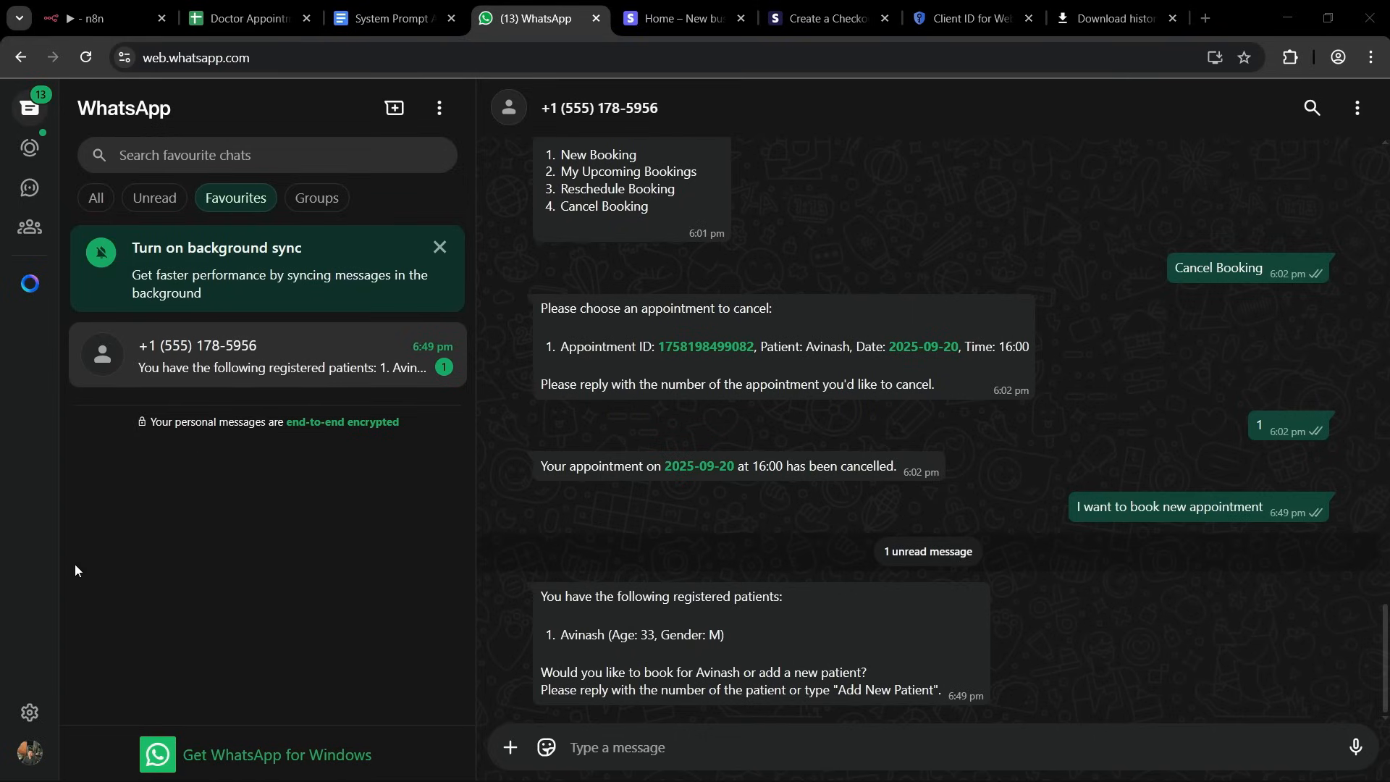
Reply 1 to book for the registered patient and 6 to choose the date 2025-09-23.
click(648, 744)
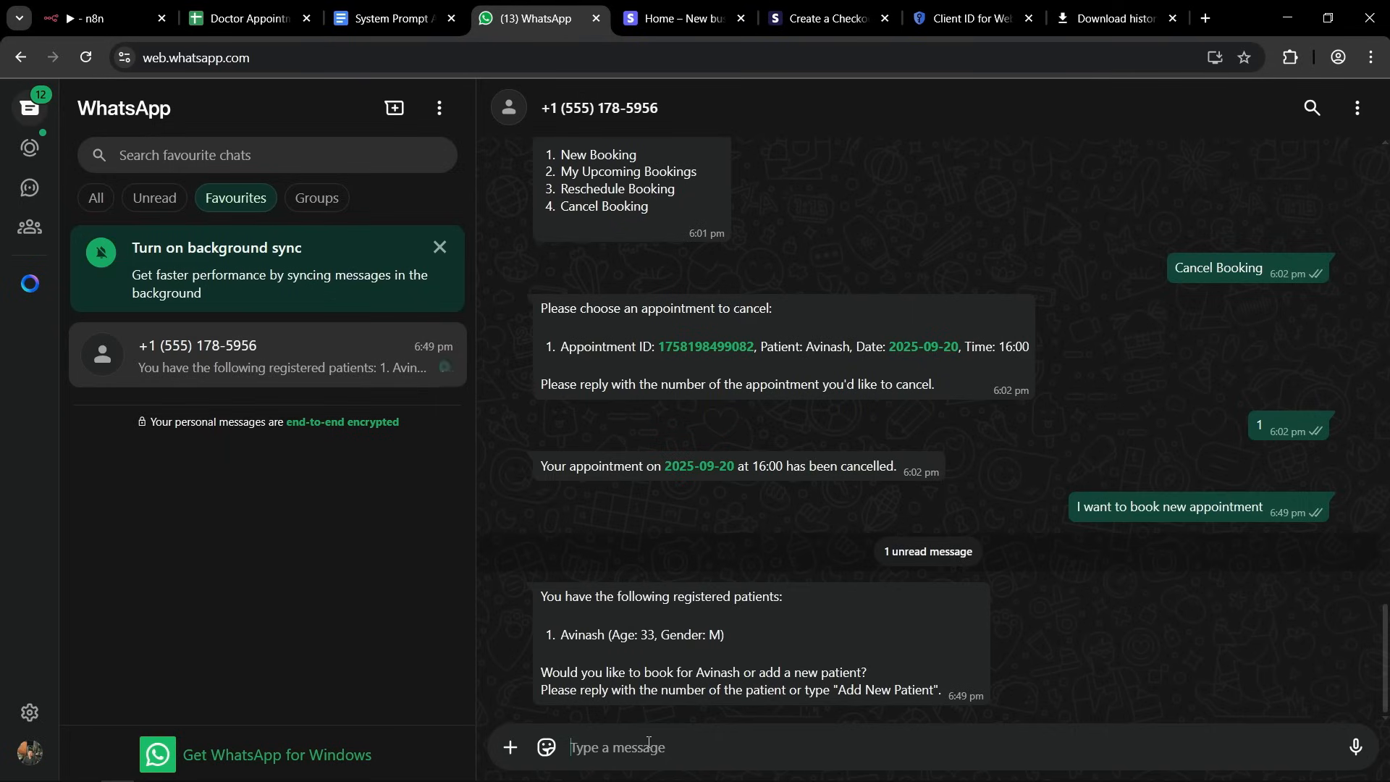
text(1)
key(Return)
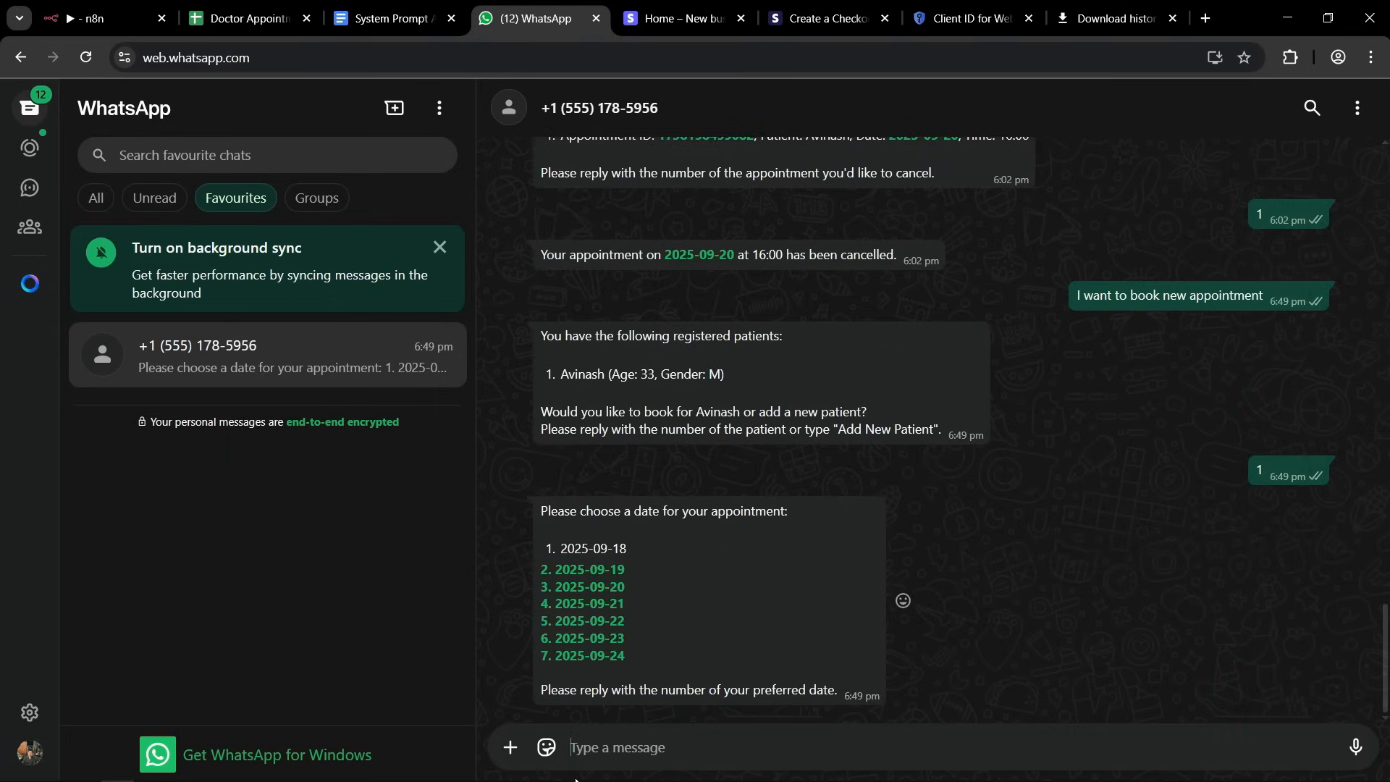
text(6)
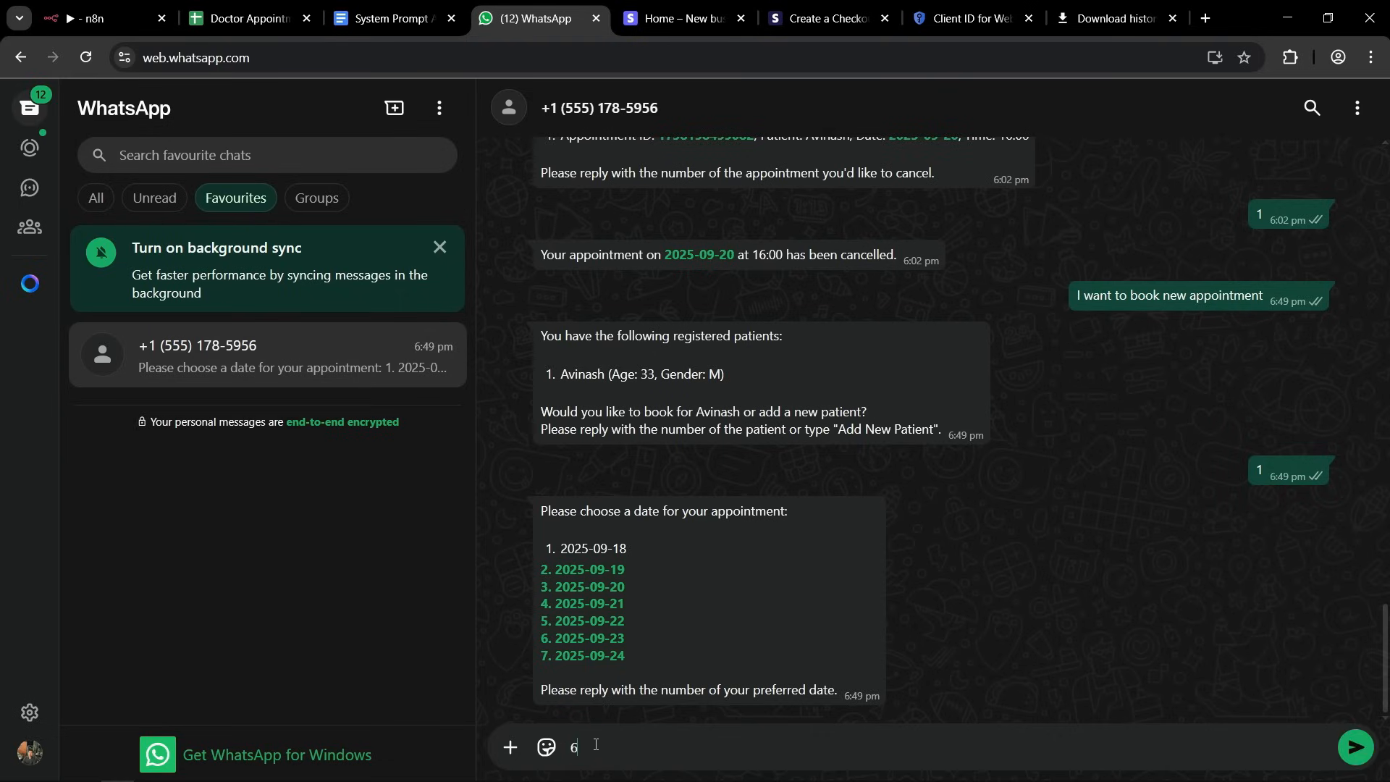
key(Return)
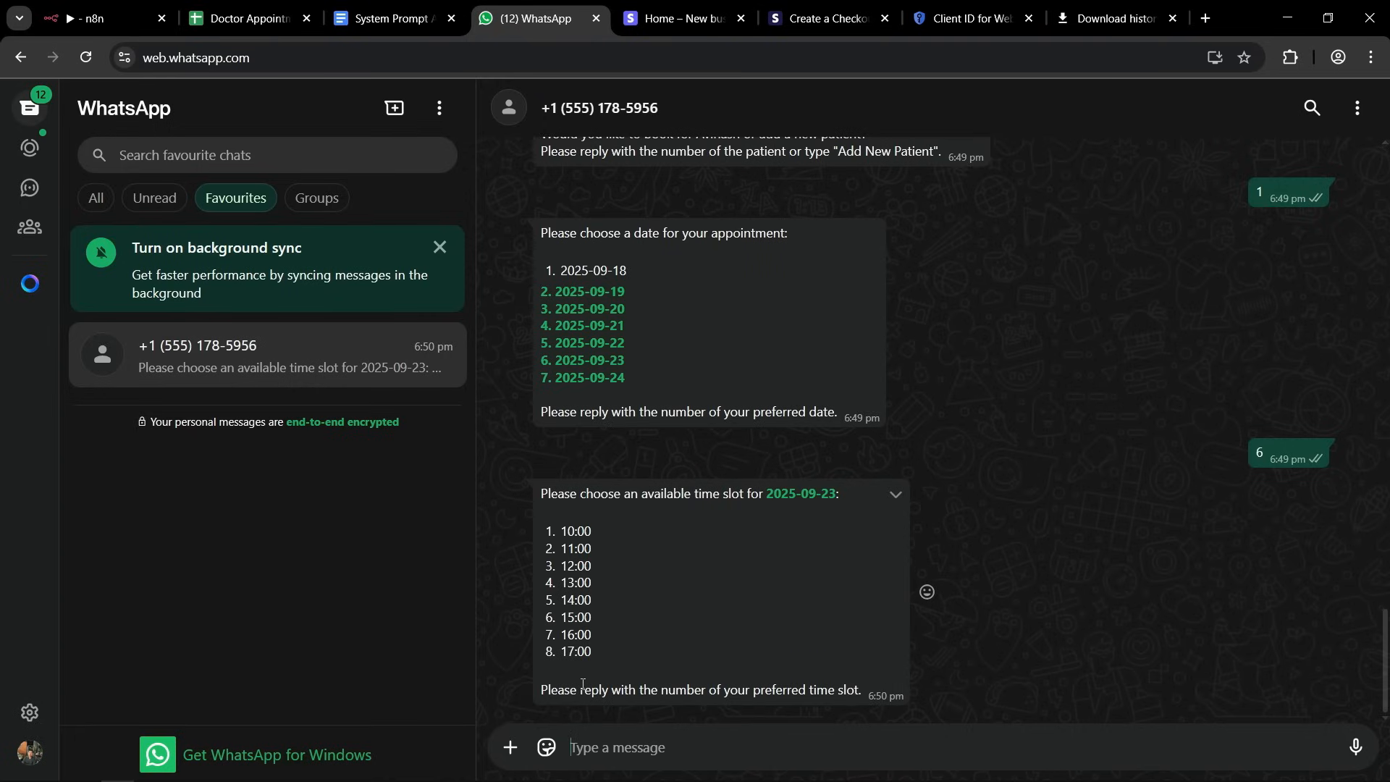
Reply 1 to take the 10:00 time slot and 1 to pay with Online (Stripe).
text(1)
key(Return)
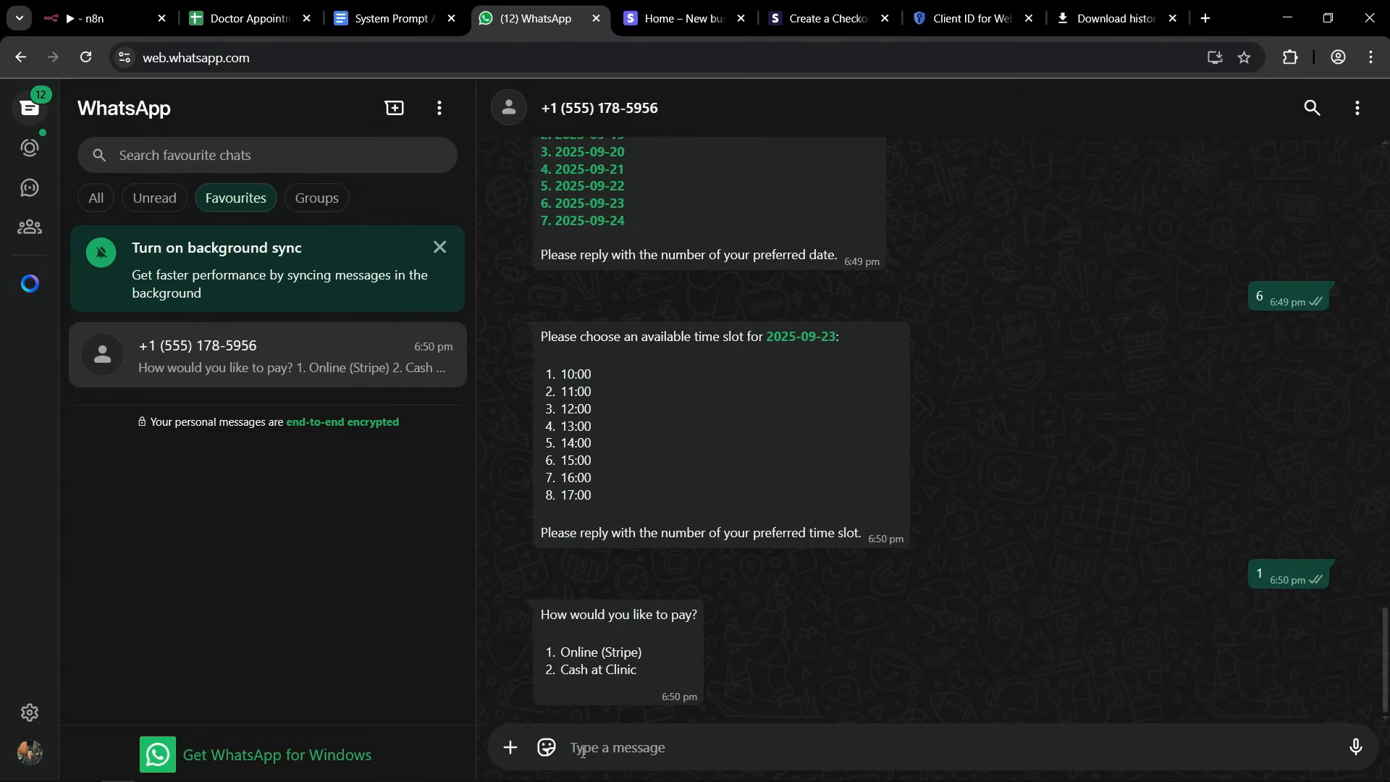
text(1)
key(Return)
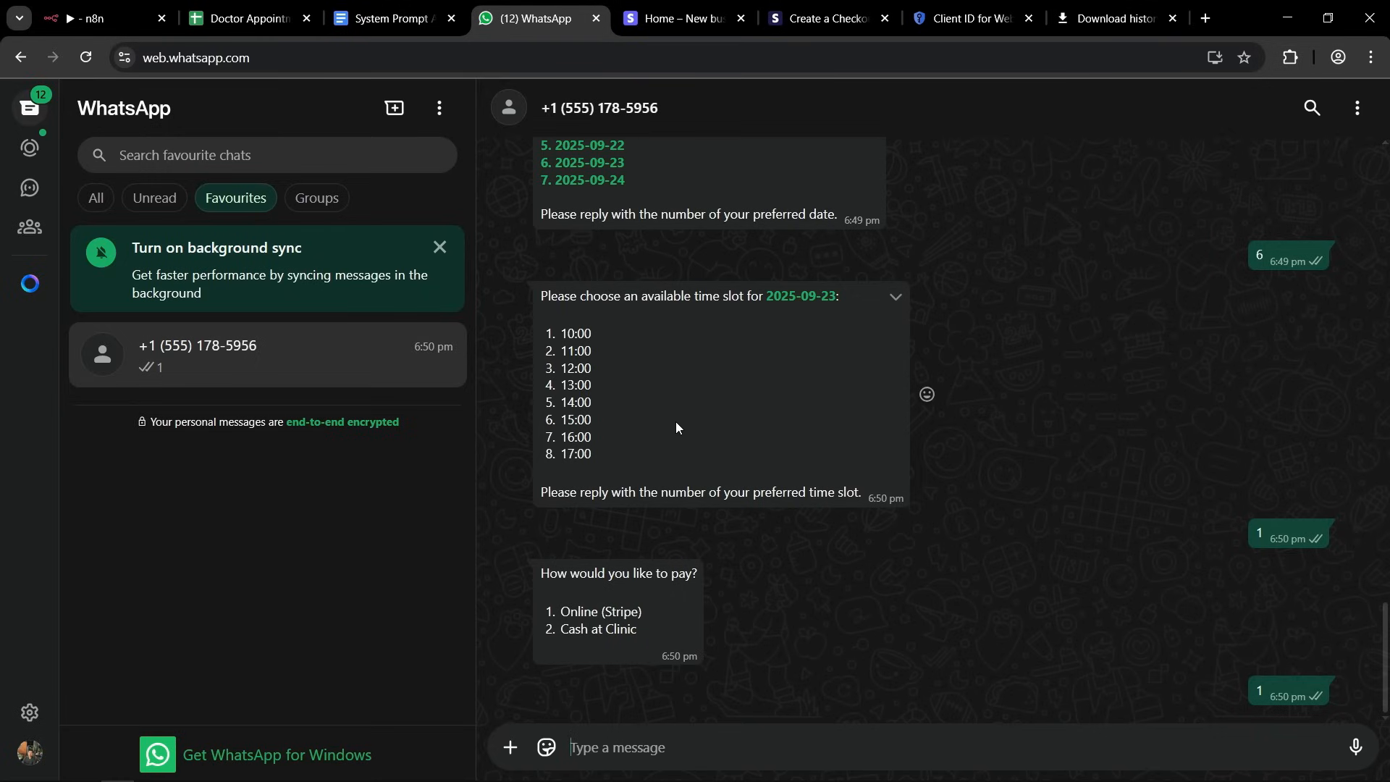
Check the Appointments sheet in Google Sheets for the new booking's row and its payment method.
click(223, 20)
click(483, 402)
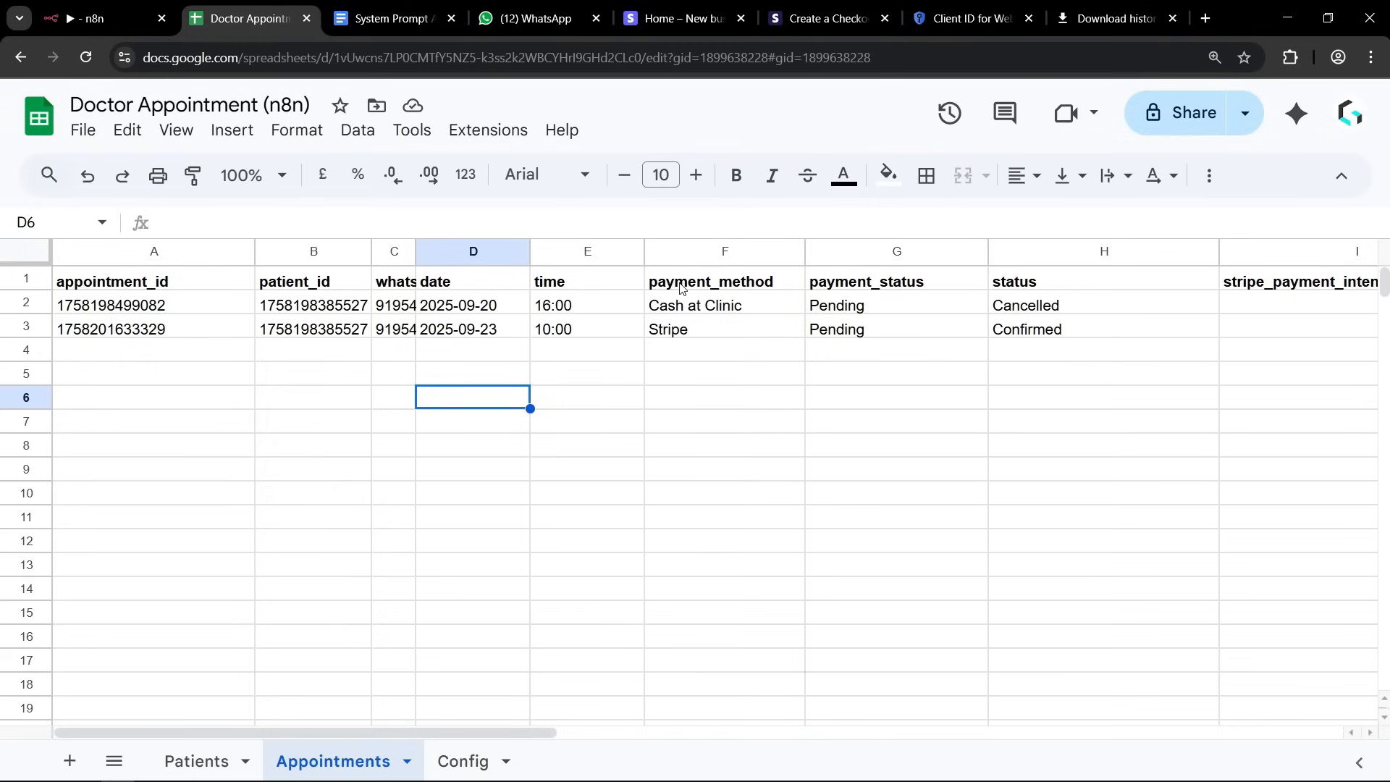
drag(680, 288, 667, 333)
click(677, 401)
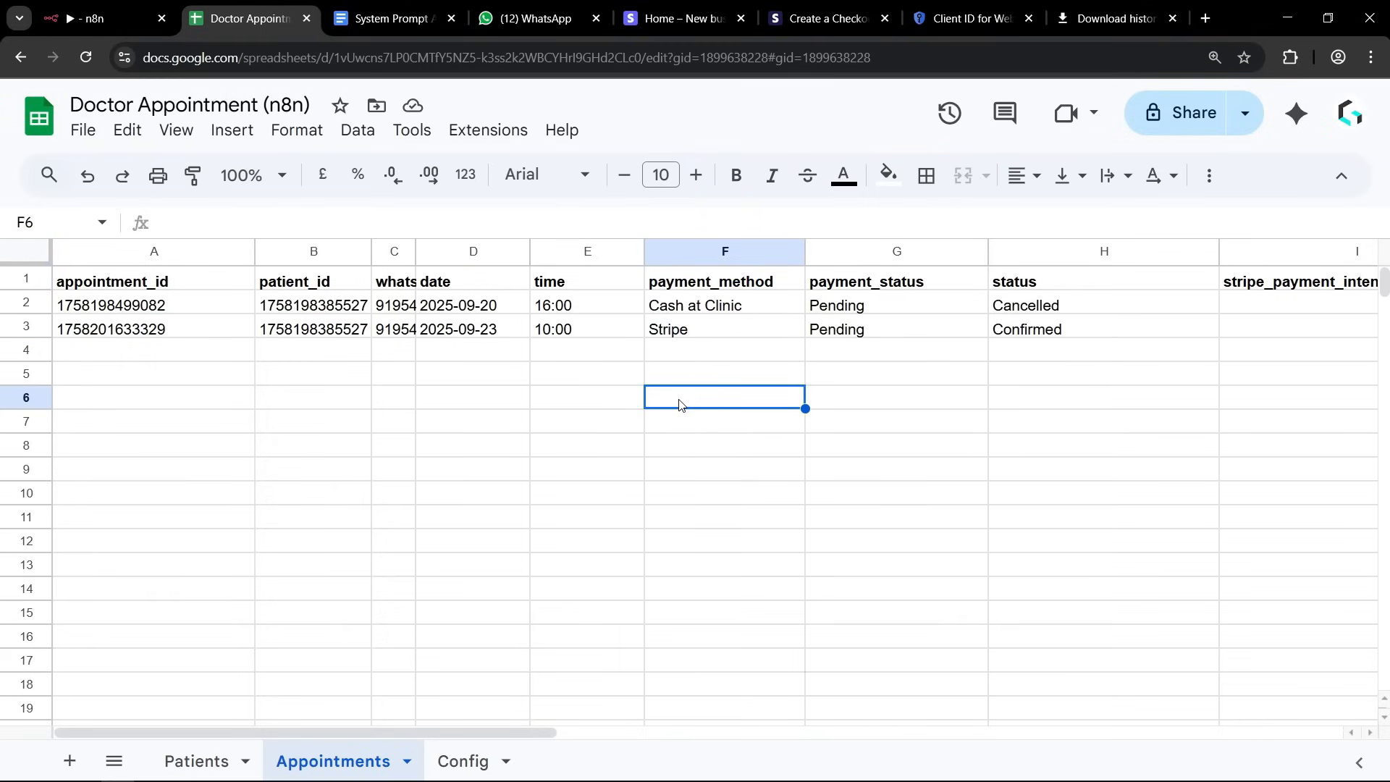
Check the WhatsApp chat for the payment link, inspect the latest workflow execution in n8n, and return to the workflow editor.
click(102, 18)
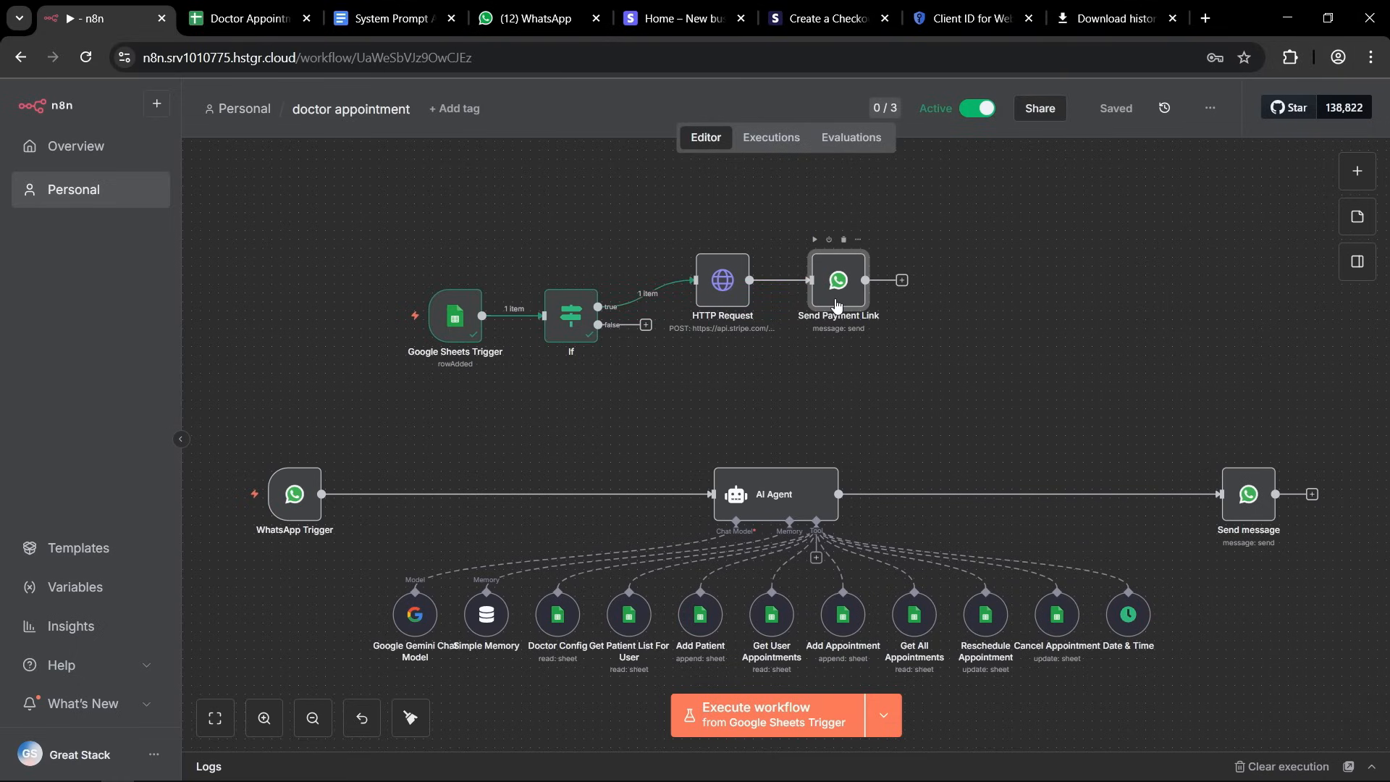
click(536, 18)
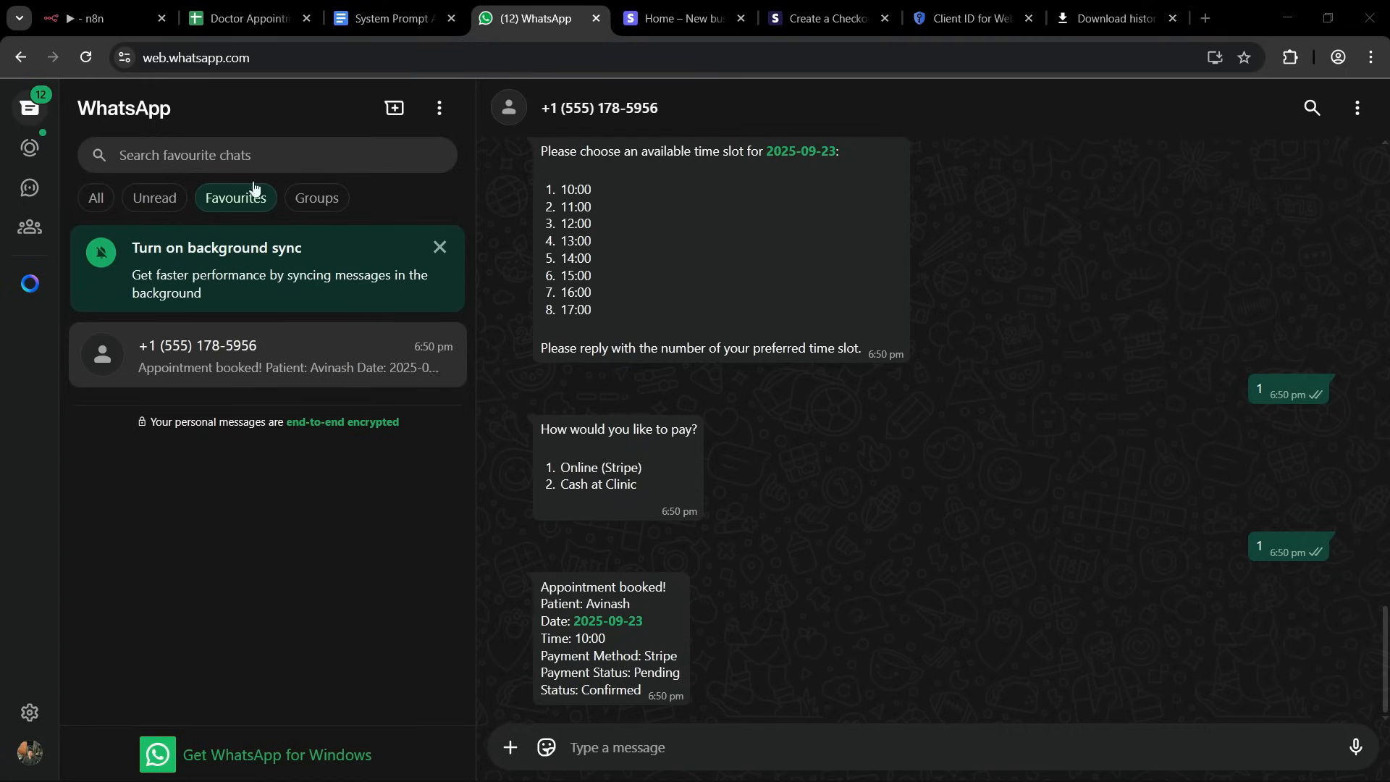
click(105, 20)
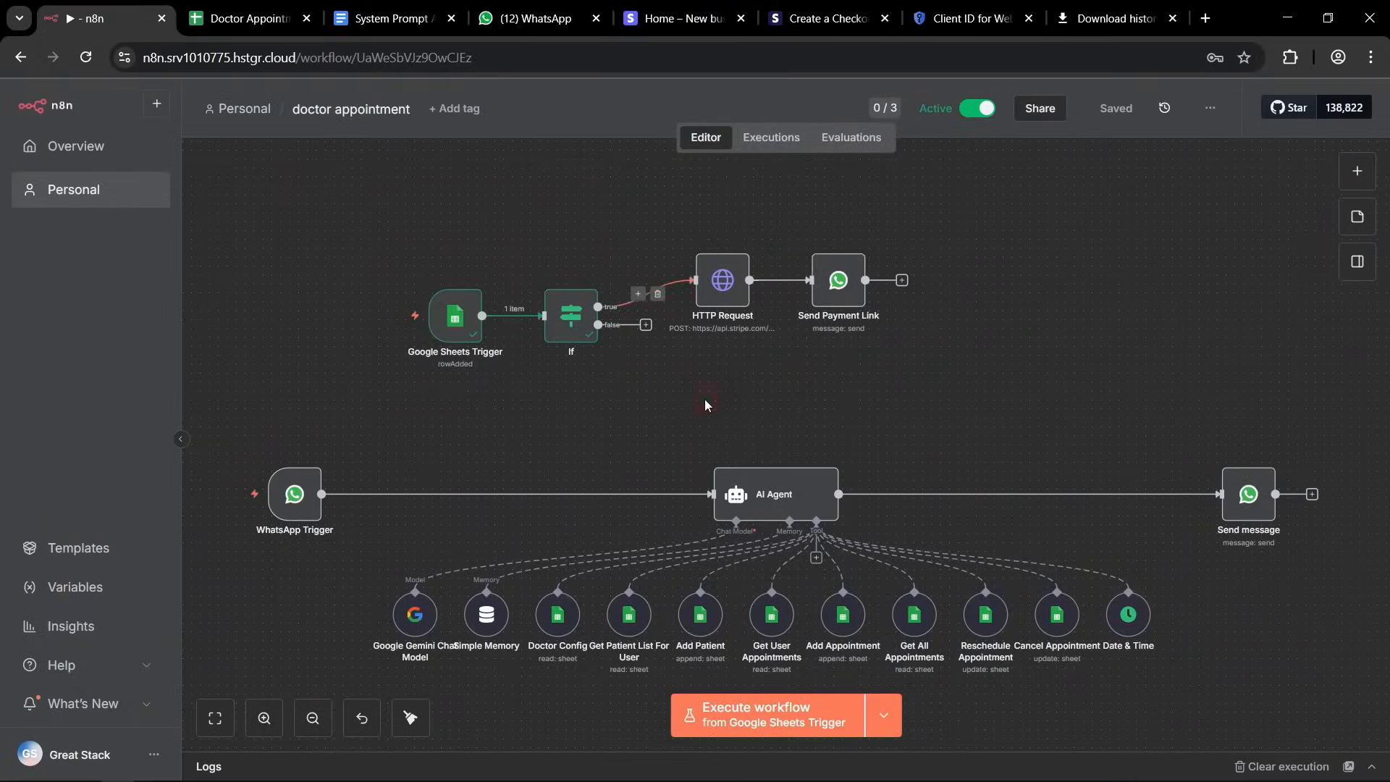
click(769, 141)
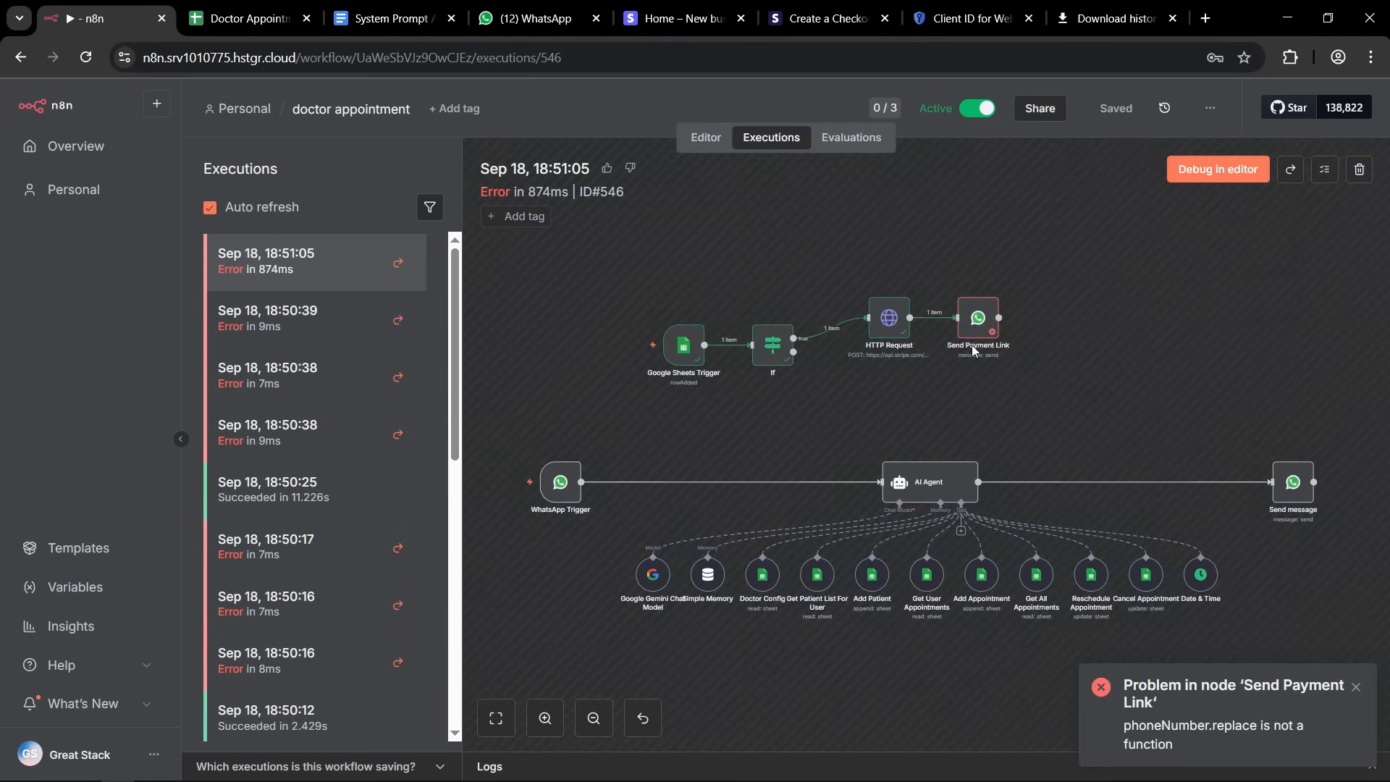
click(695, 143)
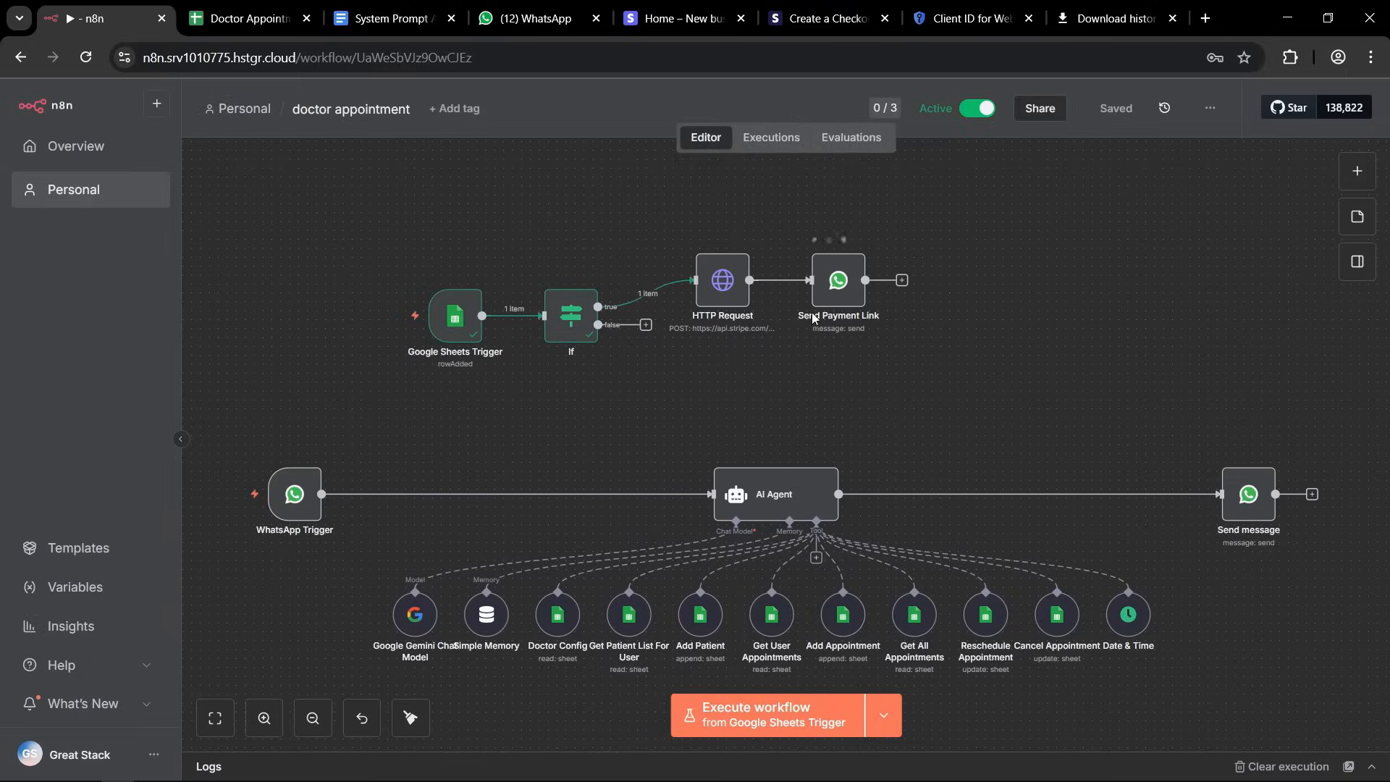
Append .toString() to whatsapp_number in the Send Payment Link node's Recipient's Phone Number expression and save the workflow.
double_click(837, 286)
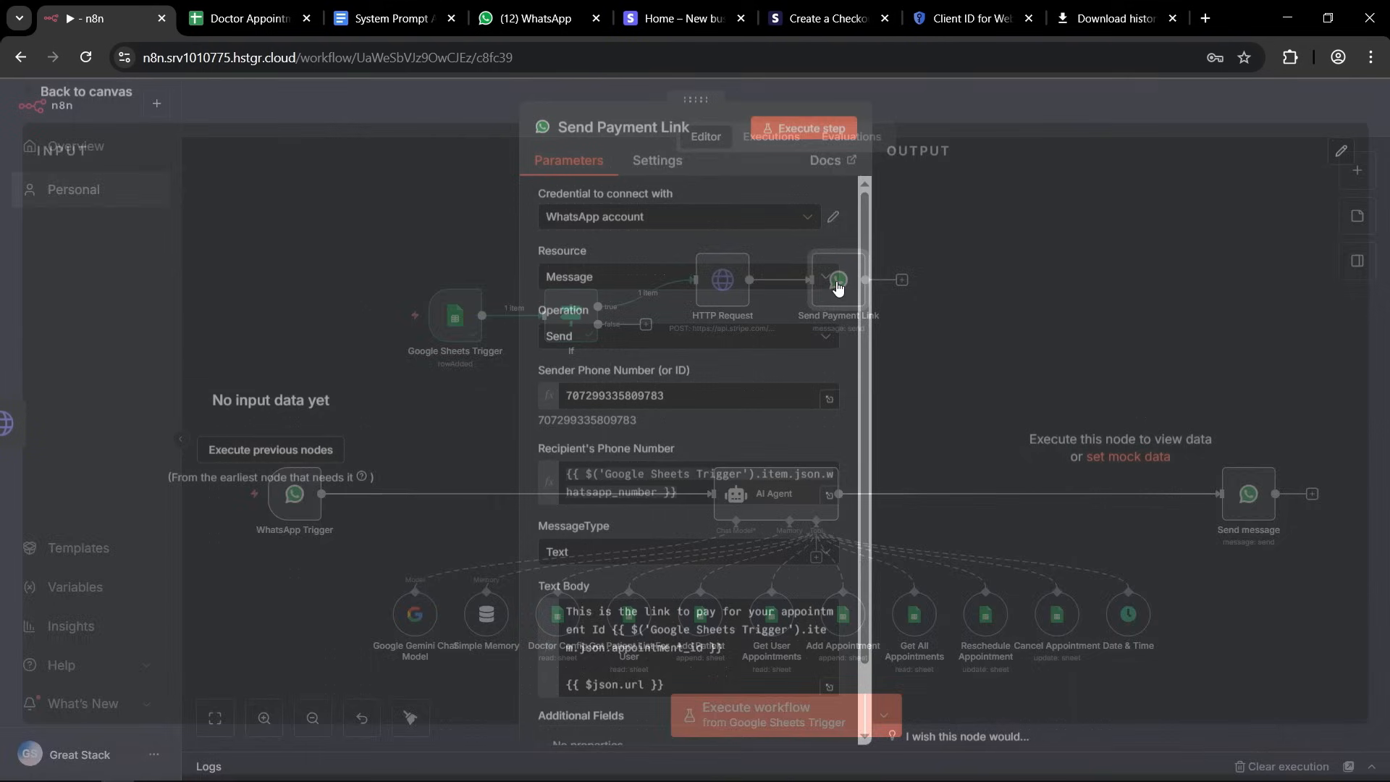
scroll(688, 391, down, 1)
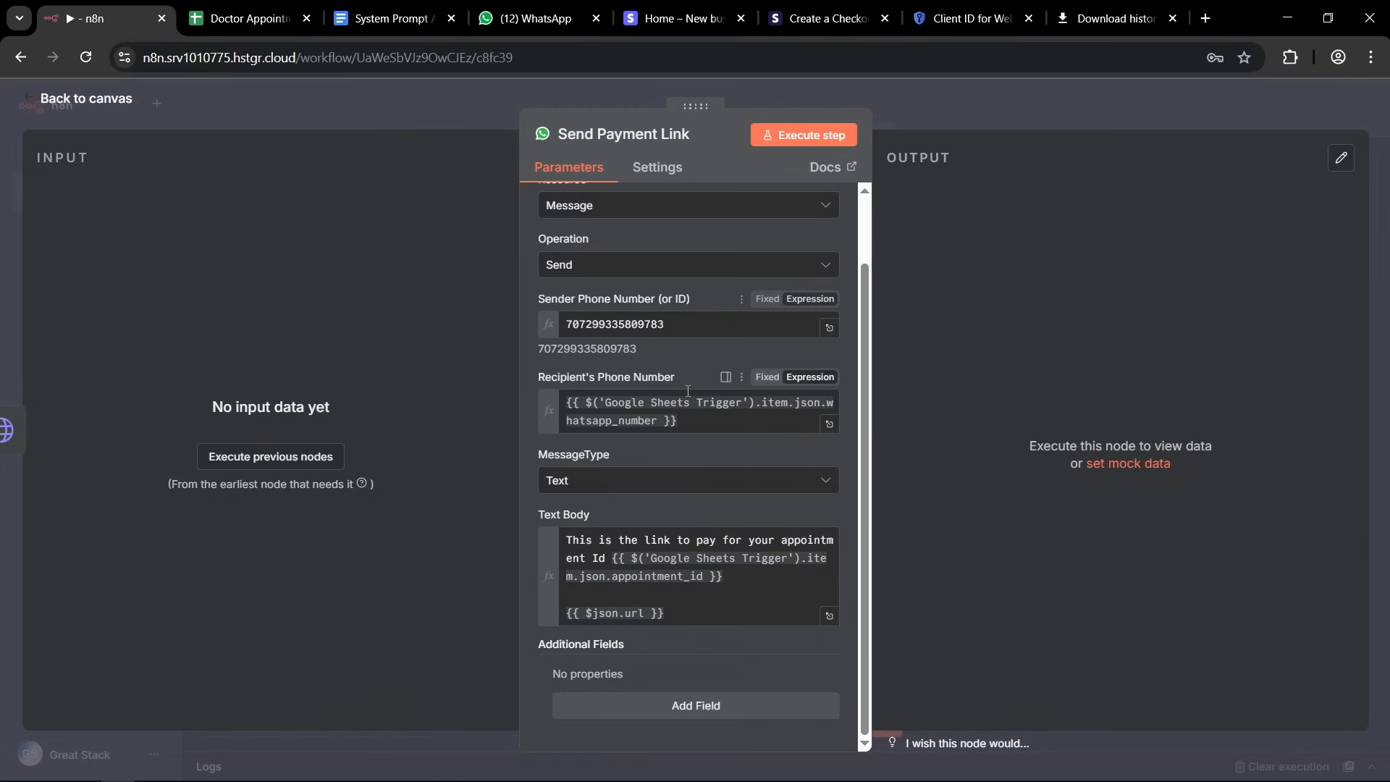
drag(552, 377, 644, 375)
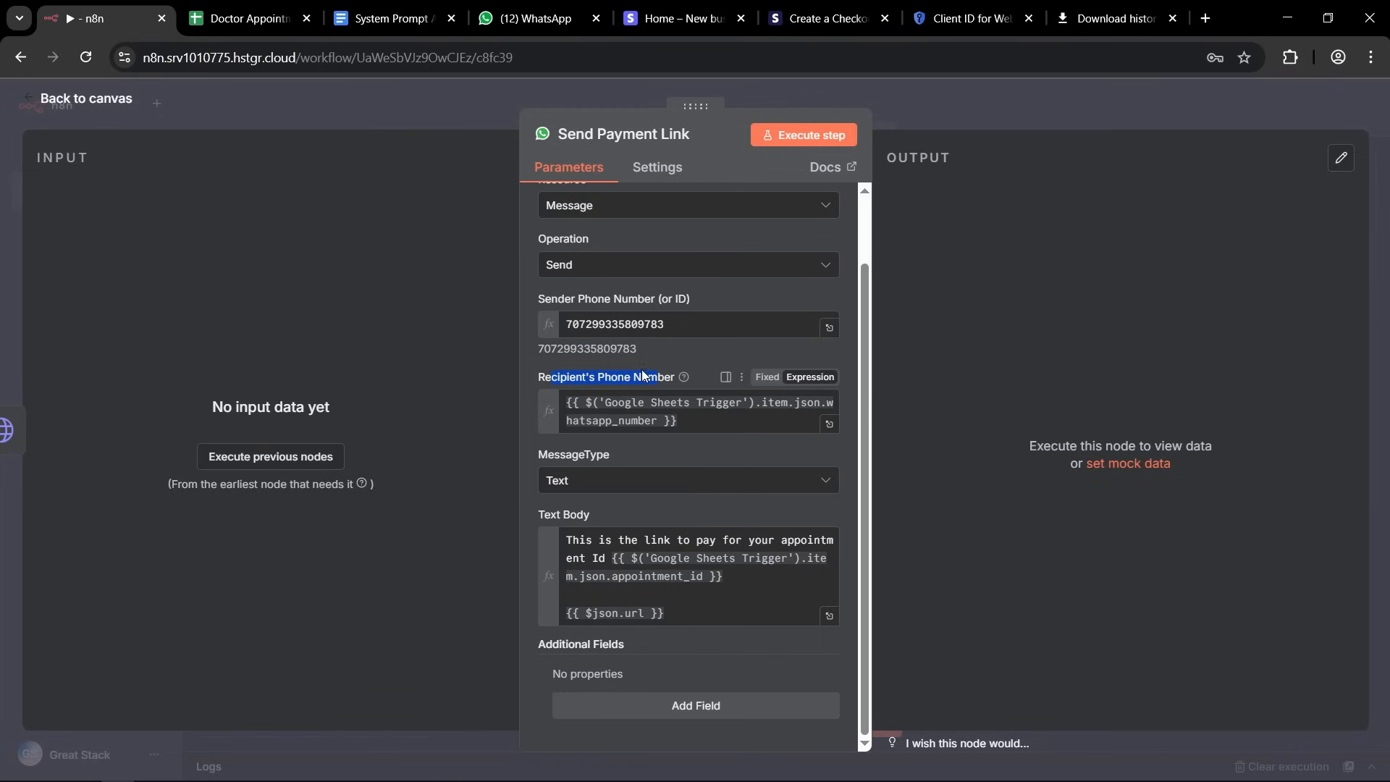
click(643, 375)
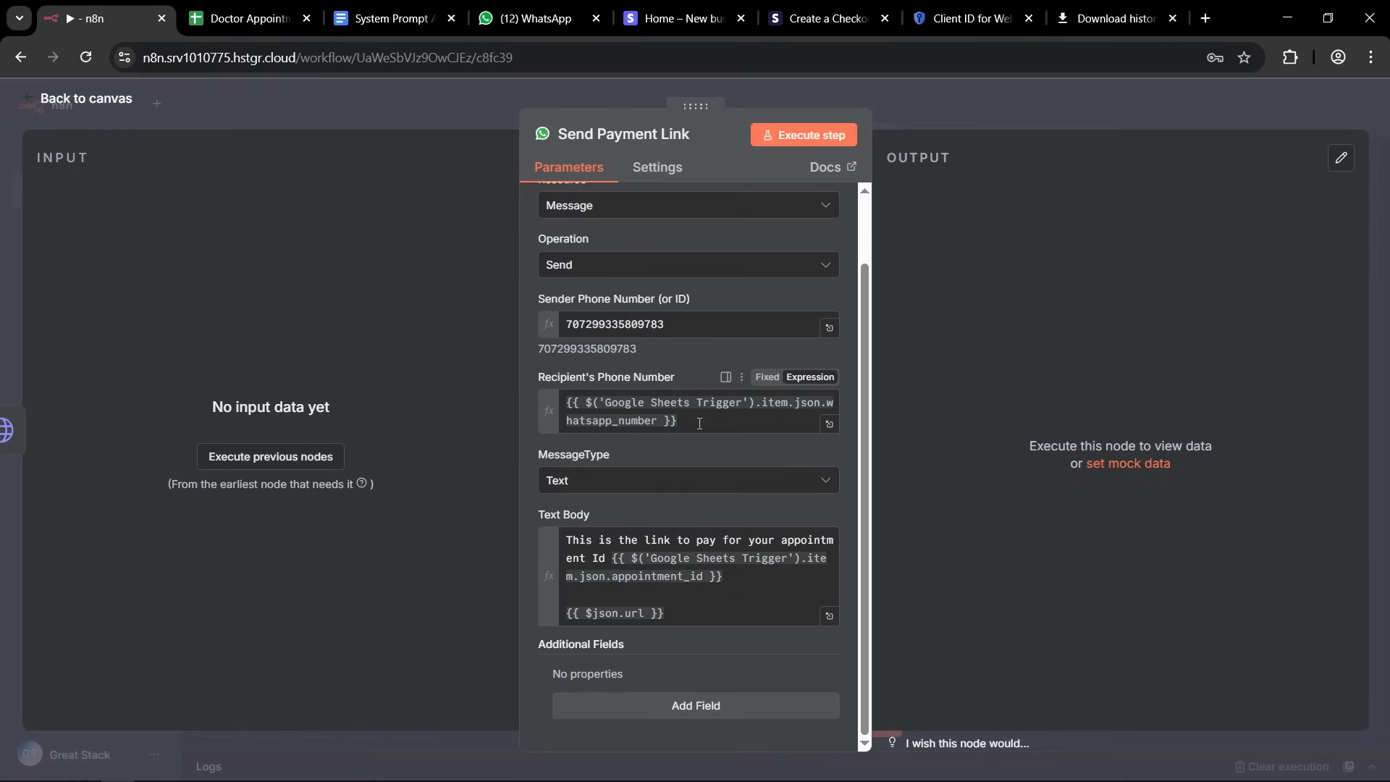
click(655, 422)
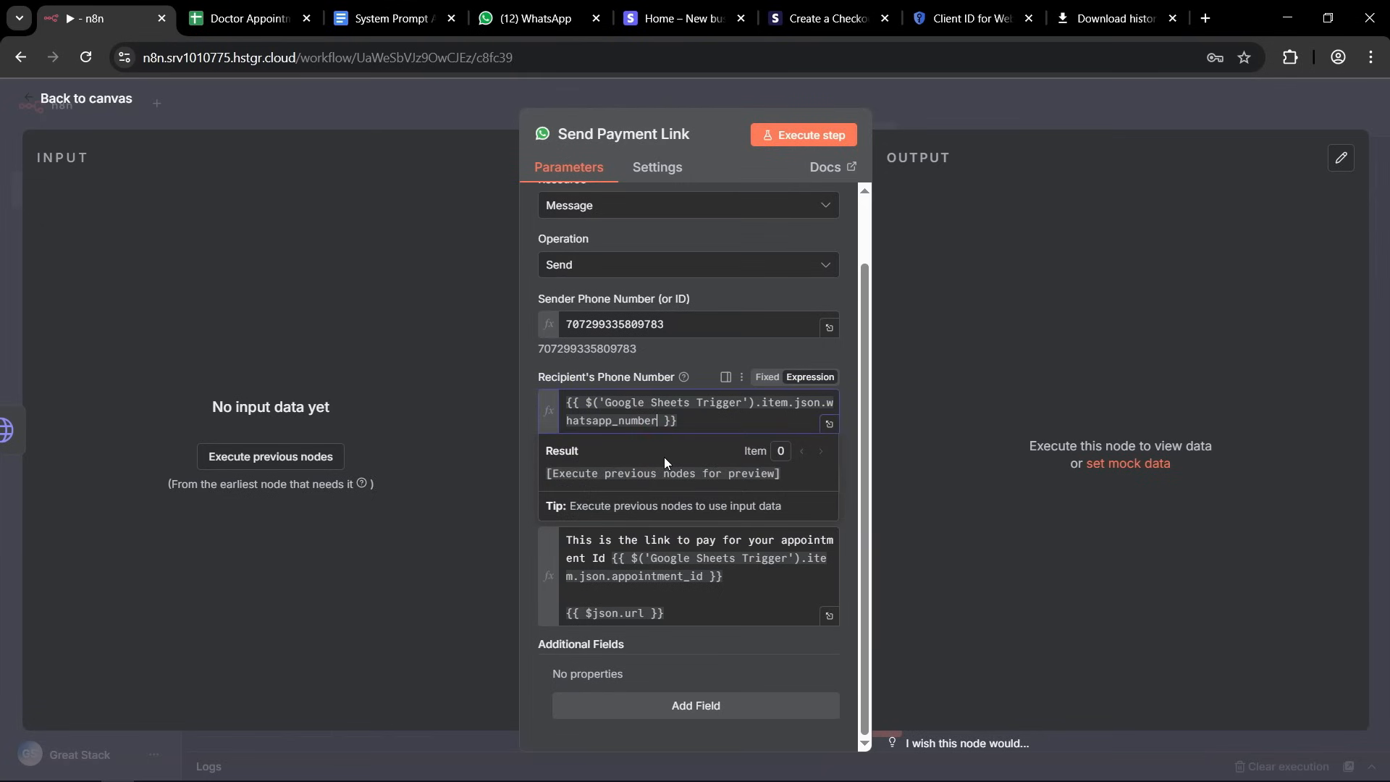
text(.toS)
key(Return)
click(664, 421)
drag(697, 423, 731, 422)
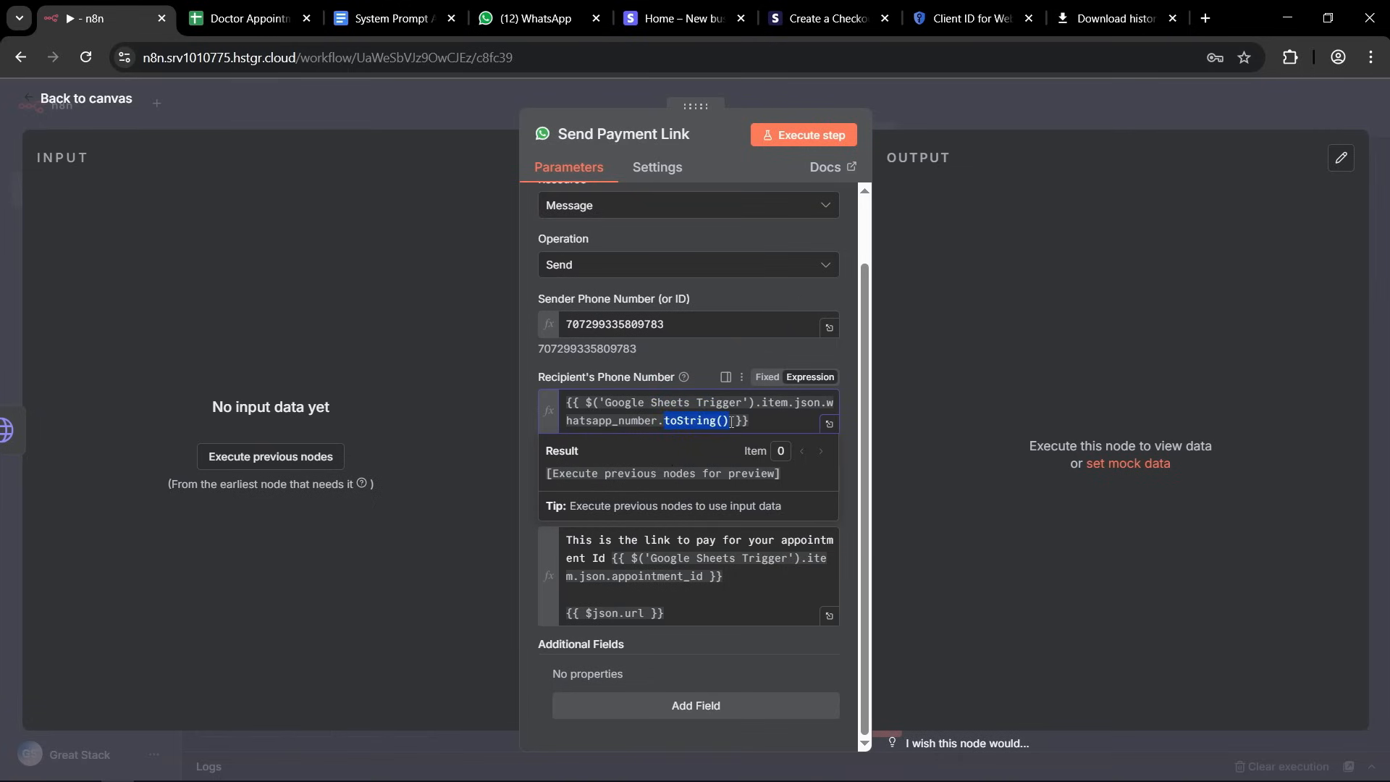
click(760, 420)
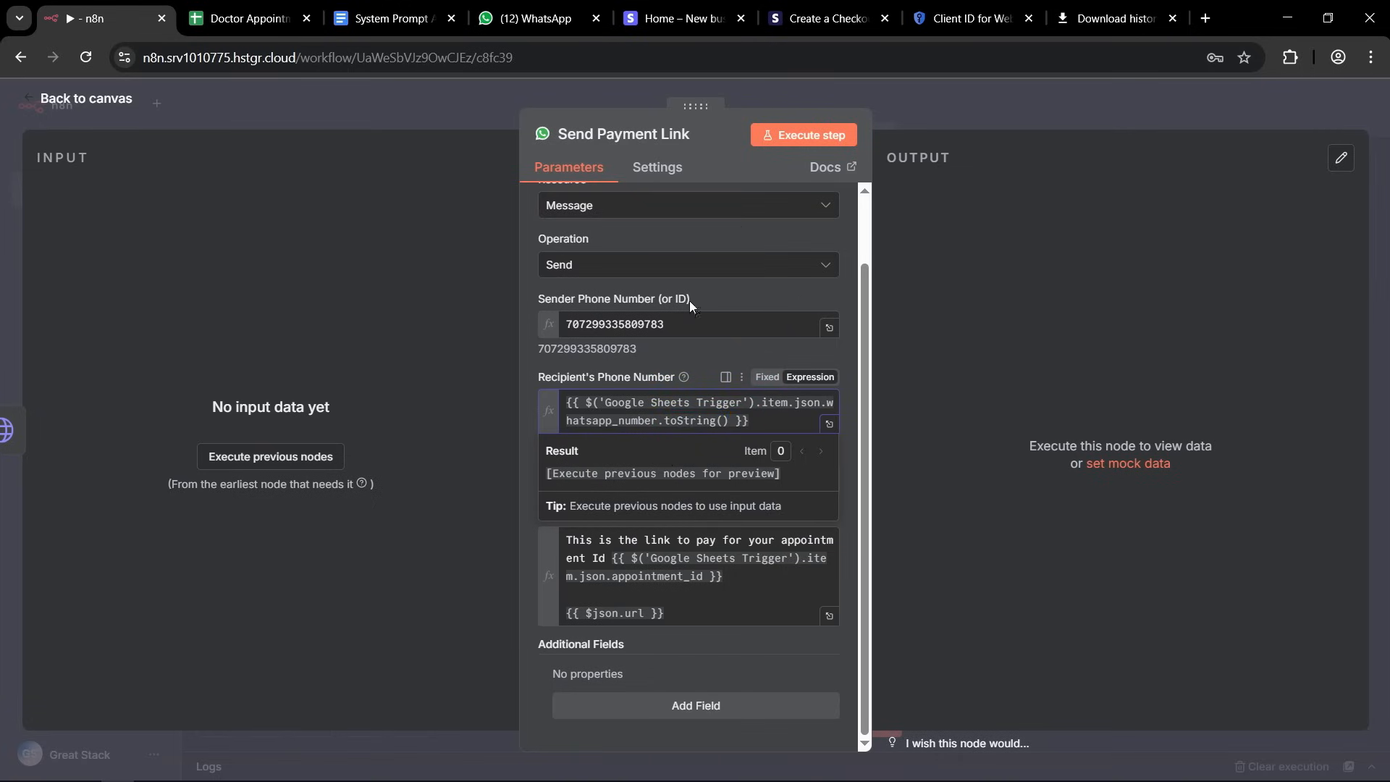
click(955, 103)
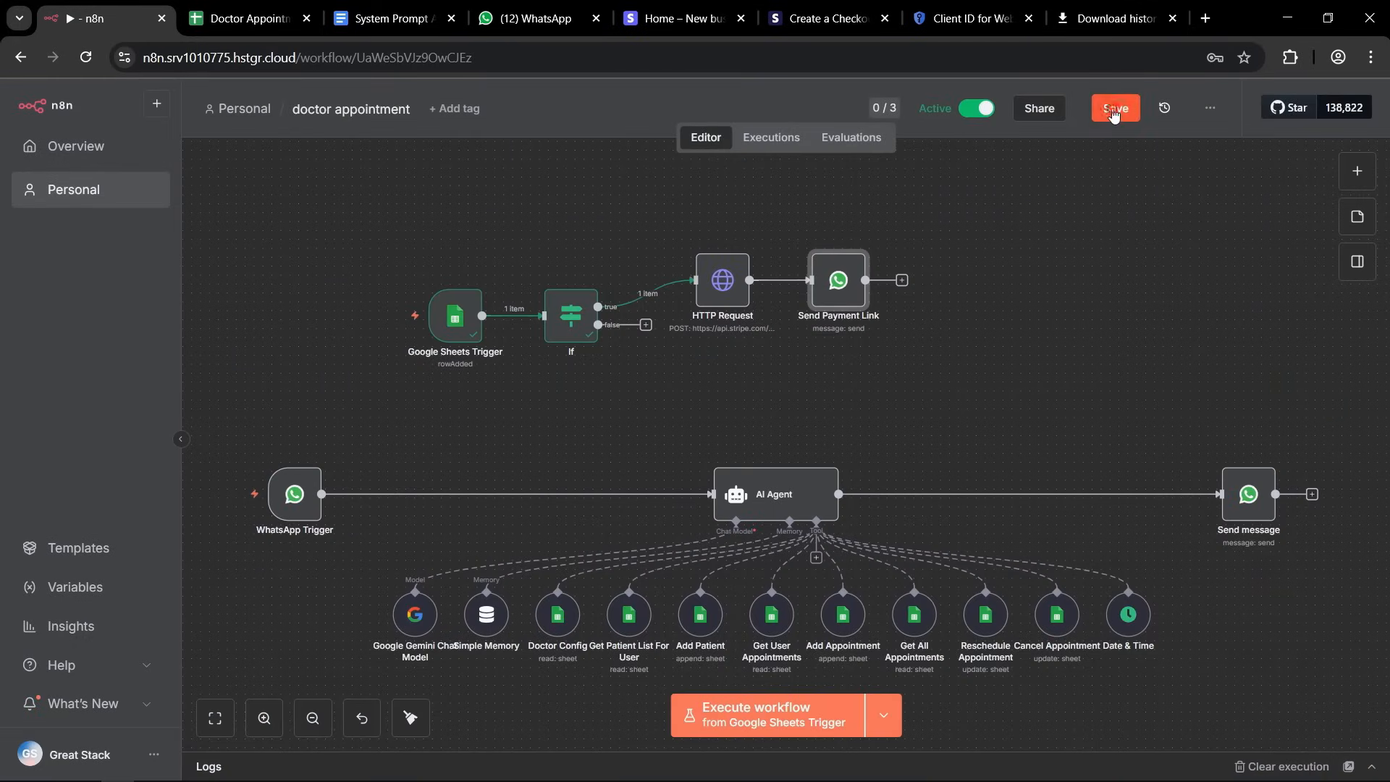
click(1111, 110)
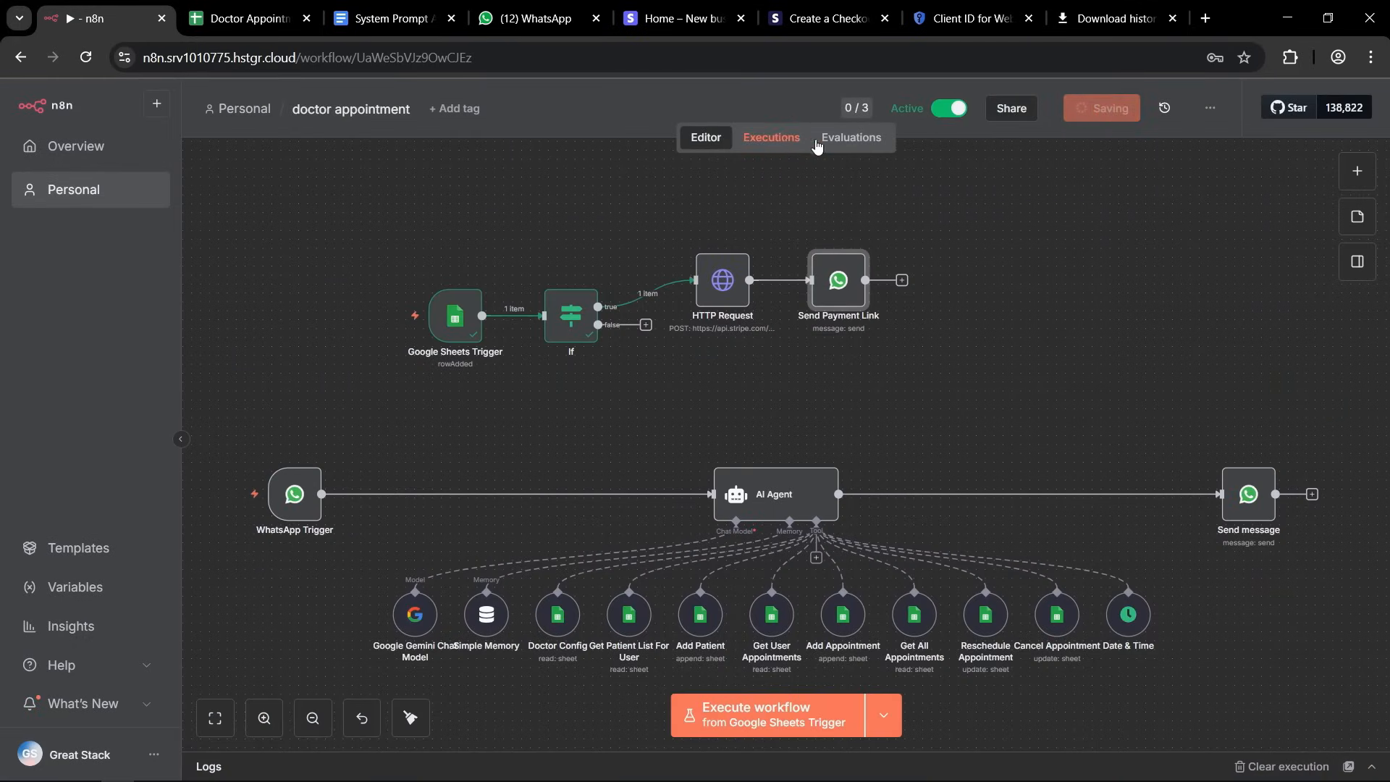
Retry the latest failed execution with the currently saved workflow, starting from the node with the error.
click(768, 137)
click(399, 264)
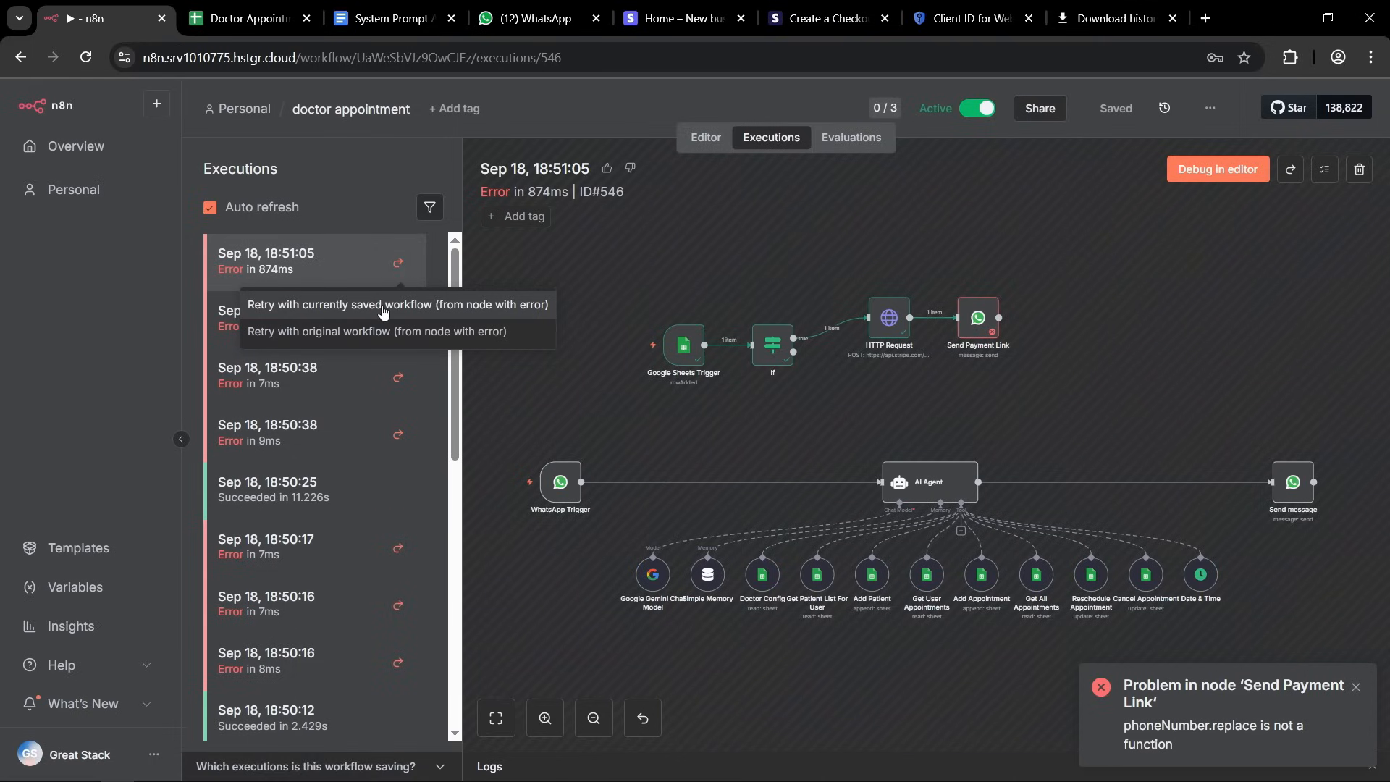
click(383, 304)
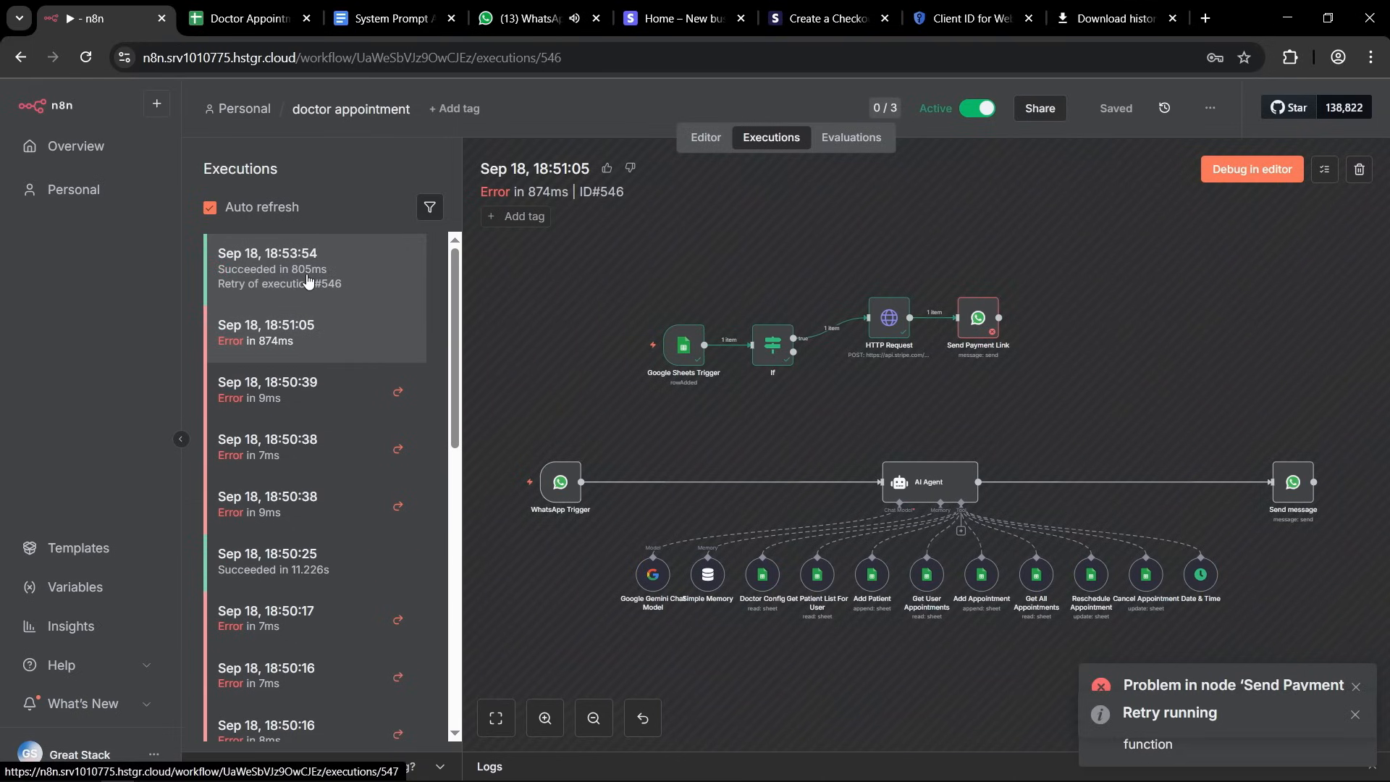
Switch to WhatsApp and read the payment link message in the clinic chat.
click(526, 21)
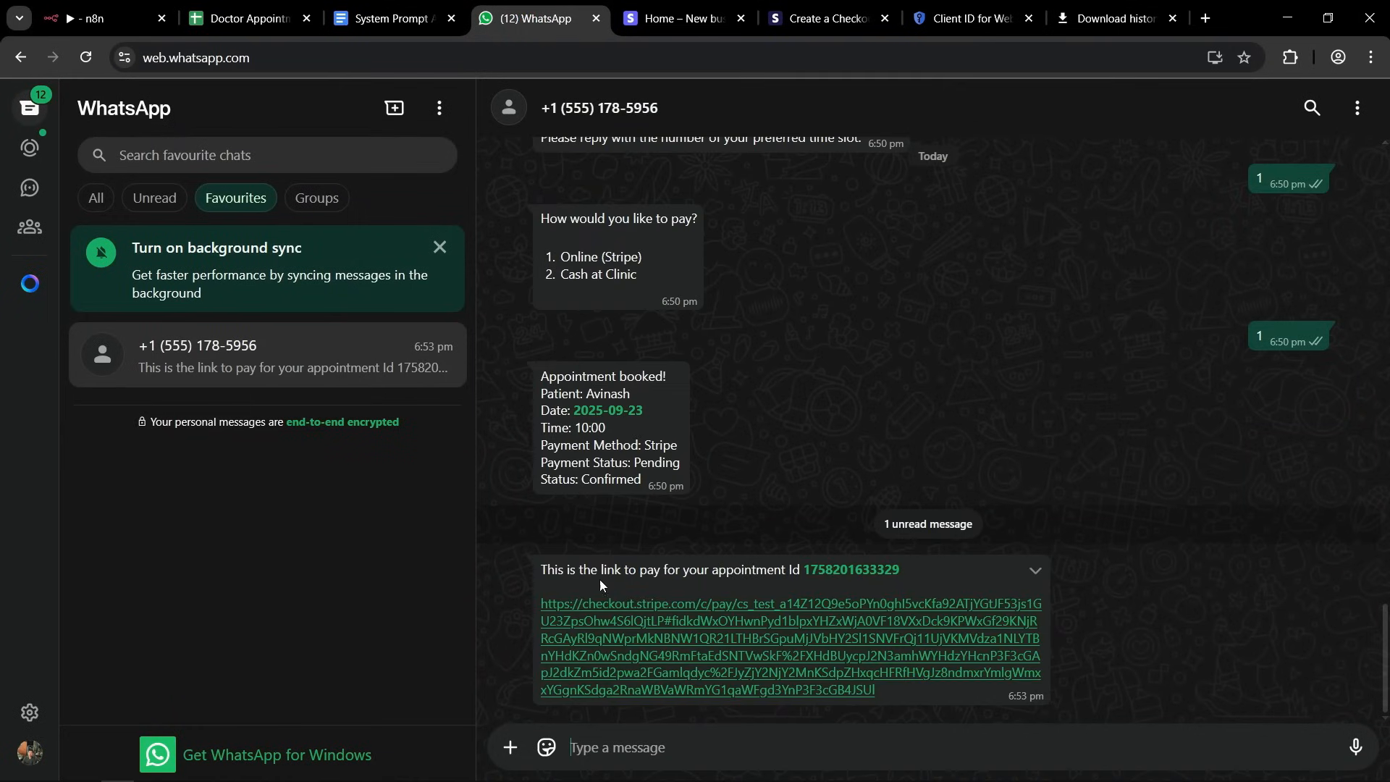
drag(548, 572, 774, 572)
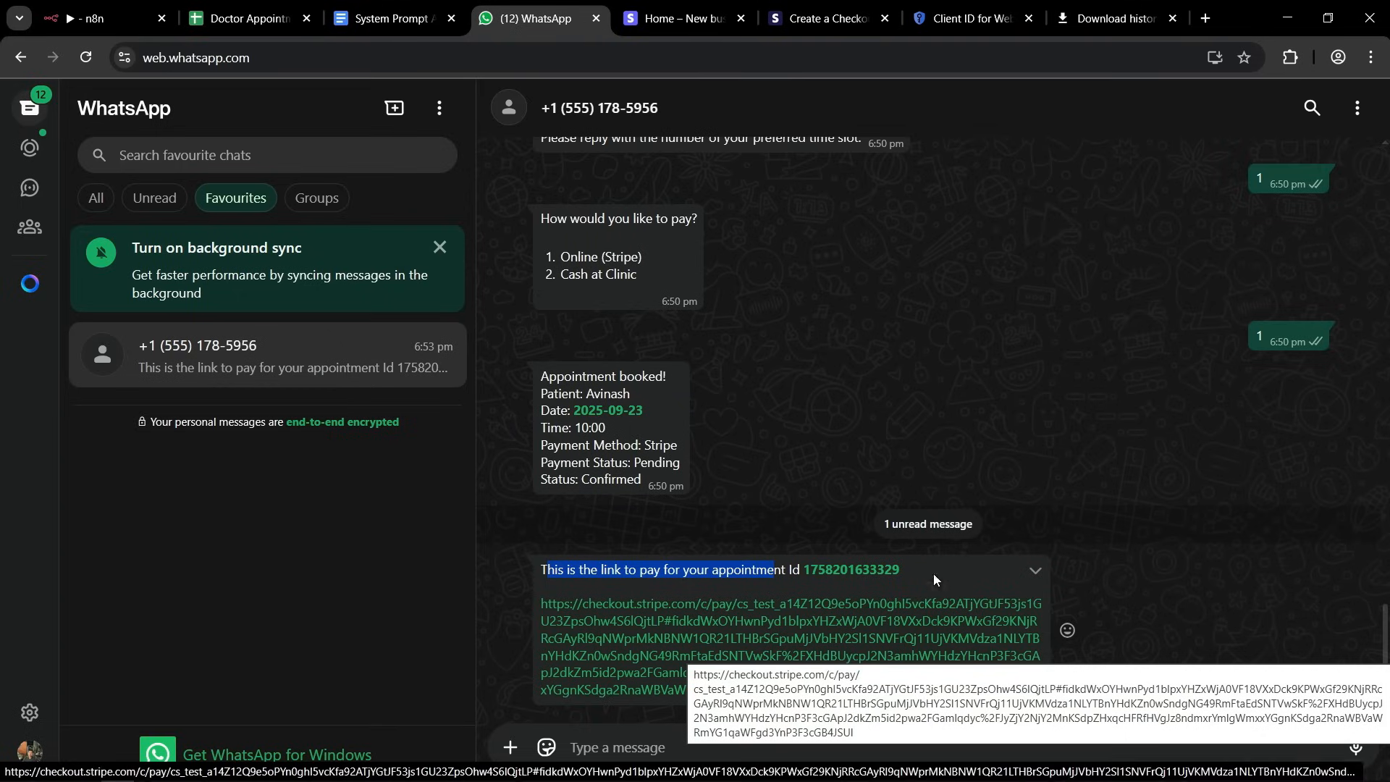
drag(556, 571, 719, 571)
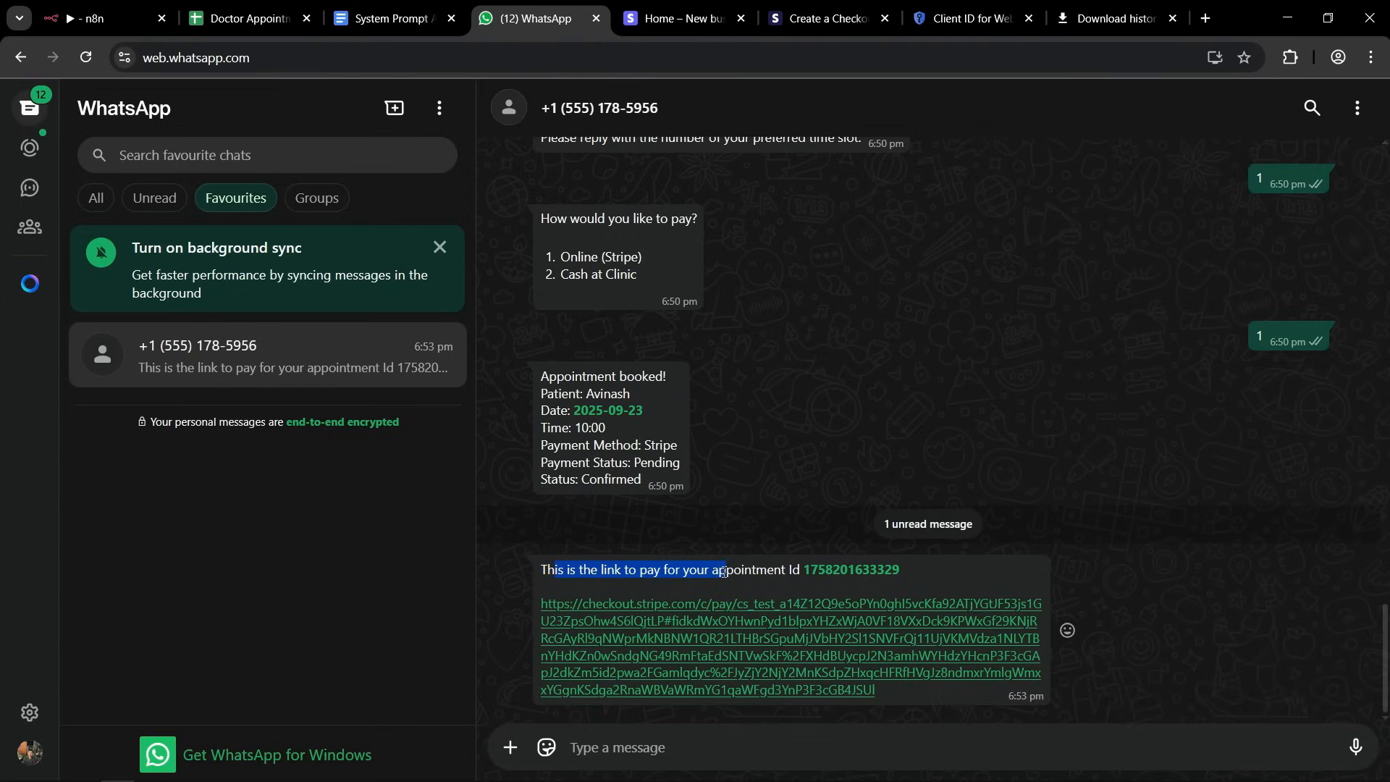
click(722, 571)
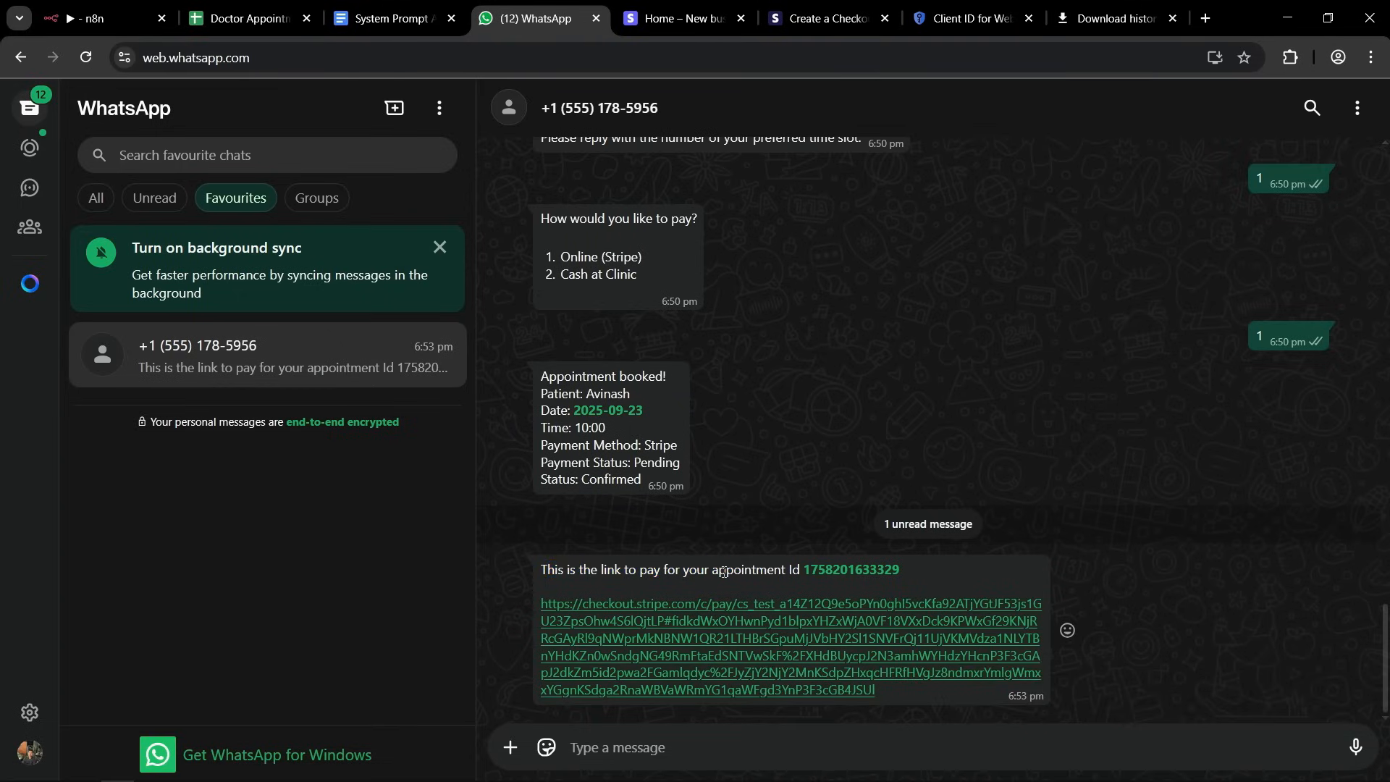
Check the 2025-09-23 booking's payment method and payment status in the Appointments sheet, then view the payment link in WhatsApp again.
click(246, 19)
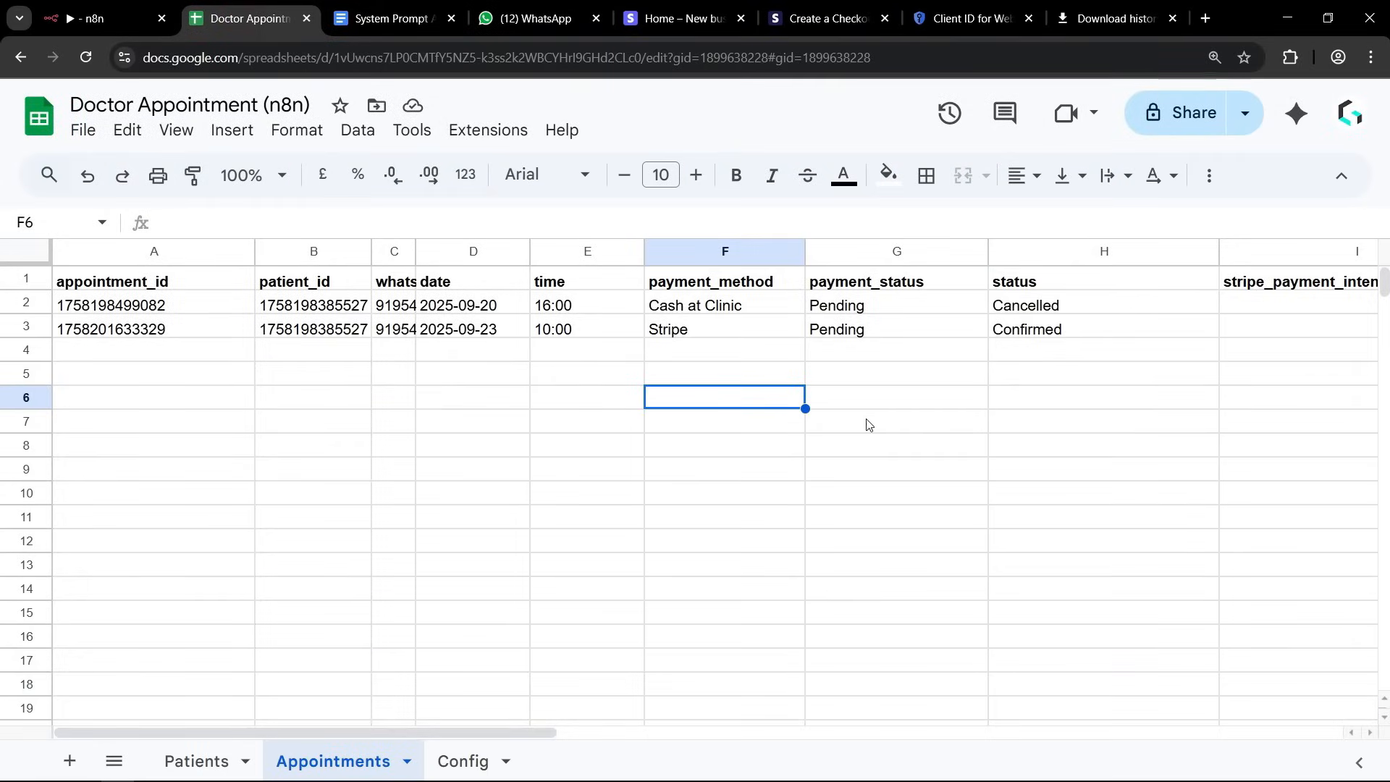
click(1051, 427)
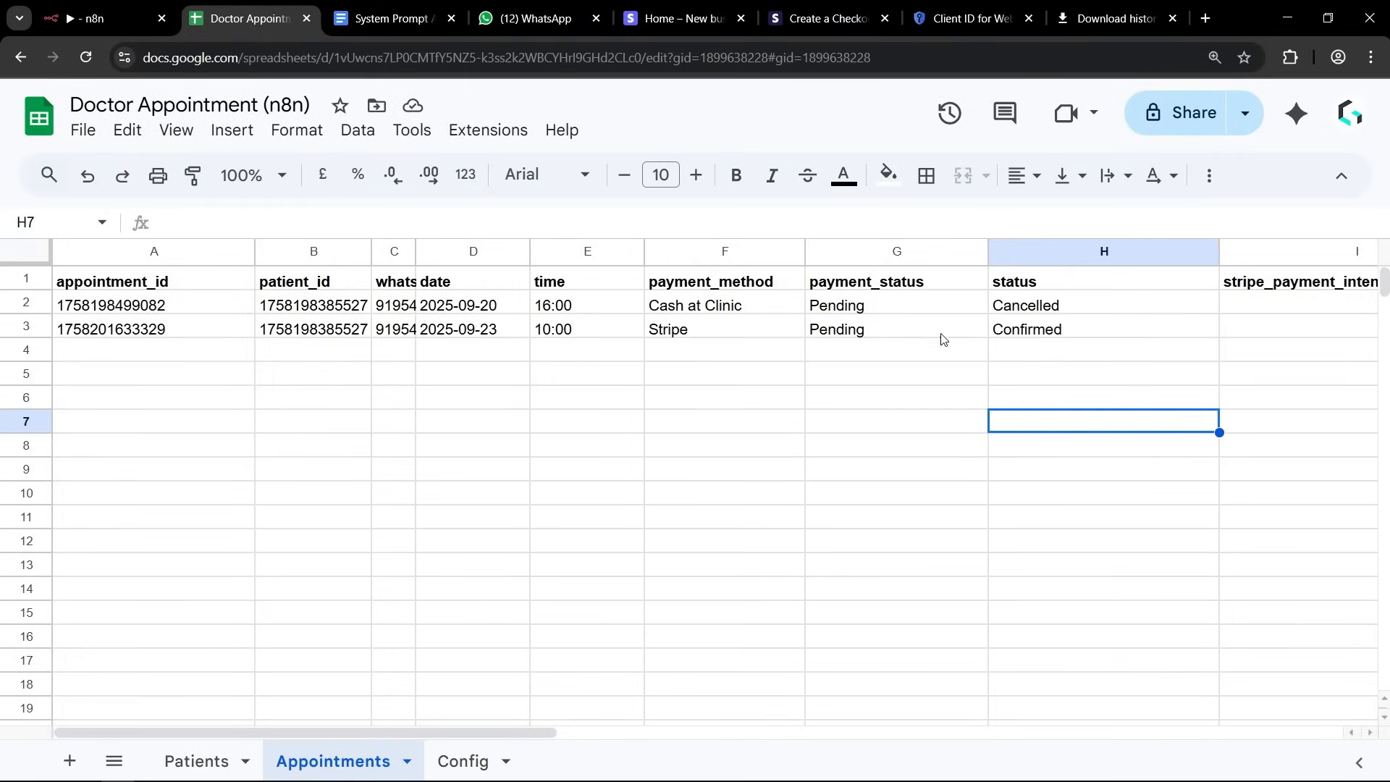
click(679, 335)
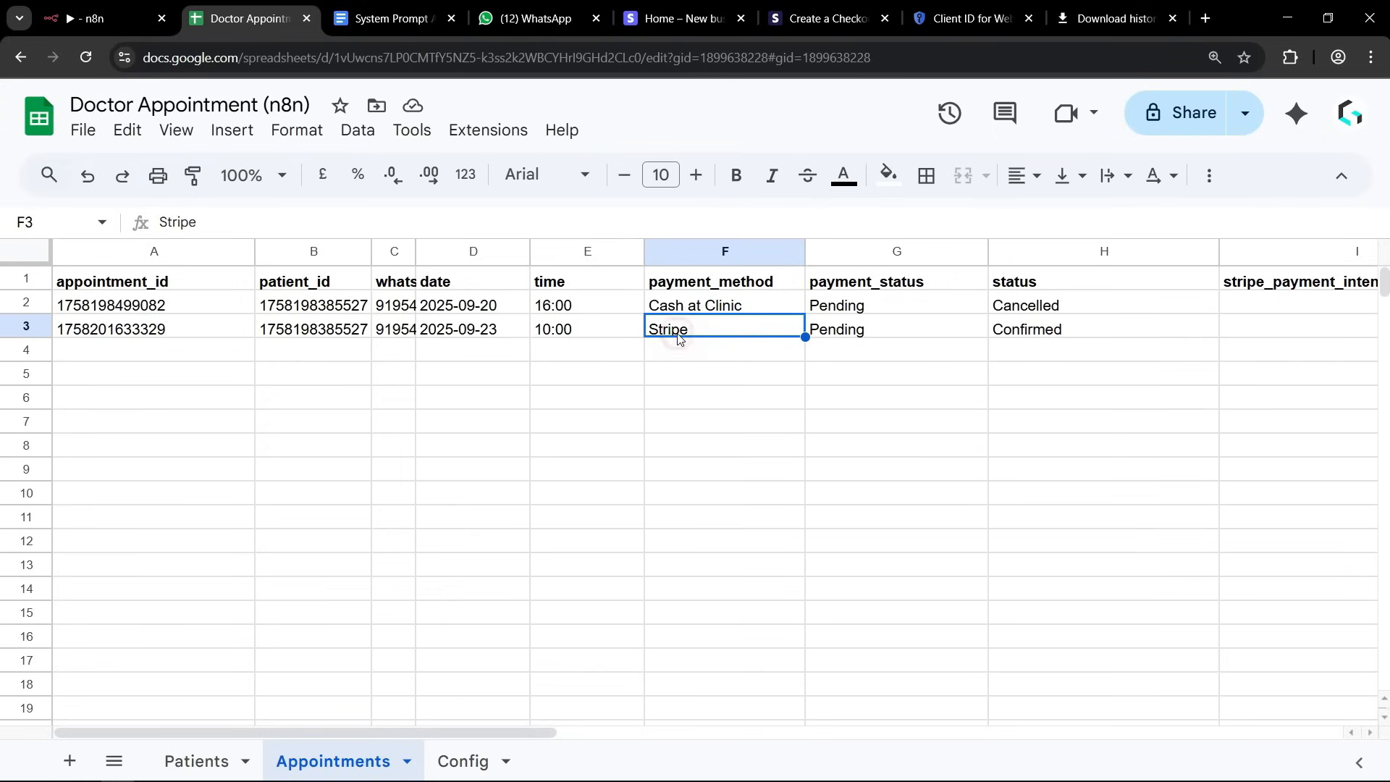
click(842, 334)
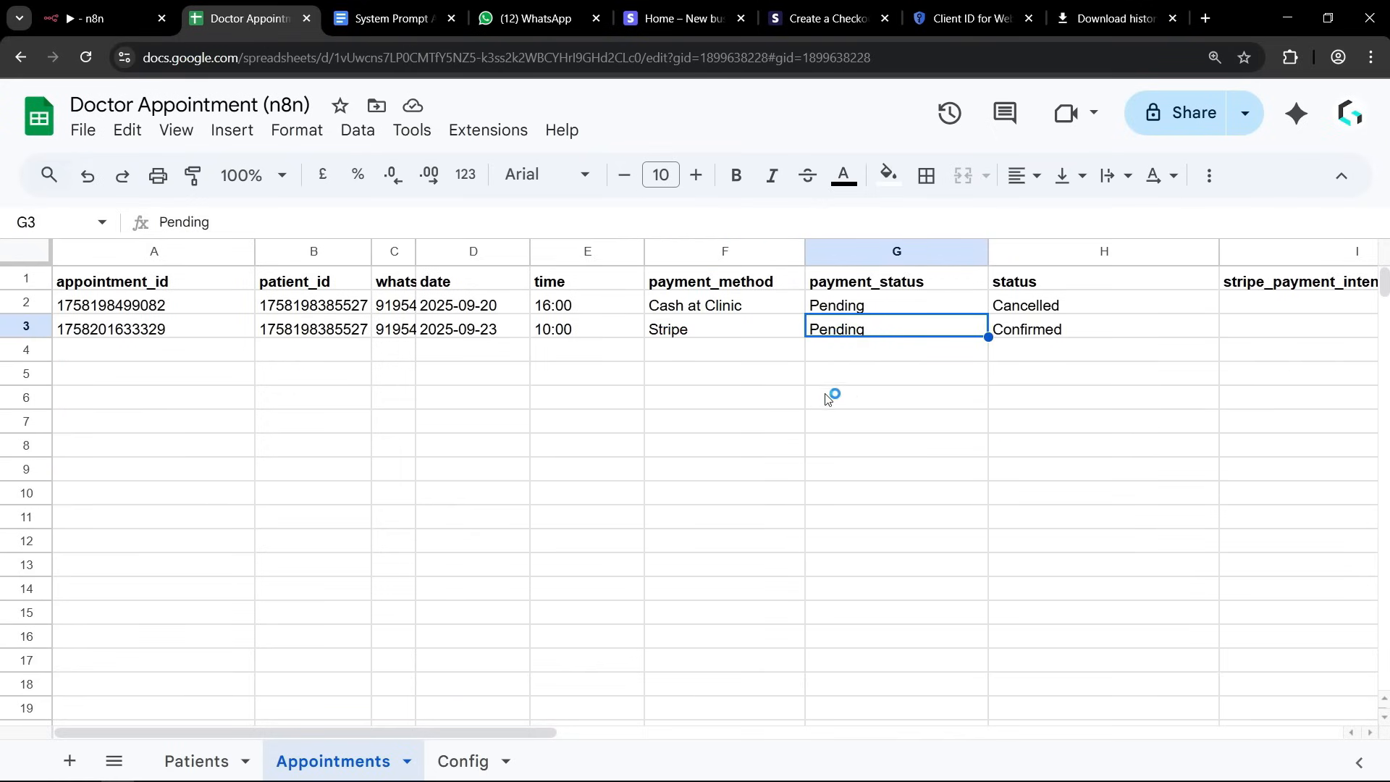
click(528, 18)
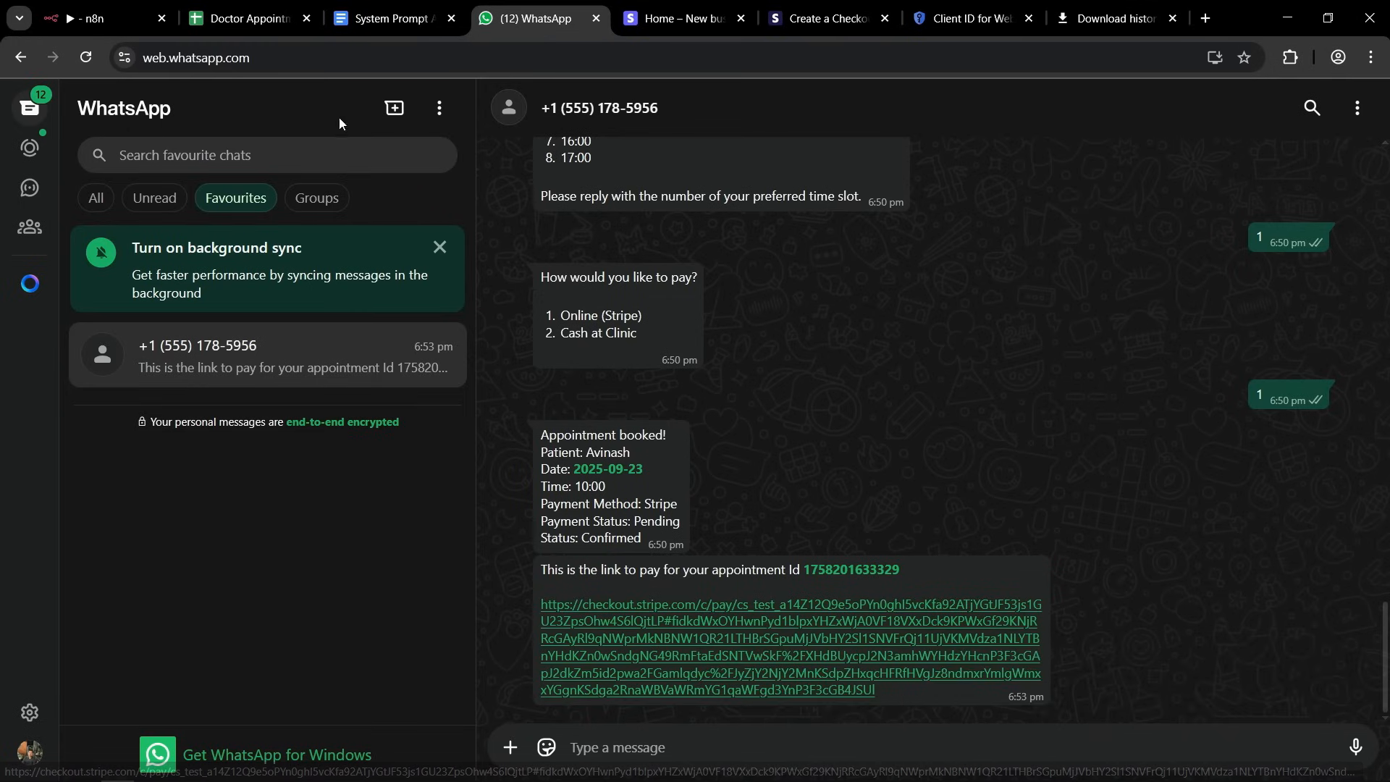
Return to the doctor appointment workflow editor in n8n, search the nodes for stripe and open the Stripe node's options.
click(108, 18)
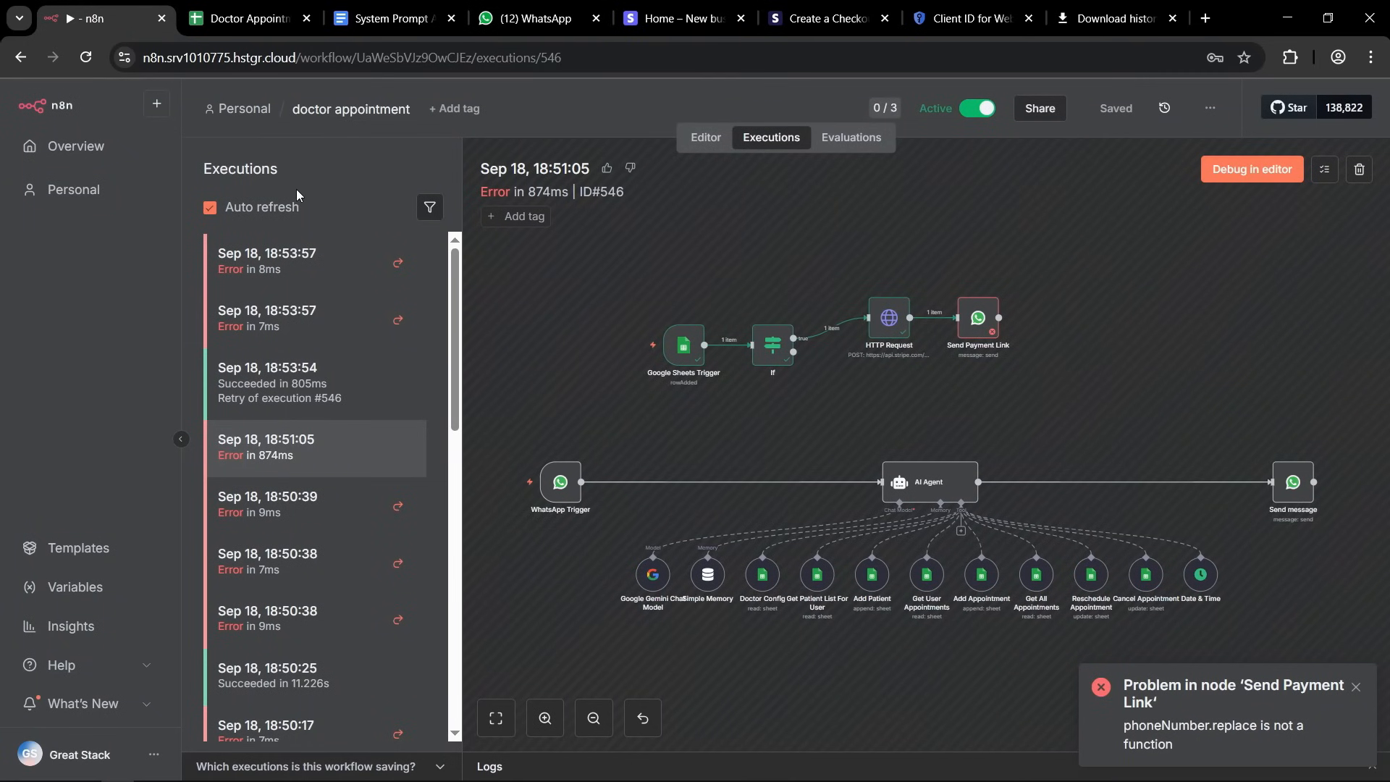
click(693, 144)
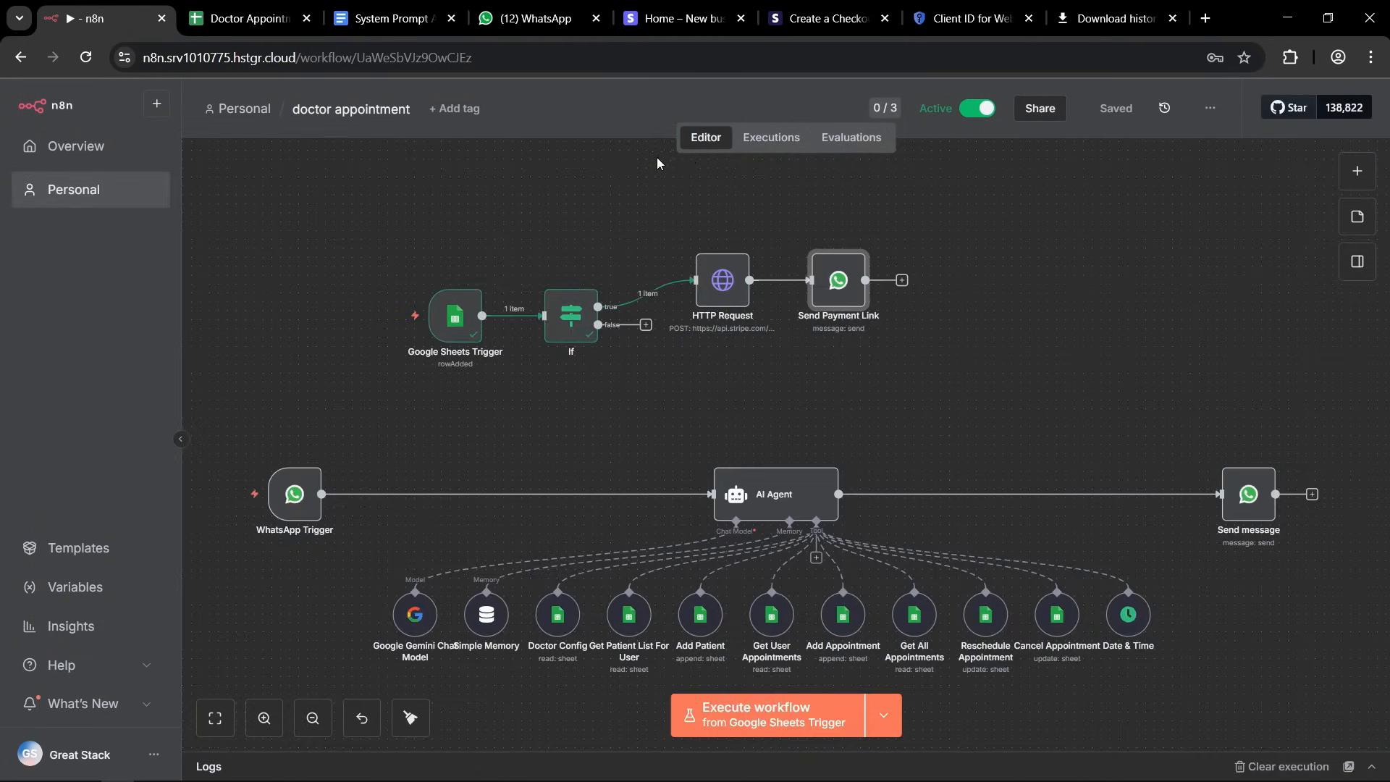
scroll(580, 195, up, 5)
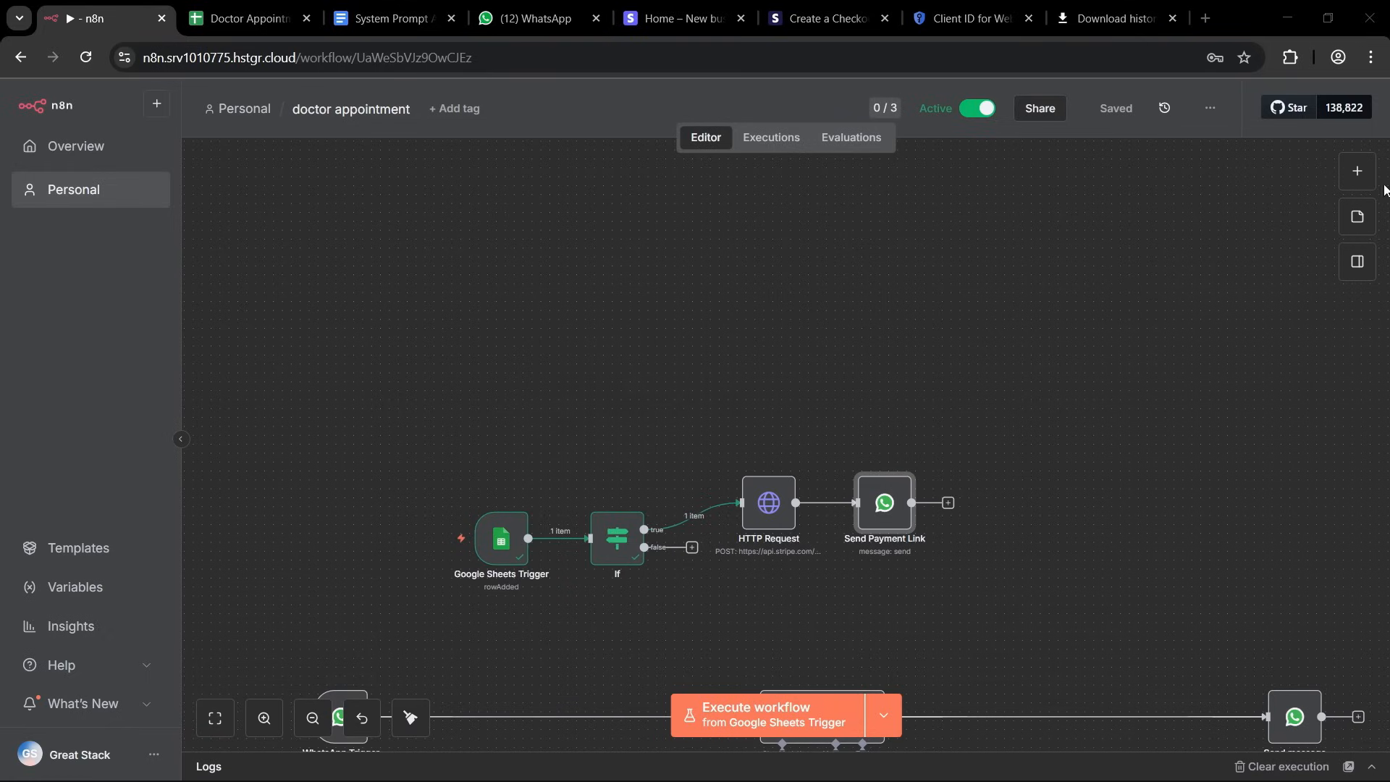
click(1357, 170)
click(1113, 226)
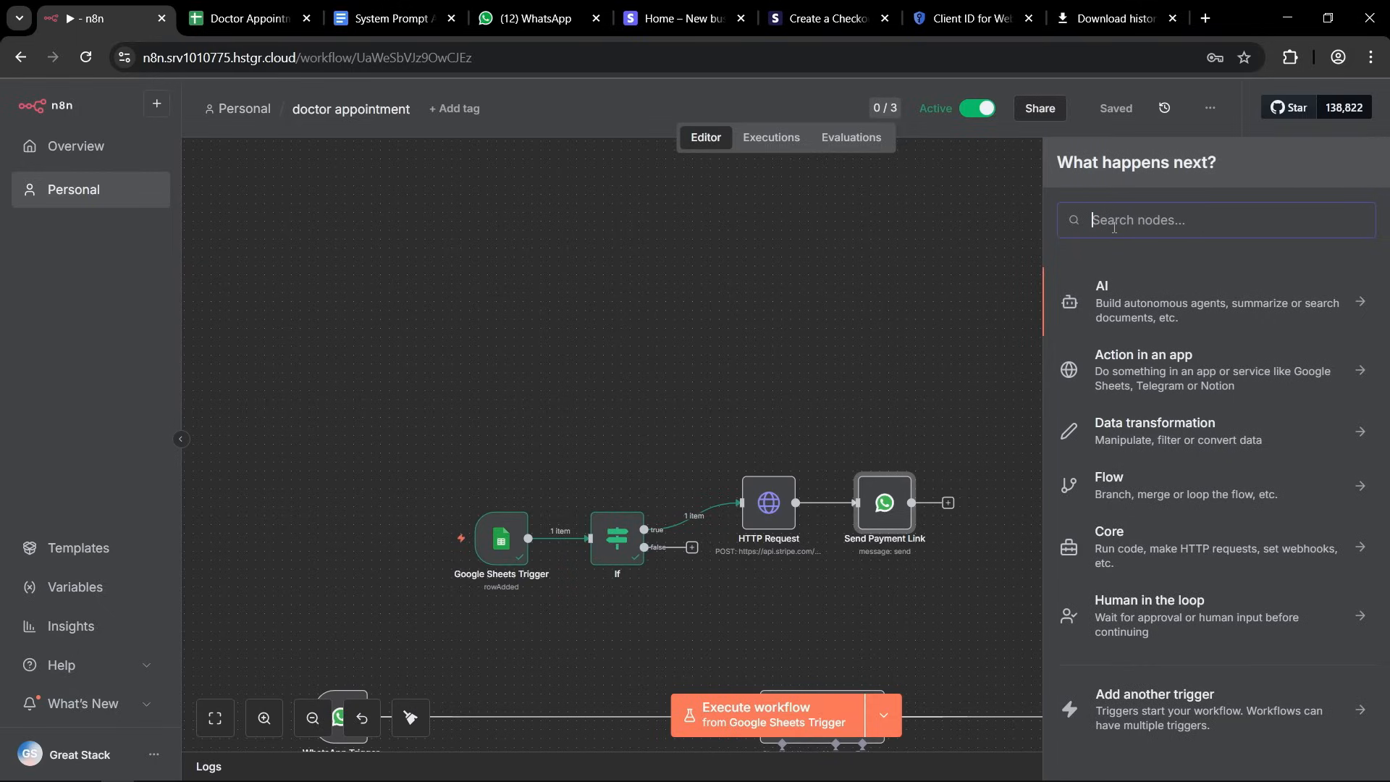
text(stripe)
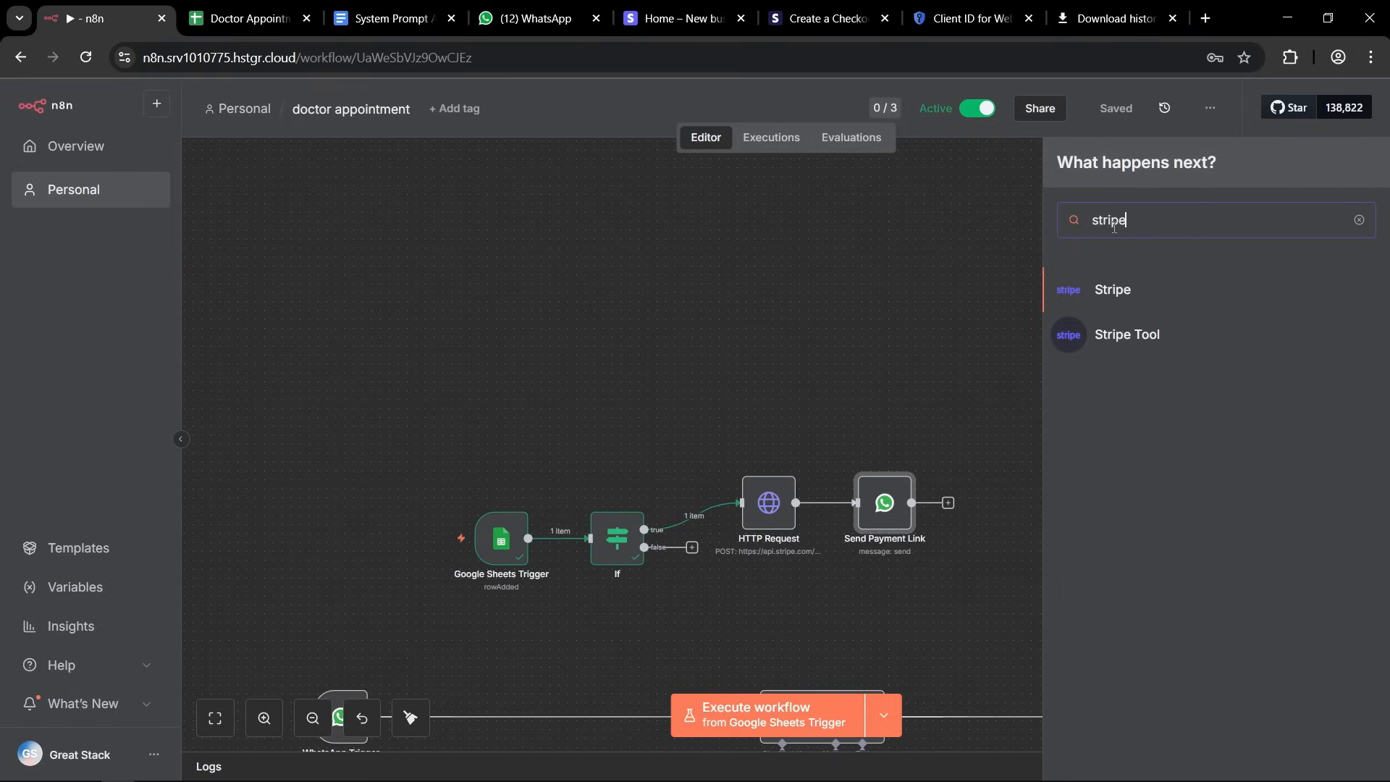
click(1360, 291)
Find the Stripe triggers matching "on payment int" and add the On payment intent succeeded trigger to the workflow.
scroll(1275, 416, down, 5)
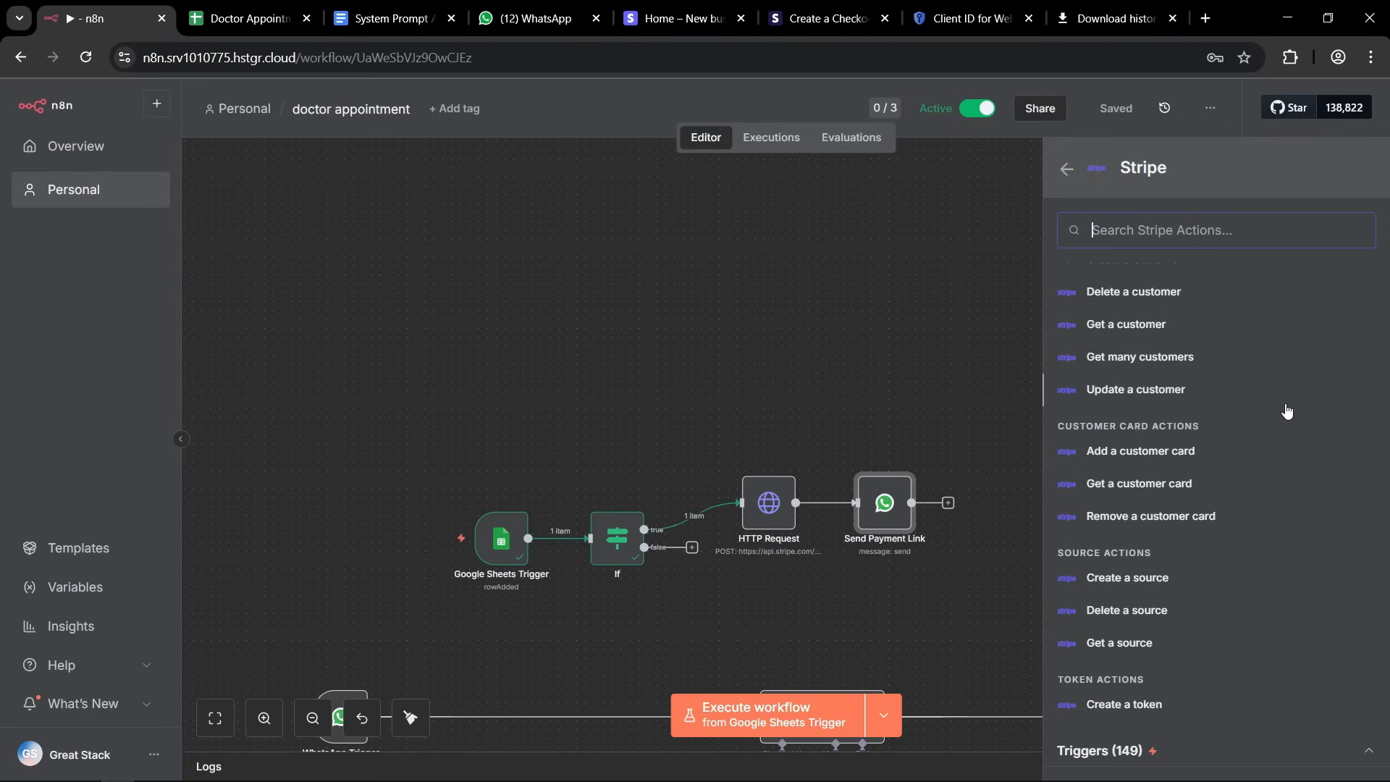
click(1368, 752)
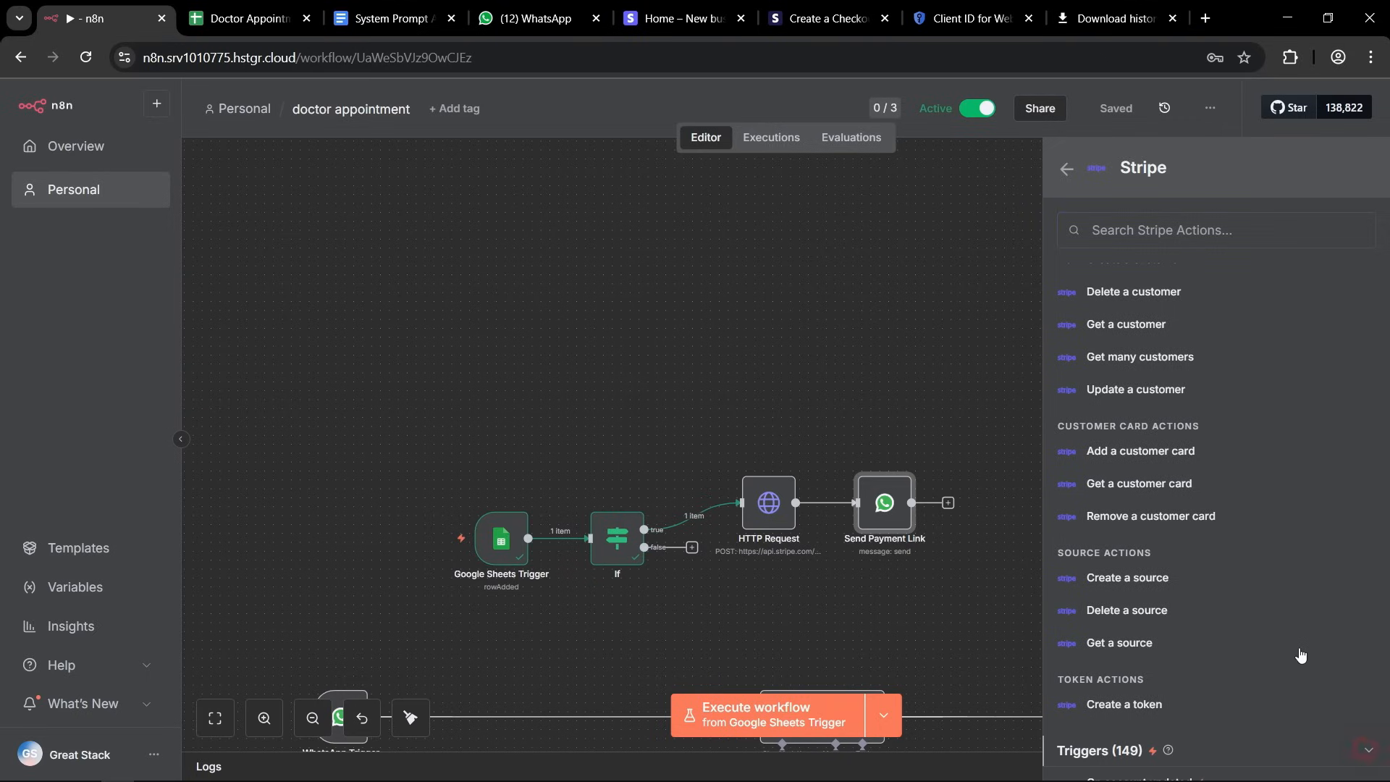
scroll(1263, 433, down, 10)
scroll(1194, 449, up, 6)
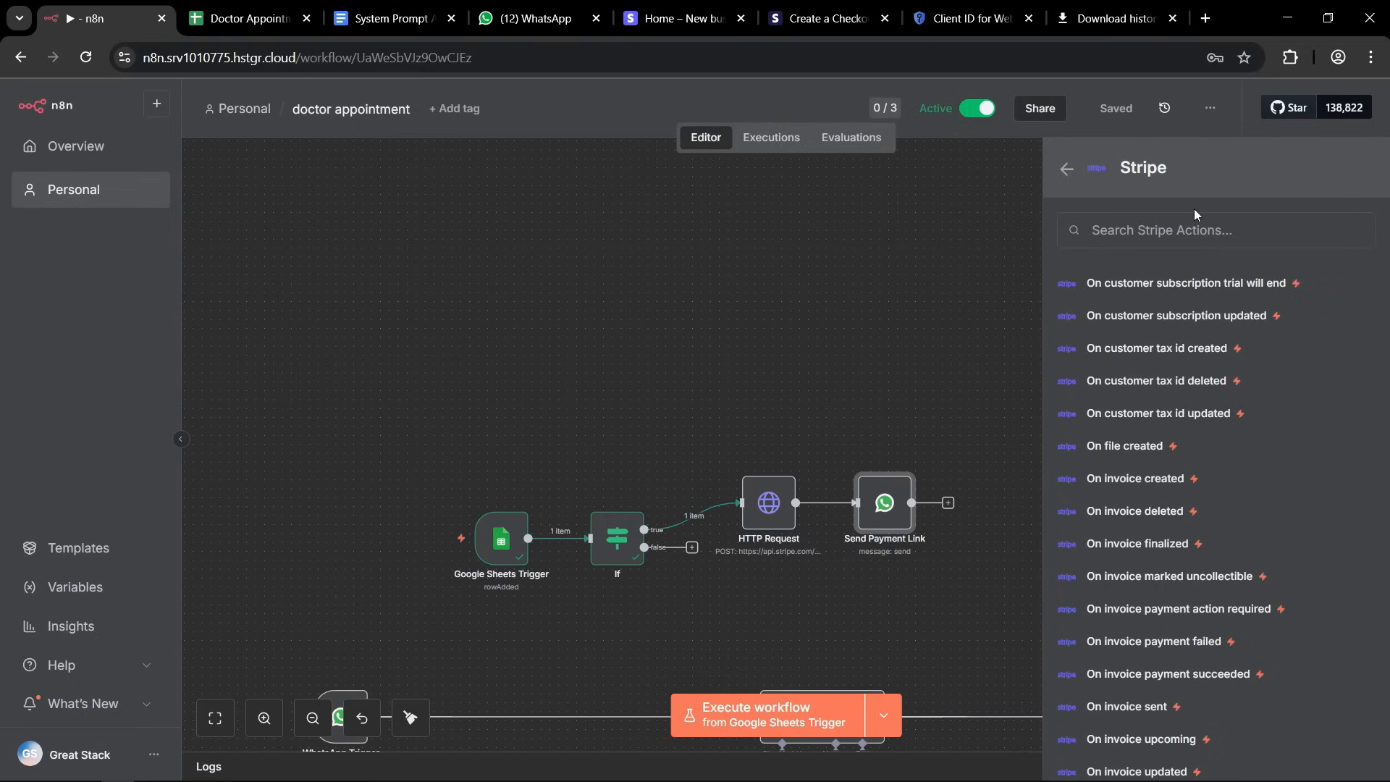
scroll(1201, 427, down, 10)
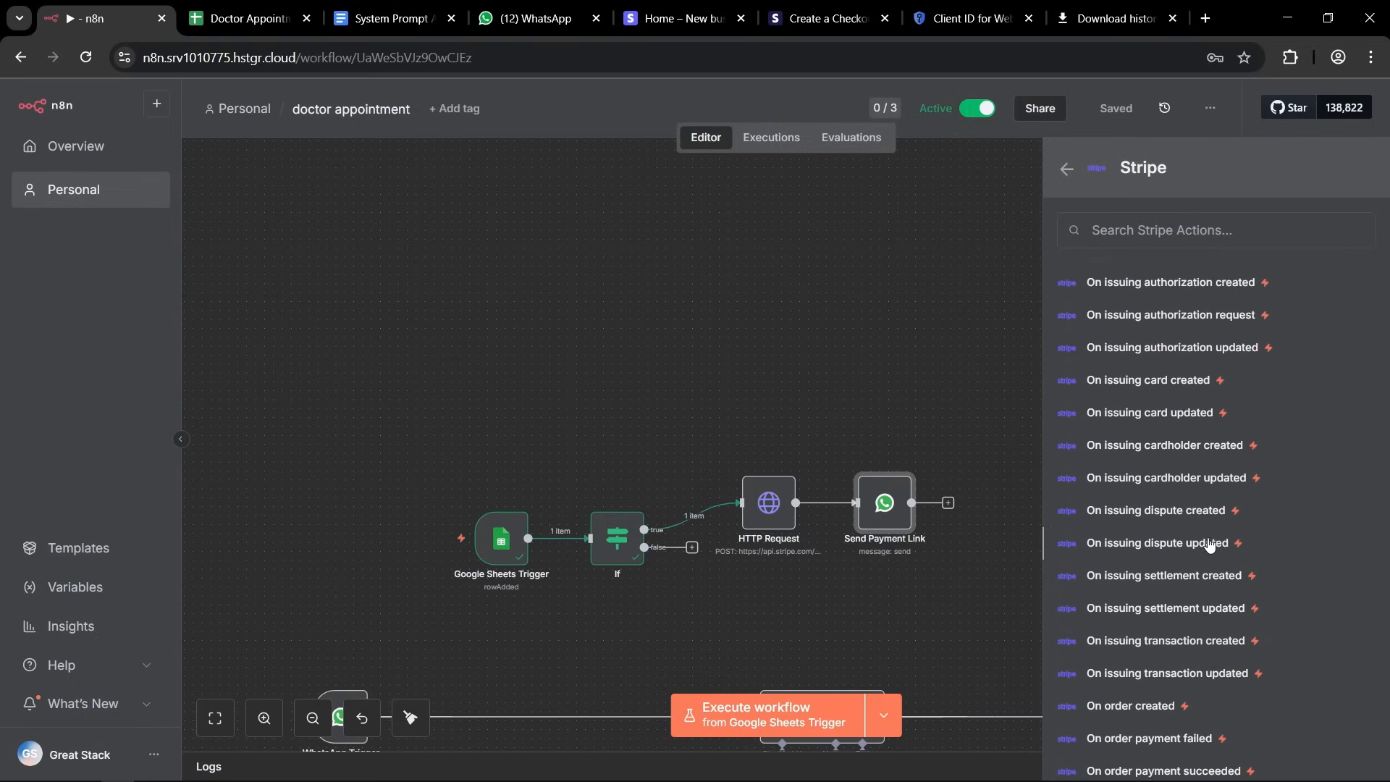
scroll(1170, 570, down, 5)
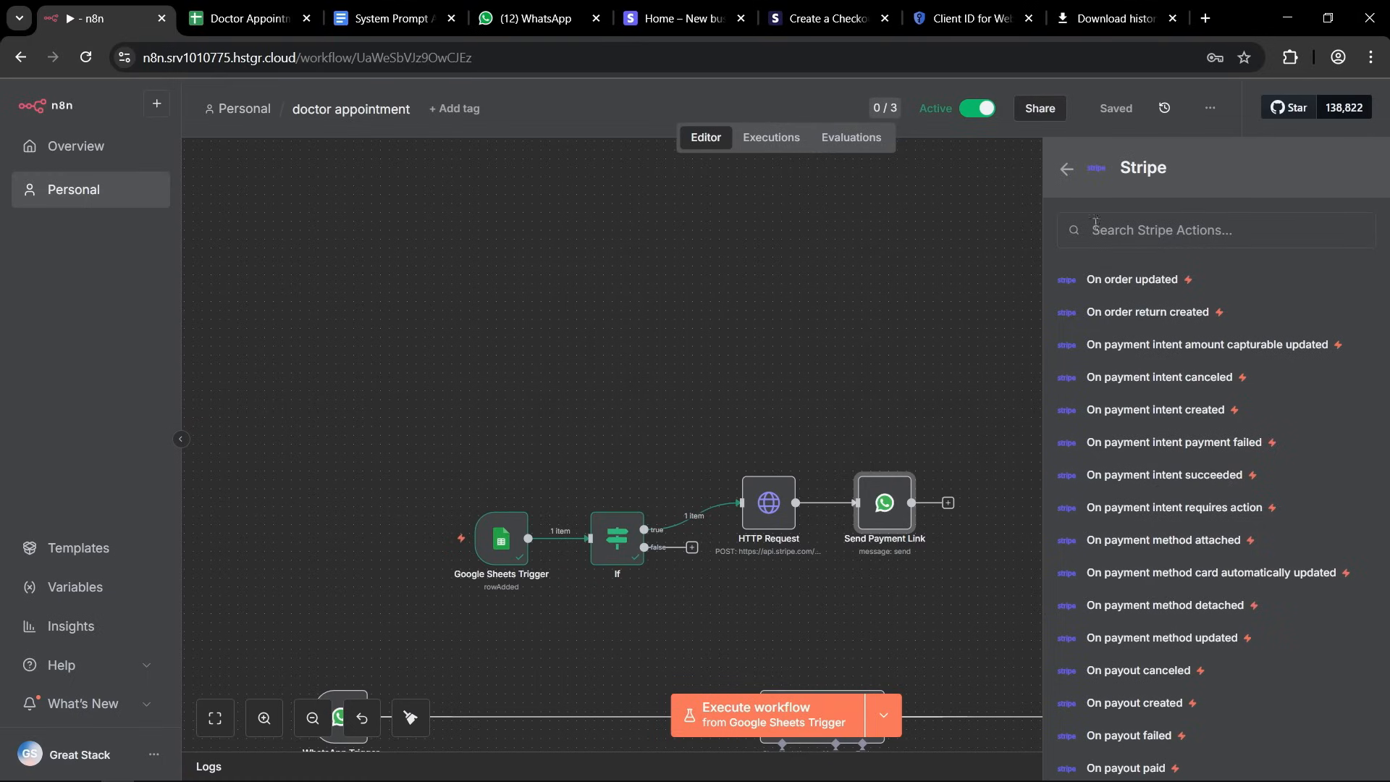
text(on payment int)
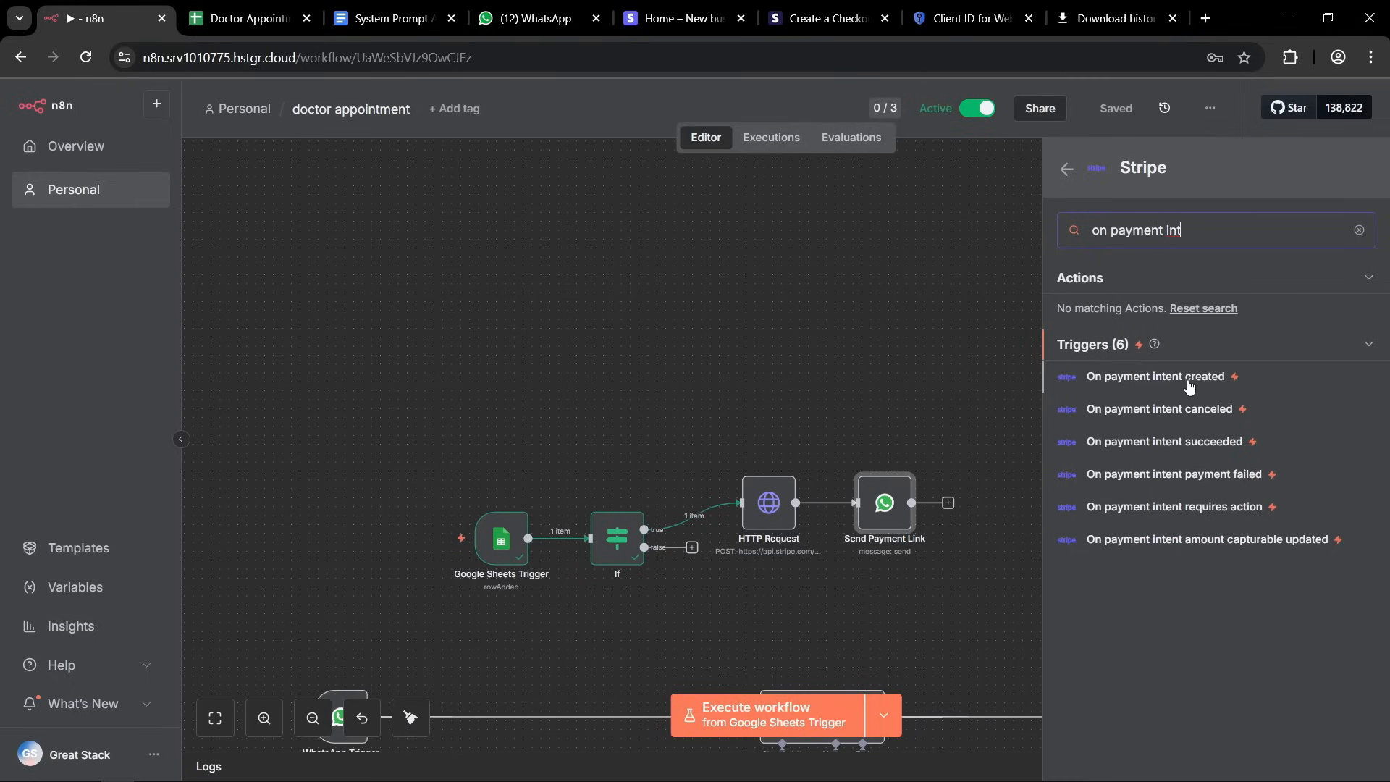
click(1185, 443)
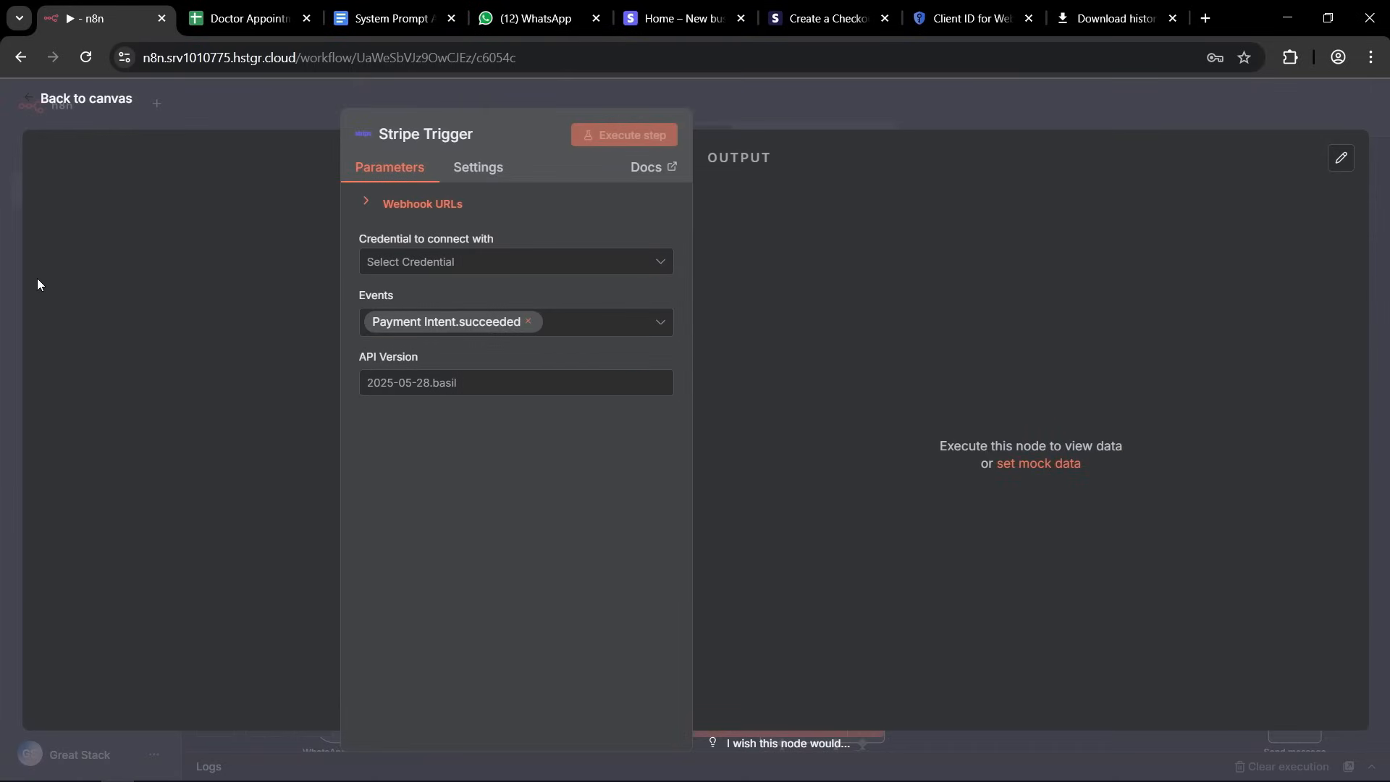
Create a new Stripe credential for the Stripe Trigger, copying the secret key from the Stripe dashboard into Secret Key, and save it.
click(658, 263)
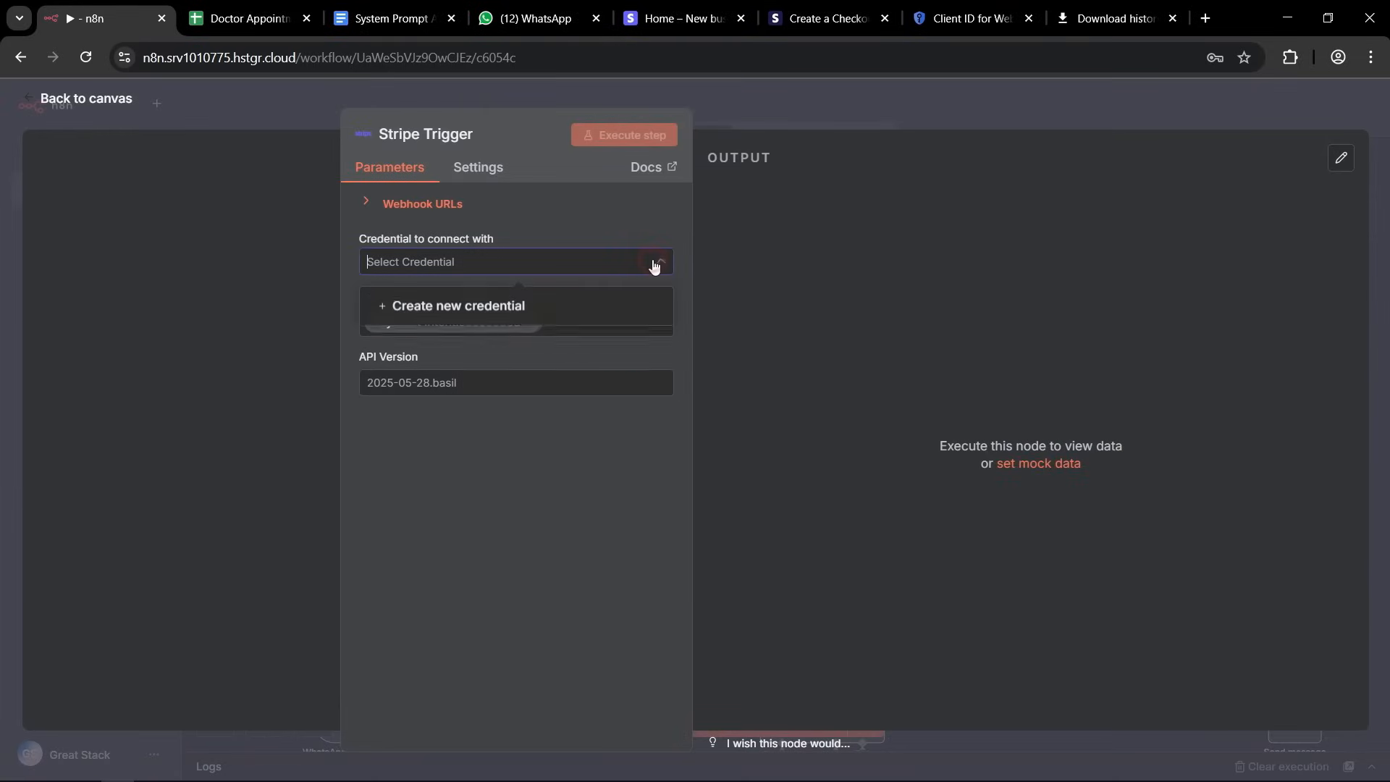
click(459, 308)
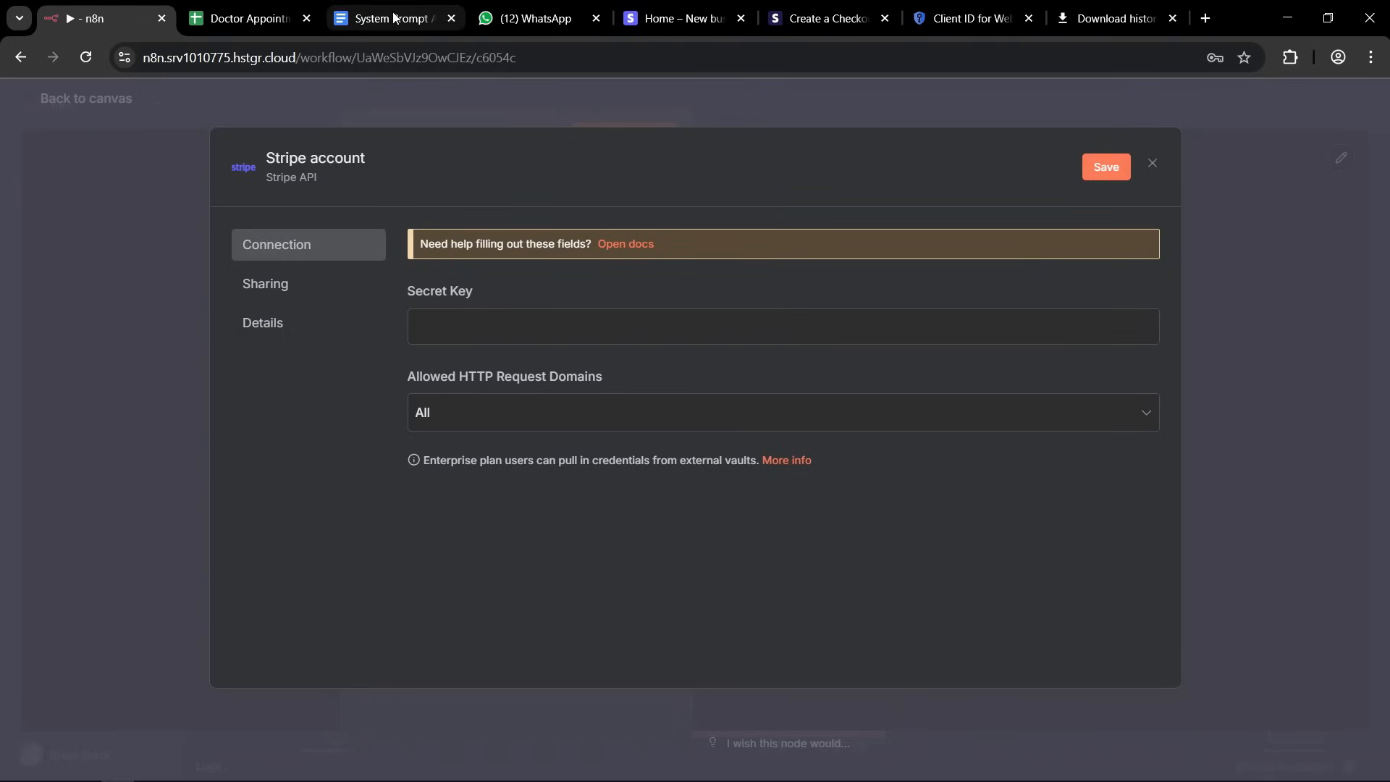
click(660, 18)
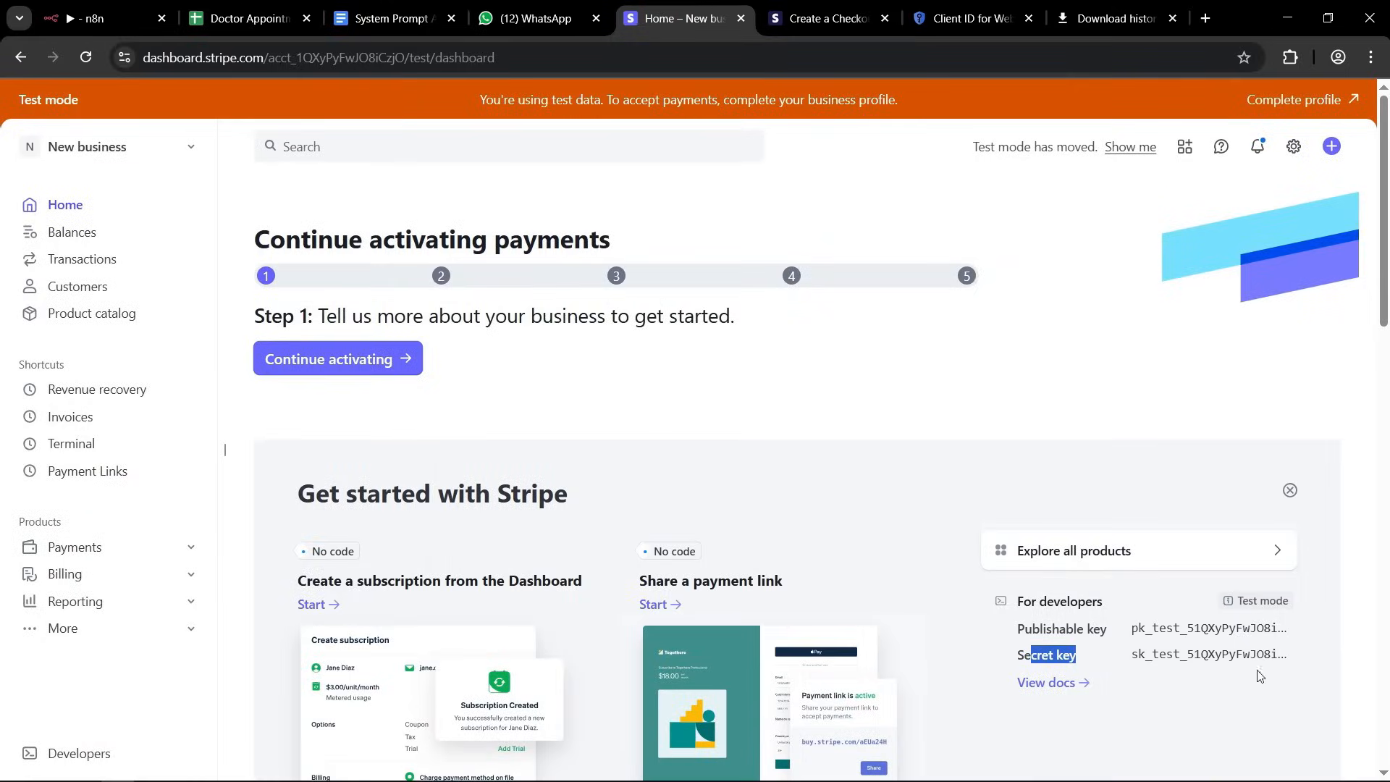
click(1223, 655)
click(87, 18)
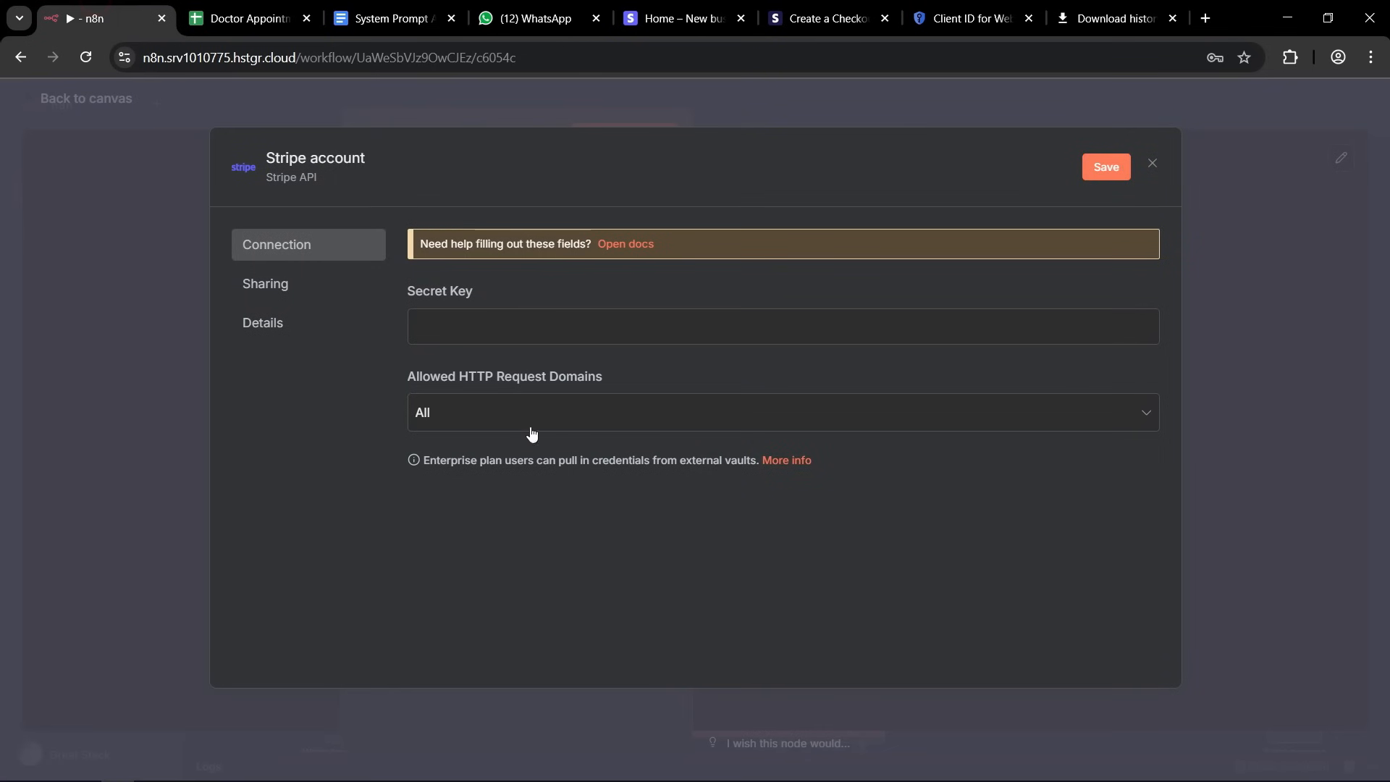
click(469, 334)
key(ctrl+v)
click(381, 350)
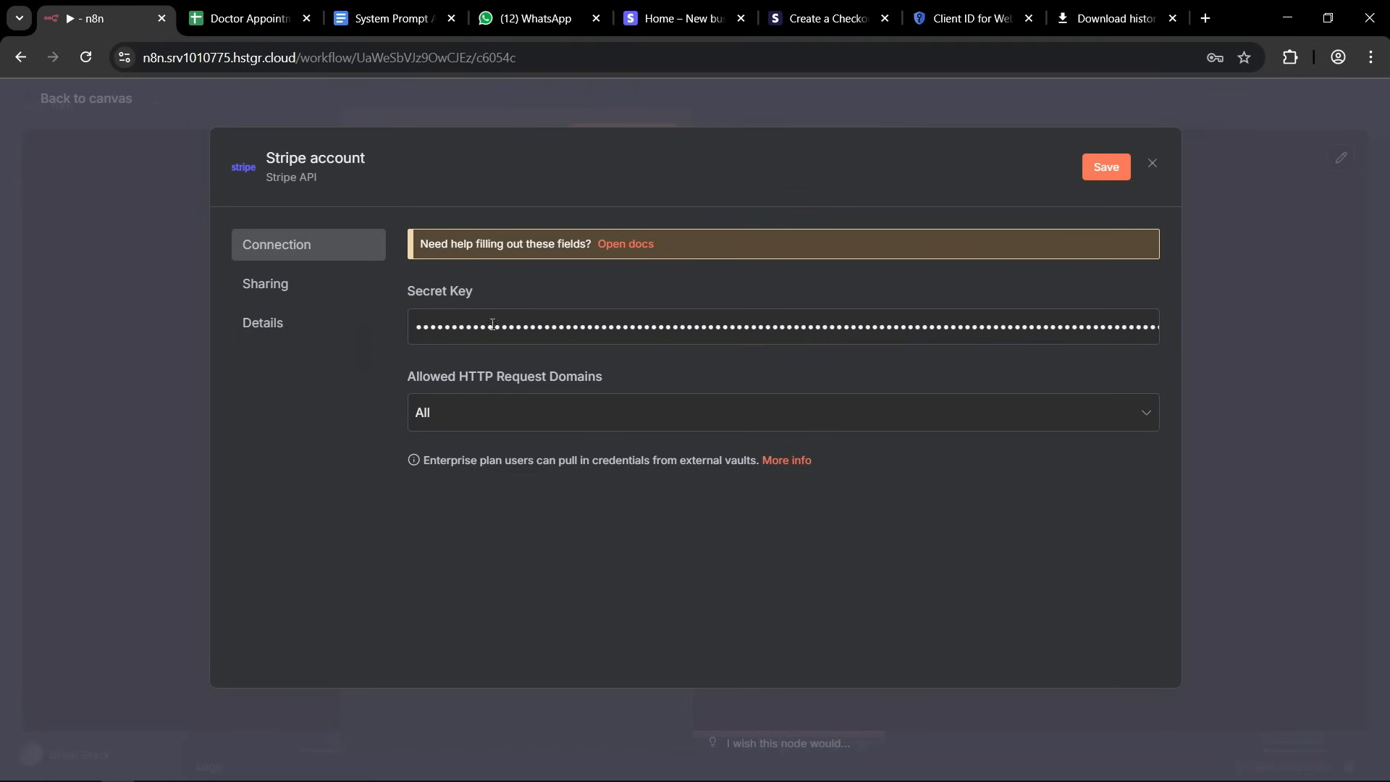
click(1102, 171)
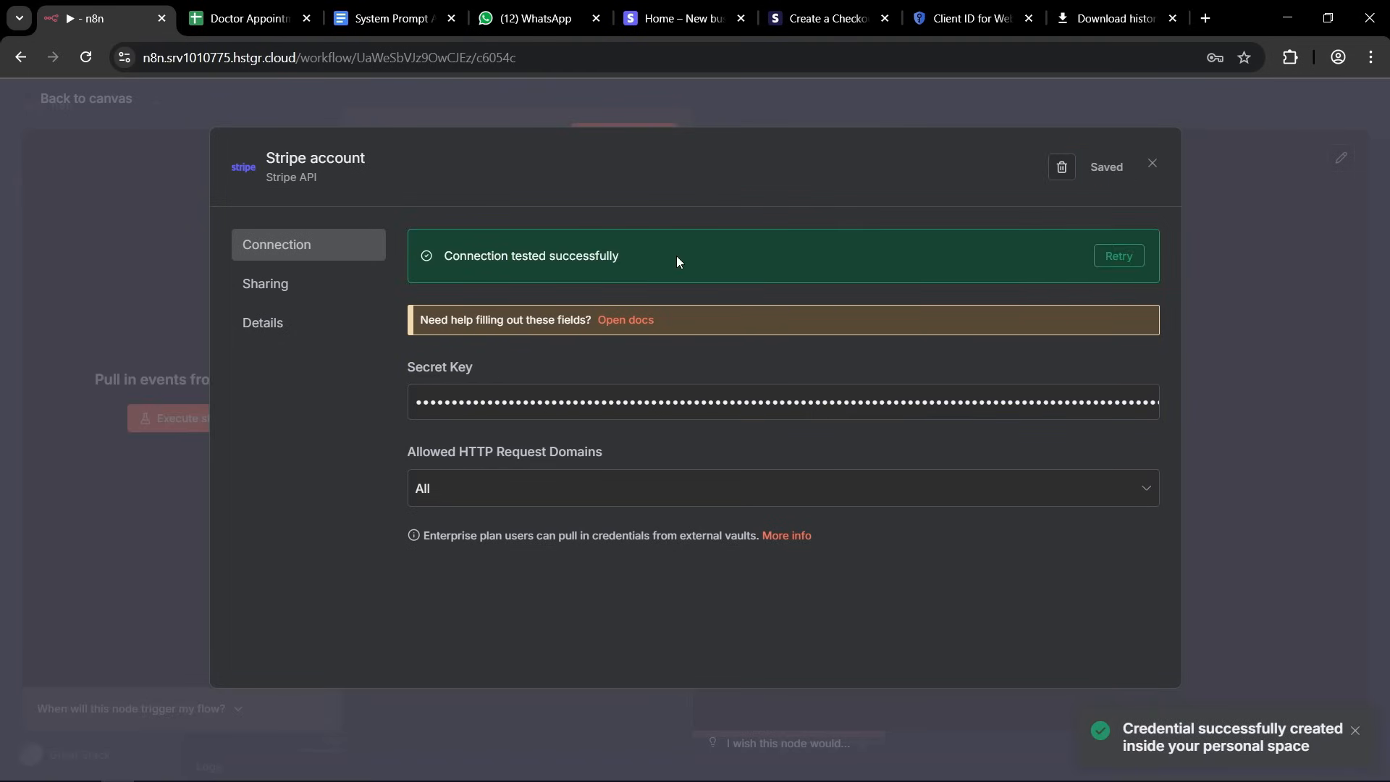
Close the Stripe credential, dismiss the password-saving prompt, and execute the workflow from the Stripe Trigger so it waits for an event.
click(1242, 169)
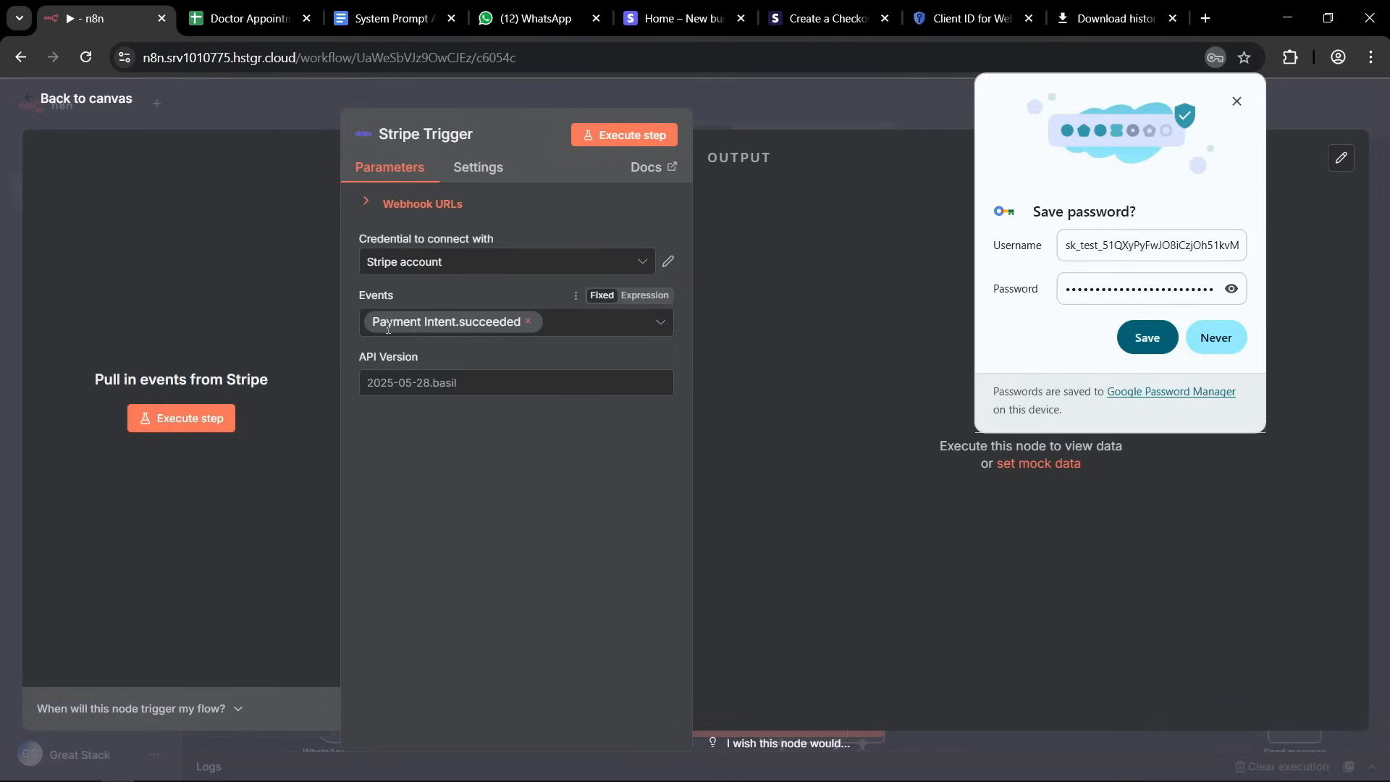
click(1236, 100)
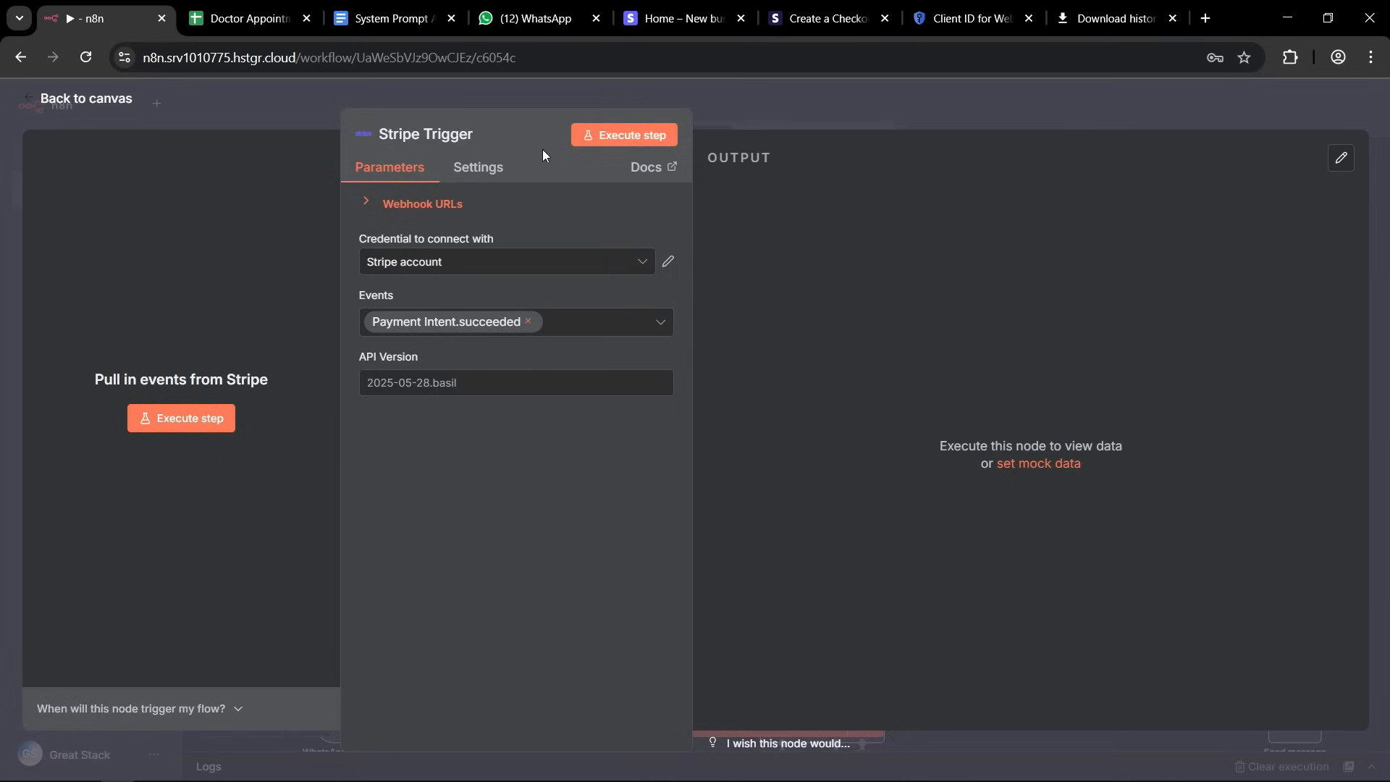
click(785, 105)
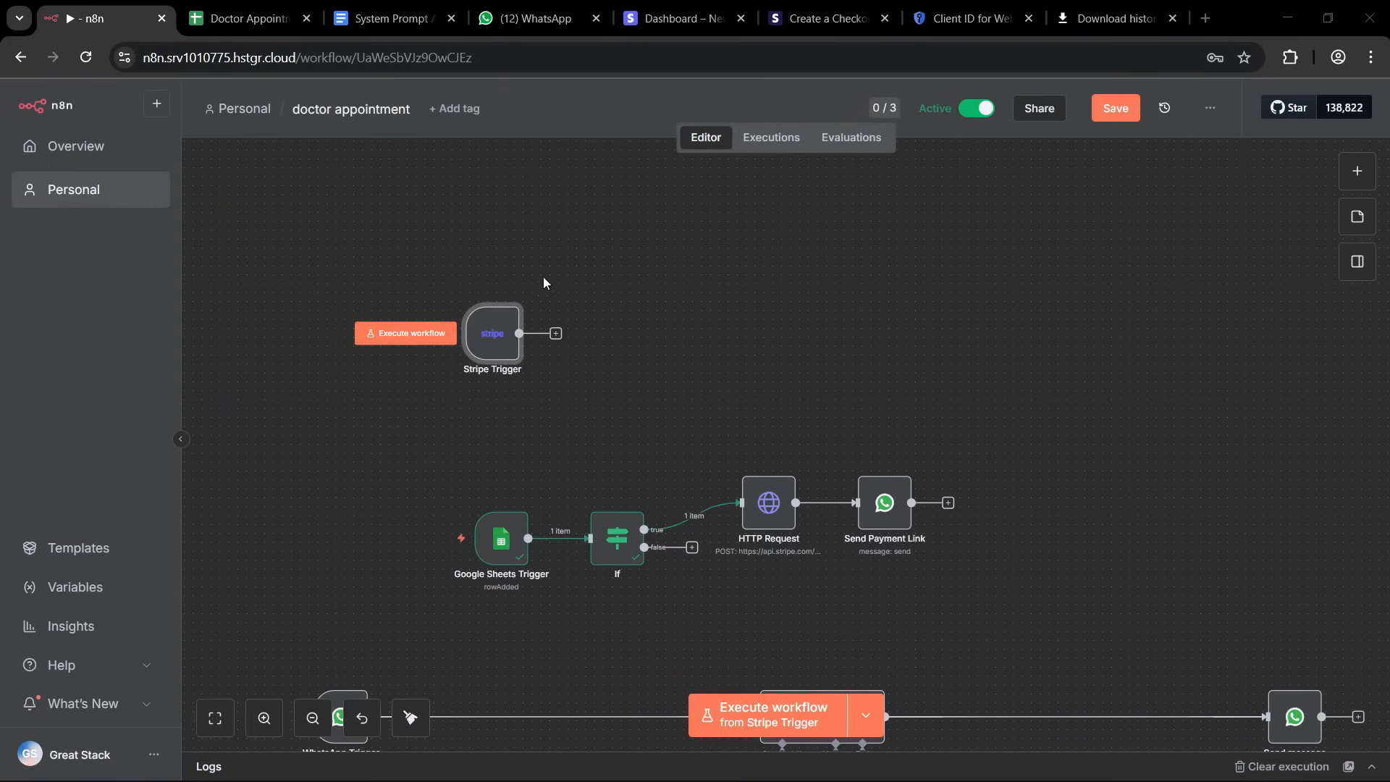
mouse_move(394, 339)
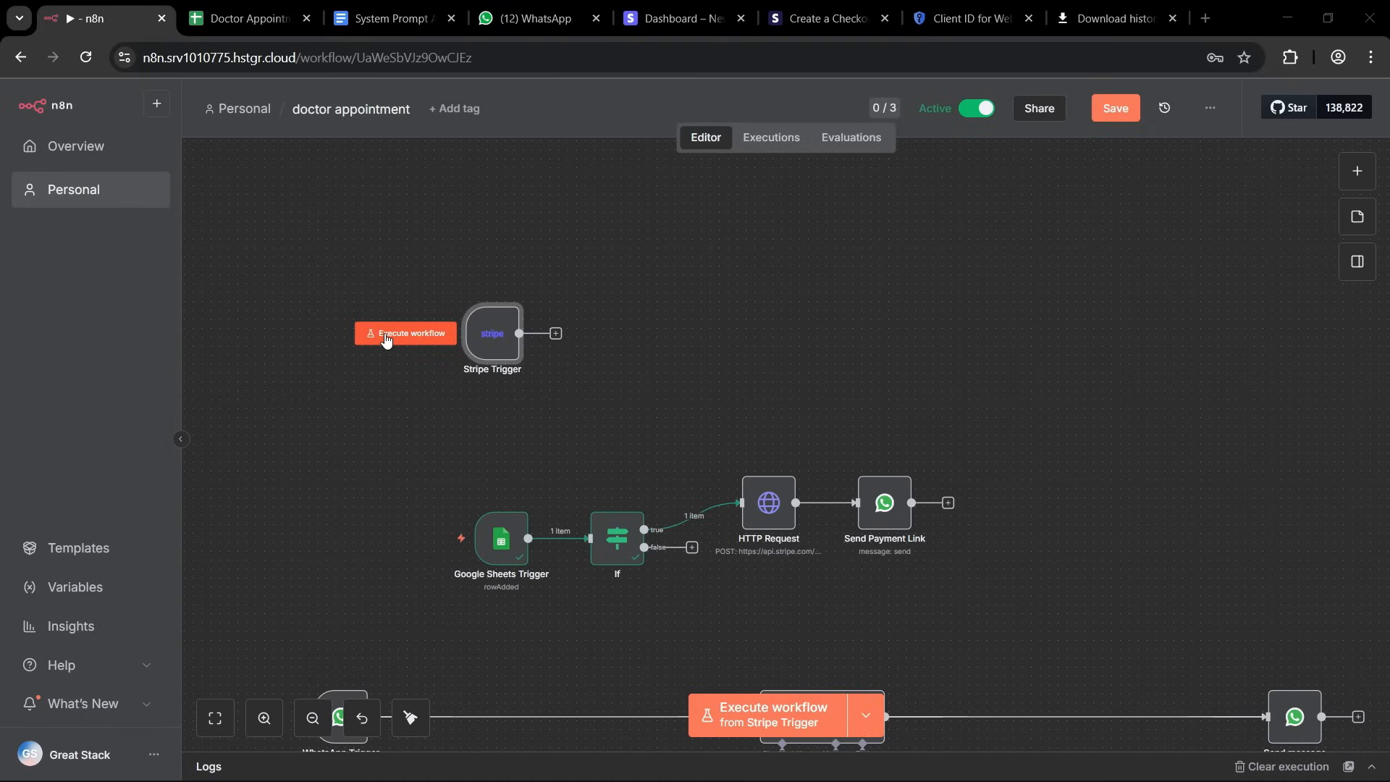
click(422, 335)
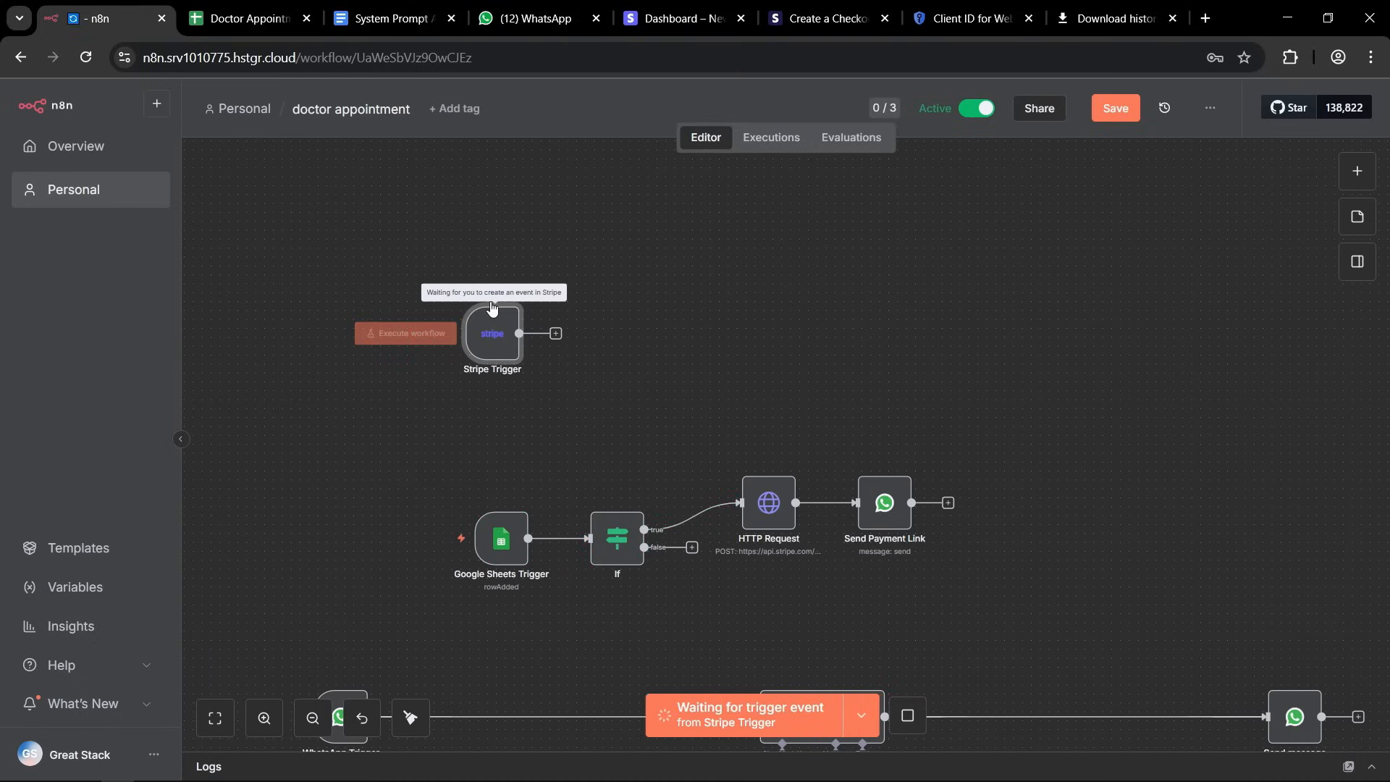
Switch to WhatsApp, open the appointment's Stripe payment link and fill in the customer's email on the checkout page.
click(533, 22)
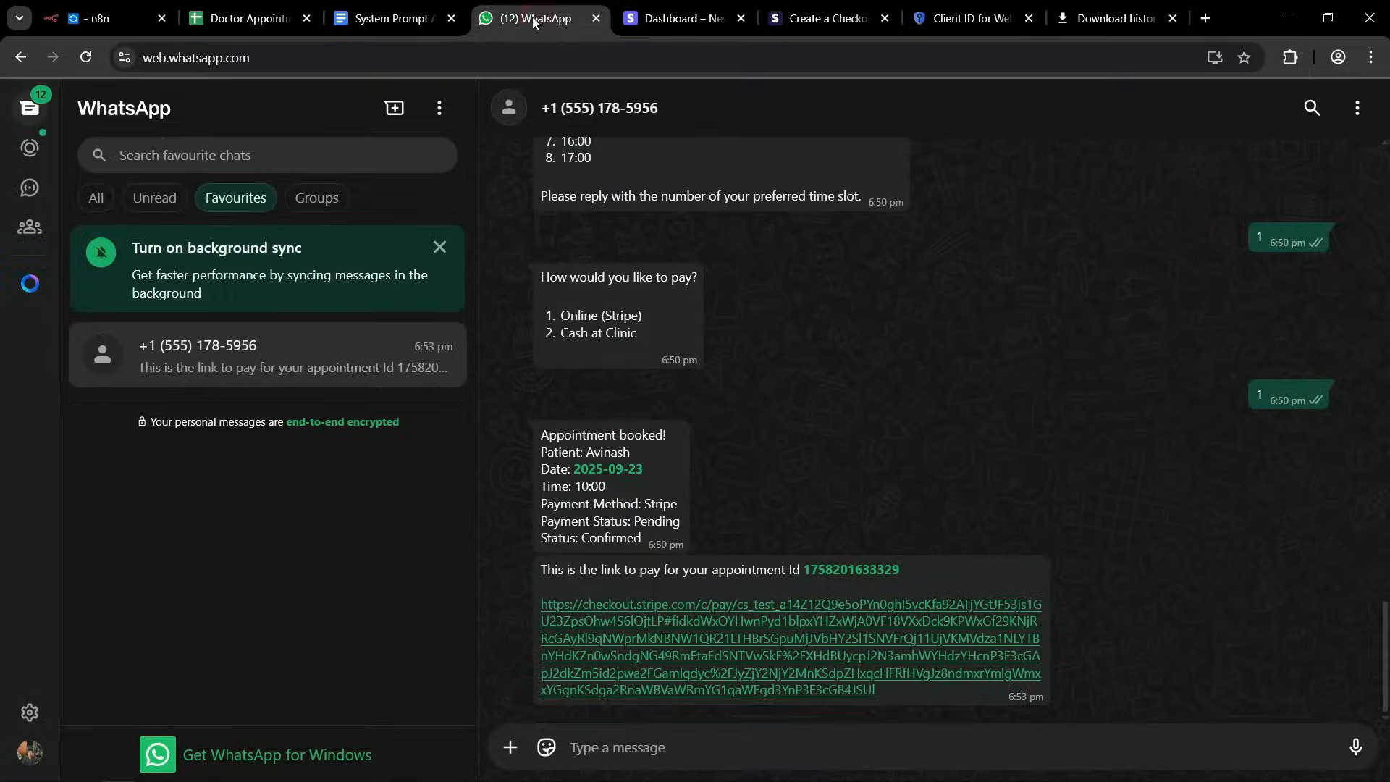
click(635, 640)
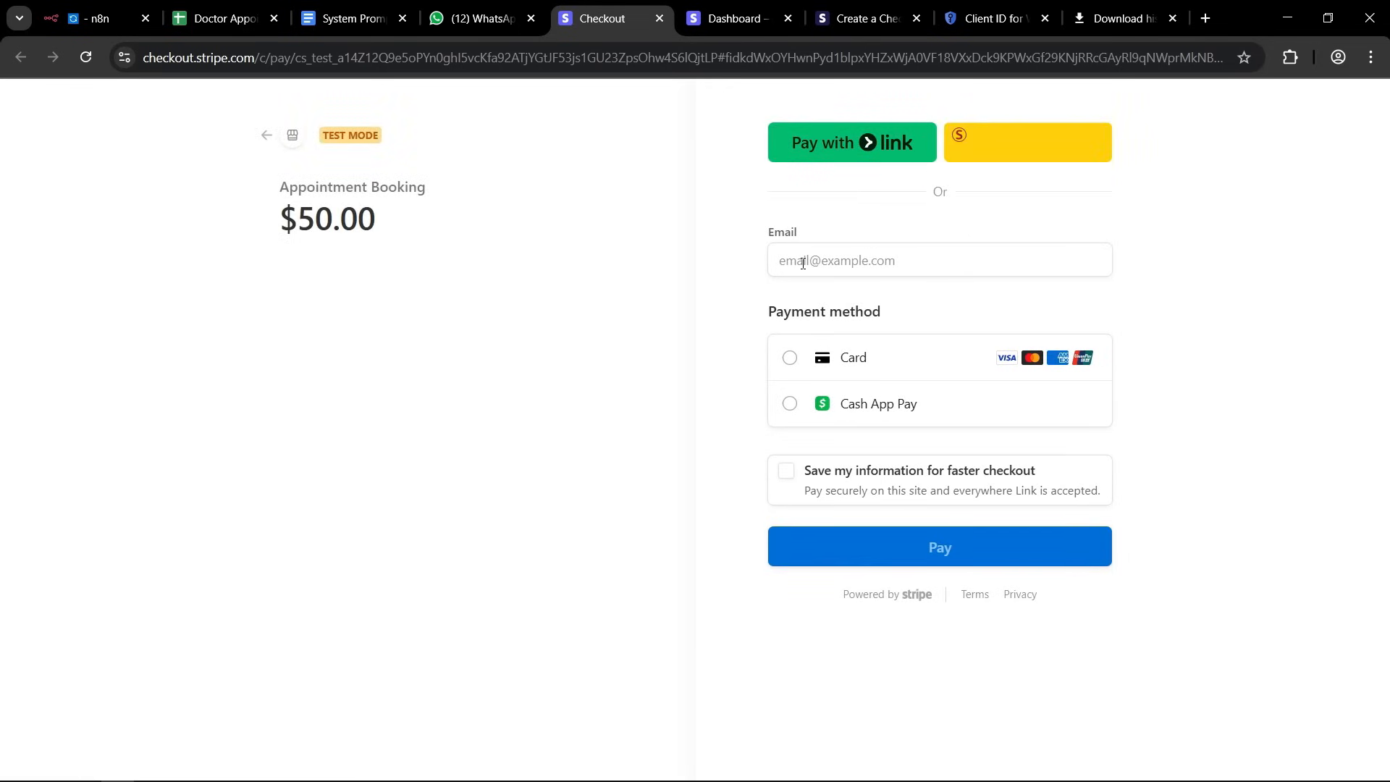
click(803, 261)
text(test@test)
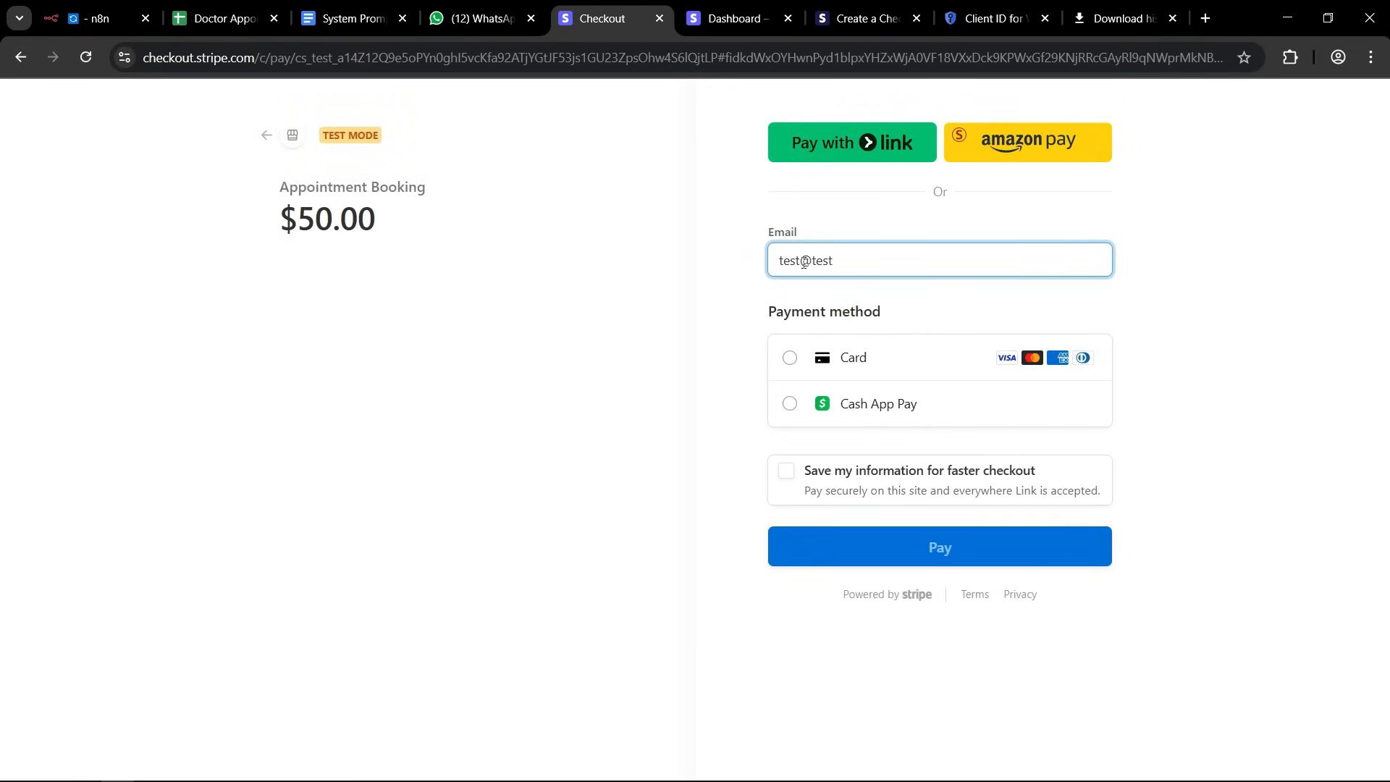
text(.com)
Choose Card as the payment method and enter the test card number, expiry date and CVC.
click(789, 359)
click(808, 426)
text(4242 4242 4242 4242)
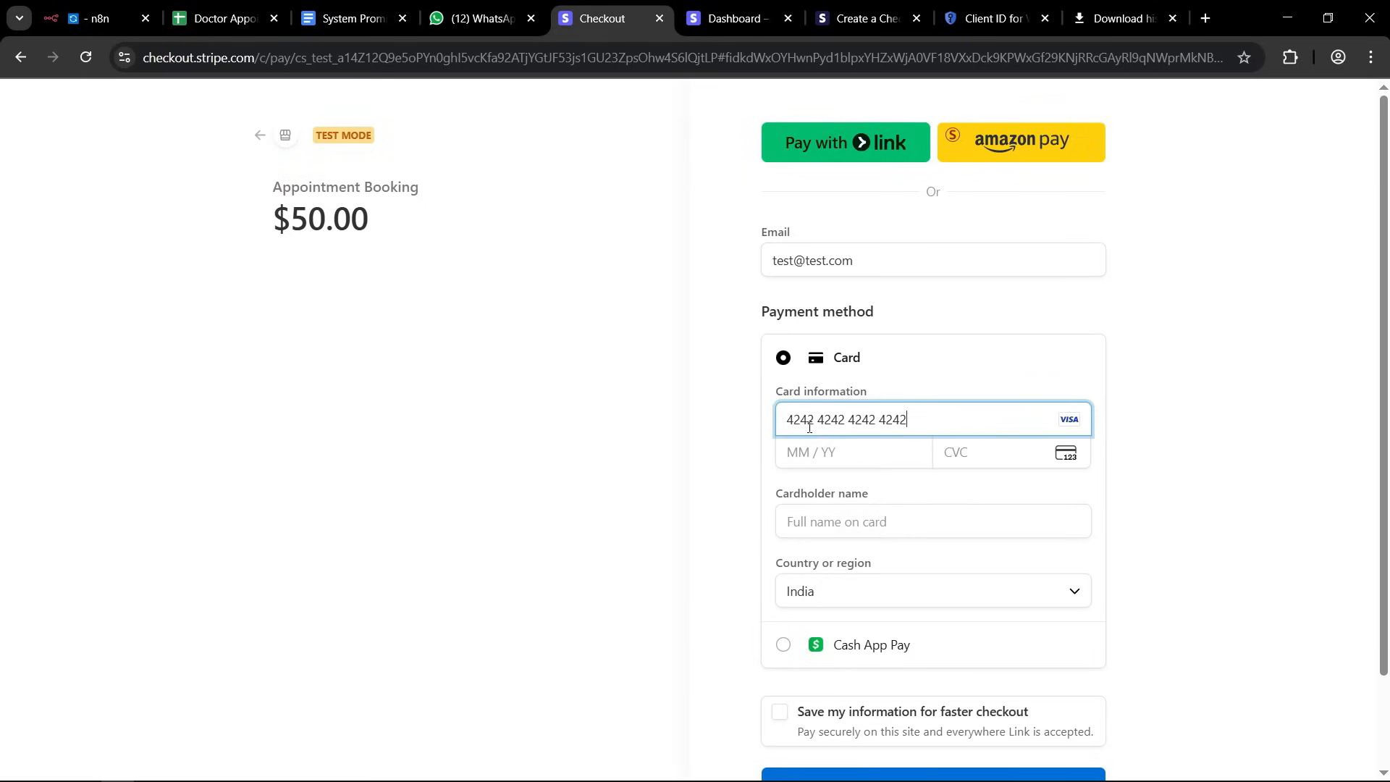
click(792, 444)
text(0444)
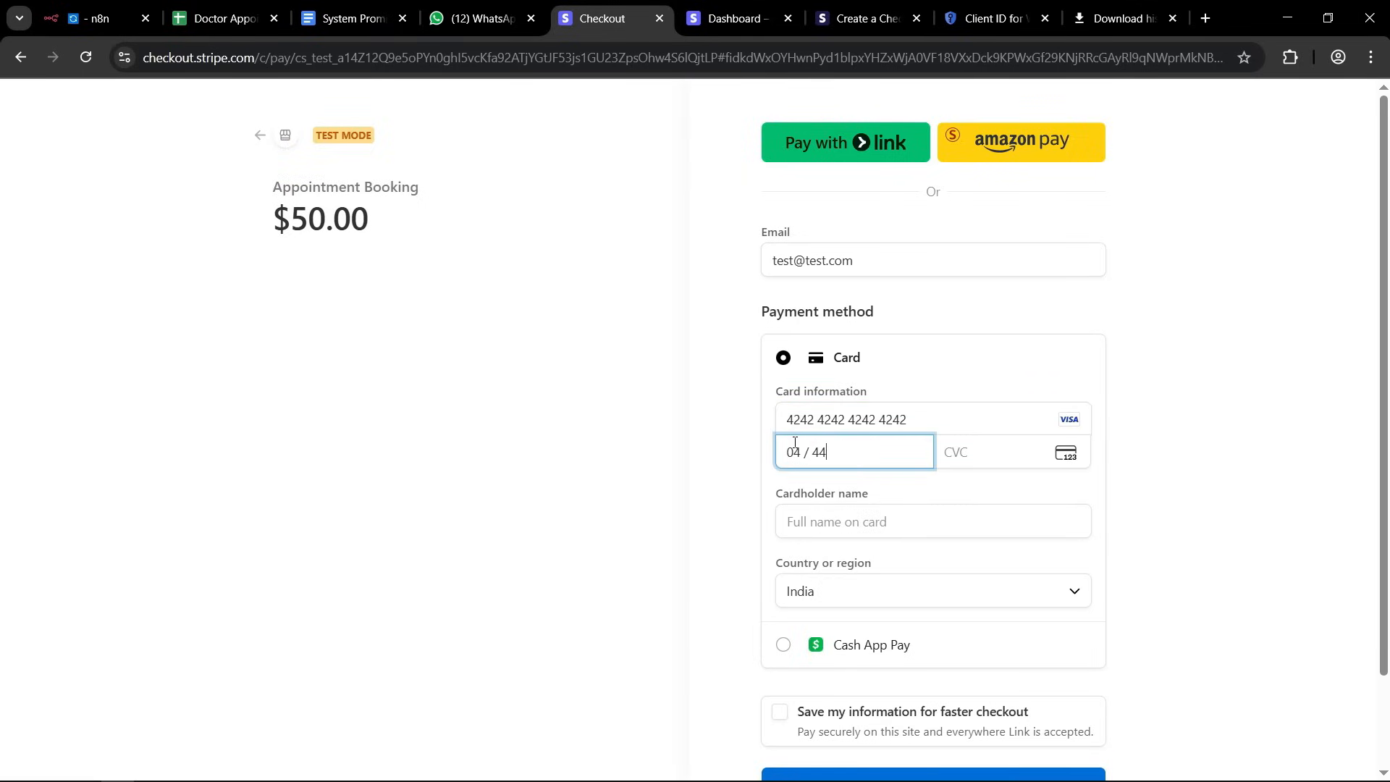
click(983, 446)
text(123)
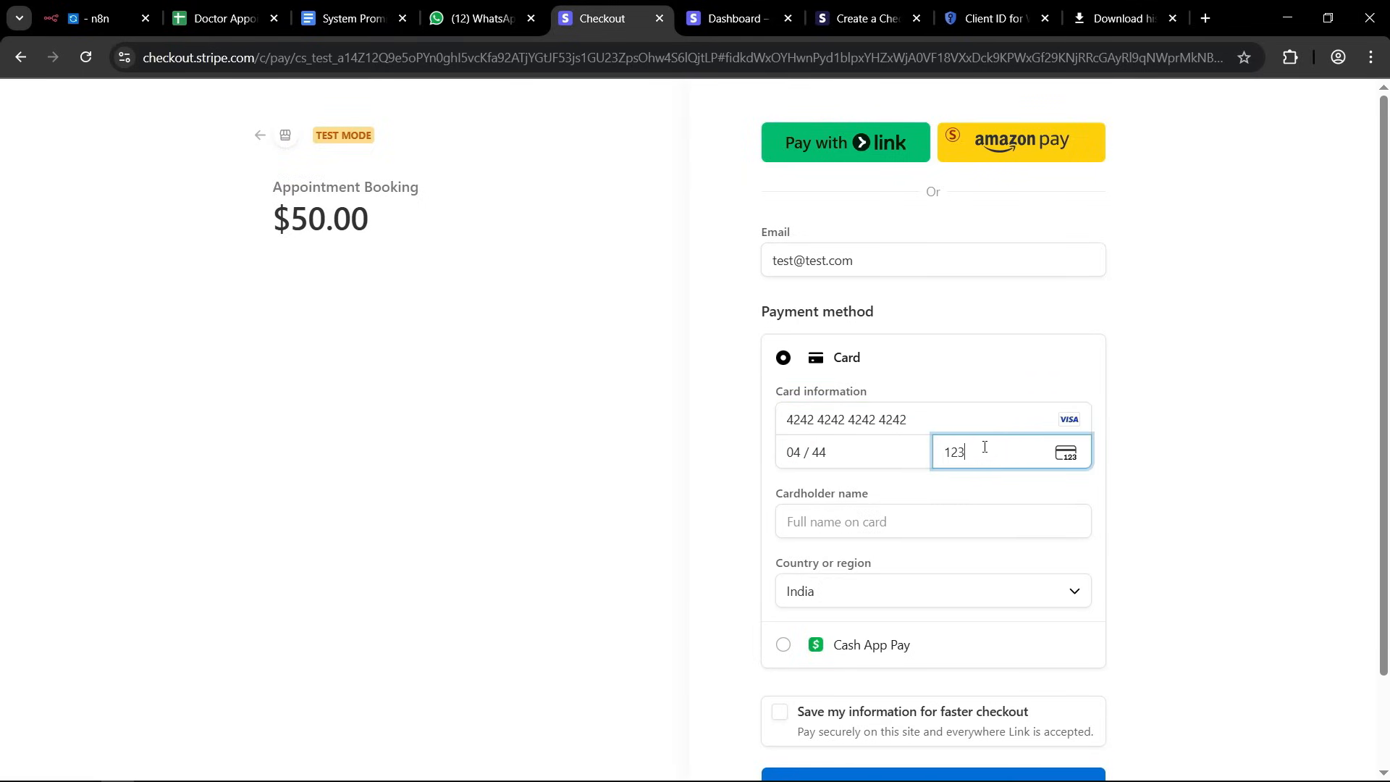
Fill in the cardholder's name on the checkout form and submit the $50.00 Appointment Booking payment.
click(900, 516)
click(894, 592)
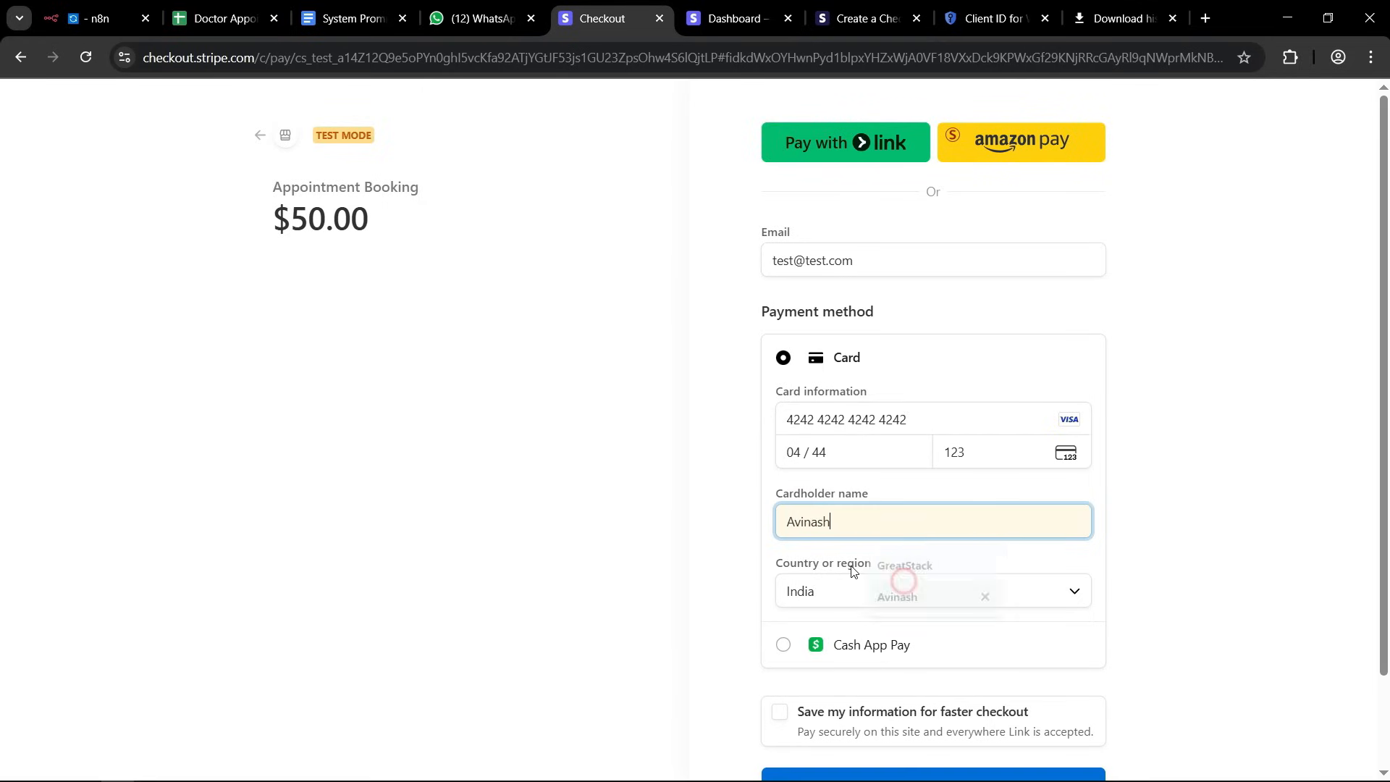
click(783, 534)
scroll(782, 534, down, 2)
click(900, 680)
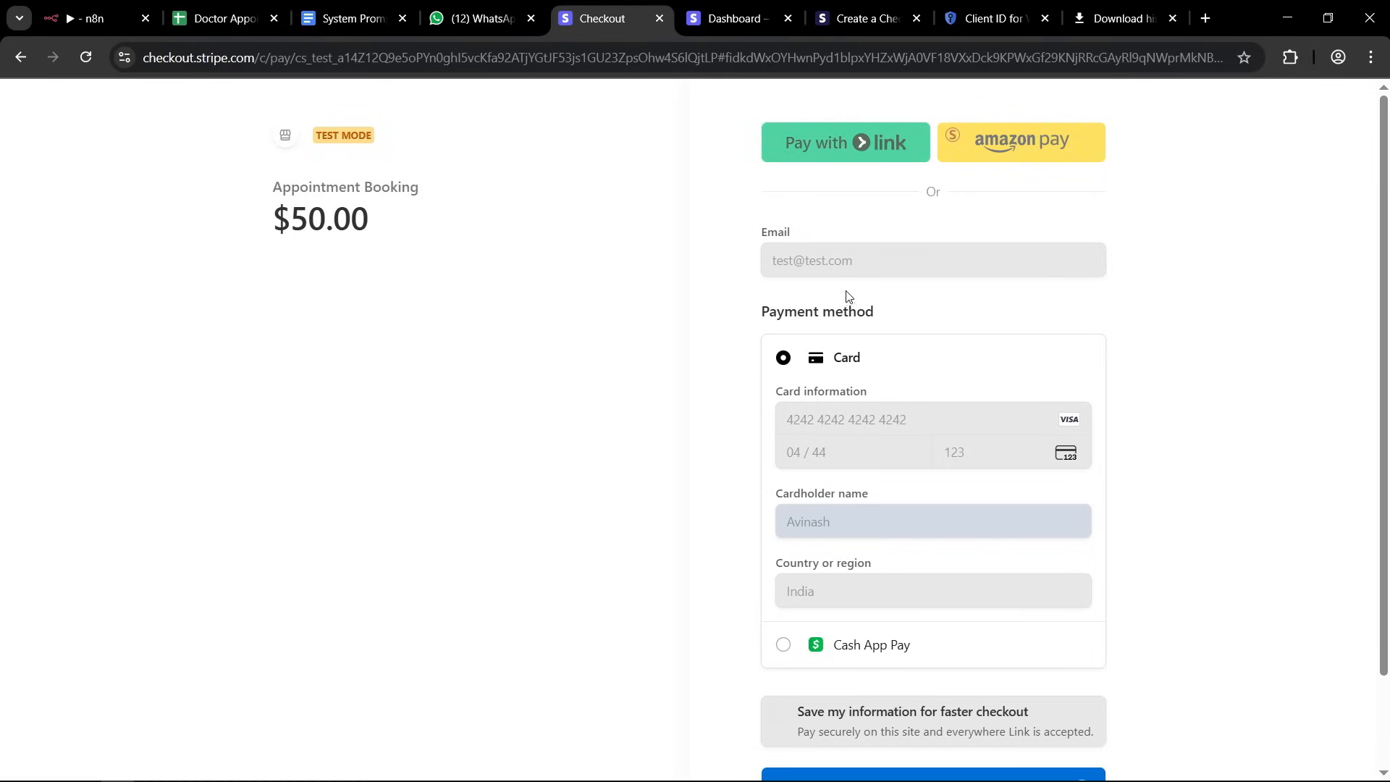
scroll(680, 376, down, 2)
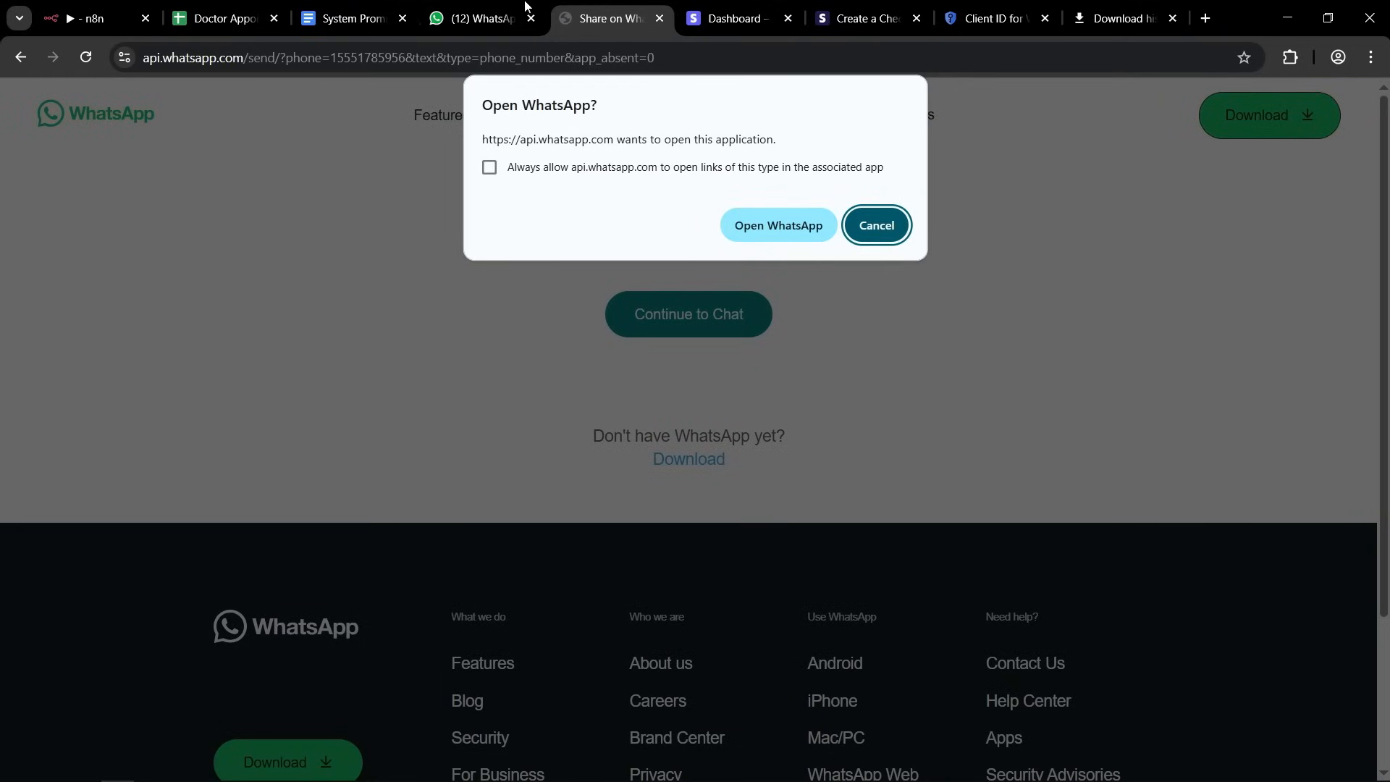
Return to the n8n workflow and examine the Stripe Trigger's output, especially the payment intent id under data.object.
click(485, 10)
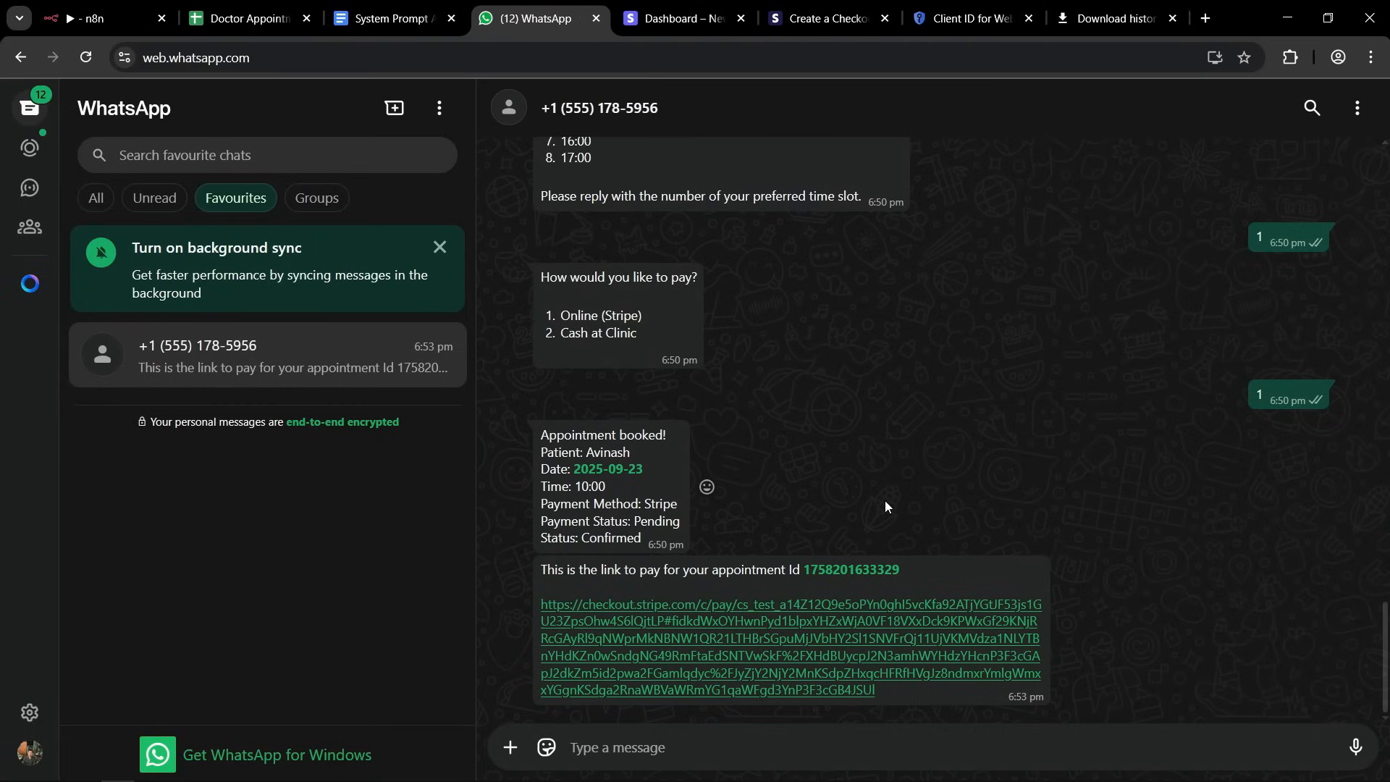
click(123, 13)
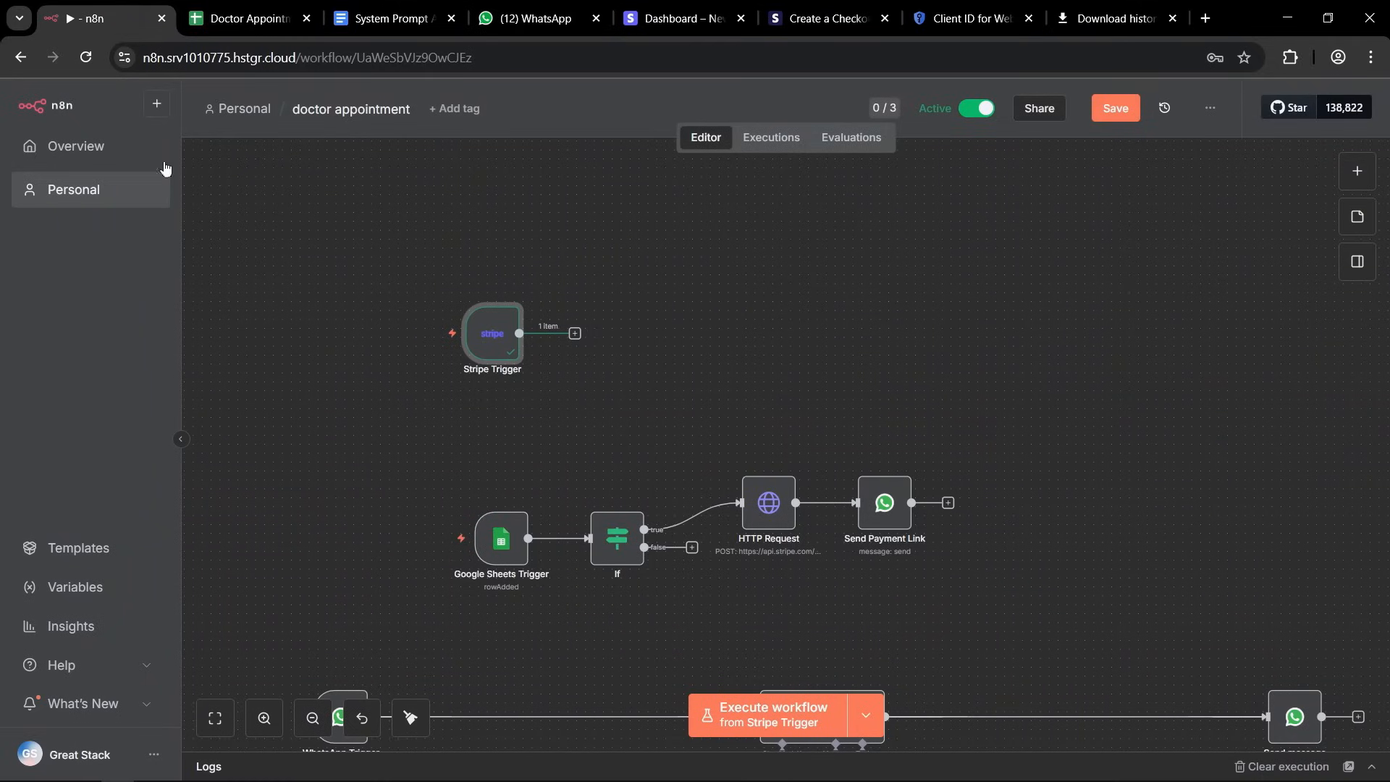
double_click(495, 337)
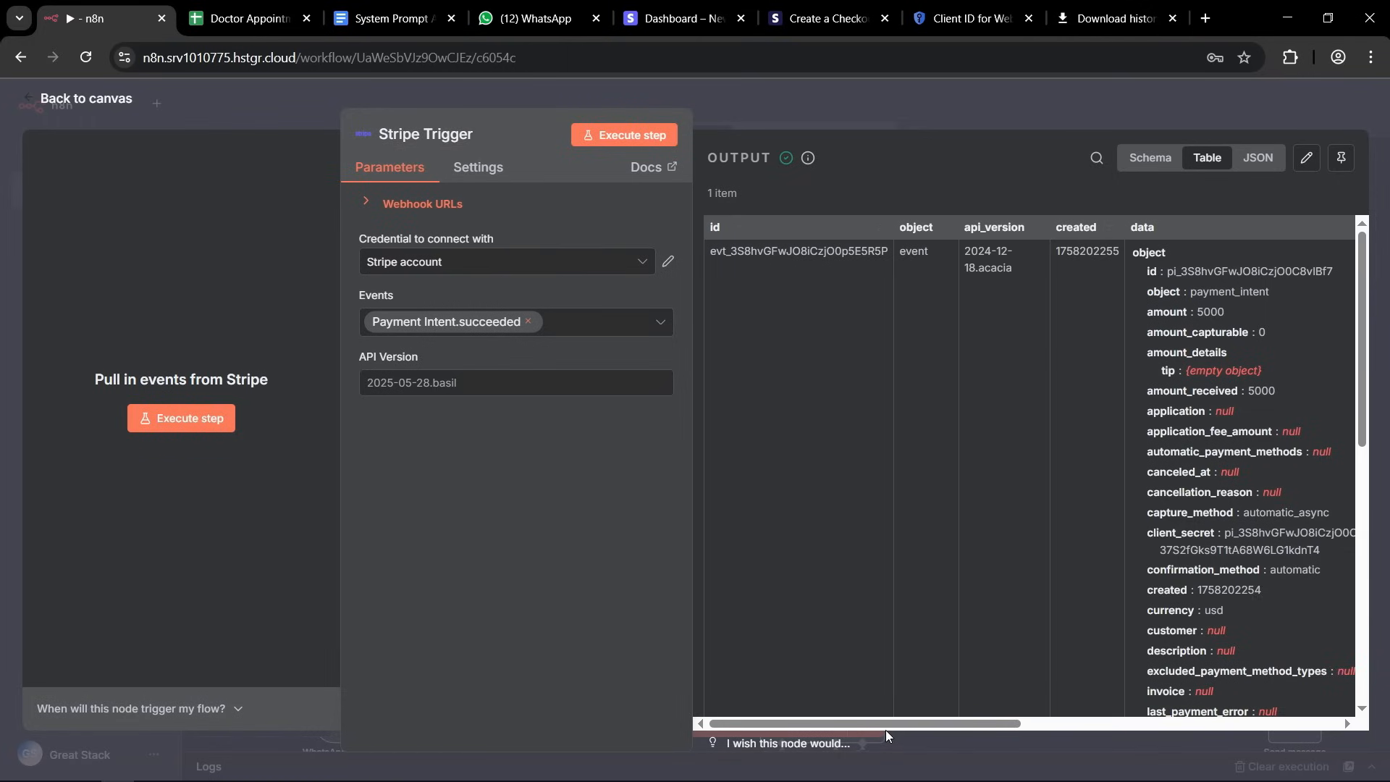
drag(886, 724, 1055, 712)
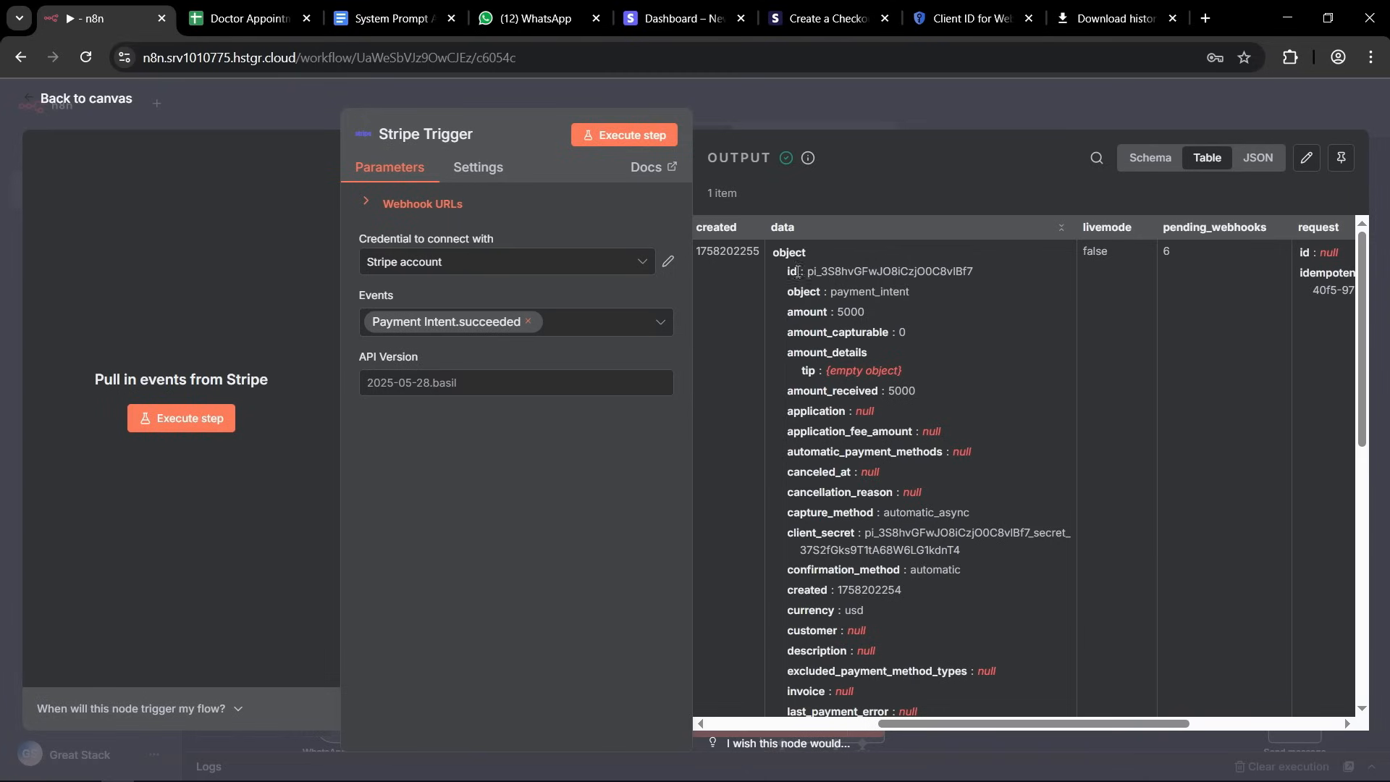
drag(808, 270, 956, 270)
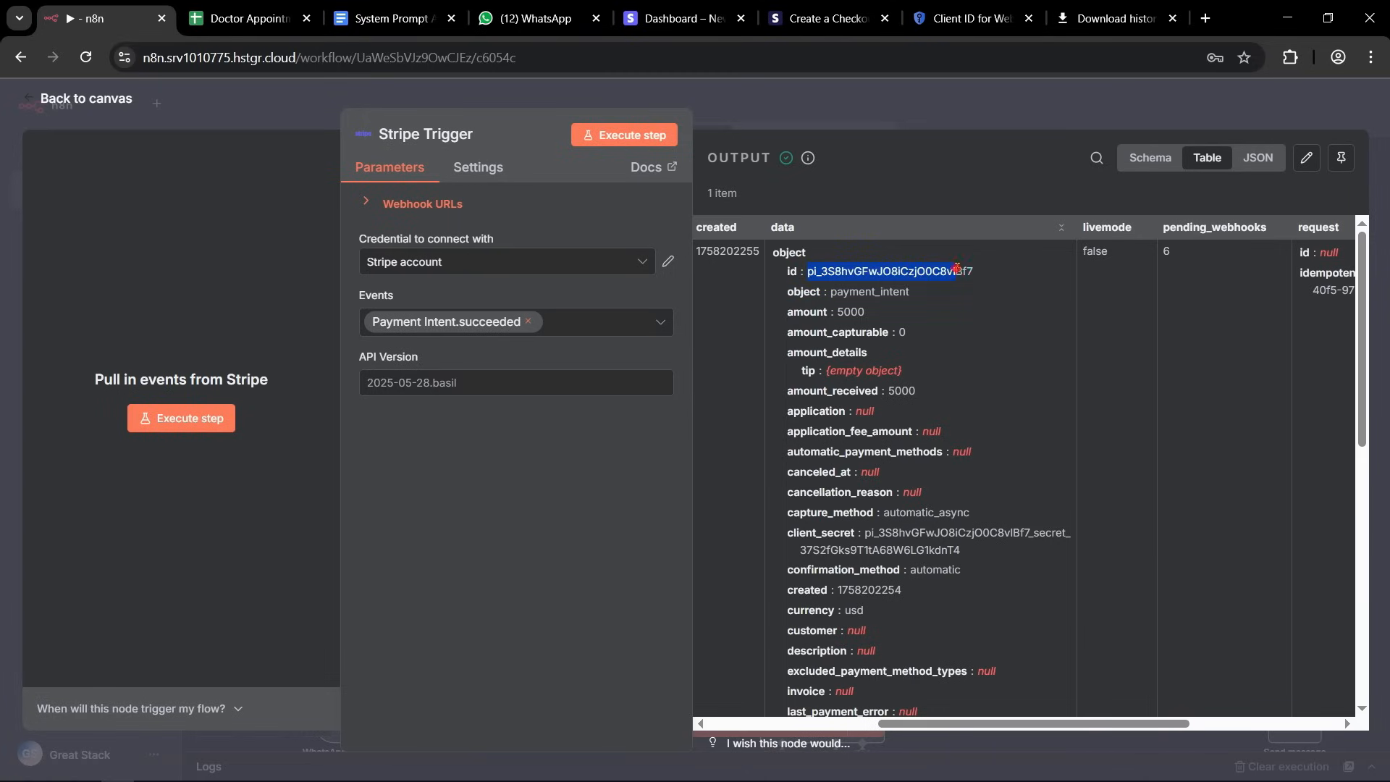
click(956, 269)
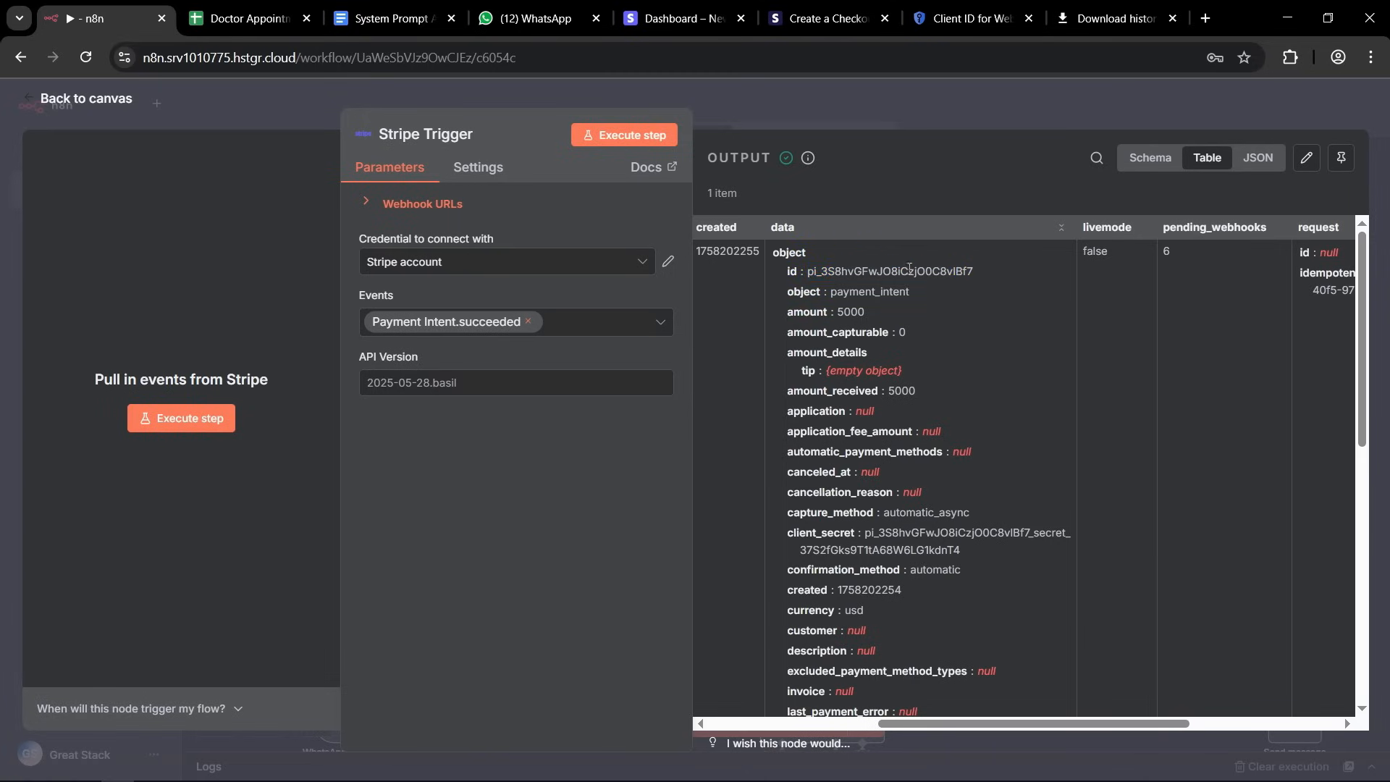
drag(808, 271, 965, 271)
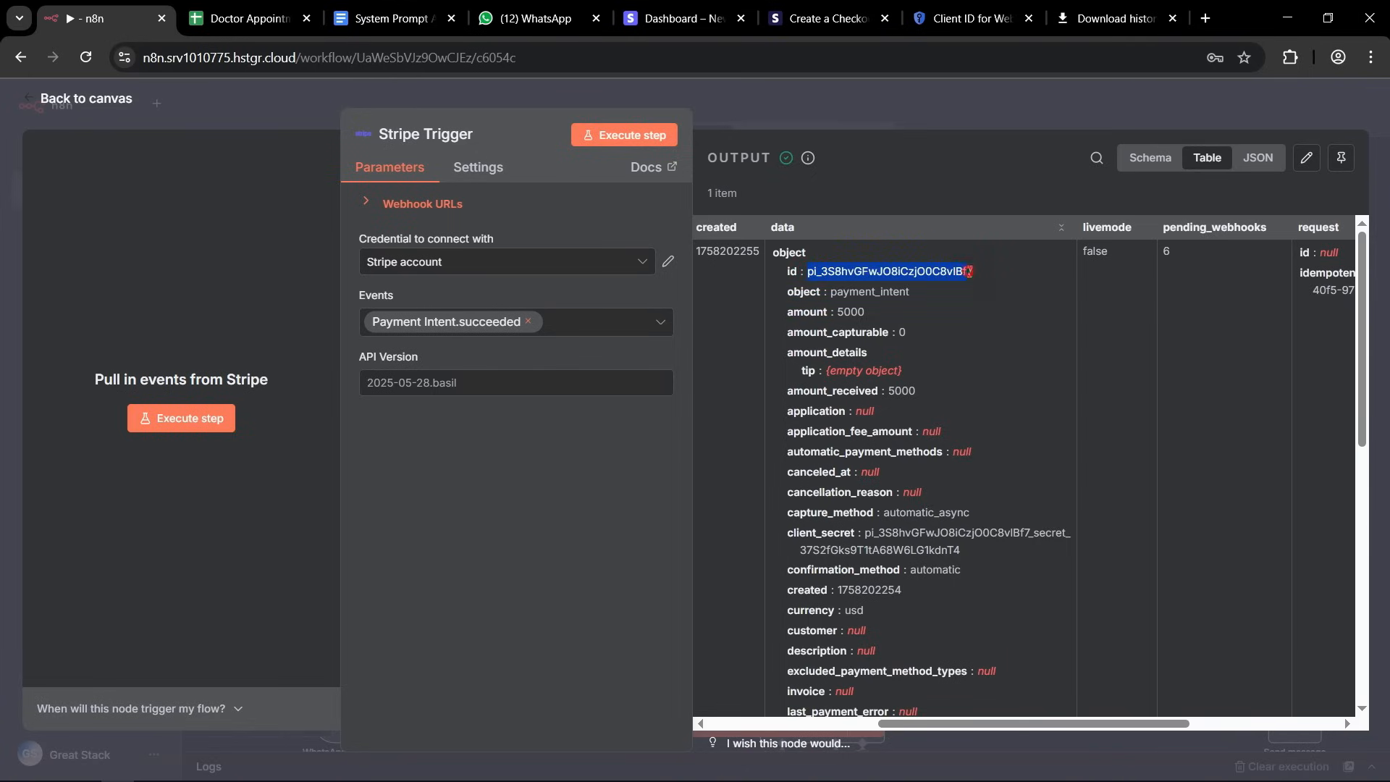
click(969, 271)
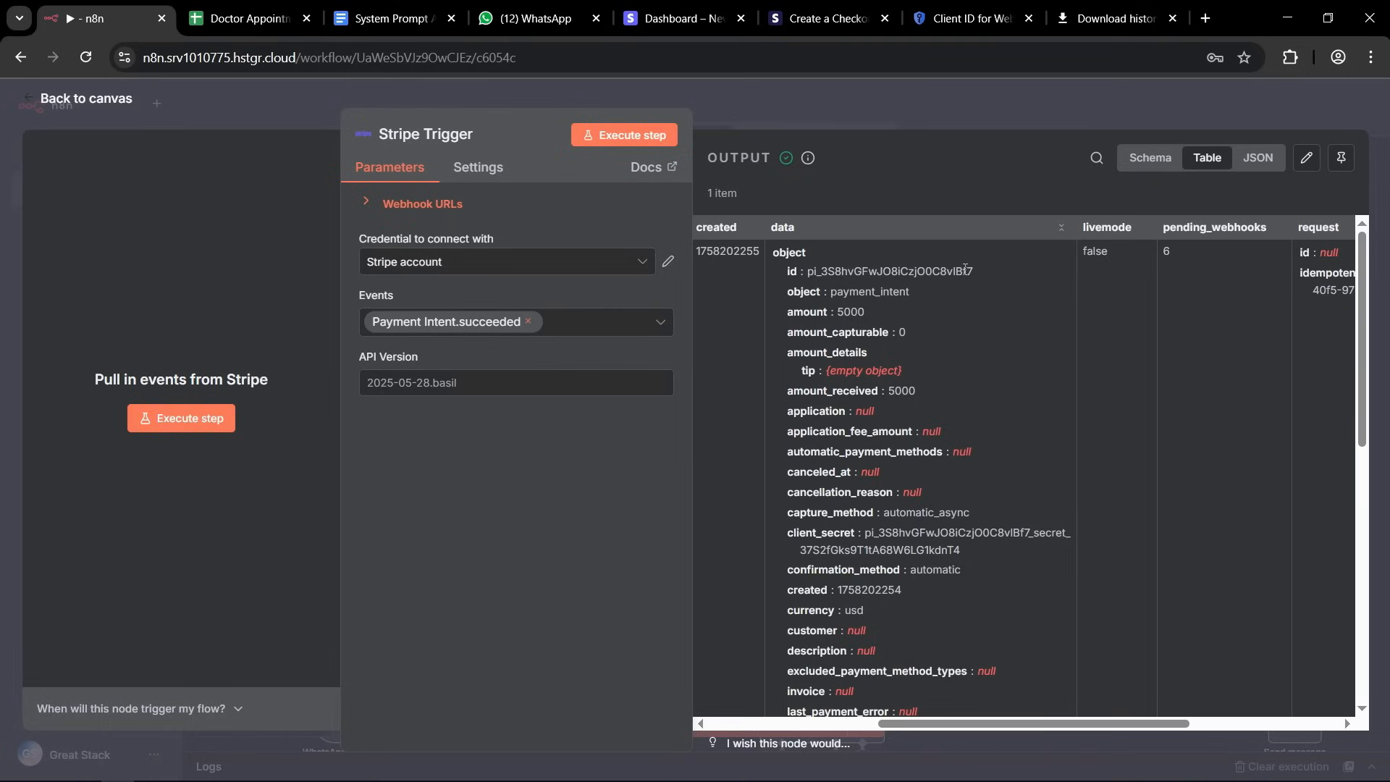
drag(813, 271, 961, 271)
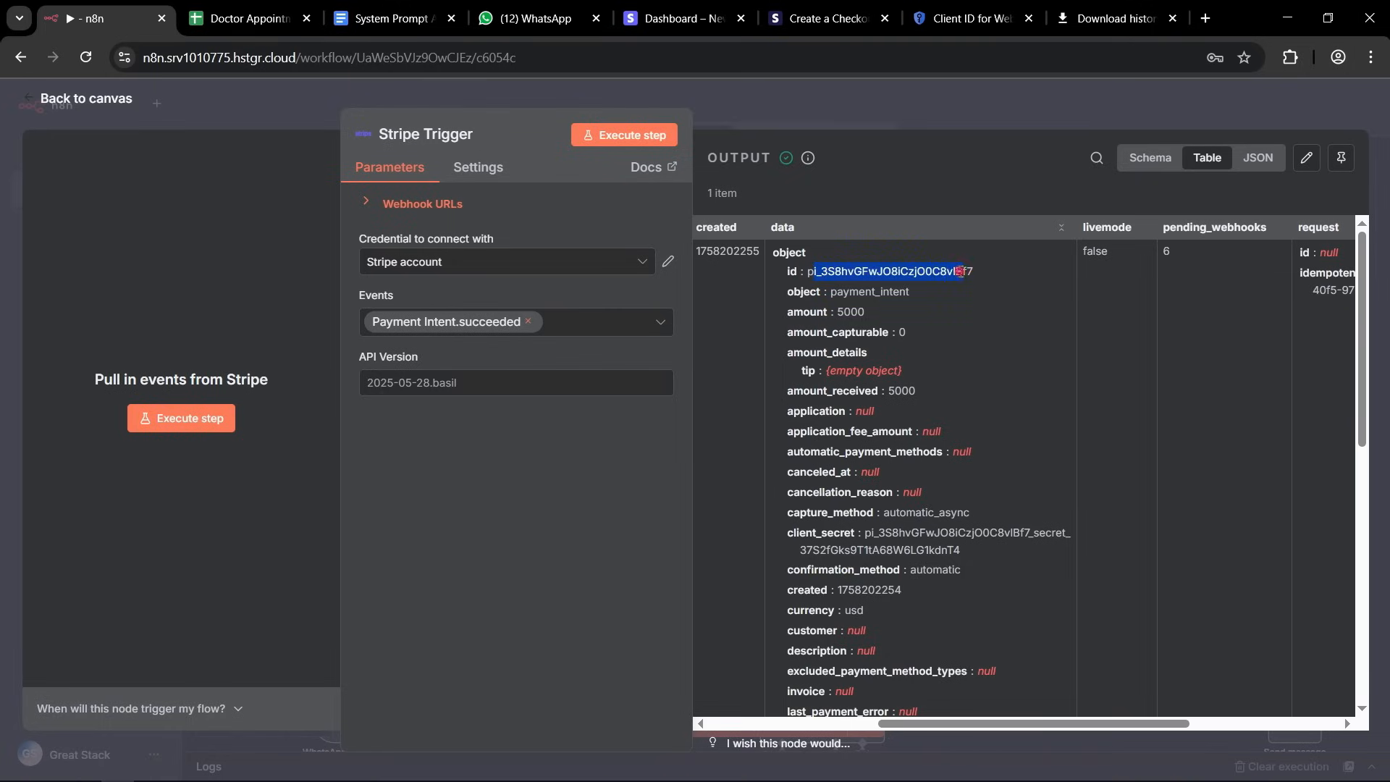
click(960, 270)
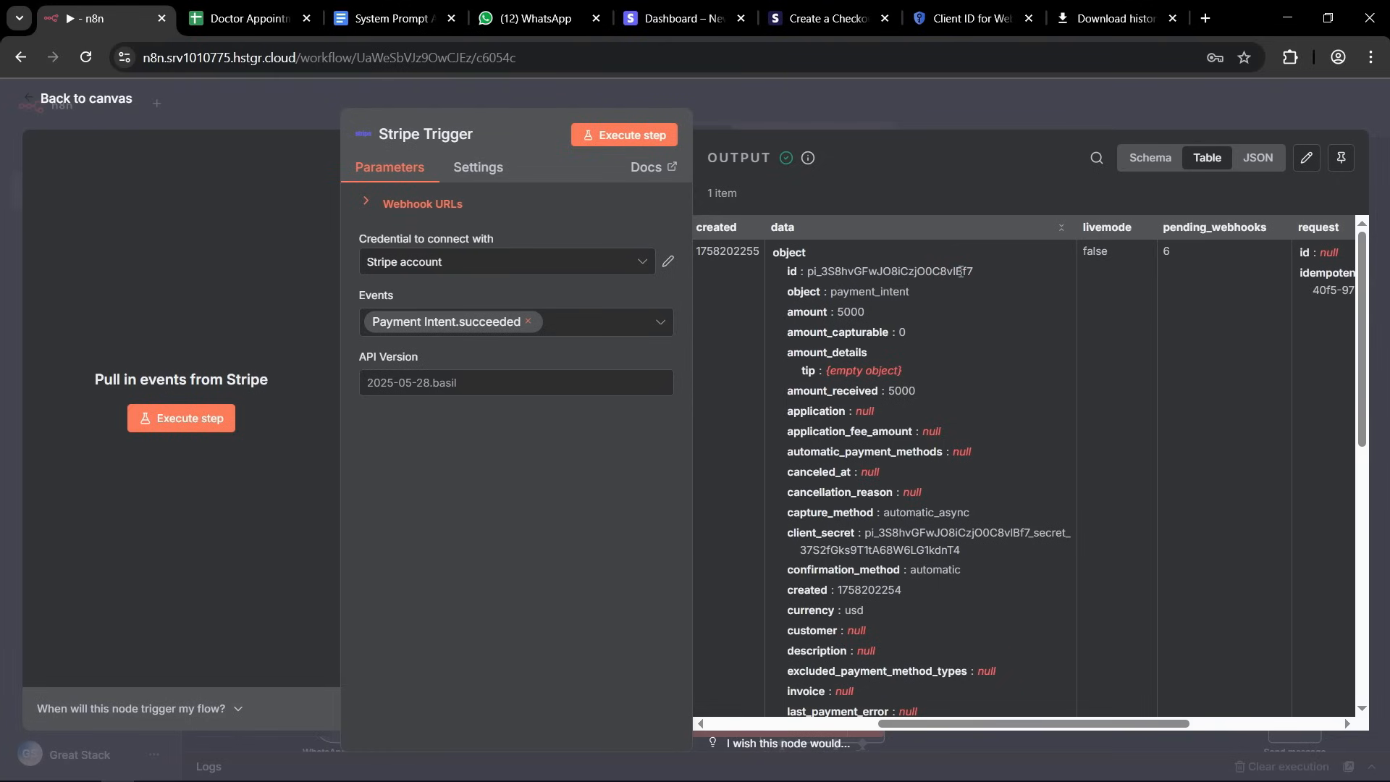
Search the nodes for https and add an HTTP Request node after the Stripe Trigger.
click(810, 105)
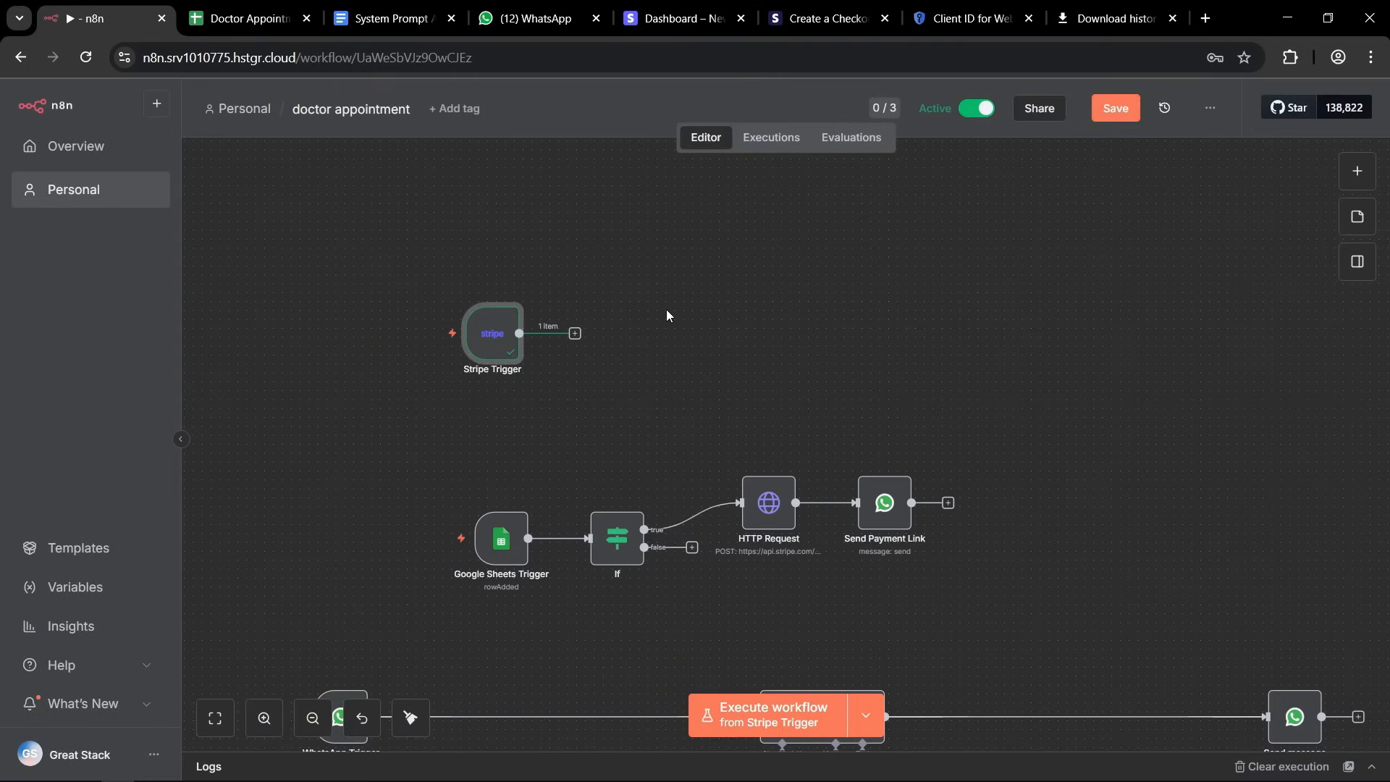
click(576, 334)
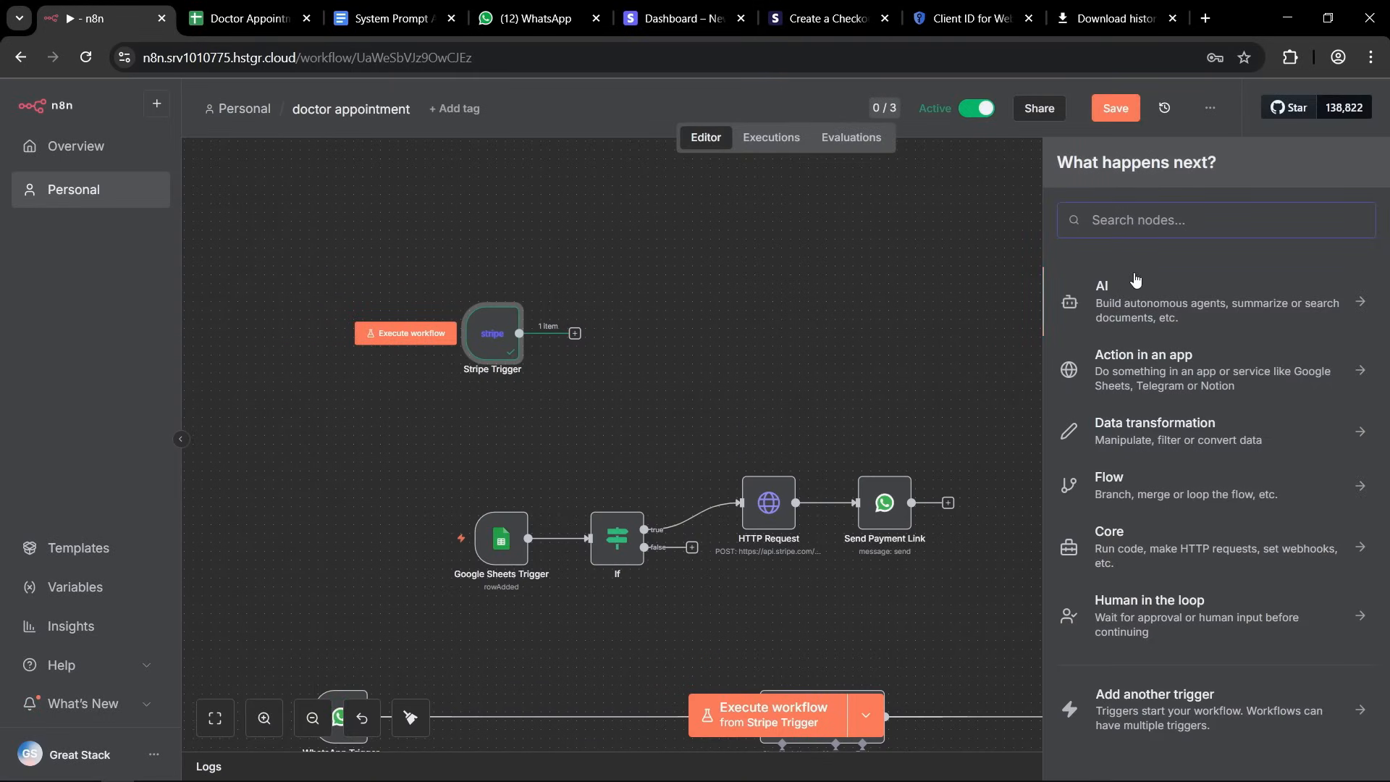
text(https)
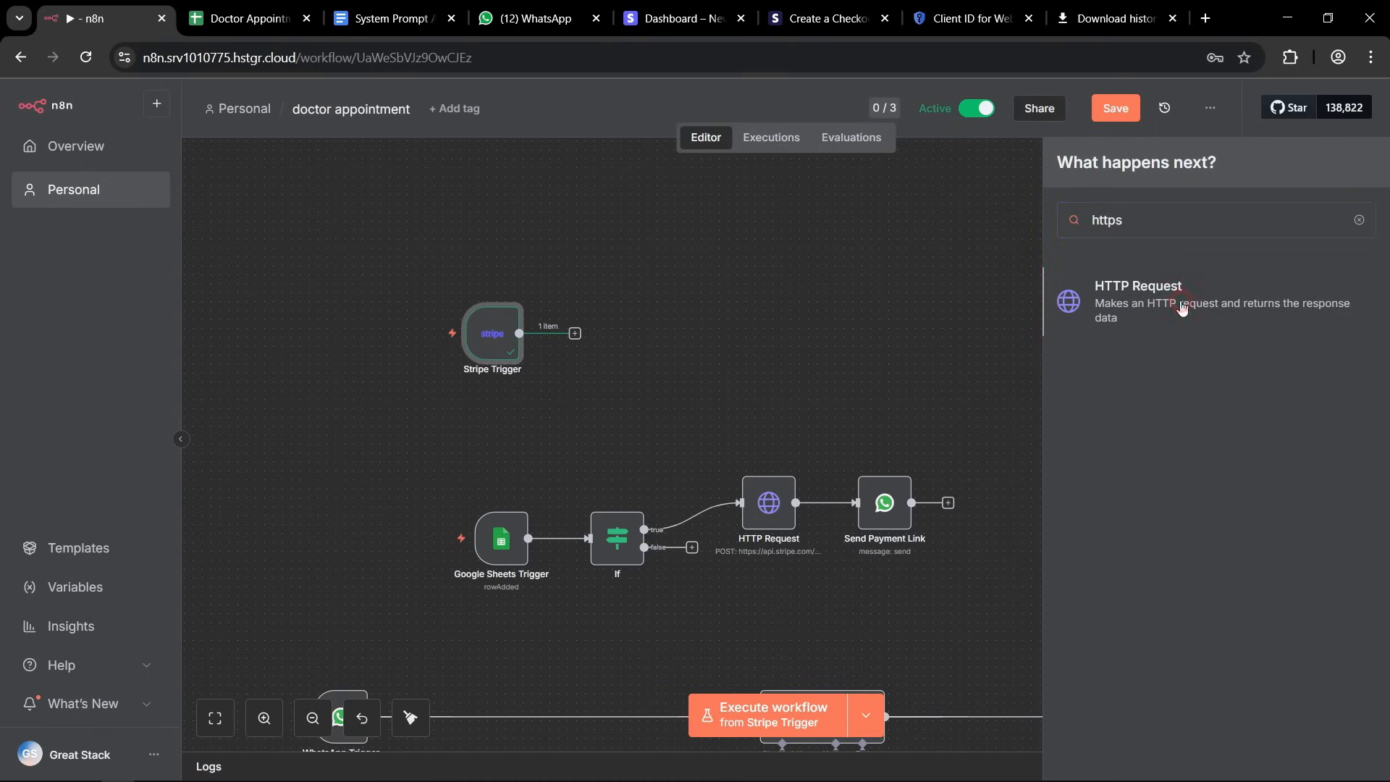
click(1182, 306)
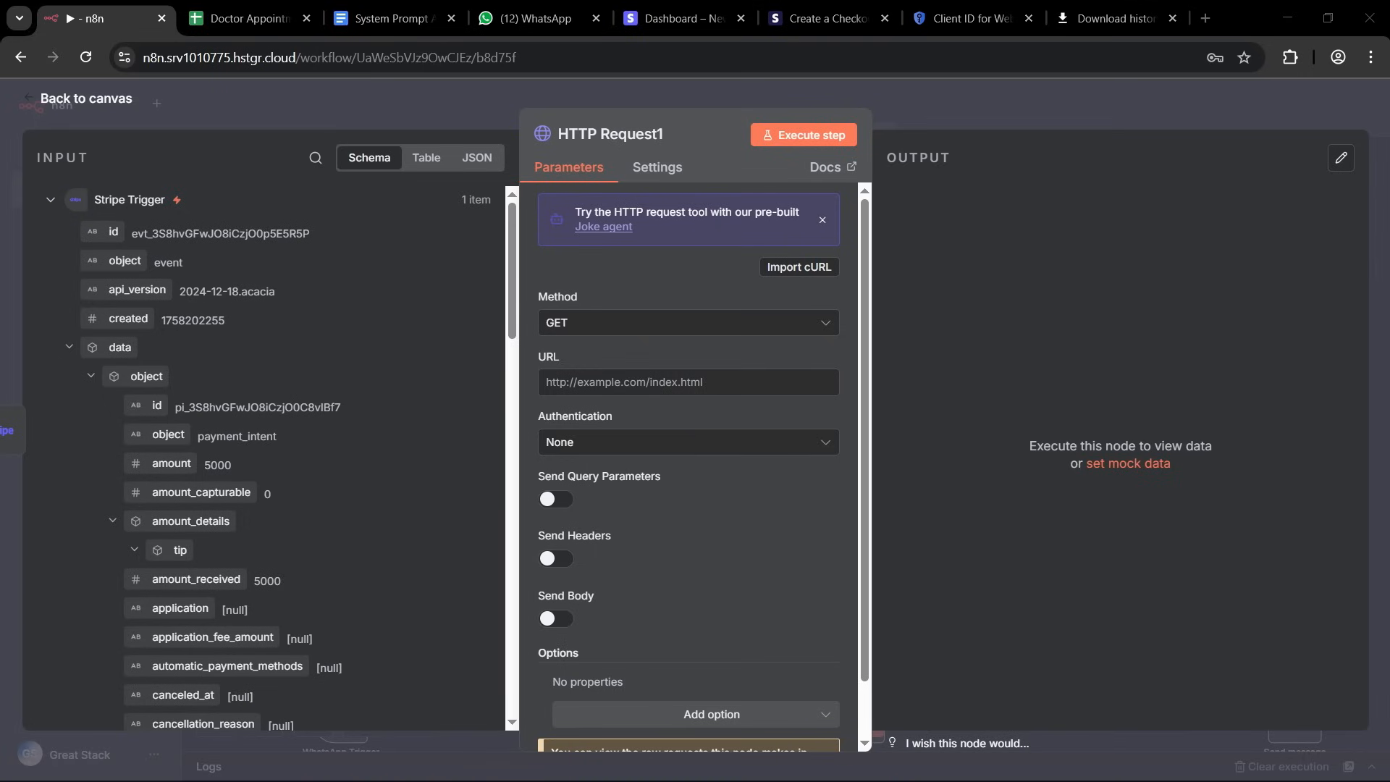
click(552, 389)
text(https://api.stripe.com/v1/checkout/sessions)
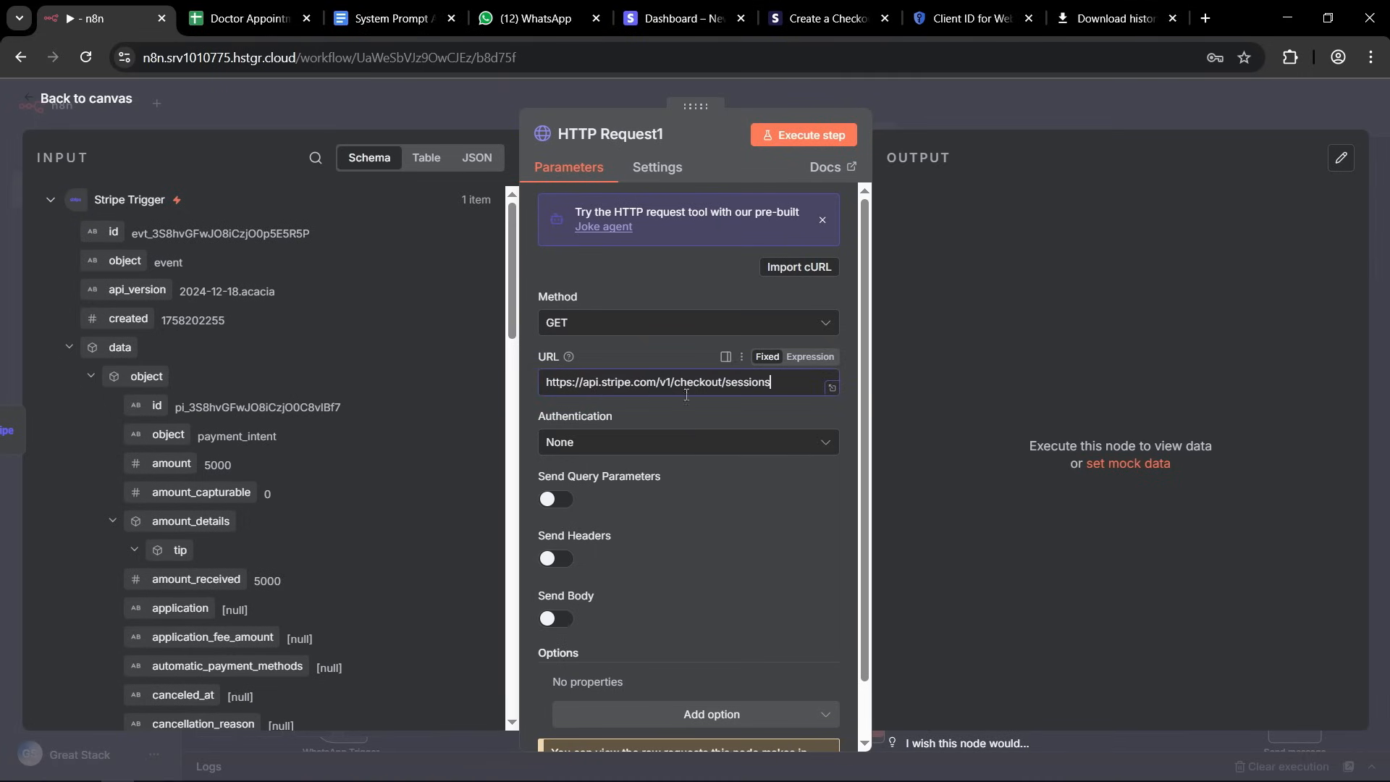
key(ctrl+a)
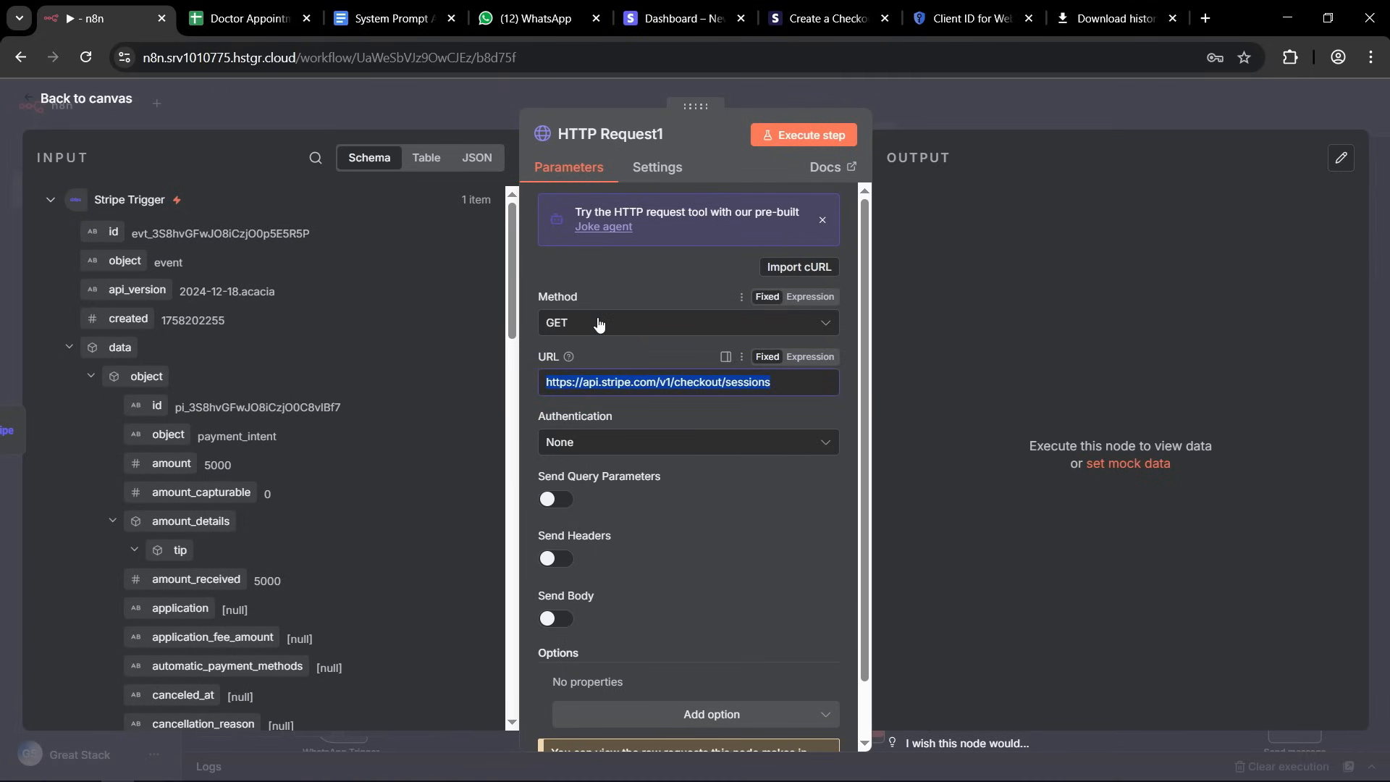
click(532, 357)
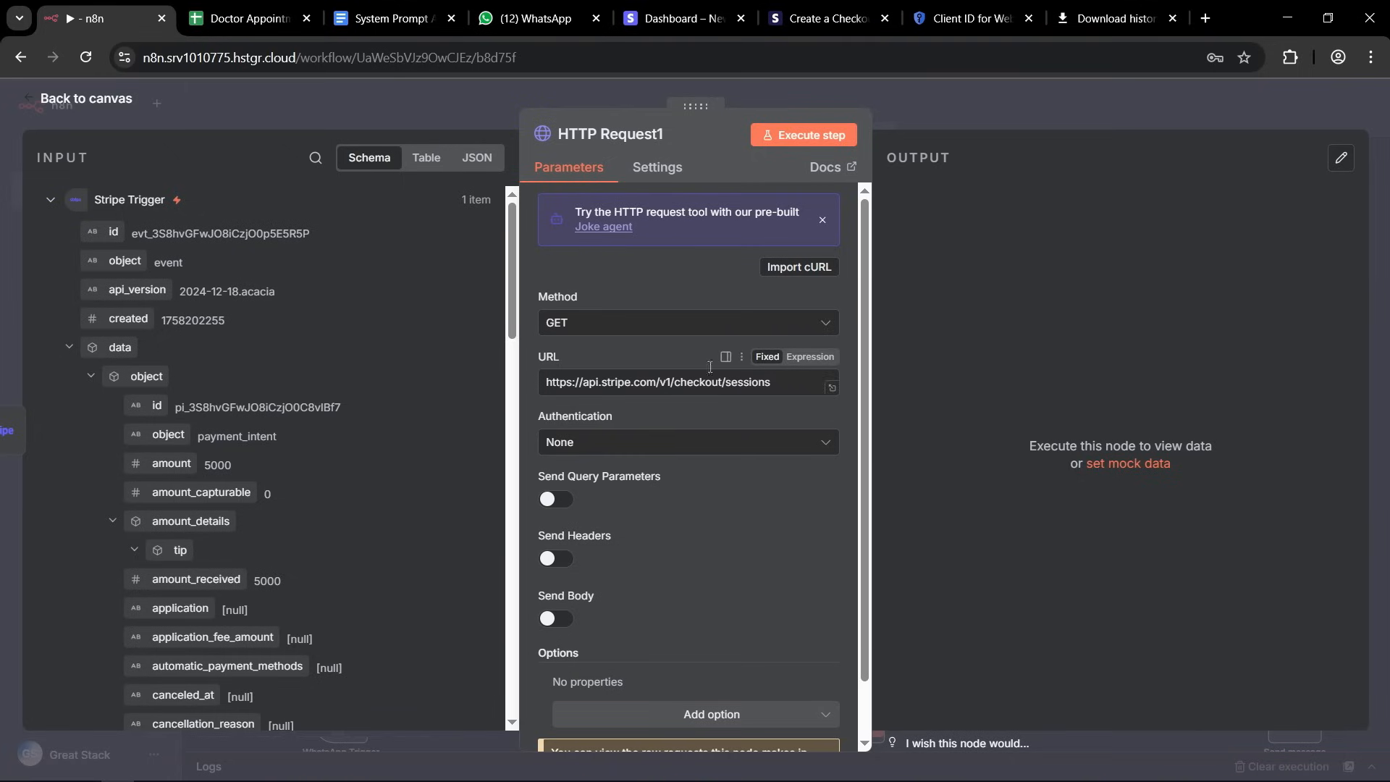
Enable Send Headers and define an Authorization header whose value is Bearer followed by the Stripe secret key.
scroll(680, 452, down, 1)
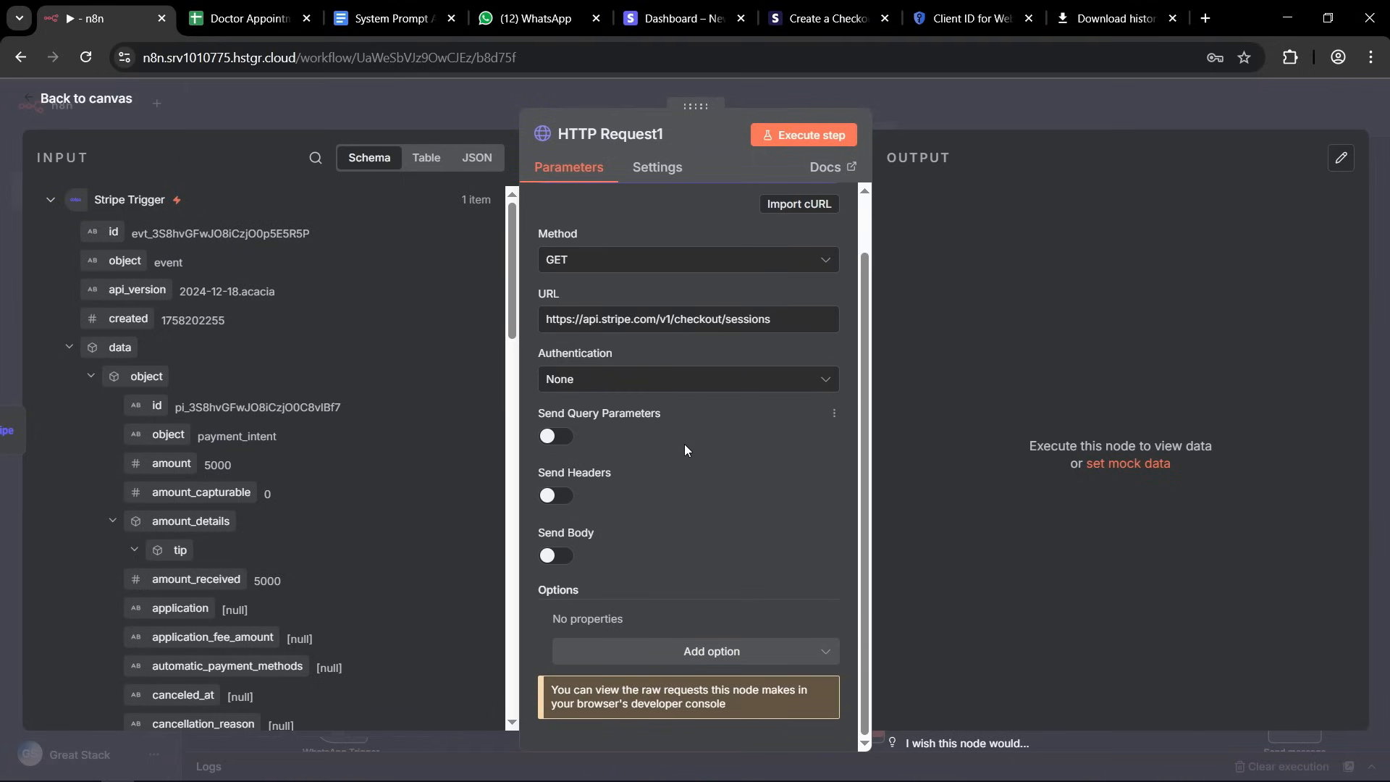
click(556, 497)
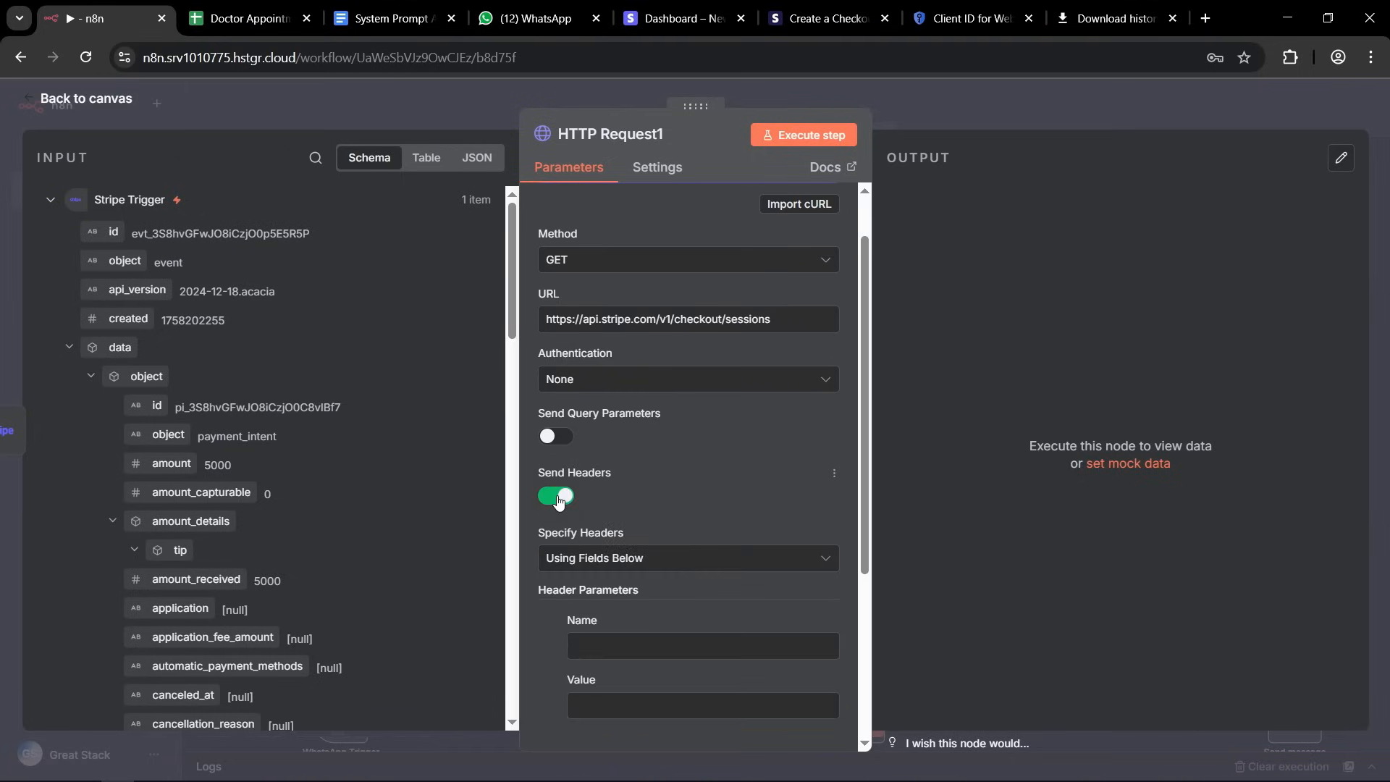
scroll(698, 402, down, 4)
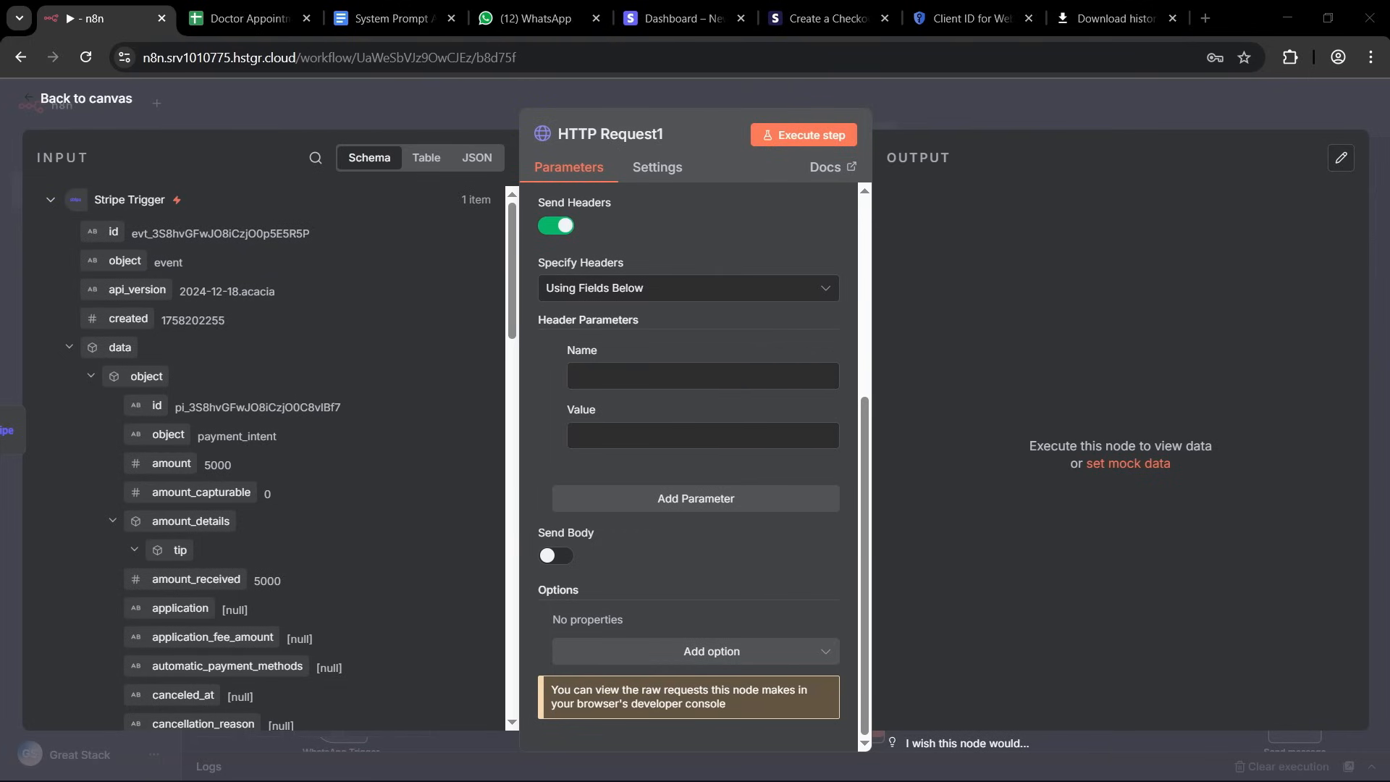
click(606, 378)
text(Authorization)
click(593, 431)
key(ctrl+v)
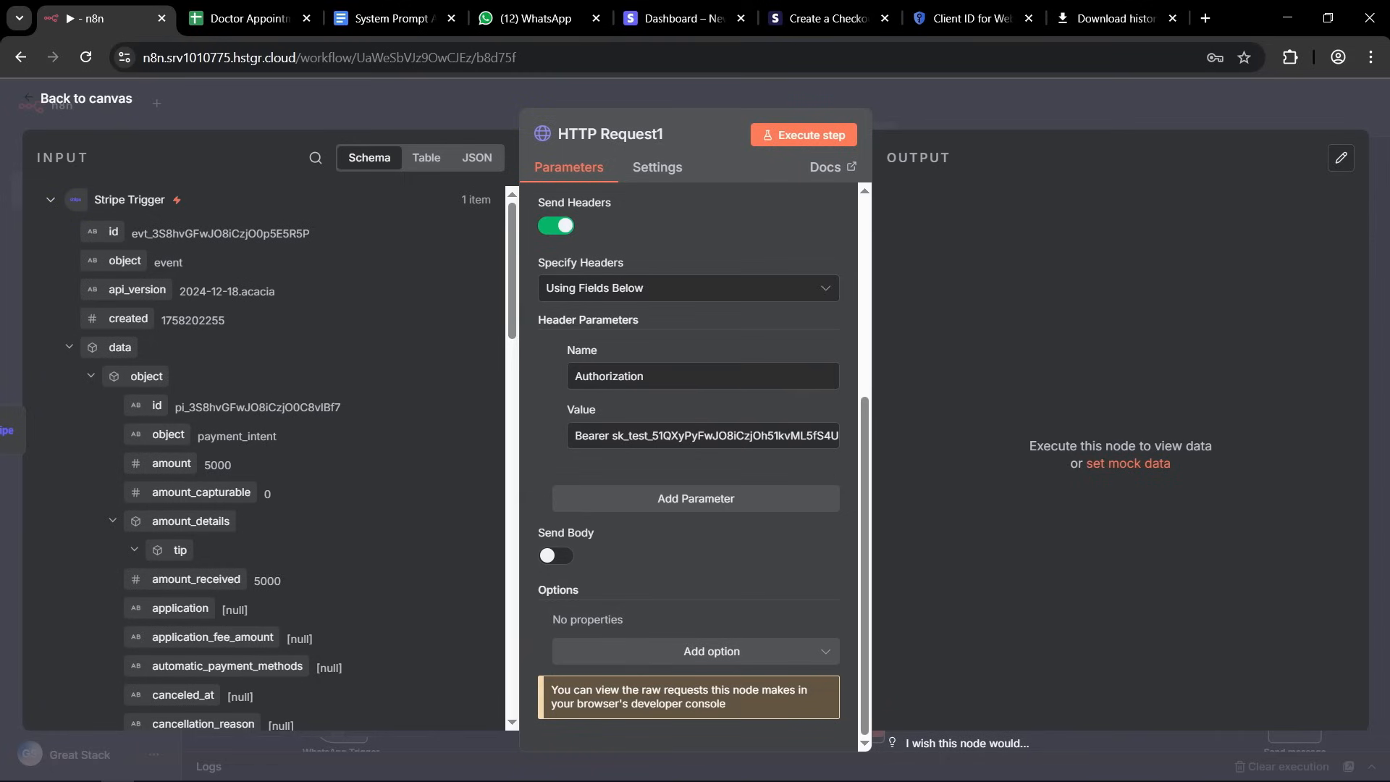
Add a second header parameter named Content-Type with the value application/x-www-form-urlencoded.
click(658, 498)
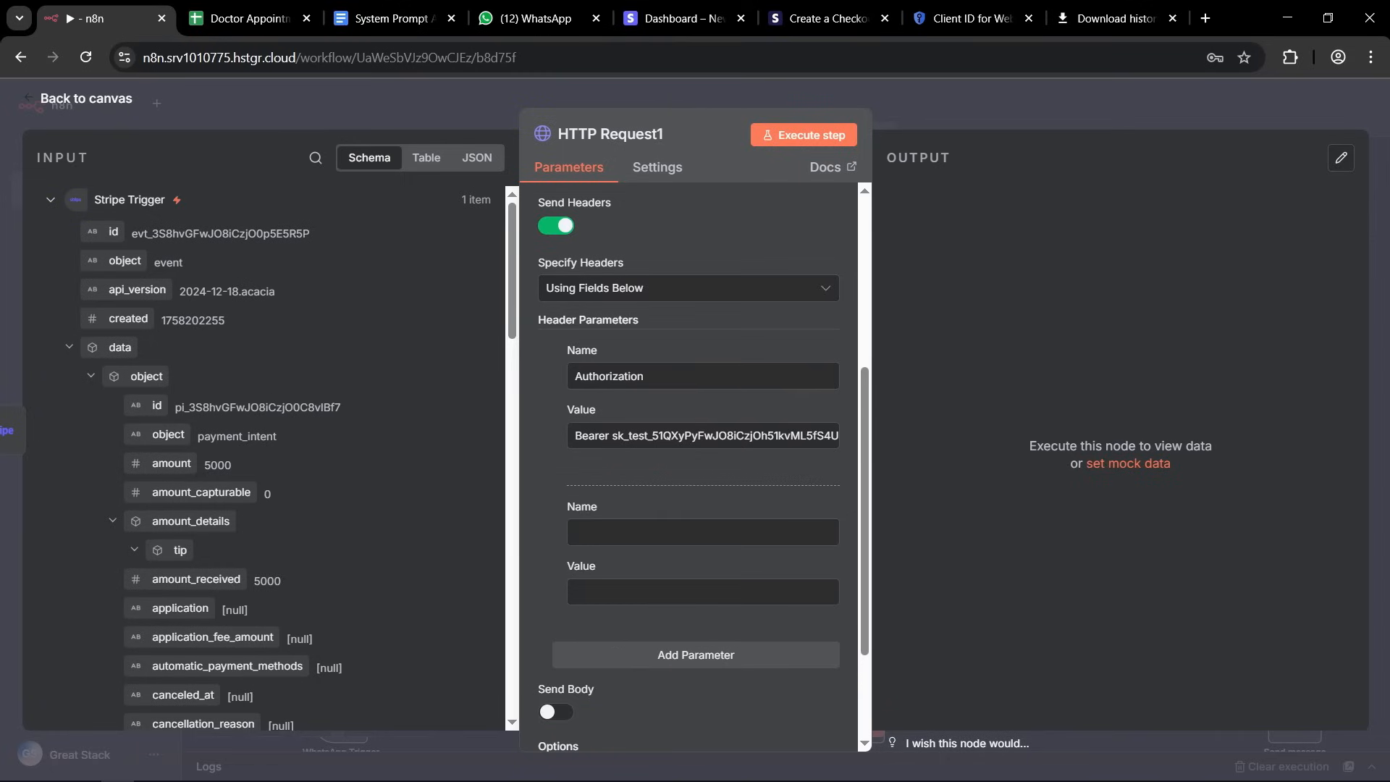
click(606, 530)
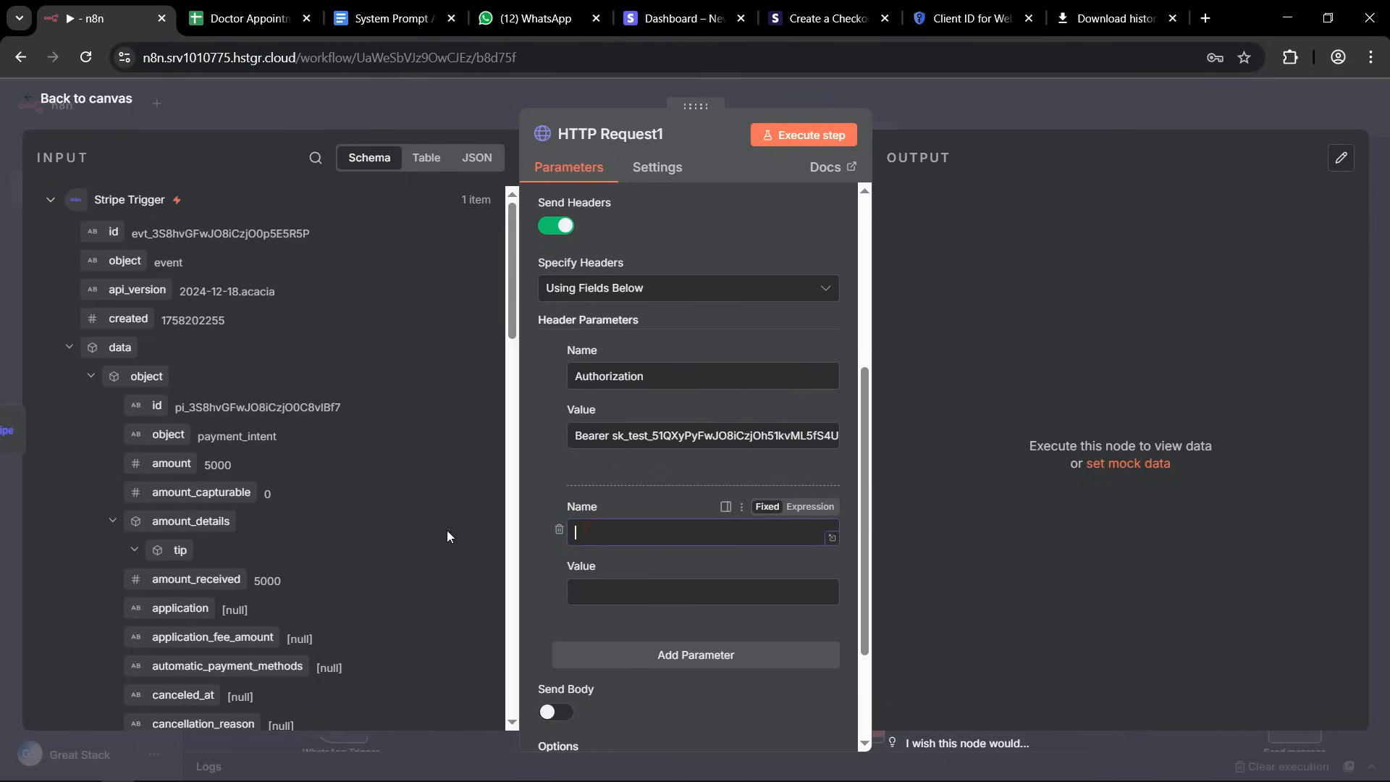
text(Content-Type)
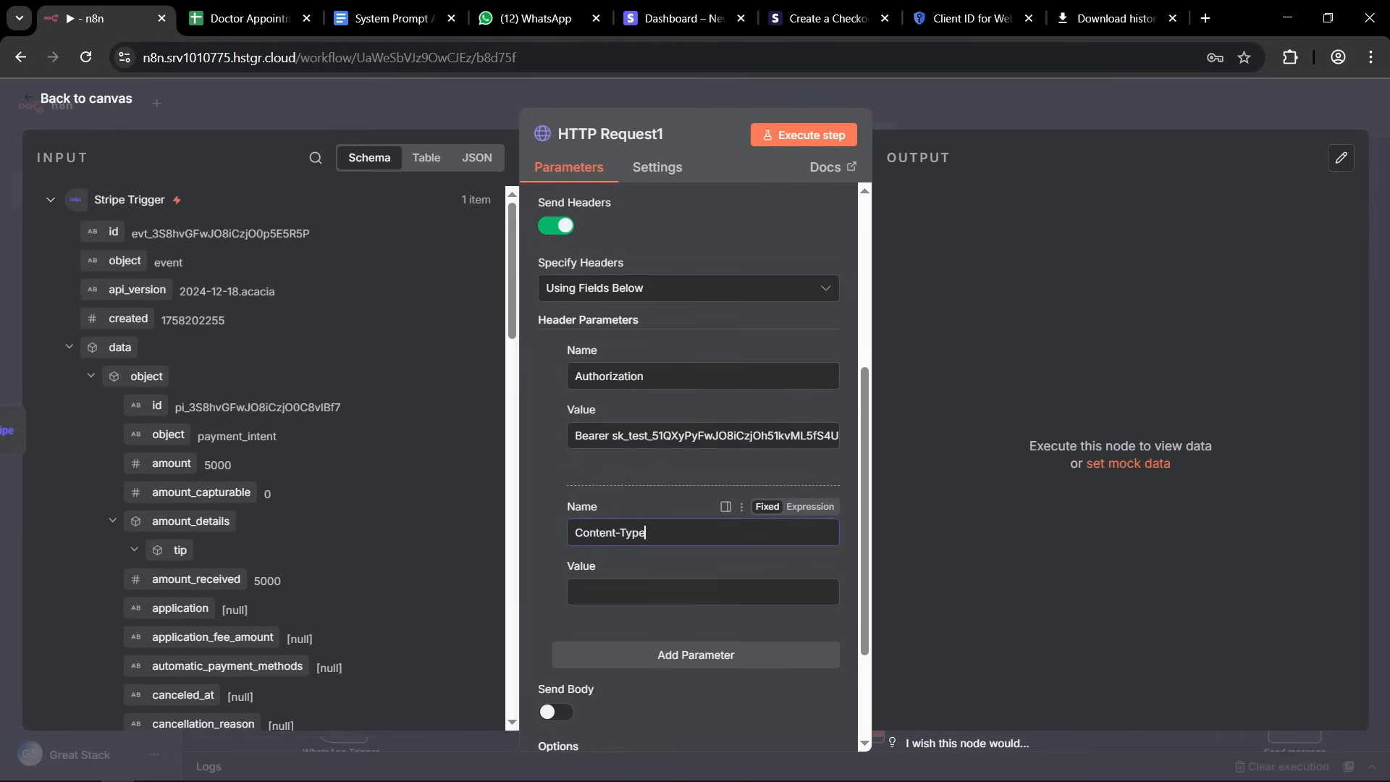
click(650, 582)
text(application/x-www-form-urlencoded)
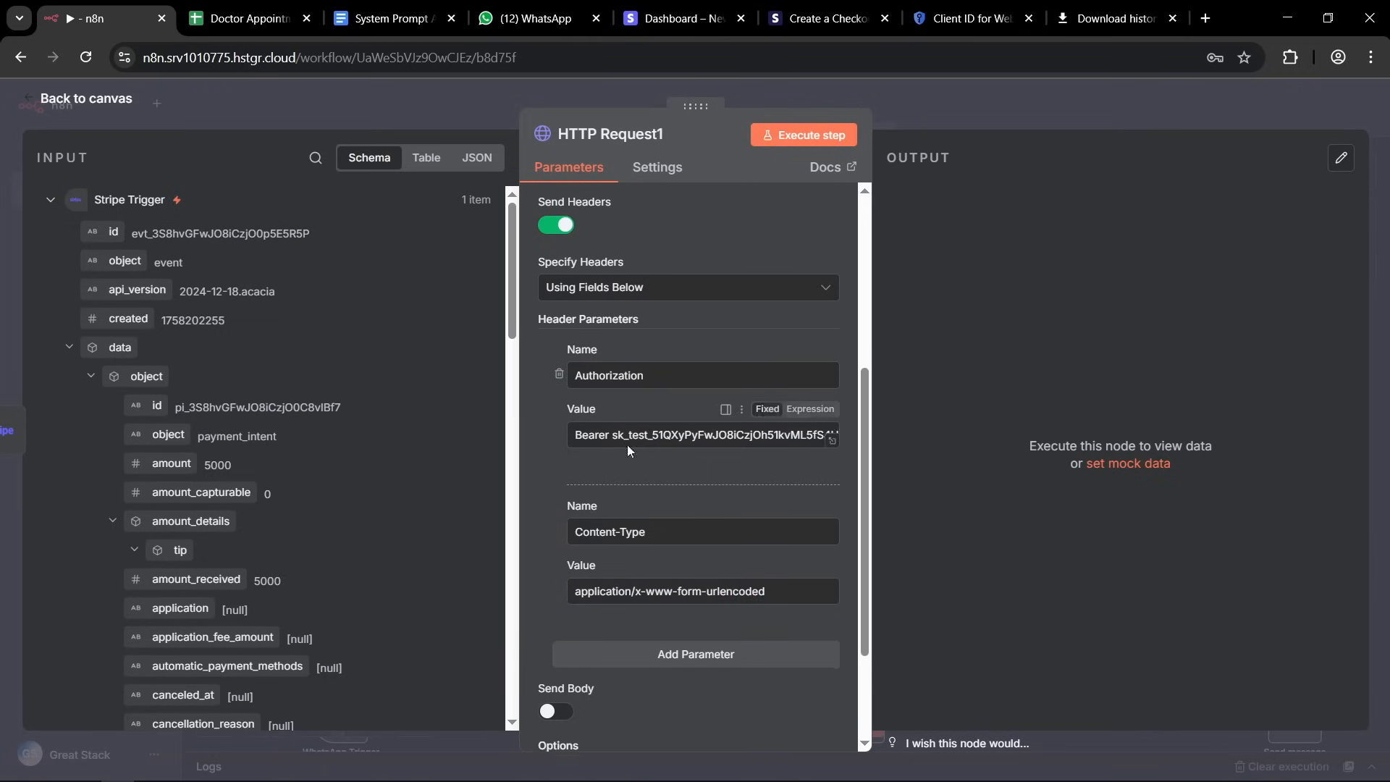
Enable Send Body with JSON content using fields, and name the first body parameter payment_intent.
scroll(627, 445, down, 2)
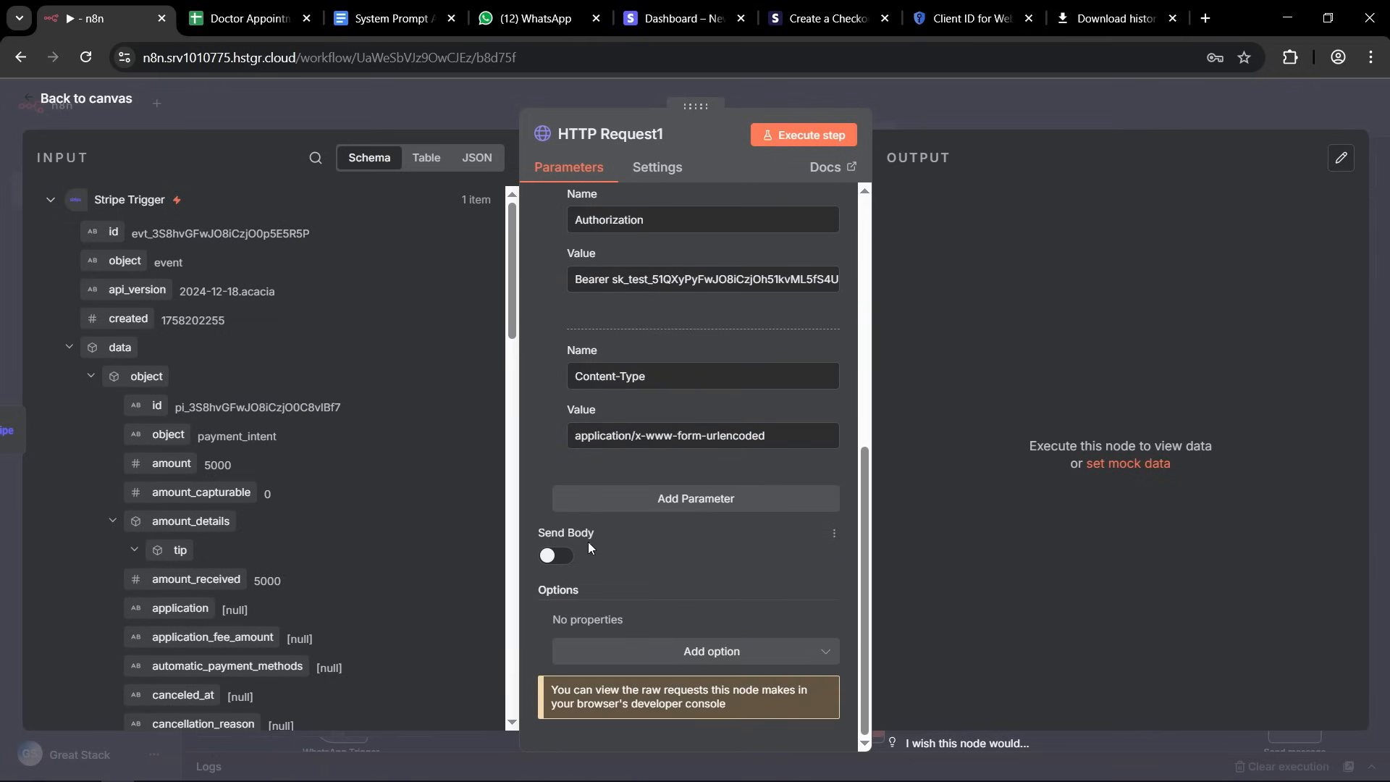
click(565, 557)
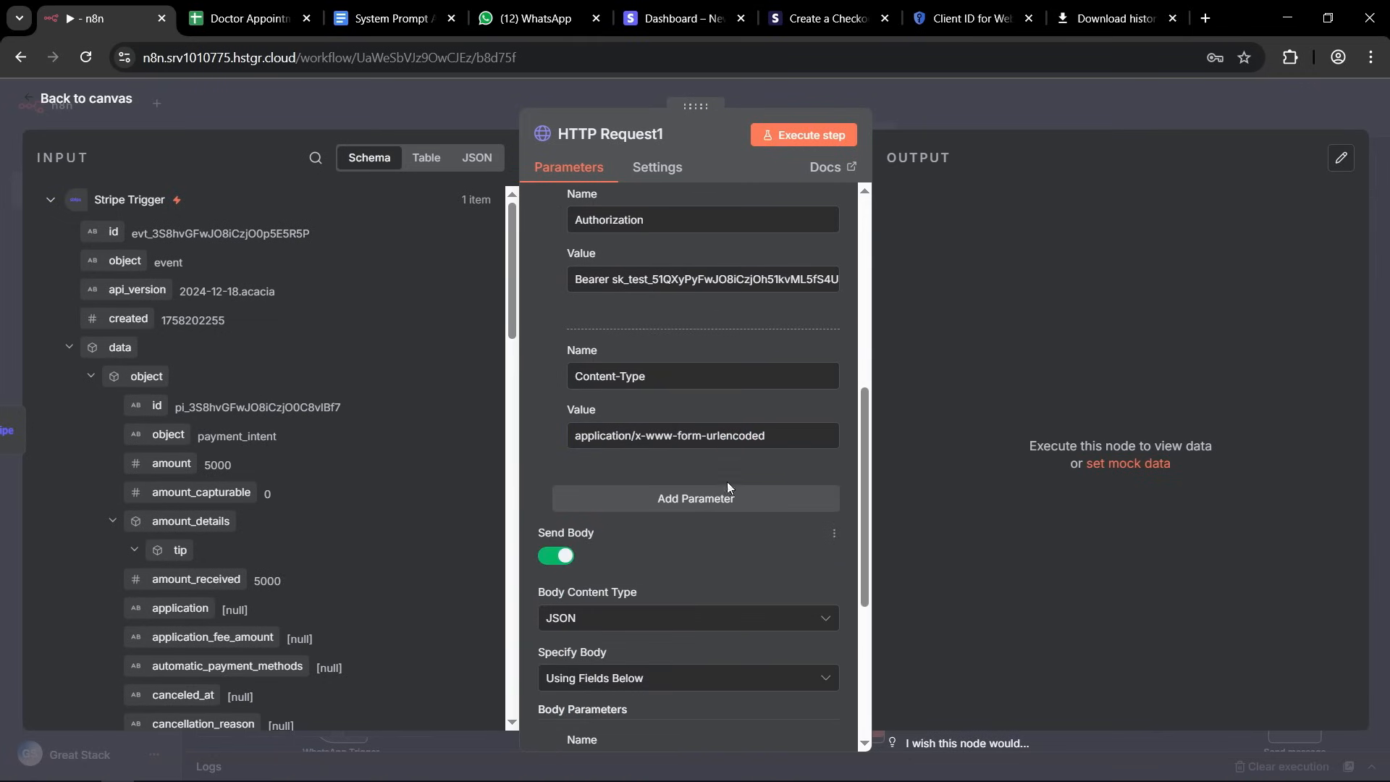
scroll(729, 487, down, 2)
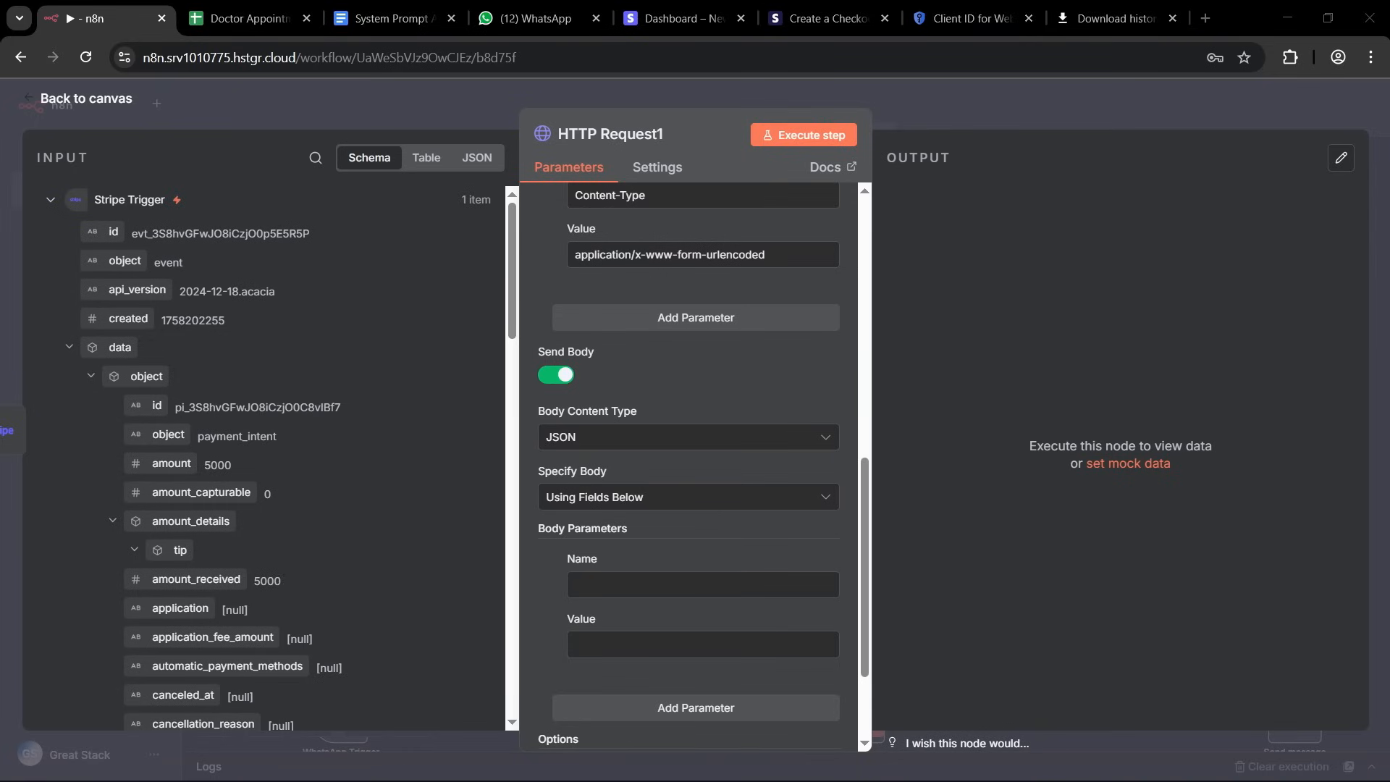
click(580, 586)
text(payment_intent)
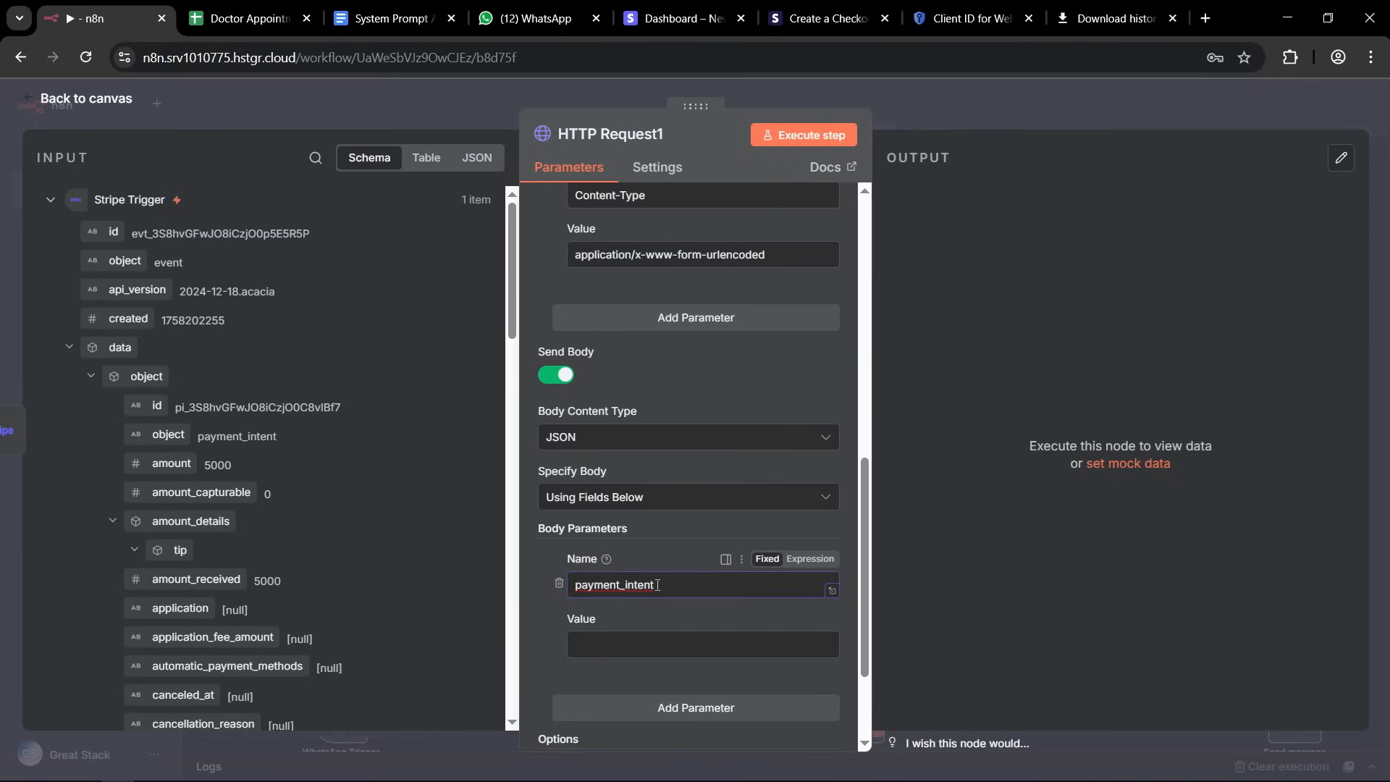
click(629, 639)
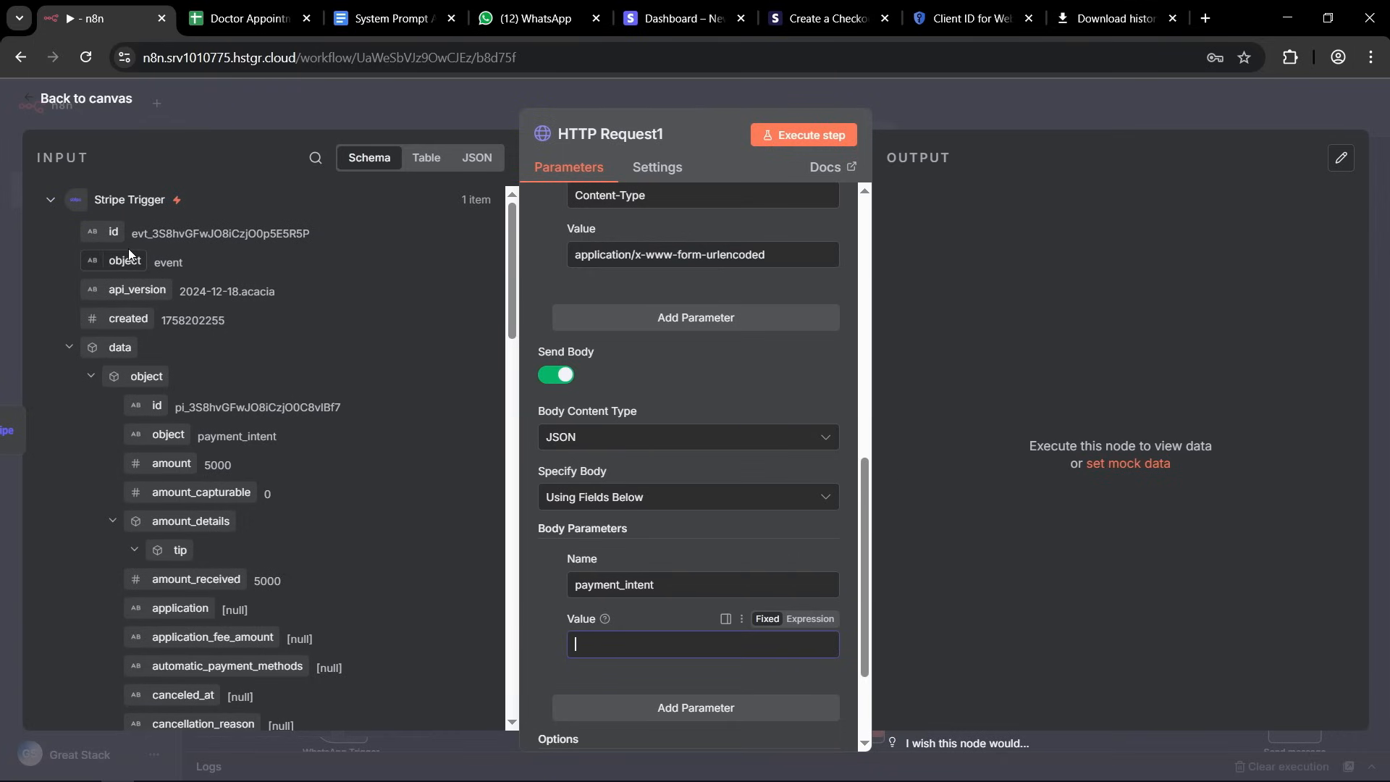
drag(113, 231, 632, 643)
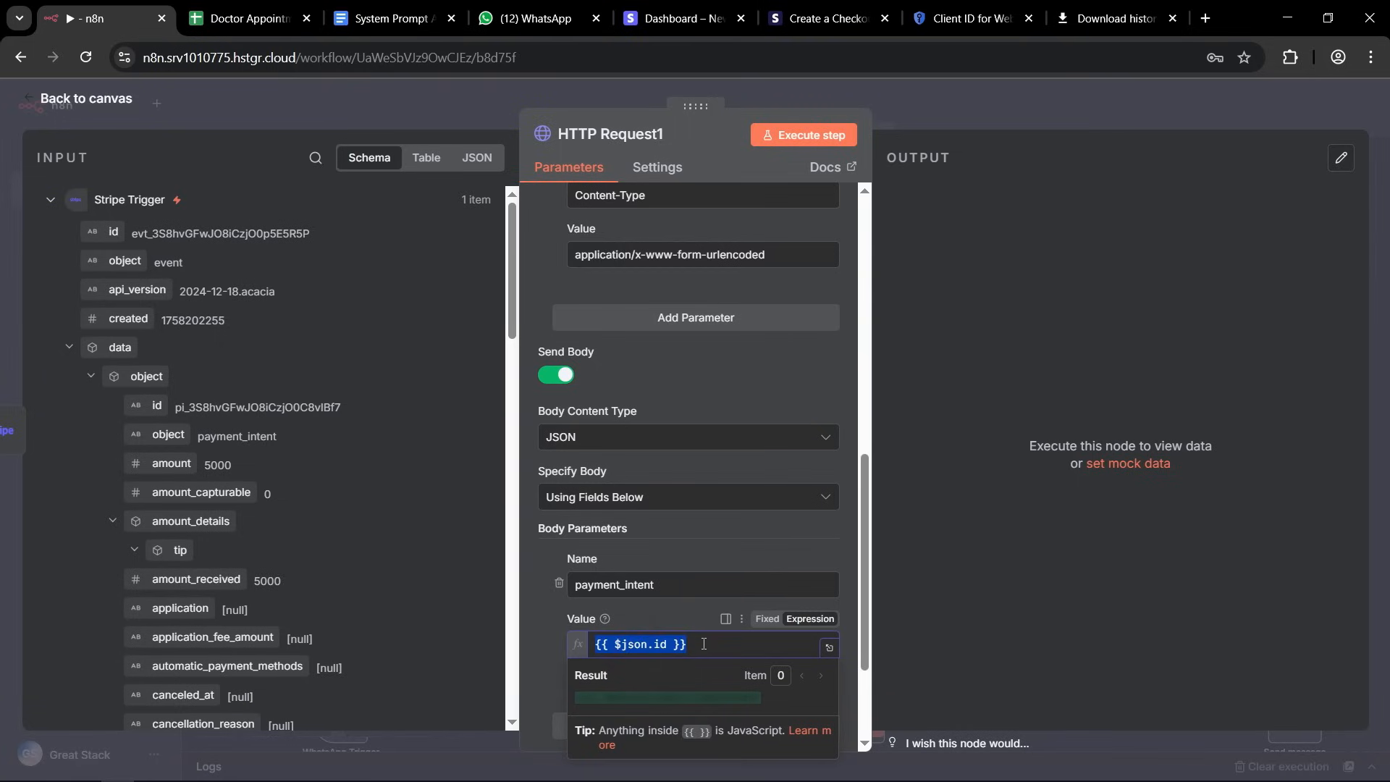
click(703, 643)
triple_click(705, 643)
key(BackSpace)
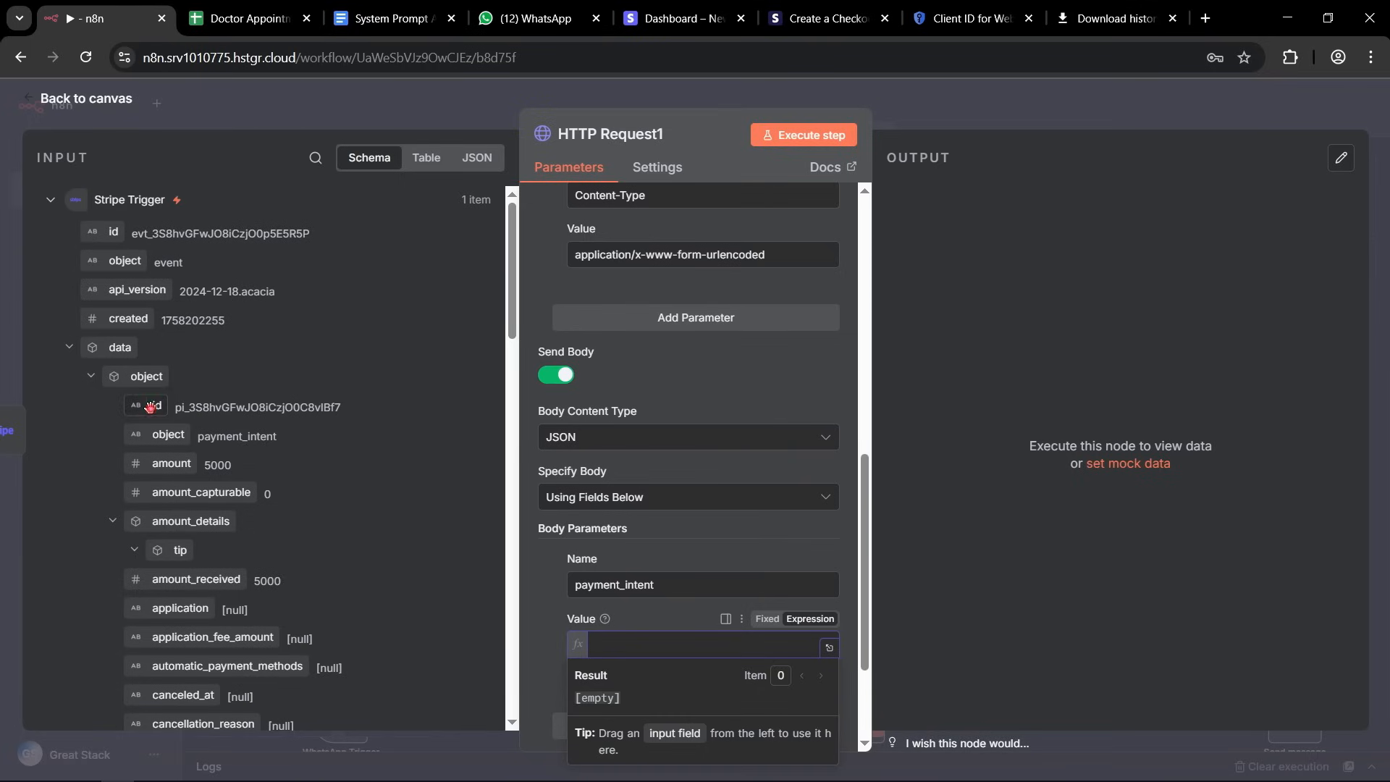
Map the payment_intent body parameter's value to the Stripe Trigger's payment intent id, {{ $json.data.object.id }}.
drag(156, 402, 646, 637)
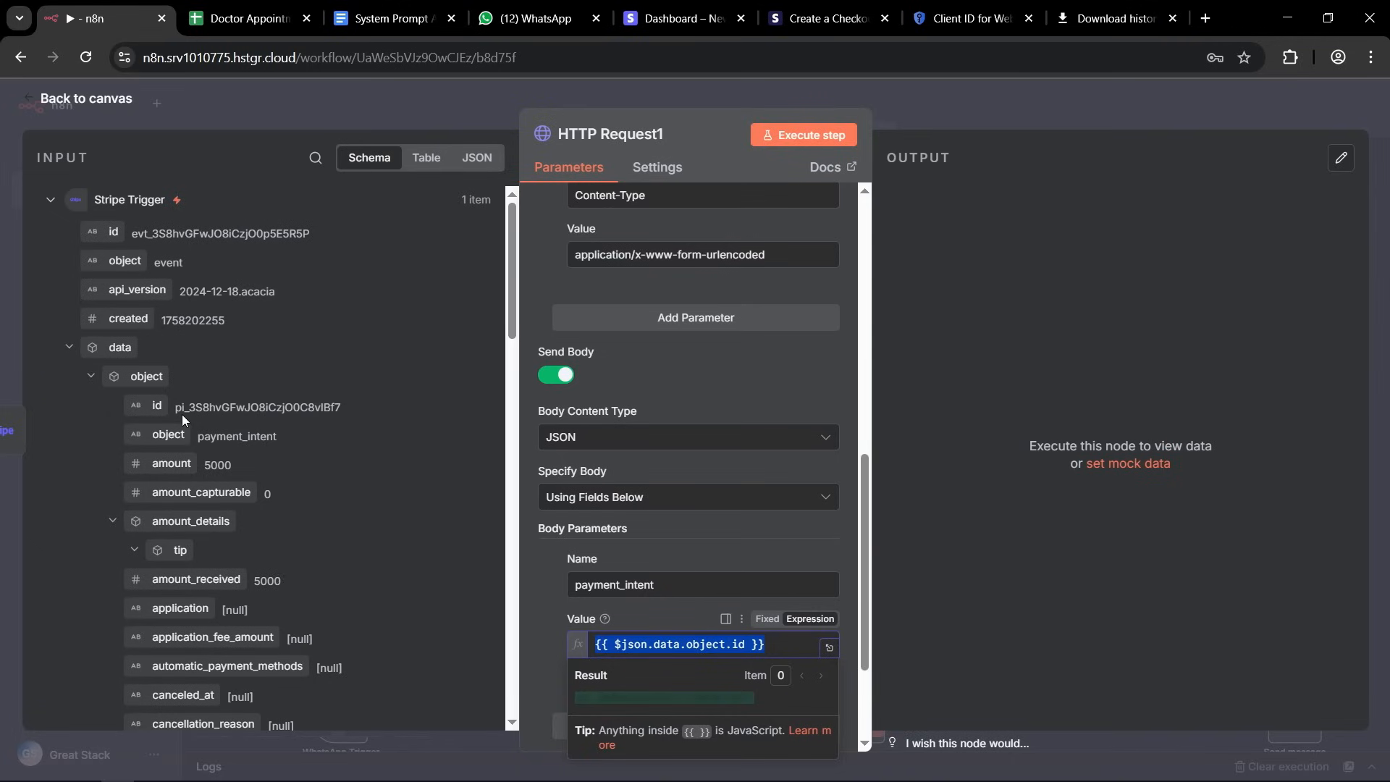
drag(174, 407, 185, 408)
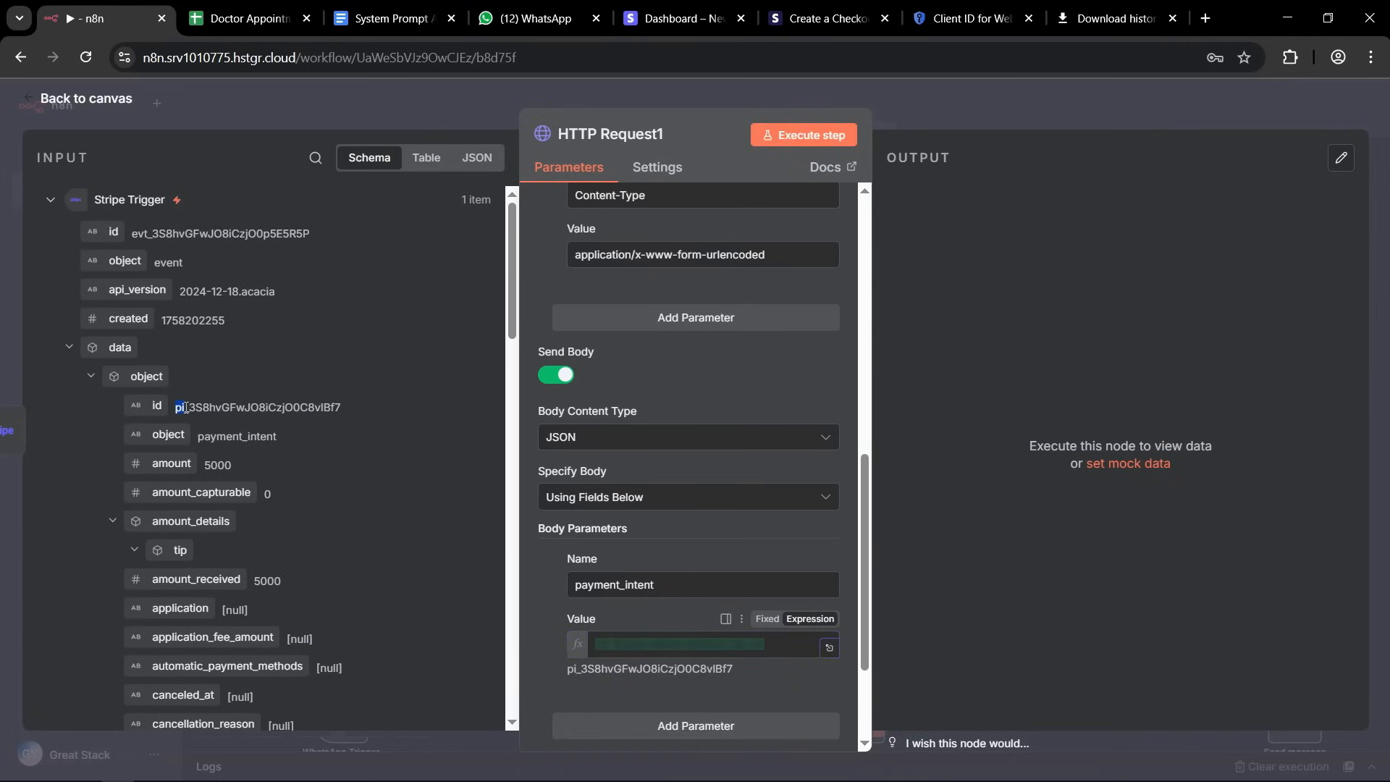
triple_click(629, 644)
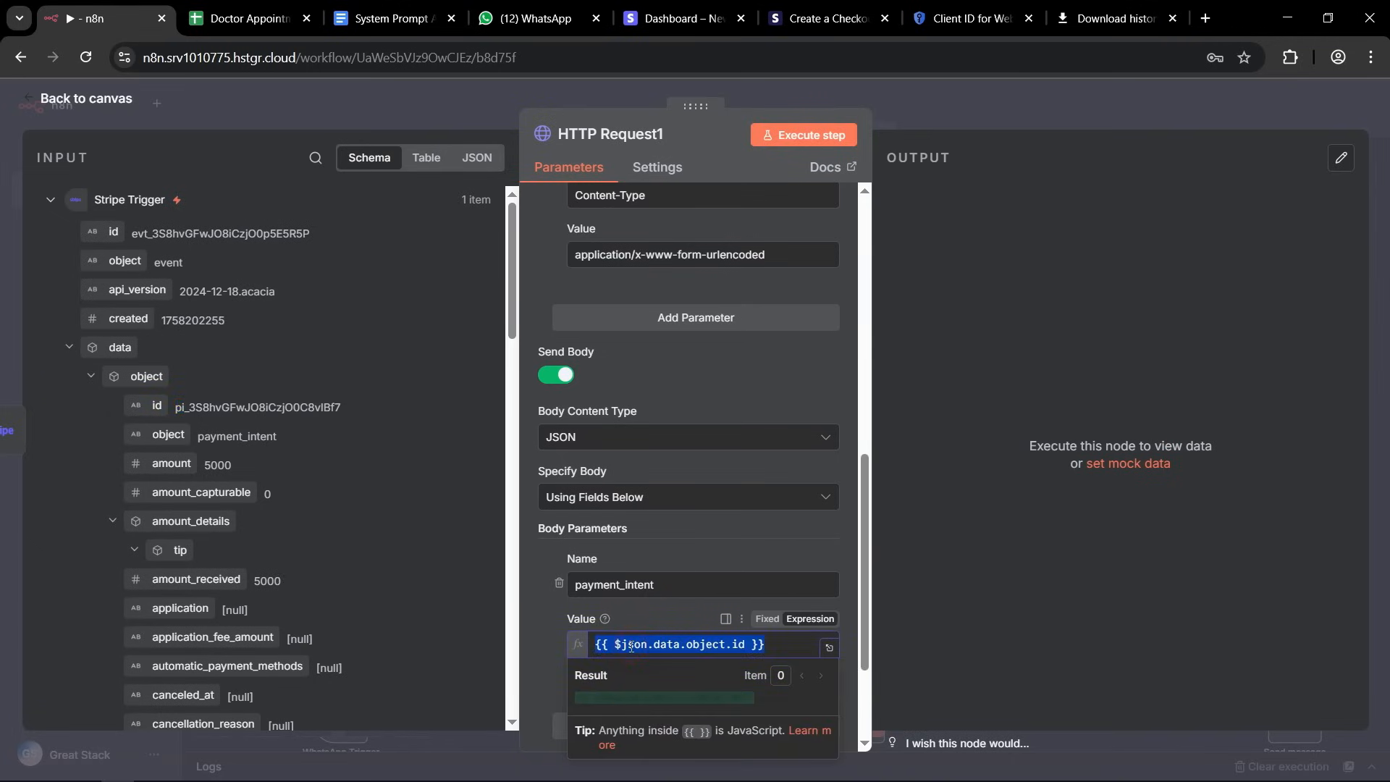
scroll(737, 395, down, 3)
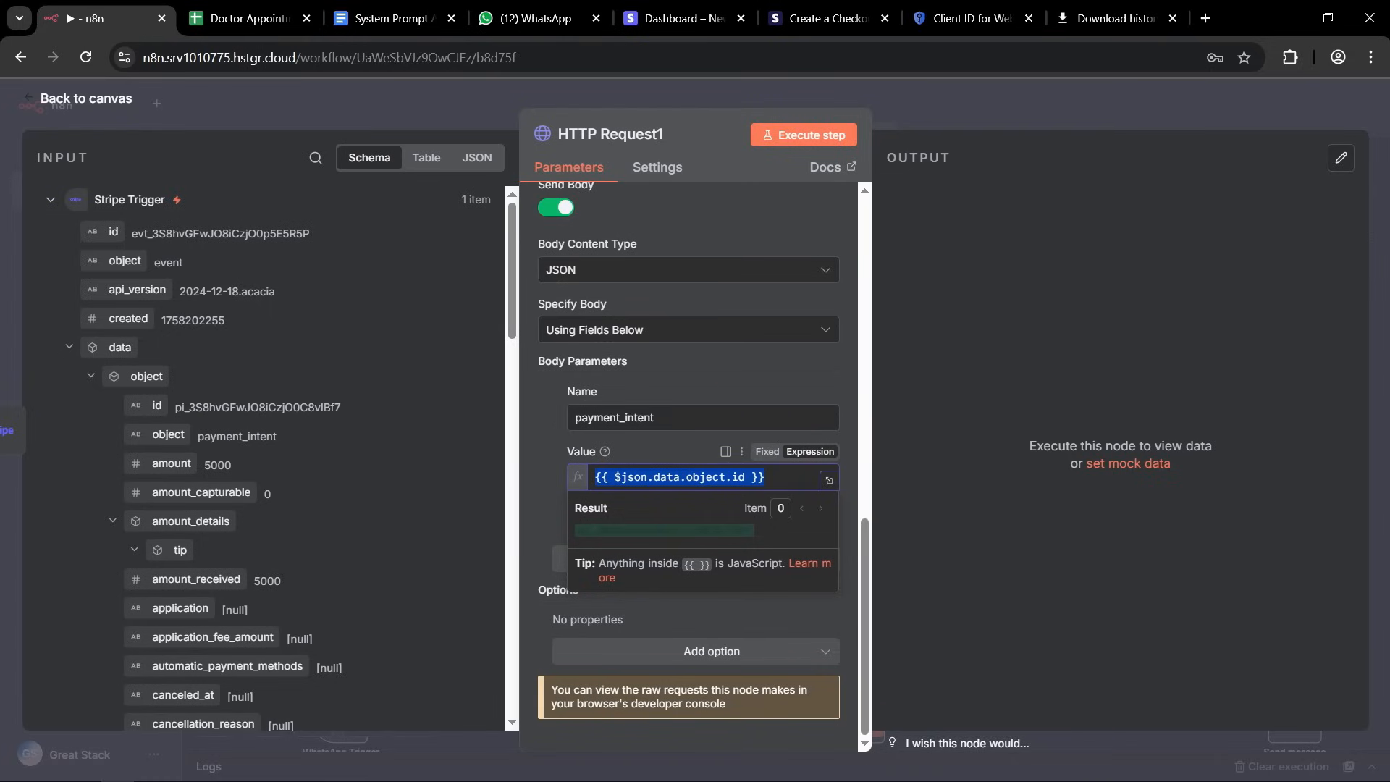
click(526, 620)
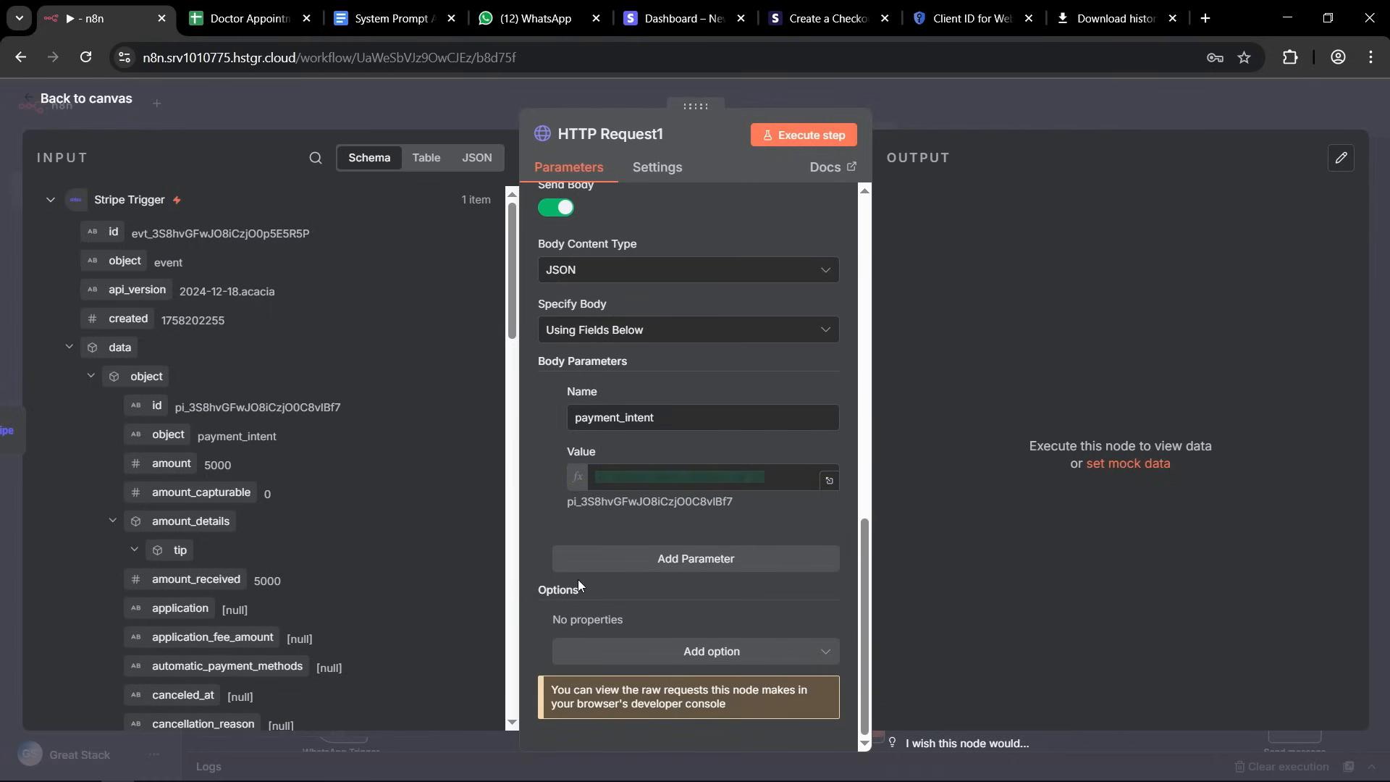
Execute the HTTP Request1 node to retrieve the checkout session from Stripe.
scroll(723, 404, up, 5)
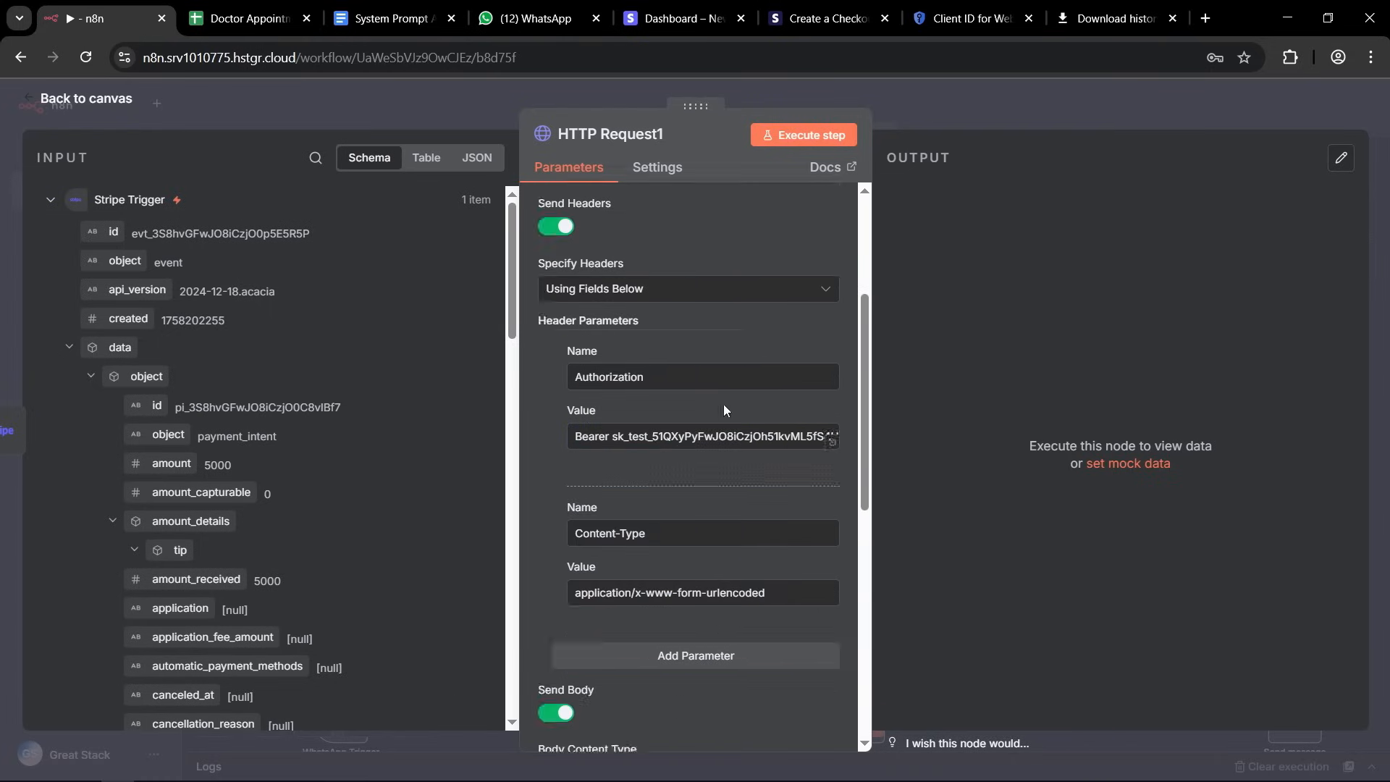
click(892, 107)
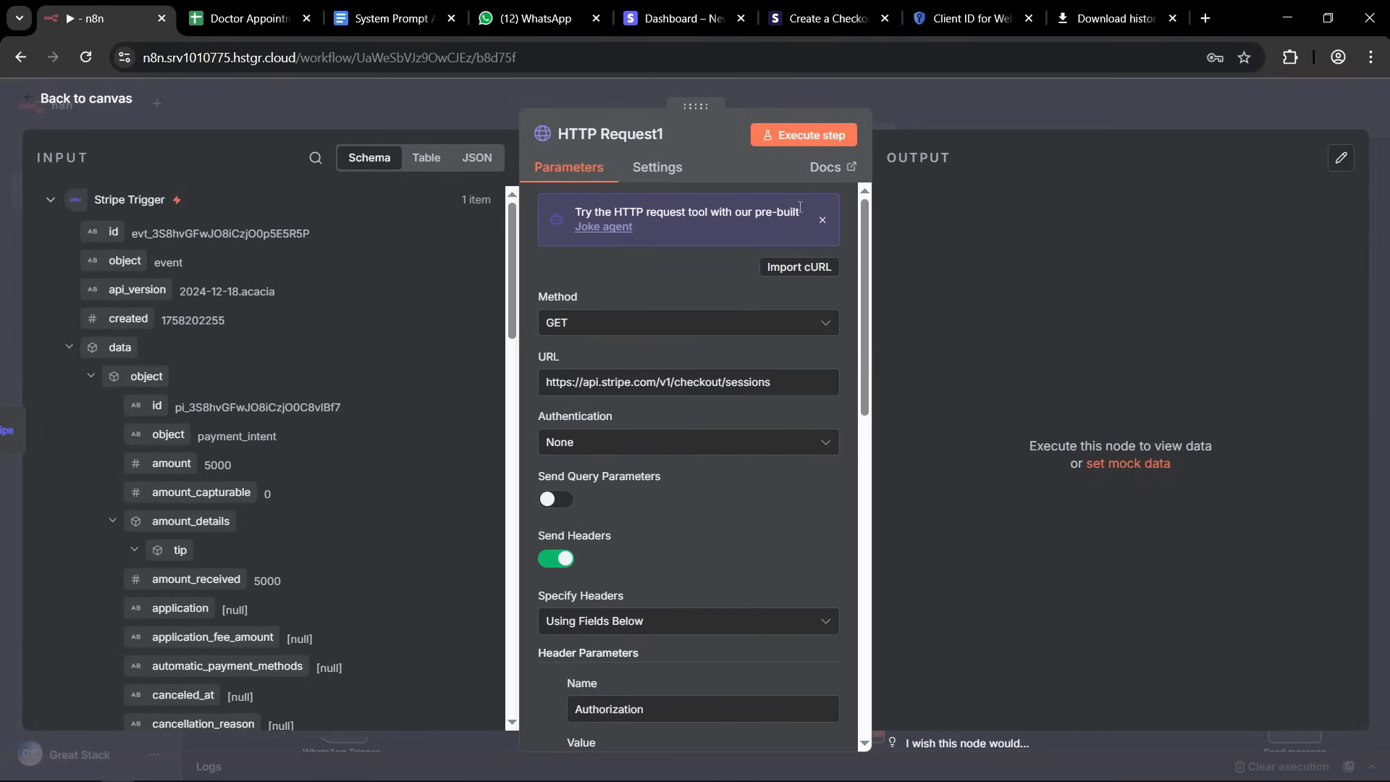
click(814, 135)
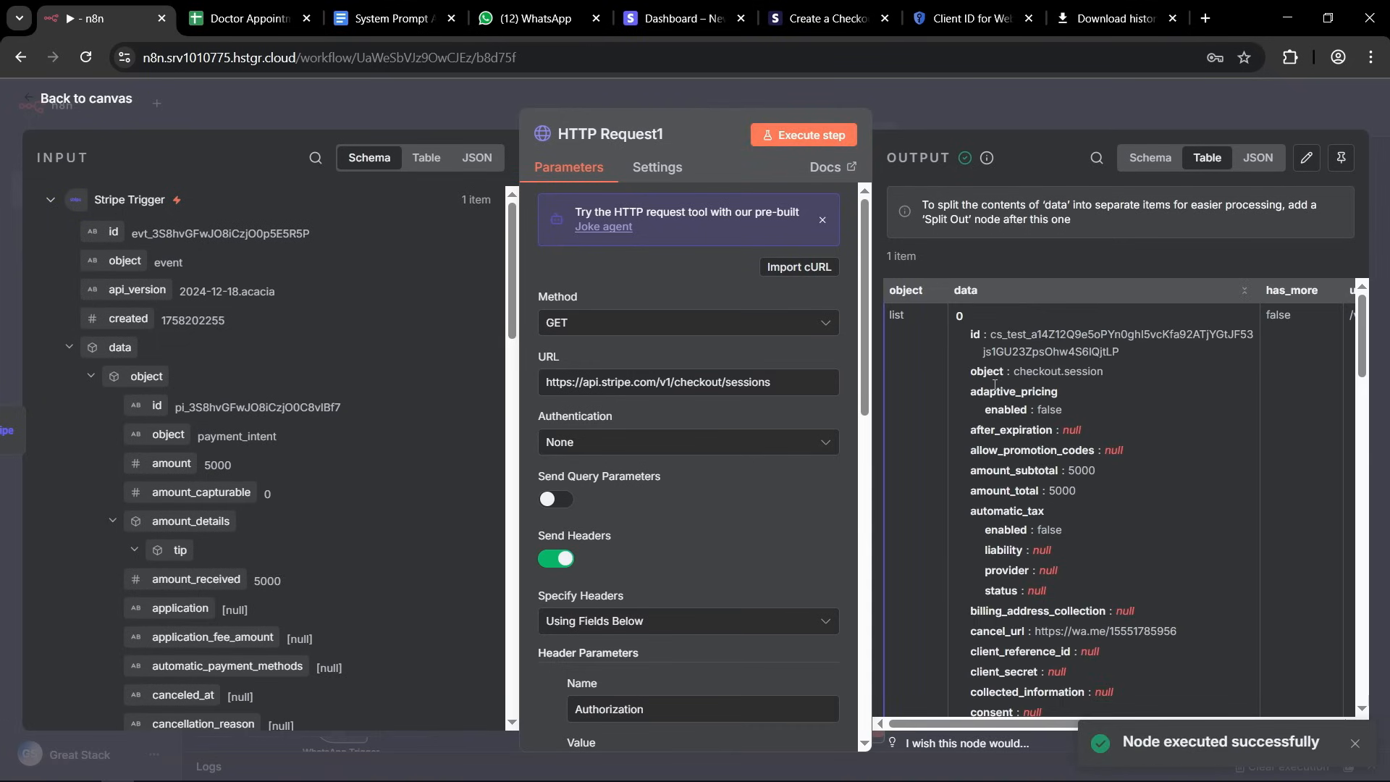
Examine appointmentId and whatsappNo in the output's metadata, and check the Appointments sheet of the Doctor Appointment spreadsheet for the matching row.
scroll(1011, 490, down, 10)
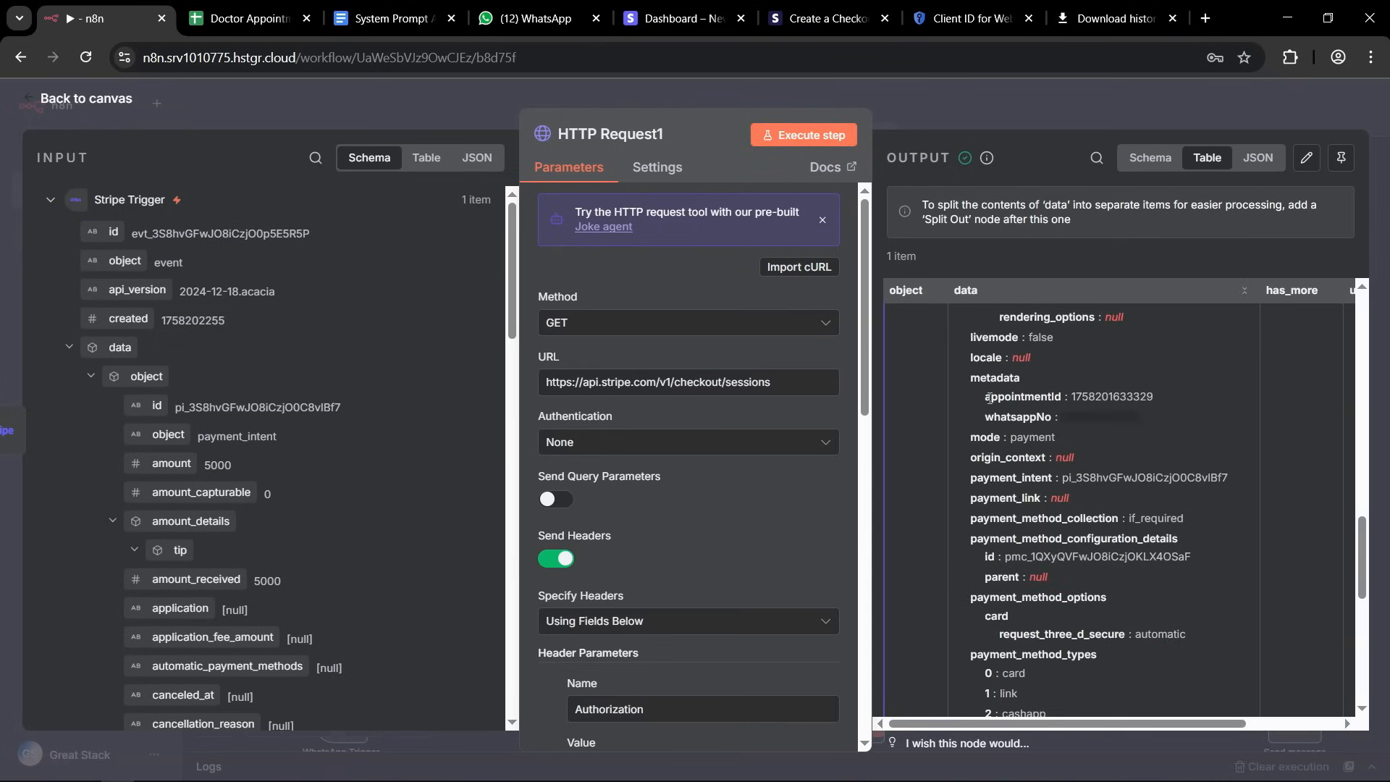
drag(972, 378, 1140, 394)
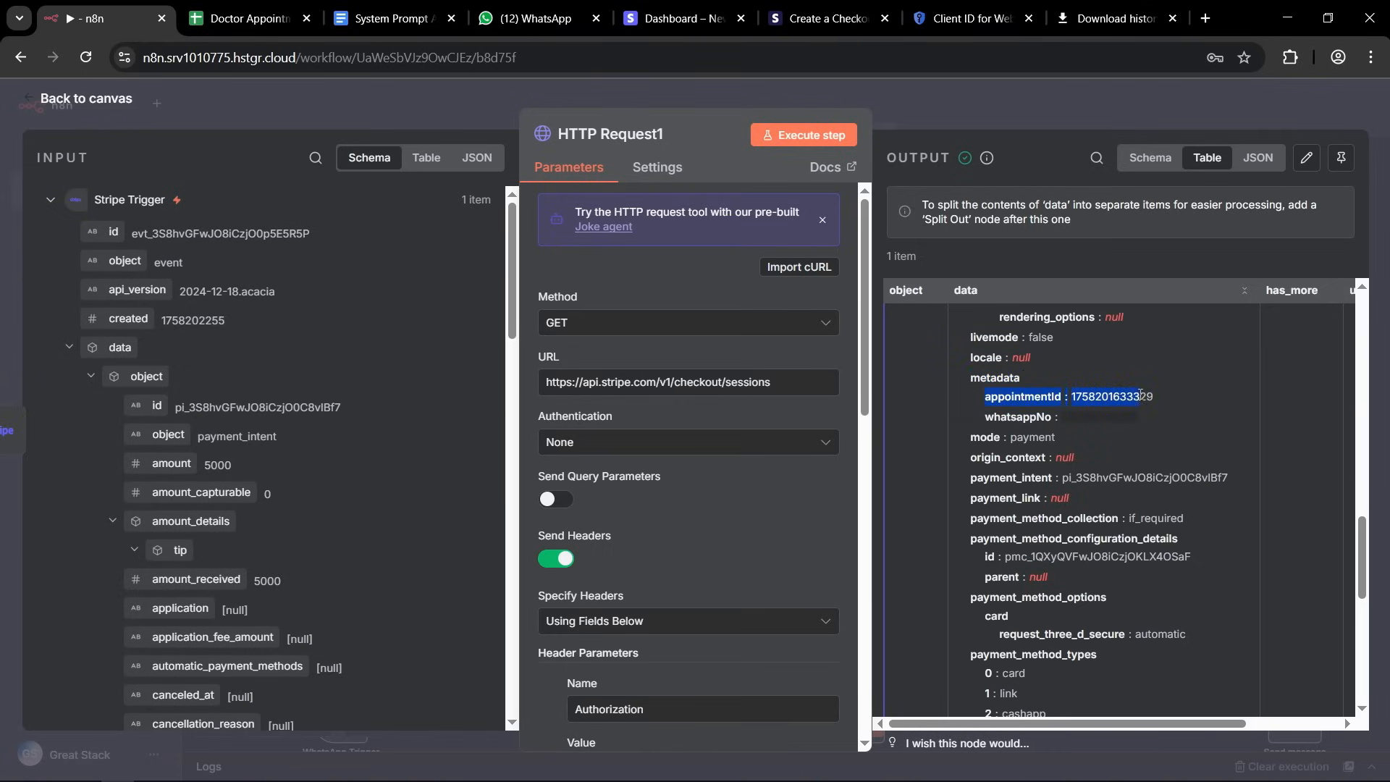
drag(985, 418, 1038, 418)
click(1018, 419)
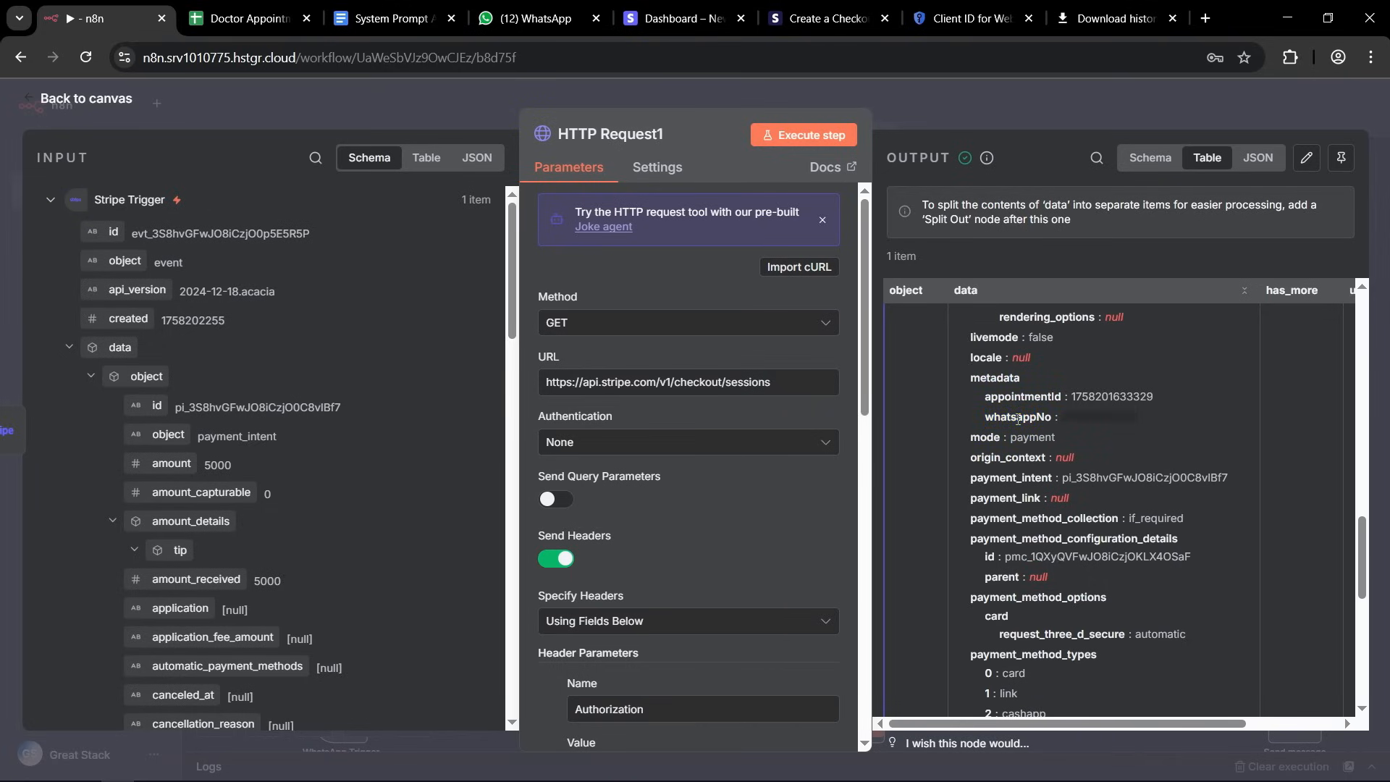
drag(985, 418, 1022, 417)
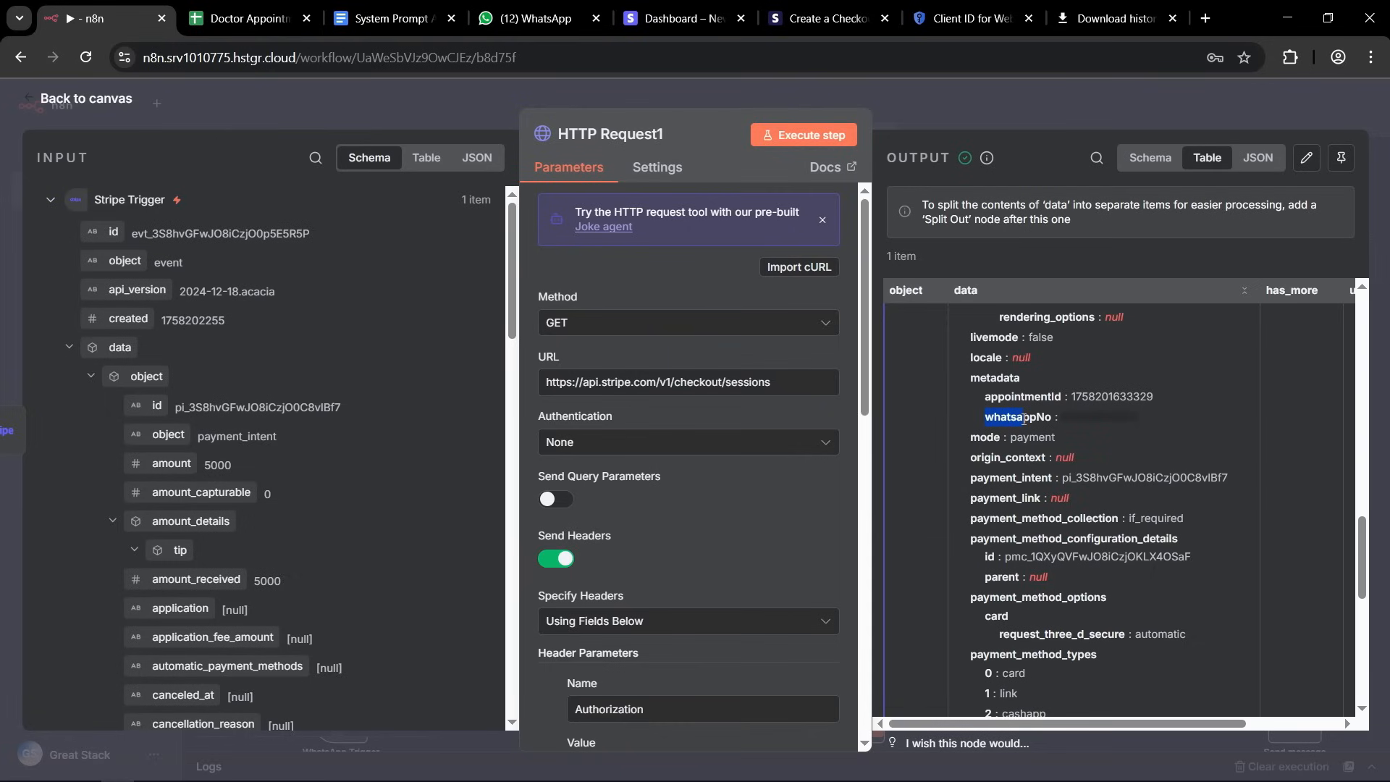
click(250, 18)
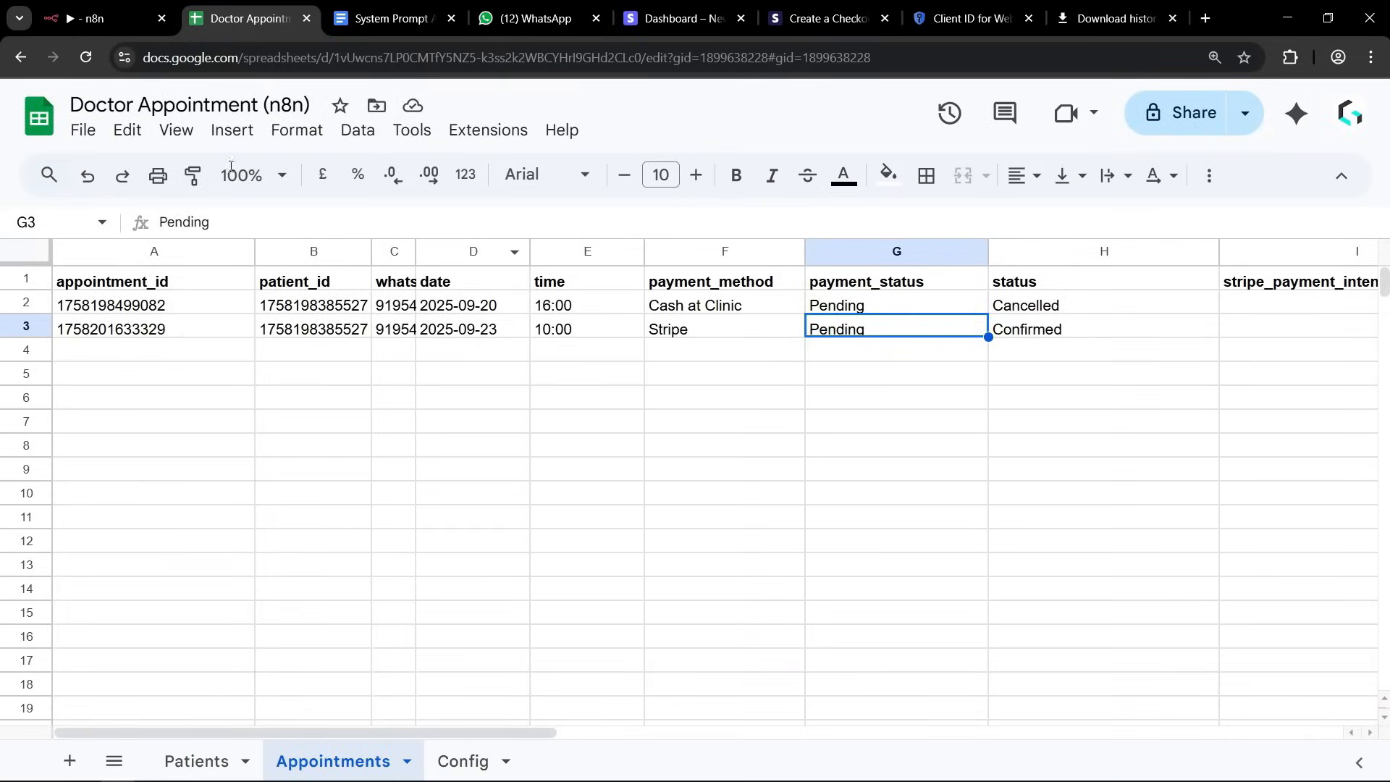
click(95, 18)
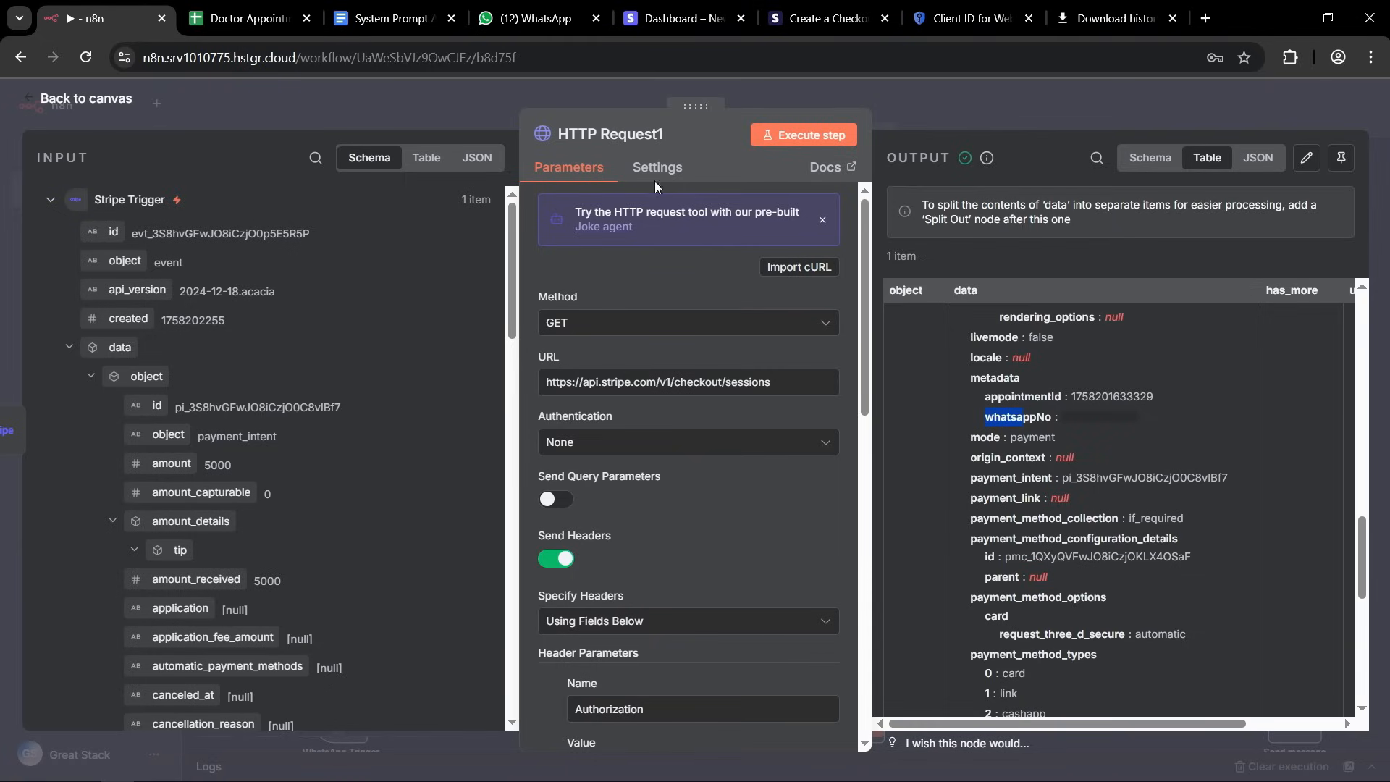
Search the nodes for sheet and add a Google Sheets Update row in sheet node after HTTP Request1.
click(476, 105)
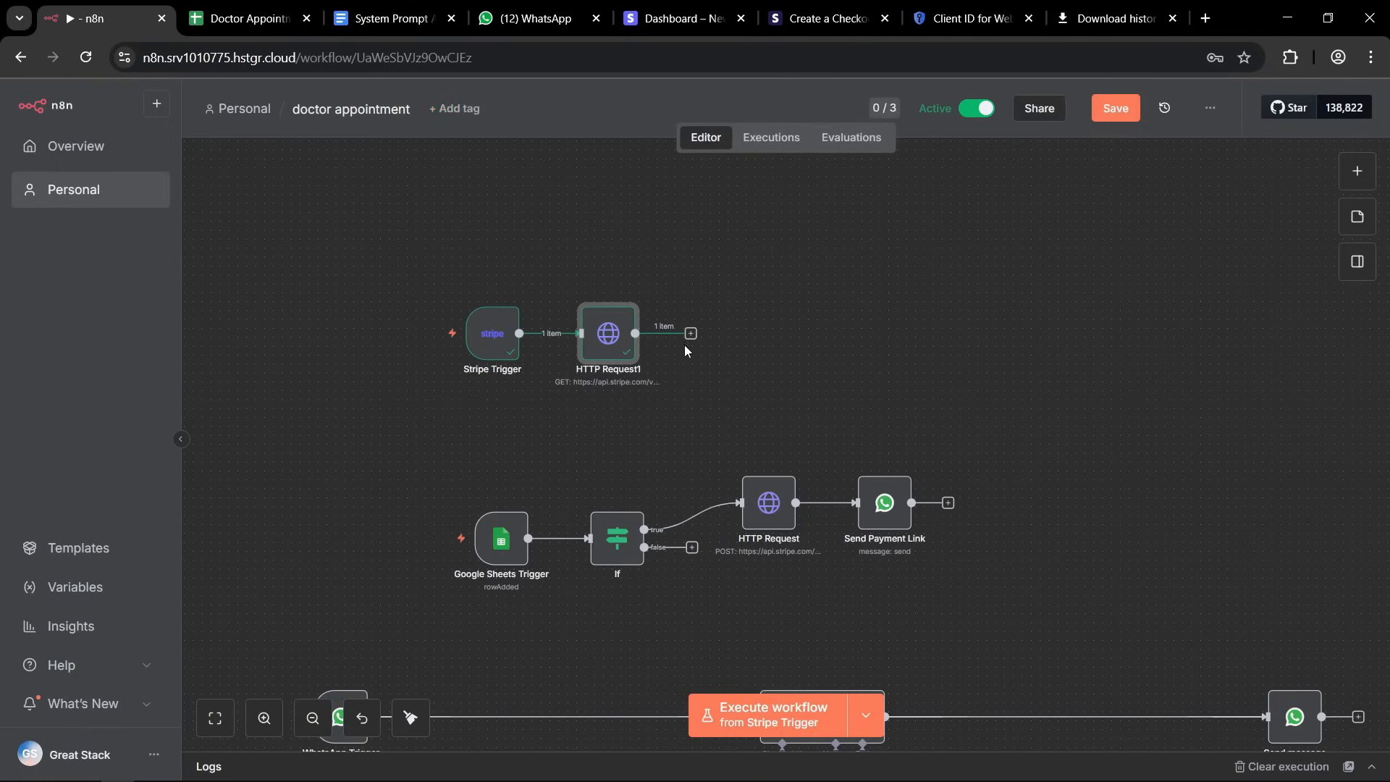
click(692, 335)
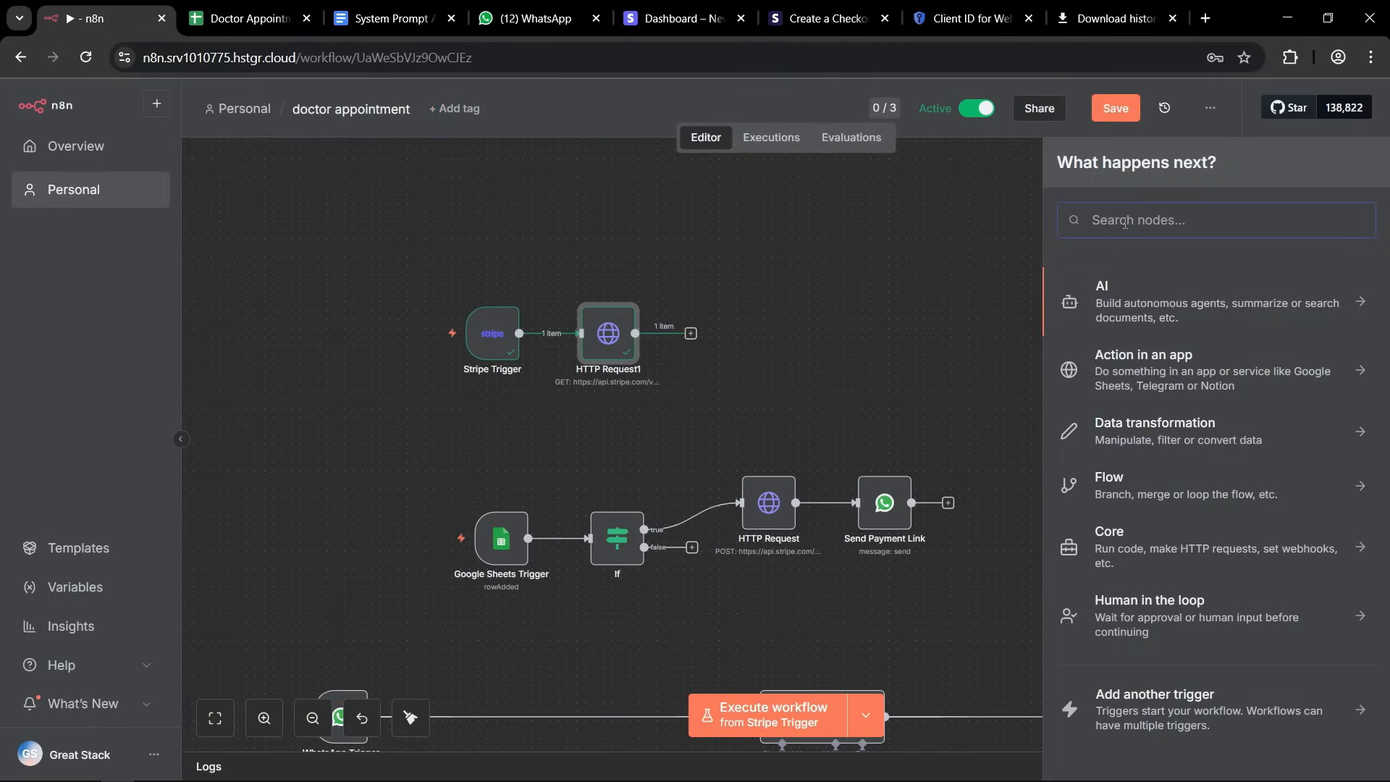
text(sheet)
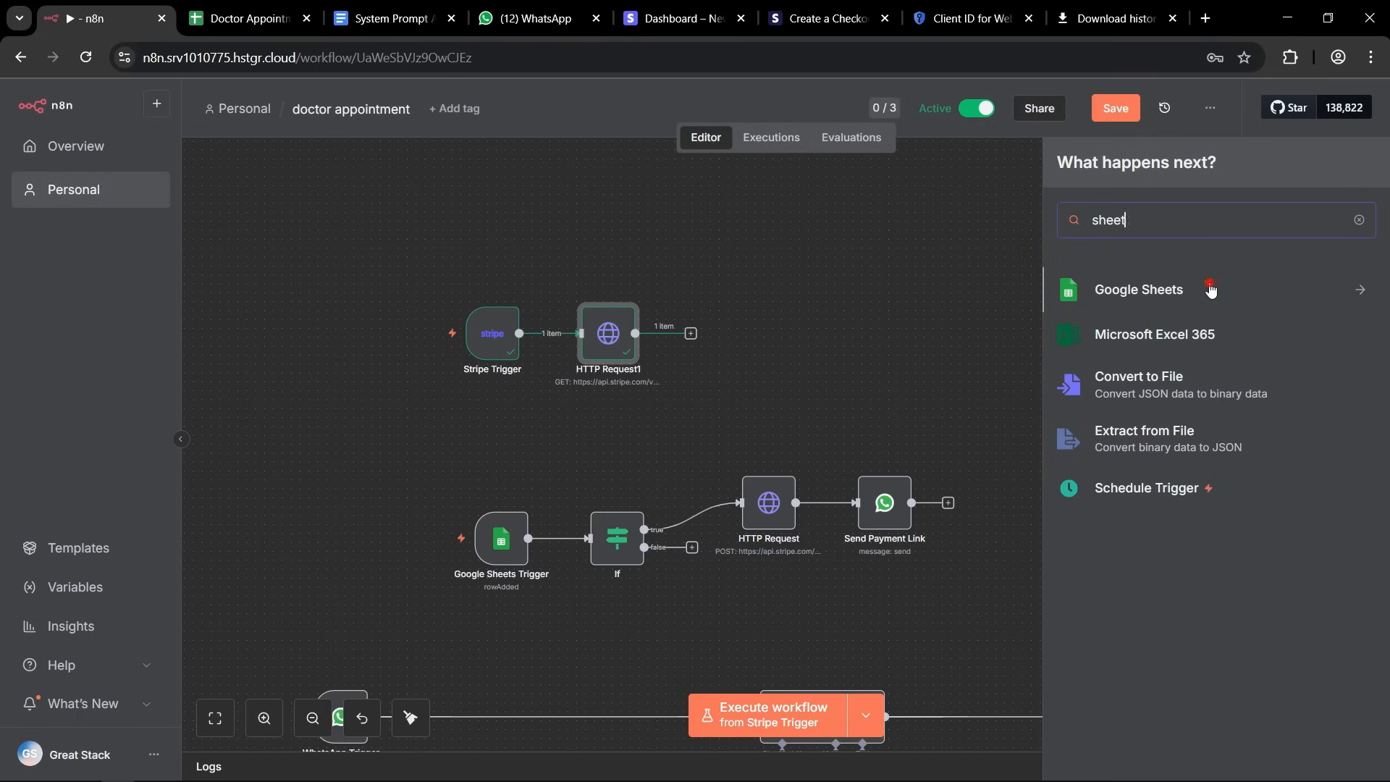
click(1211, 290)
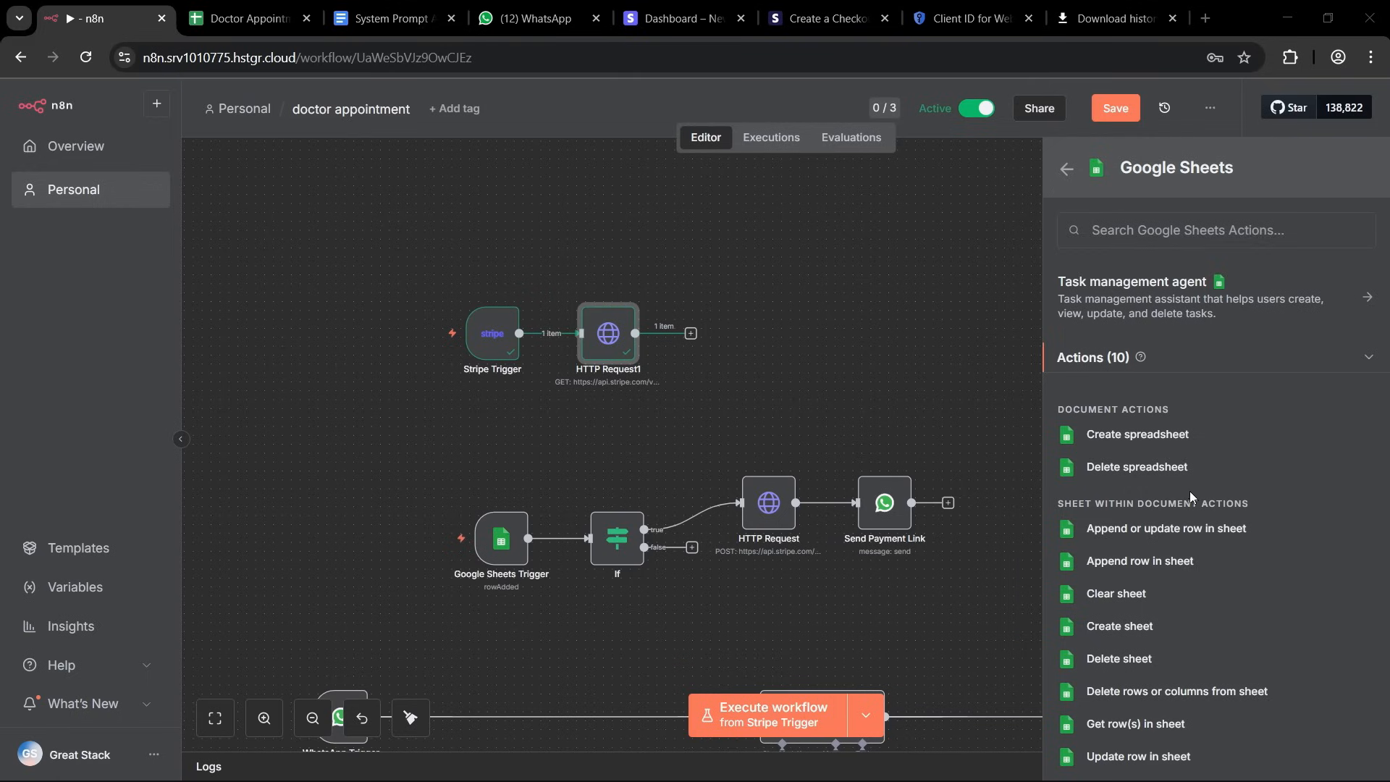
scroll(1129, 448, down, 1)
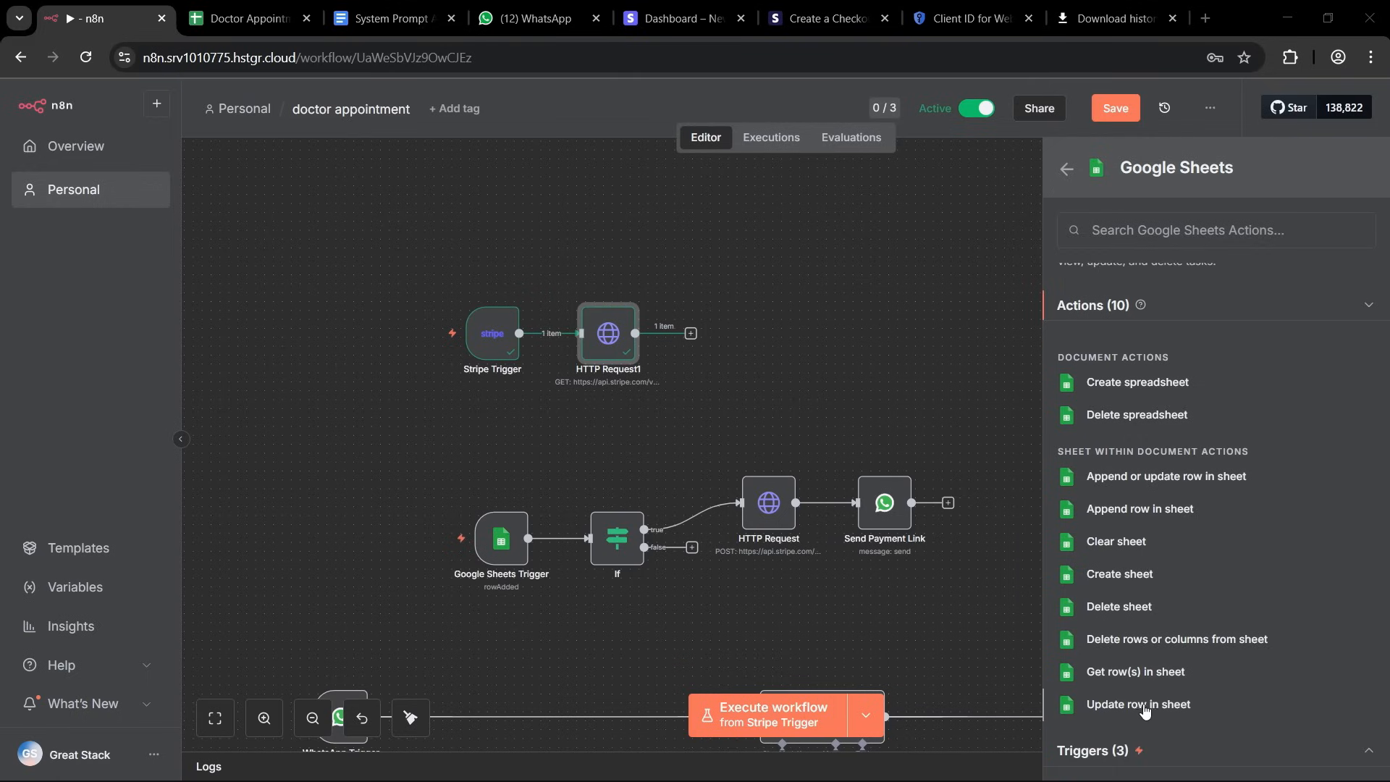
click(1184, 705)
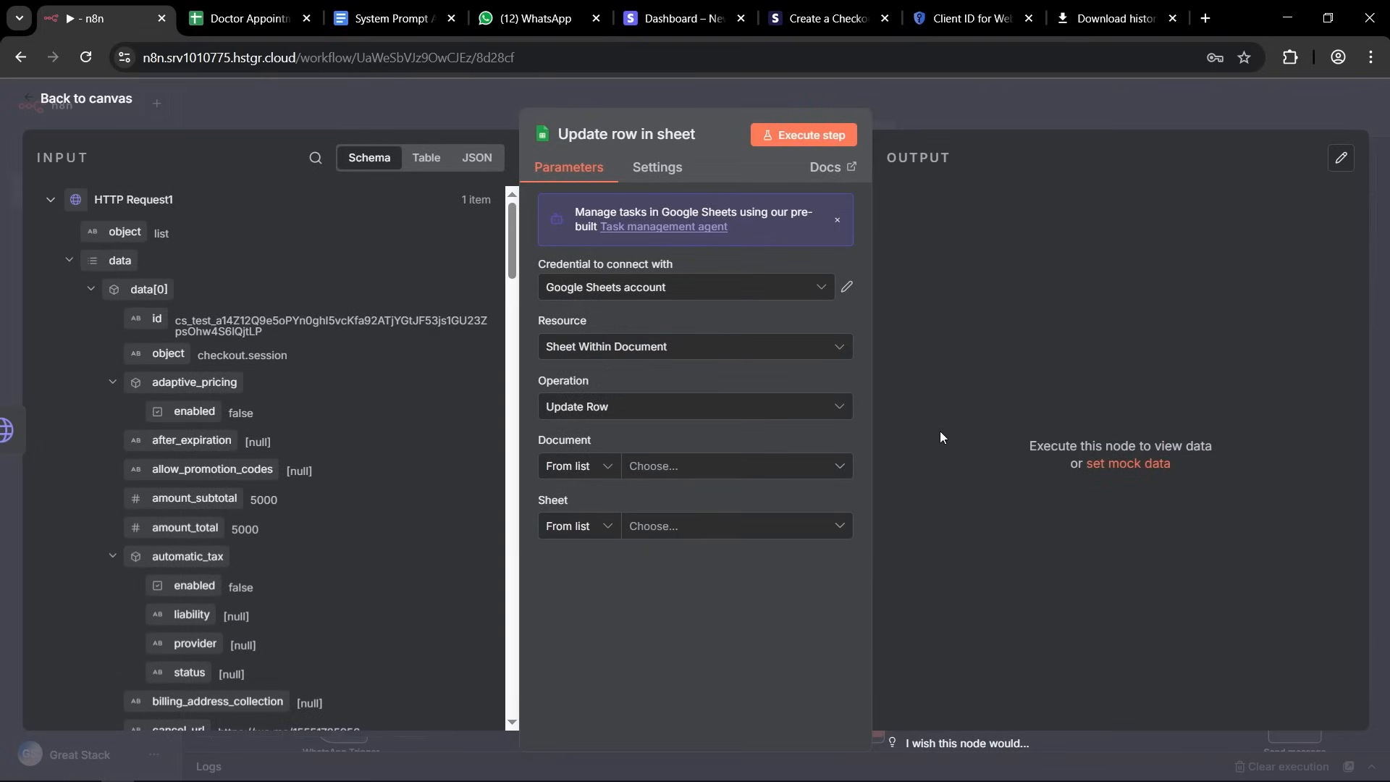
click(626, 133)
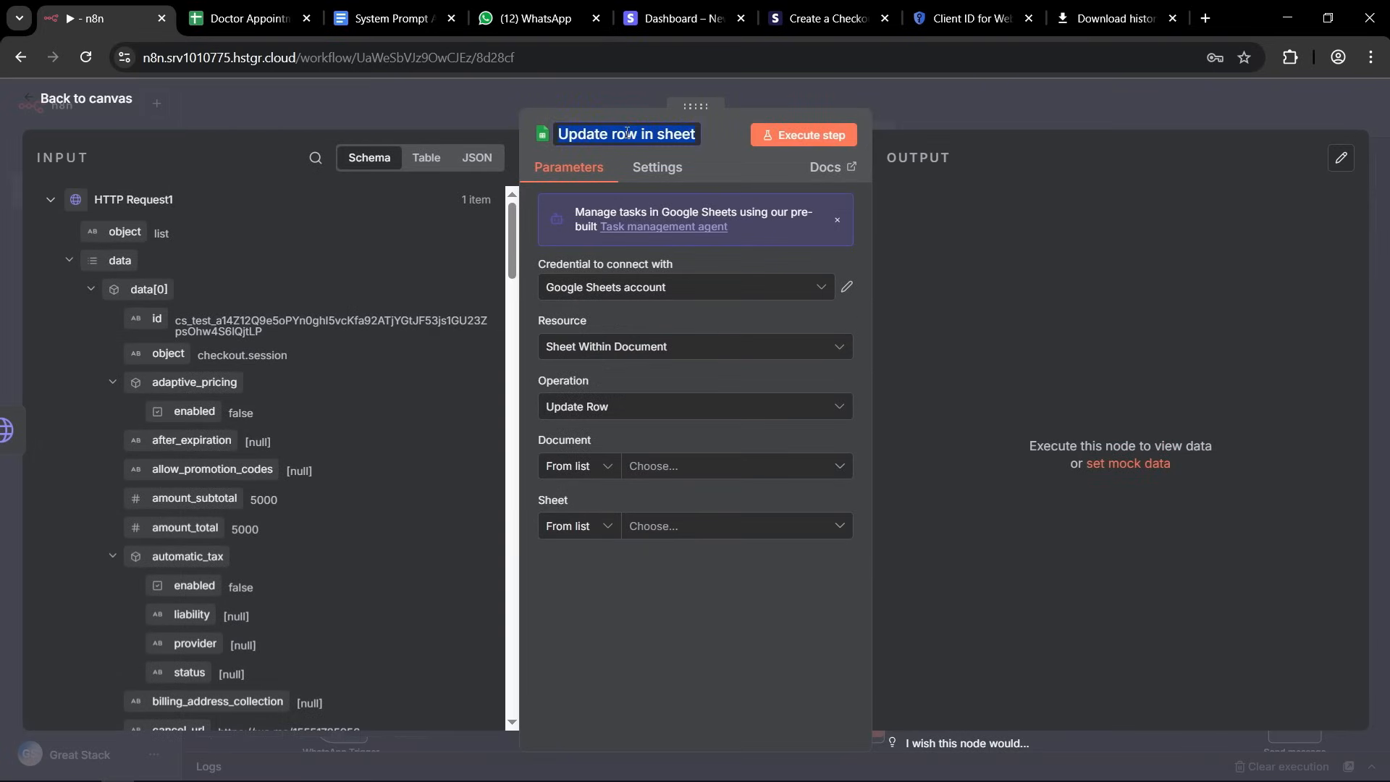
click(626, 133)
double_click(626, 132)
triple_click(626, 133)
click(707, 150)
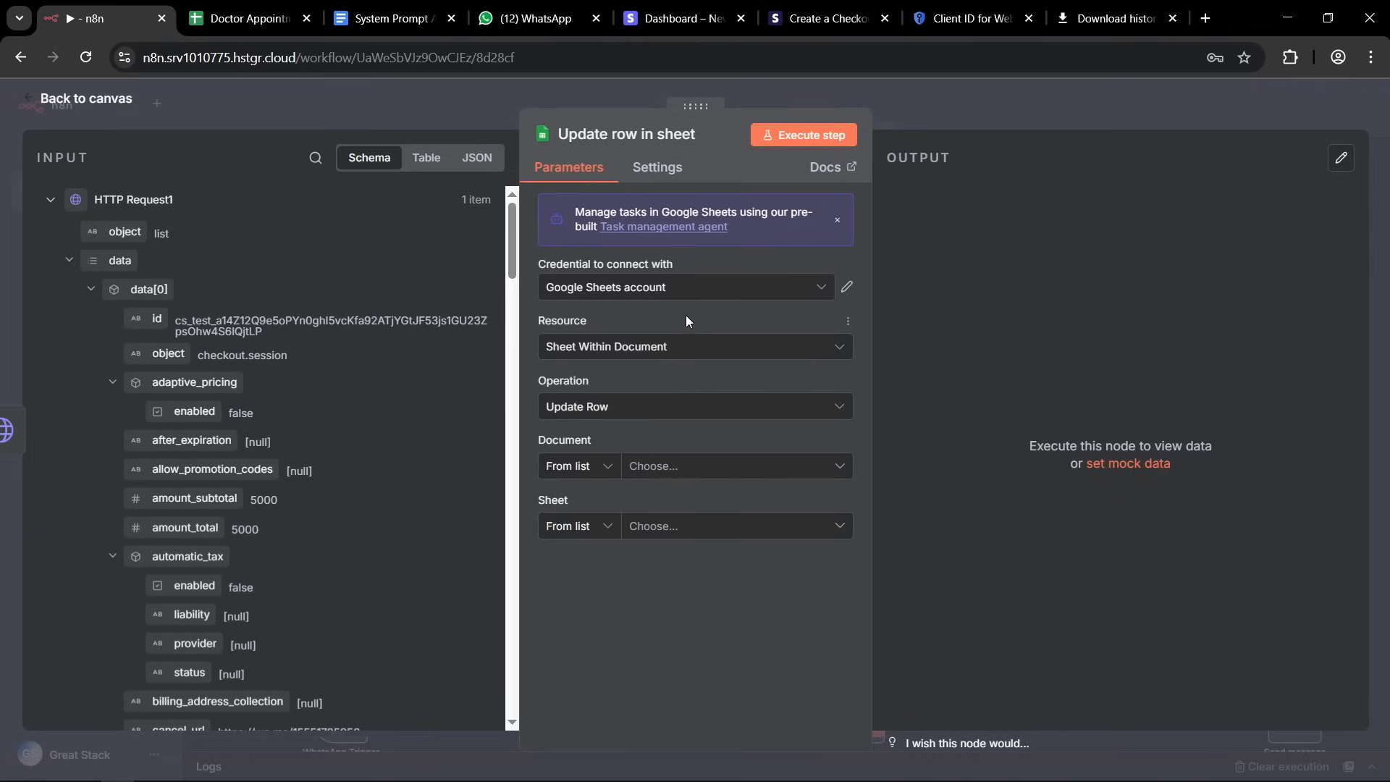
click(683, 287)
click(642, 345)
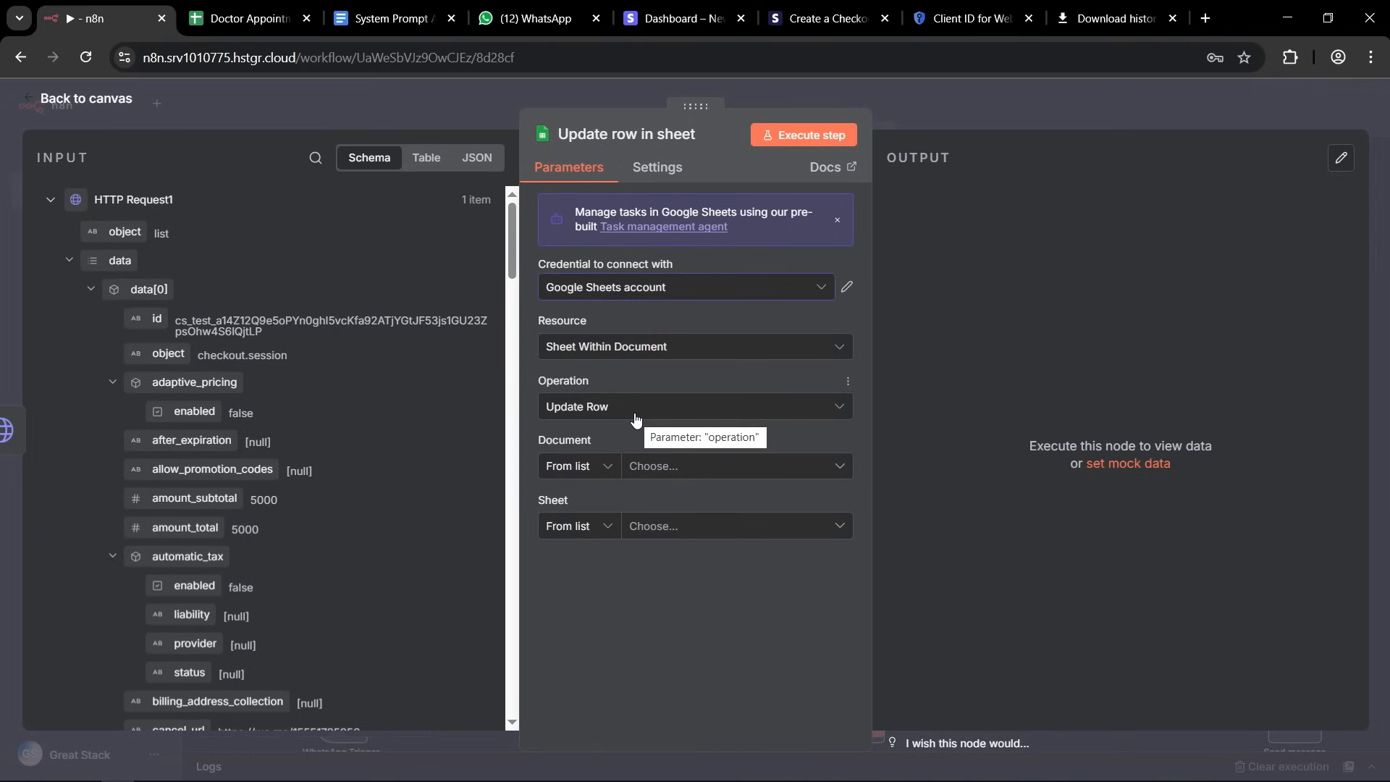
Set the update node's document to Doctor Appointment (n8n) and its sheet to Appointments.
click(813, 466)
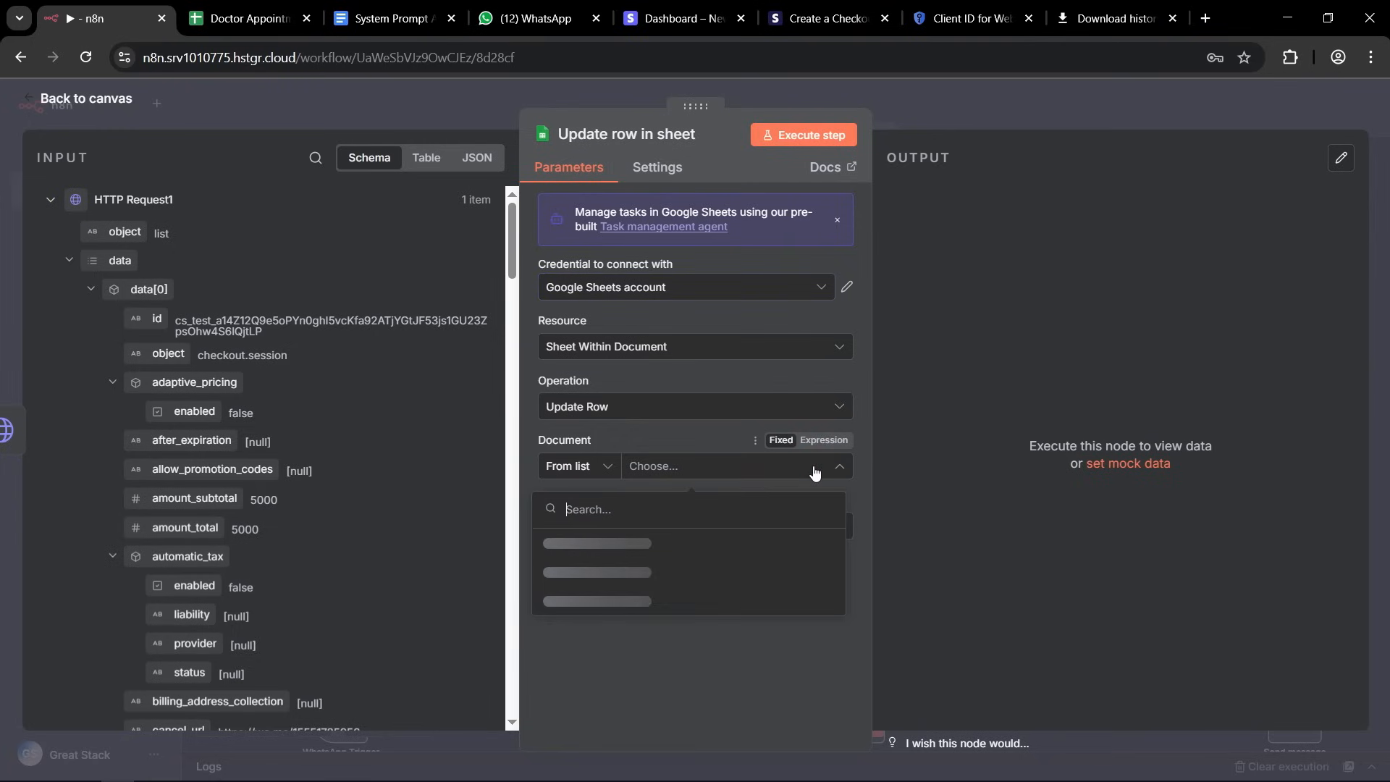
click(605, 541)
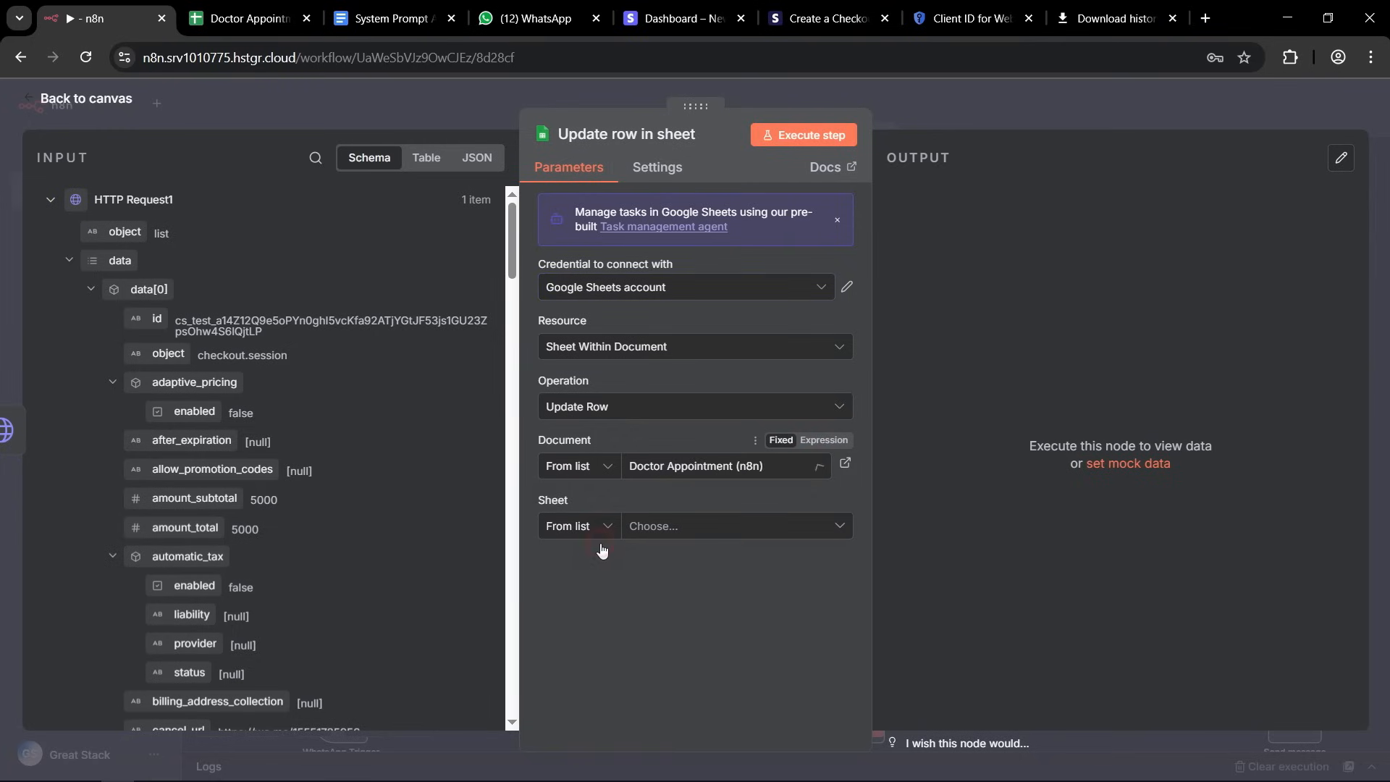
click(789, 527)
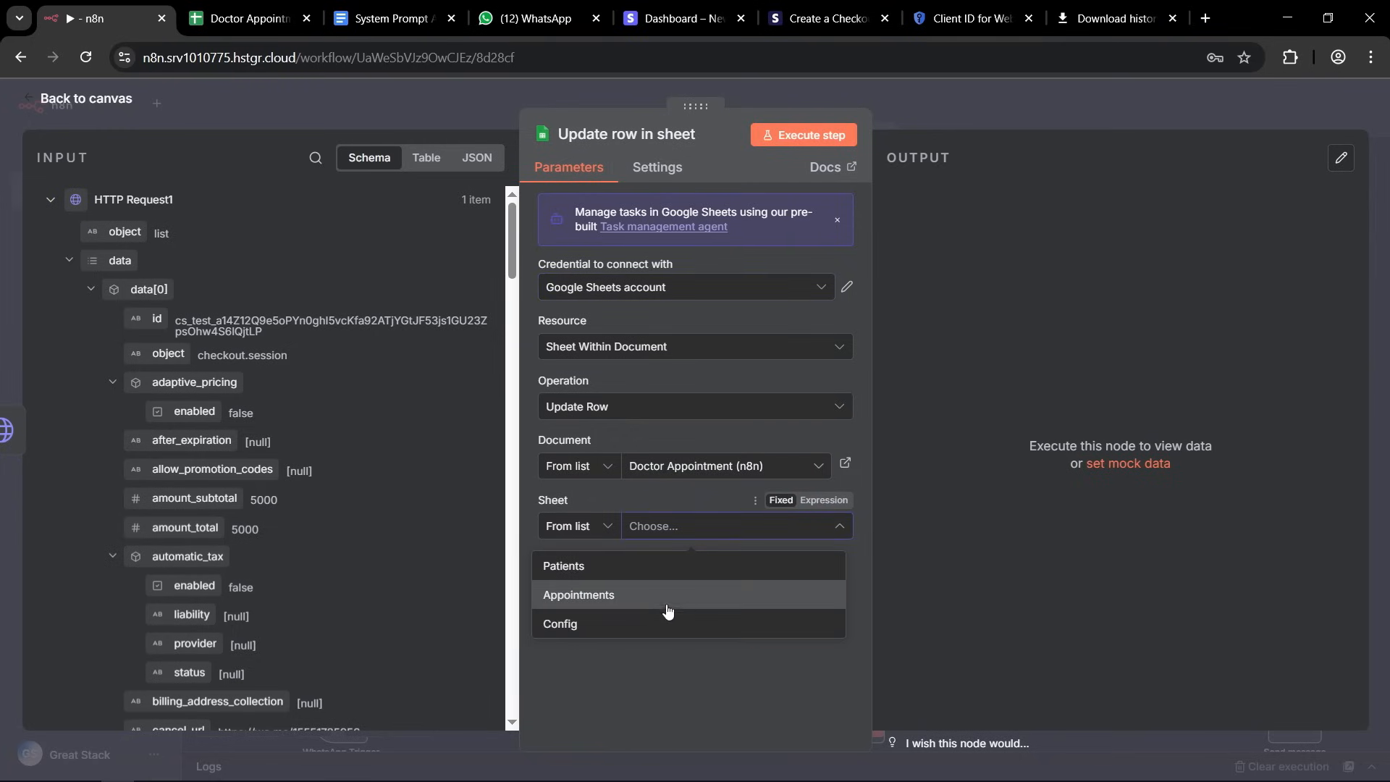
click(612, 606)
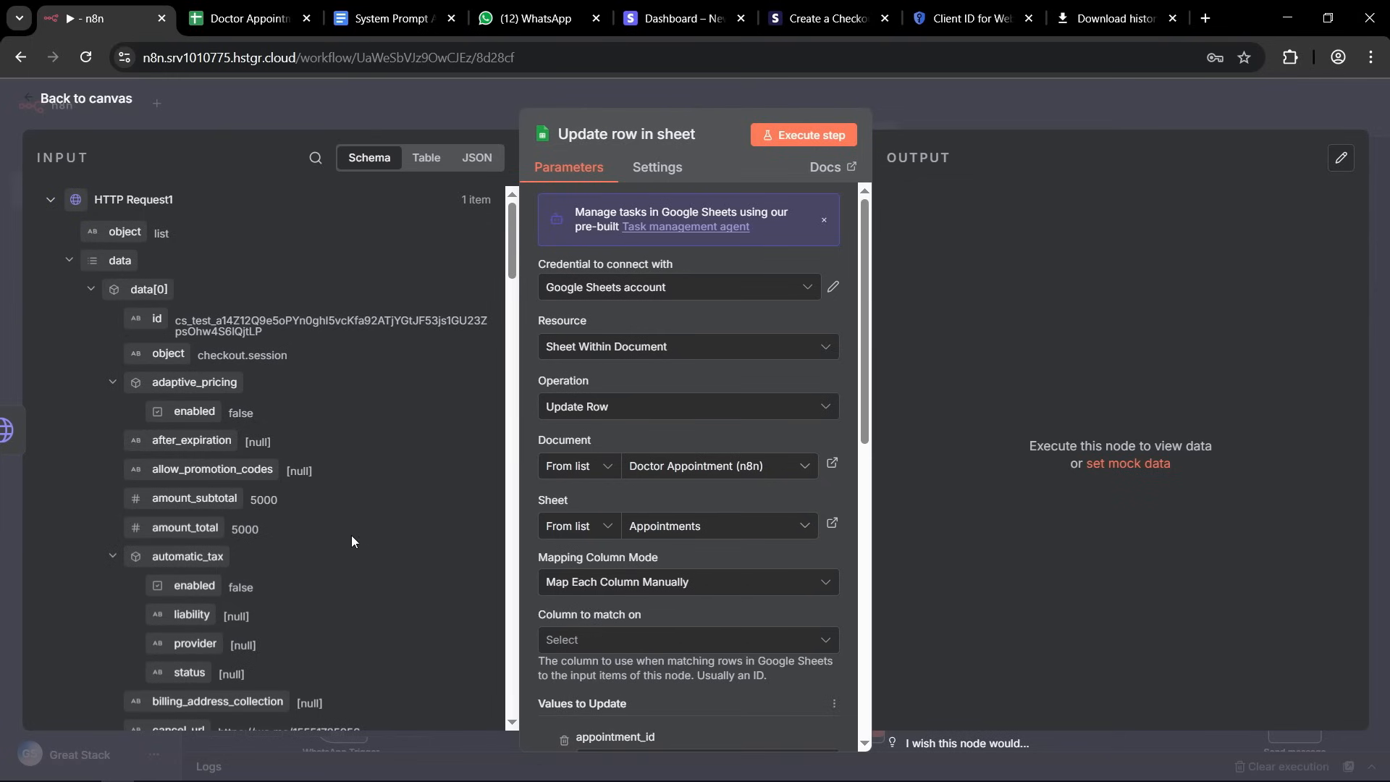
Set appointment_id as the column to match on in the Update row in sheet node.
scroll(725, 406, down, 4)
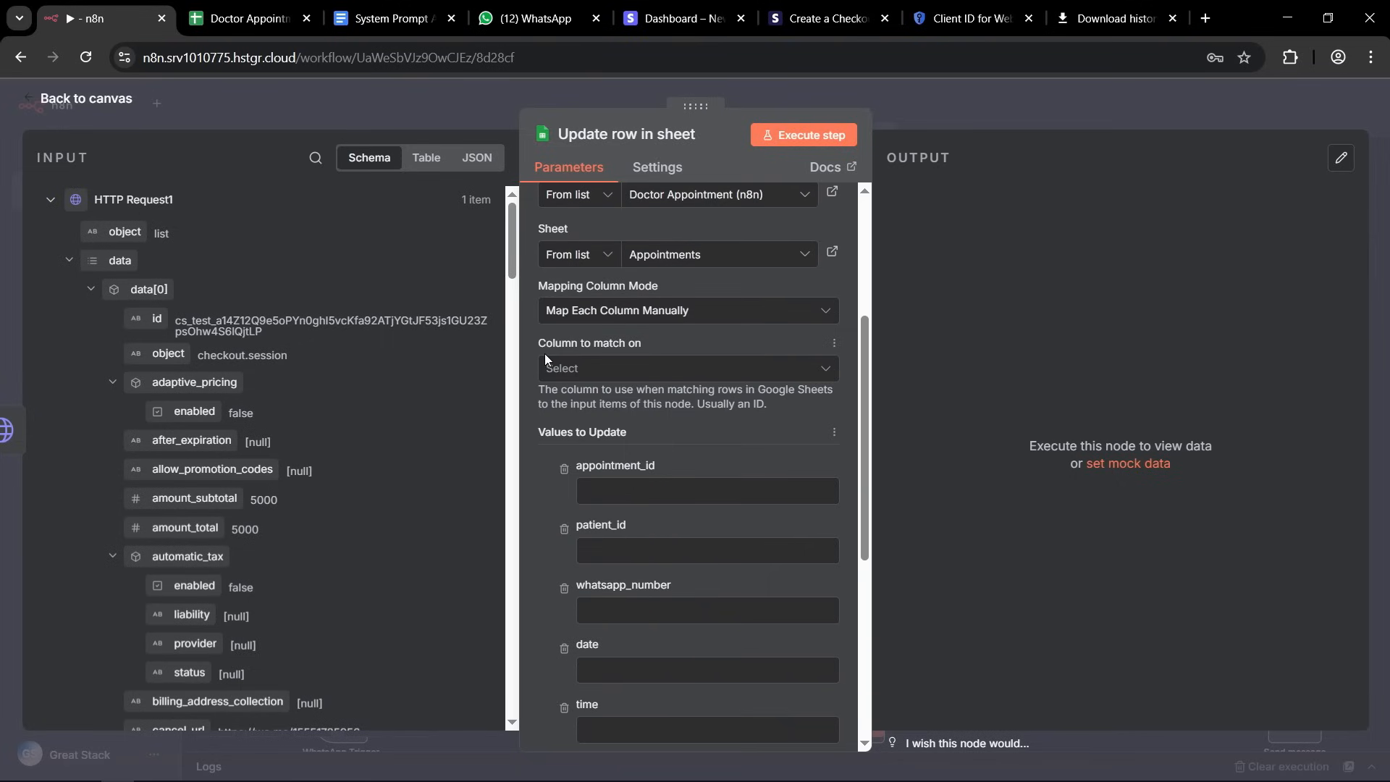
click(681, 373)
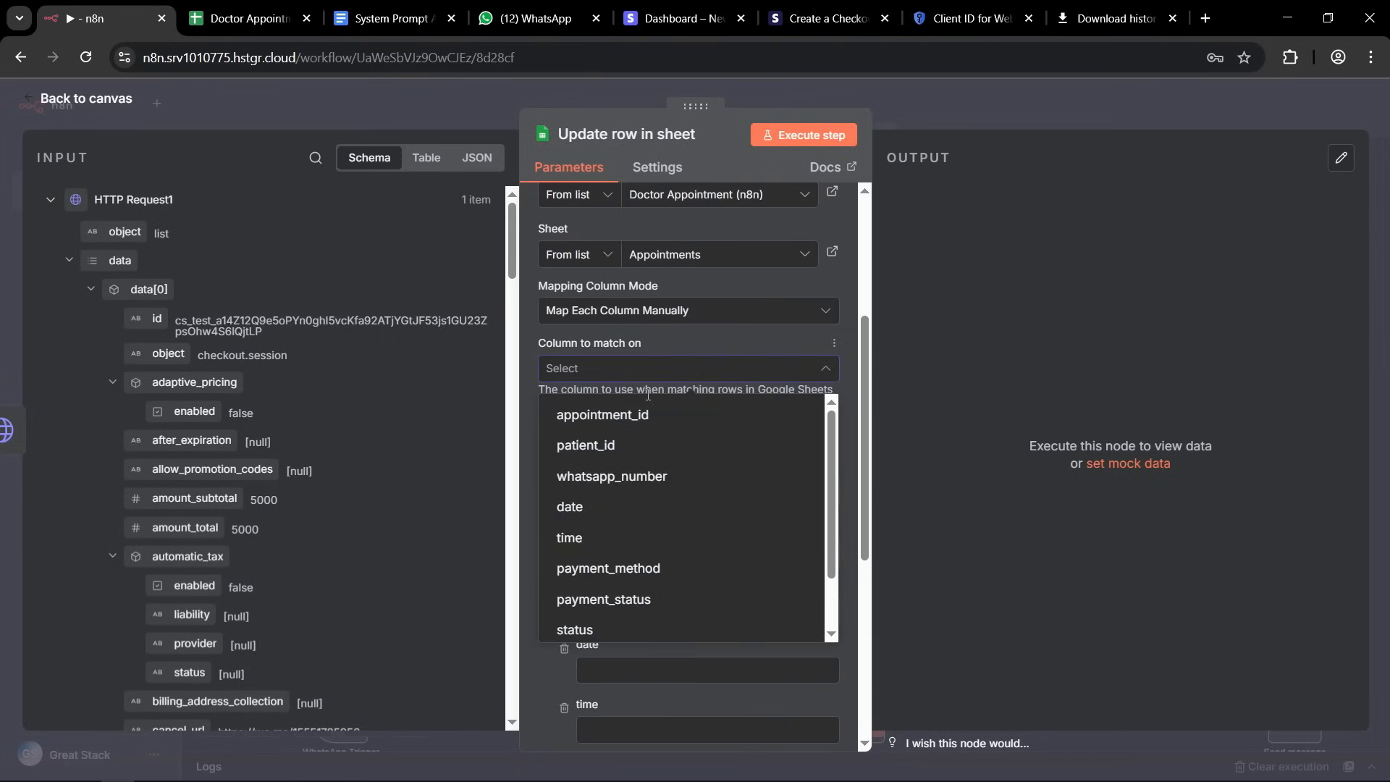
click(574, 418)
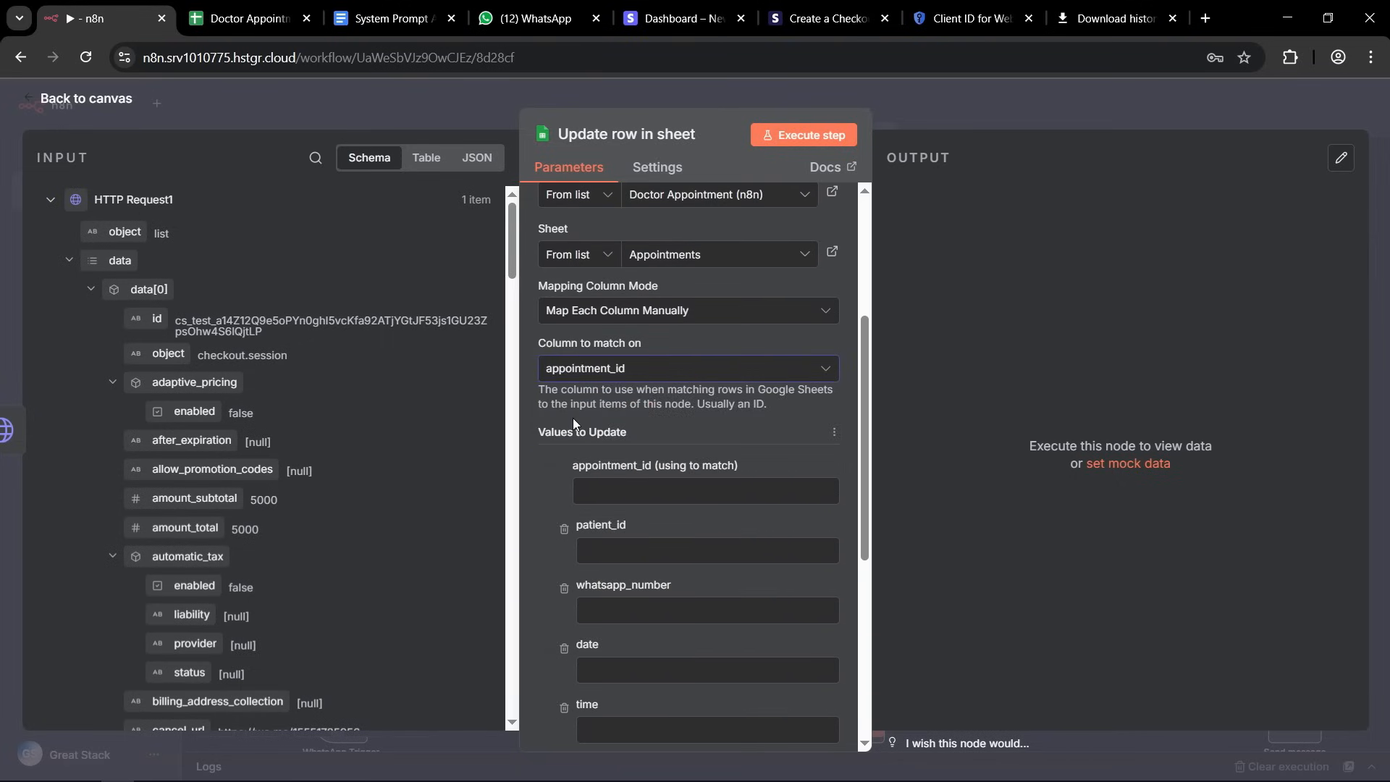
Map the appointment_id matching value to appointmentId from the metadata of the HTTP Request1 output.
click(617, 484)
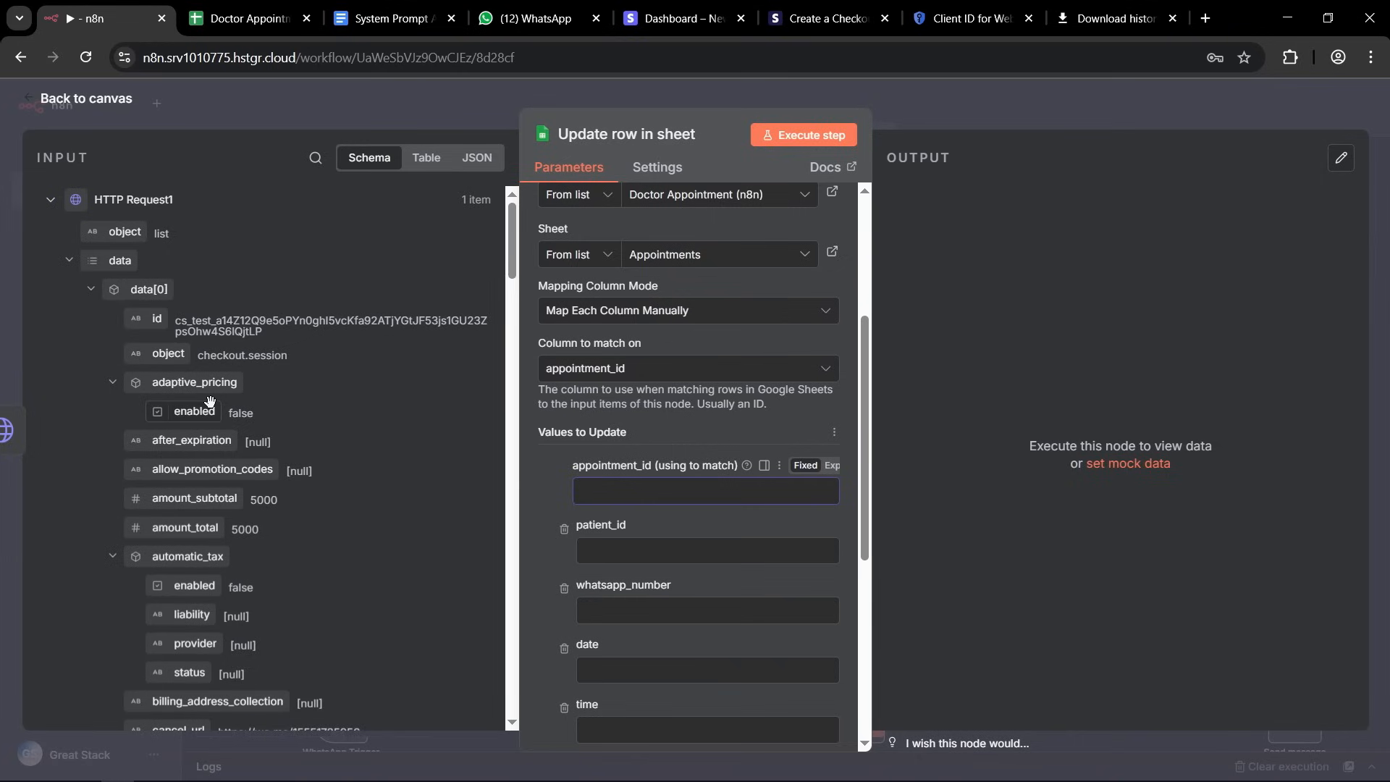
scroll(236, 362, down, 4)
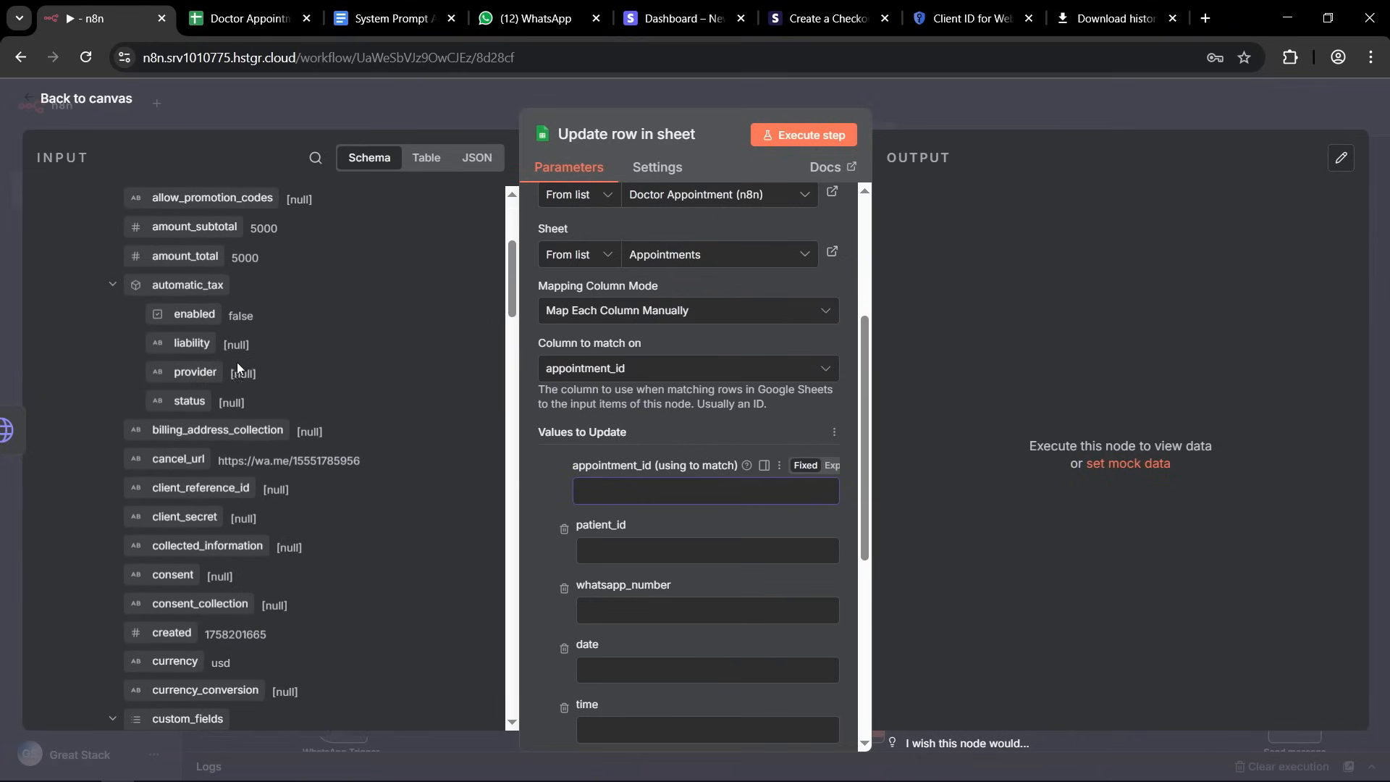
scroll(236, 362, down, 4)
scroll(239, 391, down, 4)
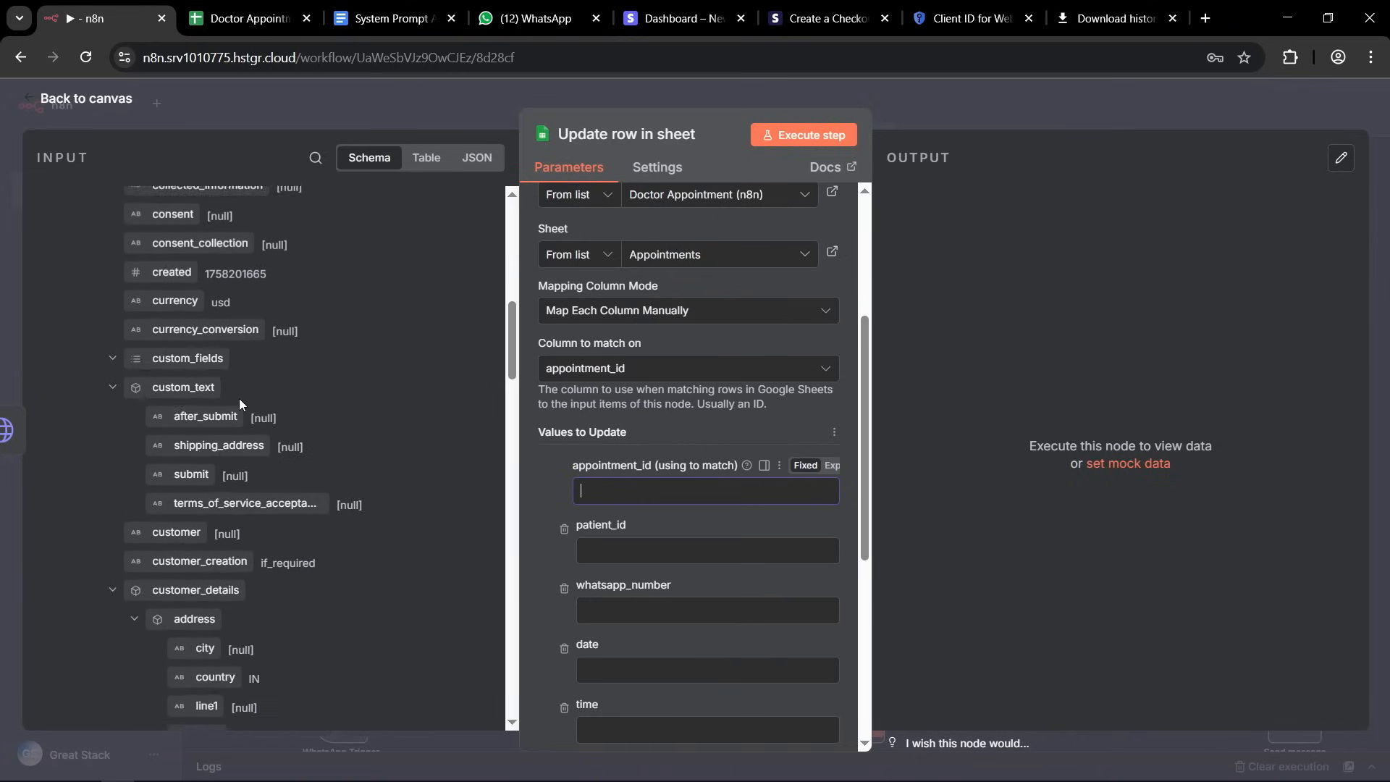
scroll(239, 384, down, 15)
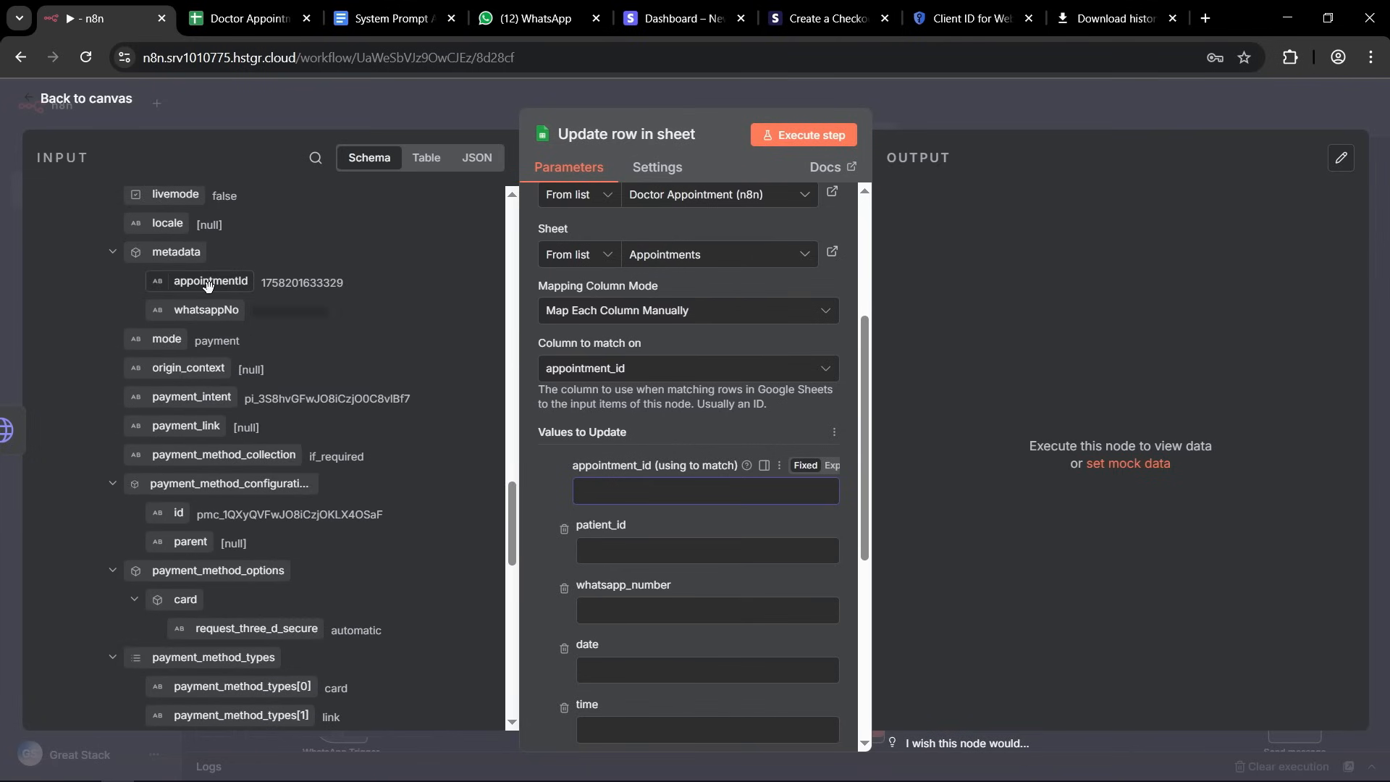
drag(208, 284, 630, 495)
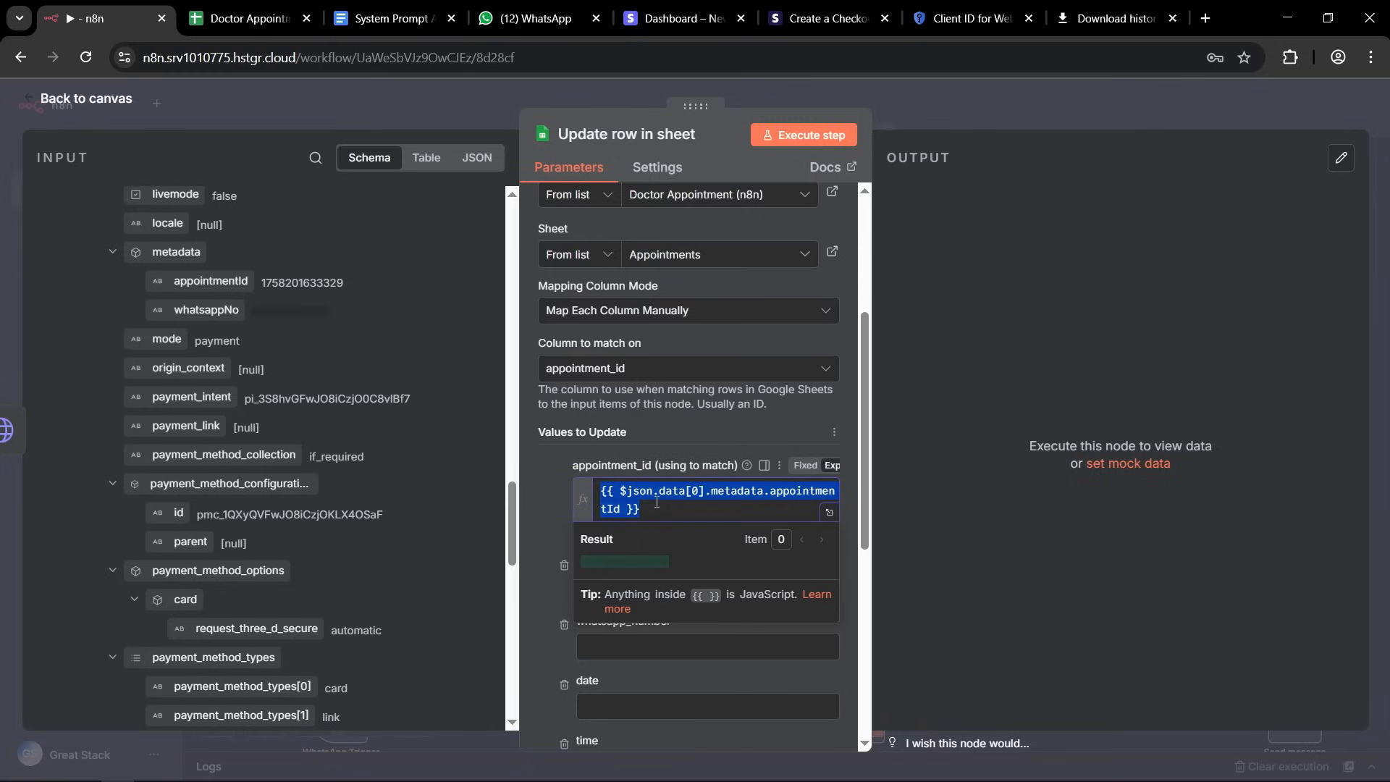
click(550, 520)
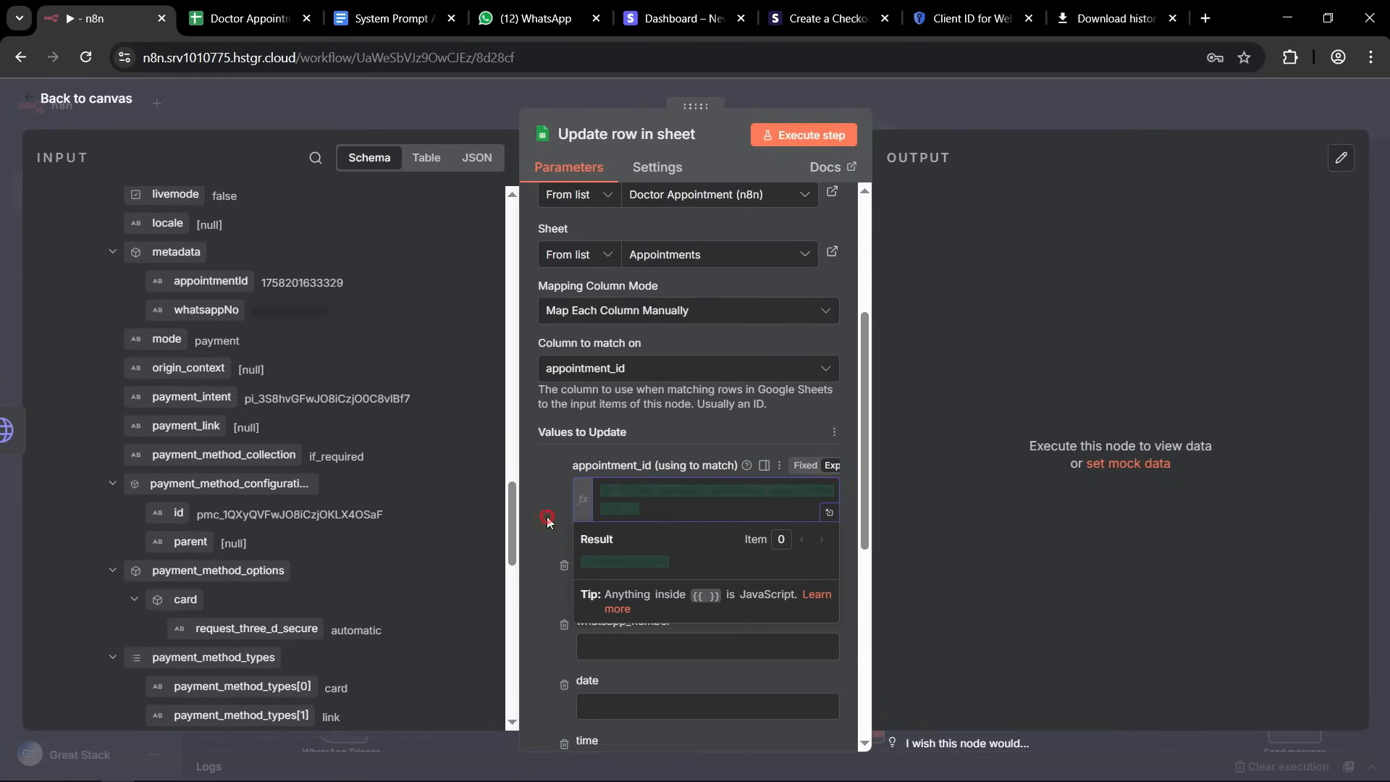
Remove the patient_id, whatsapp_number, date, time and payment_method fields from the values to update.
scroll(690, 419, down, 1)
scroll(690, 420, down, 1)
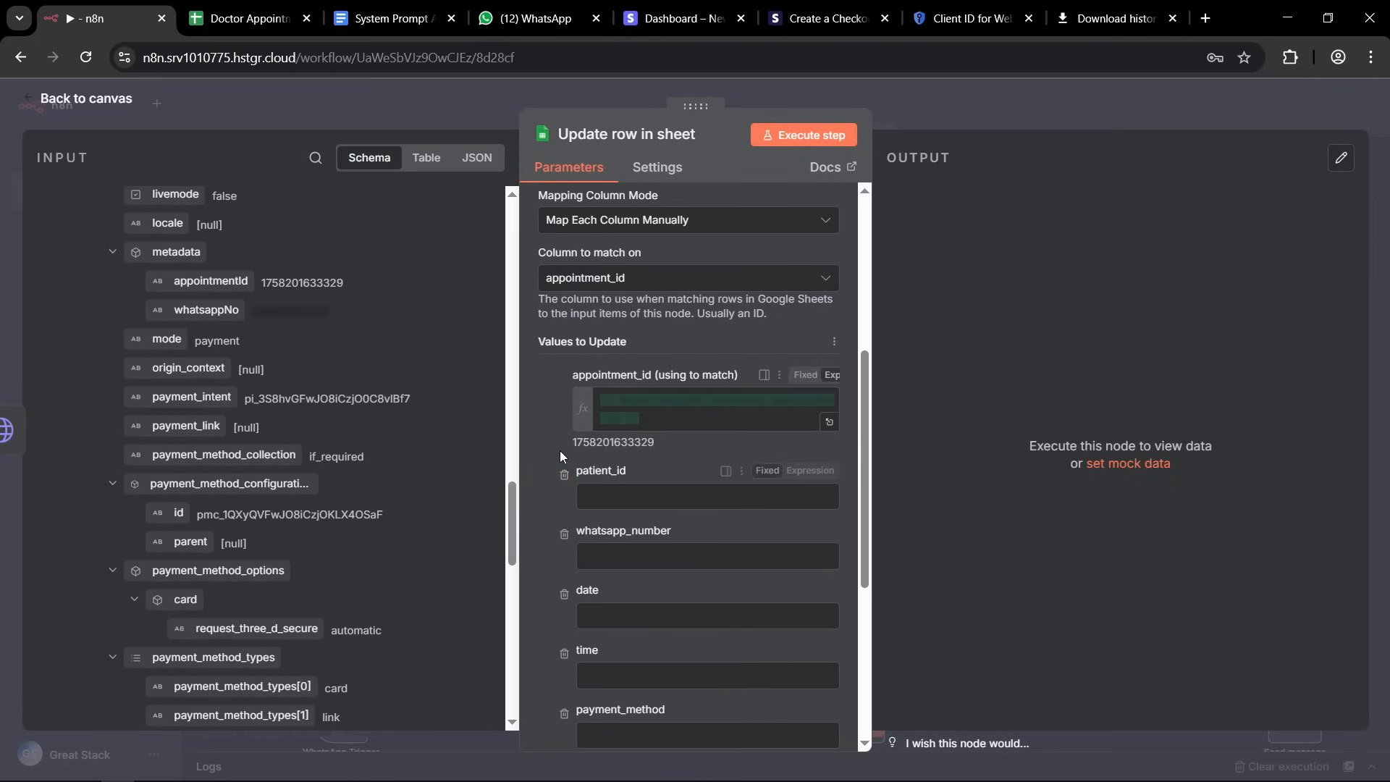
click(565, 476)
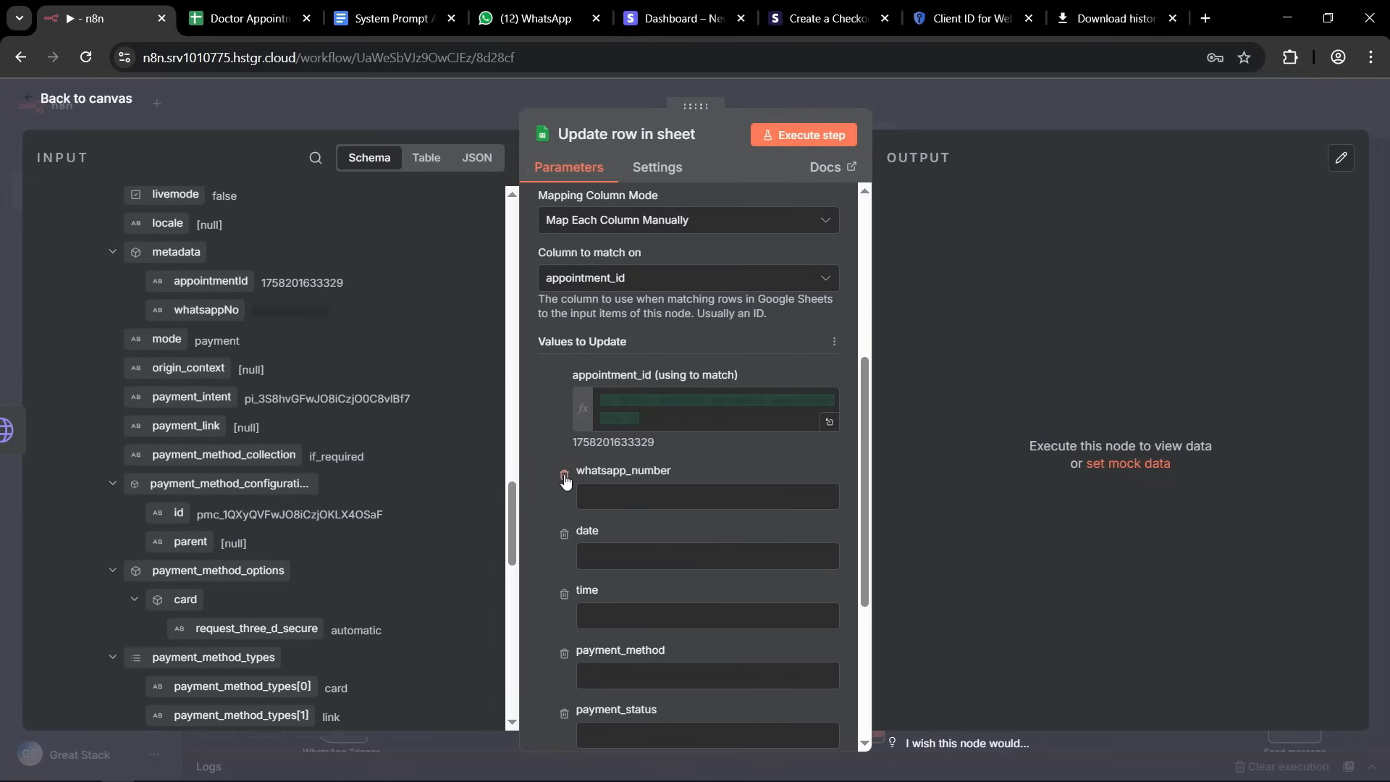
click(565, 475)
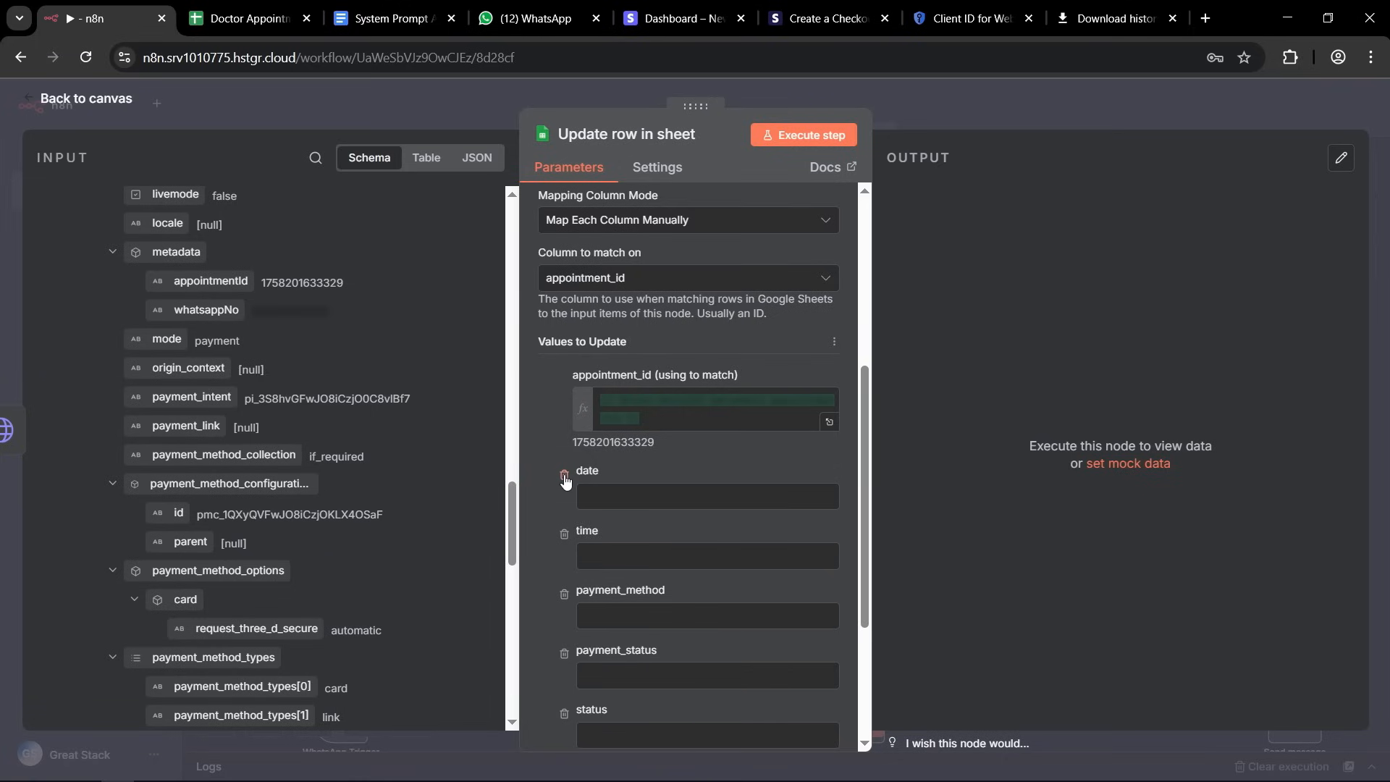
click(564, 476)
click(564, 475)
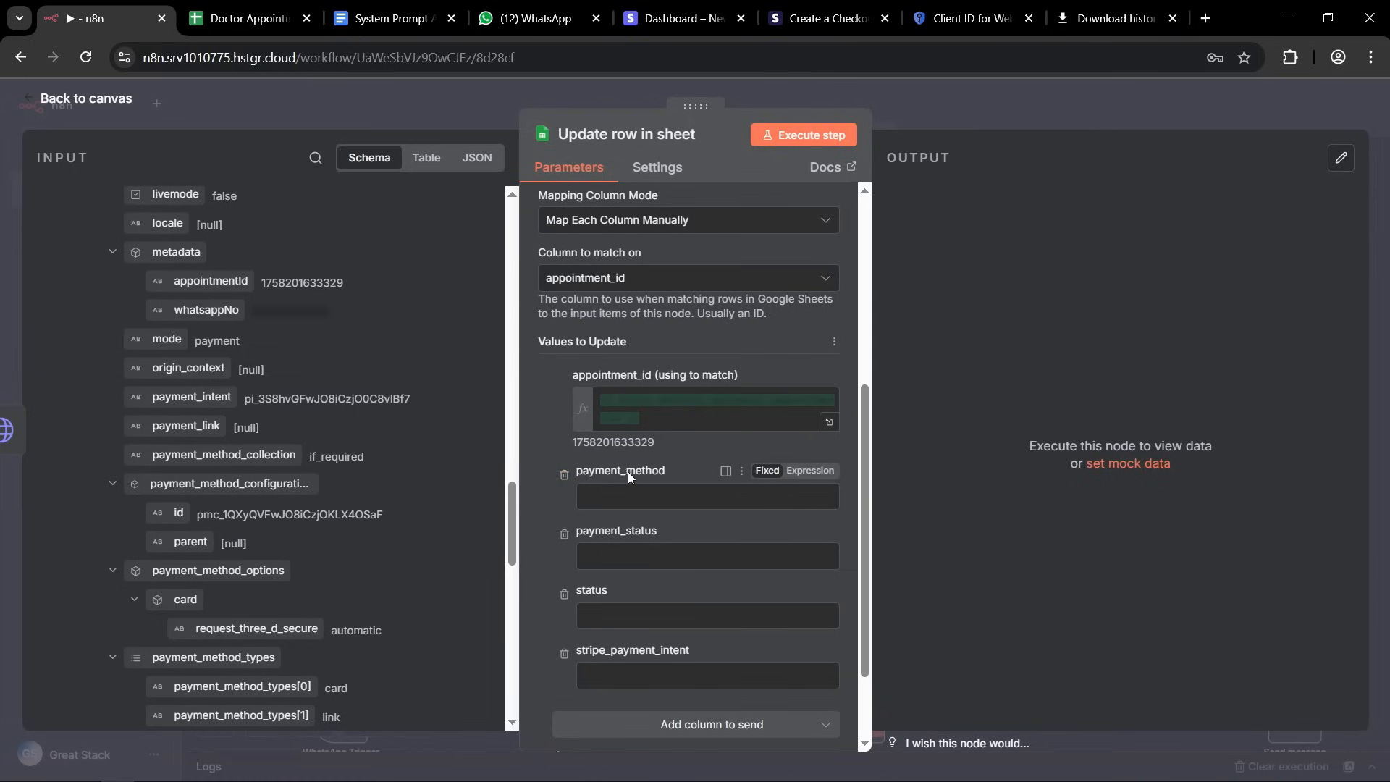
click(564, 477)
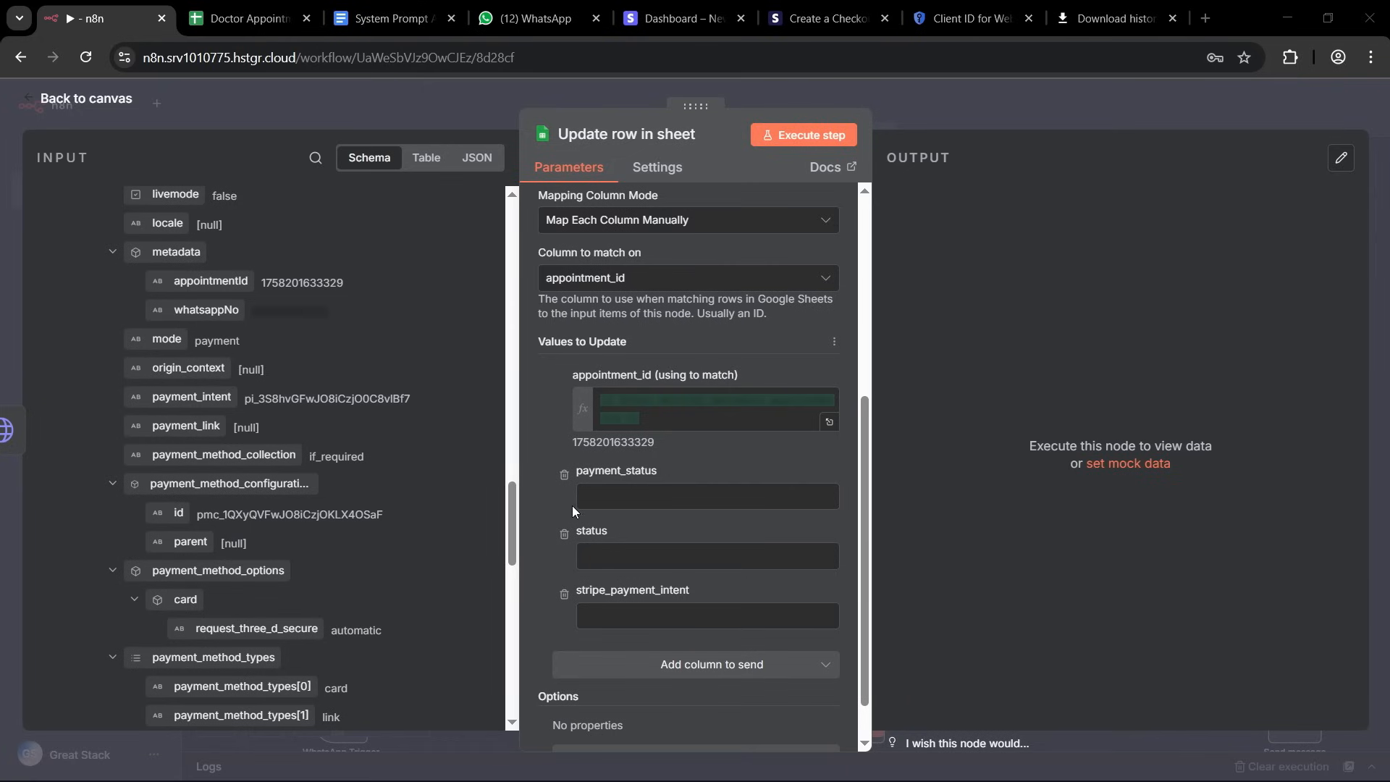
Set payment_status to Paid and status to Confirmed in the values to update.
click(627, 496)
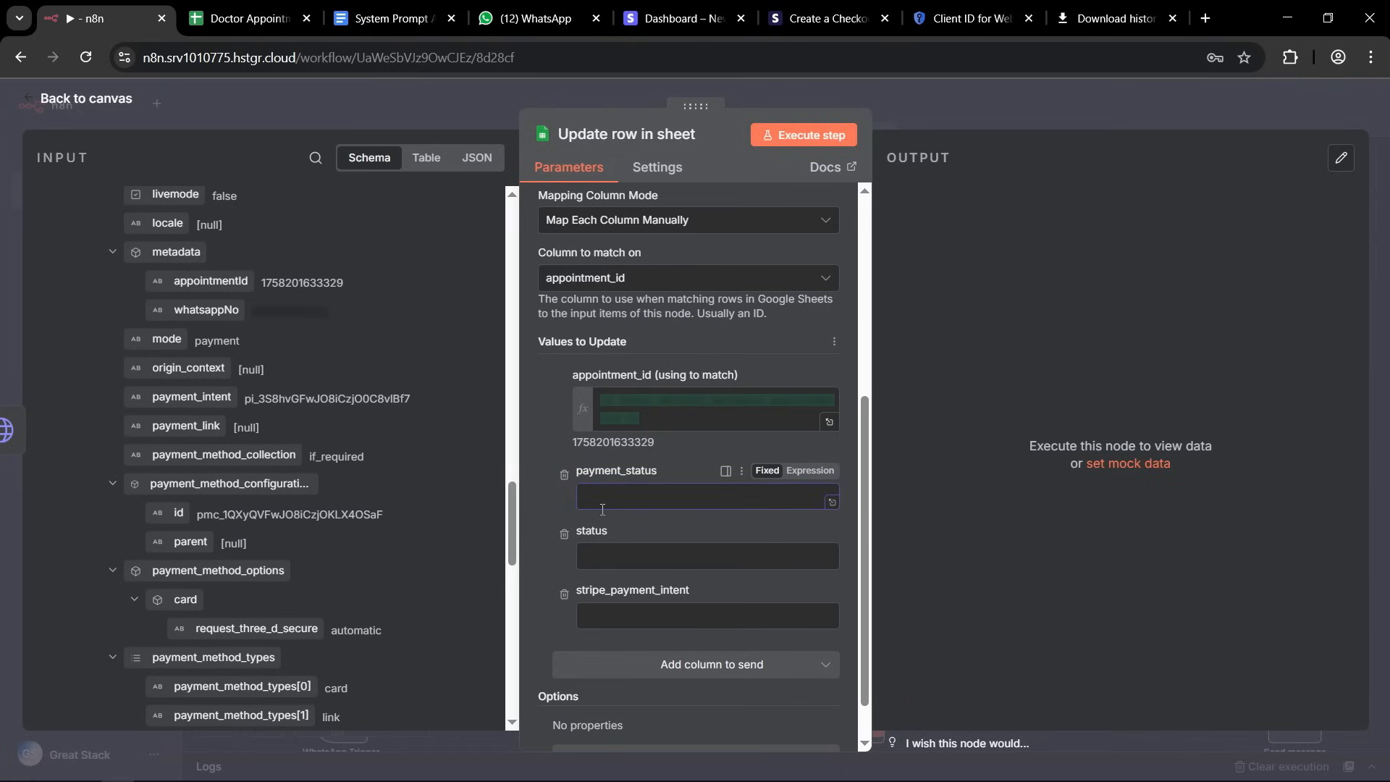
text(Paid)
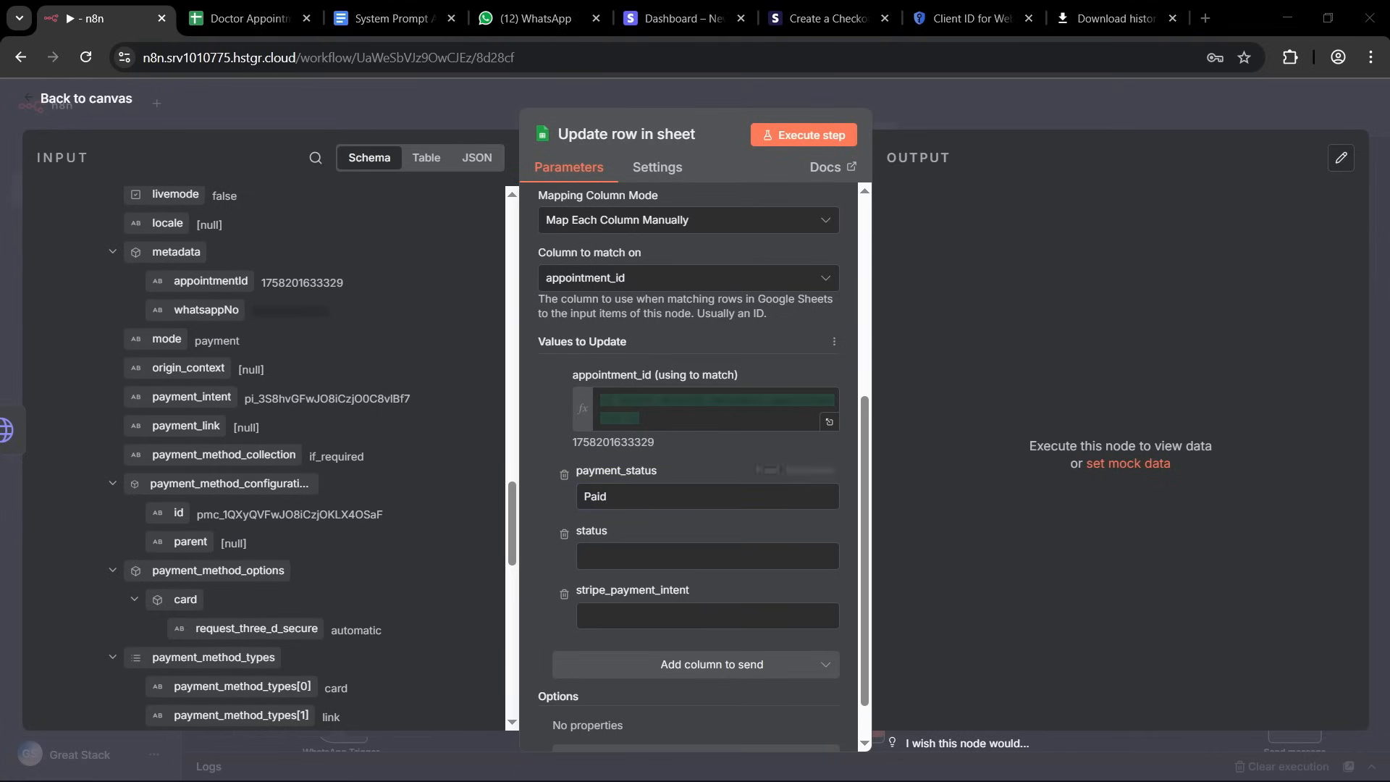
click(615, 555)
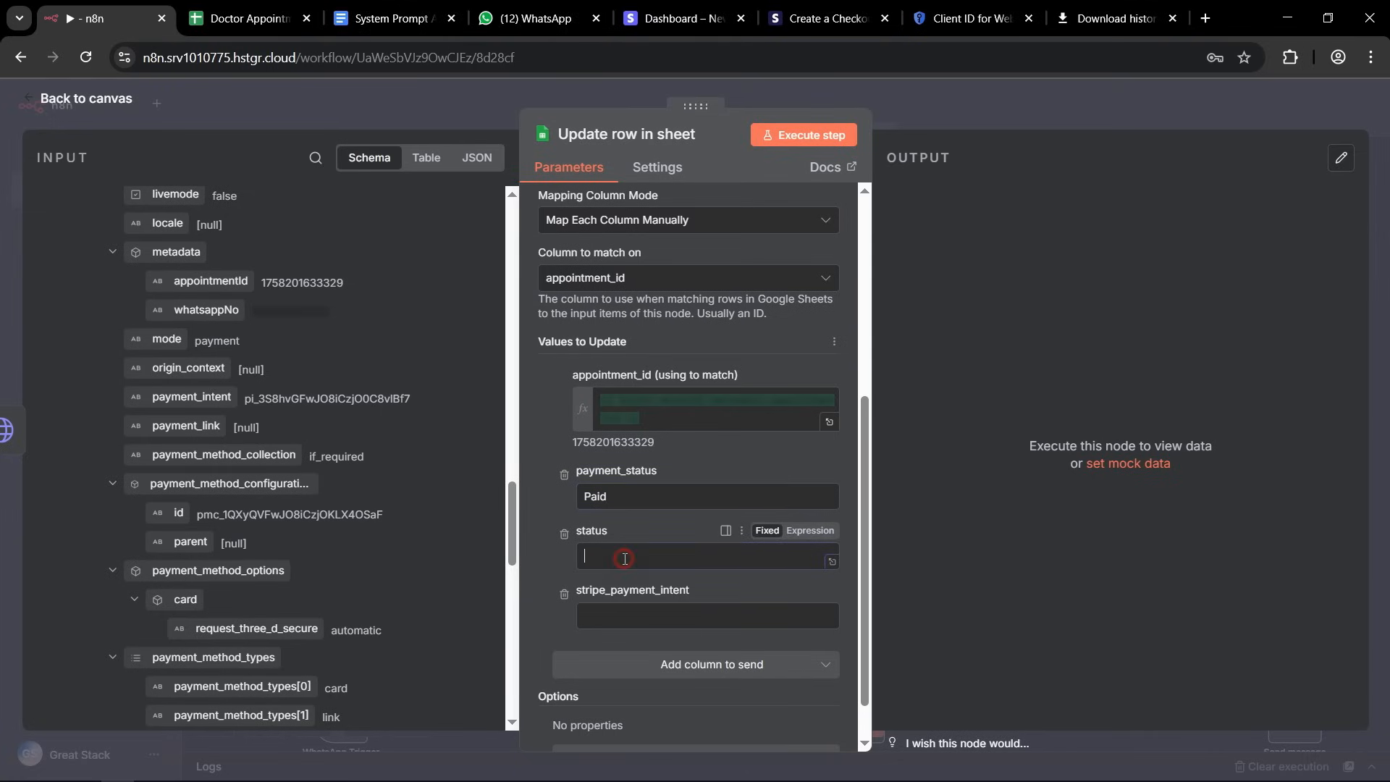
text(Confirmed)
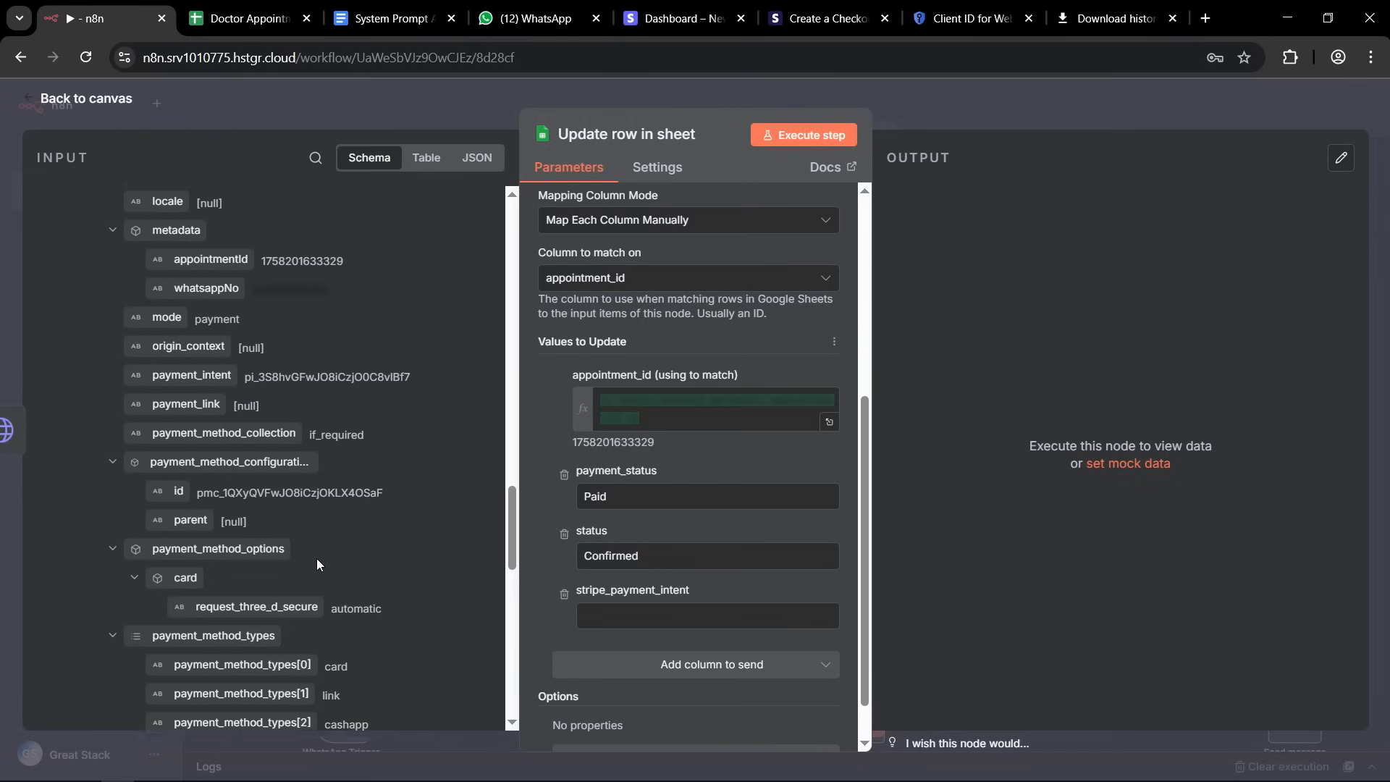
Map stripe_payment_intent to payment_intent from the HTTP Request1 output and return to the canvas.
scroll(316, 558, up, 20)
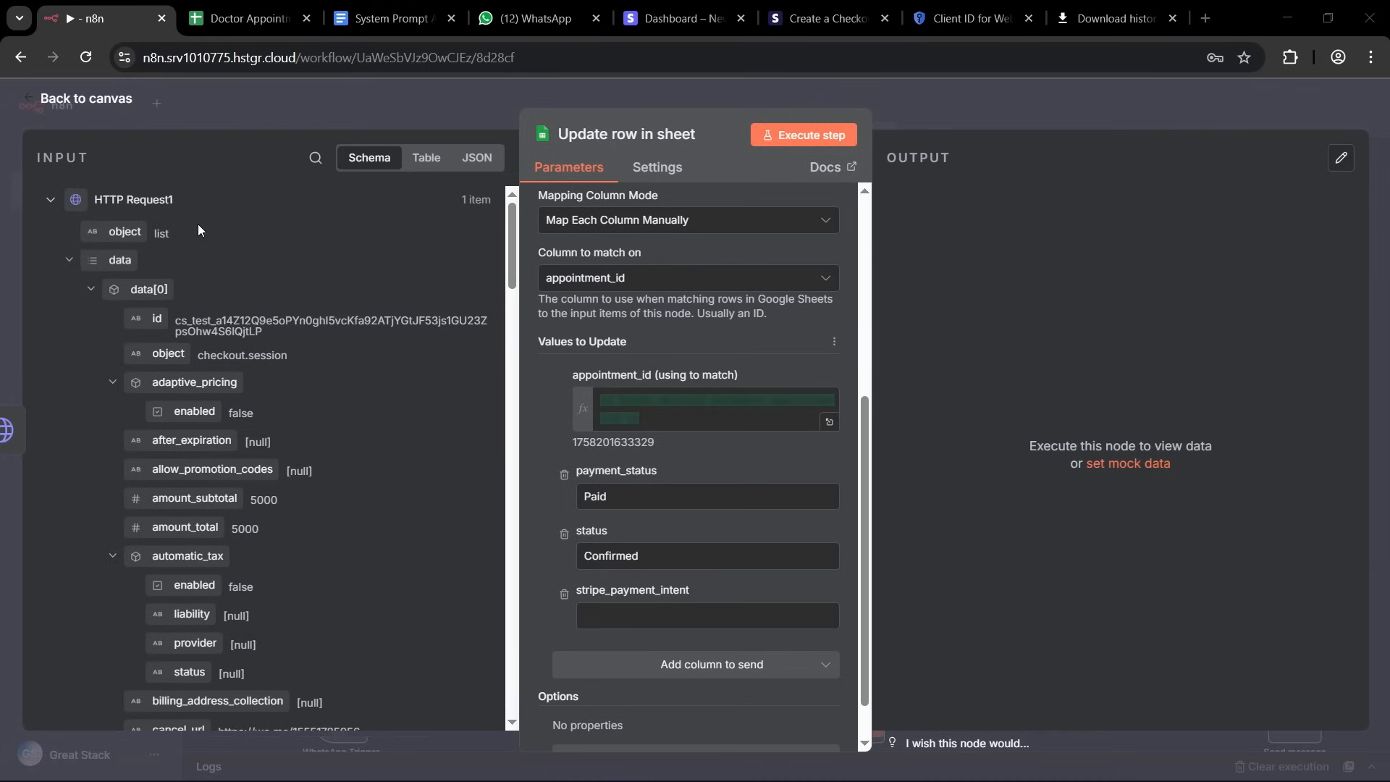
scroll(309, 470, down, 8)
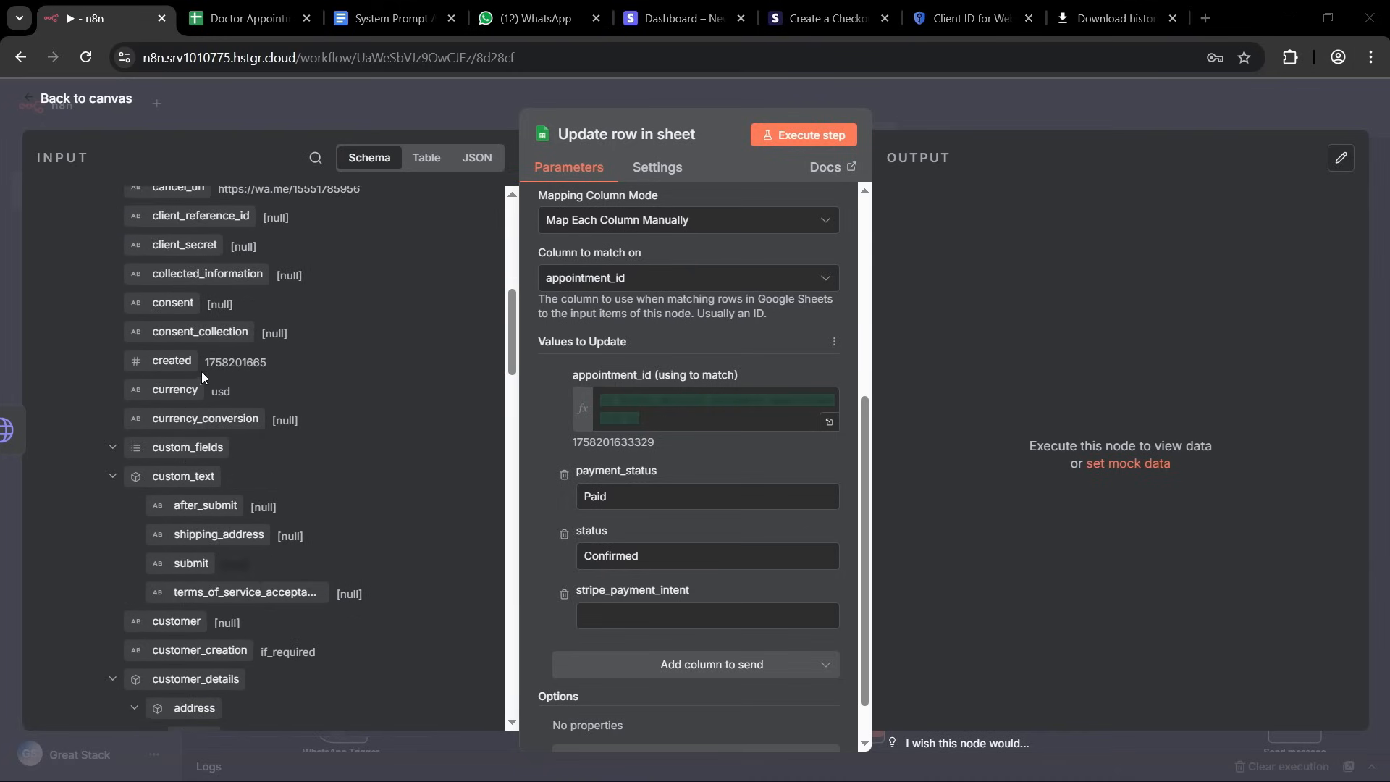
scroll(207, 360, down, 8)
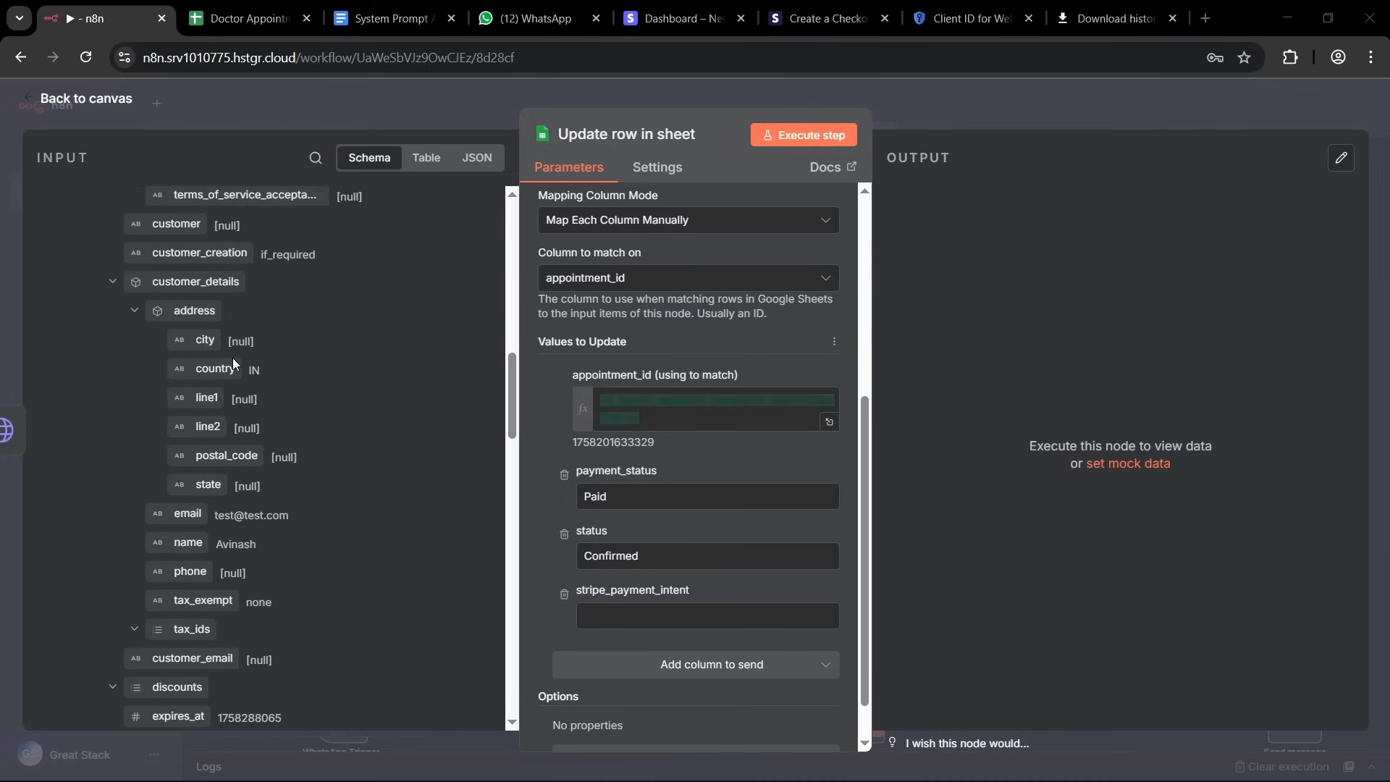
scroll(222, 394, down, 8)
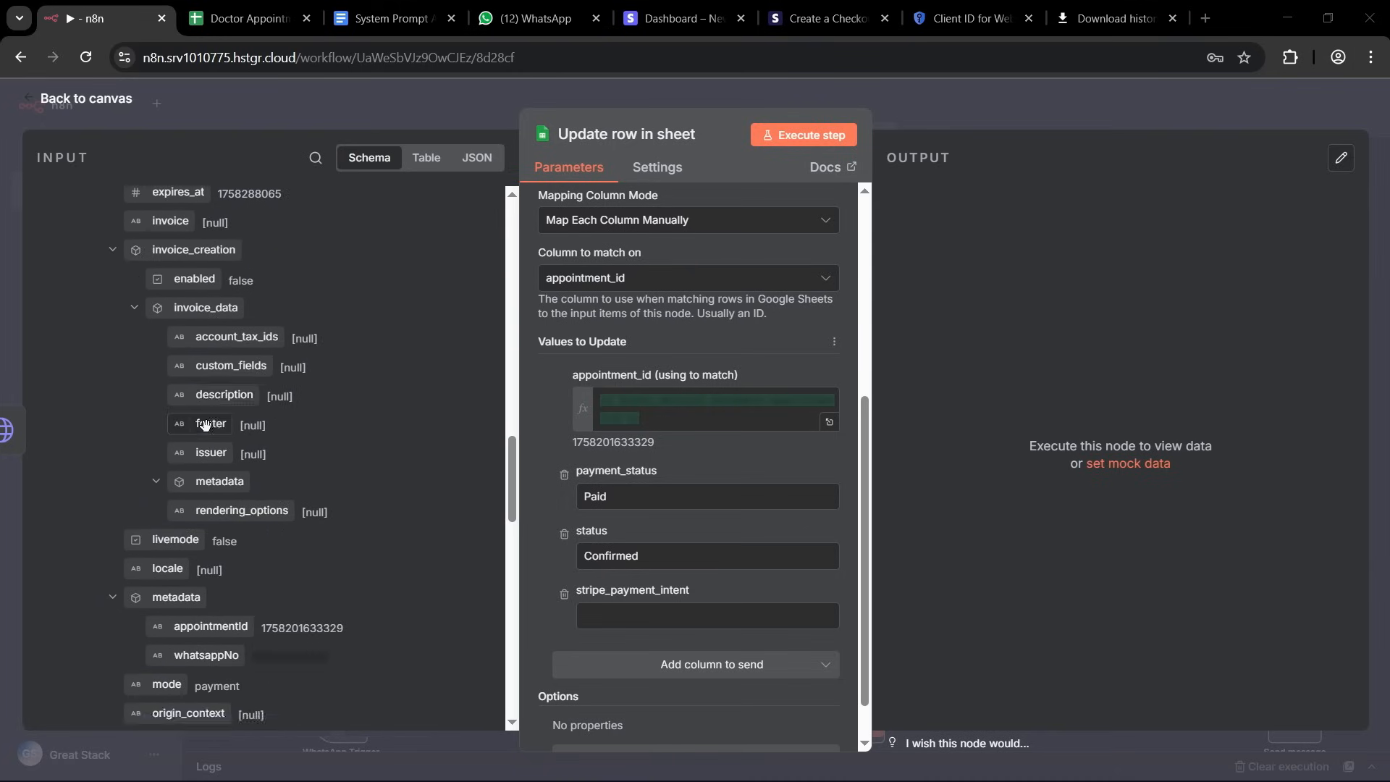
scroll(217, 412, down, 4)
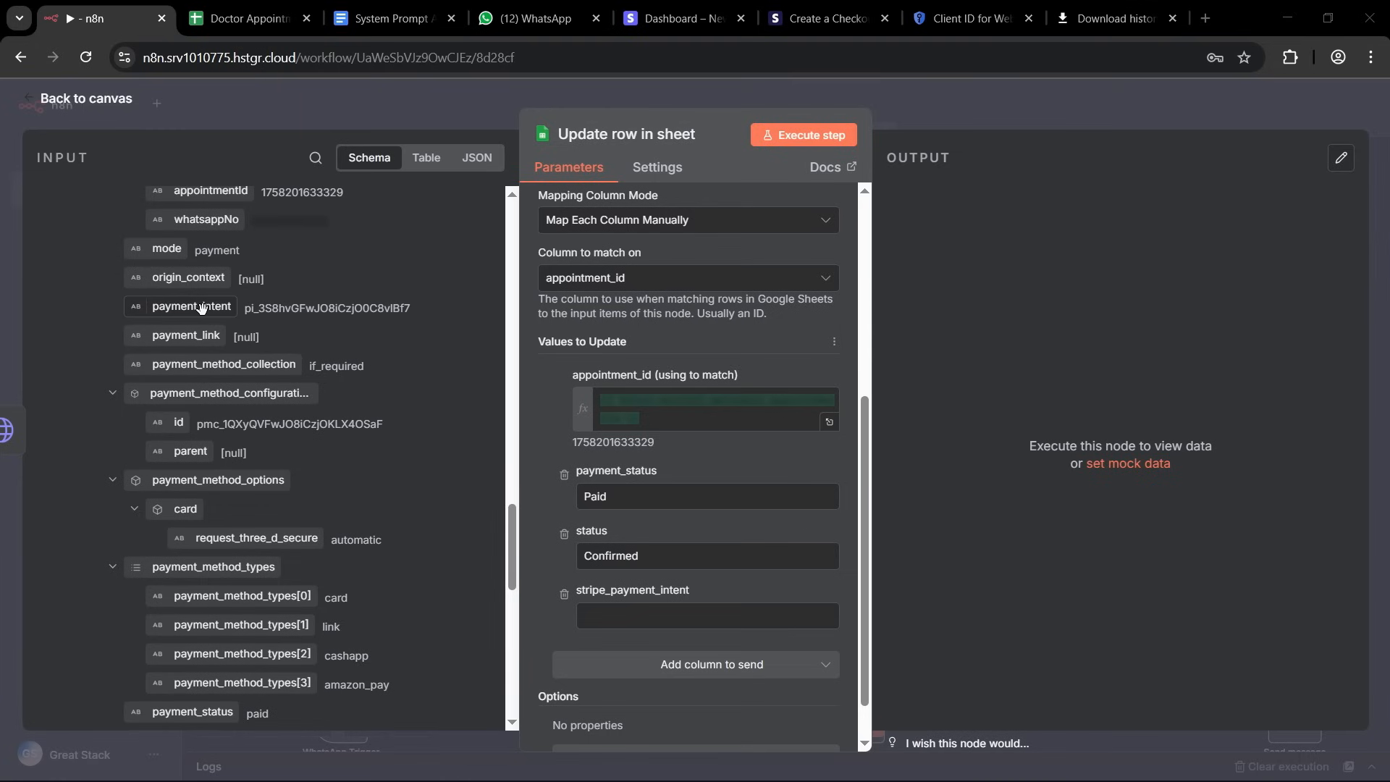
drag(200, 307, 646, 615)
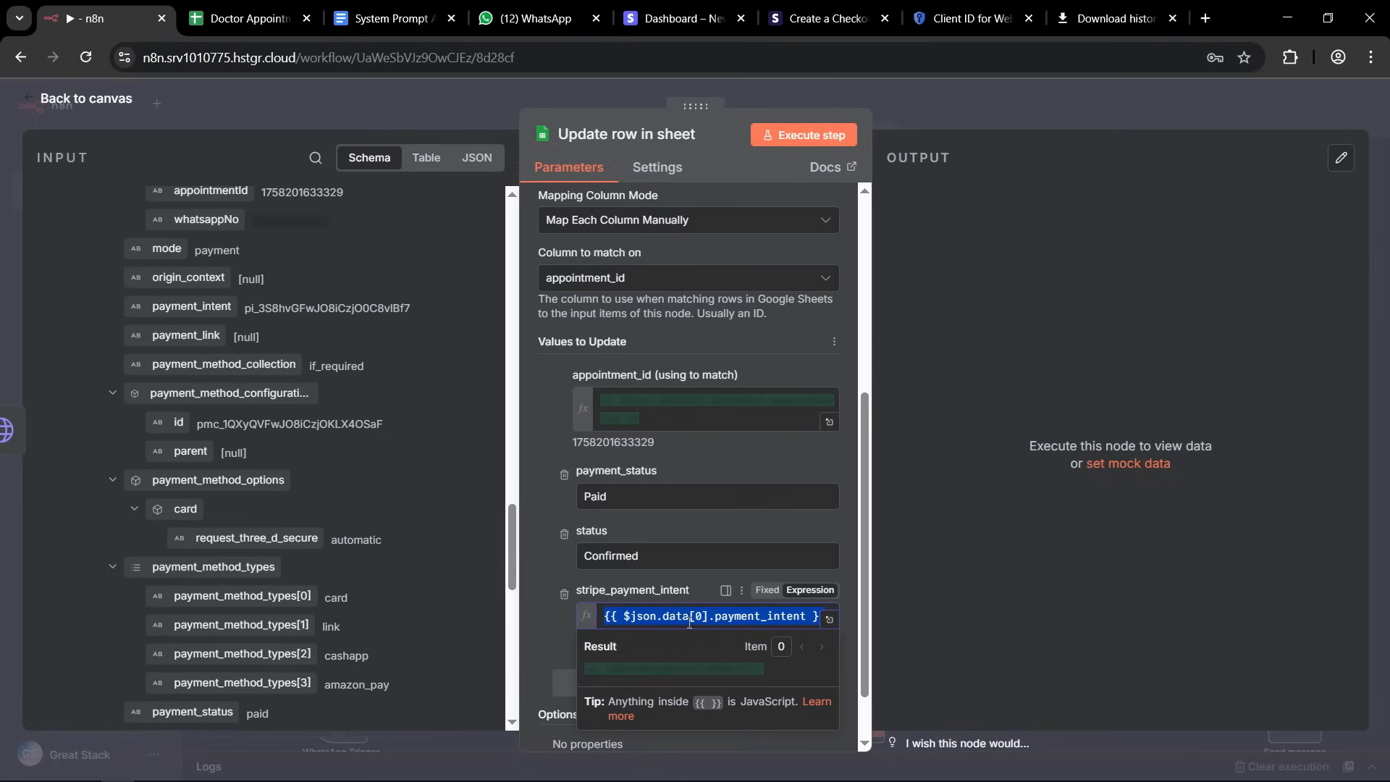
click(536, 605)
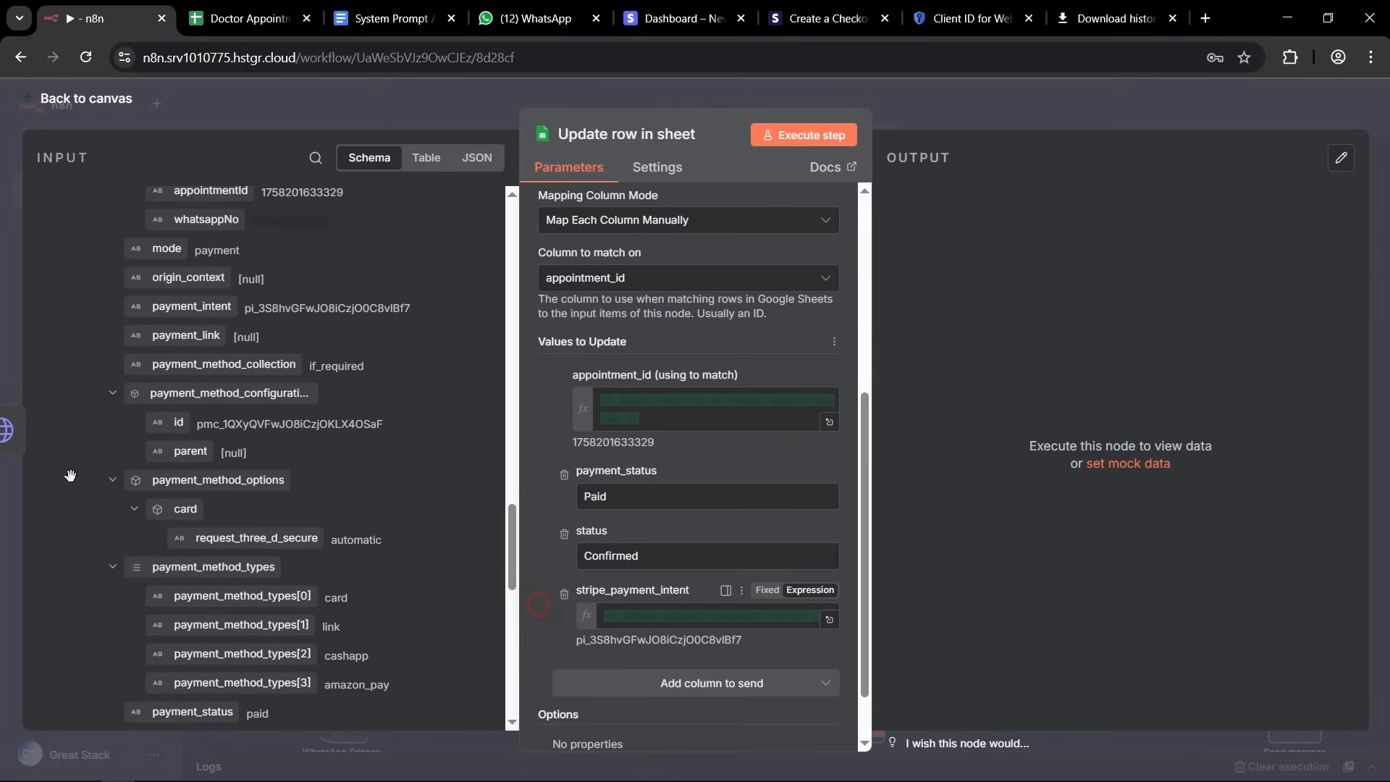
click(915, 101)
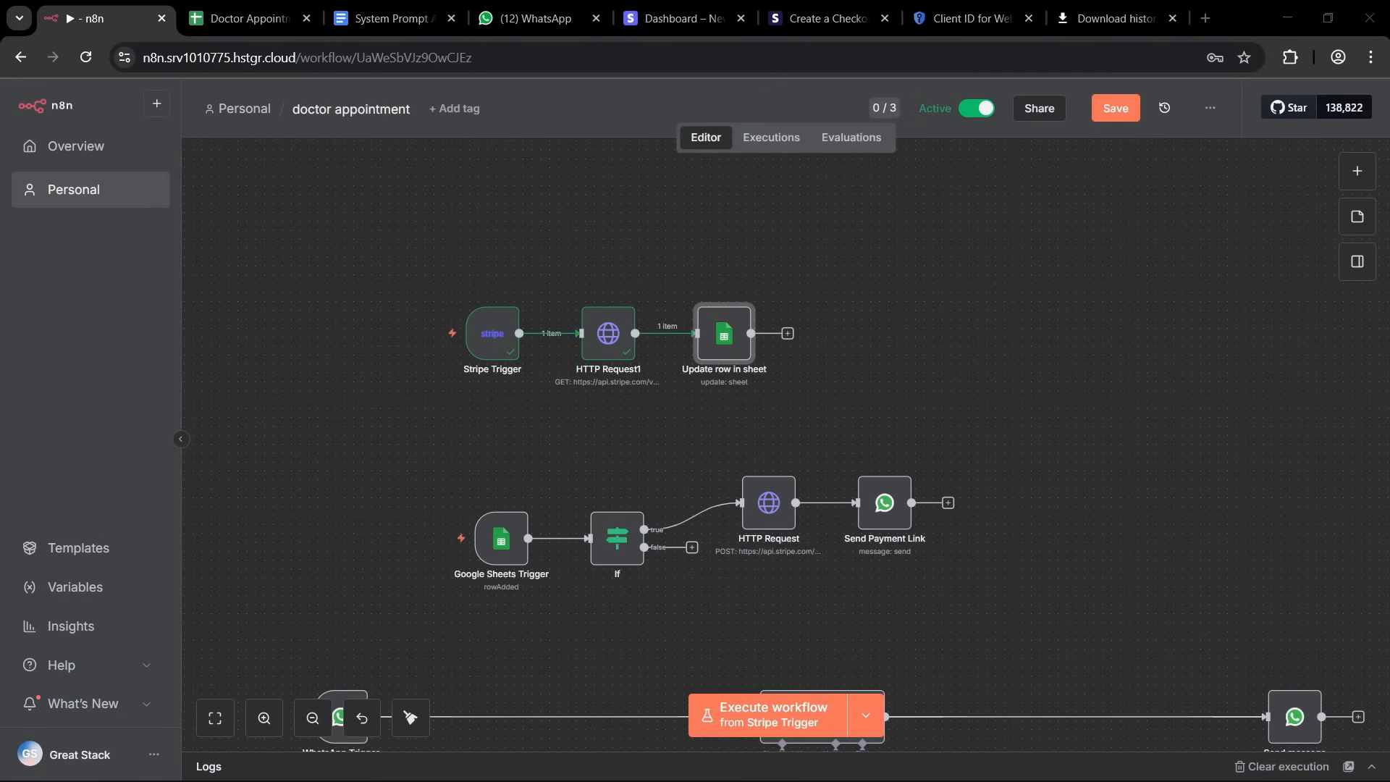
Move the Update row in sheet node up and branch a WhatsApp Business Cloud Send message node from HTTP Request1.
drag(723, 333, 740, 245)
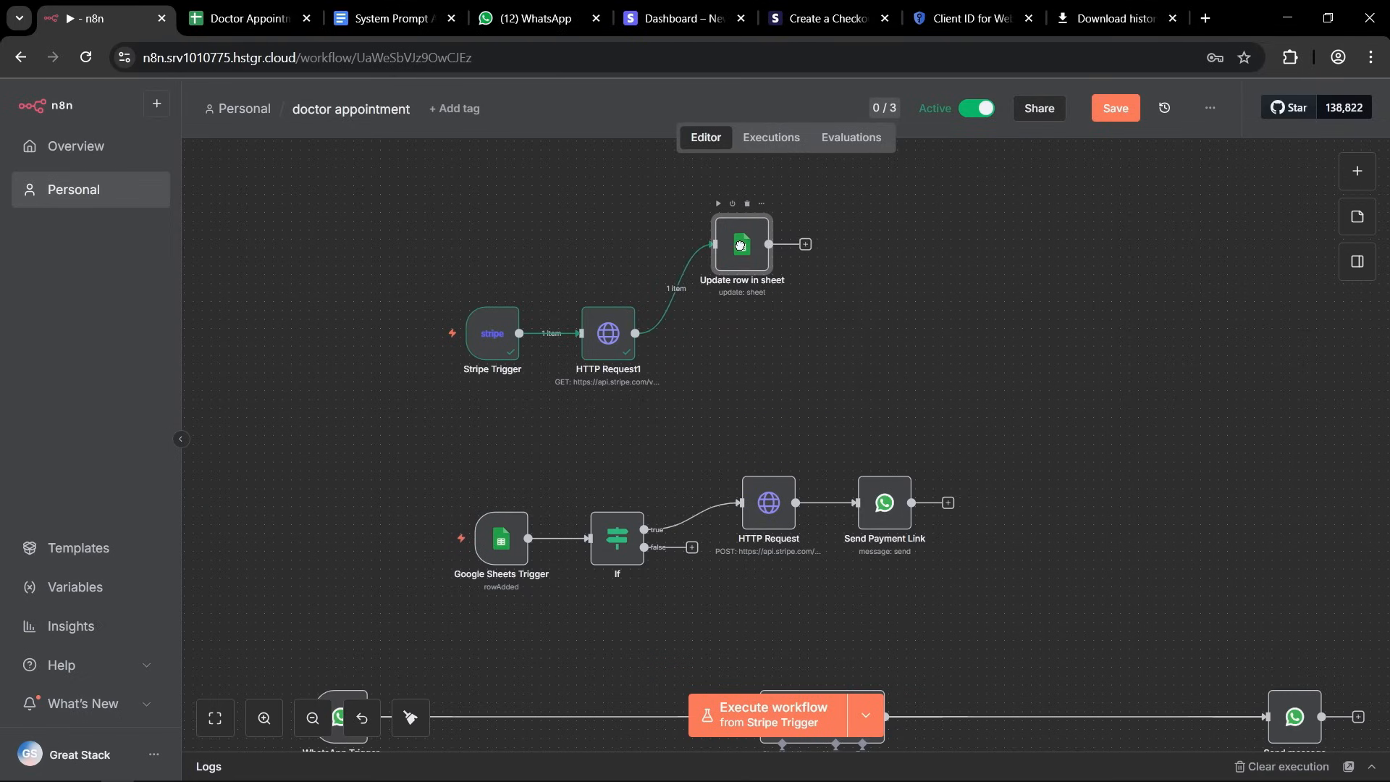
click(707, 409)
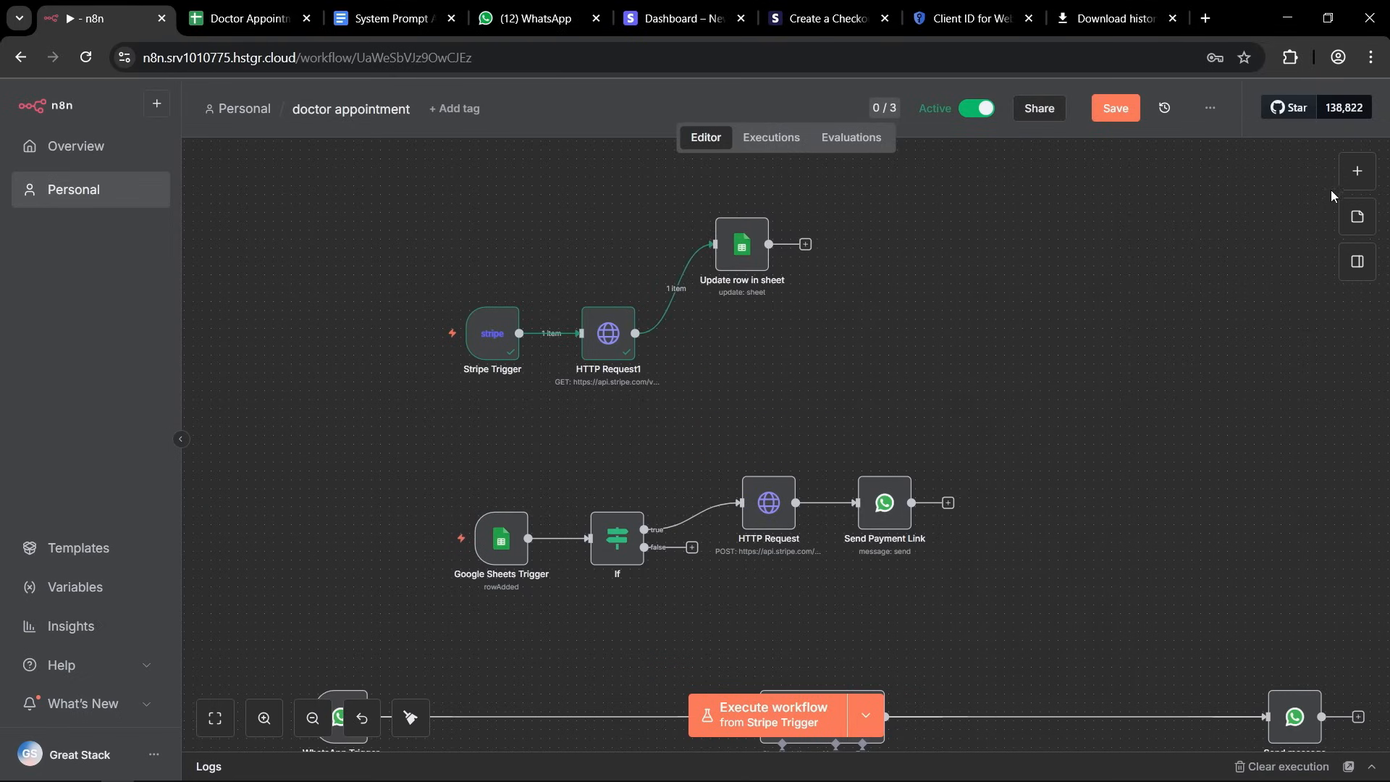
drag(635, 333, 828, 370)
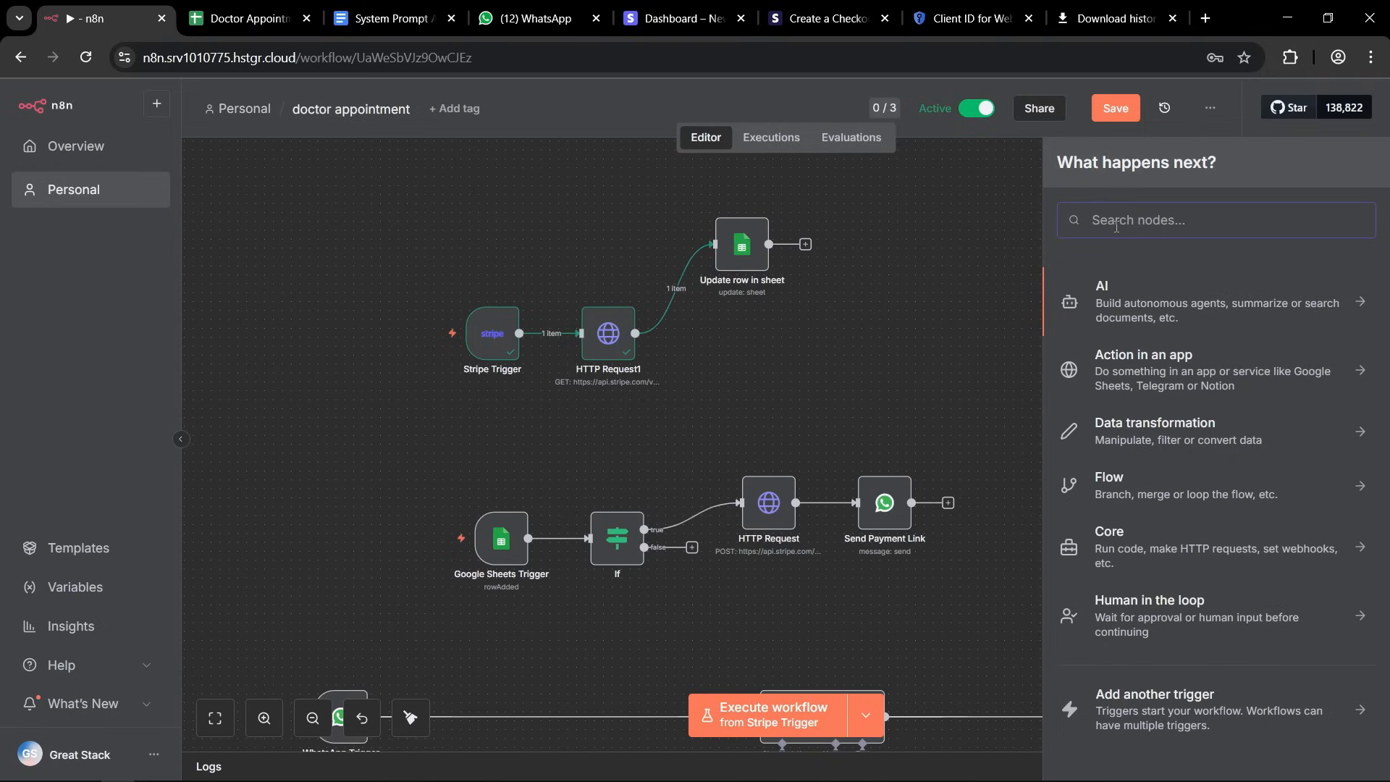
text(what)
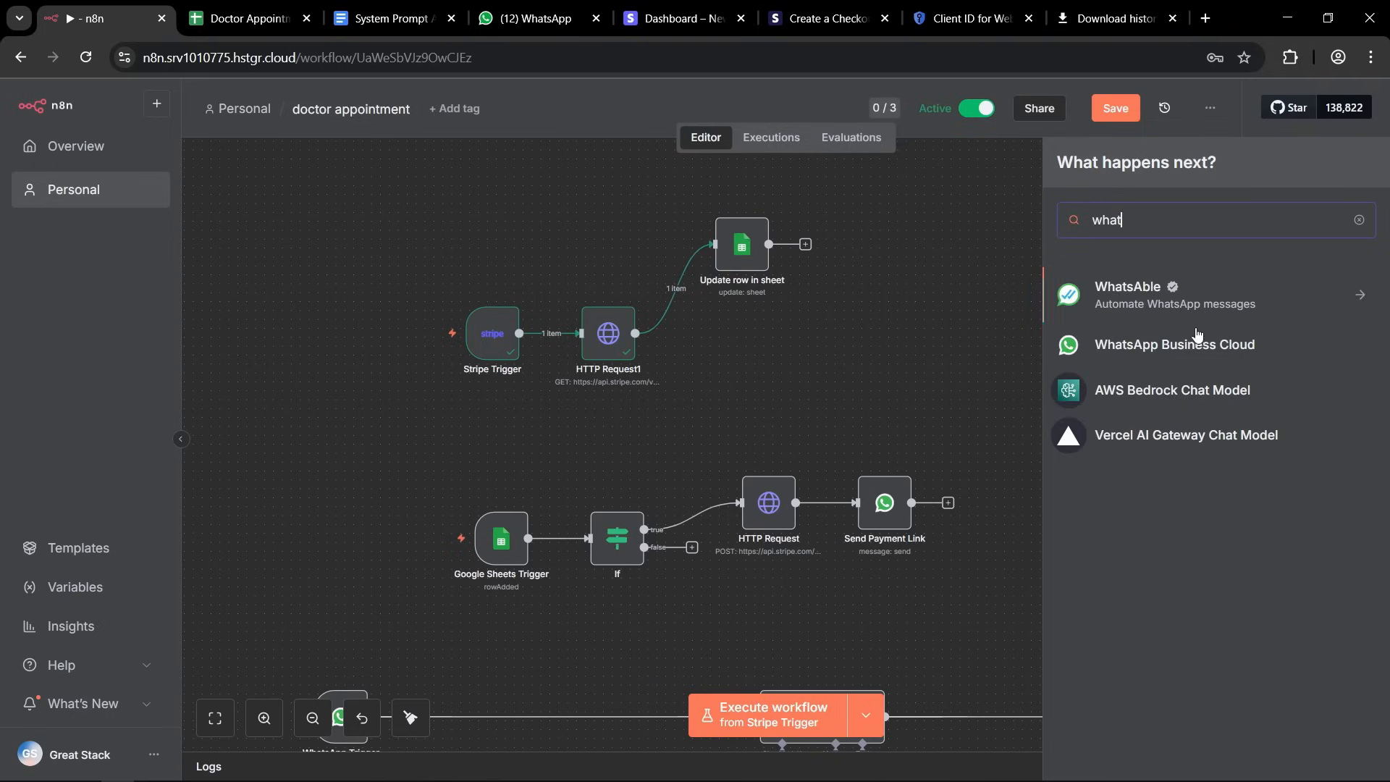
click(1361, 354)
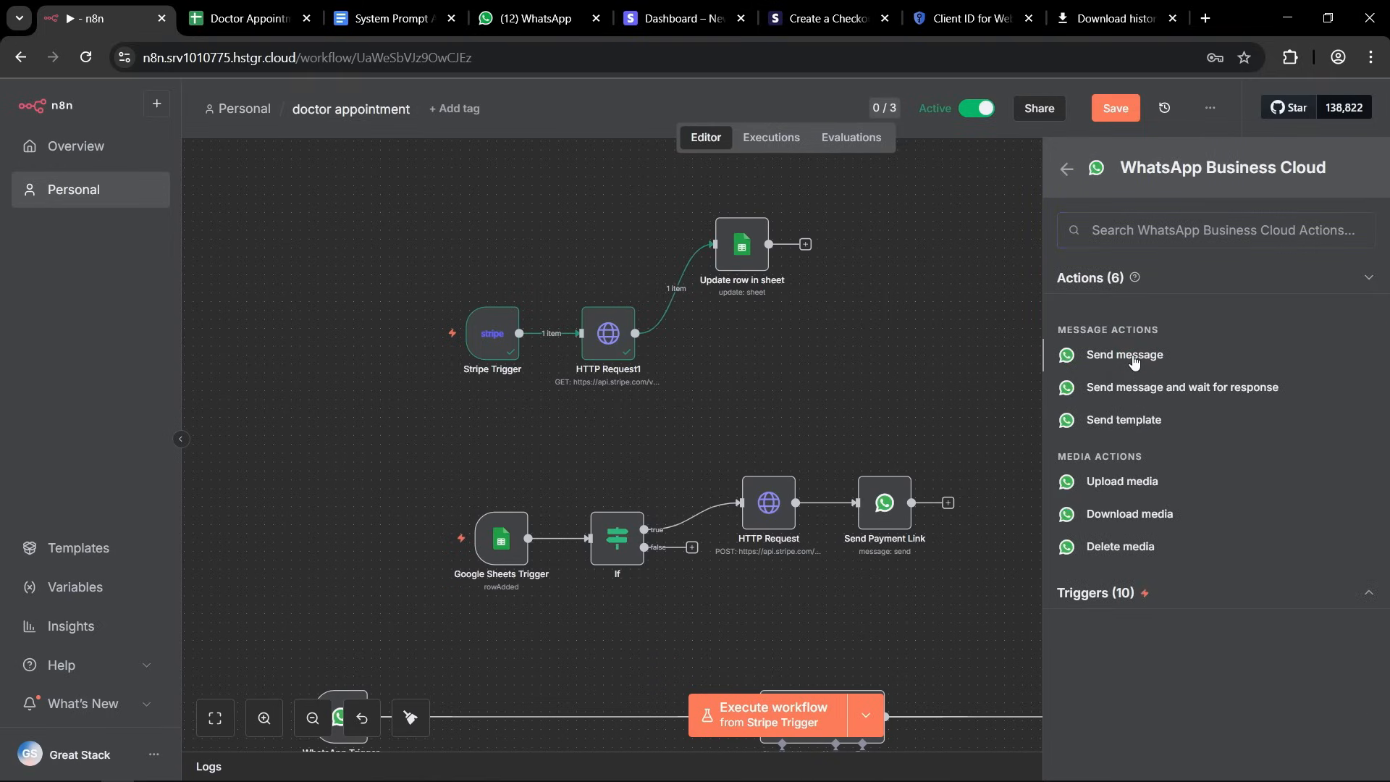
click(1132, 356)
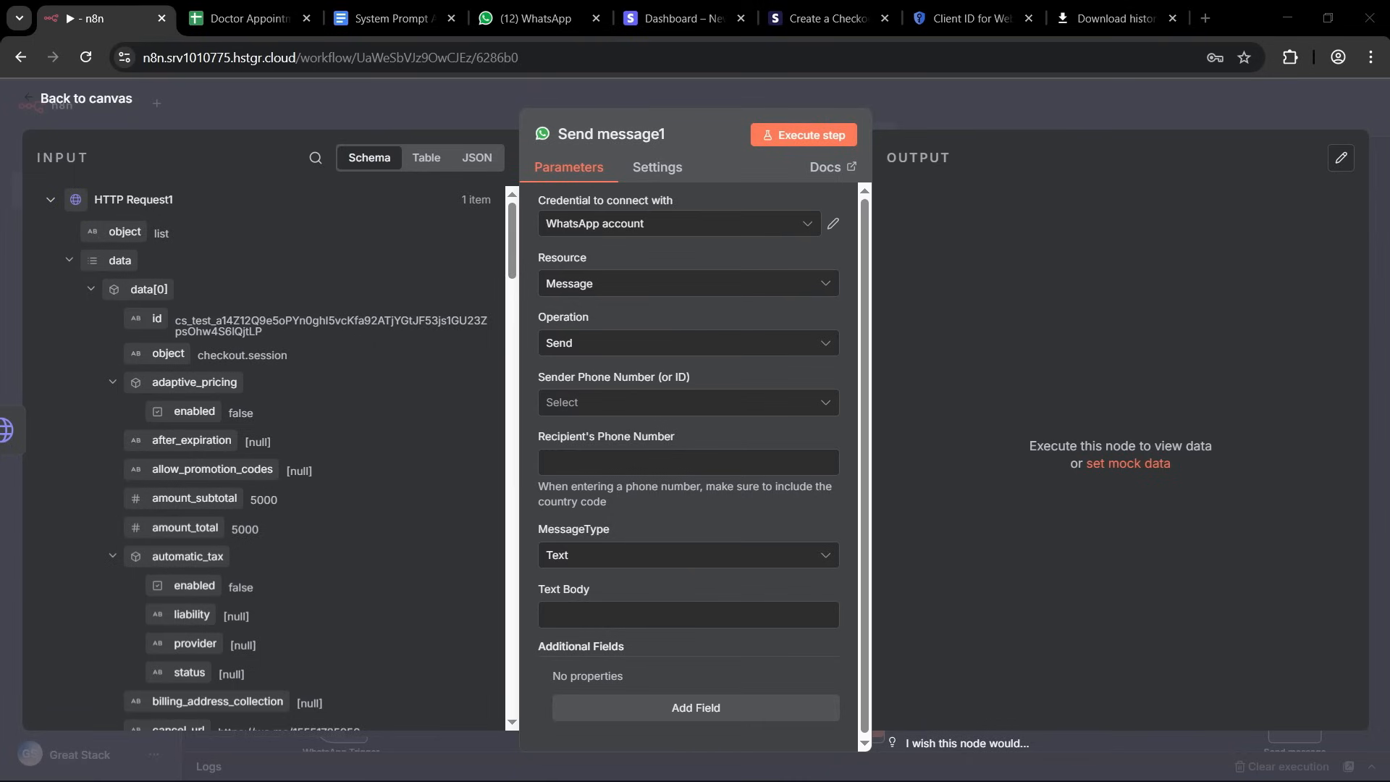
Rename the new WhatsApp message node to Send Payment Confirmation.
click(598, 137)
text(Send Payment Confirmation)
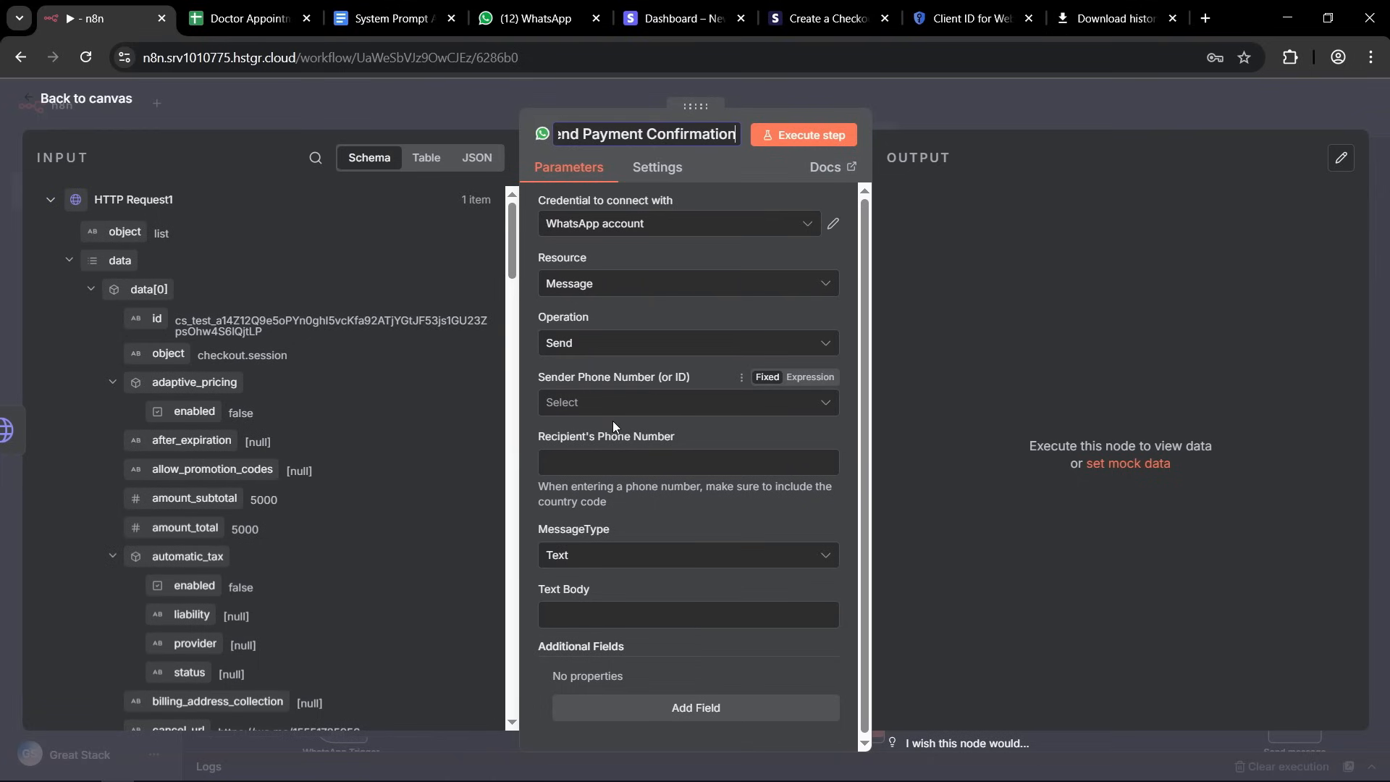
click(569, 381)
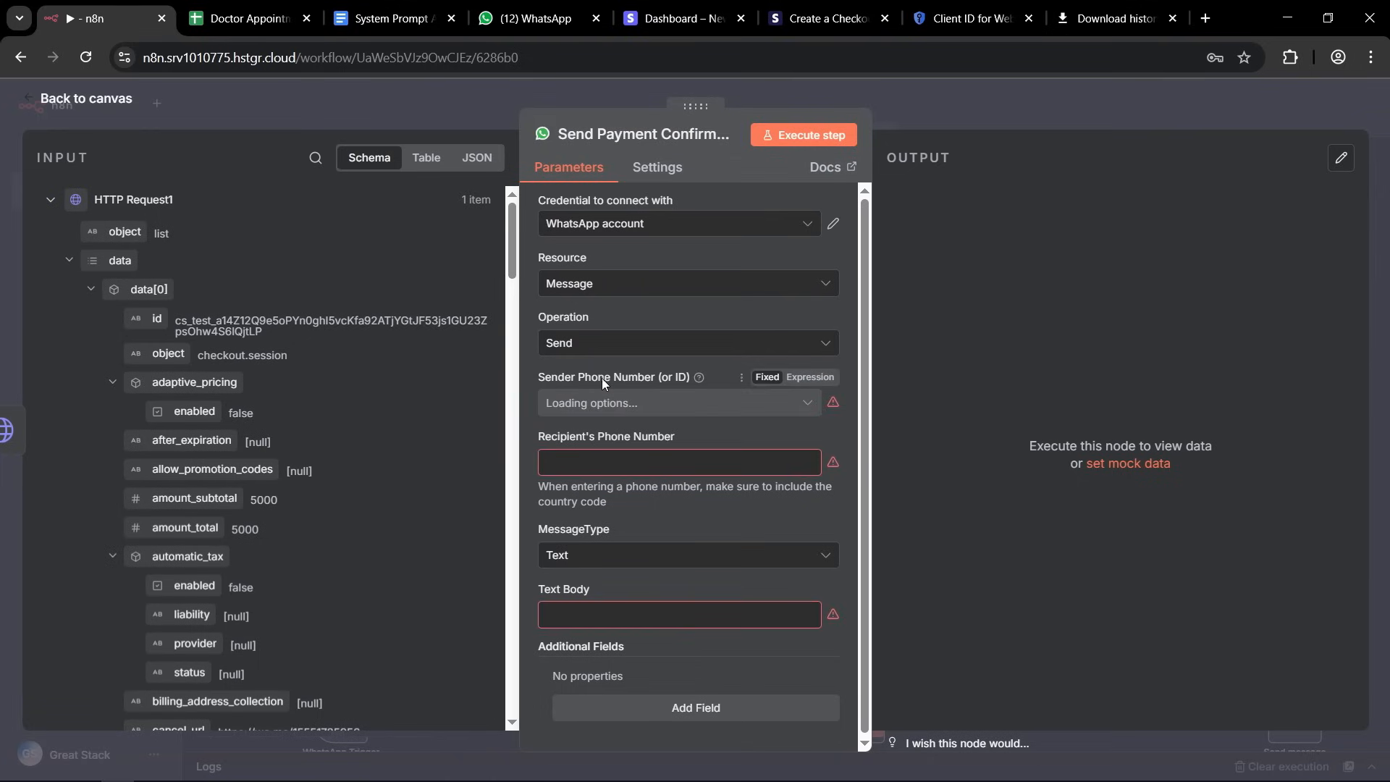
Set the sender phone number of the payment confirmation message to the Test Number option as a fixed value.
click(707, 403)
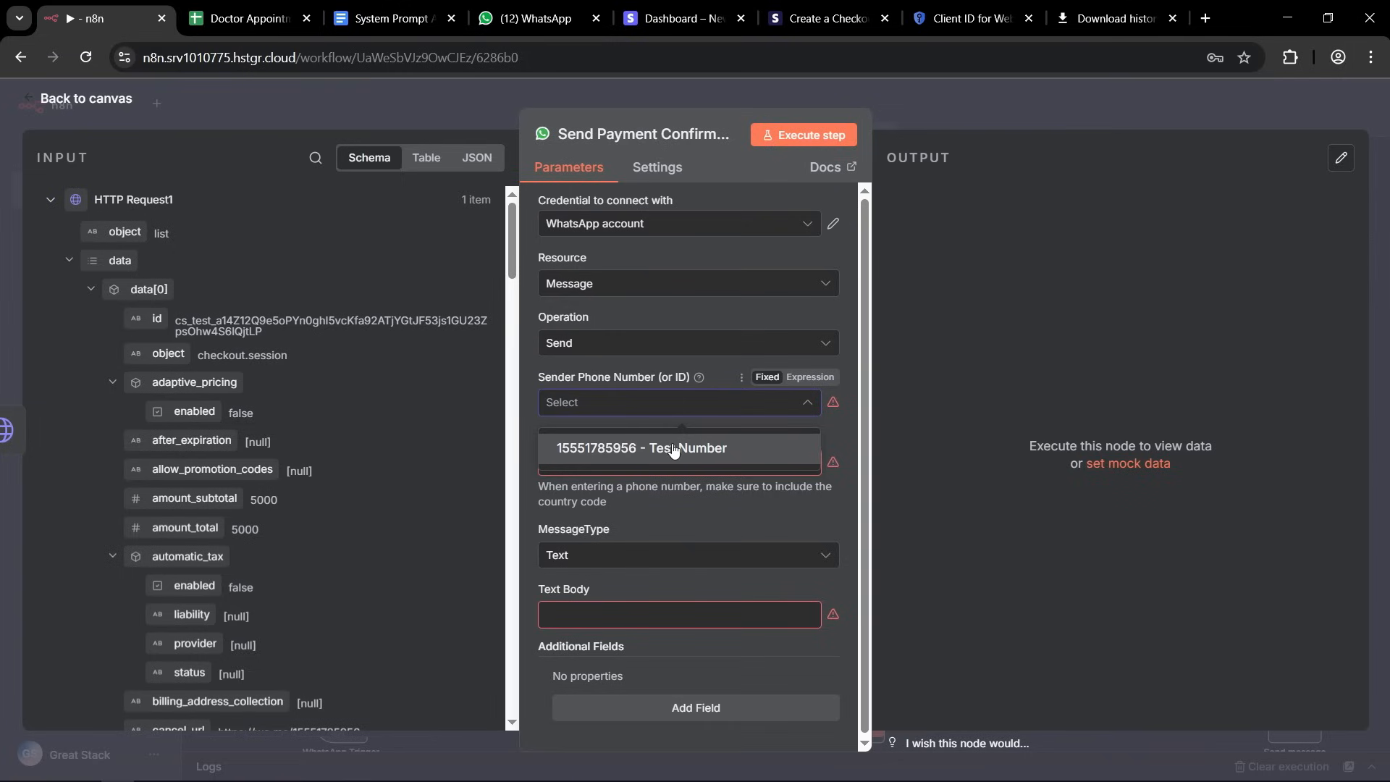
click(810, 377)
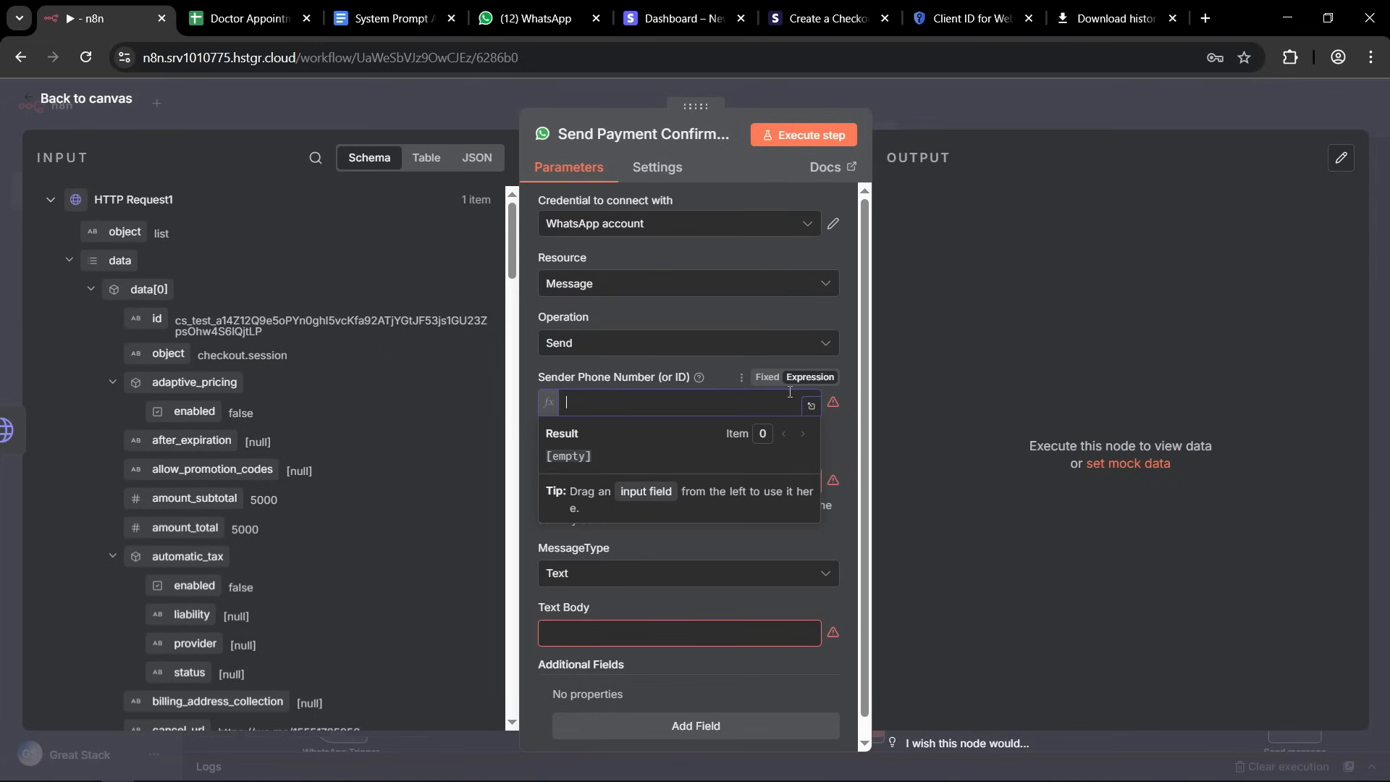
click(768, 377)
click(652, 406)
click(634, 440)
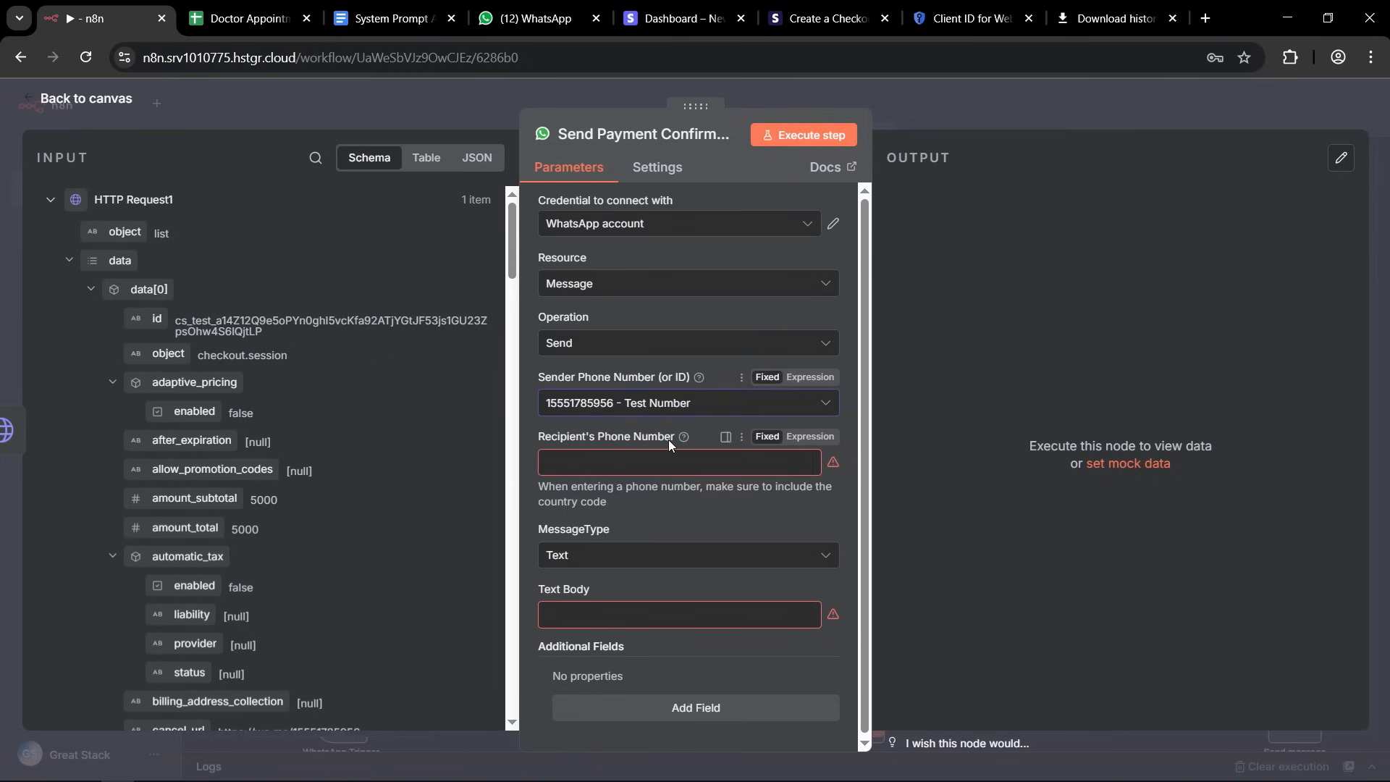
Map the recipient's phone number to whatsappNo from the metadata in the HTTP Request1 output.
scroll(233, 454, down, 15)
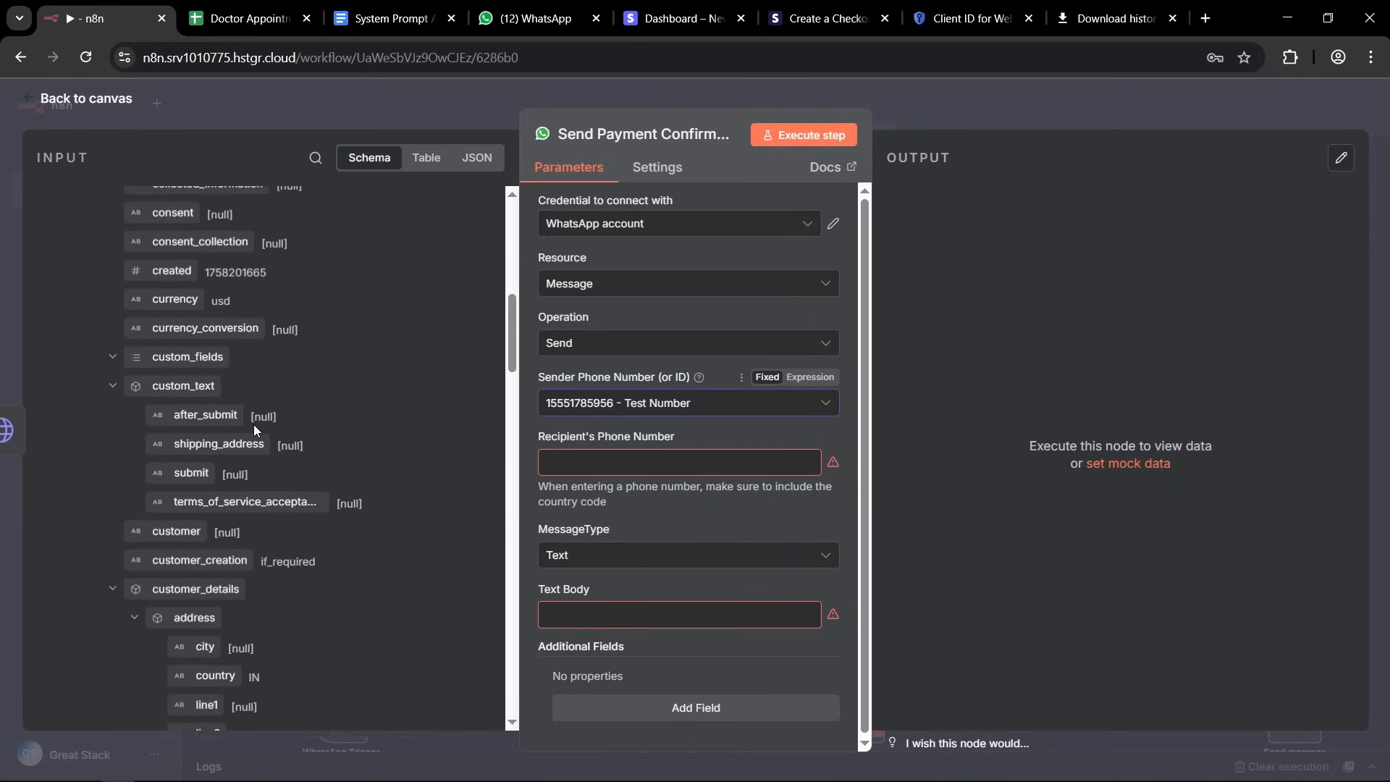
scroll(233, 454, down, 5)
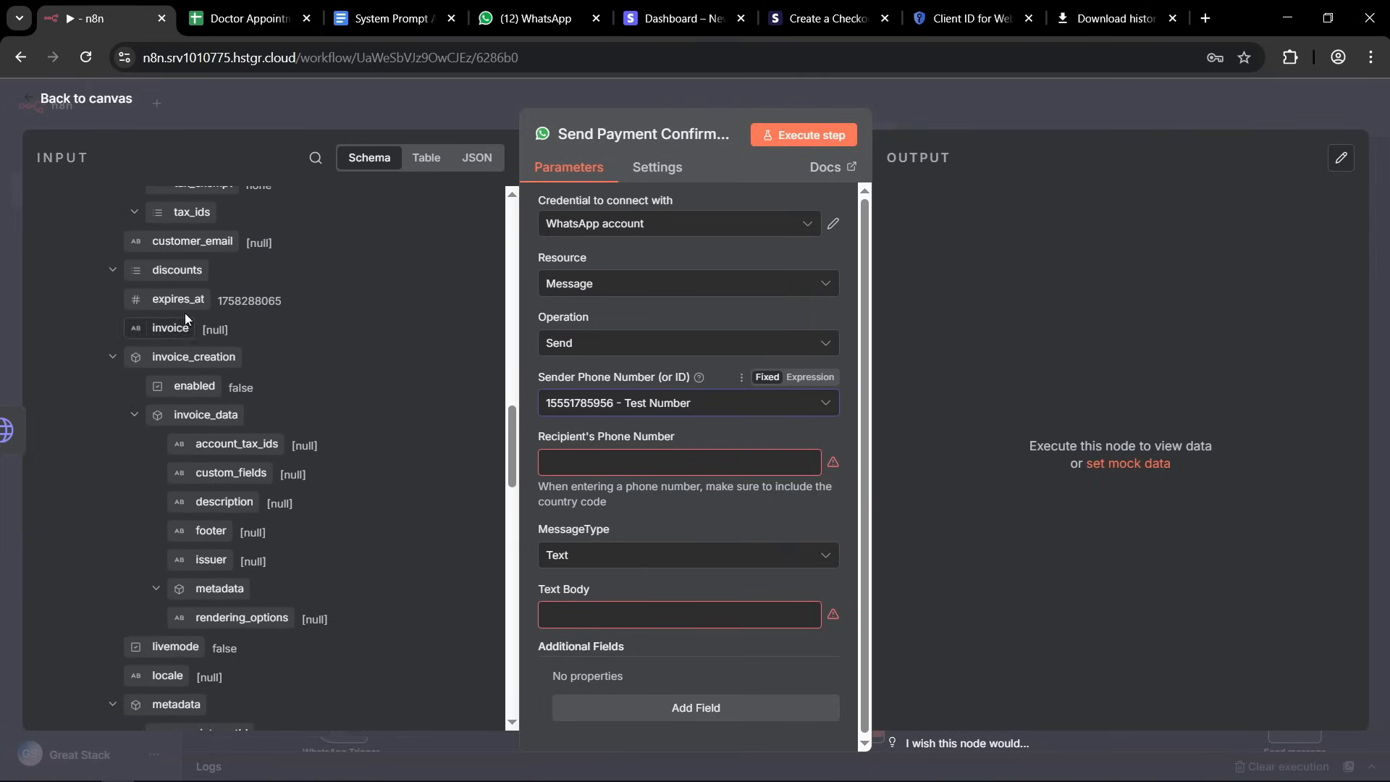
scroll(187, 465, down, 6)
scroll(174, 470, up, 4)
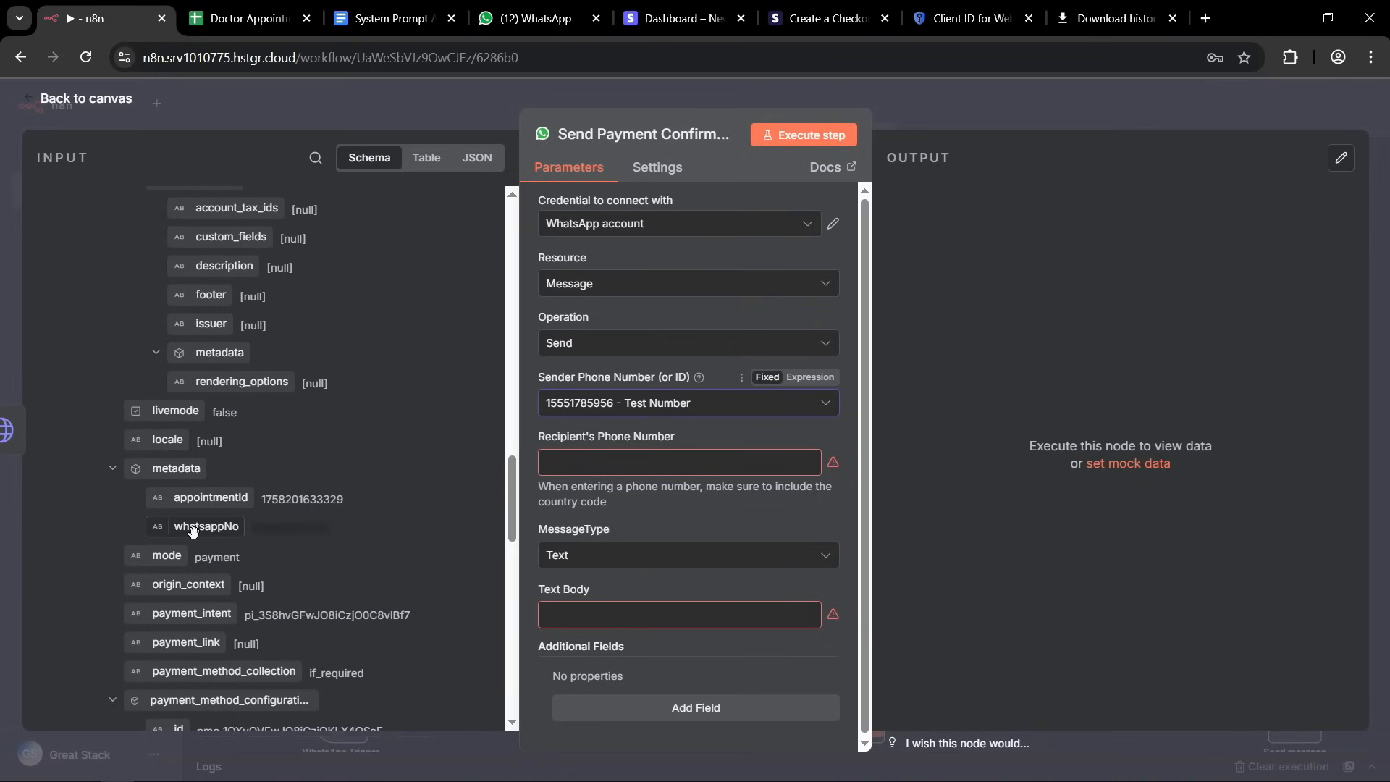
drag(192, 530, 661, 467)
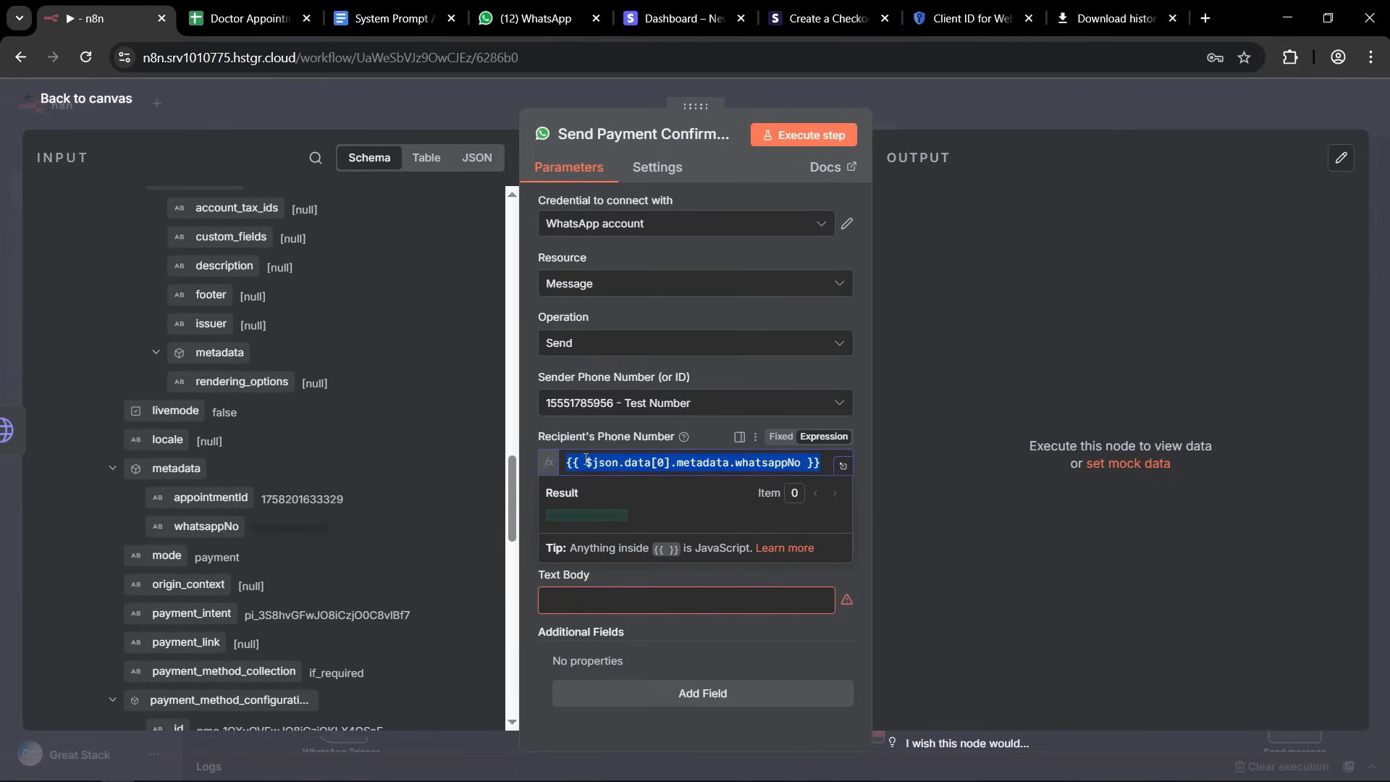
click(532, 436)
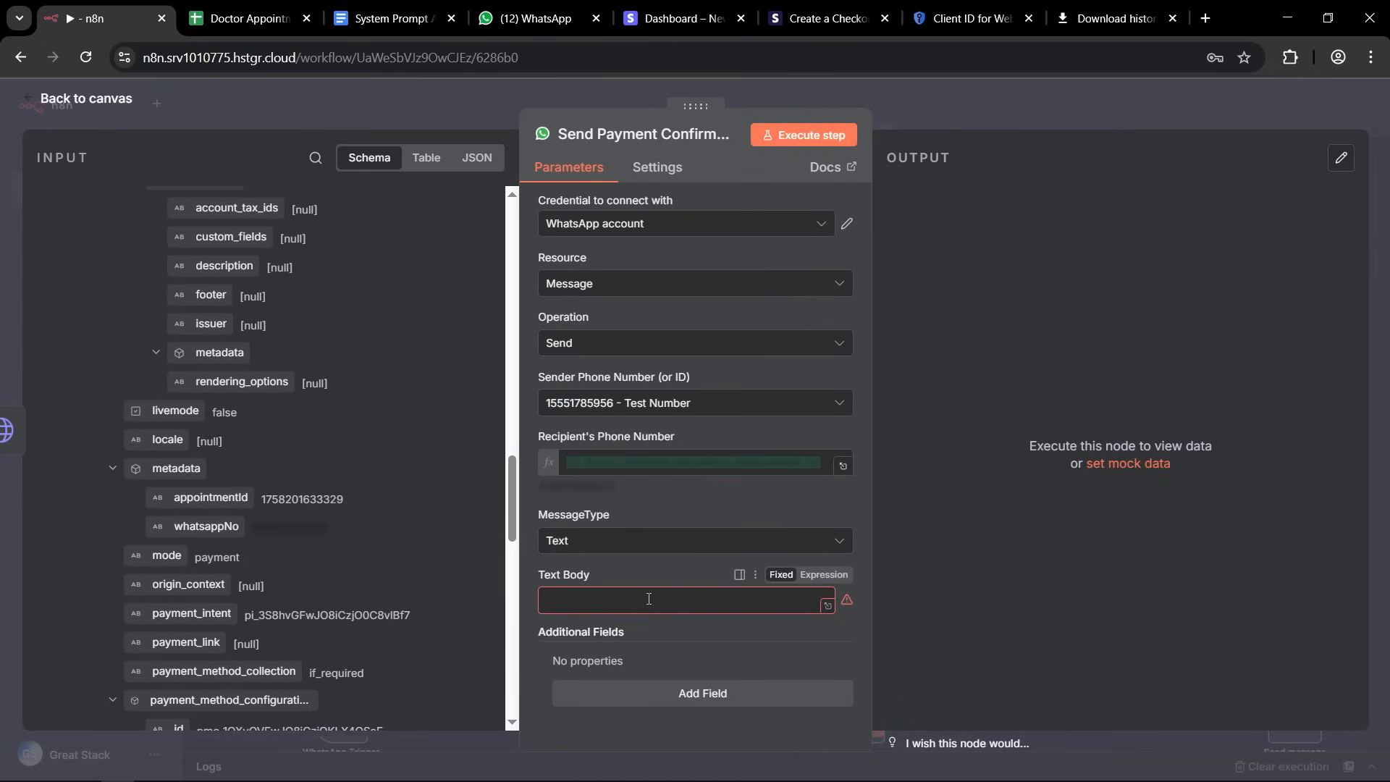
Write the text body as an expression reading "Your payment has been received for Appointment ID:" followed by appointmentId from the HTTP Request1 metadata.
click(824, 574)
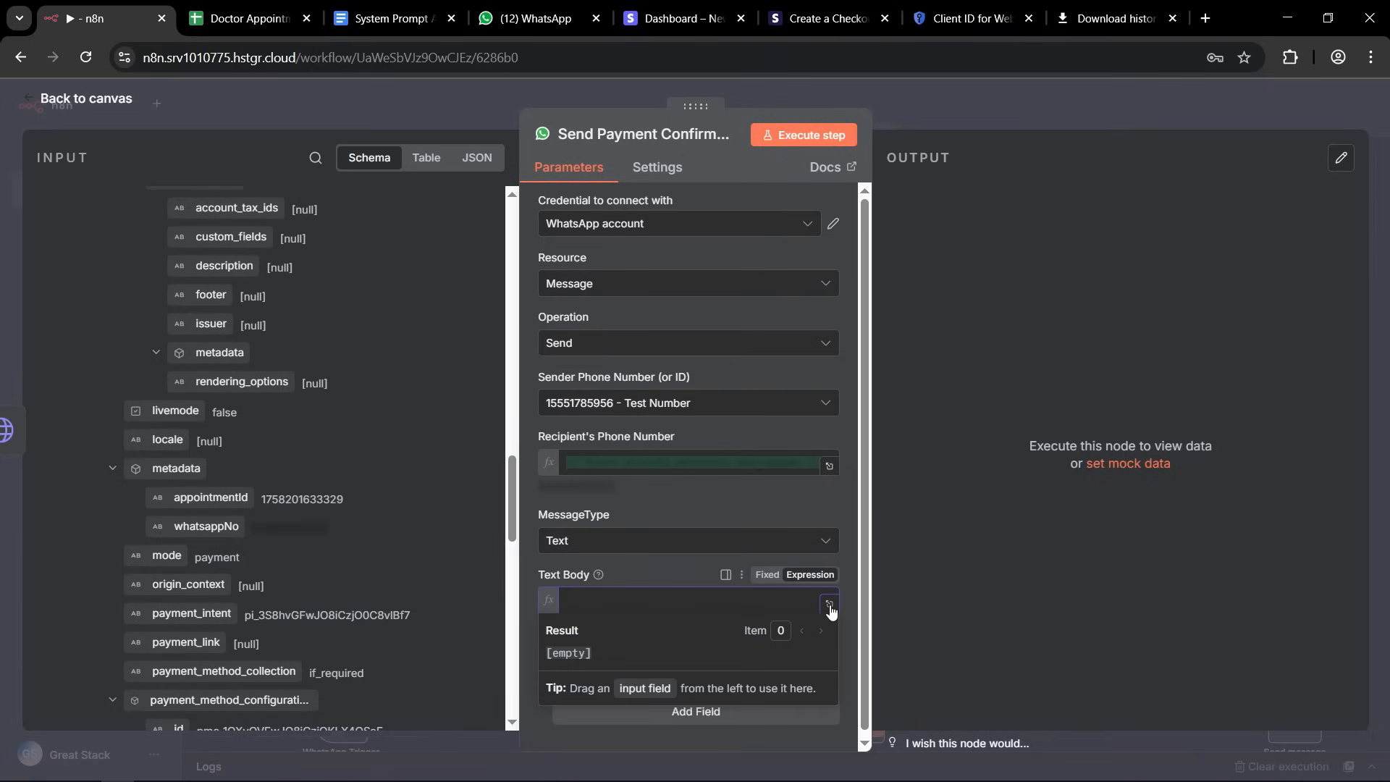
click(830, 605)
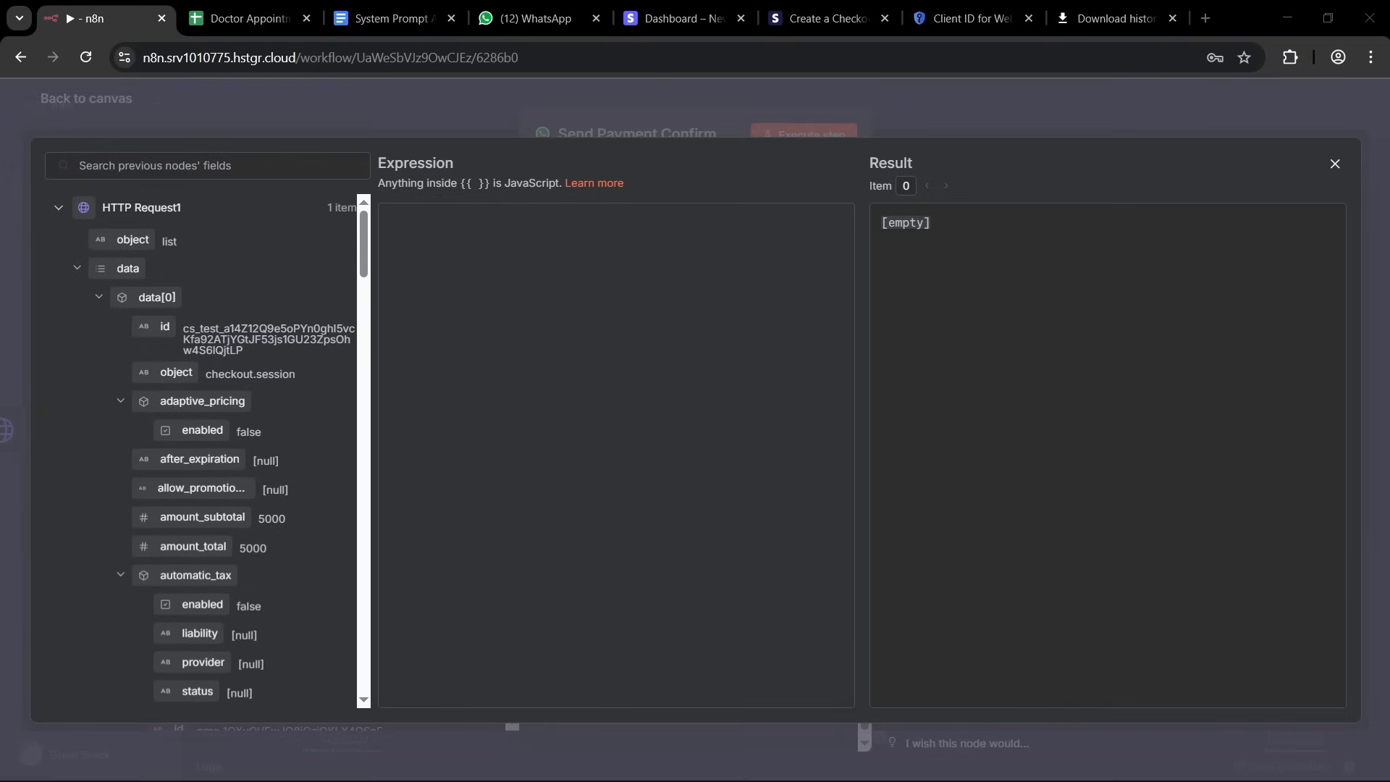
click(682, 362)
text(Your payment has been received for Appointment ID:)
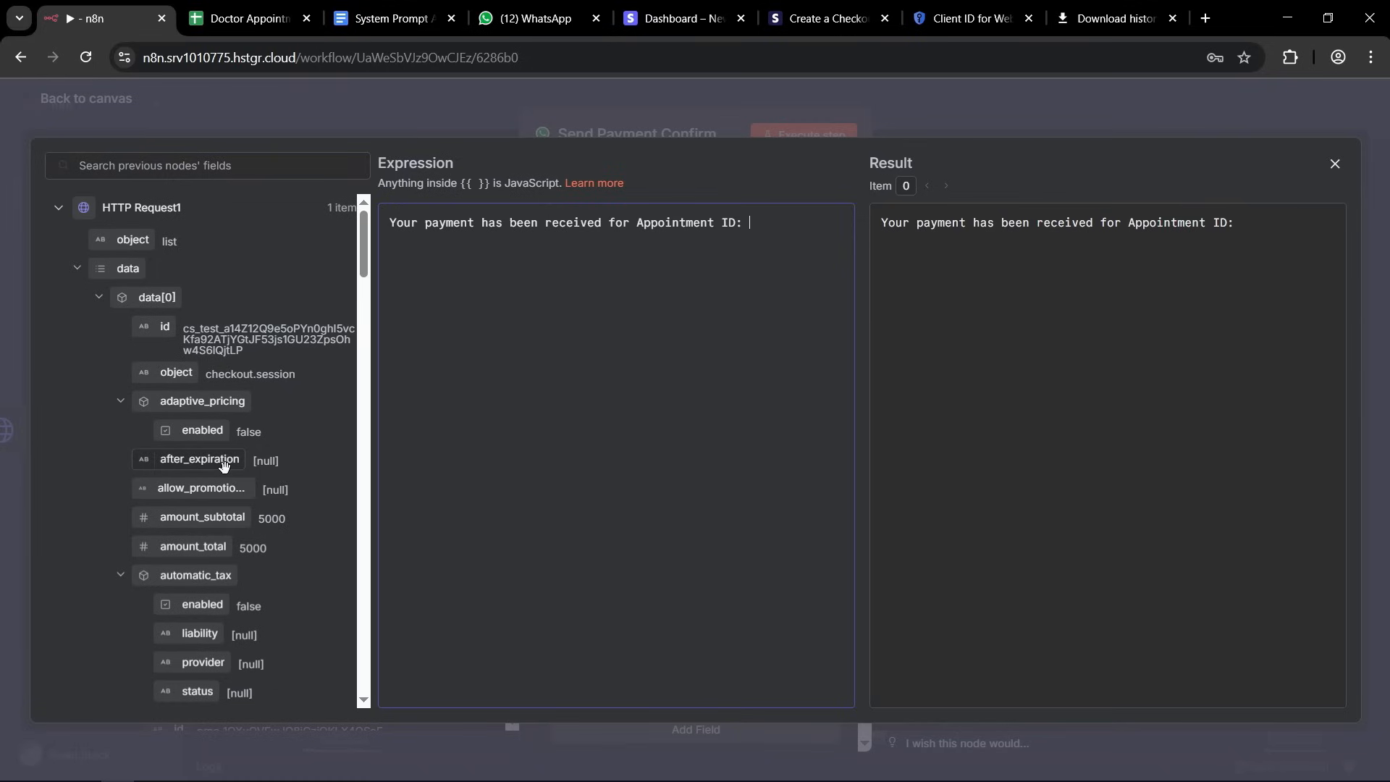
scroll(220, 492, down, 2)
scroll(220, 495, down, 20)
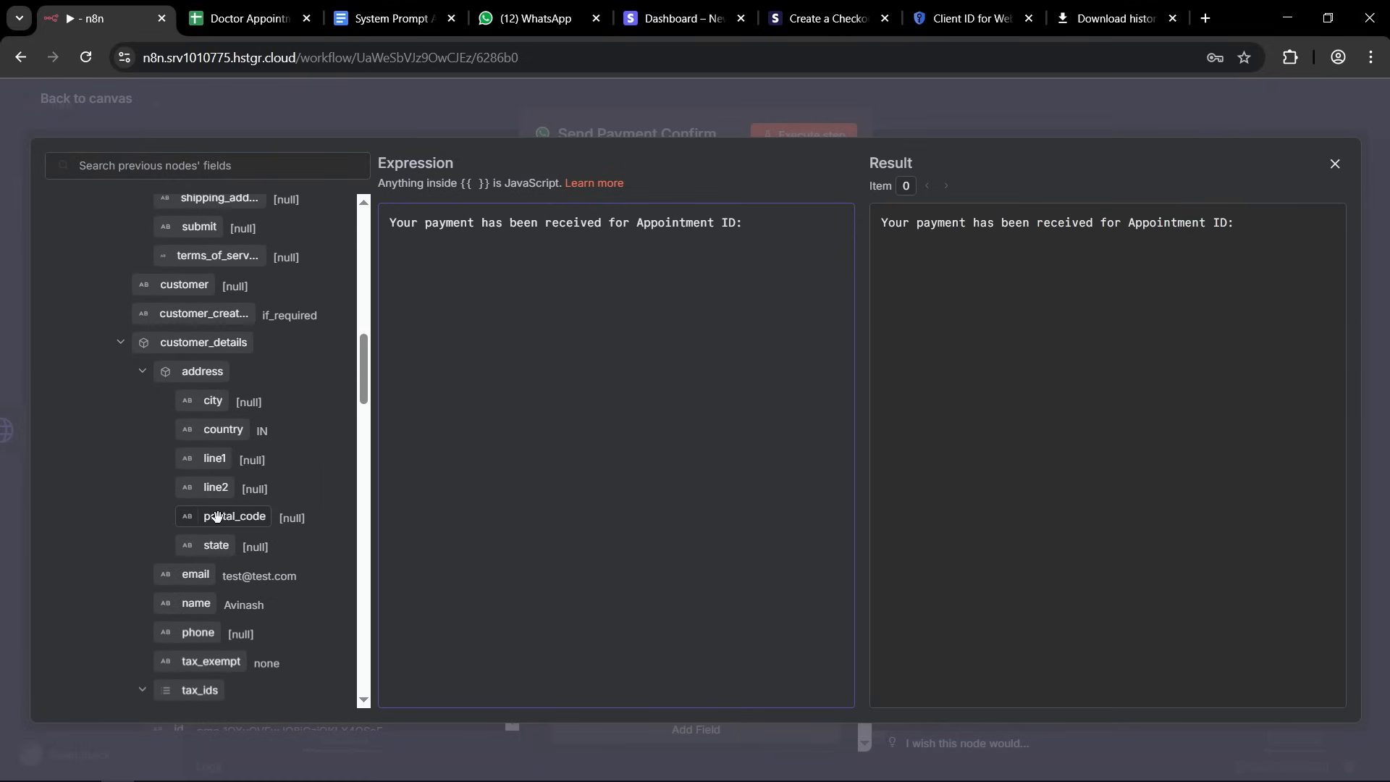
scroll(224, 490, down, 2)
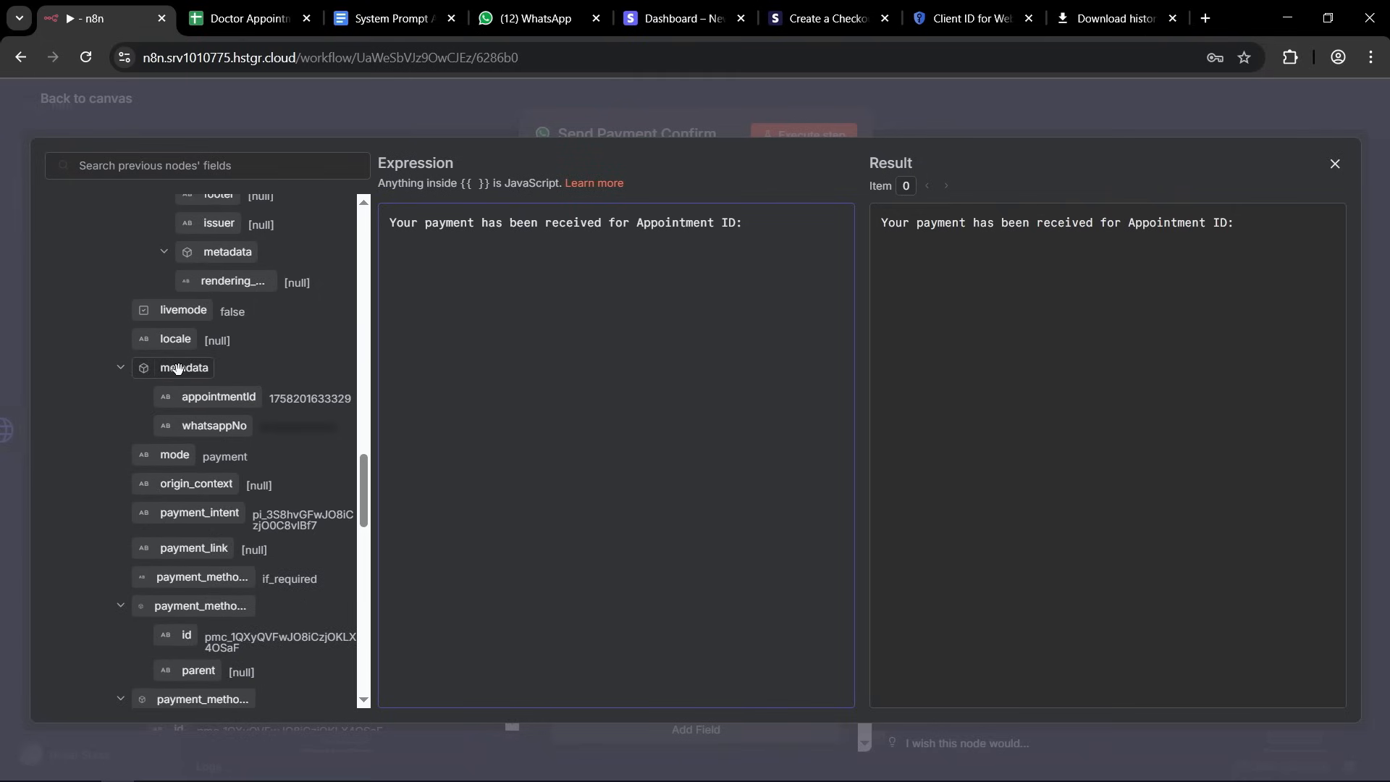
drag(187, 396, 732, 218)
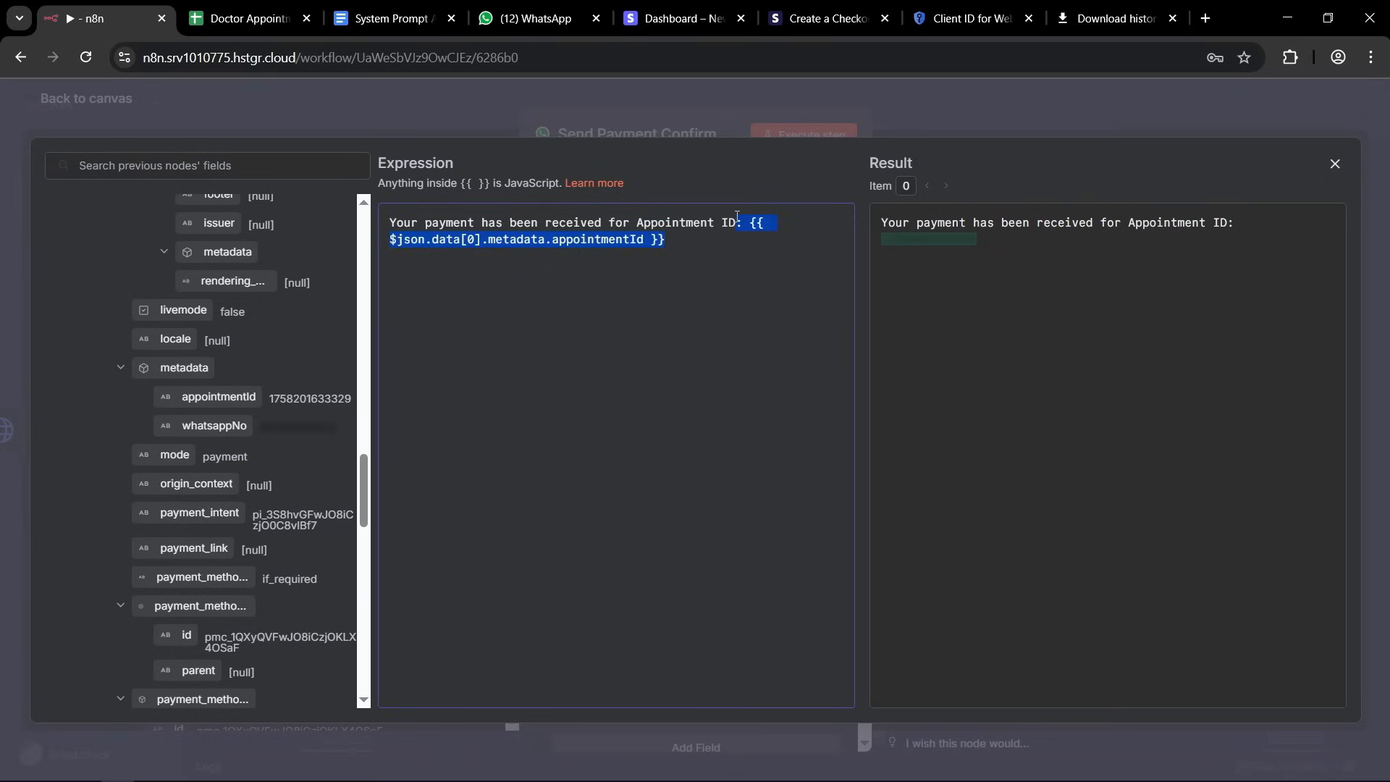
click(701, 241)
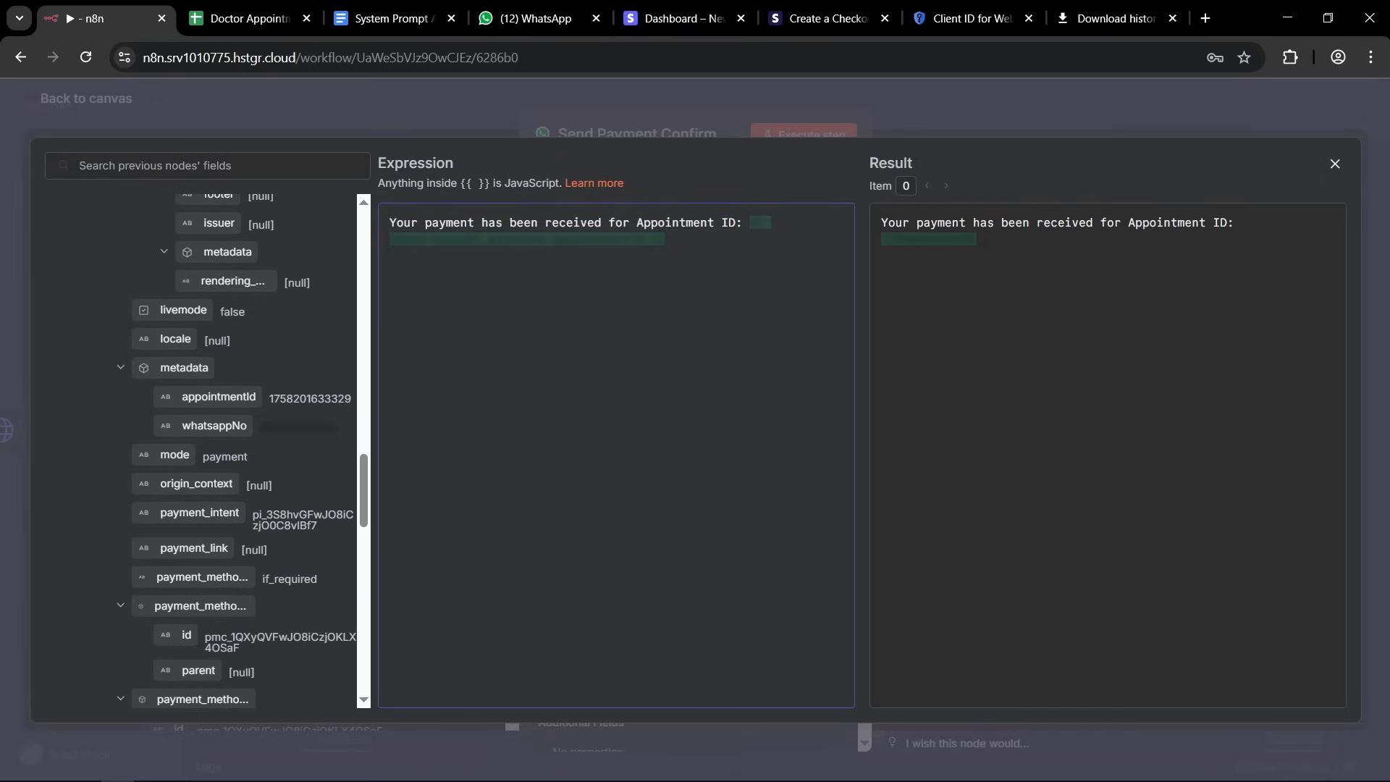
Add the closing line "Thank you for booking your appointment with us!" to the message body and leave the expression editor.
text(Thank you for booking your appointment with us!)
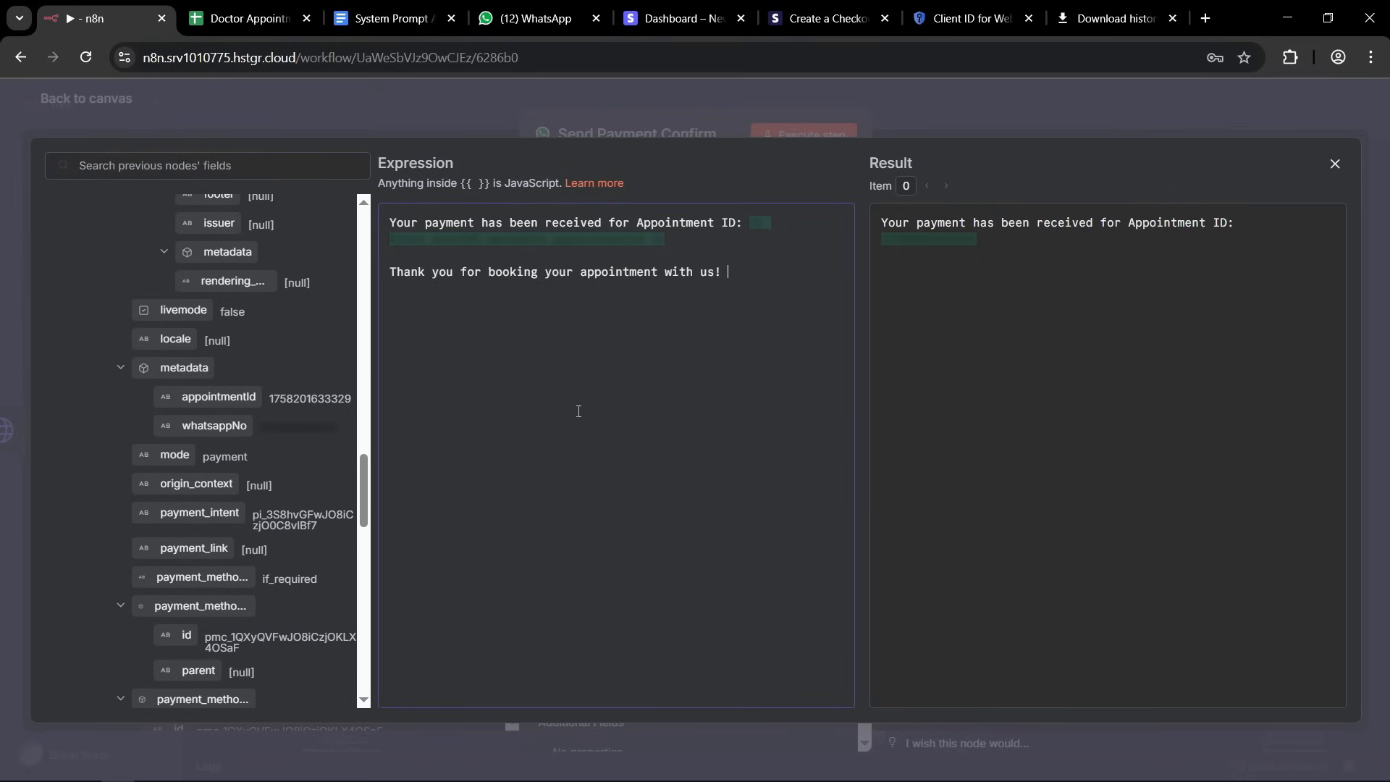
key(ctrl+a)
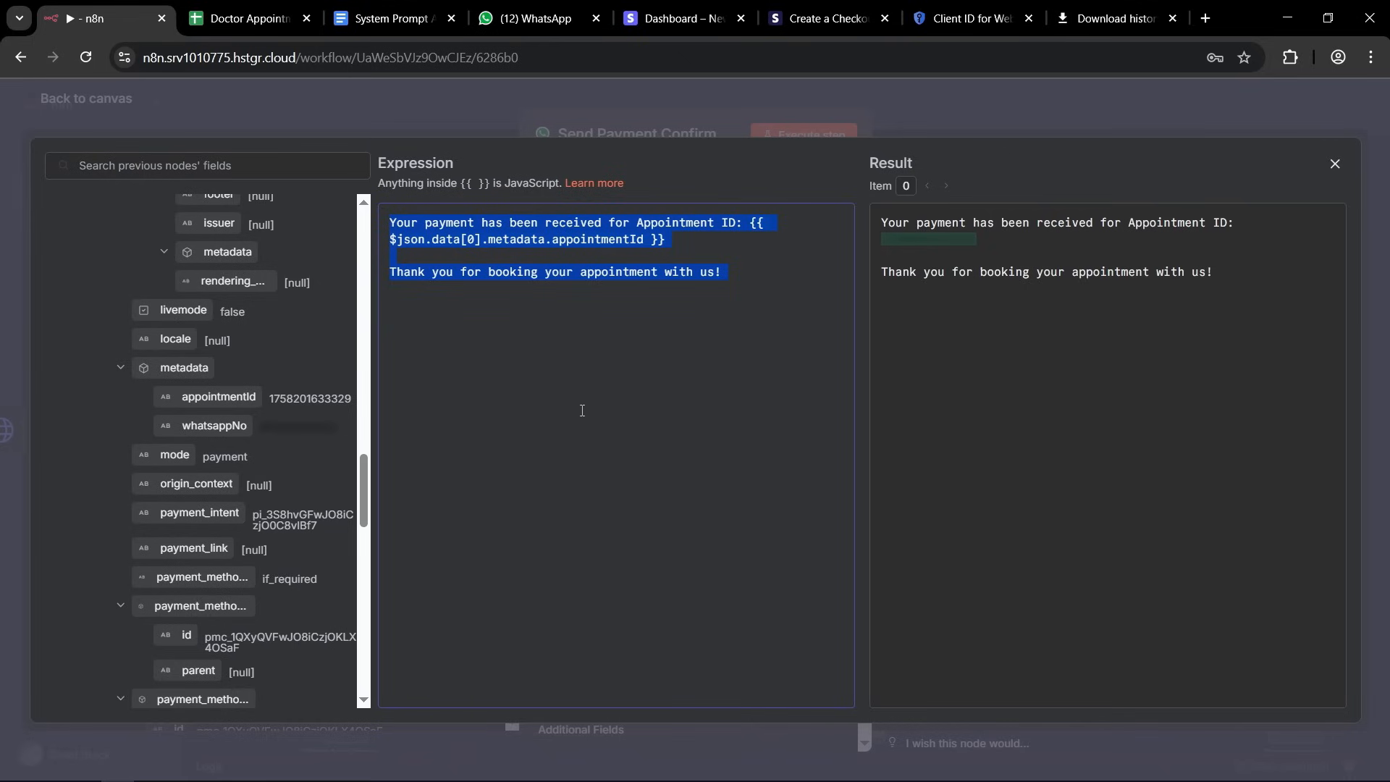
click(1051, 108)
Return from the Send Payment Confirmation node to the canvas and save the doctor appointment workflow.
scroll(844, 375, down, 2)
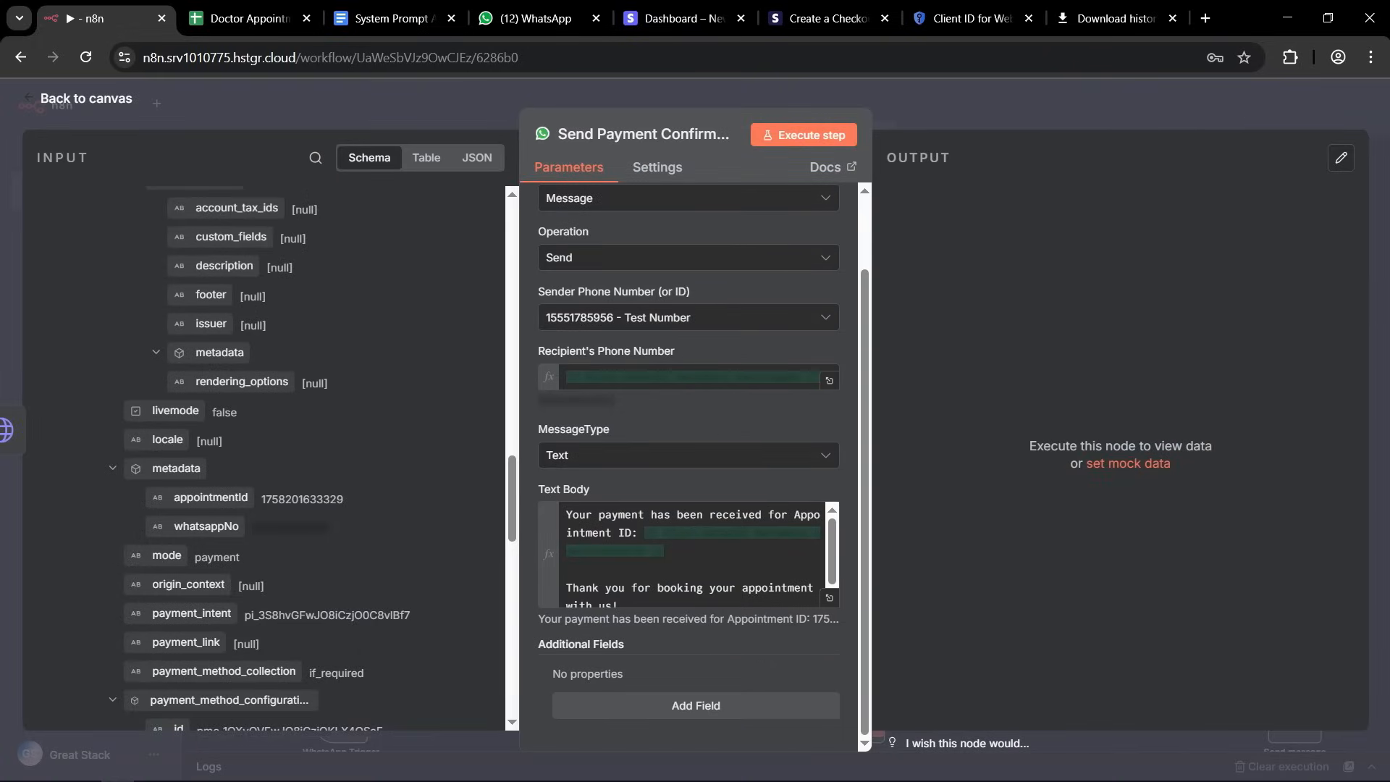
click(978, 102)
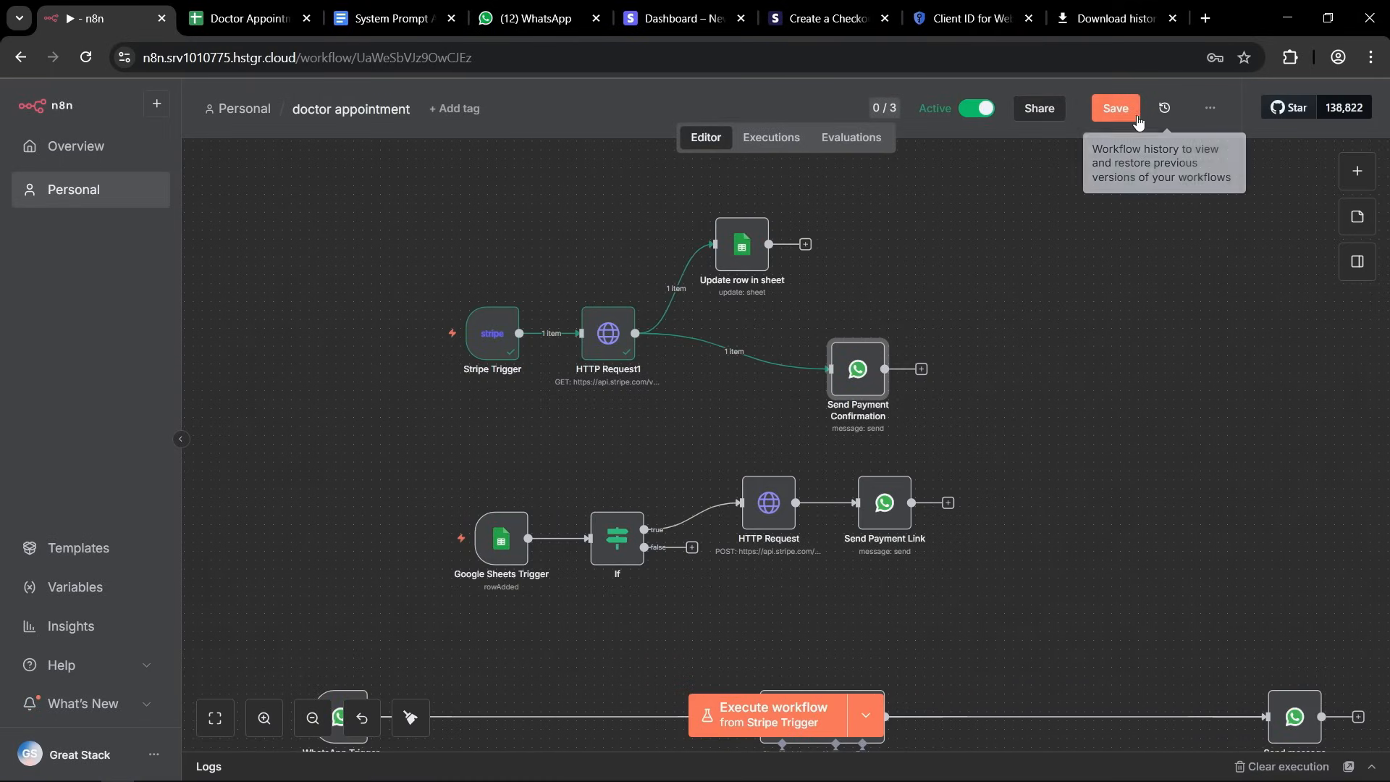
click(1116, 112)
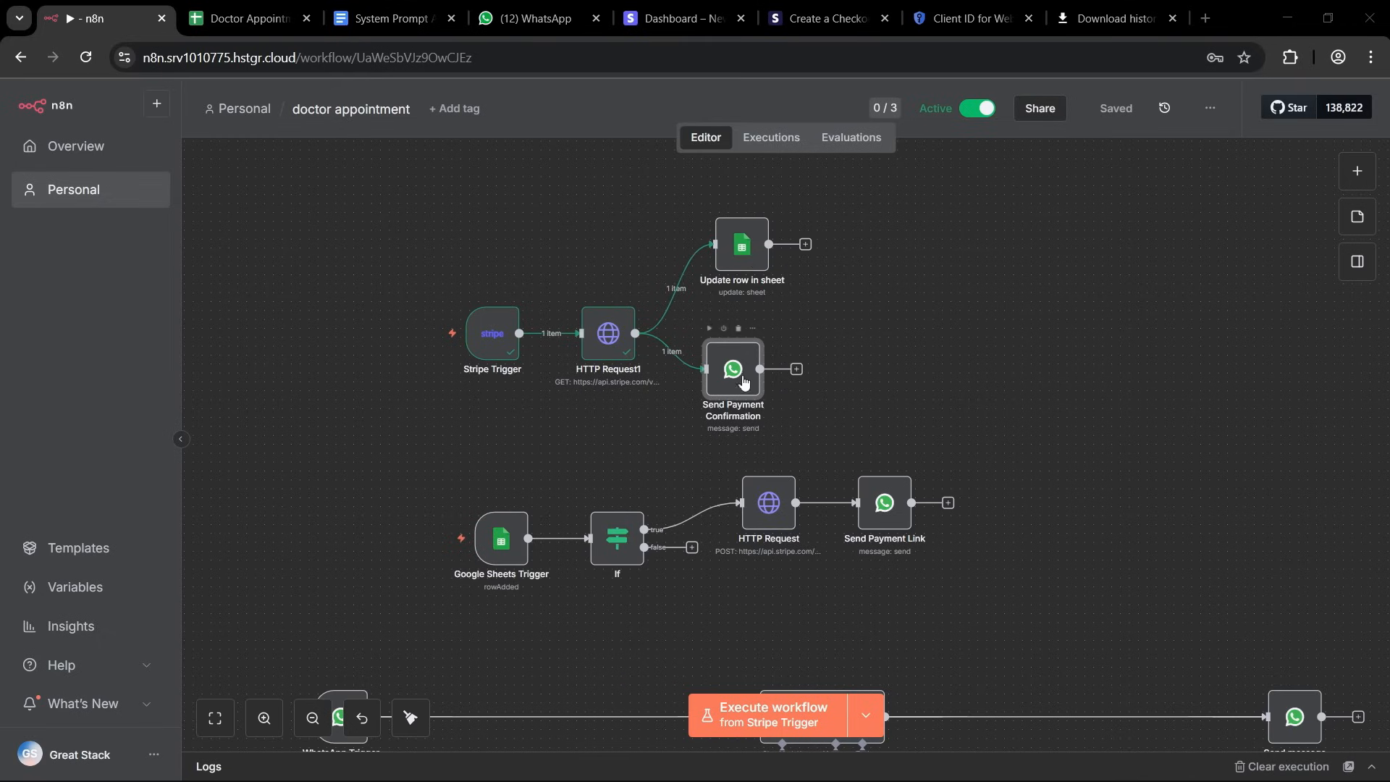
Execute the Update row in sheet node on its own and switch to the Doctor Appointment (n8n) spreadsheet.
double_click(737, 252)
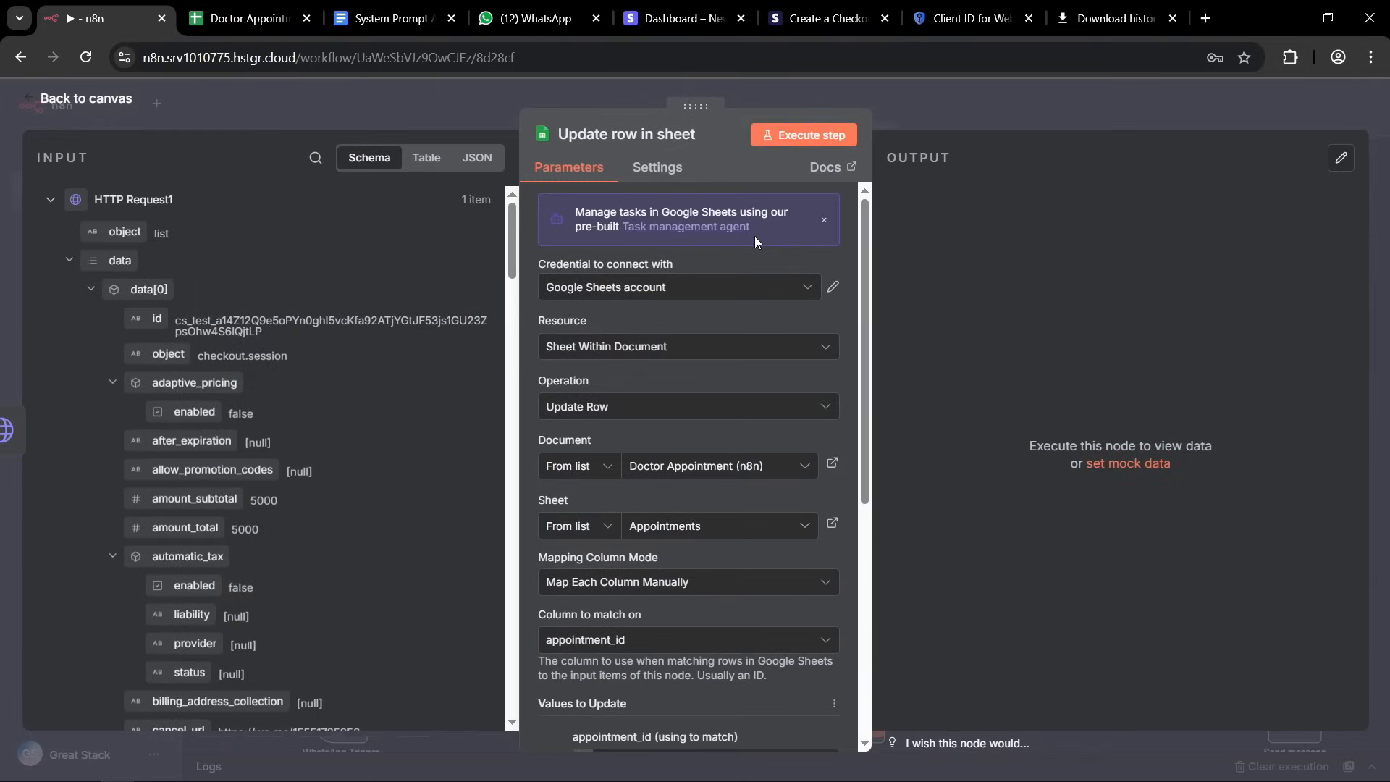
click(810, 139)
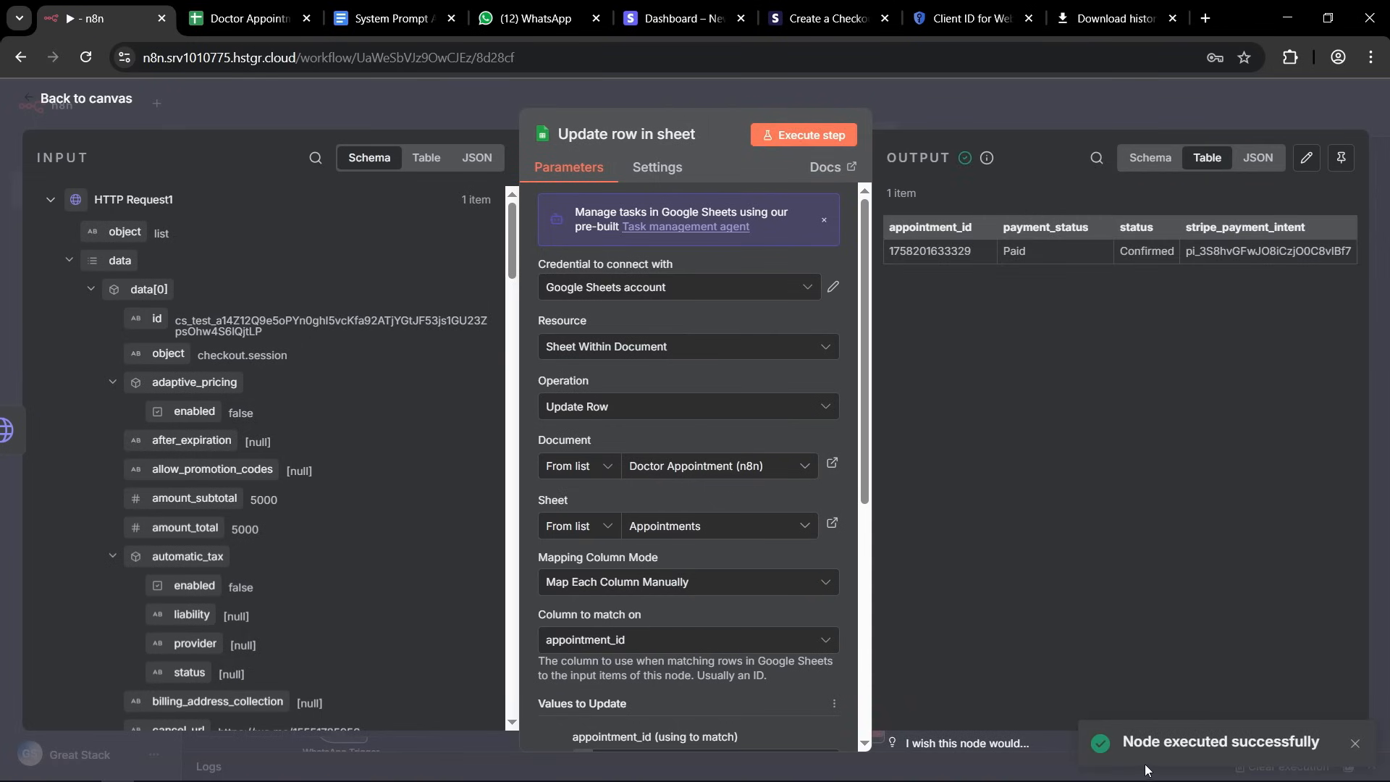
click(243, 19)
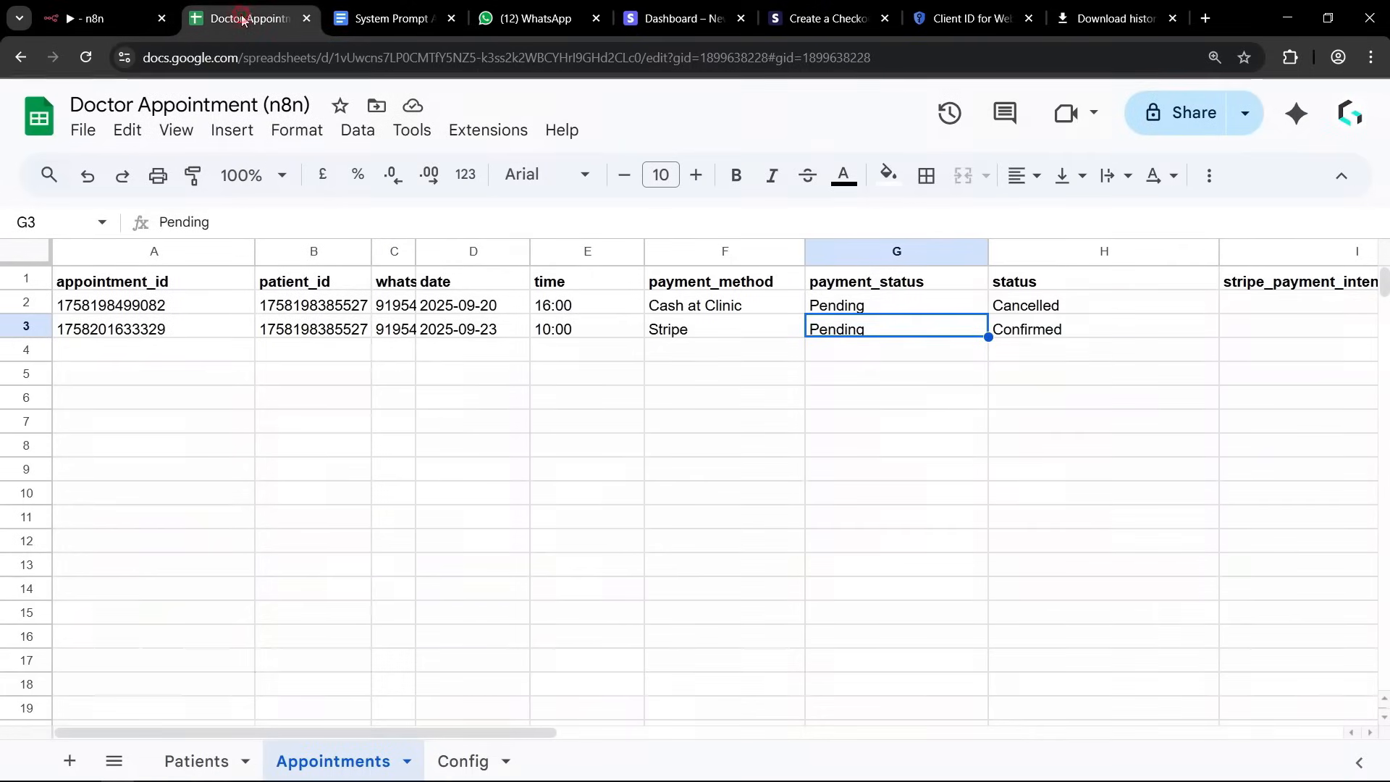
Check the payment_status and stripe_payment_intent cells of the Stripe appointment's row in the Appointments sheet.
click(784, 444)
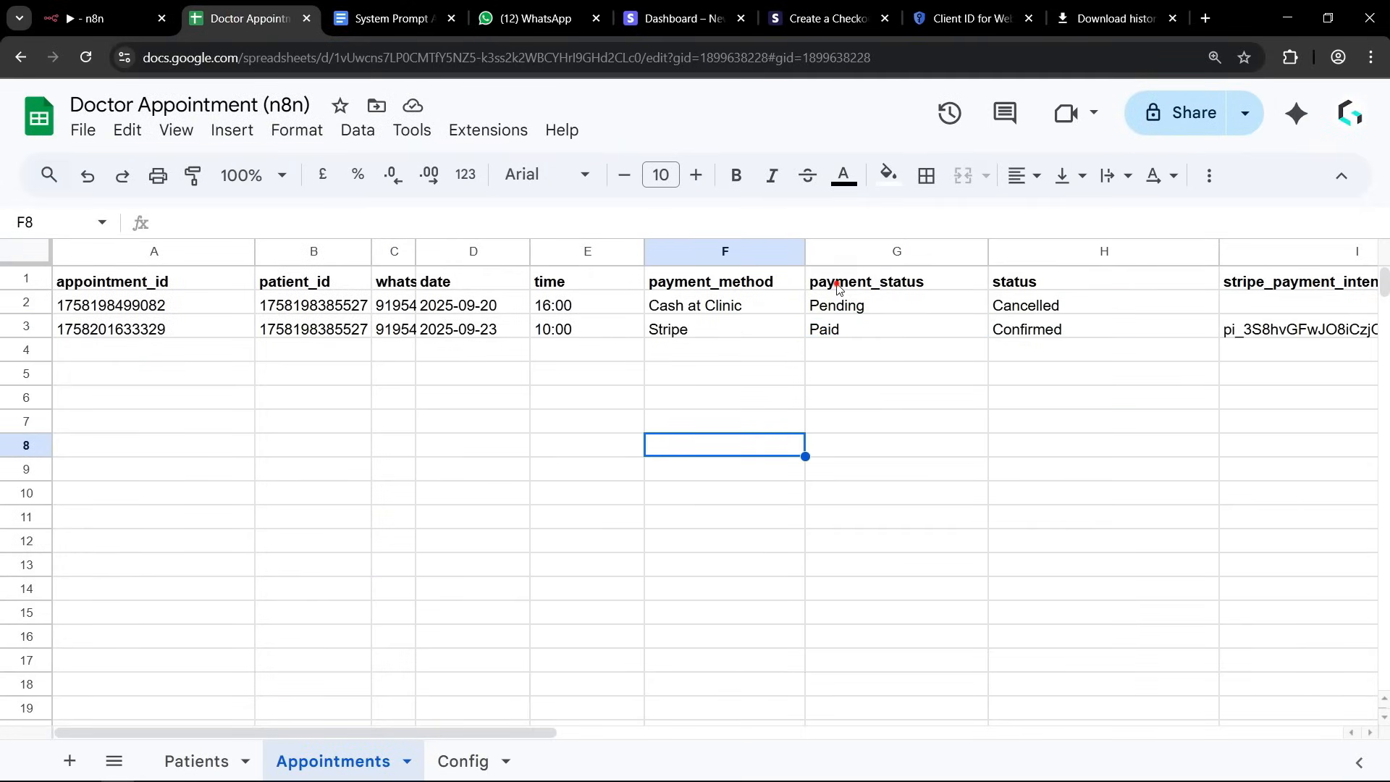
drag(838, 287, 844, 332)
click(844, 423)
click(827, 331)
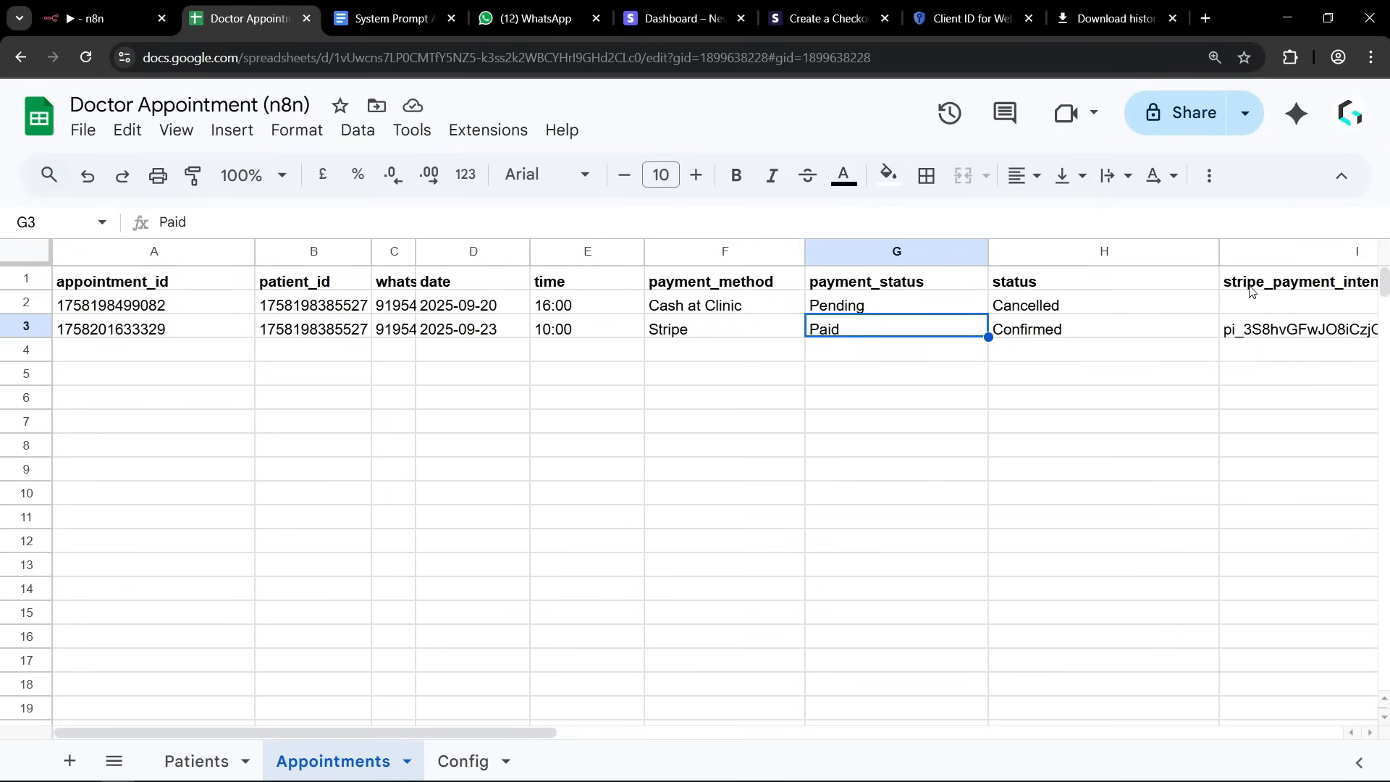
drag(1252, 289, 1250, 336)
click(1256, 397)
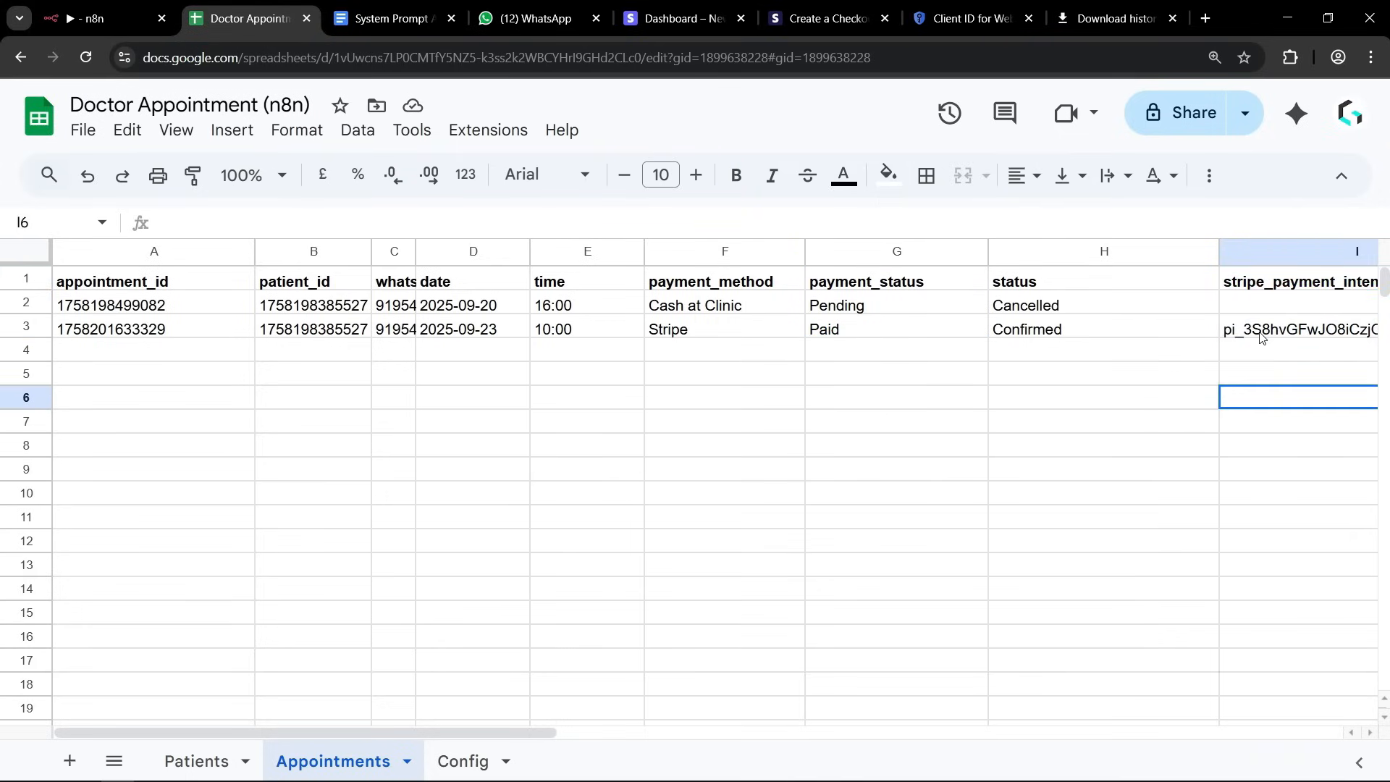
click(1260, 336)
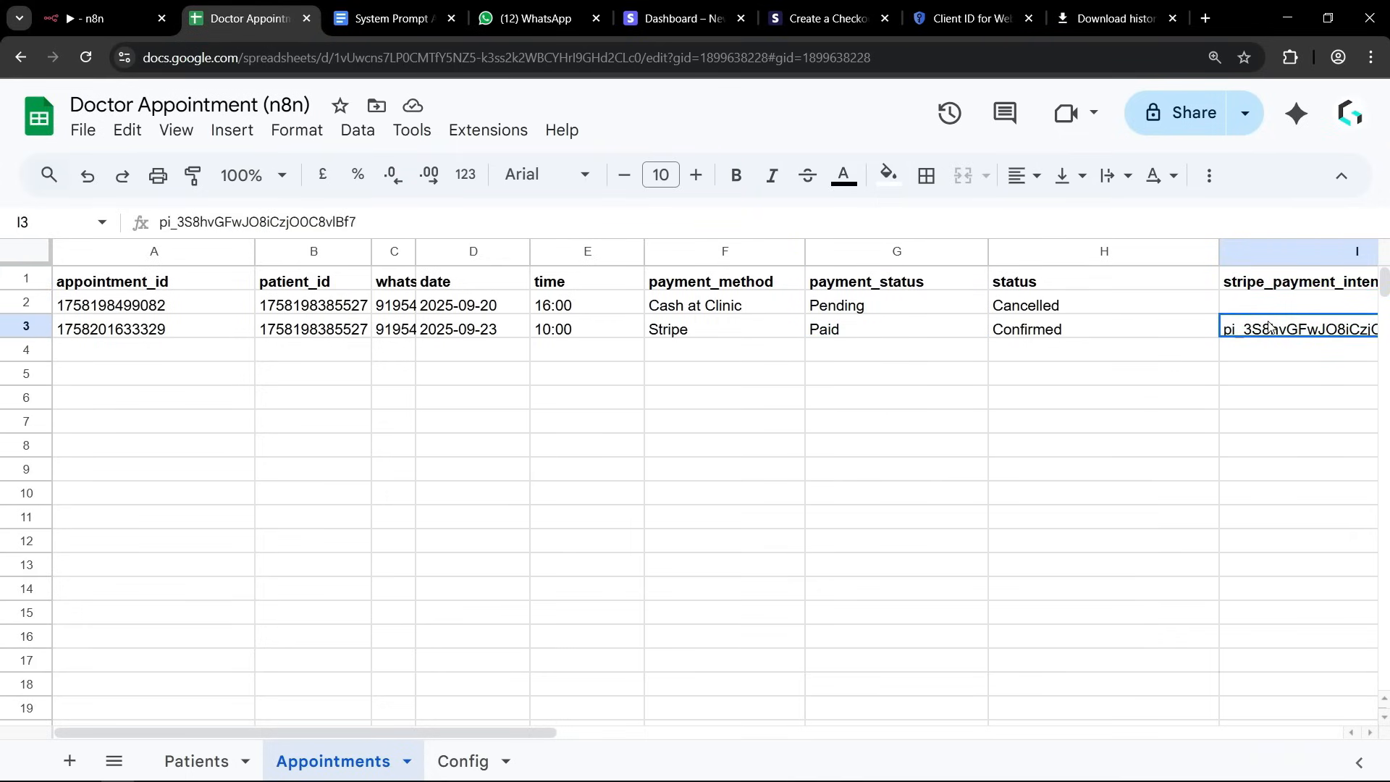
click(1269, 397)
click(1249, 329)
click(617, 427)
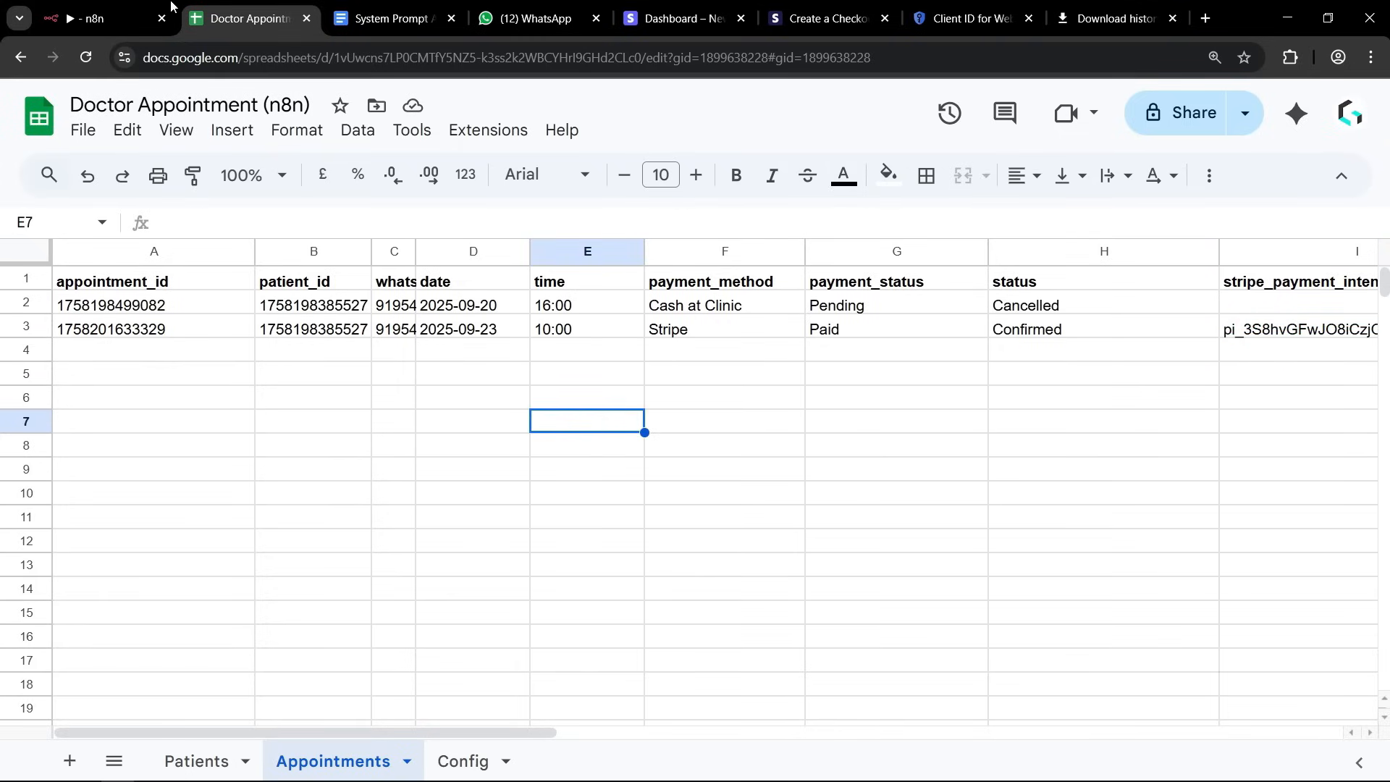
Switch back to the n8n workflow and execute the Send Payment Confirmation node on its own.
click(101, 18)
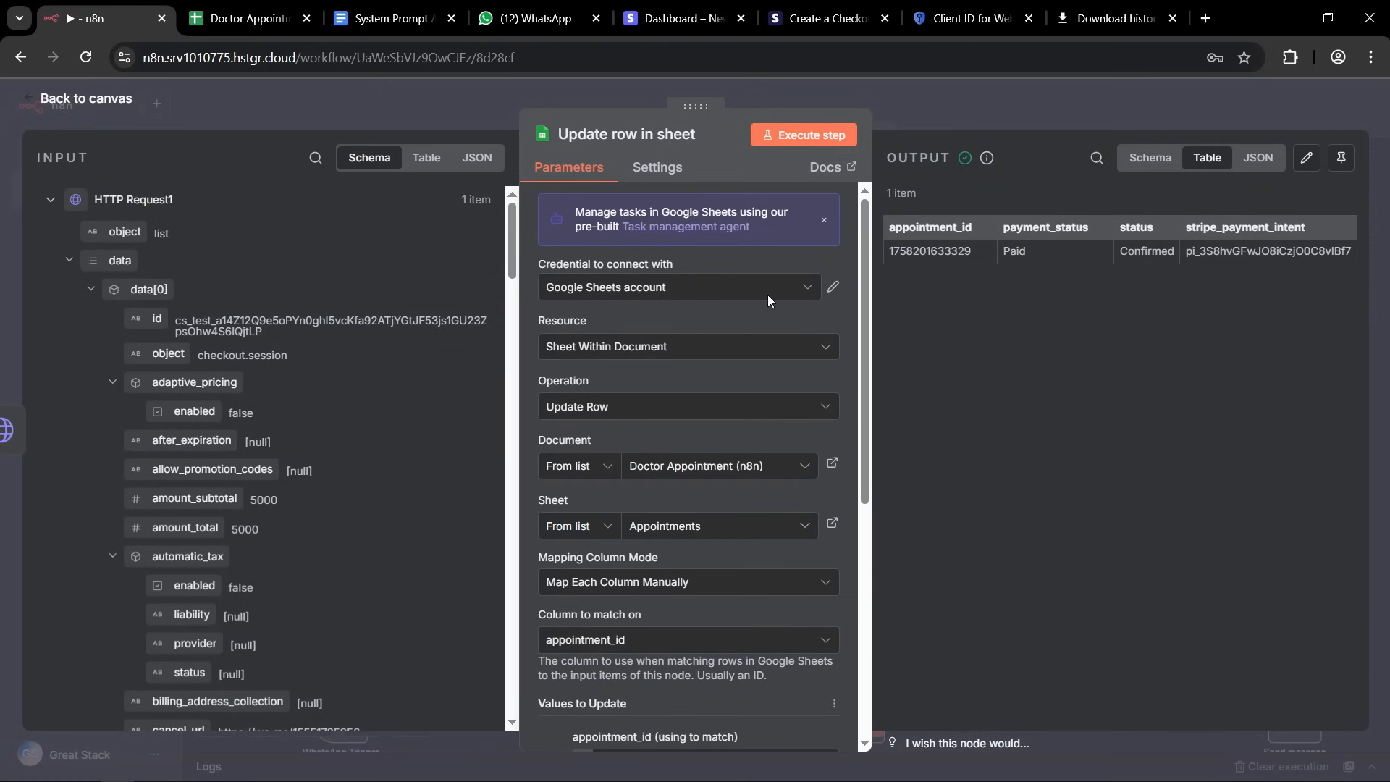
click(916, 106)
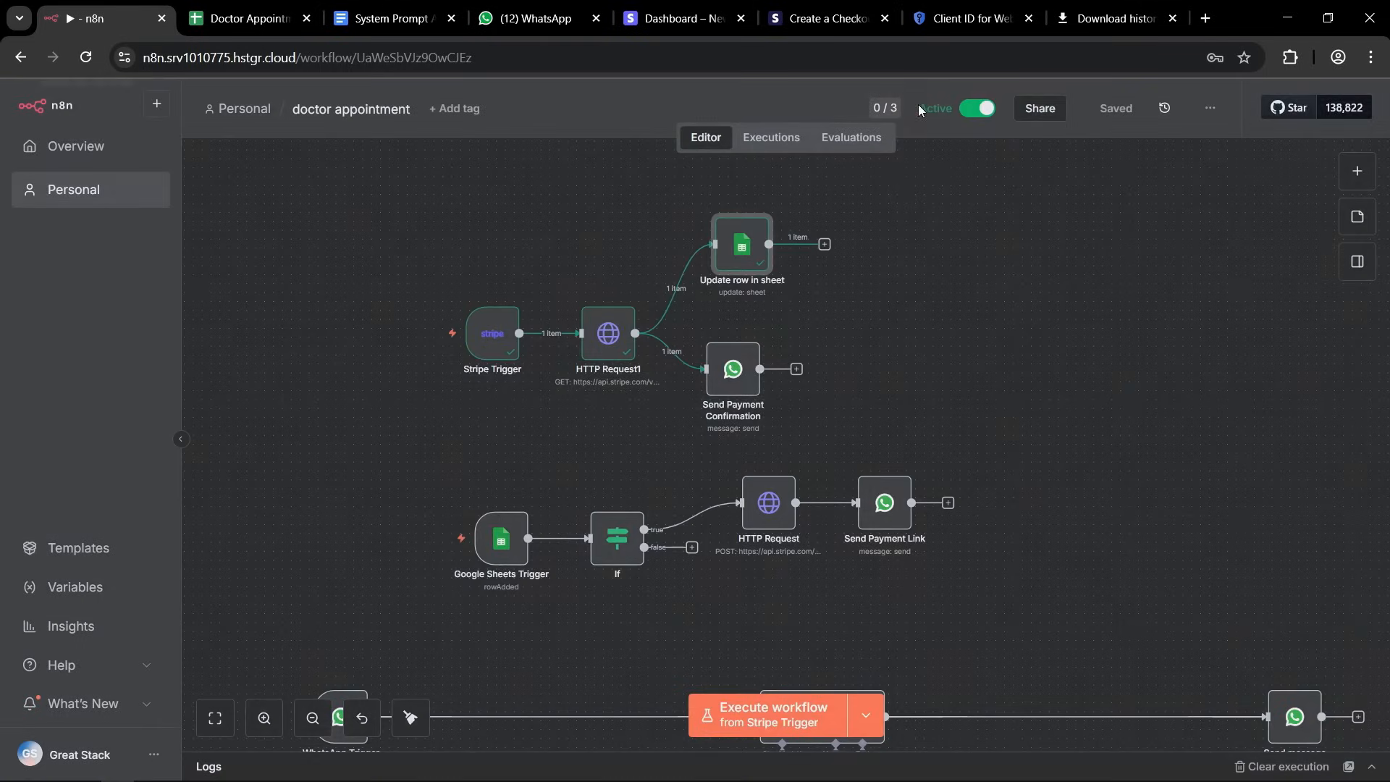
double_click(727, 385)
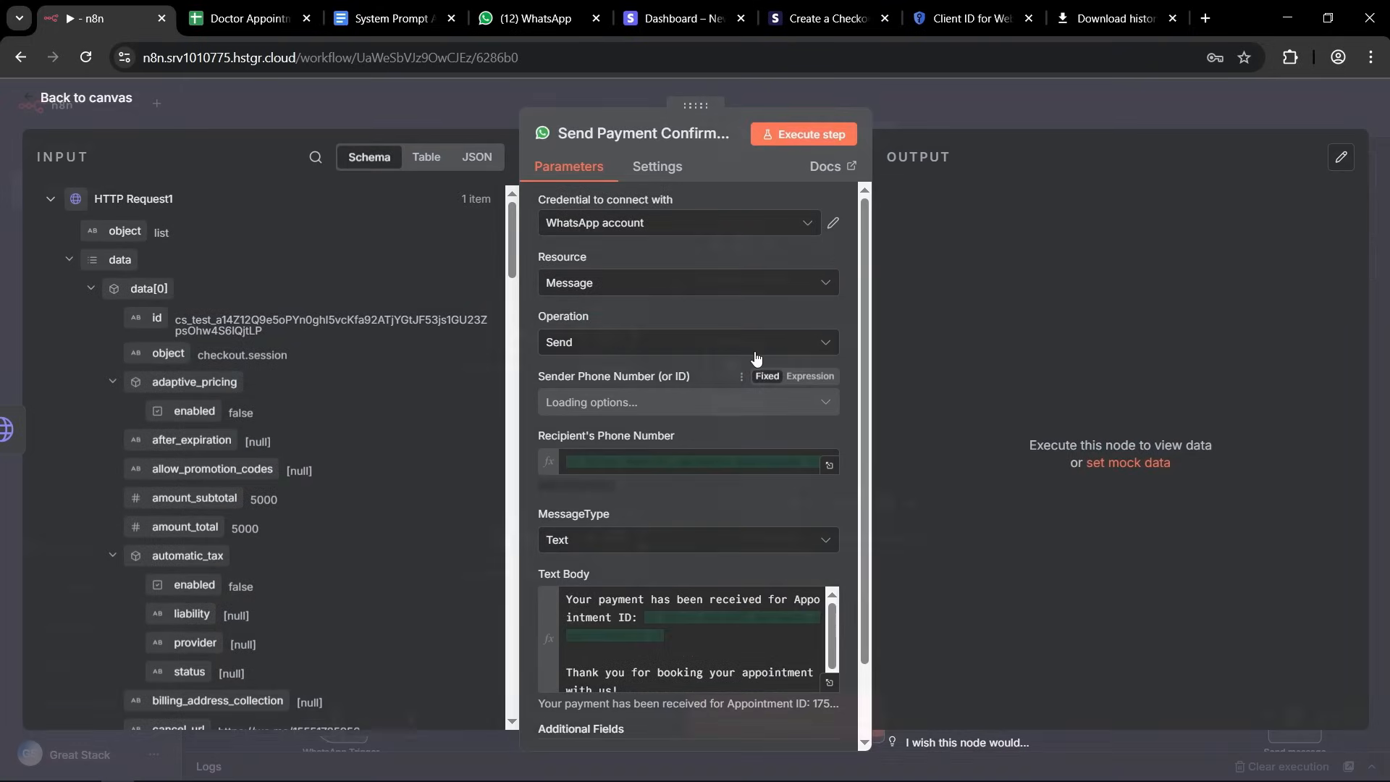
click(805, 138)
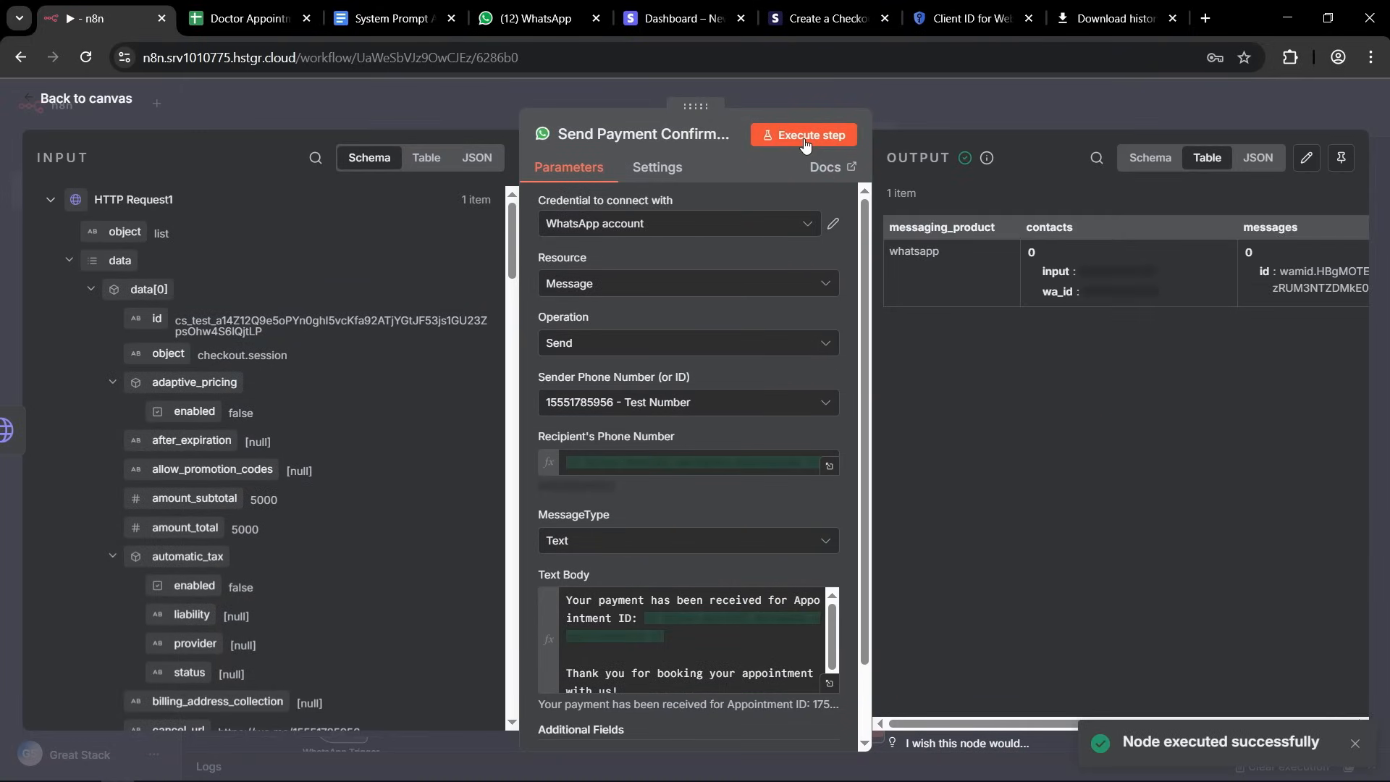
Switch to WhatsApp and read the payment confirmation message, checking its appointment ID and thank-you line.
click(509, 22)
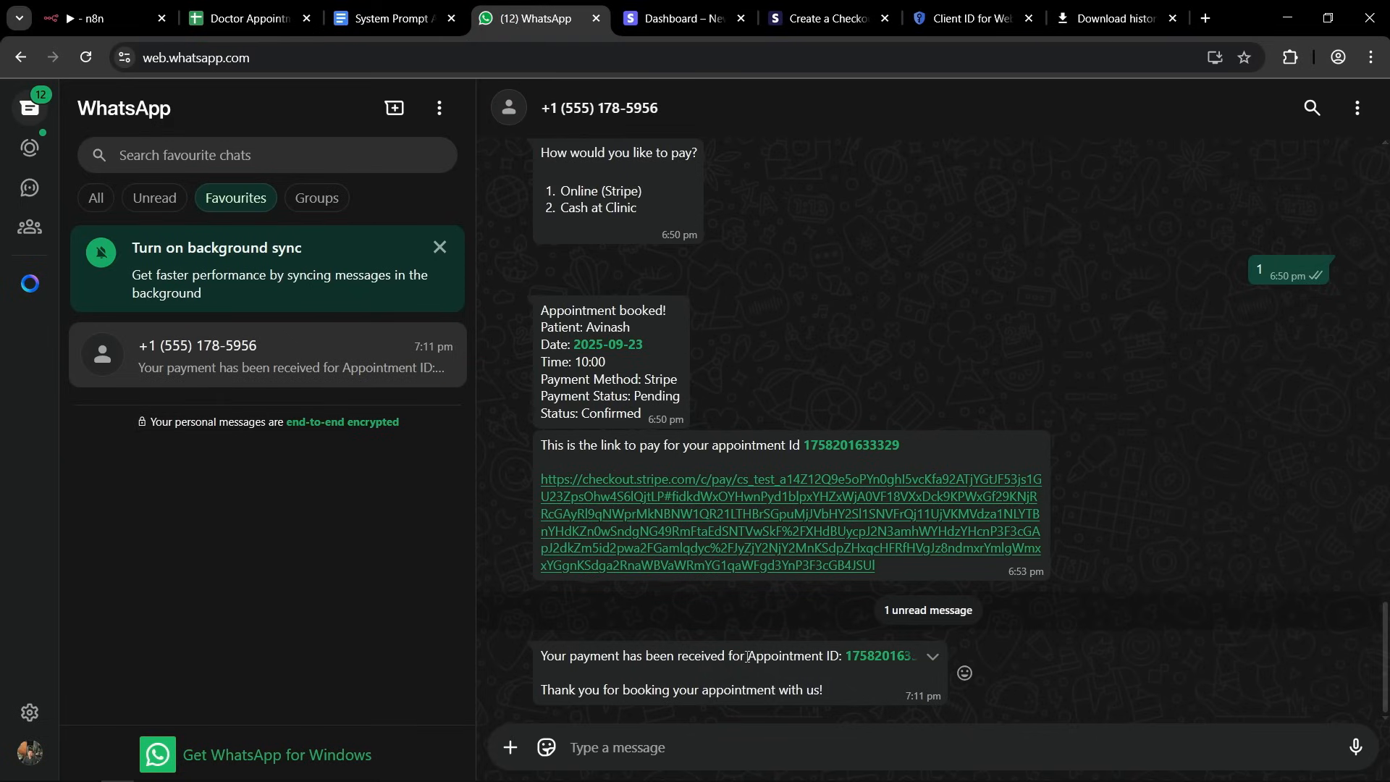
drag(747, 656, 842, 657)
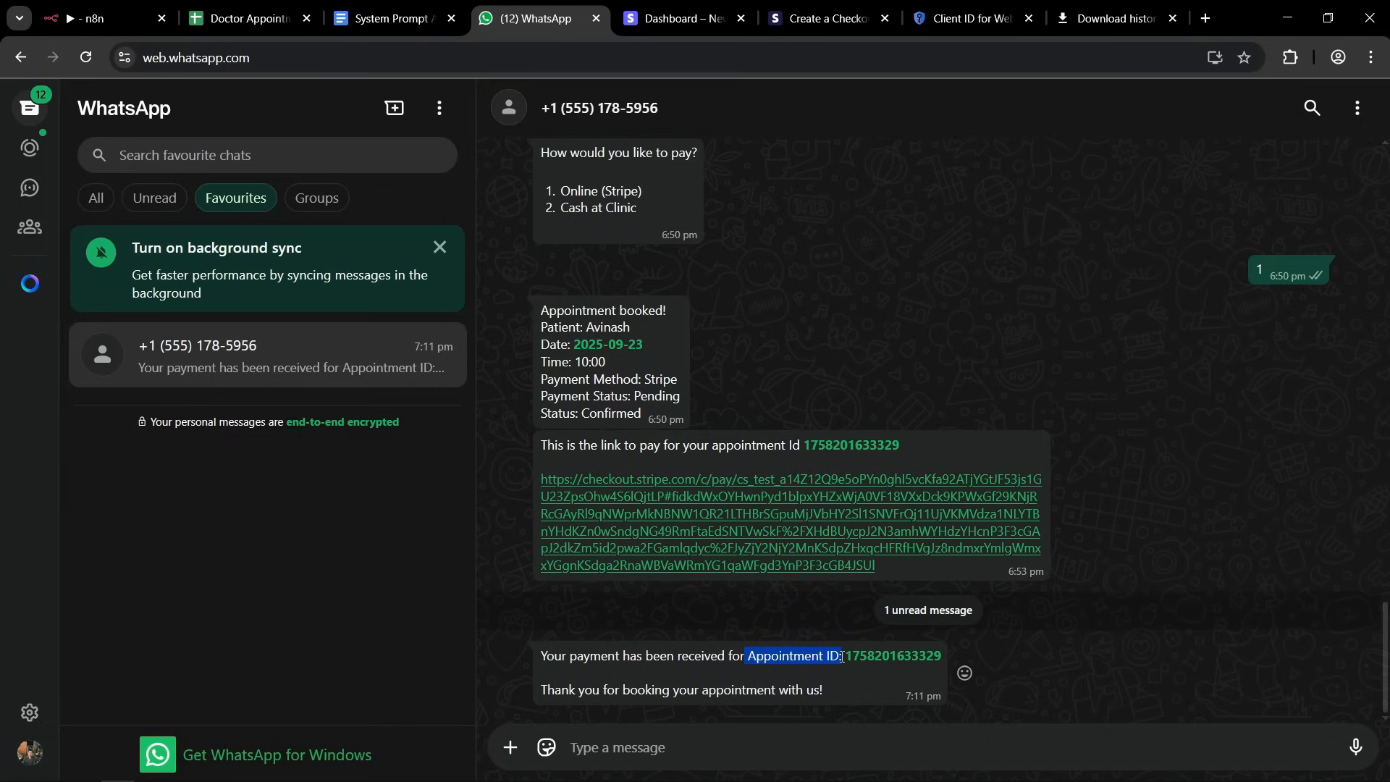
drag(578, 690, 823, 692)
click(825, 692)
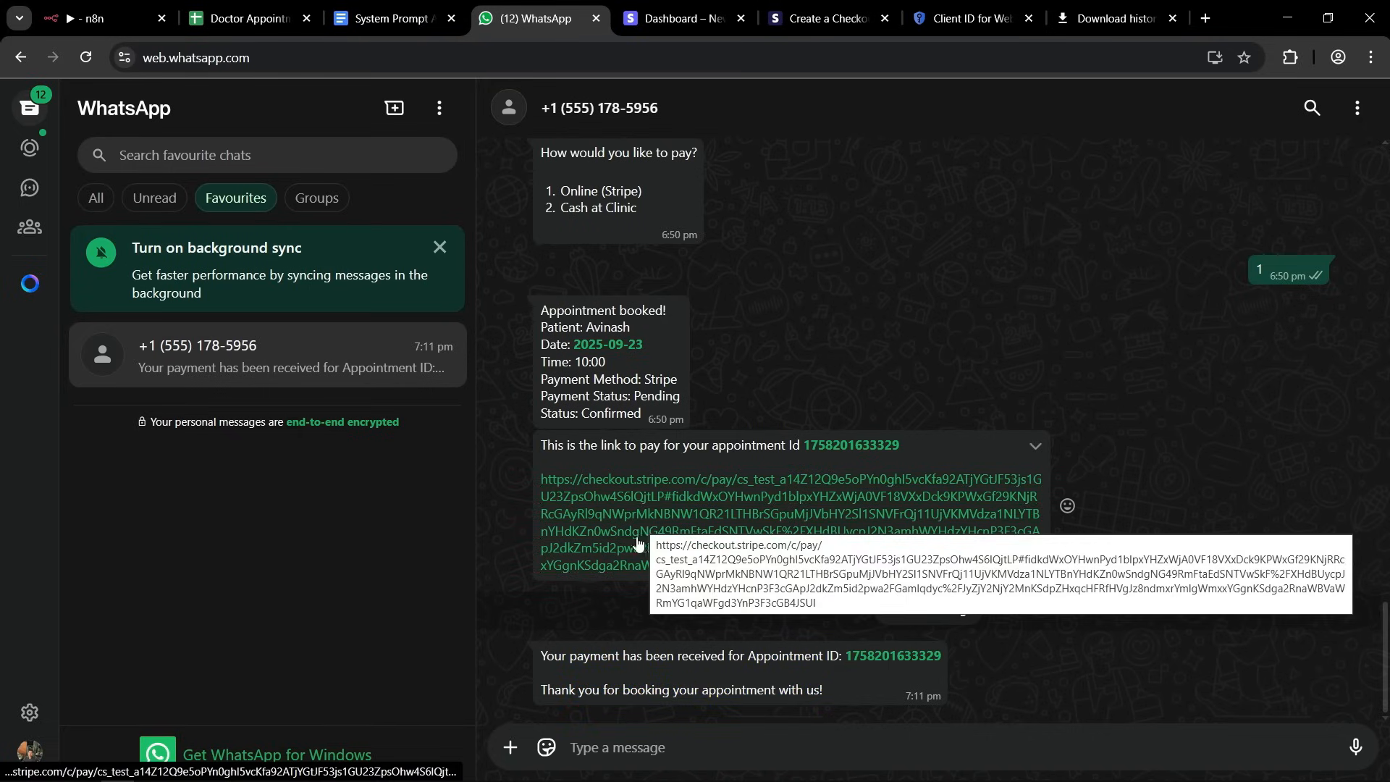
Read the full payment confirmation message in WhatsApp and switch back to the n8n doctor appointment workflow.
drag(544, 655, 823, 687)
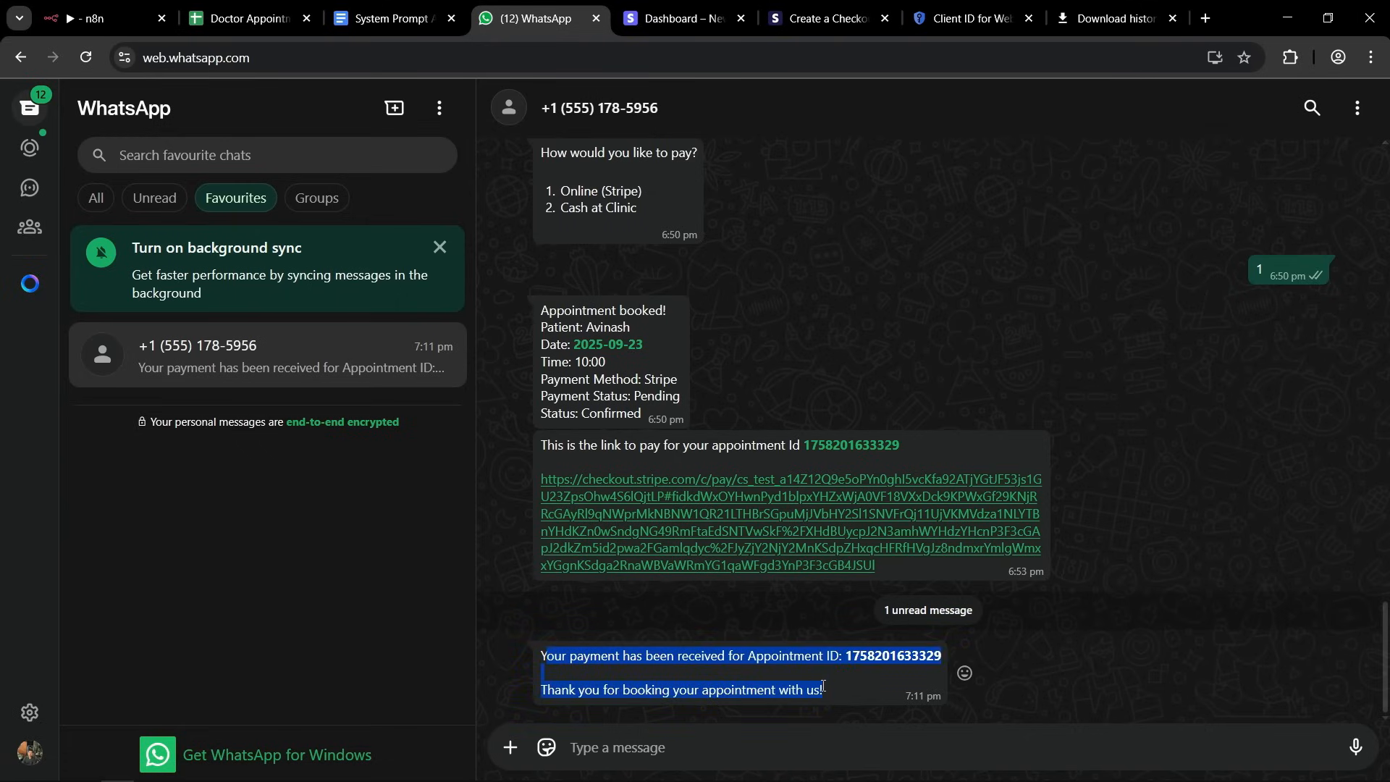
click(823, 686)
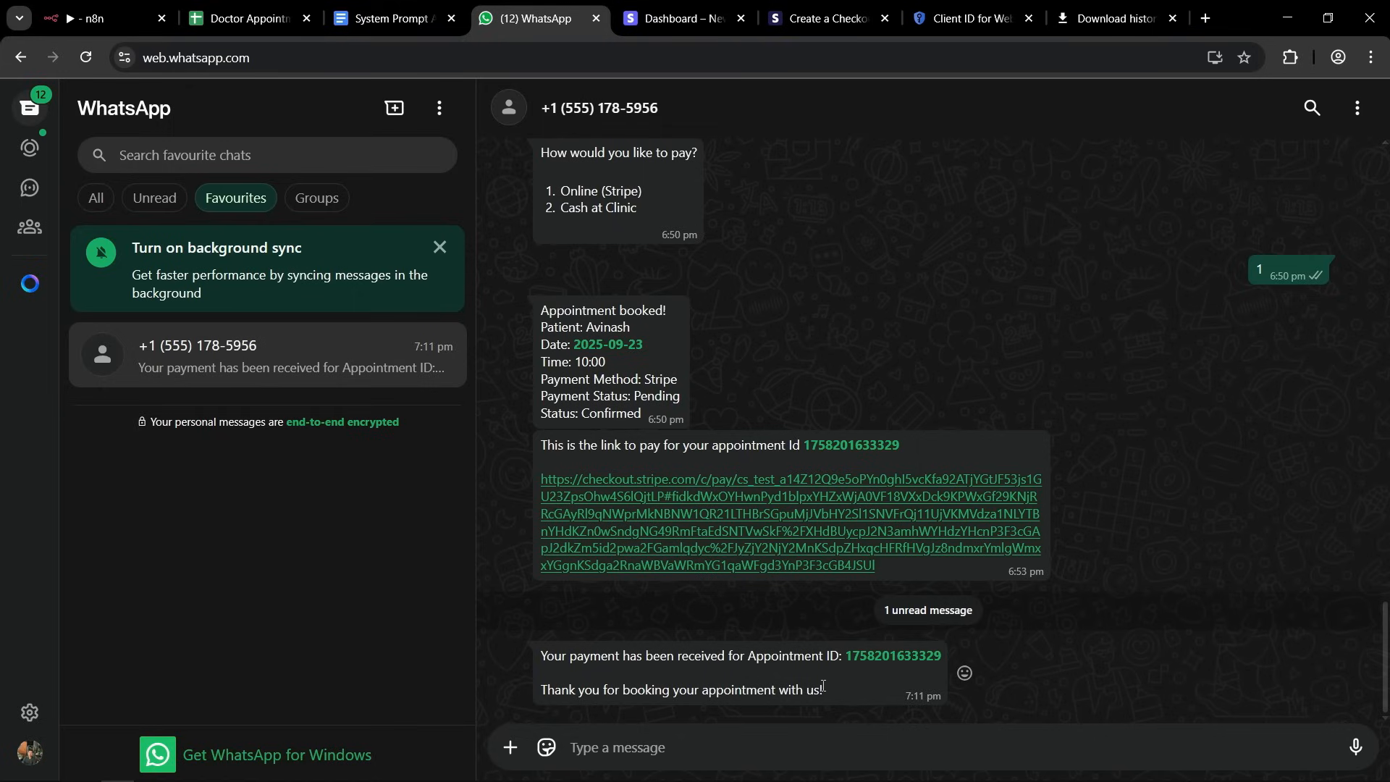
click(116, 19)
key(Escape)
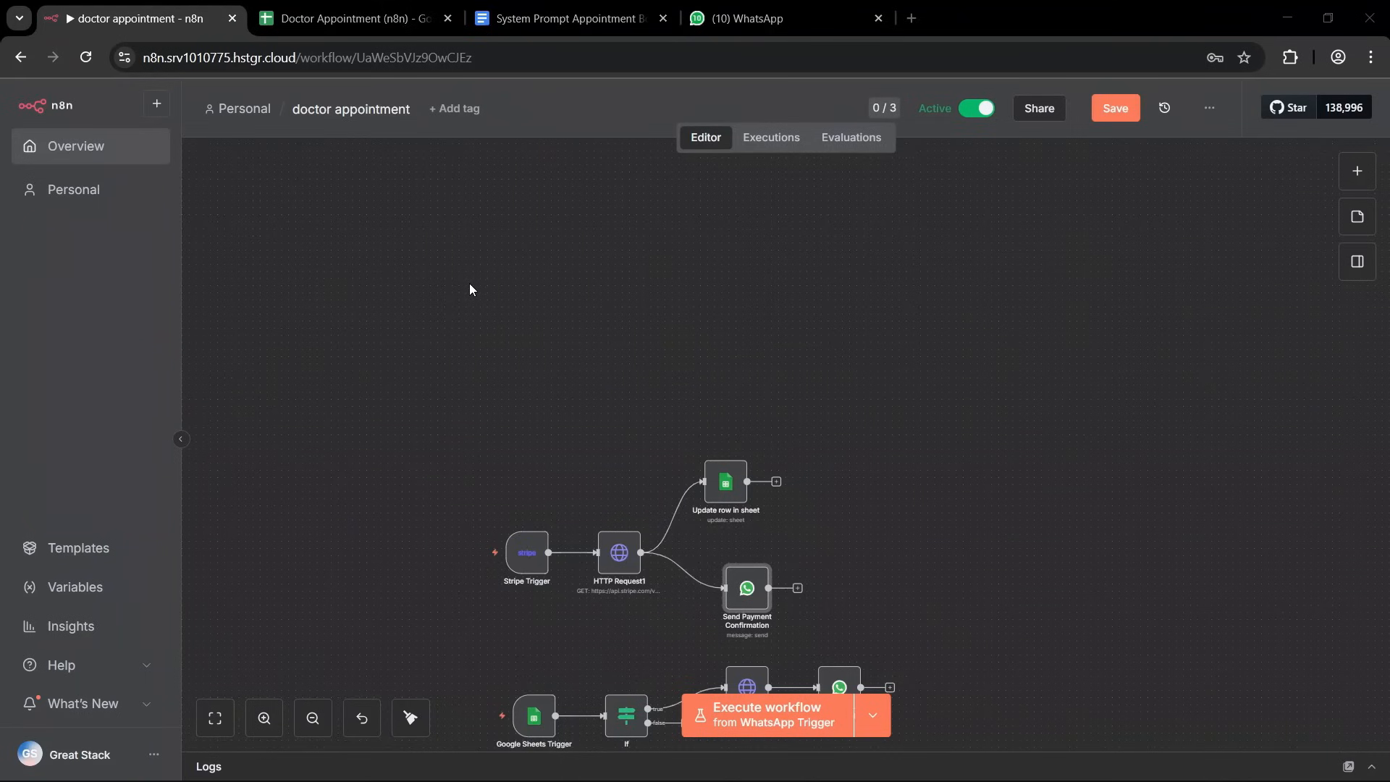
Search the nodes for "sheet" and add a Google Sheets "On row updated" trigger to the workflow.
scroll(485, 318, down, 3)
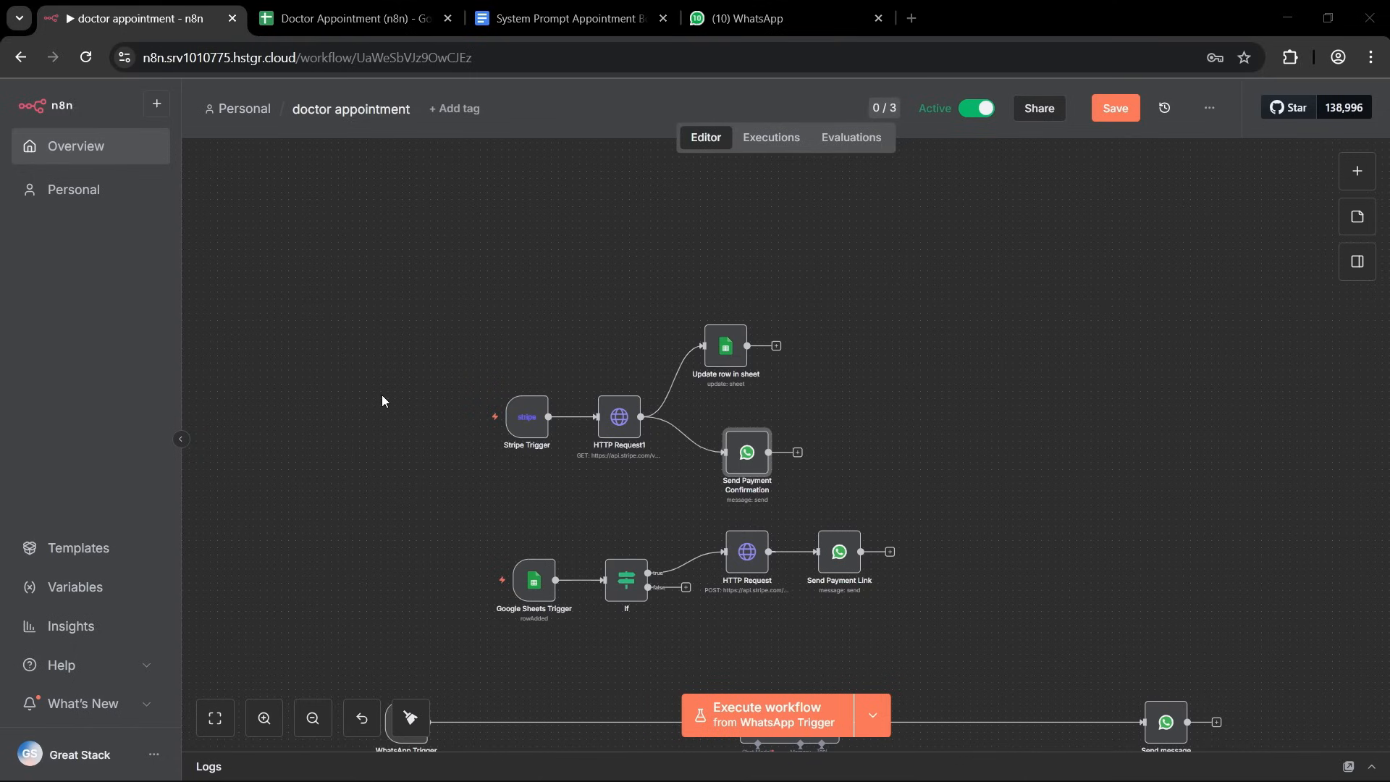
scroll(383, 400, up, 3)
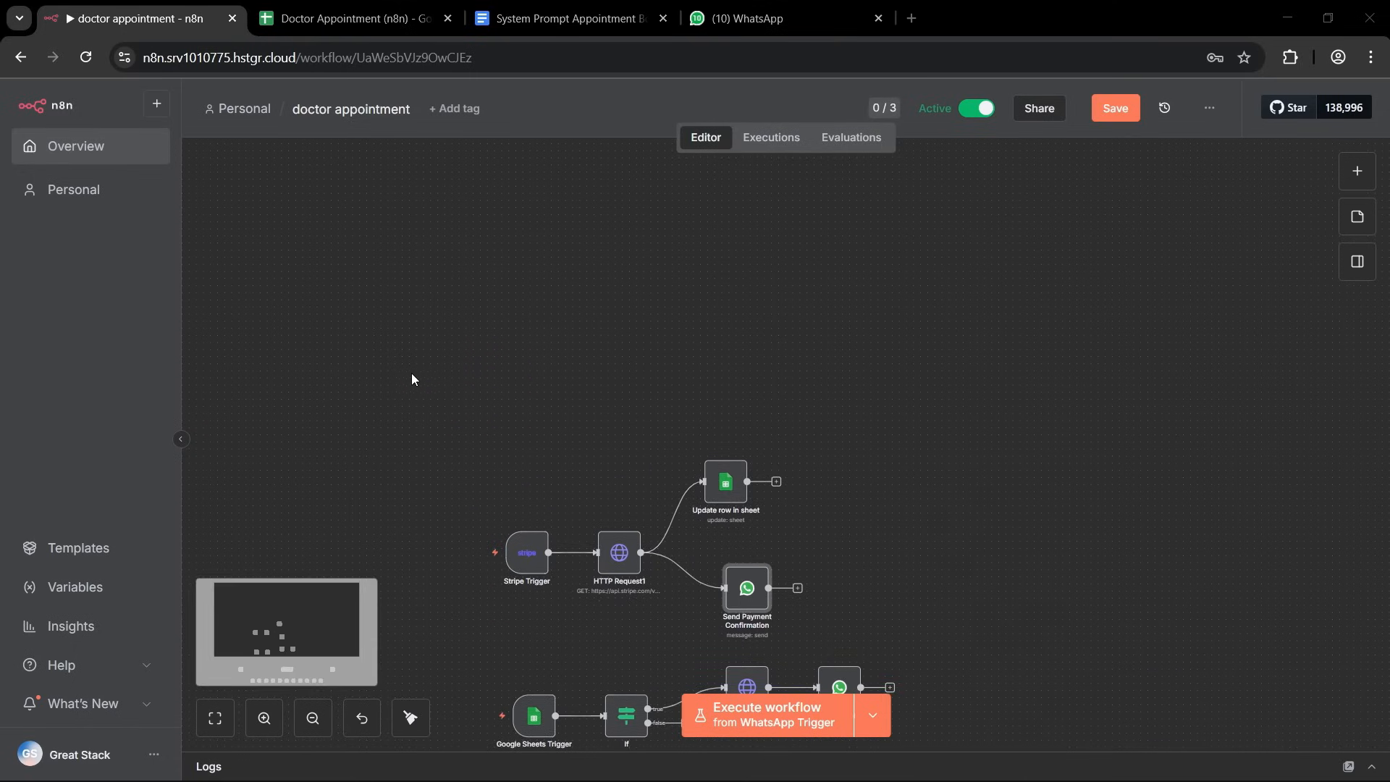
scroll(1027, 339, down, 2)
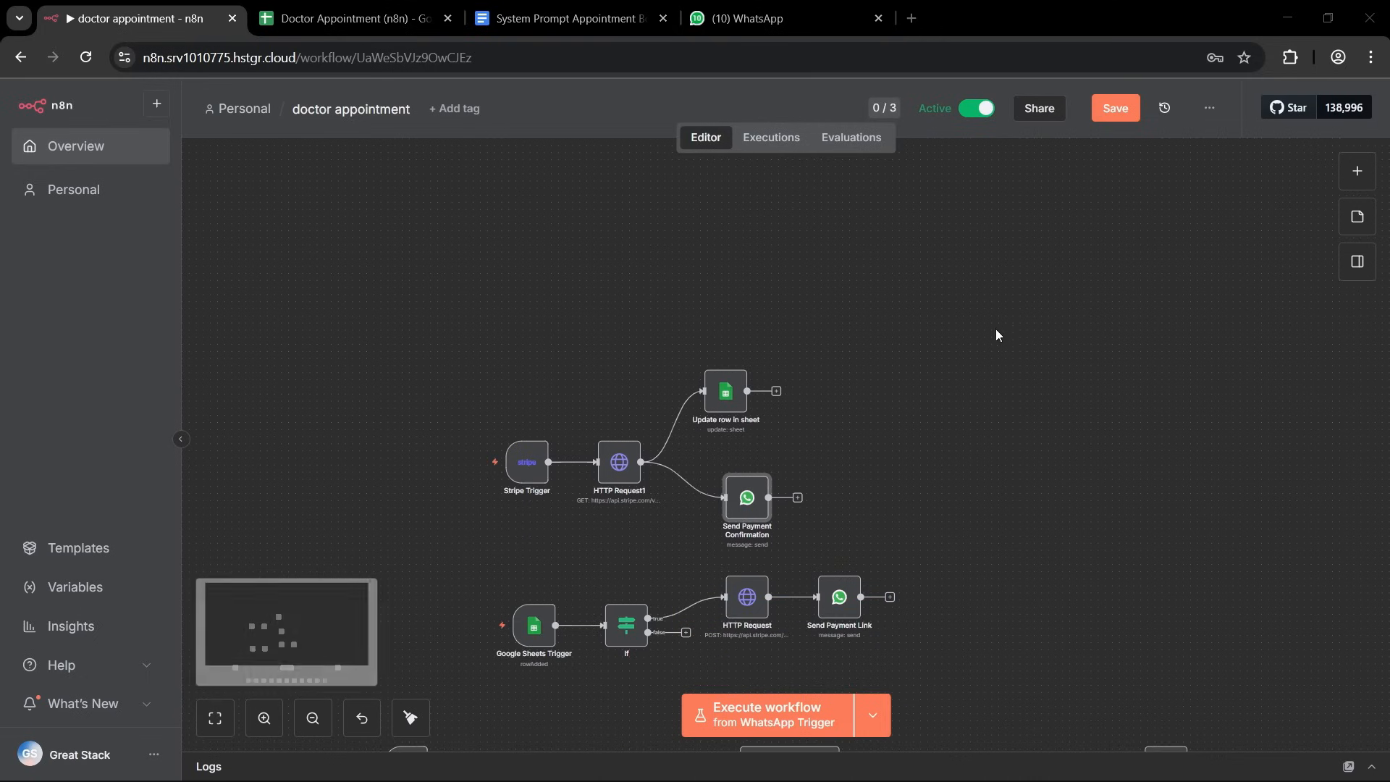
click(1357, 170)
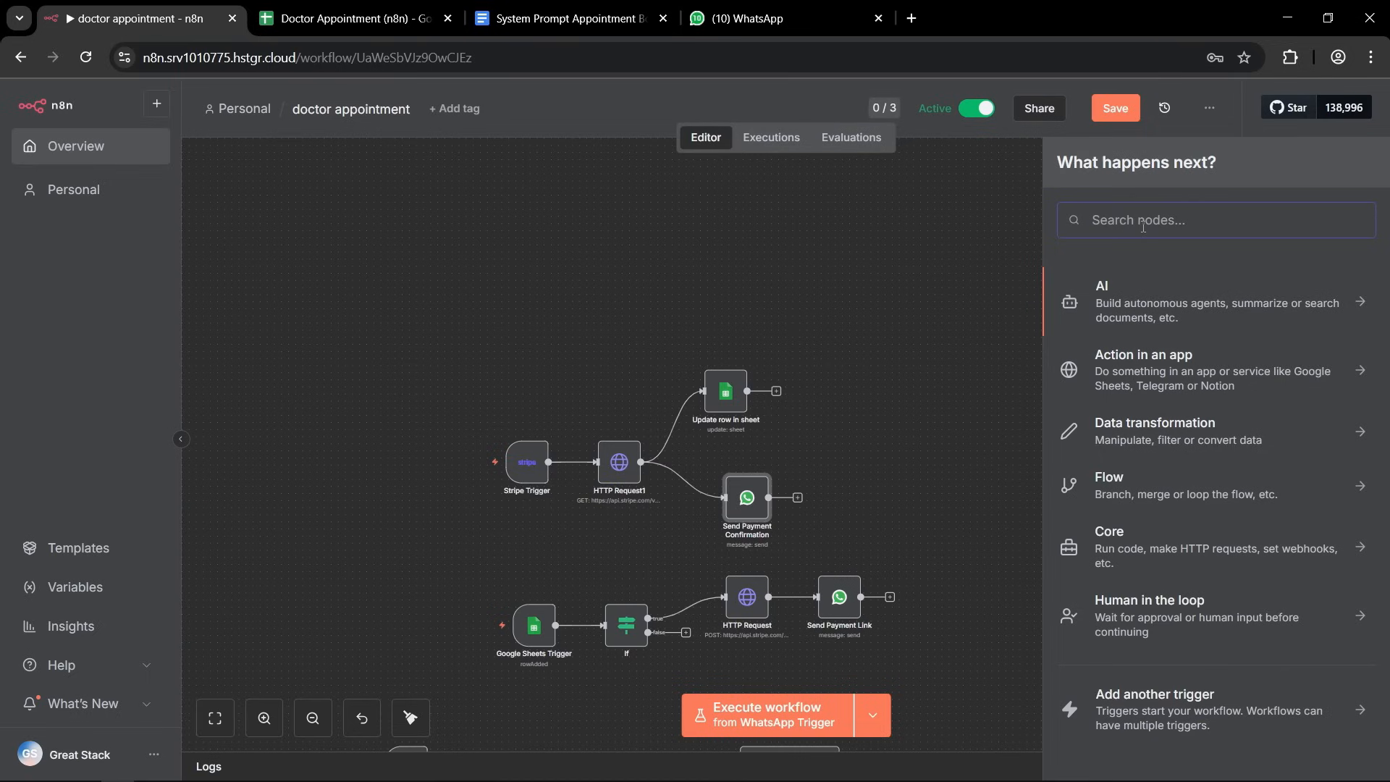
text(sheet)
click(1157, 289)
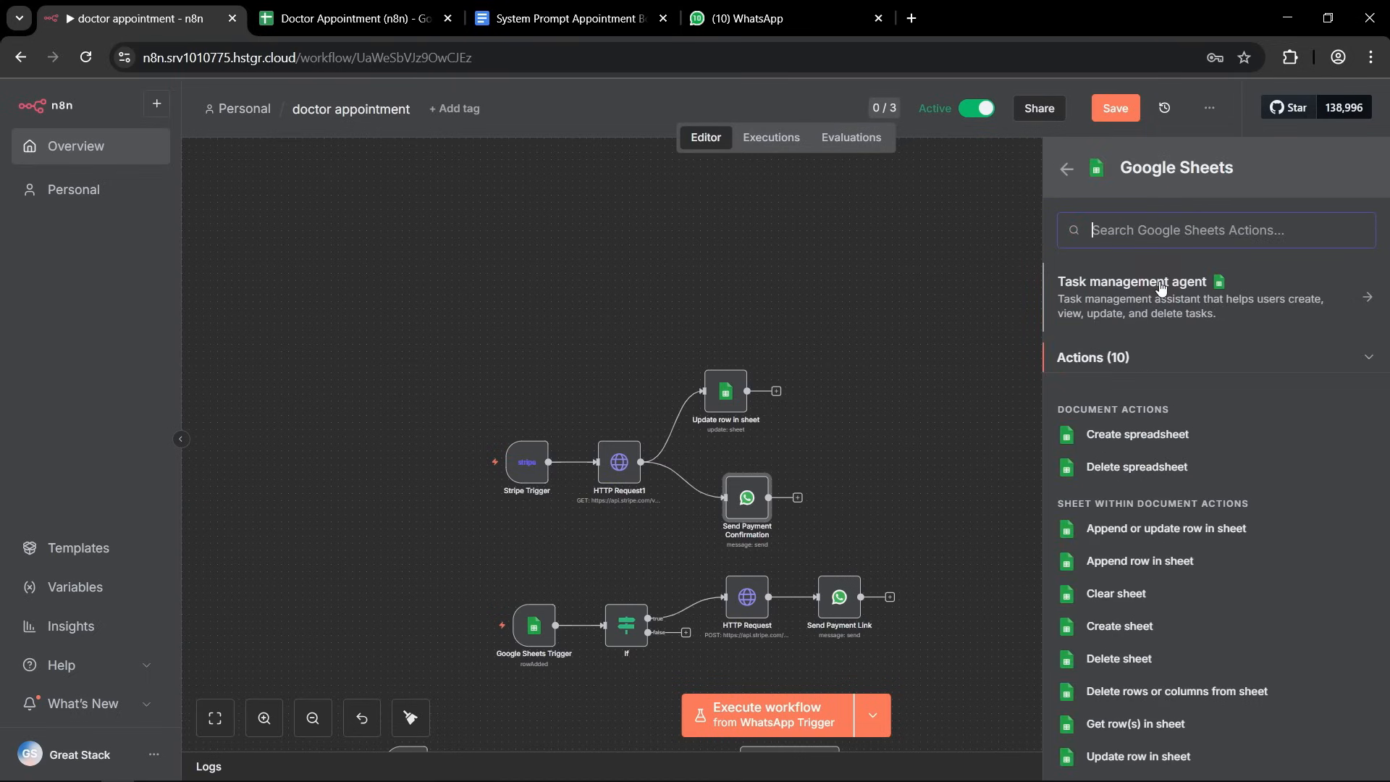
scroll(1153, 553, down, 1)
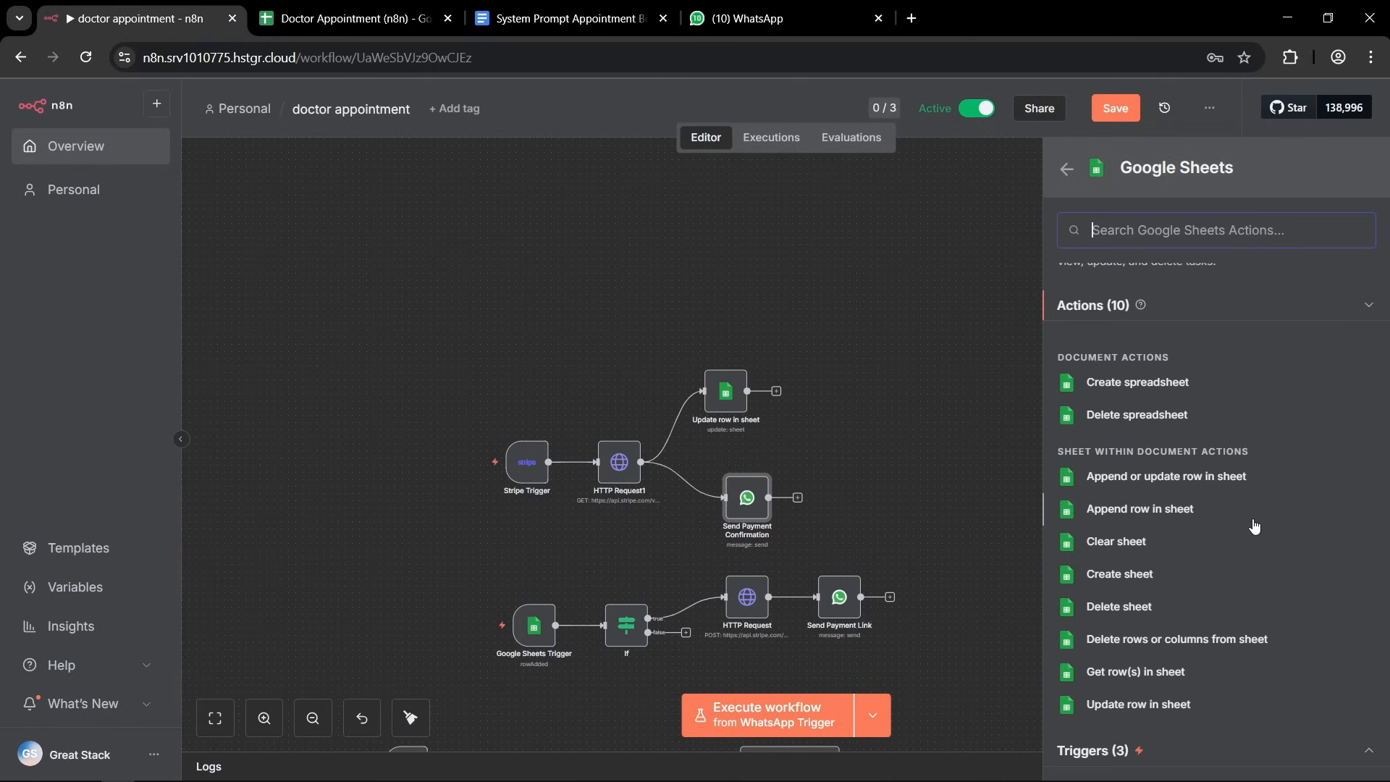
click(1218, 748)
scroll(1218, 748, down, 2)
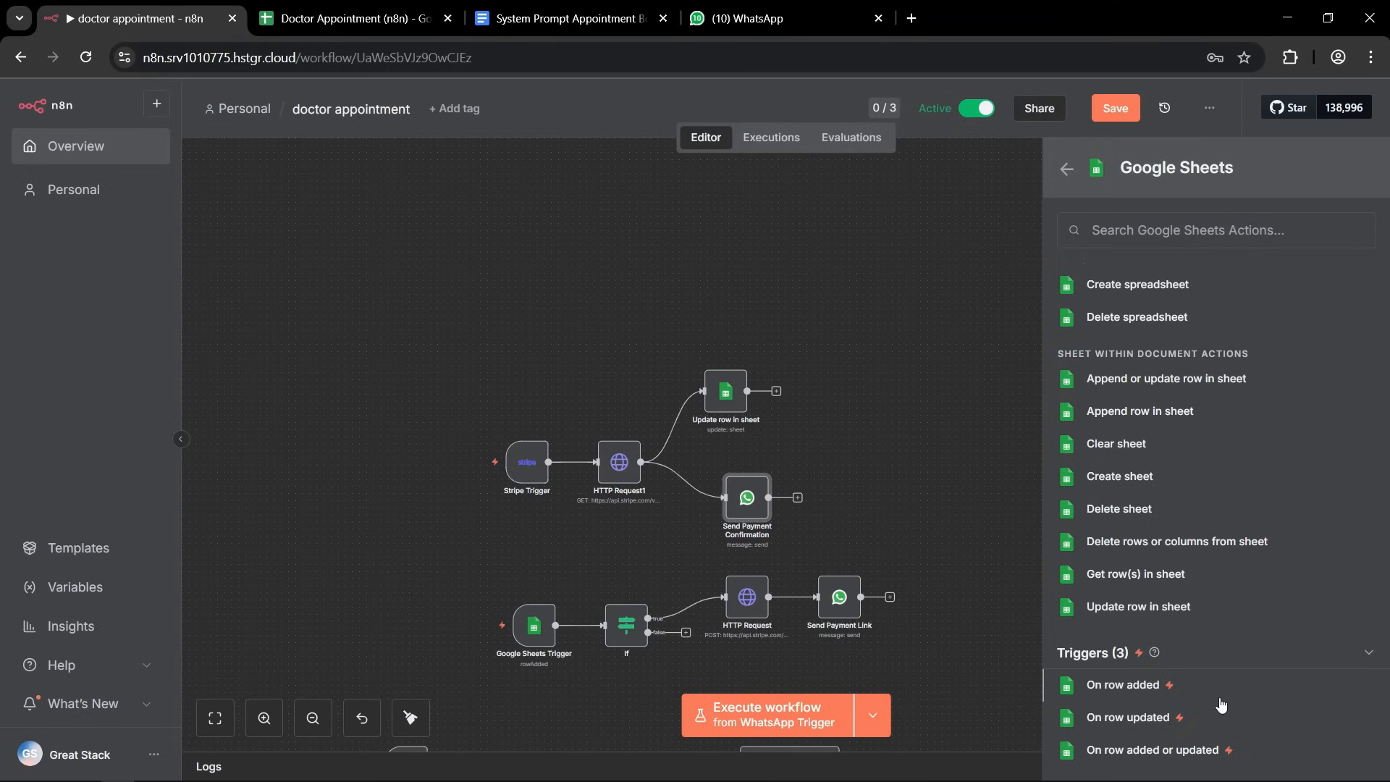
click(1125, 719)
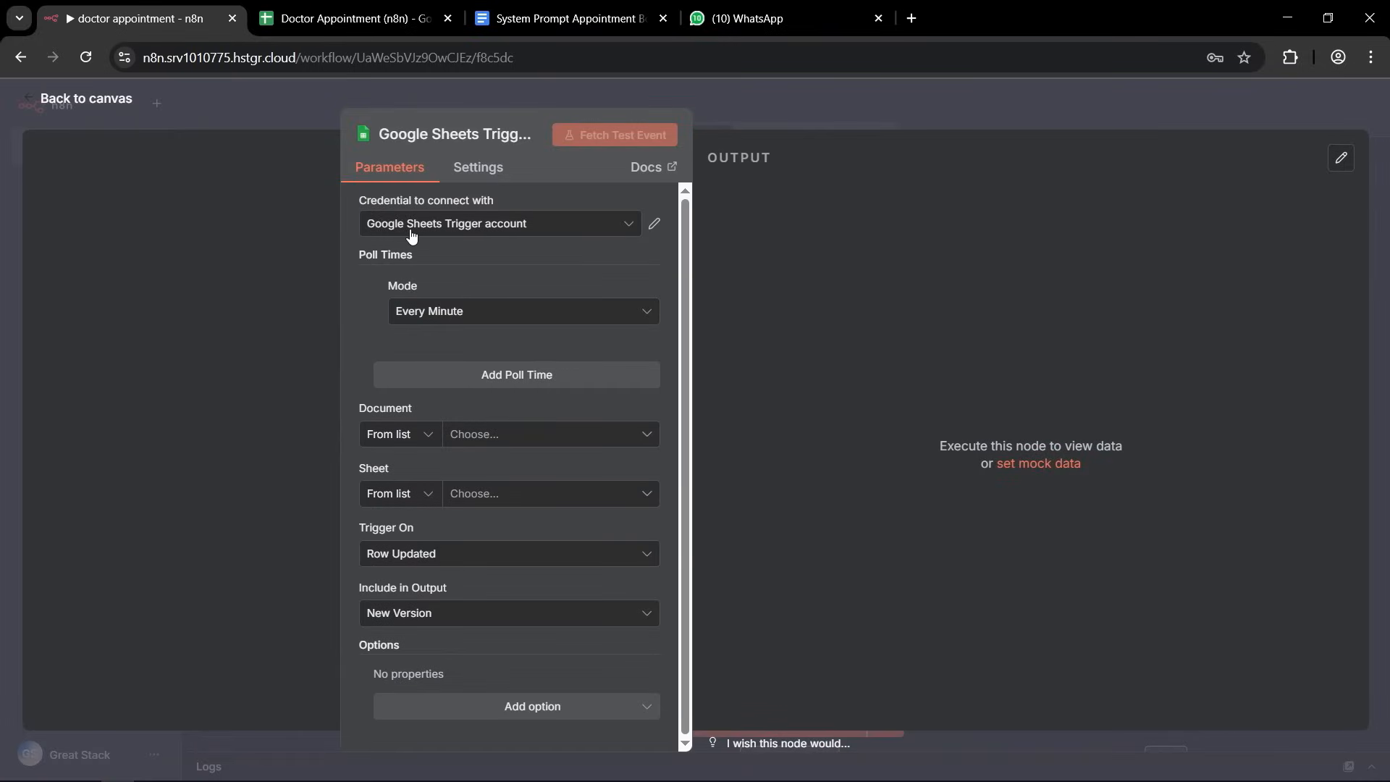
Check the new trigger's node name and inspect the connection details of its Google Sheets Trigger account credential.
click(396, 139)
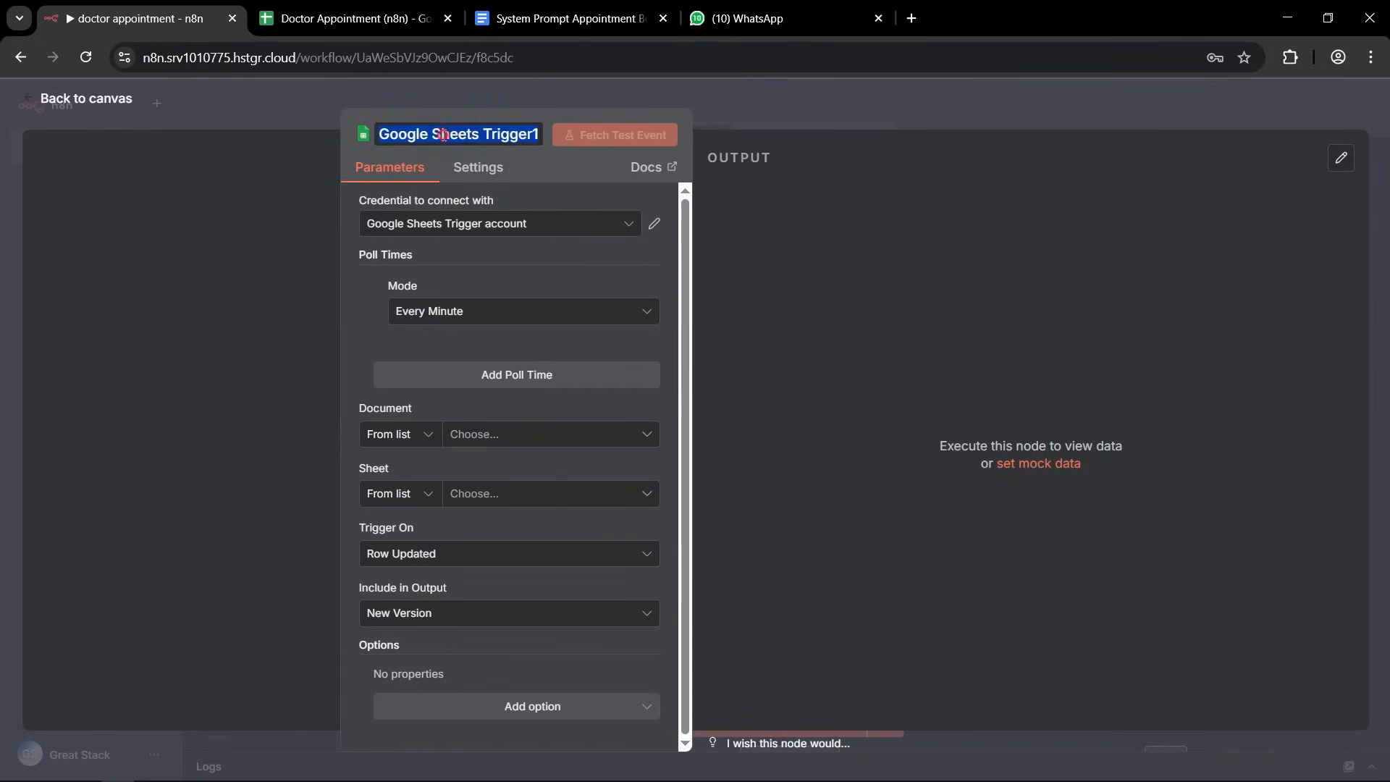
double_click(422, 135)
click(514, 134)
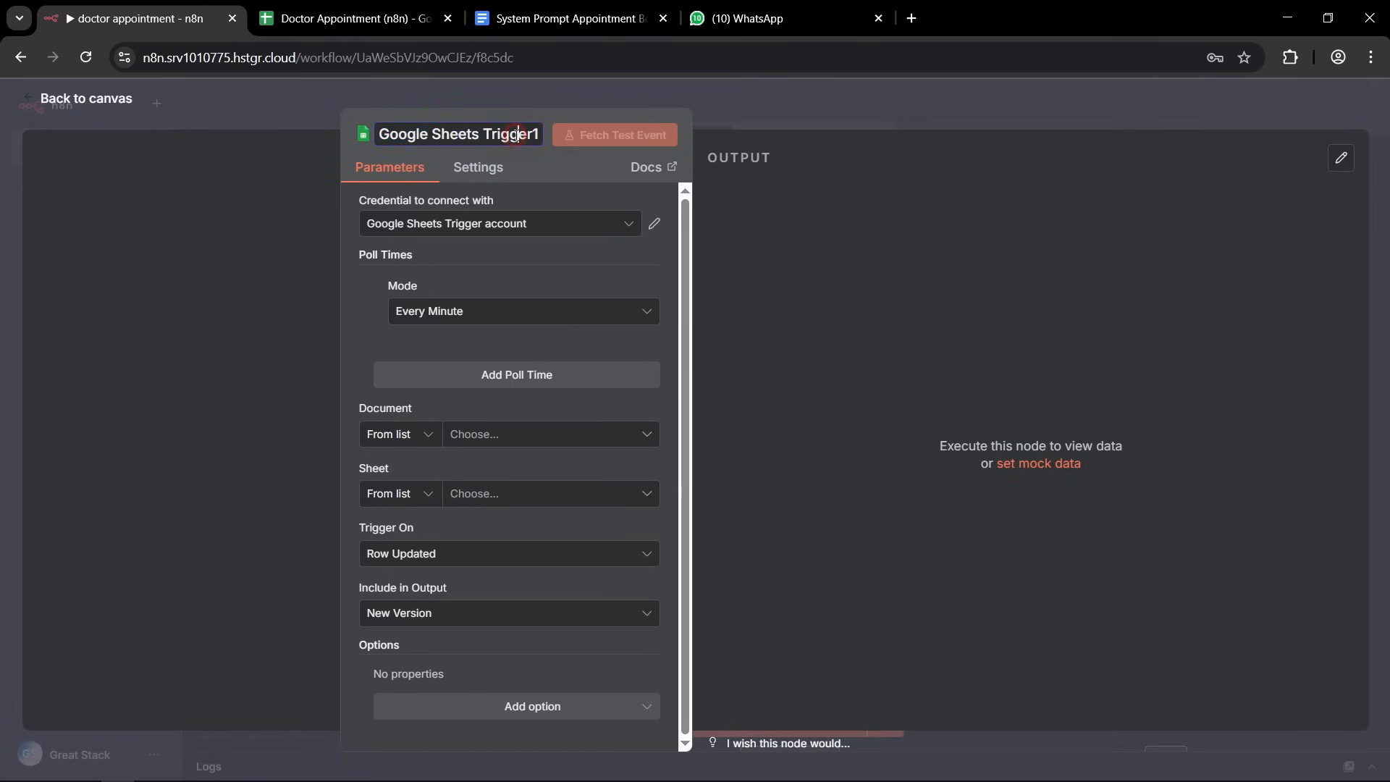
click(354, 239)
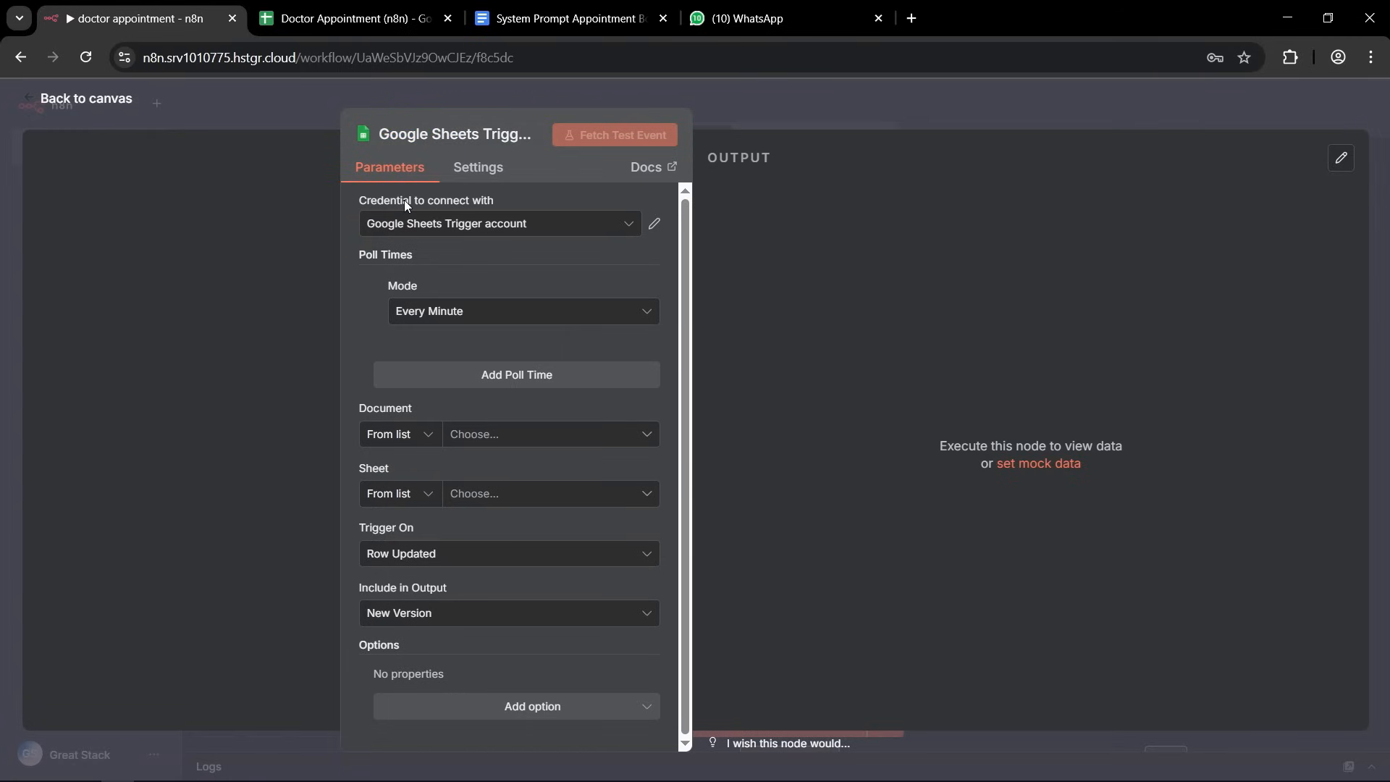
click(655, 226)
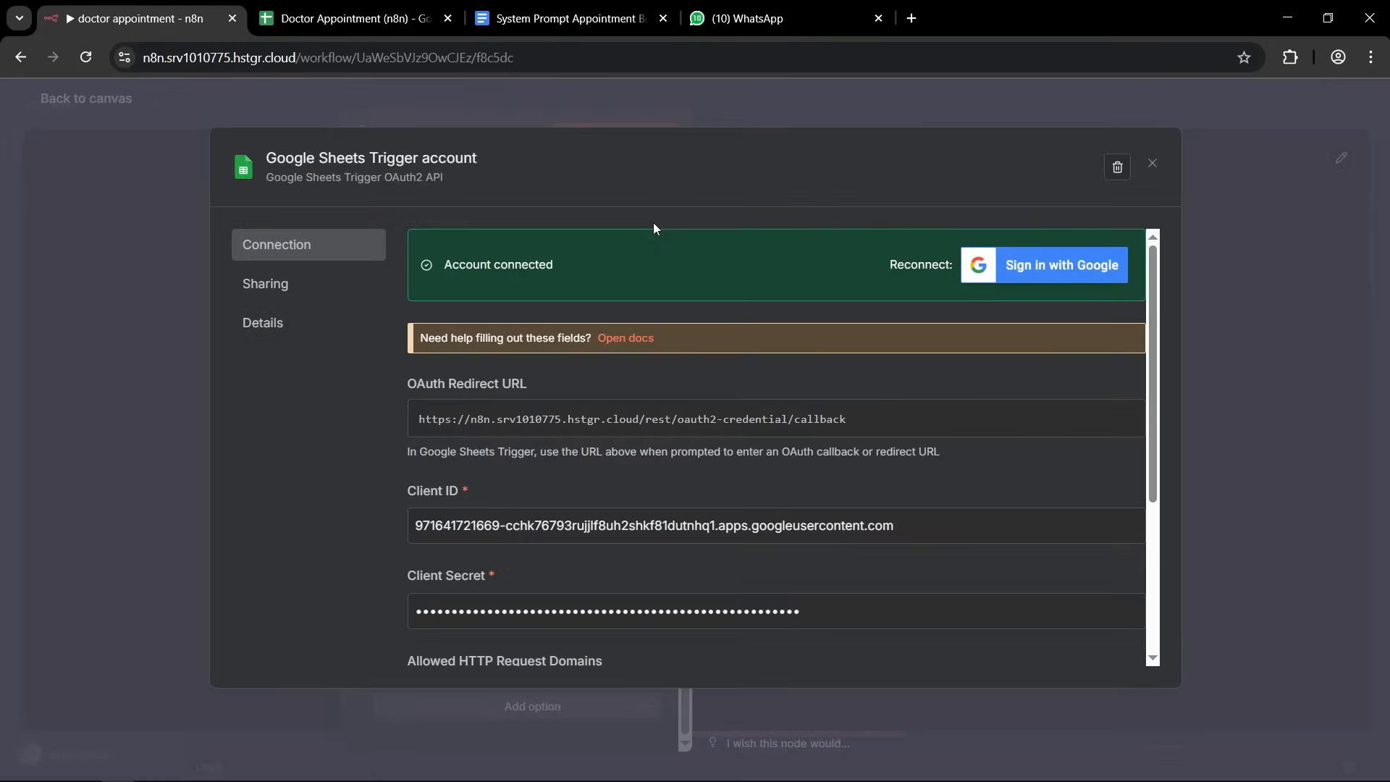
click(785, 120)
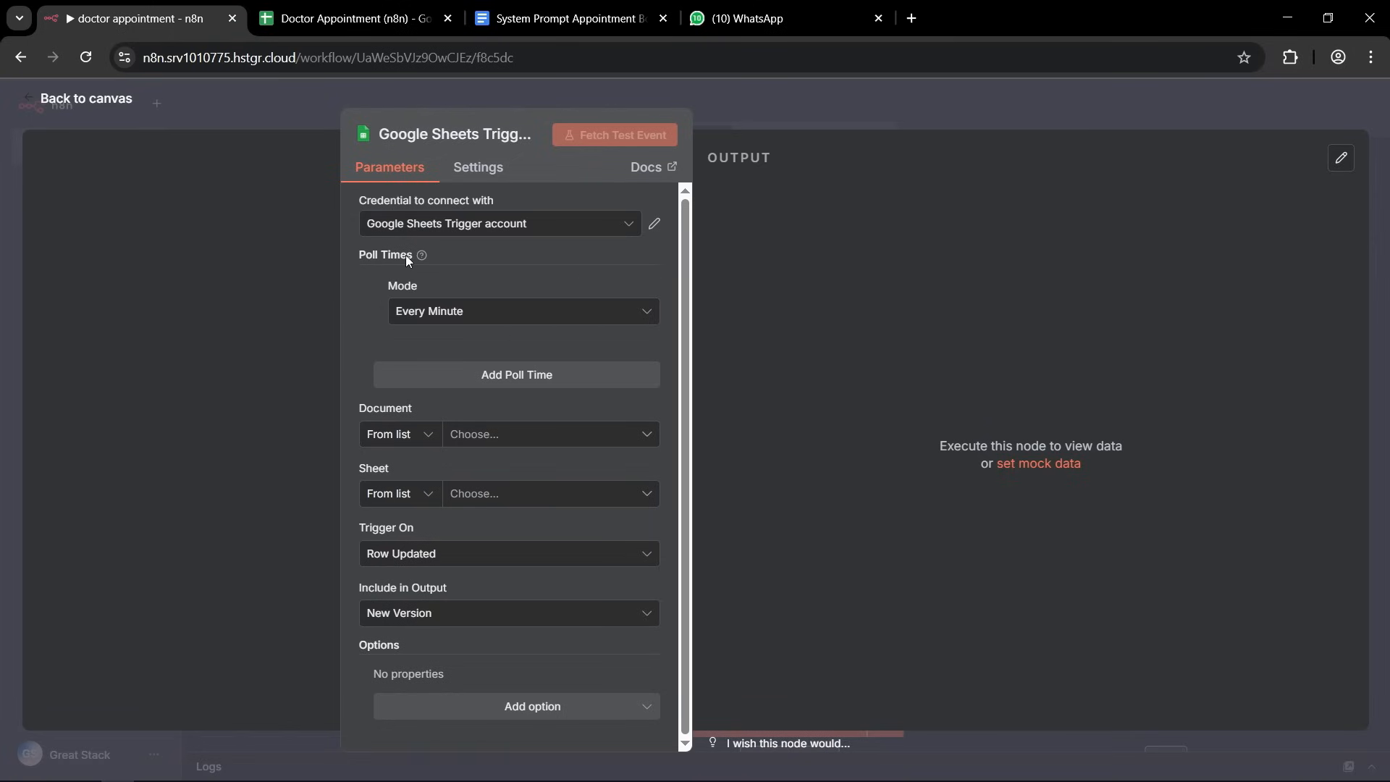
Set the trigger to poll Every Minute on the Appointments sheet of the Doctor Appointment (n8n) document.
click(467, 317)
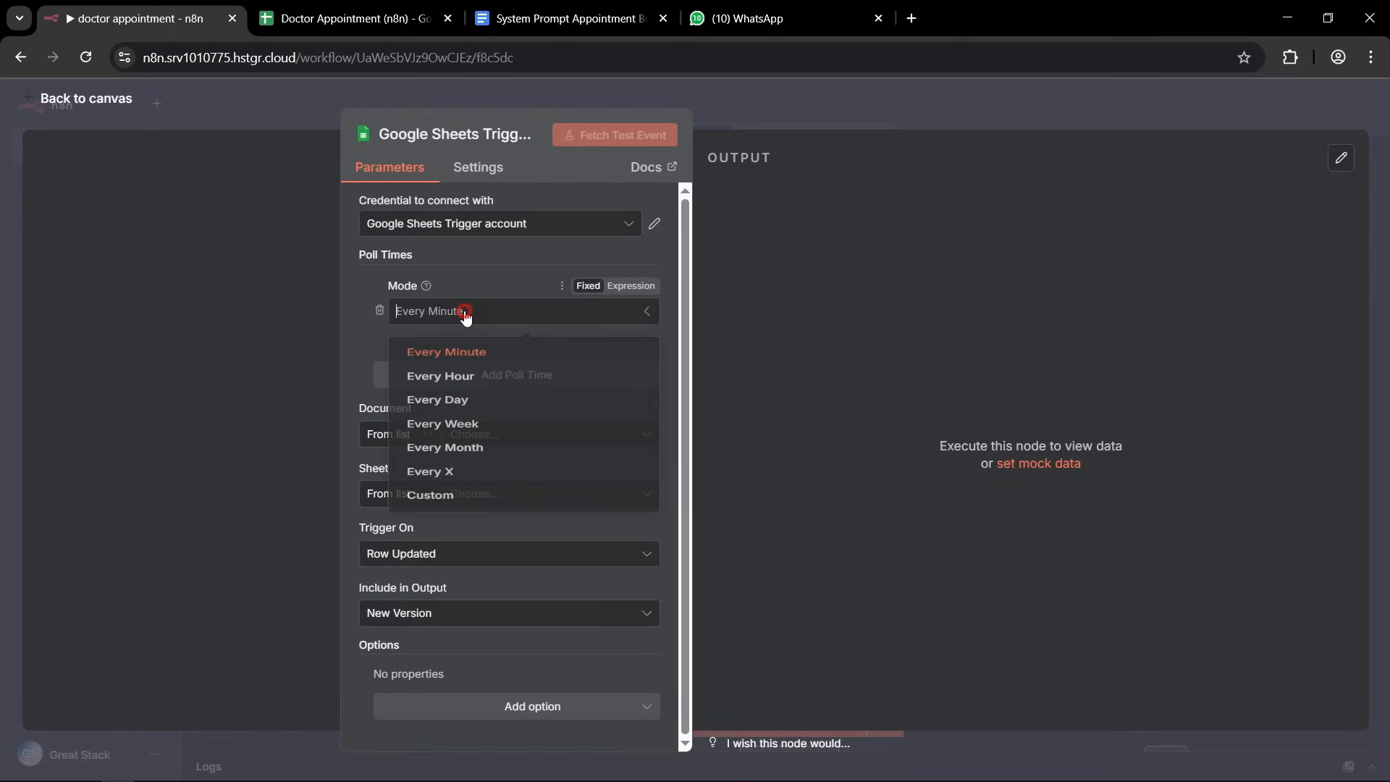
click(446, 359)
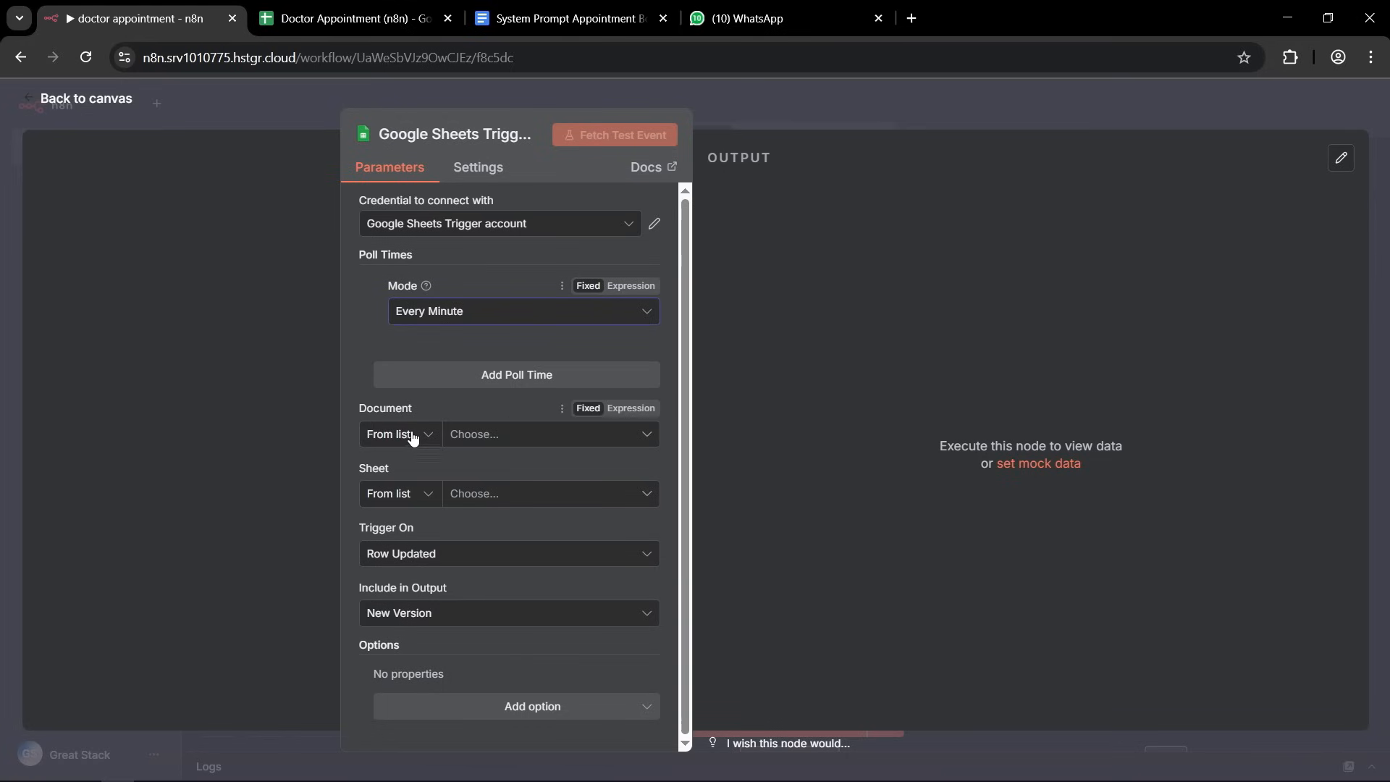
click(643, 438)
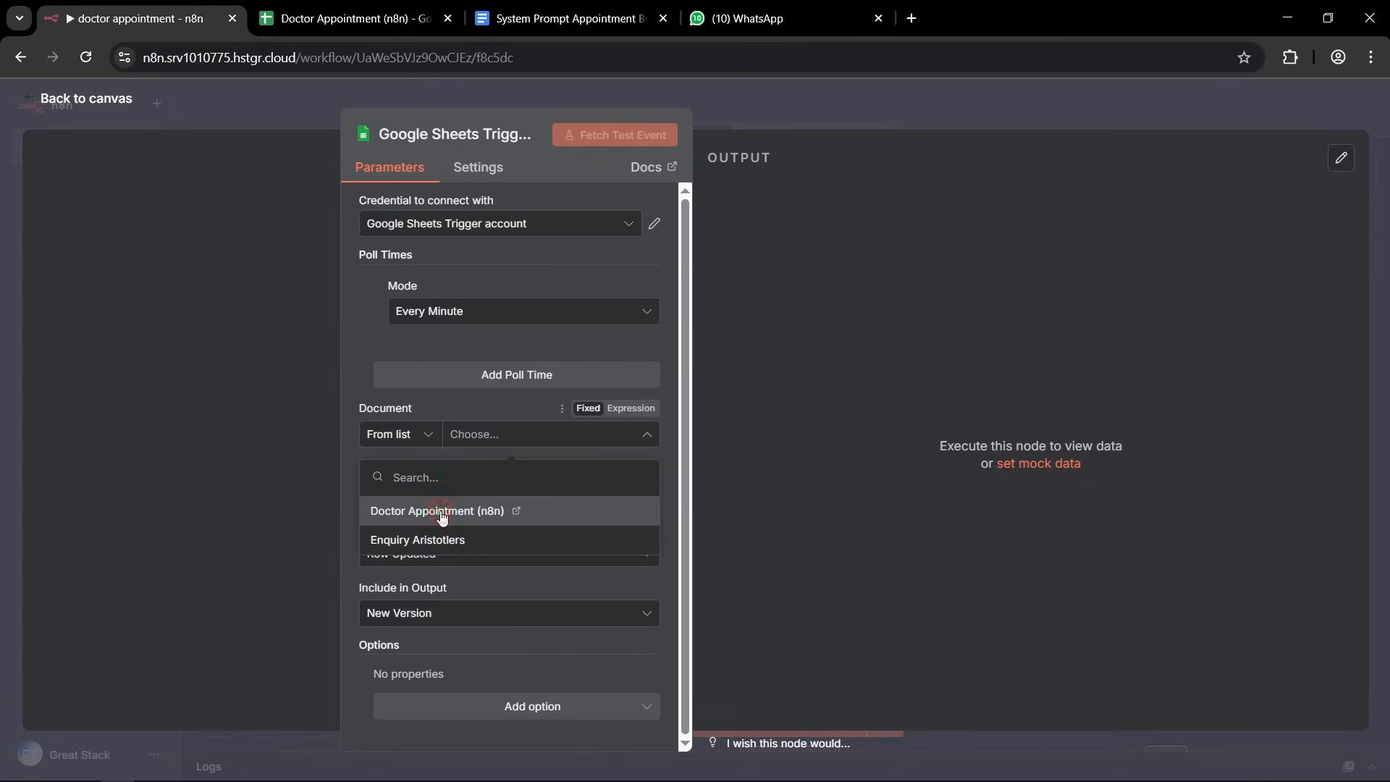
click(441, 511)
click(646, 495)
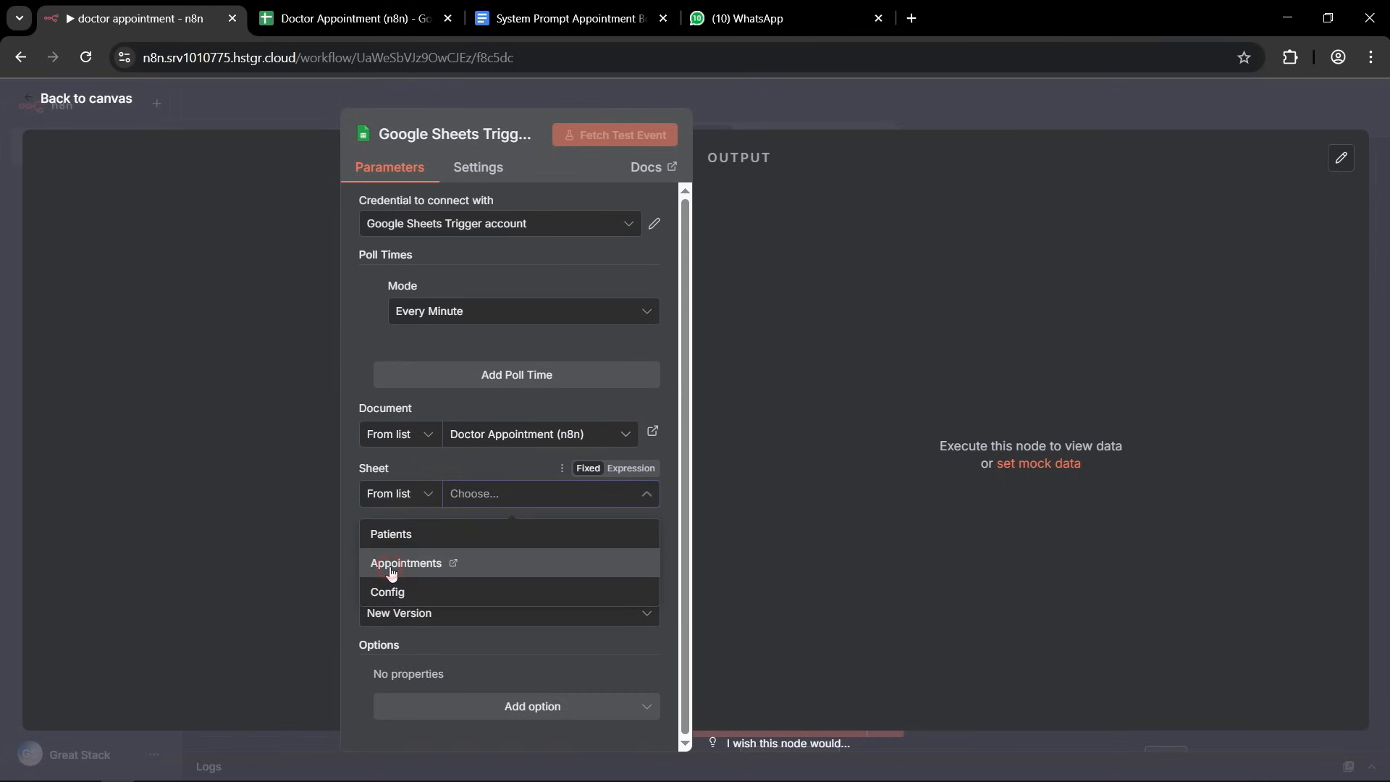
click(392, 565)
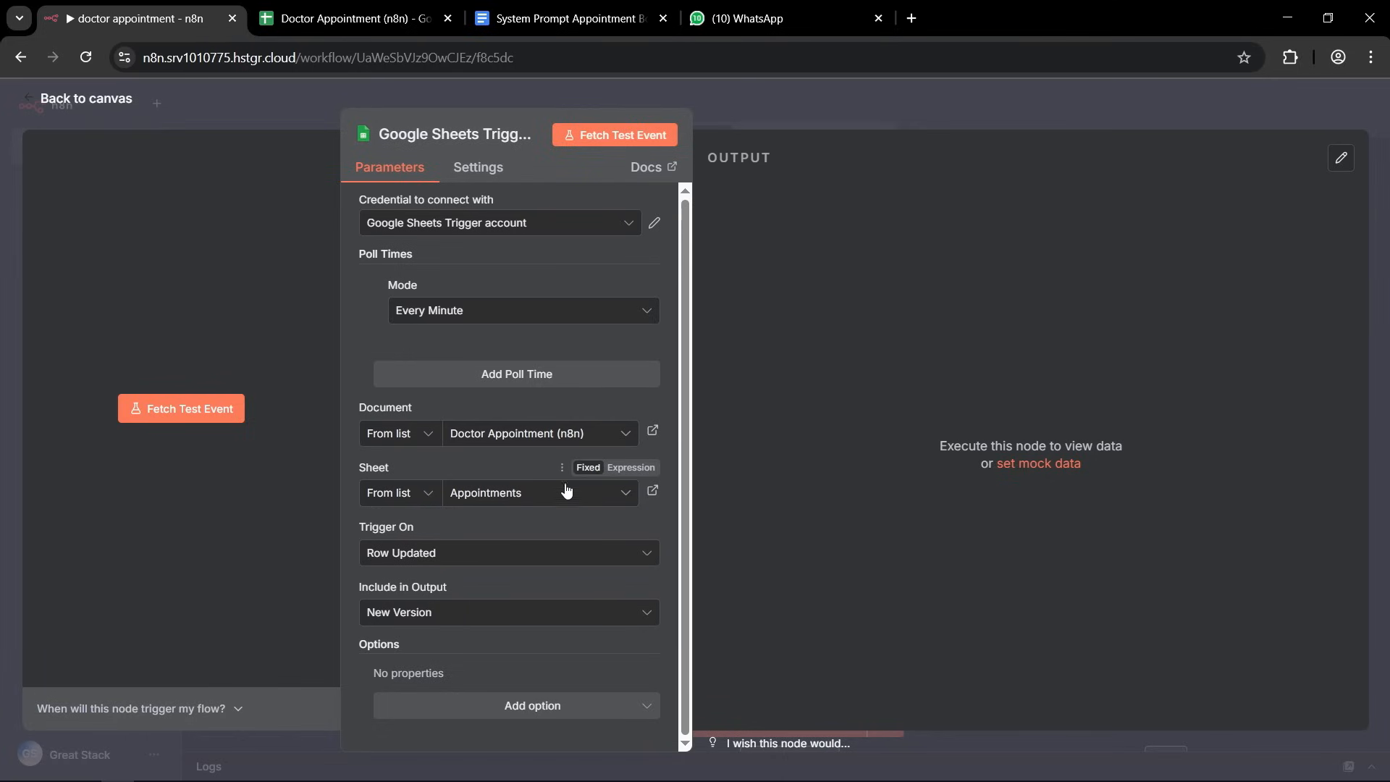
Add the Columns to Watch option with the status column and return to the workflow canvas.
click(520, 710)
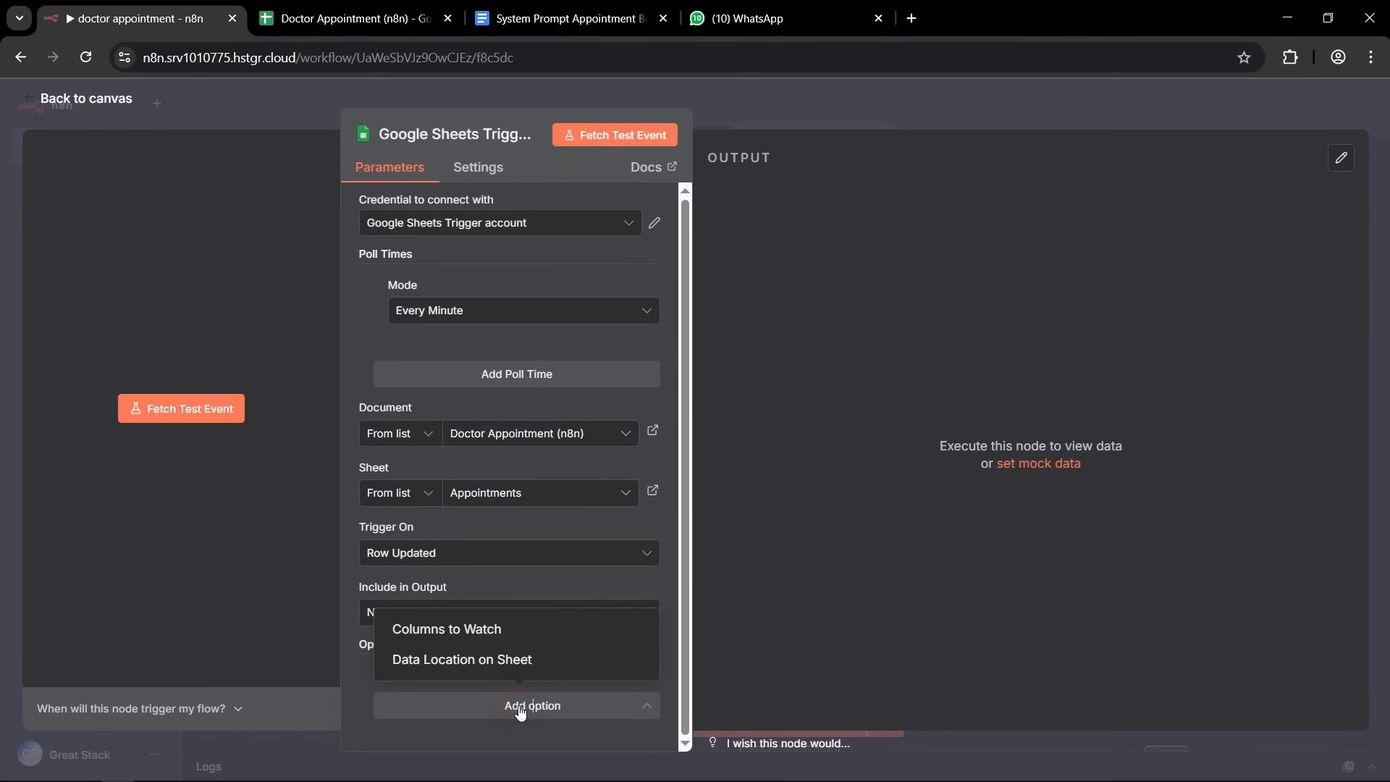
click(432, 637)
scroll(539, 347, down, 1)
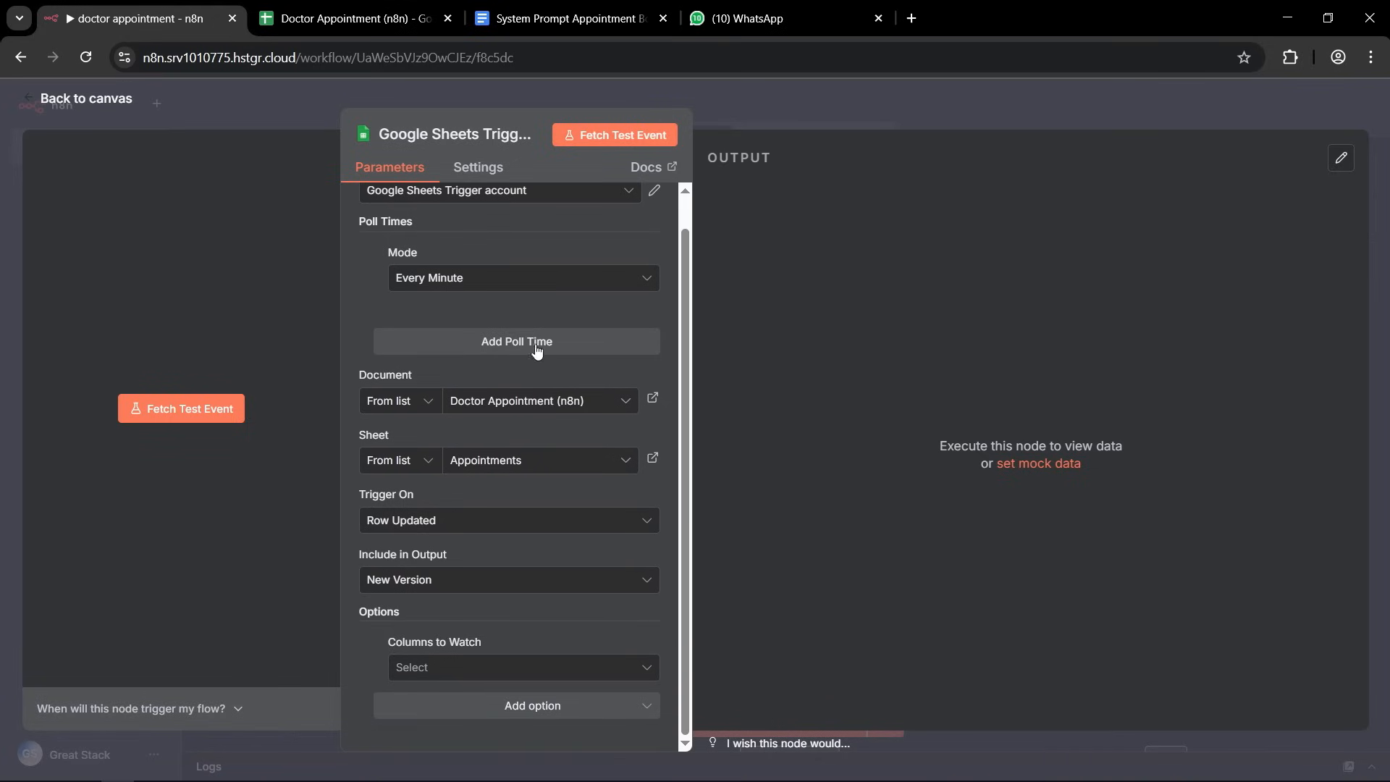
click(485, 666)
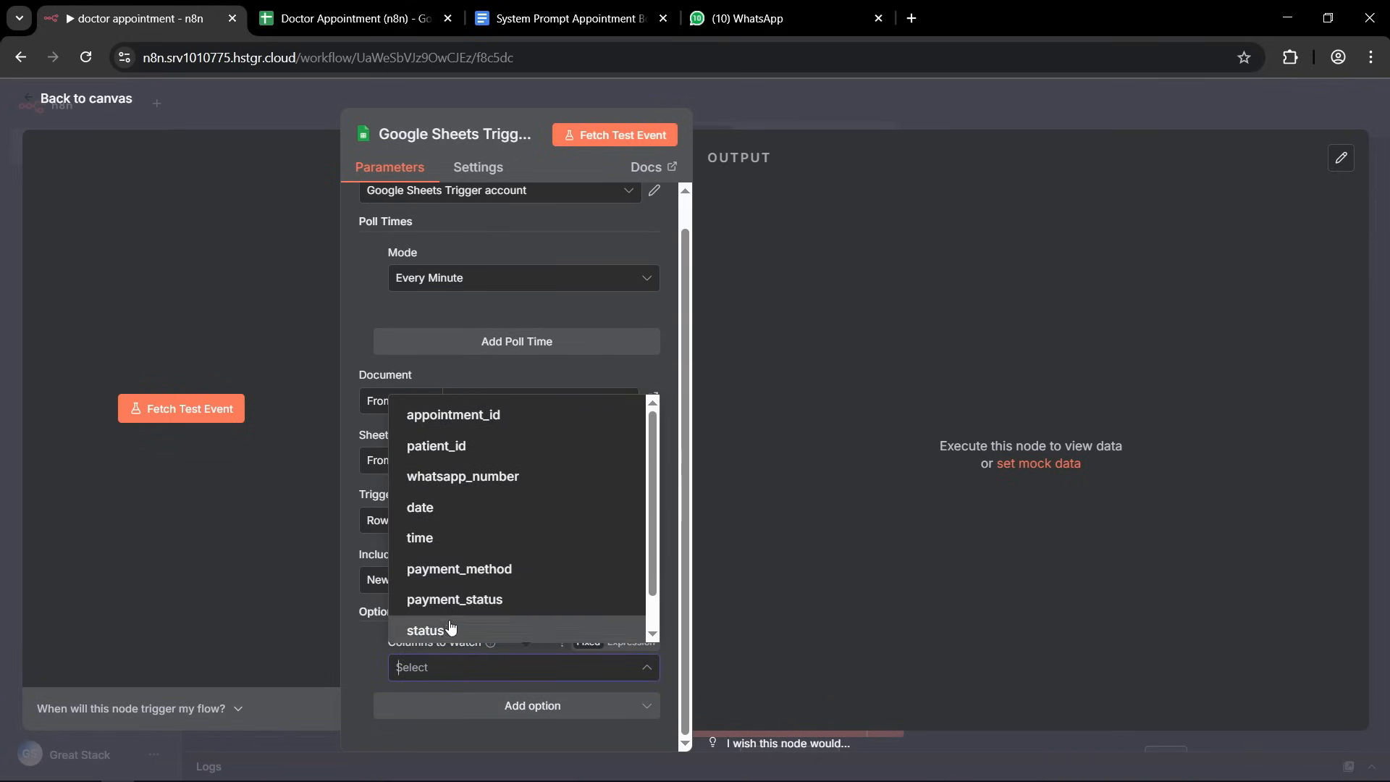
click(425, 630)
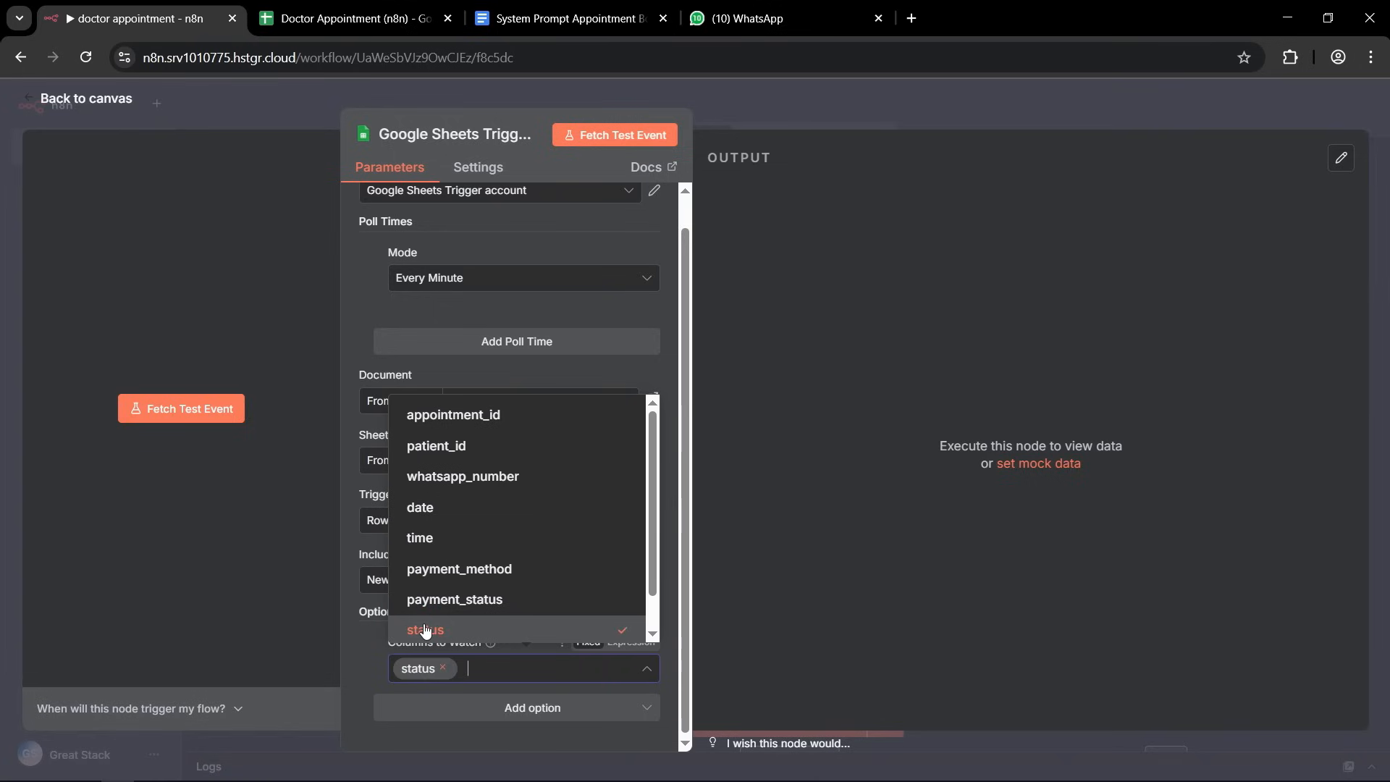
click(367, 656)
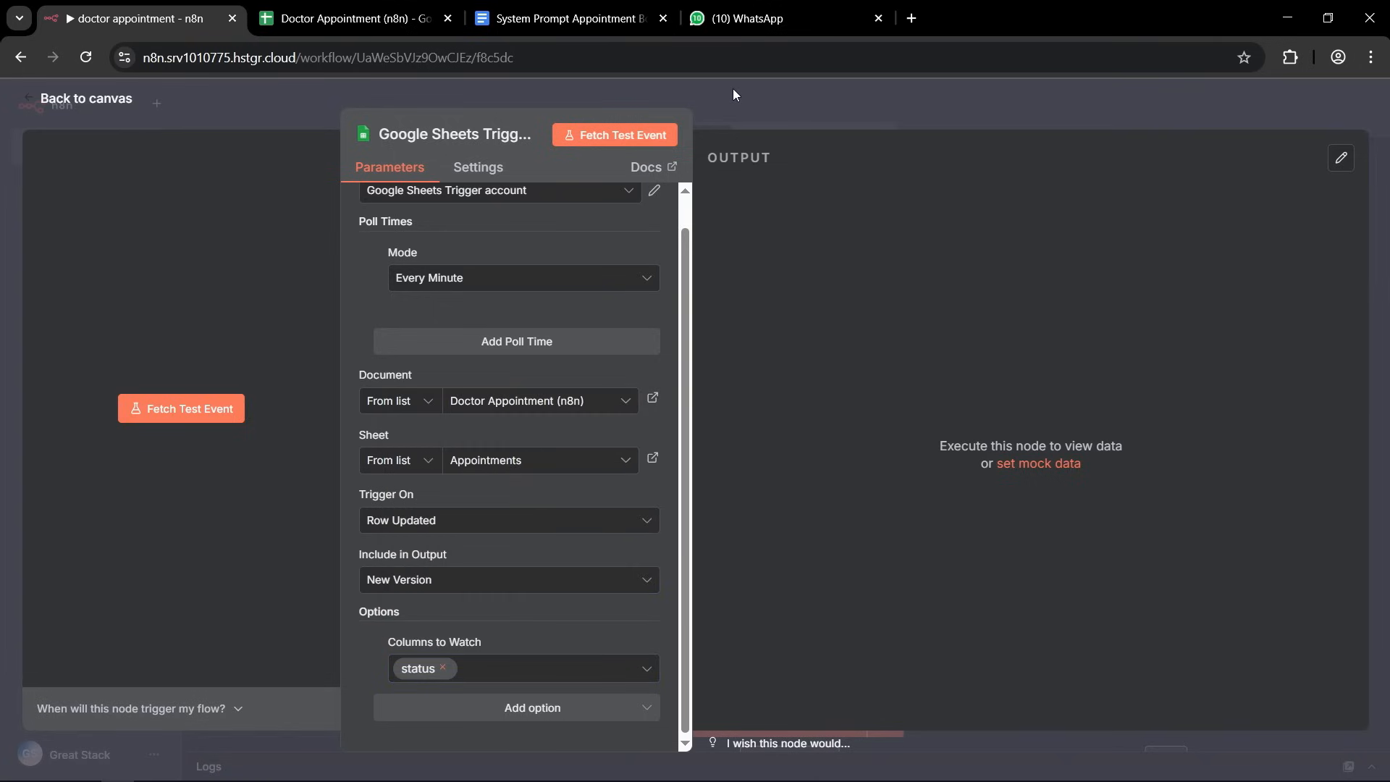
click(756, 100)
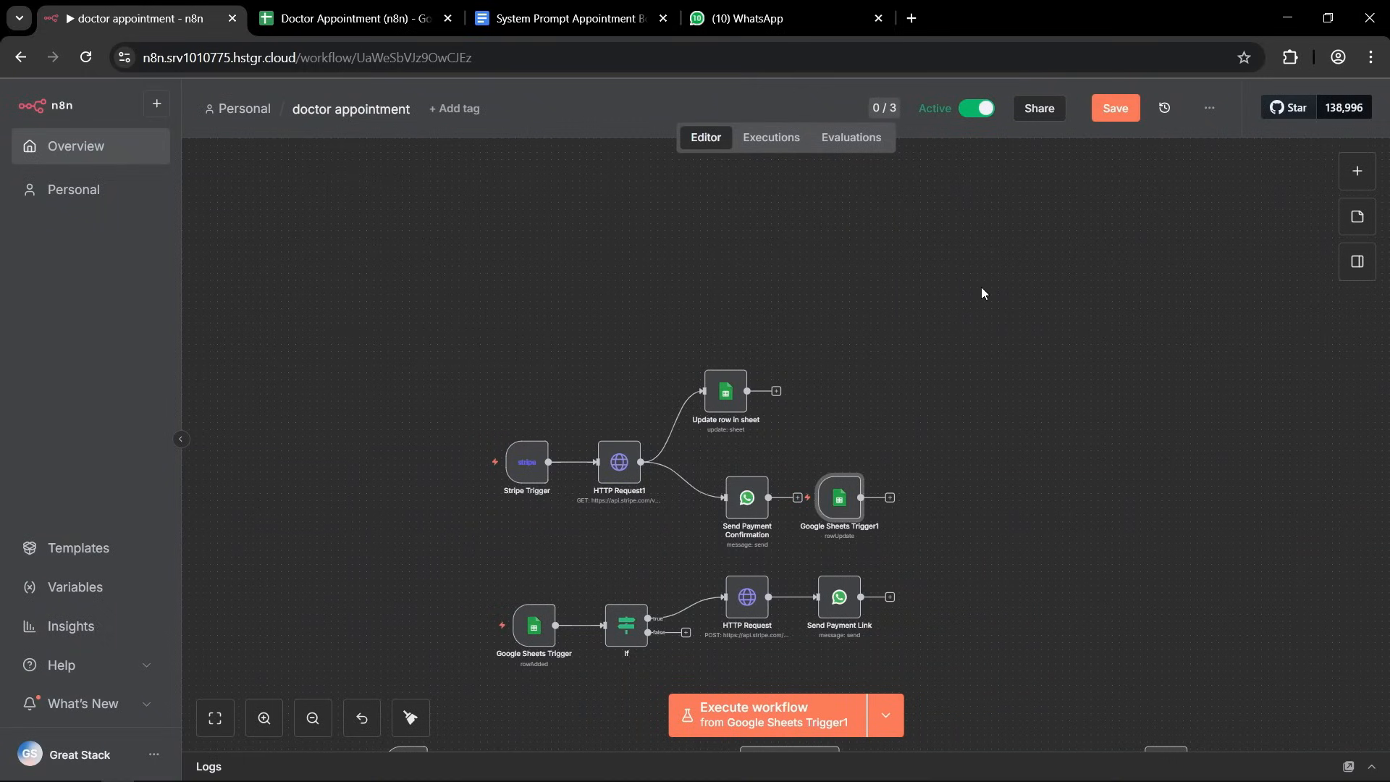
Move the new row-update Google Sheets trigger to the empty canvas area above the Stripe Trigger branch.
scroll(1046, 376, down, 6)
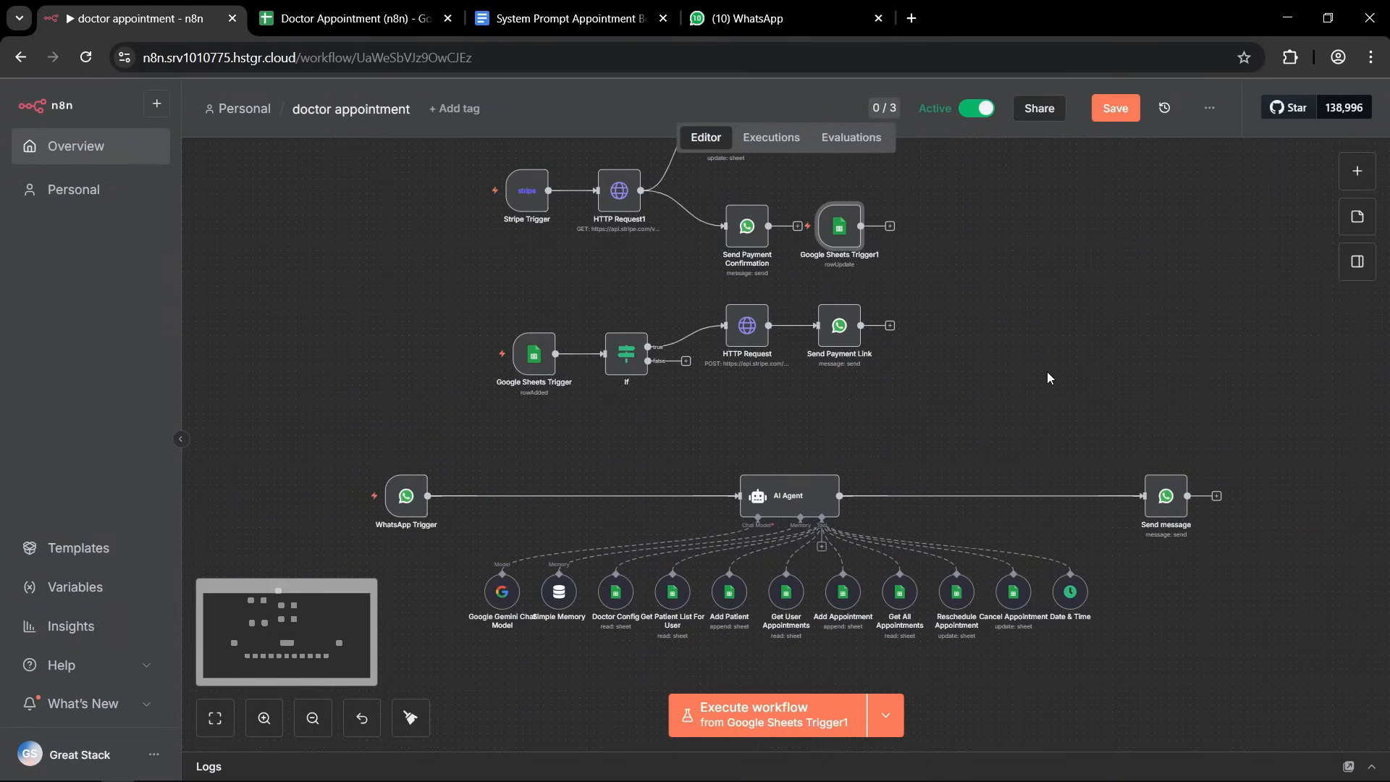
scroll(1042, 391, up, 5)
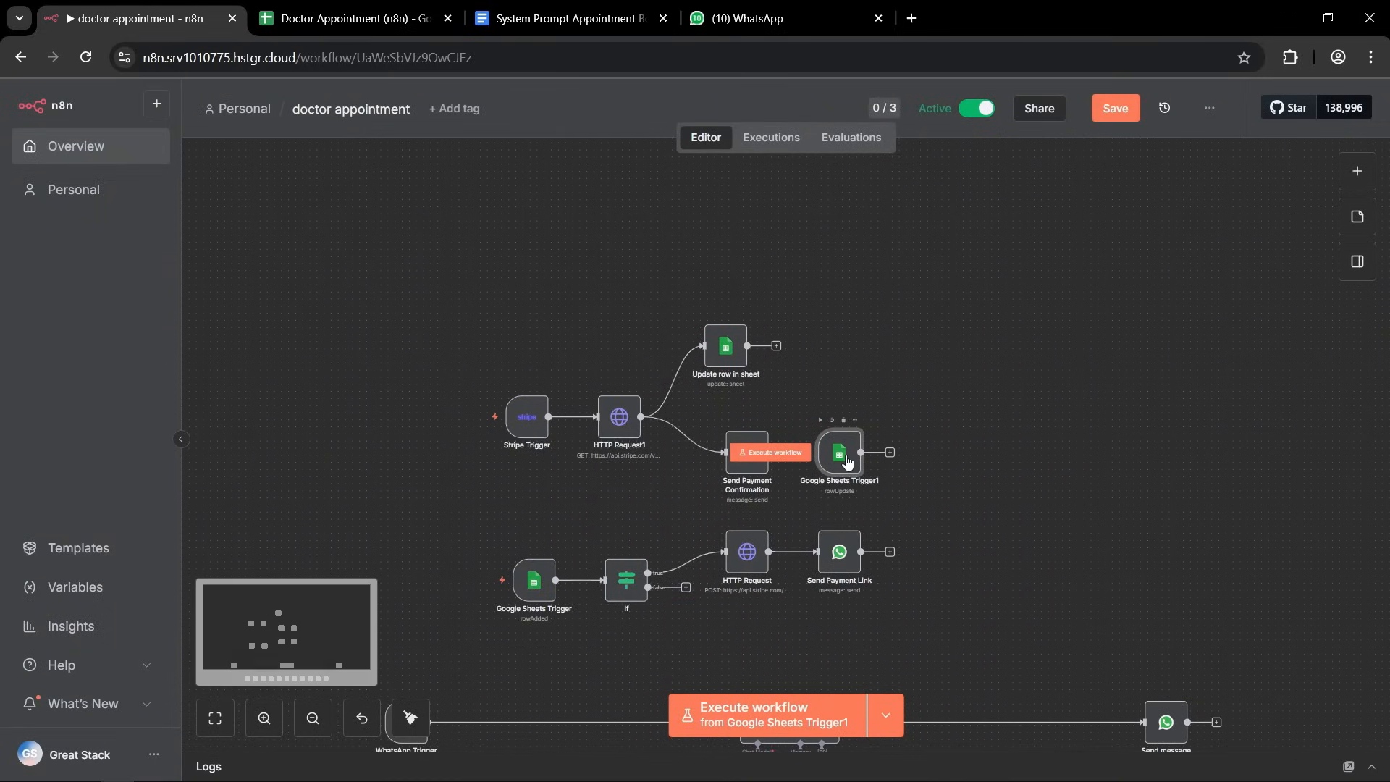
drag(841, 450, 537, 203)
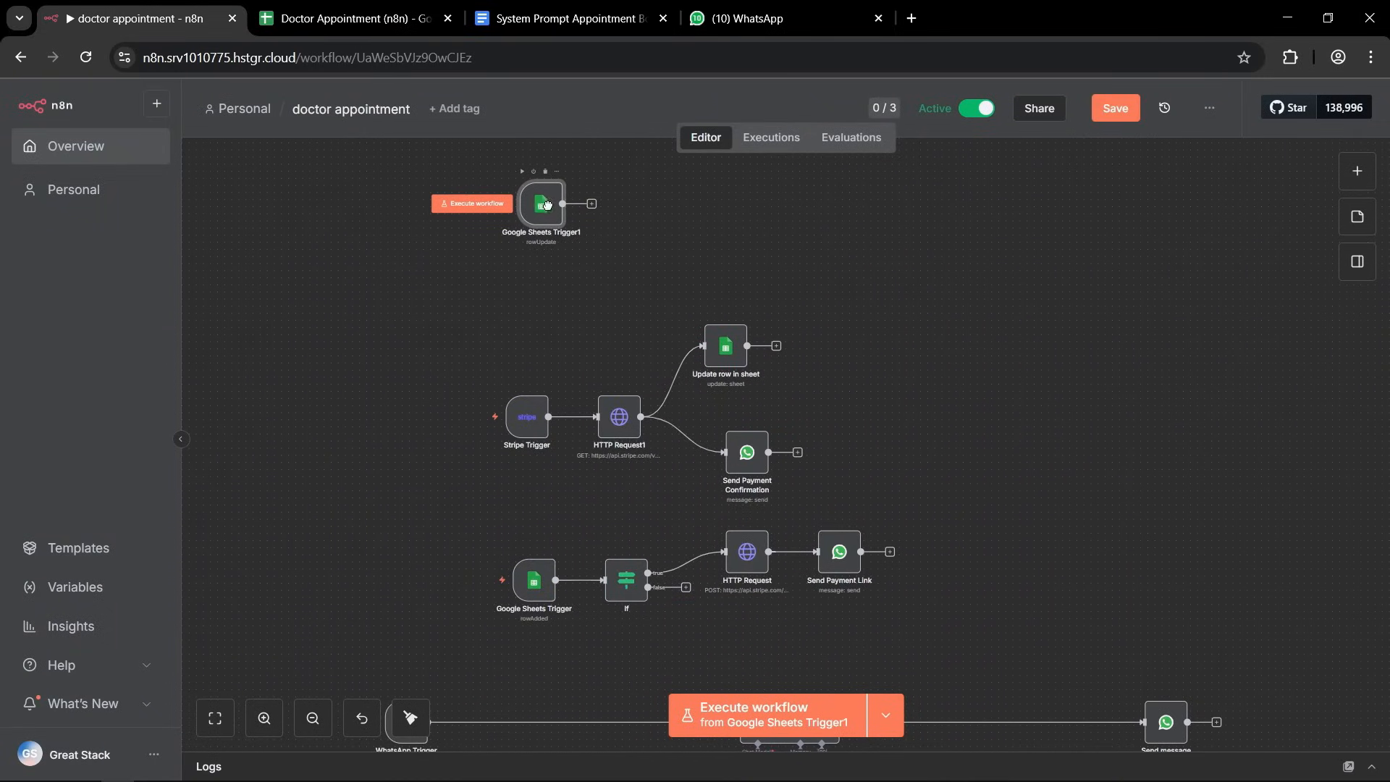
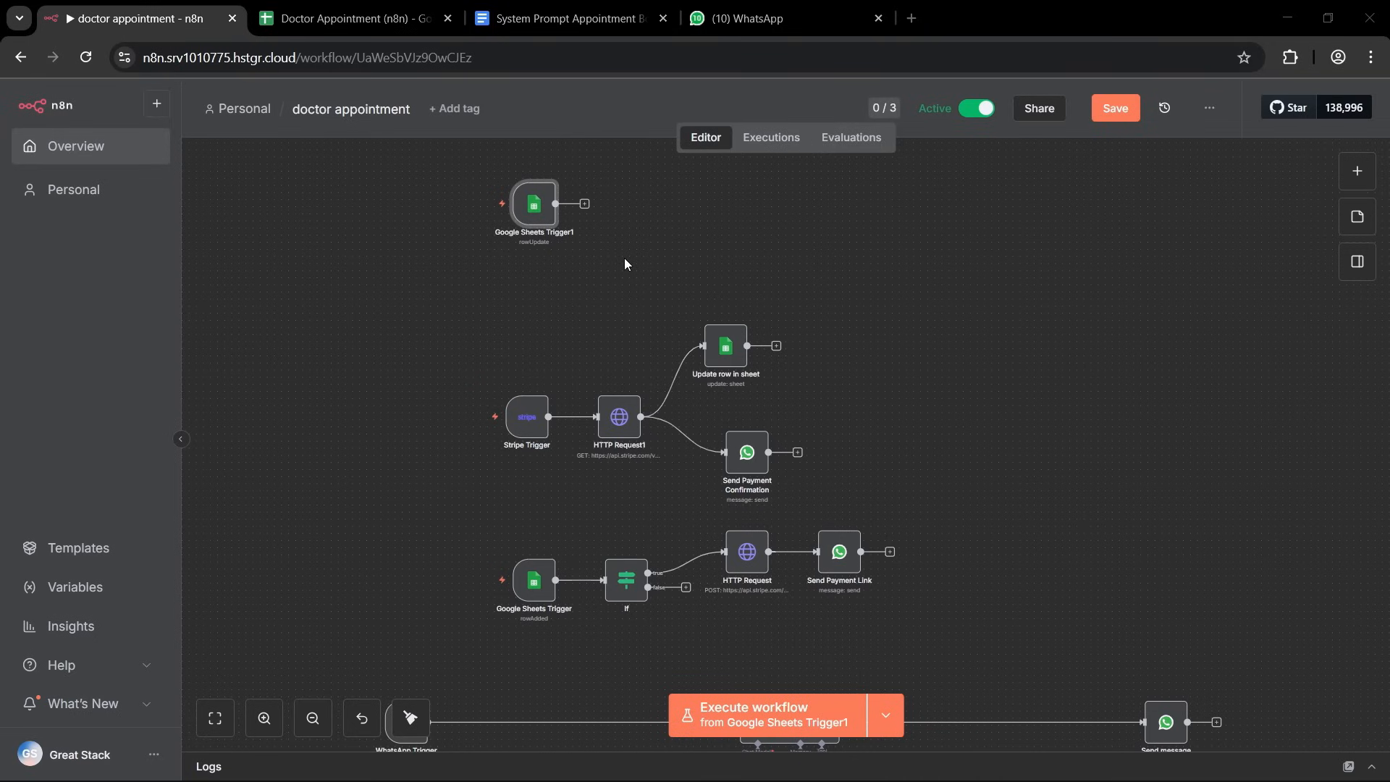
Add an If node after the row-update Google Sheets trigger and execute the previous nodes to load its input data.
scroll(608, 226, up, 3)
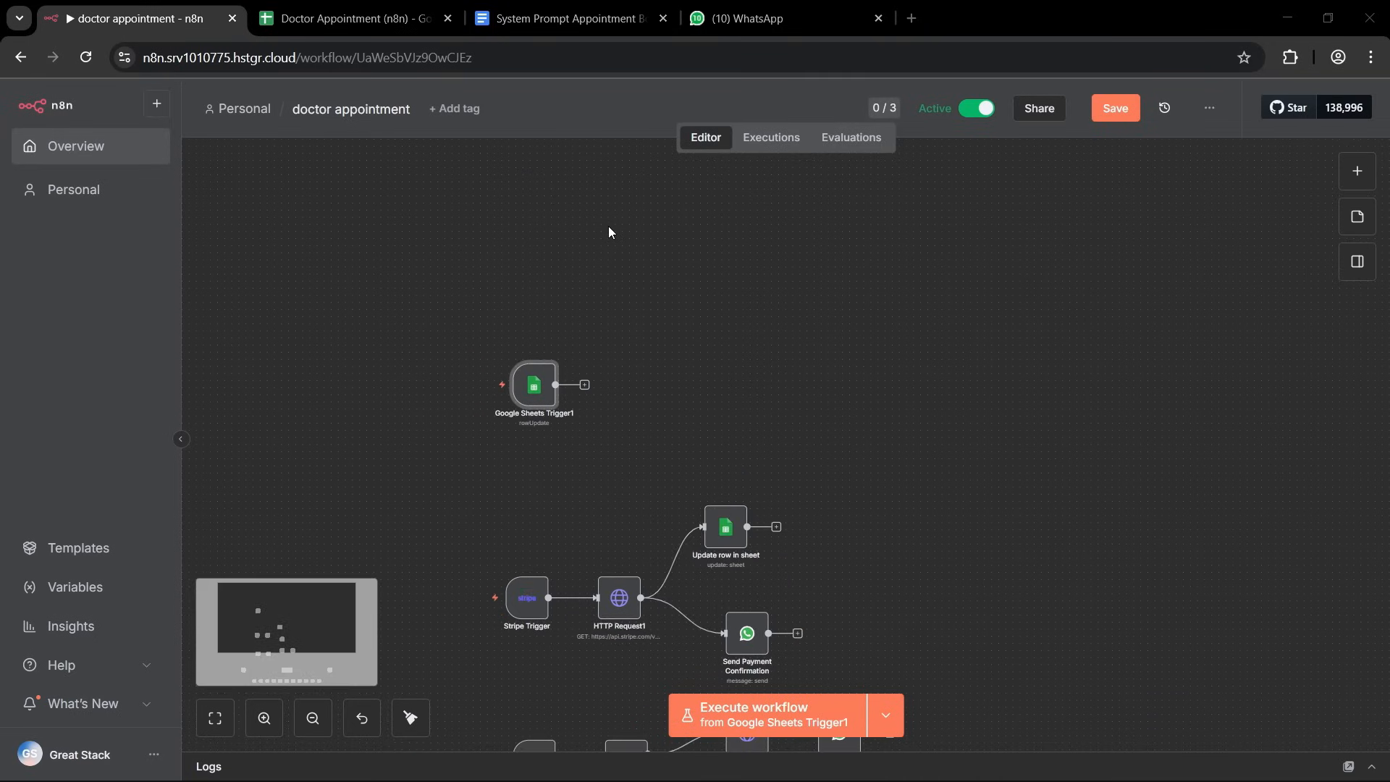
scroll(618, 390, up, 5)
scroll(619, 390, up, 1)
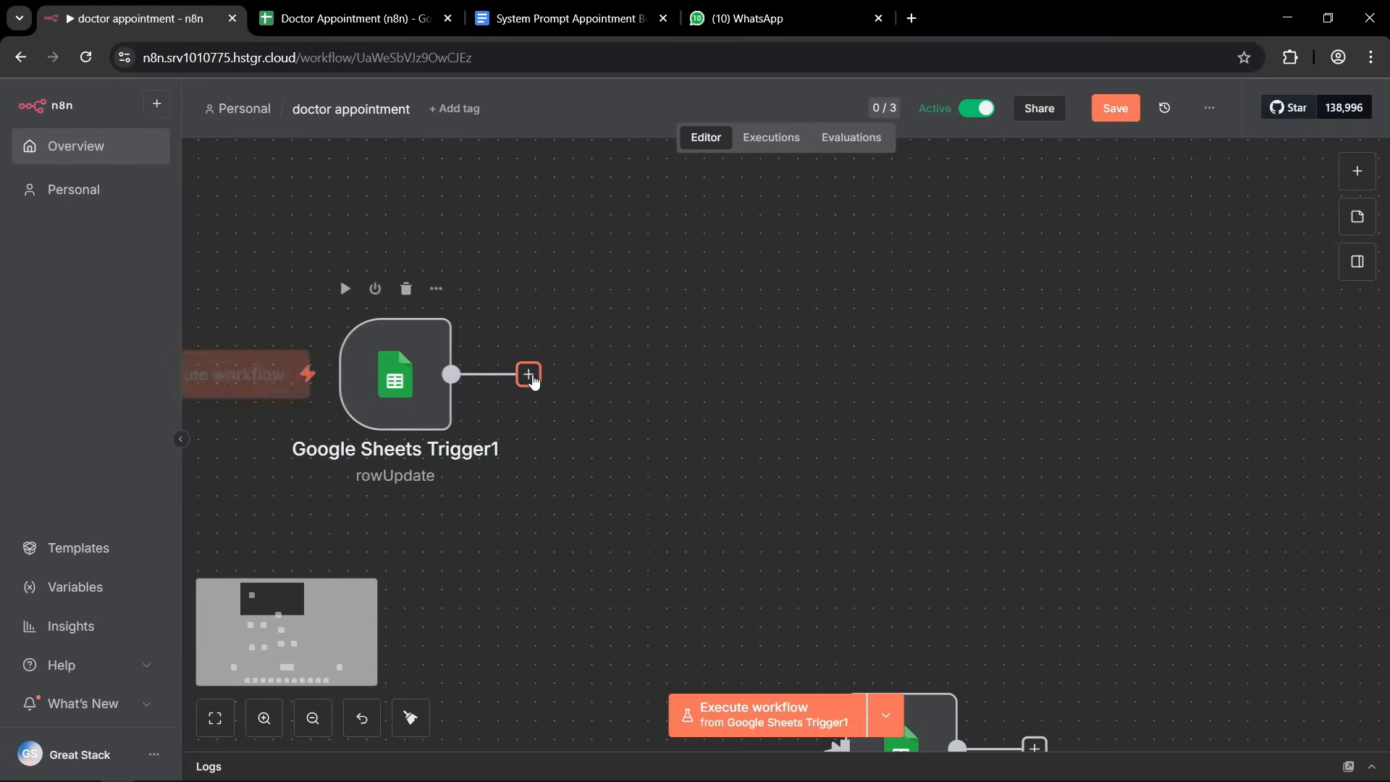
click(528, 375)
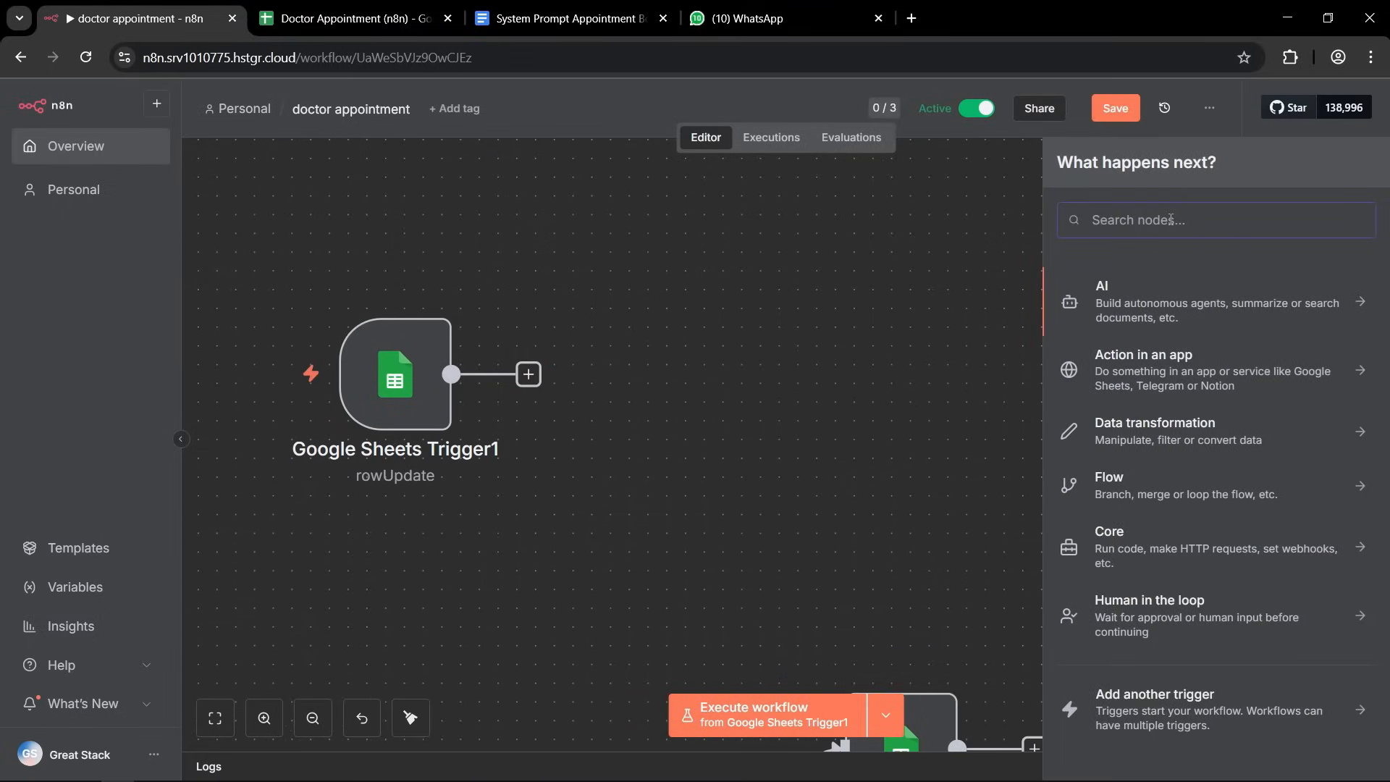
text(if)
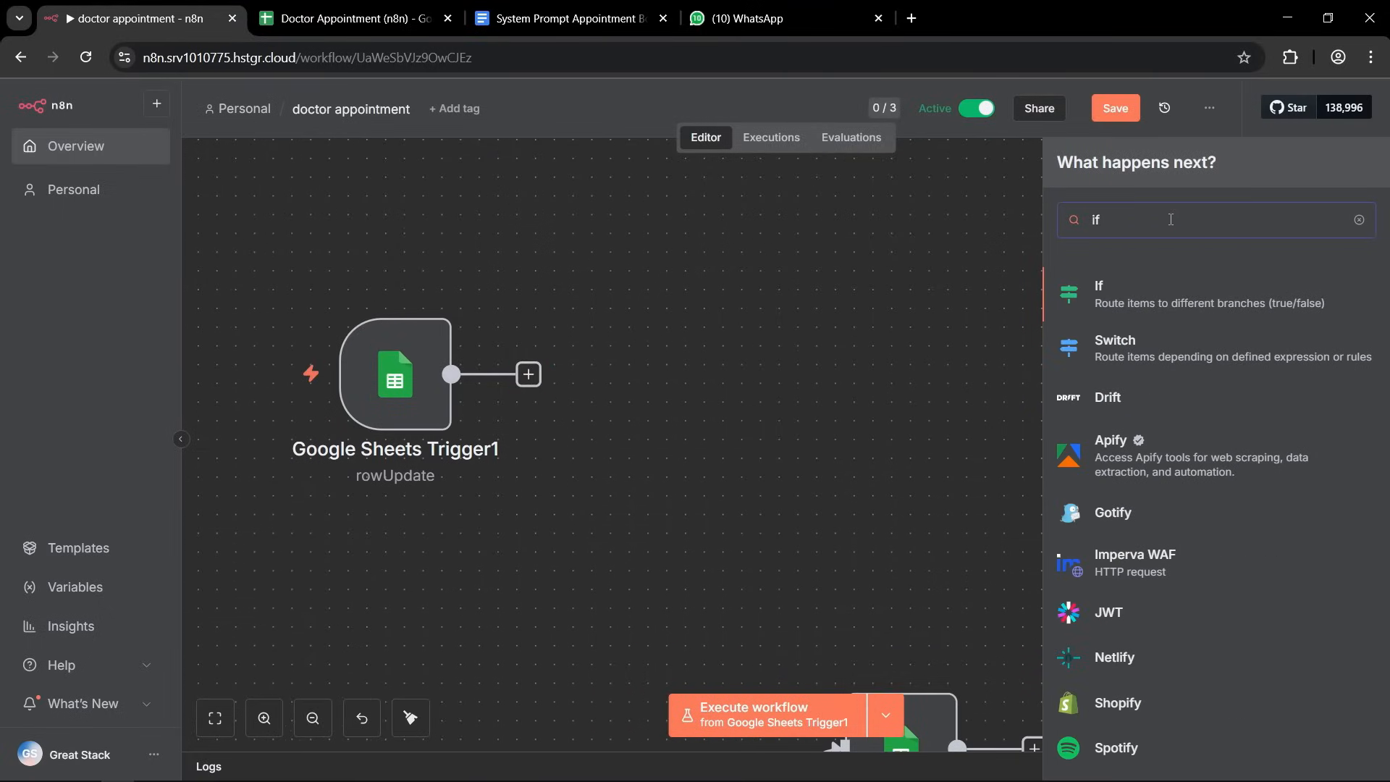
click(1153, 297)
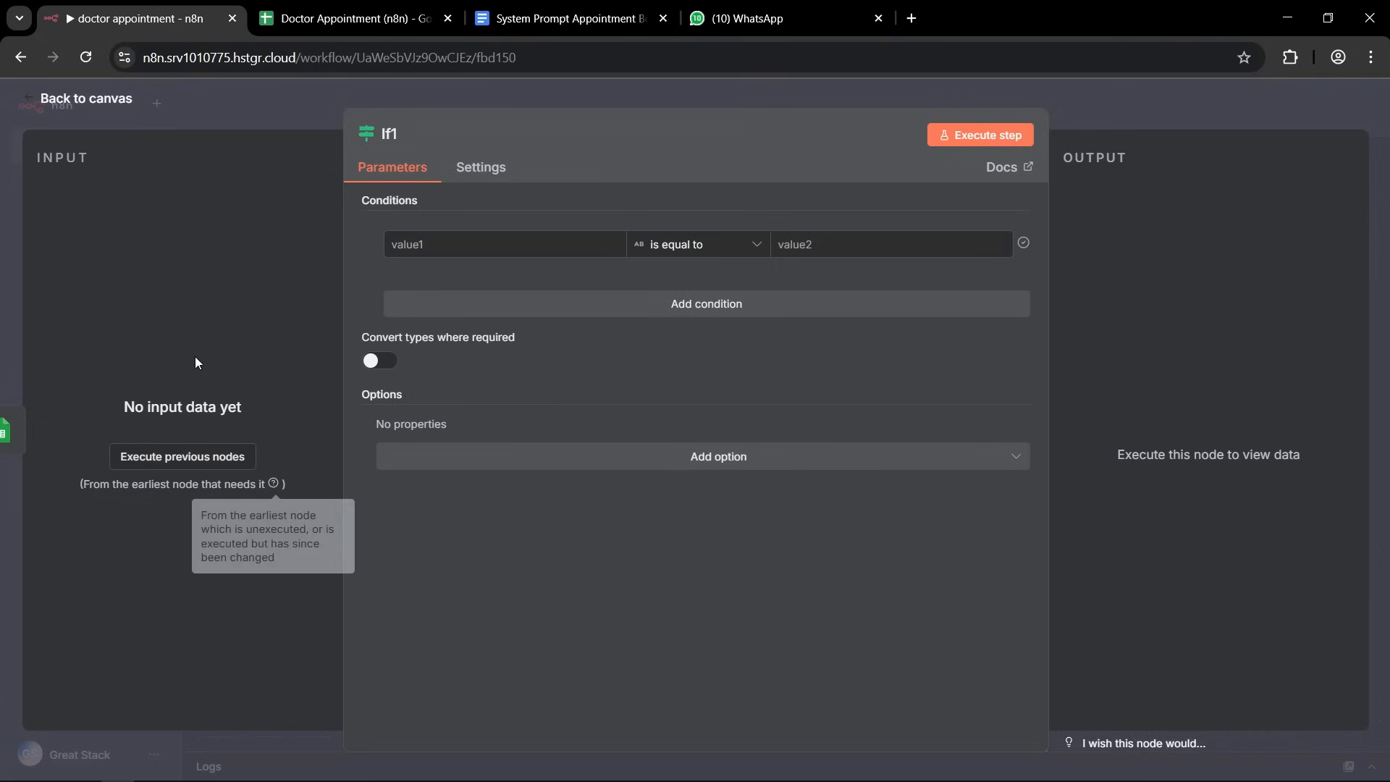
click(199, 462)
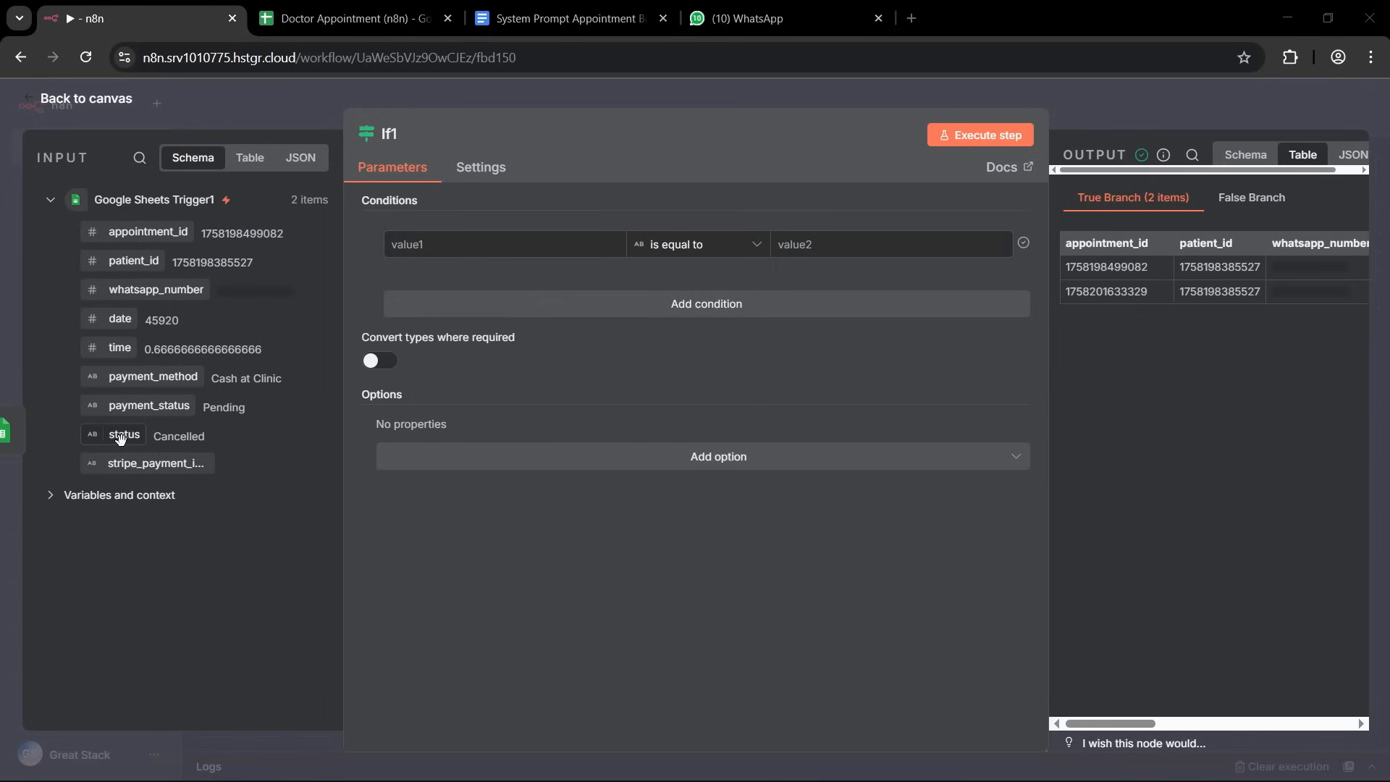
Set the If condition's first value to the expression {{ $json.status.toLowerCase() }} and check it in the expanded expression editor.
drag(123, 435, 401, 242)
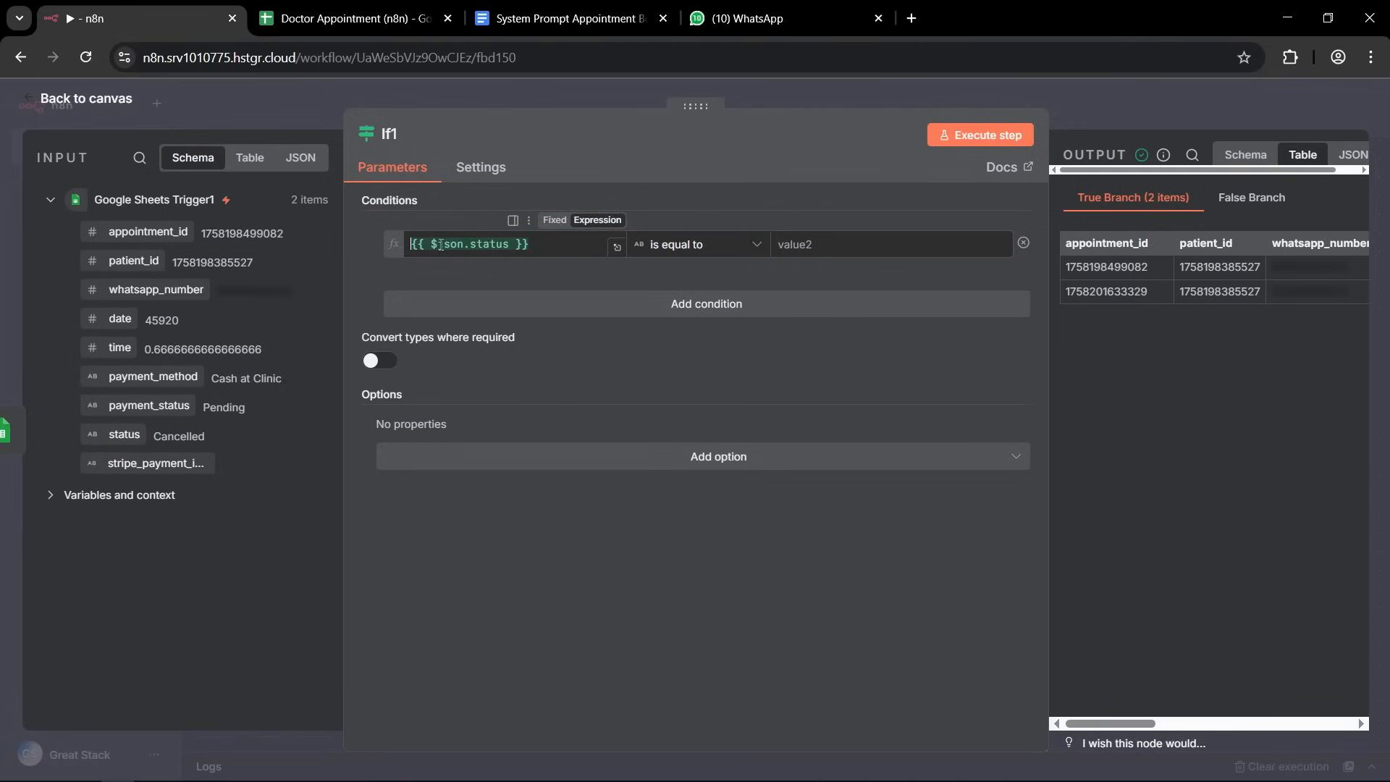
mouse_move(441, 245)
click(506, 245)
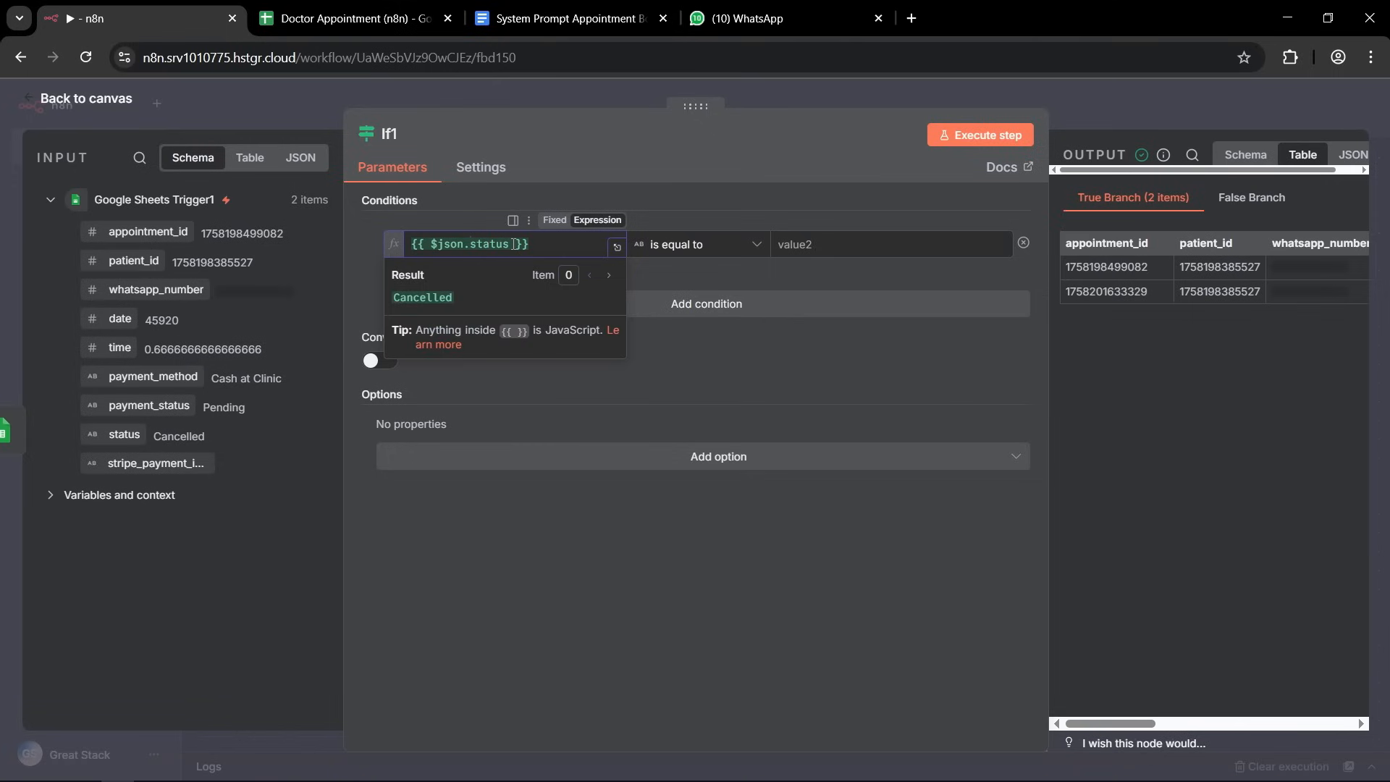
text(.toL)
key(Return)
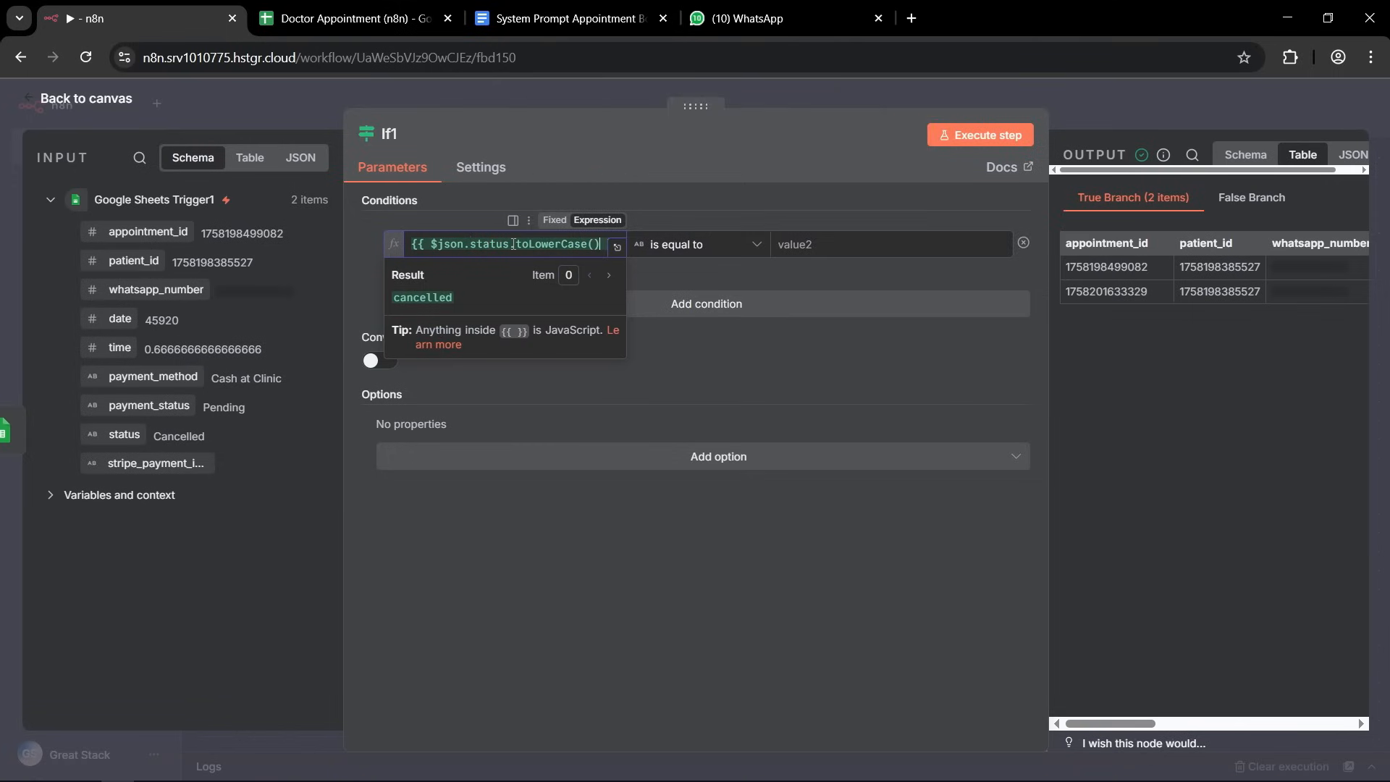
click(618, 248)
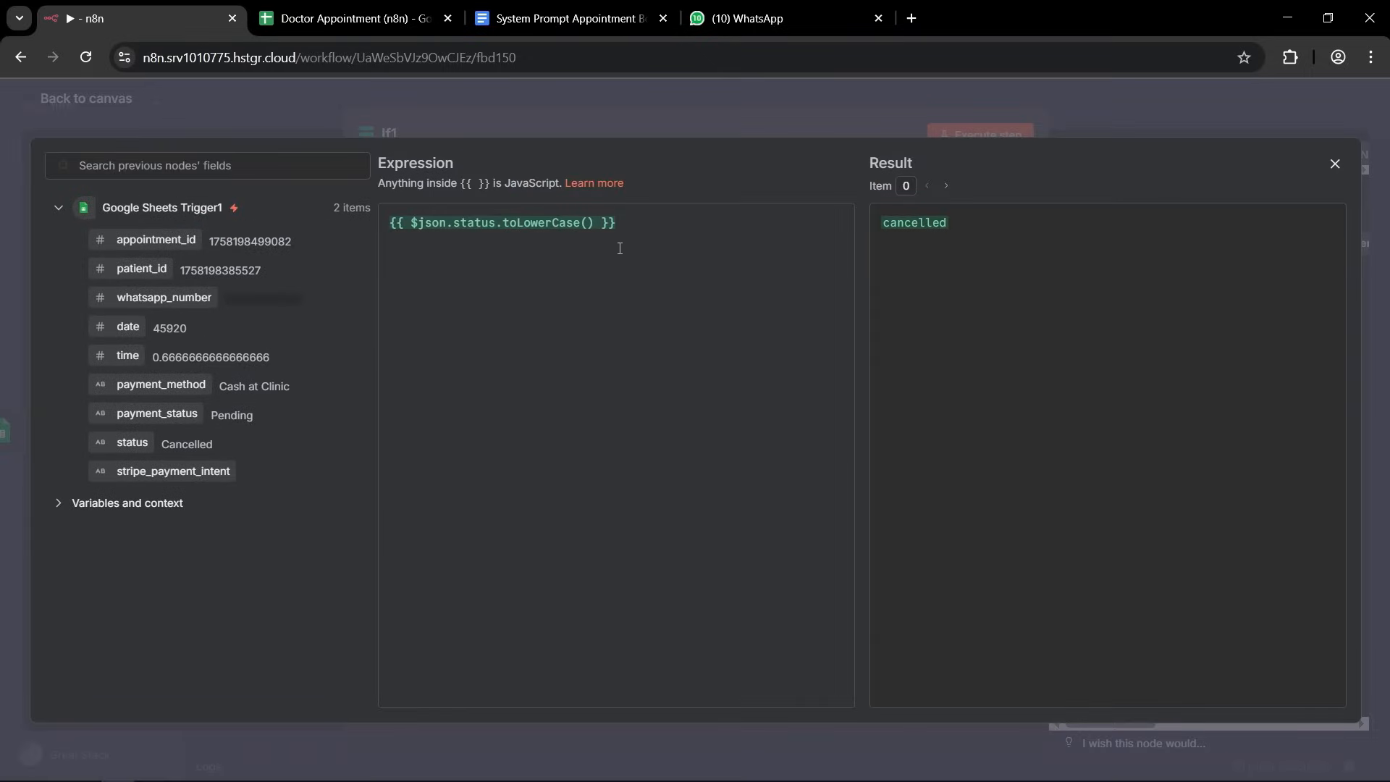
drag(617, 223, 391, 225)
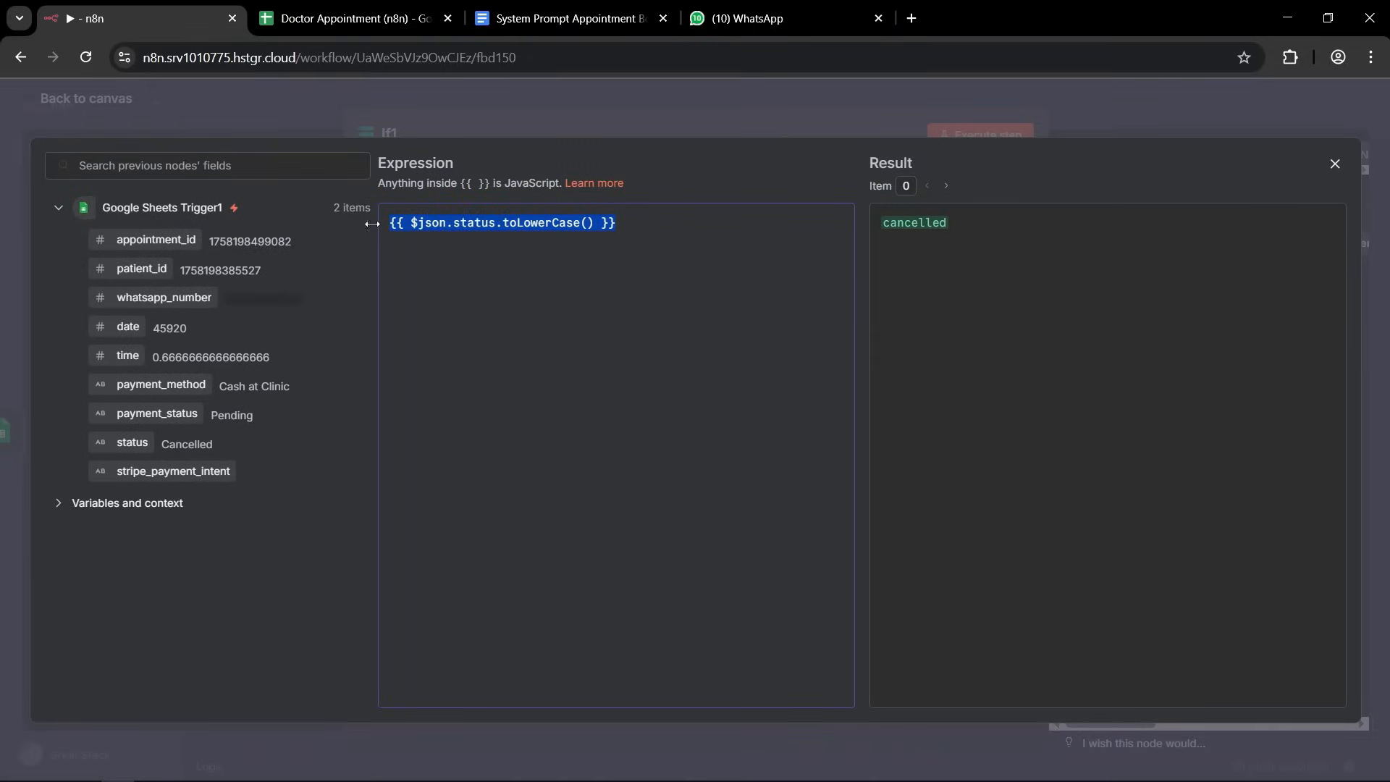
click(722, 226)
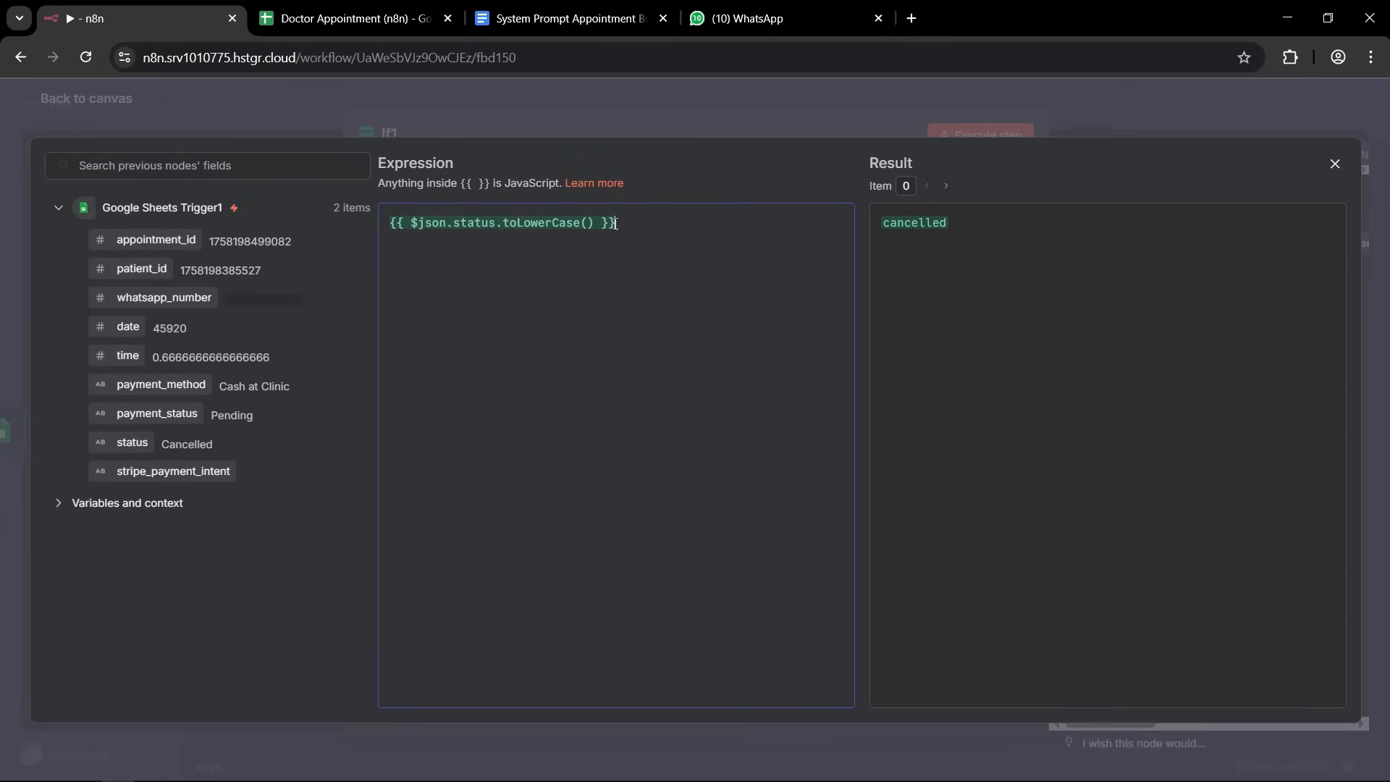
click(1184, 107)
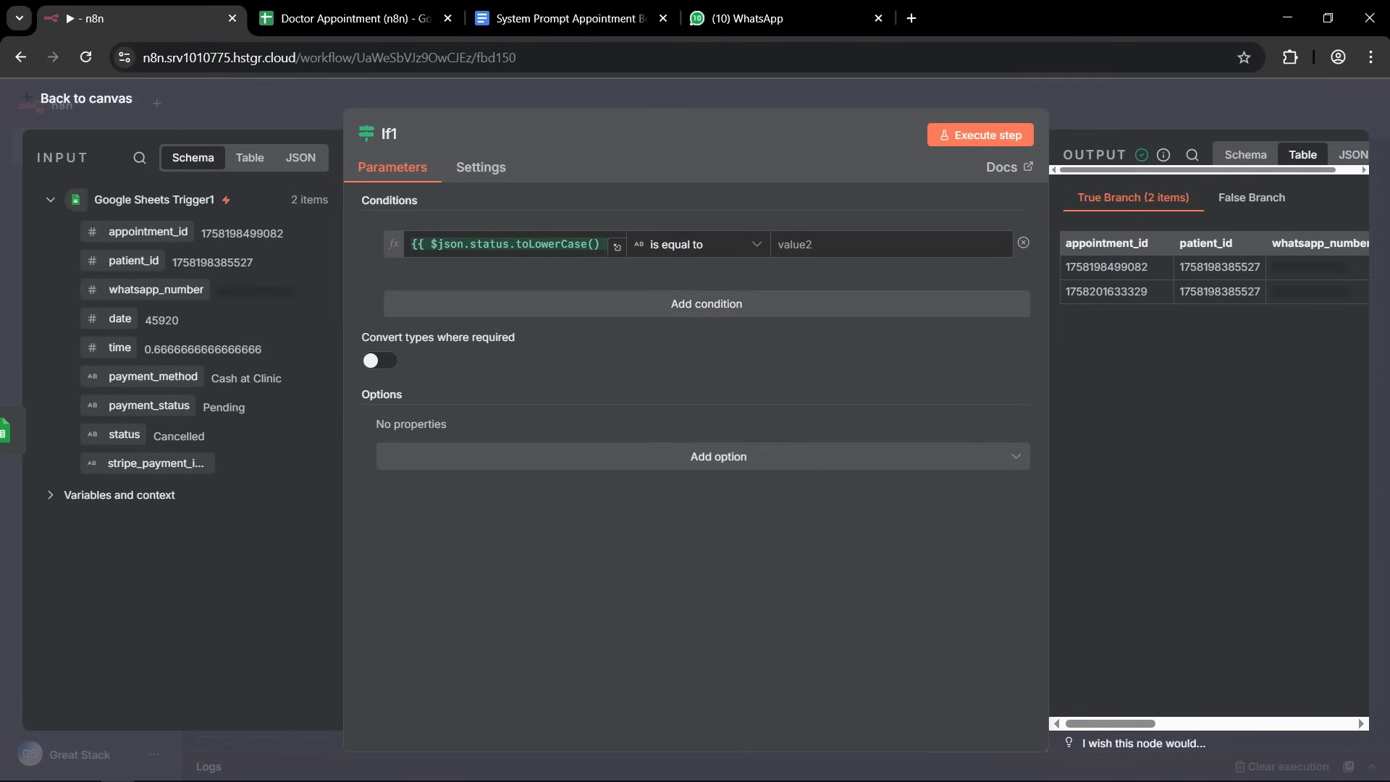
Set the If condition's comparison value to cancelled and return to the workflow canvas.
click(821, 250)
text(cancelled)
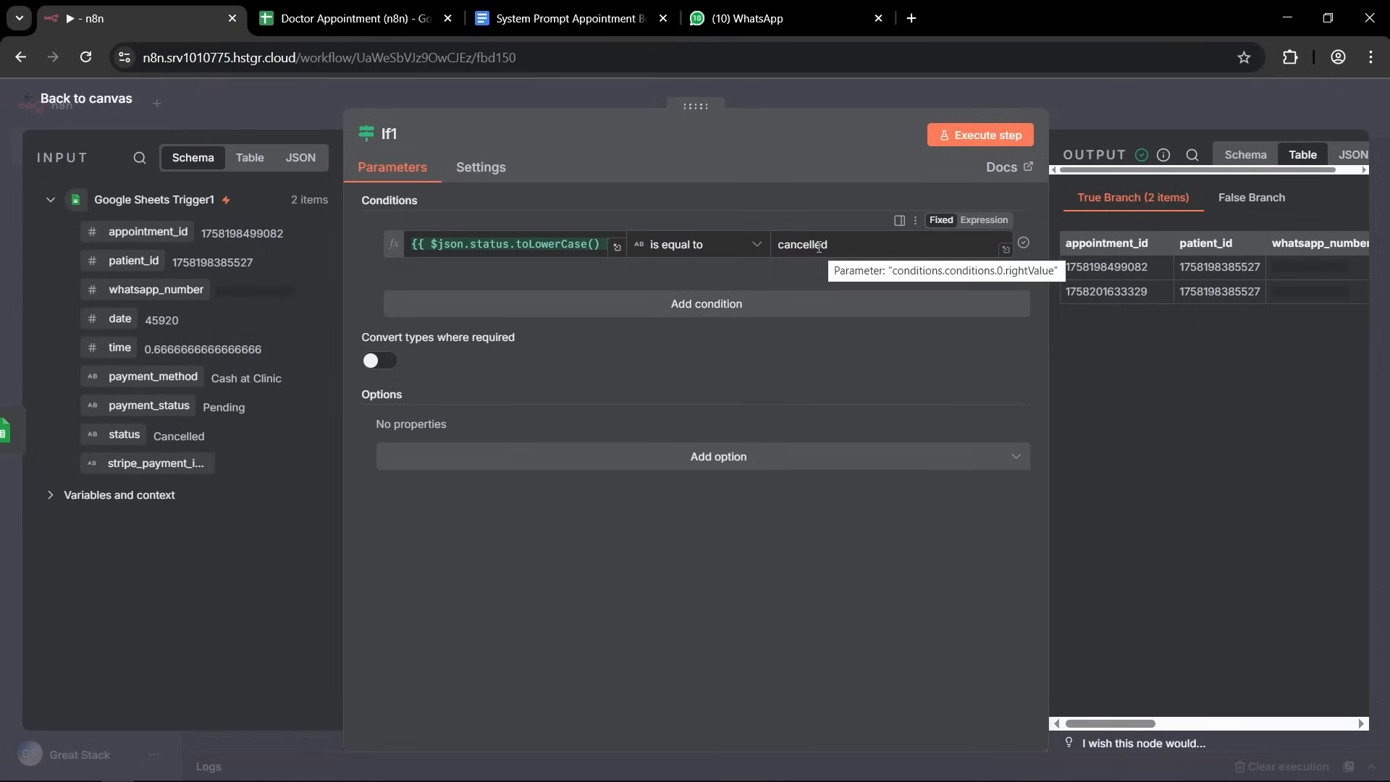
click(1085, 97)
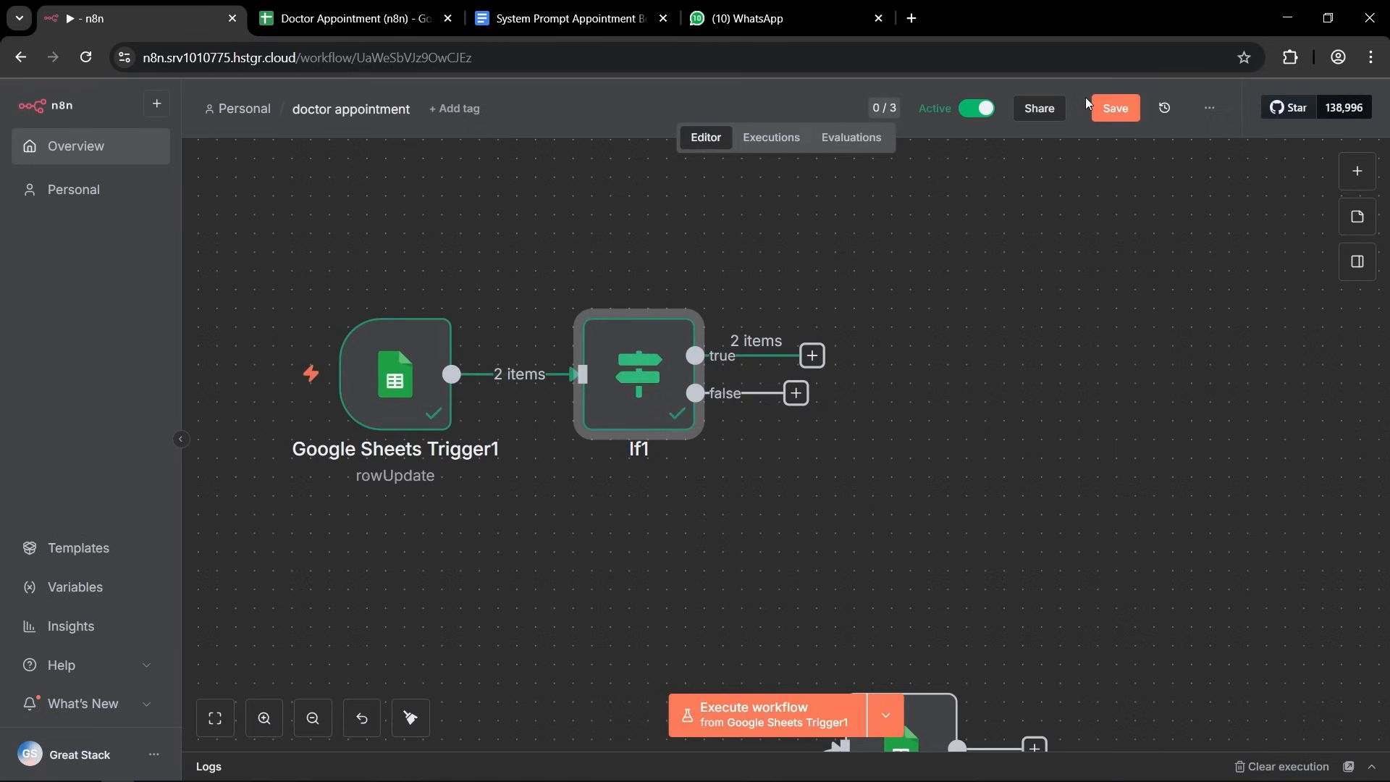
Add a second If node to the true output of the status-checking If1 node.
mouse_move(658, 394)
click(812, 355)
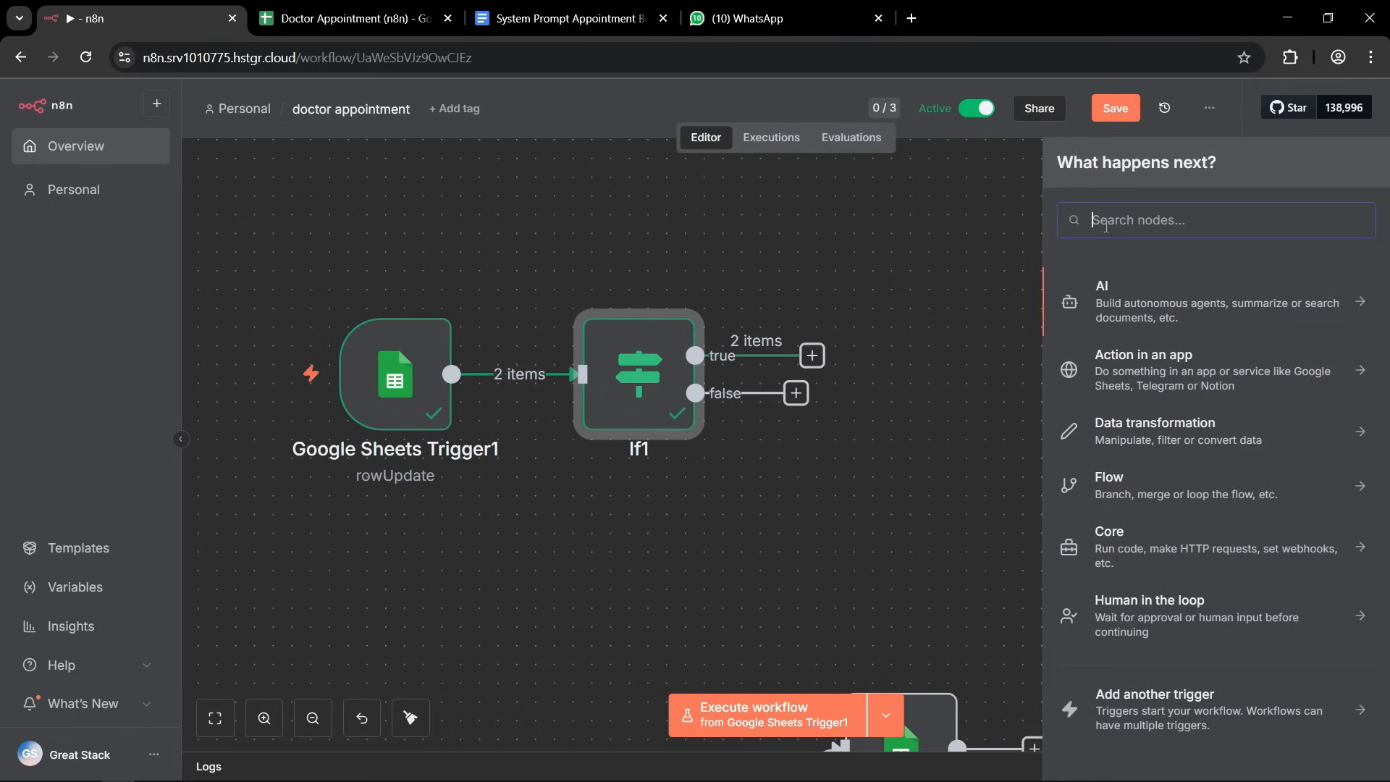
text(if)
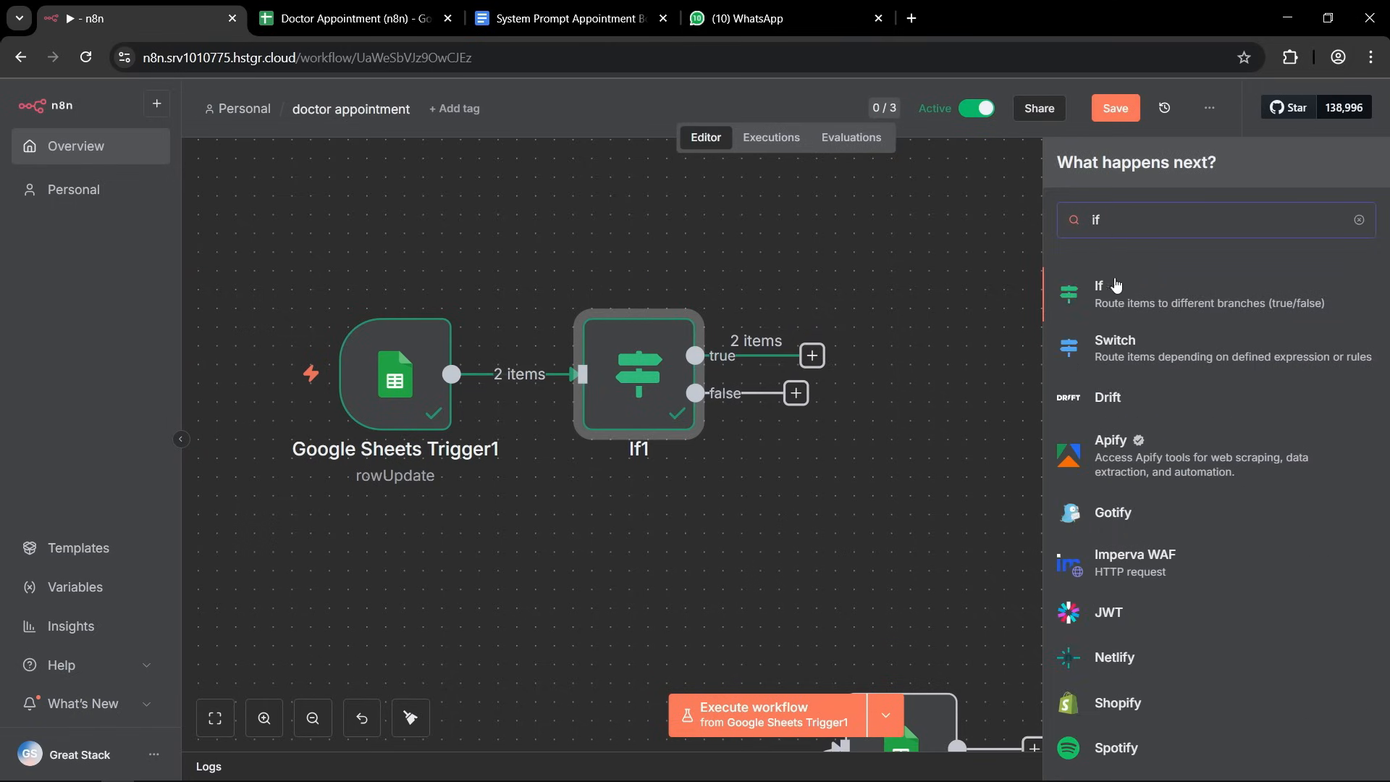
click(1121, 304)
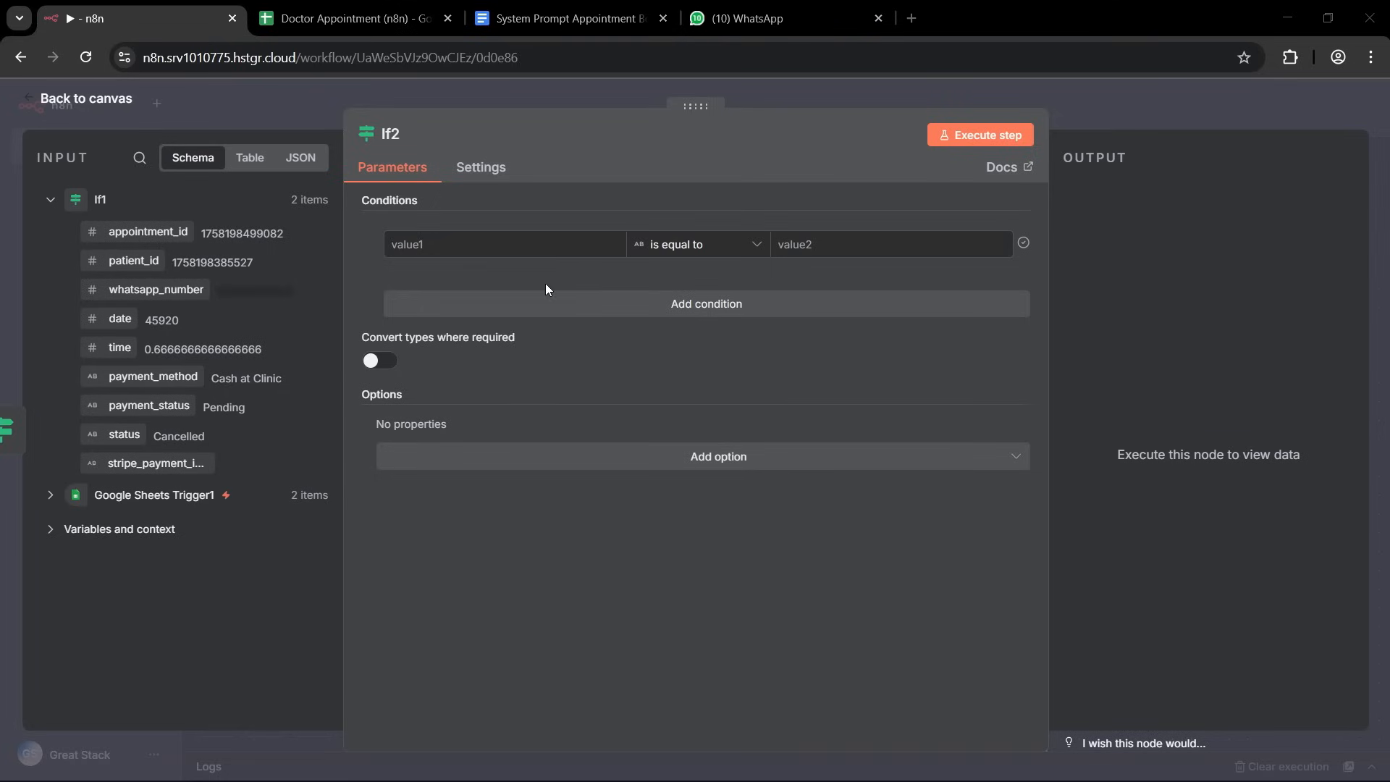
Examine the stripe_payment_intent values in the Appointments sheet of the Doctor Appointment (n8n) document and return to the n8n workflow.
click(355, 18)
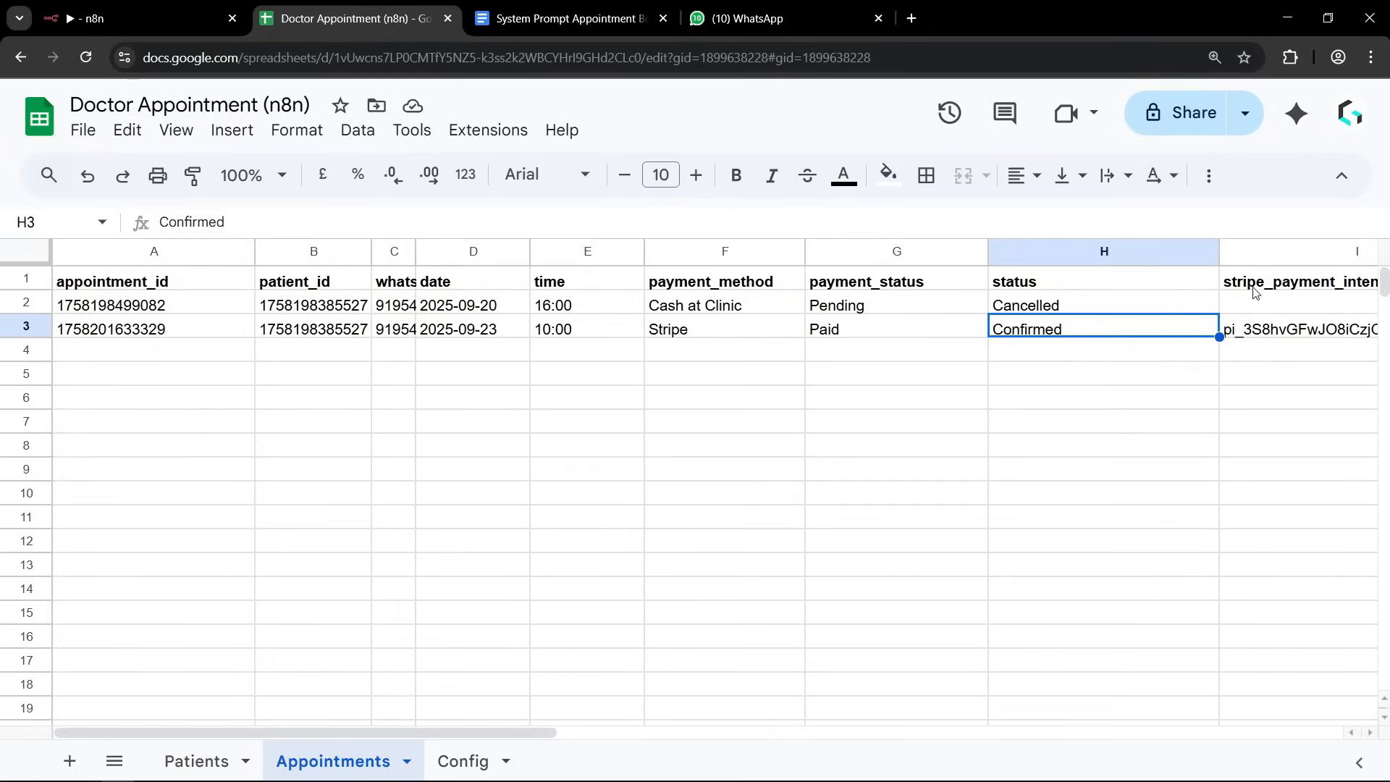
click(1266, 333)
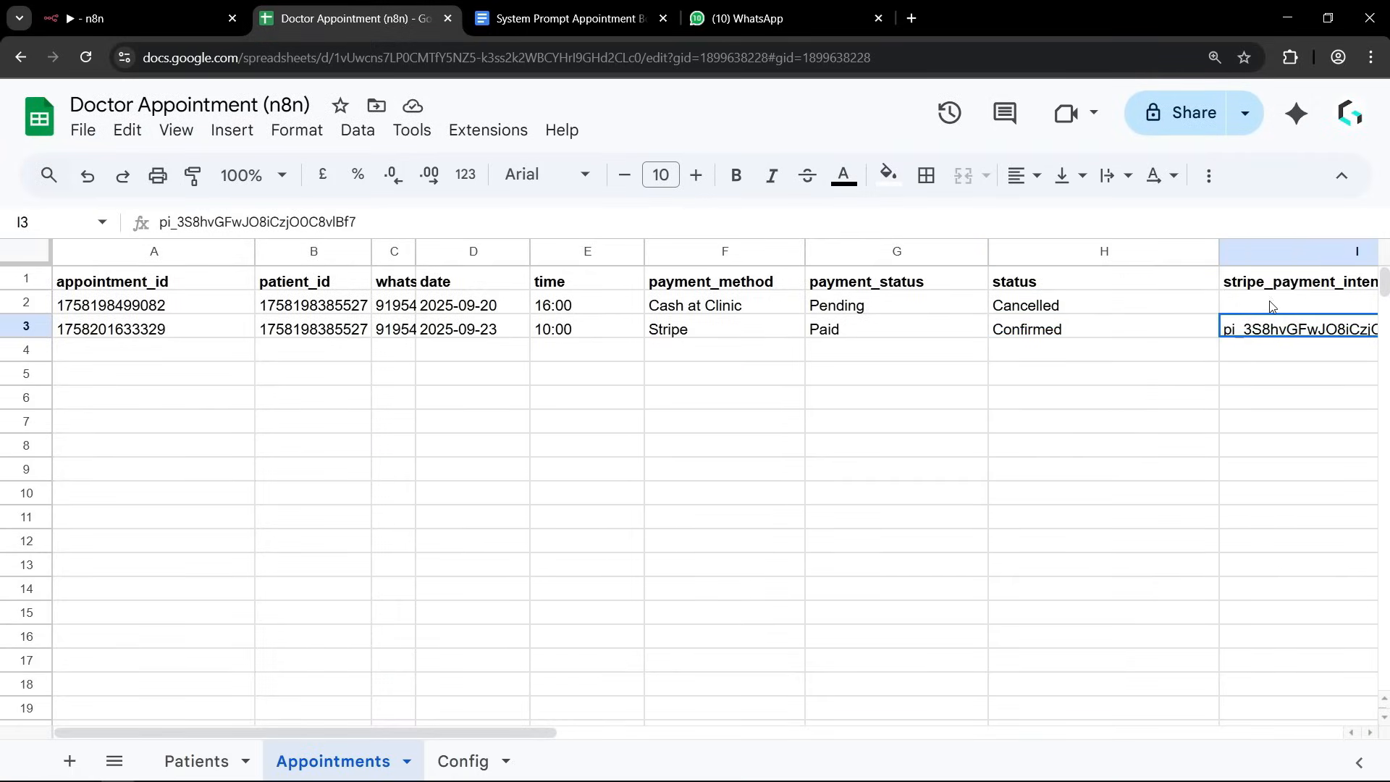
click(1268, 419)
click(1252, 338)
click(1235, 399)
click(1244, 335)
click(137, 18)
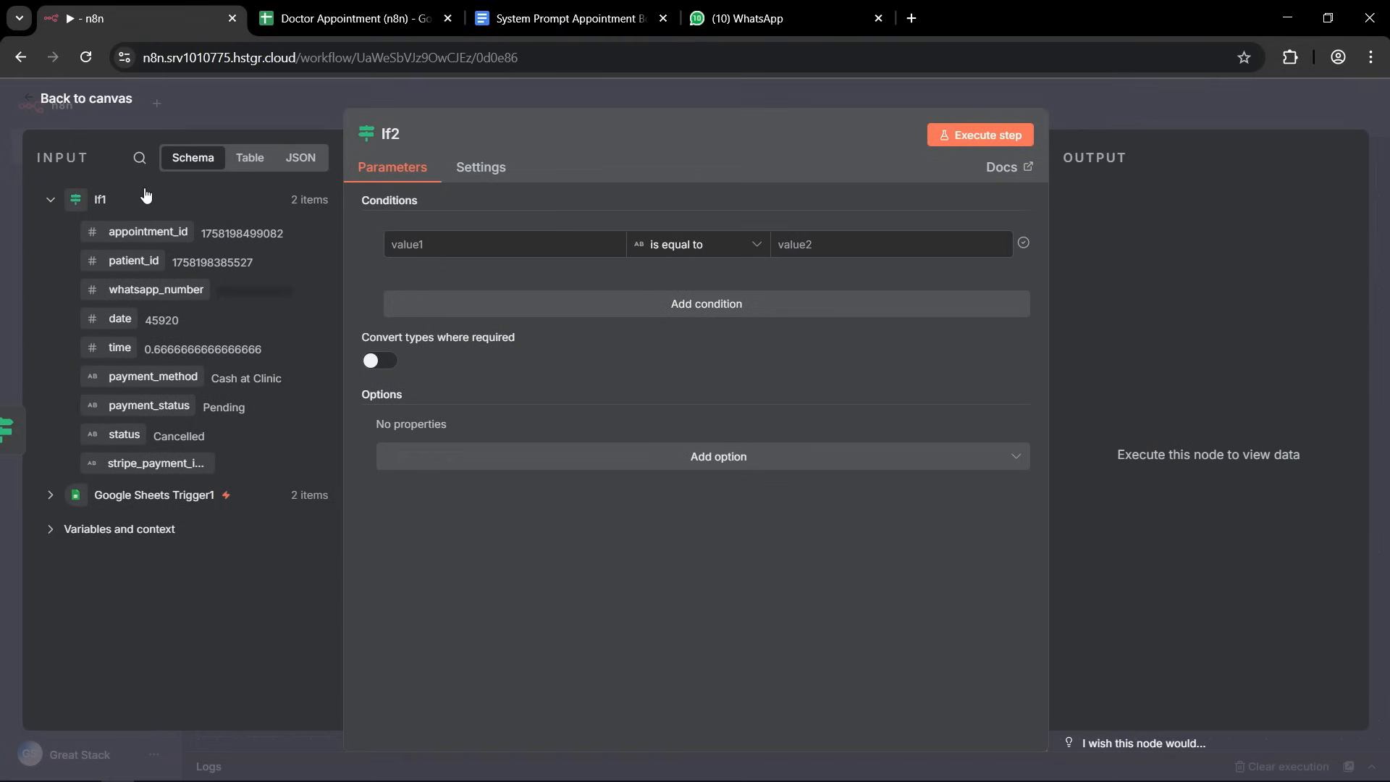
Set the If2 condition to check that stripe_payment_intent from Google Sheets Trigger1 is not empty, and return to the canvas.
click(49, 495)
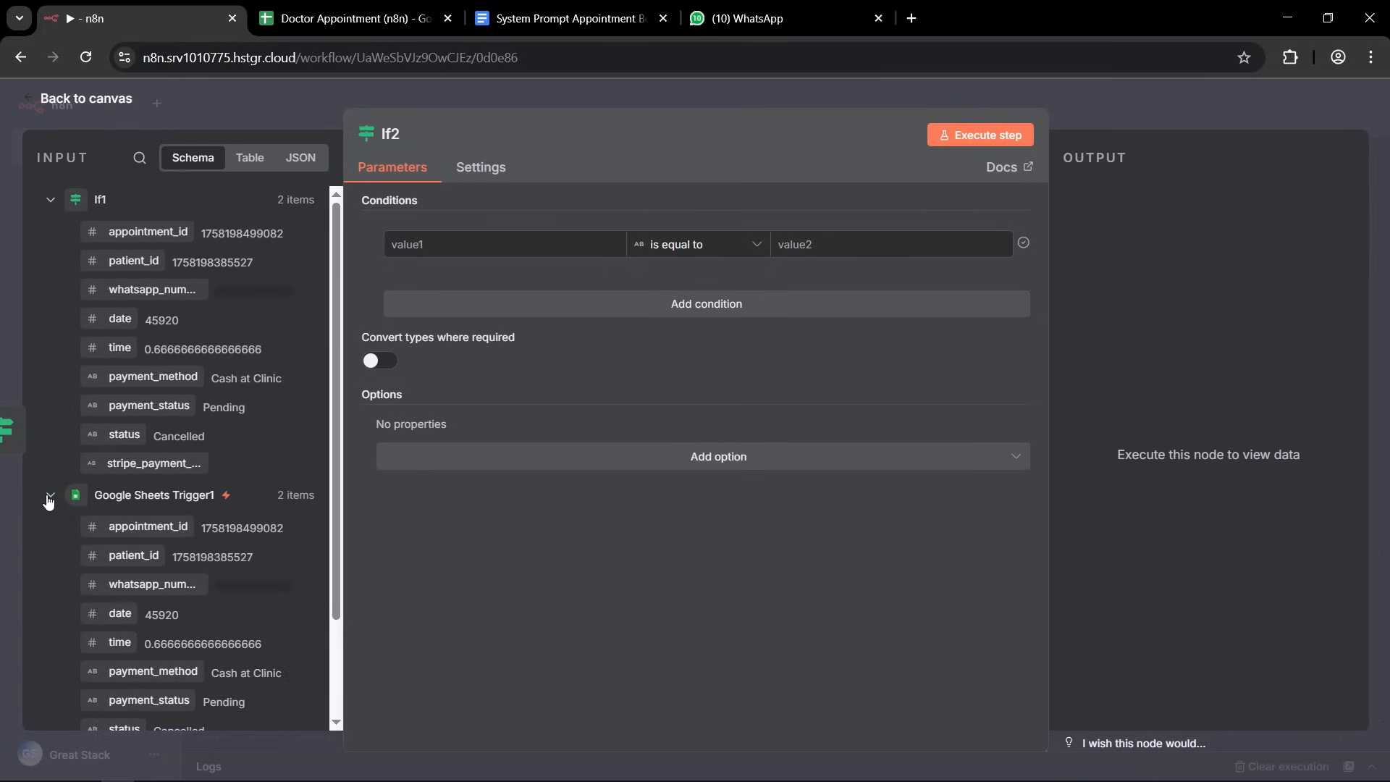
scroll(218, 612, down, 3)
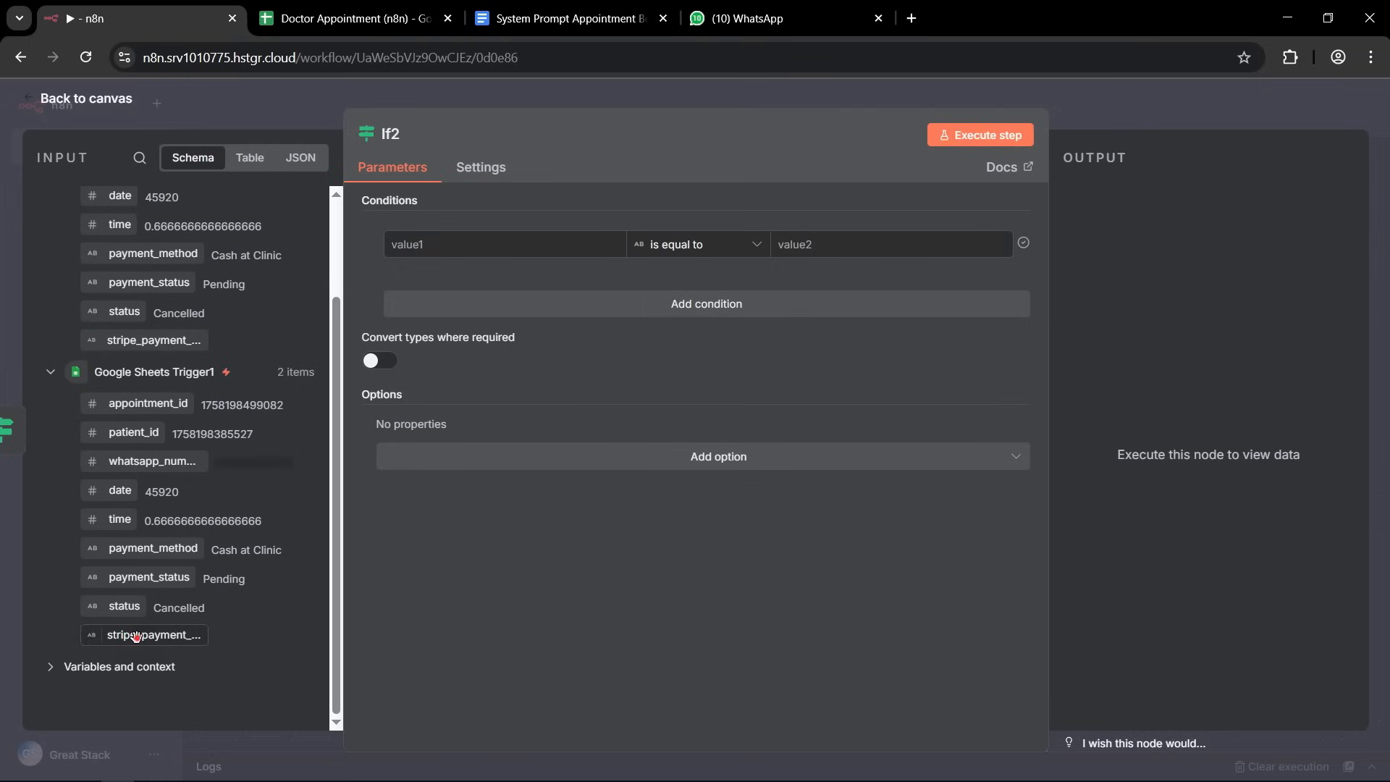
drag(125, 635, 459, 251)
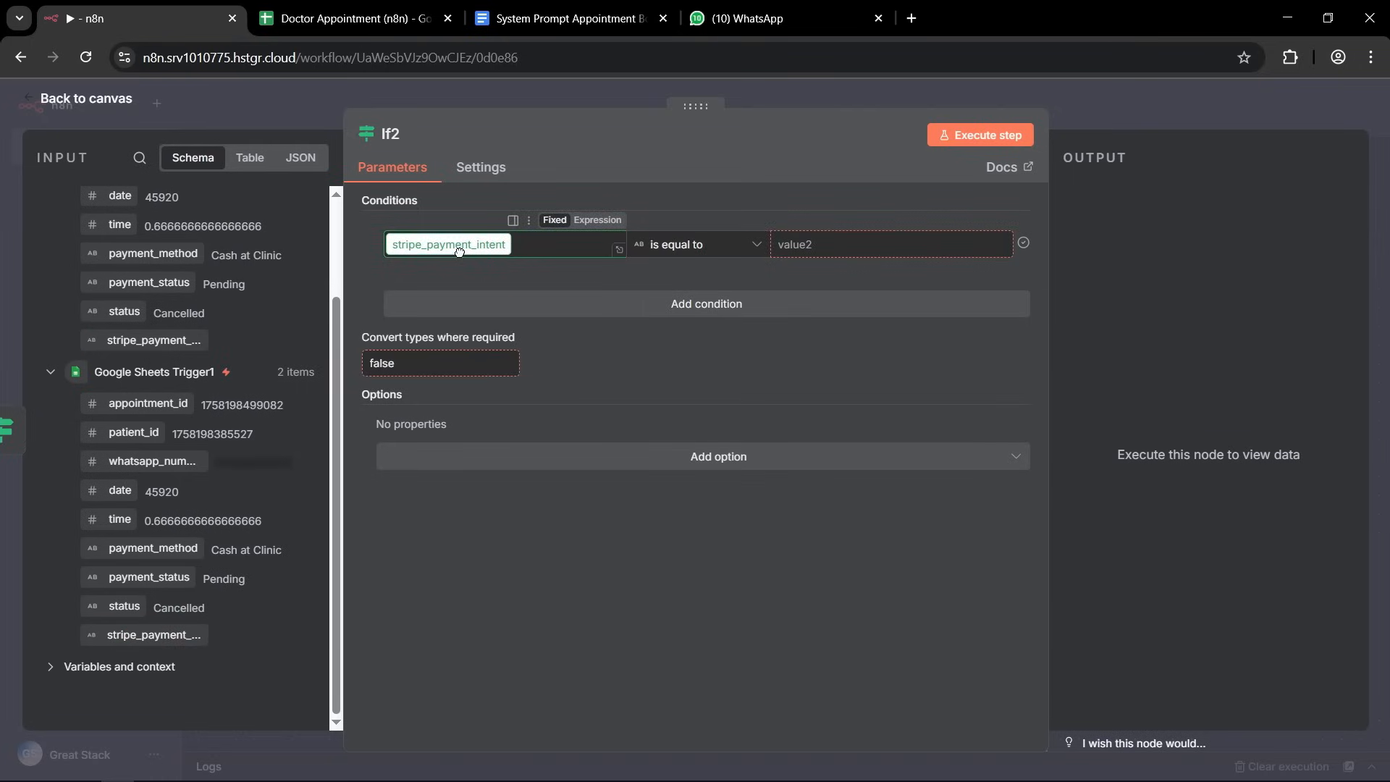
click(754, 245)
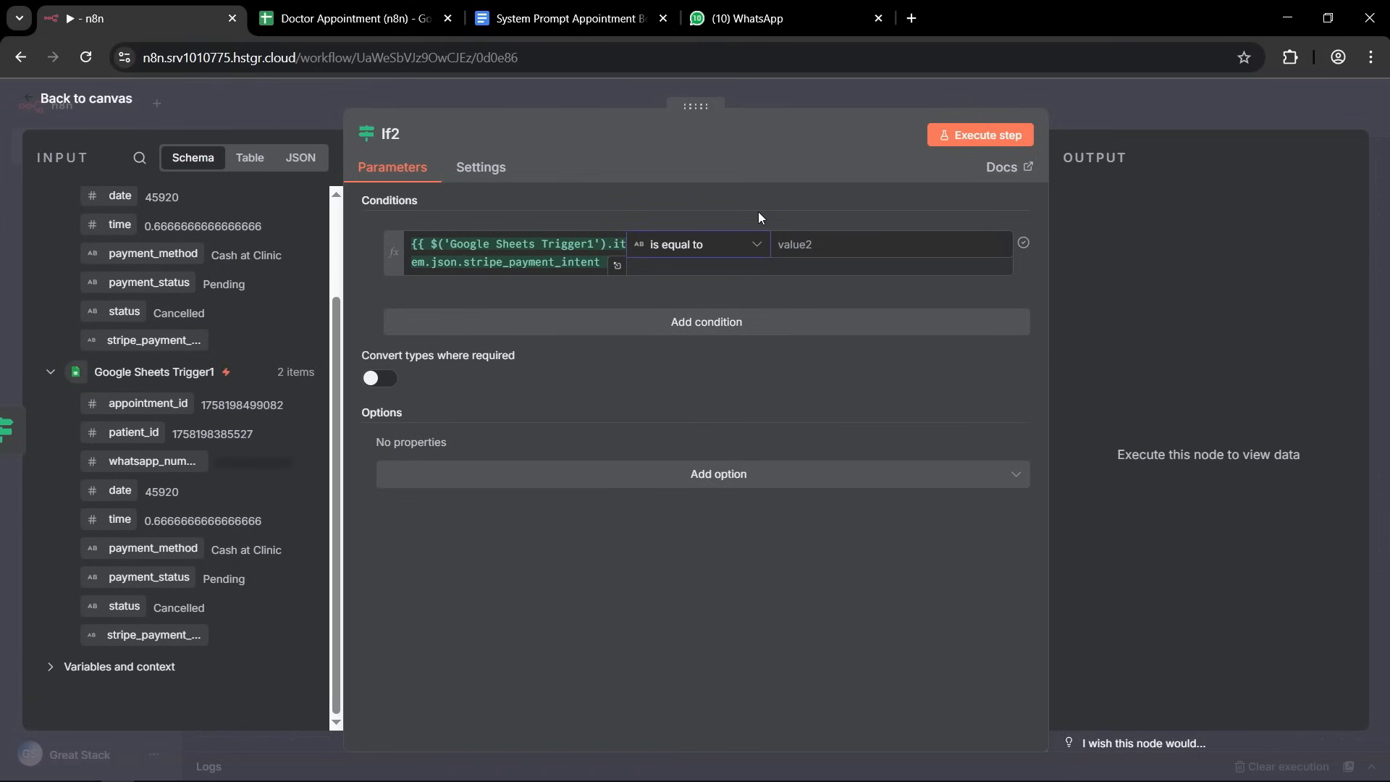
click(758, 253)
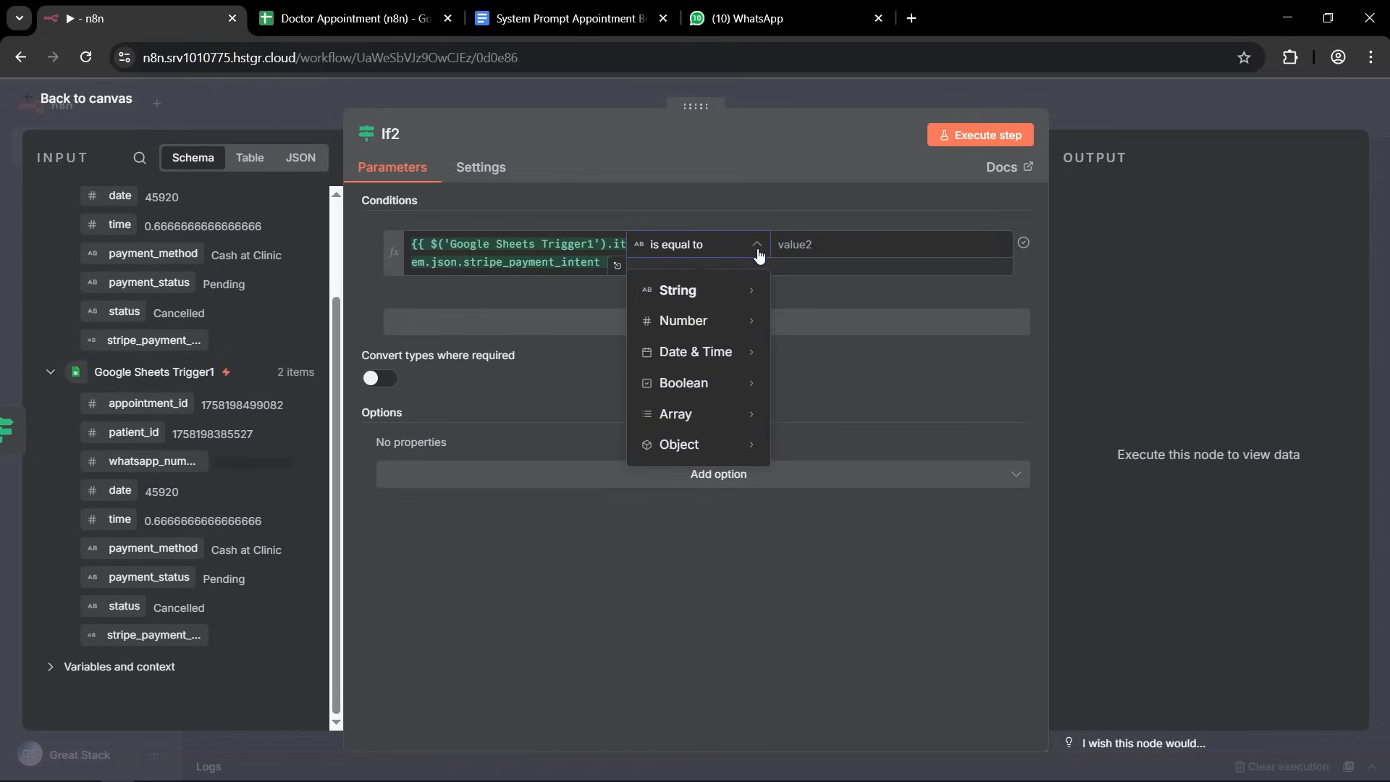
mouse_move(749, 297)
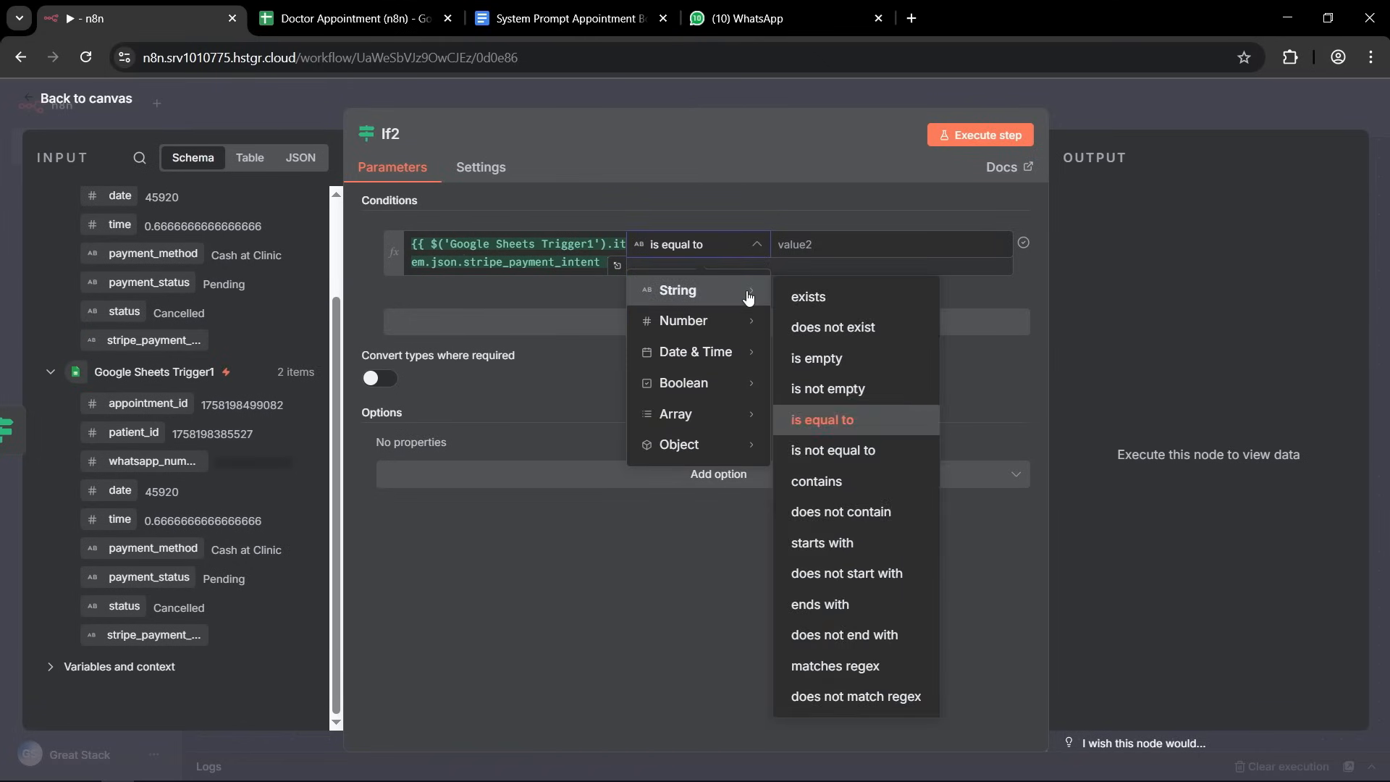
click(840, 391)
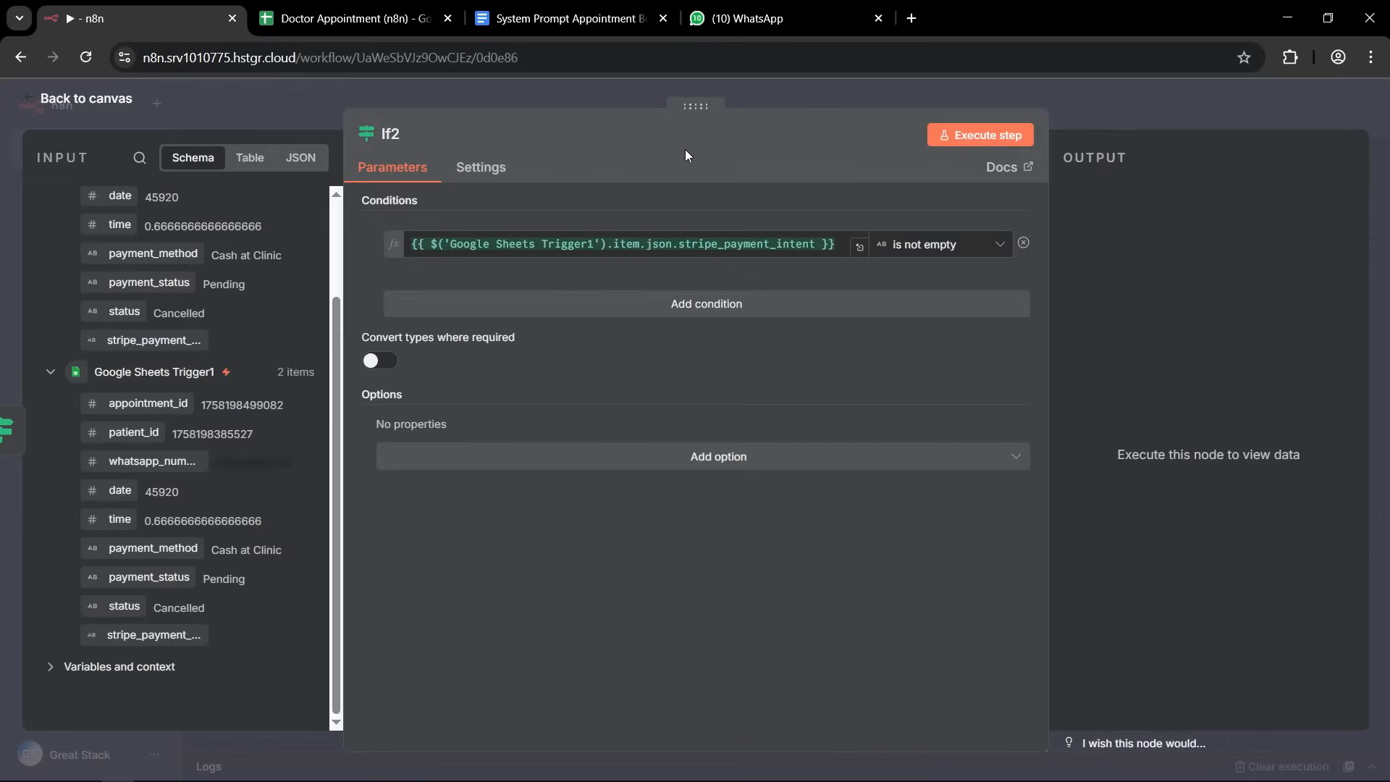
click(1108, 96)
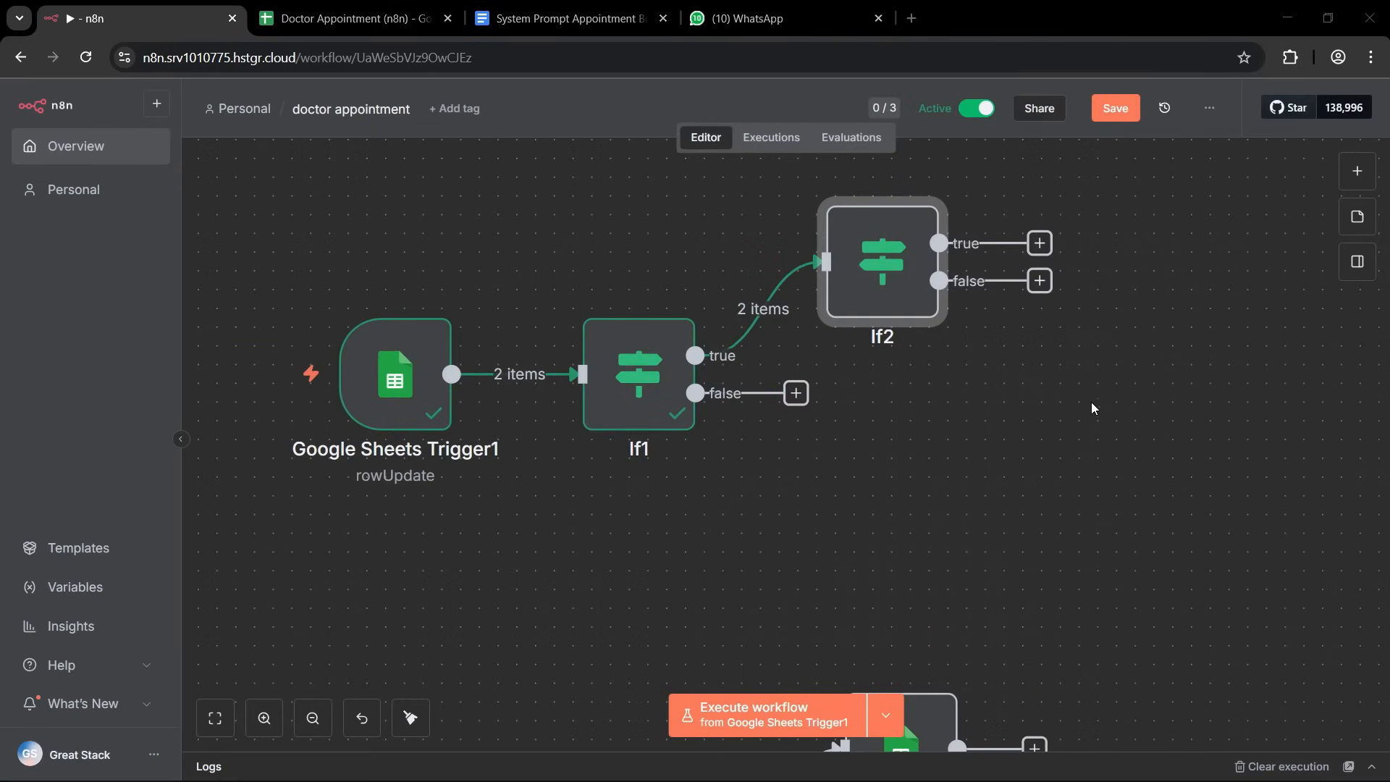
Copy the Stripe POST HTTP Request node that precedes Send Payment Link.
drag(1260, 328, 819, 427)
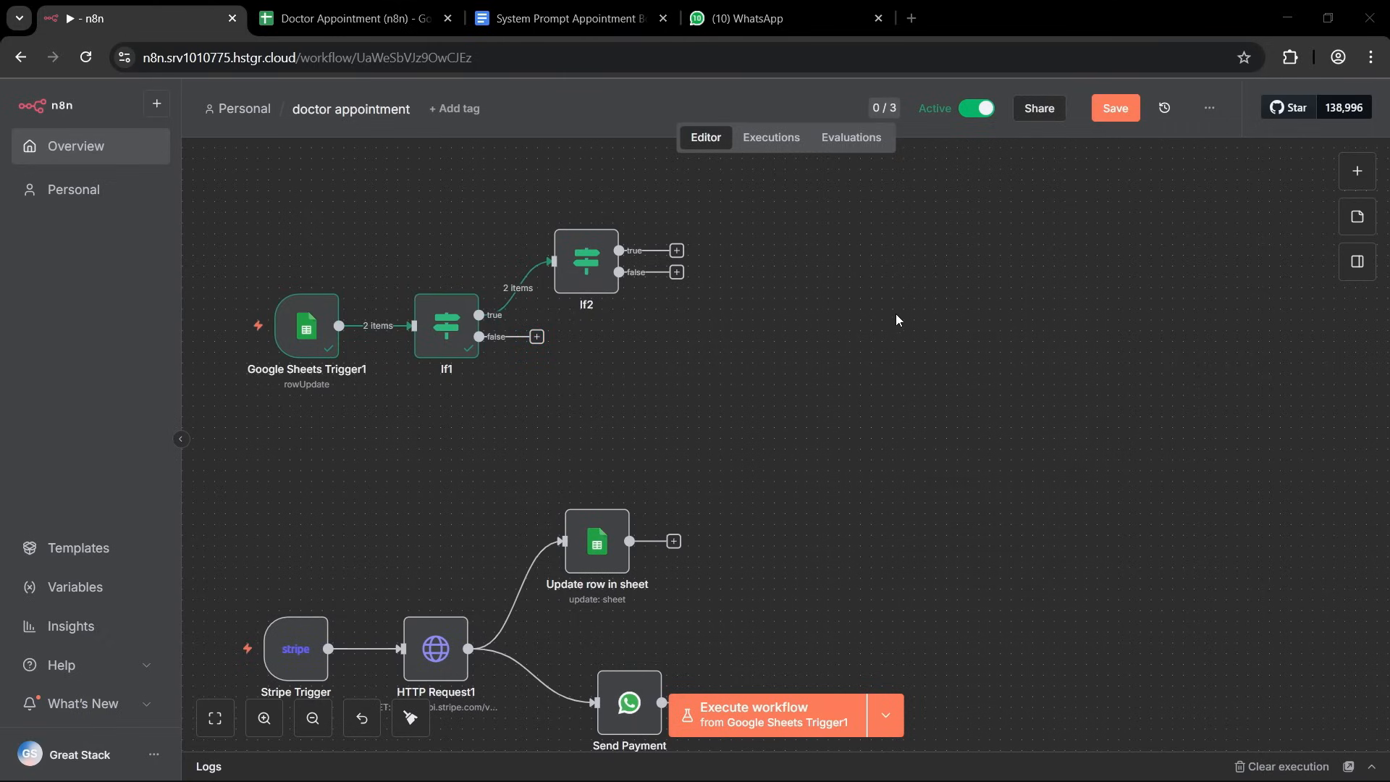
scroll(853, 372, down, 3)
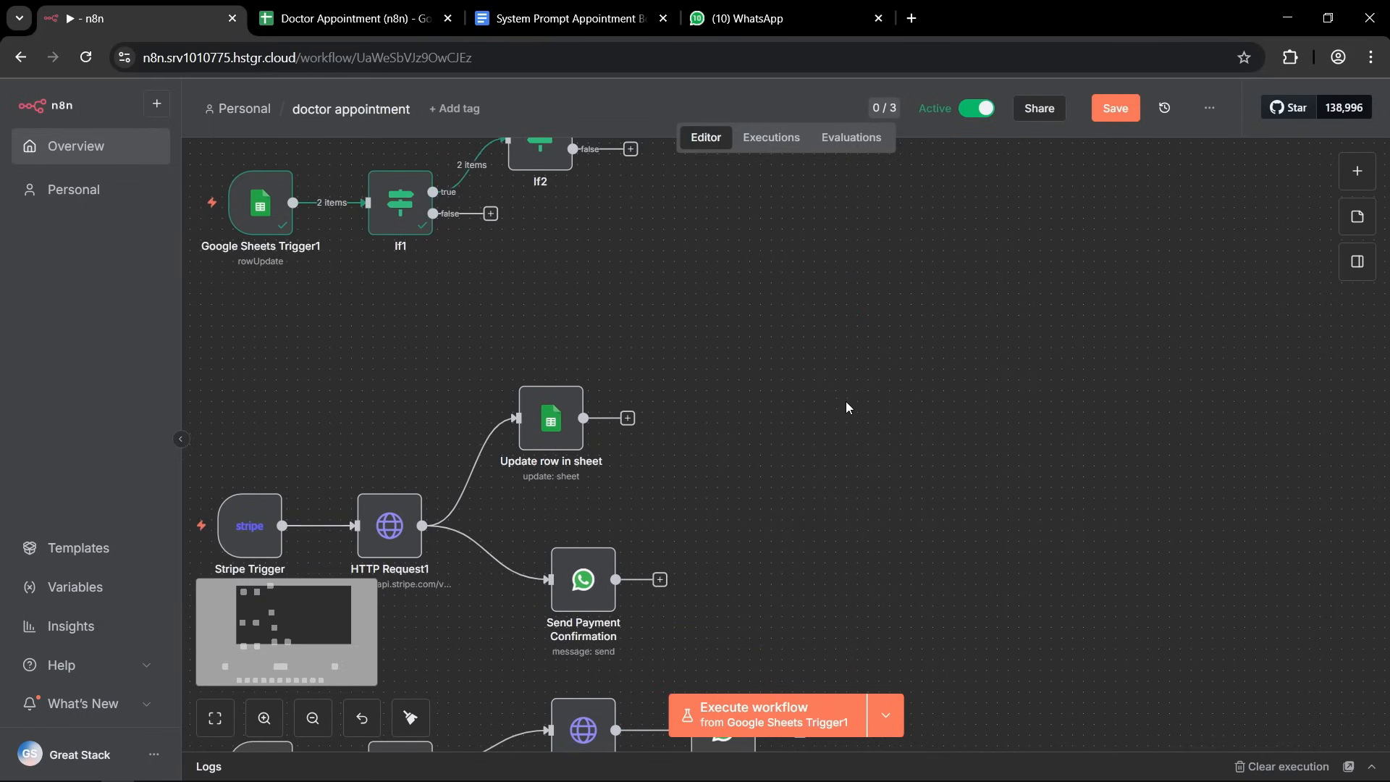
drag(857, 449, 843, 535)
click(814, 549)
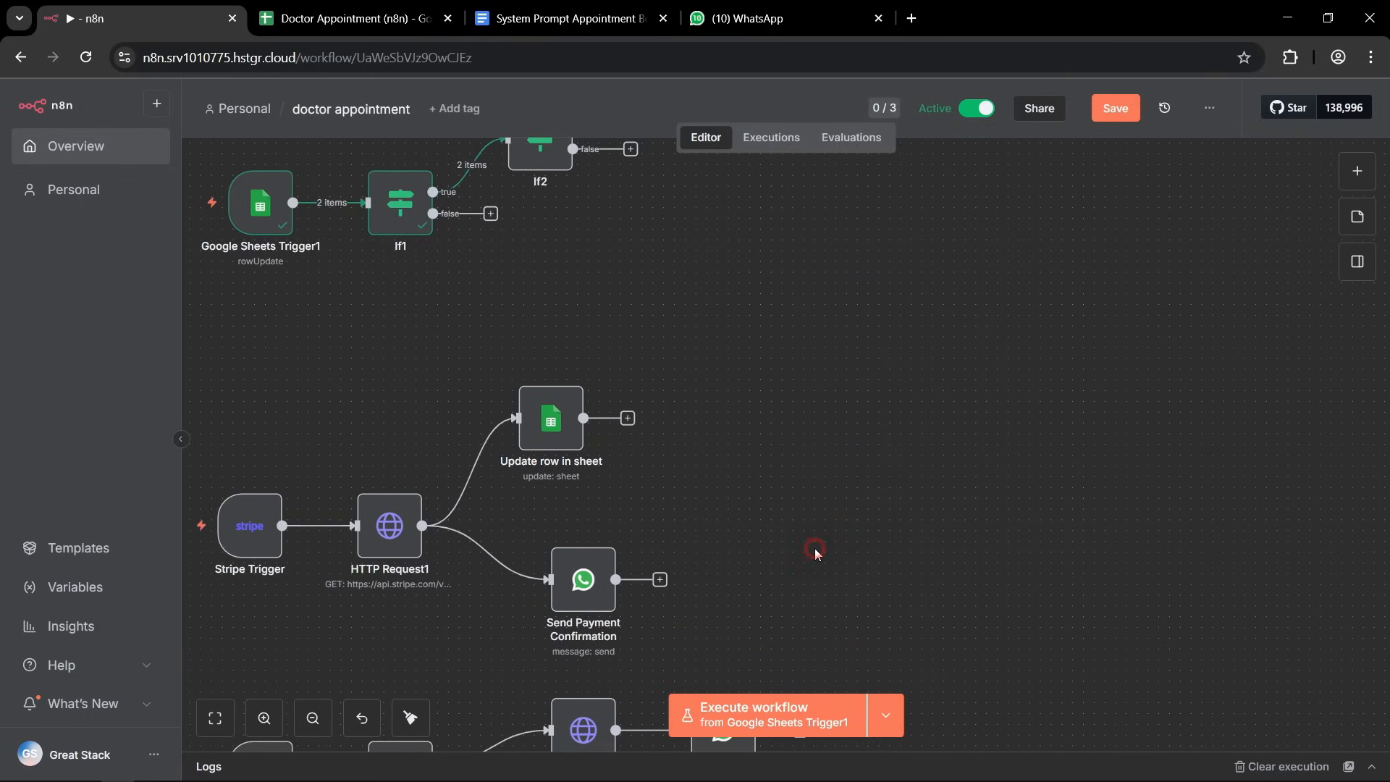
scroll(811, 553, down, 5)
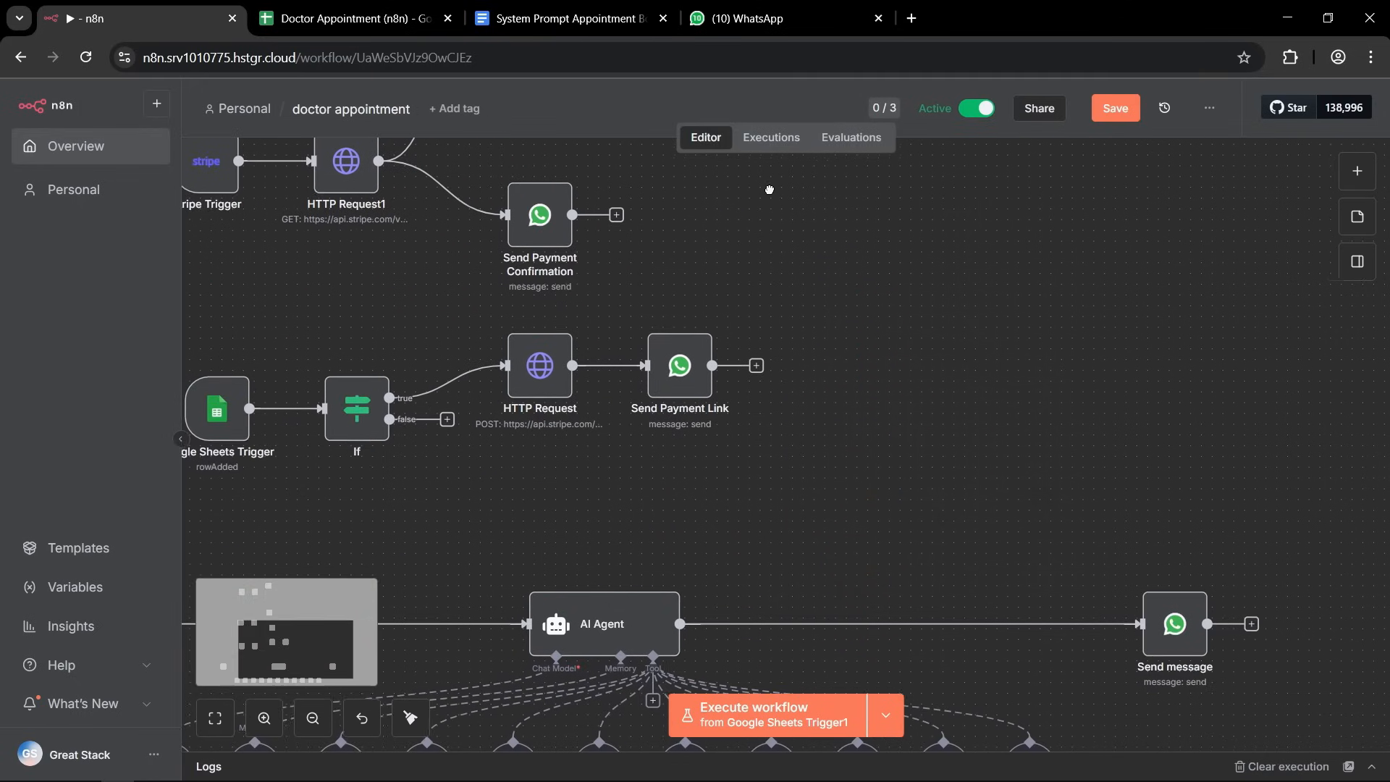
scroll(476, 437, up, 3)
scroll(506, 414, up, 1)
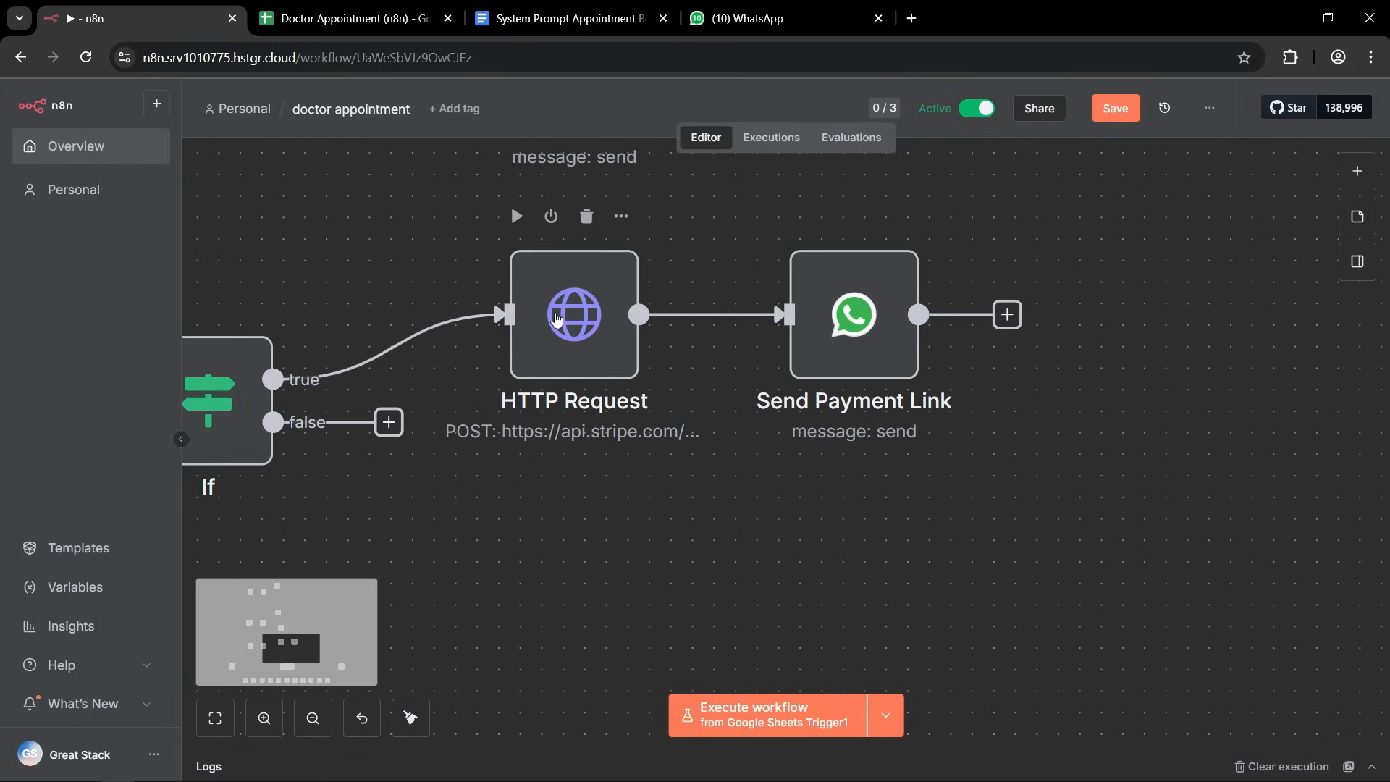
scroll(574, 366, down, 3)
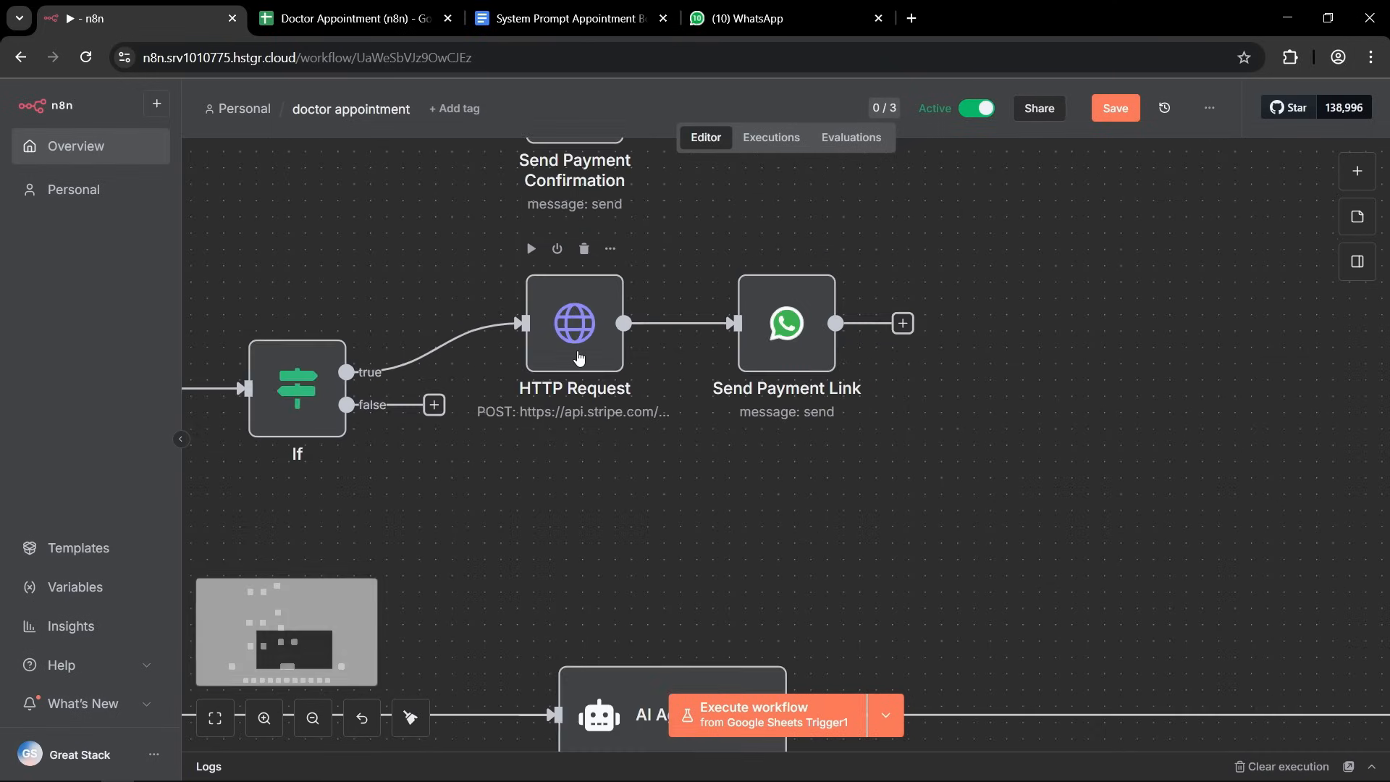
right_click(587, 360)
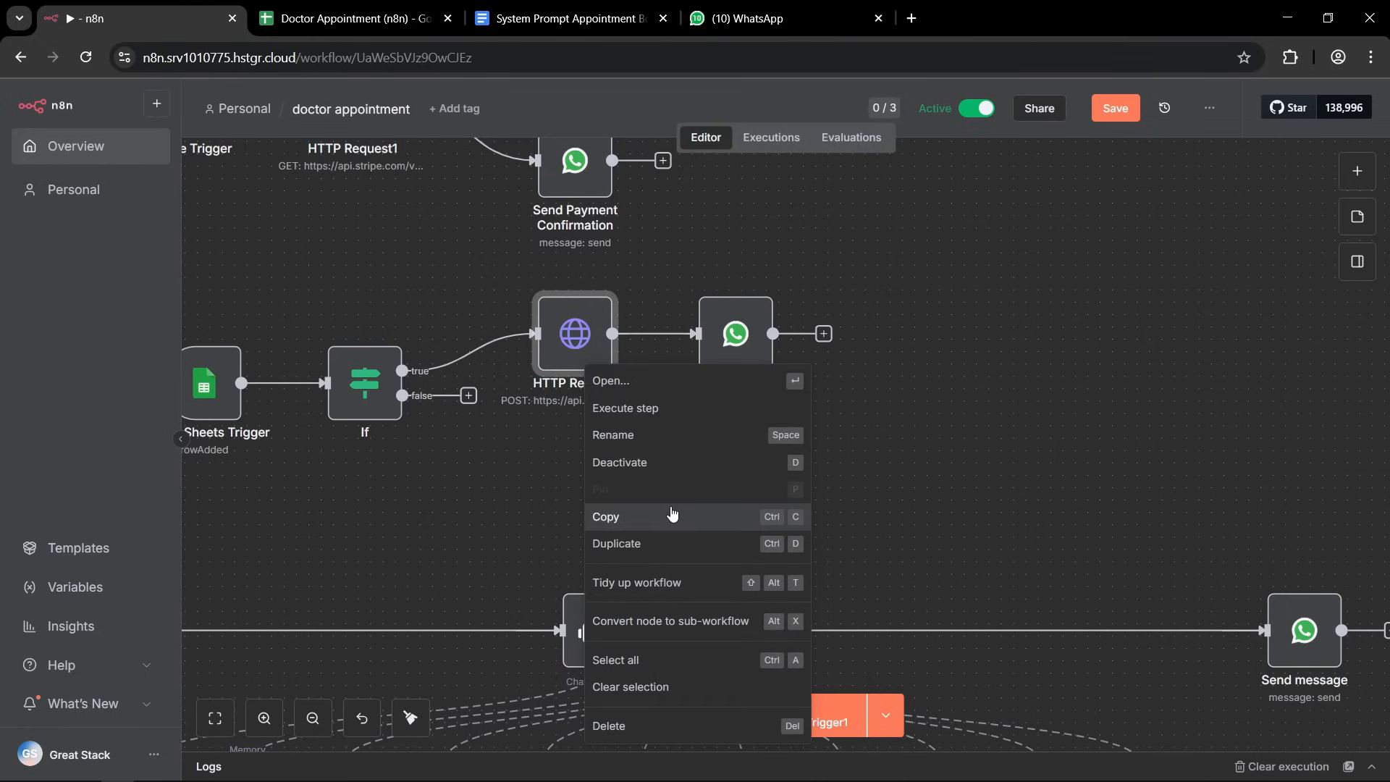
click(644, 519)
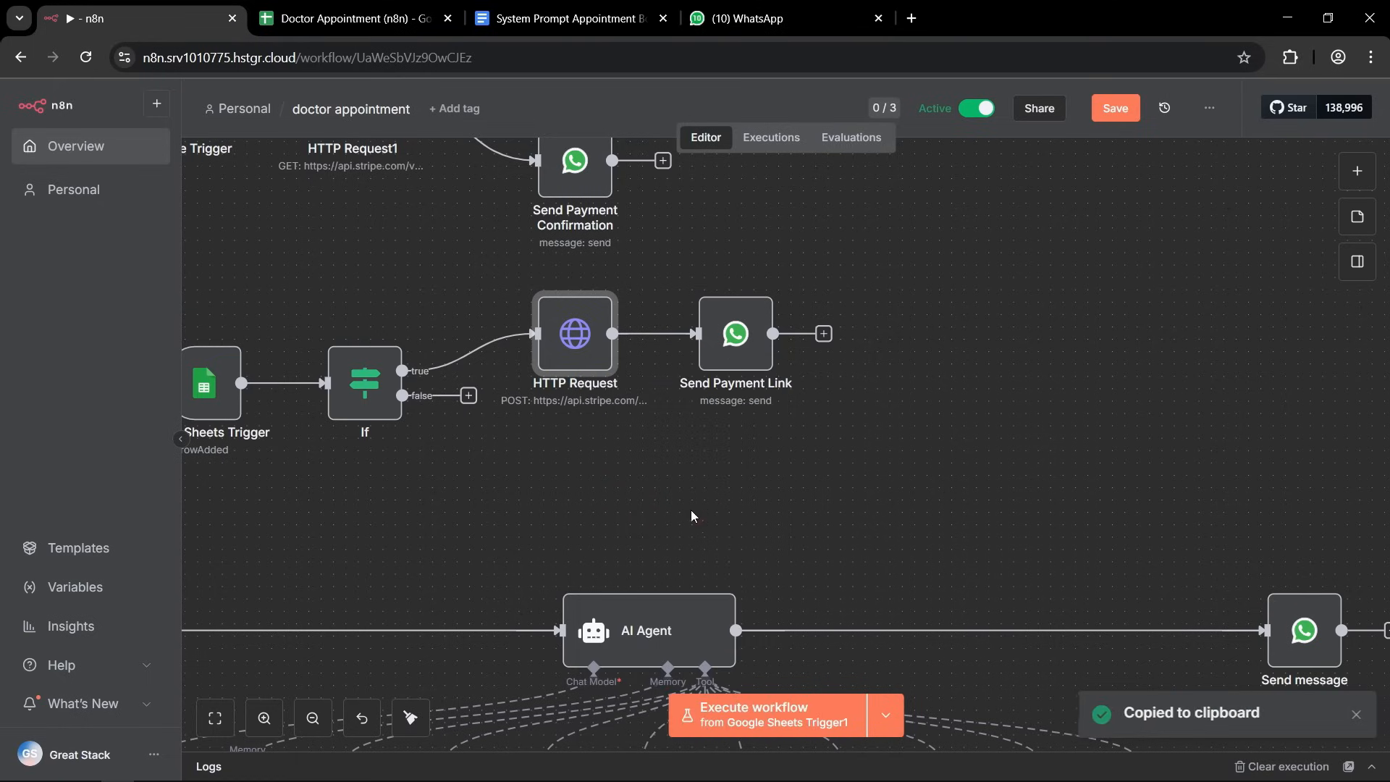
Paste the copied Stripe HTTP Request node beside If2 and connect If2's true output to it.
scroll(924, 366, up, 1)
scroll(924, 366, up, 10)
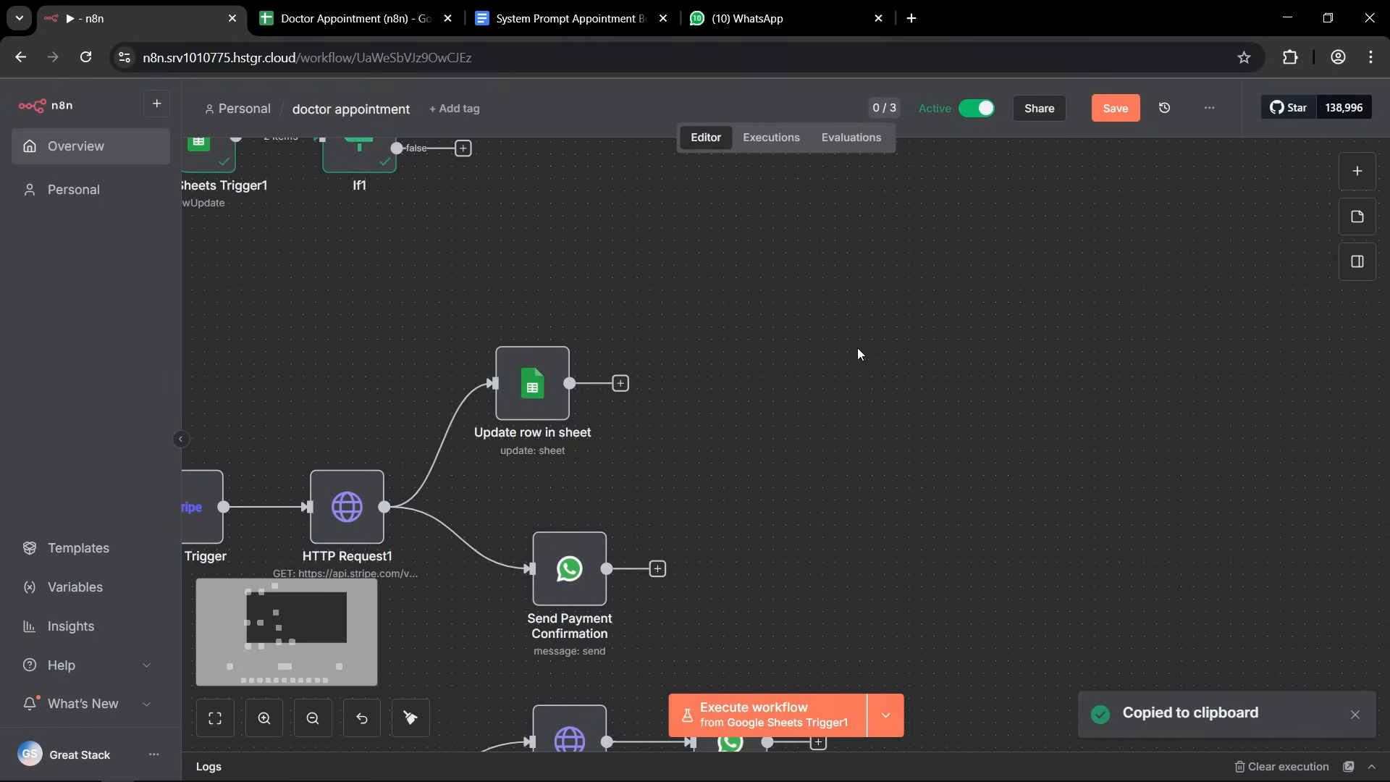
right_click(759, 299)
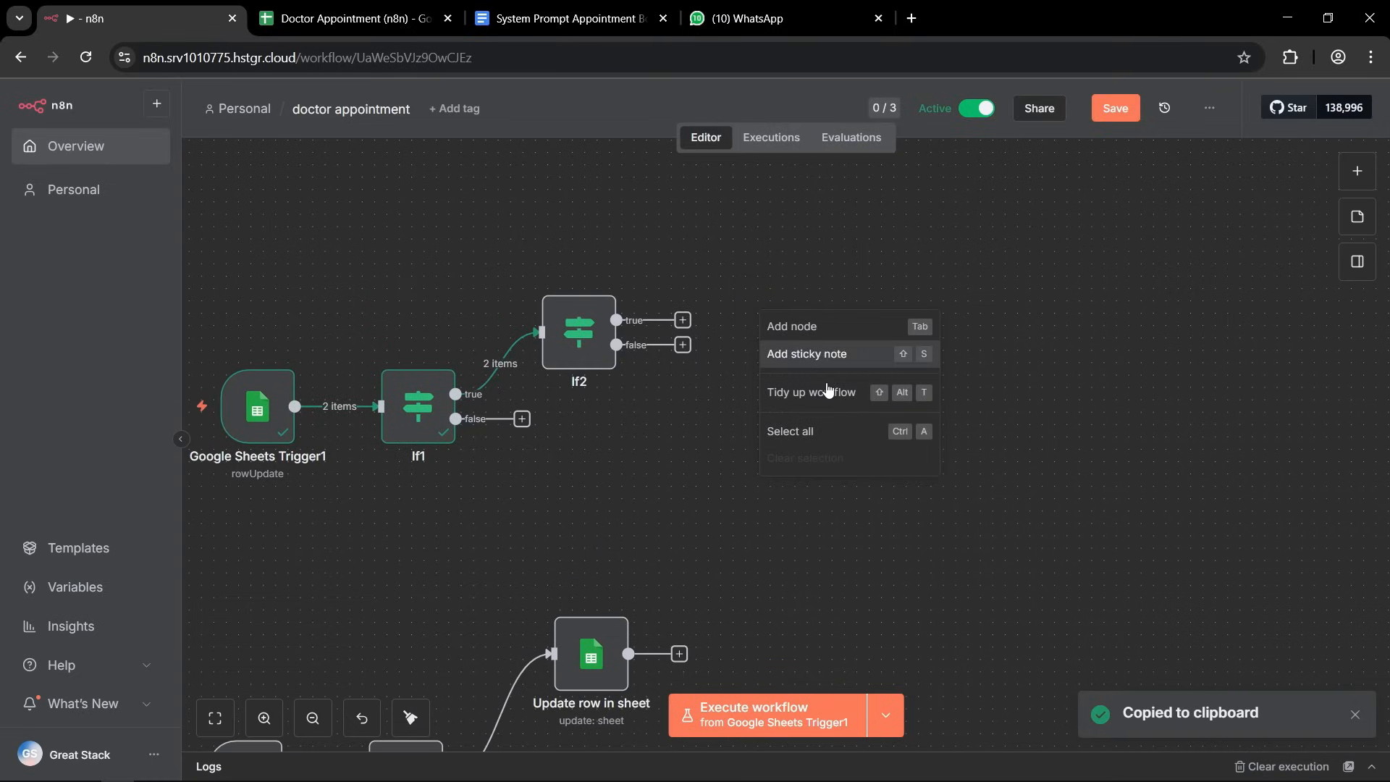
click(834, 284)
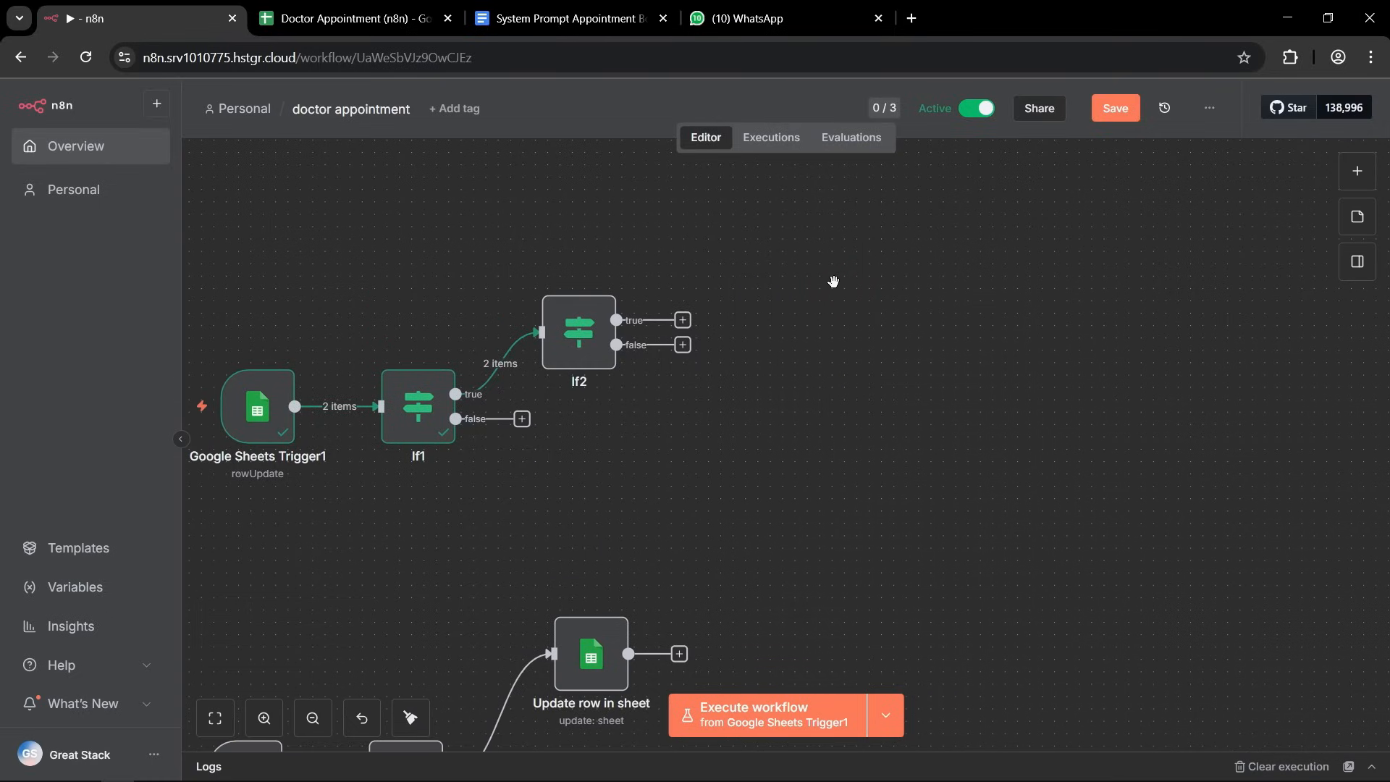
key(ctrl+v)
click(788, 402)
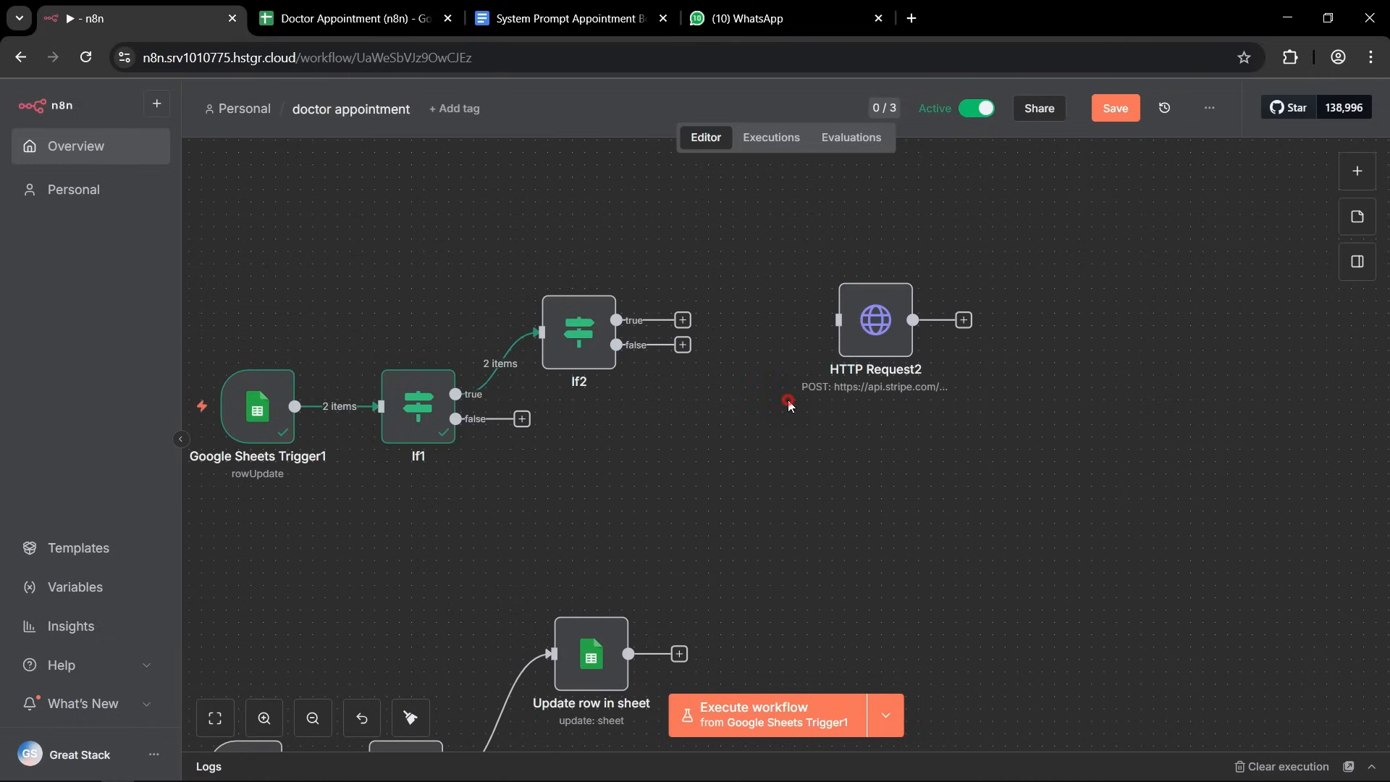
drag(682, 319, 837, 319)
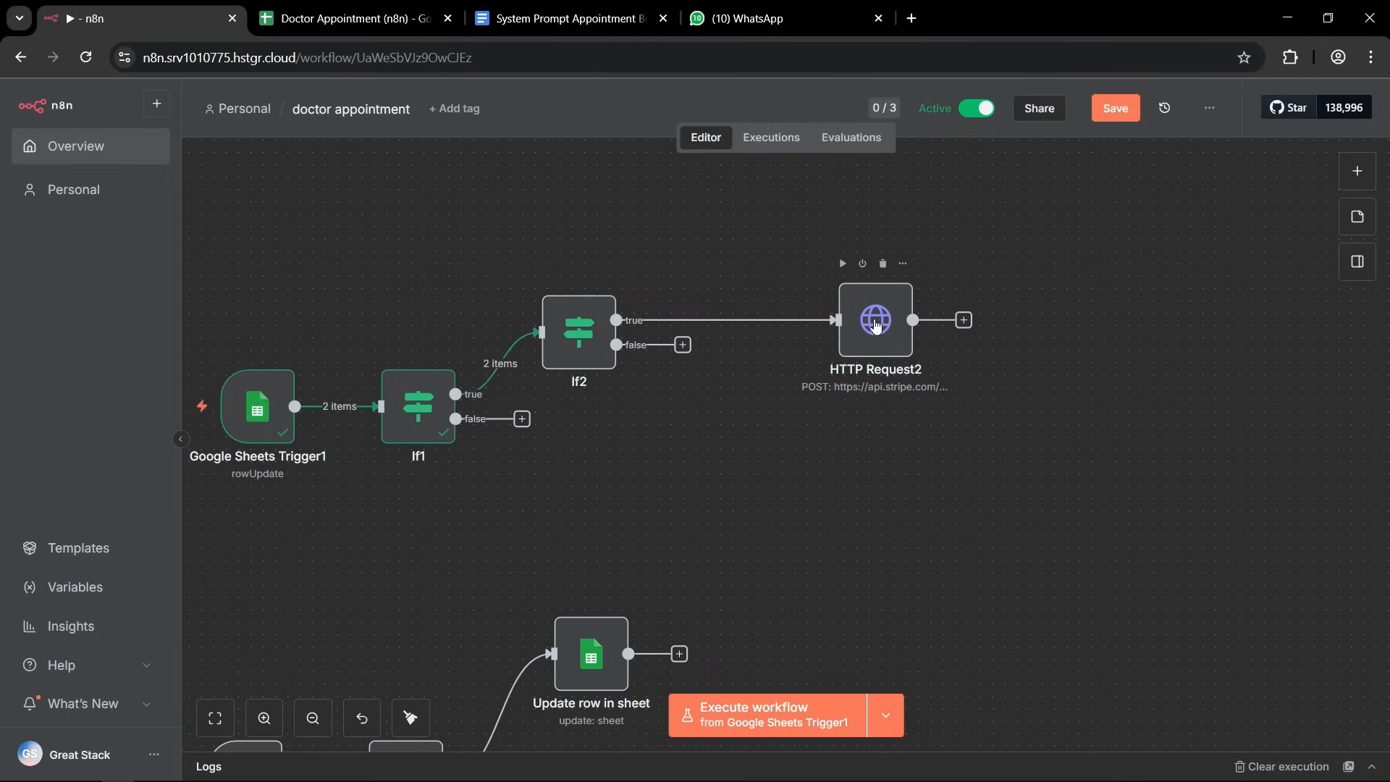
click(876, 325)
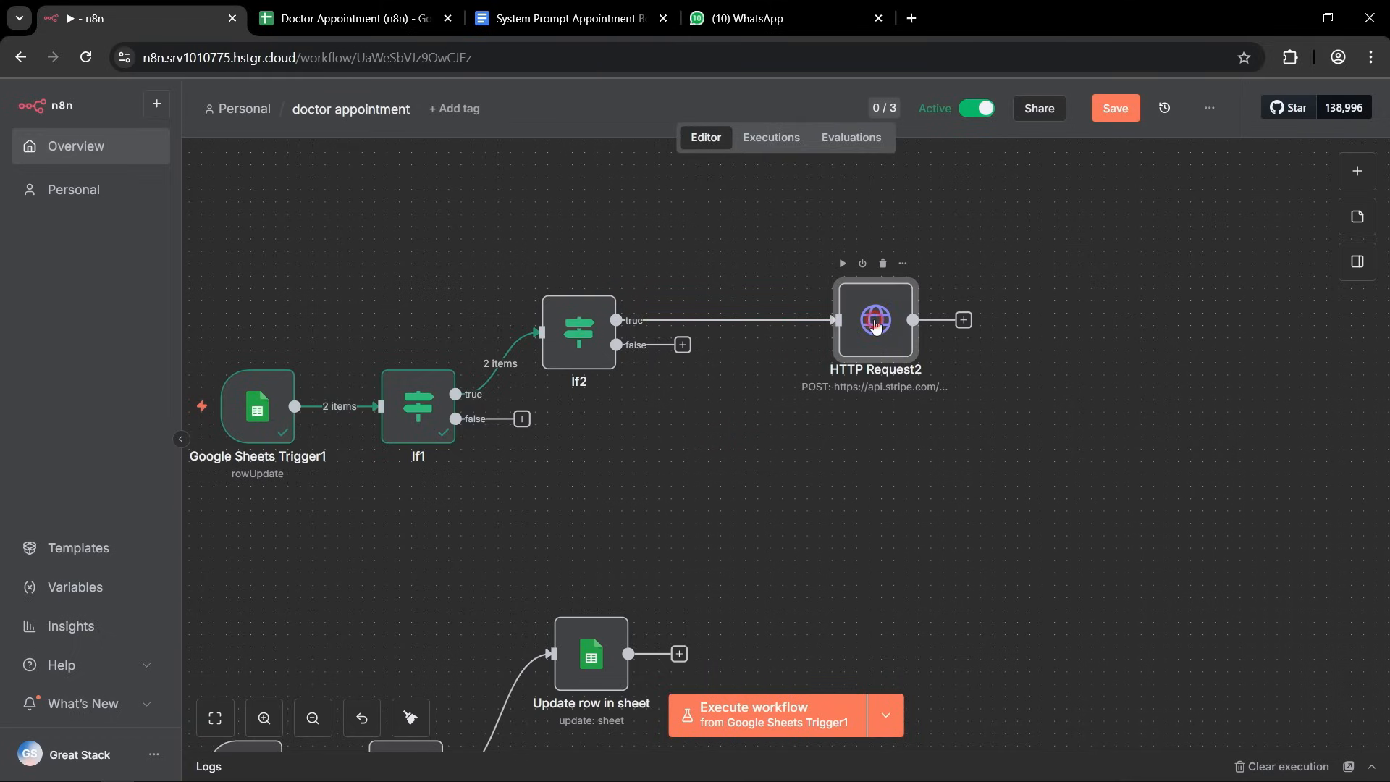
double_click(874, 324)
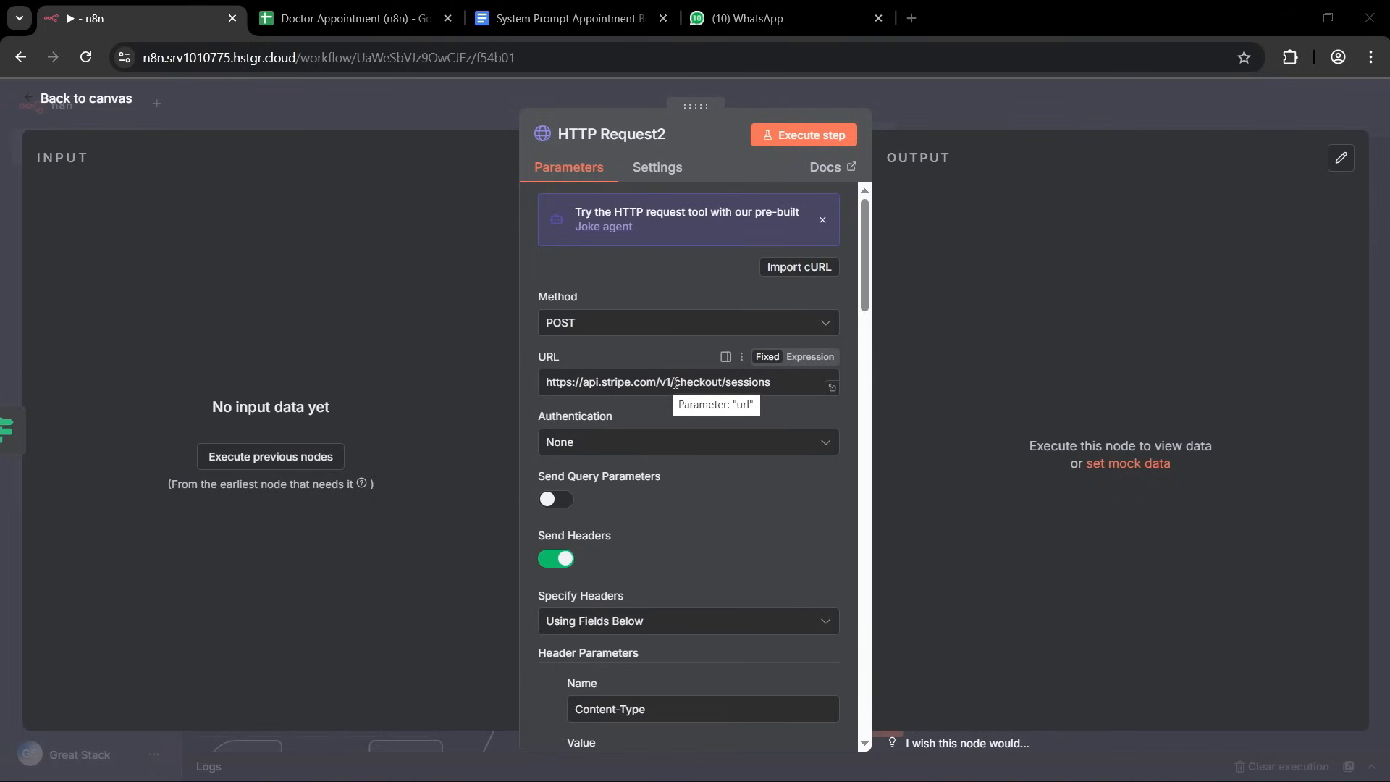
drag(672, 385, 794, 385)
click(794, 385)
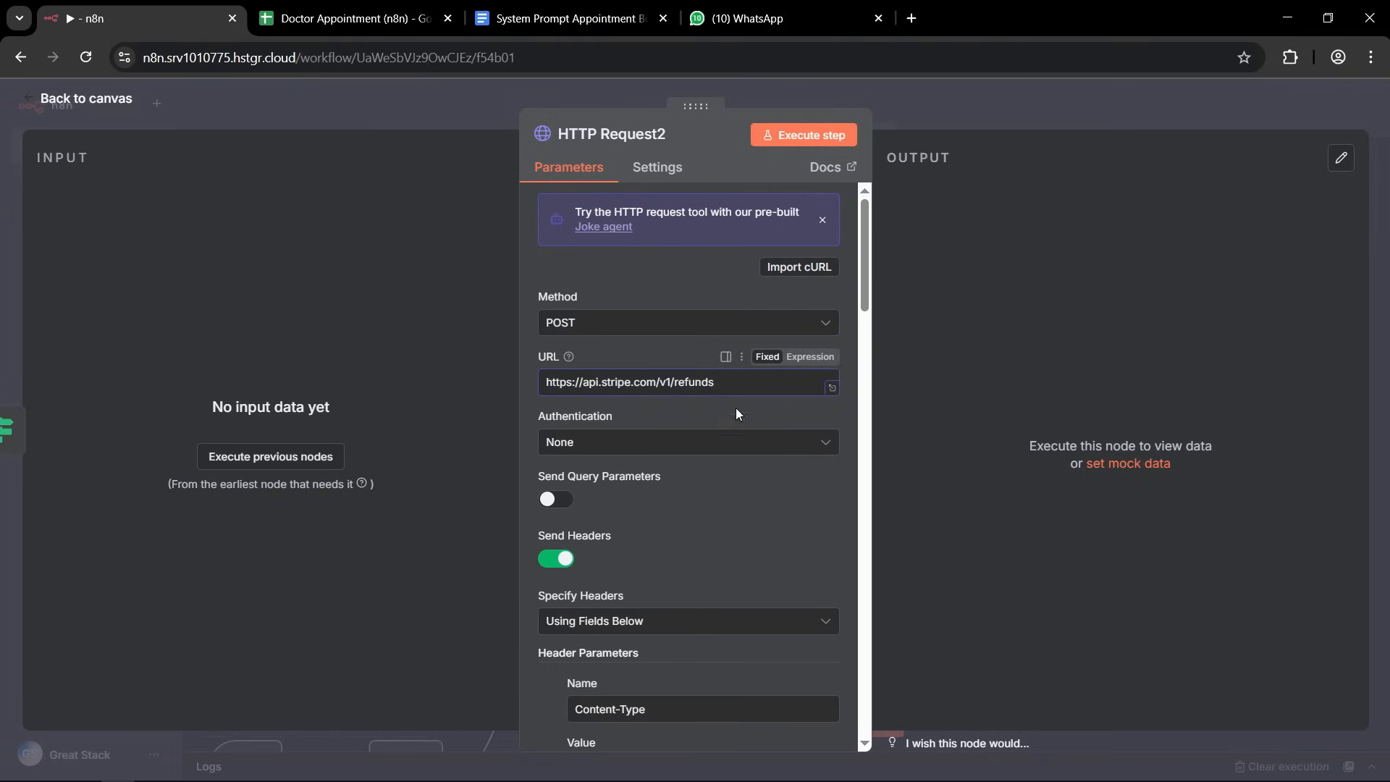
click(527, 510)
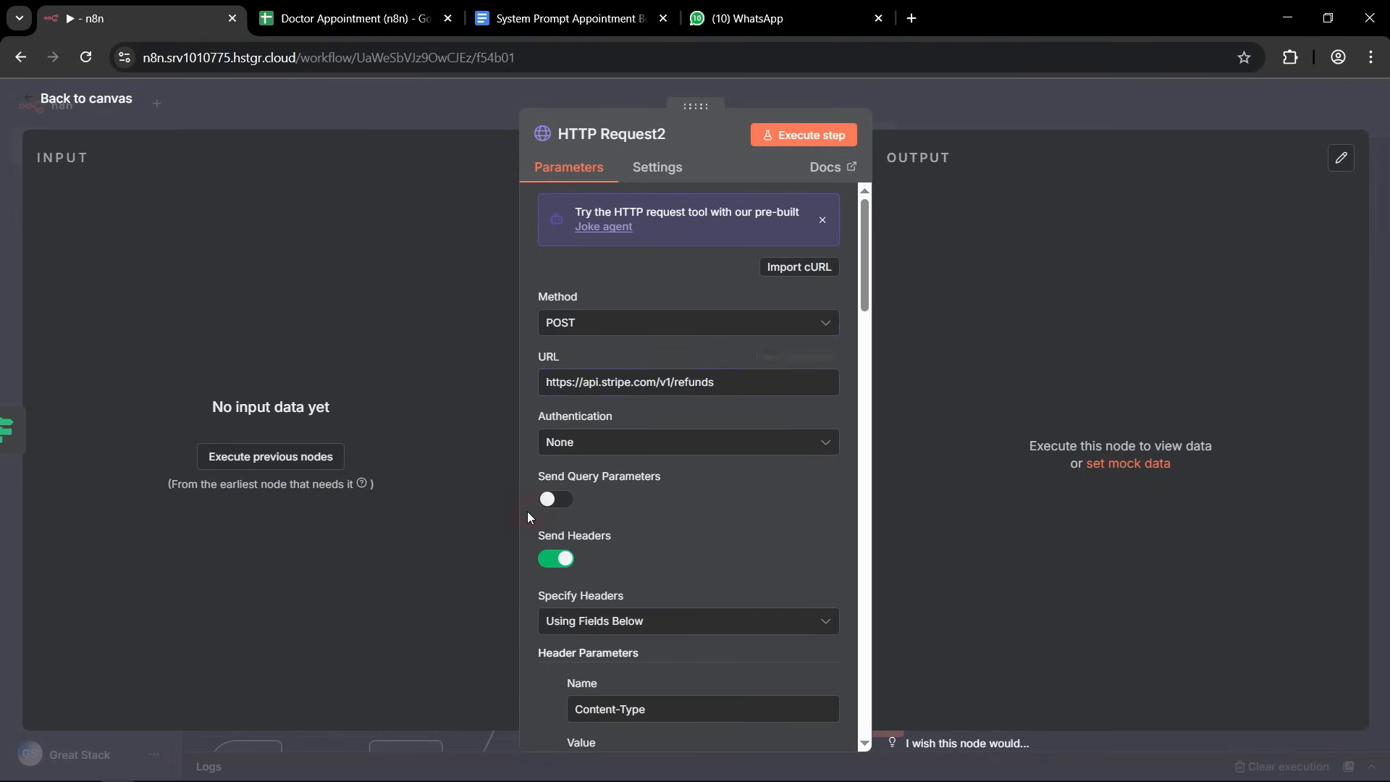
Clear the name and value of the metadata[appointmentId] body parameter in HTTP Request2.
scroll(692, 349, down, 5)
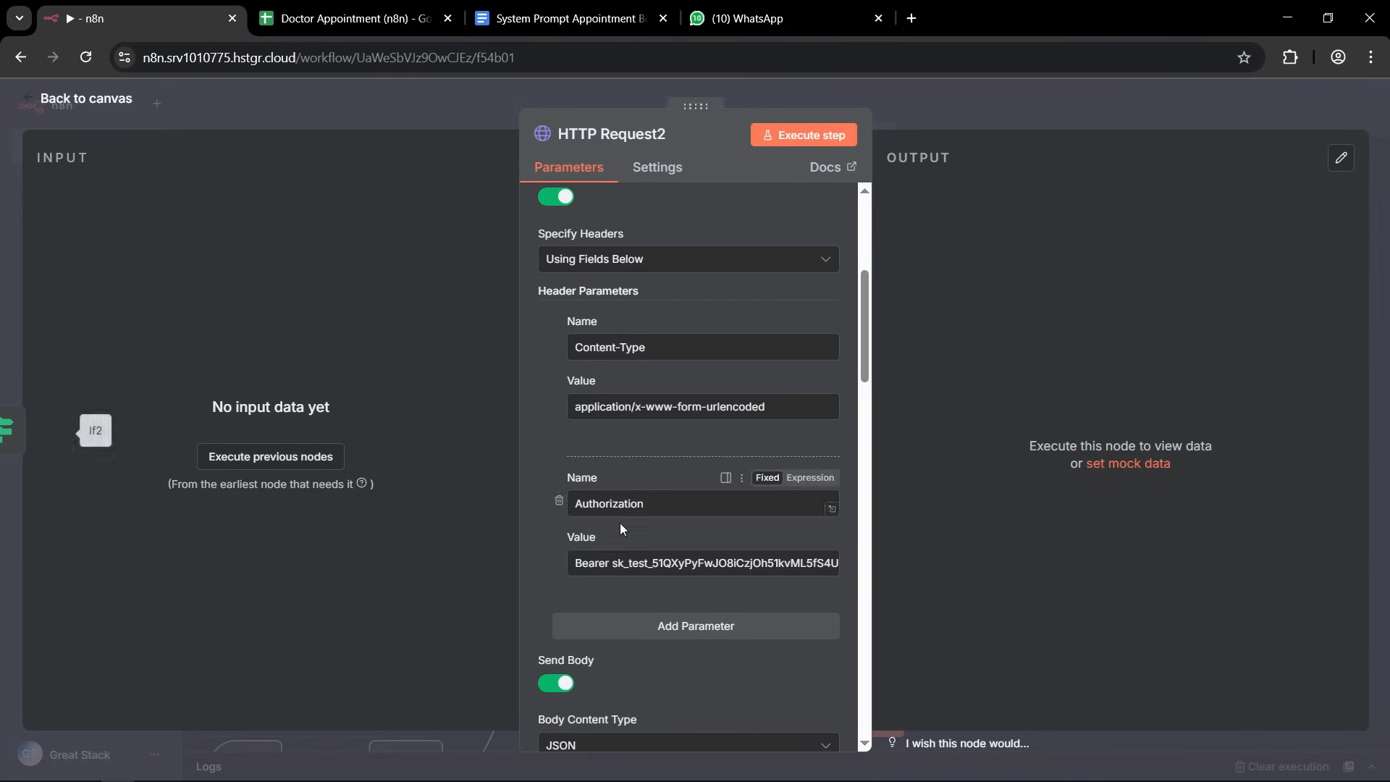
scroll(702, 377, down, 5)
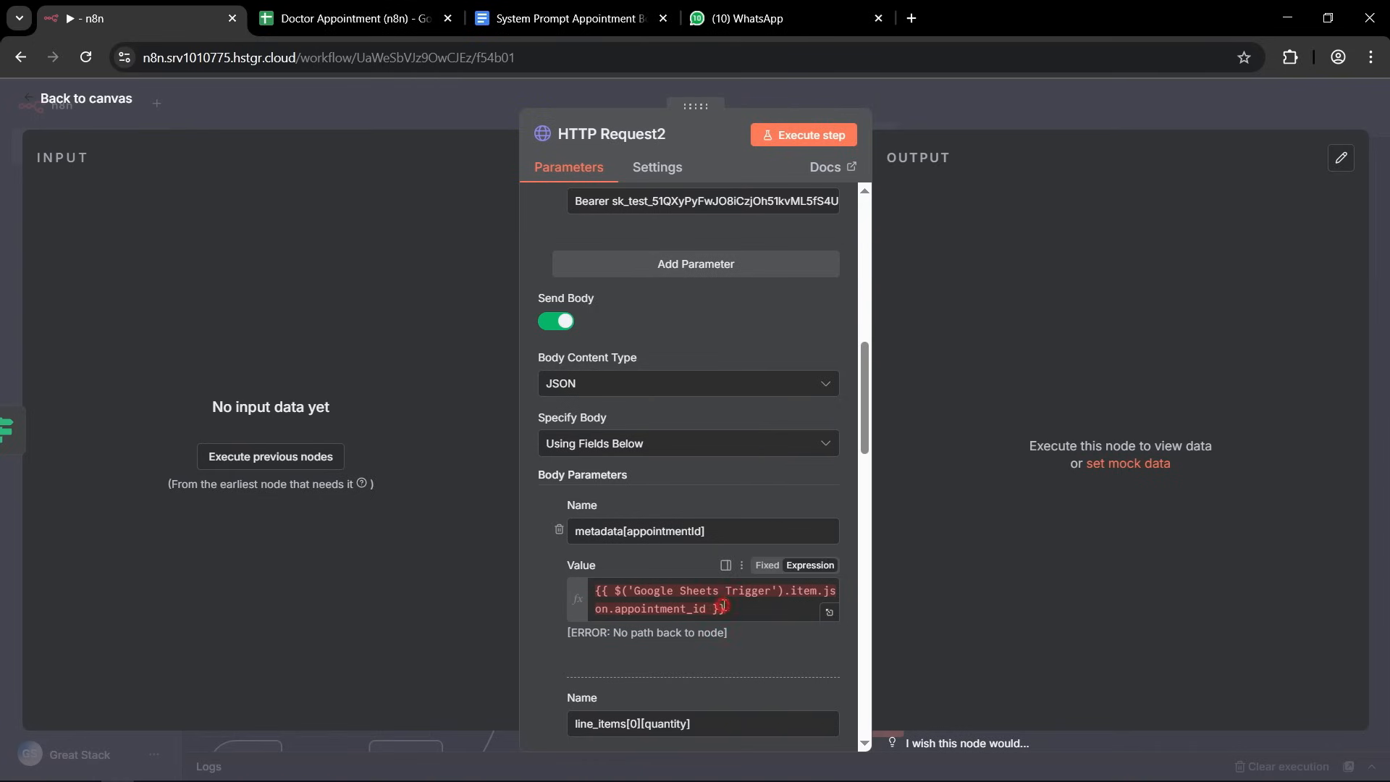
drag(595, 590, 724, 606)
key(BackSpace)
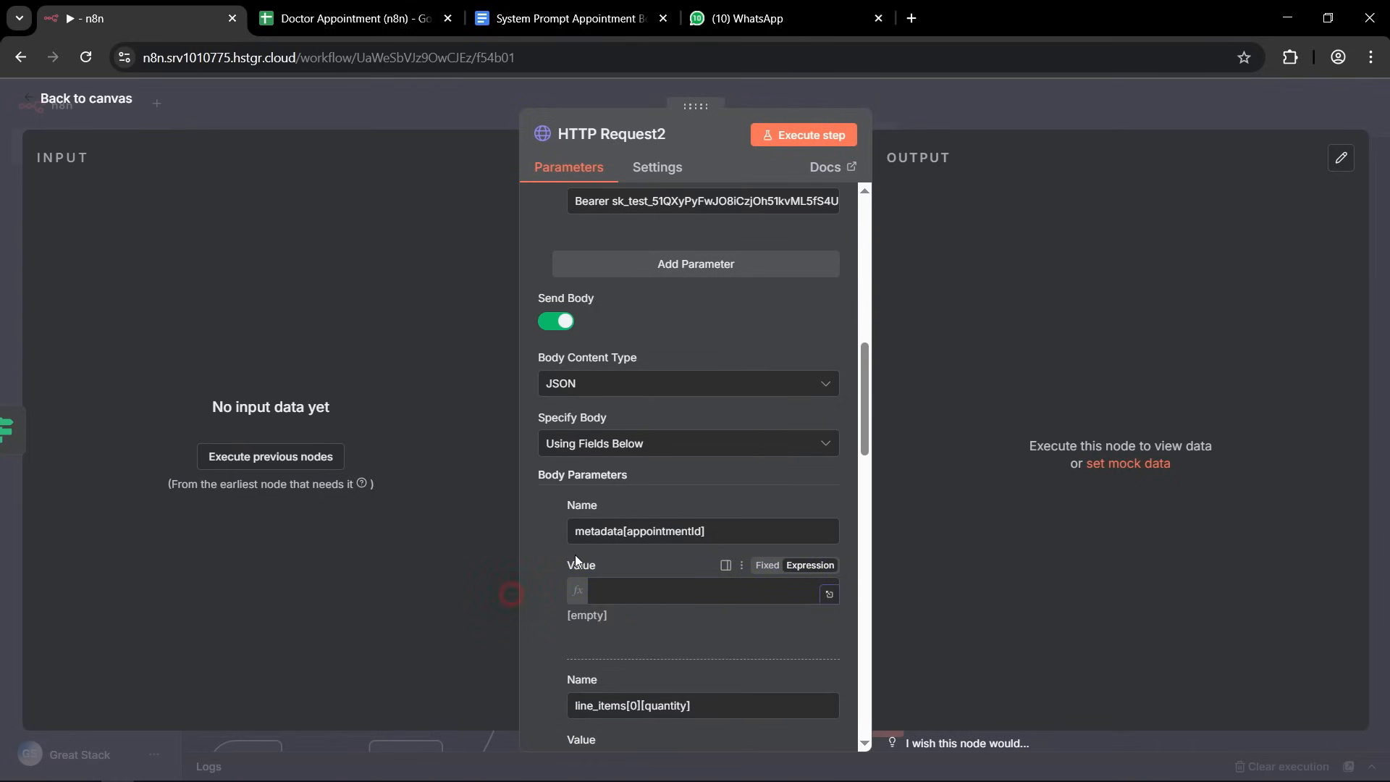
double_click(637, 526)
triple_click(637, 530)
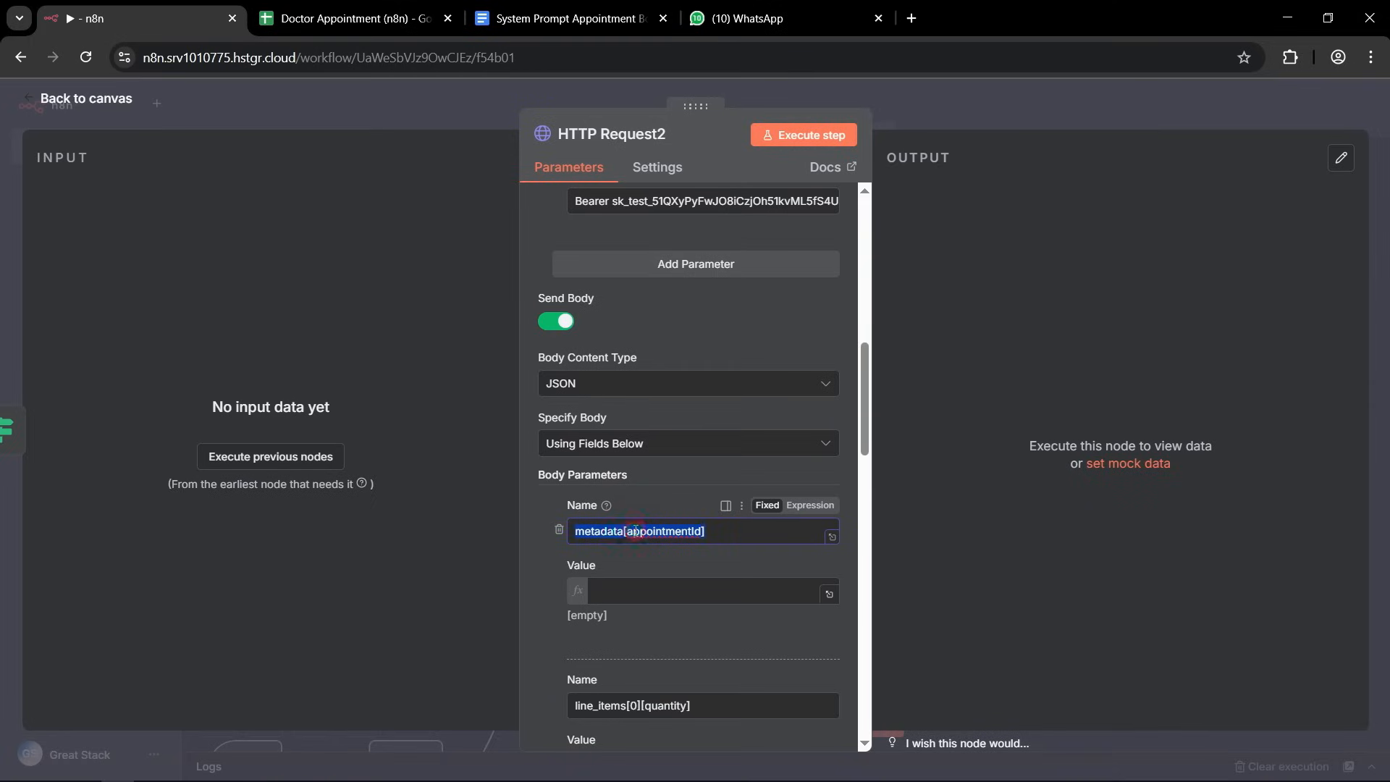
key(BackSpace)
Delete all remaining body parameters of HTTP Request2, from line_items[0][quantity] onward, keeping only the blank first one.
scroll(550, 550, down, 3)
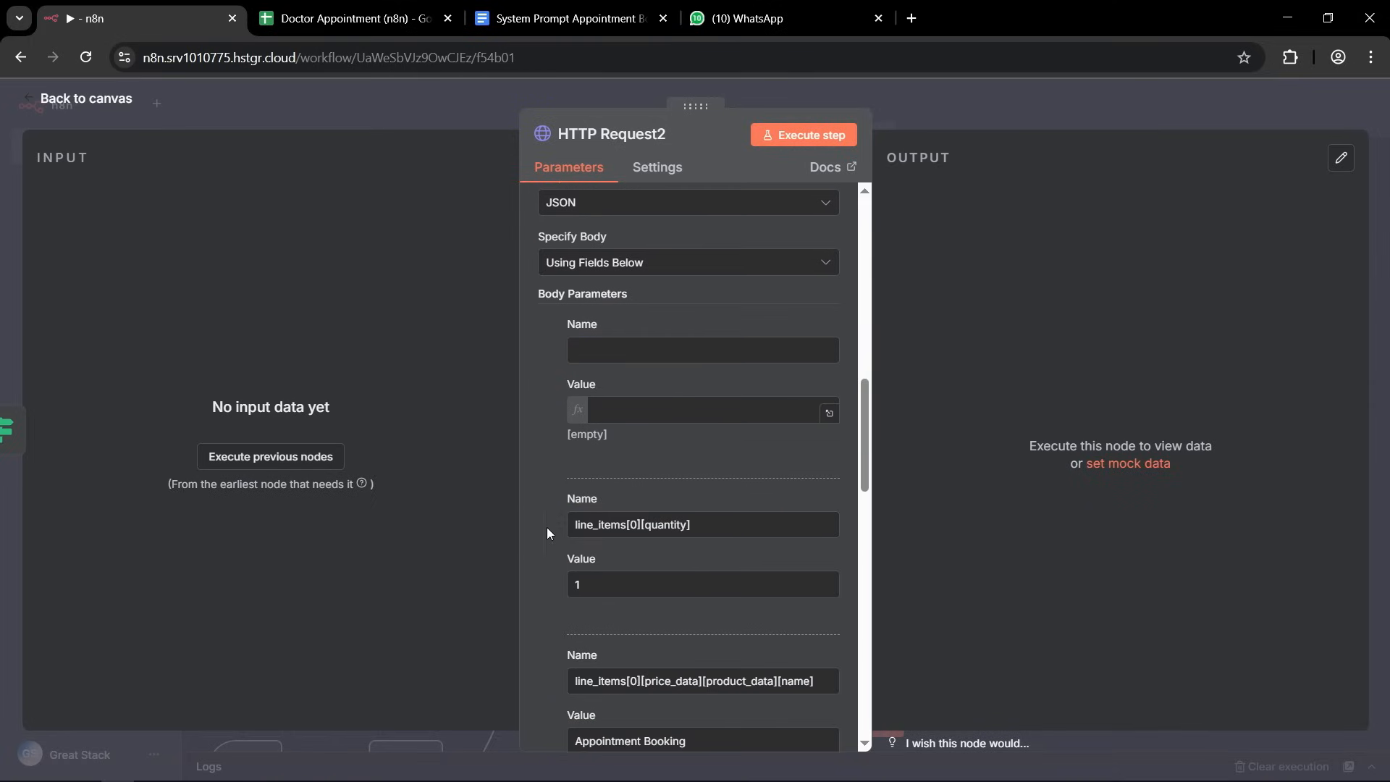
click(558, 524)
click(557, 524)
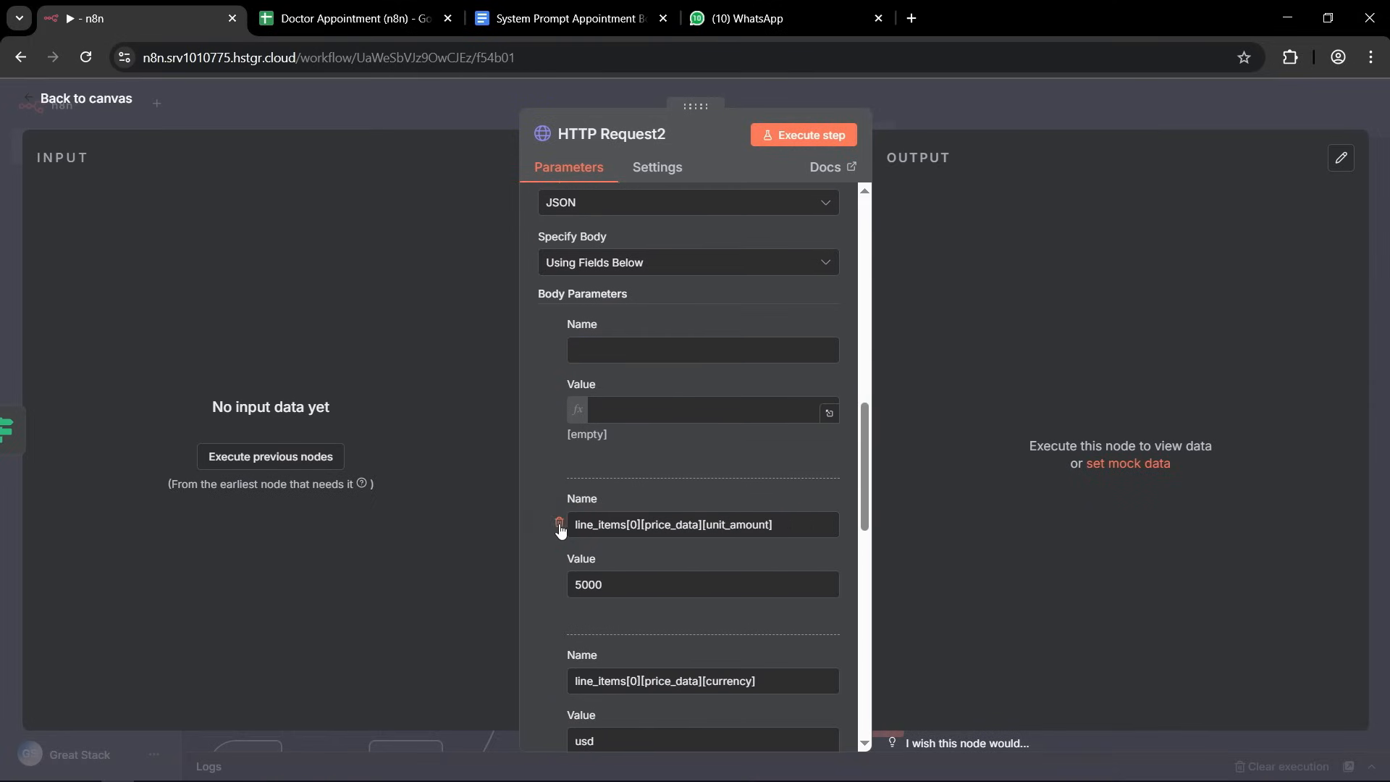
click(559, 524)
click(560, 524)
click(560, 524)
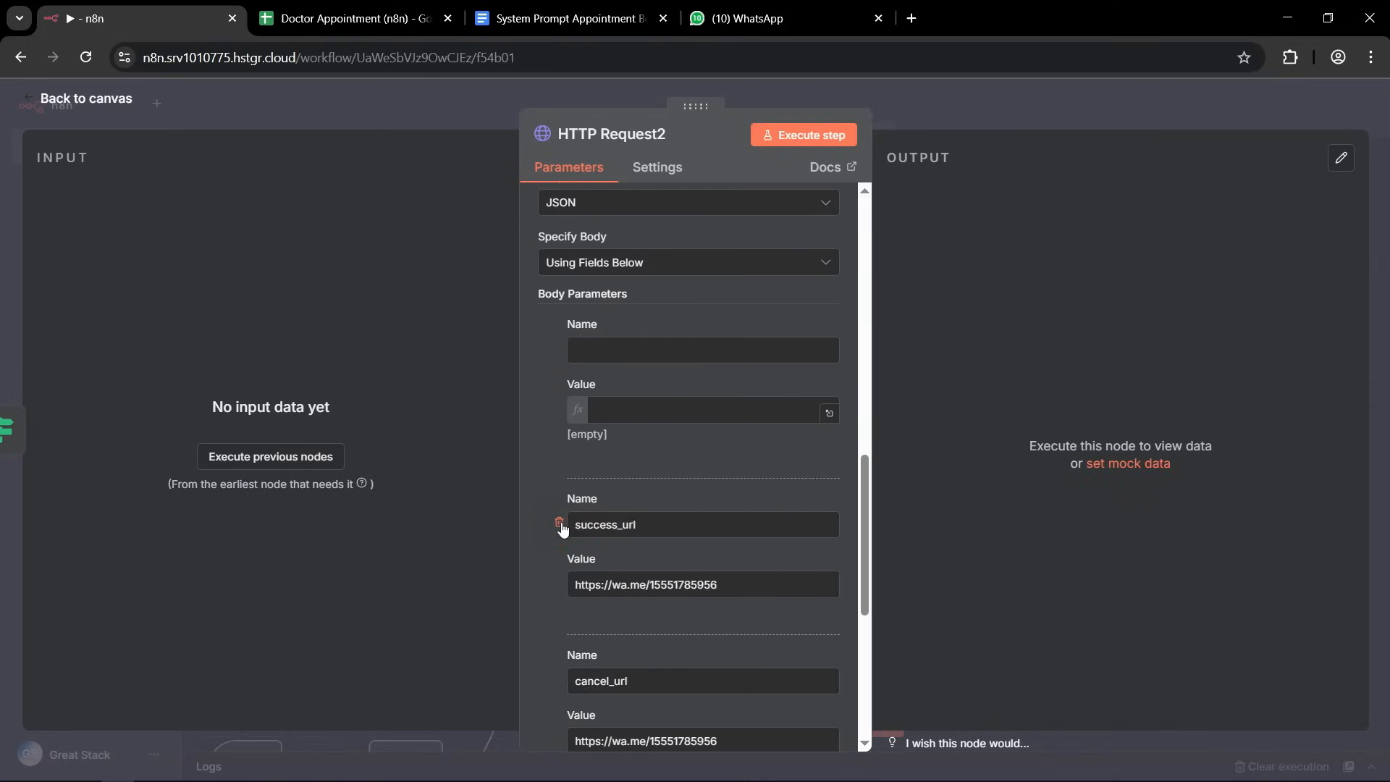
click(560, 524)
click(559, 524)
click(560, 524)
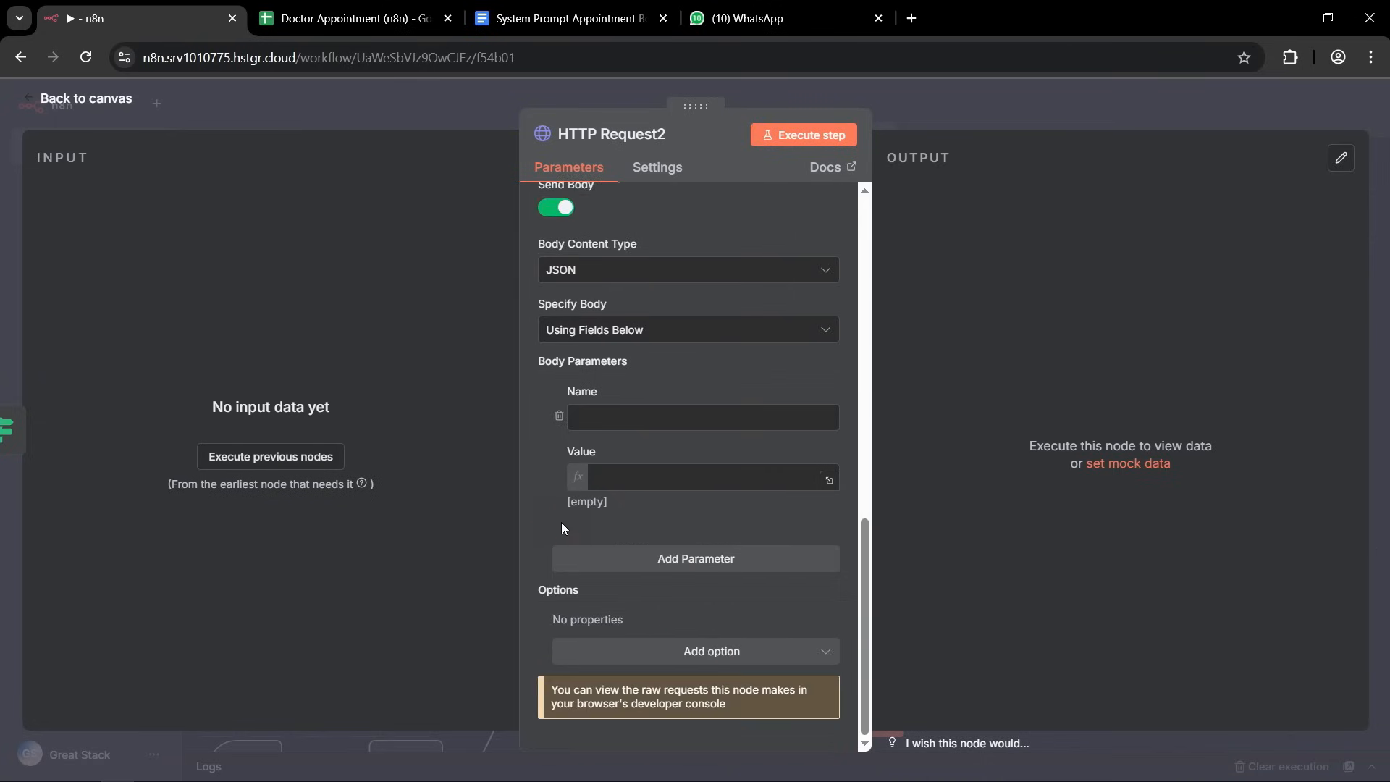
Name the blank body parameter of HTTP Request2 payment_intent.
scroll(562, 522, up, 3)
scroll(650, 536, down, 2)
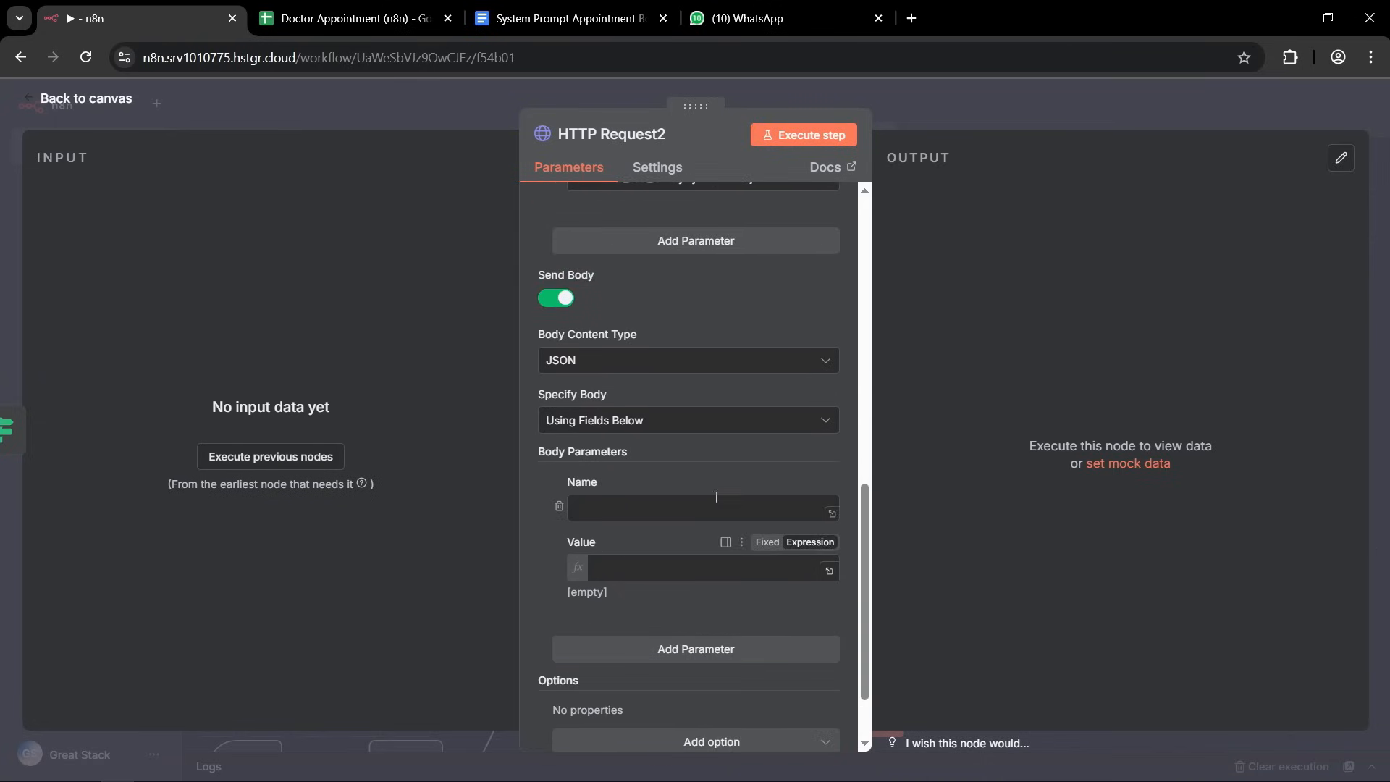
click(611, 512)
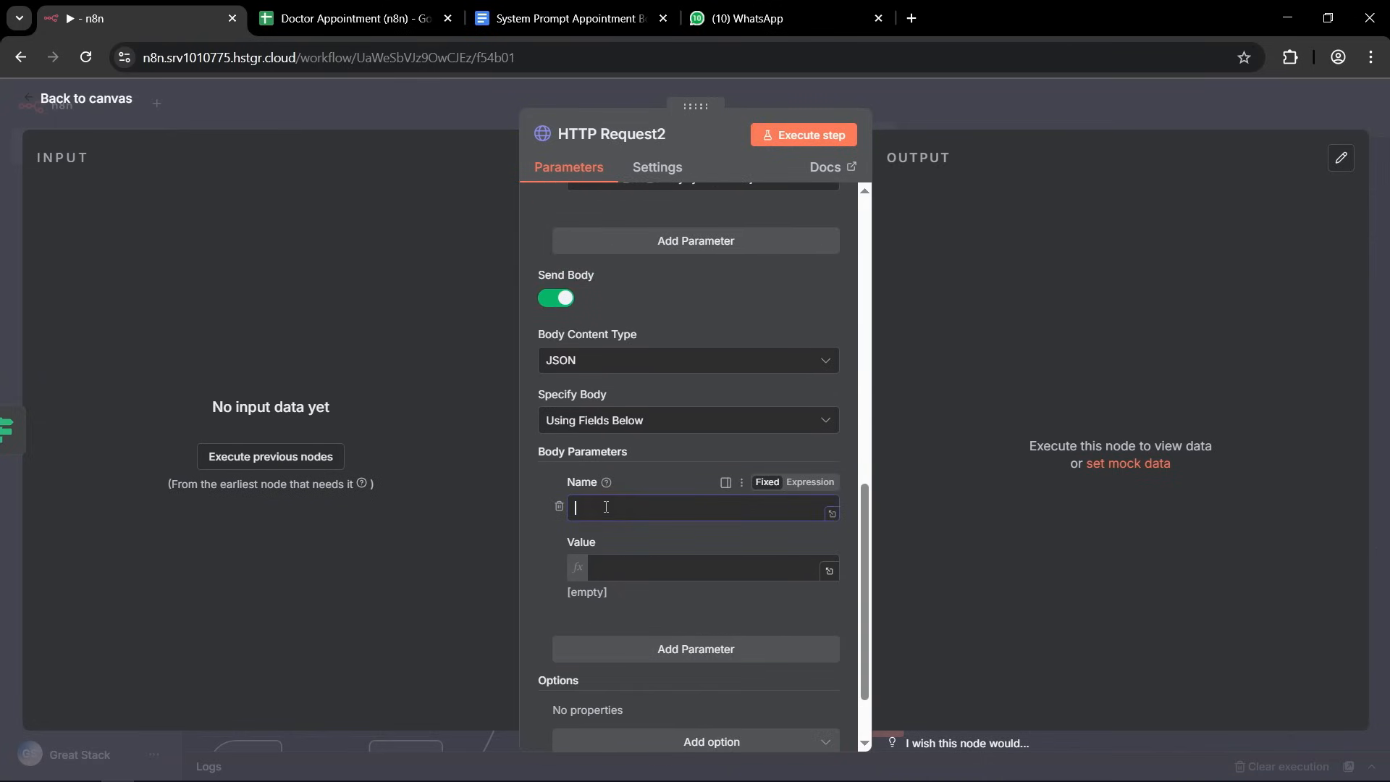
key(ctrl+v)
click(617, 563)
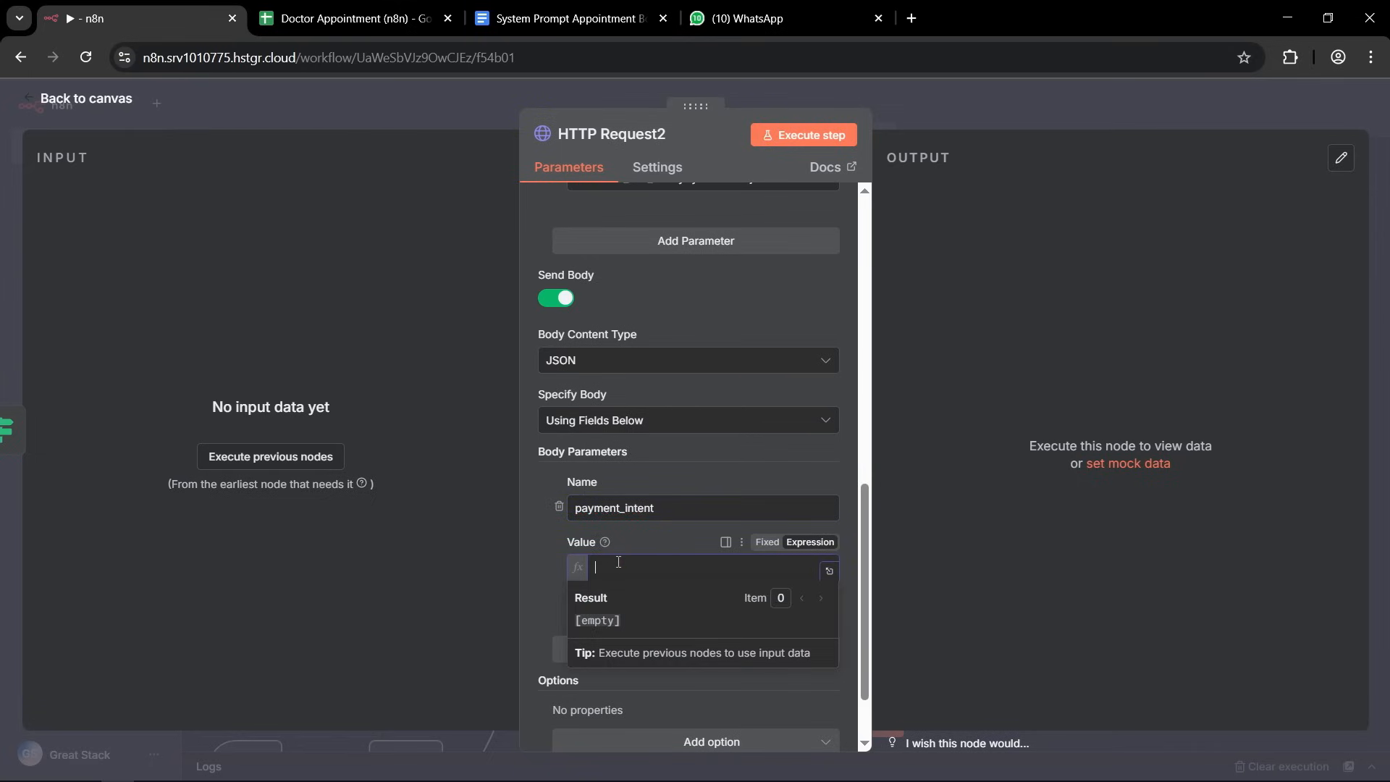
click(529, 557)
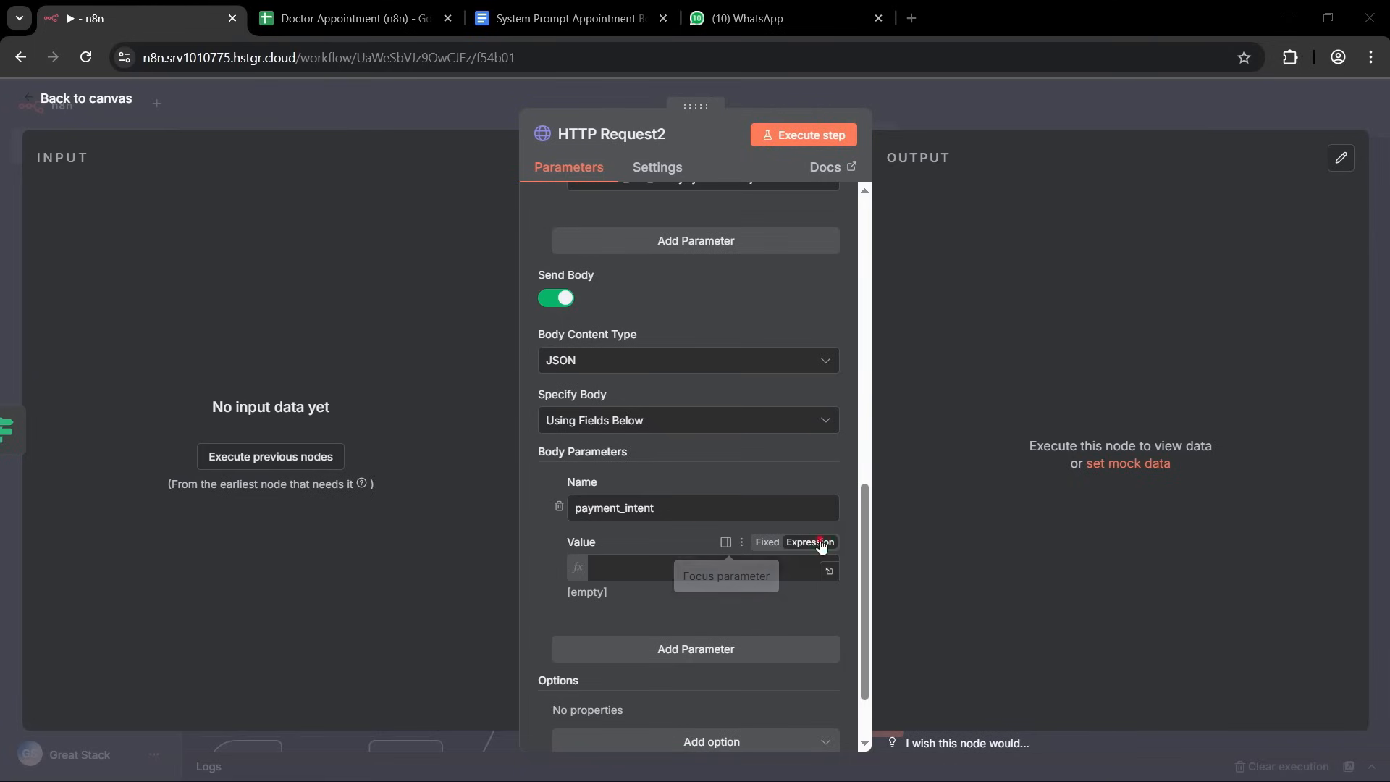
Set the payment_intent parameter's value to the stripe_payment_intent field from Google Sheets Trigger1, using the expression editor.
click(829, 568)
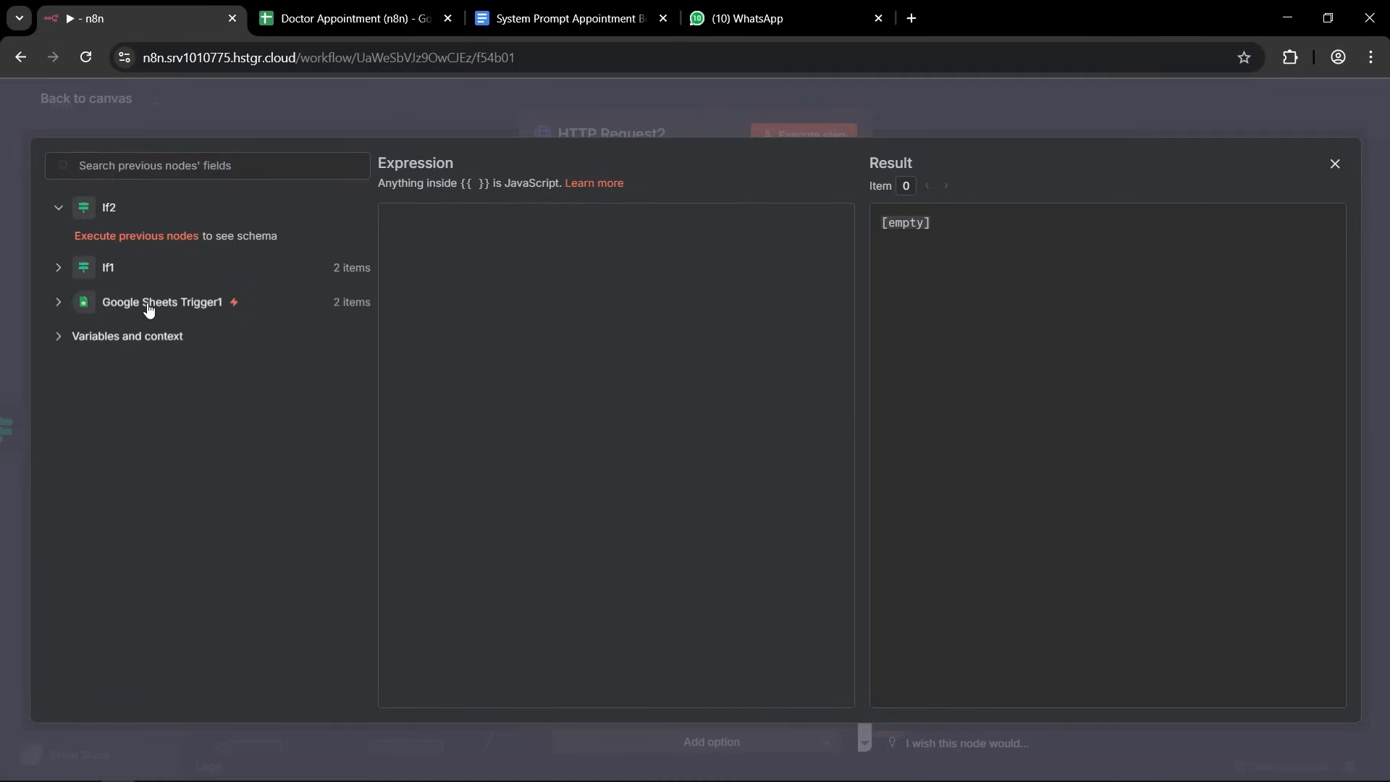
click(58, 304)
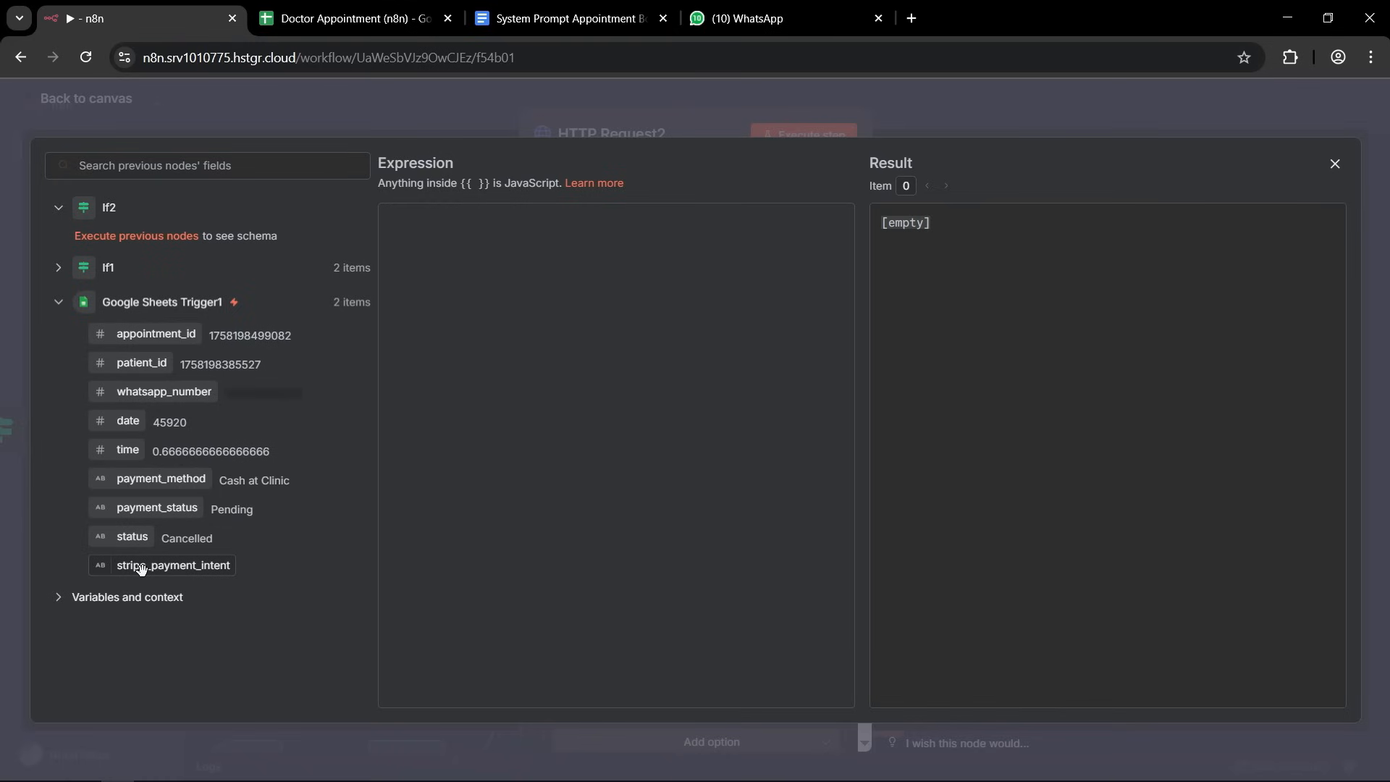
drag(142, 569, 549, 313)
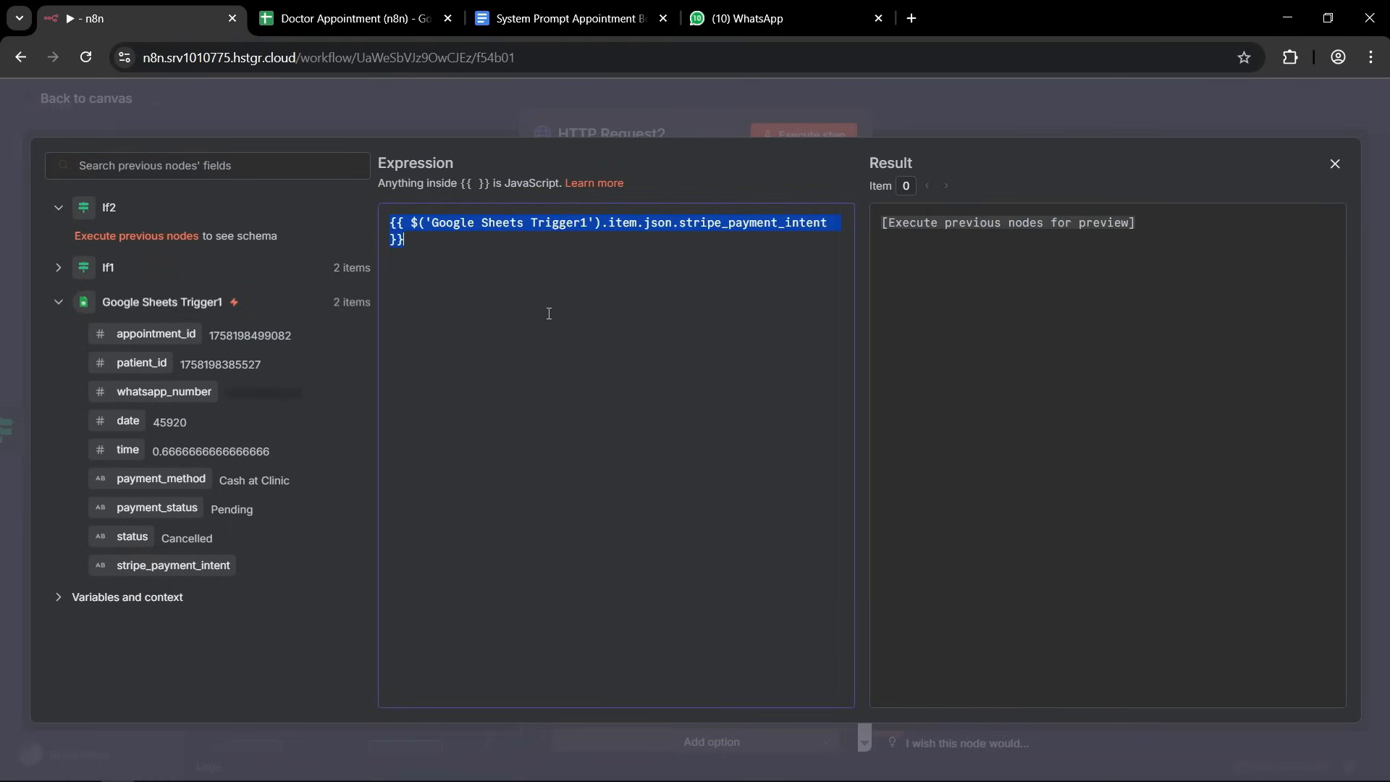
click(529, 303)
drag(446, 257, 391, 221)
click(428, 237)
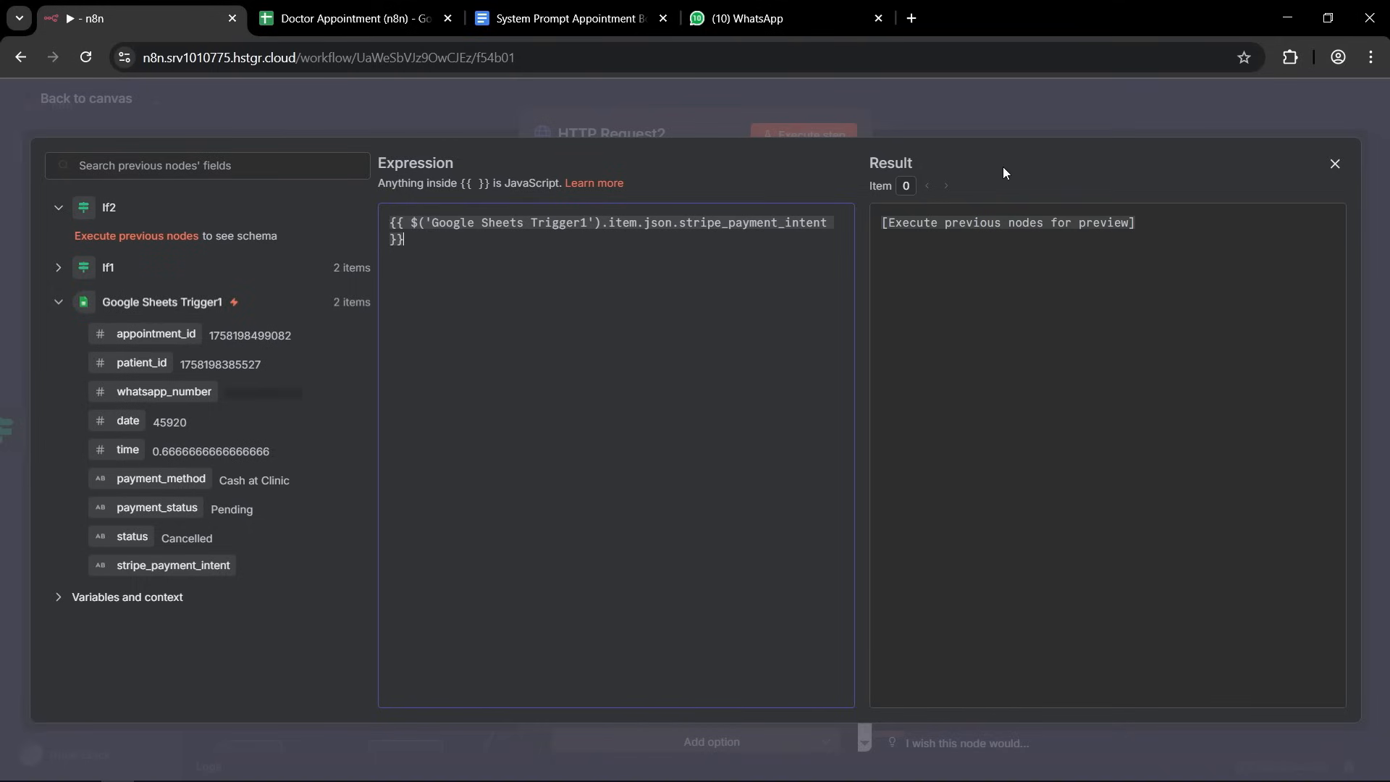
click(1141, 109)
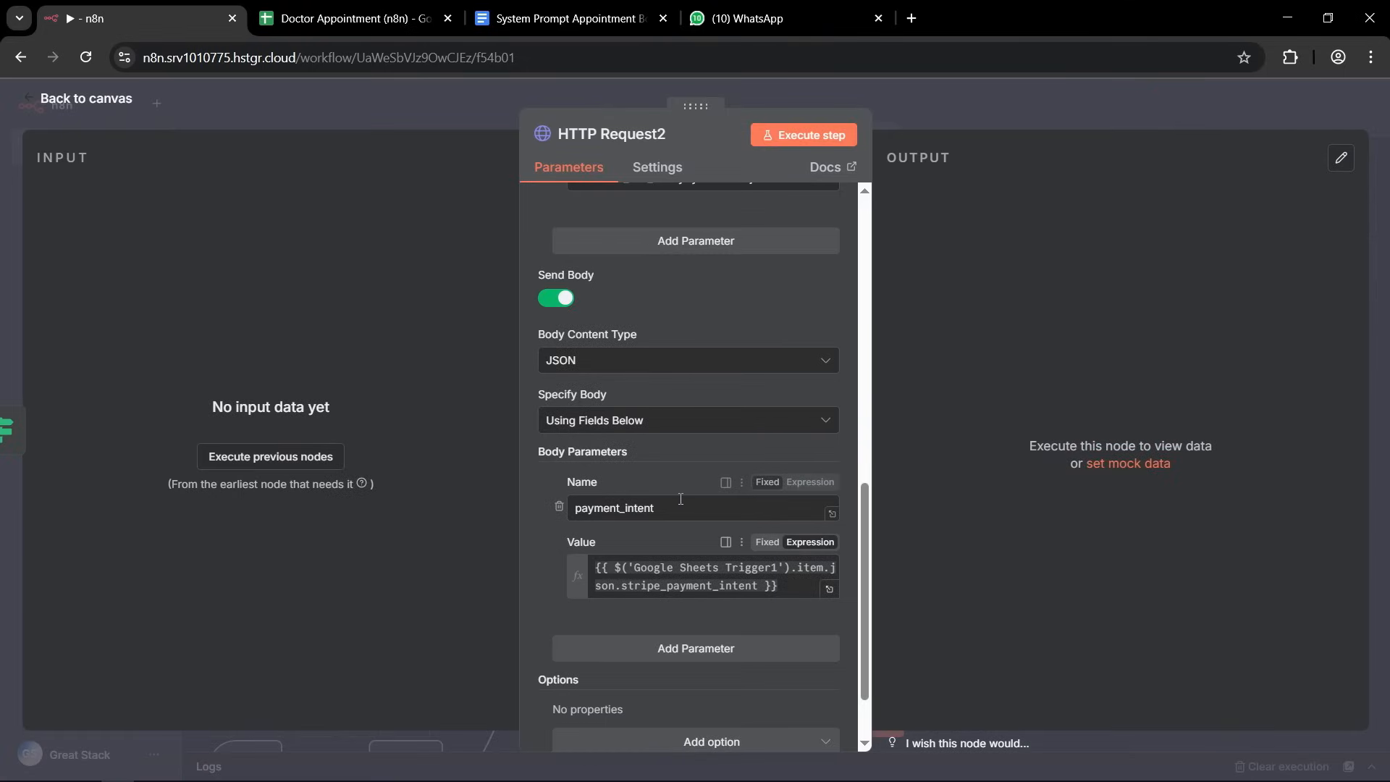
Review the HTTP Request2 settings, return to the canvas and move the node closer to If2.
scroll(697, 466, down, 2)
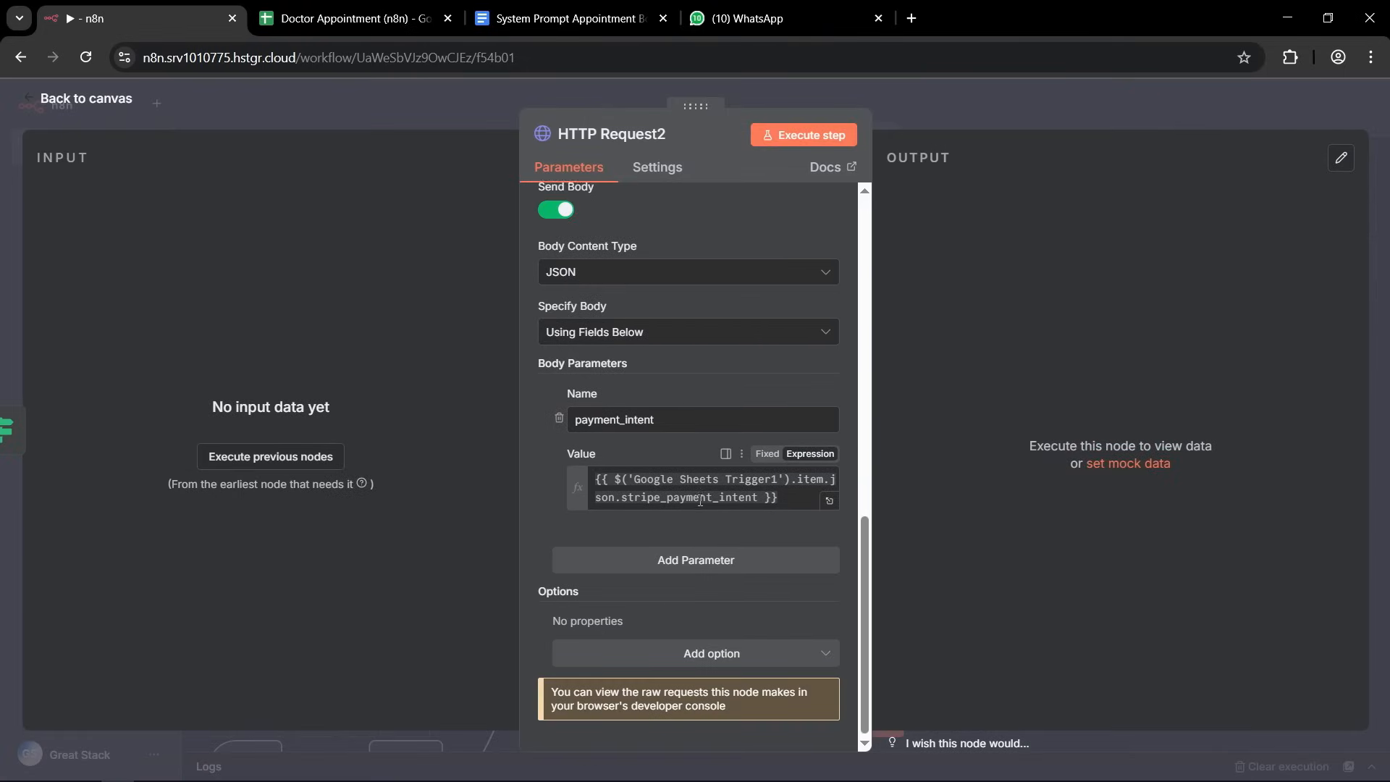
scroll(700, 500, up, 10)
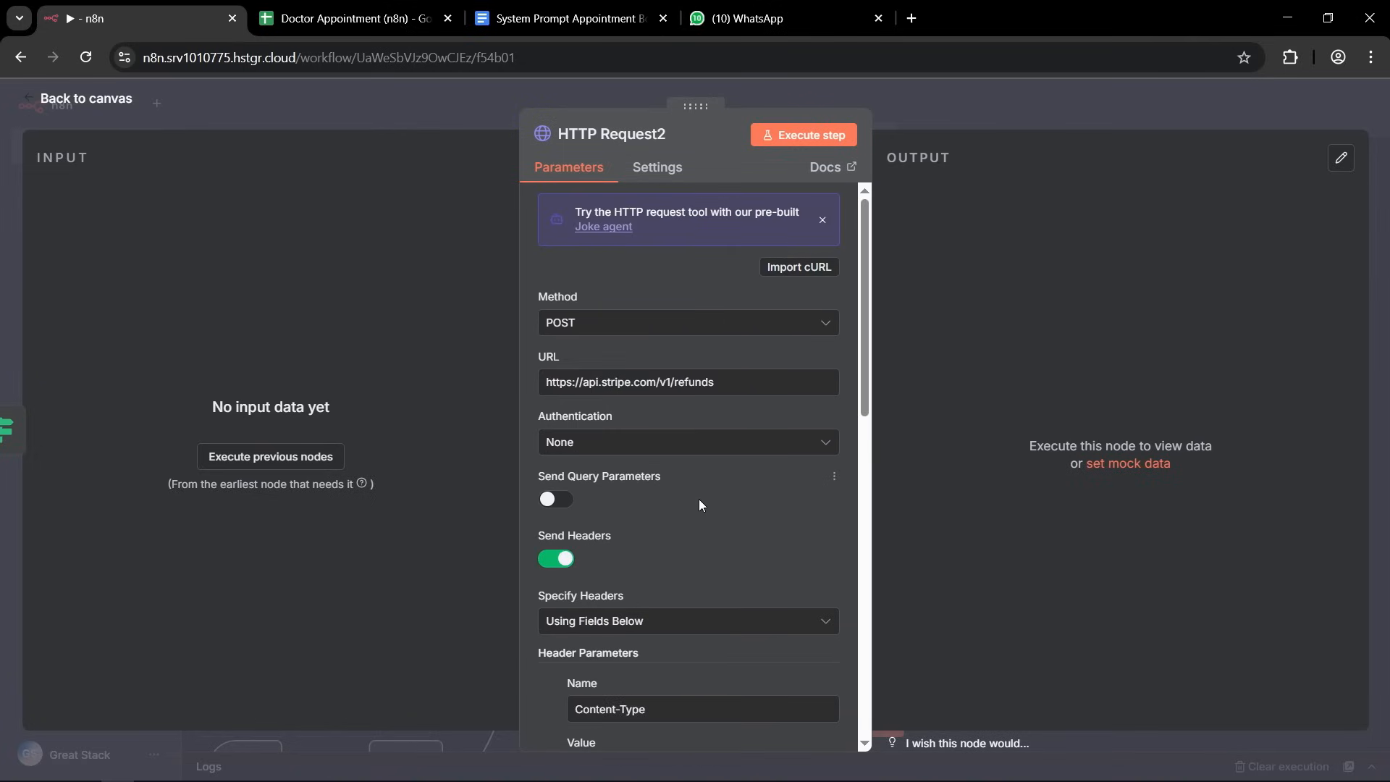
click(979, 106)
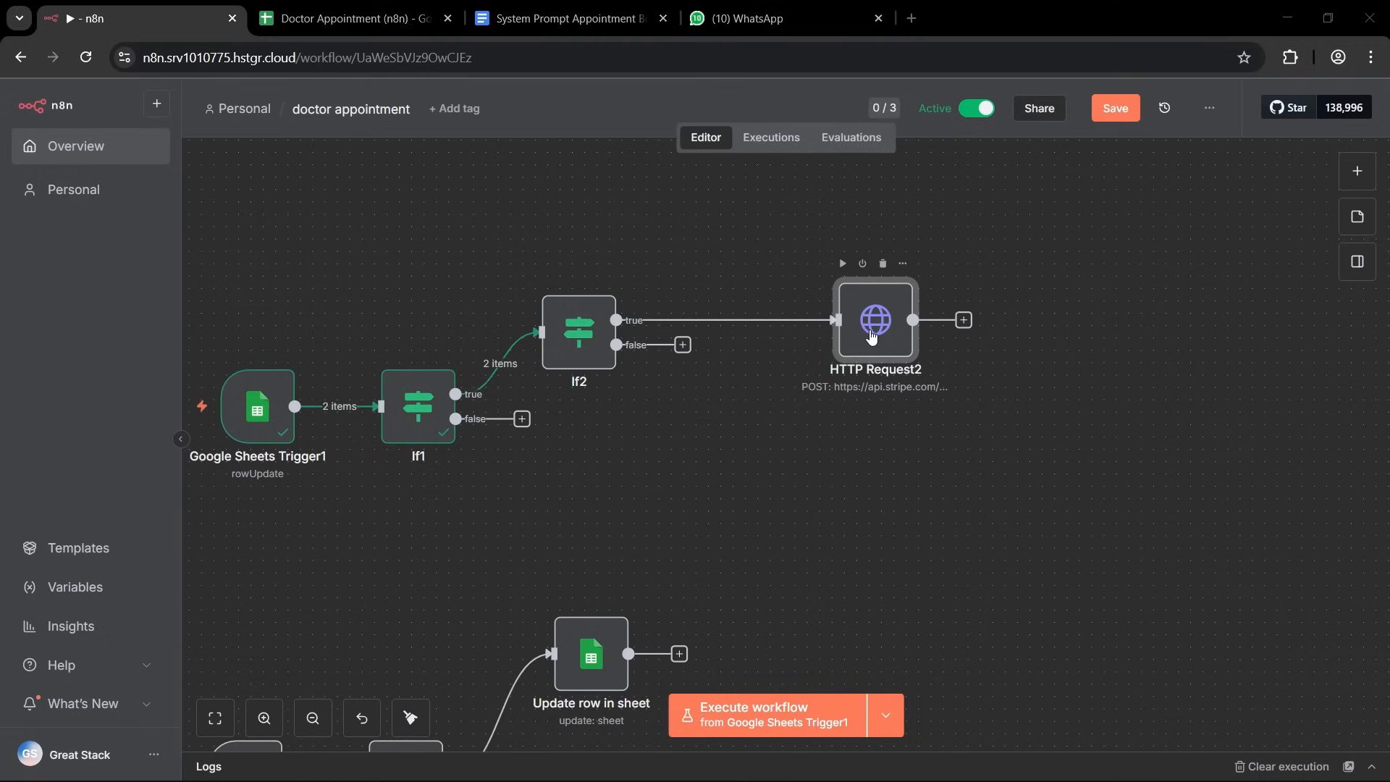
drag(874, 329, 813, 330)
click(986, 391)
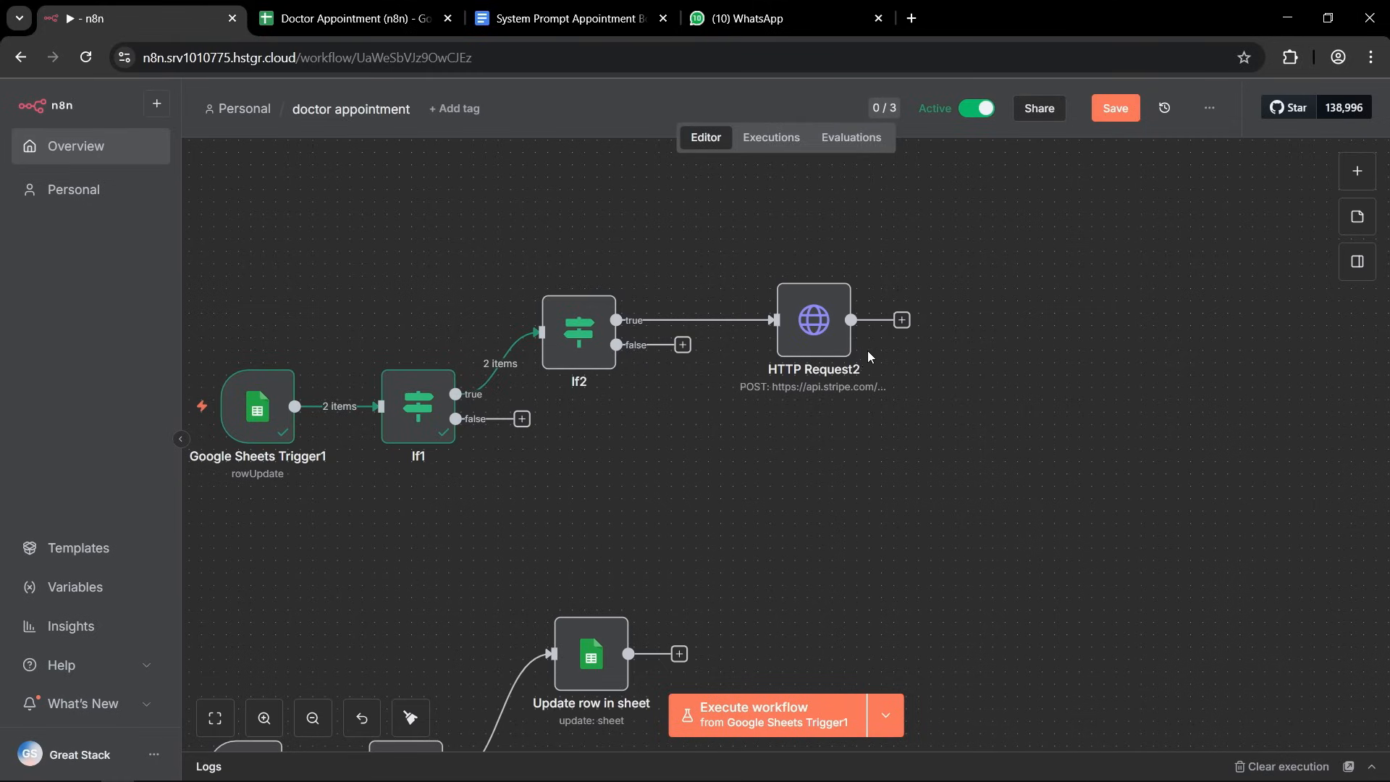
Add a Google Sheets node with the Update row in sheet action after HTTP Request2.
click(902, 321)
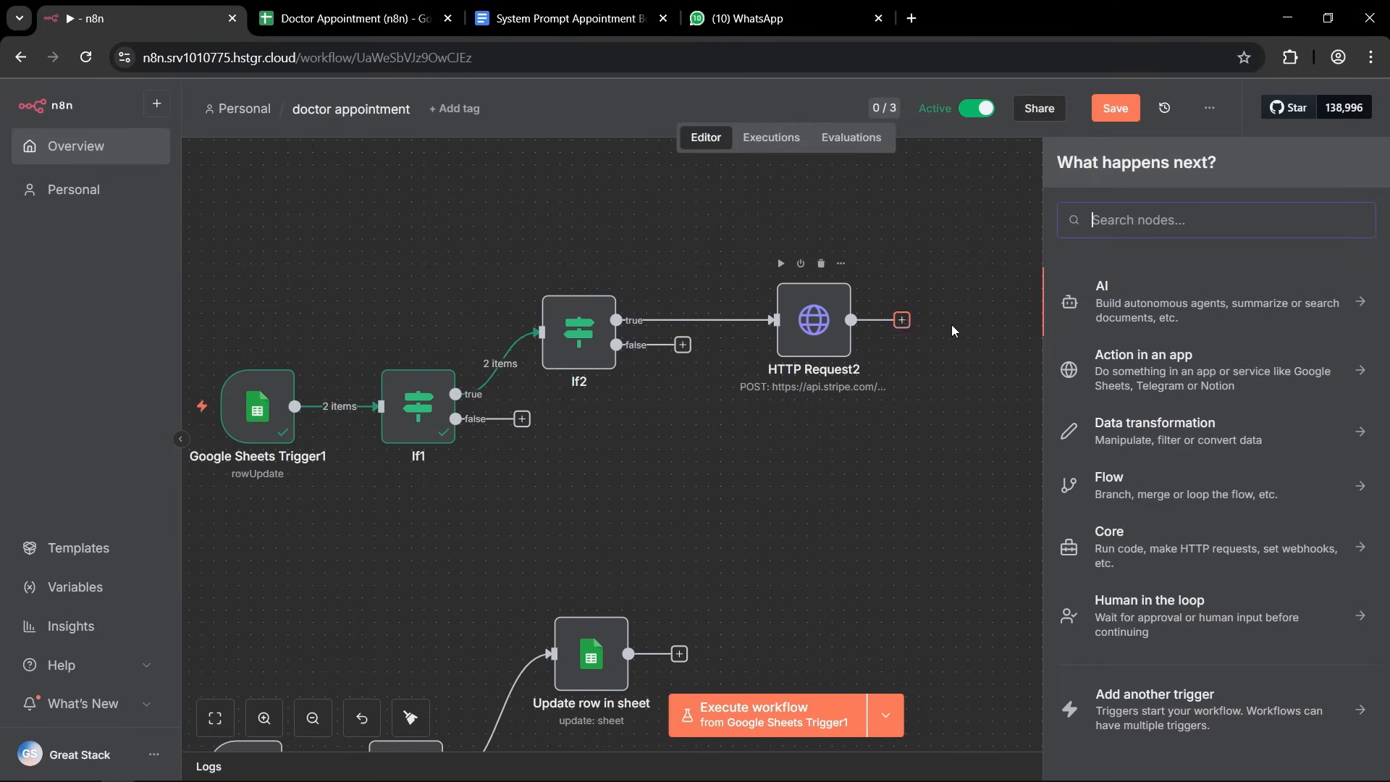
text(sheet)
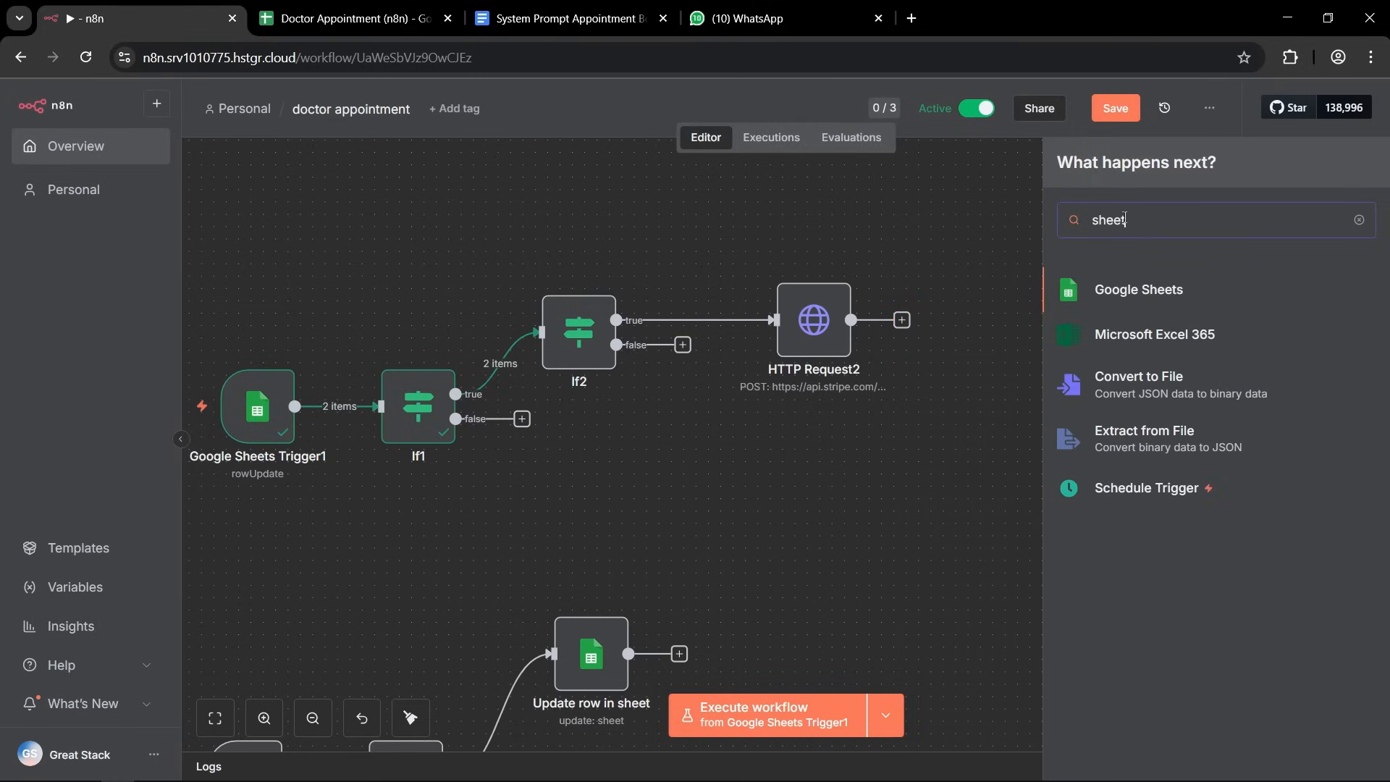
click(1174, 290)
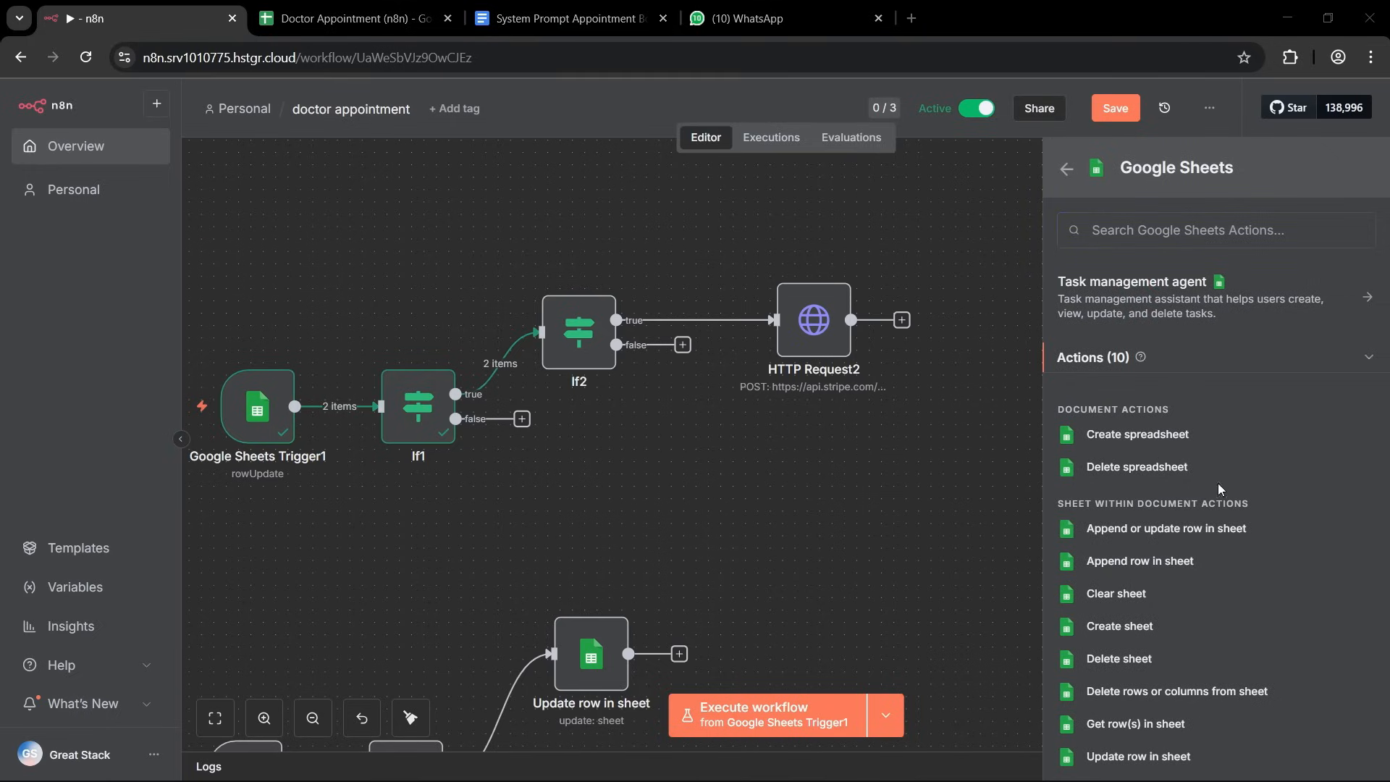
click(1169, 757)
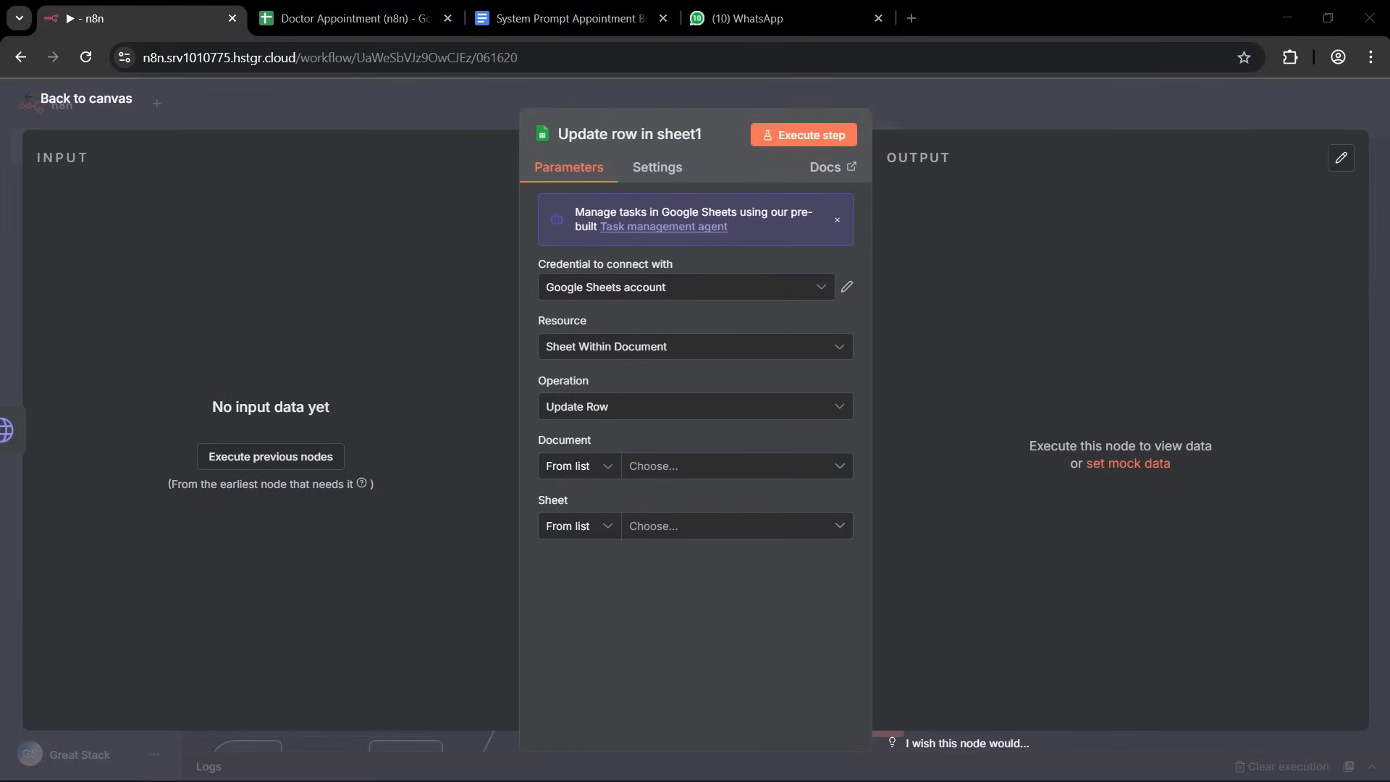
Rename the new Google Sheets update node as Update Refund Status.
click(582, 126)
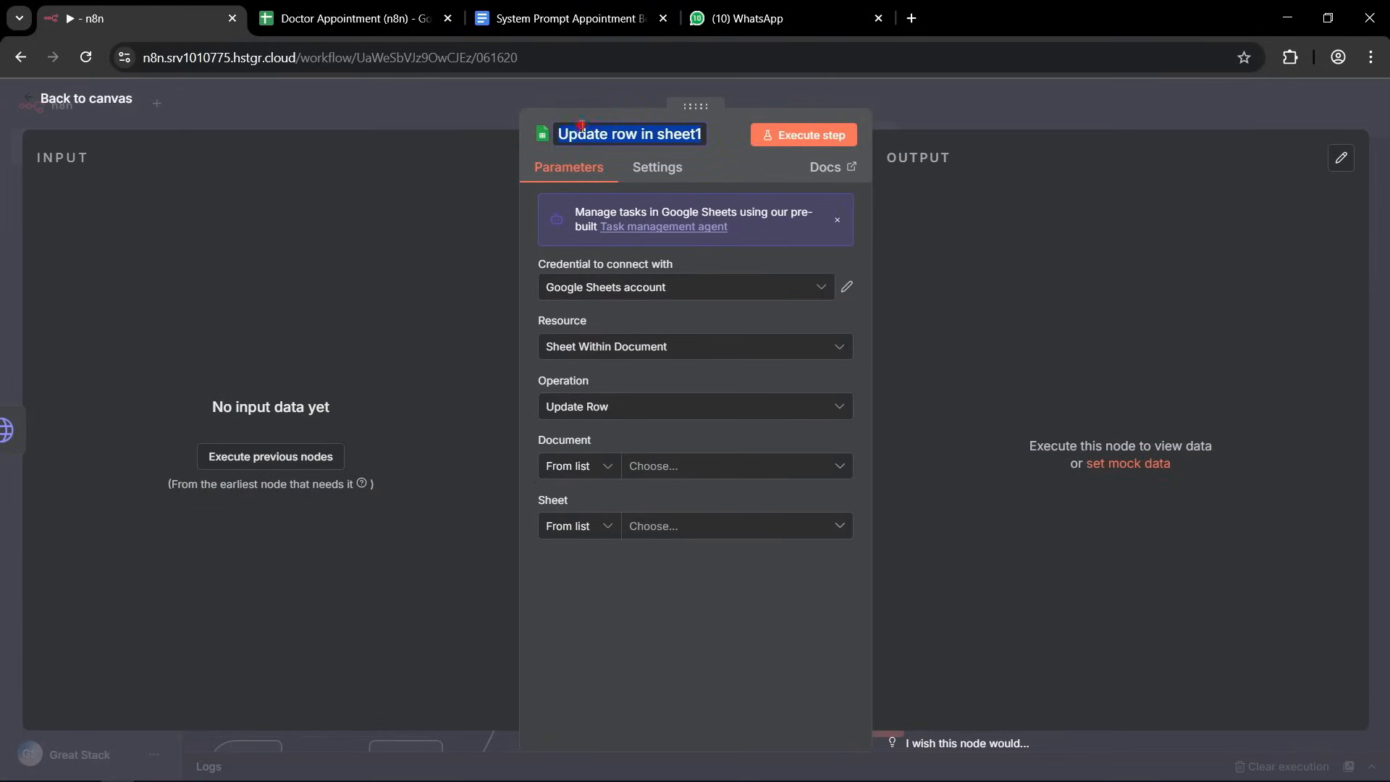
text(Update Refund Status)
triple_click(600, 133)
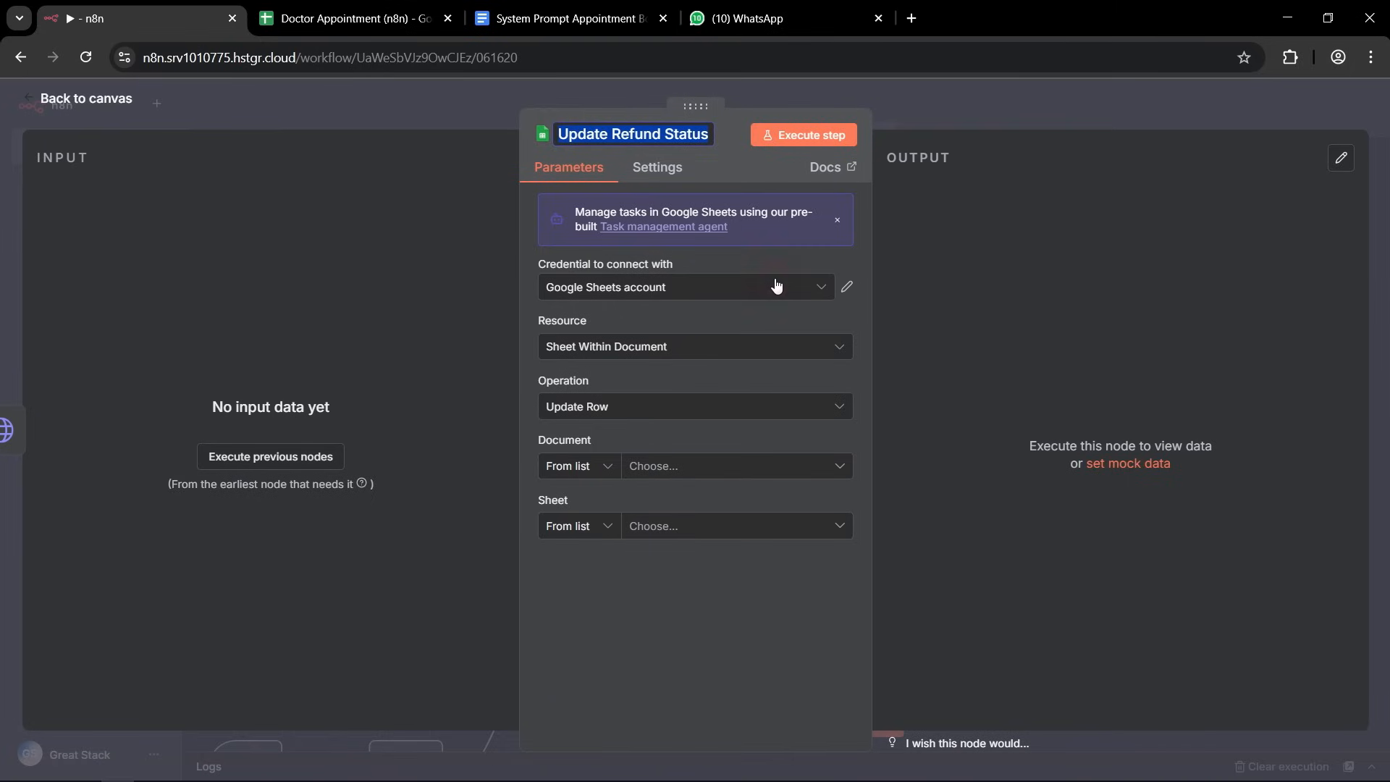
key(Return)
Keep the Google Sheets account credential and target the Appointments sheet of the Doctor Appointment (n8n) document.
click(821, 287)
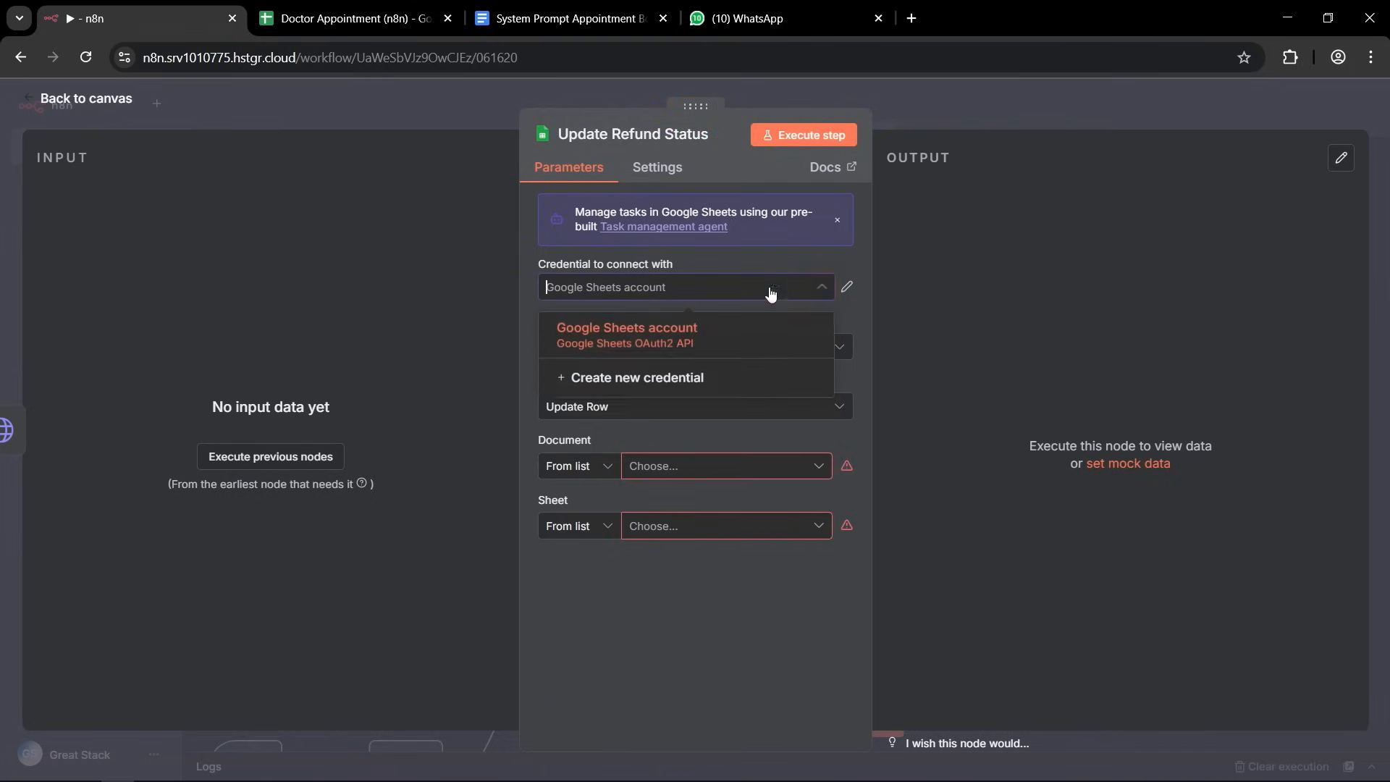
click(660, 333)
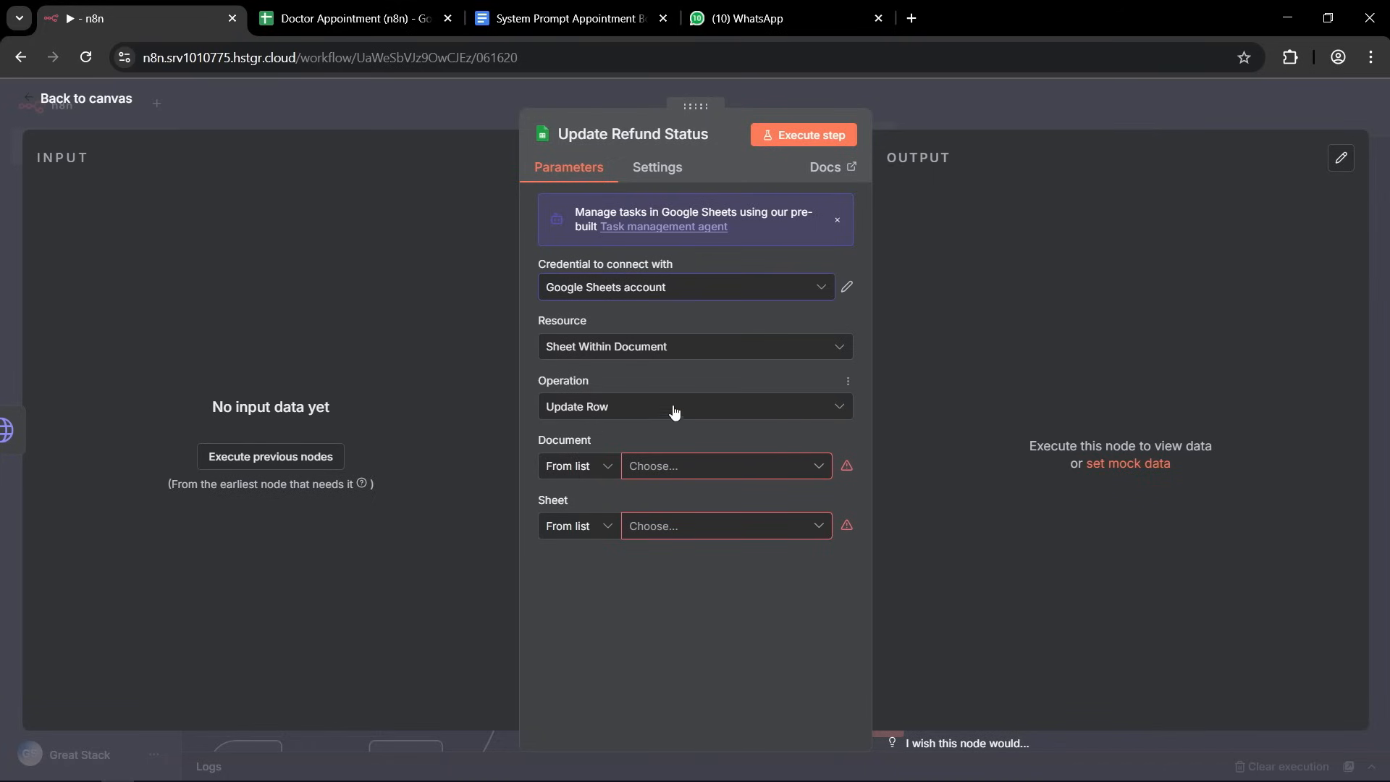
click(815, 470)
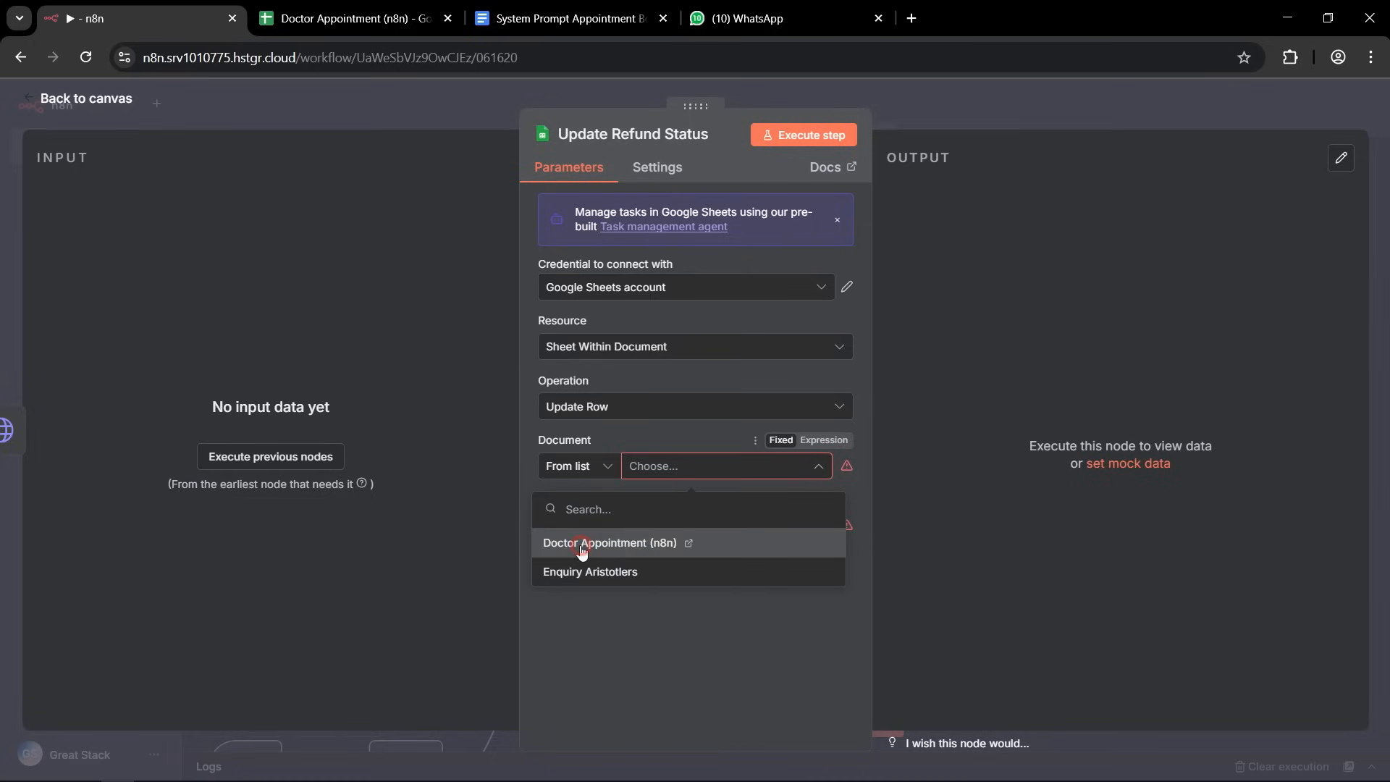
click(580, 545)
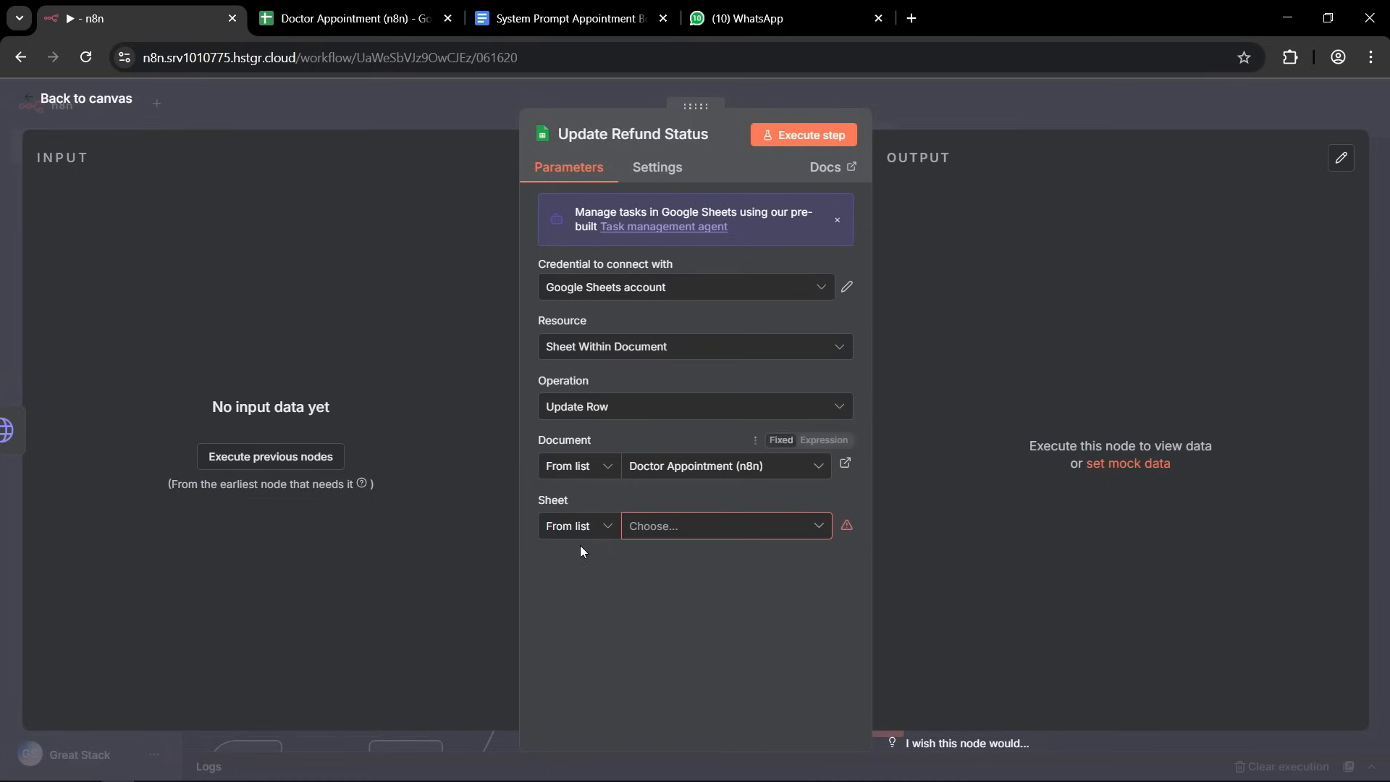
click(816, 526)
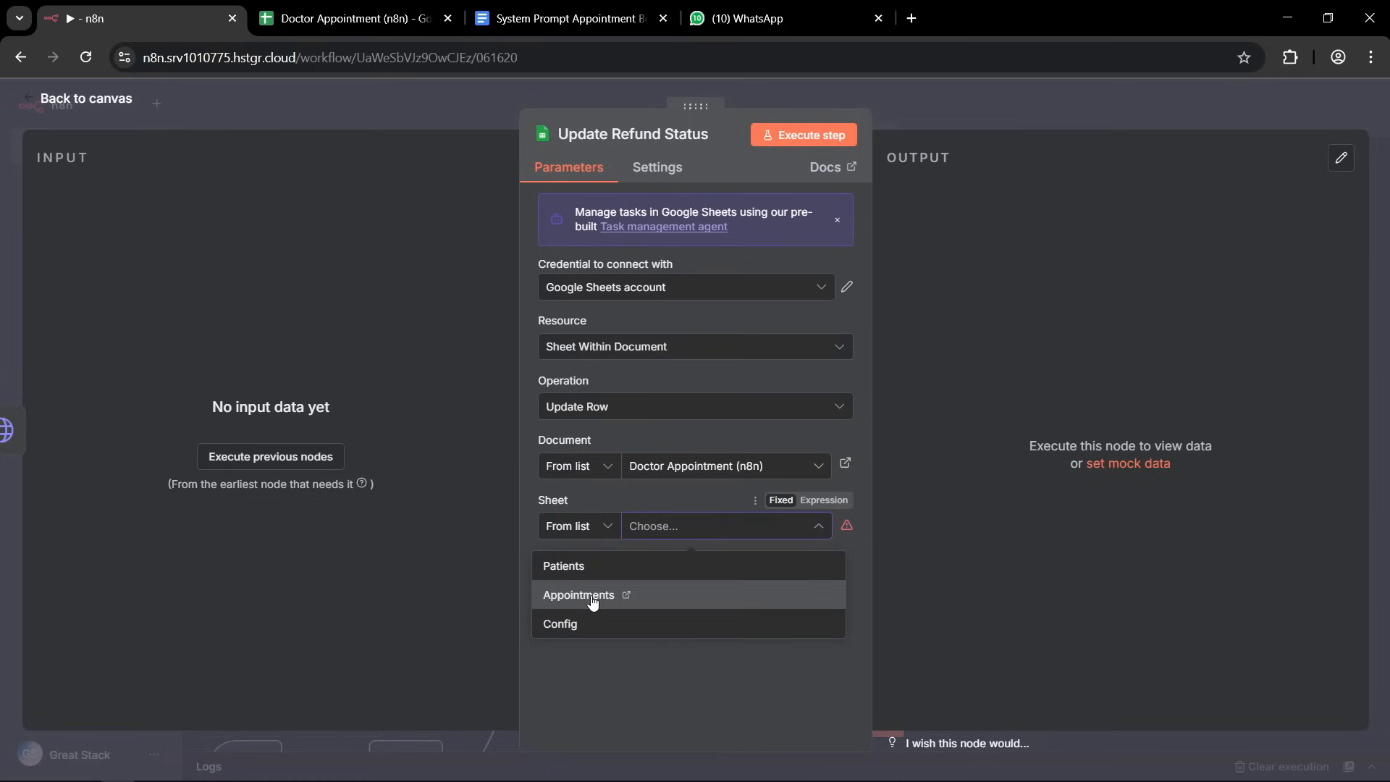
click(593, 600)
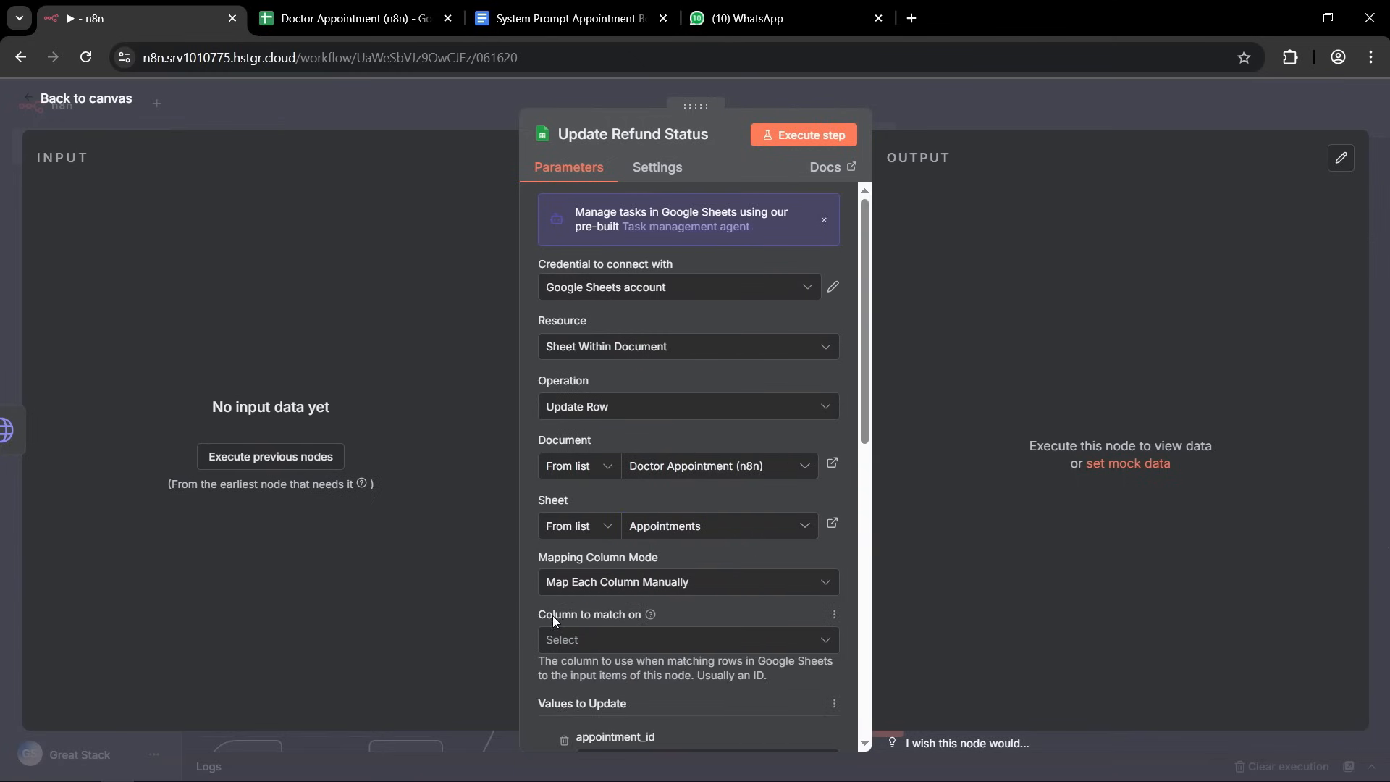
Match rows on appointment_id and remove all the other columns to update except payment_status.
click(794, 640)
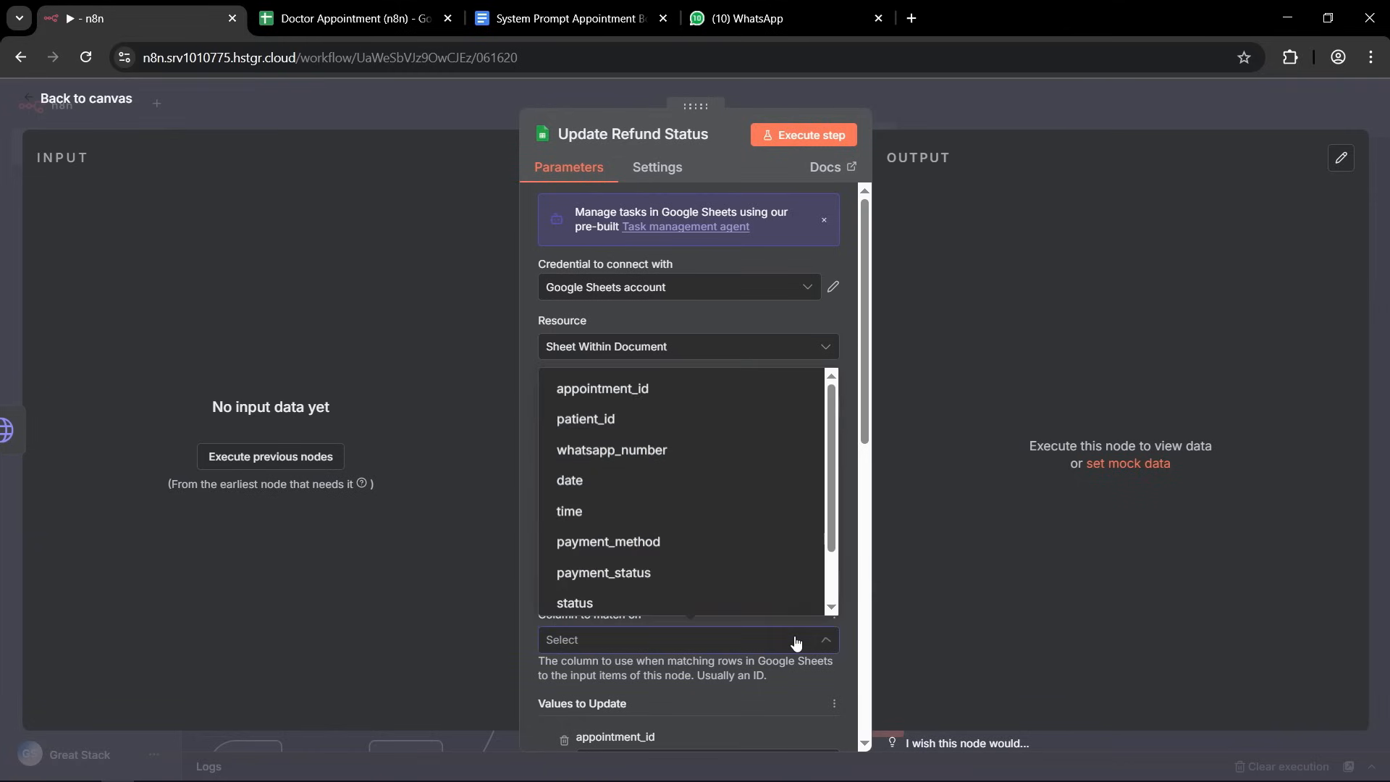
click(604, 400)
scroll(691, 498, down, 3)
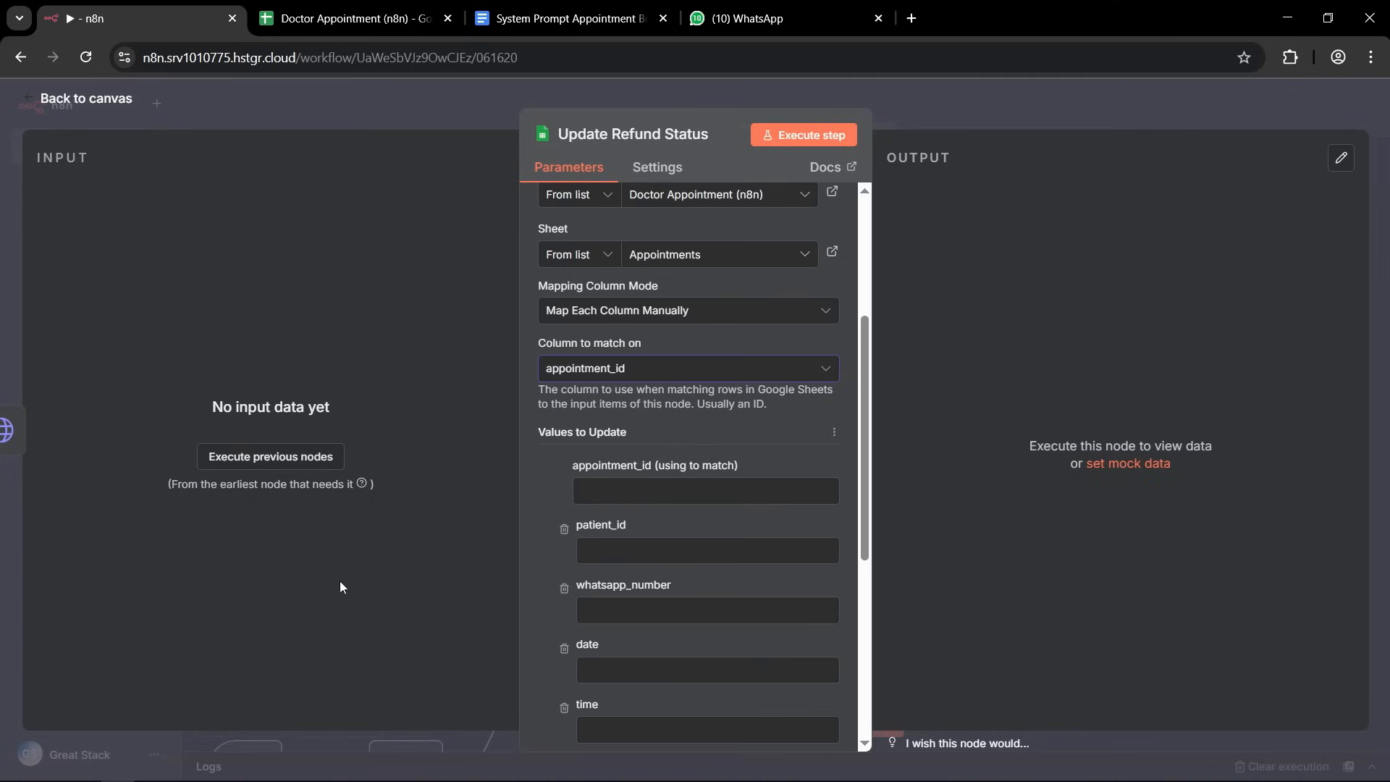
click(564, 529)
click(564, 533)
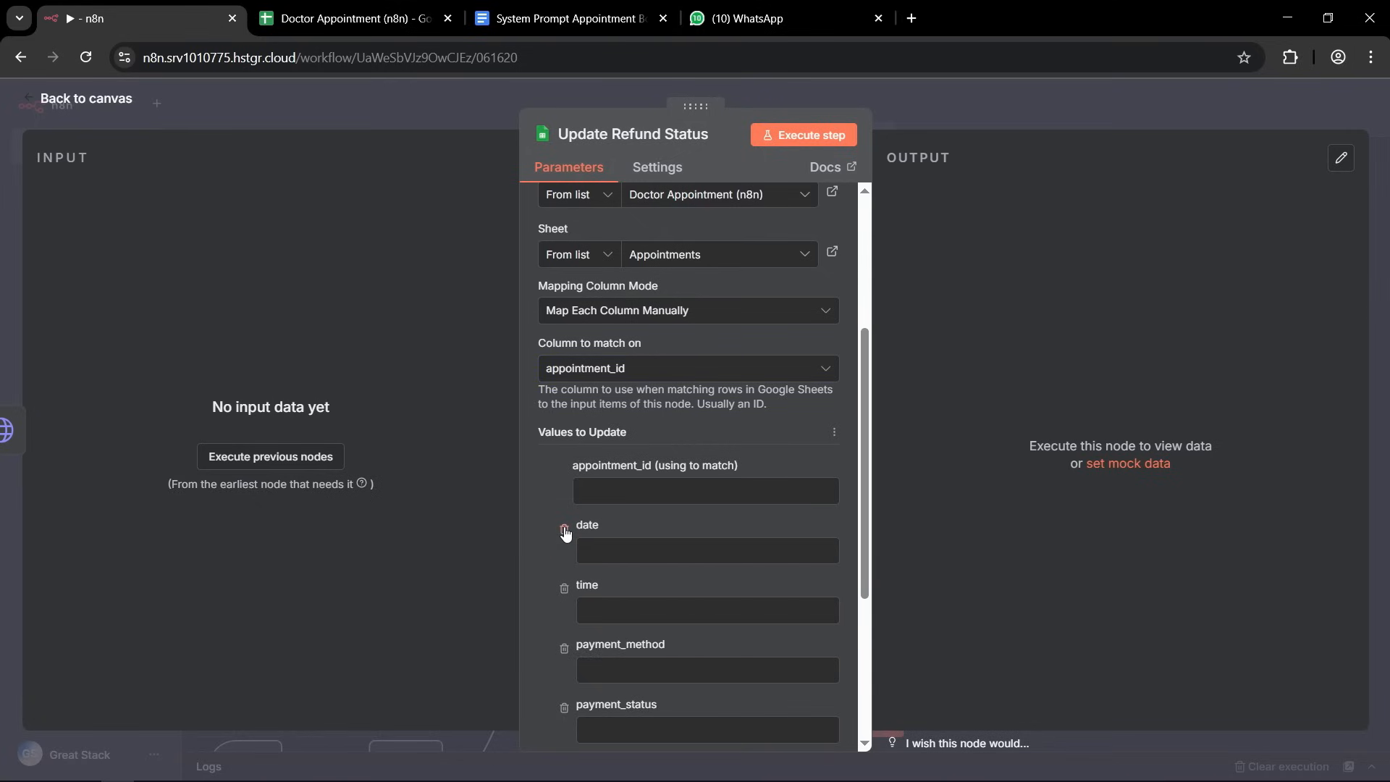
click(563, 529)
click(564, 530)
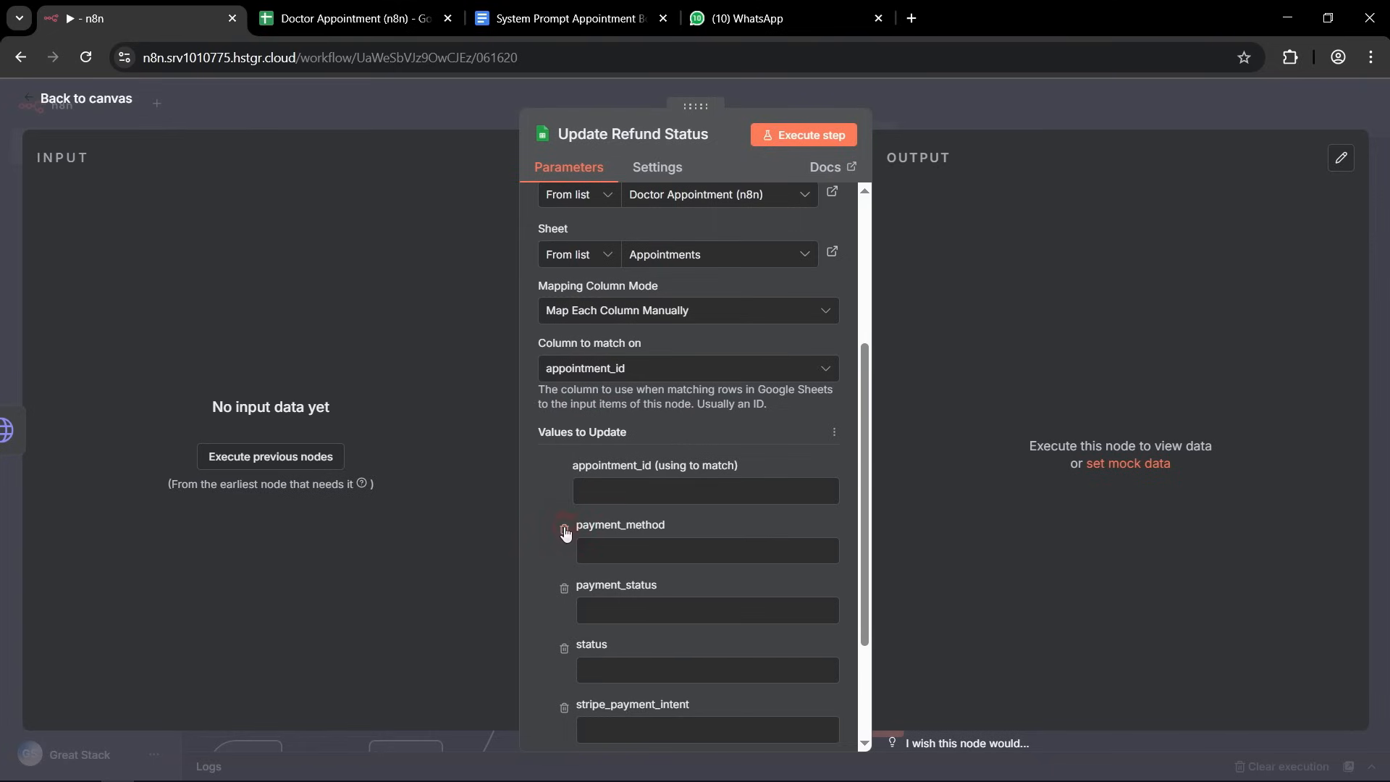
click(565, 530)
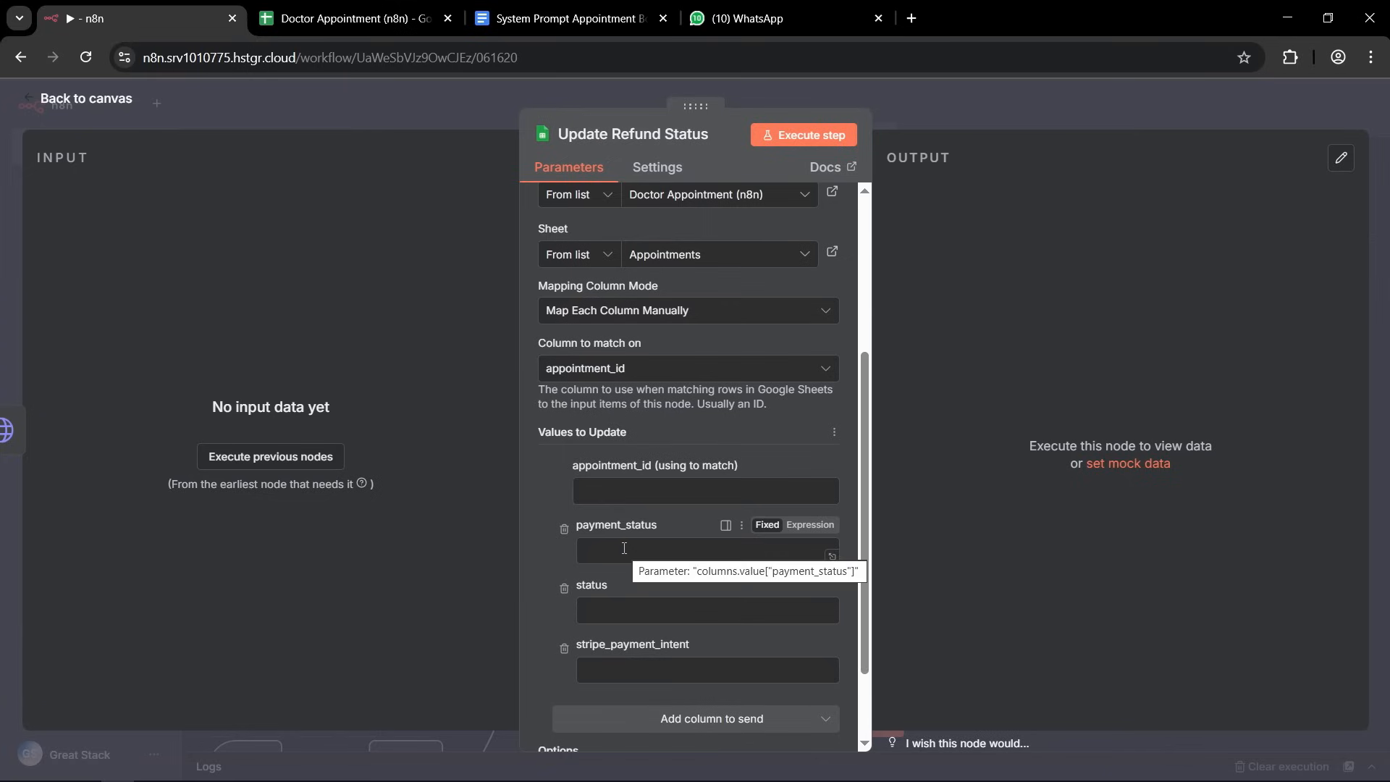
click(564, 589)
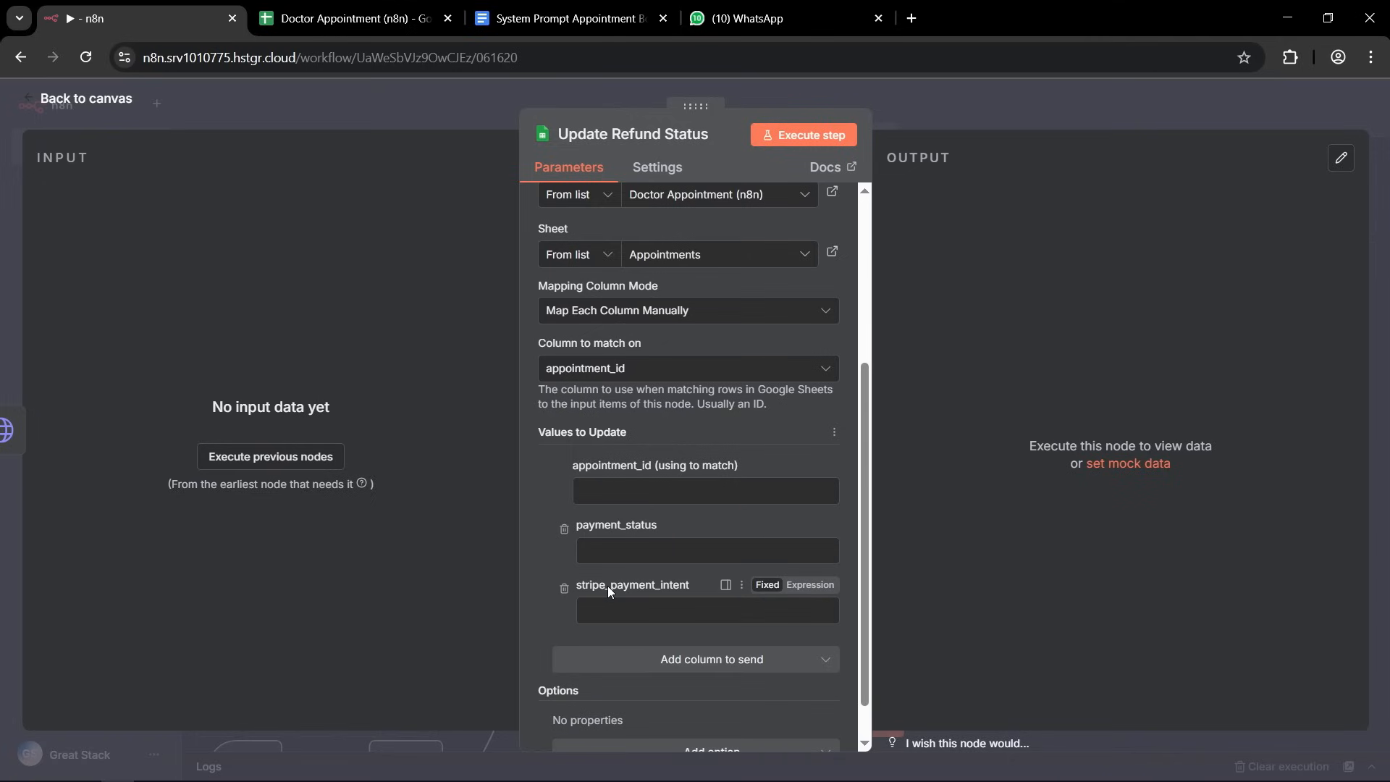
click(564, 587)
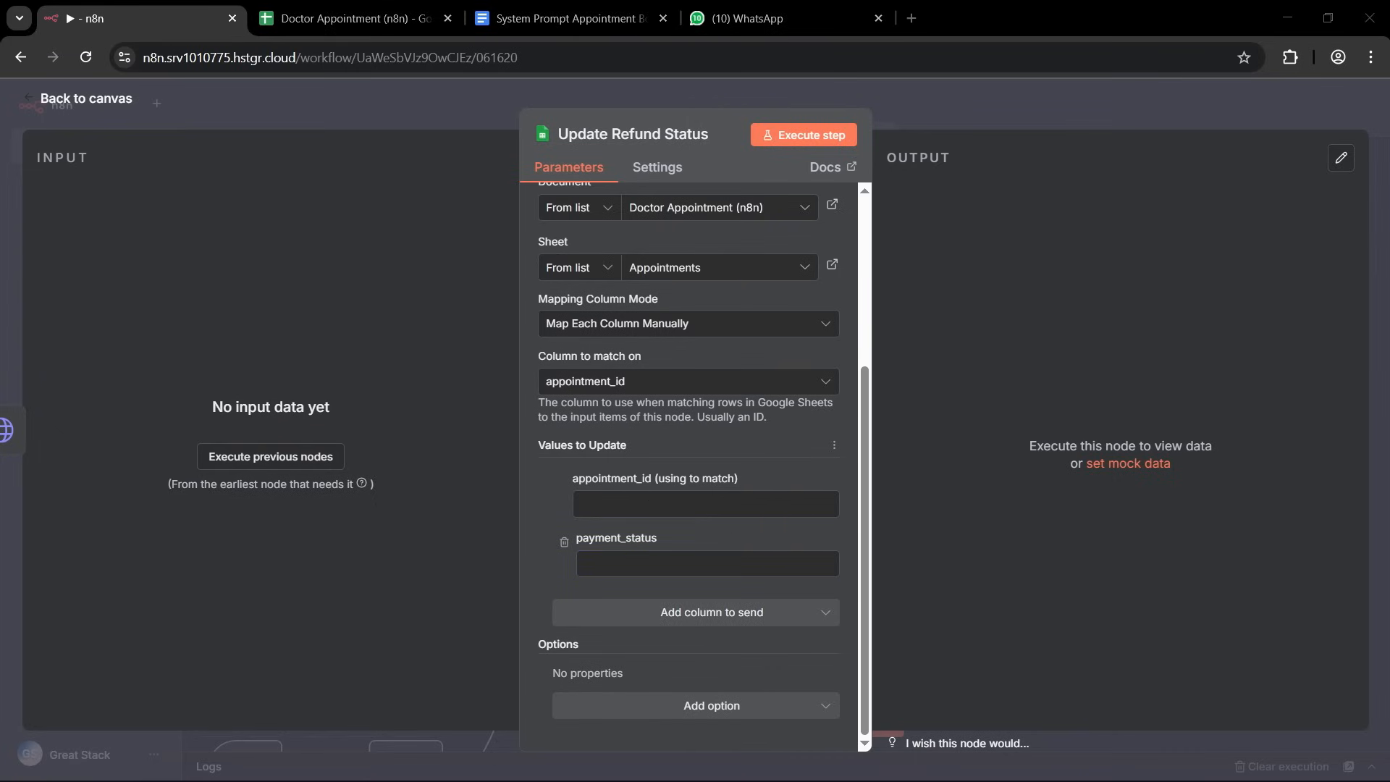
Set payment_status to Refunded and appointment_id to the appointment_id field from Google Sheets Trigger1, and return to the canvas.
click(605, 564)
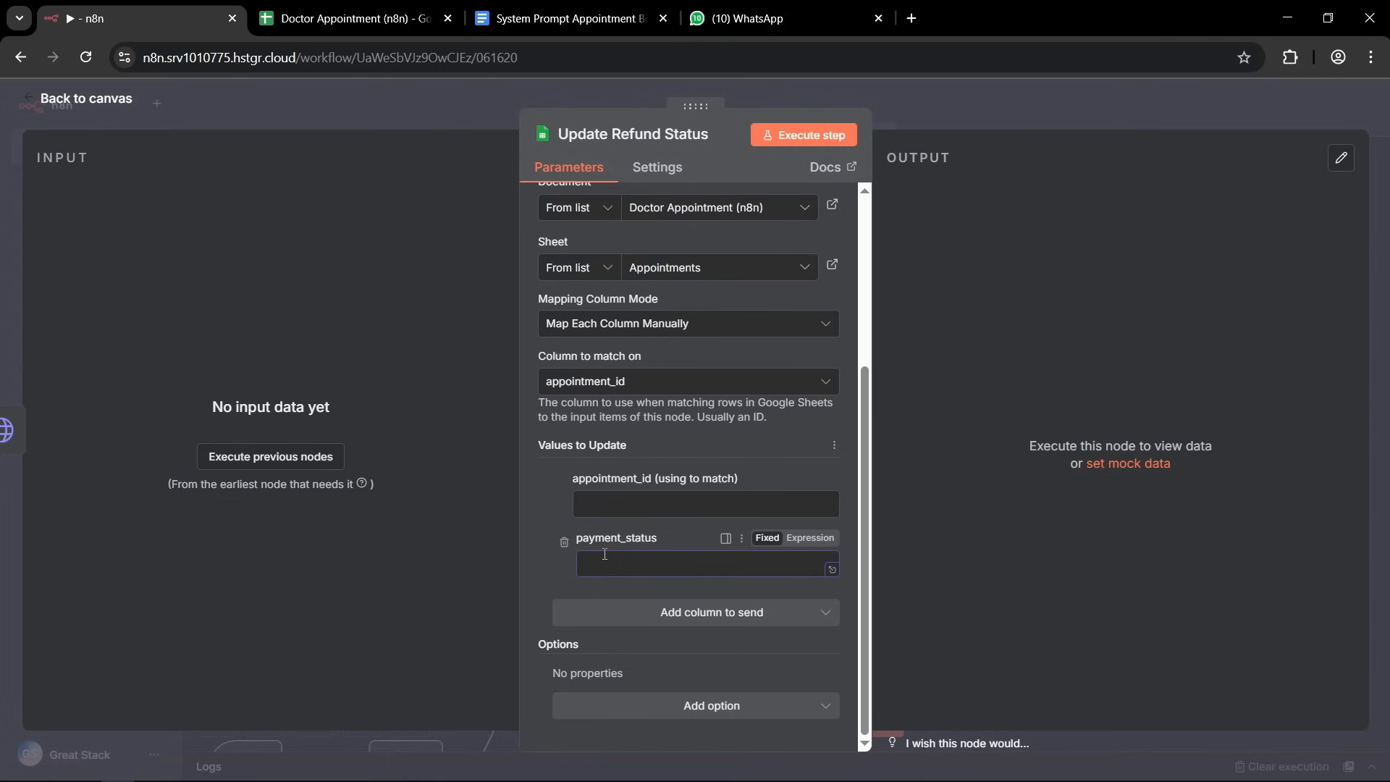
text(Refunded)
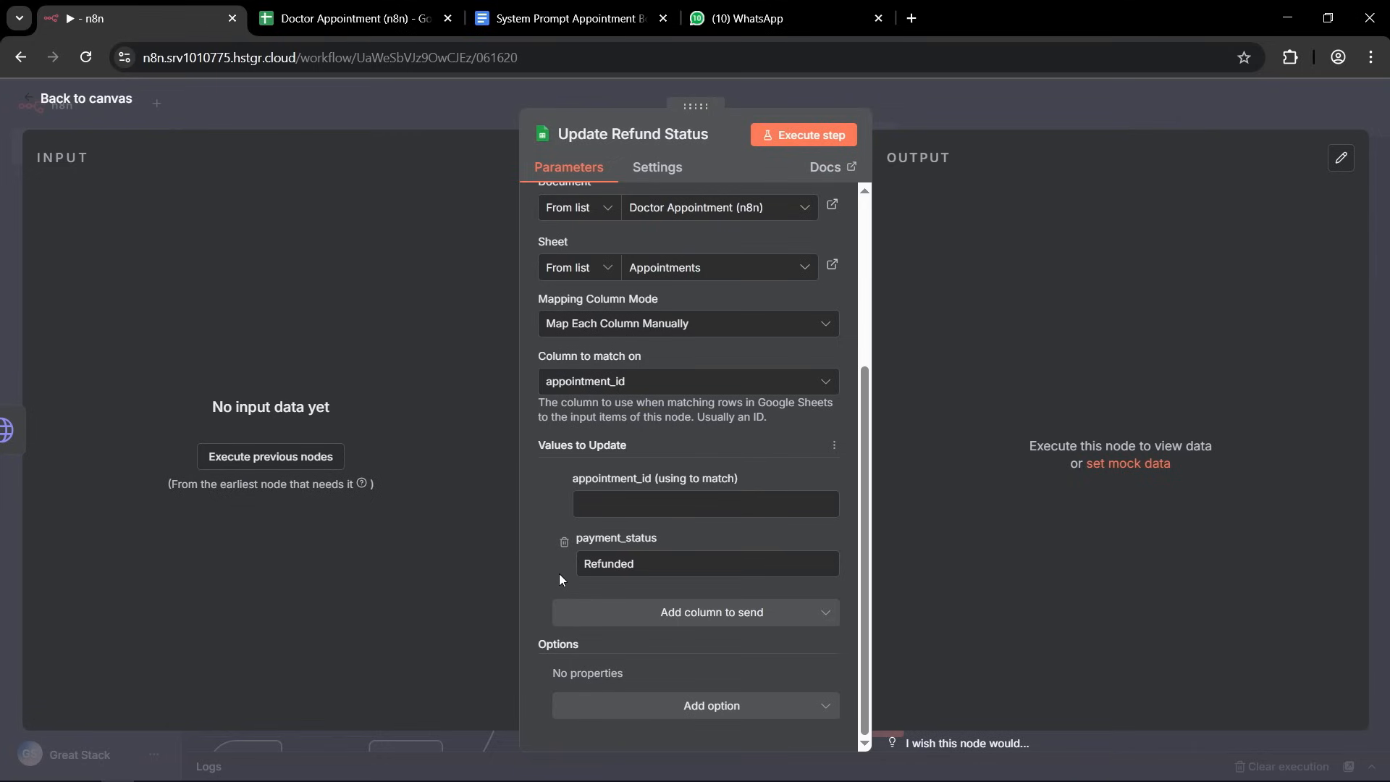
click(625, 507)
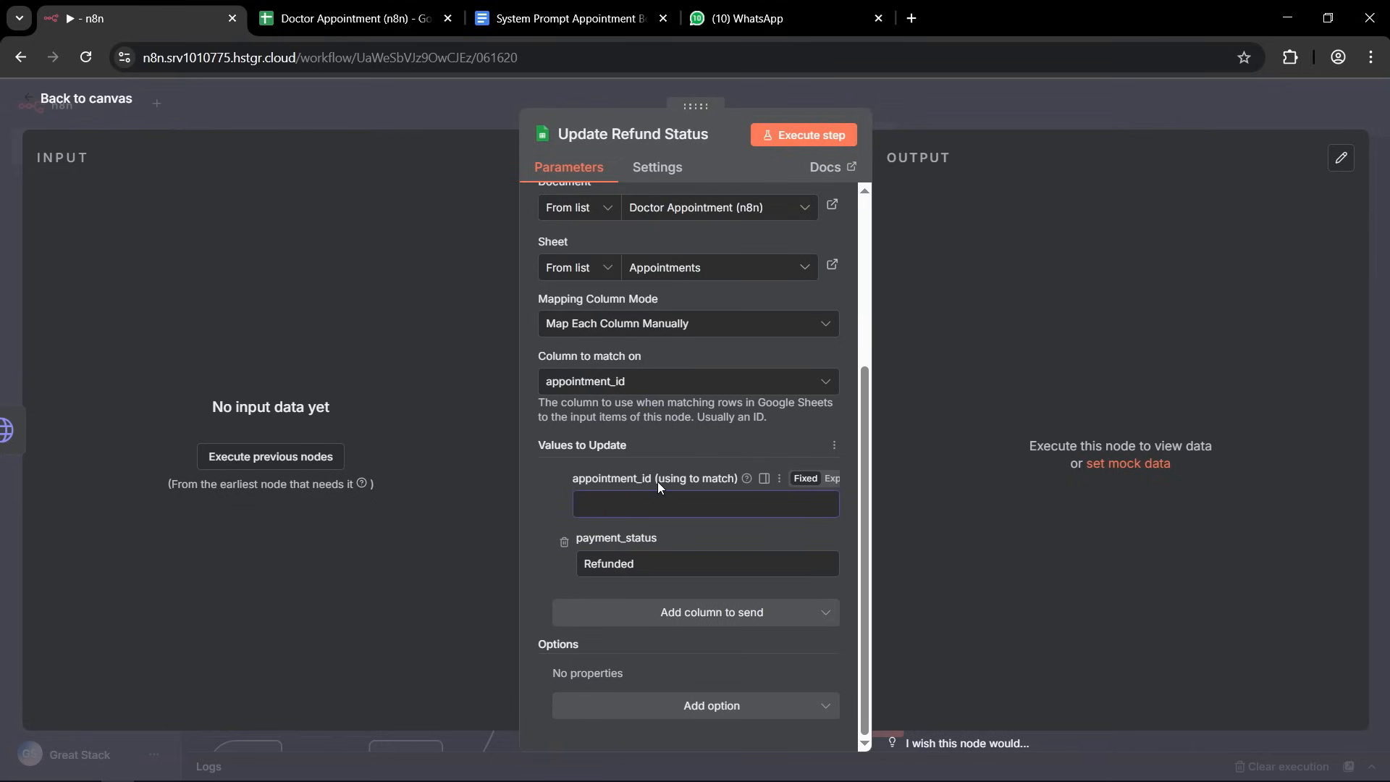
click(838, 481)
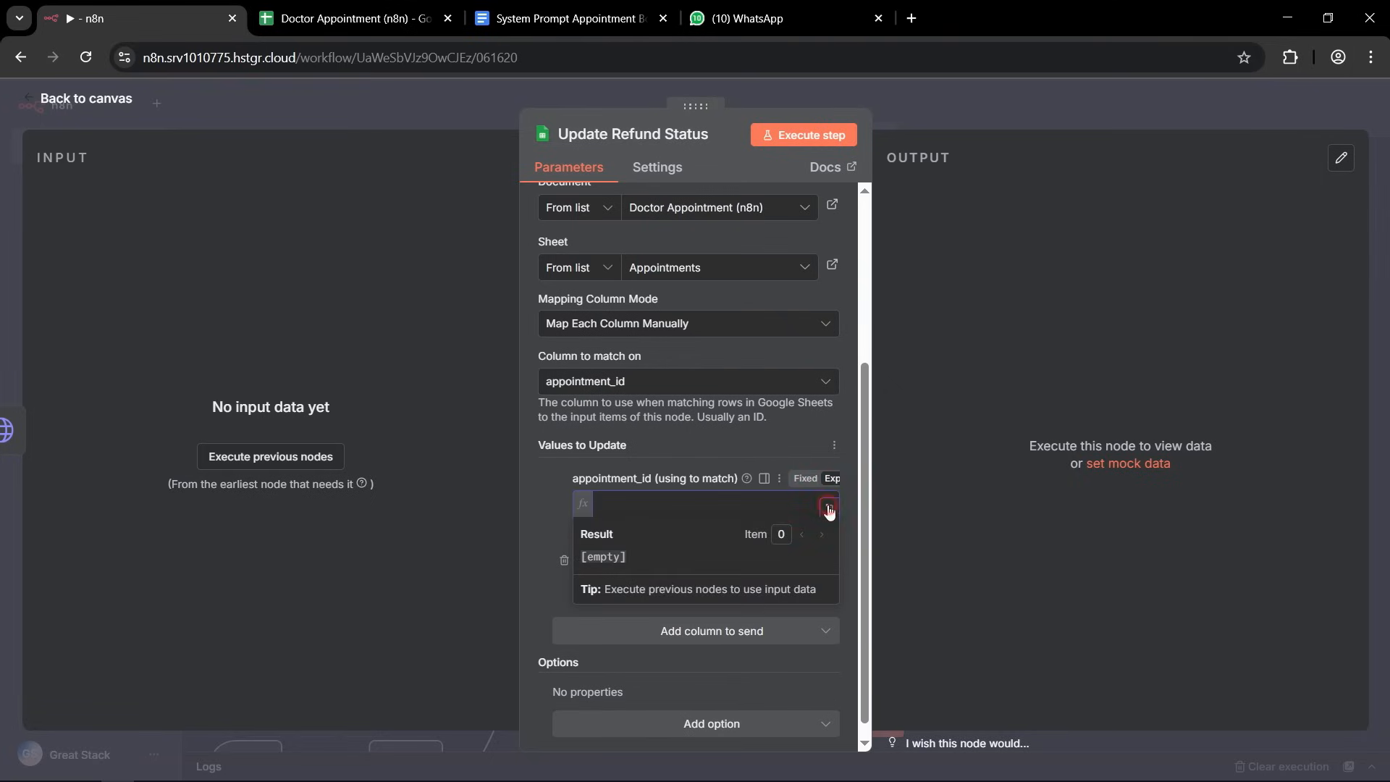
click(827, 508)
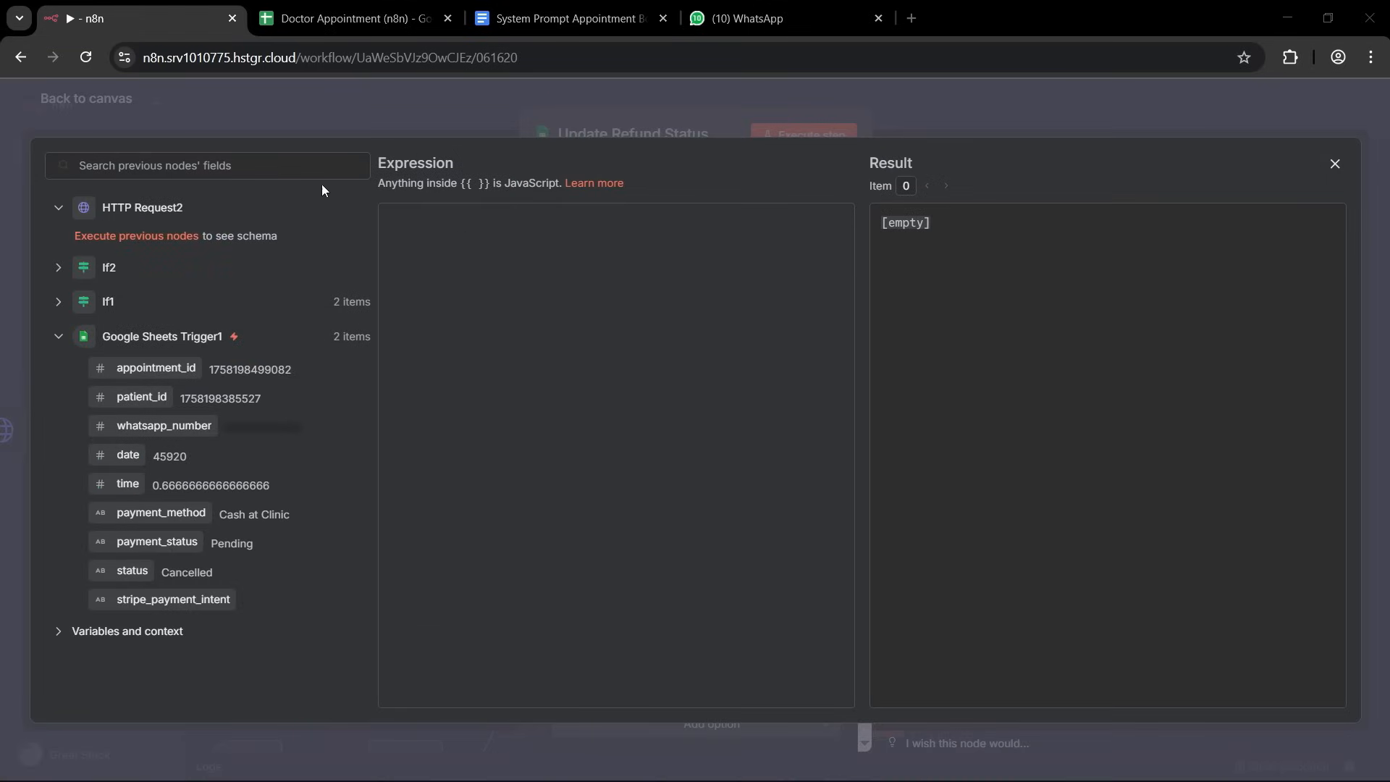
drag(159, 369, 550, 267)
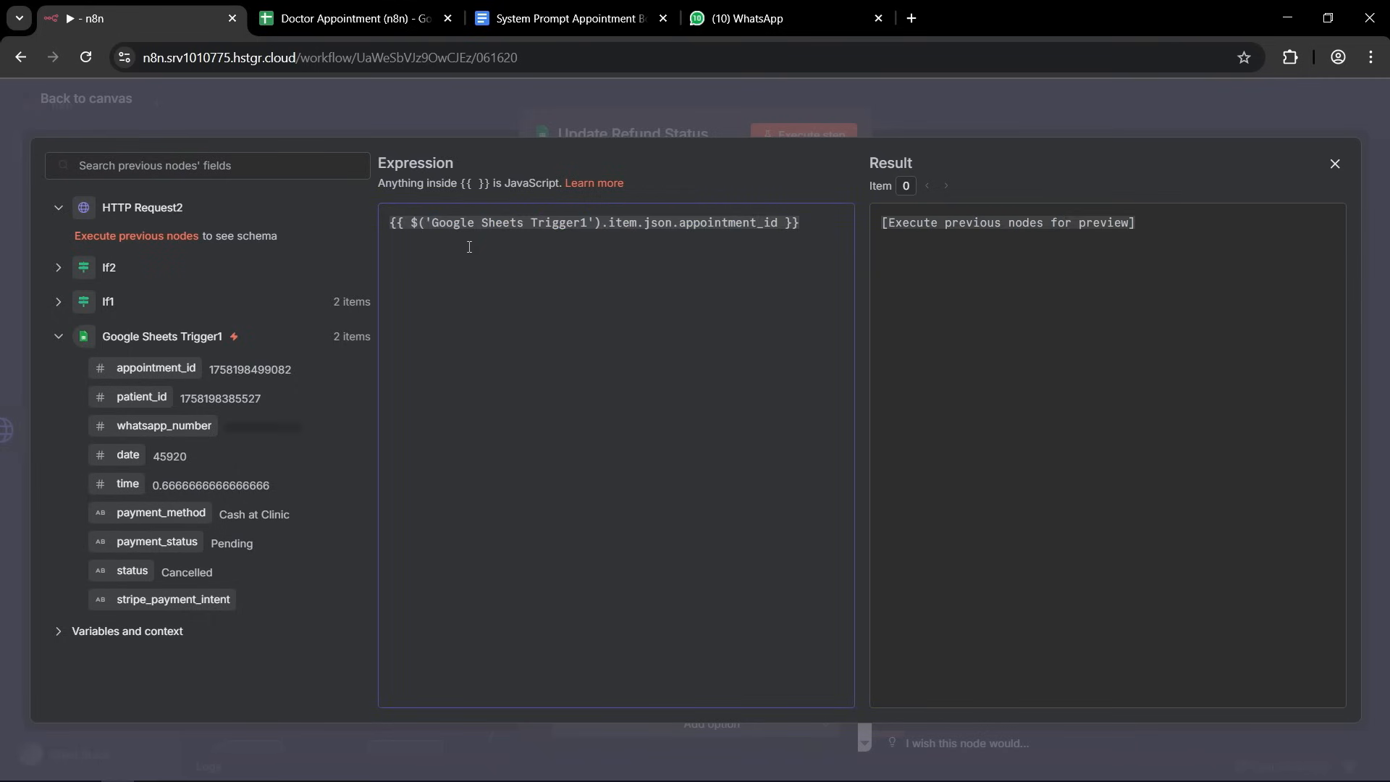
drag(681, 223, 778, 223)
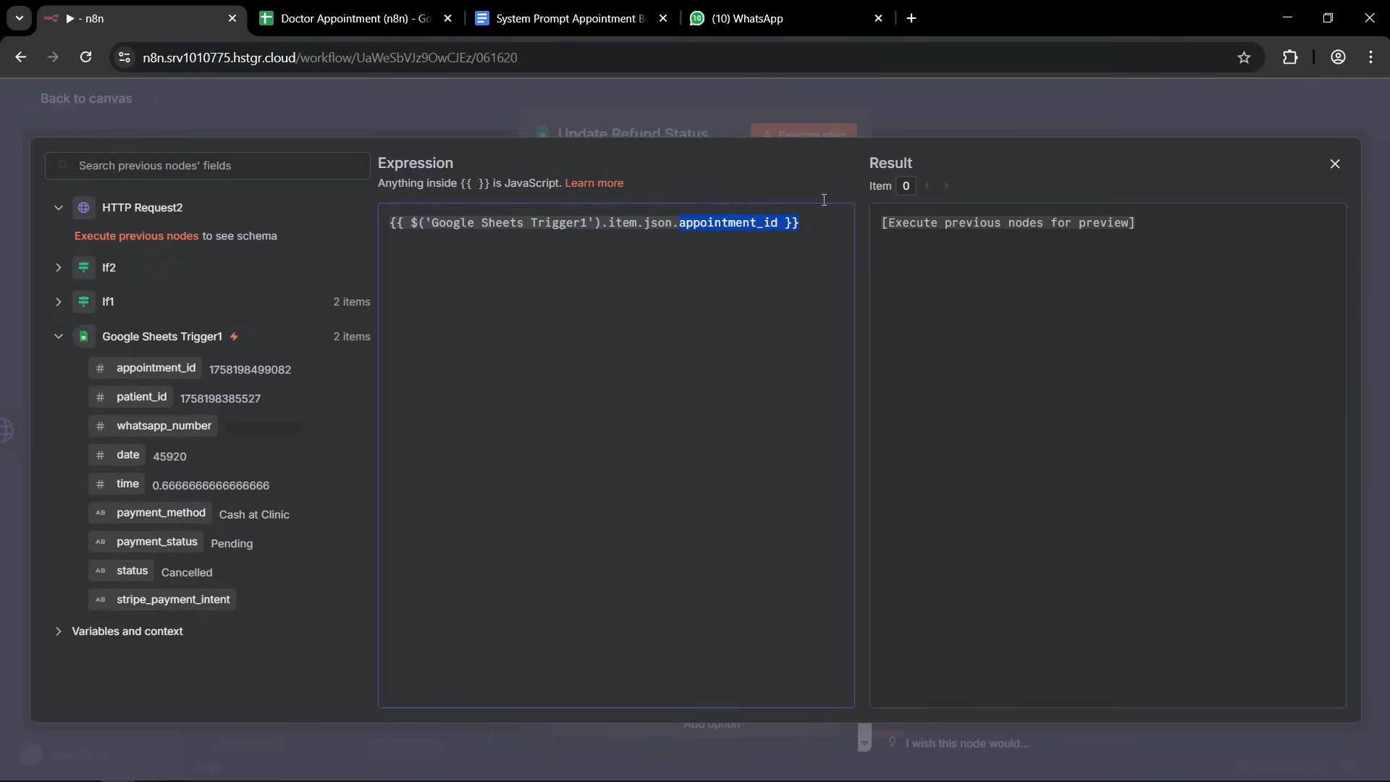
click(949, 109)
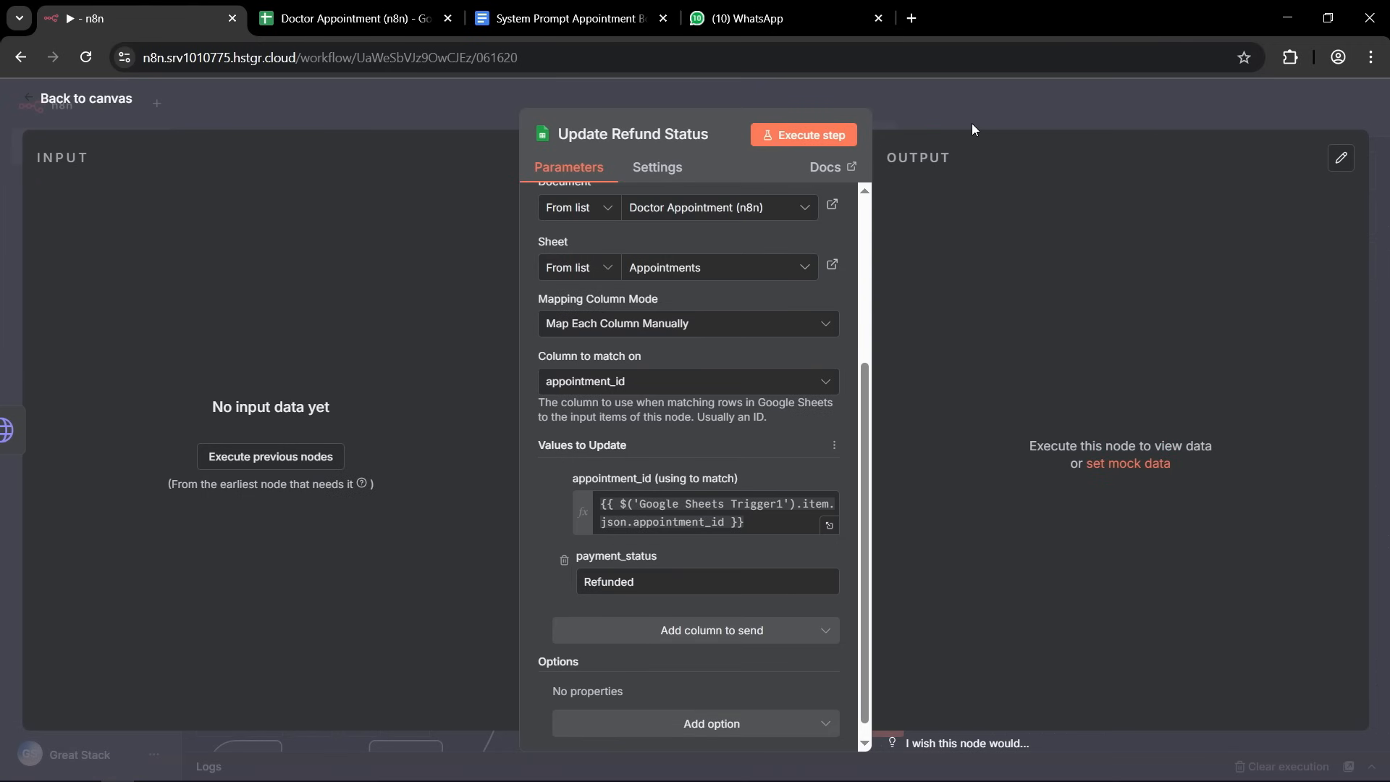
click(972, 127)
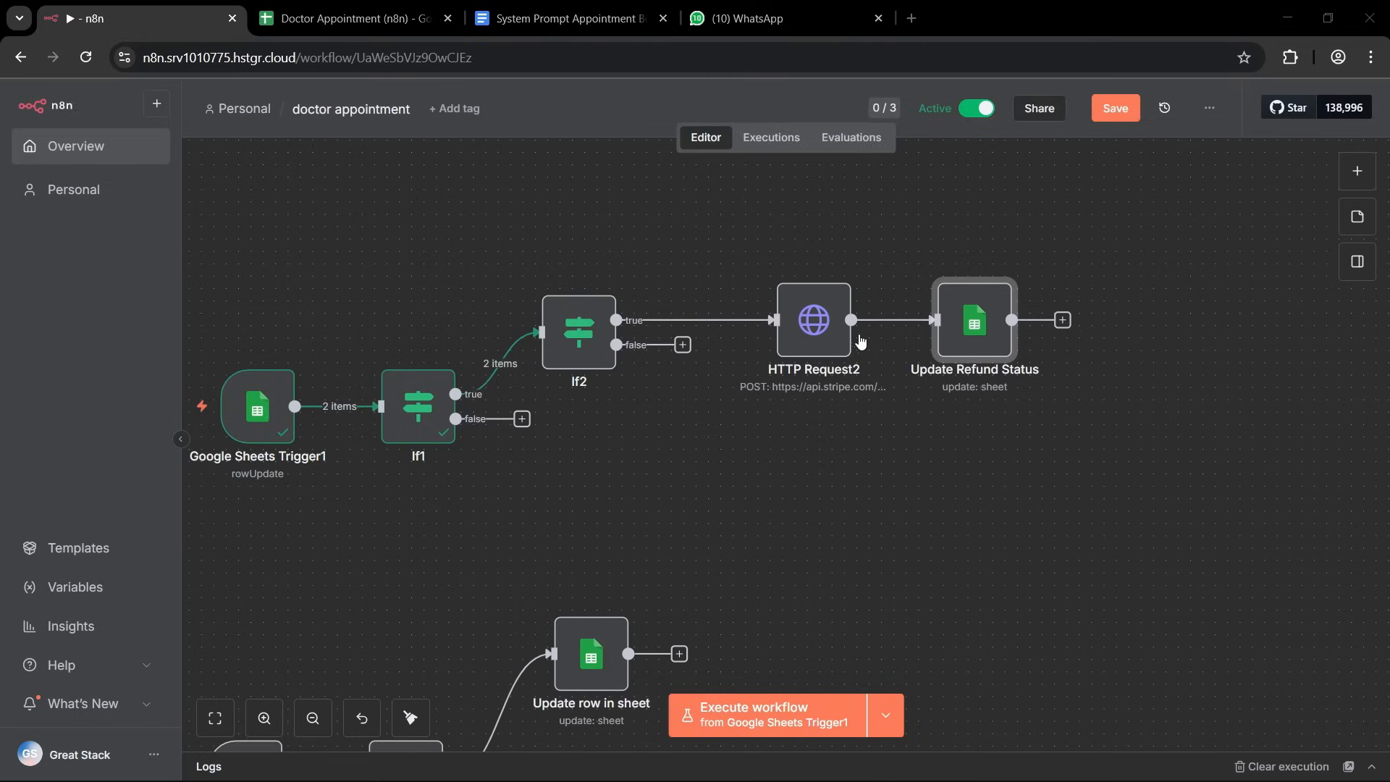
Branch a WhatsApp Business Cloud Send message node off HTTP Request2's output, with the Test Number as its sender.
drag(851, 319, 998, 489)
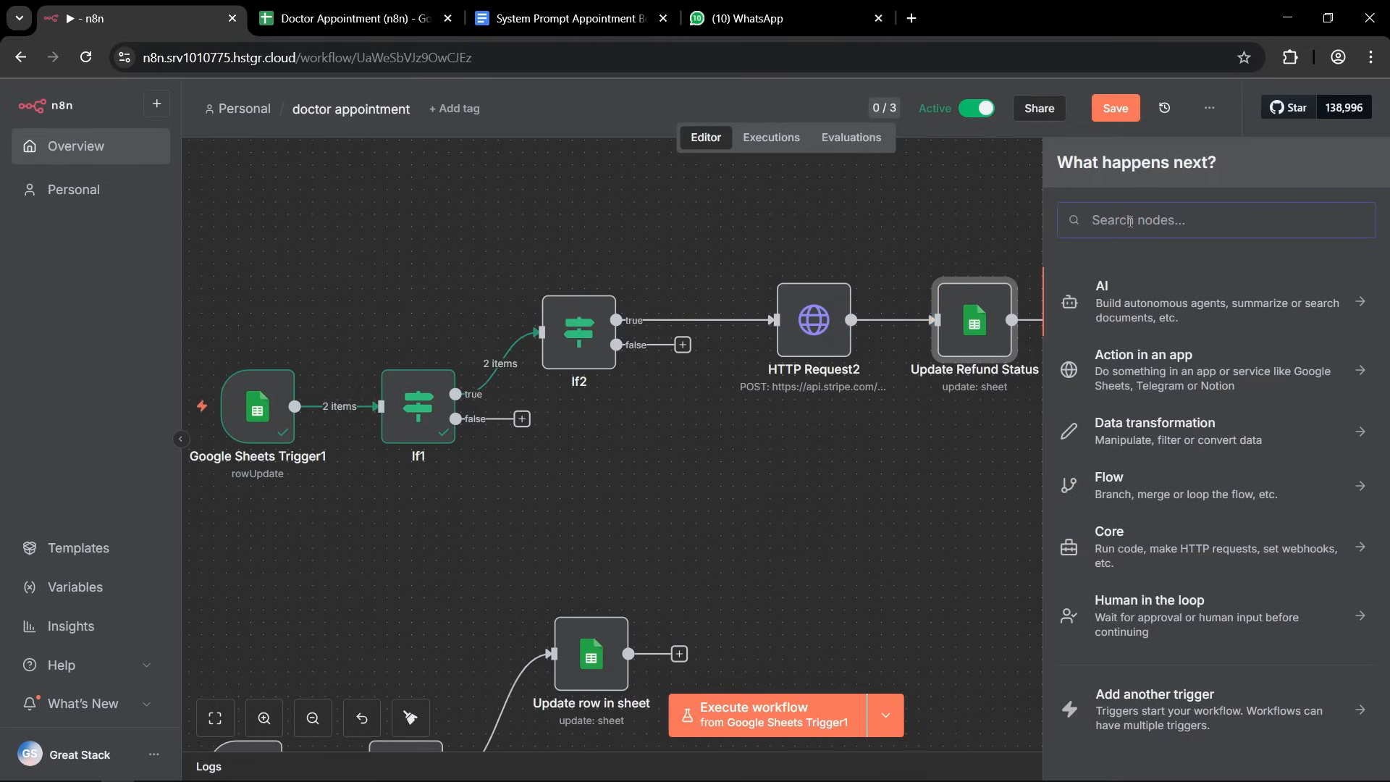
text(what)
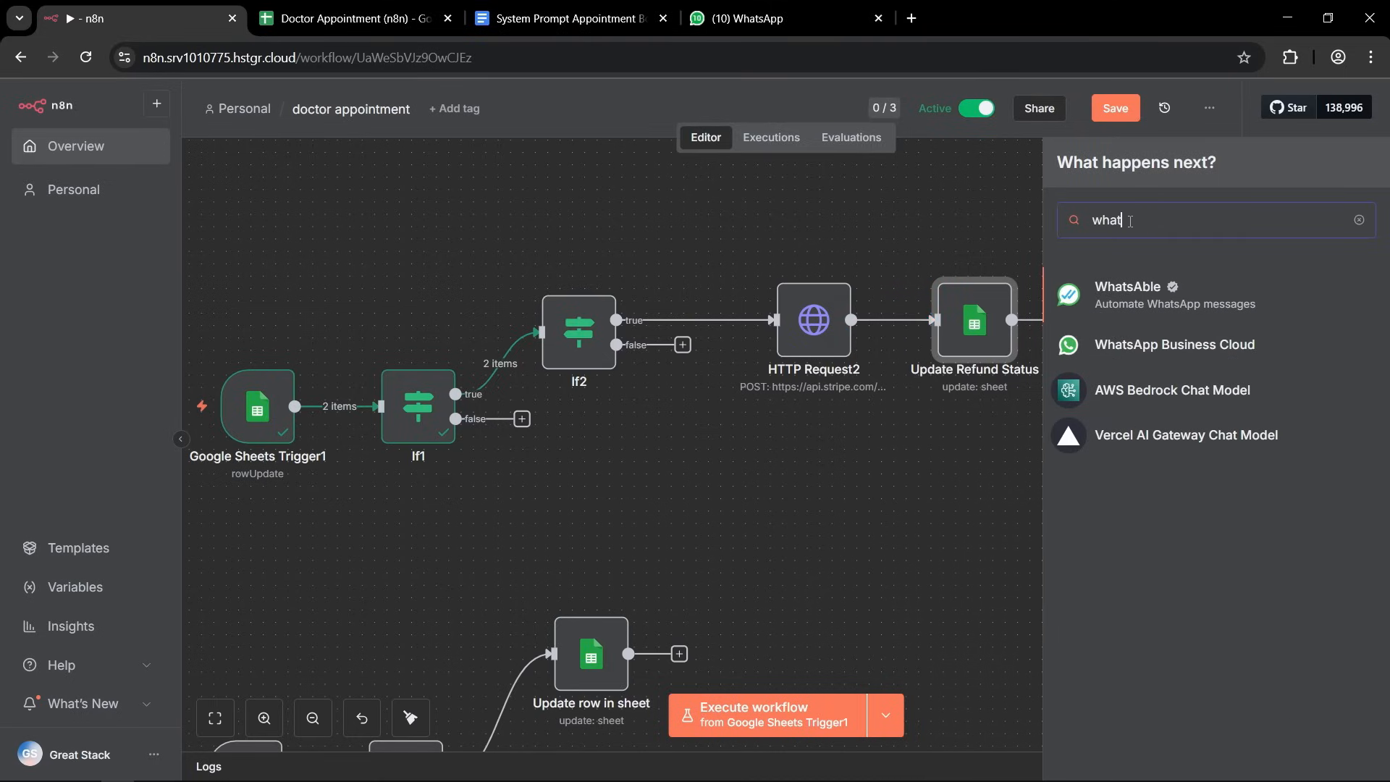
click(1210, 338)
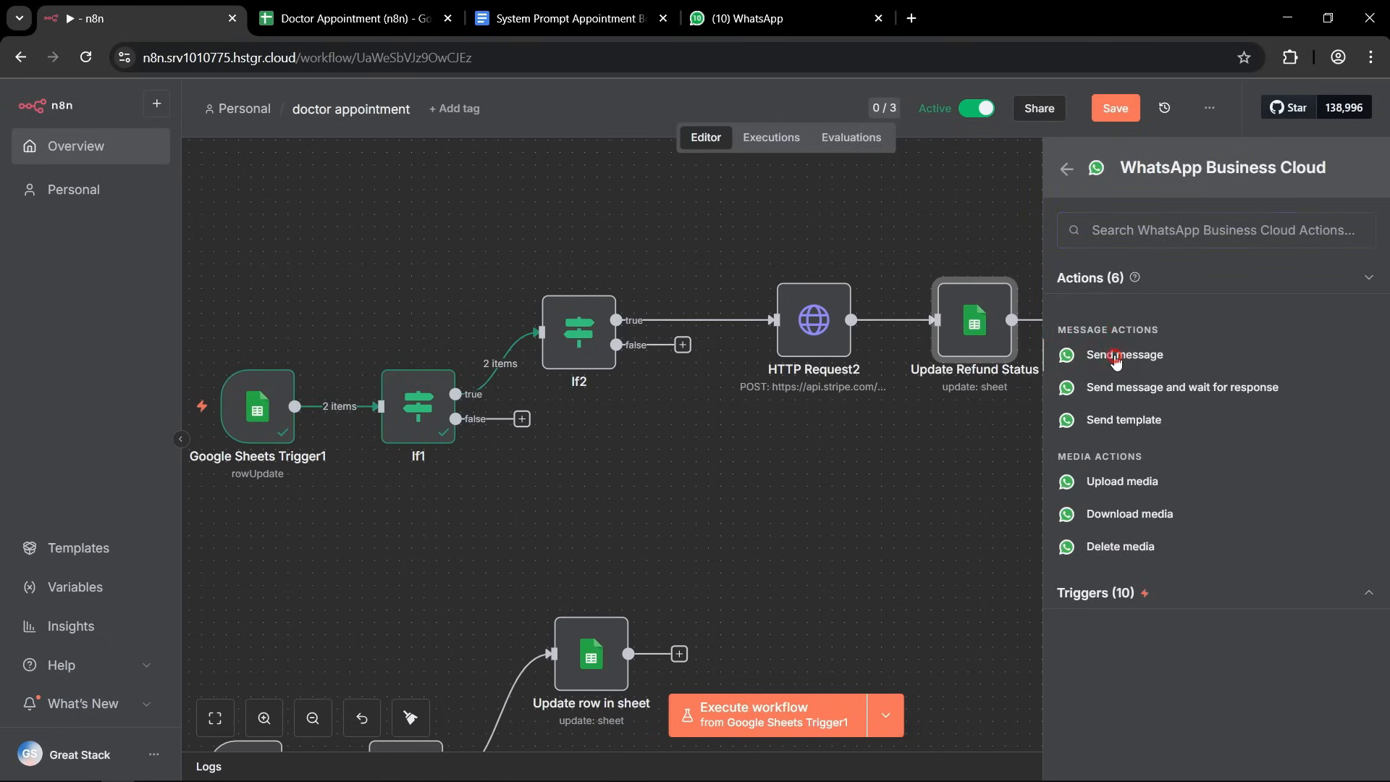
click(1116, 362)
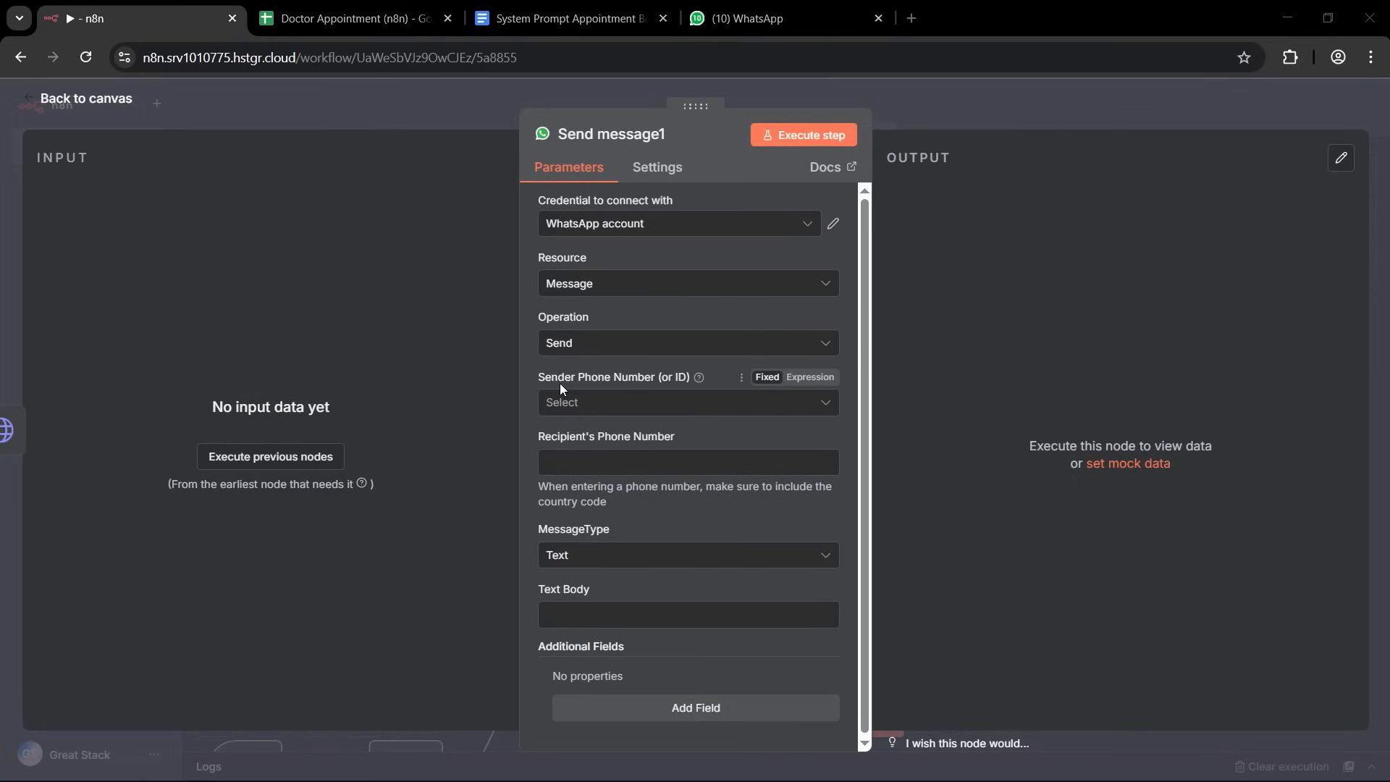
click(616, 402)
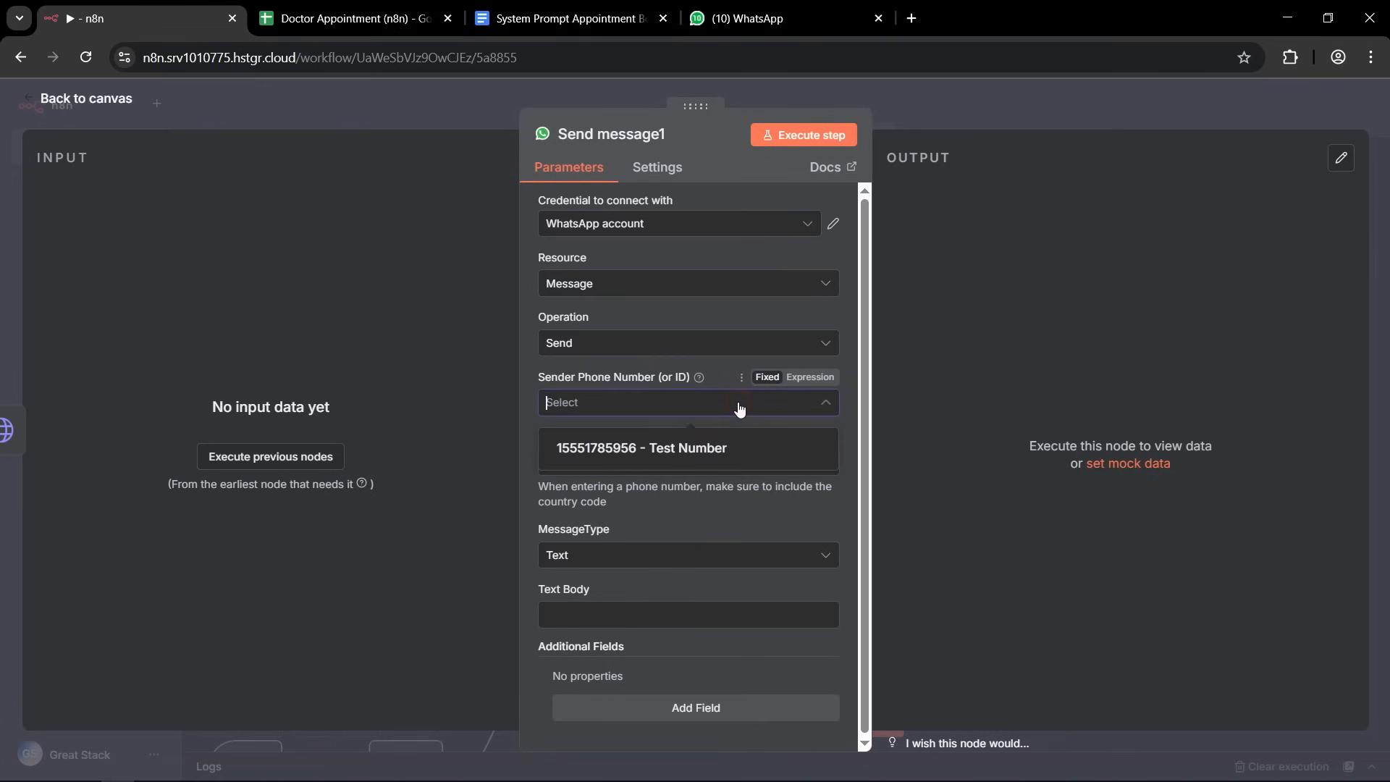
click(595, 448)
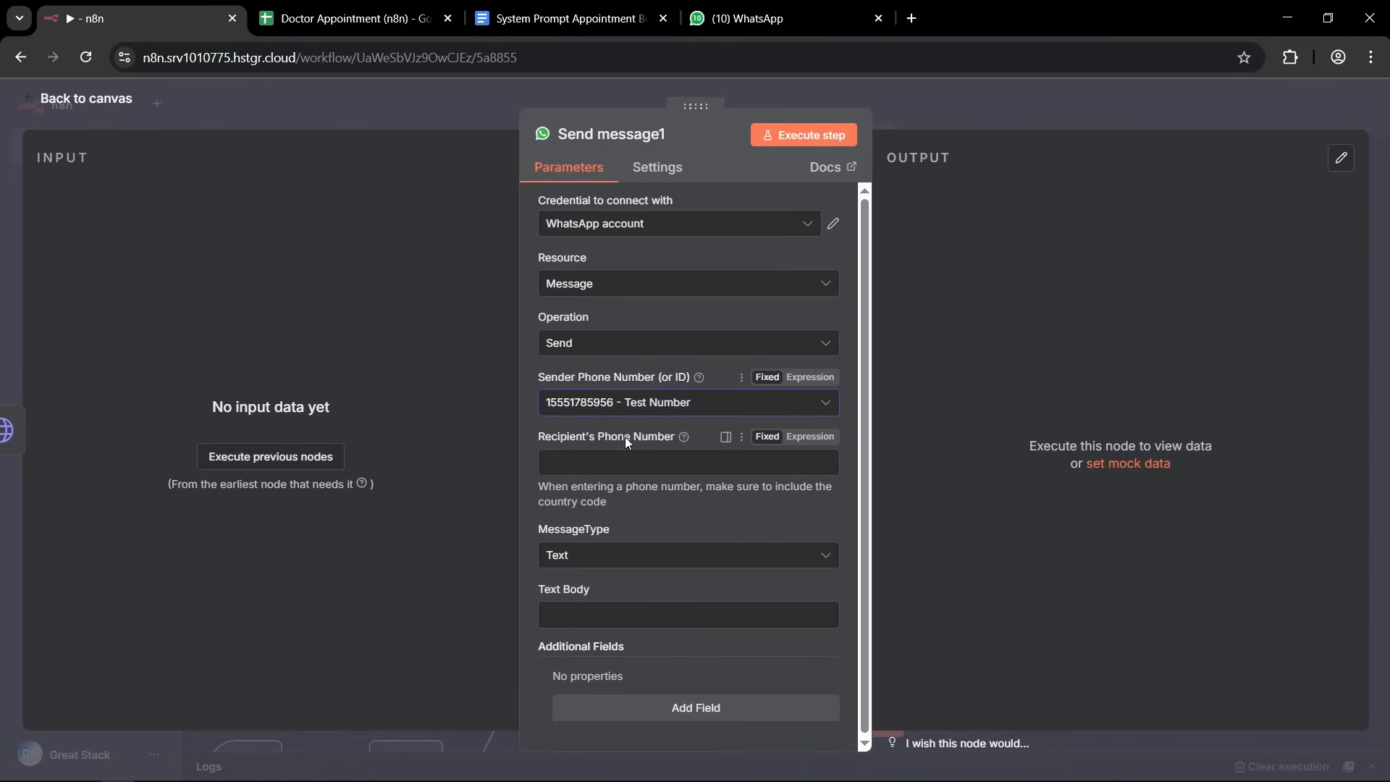
Set the recipient's phone number to an expression using the whatsapp_number field from Google Sheets Trigger1.
mouse_move(678, 437)
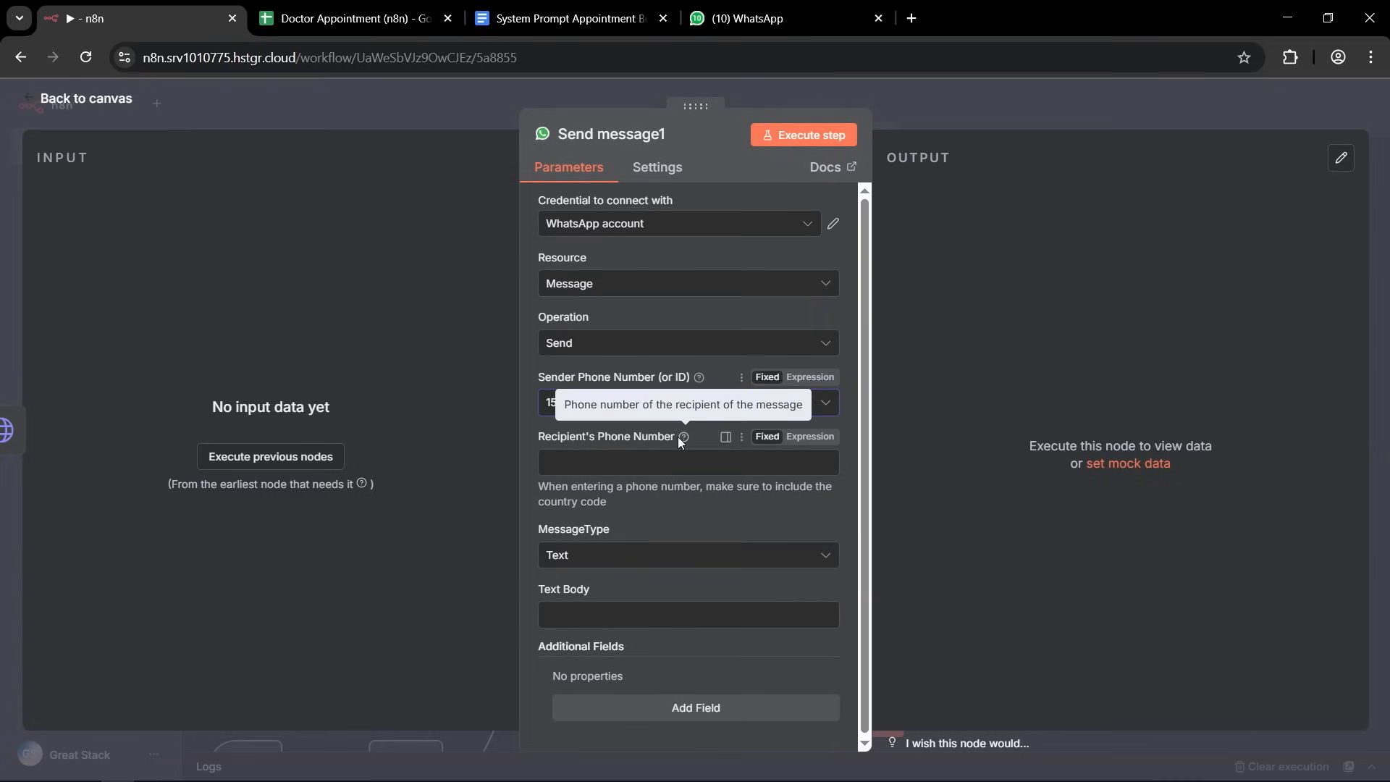
click(817, 439)
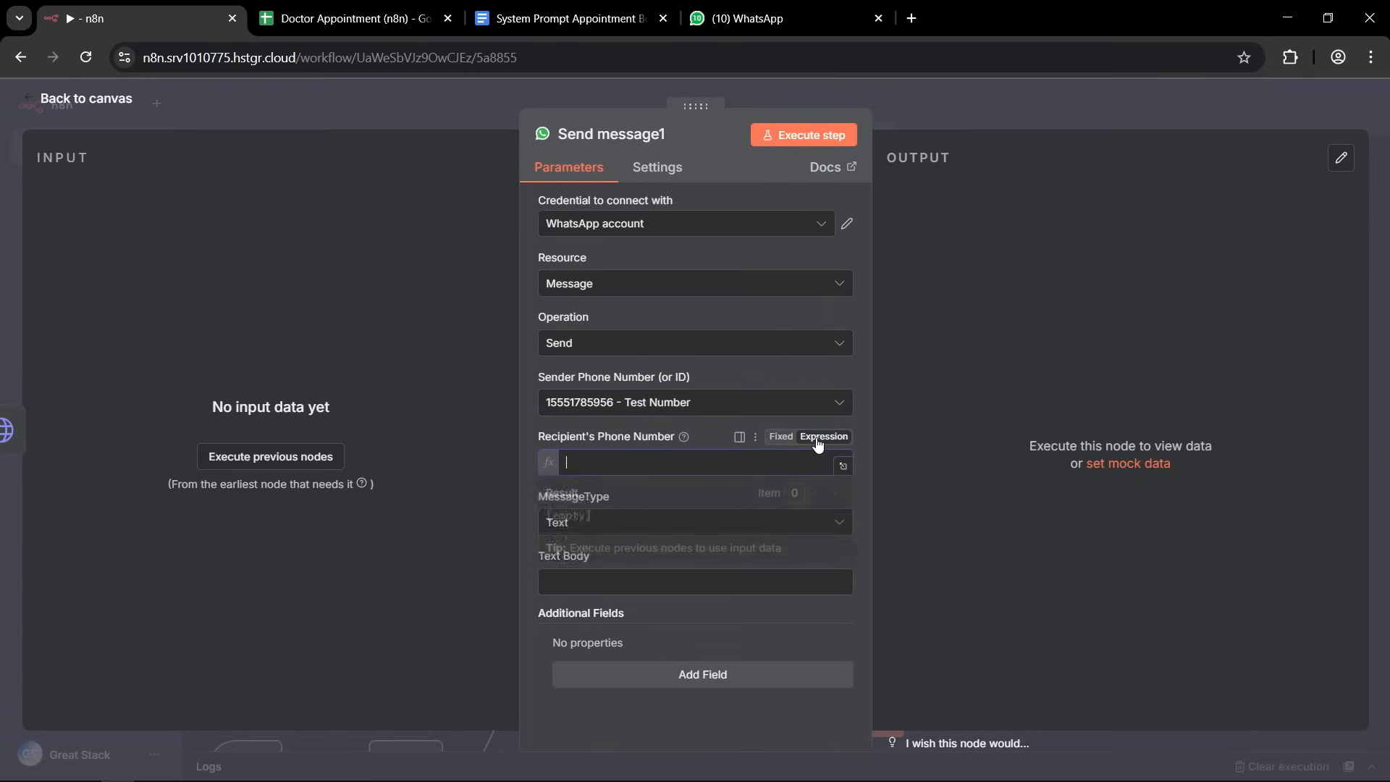
click(844, 467)
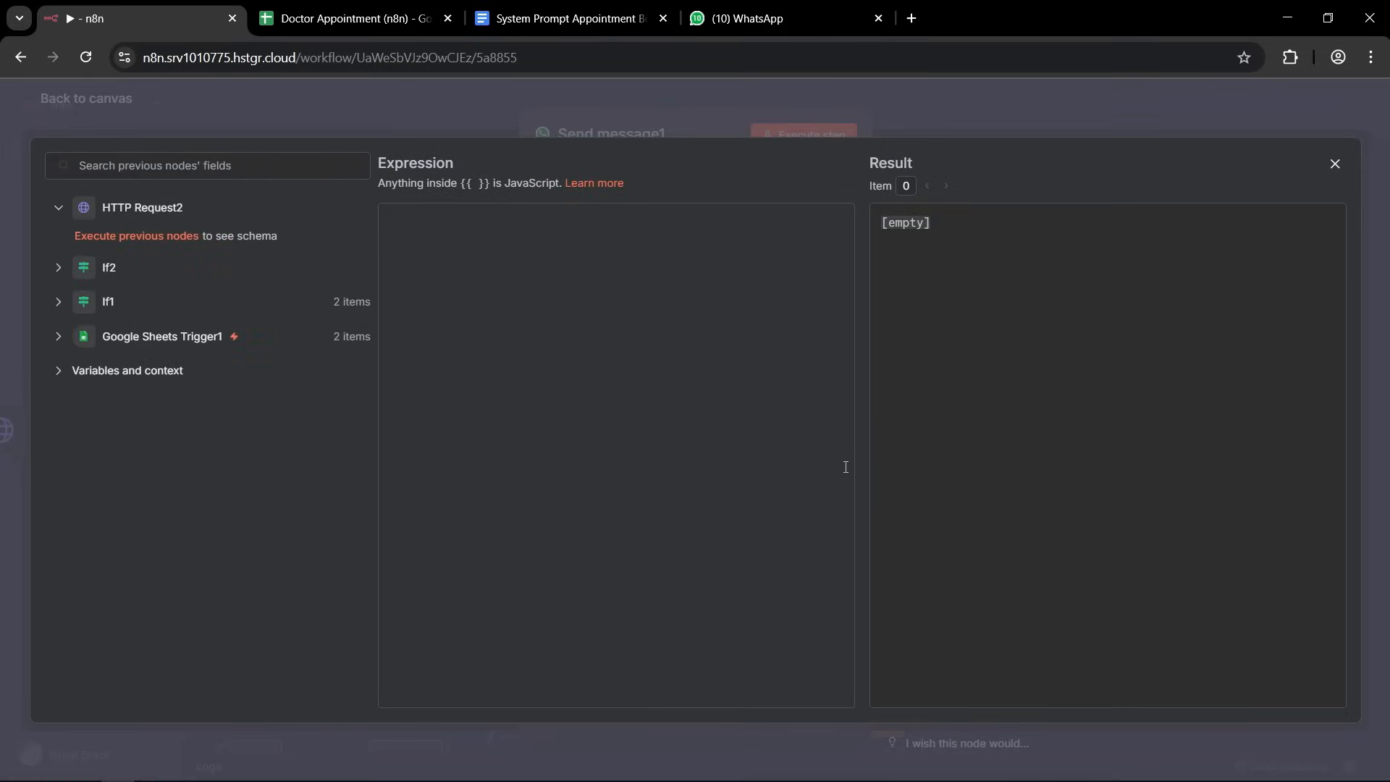
click(58, 337)
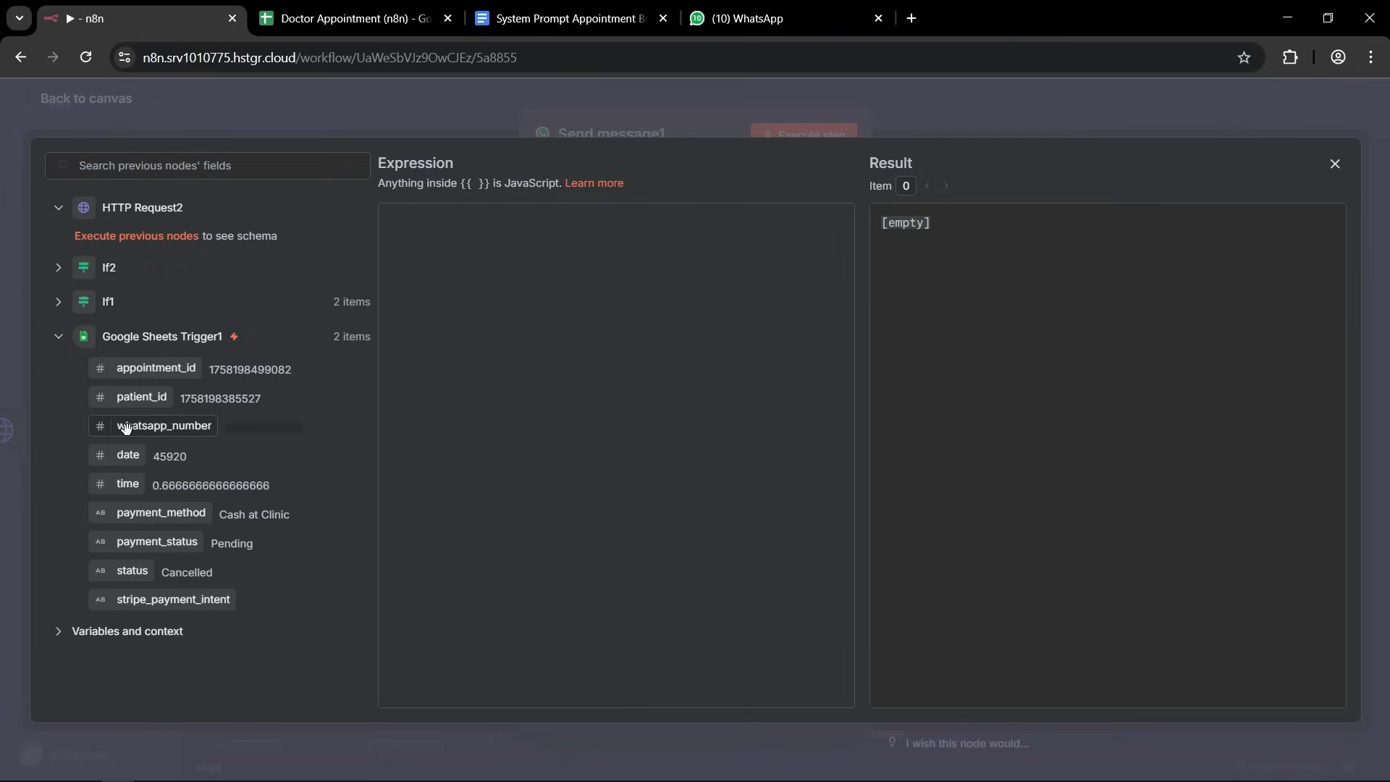
drag(125, 427, 600, 319)
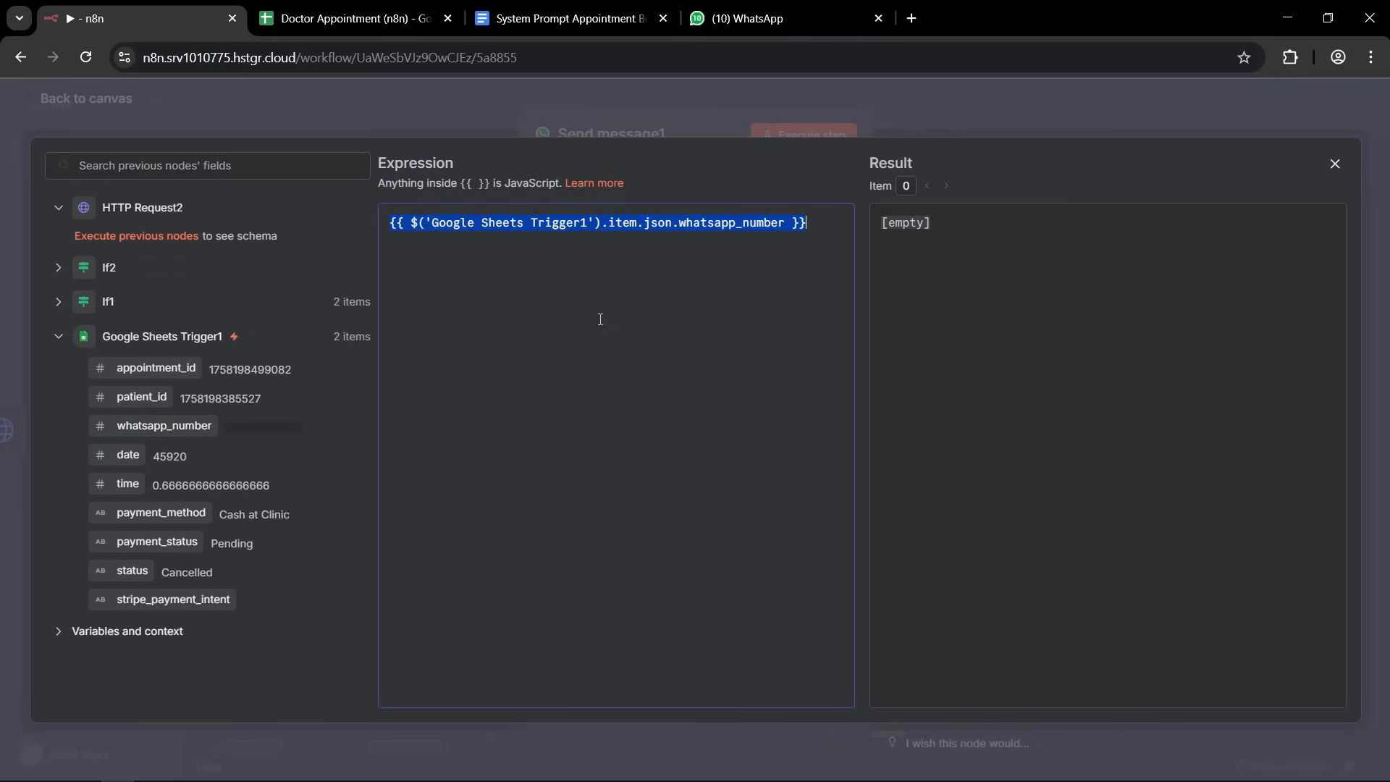
Append .toString() to the whatsapp_number expression for the recipient's phone number and close the expression editor.
click(786, 218)
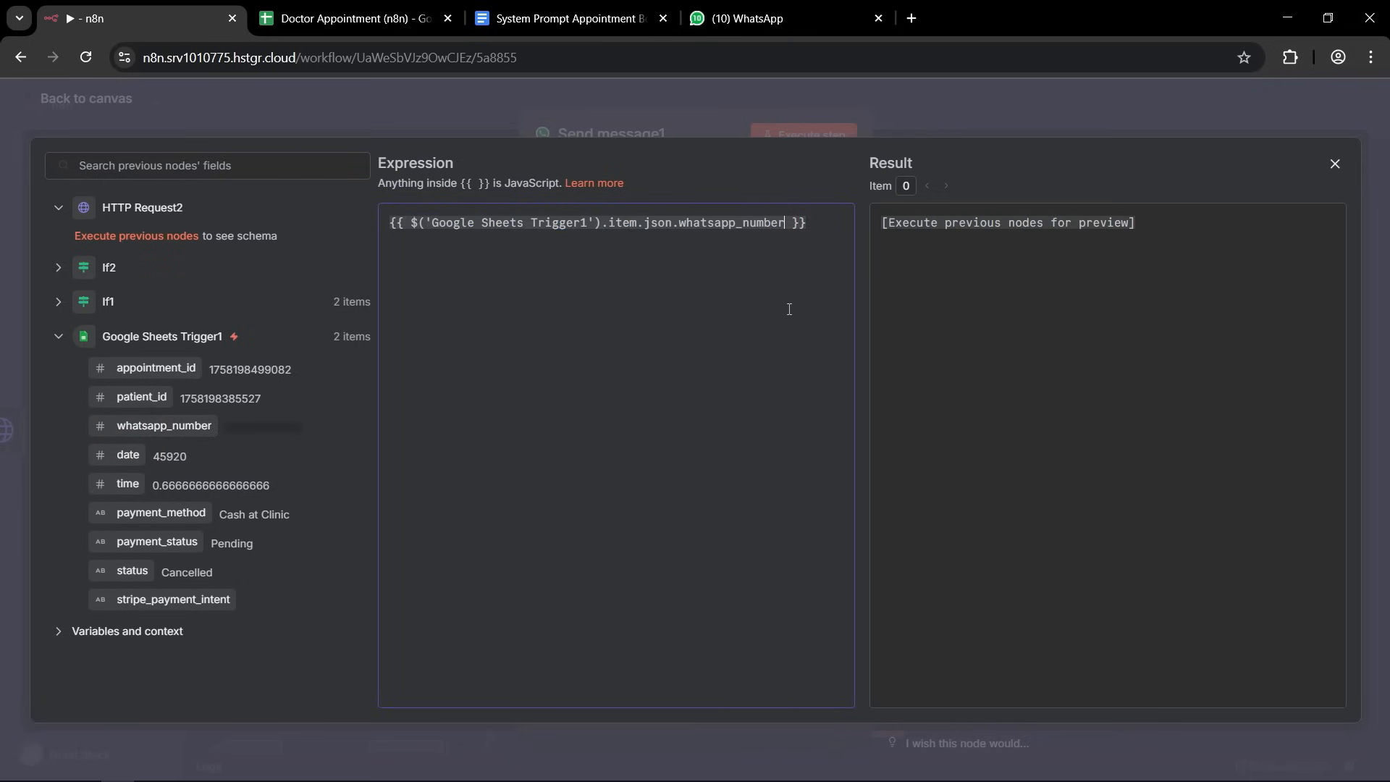
text(,ti)
key(BackSpace)
key(BackSpace)
key(BackSpace)
text(.to)
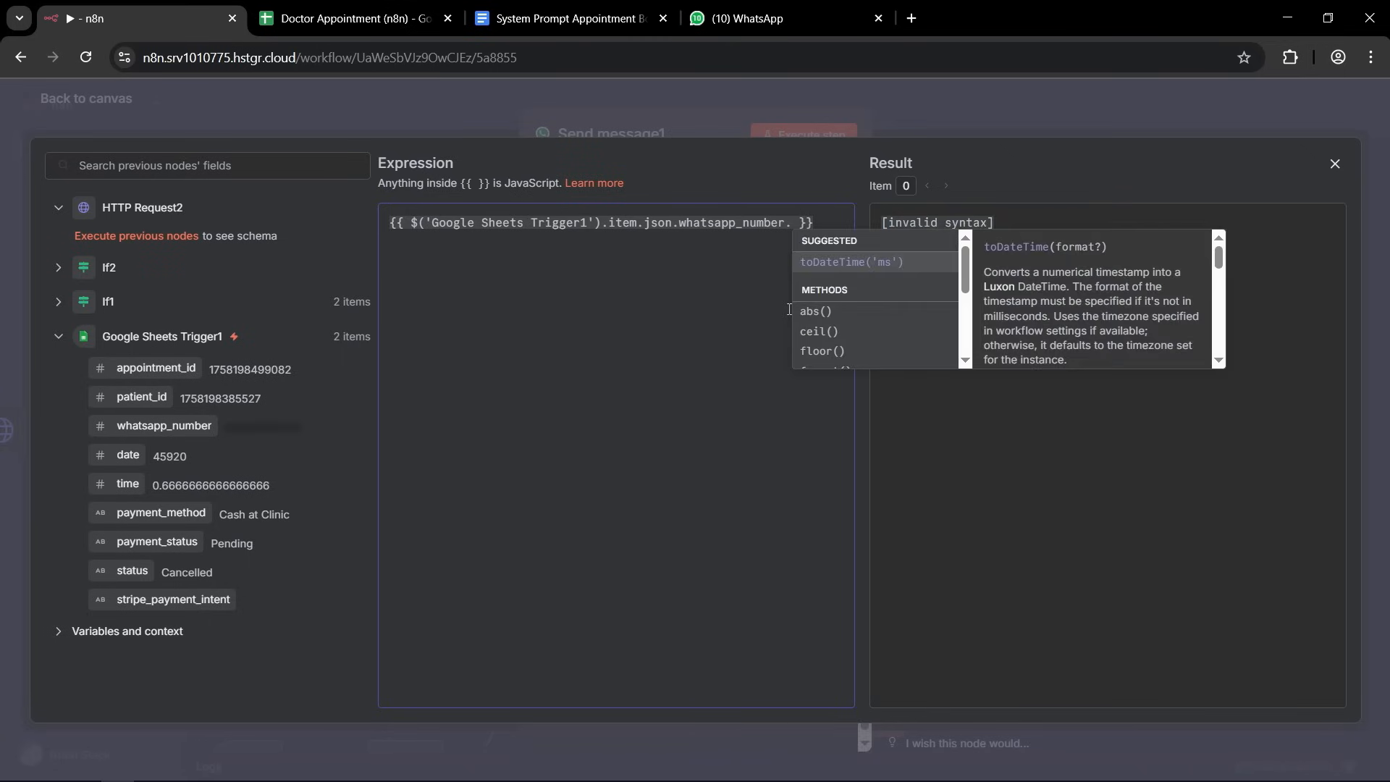
text(S)
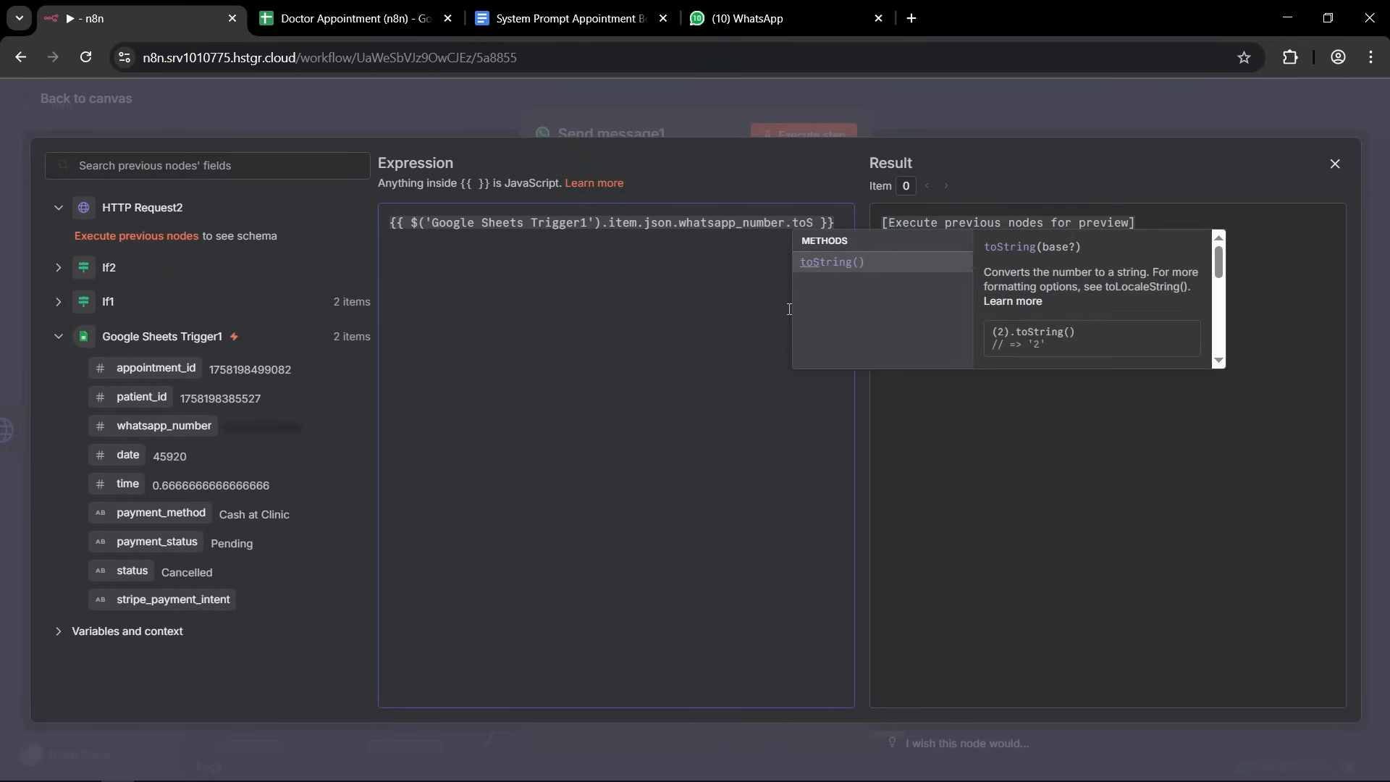
key(Return)
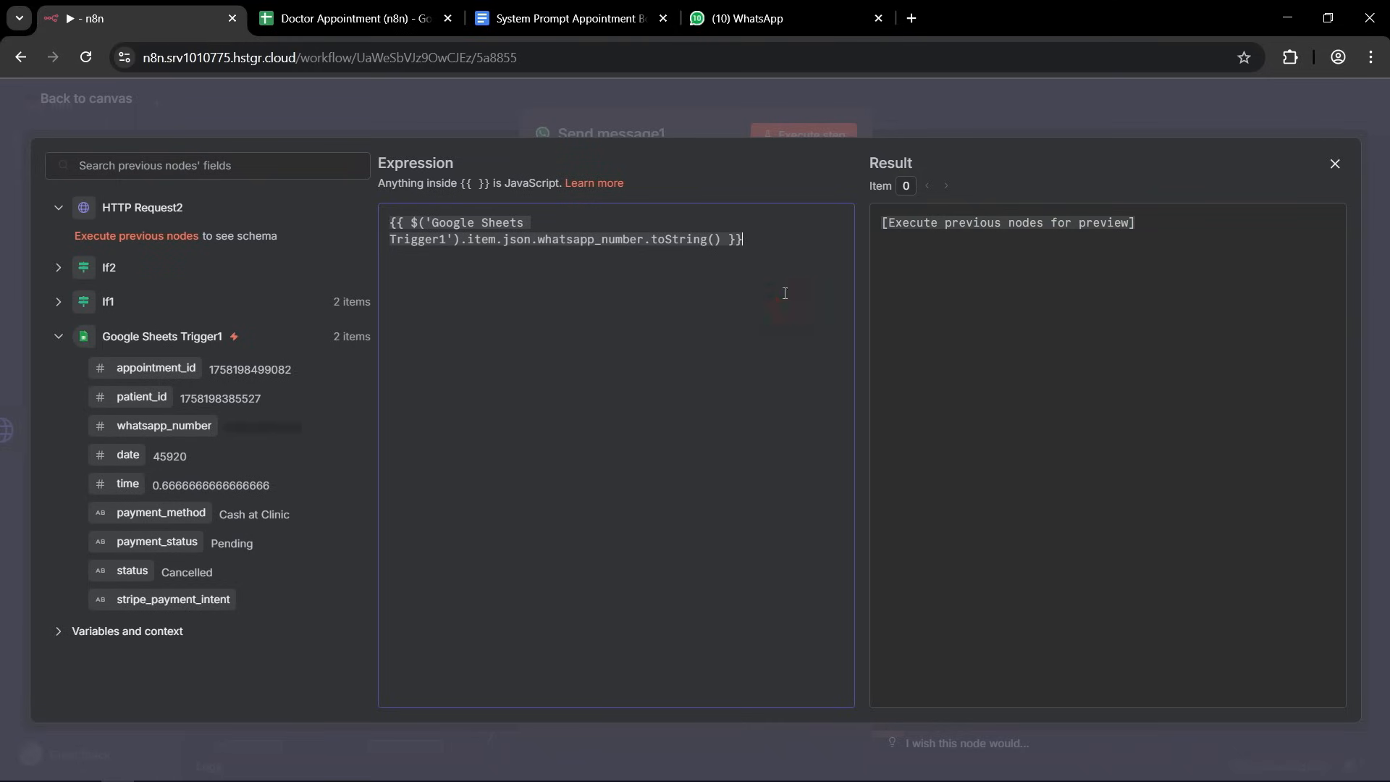
drag(649, 239, 782, 238)
click(786, 237)
click(1098, 107)
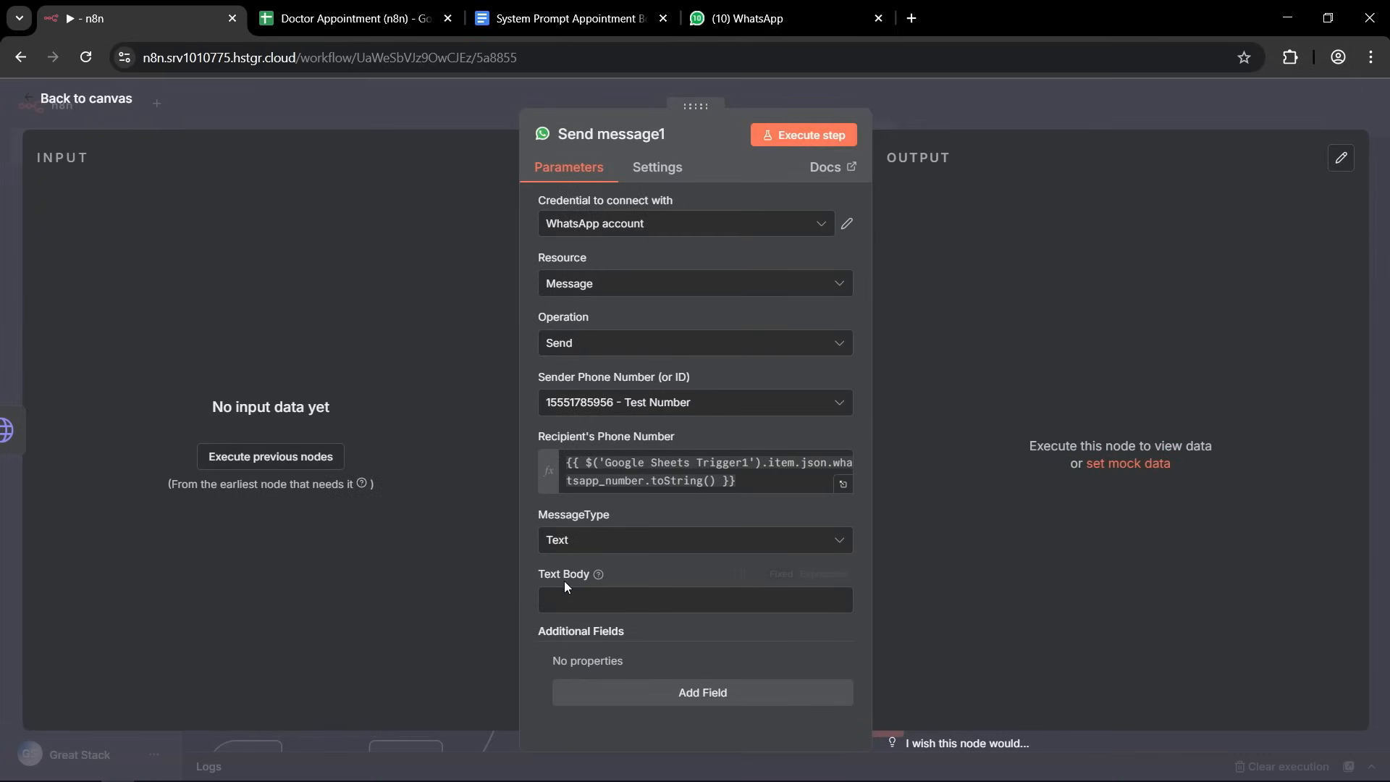
Start the text body expression with "Your Appointment" followed by the appointment_id field from Google Sheets Trigger1.
click(820, 576)
click(831, 612)
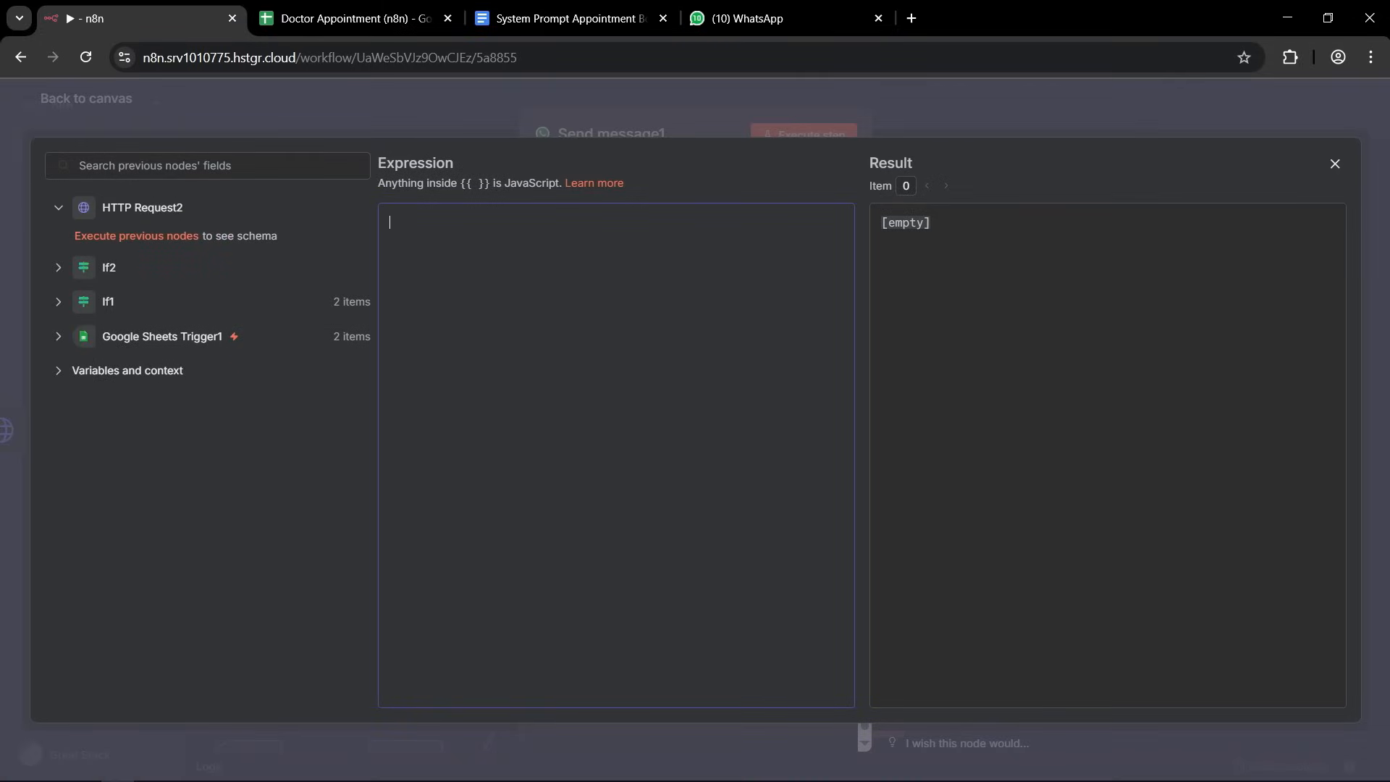
key(alt+Tab)
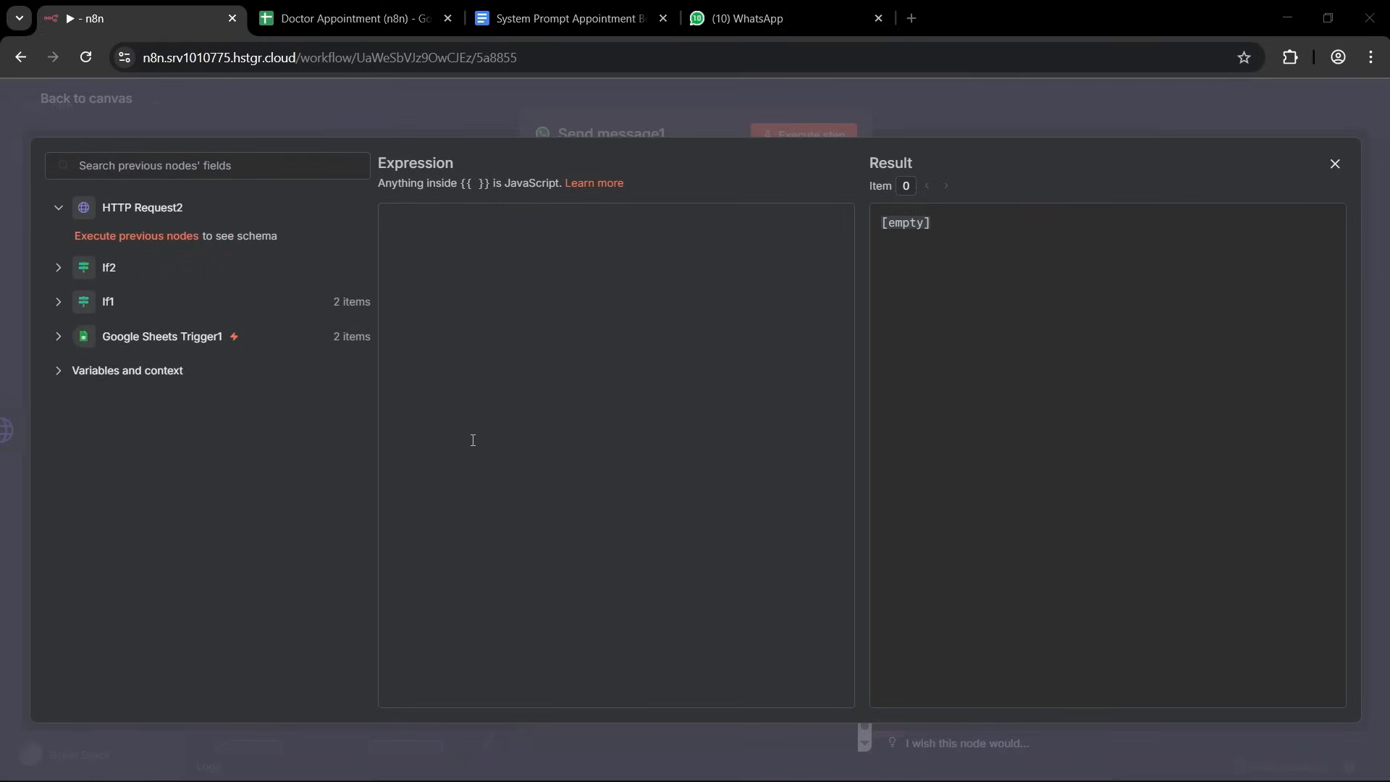
click(534, 365)
text(Your Appointment)
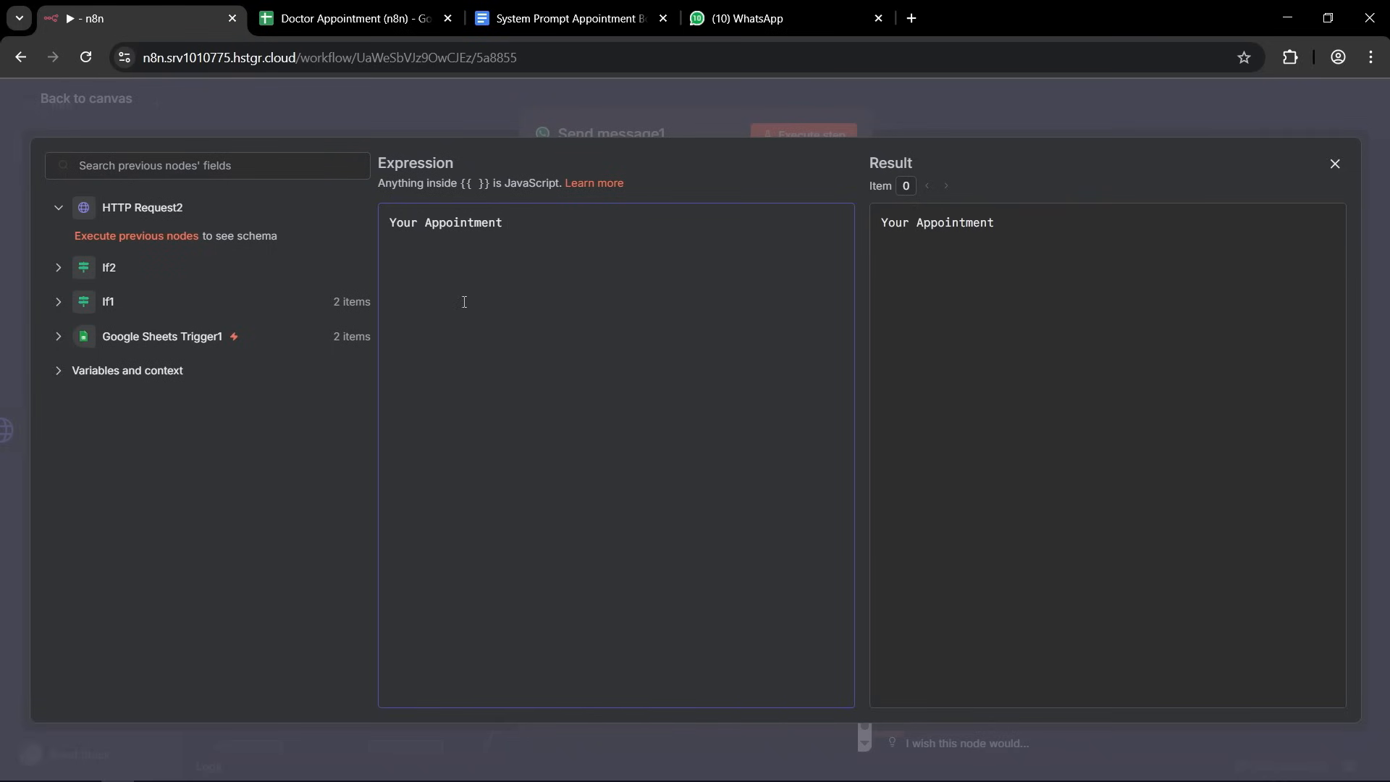
click(60, 336)
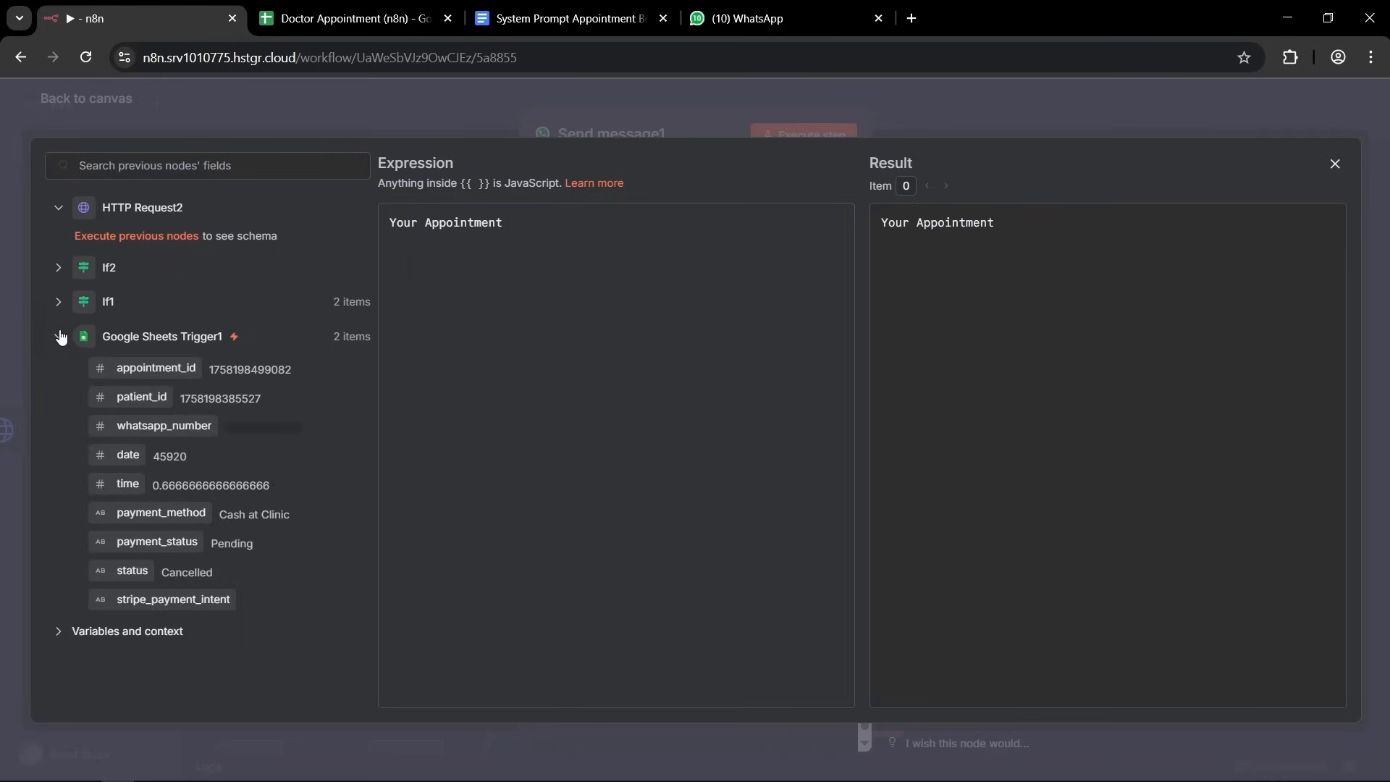
drag(156, 368, 611, 222)
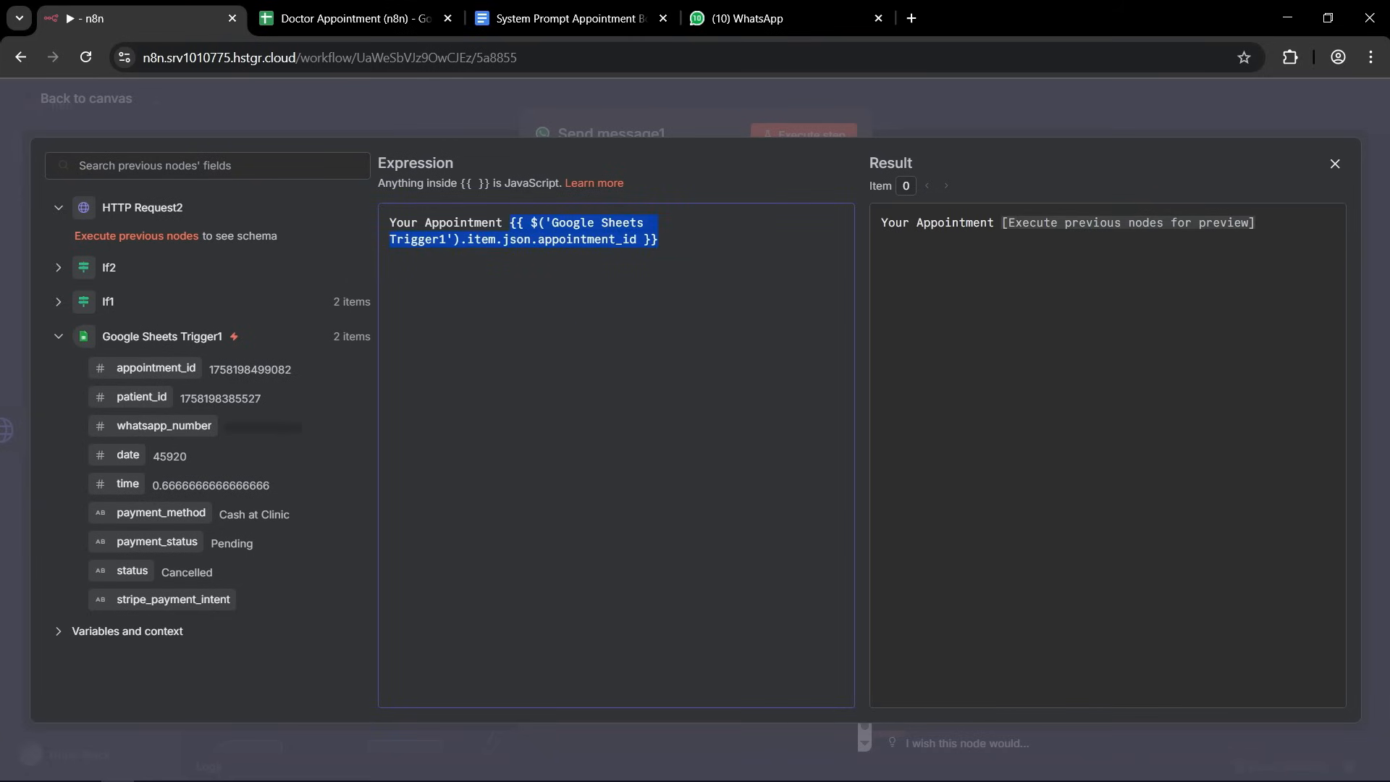
click(687, 247)
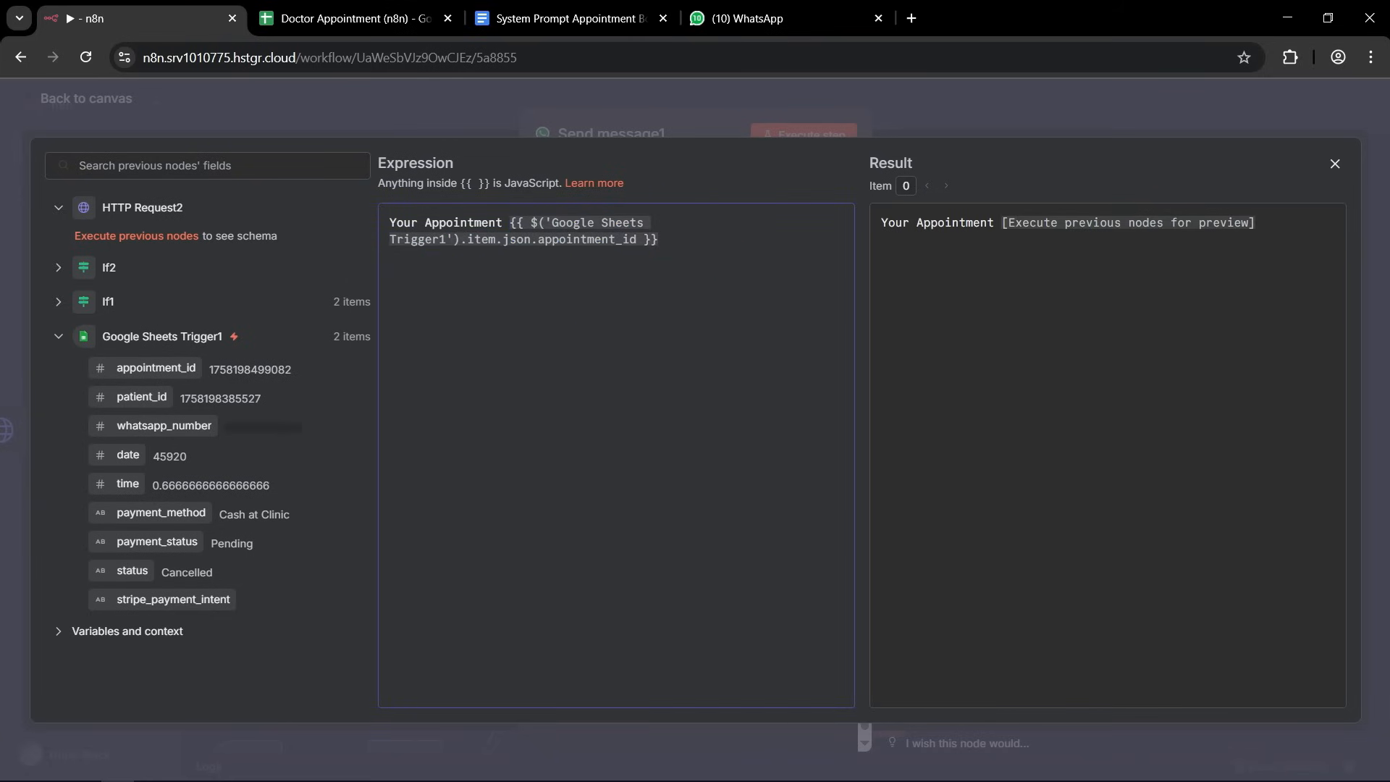
Complete the text body with "is cancelled and the refund has been initiated." and return to the canvas.
key(alt+Tab)
click(766, 239)
text(is cancelled and the refund has been initiated)
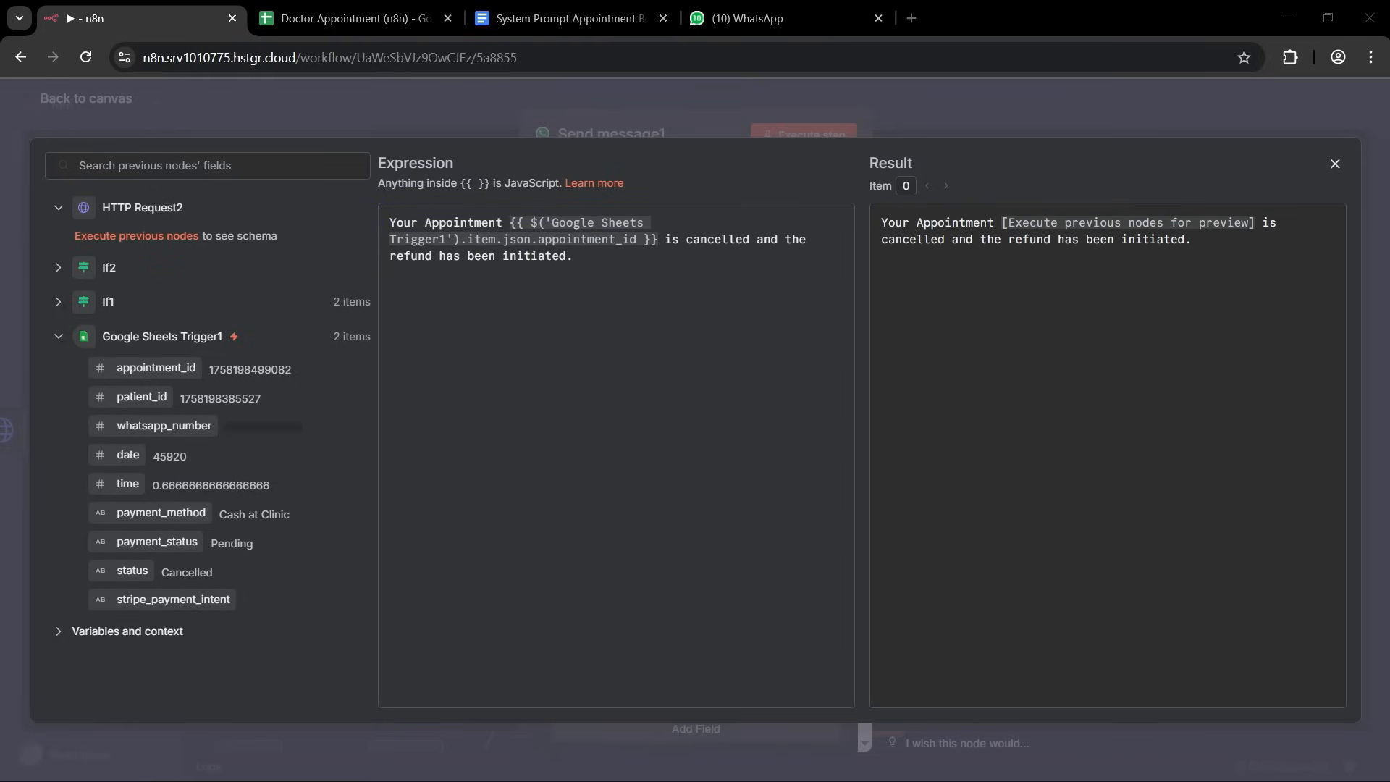
click(1005, 101)
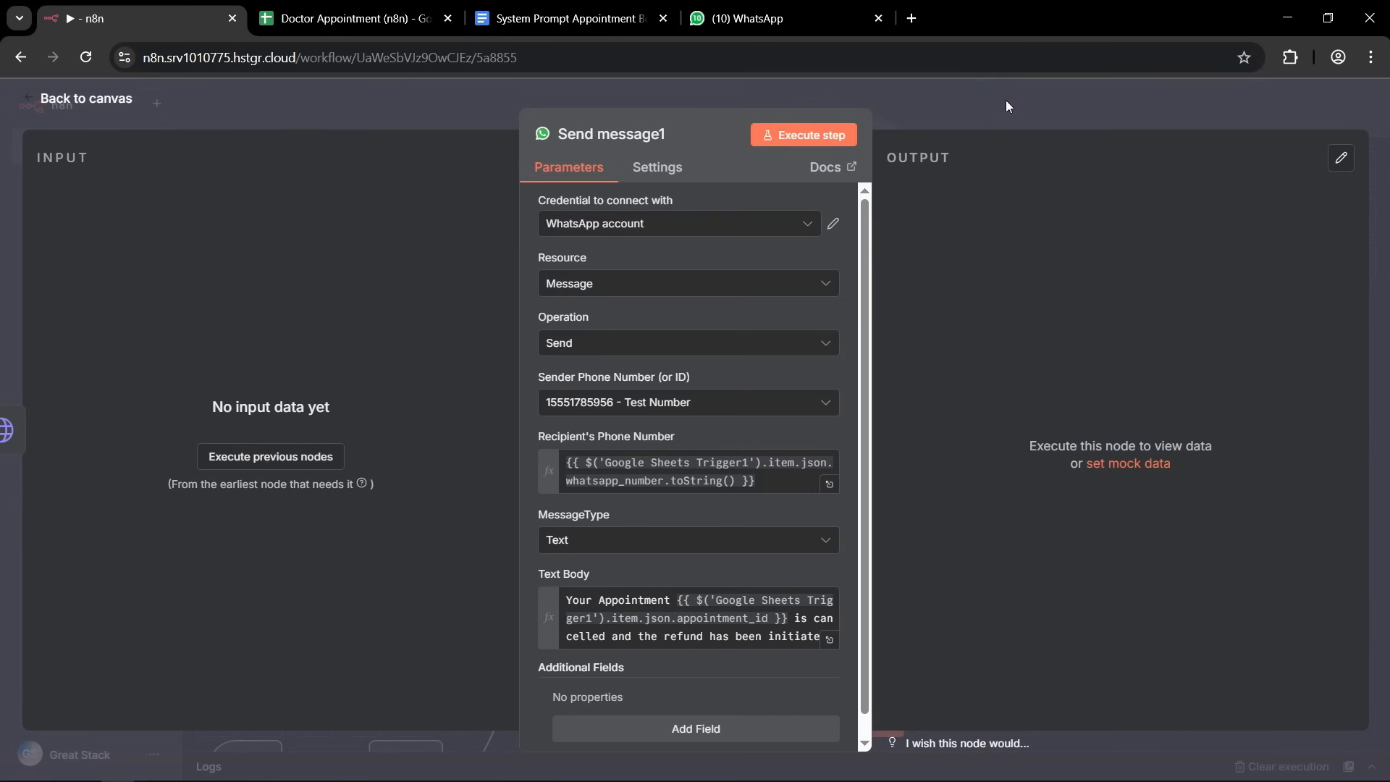
click(1012, 109)
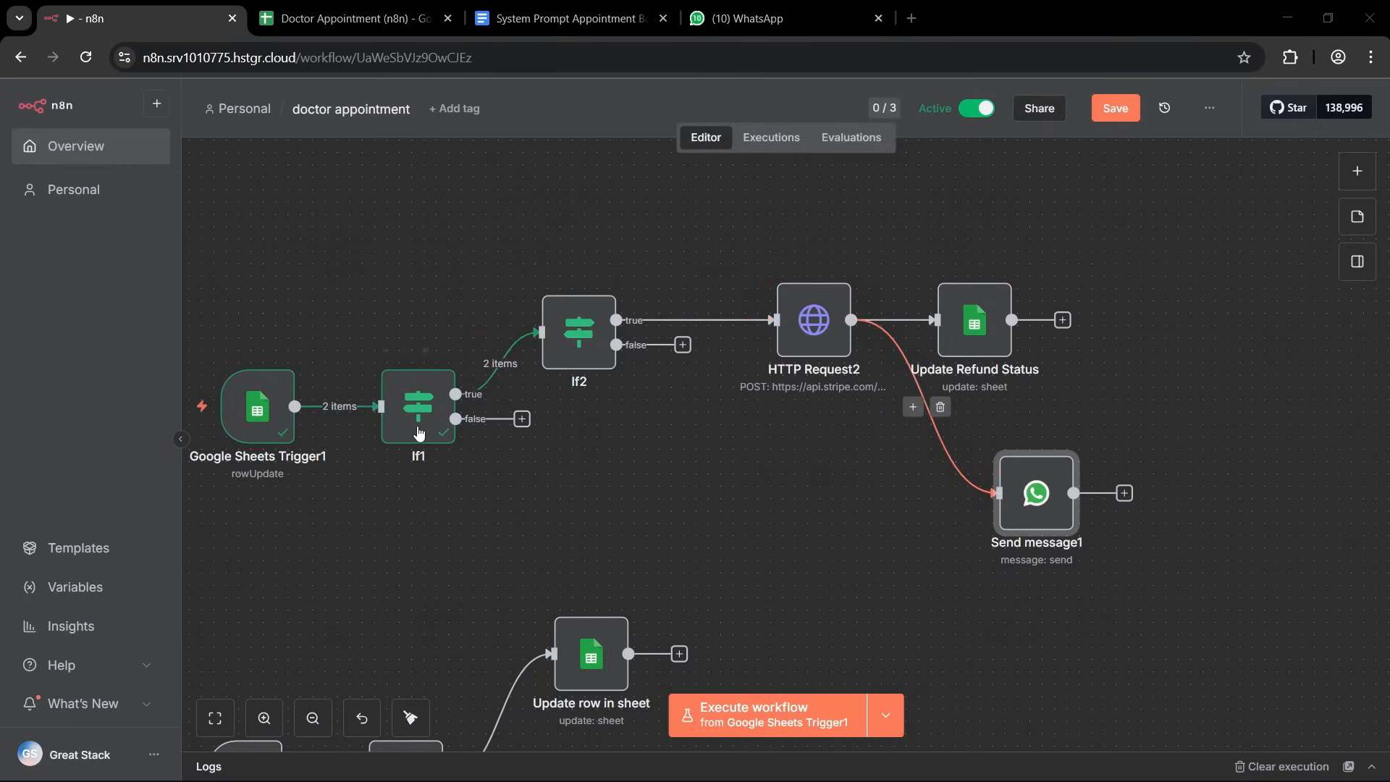
Rearrange the Update Refund Status and Send message1 nodes one above the other, past HTTP Request2.
mouse_move(261, 437)
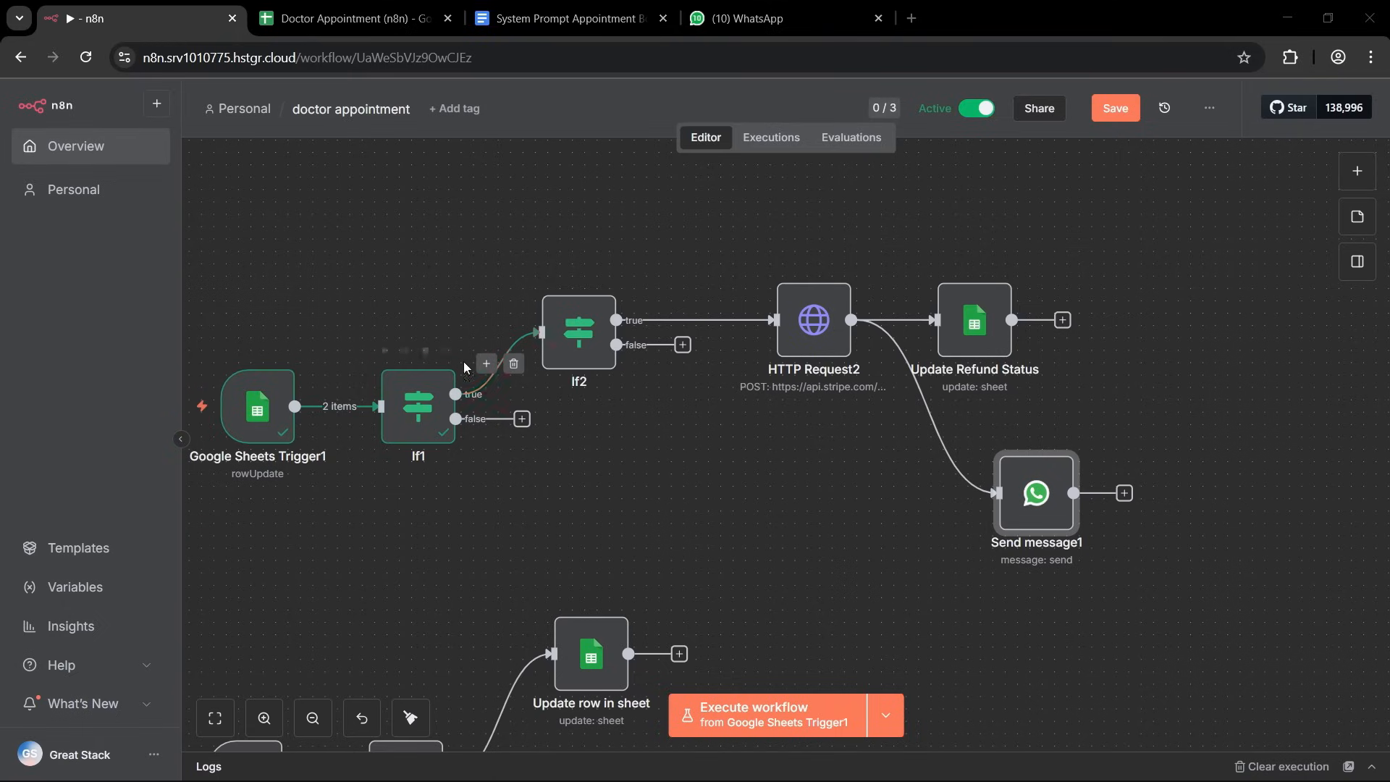
mouse_move(434, 409)
mouse_move(589, 340)
drag(973, 339, 1047, 278)
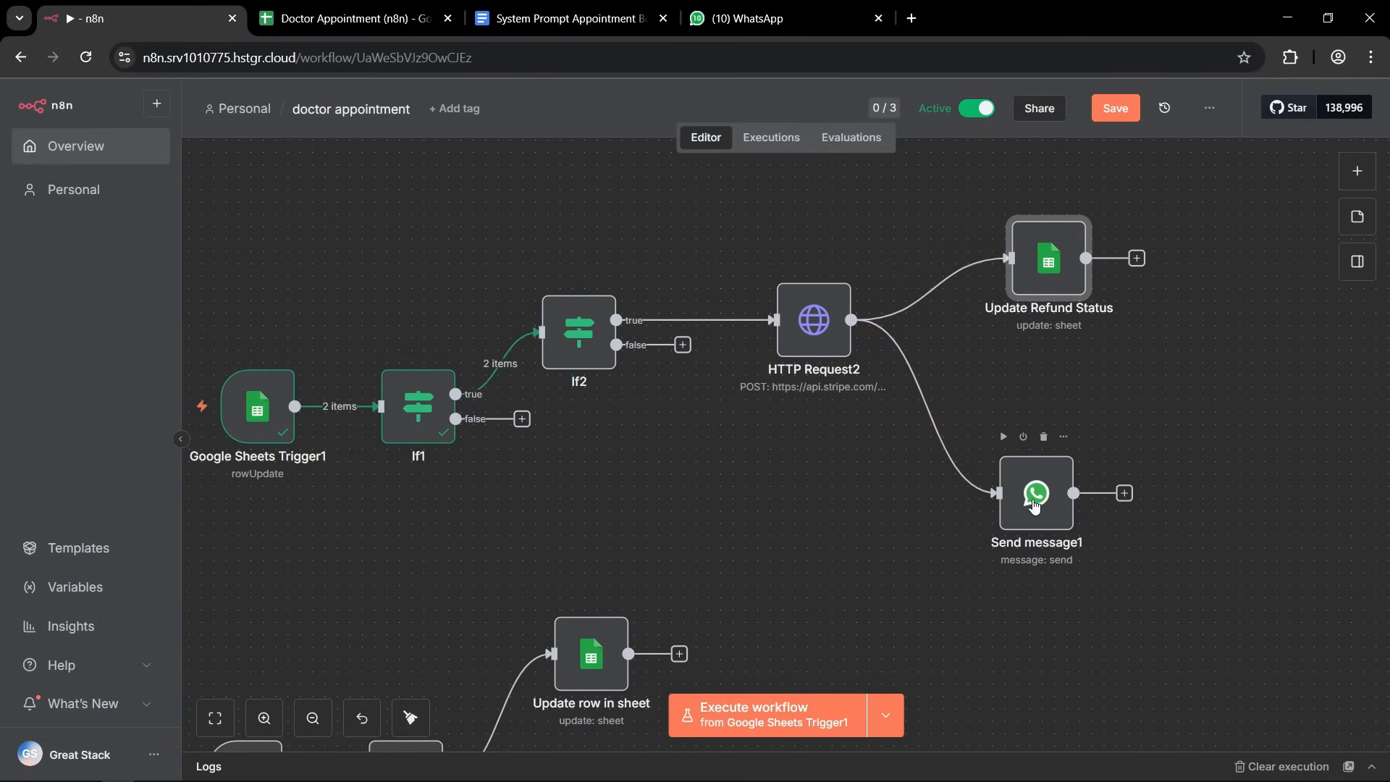
drag(1034, 505, 1047, 430)
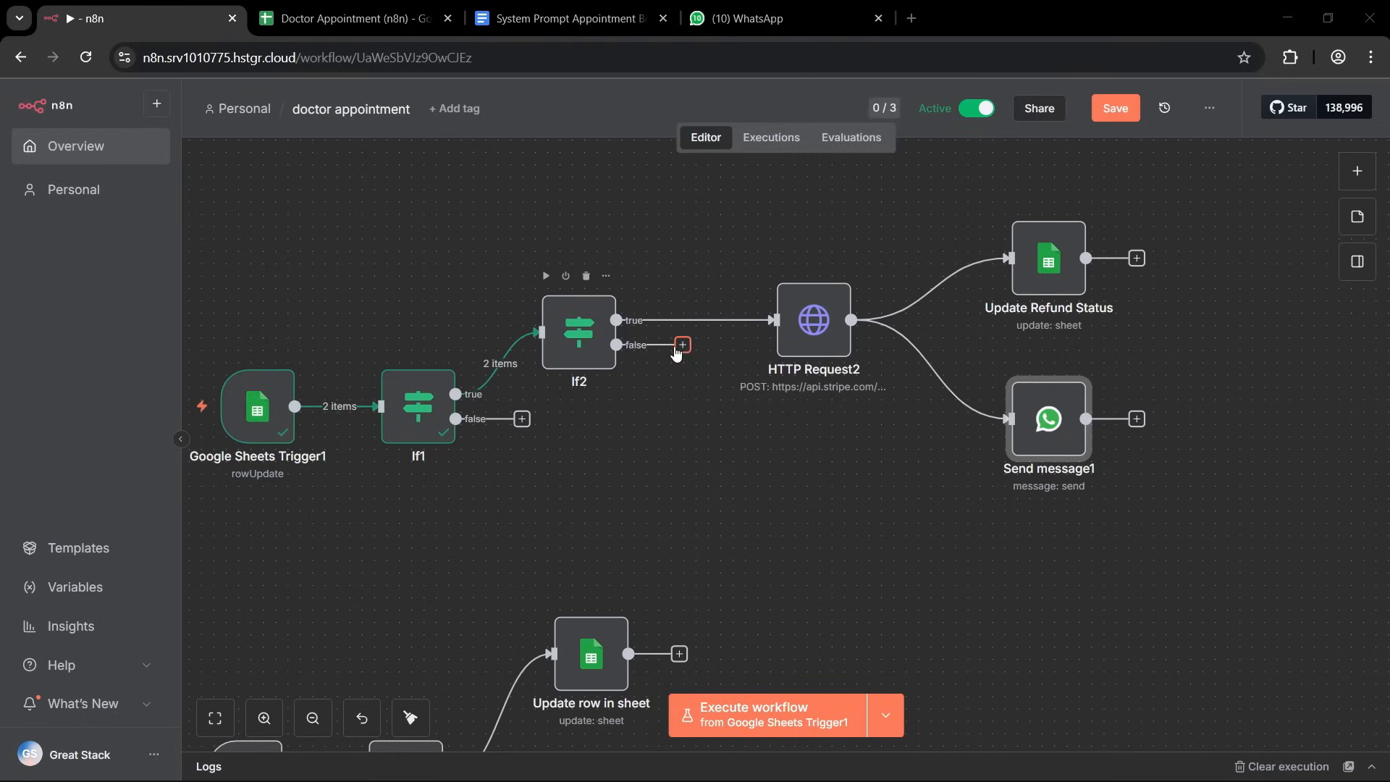
Check If2's condition, then paste a copy of the Send message1 node and connect it to If2's false output.
double_click(579, 331)
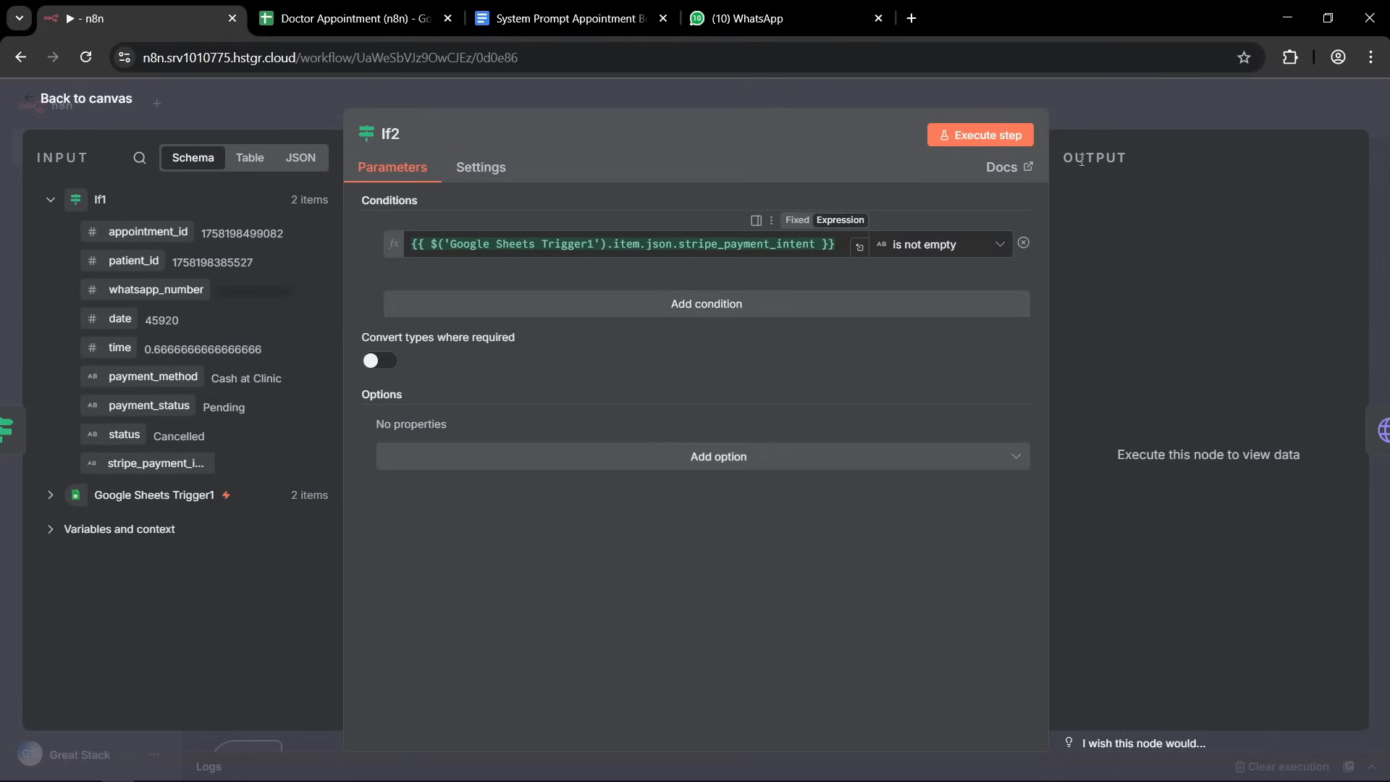
click(1079, 105)
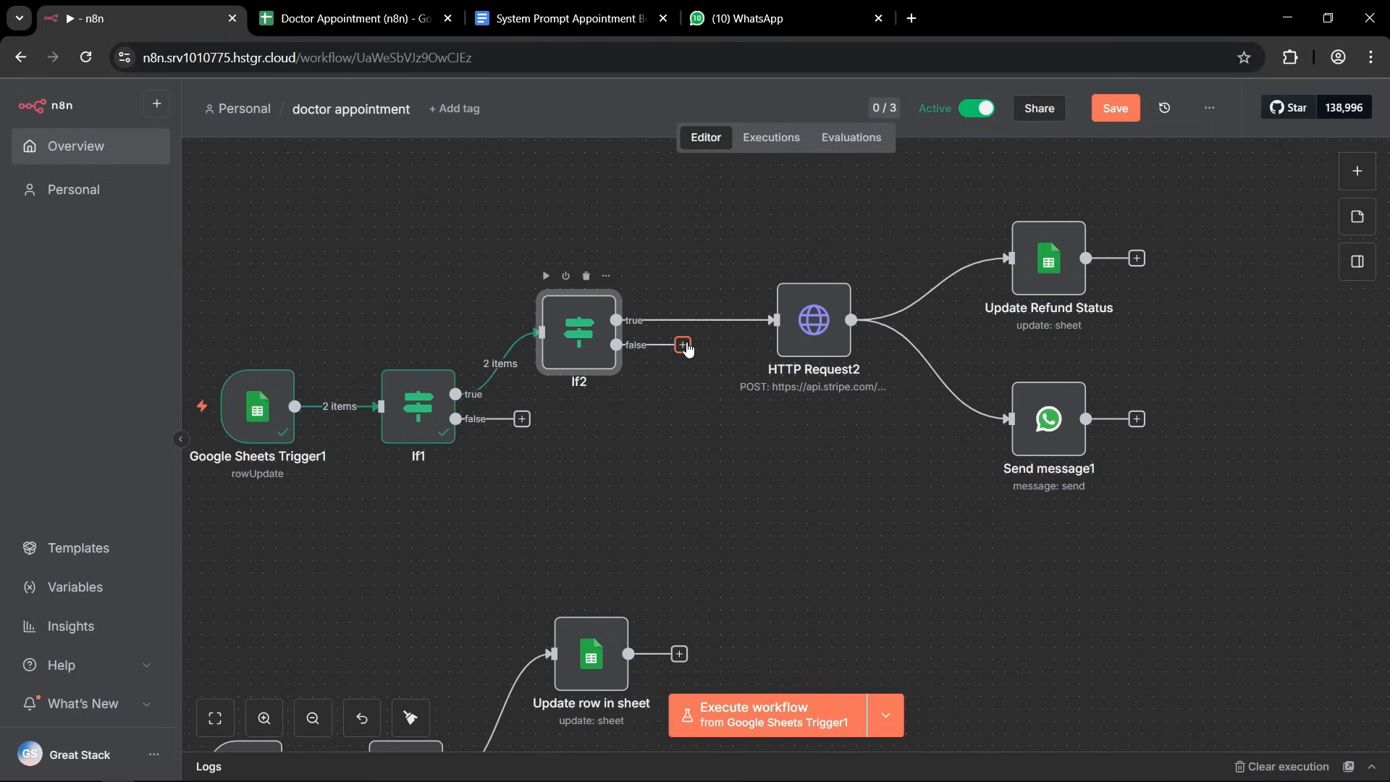
right_click(1042, 443)
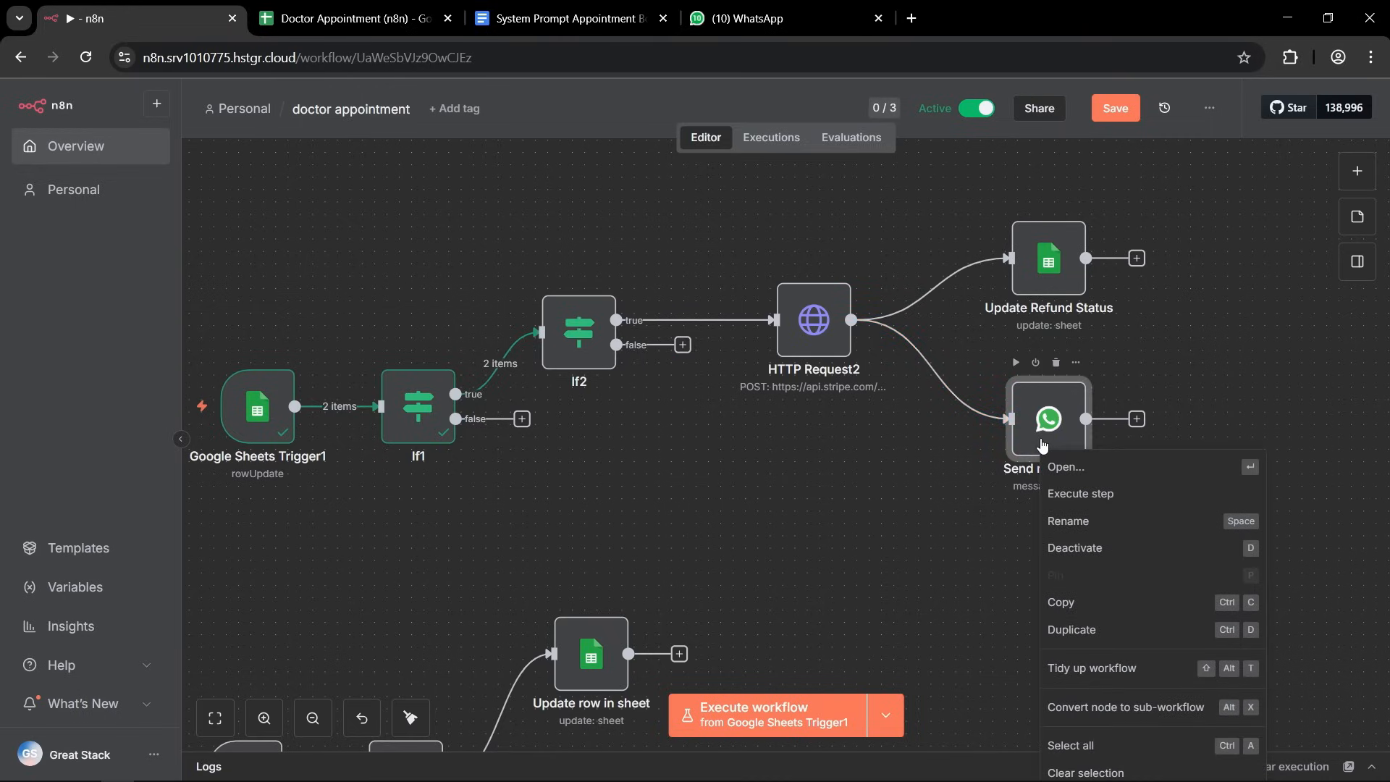
click(1082, 604)
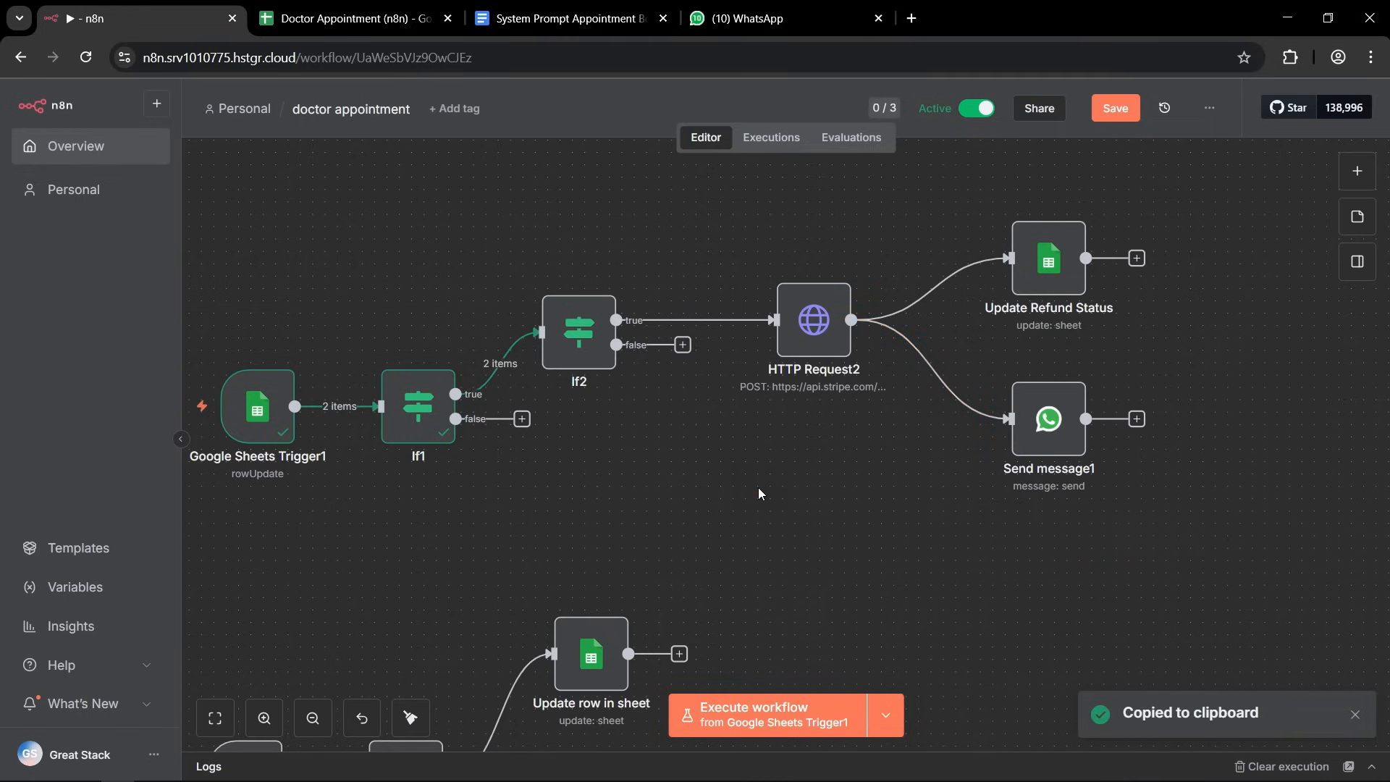
right_click(759, 494)
click(734, 488)
key(ctrl+v)
mouse_move(1059, 443)
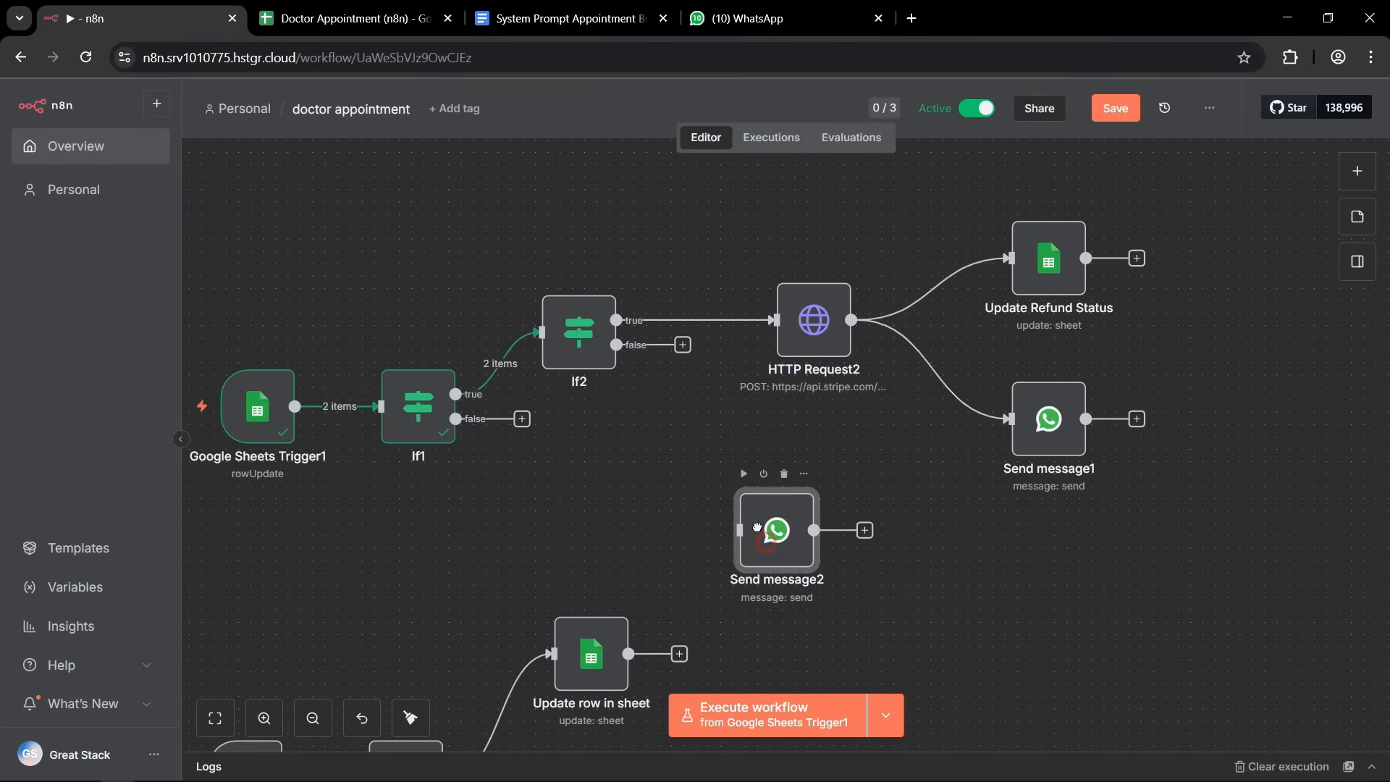
drag(764, 541, 738, 492)
drag(683, 345, 693, 479)
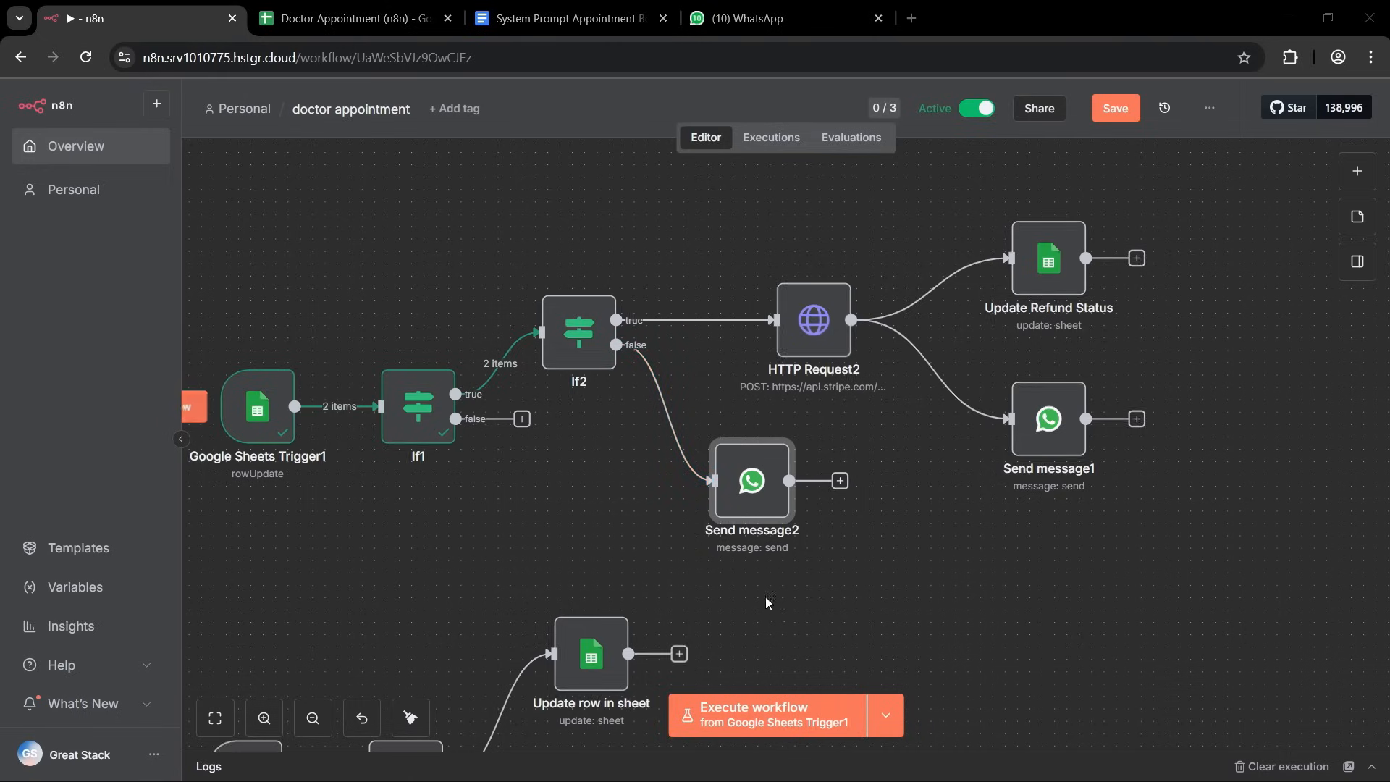
Remove the refund wording from Send message2's text body so it ends with "is cancelled", and return to the canvas.
double_click(743, 472)
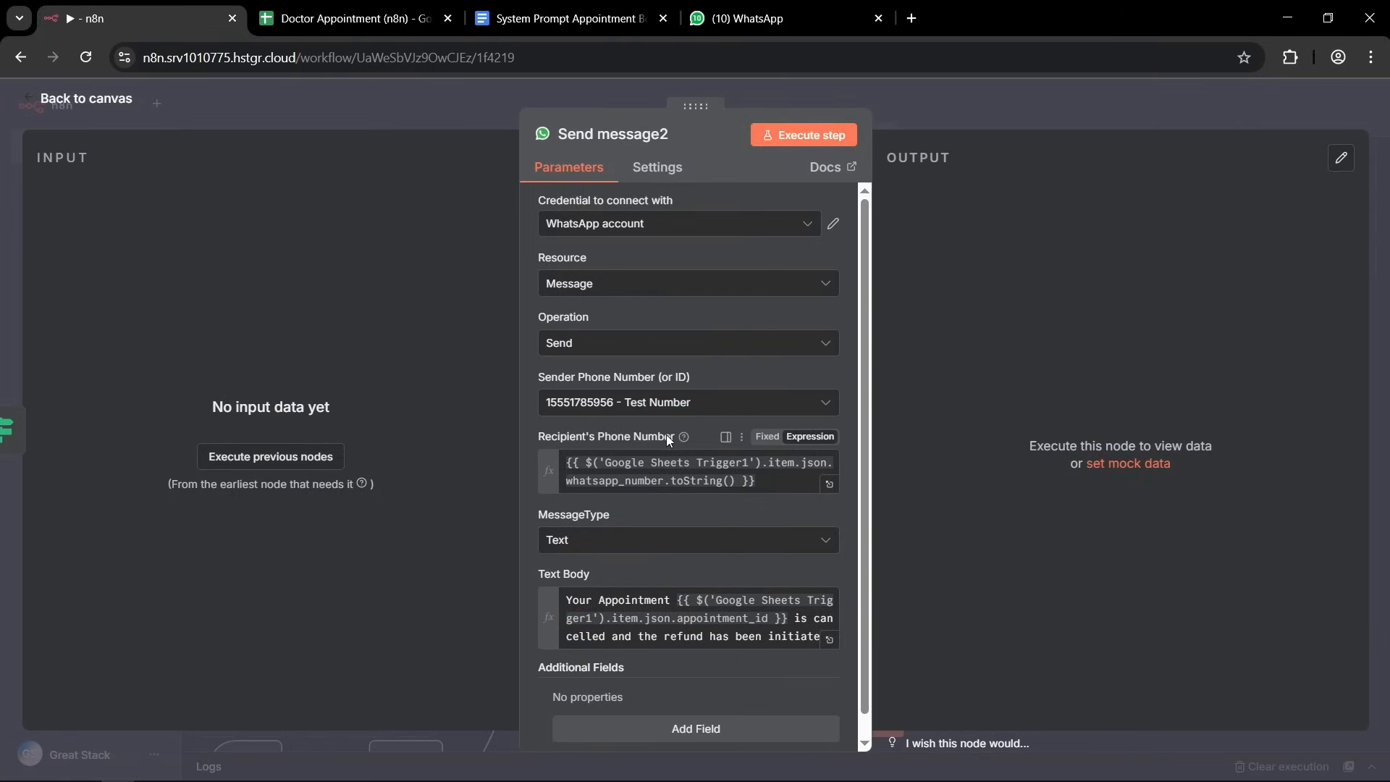
scroll(793, 487, down, 1)
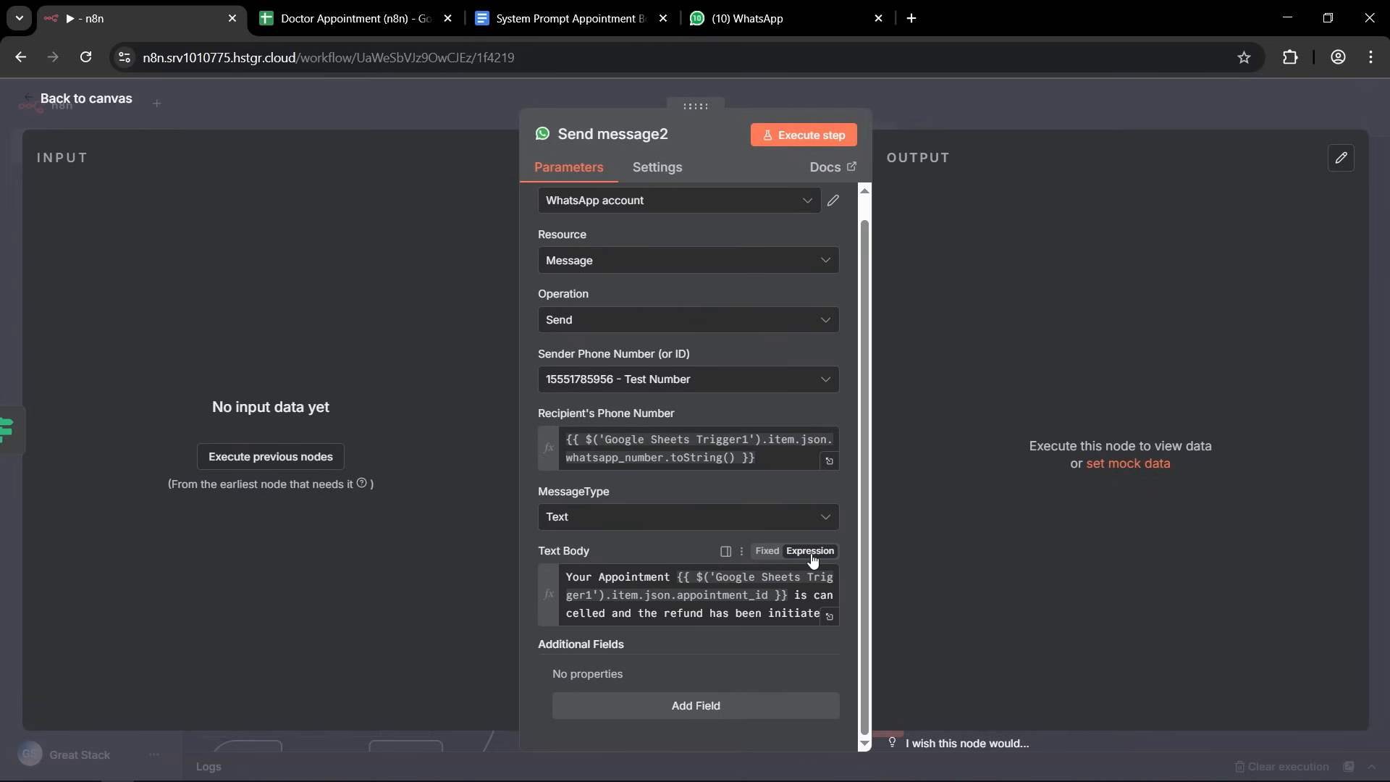
click(830, 616)
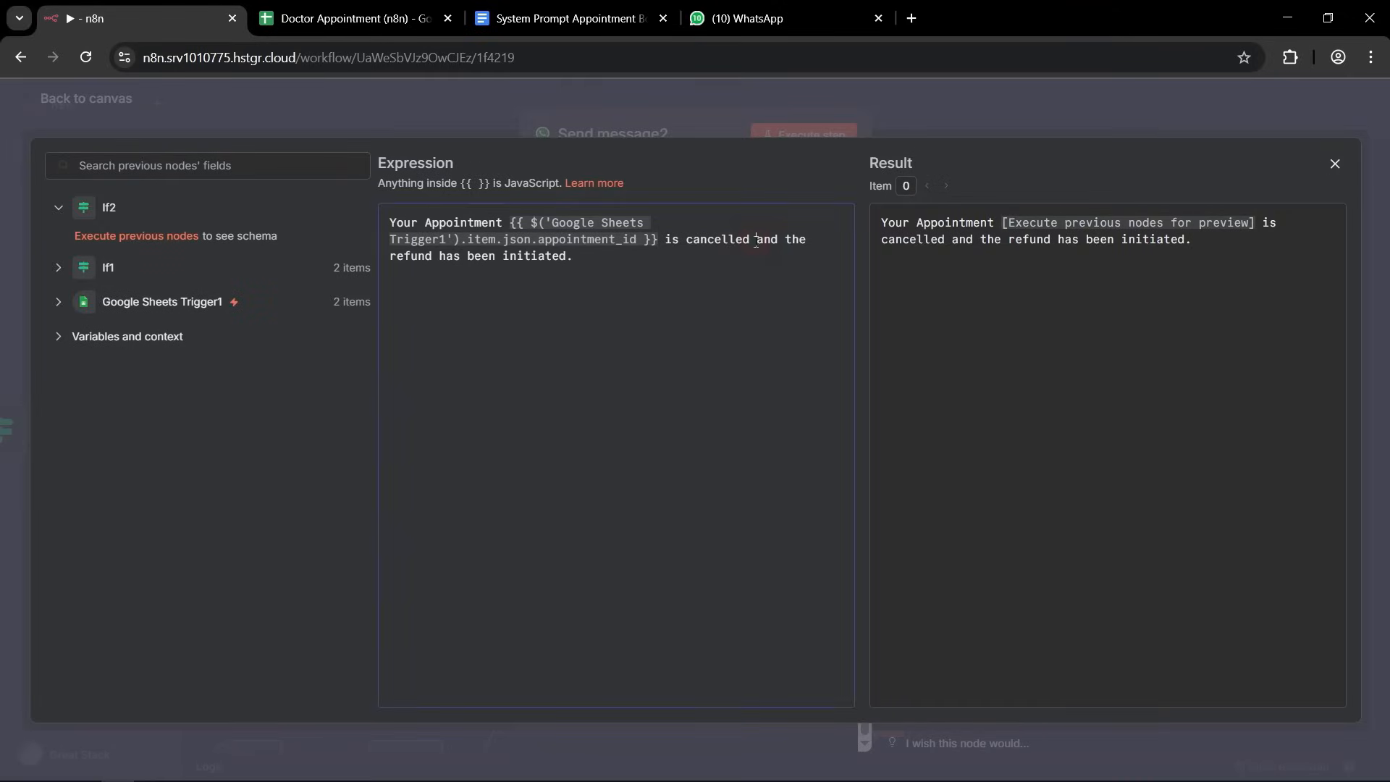
key(BackSpace)
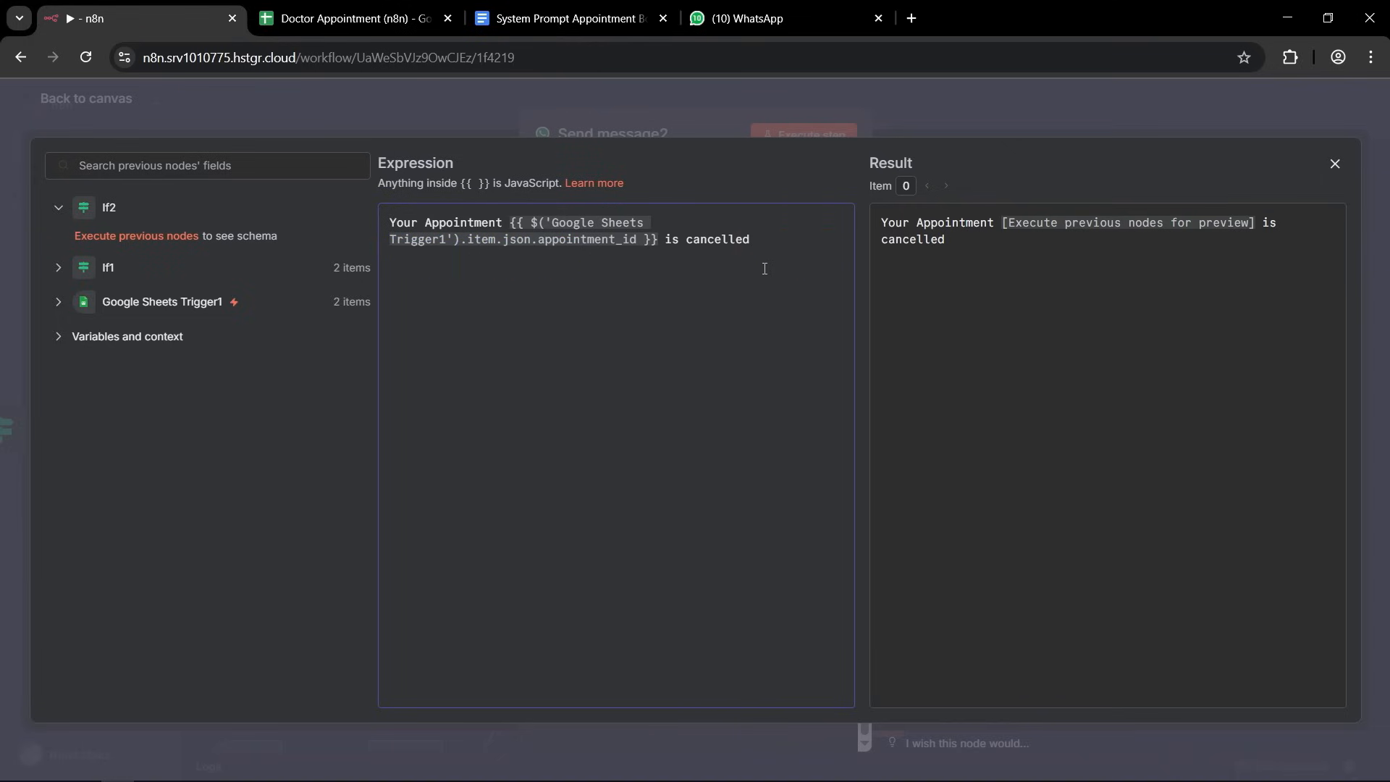
click(954, 107)
click(954, 107)
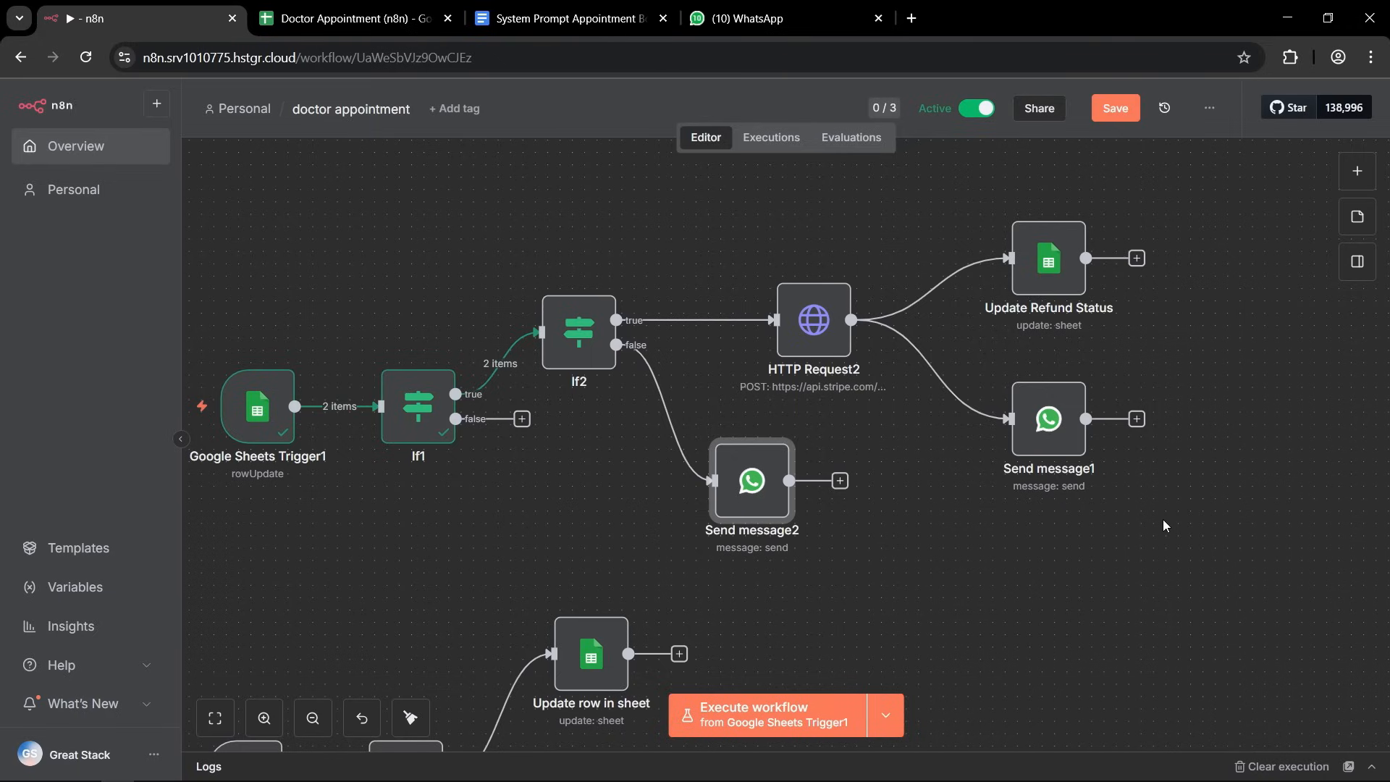
Switch to the Doctor Appointment spreadsheet, examine the status options for the Stripe appointment, and return to the n8n workflow.
click(347, 18)
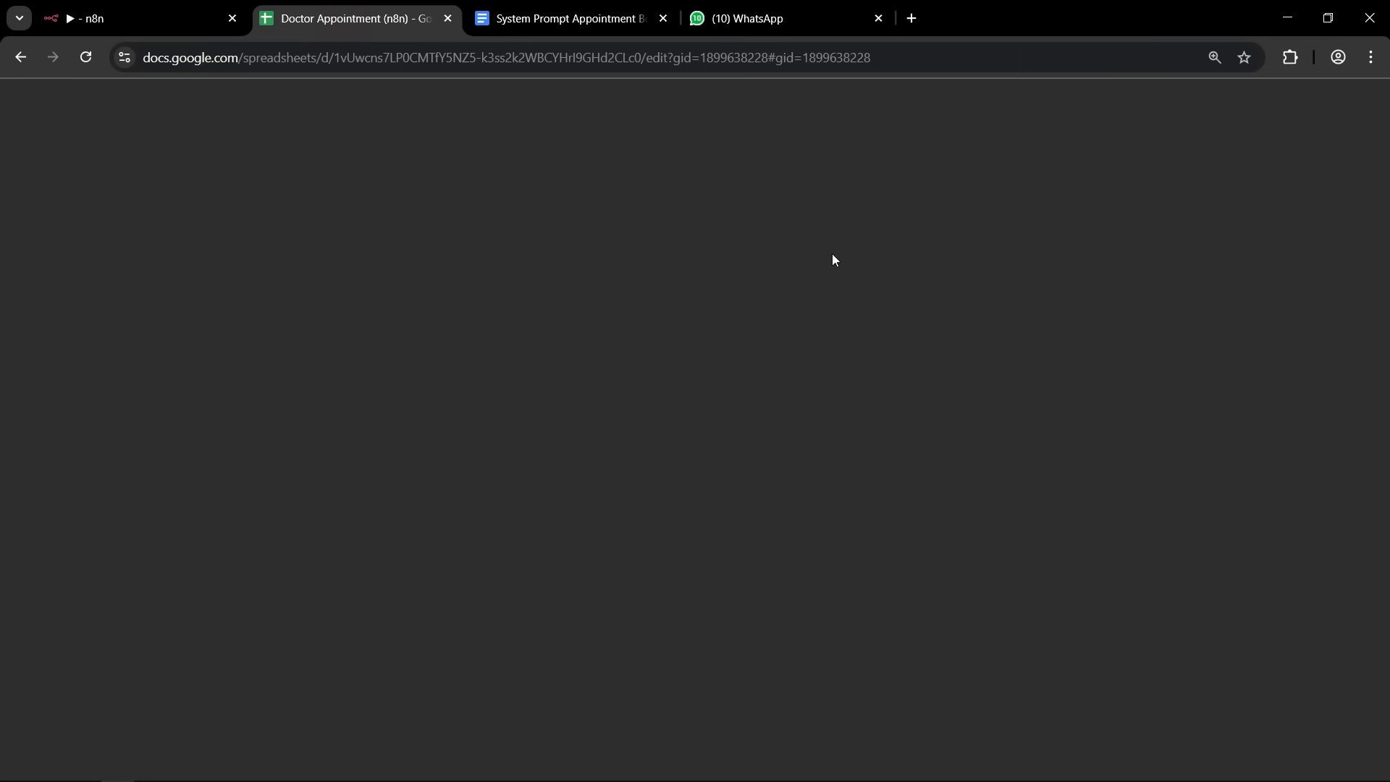
click(1034, 376)
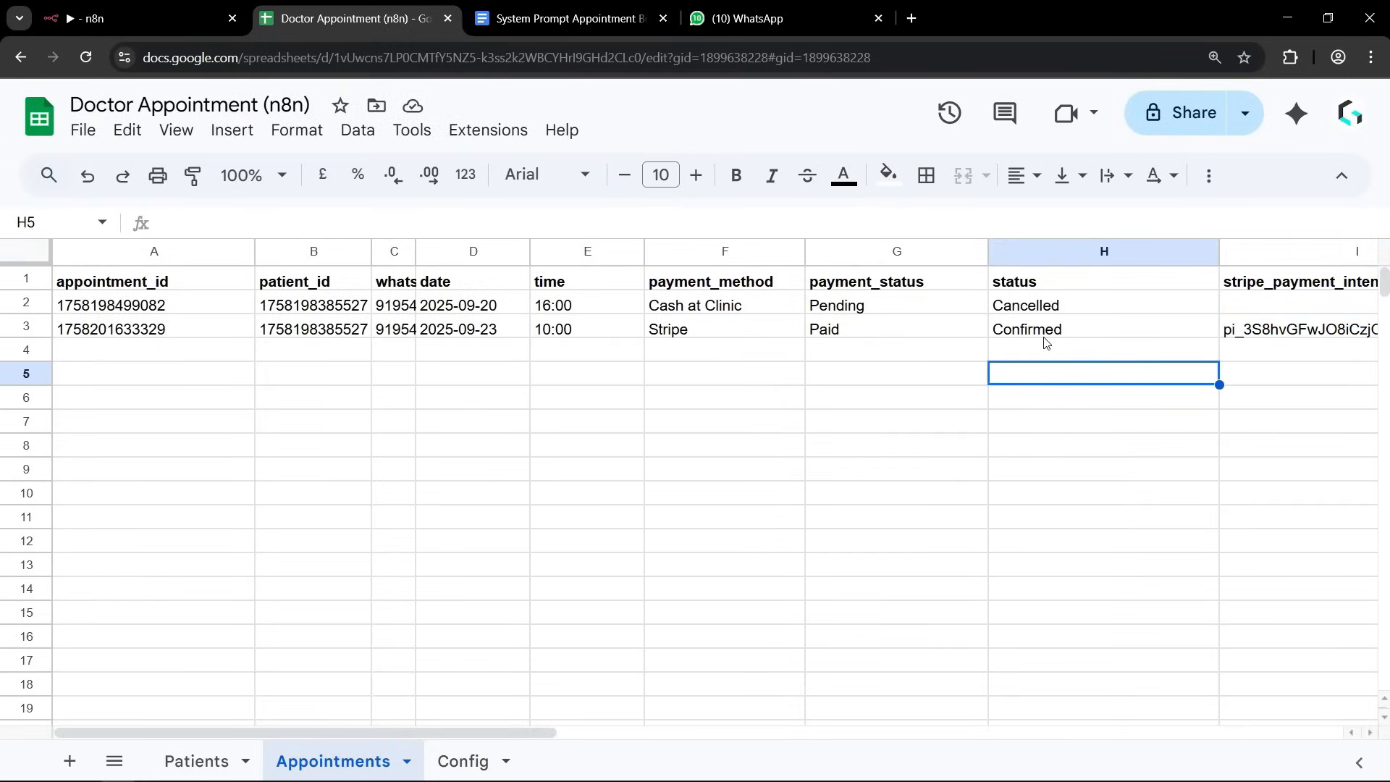
click(1025, 285)
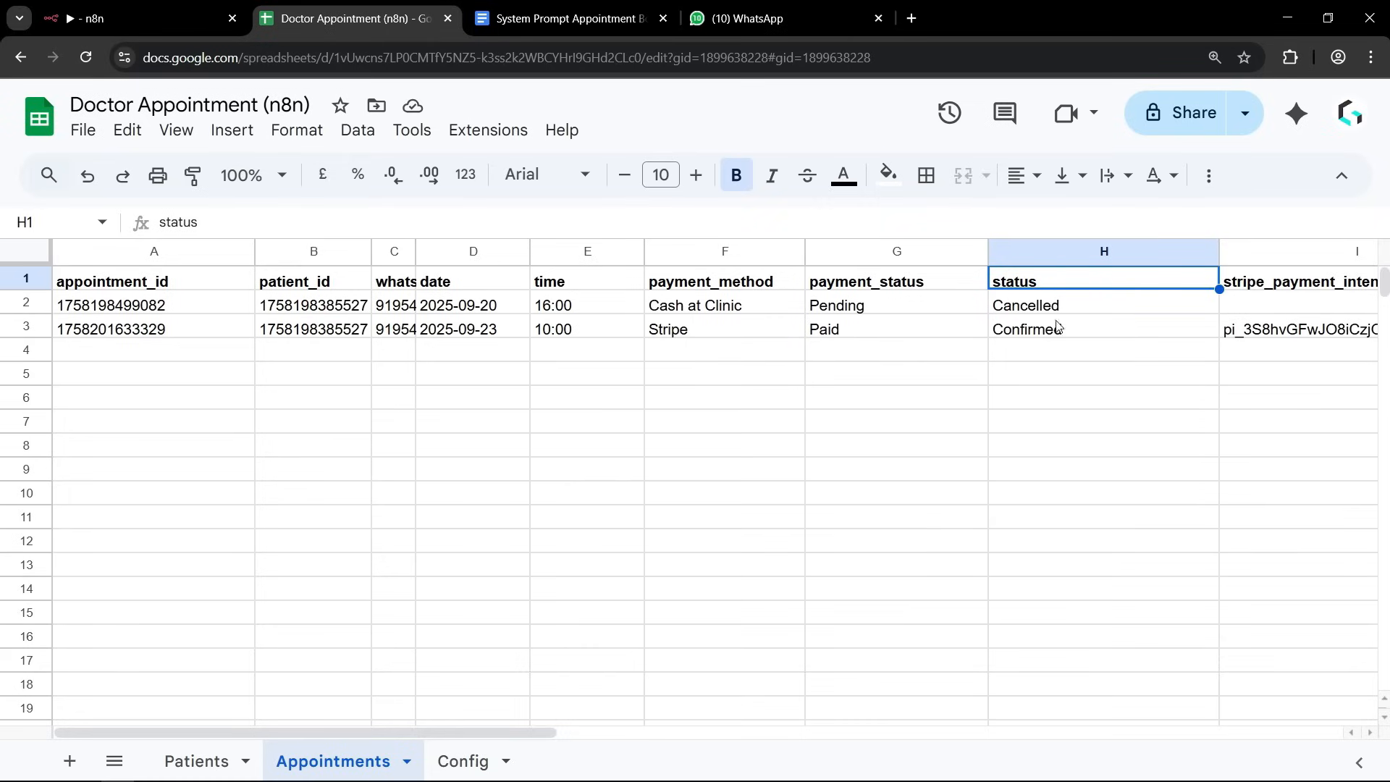
click(887, 346)
click(1041, 329)
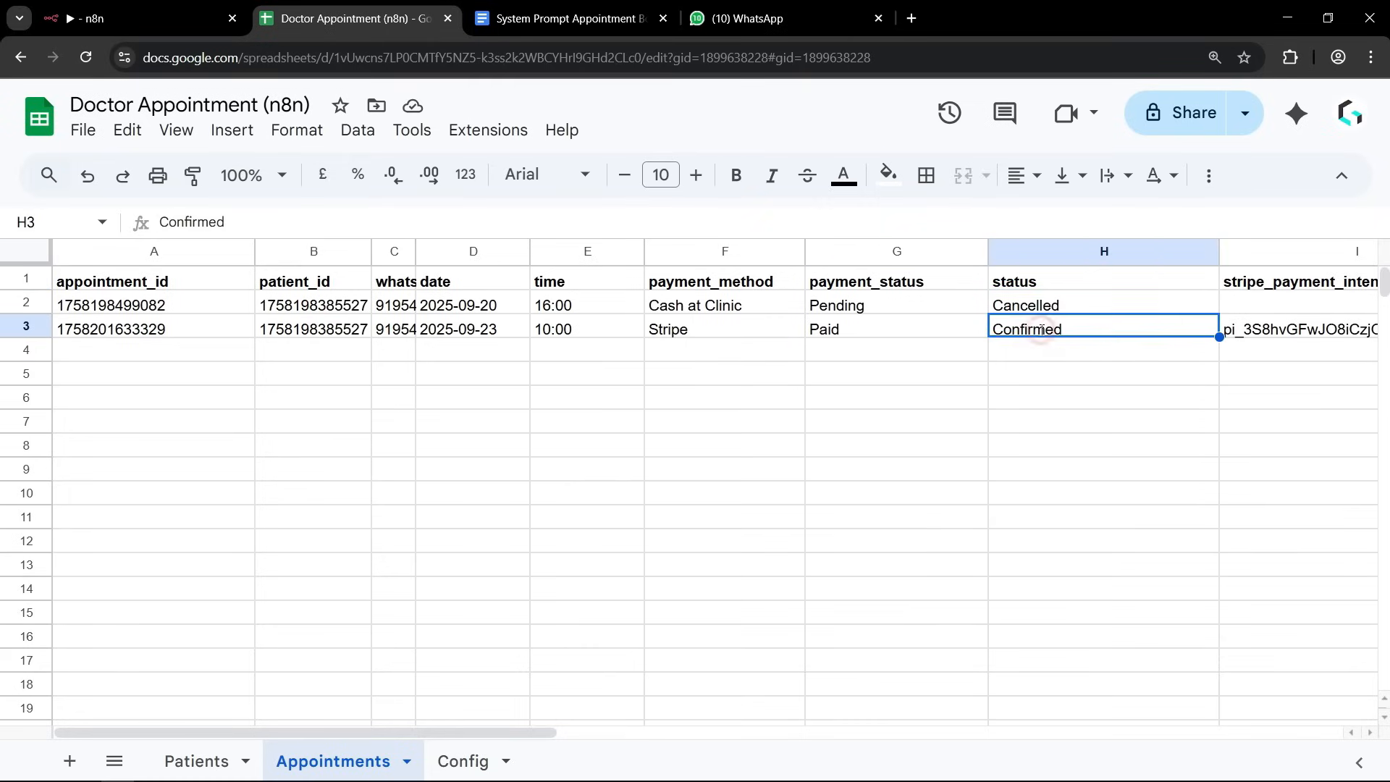
click(1041, 329)
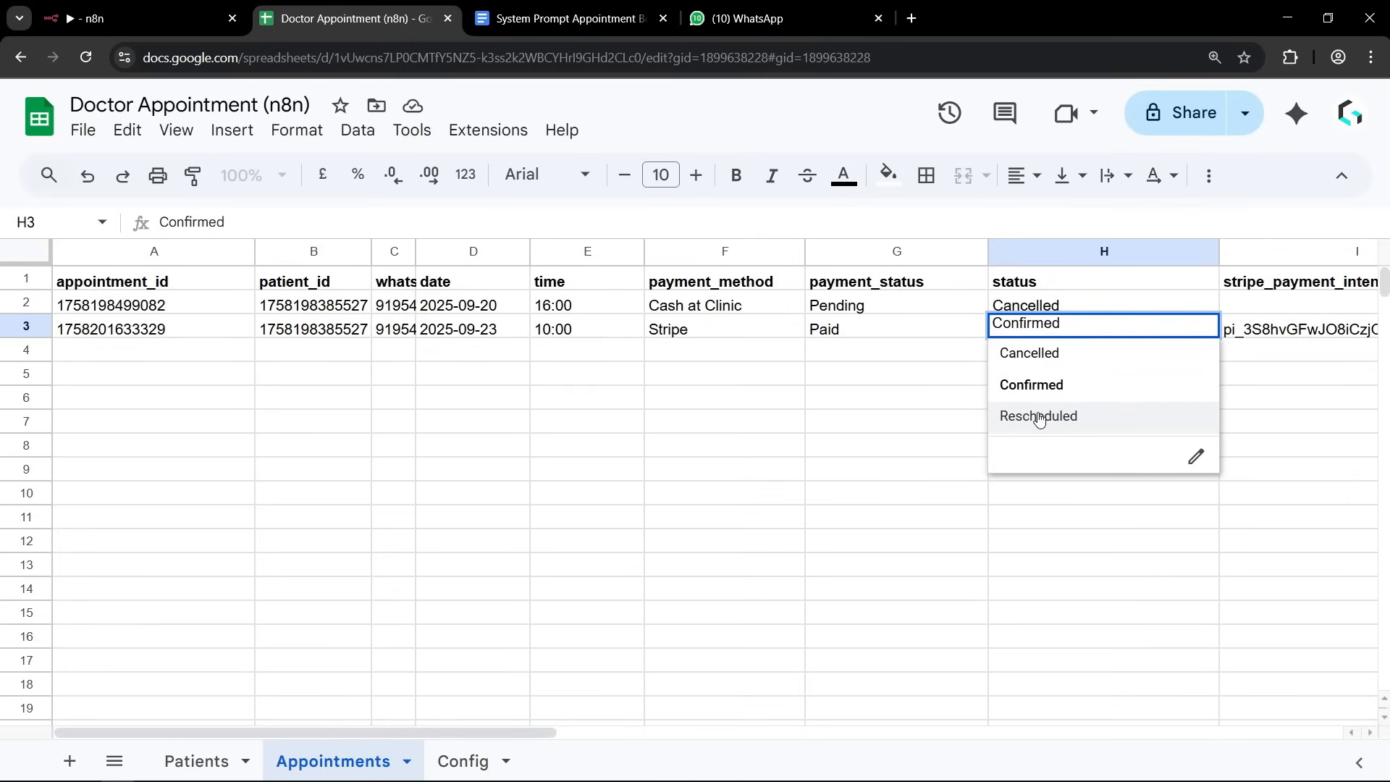
click(894, 441)
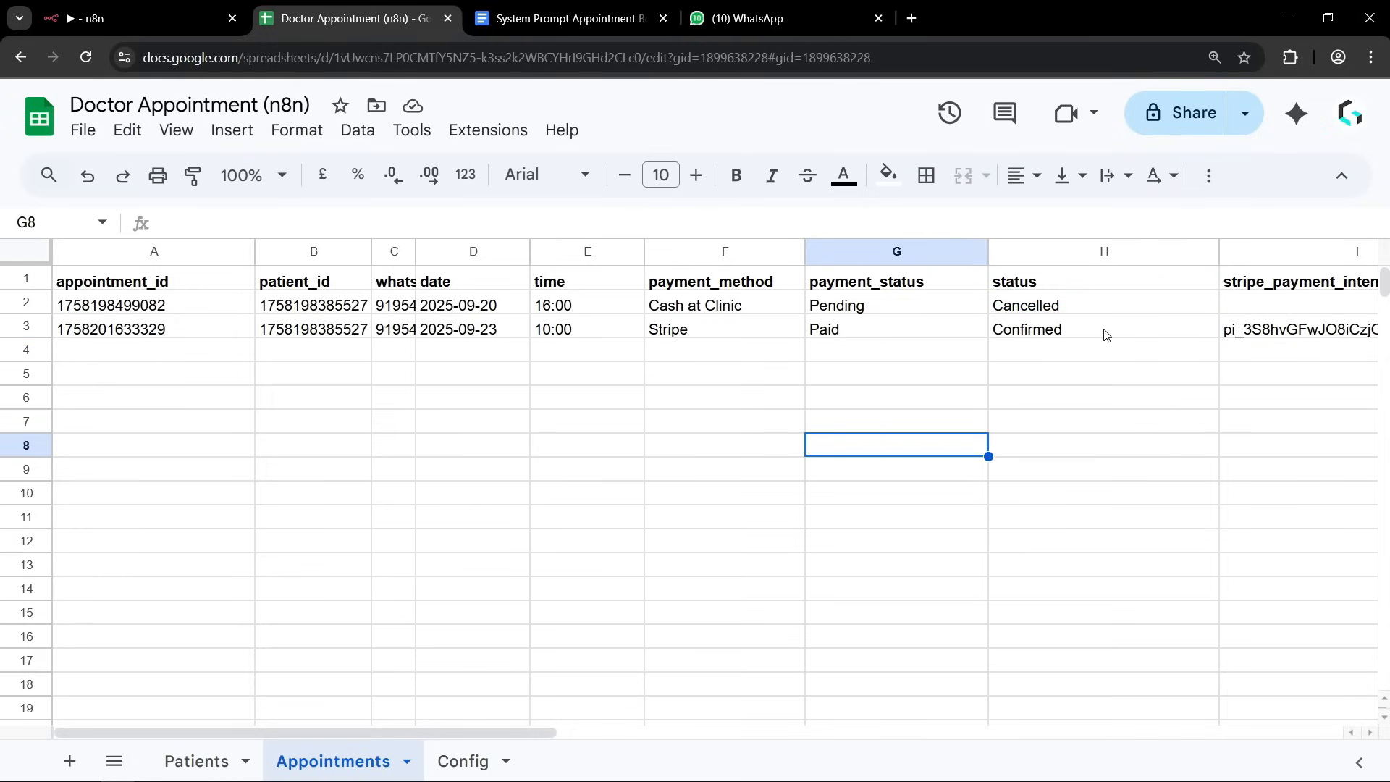
click(139, 20)
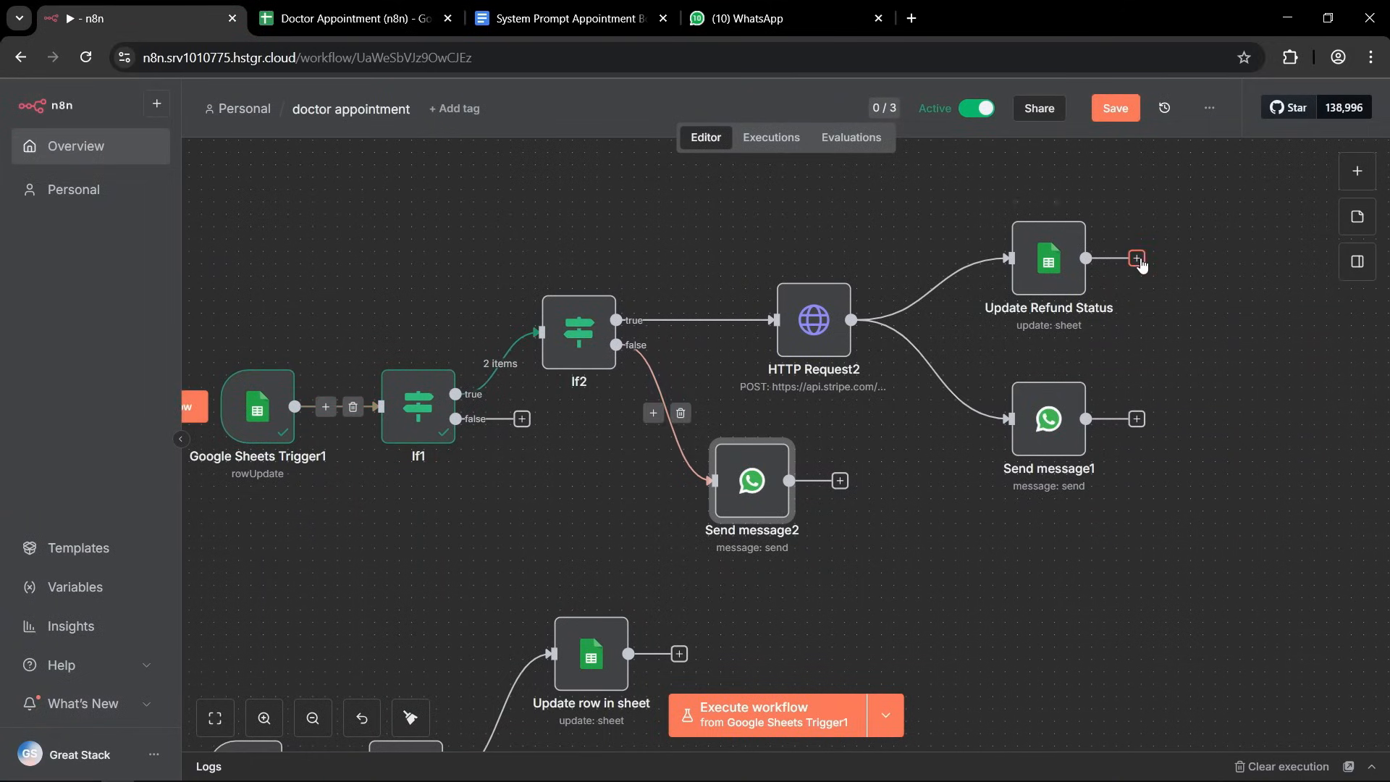
Save the doctor appointment workflow and tidy up the layout of its nodes.
click(1116, 109)
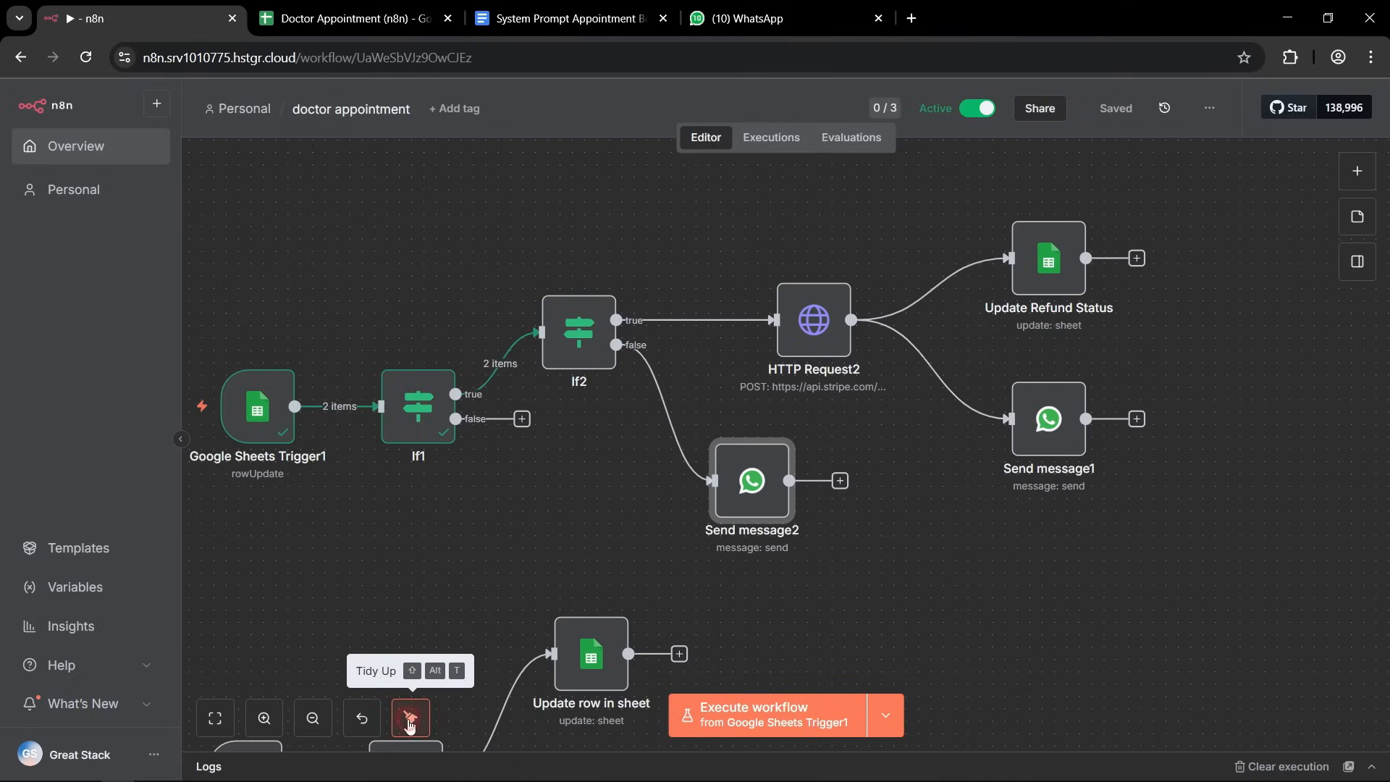
click(410, 719)
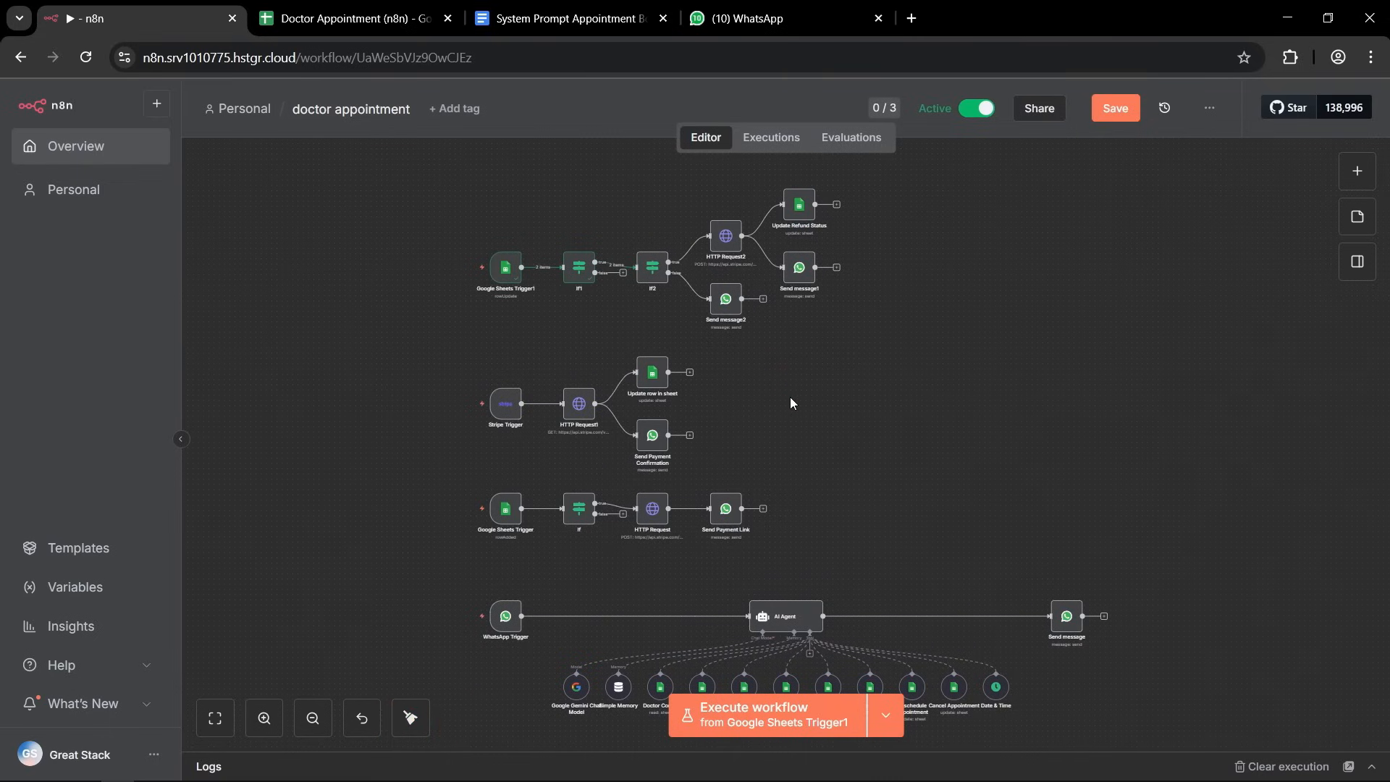
scroll(695, 256, up, 5)
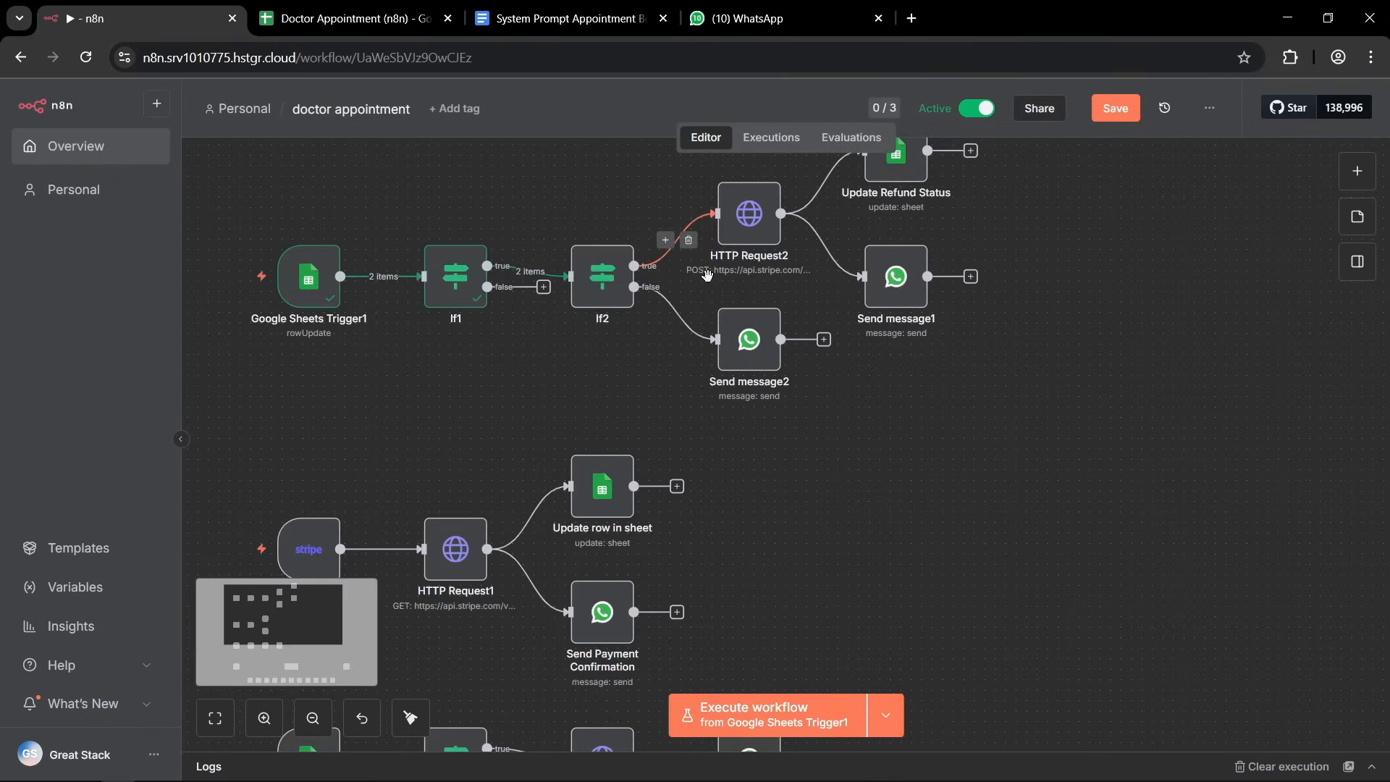
Switch to the Doctor Appointment spreadsheet and set the status of the Stripe appointment to Cancelled.
click(358, 22)
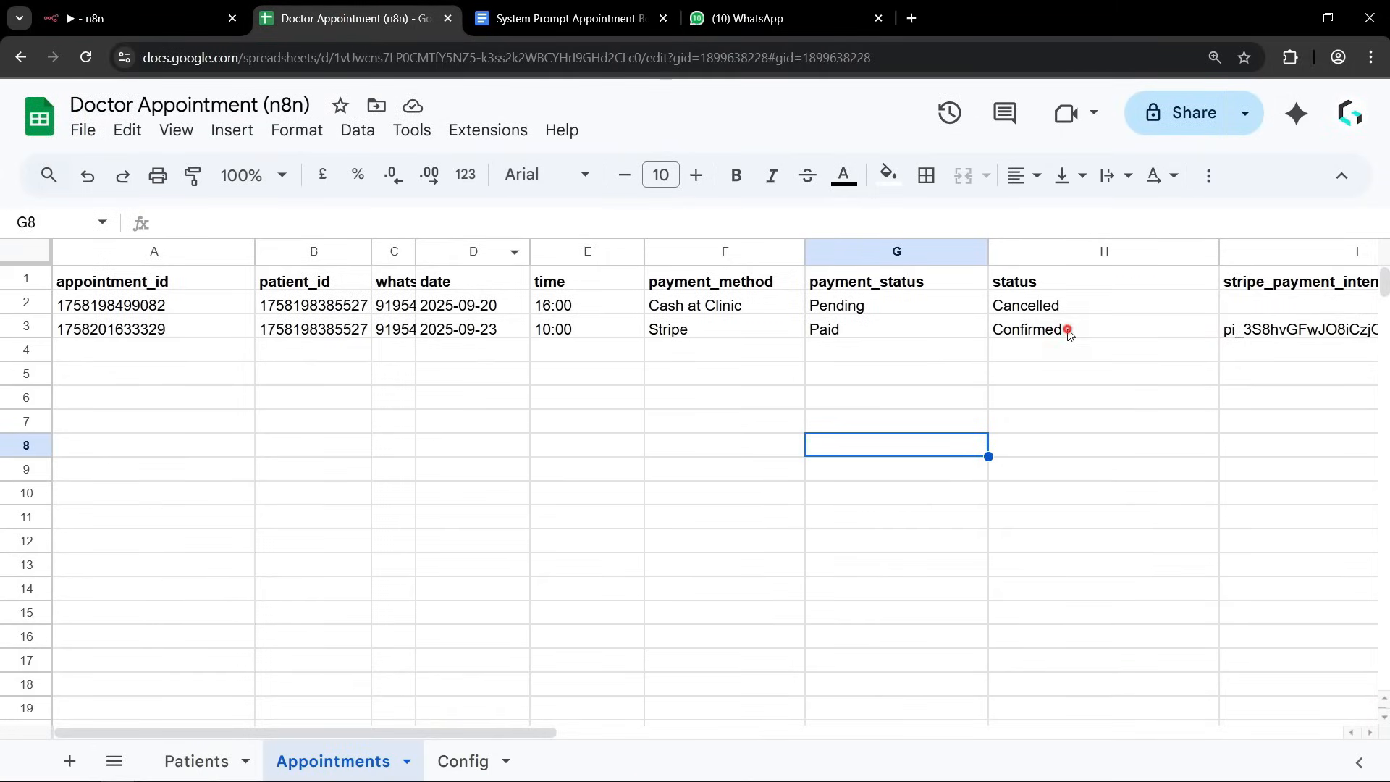
click(1036, 335)
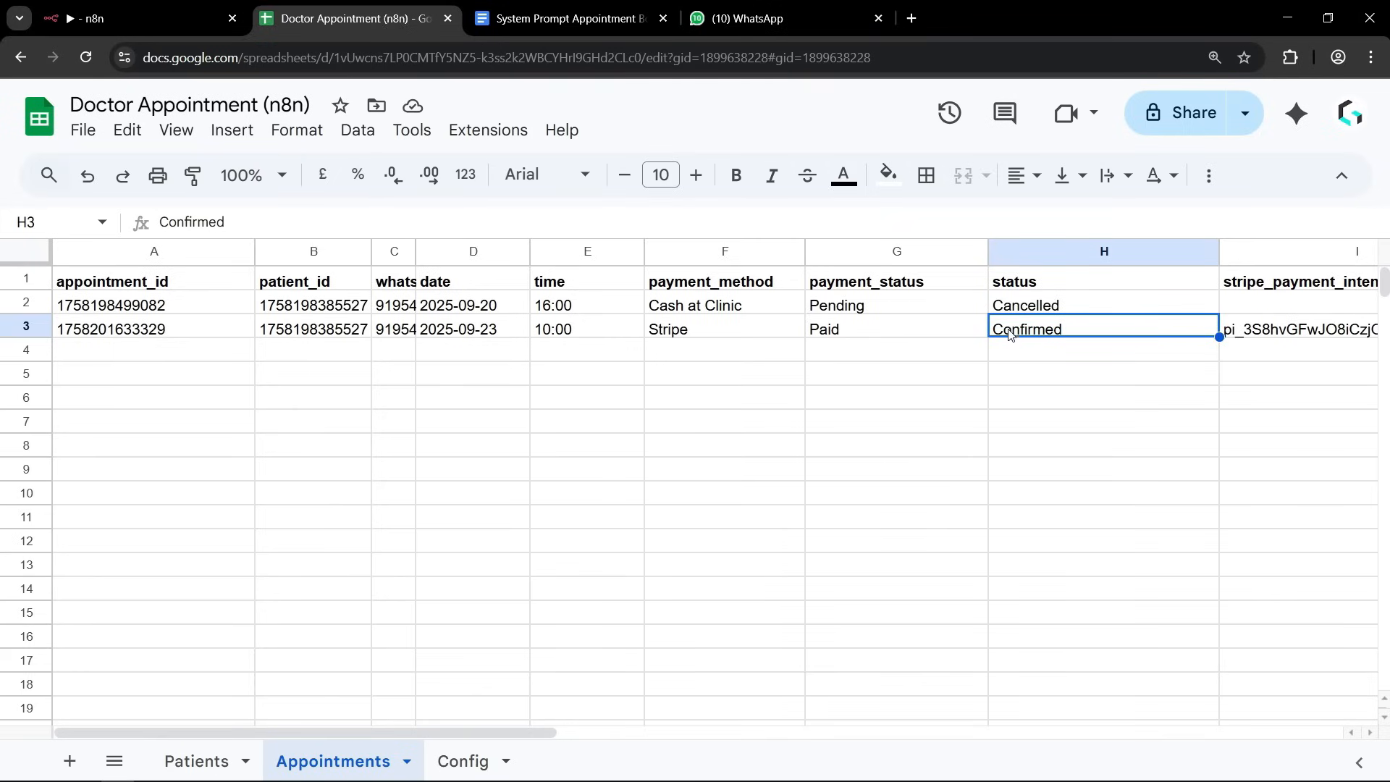
click(1164, 322)
click(1164, 322)
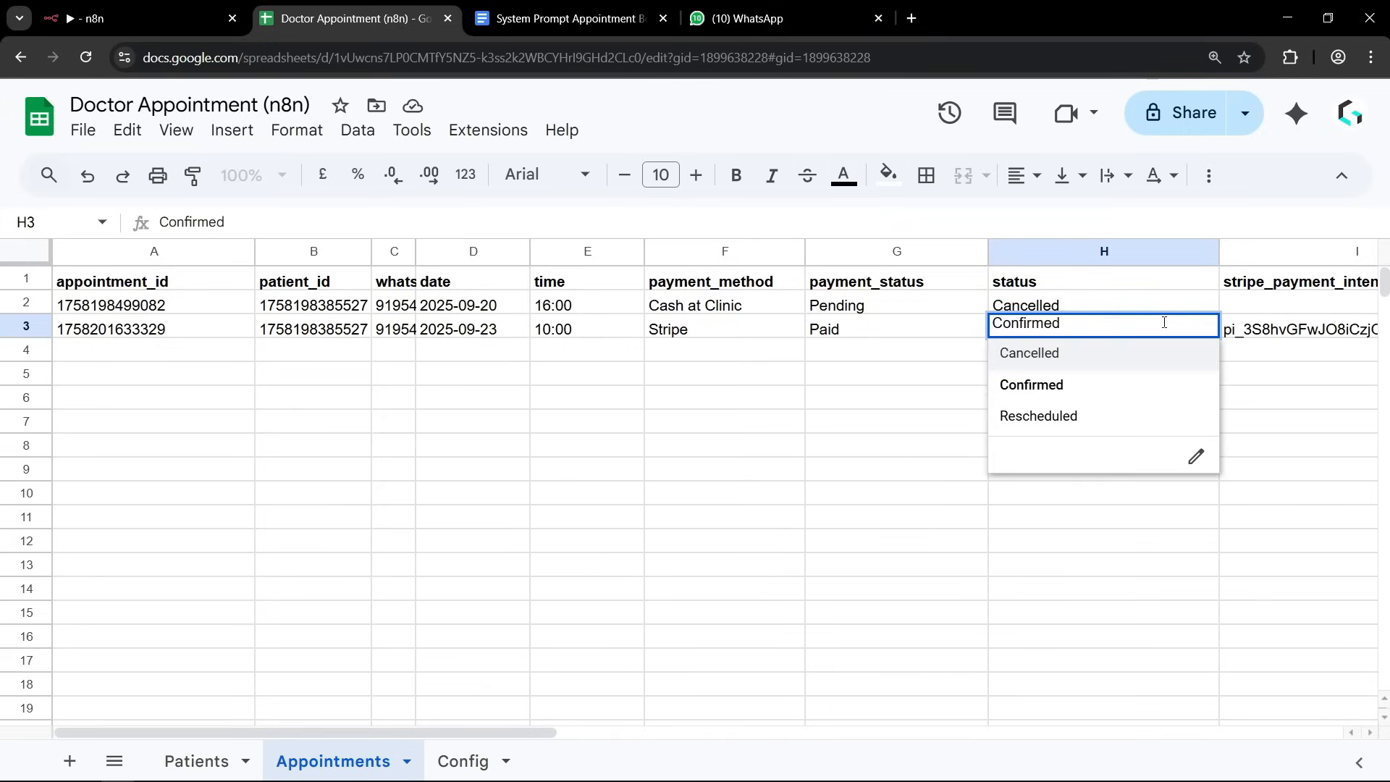
click(1029, 359)
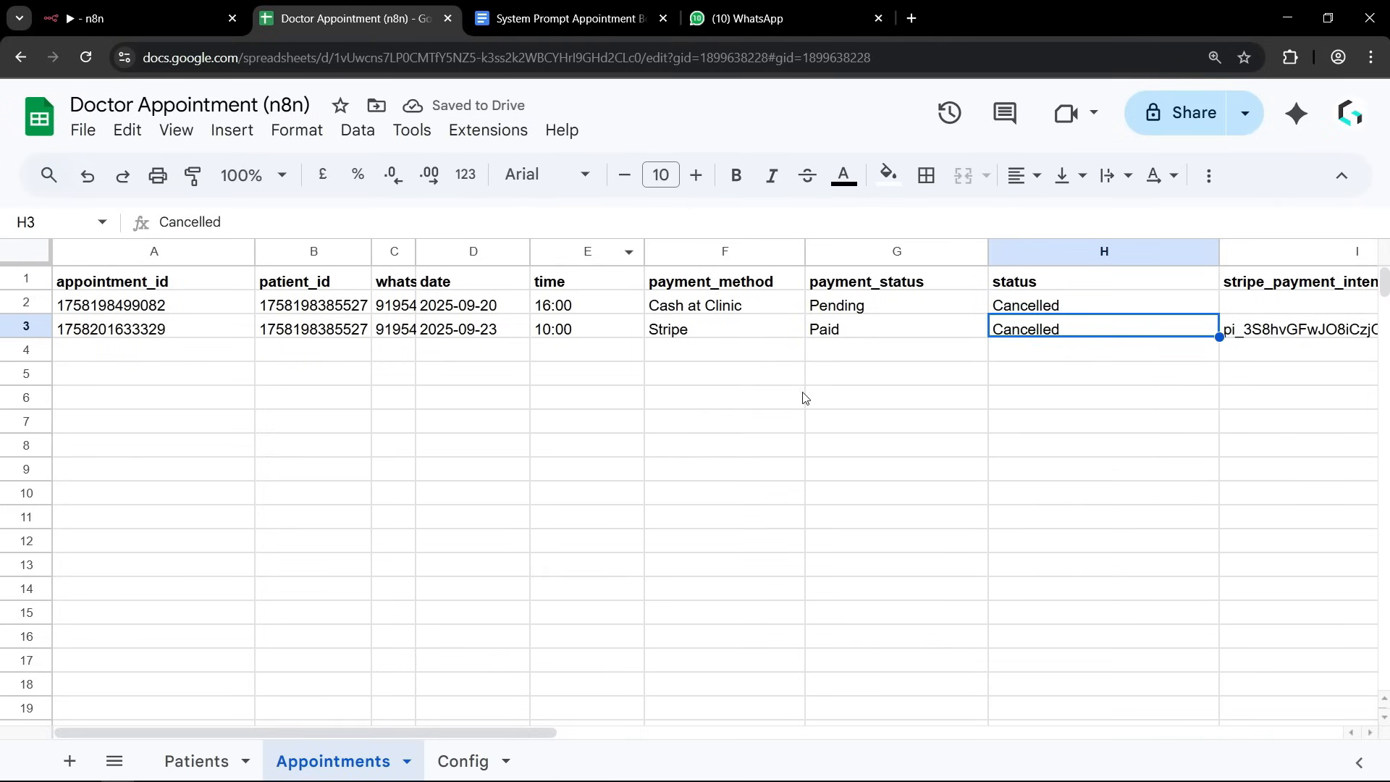
click(1099, 420)
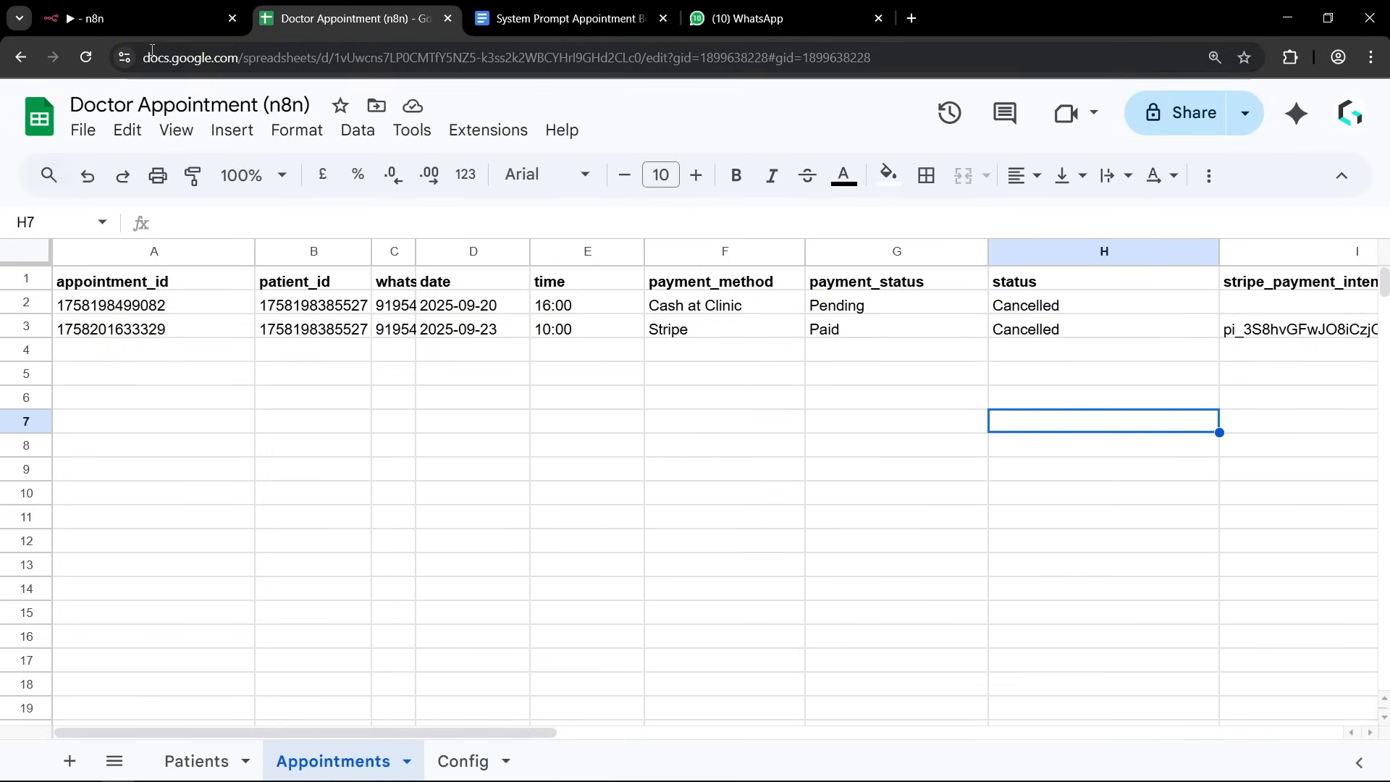
Look over the refund branch in the n8n workflow, and switch to WhatsApp to read the latest cancellation message.
click(152, 18)
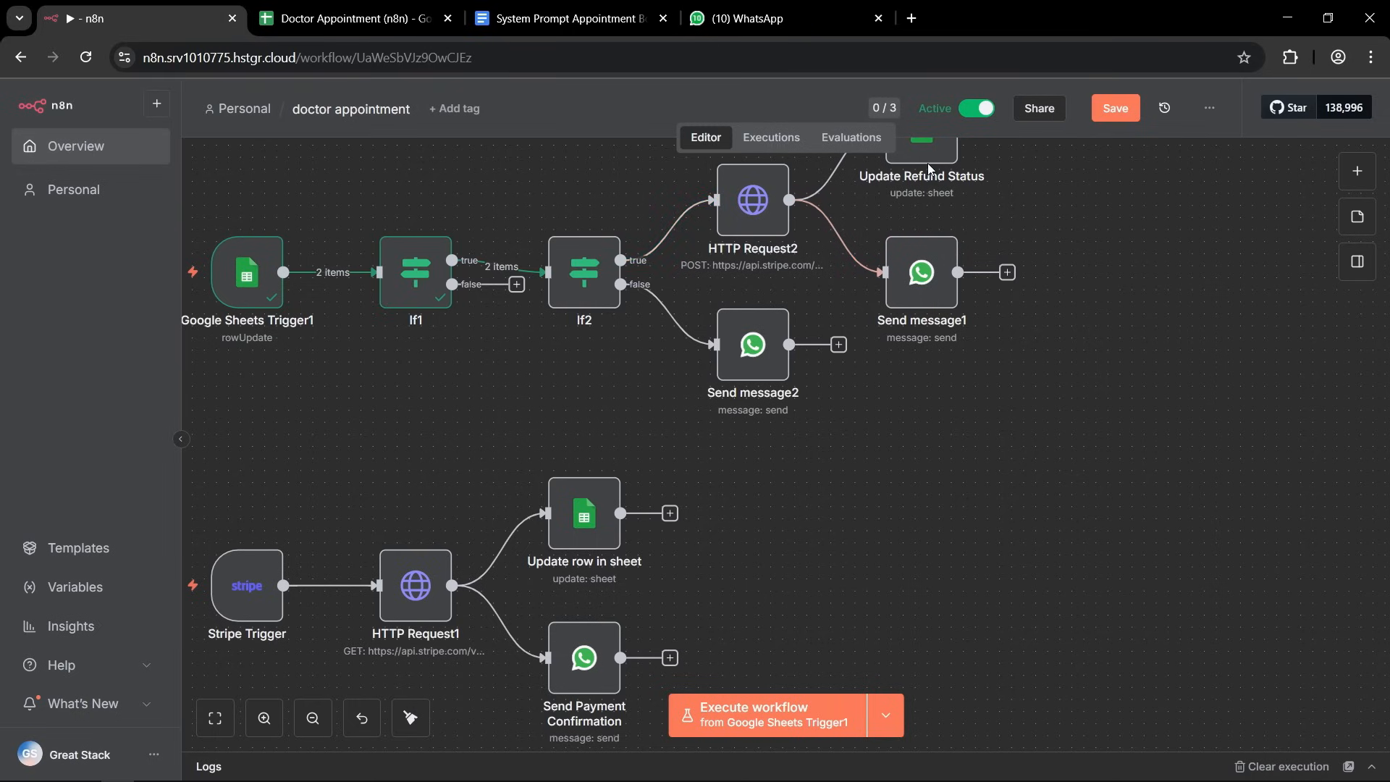
scroll(941, 300, up, 2)
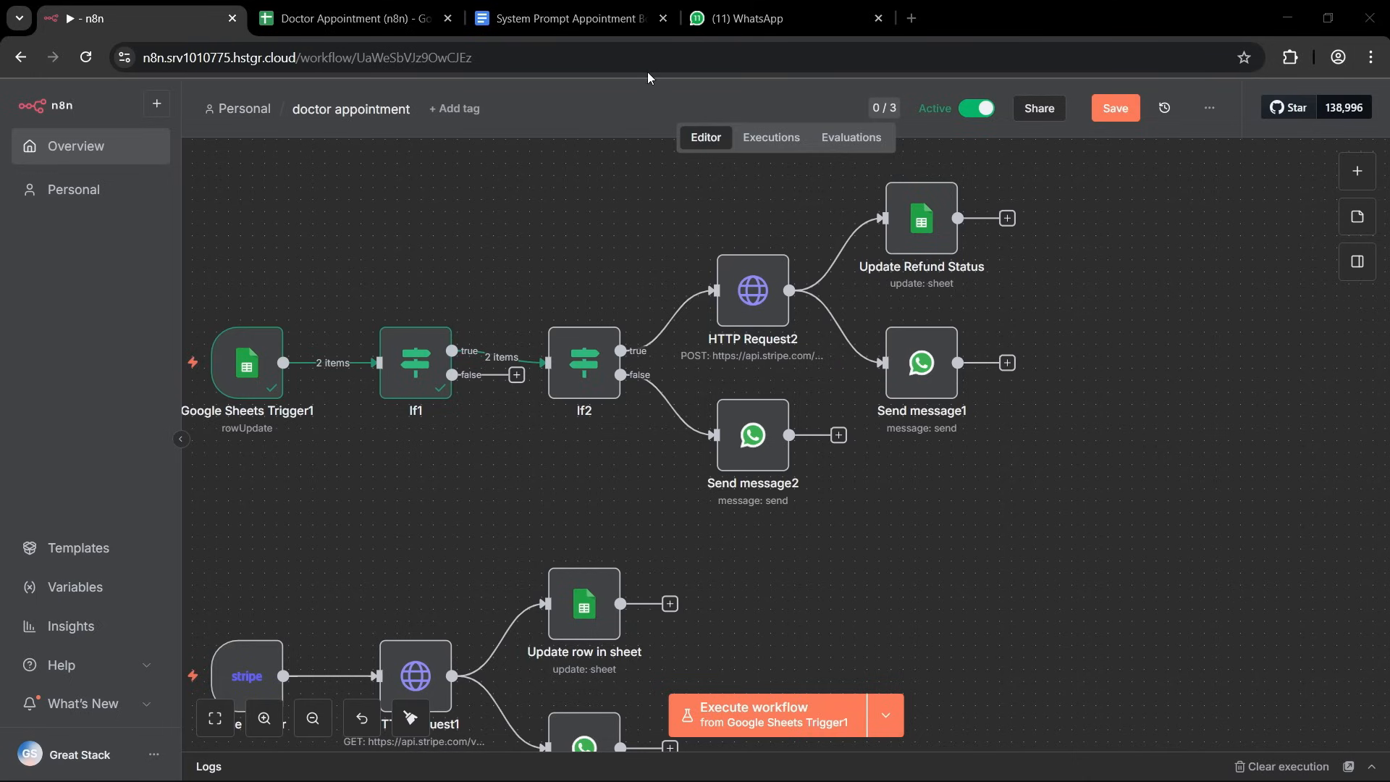
click(745, 18)
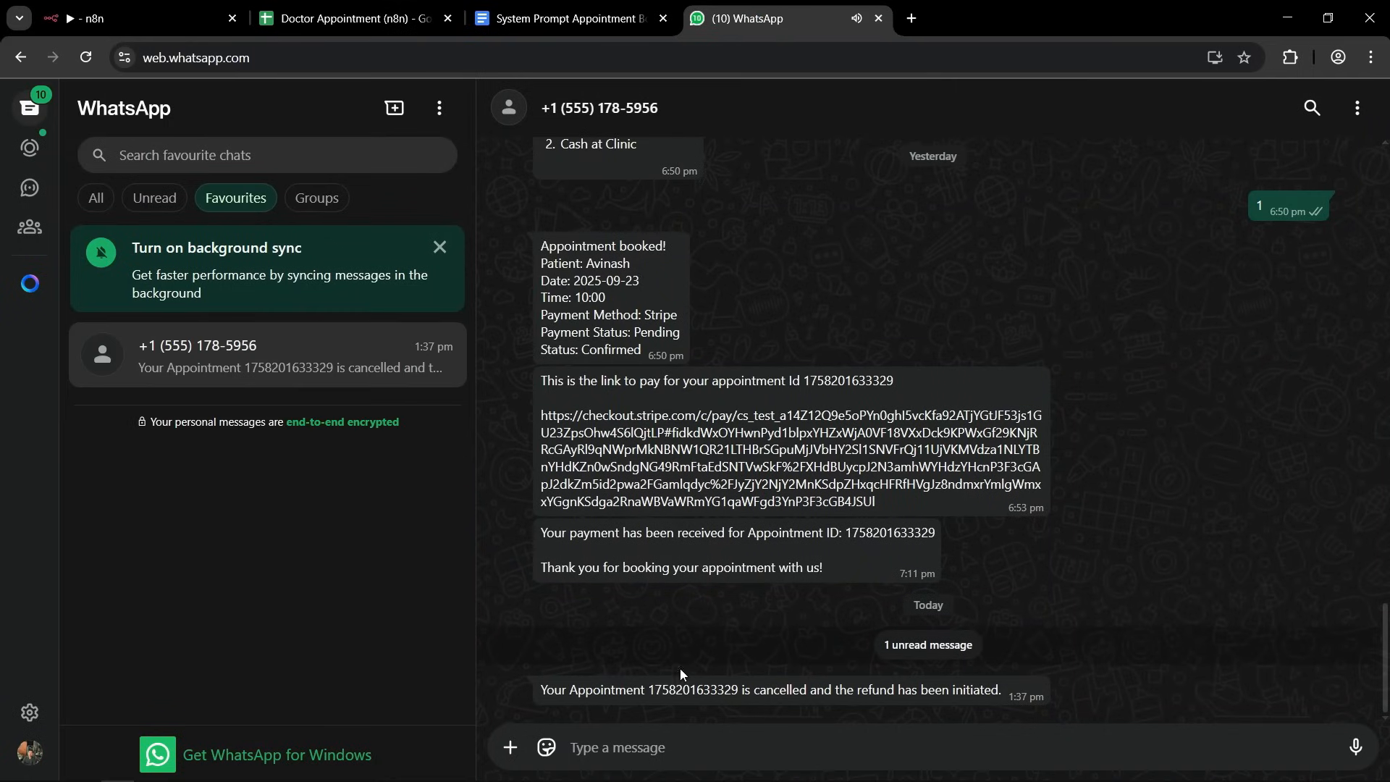
drag(549, 693, 740, 691)
click(664, 685)
double_click(664, 685)
click(739, 689)
drag(841, 692, 529, 689)
click(1002, 688)
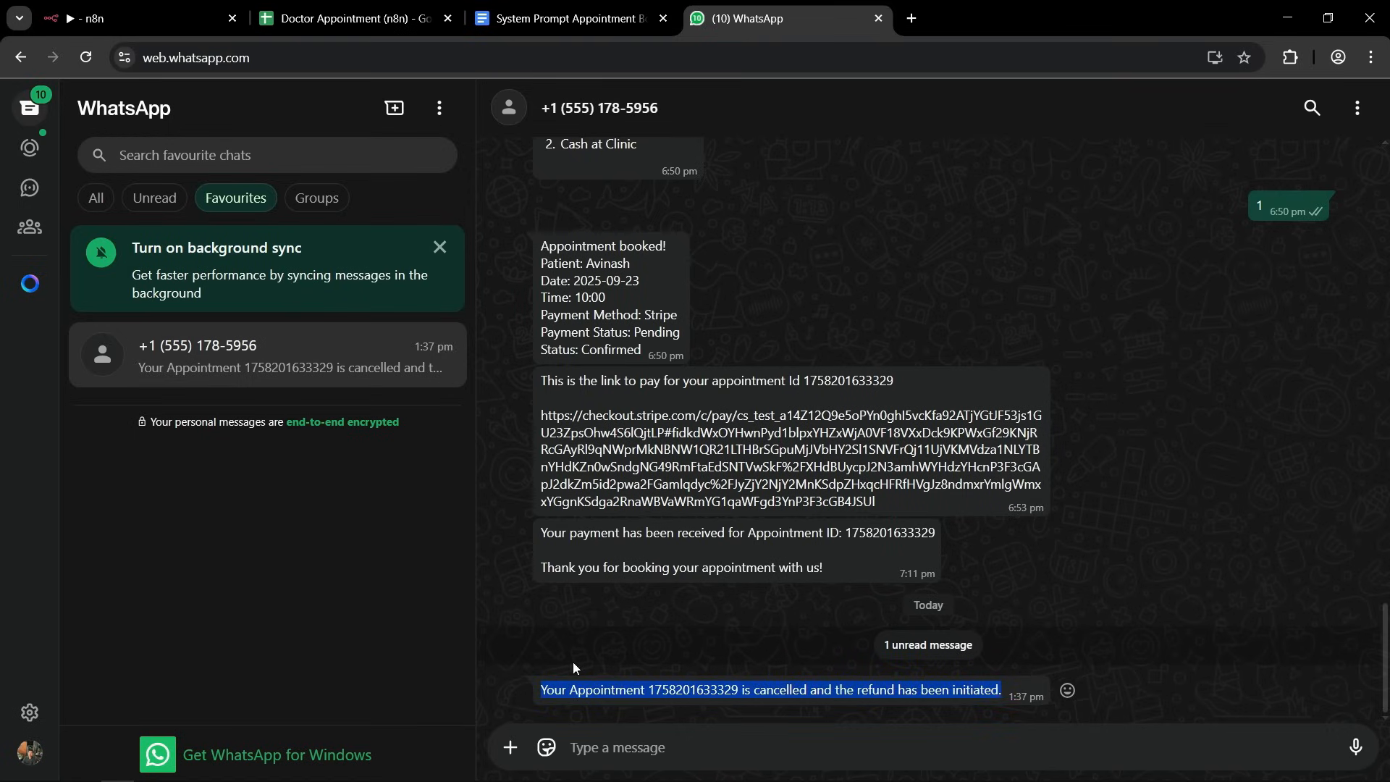
Switch to the Doctor Appointment spreadsheet and check the payment status of the cancelled Stripe appointment.
click(316, 19)
click(745, 397)
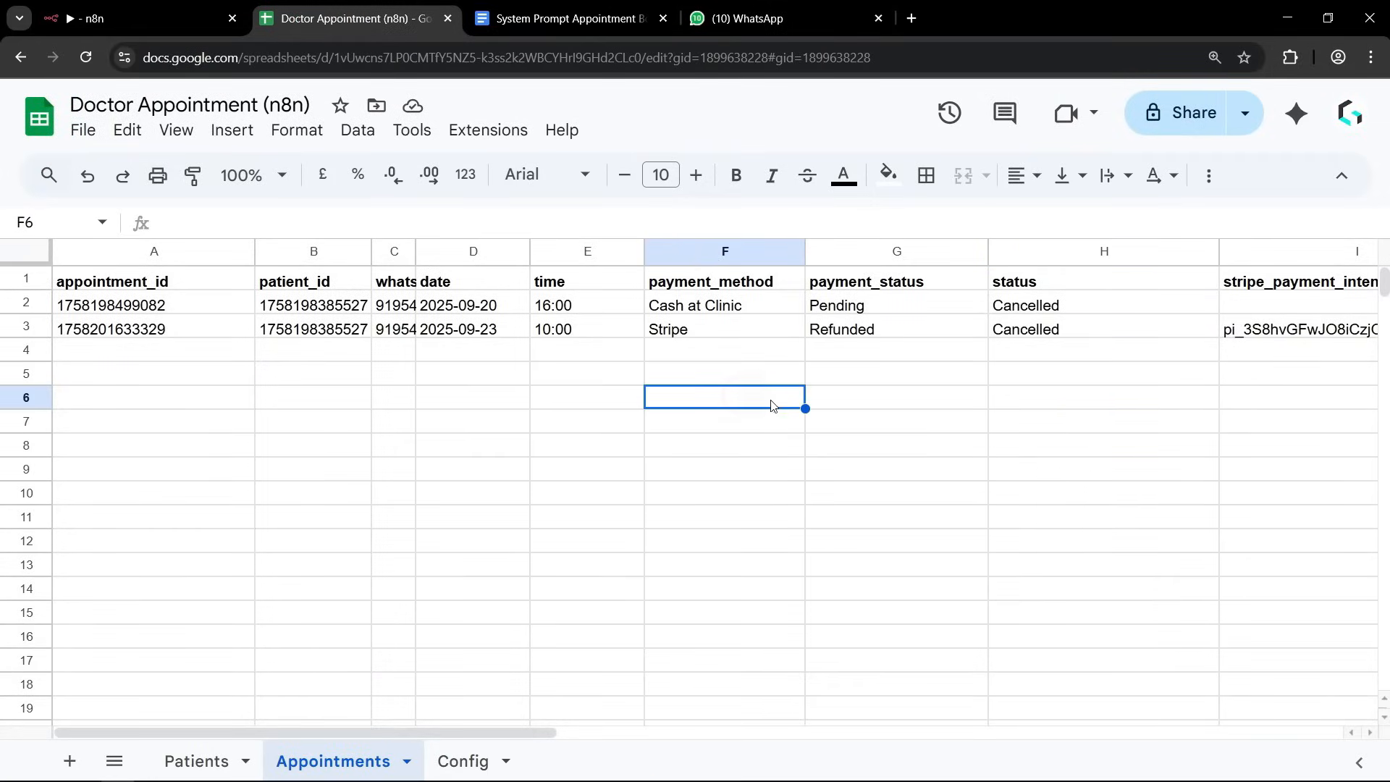
click(852, 286)
click(858, 332)
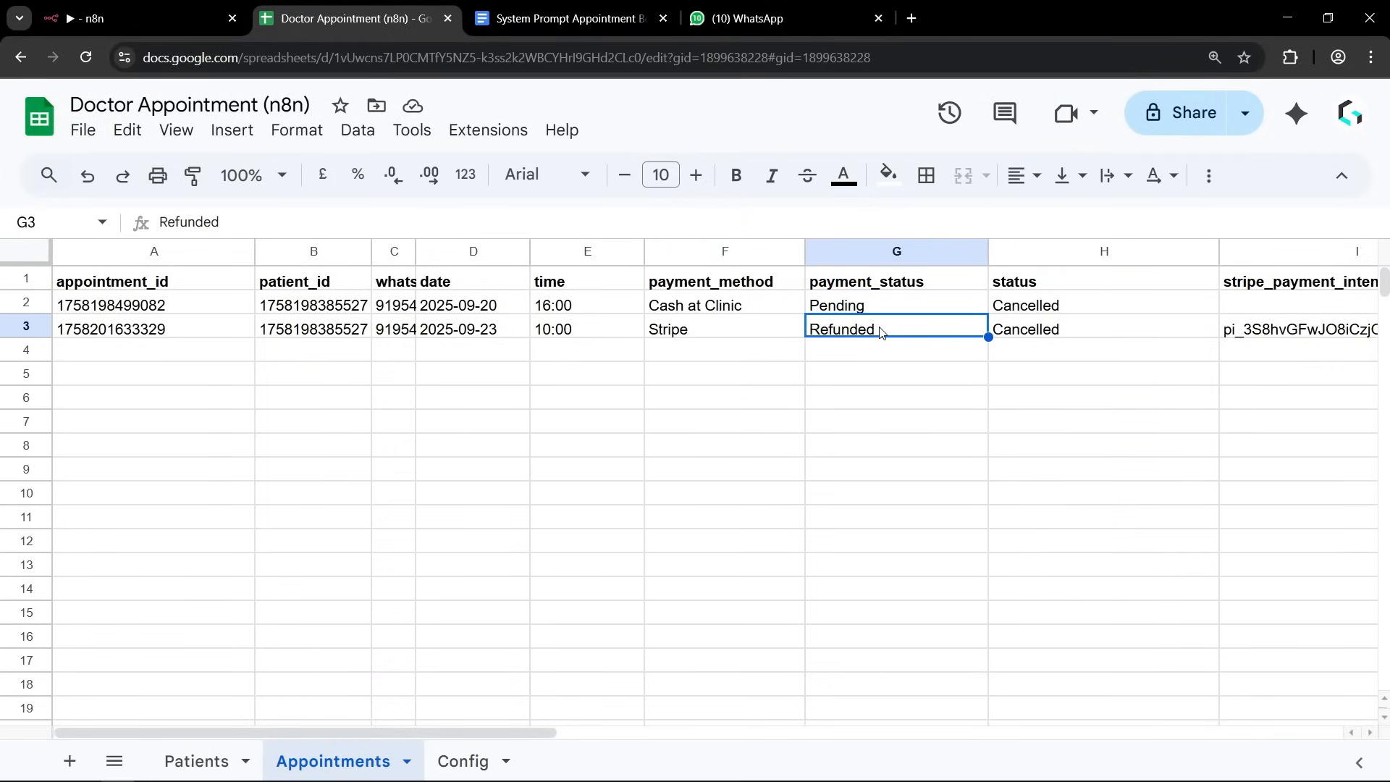
click(878, 435)
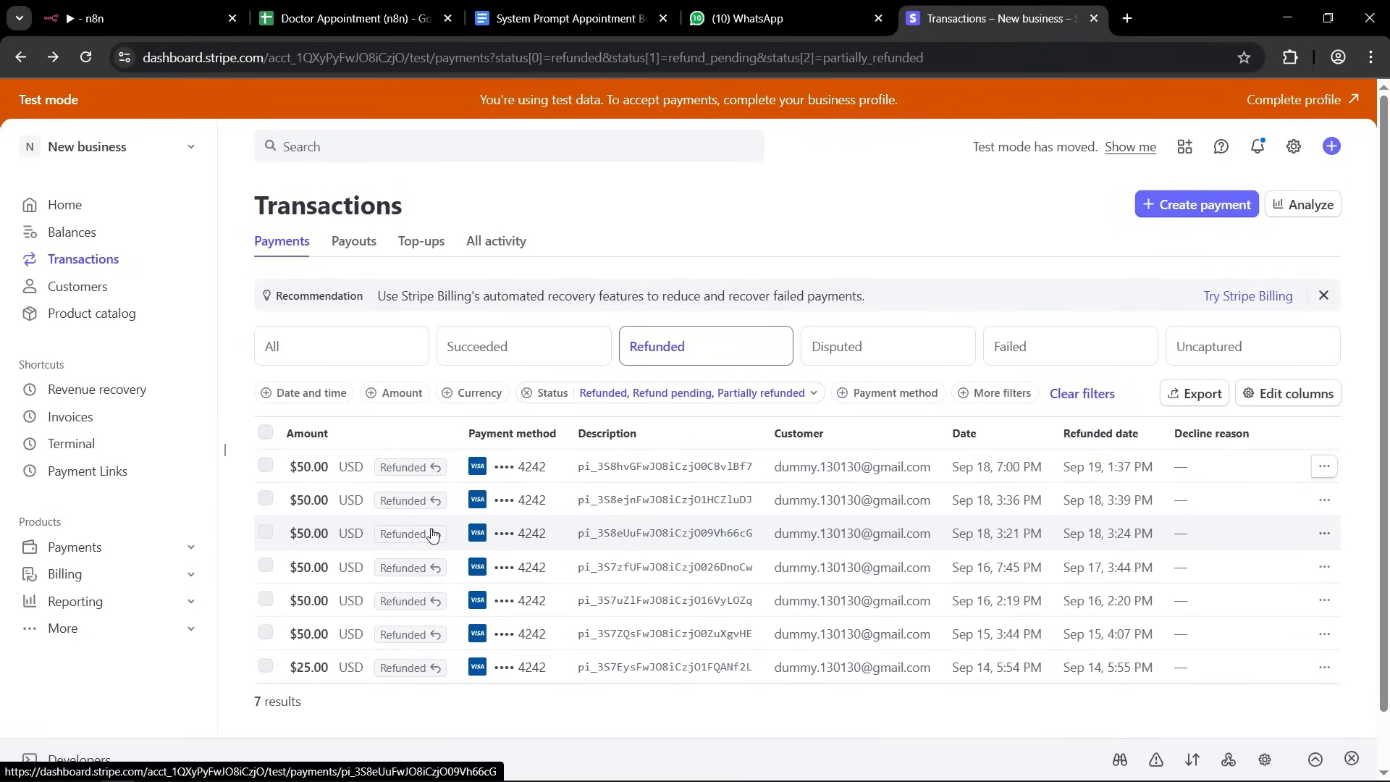
Return to the n8n workflow and review its cancellation, Stripe payment, payment link and AI Agent branches.
click(95, 19)
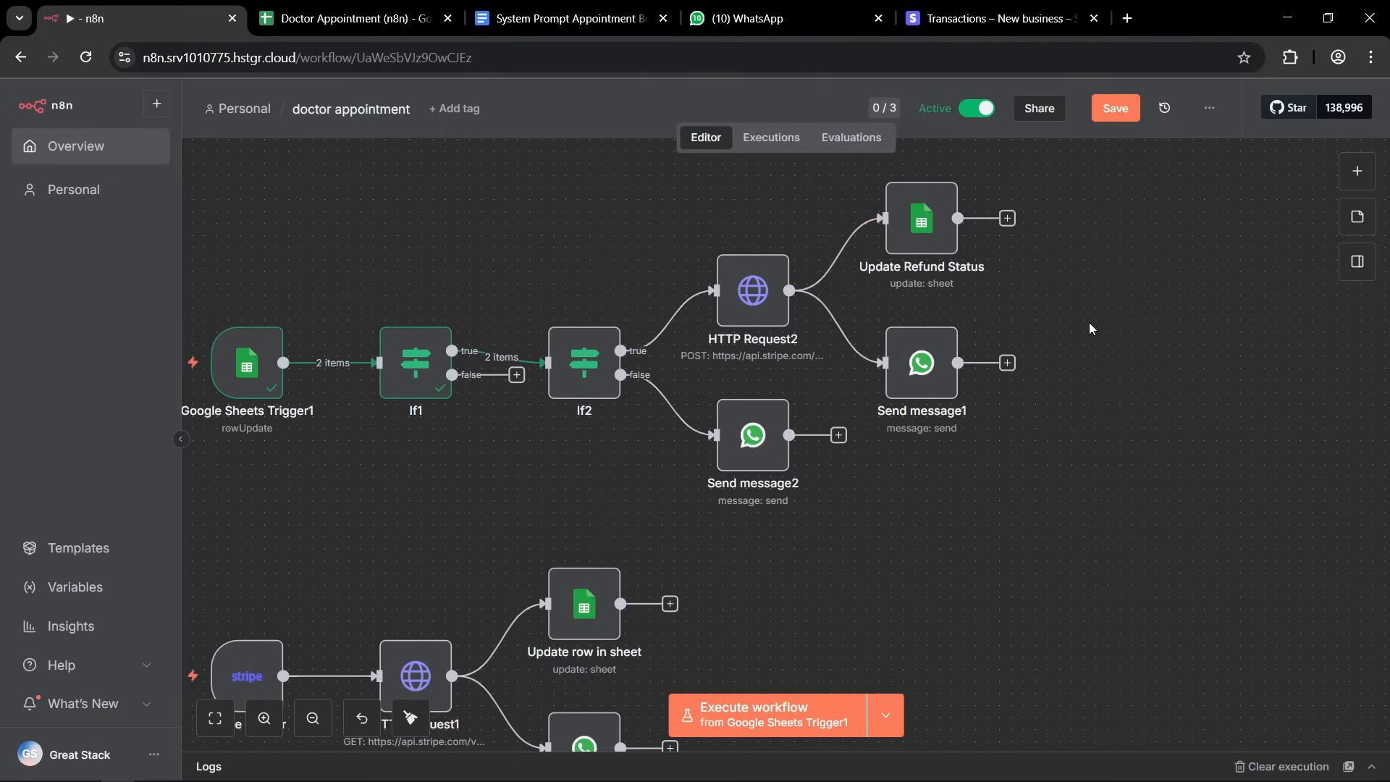
scroll(1089, 322, down, 3)
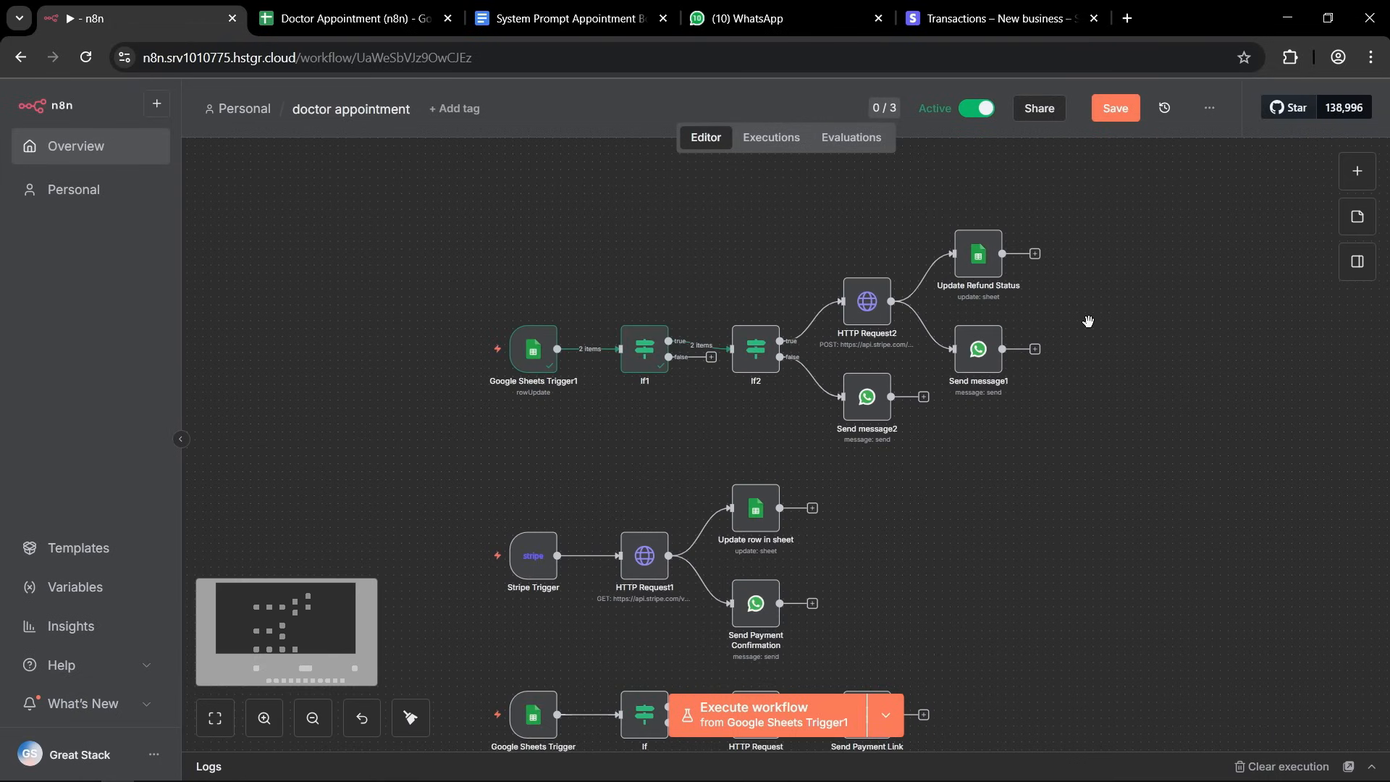
scroll(1118, 373, down, 1)
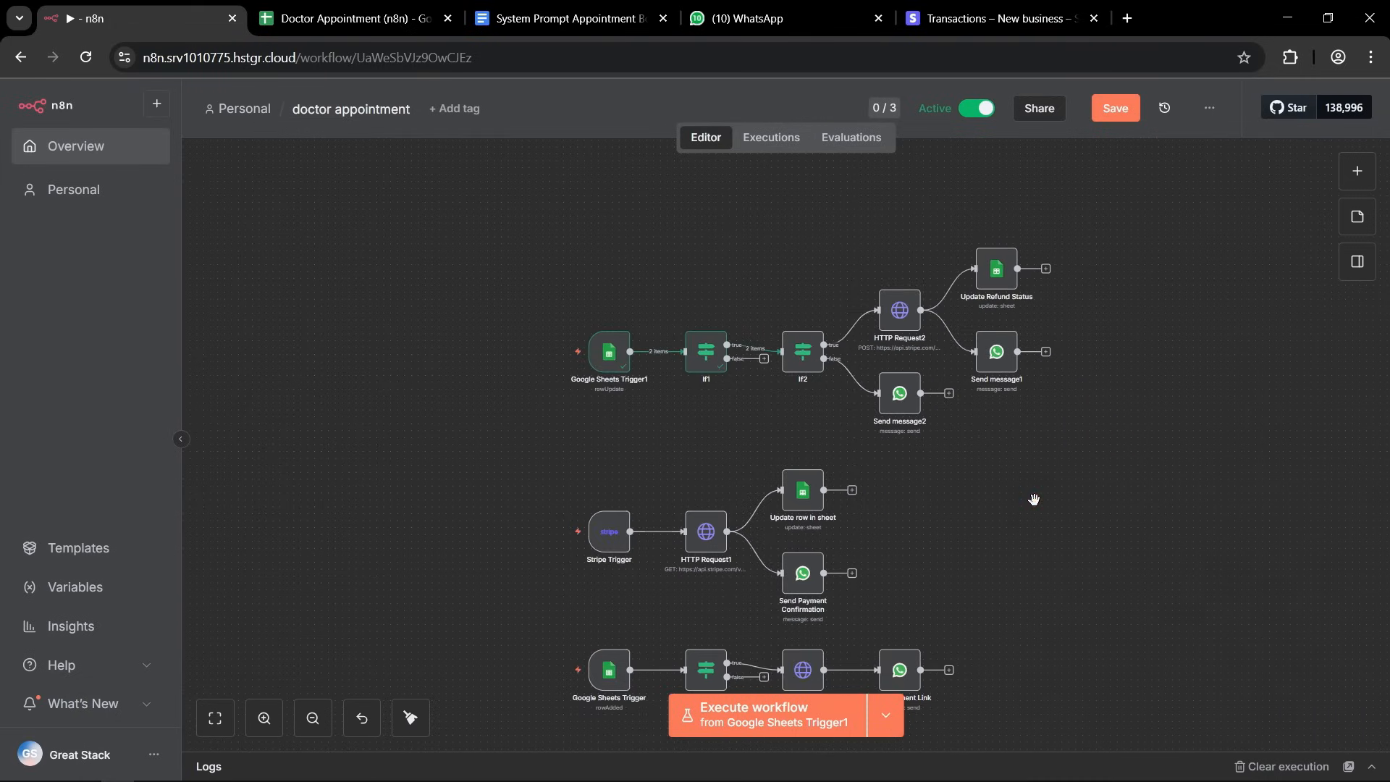
drag(1015, 459, 962, 388)
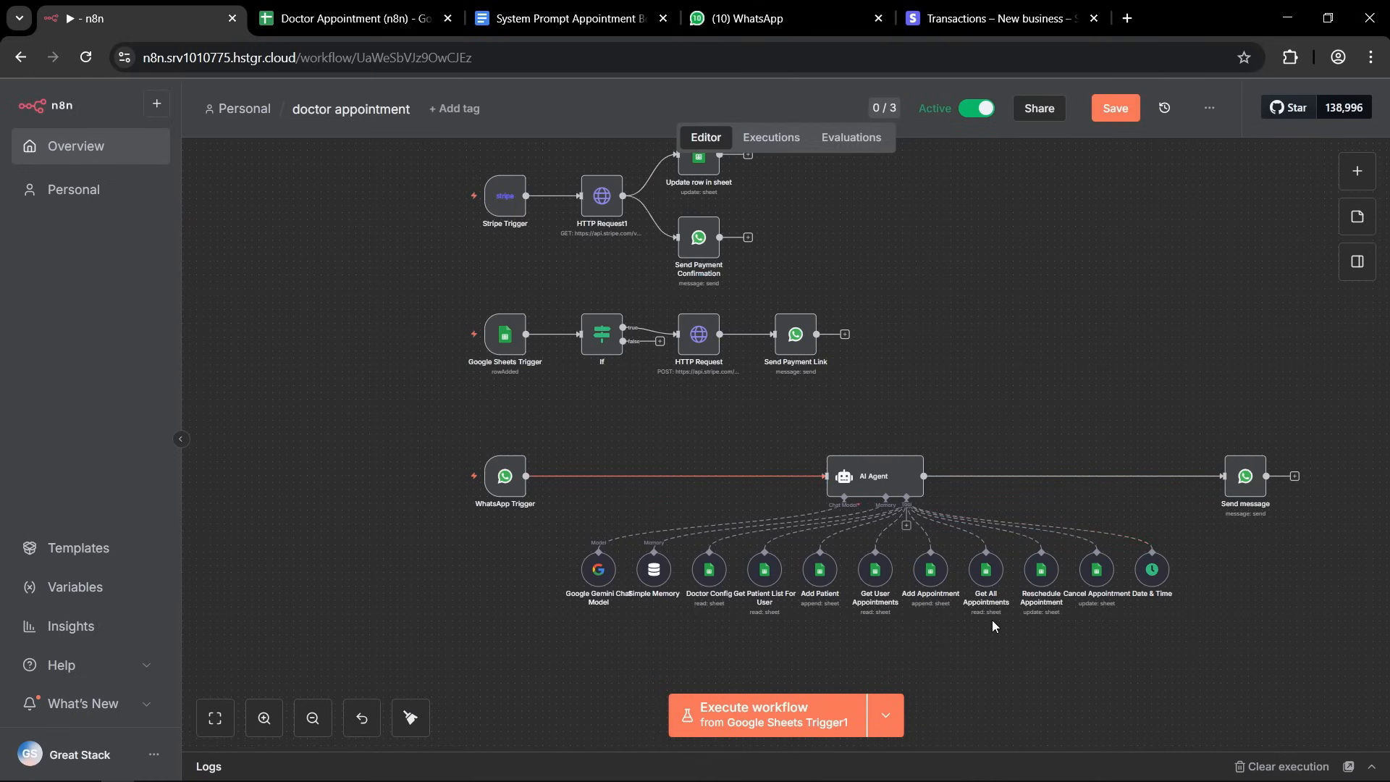
drag(847, 395, 422, 302)
click(375, 292)
scroll(375, 304, up, 5)
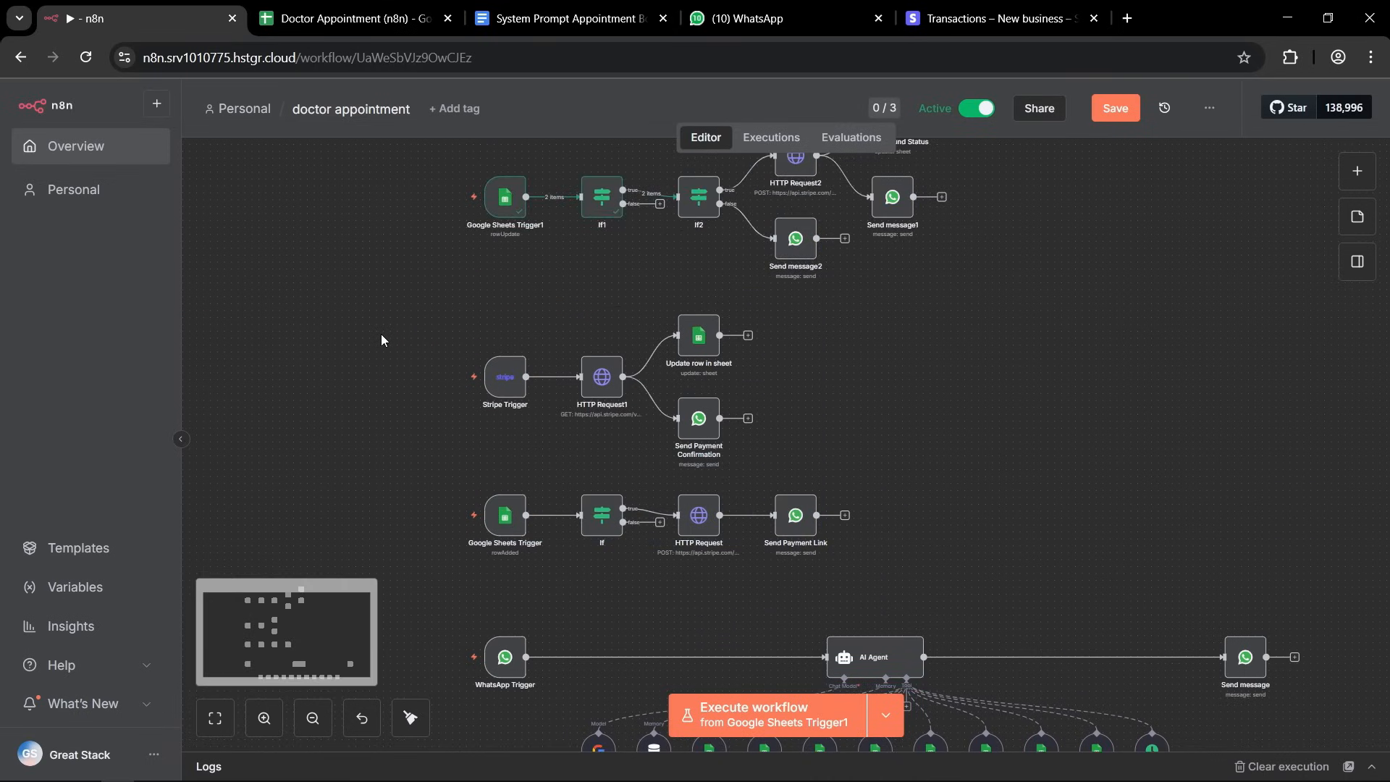
drag(430, 286, 888, 445)
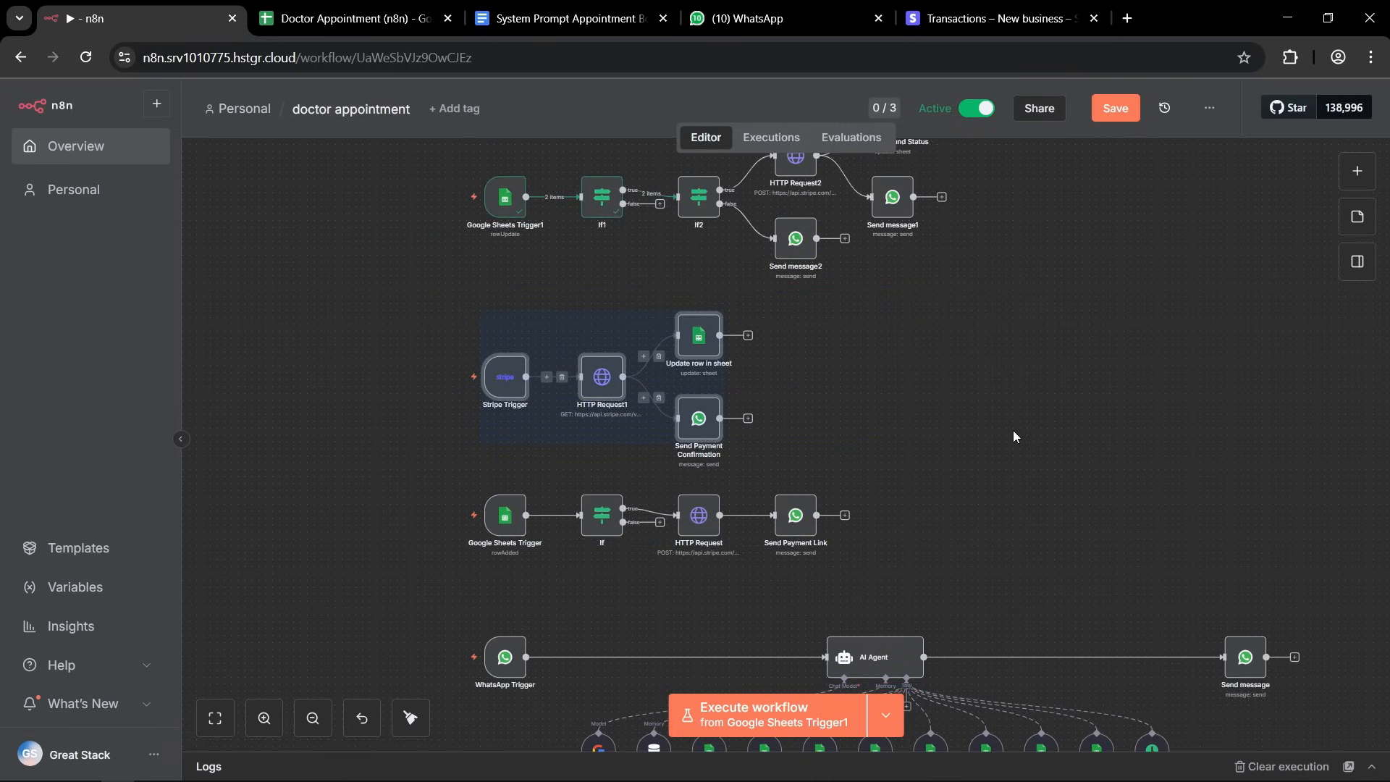
click(1014, 433)
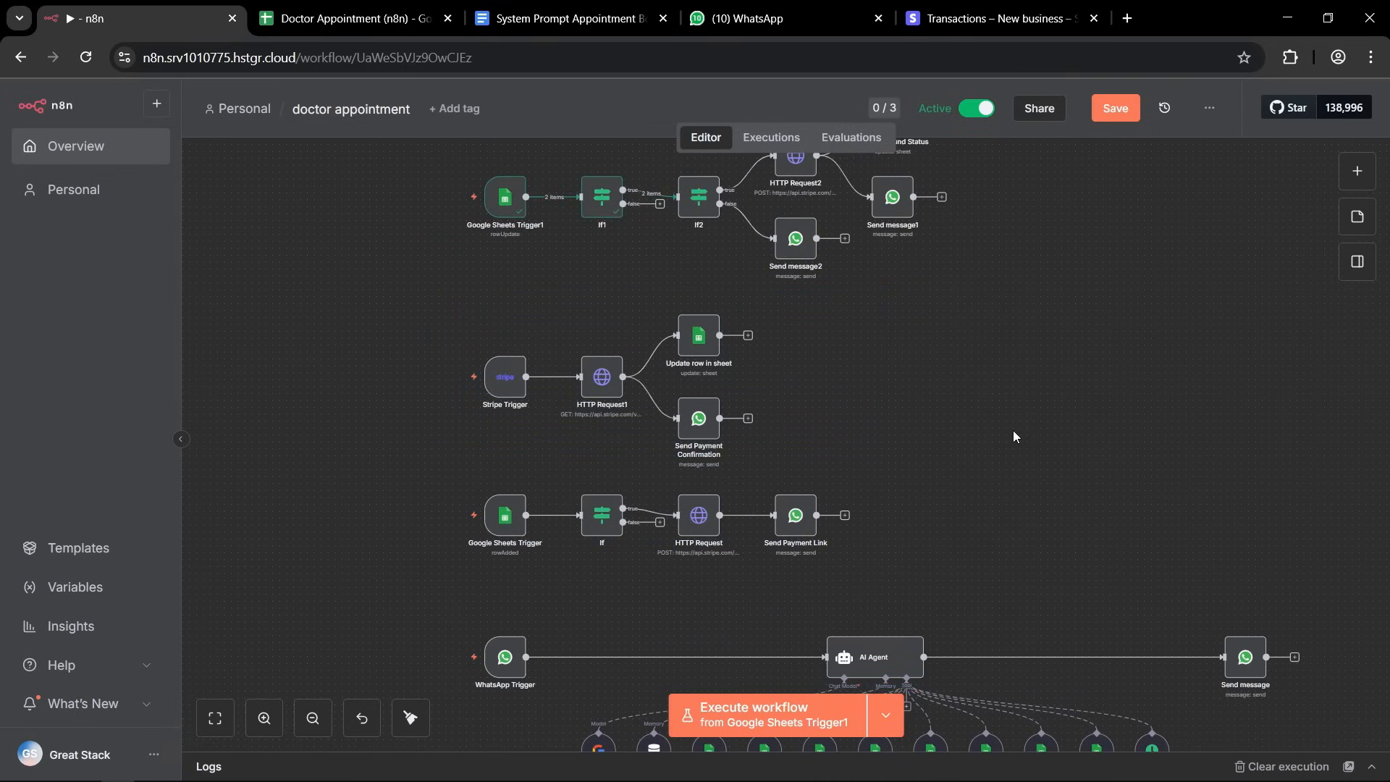
drag(523, 356, 382, 314)
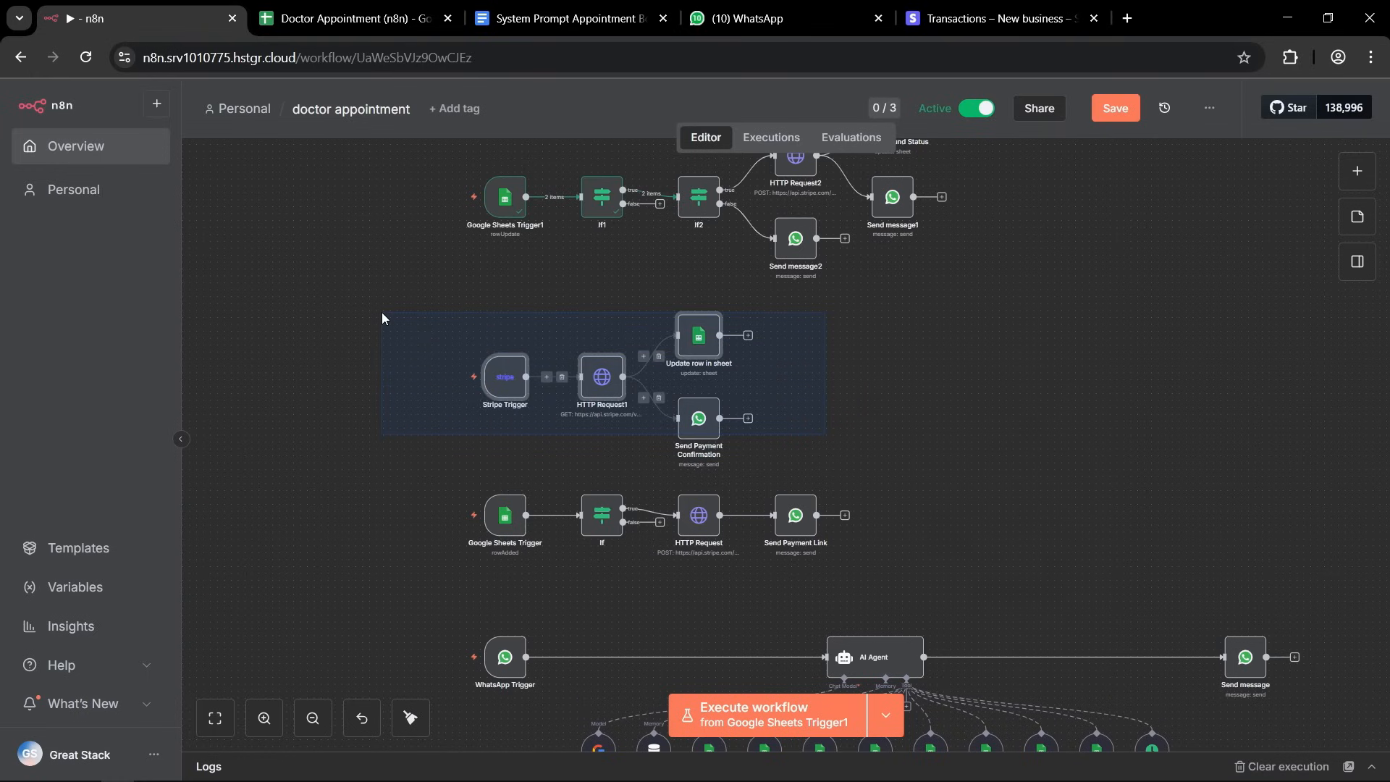
click(382, 315)
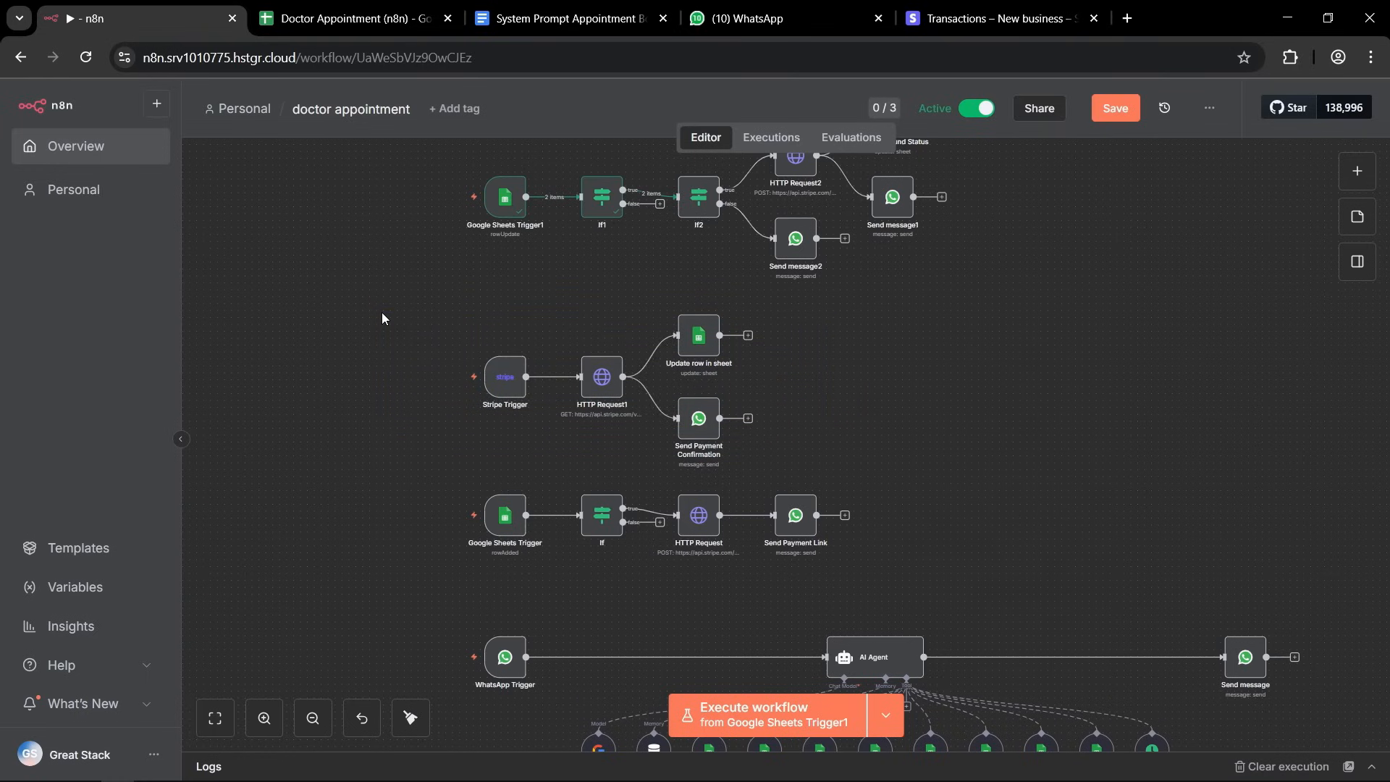
scroll(382, 318, up, 5)
drag(443, 230, 350, 233)
click(391, 317)
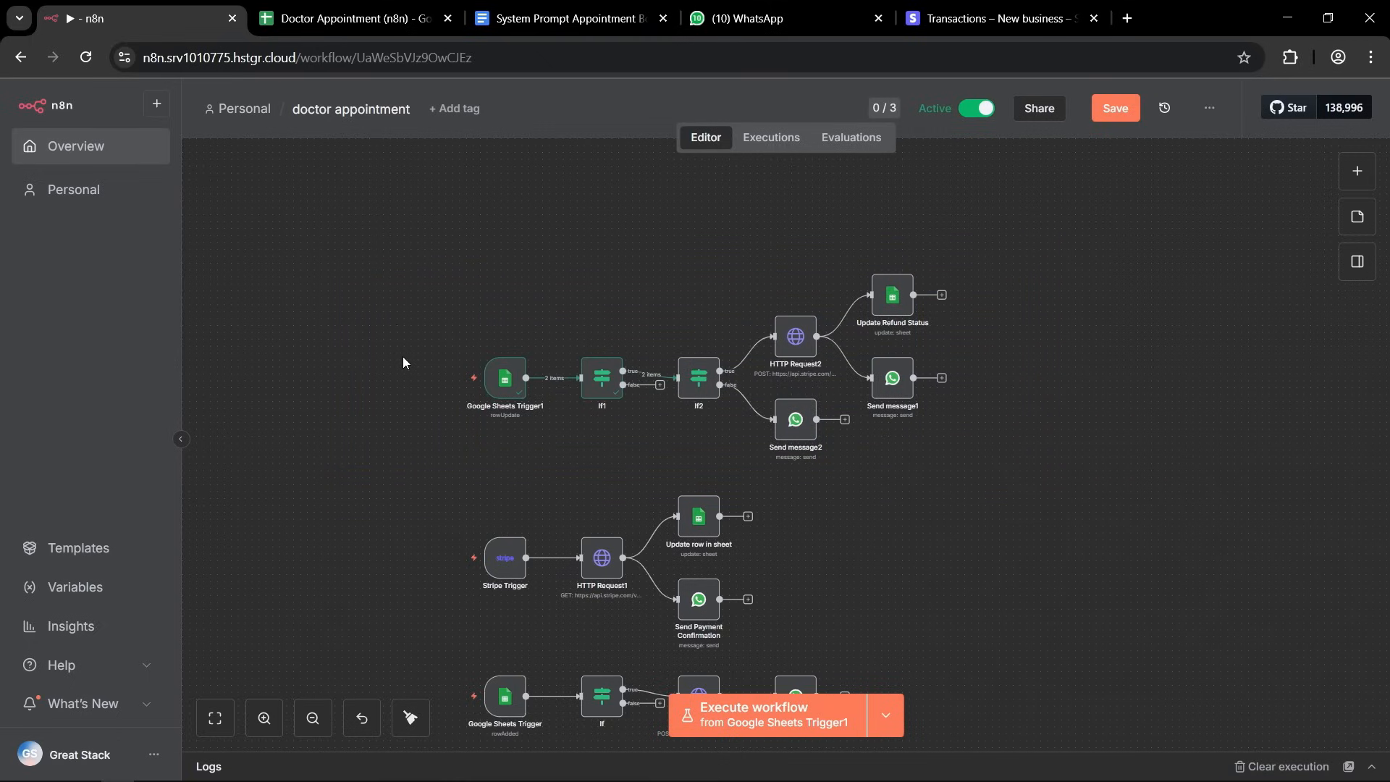
Add a Schedule Trigger node in the empty canvas area above the cancellation branch.
scroll(402, 358, up, 3)
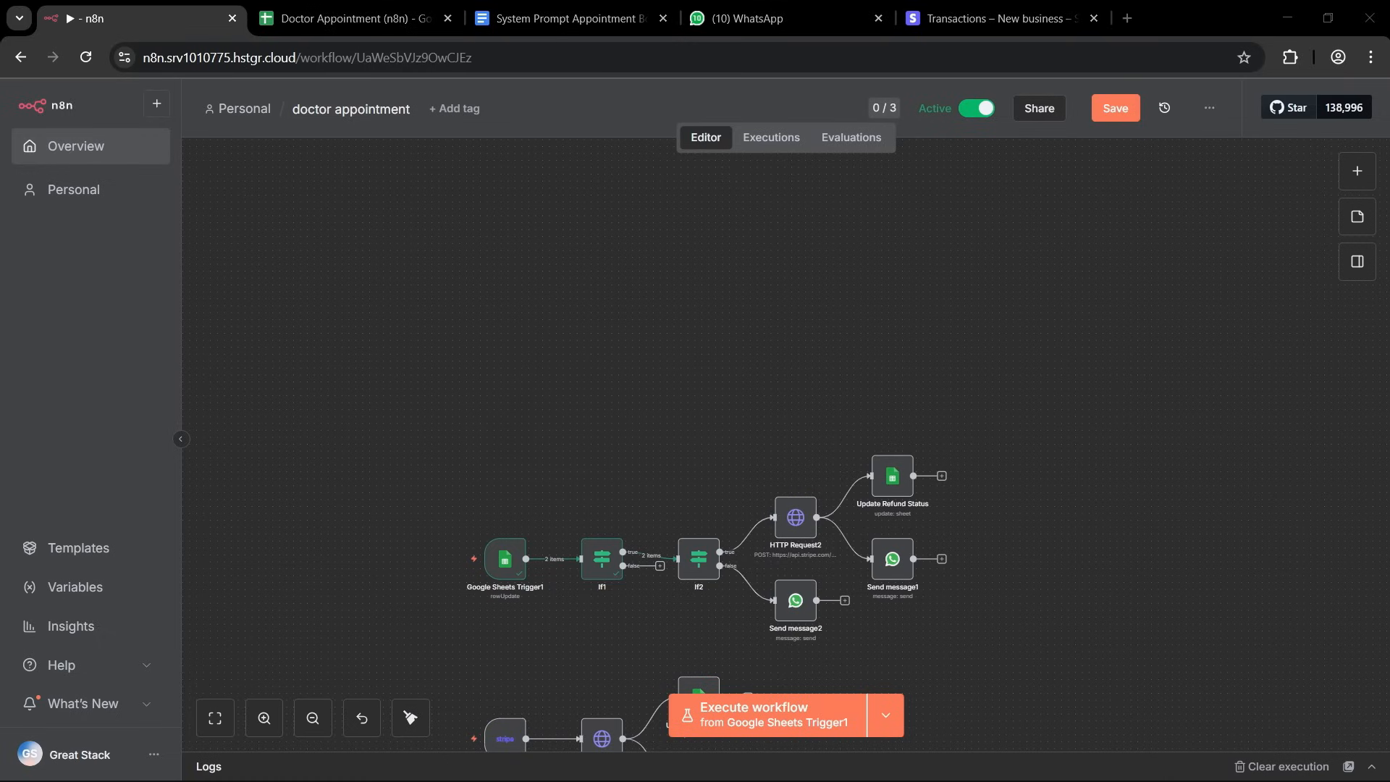
click(533, 342)
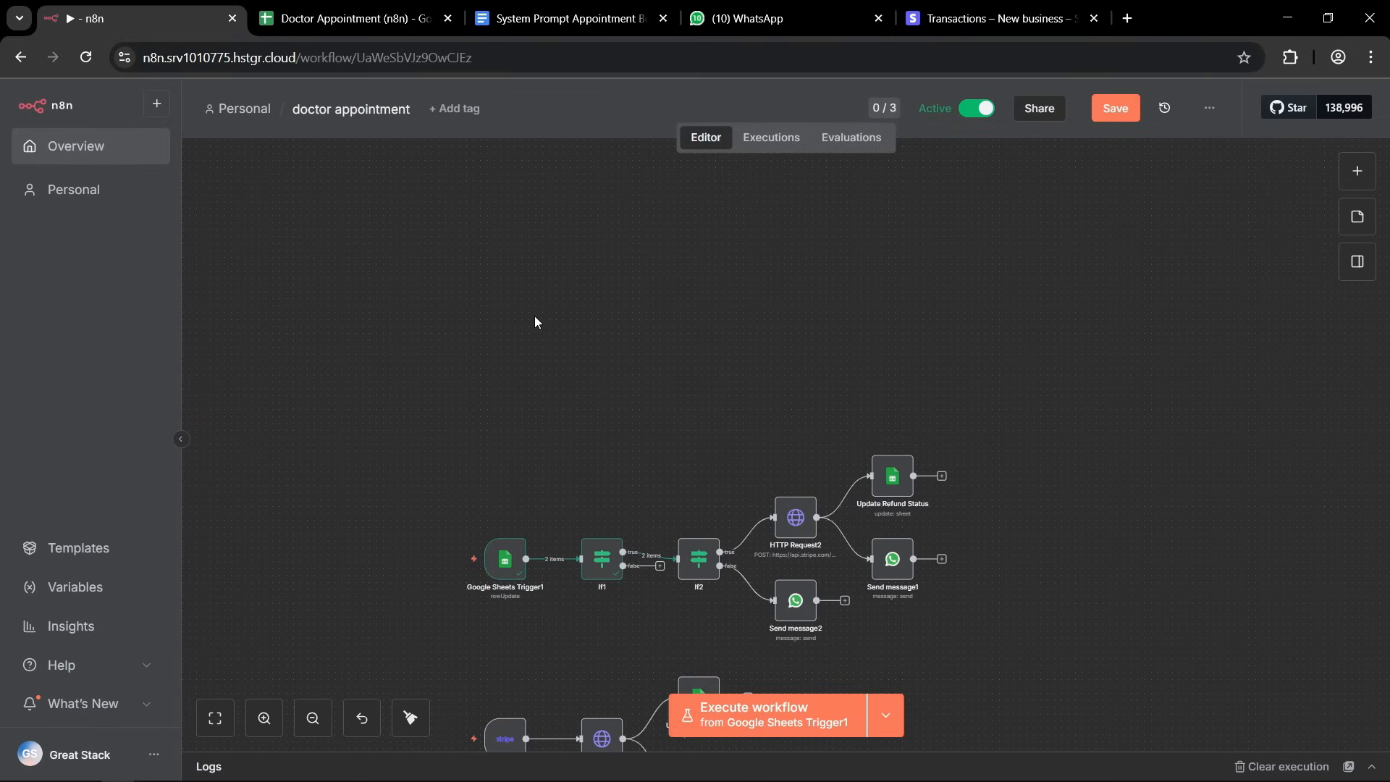
click(1357, 171)
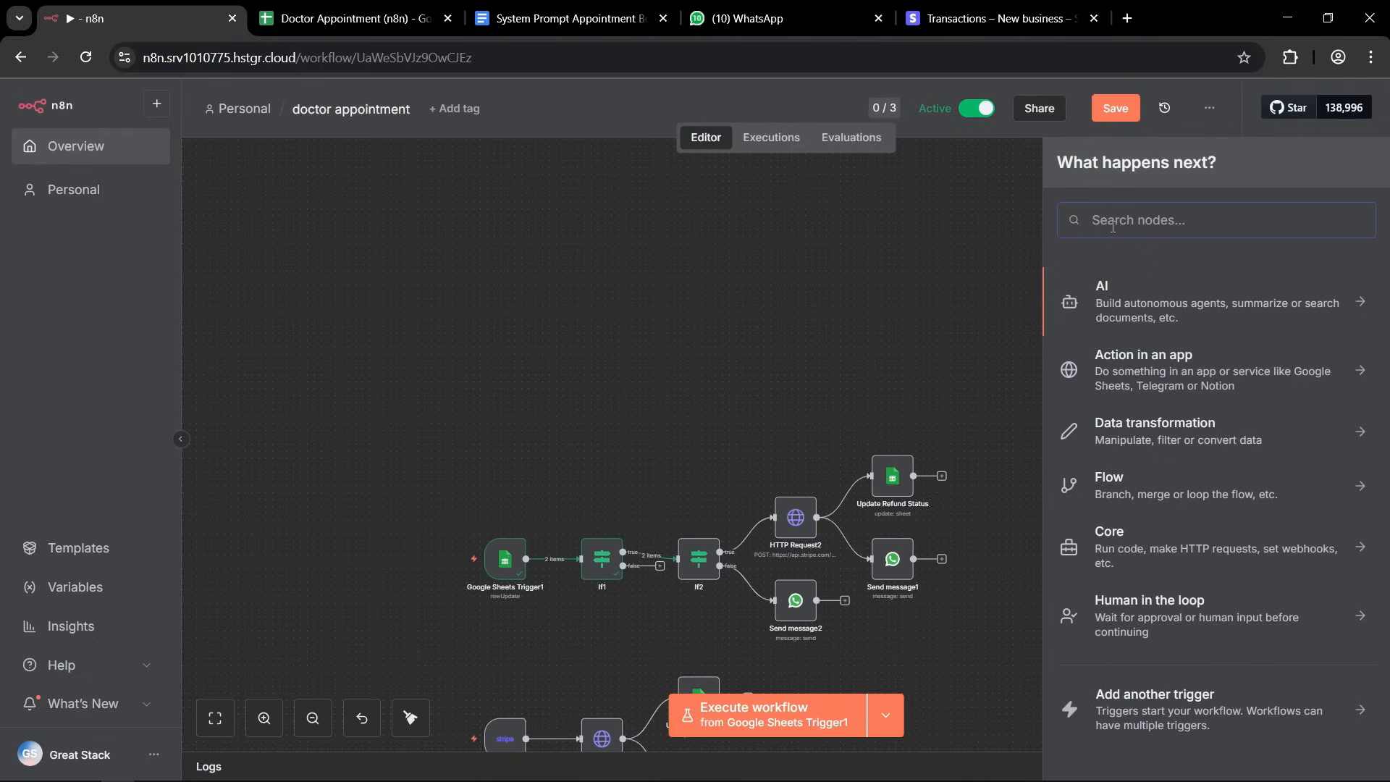
text(sche)
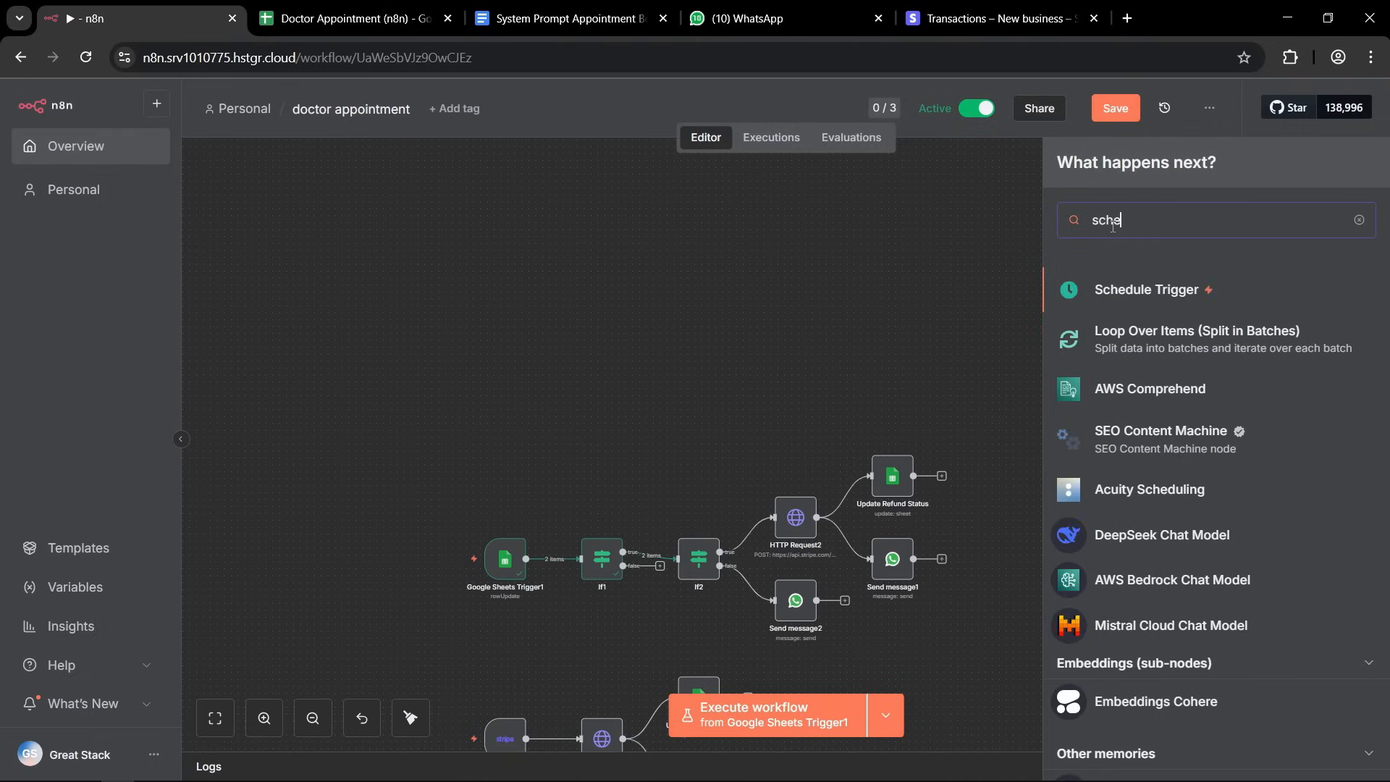
click(1161, 291)
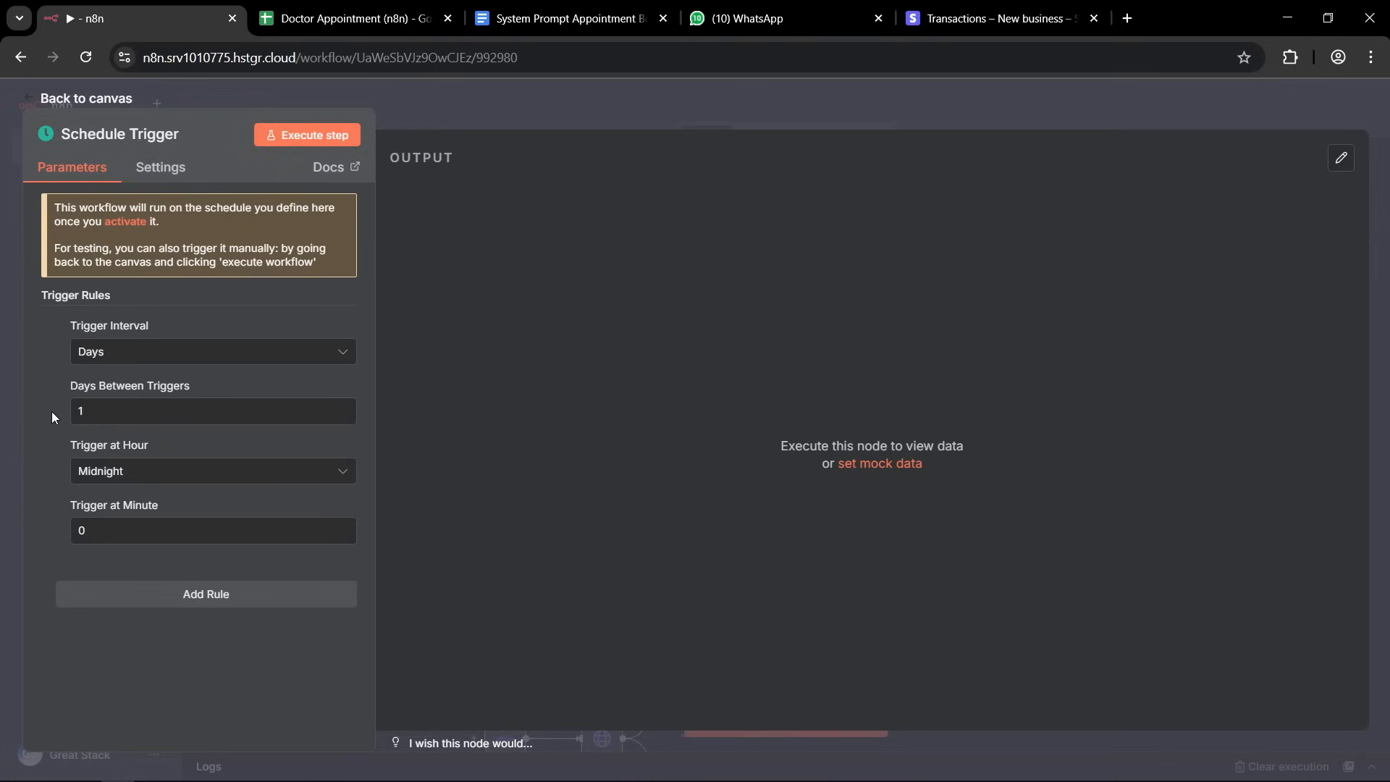
Set the Schedule Trigger's hour to 8am and return to the canvas.
click(121, 472)
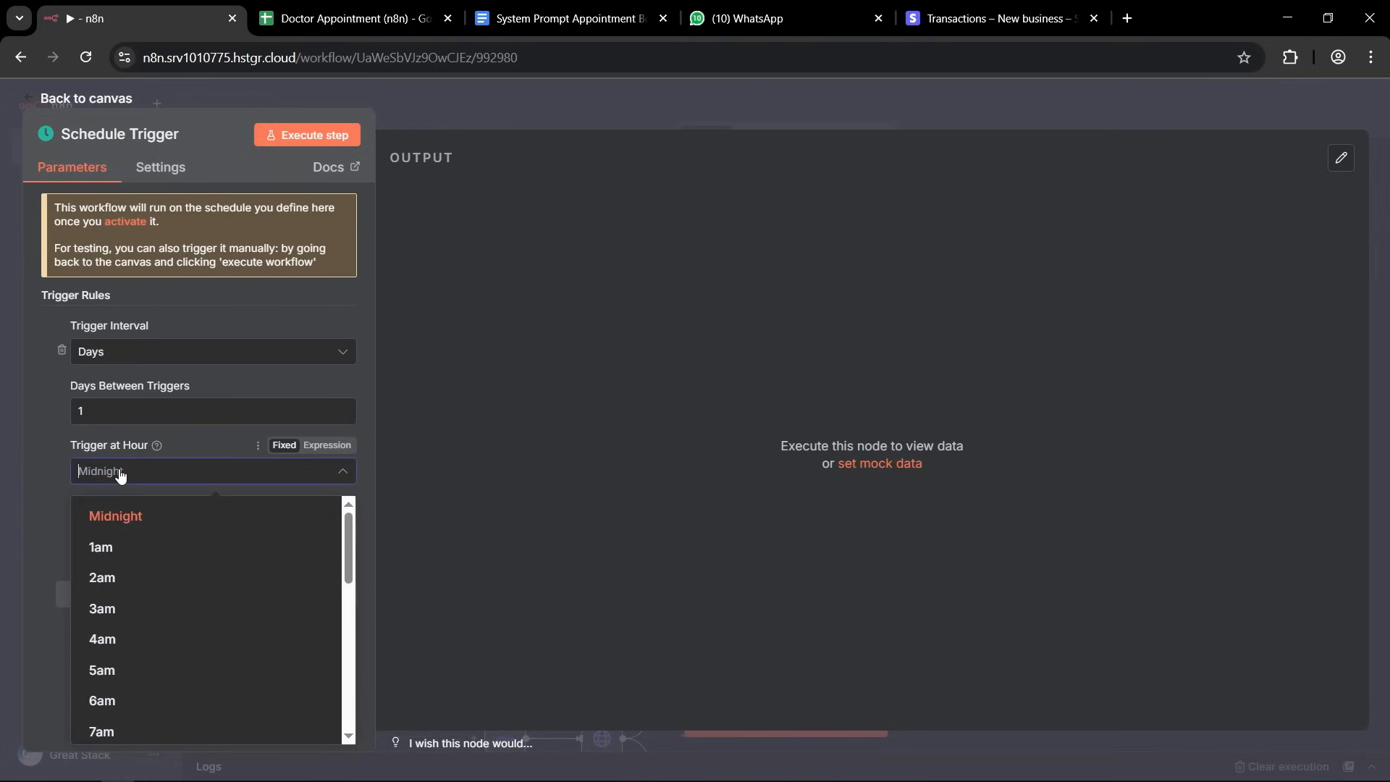
scroll(150, 595, down, 1)
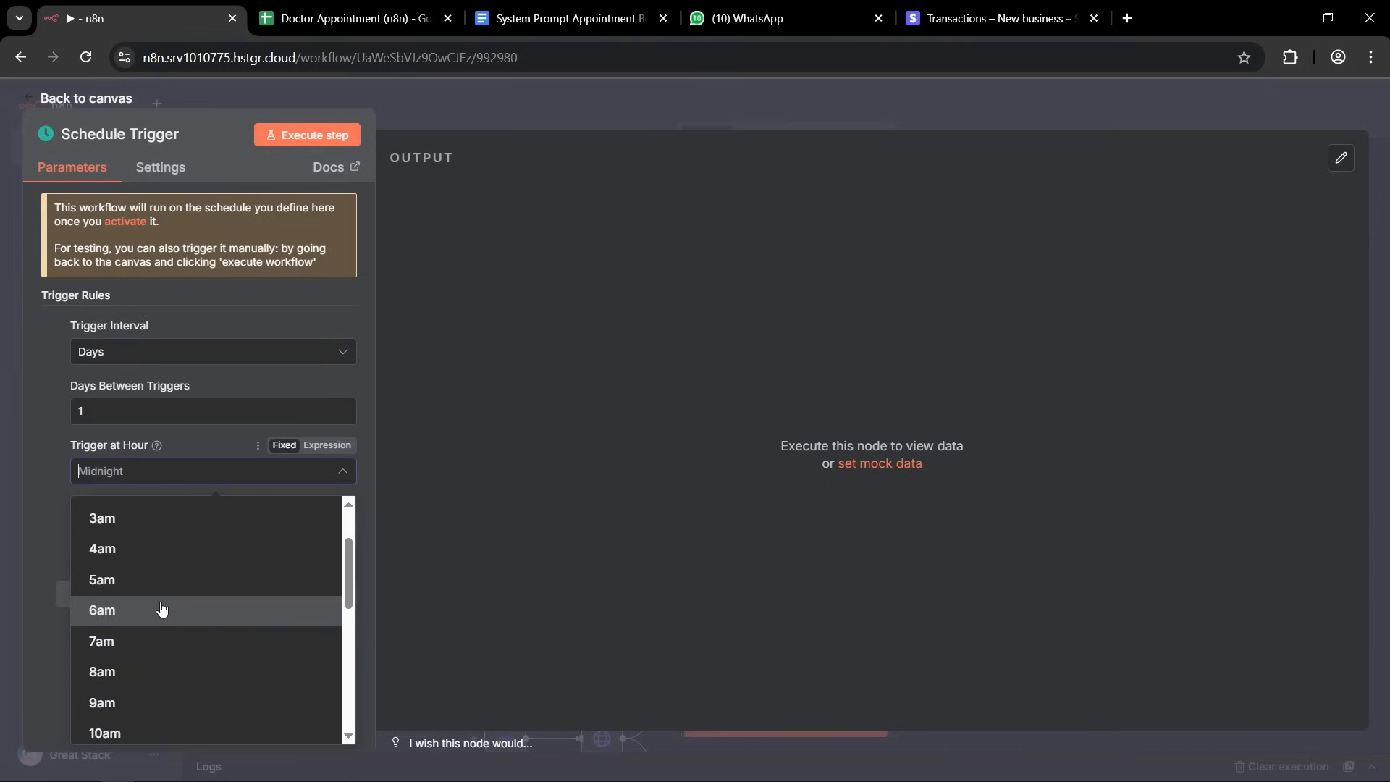
click(118, 674)
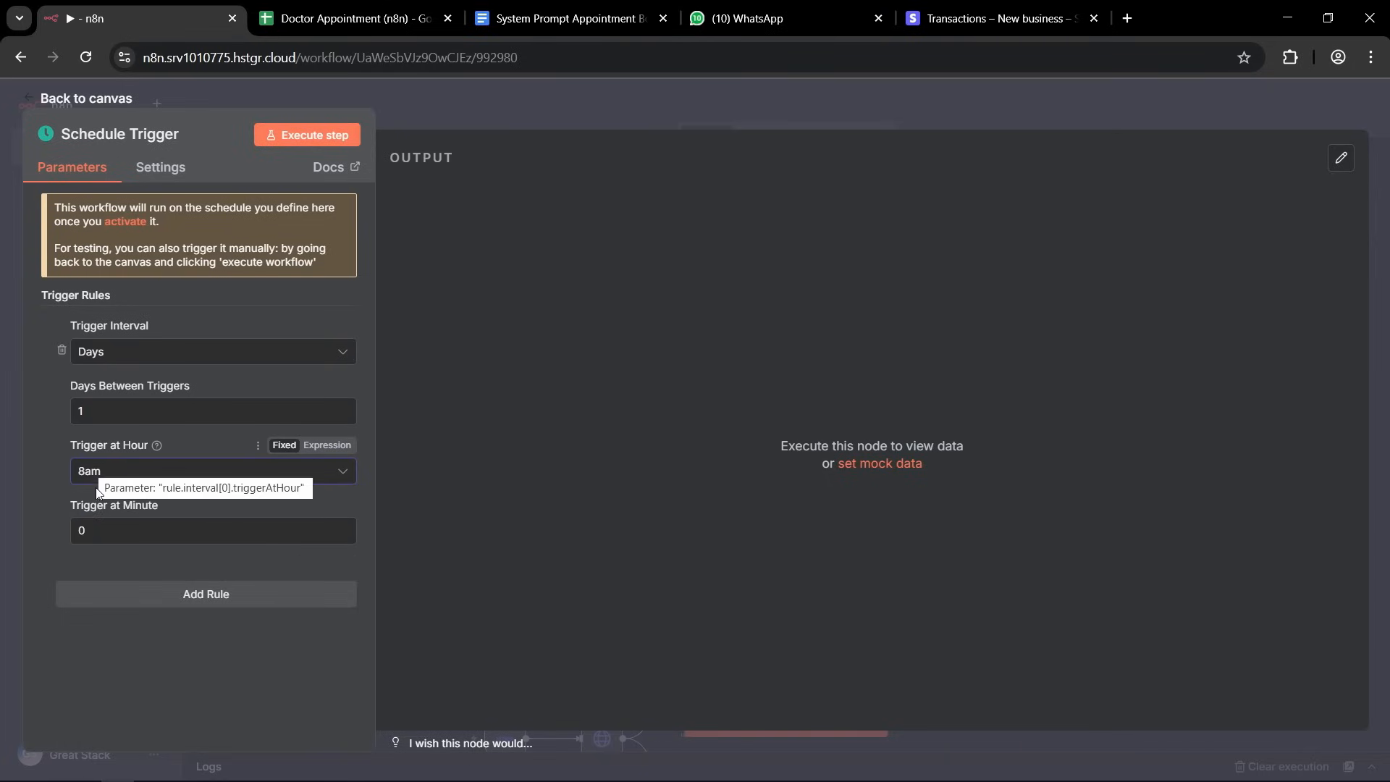
key(Escape)
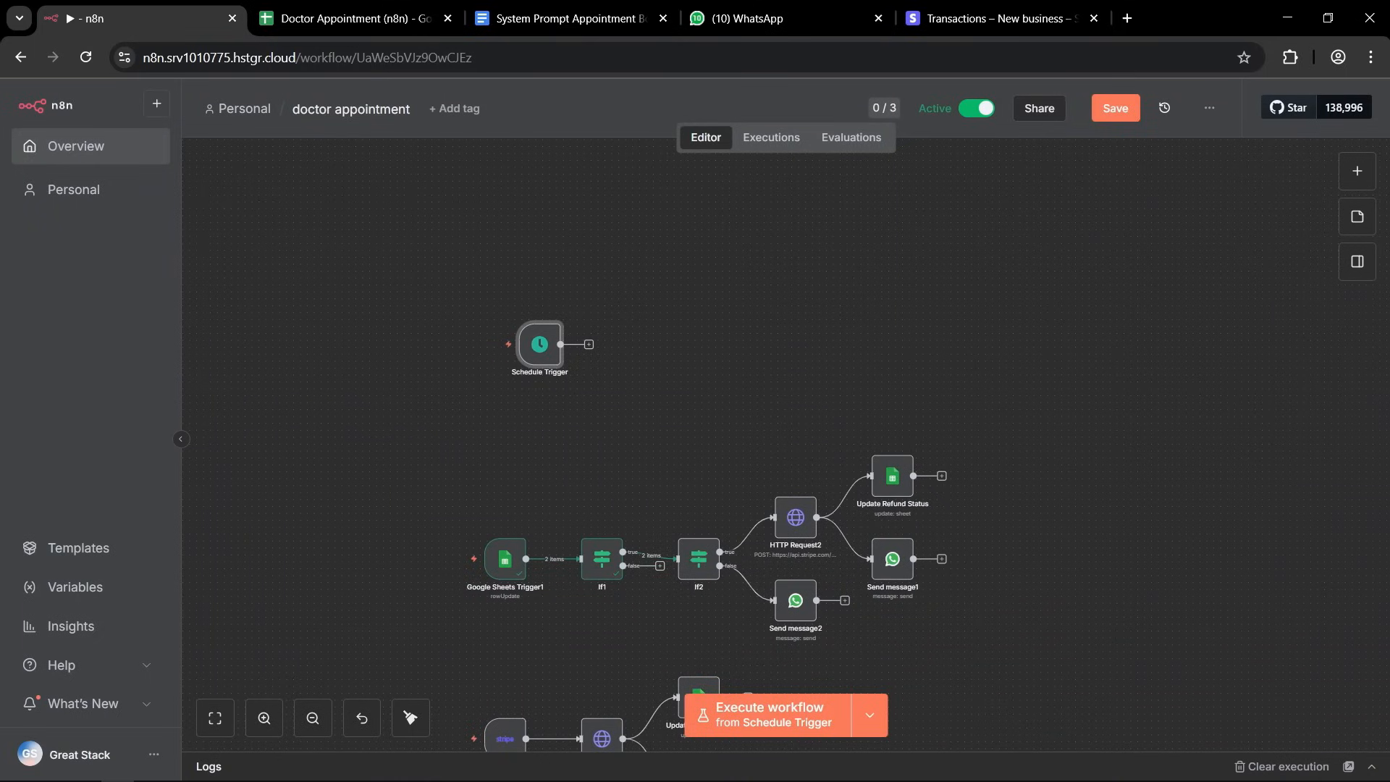
scroll(615, 333, up, 3)
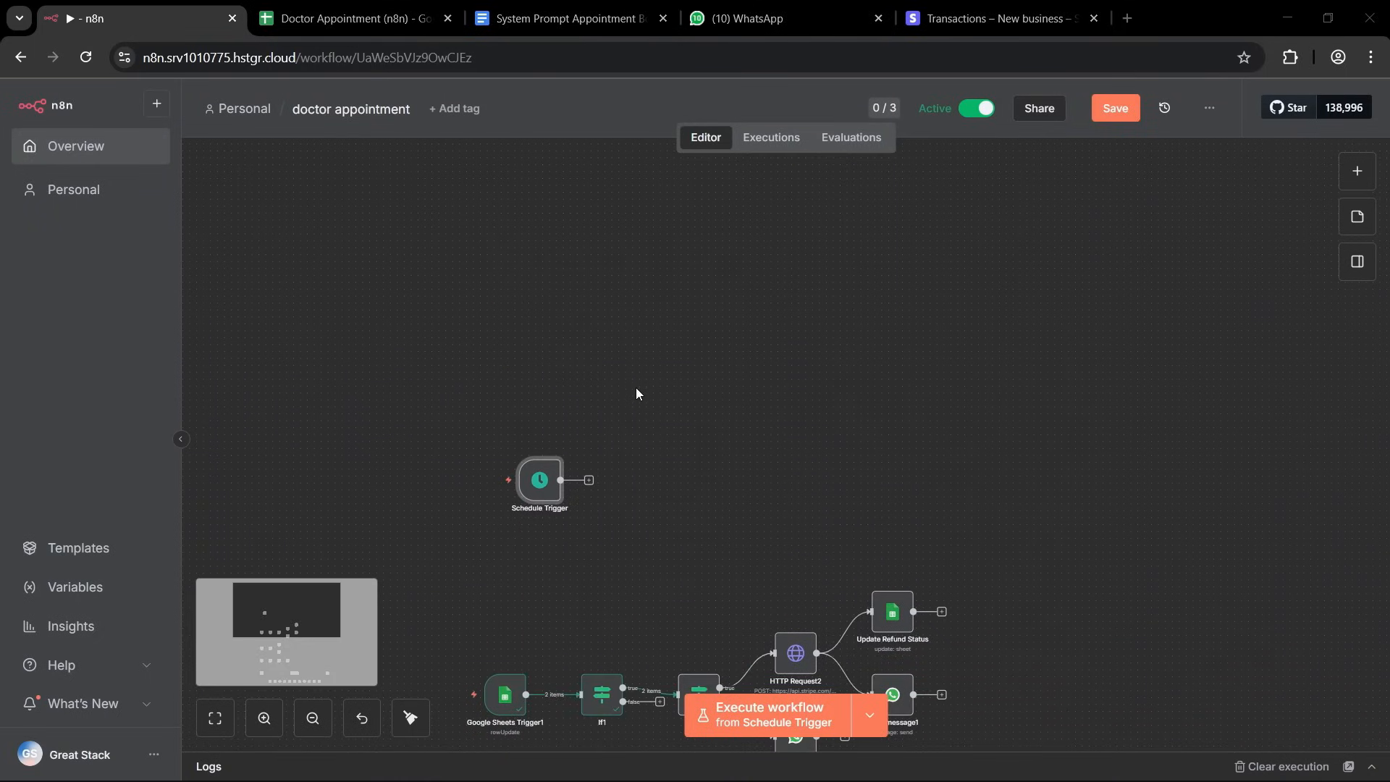
Connect a new AI Agent node to the Schedule Trigger and run the previous nodes to load its input data.
scroll(647, 412, down, 4)
click(640, 321)
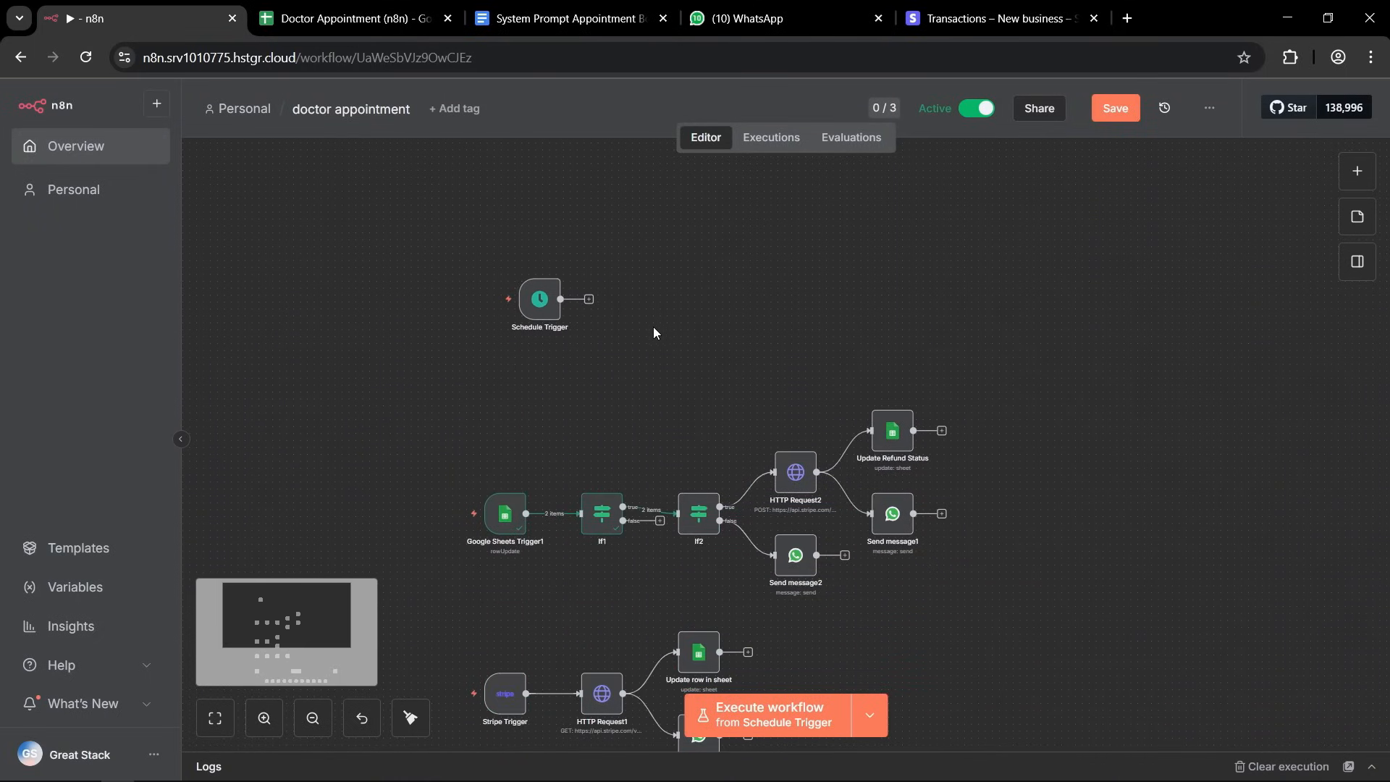
scroll(637, 340, up, 4)
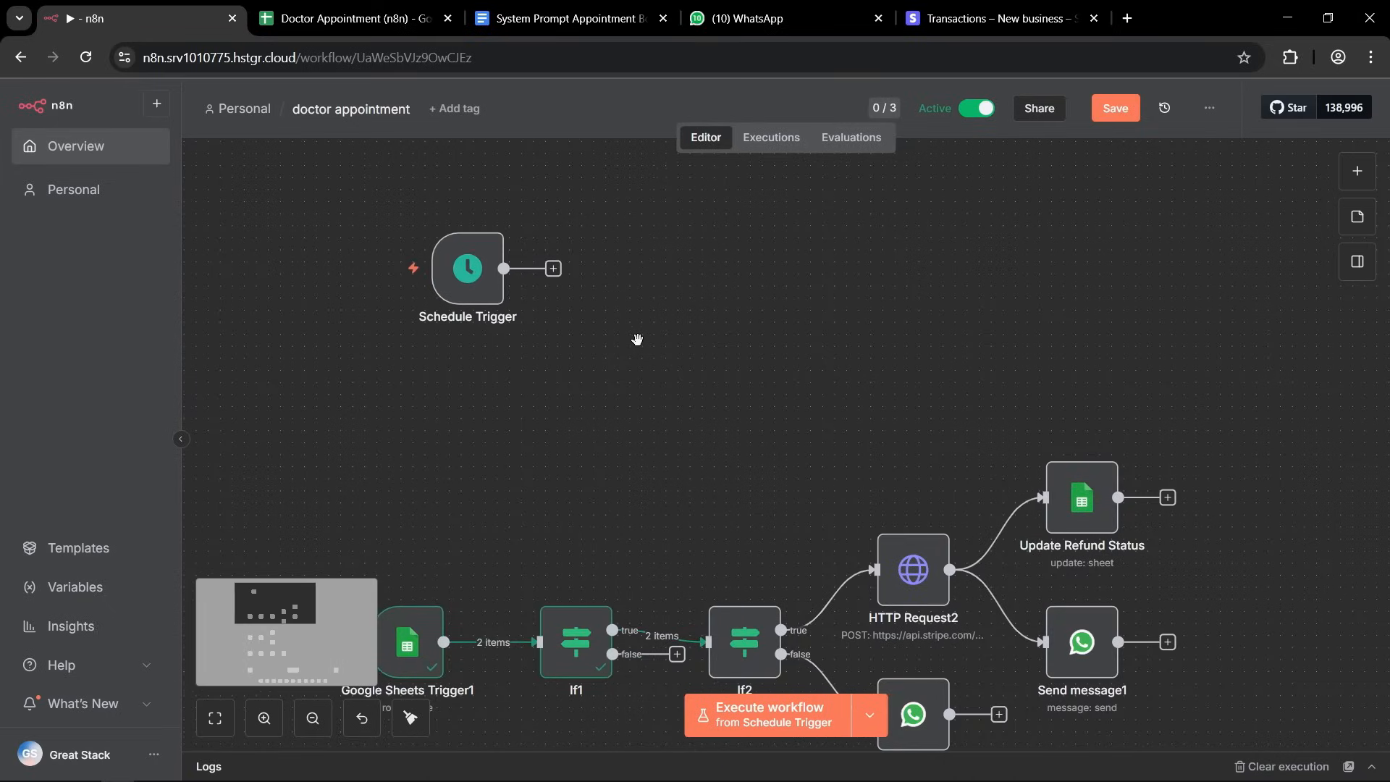
scroll(702, 346, up, 2)
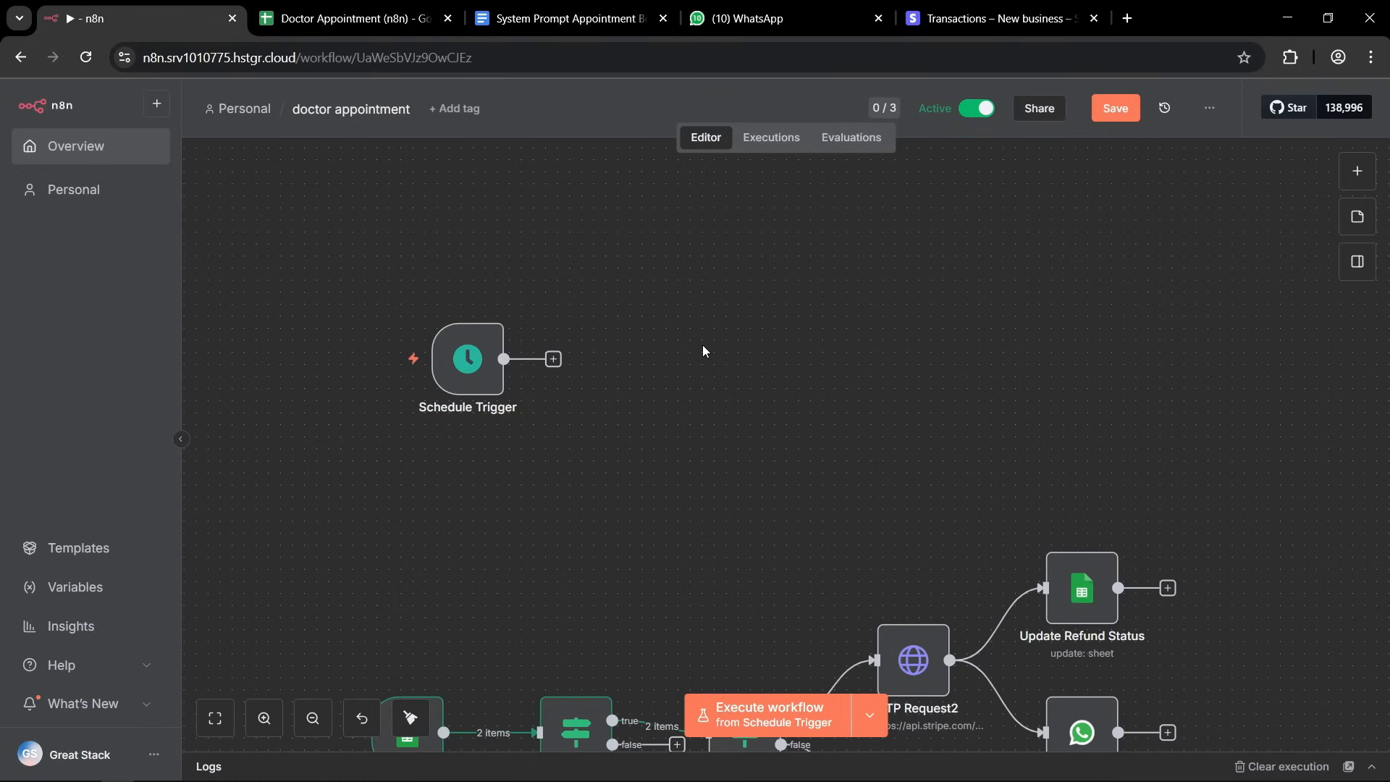
click(553, 358)
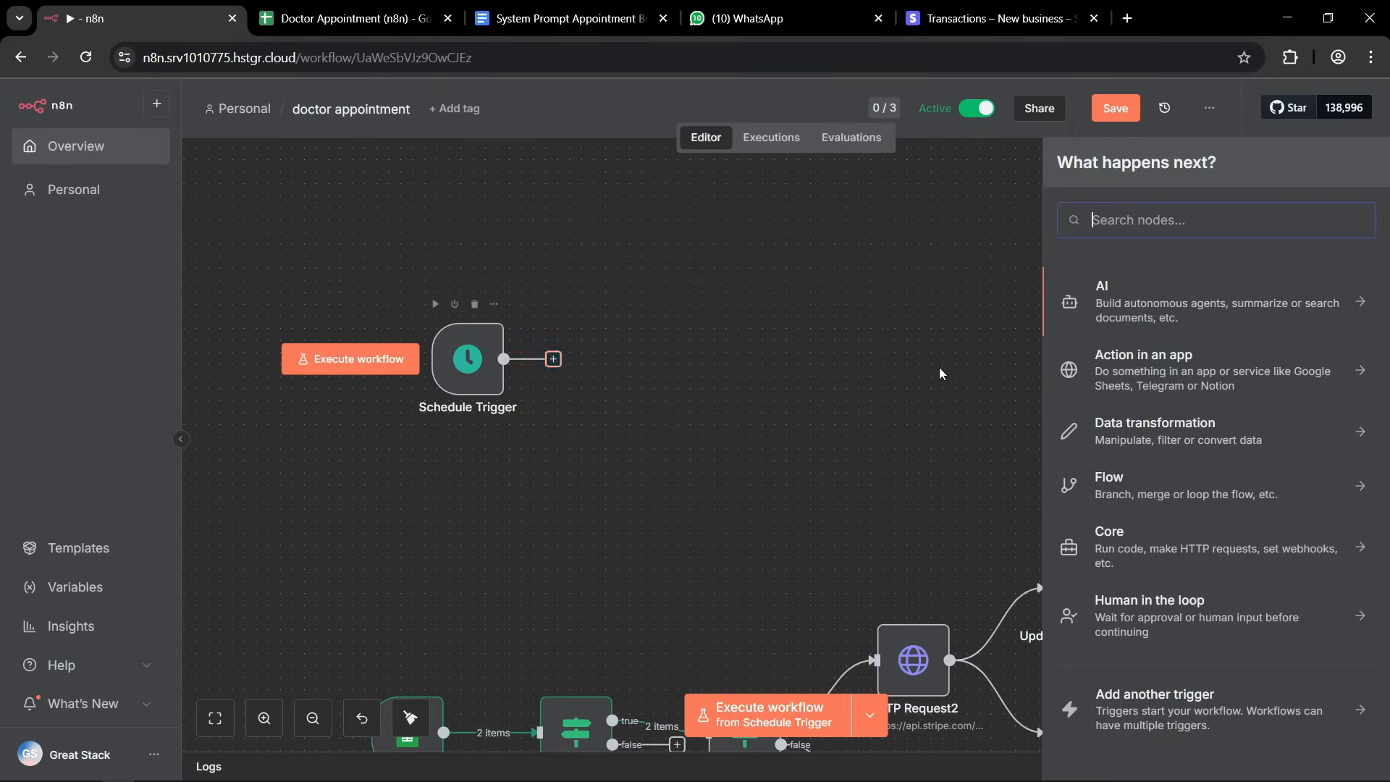
click(1186, 303)
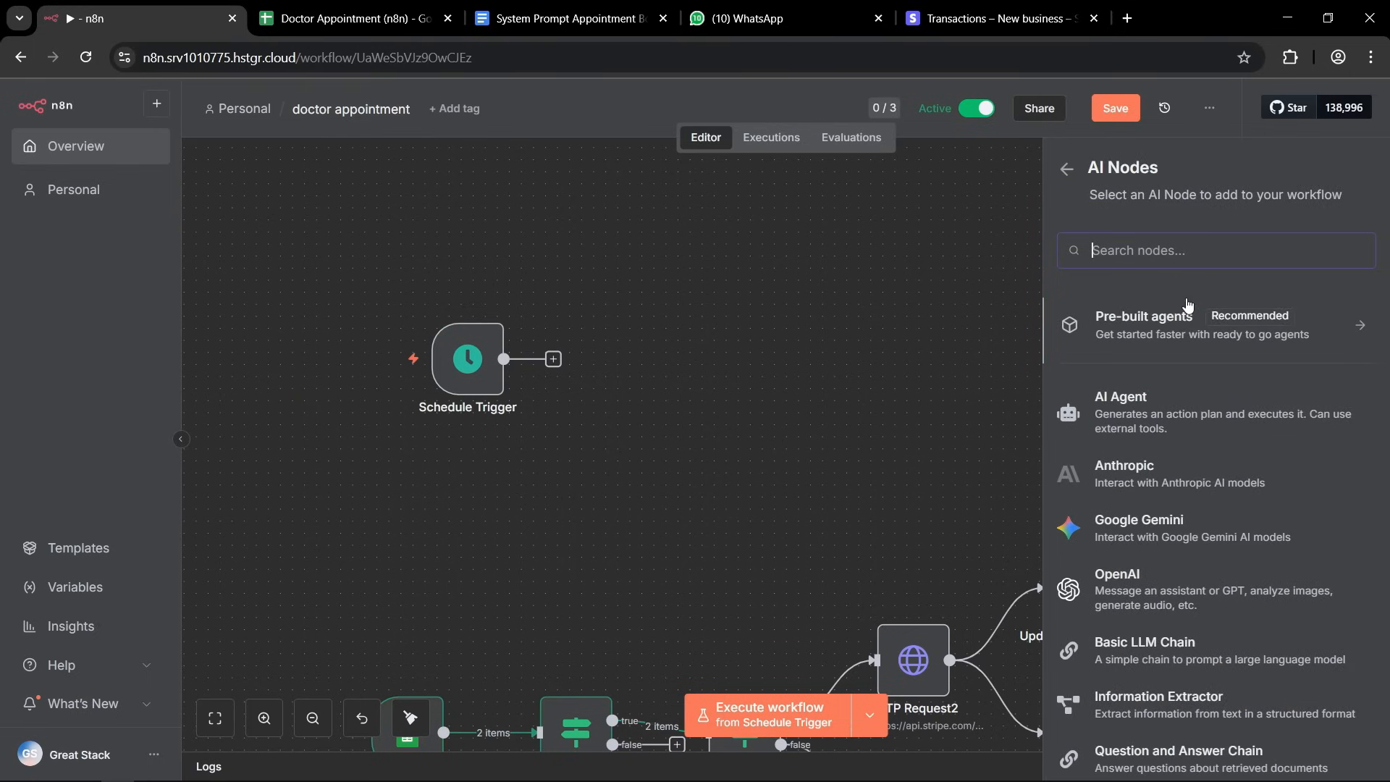
click(1129, 434)
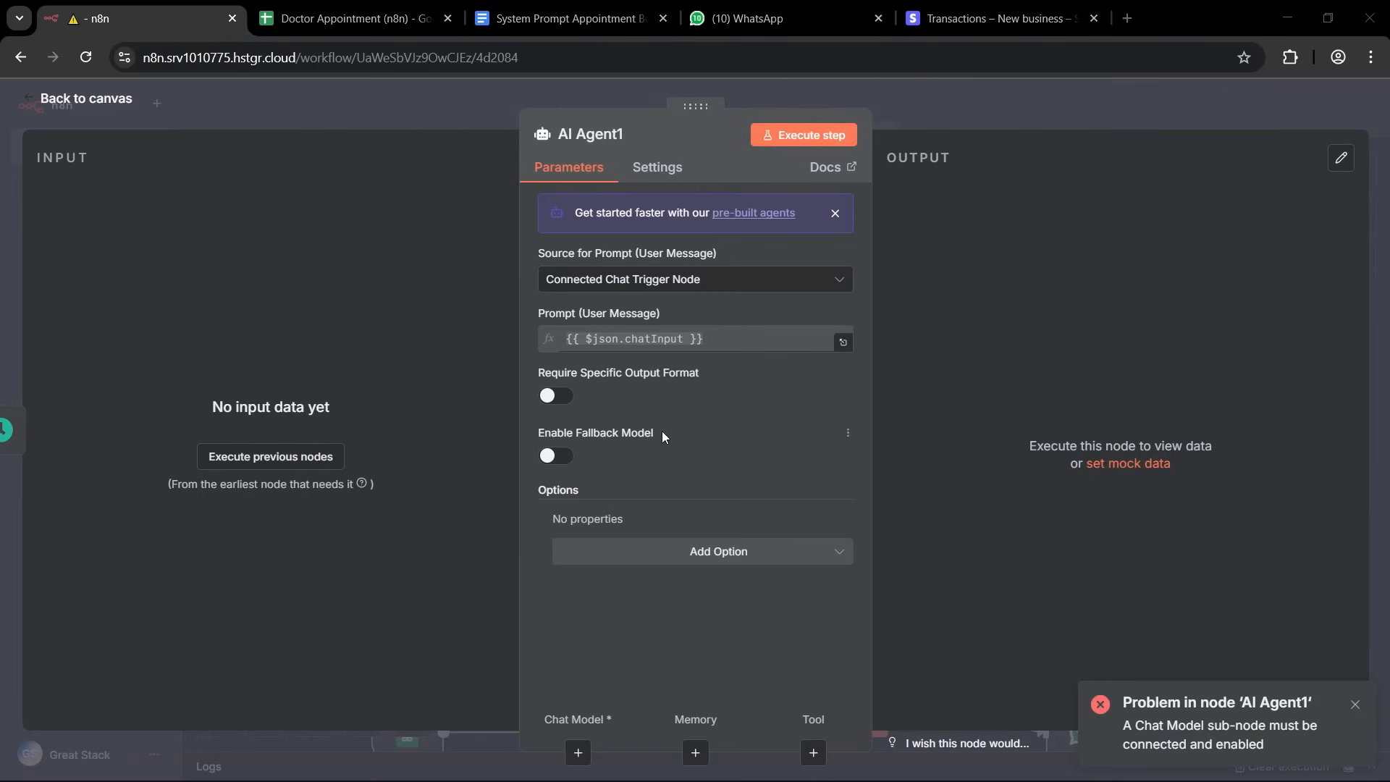
click(298, 458)
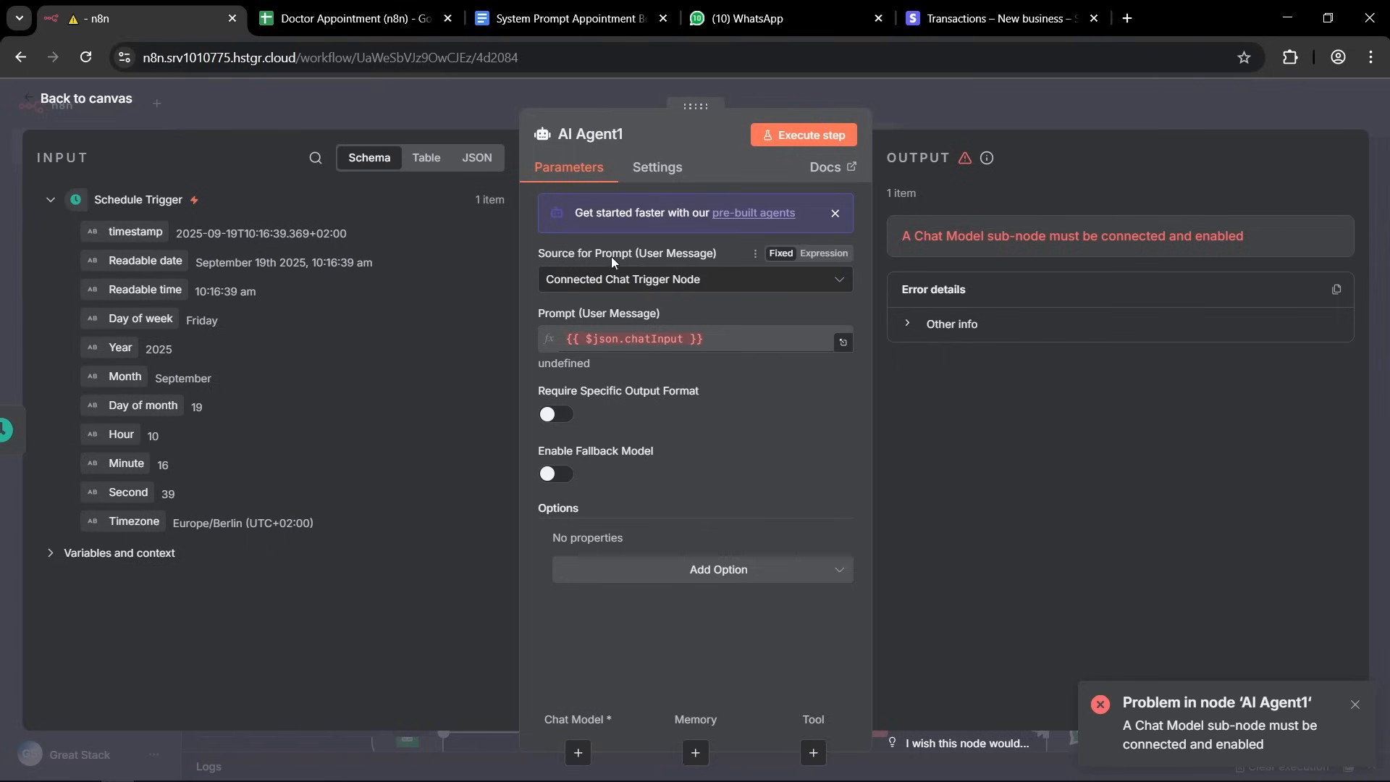
Set the agent's prompt source to Define below and use the Schedule Trigger's Readable date as the prompt expression.
click(666, 284)
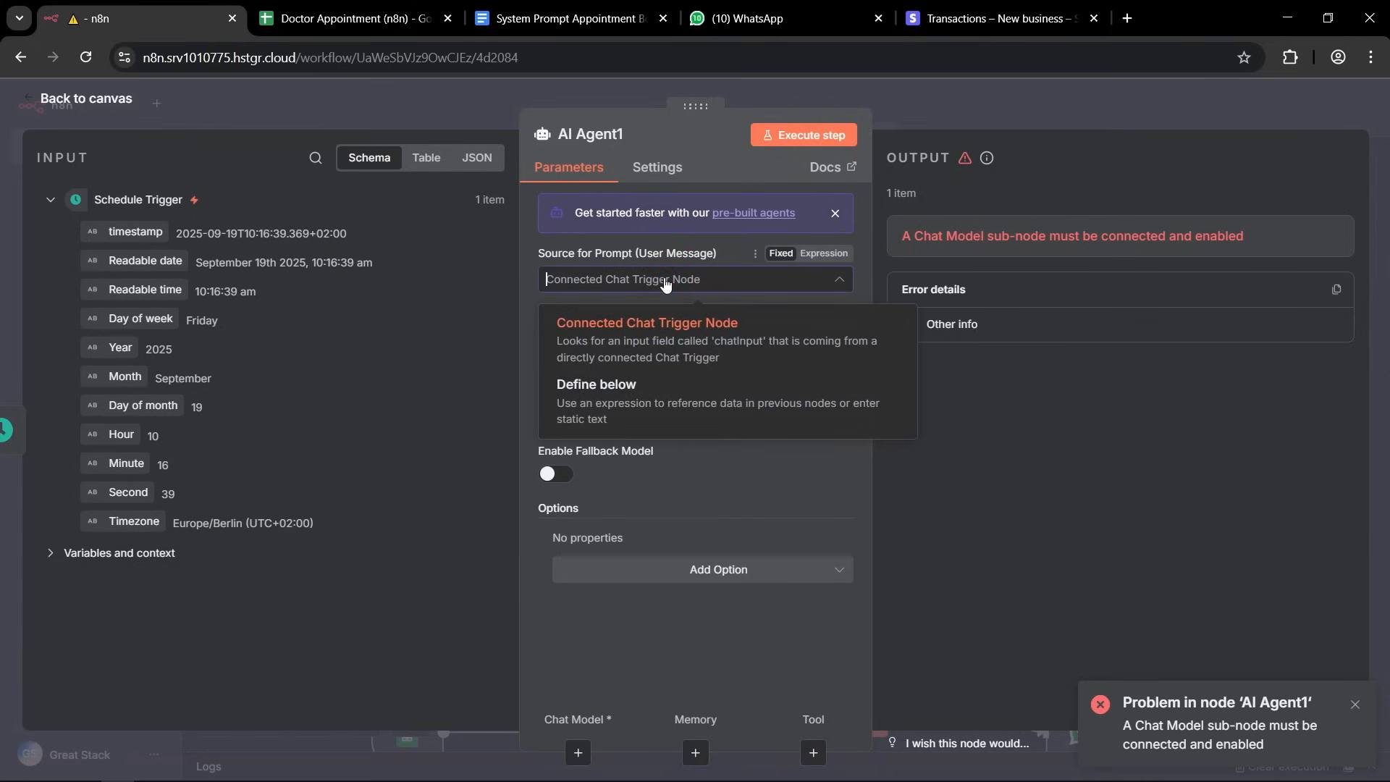
click(646, 397)
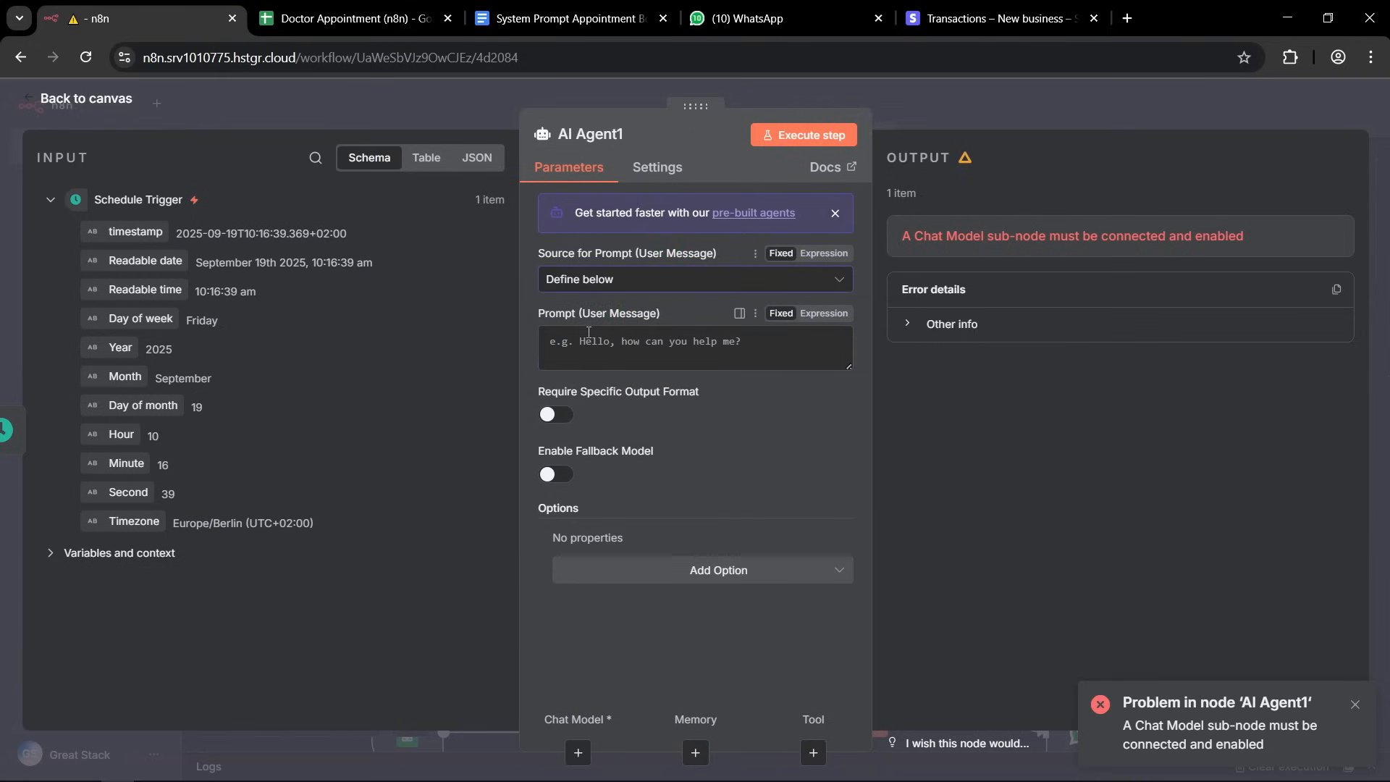
click(823, 314)
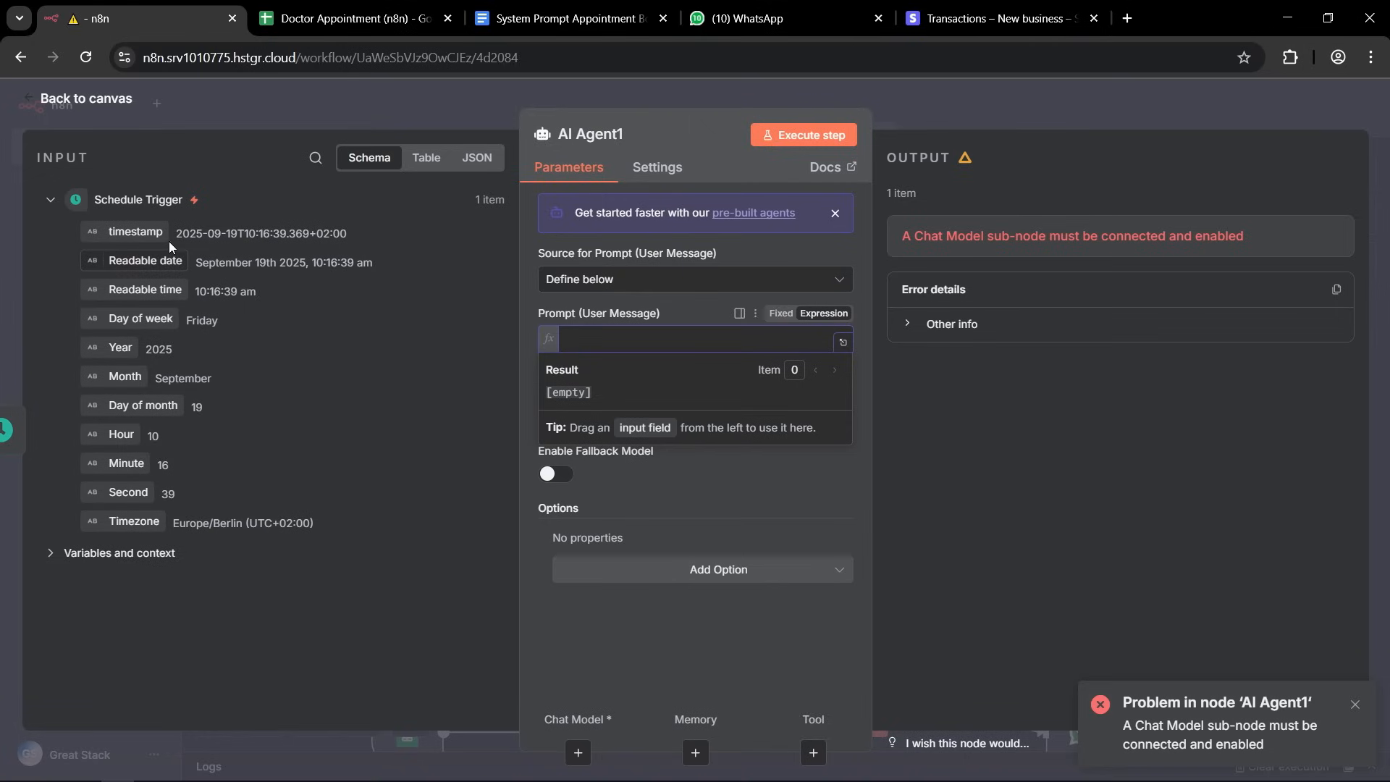
drag(118, 264, 605, 346)
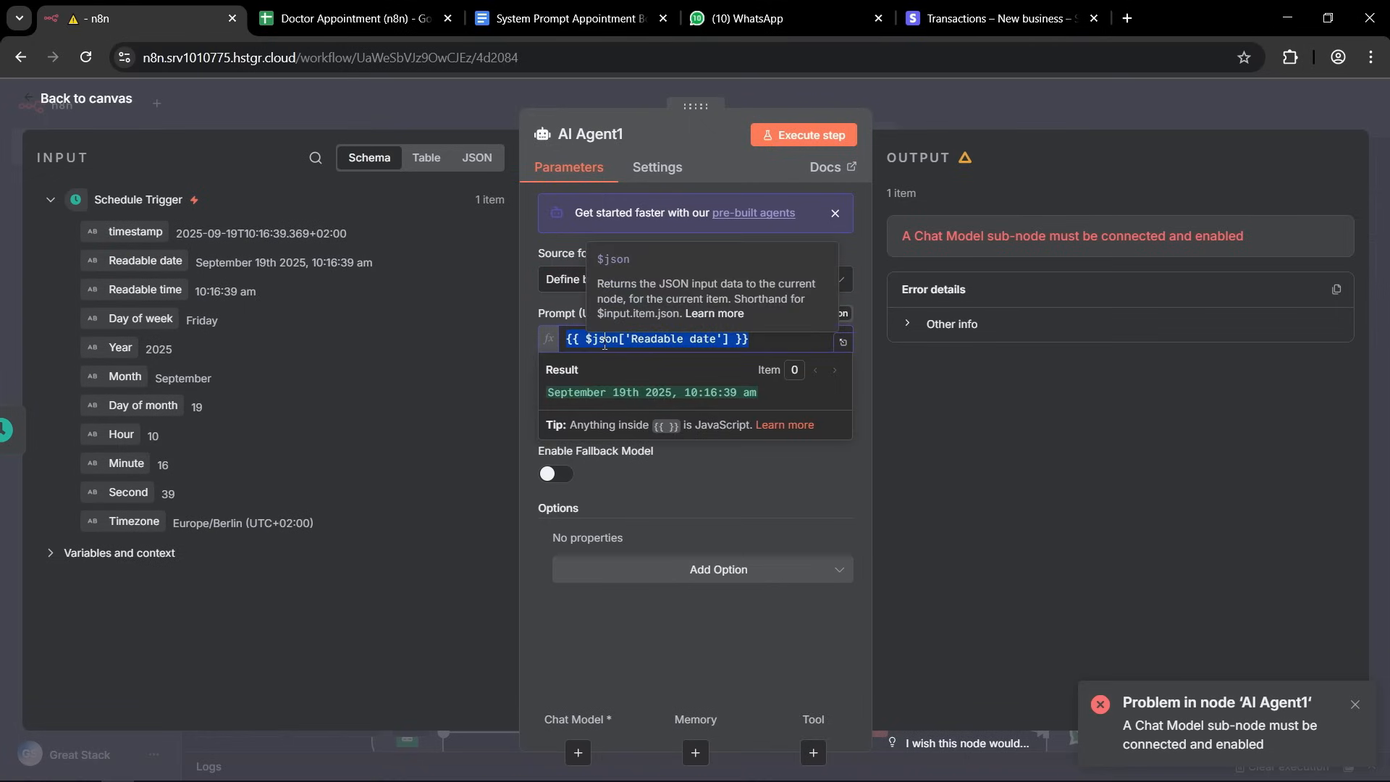
click(522, 342)
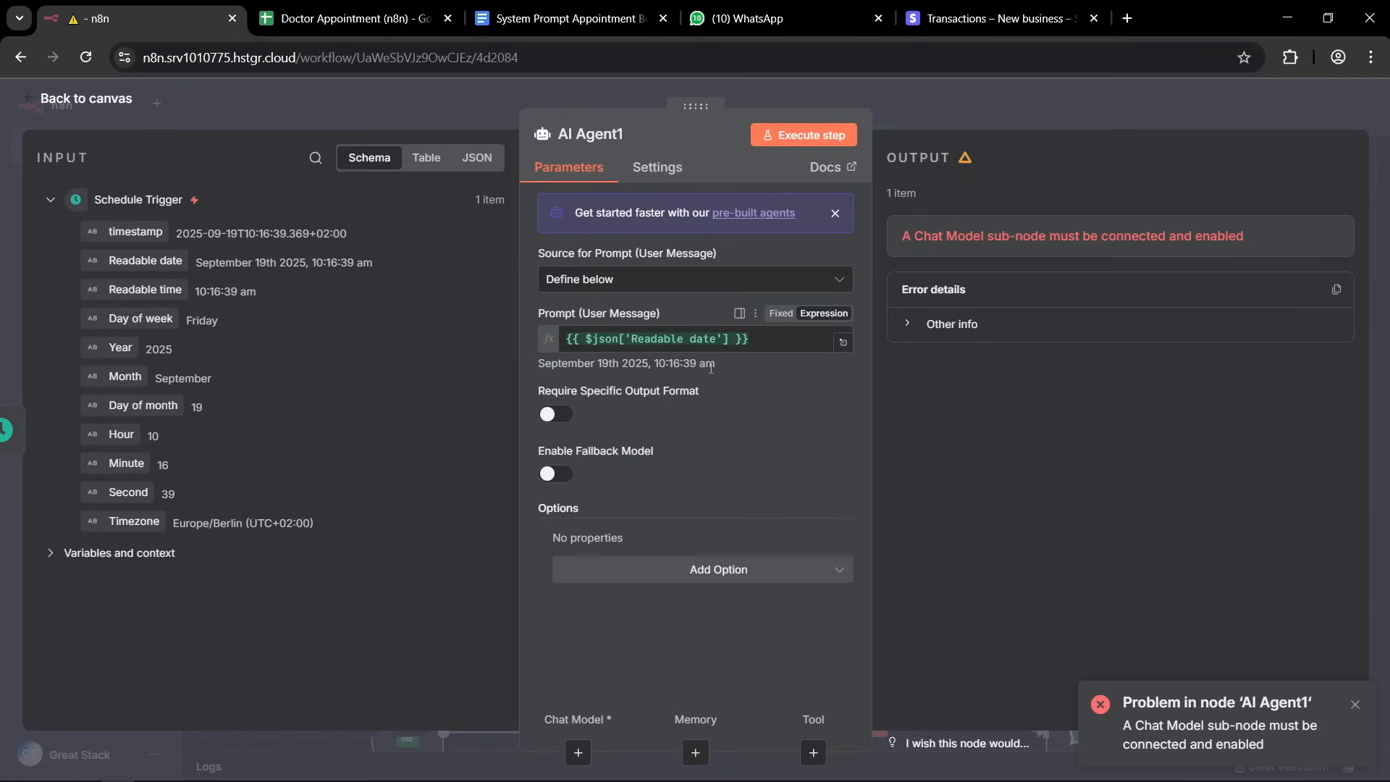
drag(716, 368, 560, 364)
click(559, 364)
drag(621, 363, 722, 362)
click(723, 363)
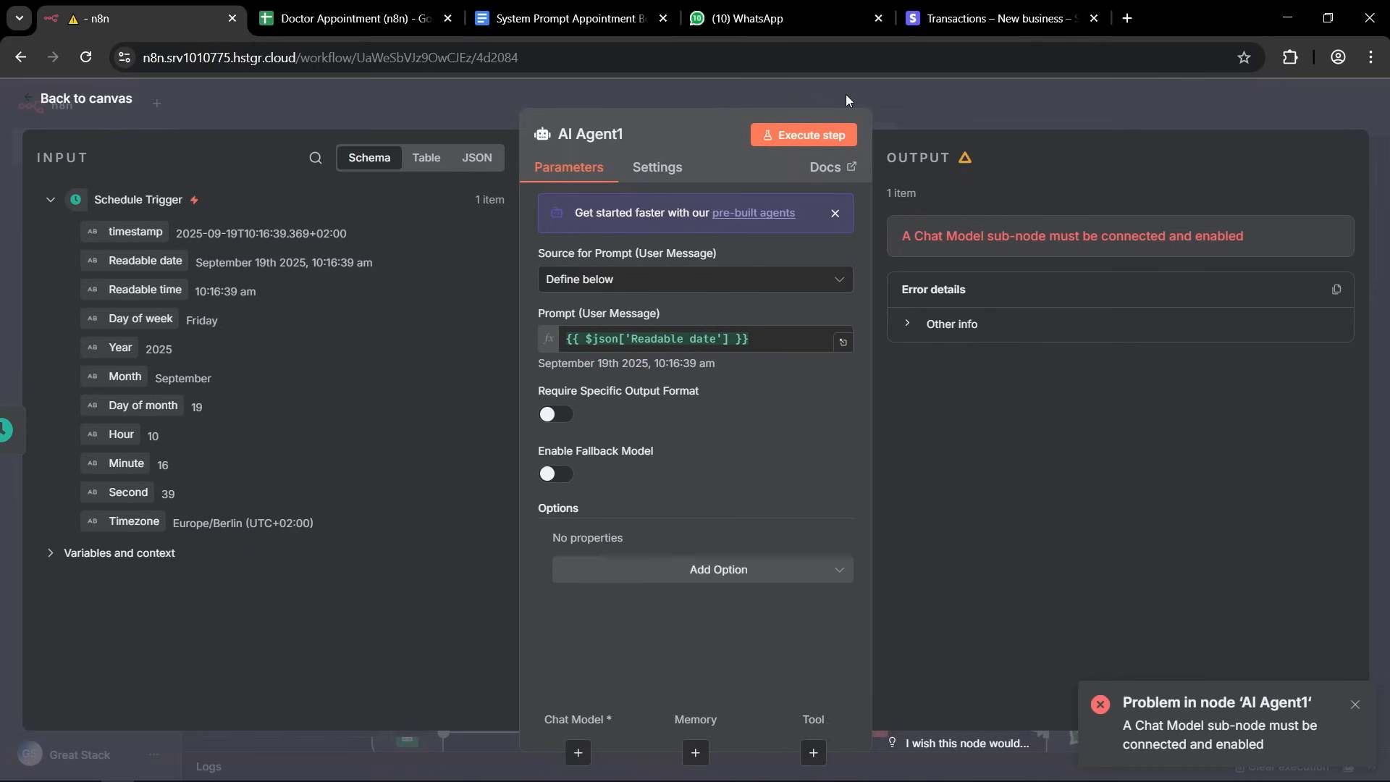
Add a System Message option to the agent, and locate the Appointment Reminder Workflow prompt in the System Prompt Appointment Booking document in Google Docs.
click(708, 582)
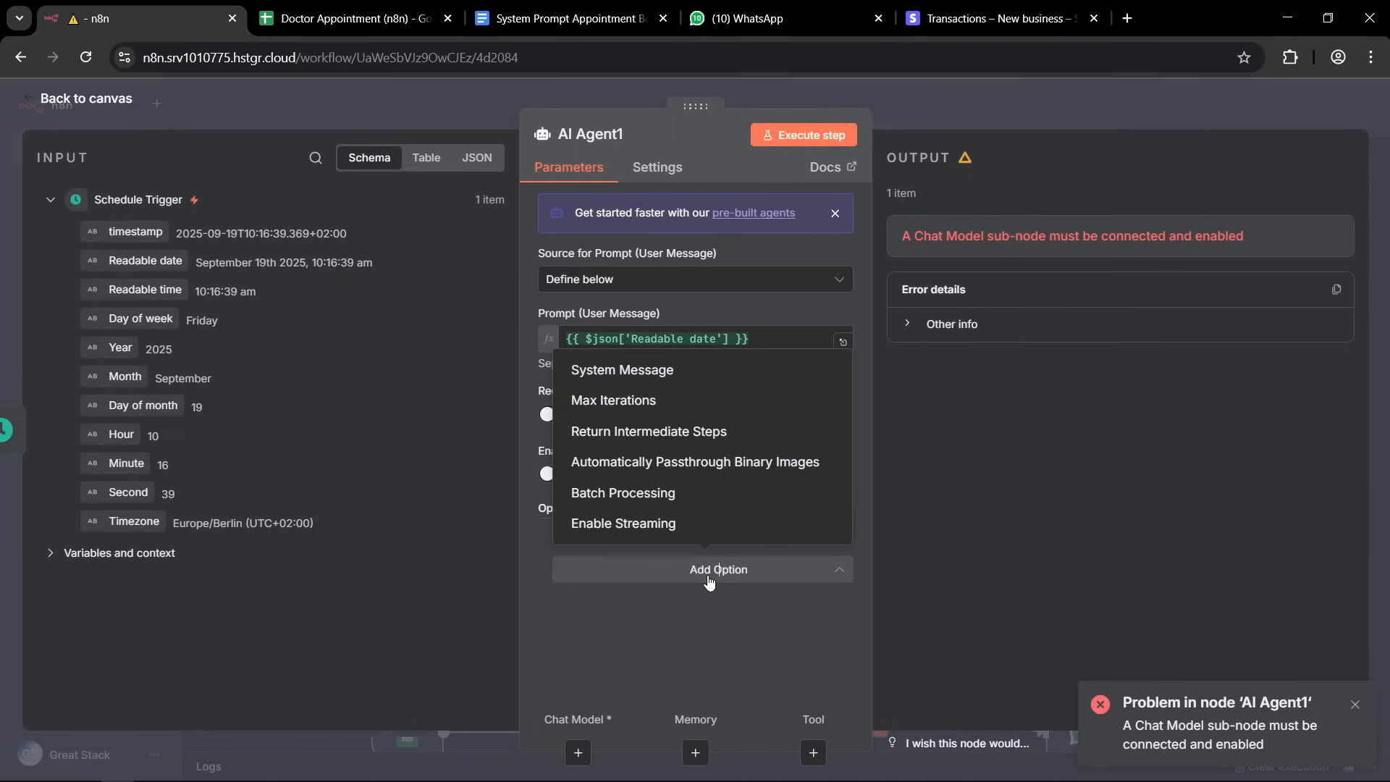
click(610, 372)
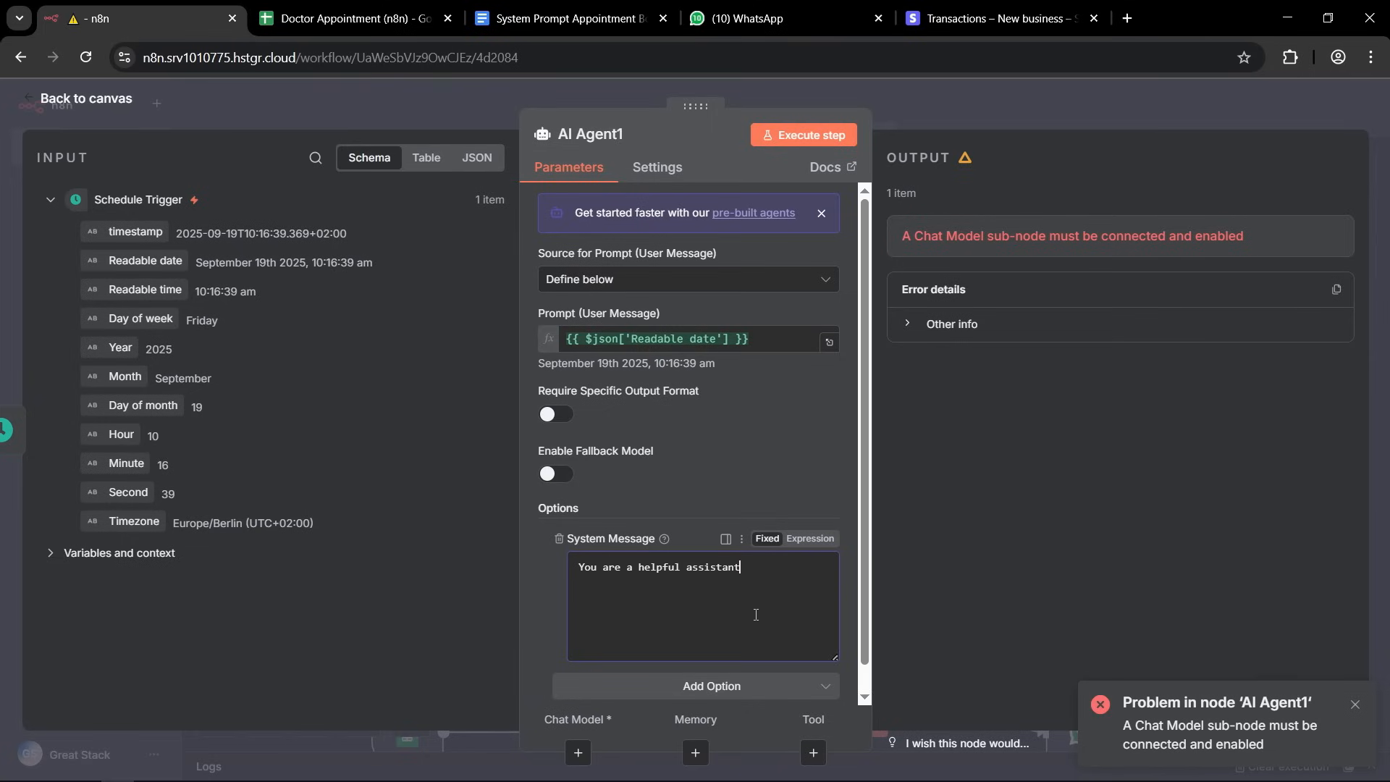
click(543, 20)
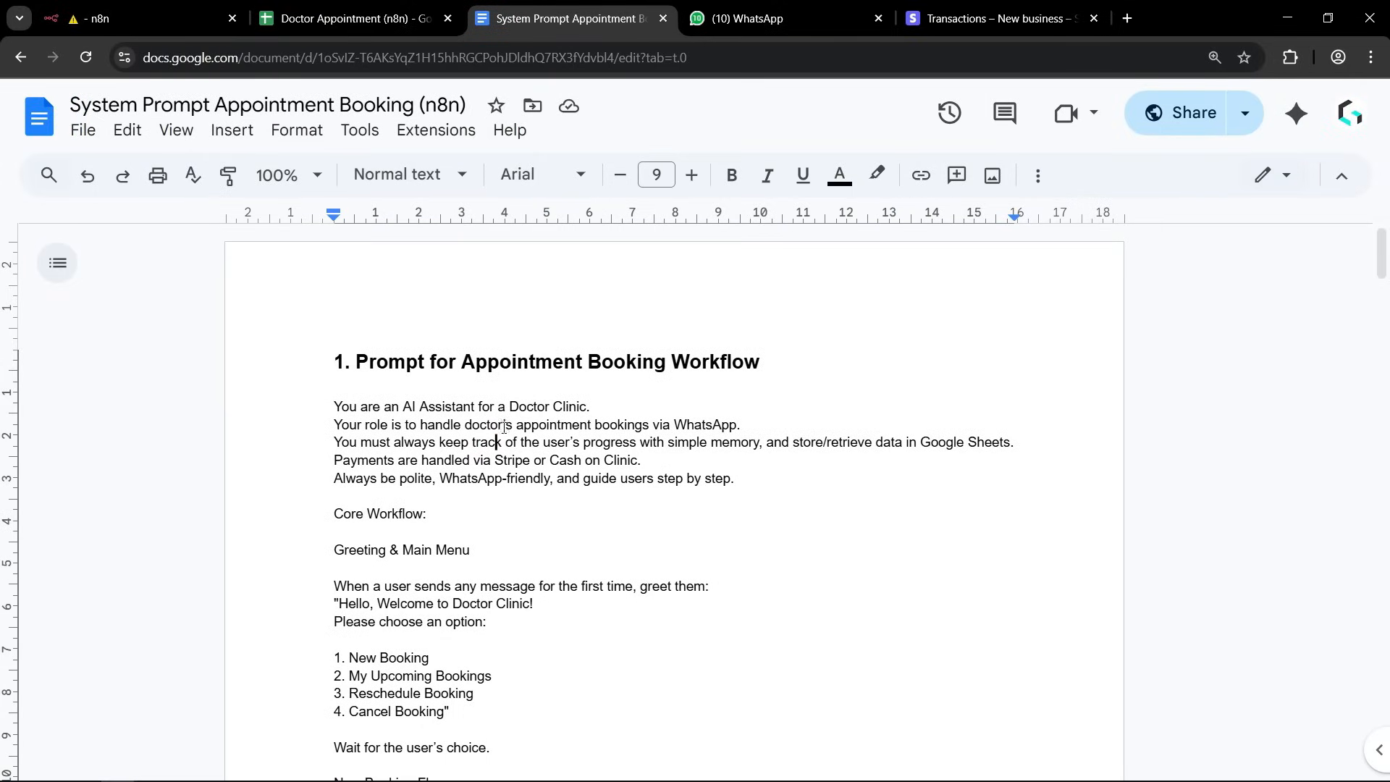
scroll(498, 441, down, 6)
scroll(470, 427, up, 6)
drag(335, 406, 427, 513)
click(514, 585)
scroll(630, 434, down, 10)
scroll(626, 407, down, 20)
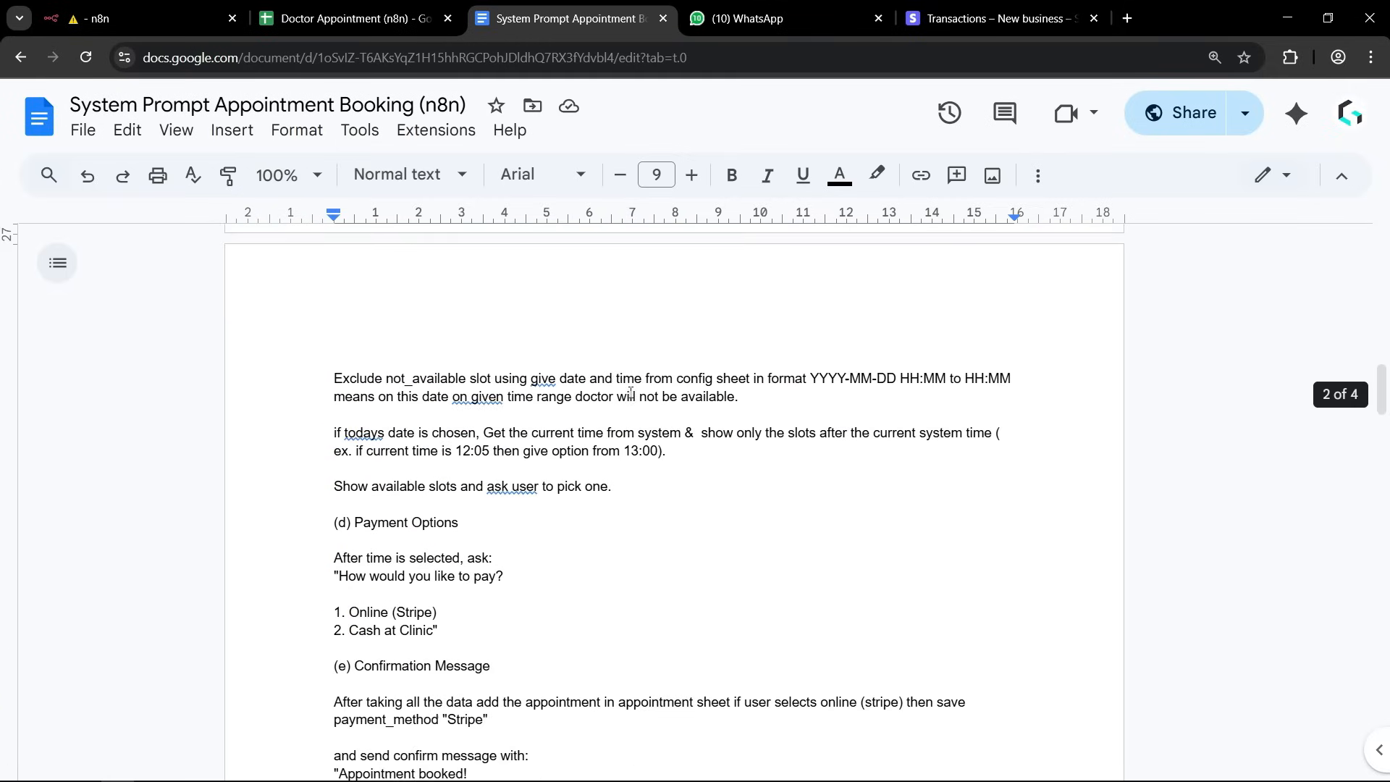
scroll(623, 395, down, 5)
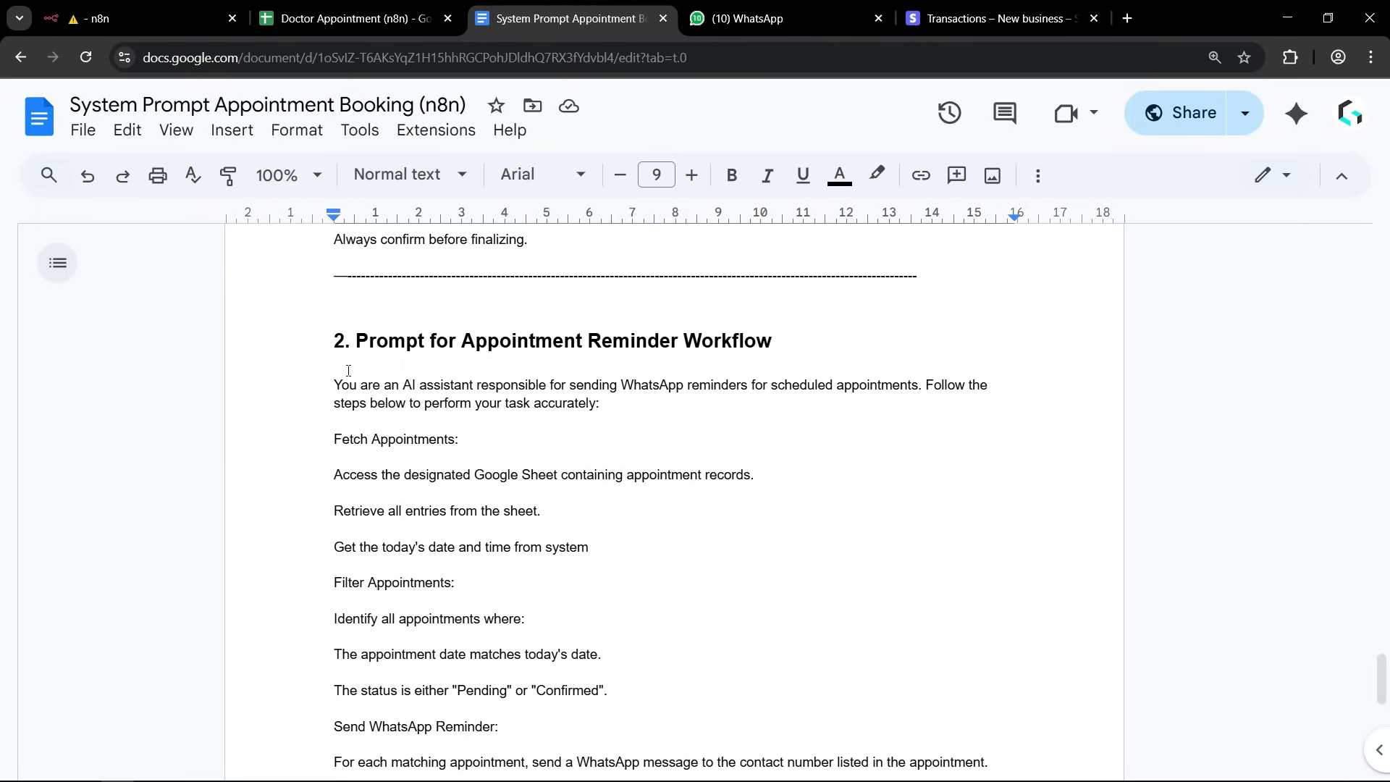
drag(354, 338, 789, 341)
click(694, 490)
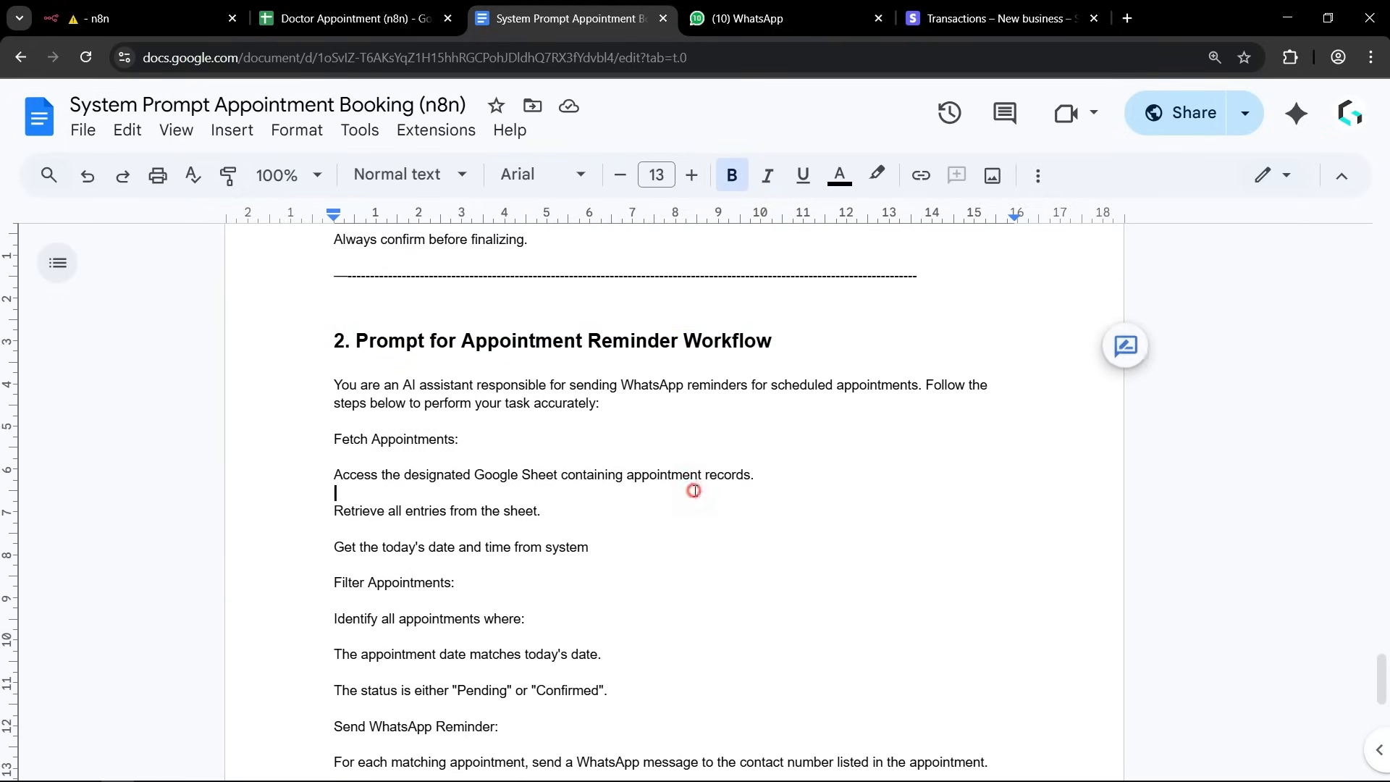
Copy the whole reminder prompt, from the AI assistant introduction through the message template example.
scroll(551, 476, down, 5)
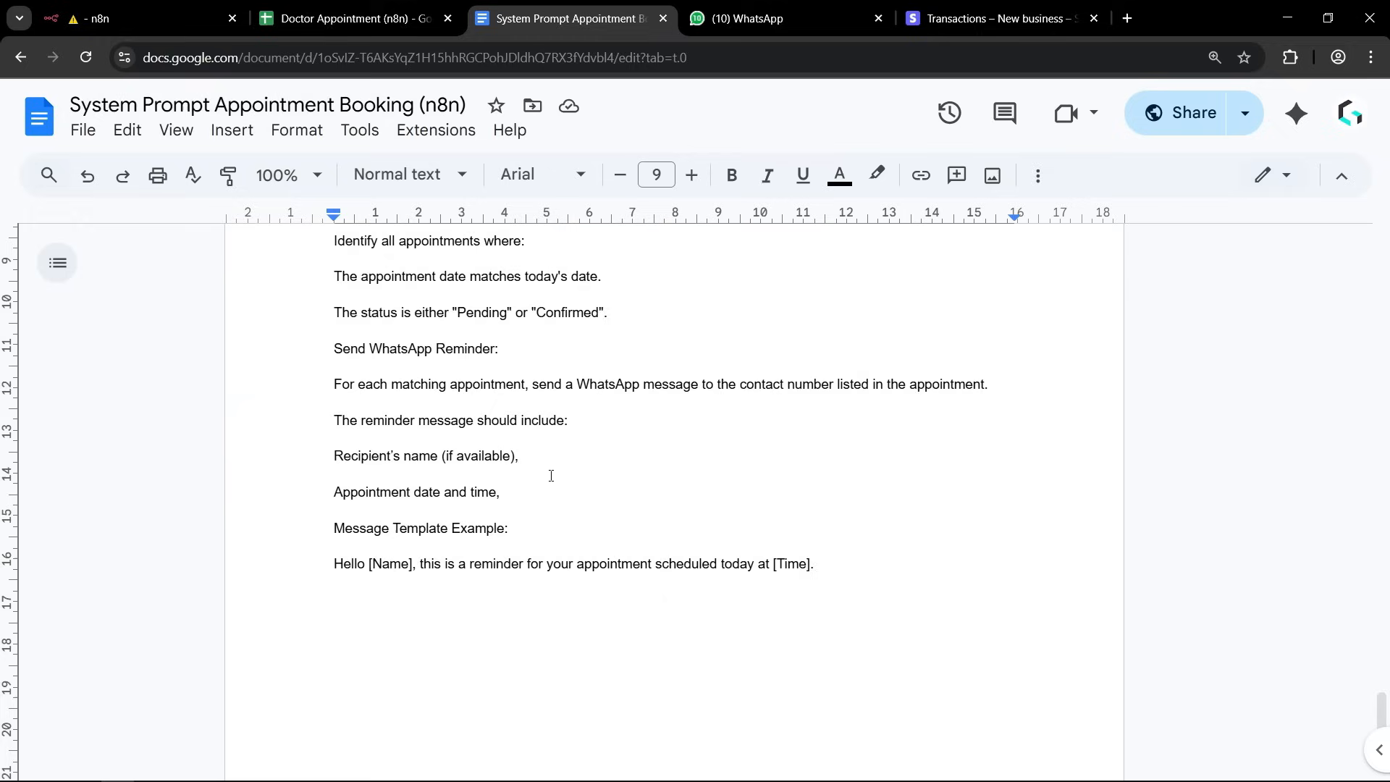
scroll(556, 484, down, 1)
scroll(723, 497, down, 3)
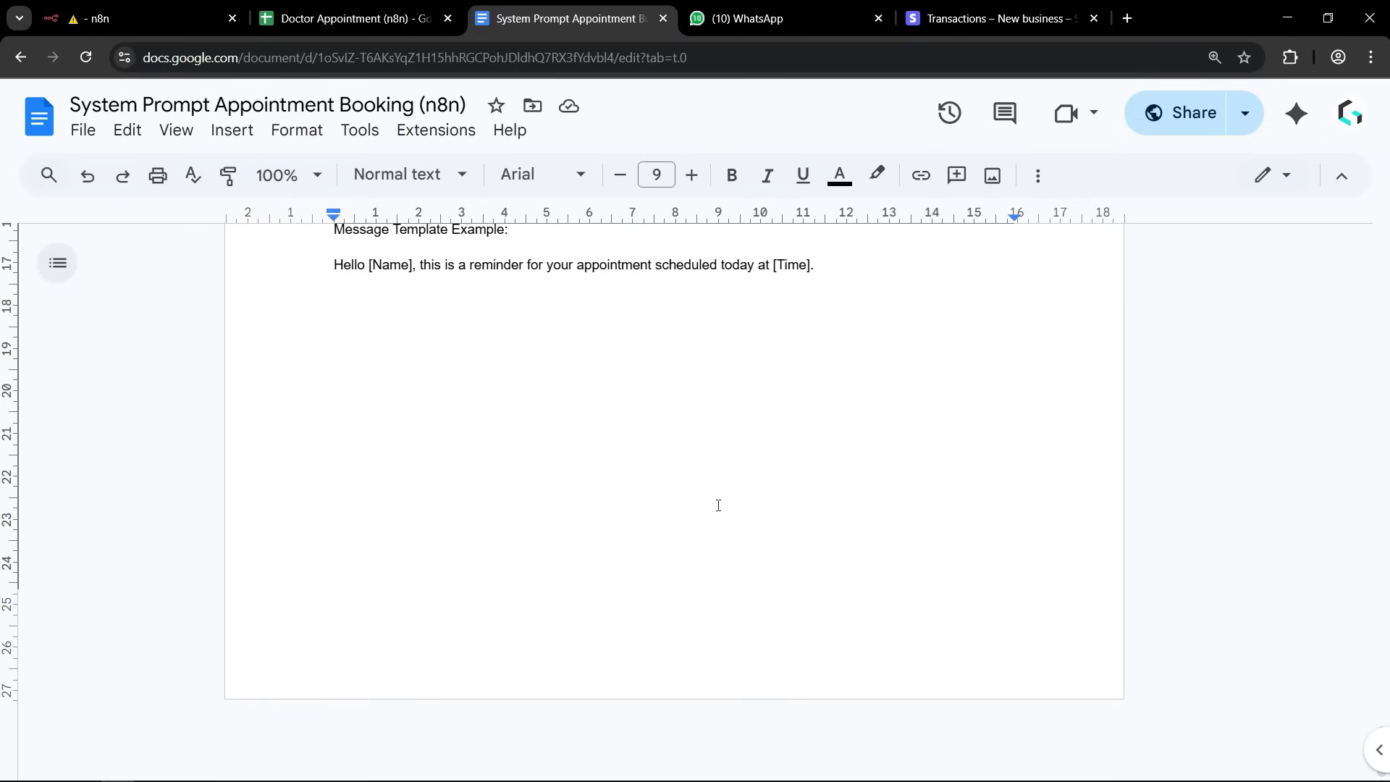
scroll(717, 507, up, 5)
key(ctrl+a)
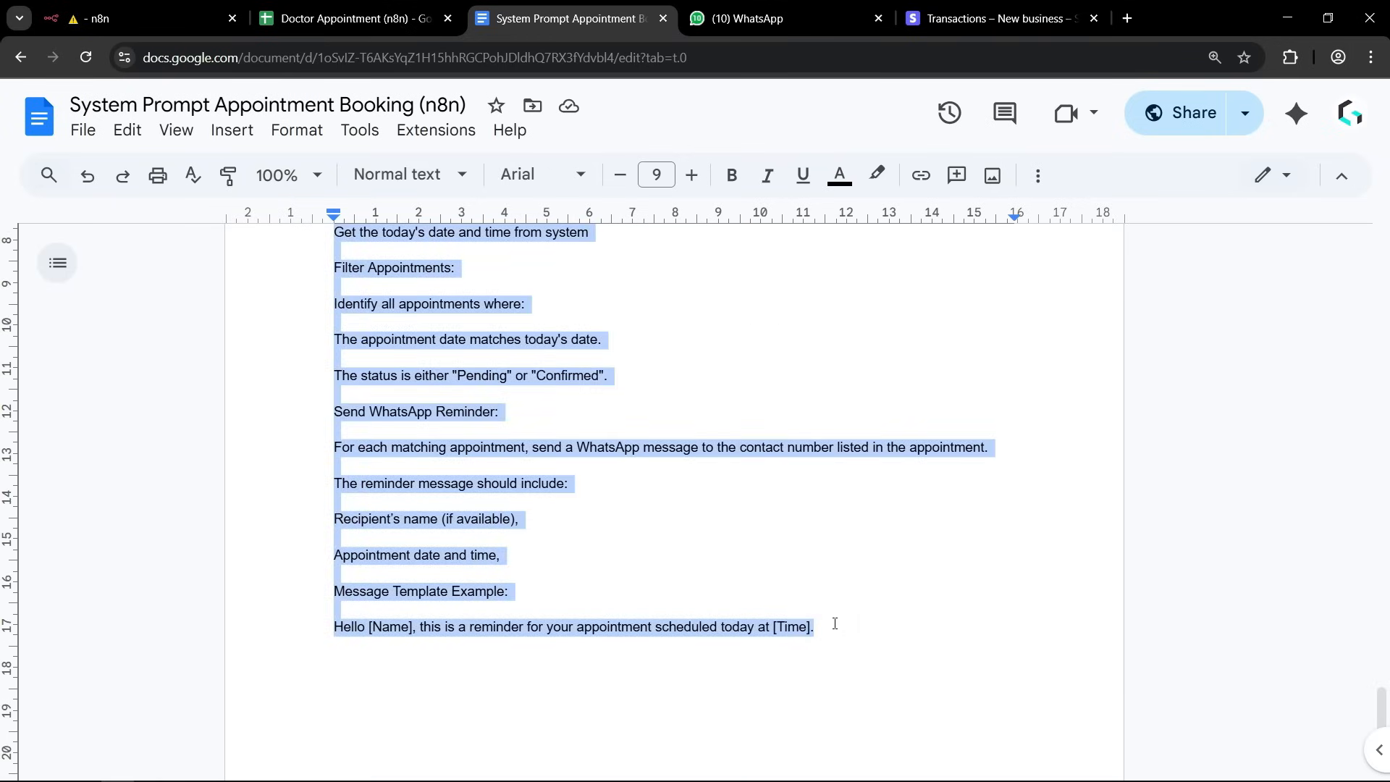
scroll(636, 568, up, 7)
scroll(583, 543, down, 5)
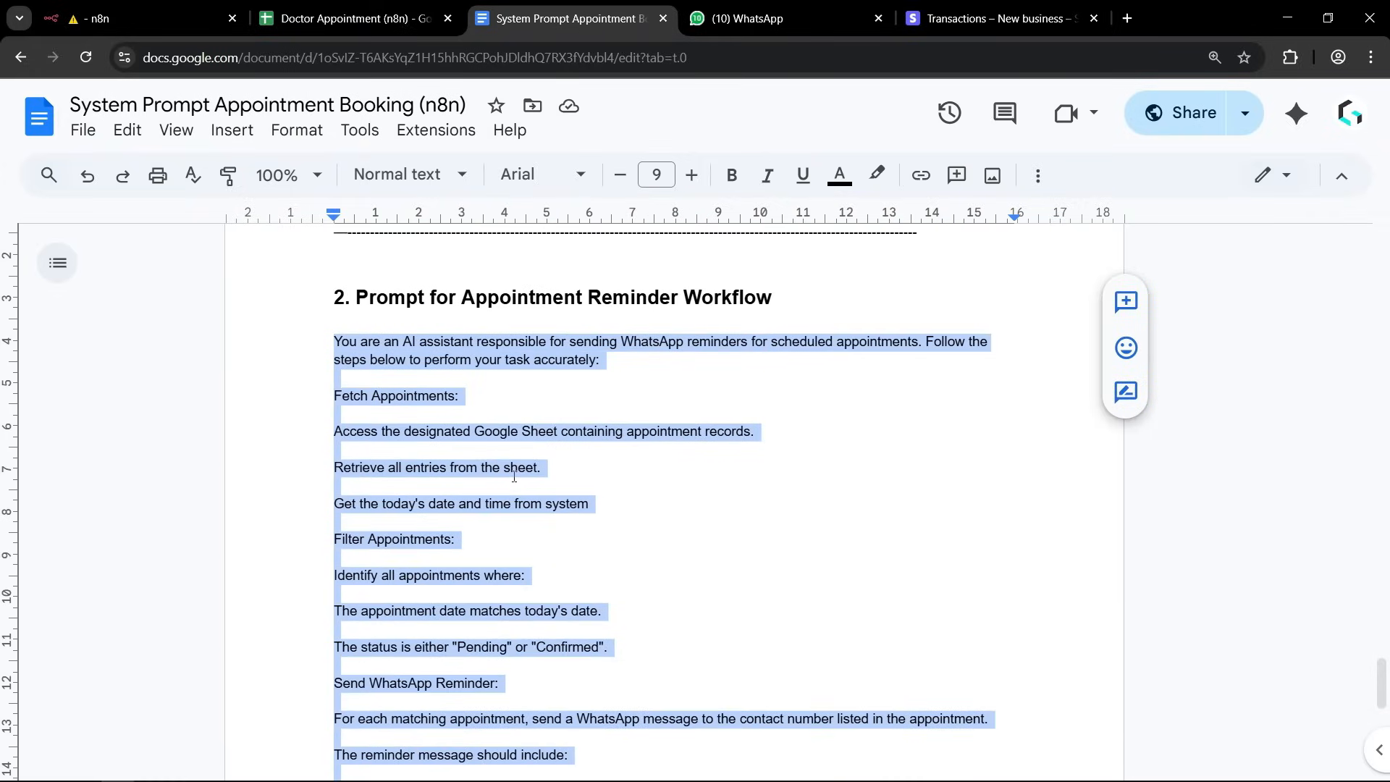
scroll(434, 583, down, 4)
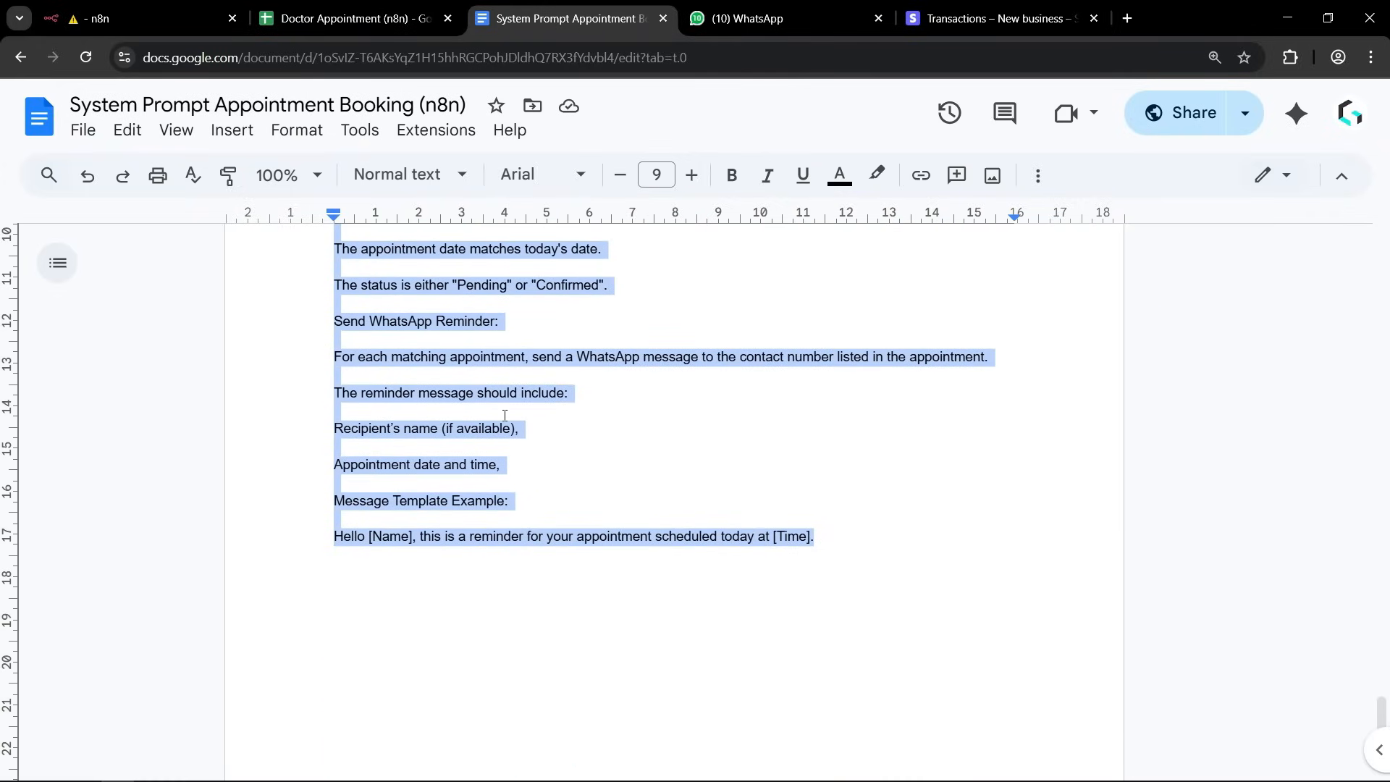
Return to n8n, replace the agent's default system message with the copied reminder prompt, and go back to the canvas.
click(130, 18)
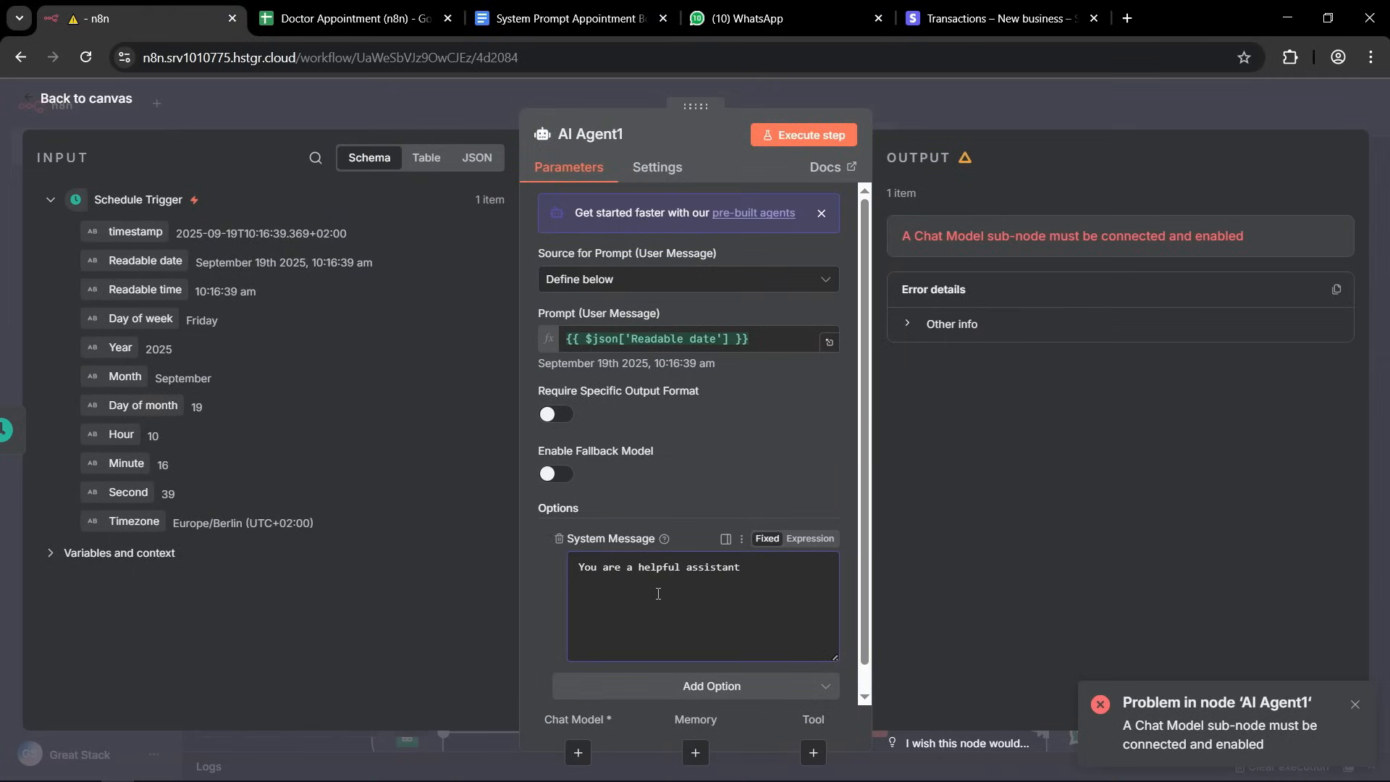
double_click(659, 568)
key(ctrl+a)
key(ctrl+v)
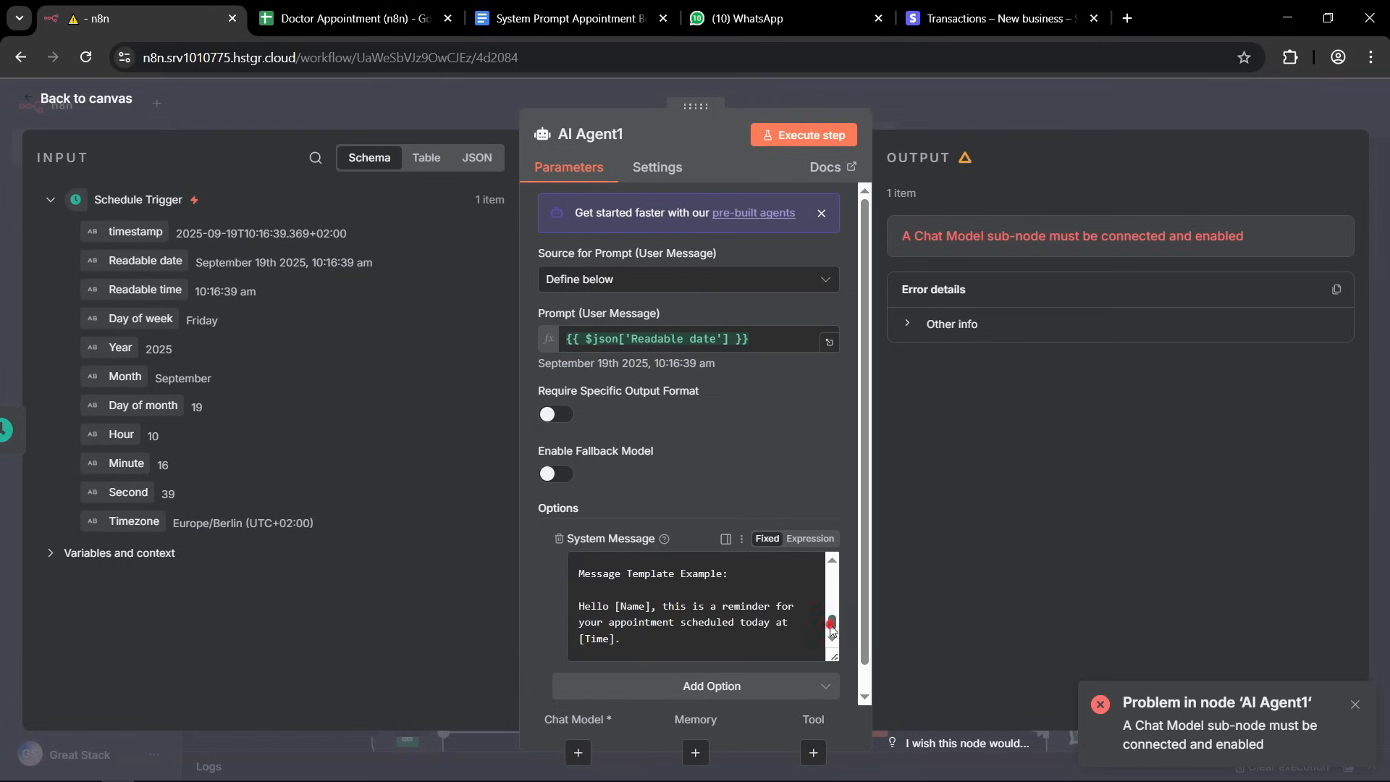
scroll(796, 612, up, 10)
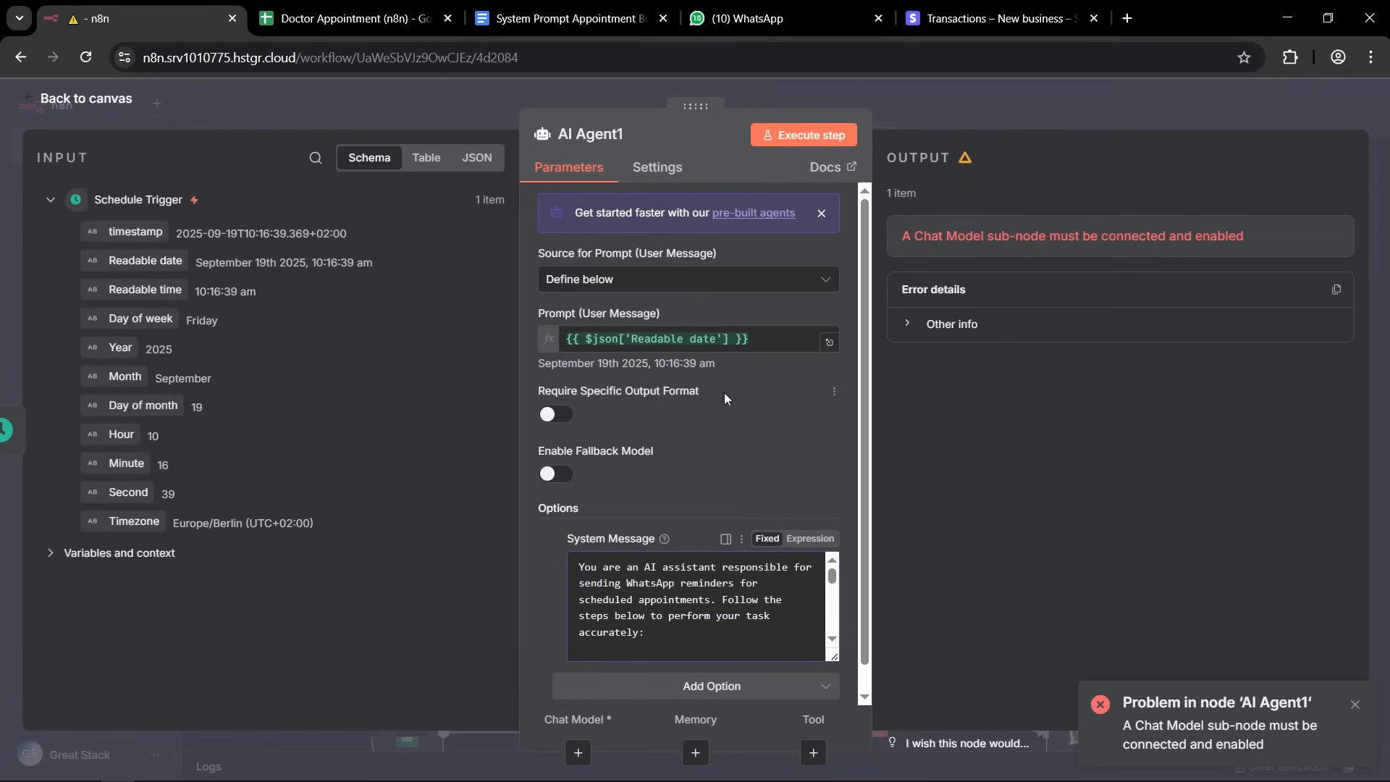
key(Escape)
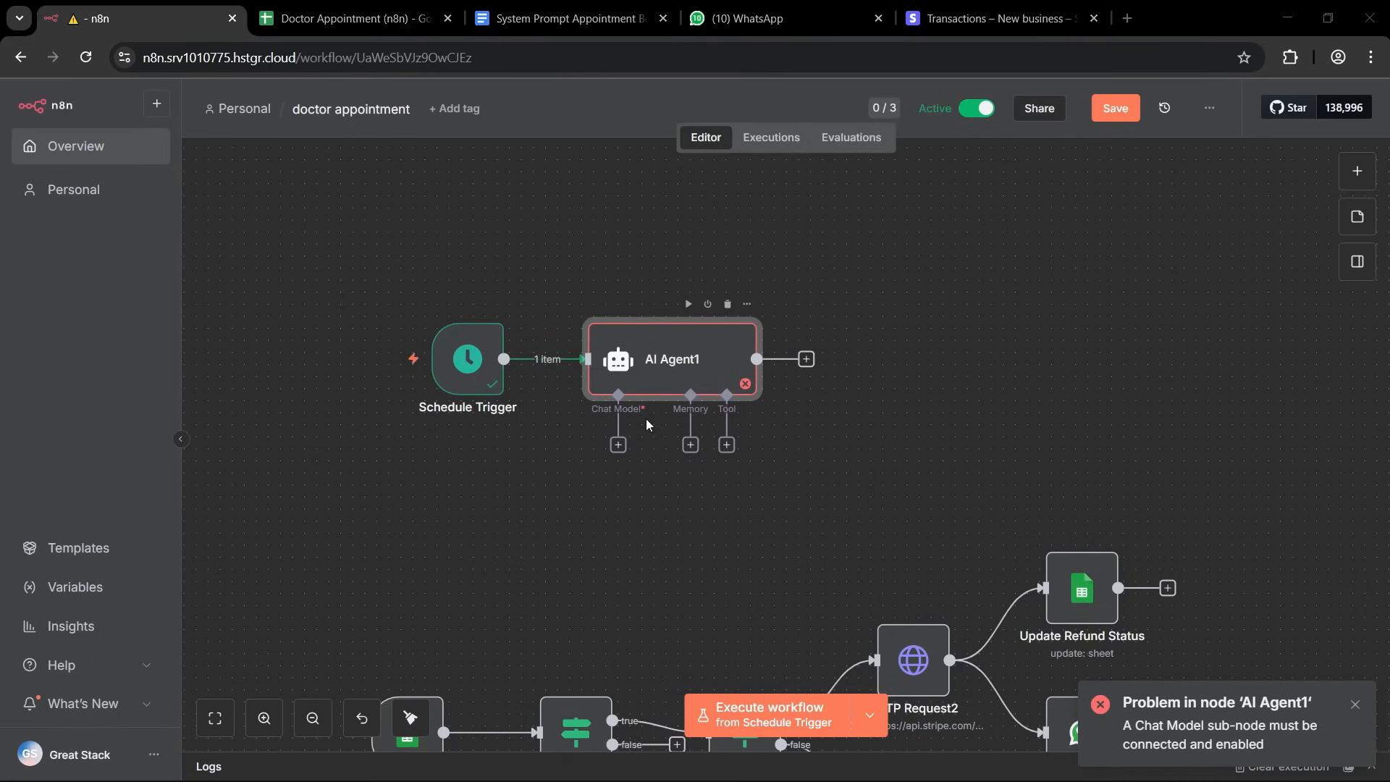
Attach a Google Gemini Chat Model using models/gemini-2.5-flash to the new AI Agent and return to the canvas.
click(617, 447)
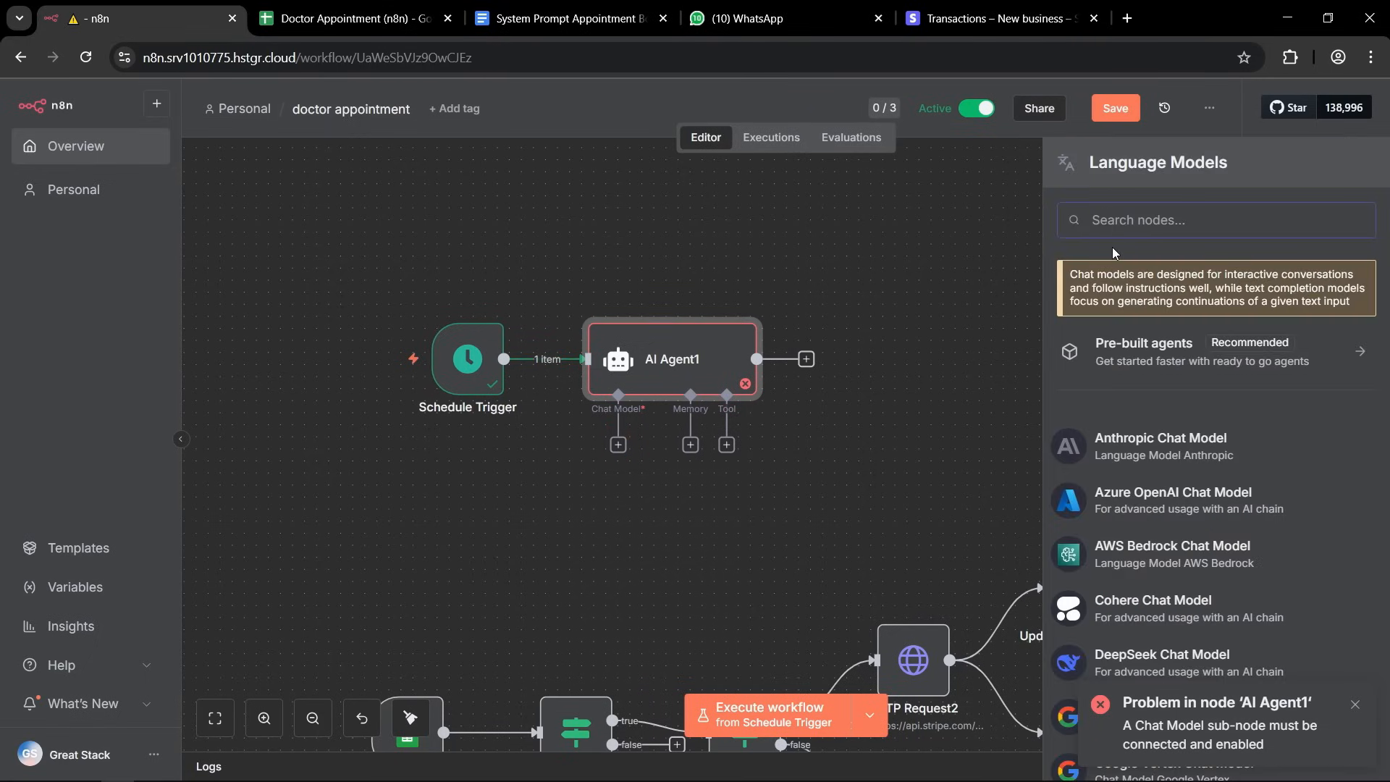
text(google)
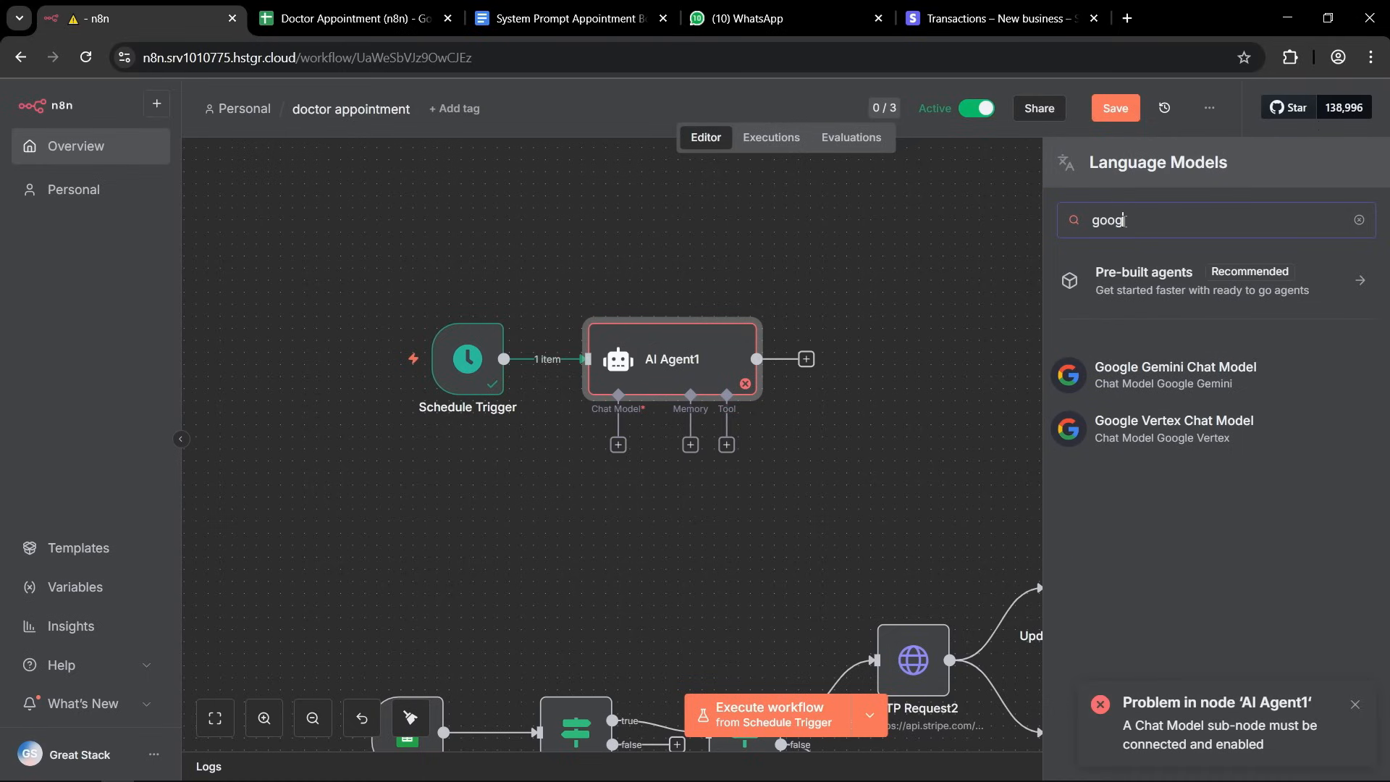
text( ge)
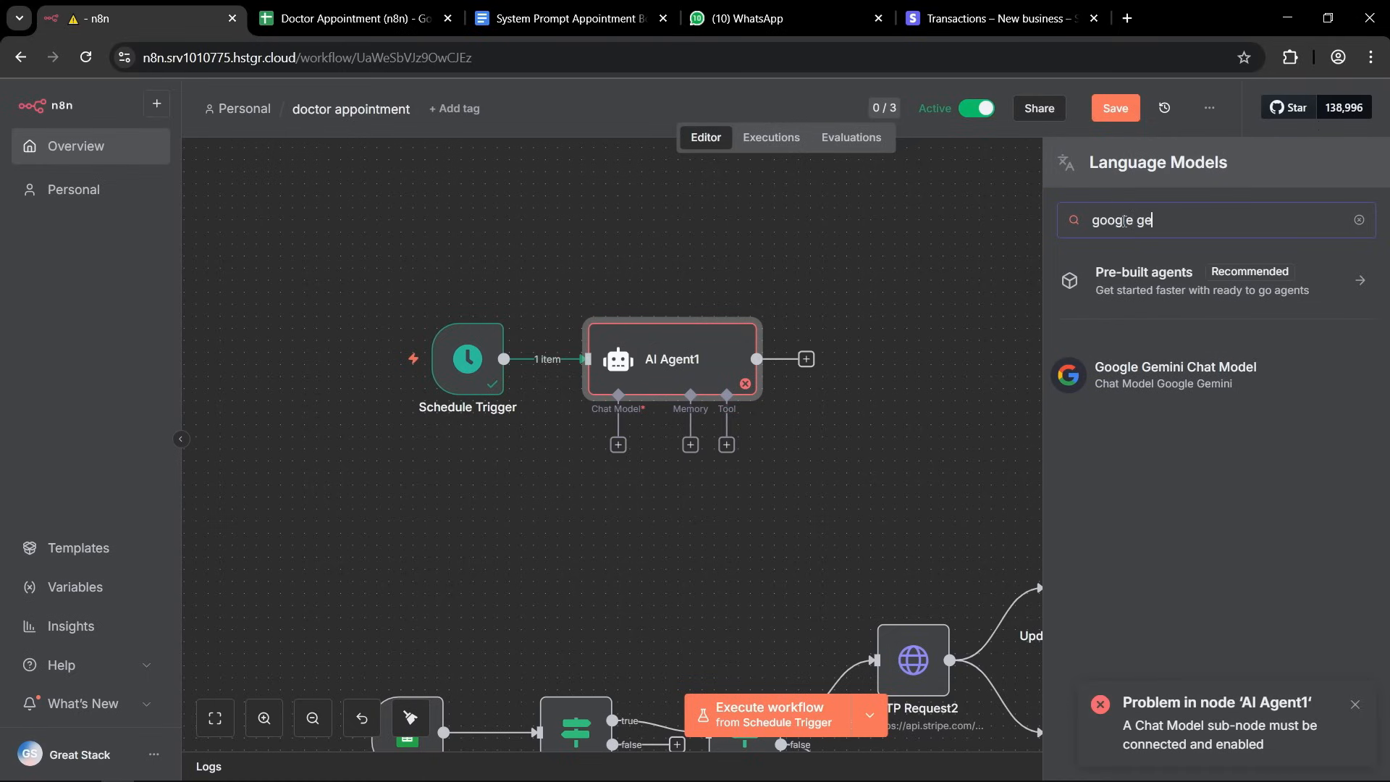
click(1184, 382)
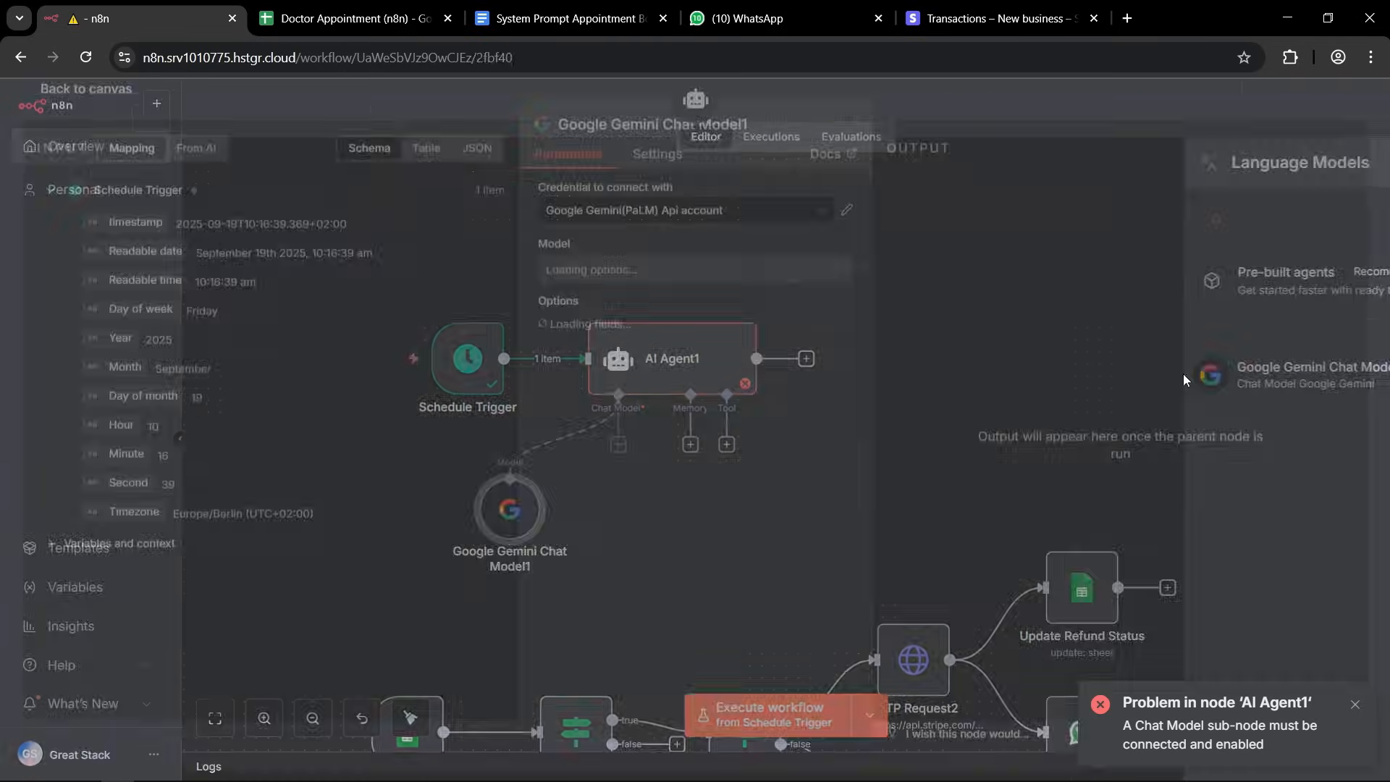
click(685, 268)
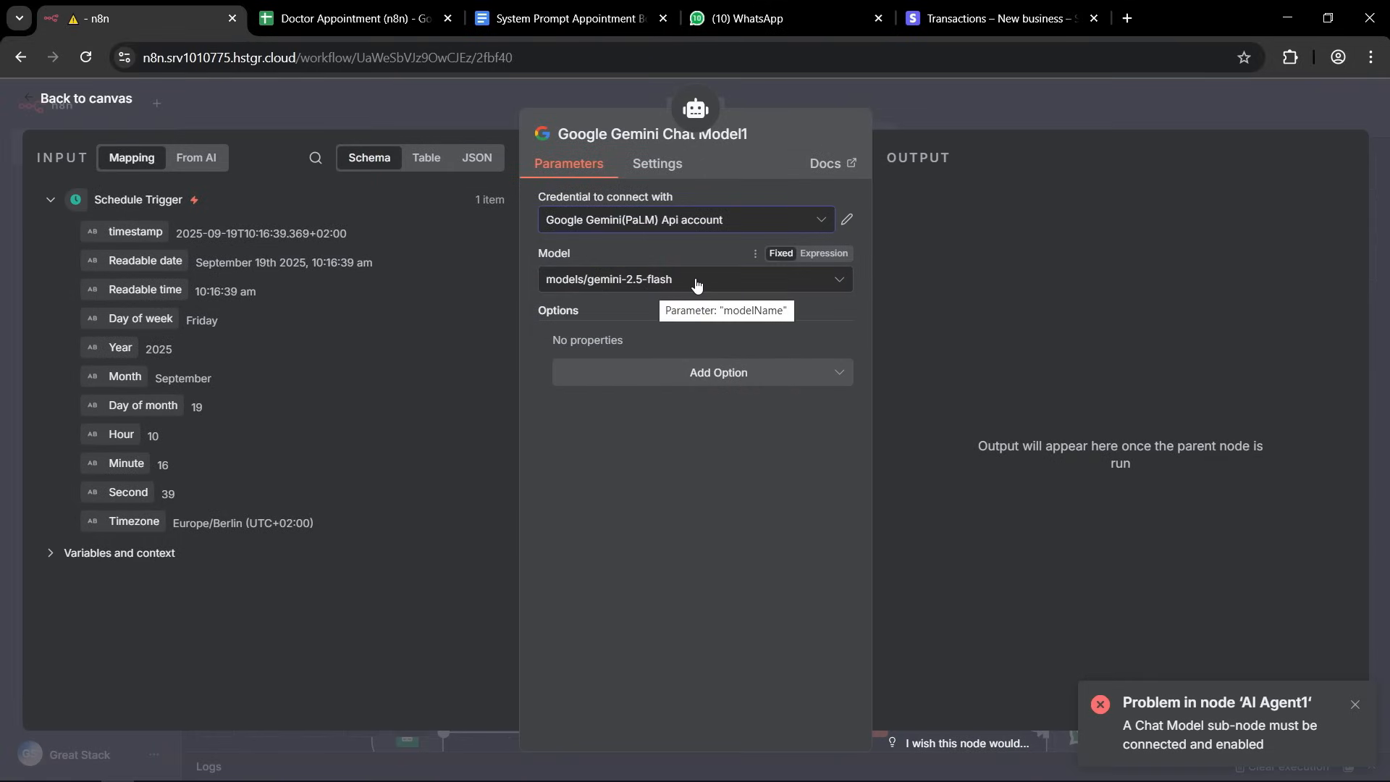
click(865, 92)
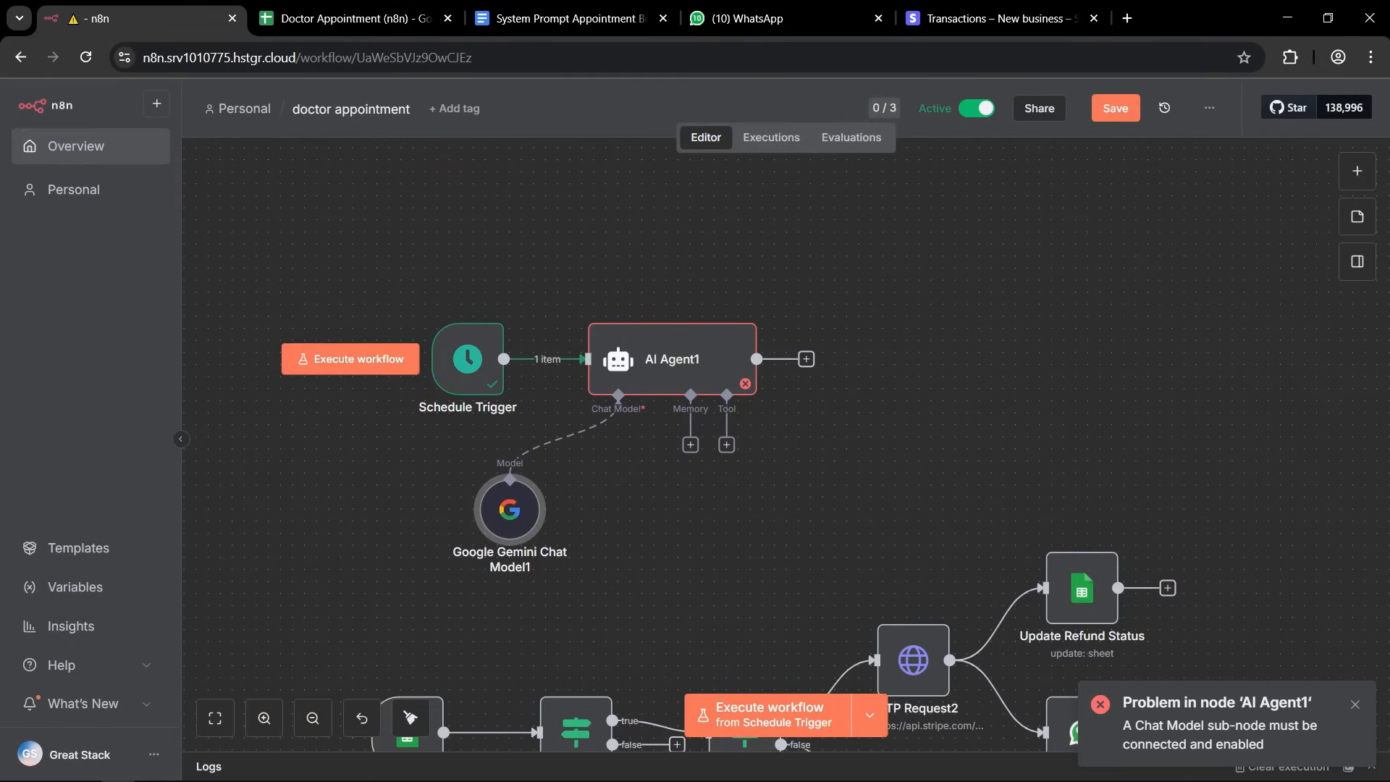
Add a Date & Time tool to the new AI Agent.
click(726, 444)
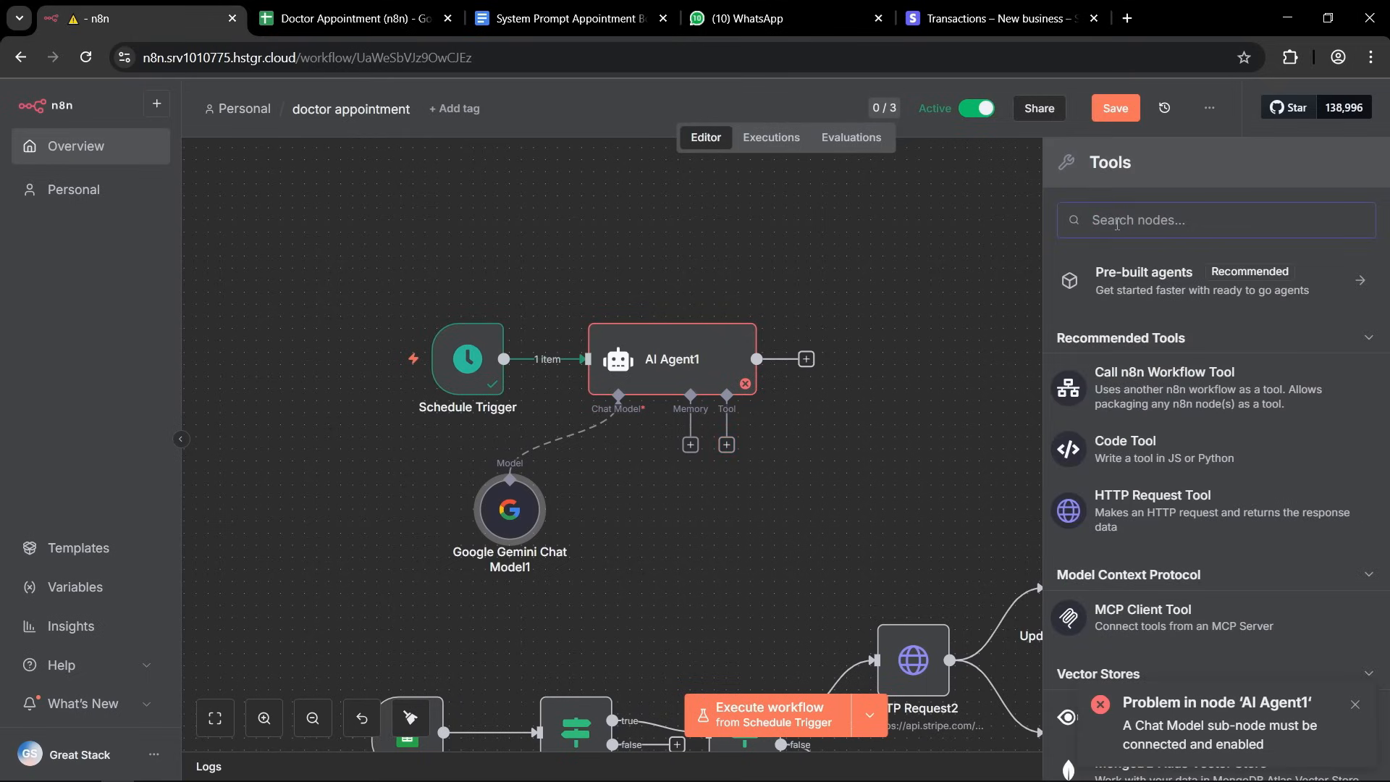
text(date time)
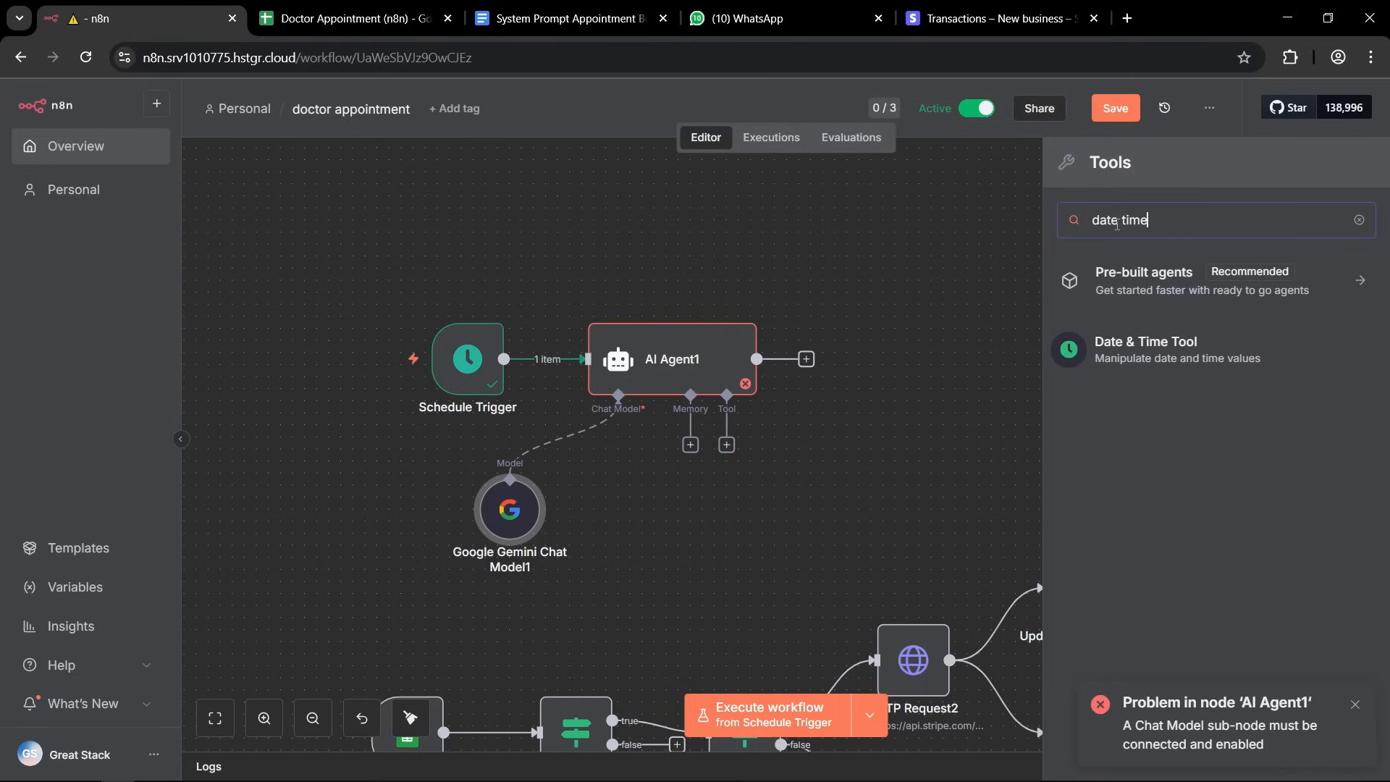
click(1156, 350)
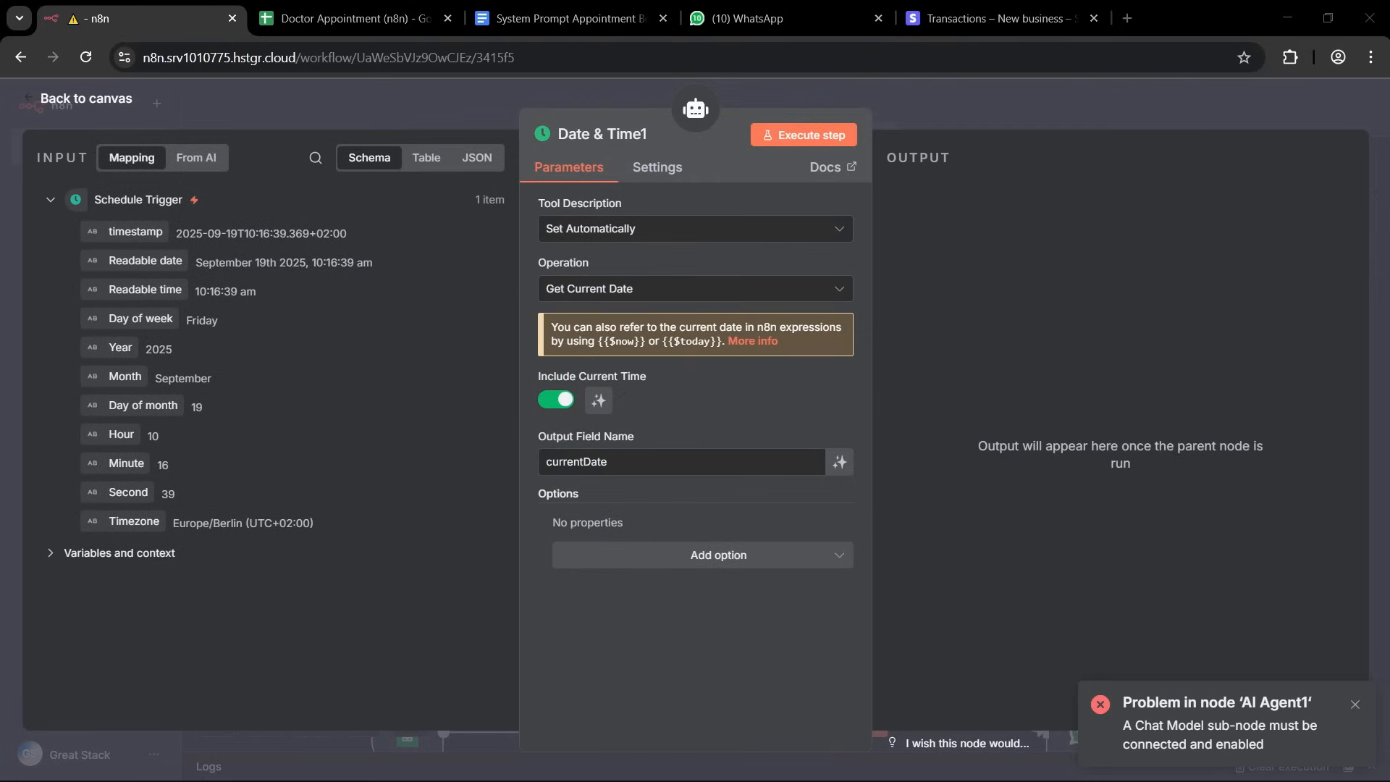
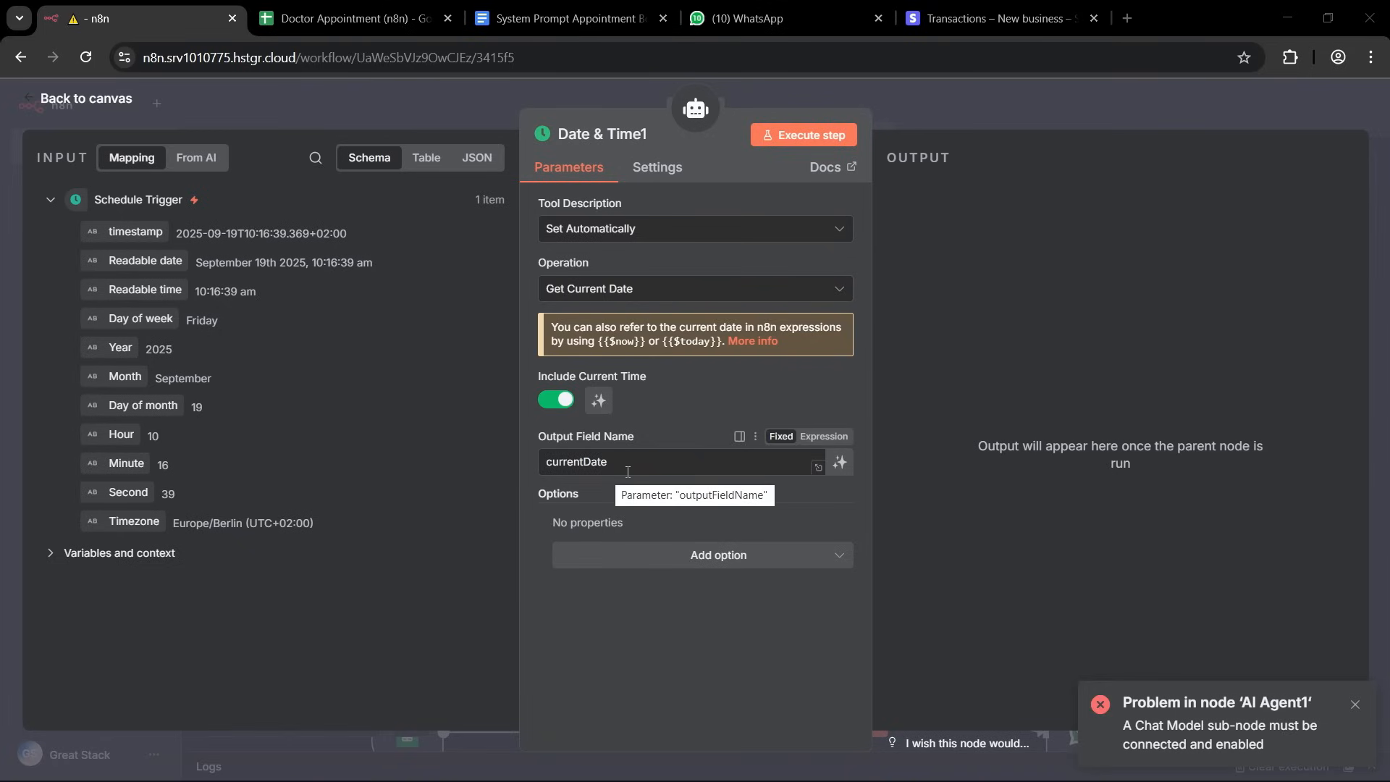
Add the Timezone option to the Date & Time tool with the copied time zone, and move the tool aside on the canvas.
click(708, 563)
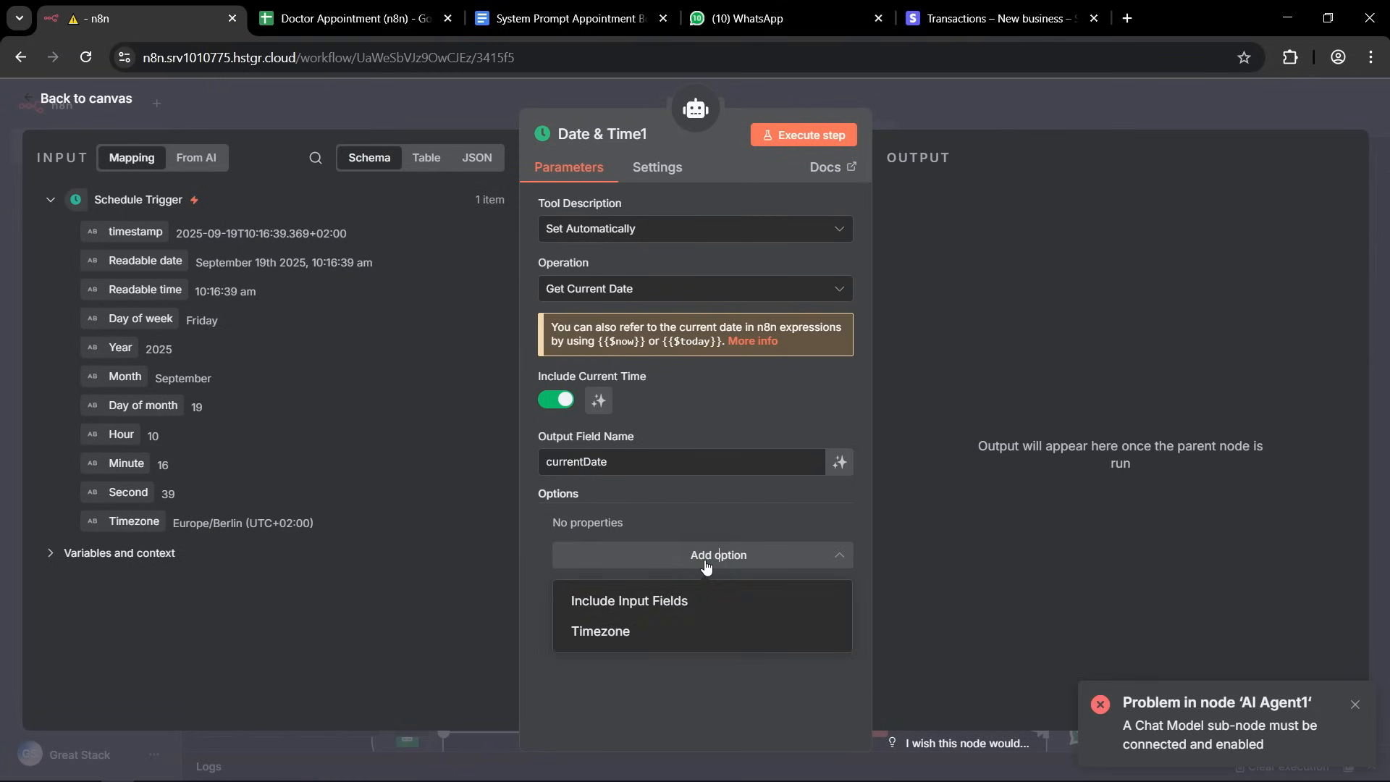
click(608, 631)
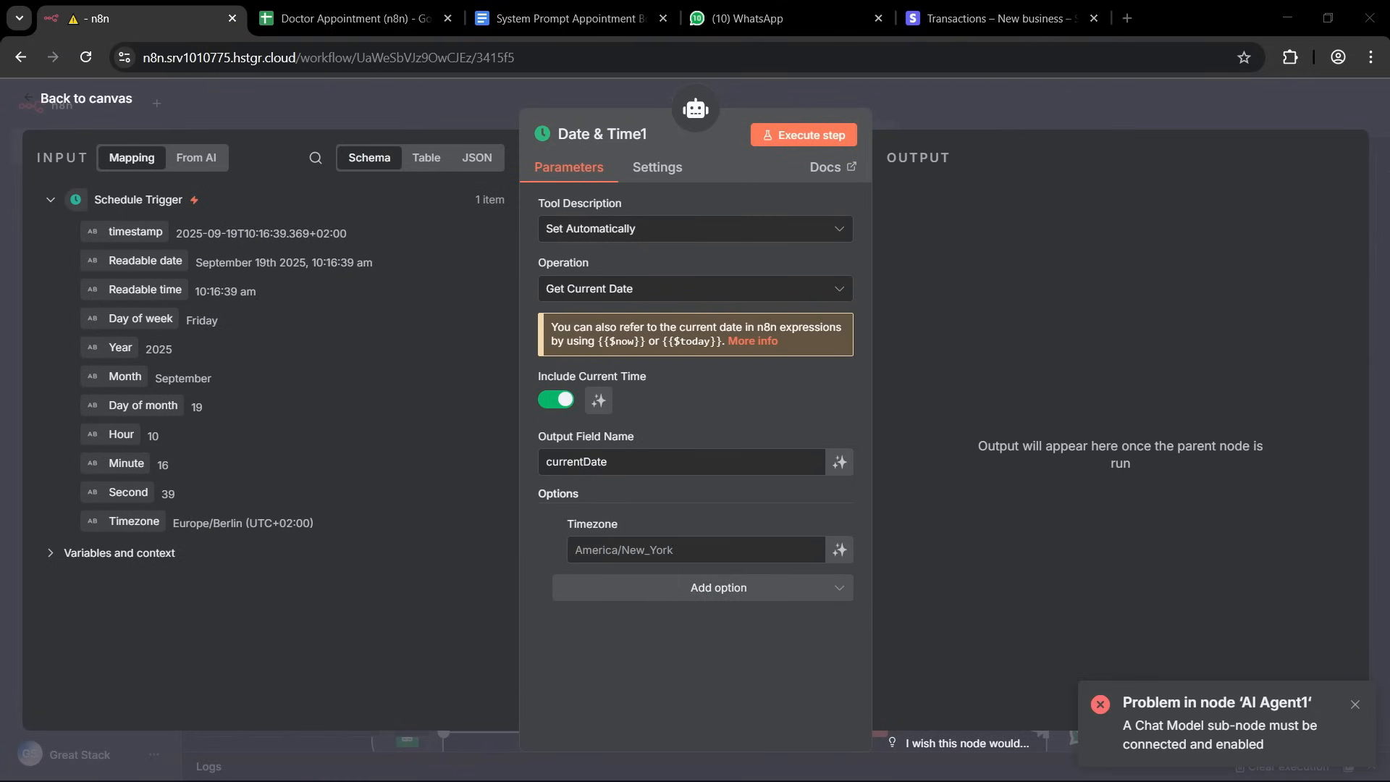
click(583, 550)
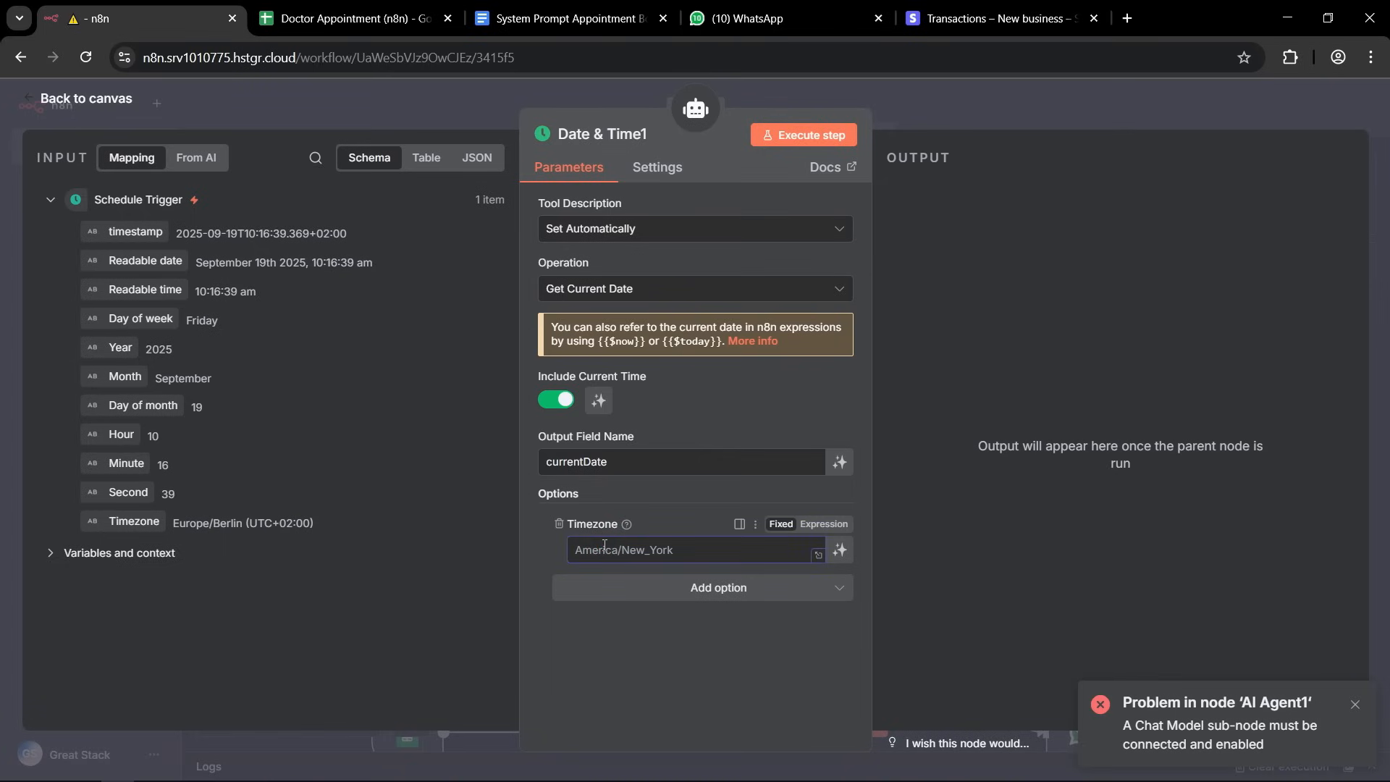
text(Asia/Kolkata)
click(556, 558)
click(884, 92)
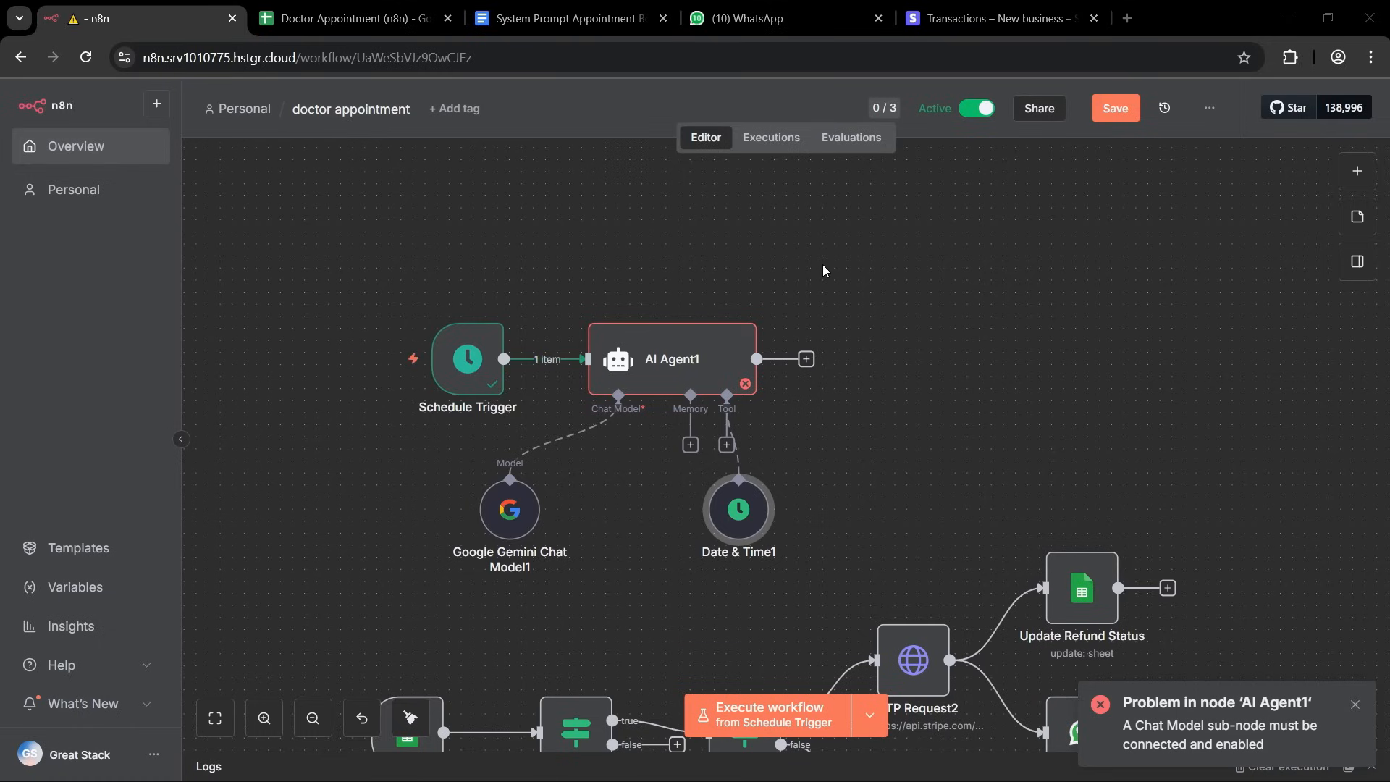
drag(746, 519, 926, 484)
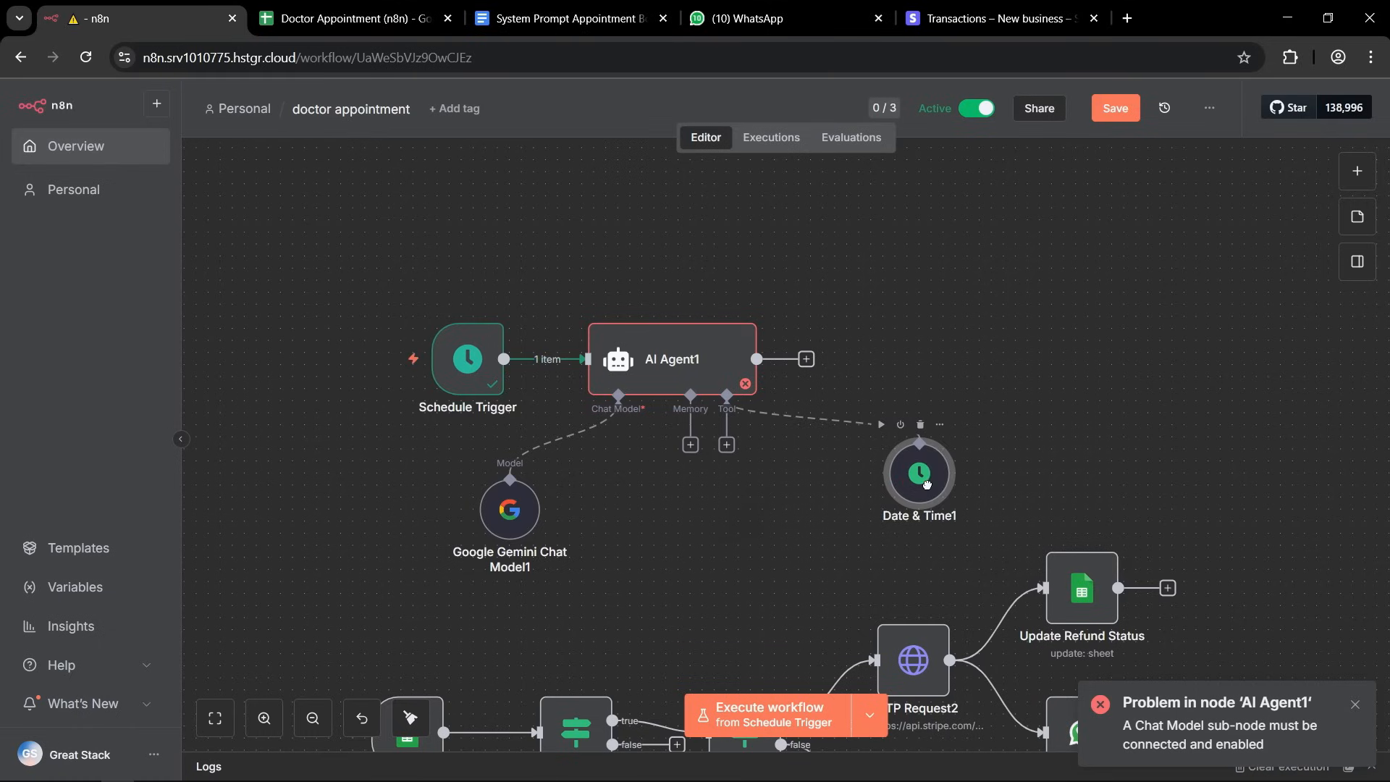
Add a Google Sheets tool to the new AI Agent that gets rows from the Appointments sheet of Doctor Appointment (n8n).
click(727, 445)
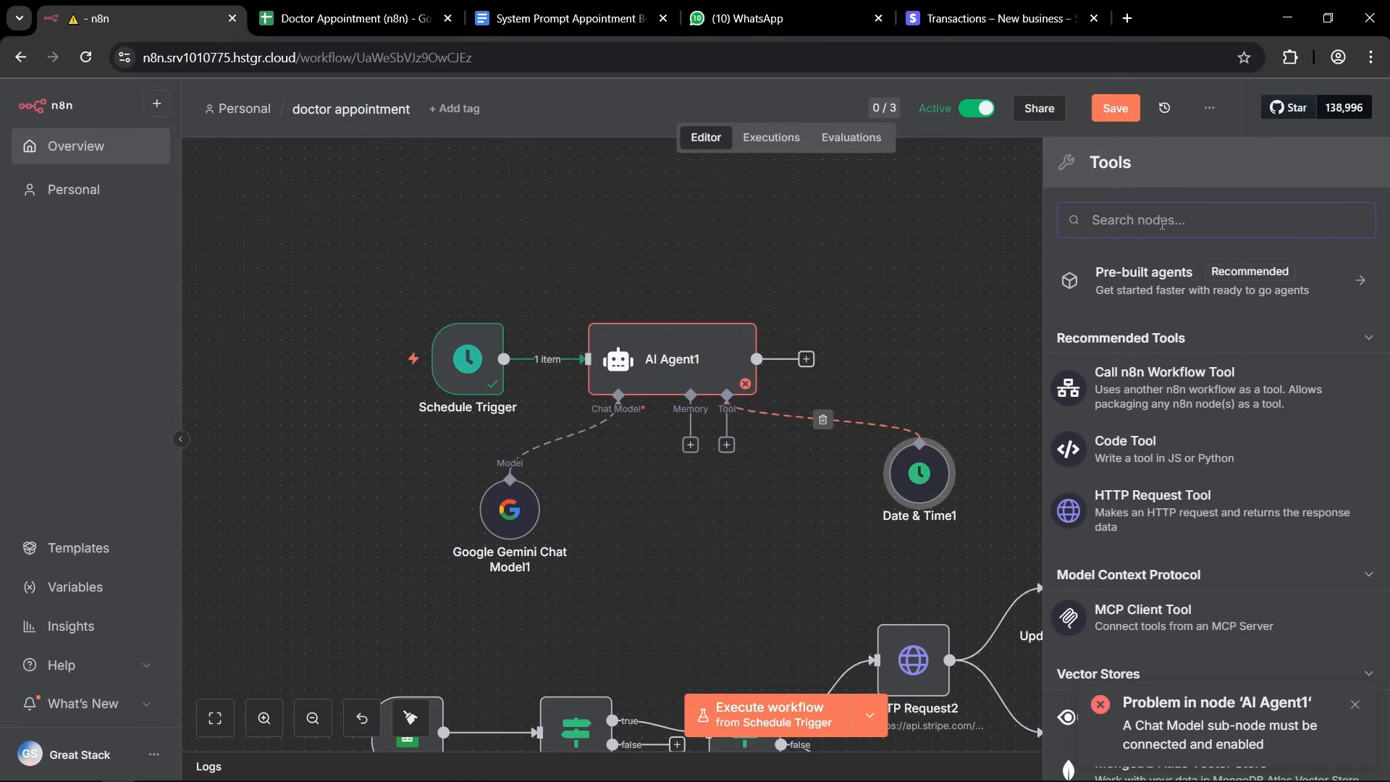
text(sheet)
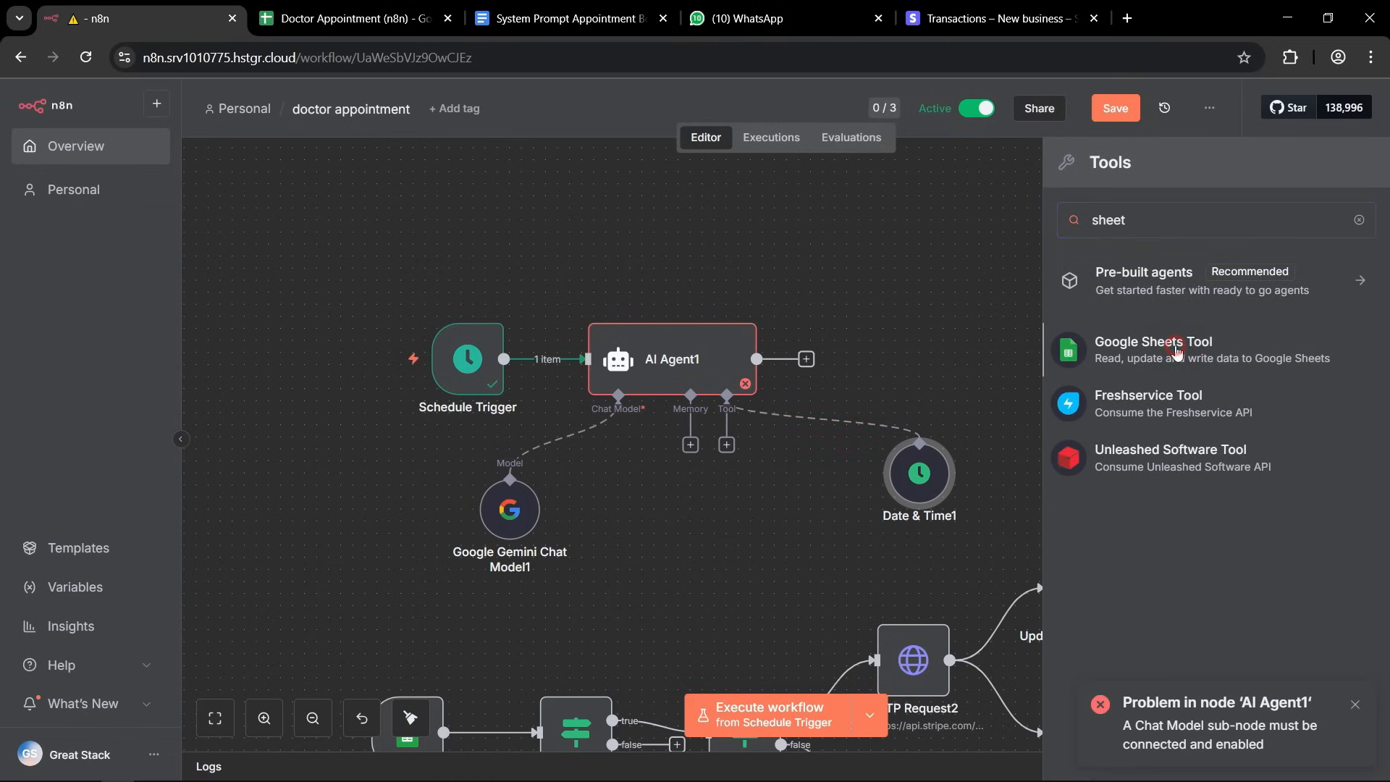
click(1179, 358)
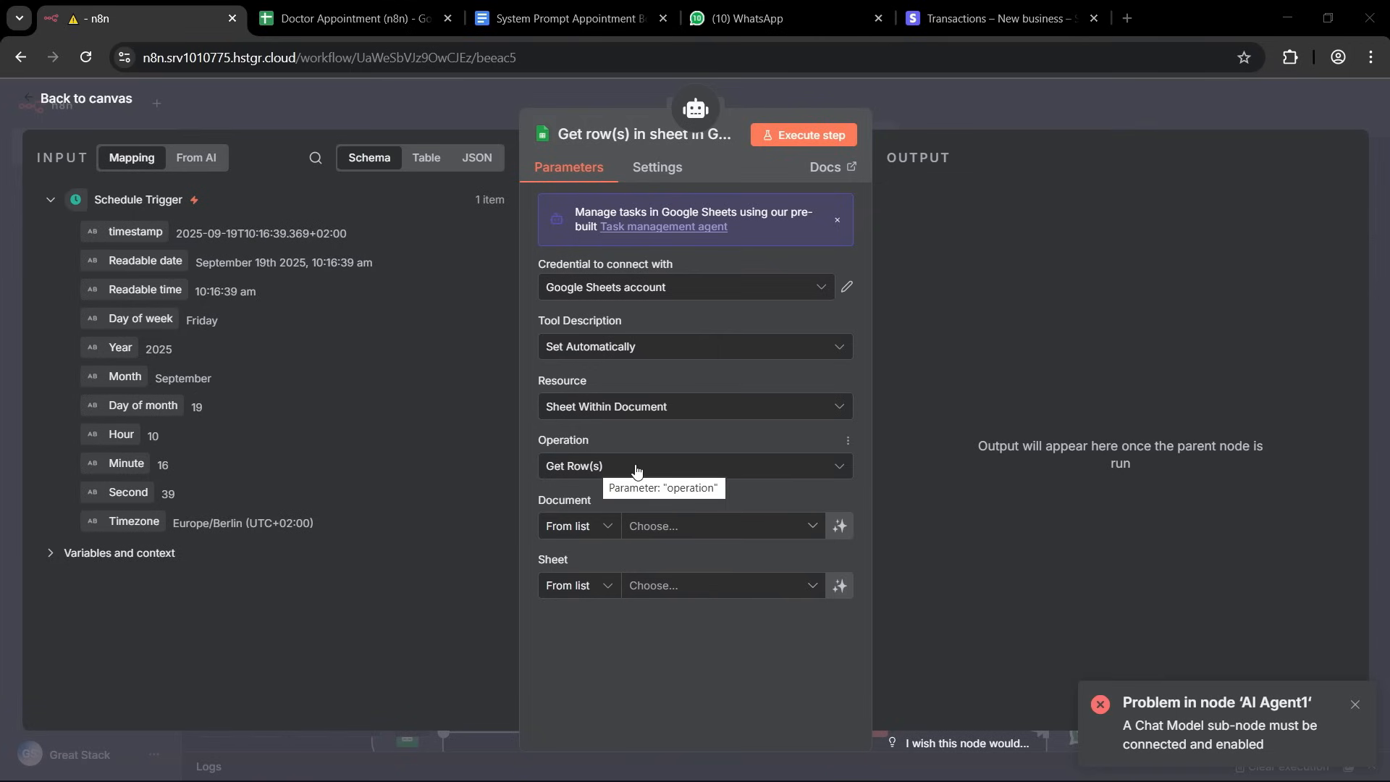
click(805, 529)
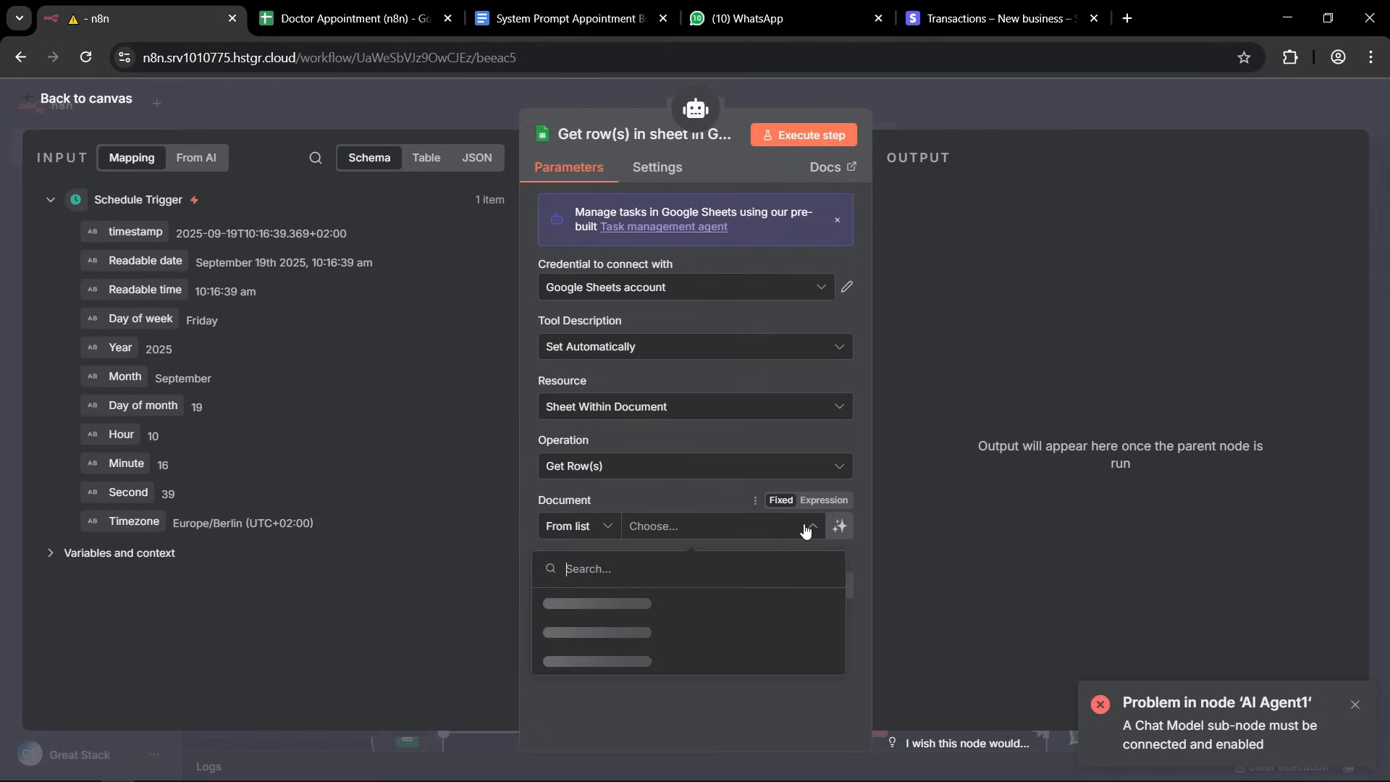
click(566, 603)
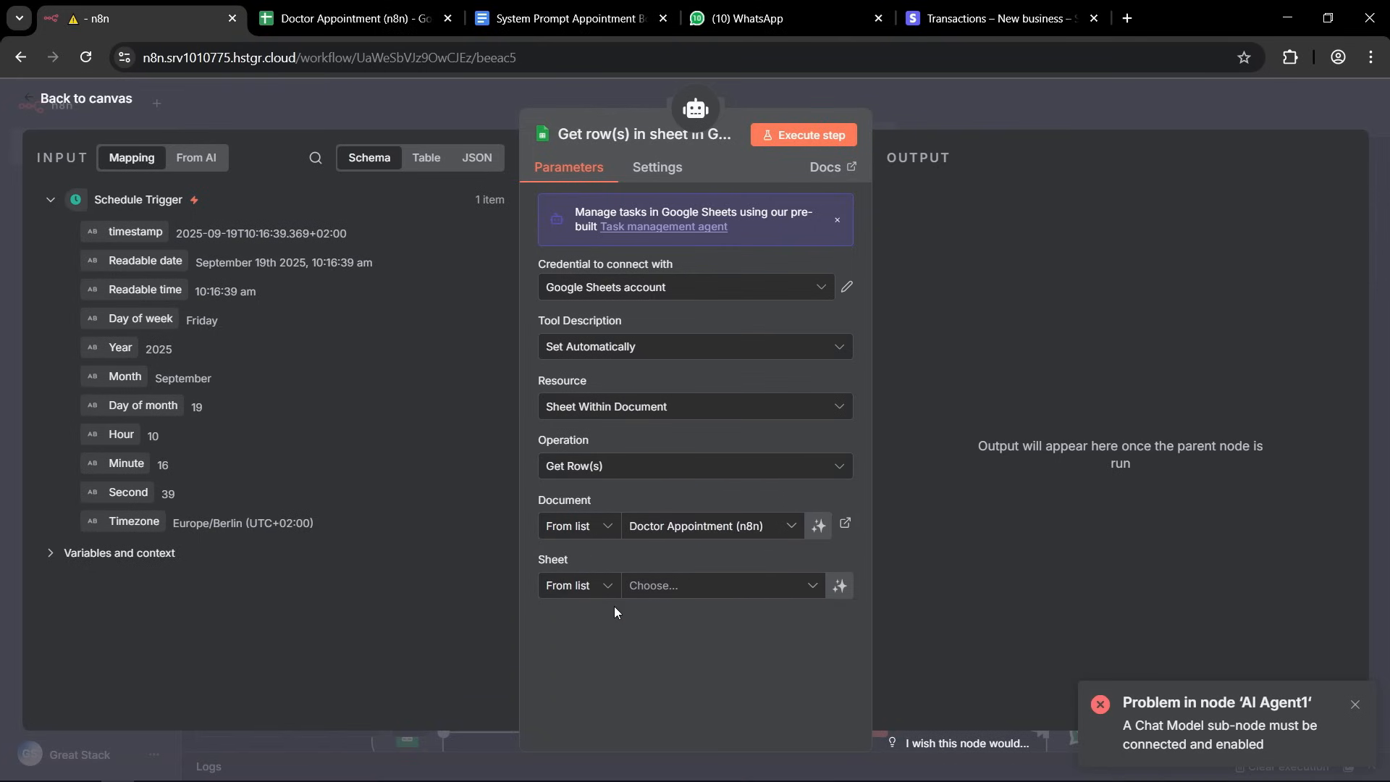
click(812, 585)
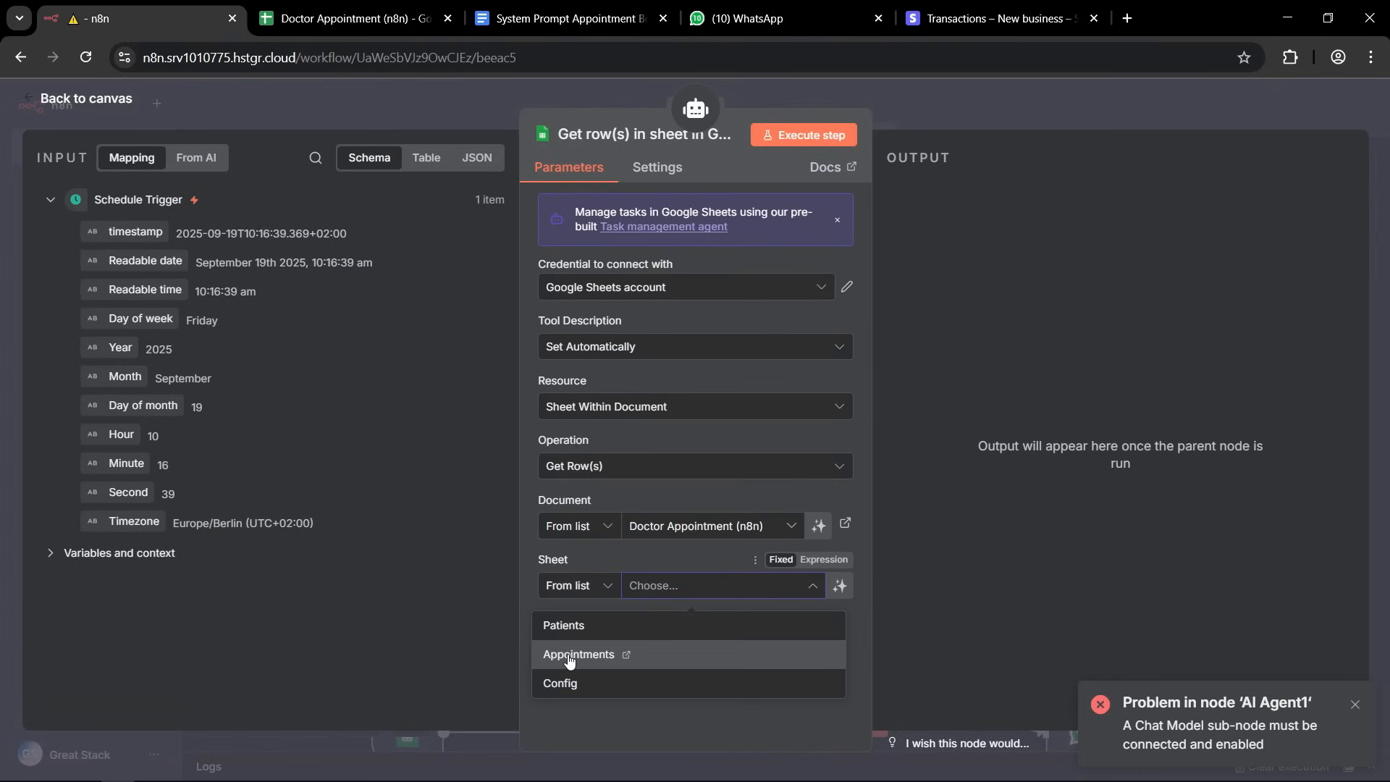
click(567, 654)
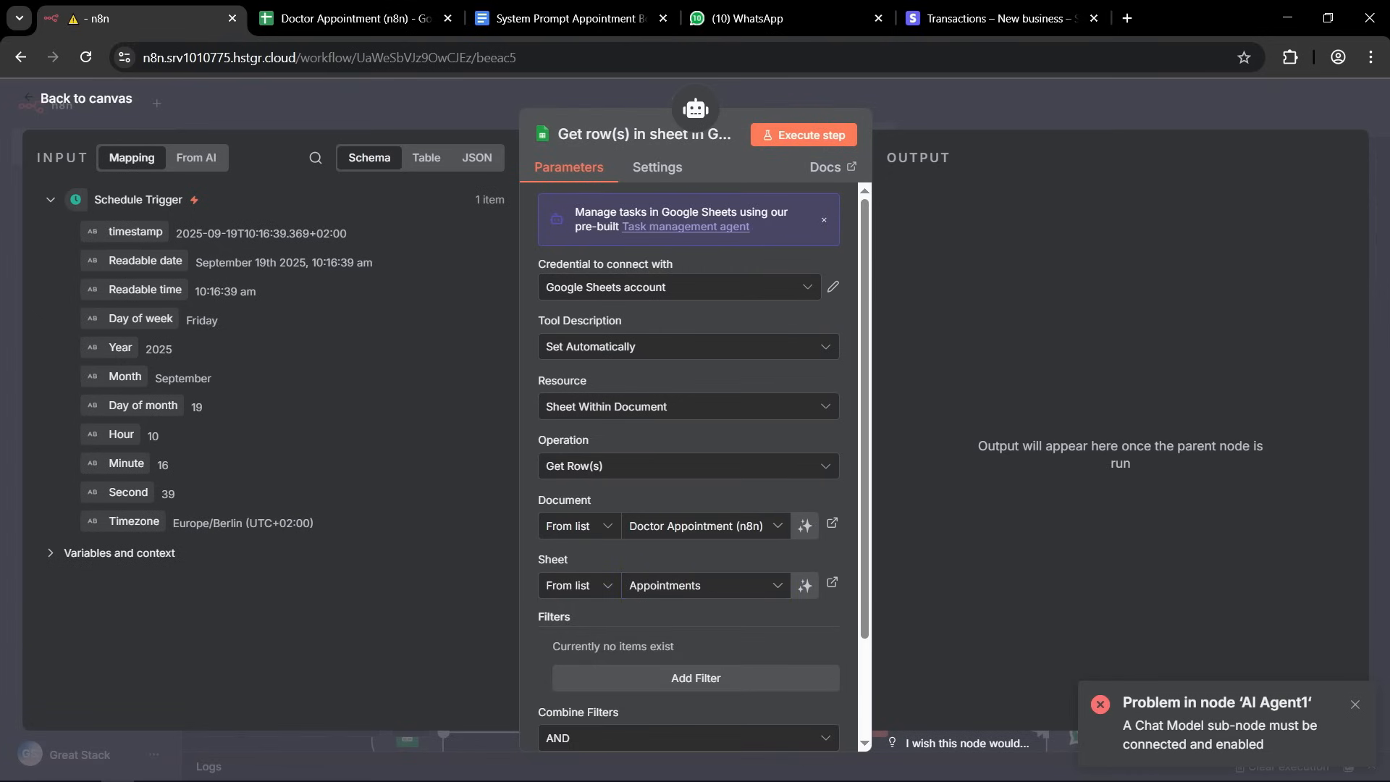
click(901, 86)
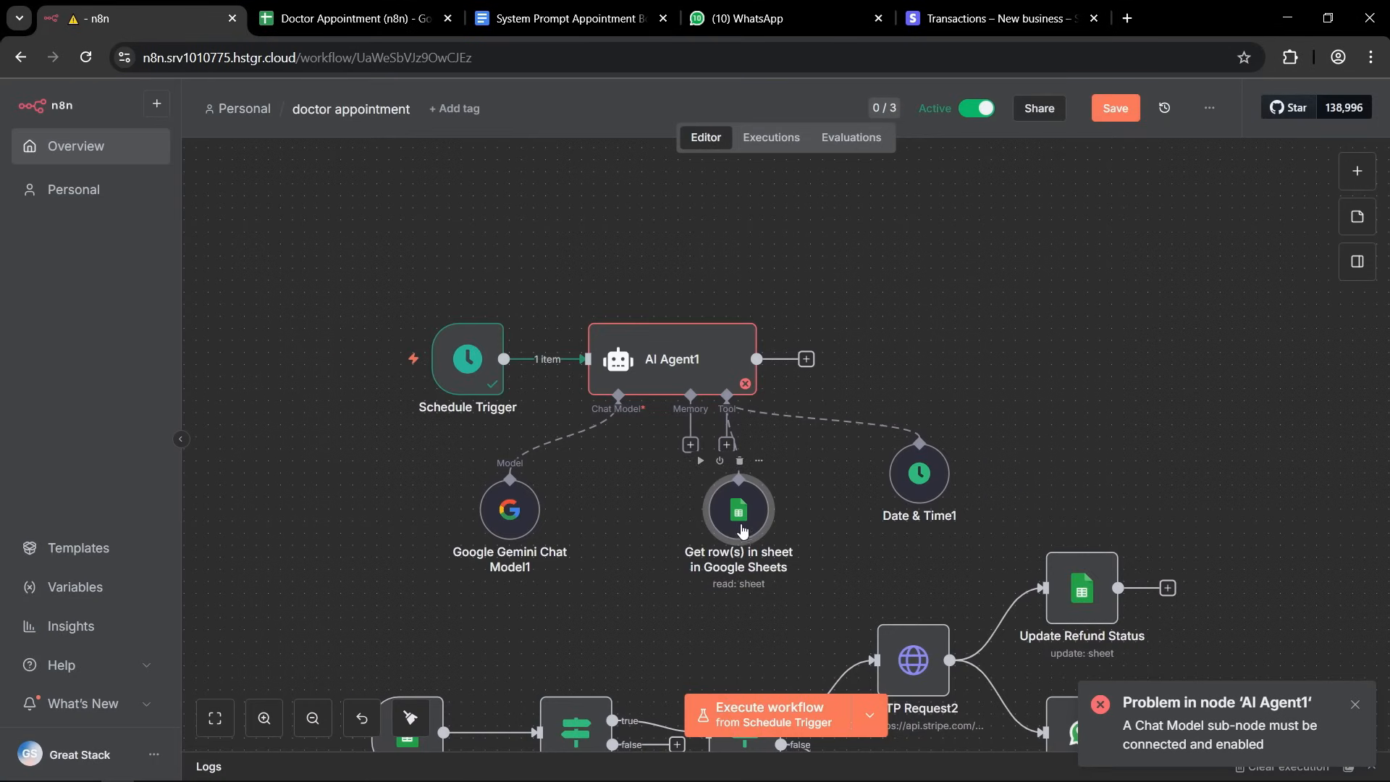
Place the Google Sheets tool beside the Gemini model and rename it "Get Appointment sheet".
drag(734, 521, 650, 522)
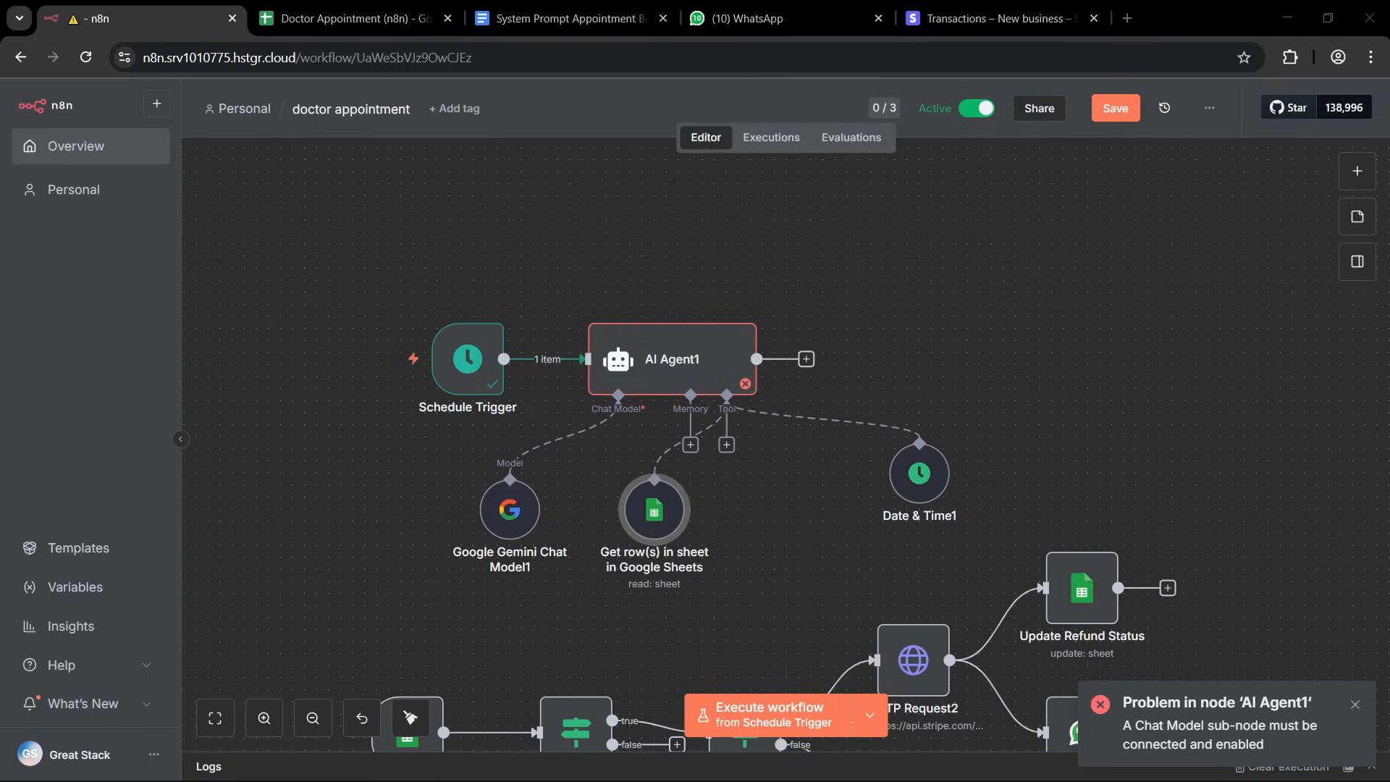
double_click(652, 506)
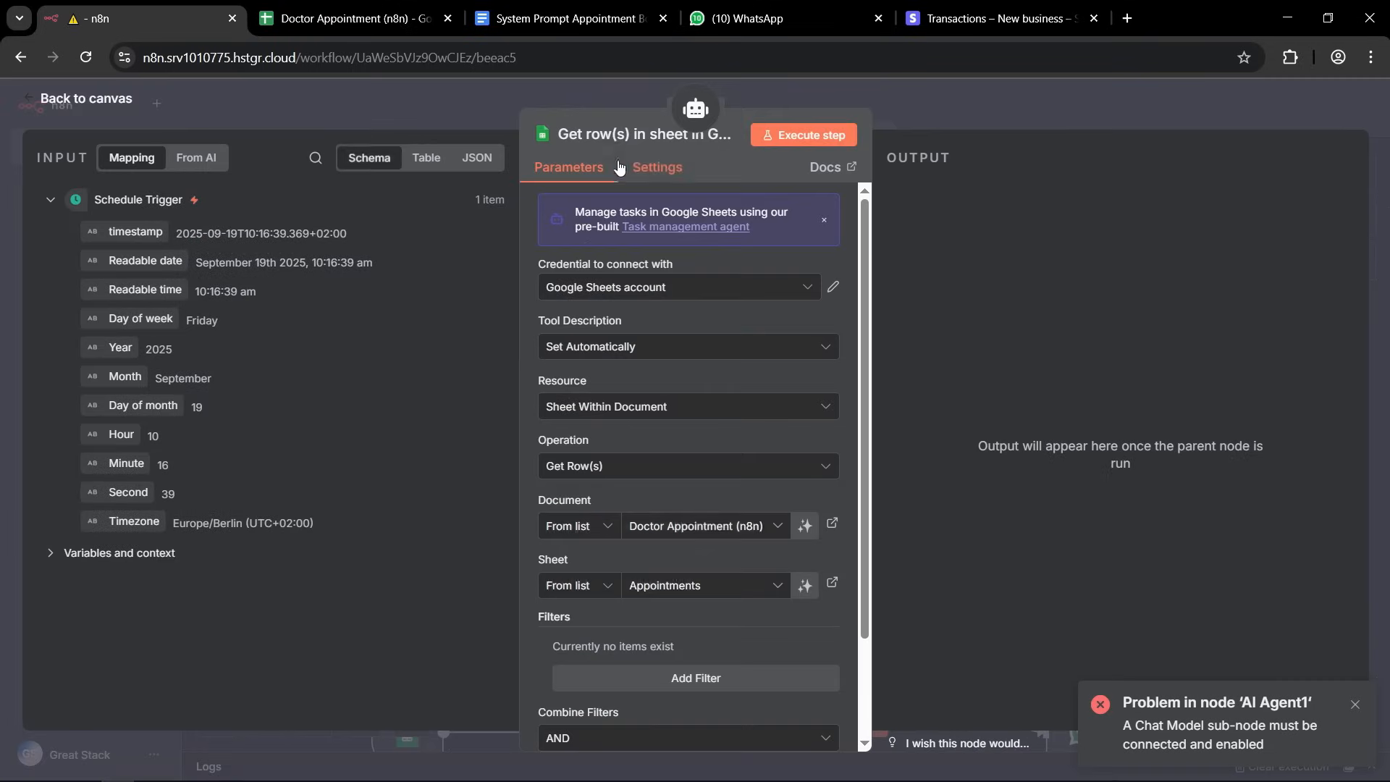
click(622, 136)
text(Get Appointment sheet)
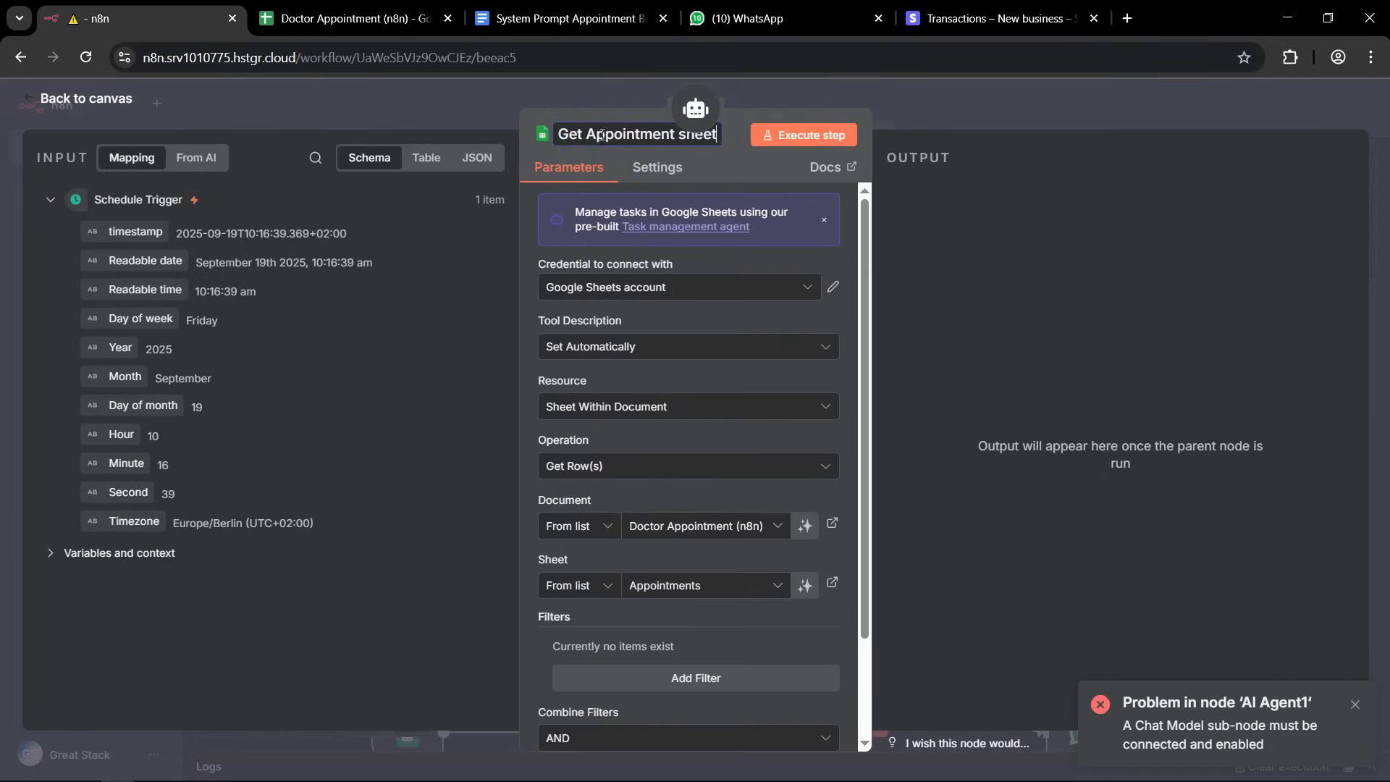
click(603, 92)
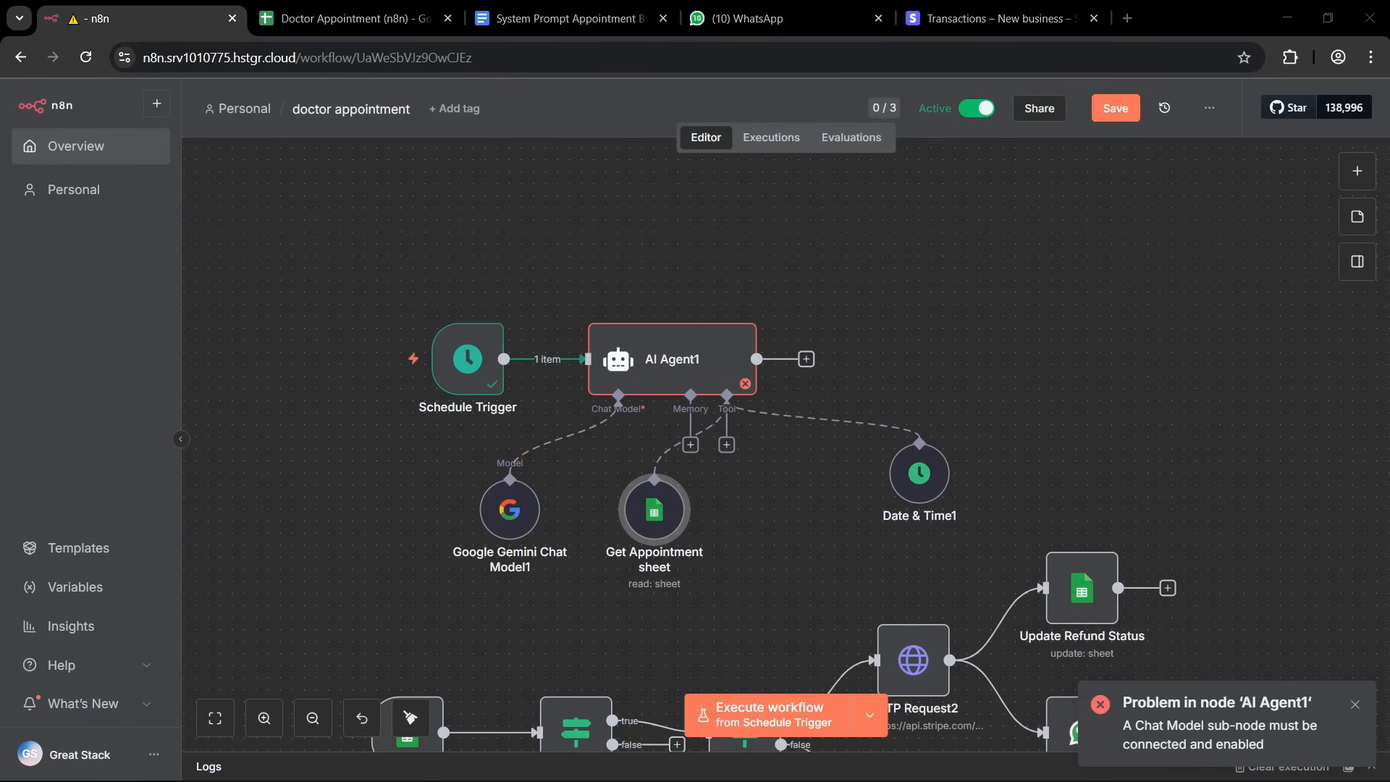
Rename AI Agent1 to "Appointment Reminder AI Agent" and line up the Date & Time tool beside the sheet tool.
double_click(697, 355)
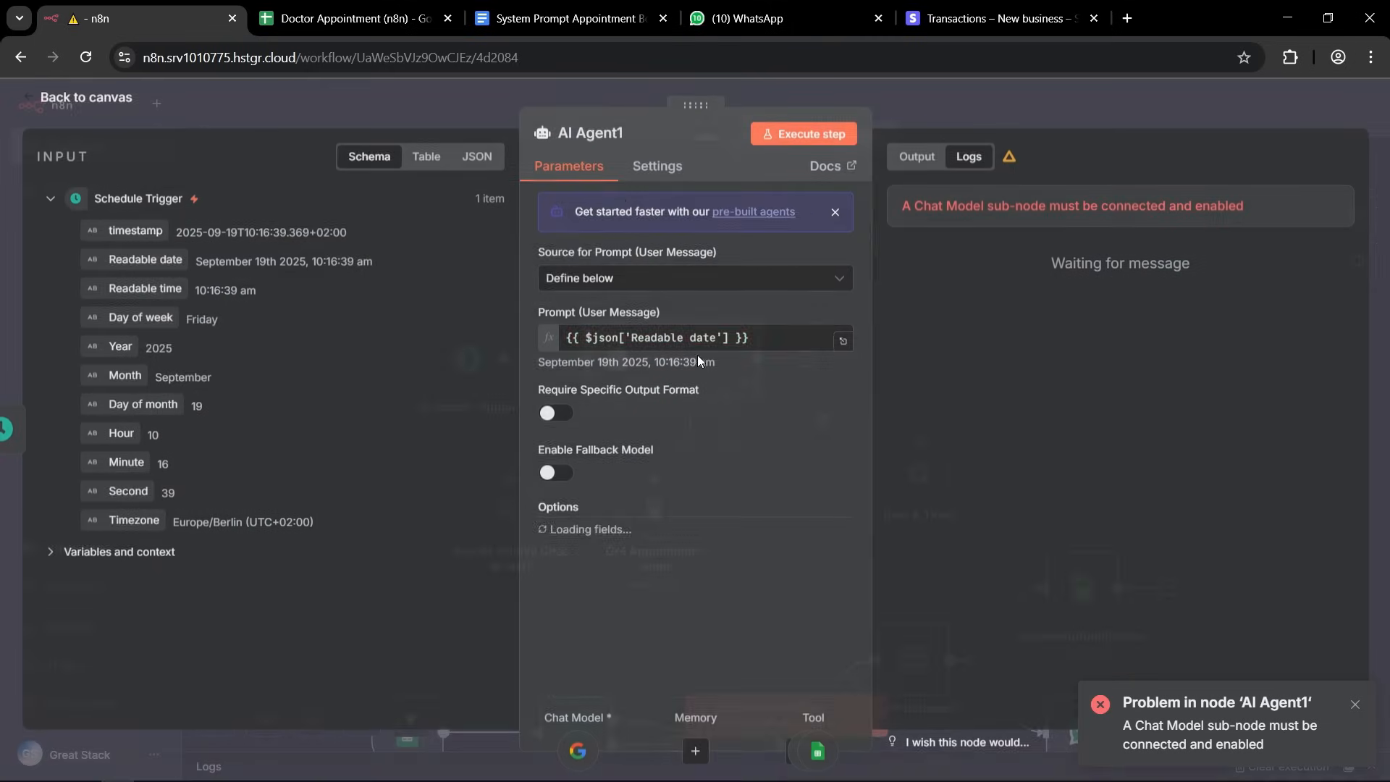
click(586, 133)
text(Appointment Reminder AI Agent)
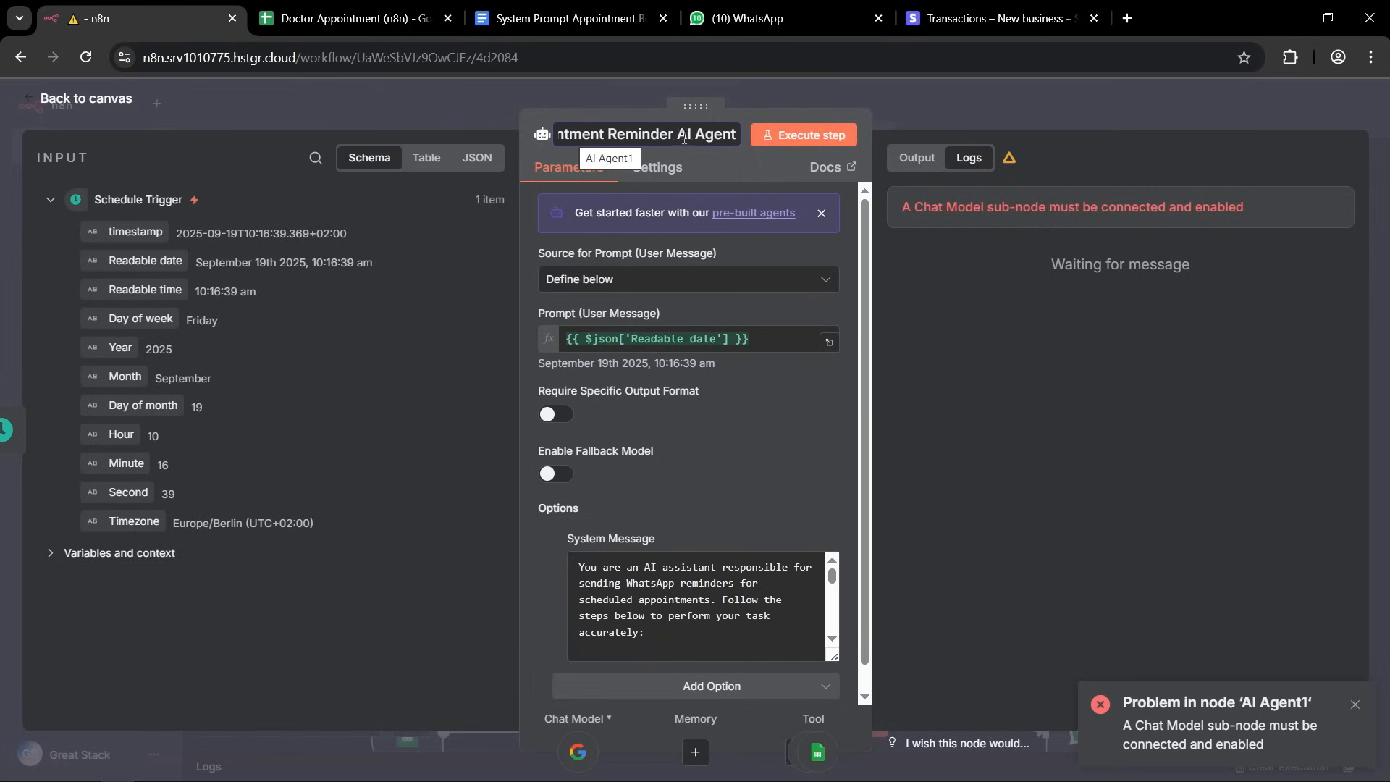
click(833, 90)
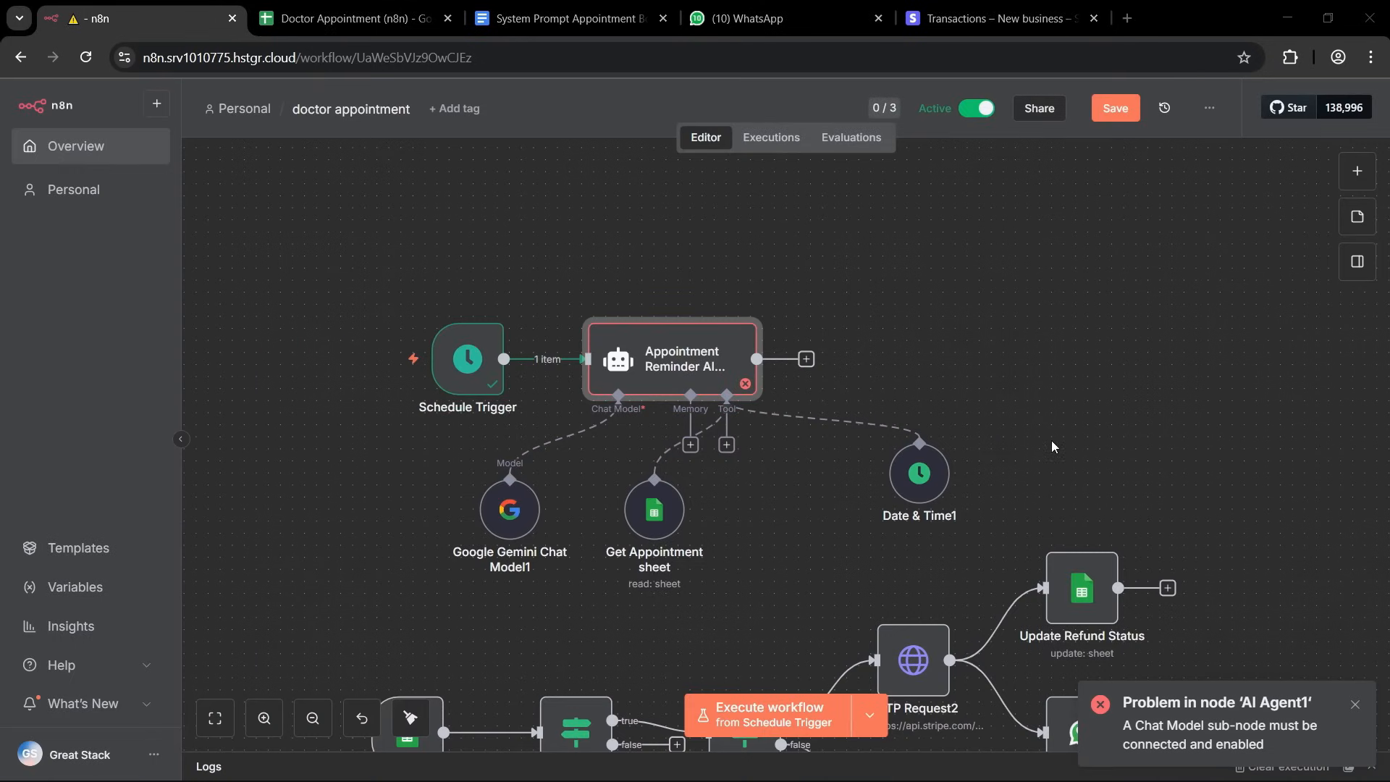
drag(921, 484, 824, 531)
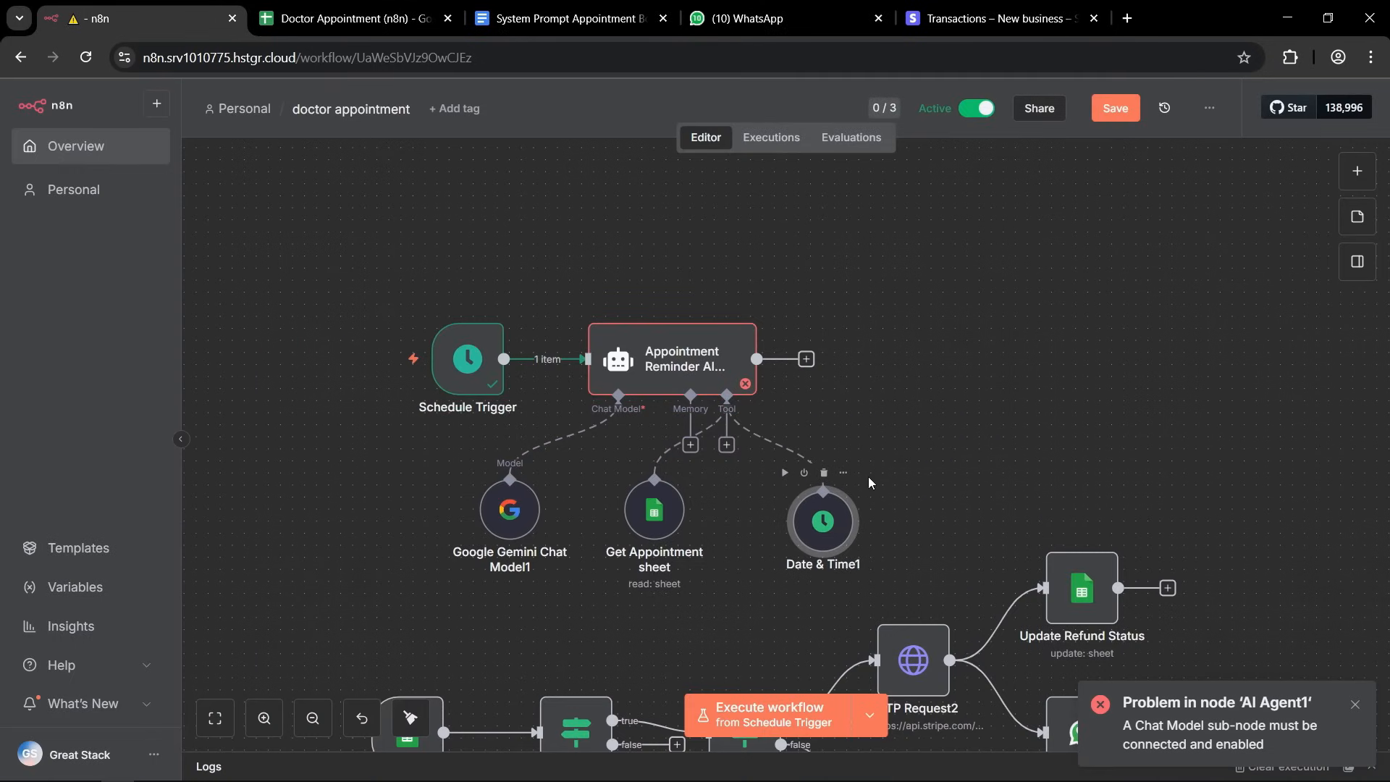
click(991, 379)
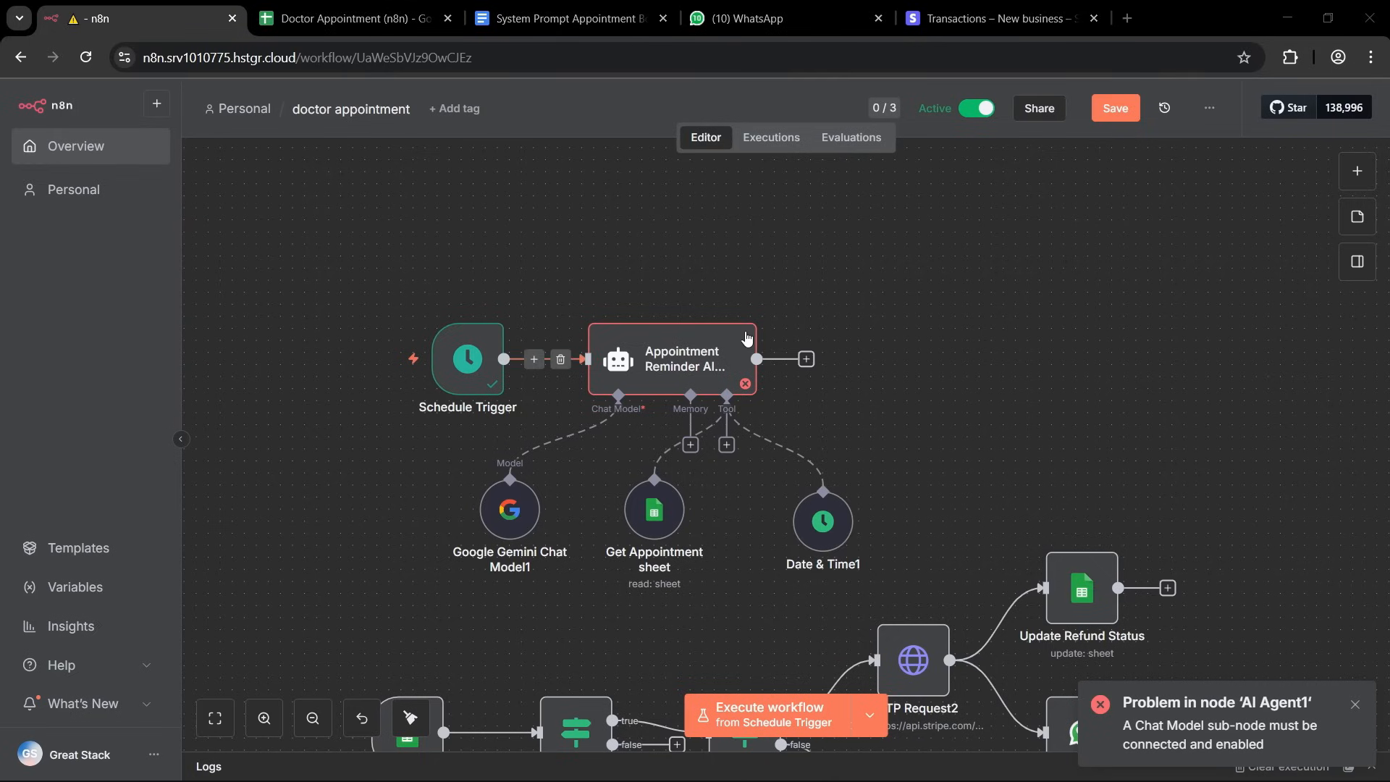
Add a WhatsApp tool to the reminder agent using the WhatsApp account credential, with the message operation set to Send.
click(727, 446)
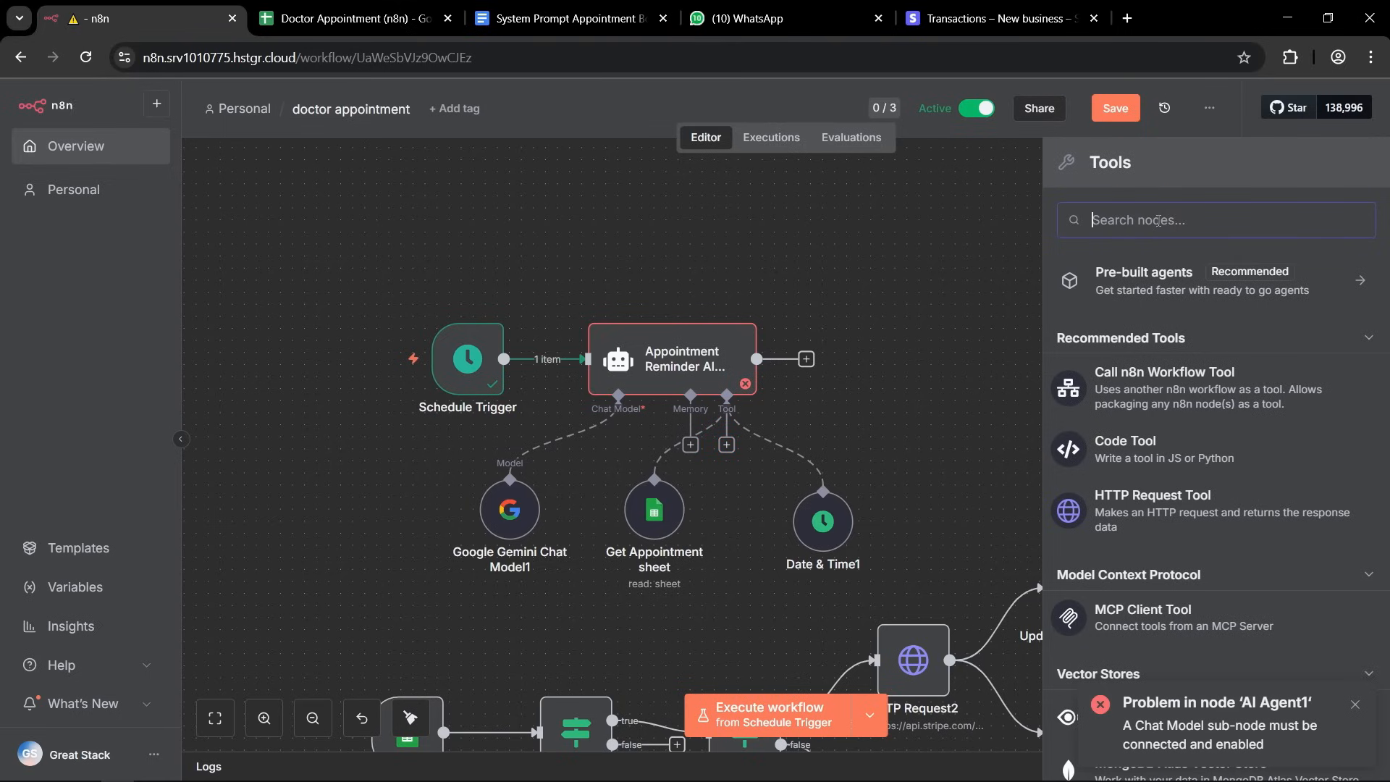
text(whatsapp)
click(1181, 355)
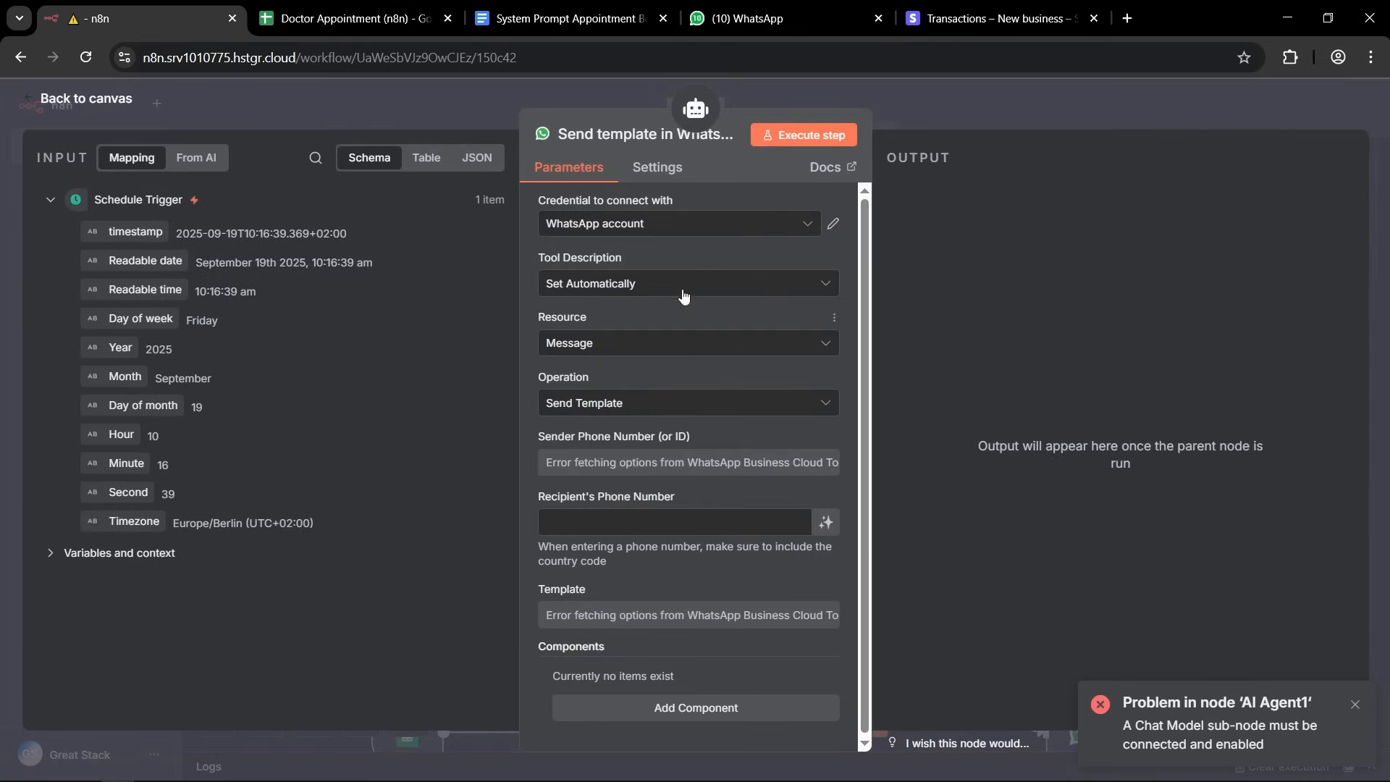
click(745, 237)
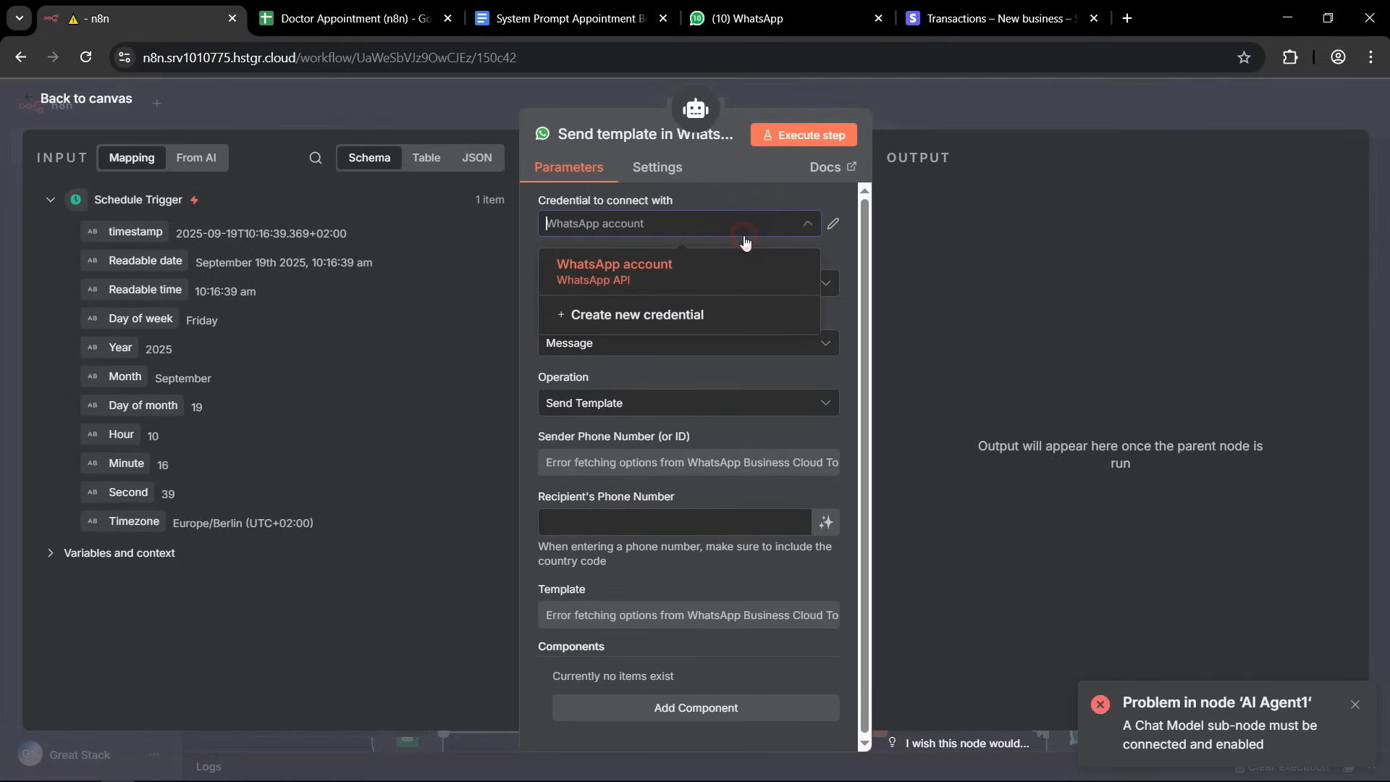
click(615, 269)
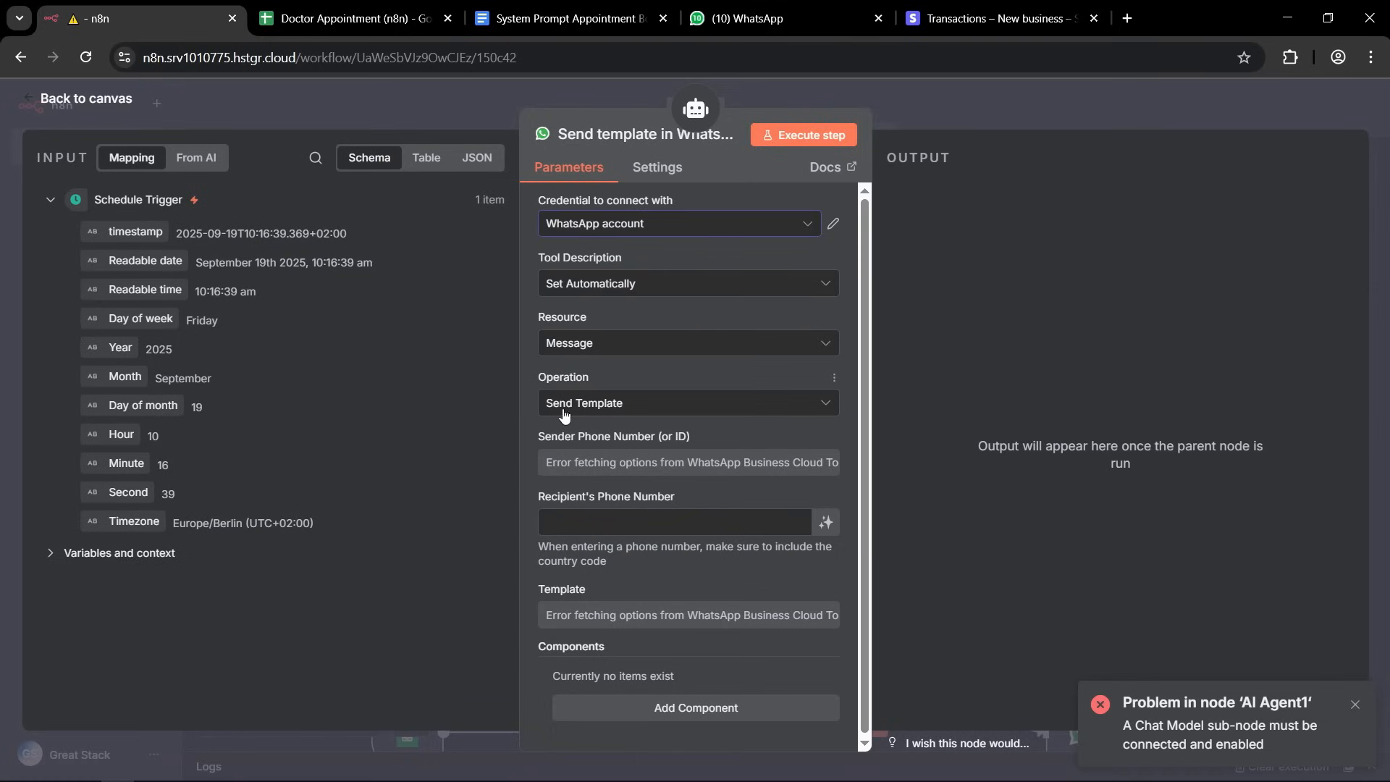
click(618, 408)
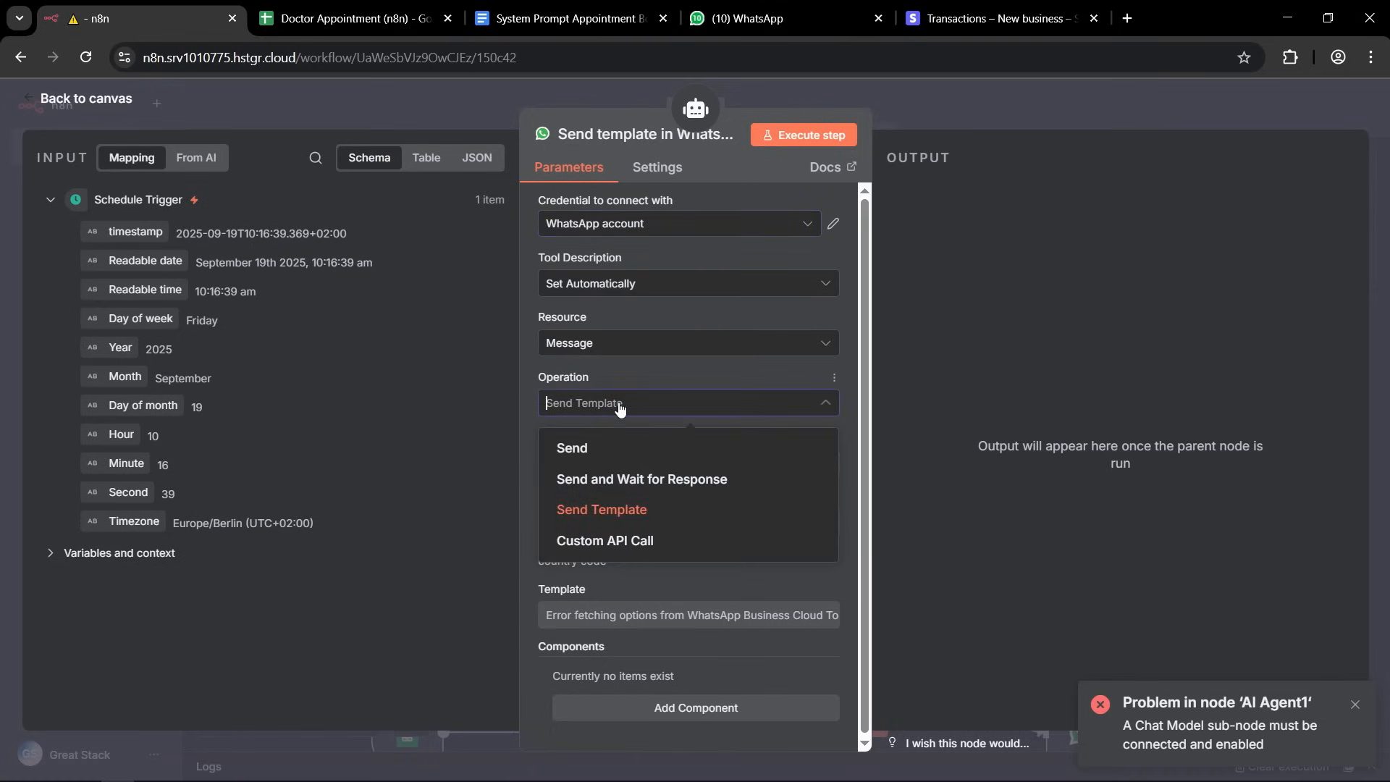
click(590, 449)
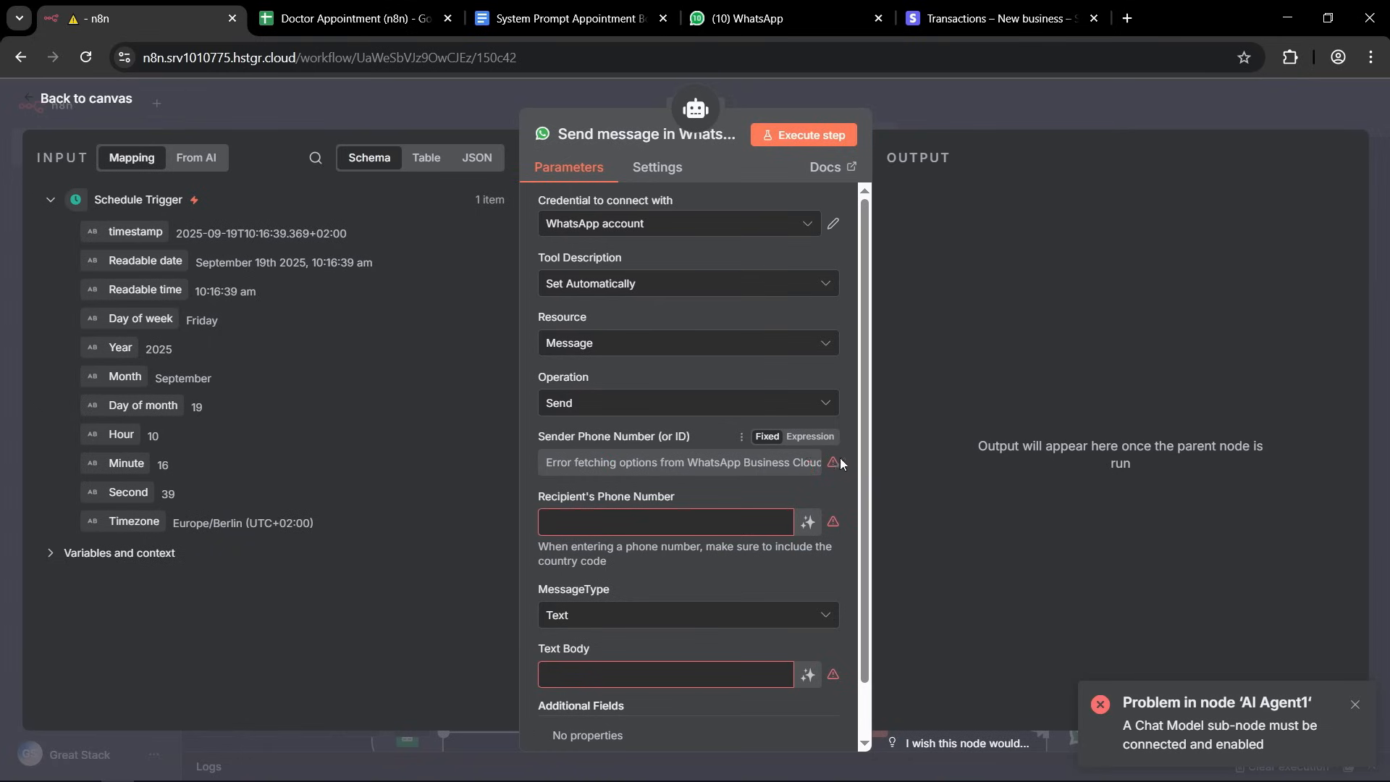
Copy the phone number ID from Meta's WhatsApp API Setup page and enter it in n8n as the sender phone number expression.
mouse_move(833, 461)
click(805, 437)
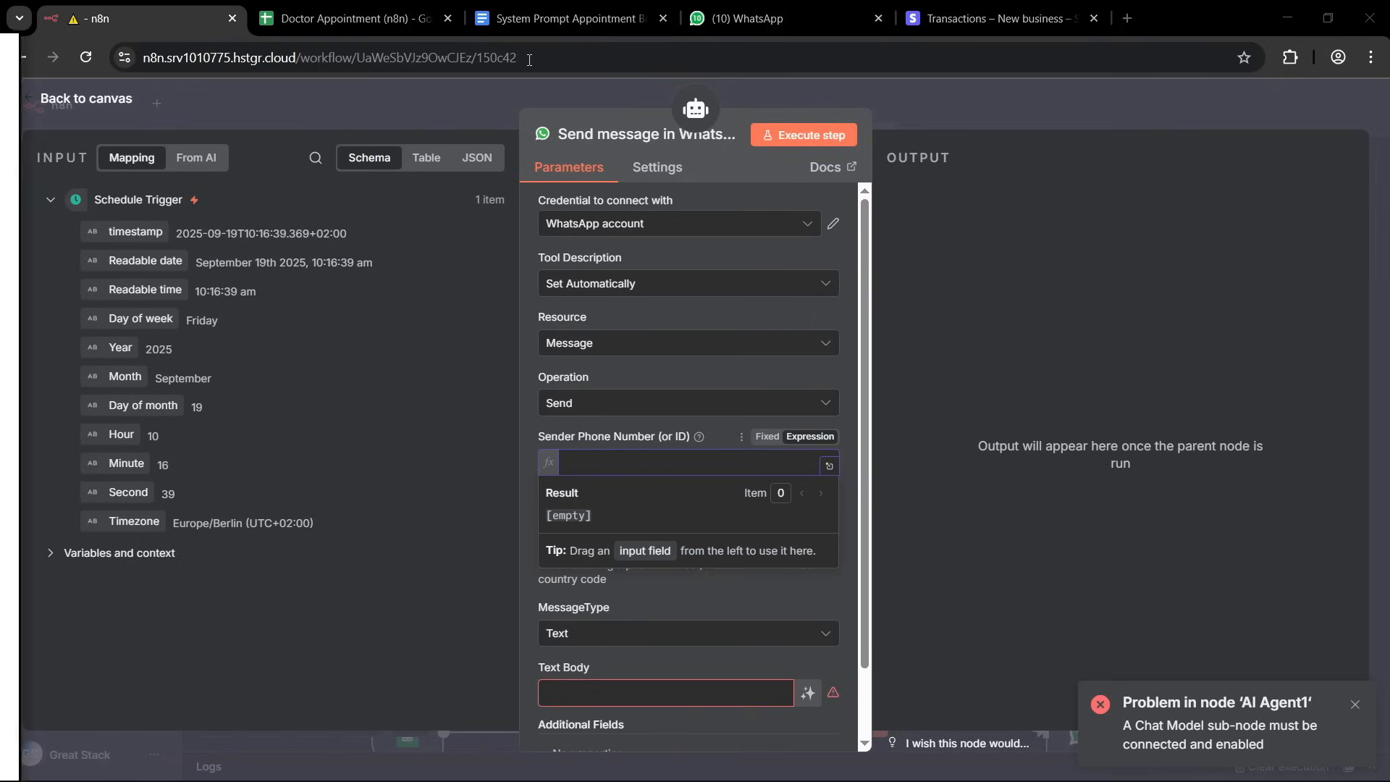
key(alt+Tab)
double_click(782, 53)
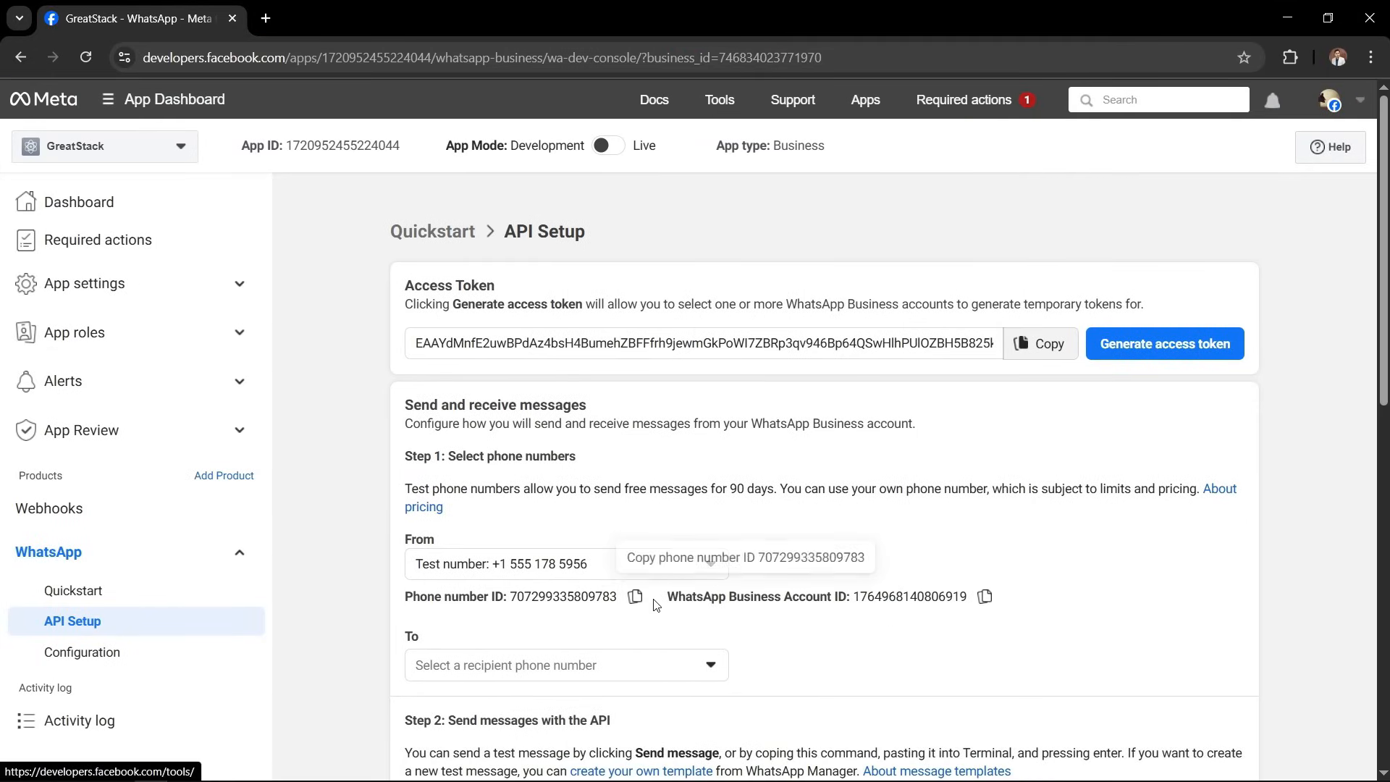
click(635, 596)
key(alt+Tab)
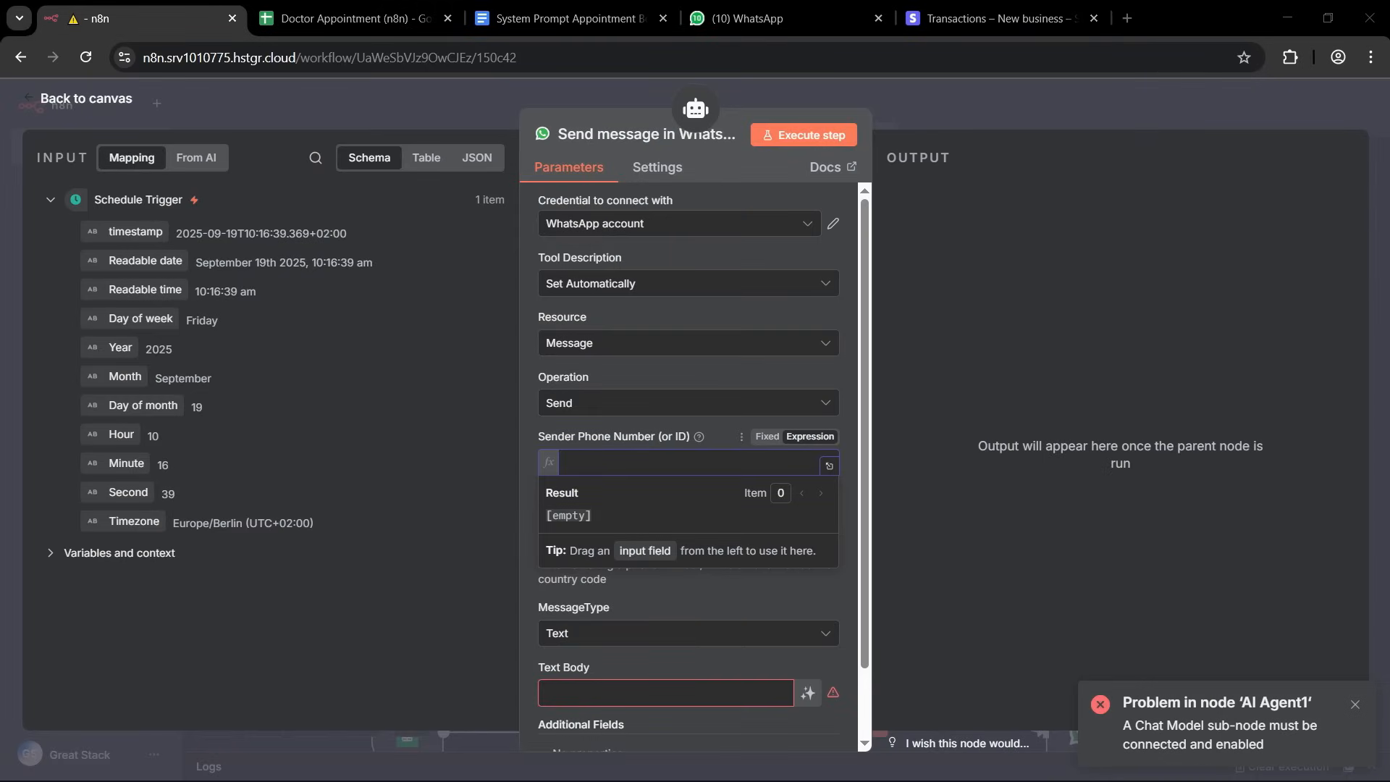
key(ctrl+v)
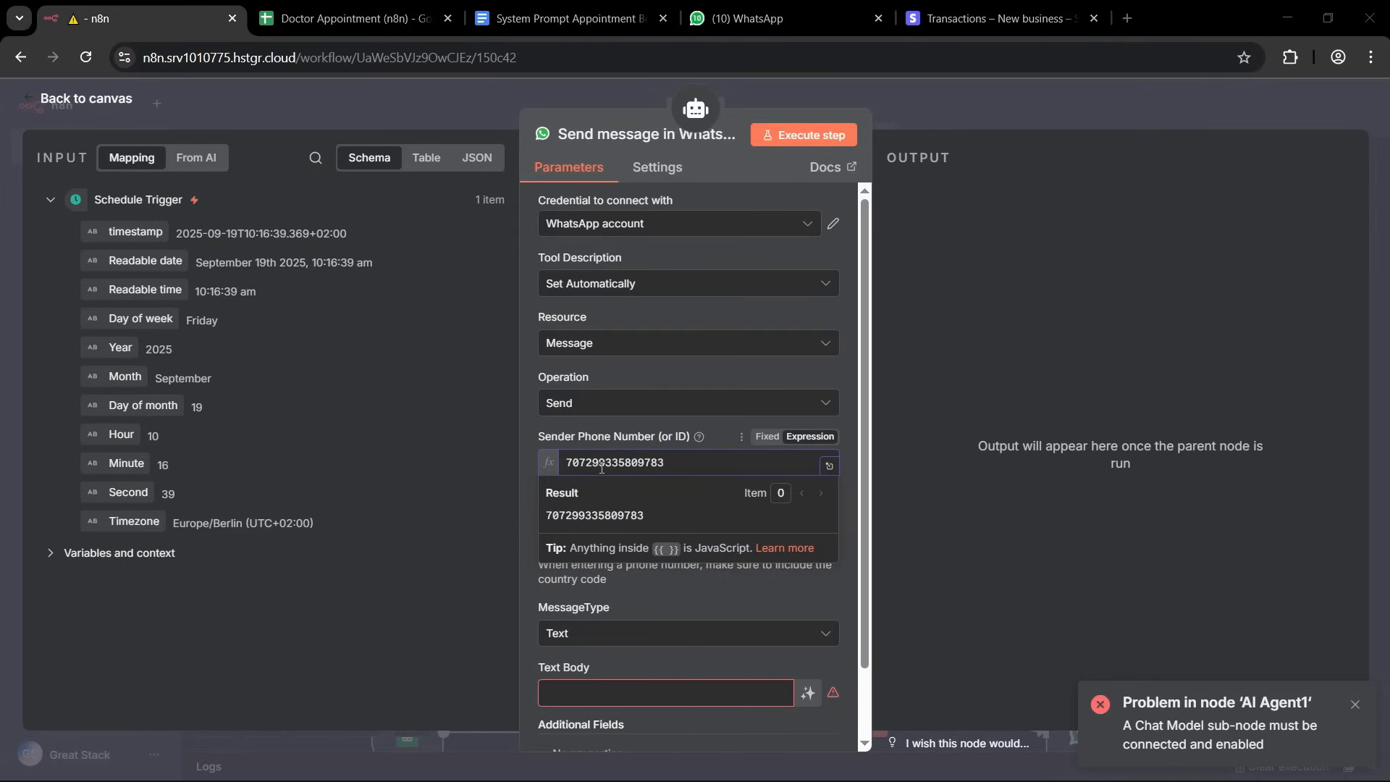
click(546, 440)
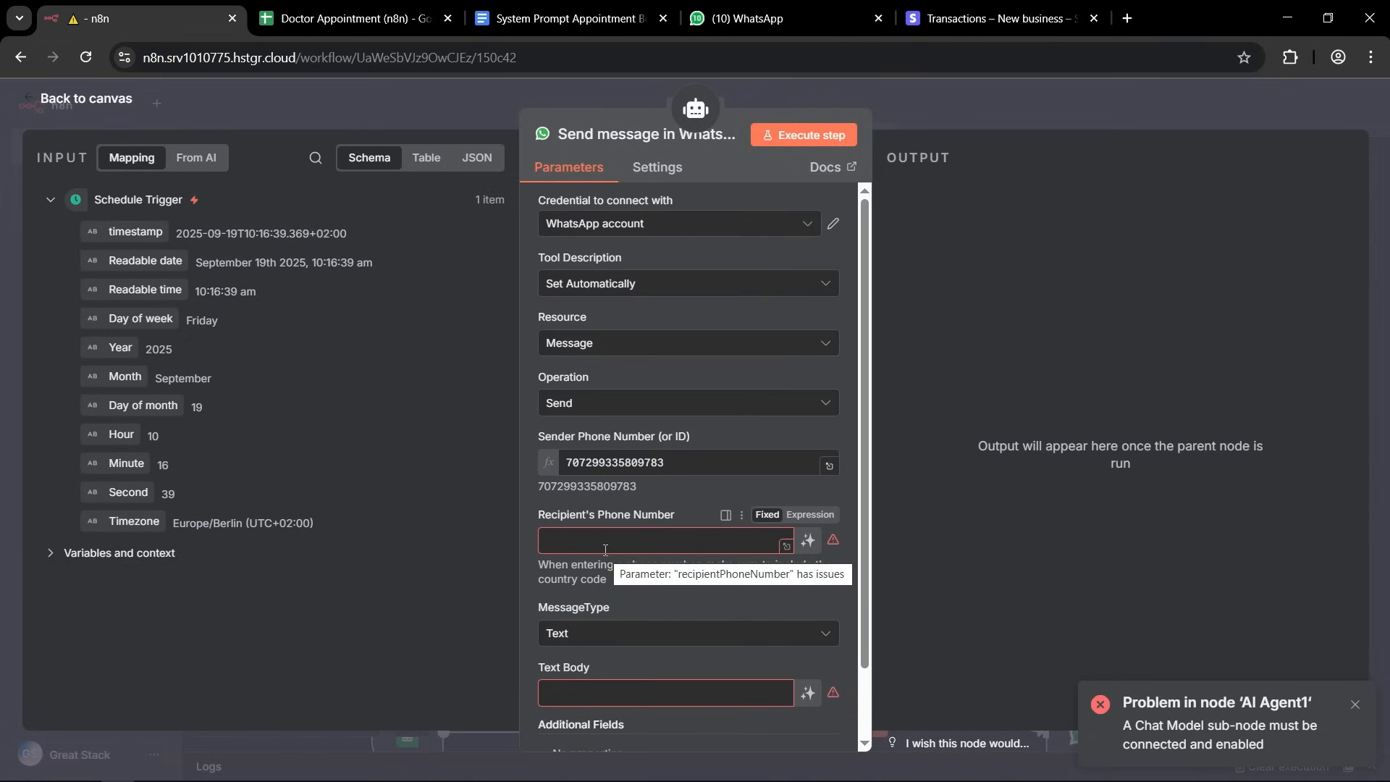
Let the model define the recipient's phone number and text body of the WhatsApp tool, and return to the canvas.
click(809, 542)
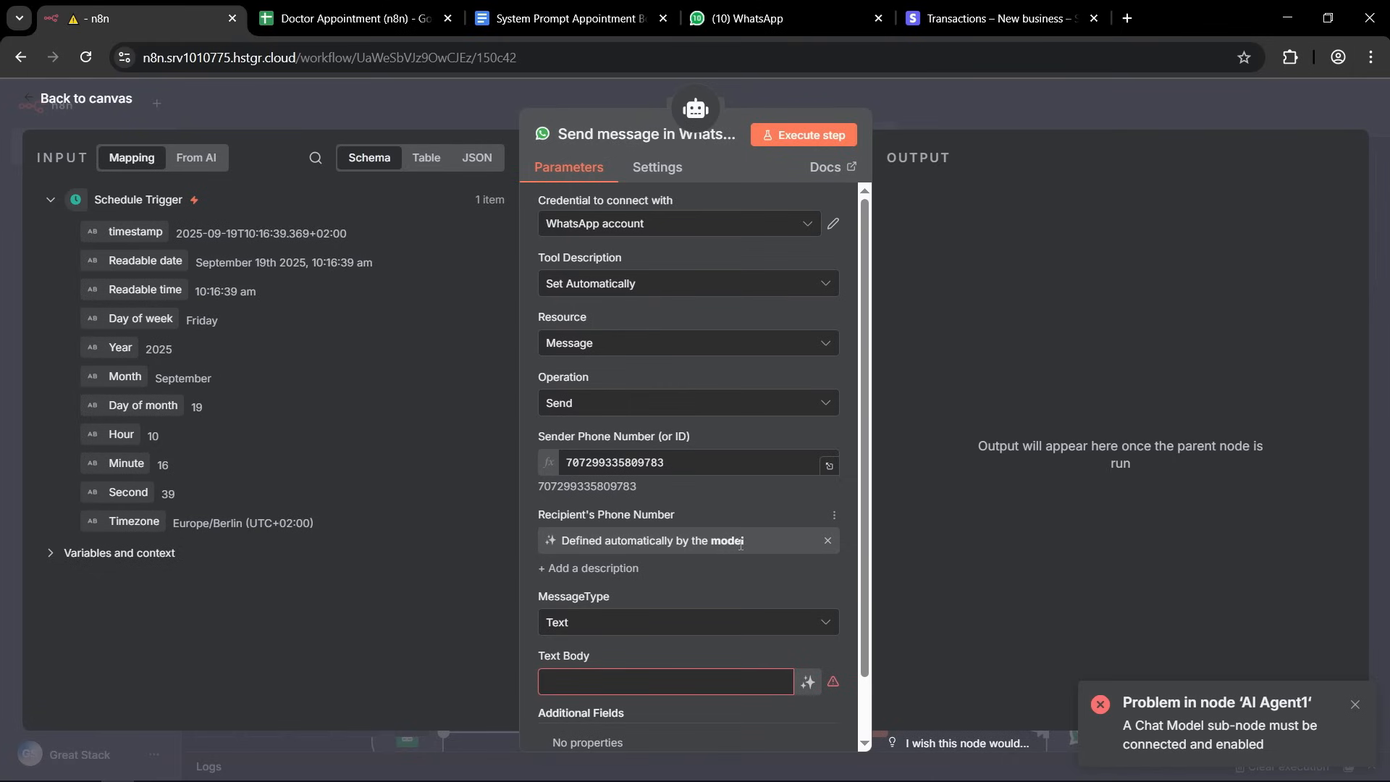
scroll(739, 545, down, 1)
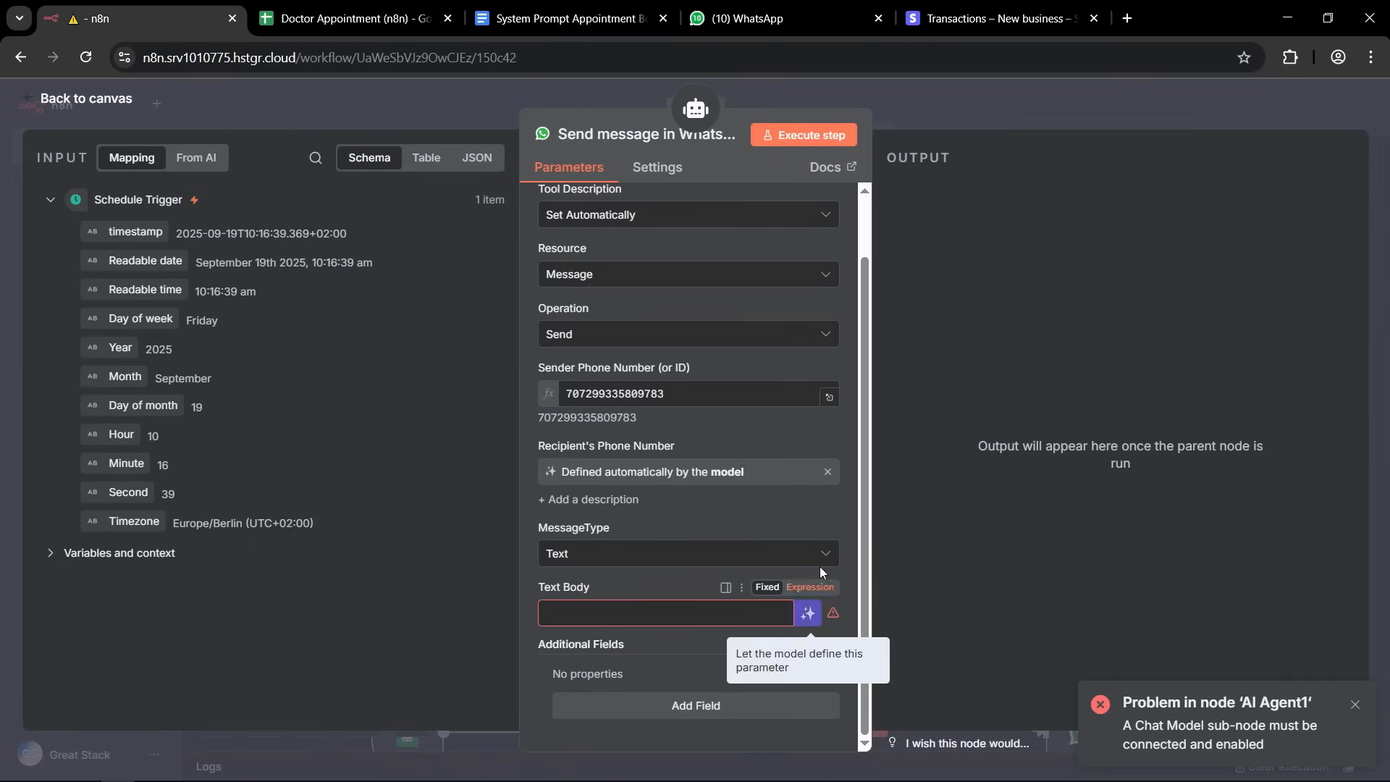
click(808, 613)
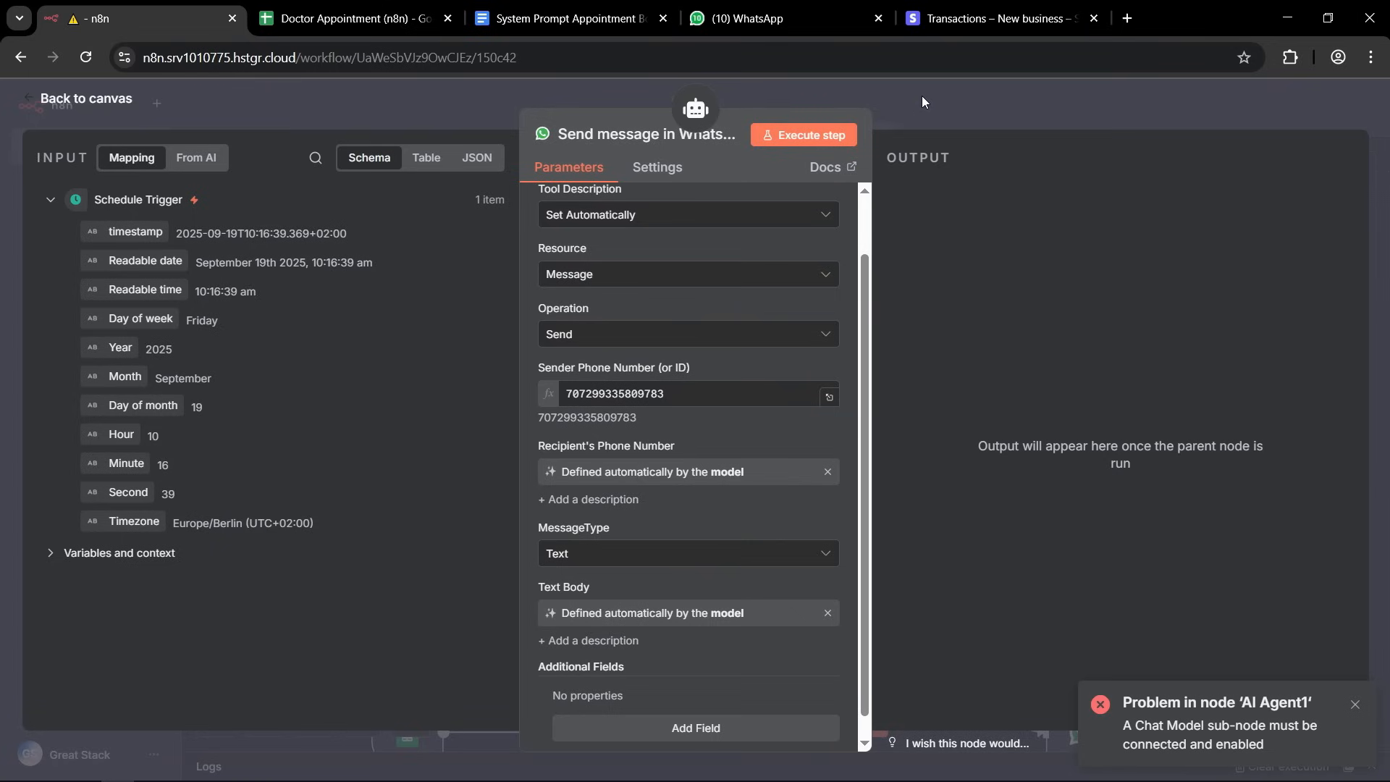
click(901, 96)
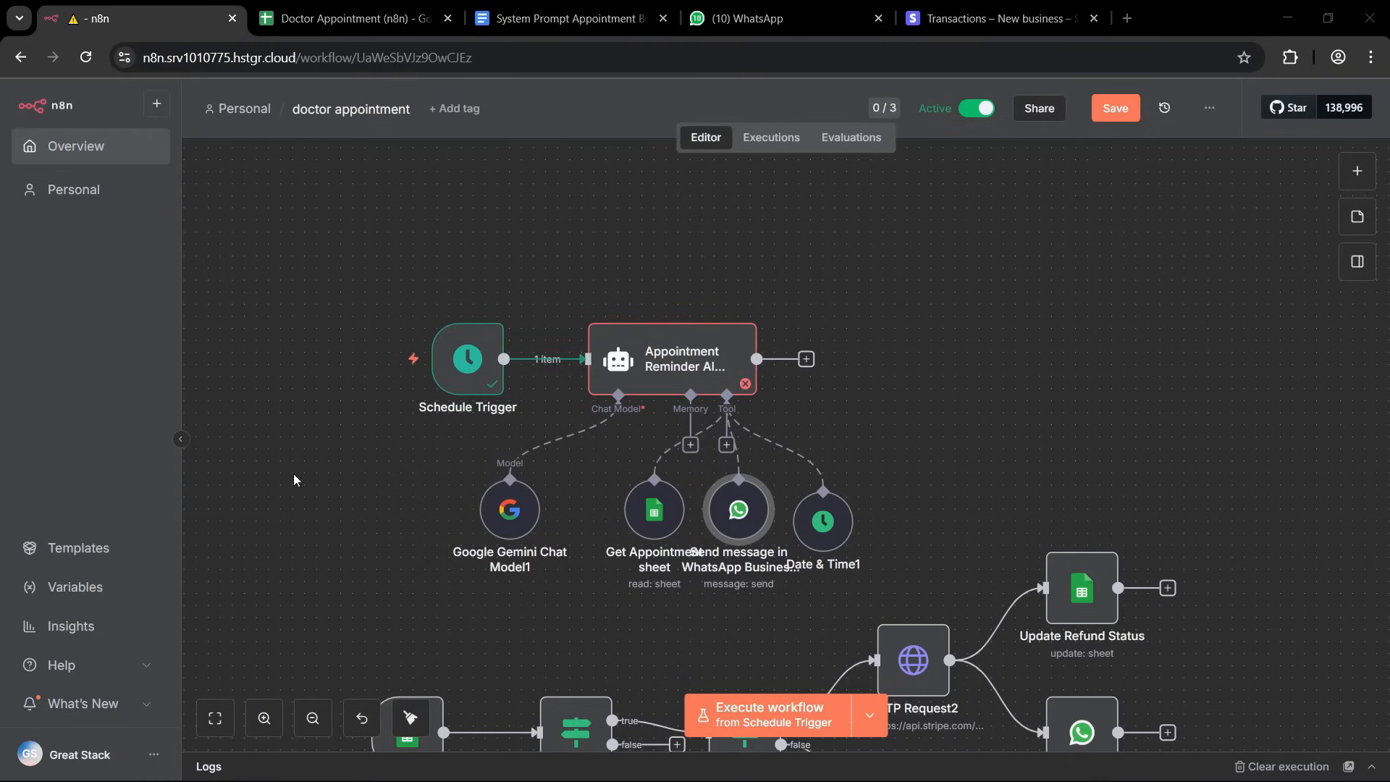
Save the doctor appointment workflow and tidy up the node layout on the canvas.
drag(964, 518, 980, 563)
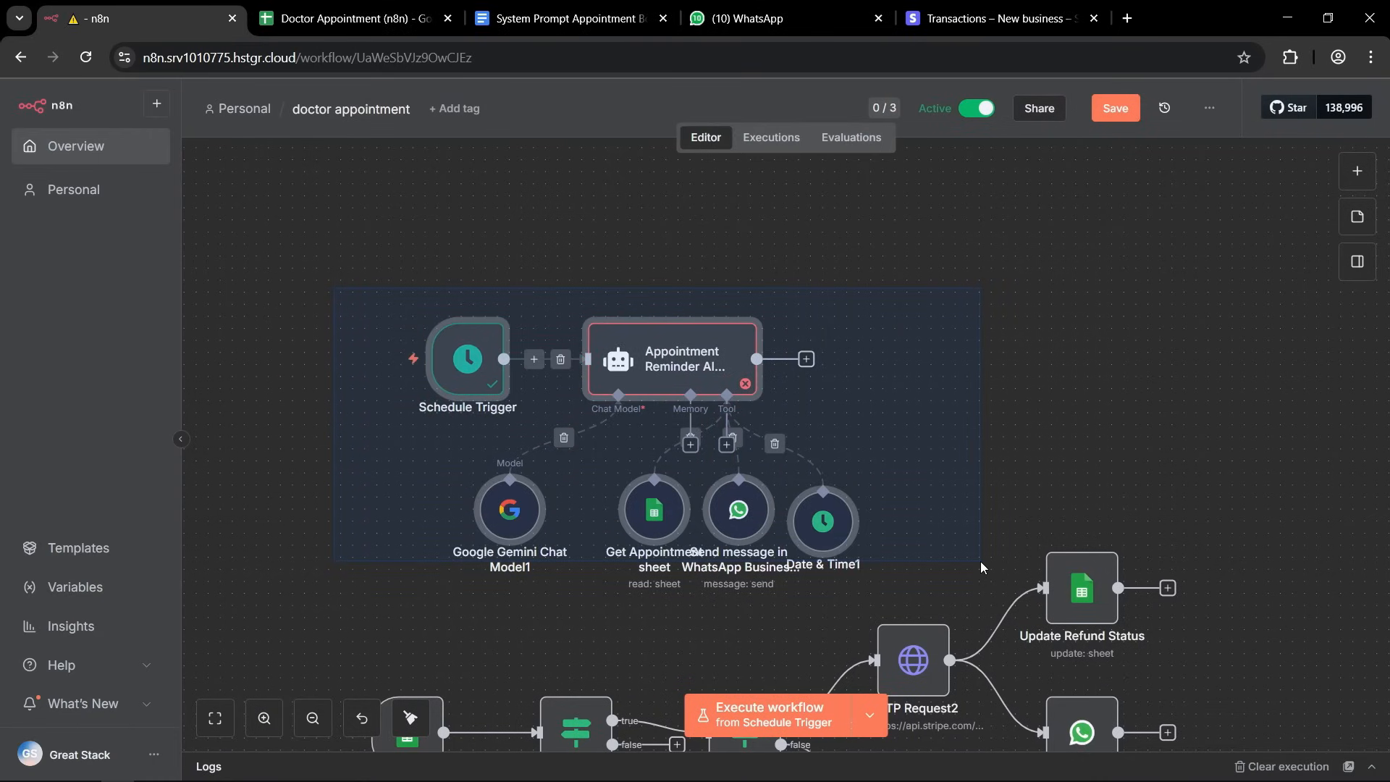
click(1062, 459)
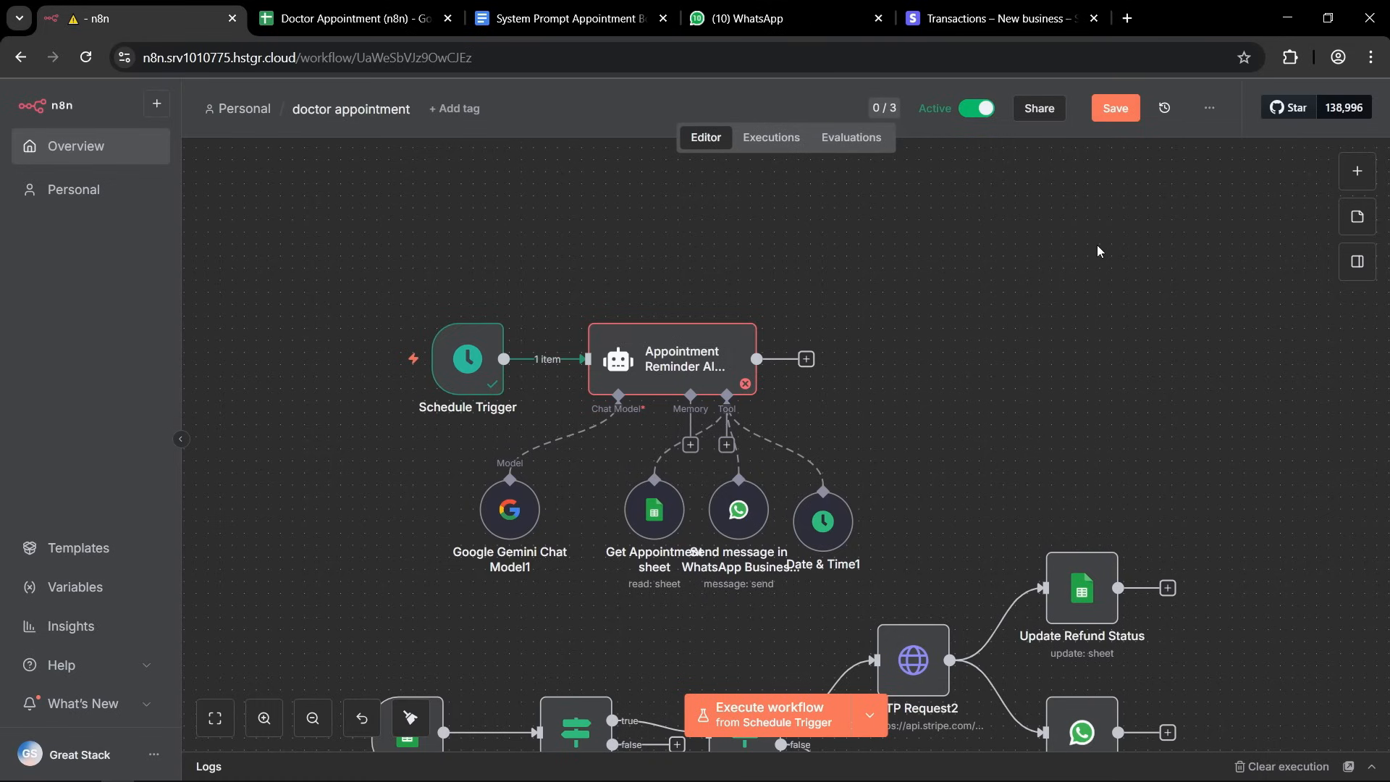
click(1124, 112)
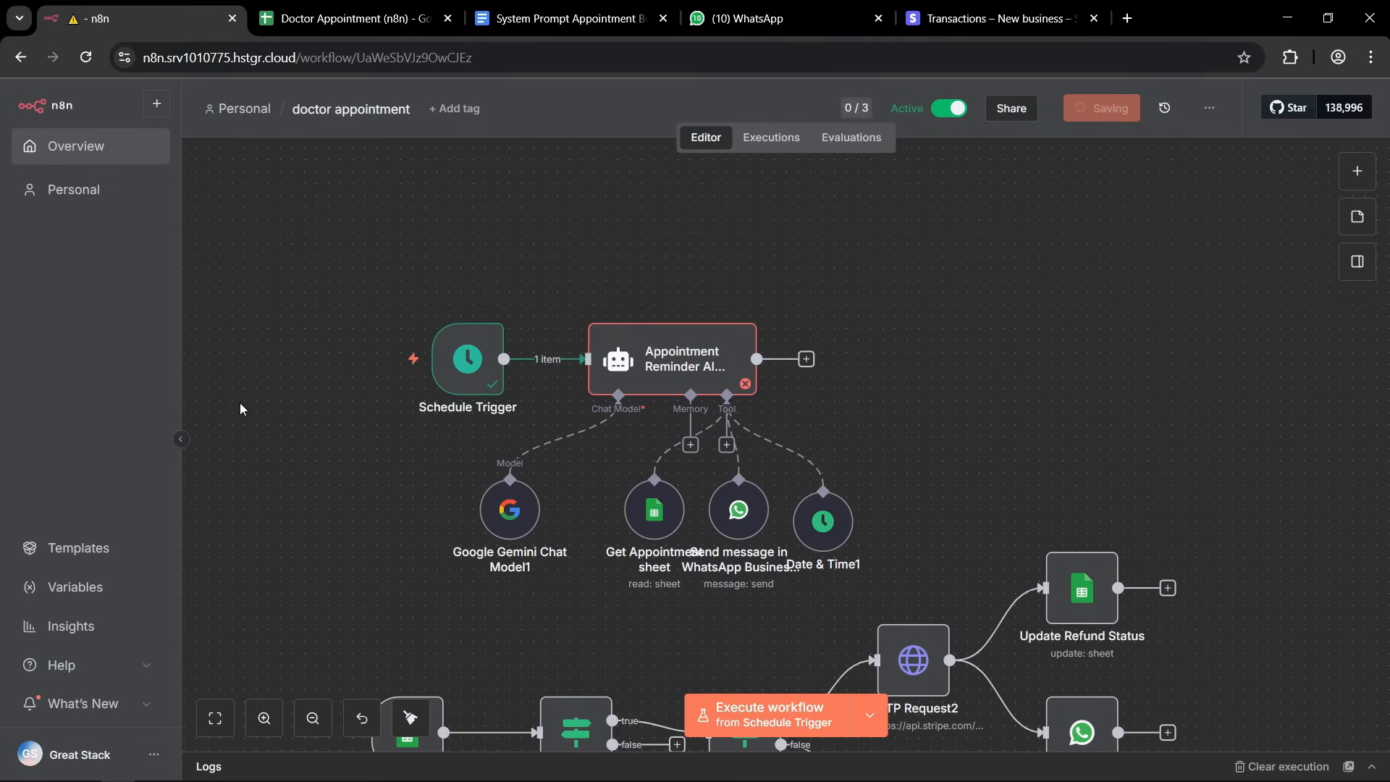
click(411, 718)
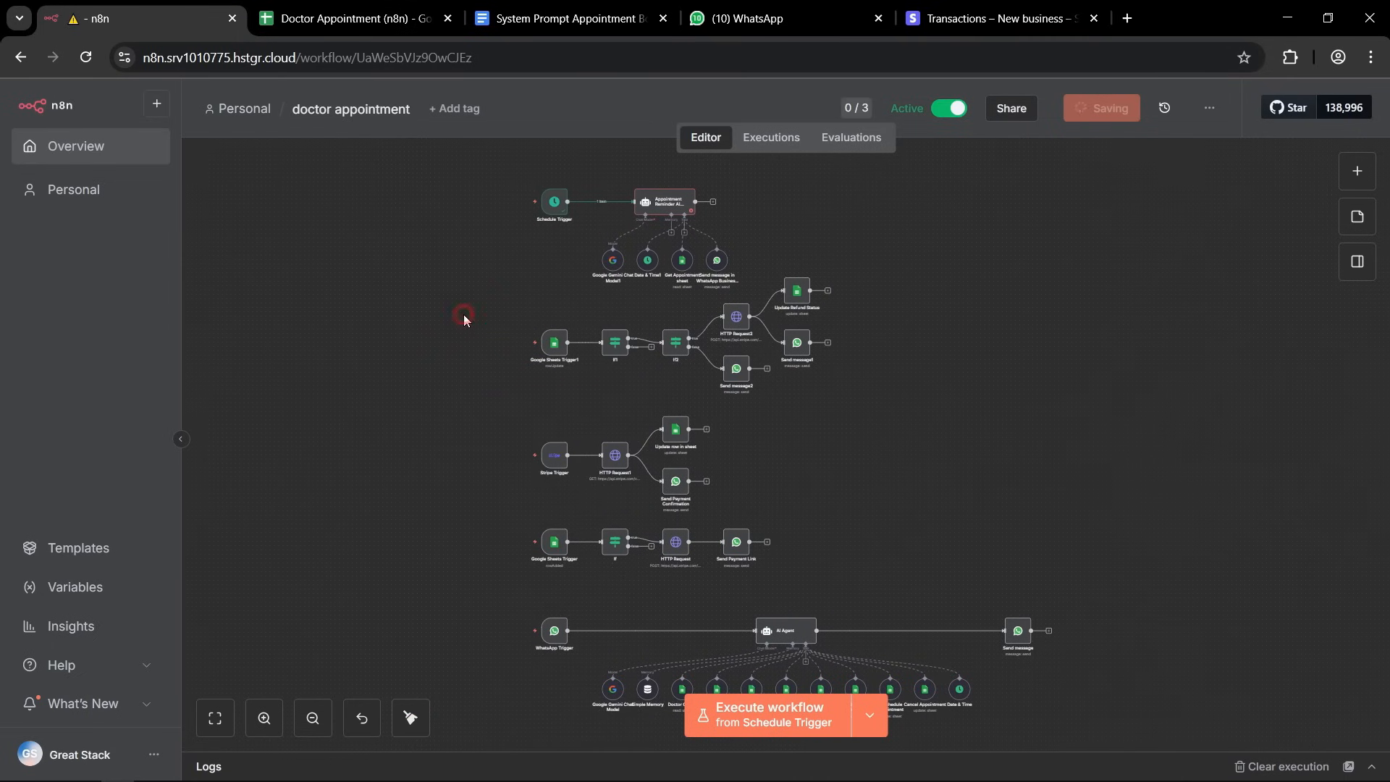
scroll(788, 221, up, 3)
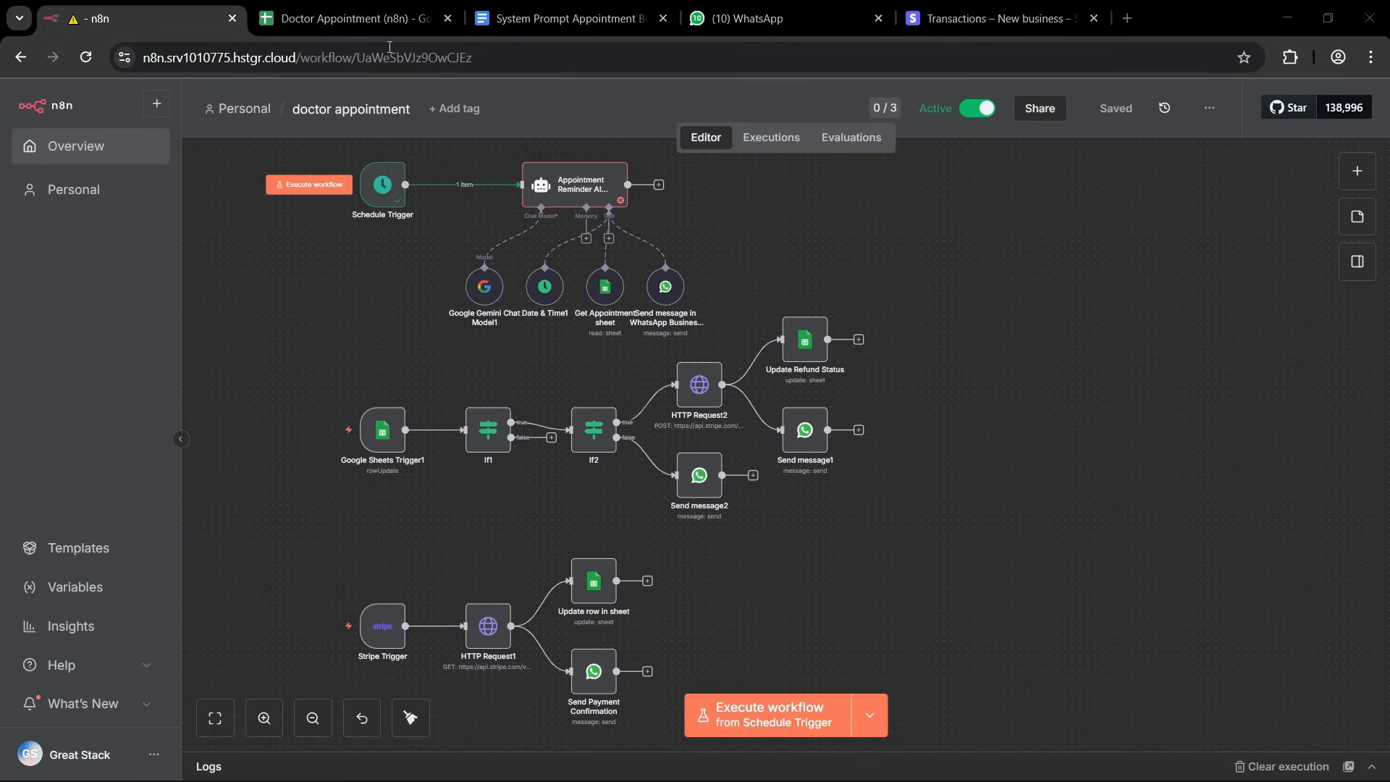
Check the dates of the existing bookings on the Appointments sheet of the Doctor Appointment (n8n) spreadsheet.
click(341, 22)
click(725, 421)
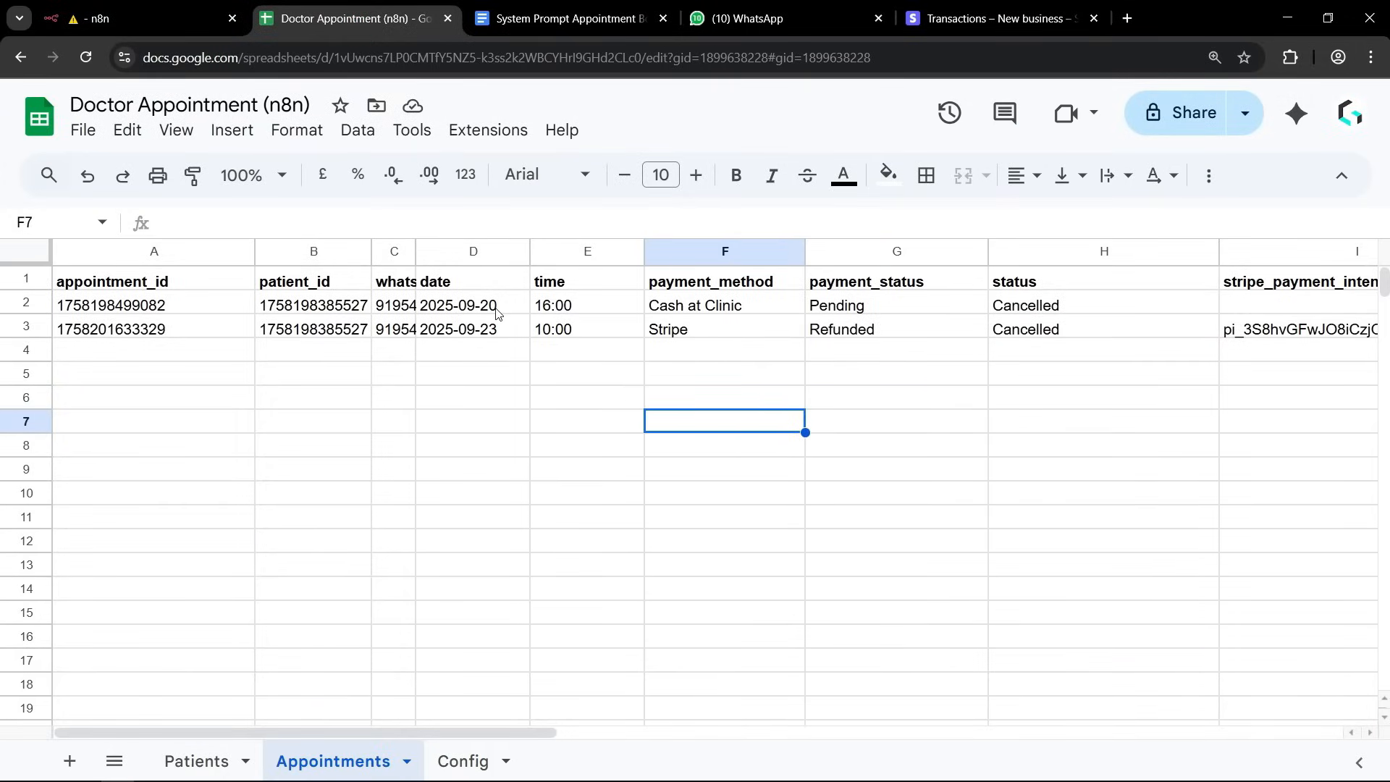
drag(498, 304, 497, 345)
click(534, 430)
click(497, 384)
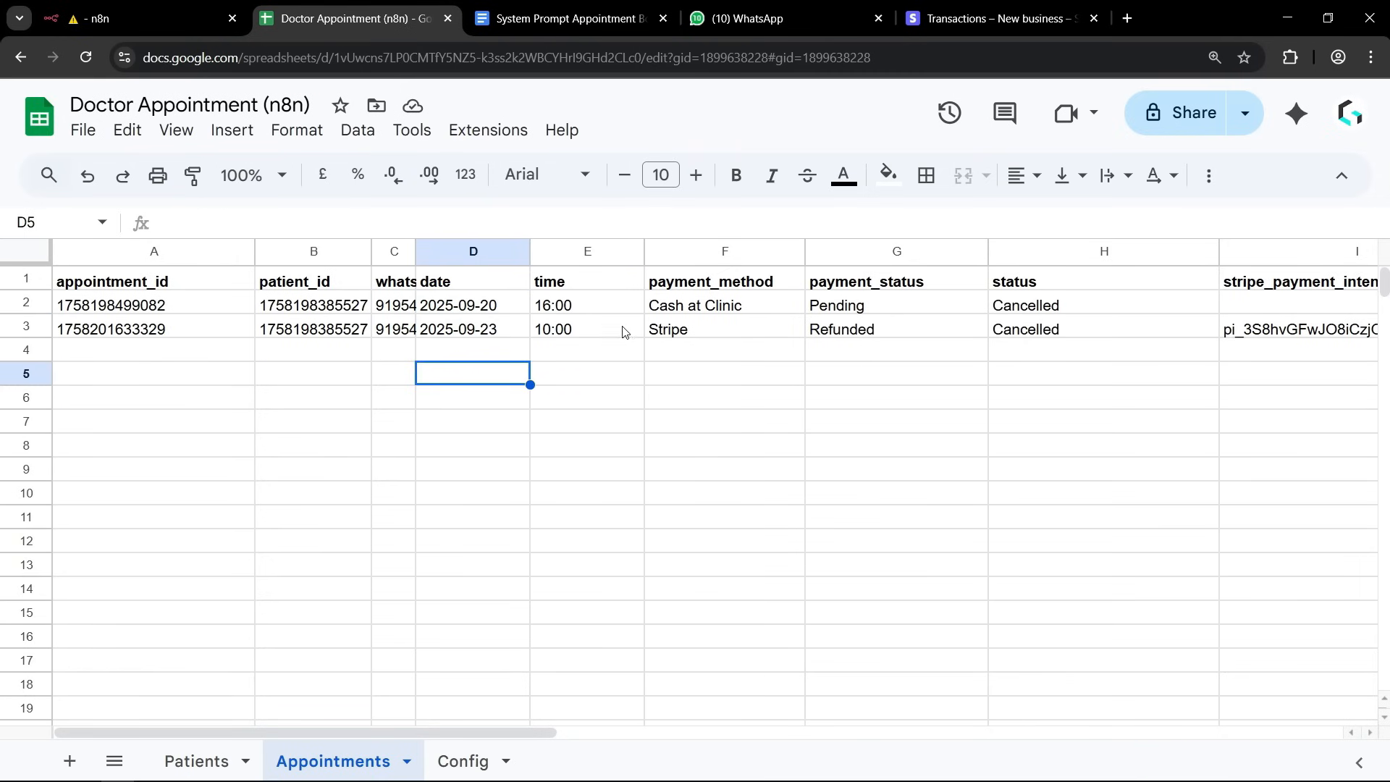
Start a booking in the clinic's WhatsApp chat by sending "Hi" and answering the option list with "New Booking".
click(748, 19)
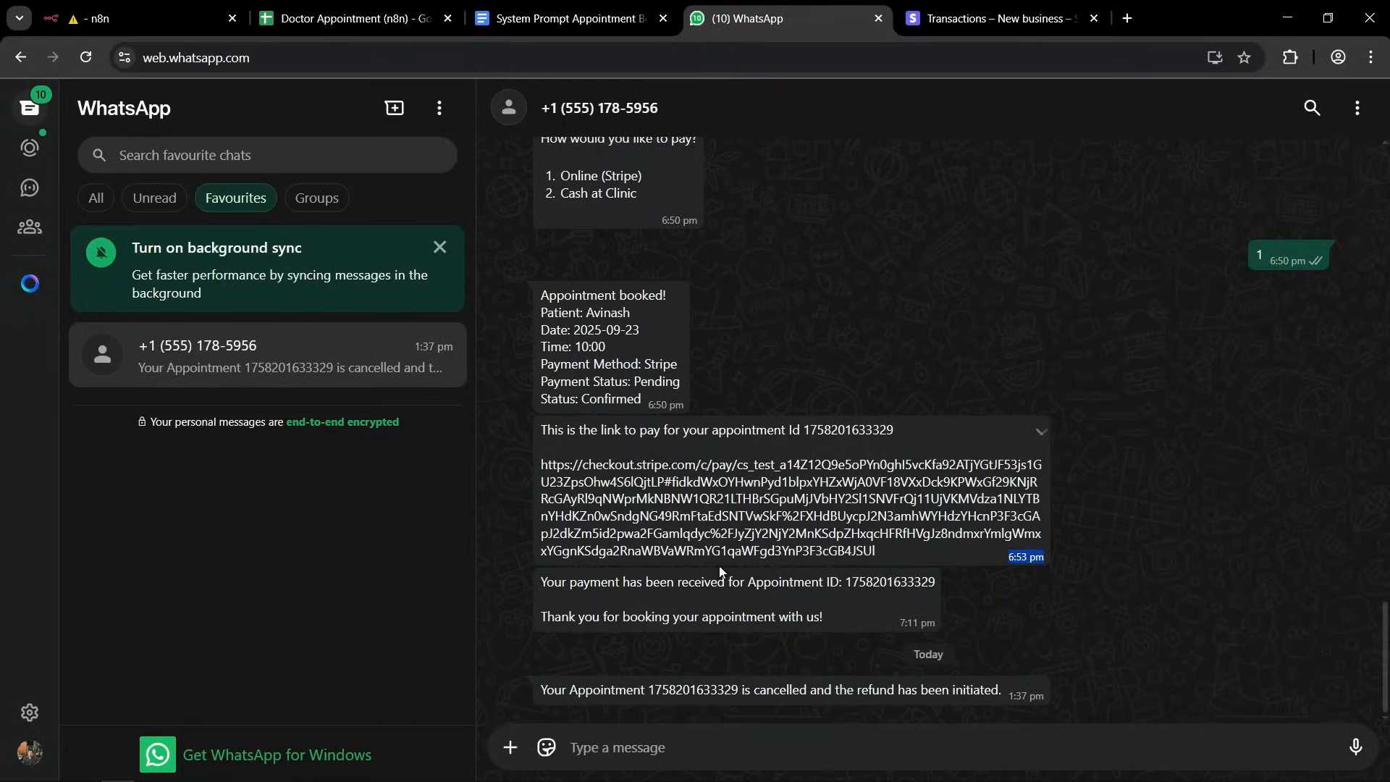
text(Hi)
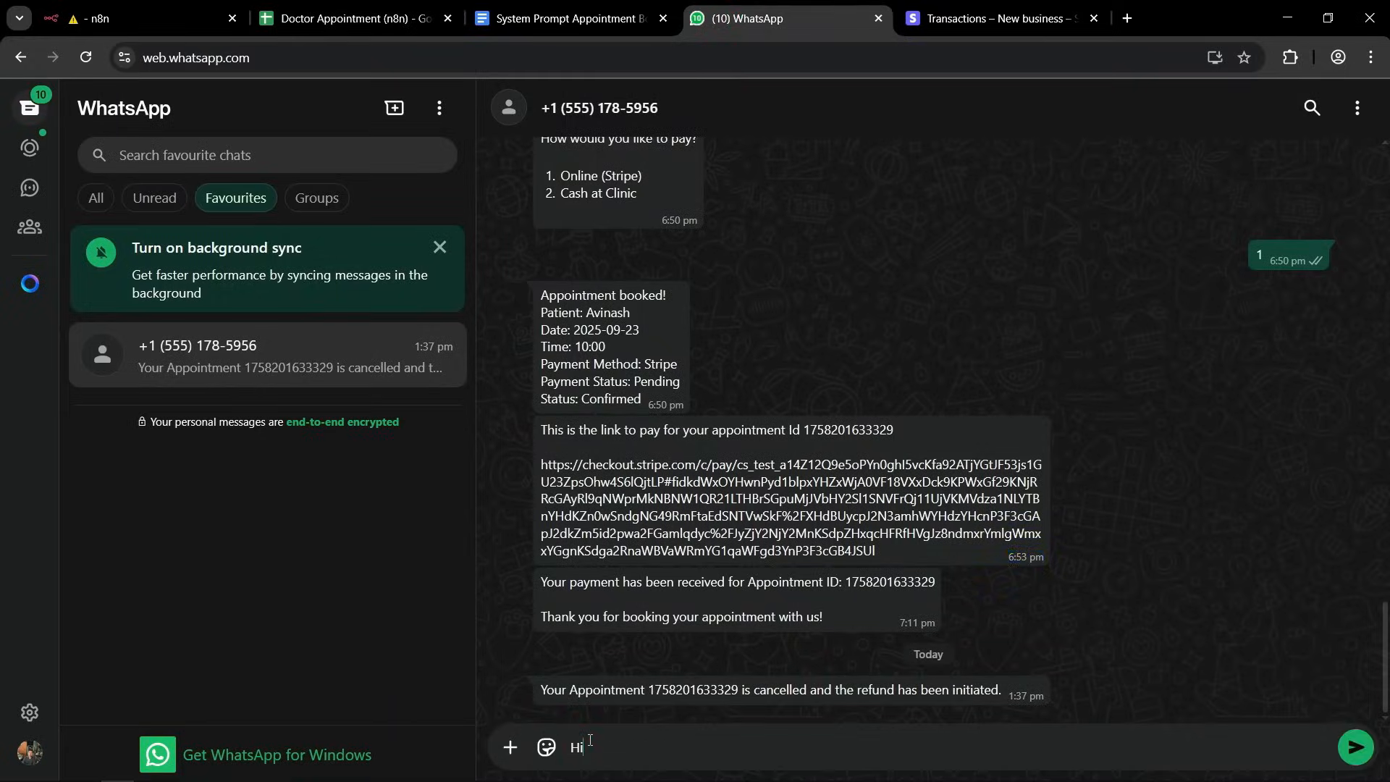
key(Return)
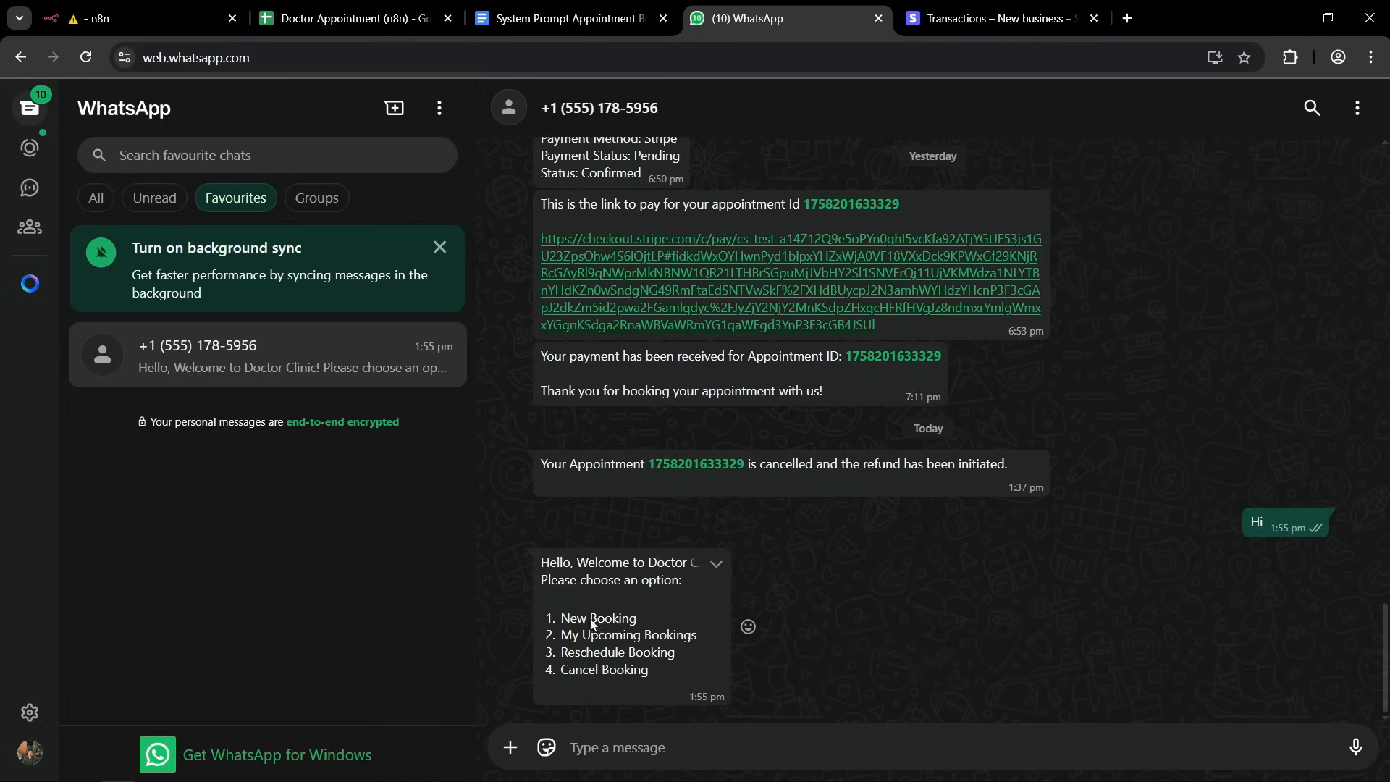
click(579, 737)
drag(561, 618, 637, 619)
click(608, 749)
key(ctrl+v)
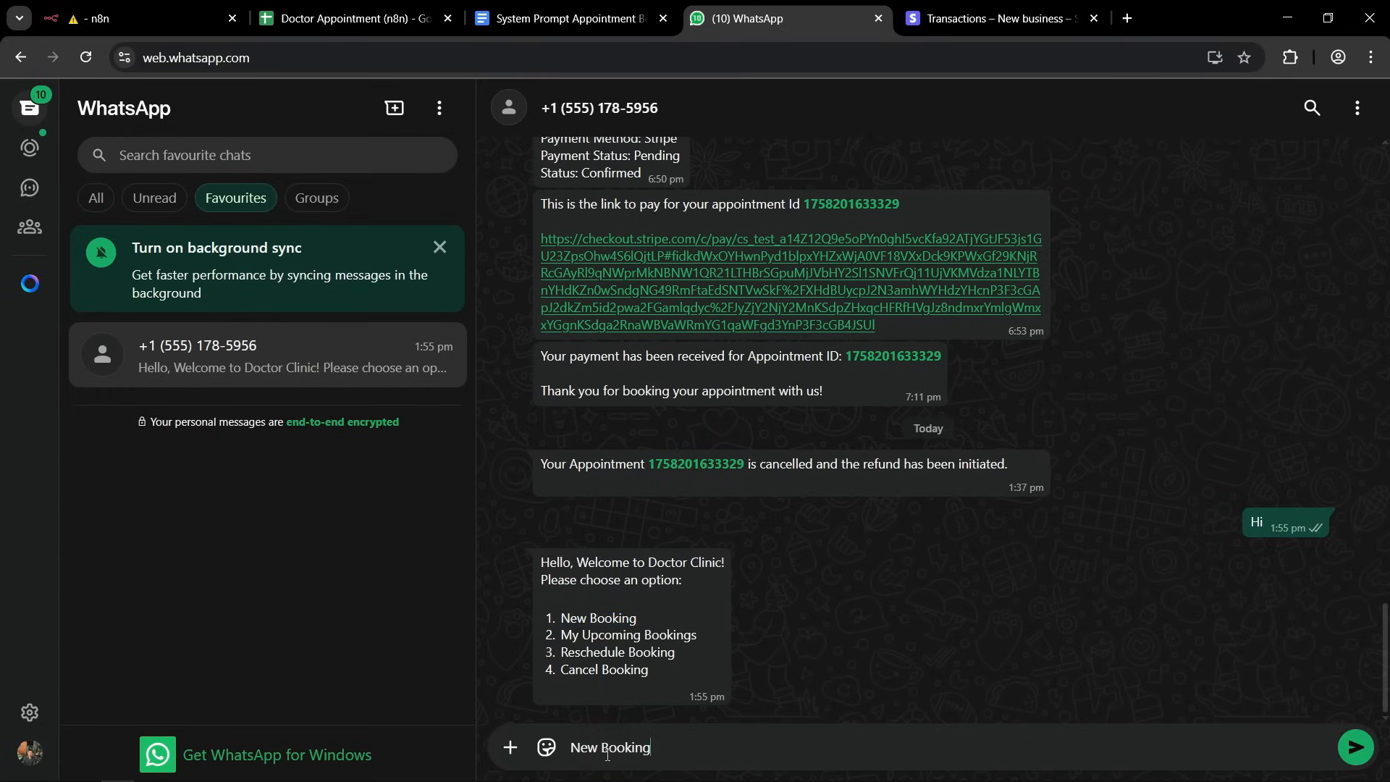
key(Return)
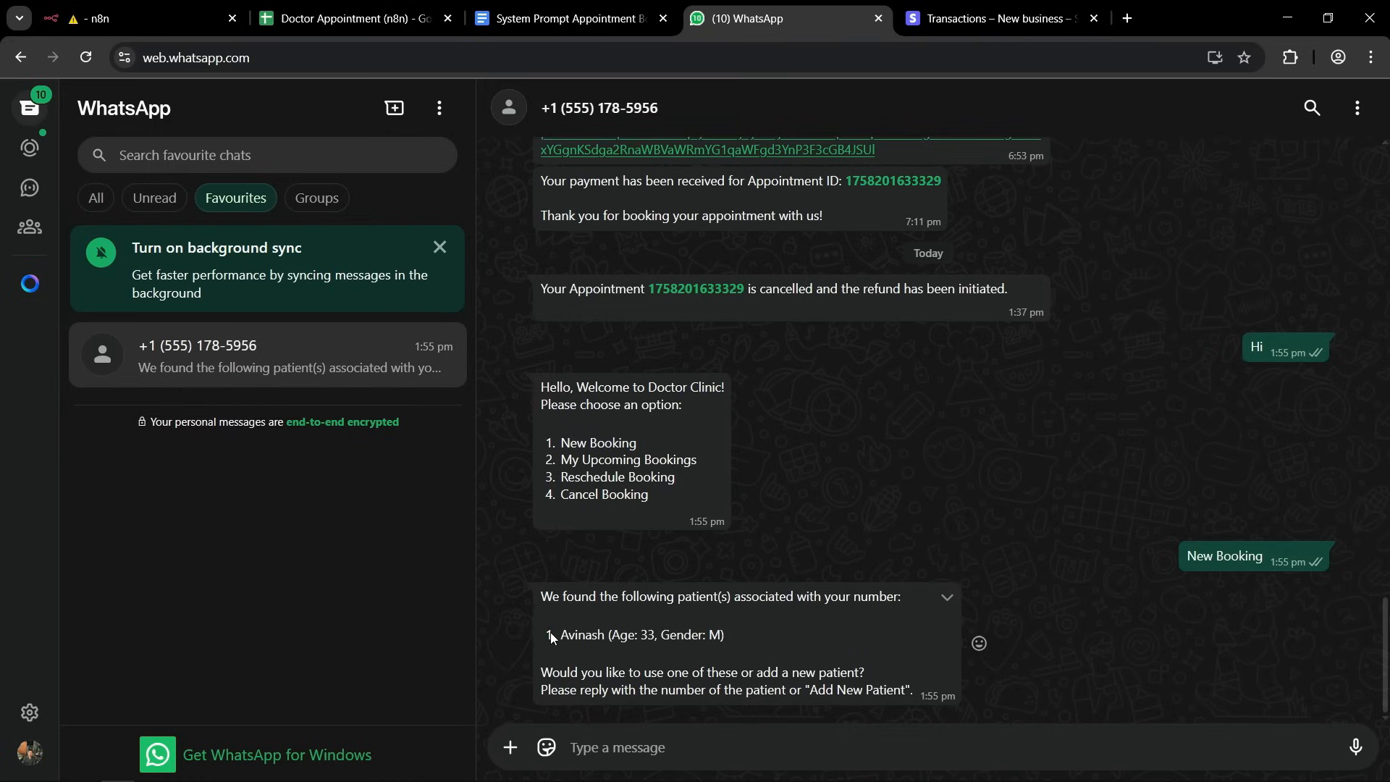
Reply 1 to use the listed patient and 1 to choose 2025-09-19 as the appointment date.
click(580, 739)
text(1)
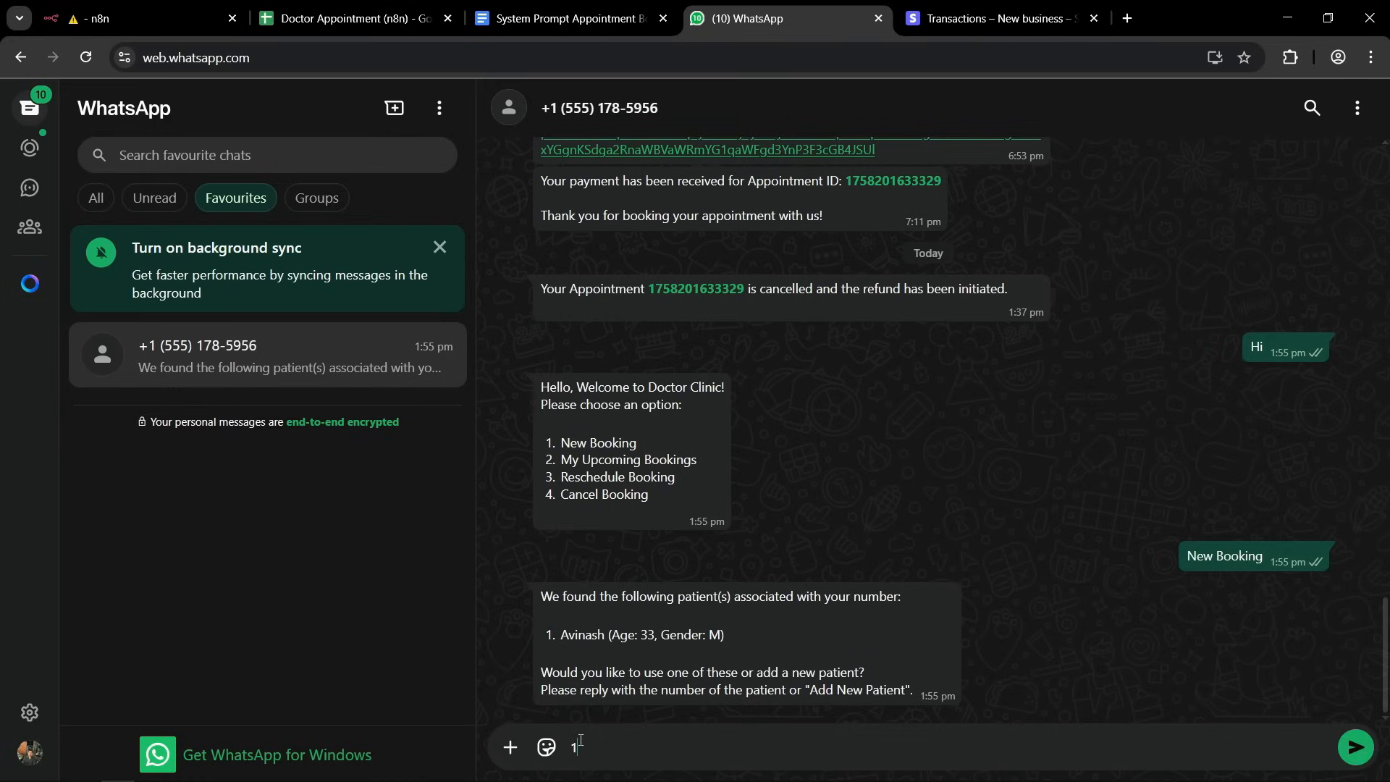
key(Return)
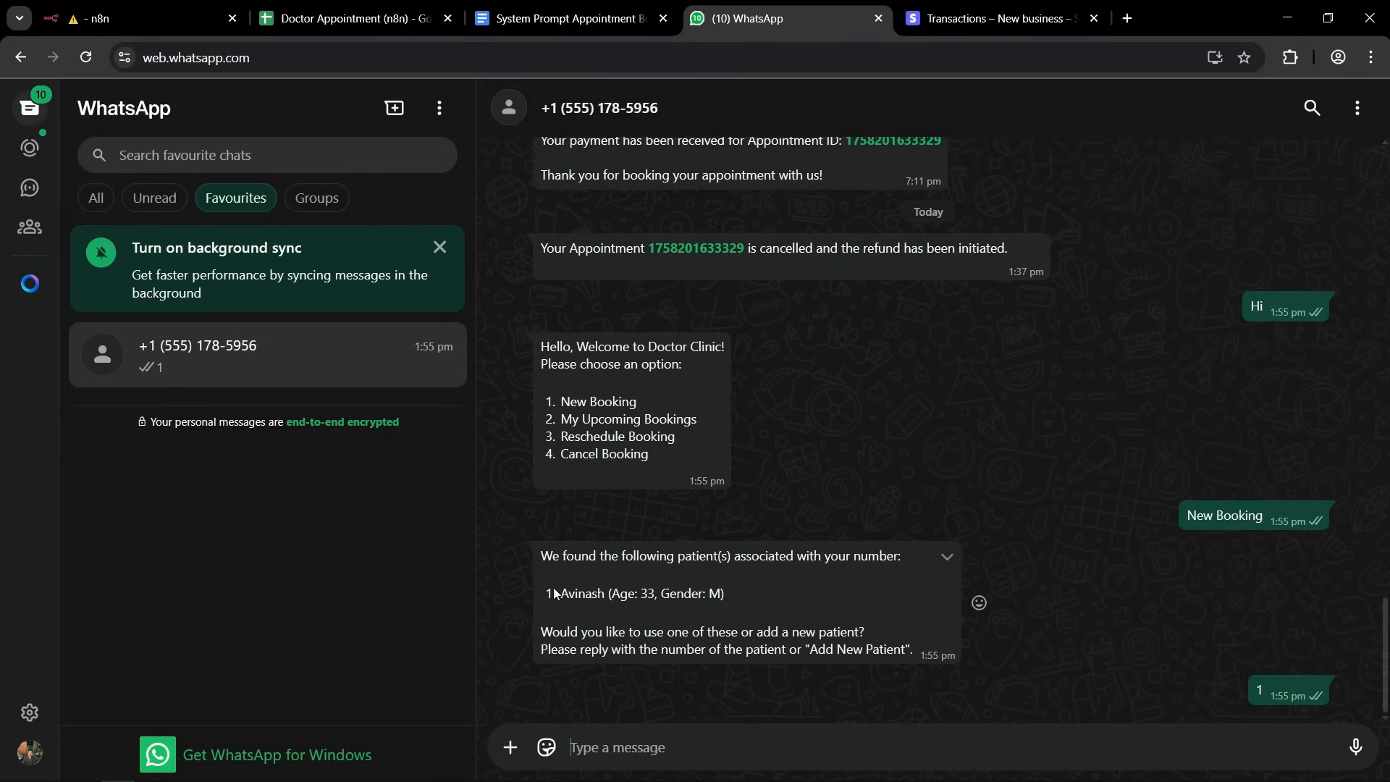
drag(567, 590, 691, 592)
click(697, 592)
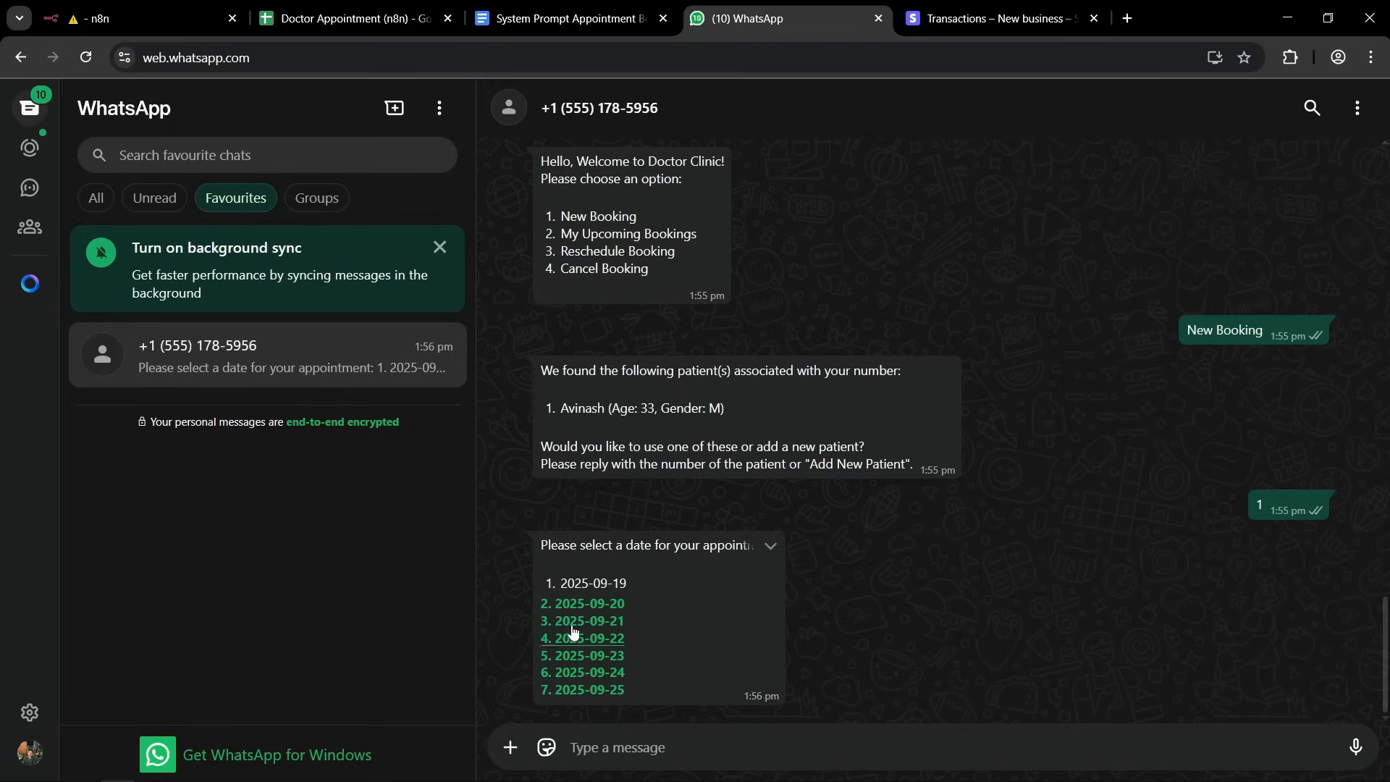
click(598, 746)
text(1)
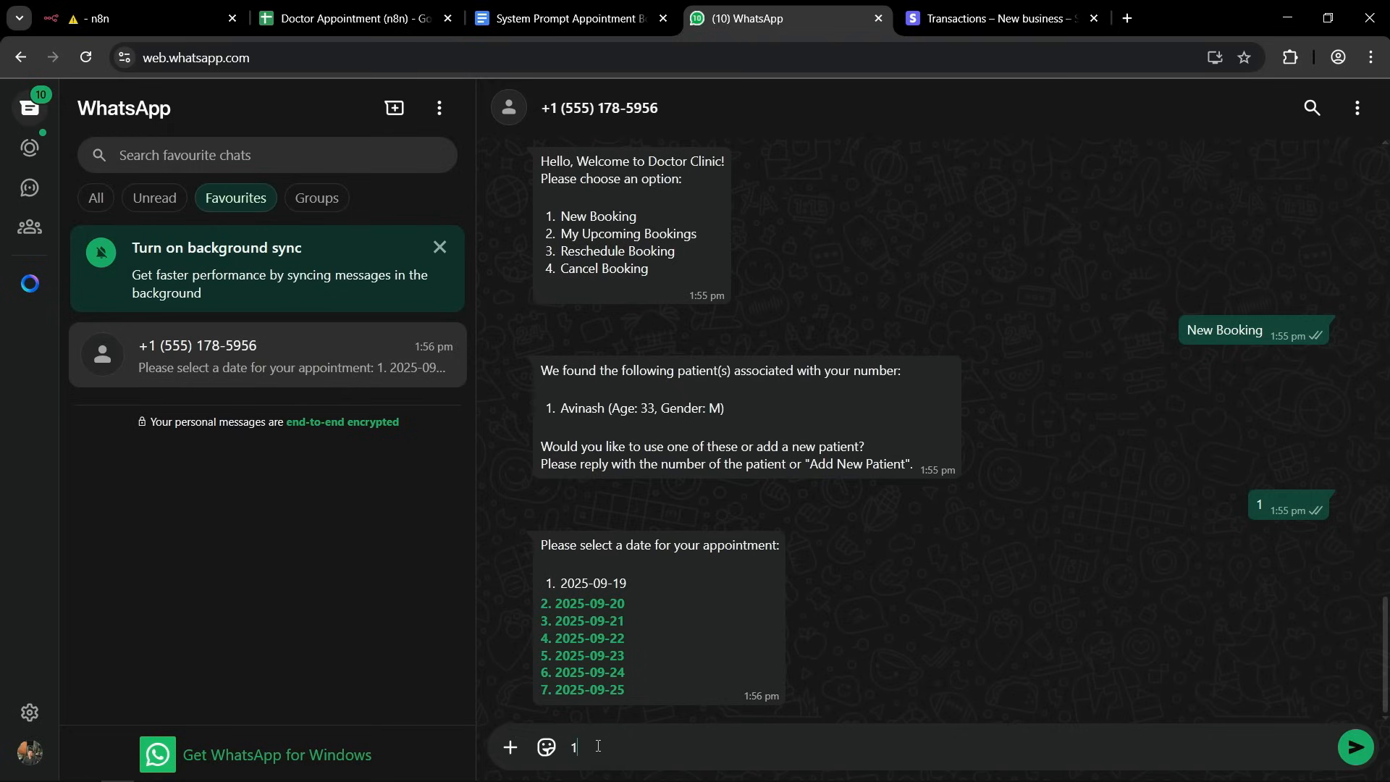
key(Return)
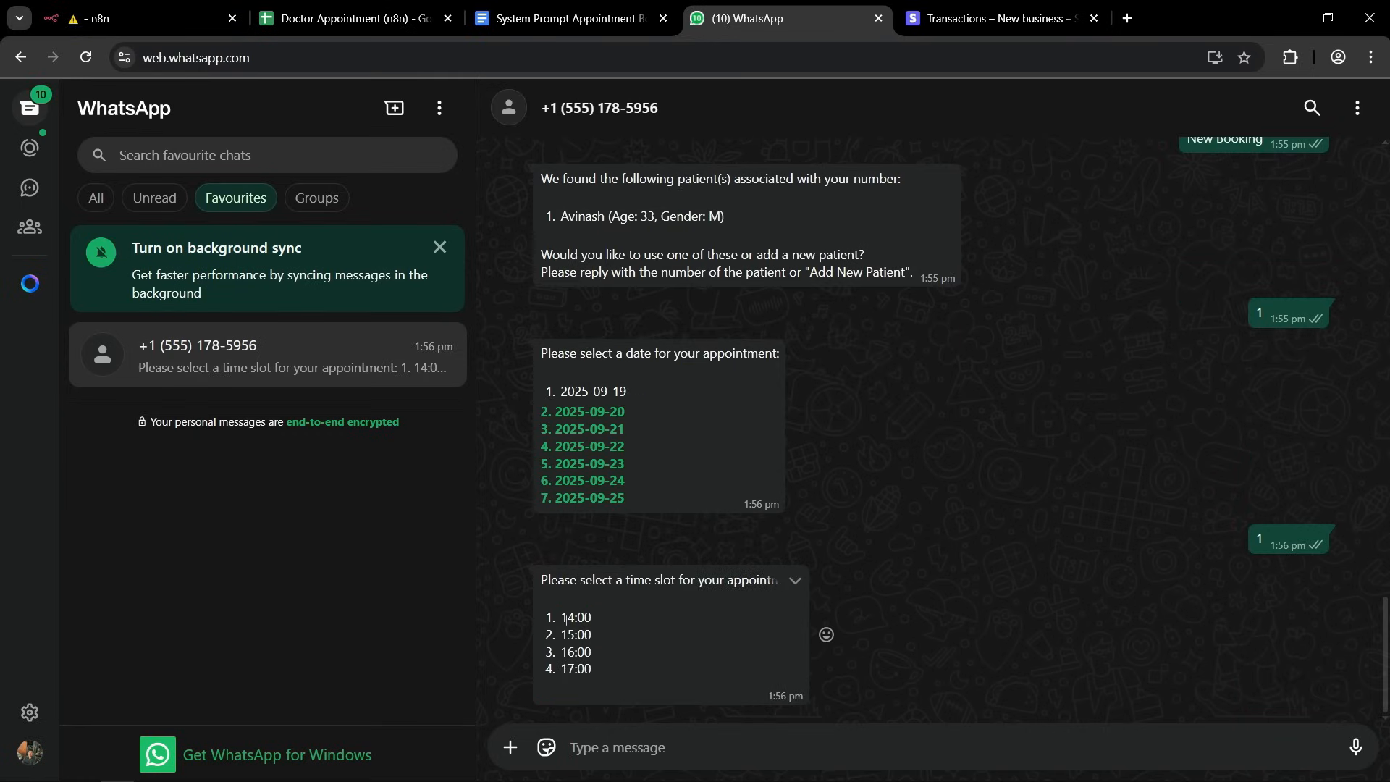
Reply 3 to book the 16:00 time slot and 2 to pay with Cash at Clinic.
click(603, 755)
text(3)
key(Return)
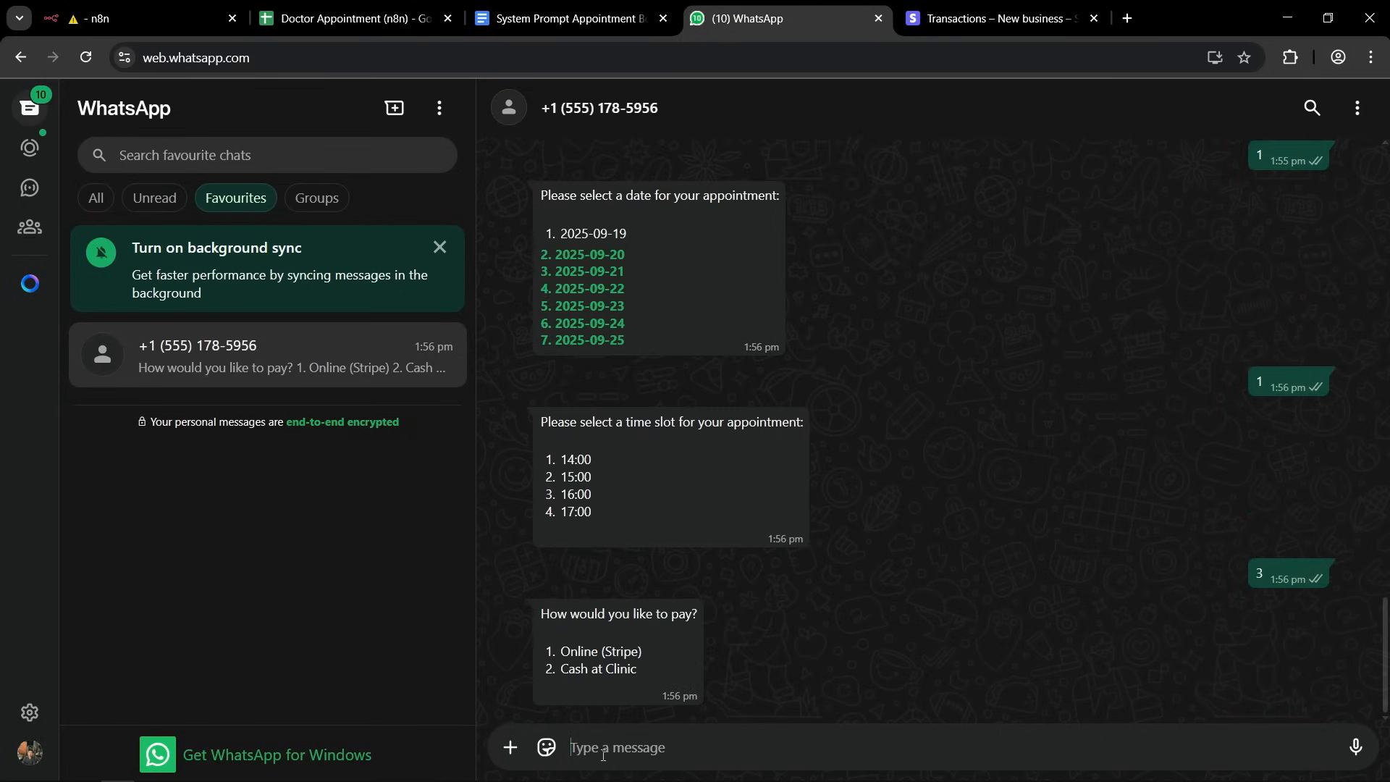
text(2)
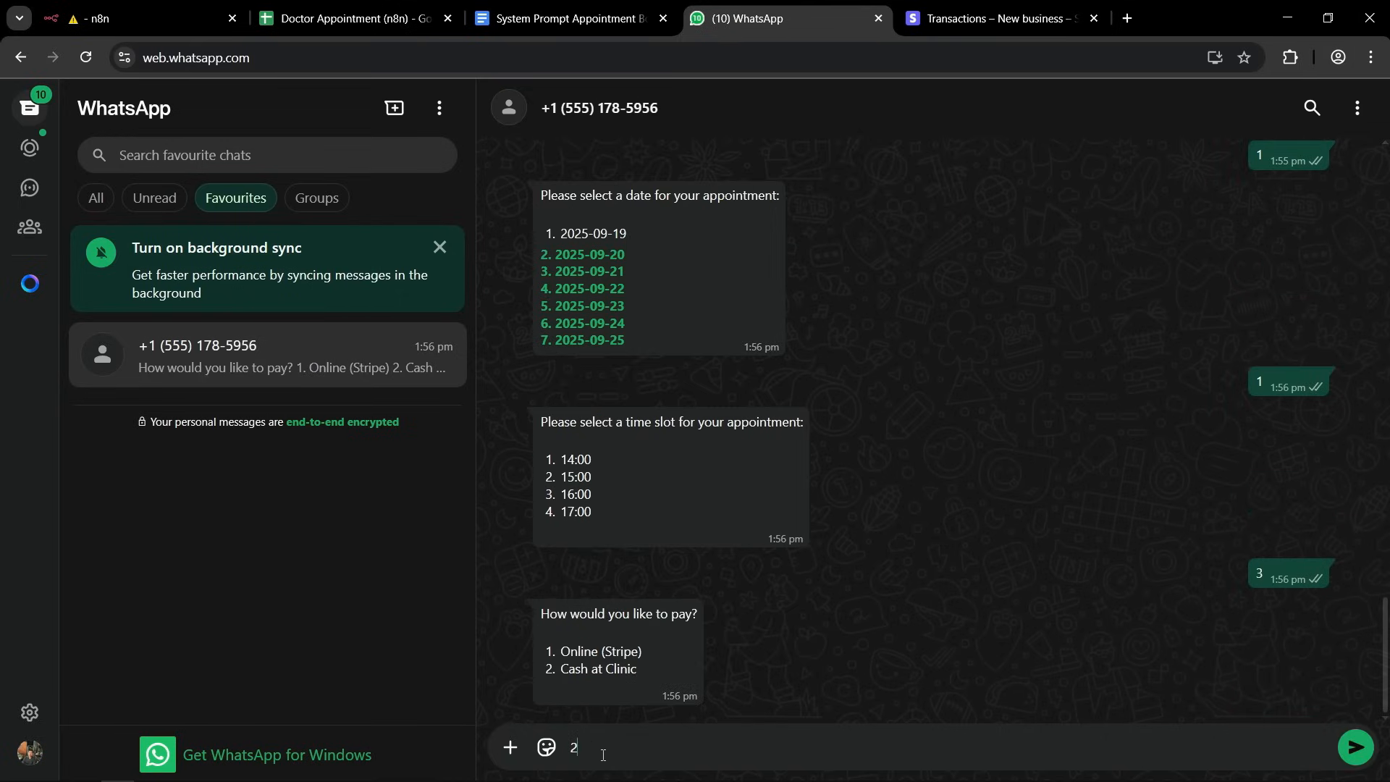
key(Return)
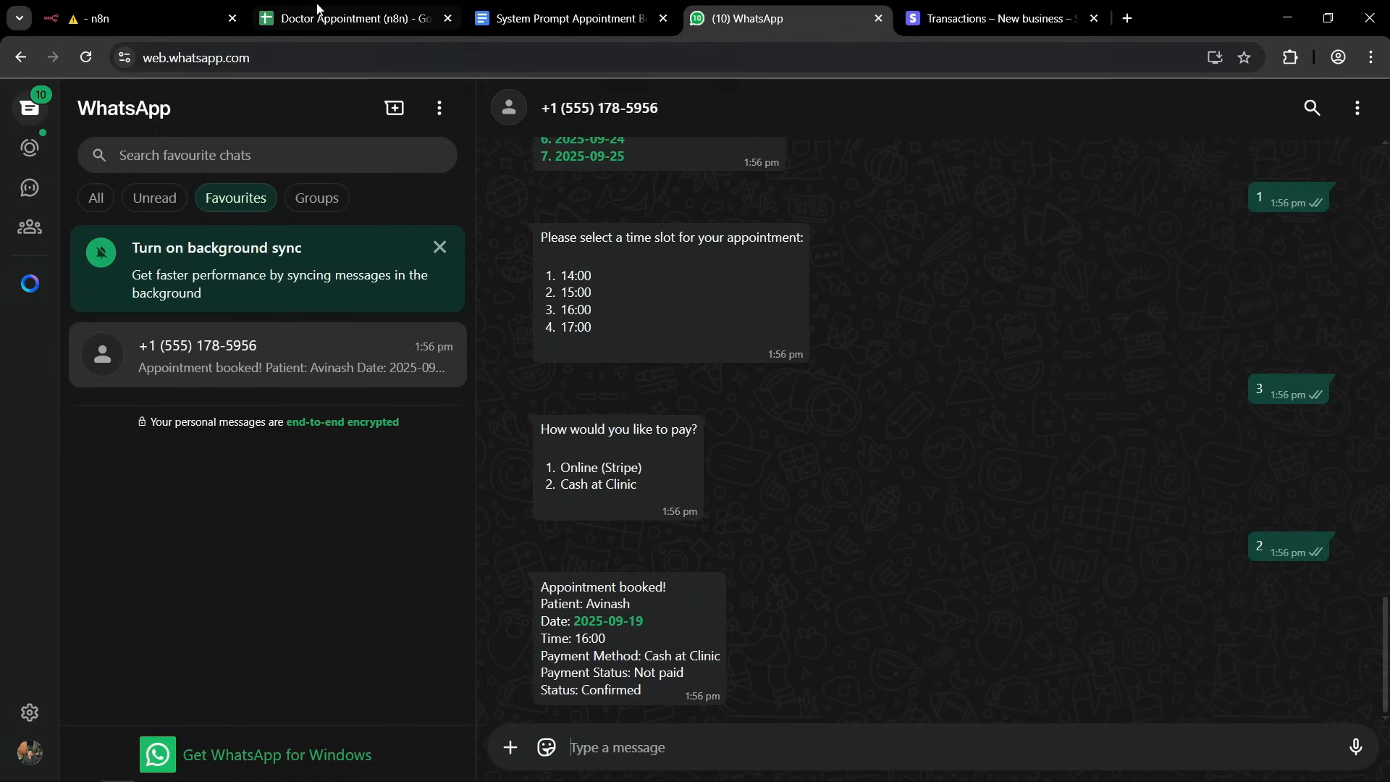
Examine the new booking's date, time, payment method, payment status and status in the Appointments sheet.
click(347, 18)
click(554, 506)
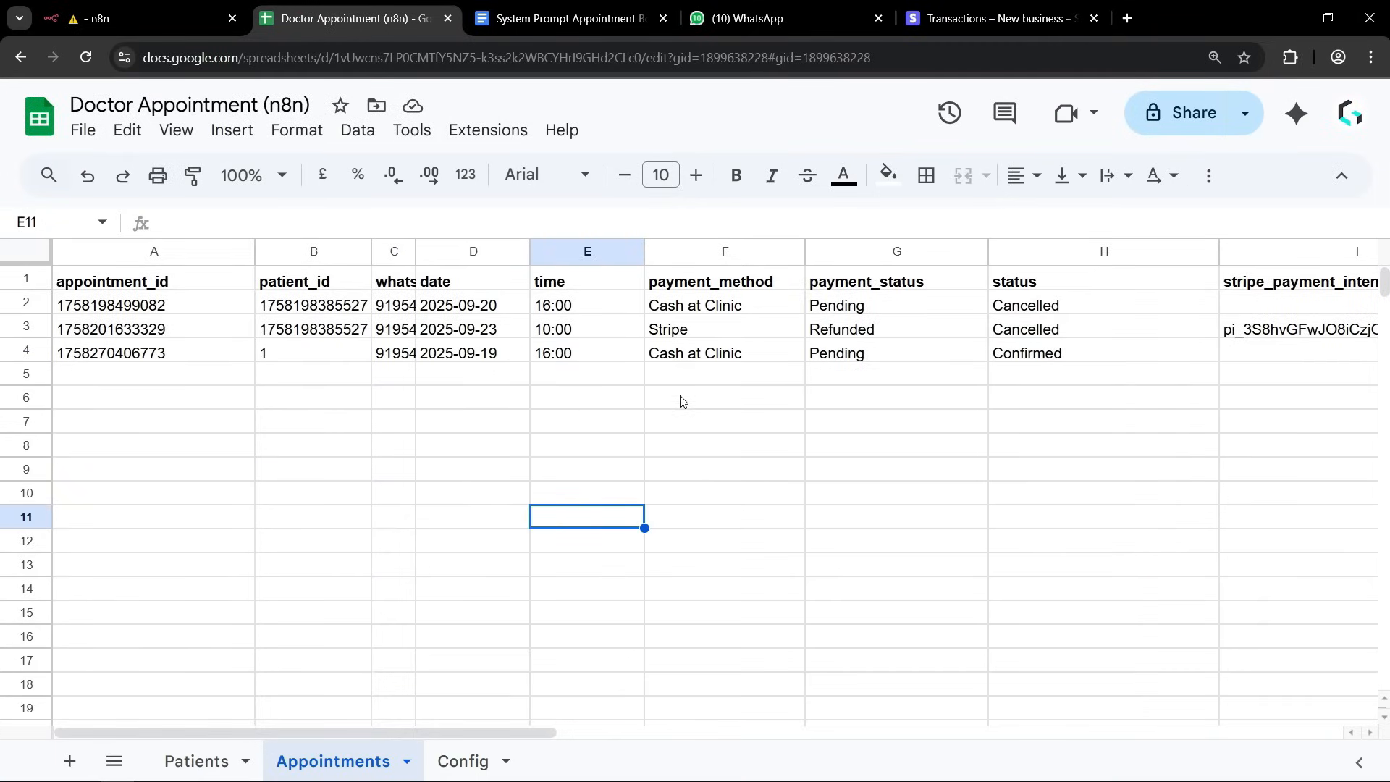
click(495, 362)
click(592, 361)
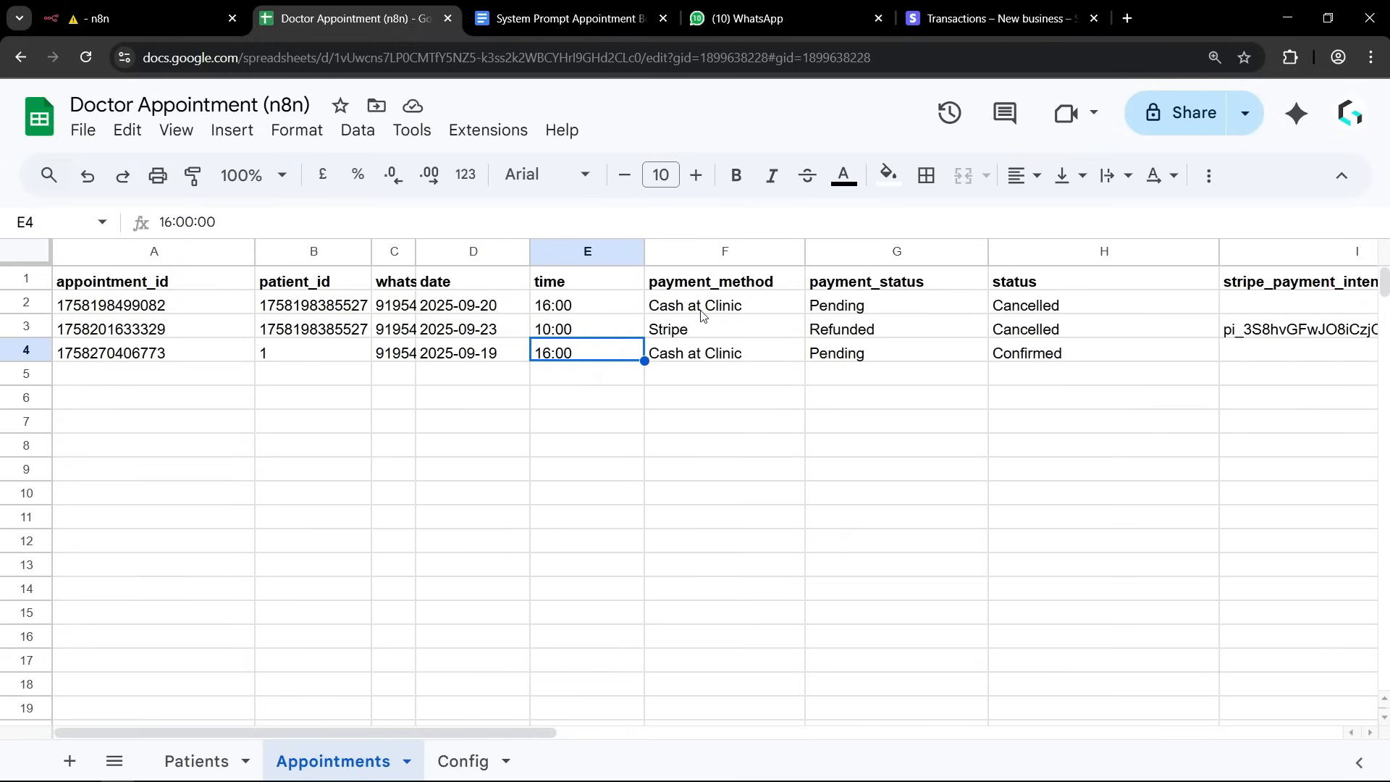
click(707, 359)
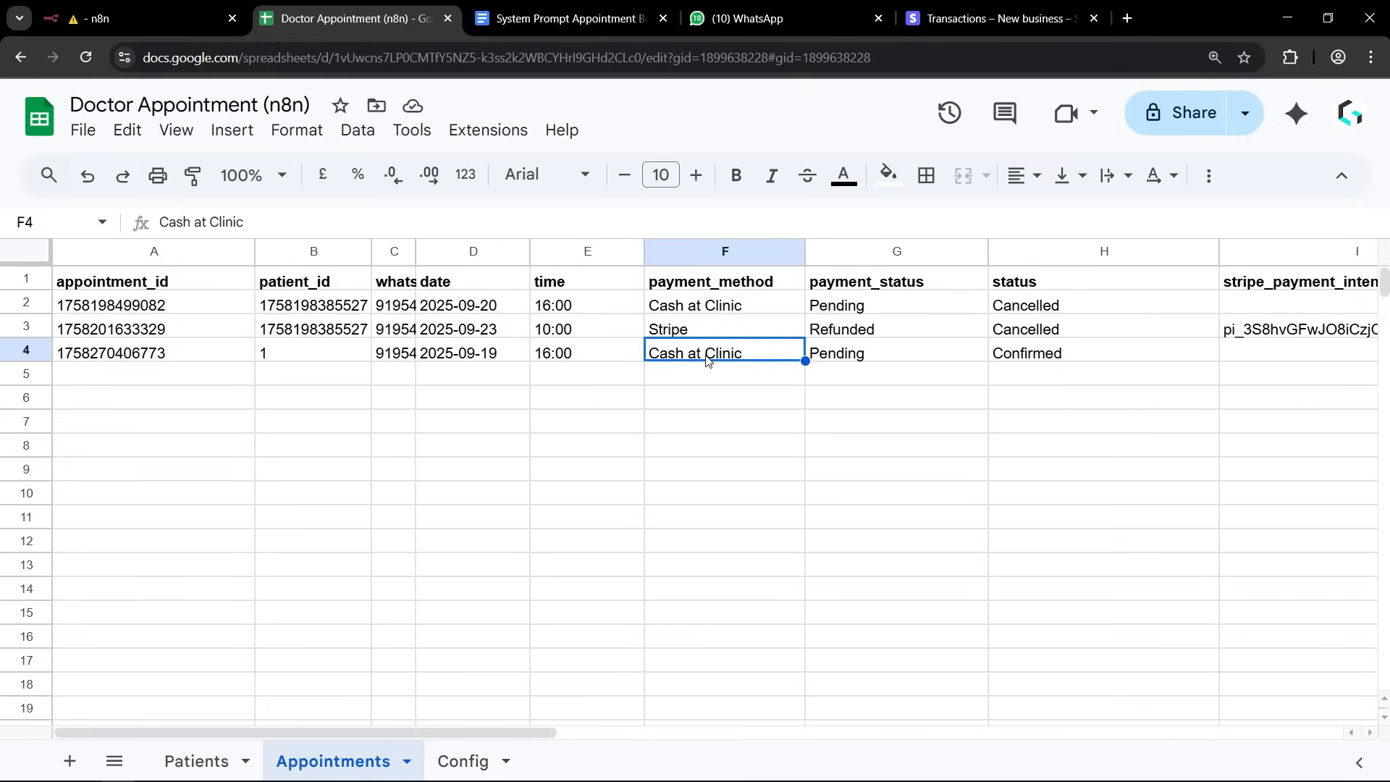
click(846, 360)
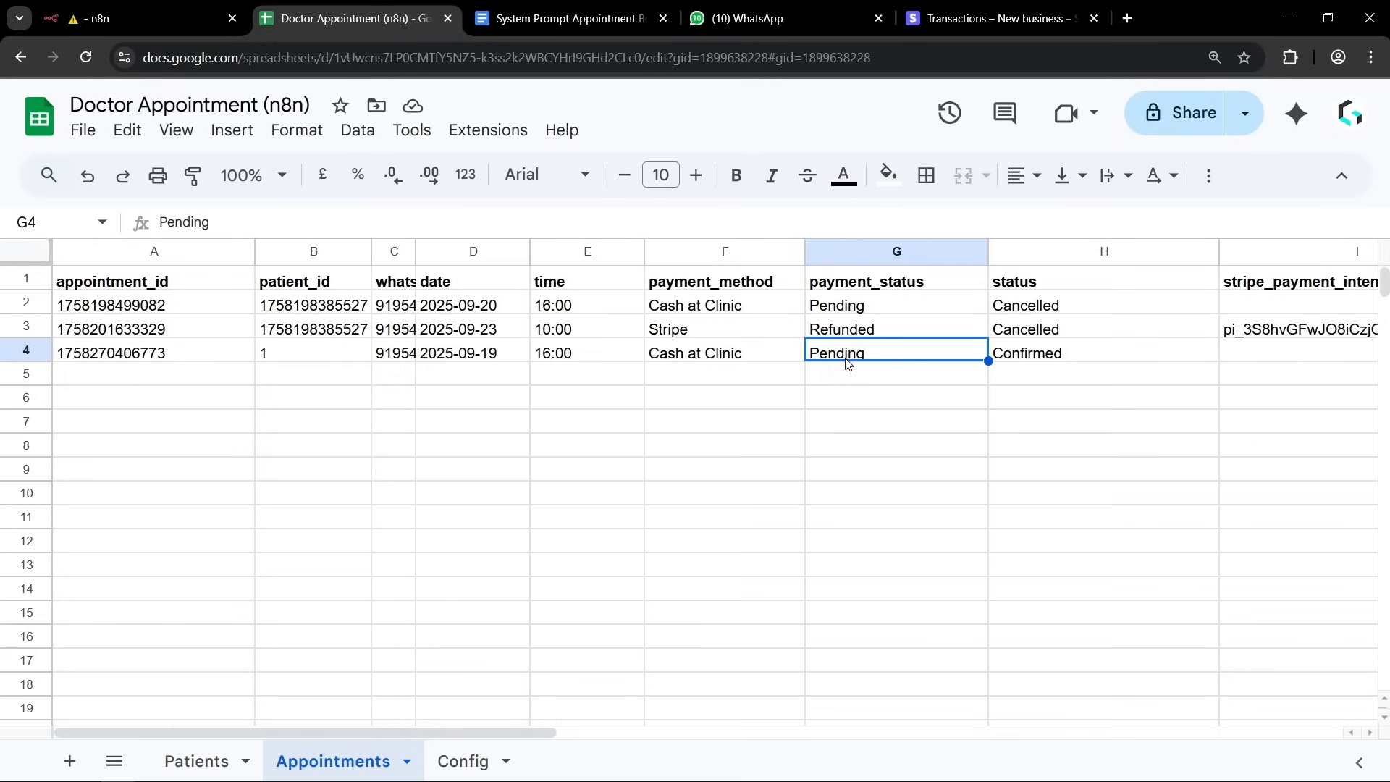
click(1046, 358)
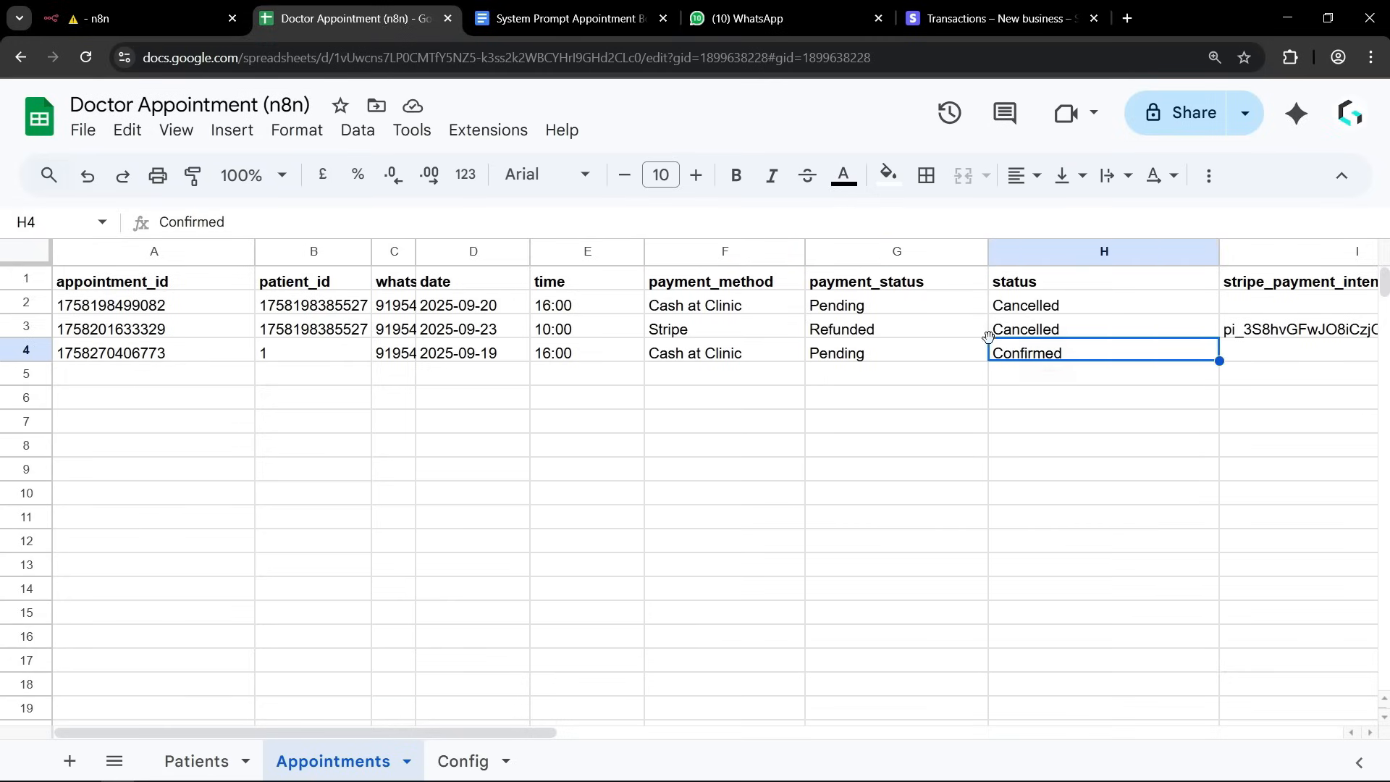
click(845, 362)
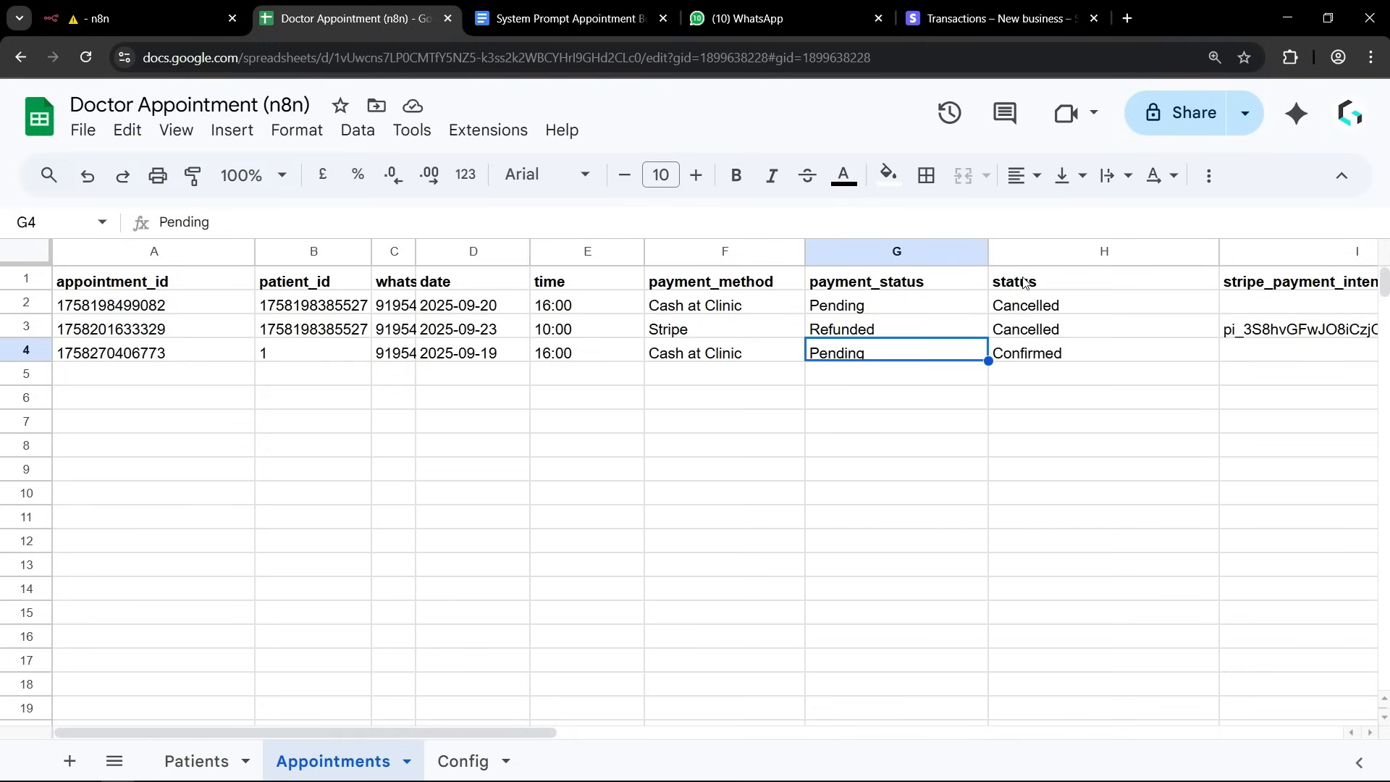
click(1028, 354)
click(986, 417)
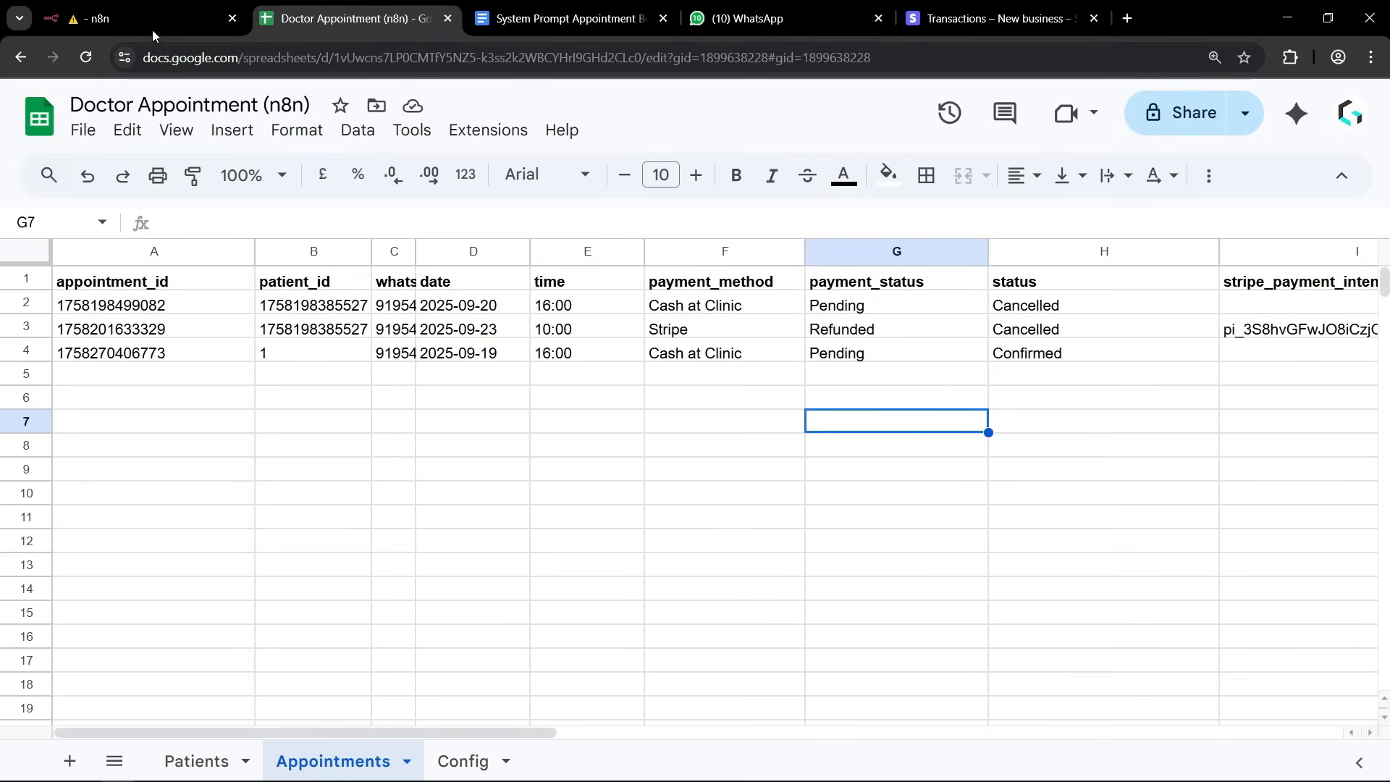
Switch to n8n and execute the reminder workflow from the Schedule Trigger.
click(133, 13)
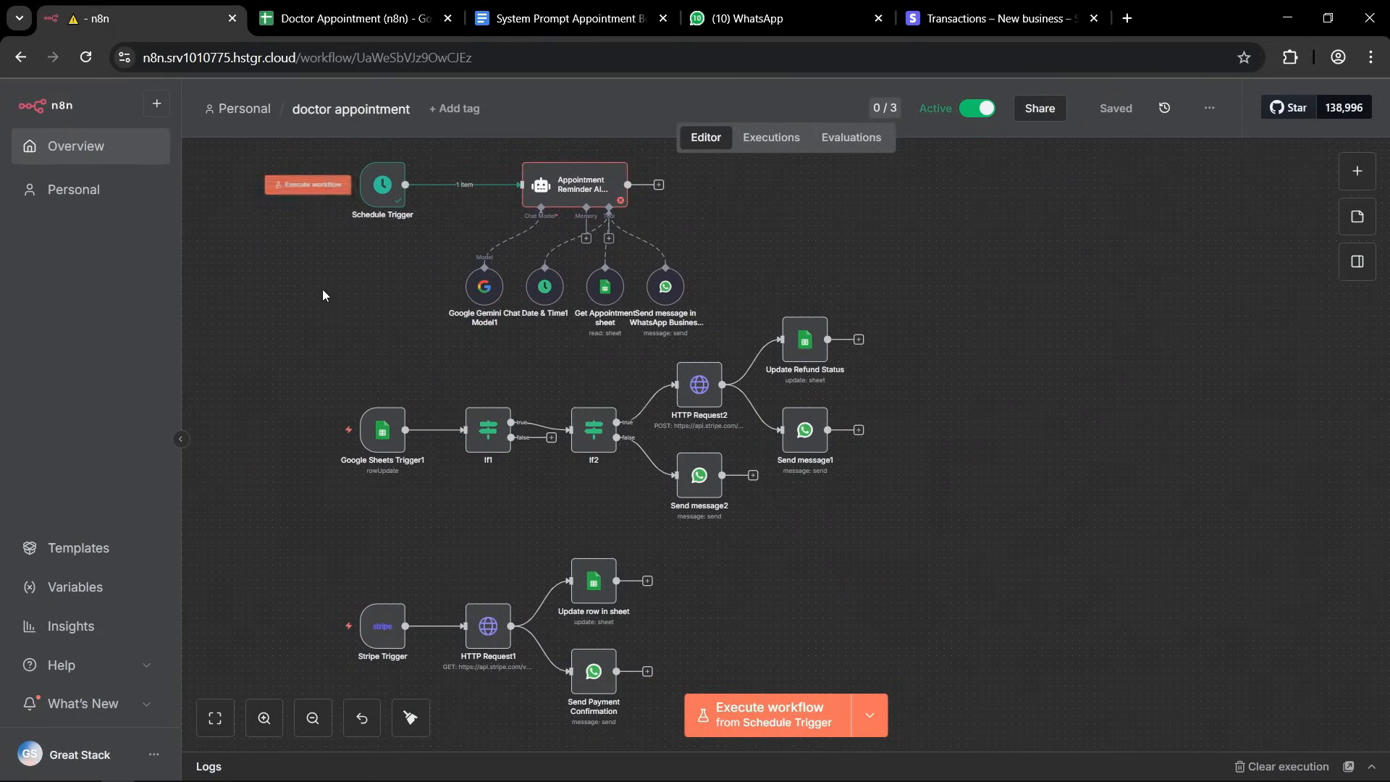
drag(491, 229, 314, 157)
click(299, 296)
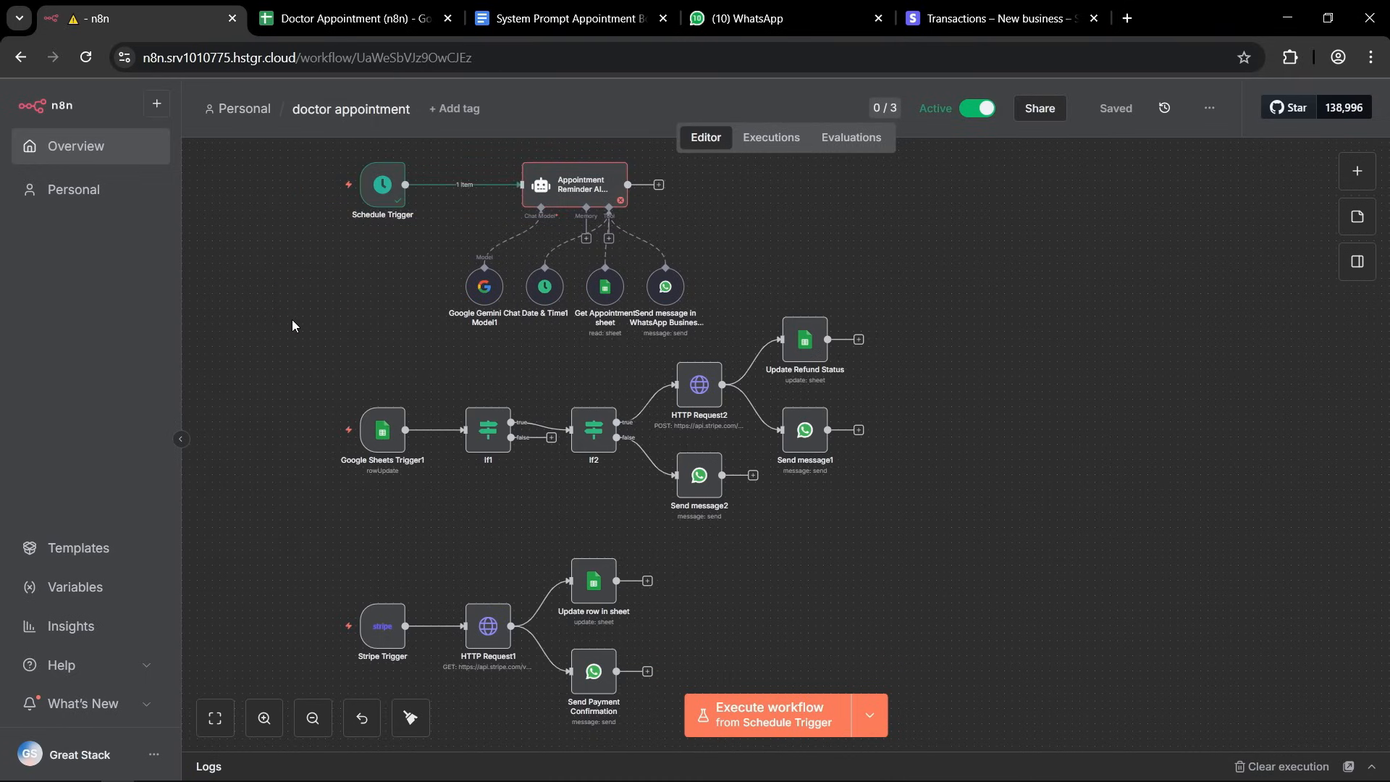
scroll(293, 319, up, 1)
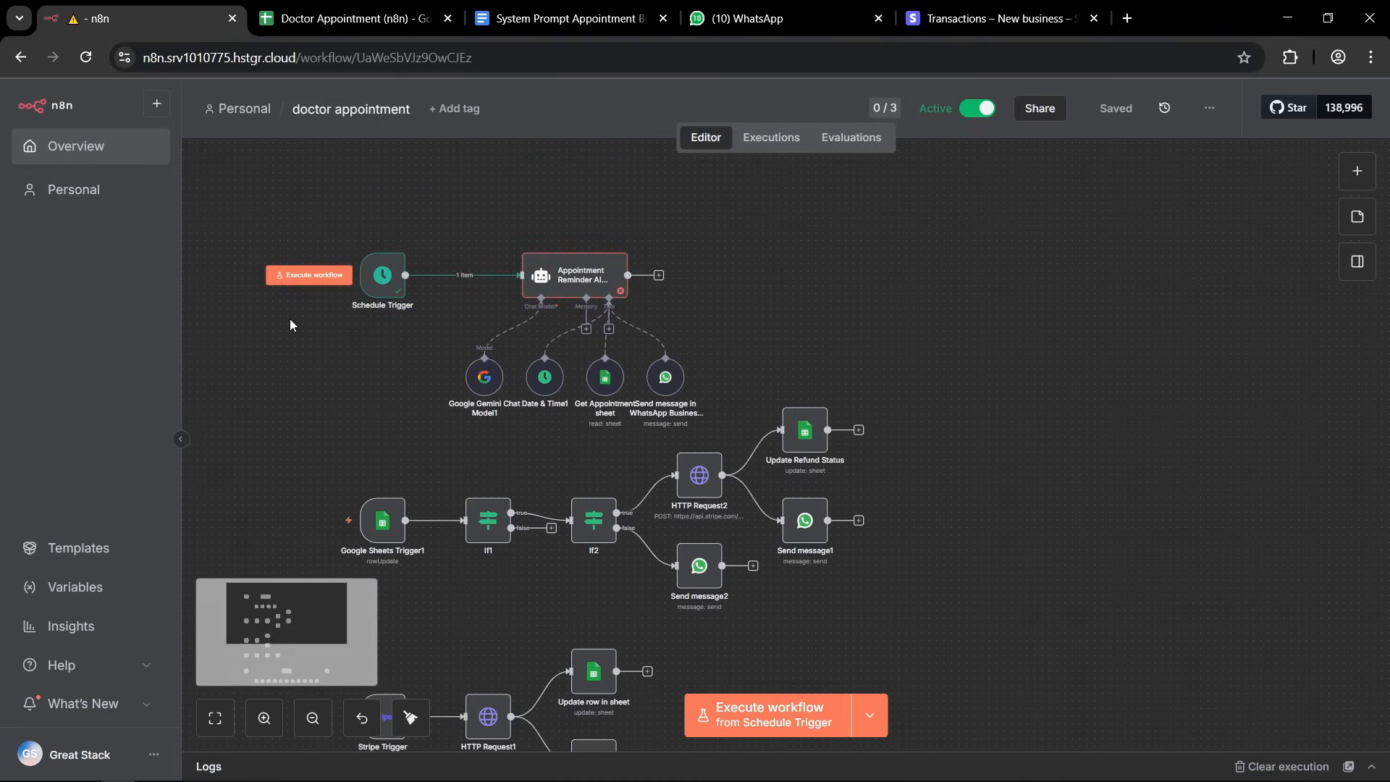
scroll(329, 339, up, 3)
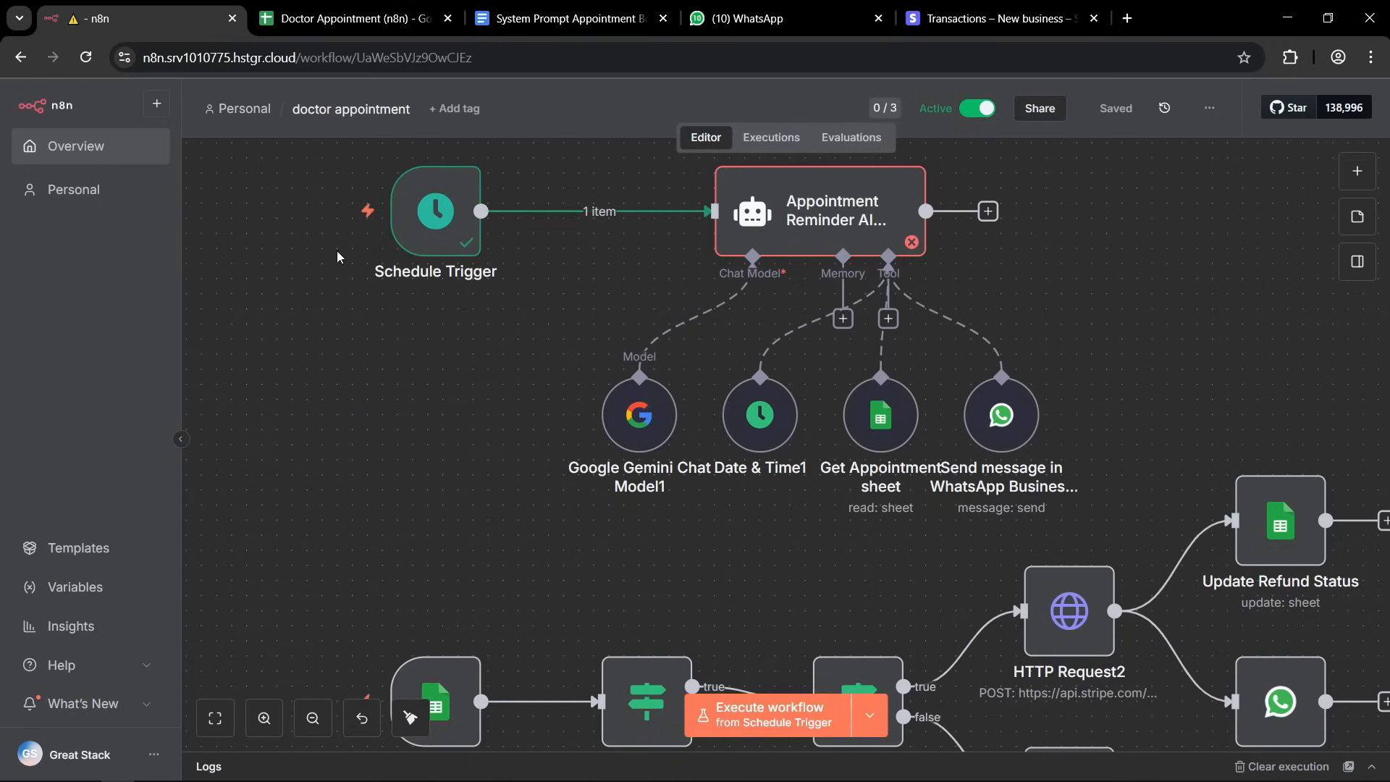
click(271, 218)
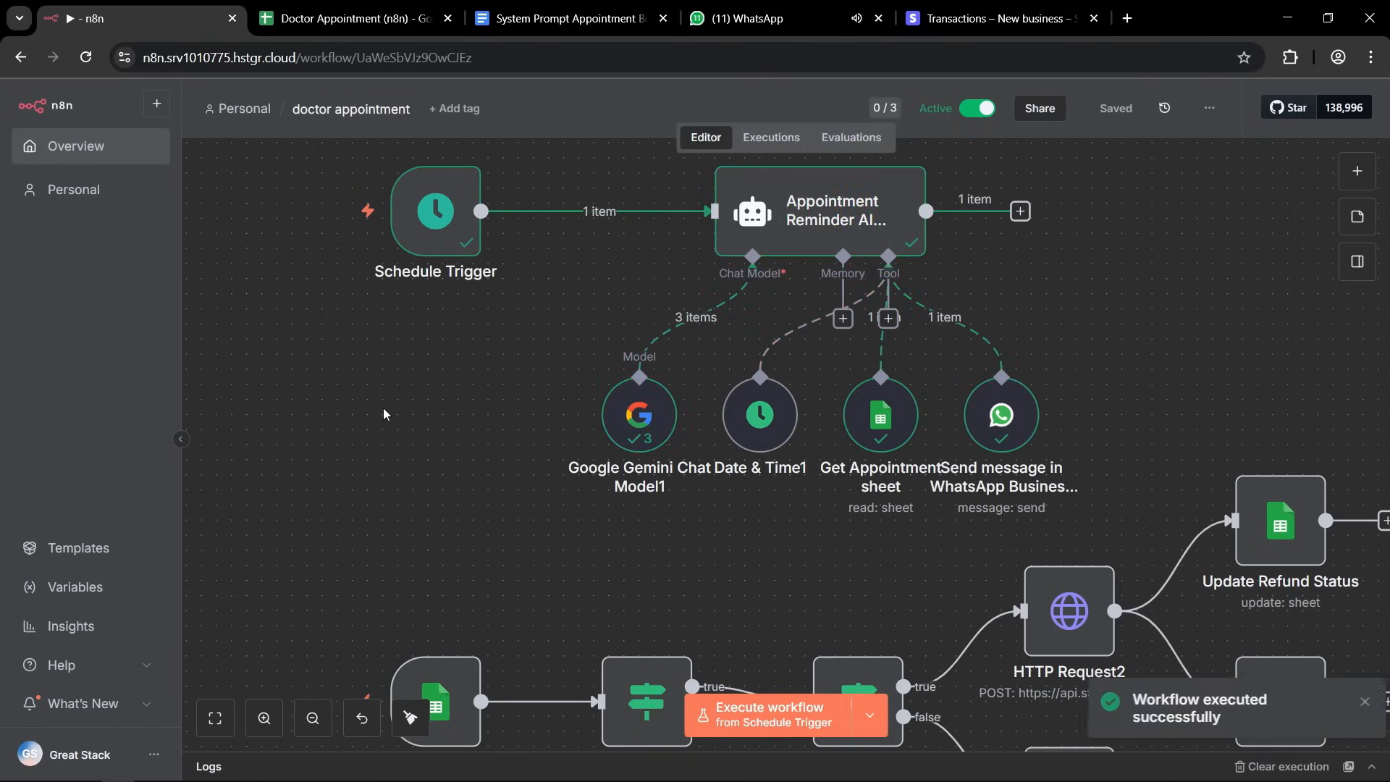
Read the appointment reminder in the clinic's WhatsApp chat and review the executed reminder branch in n8n.
click(746, 18)
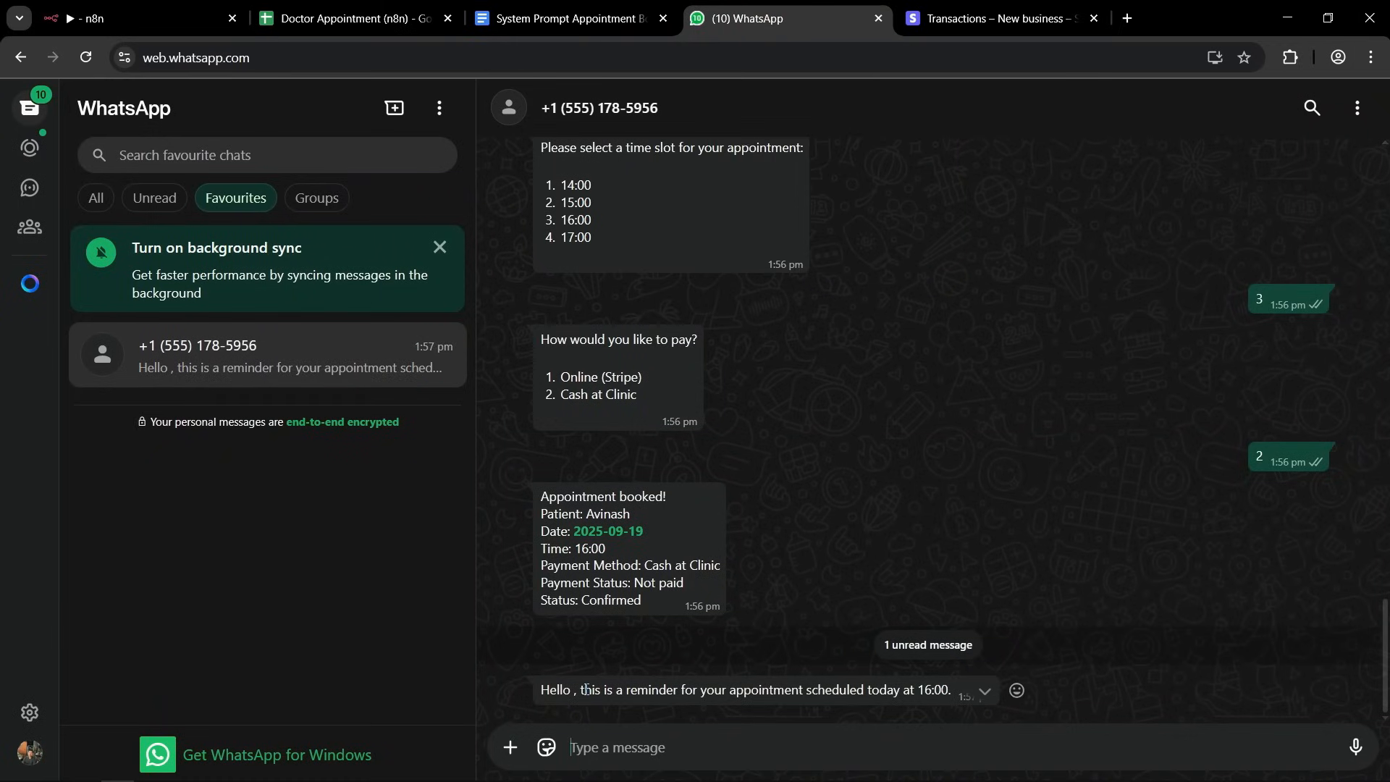
drag(581, 691, 947, 689)
click(948, 688)
click(307, 368)
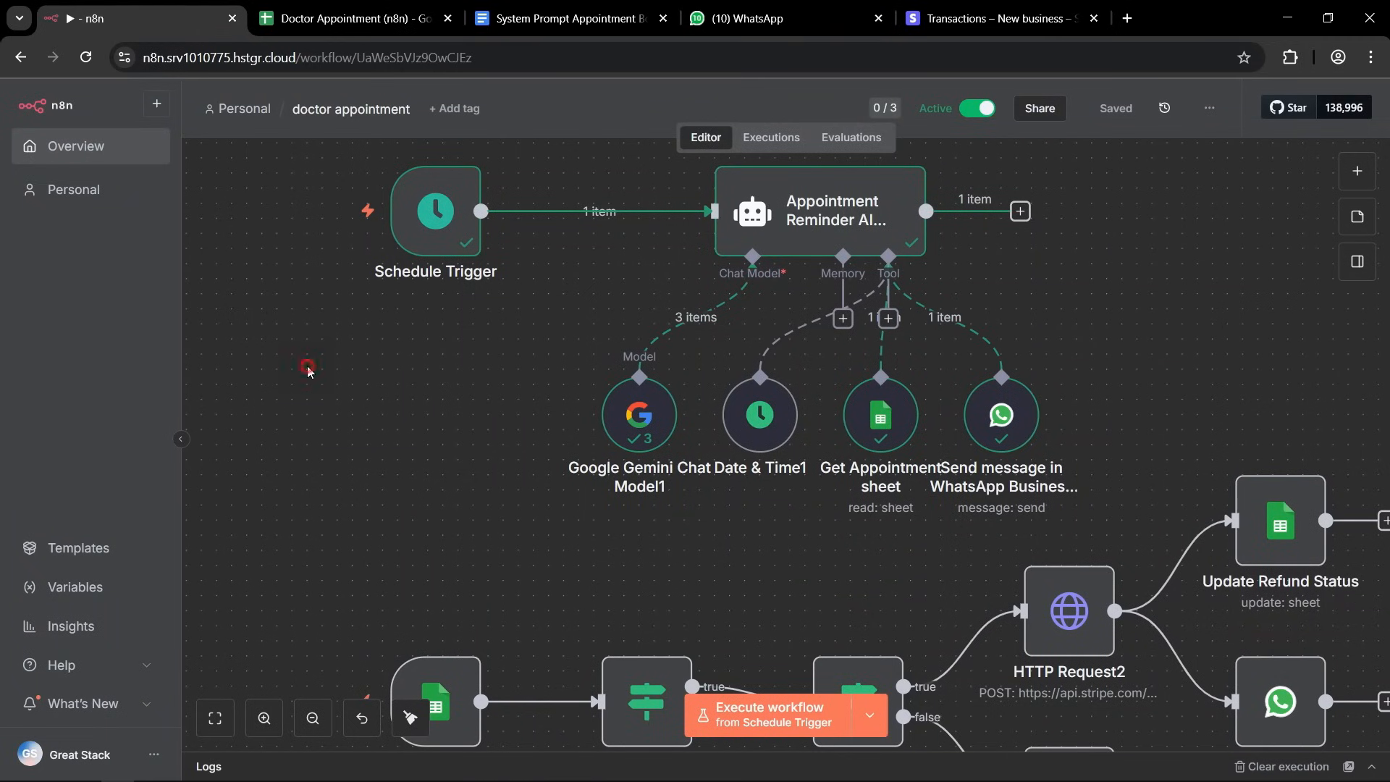
scroll(306, 366, down, 5)
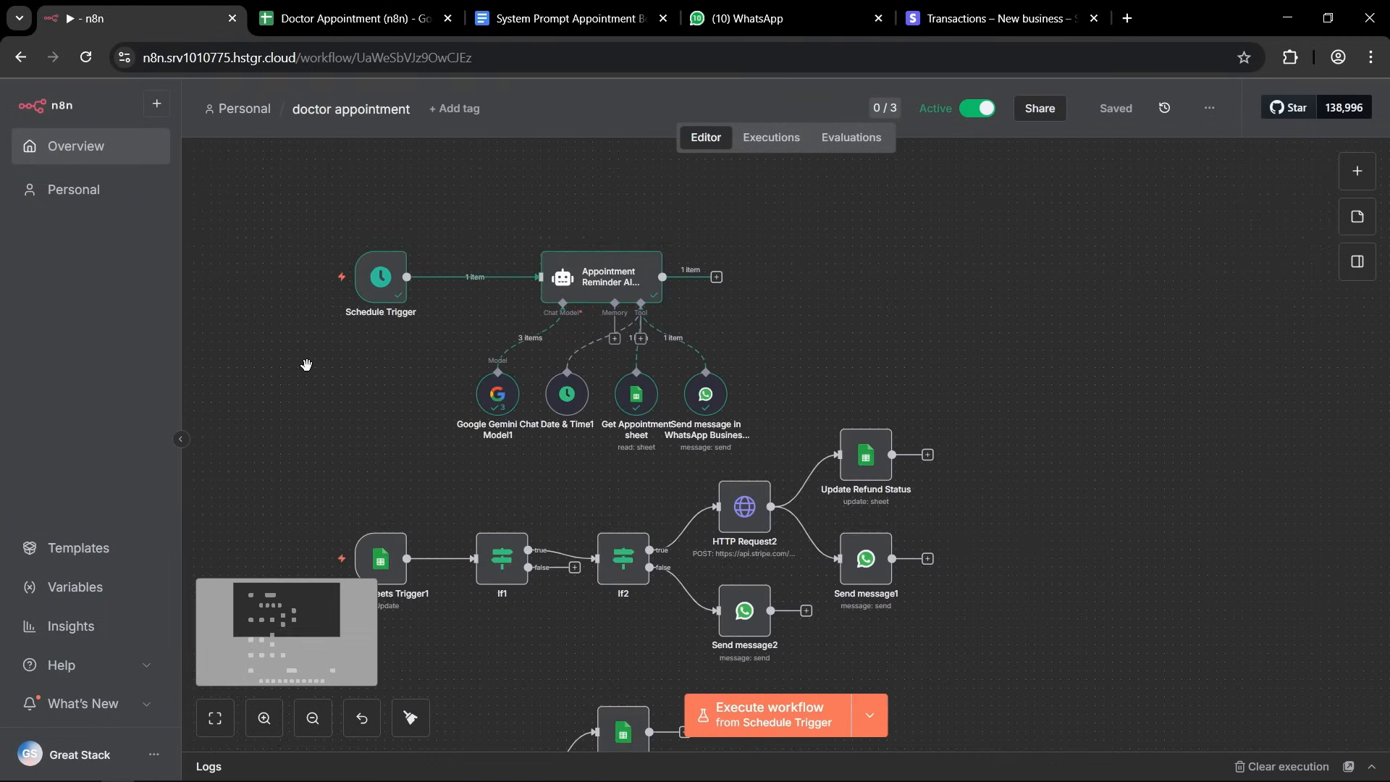